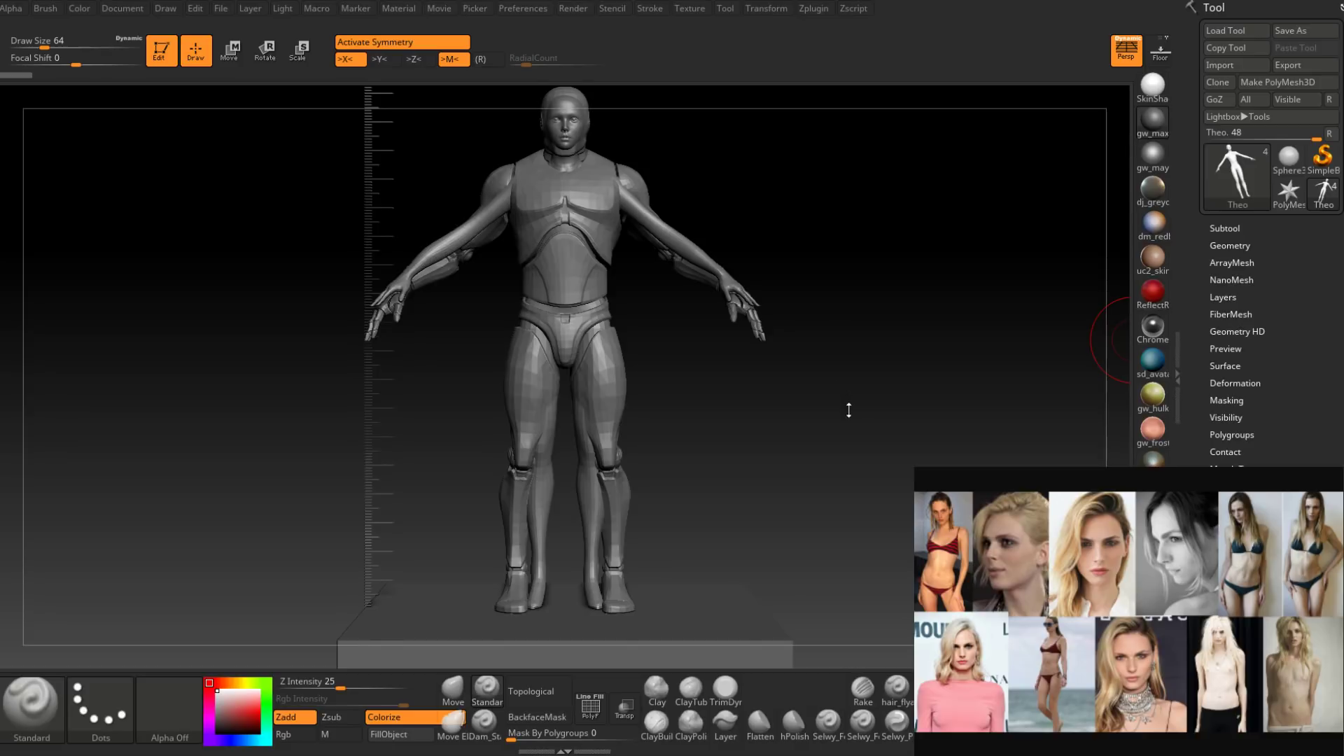
Expand the Subtool list of the figure.
{"action": "left_click_drag", "start_coordinate": [849, 411], "coordinate": [856, 424]}
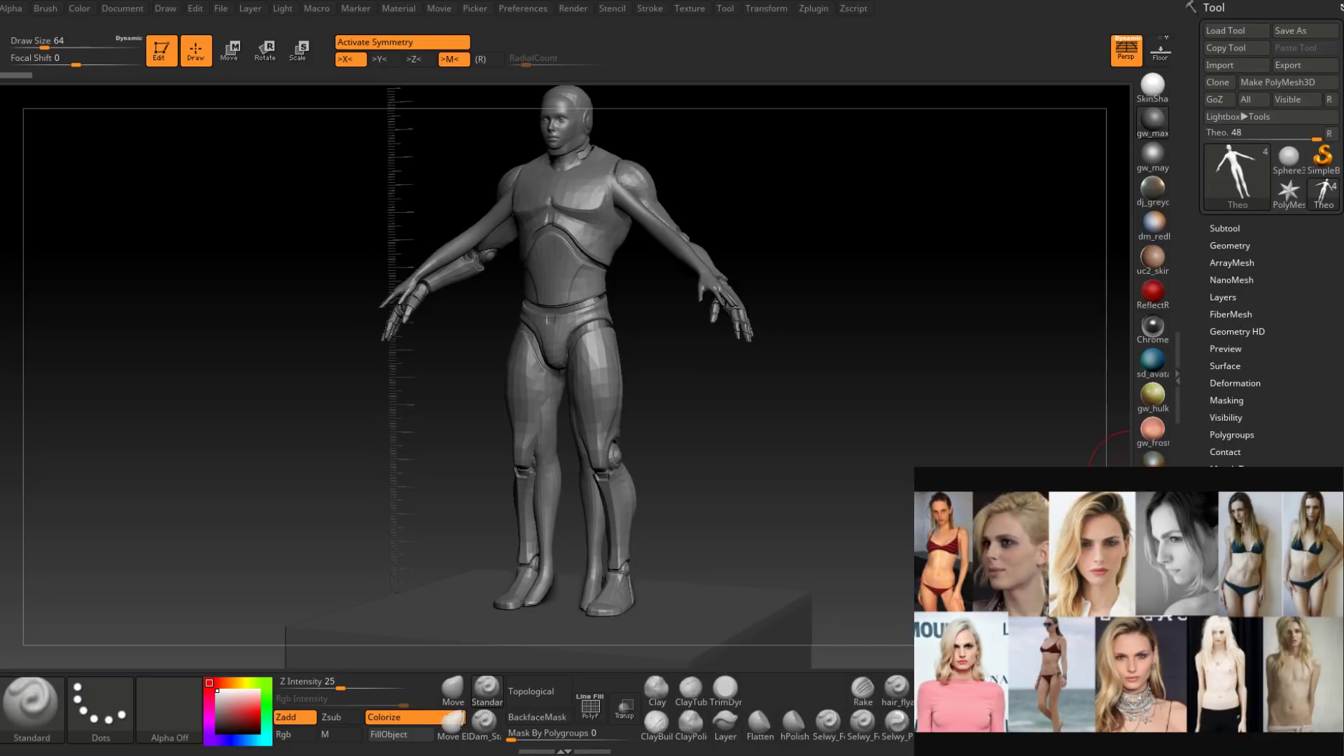
{"action": "left_click_drag", "start_coordinate": [795, 367], "coordinate": [756, 401]}
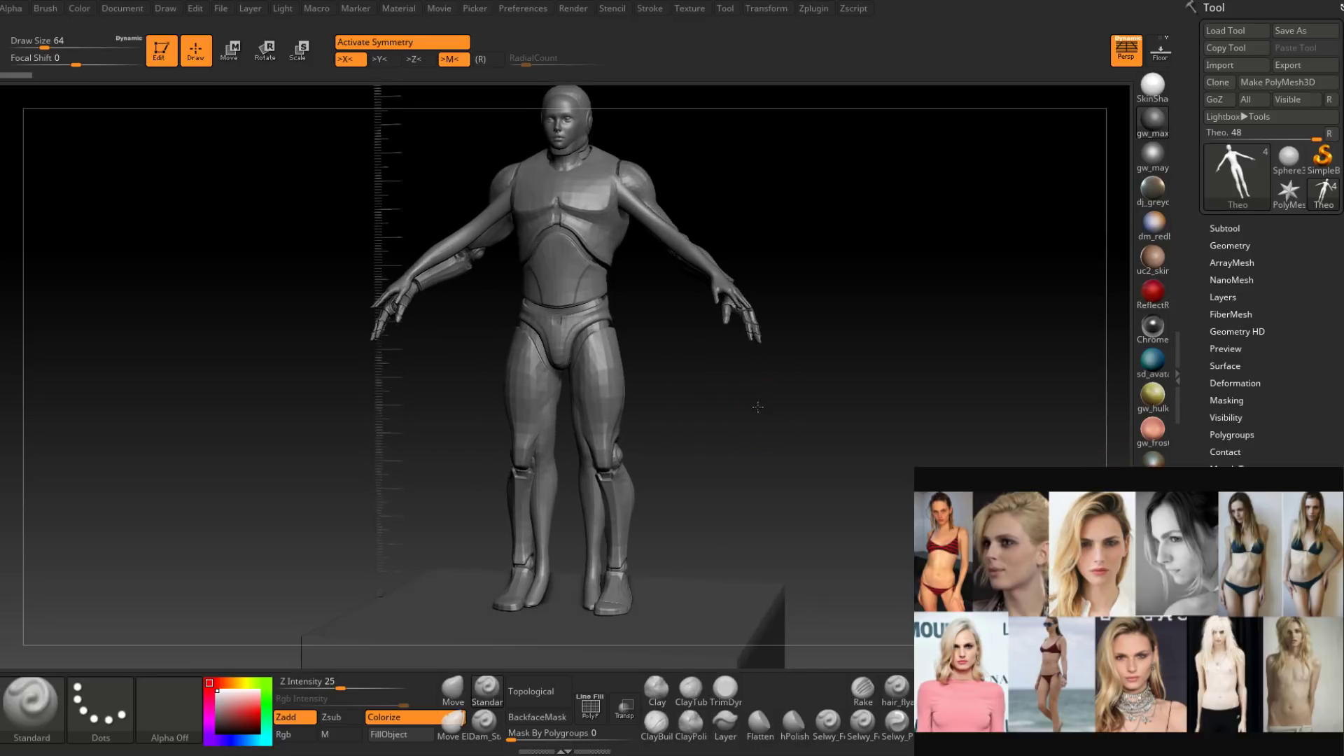
{"action": "left_click", "coordinate": [1229, 227]}
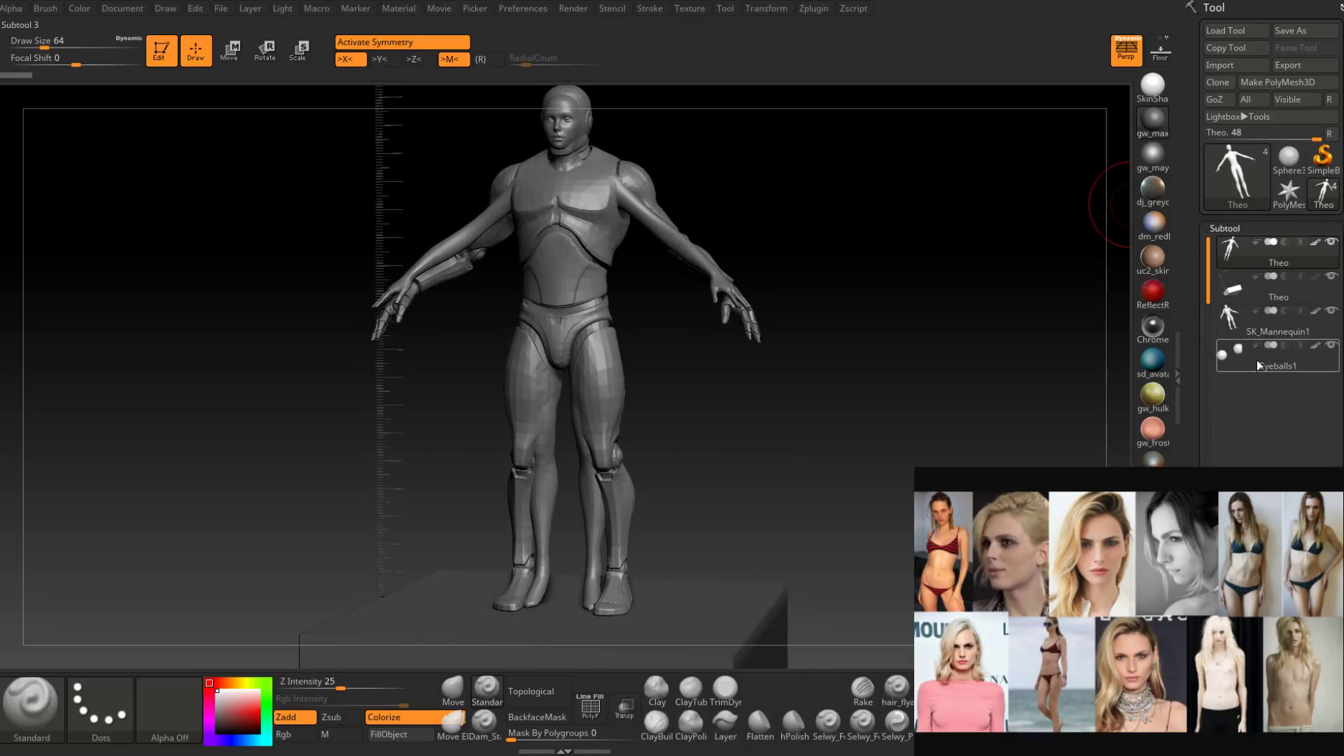
{"action": "mouse_move", "coordinate": [924, 410]}
{"action": "right_mouse_down"}
{"action": "mouse_move", "coordinate": [888, 419]}
{"action": "mouse_move", "coordinate": [889, 448]}
{"action": "mouse_move", "coordinate": [826, 489]}
{"action": "mouse_move", "coordinate": [852, 435]}
{"action": "right_mouse_up"}
{"action": "right_click_drag", "start_coordinate": [777, 325], "coordinate": [774, 486], "text": "alt"}
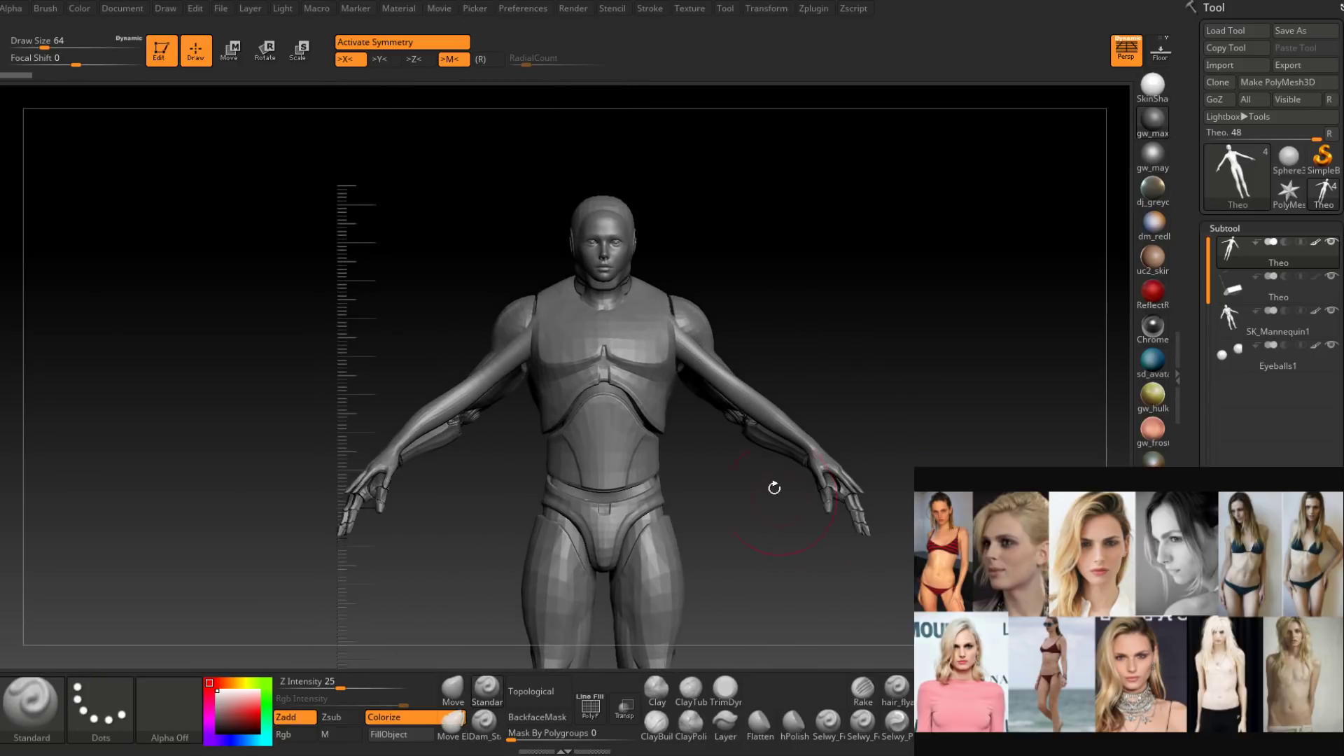
Activate the Scale gizmo and limit the multi-subtool transform to the body and eyeballs, leaving out the mannequin and platform.
{"action": "left_click", "coordinate": [299, 52]}
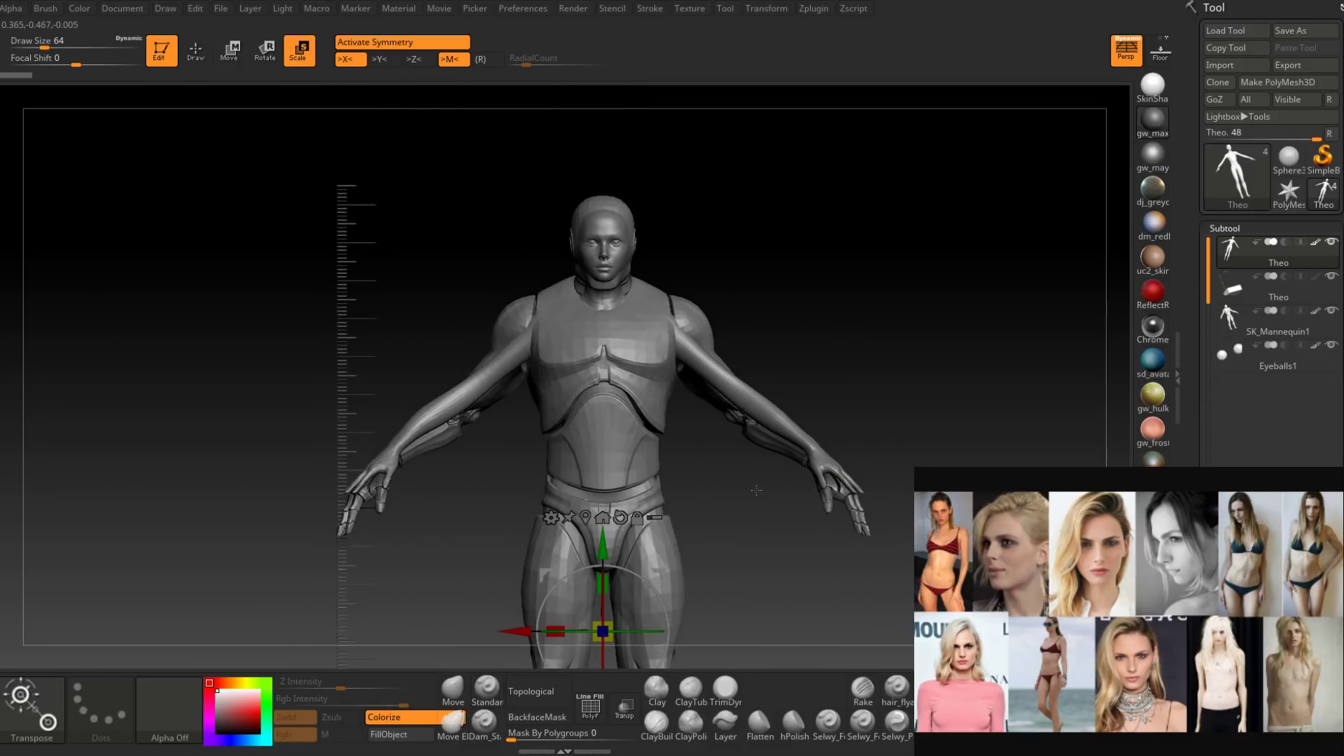
{"action": "right_click_drag", "start_coordinate": [758, 537], "coordinate": [754, 499], "text": "alt"}
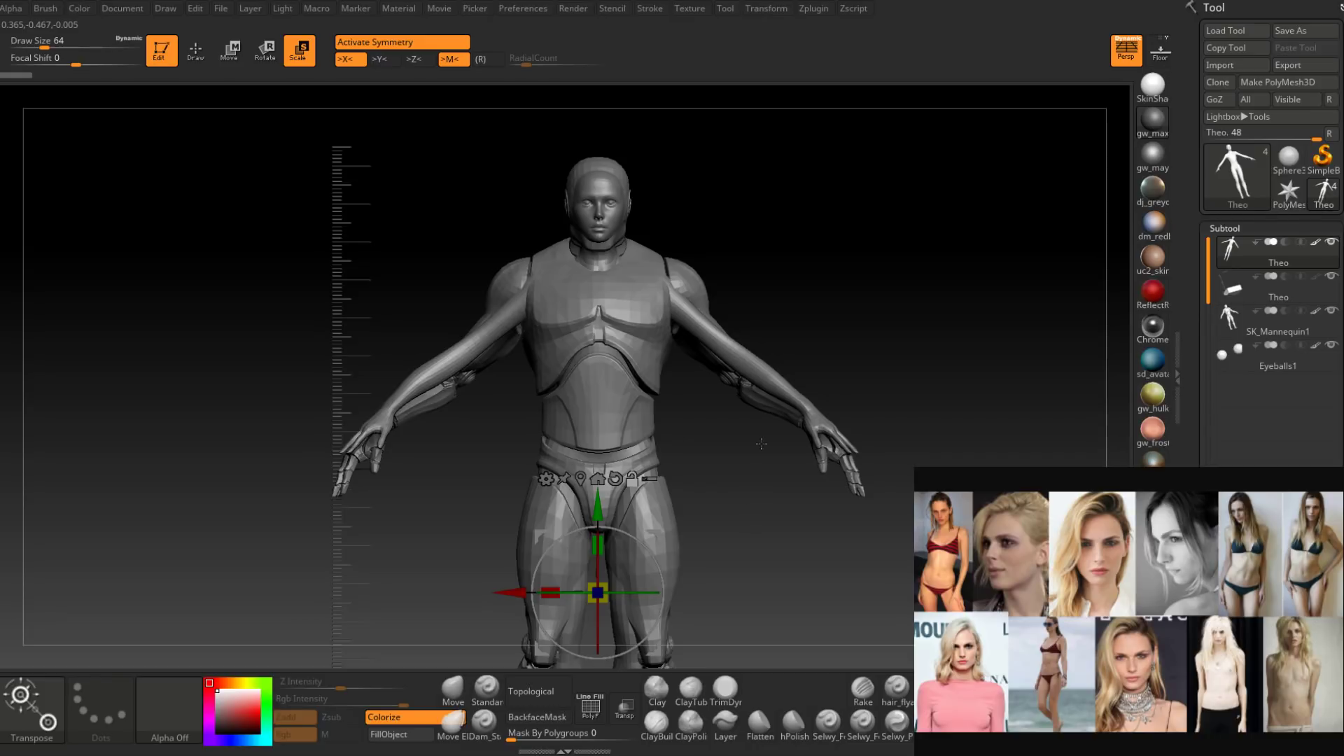
{"action": "left_click_drag", "start_coordinate": [756, 500], "coordinate": [756, 448]}
{"action": "mouse_move", "coordinate": [746, 462]}
{"action": "right_mouse_down"}
{"action": "mouse_move", "coordinate": [721, 459]}
{"action": "mouse_move", "coordinate": [709, 405]}
{"action": "mouse_move", "coordinate": [715, 522]}
{"action": "mouse_move", "coordinate": [579, 312]}
{"action": "right_mouse_up"}
{"action": "right_click_drag", "start_coordinate": [686, 323], "coordinate": [571, 336], "text": "shift"}
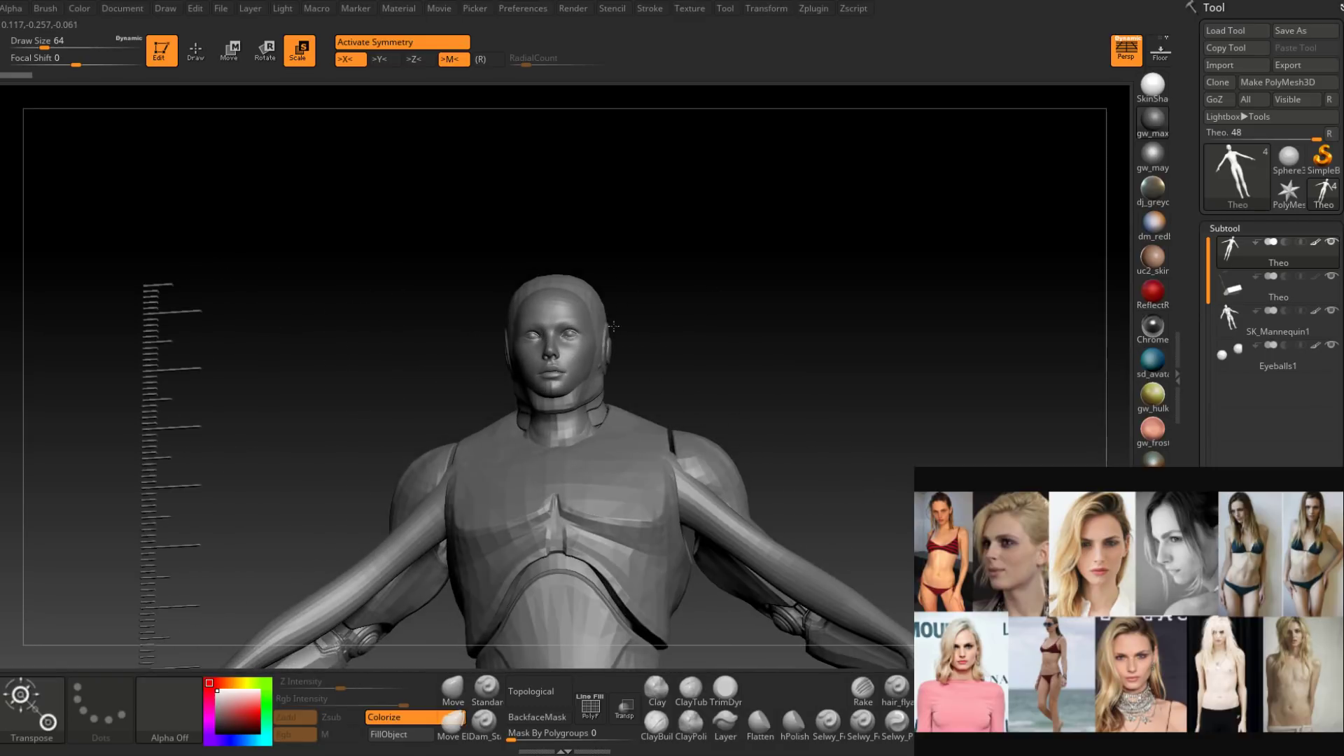
{"action": "left_click", "coordinate": [571, 336], "text": "ctrl+shift"}
{"action": "left_click_drag", "start_coordinate": [638, 338], "coordinate": [670, 295], "text": "ctrl+shift"}
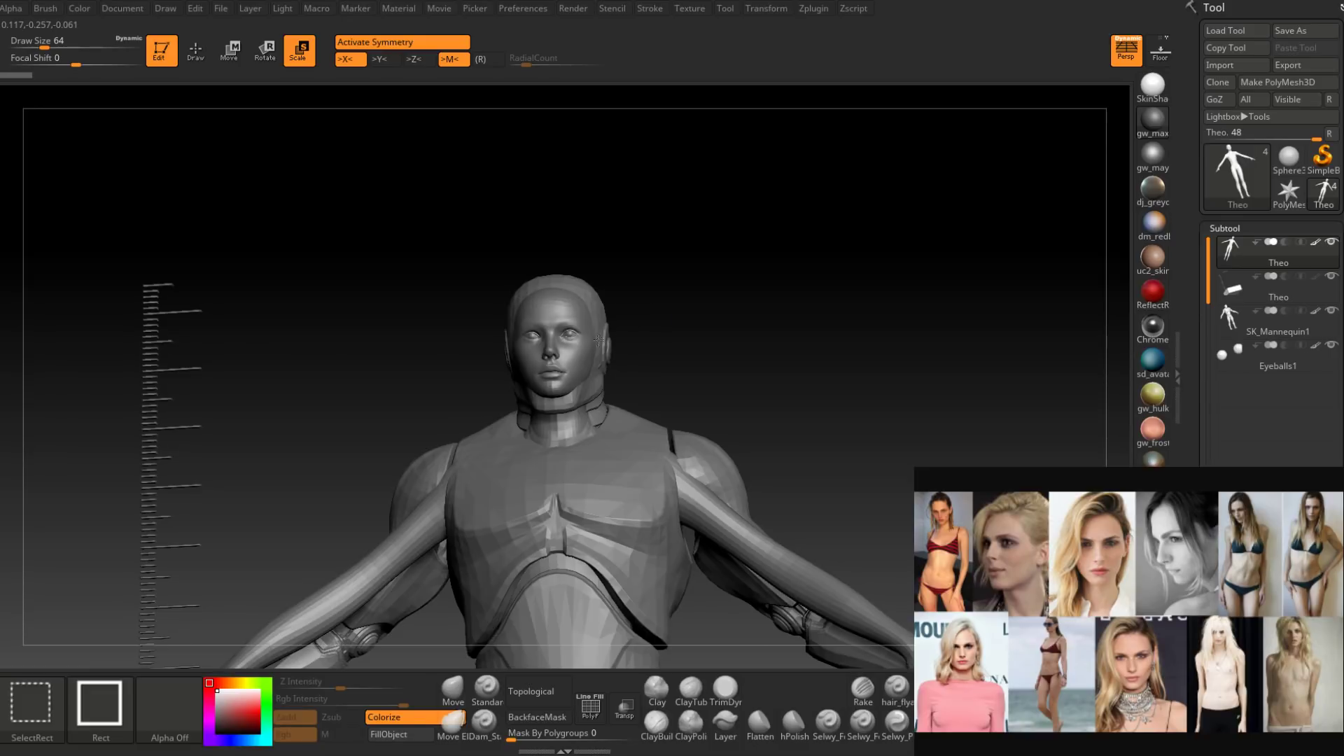
{"action": "left_click", "coordinate": [570, 335], "text": "ctrl+shift"}
{"action": "left_click", "coordinate": [569, 335], "text": "ctrl+shift"}
{"action": "right_click_drag", "start_coordinate": [728, 340], "coordinate": [678, 226]}
{"action": "right_click_drag", "start_coordinate": [716, 512], "coordinate": [619, 285], "text": "alt"}
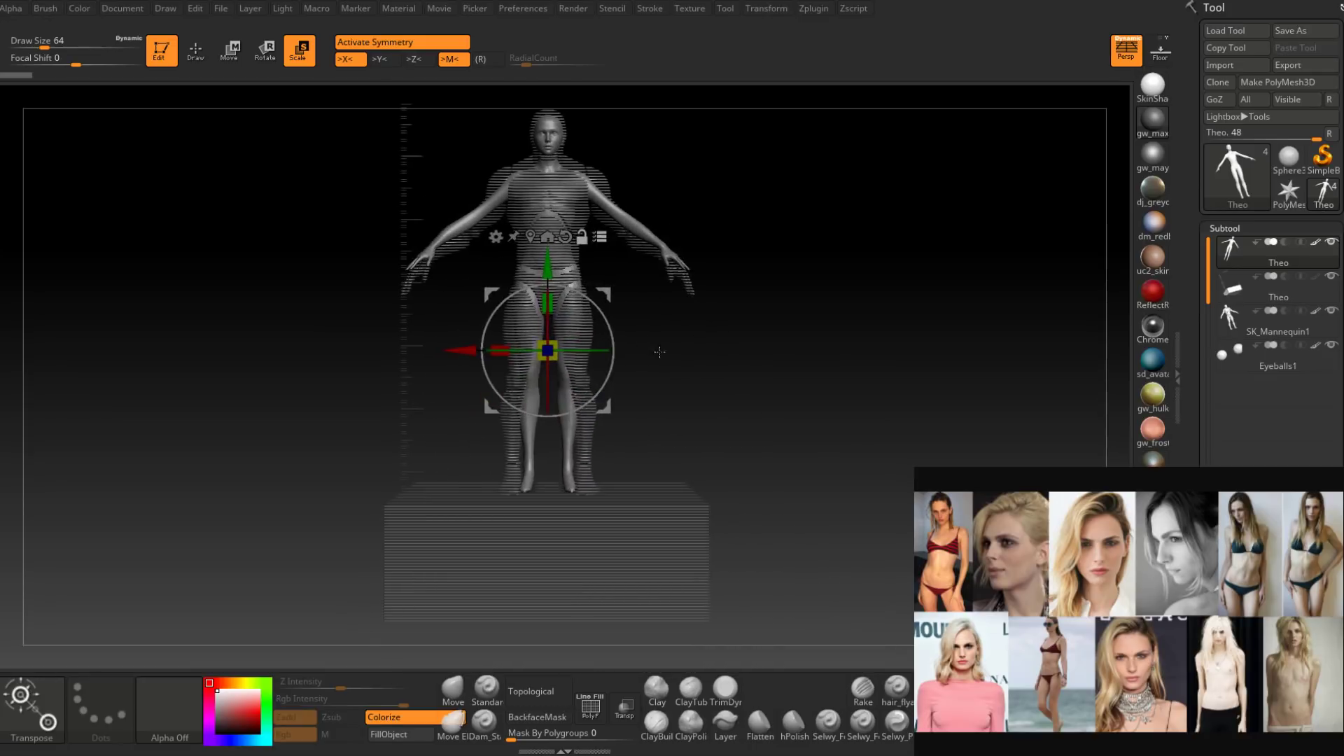
Mask the whole body and turn off symmetry.
{"action": "right_click_drag", "start_coordinate": [665, 384], "coordinate": [669, 462], "text": "alt"}
{"action": "key", "text": "ctrl"}
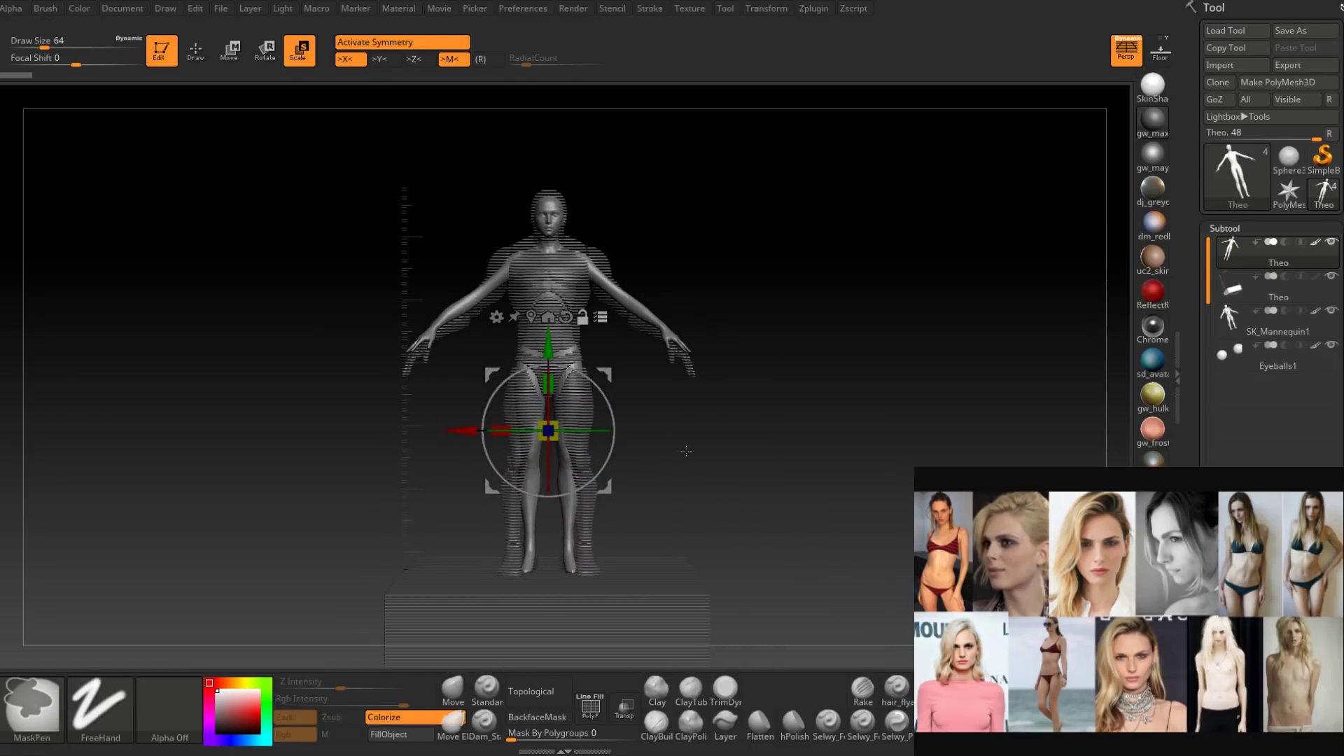
{"action": "mouse_move", "coordinate": [683, 452]}
{"action": "left_mouse_down"}
{"action": "mouse_move", "coordinate": [672, 360]}
{"action": "mouse_move", "coordinate": [780, 336]}
{"action": "left_mouse_up"}
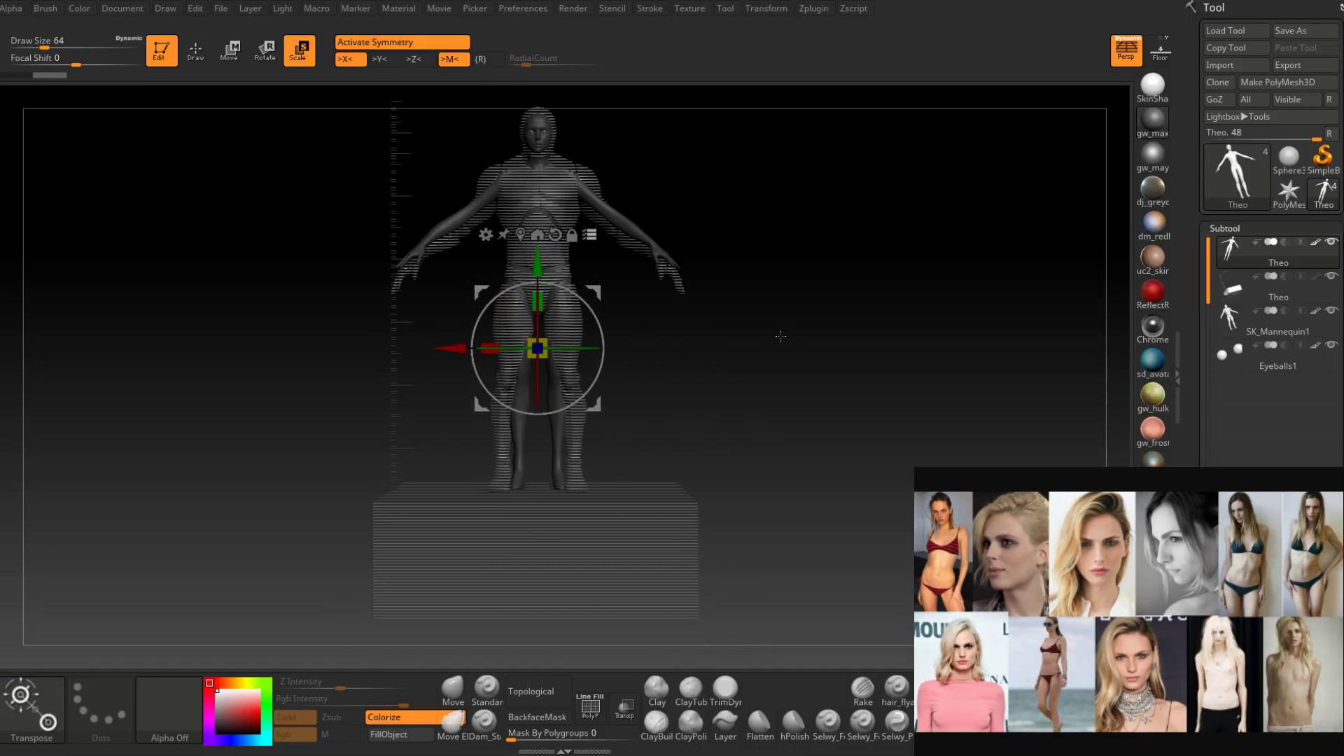
{"action": "key", "text": "x"}
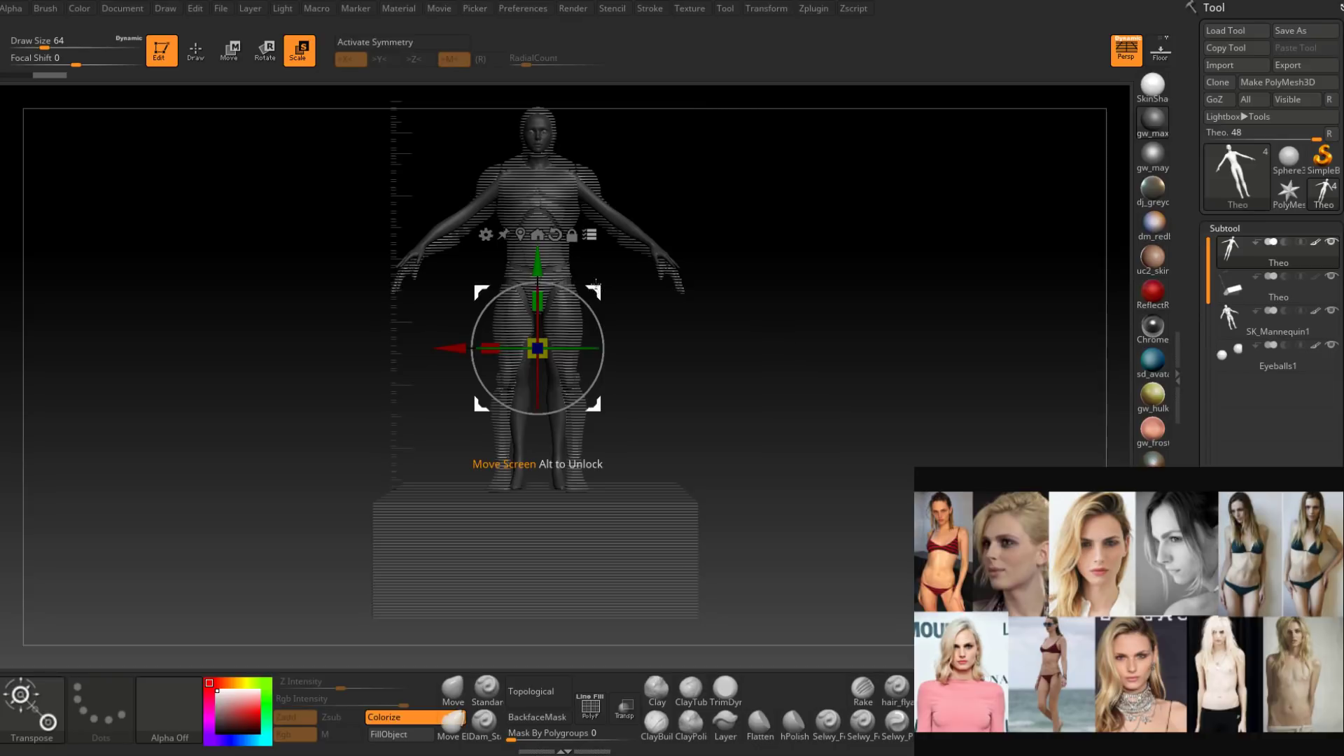
Relocate the transform gizmo from the figure's hips to between its feet at platform level.
{"action": "left_click_drag", "start_coordinate": [690, 366], "coordinate": [609, 336]}
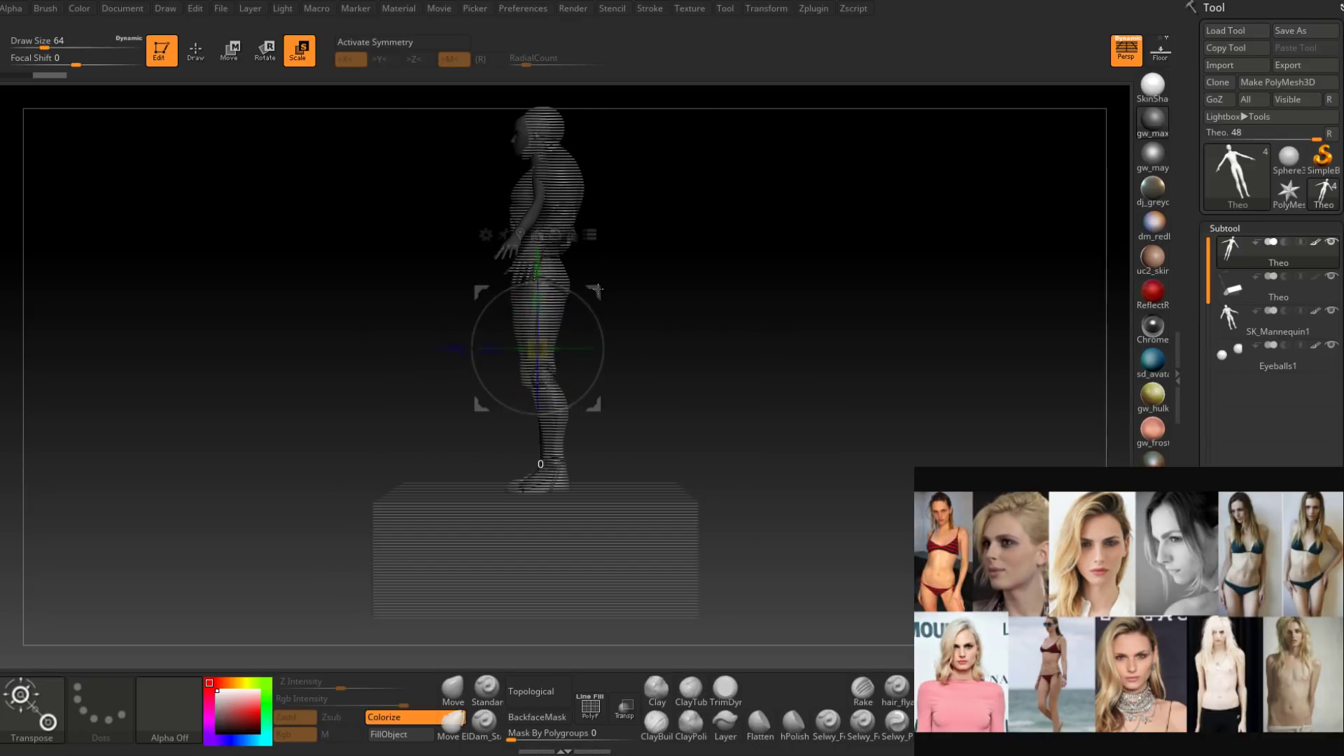
{"action": "left_click_drag", "start_coordinate": [594, 292], "coordinate": [612, 397], "text": "alt"}
{"action": "left_click_drag", "start_coordinate": [673, 360], "coordinate": [692, 358]}
{"action": "mouse_move", "coordinate": [692, 358]}
{"action": "right_mouse_down"}
{"action": "mouse_move", "coordinate": [725, 360]}
{"action": "mouse_move", "coordinate": [684, 357]}
{"action": "mouse_move", "coordinate": [686, 379]}
{"action": "right_mouse_up"}
{"action": "right_click_drag", "start_coordinate": [687, 380], "coordinate": [688, 322], "text": "alt"}
{"action": "right_click_drag", "start_coordinate": [688, 322], "coordinate": [699, 473], "text": "ctrl"}
{"action": "left_click_drag", "start_coordinate": [700, 474], "coordinate": [760, 376]}
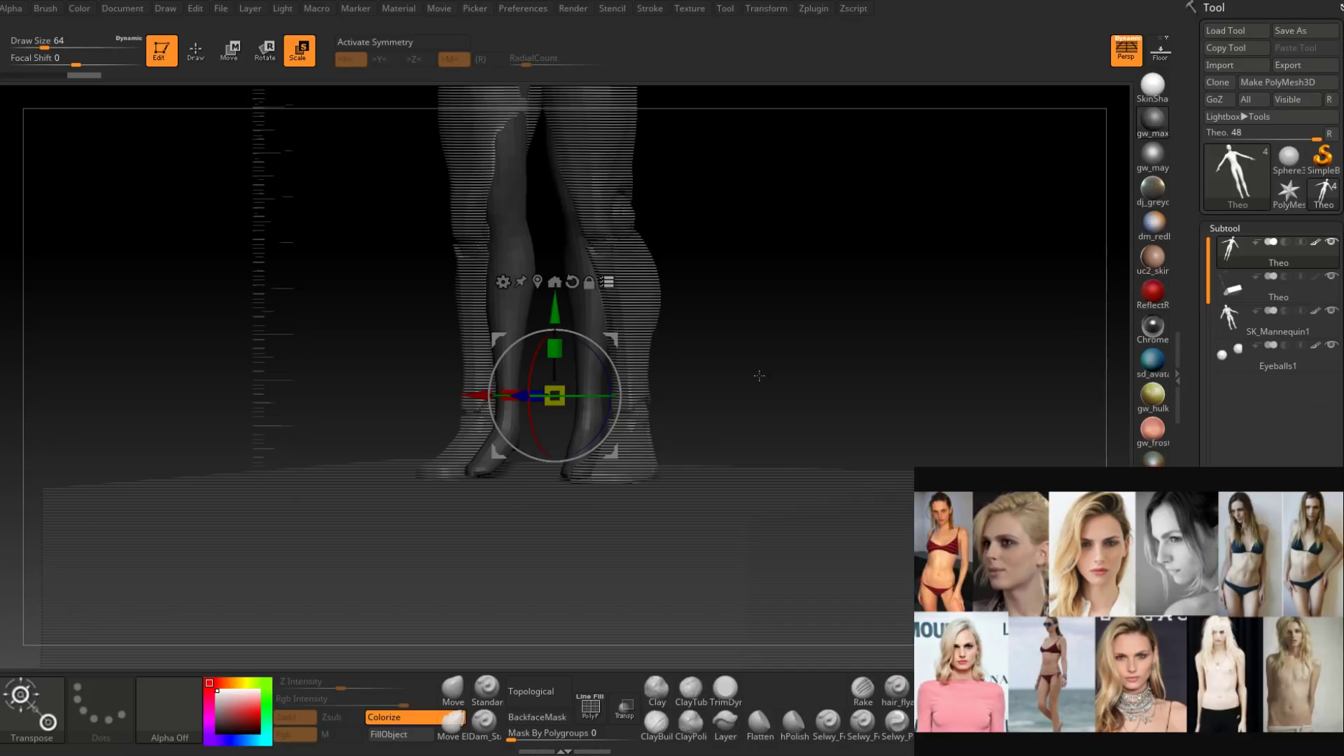
{"action": "left_click_drag", "start_coordinate": [759, 376], "coordinate": [726, 336]}
{"action": "left_click_drag", "start_coordinate": [539, 352], "coordinate": [539, 378]}
Clear the mask, try to shift the body and eyeballs downward against the mannequin, and undo the change.
{"action": "mouse_move", "coordinate": [743, 315]}
{"action": "left_mouse_down"}
{"action": "mouse_move", "coordinate": [620, 316]}
{"action": "mouse_move", "coordinate": [695, 311]}
{"action": "mouse_move", "coordinate": [682, 386]}
{"action": "mouse_move", "coordinate": [546, 501]}
{"action": "left_mouse_up"}
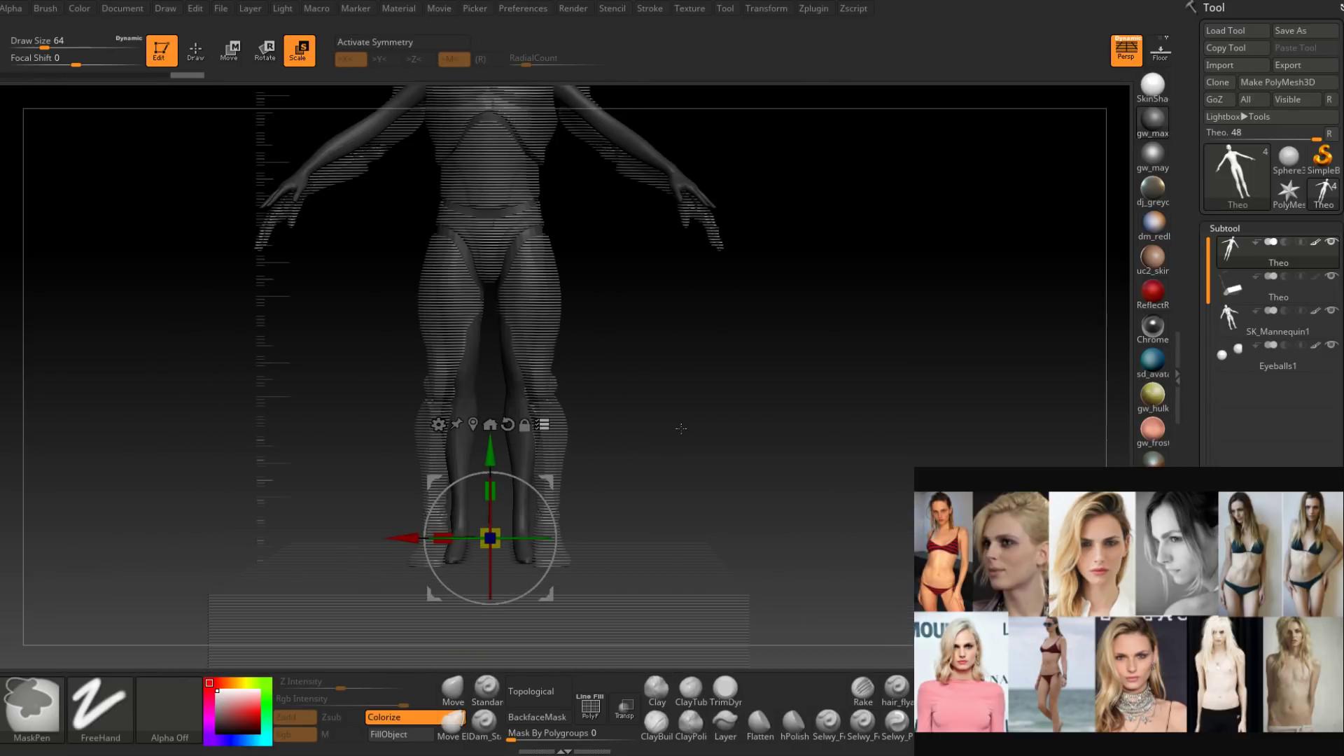
{"action": "left_click_drag", "start_coordinate": [682, 425], "coordinate": [796, 268], "text": "ctrl"}
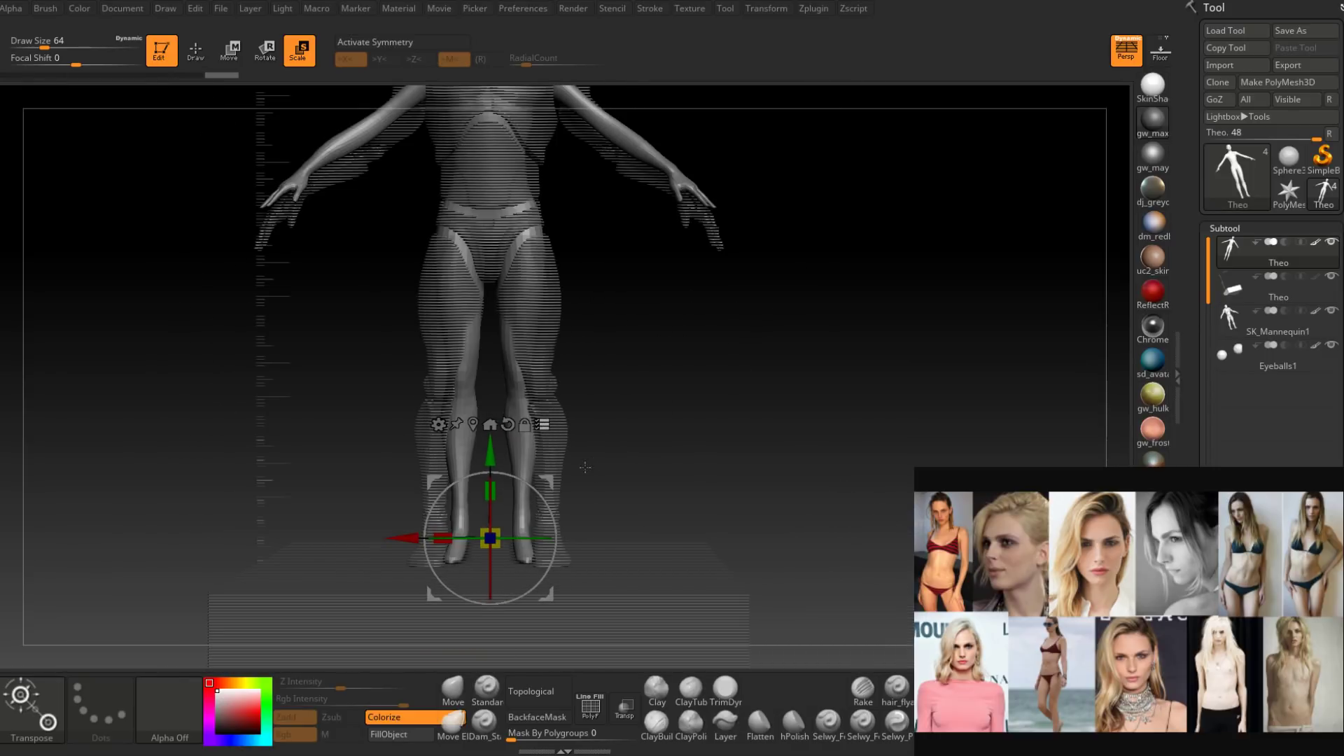
{"action": "left_click_drag", "start_coordinate": [492, 451], "coordinate": [494, 470]}
{"action": "mouse_move", "coordinate": [687, 378]}
{"action": "left_mouse_down"}
{"action": "mouse_move", "coordinate": [597, 393]}
{"action": "mouse_move", "coordinate": [525, 385]}
{"action": "mouse_move", "coordinate": [602, 383]}
{"action": "mouse_move", "coordinate": [630, 495]}
{"action": "left_mouse_up"}
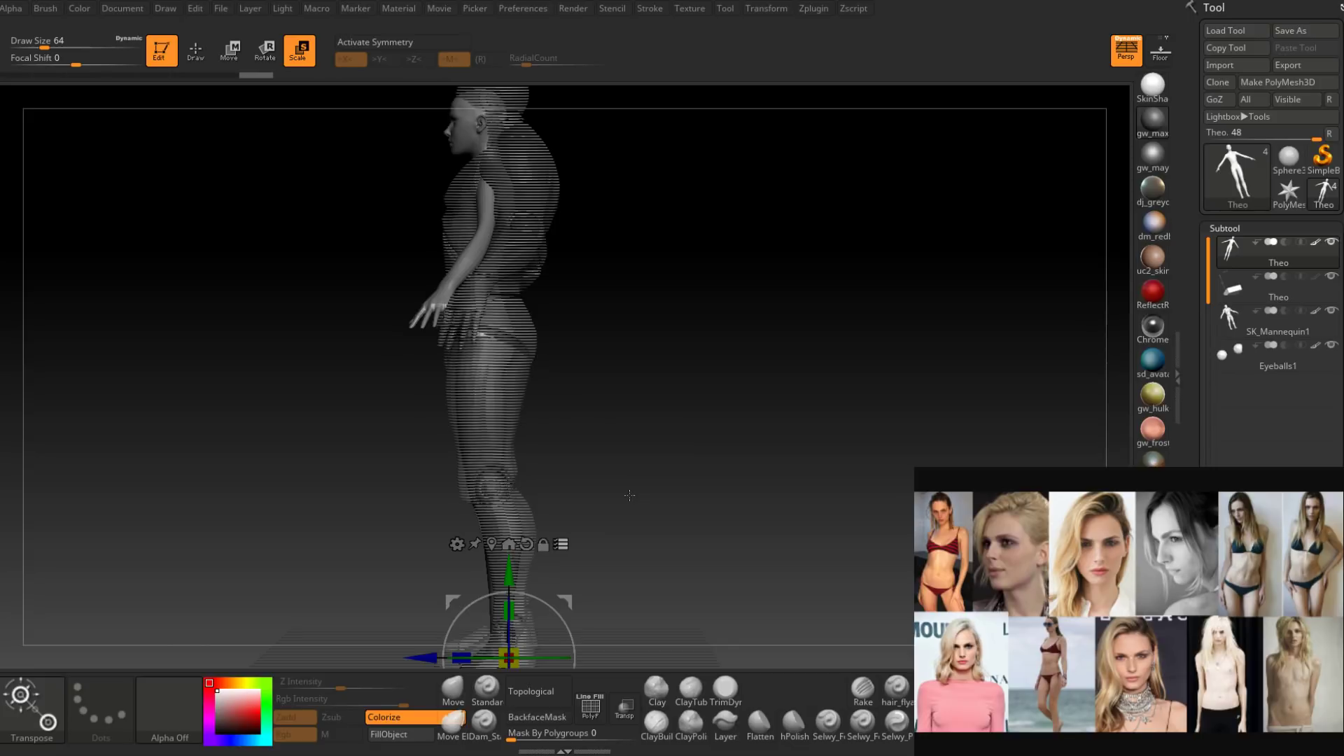
{"action": "left_click_drag", "start_coordinate": [629, 495], "coordinate": [530, 581]}
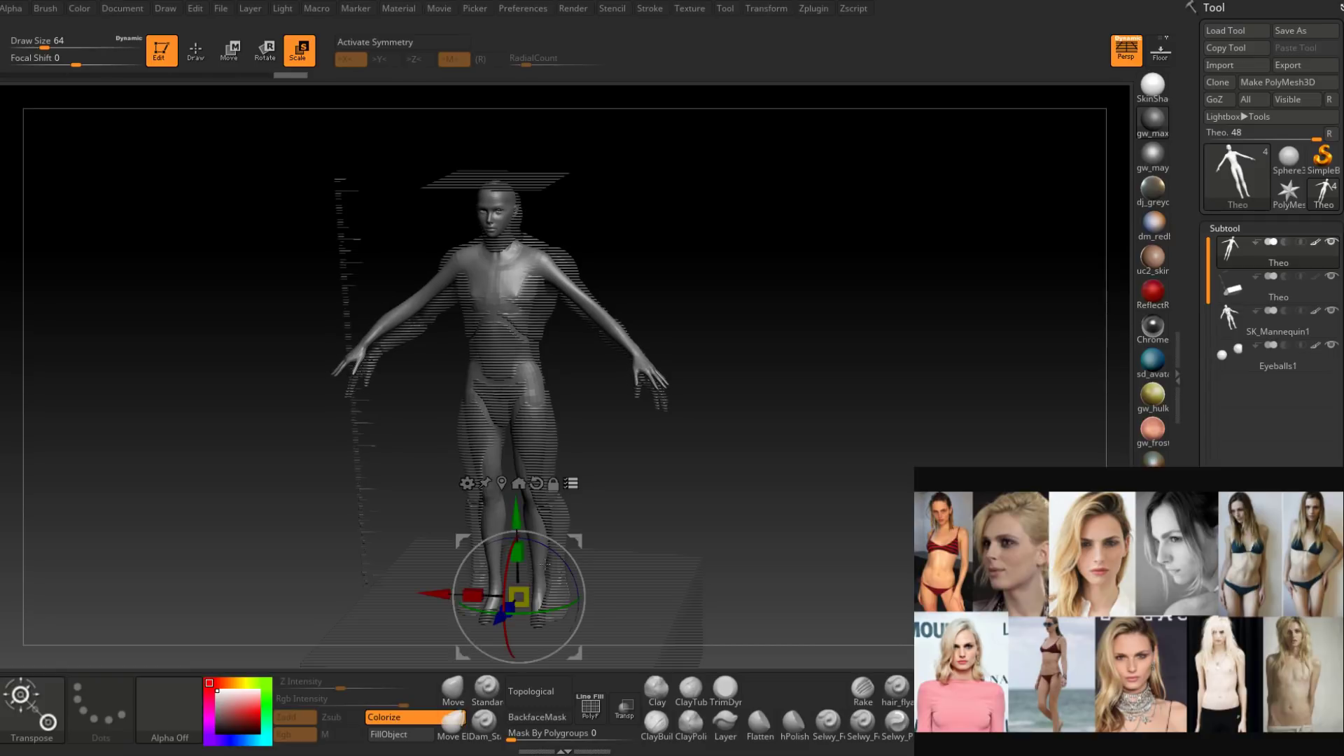
{"action": "mouse_move", "coordinate": [701, 449]}
{"action": "right_mouse_down", "text": "shift"}
{"action": "mouse_move", "coordinate": [711, 422]}
{"action": "mouse_move", "coordinate": [711, 609]}
{"action": "mouse_move", "coordinate": [708, 231]}
{"action": "mouse_move", "coordinate": [750, 755]}
{"action": "right_mouse_up", "text": "shift"}
{"action": "key", "text": "ctrl+z"}
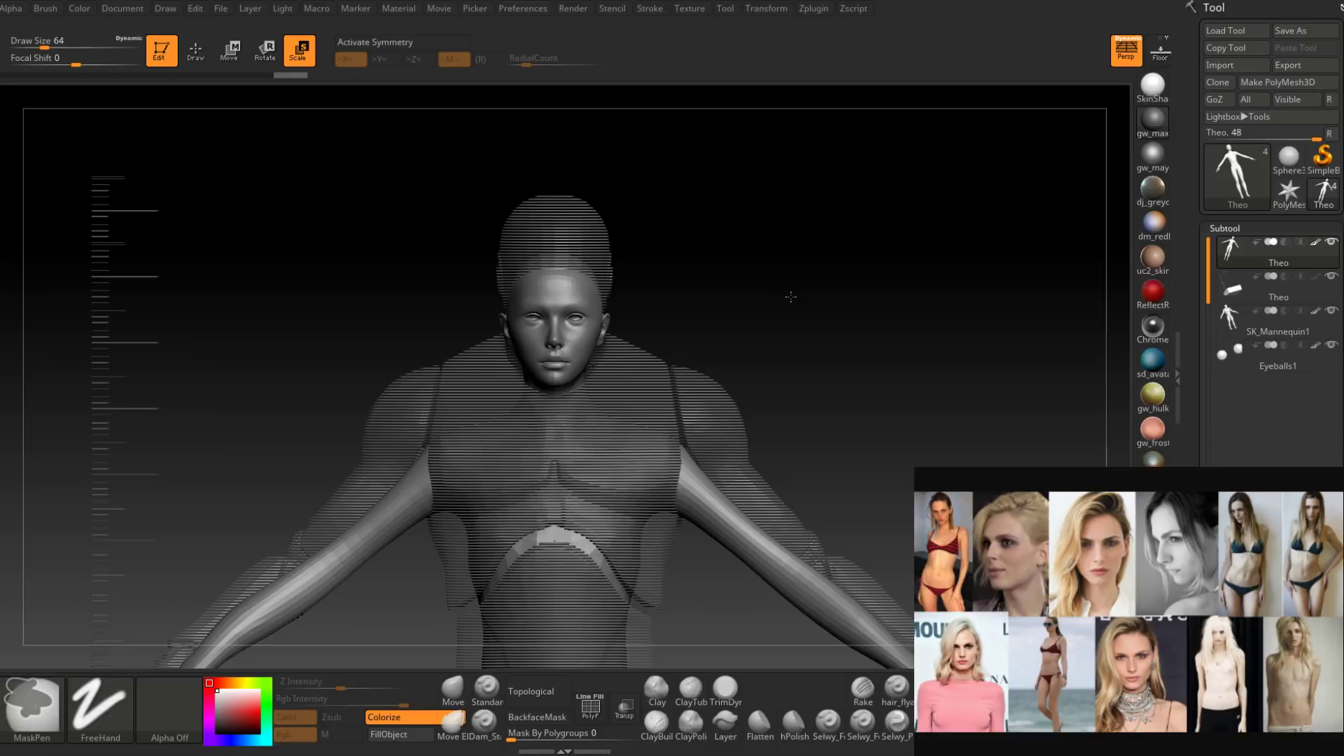
Mask the whole body again while keeping the subtool selection for the joint transform.
{"action": "mouse_move", "coordinate": [790, 297]}
{"action": "right_mouse_down"}
{"action": "mouse_move", "coordinate": [777, 377]}
{"action": "mouse_move", "coordinate": [760, 258]}
{"action": "mouse_move", "coordinate": [801, 325]}
{"action": "right_mouse_up"}
{"action": "left_click", "coordinate": [801, 326], "text": "ctrl"}
{"action": "left_click_drag", "start_coordinate": [804, 329], "coordinate": [835, 317], "text": "ctrl"}
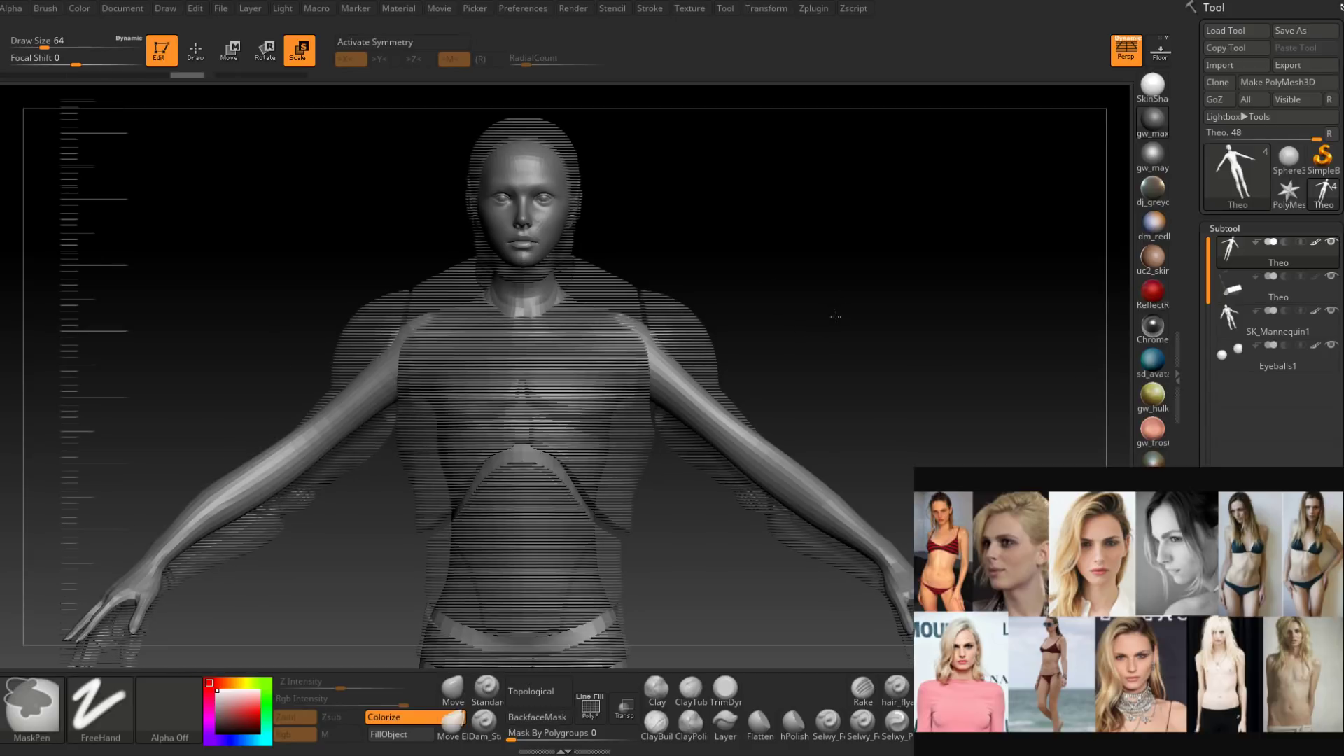
{"action": "left_click", "coordinate": [836, 317], "text": "ctrl"}
{"action": "key", "text": "ctrl+shift"}
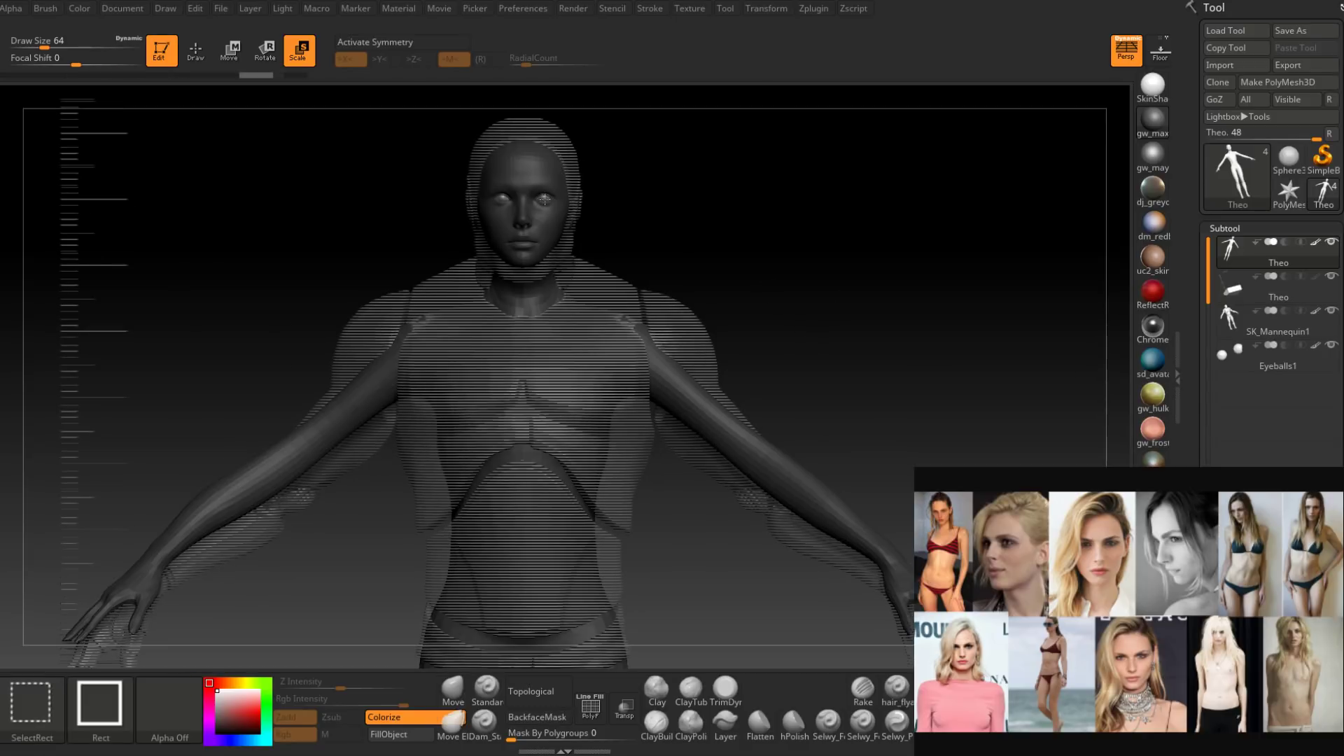
{"action": "left_click", "coordinate": [550, 201], "text": "ctrl+shift"}
{"action": "left_click", "coordinate": [588, 205], "text": "ctrl+shift"}
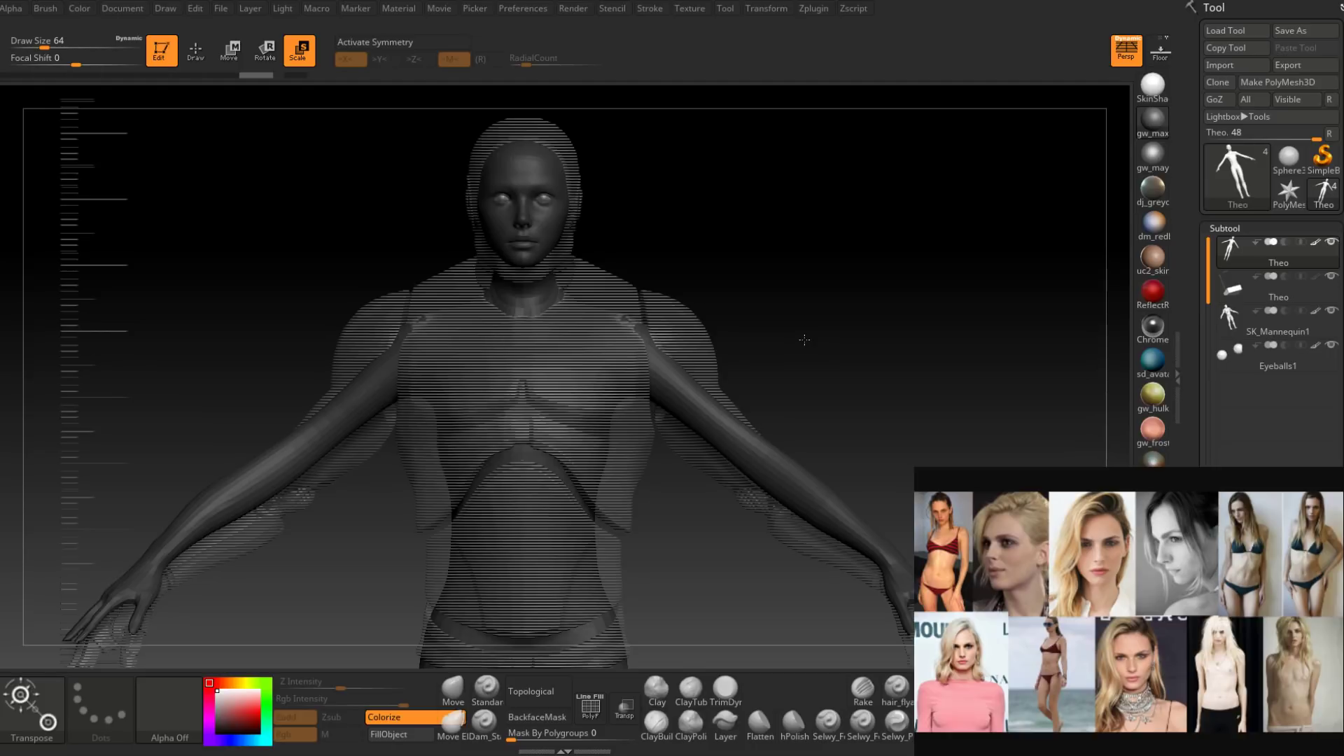
{"action": "left_click_drag", "start_coordinate": [804, 339], "coordinate": [598, 372], "text": "alt"}
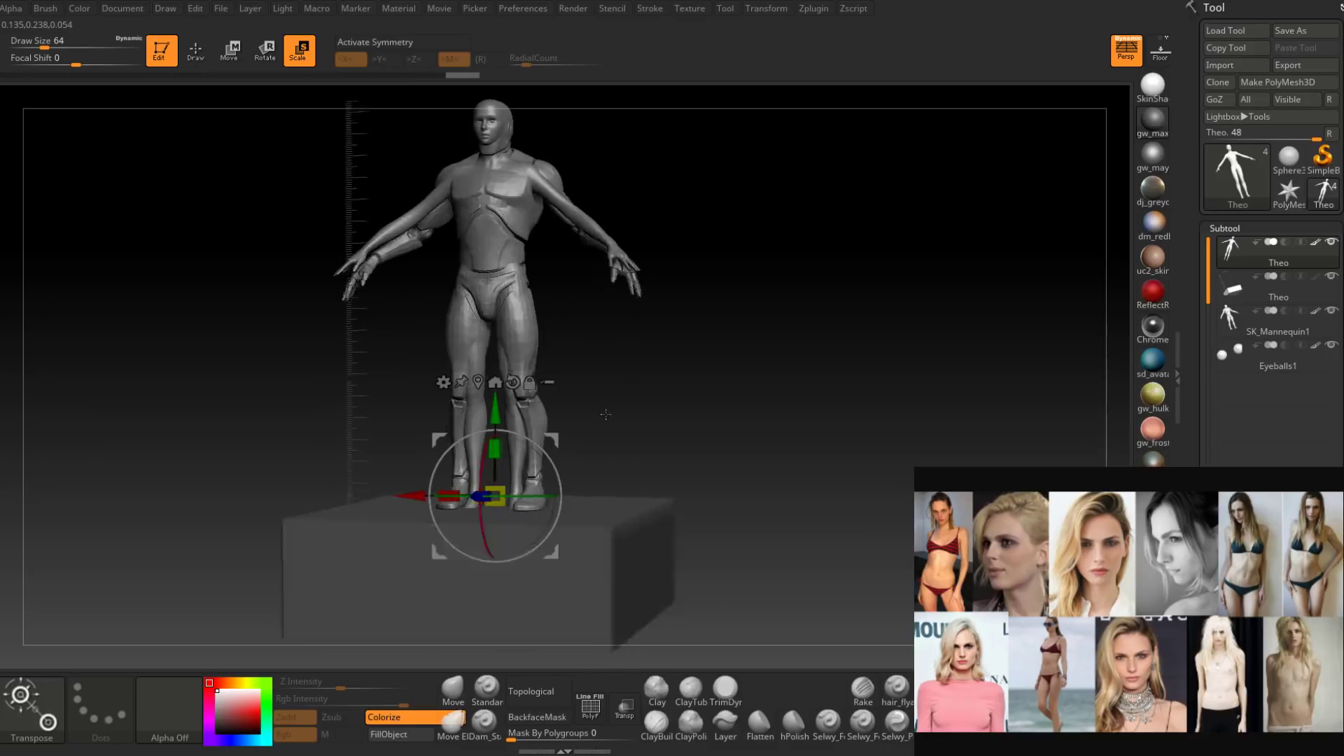
Make the Eyeballs1 subtool active and turn on transparency for the other subtools.
{"action": "mouse_move", "coordinate": [600, 414]}
{"action": "left_mouse_down"}
{"action": "mouse_move", "coordinate": [618, 357]}
{"action": "mouse_move", "coordinate": [575, 425]}
{"action": "left_mouse_up"}
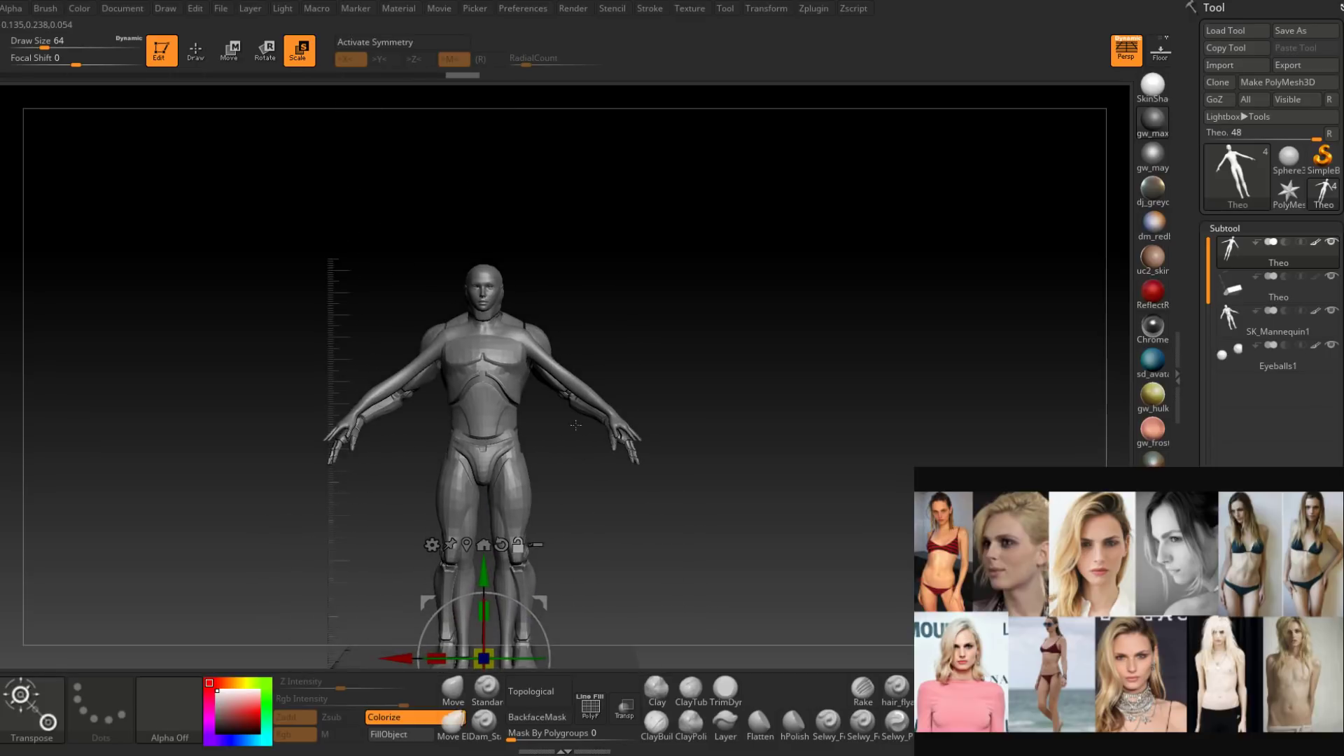
{"action": "right_click_drag", "start_coordinate": [575, 425], "coordinate": [611, 448], "text": "ctrl"}
{"action": "left_click", "coordinate": [1228, 355]}
{"action": "mouse_move", "coordinate": [844, 416]}
{"action": "right_mouse_down", "text": "alt"}
{"action": "mouse_move", "coordinate": [798, 552]}
{"action": "mouse_move", "coordinate": [793, 647]}
{"action": "right_mouse_up", "text": "alt"}
{"action": "right_click_drag", "start_coordinate": [708, 452], "coordinate": [754, 466], "text": "alt"}
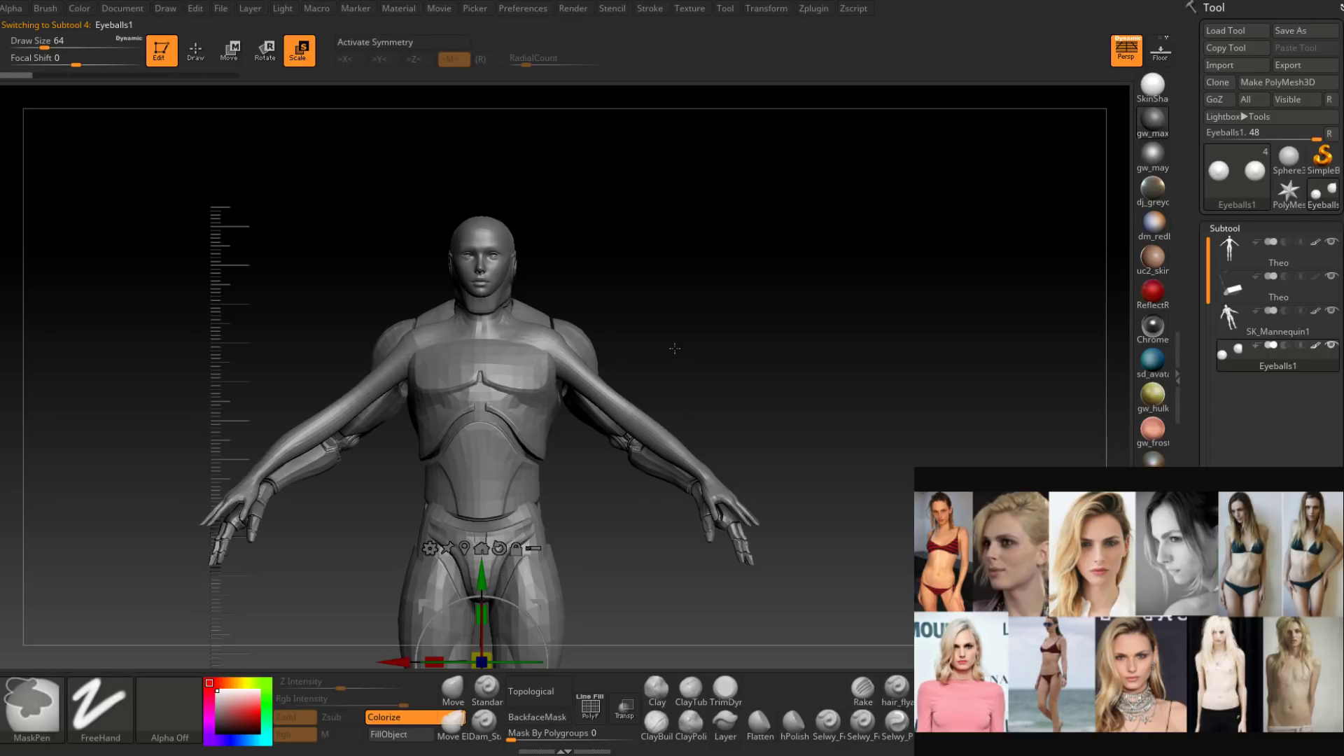
{"action": "left_click", "coordinate": [623, 715]}
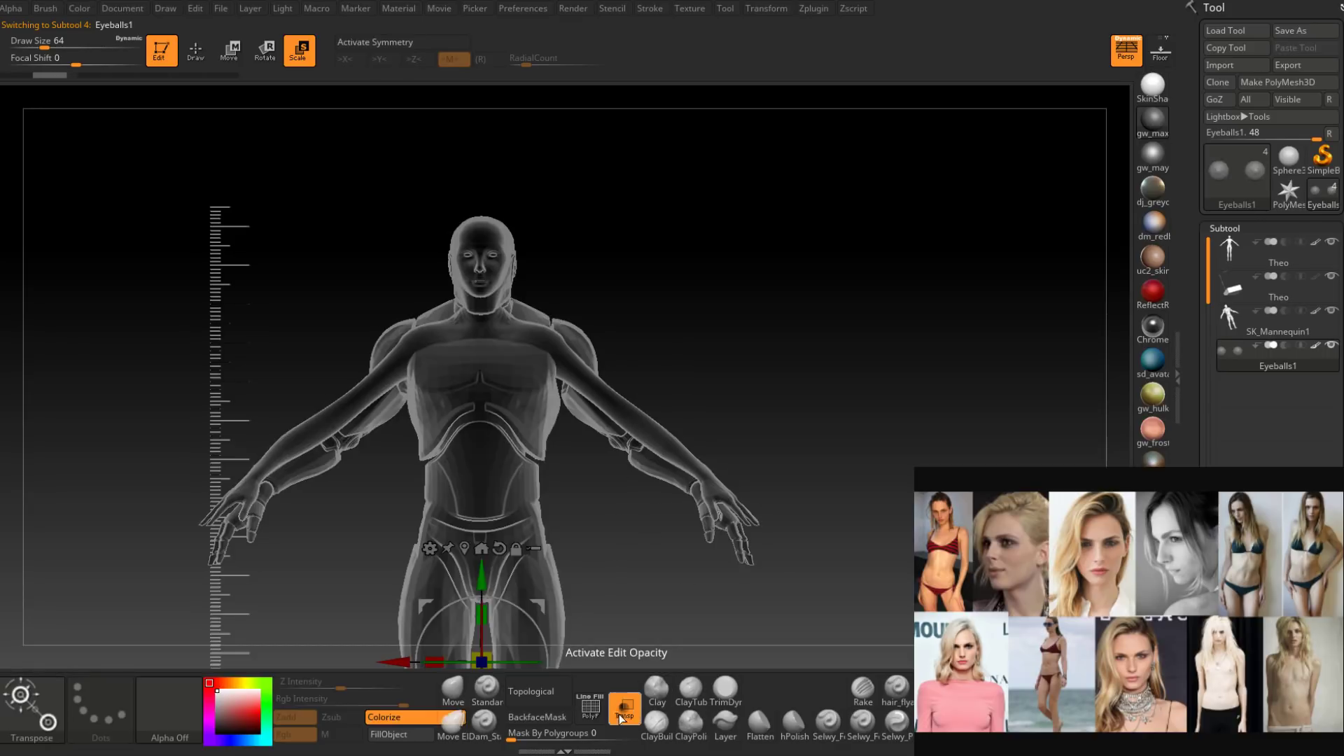
Switch to the Move gizmo and place it at the eyeballs inside the head, using the side profile.
{"action": "mouse_move", "coordinate": [629, 448]}
{"action": "right_mouse_down"}
{"action": "mouse_move", "coordinate": [515, 436]}
{"action": "mouse_move", "coordinate": [532, 490]}
{"action": "right_mouse_up"}
{"action": "right_click_drag", "start_coordinate": [672, 126], "coordinate": [730, 255], "text": "alt"}
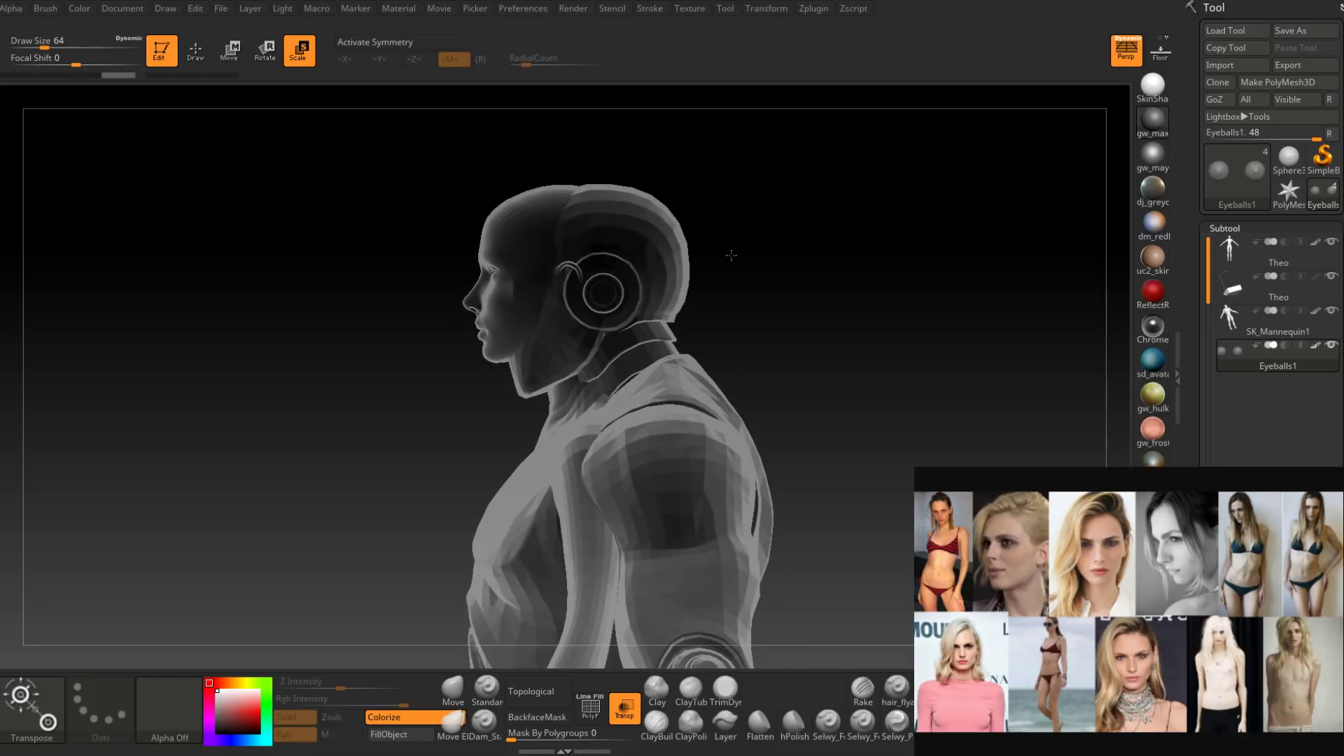
{"action": "key", "text": "w"}
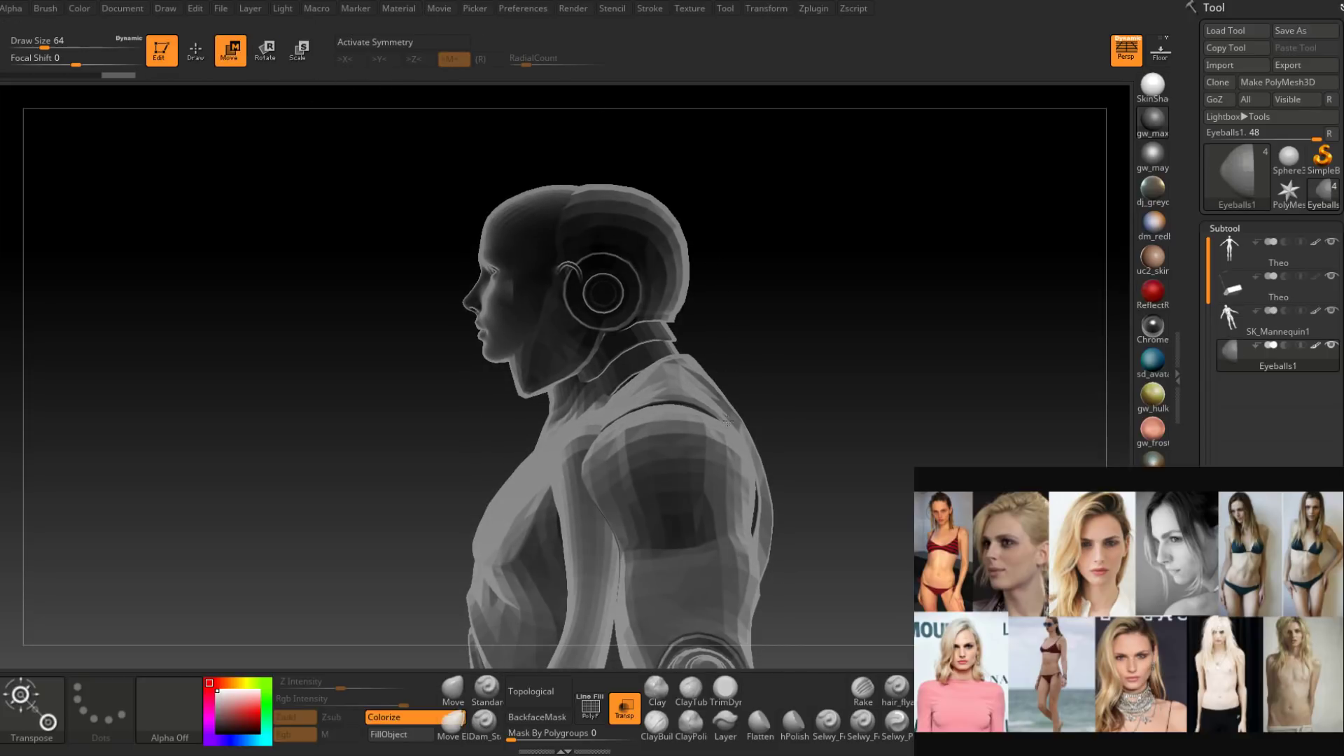
{"action": "right_click_drag", "start_coordinate": [727, 422], "coordinate": [700, 258], "text": "alt"}
{"action": "mouse_move", "coordinate": [700, 257]}
{"action": "right_mouse_down", "text": "ctrl"}
{"action": "mouse_move", "coordinate": [661, 501]}
{"action": "mouse_move", "coordinate": [693, 271]}
{"action": "right_mouse_up", "text": "ctrl"}
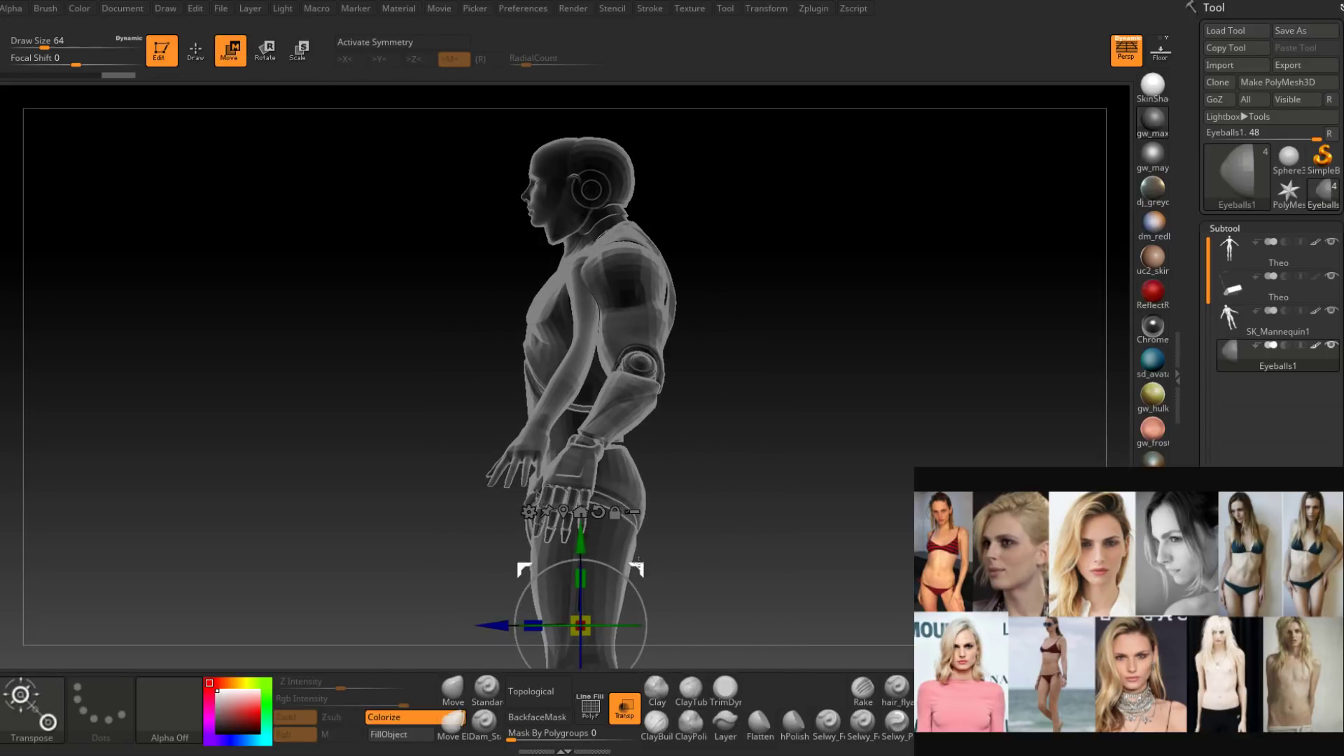
{"action": "left_click_drag", "start_coordinate": [638, 560], "coordinate": [599, 125]}
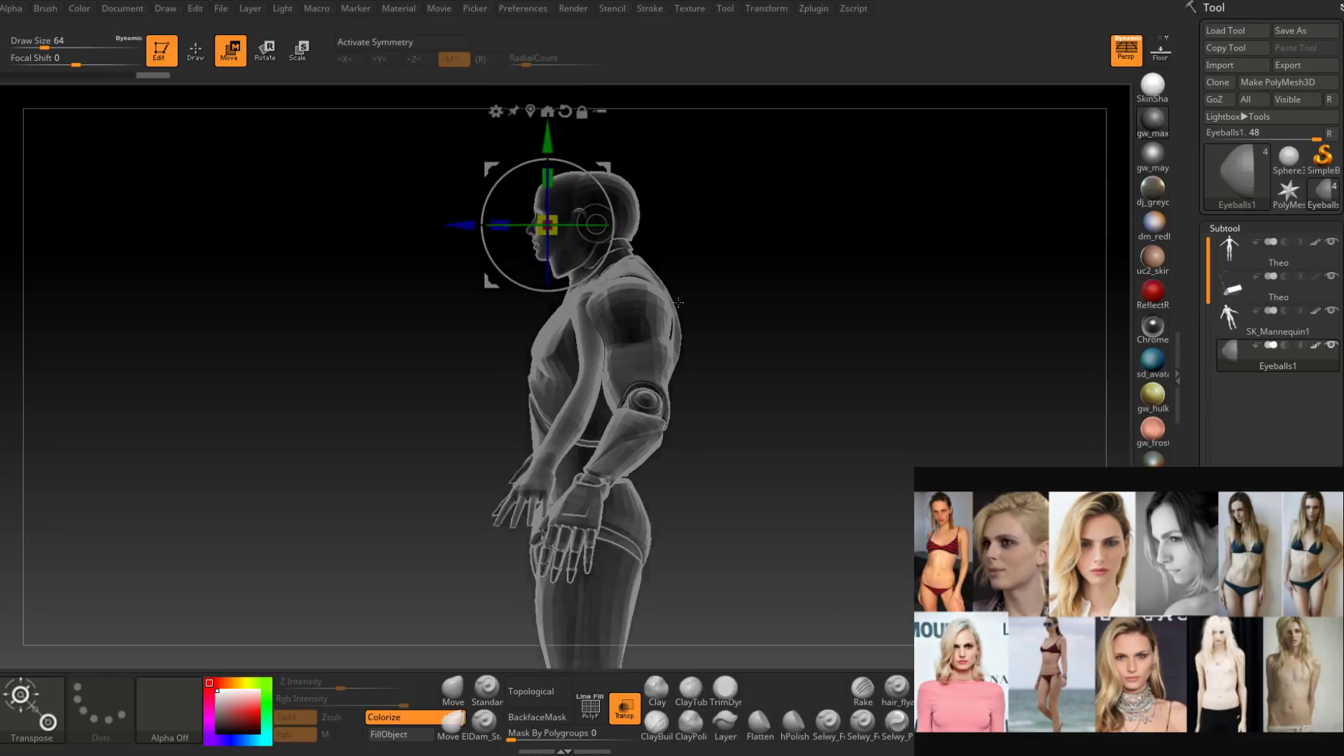
{"action": "right_click_drag", "start_coordinate": [677, 302], "coordinate": [694, 465], "text": "alt"}
{"action": "right_click_drag", "start_coordinate": [695, 465], "coordinate": [641, 336], "text": "ctrl"}
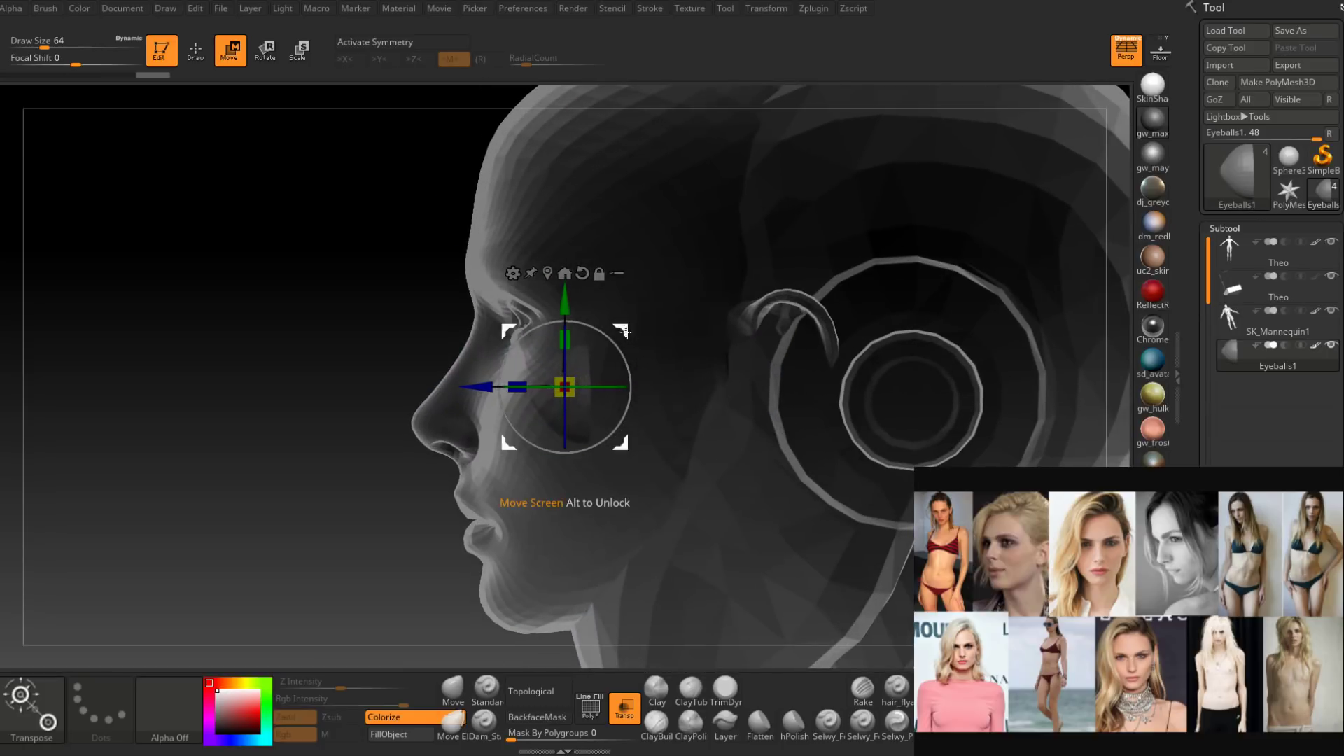
{"action": "left_click_drag", "start_coordinate": [625, 332], "coordinate": [620, 338]}
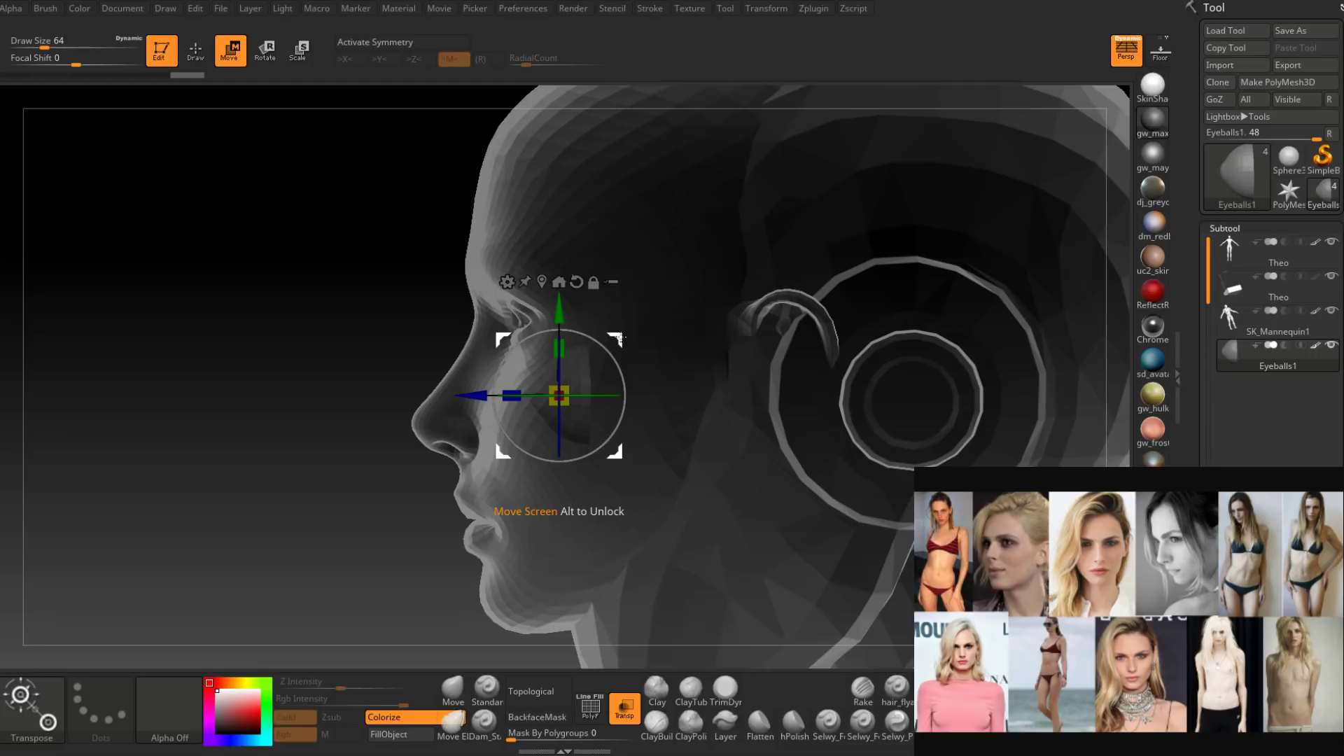
Return to Draw mode with transparency turned off and activate X symmetry for the eyeballs.
{"action": "mouse_move", "coordinate": [630, 337]}
{"action": "right_mouse_down", "text": "shift"}
{"action": "mouse_move", "coordinate": [903, 339]}
{"action": "mouse_move", "coordinate": [778, 341]}
{"action": "mouse_move", "coordinate": [815, 343]}
{"action": "right_mouse_up", "text": "shift"}
{"action": "left_click", "coordinate": [196, 50]}
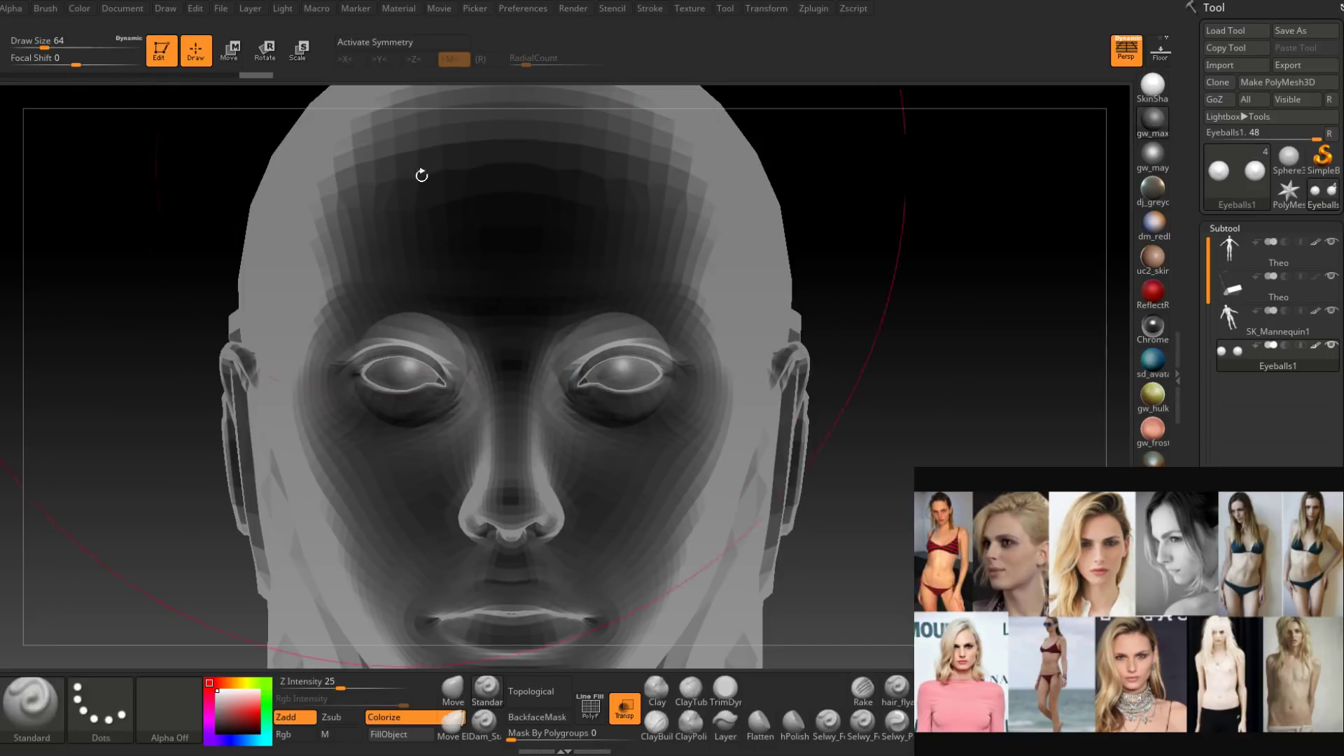
{"action": "left_click", "coordinate": [625, 709]}
{"action": "mouse_move", "coordinate": [683, 406]}
{"action": "right_mouse_down", "text": "ctrl"}
{"action": "mouse_move", "coordinate": [648, 469]}
{"action": "mouse_move", "coordinate": [611, 371]}
{"action": "mouse_move", "coordinate": [637, 458]}
{"action": "right_mouse_up", "text": "ctrl"}
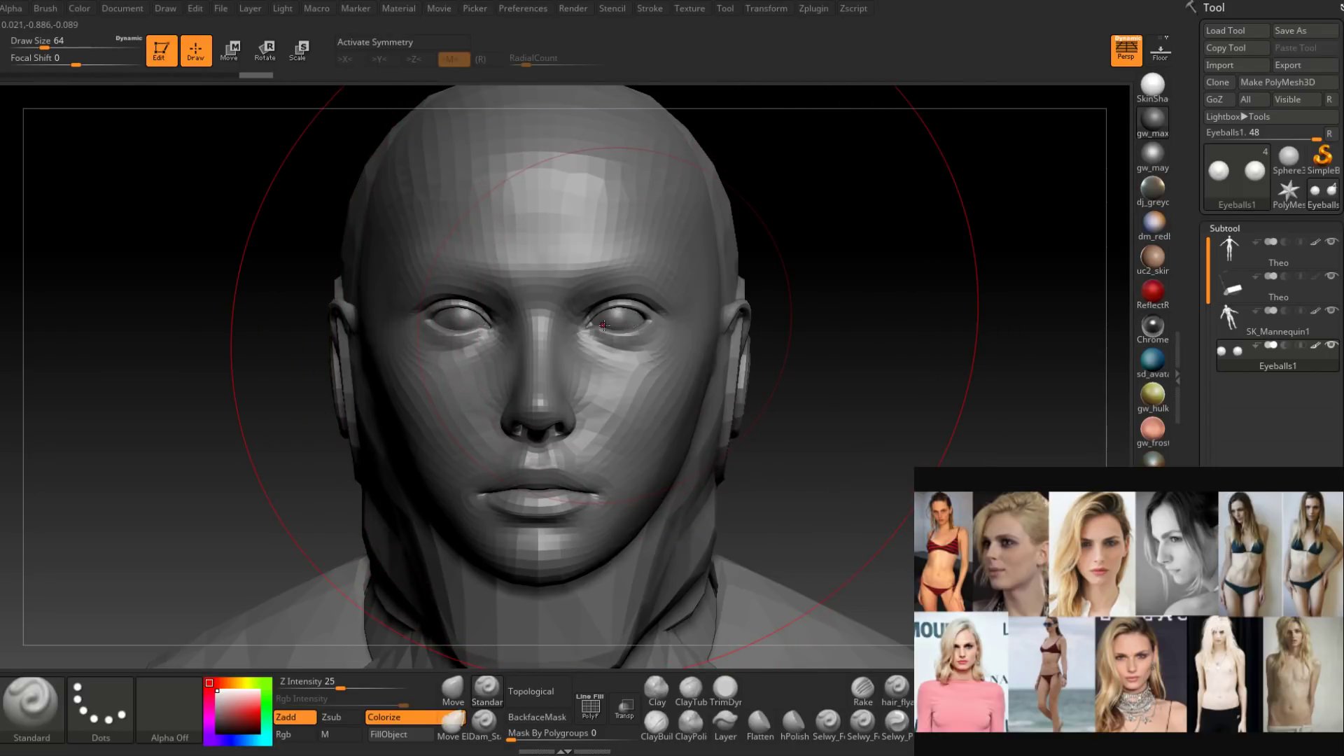
{"action": "key", "text": "x"}
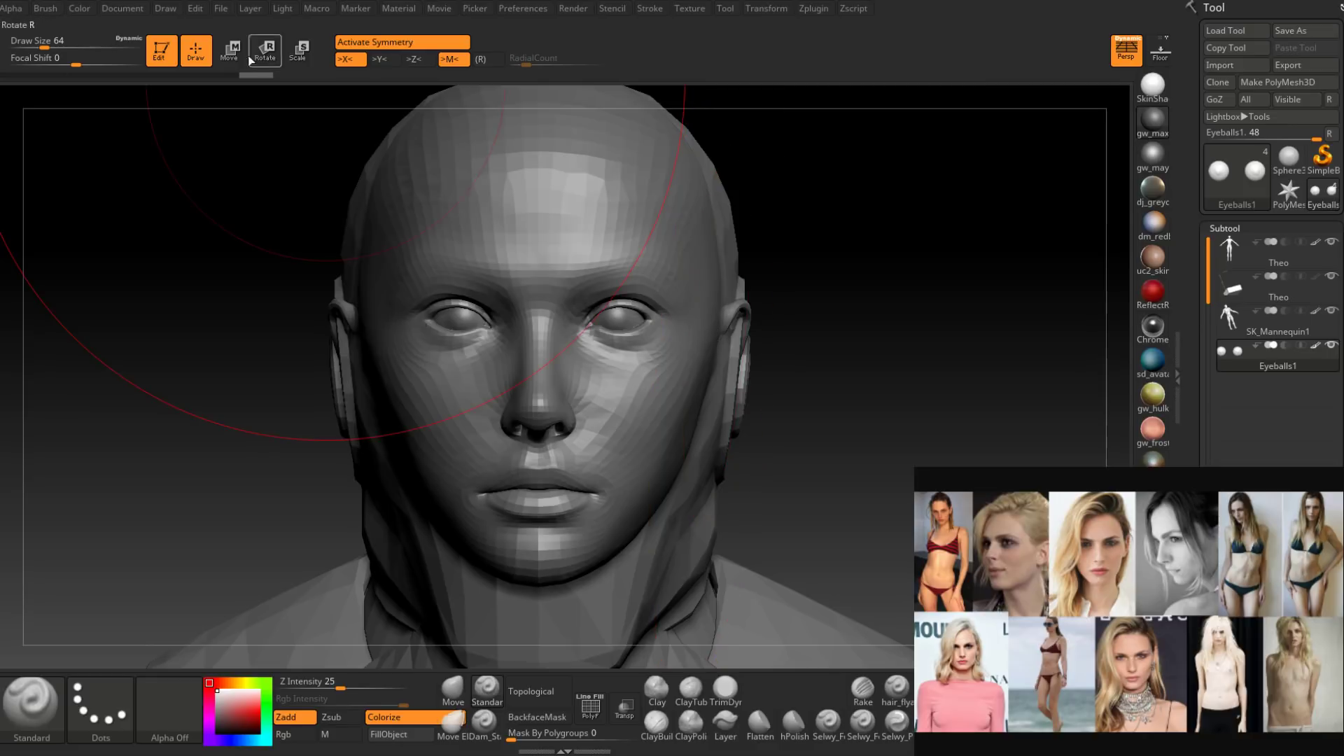
Activate the Move gizmo on the eyeballs and check their placement in the eye sockets.
{"action": "key", "text": "w"}
{"action": "left_click_drag", "start_coordinate": [602, 260], "coordinate": [600, 255]}
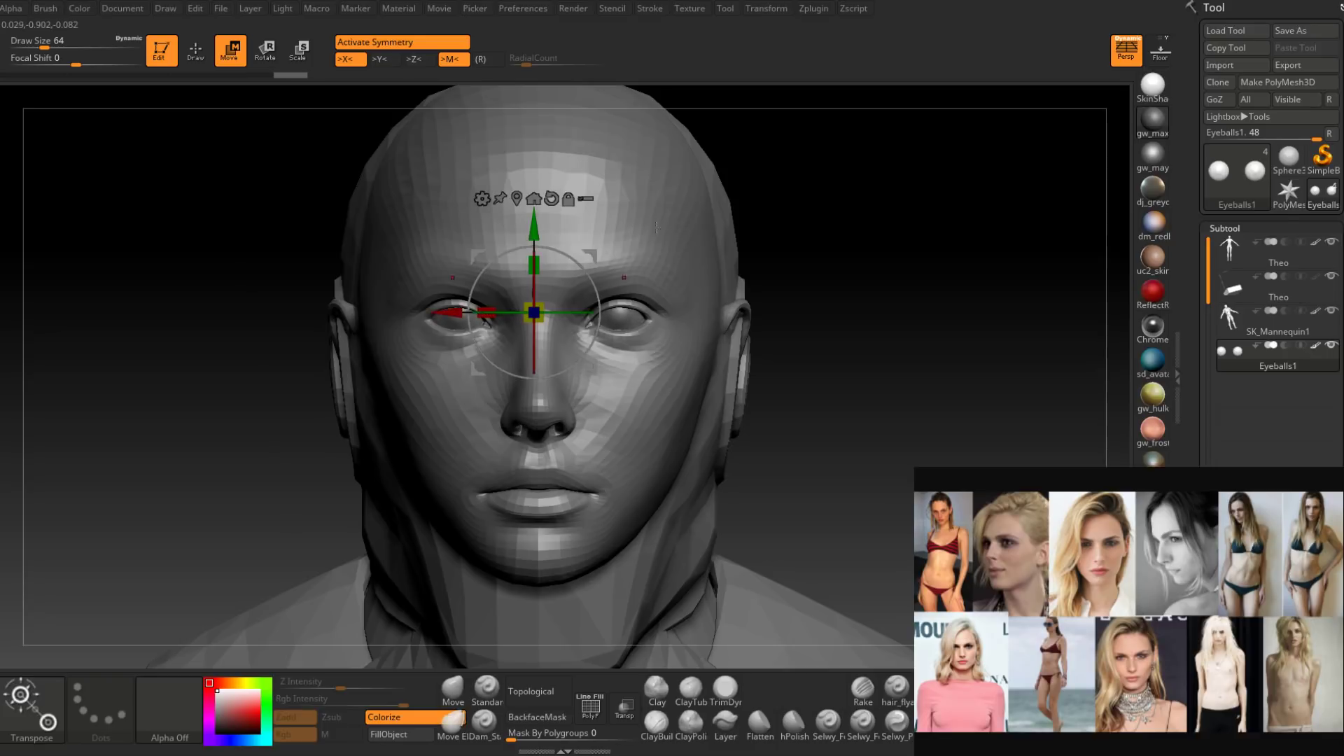
{"action": "left_click_drag", "start_coordinate": [861, 255], "coordinate": [666, 258]}
{"action": "right_click_drag", "start_coordinate": [638, 286], "coordinate": [805, 210], "text": "shift"}
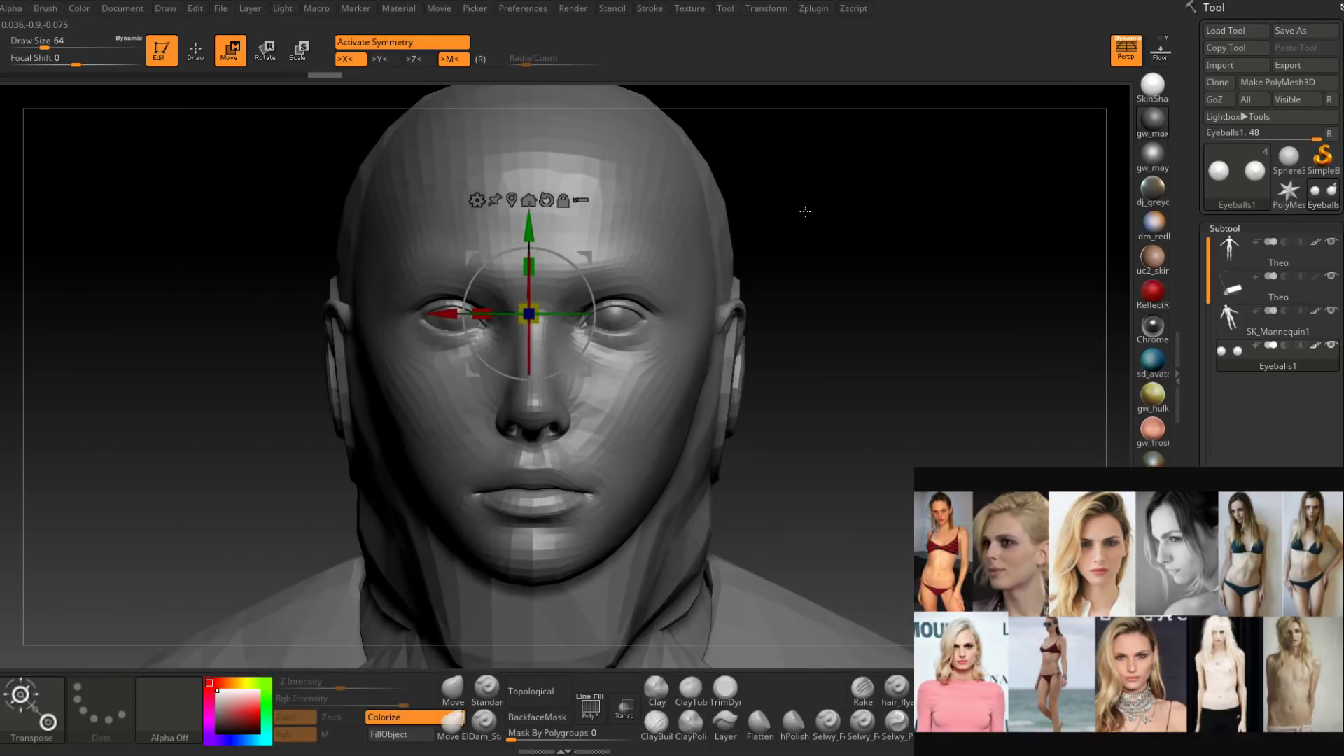
Hide the SK_Mannequin1 subtool and return to Draw mode with the full body in view.
{"action": "right_click_drag", "start_coordinate": [810, 309], "coordinate": [722, 302], "text": "ctrl"}
{"action": "right_click_drag", "start_coordinate": [717, 399], "coordinate": [725, 277], "text": "alt"}
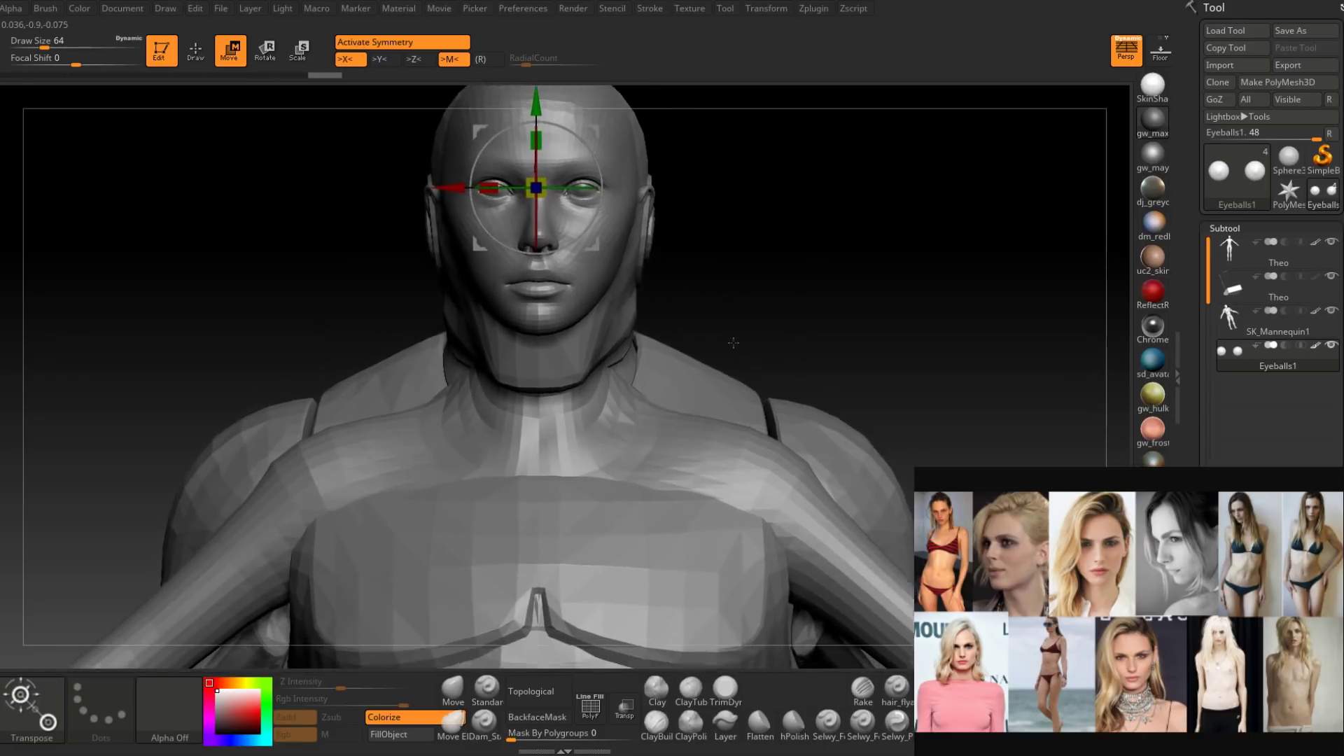
{"action": "mouse_move", "coordinate": [735, 341]}
{"action": "right_mouse_down", "text": "alt"}
{"action": "mouse_move", "coordinate": [736, 245]}
{"action": "mouse_move", "coordinate": [697, 399]}
{"action": "right_mouse_up", "text": "alt"}
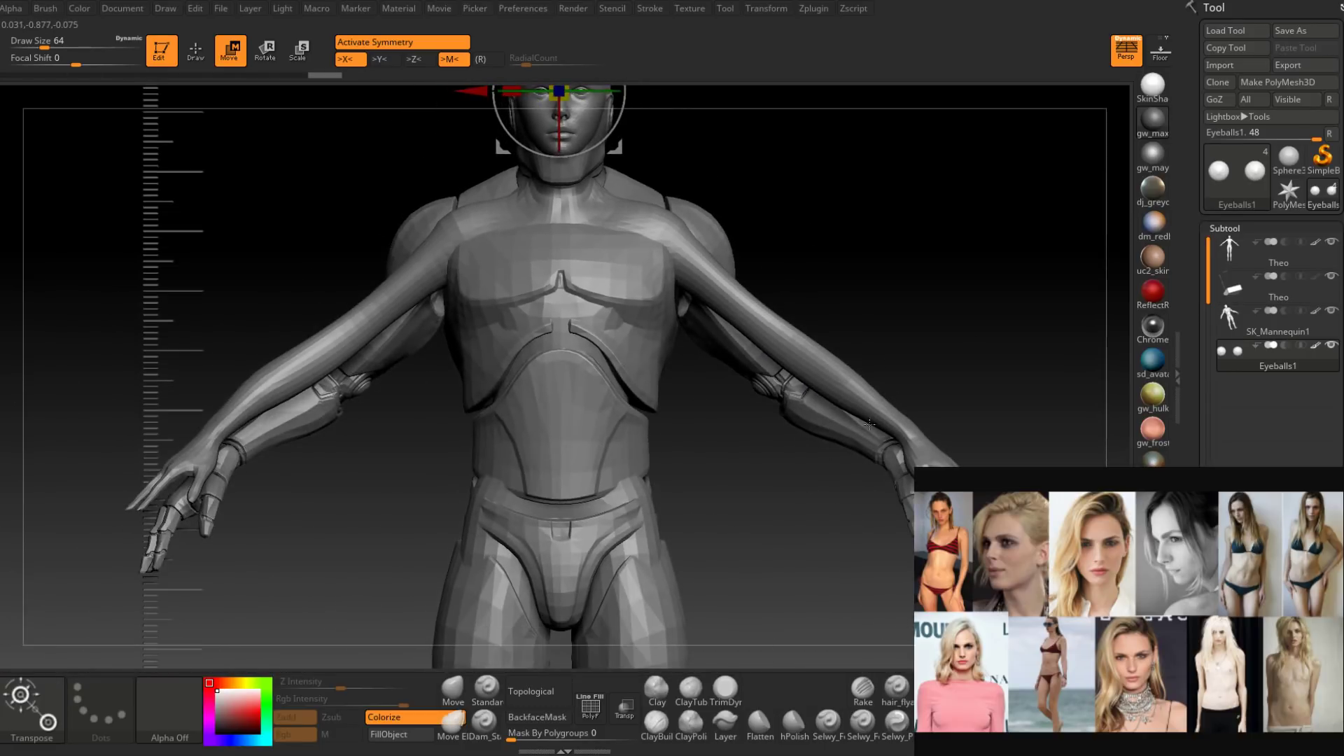
{"action": "left_click", "coordinate": [1332, 310]}
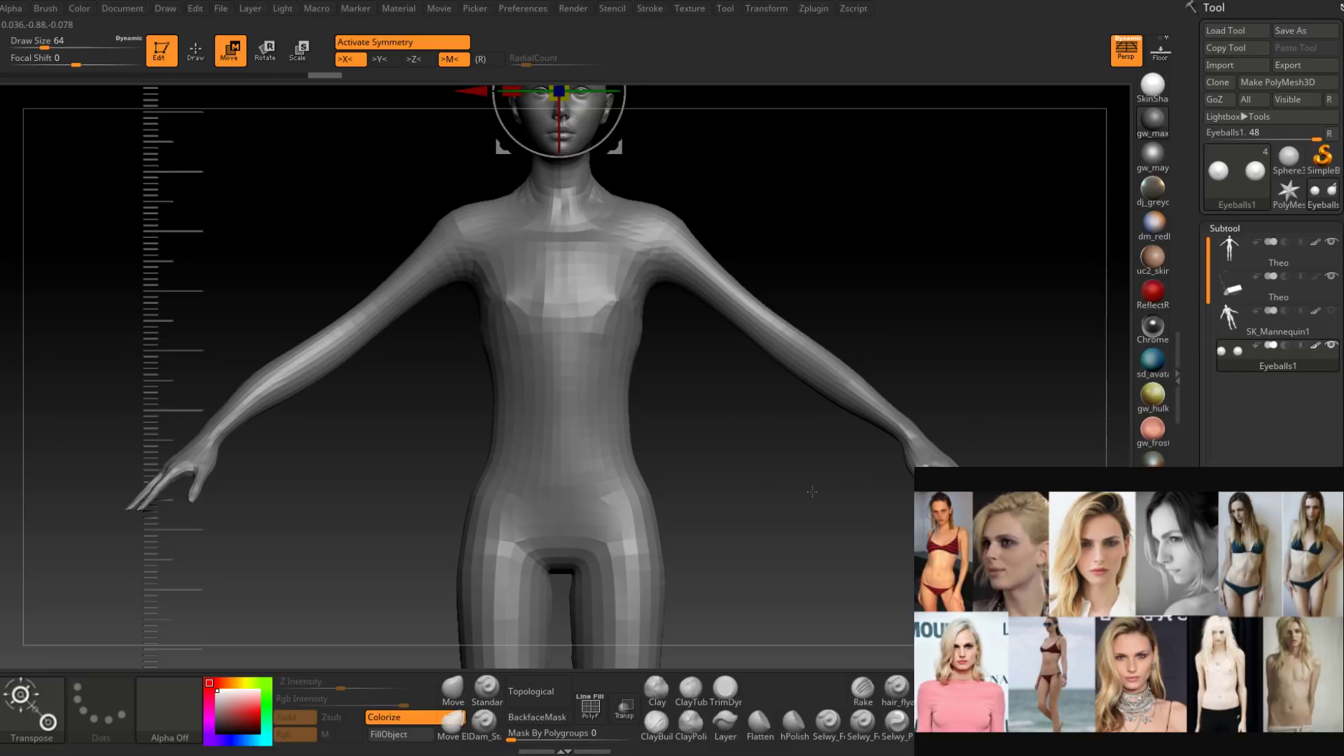
{"action": "left_click_drag", "start_coordinate": [719, 423], "coordinate": [600, 414]}
{"action": "left_click", "coordinate": [195, 51]}
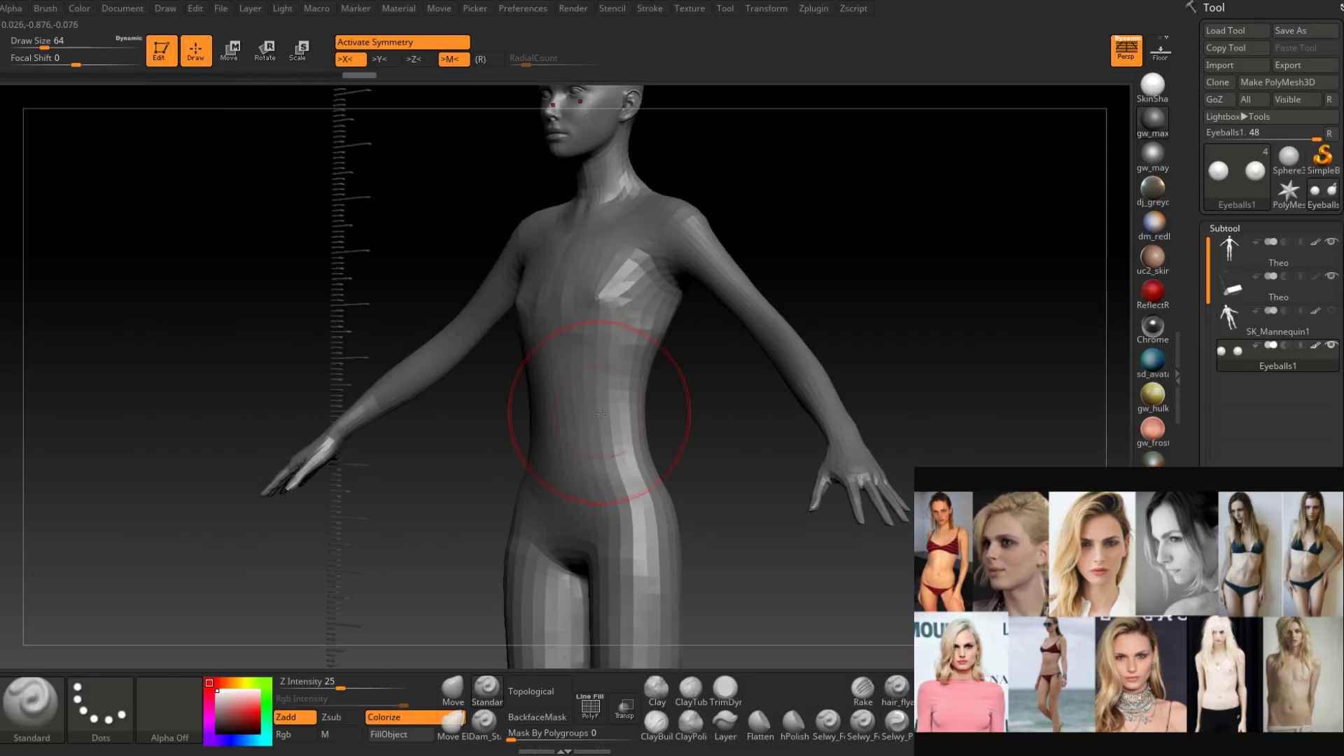
{"action": "right_click_drag", "start_coordinate": [601, 413], "coordinate": [597, 527], "text": "ctrl"}
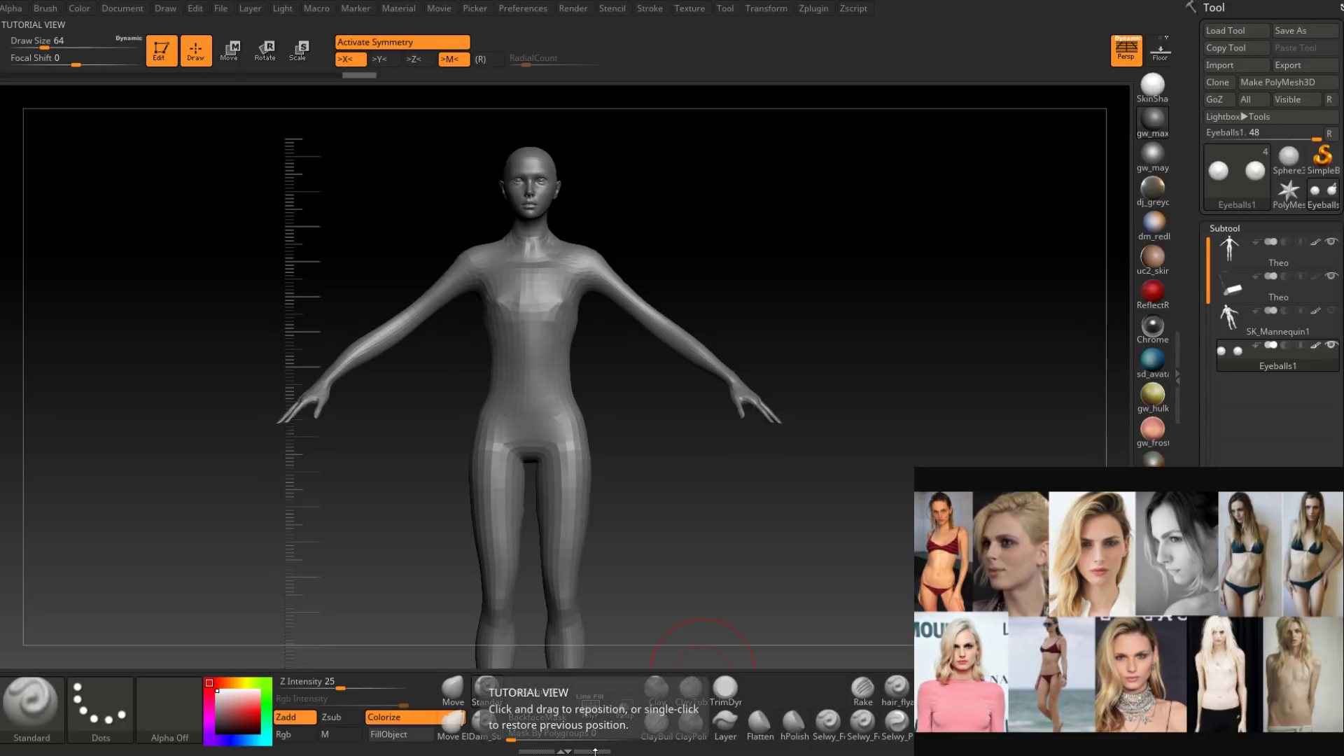
Choose the Move brush and make the Theo body subtool active, checking it at the next subdivision level.
{"action": "left_click", "coordinate": [453, 690]}
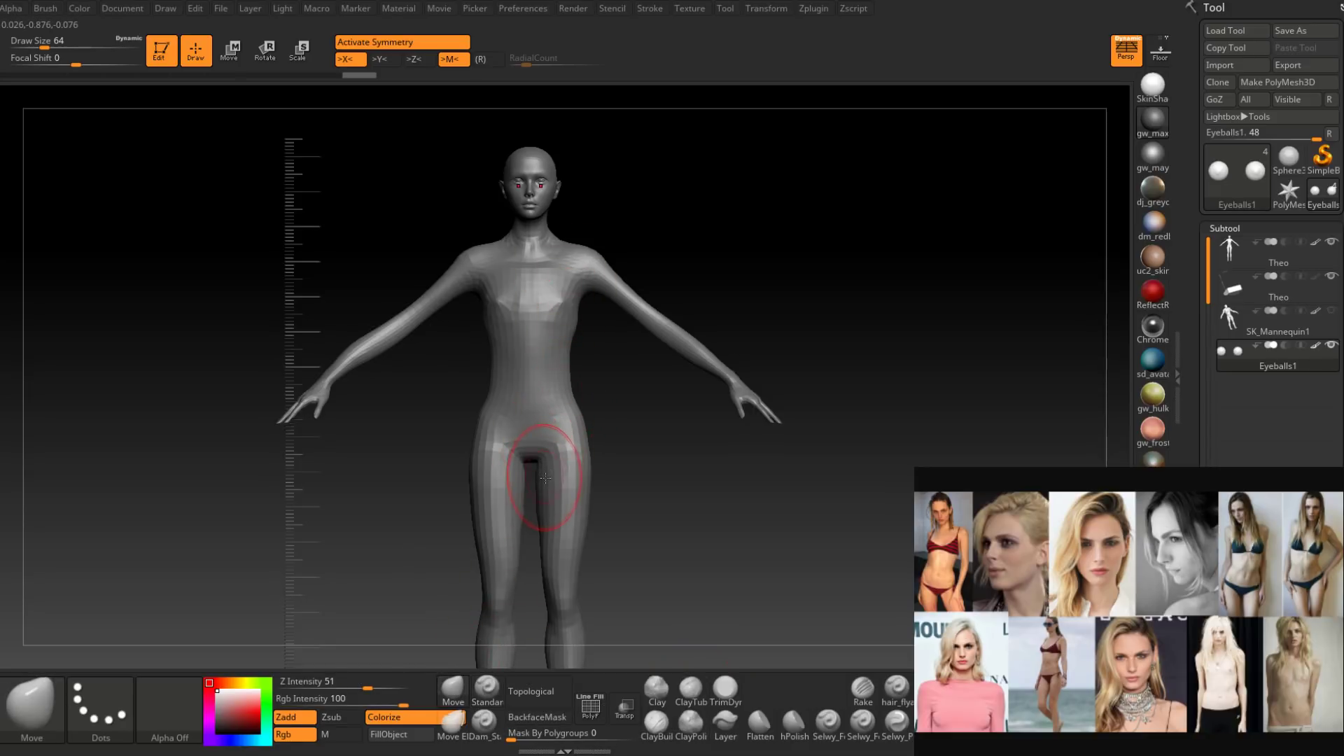
{"action": "right_click_drag", "start_coordinate": [546, 334], "coordinate": [575, 333]}
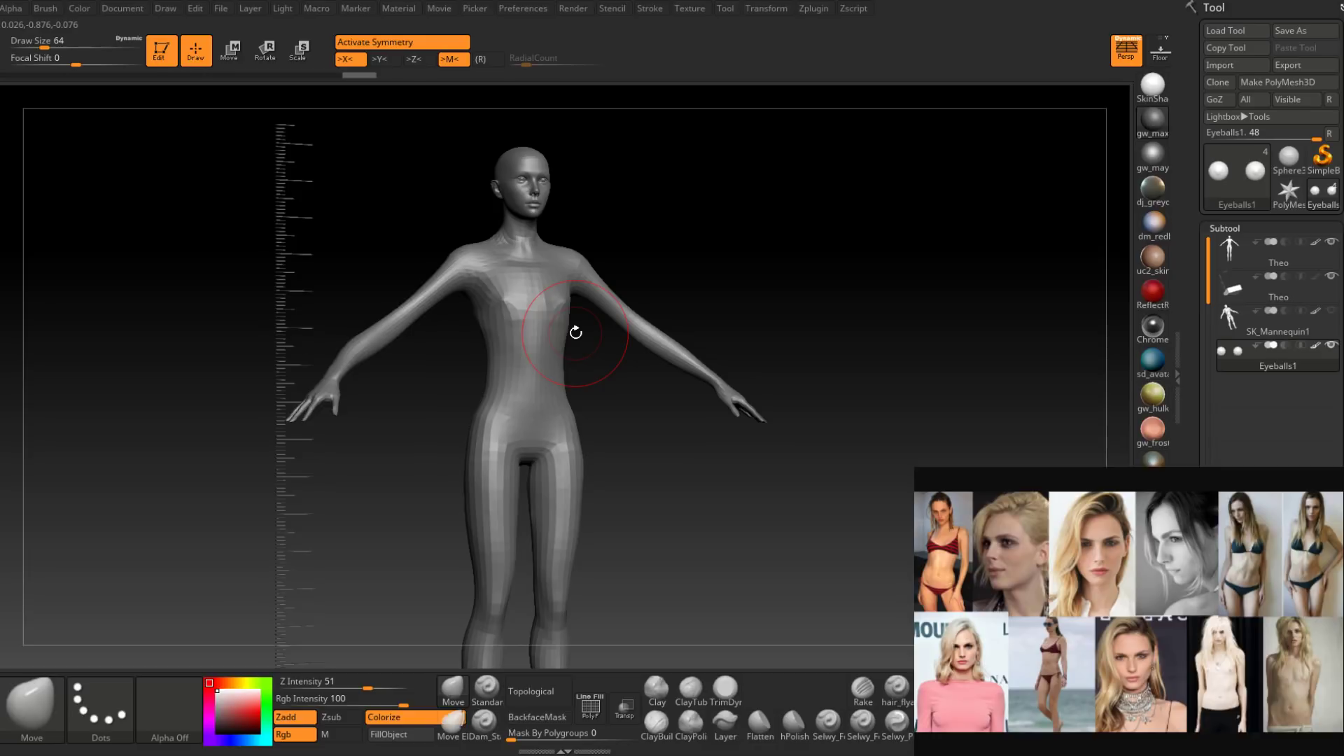
{"action": "left_click", "coordinate": [560, 334], "text": "alt"}
{"action": "key", "text": "d"}
{"action": "mouse_move", "coordinate": [567, 336]}
{"action": "right_mouse_down"}
{"action": "mouse_move", "coordinate": [420, 350]}
{"action": "mouse_move", "coordinate": [561, 402]}
{"action": "mouse_move", "coordinate": [585, 426]}
{"action": "mouse_move", "coordinate": [515, 452]}
{"action": "mouse_move", "coordinate": [566, 505]}
{"action": "mouse_move", "coordinate": [564, 480]}
{"action": "right_mouse_up"}
{"action": "key", "text": "shift+d"}
Reshape the body's waist and hips with the Move brush, adjusting the draw size.
{"action": "key", "text": "space"}
{"action": "left_click", "coordinate": [547, 429]}
{"action": "key", "text": "space"}
{"action": "left_click", "coordinate": [547, 476]}
{"action": "key", "text": "space"}
{"action": "left_click_drag", "start_coordinate": [572, 480], "coordinate": [552, 481]}
{"action": "mouse_move", "coordinate": [560, 485]}
{"action": "right_mouse_down"}
{"action": "mouse_move", "coordinate": [548, 455]}
{"action": "mouse_move", "coordinate": [570, 480]}
{"action": "mouse_move", "coordinate": [591, 441]}
{"action": "mouse_move", "coordinate": [560, 490]}
{"action": "mouse_move", "coordinate": [595, 460]}
{"action": "mouse_move", "coordinate": [555, 450]}
{"action": "mouse_move", "coordinate": [600, 443]}
{"action": "mouse_move", "coordinate": [610, 471]}
{"action": "mouse_move", "coordinate": [652, 435]}
{"action": "right_mouse_up"}
Set the draw size to 29 and adjust the torso below the armpits from the back with the Move brush.
{"action": "mouse_move", "coordinate": [619, 378]}
{"action": "right_mouse_down", "text": "ctrl"}
{"action": "mouse_move", "coordinate": [721, 409]}
{"action": "mouse_move", "coordinate": [600, 369]}
{"action": "mouse_move", "coordinate": [607, 396]}
{"action": "right_mouse_up", "text": "ctrl"}
{"action": "key", "text": "space"}
{"action": "left_click_drag", "start_coordinate": [606, 396], "coordinate": [598, 394]}
{"action": "right_click_drag", "start_coordinate": [599, 395], "coordinate": [609, 399]}
{"action": "key", "text": "space"}
{"action": "left_click_drag", "start_coordinate": [609, 400], "coordinate": [611, 400]}
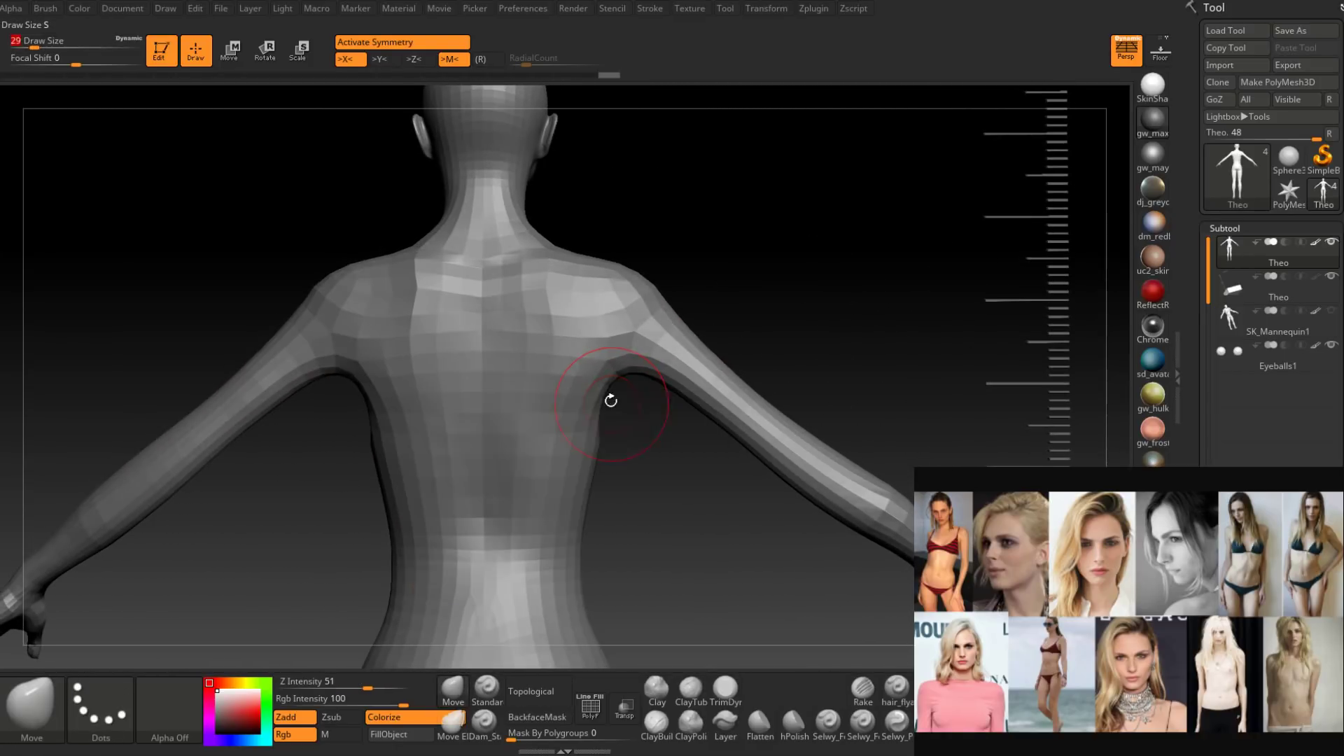
{"action": "right_click_drag", "start_coordinate": [606, 395], "coordinate": [671, 420]}
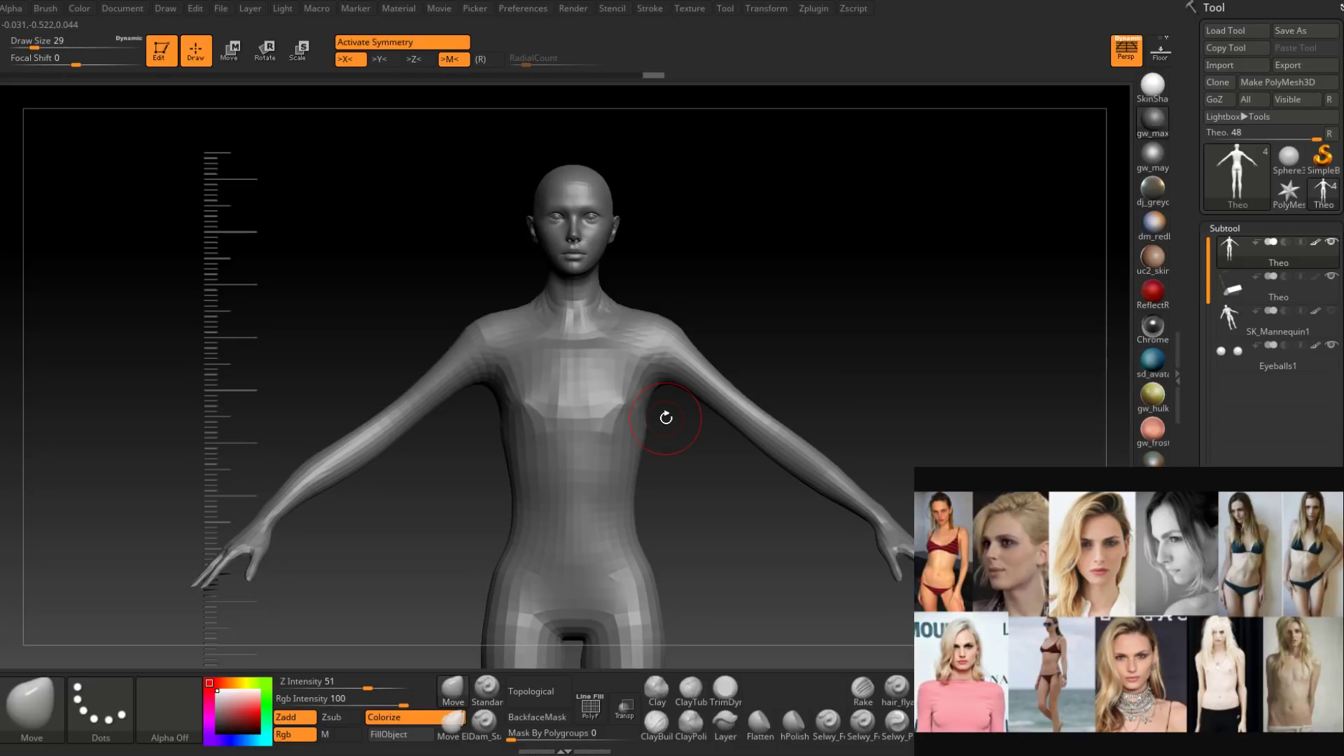
Form a small navel on the abdomen with the Move brush at draw size 8.
{"action": "mouse_move", "coordinate": [666, 418]}
{"action": "right_mouse_down", "text": "ctrl"}
{"action": "mouse_move", "coordinate": [623, 388]}
{"action": "mouse_move", "coordinate": [609, 434]}
{"action": "right_mouse_up", "text": "ctrl"}
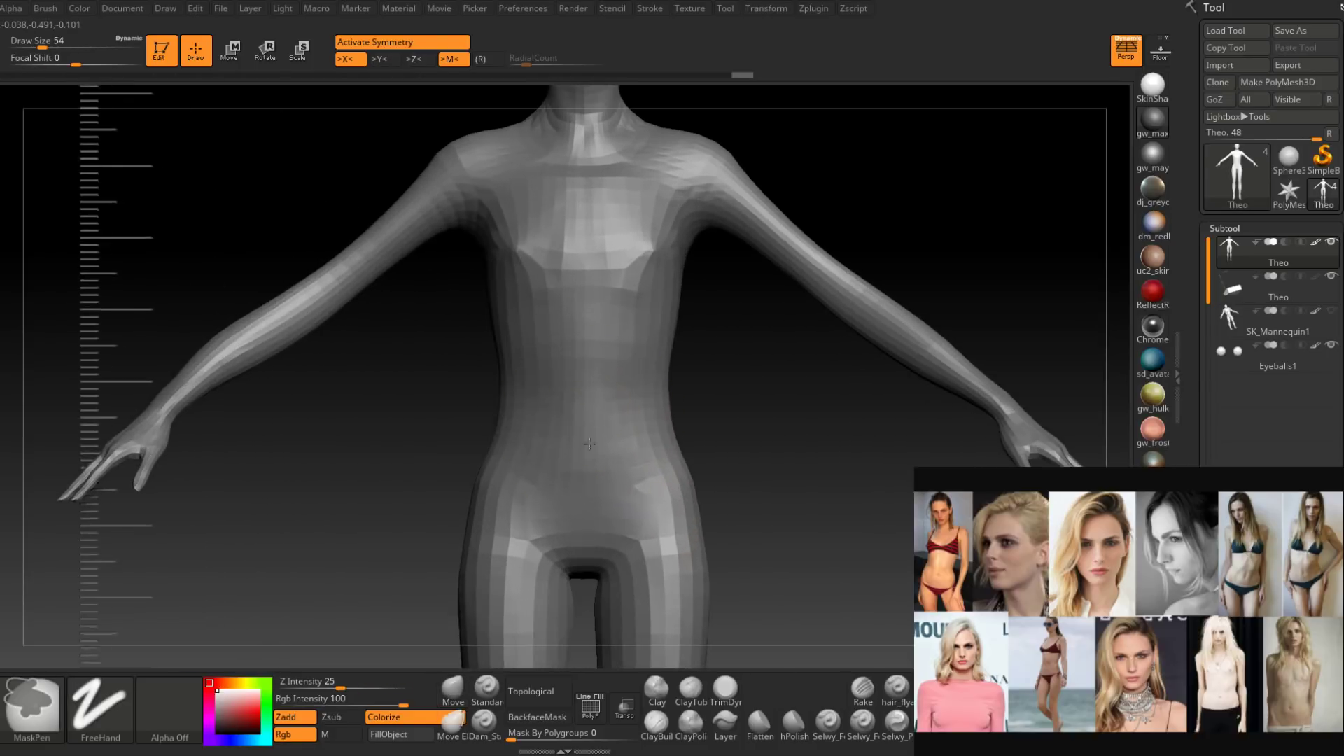
{"action": "key", "text": "space"}
{"action": "left_click_drag", "start_coordinate": [586, 413], "coordinate": [594, 412]}
{"action": "mouse_move", "coordinate": [634, 410]}
{"action": "right_mouse_down"}
{"action": "mouse_move", "coordinate": [590, 403]}
{"action": "mouse_move", "coordinate": [669, 378]}
{"action": "right_mouse_up"}
{"action": "right_click_drag", "start_coordinate": [703, 455], "coordinate": [683, 448], "text": "ctrl"}
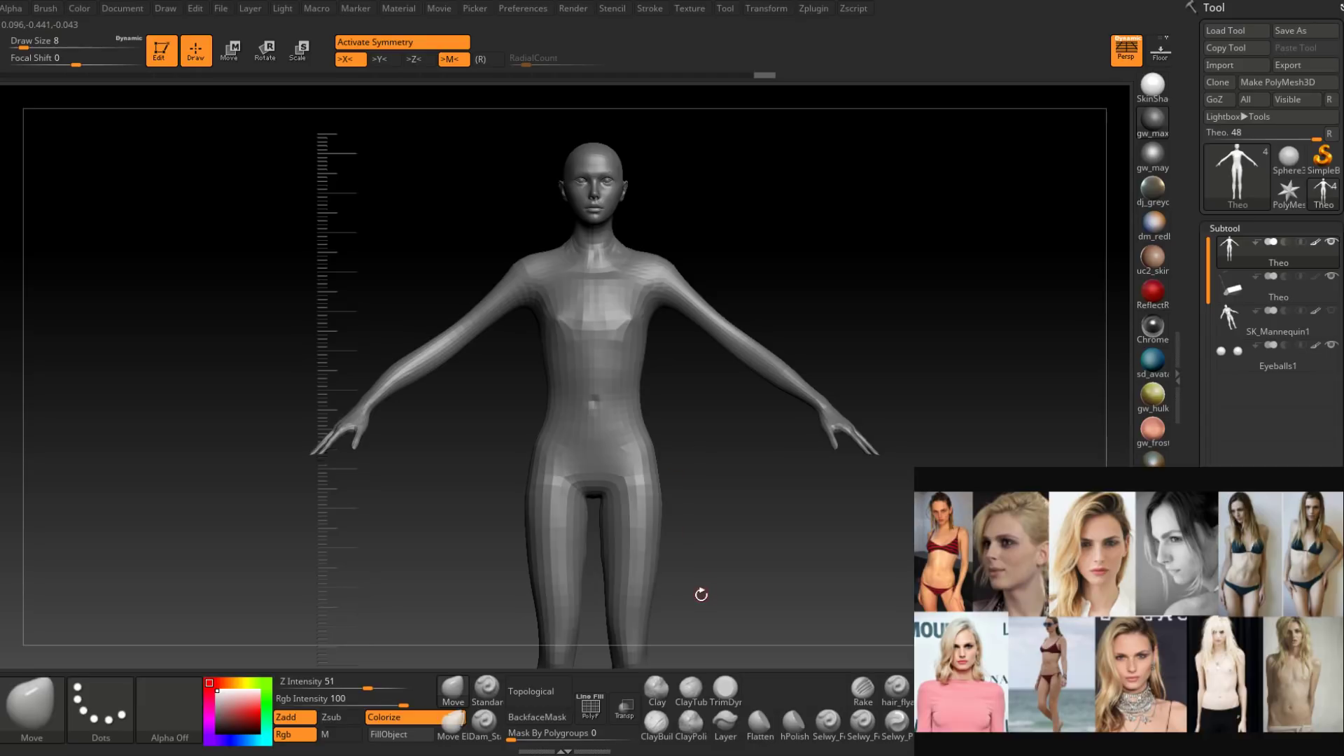
Set the draw size to 49 and mask the lower leg above the foot in side view.
{"action": "right_click_drag", "start_coordinate": [702, 594], "coordinate": [716, 290], "text": "alt"}
{"action": "right_click_drag", "start_coordinate": [729, 437], "coordinate": [658, 382], "text": "alt"}
{"action": "right_click_drag", "start_coordinate": [751, 410], "coordinate": [696, 456], "text": "alt"}
{"action": "right_click_drag", "start_coordinate": [725, 651], "coordinate": [682, 389], "text": "alt"}
{"action": "key", "text": "space"}
{"action": "left_click_drag", "start_coordinate": [687, 389], "coordinate": [684, 389]}
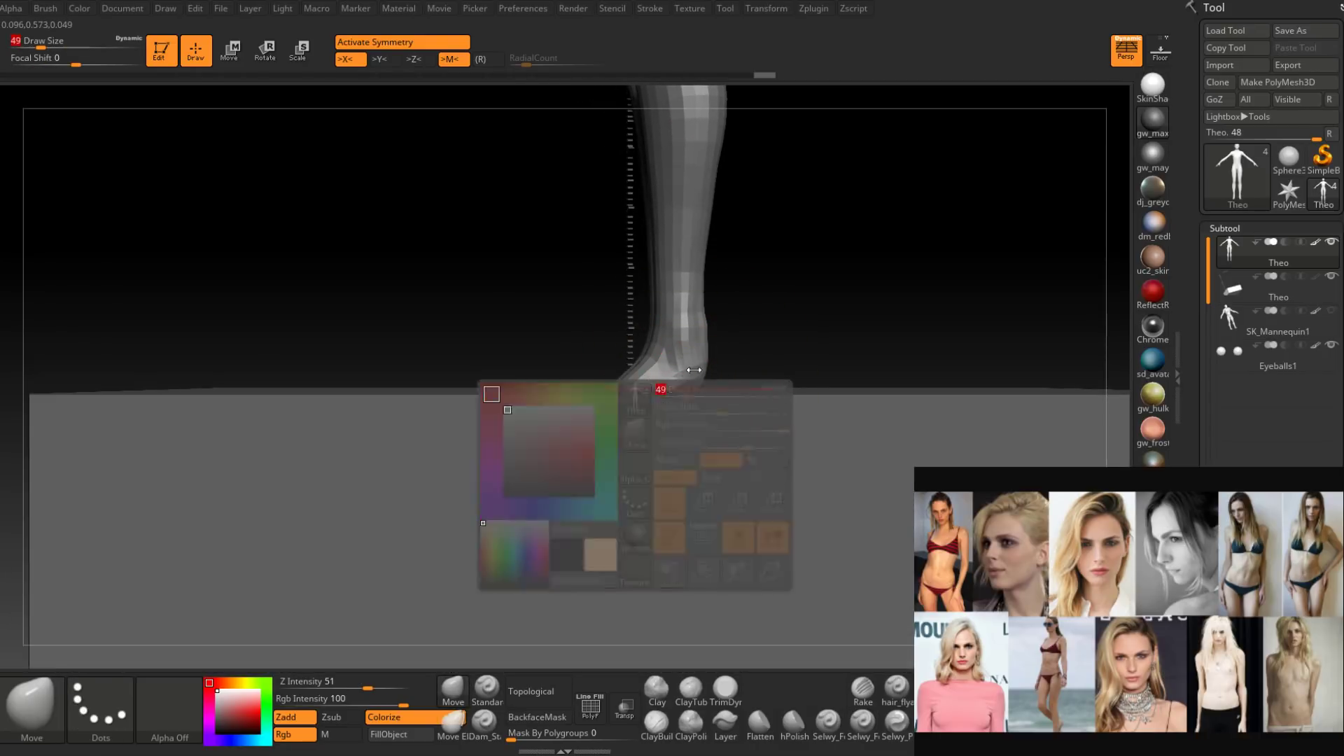
{"action": "right_click_drag", "start_coordinate": [689, 322], "coordinate": [643, 398], "text": "alt"}
{"action": "left_click_drag", "start_coordinate": [640, 357], "coordinate": [660, 399], "text": "ctrl"}
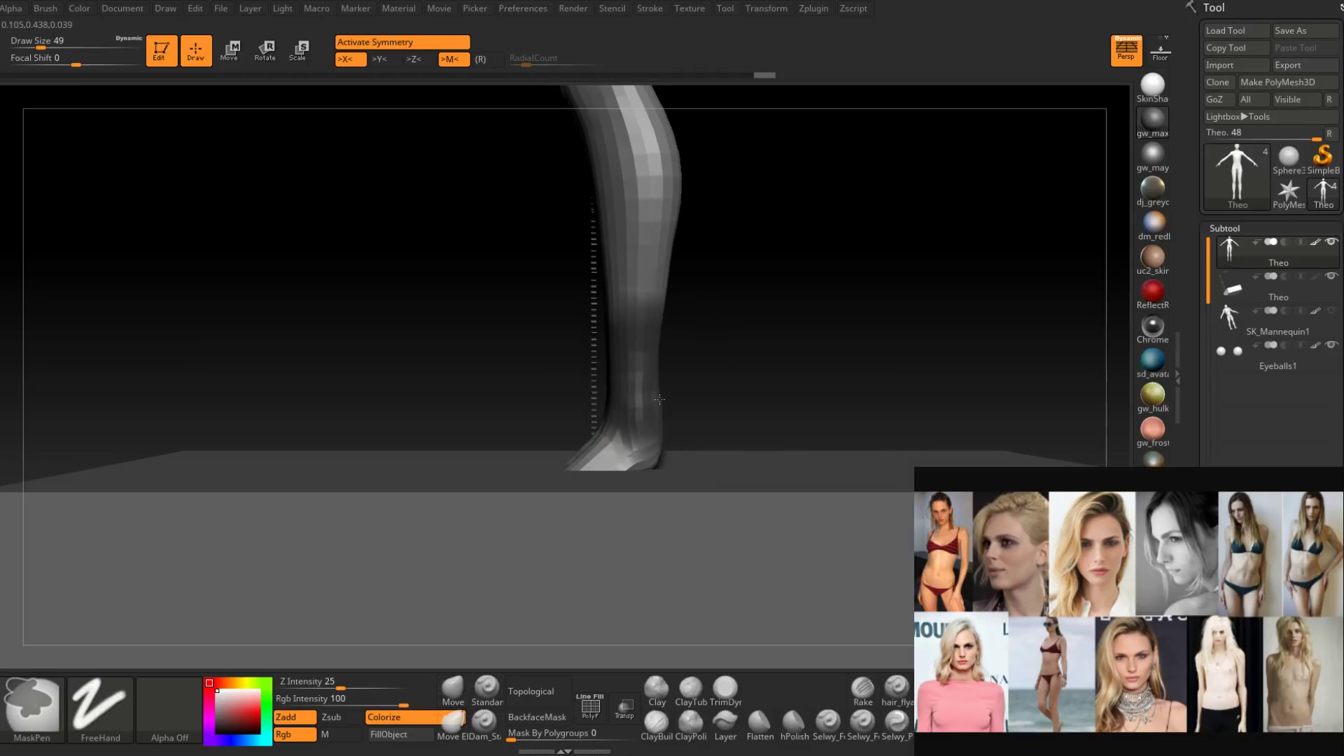
Invert the lower-leg mask, soften its edge and invert it again.
{"action": "right_click_drag", "start_coordinate": [668, 412], "coordinate": [785, 393]}
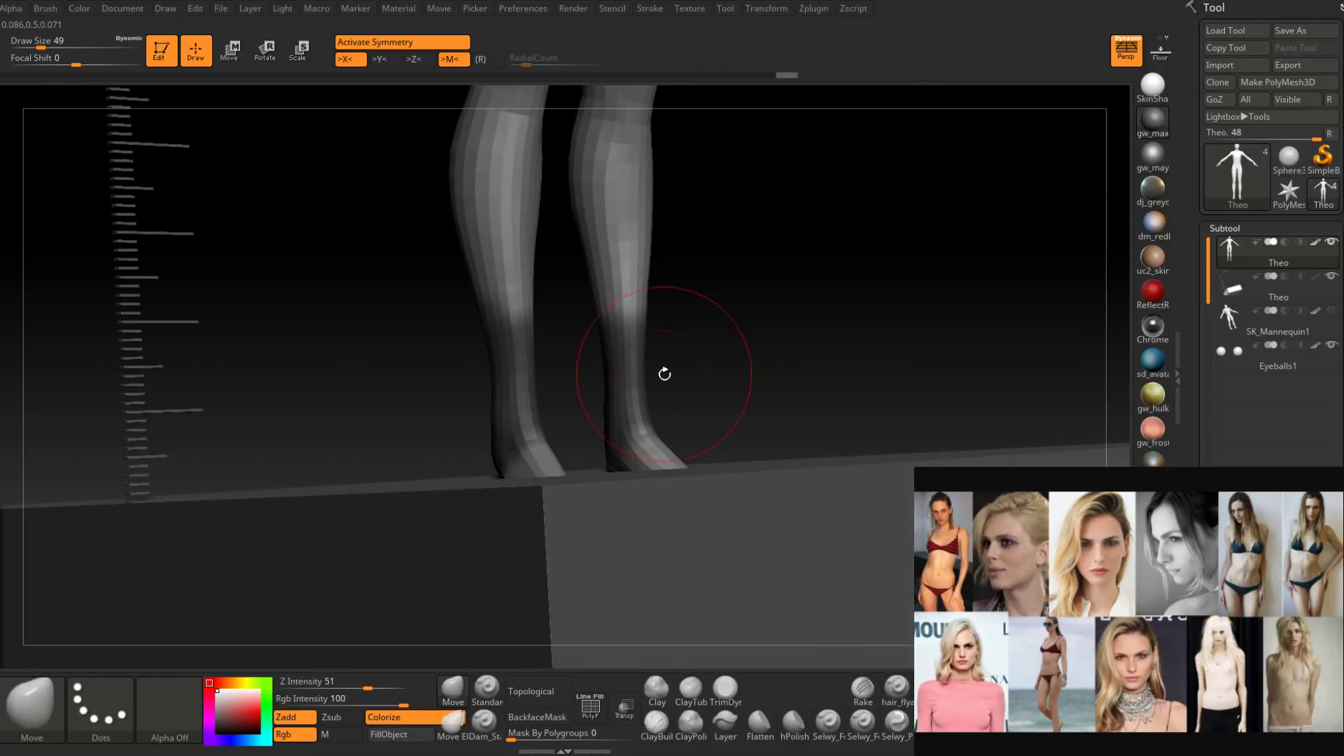
{"action": "right_click_drag", "start_coordinate": [664, 373], "coordinate": [723, 372]}
{"action": "left_click", "coordinate": [750, 376], "text": "ctrl"}
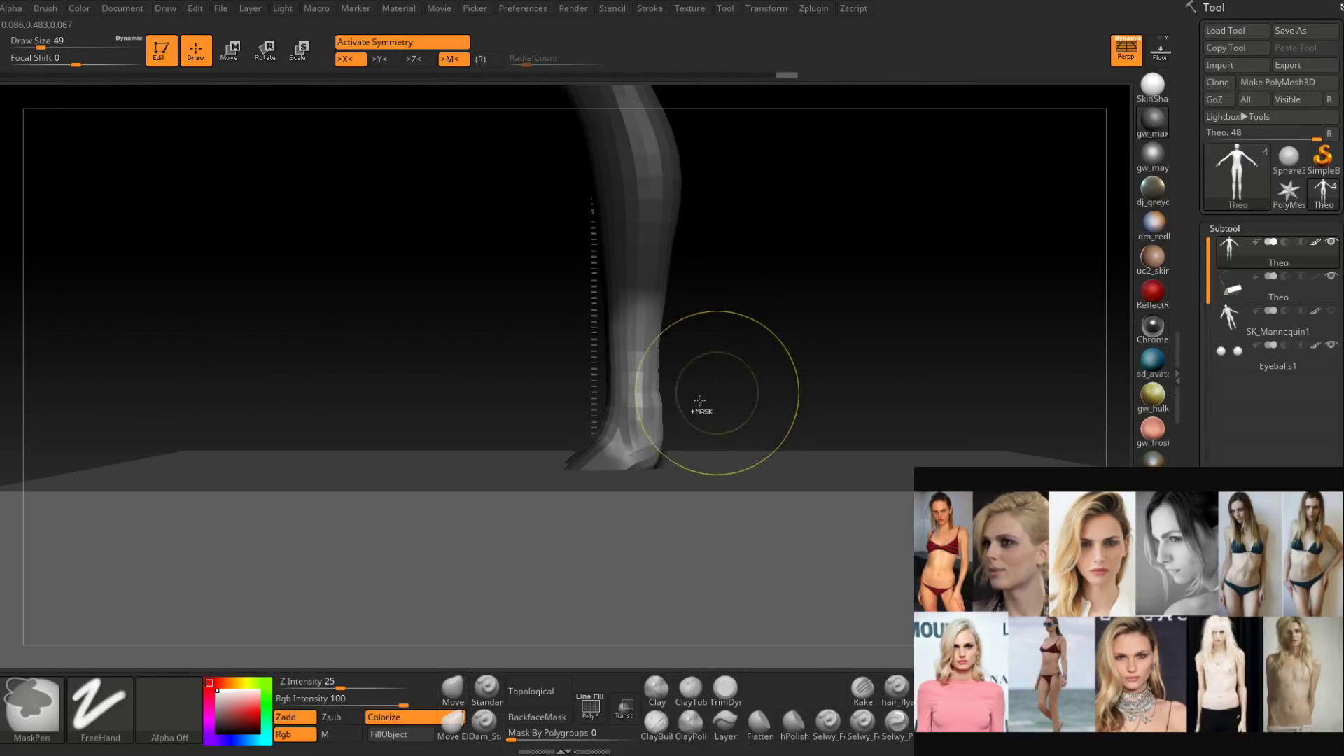
{"action": "left_click", "coordinate": [656, 408], "text": "ctrl"}
{"action": "left_click", "coordinate": [744, 355], "text": "ctrl"}
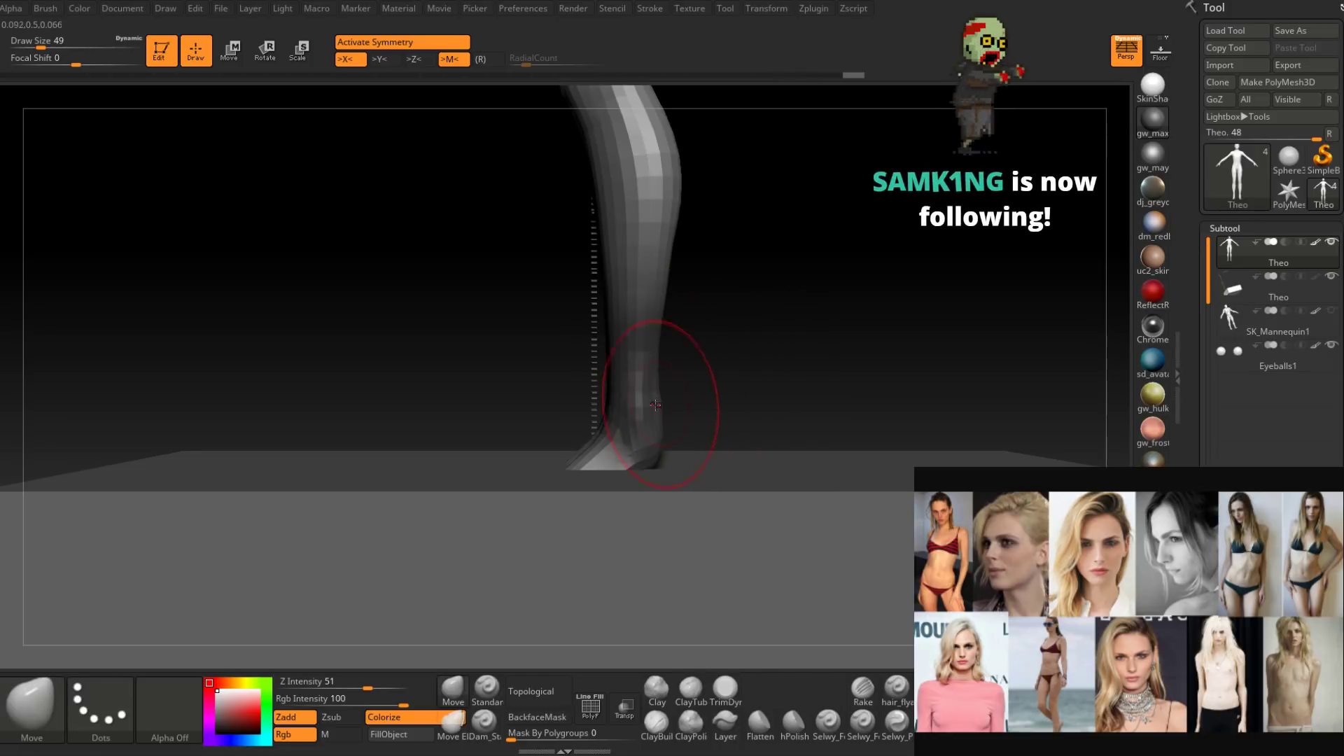
Turn on transparency and pull the front of the foot forward in side view with a large Move brush.
{"action": "right_click", "coordinate": [557, 534]}
{"action": "left_click_drag", "start_coordinate": [606, 437], "coordinate": [621, 444]}
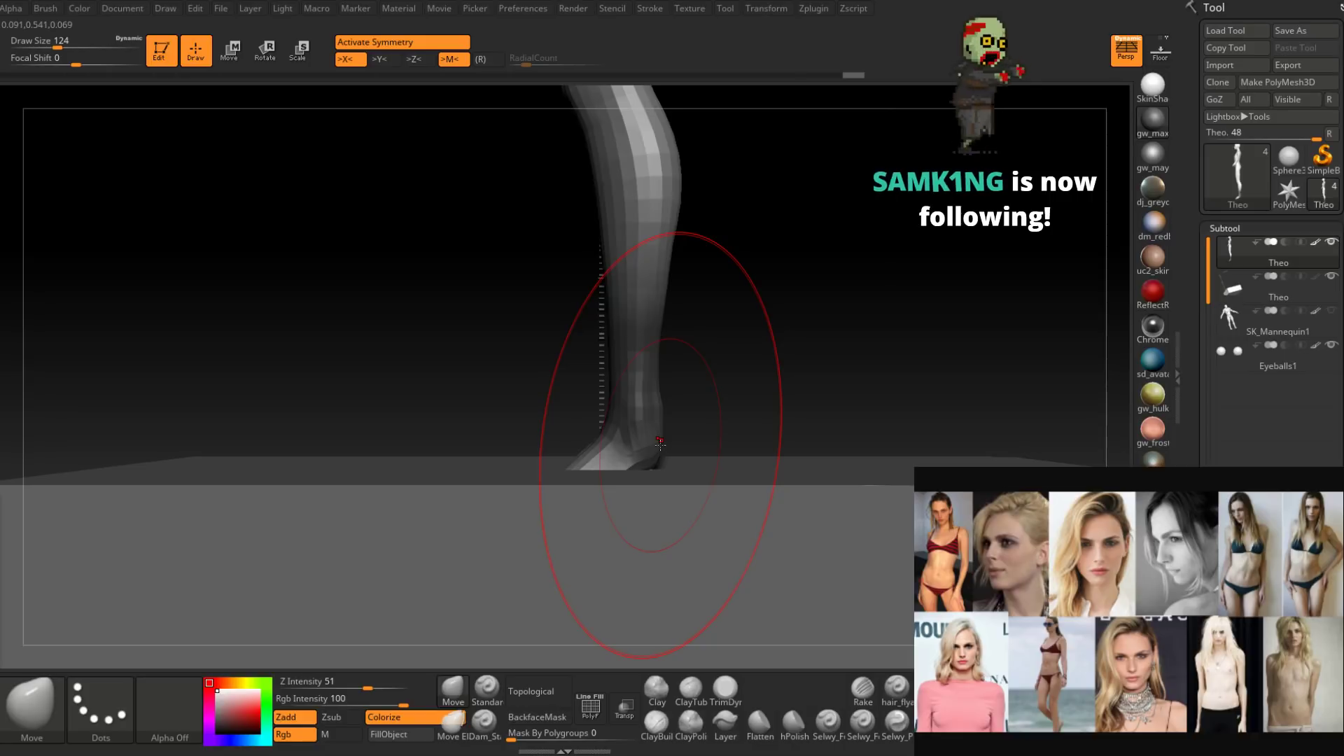
{"action": "left_click", "coordinate": [624, 719]}
{"action": "left_click_drag", "start_coordinate": [570, 466], "coordinate": [537, 468]}
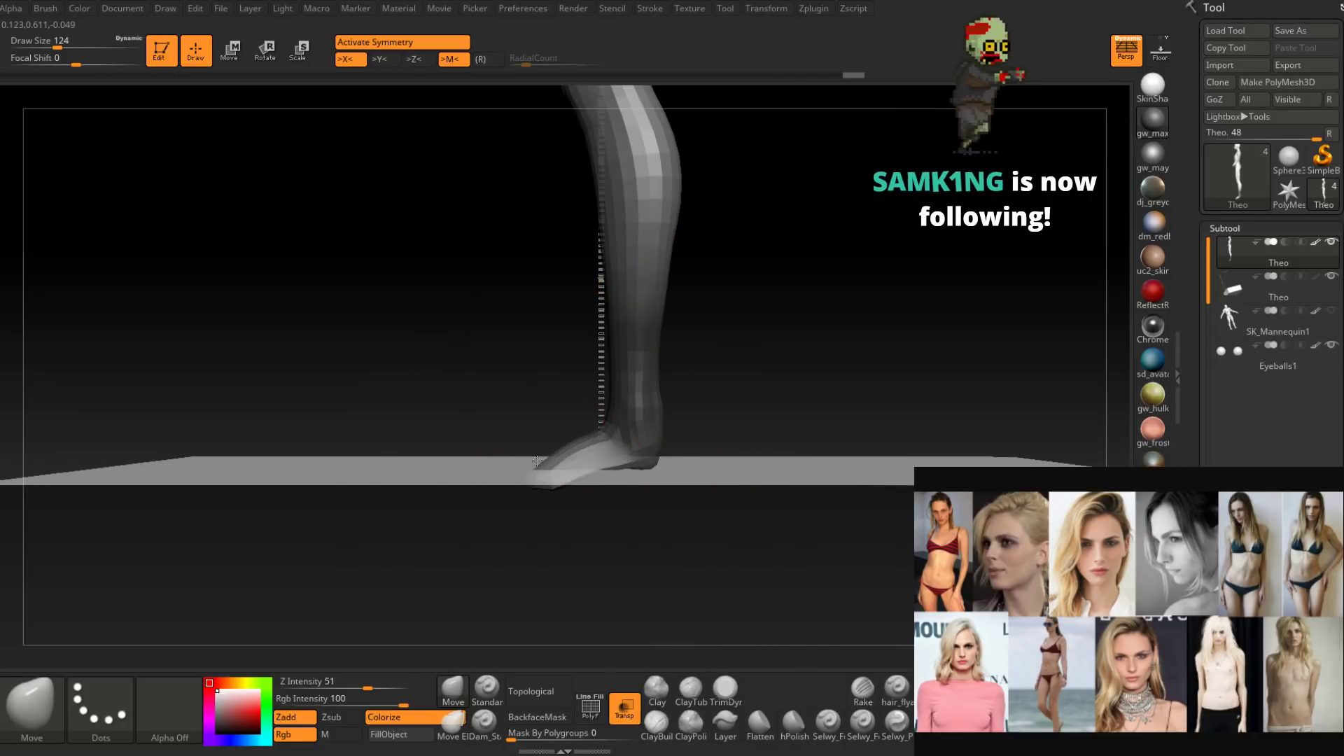
{"action": "right_click_drag", "start_coordinate": [537, 467], "coordinate": [537, 472]}
{"action": "left_click_drag", "start_coordinate": [537, 472], "coordinate": [530, 475]}
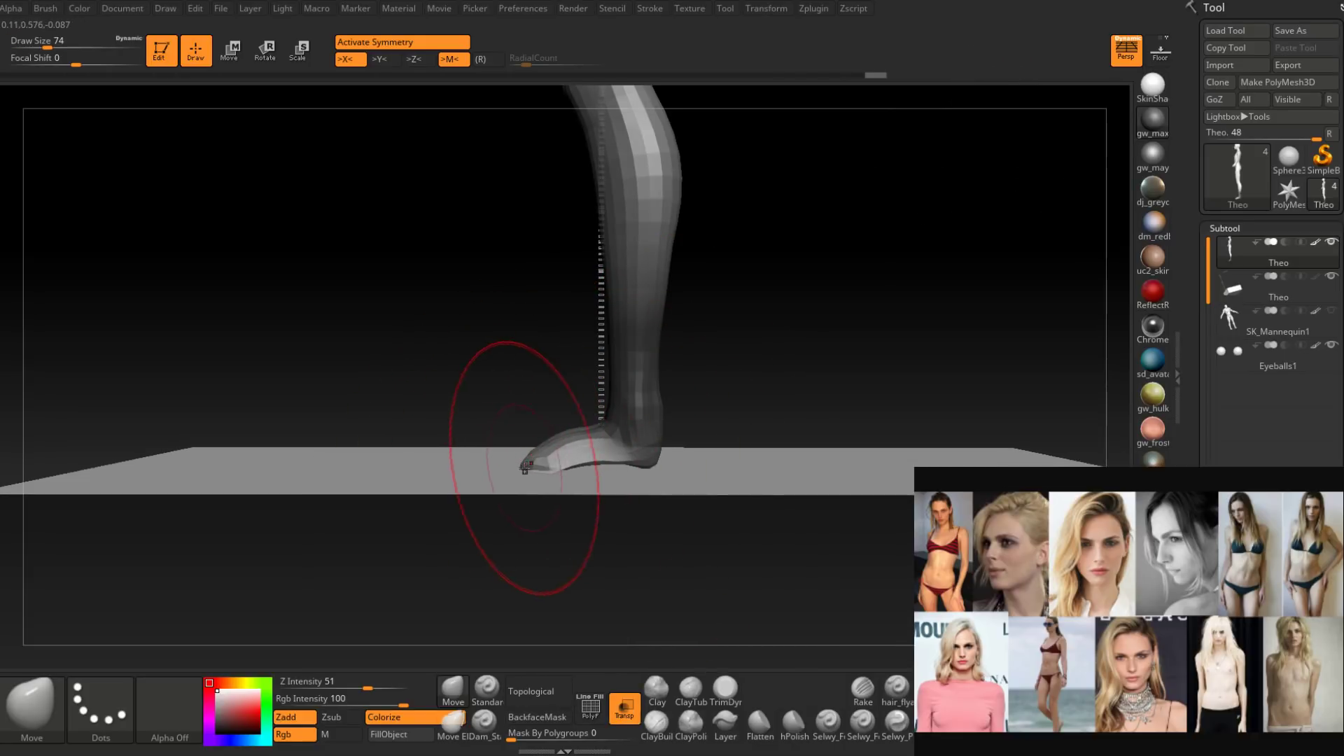
Compare the feet with the SK_Mannequin1 feet from the front, then hide the mannequin.
{"action": "mouse_move", "coordinate": [525, 467]}
{"action": "right_mouse_down"}
{"action": "mouse_move", "coordinate": [553, 459]}
{"action": "mouse_move", "coordinate": [536, 485]}
{"action": "mouse_move", "coordinate": [525, 465]}
{"action": "mouse_move", "coordinate": [525, 494]}
{"action": "right_mouse_up"}
{"action": "left_click", "coordinate": [1260, 288]}
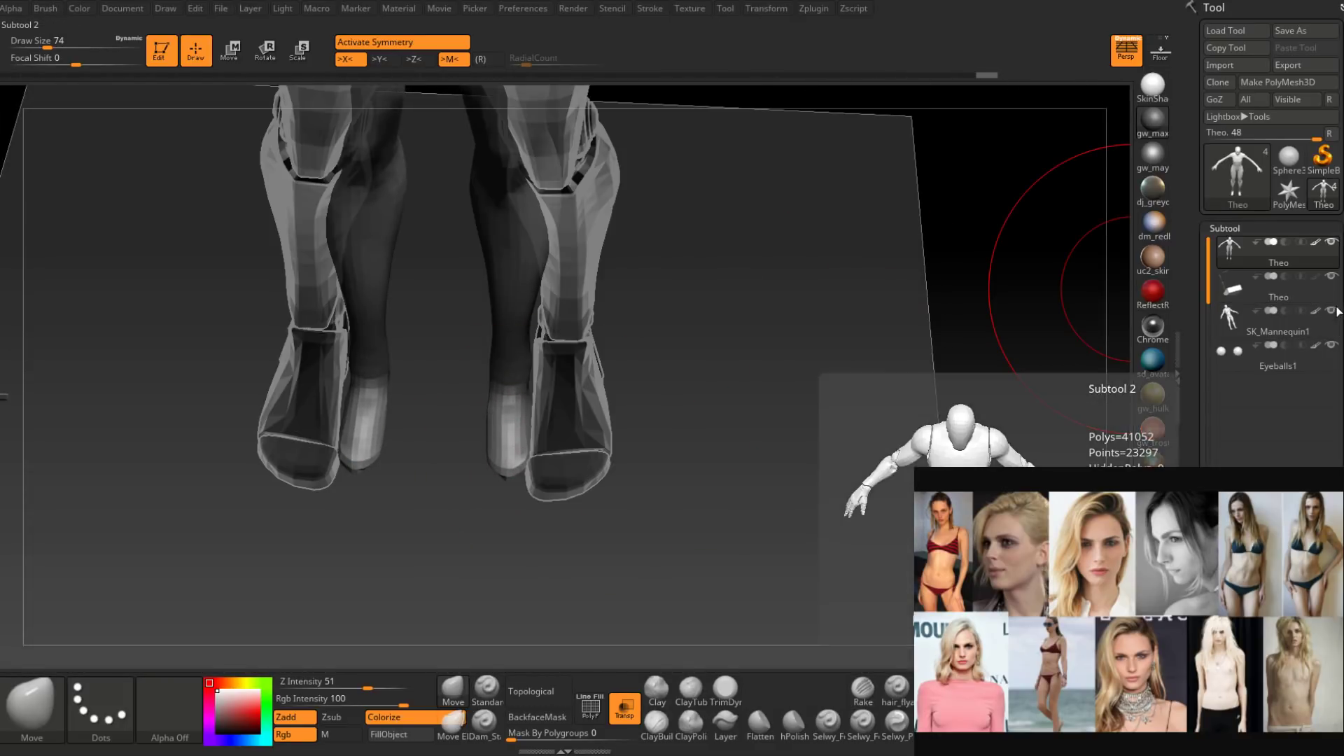
{"action": "left_click", "coordinate": [1333, 311]}
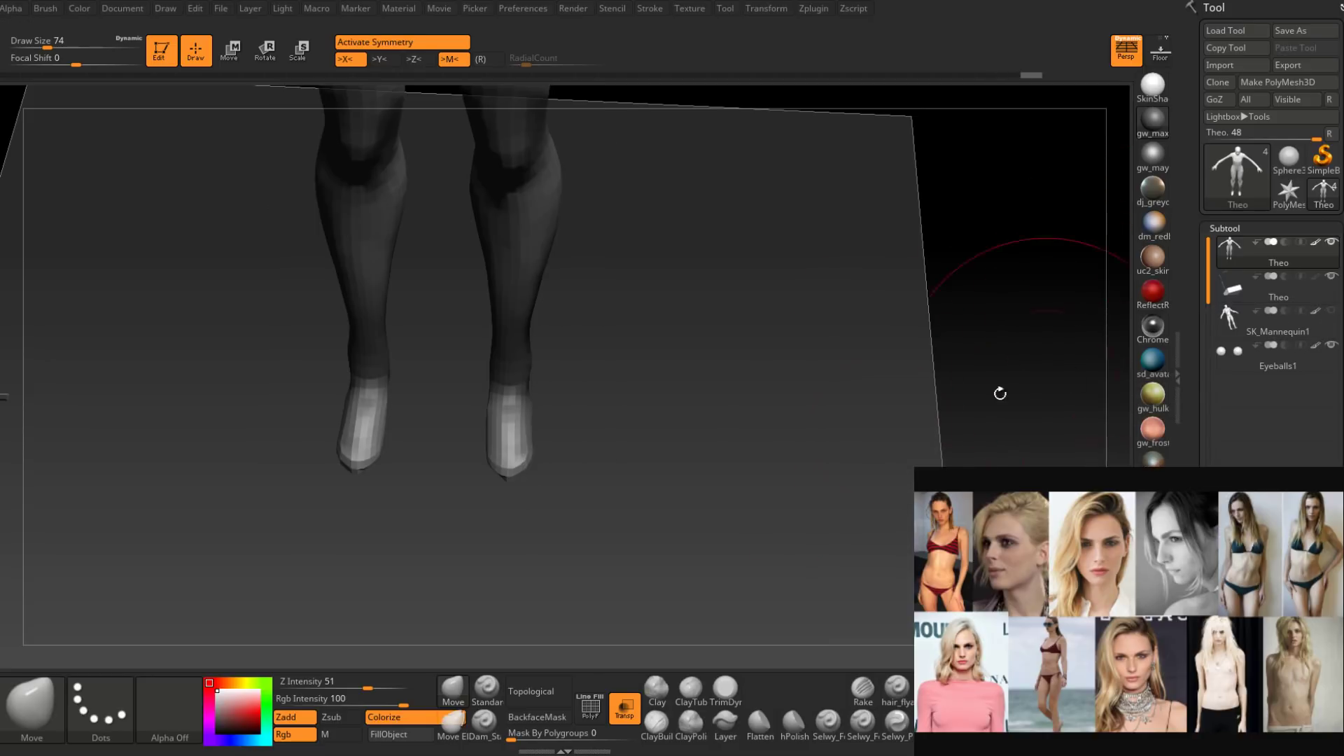
Shape the sole of the foot against the floor in side view with the Move brush at draw size 27.
{"action": "right_click_drag", "start_coordinate": [1001, 393], "coordinate": [592, 464]}
{"action": "key", "text": "space"}
{"action": "left_click_drag", "start_coordinate": [592, 465], "coordinate": [581, 464]}
{"action": "mouse_move", "coordinate": [580, 464]}
{"action": "right_mouse_down", "text": "ctrl"}
{"action": "mouse_move", "coordinate": [588, 493]}
{"action": "mouse_move", "coordinate": [604, 480]}
{"action": "right_mouse_up", "text": "ctrl"}
{"action": "key", "text": "space"}
{"action": "left_click_drag", "start_coordinate": [599, 480], "coordinate": [587, 482]}
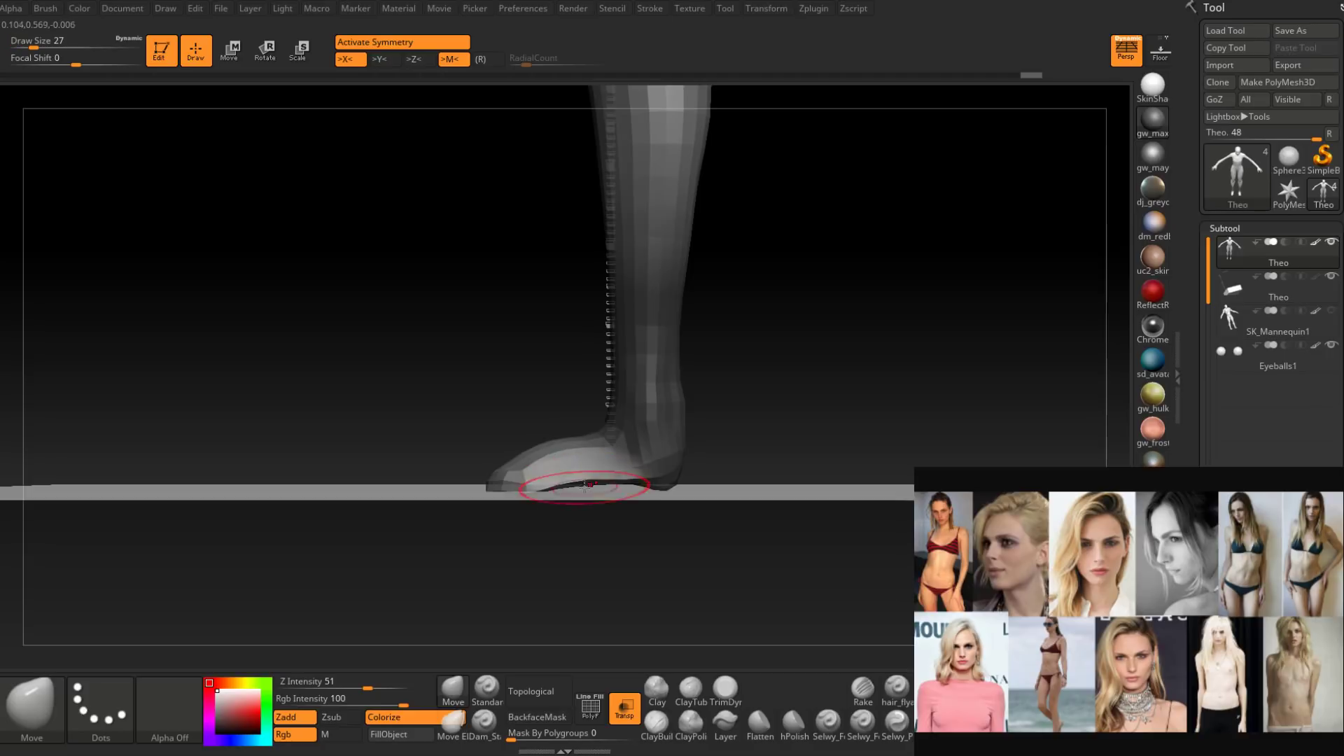
Refine the foot's shape from the opposite side and from below, using Move brush draw sizes 62 and 27.
{"action": "mouse_move", "coordinate": [606, 490]}
{"action": "right_mouse_down"}
{"action": "mouse_move", "coordinate": [567, 543]}
{"action": "mouse_move", "coordinate": [608, 526]}
{"action": "mouse_move", "coordinate": [556, 553]}
{"action": "mouse_move", "coordinate": [544, 488]}
{"action": "mouse_move", "coordinate": [700, 369]}
{"action": "right_mouse_up"}
{"action": "left_click_drag", "start_coordinate": [699, 369], "coordinate": [644, 443], "text": "ctrl"}
{"action": "mouse_move", "coordinate": [645, 442]}
{"action": "right_mouse_down"}
{"action": "mouse_move", "coordinate": [595, 483]}
{"action": "mouse_move", "coordinate": [590, 456]}
{"action": "mouse_move", "coordinate": [605, 426]}
{"action": "mouse_move", "coordinate": [639, 453]}
{"action": "mouse_move", "coordinate": [600, 450]}
{"action": "mouse_move", "coordinate": [624, 444]}
{"action": "mouse_move", "coordinate": [615, 537]}
{"action": "right_mouse_up"}
{"action": "right_click", "coordinate": [611, 552]}
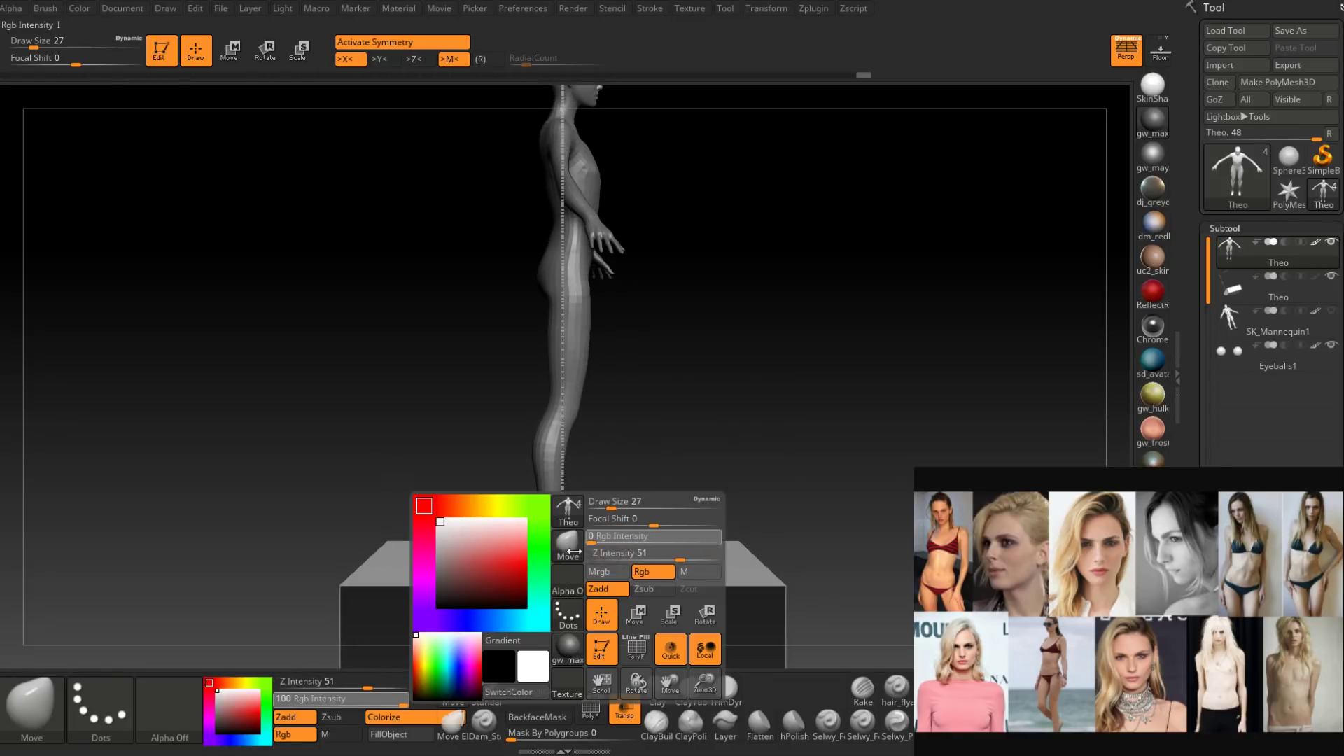
{"action": "right_click_drag", "start_coordinate": [645, 436], "coordinate": [659, 329], "text": "alt"}
{"action": "right_click_drag", "start_coordinate": [659, 329], "coordinate": [633, 532], "text": "ctrl"}
{"action": "right_click", "coordinate": [607, 434]}
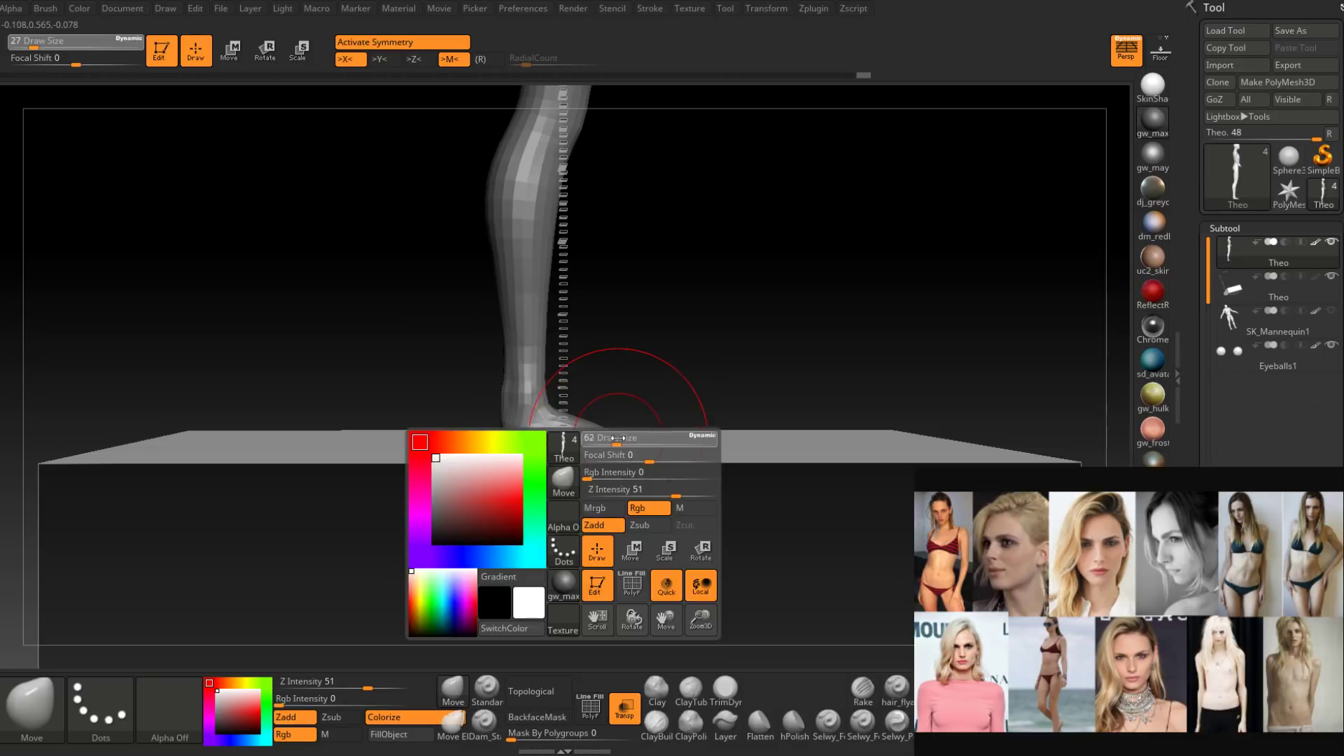
{"action": "left_click_drag", "start_coordinate": [617, 438], "coordinate": [618, 441]}
{"action": "mouse_move", "coordinate": [635, 437]}
{"action": "right_mouse_down"}
{"action": "mouse_move", "coordinate": [627, 467]}
{"action": "mouse_move", "coordinate": [591, 455]}
{"action": "mouse_move", "coordinate": [601, 444]}
{"action": "right_mouse_up"}
{"action": "right_click", "coordinate": [604, 444]}
{"action": "left_click_drag", "start_coordinate": [603, 443], "coordinate": [587, 443]}
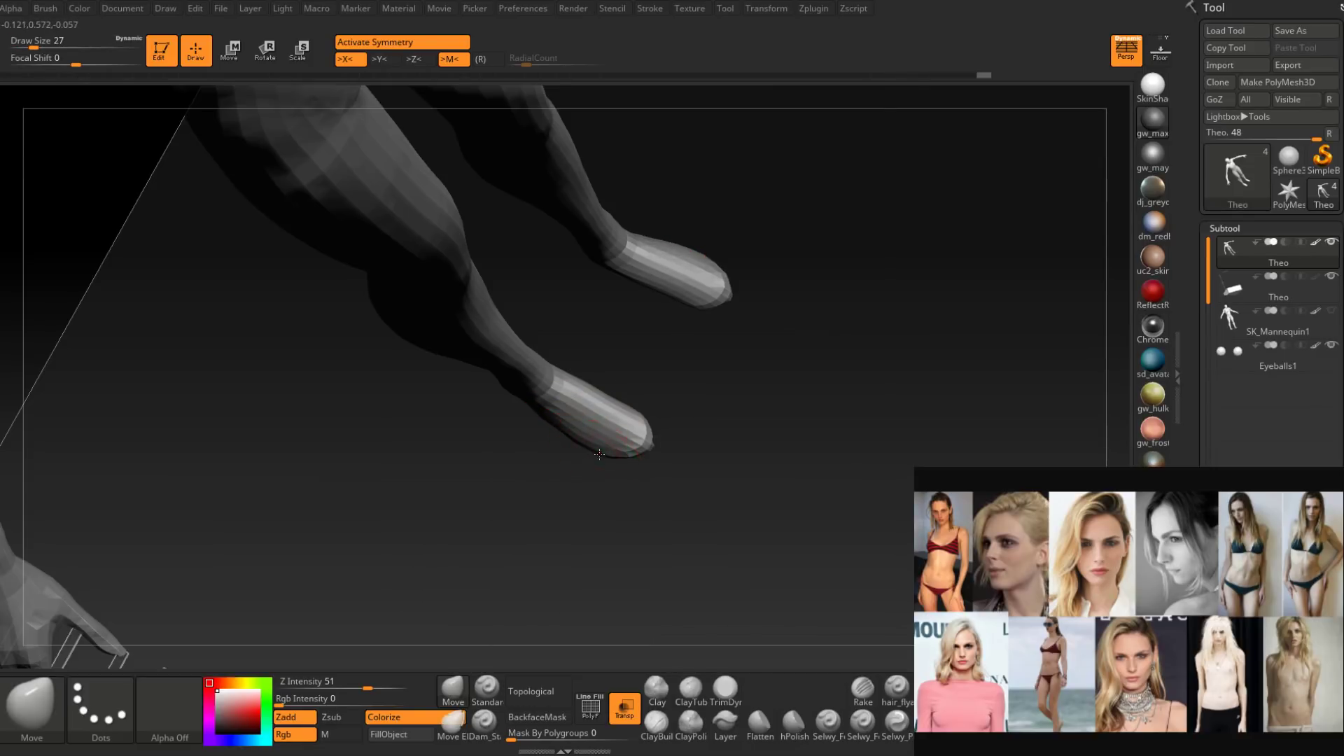
Reshape the toe end of the foot with progressively smaller Move brush sizes, from 25 down to 9.
{"action": "right_click_drag", "start_coordinate": [599, 454], "coordinate": [629, 476]}
{"action": "right_click", "coordinate": [632, 460]}
{"action": "left_click_drag", "start_coordinate": [633, 460], "coordinate": [628, 459]}
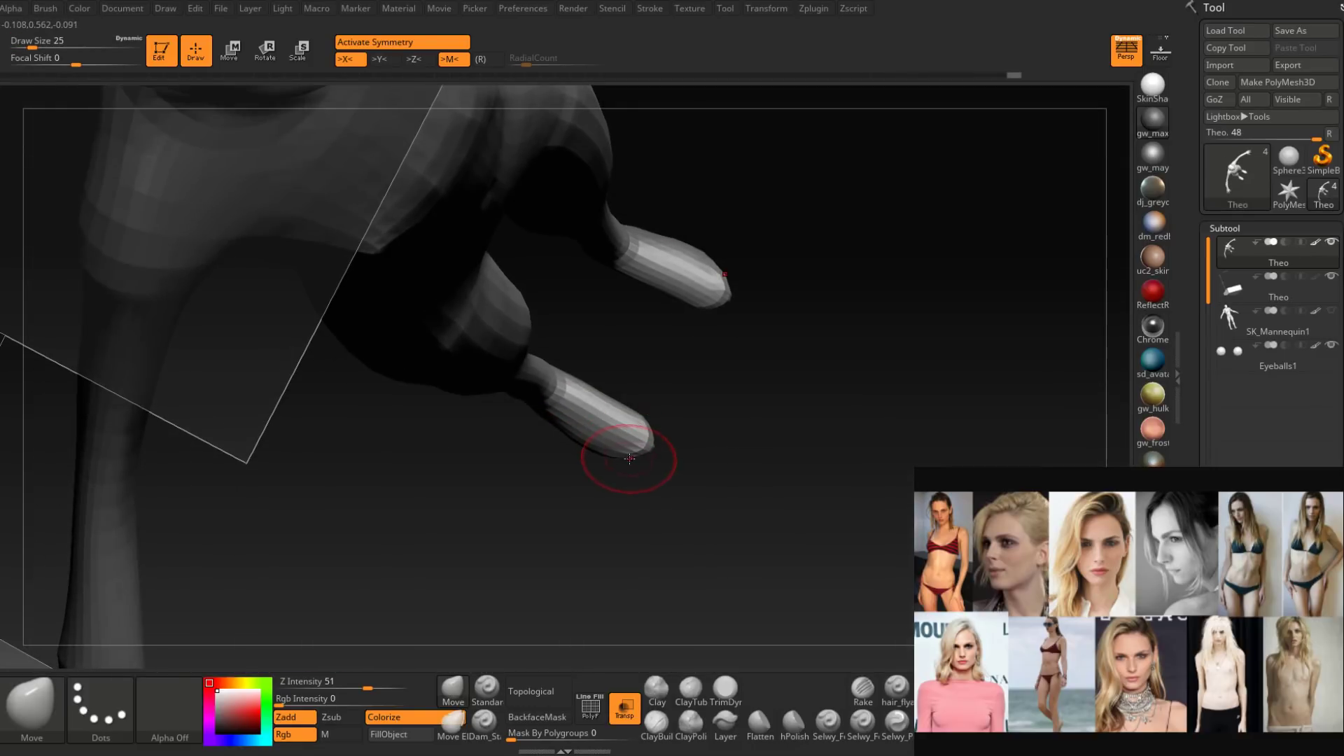
{"action": "mouse_move", "coordinate": [629, 458]}
{"action": "right_mouse_down"}
{"action": "mouse_move", "coordinate": [658, 413]}
{"action": "mouse_move", "coordinate": [668, 459]}
{"action": "mouse_move", "coordinate": [661, 408]}
{"action": "mouse_move", "coordinate": [629, 452]}
{"action": "mouse_move", "coordinate": [647, 445]}
{"action": "mouse_move", "coordinate": [668, 498]}
{"action": "right_mouse_up"}
{"action": "right_click", "coordinate": [634, 458]}
{"action": "left_click", "coordinate": [635, 458]}
{"action": "left_click", "coordinate": [628, 702]}
{"action": "right_click", "coordinate": [643, 441]}
{"action": "left_click", "coordinate": [622, 446]}
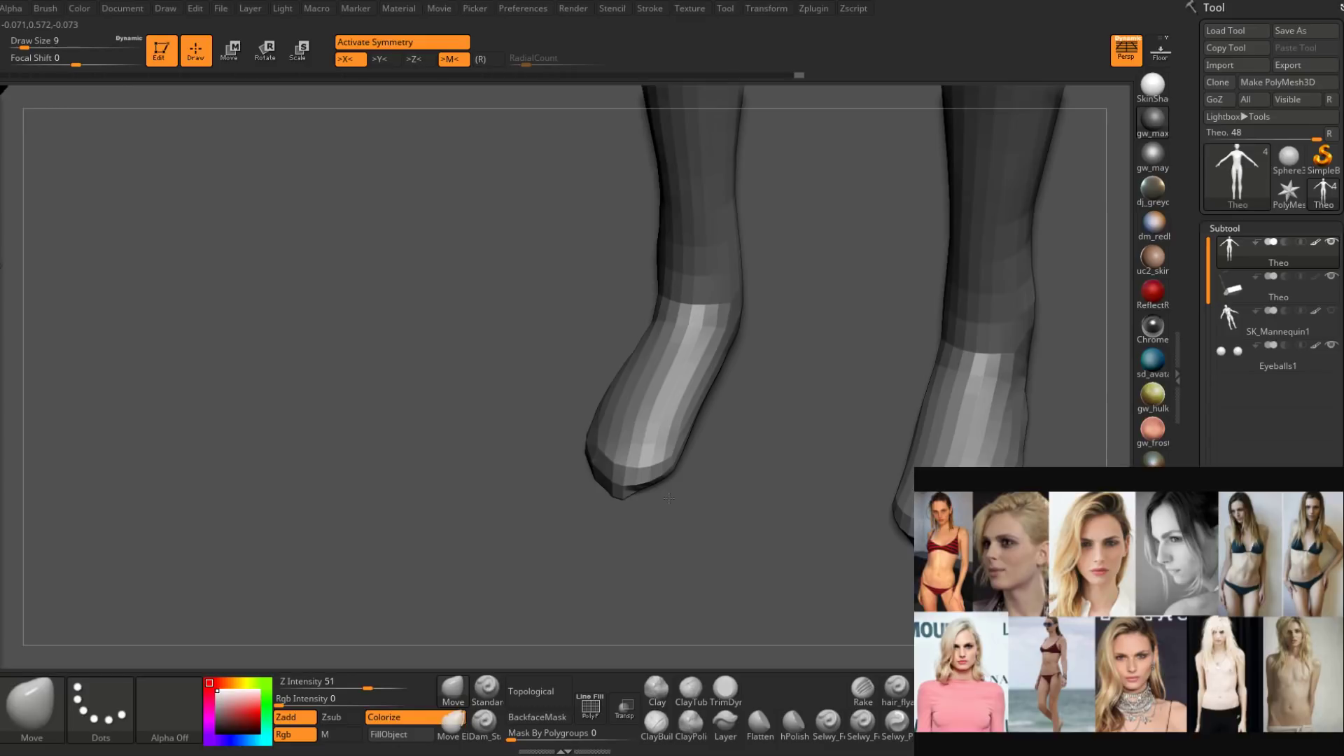
Round the toe tip and adjust the inner edge of the foot with the Move brush at draw size 18.
{"action": "left_click_drag", "start_coordinate": [669, 498], "coordinate": [687, 422]}
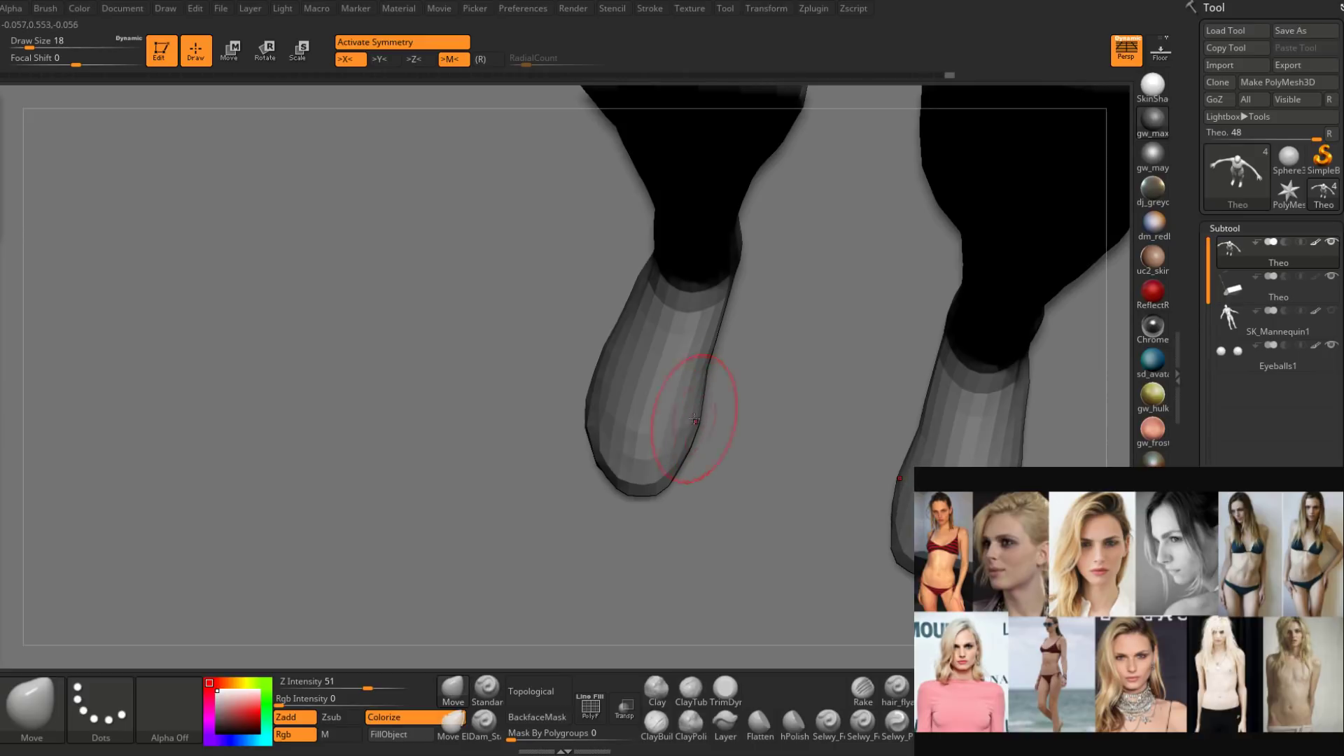
{"action": "left_click_drag", "start_coordinate": [721, 366], "coordinate": [713, 344]}
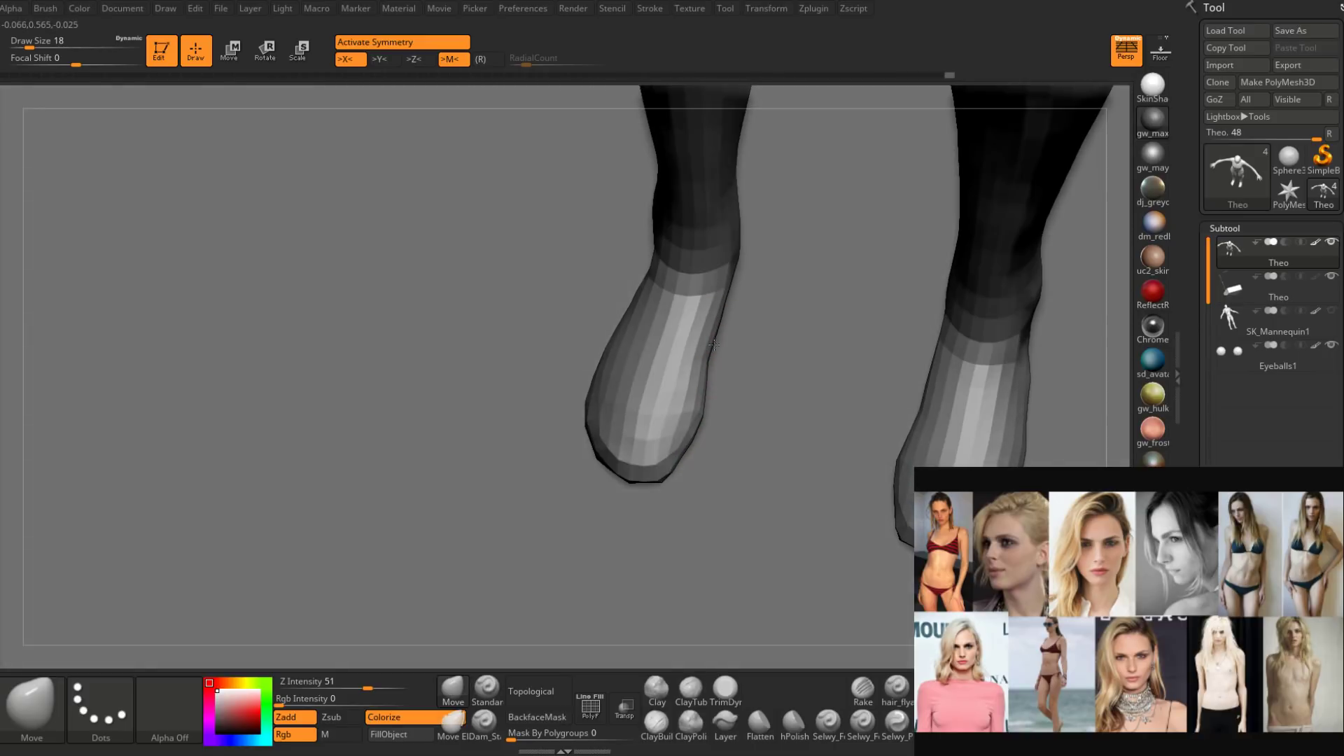
{"action": "mouse_move", "coordinate": [714, 344]}
{"action": "left_mouse_down"}
{"action": "mouse_move", "coordinate": [652, 336]}
{"action": "mouse_move", "coordinate": [600, 367]}
{"action": "mouse_move", "coordinate": [618, 366]}
{"action": "mouse_move", "coordinate": [615, 383]}
{"action": "mouse_move", "coordinate": [630, 350]}
{"action": "mouse_move", "coordinate": [567, 359]}
{"action": "mouse_move", "coordinate": [693, 307]}
{"action": "mouse_move", "coordinate": [623, 336]}
{"action": "mouse_move", "coordinate": [729, 270]}
{"action": "mouse_move", "coordinate": [665, 379]}
{"action": "mouse_move", "coordinate": [633, 356]}
{"action": "left_mouse_up"}
Reshape the ankle and heel from the rear with the Move brush at draw size 20.
{"action": "key", "text": "bracketleft"}
{"action": "key", "text": "space"}
{"action": "key", "text": "space"}
{"action": "left_click_drag", "start_coordinate": [525, 356], "coordinate": [619, 342]}
{"action": "key", "text": "space"}
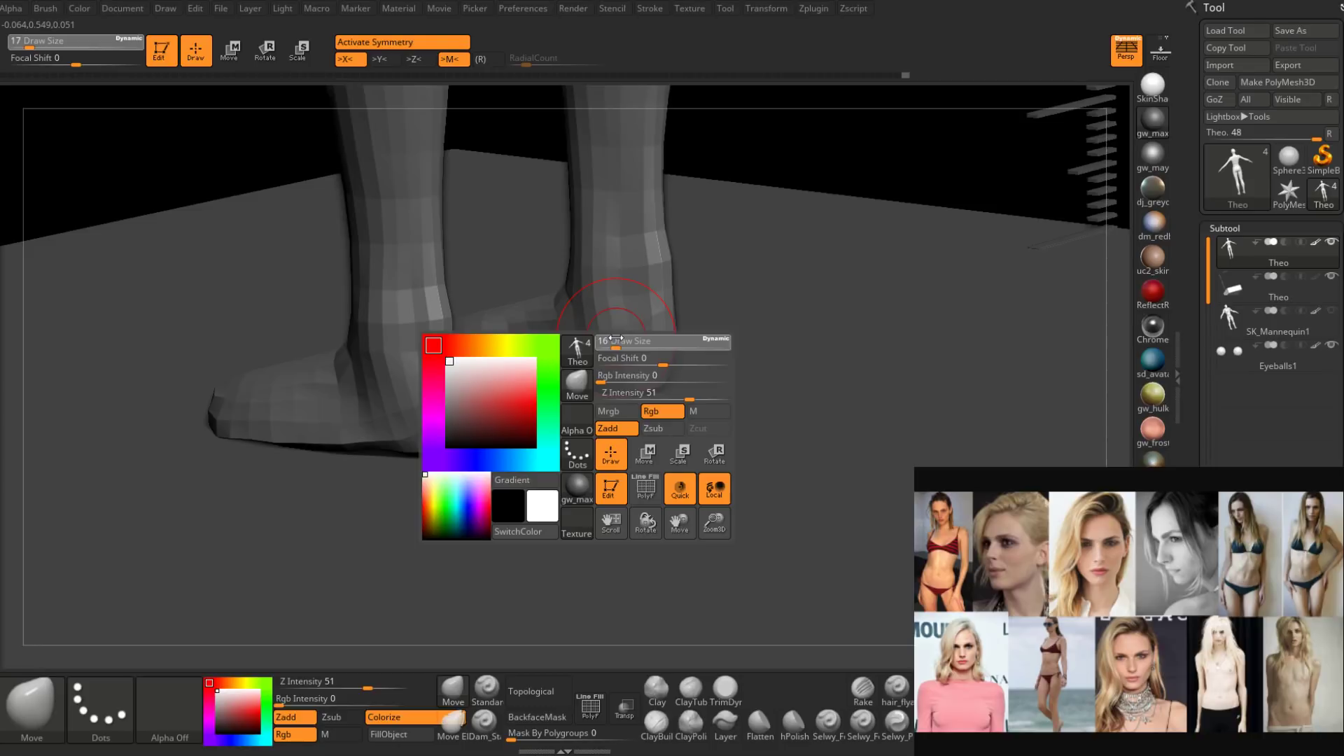
{"action": "left_click_drag", "start_coordinate": [616, 338], "coordinate": [620, 338]}
{"action": "right_click_drag", "start_coordinate": [620, 338], "coordinate": [691, 355]}
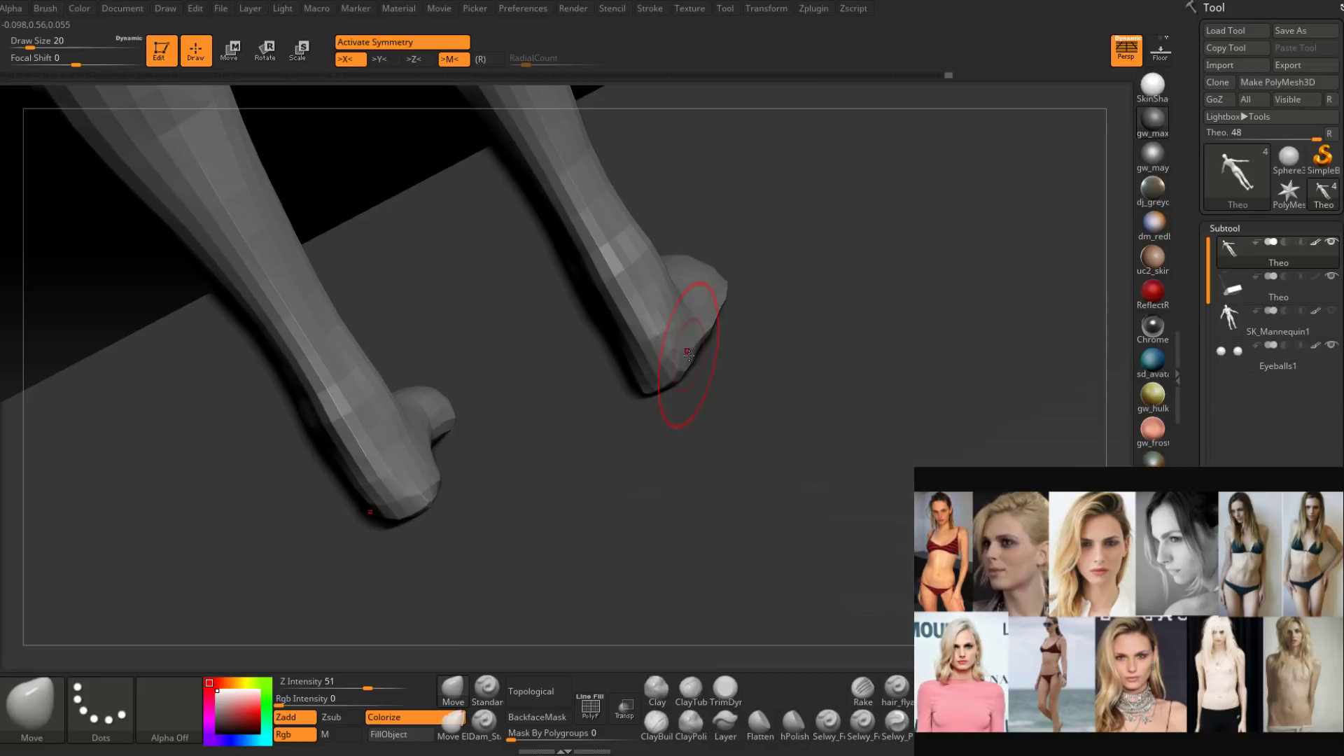
{"action": "left_click_drag", "start_coordinate": [690, 354], "coordinate": [683, 367]}
{"action": "mouse_move", "coordinate": [683, 368]}
{"action": "right_mouse_down"}
{"action": "mouse_move", "coordinate": [692, 354]}
{"action": "mouse_move", "coordinate": [677, 380]}
{"action": "mouse_move", "coordinate": [651, 364]}
{"action": "mouse_move", "coordinate": [720, 375]}
{"action": "mouse_move", "coordinate": [698, 325]}
{"action": "mouse_move", "coordinate": [715, 339]}
{"action": "mouse_move", "coordinate": [654, 379]}
{"action": "mouse_move", "coordinate": [637, 420]}
{"action": "right_mouse_up"}
Reshape the heel and lower ankle from the rear with the Move brush at draw sizes 23 and 27.
{"action": "key", "text": "space"}
{"action": "left_click", "coordinate": [639, 423]}
{"action": "key", "text": "space"}
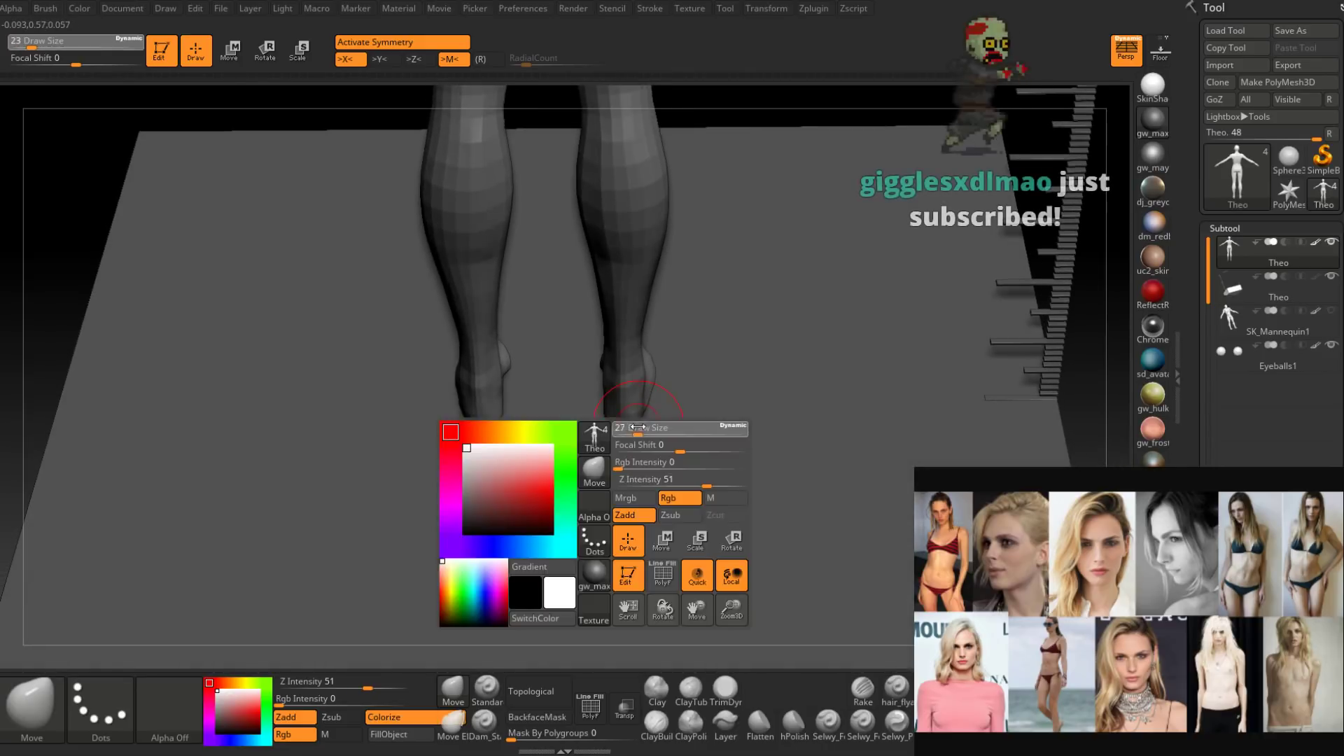
{"action": "left_click_drag", "start_coordinate": [636, 421], "coordinate": [639, 422]}
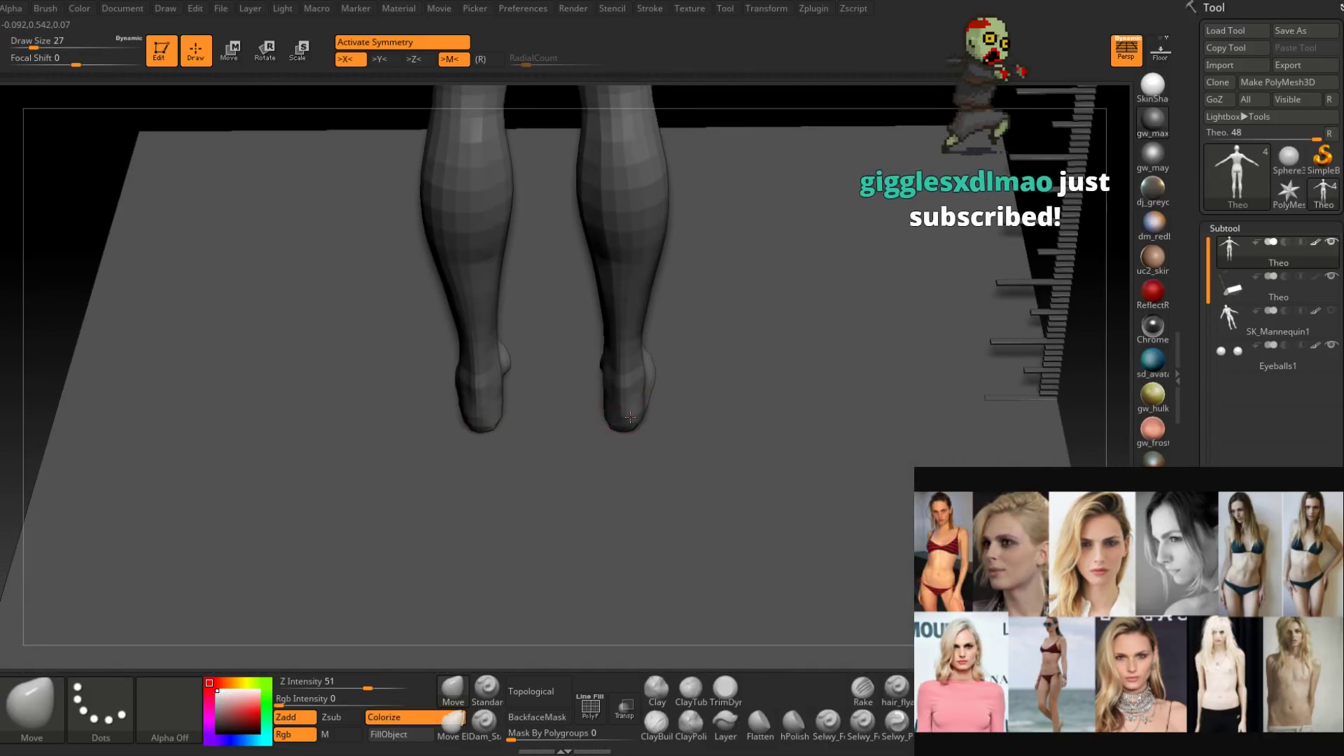
{"action": "mouse_move", "coordinate": [631, 427]}
{"action": "right_mouse_down"}
{"action": "mouse_move", "coordinate": [656, 441]}
{"action": "mouse_move", "coordinate": [649, 425]}
{"action": "right_mouse_up"}
Refine the outline of the feet from above with the Move brush, using draw sizes 20 and 17.
{"action": "right_click_drag", "start_coordinate": [649, 424], "coordinate": [644, 401]}
{"action": "key", "text": "space"}
{"action": "left_click_drag", "start_coordinate": [644, 400], "coordinate": [639, 400]}
{"action": "mouse_move", "coordinate": [639, 400]}
{"action": "right_mouse_down"}
{"action": "mouse_move", "coordinate": [655, 385]}
{"action": "mouse_move", "coordinate": [641, 382]}
{"action": "mouse_move", "coordinate": [639, 344]}
{"action": "mouse_move", "coordinate": [616, 448]}
{"action": "mouse_move", "coordinate": [791, 438]}
{"action": "mouse_move", "coordinate": [647, 434]}
{"action": "mouse_move", "coordinate": [640, 482]}
{"action": "right_mouse_up"}
{"action": "key", "text": "space"}
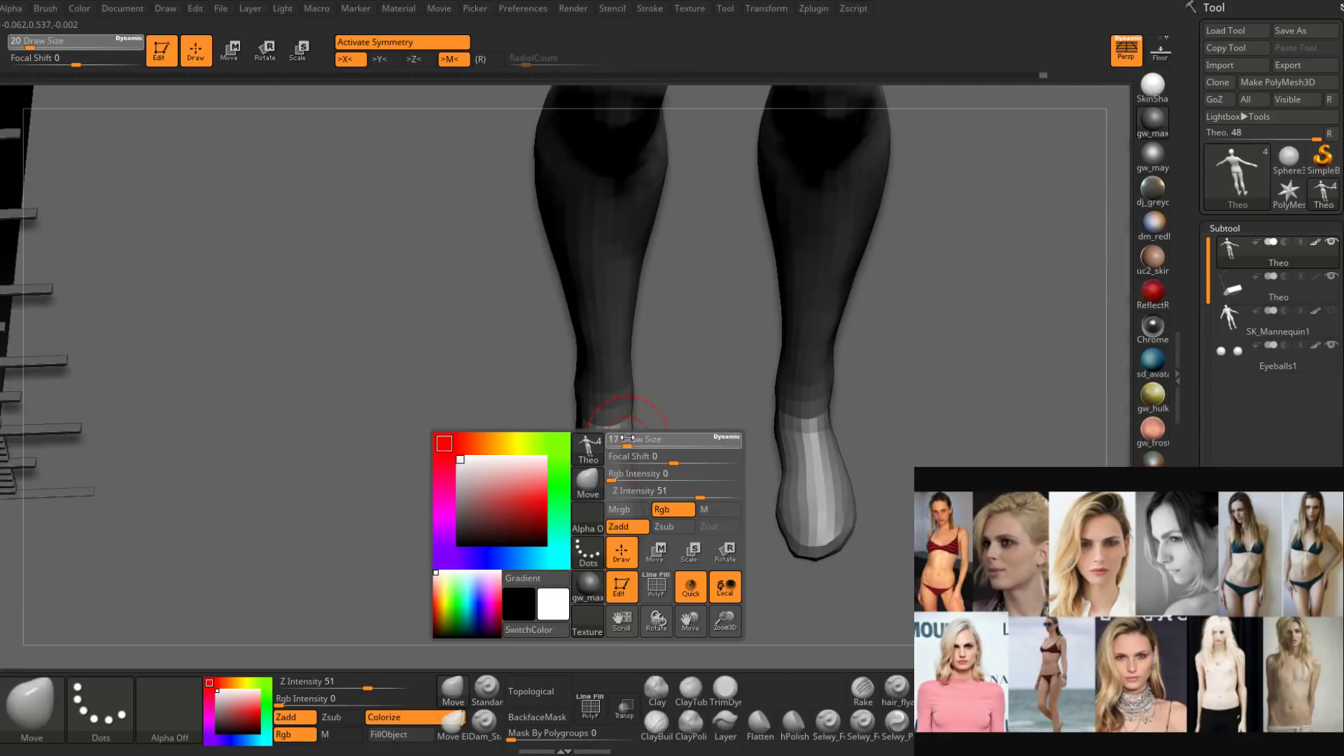
{"action": "left_click_drag", "start_coordinate": [633, 438], "coordinate": [627, 439]}
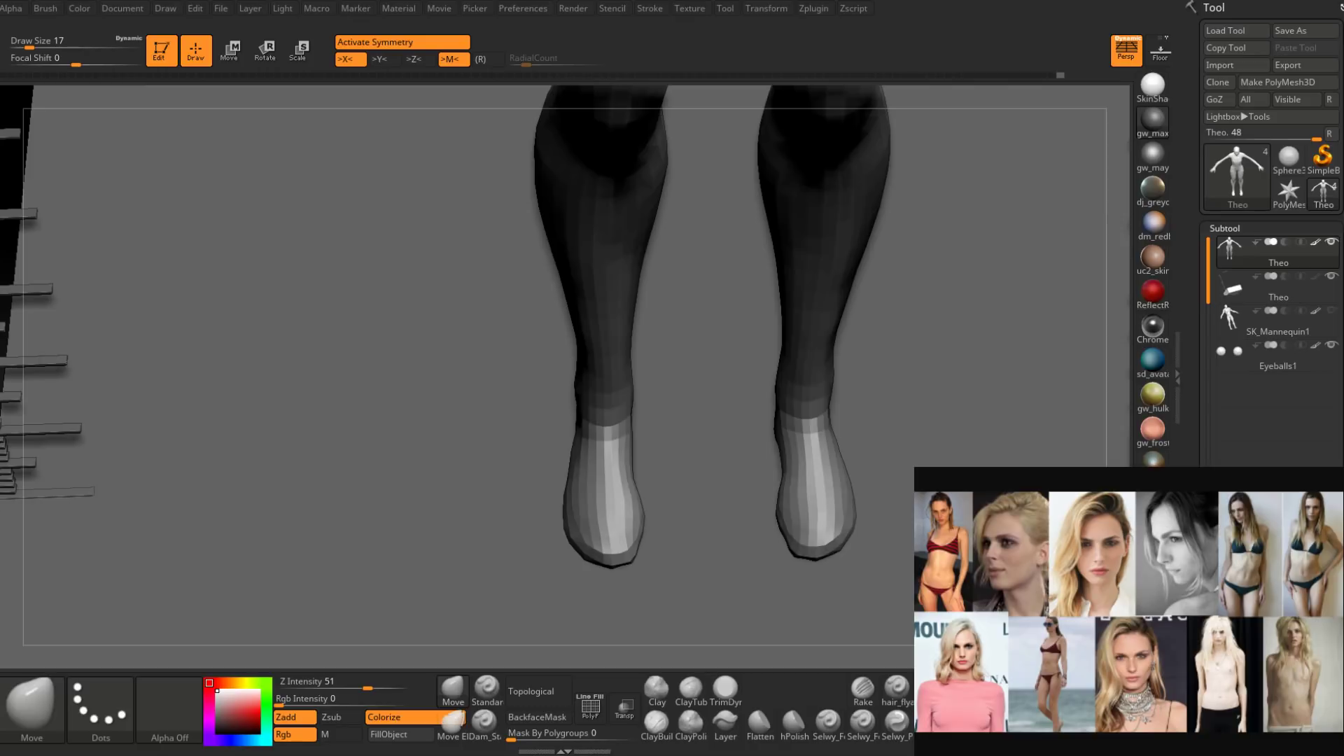
Shape the instep in side view with the Move brush at draw size 27.
{"action": "mouse_move", "coordinate": [612, 472]}
{"action": "right_mouse_down"}
{"action": "mouse_move", "coordinate": [615, 504]}
{"action": "mouse_move", "coordinate": [612, 434]}
{"action": "mouse_move", "coordinate": [615, 540]}
{"action": "mouse_move", "coordinate": [599, 474]}
{"action": "mouse_move", "coordinate": [613, 417]}
{"action": "mouse_move", "coordinate": [600, 483]}
{"action": "mouse_move", "coordinate": [581, 465]}
{"action": "mouse_move", "coordinate": [633, 467]}
{"action": "right_mouse_up"}
{"action": "key", "text": "space"}
{"action": "key", "text": "space"}
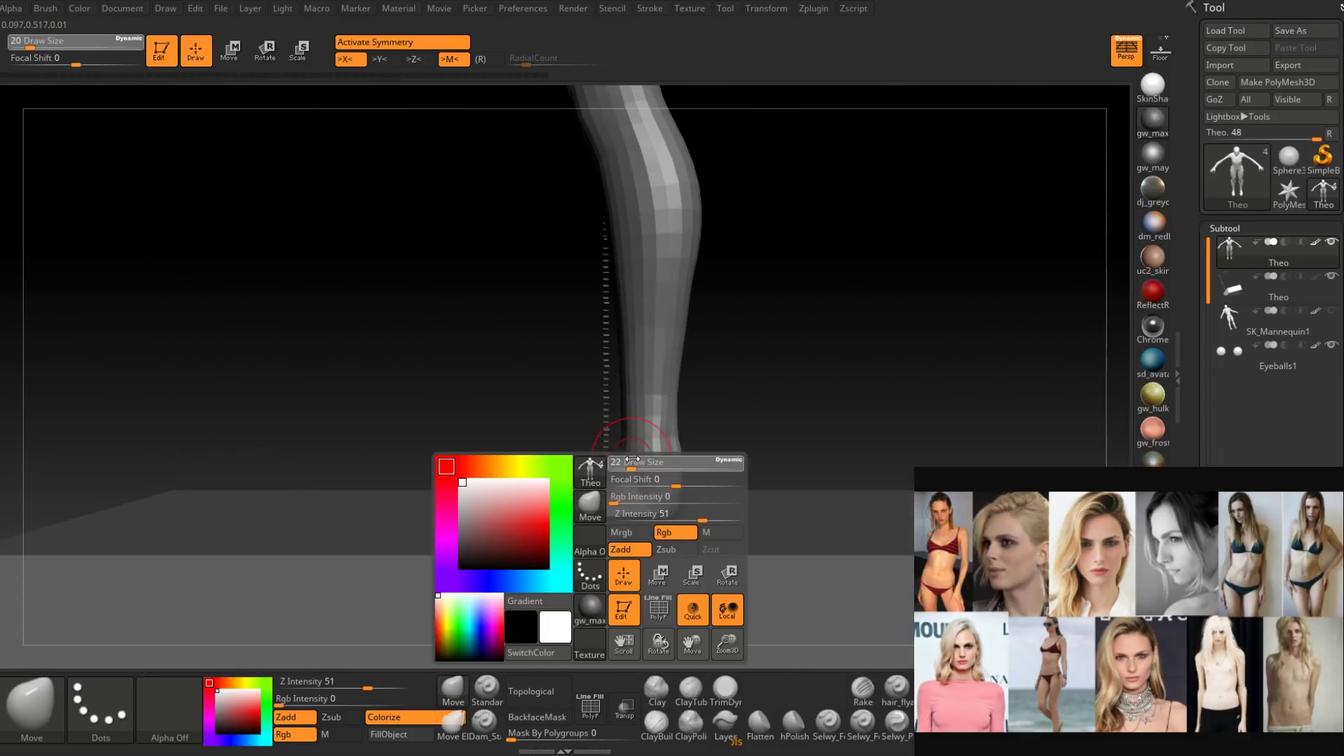
{"action": "left_click_drag", "start_coordinate": [625, 468], "coordinate": [631, 469]}
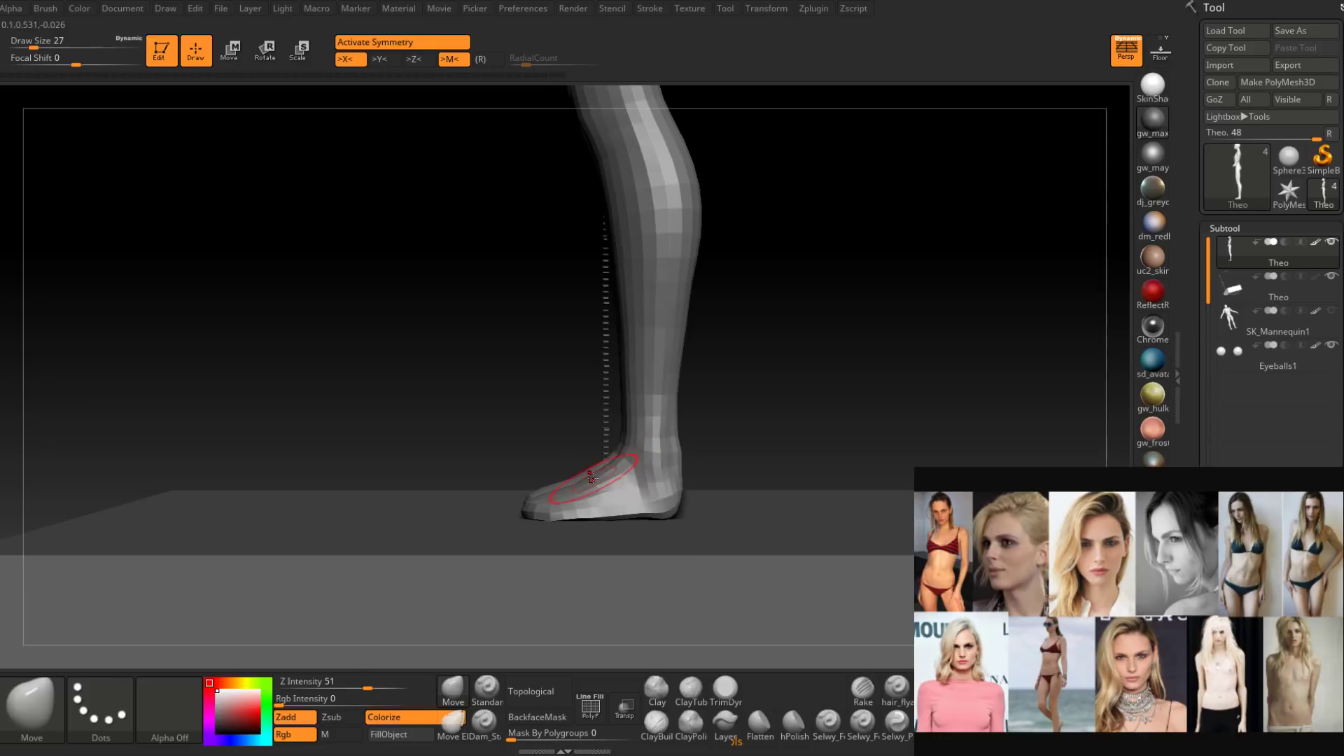
Adjust the foot and front of the ankle from above with the Move brush at draw size 23.
{"action": "mouse_move", "coordinate": [588, 471]}
{"action": "right_mouse_down"}
{"action": "mouse_move", "coordinate": [620, 450]}
{"action": "mouse_move", "coordinate": [600, 465]}
{"action": "right_mouse_up"}
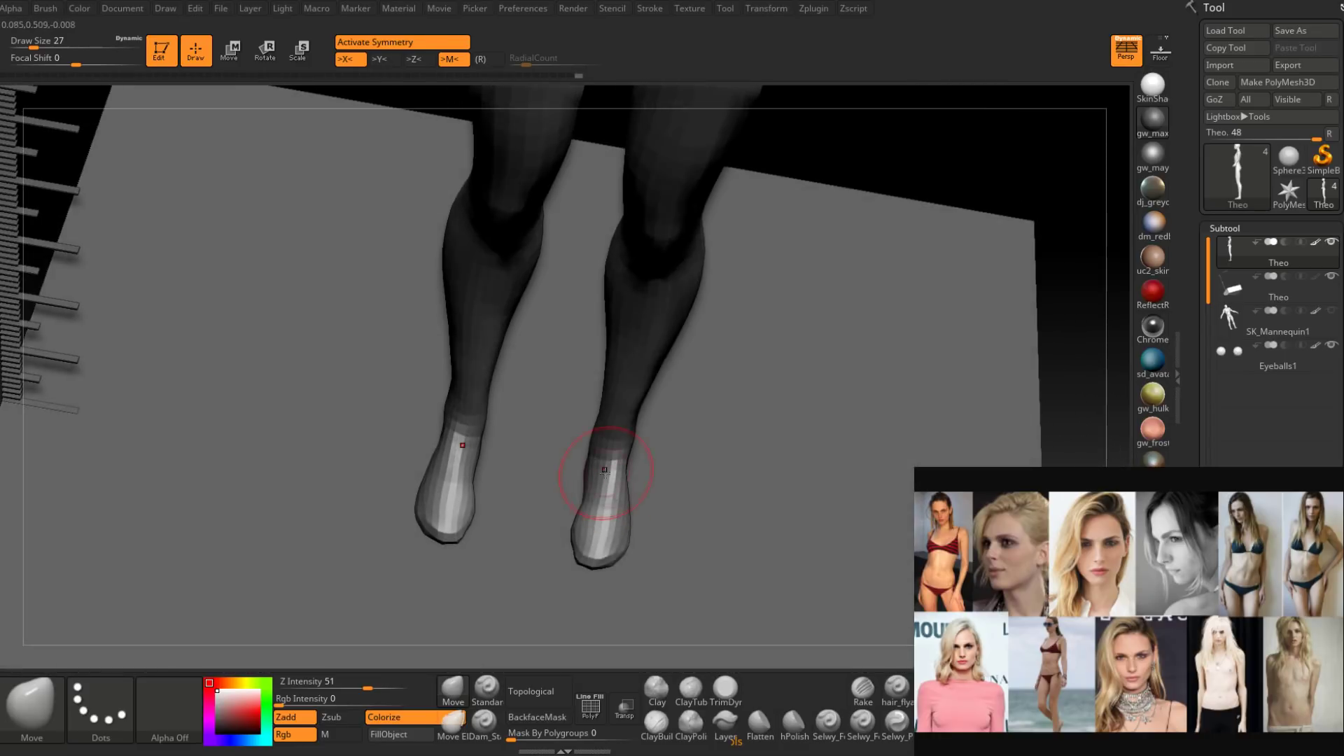
{"action": "key", "text": "space"}
{"action": "left_click_drag", "start_coordinate": [600, 470], "coordinate": [597, 470]}
{"action": "right_click_drag", "start_coordinate": [598, 470], "coordinate": [619, 476]}
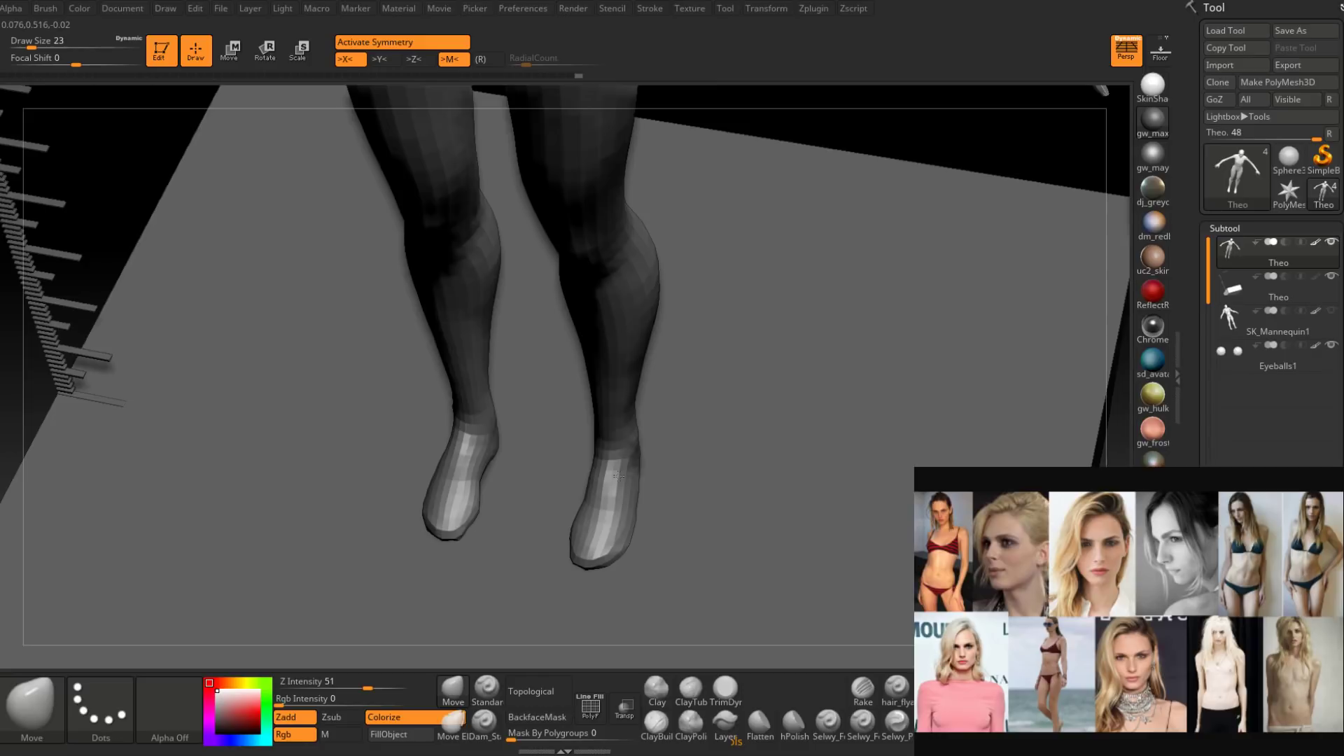
Reshape the lower leg and foot from the side and above with the Move brush at draw sizes 41 and 54.
{"action": "mouse_move", "coordinate": [619, 476]}
{"action": "right_mouse_down"}
{"action": "mouse_move", "coordinate": [653, 404]}
{"action": "mouse_move", "coordinate": [727, 379]}
{"action": "mouse_move", "coordinate": [699, 313]}
{"action": "mouse_move", "coordinate": [616, 527]}
{"action": "mouse_move", "coordinate": [648, 390]}
{"action": "mouse_move", "coordinate": [648, 474]}
{"action": "right_mouse_up"}
{"action": "key", "text": "space"}
{"action": "left_click_drag", "start_coordinate": [670, 399], "coordinate": [677, 399]}
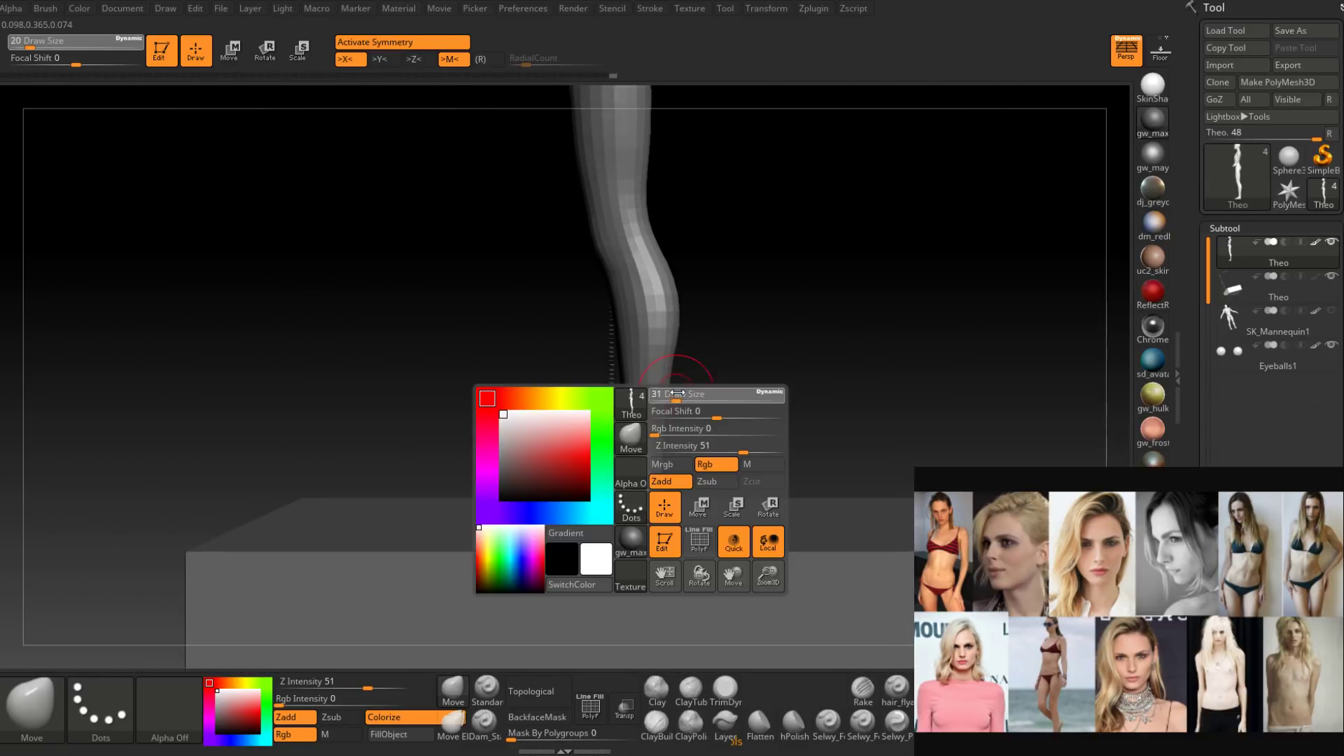
{"action": "mouse_move", "coordinate": [626, 471]}
{"action": "right_mouse_down"}
{"action": "mouse_move", "coordinate": [709, 400]}
{"action": "mouse_move", "coordinate": [651, 468]}
{"action": "right_mouse_up"}
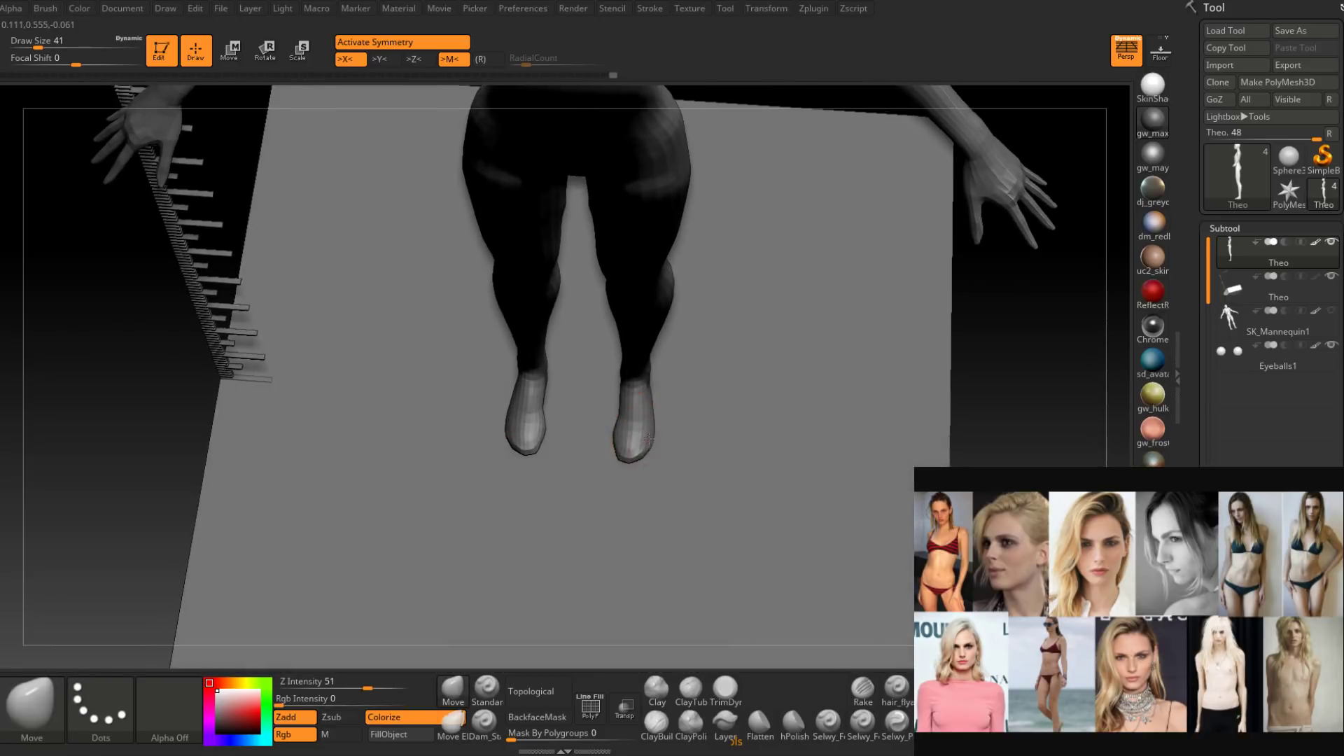
{"action": "key", "text": "space"}
{"action": "left_click_drag", "start_coordinate": [646, 435], "coordinate": [651, 434]}
{"action": "mouse_move", "coordinate": [651, 435]}
{"action": "right_mouse_down"}
{"action": "mouse_move", "coordinate": [639, 465]}
{"action": "mouse_move", "coordinate": [660, 393]}
{"action": "mouse_move", "coordinate": [635, 447]}
{"action": "right_mouse_up"}
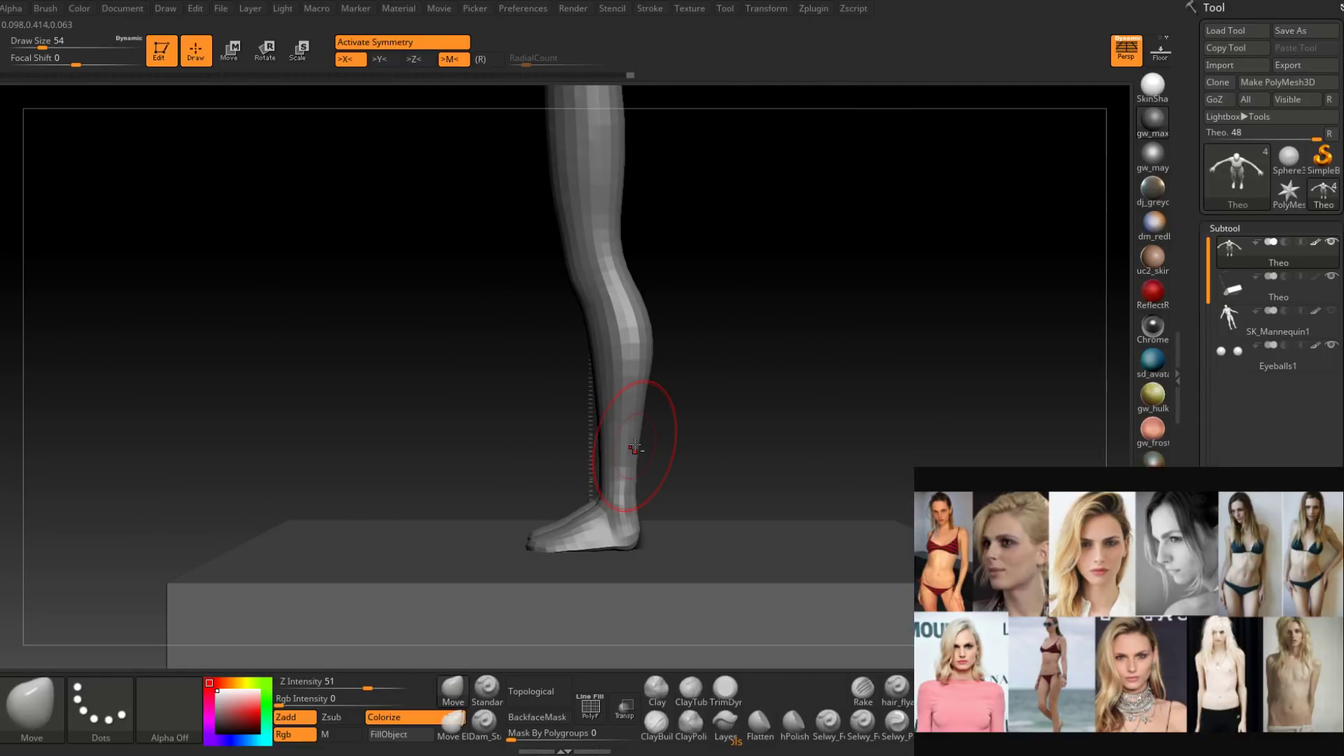
Refine the lower shin and ankle in side view with the Move brush at draw size 29.
{"action": "mouse_move", "coordinate": [635, 447]}
{"action": "right_mouse_down", "text": "shift"}
{"action": "mouse_move", "coordinate": [642, 422]}
{"action": "mouse_move", "coordinate": [622, 437]}
{"action": "mouse_move", "coordinate": [644, 430]}
{"action": "right_mouse_up", "text": "shift"}
{"action": "key", "text": "space"}
{"action": "left_click_drag", "start_coordinate": [638, 434], "coordinate": [651, 411]}
{"action": "key", "text": "shift"}
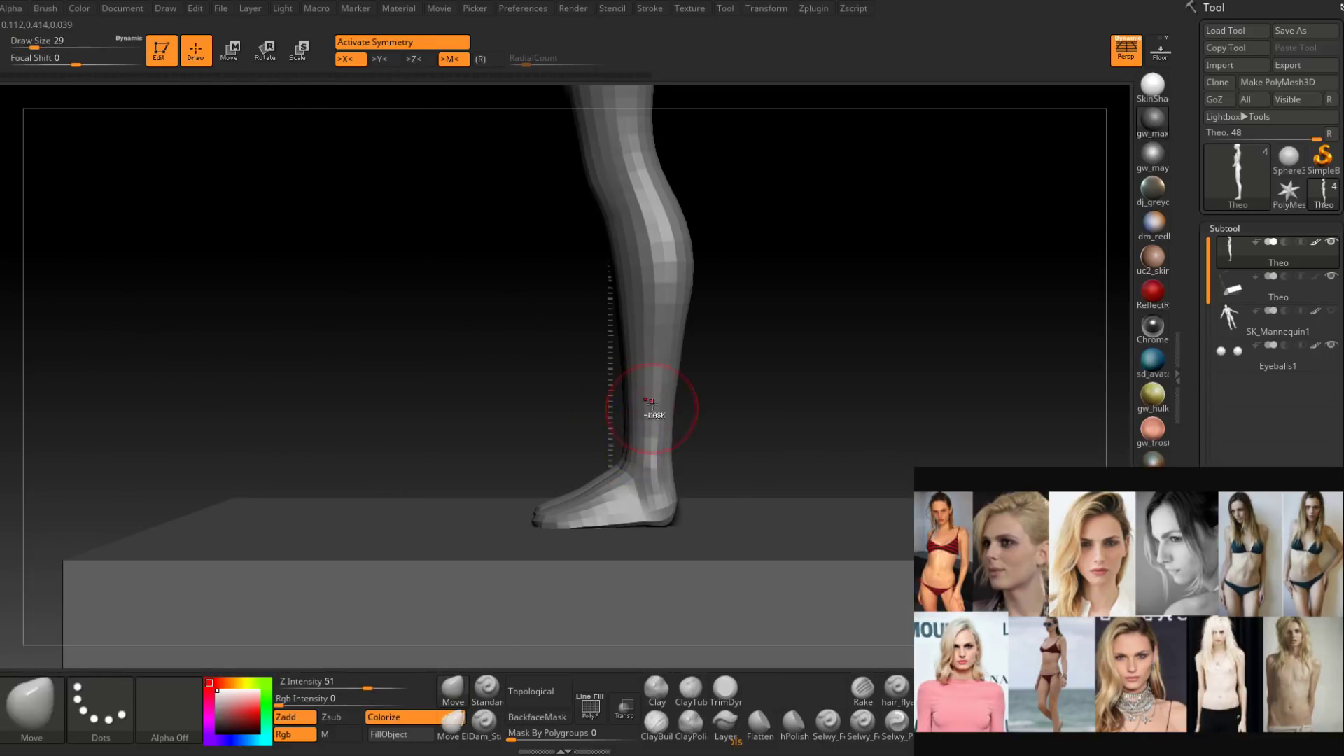
Adjust the back contour of the lower calf with the Move brush at draw size 51.
{"action": "mouse_move", "coordinate": [651, 412]}
{"action": "right_mouse_down", "text": "ctrl"}
{"action": "mouse_move", "coordinate": [663, 435]}
{"action": "mouse_move", "coordinate": [666, 402]}
{"action": "mouse_move", "coordinate": [640, 426]}
{"action": "right_mouse_up", "text": "ctrl"}
{"action": "key", "text": "space"}
{"action": "left_click_drag", "start_coordinate": [639, 424], "coordinate": [643, 431]}
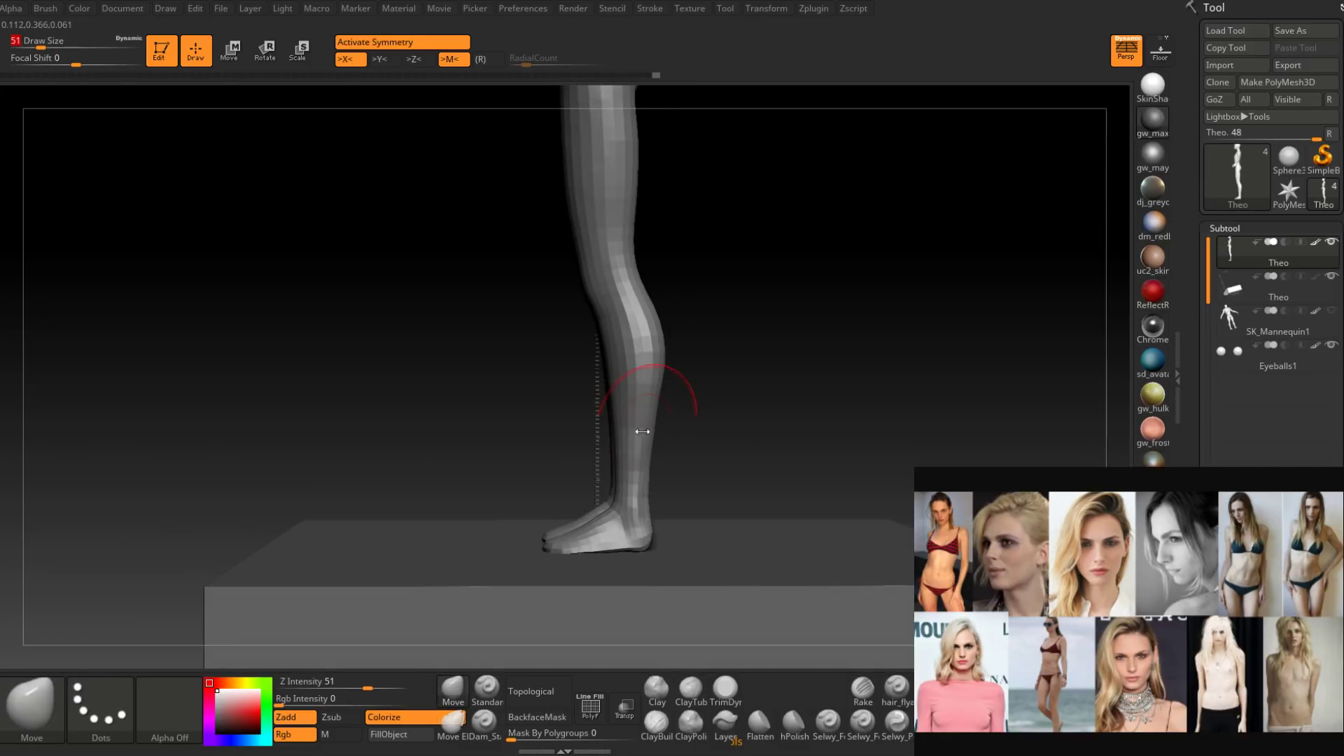
{"action": "right_click_drag", "start_coordinate": [659, 411], "coordinate": [665, 400]}
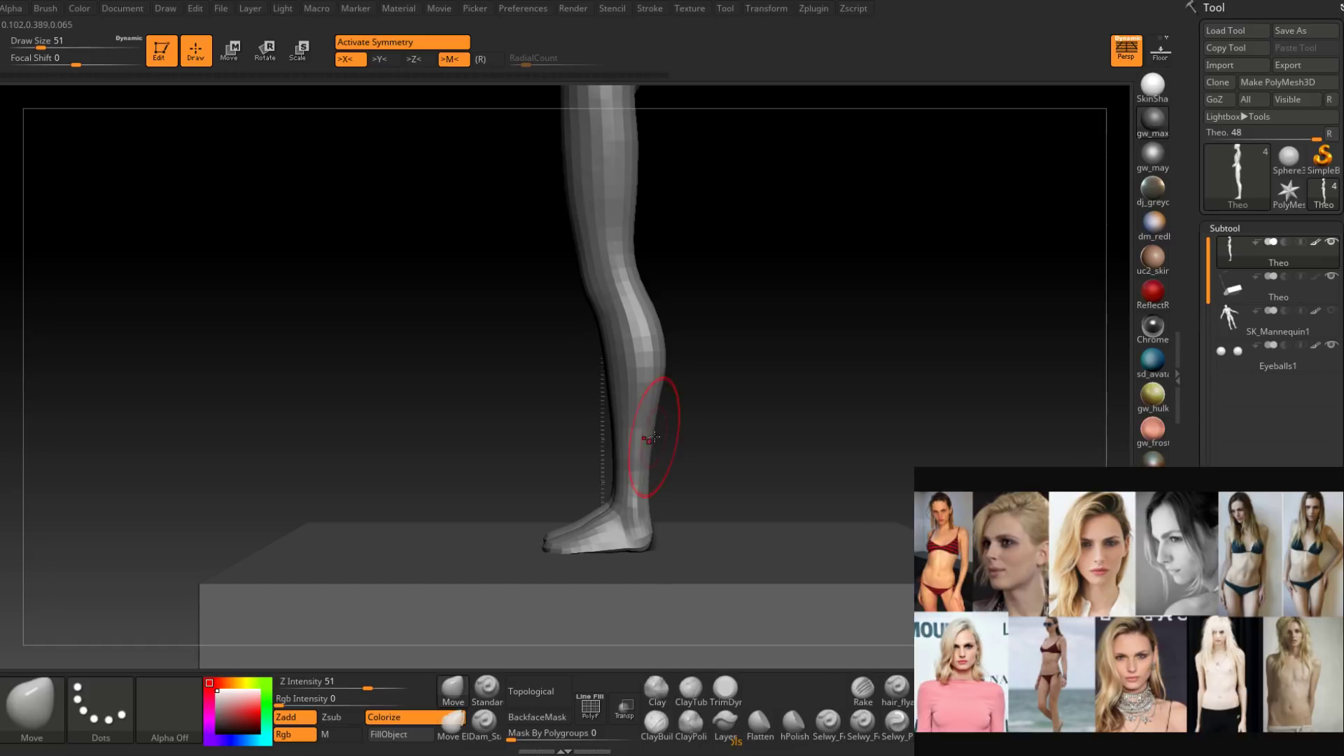
Reshape the thigh and the back of the knee in side view with the Move brush at draw size 83.
{"action": "mouse_move", "coordinate": [664, 469]}
{"action": "right_mouse_down"}
{"action": "mouse_move", "coordinate": [630, 480]}
{"action": "mouse_move", "coordinate": [722, 446]}
{"action": "mouse_move", "coordinate": [567, 441]}
{"action": "mouse_move", "coordinate": [559, 404]}
{"action": "mouse_move", "coordinate": [579, 416]}
{"action": "mouse_move", "coordinate": [615, 392]}
{"action": "mouse_move", "coordinate": [666, 417]}
{"action": "mouse_move", "coordinate": [667, 479]}
{"action": "mouse_move", "coordinate": [585, 402]}
{"action": "right_mouse_up"}
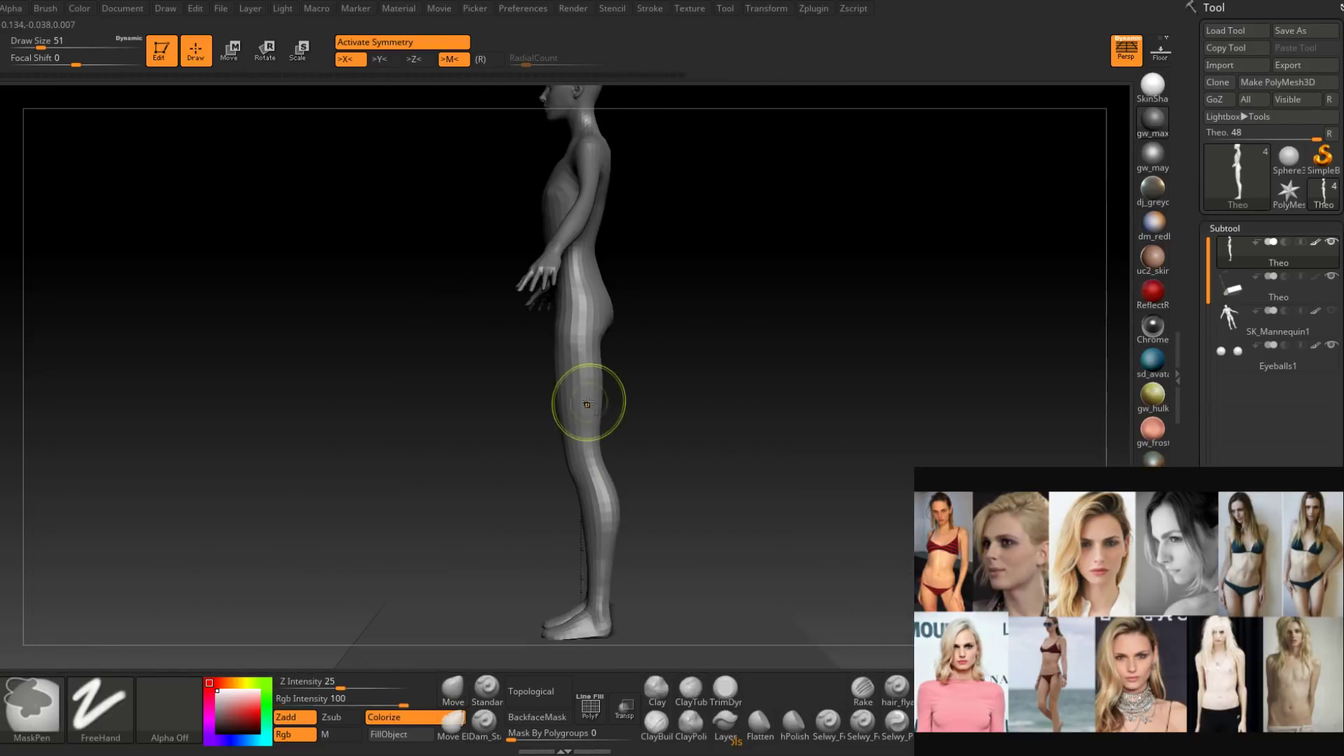
{"action": "key", "text": "space"}
{"action": "left_click_drag", "start_coordinate": [603, 394], "coordinate": [612, 394]}
{"action": "mouse_move", "coordinate": [612, 393]}
{"action": "right_mouse_down", "text": "alt"}
{"action": "mouse_move", "coordinate": [610, 364]}
{"action": "mouse_move", "coordinate": [615, 398]}
{"action": "right_mouse_up", "text": "alt"}
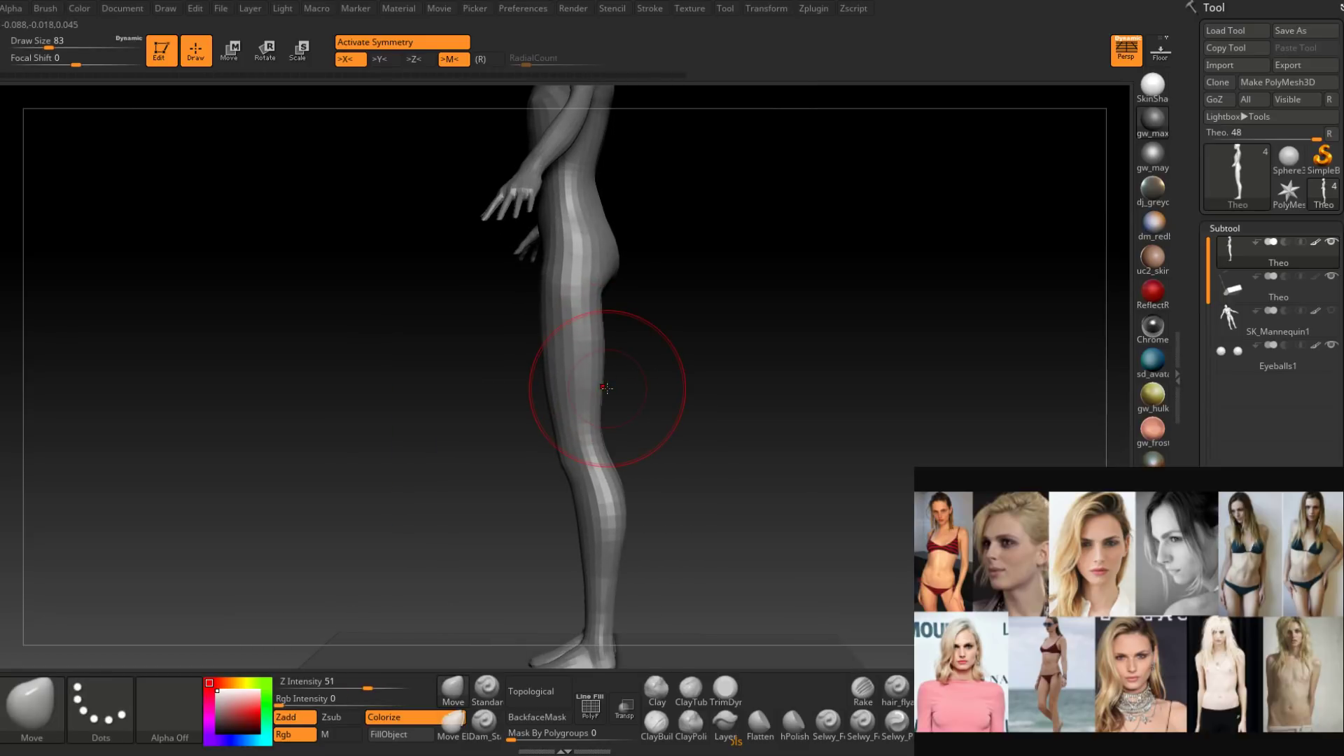
{"action": "left_click_drag", "start_coordinate": [616, 467], "coordinate": [609, 476]}
Reshape the inner corner of the toe end from above with the Move brush at draw size 12.
{"action": "mouse_move", "coordinate": [657, 553]}
{"action": "right_mouse_down", "text": "alt"}
{"action": "mouse_move", "coordinate": [672, 387]}
{"action": "mouse_move", "coordinate": [640, 443]}
{"action": "mouse_move", "coordinate": [582, 452]}
{"action": "mouse_move", "coordinate": [555, 444]}
{"action": "mouse_move", "coordinate": [494, 345]}
{"action": "mouse_move", "coordinate": [520, 364]}
{"action": "right_mouse_up", "text": "alt"}
{"action": "key", "text": "space"}
{"action": "left_click_drag", "start_coordinate": [521, 364], "coordinate": [499, 363]}
{"action": "right_click_drag", "start_coordinate": [498, 346], "coordinate": [513, 371], "text": "ctrl"}
{"action": "key", "text": "space"}
{"action": "left_click_drag", "start_coordinate": [520, 362], "coordinate": [516, 371]}
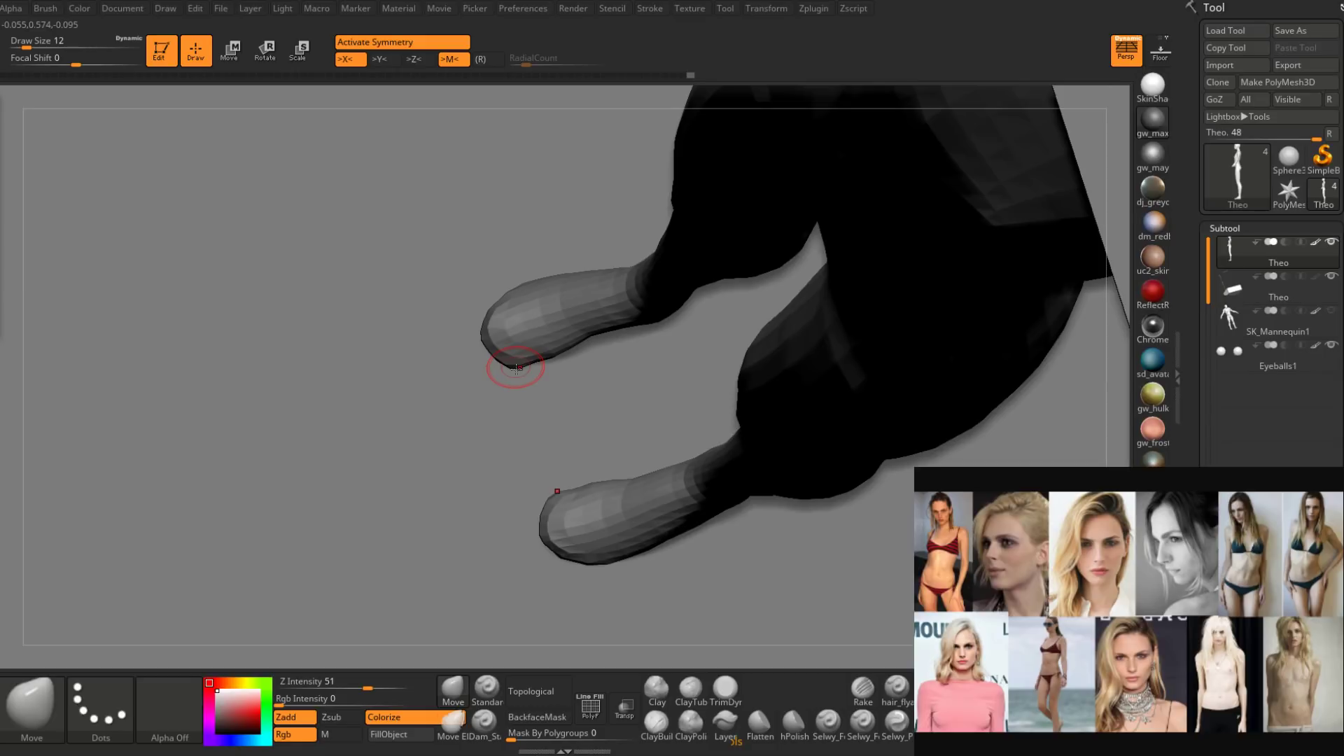
{"action": "mouse_move", "coordinate": [516, 366]}
{"action": "left_mouse_down"}
{"action": "mouse_move", "coordinate": [510, 411]}
{"action": "mouse_move", "coordinate": [508, 382]}
{"action": "mouse_move", "coordinate": [503, 400]}
{"action": "mouse_move", "coordinate": [516, 404]}
{"action": "left_mouse_up"}
Round the front edge of the toes and adjust the forefoot with the Move brush at draw sizes 13 and 18.
{"action": "key", "text": "space"}
{"action": "left_click", "coordinate": [516, 389]}
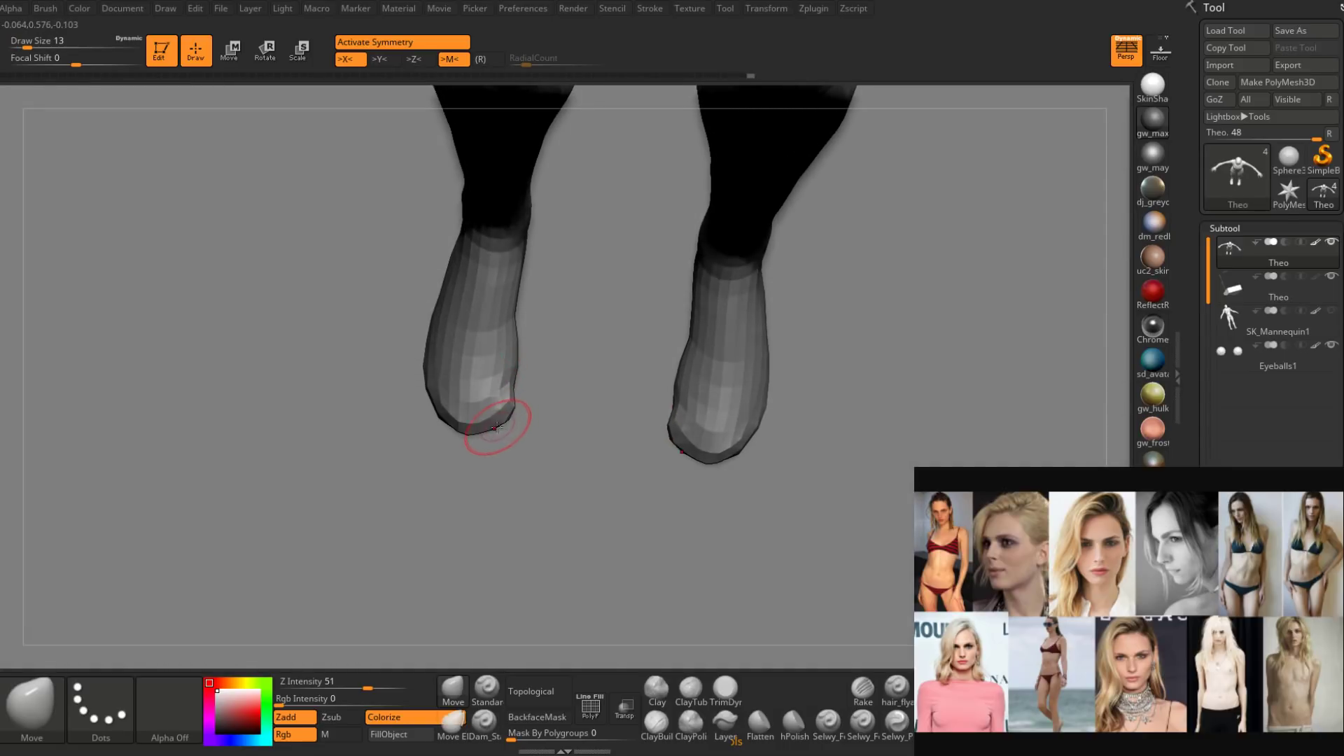
{"action": "mouse_move", "coordinate": [488, 428]}
{"action": "left_mouse_down"}
{"action": "mouse_move", "coordinate": [489, 378]}
{"action": "mouse_move", "coordinate": [543, 390]}
{"action": "mouse_move", "coordinate": [570, 459]}
{"action": "mouse_move", "coordinate": [636, 382]}
{"action": "mouse_move", "coordinate": [611, 452]}
{"action": "mouse_move", "coordinate": [606, 406]}
{"action": "mouse_move", "coordinate": [594, 429]}
{"action": "mouse_move", "coordinate": [603, 391]}
{"action": "left_mouse_up"}
{"action": "key", "text": "space"}
{"action": "left_click", "coordinate": [604, 443]}
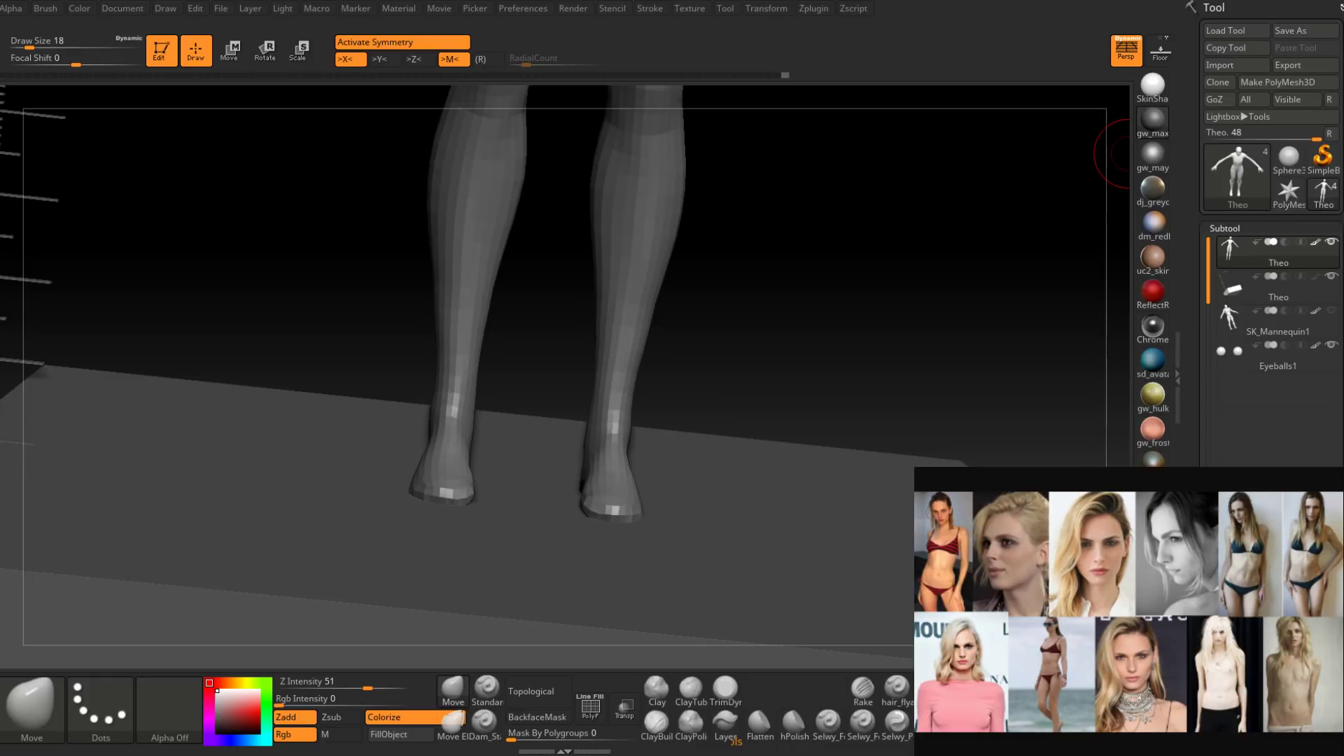
Push a notch into the toe edge beside the big toe with the Move brush at draw size 6.
{"action": "mouse_move", "coordinate": [622, 386]}
{"action": "right_mouse_down"}
{"action": "mouse_move", "coordinate": [614, 486]}
{"action": "mouse_move", "coordinate": [609, 441]}
{"action": "mouse_move", "coordinate": [611, 458]}
{"action": "right_mouse_up"}
{"action": "key", "text": "space"}
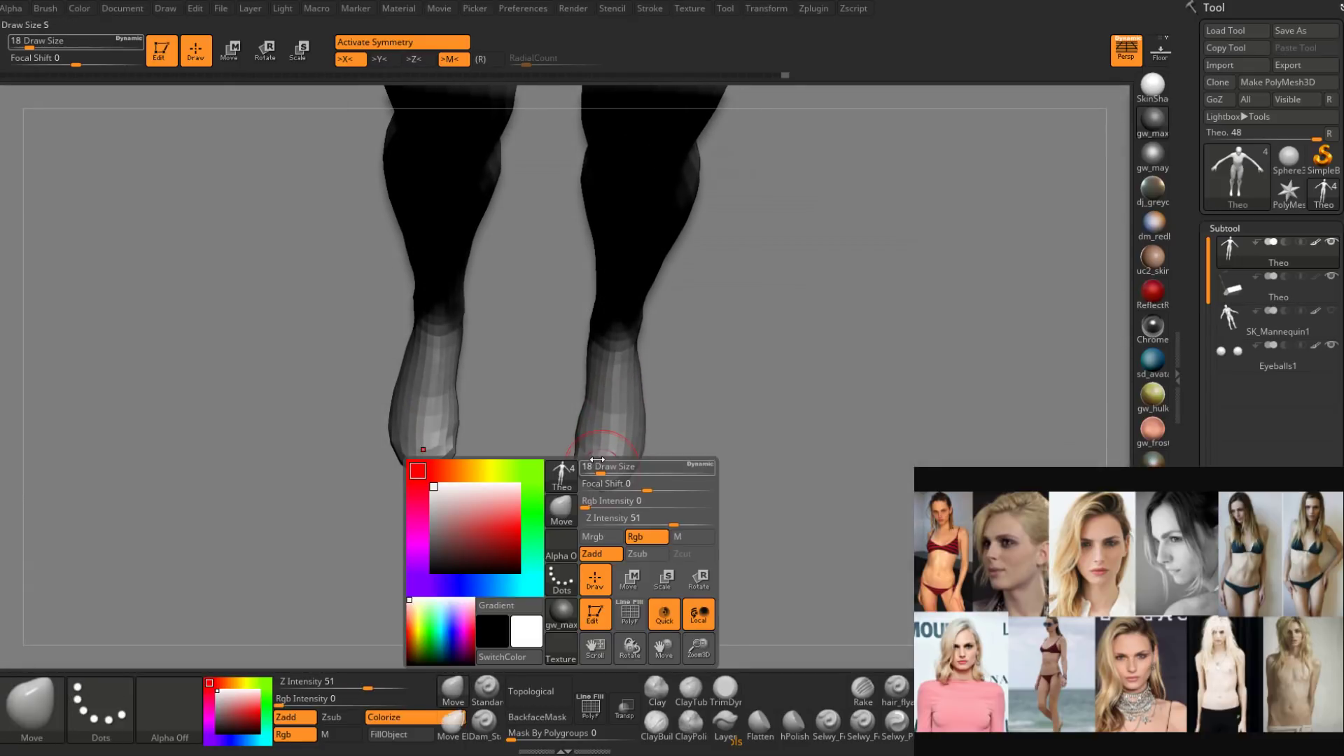
{"action": "left_click_drag", "start_coordinate": [600, 468], "coordinate": [592, 468]}
{"action": "right_click_drag", "start_coordinate": [594, 471], "coordinate": [591, 482], "text": "ctrl"}
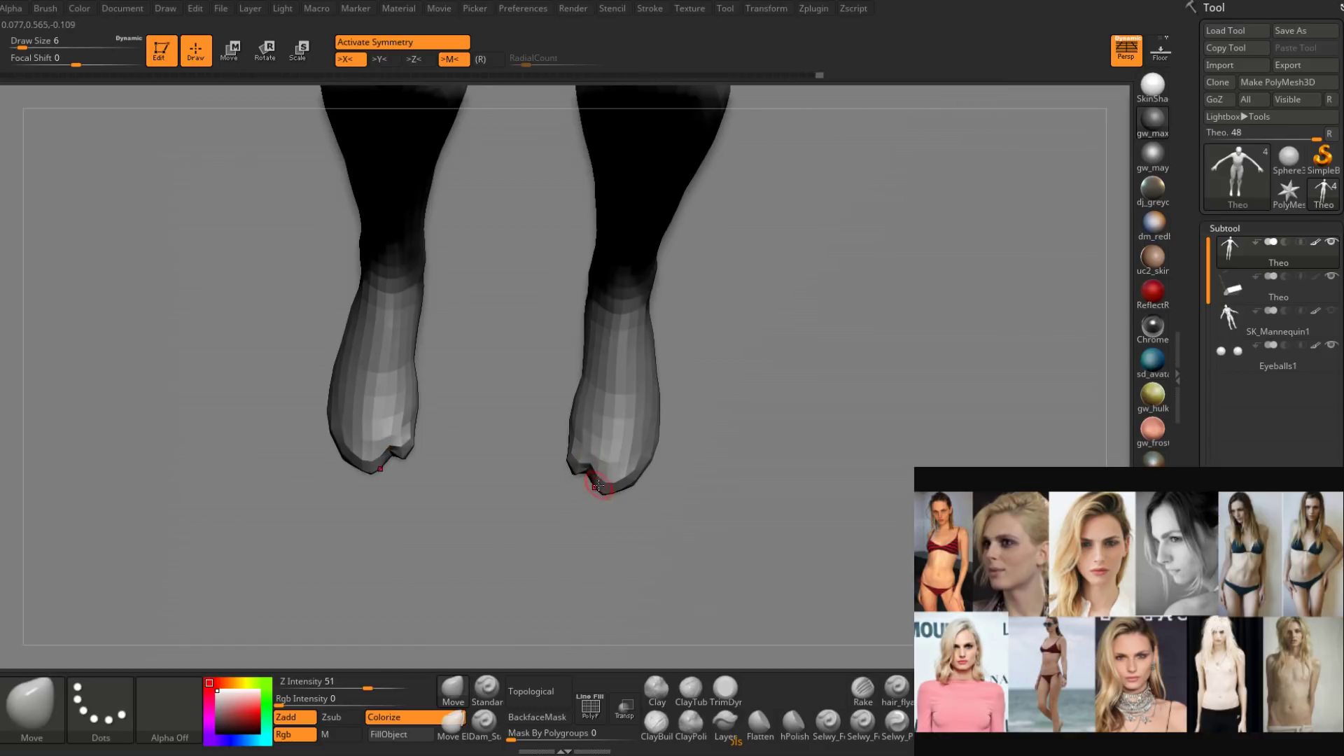
Refine the gap between the big toe and the other toes with the Move brush at draw size 4.
{"action": "right_click_drag", "start_coordinate": [598, 486], "coordinate": [600, 469]}
{"action": "key", "text": "space"}
{"action": "mouse_move", "coordinate": [600, 469]}
{"action": "left_mouse_down"}
{"action": "mouse_move", "coordinate": [611, 467]}
{"action": "mouse_move", "coordinate": [601, 490]}
{"action": "left_mouse_up"}
{"action": "key", "text": "space"}
{"action": "key", "text": "space"}
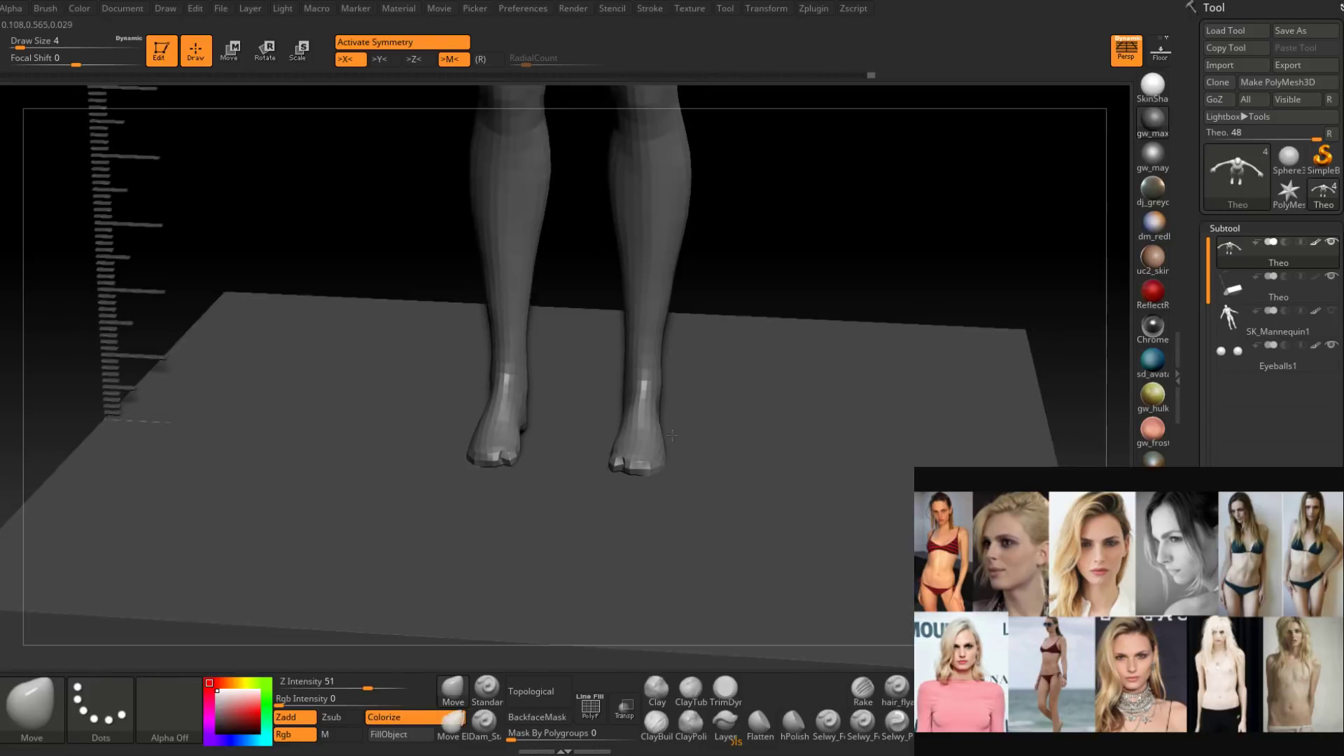
Adjust the height and profile of the toes in side view with the Move brush at draw size 23.
{"action": "mouse_move", "coordinate": [840, 420]}
{"action": "right_mouse_down"}
{"action": "mouse_move", "coordinate": [654, 429]}
{"action": "mouse_move", "coordinate": [666, 406]}
{"action": "mouse_move", "coordinate": [621, 442]}
{"action": "right_mouse_up"}
{"action": "key", "text": "space"}
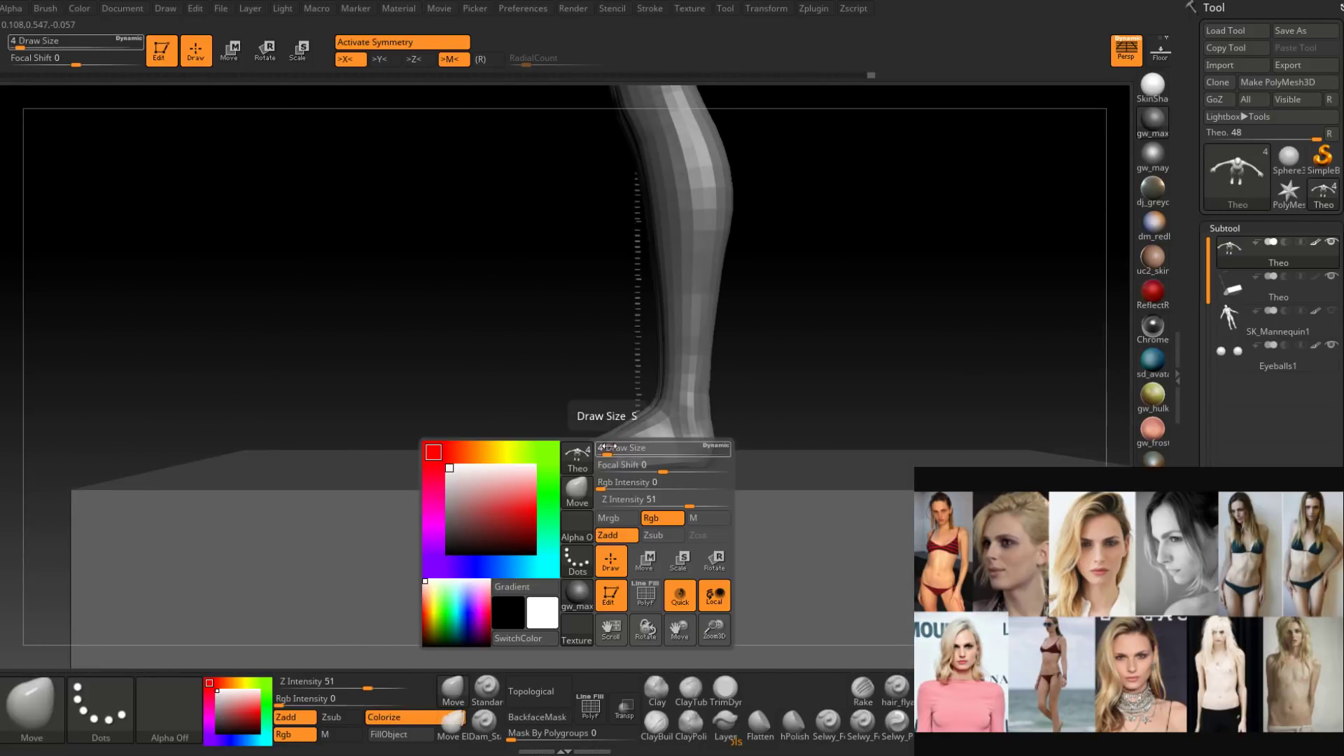
{"action": "left_click_drag", "start_coordinate": [607, 451], "coordinate": [619, 451]}
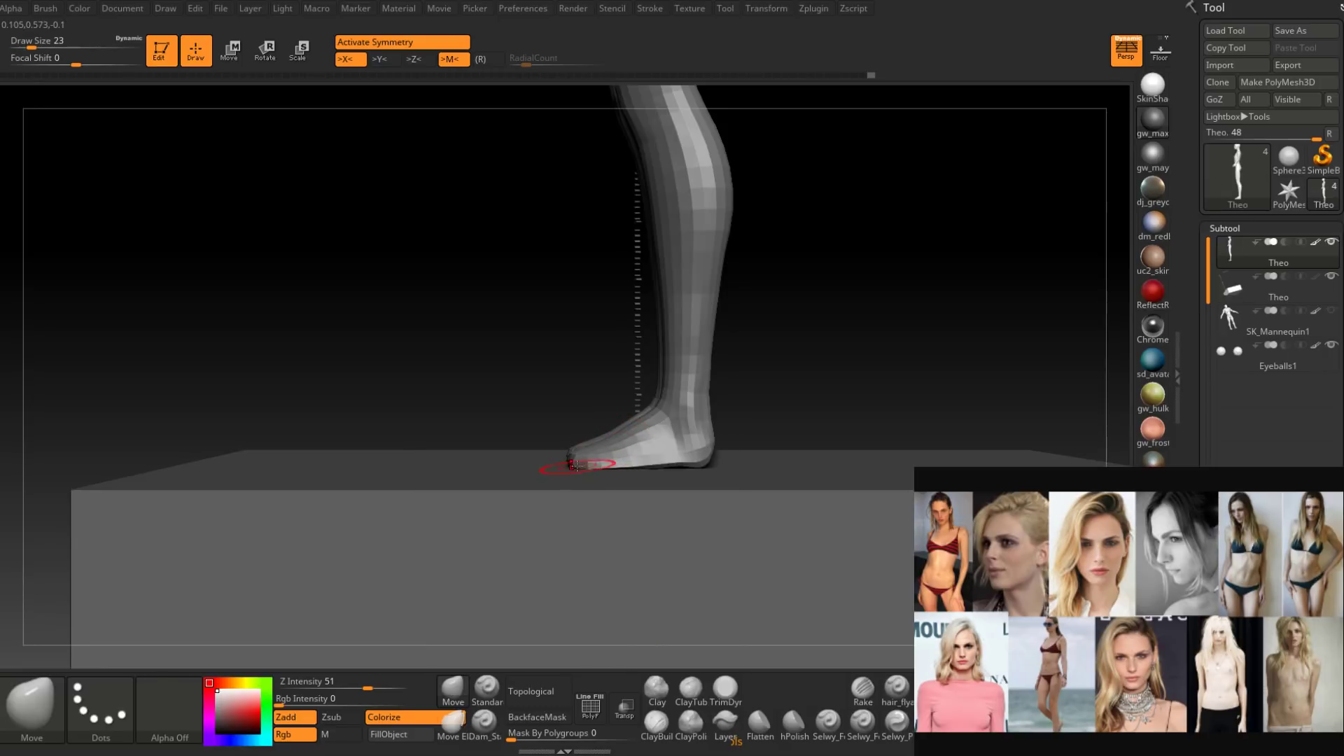
{"action": "mouse_move", "coordinate": [595, 462]}
{"action": "right_mouse_down"}
{"action": "mouse_move", "coordinate": [630, 434]}
{"action": "mouse_move", "coordinate": [615, 510]}
{"action": "mouse_move", "coordinate": [588, 444]}
{"action": "mouse_move", "coordinate": [603, 427]}
{"action": "right_mouse_up"}
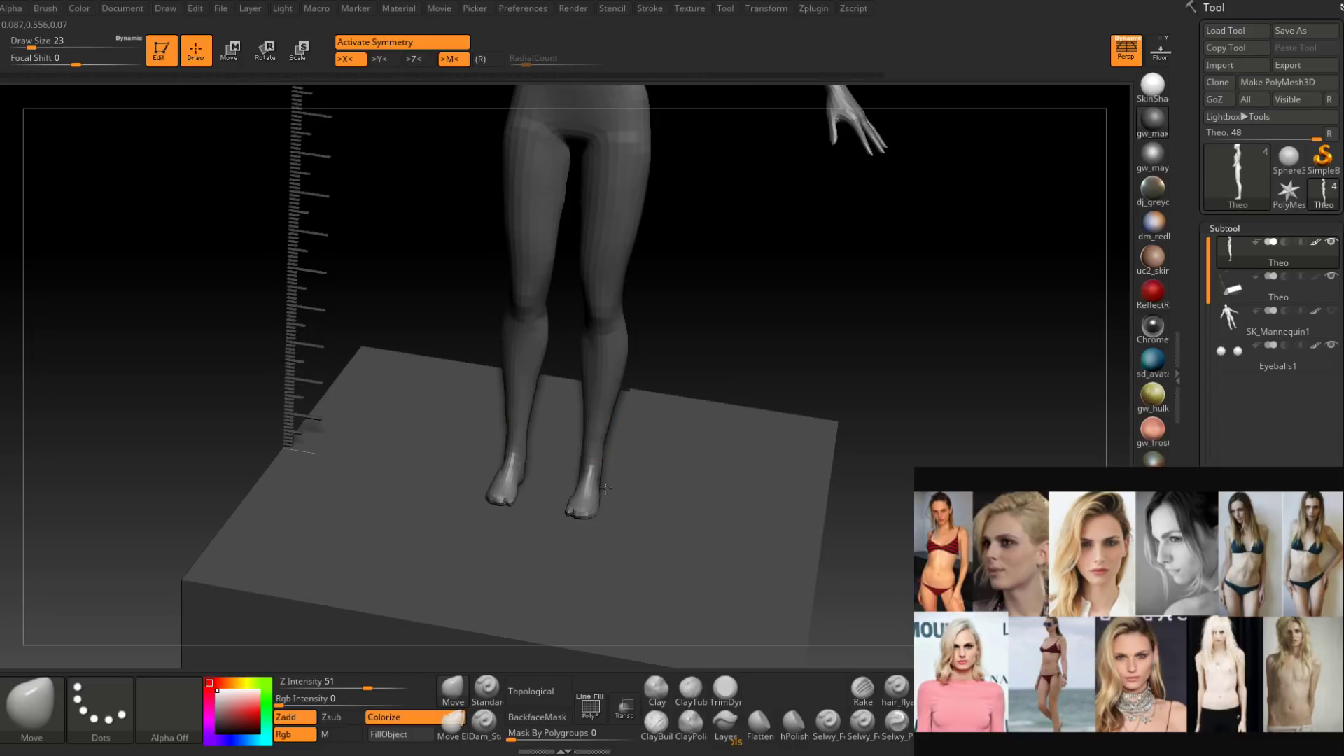
Adjust the overall shape of the legs from the front with the Move brush at draw size 116.
{"action": "mouse_move", "coordinate": [606, 488]}
{"action": "right_mouse_down"}
{"action": "mouse_move", "coordinate": [621, 393]}
{"action": "mouse_move", "coordinate": [615, 459]}
{"action": "mouse_move", "coordinate": [608, 439]}
{"action": "mouse_move", "coordinate": [619, 526]}
{"action": "right_mouse_up"}
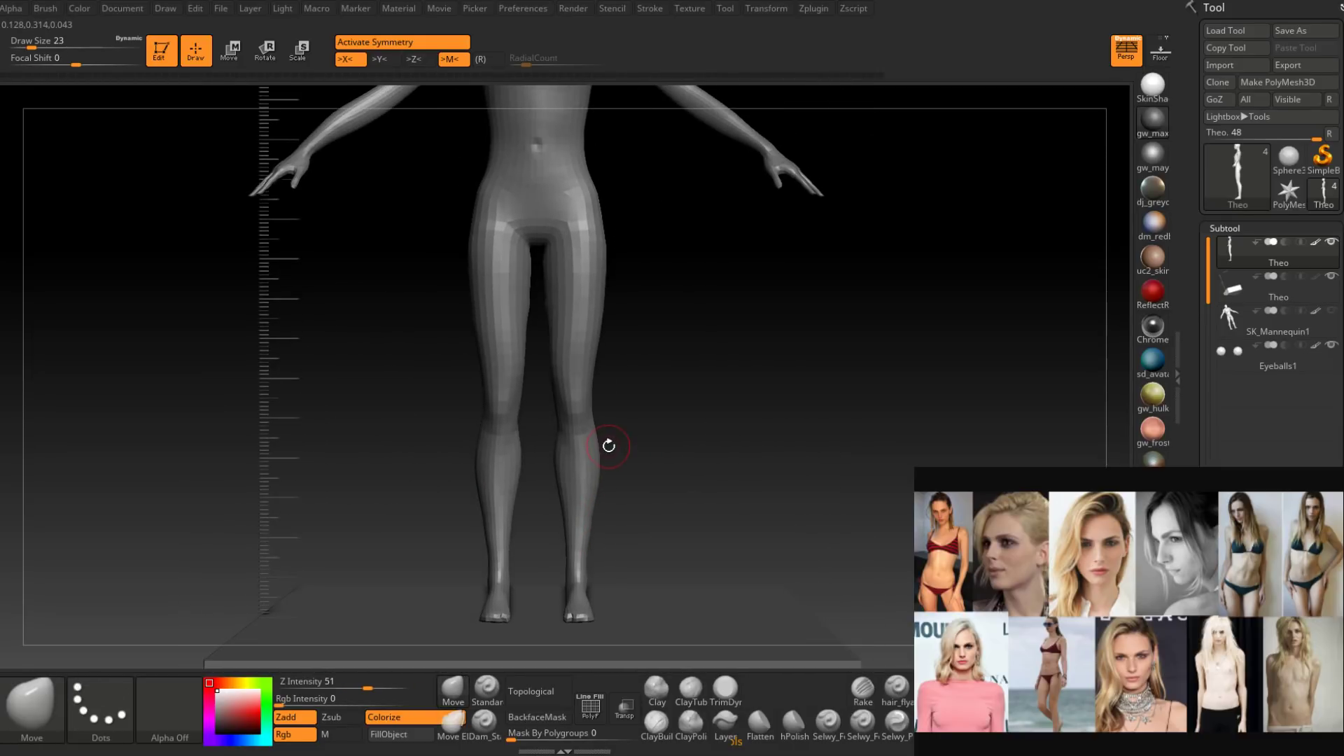
{"action": "right_click_drag", "start_coordinate": [609, 443], "coordinate": [604, 510], "text": "alt"}
{"action": "right_click", "coordinate": [590, 473]}
{"action": "left_click_drag", "start_coordinate": [593, 473], "coordinate": [613, 473]}
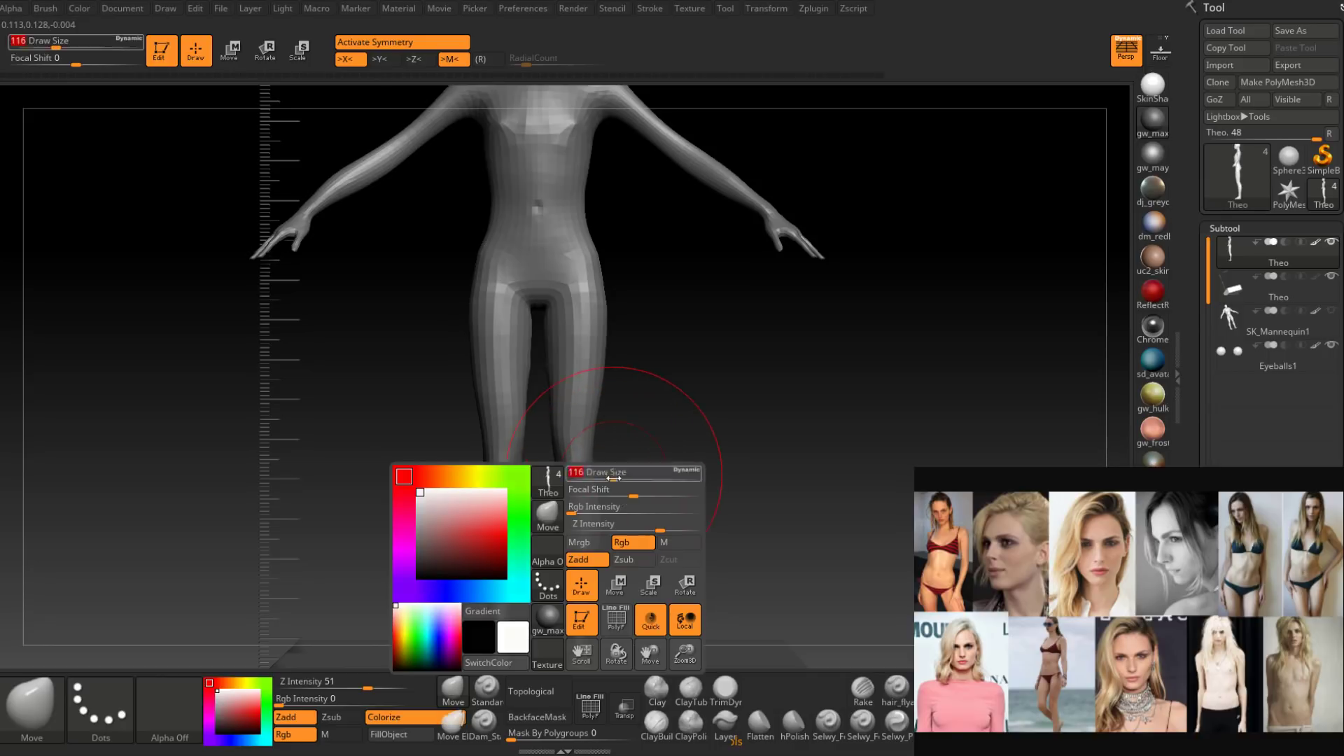
{"action": "right_click_drag", "start_coordinate": [595, 480], "coordinate": [600, 444], "text": "ctrl"}
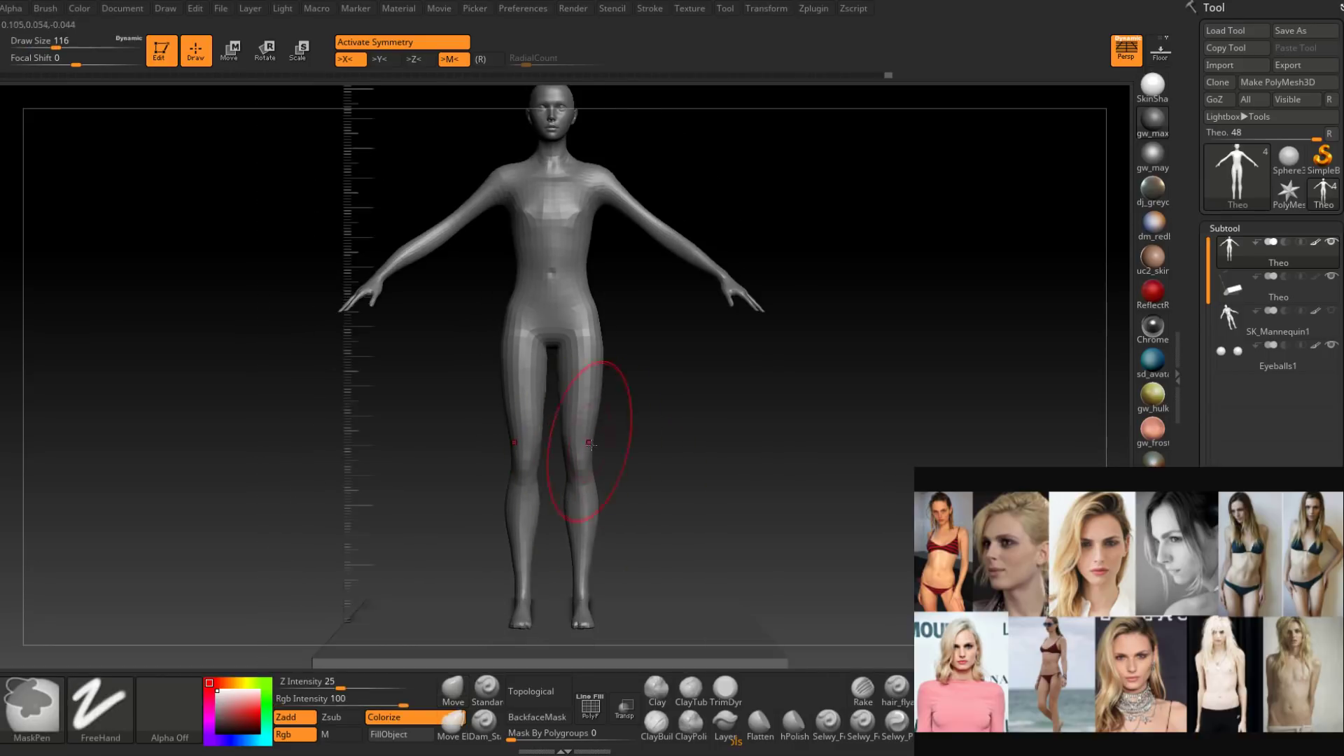
Refine the thigh and knee contours from the front with progressively smaller Move brush sizes.
{"action": "right_click", "coordinate": [597, 455]}
{"action": "left_click_drag", "start_coordinate": [599, 456], "coordinate": [592, 456]}
{"action": "mouse_move", "coordinate": [592, 427]}
{"action": "right_mouse_down", "text": "ctrl"}
{"action": "mouse_move", "coordinate": [591, 461]}
{"action": "mouse_move", "coordinate": [582, 419]}
{"action": "right_mouse_up", "text": "ctrl"}
{"action": "right_click", "coordinate": [606, 413]}
{"action": "left_click_drag", "start_coordinate": [605, 414], "coordinate": [599, 414]}
Shape the inner upper thighs from the front with the Move brush at draw sizes 54 and 41.
{"action": "mouse_move", "coordinate": [606, 406]}
{"action": "right_mouse_down"}
{"action": "mouse_move", "coordinate": [630, 412]}
{"action": "mouse_move", "coordinate": [633, 378]}
{"action": "mouse_move", "coordinate": [628, 468]}
{"action": "mouse_move", "coordinate": [594, 439]}
{"action": "mouse_move", "coordinate": [577, 455]}
{"action": "mouse_move", "coordinate": [585, 432]}
{"action": "right_mouse_up"}
{"action": "key", "text": "space"}
{"action": "left_click_drag", "start_coordinate": [586, 430], "coordinate": [578, 430]}
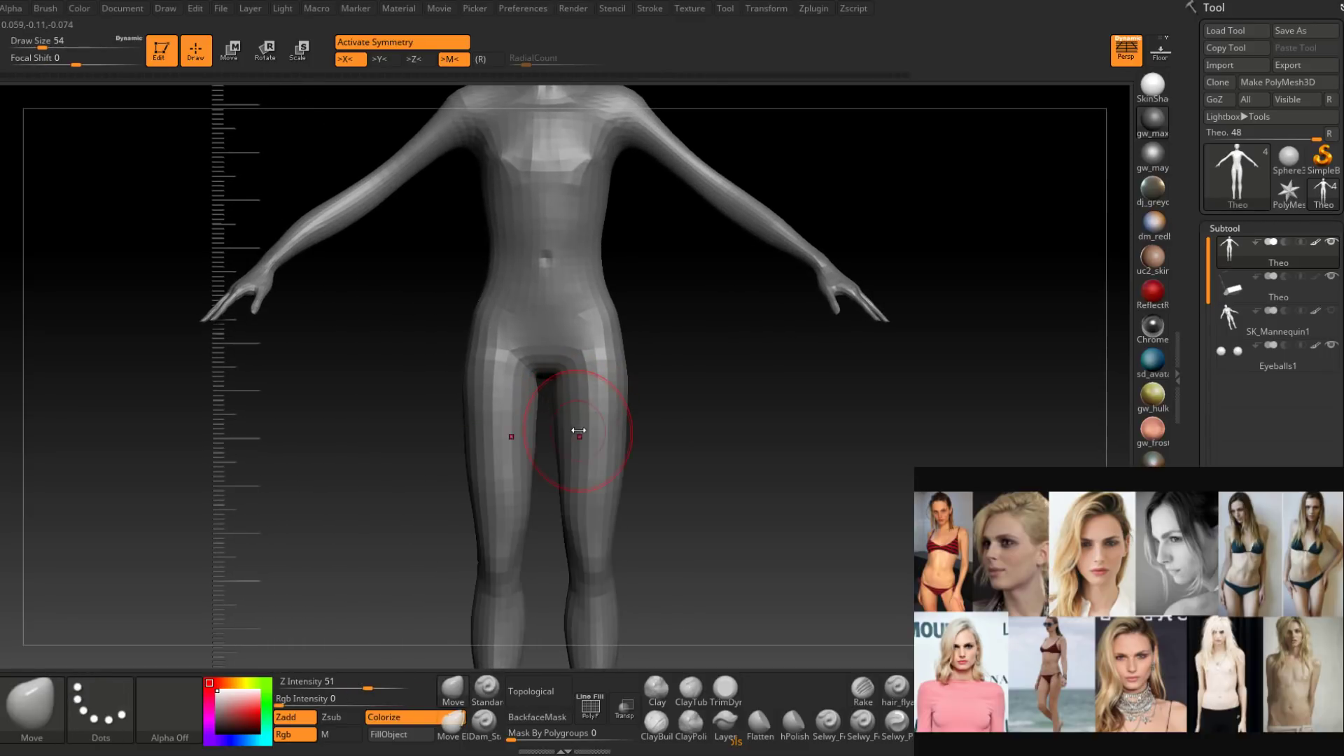
{"action": "mouse_move", "coordinate": [567, 434]}
{"action": "right_mouse_down"}
{"action": "mouse_move", "coordinate": [581, 425]}
{"action": "mouse_move", "coordinate": [569, 408]}
{"action": "mouse_move", "coordinate": [570, 421]}
{"action": "right_mouse_up"}
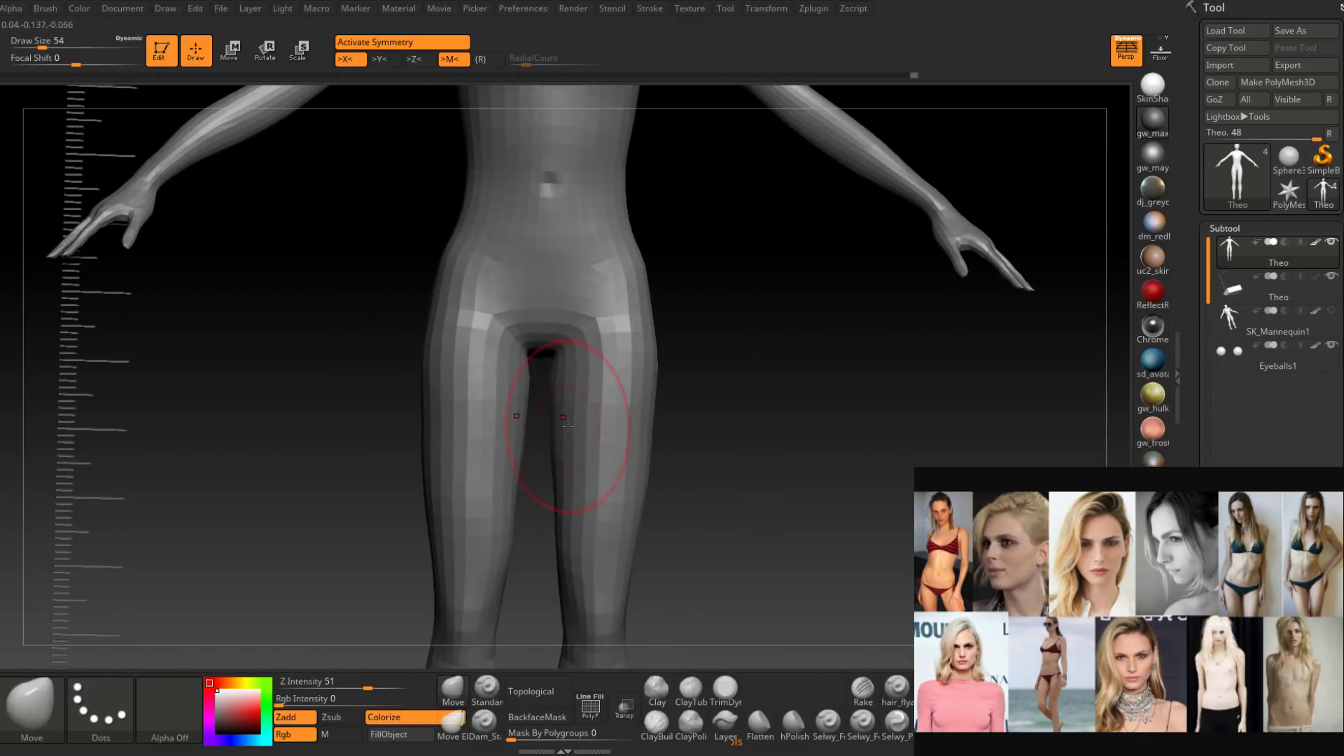
{"action": "key", "text": "space"}
{"action": "left_click_drag", "start_coordinate": [571, 427], "coordinate": [552, 411]}
Reshape the front contour of the thigh in side view with the Move brush at draw sizes 80 and 62.
{"action": "mouse_move", "coordinate": [564, 393]}
{"action": "right_mouse_down"}
{"action": "mouse_move", "coordinate": [558, 405]}
{"action": "mouse_move", "coordinate": [557, 381]}
{"action": "mouse_move", "coordinate": [547, 410]}
{"action": "mouse_move", "coordinate": [526, 329]}
{"action": "right_mouse_up"}
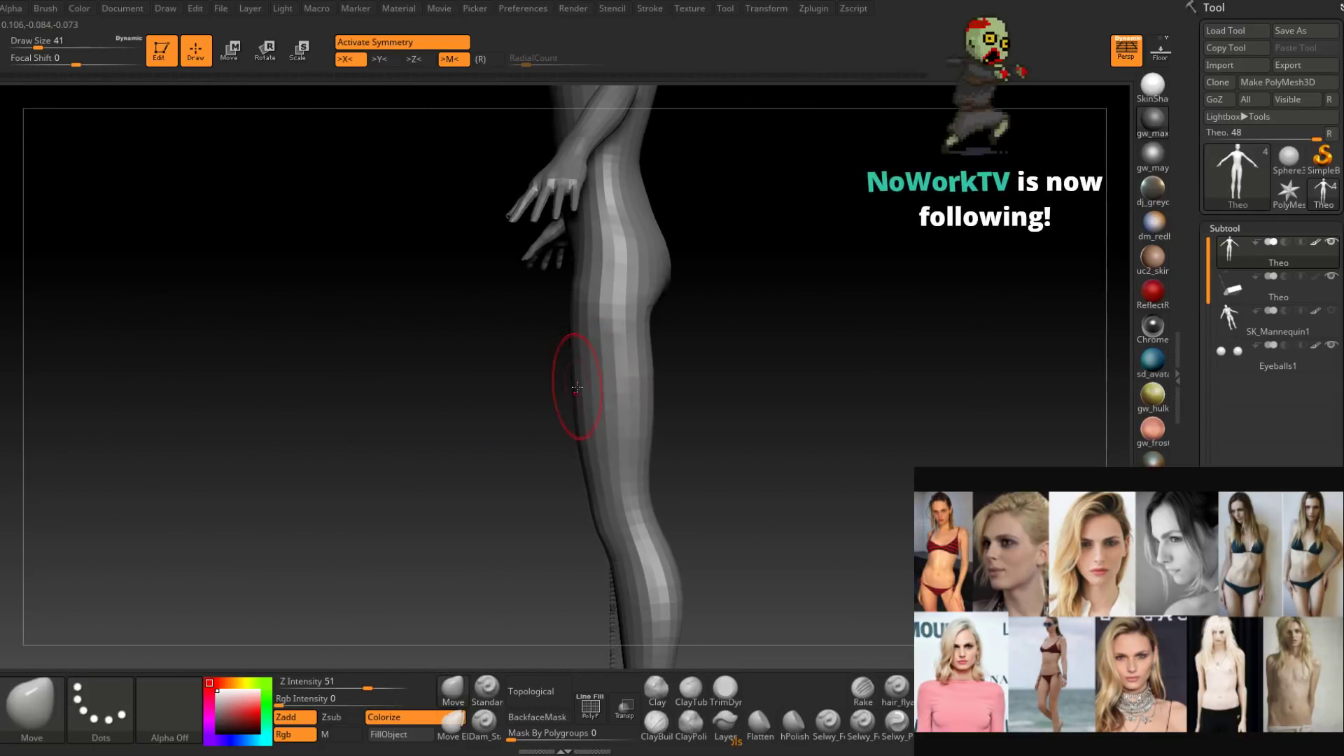
{"action": "key", "text": "space"}
{"action": "mouse_move", "coordinate": [570, 385]}
{"action": "left_mouse_down"}
{"action": "mouse_move", "coordinate": [585, 384]}
{"action": "mouse_move", "coordinate": [570, 376]}
{"action": "left_mouse_up"}
{"action": "right_click_drag", "start_coordinate": [570, 375], "coordinate": [576, 381]}
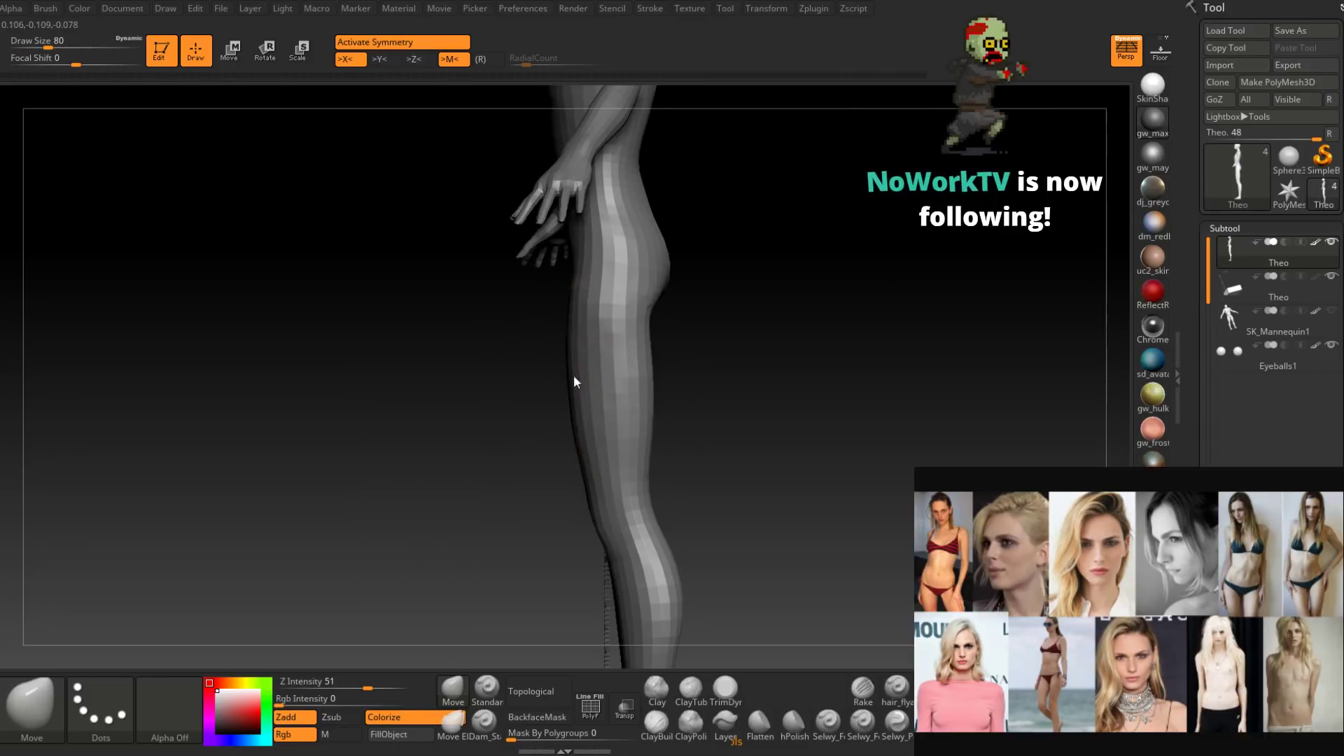
{"action": "key", "text": "space"}
{"action": "left_click_drag", "start_coordinate": [576, 380], "coordinate": [572, 381]}
{"action": "right_click_drag", "start_coordinate": [578, 378], "coordinate": [626, 379]}
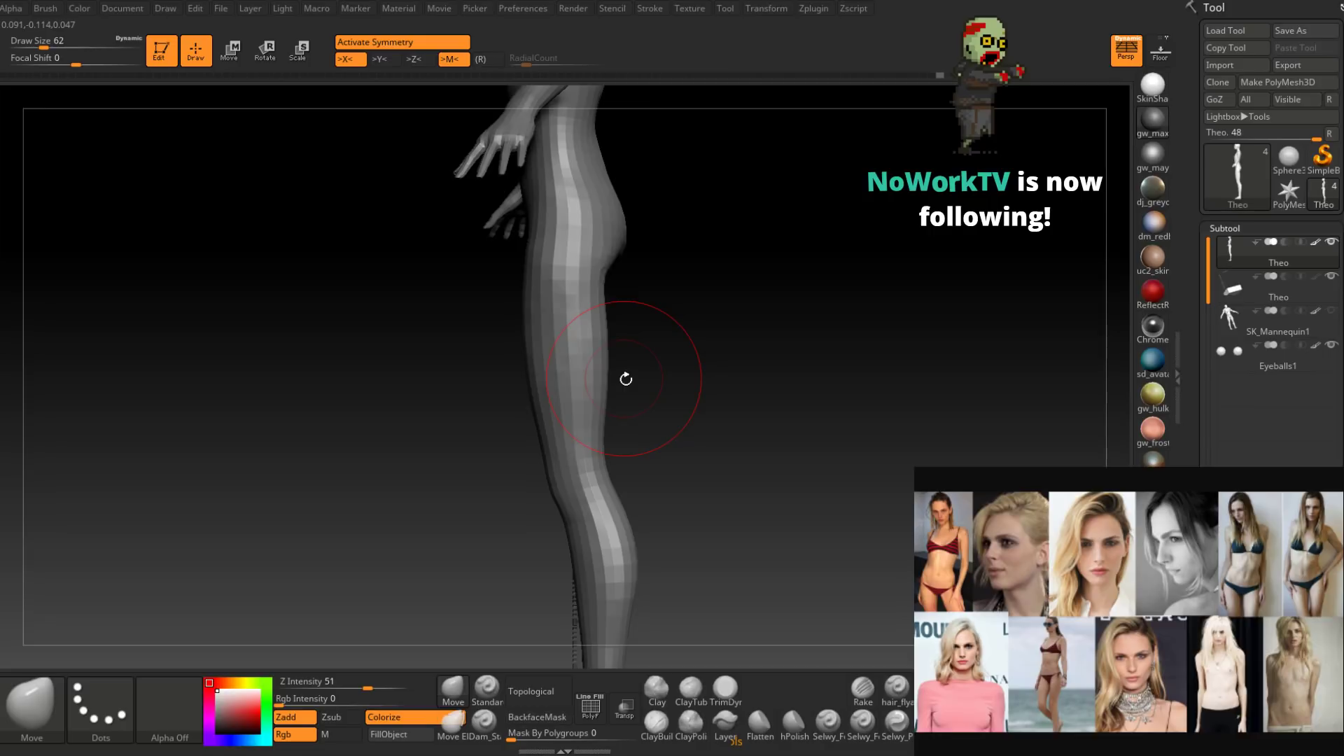
Adjust the back of the thigh below the buttock with the Move brush at draw size 68.
{"action": "right_click_drag", "start_coordinate": [625, 379], "coordinate": [569, 476], "text": "alt"}
{"action": "right_click_drag", "start_coordinate": [569, 476], "coordinate": [546, 399], "text": "ctrl"}
{"action": "key", "text": "space"}
{"action": "left_click_drag", "start_coordinate": [543, 399], "coordinate": [553, 418]}
{"action": "key", "text": "space"}
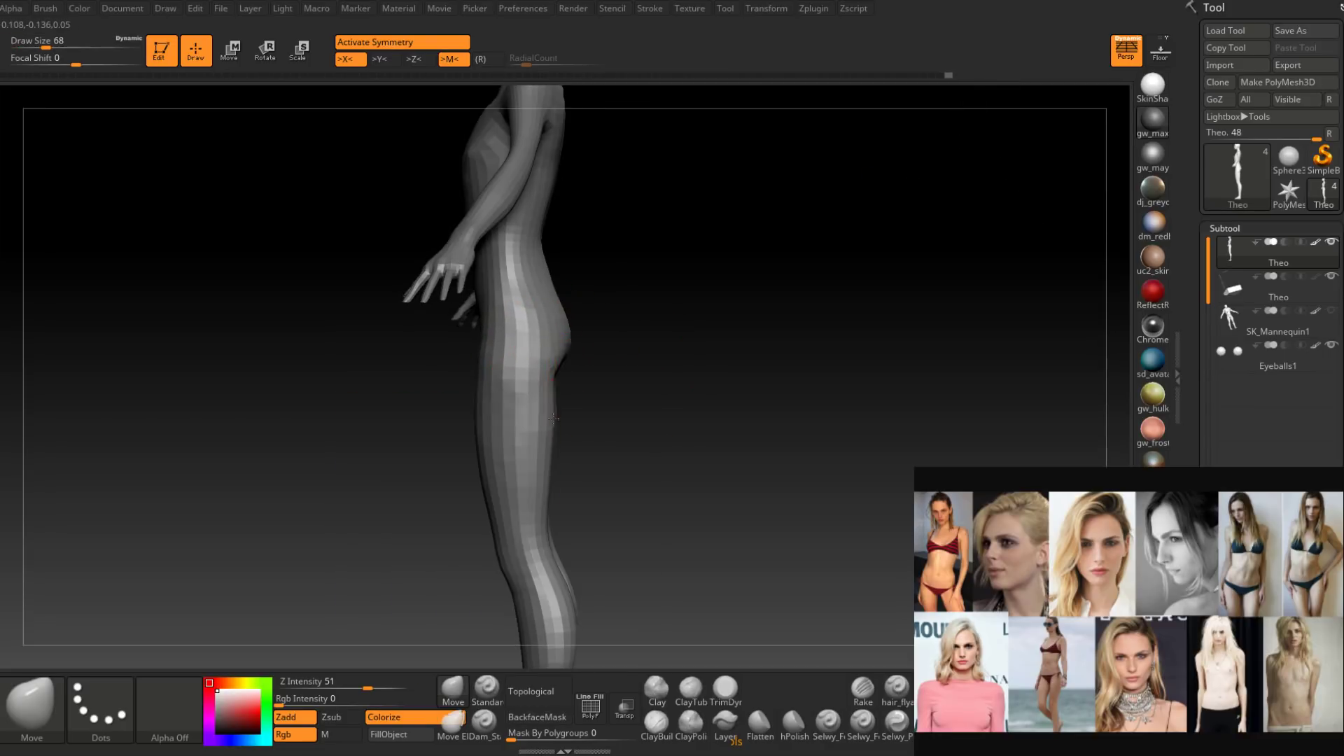
Adjust the back and inner contour of the thigh below the buttock with the Move brush at draw size 54.
{"action": "mouse_move", "coordinate": [554, 469]}
{"action": "right_mouse_down"}
{"action": "mouse_move", "coordinate": [528, 478]}
{"action": "mouse_move", "coordinate": [560, 483]}
{"action": "right_mouse_up"}
{"action": "key", "text": "space"}
{"action": "left_click_drag", "start_coordinate": [567, 442], "coordinate": [564, 442]}
{"action": "mouse_move", "coordinate": [600, 430]}
{"action": "right_mouse_down"}
{"action": "mouse_move", "coordinate": [574, 423]}
{"action": "mouse_move", "coordinate": [579, 446]}
{"action": "right_mouse_up"}
{"action": "key", "text": "space"}
{"action": "left_click_drag", "start_coordinate": [579, 445], "coordinate": [575, 445]}
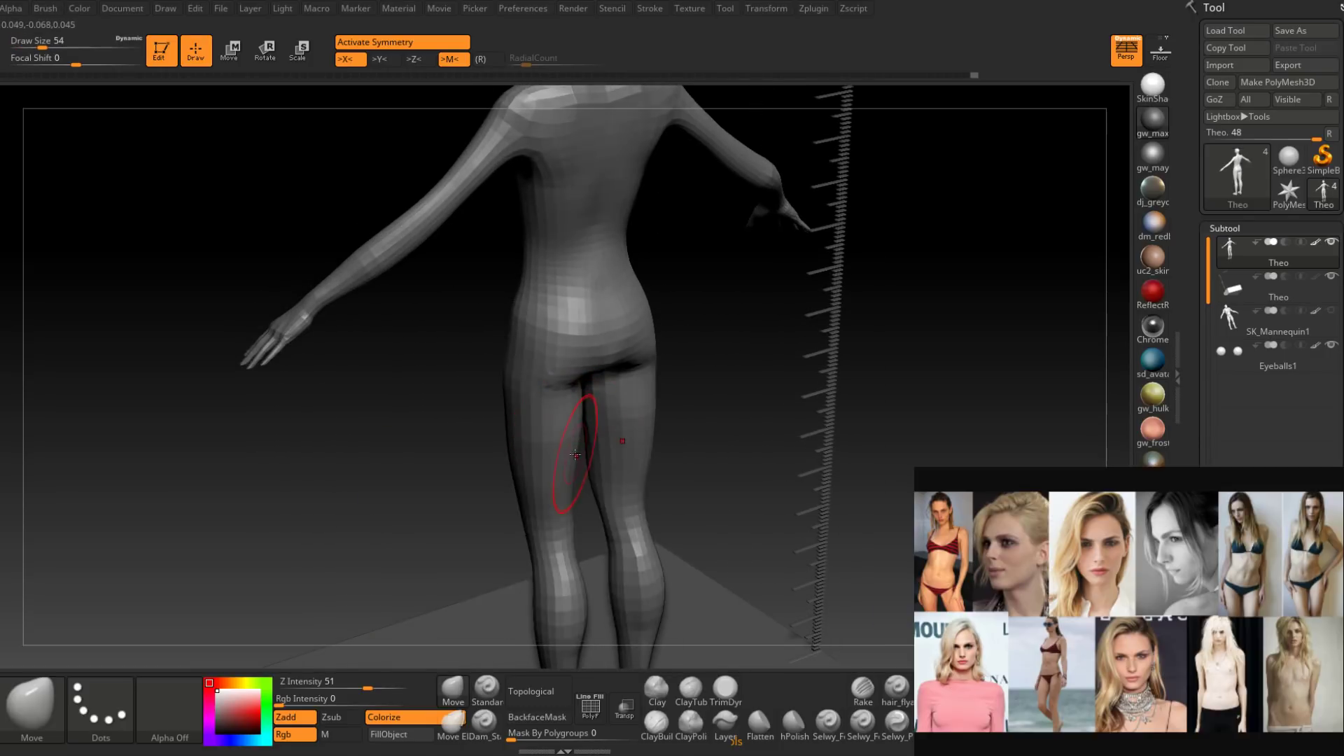
Shape the inner upper thighs from behind with the Move brush at draw size 41 and smooth the lower buttocks.
{"action": "mouse_move", "coordinate": [575, 454]}
{"action": "right_mouse_down"}
{"action": "mouse_move", "coordinate": [571, 486]}
{"action": "mouse_move", "coordinate": [590, 406]}
{"action": "right_mouse_up"}
{"action": "key", "text": "space"}
{"action": "left_click_drag", "start_coordinate": [619, 404], "coordinate": [607, 400]}
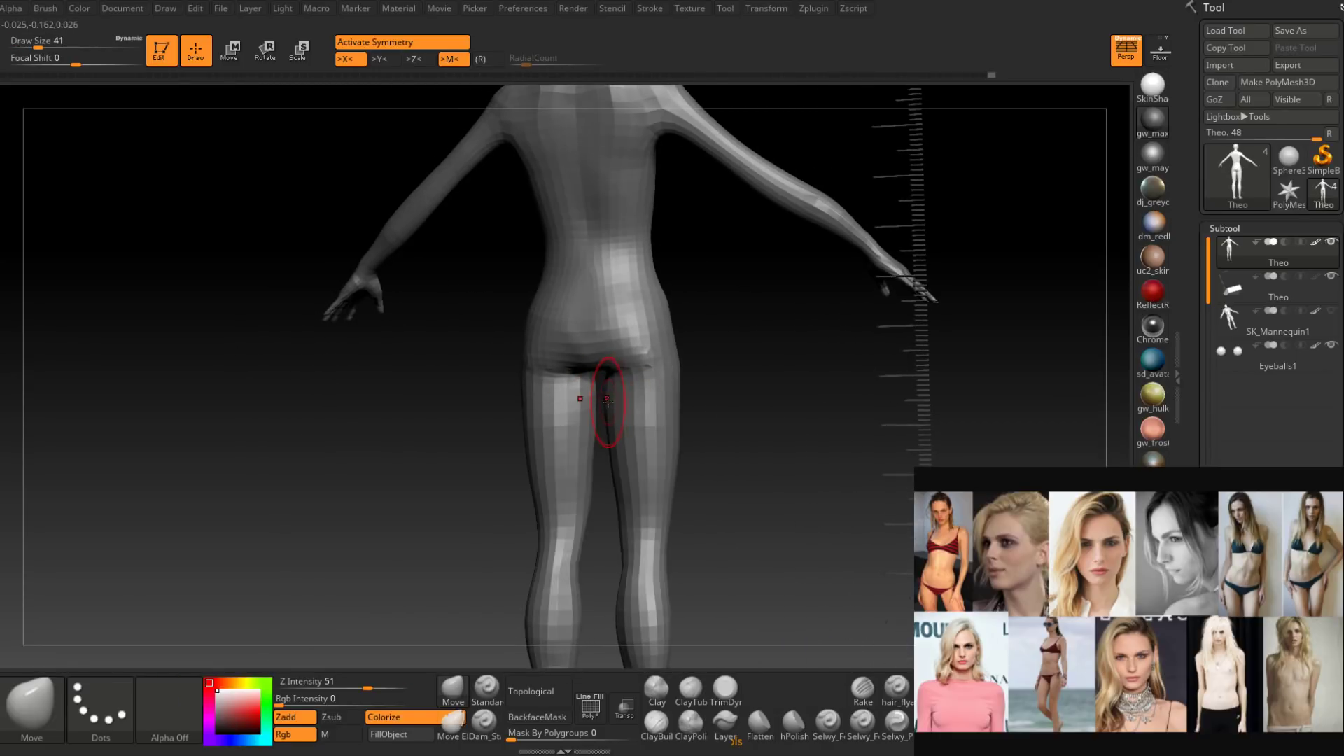
{"action": "right_click_drag", "start_coordinate": [607, 401], "coordinate": [609, 366]}
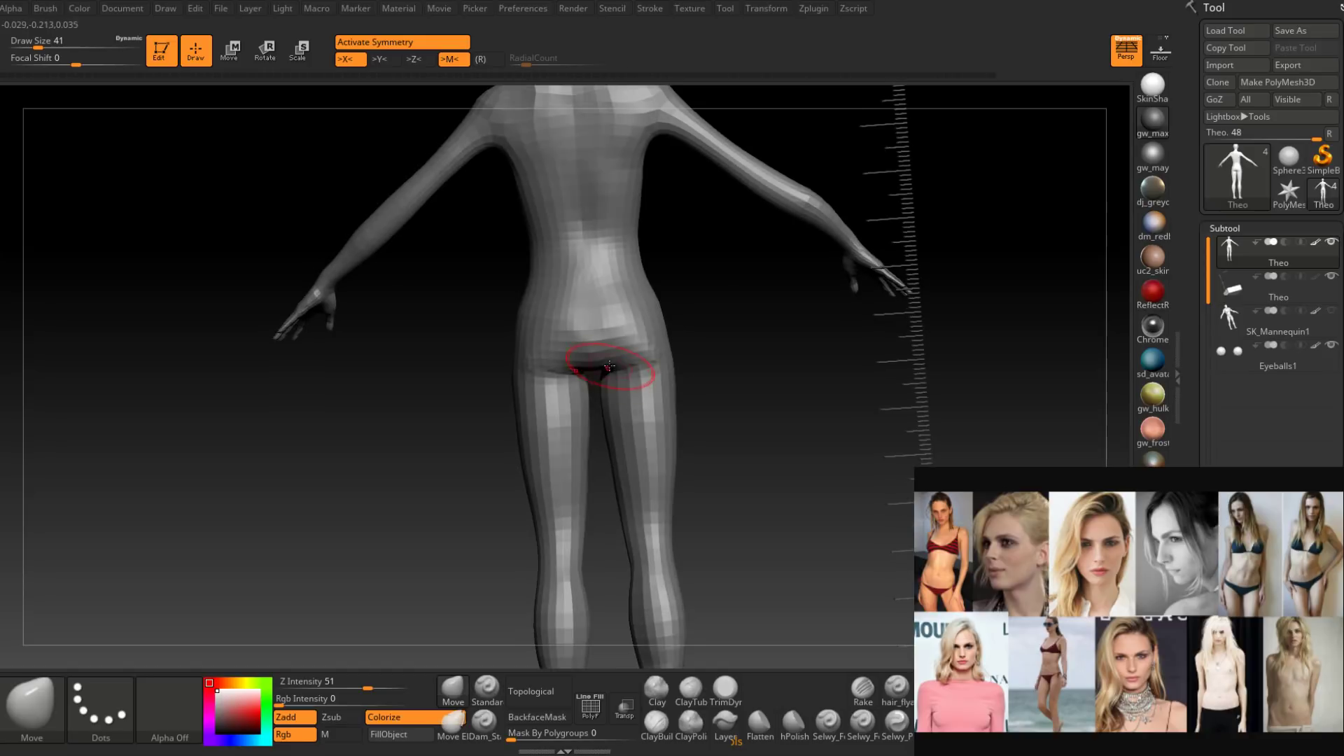
{"action": "left_click_drag", "start_coordinate": [609, 356], "coordinate": [607, 345], "text": "shift"}
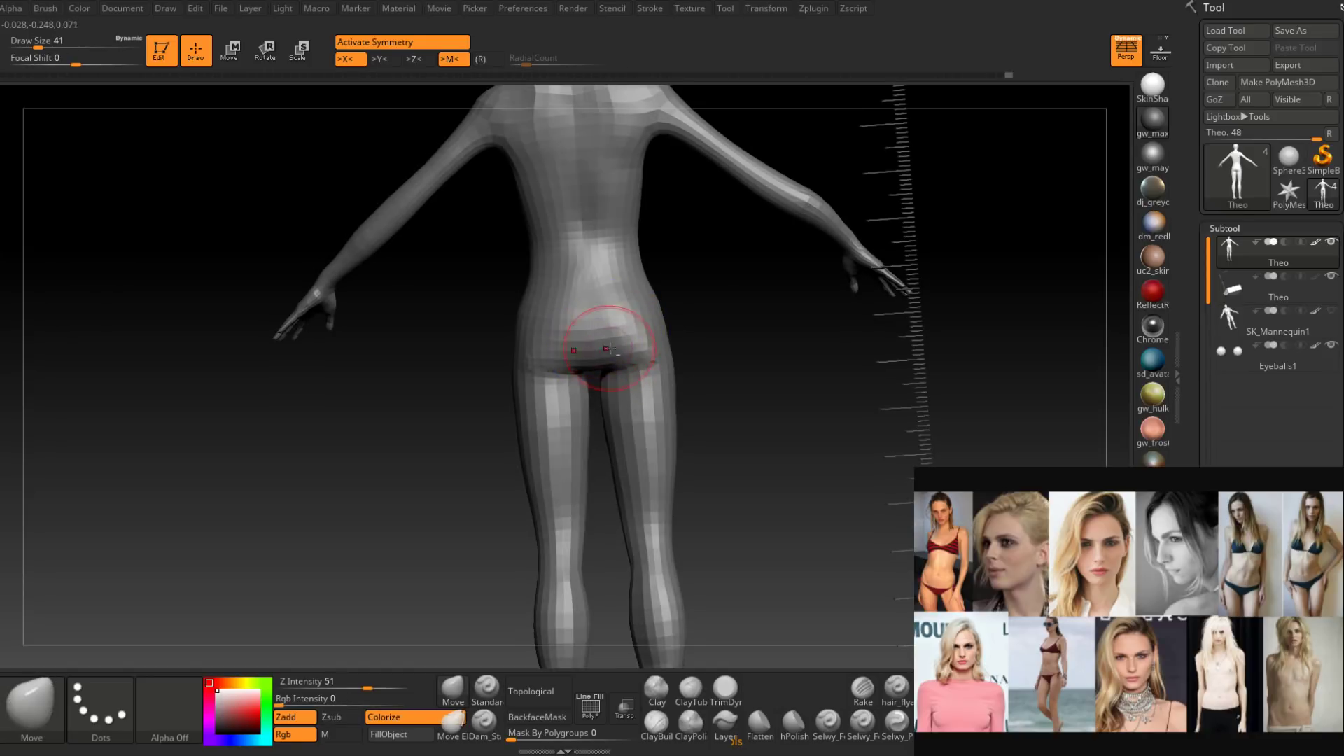
Carve the cleft between the buttocks with the Standard brush at draw size 18 and smooth its surroundings.
{"action": "right_click_drag", "start_coordinate": [607, 348], "coordinate": [546, 455], "text": "alt"}
{"action": "left_click", "coordinate": [488, 692]}
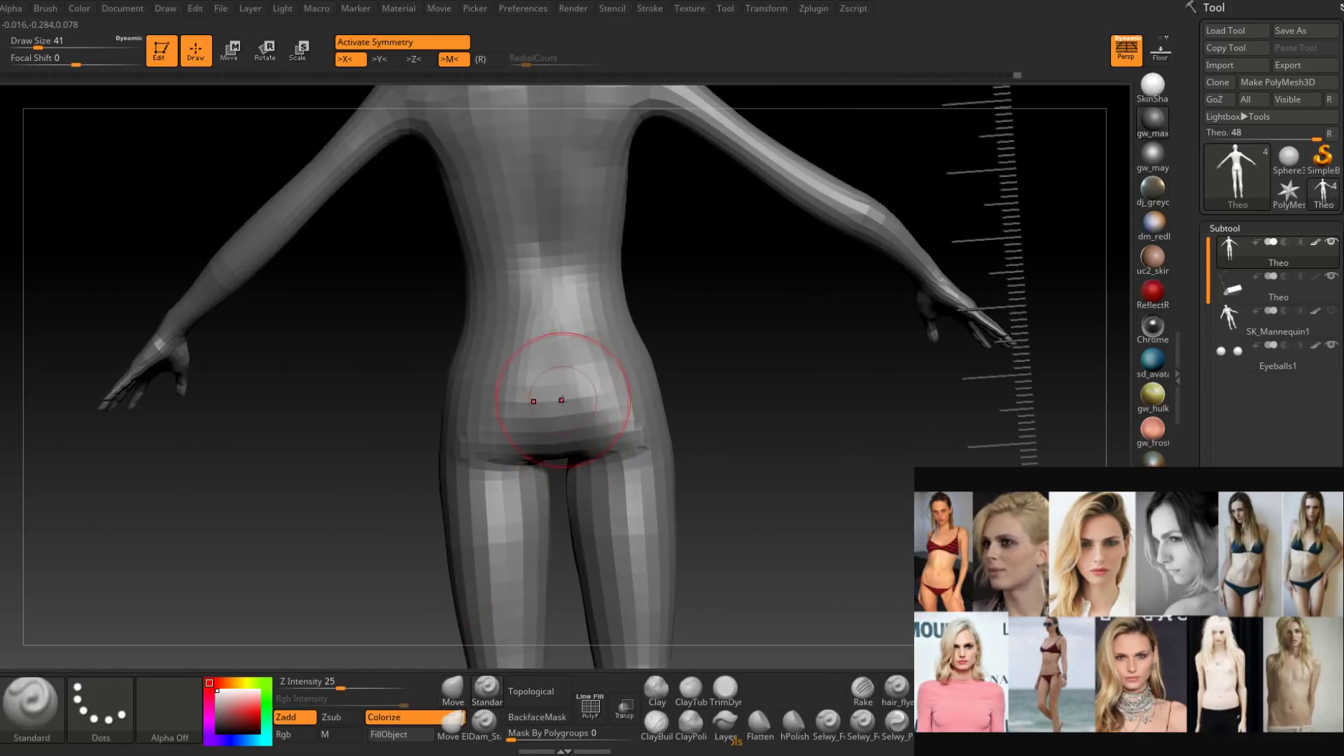
{"action": "right_click_drag", "start_coordinate": [561, 401], "coordinate": [568, 396]}
{"action": "key", "text": "space"}
{"action": "left_click_drag", "start_coordinate": [569, 396], "coordinate": [555, 460]}
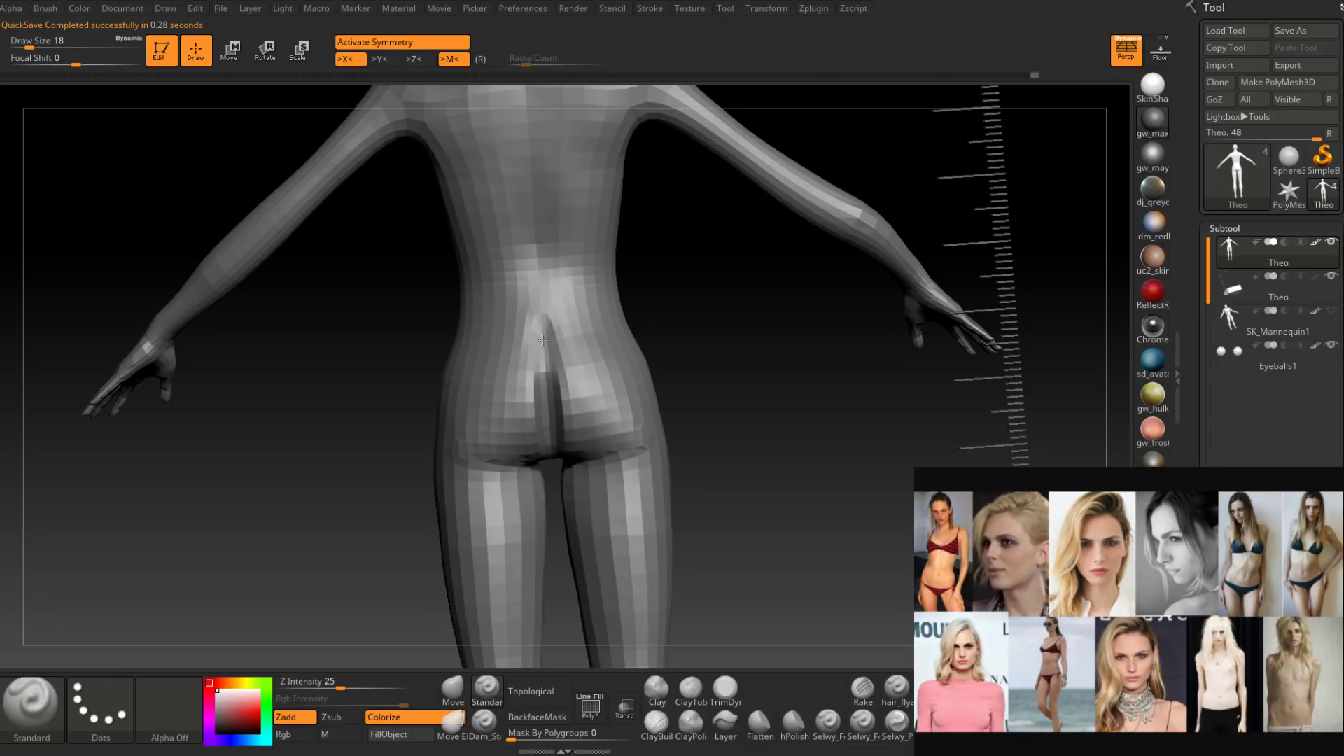
{"action": "right_click_drag", "start_coordinate": [550, 434], "coordinate": [548, 408]}
{"action": "left_click_drag", "start_coordinate": [548, 408], "coordinate": [576, 358], "text": "shift"}
{"action": "mouse_move", "coordinate": [576, 358]}
{"action": "right_mouse_down"}
{"action": "mouse_move", "coordinate": [581, 343]}
{"action": "mouse_move", "coordinate": [579, 393]}
{"action": "mouse_move", "coordinate": [565, 385]}
{"action": "right_mouse_up"}
{"action": "mouse_move", "coordinate": [553, 481]}
{"action": "right_mouse_down"}
{"action": "mouse_move", "coordinate": [557, 515]}
{"action": "mouse_move", "coordinate": [585, 399]}
{"action": "mouse_move", "coordinate": [614, 471]}
{"action": "mouse_move", "coordinate": [567, 420]}
{"action": "mouse_move", "coordinate": [558, 480]}
{"action": "mouse_move", "coordinate": [551, 433]}
{"action": "mouse_move", "coordinate": [621, 519]}
{"action": "right_mouse_up"}
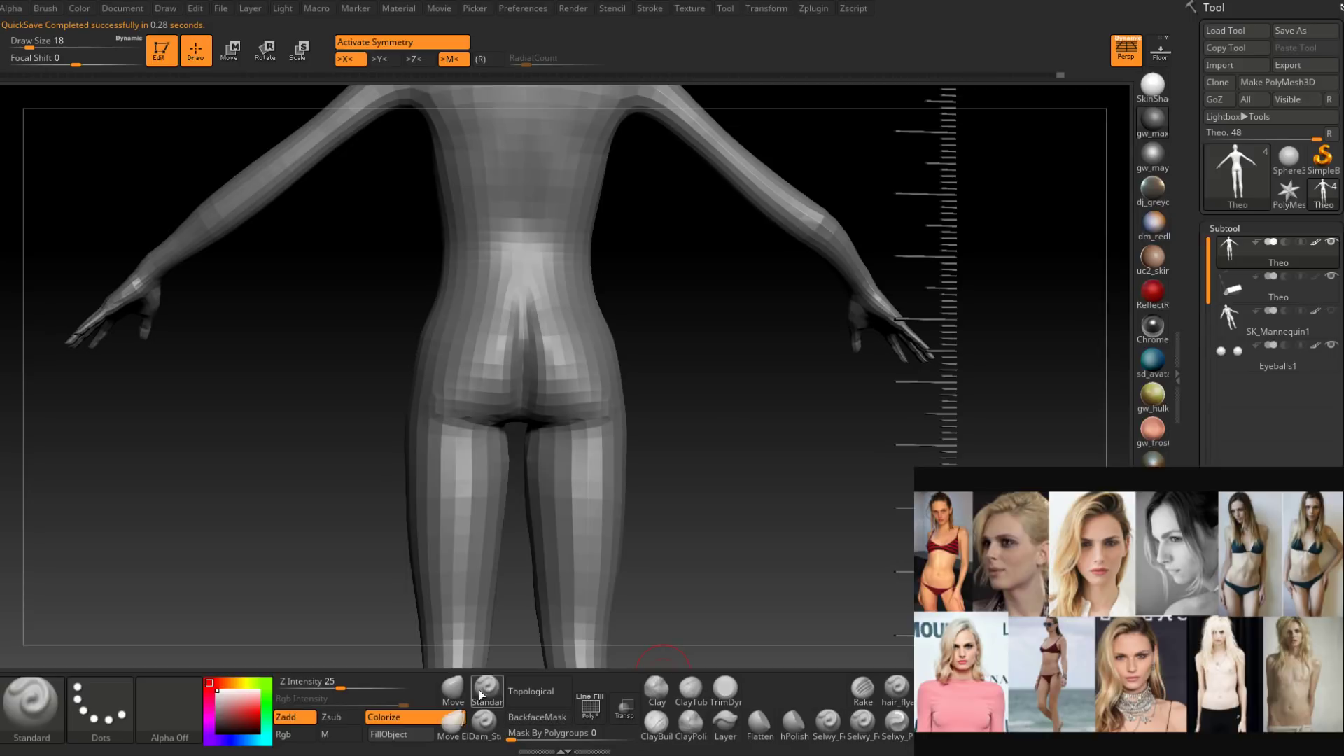
Round out the buttocks from behind with the Move brush, working up to draw size 44.
{"action": "left_click", "coordinate": [453, 691]}
{"action": "mouse_move", "coordinate": [546, 375]}
{"action": "right_mouse_down"}
{"action": "mouse_move", "coordinate": [532, 441]}
{"action": "mouse_move", "coordinate": [547, 413]}
{"action": "mouse_move", "coordinate": [557, 430]}
{"action": "mouse_move", "coordinate": [571, 391]}
{"action": "right_mouse_up"}
{"action": "key", "text": "space"}
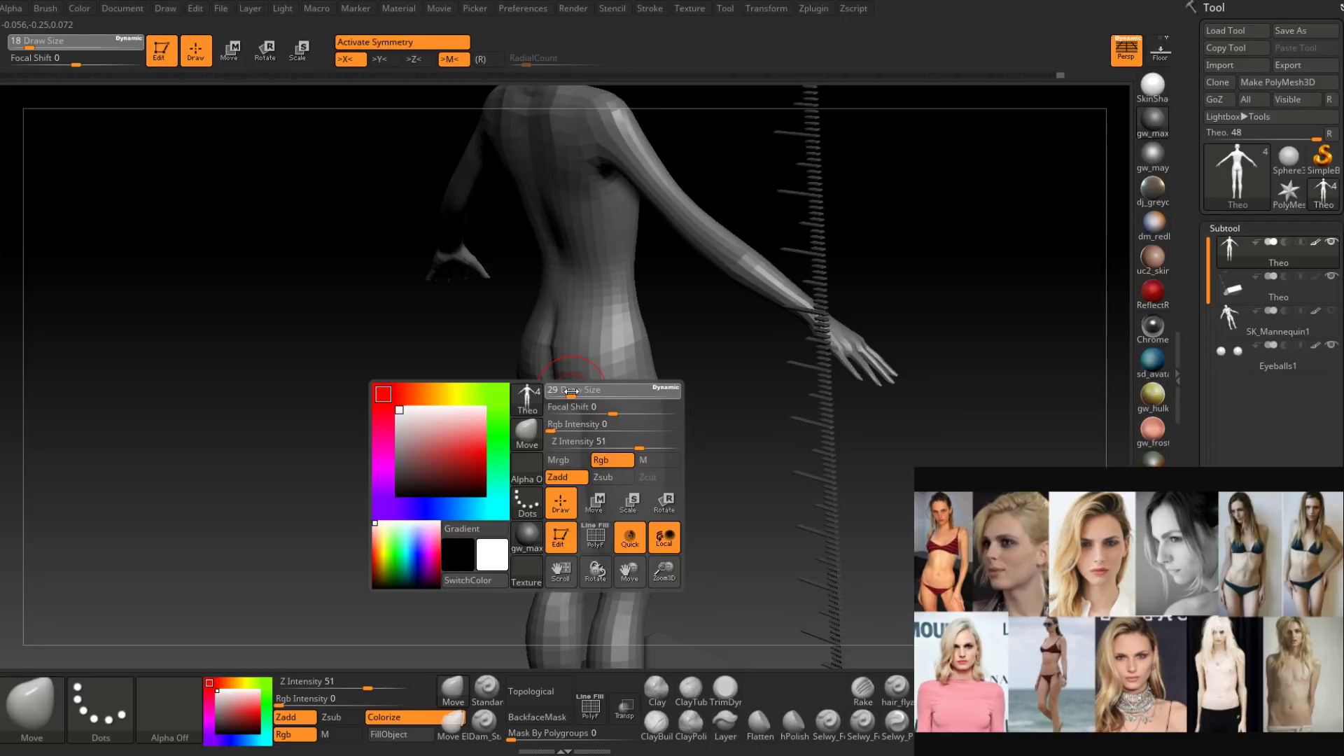
{"action": "left_click_drag", "start_coordinate": [571, 390], "coordinate": [579, 391]}
{"action": "mouse_move", "coordinate": [420, 420]}
{"action": "left_mouse_down"}
{"action": "mouse_move", "coordinate": [604, 456]}
{"action": "mouse_move", "coordinate": [580, 470]}
{"action": "mouse_move", "coordinate": [592, 462]}
{"action": "left_mouse_up"}
{"action": "key", "text": "space"}
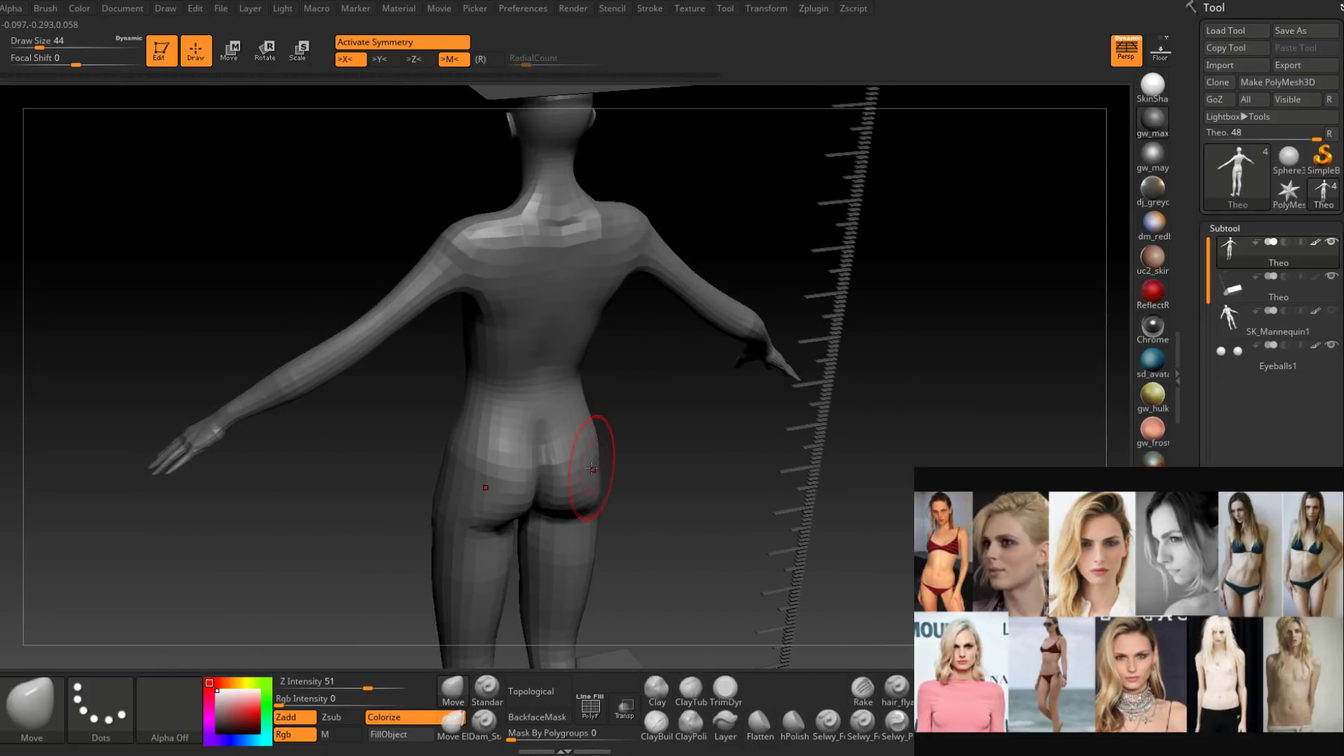
Refine the outer contour of the buttocks and hips with the Move brush at draw size 37.
{"action": "right_click_drag", "start_coordinate": [597, 470], "coordinate": [616, 468]}
{"action": "key", "text": "space"}
{"action": "left_click_drag", "start_coordinate": [613, 475], "coordinate": [602, 475]}
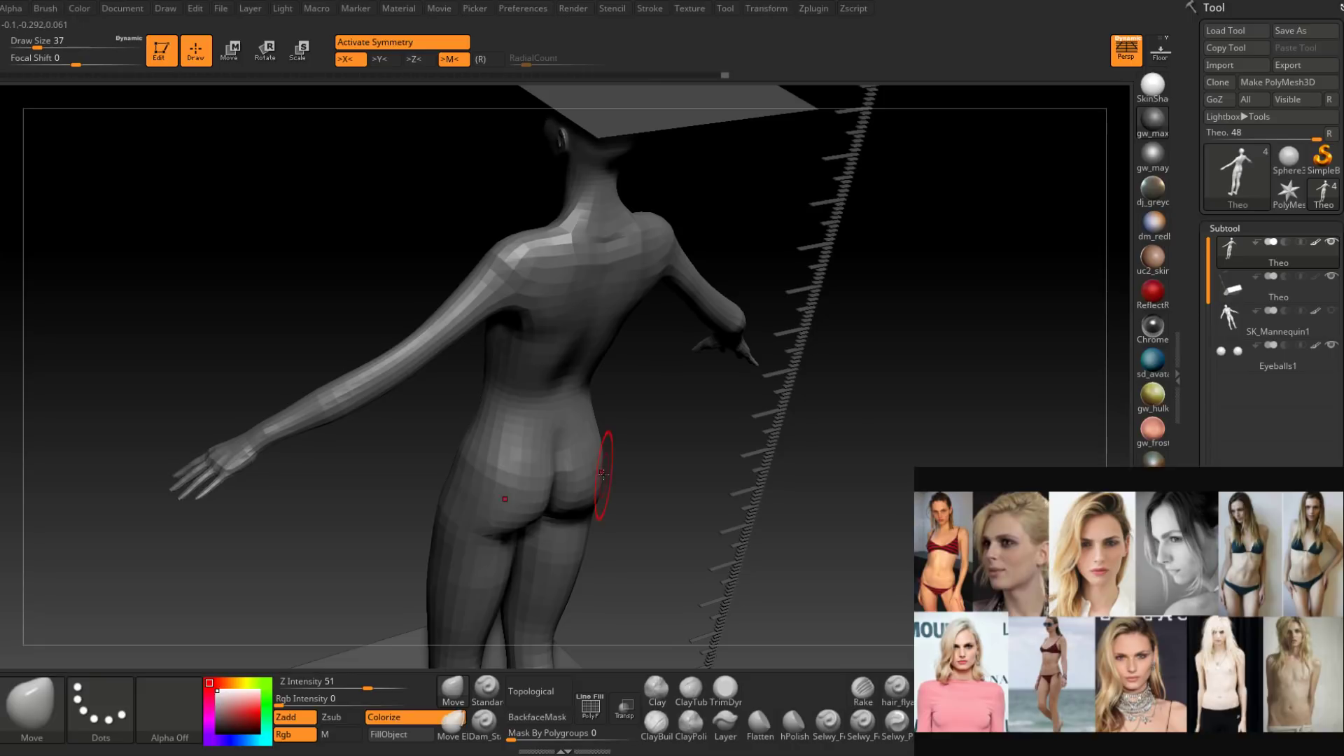
{"action": "mouse_move", "coordinate": [603, 475]}
{"action": "right_mouse_down"}
{"action": "mouse_move", "coordinate": [588, 429]}
{"action": "mouse_move", "coordinate": [616, 451]}
{"action": "mouse_move", "coordinate": [599, 495]}
{"action": "right_mouse_up"}
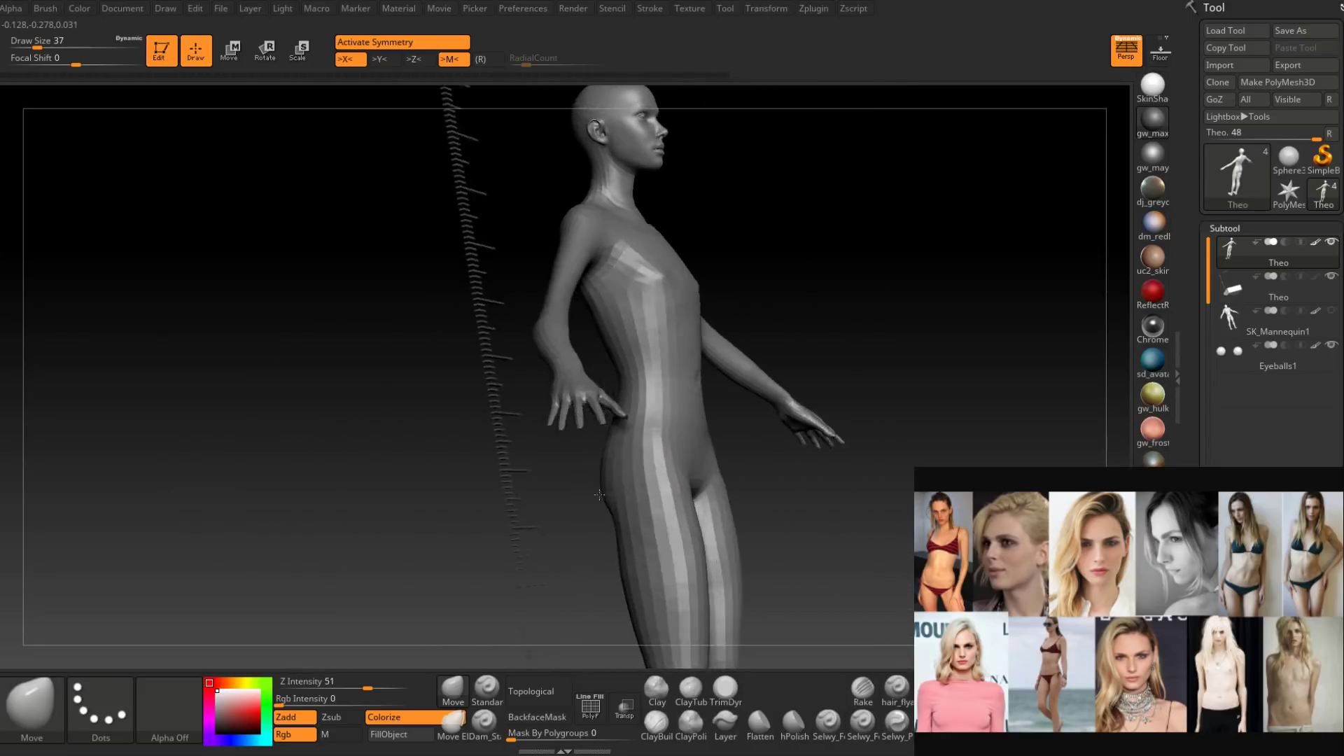
{"action": "mouse_move", "coordinate": [599, 495]}
{"action": "left_mouse_down"}
{"action": "mouse_move", "coordinate": [616, 439]}
{"action": "mouse_move", "coordinate": [699, 460]}
{"action": "mouse_move", "coordinate": [721, 423]}
{"action": "mouse_move", "coordinate": [678, 405]}
{"action": "mouse_move", "coordinate": [672, 444]}
{"action": "mouse_move", "coordinate": [543, 446]}
{"action": "mouse_move", "coordinate": [663, 412]}
{"action": "left_mouse_up"}
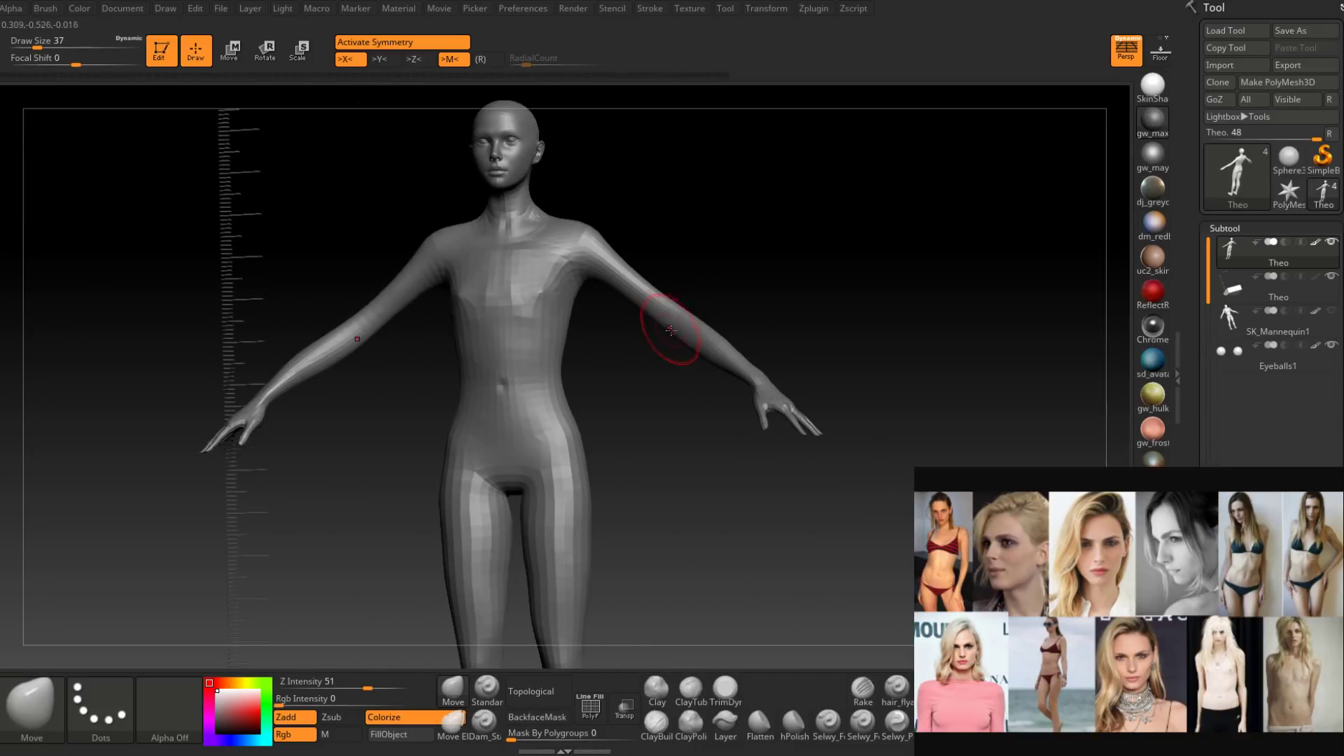
Hide the forearms and hands so the torso and hips can be seen in side view.
{"action": "left_click_drag", "start_coordinate": [681, 257], "coordinate": [570, 414], "text": "ctrl+alt+shift"}
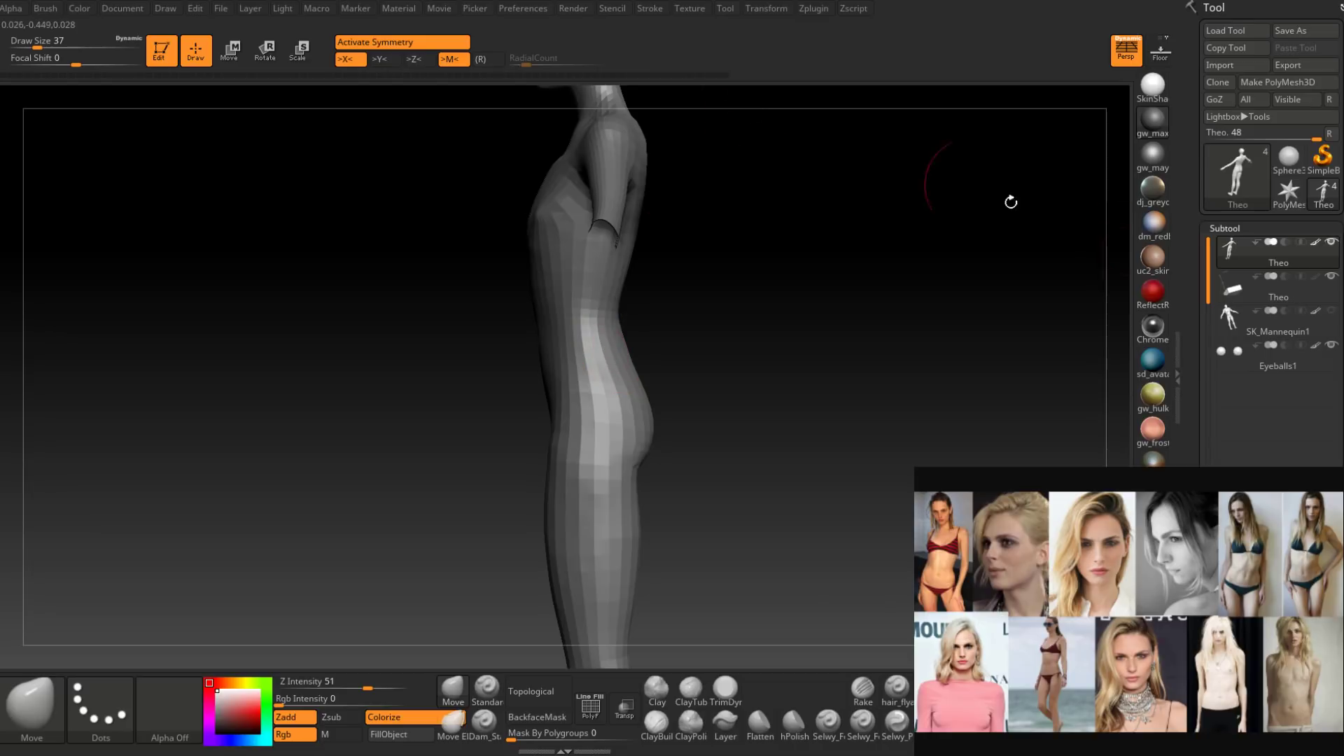
{"action": "mouse_move", "coordinate": [1323, 157]}
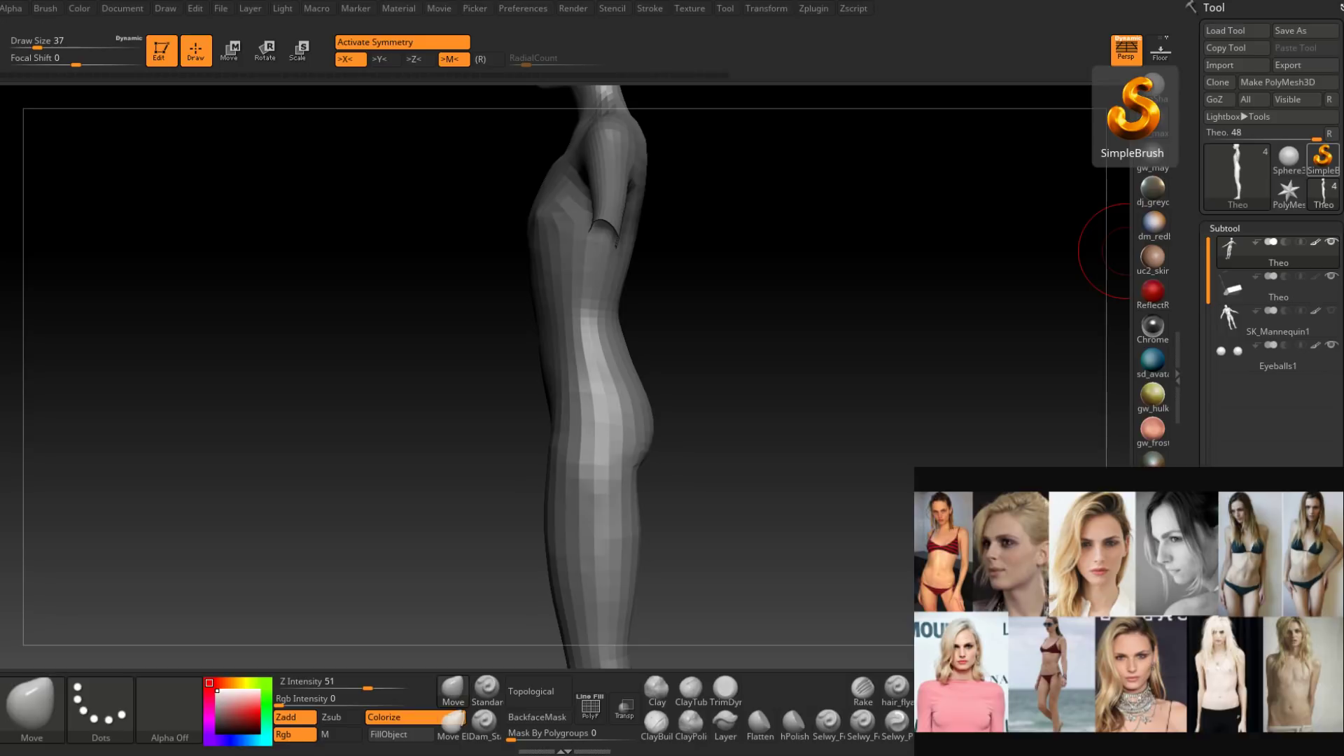
{"action": "right_click_drag", "start_coordinate": [729, 387], "coordinate": [740, 379]}
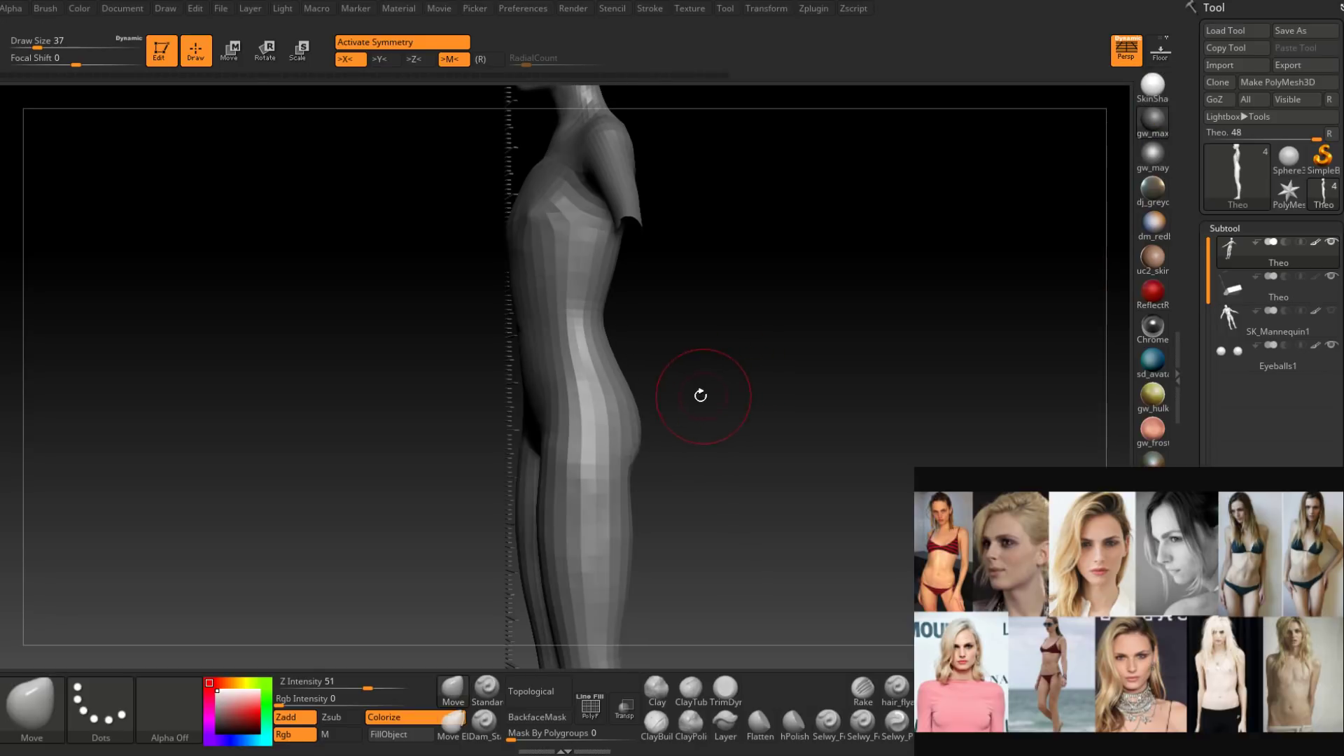
Reshape the side profile of the pelvis and hips with the Move brush, varying its draw size.
{"action": "right_click_drag", "start_coordinate": [590, 428], "coordinate": [532, 497], "text": "ctrl"}
{"action": "key", "text": "space"}
{"action": "left_click_drag", "start_coordinate": [563, 421], "coordinate": [567, 421]}
{"action": "right_click_drag", "start_coordinate": [567, 438], "coordinate": [539, 511]}
{"action": "key", "text": "space"}
{"action": "left_click_drag", "start_coordinate": [573, 432], "coordinate": [569, 431]}
{"action": "mouse_move", "coordinate": [568, 434]}
{"action": "right_mouse_down"}
{"action": "mouse_move", "coordinate": [573, 452]}
{"action": "mouse_move", "coordinate": [560, 434]}
{"action": "mouse_move", "coordinate": [600, 450]}
{"action": "mouse_move", "coordinate": [588, 425]}
{"action": "right_mouse_up"}
{"action": "key", "text": "shift"}
{"action": "right_click_drag", "start_coordinate": [588, 425], "coordinate": [630, 459], "text": "shift"}
{"action": "key", "text": "space"}
Adjust the lower abdomen and hip contour from a three-quarter view with the Move brush at draw size 46.
{"action": "mouse_move", "coordinate": [630, 458]}
{"action": "right_mouse_down"}
{"action": "mouse_move", "coordinate": [597, 450]}
{"action": "mouse_move", "coordinate": [599, 476]}
{"action": "mouse_move", "coordinate": [633, 444]}
{"action": "mouse_move", "coordinate": [608, 435]}
{"action": "mouse_move", "coordinate": [592, 443]}
{"action": "mouse_move", "coordinate": [596, 465]}
{"action": "mouse_move", "coordinate": [584, 460]}
{"action": "mouse_move", "coordinate": [609, 415]}
{"action": "mouse_move", "coordinate": [568, 398]}
{"action": "mouse_move", "coordinate": [588, 413]}
{"action": "mouse_move", "coordinate": [597, 380]}
{"action": "mouse_move", "coordinate": [621, 366]}
{"action": "mouse_move", "coordinate": [585, 375]}
{"action": "mouse_move", "coordinate": [553, 329]}
{"action": "right_mouse_up"}
{"action": "key", "text": "space"}
{"action": "left_click", "coordinate": [606, 435]}
{"action": "mouse_move", "coordinate": [574, 386]}
{"action": "right_mouse_down"}
{"action": "mouse_move", "coordinate": [611, 386]}
{"action": "mouse_move", "coordinate": [608, 371]}
{"action": "mouse_move", "coordinate": [562, 389]}
{"action": "right_mouse_up"}
{"action": "key", "text": "space"}
{"action": "left_click", "coordinate": [561, 390]}
{"action": "left_click_drag", "start_coordinate": [561, 390], "coordinate": [564, 390]}
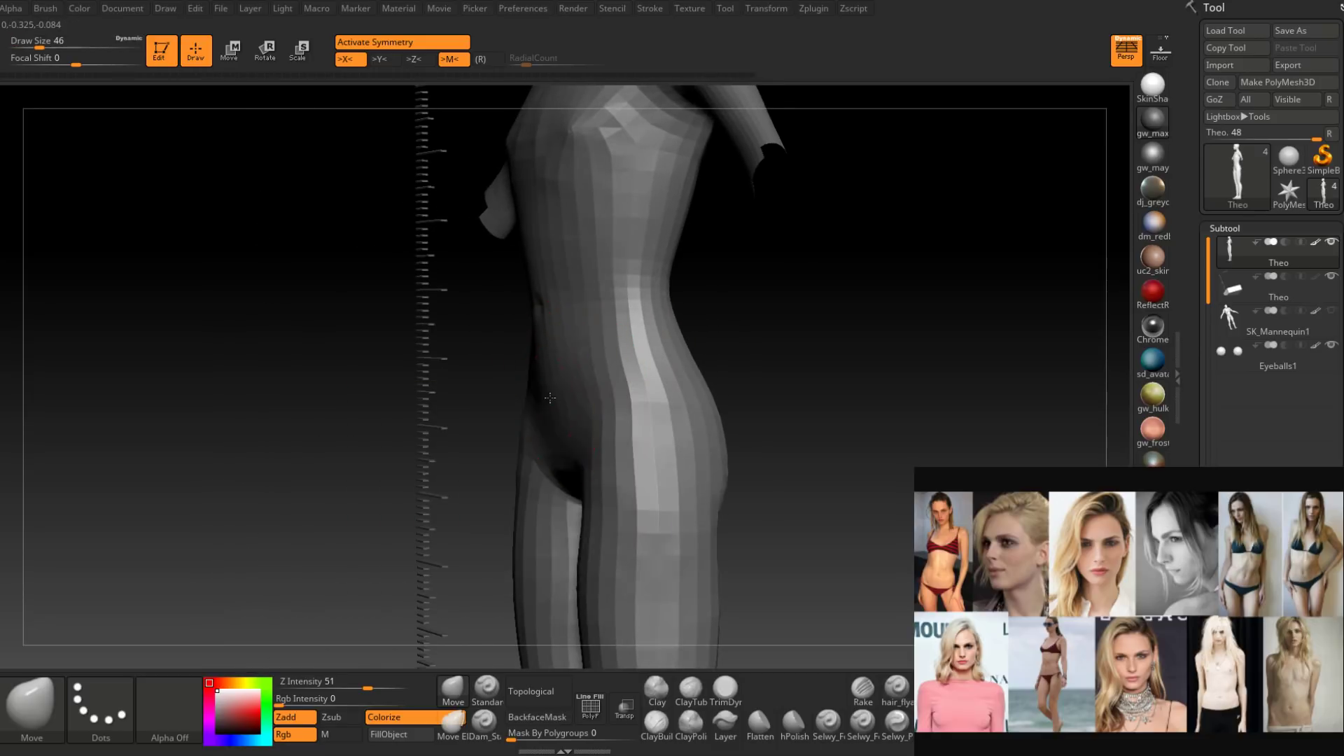
Define the groin and the tops of the thighs from the front with the Move brush at draw size 27.
{"action": "right_click_drag", "start_coordinate": [547, 399], "coordinate": [622, 413]}
{"action": "key", "text": "space"}
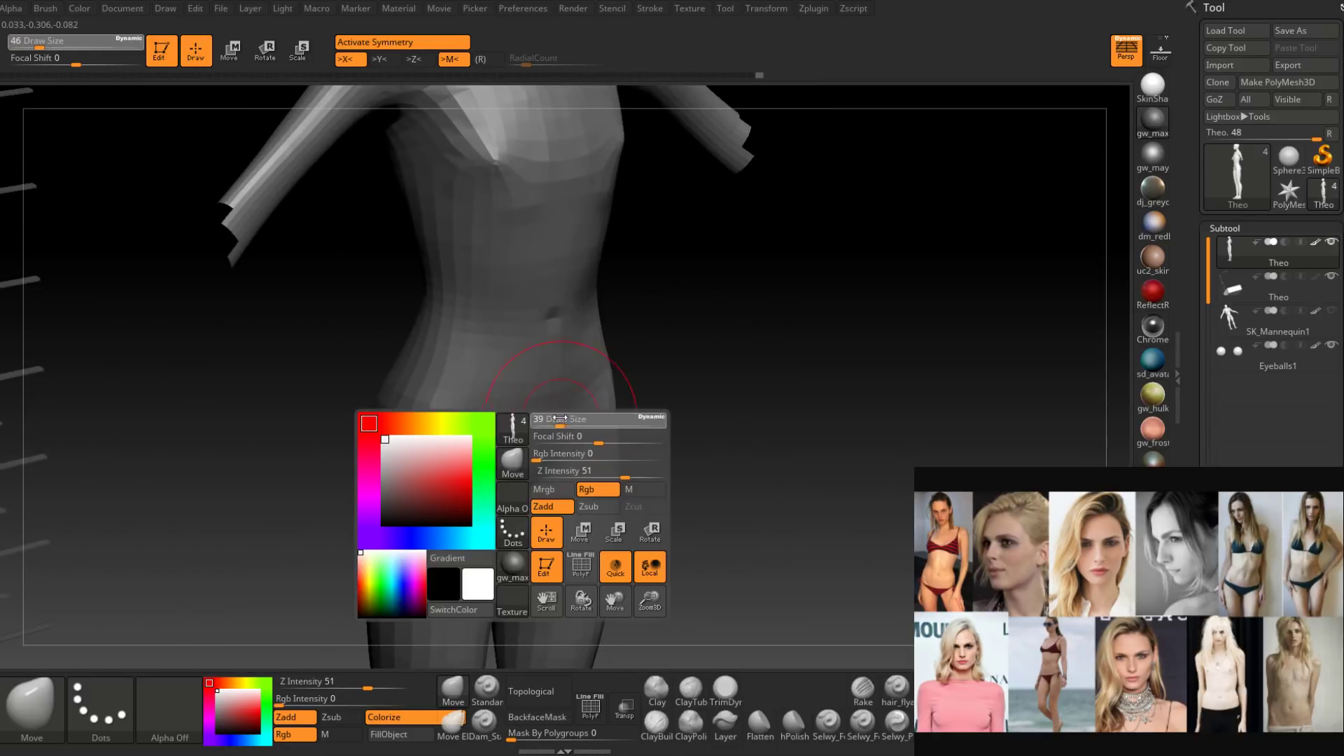
{"action": "left_click_drag", "start_coordinate": [565, 424], "coordinate": [552, 425]}
{"action": "right_click_drag", "start_coordinate": [552, 443], "coordinate": [560, 471]}
{"action": "left_click_drag", "start_coordinate": [518, 474], "coordinate": [532, 441]}
{"action": "mouse_move", "coordinate": [614, 455]}
{"action": "right_mouse_down"}
{"action": "mouse_move", "coordinate": [598, 430]}
{"action": "mouse_move", "coordinate": [552, 421]}
{"action": "mouse_move", "coordinate": [550, 478]}
{"action": "mouse_move", "coordinate": [566, 396]}
{"action": "mouse_move", "coordinate": [555, 315]}
{"action": "mouse_move", "coordinate": [570, 324]}
{"action": "mouse_move", "coordinate": [561, 305]}
{"action": "mouse_move", "coordinate": [576, 297]}
{"action": "mouse_move", "coordinate": [585, 328]}
{"action": "mouse_move", "coordinate": [608, 332]}
{"action": "right_mouse_up"}
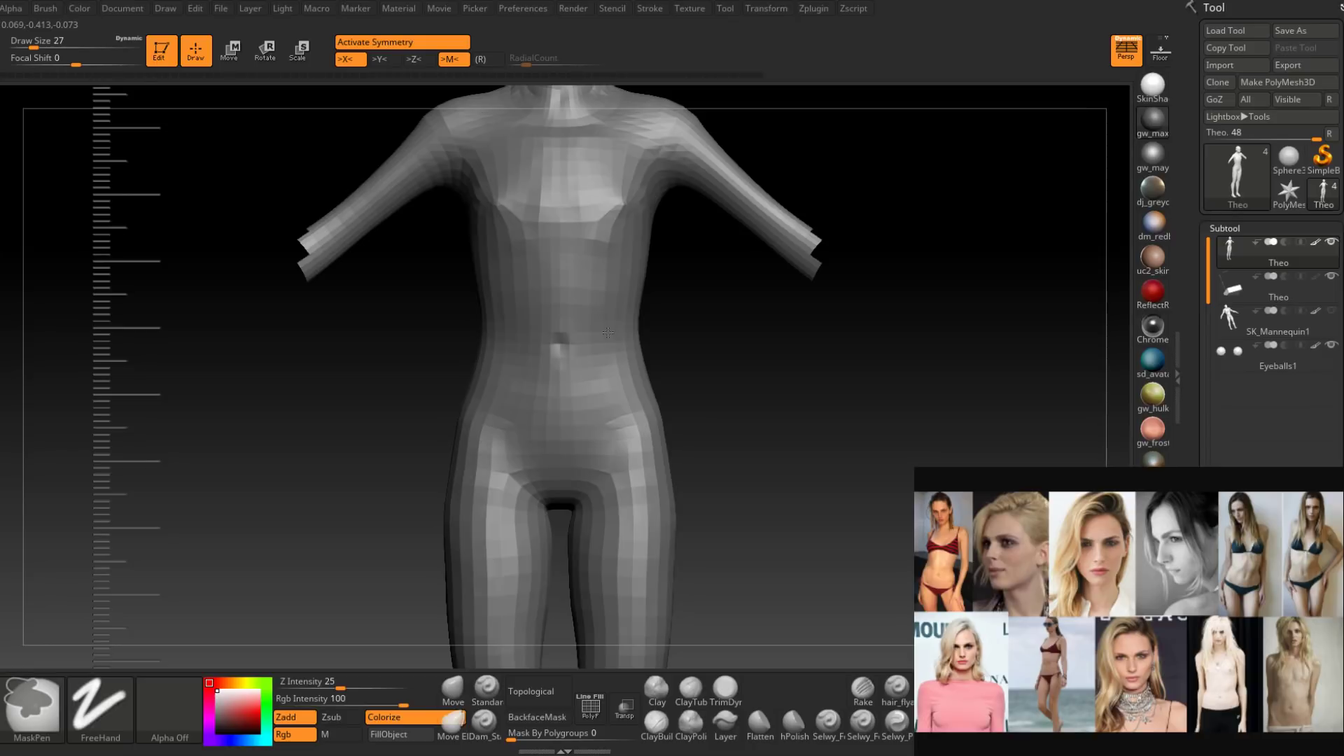
Adjust the area around the navel with the Move brush at a very small draw size.
{"action": "right_click_drag", "start_coordinate": [608, 332], "coordinate": [619, 352], "text": "ctrl"}
{"action": "right_click_drag", "start_coordinate": [619, 352], "coordinate": [628, 371]}
{"action": "key", "text": "space"}
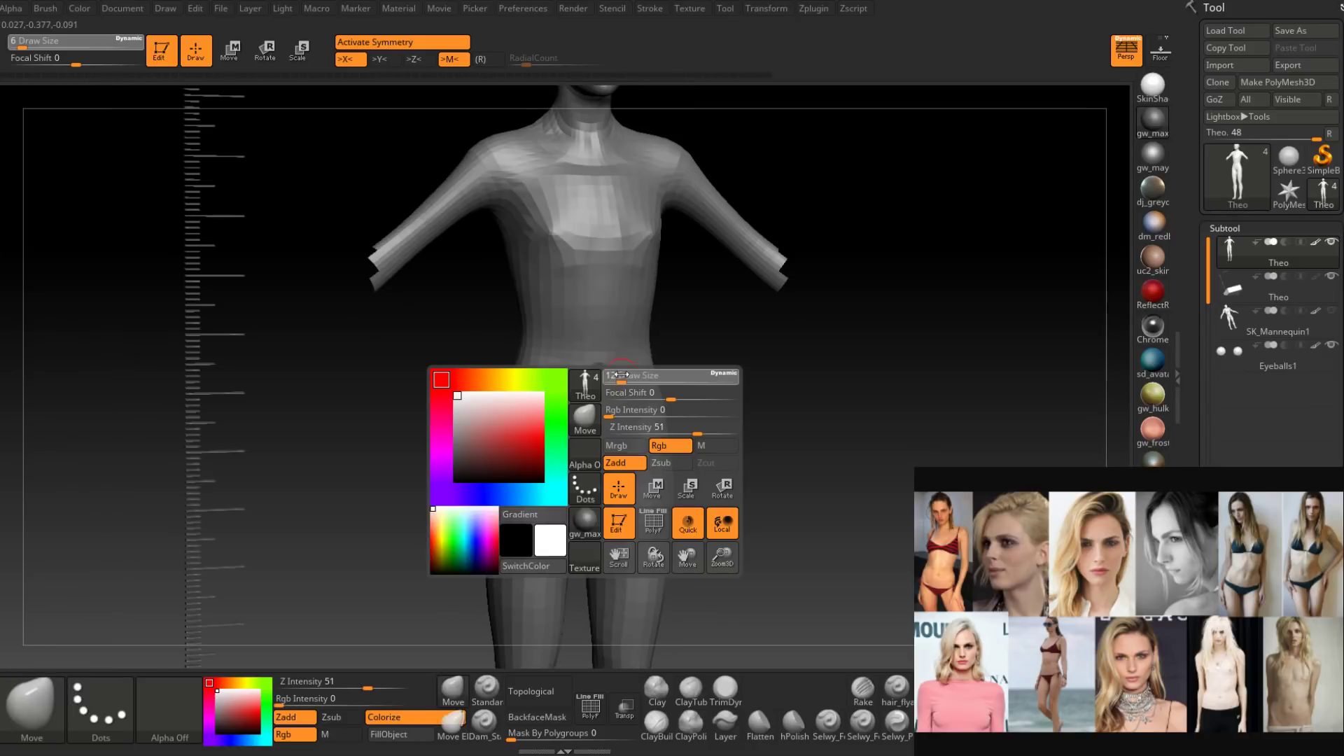
{"action": "left_click_drag", "start_coordinate": [629, 371], "coordinate": [628, 371]}
Shape the sides of the waist and hips from the front with the Move brush at draw sizes 37 and 35.
{"action": "mouse_move", "coordinate": [618, 416]}
{"action": "right_mouse_down", "text": "alt"}
{"action": "mouse_move", "coordinate": [608, 452]}
{"action": "mouse_move", "coordinate": [628, 393]}
{"action": "mouse_move", "coordinate": [639, 422]}
{"action": "mouse_move", "coordinate": [650, 416]}
{"action": "right_mouse_up", "text": "alt"}
{"action": "key", "text": "space"}
{"action": "left_click_drag", "start_coordinate": [650, 417], "coordinate": [656, 416]}
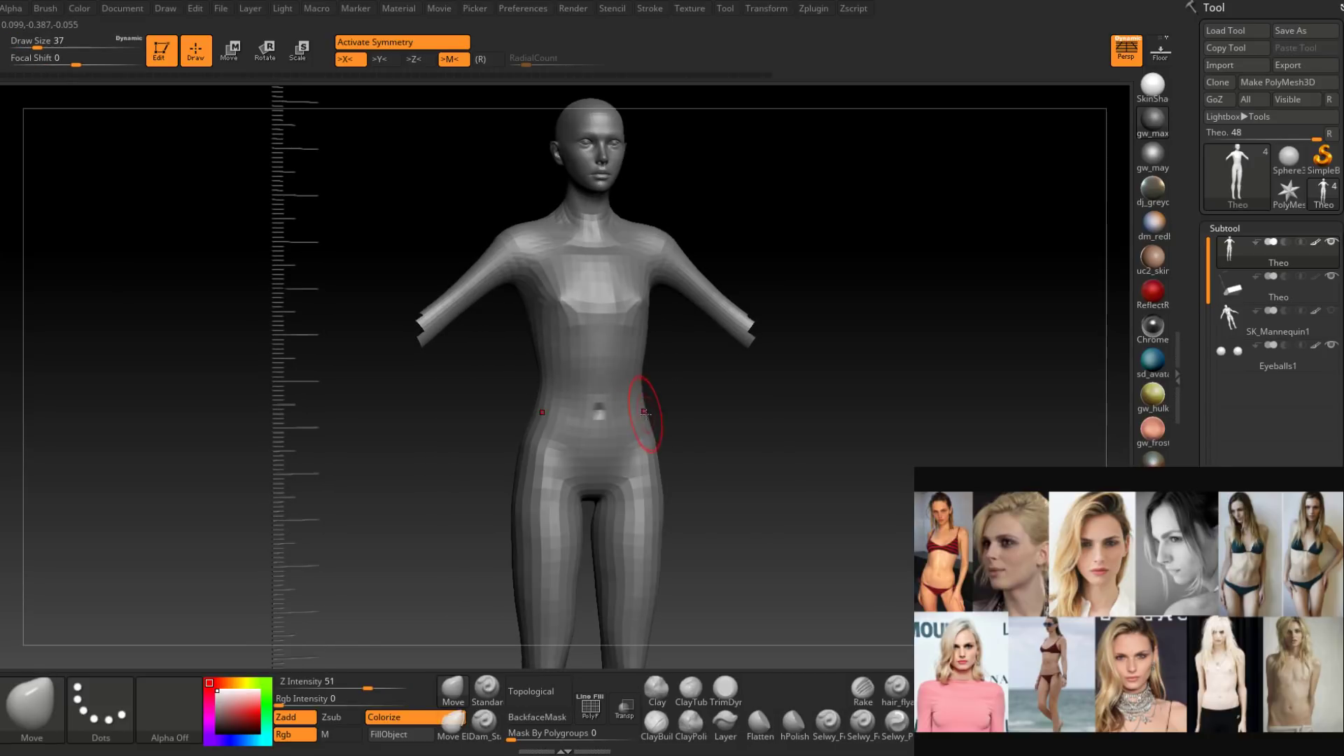
{"action": "right_click_drag", "start_coordinate": [650, 414], "coordinate": [650, 418]}
{"action": "key", "text": "space"}
{"action": "left_click_drag", "start_coordinate": [651, 418], "coordinate": [649, 417]}
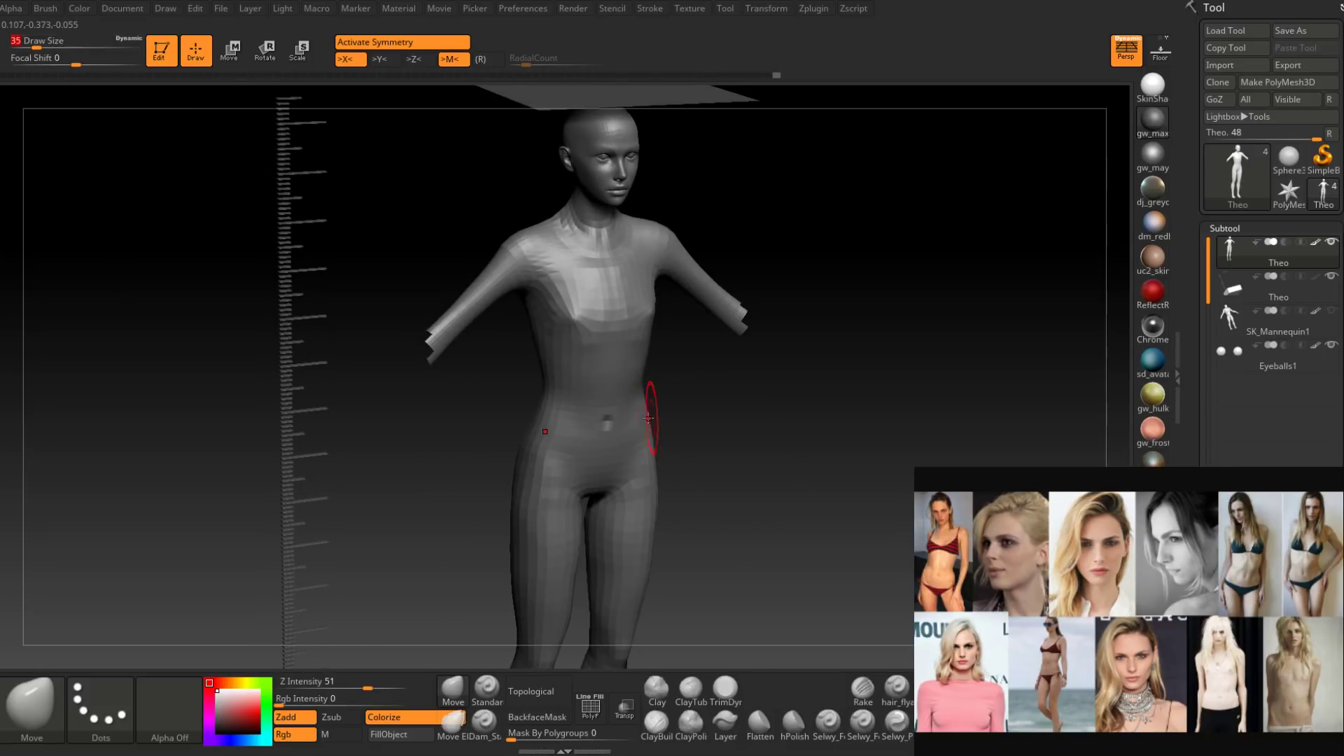
Adjust the waist and ribcage contour from the front and back with the Move brush at draw size 44.
{"action": "mouse_move", "coordinate": [648, 417]}
{"action": "right_mouse_down"}
{"action": "mouse_move", "coordinate": [623, 464]}
{"action": "mouse_move", "coordinate": [664, 397]}
{"action": "mouse_move", "coordinate": [612, 397]}
{"action": "mouse_move", "coordinate": [616, 385]}
{"action": "mouse_move", "coordinate": [613, 404]}
{"action": "mouse_move", "coordinate": [600, 381]}
{"action": "mouse_move", "coordinate": [633, 414]}
{"action": "mouse_move", "coordinate": [650, 357]}
{"action": "mouse_move", "coordinate": [630, 383]}
{"action": "mouse_move", "coordinate": [652, 371]}
{"action": "right_mouse_up"}
{"action": "key", "text": "space"}
{"action": "left_click_drag", "start_coordinate": [654, 369], "coordinate": [659, 369]}
{"action": "mouse_move", "coordinate": [657, 371]}
{"action": "right_mouse_down"}
{"action": "mouse_move", "coordinate": [616, 390]}
{"action": "mouse_move", "coordinate": [654, 387]}
{"action": "mouse_move", "coordinate": [615, 392]}
{"action": "mouse_move", "coordinate": [564, 376]}
{"action": "mouse_move", "coordinate": [611, 377]}
{"action": "right_mouse_up"}
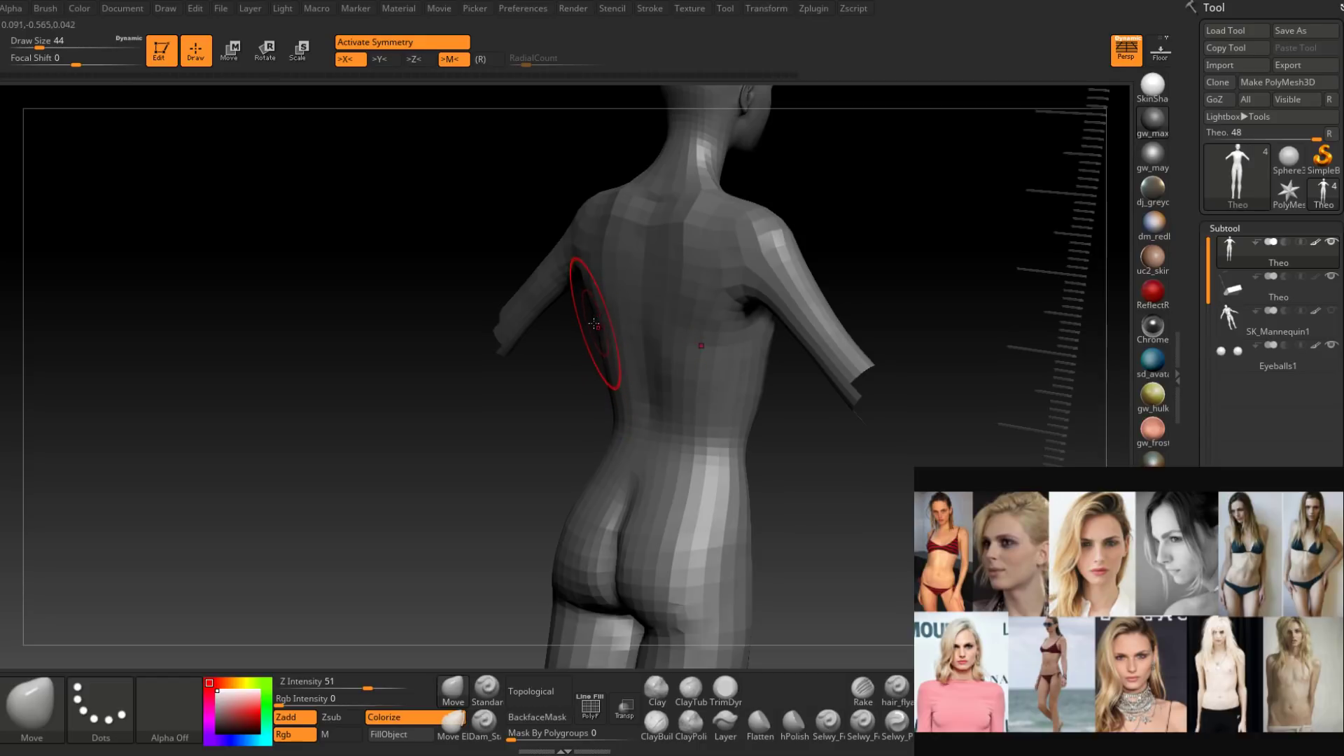
Reshape the sides of the upper back with the Move brush at draw size 31 and smooth the shoulder area.
{"action": "key", "text": "shift"}
{"action": "mouse_move", "coordinate": [600, 240]}
{"action": "right_mouse_down"}
{"action": "mouse_move", "coordinate": [647, 294]}
{"action": "mouse_move", "coordinate": [613, 355]}
{"action": "mouse_move", "coordinate": [551, 415]}
{"action": "right_mouse_up"}
{"action": "key", "text": "space"}
{"action": "left_click_drag", "start_coordinate": [602, 318], "coordinate": [596, 316]}
{"action": "key", "text": "shift"}
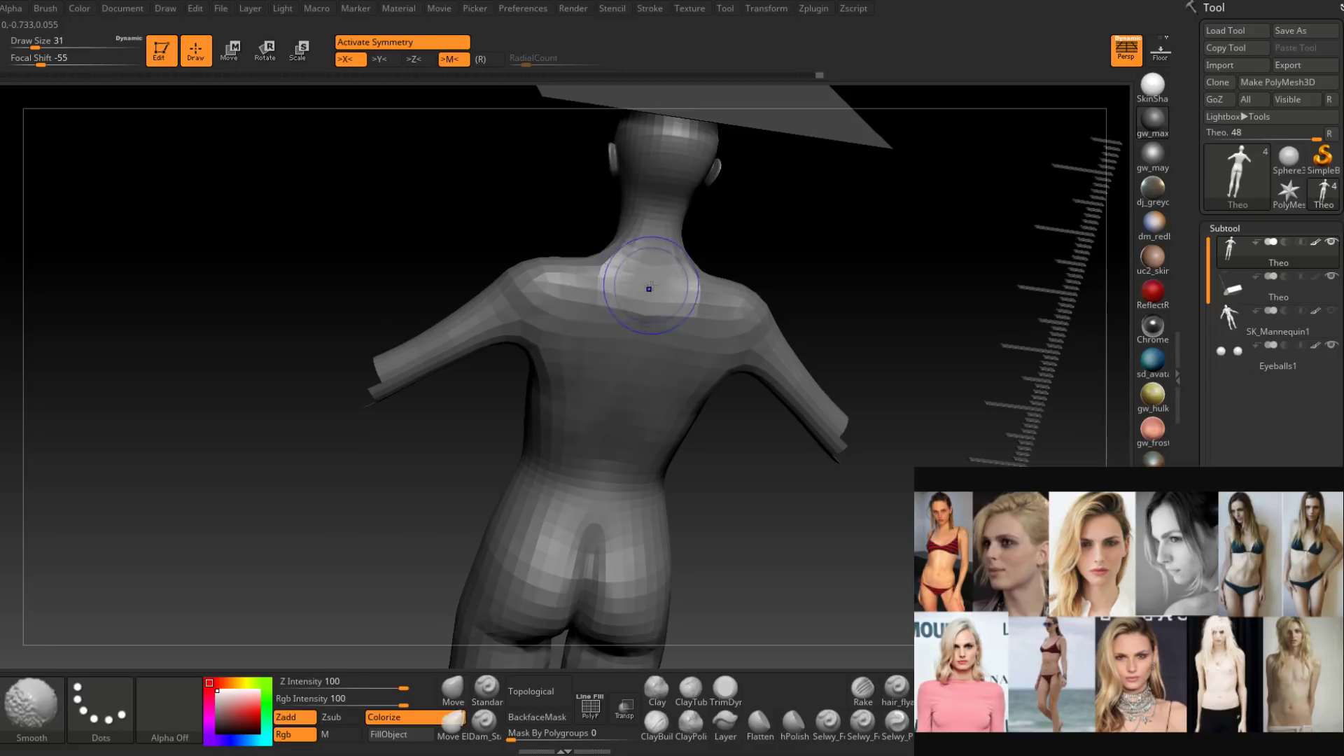
{"action": "mouse_move", "coordinate": [649, 288]}
{"action": "right_mouse_down"}
{"action": "mouse_move", "coordinate": [695, 300]}
{"action": "mouse_move", "coordinate": [638, 352]}
{"action": "right_mouse_up"}
{"action": "mouse_move", "coordinate": [681, 396]}
{"action": "right_mouse_down"}
{"action": "mouse_move", "coordinate": [654, 375]}
{"action": "mouse_move", "coordinate": [672, 360]}
{"action": "mouse_move", "coordinate": [825, 348]}
{"action": "mouse_move", "coordinate": [819, 390]}
{"action": "mouse_move", "coordinate": [768, 346]}
{"action": "mouse_move", "coordinate": [704, 362]}
{"action": "right_mouse_up"}
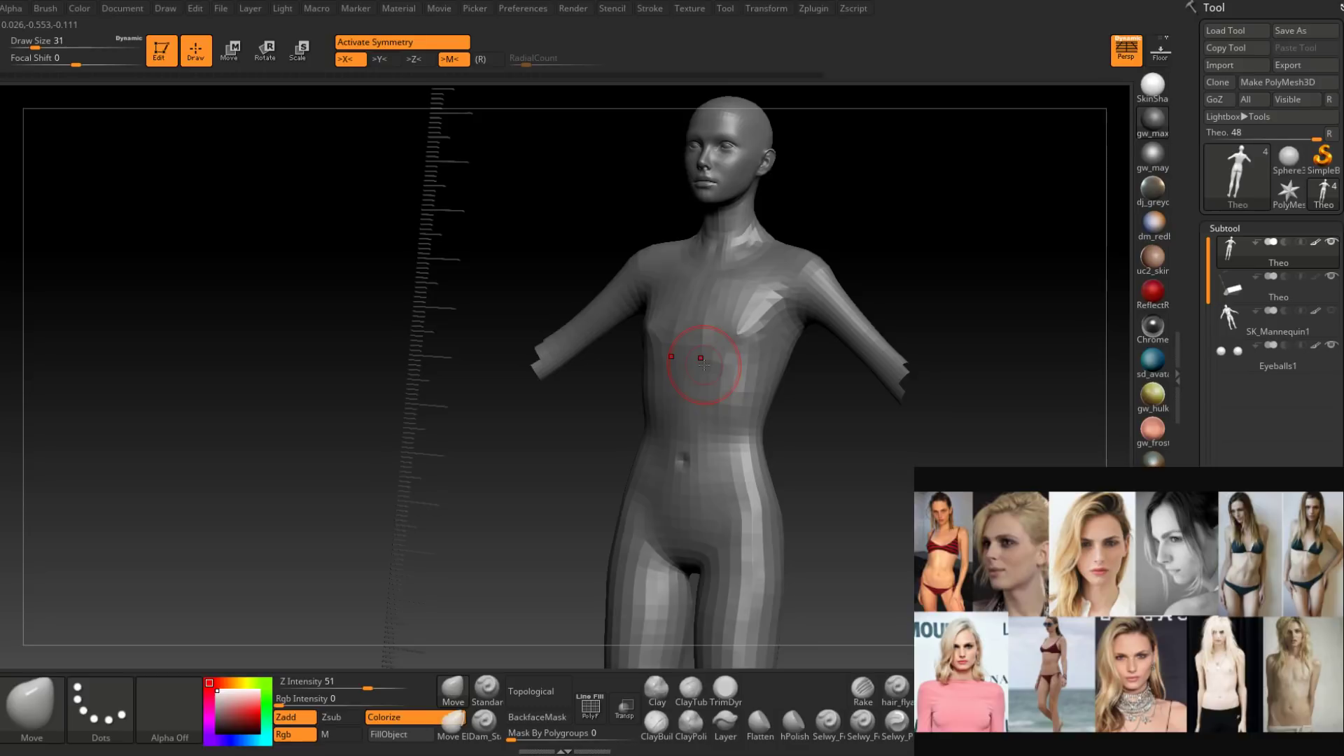
Refine the front of the torso with the Move brush at draw size 44.
{"action": "mouse_move", "coordinate": [703, 363]}
{"action": "right_mouse_down"}
{"action": "mouse_move", "coordinate": [676, 381]}
{"action": "mouse_move", "coordinate": [664, 354]}
{"action": "mouse_move", "coordinate": [729, 359]}
{"action": "mouse_move", "coordinate": [681, 360]}
{"action": "mouse_move", "coordinate": [694, 348]}
{"action": "mouse_move", "coordinate": [696, 382]}
{"action": "mouse_move", "coordinate": [635, 391]}
{"action": "mouse_move", "coordinate": [633, 437]}
{"action": "mouse_move", "coordinate": [717, 413]}
{"action": "mouse_move", "coordinate": [670, 423]}
{"action": "mouse_move", "coordinate": [673, 450]}
{"action": "right_mouse_up"}
{"action": "key", "text": "space"}
{"action": "left_click", "coordinate": [673, 351]}
{"action": "right_click_drag", "start_coordinate": [673, 450], "coordinate": [664, 369], "text": "alt"}
Toggle the SK_Mannequin1 subtool's visibility to compare the body's proportions with the mannequin from the front.
{"action": "left_click", "coordinate": [1336, 313]}
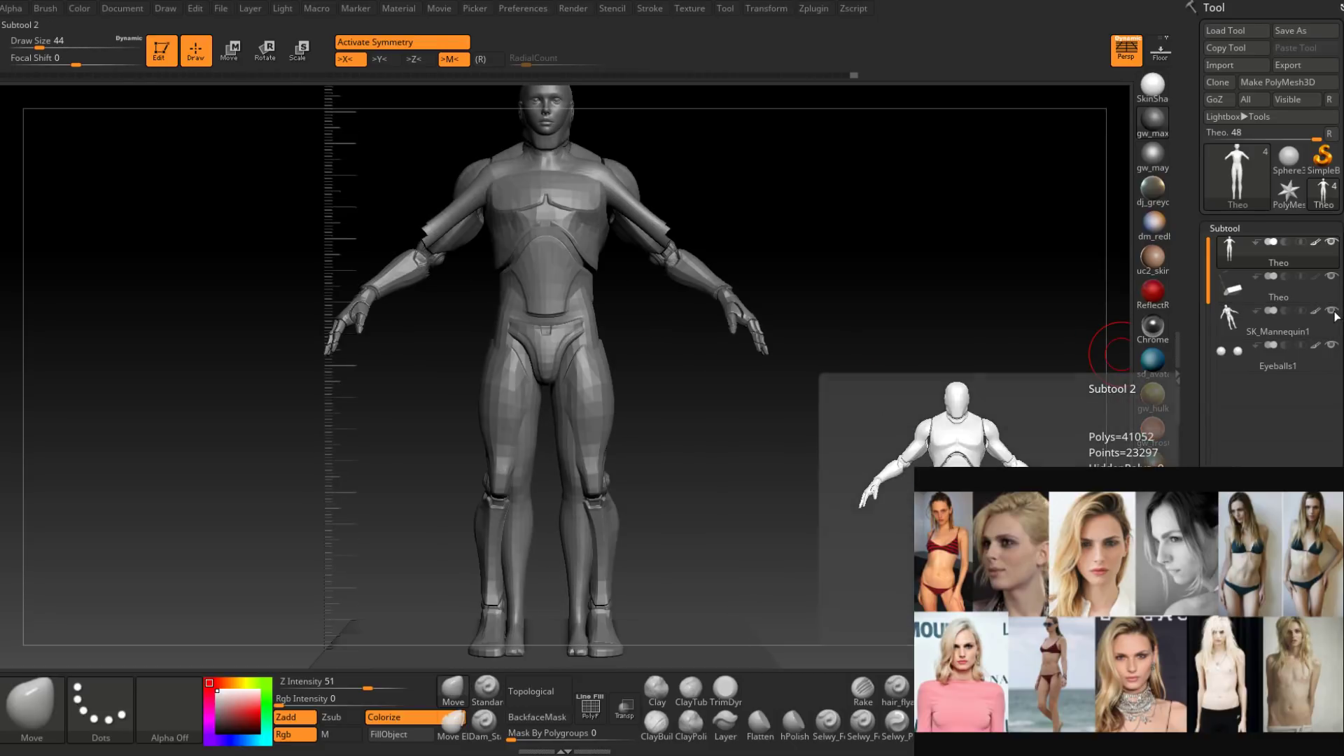
{"action": "left_click", "coordinate": [1334, 313]}
{"action": "left_click", "coordinate": [1334, 317]}
{"action": "left_click", "coordinate": [1336, 317]}
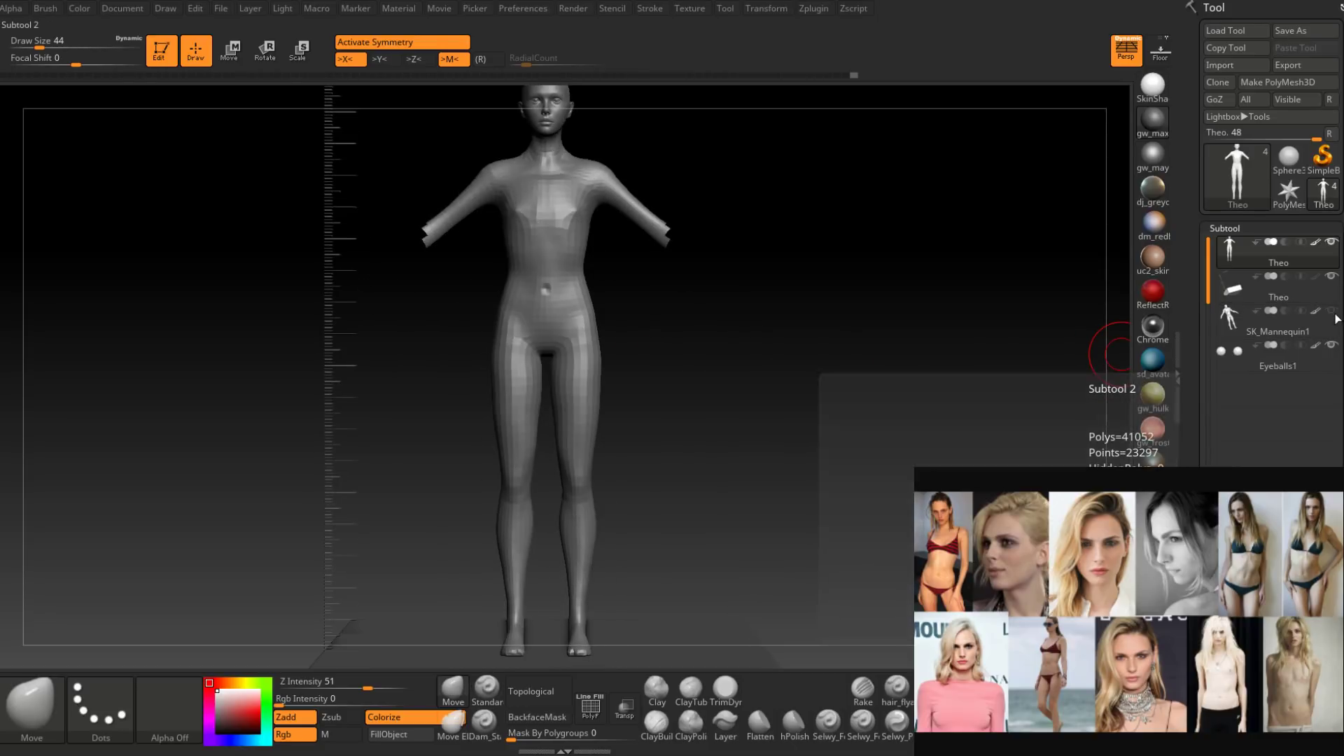
{"action": "left_click", "coordinate": [1336, 317]}
{"action": "left_click", "coordinate": [1333, 315]}
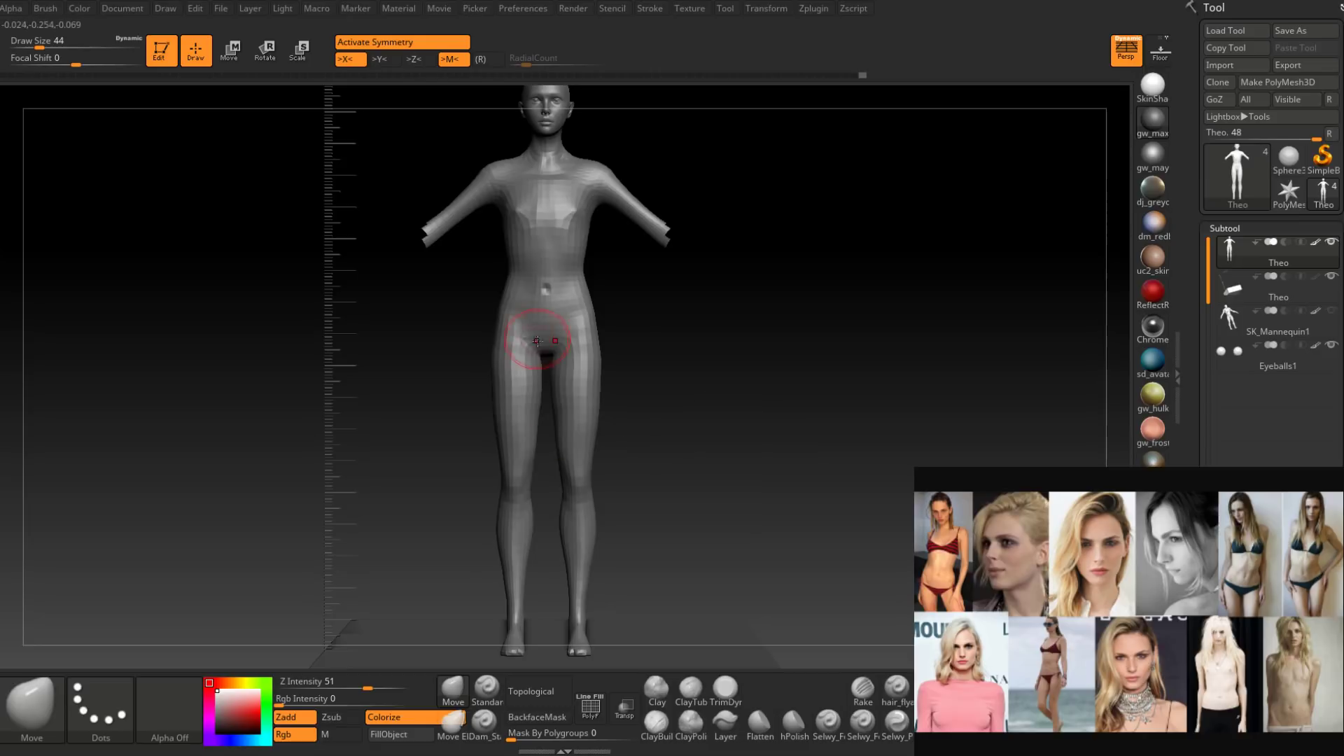
Mask the pelvis and upper thighs from the front and back with the MaskPen brush at draw size 116.
{"action": "key", "text": "space"}
{"action": "left_click_drag", "start_coordinate": [537, 341], "coordinate": [592, 341]}
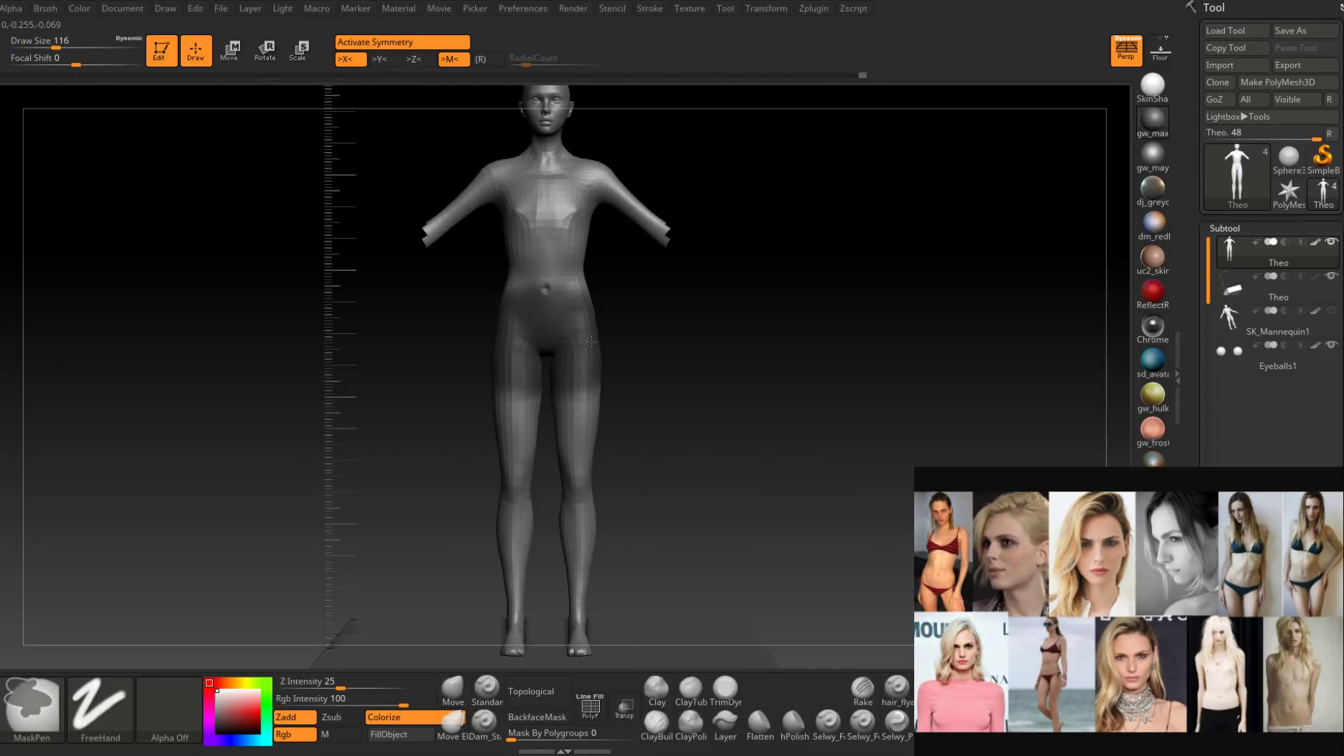
{"action": "right_click_drag", "start_coordinate": [592, 341], "coordinate": [448, 343]}
{"action": "left_click_drag", "start_coordinate": [586, 342], "coordinate": [562, 343], "text": "ctrl"}
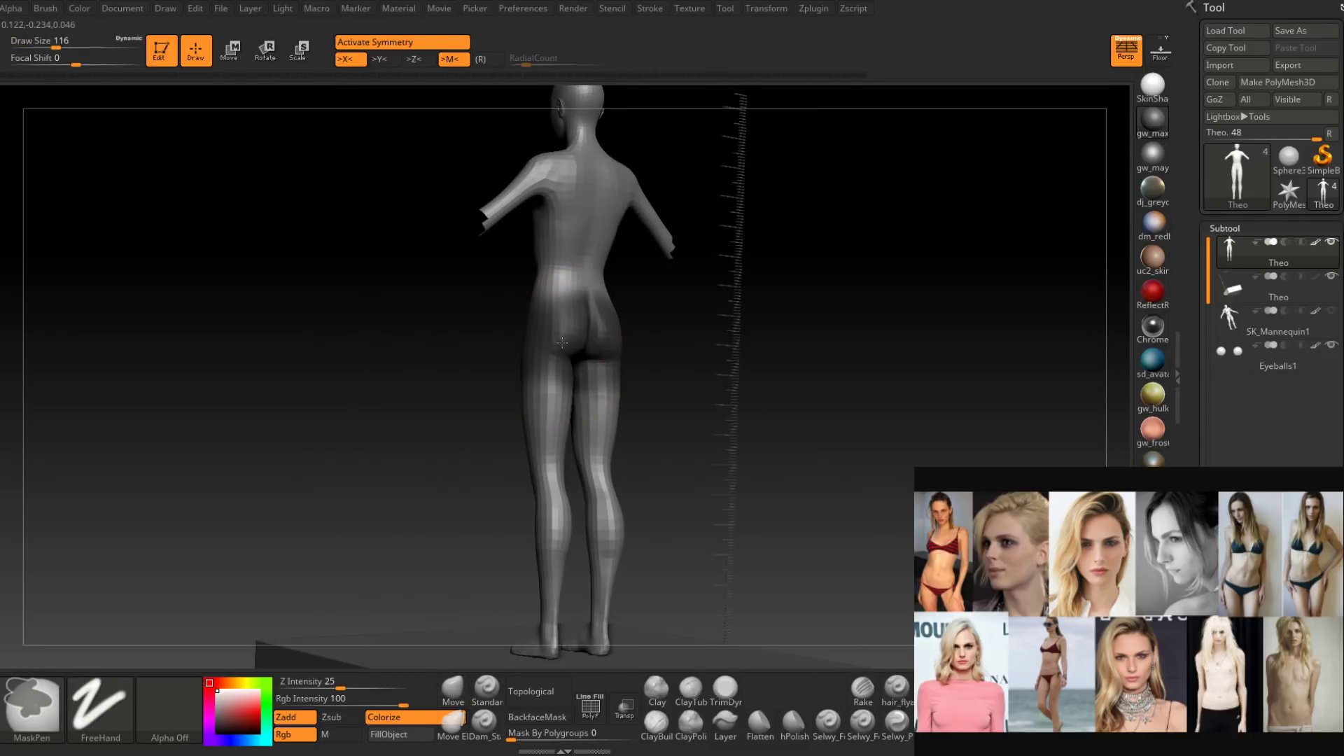
{"action": "mouse_move", "coordinate": [588, 347]}
{"action": "right_mouse_down"}
{"action": "mouse_move", "coordinate": [674, 354]}
{"action": "mouse_move", "coordinate": [689, 336]}
{"action": "right_mouse_up"}
{"action": "key", "text": "ctrl"}
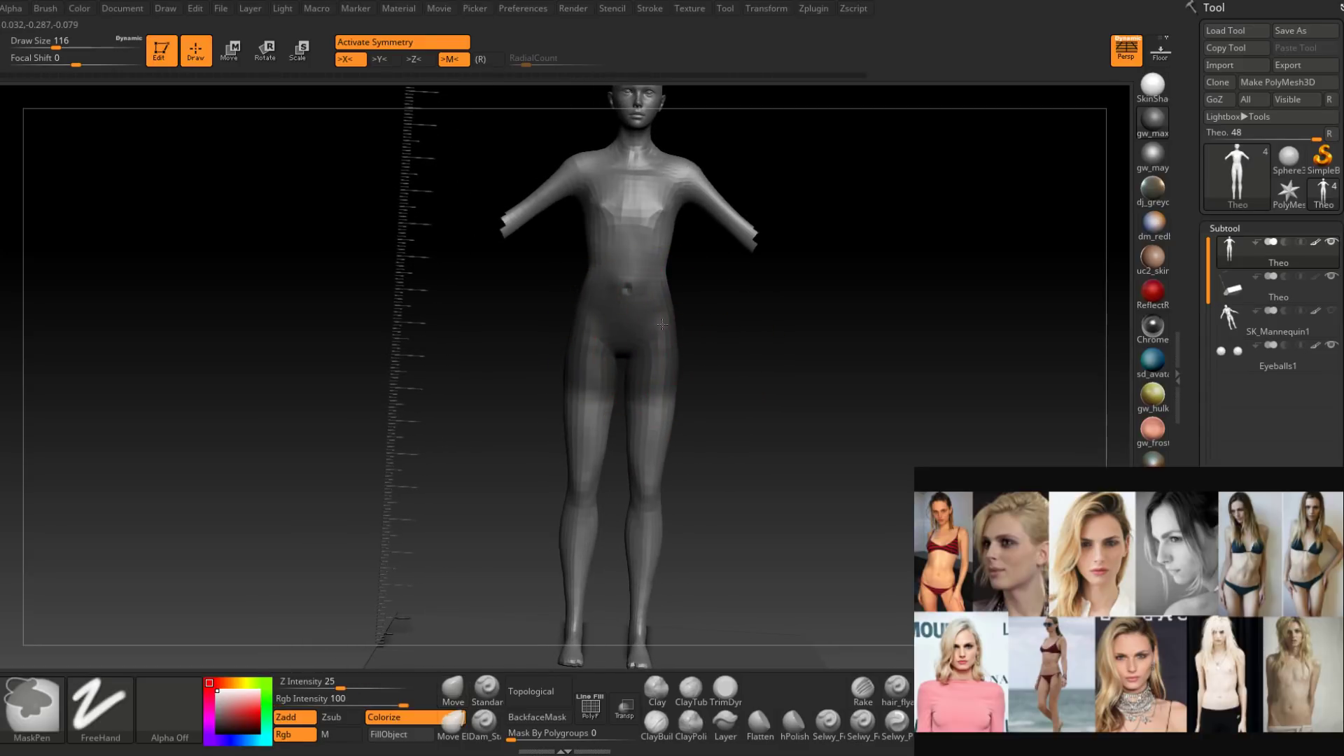
Invert the mask so that only the pelvis and upper thighs are editable.
{"action": "mouse_move", "coordinate": [662, 323]}
{"action": "right_mouse_down"}
{"action": "mouse_move", "coordinate": [651, 328]}
{"action": "mouse_move", "coordinate": [831, 354]}
{"action": "mouse_move", "coordinate": [830, 369]}
{"action": "mouse_move", "coordinate": [714, 364]}
{"action": "right_mouse_up"}
{"action": "key", "text": "ctrl"}
{"action": "left_click", "coordinate": [779, 352], "text": "ctrl"}
{"action": "left_click", "coordinate": [738, 370], "text": "ctrl"}
{"action": "left_click", "coordinate": [753, 370], "text": "ctrl"}
{"action": "left_click", "coordinate": [830, 370], "text": "ctrl"}
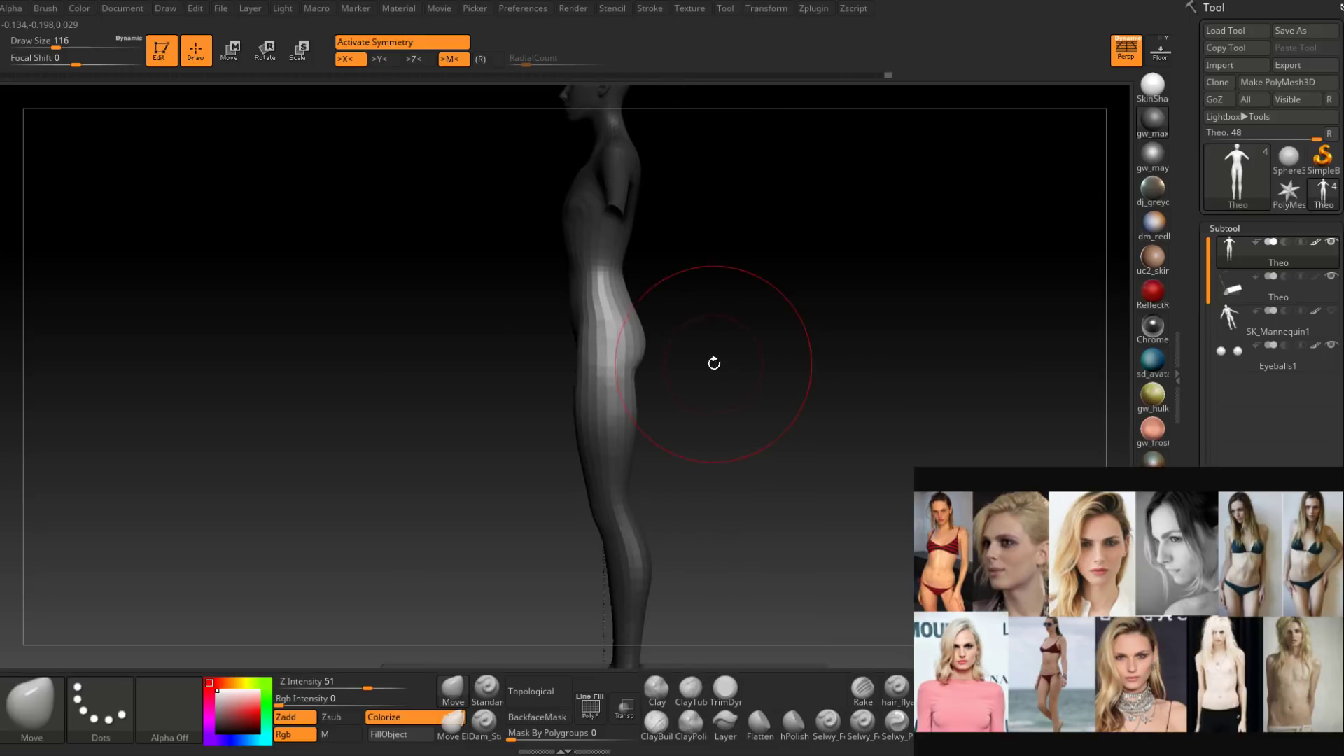
Move the unmasked pelvis region slightly down along the vertical axis with the gizmo and compare it with the mannequin.
{"action": "key", "text": "w"}
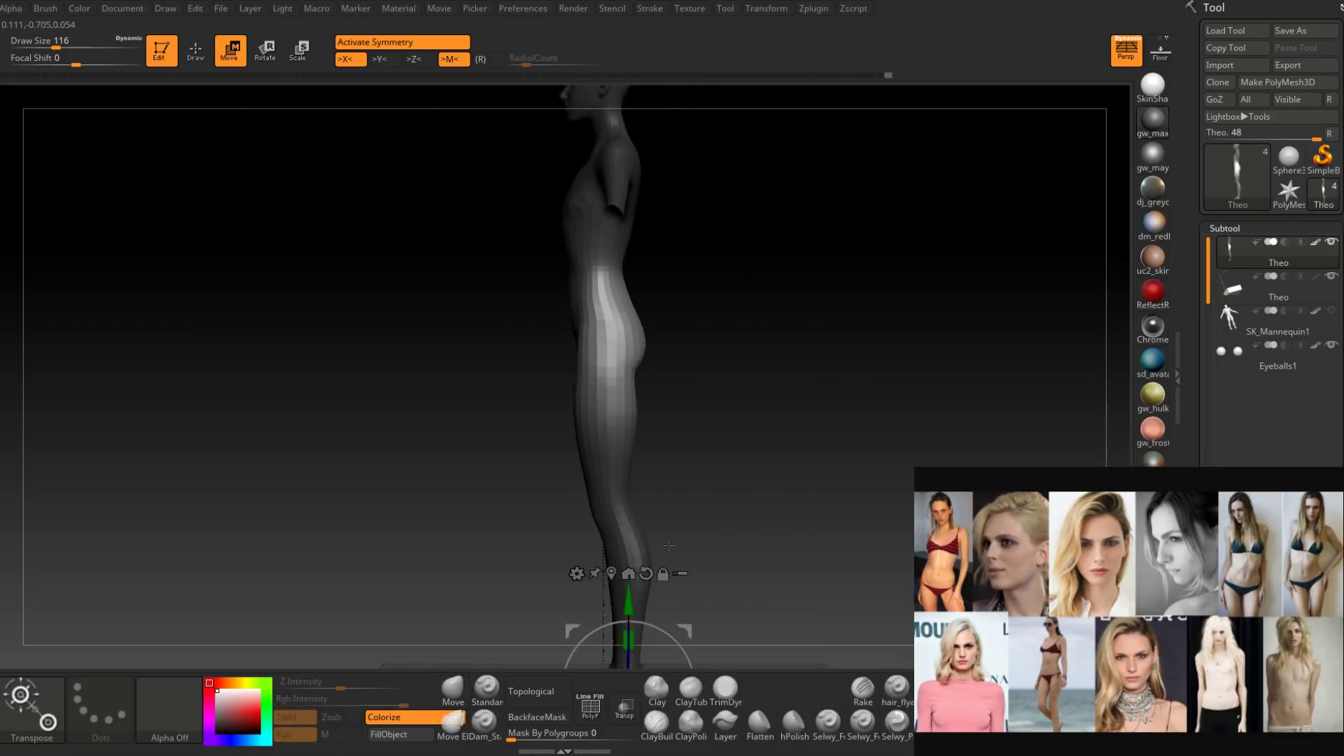
{"action": "right_click_drag", "start_coordinate": [670, 585], "coordinate": [687, 470], "text": "alt"}
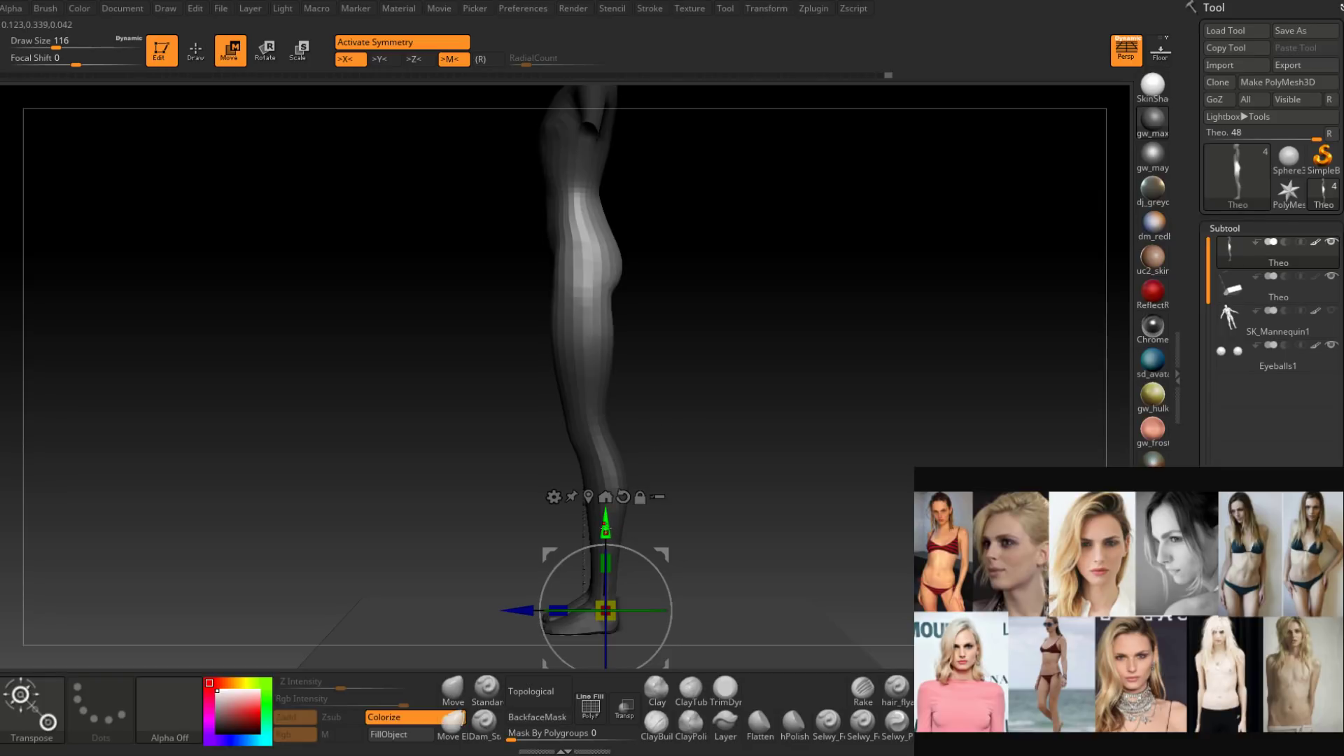
{"action": "left_click_drag", "start_coordinate": [606, 529], "coordinate": [606, 548]}
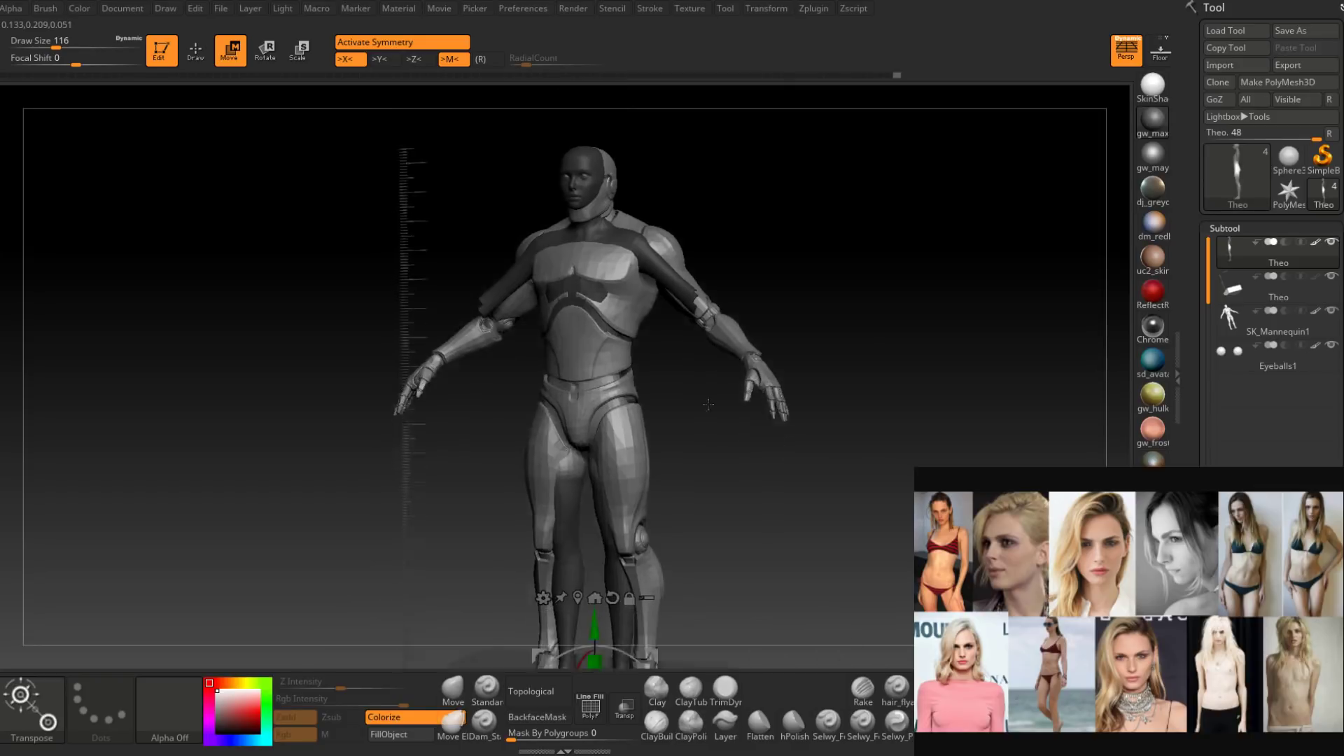
{"action": "left_click_drag", "start_coordinate": [707, 404], "coordinate": [710, 388], "text": "alt"}
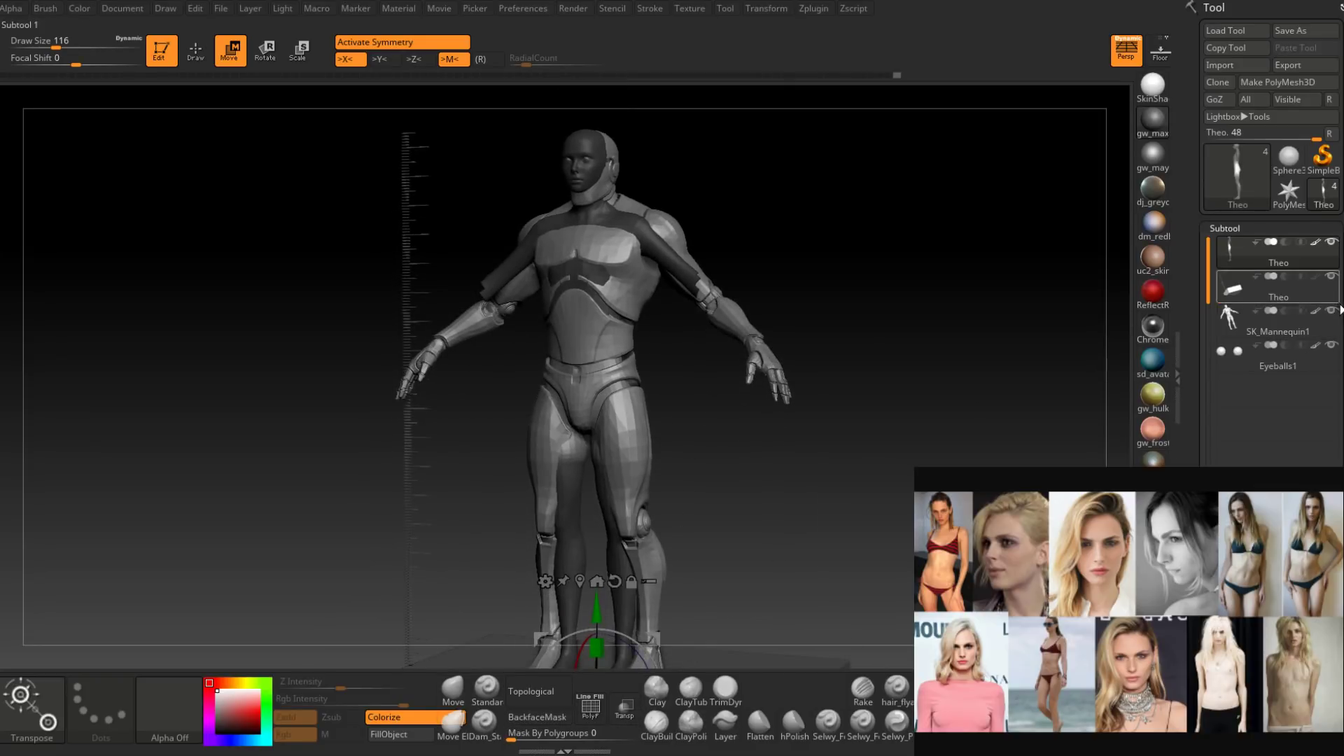
Hide the SK_Mannequin1 subtool and make the Theo body the active subtool for sculpting.
{"action": "left_click", "coordinate": [1291, 313]}
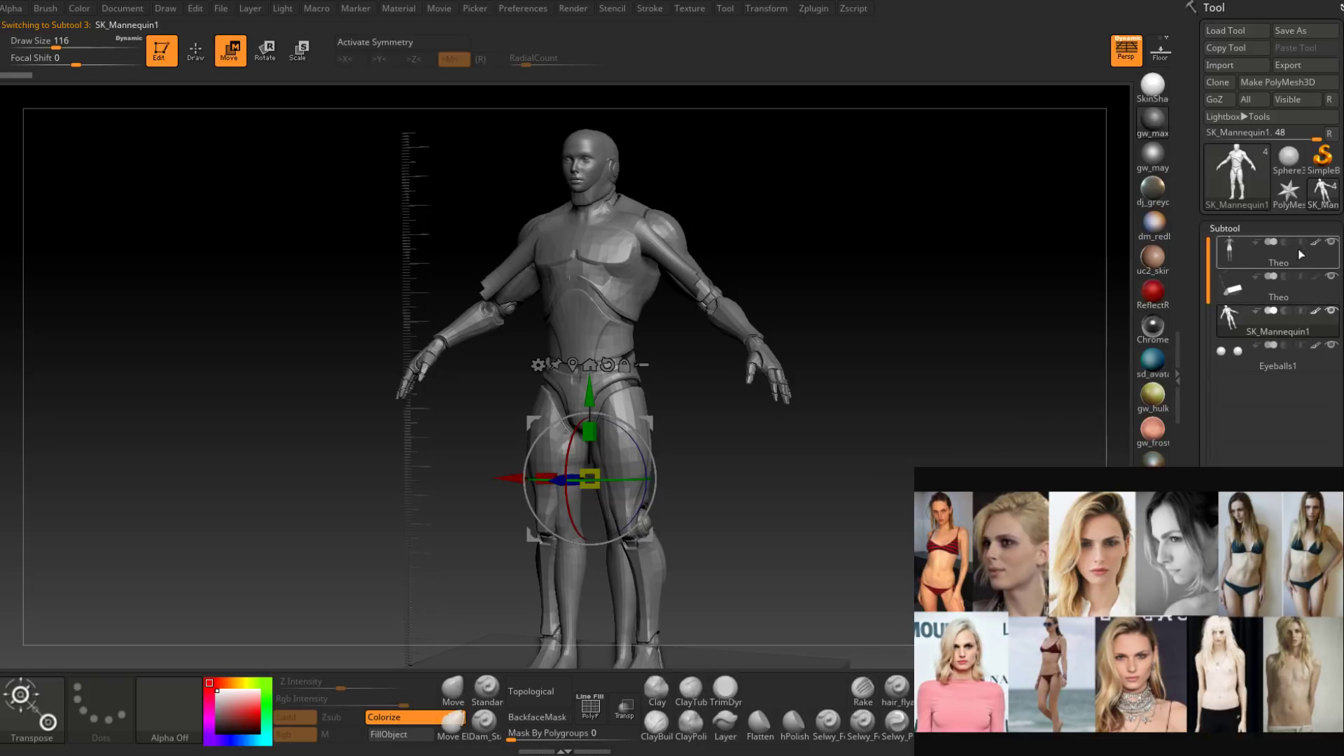
{"action": "left_click", "coordinate": [1262, 288]}
{"action": "left_click", "coordinate": [1332, 311]}
{"action": "left_click_drag", "start_coordinate": [819, 413], "coordinate": [843, 430], "text": "alt"}
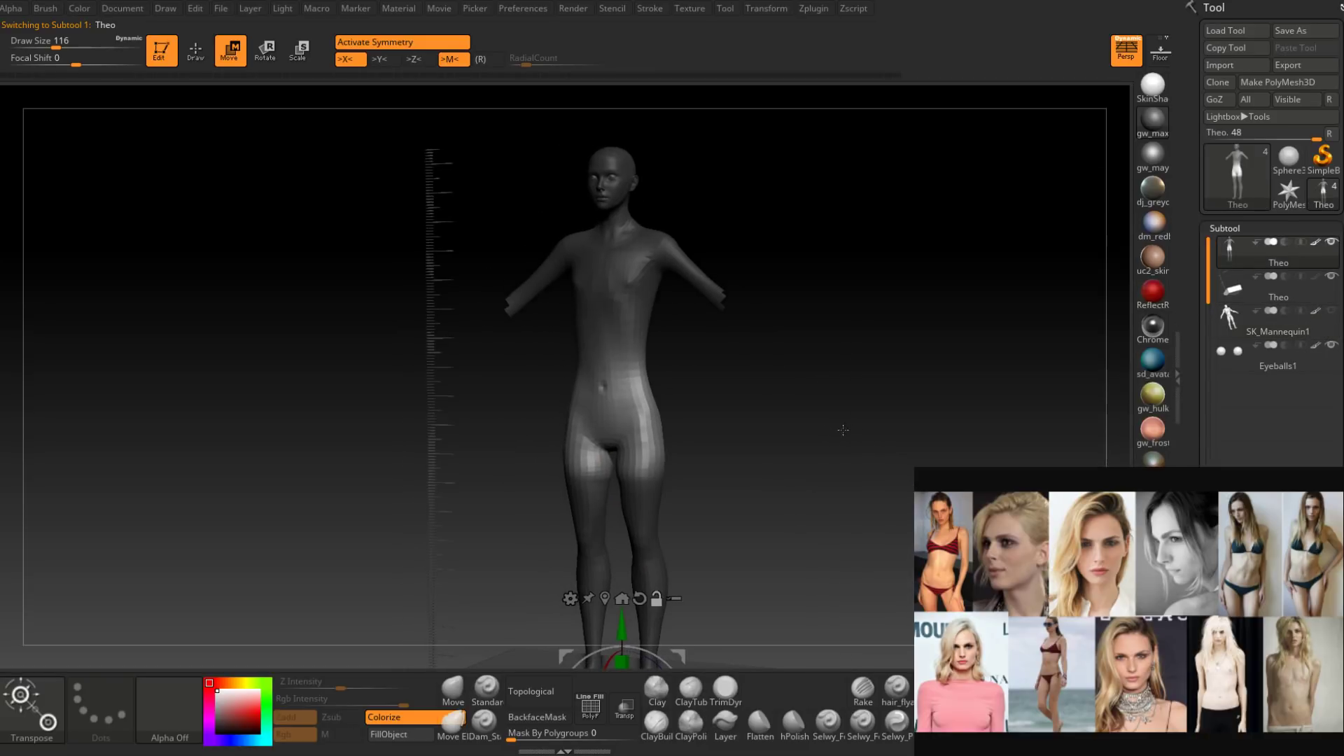
{"action": "left_click_drag", "start_coordinate": [742, 434], "coordinate": [745, 481]}
{"action": "left_click_drag", "start_coordinate": [745, 481], "coordinate": [684, 464]}
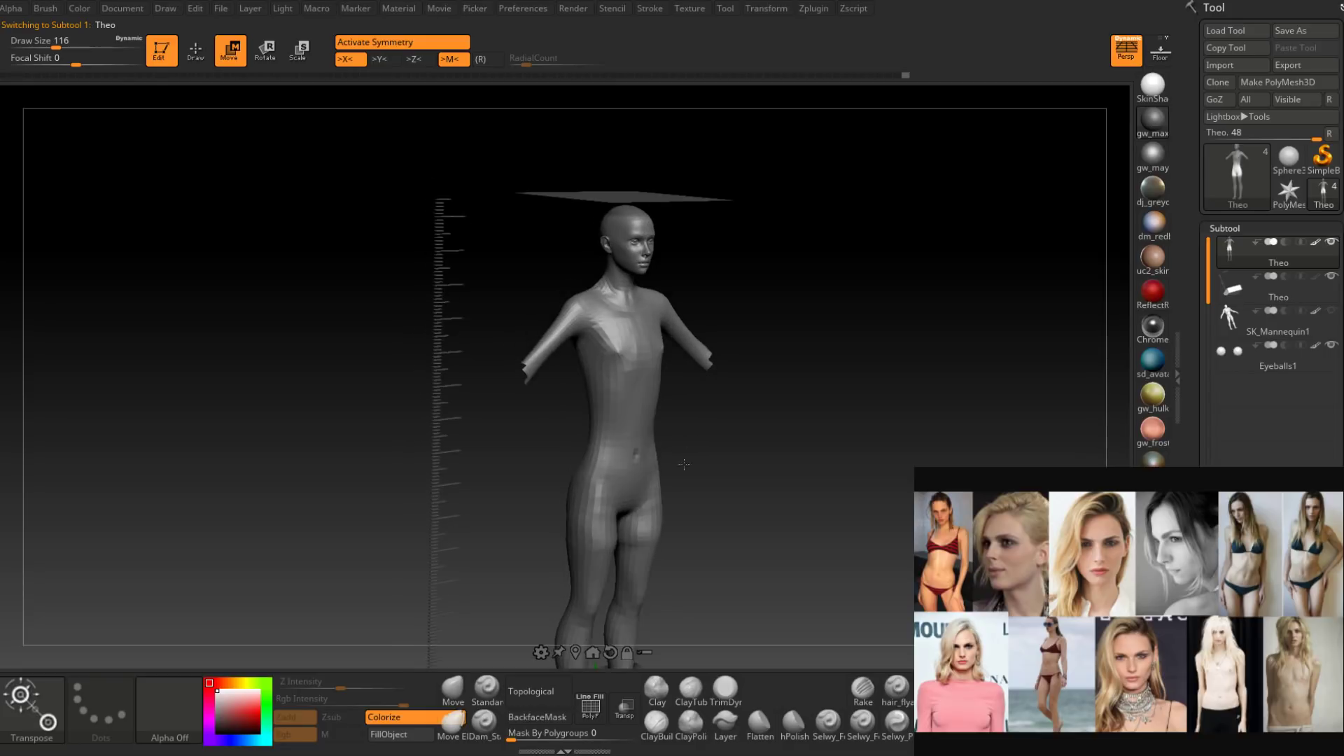
Reshape the crotch and inner upper thighs with the Move brush and smooth the area between the legs.
{"action": "left_click", "coordinate": [456, 695]}
{"action": "right_click_drag", "start_coordinate": [647, 620], "coordinate": [661, 514], "text": "alt"}
{"action": "right_click_drag", "start_coordinate": [662, 514], "coordinate": [609, 448], "text": "ctrl"}
{"action": "key", "text": "space"}
{"action": "left_click_drag", "start_coordinate": [665, 437], "coordinate": [646, 437]}
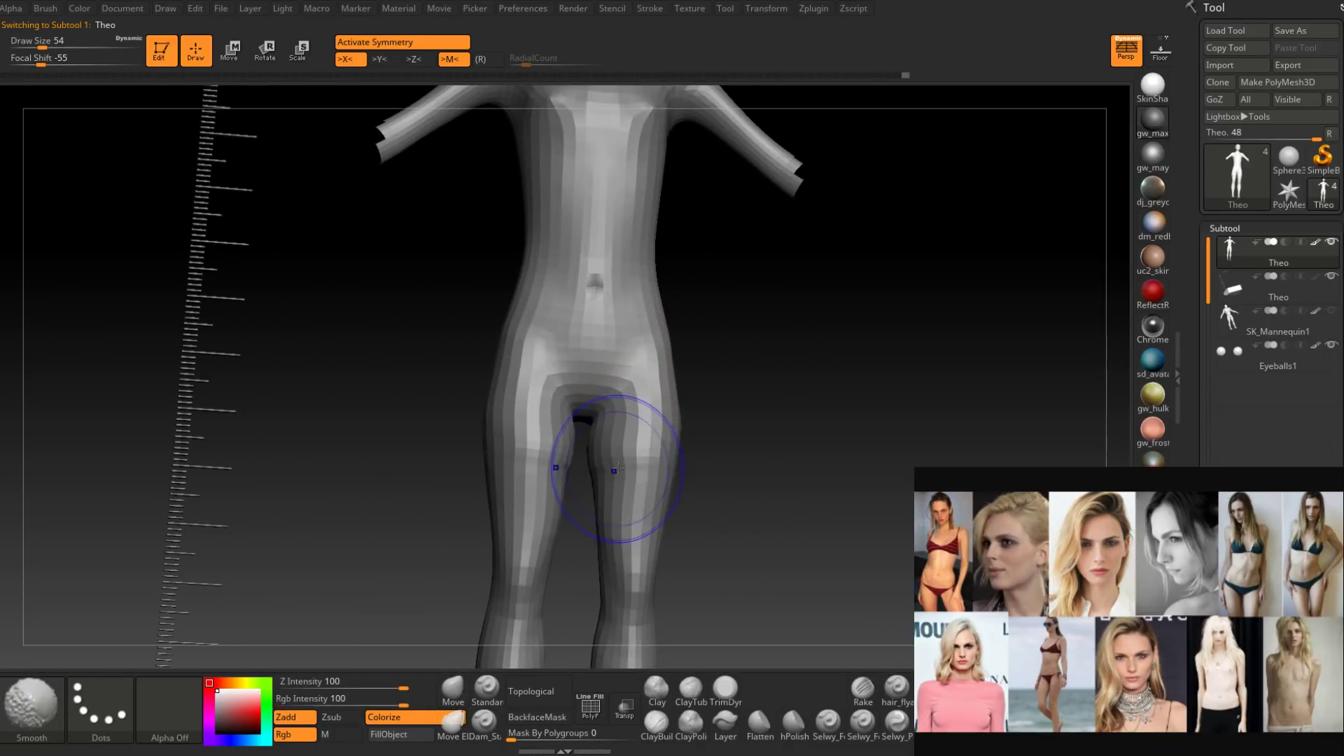
{"action": "mouse_move", "coordinate": [617, 459]}
{"action": "right_mouse_down"}
{"action": "mouse_move", "coordinate": [627, 466]}
{"action": "mouse_move", "coordinate": [579, 560]}
{"action": "right_mouse_up"}
{"action": "key", "text": "space"}
{"action": "left_click_drag", "start_coordinate": [635, 464], "coordinate": [623, 463]}
Refine the contours of the upper thighs with the Move brush at draw sizes 56 and 44.
{"action": "mouse_move", "coordinate": [623, 463]}
{"action": "right_mouse_down"}
{"action": "mouse_move", "coordinate": [609, 468]}
{"action": "mouse_move", "coordinate": [651, 456]}
{"action": "mouse_move", "coordinate": [624, 481]}
{"action": "mouse_move", "coordinate": [662, 452]}
{"action": "mouse_move", "coordinate": [632, 423]}
{"action": "right_mouse_up"}
{"action": "key", "text": "space"}
{"action": "left_click_drag", "start_coordinate": [656, 432], "coordinate": [664, 431]}
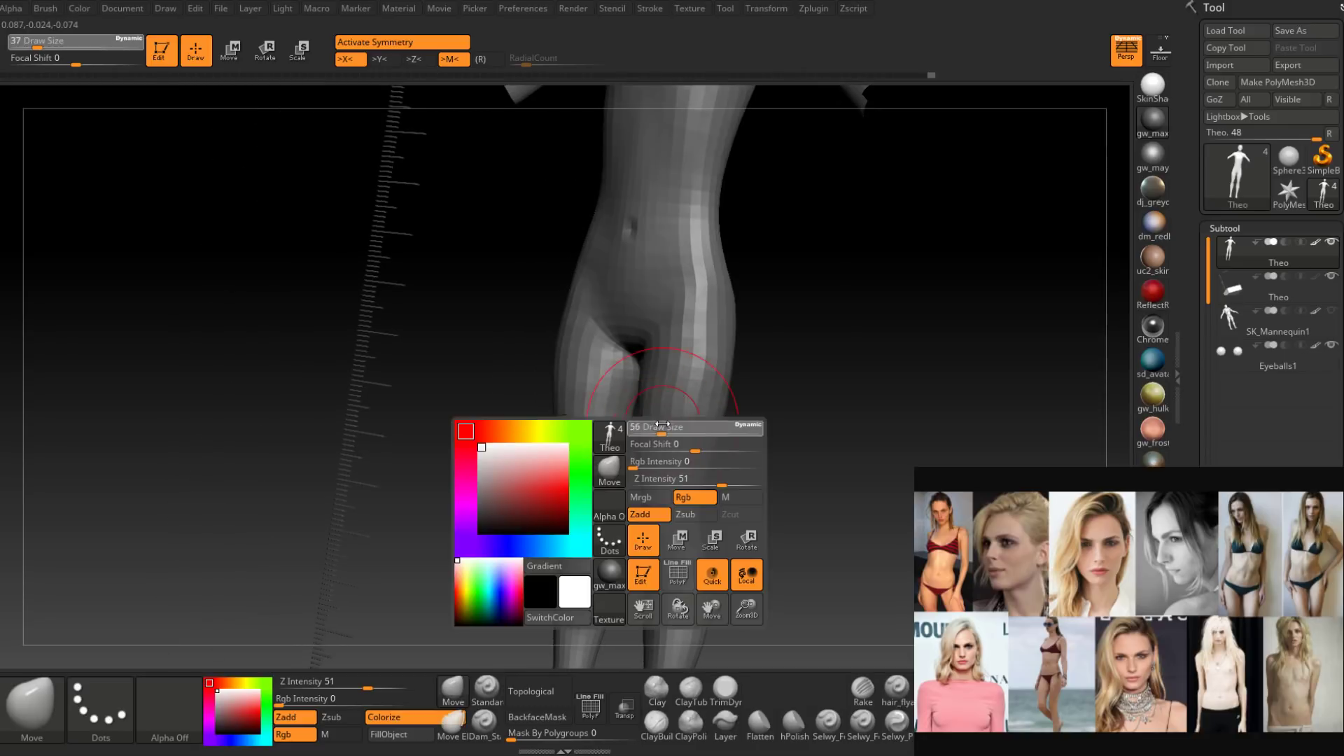
{"action": "right_click_drag", "start_coordinate": [634, 441], "coordinate": [666, 445]}
{"action": "key", "text": "space"}
{"action": "mouse_move", "coordinate": [665, 444]}
{"action": "left_mouse_down"}
{"action": "mouse_move", "coordinate": [631, 418]}
{"action": "mouse_move", "coordinate": [669, 378]}
{"action": "left_mouse_up"}
{"action": "key", "text": "shift"}
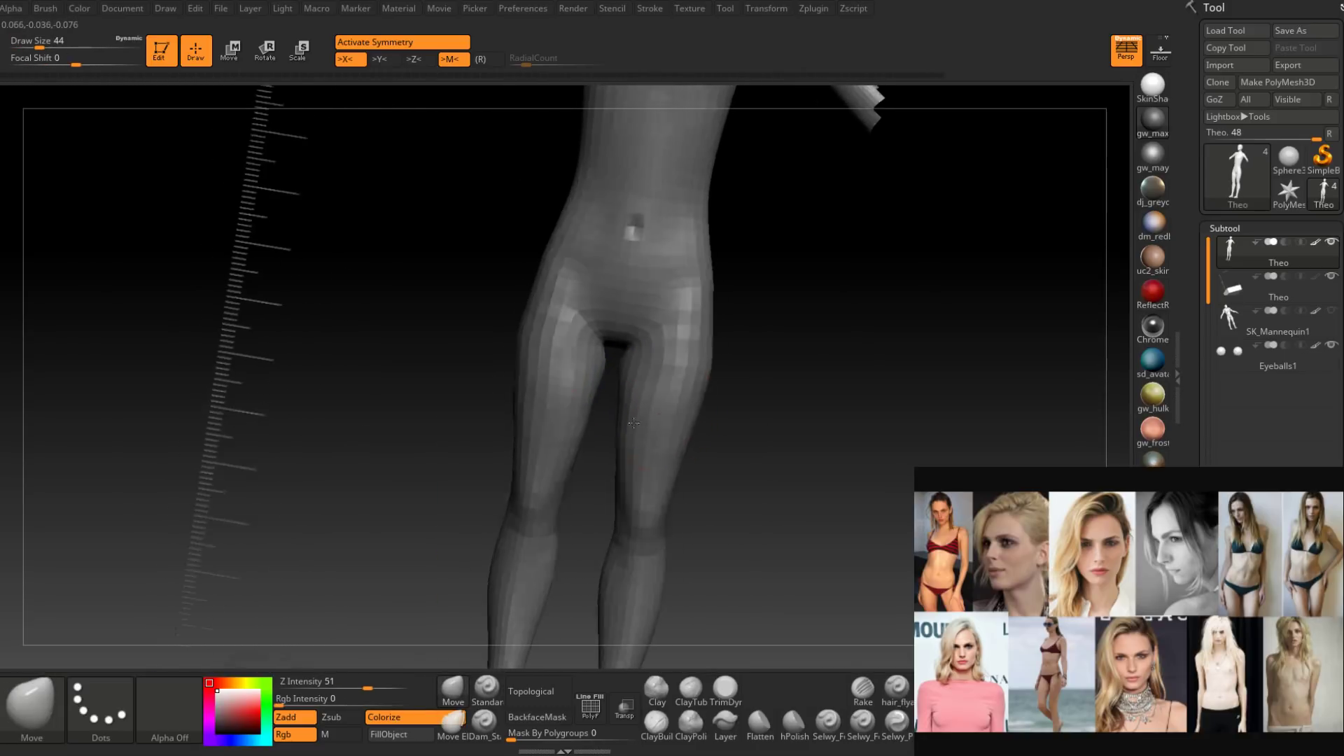
Adjust the inner thighs and smooth the front and sides of the thighs at draw size 59.
{"action": "right_click_drag", "start_coordinate": [690, 385], "coordinate": [654, 390]}
{"action": "key", "text": "space"}
{"action": "left_click_drag", "start_coordinate": [659, 380], "coordinate": [669, 380]}
{"action": "right_click_drag", "start_coordinate": [669, 380], "coordinate": [738, 396]}
{"action": "key", "text": "shift"}
{"action": "left_click_drag", "start_coordinate": [667, 402], "coordinate": [663, 420], "text": "shift"}
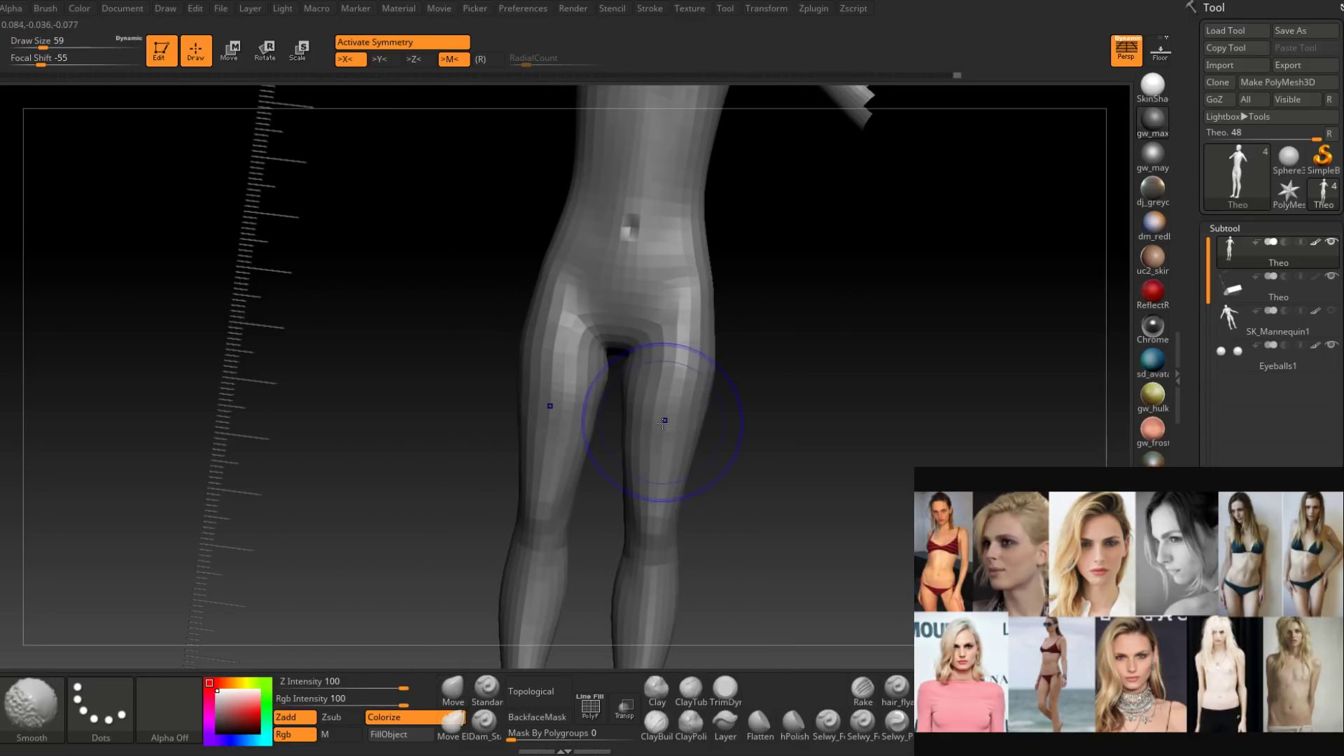
{"action": "right_click_drag", "start_coordinate": [777, 417], "coordinate": [676, 432]}
{"action": "left_click_drag", "start_coordinate": [687, 418], "coordinate": [693, 435], "text": "shift"}
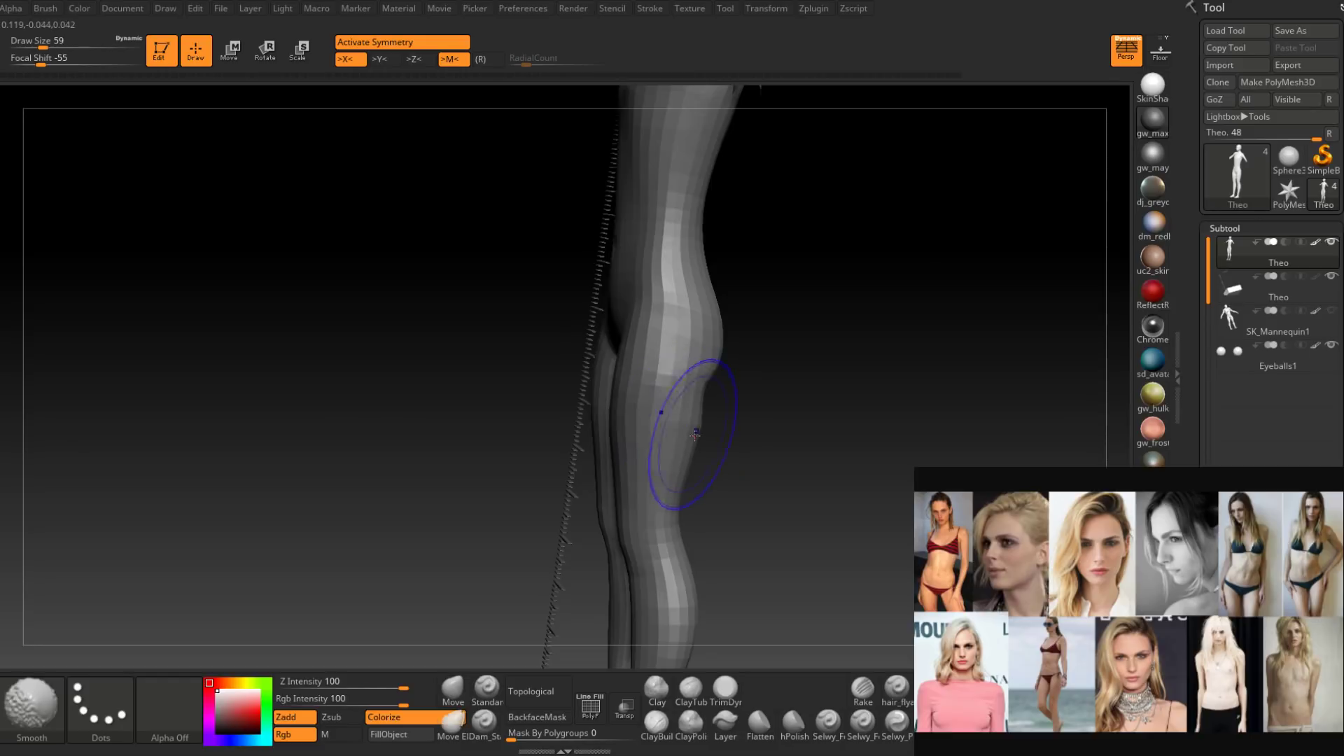
{"action": "mouse_move", "coordinate": [693, 435]}
{"action": "right_mouse_down"}
{"action": "mouse_move", "coordinate": [656, 440]}
{"action": "mouse_move", "coordinate": [741, 438]}
{"action": "mouse_move", "coordinate": [787, 414]}
{"action": "mouse_move", "coordinate": [767, 437]}
{"action": "mouse_move", "coordinate": [777, 389]}
{"action": "mouse_move", "coordinate": [843, 380]}
{"action": "mouse_move", "coordinate": [630, 455]}
{"action": "right_mouse_up"}
{"action": "left_click_drag", "start_coordinate": [627, 462], "coordinate": [630, 448], "text": "shift"}
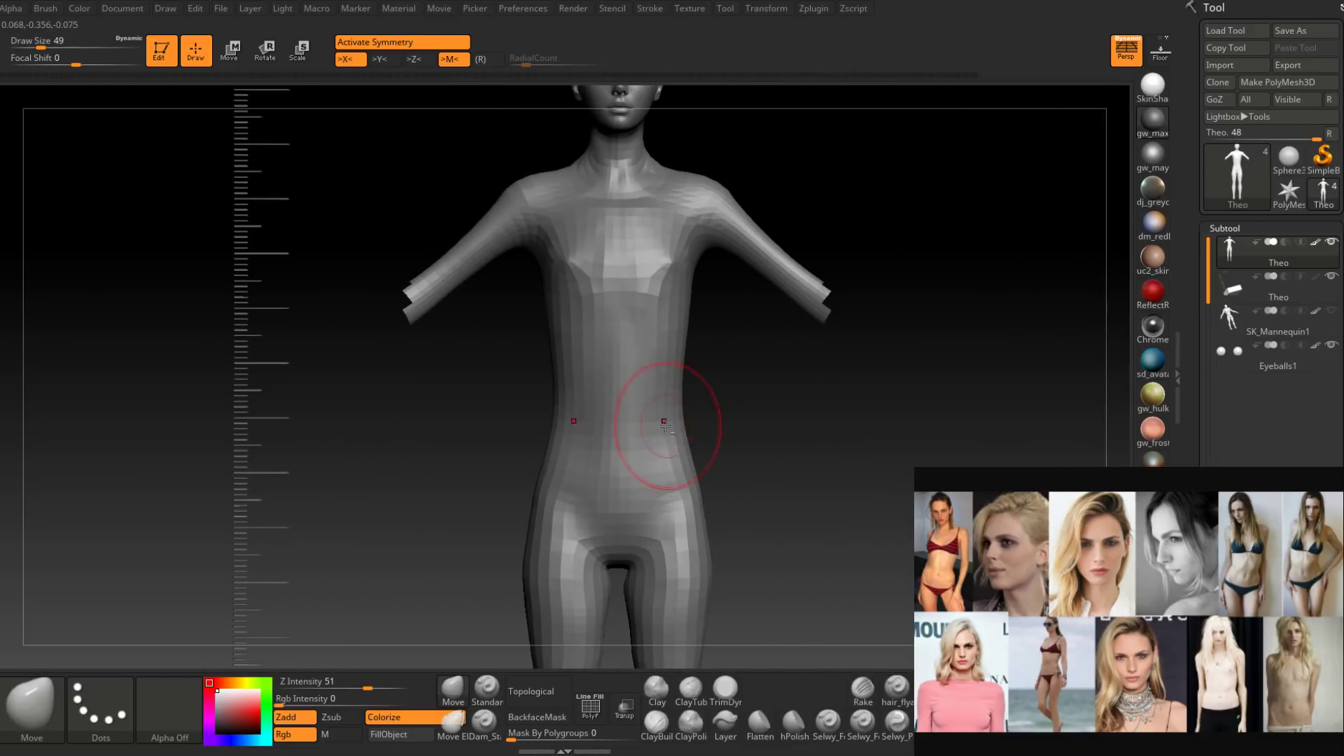
Shape the waist and the sides of the torso from front and back with the Move brush at draw sizes 62 and 65.
{"action": "mouse_move", "coordinate": [660, 422]}
{"action": "right_mouse_down", "text": "ctrl"}
{"action": "mouse_move", "coordinate": [689, 385]}
{"action": "mouse_move", "coordinate": [655, 409]}
{"action": "right_mouse_up", "text": "ctrl"}
{"action": "key", "text": "space"}
{"action": "left_click_drag", "start_coordinate": [652, 407], "coordinate": [658, 408]}
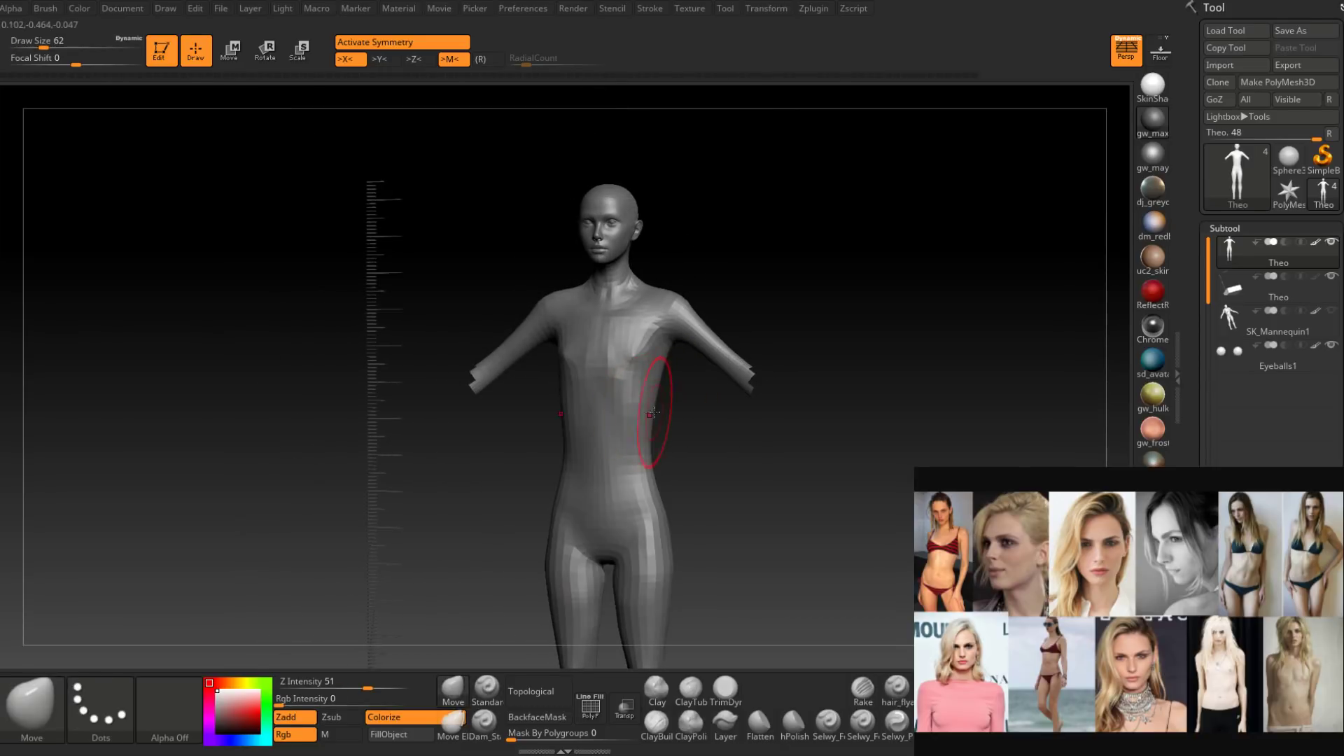
{"action": "right_click_drag", "start_coordinate": [656, 409], "coordinate": [684, 391]}
{"action": "key", "text": "space"}
{"action": "key", "text": "space"}
{"action": "left_click_drag", "start_coordinate": [680, 371], "coordinate": [675, 371]}
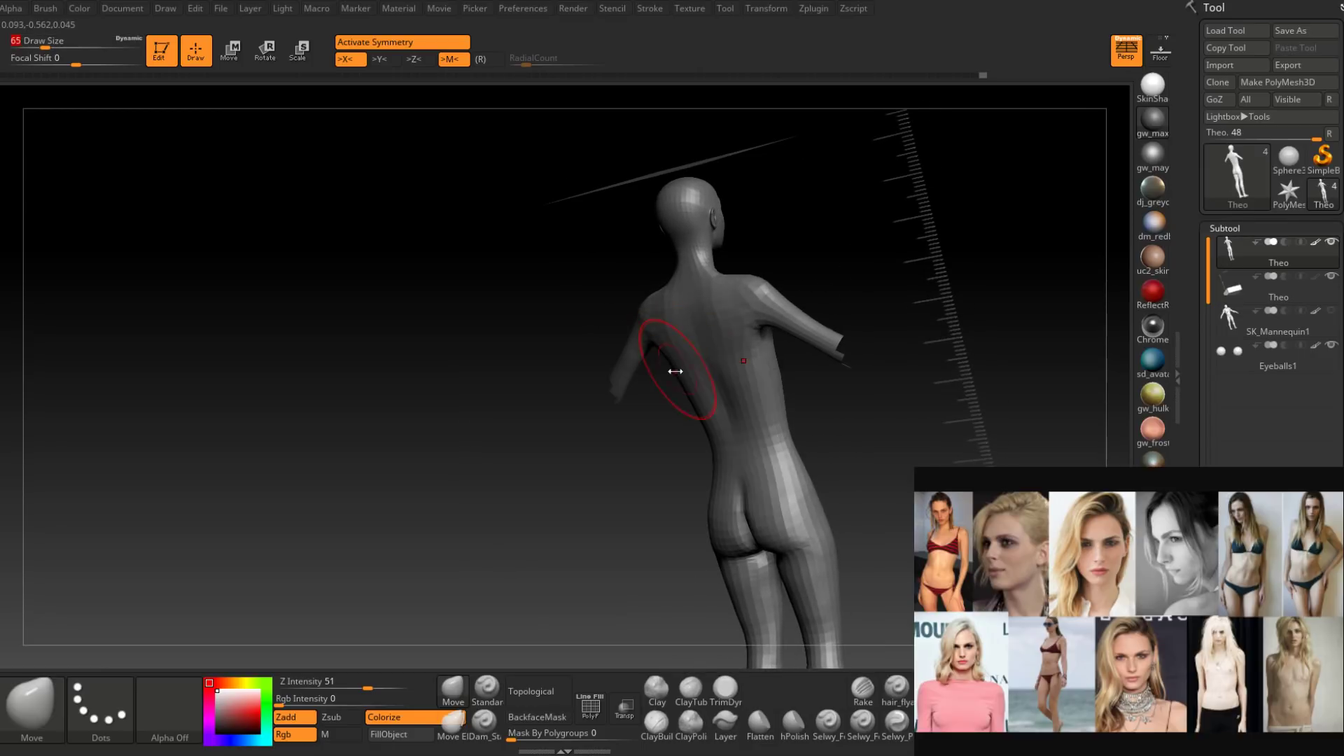
{"action": "mouse_move", "coordinate": [672, 373]}
{"action": "right_mouse_down"}
{"action": "mouse_move", "coordinate": [732, 413]}
{"action": "mouse_move", "coordinate": [741, 381]}
{"action": "mouse_move", "coordinate": [703, 394]}
{"action": "mouse_move", "coordinate": [706, 414]}
{"action": "mouse_move", "coordinate": [690, 399]}
{"action": "mouse_move", "coordinate": [709, 423]}
{"action": "right_mouse_up"}
{"action": "key", "text": "ctrl"}
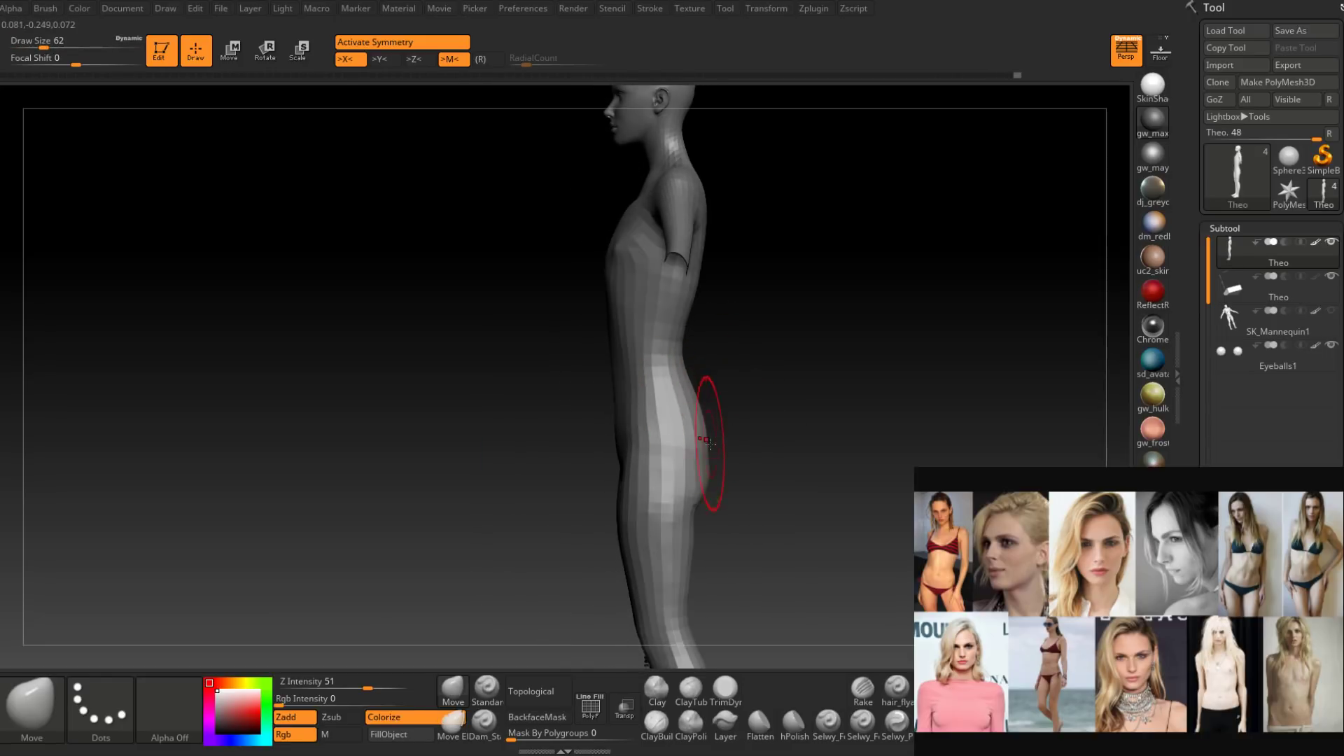
Adjust the side profile of the buttocks and chest with the Move brush, raising the draw size from 68 to 77.
{"action": "key", "text": "s"}
{"action": "left_click_drag", "start_coordinate": [713, 454], "coordinate": [710, 453]}
{"action": "mouse_move", "coordinate": [716, 456]}
{"action": "right_mouse_down"}
{"action": "mouse_move", "coordinate": [699, 485]}
{"action": "mouse_move", "coordinate": [726, 441]}
{"action": "mouse_move", "coordinate": [650, 383]}
{"action": "mouse_move", "coordinate": [641, 354]}
{"action": "mouse_move", "coordinate": [580, 299]}
{"action": "right_mouse_up"}
{"action": "key", "text": "space"}
{"action": "left_click_drag", "start_coordinate": [577, 280], "coordinate": [581, 280]}
{"action": "right_click_drag", "start_coordinate": [582, 280], "coordinate": [575, 270]}
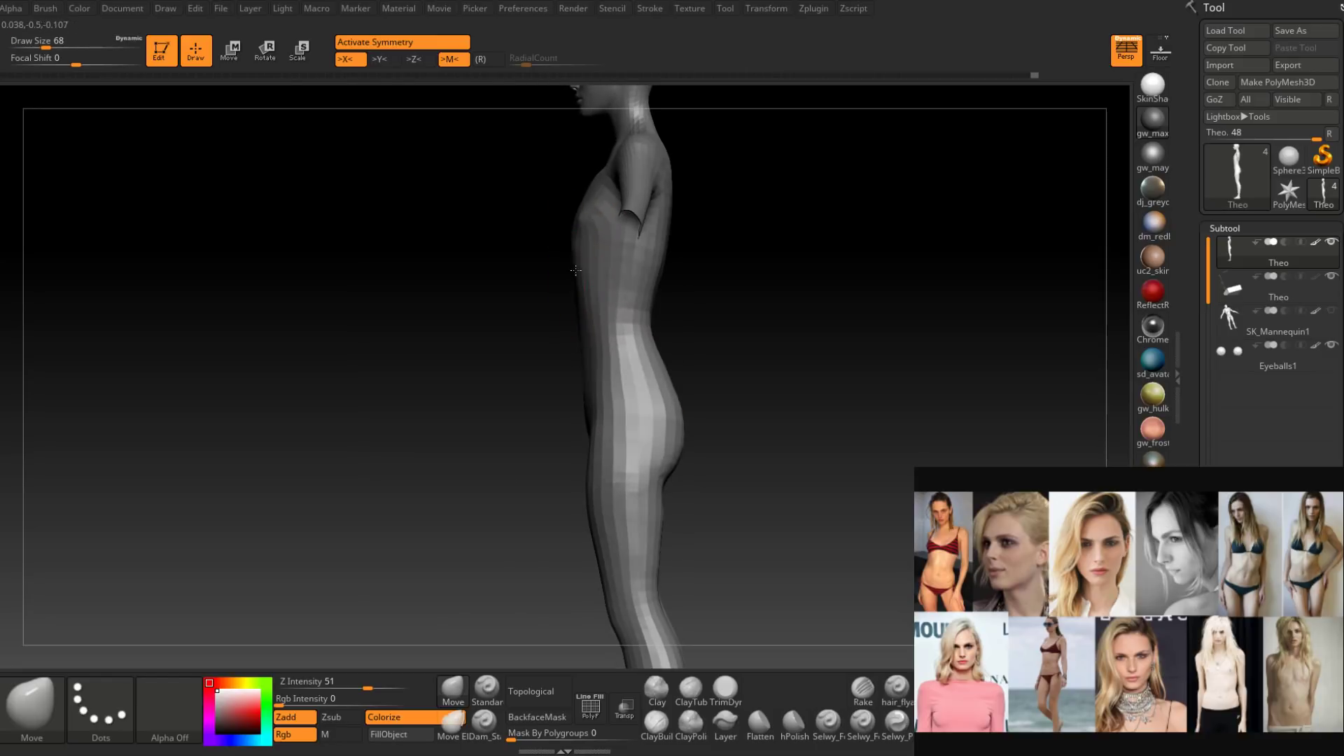
{"action": "key", "text": "space"}
{"action": "left_click_drag", "start_coordinate": [574, 270], "coordinate": [577, 269]}
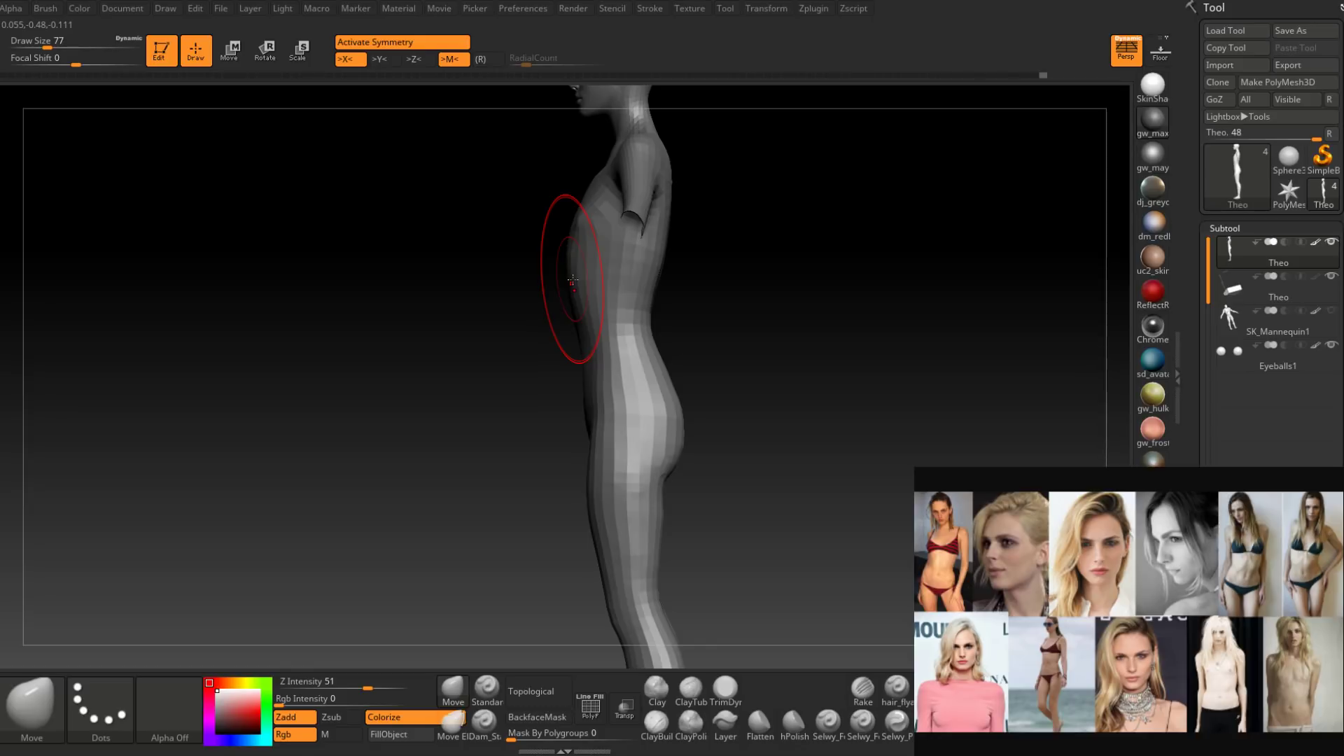
Shape the thigh's side profile with the Move brush at draw sizes 90 and 74, undoing the last stroke.
{"action": "right_click_drag", "start_coordinate": [572, 280], "coordinate": [605, 417], "text": "ctrl"}
{"action": "right_click_drag", "start_coordinate": [608, 480], "coordinate": [596, 424], "text": "alt"}
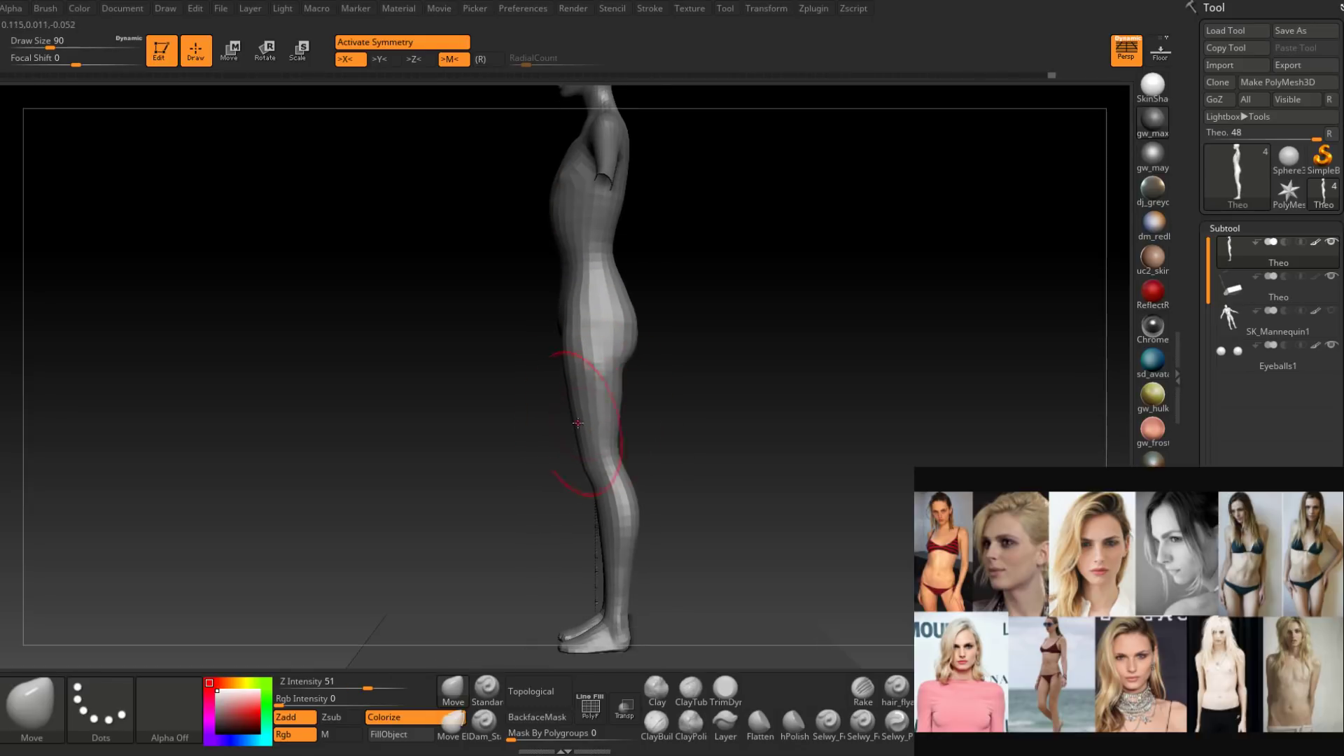
{"action": "key", "text": "space"}
{"action": "mouse_move", "coordinate": [617, 420]}
{"action": "left_mouse_down"}
{"action": "mouse_move", "coordinate": [628, 411]}
{"action": "mouse_move", "coordinate": [620, 452]}
{"action": "left_mouse_up"}
{"action": "key", "text": "ctrl+z"}
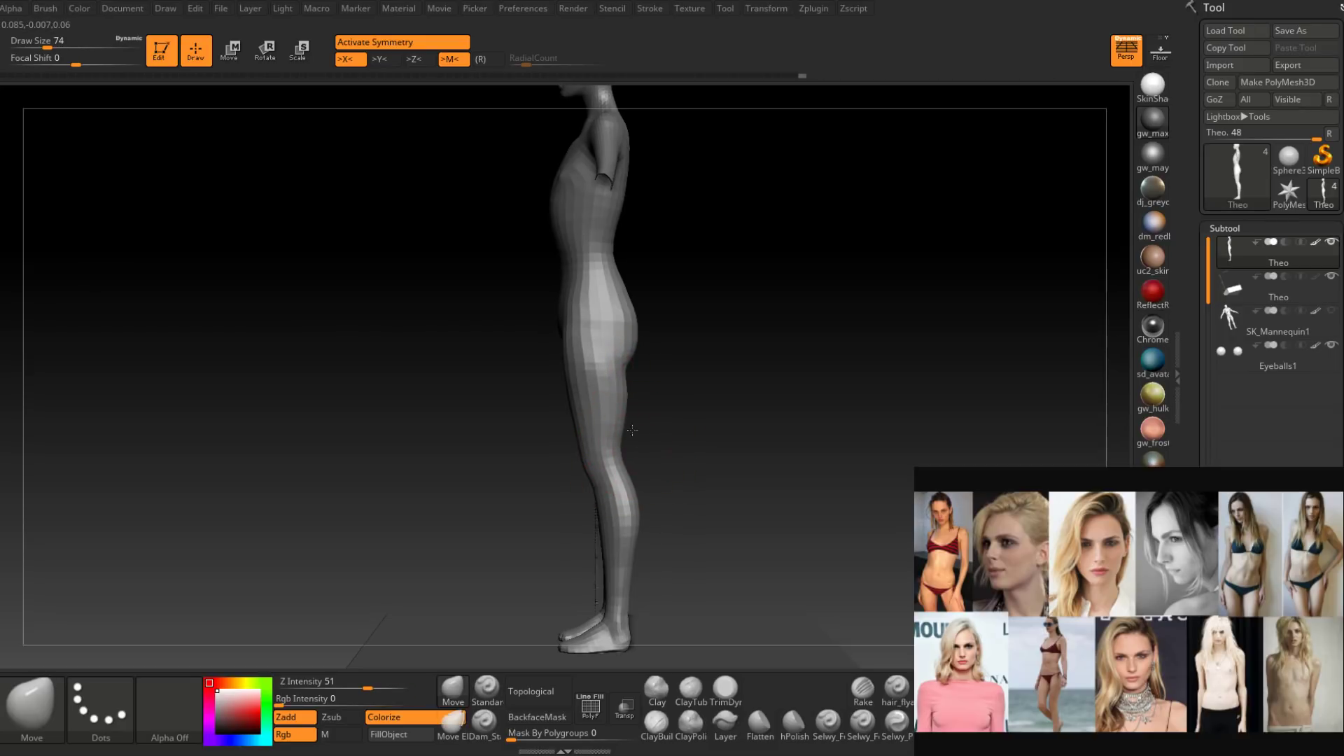
Adjust the overall proportions of the hips and torso with a large Move brush at draw size 172.
{"action": "right_click_drag", "start_coordinate": [630, 441], "coordinate": [603, 336], "text": "alt"}
{"action": "key", "text": "space"}
{"action": "mouse_move", "coordinate": [592, 372]}
{"action": "left_mouse_down"}
{"action": "mouse_move", "coordinate": [609, 371]}
{"action": "mouse_move", "coordinate": [579, 372]}
{"action": "left_mouse_up"}
{"action": "key", "text": "space"}
{"action": "mouse_move", "coordinate": [580, 370]}
{"action": "right_mouse_down"}
{"action": "mouse_move", "coordinate": [641, 366]}
{"action": "mouse_move", "coordinate": [591, 330]}
{"action": "mouse_move", "coordinate": [603, 399]}
{"action": "mouse_move", "coordinate": [569, 373]}
{"action": "mouse_move", "coordinate": [566, 430]}
{"action": "mouse_move", "coordinate": [569, 384]}
{"action": "mouse_move", "coordinate": [579, 432]}
{"action": "right_mouse_up"}
{"action": "key", "text": "space"}
{"action": "left_click_drag", "start_coordinate": [579, 432], "coordinate": [582, 440]}
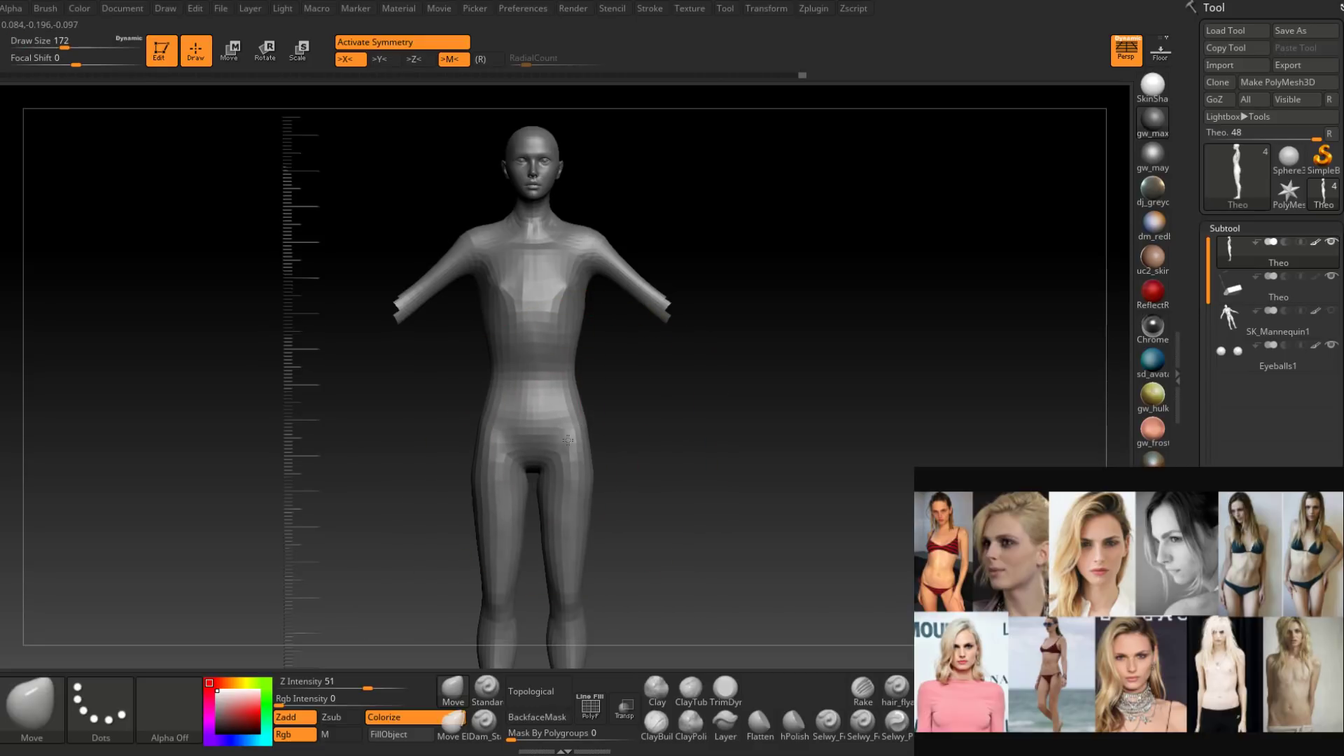
Reshape the front and inner thighs with the Move brush at draw size 59 and smooth them.
{"action": "mouse_move", "coordinate": [568, 442]}
{"action": "right_mouse_down"}
{"action": "mouse_move", "coordinate": [608, 427]}
{"action": "mouse_move", "coordinate": [567, 470]}
{"action": "right_mouse_up"}
{"action": "key", "text": "space"}
{"action": "left_click_drag", "start_coordinate": [567, 471], "coordinate": [541, 468]}
{"action": "right_click_drag", "start_coordinate": [534, 406], "coordinate": [561, 371], "text": "alt"}
{"action": "mouse_move", "coordinate": [579, 441]}
{"action": "right_mouse_down", "text": "ctrl"}
{"action": "mouse_move", "coordinate": [573, 485]}
{"action": "mouse_move", "coordinate": [546, 516]}
{"action": "mouse_move", "coordinate": [588, 465]}
{"action": "mouse_move", "coordinate": [585, 479]}
{"action": "right_mouse_up", "text": "ctrl"}
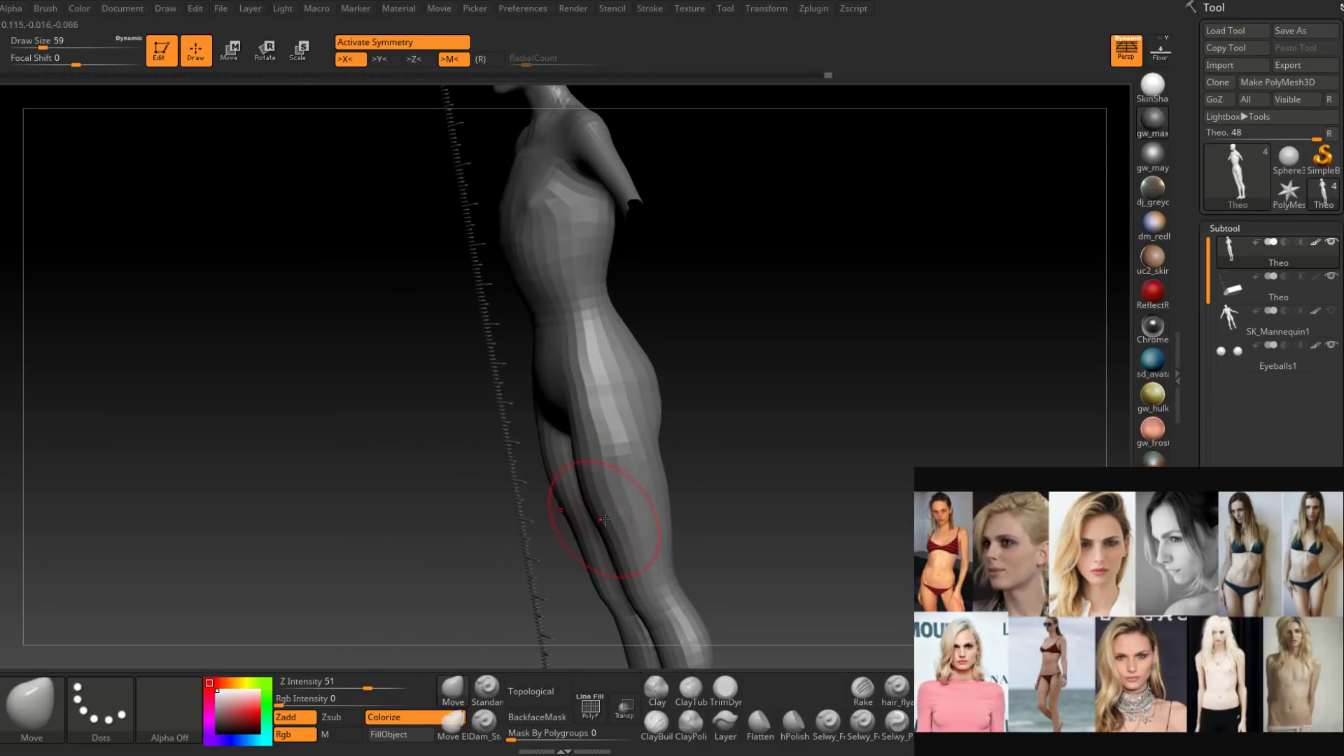
{"action": "mouse_move", "coordinate": [613, 546]}
{"action": "right_mouse_down"}
{"action": "mouse_move", "coordinate": [615, 489]}
{"action": "mouse_move", "coordinate": [651, 490]}
{"action": "mouse_move", "coordinate": [620, 450]}
{"action": "right_mouse_up"}
{"action": "key", "text": "shift"}
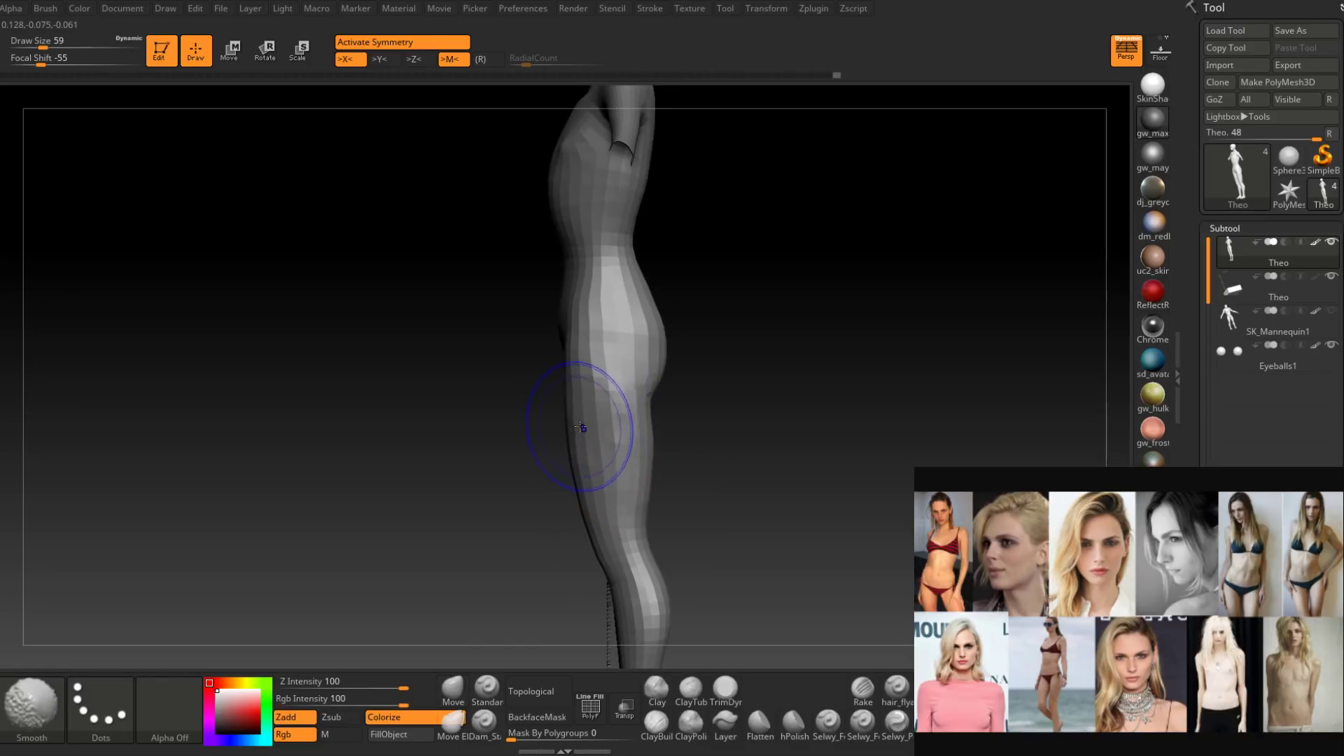
Refine the side profile of the legs and abdomen with the Move brush at draw size 39.
{"action": "mouse_move", "coordinate": [580, 376]}
{"action": "right_mouse_down"}
{"action": "mouse_move", "coordinate": [607, 513]}
{"action": "mouse_move", "coordinate": [596, 520]}
{"action": "mouse_move", "coordinate": [550, 420]}
{"action": "mouse_move", "coordinate": [548, 441]}
{"action": "right_mouse_up"}
{"action": "right_click_drag", "start_coordinate": [616, 570], "coordinate": [595, 432], "text": "alt"}
{"action": "key", "text": "space"}
{"action": "left_click_drag", "start_coordinate": [595, 431], "coordinate": [587, 430]}
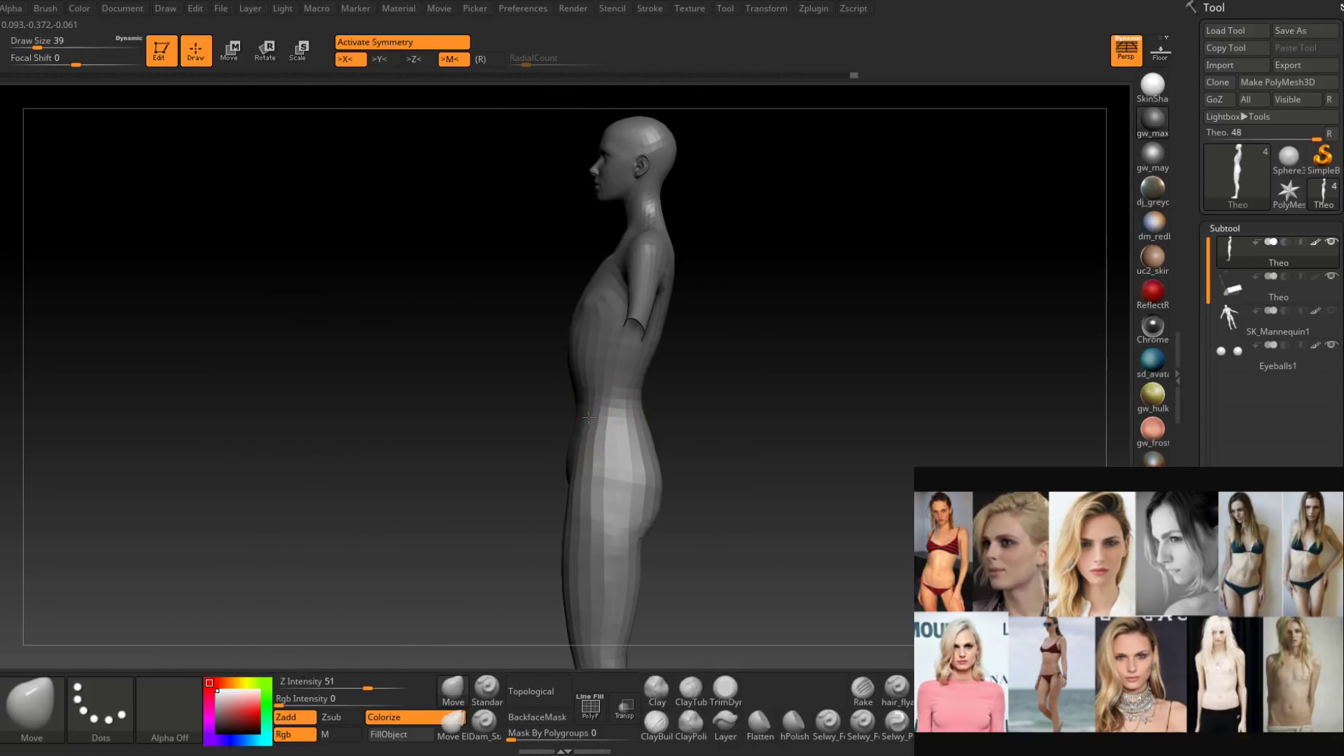
Reshape the chest and ribcage in side profile with the Move brush at draw size 83.
{"action": "mouse_move", "coordinate": [587, 420]}
{"action": "right_mouse_down"}
{"action": "mouse_move", "coordinate": [584, 450]}
{"action": "mouse_move", "coordinate": [609, 451]}
{"action": "mouse_move", "coordinate": [580, 431]}
{"action": "mouse_move", "coordinate": [595, 454]}
{"action": "mouse_move", "coordinate": [529, 470]}
{"action": "mouse_move", "coordinate": [555, 464]}
{"action": "mouse_move", "coordinate": [554, 352]}
{"action": "right_mouse_up"}
{"action": "key", "text": "shift"}
{"action": "key", "text": "space"}
{"action": "left_click_drag", "start_coordinate": [554, 353], "coordinate": [576, 354]}
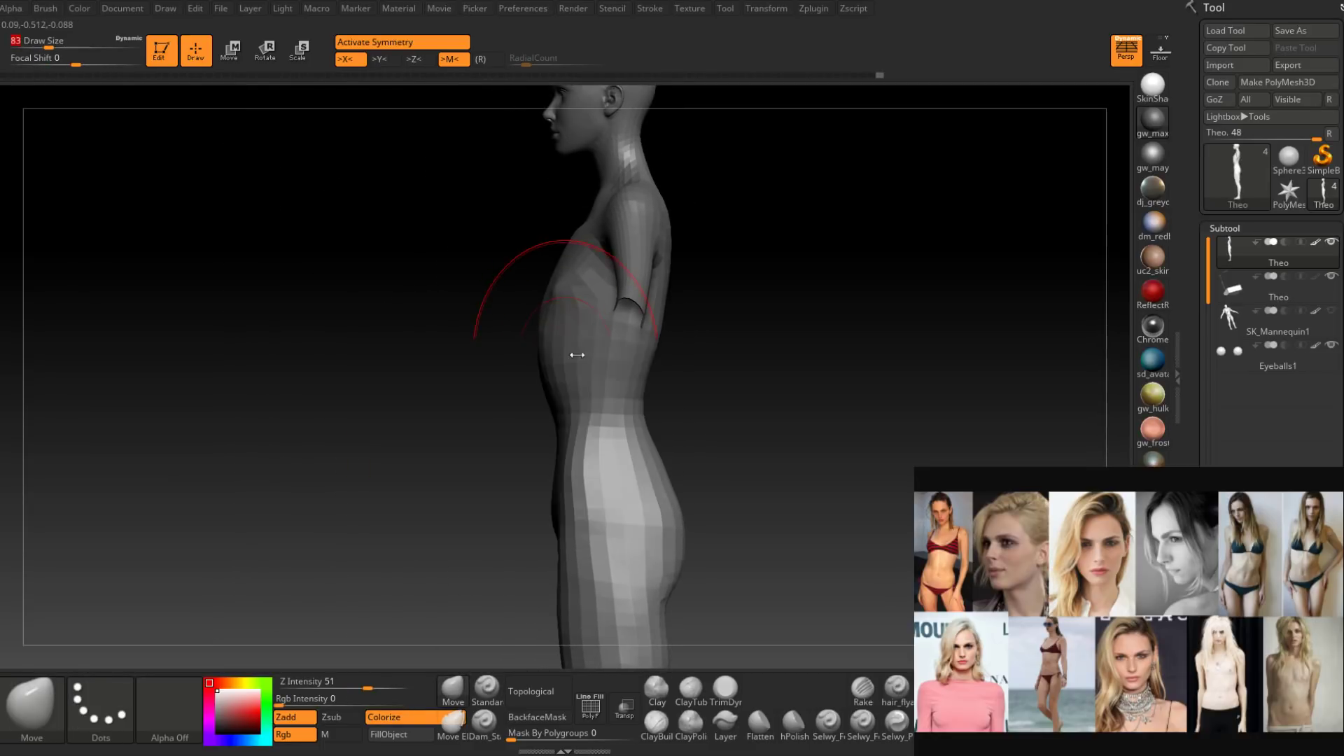
{"action": "right_click_drag", "start_coordinate": [606, 385], "coordinate": [554, 436], "text": "alt"}
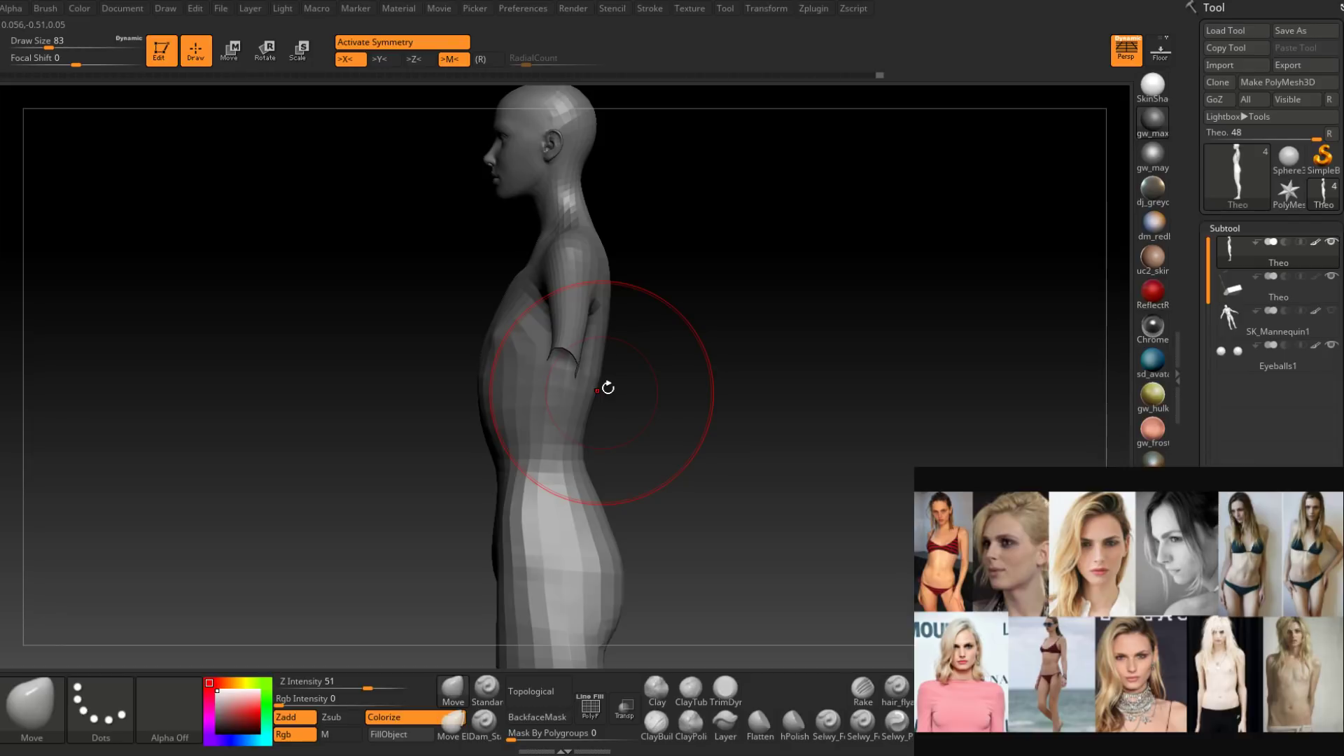
Shape the upper back, shoulder and upper arm with the Move brush at draw size 51.
{"action": "right_click_drag", "start_coordinate": [604, 390], "coordinate": [606, 420]}
{"action": "key", "text": "space"}
{"action": "left_click_drag", "start_coordinate": [609, 323], "coordinate": [593, 322]}
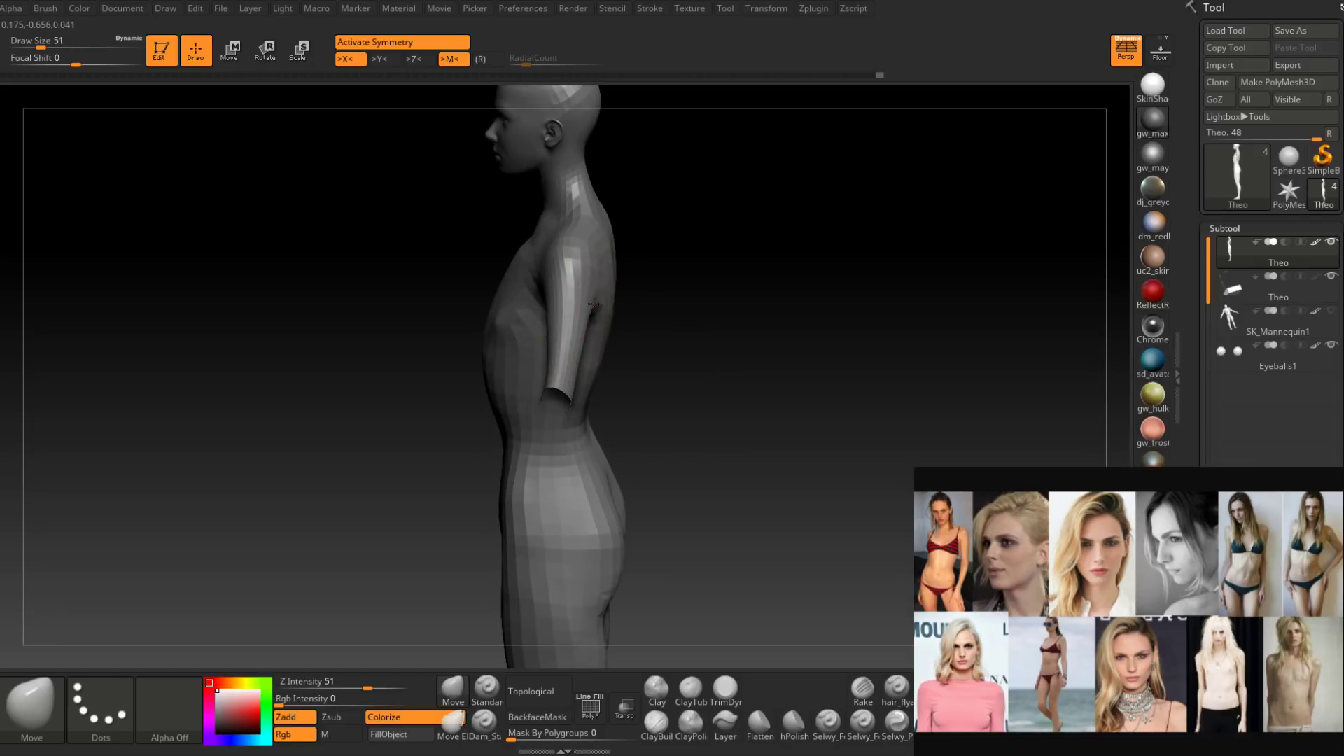
{"action": "right_click_drag", "start_coordinate": [537, 264], "coordinate": [552, 308]}
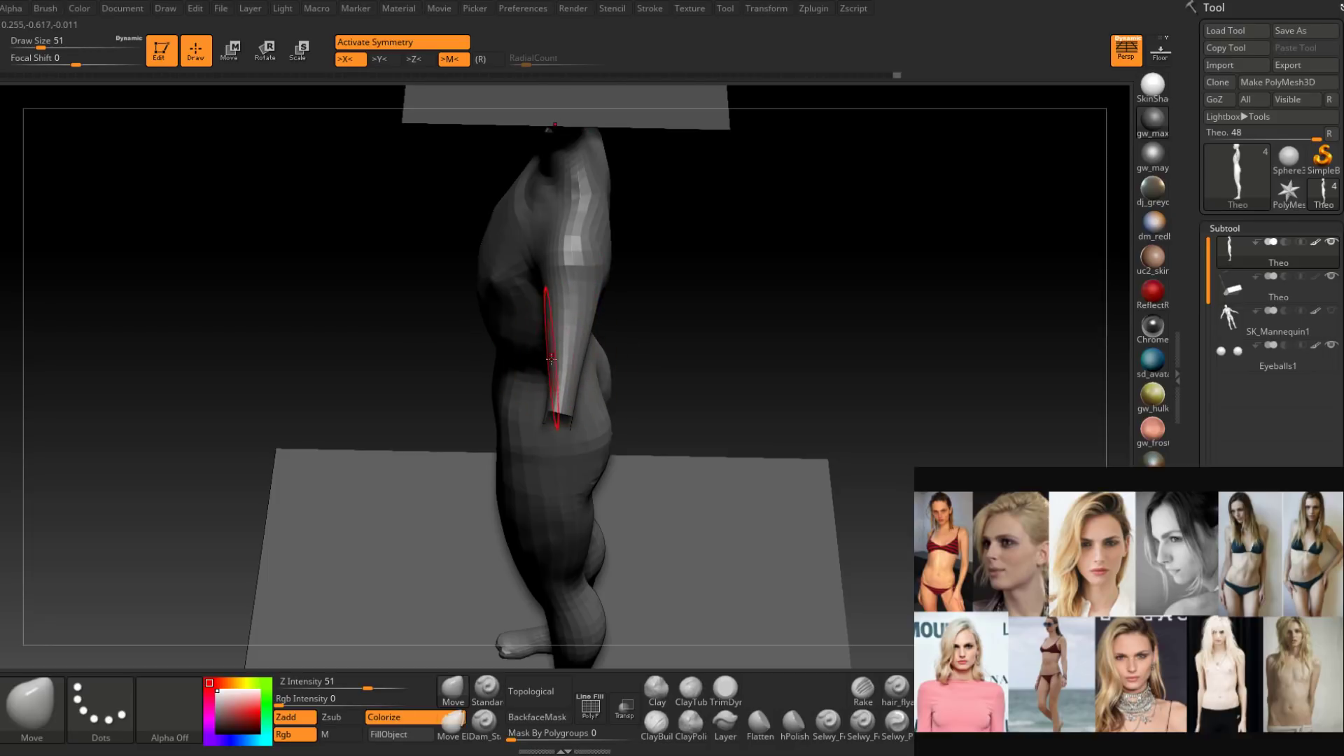
Unhide the forearms and hands and smooth along the forearm.
{"action": "left_click", "coordinate": [640, 353], "text": "ctrl+shift"}
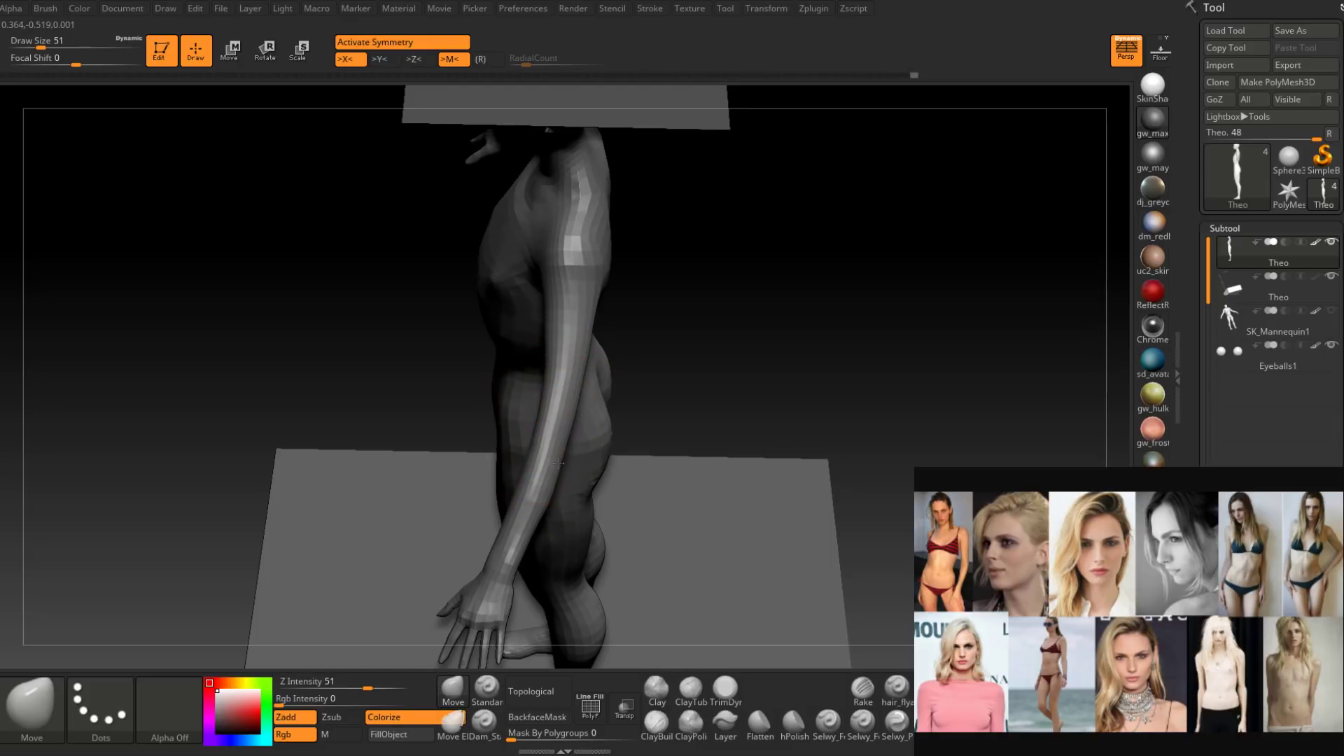
{"action": "key", "text": "shift"}
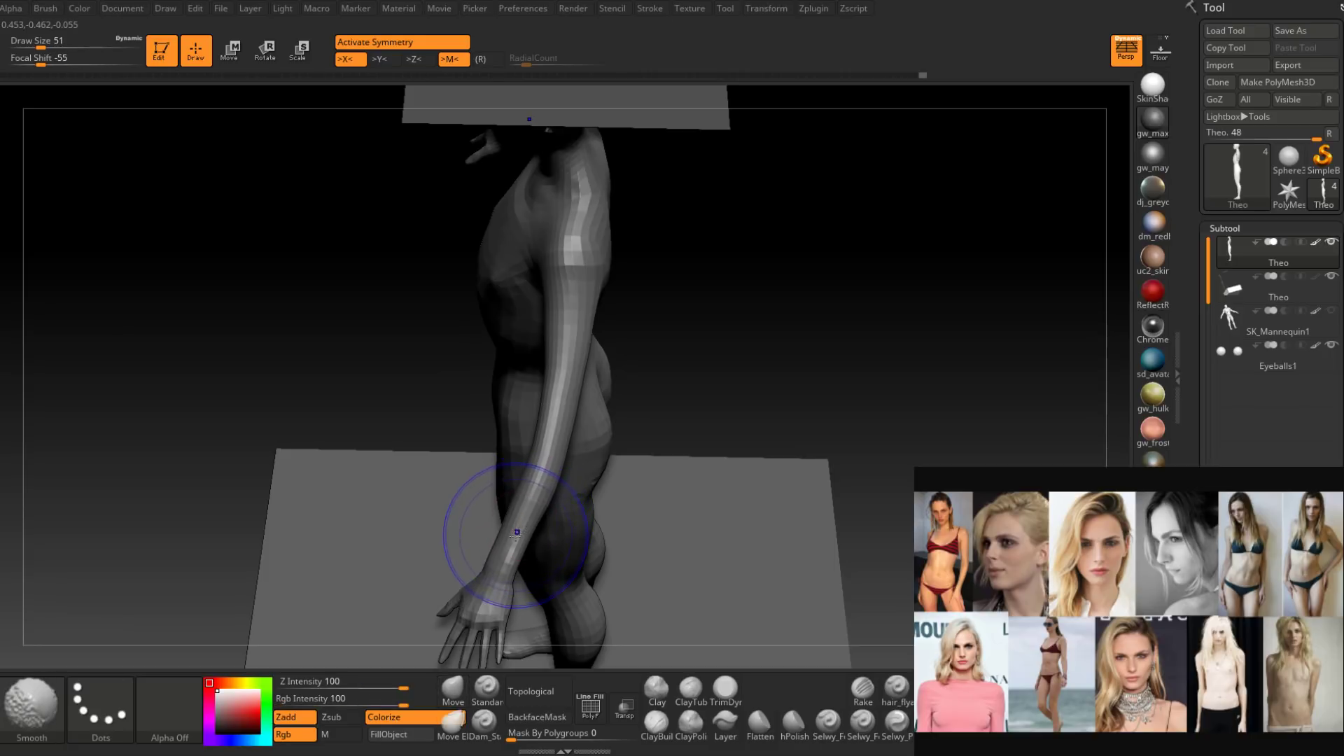
{"action": "left_click_drag", "start_coordinate": [519, 538], "coordinate": [542, 455], "text": "shift"}
Adjust the arms, shoulders and armpits from the front with the Move brush at draw size 51.
{"action": "mouse_move", "coordinate": [546, 431]}
{"action": "right_mouse_down"}
{"action": "mouse_move", "coordinate": [557, 390]}
{"action": "mouse_move", "coordinate": [576, 395]}
{"action": "right_mouse_up"}
{"action": "key", "text": "ctrl+shift"}
{"action": "left_click_drag", "start_coordinate": [510, 392], "coordinate": [513, 397]}
{"action": "right_click_drag", "start_coordinate": [536, 398], "coordinate": [604, 414], "text": "alt"}
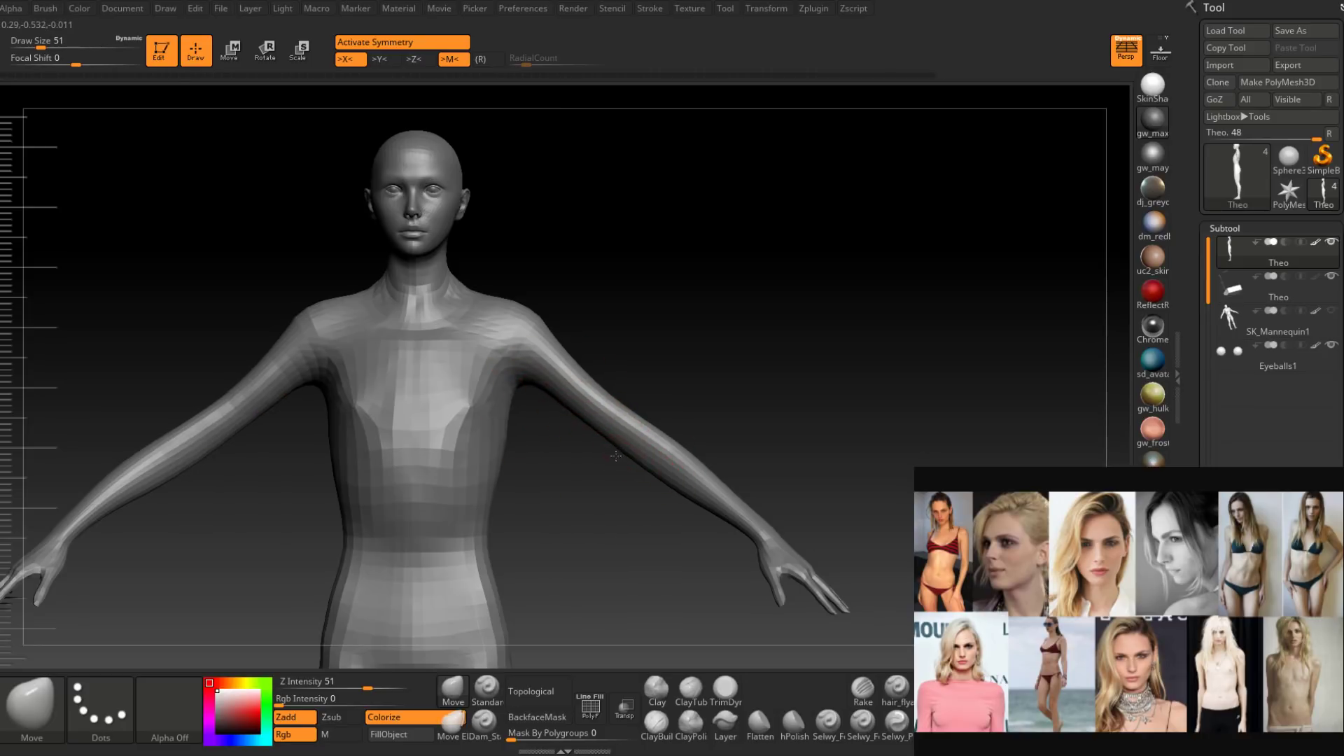
{"action": "mouse_move", "coordinate": [736, 422]}
{"action": "right_mouse_down", "text": "alt"}
{"action": "mouse_move", "coordinate": [735, 396]}
{"action": "mouse_move", "coordinate": [691, 341]}
{"action": "right_mouse_up", "text": "alt"}
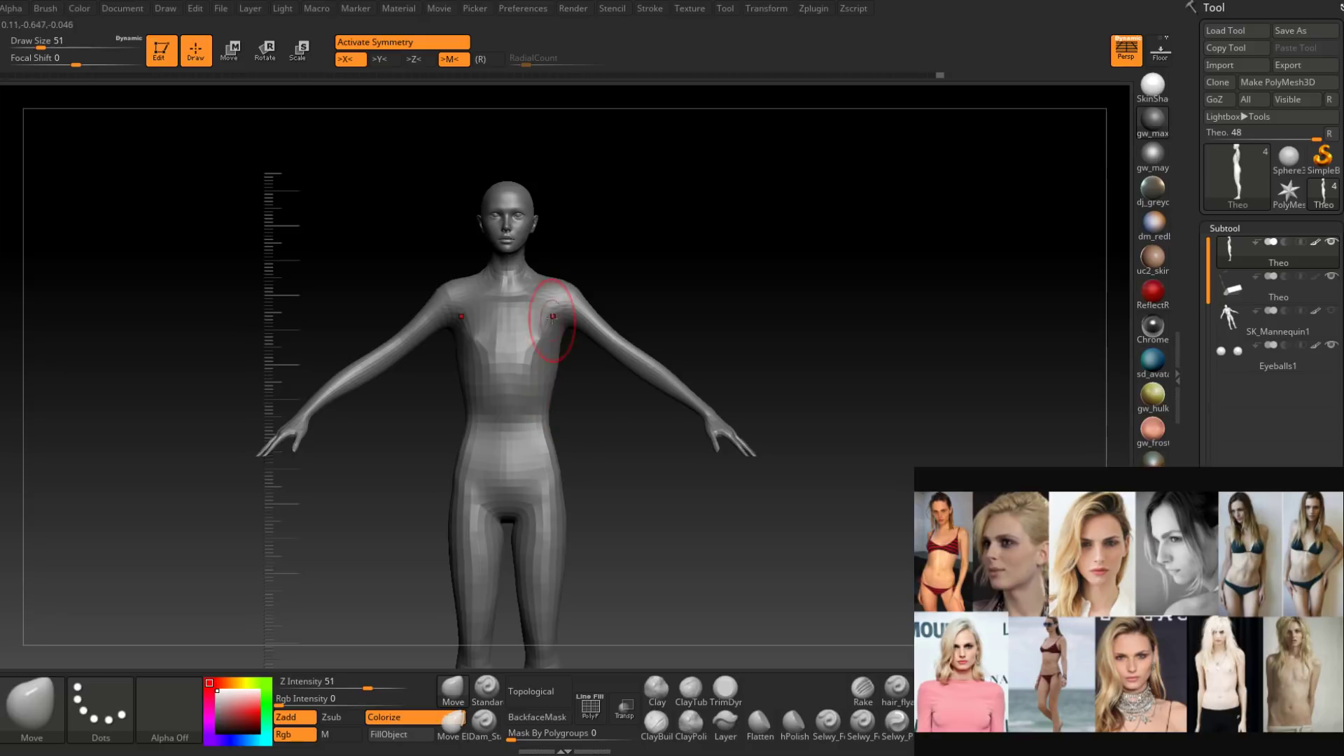
{"action": "mouse_move", "coordinate": [572, 444]}
{"action": "right_mouse_down", "text": "alt"}
{"action": "mouse_move", "coordinate": [587, 381]}
{"action": "mouse_move", "coordinate": [575, 427]}
{"action": "right_mouse_up", "text": "alt"}
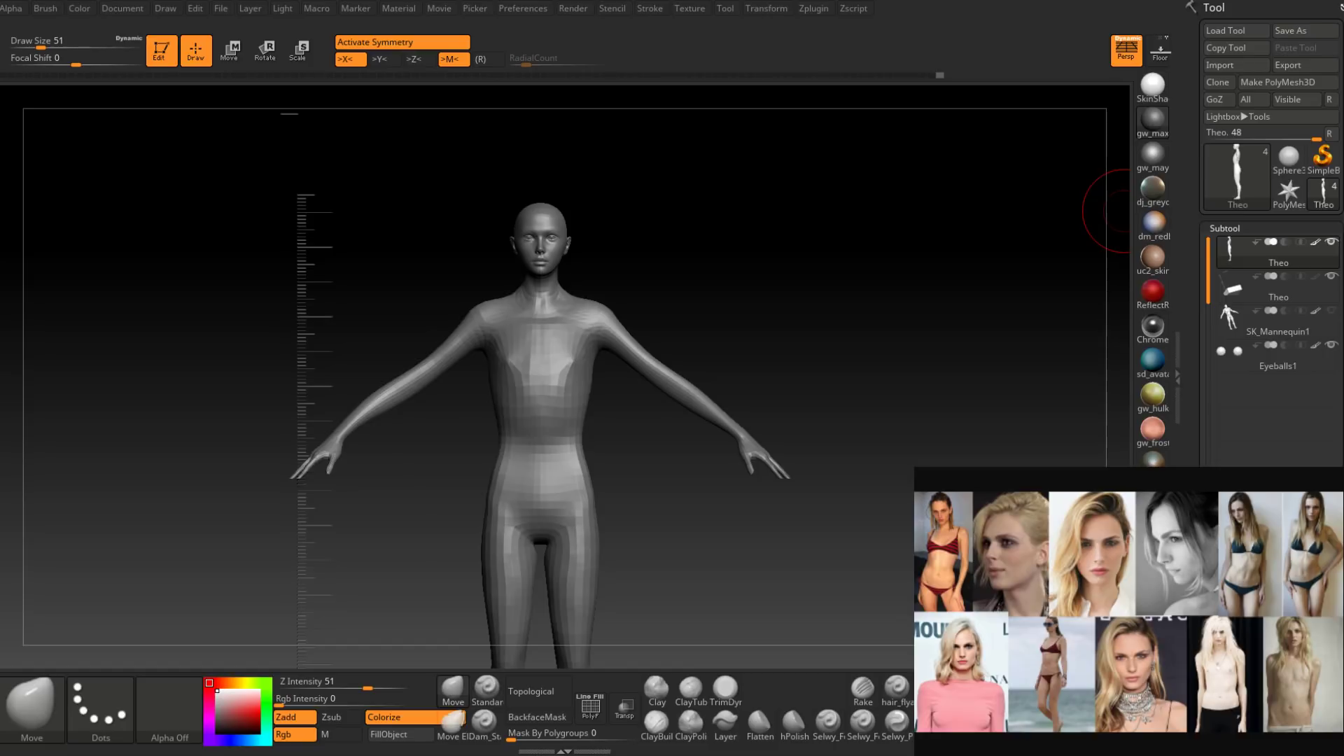
Build up the front of the pelvis, the hips and the buttocks with the ClayBuildup brush at draw size 37, smoothing the strokes.
{"action": "right_click_drag", "start_coordinate": [667, 456], "coordinate": [613, 487]}
{"action": "right_click_drag", "start_coordinate": [613, 487], "coordinate": [650, 660], "text": "alt"}
{"action": "left_click", "coordinate": [656, 724]}
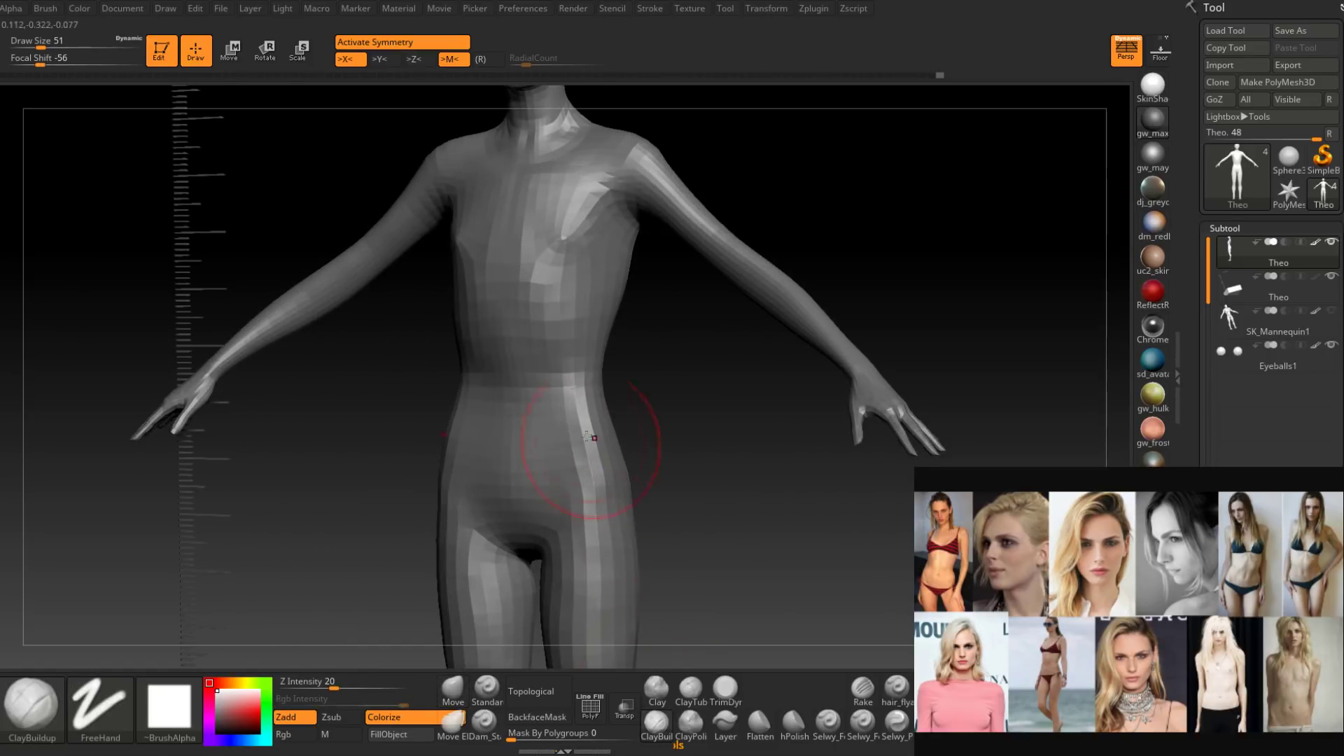
{"action": "right_click_drag", "start_coordinate": [594, 439], "coordinate": [525, 518]}
{"action": "right_click", "coordinate": [522, 523]}
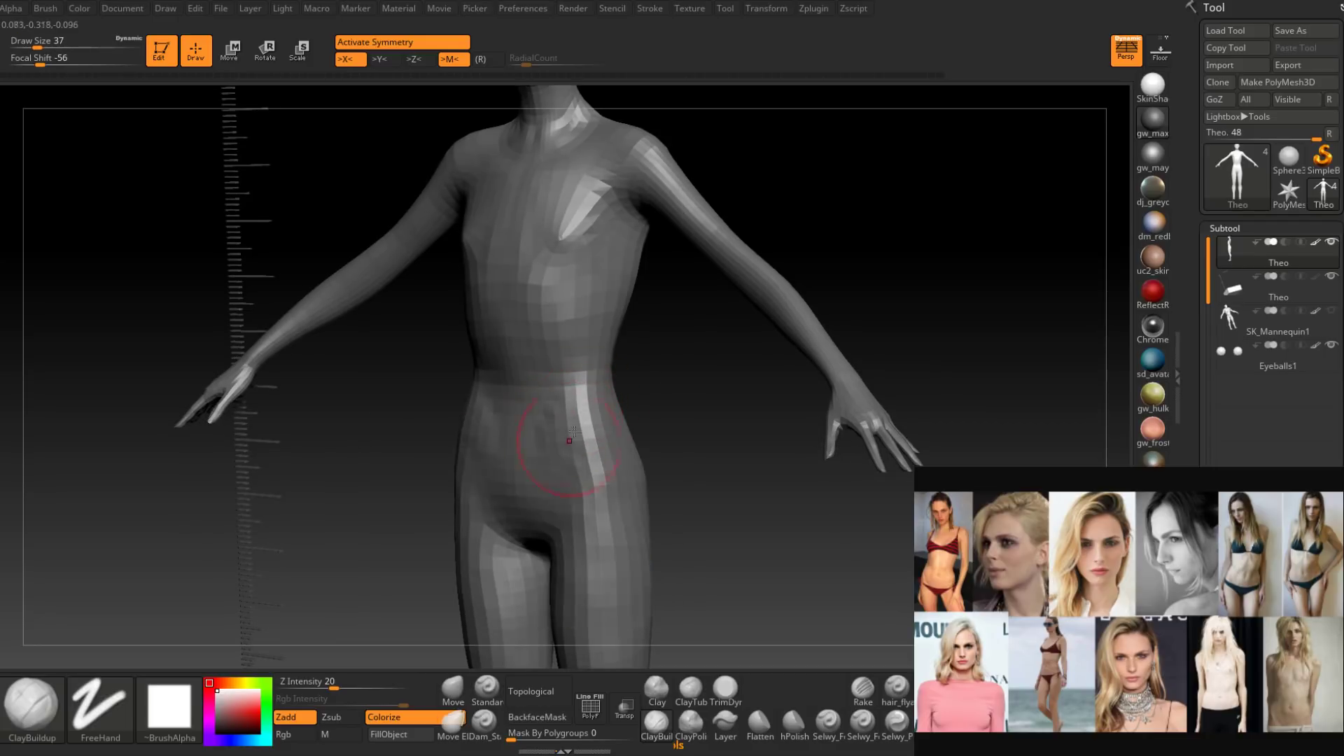
{"action": "right_click_drag", "start_coordinate": [576, 412], "coordinate": [630, 420]}
{"action": "left_click_drag", "start_coordinate": [567, 438], "coordinate": [575, 448], "text": "shift"}
{"action": "right_click_drag", "start_coordinate": [577, 442], "coordinate": [570, 405]}
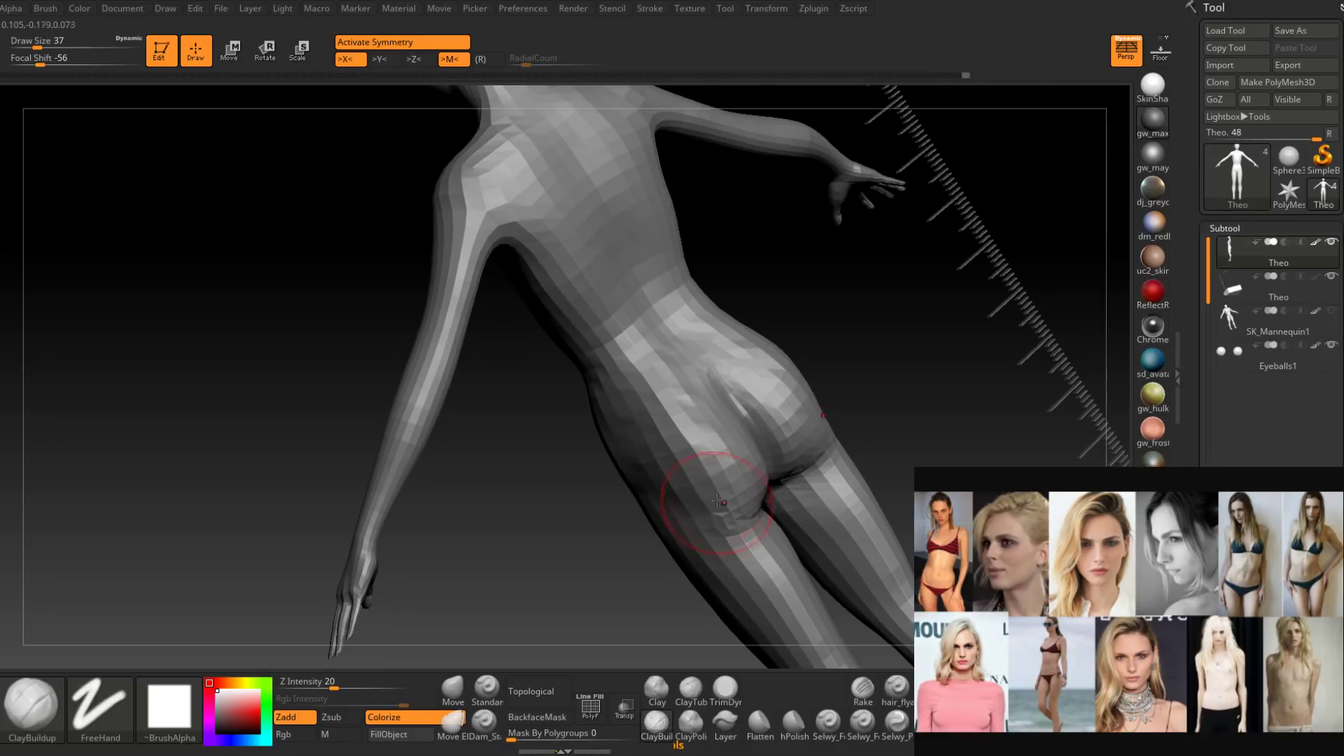
{"action": "mouse_move", "coordinate": [704, 495]}
{"action": "right_mouse_down"}
{"action": "mouse_move", "coordinate": [711, 450]}
{"action": "mouse_move", "coordinate": [775, 413]}
{"action": "mouse_move", "coordinate": [707, 436]}
{"action": "right_mouse_up"}
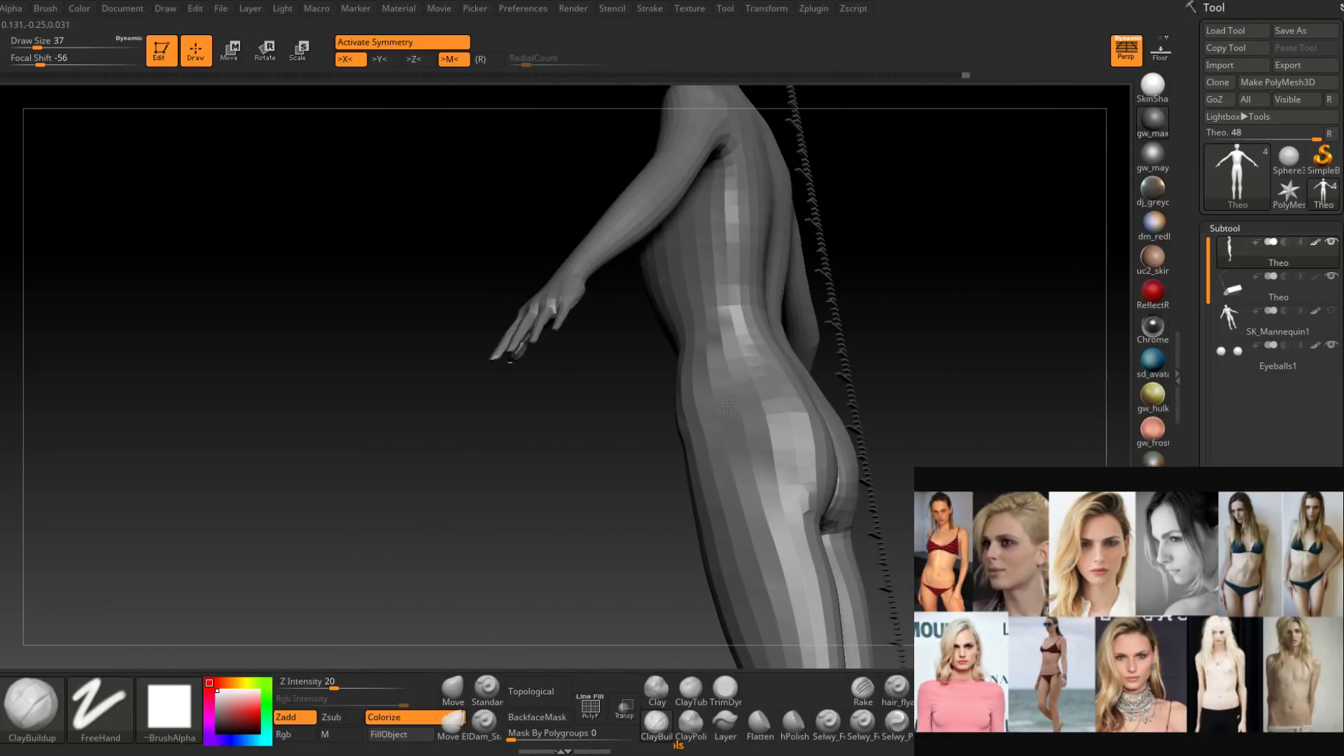
Compare the hips with the see-through mannequin from behind and the side, and set the Move brush's draw size to 101.
{"action": "mouse_move", "coordinate": [799, 441]}
{"action": "right_mouse_down"}
{"action": "mouse_move", "coordinate": [690, 479]}
{"action": "mouse_move", "coordinate": [779, 480]}
{"action": "mouse_move", "coordinate": [666, 473]}
{"action": "right_mouse_up"}
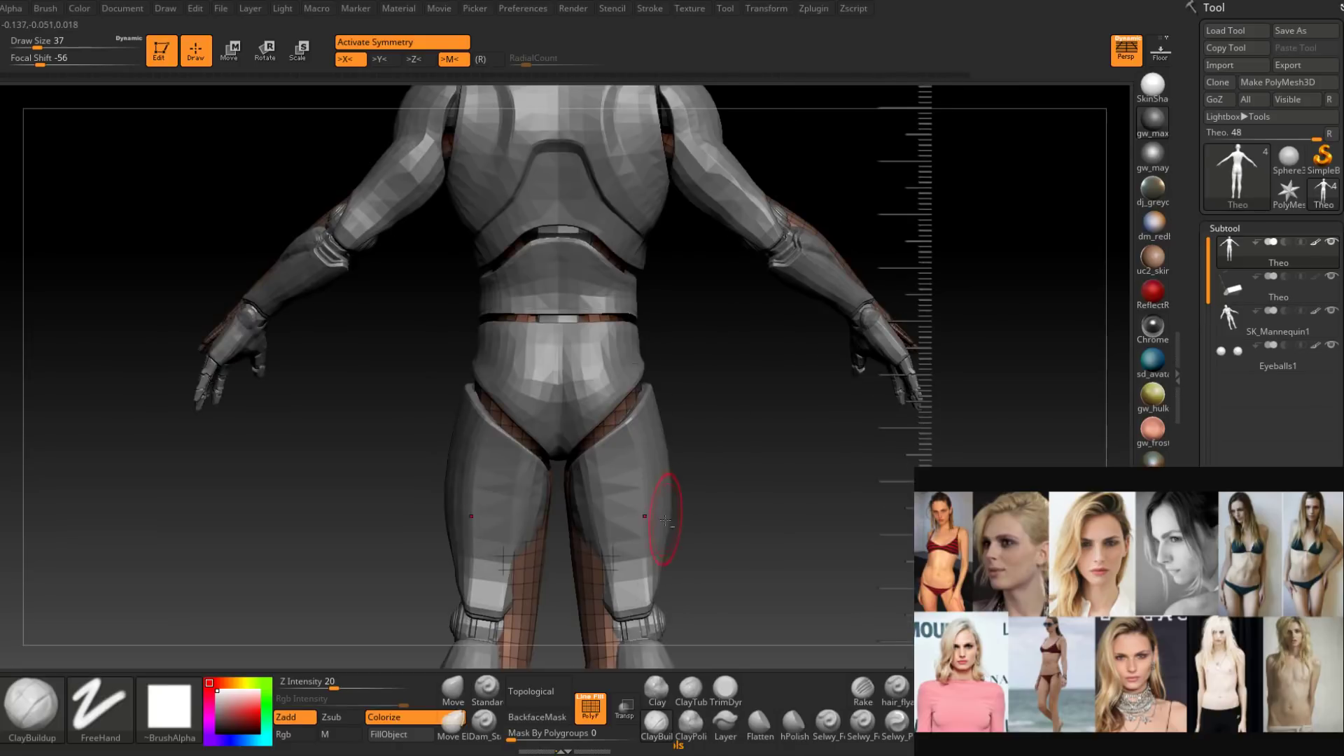
{"action": "mouse_move", "coordinate": [666, 495]}
{"action": "right_mouse_down"}
{"action": "mouse_move", "coordinate": [615, 480]}
{"action": "mouse_move", "coordinate": [641, 458]}
{"action": "mouse_move", "coordinate": [630, 511]}
{"action": "right_mouse_up"}
{"action": "left_click", "coordinate": [453, 689]}
{"action": "mouse_move", "coordinate": [532, 493]}
{"action": "right_mouse_down", "text": "ctrl"}
{"action": "mouse_move", "coordinate": [542, 433]}
{"action": "mouse_move", "coordinate": [490, 428]}
{"action": "right_mouse_up", "text": "ctrl"}
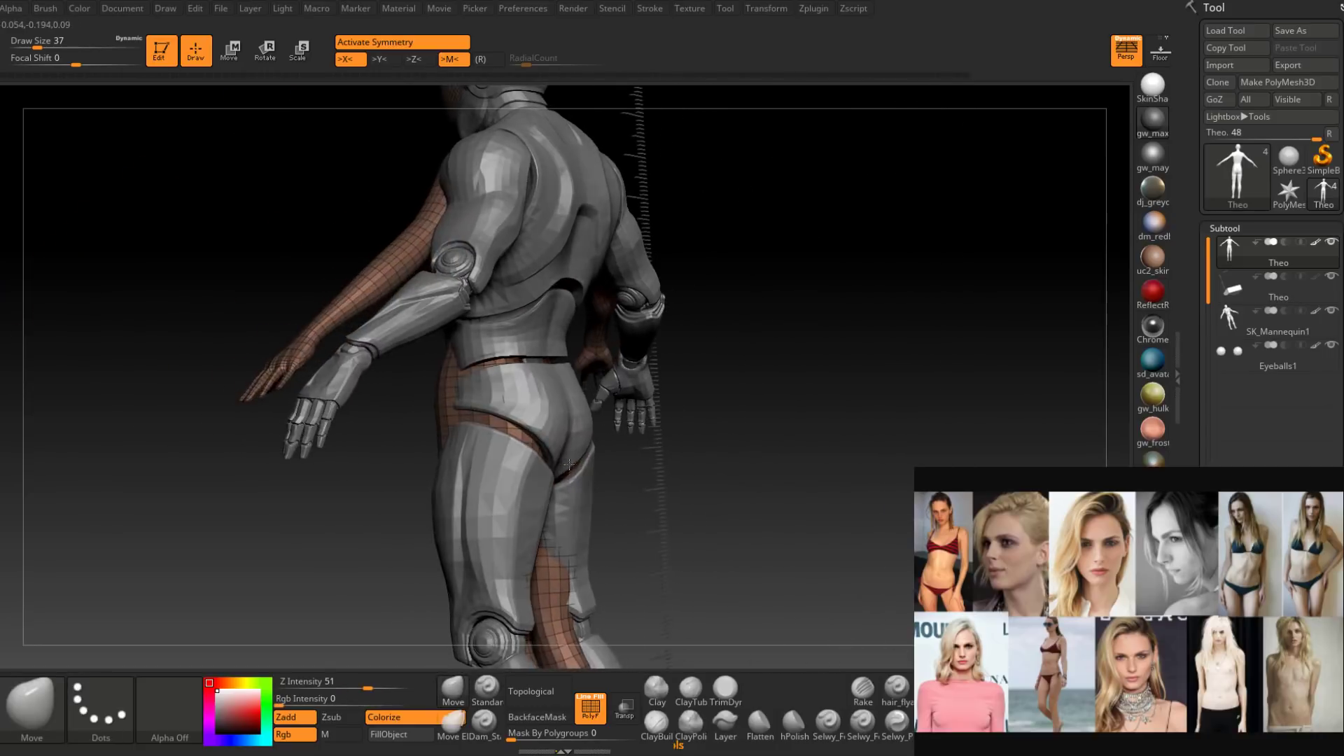
{"action": "left_click", "coordinate": [625, 707]}
{"action": "right_click_drag", "start_coordinate": [561, 452], "coordinate": [575, 453], "text": "shift"}
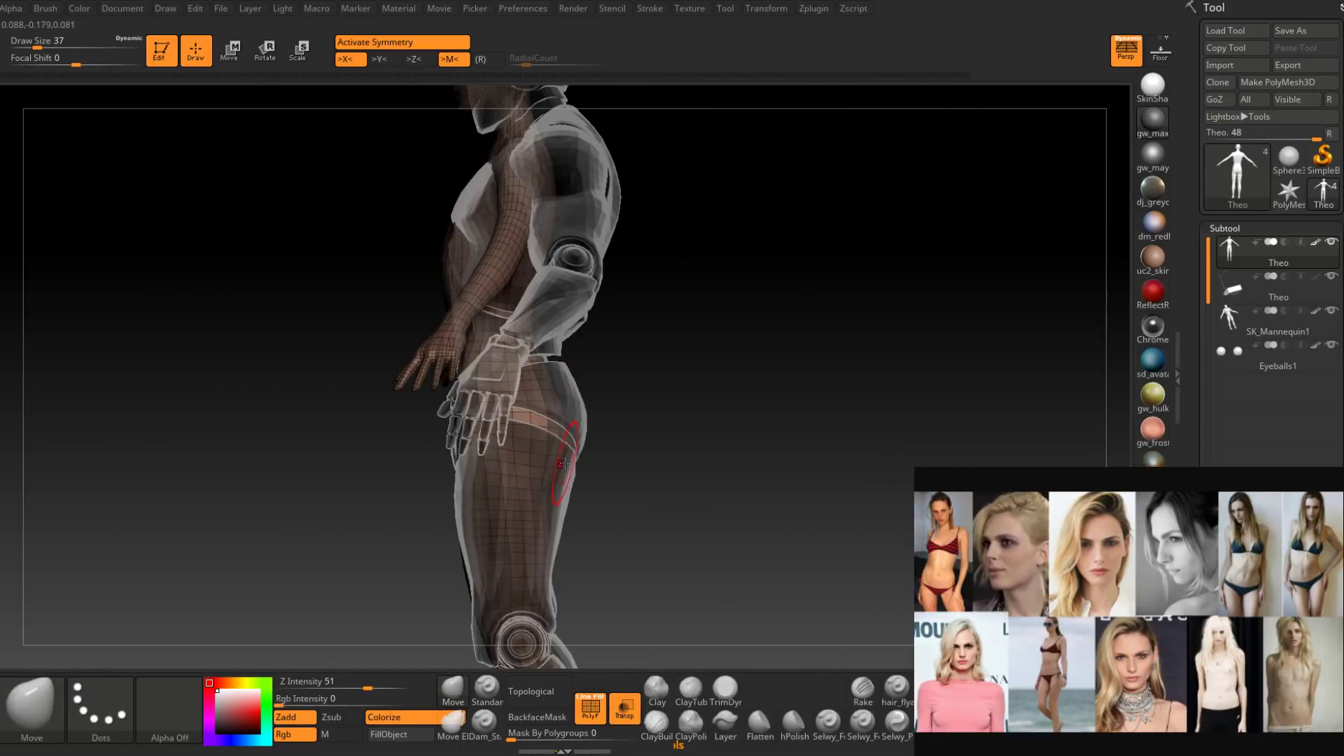
{"action": "key", "text": "space"}
{"action": "left_click_drag", "start_coordinate": [563, 459], "coordinate": [579, 459]}
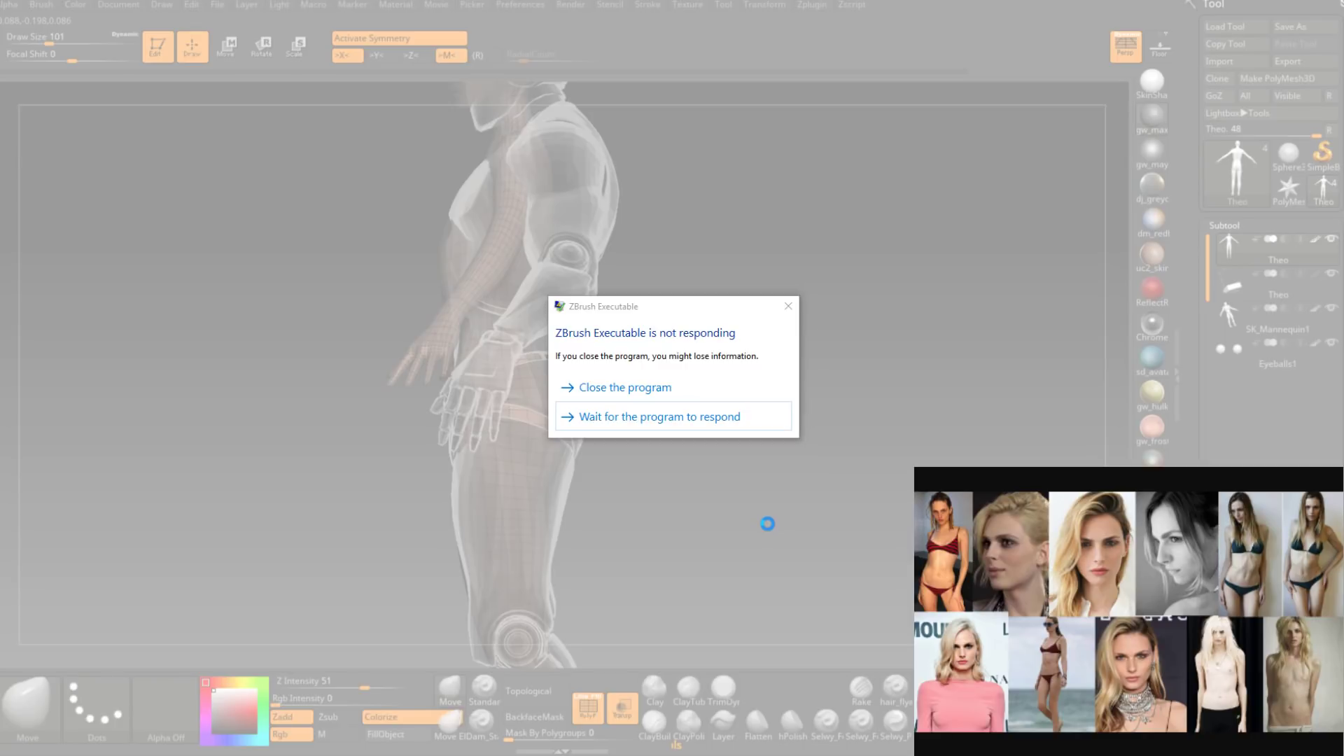
Close the unresponsive program, reload Recovered_Tool.ZTL from the QuickSave files, and place it on the canvas in Edit mode.
{"action": "left_click", "coordinate": [697, 394]}
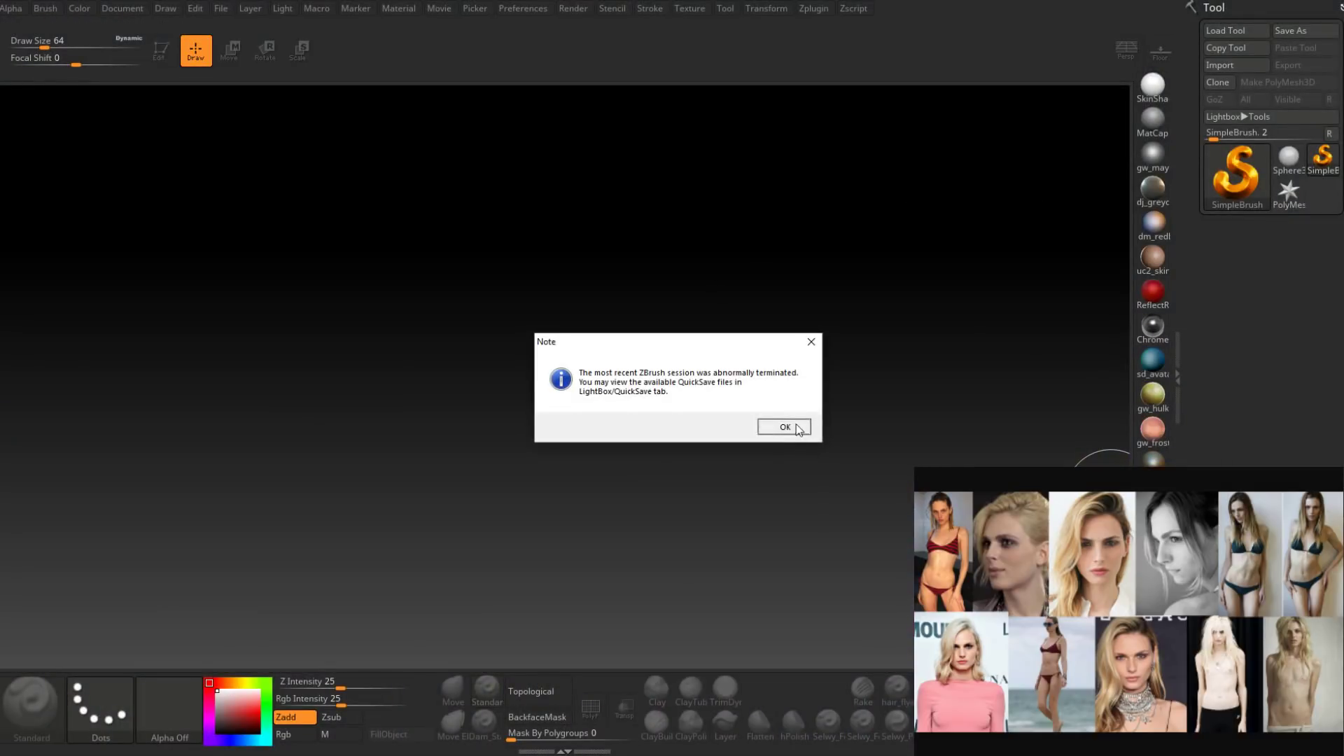
{"action": "left_click", "coordinate": [784, 427]}
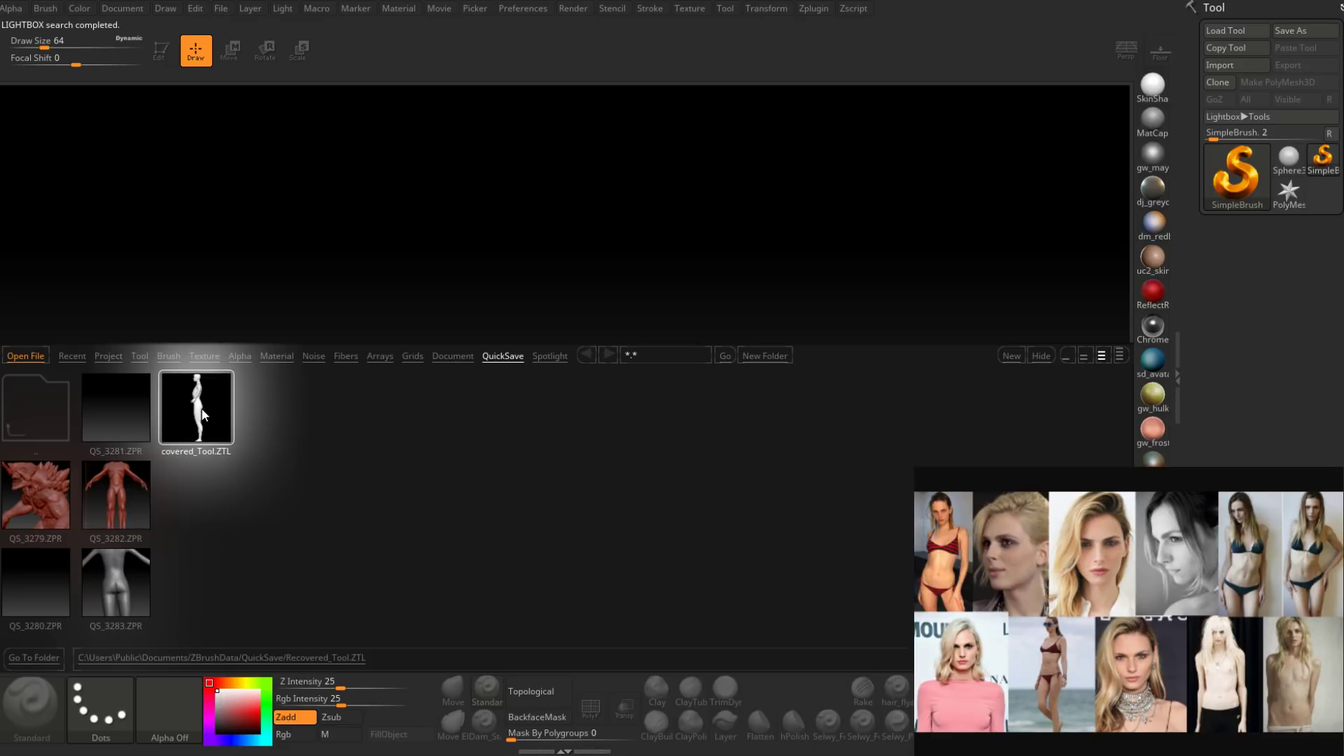
{"action": "double_click", "coordinate": [215, 406]}
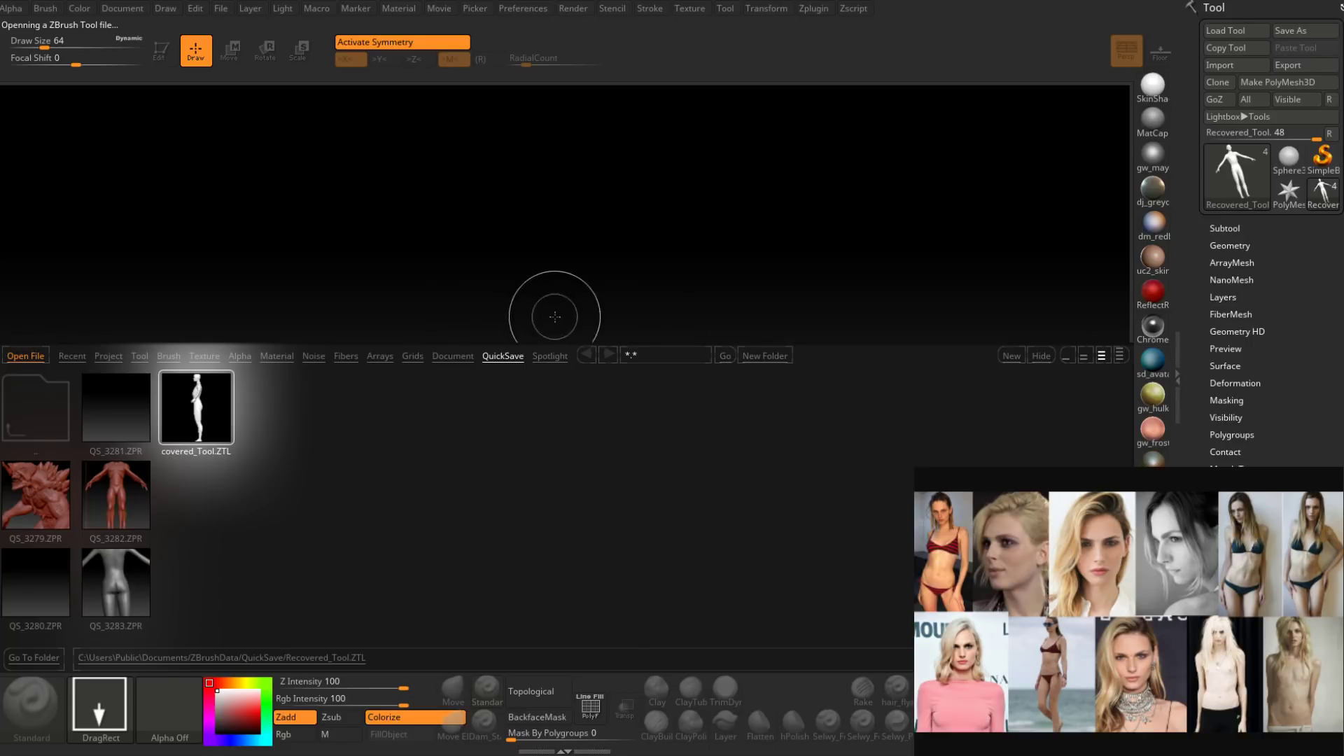
{"action": "left_click_drag", "start_coordinate": [550, 298], "coordinate": [549, 537]}
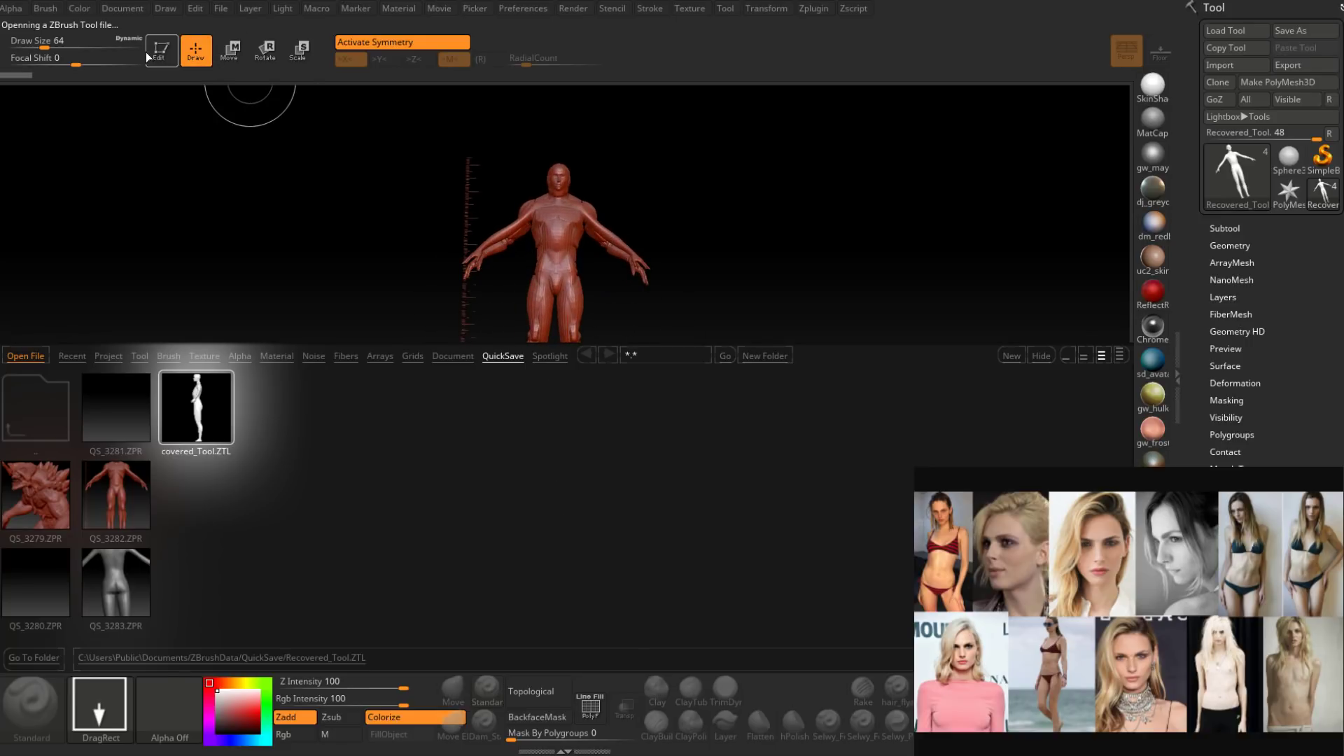
{"action": "left_click", "coordinate": [159, 50]}
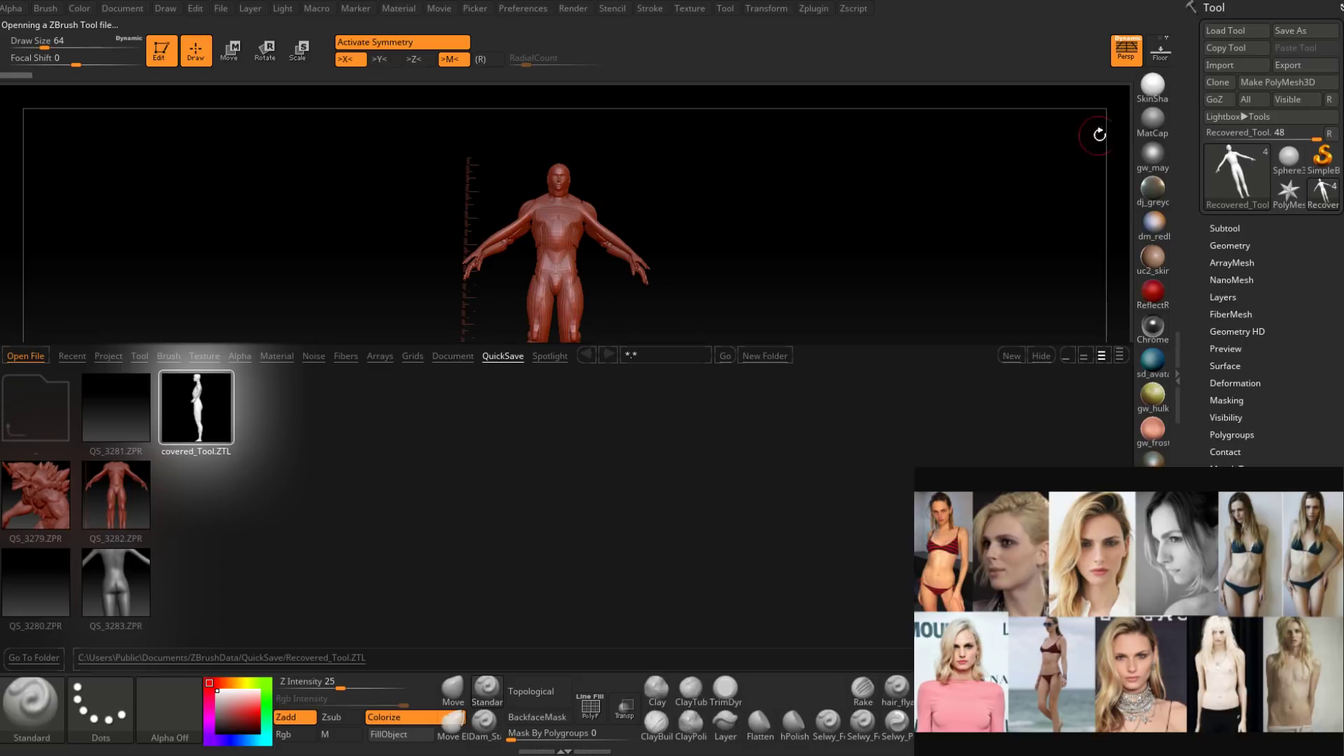
Apply the gw_max_blinn material to the recovered model and hide the file browser.
{"action": "left_click", "coordinate": [1153, 121]}
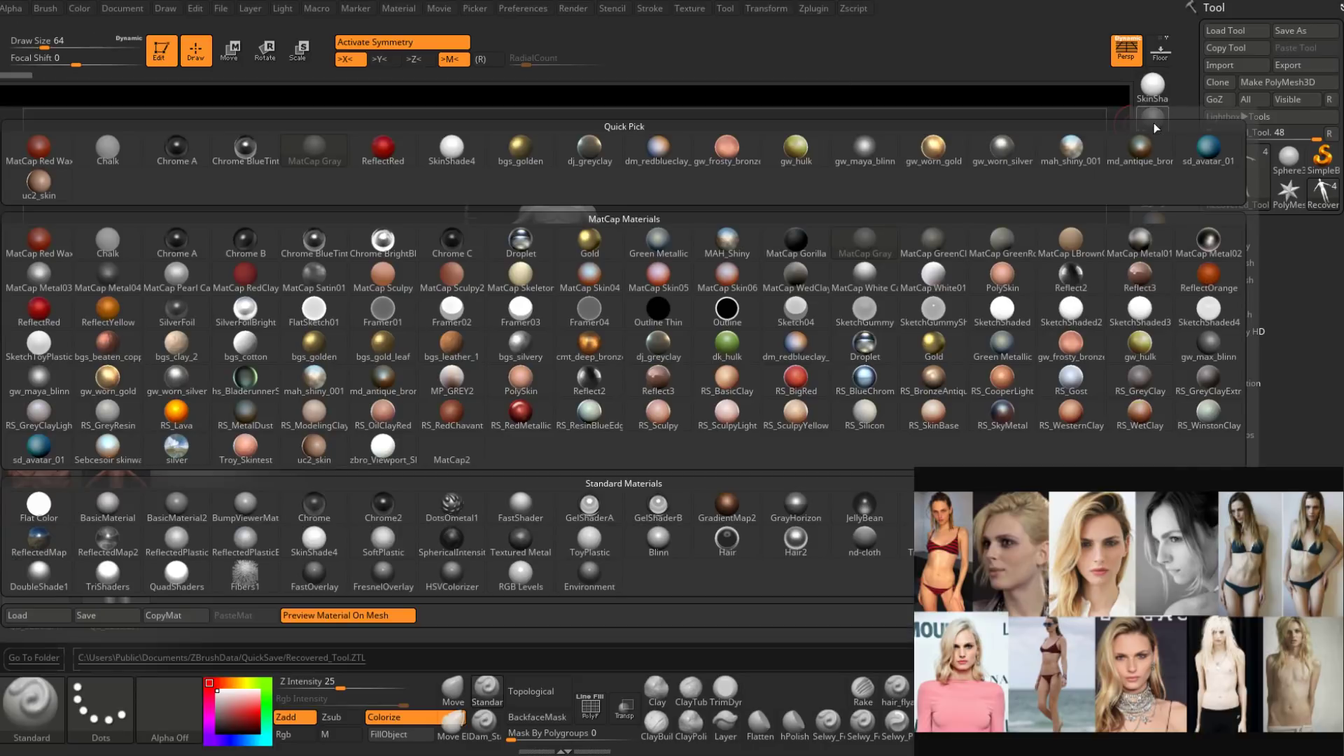
{"action": "left_click", "coordinate": [1190, 342]}
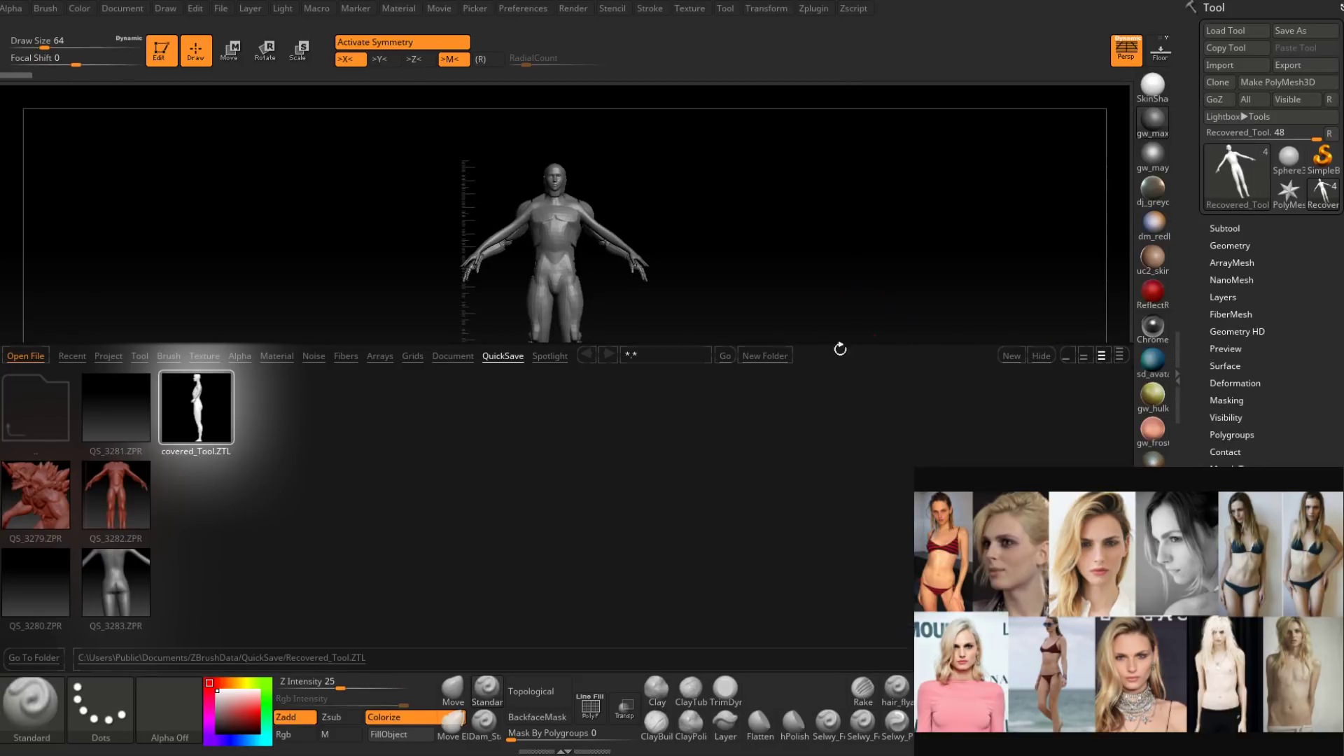
{"action": "left_click", "coordinate": [1040, 357]}
Turn on PolyFrame and transparency so the body mesh can be compared with the mannequin around the hips.
{"action": "right_click_drag", "start_coordinate": [759, 318], "coordinate": [783, 392], "text": "alt"}
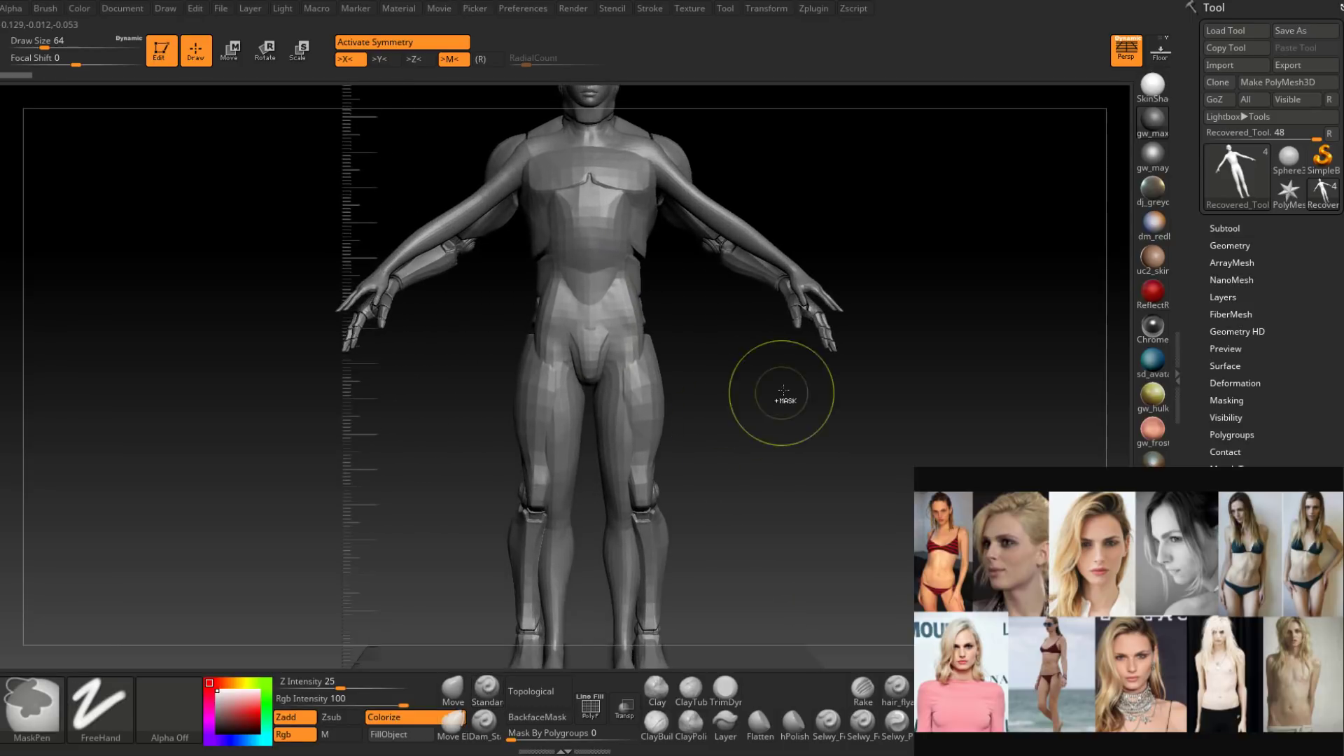
{"action": "mouse_move", "coordinate": [782, 392]}
{"action": "left_mouse_down"}
{"action": "mouse_move", "coordinate": [699, 398]}
{"action": "mouse_move", "coordinate": [729, 393]}
{"action": "left_mouse_up"}
{"action": "left_click_drag", "start_coordinate": [768, 345], "coordinate": [763, 422], "text": "alt"}
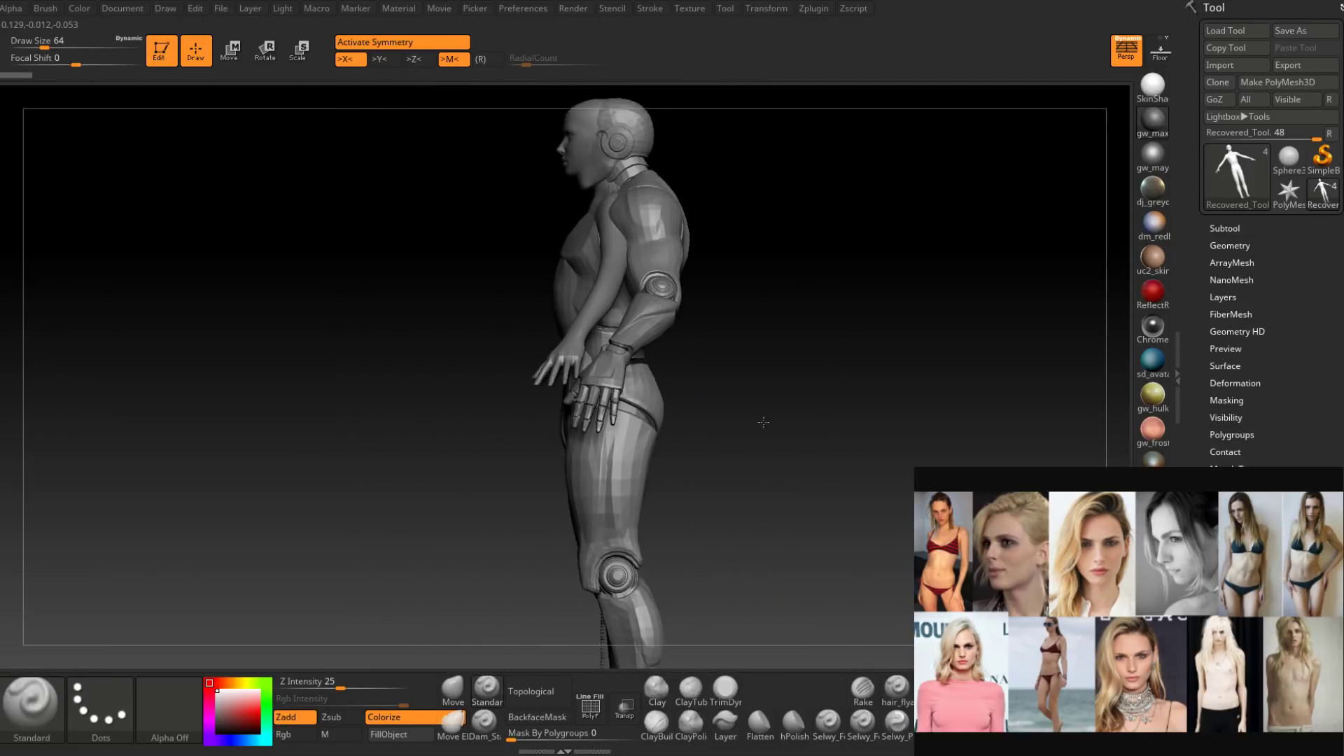
{"action": "right_click_drag", "start_coordinate": [759, 318], "coordinate": [750, 360], "text": "ctrl"}
{"action": "left_click_drag", "start_coordinate": [805, 362], "coordinate": [805, 434], "text": "alt"}
{"action": "left_click_drag", "start_coordinate": [809, 422], "coordinate": [771, 426]}
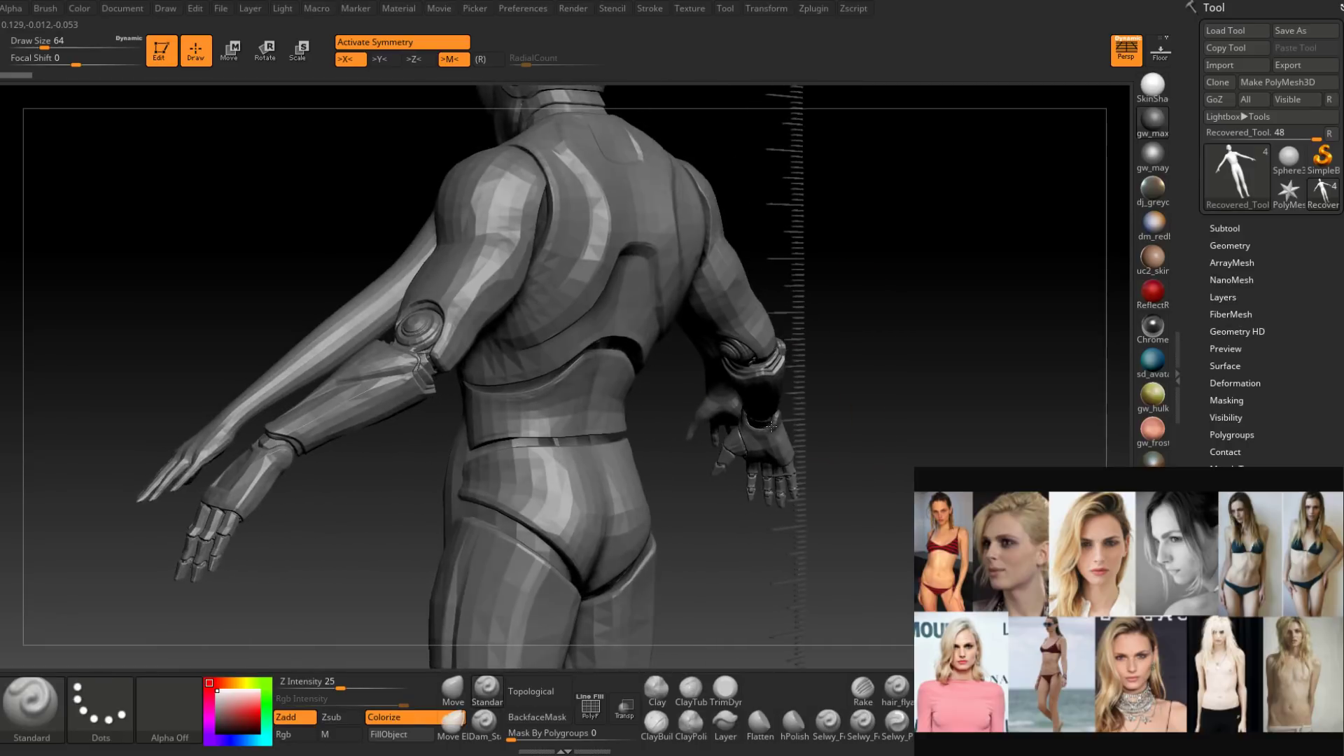
{"action": "left_click", "coordinate": [590, 707]}
{"action": "left_click", "coordinate": [624, 708]}
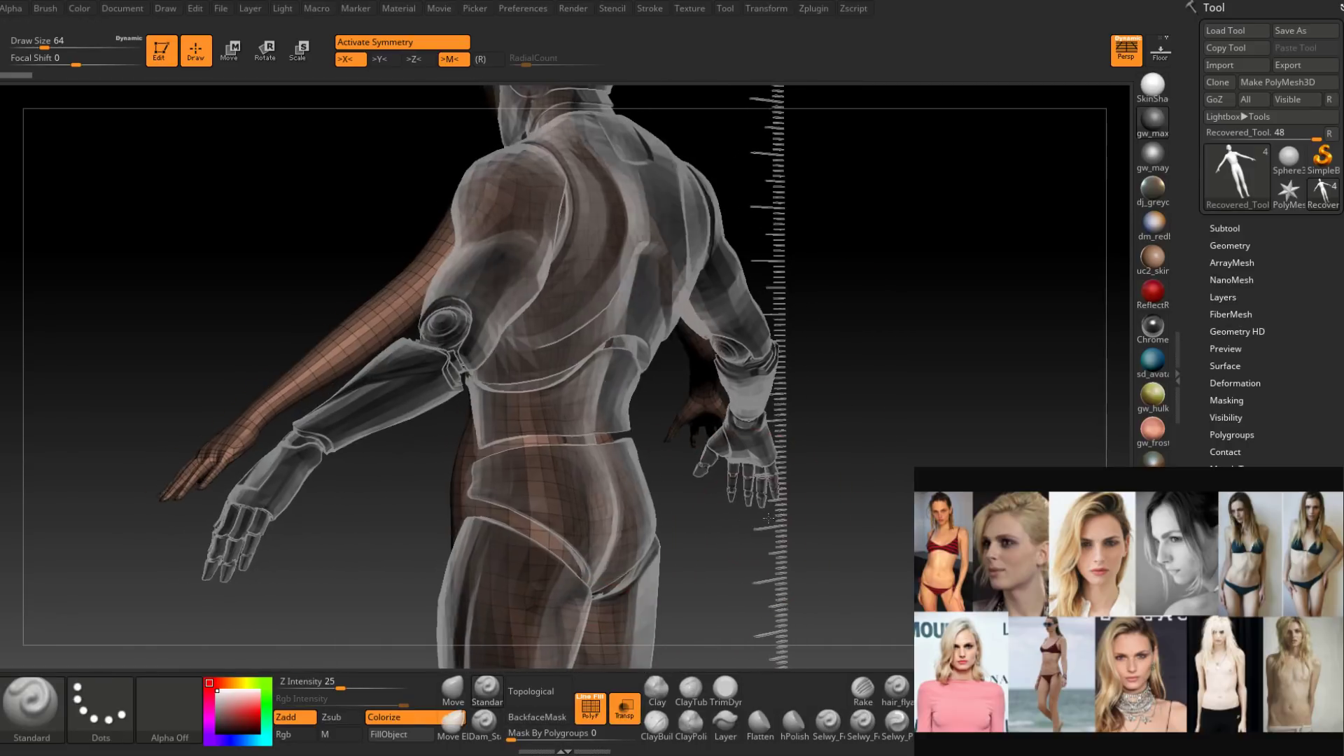
{"action": "left_click_drag", "start_coordinate": [768, 518], "coordinate": [797, 409]}
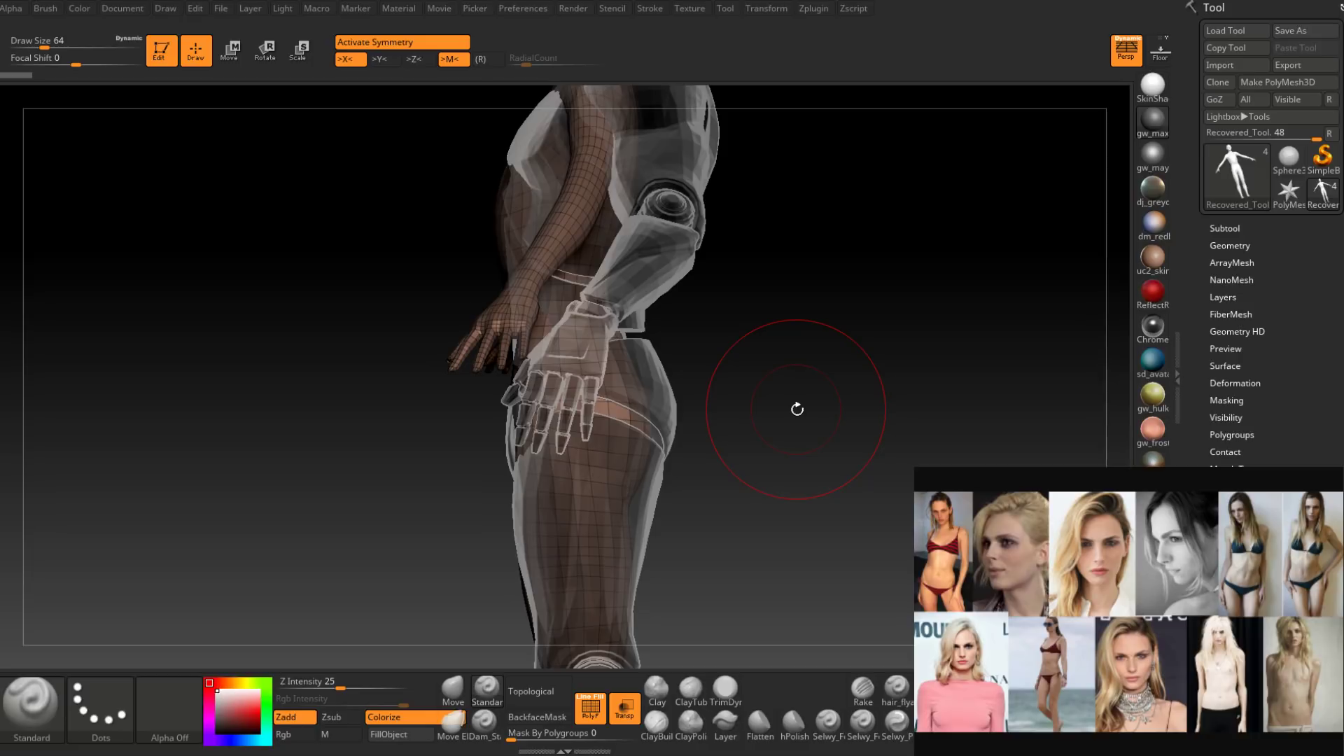
Shape the buttocks and upper thighs from the side with the Move brush at draw size 108.
{"action": "left_click", "coordinate": [453, 690]}
{"action": "key", "text": "space"}
{"action": "left_click_drag", "start_coordinate": [662, 428], "coordinate": [678, 430]}
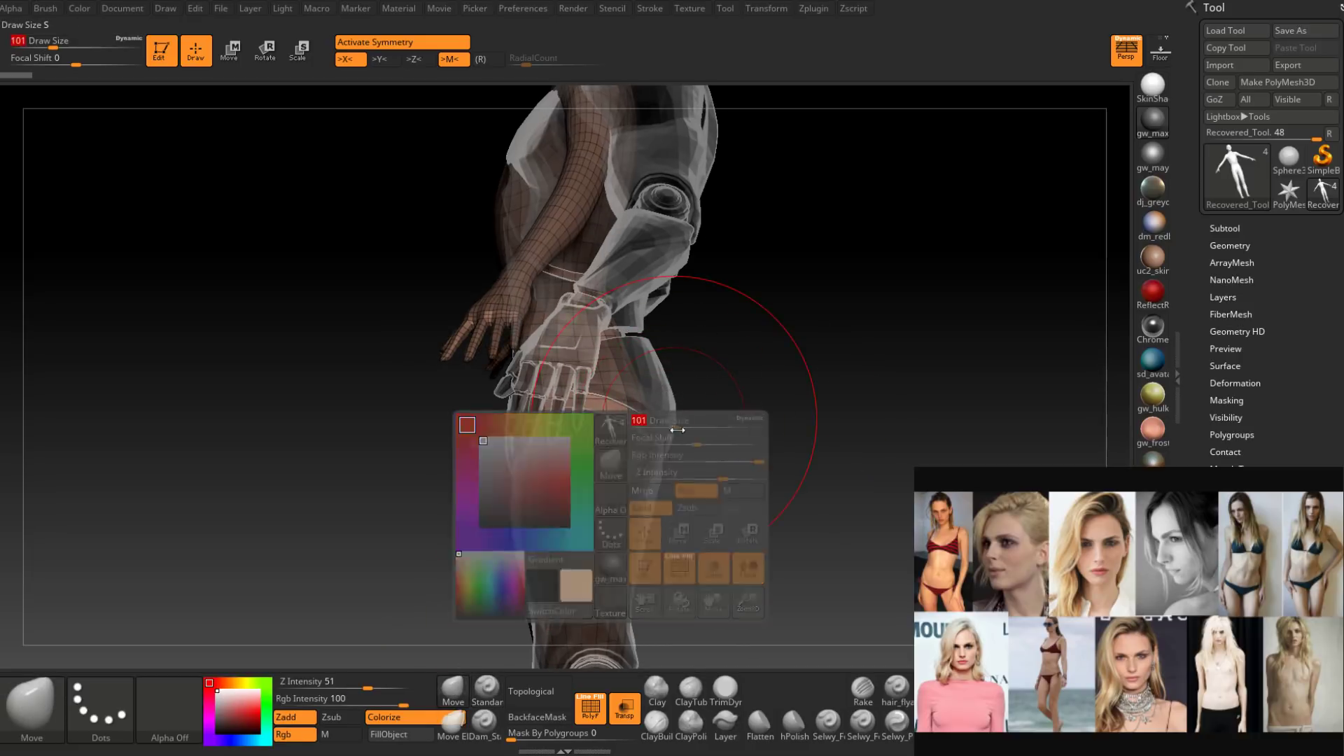
{"action": "right_click_drag", "start_coordinate": [678, 429], "coordinate": [660, 427]}
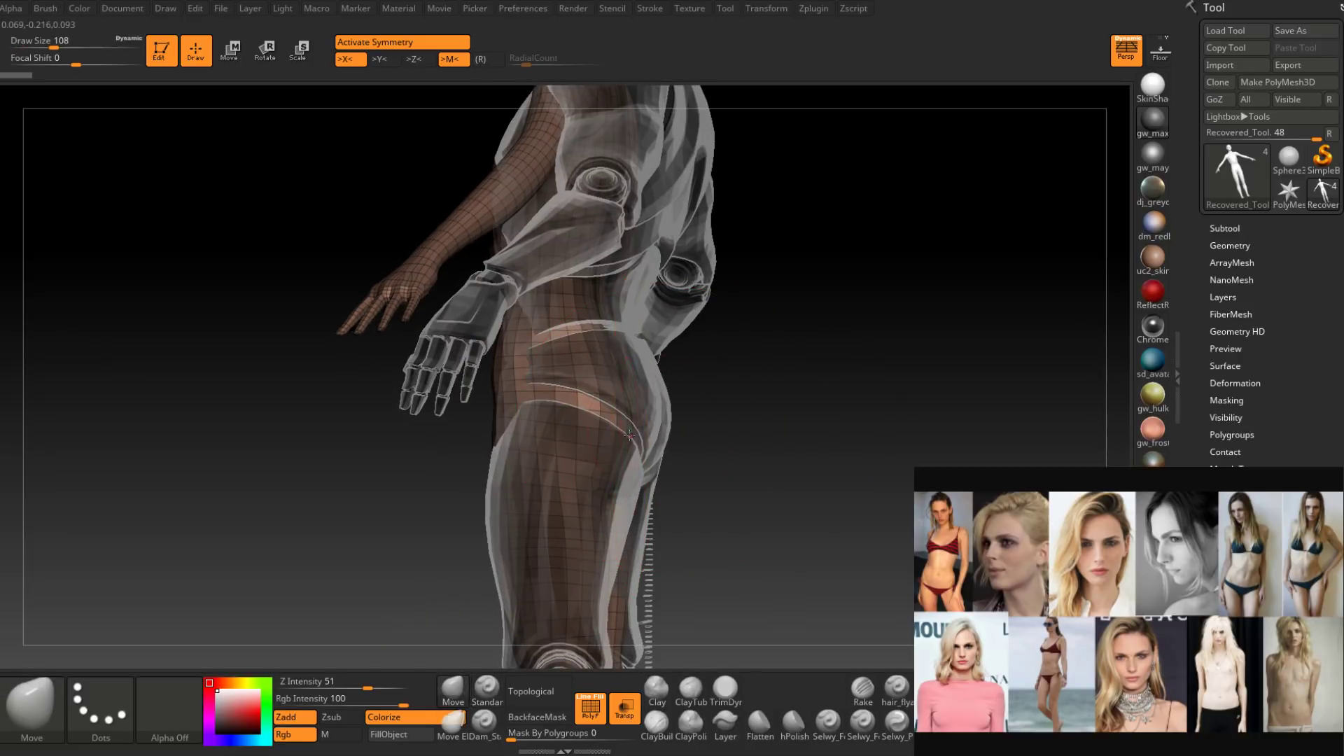
{"action": "left_click_drag", "start_coordinate": [634, 424], "coordinate": [620, 429]}
{"action": "right_click_drag", "start_coordinate": [791, 431], "coordinate": [637, 440]}
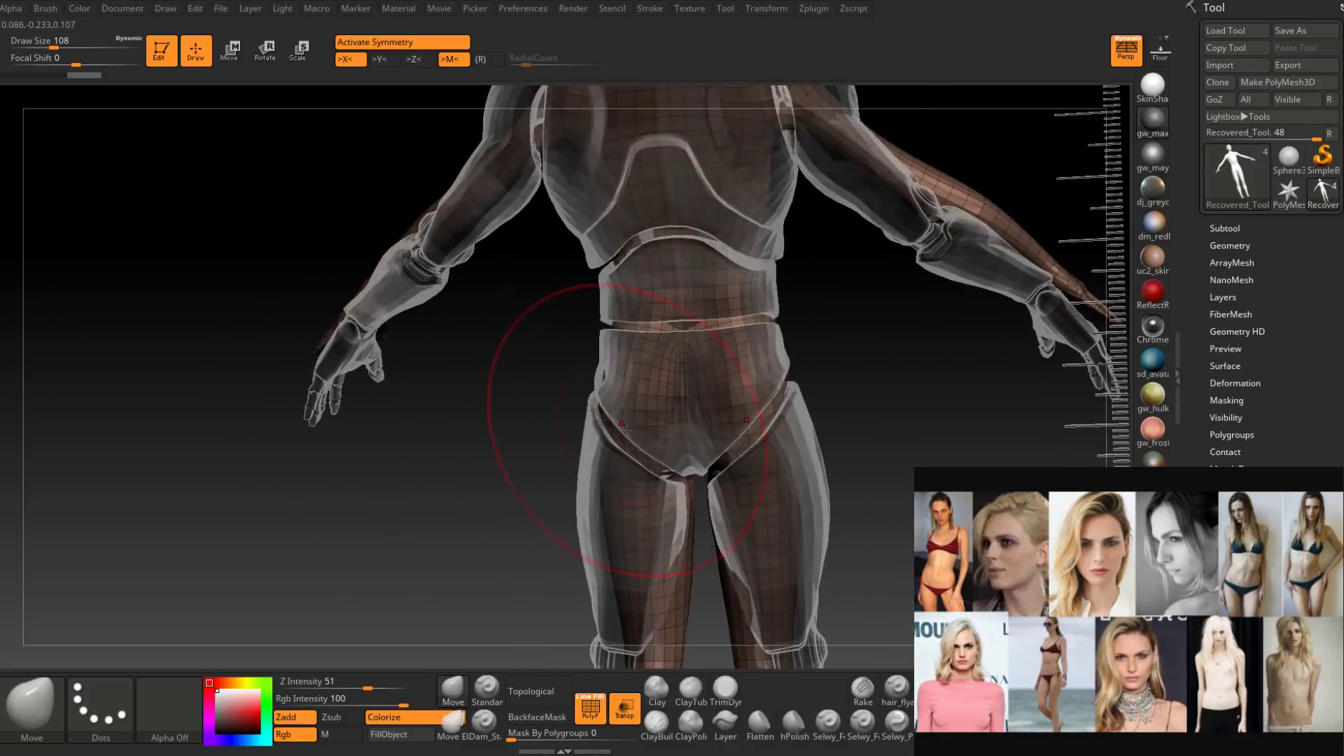
Adjust the hips and buttocks from behind with the Move brush at draw size 90.
{"action": "key", "text": "space"}
{"action": "left_click_drag", "start_coordinate": [637, 439], "coordinate": [623, 437]}
{"action": "right_click_drag", "start_coordinate": [763, 434], "coordinate": [685, 437]}
{"action": "left_click_drag", "start_coordinate": [634, 436], "coordinate": [621, 436]}
{"action": "mouse_move", "coordinate": [622, 437]}
{"action": "right_mouse_down"}
{"action": "mouse_move", "coordinate": [686, 476]}
{"action": "mouse_move", "coordinate": [659, 325]}
{"action": "right_mouse_up"}
{"action": "mouse_move", "coordinate": [743, 444]}
{"action": "right_mouse_down", "text": "ctrl"}
{"action": "mouse_move", "coordinate": [700, 332]}
{"action": "mouse_move", "coordinate": [651, 362]}
{"action": "right_mouse_up", "text": "ctrl"}
Adjust the hips and crotch from the front with the Move brush, reducing the draw size to 35 for the crotch.
{"action": "key", "text": "ctrl"}
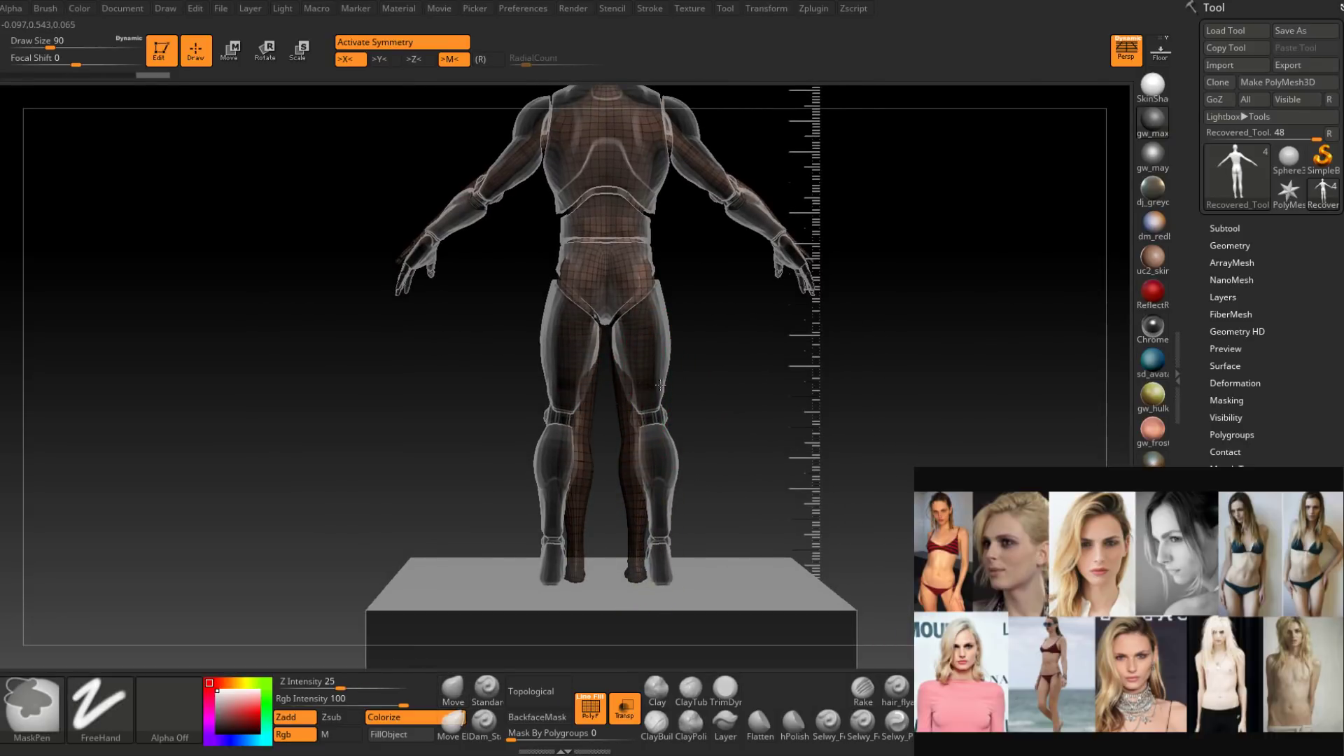
{"action": "mouse_move", "coordinate": [660, 385]}
{"action": "right_mouse_down"}
{"action": "mouse_move", "coordinate": [775, 388]}
{"action": "mouse_move", "coordinate": [702, 411]}
{"action": "right_mouse_up"}
{"action": "key", "text": "ctrl"}
{"action": "right_click", "coordinate": [703, 406]}
{"action": "key", "text": "ctrl"}
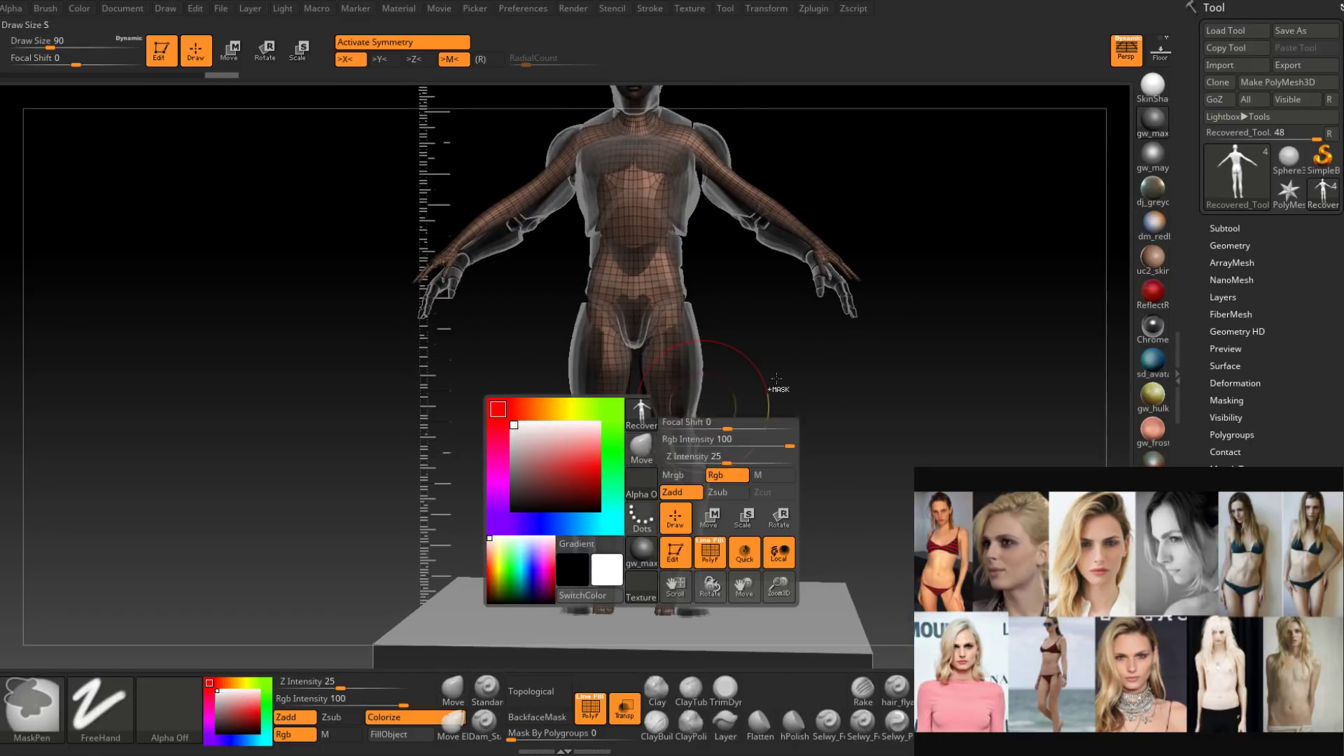
{"action": "mouse_move", "coordinate": [780, 348]}
{"action": "right_mouse_down"}
{"action": "mouse_move", "coordinate": [720, 378]}
{"action": "mouse_move", "coordinate": [735, 357]}
{"action": "mouse_move", "coordinate": [721, 432]}
{"action": "right_mouse_up"}
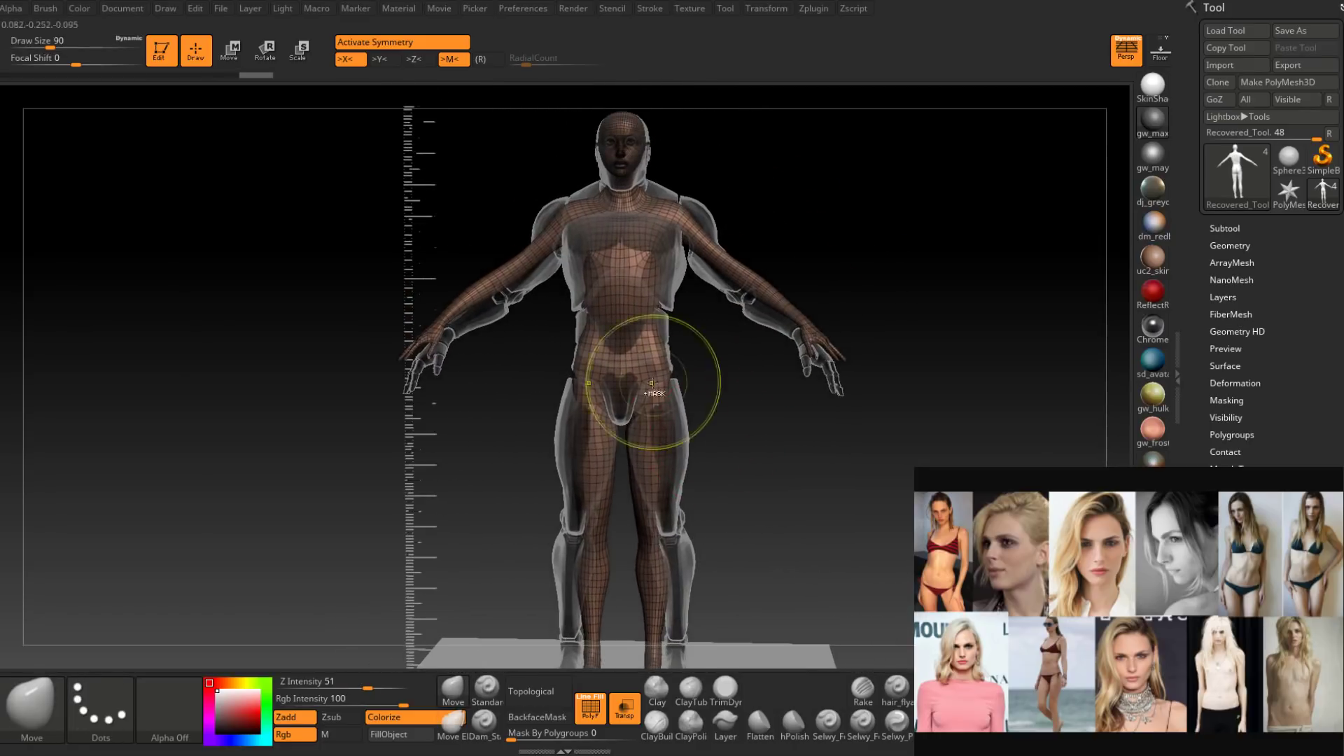
{"action": "right_click_drag", "start_coordinate": [651, 384], "coordinate": [635, 434], "text": "ctrl"}
{"action": "key", "text": "space"}
{"action": "left_click_drag", "start_coordinate": [635, 431], "coordinate": [625, 432]}
{"action": "mouse_move", "coordinate": [700, 420]}
{"action": "right_mouse_down"}
{"action": "mouse_move", "coordinate": [624, 435]}
{"action": "mouse_move", "coordinate": [670, 437]}
{"action": "right_mouse_up"}
{"action": "key", "text": "space"}
{"action": "left_click_drag", "start_coordinate": [622, 438], "coordinate": [615, 438]}
{"action": "mouse_move", "coordinate": [641, 441]}
{"action": "right_mouse_down"}
{"action": "mouse_move", "coordinate": [619, 443]}
{"action": "mouse_move", "coordinate": [648, 445]}
{"action": "right_mouse_up"}
{"action": "key", "text": "space"}
{"action": "left_click_drag", "start_coordinate": [626, 450], "coordinate": [622, 450]}
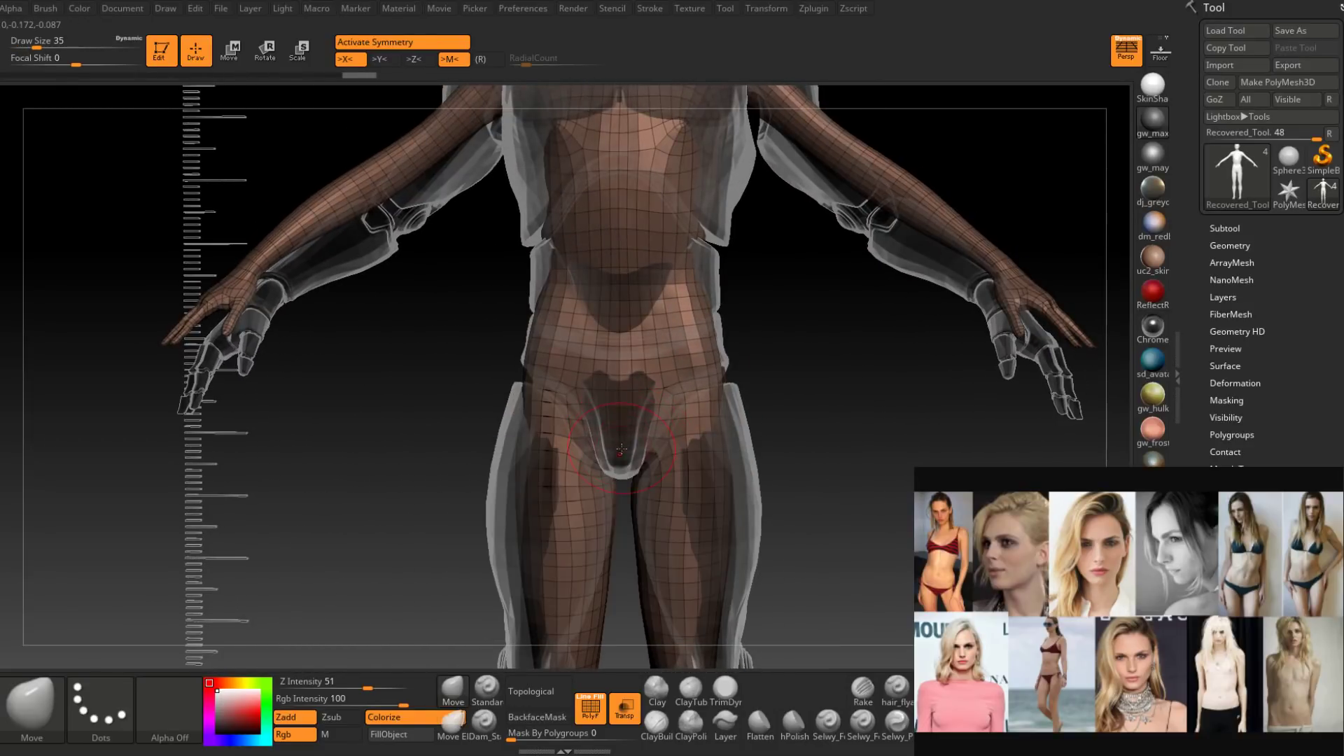
Reshape the pelvis from the side with the Move brush at draw size 68.
{"action": "mouse_move", "coordinate": [621, 453]}
{"action": "right_mouse_down"}
{"action": "mouse_move", "coordinate": [661, 420]}
{"action": "mouse_move", "coordinate": [630, 410]}
{"action": "mouse_move", "coordinate": [655, 401]}
{"action": "right_mouse_up"}
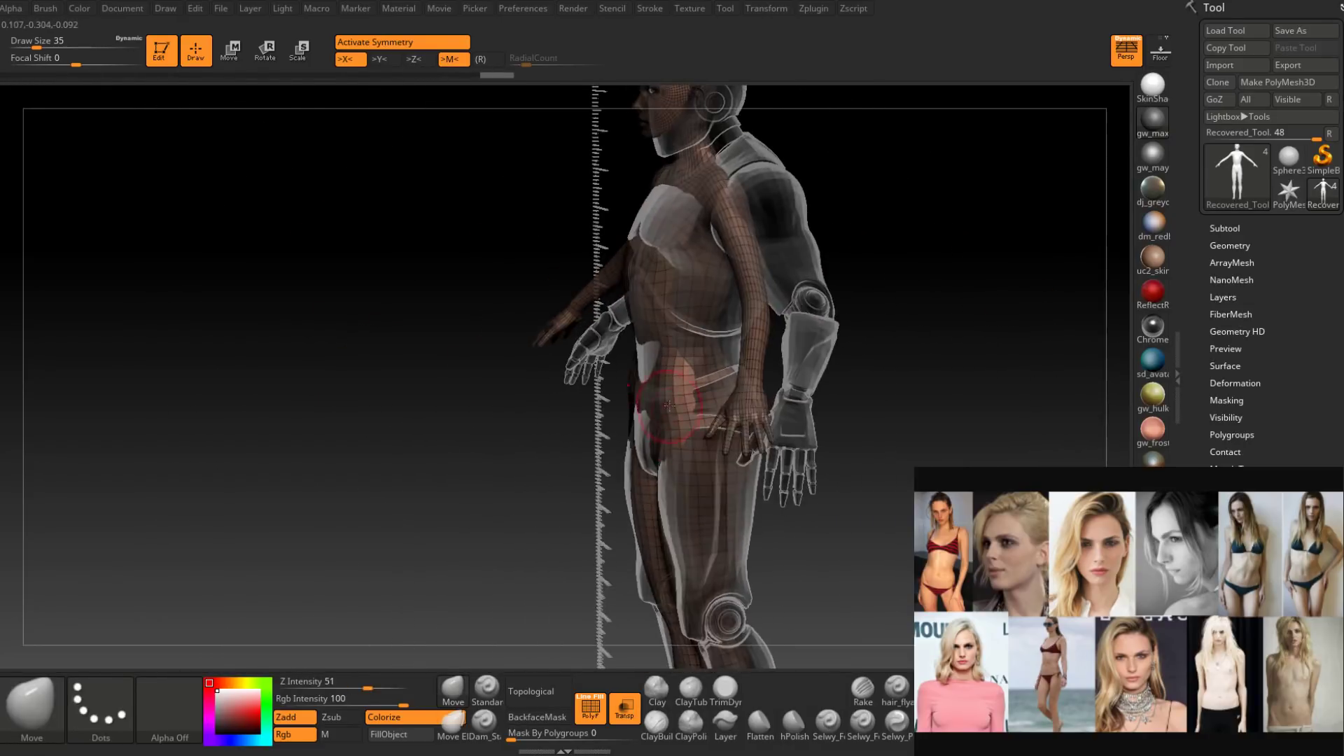
{"action": "key", "text": "space"}
{"action": "left_click_drag", "start_coordinate": [654, 400], "coordinate": [689, 403]}
{"action": "mouse_move", "coordinate": [689, 402]}
{"action": "right_mouse_down"}
{"action": "mouse_move", "coordinate": [756, 448]}
{"action": "mouse_move", "coordinate": [665, 518]}
{"action": "right_mouse_up"}
{"action": "mouse_move", "coordinate": [731, 551]}
{"action": "right_mouse_down", "text": "alt"}
{"action": "mouse_move", "coordinate": [683, 409]}
{"action": "mouse_move", "coordinate": [704, 397]}
{"action": "right_mouse_up", "text": "alt"}
Smooth the back of the thigh and fit it to the mannequin's leg with the Move brush at draw size 90.
{"action": "key", "text": "space"}
{"action": "left_click_drag", "start_coordinate": [704, 397], "coordinate": [716, 397]}
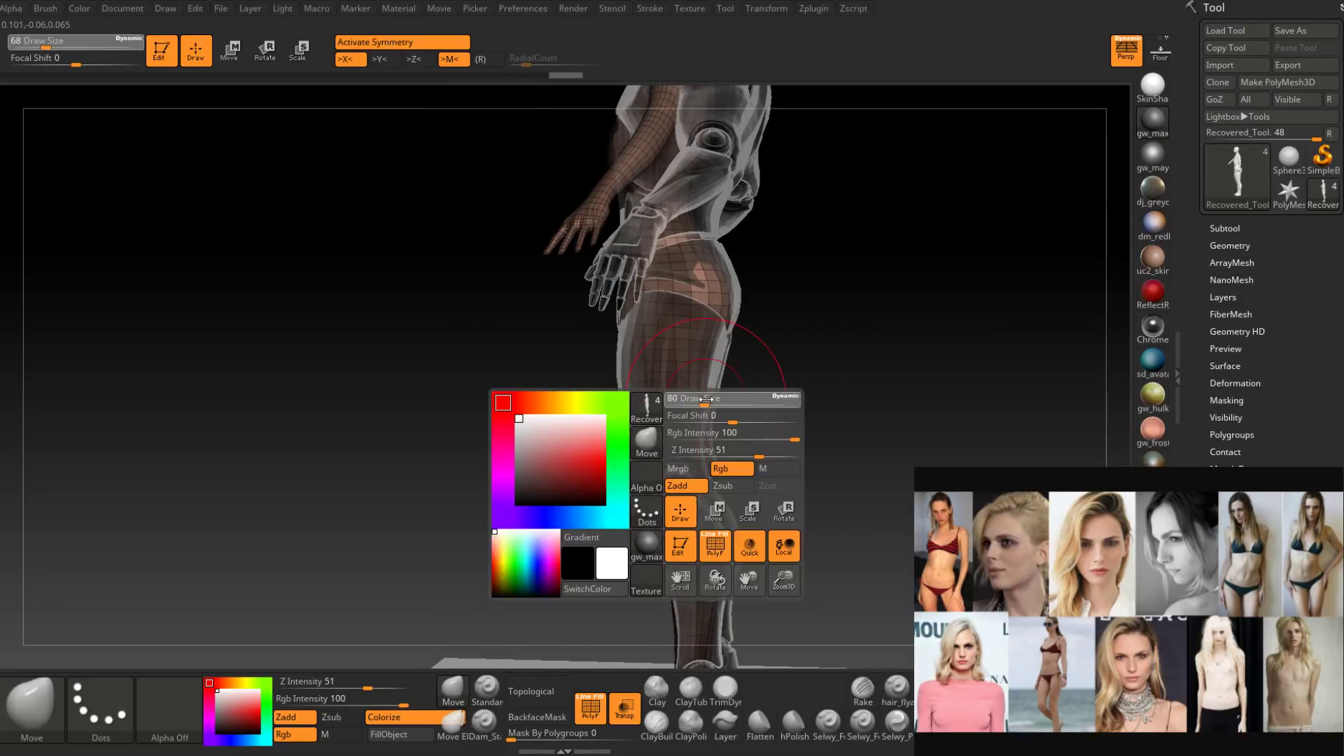
{"action": "right_click_drag", "start_coordinate": [684, 448], "coordinate": [705, 387]}
{"action": "key", "text": "space"}
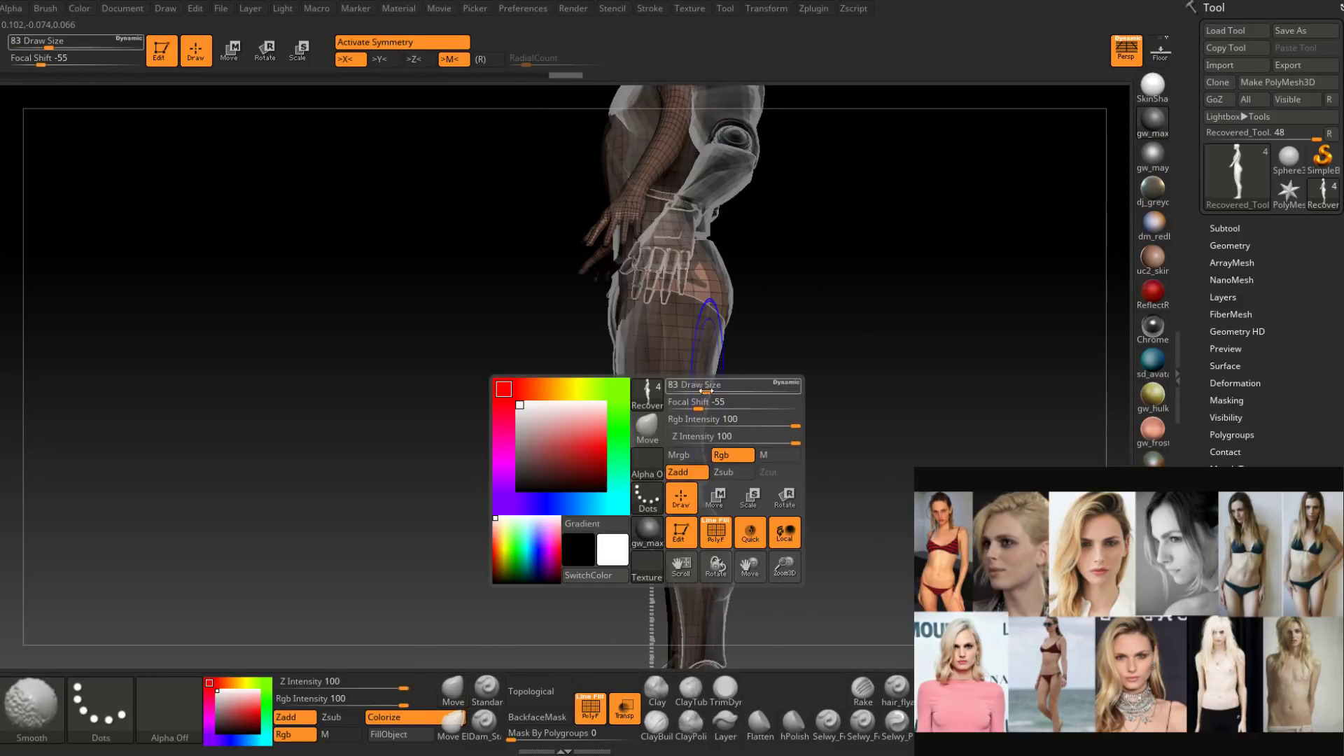
{"action": "key", "text": "space"}
{"action": "left_click_drag", "start_coordinate": [710, 387], "coordinate": [715, 388]}
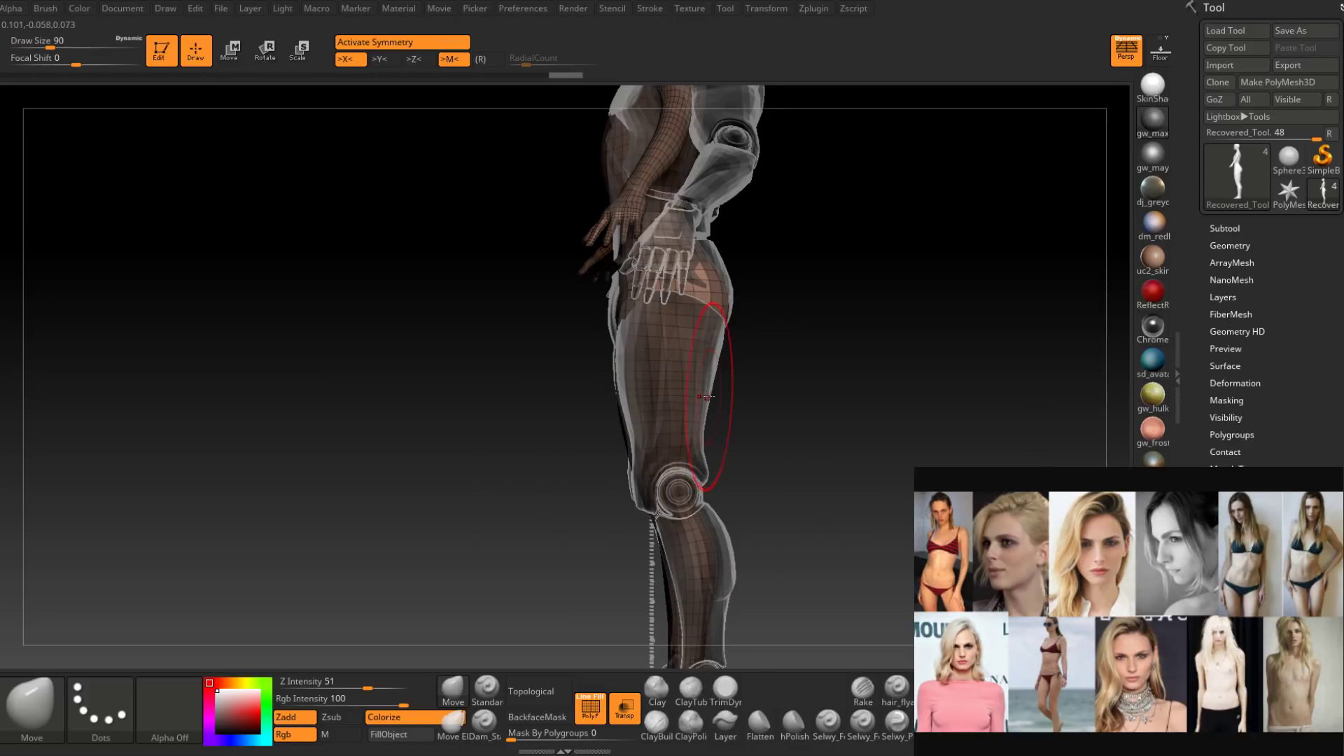
{"action": "right_click_drag", "start_coordinate": [714, 396], "coordinate": [651, 406]}
{"action": "left_click_drag", "start_coordinate": [664, 414], "coordinate": [681, 414]}
{"action": "right_click_drag", "start_coordinate": [682, 412], "coordinate": [746, 412]}
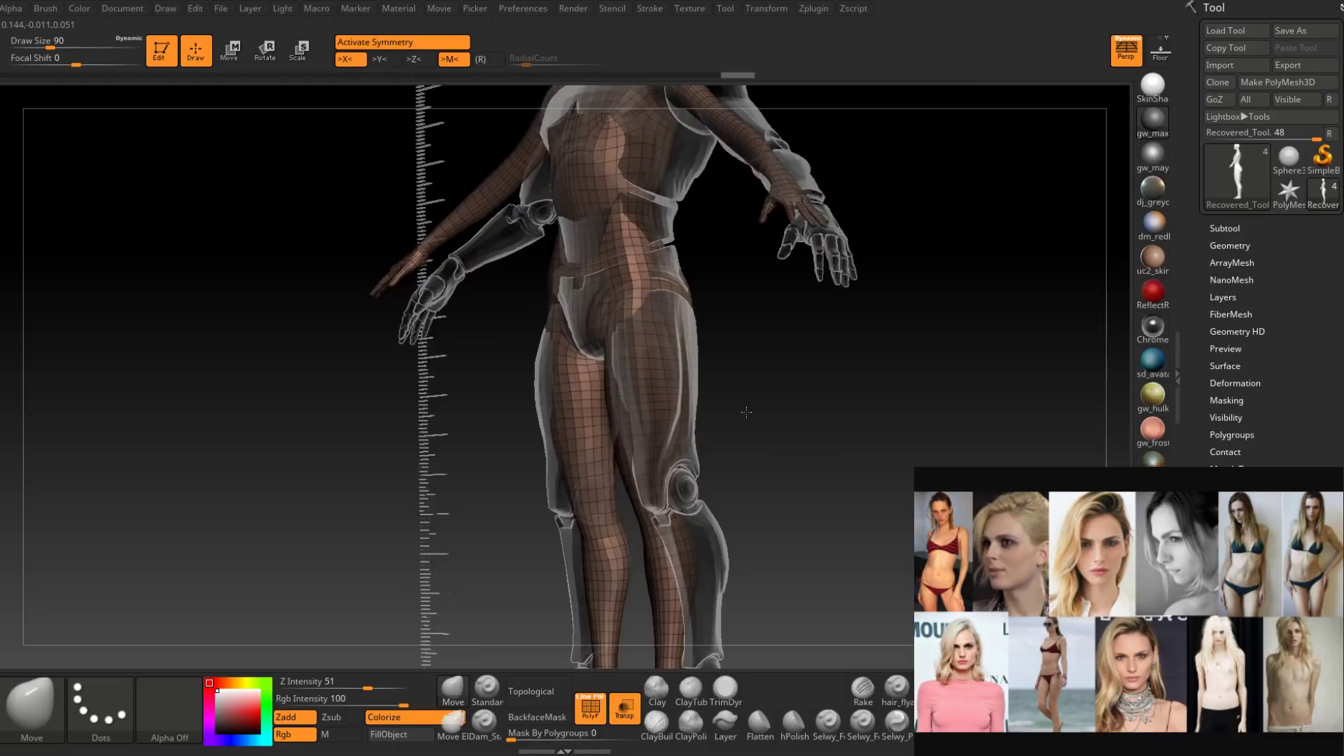
Adjust the sides of the rib cage and waist from the front with the Move brush at draw sizes 90 and 68.
{"action": "mouse_move", "coordinate": [746, 412]}
{"action": "right_mouse_down", "text": "shift"}
{"action": "mouse_move", "coordinate": [769, 413]}
{"action": "mouse_move", "coordinate": [669, 621]}
{"action": "right_mouse_up", "text": "shift"}
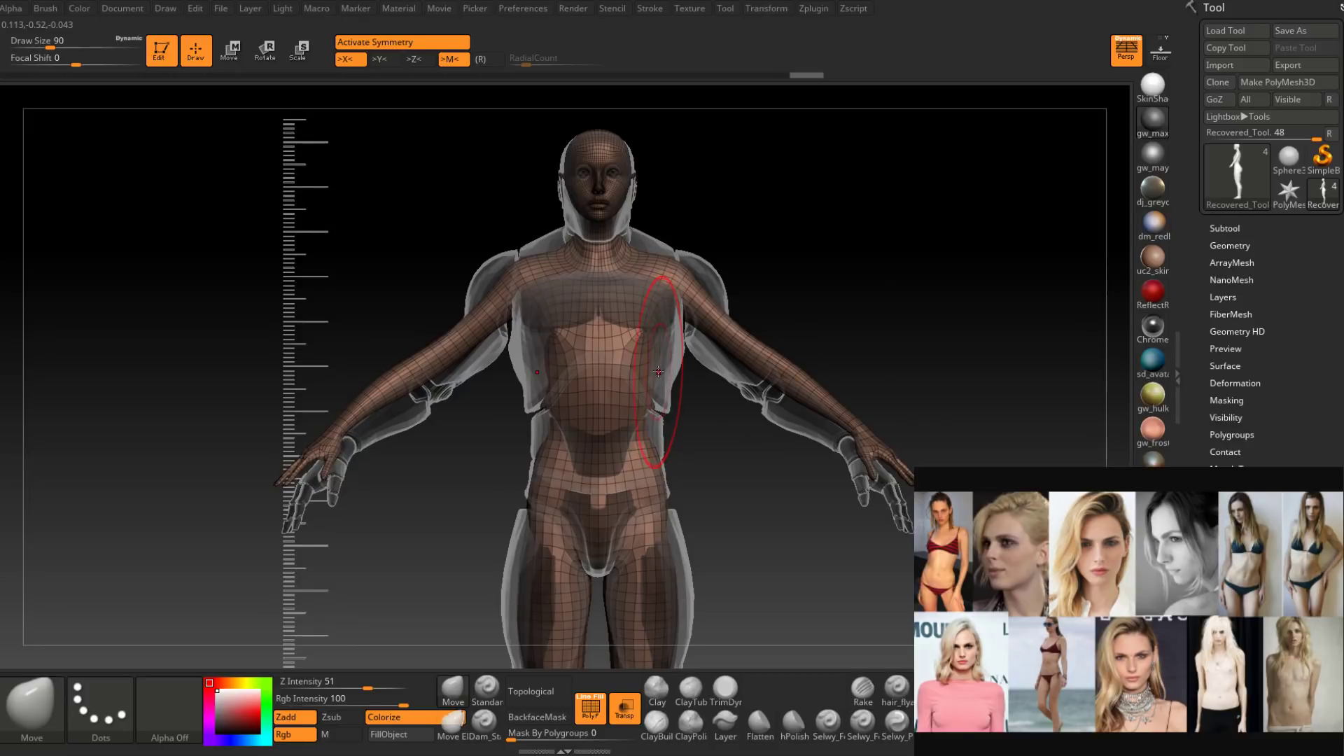
{"action": "left_click_drag", "start_coordinate": [654, 369], "coordinate": [663, 364]}
{"action": "mouse_move", "coordinate": [663, 343]}
{"action": "right_mouse_down"}
{"action": "mouse_move", "coordinate": [689, 351]}
{"action": "mouse_move", "coordinate": [700, 382]}
{"action": "right_mouse_up"}
{"action": "key", "text": "space"}
{"action": "left_click_drag", "start_coordinate": [650, 422], "coordinate": [645, 423]}
{"action": "right_click_drag", "start_coordinate": [645, 409], "coordinate": [637, 393]}
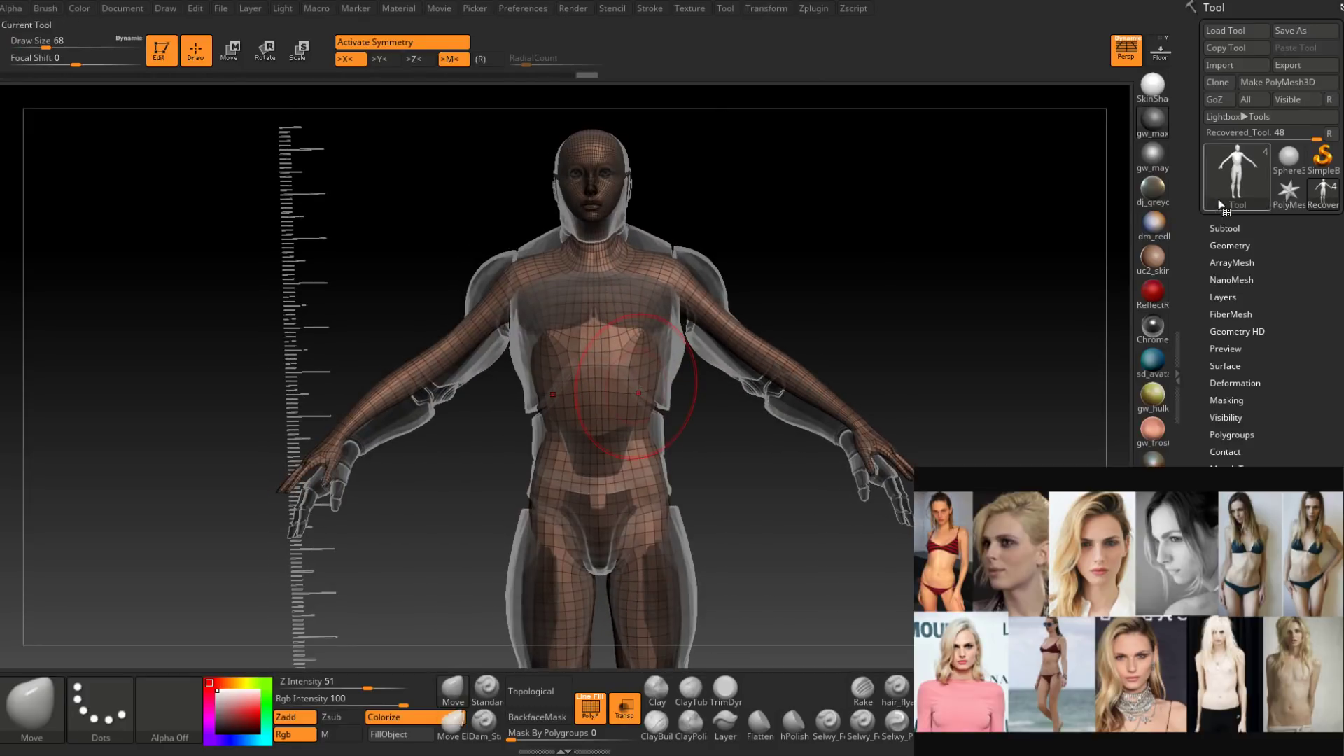
Hide the SK_Mannequin1 subtool and refine the waist and lower torso with the Move brush.
{"action": "left_click", "coordinate": [1232, 227]}
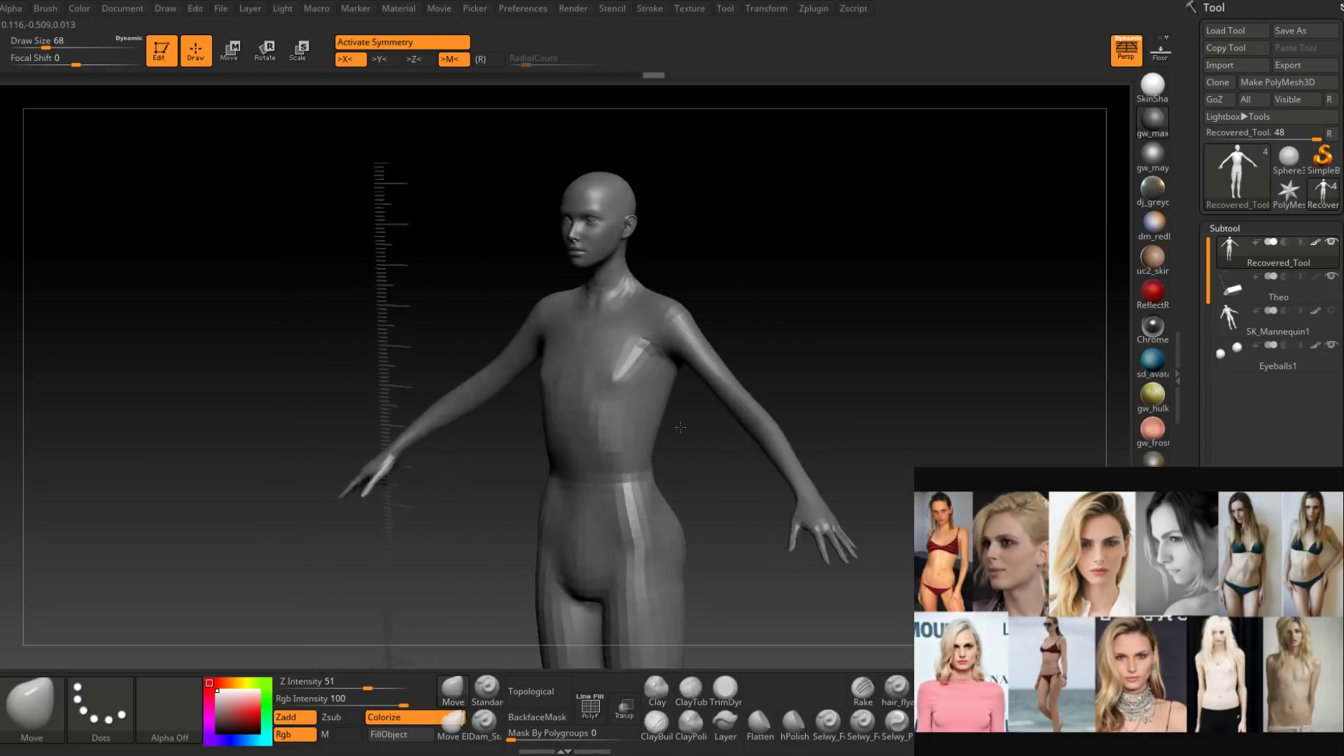
{"action": "mouse_move", "coordinate": [678, 425]}
{"action": "right_mouse_down"}
{"action": "mouse_move", "coordinate": [666, 471]}
{"action": "mouse_move", "coordinate": [652, 463]}
{"action": "mouse_move", "coordinate": [747, 405]}
{"action": "mouse_move", "coordinate": [660, 495]}
{"action": "mouse_move", "coordinate": [663, 422]}
{"action": "mouse_move", "coordinate": [673, 453]}
{"action": "mouse_move", "coordinate": [714, 451]}
{"action": "mouse_move", "coordinate": [587, 445]}
{"action": "right_mouse_up"}
{"action": "left_click_drag", "start_coordinate": [587, 444], "coordinate": [581, 448]}
{"action": "right_click_drag", "start_coordinate": [581, 448], "coordinate": [585, 447]}
{"action": "left_click_drag", "start_coordinate": [585, 446], "coordinate": [575, 332]}
{"action": "mouse_move", "coordinate": [575, 332]}
{"action": "right_mouse_down"}
{"action": "mouse_move", "coordinate": [609, 332]}
{"action": "mouse_move", "coordinate": [569, 360]}
{"action": "mouse_move", "coordinate": [623, 358]}
{"action": "mouse_move", "coordinate": [573, 359]}
{"action": "mouse_move", "coordinate": [569, 471]}
{"action": "right_mouse_up"}
Smooth the buttocks and the transition into the upper thighs at draw size 51.
{"action": "left_click_drag", "start_coordinate": [569, 464], "coordinate": [562, 476], "text": "shift"}
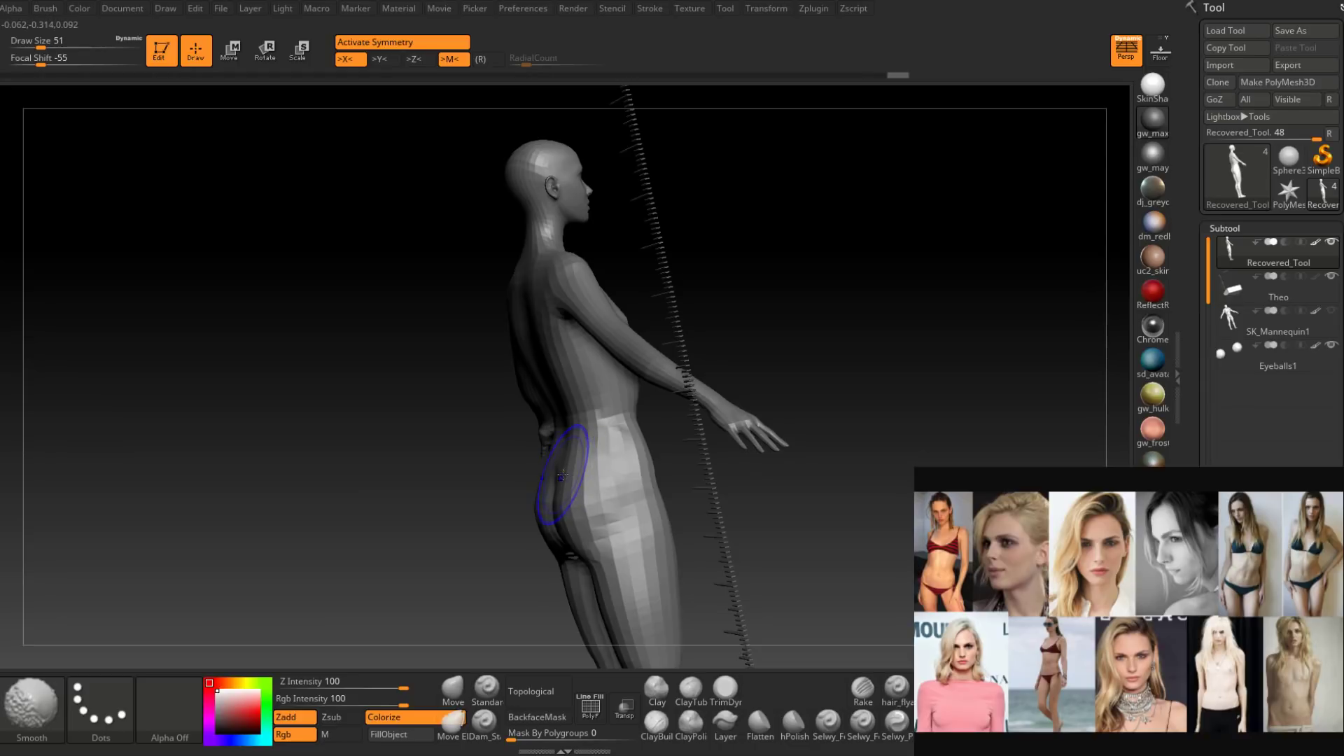
{"action": "mouse_move", "coordinate": [562, 475]}
{"action": "right_mouse_down", "text": "shift"}
{"action": "mouse_move", "coordinate": [581, 493]}
{"action": "mouse_move", "coordinate": [553, 543]}
{"action": "mouse_move", "coordinate": [624, 540]}
{"action": "right_mouse_up", "text": "shift"}
{"action": "left_click_drag", "start_coordinate": [597, 578], "coordinate": [594, 553], "text": "shift"}
{"action": "mouse_move", "coordinate": [594, 553]}
{"action": "right_mouse_down"}
{"action": "mouse_move", "coordinate": [588, 575]}
{"action": "mouse_move", "coordinate": [581, 394]}
{"action": "mouse_move", "coordinate": [581, 455]}
{"action": "right_mouse_up"}
Open the body's geometry settings and expand the Modify Topology options.
{"action": "scroll", "coordinate": [1245, 405], "scroll_direction": "down", "scroll_amount": 5}
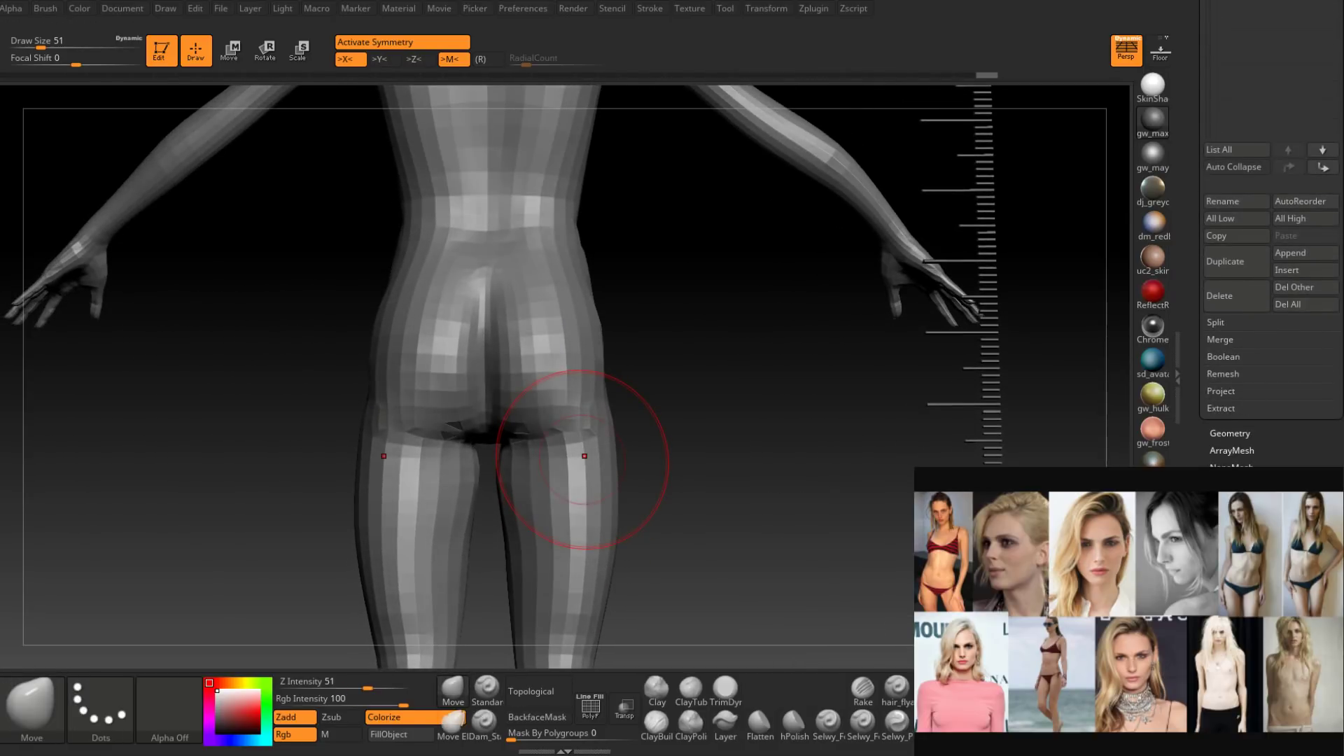
{"action": "scroll", "coordinate": [1269, 234], "scroll_direction": "up", "scroll_amount": 2}
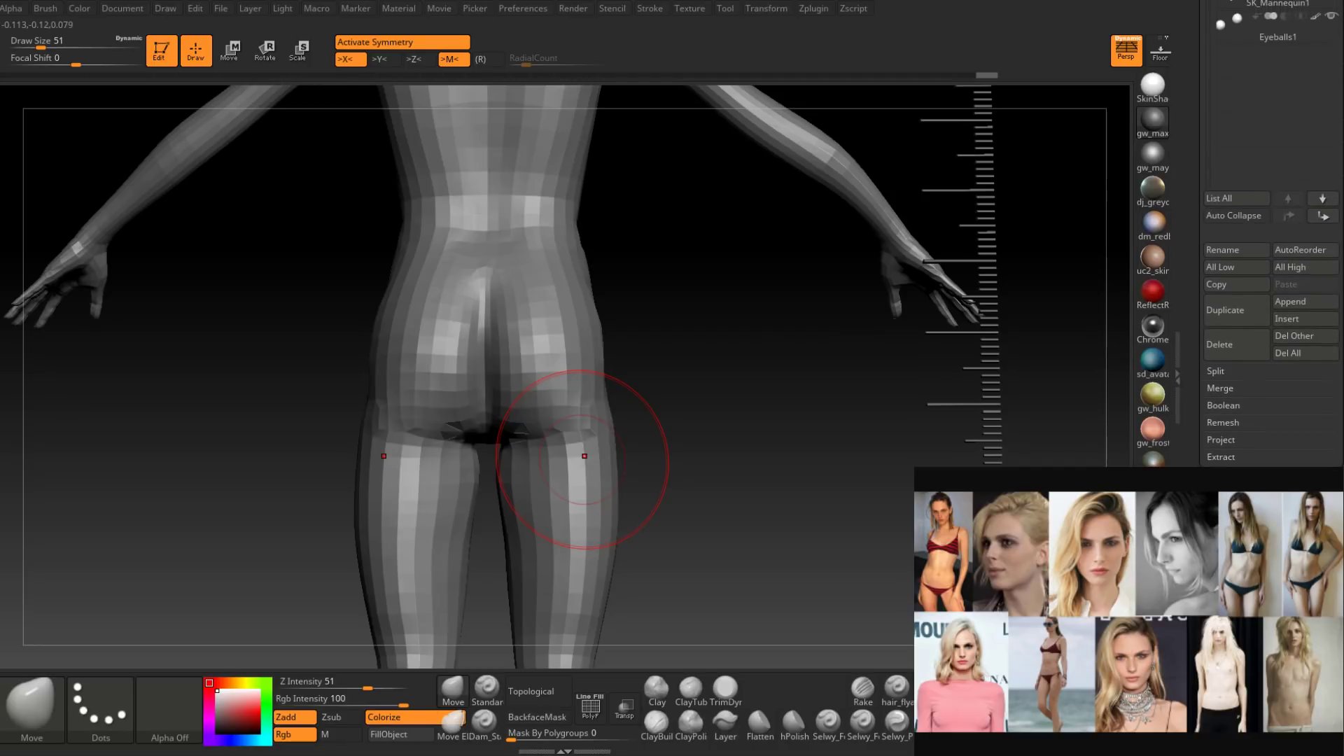
{"action": "left_click", "coordinate": [1246, 476]}
{"action": "scroll", "coordinate": [1248, 476], "scroll_direction": "up", "scroll_amount": 6}
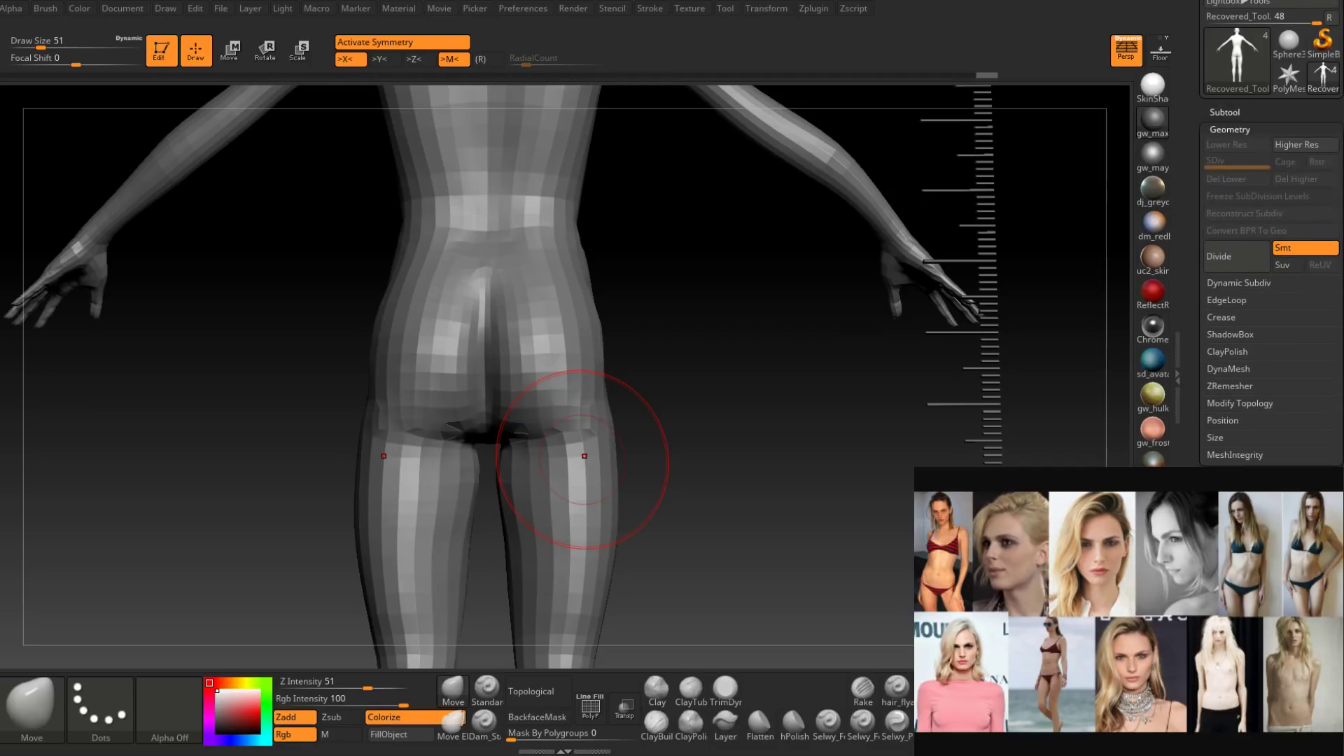
{"action": "left_click", "coordinate": [1250, 406]}
{"action": "scroll", "coordinate": [1247, 406], "scroll_direction": "down", "scroll_amount": 5}
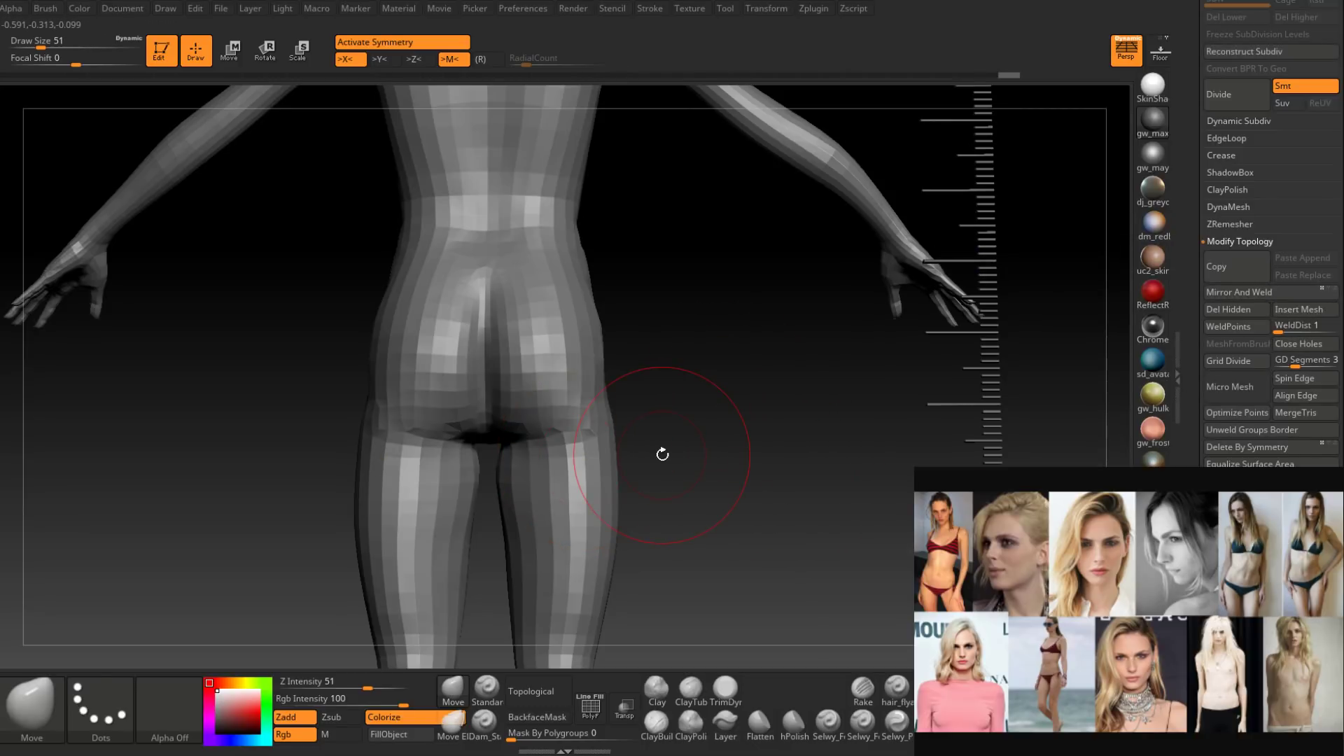
Subdivide the body mesh to level 2 and set the Move brush's draw size to 16 at the inner thighs.
{"action": "left_click_drag", "start_coordinate": [663, 455], "coordinate": [731, 413]}
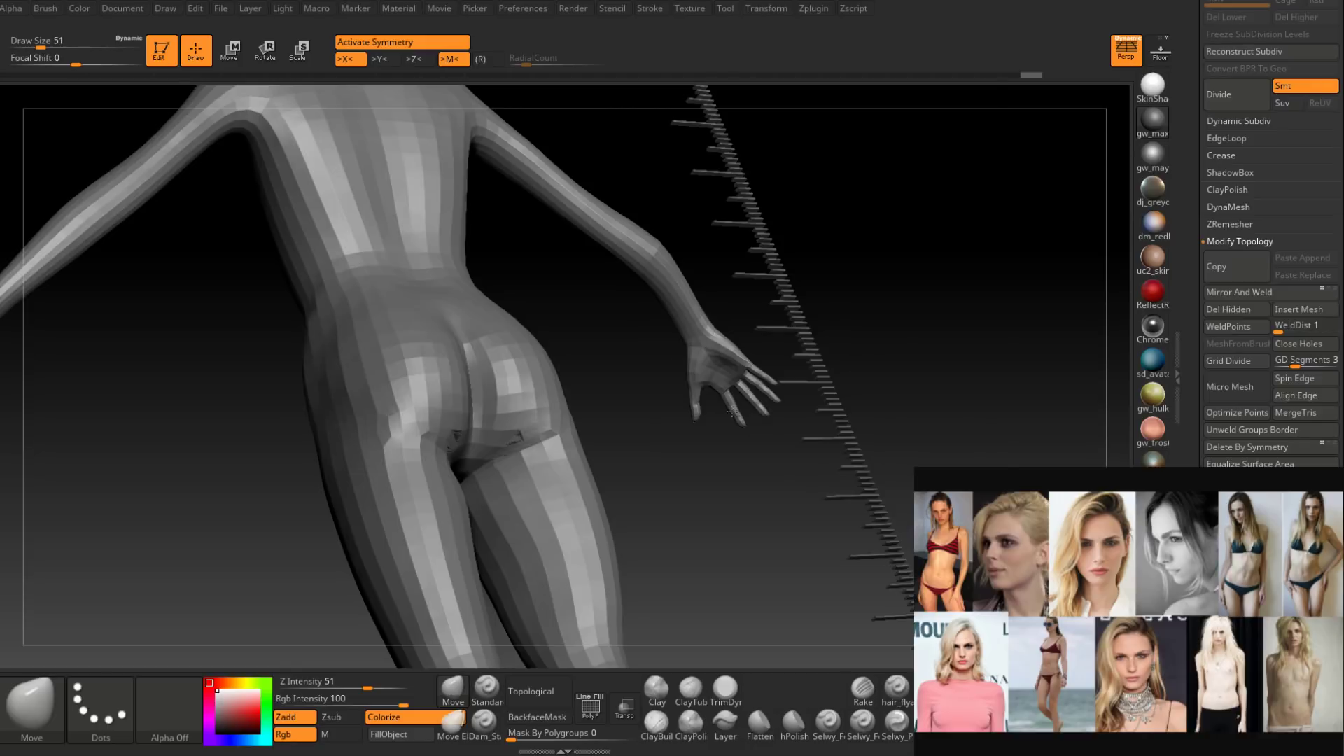
{"action": "left_click_drag", "start_coordinate": [732, 412], "coordinate": [665, 283], "text": "shift"}
{"action": "key", "text": "ctrl+d"}
{"action": "key", "text": "ctrl+d"}
{"action": "mouse_move", "coordinate": [546, 395]}
{"action": "right_mouse_down", "text": "ctrl"}
{"action": "mouse_move", "coordinate": [548, 535]}
{"action": "mouse_move", "coordinate": [487, 553]}
{"action": "right_mouse_up", "text": "ctrl"}
{"action": "key", "text": "space"}
{"action": "mouse_move", "coordinate": [535, 453]}
{"action": "left_mouse_down"}
{"action": "mouse_move", "coordinate": [523, 452]}
{"action": "mouse_move", "coordinate": [548, 448]}
{"action": "left_mouse_up"}
{"action": "mouse_move", "coordinate": [549, 448]}
{"action": "right_mouse_down"}
{"action": "mouse_move", "coordinate": [595, 483]}
{"action": "mouse_move", "coordinate": [540, 504]}
{"action": "right_mouse_up"}
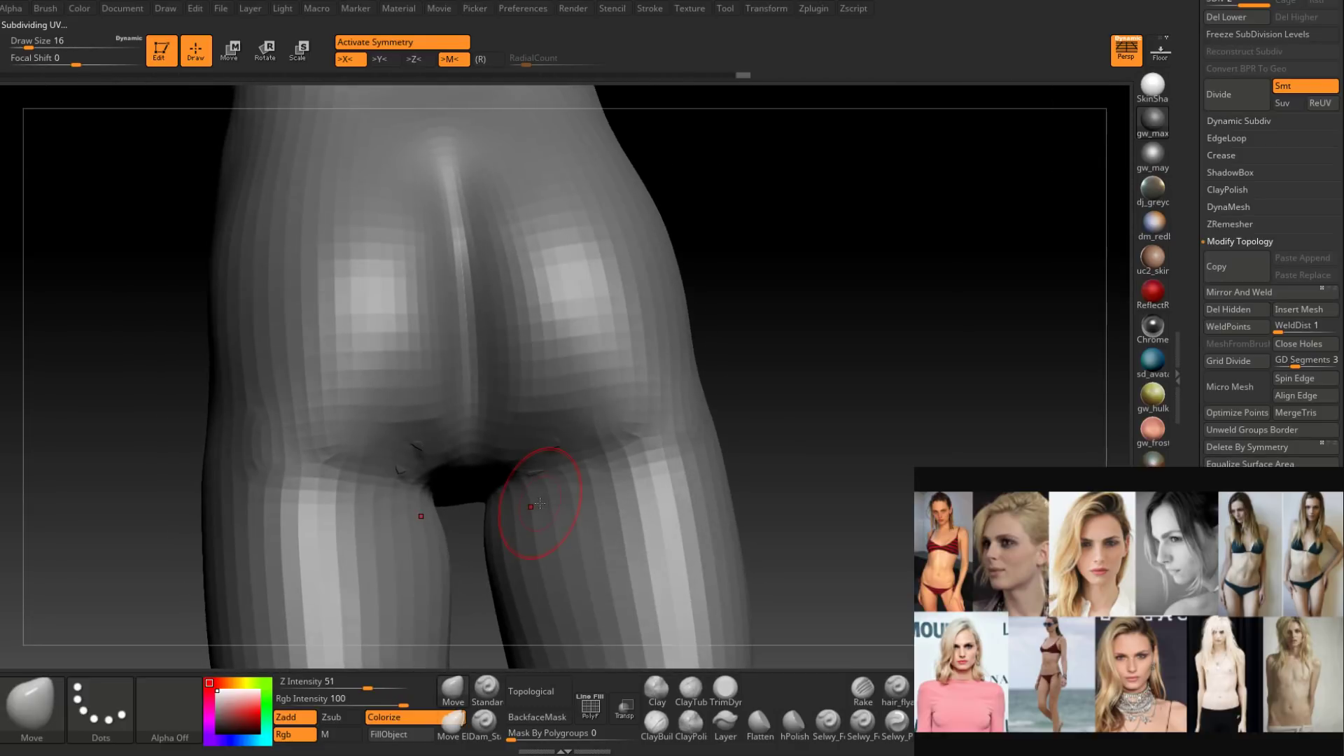
Turn on the wireframe and hide the stray faces near the inner thighs by their polygroup.
{"action": "right_click_drag", "start_coordinate": [800, 376], "coordinate": [666, 456], "text": "shift"}
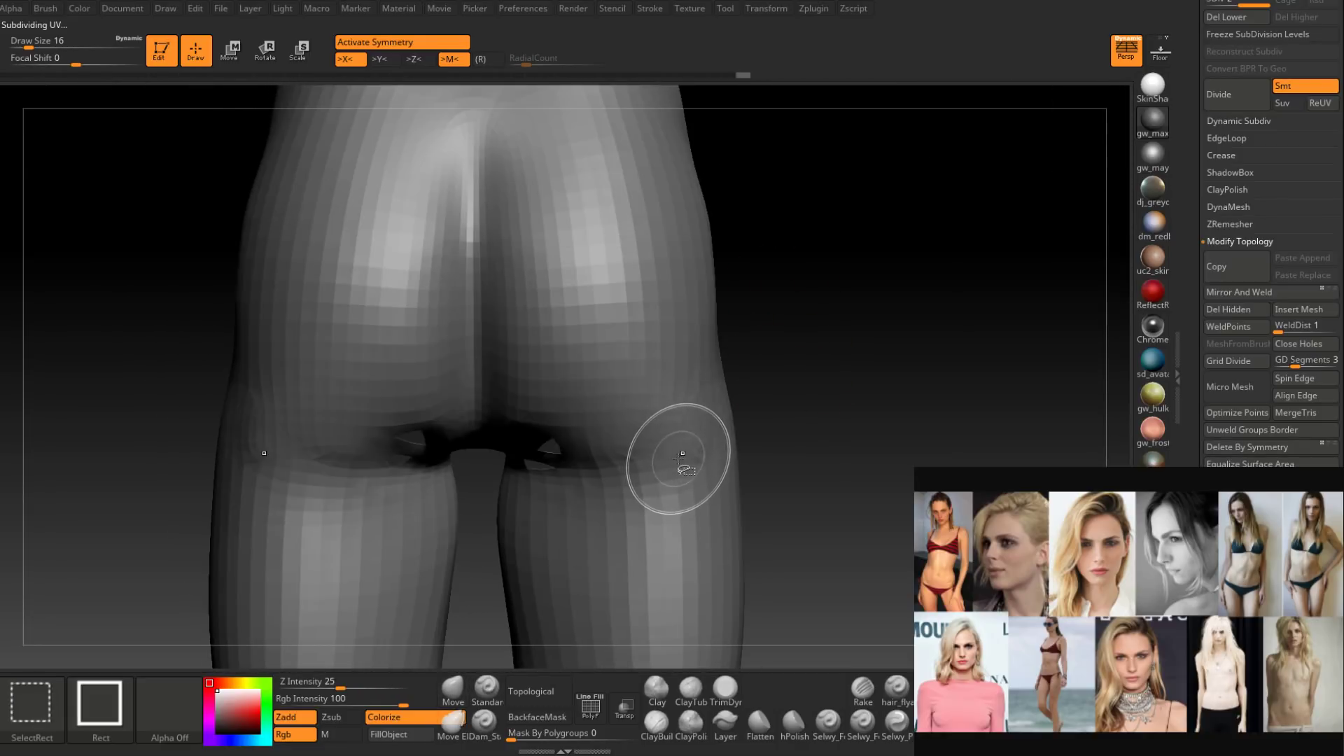
{"action": "mouse_move", "coordinate": [766, 408]}
{"action": "right_mouse_down"}
{"action": "mouse_move", "coordinate": [749, 384]}
{"action": "mouse_move", "coordinate": [748, 404]}
{"action": "right_mouse_up"}
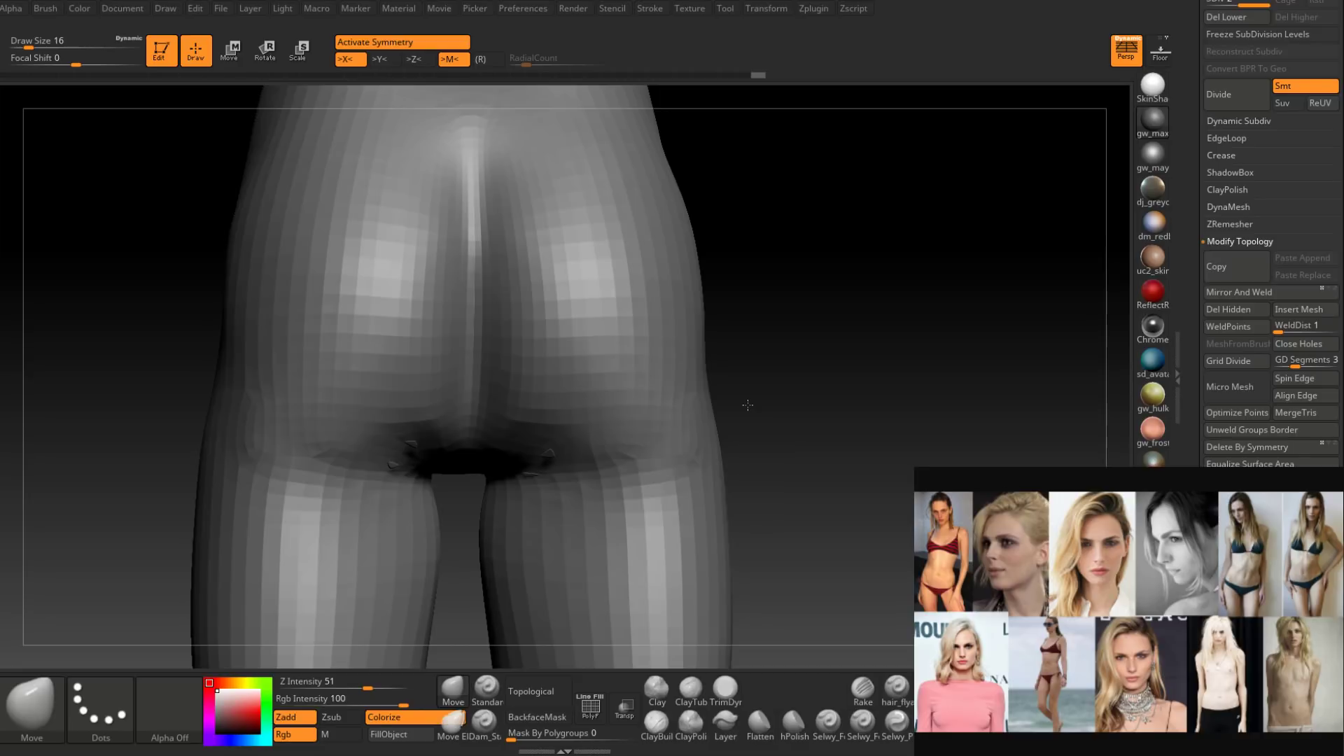
{"action": "left_click", "coordinate": [591, 707]}
{"action": "key", "text": "ctrl+shift"}
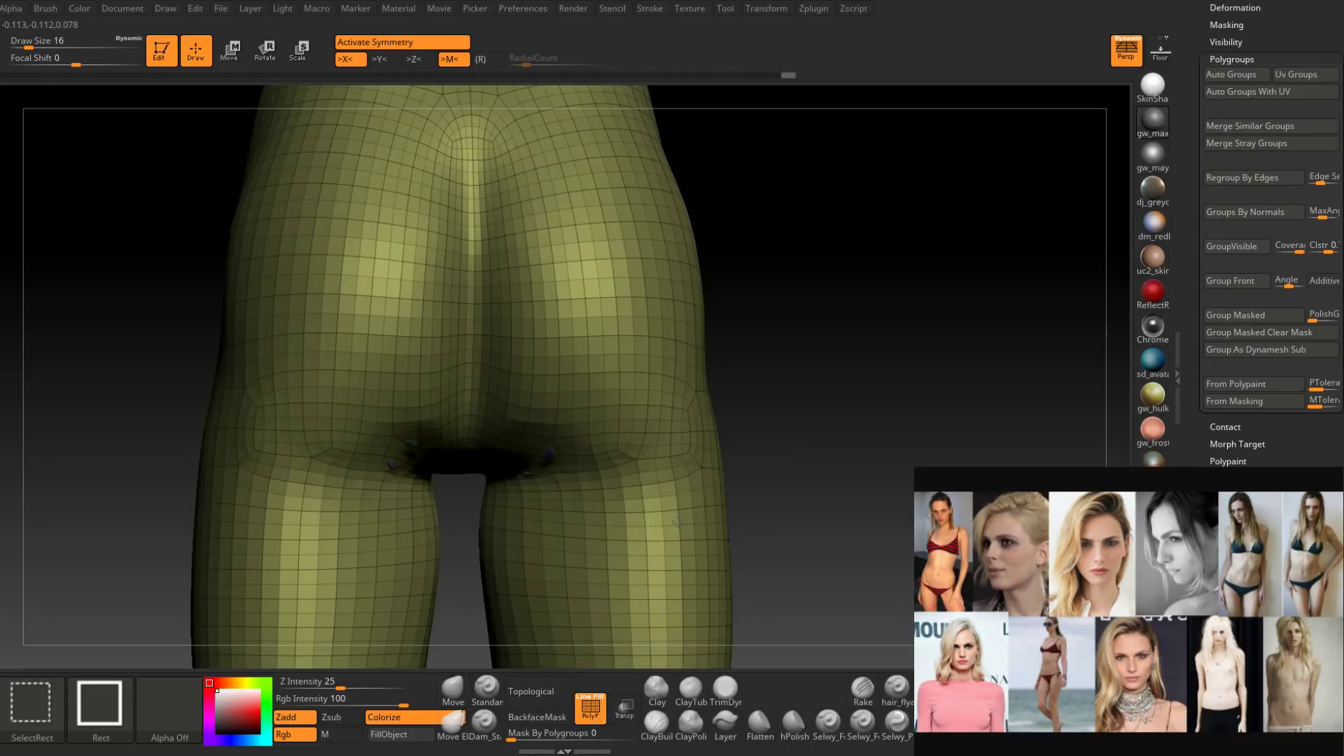
{"action": "scroll", "coordinate": [1237, 256], "scroll_direction": "up", "scroll_amount": 5}
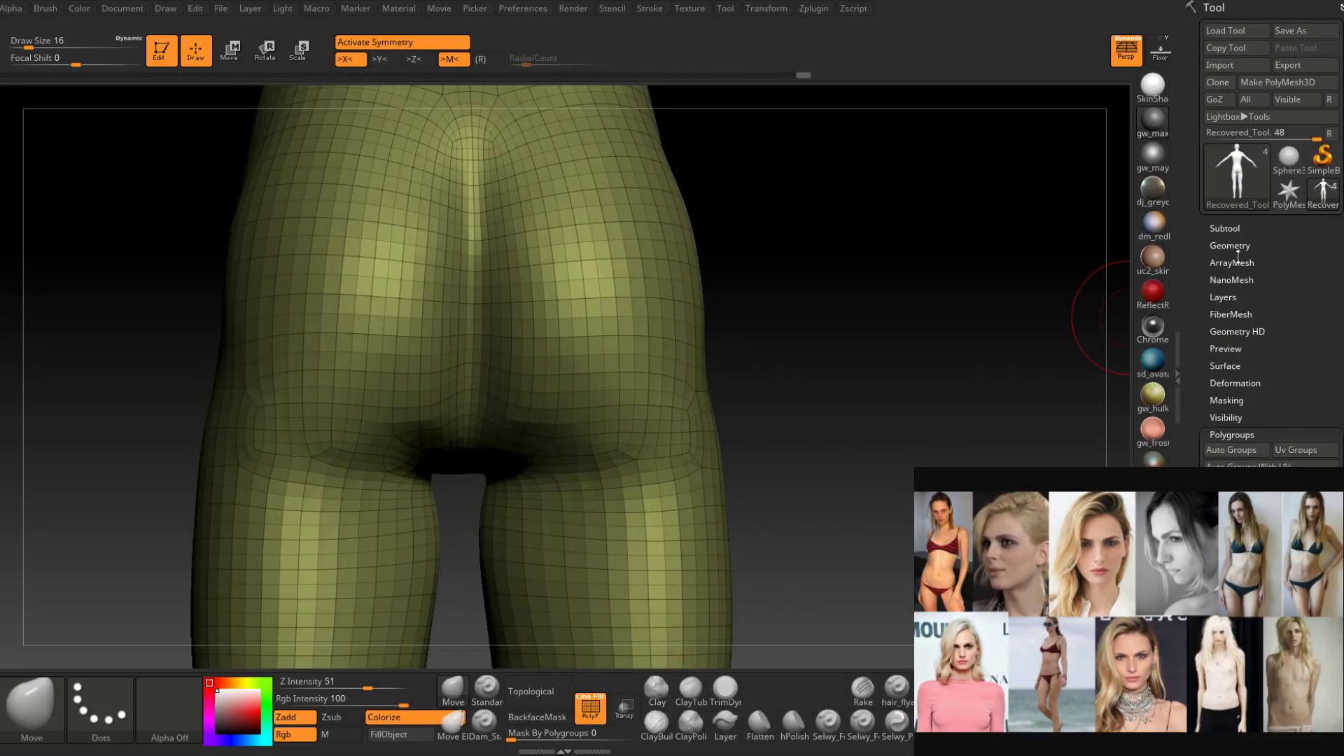
Delete the hidden stray faces from the body while its subdivision levels are temporarily frozen.
{"action": "left_click", "coordinate": [1238, 245]}
{"action": "scroll", "coordinate": [1238, 315], "scroll_direction": "down", "scroll_amount": 3}
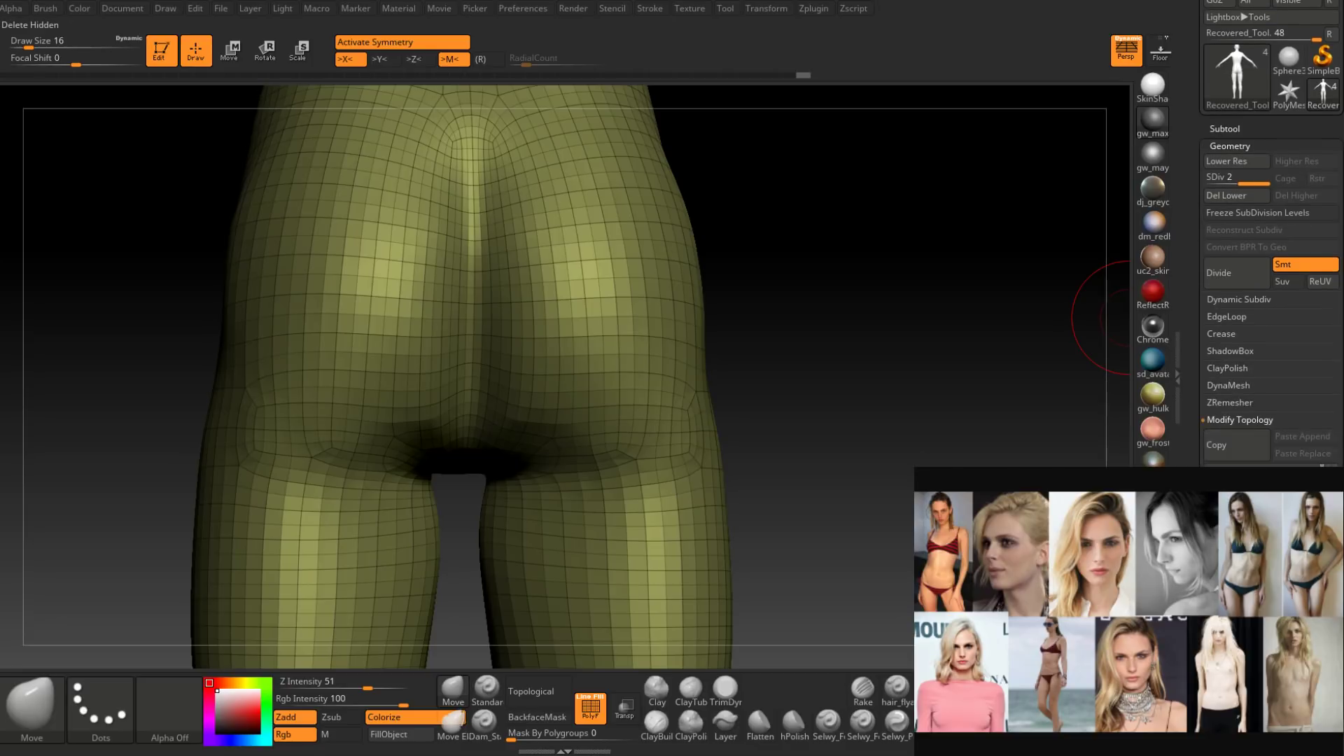
{"action": "left_click", "coordinate": [1257, 213]}
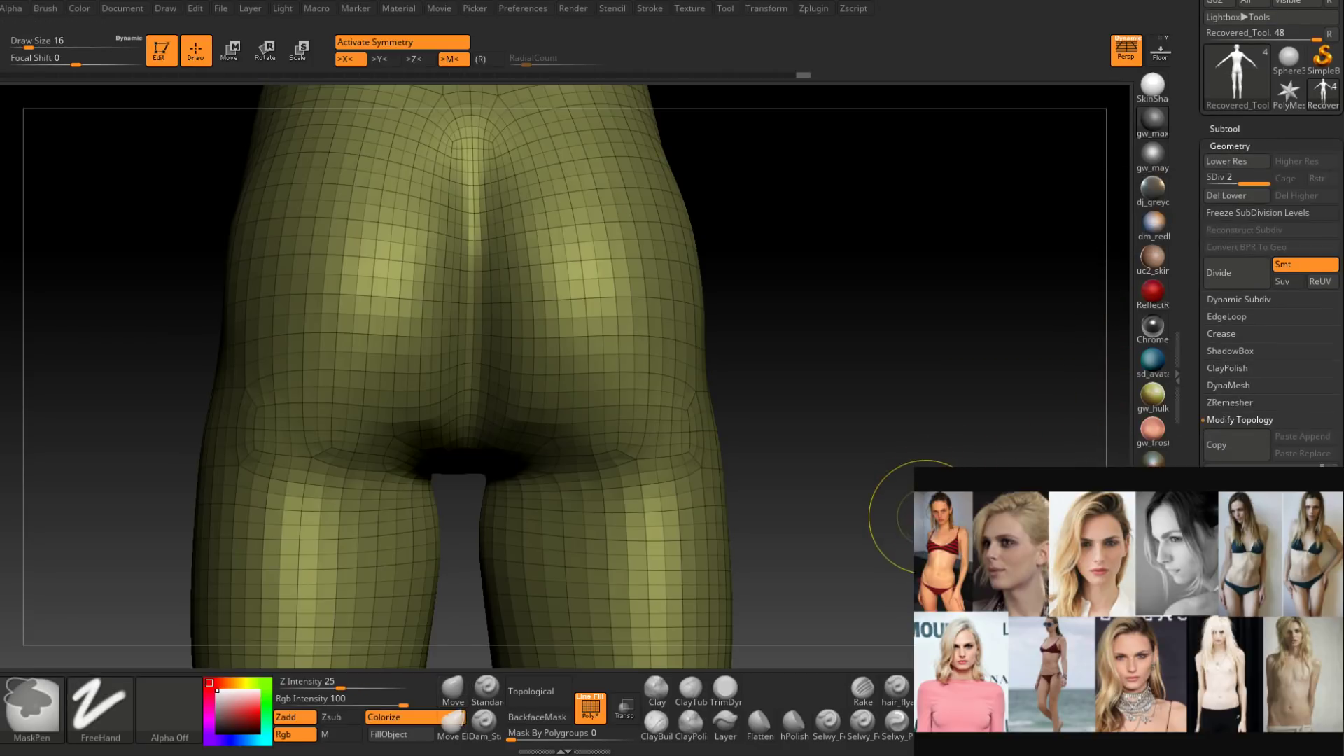
{"action": "left_click_drag", "start_coordinate": [925, 518], "coordinate": [985, 436], "text": "ctrl+shift"}
{"action": "left_click", "coordinate": [985, 437], "text": "ctrl+shift"}
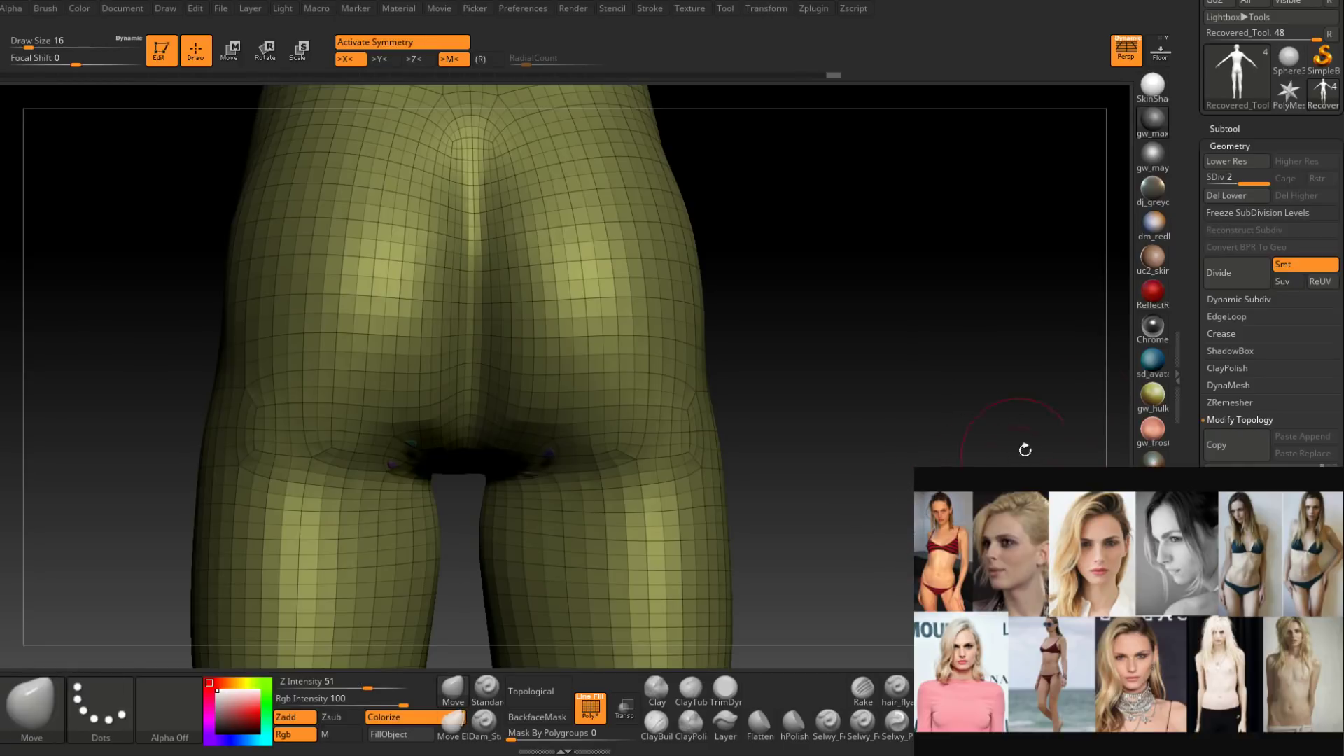
{"action": "left_click", "coordinate": [1241, 212]}
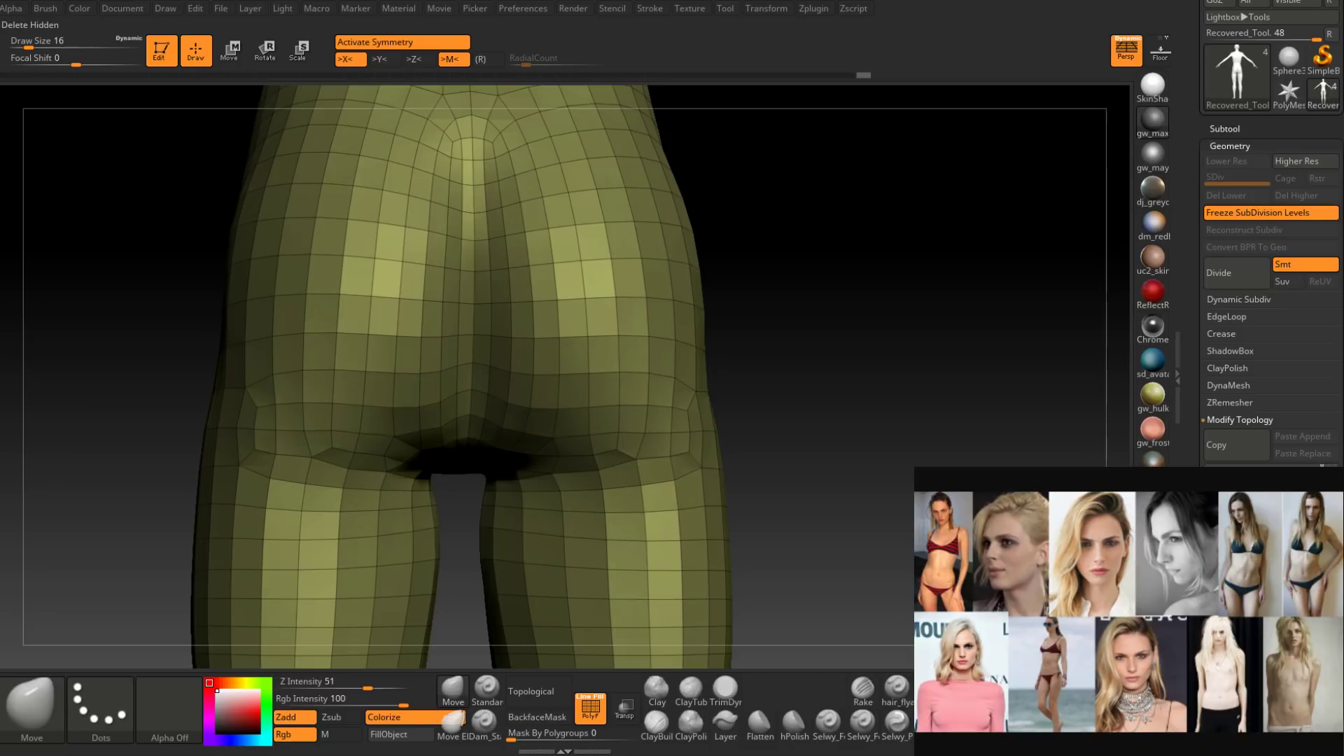
{"action": "left_click", "coordinate": [1242, 213]}
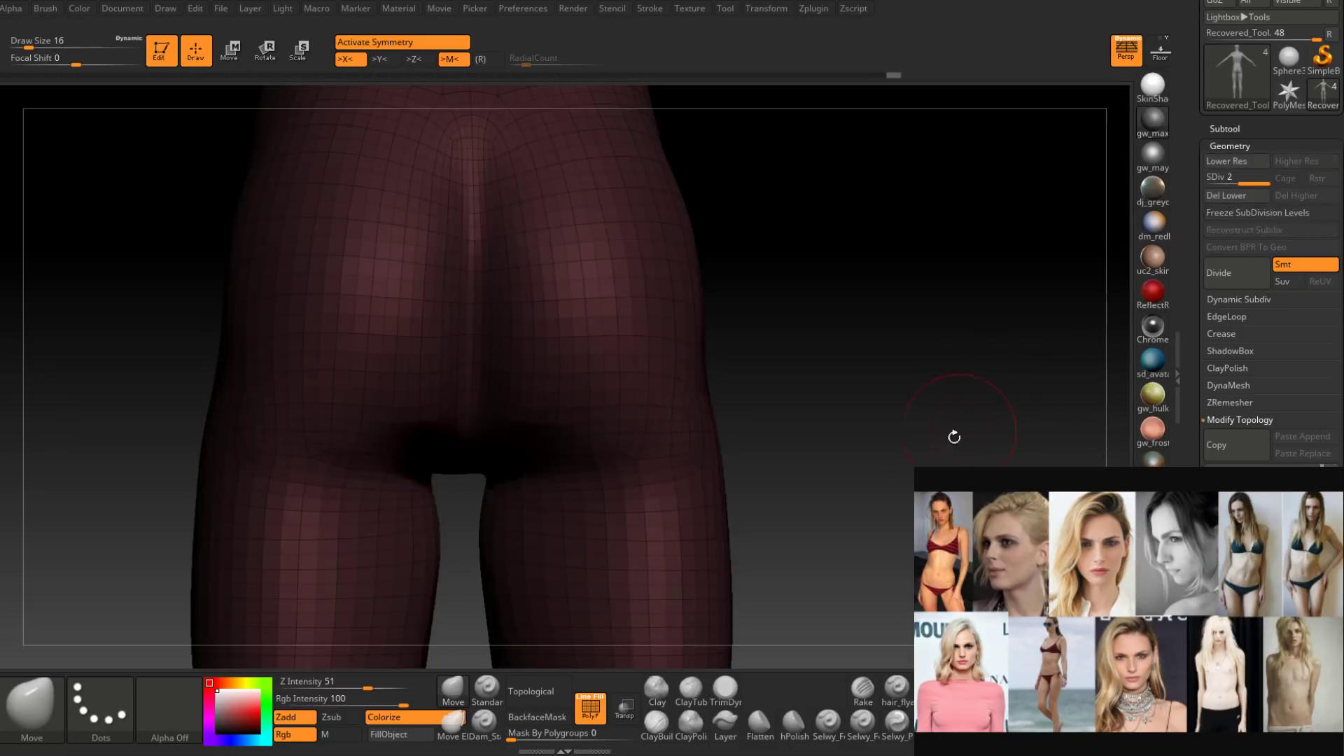
Sculpt the abdominal forms from the front with the ClayBuildup brush at draw sizes 35 and 27.
{"action": "mouse_move", "coordinate": [848, 483]}
{"action": "left_mouse_down"}
{"action": "mouse_move", "coordinate": [834, 477]}
{"action": "mouse_move", "coordinate": [850, 442]}
{"action": "mouse_move", "coordinate": [826, 553]}
{"action": "mouse_move", "coordinate": [733, 477]}
{"action": "mouse_move", "coordinate": [674, 544]}
{"action": "mouse_move", "coordinate": [557, 481]}
{"action": "left_mouse_up"}
{"action": "left_click", "coordinate": [656, 724]}
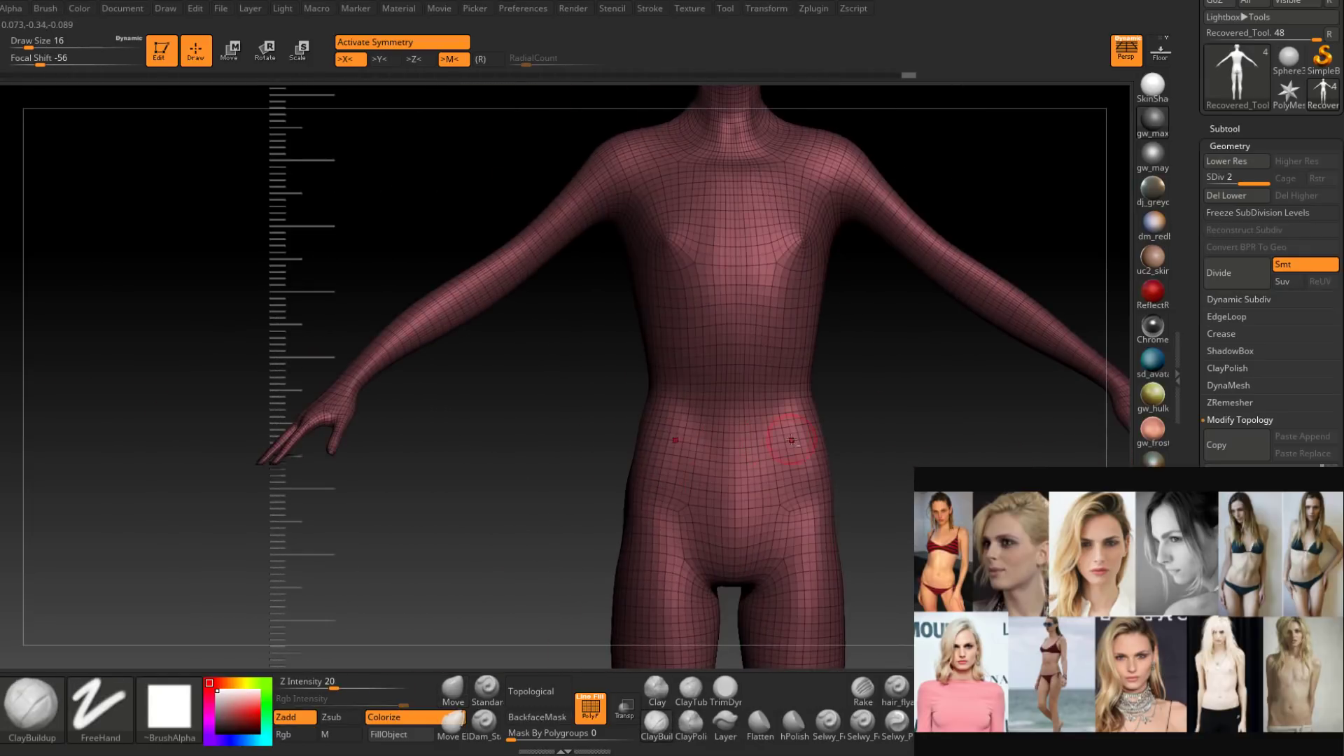
{"action": "mouse_move", "coordinate": [857, 448]}
{"action": "left_mouse_down", "text": "alt"}
{"action": "mouse_move", "coordinate": [774, 490]}
{"action": "mouse_move", "coordinate": [711, 483]}
{"action": "left_mouse_up", "text": "alt"}
{"action": "key", "text": "space"}
{"action": "left_click_drag", "start_coordinate": [648, 415], "coordinate": [656, 413]}
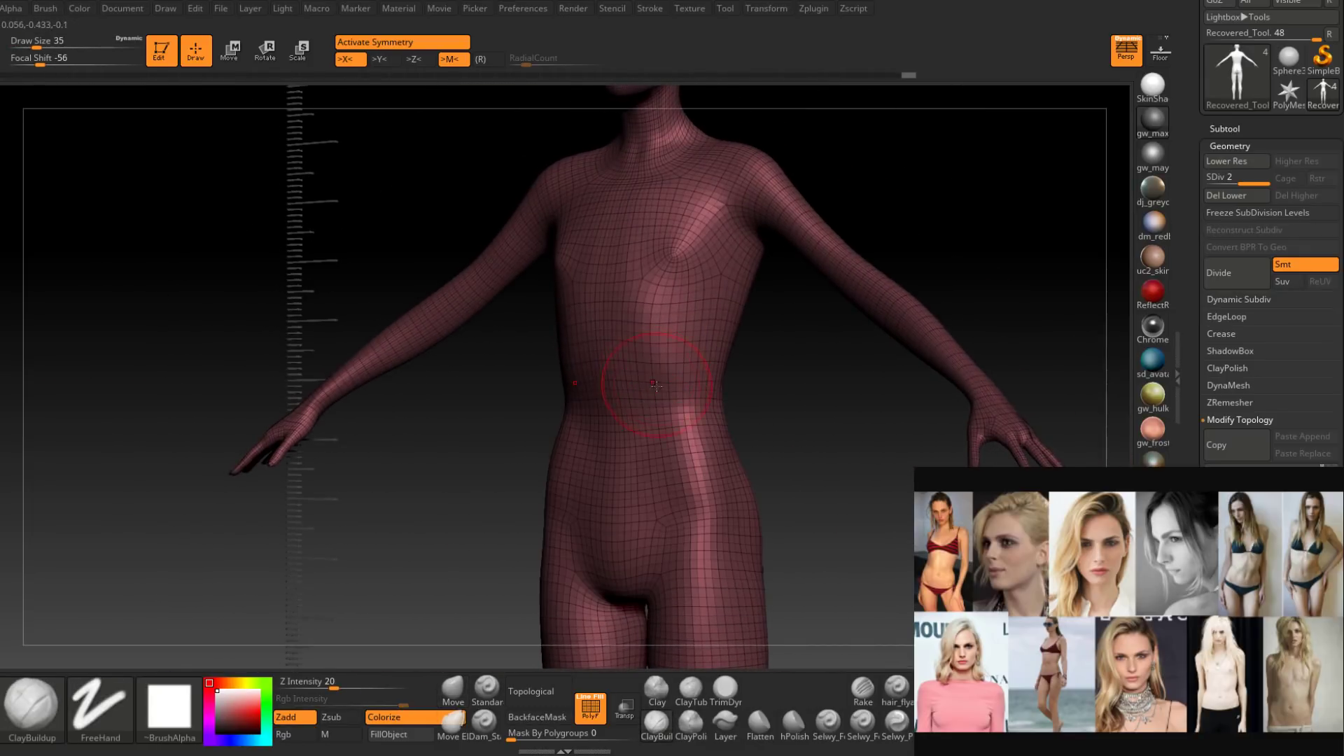
{"action": "right_click_drag", "start_coordinate": [656, 406], "coordinate": [613, 406]}
{"action": "key", "text": "space"}
{"action": "left_click_drag", "start_coordinate": [657, 413], "coordinate": [654, 413]}
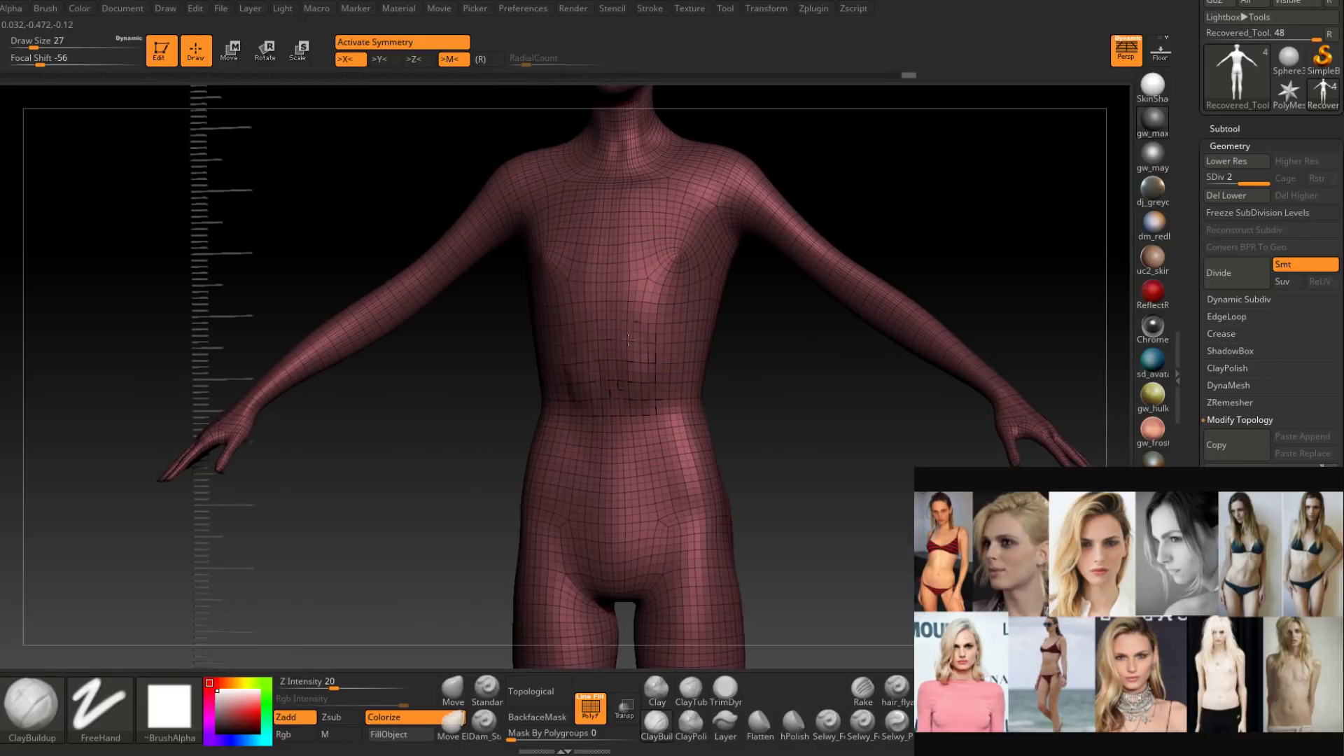
{"action": "left_click_drag", "start_coordinate": [611, 402], "coordinate": [613, 466]}
{"action": "mouse_move", "coordinate": [634, 459]}
{"action": "right_mouse_down"}
{"action": "mouse_move", "coordinate": [618, 465]}
{"action": "mouse_move", "coordinate": [663, 435]}
{"action": "mouse_move", "coordinate": [625, 403]}
{"action": "mouse_move", "coordinate": [624, 378]}
{"action": "mouse_move", "coordinate": [609, 417]}
{"action": "mouse_move", "coordinate": [640, 442]}
{"action": "mouse_move", "coordinate": [690, 408]}
{"action": "mouse_move", "coordinate": [555, 444]}
{"action": "right_mouse_up"}
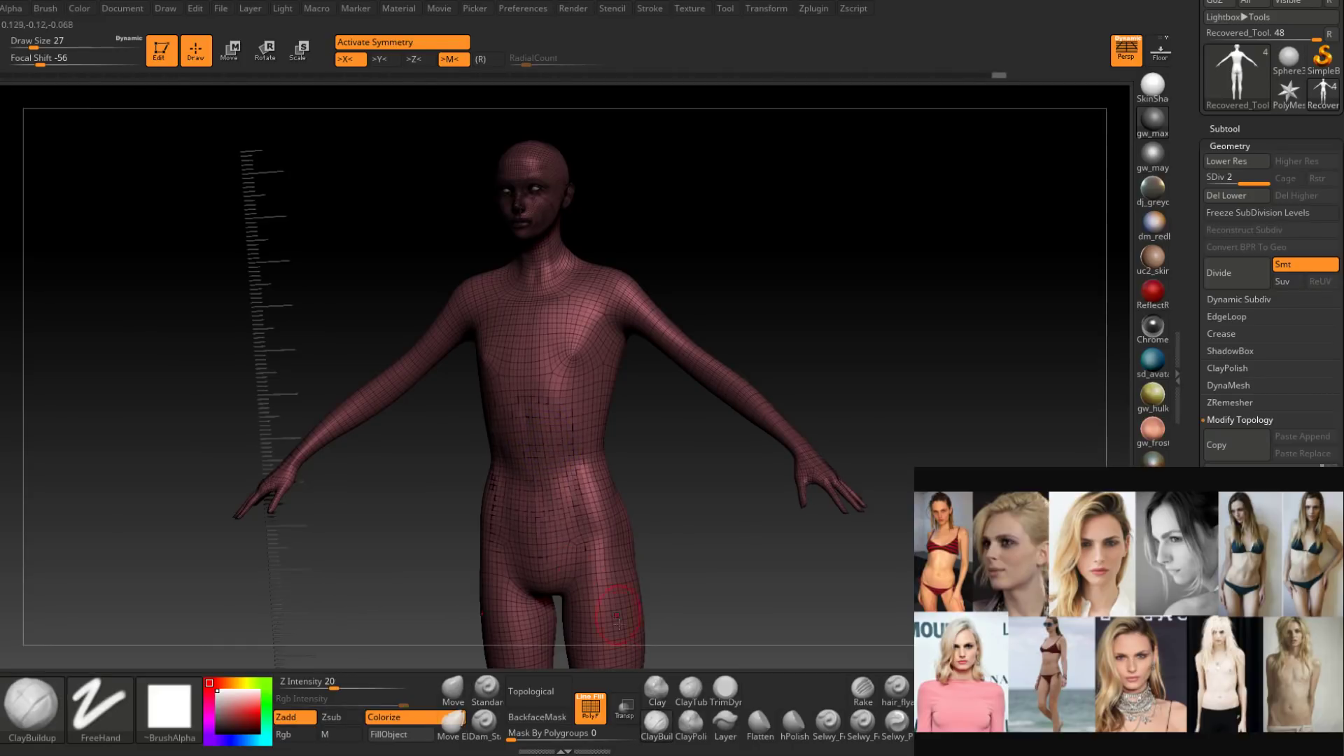
Turn off the wireframe and build up the front of the hips with ClayBuildup at draw size 27.
{"action": "key", "text": "shift+f"}
{"action": "mouse_move", "coordinate": [555, 511]}
{"action": "right_mouse_down"}
{"action": "mouse_move", "coordinate": [558, 560]}
{"action": "mouse_move", "coordinate": [585, 545]}
{"action": "mouse_move", "coordinate": [587, 483]}
{"action": "right_mouse_up"}
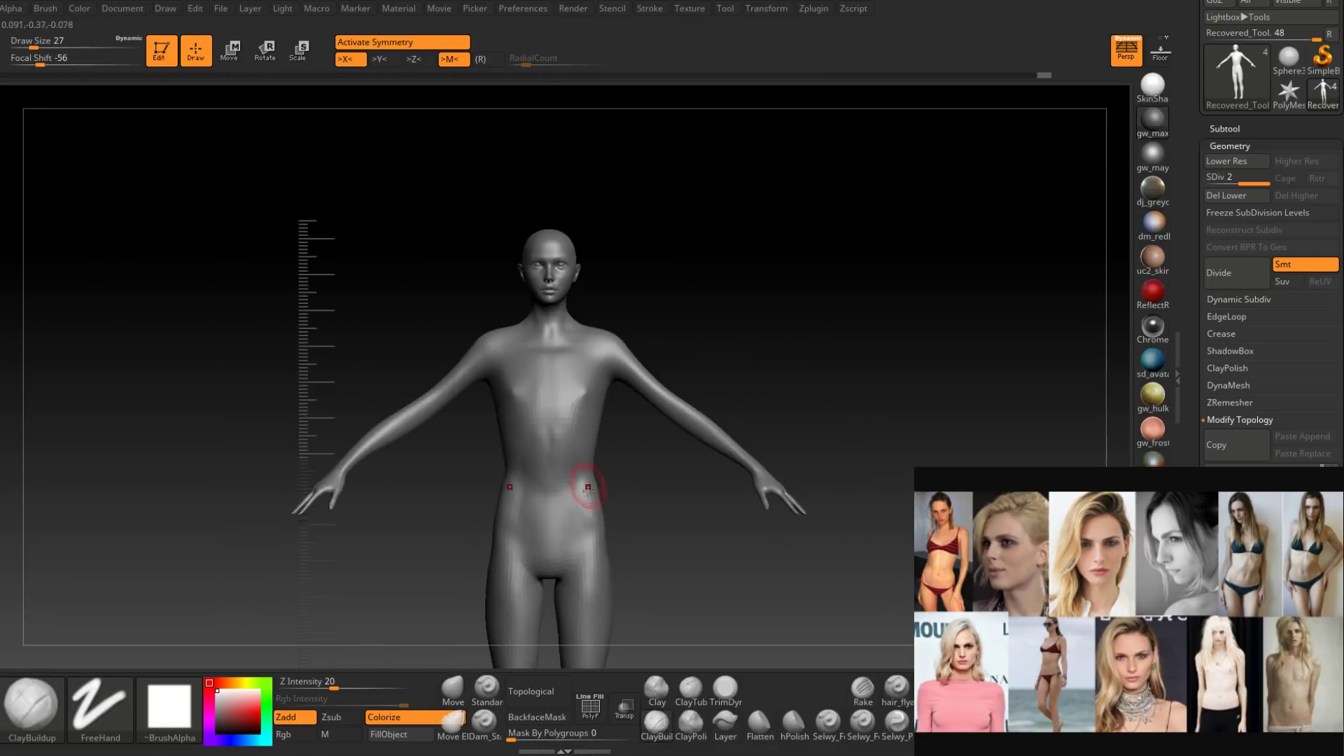
{"action": "right_click_drag", "start_coordinate": [582, 539], "coordinate": [585, 431], "text": "alt"}
{"action": "mouse_move", "coordinate": [586, 430]}
{"action": "right_mouse_down", "text": "ctrl"}
{"action": "mouse_move", "coordinate": [585, 495]}
{"action": "mouse_move", "coordinate": [550, 492]}
{"action": "mouse_move", "coordinate": [579, 374]}
{"action": "mouse_move", "coordinate": [585, 441]}
{"action": "mouse_move", "coordinate": [639, 300]}
{"action": "right_mouse_up", "text": "ctrl"}
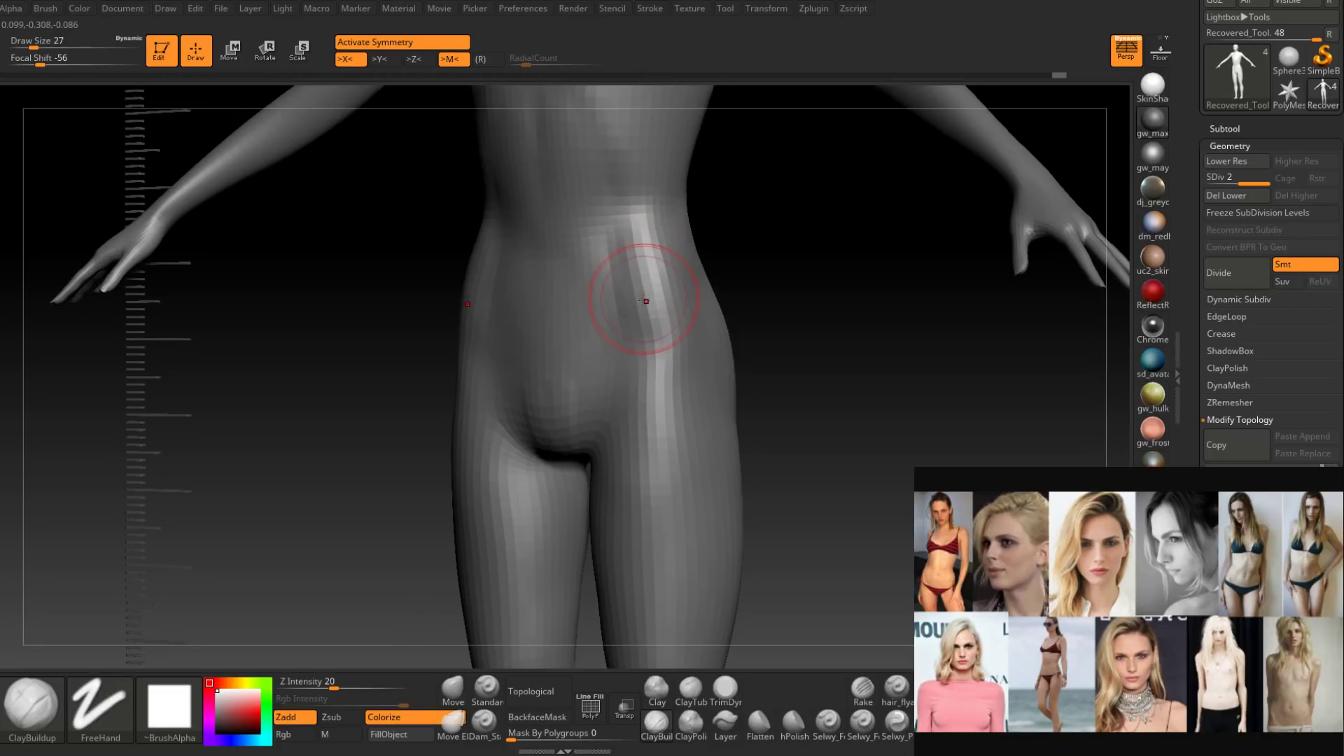
{"action": "mouse_move", "coordinate": [628, 409]}
{"action": "left_mouse_down"}
{"action": "mouse_move", "coordinate": [651, 333]}
{"action": "mouse_move", "coordinate": [642, 375]}
{"action": "left_mouse_up"}
{"action": "mouse_move", "coordinate": [643, 374]}
{"action": "right_mouse_down"}
{"action": "mouse_move", "coordinate": [661, 353]}
{"action": "mouse_move", "coordinate": [641, 322]}
{"action": "right_mouse_up"}
Sculpt the lower pelvis and groin with ClayBuildup at draw size 20 and smooth the surface.
{"action": "key", "text": "space"}
{"action": "mouse_move", "coordinate": [633, 361]}
{"action": "left_mouse_down"}
{"action": "mouse_move", "coordinate": [603, 399]}
{"action": "mouse_move", "coordinate": [616, 354]}
{"action": "mouse_move", "coordinate": [603, 412]}
{"action": "mouse_move", "coordinate": [556, 420]}
{"action": "left_mouse_up"}
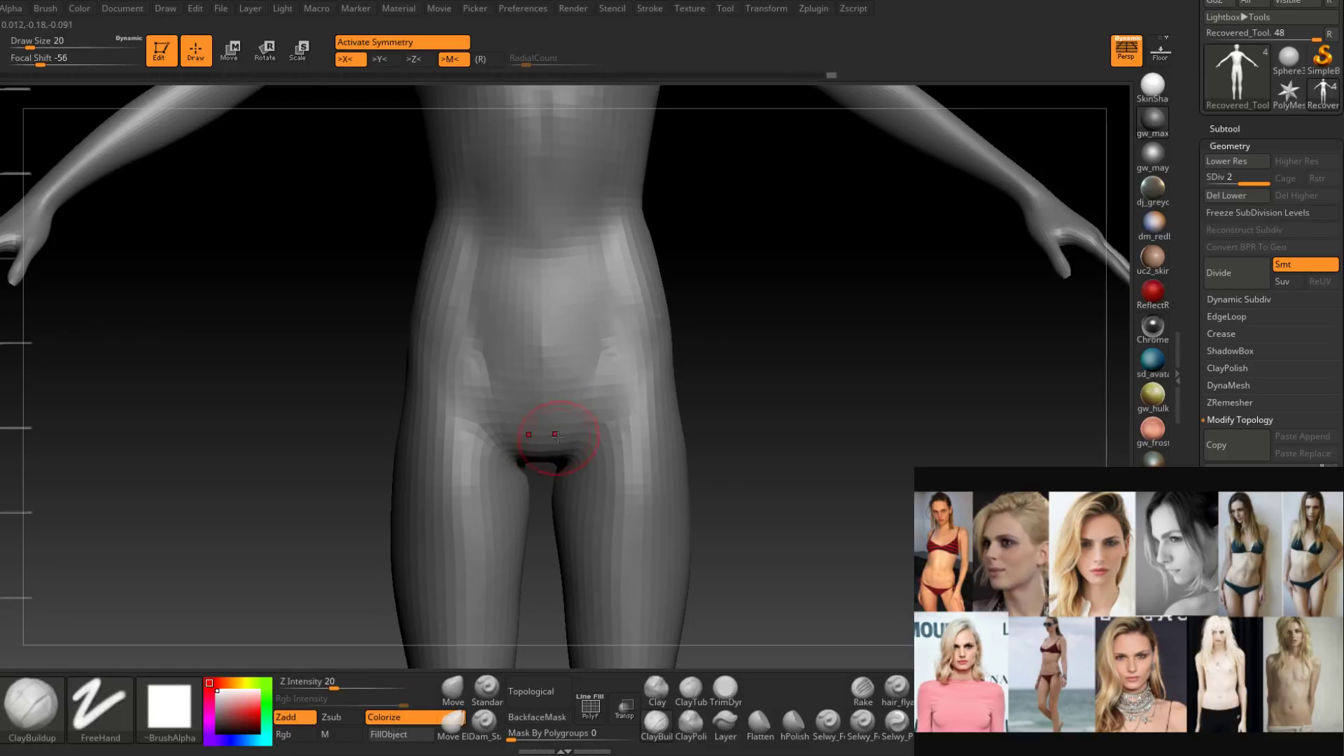
{"action": "right_click_drag", "start_coordinate": [558, 436], "coordinate": [543, 448]}
{"action": "left_click_drag", "start_coordinate": [555, 451], "coordinate": [564, 441], "text": "shift"}
{"action": "right_click_drag", "start_coordinate": [563, 441], "coordinate": [588, 411]}
Reshape the hips and upper thighs with the Move brush at draw sizes 56 and 41.
{"action": "left_click", "coordinate": [456, 689]}
{"action": "right_click_drag", "start_coordinate": [543, 521], "coordinate": [588, 443], "text": "ctrl"}
{"action": "key", "text": "space"}
{"action": "mouse_move", "coordinate": [582, 455]}
{"action": "left_mouse_down"}
{"action": "mouse_move", "coordinate": [594, 421]}
{"action": "mouse_move", "coordinate": [588, 450]}
{"action": "left_mouse_up"}
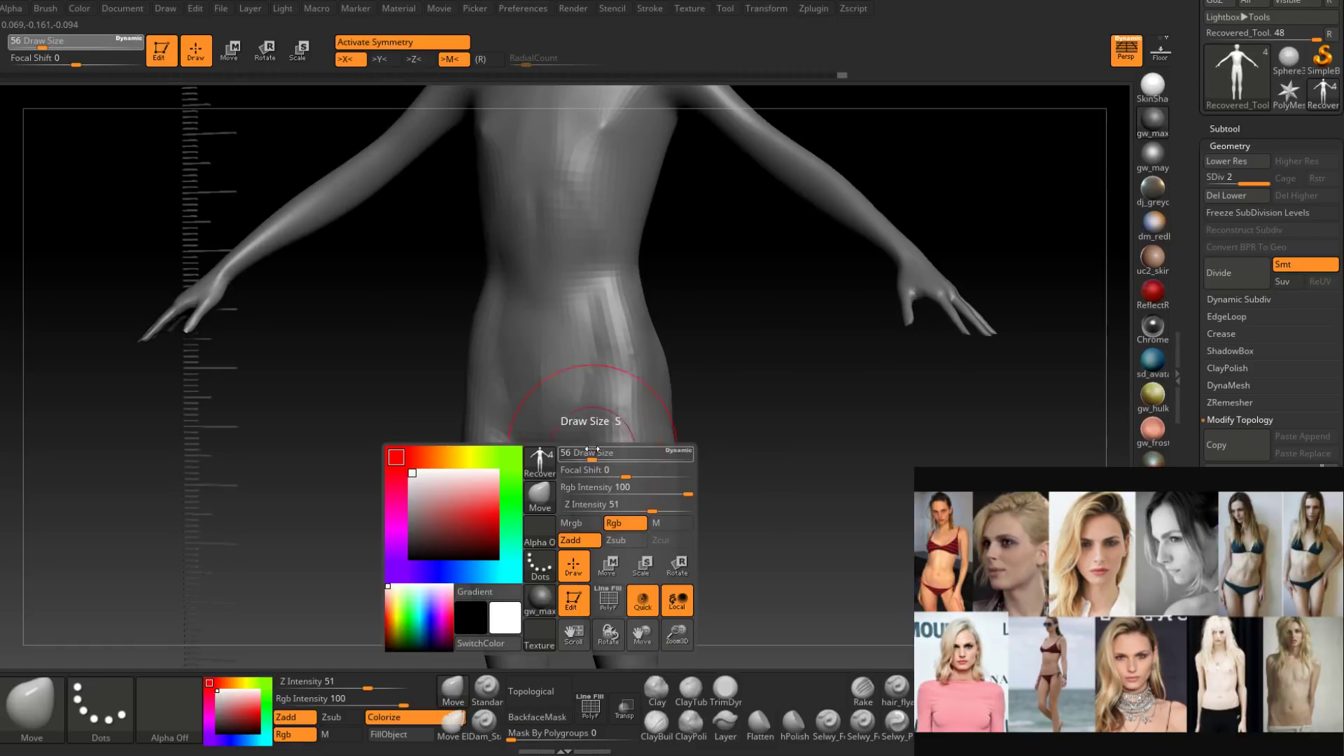
{"action": "right_click_drag", "start_coordinate": [570, 451], "coordinate": [581, 489]}
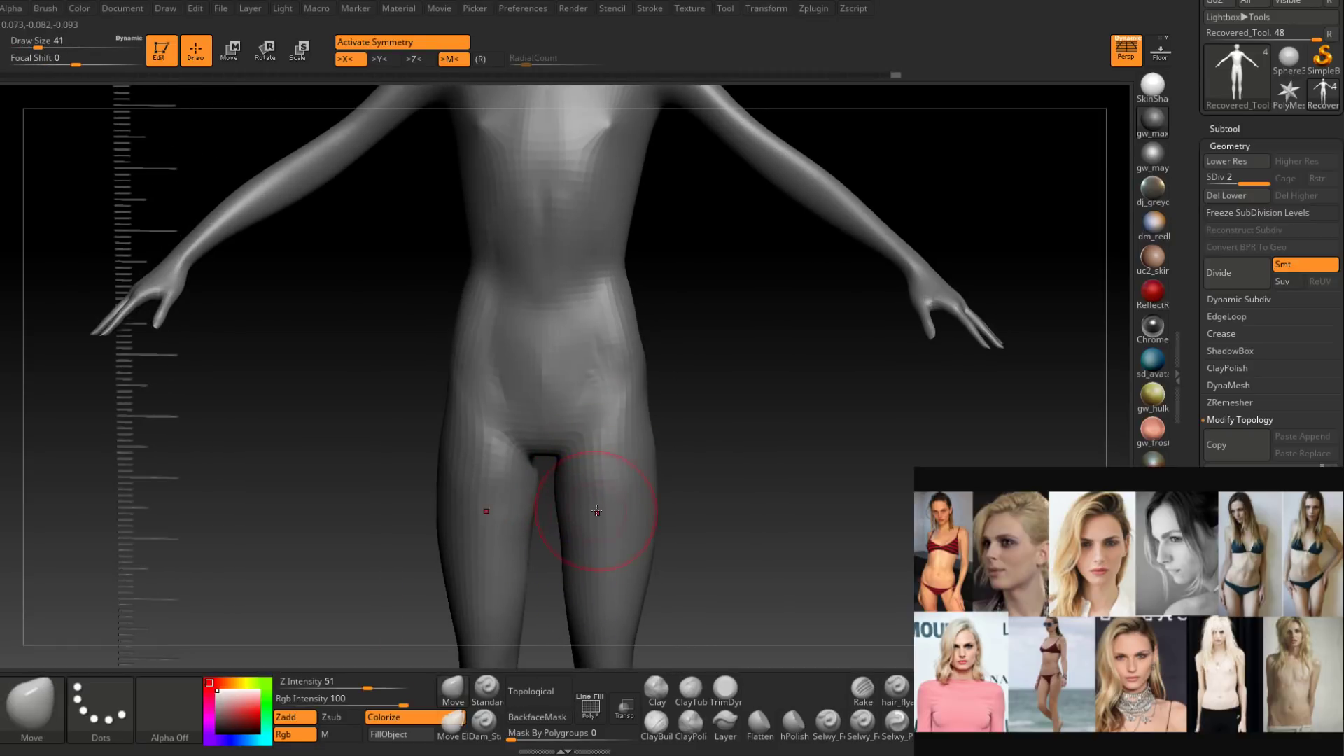
{"action": "right_click_drag", "start_coordinate": [588, 495], "coordinate": [600, 481]}
Smooth the front of the hip, upper thigh and lower abdomen at draw size 33.
{"action": "mouse_move", "coordinate": [596, 537]}
{"action": "right_mouse_down", "text": "shift"}
{"action": "mouse_move", "coordinate": [645, 435]}
{"action": "mouse_move", "coordinate": [597, 456]}
{"action": "mouse_move", "coordinate": [592, 499]}
{"action": "mouse_move", "coordinate": [585, 481]}
{"action": "mouse_move", "coordinate": [612, 444]}
{"action": "right_mouse_up", "text": "shift"}
{"action": "left_click_drag", "start_coordinate": [612, 444], "coordinate": [607, 480], "text": "shift"}
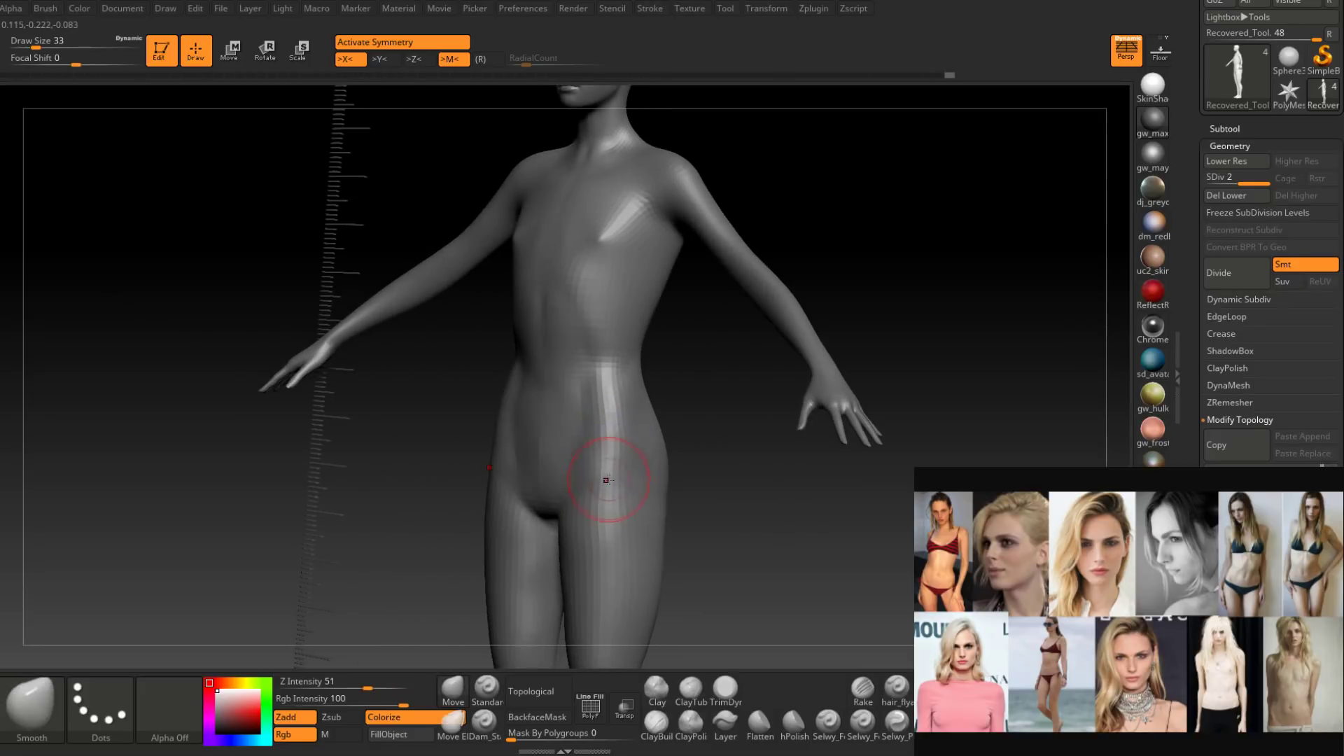
{"action": "right_click_drag", "start_coordinate": [606, 480], "coordinate": [624, 489], "text": "shift"}
{"action": "right_click_drag", "start_coordinate": [539, 455], "coordinate": [544, 453]}
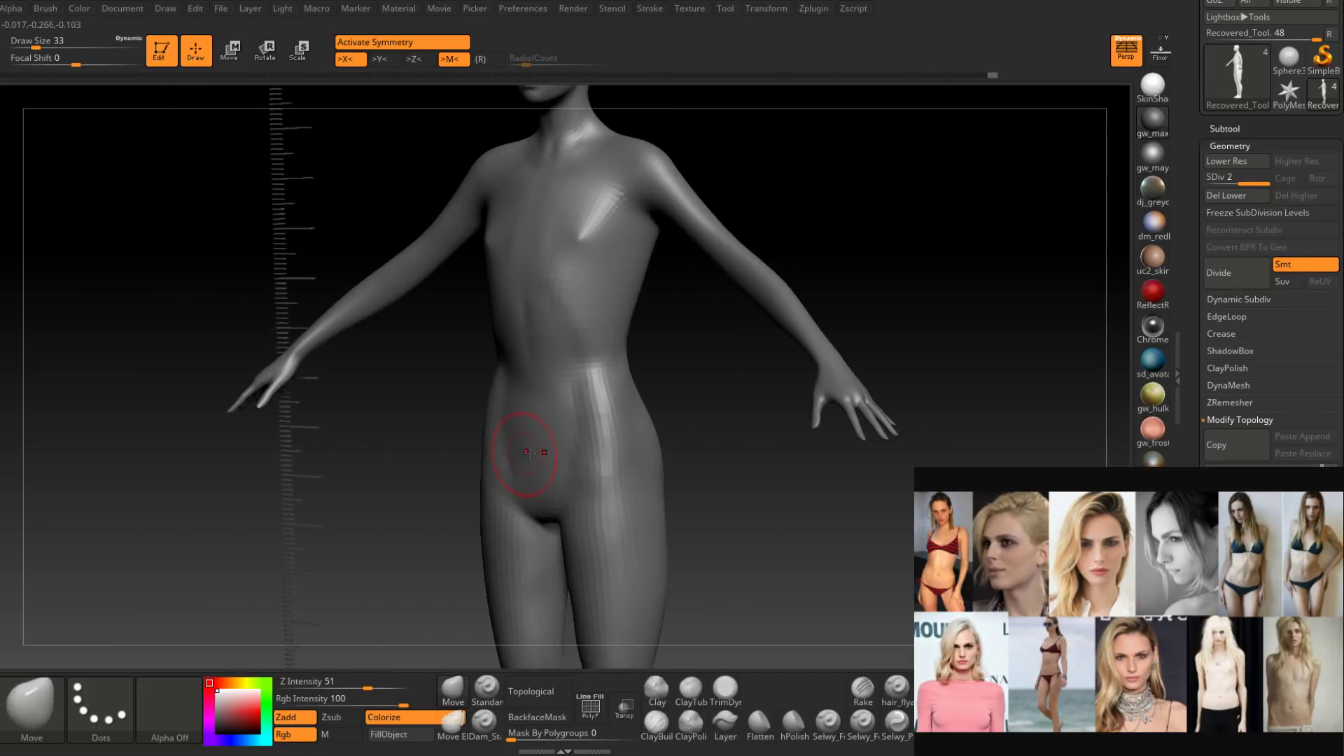
{"action": "left_click_drag", "start_coordinate": [543, 453], "coordinate": [537, 473], "text": "shift"}
{"action": "mouse_move", "coordinate": [564, 459]}
{"action": "right_mouse_down", "text": "shift"}
{"action": "mouse_move", "coordinate": [615, 399]}
{"action": "mouse_move", "coordinate": [613, 417]}
{"action": "mouse_move", "coordinate": [645, 375]}
{"action": "mouse_move", "coordinate": [666, 371]}
{"action": "mouse_move", "coordinate": [650, 395]}
{"action": "mouse_move", "coordinate": [608, 391]}
{"action": "right_mouse_up", "text": "shift"}
Lower the body to subdivision level 1 and adjust the rib cage sides with Move at draw sizes 49 and 51.
{"action": "key", "text": "shift+d"}
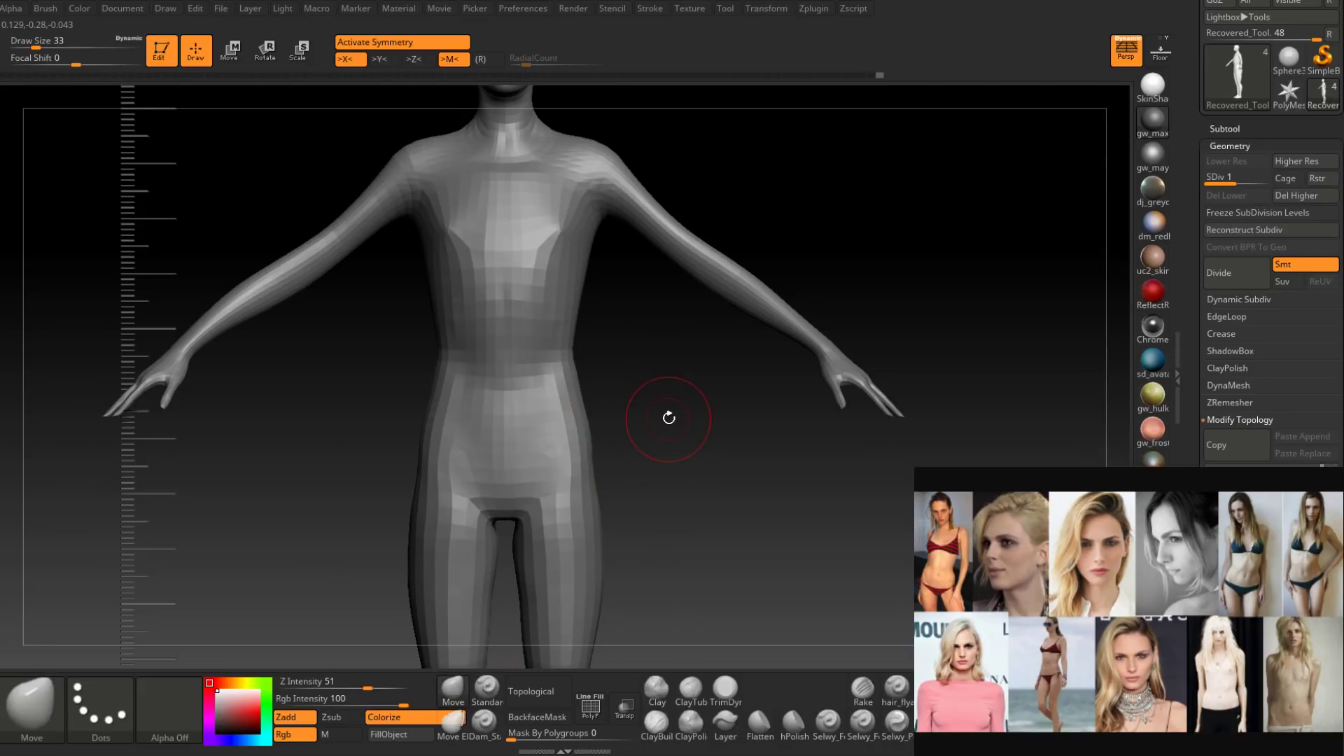
{"action": "right_click_drag", "start_coordinate": [655, 304], "coordinate": [595, 381], "text": "alt"}
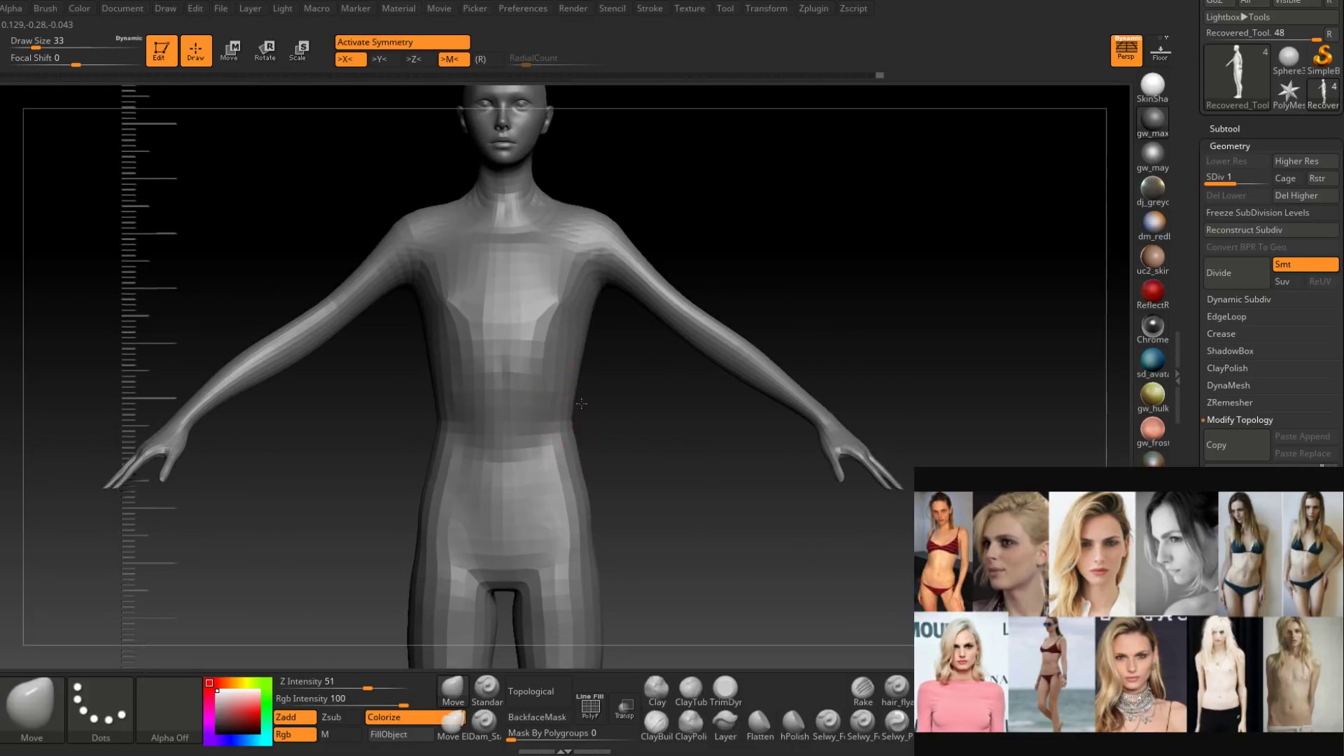
{"action": "key", "text": "space"}
{"action": "left_click_drag", "start_coordinate": [588, 372], "coordinate": [585, 404]}
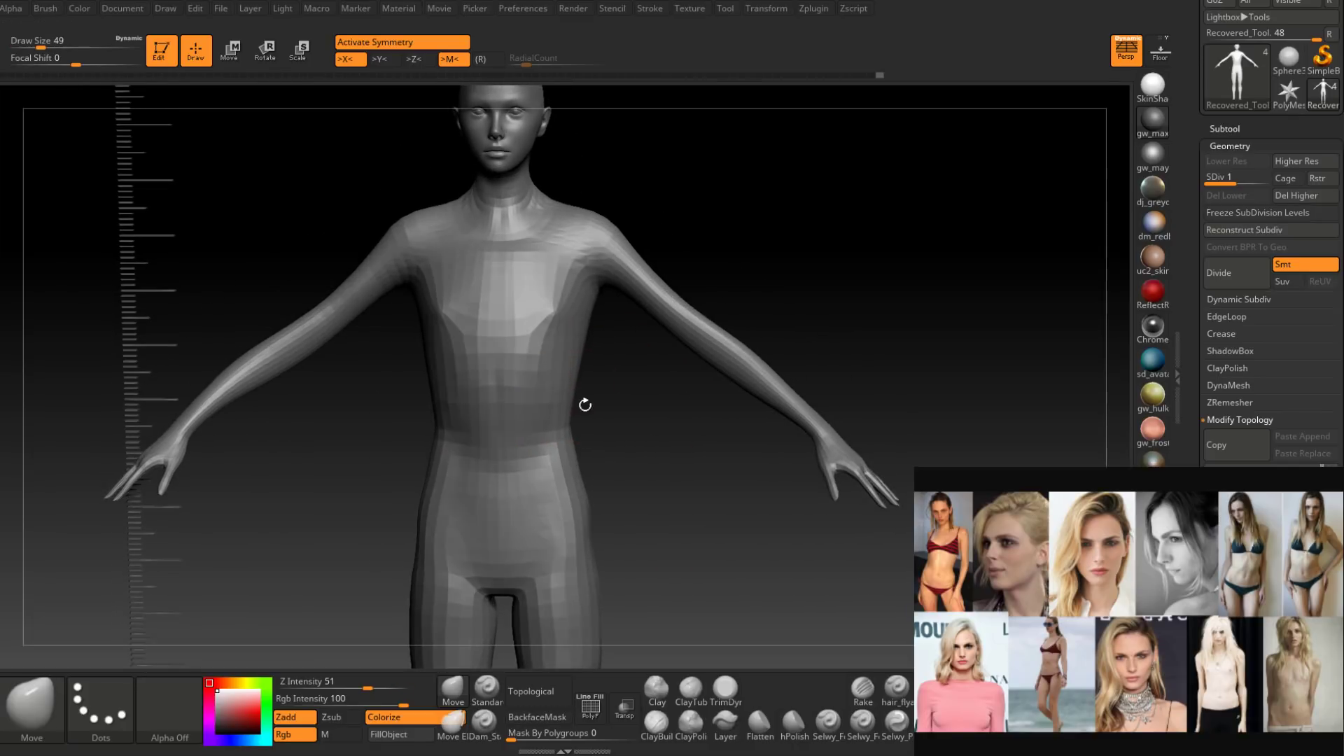
{"action": "right_click_drag", "start_coordinate": [590, 371], "coordinate": [579, 369]}
{"action": "key", "text": "space"}
{"action": "left_click", "coordinate": [576, 371]}
{"action": "left_click_drag", "start_coordinate": [586, 371], "coordinate": [576, 371]}
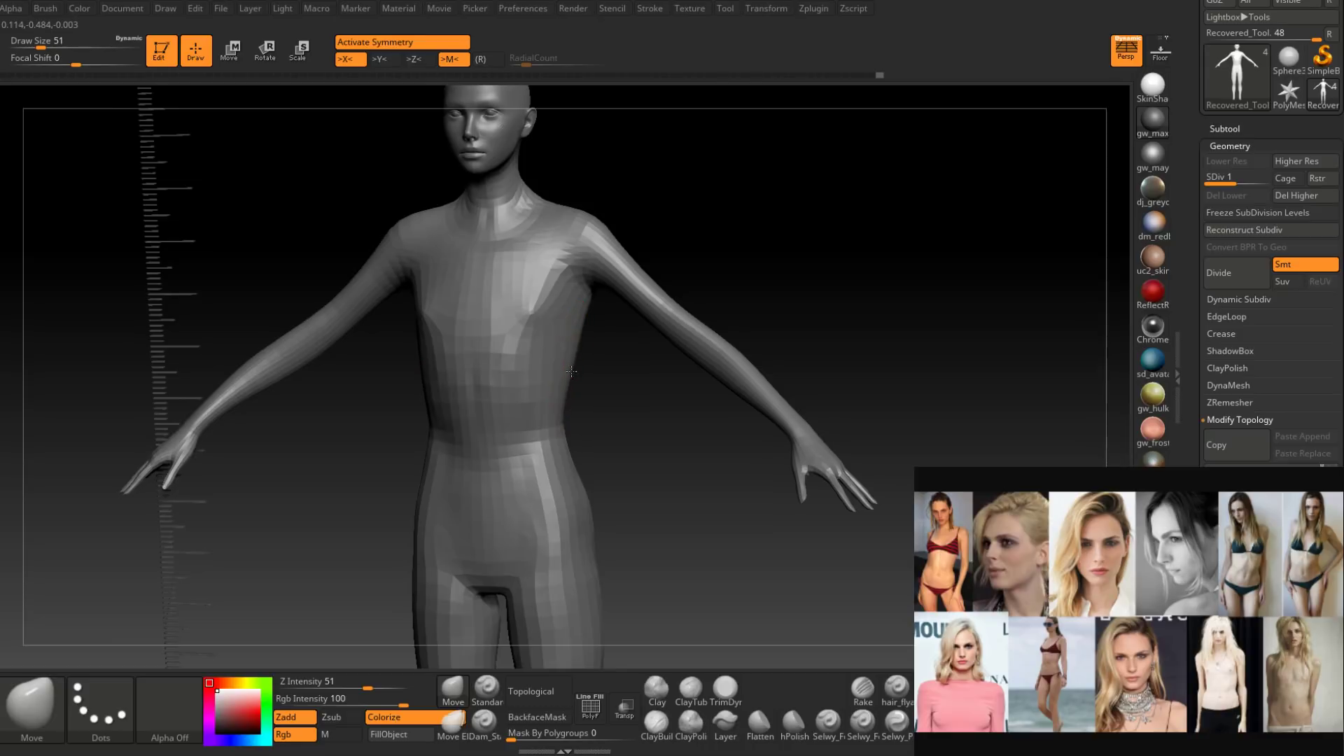
Refine the waist, then the groin and lower pelvis, with the Move brush, using draw size 22 for the groin.
{"action": "mouse_move", "coordinate": [576, 371]}
{"action": "right_mouse_down"}
{"action": "mouse_move", "coordinate": [564, 515]}
{"action": "mouse_move", "coordinate": [578, 438]}
{"action": "mouse_move", "coordinate": [569, 495]}
{"action": "mouse_move", "coordinate": [600, 504]}
{"action": "mouse_move", "coordinate": [585, 495]}
{"action": "mouse_move", "coordinate": [597, 455]}
{"action": "mouse_move", "coordinate": [590, 474]}
{"action": "mouse_move", "coordinate": [531, 473]}
{"action": "mouse_move", "coordinate": [581, 473]}
{"action": "mouse_move", "coordinate": [568, 455]}
{"action": "mouse_move", "coordinate": [581, 385]}
{"action": "right_mouse_up"}
{"action": "key", "text": "space"}
{"action": "left_click", "coordinate": [564, 418]}
{"action": "key", "text": "space"}
{"action": "left_click", "coordinate": [573, 434]}
{"action": "right_click_drag", "start_coordinate": [581, 385], "coordinate": [588, 450], "text": "ctrl"}
{"action": "key", "text": "space"}
{"action": "left_click_drag", "start_coordinate": [591, 446], "coordinate": [583, 453]}
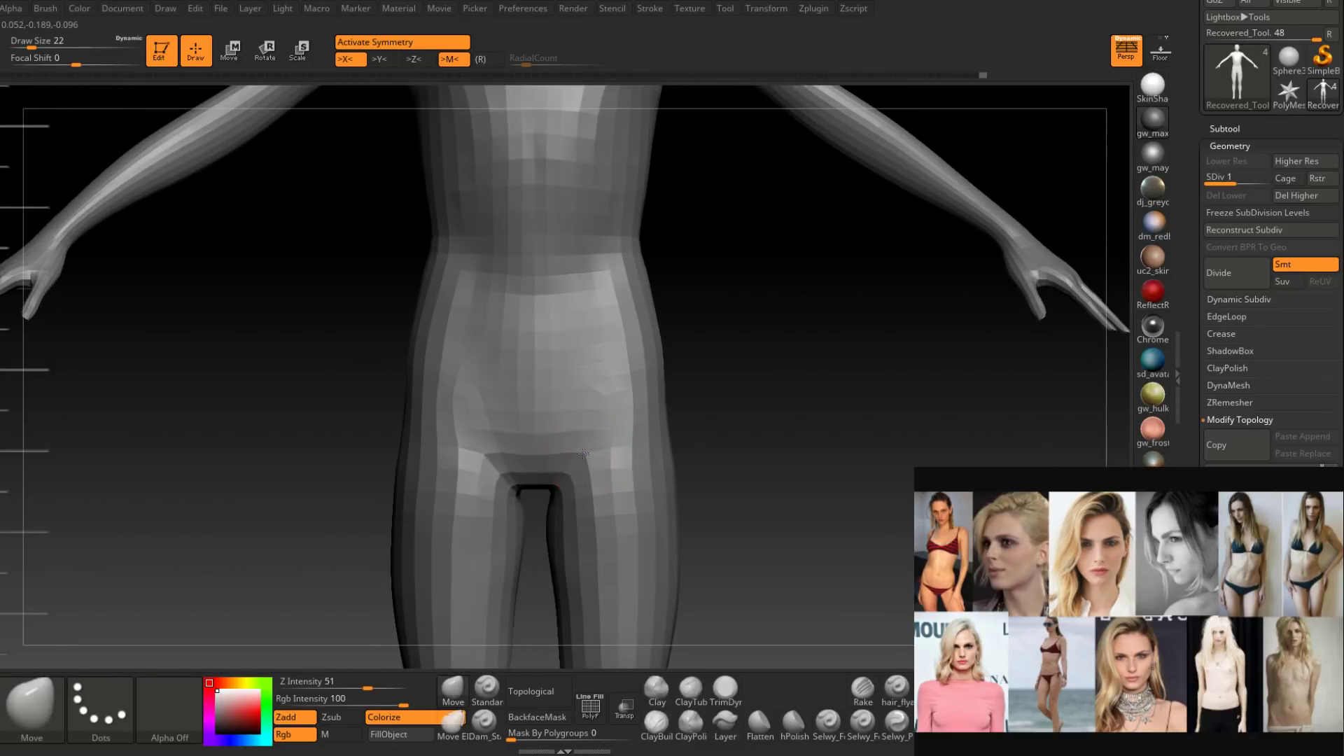
{"action": "right_click_drag", "start_coordinate": [583, 454], "coordinate": [572, 436]}
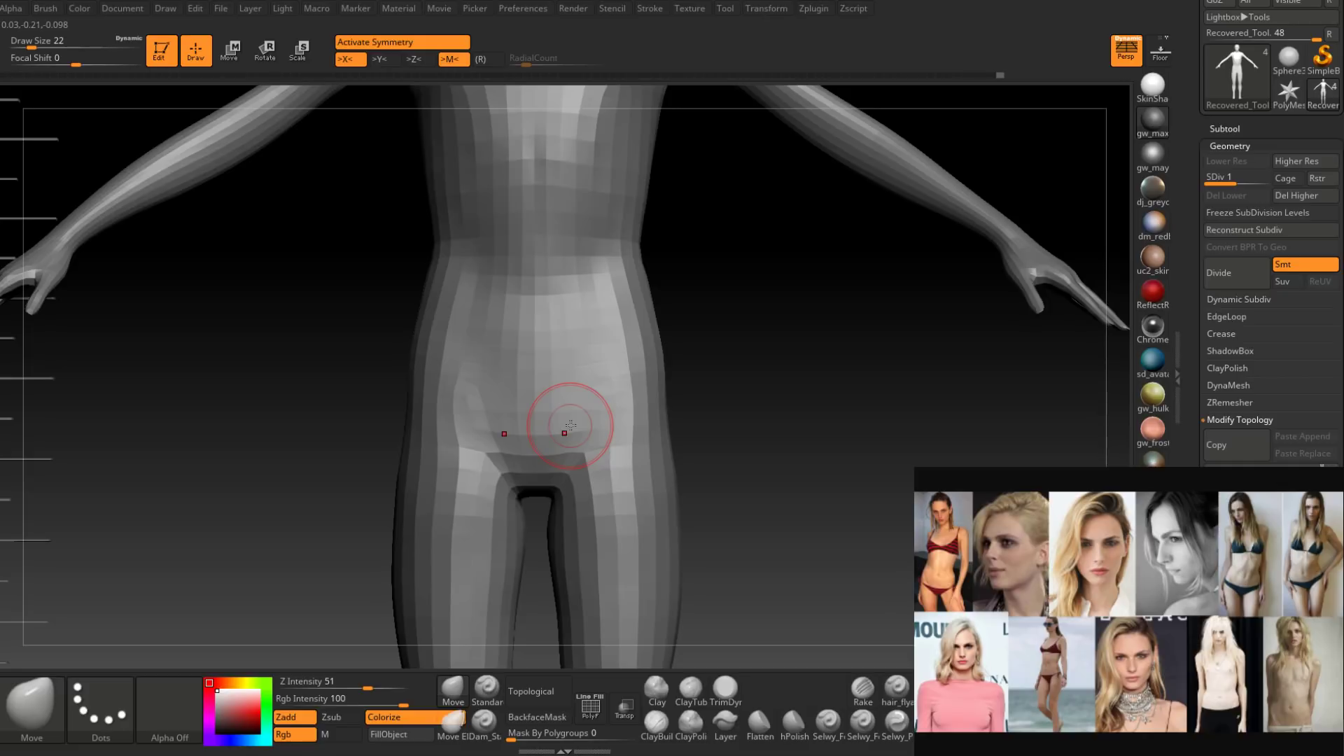
Turn on the wireframe and align the topology of the front hips and groin with Move at draw size 17.
{"action": "right_click_drag", "start_coordinate": [571, 426], "coordinate": [539, 518], "text": "ctrl"}
{"action": "key", "text": "space"}
{"action": "left_click_drag", "start_coordinate": [539, 519], "coordinate": [553, 519]}
{"action": "mouse_move", "coordinate": [592, 440]}
{"action": "left_mouse_down"}
{"action": "mouse_move", "coordinate": [571, 409]}
{"action": "mouse_move", "coordinate": [572, 473]}
{"action": "left_mouse_up"}
{"action": "key", "text": "shift+f"}
{"action": "right_click_drag", "start_coordinate": [581, 492], "coordinate": [532, 521]}
{"action": "key", "text": "space"}
{"action": "left_click_drag", "start_coordinate": [583, 427], "coordinate": [572, 427]}
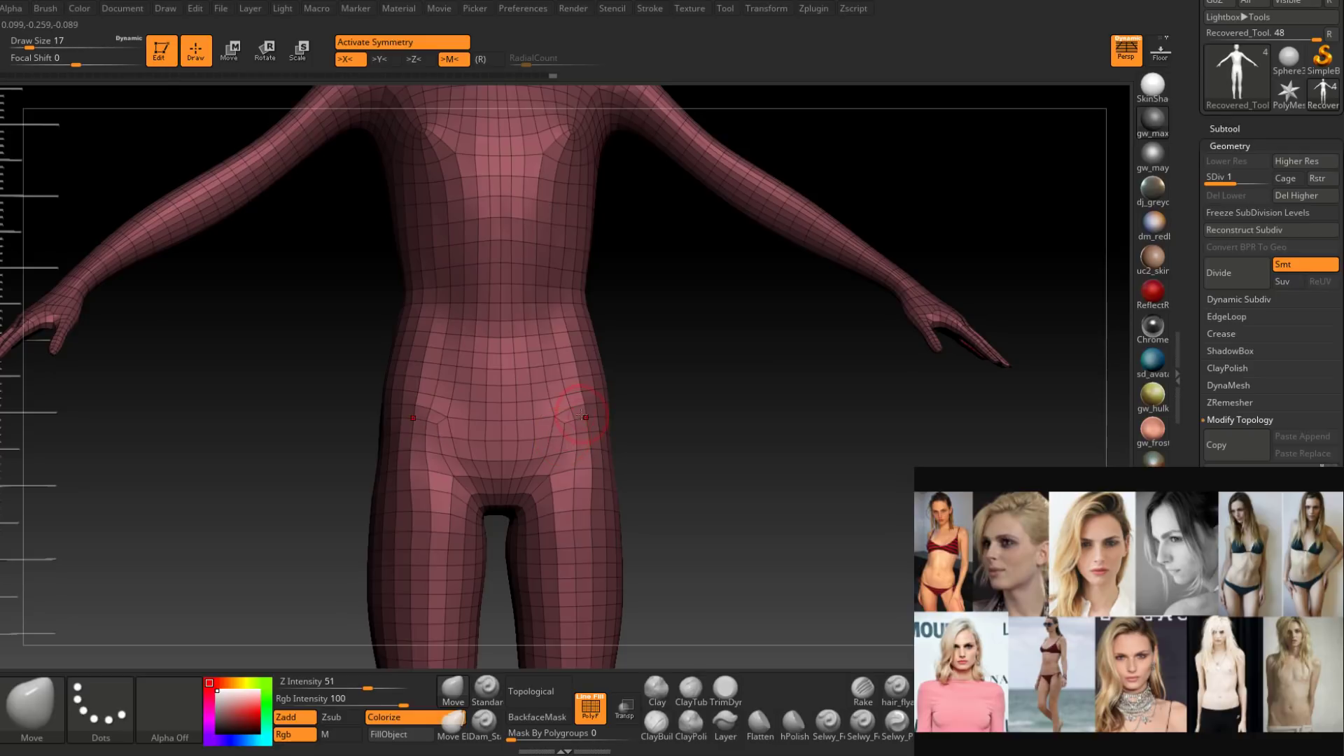
Adjust the outer hip contour with the Move brush at draw size 27.
{"action": "right_click_drag", "start_coordinate": [602, 431], "coordinate": [546, 508]}
{"action": "key", "text": "space"}
{"action": "left_click_drag", "start_coordinate": [587, 428], "coordinate": [595, 428]}
{"action": "right_click_drag", "start_coordinate": [586, 428], "coordinate": [607, 411]}
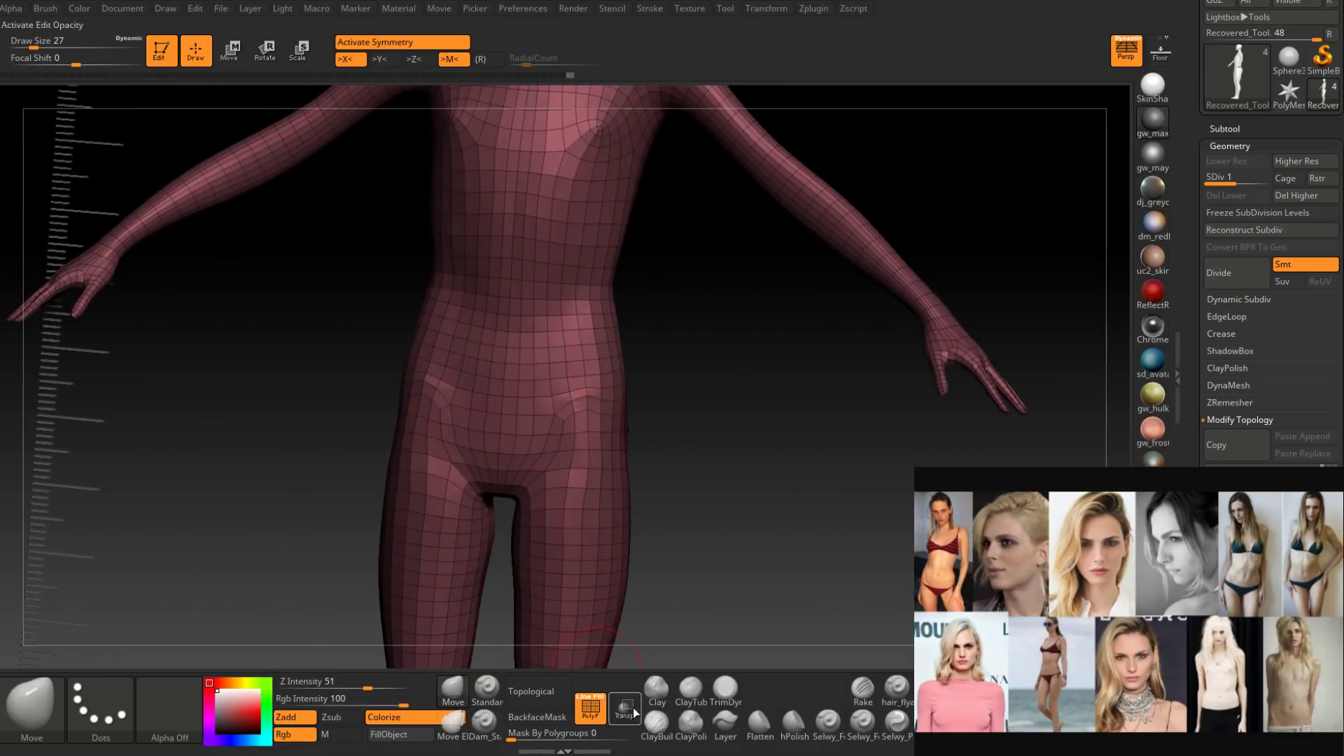
Build up the lower abdomen and the inner edges of the front hips with ClayBuildup at draw size 22.
{"action": "left_click", "coordinate": [661, 721]}
{"action": "right_click_drag", "start_coordinate": [584, 361], "coordinate": [594, 434], "text": "alt"}
{"action": "key", "text": "space"}
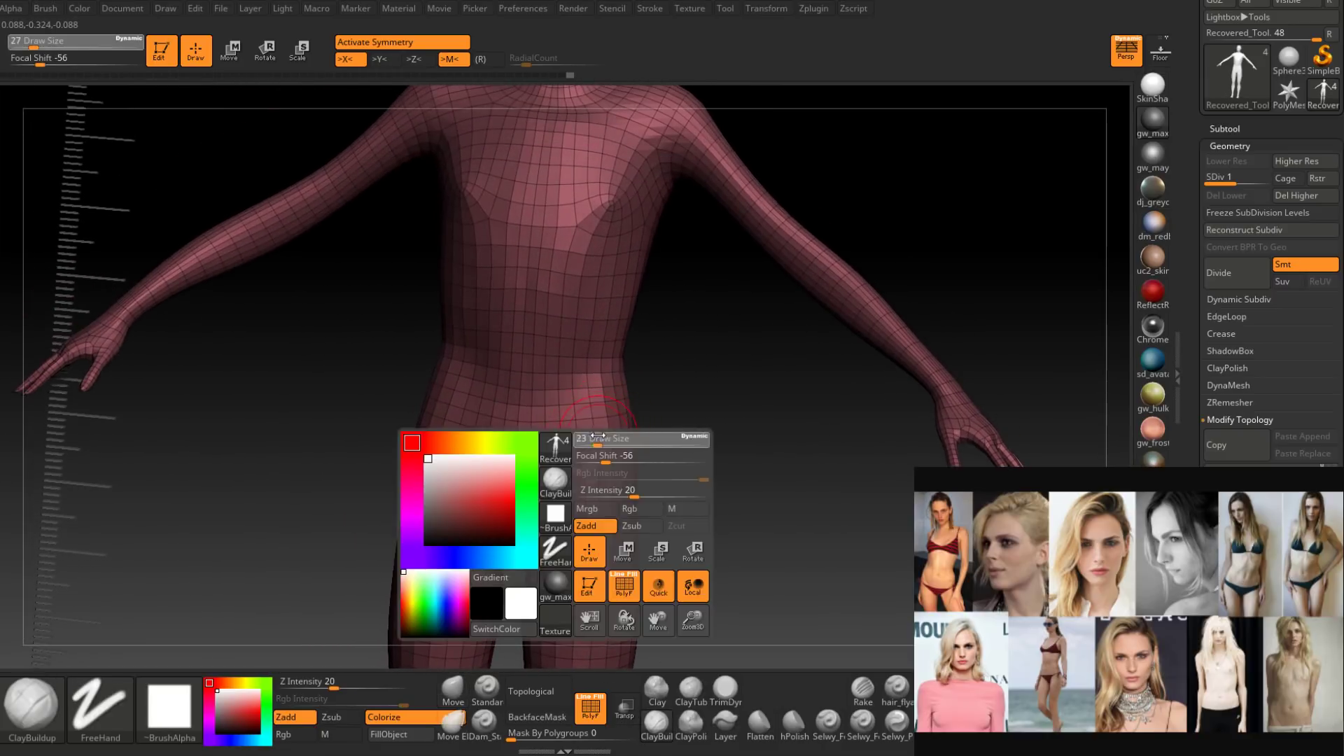
{"action": "left_click_drag", "start_coordinate": [602, 441], "coordinate": [597, 441]}
{"action": "mouse_move", "coordinate": [573, 488]}
{"action": "right_mouse_down"}
{"action": "mouse_move", "coordinate": [601, 436]}
{"action": "mouse_move", "coordinate": [627, 440]}
{"action": "right_mouse_up"}
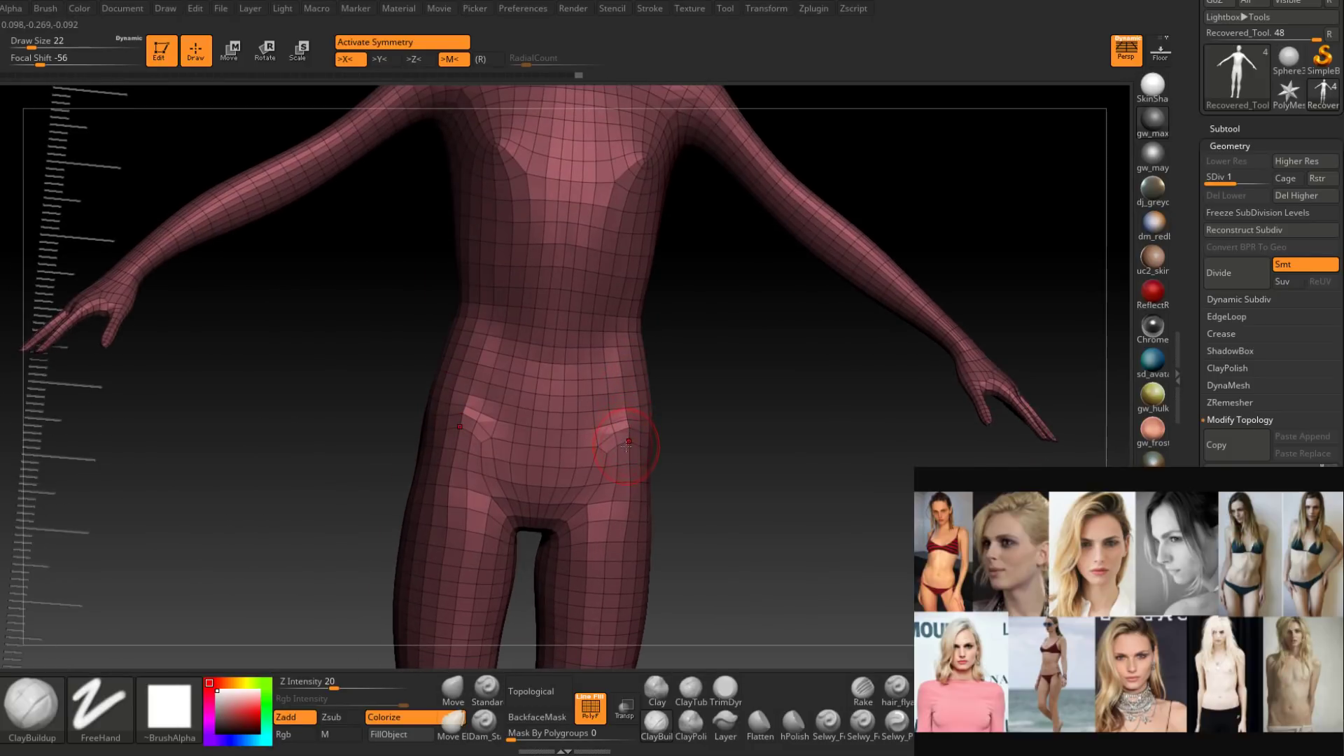
{"action": "mouse_move", "coordinate": [597, 405]}
{"action": "left_mouse_down"}
{"action": "mouse_move", "coordinate": [550, 446]}
{"action": "mouse_move", "coordinate": [570, 395]}
{"action": "left_mouse_up"}
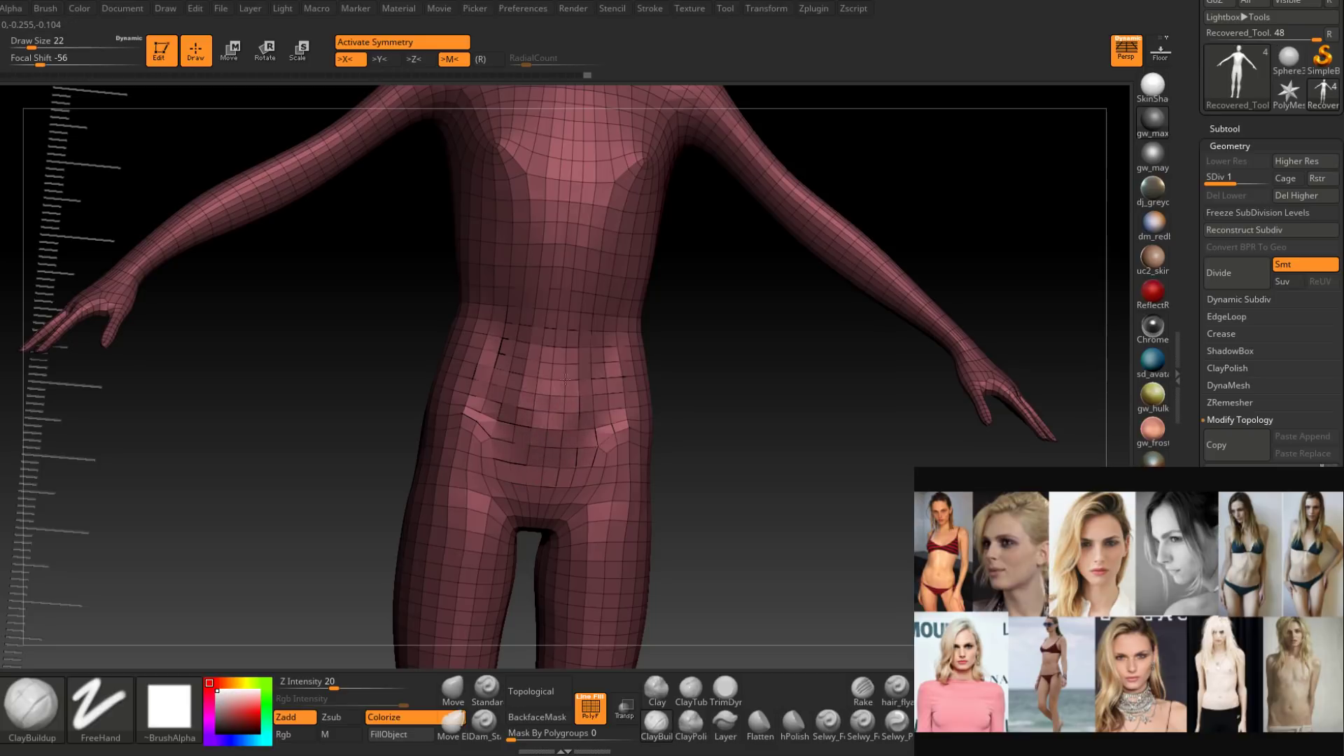
{"action": "right_click_drag", "start_coordinate": [586, 375], "coordinate": [574, 389]}
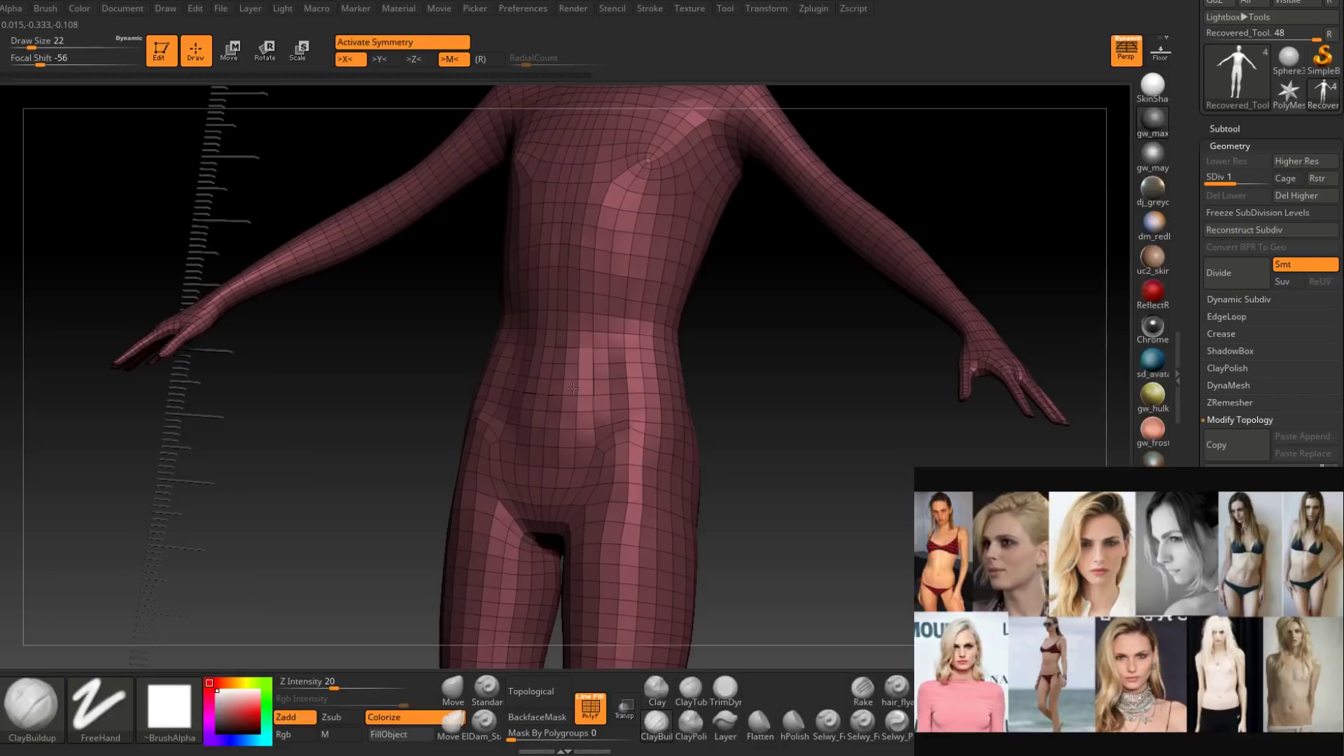
Turn off the wireframe, then soften the front upper thighs at draw size 44, using Smooth at Z Intensity 39.
{"action": "key", "text": "shift+f"}
{"action": "mouse_move", "coordinate": [573, 389]}
{"action": "right_mouse_down", "text": "ctrl"}
{"action": "mouse_move", "coordinate": [580, 362]}
{"action": "mouse_move", "coordinate": [603, 385]}
{"action": "mouse_move", "coordinate": [639, 378]}
{"action": "mouse_move", "coordinate": [625, 399]}
{"action": "mouse_move", "coordinate": [615, 367]}
{"action": "mouse_move", "coordinate": [609, 420]}
{"action": "right_mouse_up", "text": "ctrl"}
{"action": "key", "text": "space"}
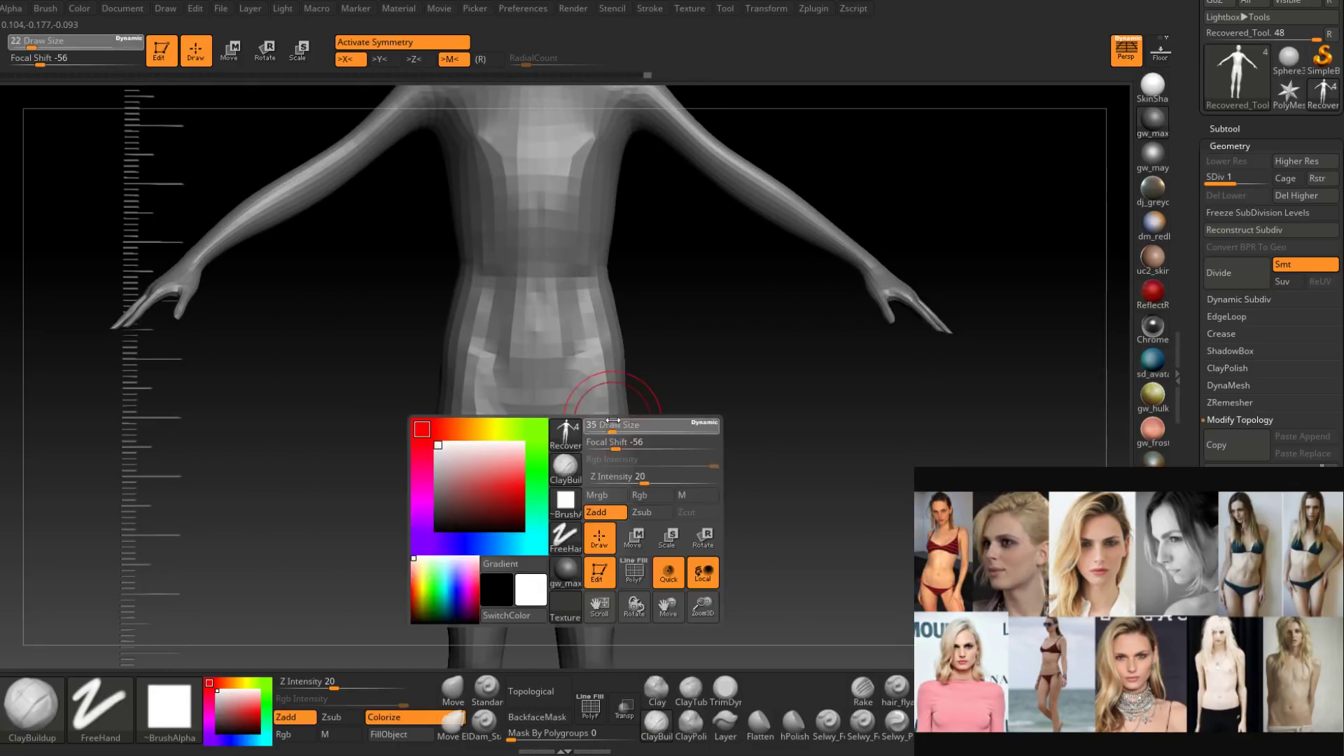
{"action": "left_click_drag", "start_coordinate": [609, 425], "coordinate": [617, 425]}
{"action": "right_click_drag", "start_coordinate": [606, 439], "coordinate": [613, 479]}
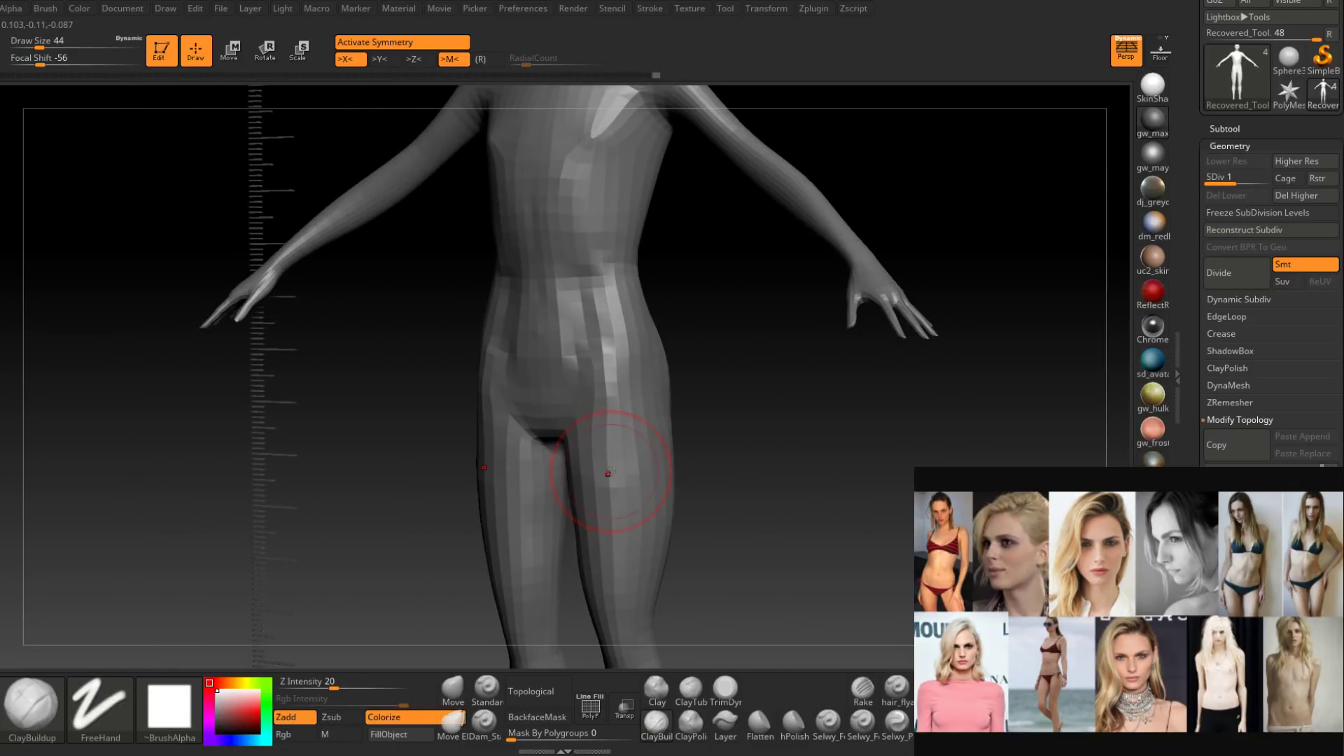
{"action": "left_click_drag", "start_coordinate": [403, 686], "coordinate": [357, 686]}
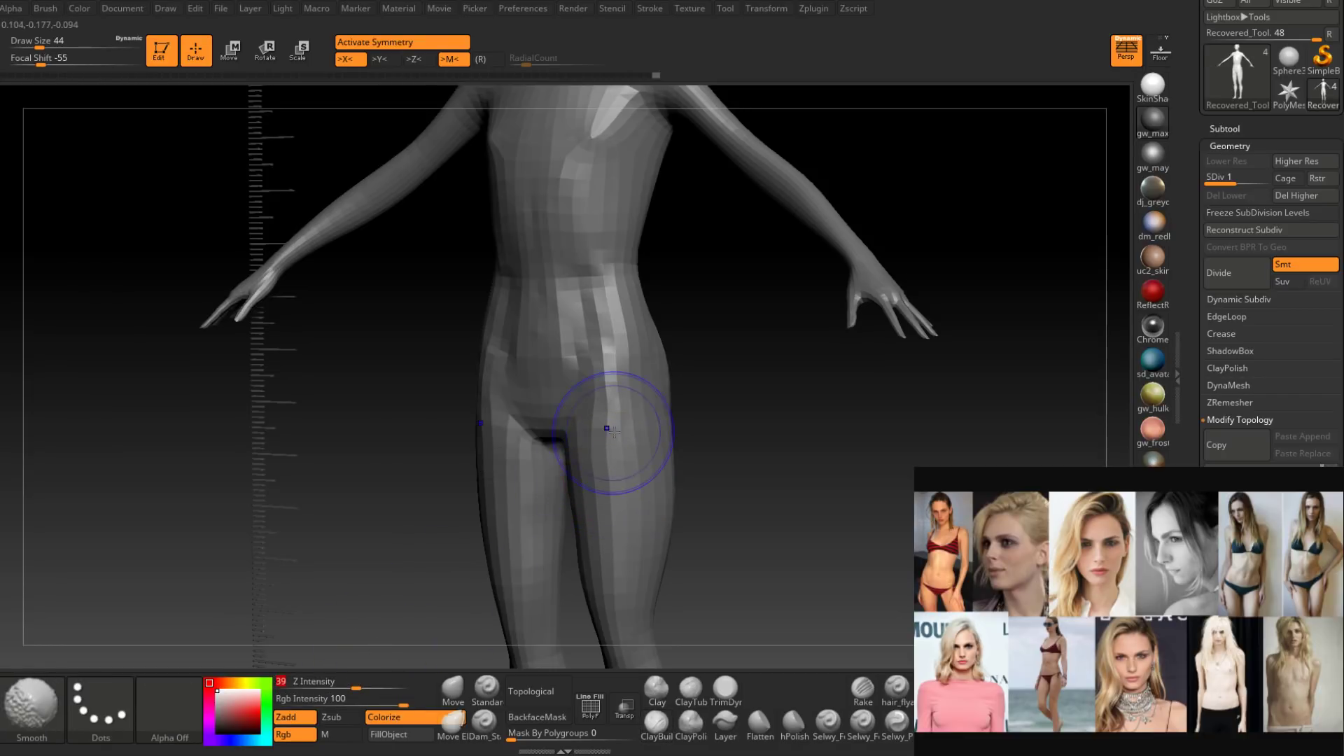
{"action": "mouse_move", "coordinate": [606, 426]}
{"action": "left_mouse_down", "text": "shift"}
{"action": "mouse_move", "coordinate": [638, 459]}
{"action": "mouse_move", "coordinate": [633, 442]}
{"action": "left_mouse_up", "text": "shift"}
{"action": "mouse_move", "coordinate": [631, 450]}
{"action": "right_mouse_down", "text": "ctrl"}
{"action": "mouse_move", "coordinate": [619, 397]}
{"action": "mouse_move", "coordinate": [657, 481]}
{"action": "mouse_move", "coordinate": [646, 446]}
{"action": "right_mouse_up", "text": "ctrl"}
Reshape the outer ends of the gluteal folds from behind with the Move brush at draw size 16.
{"action": "left_click", "coordinate": [453, 689]}
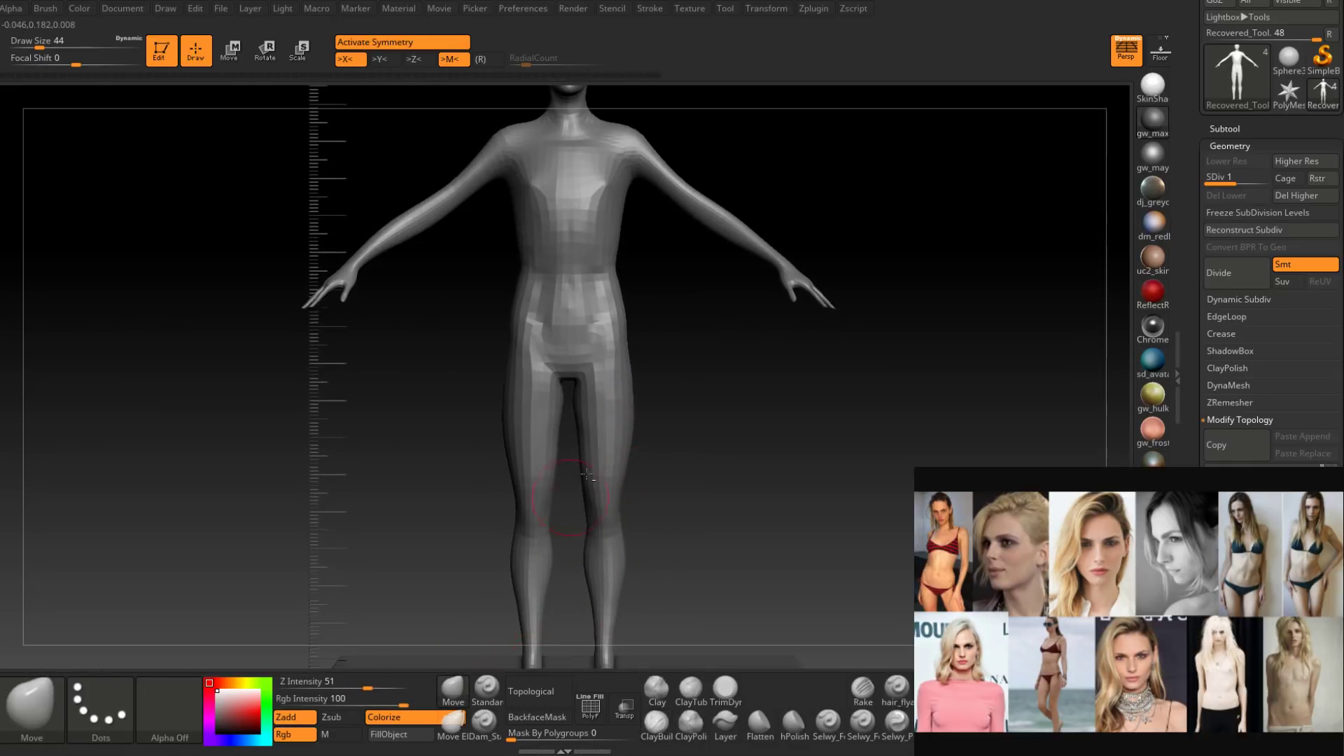
{"action": "right_click_drag", "start_coordinate": [595, 483], "coordinate": [593, 392], "text": "alt"}
{"action": "right_click_drag", "start_coordinate": [593, 392], "coordinate": [591, 429], "text": "ctrl"}
{"action": "mouse_move", "coordinate": [588, 420]}
{"action": "right_mouse_down"}
{"action": "mouse_move", "coordinate": [662, 376]}
{"action": "mouse_move", "coordinate": [663, 399]}
{"action": "right_mouse_up"}
{"action": "mouse_move", "coordinate": [679, 316]}
{"action": "right_mouse_down", "text": "shift"}
{"action": "mouse_move", "coordinate": [693, 301]}
{"action": "mouse_move", "coordinate": [638, 462]}
{"action": "right_mouse_up", "text": "shift"}
{"action": "key", "text": "space"}
{"action": "left_click_drag", "start_coordinate": [690, 380], "coordinate": [675, 378]}
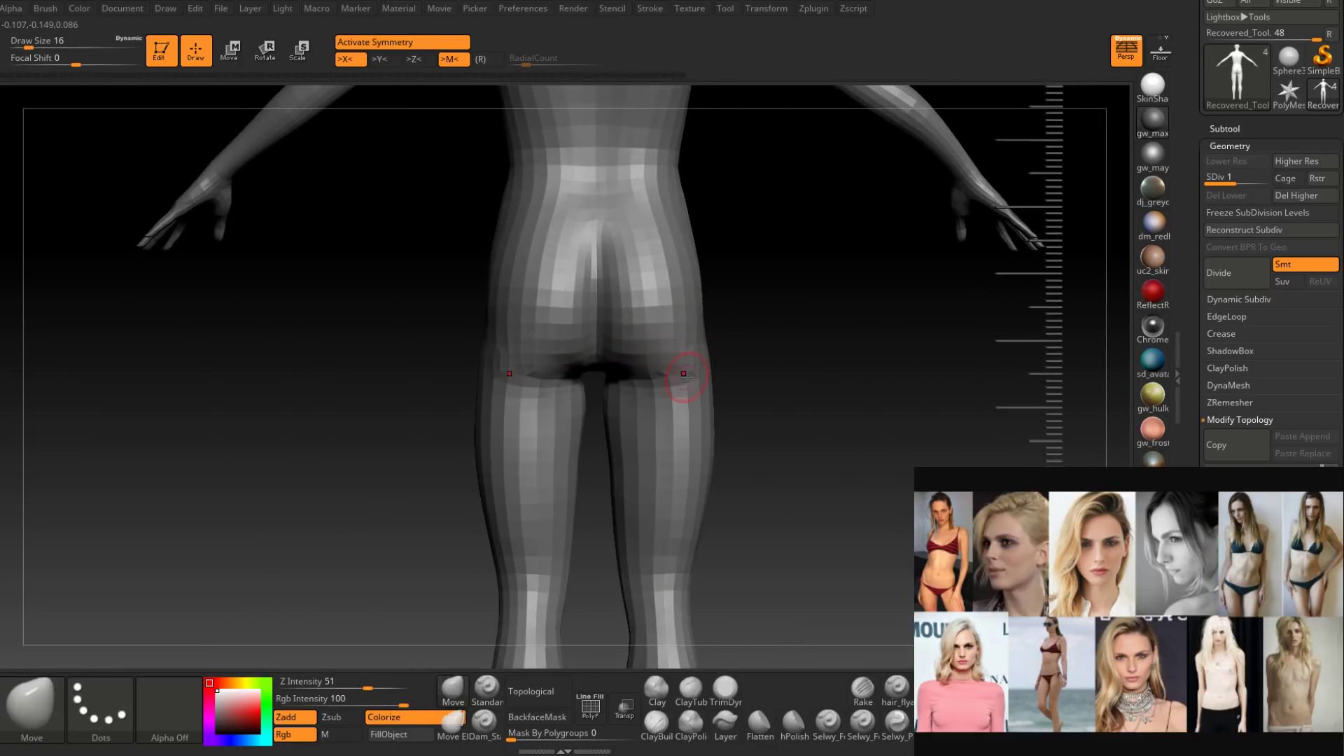
{"action": "mouse_move", "coordinate": [703, 372]}
{"action": "right_mouse_down"}
{"action": "mouse_move", "coordinate": [684, 390]}
{"action": "mouse_move", "coordinate": [660, 381]}
{"action": "mouse_move", "coordinate": [696, 360]}
{"action": "mouse_move", "coordinate": [714, 370]}
{"action": "mouse_move", "coordinate": [686, 381]}
{"action": "mouse_move", "coordinate": [722, 355]}
{"action": "mouse_move", "coordinate": [665, 382]}
{"action": "mouse_move", "coordinate": [703, 352]}
{"action": "right_mouse_up"}
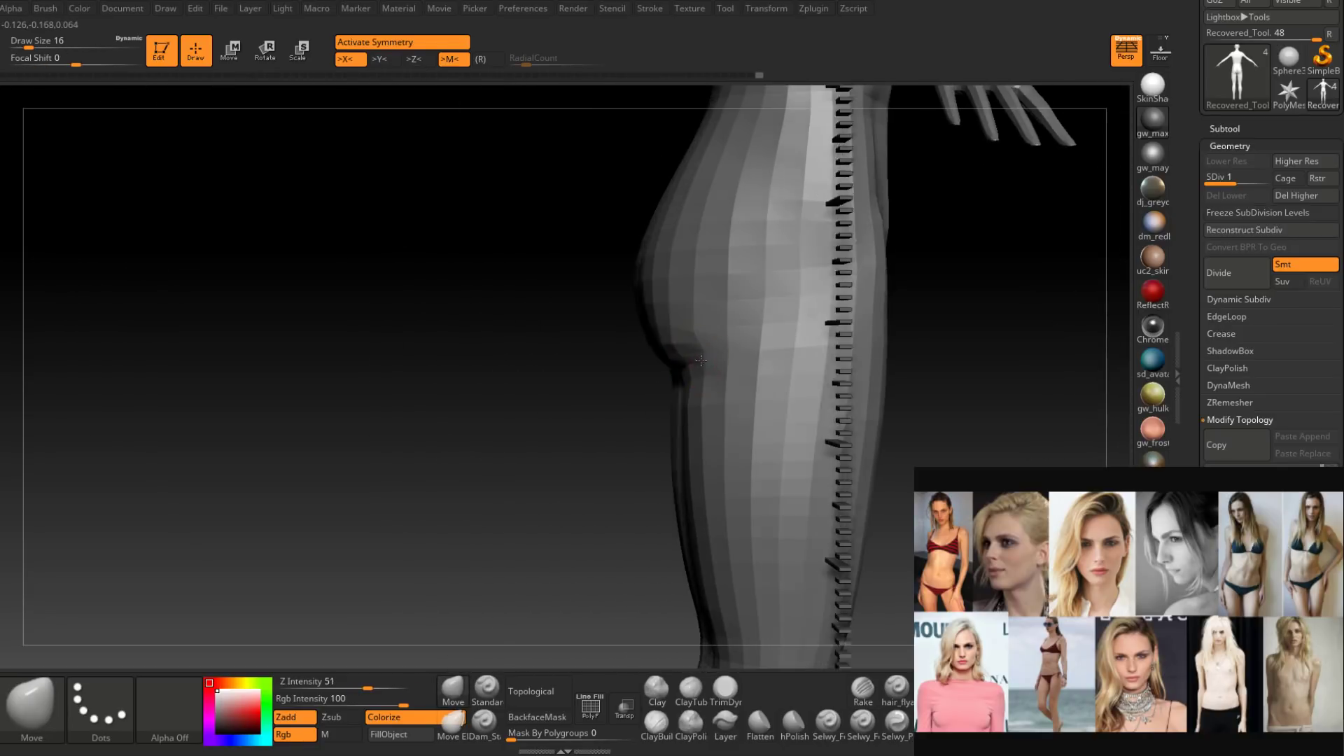
Refine the transition from the outer gluteal fold into the thigh with Move at draw size 14.
{"action": "key", "text": "s"}
{"action": "left_click_drag", "start_coordinate": [704, 352], "coordinate": [711, 352]}
{"action": "right_click_drag", "start_coordinate": [716, 346], "coordinate": [726, 355]}
{"action": "key", "text": "space"}
{"action": "left_click_drag", "start_coordinate": [729, 367], "coordinate": [715, 367]}
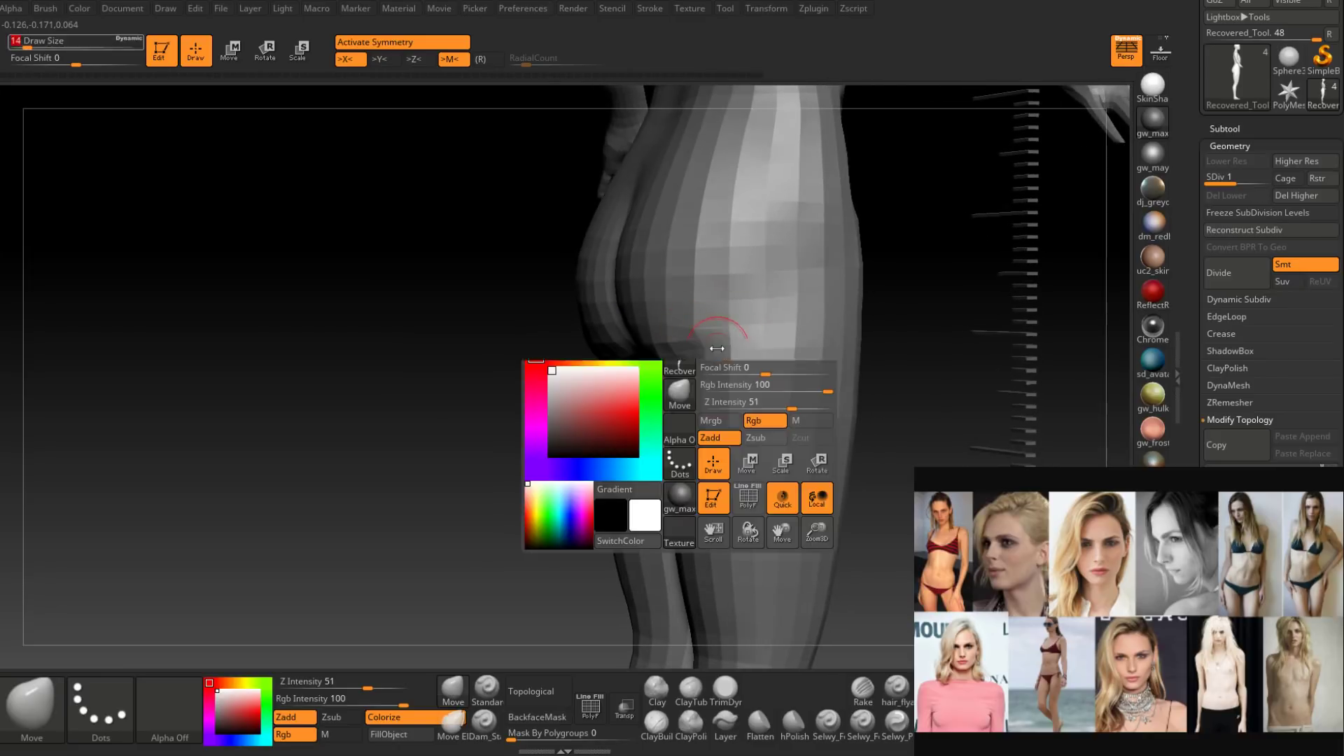
{"action": "mouse_move", "coordinate": [710, 345]}
{"action": "right_mouse_down"}
{"action": "mouse_move", "coordinate": [733, 338]}
{"action": "mouse_move", "coordinate": [707, 398]}
{"action": "mouse_move", "coordinate": [746, 394]}
{"action": "mouse_move", "coordinate": [700, 387]}
{"action": "right_mouse_up"}
Adjust the buttocks and the inner edges of the cleft with Move at draw size 23.
{"action": "key", "text": "space"}
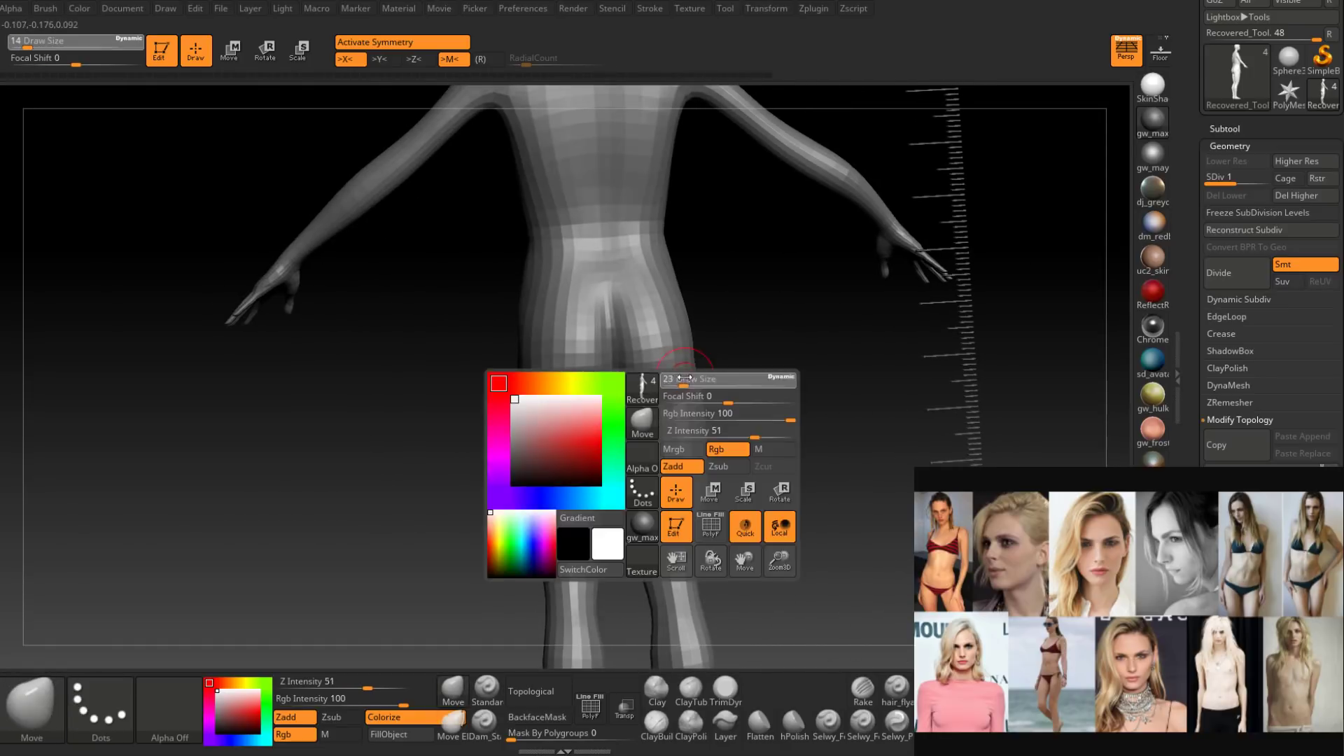
{"action": "left_click_drag", "start_coordinate": [672, 383], "coordinate": [681, 383]}
{"action": "mouse_move", "coordinate": [681, 389]}
{"action": "right_mouse_down"}
{"action": "mouse_move", "coordinate": [688, 413]}
{"action": "mouse_move", "coordinate": [664, 470]}
{"action": "right_mouse_up"}
{"action": "mouse_move", "coordinate": [610, 367]}
{"action": "right_mouse_down"}
{"action": "mouse_move", "coordinate": [636, 442]}
{"action": "mouse_move", "coordinate": [610, 426]}
{"action": "mouse_move", "coordinate": [609, 357]}
{"action": "mouse_move", "coordinate": [606, 595]}
{"action": "mouse_move", "coordinate": [601, 495]}
{"action": "mouse_move", "coordinate": [581, 525]}
{"action": "right_mouse_up"}
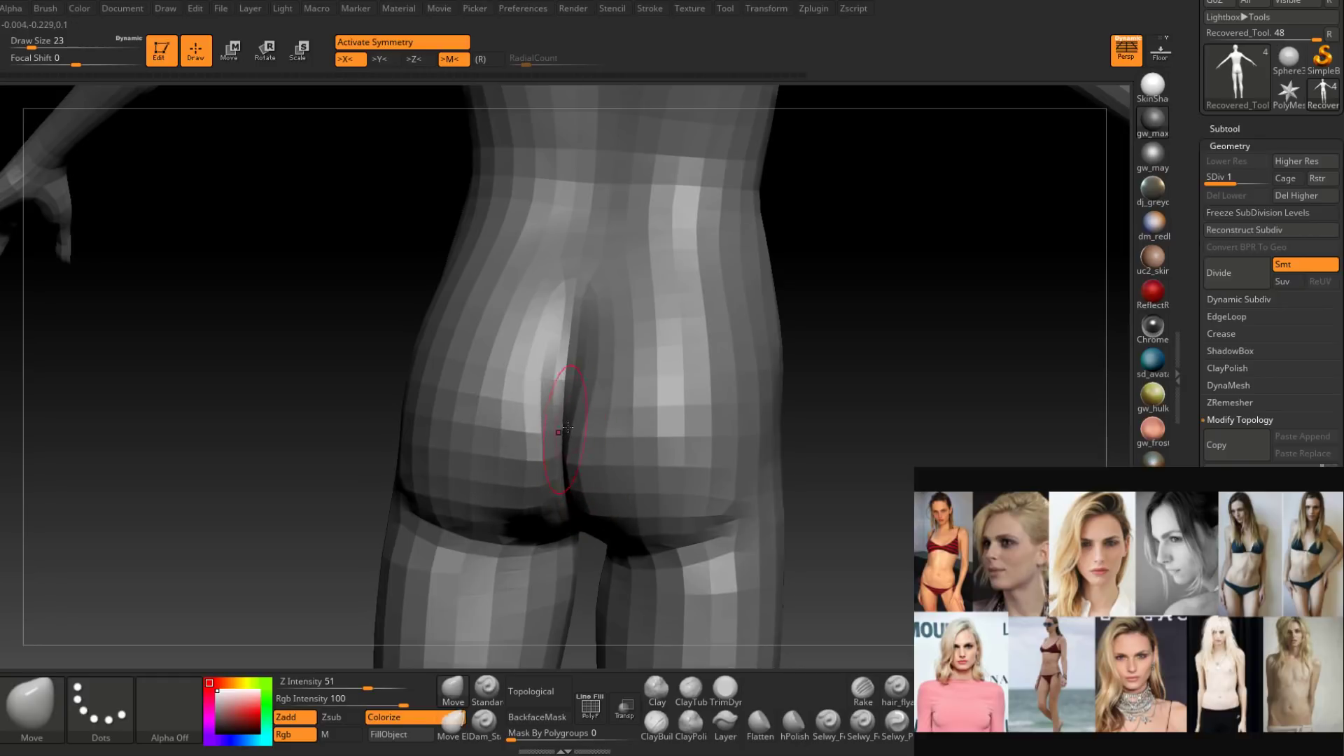
{"action": "right_click_drag", "start_coordinate": [579, 398], "coordinate": [574, 508]}
Shape the inner lower buttocks where they meet the thighs with Move at draw size 27.
{"action": "key", "text": "space"}
{"action": "left_click_drag", "start_coordinate": [580, 509], "coordinate": [585, 511]}
{"action": "right_click_drag", "start_coordinate": [585, 511], "coordinate": [587, 494]}
{"action": "key", "text": "space"}
{"action": "left_click_drag", "start_coordinate": [588, 500], "coordinate": [586, 500]}
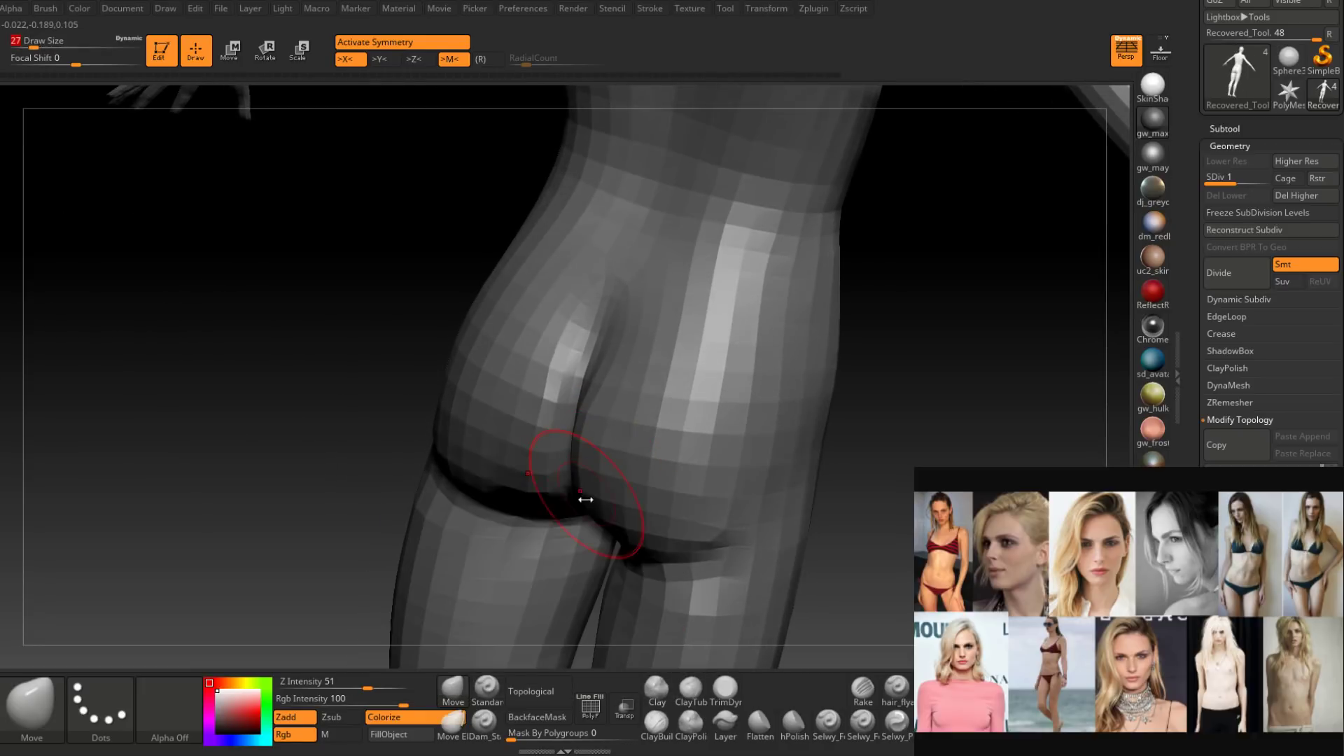
{"action": "right_click_drag", "start_coordinate": [575, 496], "coordinate": [583, 495]}
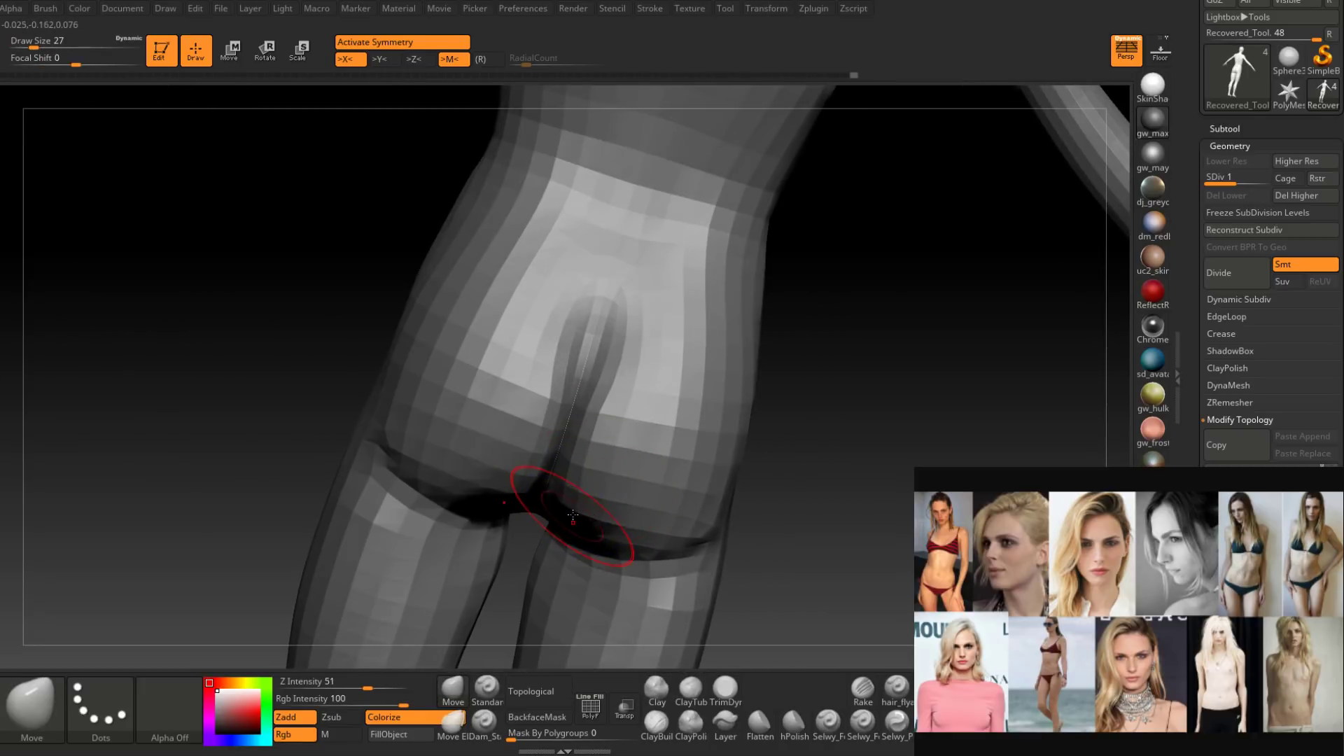
{"action": "left_click_drag", "start_coordinate": [570, 511], "coordinate": [579, 498]}
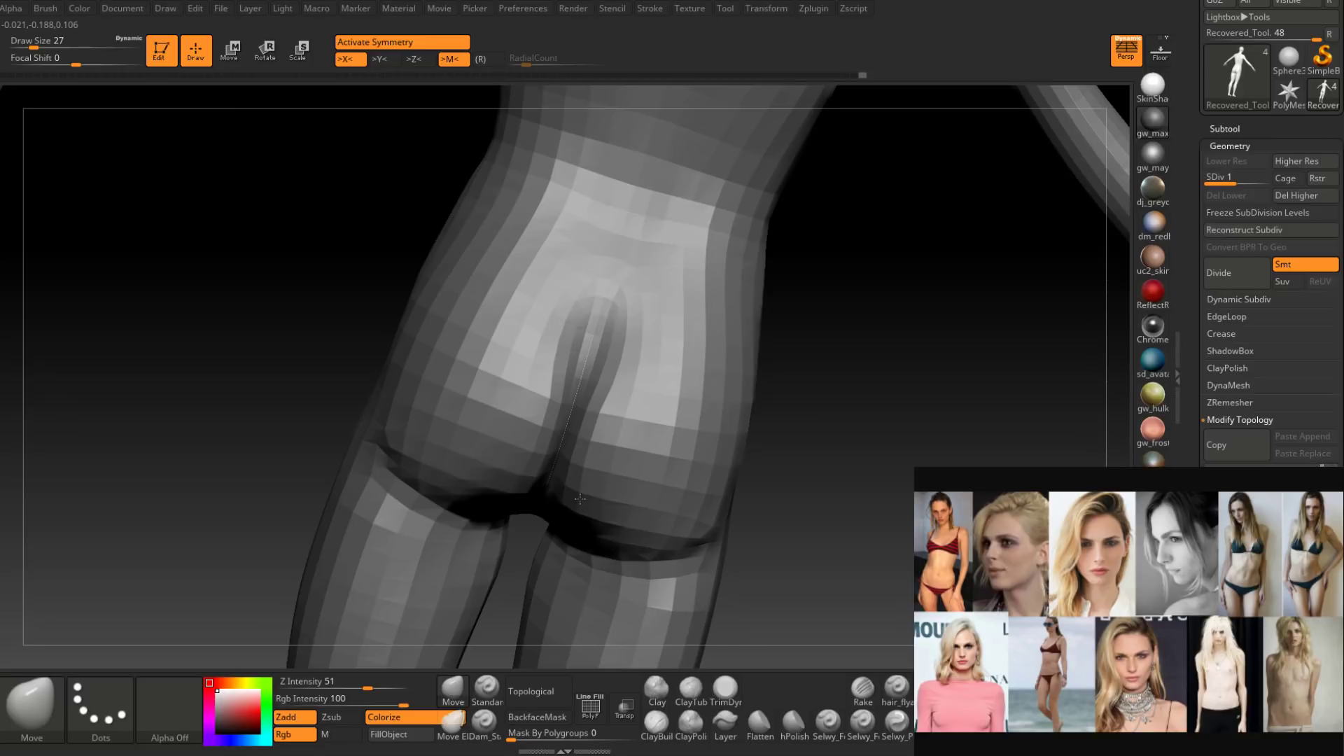
Carve the cleft between the buttocks with the Dam_Standard brush at draw size 8.
{"action": "left_click_drag", "start_coordinate": [568, 406], "coordinate": [553, 451]}
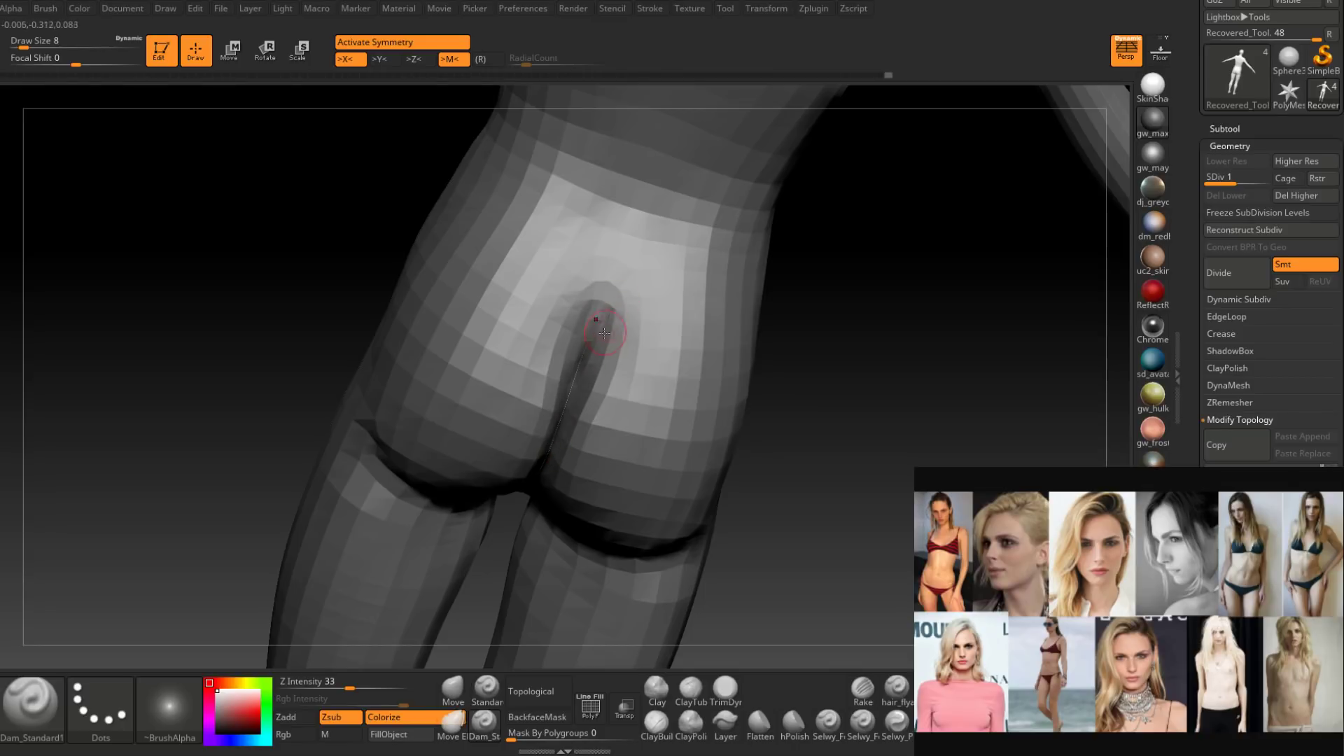
{"action": "mouse_move", "coordinate": [604, 333]}
{"action": "right_mouse_down"}
{"action": "mouse_move", "coordinate": [579, 393]}
{"action": "mouse_move", "coordinate": [553, 378]}
{"action": "mouse_move", "coordinate": [582, 367]}
{"action": "right_mouse_up"}
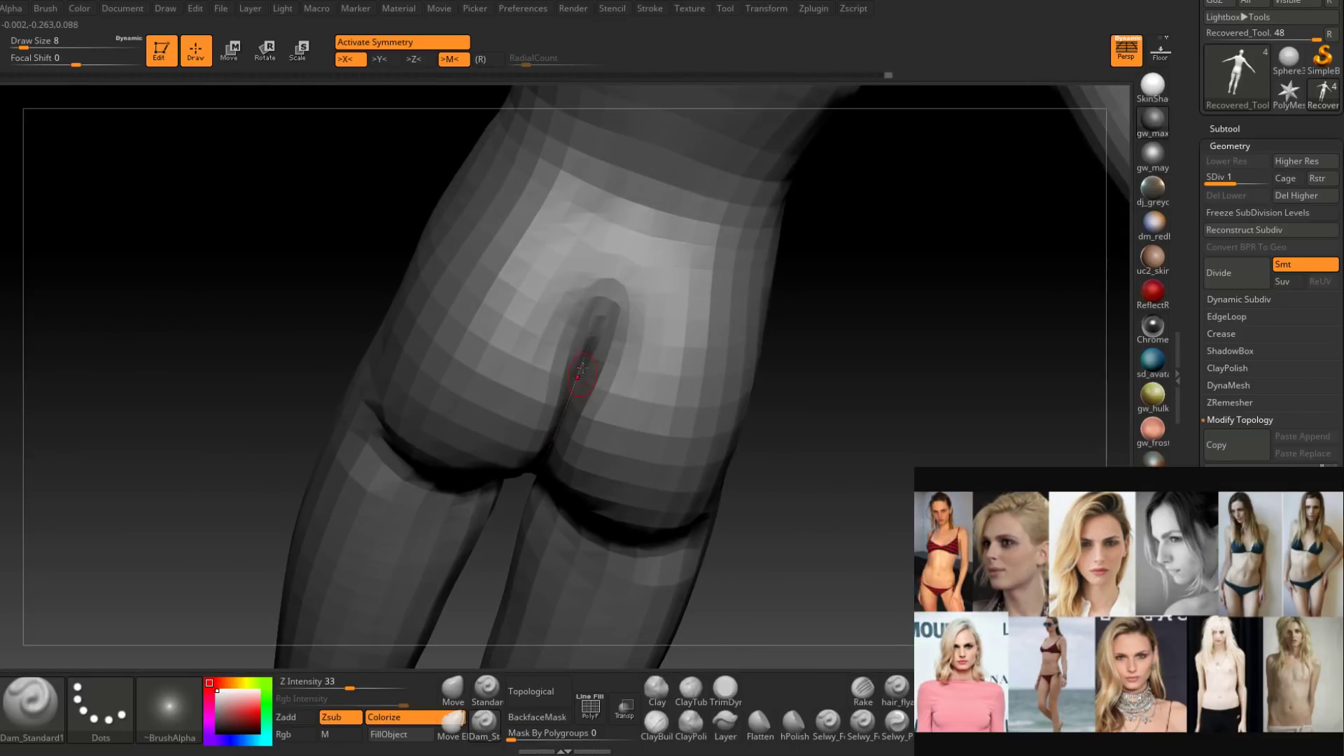
{"action": "right_click_drag", "start_coordinate": [536, 465], "coordinate": [541, 465]}
{"action": "mouse_move", "coordinate": [477, 541]}
{"action": "right_mouse_down"}
{"action": "mouse_move", "coordinate": [540, 450]}
{"action": "mouse_move", "coordinate": [543, 481]}
{"action": "mouse_move", "coordinate": [539, 443]}
{"action": "right_mouse_up"}
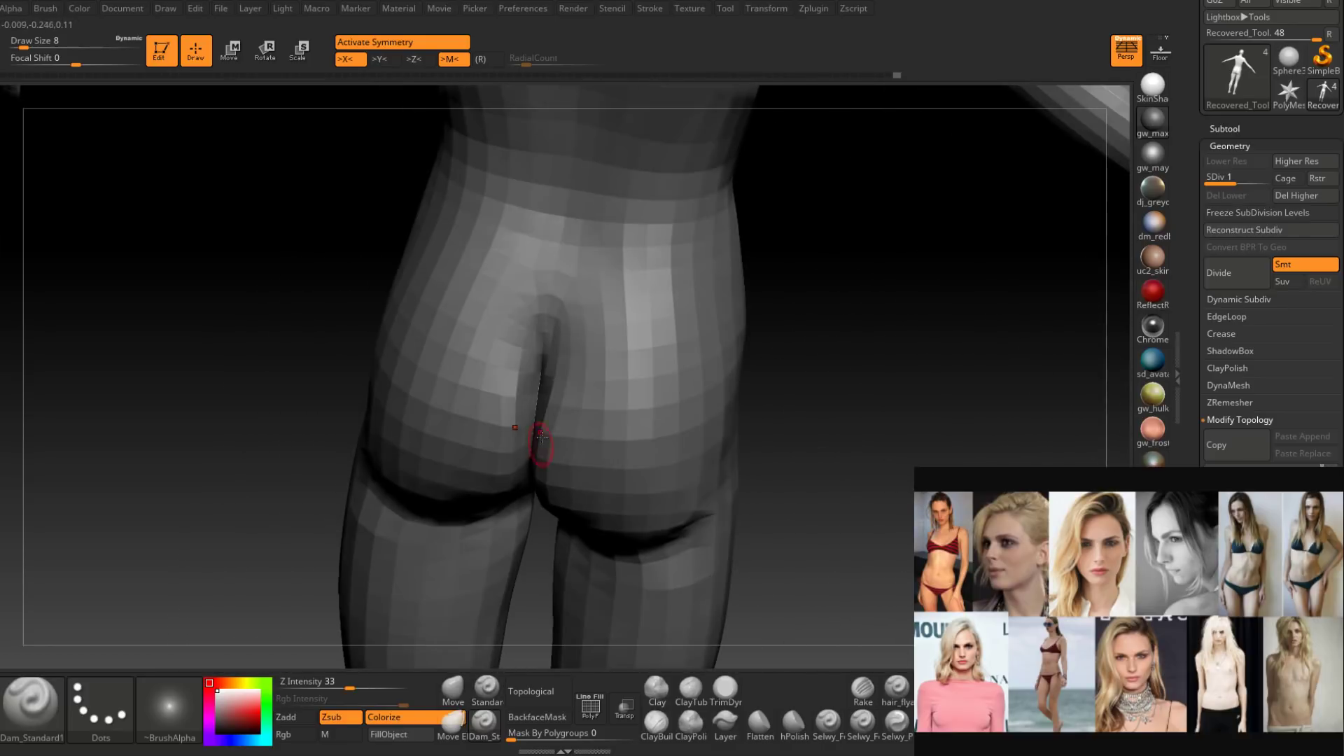
{"action": "right_click_drag", "start_coordinate": [540, 364], "coordinate": [554, 384]}
Smooth the carved cleft between the buttocks at draw size 20.
{"action": "key", "text": "s"}
{"action": "left_click_drag", "start_coordinate": [551, 385], "coordinate": [558, 386]}
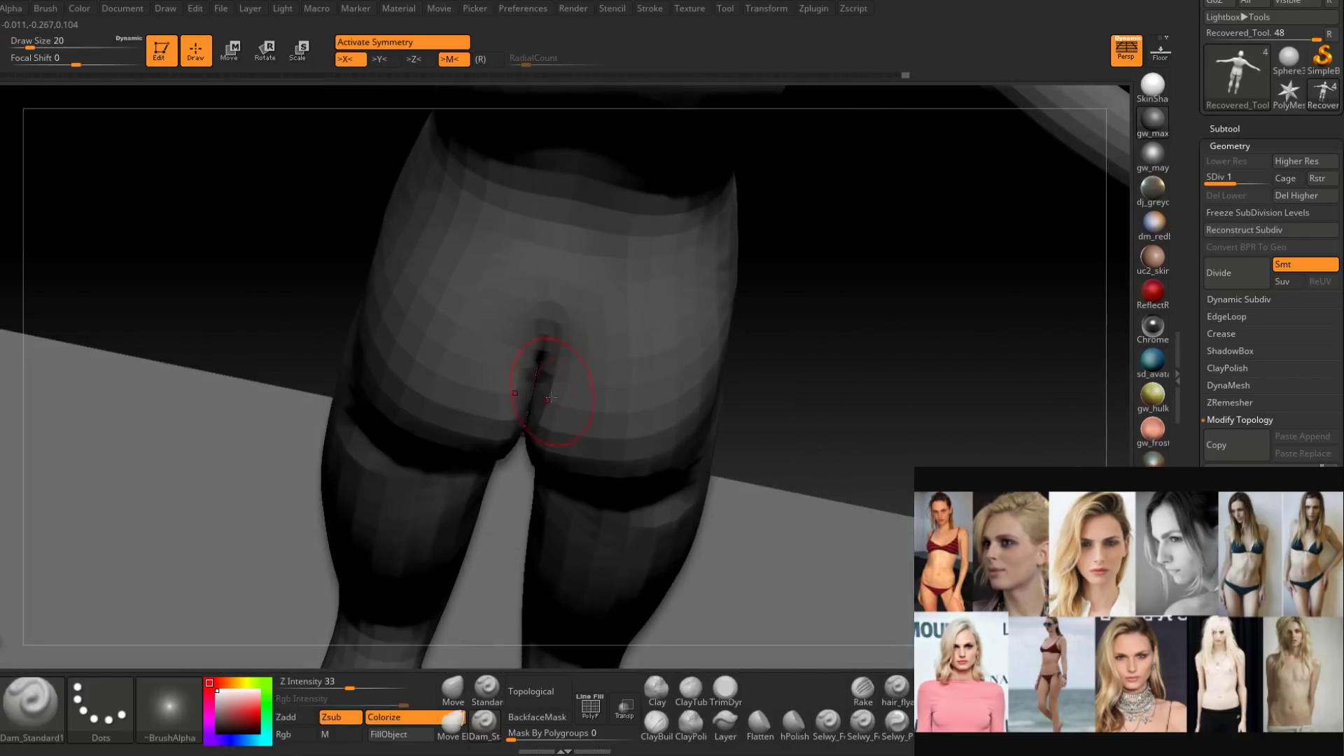
{"action": "right_click_drag", "start_coordinate": [551, 390], "coordinate": [549, 375]}
{"action": "left_click_drag", "start_coordinate": [549, 378], "coordinate": [552, 393], "text": "shift"}
{"action": "mouse_move", "coordinate": [556, 364]}
{"action": "right_mouse_down"}
{"action": "mouse_move", "coordinate": [572, 389]}
{"action": "mouse_move", "coordinate": [539, 396]}
{"action": "mouse_move", "coordinate": [560, 417]}
{"action": "mouse_move", "coordinate": [569, 379]}
{"action": "right_mouse_up"}
Tighten the cleft, lower buttocks and upper inner thighs with Move at draw size 20.
{"action": "left_click", "coordinate": [451, 689]}
{"action": "right_click_drag", "start_coordinate": [540, 449], "coordinate": [569, 403]}
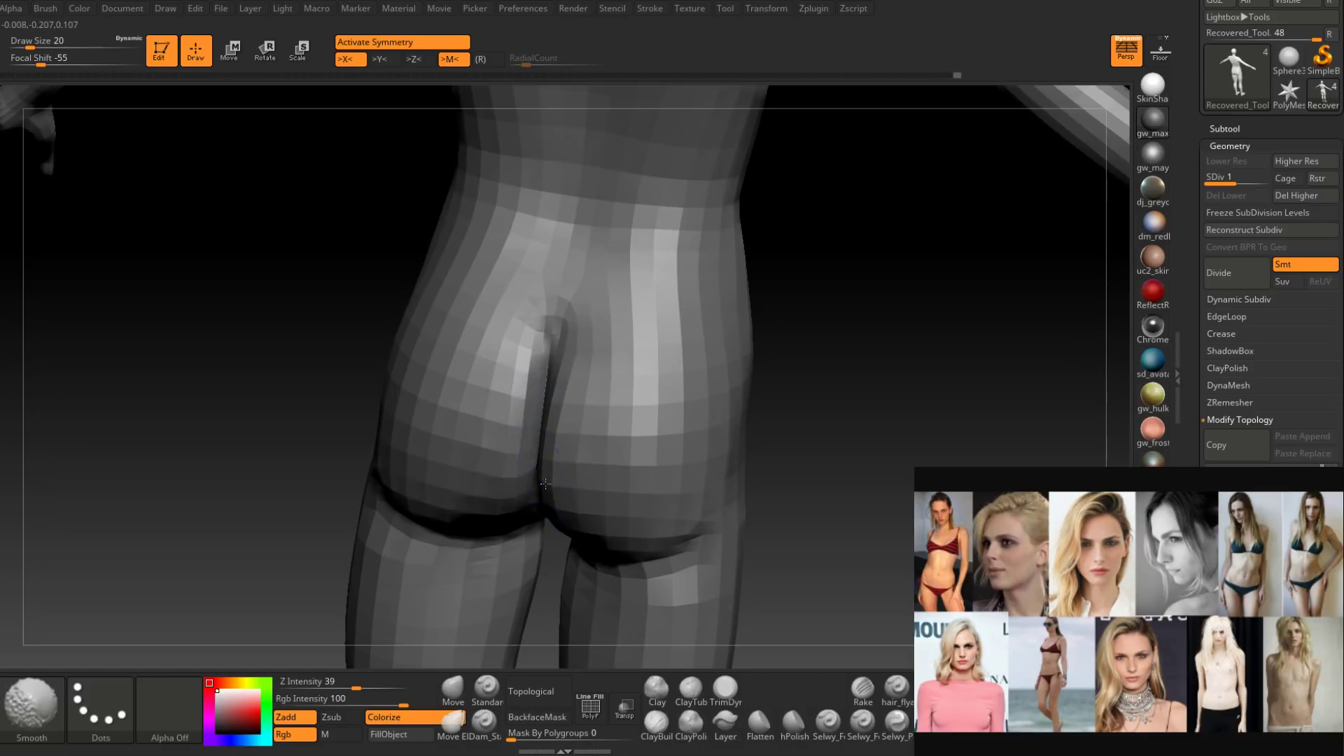
{"action": "right_click_drag", "start_coordinate": [545, 484], "coordinate": [566, 448]}
{"action": "mouse_move", "coordinate": [548, 512]}
{"action": "right_mouse_down"}
{"action": "mouse_move", "coordinate": [555, 540]}
{"action": "mouse_move", "coordinate": [615, 516]}
{"action": "mouse_move", "coordinate": [571, 544]}
{"action": "right_mouse_up"}
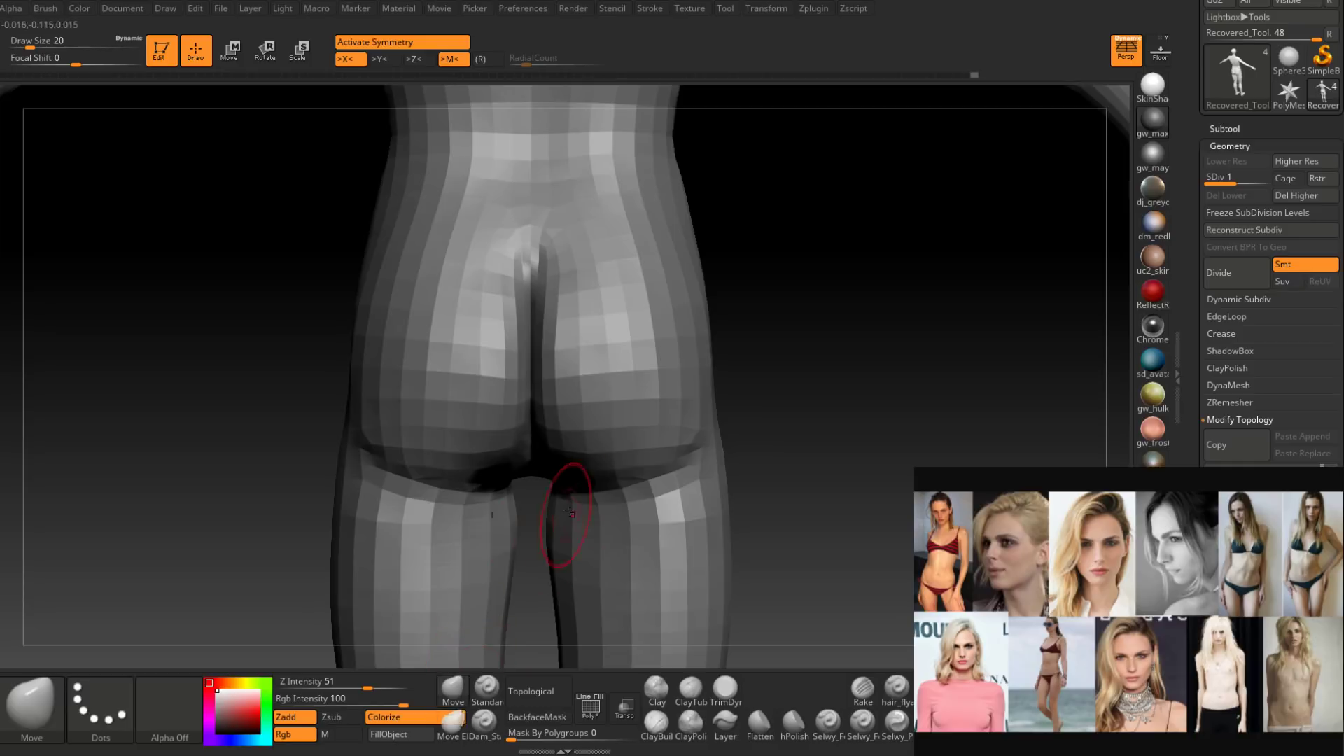
{"action": "mouse_move", "coordinate": [581, 495]}
{"action": "right_mouse_down"}
{"action": "mouse_move", "coordinate": [575, 485]}
{"action": "mouse_move", "coordinate": [595, 497]}
{"action": "mouse_move", "coordinate": [575, 495]}
{"action": "right_mouse_up"}
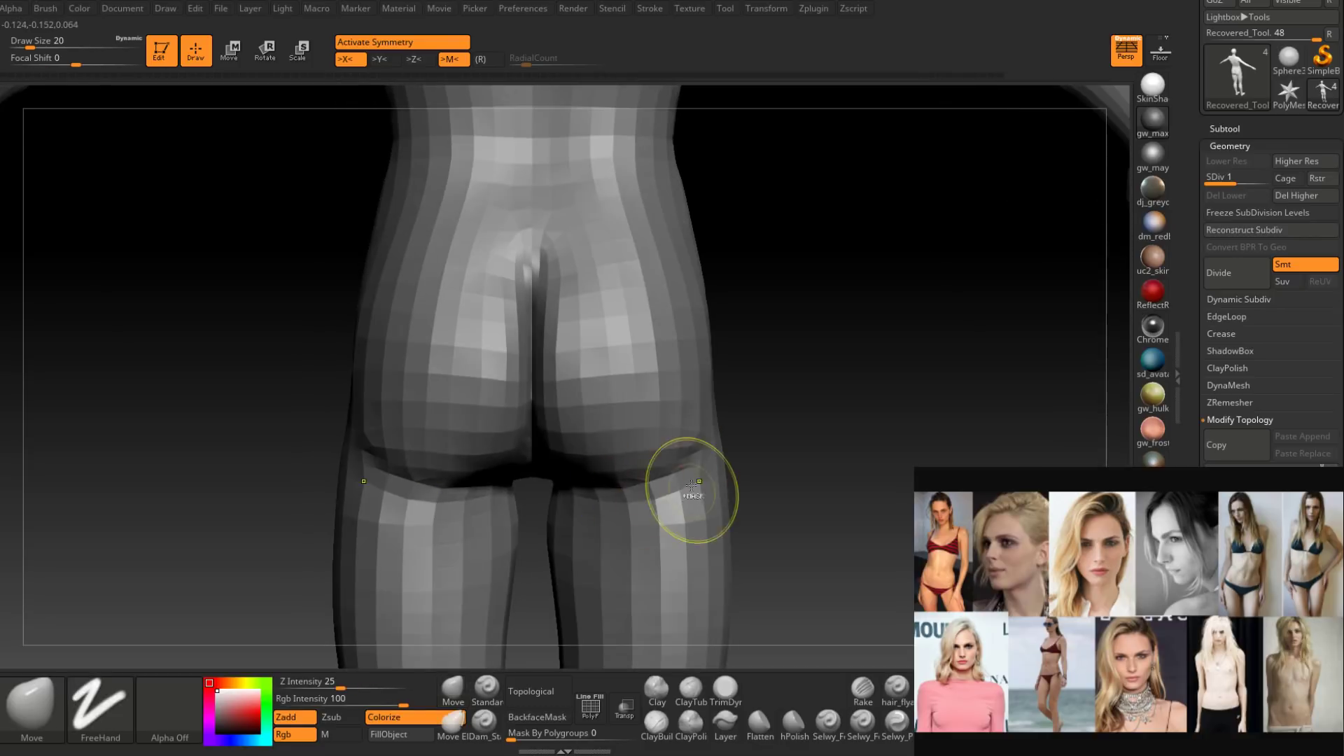
{"action": "right_click_drag", "start_coordinate": [690, 489], "coordinate": [633, 511], "text": "ctrl"}
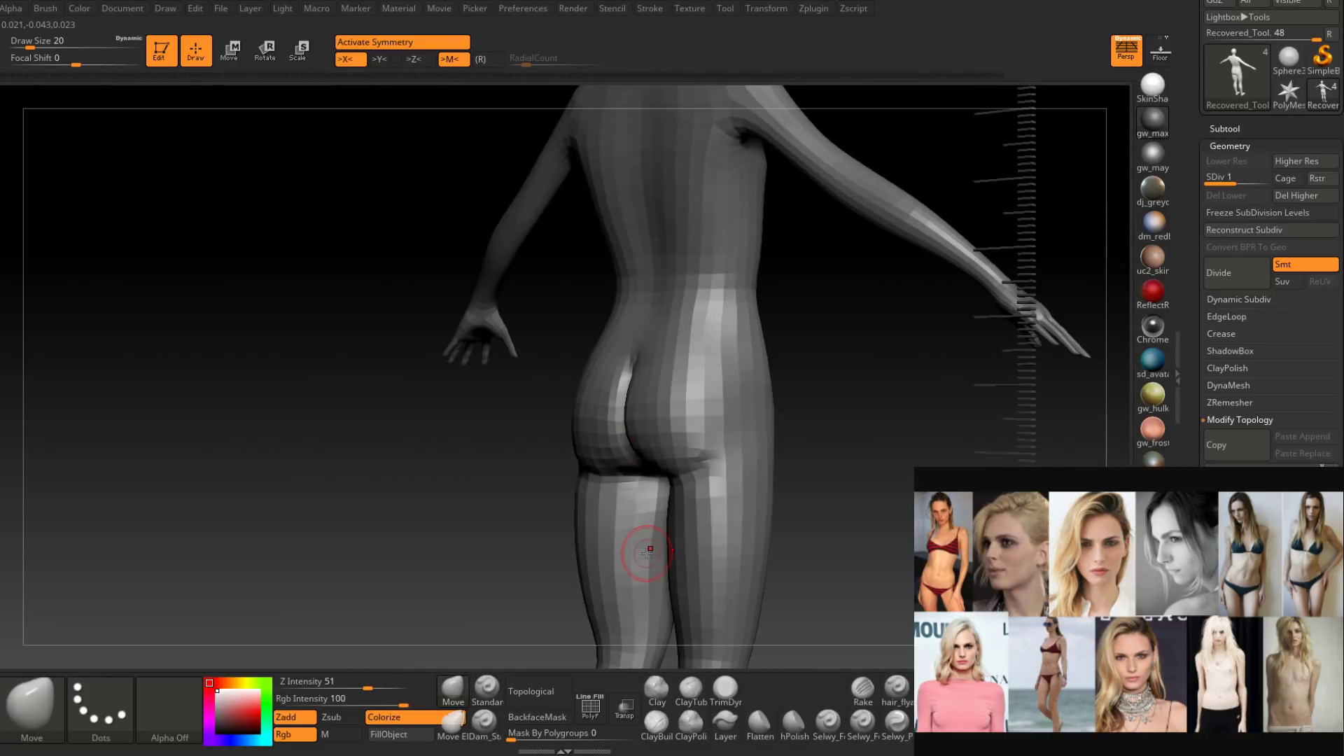
Adjust the overall buttock and hip profile from the side with Move at draw size 116.
{"action": "right_click_drag", "start_coordinate": [737, 356], "coordinate": [649, 483]}
{"action": "right_click_drag", "start_coordinate": [586, 352], "coordinate": [644, 515], "text": "alt"}
{"action": "key", "text": "space"}
{"action": "left_click_drag", "start_coordinate": [608, 404], "coordinate": [626, 404]}
{"action": "mouse_move", "coordinate": [606, 466]}
{"action": "left_mouse_down"}
{"action": "mouse_move", "coordinate": [593, 456]}
{"action": "mouse_move", "coordinate": [593, 487]}
{"action": "left_mouse_up"}
{"action": "key", "text": "space"}
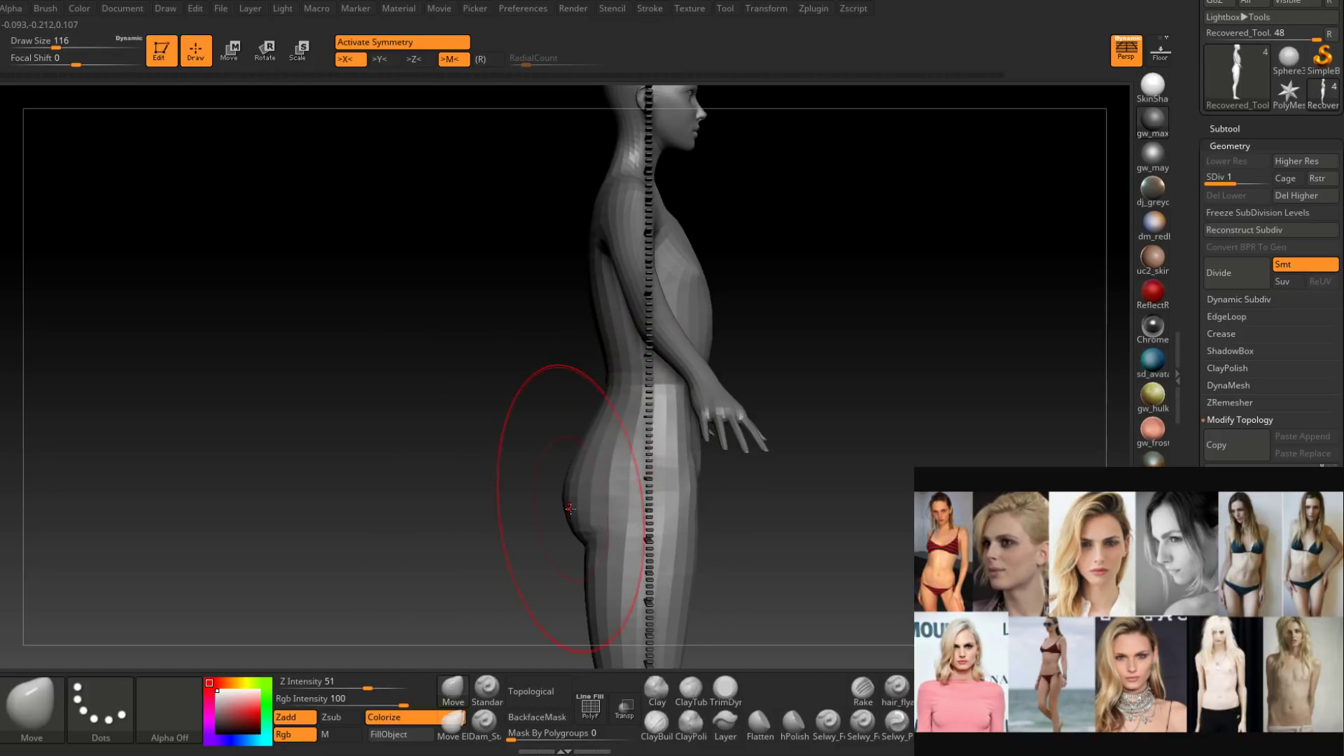
{"action": "right_click_drag", "start_coordinate": [574, 502], "coordinate": [574, 446]}
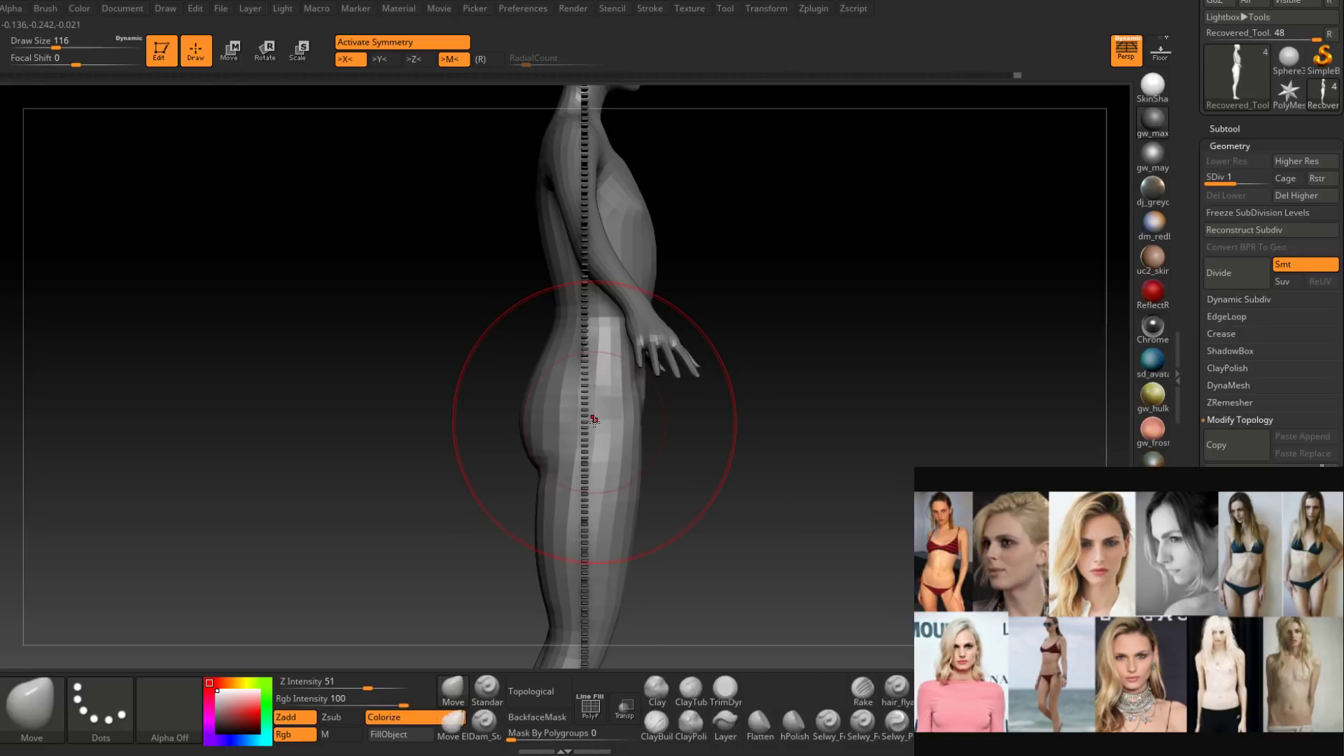
Hide the hands and forearms to leave the torso sides unobstructed.
{"action": "mouse_move", "coordinate": [672, 456]}
{"action": "right_mouse_down"}
{"action": "mouse_move", "coordinate": [674, 381]}
{"action": "mouse_move", "coordinate": [630, 455]}
{"action": "mouse_move", "coordinate": [585, 495]}
{"action": "mouse_move", "coordinate": [677, 485]}
{"action": "mouse_move", "coordinate": [807, 369]}
{"action": "right_mouse_up"}
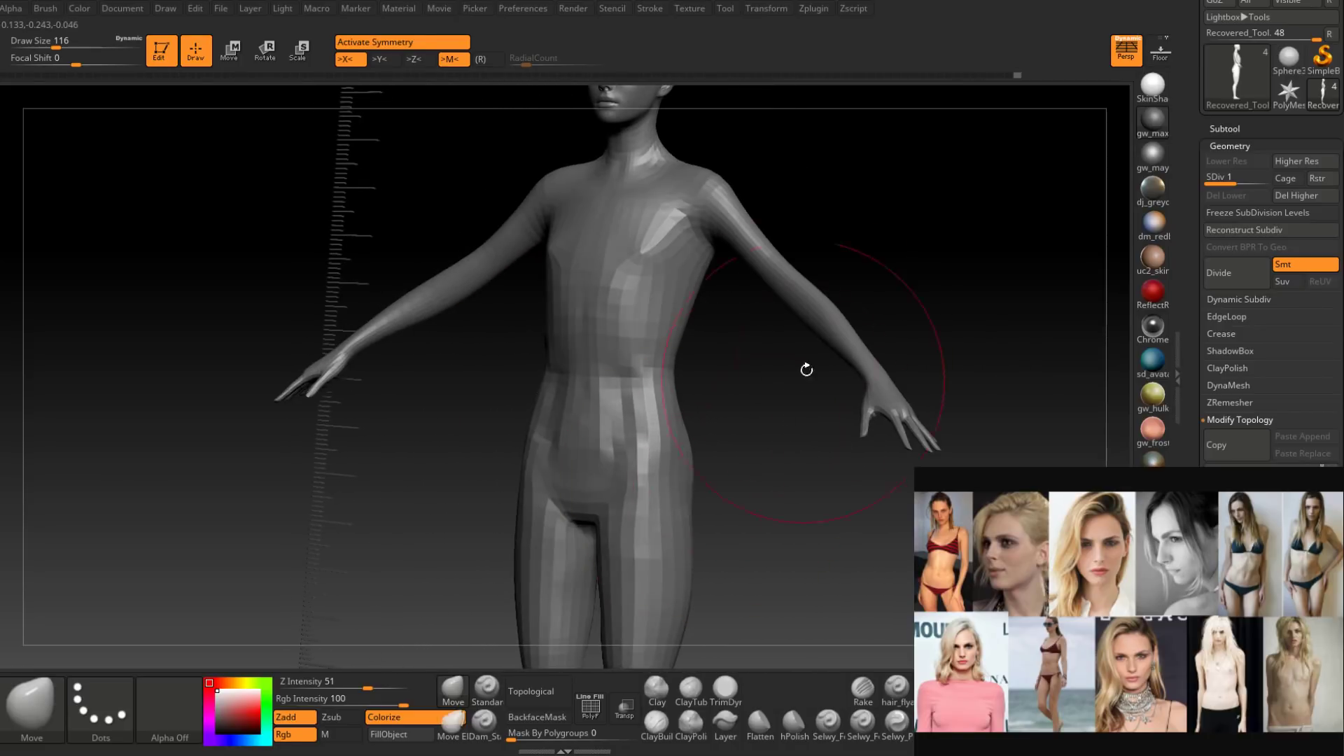
{"action": "left_click_drag", "start_coordinate": [791, 198], "coordinate": [1033, 553], "text": "ctrl+alt+shift"}
{"action": "mouse_move", "coordinate": [861, 483]}
{"action": "right_mouse_down"}
{"action": "mouse_move", "coordinate": [663, 402]}
{"action": "mouse_move", "coordinate": [696, 406]}
{"action": "mouse_move", "coordinate": [666, 426]}
{"action": "right_mouse_up"}
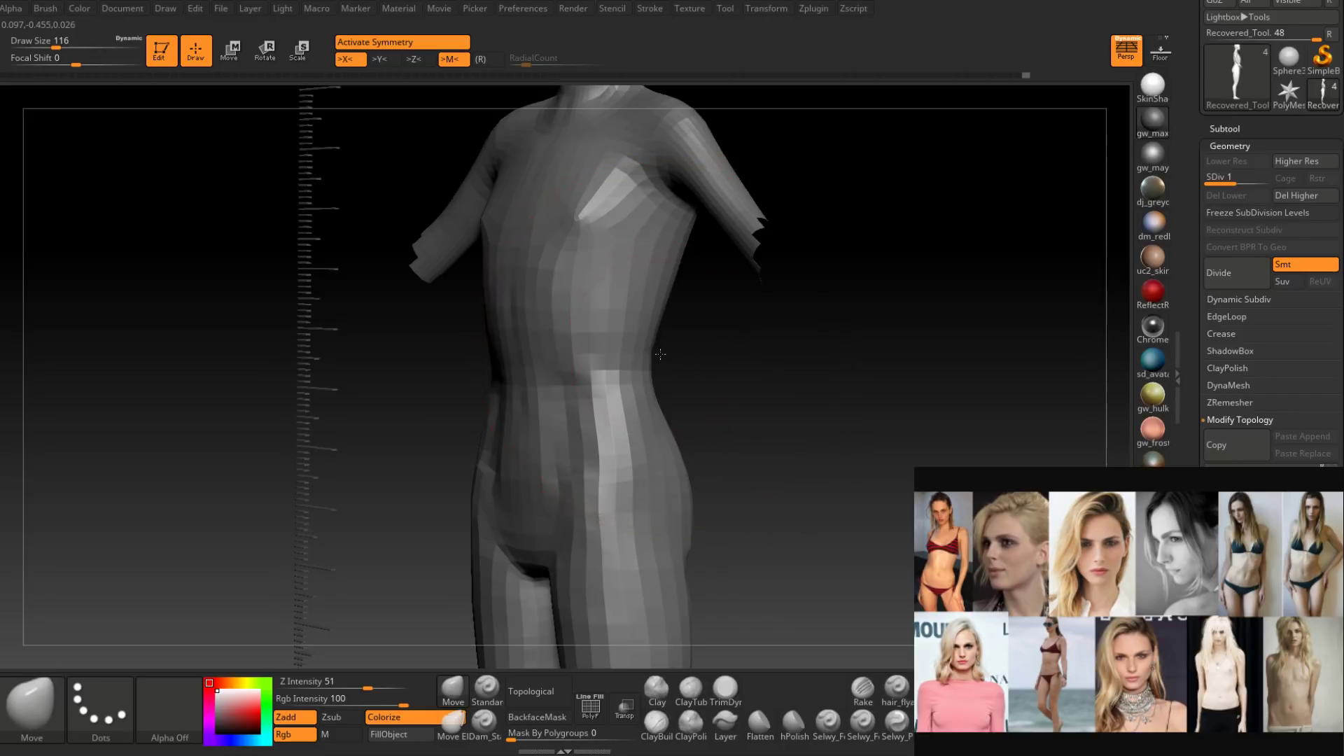
Refine the side contour of the waist with Move at draw sizes 56 and 31.
{"action": "key", "text": "space"}
{"action": "left_click_drag", "start_coordinate": [662, 354], "coordinate": [652, 354]}
{"action": "mouse_move", "coordinate": [651, 354]}
{"action": "right_mouse_down"}
{"action": "mouse_move", "coordinate": [588, 357]}
{"action": "mouse_move", "coordinate": [660, 358]}
{"action": "right_mouse_up"}
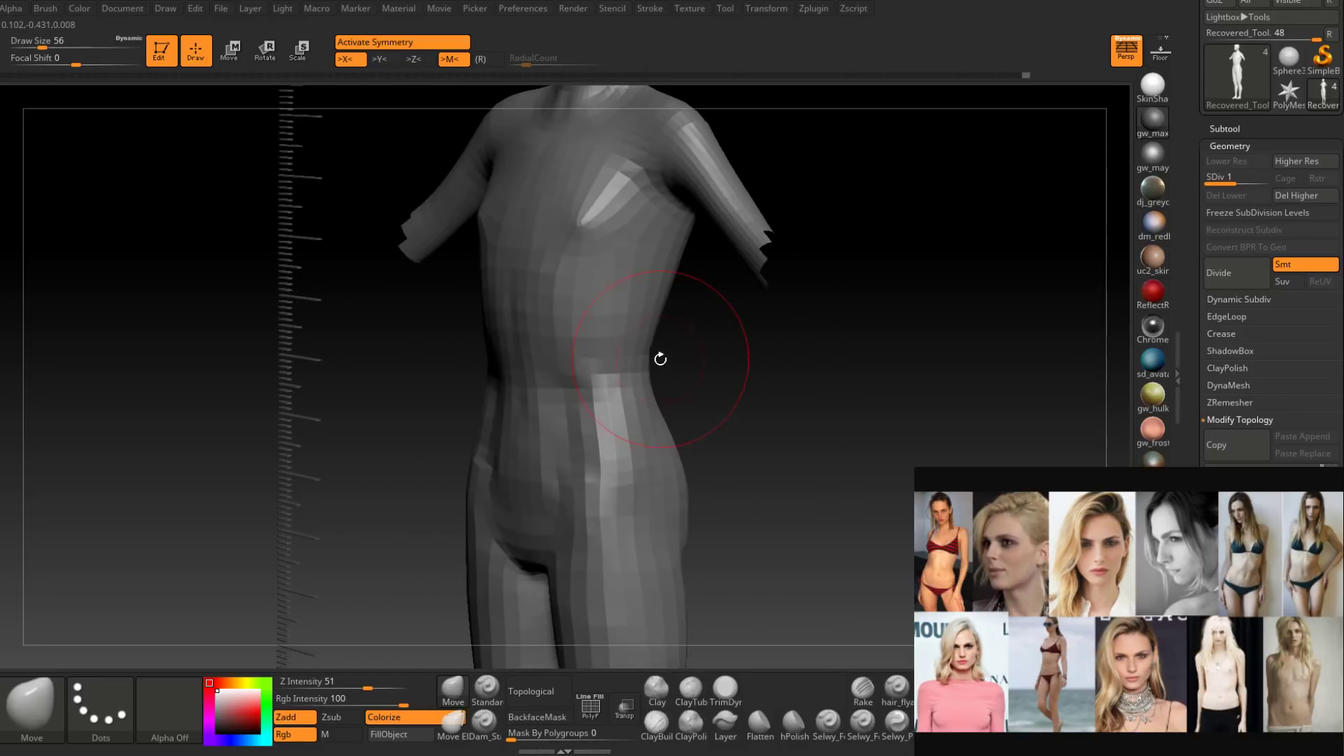
{"action": "key", "text": "space"}
{"action": "left_click_drag", "start_coordinate": [660, 357], "coordinate": [653, 357]}
{"action": "mouse_move", "coordinate": [653, 358]}
{"action": "right_mouse_down"}
{"action": "mouse_move", "coordinate": [633, 357]}
{"action": "mouse_move", "coordinate": [659, 355]}
{"action": "mouse_move", "coordinate": [651, 343]}
{"action": "right_mouse_up"}
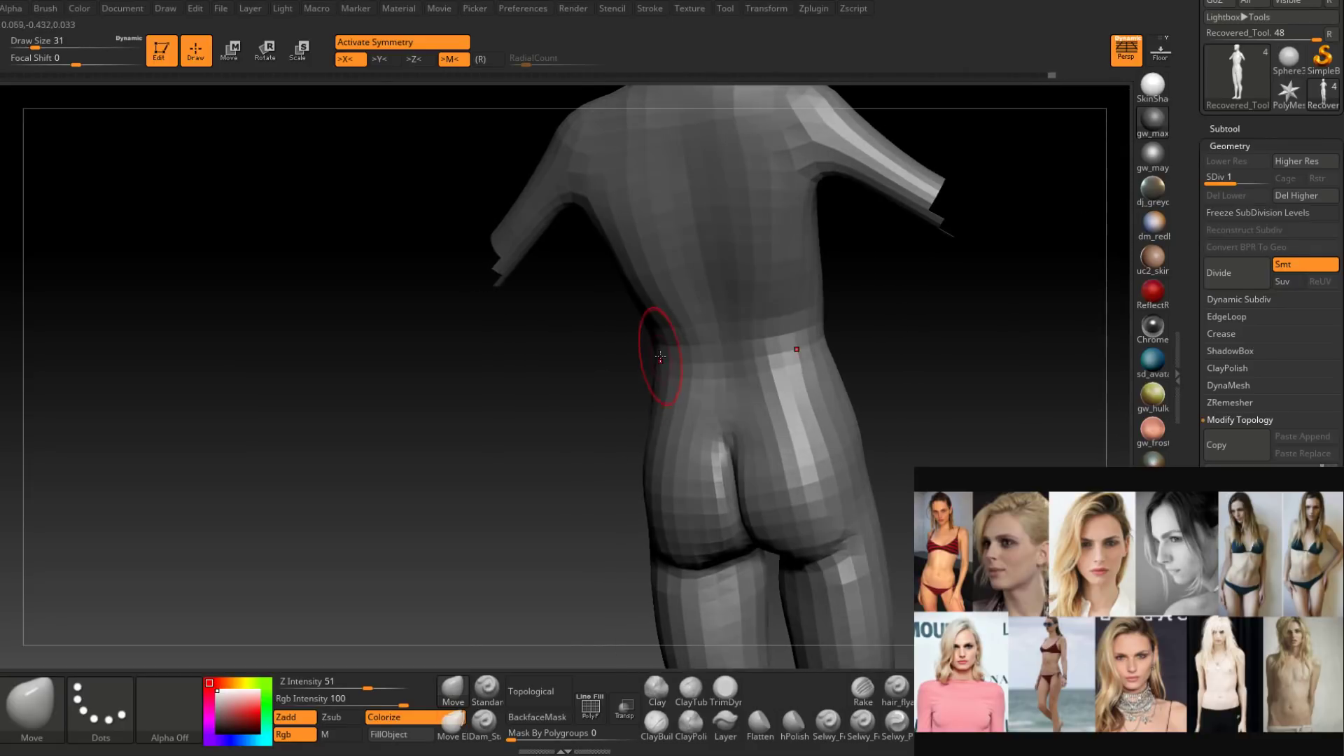
Adjust the contour from the back of the waist into the hip with Move at draw size 41.
{"action": "key", "text": "space"}
{"action": "left_click_drag", "start_coordinate": [656, 343], "coordinate": [665, 384]}
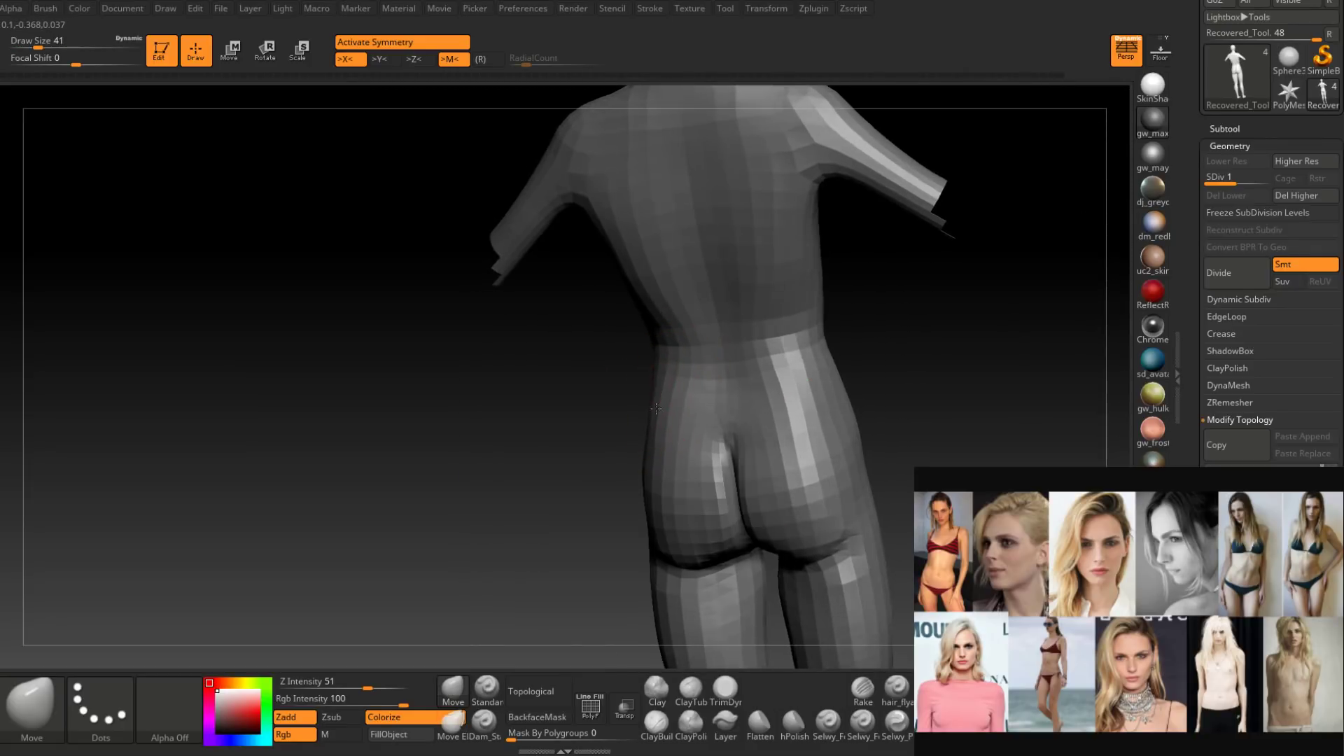
{"action": "mouse_move", "coordinate": [656, 408]}
{"action": "right_mouse_down"}
{"action": "mouse_move", "coordinate": [644, 453]}
{"action": "mouse_move", "coordinate": [647, 429]}
{"action": "mouse_move", "coordinate": [696, 405]}
{"action": "mouse_move", "coordinate": [670, 440]}
{"action": "mouse_move", "coordinate": [661, 392]}
{"action": "mouse_move", "coordinate": [691, 407]}
{"action": "mouse_move", "coordinate": [615, 420]}
{"action": "mouse_move", "coordinate": [721, 393]}
{"action": "mouse_move", "coordinate": [683, 436]}
{"action": "mouse_move", "coordinate": [700, 413]}
{"action": "mouse_move", "coordinate": [665, 389]}
{"action": "mouse_move", "coordinate": [667, 464]}
{"action": "mouse_move", "coordinate": [604, 366]}
{"action": "right_mouse_up"}
Mask the abdomen and waist, then clear the mask.
{"action": "key", "text": "ctrl"}
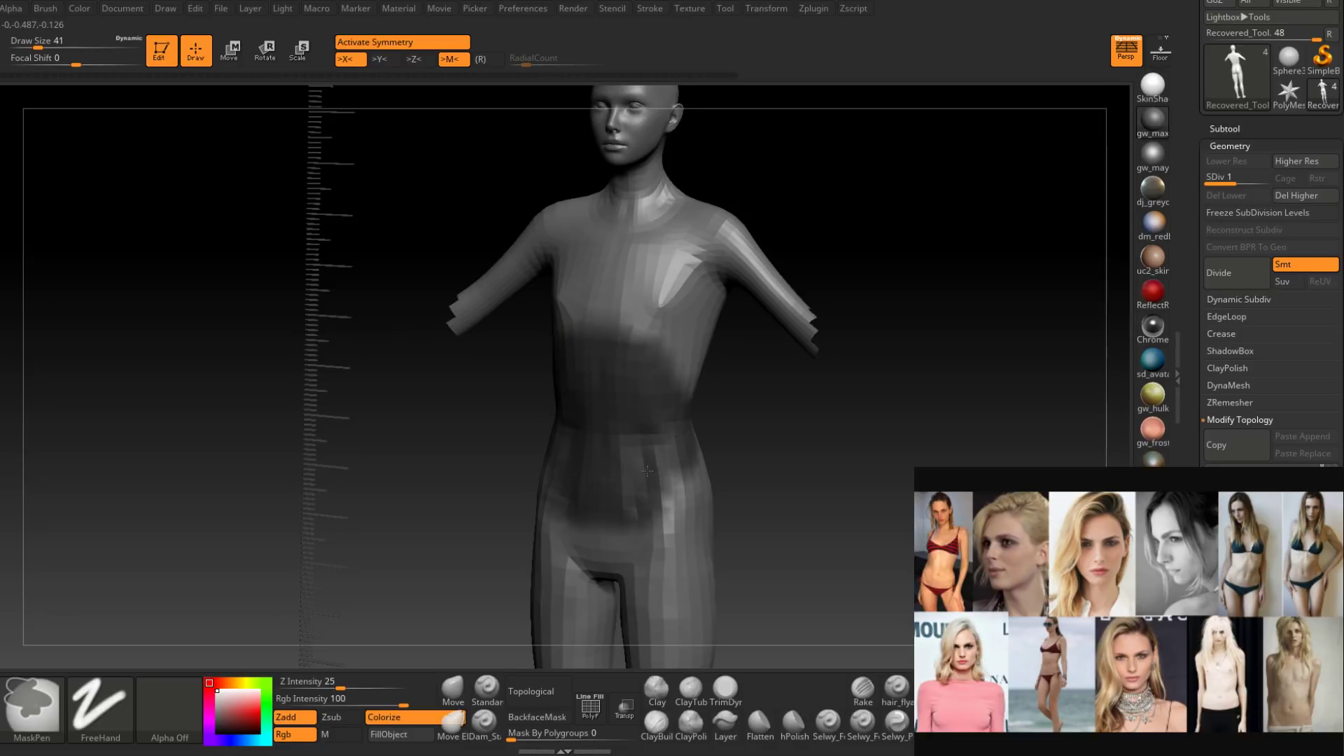
{"action": "mouse_move", "coordinate": [647, 471]}
{"action": "right_mouse_down"}
{"action": "mouse_move", "coordinate": [695, 450]}
{"action": "mouse_move", "coordinate": [639, 399]}
{"action": "mouse_move", "coordinate": [718, 433]}
{"action": "mouse_move", "coordinate": [735, 411]}
{"action": "mouse_move", "coordinate": [704, 386]}
{"action": "mouse_move", "coordinate": [694, 430]}
{"action": "right_mouse_up"}
{"action": "key", "text": "ctrl"}
{"action": "key", "text": "ctrl"}
{"action": "key", "text": "ctrl+shift+a"}
Adjust the chest and rib cage profile from the side with Move at draw size 62.
{"action": "right_click_drag", "start_coordinate": [630, 390], "coordinate": [605, 368]}
{"action": "key", "text": "space"}
{"action": "left_click_drag", "start_coordinate": [622, 362], "coordinate": [629, 360]}
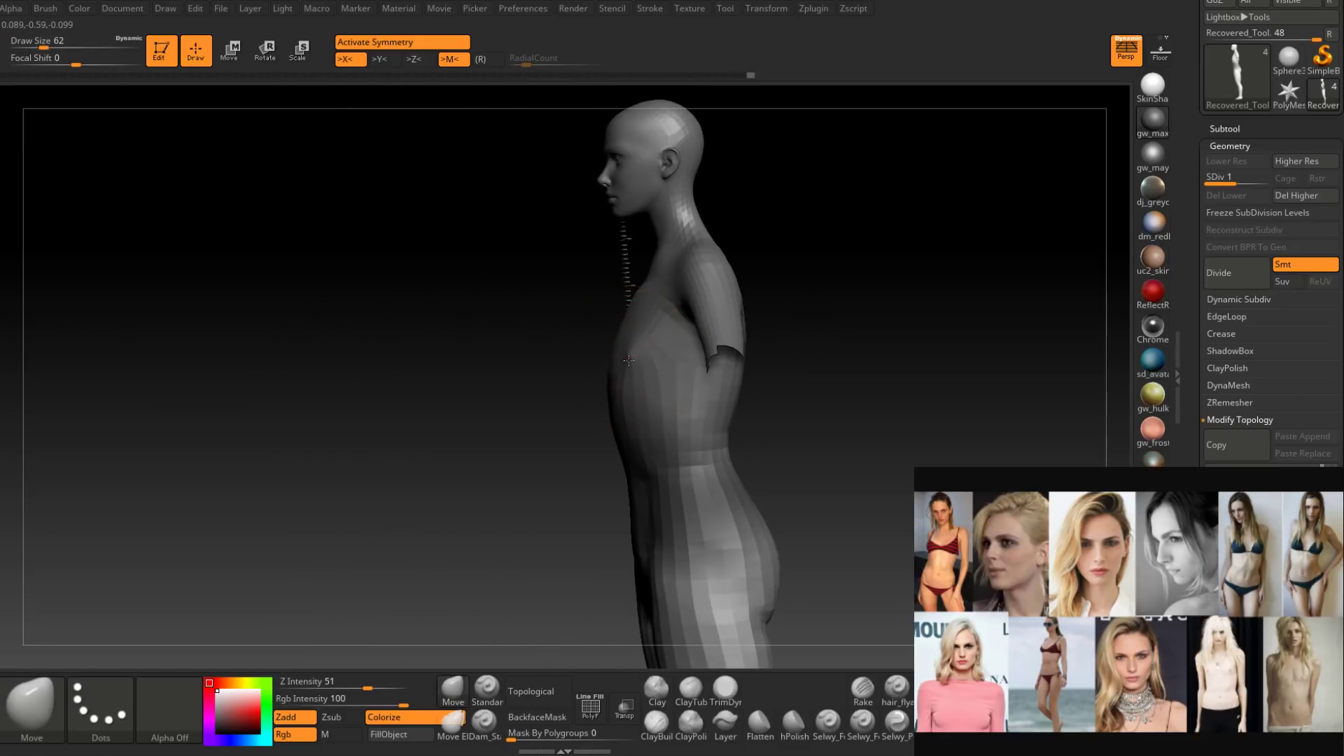
{"action": "right_click_drag", "start_coordinate": [624, 370], "coordinate": [609, 384]}
Refine the side profile of the chest and shoulder with Move at draw sizes 25 and 29.
{"action": "key", "text": "space"}
{"action": "left_click_drag", "start_coordinate": [609, 385], "coordinate": [596, 383]}
{"action": "mouse_move", "coordinate": [611, 384]}
{"action": "right_mouse_down"}
{"action": "mouse_move", "coordinate": [600, 379]}
{"action": "mouse_move", "coordinate": [635, 386]}
{"action": "mouse_move", "coordinate": [600, 327]}
{"action": "mouse_move", "coordinate": [570, 342]}
{"action": "mouse_move", "coordinate": [592, 328]}
{"action": "mouse_move", "coordinate": [599, 361]}
{"action": "right_mouse_up"}
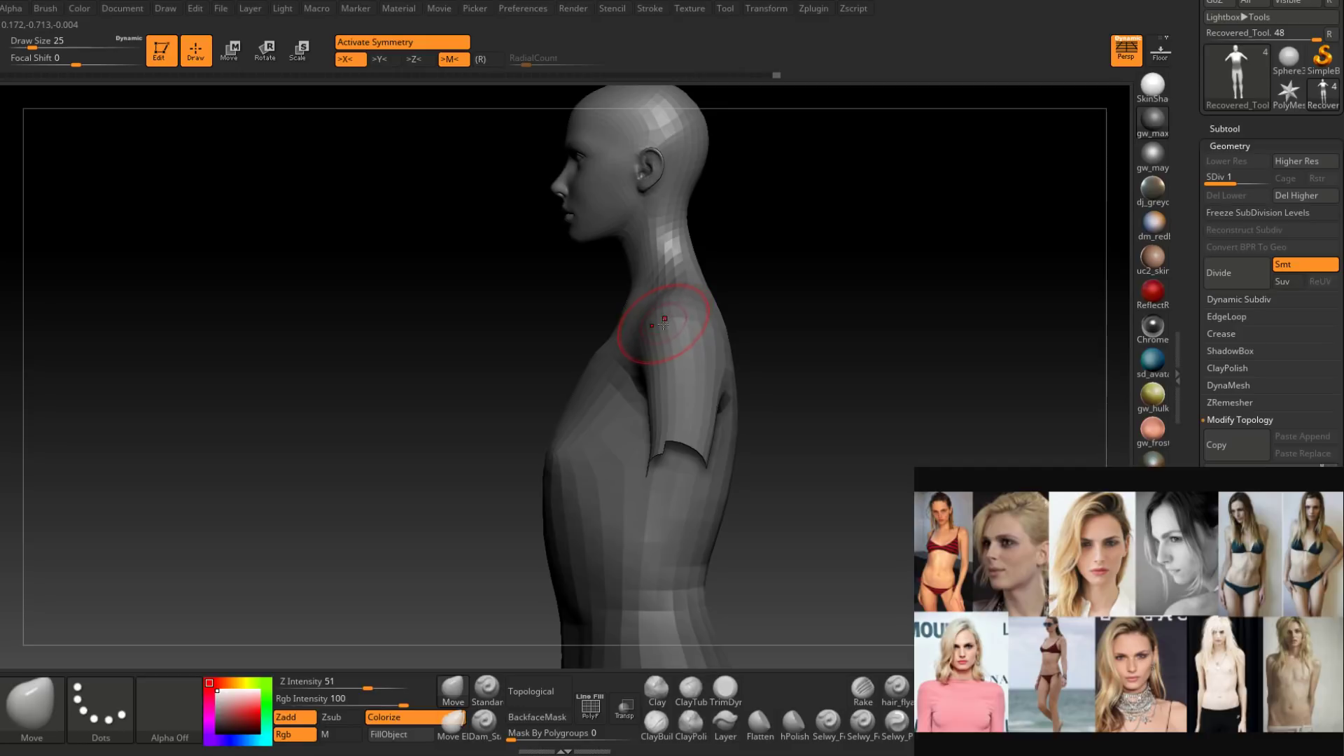
{"action": "right_click_drag", "start_coordinate": [601, 319], "coordinate": [620, 323]}
{"action": "key", "text": "space"}
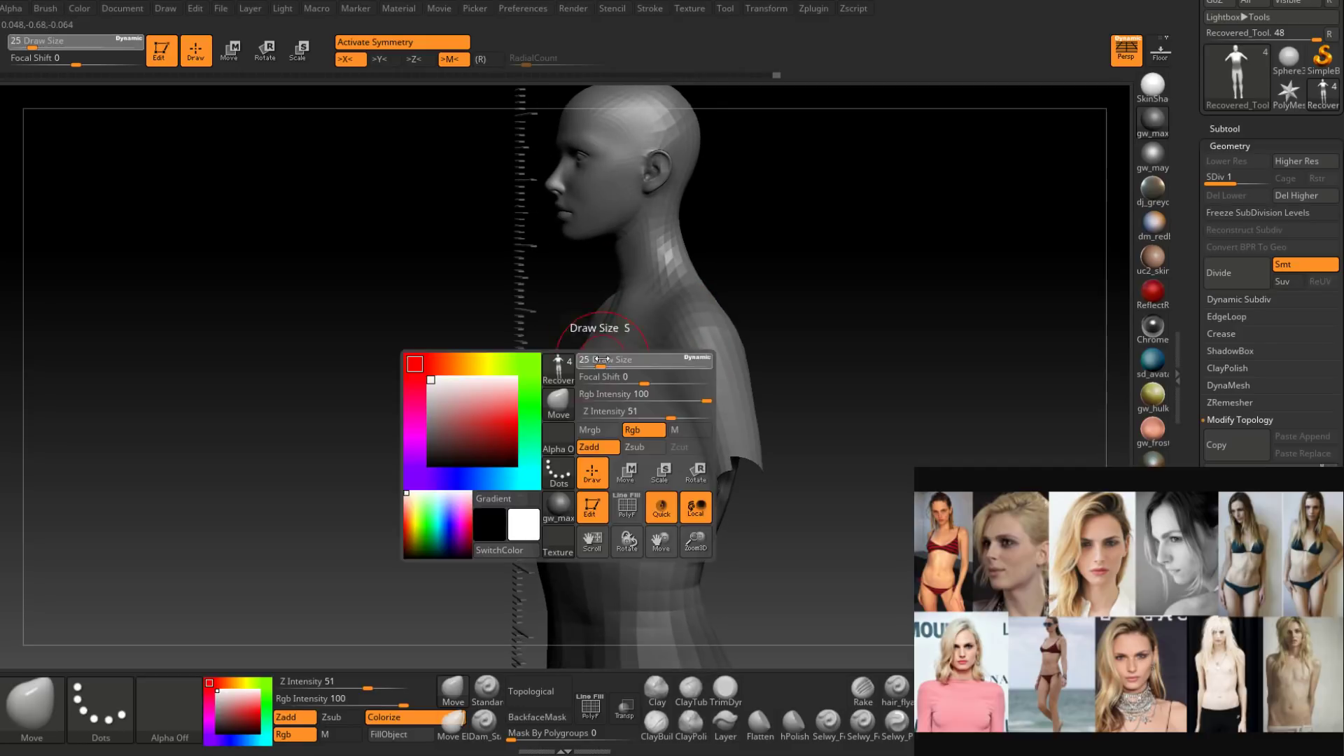
{"action": "left_click_drag", "start_coordinate": [583, 362], "coordinate": [585, 364]}
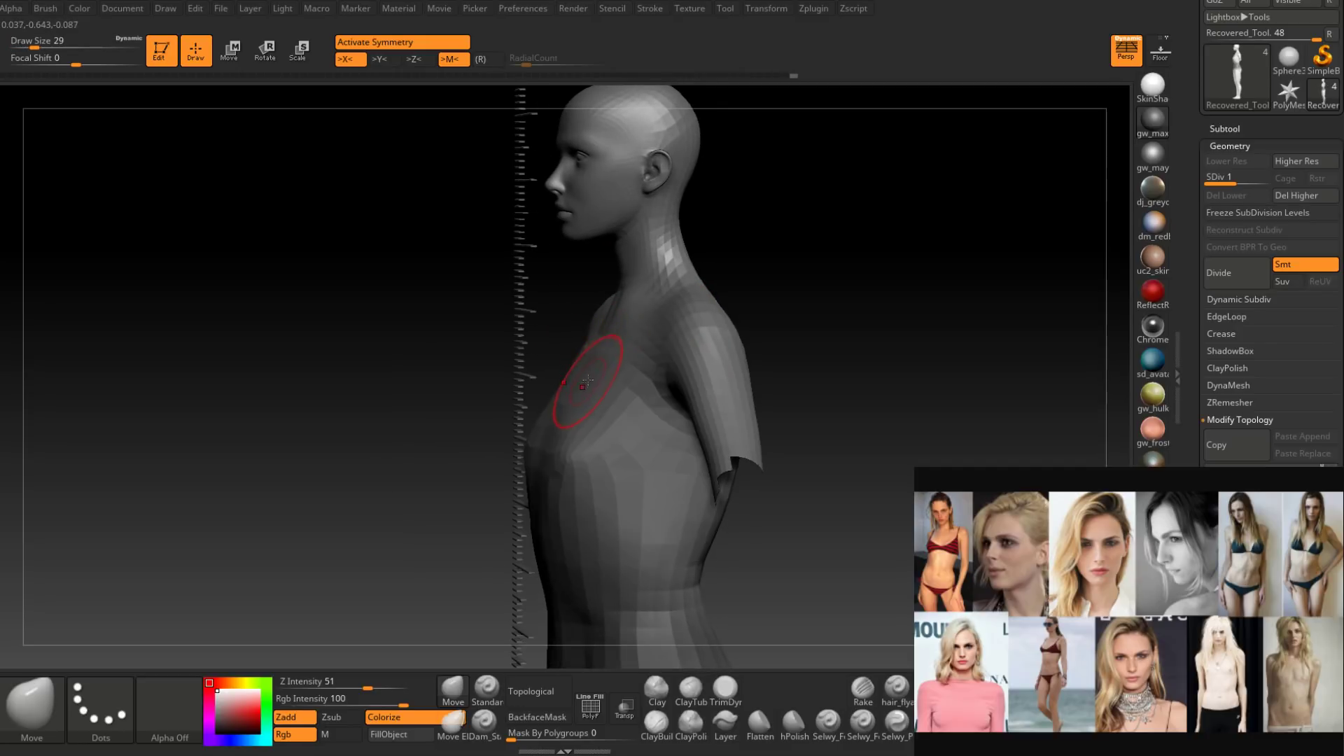
{"action": "mouse_move", "coordinate": [587, 380]}
{"action": "right_mouse_down"}
{"action": "mouse_move", "coordinate": [615, 369]}
{"action": "mouse_move", "coordinate": [619, 339]}
{"action": "right_mouse_up"}
Shape the upper chest and the base of the neck from the side with Move at draw sizes 13 and 18.
{"action": "key", "text": "space"}
{"action": "left_click_drag", "start_coordinate": [618, 334], "coordinate": [606, 334]}
{"action": "mouse_move", "coordinate": [603, 335]}
{"action": "right_mouse_down"}
{"action": "mouse_move", "coordinate": [630, 323]}
{"action": "mouse_move", "coordinate": [615, 343]}
{"action": "mouse_move", "coordinate": [615, 318]}
{"action": "mouse_move", "coordinate": [619, 348]}
{"action": "right_mouse_up"}
{"action": "key", "text": "space"}
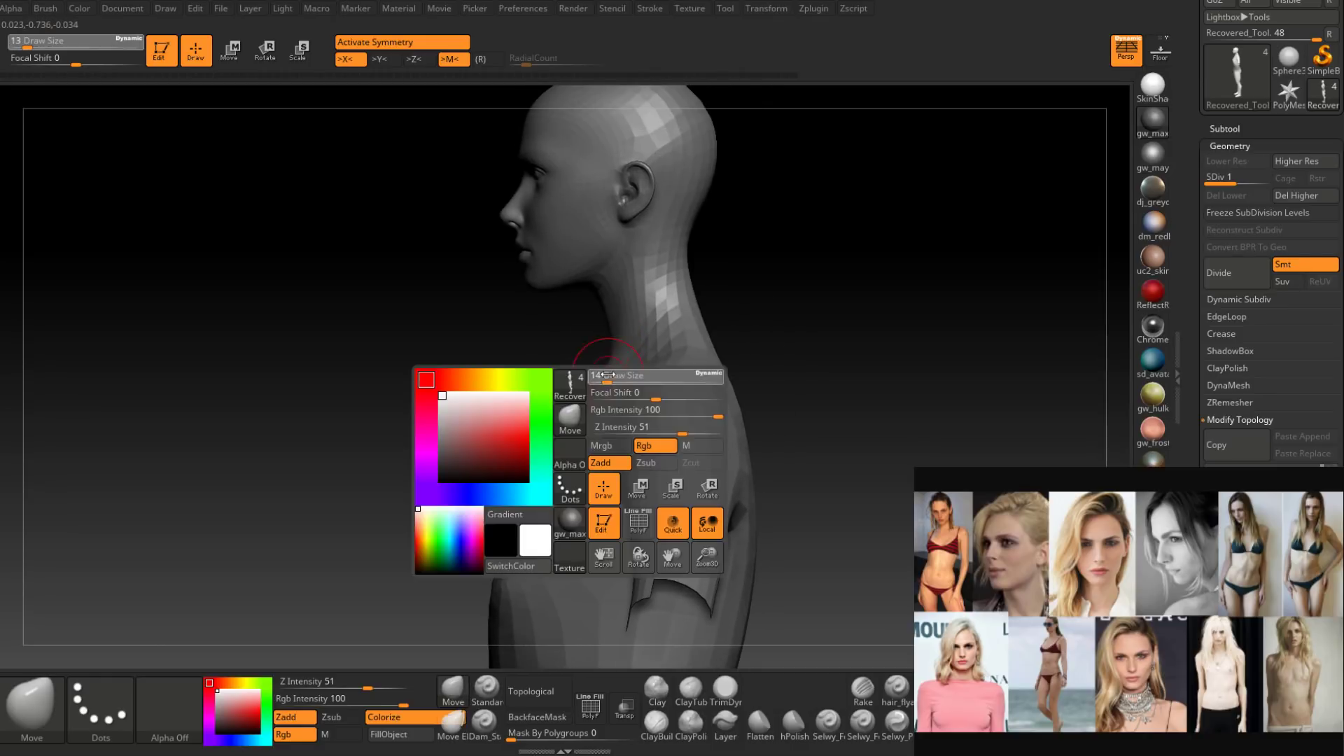
{"action": "left_click", "coordinate": [606, 376]}
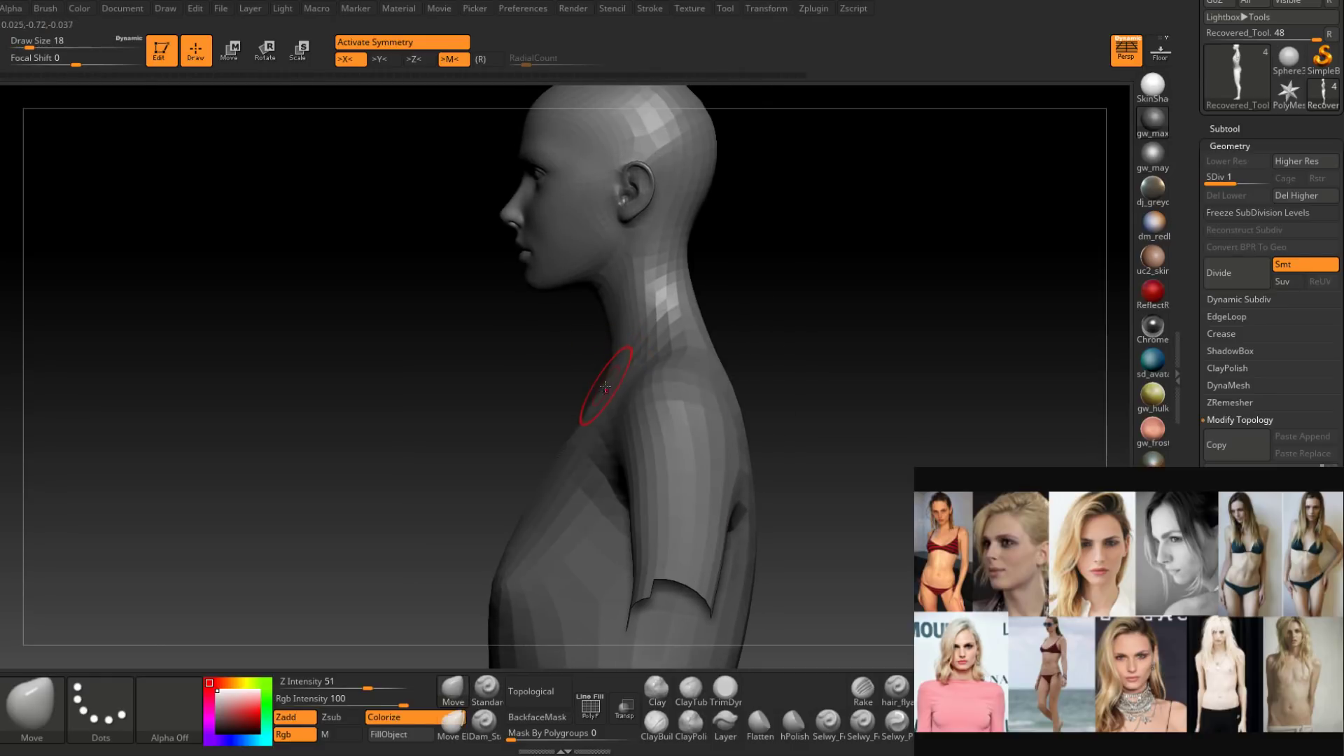
{"action": "right_click_drag", "start_coordinate": [606, 386], "coordinate": [650, 356]}
Adjust the slope from the neck to the shoulders from the front with Move at draw size 20.
{"action": "key", "text": "space"}
{"action": "left_click", "coordinate": [664, 343]}
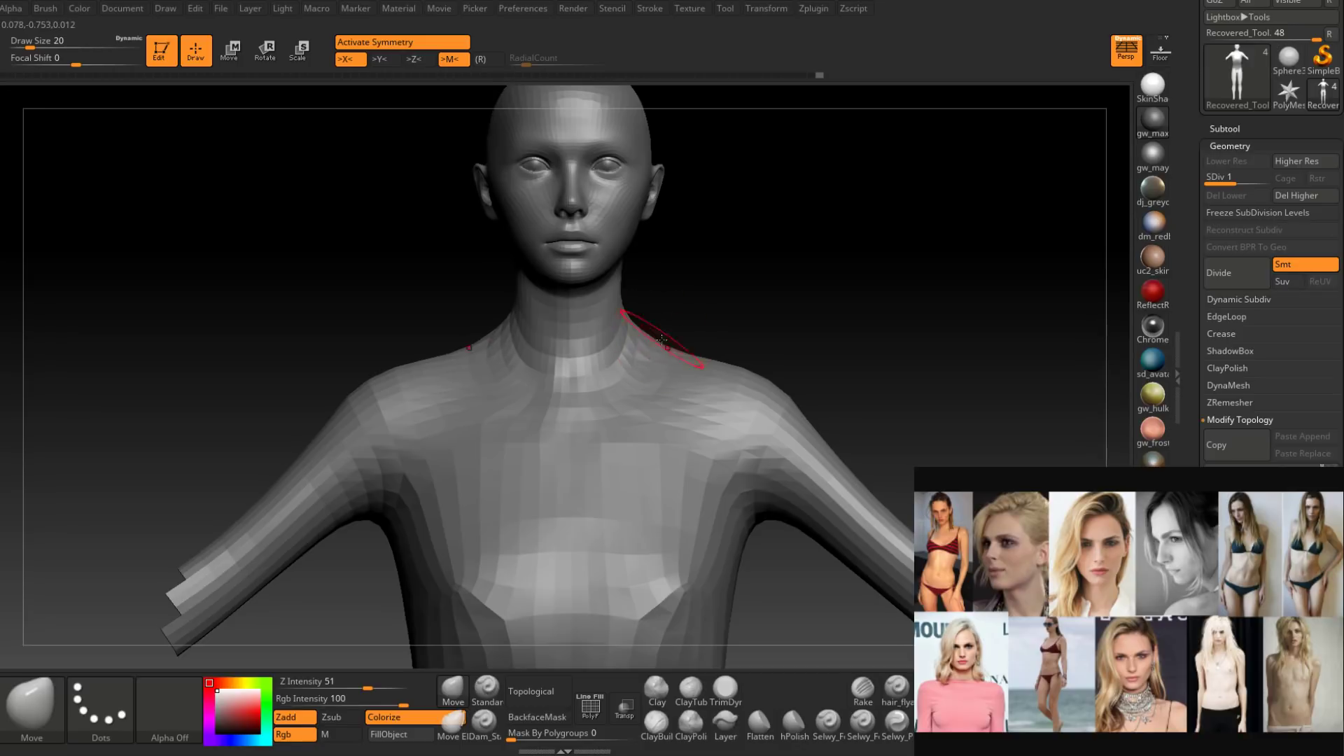
{"action": "key", "text": "space"}
{"action": "mouse_move", "coordinate": [662, 341]}
{"action": "right_mouse_down"}
{"action": "mouse_move", "coordinate": [683, 378]}
{"action": "mouse_move", "coordinate": [810, 324]}
{"action": "mouse_move", "coordinate": [789, 362]}
{"action": "mouse_move", "coordinate": [681, 309]}
{"action": "mouse_move", "coordinate": [678, 375]}
{"action": "right_mouse_up"}
{"action": "left_click", "coordinate": [660, 340]}
{"action": "key", "text": "space"}
{"action": "left_click", "coordinate": [679, 373]}
Adjust the side profile of the thighs and legs with Move at draw sizes 25 and 83.
{"action": "right_click_drag", "start_coordinate": [693, 483], "coordinate": [652, 291], "text": "alt"}
{"action": "right_click_drag", "start_coordinate": [752, 470], "coordinate": [702, 385], "text": "alt"}
{"action": "right_click_drag", "start_coordinate": [702, 386], "coordinate": [671, 315], "text": "ctrl"}
{"action": "right_click_drag", "start_coordinate": [679, 476], "coordinate": [611, 394], "text": "alt"}
{"action": "left_click_drag", "start_coordinate": [611, 393], "coordinate": [603, 395]}
{"action": "right_click_drag", "start_coordinate": [597, 427], "coordinate": [604, 512], "text": "alt"}
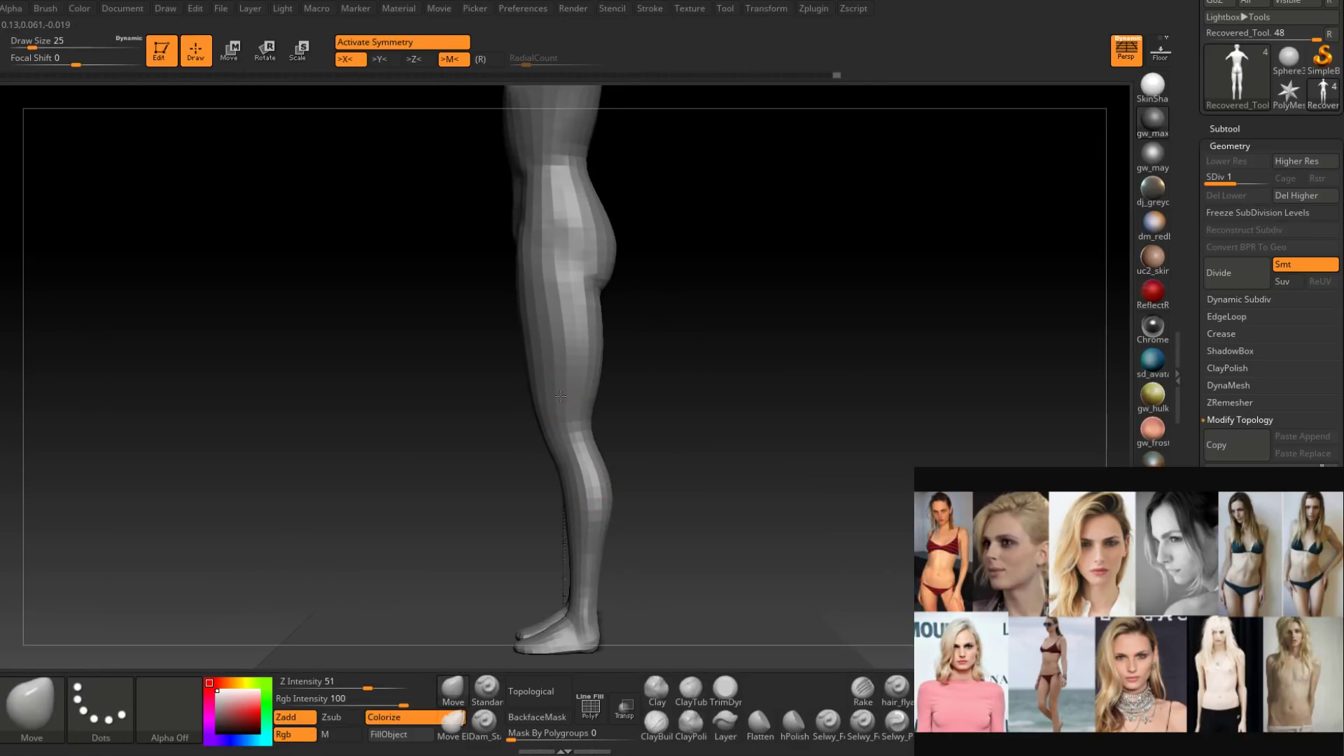
{"action": "key", "text": "space"}
{"action": "mouse_move", "coordinate": [559, 398]}
{"action": "left_mouse_down"}
{"action": "mouse_move", "coordinate": [572, 398]}
{"action": "mouse_move", "coordinate": [545, 360]}
{"action": "left_mouse_up"}
{"action": "key", "text": "space"}
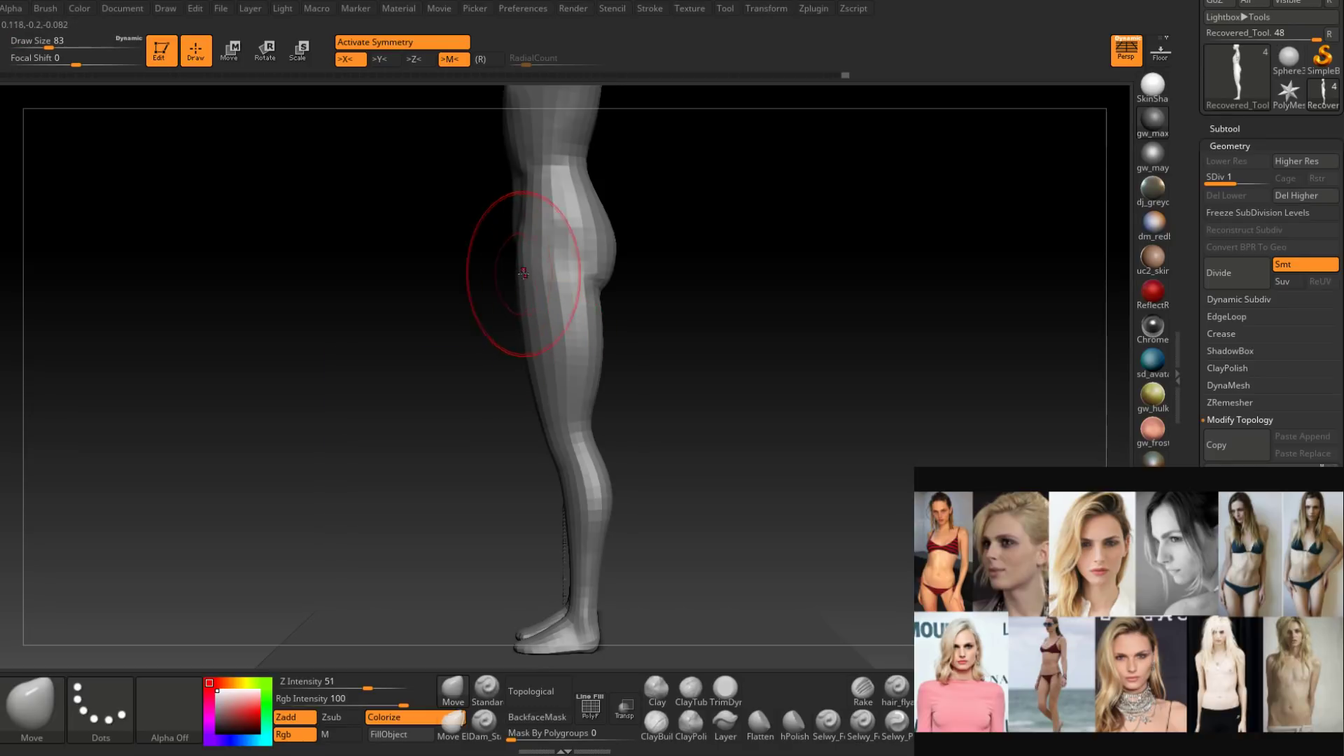
{"action": "right_click_drag", "start_coordinate": [523, 272], "coordinate": [601, 453], "text": "alt"}
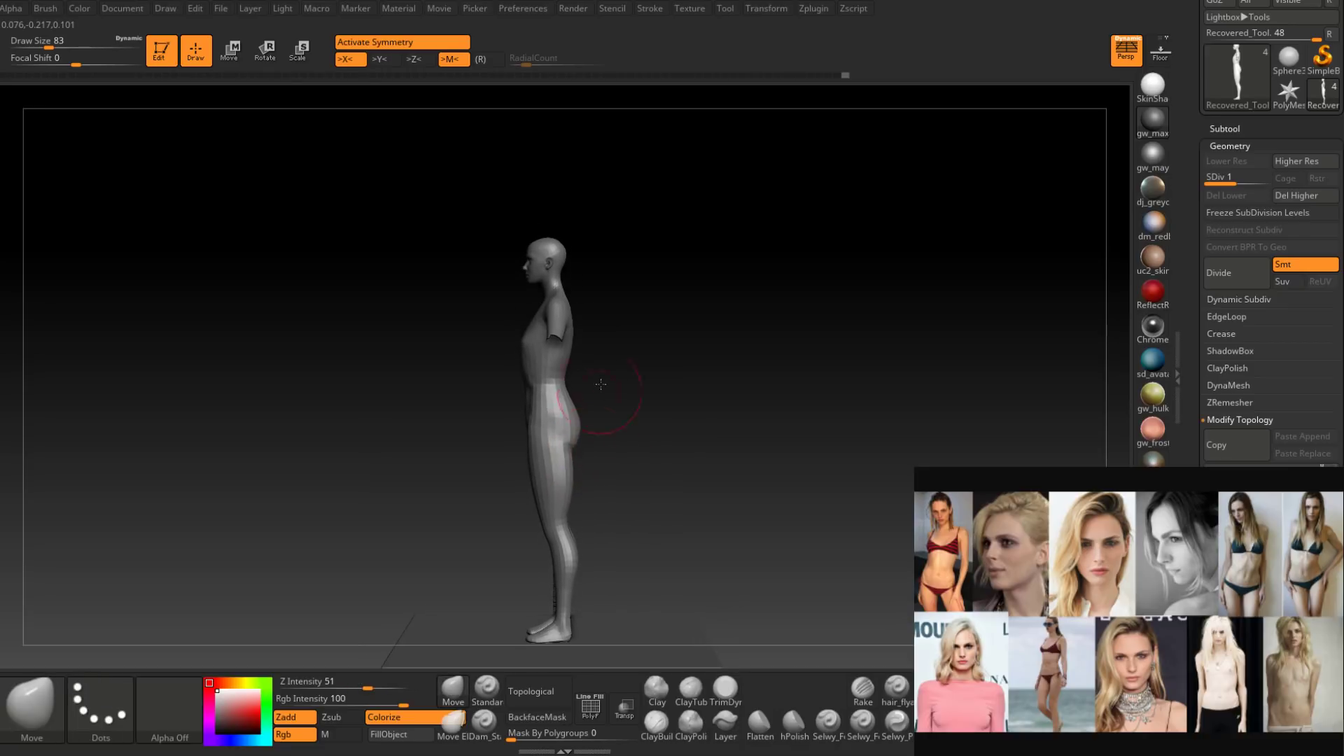
{"action": "right_click_drag", "start_coordinate": [596, 398], "coordinate": [621, 327], "text": "alt"}
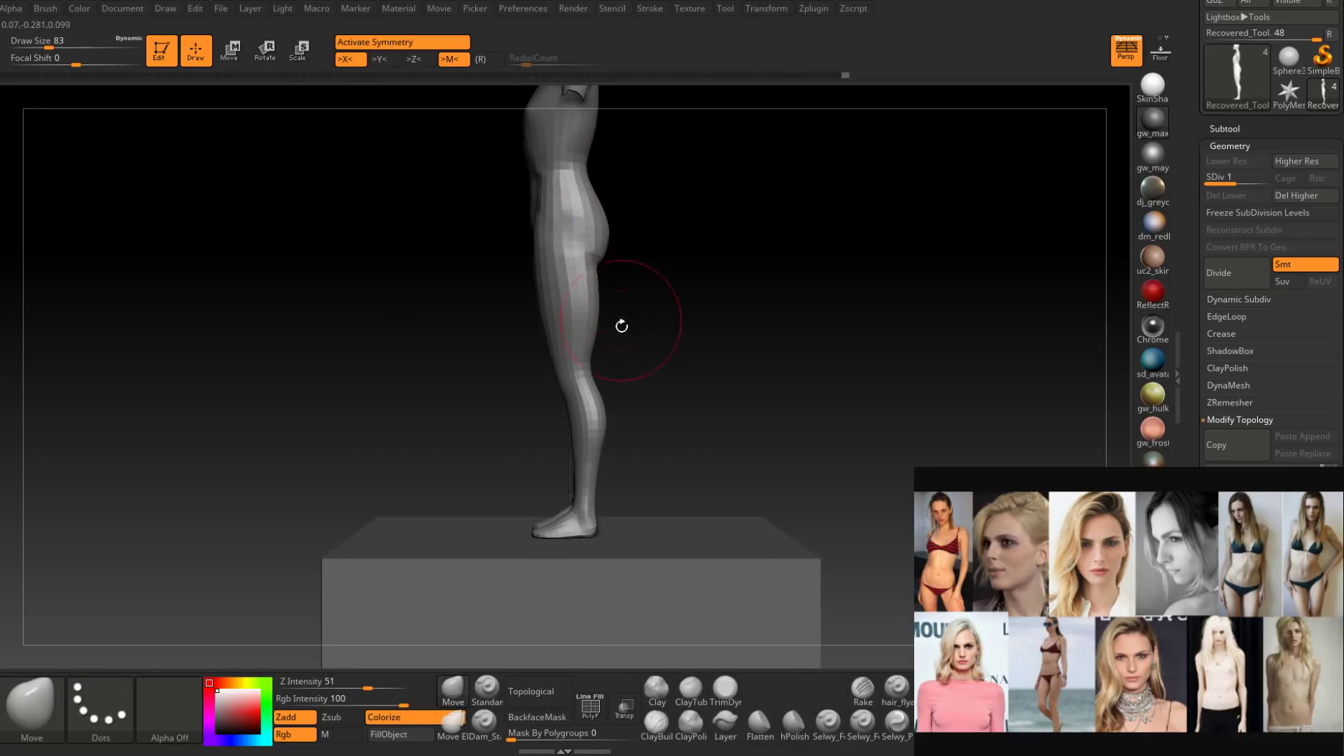
{"action": "right_click_drag", "start_coordinate": [610, 459], "coordinate": [606, 411], "text": "alt"}
{"action": "right_click_drag", "start_coordinate": [604, 364], "coordinate": [581, 417], "text": "ctrl"}
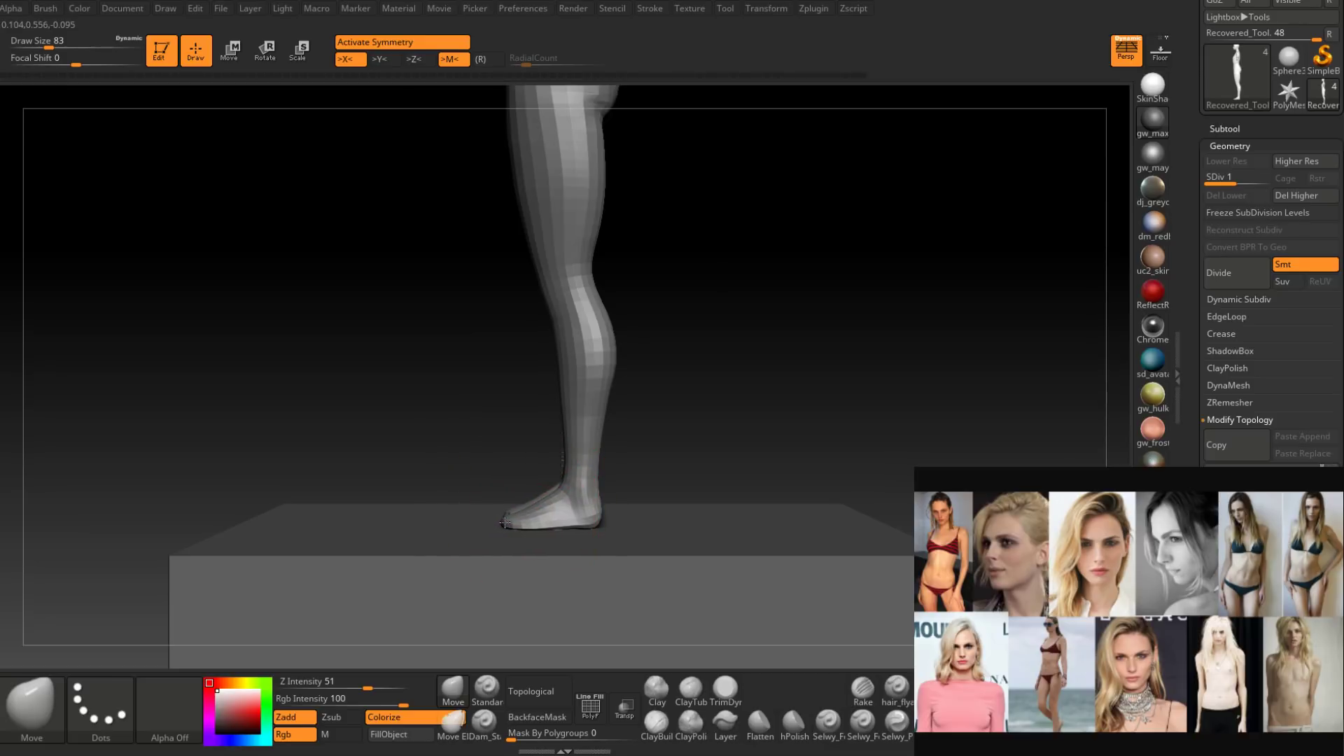
Adjust the shape of the feet from below and from the side with Move at draw size 31.
{"action": "right_click_drag", "start_coordinate": [481, 534], "coordinate": [374, 431]}
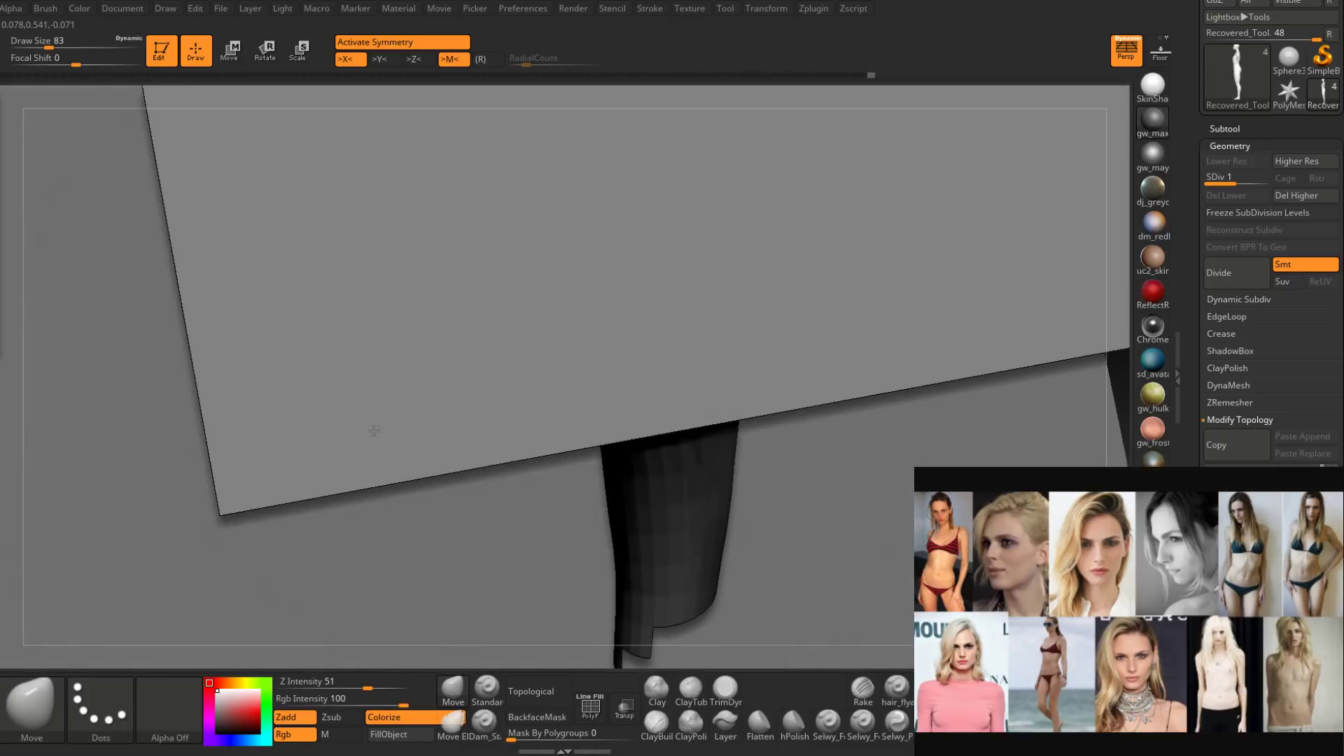
{"action": "right_click_drag", "start_coordinate": [398, 478], "coordinate": [453, 515]}
{"action": "key", "text": "space"}
{"action": "left_click_drag", "start_coordinate": [416, 424], "coordinate": [384, 412]}
{"action": "right_click_drag", "start_coordinate": [384, 413], "coordinate": [408, 398]}
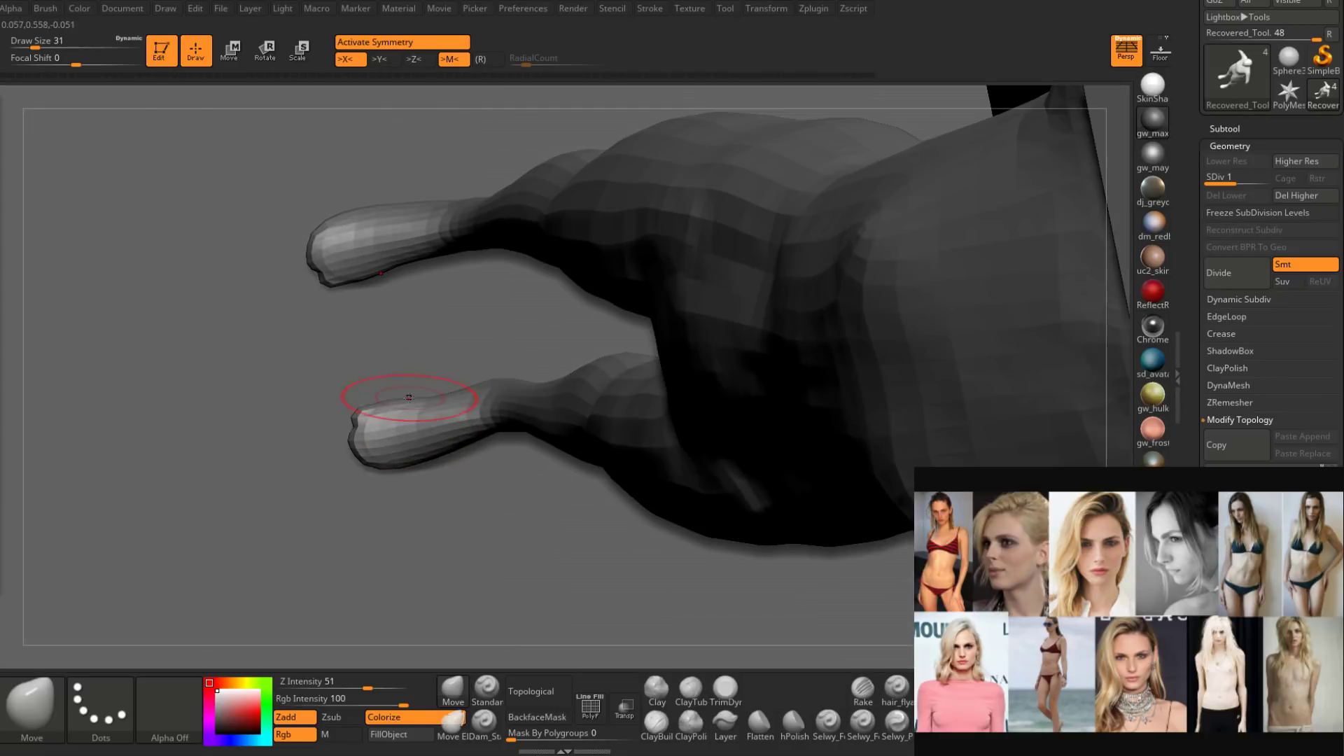
{"action": "mouse_move", "coordinate": [345, 435]}
{"action": "right_mouse_down"}
{"action": "mouse_move", "coordinate": [380, 428]}
{"action": "mouse_move", "coordinate": [515, 480]}
{"action": "mouse_move", "coordinate": [522, 460]}
{"action": "right_mouse_up"}
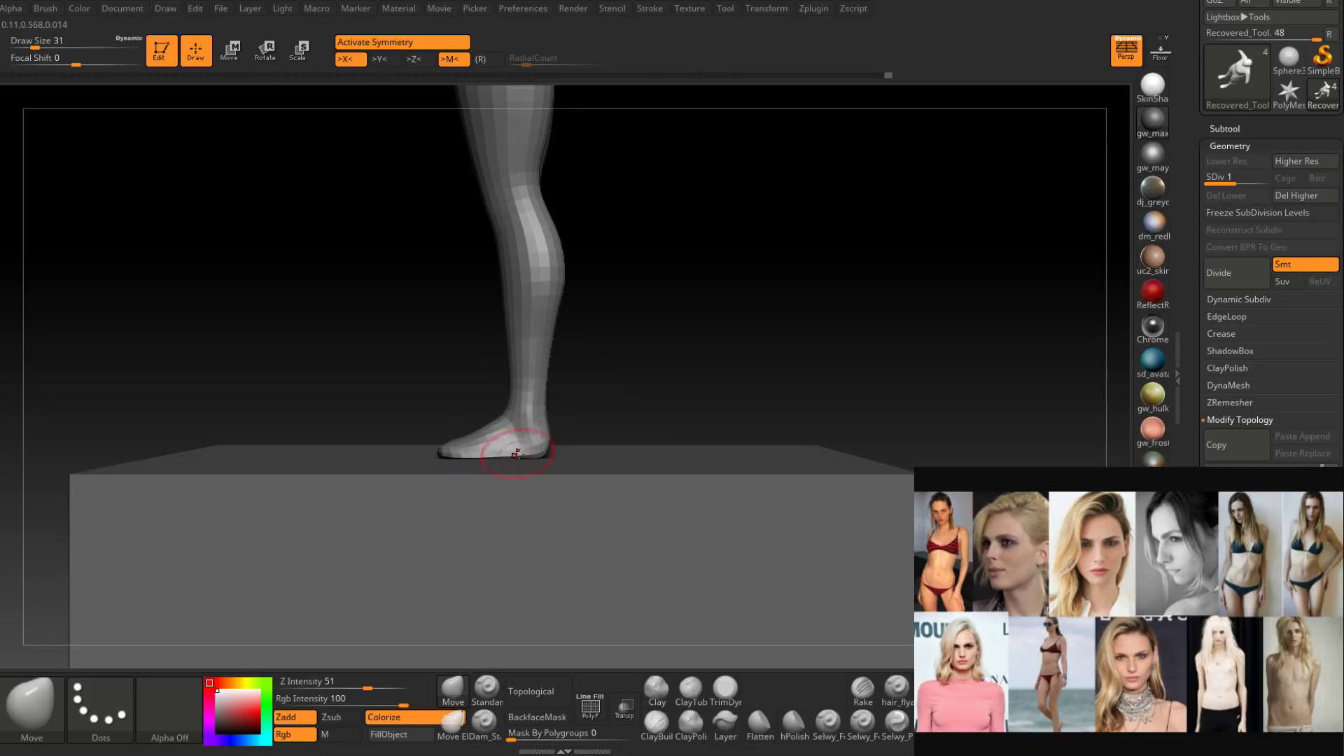
Refine the contours of the calf, ankle and foot from the side with Move at draw size 18.
{"action": "mouse_move", "coordinate": [542, 455]}
{"action": "right_mouse_down"}
{"action": "mouse_move", "coordinate": [511, 450]}
{"action": "mouse_move", "coordinate": [530, 437]}
{"action": "mouse_move", "coordinate": [545, 484]}
{"action": "mouse_move", "coordinate": [531, 426]}
{"action": "mouse_move", "coordinate": [556, 434]}
{"action": "mouse_move", "coordinate": [534, 444]}
{"action": "mouse_move", "coordinate": [532, 466]}
{"action": "mouse_move", "coordinate": [544, 450]}
{"action": "mouse_move", "coordinate": [567, 455]}
{"action": "mouse_move", "coordinate": [546, 441]}
{"action": "mouse_move", "coordinate": [542, 410]}
{"action": "mouse_move", "coordinate": [546, 424]}
{"action": "mouse_move", "coordinate": [679, 345]}
{"action": "right_mouse_up"}
{"action": "key", "text": "shift"}
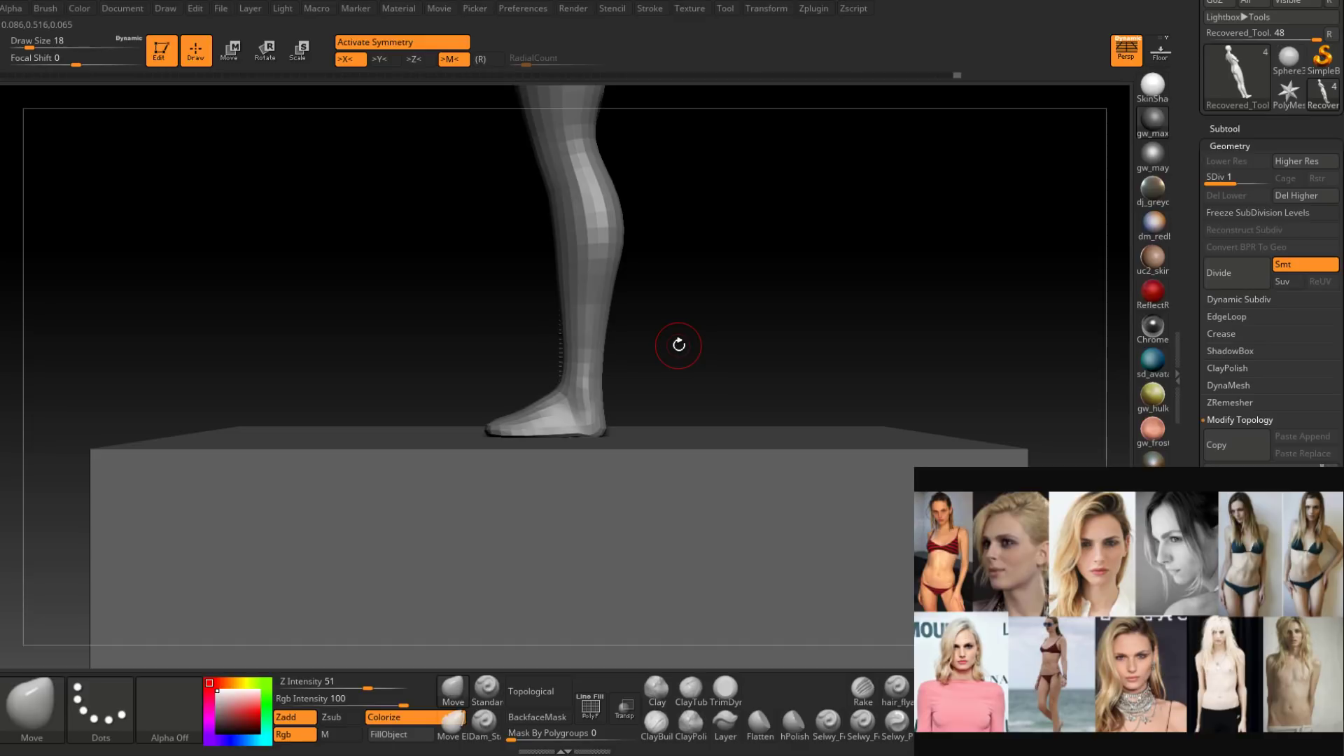
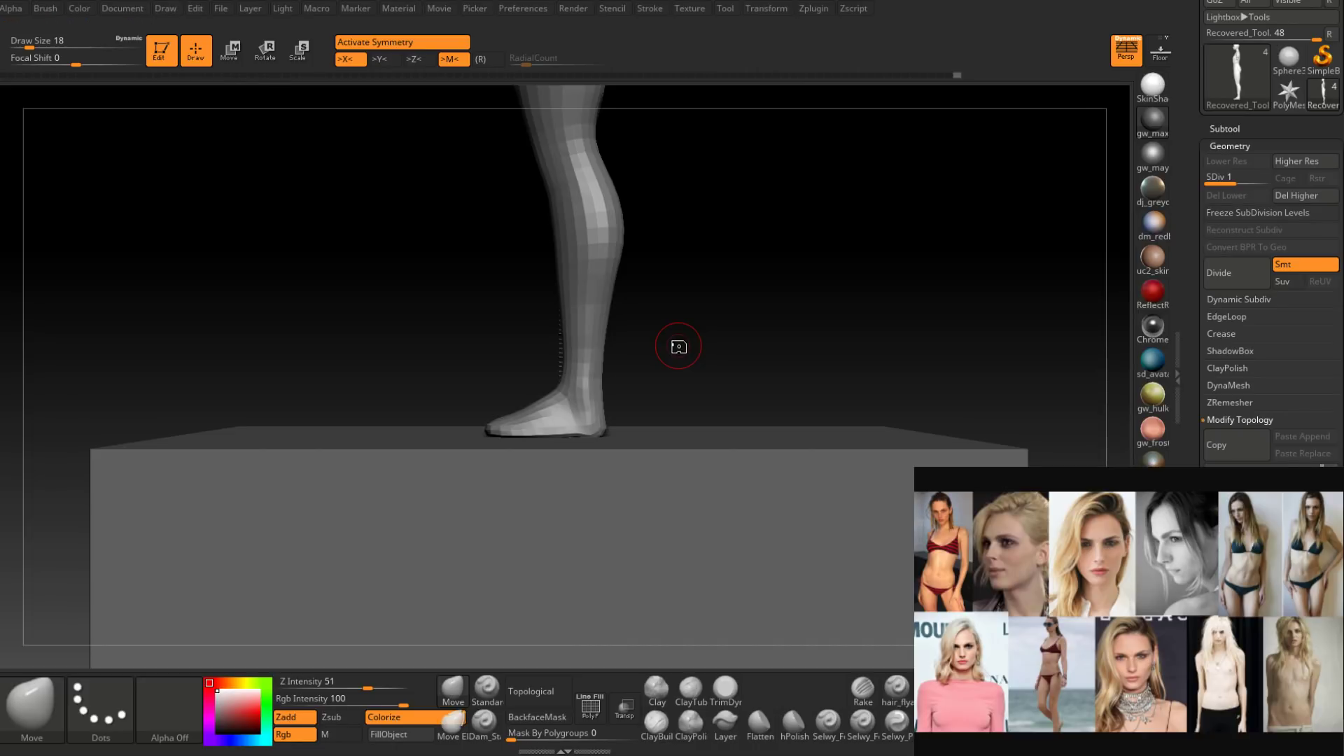
{"action": "left_click_drag", "start_coordinate": [627, 300], "coordinate": [607, 336]}
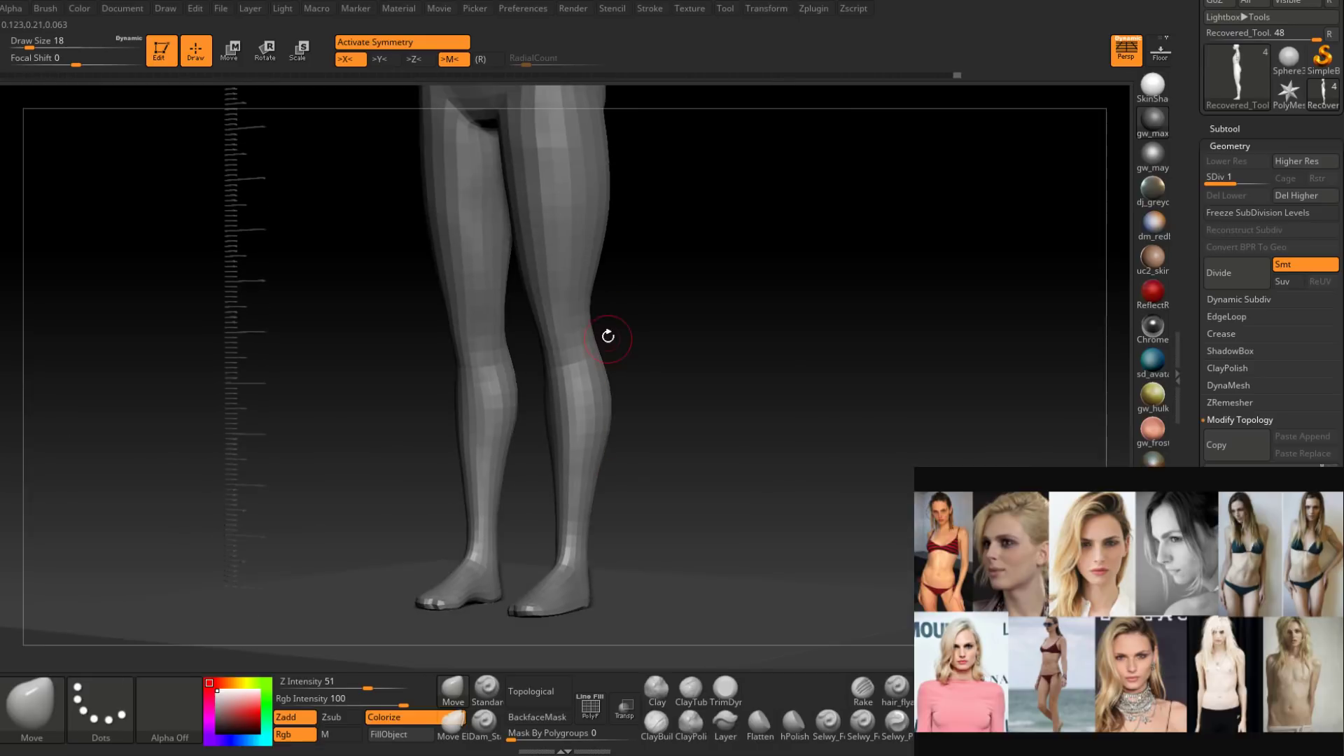
Adjust the outer contours of the hips and upper thighs with Move at draw sizes 83 and 65.
{"action": "mouse_move", "coordinate": [608, 336]}
{"action": "right_mouse_down", "text": "alt"}
{"action": "mouse_move", "coordinate": [608, 455]}
{"action": "mouse_move", "coordinate": [607, 401]}
{"action": "right_mouse_up", "text": "alt"}
{"action": "key", "text": "space"}
{"action": "left_click_drag", "start_coordinate": [607, 401], "coordinate": [615, 399]}
{"action": "right_click_drag", "start_coordinate": [616, 399], "coordinate": [616, 404], "text": "ctrl"}
{"action": "key", "text": "space"}
{"action": "mouse_move", "coordinate": [617, 402]}
{"action": "left_mouse_down"}
{"action": "mouse_move", "coordinate": [627, 388]}
{"action": "mouse_move", "coordinate": [608, 400]}
{"action": "left_mouse_up"}
{"action": "key", "text": "space"}
{"action": "left_click_drag", "start_coordinate": [608, 401], "coordinate": [612, 397]}
{"action": "key", "text": "space"}
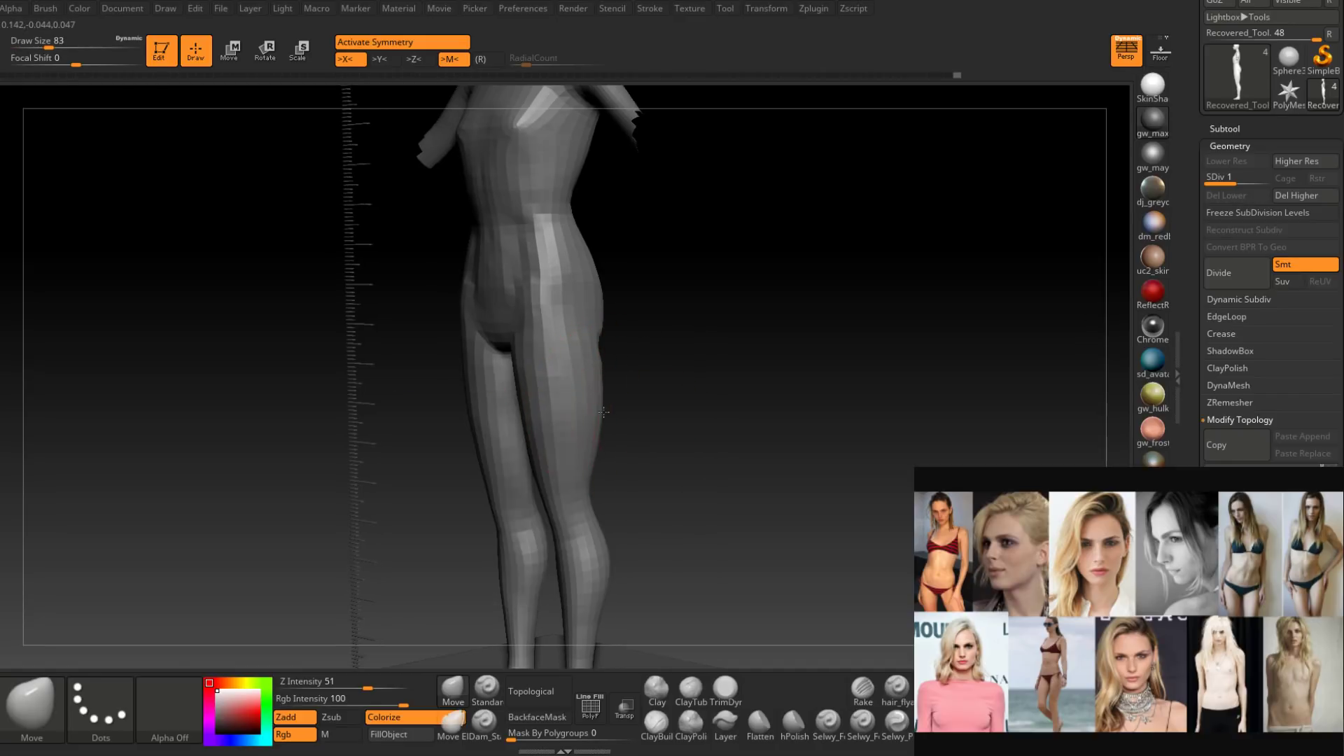
{"action": "mouse_move", "coordinate": [603, 412]}
{"action": "right_mouse_down"}
{"action": "mouse_move", "coordinate": [591, 390]}
{"action": "mouse_move", "coordinate": [614, 420]}
{"action": "right_mouse_up"}
{"action": "key", "text": "space"}
{"action": "left_click_drag", "start_coordinate": [617, 423], "coordinate": [611, 422]}
{"action": "right_click_drag", "start_coordinate": [606, 436], "coordinate": [658, 392]}
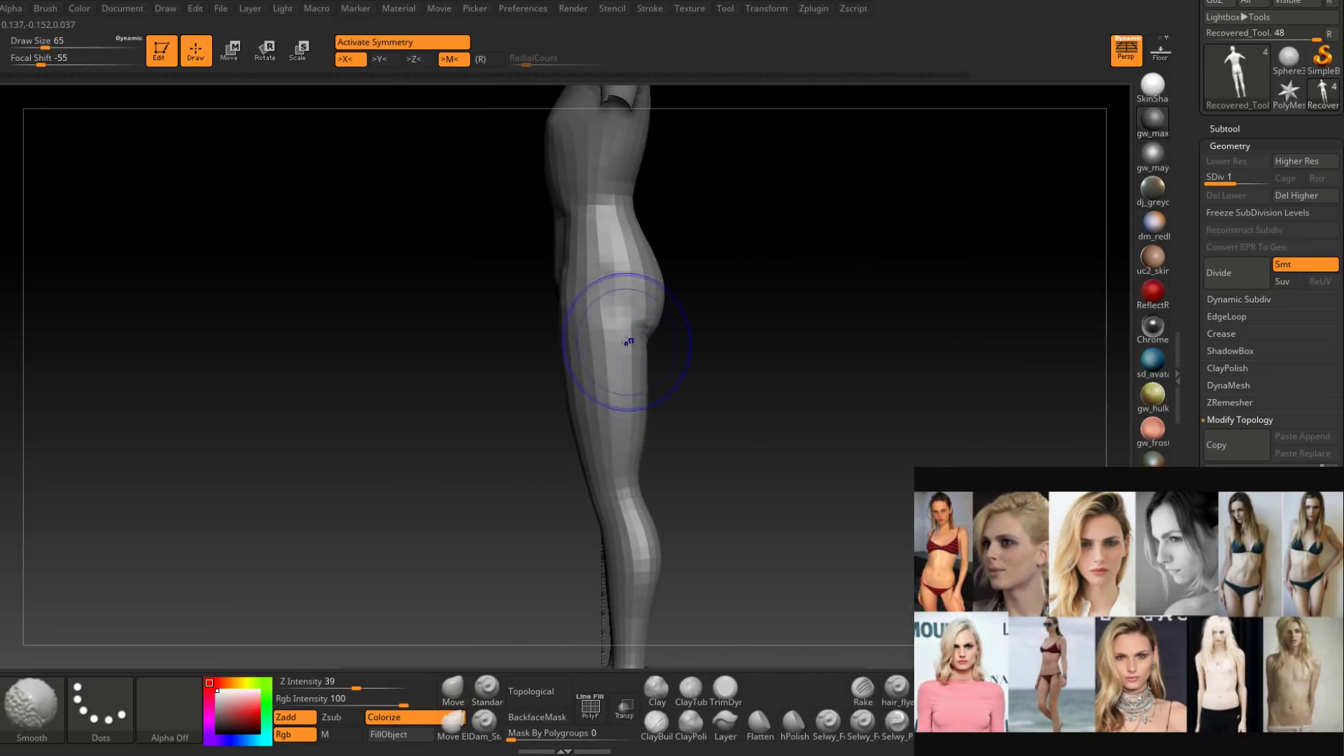
{"action": "mouse_move", "coordinate": [628, 342]}
{"action": "right_mouse_down", "text": "shift"}
{"action": "mouse_move", "coordinate": [675, 339]}
{"action": "mouse_move", "coordinate": [622, 406]}
{"action": "right_mouse_up", "text": "shift"}
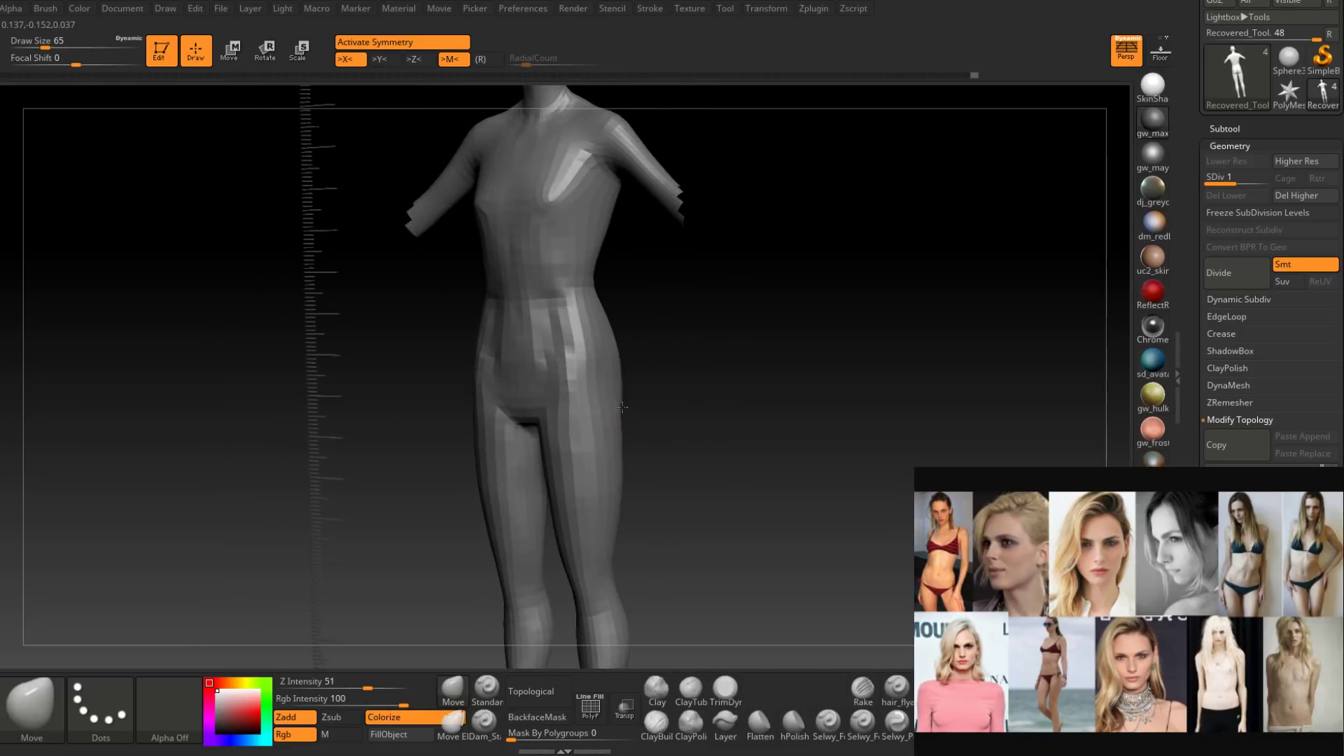
Shape the front of the pelvis around the hip bones with Move at draw size 18.
{"action": "key", "text": "space"}
{"action": "left_click_drag", "start_coordinate": [621, 390], "coordinate": [617, 390]}
{"action": "mouse_move", "coordinate": [609, 405]}
{"action": "right_mouse_down"}
{"action": "mouse_move", "coordinate": [637, 390]}
{"action": "mouse_move", "coordinate": [620, 400]}
{"action": "mouse_move", "coordinate": [633, 375]}
{"action": "mouse_move", "coordinate": [570, 367]}
{"action": "right_mouse_up"}
{"action": "key", "text": "space"}
{"action": "left_click_drag", "start_coordinate": [575, 374], "coordinate": [567, 375]}
{"action": "mouse_move", "coordinate": [566, 374]}
{"action": "right_mouse_down", "text": "ctrl"}
{"action": "mouse_move", "coordinate": [580, 387]}
{"action": "mouse_move", "coordinate": [548, 358]}
{"action": "right_mouse_up", "text": "ctrl"}
{"action": "key", "text": "space"}
{"action": "left_click_drag", "start_coordinate": [560, 355], "coordinate": [554, 356]}
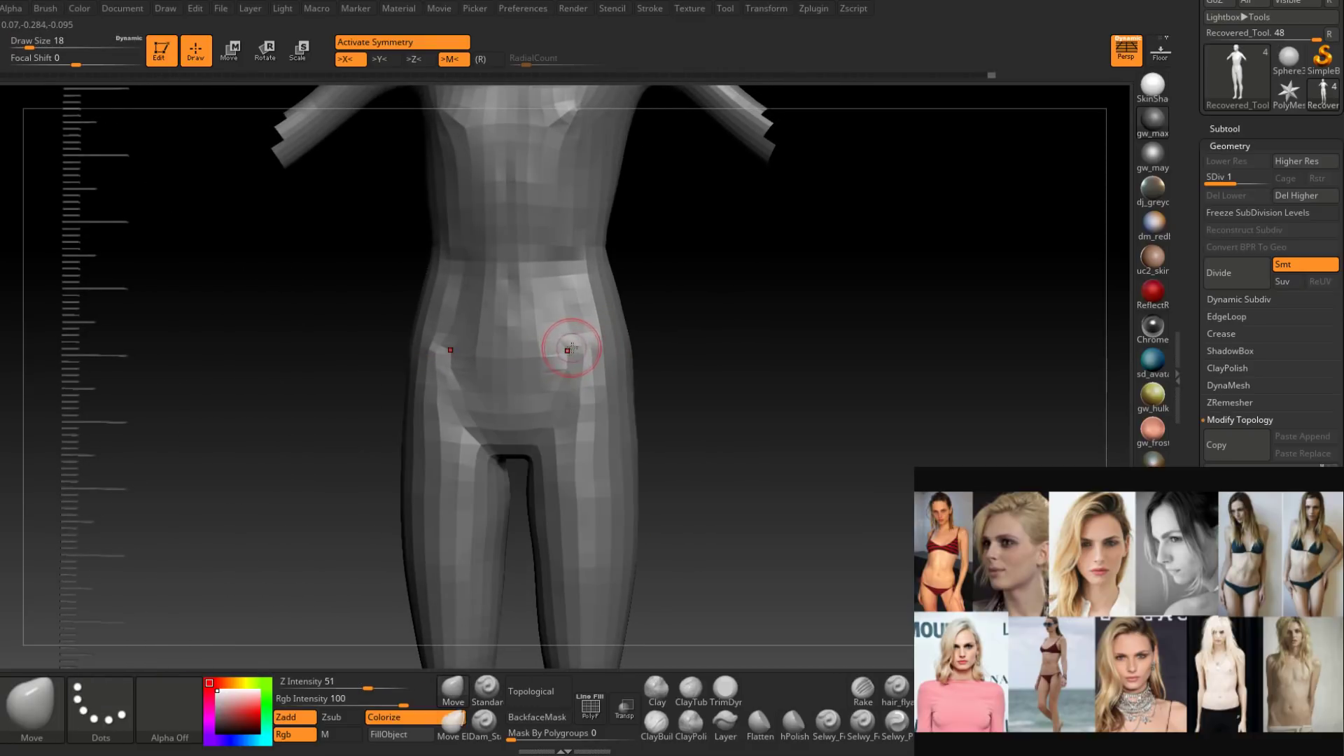
Smooth the lower abdomen next to the hip bones at draw size 18.
{"action": "mouse_move", "coordinate": [581, 345]}
{"action": "right_mouse_down"}
{"action": "mouse_move", "coordinate": [581, 393]}
{"action": "mouse_move", "coordinate": [600, 350]}
{"action": "right_mouse_up"}
{"action": "key", "text": "space"}
{"action": "left_click_drag", "start_coordinate": [601, 329], "coordinate": [564, 333], "text": "shift"}
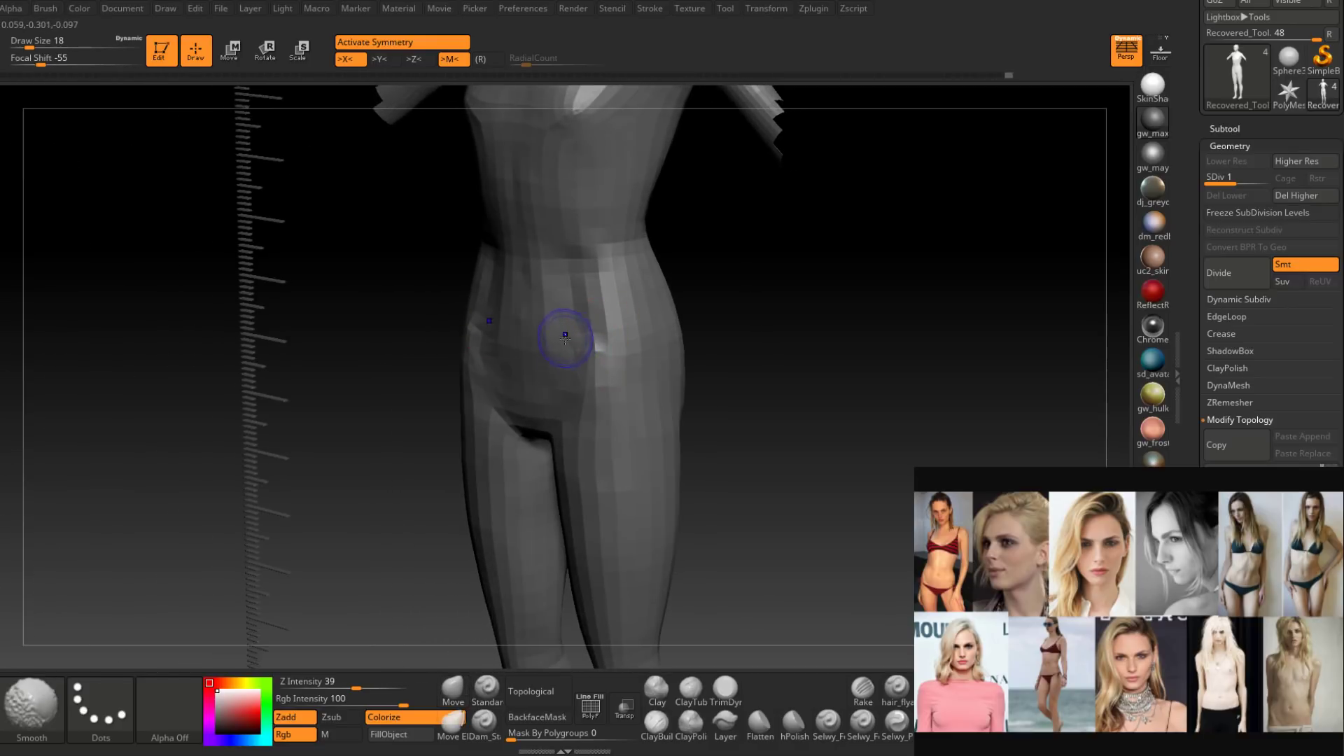
{"action": "right_click_drag", "start_coordinate": [564, 333], "coordinate": [578, 329]}
{"action": "mouse_move", "coordinate": [579, 330]}
{"action": "left_mouse_down", "text": "shift"}
{"action": "mouse_move", "coordinate": [549, 371]}
{"action": "mouse_move", "coordinate": [567, 344]}
{"action": "left_mouse_up", "text": "shift"}
{"action": "mouse_move", "coordinate": [523, 434]}
{"action": "right_mouse_down"}
{"action": "mouse_move", "coordinate": [567, 322]}
{"action": "mouse_move", "coordinate": [600, 310]}
{"action": "right_mouse_up"}
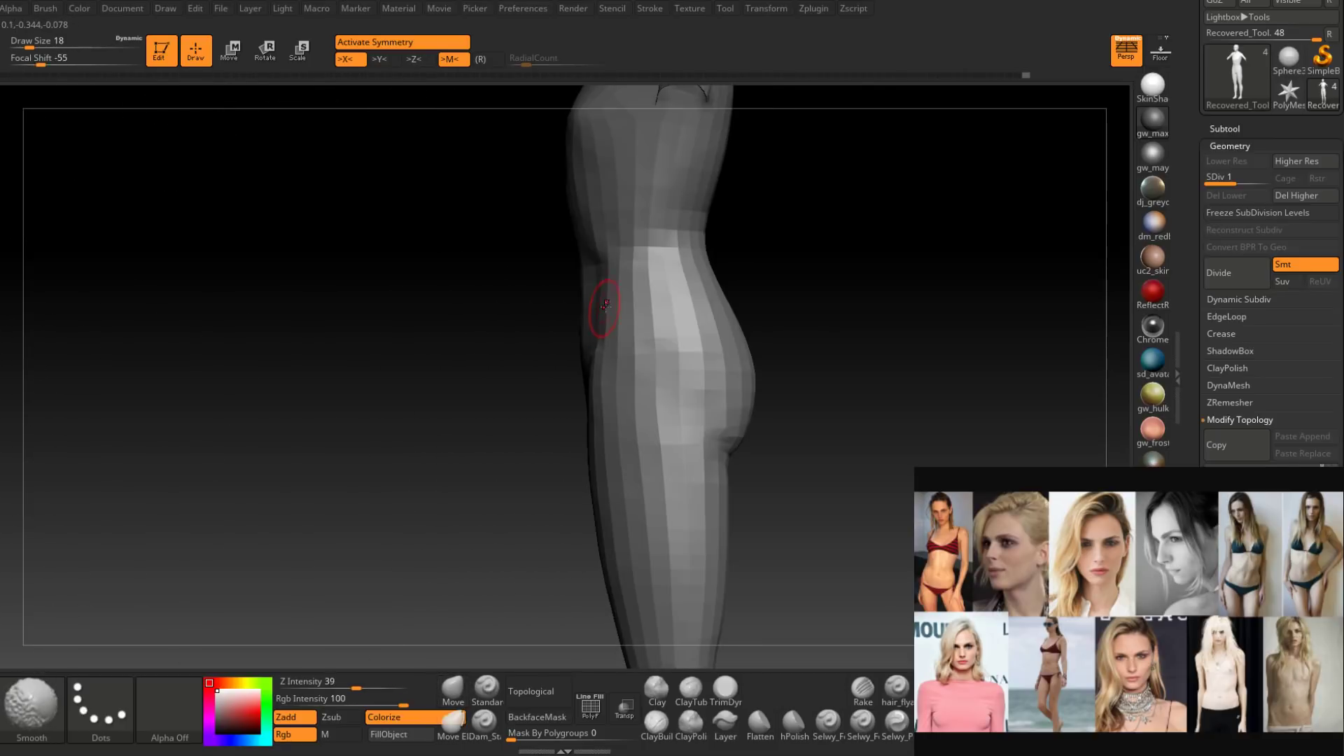
Refine the side and back of the hips above the buttocks with Move at draw sizes 37 and 31.
{"action": "key", "text": "space"}
{"action": "left_click_drag", "start_coordinate": [604, 304], "coordinate": [611, 305]}
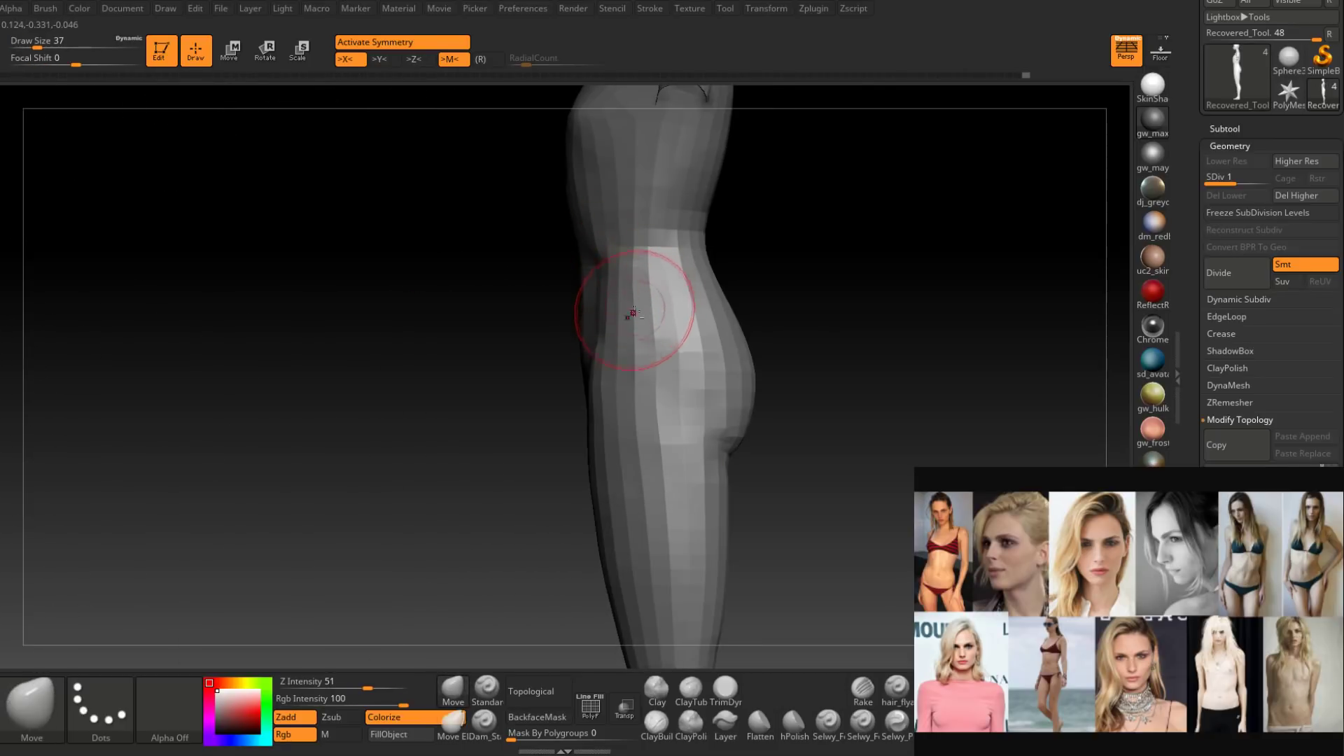
{"action": "right_click_drag", "start_coordinate": [632, 301], "coordinate": [601, 348], "text": "alt"}
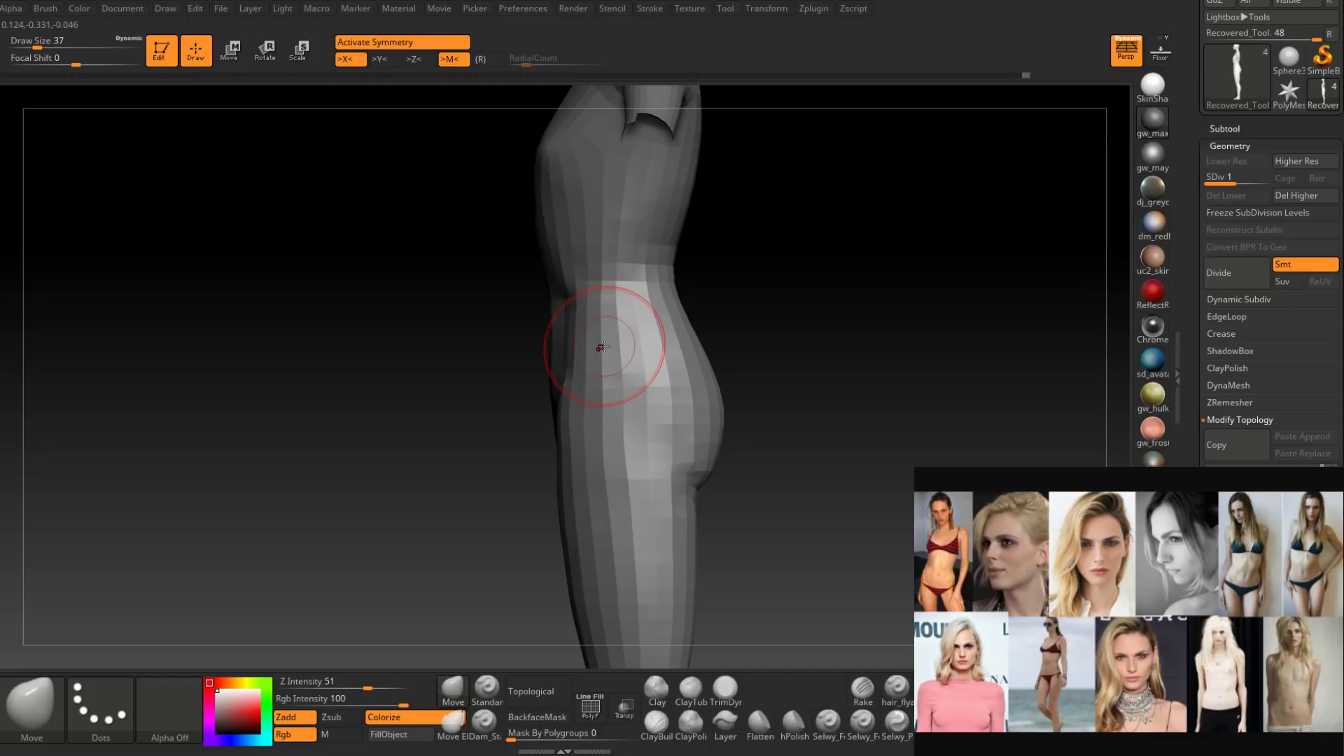
{"action": "right_click_drag", "start_coordinate": [601, 347], "coordinate": [647, 329]}
{"action": "mouse_move", "coordinate": [642, 318]}
{"action": "left_mouse_down", "text": "alt"}
{"action": "mouse_move", "coordinate": [639, 342]}
{"action": "mouse_move", "coordinate": [626, 315]}
{"action": "left_mouse_up", "text": "alt"}
{"action": "key", "text": "space"}
{"action": "mouse_move", "coordinate": [621, 318]}
{"action": "right_mouse_down"}
{"action": "mouse_move", "coordinate": [625, 304]}
{"action": "mouse_move", "coordinate": [634, 312]}
{"action": "right_mouse_up"}
{"action": "key", "text": "space"}
{"action": "left_click_drag", "start_coordinate": [635, 314], "coordinate": [627, 315]}
{"action": "mouse_move", "coordinate": [629, 313]}
{"action": "right_mouse_down"}
{"action": "mouse_move", "coordinate": [698, 298]}
{"action": "mouse_move", "coordinate": [602, 381]}
{"action": "mouse_move", "coordinate": [612, 364]}
{"action": "right_mouse_up"}
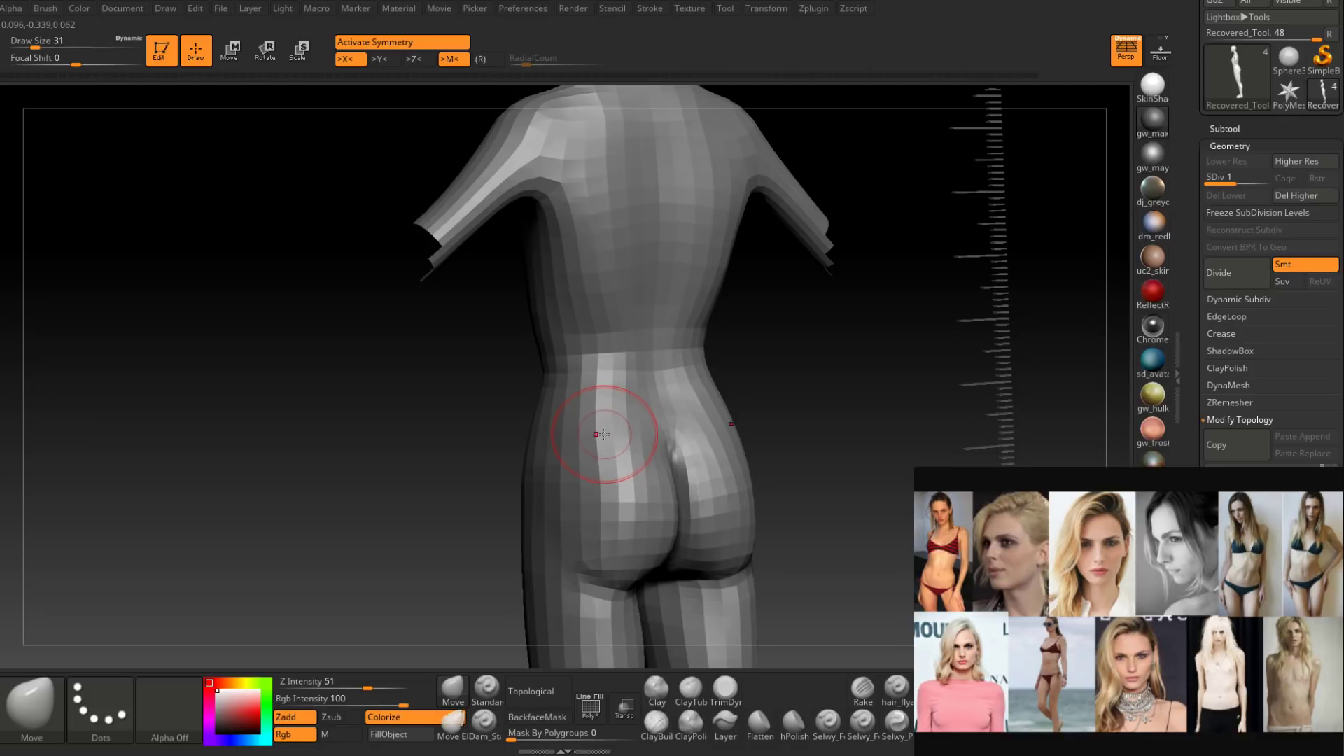
{"action": "mouse_move", "coordinate": [604, 366]}
{"action": "right_mouse_down"}
{"action": "mouse_move", "coordinate": [705, 355]}
{"action": "mouse_move", "coordinate": [611, 368]}
{"action": "right_mouse_up"}
Adjust the side profile from the lower back to the thighs with Move at draw size 59.
{"action": "key", "text": "space"}
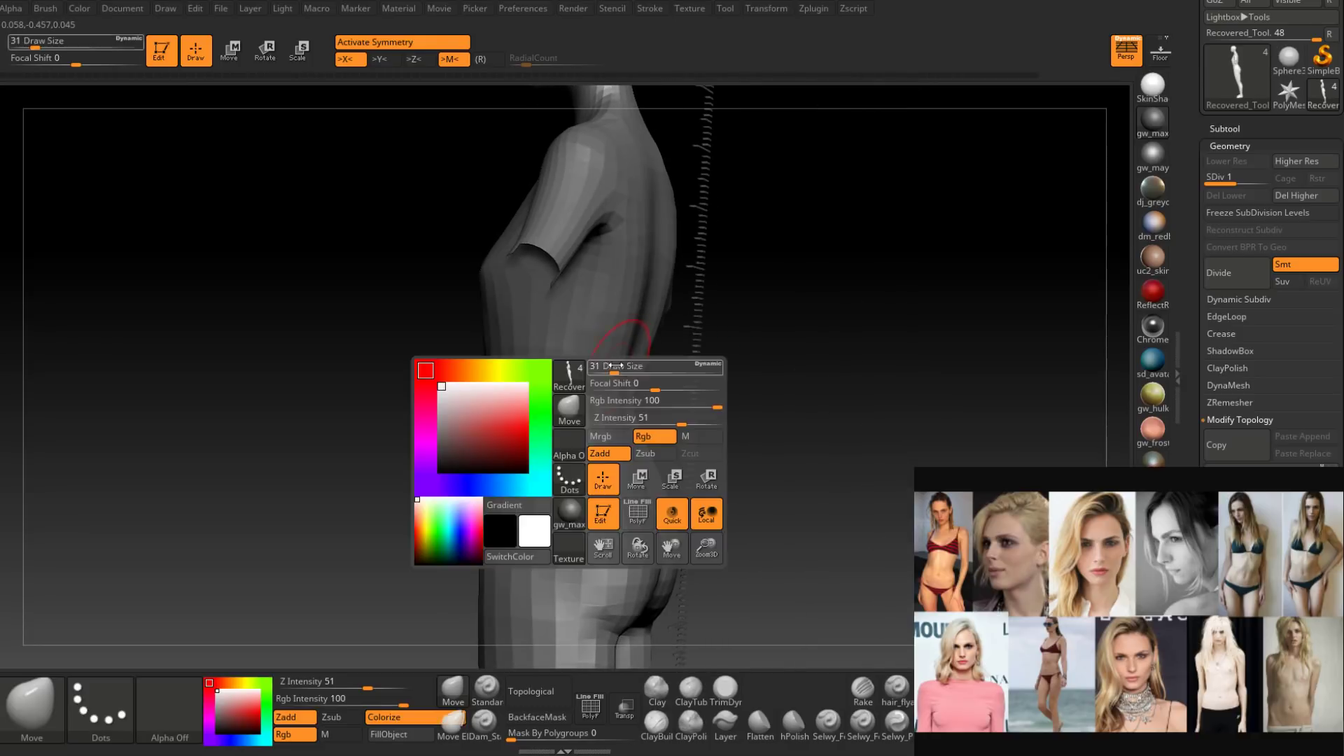
{"action": "left_click_drag", "start_coordinate": [611, 367], "coordinate": [617, 368]}
{"action": "mouse_move", "coordinate": [618, 371]}
{"action": "right_mouse_down"}
{"action": "mouse_move", "coordinate": [628, 379]}
{"action": "mouse_move", "coordinate": [619, 389]}
{"action": "right_mouse_up"}
{"action": "key", "text": "space"}
{"action": "left_click_drag", "start_coordinate": [611, 406], "coordinate": [606, 390]}
{"action": "key", "text": "space"}
{"action": "right_click_drag", "start_coordinate": [607, 428], "coordinate": [635, 431]}
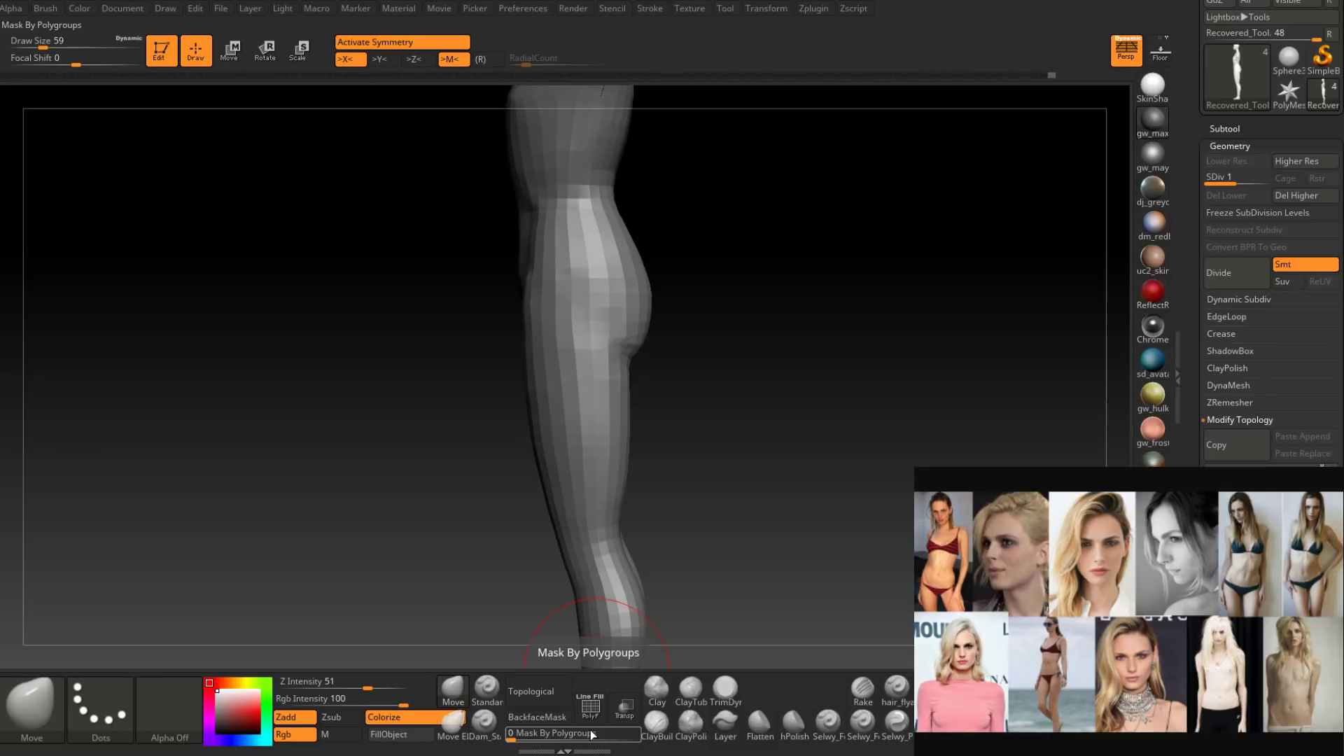
Adjust the outer contours of the thighs from the front with Move at draw sizes 65 and 74.
{"action": "mouse_move", "coordinate": [595, 448]}
{"action": "right_mouse_down"}
{"action": "mouse_move", "coordinate": [663, 384]}
{"action": "mouse_move", "coordinate": [657, 454]}
{"action": "mouse_move", "coordinate": [663, 429]}
{"action": "right_mouse_up"}
{"action": "key", "text": "s"}
{"action": "left_click_drag", "start_coordinate": [662, 429], "coordinate": [665, 429]}
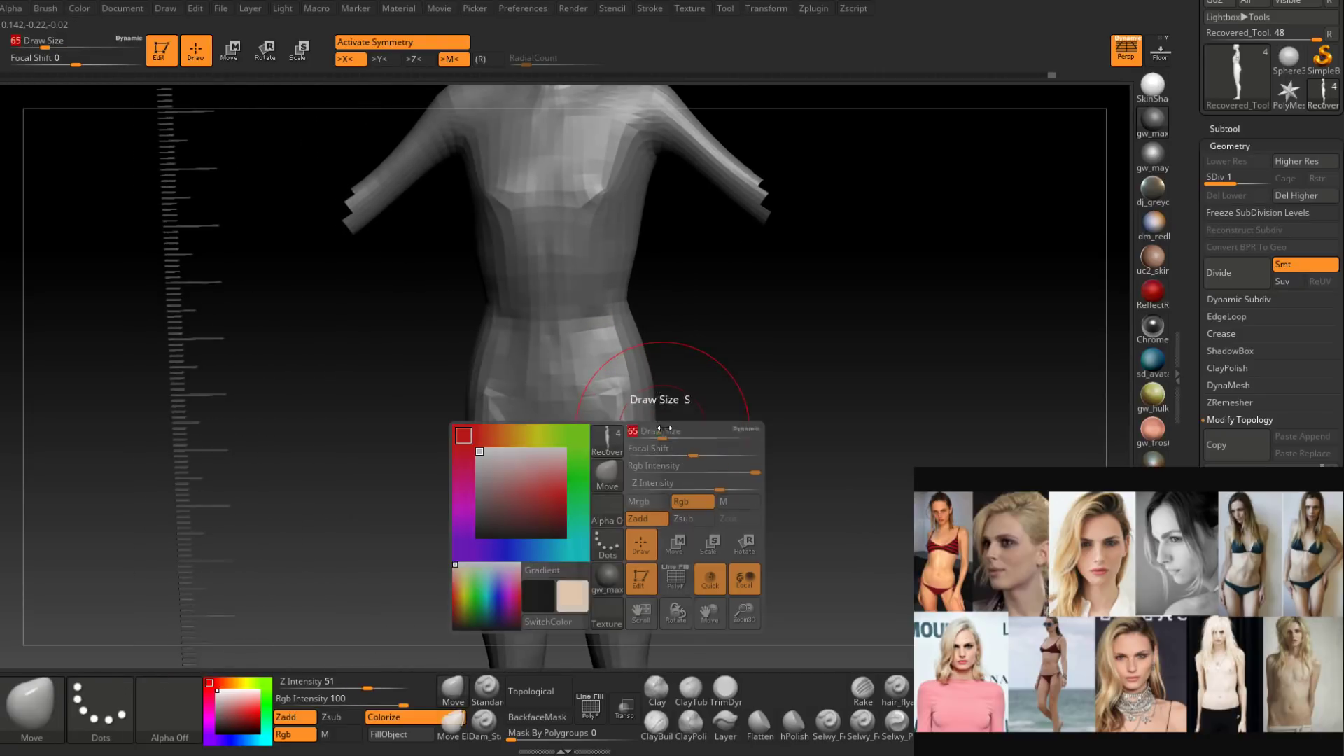
{"action": "right_click_drag", "start_coordinate": [666, 429], "coordinate": [640, 448]}
{"action": "key", "text": "space"}
{"action": "left_click_drag", "start_coordinate": [640, 448], "coordinate": [644, 448]}
{"action": "right_click_drag", "start_coordinate": [644, 447], "coordinate": [645, 418], "text": "ctrl"}
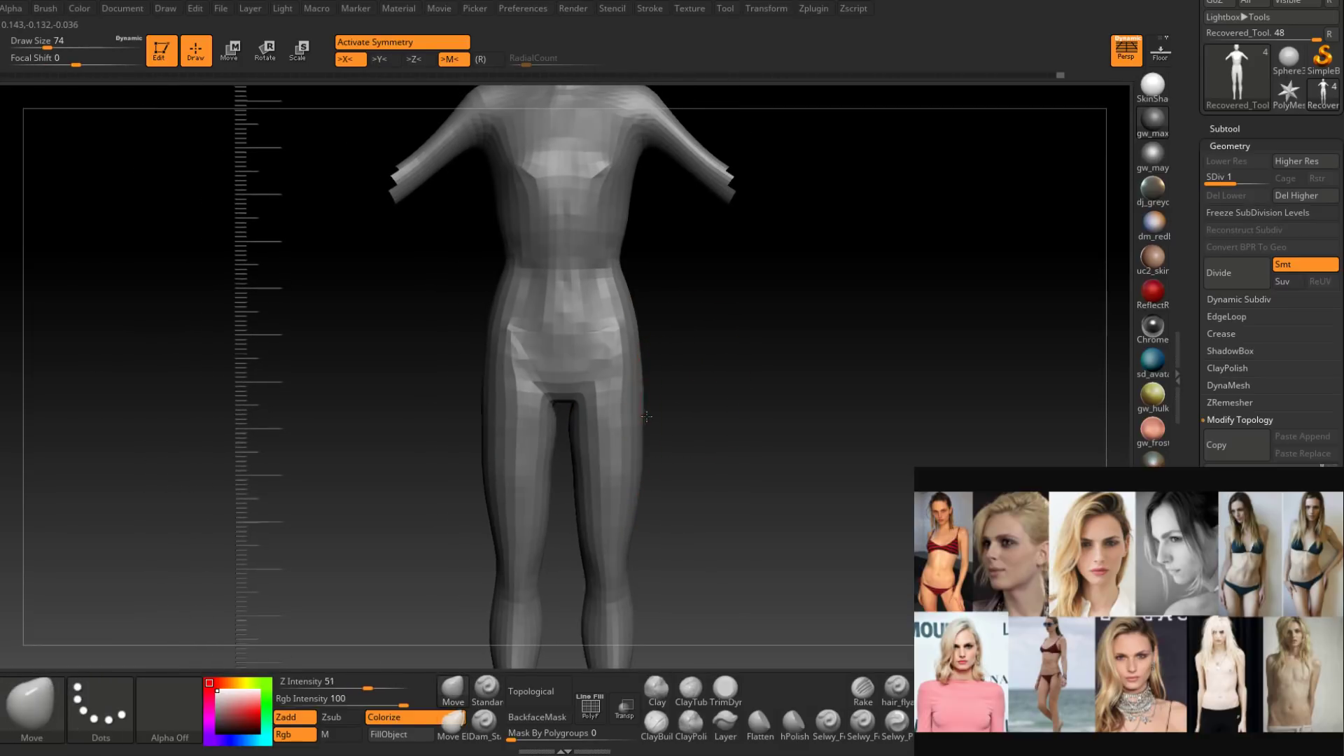
Refine the outer contour between the thighs and the hips with Move at draw size 41.
{"action": "key", "text": "space"}
{"action": "left_click_drag", "start_coordinate": [646, 419], "coordinate": [644, 418]}
{"action": "right_click_drag", "start_coordinate": [644, 418], "coordinate": [647, 425]}
{"action": "key", "text": "space"}
{"action": "left_click_drag", "start_coordinate": [653, 390], "coordinate": [643, 389]}
{"action": "right_click_drag", "start_coordinate": [644, 389], "coordinate": [648, 343]}
{"action": "key", "text": "space"}
{"action": "left_click_drag", "start_coordinate": [648, 342], "coordinate": [641, 343]}
{"action": "mouse_move", "coordinate": [641, 343]}
{"action": "right_mouse_down"}
{"action": "mouse_move", "coordinate": [638, 369]}
{"action": "mouse_move", "coordinate": [639, 300]}
{"action": "mouse_move", "coordinate": [630, 324]}
{"action": "mouse_move", "coordinate": [657, 329]}
{"action": "mouse_move", "coordinate": [723, 420]}
{"action": "right_mouse_up"}
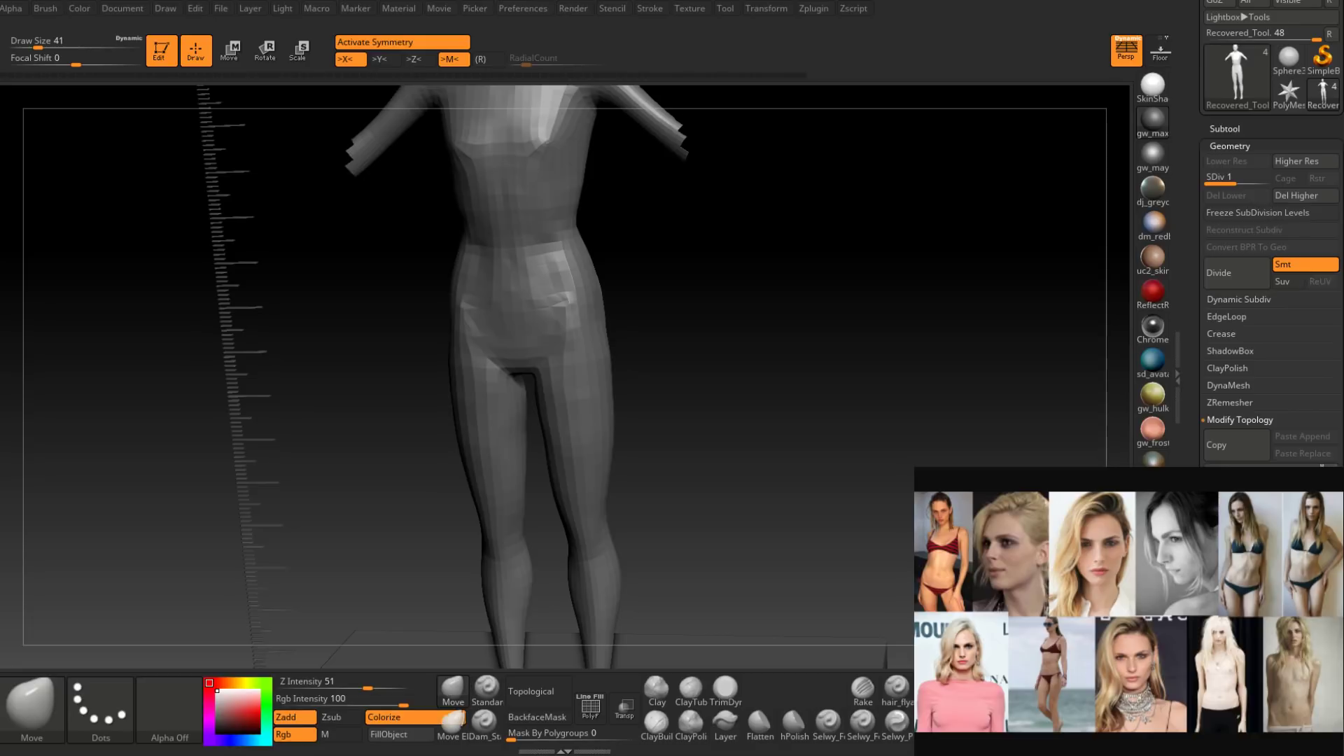
Widen the hips from the front with Move at draw sizes 71 and 59.
{"action": "left_click_drag", "start_coordinate": [741, 350], "coordinate": [754, 344]}
{"action": "mouse_move", "coordinate": [672, 348]}
{"action": "left_mouse_down"}
{"action": "mouse_move", "coordinate": [657, 313]}
{"action": "mouse_move", "coordinate": [687, 360]}
{"action": "mouse_move", "coordinate": [663, 355]}
{"action": "left_mouse_up"}
{"action": "key", "text": "space"}
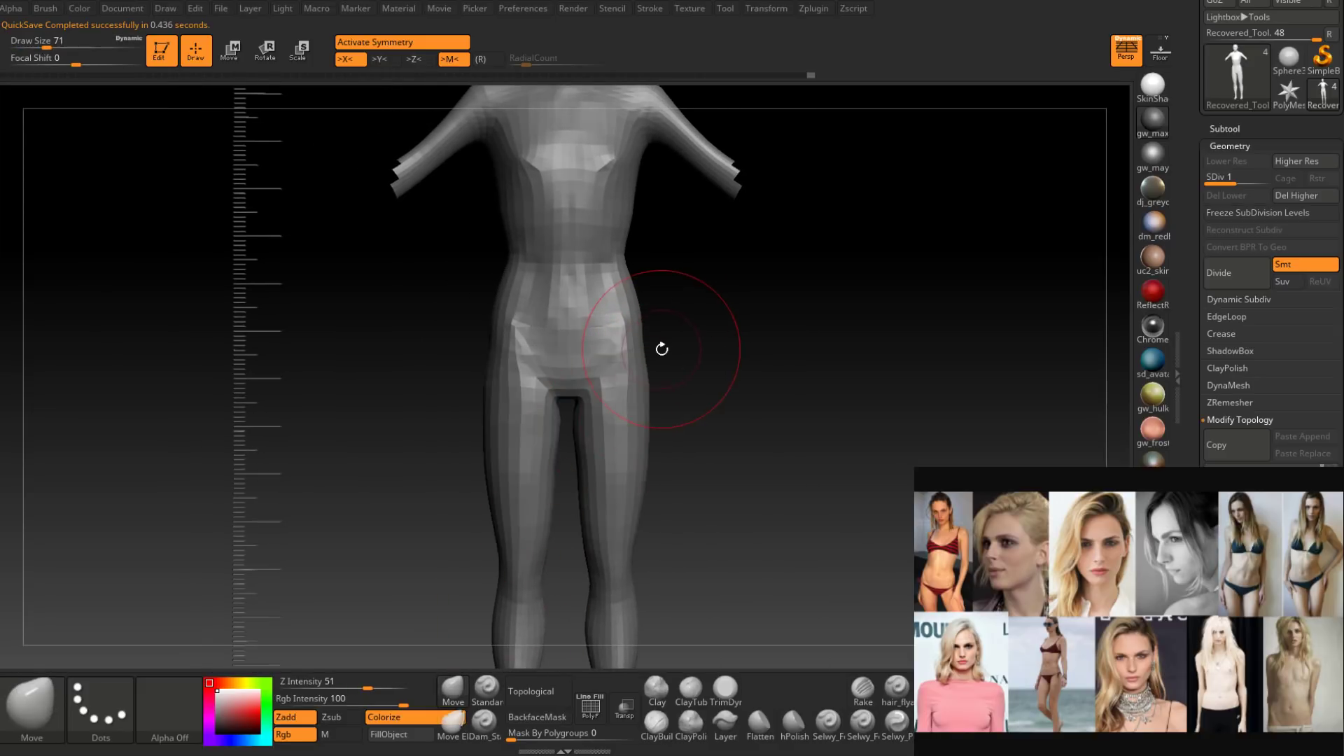
{"action": "mouse_move", "coordinate": [654, 354]}
{"action": "left_mouse_down"}
{"action": "mouse_move", "coordinate": [624, 360]}
{"action": "mouse_move", "coordinate": [655, 371]}
{"action": "mouse_move", "coordinate": [672, 318]}
{"action": "left_mouse_up"}
{"action": "key", "text": "space"}
{"action": "key", "text": "space"}
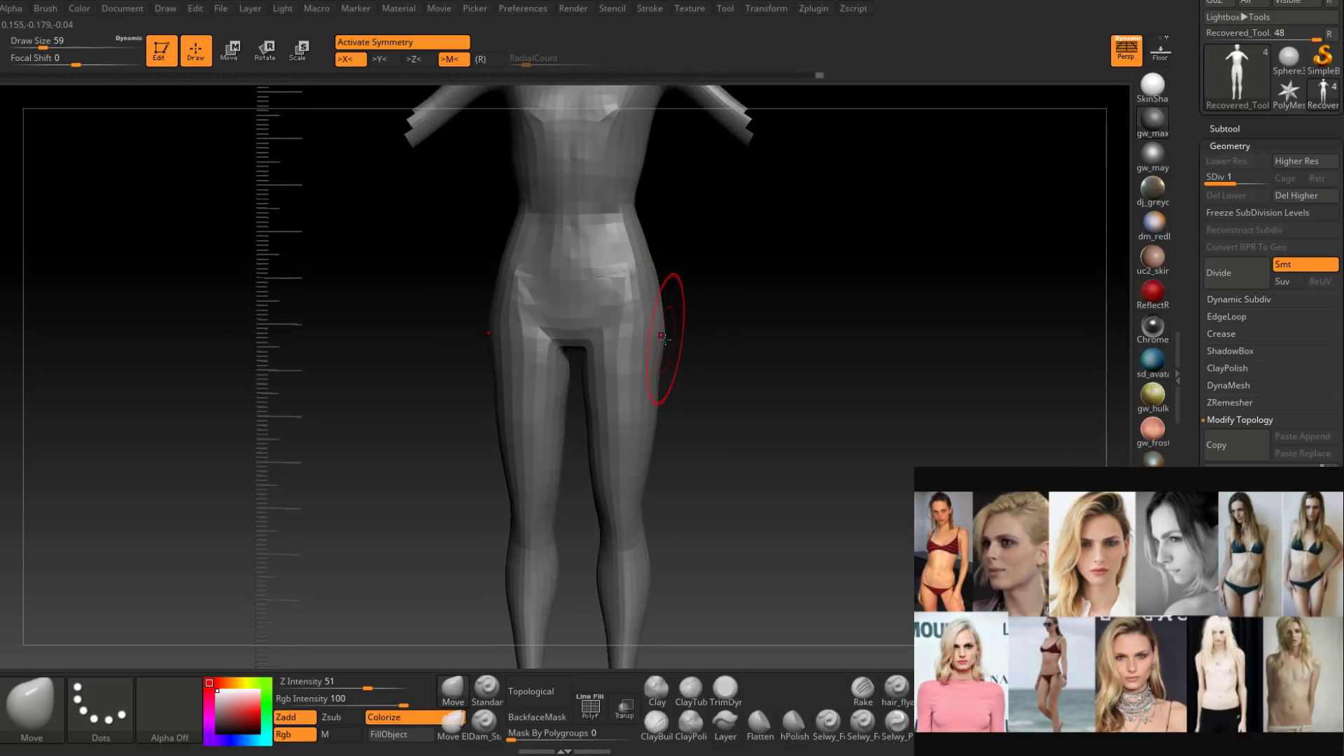
Refine the outward curve of the hips and outer thighs with Move at draw size 49.
{"action": "mouse_move", "coordinate": [661, 376]}
{"action": "left_mouse_down"}
{"action": "mouse_move", "coordinate": [645, 376]}
{"action": "mouse_move", "coordinate": [642, 354]}
{"action": "mouse_move", "coordinate": [701, 340]}
{"action": "left_mouse_up"}
{"action": "key", "text": "space"}
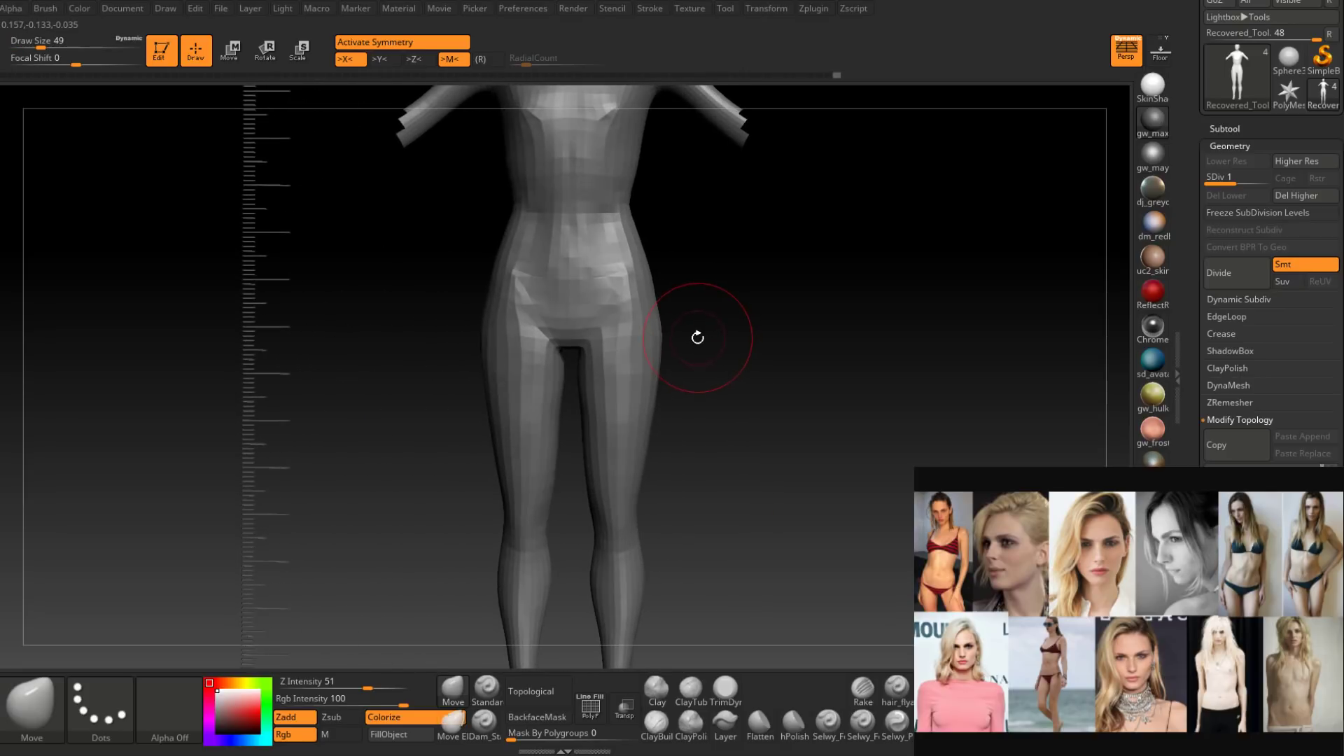
{"action": "right_click_drag", "start_coordinate": [680, 336], "coordinate": [663, 384], "text": "alt"}
{"action": "mouse_move", "coordinate": [606, 326]}
{"action": "right_mouse_down", "text": "alt"}
{"action": "mouse_move", "coordinate": [652, 313]}
{"action": "mouse_move", "coordinate": [651, 353]}
{"action": "mouse_move", "coordinate": [637, 358]}
{"action": "right_mouse_up", "text": "alt"}
Refine the upper thigh contours from the front with Move, reducing the draw size to 35.
{"action": "key", "text": "space"}
{"action": "left_click_drag", "start_coordinate": [636, 365], "coordinate": [638, 343]}
{"action": "mouse_move", "coordinate": [652, 327]}
{"action": "right_mouse_down"}
{"action": "mouse_move", "coordinate": [651, 354]}
{"action": "mouse_move", "coordinate": [668, 332]}
{"action": "mouse_move", "coordinate": [654, 408]}
{"action": "mouse_move", "coordinate": [659, 356]}
{"action": "mouse_move", "coordinate": [606, 372]}
{"action": "mouse_move", "coordinate": [594, 264]}
{"action": "mouse_move", "coordinate": [591, 345]}
{"action": "mouse_move", "coordinate": [626, 339]}
{"action": "mouse_move", "coordinate": [570, 390]}
{"action": "mouse_move", "coordinate": [665, 411]}
{"action": "mouse_move", "coordinate": [647, 442]}
{"action": "mouse_move", "coordinate": [588, 357]}
{"action": "mouse_move", "coordinate": [599, 352]}
{"action": "right_mouse_up"}
{"action": "key", "text": "space"}
{"action": "key", "text": "space"}
{"action": "left_click_drag", "start_coordinate": [623, 346], "coordinate": [615, 346]}
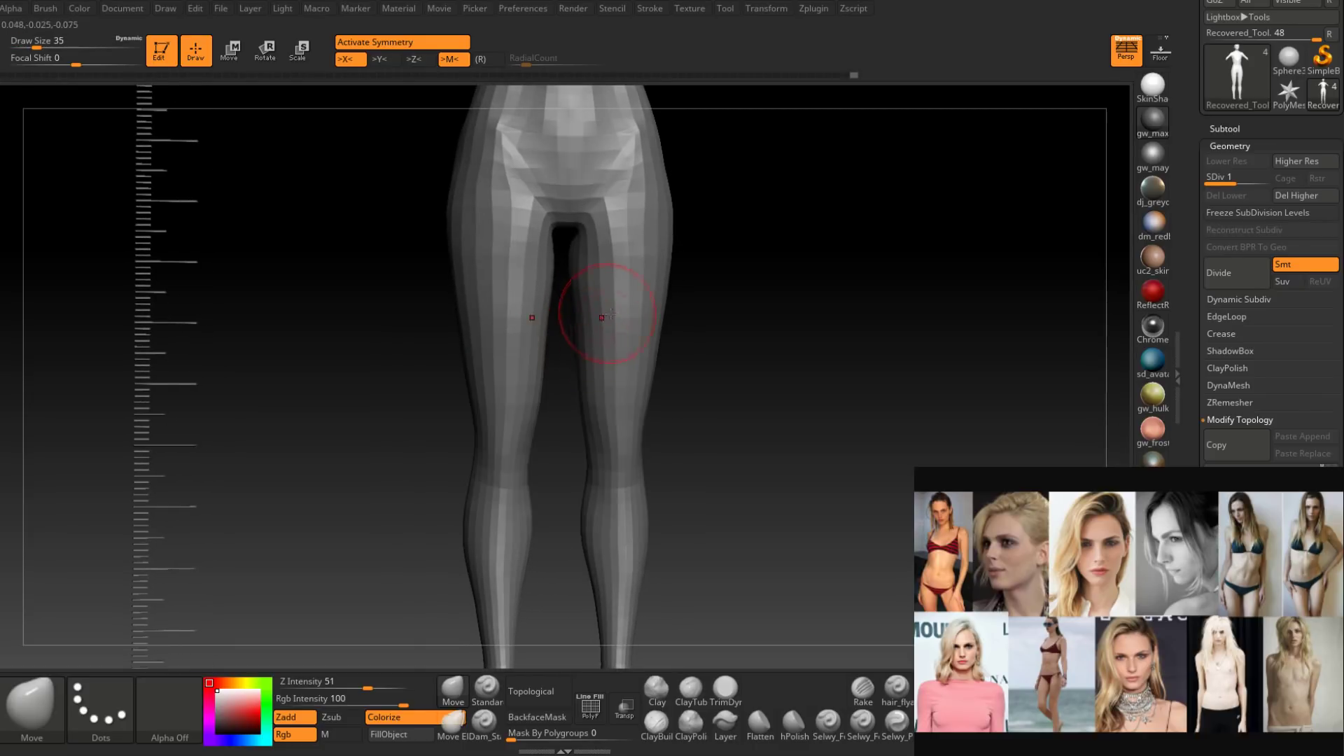
Build up the front and inner thighs with ClayBuildup at draw size 35 and Z intensity 20, smoothing the strokes.
{"action": "left_click", "coordinate": [662, 720]}
{"action": "mouse_move", "coordinate": [579, 384]}
{"action": "right_mouse_down"}
{"action": "mouse_move", "coordinate": [587, 348]}
{"action": "mouse_move", "coordinate": [568, 373]}
{"action": "mouse_move", "coordinate": [560, 329]}
{"action": "mouse_move", "coordinate": [597, 327]}
{"action": "mouse_move", "coordinate": [546, 414]}
{"action": "mouse_move", "coordinate": [560, 392]}
{"action": "right_mouse_up"}
{"action": "mouse_move", "coordinate": [579, 336]}
{"action": "right_mouse_down"}
{"action": "mouse_move", "coordinate": [573, 381]}
{"action": "mouse_move", "coordinate": [612, 330]}
{"action": "right_mouse_up"}
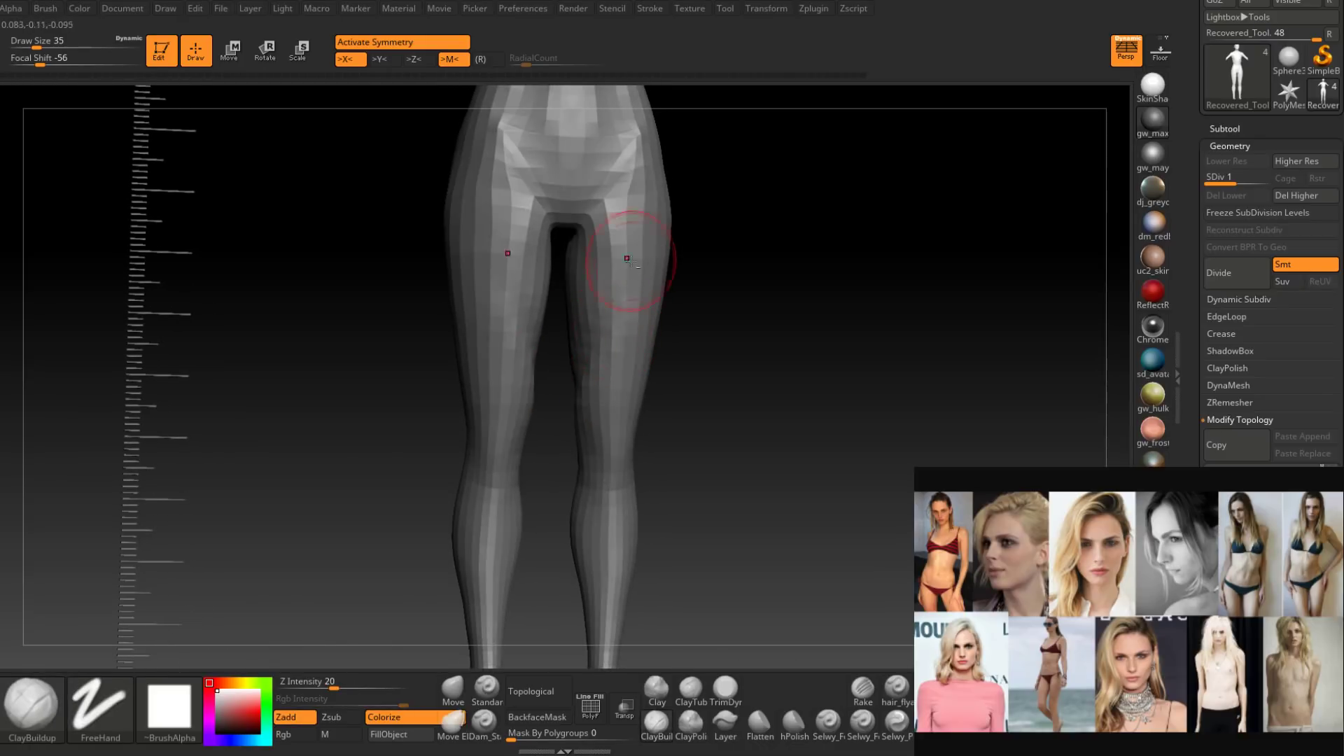
{"action": "mouse_move", "coordinate": [627, 259]}
{"action": "right_mouse_down"}
{"action": "mouse_move", "coordinate": [647, 294]}
{"action": "mouse_move", "coordinate": [620, 301]}
{"action": "right_mouse_up"}
{"action": "left_click_drag", "start_coordinate": [620, 301], "coordinate": [622, 327], "text": "shift"}
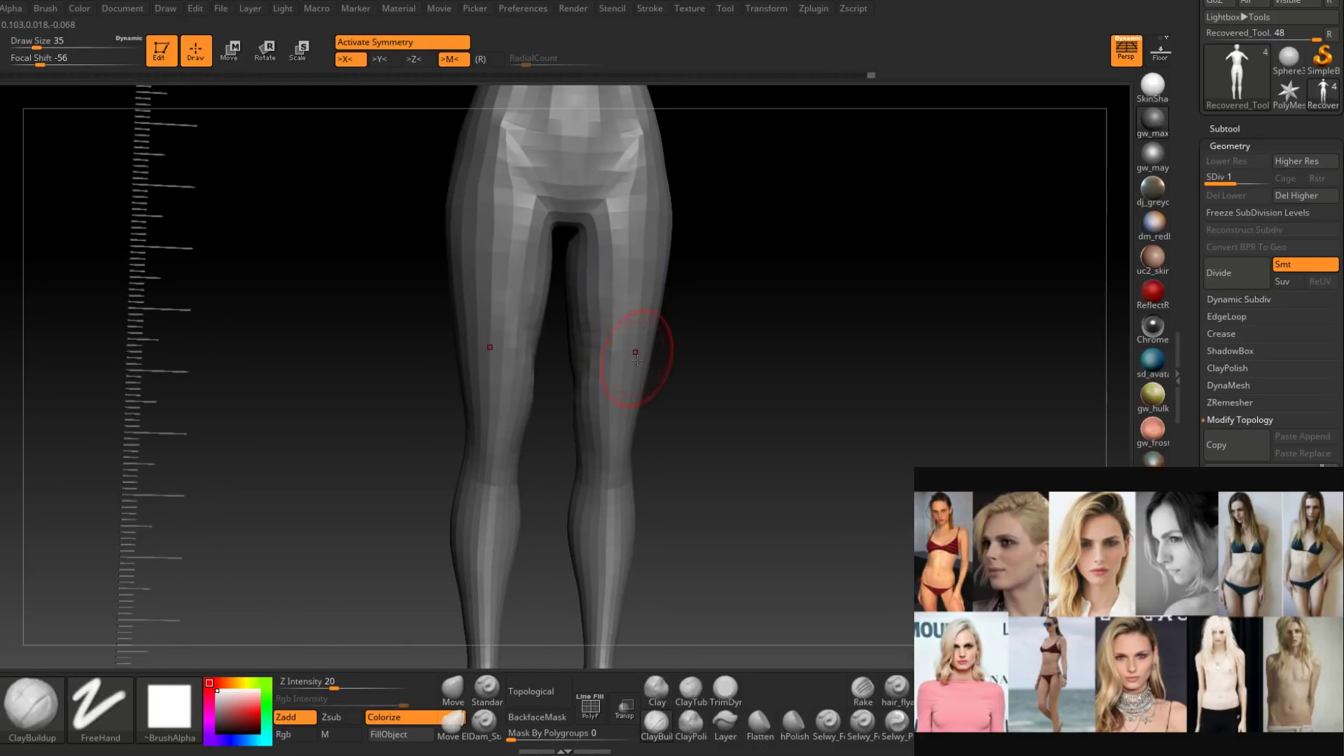
Add volume to the inner thighs down to the knees with ClayBuildup at draw size 37.
{"action": "mouse_move", "coordinate": [627, 421]}
{"action": "right_mouse_down"}
{"action": "mouse_move", "coordinate": [614, 376]}
{"action": "mouse_move", "coordinate": [581, 354]}
{"action": "right_mouse_up"}
{"action": "key", "text": "space"}
{"action": "left_click", "coordinate": [582, 372]}
{"action": "left_click_drag", "start_coordinate": [586, 364], "coordinate": [584, 344]}
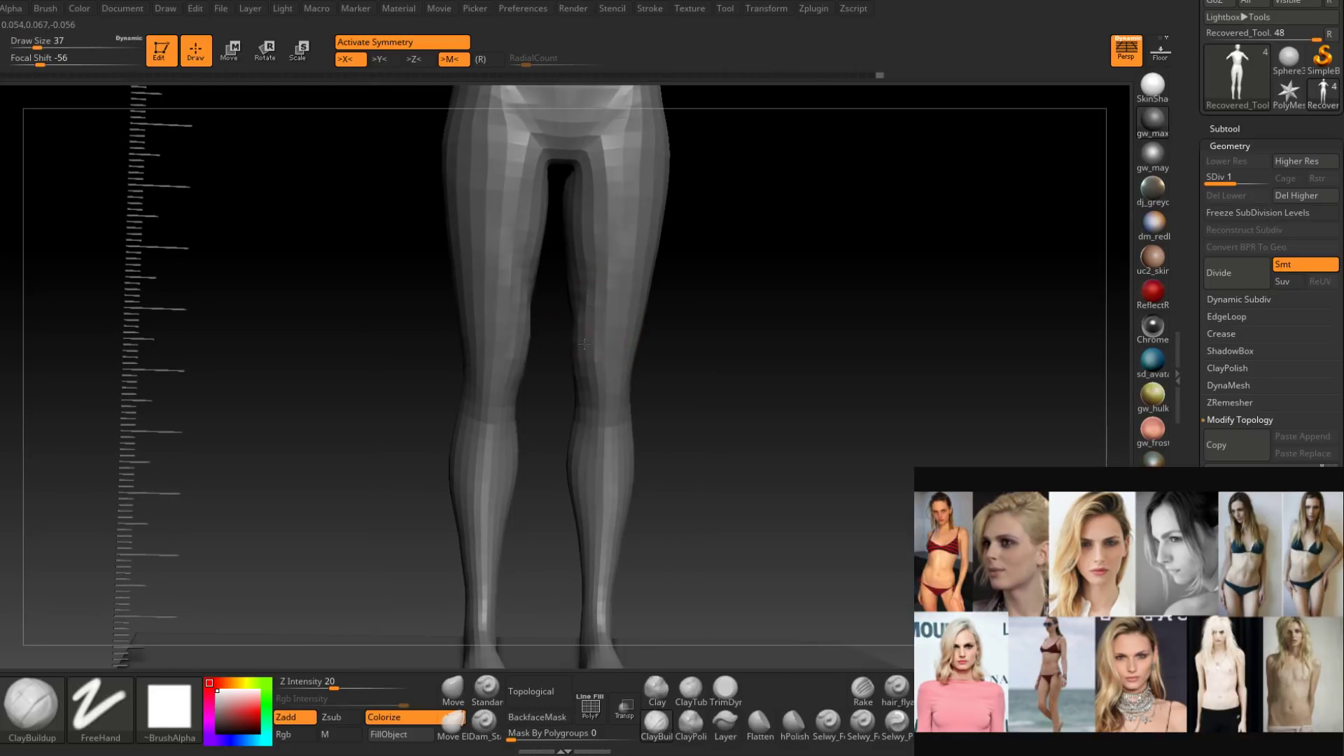
{"action": "right_click_drag", "start_coordinate": [589, 311], "coordinate": [588, 354]}
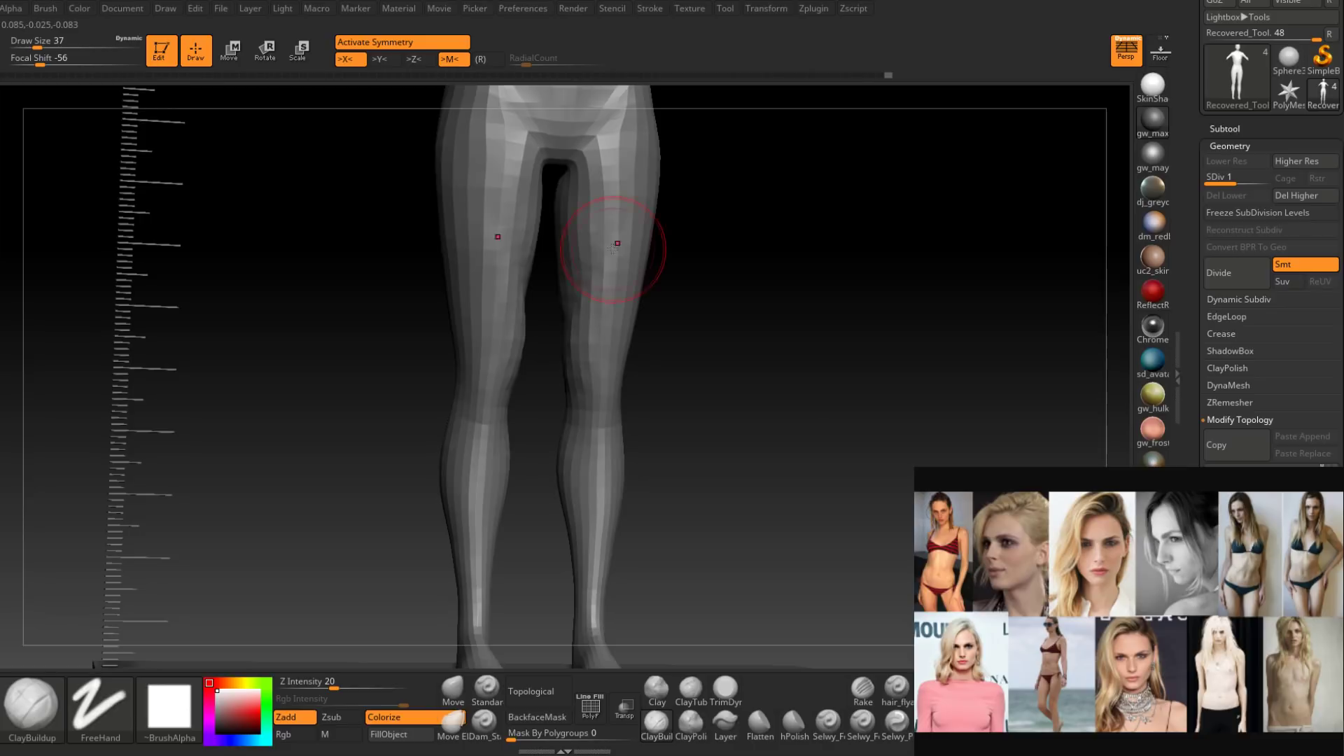
Shape the front thigh muscles above the knees with ClayBuildup, finishing at draw size 35.
{"action": "mouse_move", "coordinate": [618, 243]}
{"action": "right_mouse_down"}
{"action": "mouse_move", "coordinate": [594, 313]}
{"action": "mouse_move", "coordinate": [621, 359]}
{"action": "mouse_move", "coordinate": [630, 266]}
{"action": "mouse_move", "coordinate": [624, 338]}
{"action": "mouse_move", "coordinate": [636, 315]}
{"action": "mouse_move", "coordinate": [633, 297]}
{"action": "mouse_move", "coordinate": [602, 385]}
{"action": "mouse_move", "coordinate": [606, 341]}
{"action": "mouse_move", "coordinate": [616, 361]}
{"action": "mouse_move", "coordinate": [627, 348]}
{"action": "mouse_move", "coordinate": [615, 343]}
{"action": "right_mouse_up"}
{"action": "key", "text": "space"}
{"action": "left_click", "coordinate": [625, 367]}
{"action": "key", "text": "space"}
{"action": "left_click", "coordinate": [615, 364]}
{"action": "key", "text": "space"}
{"action": "left_click_drag", "start_coordinate": [607, 319], "coordinate": [606, 328]}
{"action": "key", "text": "space"}
{"action": "mouse_move", "coordinate": [621, 315]}
{"action": "right_mouse_down"}
{"action": "mouse_move", "coordinate": [629, 256]}
{"action": "mouse_move", "coordinate": [625, 286]}
{"action": "right_mouse_up"}
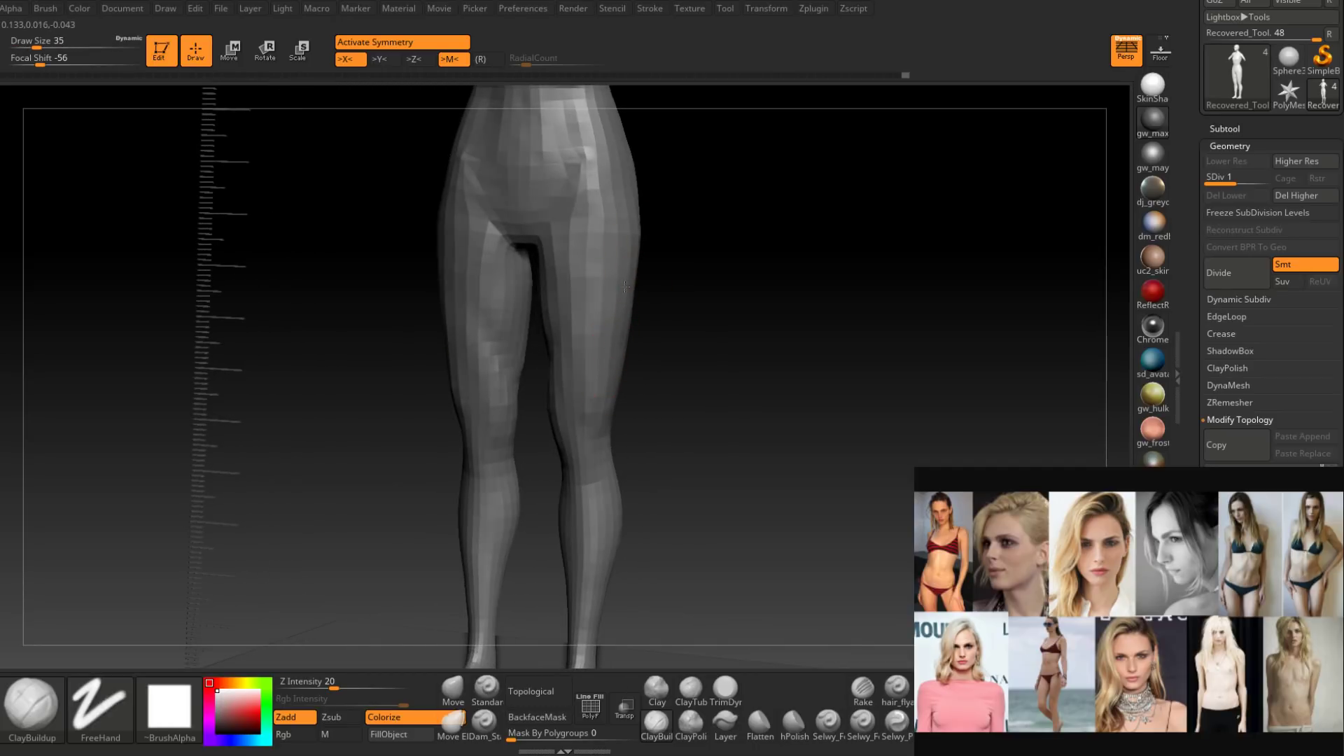
Define the knees and the tops of the lower legs with ClayBuildup at draw size 22.
{"action": "right_click_drag", "start_coordinate": [593, 390], "coordinate": [640, 255]}
{"action": "mouse_move", "coordinate": [633, 356]}
{"action": "right_mouse_down", "text": "alt"}
{"action": "mouse_move", "coordinate": [640, 280]}
{"action": "mouse_move", "coordinate": [619, 335]}
{"action": "right_mouse_up", "text": "alt"}
{"action": "key", "text": "space"}
{"action": "left_click_drag", "start_coordinate": [618, 331], "coordinate": [611, 329]}
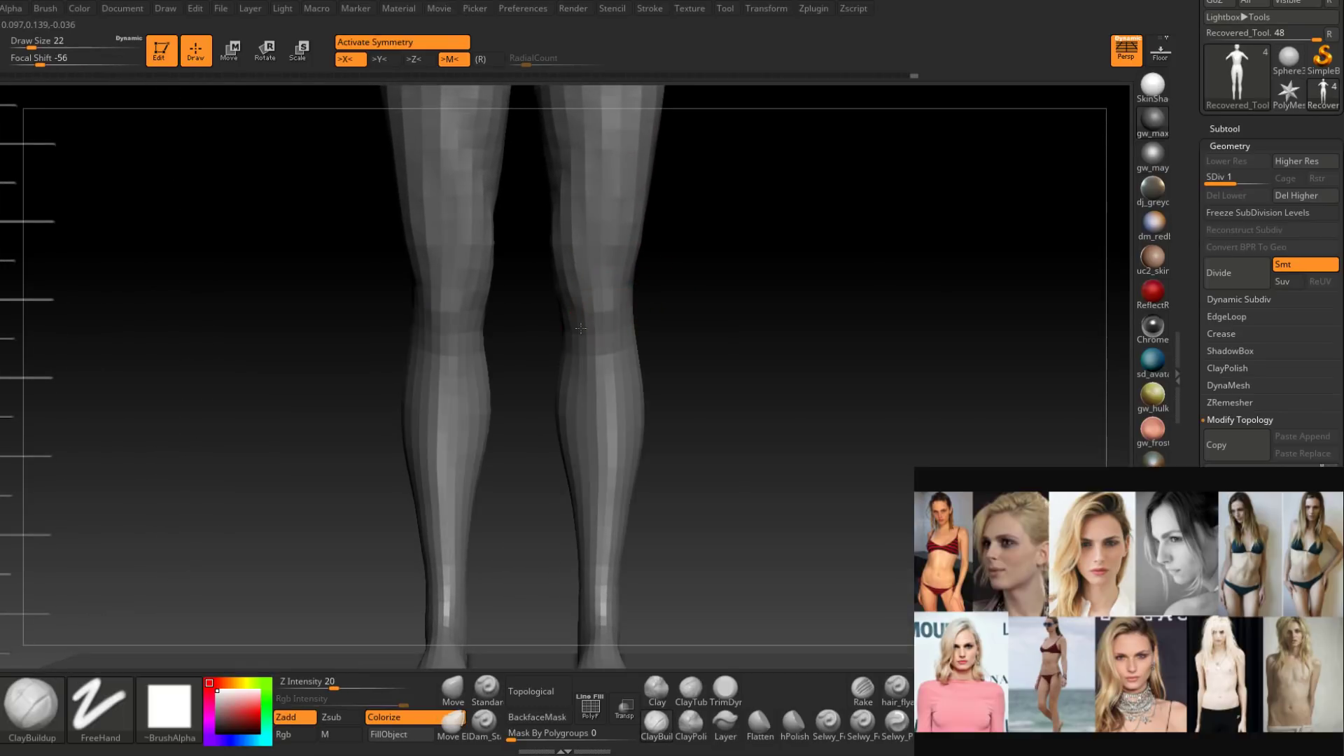
{"action": "right_click_drag", "start_coordinate": [605, 357], "coordinate": [615, 238], "text": "alt"}
{"action": "right_click_drag", "start_coordinate": [618, 372], "coordinate": [622, 335]}
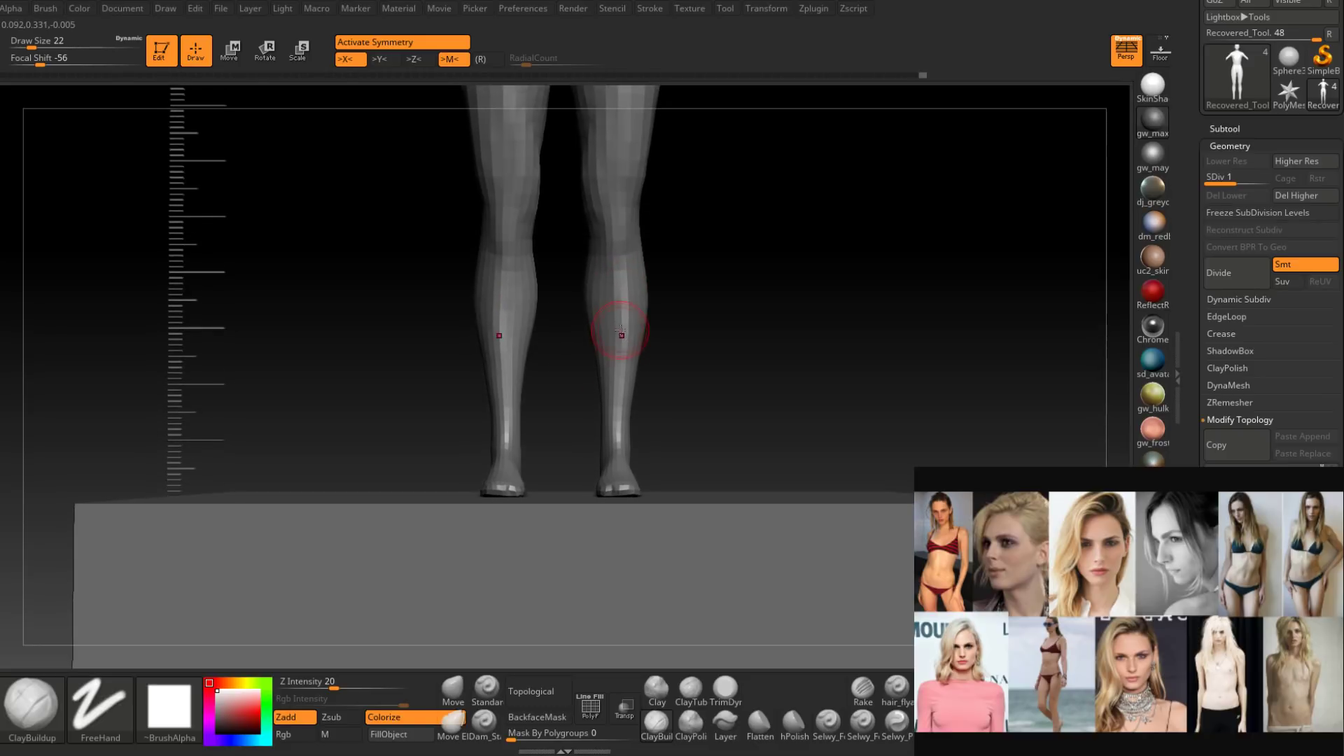
Build up the shins and inner calves with ClayBuildup strokes at draw size 22.
{"action": "mouse_move", "coordinate": [614, 327]}
{"action": "left_mouse_down"}
{"action": "mouse_move", "coordinate": [616, 273]}
{"action": "mouse_move", "coordinate": [617, 446]}
{"action": "left_mouse_up"}
{"action": "right_click_drag", "start_coordinate": [600, 318], "coordinate": [658, 285]}
{"action": "left_click_drag", "start_coordinate": [592, 354], "coordinate": [585, 273]}
{"action": "right_click_drag", "start_coordinate": [584, 273], "coordinate": [728, 322]}
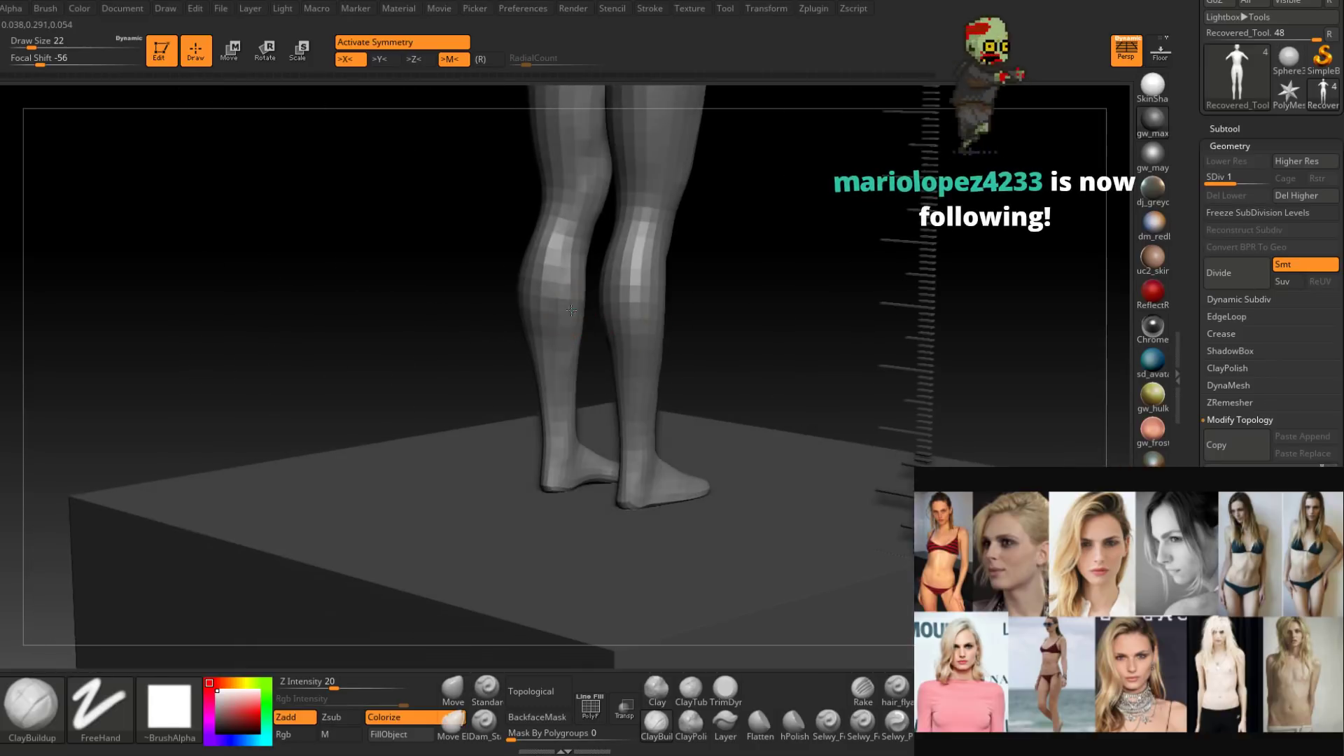
Shape the calf muscles from behind with ClayBuildup at draw size 39.
{"action": "key", "text": "space"}
{"action": "left_click_drag", "start_coordinate": [528, 404], "coordinate": [541, 405]}
{"action": "mouse_move", "coordinate": [555, 354]}
{"action": "right_mouse_down"}
{"action": "mouse_move", "coordinate": [654, 322]}
{"action": "mouse_move", "coordinate": [653, 337]}
{"action": "right_mouse_up"}
{"action": "key", "text": "space"}
{"action": "left_click_drag", "start_coordinate": [652, 336], "coordinate": [658, 336]}
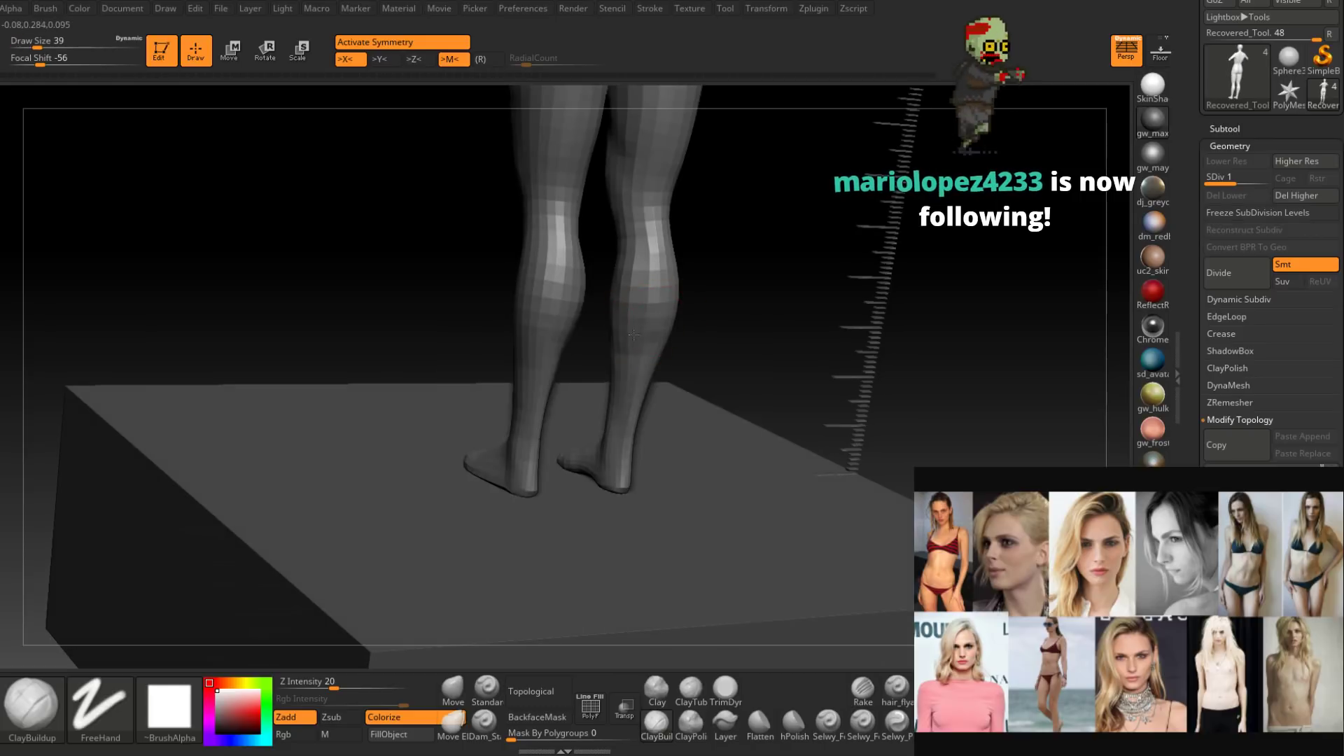
{"action": "mouse_move", "coordinate": [635, 301]}
{"action": "right_mouse_down"}
{"action": "mouse_move", "coordinate": [714, 330]}
{"action": "mouse_move", "coordinate": [810, 333]}
{"action": "mouse_move", "coordinate": [771, 348]}
{"action": "mouse_move", "coordinate": [786, 336]}
{"action": "mouse_move", "coordinate": [750, 390]}
{"action": "right_mouse_up"}
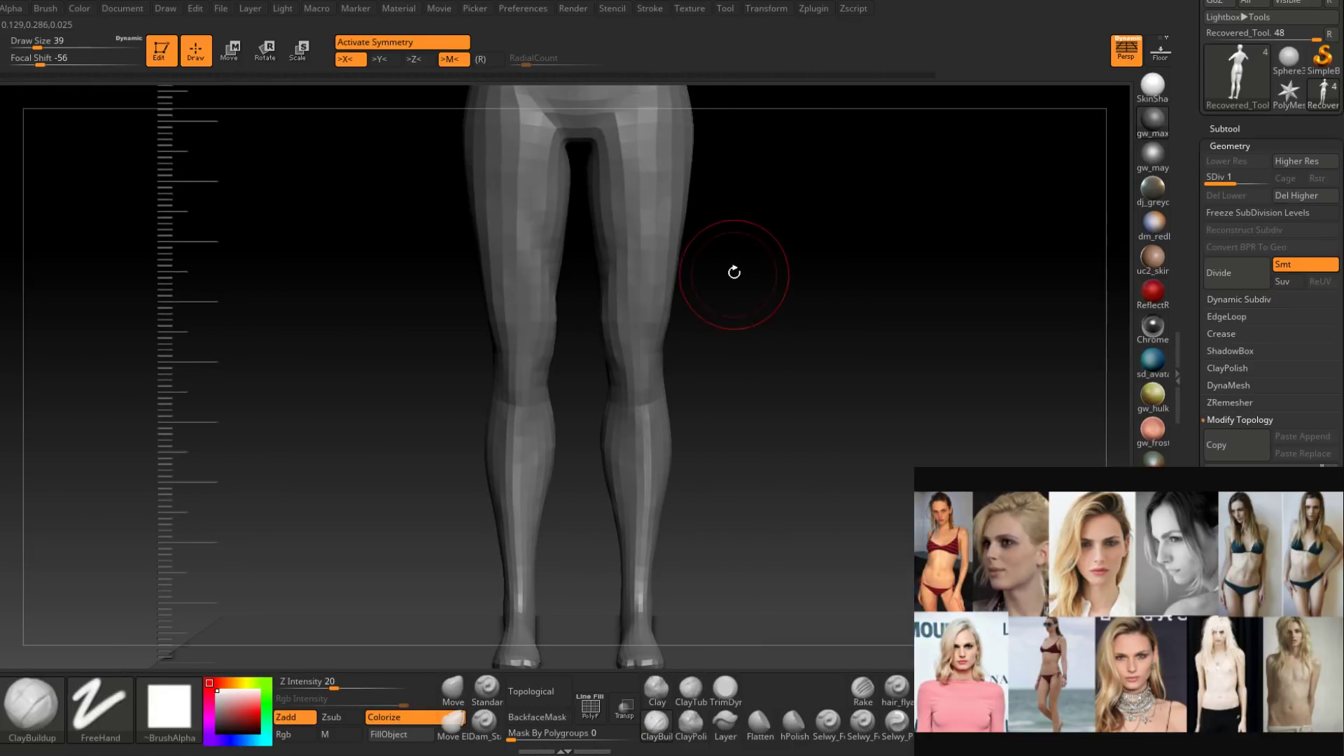
Refine the outer lower thighs just above the knees with ClayBuildup at draw size 20.
{"action": "mouse_move", "coordinate": [719, 309]}
{"action": "right_mouse_down"}
{"action": "mouse_move", "coordinate": [645, 285]}
{"action": "mouse_move", "coordinate": [639, 360]}
{"action": "right_mouse_up"}
{"action": "key", "text": "space"}
{"action": "left_click_drag", "start_coordinate": [639, 360], "coordinate": [632, 361]}
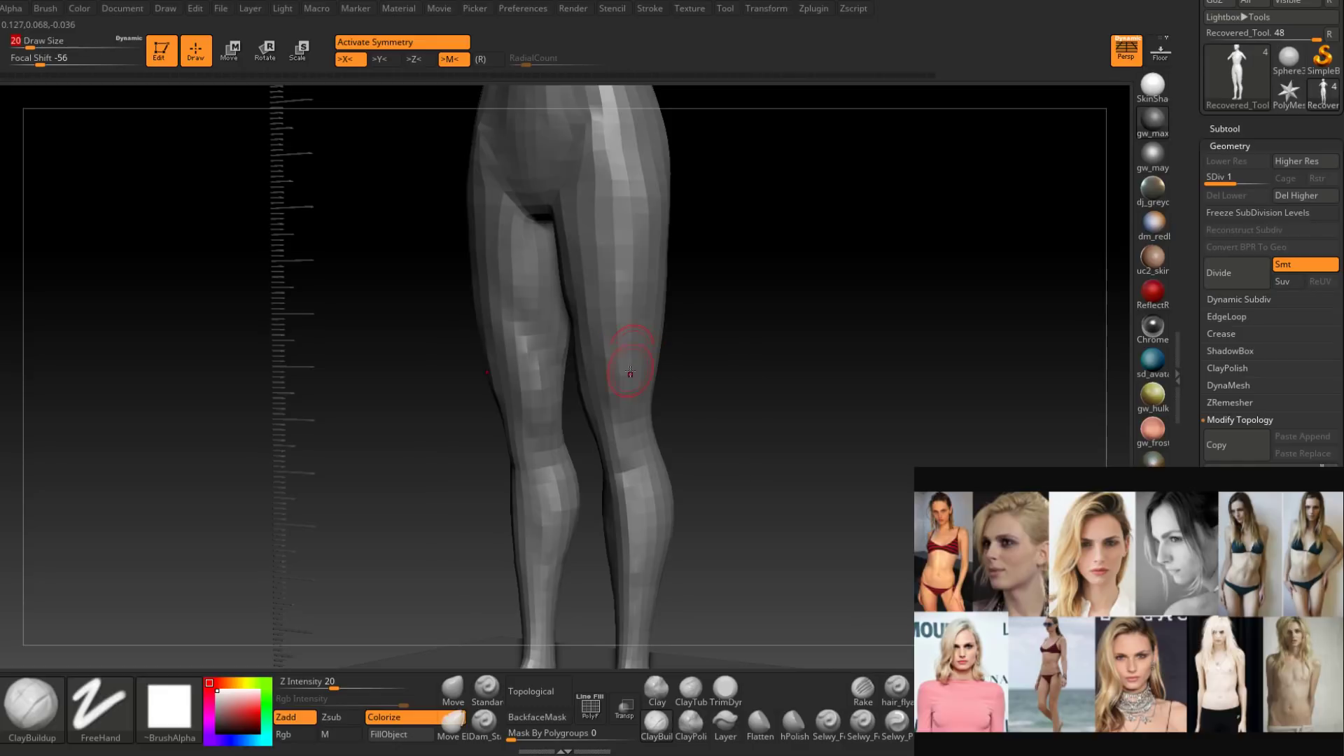
{"action": "right_click_drag", "start_coordinate": [636, 336], "coordinate": [620, 412]}
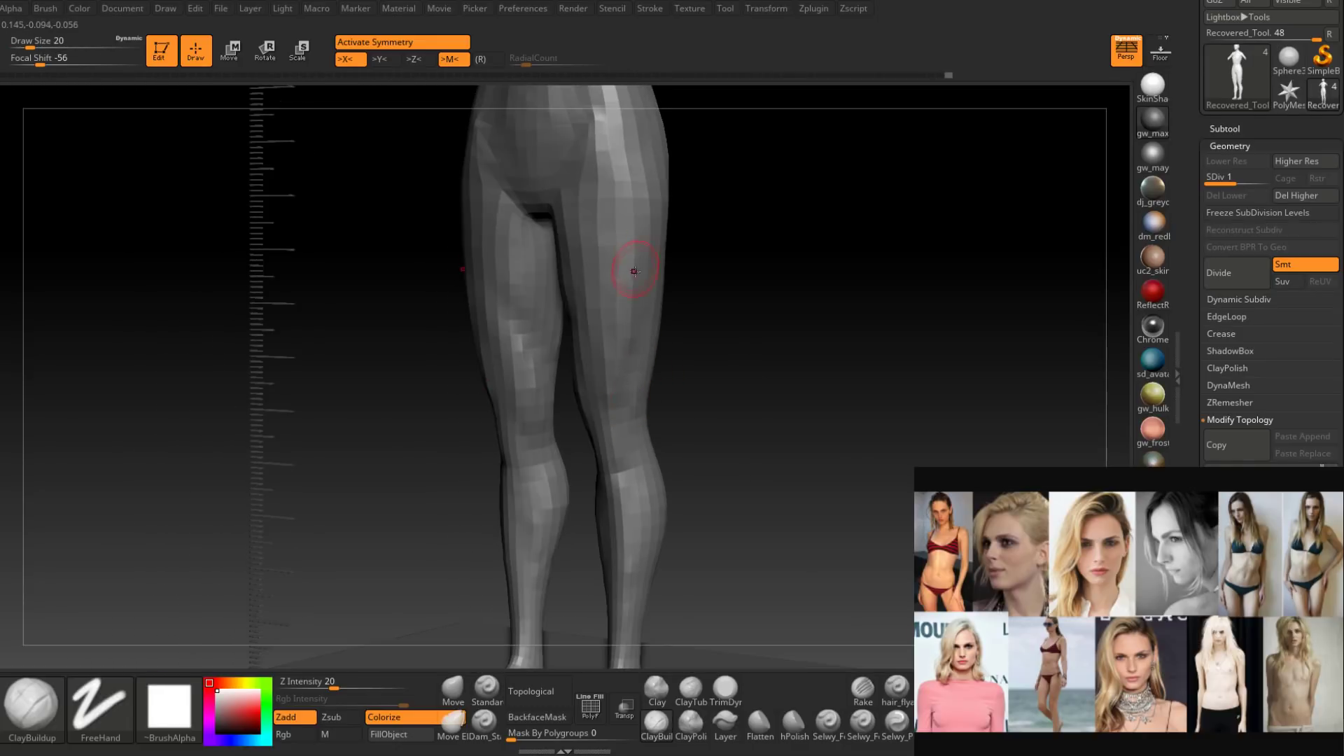
Build up the outer thigh muscles toward the knees with ClayBuildup at draw size 27.
{"action": "right_click_drag", "start_coordinate": [630, 269], "coordinate": [628, 386]}
{"action": "key", "text": "space"}
{"action": "left_click_drag", "start_coordinate": [623, 371], "coordinate": [628, 370]}
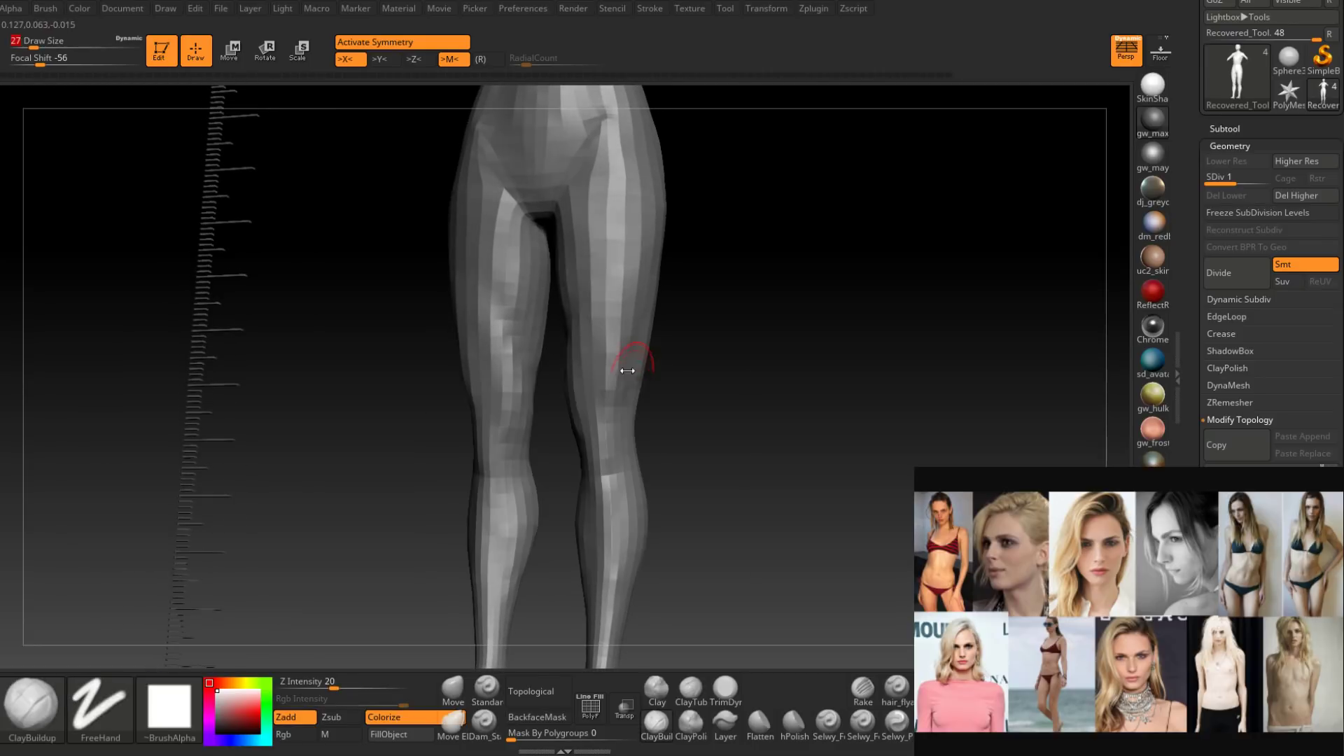
{"action": "mouse_move", "coordinate": [617, 390]}
{"action": "right_mouse_down"}
{"action": "mouse_move", "coordinate": [605, 416]}
{"action": "mouse_move", "coordinate": [621, 380]}
{"action": "mouse_move", "coordinate": [614, 392]}
{"action": "right_mouse_up"}
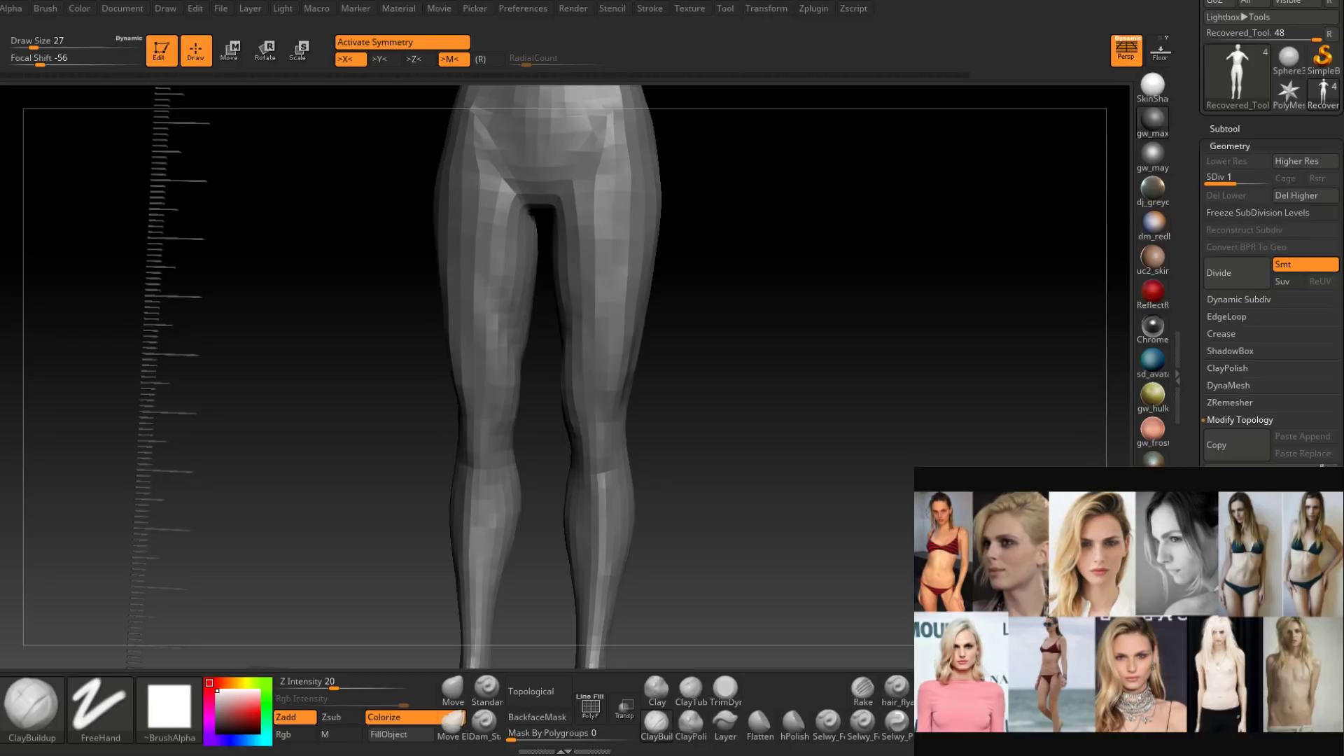
{"action": "left_click_drag", "start_coordinate": [819, 329], "coordinate": [746, 381]}
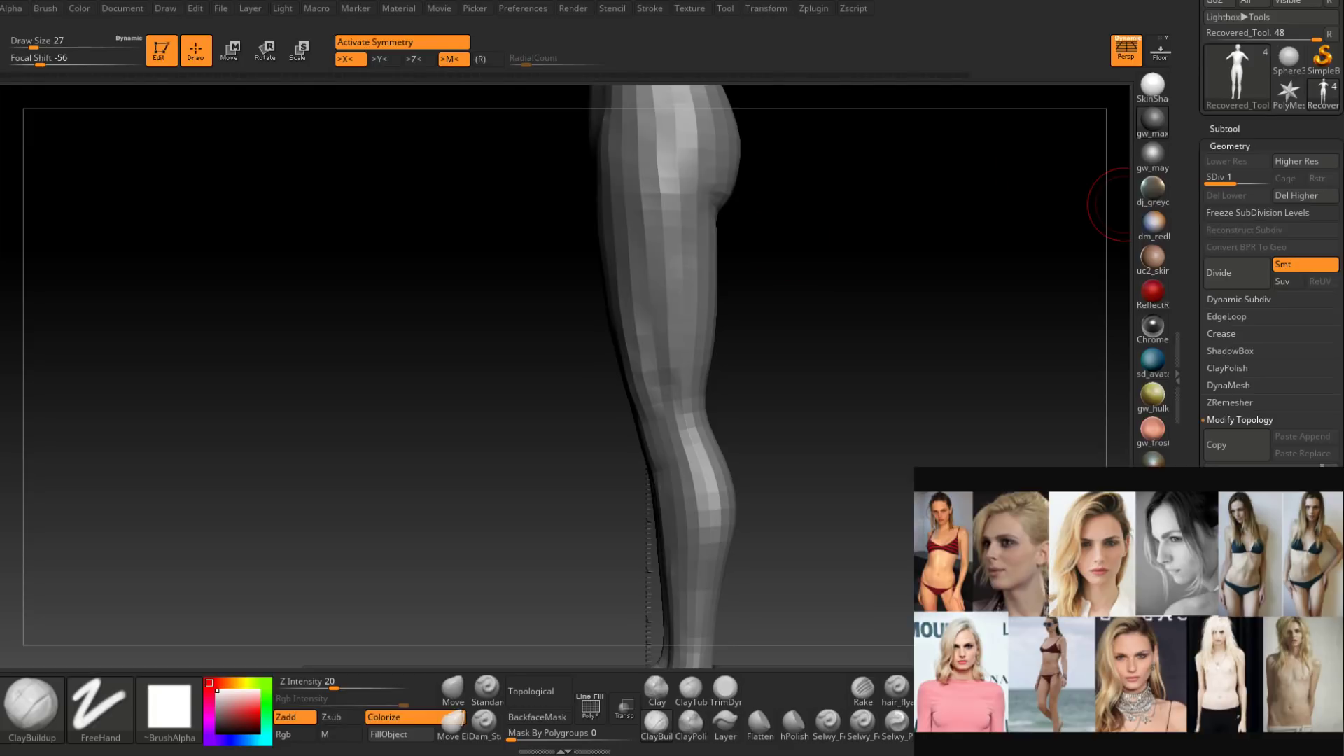
{"action": "left_click_drag", "start_coordinate": [786, 342], "coordinate": [672, 433]}
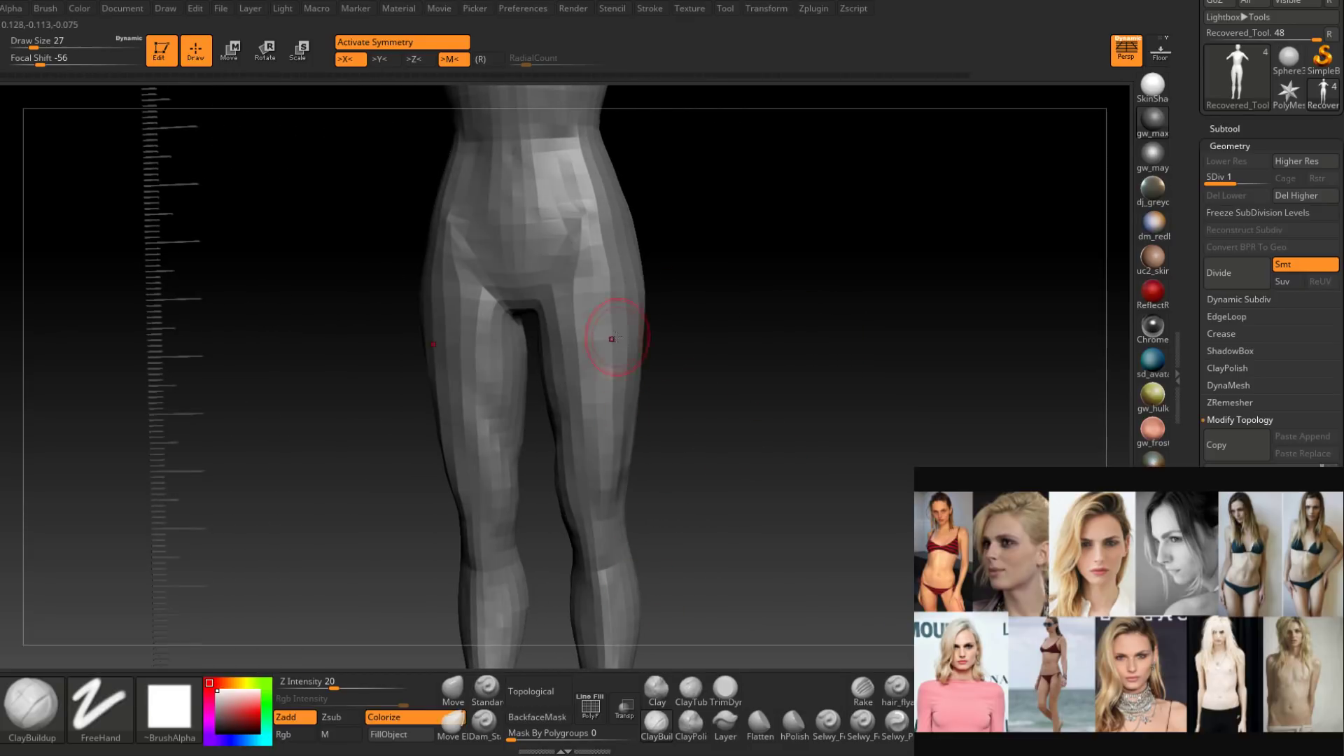
Add fullness to the front, outer and back thighs with ClayBuildup at draw size 44.
{"action": "right_click_drag", "start_coordinate": [611, 337], "coordinate": [584, 357]}
{"action": "key", "text": "space"}
{"action": "left_click_drag", "start_coordinate": [609, 369], "coordinate": [618, 369]}
{"action": "right_click_drag", "start_coordinate": [609, 380], "coordinate": [587, 414]}
{"action": "right_click_drag", "start_coordinate": [645, 240], "coordinate": [586, 350]}
{"action": "right_click_drag", "start_coordinate": [616, 427], "coordinate": [539, 437]}
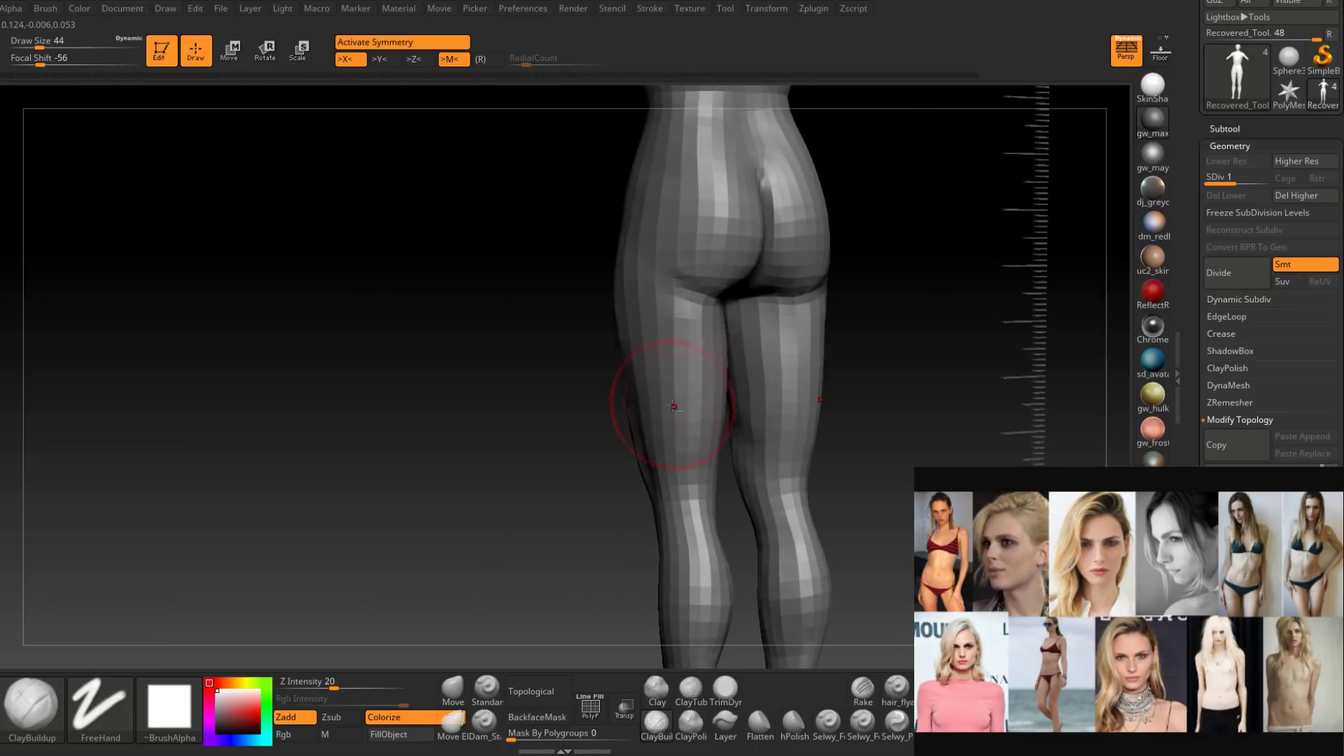
{"action": "mouse_move", "coordinate": [615, 390]}
{"action": "right_mouse_down"}
{"action": "mouse_move", "coordinate": [616, 315]}
{"action": "mouse_move", "coordinate": [734, 332]}
{"action": "mouse_move", "coordinate": [717, 326]}
{"action": "right_mouse_up"}
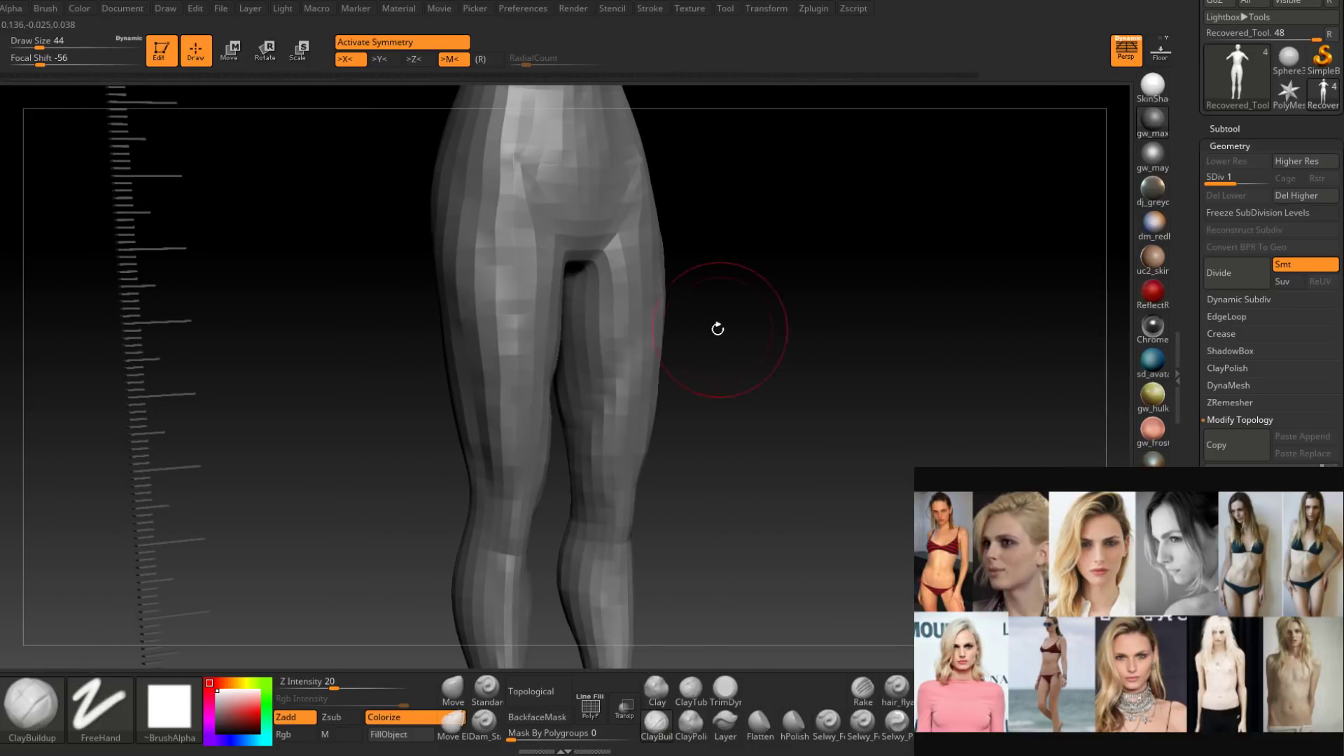
Fill out the inner and back thighs with ClayBuildup at draw size 37.
{"action": "right_click_drag", "start_coordinate": [564, 390], "coordinate": [581, 324]}
{"action": "key", "text": "space"}
{"action": "left_click_drag", "start_coordinate": [593, 308], "coordinate": [585, 308]}
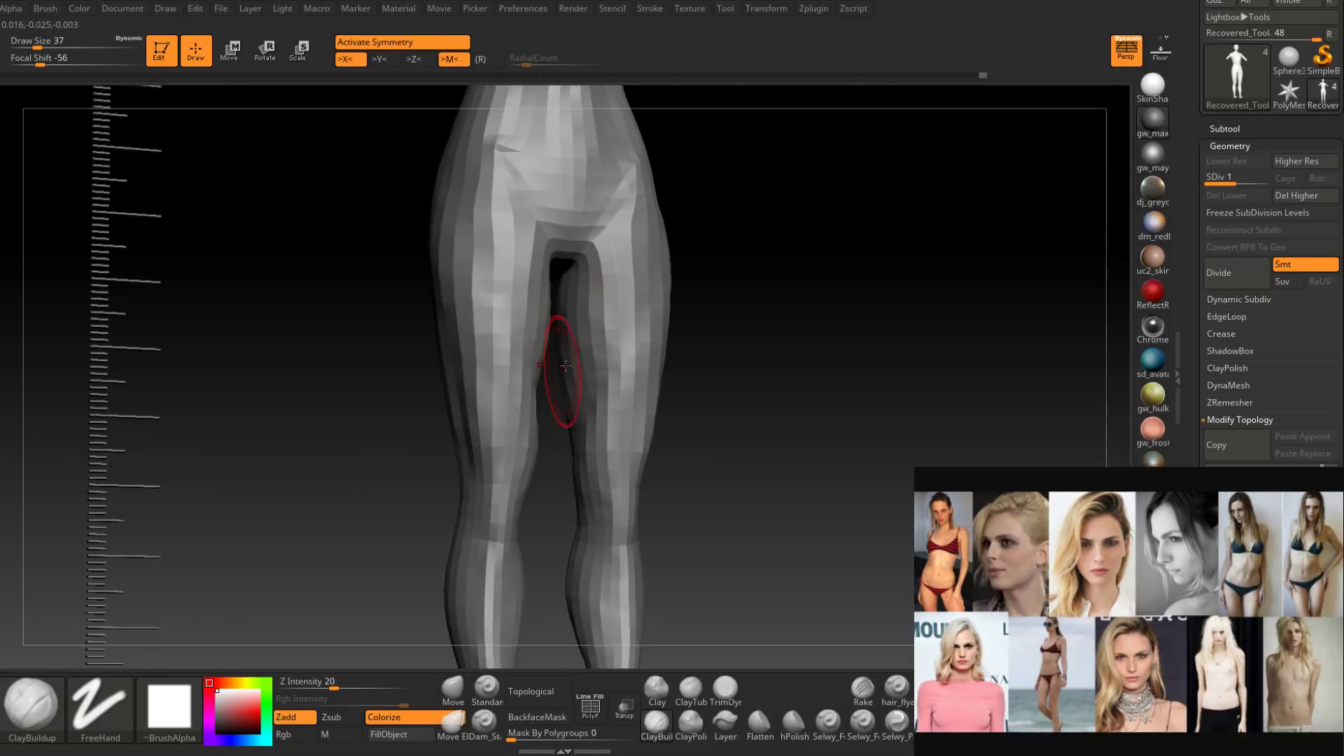
{"action": "right_click_drag", "start_coordinate": [556, 390], "coordinate": [645, 322]}
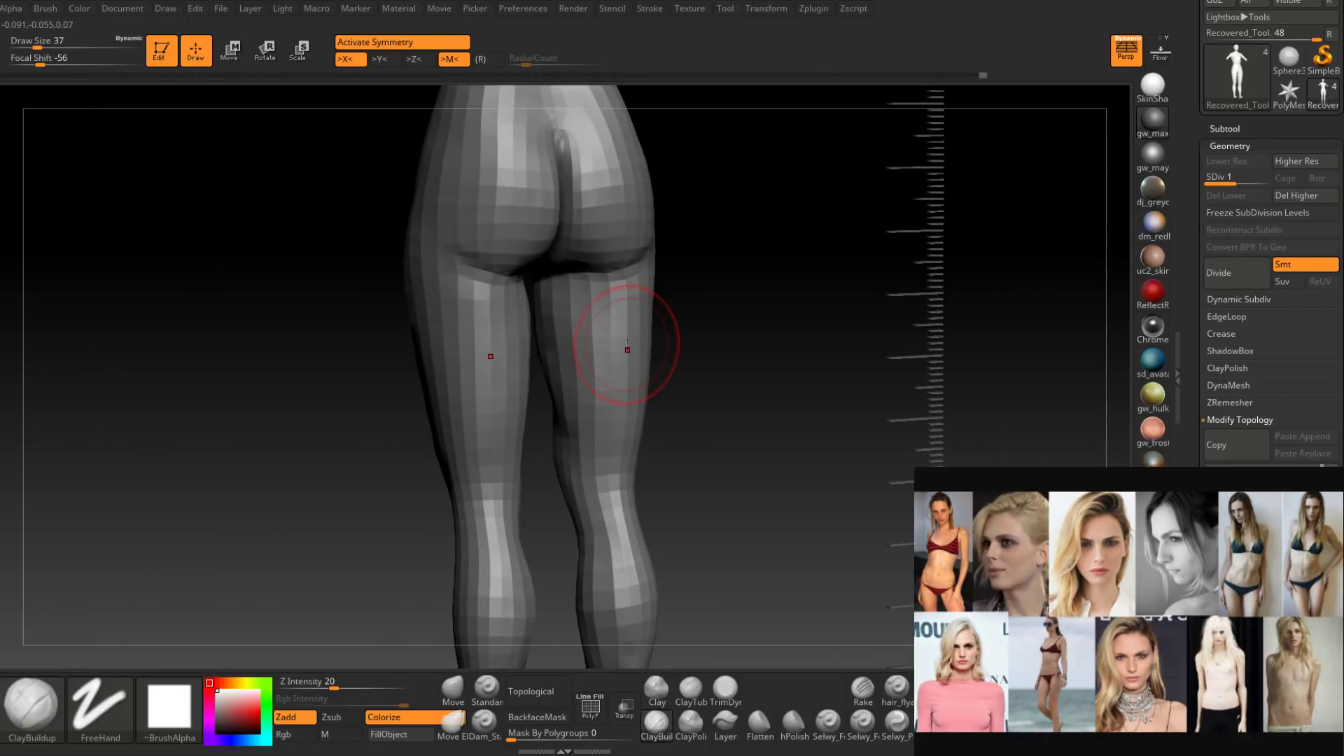
{"action": "mouse_move", "coordinate": [572, 348]}
{"action": "right_mouse_down"}
{"action": "mouse_move", "coordinate": [664, 324]}
{"action": "mouse_move", "coordinate": [532, 361]}
{"action": "mouse_move", "coordinate": [574, 356]}
{"action": "right_mouse_up"}
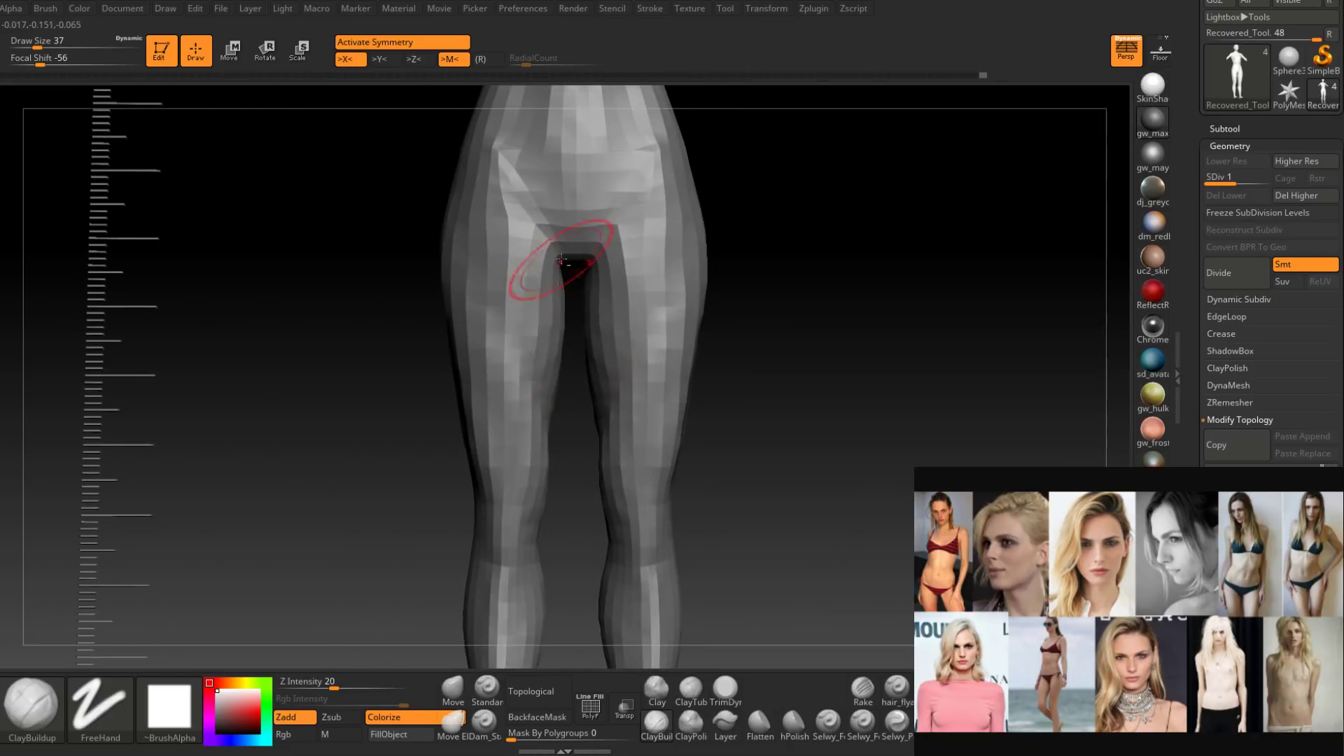
Shape the inner thighs below the crotch with ClayBuildup at draw size 33 and smooth the surface.
{"action": "right_click_drag", "start_coordinate": [546, 275], "coordinate": [625, 356]}
{"action": "right_click_drag", "start_coordinate": [614, 436], "coordinate": [587, 448]}
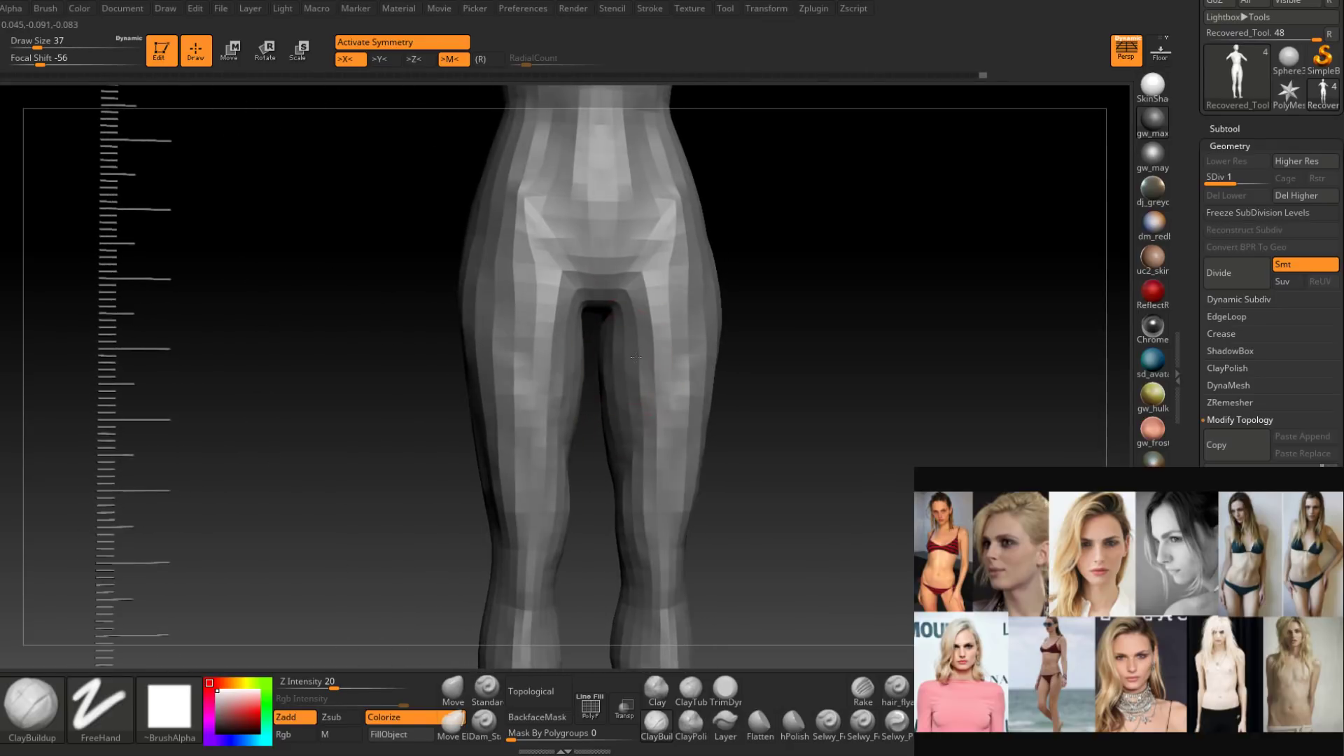
{"action": "key", "text": "space"}
{"action": "left_click_drag", "start_coordinate": [587, 451], "coordinate": [582, 451]}
{"action": "left_click_drag", "start_coordinate": [651, 305], "coordinate": [641, 392]}
{"action": "mouse_move", "coordinate": [662, 333]}
{"action": "right_mouse_down"}
{"action": "mouse_move", "coordinate": [644, 323]}
{"action": "mouse_move", "coordinate": [647, 413]}
{"action": "mouse_move", "coordinate": [582, 452]}
{"action": "mouse_move", "coordinate": [671, 384]}
{"action": "mouse_move", "coordinate": [630, 390]}
{"action": "mouse_move", "coordinate": [620, 357]}
{"action": "right_mouse_up"}
{"action": "right_click_drag", "start_coordinate": [600, 420], "coordinate": [616, 345]}
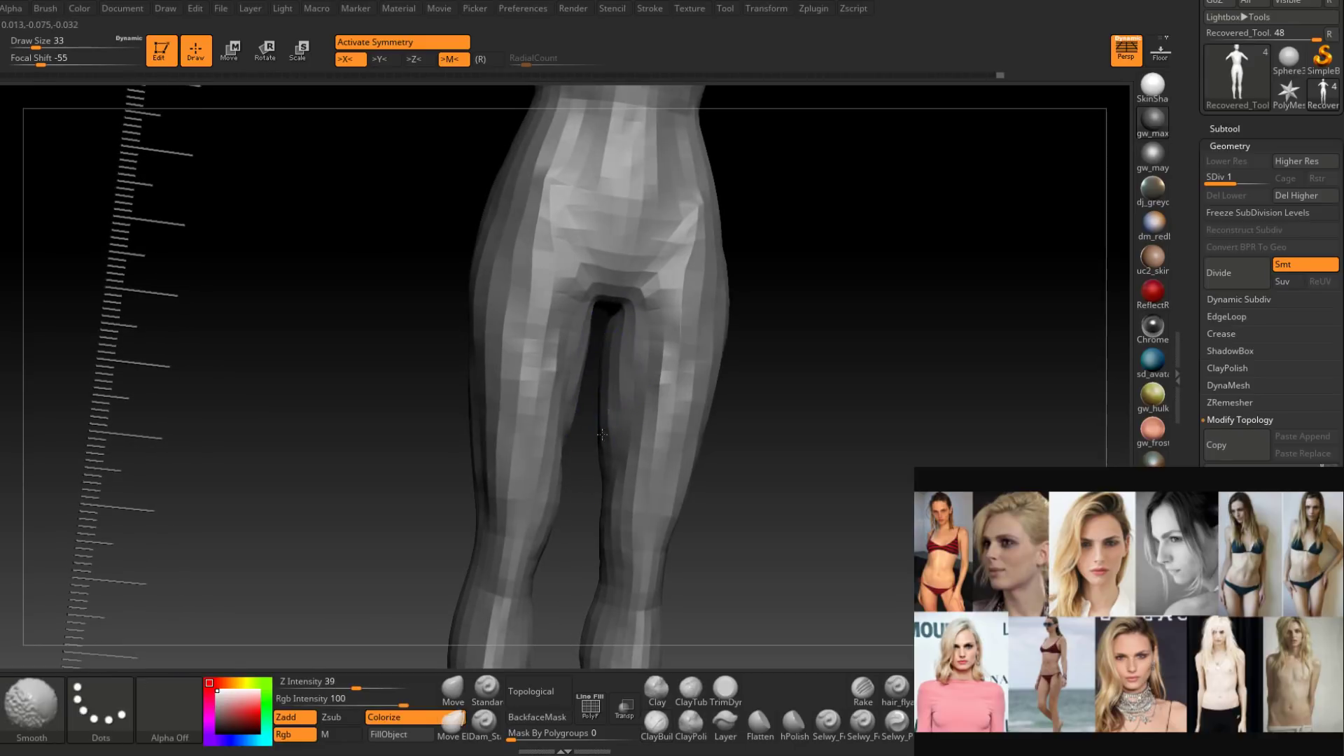
{"action": "mouse_move", "coordinate": [599, 392]}
{"action": "right_mouse_down"}
{"action": "mouse_move", "coordinate": [584, 443]}
{"action": "mouse_move", "coordinate": [599, 381]}
{"action": "right_mouse_up"}
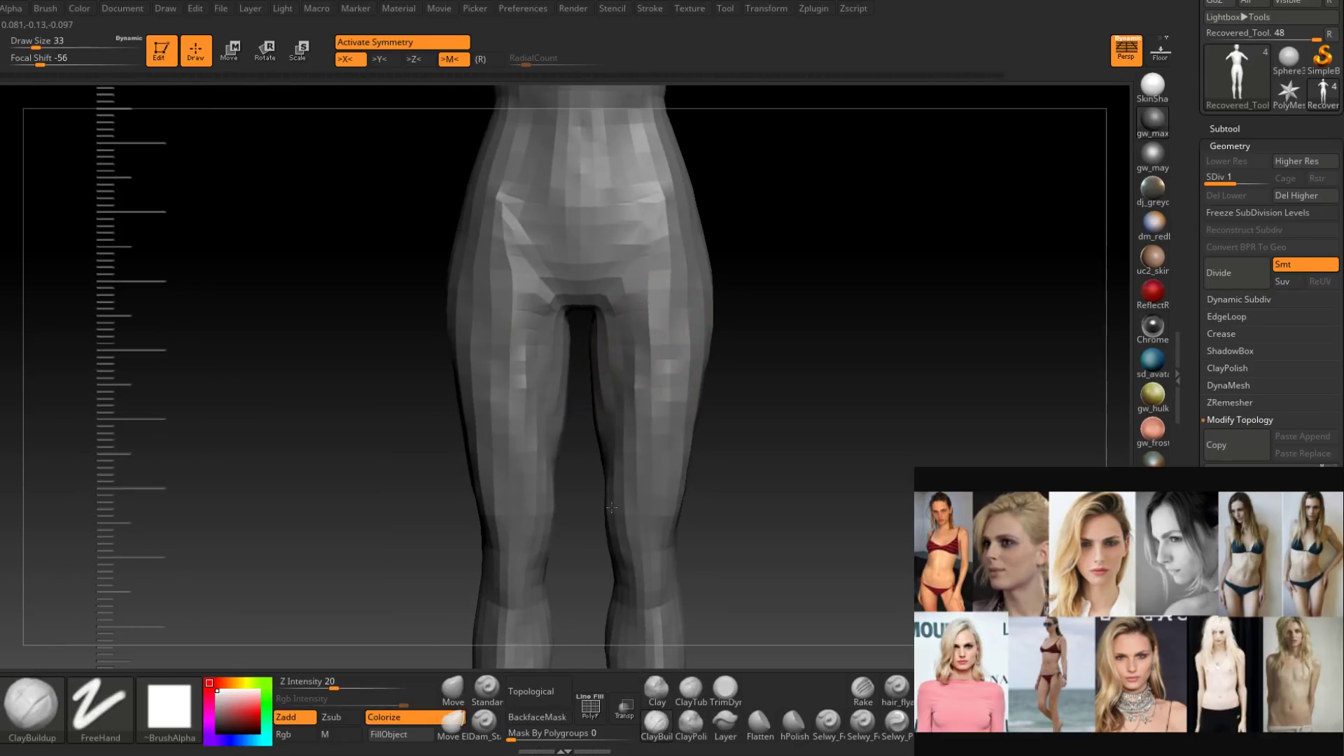
{"action": "mouse_move", "coordinate": [615, 451]}
{"action": "right_mouse_down"}
{"action": "mouse_move", "coordinate": [639, 405]}
{"action": "mouse_move", "coordinate": [637, 291]}
{"action": "mouse_move", "coordinate": [603, 356]}
{"action": "mouse_move", "coordinate": [598, 411]}
{"action": "right_mouse_up"}
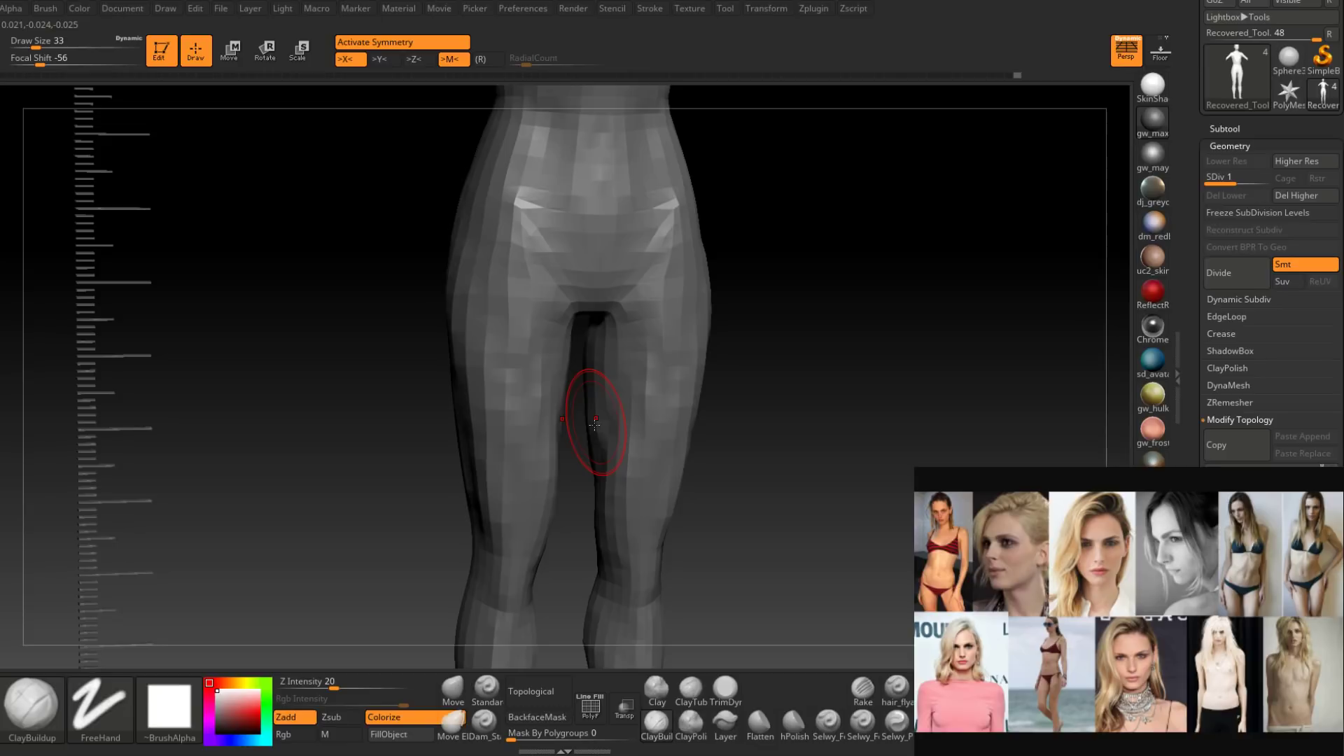
Refine the back of the upper thigh beneath the buttock with ClayBuildup at draw size 37.
{"action": "right_click_drag", "start_coordinate": [594, 424], "coordinate": [805, 434]}
{"action": "key", "text": "space"}
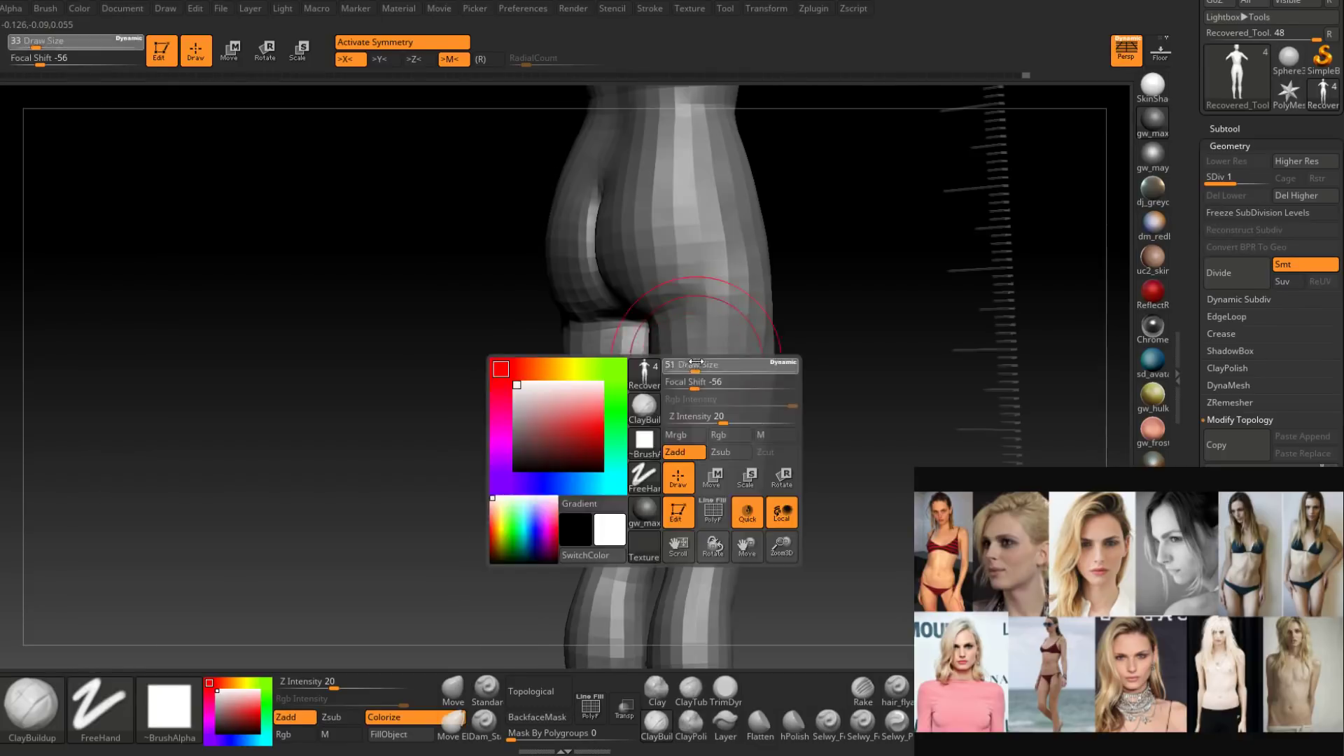
{"action": "left_click_drag", "start_coordinate": [693, 371], "coordinate": [705, 350]}
{"action": "key", "text": "space"}
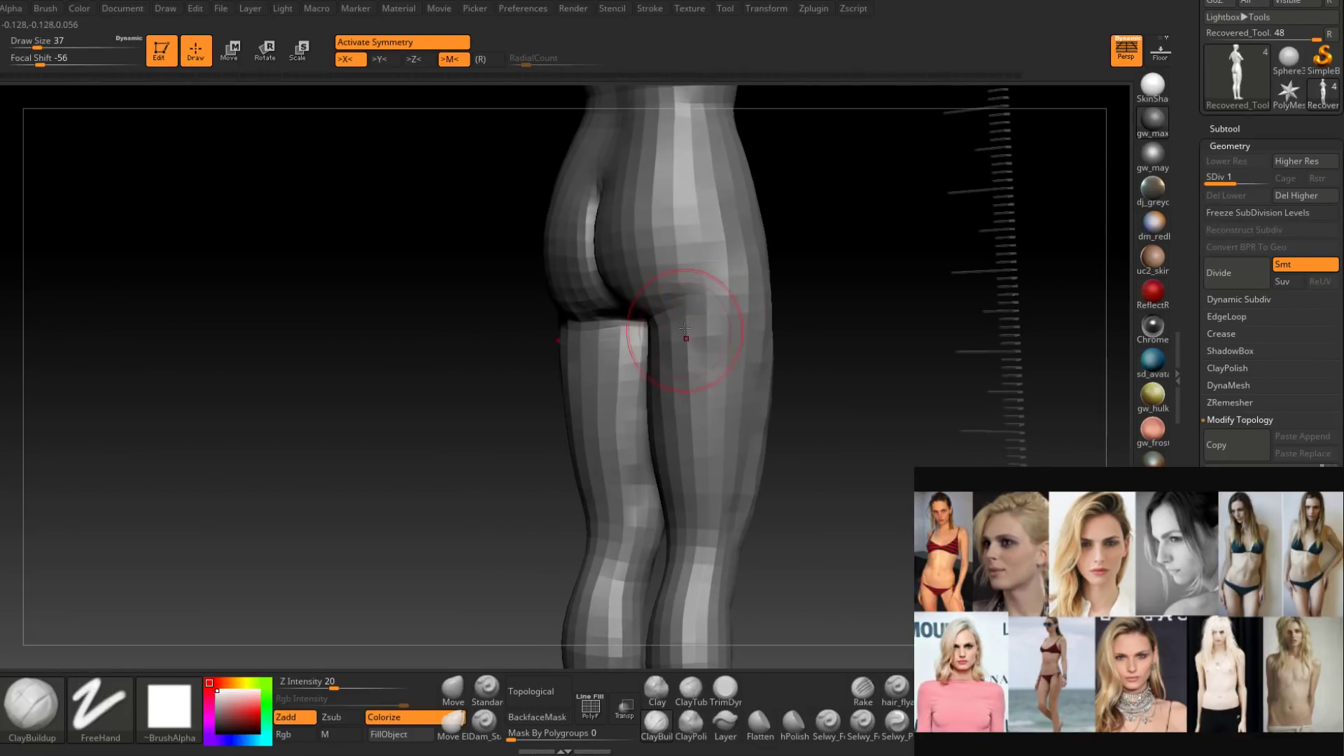
Build up the backs of the thighs just below the buttocks with ClayBuildup at draw size 31.
{"action": "right_click_drag", "start_coordinate": [683, 350], "coordinate": [693, 395]}
{"action": "key", "text": "space"}
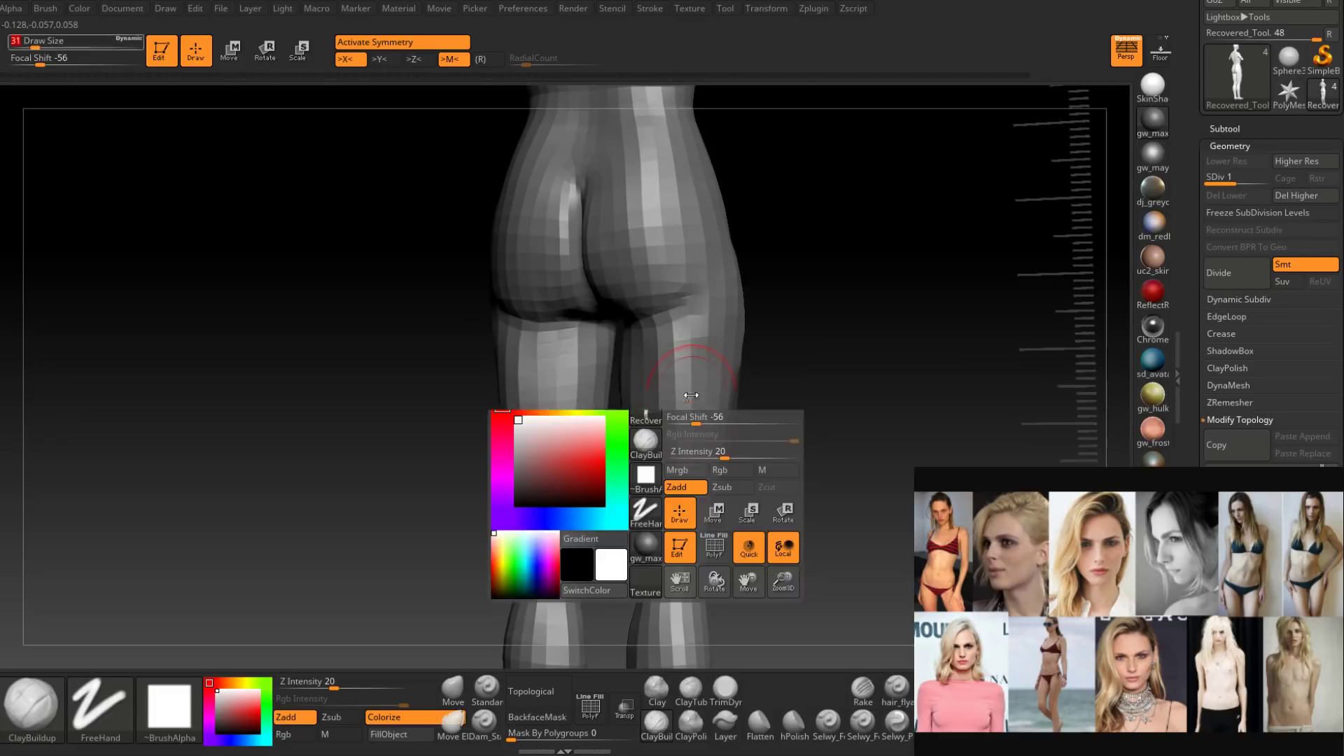
{"action": "left_click_drag", "start_coordinate": [693, 419], "coordinate": [687, 419]}
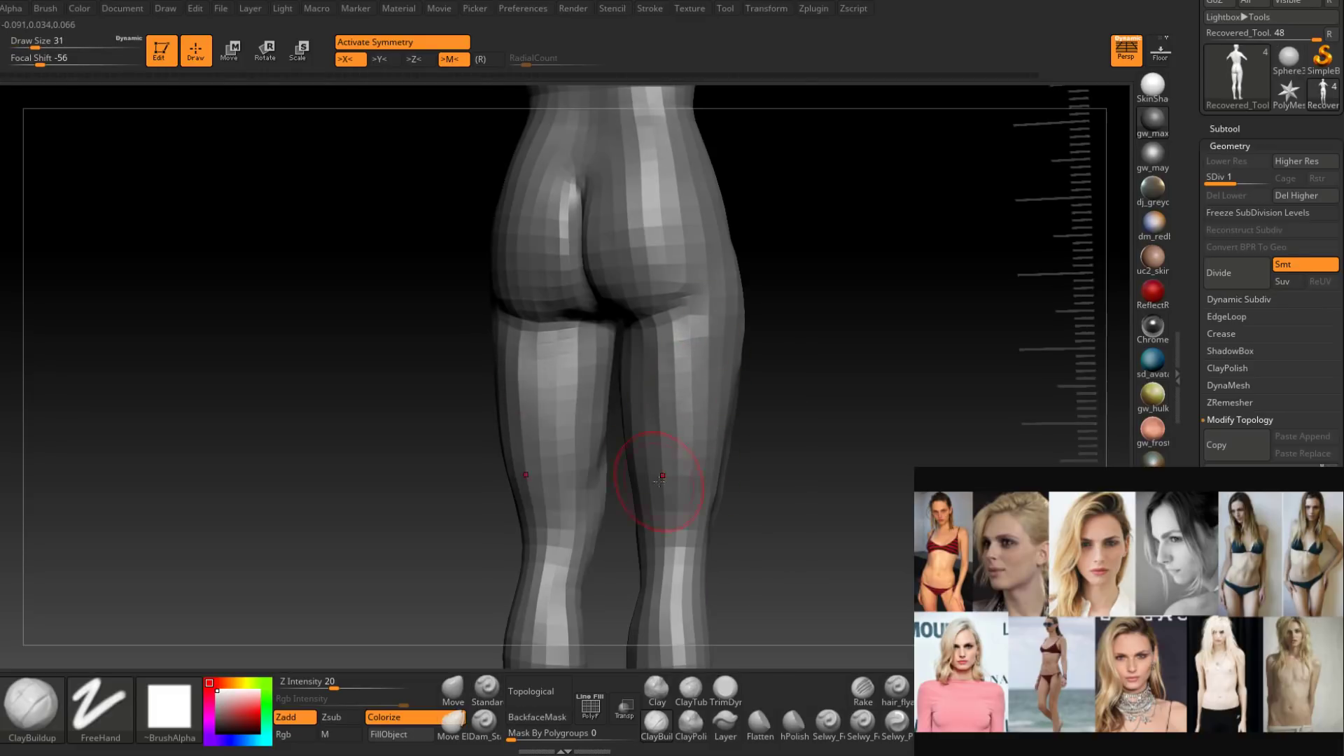
{"action": "mouse_move", "coordinate": [657, 480]}
{"action": "right_mouse_down"}
{"action": "mouse_move", "coordinate": [719, 464]}
{"action": "mouse_move", "coordinate": [678, 429]}
{"action": "mouse_move", "coordinate": [656, 458]}
{"action": "mouse_move", "coordinate": [662, 413]}
{"action": "right_mouse_up"}
Refine the buttocks and rear thighs with ClayBuildup at draw sizes 37 and 35, smoothing the strokes.
{"action": "key", "text": "space"}
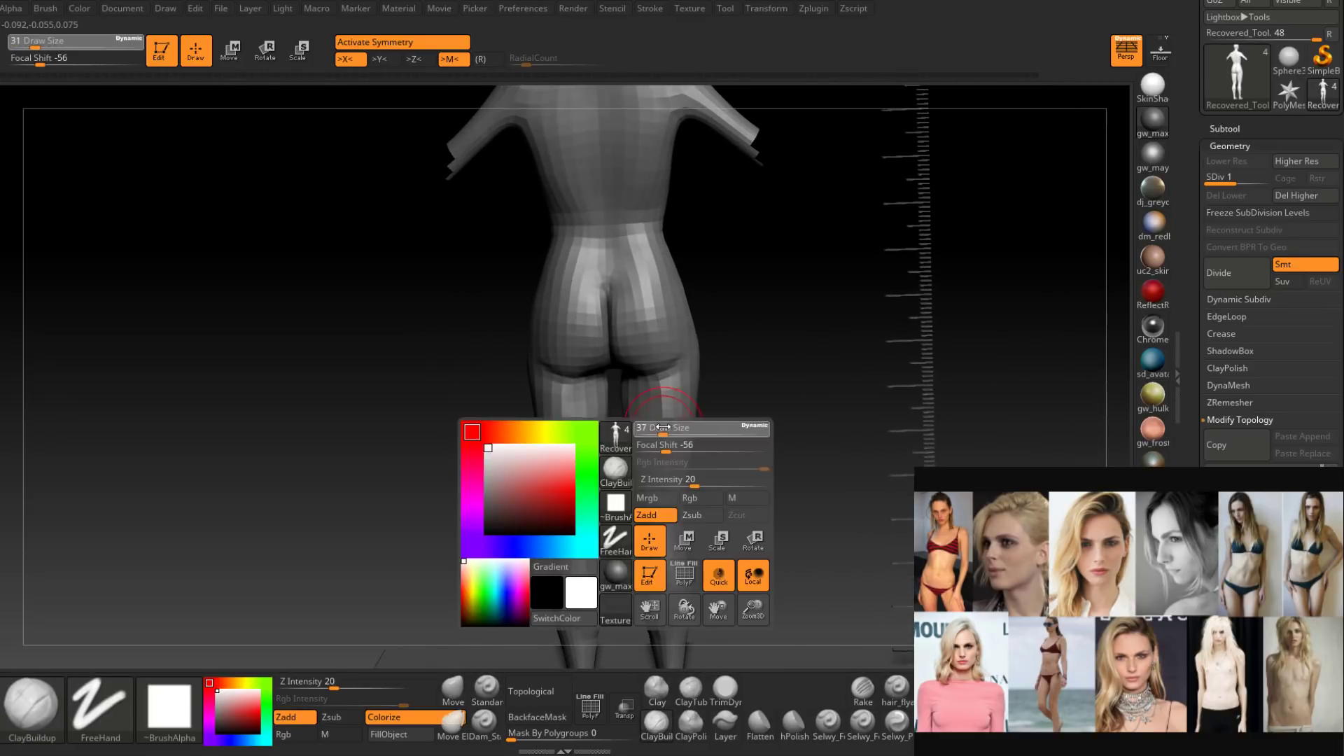
{"action": "left_click_drag", "start_coordinate": [663, 426], "coordinate": [667, 427]}
{"action": "right_click_drag", "start_coordinate": [667, 426], "coordinate": [635, 415]}
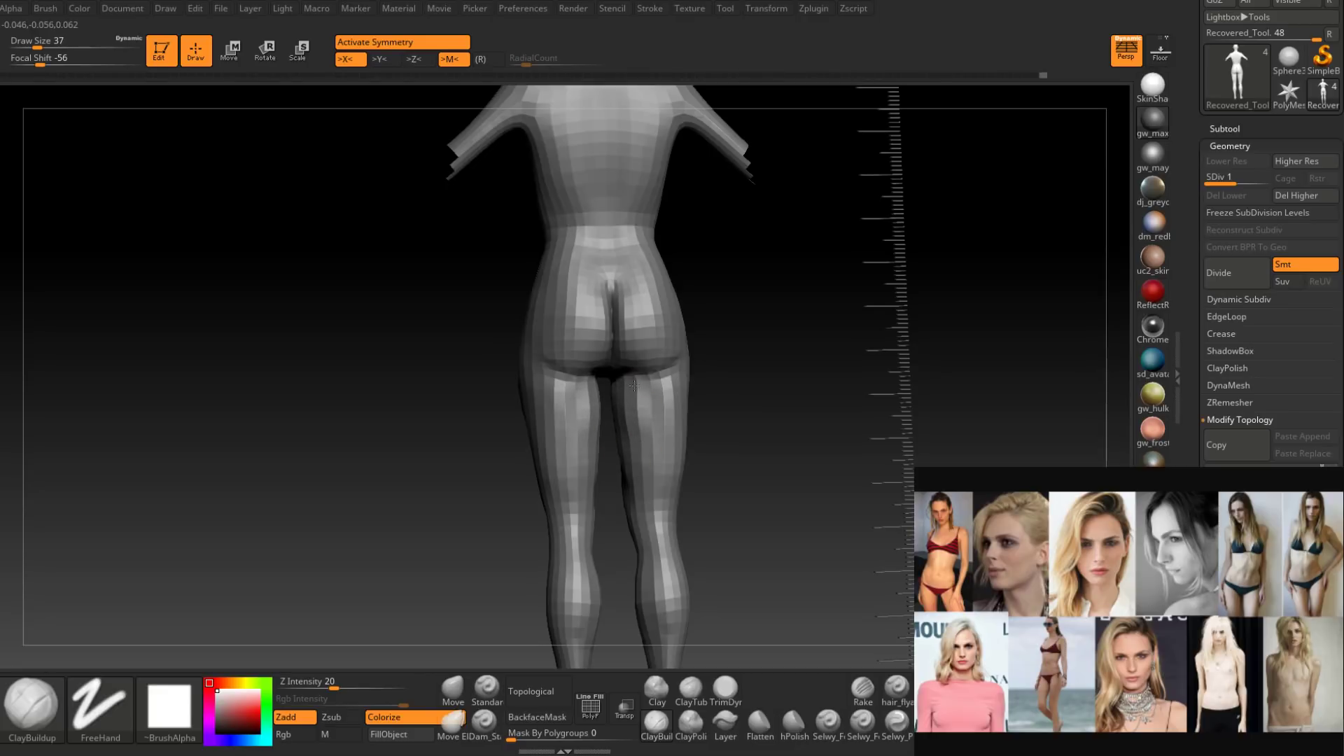
{"action": "key", "text": "space"}
{"action": "left_click_drag", "start_coordinate": [646, 483], "coordinate": [643, 482]}
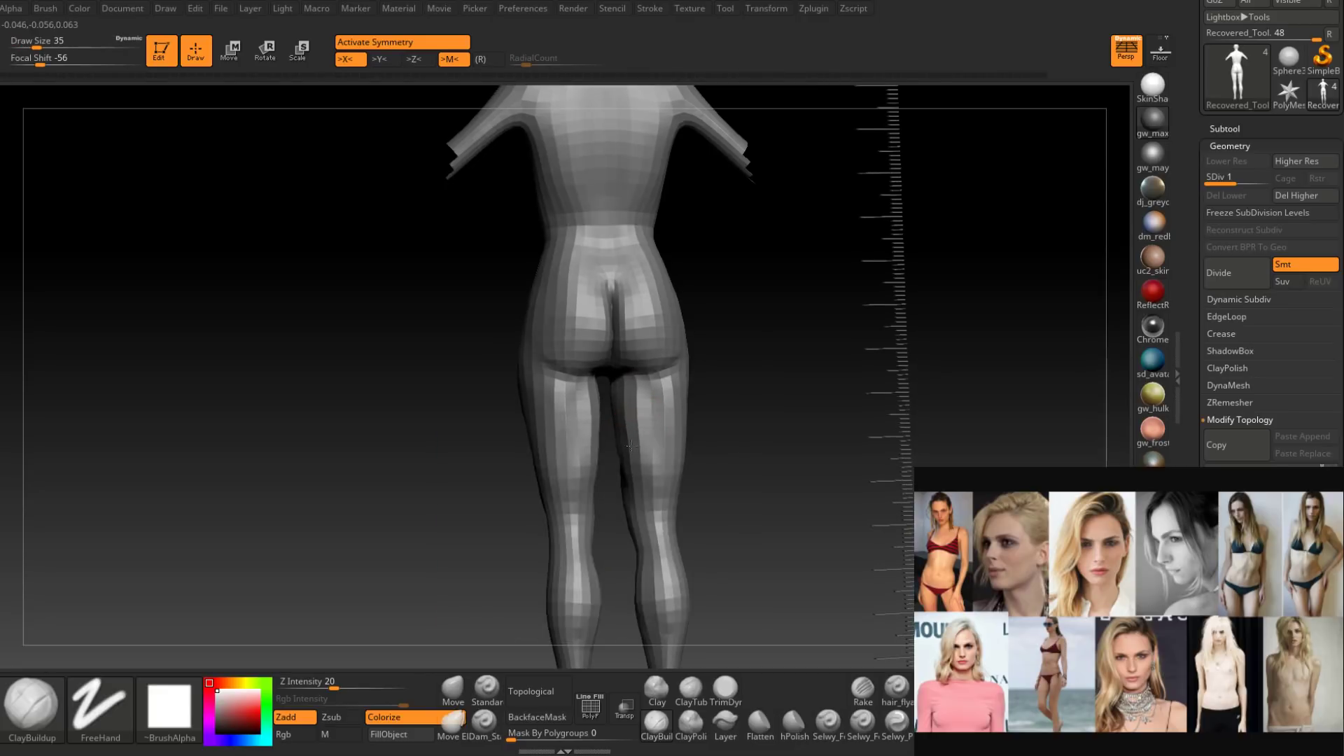
{"action": "mouse_move", "coordinate": [642, 482]}
{"action": "right_mouse_down"}
{"action": "mouse_move", "coordinate": [618, 459]}
{"action": "mouse_move", "coordinate": [672, 332]}
{"action": "right_mouse_up"}
{"action": "key", "text": "shift"}
Adjust the fold between the buttocks and thighs with the Move brush, reducing the draw size to 23.
{"action": "left_click", "coordinate": [456, 690]}
{"action": "right_click_drag", "start_coordinate": [624, 434], "coordinate": [626, 394], "text": "ctrl"}
{"action": "key", "text": "space"}
{"action": "left_click_drag", "start_coordinate": [625, 394], "coordinate": [621, 390]}
{"action": "mouse_move", "coordinate": [621, 390]}
{"action": "right_mouse_down"}
{"action": "mouse_move", "coordinate": [581, 399]}
{"action": "mouse_move", "coordinate": [636, 391]}
{"action": "right_mouse_up"}
{"action": "key", "text": "space"}
{"action": "left_click_drag", "start_coordinate": [636, 391], "coordinate": [628, 390]}
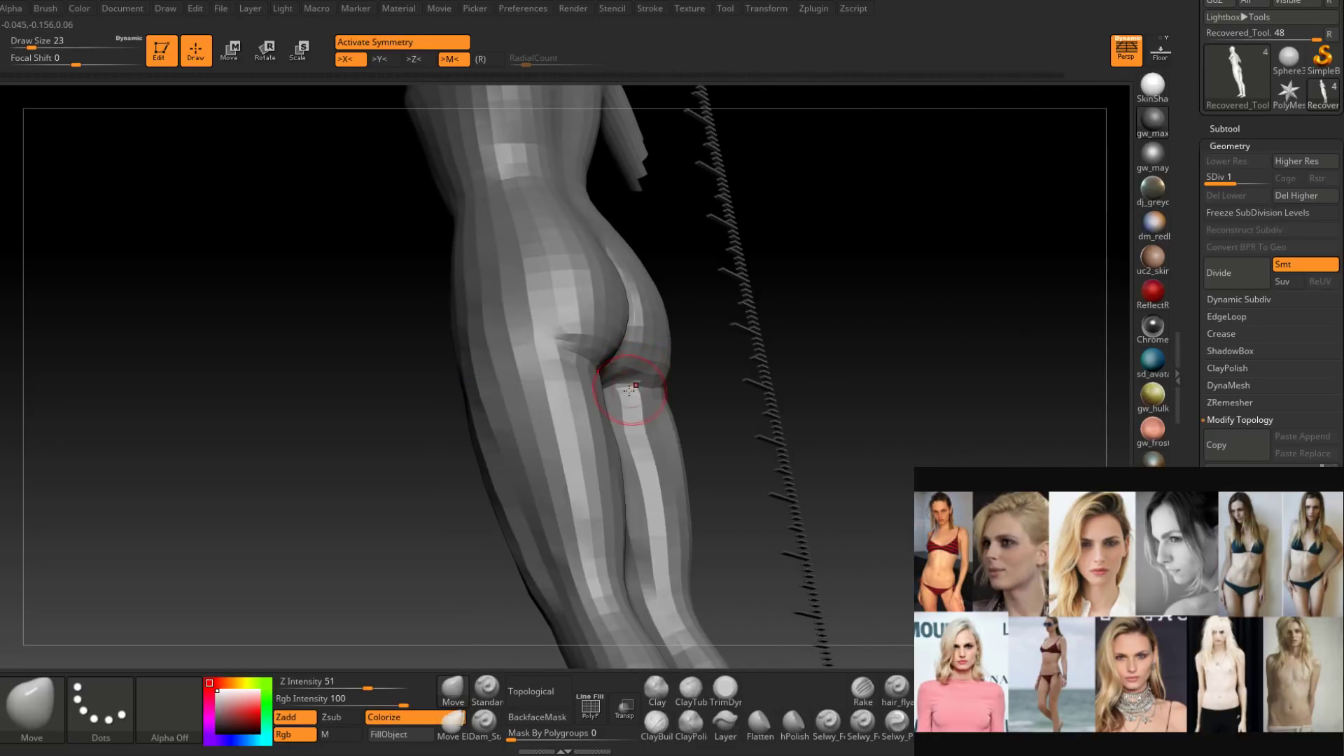
Reshape the rear thighs with the Move brush at draw size 49 and set the Smooth brush intensity to 25.
{"action": "mouse_move", "coordinate": [628, 390]}
{"action": "right_mouse_down"}
{"action": "mouse_move", "coordinate": [628, 427]}
{"action": "mouse_move", "coordinate": [639, 420]}
{"action": "mouse_move", "coordinate": [640, 450]}
{"action": "mouse_move", "coordinate": [660, 465]}
{"action": "mouse_move", "coordinate": [654, 412]}
{"action": "right_mouse_up"}
{"action": "key", "text": "space"}
{"action": "left_click_drag", "start_coordinate": [657, 450], "coordinate": [667, 450]}
{"action": "left_click_drag", "start_coordinate": [667, 451], "coordinate": [670, 442], "text": "shift"}
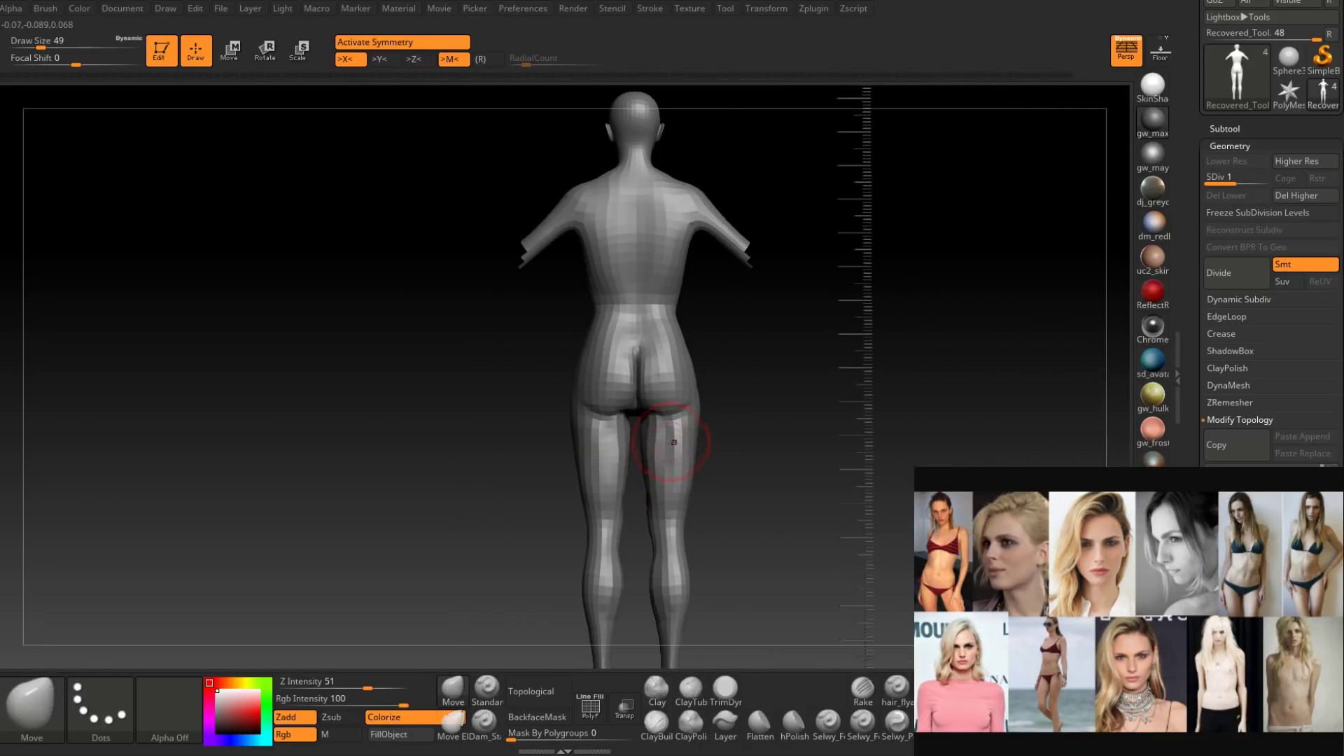
{"action": "right_click_drag", "start_coordinate": [671, 443], "coordinate": [656, 385], "text": "alt"}
{"action": "left_click_drag", "start_coordinate": [350, 686], "coordinate": [341, 686], "text": "shift"}
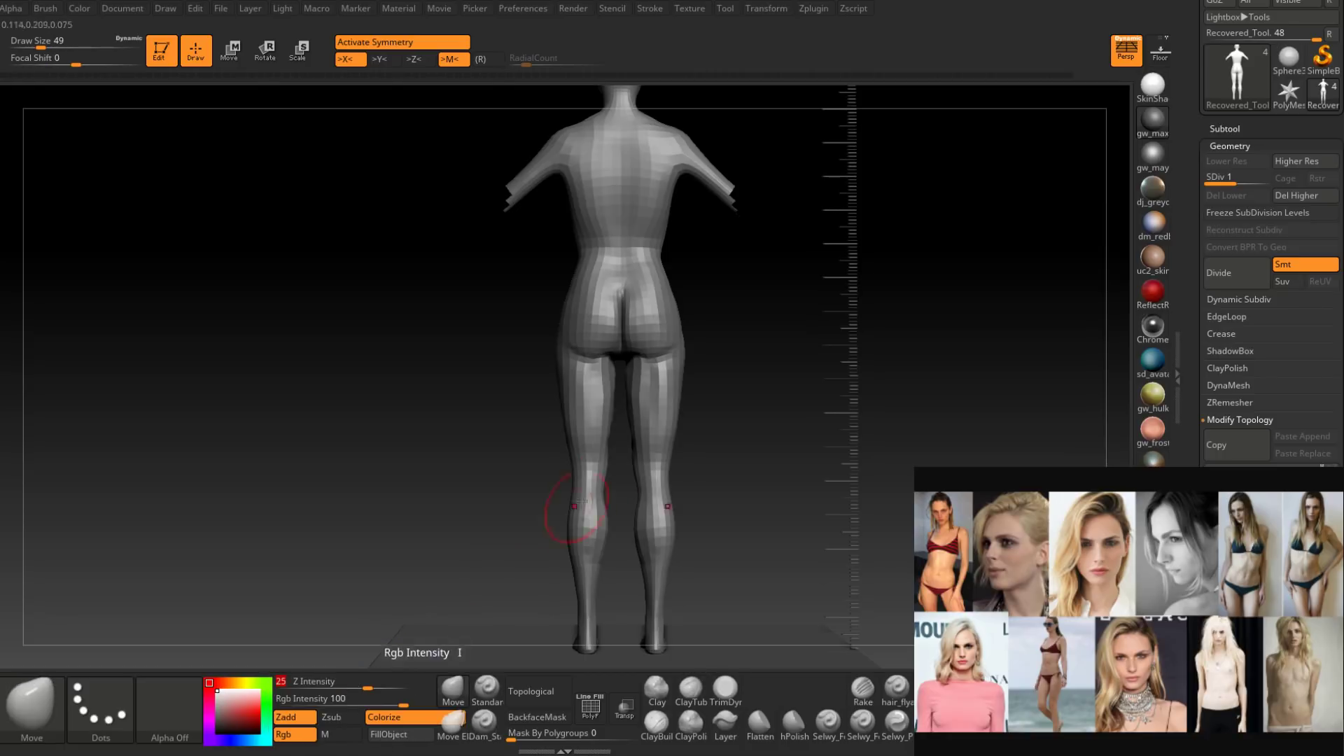
Reshape the hip and thigh silhouette from behind and in front with the Move brush at draw size 65.
{"action": "key", "text": "space"}
{"action": "mouse_move", "coordinate": [633, 403]}
{"action": "left_mouse_down"}
{"action": "mouse_move", "coordinate": [666, 393]}
{"action": "mouse_move", "coordinate": [662, 422]}
{"action": "mouse_move", "coordinate": [633, 414]}
{"action": "left_mouse_up"}
{"action": "mouse_move", "coordinate": [633, 420]}
{"action": "right_mouse_down"}
{"action": "mouse_move", "coordinate": [692, 431]}
{"action": "mouse_move", "coordinate": [746, 398]}
{"action": "right_mouse_up"}
{"action": "mouse_move", "coordinate": [621, 394]}
{"action": "left_mouse_down", "text": "shift"}
{"action": "mouse_move", "coordinate": [620, 430]}
{"action": "mouse_move", "coordinate": [642, 426]}
{"action": "mouse_move", "coordinate": [615, 372]}
{"action": "mouse_move", "coordinate": [623, 392]}
{"action": "left_mouse_up", "text": "shift"}
{"action": "mouse_move", "coordinate": [665, 389]}
{"action": "right_mouse_down"}
{"action": "mouse_move", "coordinate": [705, 371]}
{"action": "mouse_move", "coordinate": [749, 375]}
{"action": "right_mouse_up"}
{"action": "right_click_drag", "start_coordinate": [749, 374], "coordinate": [700, 375], "text": "alt"}
{"action": "right_click_drag", "start_coordinate": [685, 437], "coordinate": [664, 537], "text": "alt"}
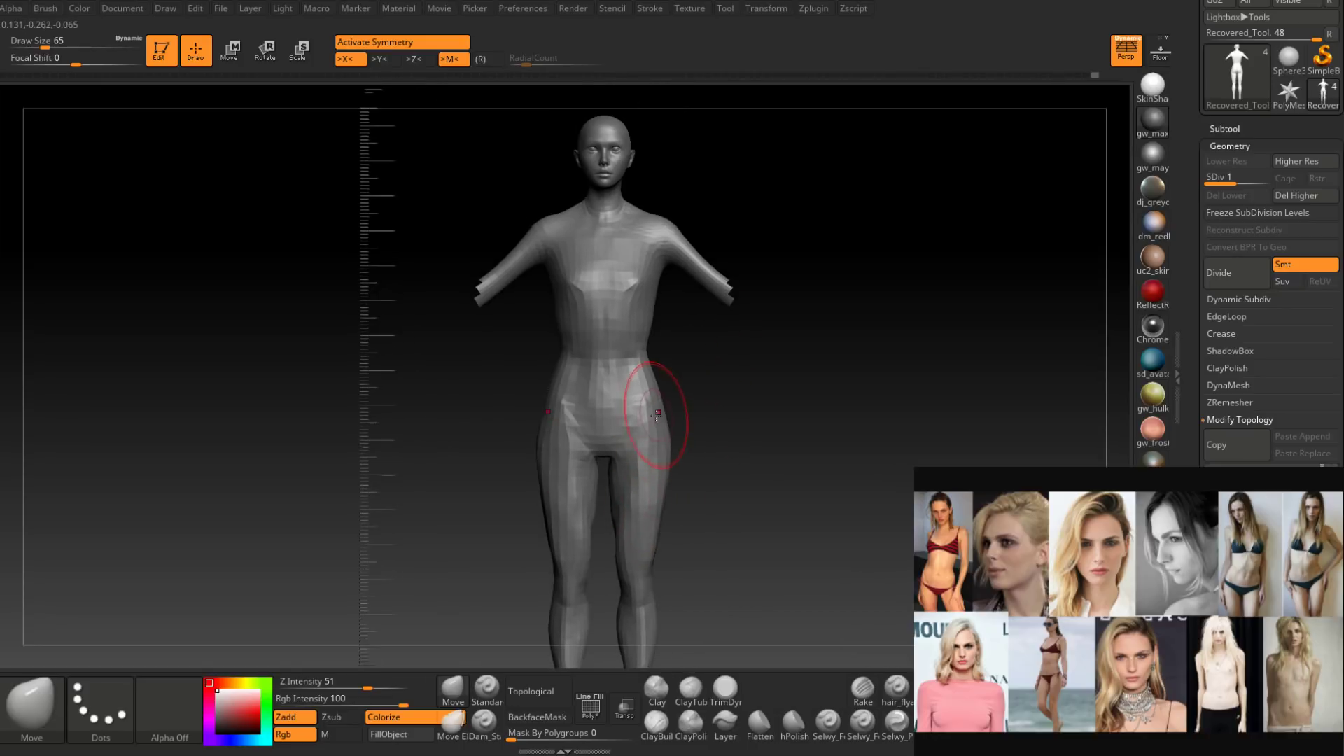
{"action": "right_click_drag", "start_coordinate": [654, 420], "coordinate": [627, 401]}
{"action": "right_click_drag", "start_coordinate": [669, 330], "coordinate": [663, 385], "text": "alt"}
{"action": "mouse_move", "coordinate": [642, 434]}
{"action": "right_mouse_down"}
{"action": "mouse_move", "coordinate": [629, 420]}
{"action": "mouse_move", "coordinate": [640, 426]}
{"action": "mouse_move", "coordinate": [654, 387]}
{"action": "mouse_move", "coordinate": [603, 389]}
{"action": "mouse_move", "coordinate": [633, 389]}
{"action": "right_mouse_up"}
Build up the abdominal forms with ClayBuildup at draw size 29 and smooth them.
{"action": "left_click", "coordinate": [661, 725]}
{"action": "key", "text": "space"}
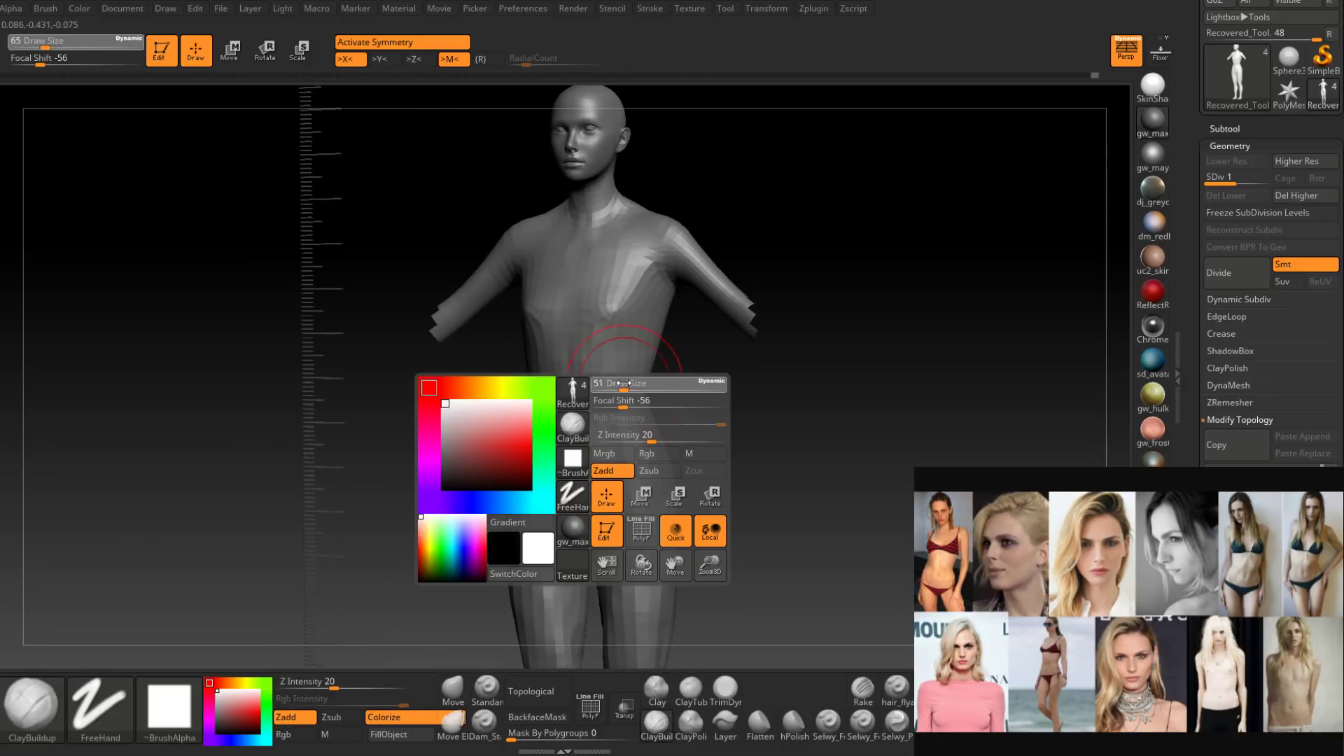
{"action": "left_click_drag", "start_coordinate": [631, 388], "coordinate": [619, 388]}
{"action": "right_click_drag", "start_coordinate": [606, 355], "coordinate": [609, 378], "text": "alt"}
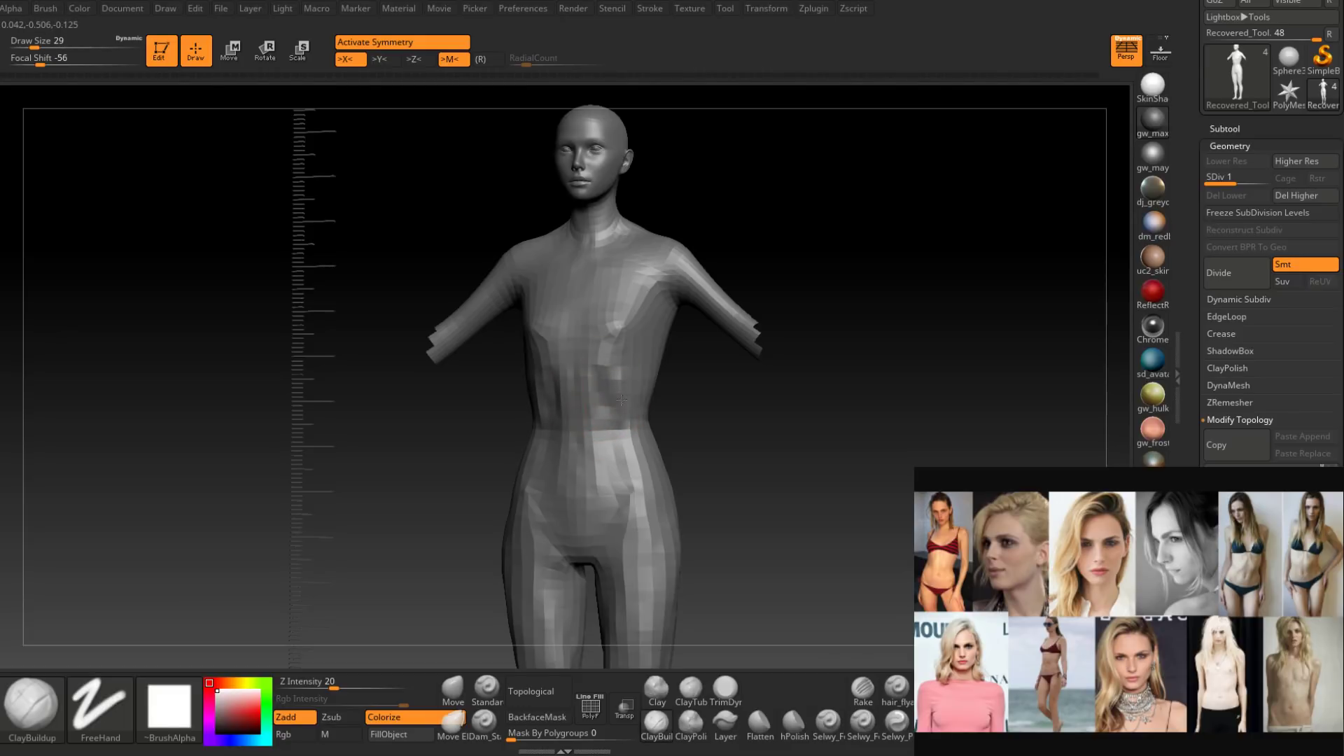
{"action": "mouse_move", "coordinate": [622, 400]}
{"action": "right_mouse_down"}
{"action": "mouse_move", "coordinate": [611, 373]}
{"action": "mouse_move", "coordinate": [619, 393]}
{"action": "right_mouse_up"}
{"action": "left_click_drag", "start_coordinate": [620, 394], "coordinate": [616, 413], "text": "shift"}
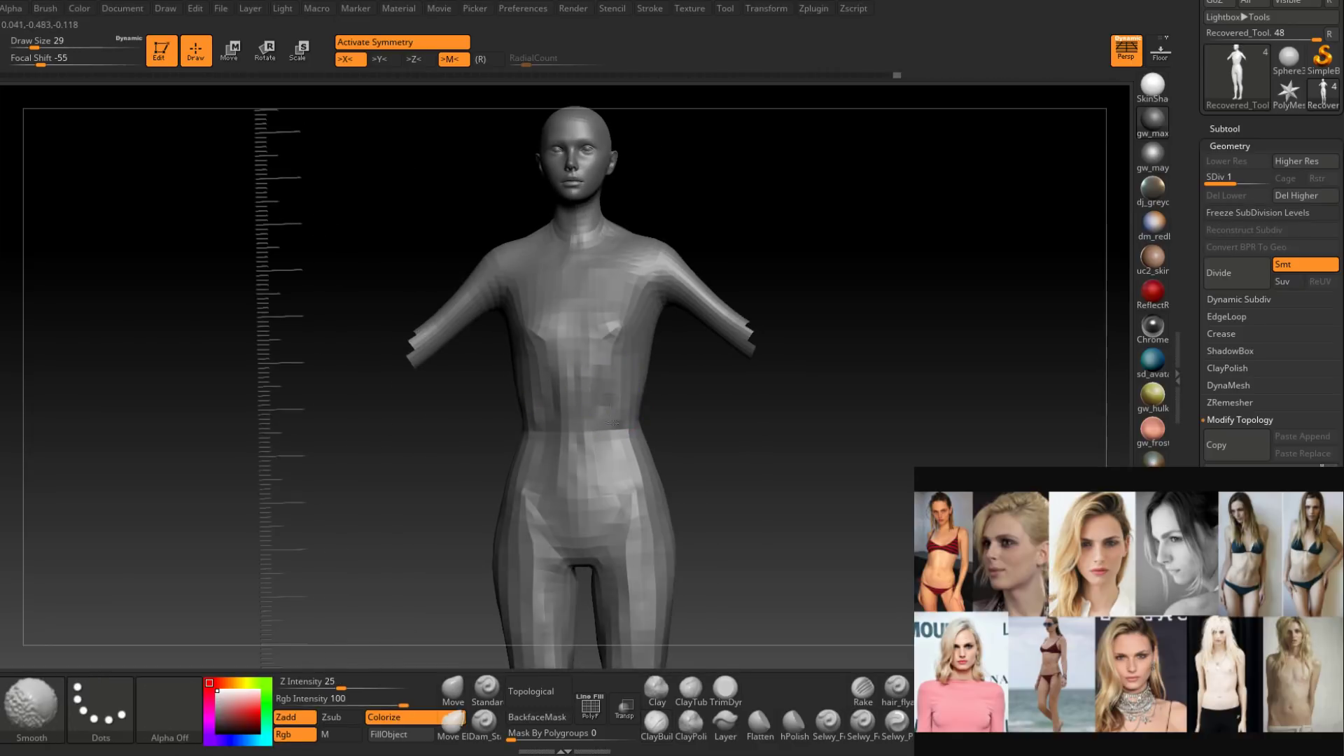
Refine the centre of the abdomen and the waist with further ClayBuildup strokes.
{"action": "right_click_drag", "start_coordinate": [621, 407], "coordinate": [594, 402]}
{"action": "left_click_drag", "start_coordinate": [594, 402], "coordinate": [593, 419]}
{"action": "mouse_move", "coordinate": [590, 416]}
{"action": "right_mouse_down"}
{"action": "mouse_move", "coordinate": [611, 413]}
{"action": "mouse_move", "coordinate": [597, 381]}
{"action": "right_mouse_up"}
{"action": "mouse_move", "coordinate": [585, 440]}
{"action": "right_mouse_down"}
{"action": "mouse_move", "coordinate": [588, 390]}
{"action": "mouse_move", "coordinate": [570, 405]}
{"action": "mouse_move", "coordinate": [608, 371]}
{"action": "mouse_move", "coordinate": [576, 330]}
{"action": "mouse_move", "coordinate": [636, 366]}
{"action": "mouse_move", "coordinate": [670, 363]}
{"action": "mouse_move", "coordinate": [616, 420]}
{"action": "mouse_move", "coordinate": [583, 360]}
{"action": "right_mouse_up"}
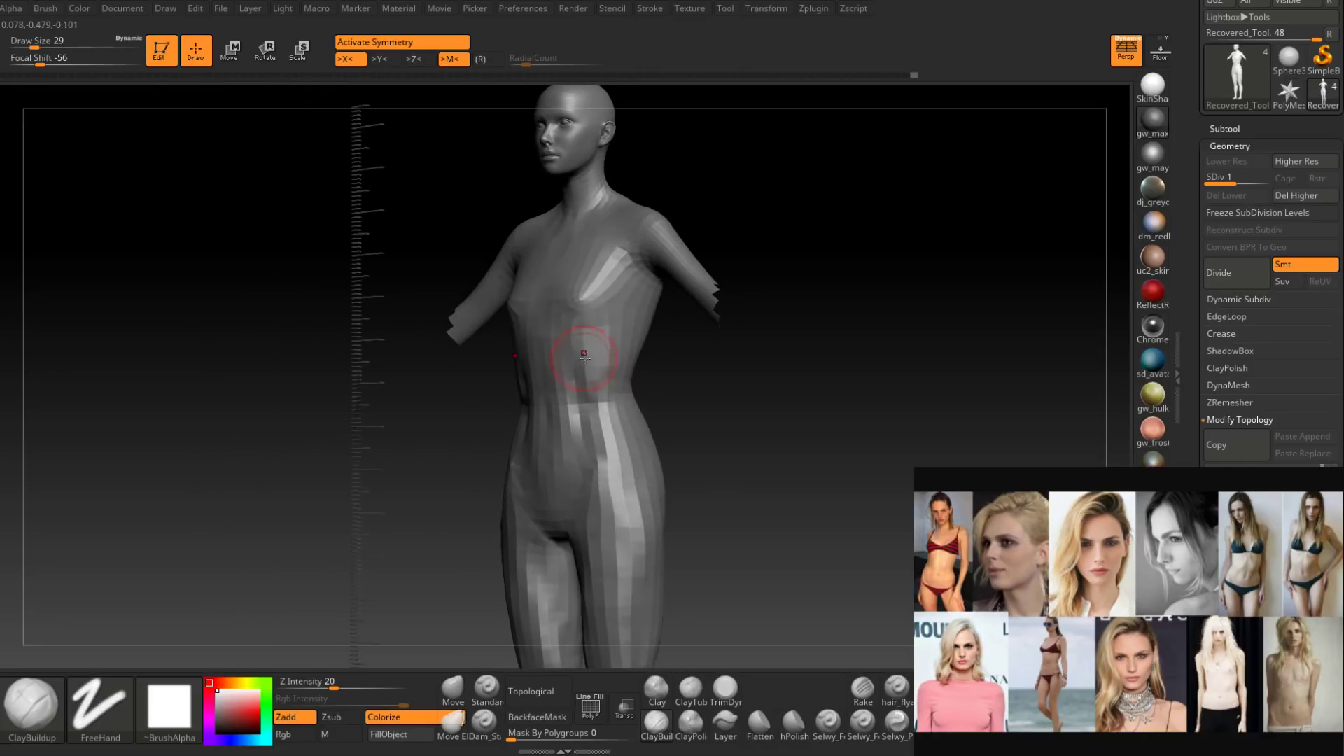
Build up the ribcage side and flank with ClayBuildup at draw size 33 and smooth the strokes.
{"action": "key", "text": "s"}
{"action": "left_click_drag", "start_coordinate": [579, 345], "coordinate": [584, 344]}
{"action": "mouse_move", "coordinate": [607, 380]}
{"action": "right_mouse_down"}
{"action": "mouse_move", "coordinate": [582, 348]}
{"action": "mouse_move", "coordinate": [648, 378]}
{"action": "mouse_move", "coordinate": [596, 369]}
{"action": "right_mouse_up"}
{"action": "key", "text": "shift"}
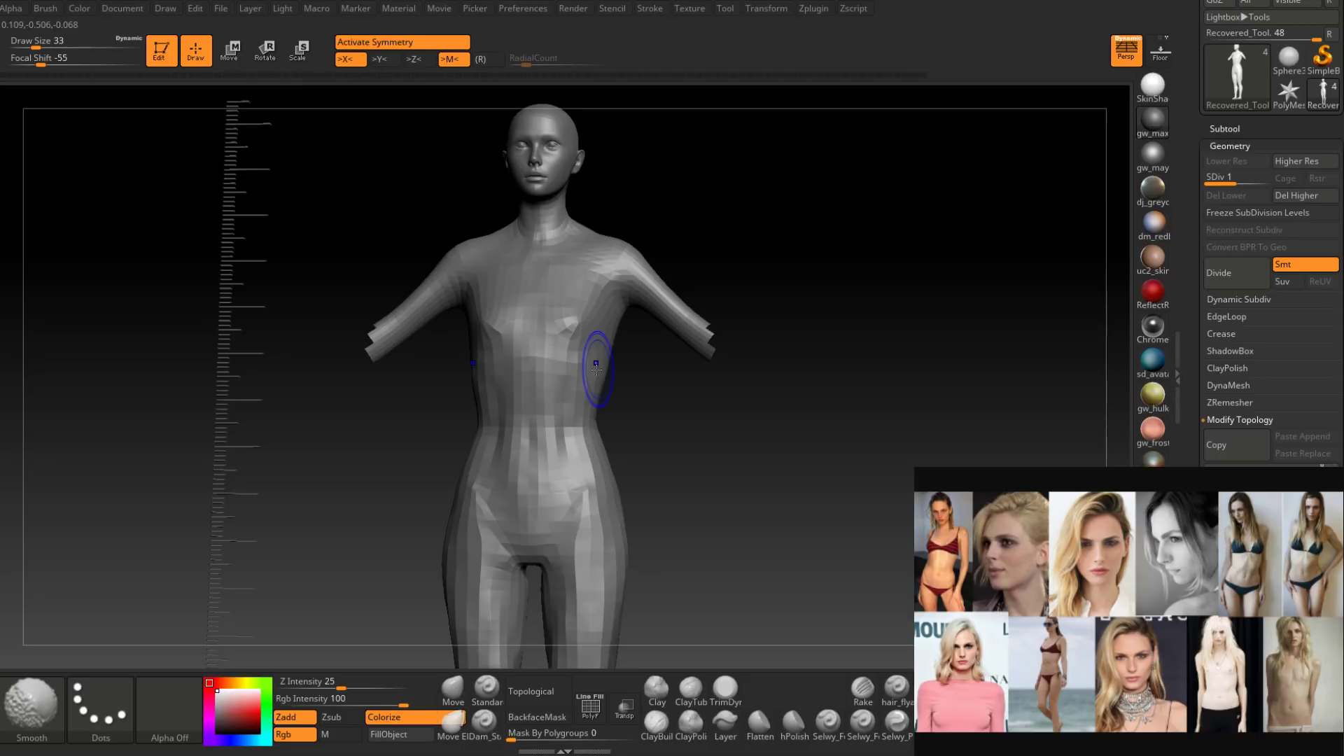
Raise the mesh to subdivision level 2 and sculpt and smooth the fronts of the thighs.
{"action": "right_click_drag", "start_coordinate": [597, 368], "coordinate": [640, 336], "text": "alt"}
{"action": "key", "text": "d"}
{"action": "right_click_drag", "start_coordinate": [635, 426], "coordinate": [647, 379], "text": "alt"}
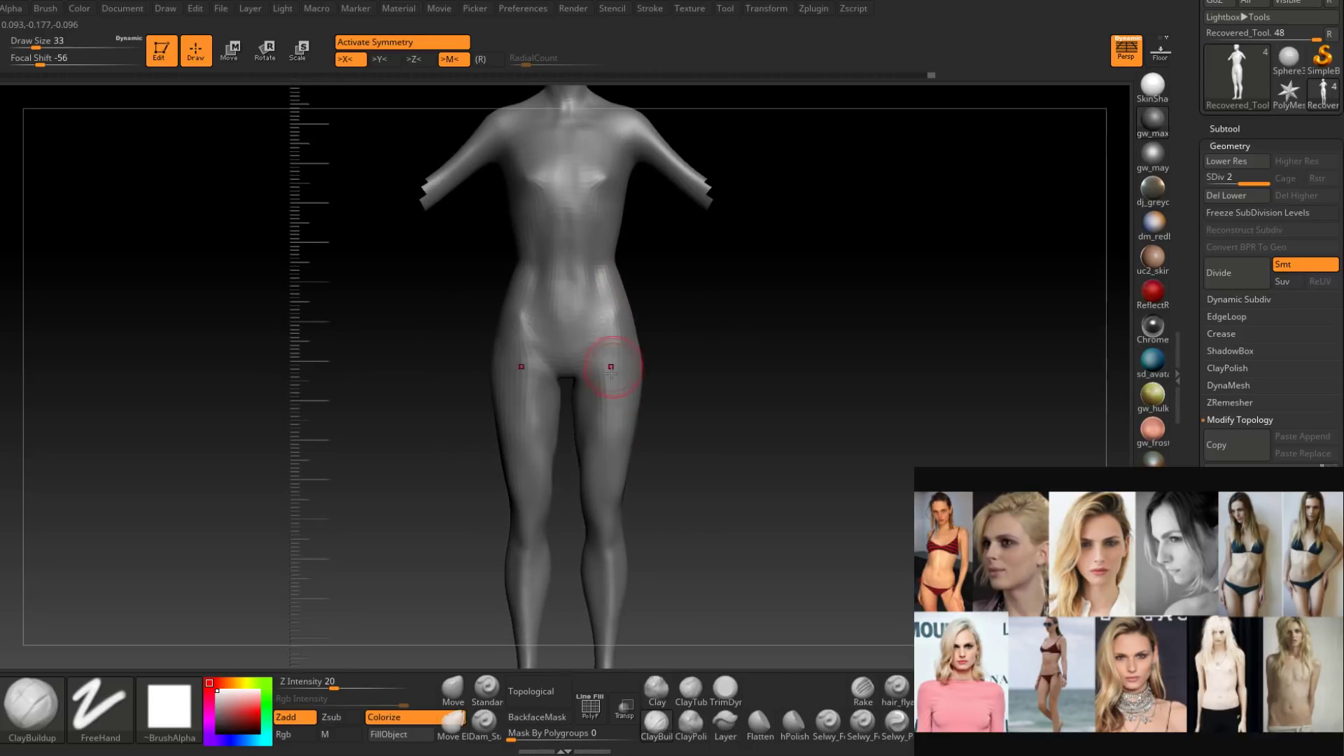
{"action": "mouse_move", "coordinate": [610, 451]}
{"action": "right_mouse_down", "text": "alt"}
{"action": "mouse_move", "coordinate": [630, 401]}
{"action": "mouse_move", "coordinate": [613, 388]}
{"action": "right_mouse_up", "text": "alt"}
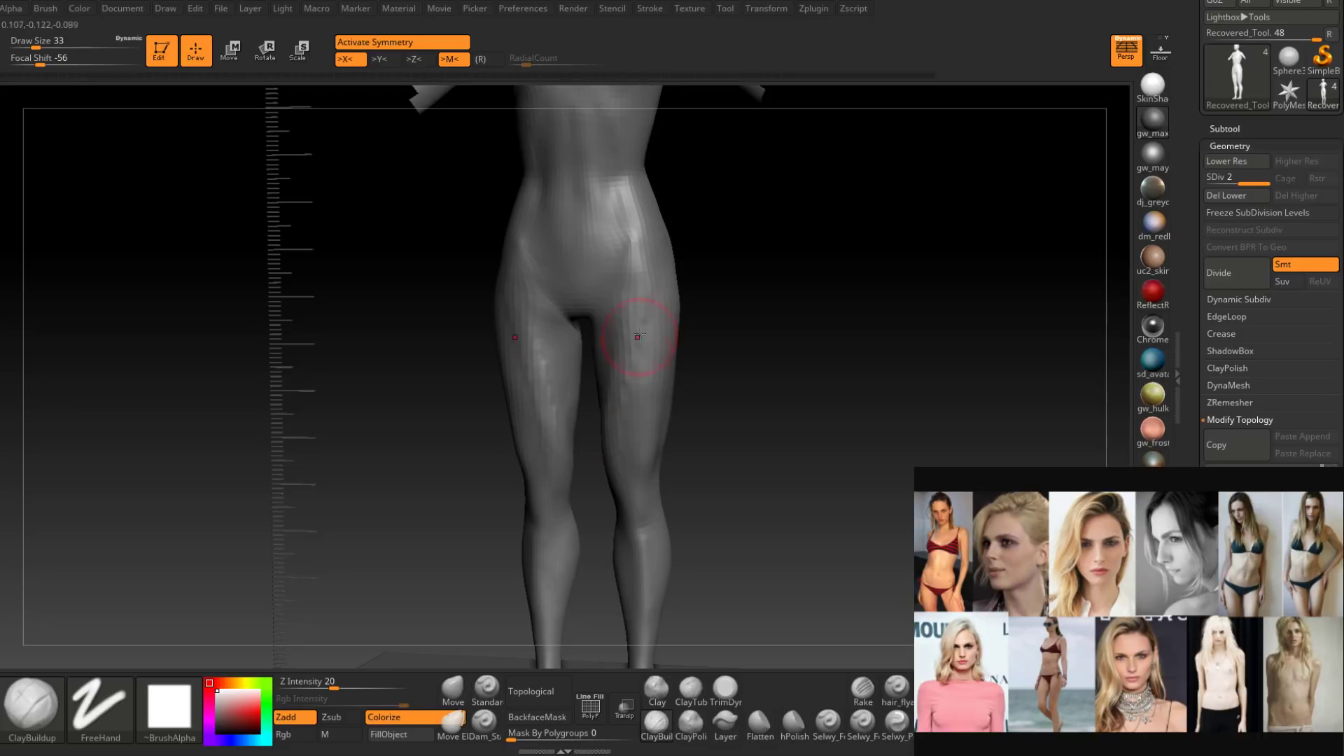
{"action": "right_click_drag", "start_coordinate": [617, 469], "coordinate": [602, 448]}
{"action": "left_click_drag", "start_coordinate": [621, 399], "coordinate": [627, 378], "text": "shift"}
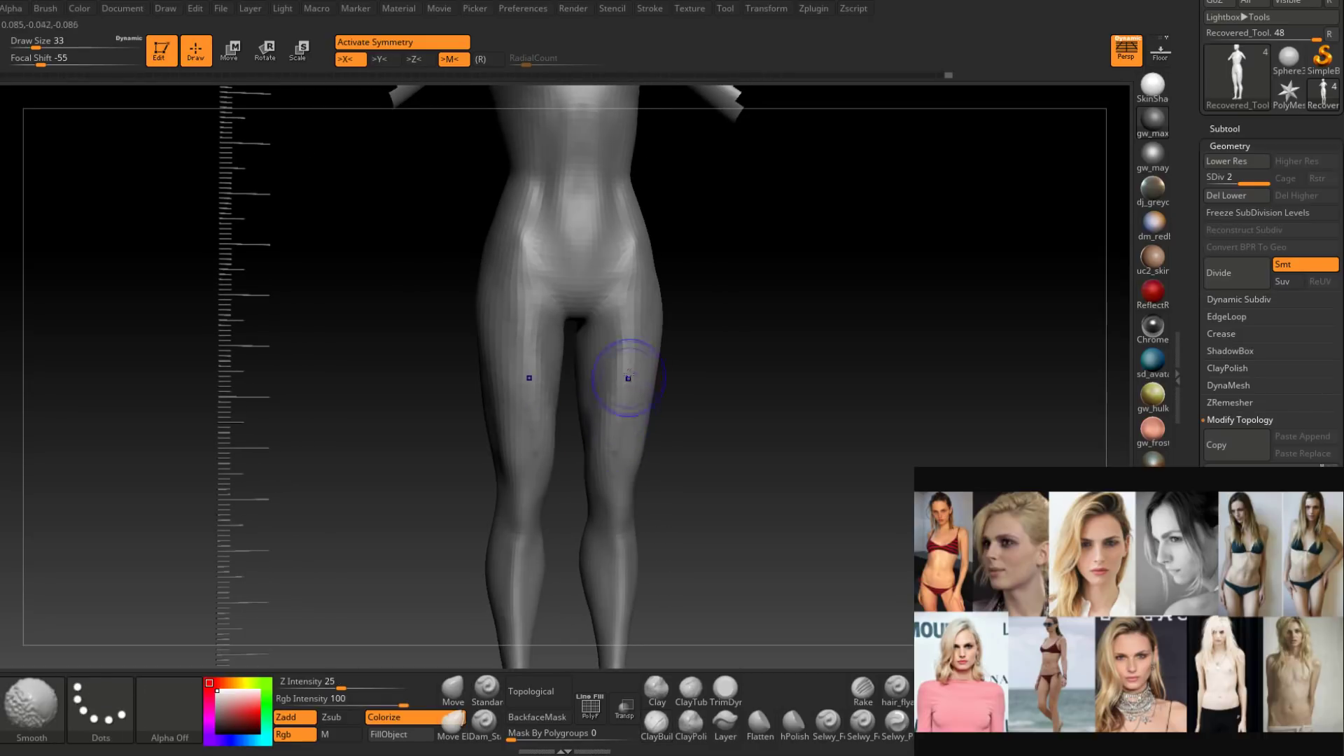
{"action": "right_click_drag", "start_coordinate": [627, 378], "coordinate": [643, 353]}
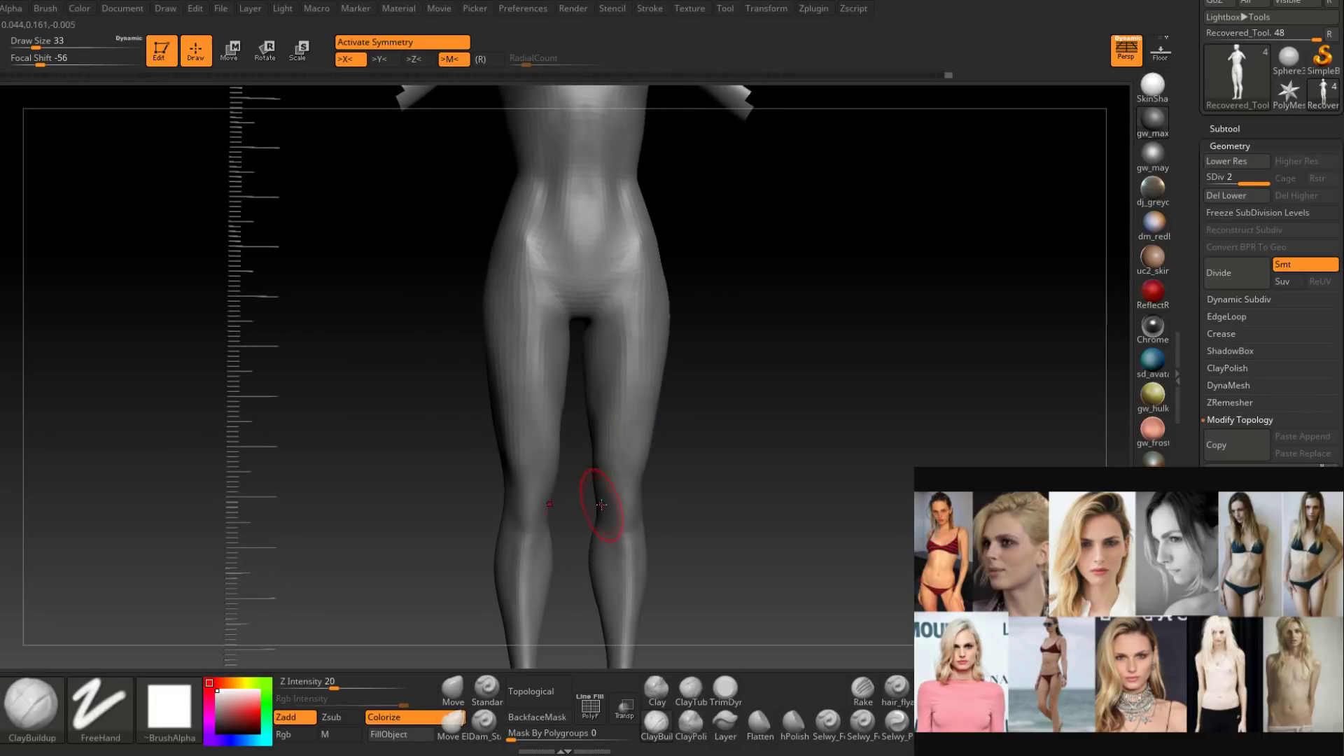
Refine the outer hips and upper inner thighs with ClayBuildup at draw size 22, smoothing the surface.
{"action": "right_click_drag", "start_coordinate": [597, 501], "coordinate": [634, 402]}
{"action": "right_click_drag", "start_coordinate": [655, 258], "coordinate": [663, 299]}
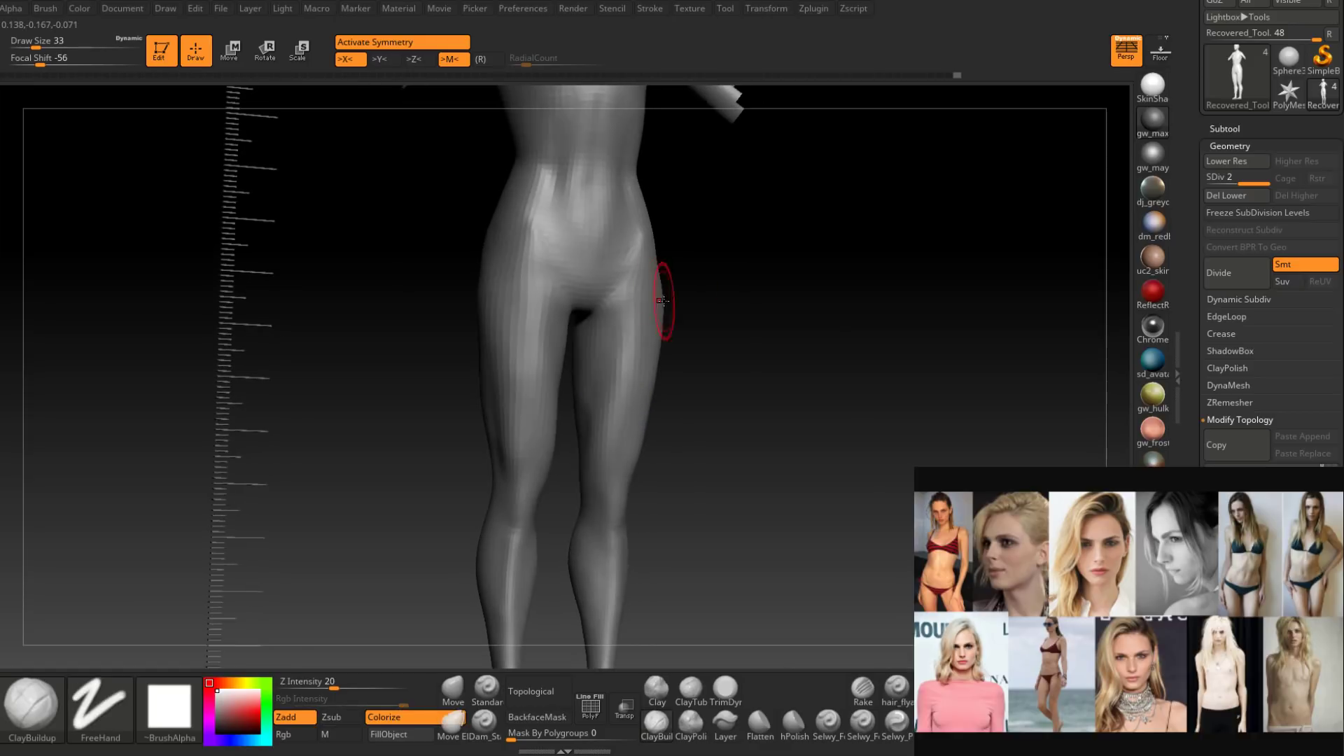
{"action": "key", "text": "space"}
{"action": "left_click_drag", "start_coordinate": [649, 324], "coordinate": [633, 325]}
{"action": "right_click_drag", "start_coordinate": [621, 297], "coordinate": [612, 351], "text": "shift"}
{"action": "mouse_move", "coordinate": [612, 351]}
{"action": "left_mouse_down", "text": "shift"}
{"action": "mouse_move", "coordinate": [599, 336]}
{"action": "mouse_move", "coordinate": [590, 369]}
{"action": "left_mouse_up", "text": "shift"}
{"action": "right_click_drag", "start_coordinate": [629, 287], "coordinate": [600, 363]}
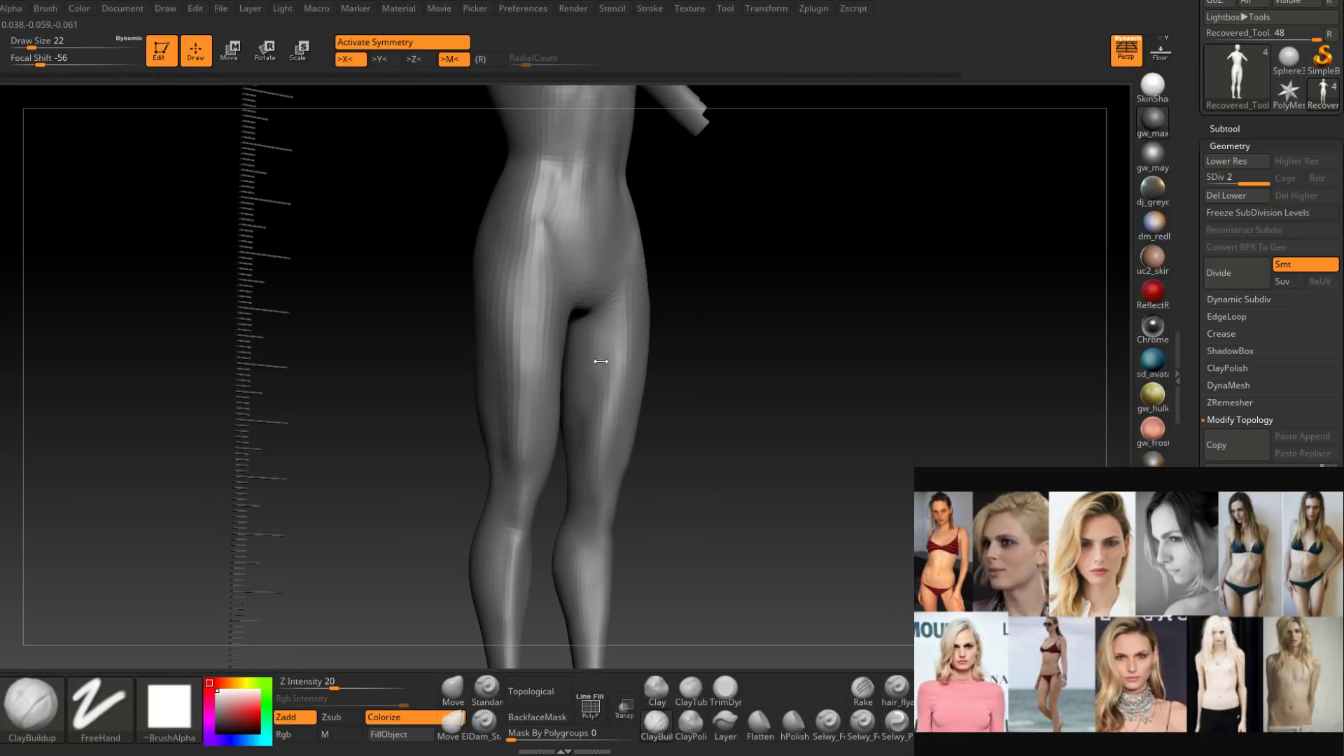
Build up and smooth the inner thighs from the groin towards the knees at draw size 33.
{"action": "key", "text": "s"}
{"action": "left_click_drag", "start_coordinate": [592, 331], "coordinate": [599, 330]}
{"action": "right_click_drag", "start_coordinate": [579, 370], "coordinate": [569, 445]}
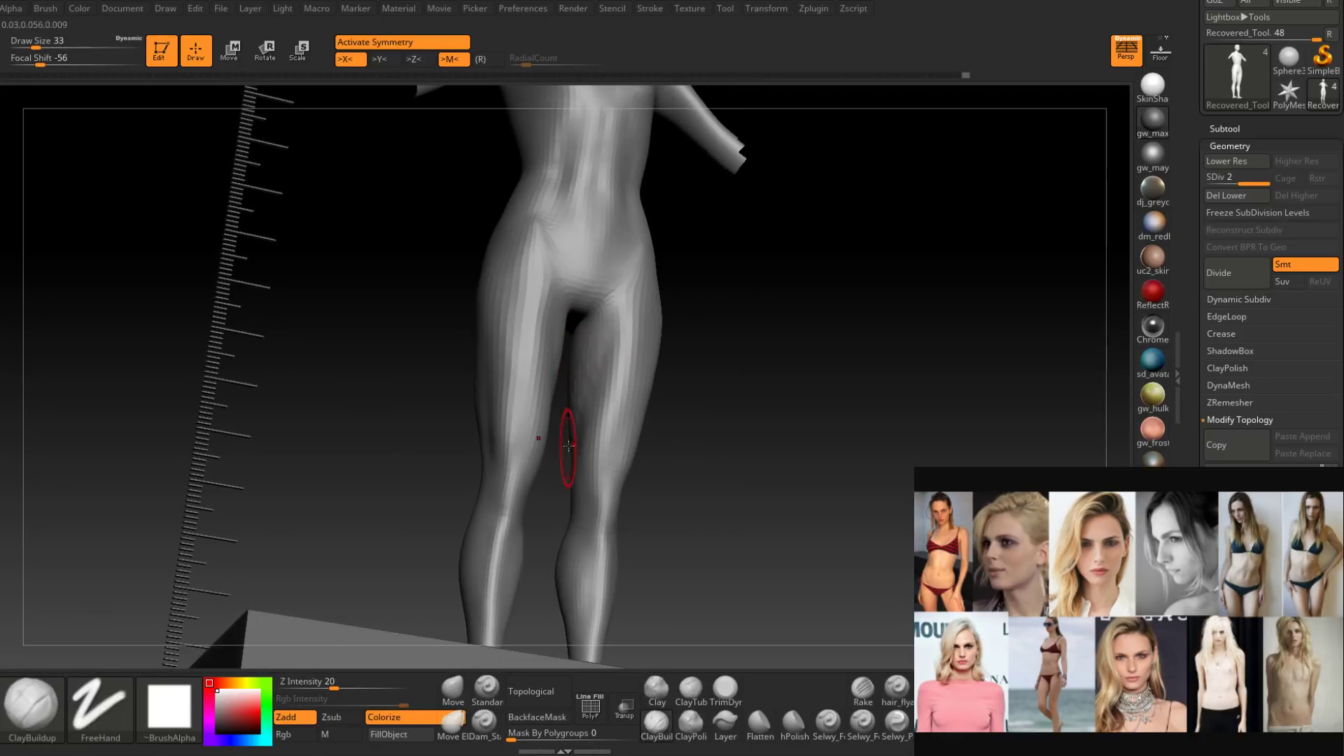
{"action": "left_click_drag", "start_coordinate": [585, 348], "coordinate": [585, 366], "text": "shift"}
{"action": "mouse_move", "coordinate": [585, 366]}
{"action": "right_mouse_down"}
{"action": "mouse_move", "coordinate": [586, 390]}
{"action": "mouse_move", "coordinate": [672, 300]}
{"action": "mouse_move", "coordinate": [657, 339]}
{"action": "mouse_move", "coordinate": [608, 299]}
{"action": "mouse_move", "coordinate": [570, 326]}
{"action": "right_mouse_up"}
{"action": "left_click_drag", "start_coordinate": [570, 326], "coordinate": [585, 356], "text": "shift"}
{"action": "mouse_move", "coordinate": [585, 357]}
{"action": "right_mouse_down"}
{"action": "mouse_move", "coordinate": [605, 312]}
{"action": "mouse_move", "coordinate": [594, 336]}
{"action": "right_mouse_up"}
{"action": "left_click_drag", "start_coordinate": [594, 336], "coordinate": [596, 411], "text": "shift"}
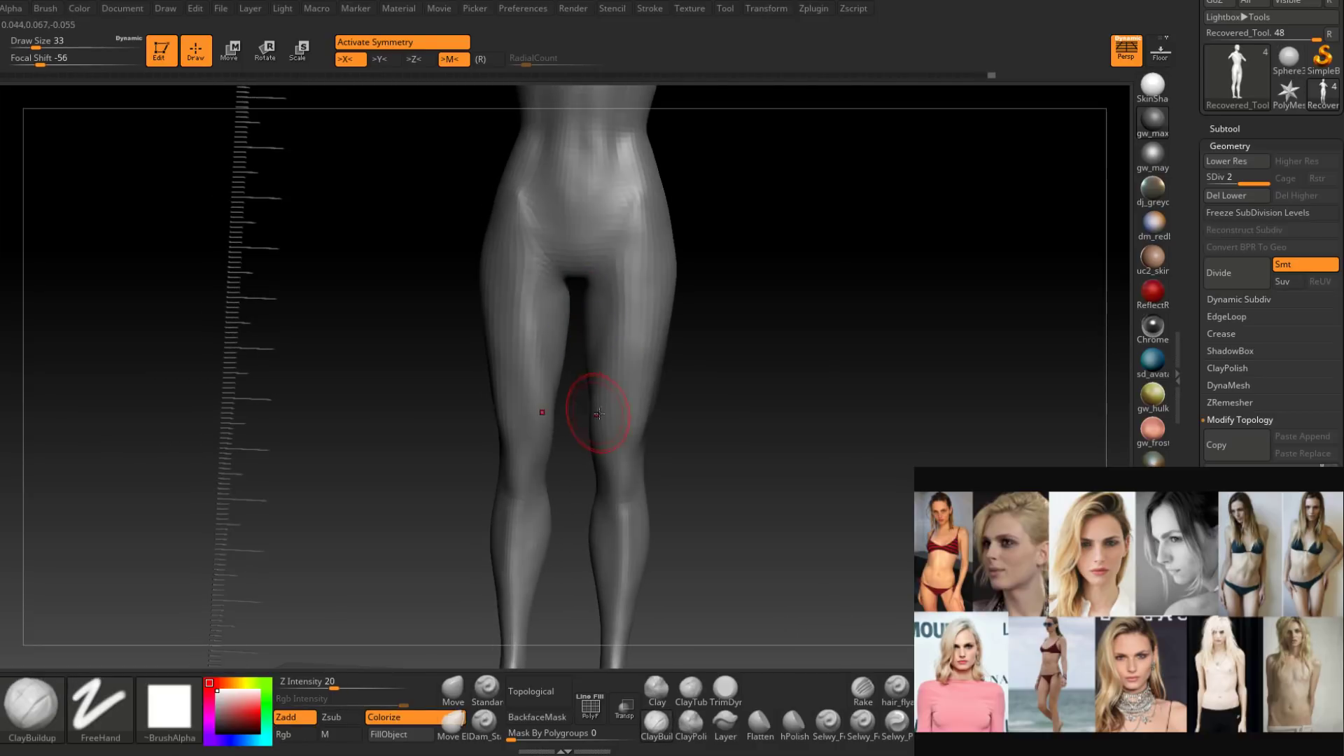
Sculpt the front of the hips beside the pelvis with ClayBuildup, reducing the draw size to 27.
{"action": "mouse_move", "coordinate": [596, 411]}
{"action": "right_mouse_down"}
{"action": "mouse_move", "coordinate": [662, 327]}
{"action": "mouse_move", "coordinate": [588, 385]}
{"action": "mouse_move", "coordinate": [607, 332]}
{"action": "right_mouse_up"}
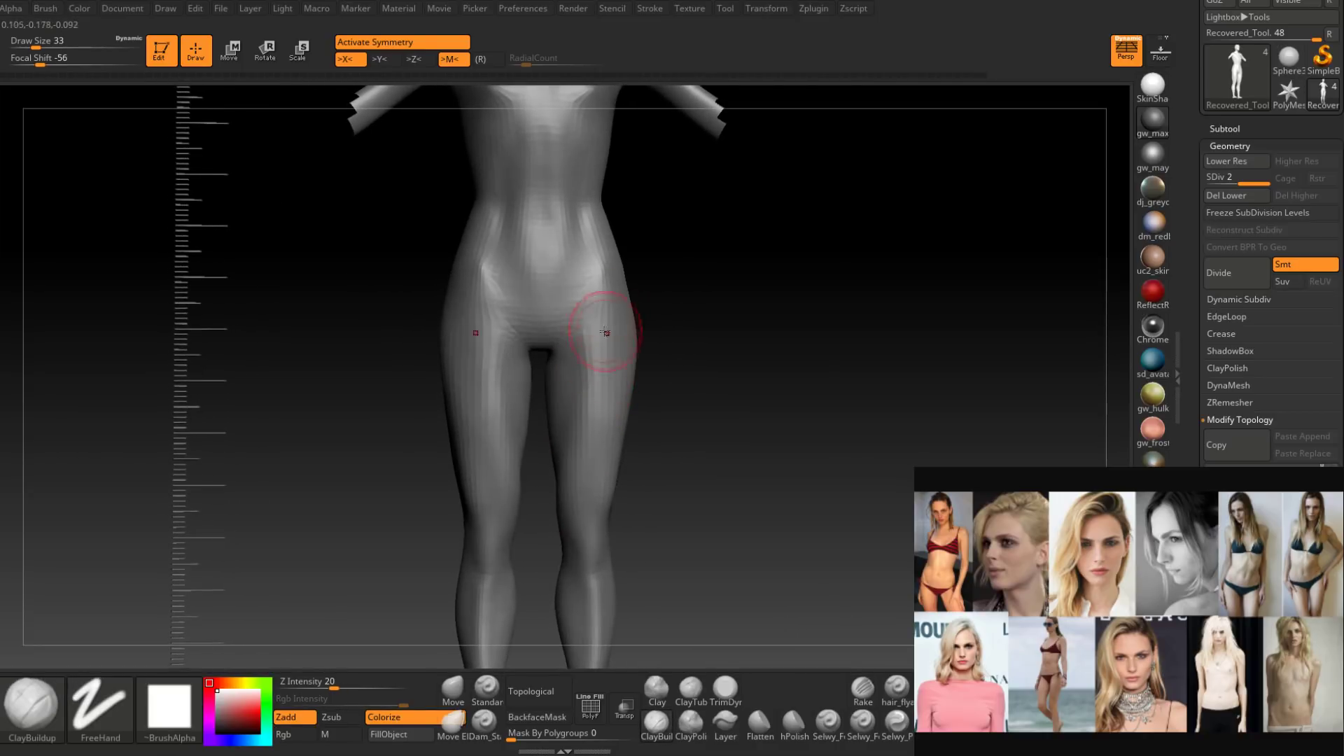
{"action": "left_click_drag", "start_coordinate": [612, 294], "coordinate": [606, 301]}
{"action": "right_click_drag", "start_coordinate": [606, 301], "coordinate": [610, 299]}
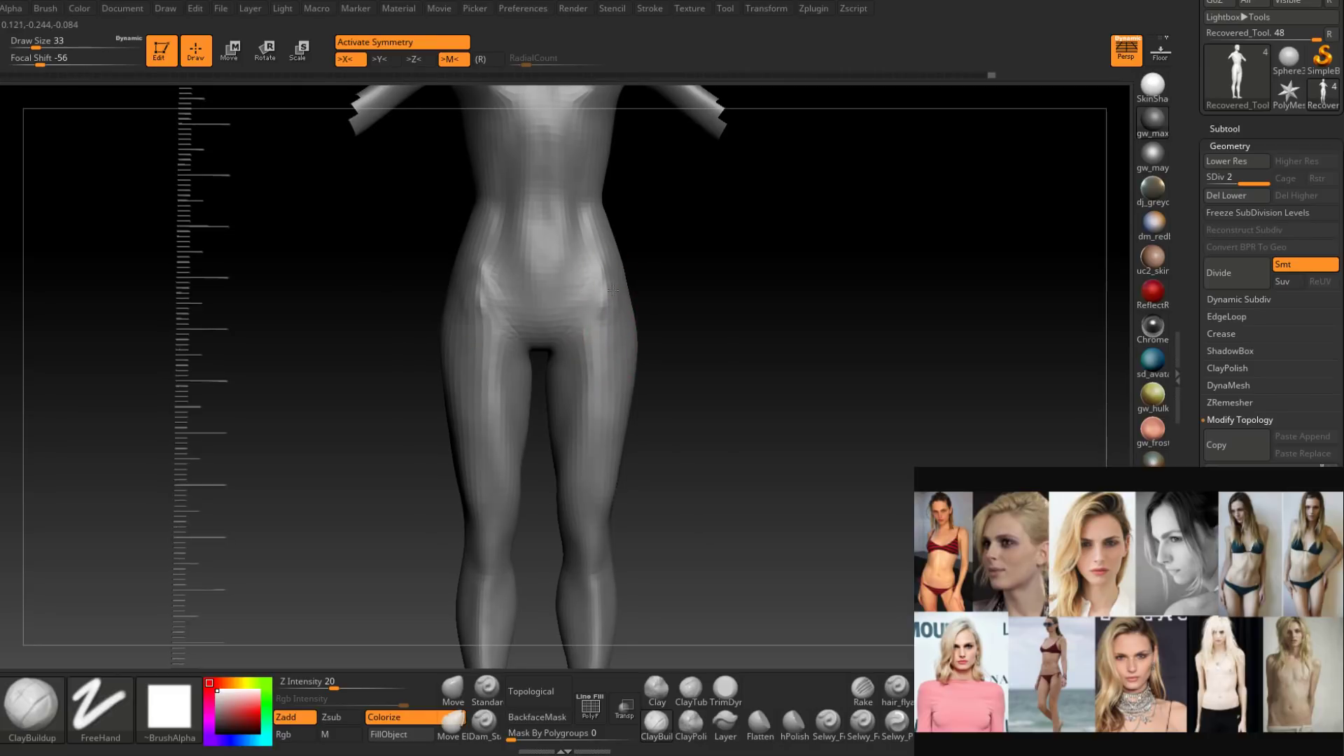
{"action": "key", "text": "space"}
{"action": "left_click_drag", "start_coordinate": [611, 300], "coordinate": [604, 300]}
{"action": "right_click_drag", "start_coordinate": [606, 267], "coordinate": [600, 276]}
{"action": "key", "text": "bracketleft"}
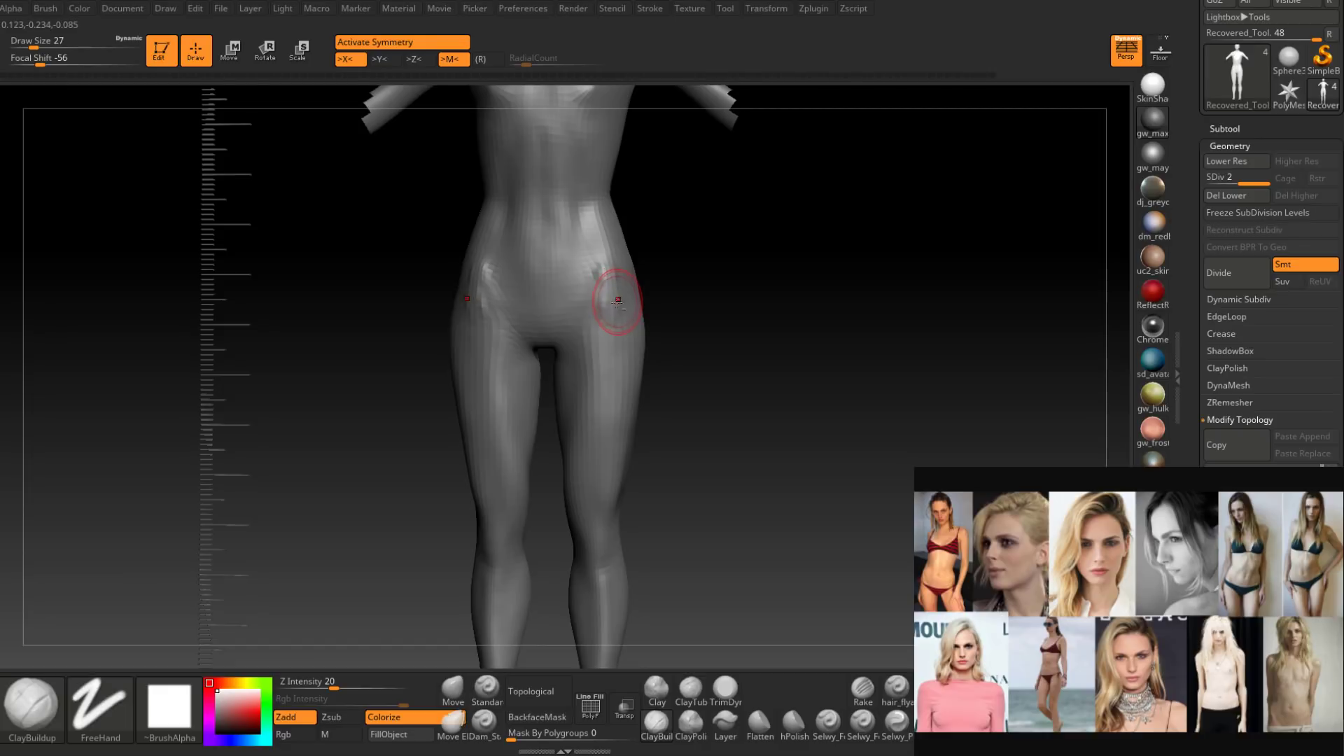
Add volume to the upper front thighs beside the groin and smooth them into the hips.
{"action": "mouse_move", "coordinate": [617, 301]}
{"action": "right_mouse_down"}
{"action": "mouse_move", "coordinate": [609, 309]}
{"action": "mouse_move", "coordinate": [611, 284]}
{"action": "right_mouse_up"}
{"action": "left_click_drag", "start_coordinate": [589, 376], "coordinate": [599, 354]}
{"action": "right_click_drag", "start_coordinate": [598, 353], "coordinate": [600, 363]}
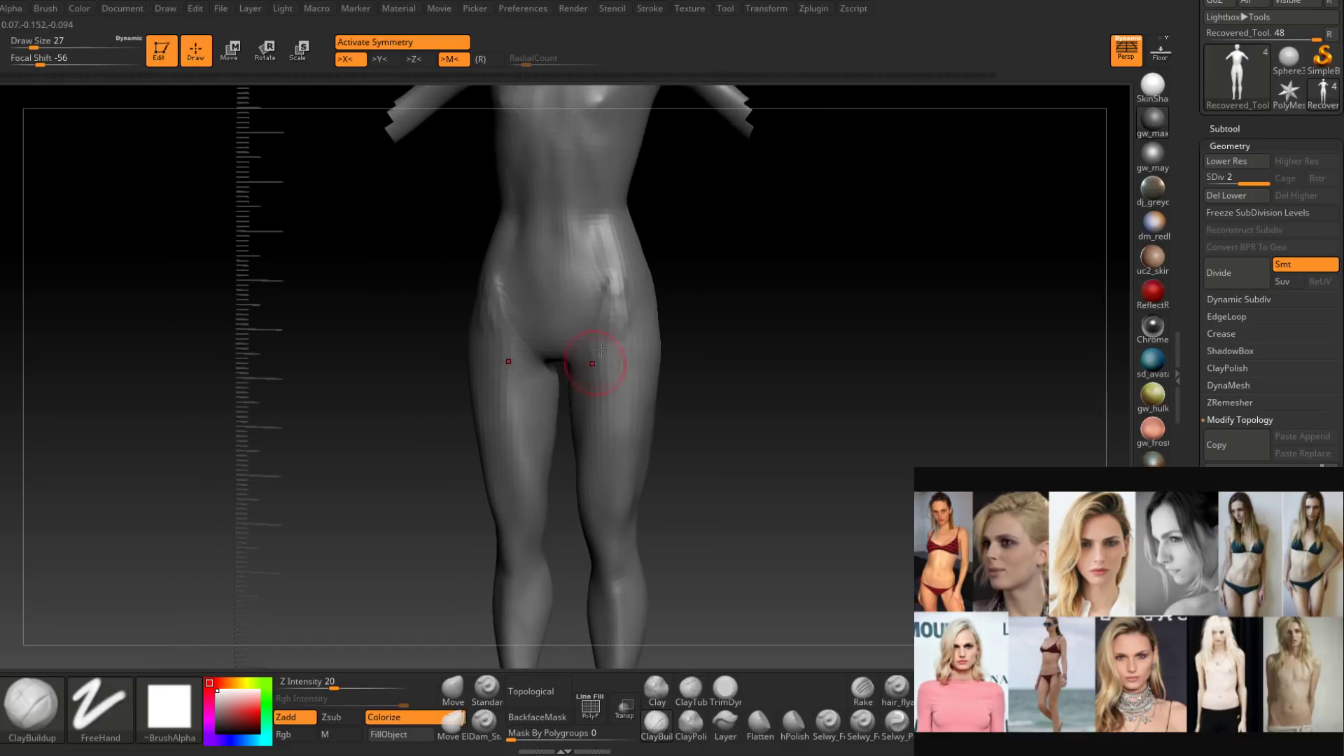
{"action": "mouse_move", "coordinate": [600, 363]}
{"action": "left_mouse_down", "text": "shift"}
{"action": "mouse_move", "coordinate": [588, 358]}
{"action": "mouse_move", "coordinate": [609, 354]}
{"action": "left_mouse_up", "text": "shift"}
{"action": "right_click_drag", "start_coordinate": [621, 355], "coordinate": [622, 333]}
{"action": "left_click_drag", "start_coordinate": [622, 324], "coordinate": [624, 314], "text": "shift"}
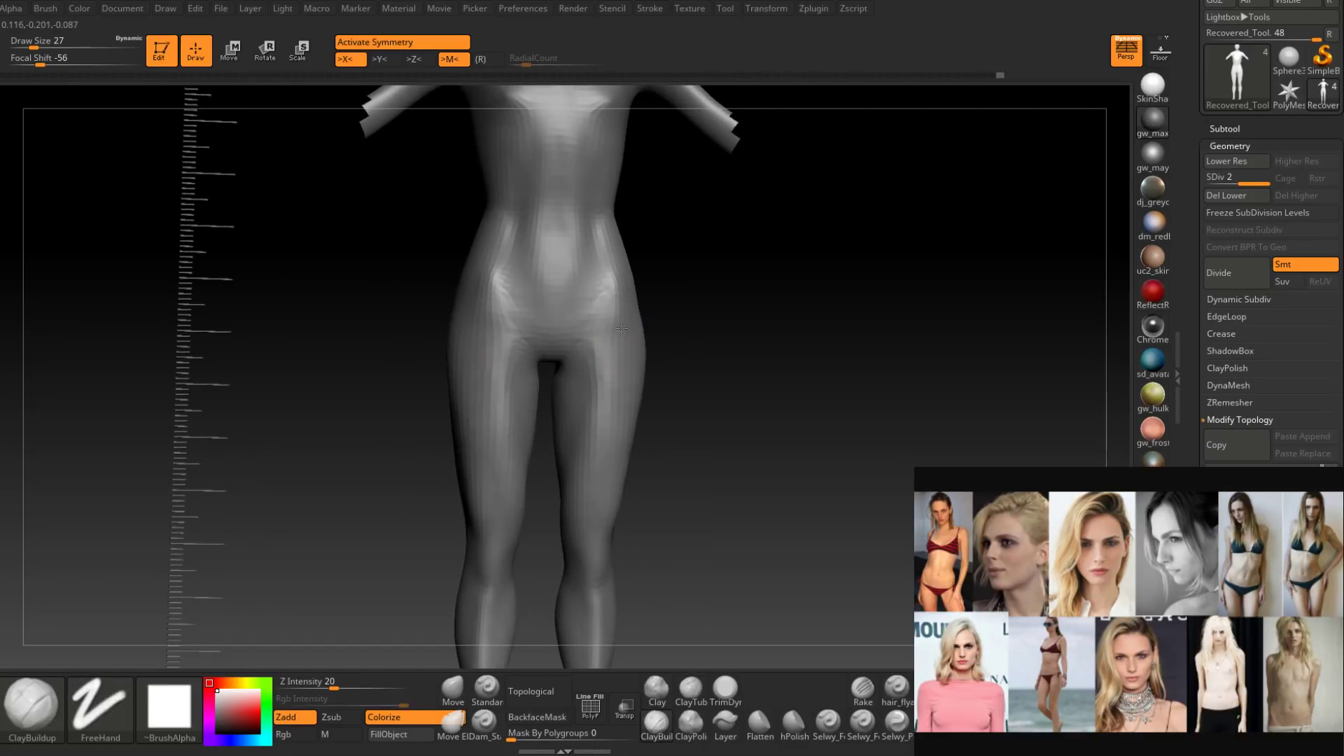
Fill out the upper thighs with ClayBuildup and smooth the outer hips at draw size 29.
{"action": "right_click_drag", "start_coordinate": [616, 405], "coordinate": [623, 345]}
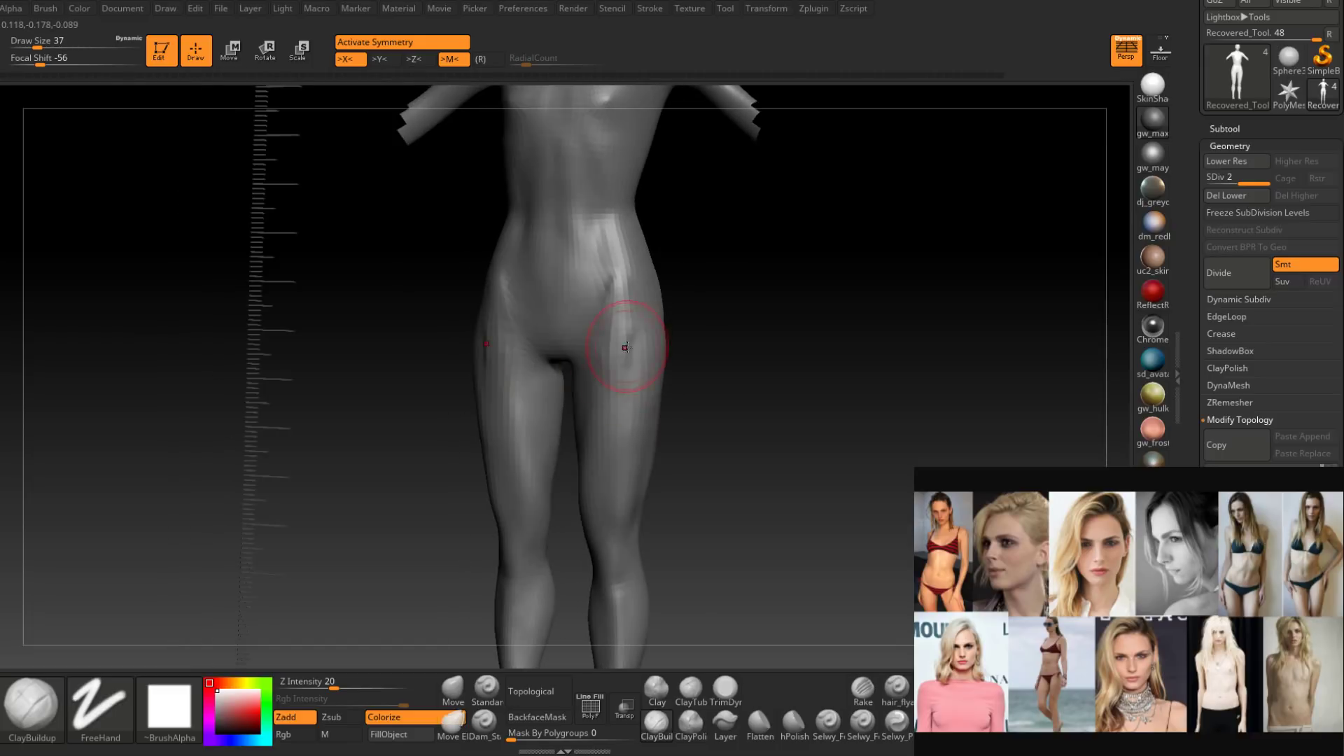
{"action": "key", "text": "space"}
{"action": "left_click_drag", "start_coordinate": [624, 342], "coordinate": [606, 389]}
{"action": "right_click_drag", "start_coordinate": [606, 389], "coordinate": [627, 324]}
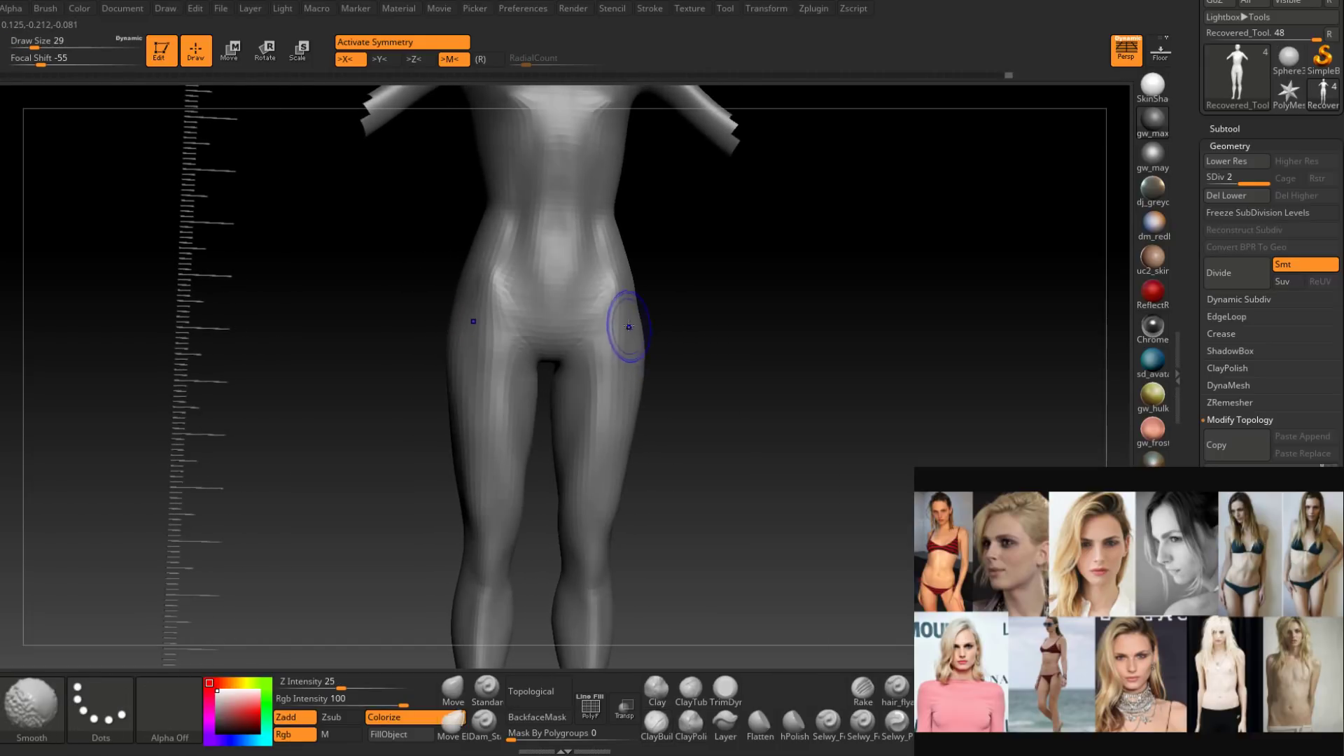
{"action": "left_click_drag", "start_coordinate": [628, 324], "coordinate": [615, 390], "text": "shift"}
Smooth the outer hip contour with the draw size increased to 39.
{"action": "right_click_drag", "start_coordinate": [616, 390], "coordinate": [597, 443]}
{"action": "key", "text": "space"}
{"action": "left_click_drag", "start_coordinate": [641, 347], "coordinate": [645, 347]}
{"action": "right_click_drag", "start_coordinate": [630, 313], "coordinate": [648, 308], "text": "shift"}
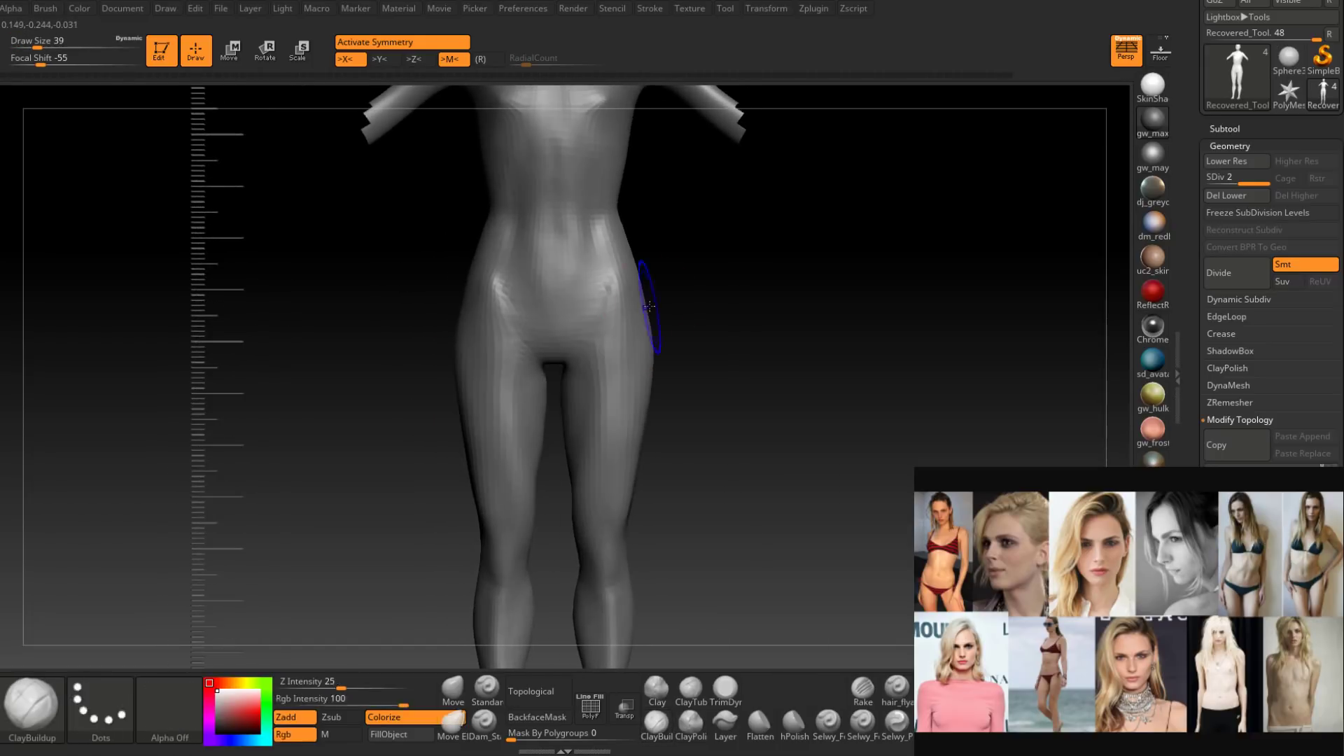
Carve the groin creases between the pelvis and thighs with Dam Standard at draw size 16, then soften them.
{"action": "left_click", "coordinate": [485, 723]}
{"action": "right_click_drag", "start_coordinate": [566, 390], "coordinate": [599, 433], "text": "alt"}
{"action": "key", "text": "space"}
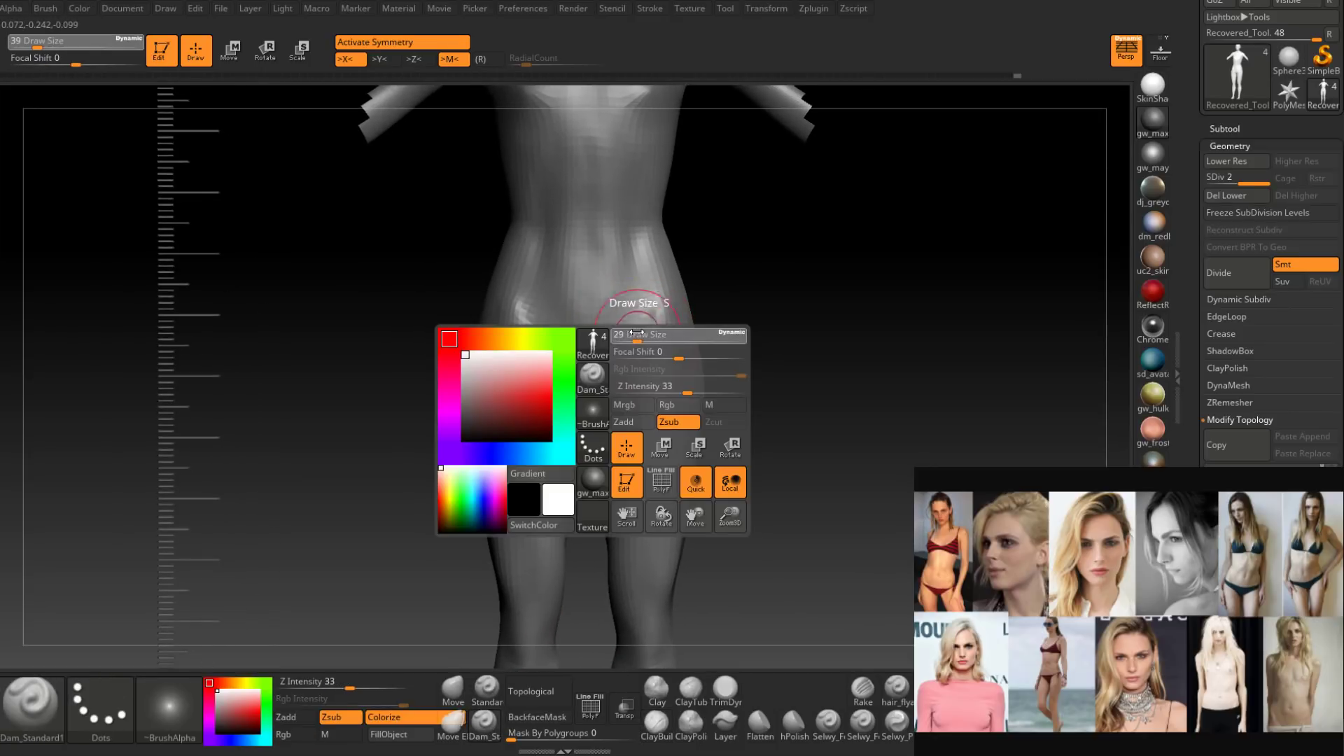
{"action": "left_click_drag", "start_coordinate": [645, 335], "coordinate": [602, 408]}
{"action": "right_click_drag", "start_coordinate": [602, 407], "coordinate": [618, 360]}
{"action": "left_click_drag", "start_coordinate": [618, 360], "coordinate": [609, 374], "text": "shift"}
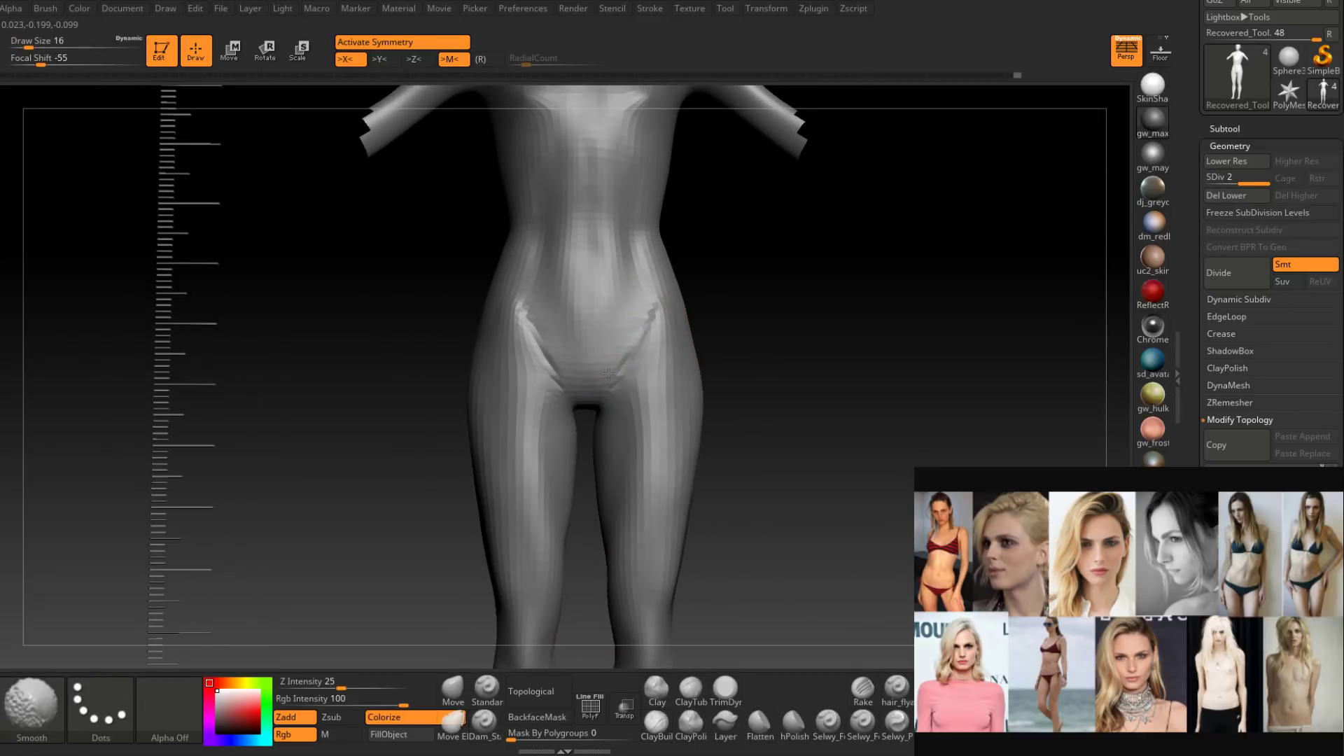
{"action": "left_click_drag", "start_coordinate": [642, 314], "coordinate": [616, 395], "text": "shift"}
Deepen the groin creases and carve lines around the hip bones with Dam Standard, smoothing between strokes.
{"action": "left_click_drag", "start_coordinate": [656, 300], "coordinate": [606, 385]}
{"action": "mouse_move", "coordinate": [606, 385]}
{"action": "right_mouse_down"}
{"action": "mouse_move", "coordinate": [636, 375]}
{"action": "mouse_move", "coordinate": [625, 382]}
{"action": "right_mouse_up"}
{"action": "key", "text": "shift"}
{"action": "left_click_drag", "start_coordinate": [645, 355], "coordinate": [623, 400], "text": "shift"}
{"action": "right_click_drag", "start_coordinate": [623, 401], "coordinate": [666, 381]}
{"action": "mouse_move", "coordinate": [670, 324]}
{"action": "left_mouse_down"}
{"action": "mouse_move", "coordinate": [658, 264]}
{"action": "mouse_move", "coordinate": [668, 330]}
{"action": "left_mouse_up"}
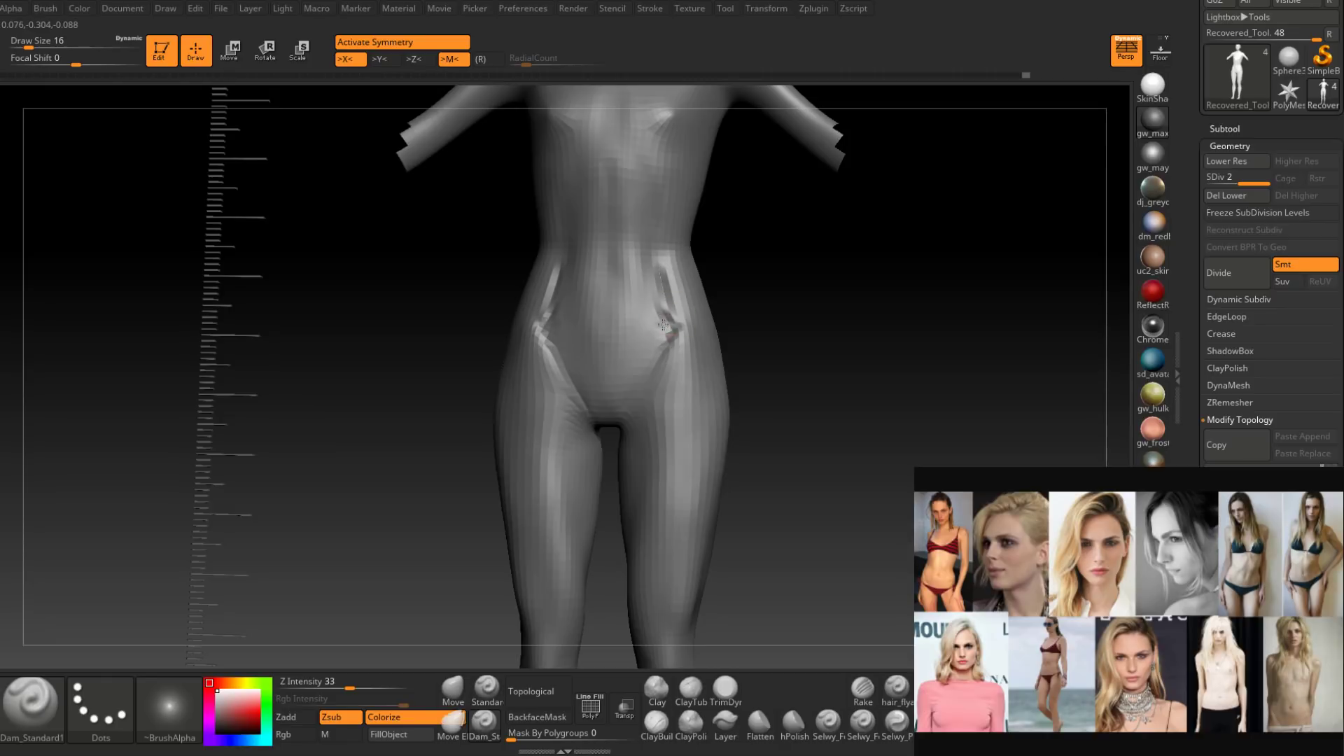
Soften the carved hip-bone lines and groin creases, and switch to the Move brush.
{"action": "mouse_move", "coordinate": [663, 325]}
{"action": "right_mouse_down", "text": "alt"}
{"action": "mouse_move", "coordinate": [639, 345]}
{"action": "mouse_move", "coordinate": [656, 371]}
{"action": "mouse_move", "coordinate": [651, 336]}
{"action": "right_mouse_up", "text": "alt"}
{"action": "key", "text": "shift"}
{"action": "key", "text": "shift"}
{"action": "key", "text": "shift"}
{"action": "right_click_drag", "start_coordinate": [704, 385], "coordinate": [672, 368], "text": "alt"}
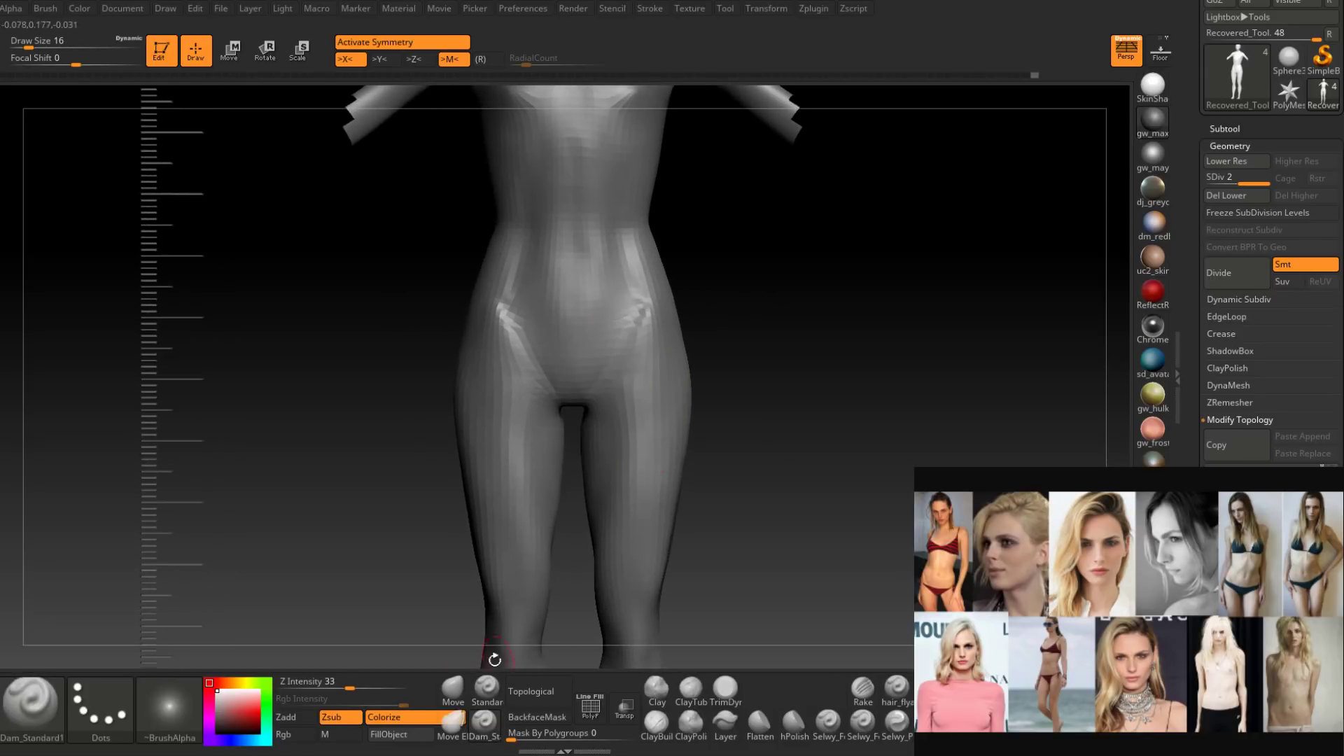
{"action": "key", "text": "shift"}
{"action": "mouse_move", "coordinate": [567, 498]}
{"action": "right_mouse_down", "text": "ctrl"}
{"action": "mouse_move", "coordinate": [639, 372]}
{"action": "mouse_move", "coordinate": [595, 355]}
{"action": "mouse_move", "coordinate": [596, 379]}
{"action": "right_mouse_up", "text": "ctrl"}
{"action": "right_click_drag", "start_coordinate": [596, 380], "coordinate": [596, 427], "text": "alt"}
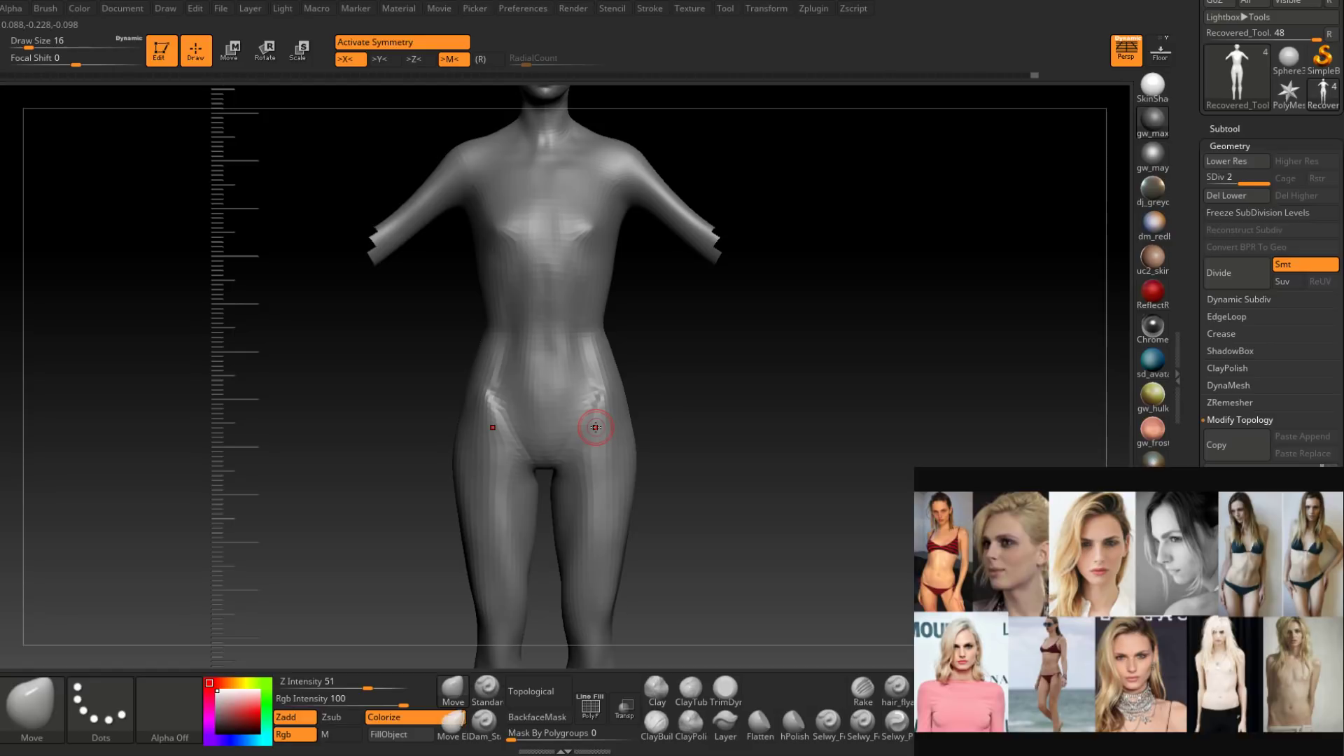
Raise the Move brush's draw size to 46 and reshape the front of the upper thighs below the groin.
{"action": "mouse_move", "coordinate": [618, 294]}
{"action": "right_mouse_down", "text": "alt"}
{"action": "mouse_move", "coordinate": [606, 360]}
{"action": "mouse_move", "coordinate": [611, 316]}
{"action": "right_mouse_up", "text": "alt"}
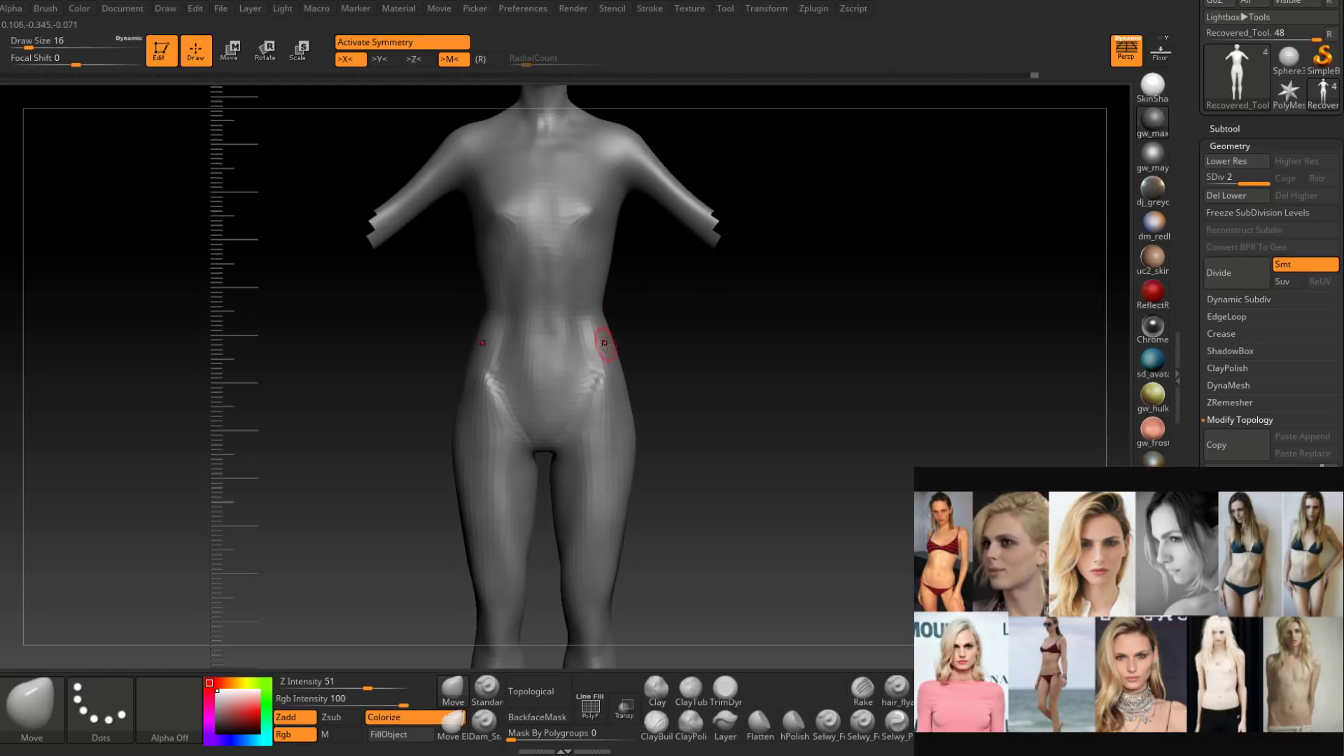
{"action": "mouse_move", "coordinate": [599, 396]}
{"action": "right_mouse_down", "text": "alt"}
{"action": "mouse_move", "coordinate": [601, 371]}
{"action": "mouse_move", "coordinate": [614, 471]}
{"action": "mouse_move", "coordinate": [602, 499]}
{"action": "mouse_move", "coordinate": [607, 451]}
{"action": "mouse_move", "coordinate": [583, 390]}
{"action": "right_mouse_up", "text": "alt"}
{"action": "key", "text": "space"}
{"action": "left_click", "coordinate": [591, 415]}
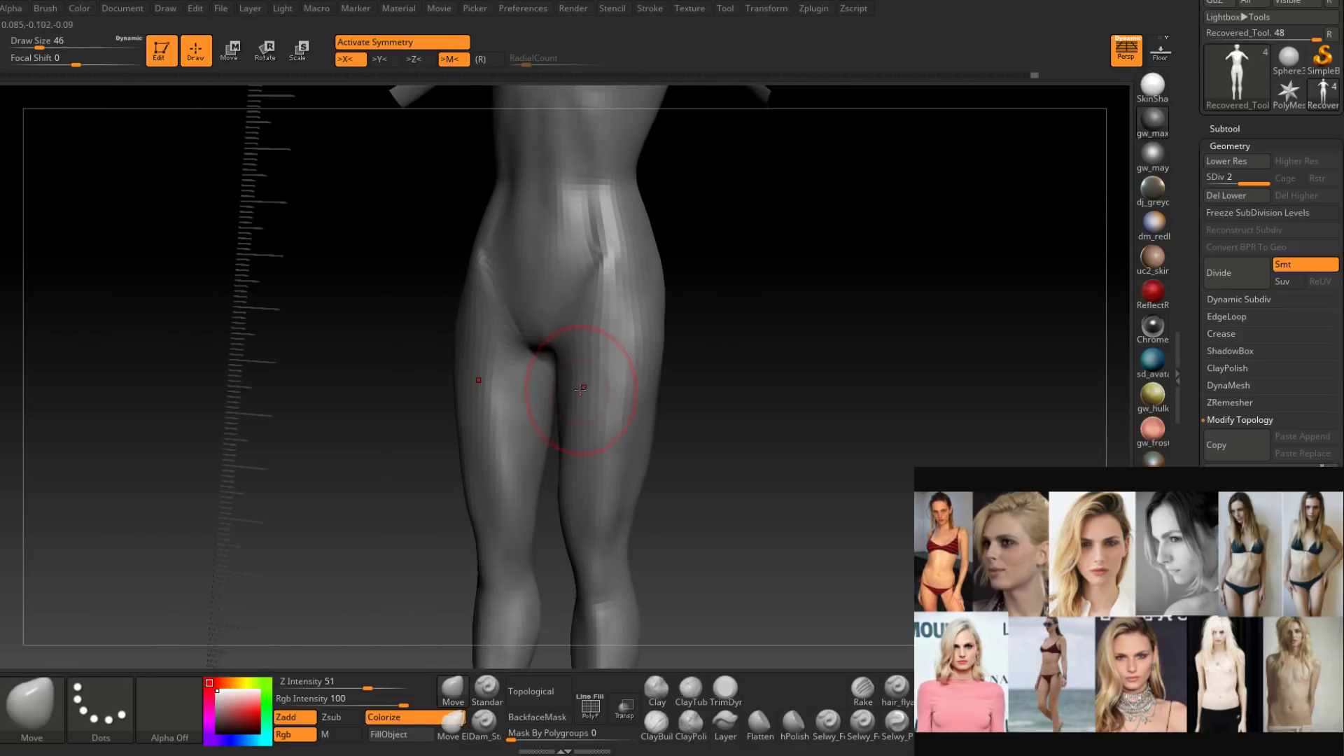
{"action": "mouse_move", "coordinate": [584, 452]}
{"action": "right_mouse_down"}
{"action": "mouse_move", "coordinate": [560, 458]}
{"action": "mouse_move", "coordinate": [616, 427]}
{"action": "mouse_move", "coordinate": [580, 411]}
{"action": "mouse_move", "coordinate": [601, 413]}
{"action": "mouse_move", "coordinate": [573, 424]}
{"action": "mouse_move", "coordinate": [581, 409]}
{"action": "right_mouse_up"}
{"action": "key", "text": "bracketright"}
{"action": "key", "text": "space"}
{"action": "left_click", "coordinate": [574, 423]}
Refine the inner and front thigh contours with the Move brush at draw size 44, then smooth them.
{"action": "key", "text": "space"}
{"action": "left_click", "coordinate": [595, 416]}
{"action": "key", "text": "space"}
{"action": "left_click_drag", "start_coordinate": [581, 443], "coordinate": [576, 442]}
{"action": "right_click_drag", "start_coordinate": [575, 442], "coordinate": [600, 382]}
{"action": "key", "text": "space"}
{"action": "left_click_drag", "start_coordinate": [603, 375], "coordinate": [596, 376]}
{"action": "right_click_drag", "start_coordinate": [616, 378], "coordinate": [600, 377]}
{"action": "left_click_drag", "start_coordinate": [599, 376], "coordinate": [595, 380], "text": "shift"}
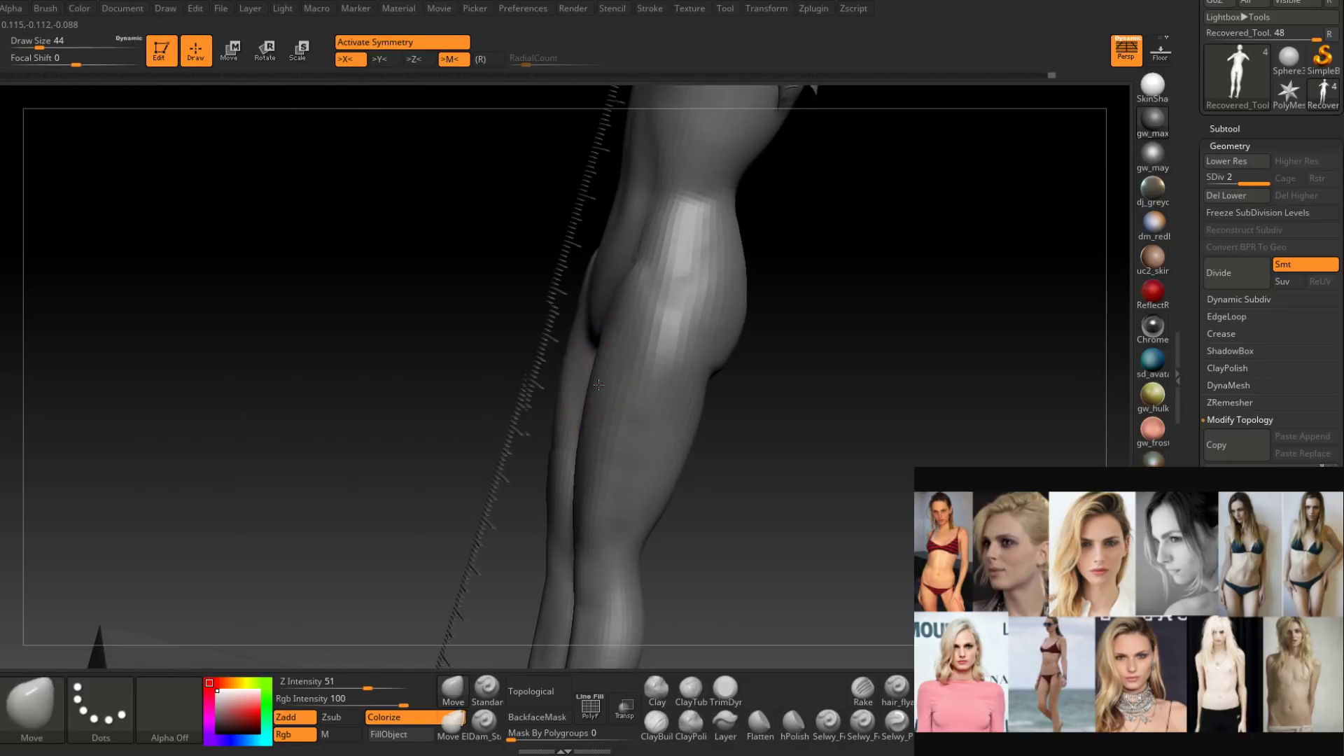
{"action": "mouse_move", "coordinate": [595, 380]}
{"action": "right_mouse_down", "text": "shift"}
{"action": "mouse_move", "coordinate": [651, 394]}
{"action": "mouse_move", "coordinate": [598, 406]}
{"action": "mouse_move", "coordinate": [622, 434]}
{"action": "mouse_move", "coordinate": [598, 412]}
{"action": "mouse_move", "coordinate": [602, 378]}
{"action": "mouse_move", "coordinate": [630, 368]}
{"action": "right_mouse_up", "text": "shift"}
Carve the inner-thigh muscle lines with Dam Standard at draw size 22, then soften them with smoothing strokes.
{"action": "left_click", "coordinate": [484, 724]}
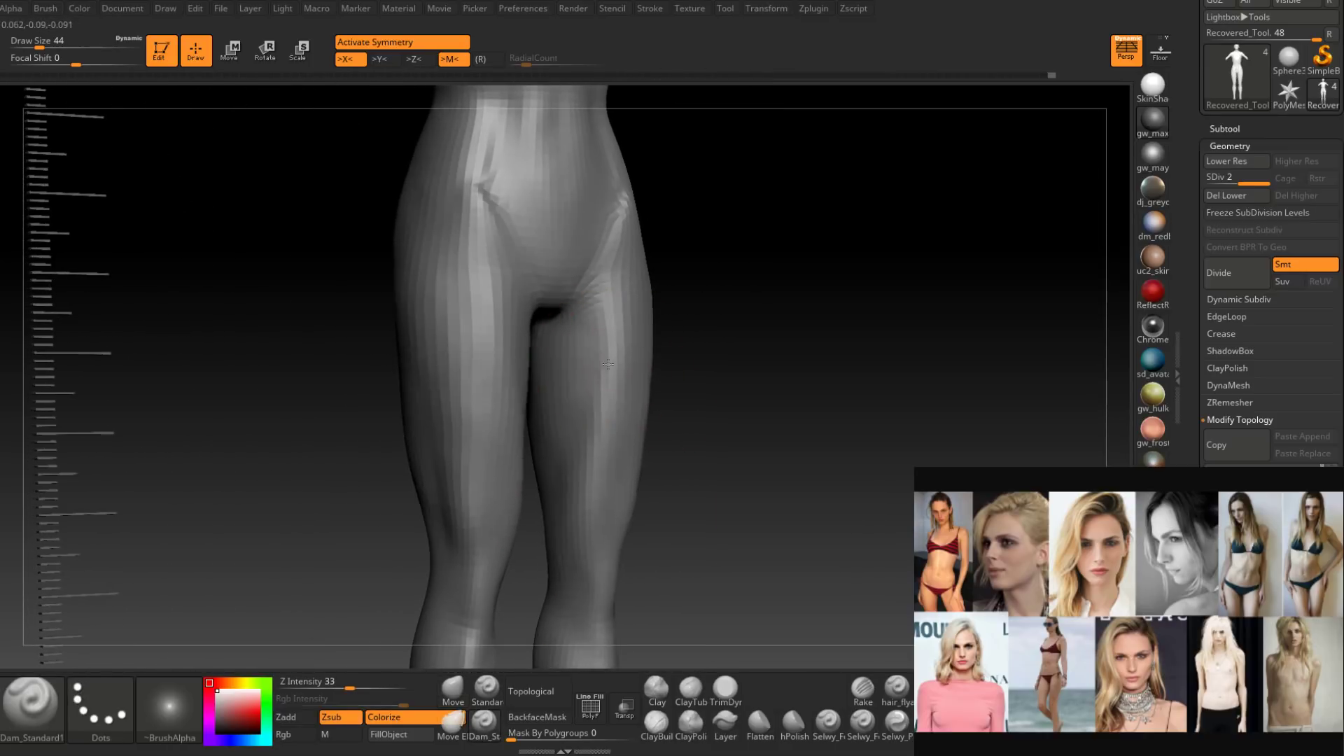
{"action": "key", "text": "space"}
{"action": "left_click_drag", "start_coordinate": [609, 358], "coordinate": [601, 358]}
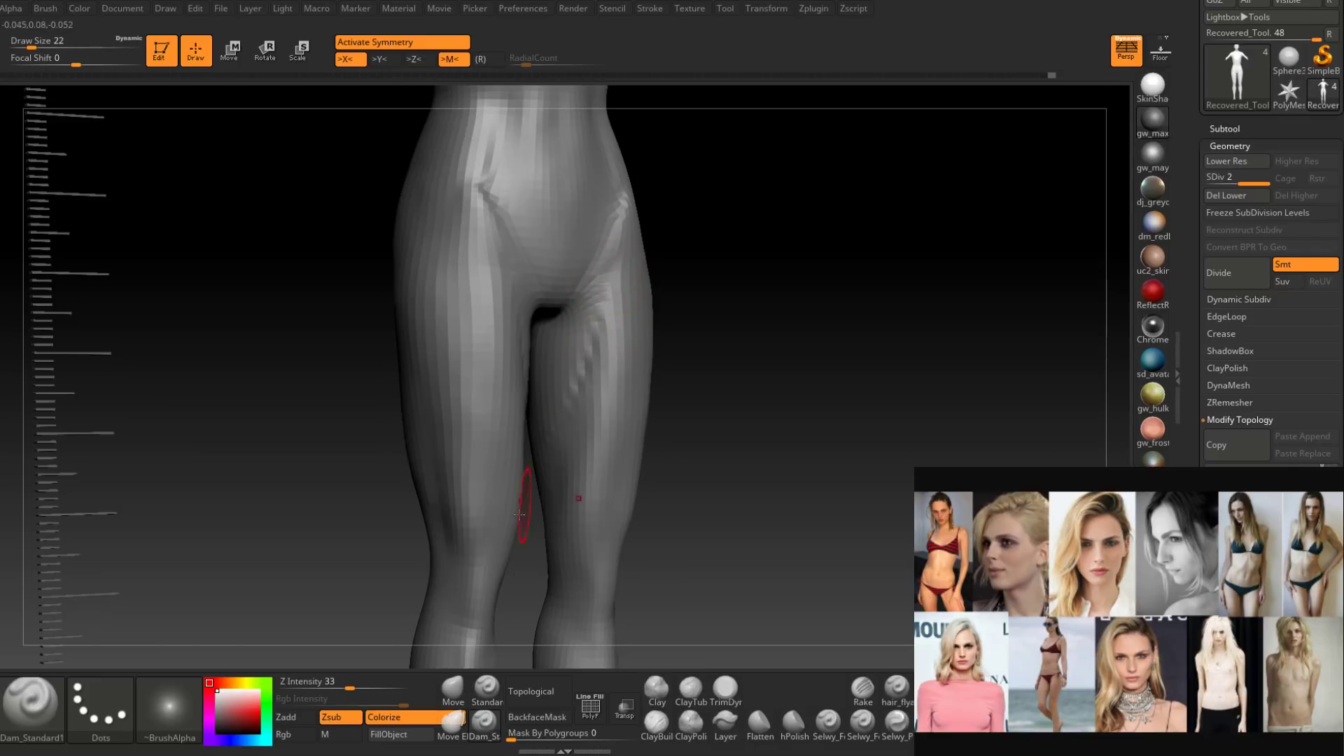
{"action": "right_click_drag", "start_coordinate": [518, 514], "coordinate": [588, 357]}
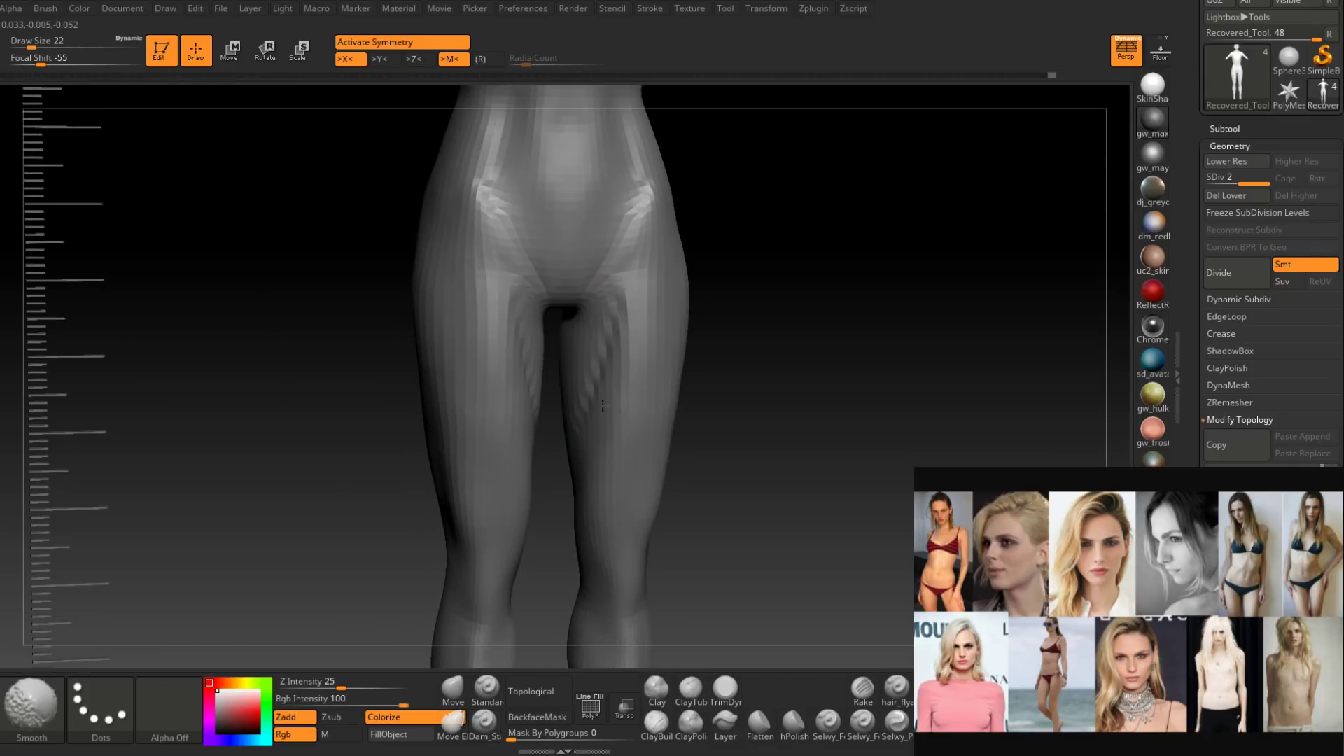
{"action": "left_click_drag", "start_coordinate": [635, 299], "coordinate": [590, 448], "text": "shift"}
{"action": "right_click_drag", "start_coordinate": [604, 315], "coordinate": [625, 310]}
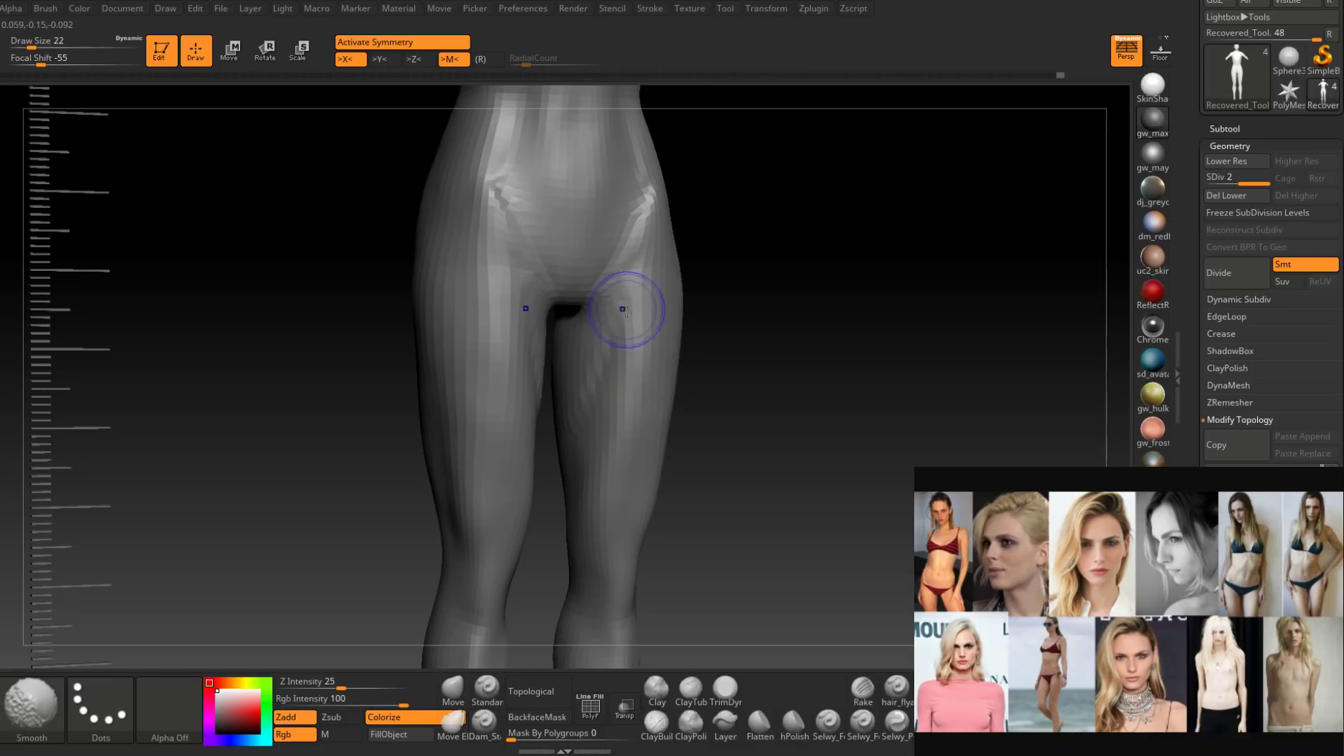
{"action": "right_click_drag", "start_coordinate": [604, 355], "coordinate": [553, 471]}
{"action": "left_click_drag", "start_coordinate": [585, 315], "coordinate": [574, 476], "text": "shift"}
Carve the inner side of the knees with Dam Standard at draw size 22, smoothing over the strokes.
{"action": "mouse_move", "coordinate": [574, 476]}
{"action": "right_mouse_down"}
{"action": "mouse_move", "coordinate": [593, 490]}
{"action": "mouse_move", "coordinate": [660, 398]}
{"action": "mouse_move", "coordinate": [633, 318]}
{"action": "mouse_move", "coordinate": [636, 443]}
{"action": "mouse_move", "coordinate": [561, 355]}
{"action": "right_mouse_up"}
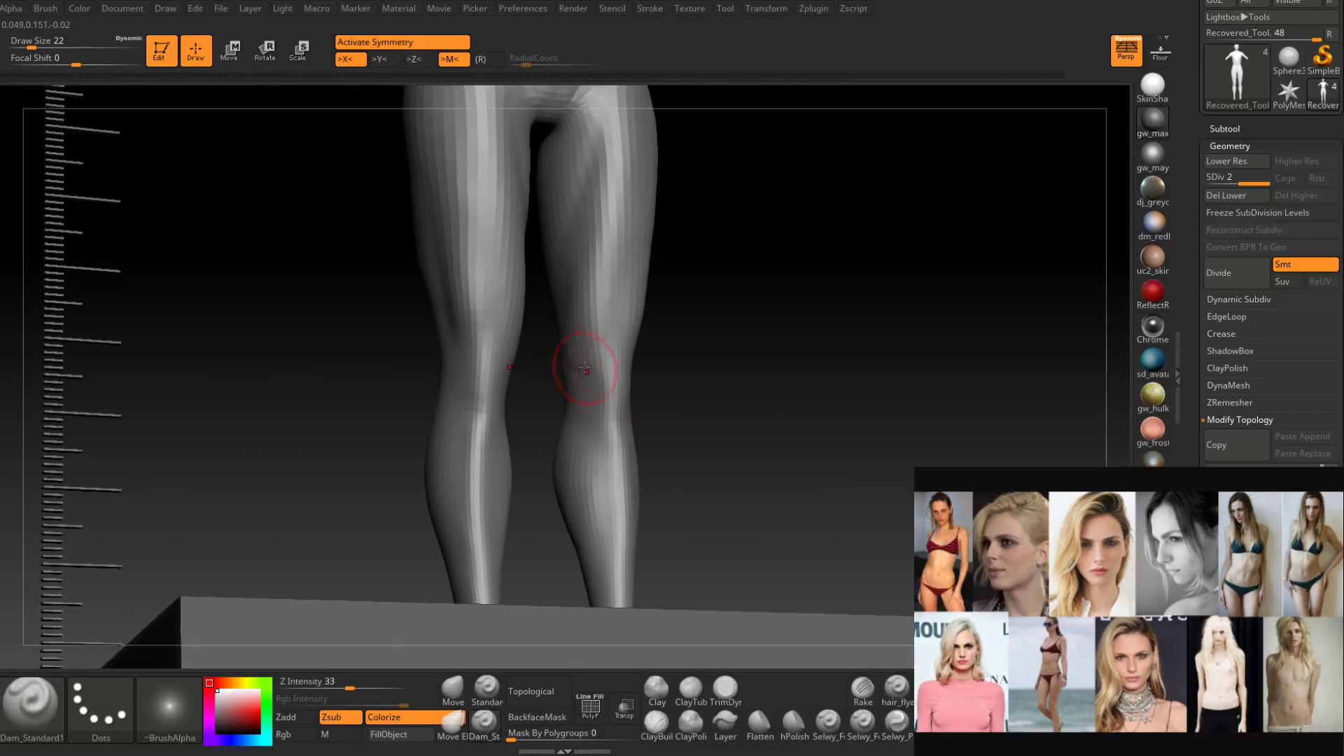
{"action": "left_click_drag", "start_coordinate": [606, 340], "coordinate": [593, 351]}
{"action": "right_click_drag", "start_coordinate": [592, 353], "coordinate": [580, 390]}
{"action": "left_click_drag", "start_coordinate": [594, 367], "coordinate": [569, 371], "text": "shift"}
{"action": "right_click_drag", "start_coordinate": [556, 340], "coordinate": [555, 354]}
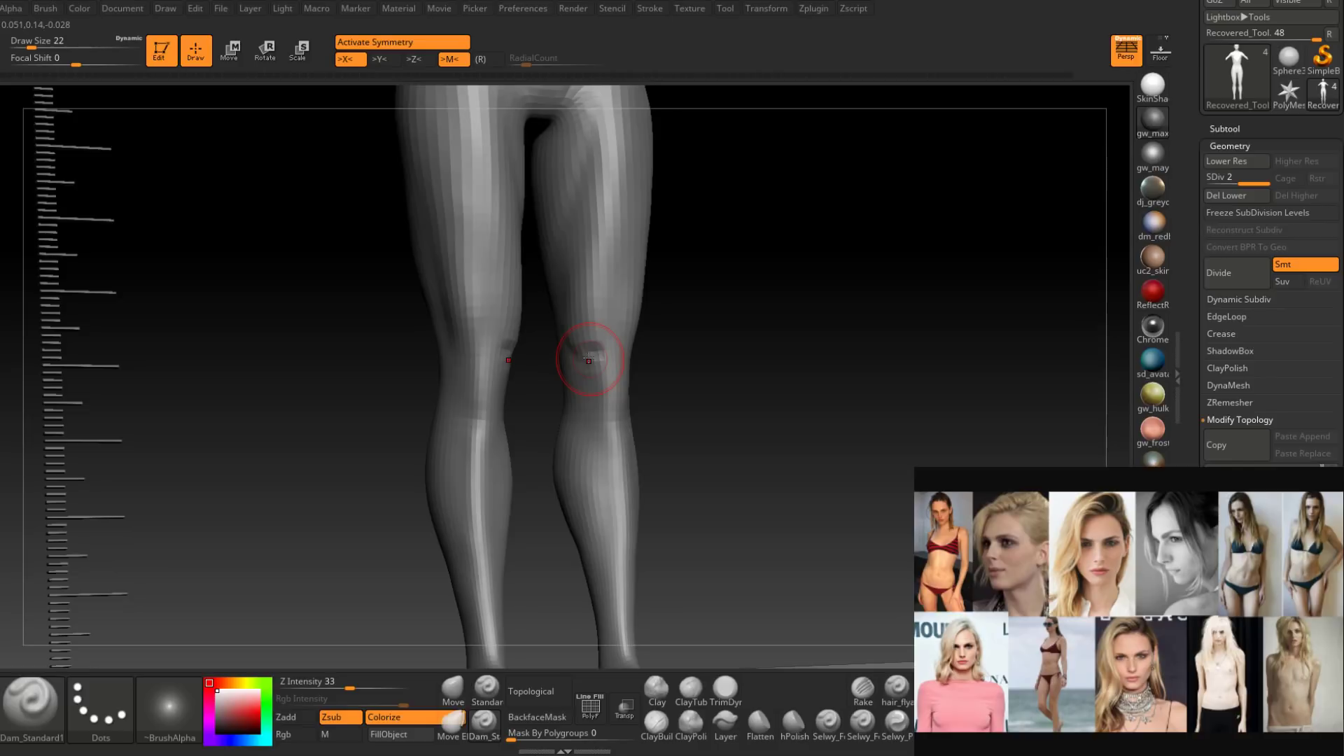
Carve the creases across the top of the kneecaps with Dam Standard at draw size 17.
{"action": "mouse_move", "coordinate": [588, 361]}
{"action": "right_mouse_down"}
{"action": "mouse_move", "coordinate": [624, 314]}
{"action": "mouse_move", "coordinate": [585, 300]}
{"action": "mouse_move", "coordinate": [623, 322]}
{"action": "right_mouse_up"}
{"action": "left_click_drag", "start_coordinate": [623, 321], "coordinate": [637, 308]}
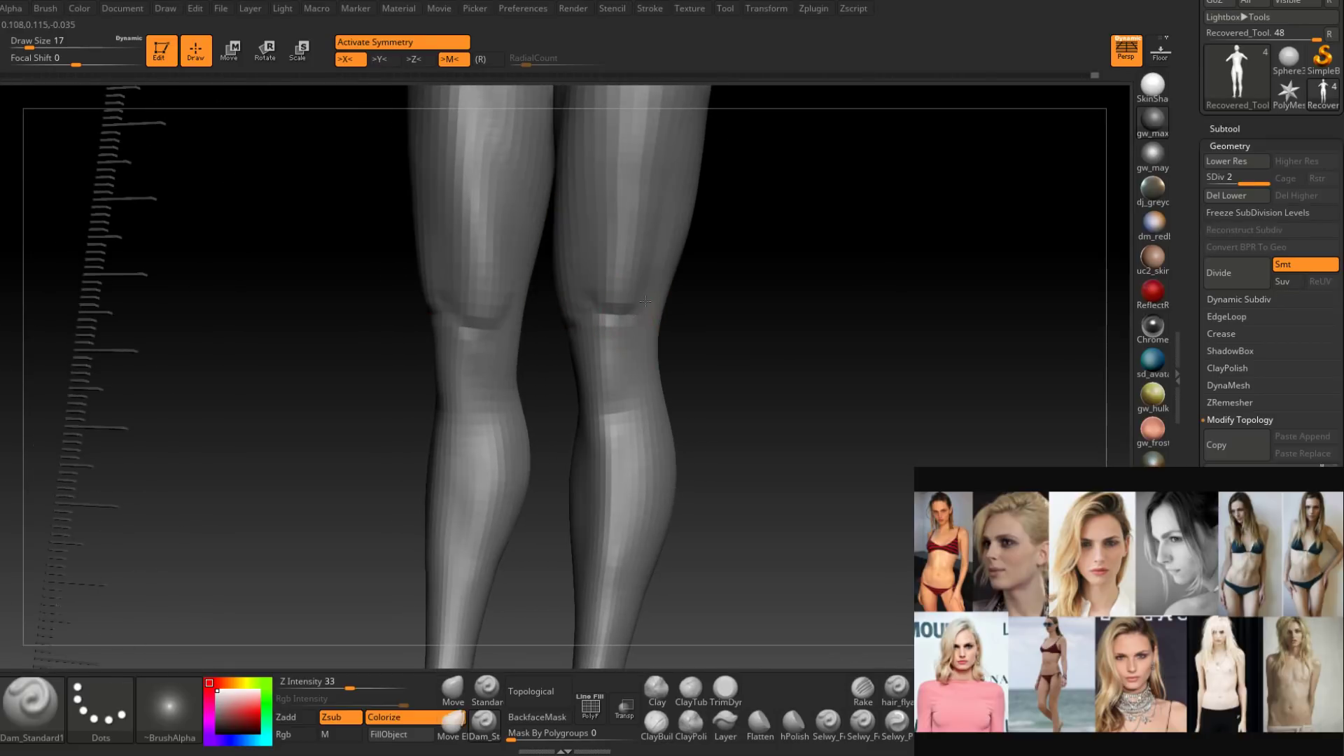
{"action": "mouse_move", "coordinate": [640, 300]}
{"action": "right_mouse_down"}
{"action": "mouse_move", "coordinate": [616, 312]}
{"action": "mouse_move", "coordinate": [640, 302]}
{"action": "mouse_move", "coordinate": [702, 378]}
{"action": "mouse_move", "coordinate": [684, 329]}
{"action": "right_mouse_up"}
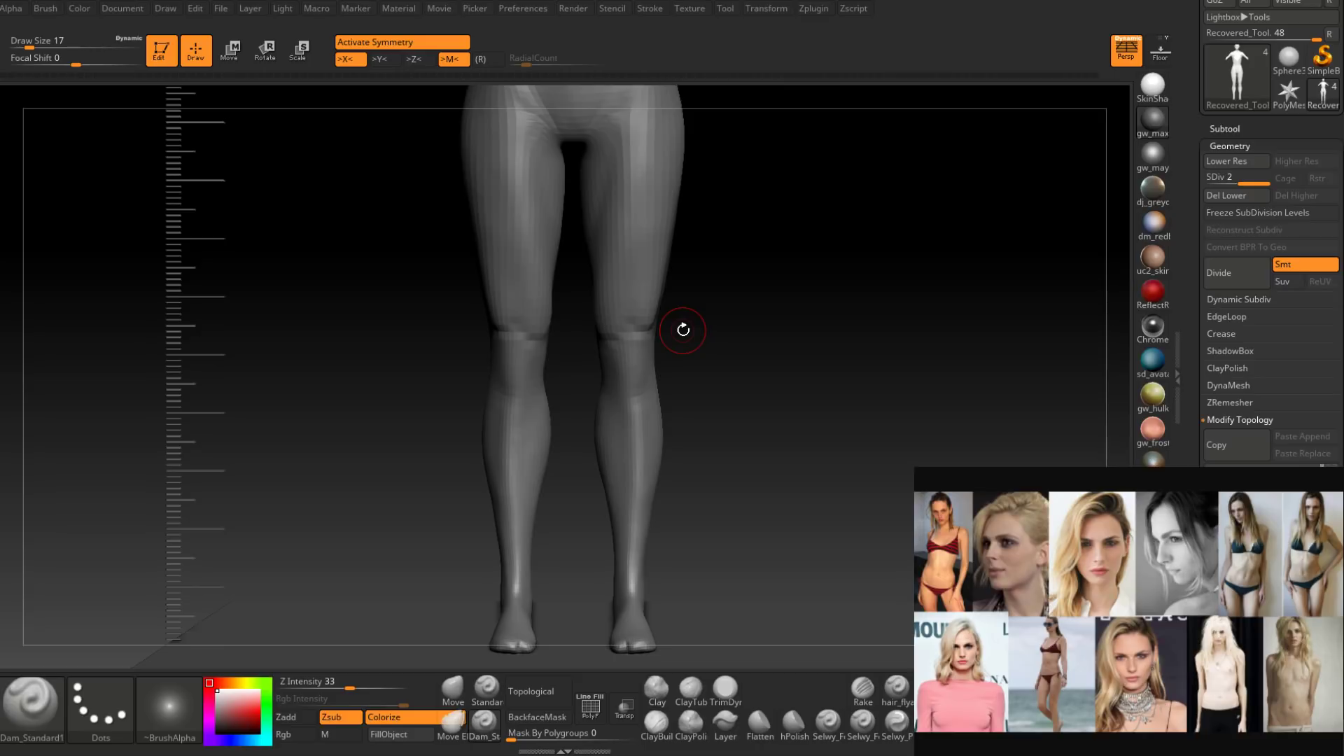
{"action": "left_click_drag", "start_coordinate": [683, 330], "coordinate": [646, 336]}
{"action": "mouse_move", "coordinate": [648, 322]}
{"action": "right_mouse_down"}
{"action": "mouse_move", "coordinate": [666, 396]}
{"action": "mouse_move", "coordinate": [607, 355]}
{"action": "mouse_move", "coordinate": [628, 359]}
{"action": "mouse_move", "coordinate": [592, 394]}
{"action": "mouse_move", "coordinate": [594, 415]}
{"action": "right_mouse_up"}
Build up the kneecap volume with ClayBuildup at draw size 20.
{"action": "left_click", "coordinate": [657, 726]}
{"action": "key", "text": "bracketright"}
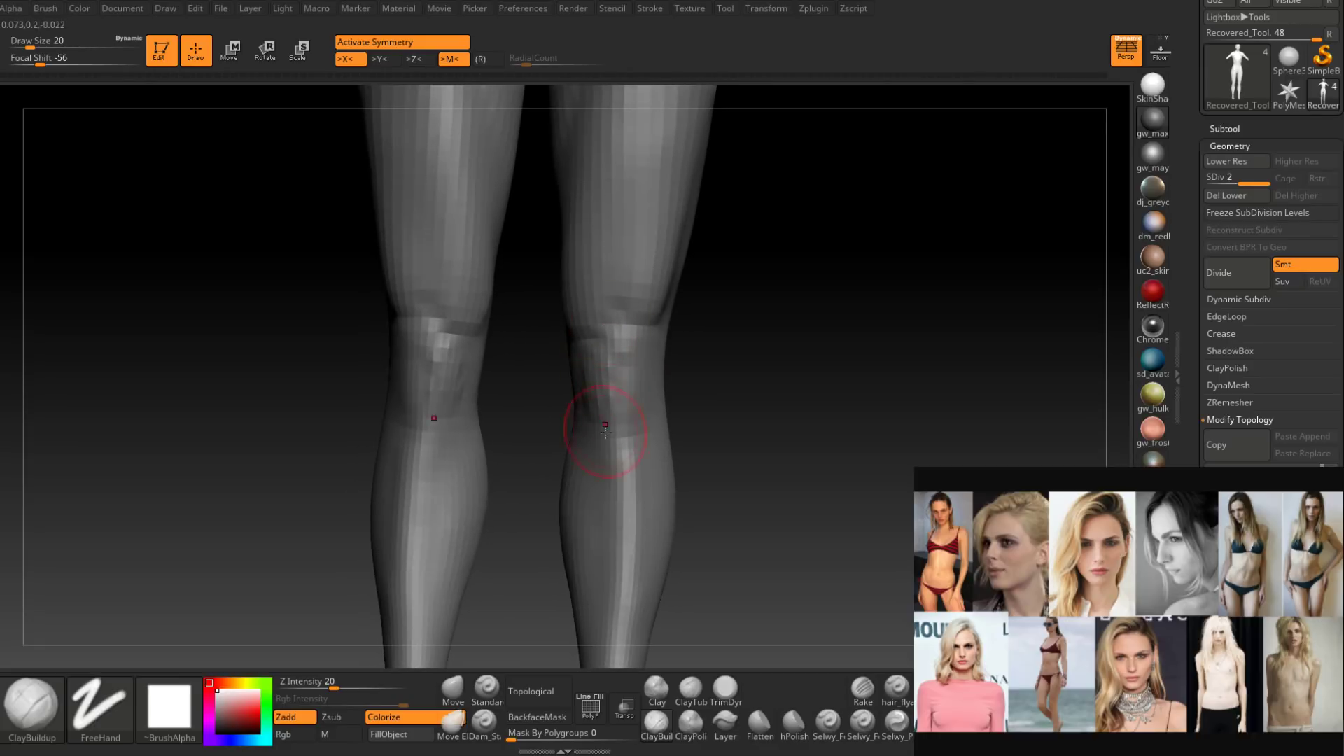
{"action": "mouse_move", "coordinate": [628, 385]}
{"action": "left_mouse_down"}
{"action": "mouse_move", "coordinate": [626, 406]}
{"action": "mouse_move", "coordinate": [606, 411]}
{"action": "left_mouse_up"}
{"action": "right_click_drag", "start_coordinate": [636, 387], "coordinate": [643, 381]}
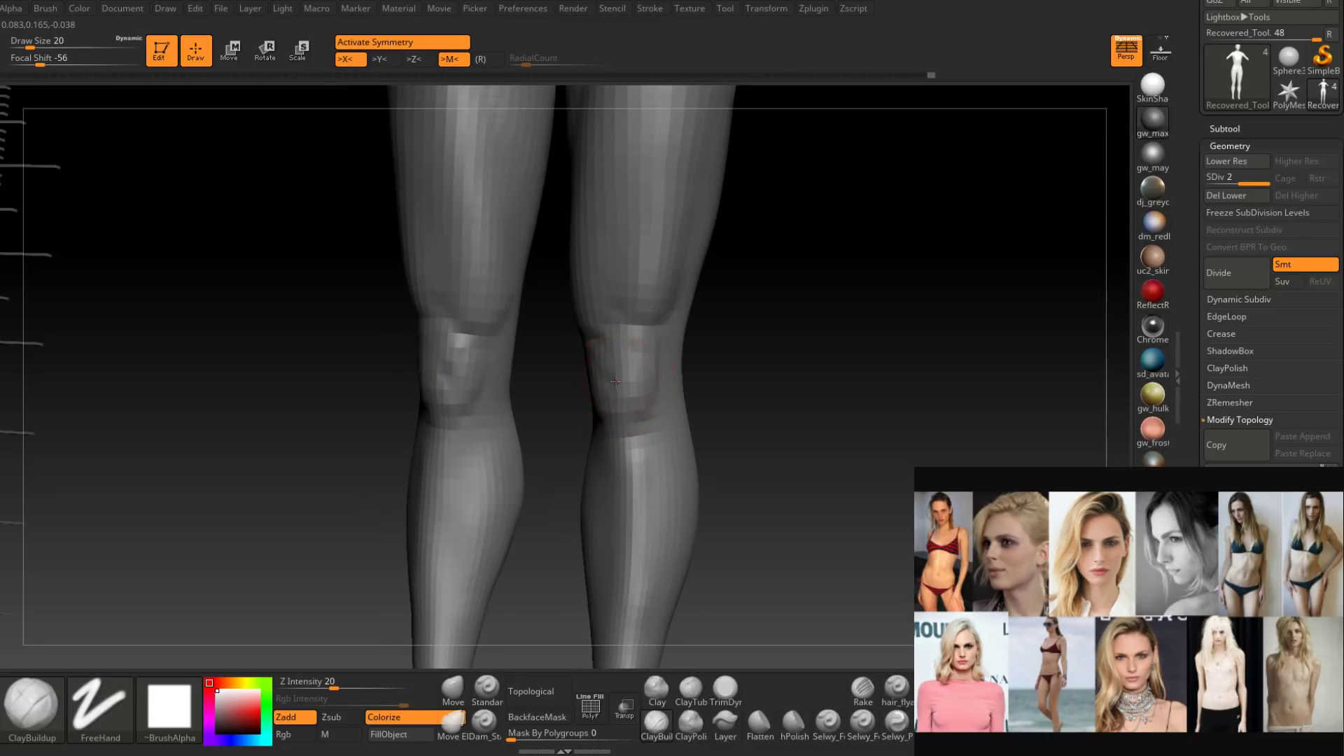
{"action": "right_click_drag", "start_coordinate": [616, 382], "coordinate": [621, 340]}
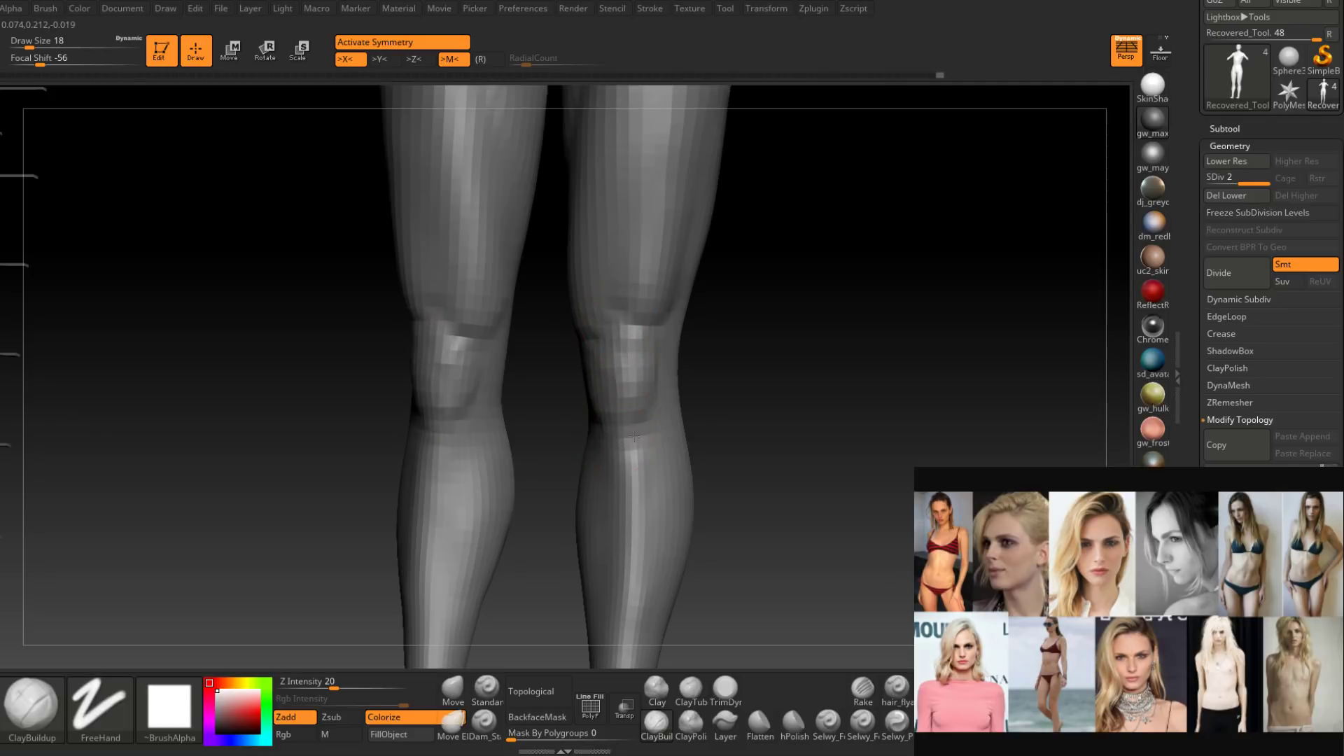
Build up the area just below the kneecaps with ClayBuildup, reducing the draw size from 18 to 13.
{"action": "left_click_drag", "start_coordinate": [633, 436], "coordinate": [641, 449]}
{"action": "right_click_drag", "start_coordinate": [657, 432], "coordinate": [660, 432]}
{"action": "key", "text": "space"}
{"action": "left_click_drag", "start_coordinate": [661, 424], "coordinate": [643, 437]}
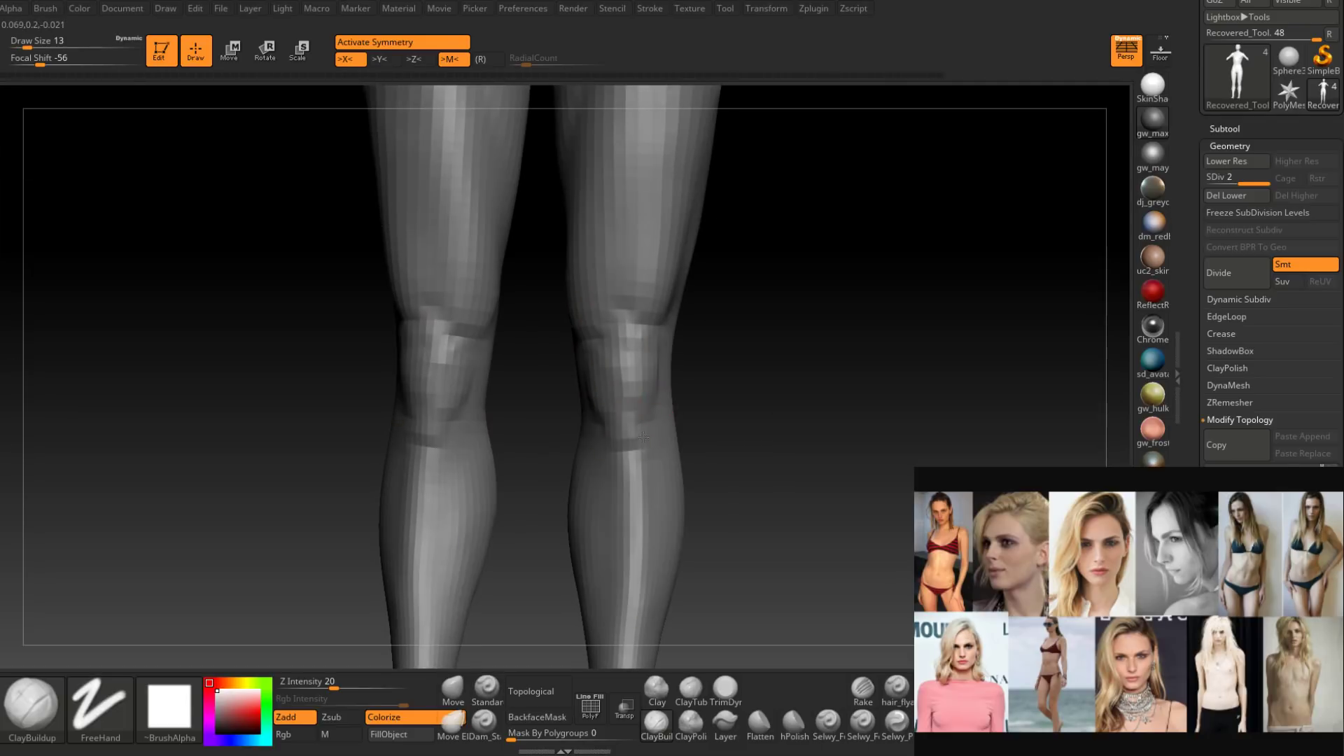
{"action": "right_click_drag", "start_coordinate": [645, 433], "coordinate": [626, 371]}
Adjust the kneecap's side profile with the Move brush at draw size 27.
{"action": "left_click", "coordinate": [453, 690]}
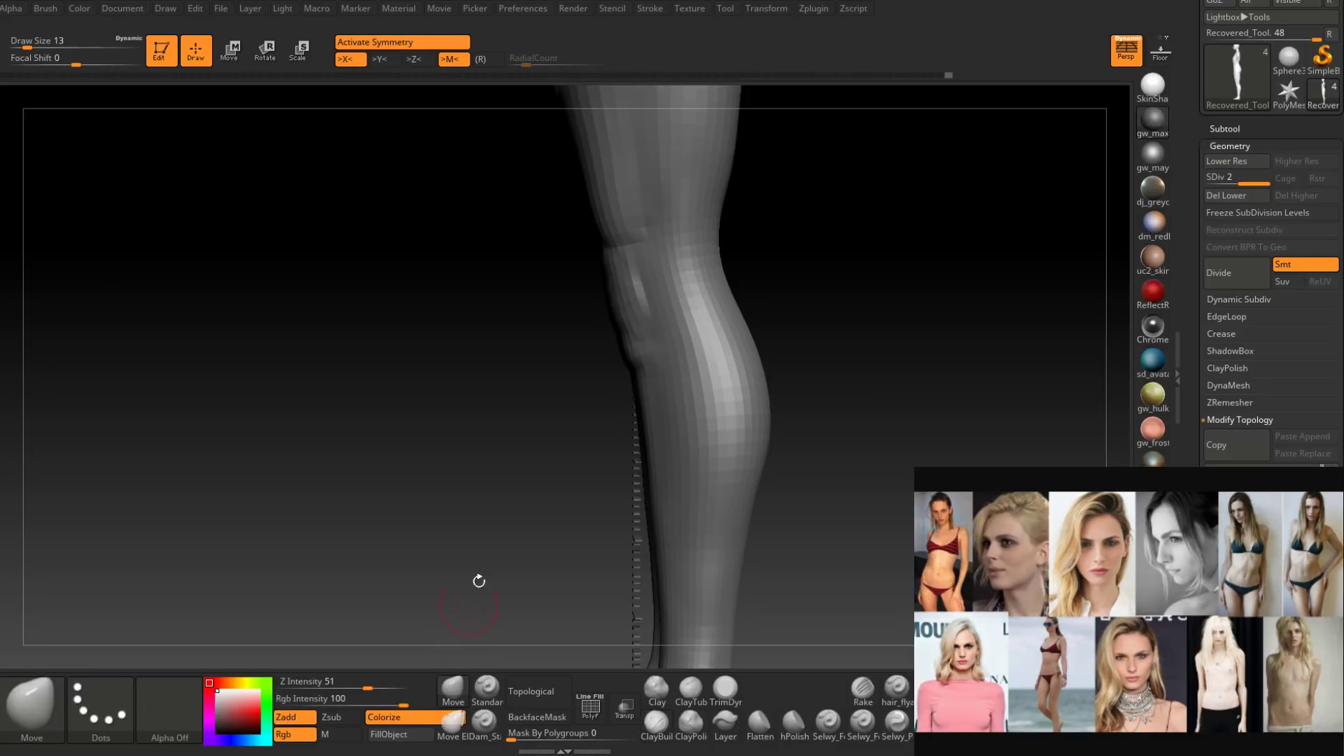
{"action": "right_click_drag", "start_coordinate": [601, 323], "coordinate": [616, 320]}
{"action": "key", "text": "space"}
{"action": "left_click_drag", "start_coordinate": [616, 320], "coordinate": [623, 320]}
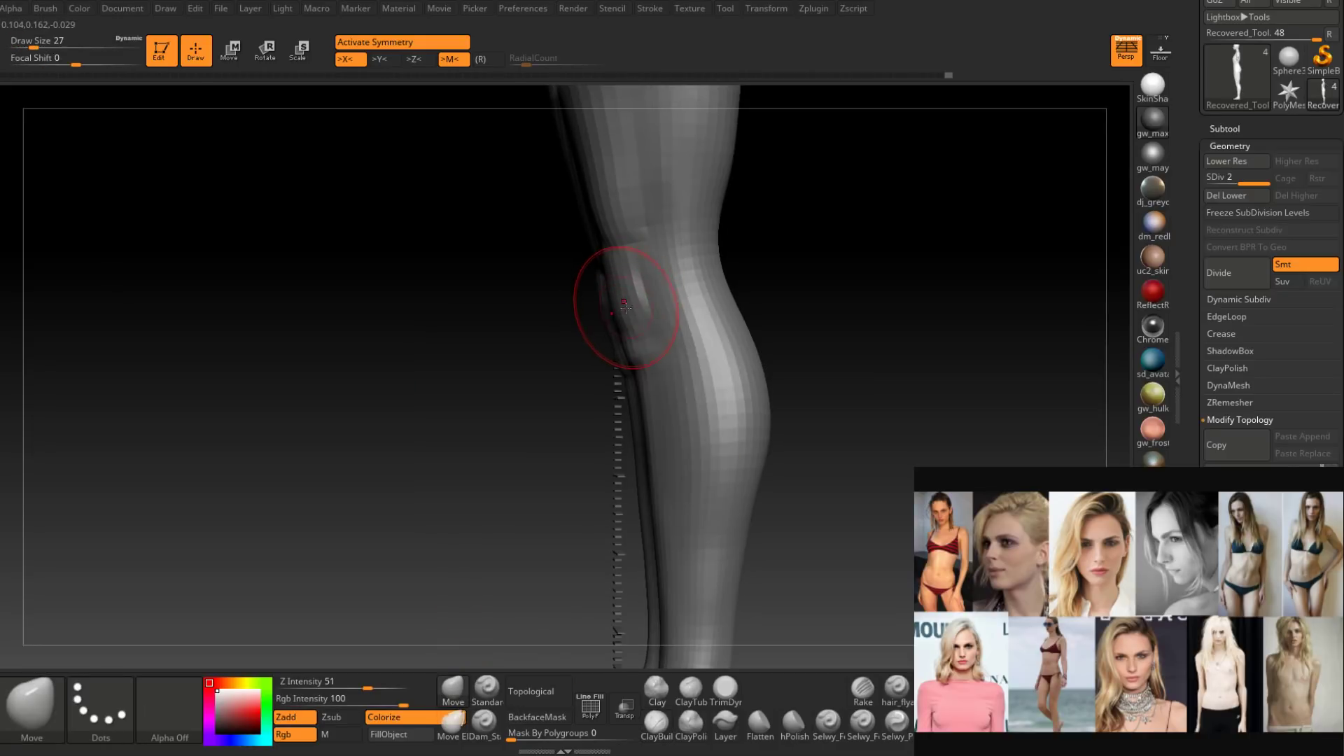
{"action": "right_click_drag", "start_coordinate": [618, 307], "coordinate": [614, 308]}
{"action": "key", "text": "space"}
{"action": "left_click_drag", "start_coordinate": [613, 309], "coordinate": [615, 336]}
Refine the front edge of the kneecap in side view with the Move brush at draw size 18.
{"action": "key", "text": "space"}
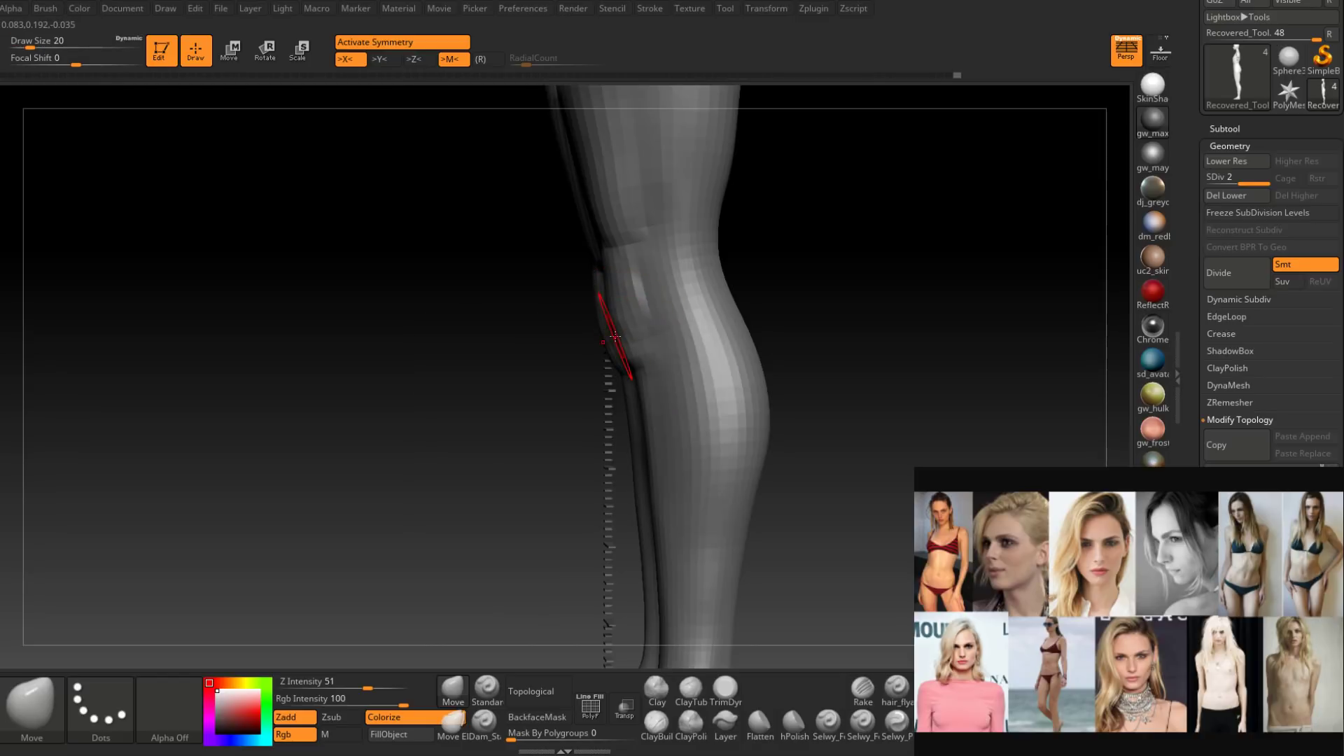
{"action": "key", "text": "space"}
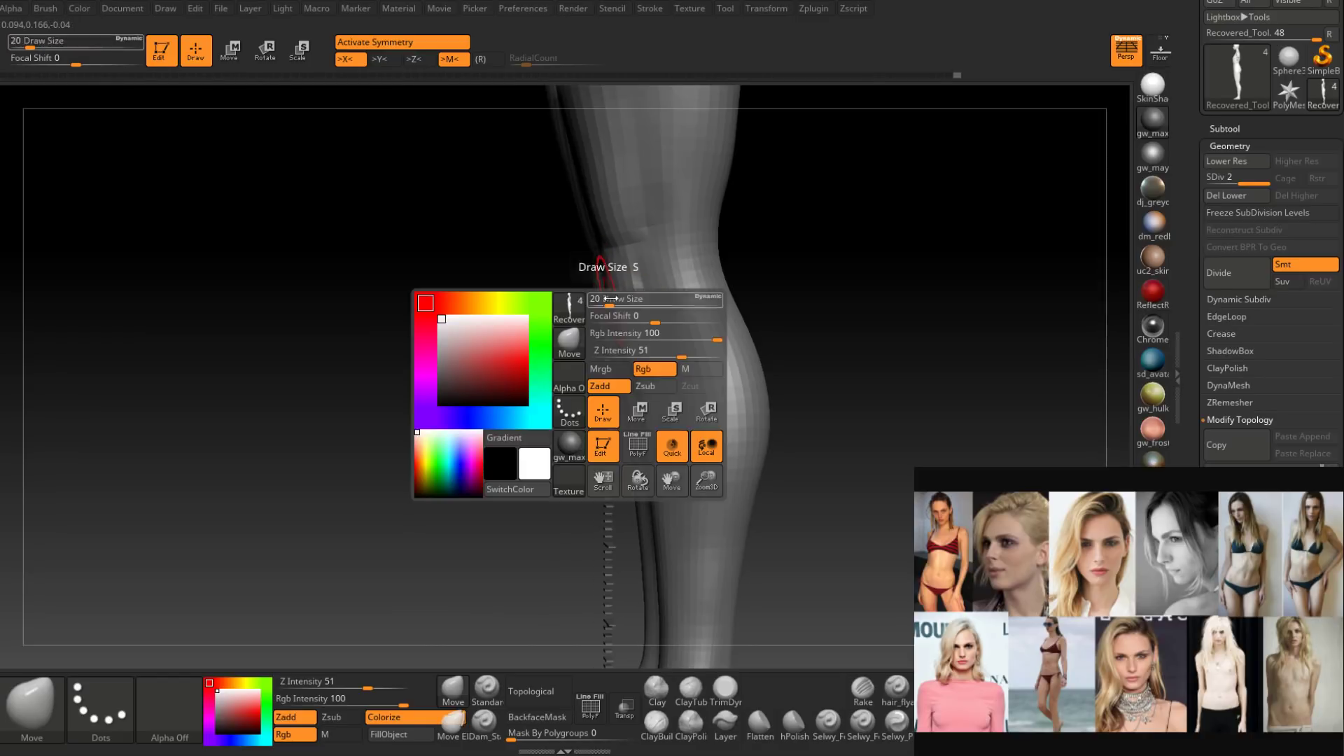
{"action": "left_click_drag", "start_coordinate": [607, 280], "coordinate": [605, 278]}
{"action": "key", "text": "space"}
{"action": "left_click_drag", "start_coordinate": [614, 323], "coordinate": [611, 320]}
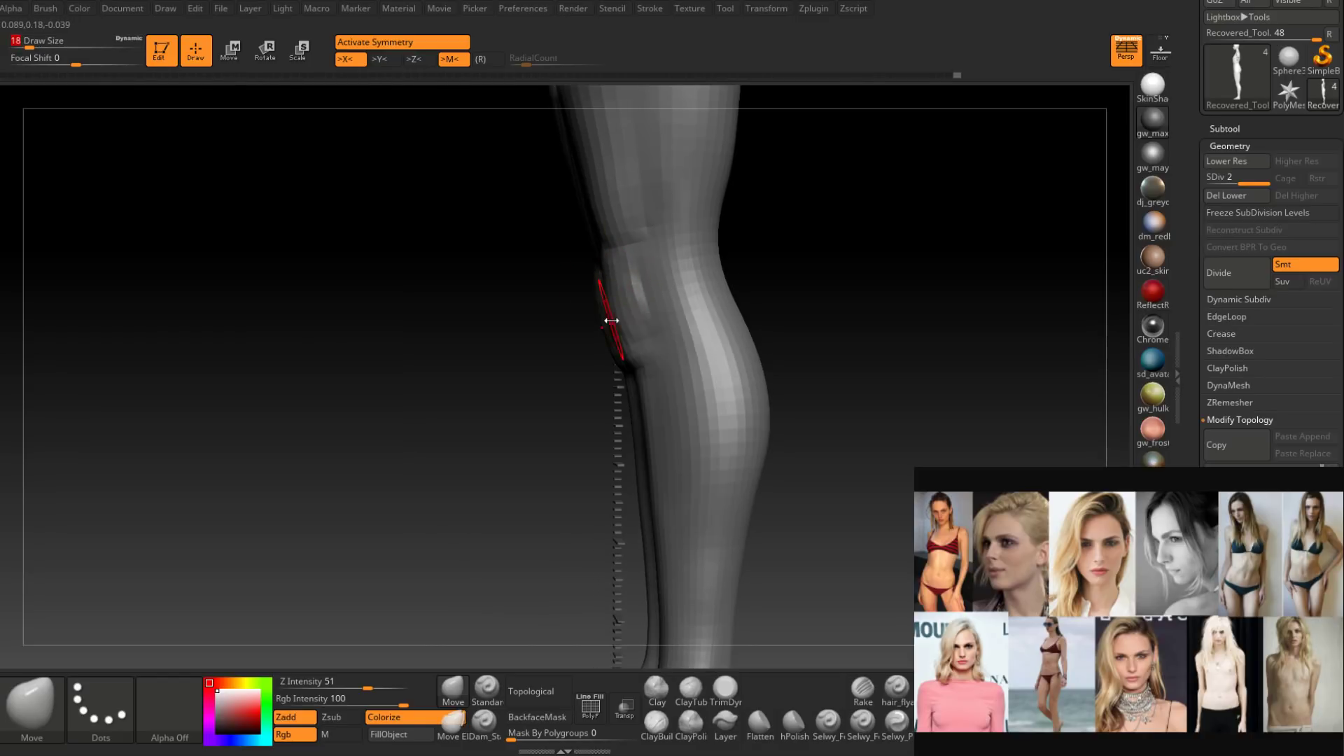
{"action": "left_click_drag", "start_coordinate": [483, 329], "coordinate": [630, 362]}
Adjust the lower edge of the kneecap with the Move brush at draw size 7 and smooth the area.
{"action": "key", "text": "space"}
{"action": "mouse_move", "coordinate": [635, 361]}
{"action": "left_mouse_down"}
{"action": "mouse_move", "coordinate": [658, 360]}
{"action": "mouse_move", "coordinate": [630, 361]}
{"action": "left_mouse_up"}
{"action": "key", "text": "space"}
{"action": "key", "text": "shift"}
{"action": "right_click_drag", "start_coordinate": [641, 355], "coordinate": [623, 366]}
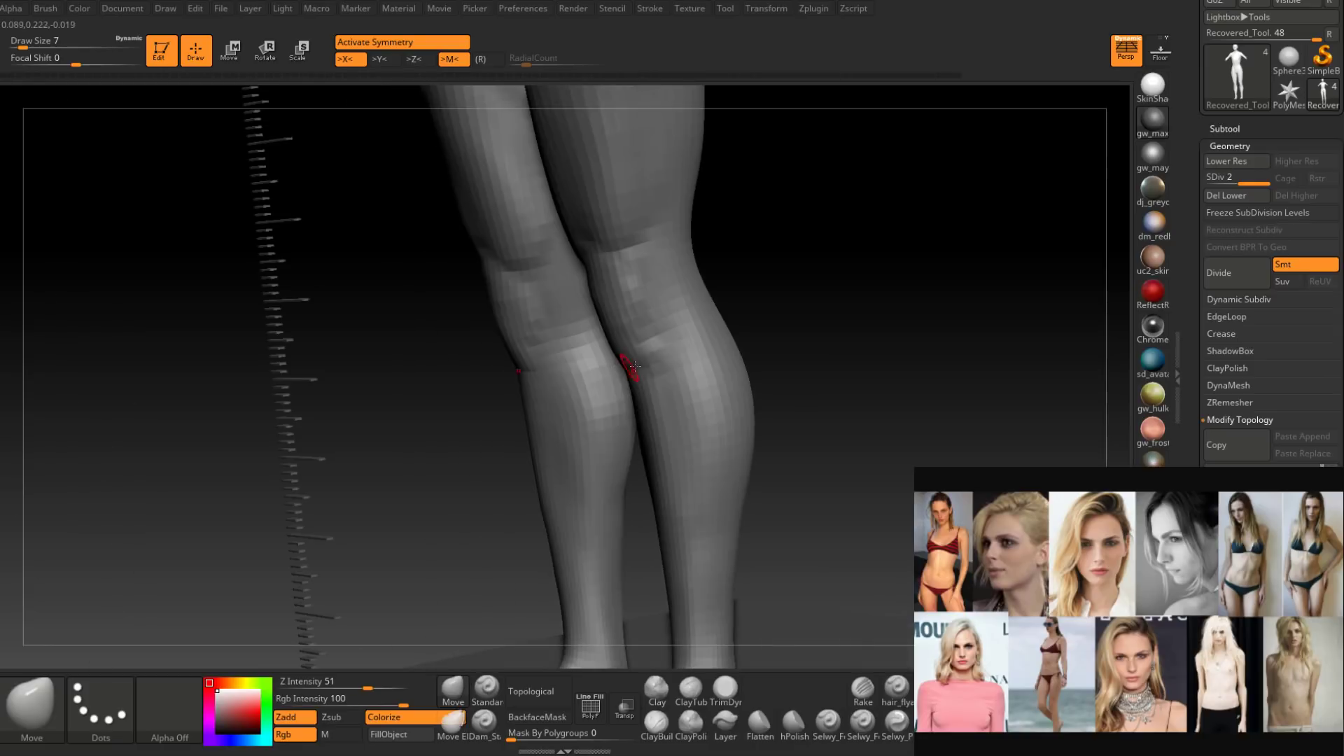
{"action": "left_click_drag", "start_coordinate": [651, 343], "coordinate": [659, 369], "text": "shift"}
{"action": "right_click_drag", "start_coordinate": [647, 361], "coordinate": [678, 340]}
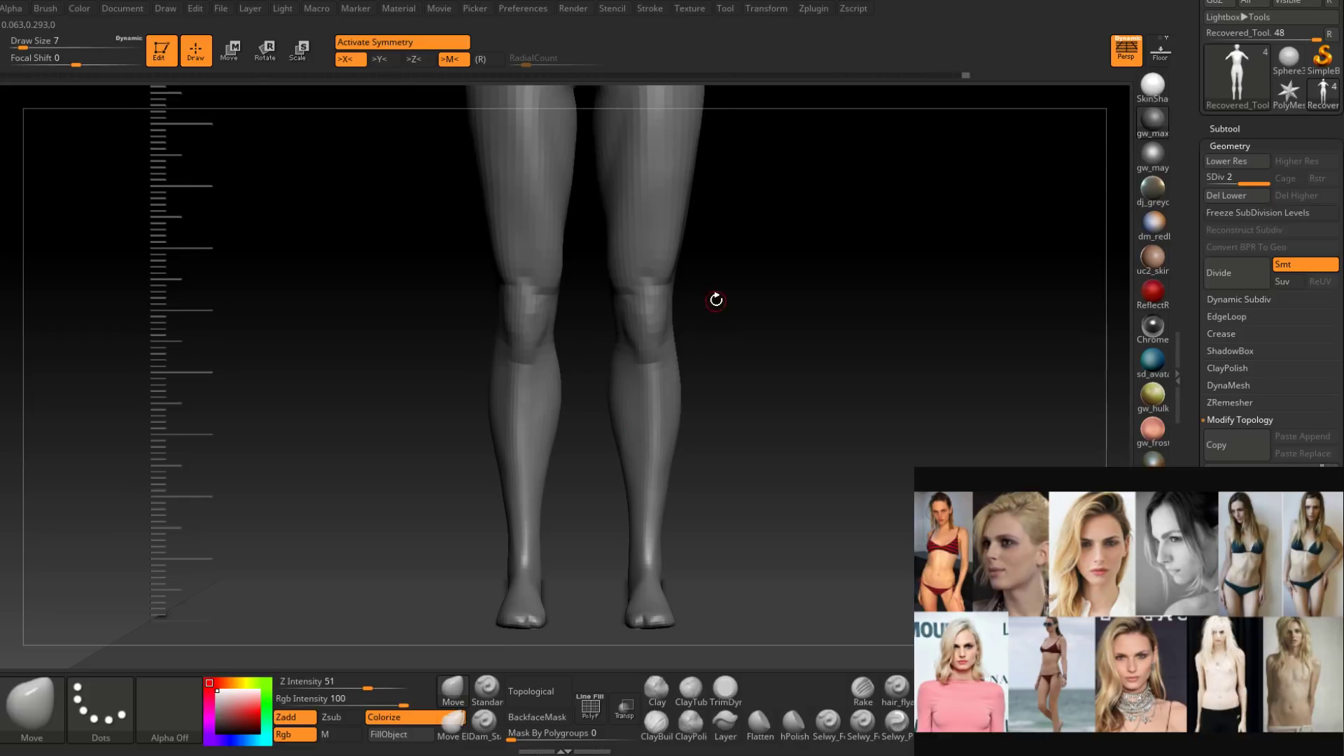
Build up the lower buttocks with ClayBuildup at draw size 20, then smooth around the crotch at draw size 17.
{"action": "right_click_drag", "start_coordinate": [720, 330], "coordinate": [704, 427], "text": "alt"}
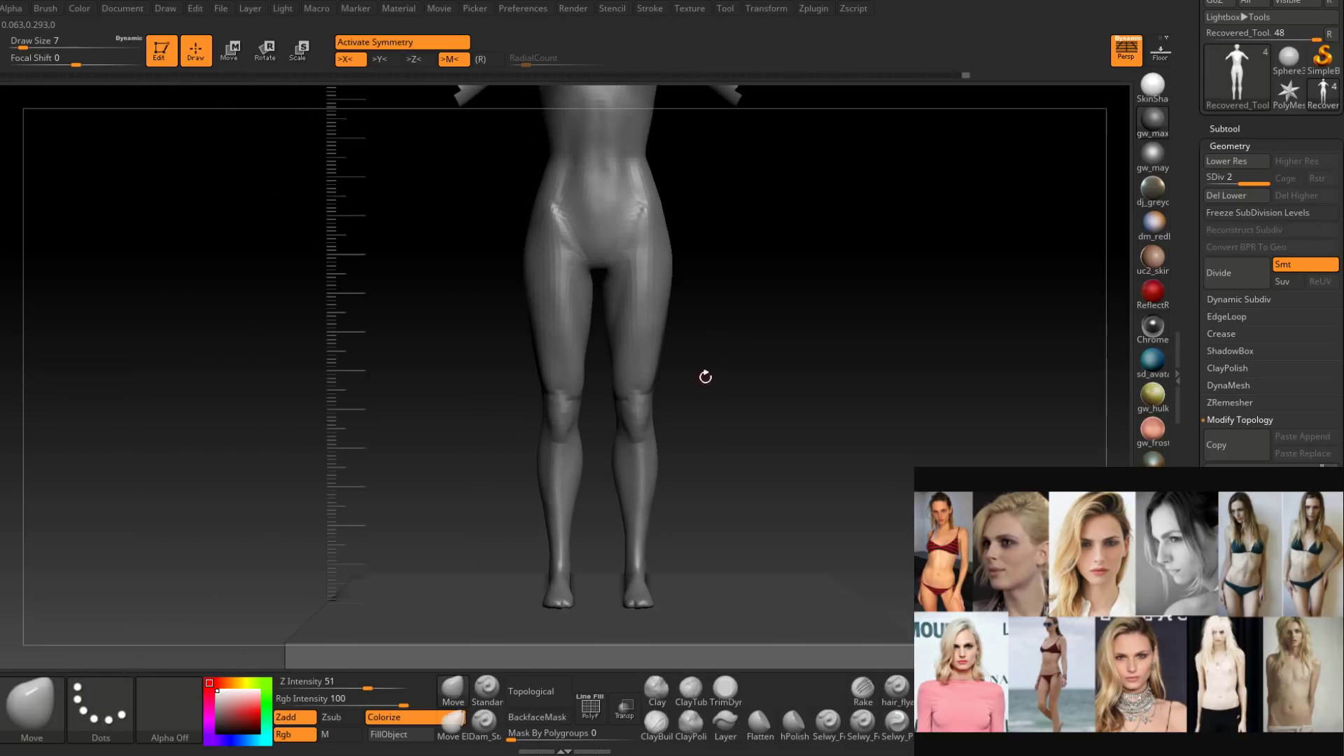
{"action": "left_click_drag", "start_coordinate": [707, 327], "coordinate": [677, 497], "text": "alt"}
{"action": "left_click_drag", "start_coordinate": [675, 424], "coordinate": [670, 464]}
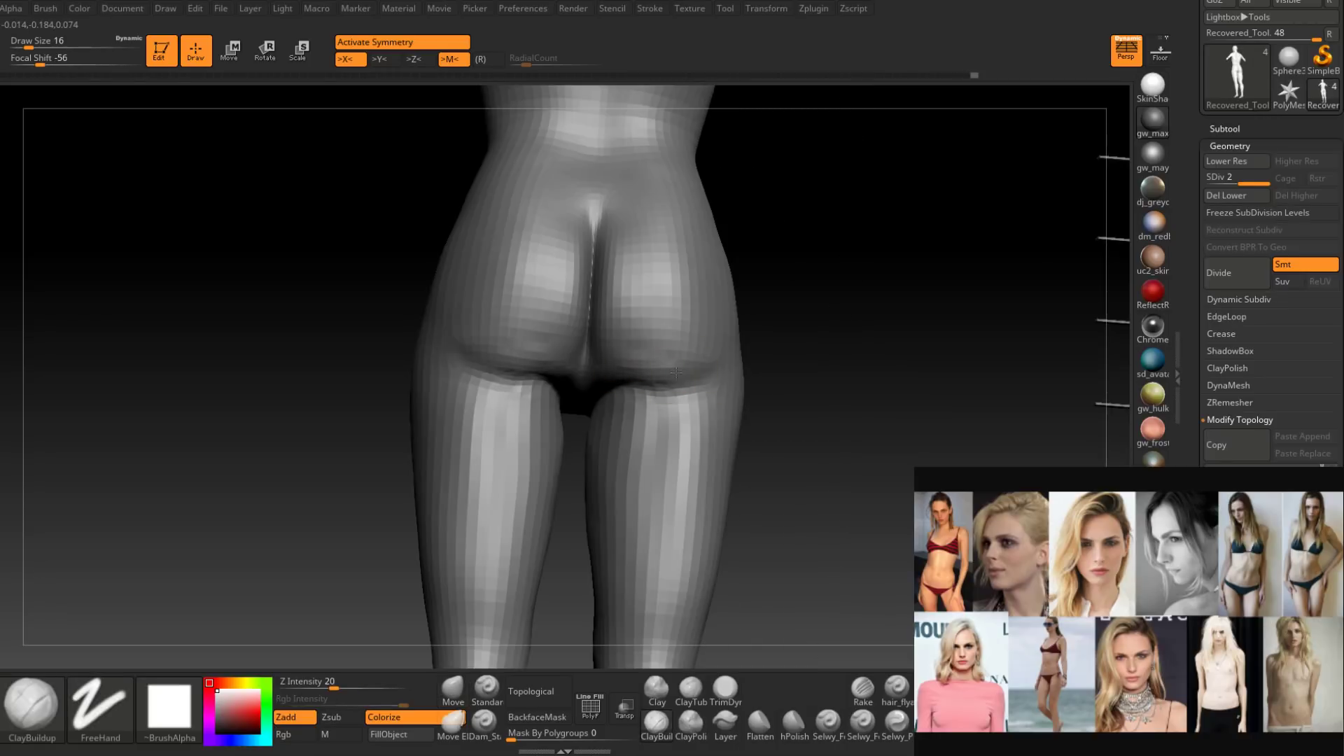
{"action": "mouse_move", "coordinate": [676, 373]}
{"action": "right_mouse_down"}
{"action": "mouse_move", "coordinate": [620, 369]}
{"action": "mouse_move", "coordinate": [676, 339]}
{"action": "right_mouse_up"}
{"action": "key", "text": "bracketright"}
{"action": "key", "text": "space"}
{"action": "left_click_drag", "start_coordinate": [665, 360], "coordinate": [657, 360]}
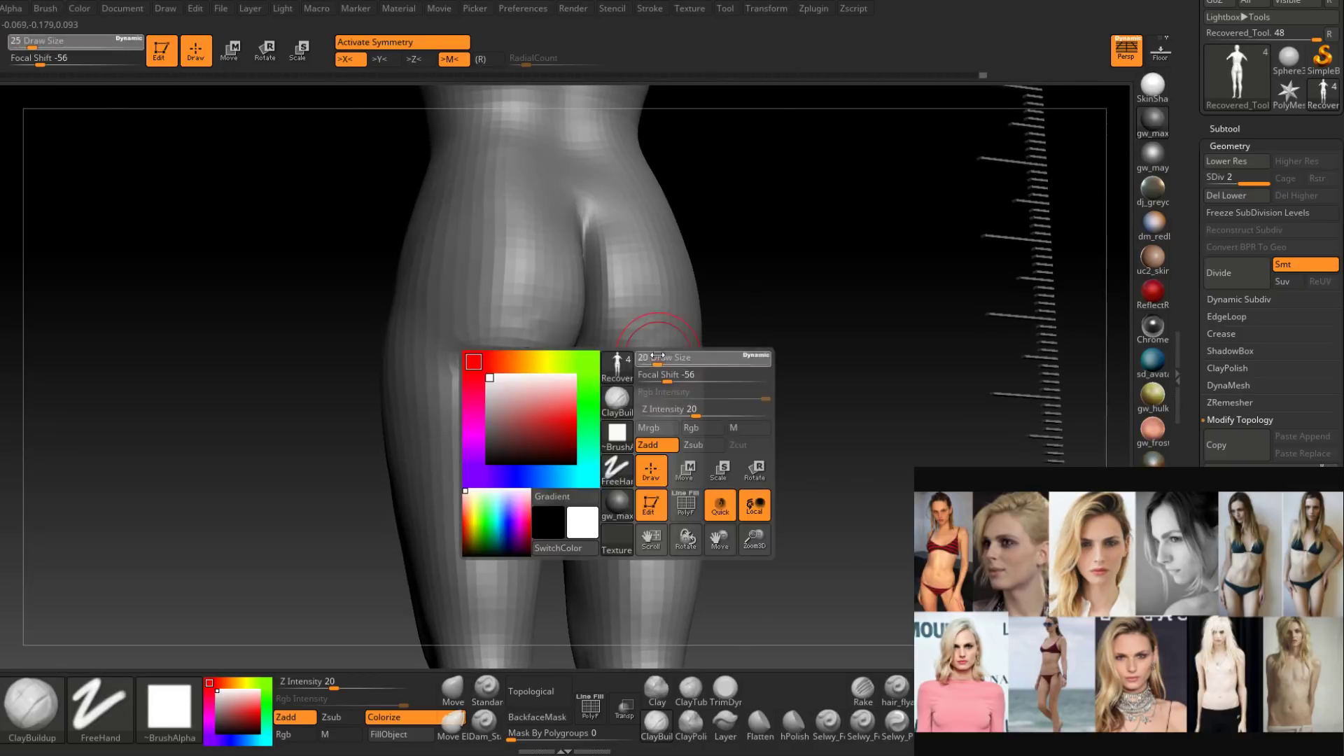
{"action": "key", "text": "shift"}
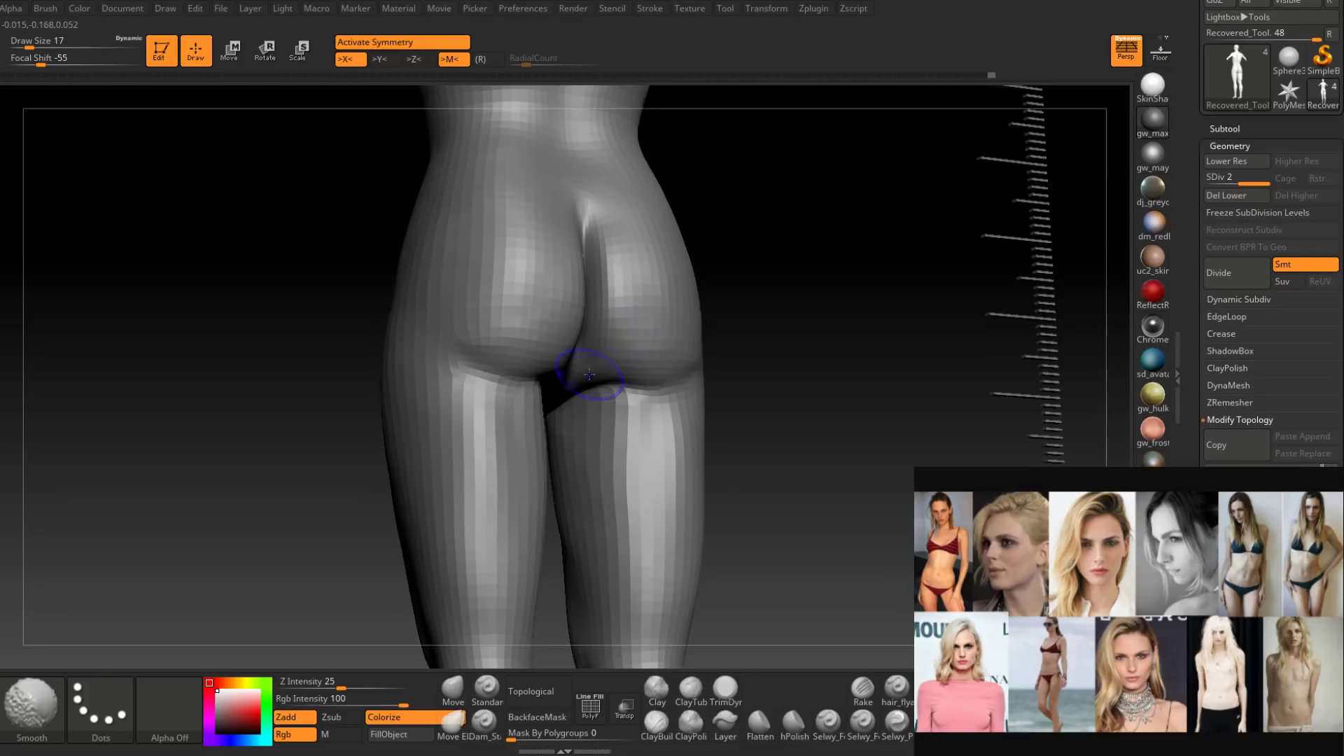
{"action": "right_click_drag", "start_coordinate": [636, 342], "coordinate": [647, 412]}
Carve the creases under both buttocks with Dam Standard at draw size 17.
{"action": "left_click_drag", "start_coordinate": [606, 383], "coordinate": [690, 393]}
{"action": "right_click_drag", "start_coordinate": [690, 394], "coordinate": [634, 389]}
{"action": "left_click_drag", "start_coordinate": [630, 383], "coordinate": [683, 389]}
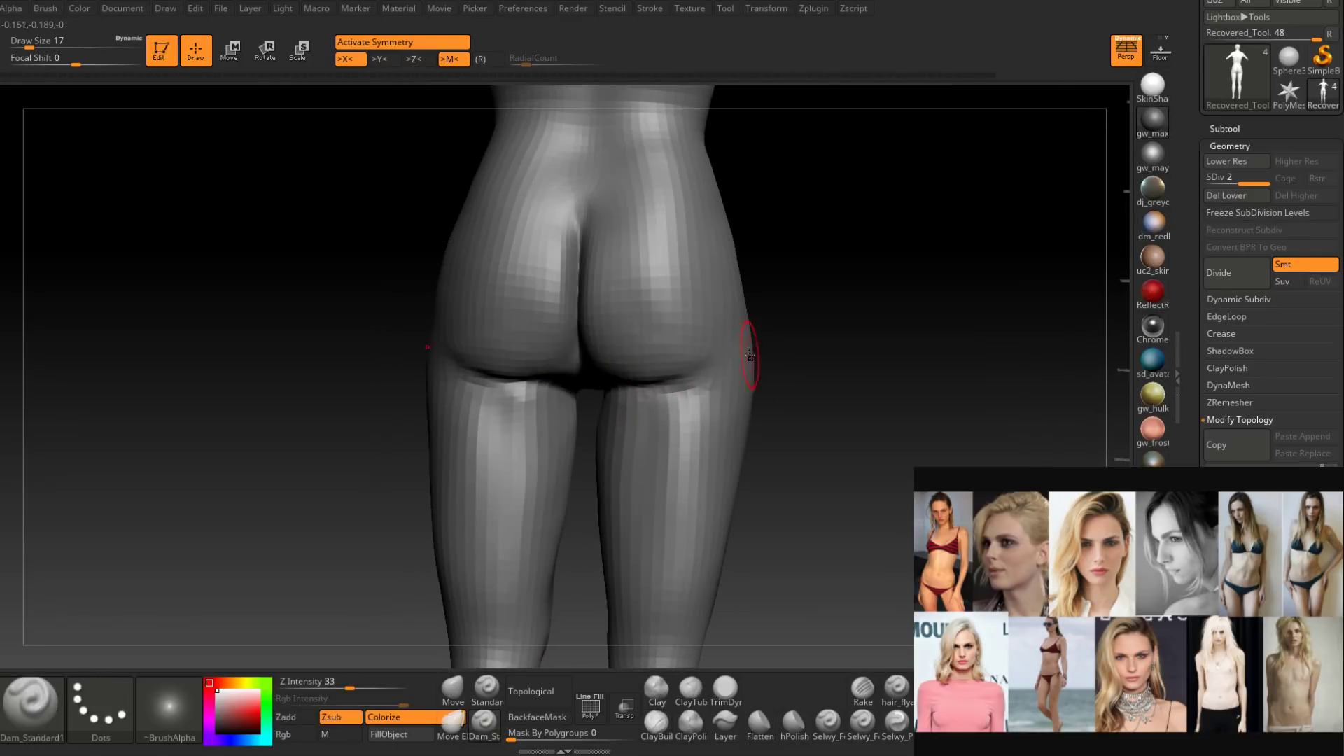
{"action": "mouse_move", "coordinate": [690, 385]}
{"action": "right_mouse_down"}
{"action": "mouse_move", "coordinate": [678, 398]}
{"action": "mouse_move", "coordinate": [635, 392]}
{"action": "mouse_move", "coordinate": [698, 340]}
{"action": "right_mouse_up"}
{"action": "key", "text": "shift"}
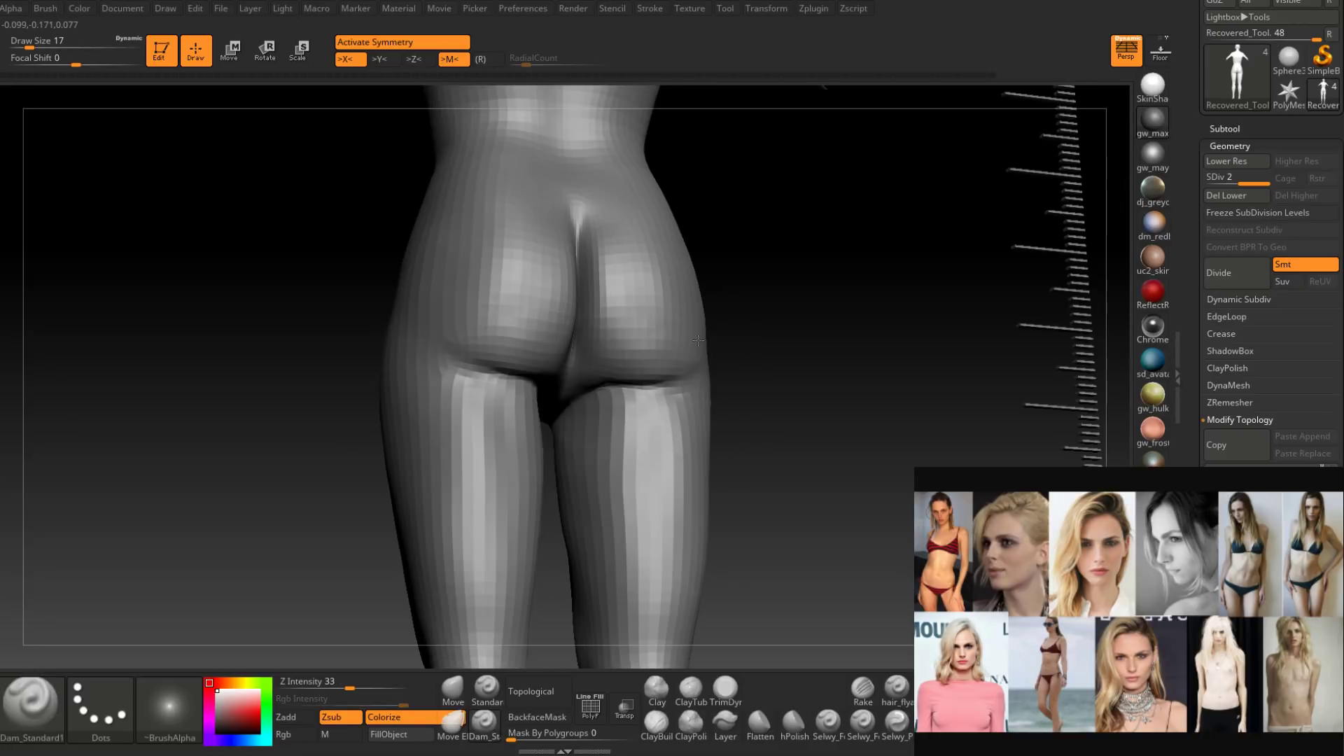
Smooth the cleft between the buttocks with the draw size increased to 31.
{"action": "right_click_drag", "start_coordinate": [698, 341], "coordinate": [621, 342]}
{"action": "key", "text": "space"}
{"action": "left_click_drag", "start_coordinate": [621, 341], "coordinate": [619, 352]}
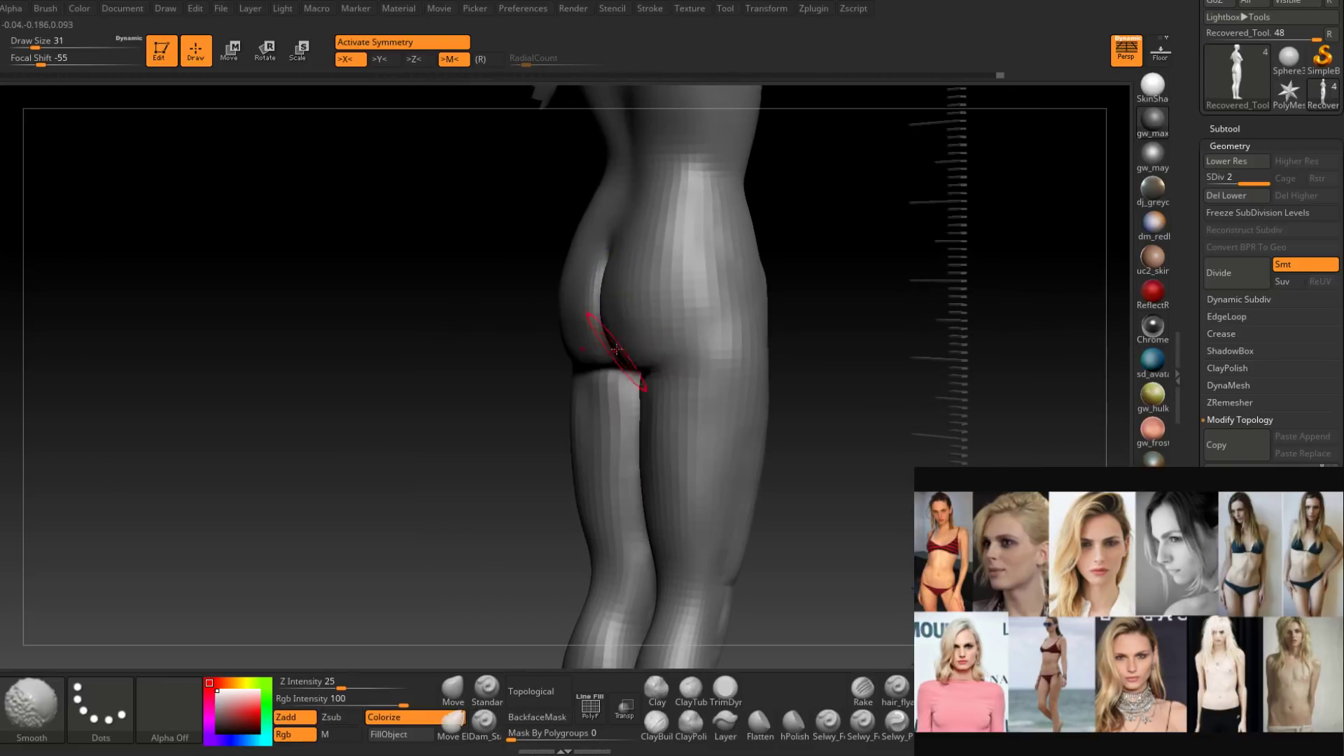
{"action": "right_click_drag", "start_coordinate": [619, 352], "coordinate": [665, 344]}
{"action": "left_click_drag", "start_coordinate": [607, 297], "coordinate": [609, 337], "text": "shift"}
{"action": "mouse_move", "coordinate": [610, 337]}
{"action": "right_mouse_down"}
{"action": "mouse_move", "coordinate": [609, 300]}
{"action": "mouse_move", "coordinate": [616, 322]}
{"action": "mouse_move", "coordinate": [659, 338]}
{"action": "right_mouse_up"}
Reshape the buttocks' rear profile and lower edge with the Move brush at draw sizes 33 and 31.
{"action": "left_click", "coordinate": [453, 689]}
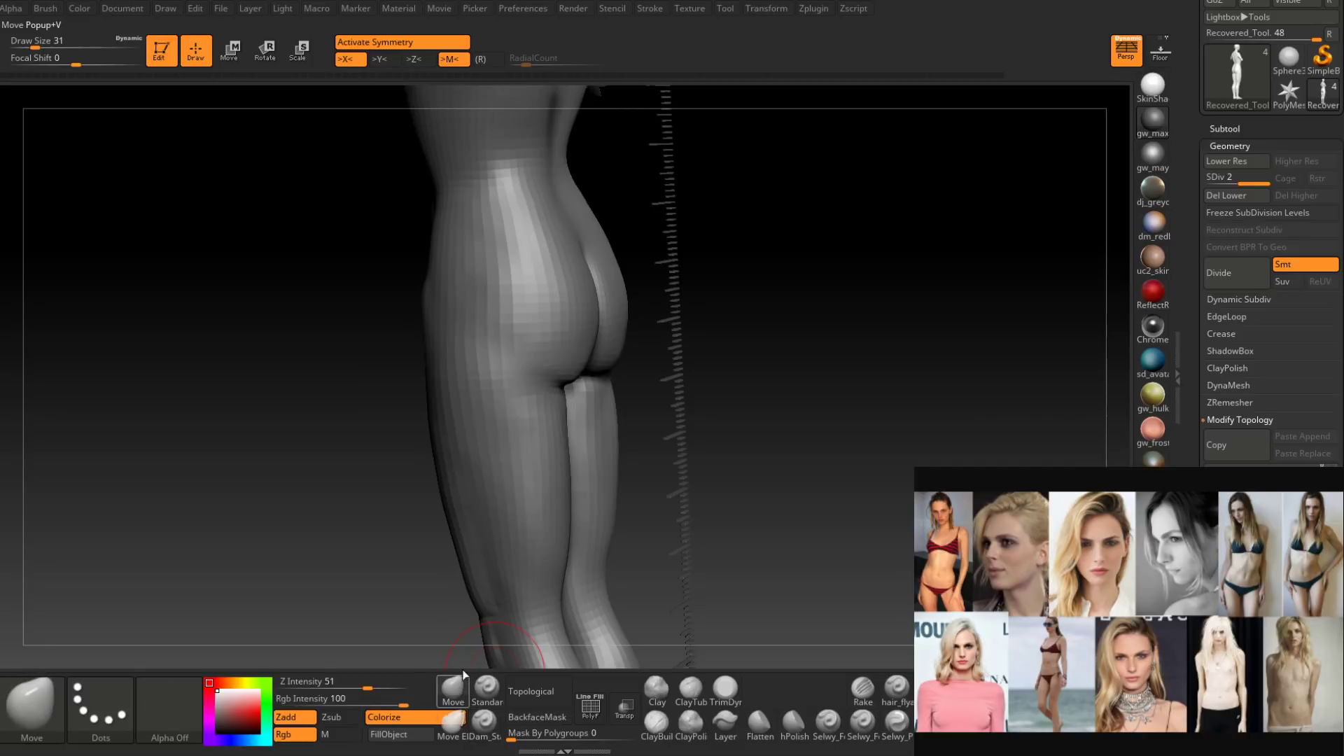
{"action": "right_click_drag", "start_coordinate": [532, 438], "coordinate": [578, 420]}
{"action": "key", "text": "space"}
{"action": "left_click_drag", "start_coordinate": [625, 326], "coordinate": [626, 326]}
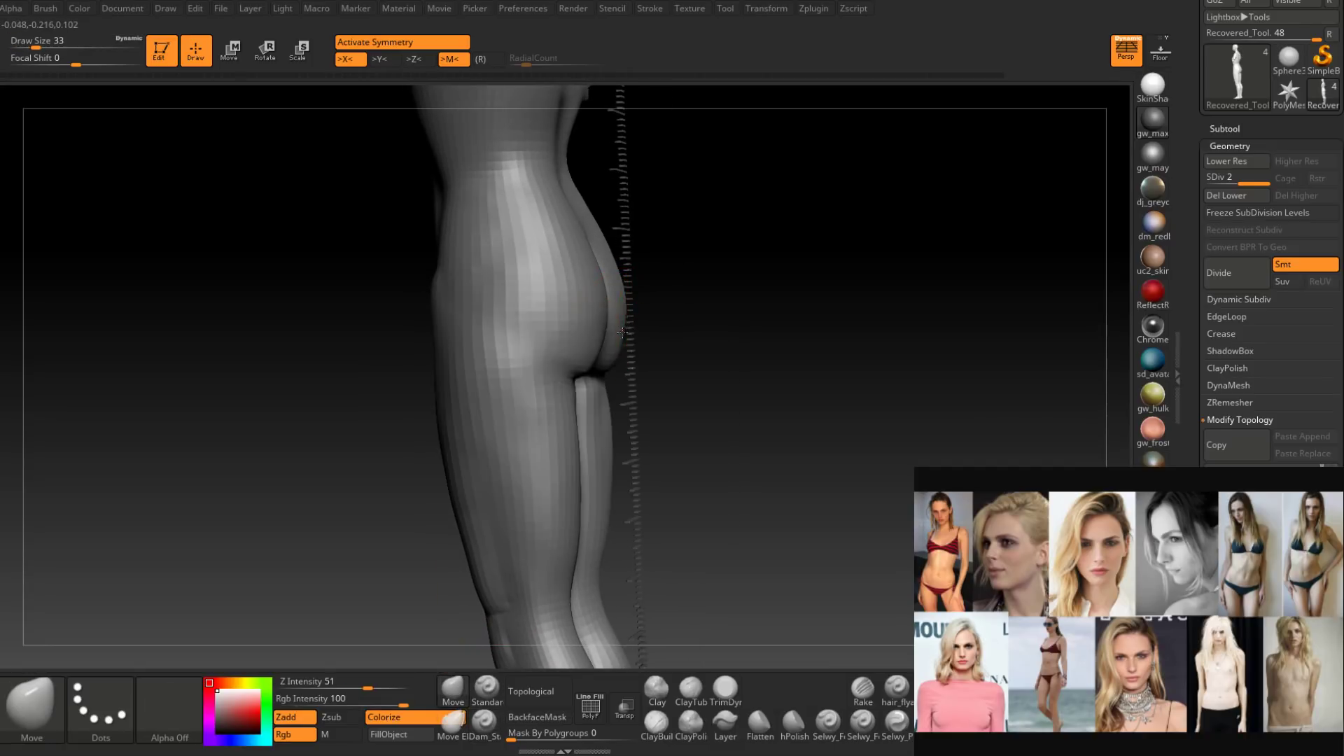
{"action": "right_click_drag", "start_coordinate": [625, 334], "coordinate": [631, 321]}
{"action": "key", "text": "space"}
{"action": "left_click_drag", "start_coordinate": [631, 320], "coordinate": [635, 319]}
{"action": "right_click_drag", "start_coordinate": [635, 320], "coordinate": [644, 360]}
{"action": "left_click_drag", "start_coordinate": [642, 360], "coordinate": [628, 356]}
{"action": "key", "text": "space"}
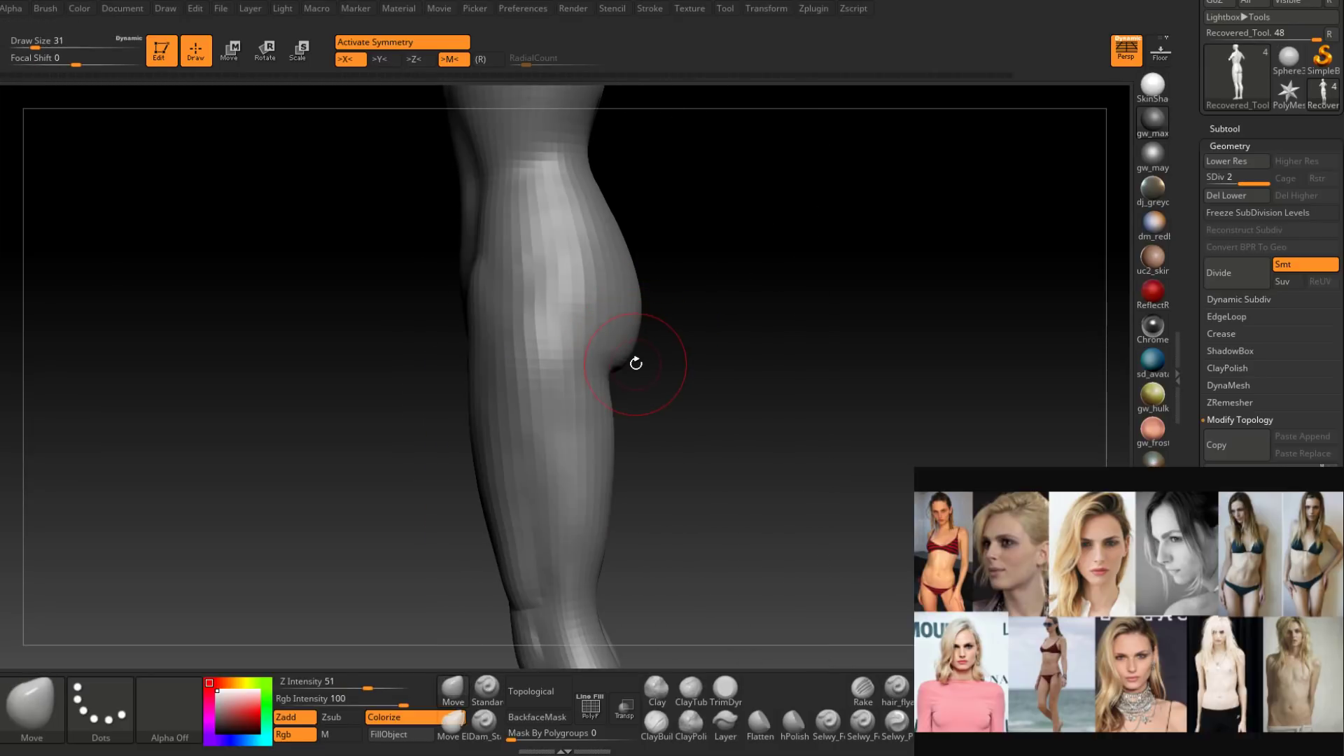
Drop to subdivision level 1 and reshape the junction of buttocks and back thighs with the Move brush at draw size 56.
{"action": "key", "text": "shift+d"}
{"action": "mouse_move", "coordinate": [656, 285]}
{"action": "right_mouse_down"}
{"action": "mouse_move", "coordinate": [638, 291]}
{"action": "mouse_move", "coordinate": [627, 358]}
{"action": "mouse_move", "coordinate": [619, 285]}
{"action": "right_mouse_up"}
{"action": "mouse_move", "coordinate": [511, 234]}
{"action": "left_mouse_down", "text": "ctrl"}
{"action": "mouse_move", "coordinate": [602, 336]}
{"action": "mouse_move", "coordinate": [497, 203]}
{"action": "mouse_move", "coordinate": [595, 252]}
{"action": "left_mouse_up", "text": "ctrl"}
{"action": "right_click_drag", "start_coordinate": [595, 252], "coordinate": [609, 300]}
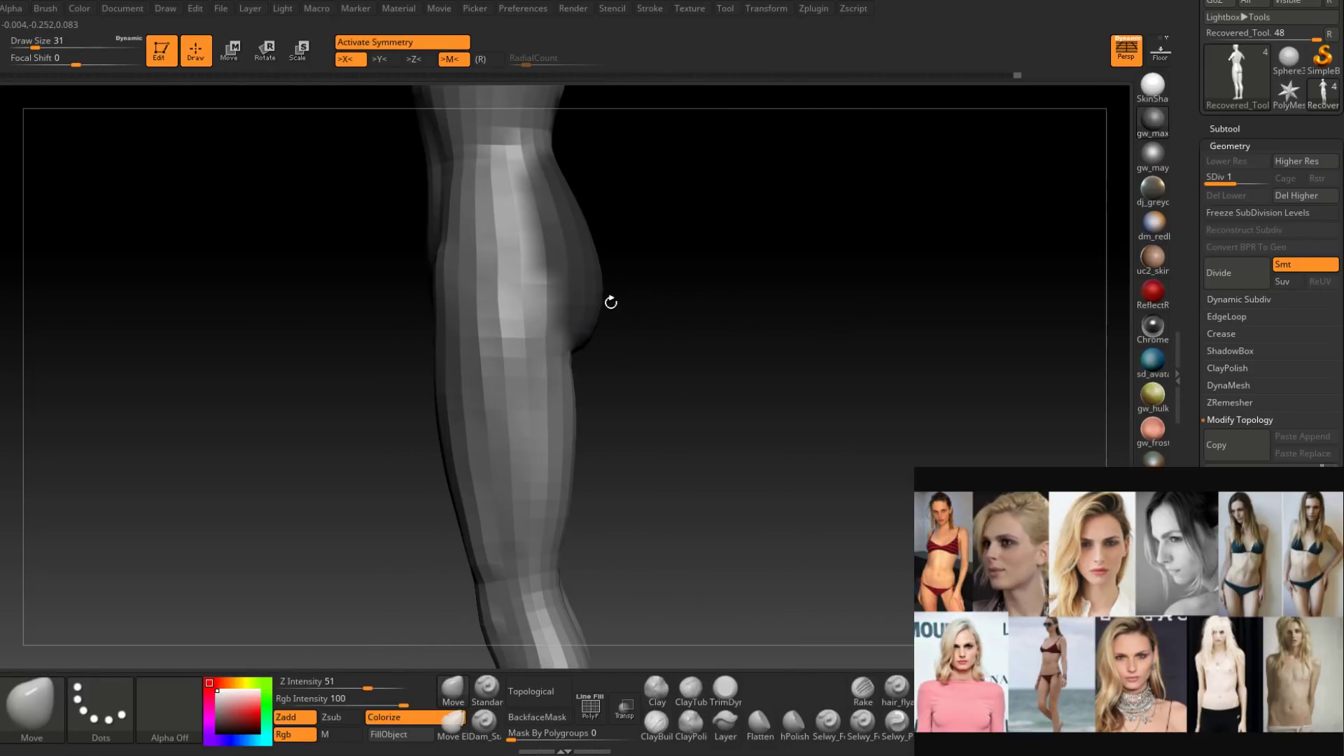
{"action": "mouse_move", "coordinate": [609, 380]}
{"action": "right_mouse_down", "text": "ctrl"}
{"action": "mouse_move", "coordinate": [612, 413]}
{"action": "mouse_move", "coordinate": [607, 388]}
{"action": "mouse_move", "coordinate": [631, 361]}
{"action": "mouse_move", "coordinate": [614, 382]}
{"action": "mouse_move", "coordinate": [546, 374]}
{"action": "mouse_move", "coordinate": [606, 366]}
{"action": "right_mouse_up", "text": "ctrl"}
{"action": "key", "text": "space"}
{"action": "left_click_drag", "start_coordinate": [583, 350], "coordinate": [592, 350]}
{"action": "right_click_drag", "start_coordinate": [584, 339], "coordinate": [585, 327], "text": "ctrl"}
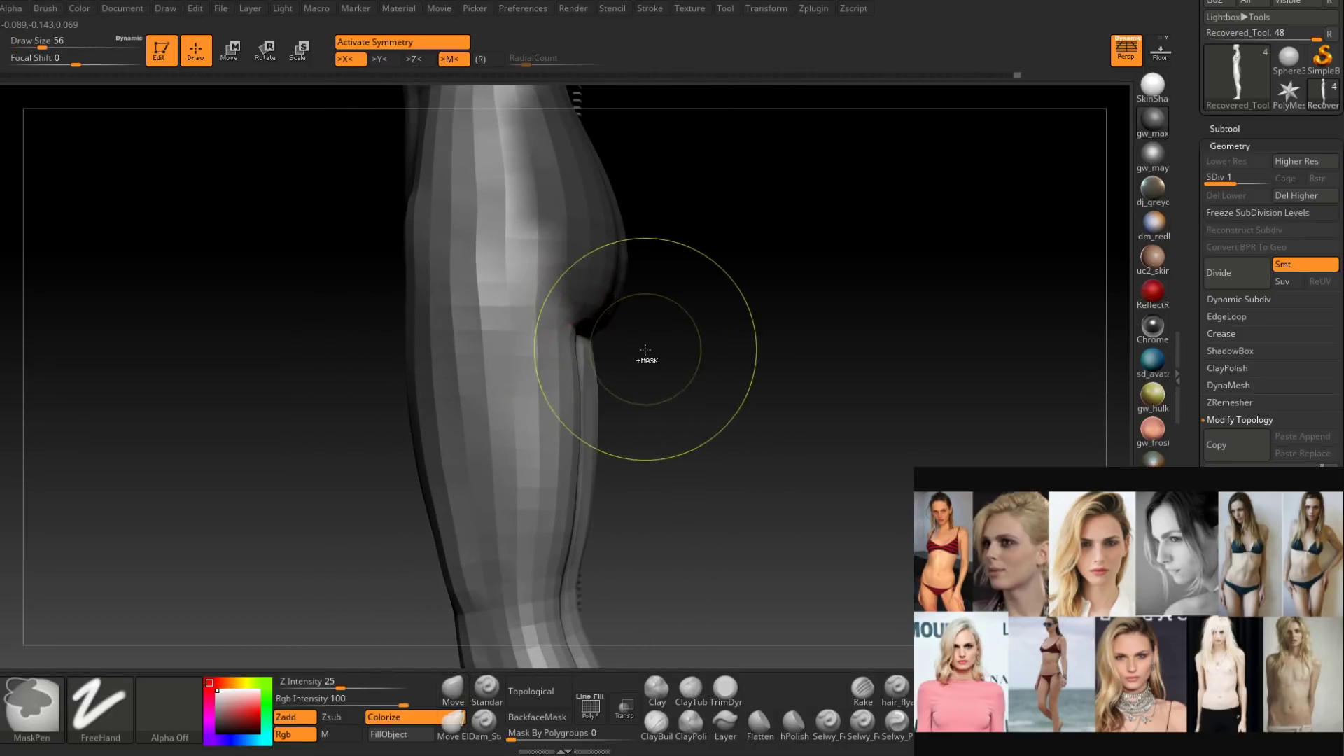
{"action": "left_click", "coordinate": [645, 350], "text": "ctrl"}
{"action": "left_click", "coordinate": [569, 398], "text": "ctrl"}
{"action": "left_click", "coordinate": [651, 362], "text": "ctrl"}
{"action": "right_click_drag", "start_coordinate": [651, 365], "coordinate": [613, 363]}
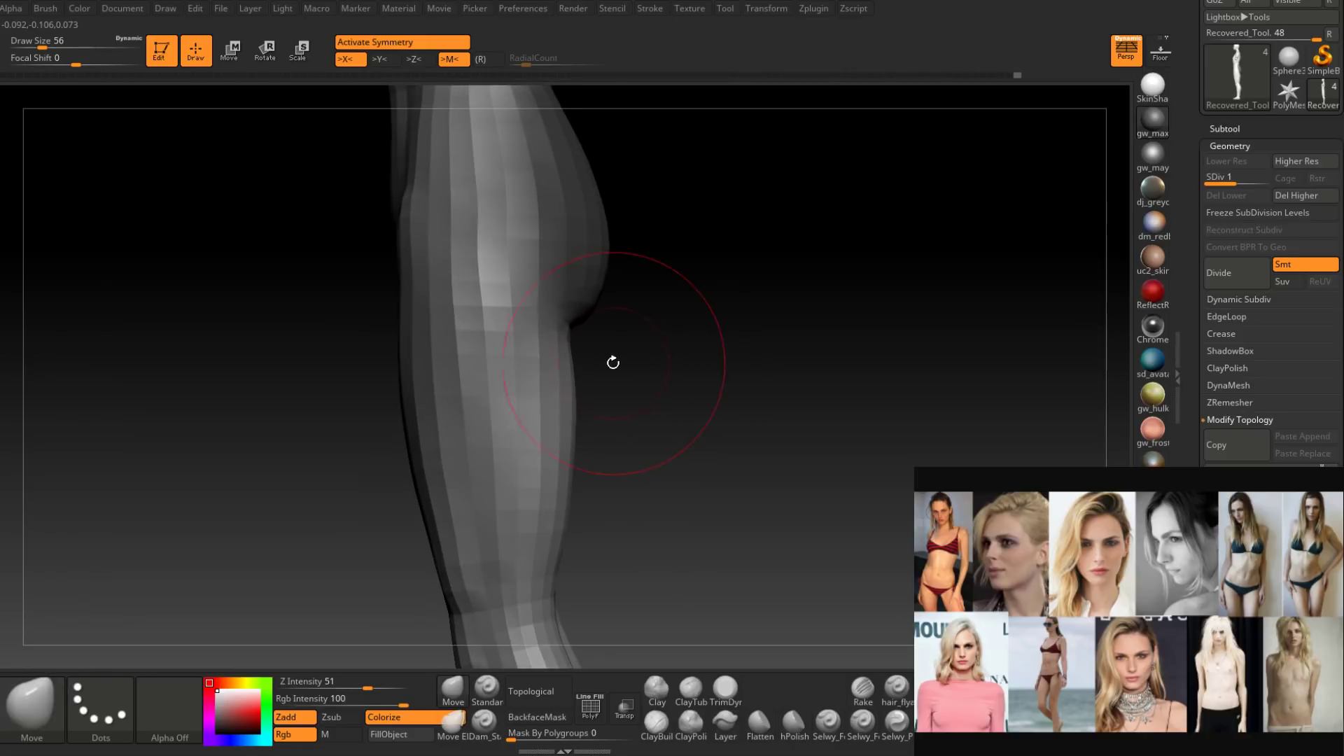
Refine the fold beneath the buttocks with the Move brush at draw size 25 and smooth the upper inner thighs.
{"action": "key", "text": "space"}
{"action": "mouse_move", "coordinate": [581, 348]}
{"action": "left_mouse_down"}
{"action": "mouse_move", "coordinate": [596, 347]}
{"action": "mouse_move", "coordinate": [553, 338]}
{"action": "mouse_move", "coordinate": [566, 338]}
{"action": "left_mouse_up"}
{"action": "key", "text": "space"}
{"action": "right_click_drag", "start_coordinate": [567, 330], "coordinate": [539, 338]}
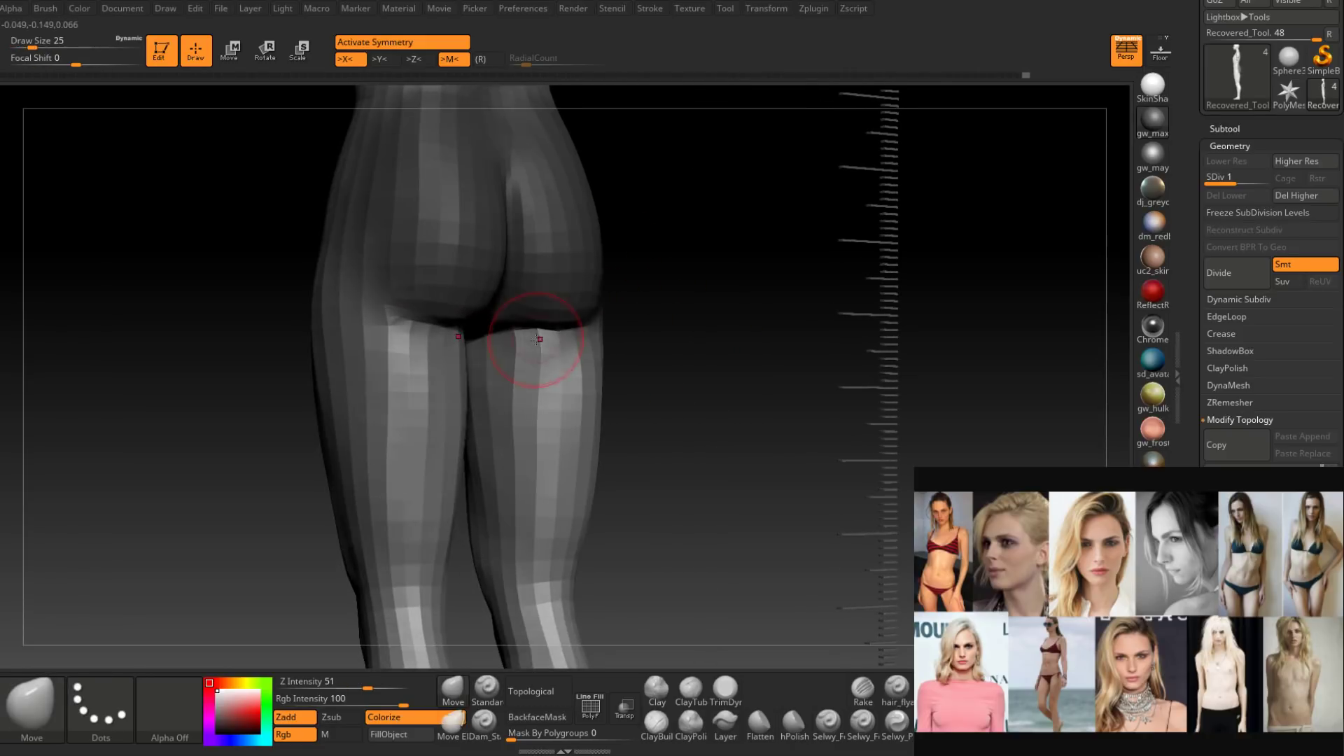
{"action": "right_click_drag", "start_coordinate": [441, 373], "coordinate": [506, 404], "text": "alt"}
{"action": "key", "text": "space"}
{"action": "left_click_drag", "start_coordinate": [455, 405], "coordinate": [448, 404]}
{"action": "left_click_drag", "start_coordinate": [472, 356], "coordinate": [473, 382], "text": "shift"}
Adjust the rear contour of the upper thighs below the buttocks with the Move brush at draw sizes 49 and 37.
{"action": "right_click_drag", "start_coordinate": [473, 381], "coordinate": [506, 384]}
{"action": "key", "text": "ctrl"}
{"action": "mouse_move", "coordinate": [420, 371]}
{"action": "right_mouse_down"}
{"action": "mouse_move", "coordinate": [471, 366]}
{"action": "mouse_move", "coordinate": [537, 389]}
{"action": "mouse_move", "coordinate": [483, 381]}
{"action": "right_mouse_up"}
{"action": "key", "text": "ctrl"}
{"action": "key", "text": "space"}
{"action": "left_click_drag", "start_coordinate": [482, 381], "coordinate": [495, 381]}
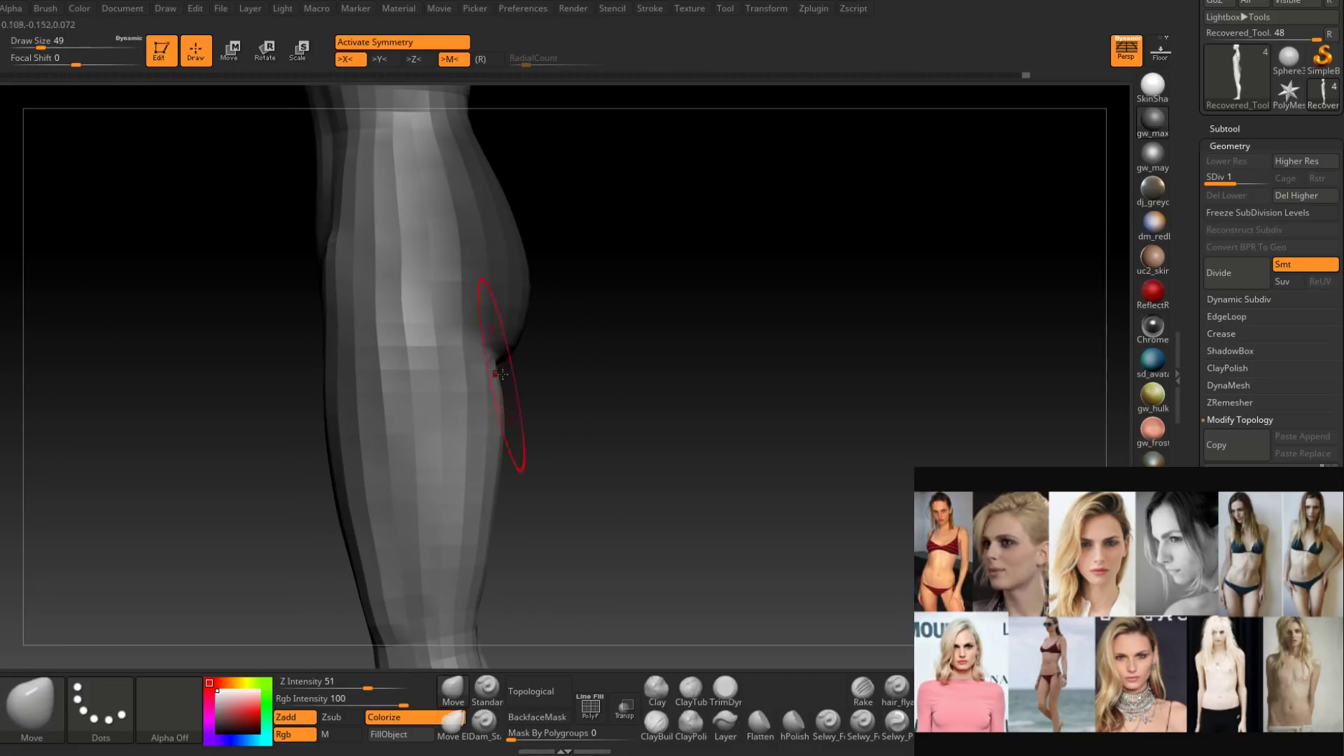
{"action": "mouse_move", "coordinate": [501, 374]}
{"action": "right_mouse_down"}
{"action": "mouse_move", "coordinate": [481, 387]}
{"action": "mouse_move", "coordinate": [511, 361]}
{"action": "right_mouse_up"}
{"action": "key", "text": "space"}
{"action": "left_click_drag", "start_coordinate": [510, 384], "coordinate": [506, 383]}
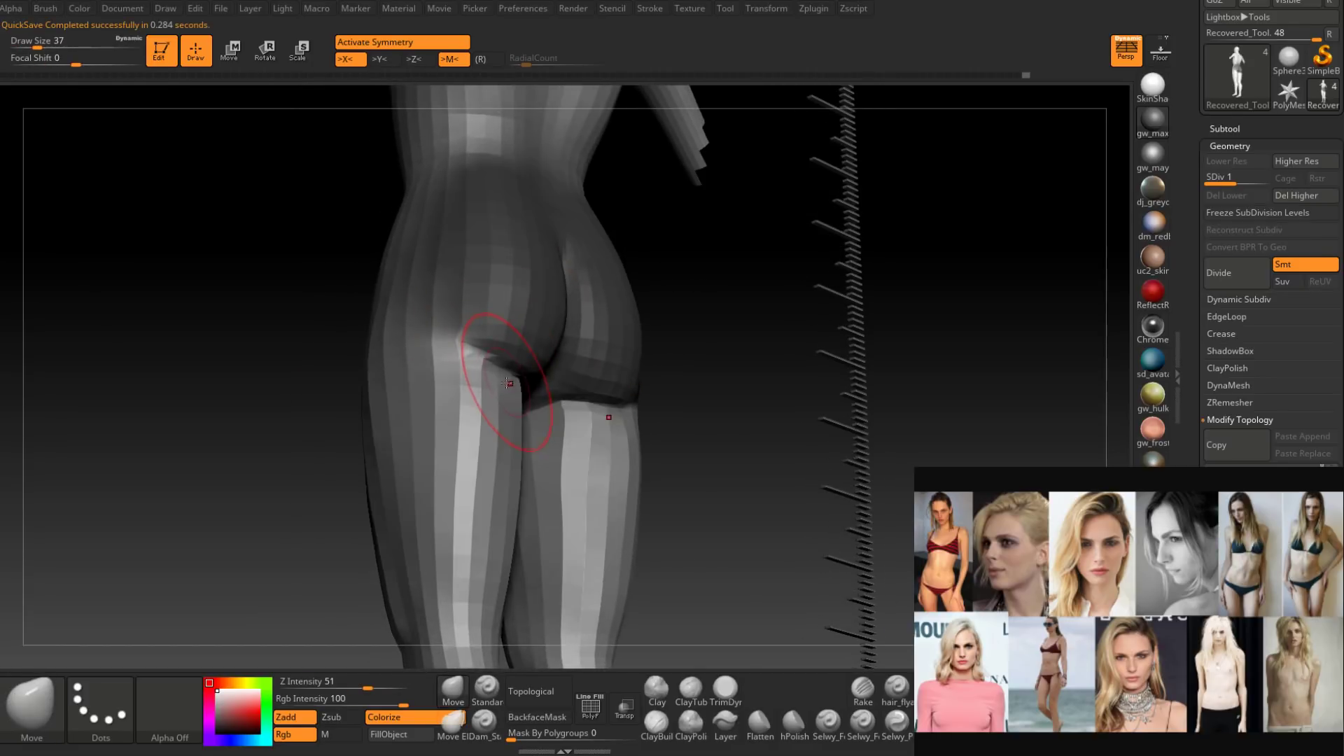
Close up the inner thigh gap under the crotch with the Move brush at draw size 11, then smooth it at 18.
{"action": "mouse_move", "coordinate": [501, 391]}
{"action": "right_mouse_down"}
{"action": "mouse_move", "coordinate": [483, 381]}
{"action": "mouse_move", "coordinate": [494, 371]}
{"action": "right_mouse_up"}
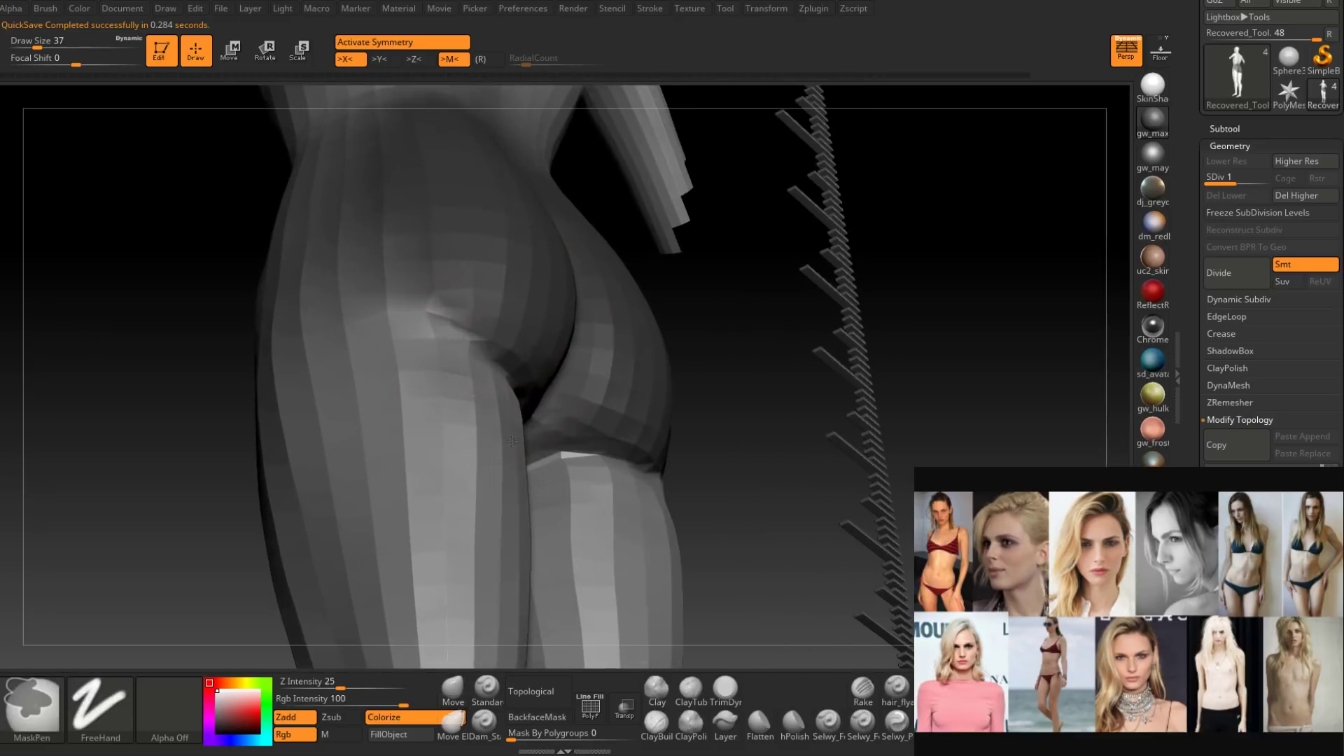
{"action": "key", "text": "space"}
{"action": "left_click_drag", "start_coordinate": [521, 361], "coordinate": [496, 361]}
{"action": "key", "text": "ctrl"}
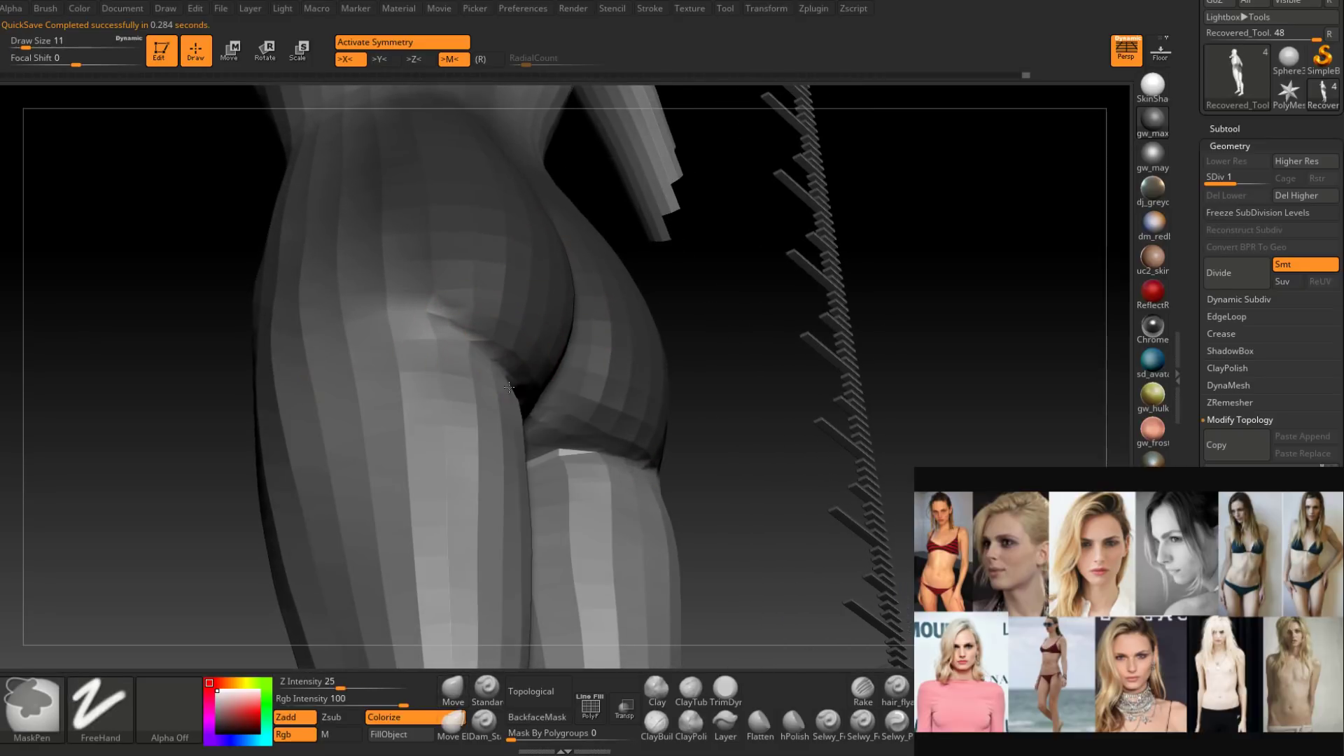
{"action": "mouse_move", "coordinate": [509, 387]}
{"action": "right_mouse_down"}
{"action": "mouse_move", "coordinate": [518, 397]}
{"action": "mouse_move", "coordinate": [512, 373]}
{"action": "mouse_move", "coordinate": [499, 378]}
{"action": "mouse_move", "coordinate": [556, 362]}
{"action": "mouse_move", "coordinate": [568, 386]}
{"action": "right_mouse_up"}
{"action": "key", "text": "bracketright"}
{"action": "key", "text": "shift"}
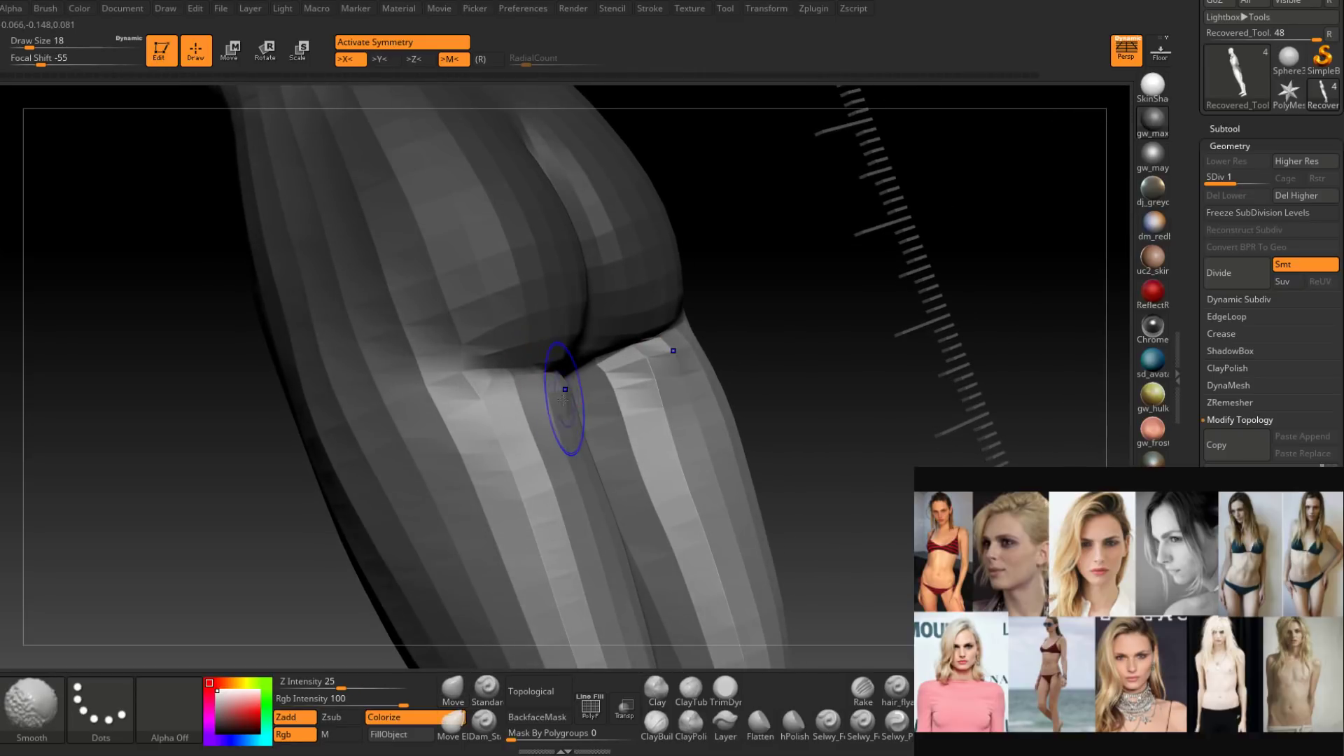
{"action": "left_click_drag", "start_coordinate": [564, 399], "coordinate": [570, 423], "text": "shift"}
{"action": "right_click_drag", "start_coordinate": [570, 423], "coordinate": [572, 435]}
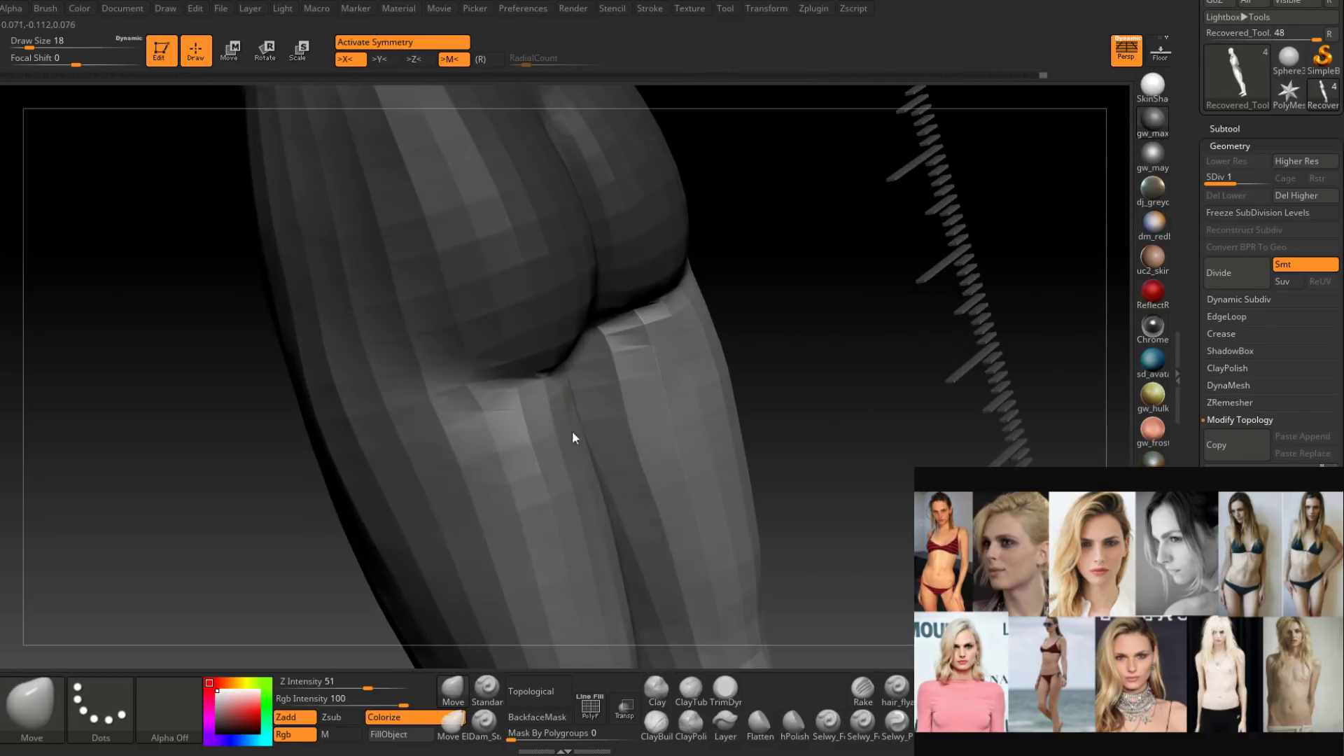
Shift the upper inner thigh with the Move brush at draw size 25, then smooth the back of the thigh at 44.
{"action": "key", "text": "space"}
{"action": "right_click", "coordinate": [580, 442]}
{"action": "left_click", "coordinate": [579, 447]}
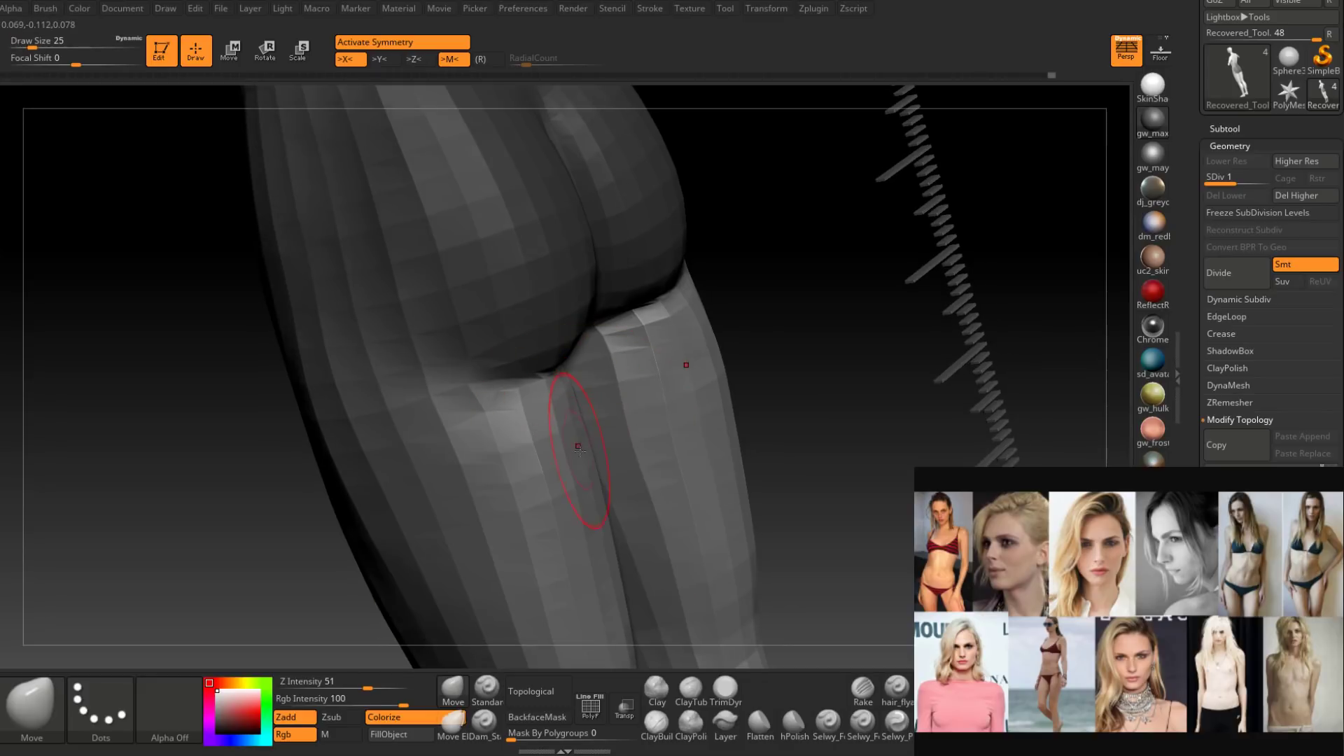
{"action": "right_click_drag", "start_coordinate": [614, 446], "coordinate": [571, 454], "text": "ctrl"}
{"action": "key", "text": "shift"}
{"action": "key", "text": "s"}
{"action": "left_click_drag", "start_coordinate": [599, 454], "coordinate": [608, 454]}
{"action": "key", "text": "shift"}
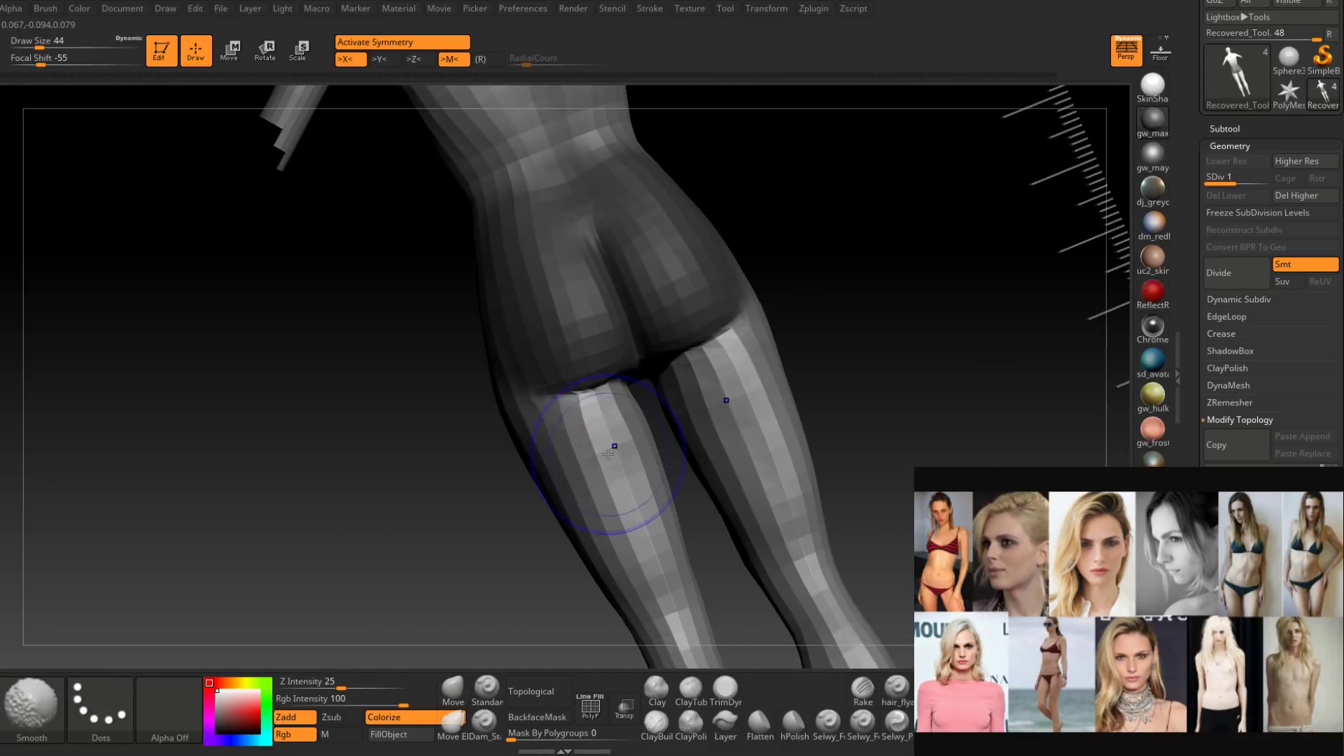
Reshape and smooth the inner thigh at draw size 41, then return the mesh to subdivision level 2.
{"action": "mouse_move", "coordinate": [620, 495]}
{"action": "right_mouse_down"}
{"action": "mouse_move", "coordinate": [681, 460]}
{"action": "mouse_move", "coordinate": [626, 486]}
{"action": "right_mouse_up"}
{"action": "key", "text": "space"}
{"action": "left_click", "coordinate": [625, 485]}
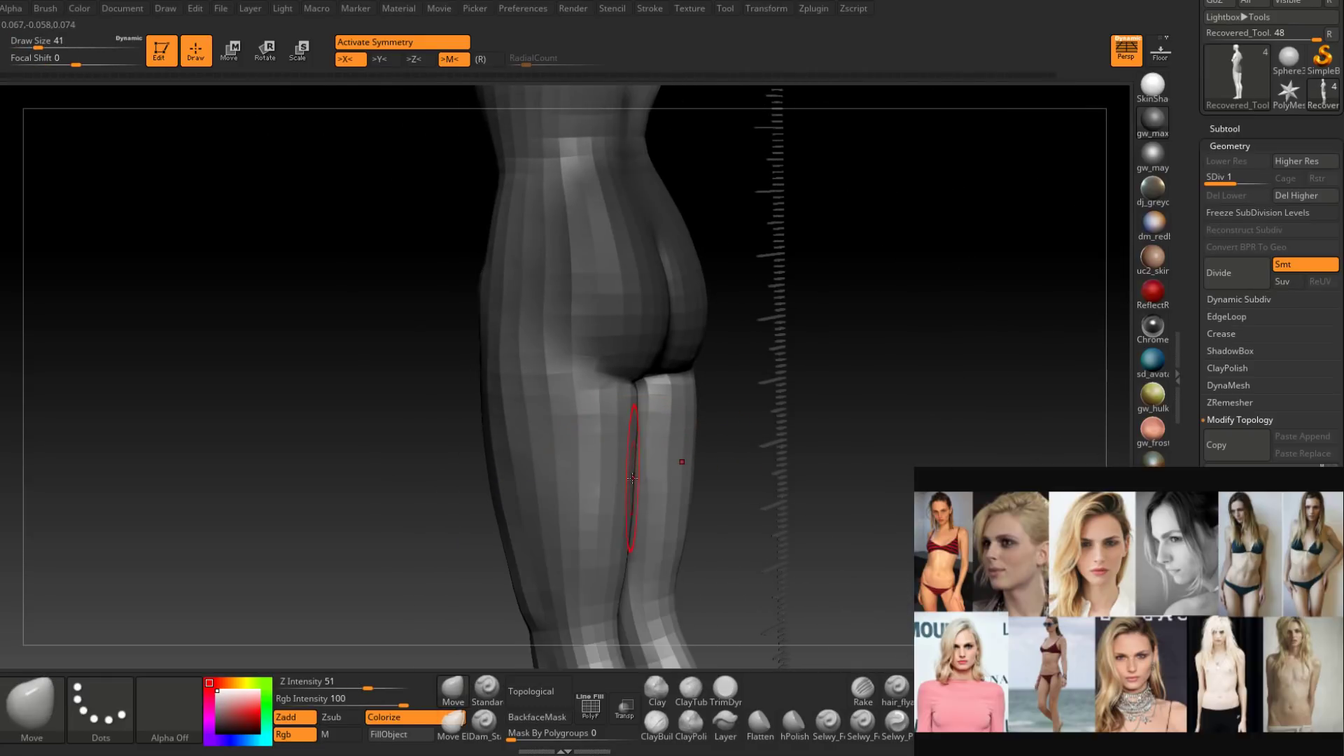
{"action": "left_click_drag", "start_coordinate": [632, 478], "coordinate": [635, 487], "text": "shift"}
{"action": "right_click_drag", "start_coordinate": [635, 486], "coordinate": [747, 435]}
{"action": "left_click_drag", "start_coordinate": [747, 435], "coordinate": [752, 372], "text": "ctrl"}
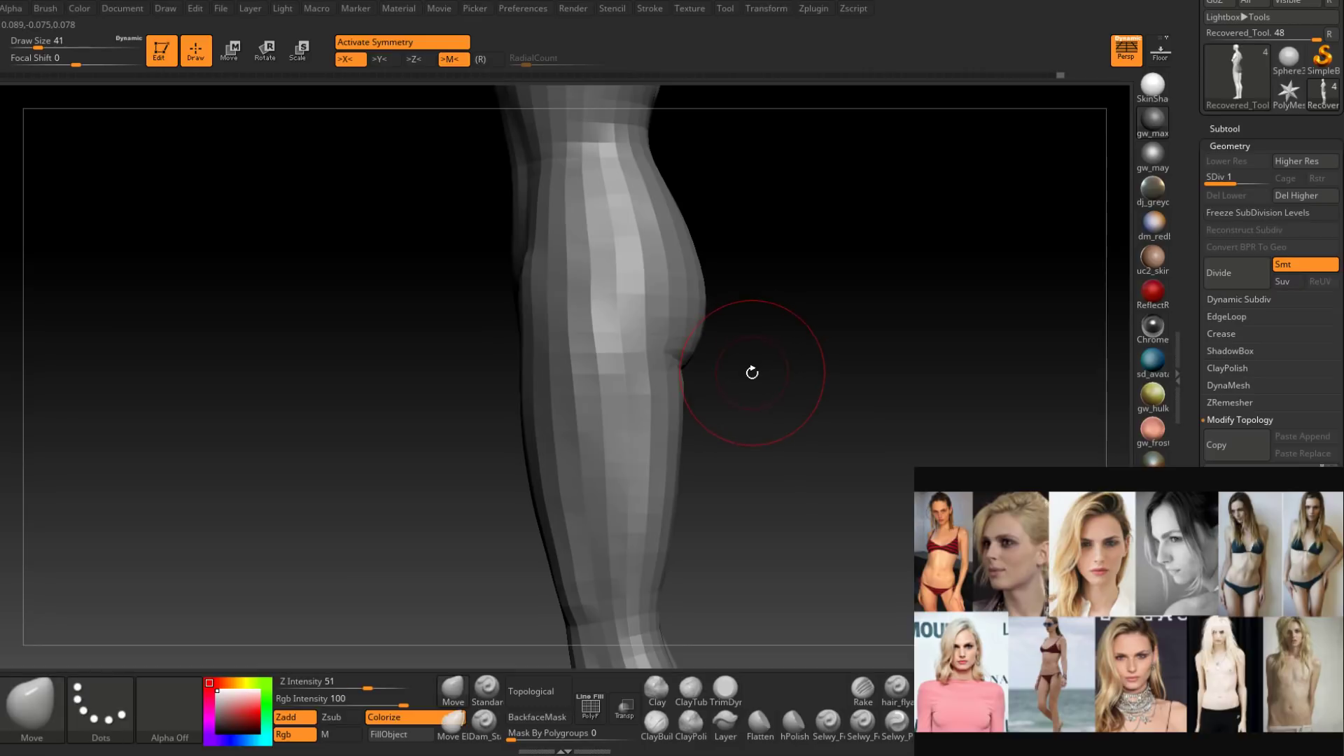
{"action": "key", "text": "d"}
{"action": "right_click_drag", "start_coordinate": [749, 393], "coordinate": [753, 438]}
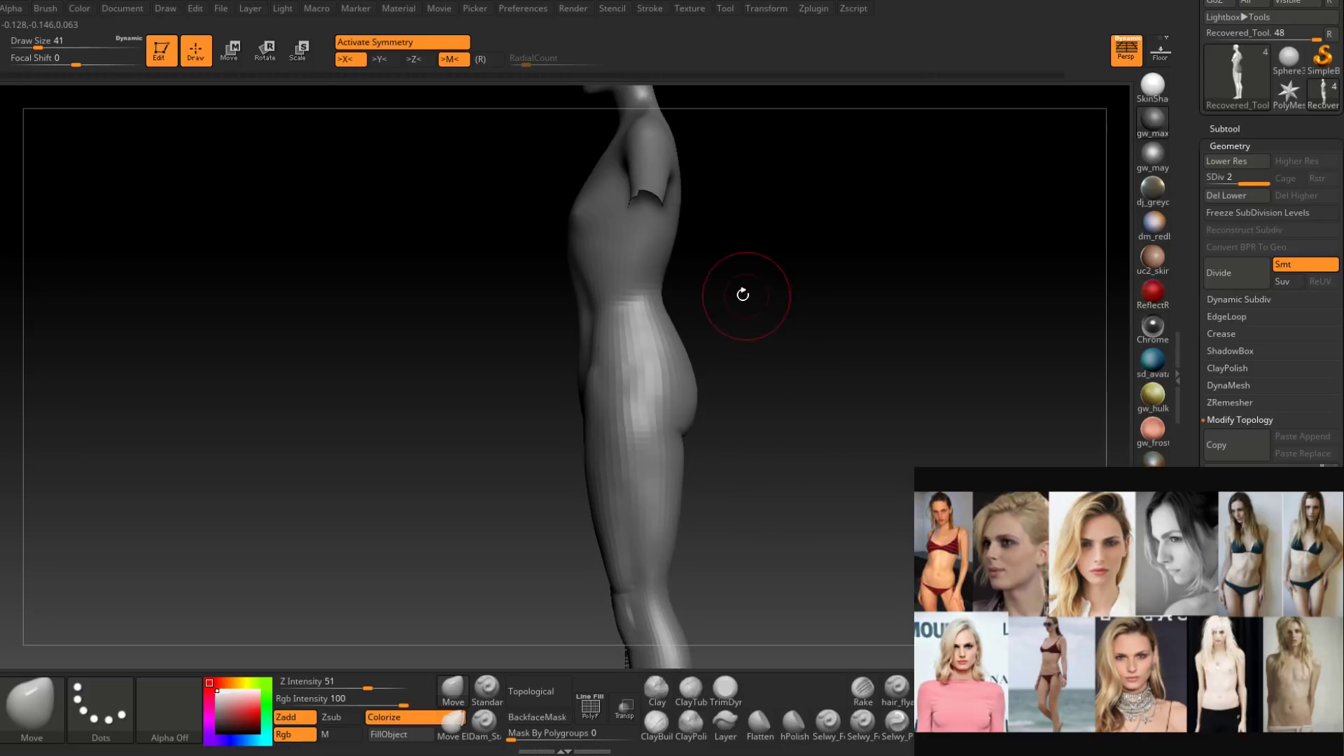
Adjust the front profile of the hip and lower belly in side view with the Move brush at draw sizes 44 and 41.
{"action": "right_click_drag", "start_coordinate": [742, 294], "coordinate": [740, 416], "text": "alt"}
{"action": "mouse_move", "coordinate": [594, 457]}
{"action": "right_mouse_down", "text": "alt"}
{"action": "mouse_move", "coordinate": [588, 396]}
{"action": "mouse_move", "coordinate": [592, 456]}
{"action": "right_mouse_up", "text": "alt"}
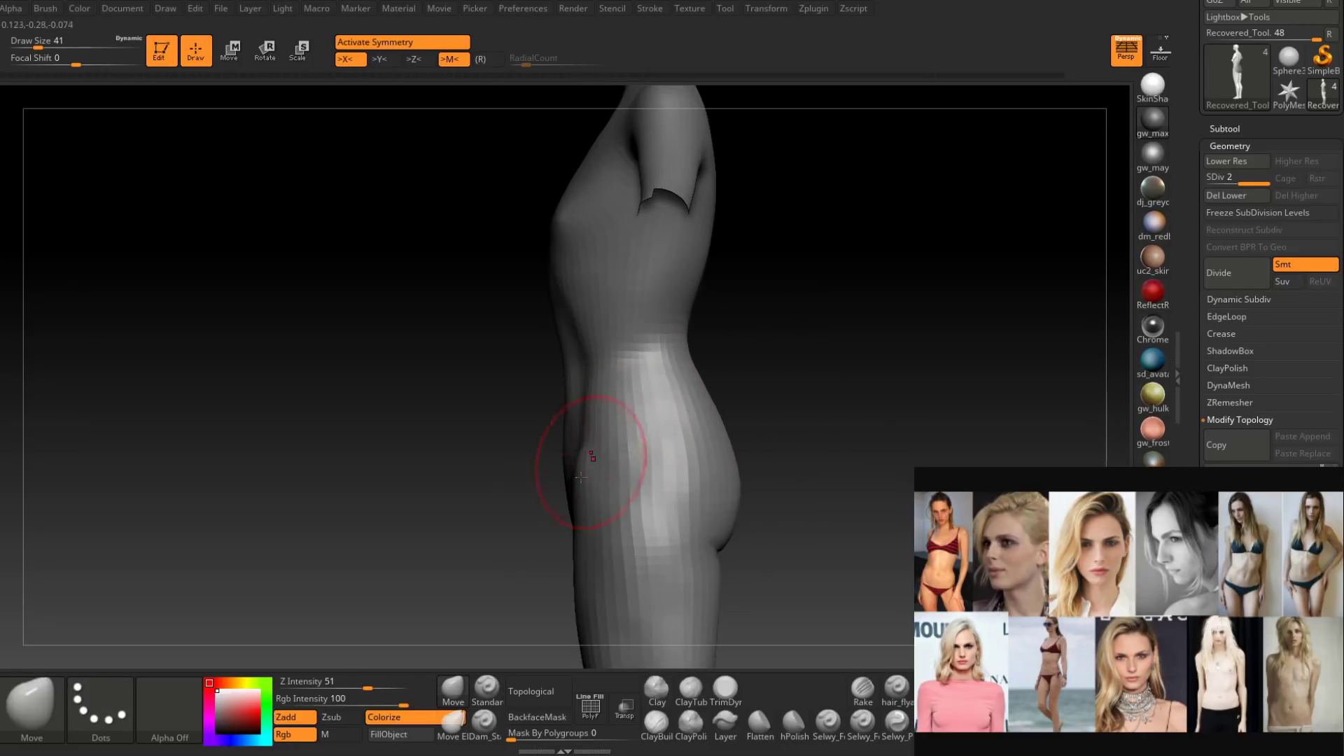
{"action": "key", "text": "space"}
{"action": "left_click_drag", "start_coordinate": [600, 418], "coordinate": [602, 418]}
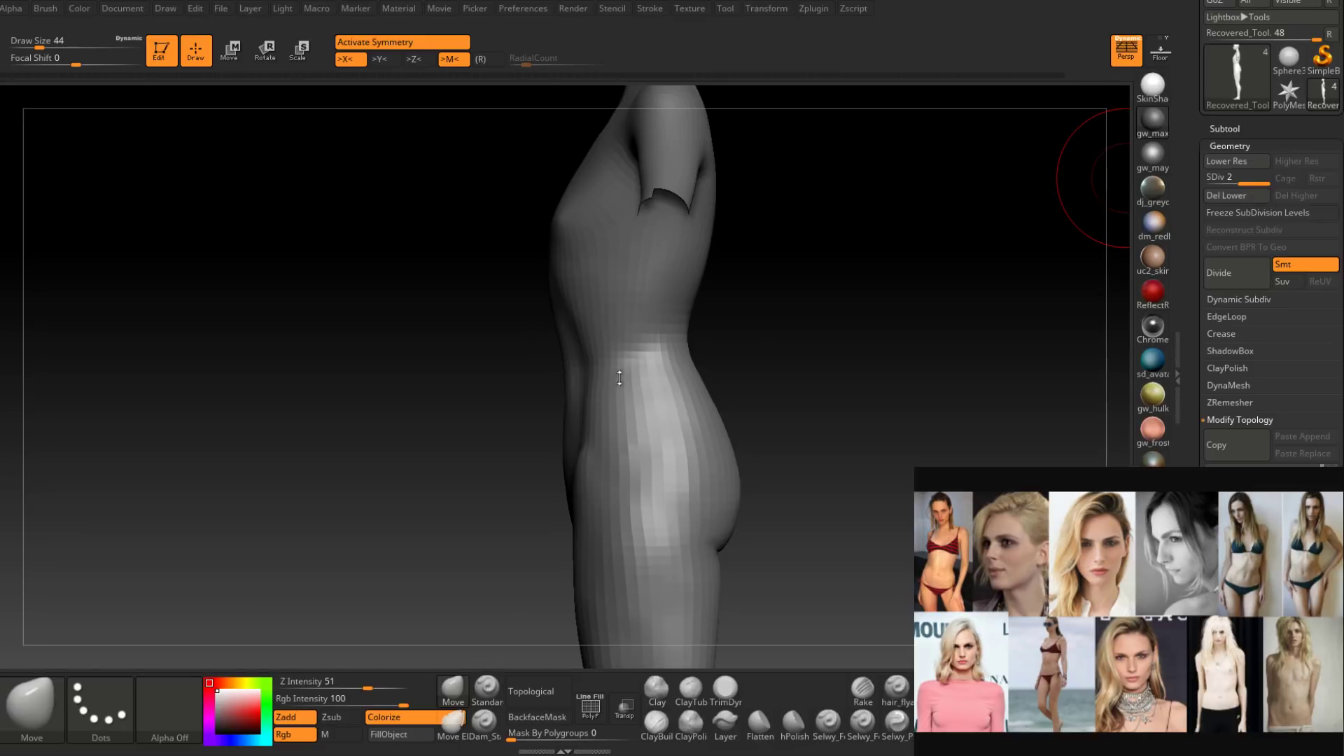
{"action": "mouse_move", "coordinate": [754, 336]}
{"action": "left_mouse_down"}
{"action": "mouse_move", "coordinate": [612, 397]}
{"action": "mouse_move", "coordinate": [592, 388]}
{"action": "left_mouse_up"}
{"action": "key", "text": "space"}
{"action": "key", "text": "space"}
{"action": "left_click_drag", "start_coordinate": [597, 387], "coordinate": [590, 387]}
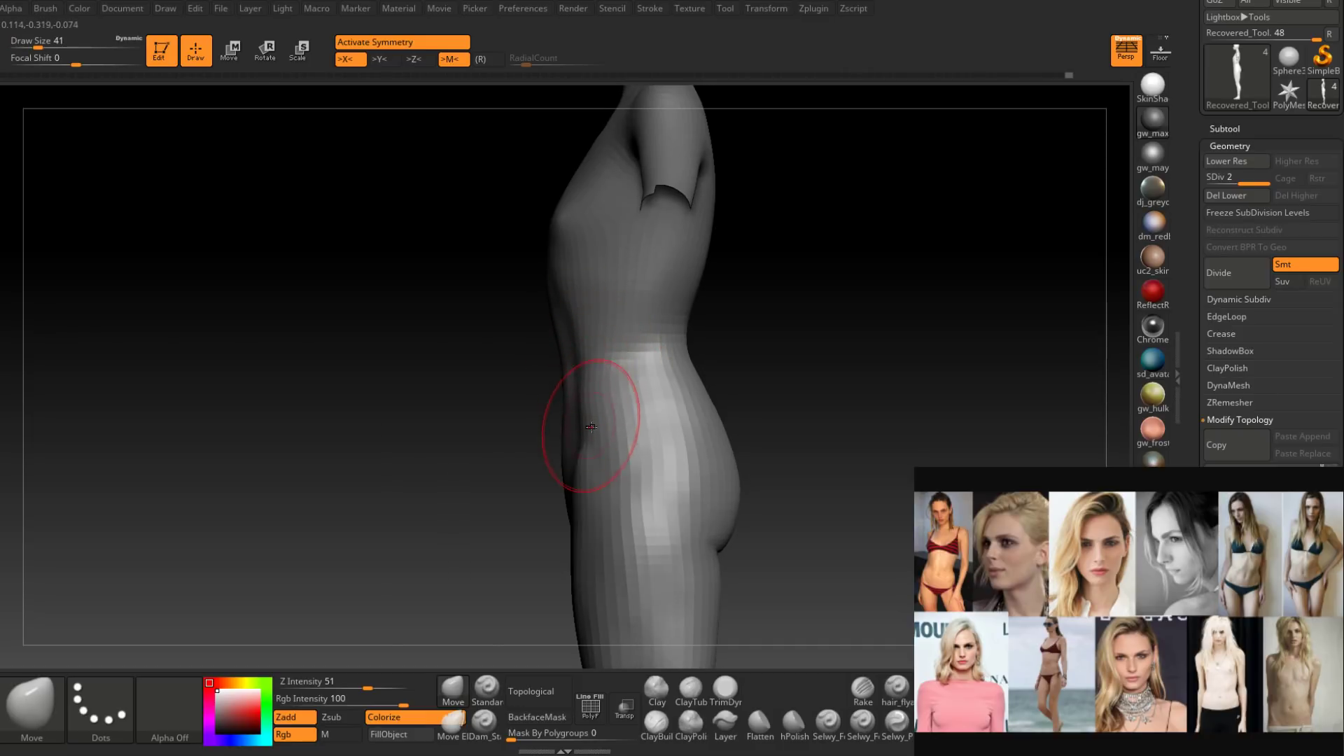
Refine the hip bone area with the Move brush at draw size 27, then smooth it at draw size 17.
{"action": "right_click_drag", "start_coordinate": [591, 429], "coordinate": [588, 483], "text": "ctrl"}
{"action": "key", "text": "space"}
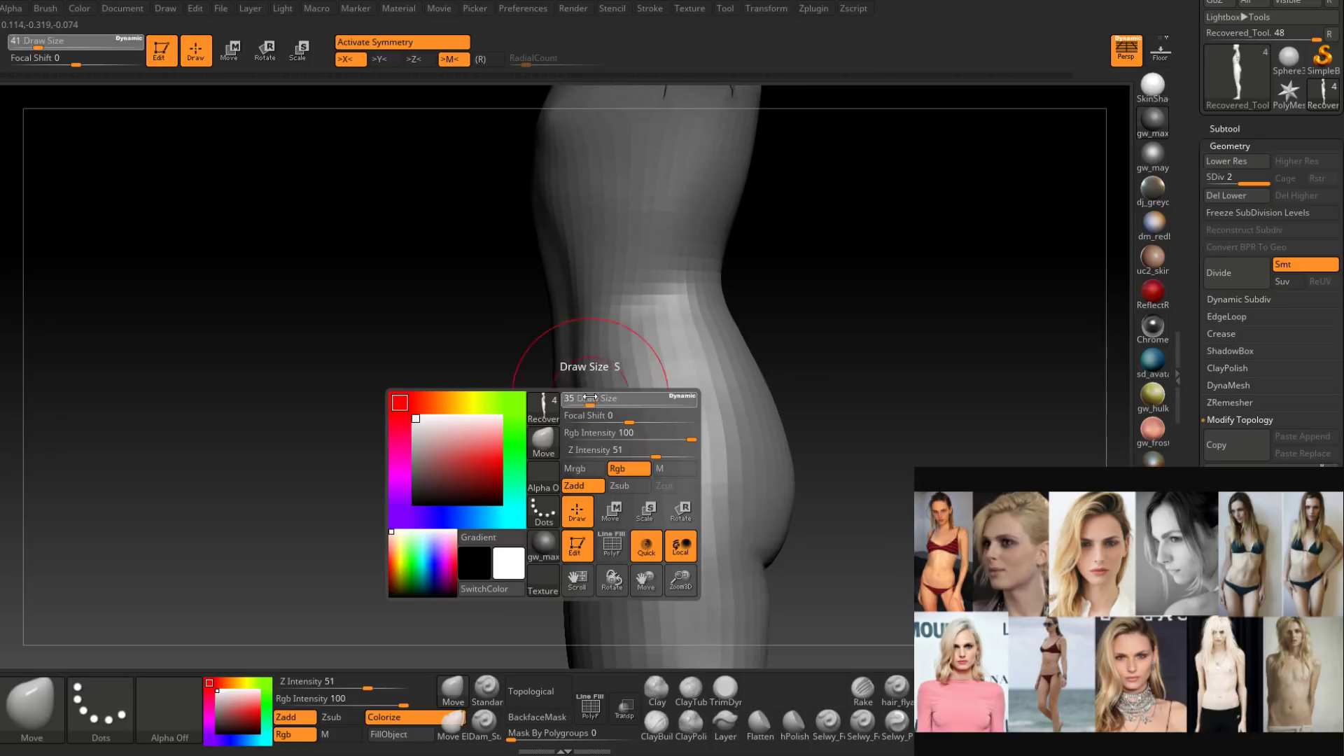
{"action": "left_click_drag", "start_coordinate": [596, 394], "coordinate": [588, 394]}
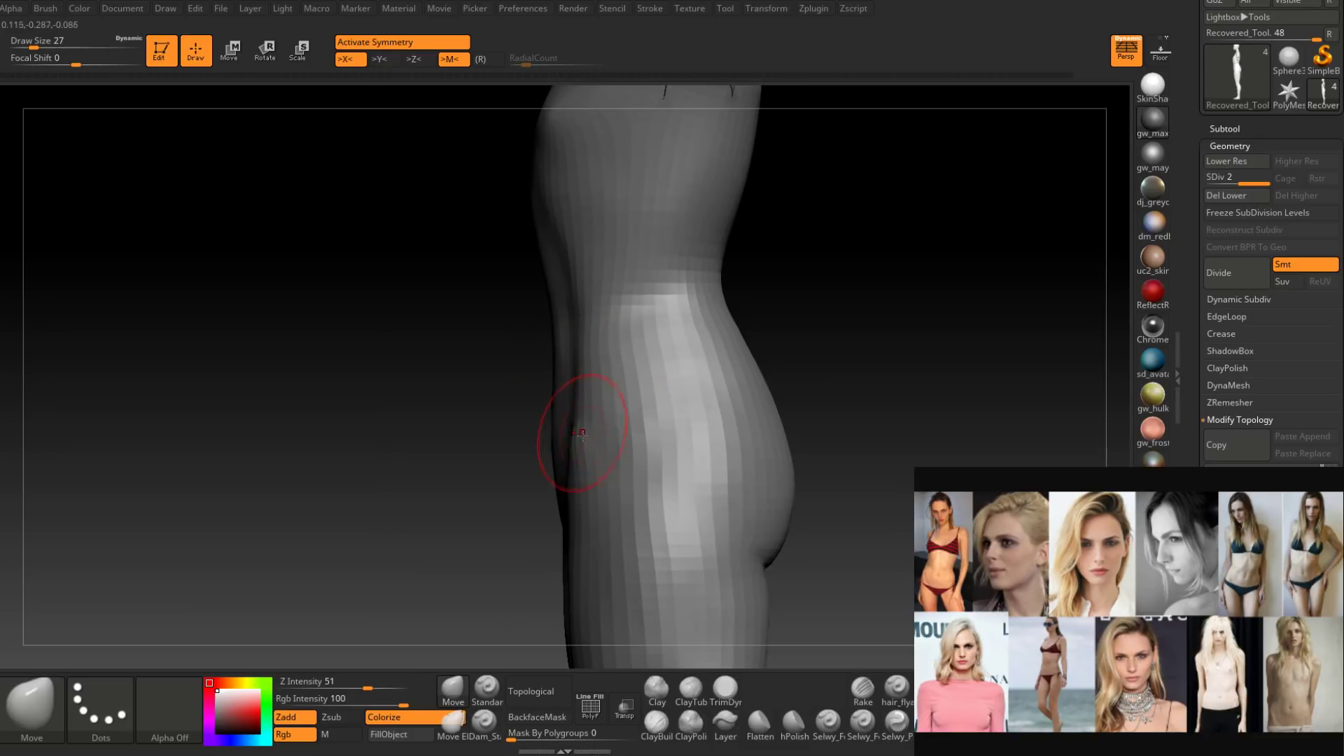
{"action": "mouse_move", "coordinate": [581, 434]}
{"action": "right_mouse_down"}
{"action": "mouse_move", "coordinate": [609, 441]}
{"action": "mouse_move", "coordinate": [585, 448]}
{"action": "right_mouse_up"}
{"action": "key", "text": "space"}
{"action": "left_click_drag", "start_coordinate": [585, 430], "coordinate": [579, 429]}
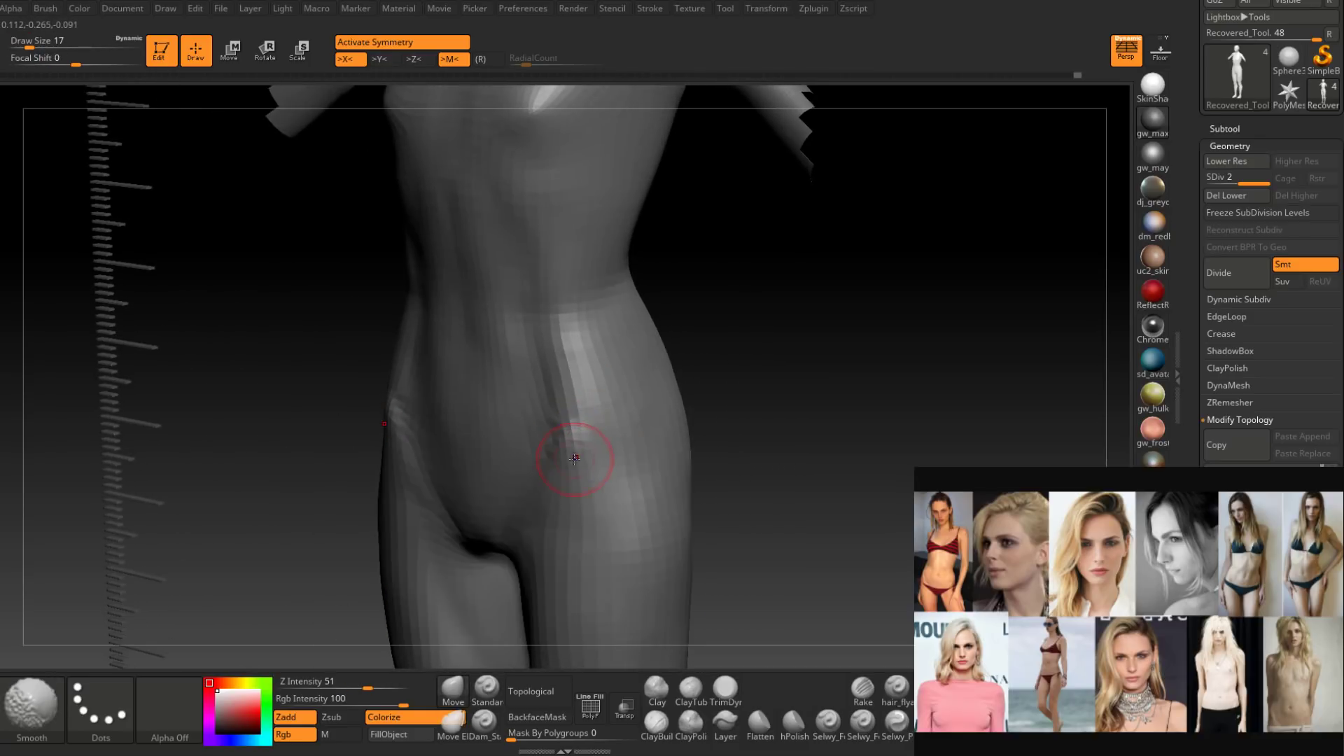
{"action": "mouse_move", "coordinate": [573, 444]}
{"action": "right_mouse_down"}
{"action": "mouse_move", "coordinate": [631, 378]}
{"action": "mouse_move", "coordinate": [658, 425]}
{"action": "mouse_move", "coordinate": [630, 417]}
{"action": "right_mouse_up"}
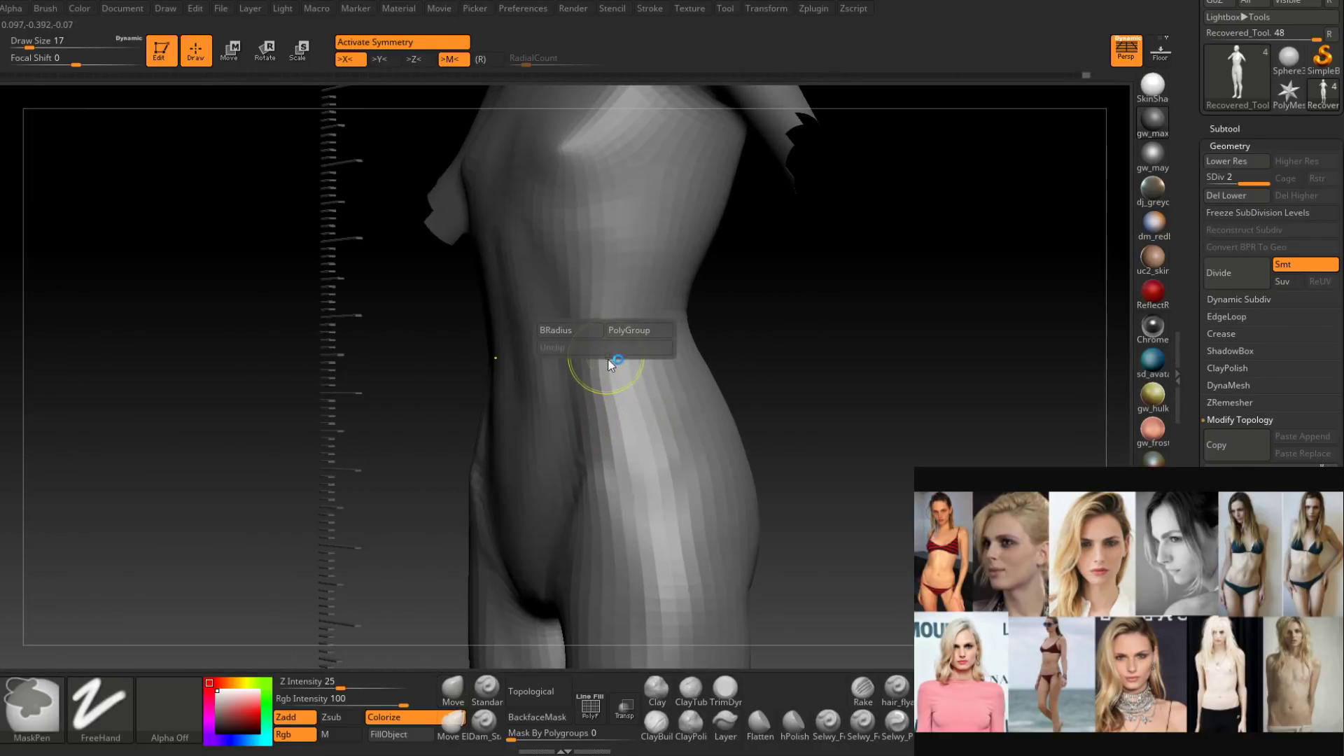
Build up the lower ribcage with ClayBuildup at draw size 25.
{"action": "mouse_move", "coordinate": [612, 366]}
{"action": "right_mouse_down", "text": "ctrl"}
{"action": "mouse_move", "coordinate": [592, 332]}
{"action": "mouse_move", "coordinate": [631, 434]}
{"action": "mouse_move", "coordinate": [576, 420]}
{"action": "mouse_move", "coordinate": [545, 436]}
{"action": "mouse_move", "coordinate": [565, 420]}
{"action": "right_mouse_up", "text": "ctrl"}
{"action": "left_click", "coordinate": [658, 725]}
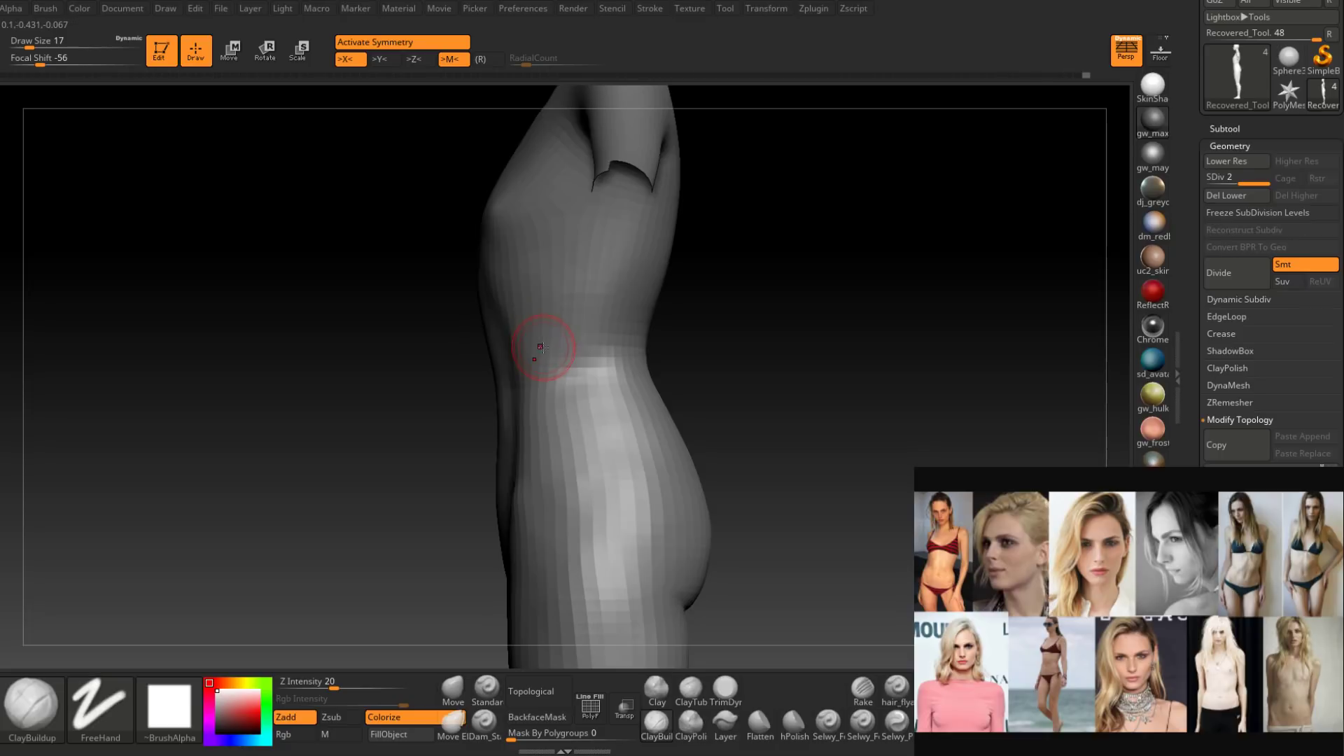
{"action": "mouse_move", "coordinate": [506, 280]}
{"action": "right_mouse_down"}
{"action": "mouse_move", "coordinate": [519, 285]}
{"action": "mouse_move", "coordinate": [503, 276]}
{"action": "right_mouse_up"}
{"action": "key", "text": "s"}
{"action": "right_click", "coordinate": [503, 275]}
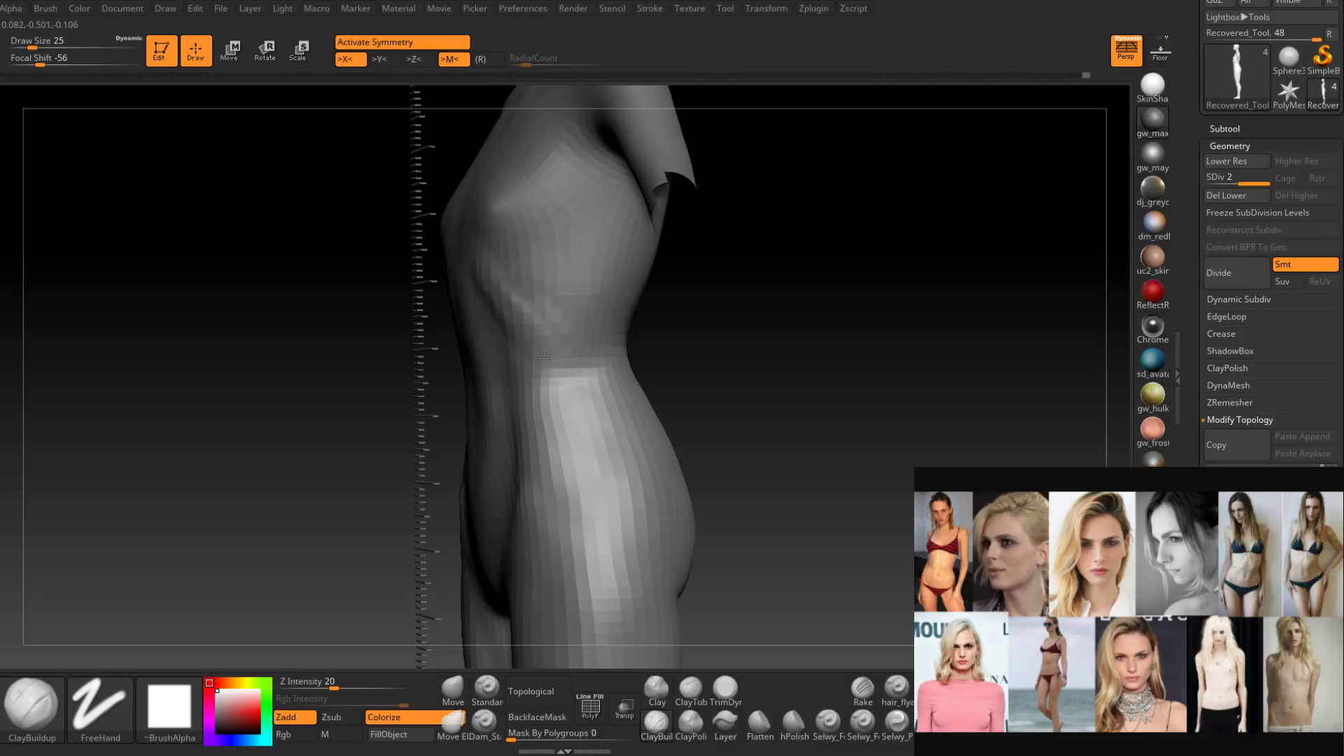
{"action": "mouse_move", "coordinate": [545, 358]}
{"action": "right_mouse_down"}
{"action": "mouse_move", "coordinate": [537, 341]}
{"action": "mouse_move", "coordinate": [580, 331]}
{"action": "mouse_move", "coordinate": [530, 337]}
{"action": "mouse_move", "coordinate": [534, 350]}
{"action": "mouse_move", "coordinate": [504, 336]}
{"action": "mouse_move", "coordinate": [508, 359]}
{"action": "mouse_move", "coordinate": [489, 273]}
{"action": "right_mouse_up"}
Carve the waist line below the ribcage with Dam Standard at draw size 18 and smooth the strokes.
{"action": "left_click", "coordinate": [483, 721]}
{"action": "key", "text": "shift"}
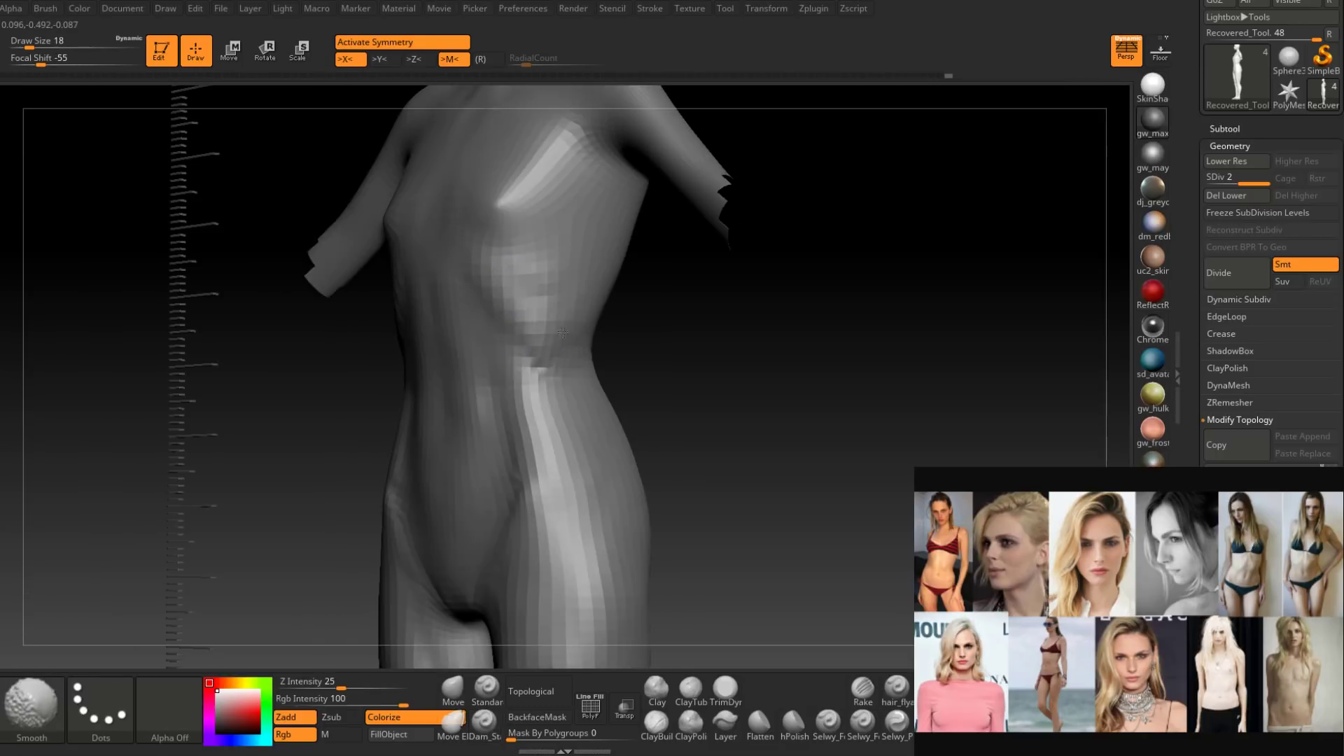
{"action": "right_click_drag", "start_coordinate": [563, 332], "coordinate": [530, 279]}
{"action": "right_click_drag", "start_coordinate": [574, 341], "coordinate": [576, 411], "text": "alt"}
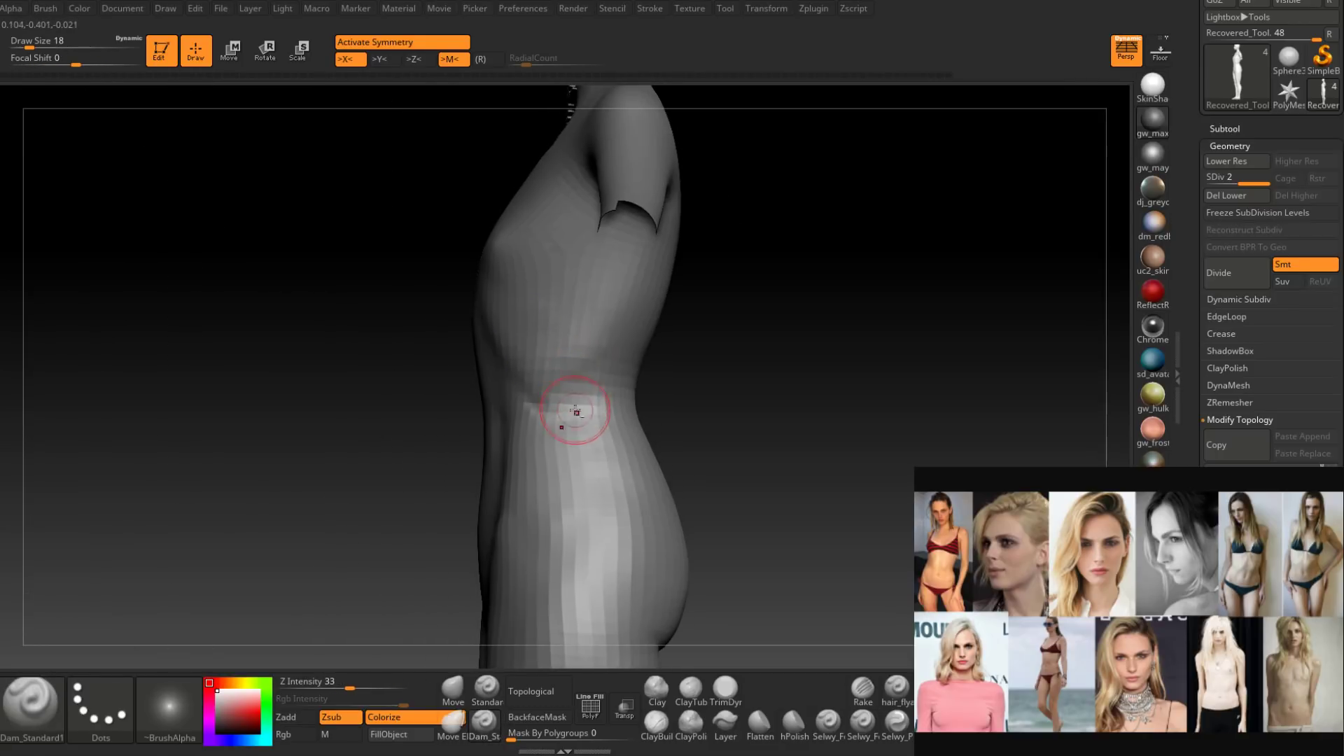
{"action": "key", "text": "shift"}
{"action": "mouse_move", "coordinate": [538, 393]}
{"action": "left_mouse_down", "text": "shift"}
{"action": "mouse_move", "coordinate": [579, 386]}
{"action": "mouse_move", "coordinate": [582, 360]}
{"action": "left_mouse_up", "text": "shift"}
{"action": "mouse_move", "coordinate": [555, 435]}
{"action": "right_mouse_down", "text": "alt"}
{"action": "mouse_move", "coordinate": [553, 370]}
{"action": "mouse_move", "coordinate": [594, 414]}
{"action": "mouse_move", "coordinate": [566, 413]}
{"action": "mouse_move", "coordinate": [609, 366]}
{"action": "mouse_move", "coordinate": [648, 434]}
{"action": "mouse_move", "coordinate": [645, 382]}
{"action": "right_mouse_up", "text": "alt"}
{"action": "key", "text": "shift"}
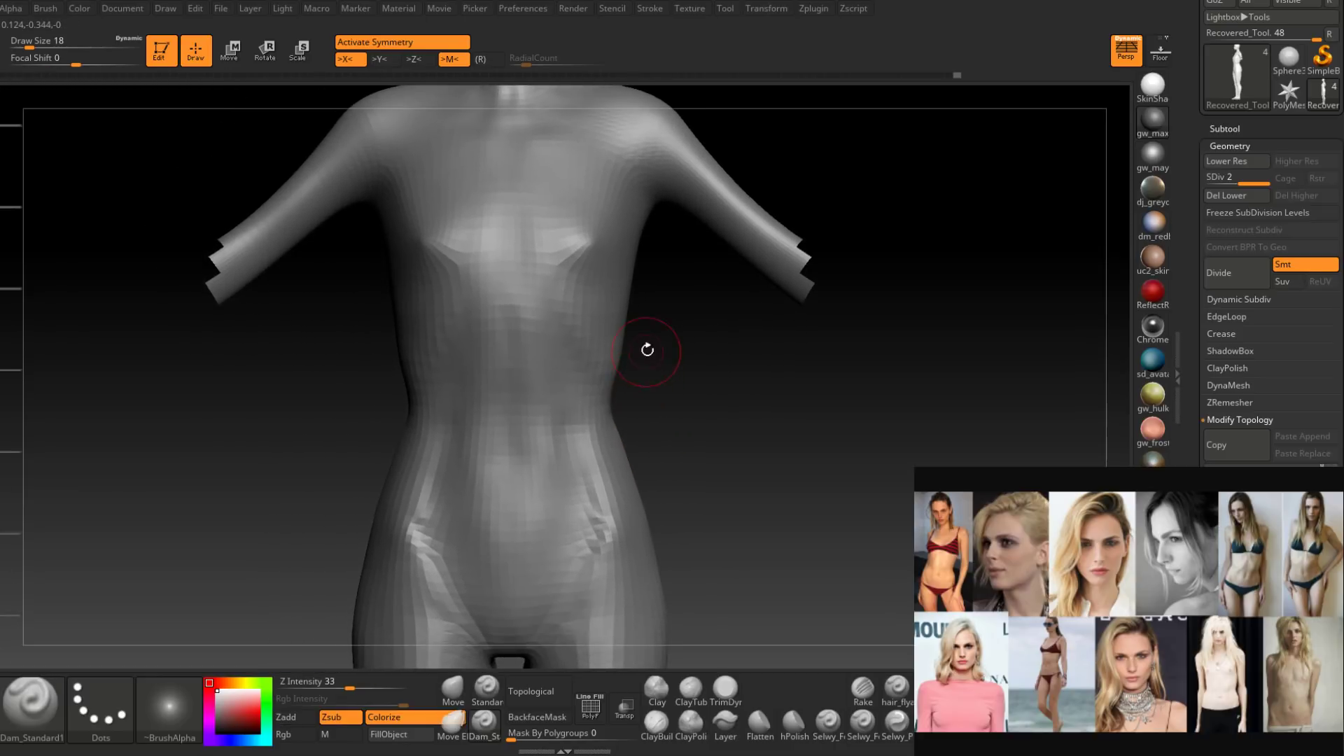
Work the side of the abdomen with ClayBuildup at draw size 18, then with the Standard brush at draw size 11.
{"action": "left_click", "coordinate": [655, 717]}
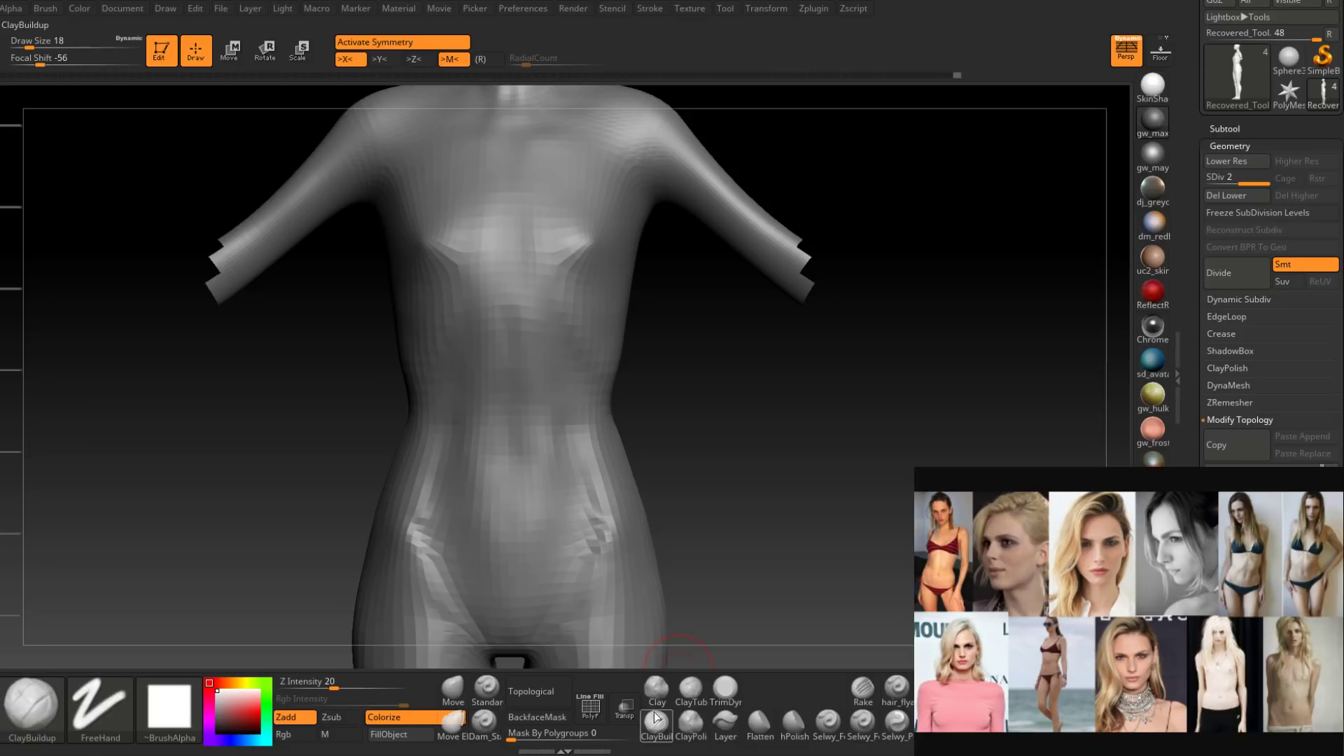
{"action": "right_click_drag", "start_coordinate": [616, 392], "coordinate": [547, 361]}
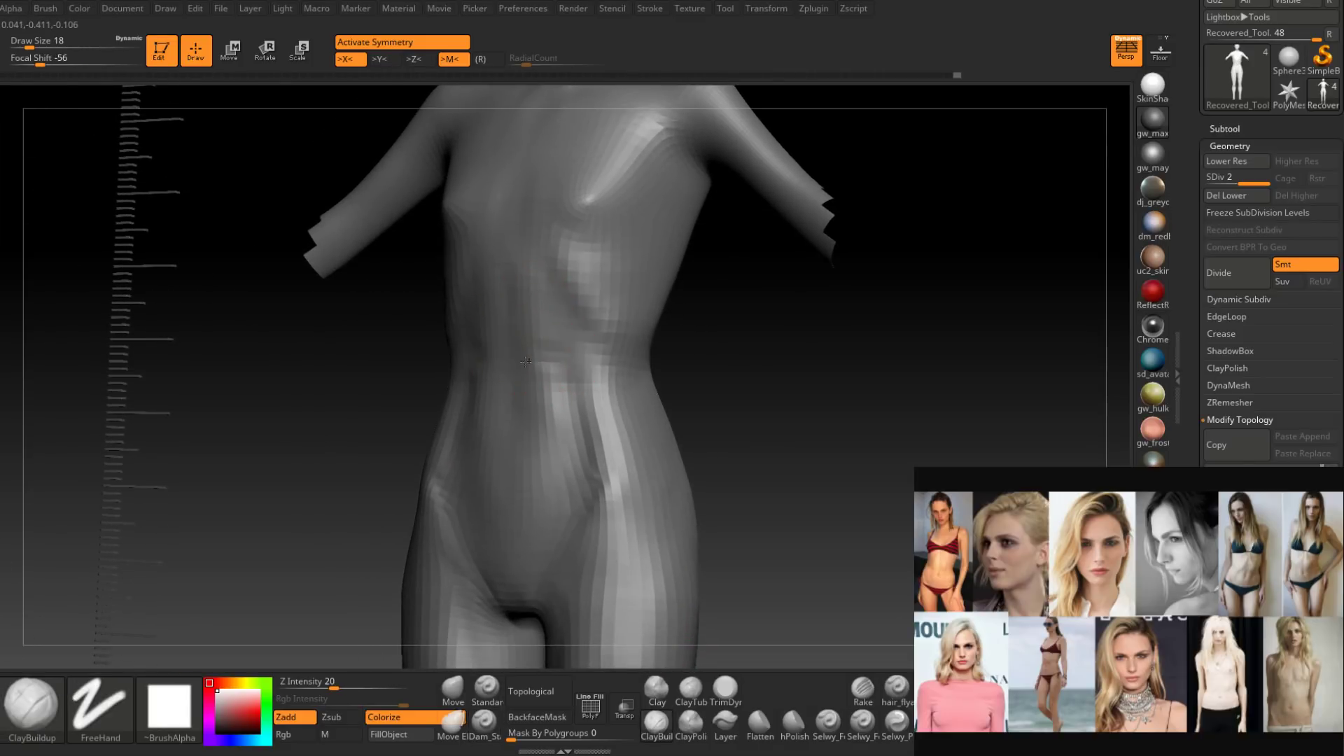
{"action": "left_click", "coordinate": [487, 690]}
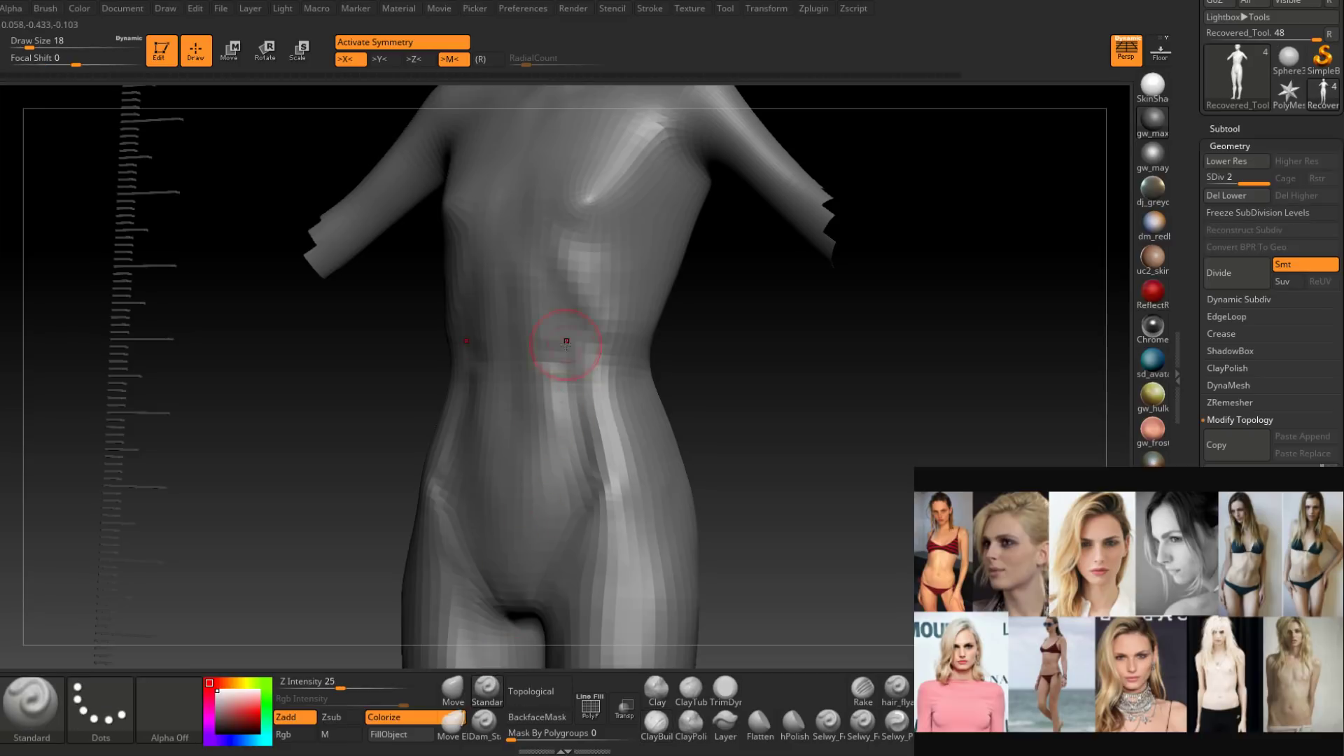
{"action": "right_click_drag", "start_coordinate": [565, 341], "coordinate": [571, 339]}
{"action": "key", "text": "space"}
{"action": "left_click_drag", "start_coordinate": [569, 336], "coordinate": [562, 336]}
{"action": "right_click_drag", "start_coordinate": [582, 390], "coordinate": [567, 342]}
Carve the vertical grooves along both sides of the abdomen with the Standard brush at draw size 23.
{"action": "key", "text": "space"}
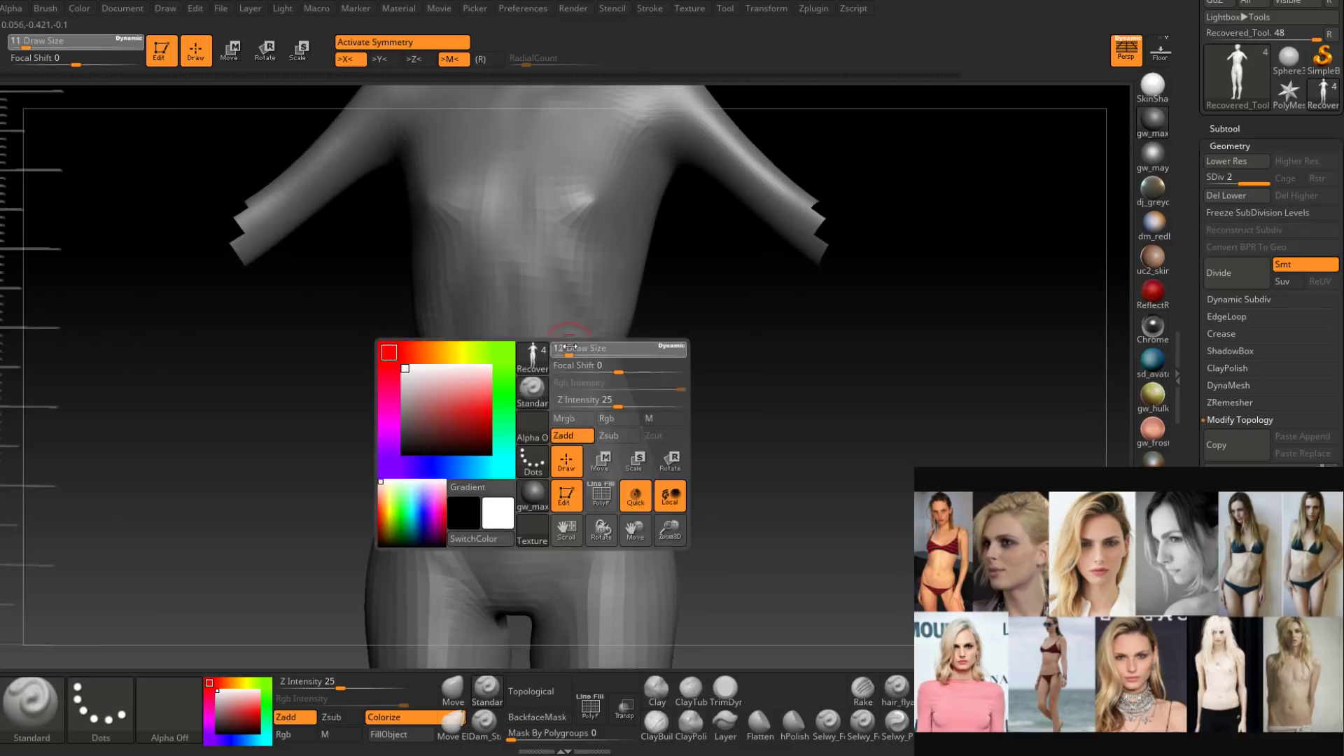
{"action": "left_click_drag", "start_coordinate": [565, 342], "coordinate": [571, 342]}
{"action": "right_click_drag", "start_coordinate": [569, 387], "coordinate": [549, 364]}
{"action": "key", "text": "bracketright"}
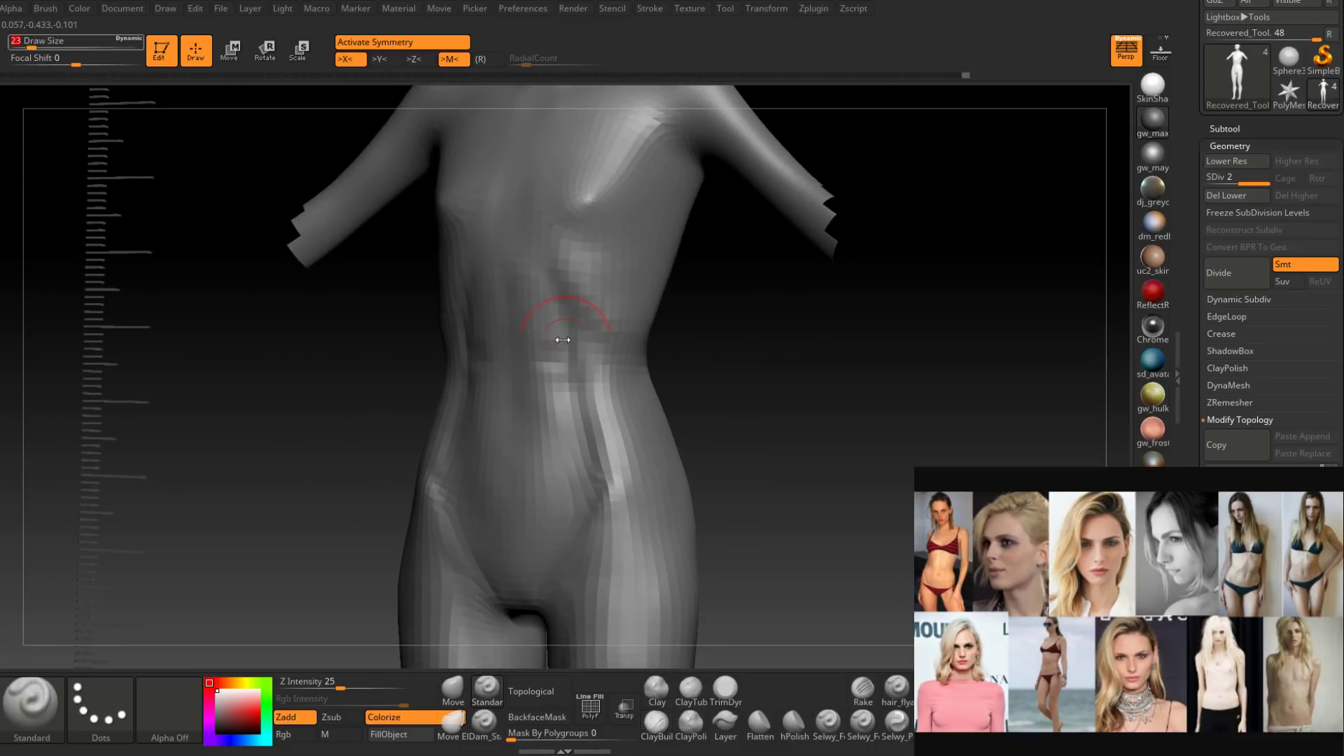
{"action": "right_click_drag", "start_coordinate": [566, 473], "coordinate": [585, 481]}
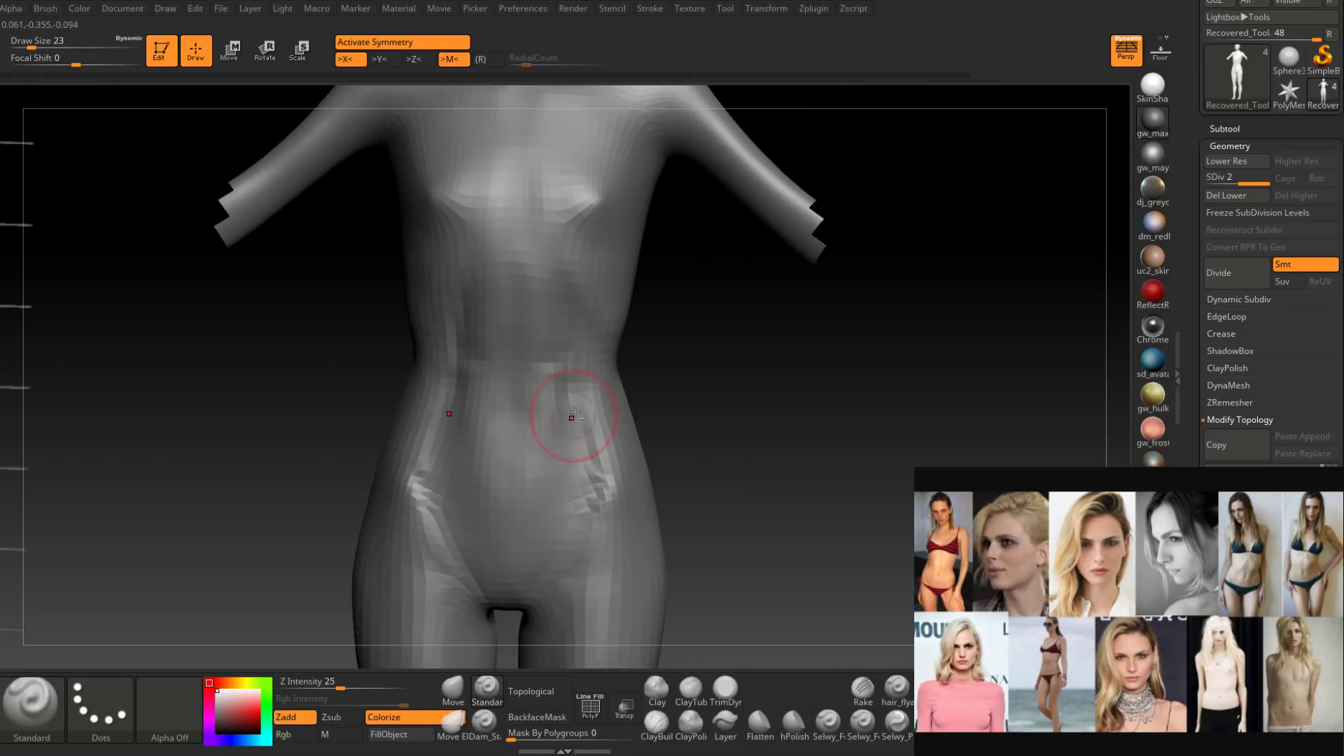
{"action": "left_click_drag", "start_coordinate": [572, 417], "coordinate": [566, 516]}
{"action": "right_click_drag", "start_coordinate": [558, 516], "coordinate": [541, 502]}
{"action": "key", "text": "shift"}
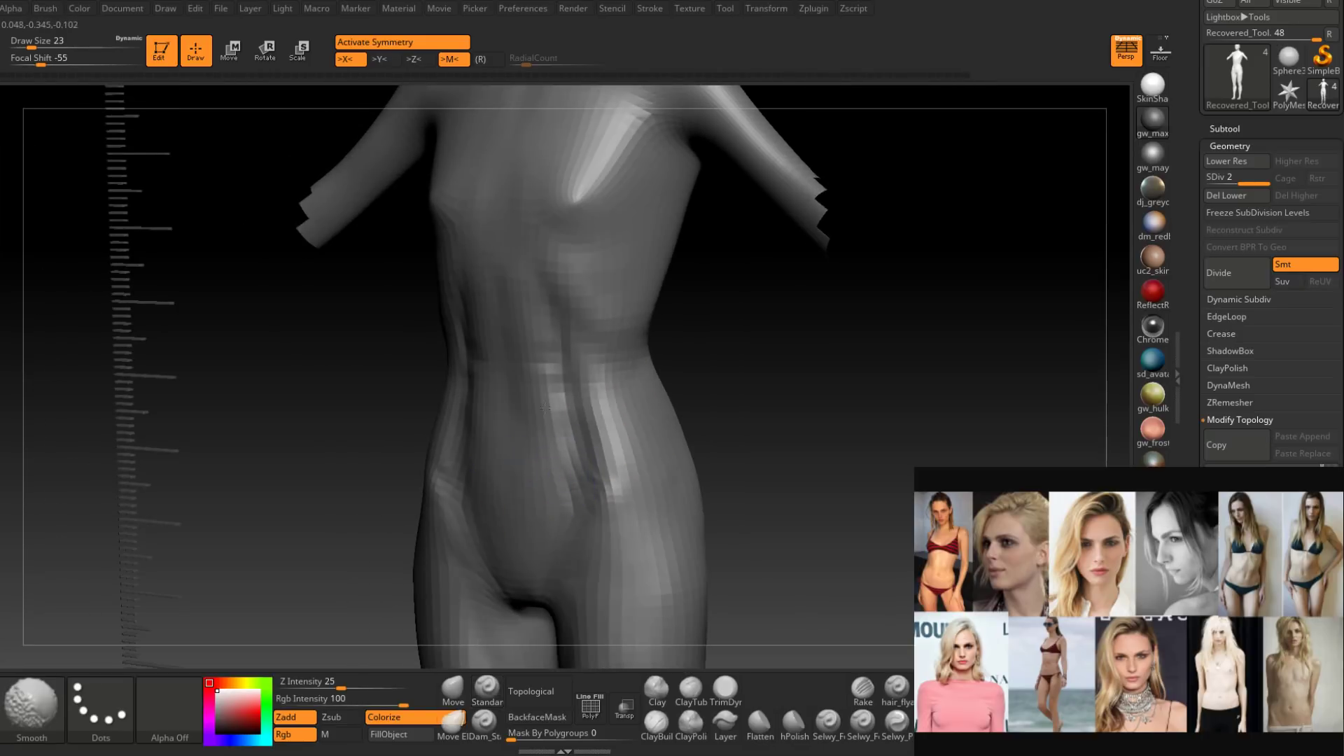
Soften the abdominal grooves and lower belly by smoothing, reducing the draw size to 14.
{"action": "right_click_drag", "start_coordinate": [565, 424], "coordinate": [588, 417]}
{"action": "key", "text": "s"}
{"action": "left_click_drag", "start_coordinate": [580, 419], "coordinate": [573, 418]}
{"action": "right_click_drag", "start_coordinate": [560, 465], "coordinate": [543, 455]}
{"action": "key", "text": "shift"}
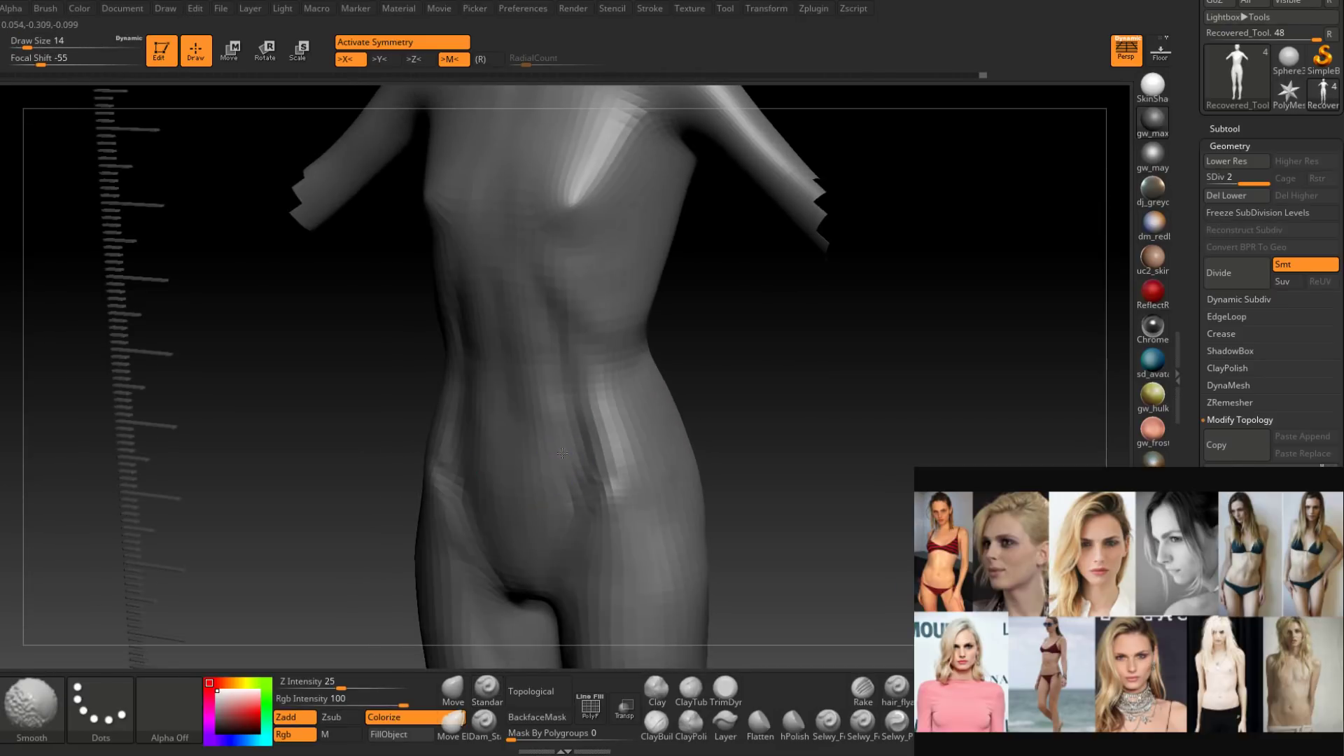
Drop the figure to subdivision level 1 and start adjusting the torso with the Move brush at draw size 33.
{"action": "right_click_drag", "start_coordinate": [556, 407], "coordinate": [564, 420]}
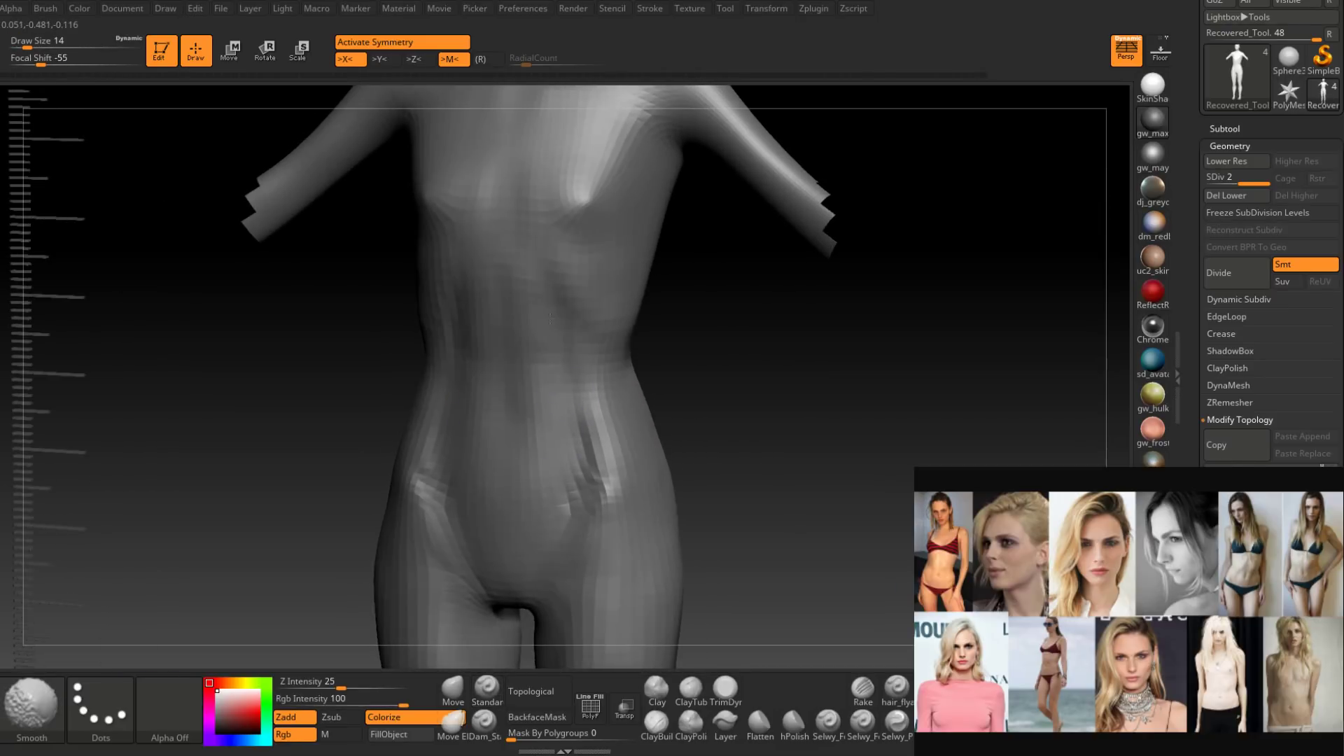
{"action": "mouse_move", "coordinate": [550, 319]}
{"action": "right_mouse_down"}
{"action": "mouse_move", "coordinate": [606, 385]}
{"action": "mouse_move", "coordinate": [565, 431]}
{"action": "mouse_move", "coordinate": [552, 355]}
{"action": "mouse_move", "coordinate": [602, 357]}
{"action": "mouse_move", "coordinate": [600, 321]}
{"action": "mouse_move", "coordinate": [617, 426]}
{"action": "mouse_move", "coordinate": [596, 365]}
{"action": "right_mouse_up"}
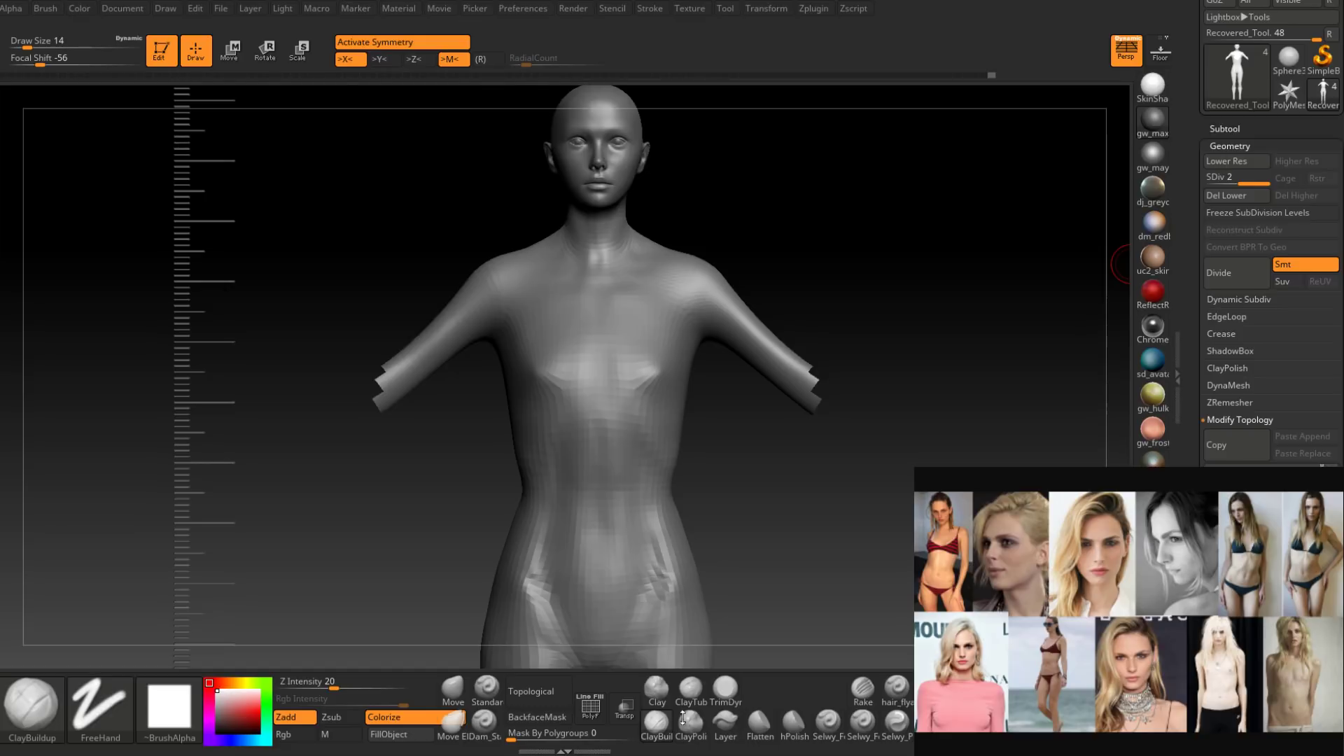
{"action": "left_click", "coordinate": [455, 689]}
{"action": "mouse_move", "coordinate": [600, 450]}
{"action": "right_mouse_down", "text": "ctrl"}
{"action": "mouse_move", "coordinate": [670, 348]}
{"action": "mouse_move", "coordinate": [665, 371]}
{"action": "mouse_move", "coordinate": [691, 368]}
{"action": "mouse_move", "coordinate": [693, 324]}
{"action": "right_mouse_up", "text": "ctrl"}
{"action": "key", "text": "bracketright"}
{"action": "left_click_drag", "start_coordinate": [693, 324], "coordinate": [702, 316]}
{"action": "mouse_move", "coordinate": [702, 317]}
{"action": "right_mouse_down"}
{"action": "mouse_move", "coordinate": [693, 374]}
{"action": "mouse_move", "coordinate": [686, 329]}
{"action": "mouse_move", "coordinate": [735, 255]}
{"action": "mouse_move", "coordinate": [733, 367]}
{"action": "mouse_move", "coordinate": [647, 476]}
{"action": "mouse_move", "coordinate": [674, 480]}
{"action": "mouse_move", "coordinate": [665, 444]}
{"action": "mouse_move", "coordinate": [607, 511]}
{"action": "mouse_move", "coordinate": [672, 510]}
{"action": "mouse_move", "coordinate": [697, 493]}
{"action": "mouse_move", "coordinate": [686, 381]}
{"action": "mouse_move", "coordinate": [666, 379]}
{"action": "mouse_move", "coordinate": [697, 432]}
{"action": "mouse_move", "coordinate": [530, 614]}
{"action": "right_mouse_up"}
{"action": "key", "text": "shift+d"}
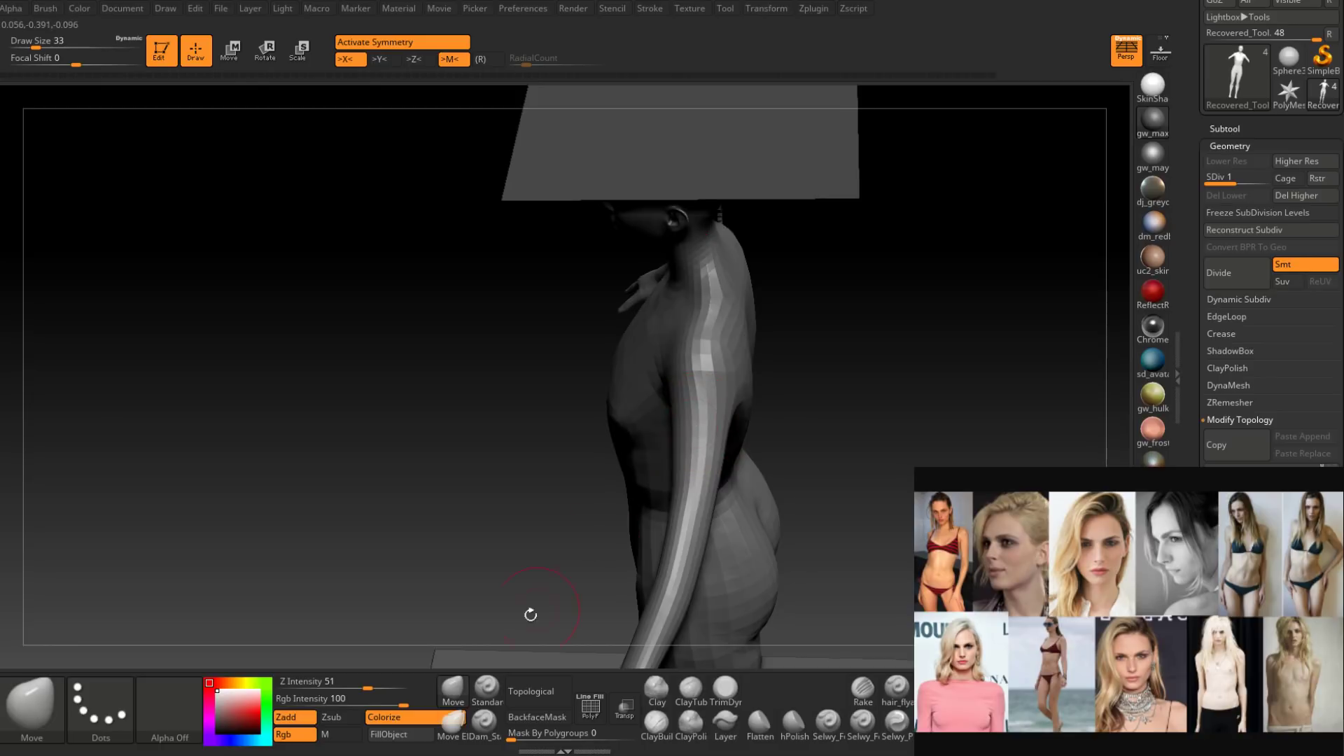
Reshape the side profile of the chest and back with the Move brush at draw size 44.
{"action": "right_click_drag", "start_coordinate": [629, 404], "coordinate": [663, 392]}
{"action": "key", "text": "space"}
{"action": "left_click_drag", "start_coordinate": [664, 392], "coordinate": [670, 379]}
{"action": "right_click_drag", "start_coordinate": [671, 378], "coordinate": [679, 377]}
{"action": "key", "text": "space"}
{"action": "left_click_drag", "start_coordinate": [679, 376], "coordinate": [675, 376]}
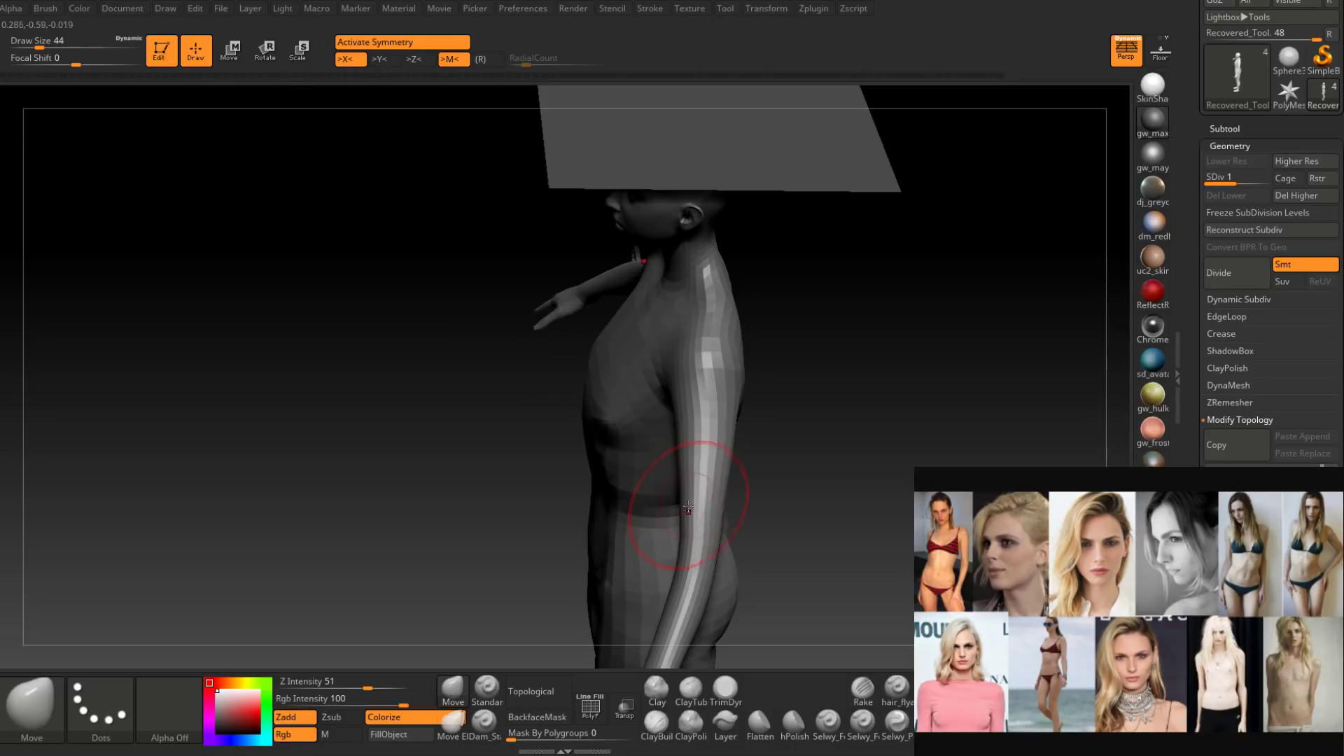
{"action": "mouse_move", "coordinate": [688, 509]}
{"action": "right_mouse_down"}
{"action": "mouse_move", "coordinate": [724, 496]}
{"action": "mouse_move", "coordinate": [696, 488]}
{"action": "right_mouse_up"}
{"action": "key", "text": "space"}
{"action": "left_click_drag", "start_coordinate": [696, 488], "coordinate": [687, 492]}
Adjust the volume of the chest and ribcage with the Move brush at draw size 56.
{"action": "key", "text": "space"}
{"action": "mouse_move", "coordinate": [688, 491]}
{"action": "right_mouse_down"}
{"action": "mouse_move", "coordinate": [712, 470]}
{"action": "mouse_move", "coordinate": [645, 412]}
{"action": "mouse_move", "coordinate": [652, 476]}
{"action": "mouse_move", "coordinate": [623, 474]}
{"action": "right_mouse_up"}
{"action": "key", "text": "space"}
{"action": "left_click_drag", "start_coordinate": [625, 473], "coordinate": [632, 468]}
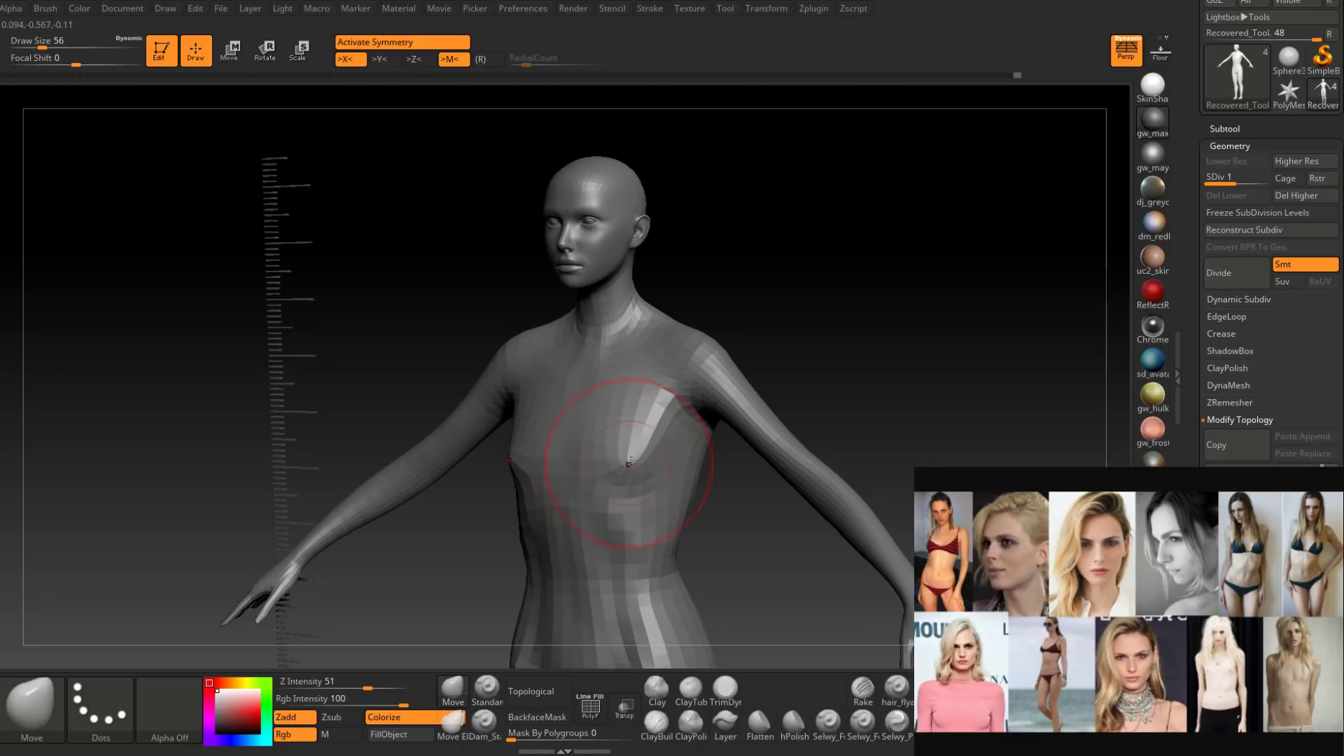
{"action": "right_click_drag", "start_coordinate": [615, 429], "coordinate": [620, 463]}
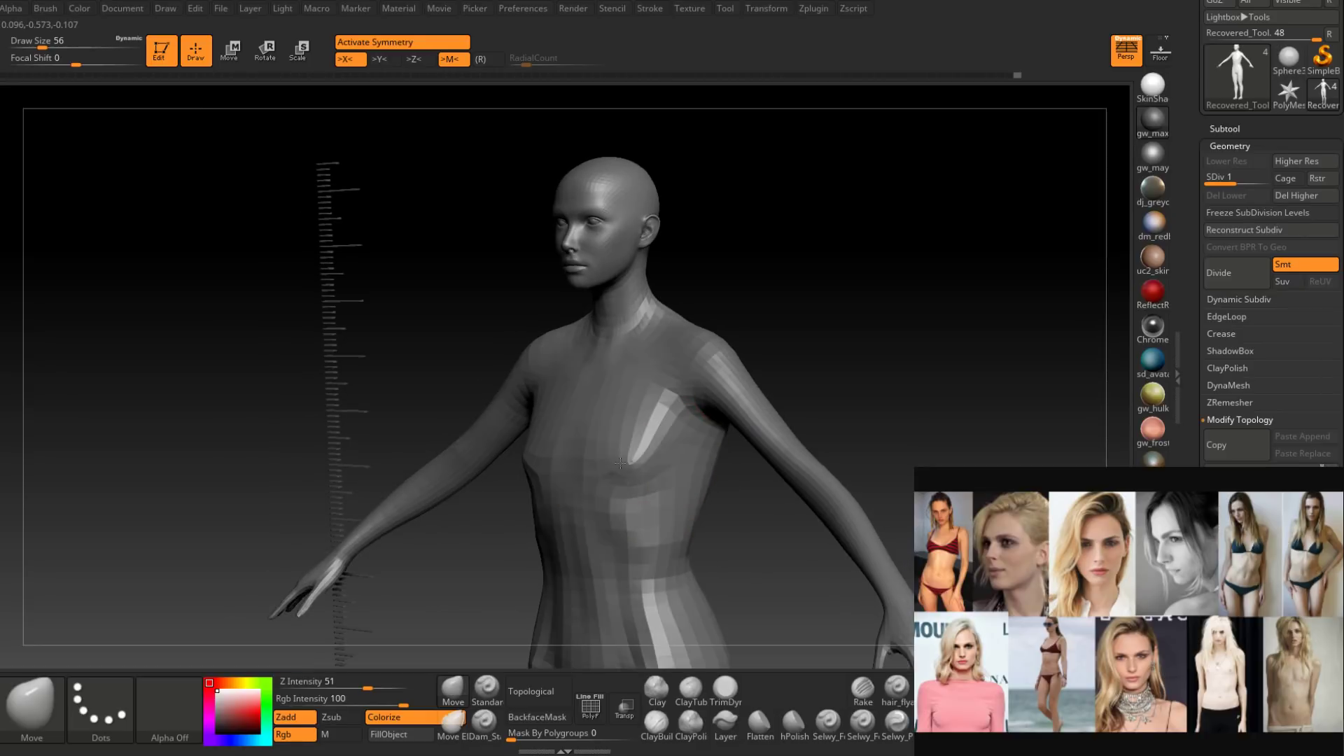
{"action": "mouse_move", "coordinate": [620, 463]}
{"action": "right_mouse_down"}
{"action": "mouse_move", "coordinate": [623, 474]}
{"action": "mouse_move", "coordinate": [628, 420]}
{"action": "mouse_move", "coordinate": [608, 421]}
{"action": "right_mouse_up"}
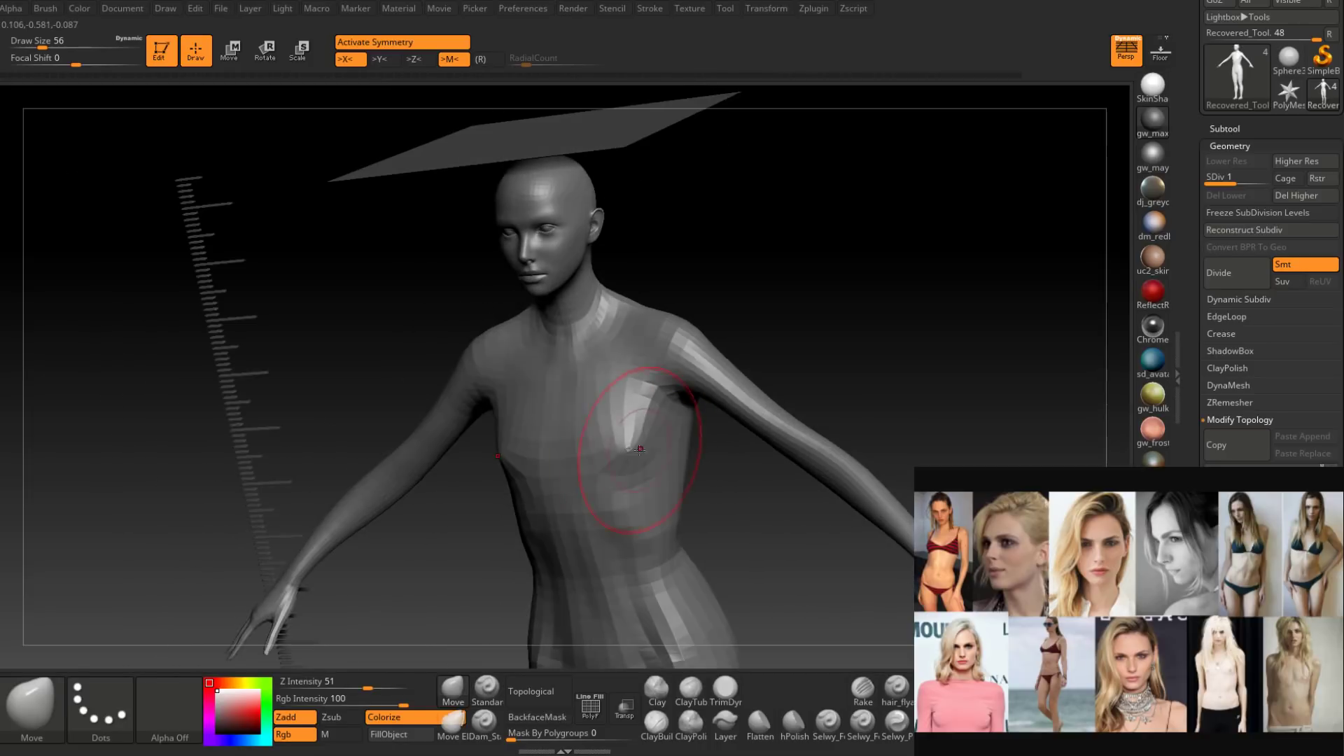
{"action": "key", "text": "space"}
{"action": "left_click_drag", "start_coordinate": [635, 450], "coordinate": [628, 450]}
Refine the side of the chest below the arm with the Move brush, reducing the draw size to 23.
{"action": "mouse_move", "coordinate": [628, 424]}
{"action": "right_mouse_down"}
{"action": "mouse_move", "coordinate": [658, 432]}
{"action": "mouse_move", "coordinate": [648, 385]}
{"action": "mouse_move", "coordinate": [625, 452]}
{"action": "mouse_move", "coordinate": [610, 378]}
{"action": "mouse_move", "coordinate": [594, 381]}
{"action": "mouse_move", "coordinate": [594, 366]}
{"action": "mouse_move", "coordinate": [555, 384]}
{"action": "mouse_move", "coordinate": [624, 369]}
{"action": "right_mouse_up"}
{"action": "key", "text": "space"}
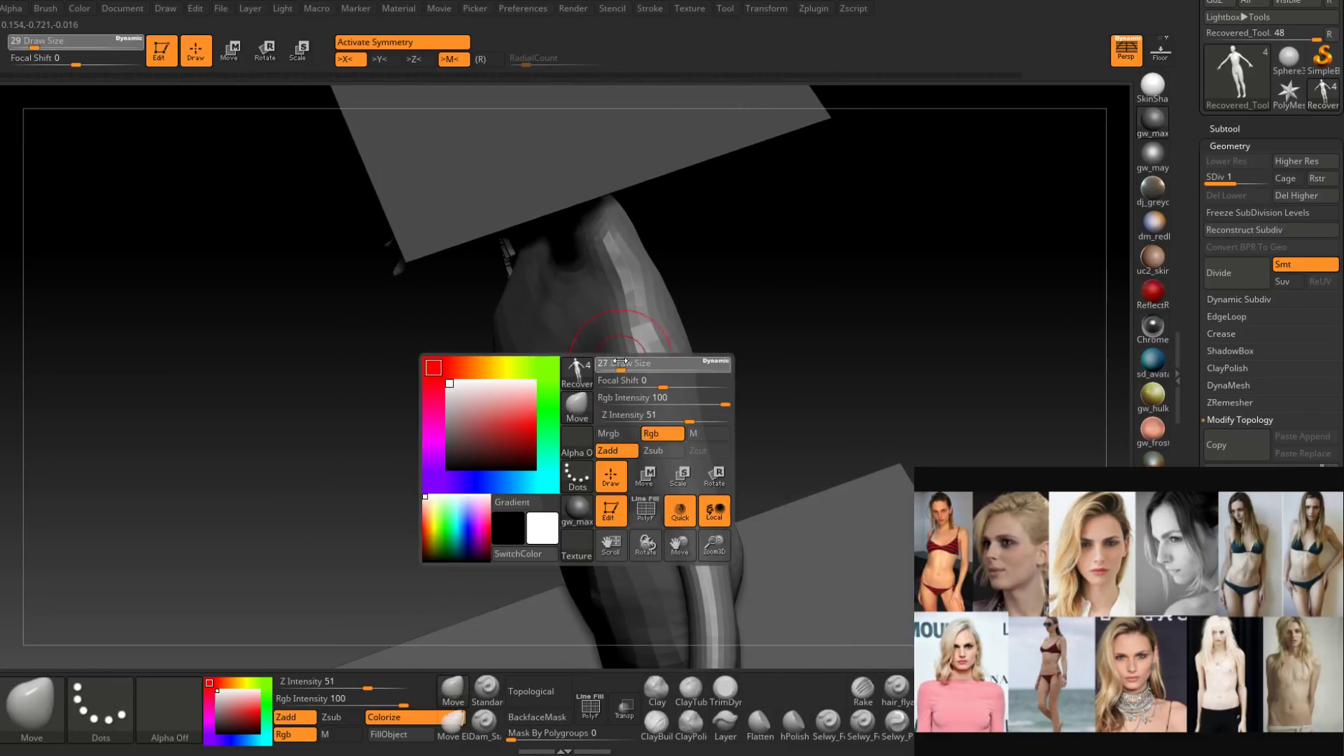
{"action": "left_click_drag", "start_coordinate": [622, 363], "coordinate": [612, 363]}
{"action": "right_click_drag", "start_coordinate": [603, 339], "coordinate": [604, 373]}
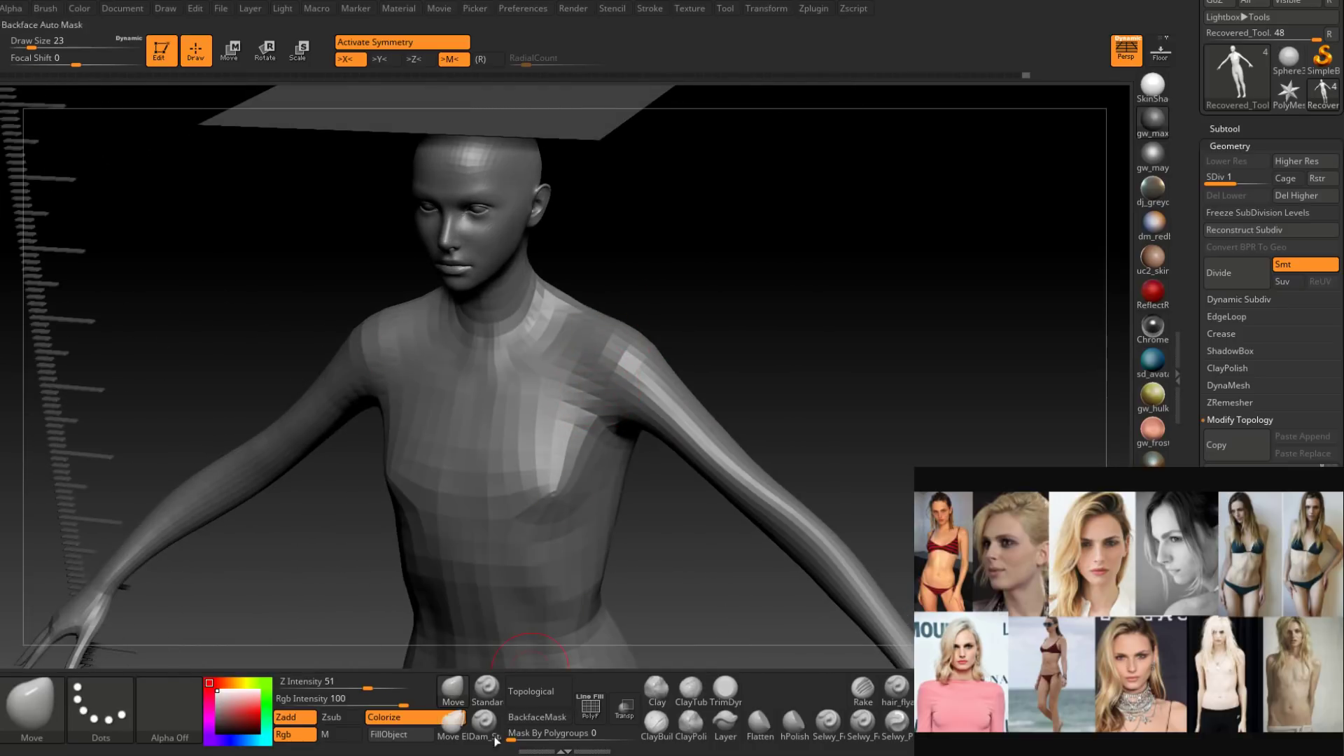
Sculpt the collarbone and shoulder area with the Standard brush at draw size 16.
{"action": "left_click", "coordinate": [487, 689]}
{"action": "right_click_drag", "start_coordinate": [498, 333], "coordinate": [519, 378]}
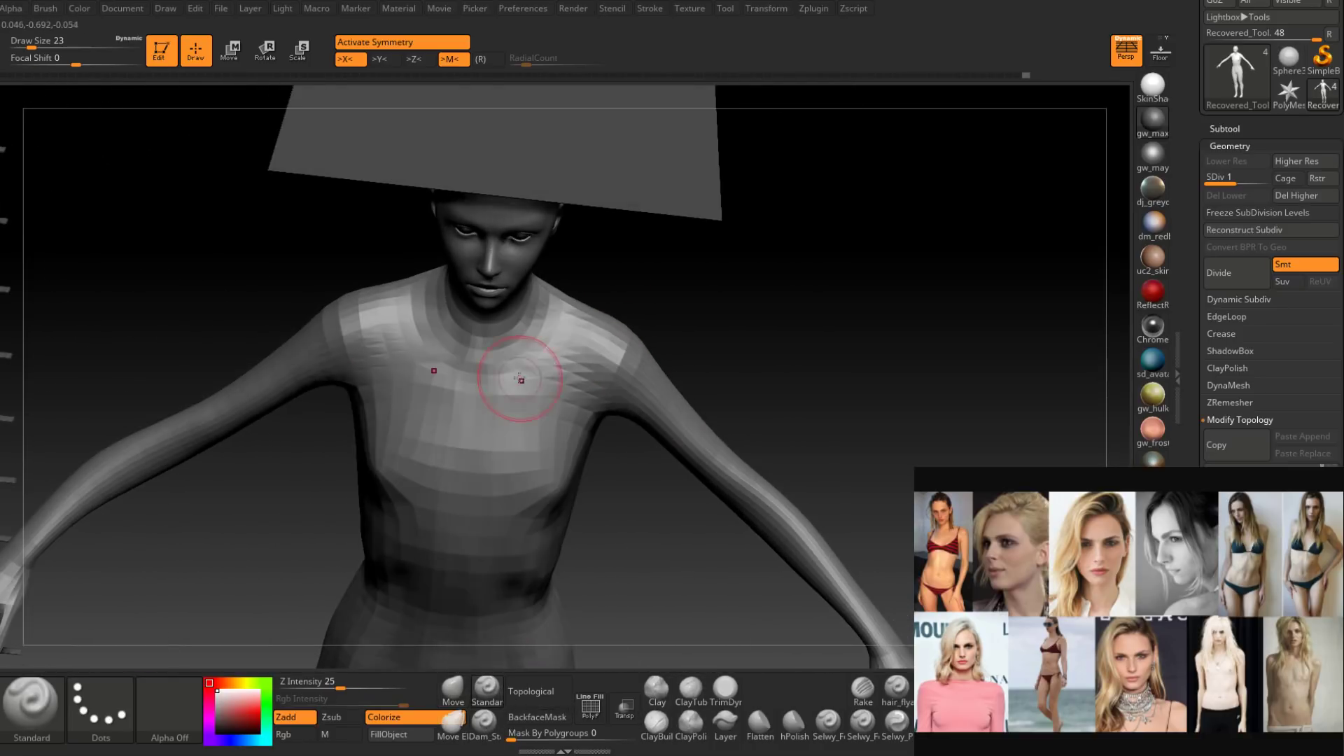
{"action": "key", "text": "space"}
{"action": "left_click_drag", "start_coordinate": [518, 379], "coordinate": [492, 374]}
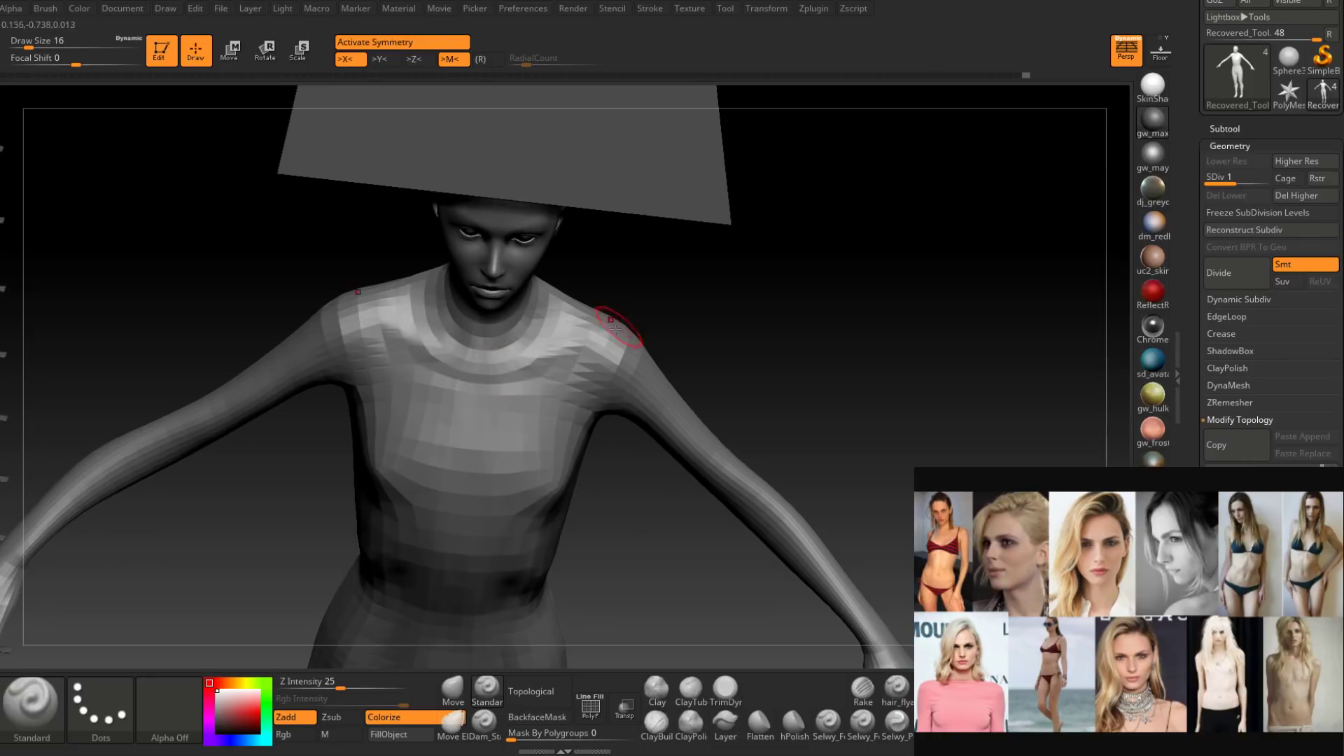
{"action": "mouse_move", "coordinate": [615, 315]}
{"action": "right_mouse_down"}
{"action": "mouse_move", "coordinate": [572, 331]}
{"action": "mouse_move", "coordinate": [571, 362]}
{"action": "mouse_move", "coordinate": [559, 352]}
{"action": "mouse_move", "coordinate": [599, 351]}
{"action": "mouse_move", "coordinate": [607, 392]}
{"action": "mouse_move", "coordinate": [560, 444]}
{"action": "mouse_move", "coordinate": [597, 420]}
{"action": "mouse_move", "coordinate": [538, 446]}
{"action": "right_mouse_up"}
Work the sides of the ribcage and waist with the Standard brush at draw size 23.
{"action": "key", "text": "space"}
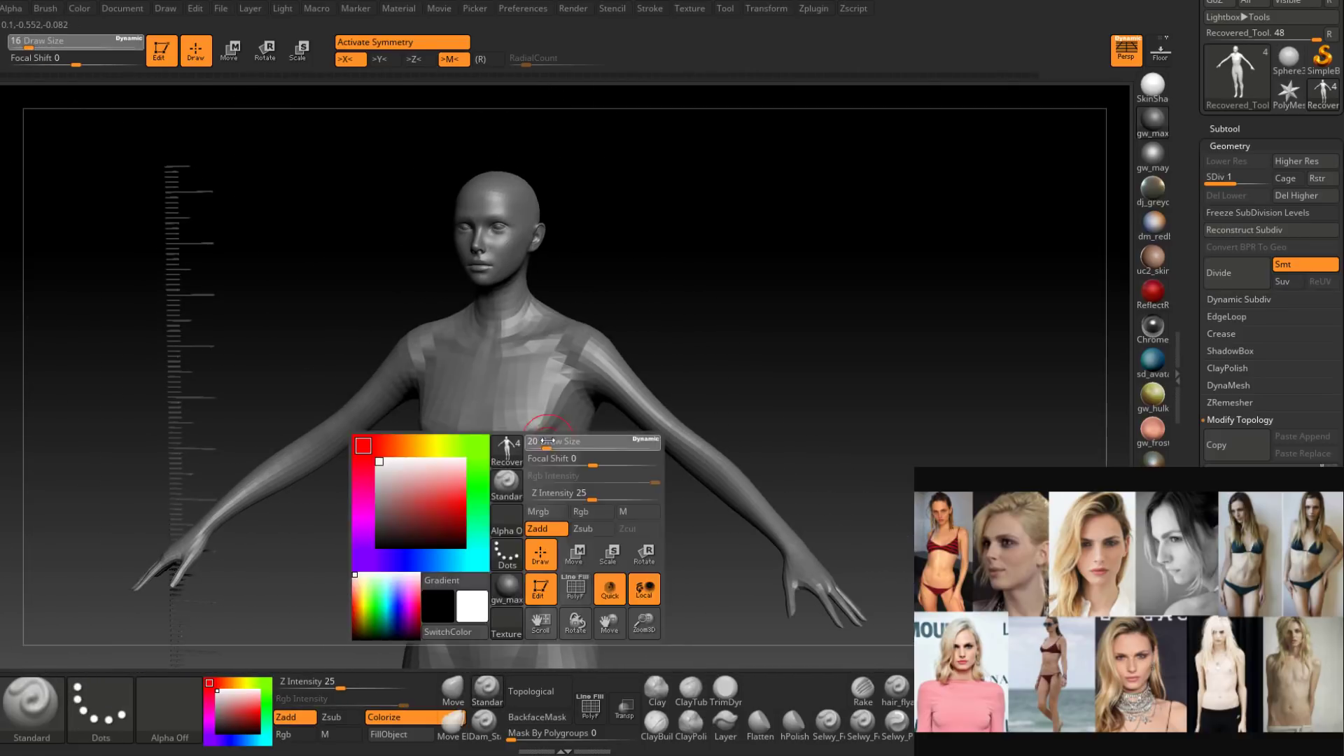
{"action": "left_click_drag", "start_coordinate": [542, 445], "coordinate": [561, 413]}
{"action": "mouse_move", "coordinate": [561, 413]}
{"action": "right_mouse_down"}
{"action": "mouse_move", "coordinate": [546, 457]}
{"action": "mouse_move", "coordinate": [569, 450]}
{"action": "mouse_move", "coordinate": [560, 417]}
{"action": "right_mouse_up"}
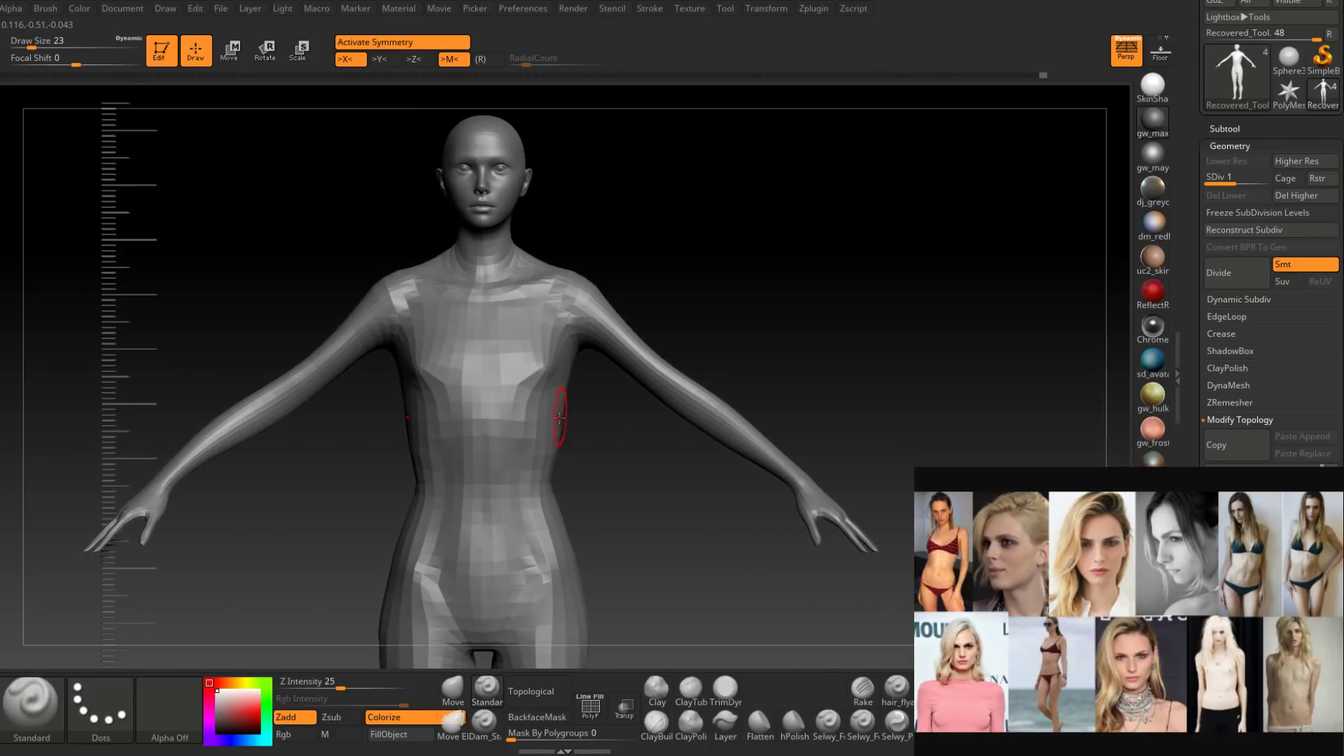
{"action": "mouse_move", "coordinate": [555, 464]}
{"action": "right_mouse_down", "text": "alt"}
{"action": "mouse_move", "coordinate": [556, 420]}
{"action": "mouse_move", "coordinate": [531, 449]}
{"action": "mouse_move", "coordinate": [555, 450]}
{"action": "mouse_move", "coordinate": [558, 424]}
{"action": "mouse_move", "coordinate": [558, 483]}
{"action": "right_mouse_up", "text": "alt"}
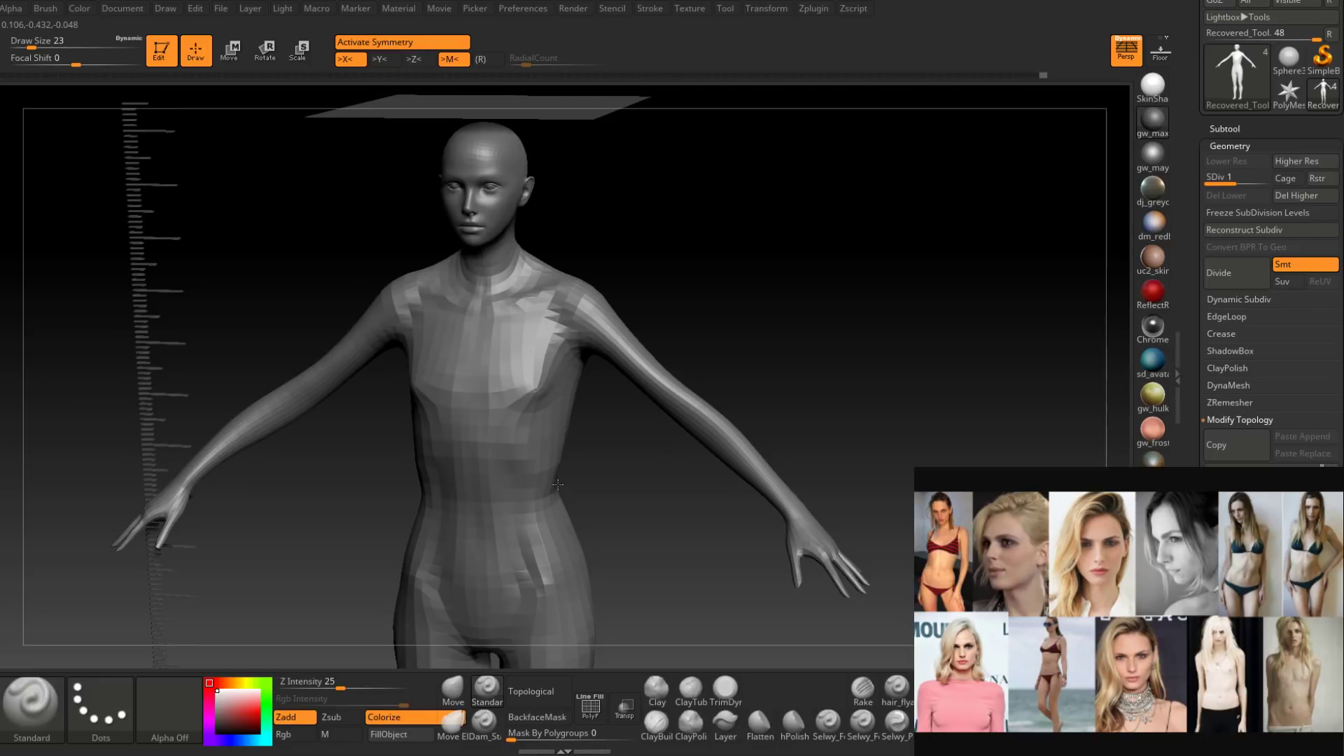
{"action": "mouse_move", "coordinate": [558, 483]}
{"action": "right_mouse_down"}
{"action": "mouse_move", "coordinate": [612, 427]}
{"action": "mouse_move", "coordinate": [626, 451]}
{"action": "mouse_move", "coordinate": [614, 435]}
{"action": "mouse_move", "coordinate": [549, 459]}
{"action": "mouse_move", "coordinate": [599, 433]}
{"action": "mouse_move", "coordinate": [628, 480]}
{"action": "mouse_move", "coordinate": [723, 464]}
{"action": "mouse_move", "coordinate": [683, 415]}
{"action": "right_mouse_up"}
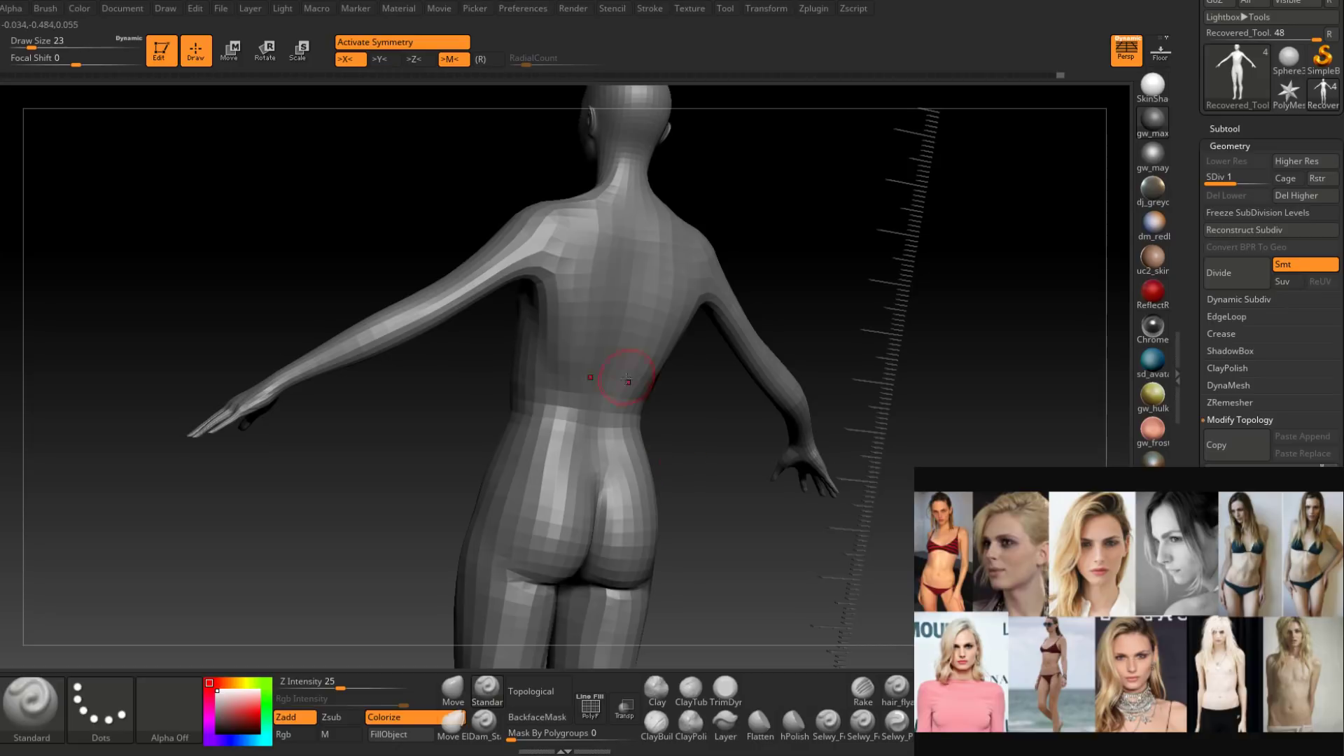
Shape the lower back above the waist with the Standard brush at draw size 35.
{"action": "mouse_move", "coordinate": [632, 470]}
{"action": "right_mouse_down"}
{"action": "mouse_move", "coordinate": [711, 471]}
{"action": "mouse_move", "coordinate": [693, 420]}
{"action": "mouse_move", "coordinate": [574, 455]}
{"action": "right_mouse_up"}
{"action": "key", "text": "space"}
{"action": "left_click_drag", "start_coordinate": [694, 422], "coordinate": [700, 422]}
{"action": "mouse_move", "coordinate": [728, 434]}
{"action": "right_mouse_down"}
{"action": "mouse_move", "coordinate": [678, 399]}
{"action": "mouse_move", "coordinate": [709, 442]}
{"action": "right_mouse_up"}
{"action": "key", "text": "space"}
{"action": "left_click_drag", "start_coordinate": [694, 408], "coordinate": [700, 406]}
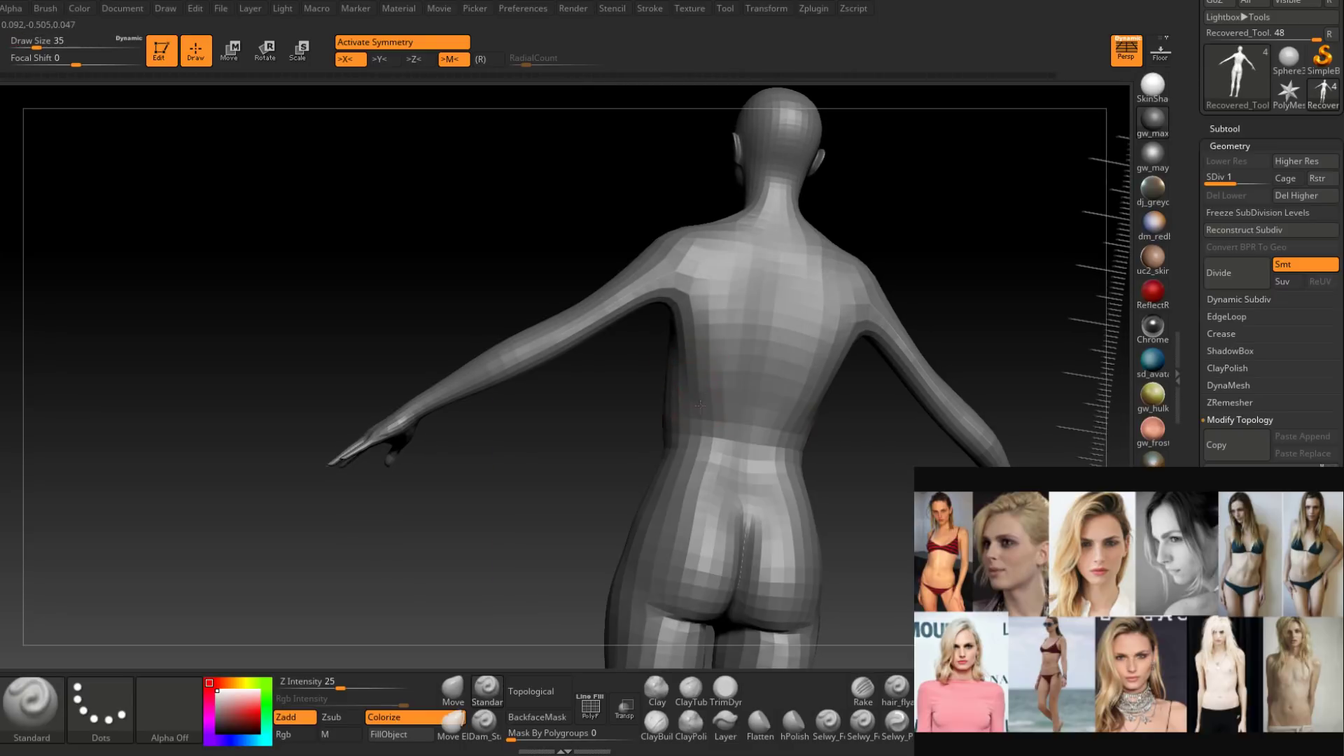
{"action": "right_click_drag", "start_coordinate": [713, 459], "coordinate": [682, 437]}
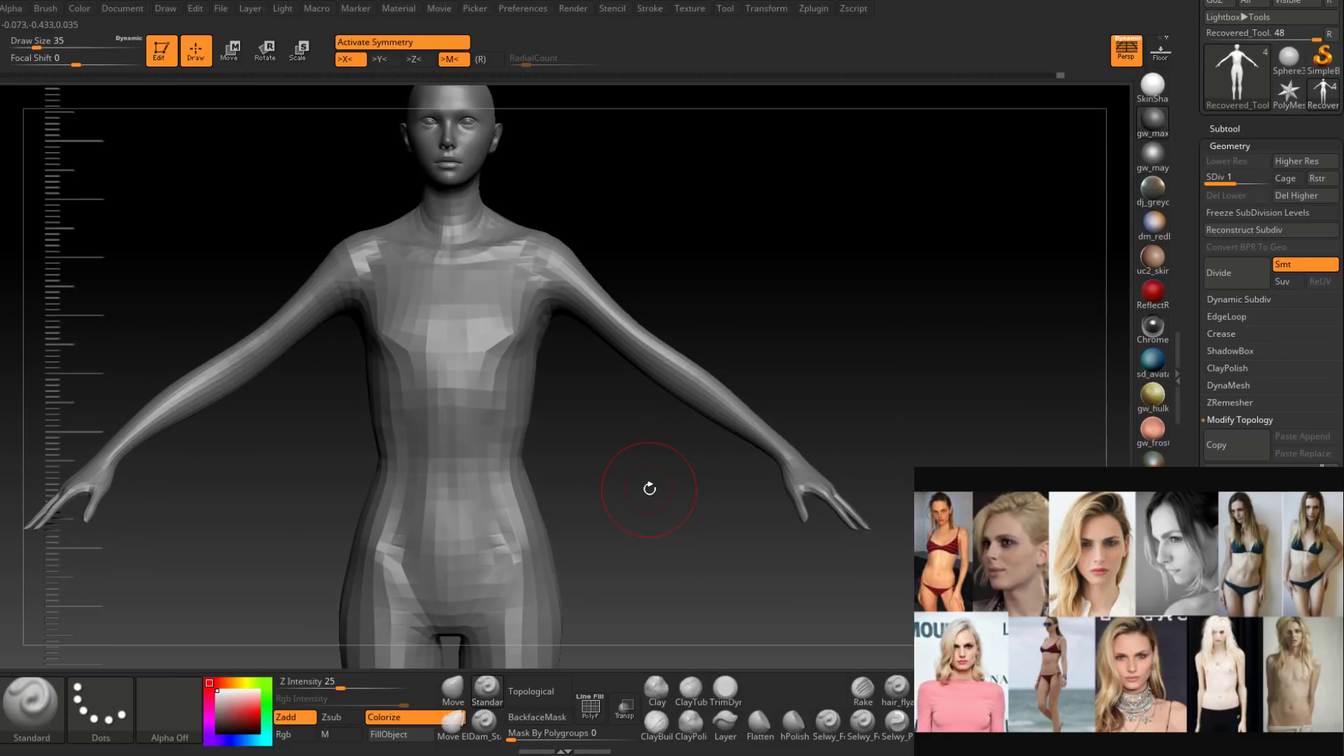
Adjust the shoulders and upper arms in side view with the Move brush, starting at draw size 35.
{"action": "mouse_move", "coordinate": [650, 488]}
{"action": "right_mouse_down"}
{"action": "mouse_move", "coordinate": [539, 345]}
{"action": "mouse_move", "coordinate": [555, 300]}
{"action": "mouse_move", "coordinate": [527, 319]}
{"action": "mouse_move", "coordinate": [554, 294]}
{"action": "right_mouse_up"}
{"action": "key", "text": "ctrl"}
{"action": "left_click", "coordinate": [453, 690]}
{"action": "right_click_drag", "start_coordinate": [506, 381], "coordinate": [468, 401]}
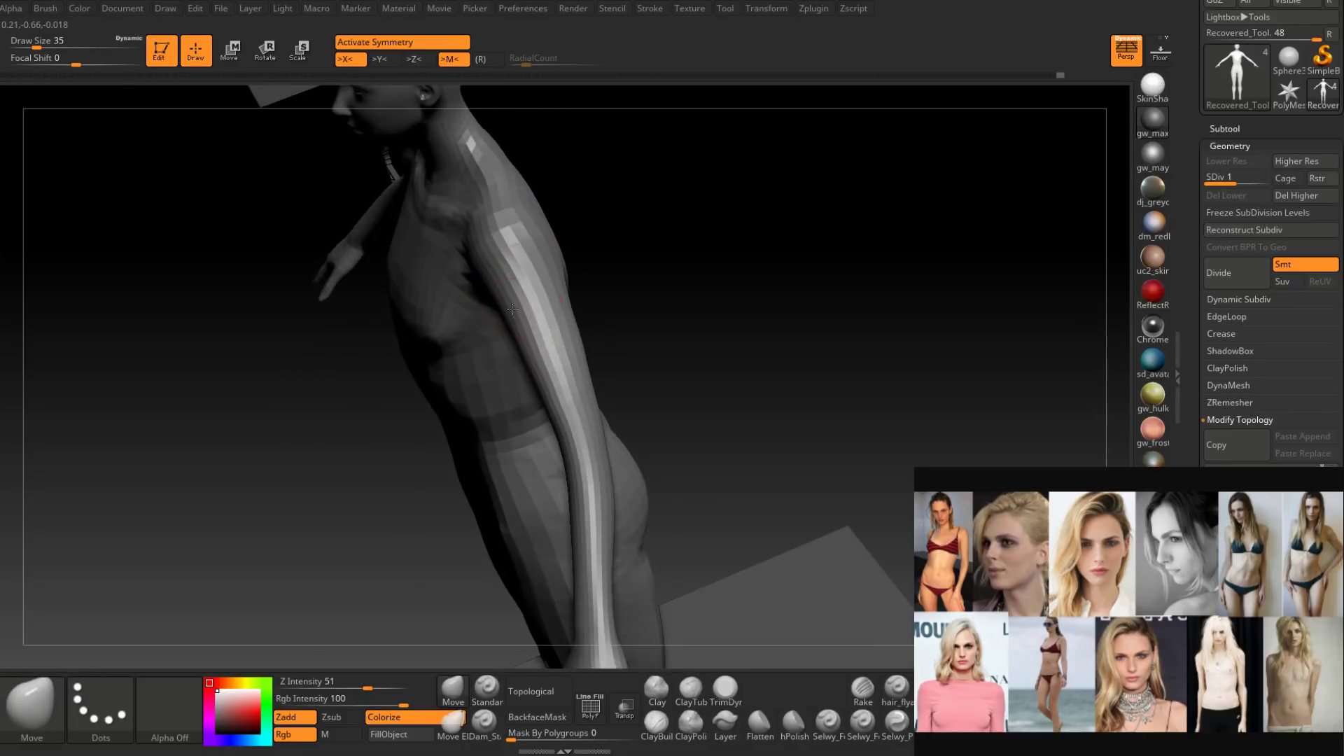
{"action": "key", "text": "space"}
{"action": "left_click_drag", "start_coordinate": [512, 306], "coordinate": [495, 305]}
{"action": "mouse_move", "coordinate": [492, 298]}
{"action": "right_mouse_down"}
{"action": "mouse_move", "coordinate": [529, 300]}
{"action": "mouse_move", "coordinate": [505, 275]}
{"action": "right_mouse_up"}
Carve the muscle separation between the shoulder and upper arm with Dam Standard at draw size 18.
{"action": "left_click", "coordinate": [483, 725]}
{"action": "mouse_move", "coordinate": [595, 326]}
{"action": "right_mouse_down"}
{"action": "mouse_move", "coordinate": [551, 330]}
{"action": "mouse_move", "coordinate": [497, 288]}
{"action": "right_mouse_up"}
{"action": "mouse_move", "coordinate": [552, 355]}
{"action": "right_mouse_down"}
{"action": "mouse_move", "coordinate": [510, 300]}
{"action": "mouse_move", "coordinate": [569, 324]}
{"action": "mouse_move", "coordinate": [540, 337]}
{"action": "right_mouse_up"}
{"action": "mouse_move", "coordinate": [530, 414]}
{"action": "right_mouse_down"}
{"action": "mouse_move", "coordinate": [540, 376]}
{"action": "mouse_move", "coordinate": [630, 354]}
{"action": "mouse_move", "coordinate": [608, 386]}
{"action": "mouse_move", "coordinate": [616, 364]}
{"action": "mouse_move", "coordinate": [595, 332]}
{"action": "right_mouse_up"}
{"action": "key", "text": "space"}
{"action": "left_click_drag", "start_coordinate": [619, 354], "coordinate": [612, 354]}
{"action": "right_click_drag", "start_coordinate": [635, 332], "coordinate": [611, 345]}
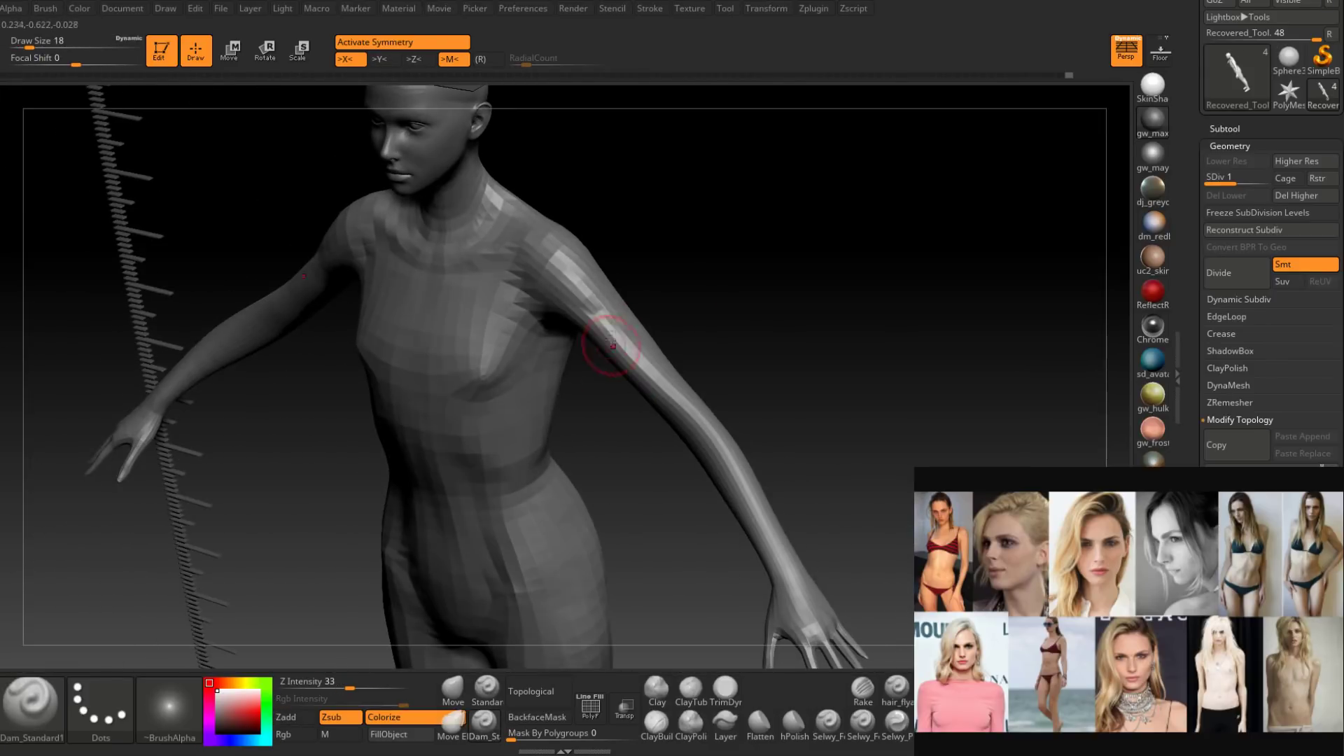
{"action": "right_click_drag", "start_coordinate": [538, 303], "coordinate": [773, 258]}
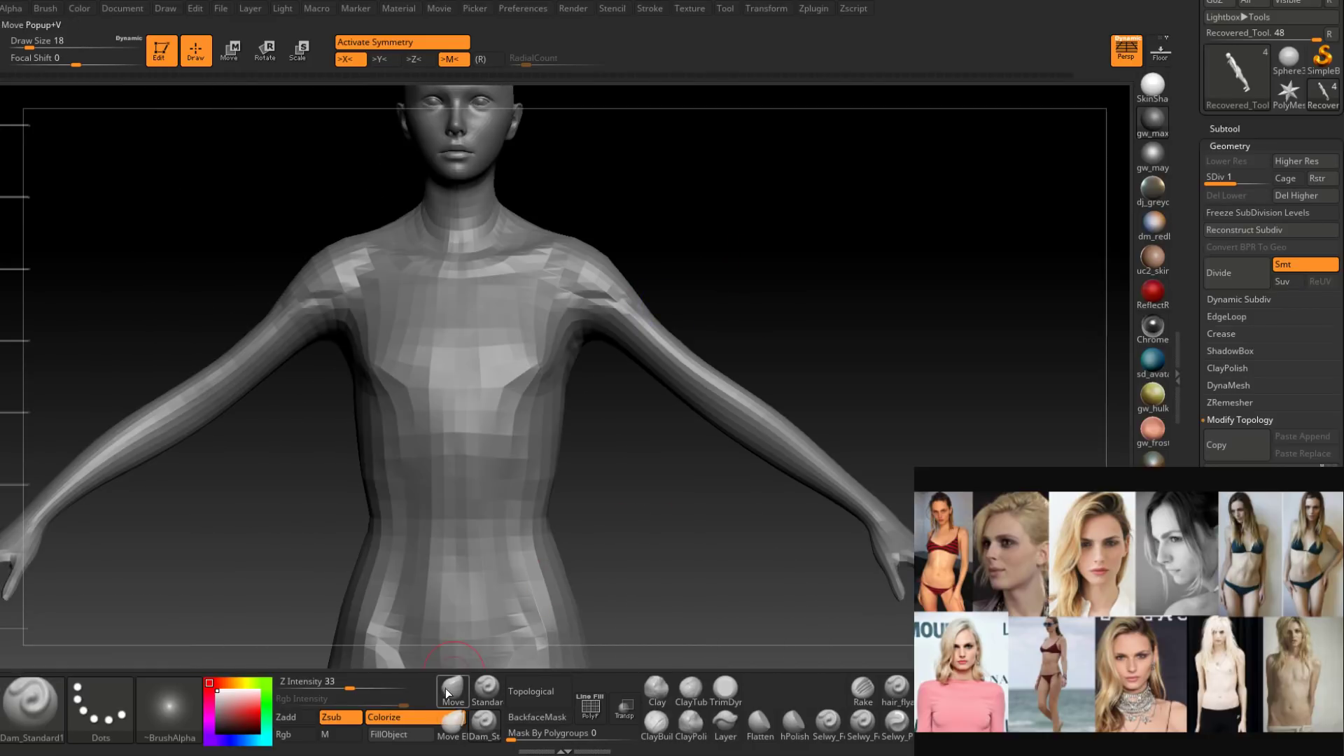
Reshape the upper arms and forearms with the Move brush at draw size 31.
{"action": "left_click", "coordinate": [448, 693]}
{"action": "mouse_move", "coordinate": [666, 312]}
{"action": "right_mouse_down"}
{"action": "mouse_move", "coordinate": [619, 315]}
{"action": "mouse_move", "coordinate": [644, 336]}
{"action": "right_mouse_up"}
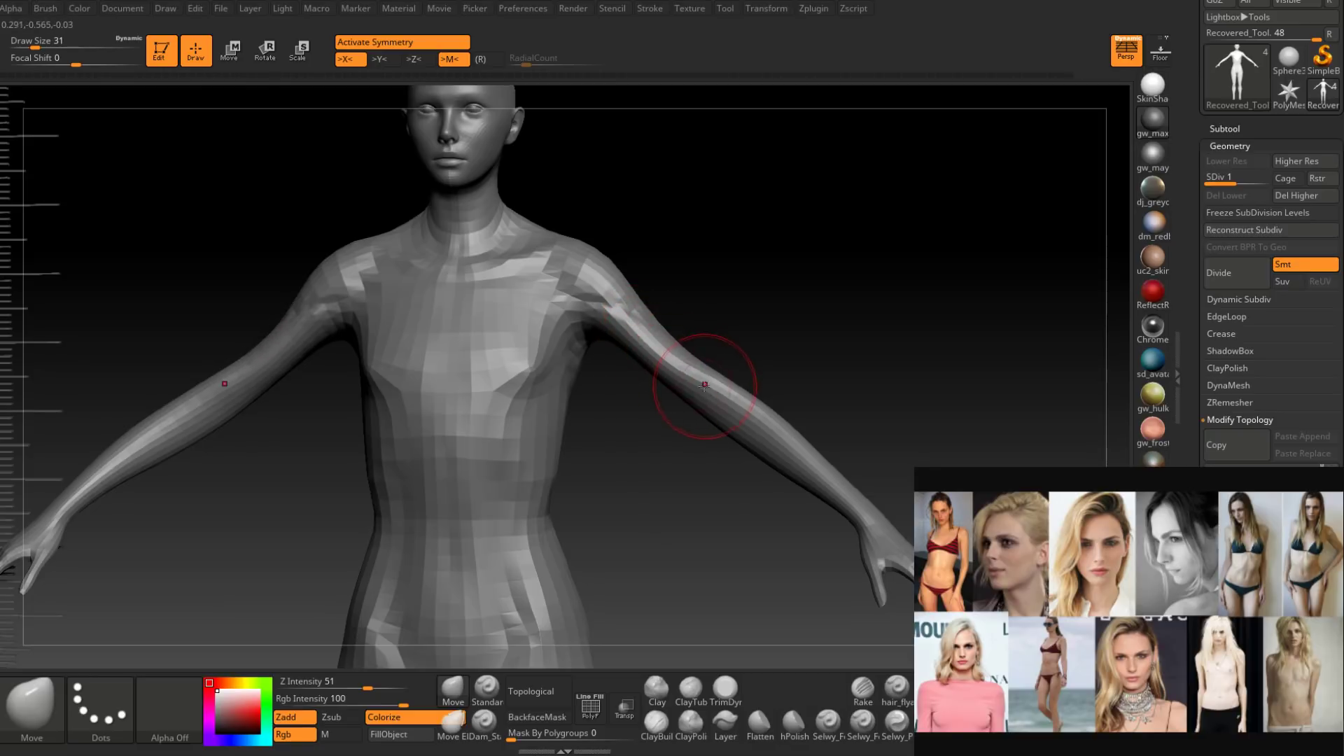
{"action": "mouse_move", "coordinate": [720, 413]}
{"action": "right_mouse_down"}
{"action": "mouse_move", "coordinate": [735, 420]}
{"action": "mouse_move", "coordinate": [709, 419]}
{"action": "mouse_move", "coordinate": [744, 426]}
{"action": "mouse_move", "coordinate": [750, 375]}
{"action": "mouse_move", "coordinate": [732, 336]}
{"action": "right_mouse_up"}
Compare the figure's proportions with the SK_Mannequin1 subtool by repeatedly showing and hiding it.
{"action": "left_click", "coordinate": [1235, 126]}
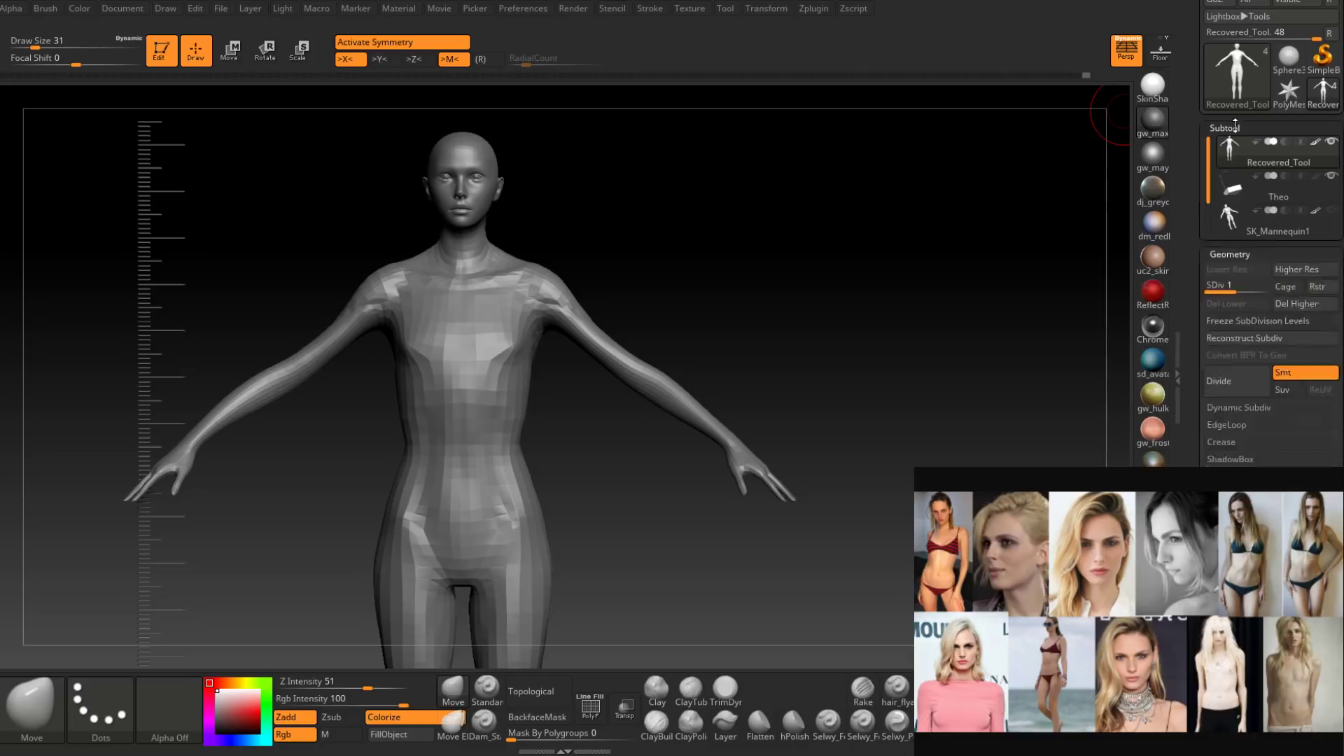
{"action": "left_click", "coordinate": [1332, 268]}
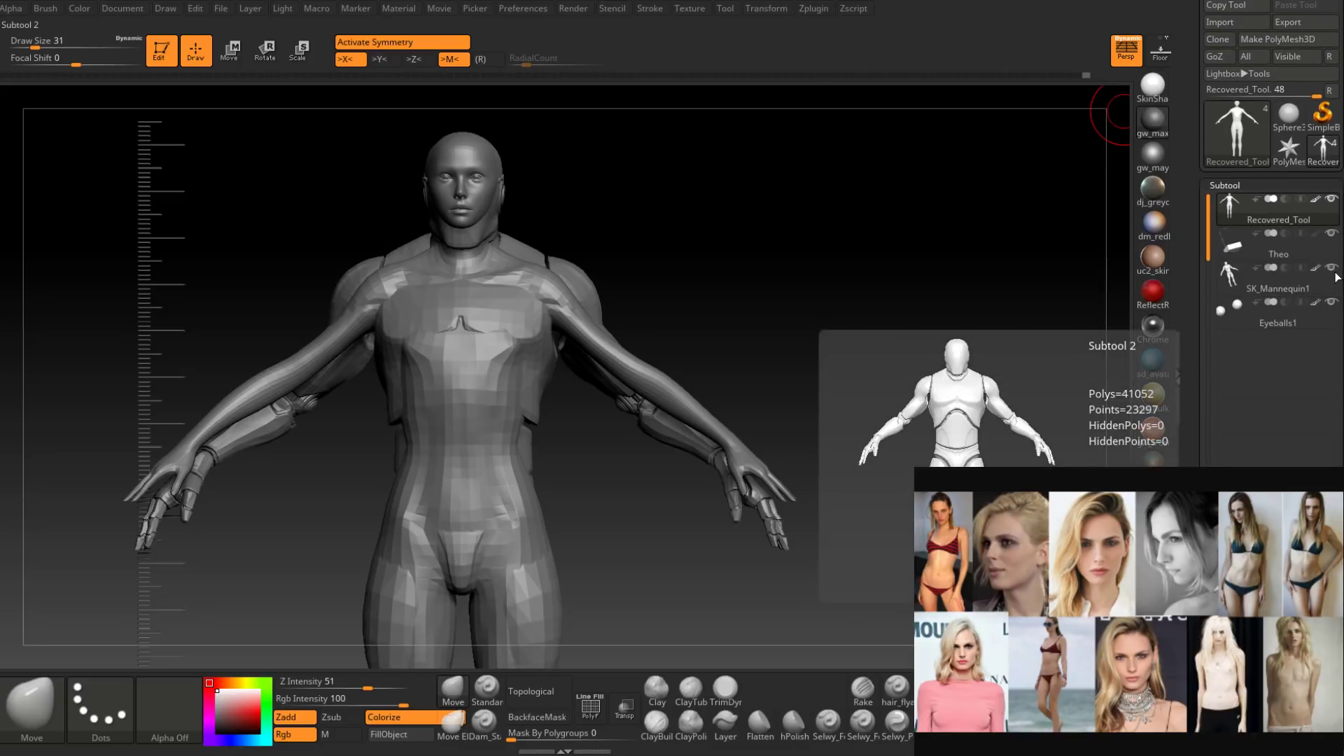
{"action": "left_click", "coordinate": [1335, 272]}
{"action": "left_click", "coordinate": [1334, 273]}
{"action": "left_click", "coordinate": [1335, 273]}
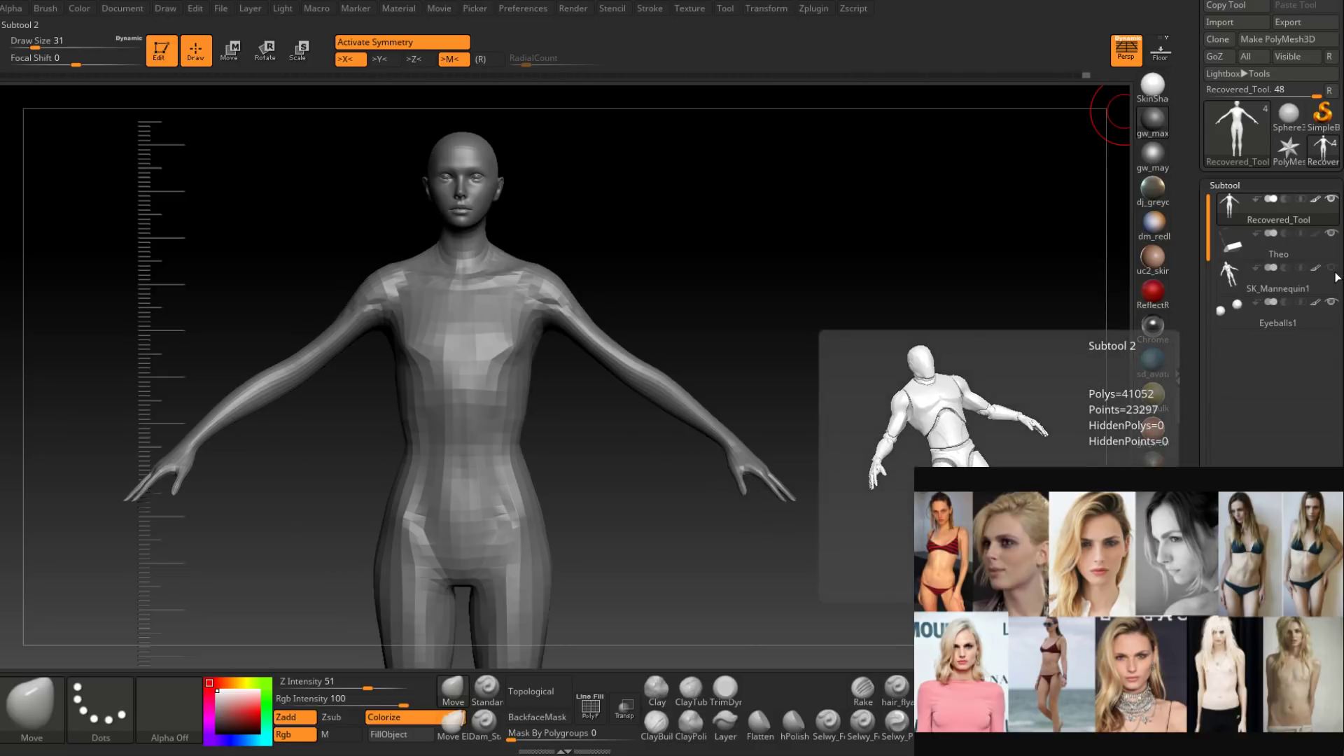
{"action": "left_click", "coordinate": [1335, 273]}
{"action": "left_click", "coordinate": [1335, 273]}
{"action": "left_click", "coordinate": [1335, 273]}
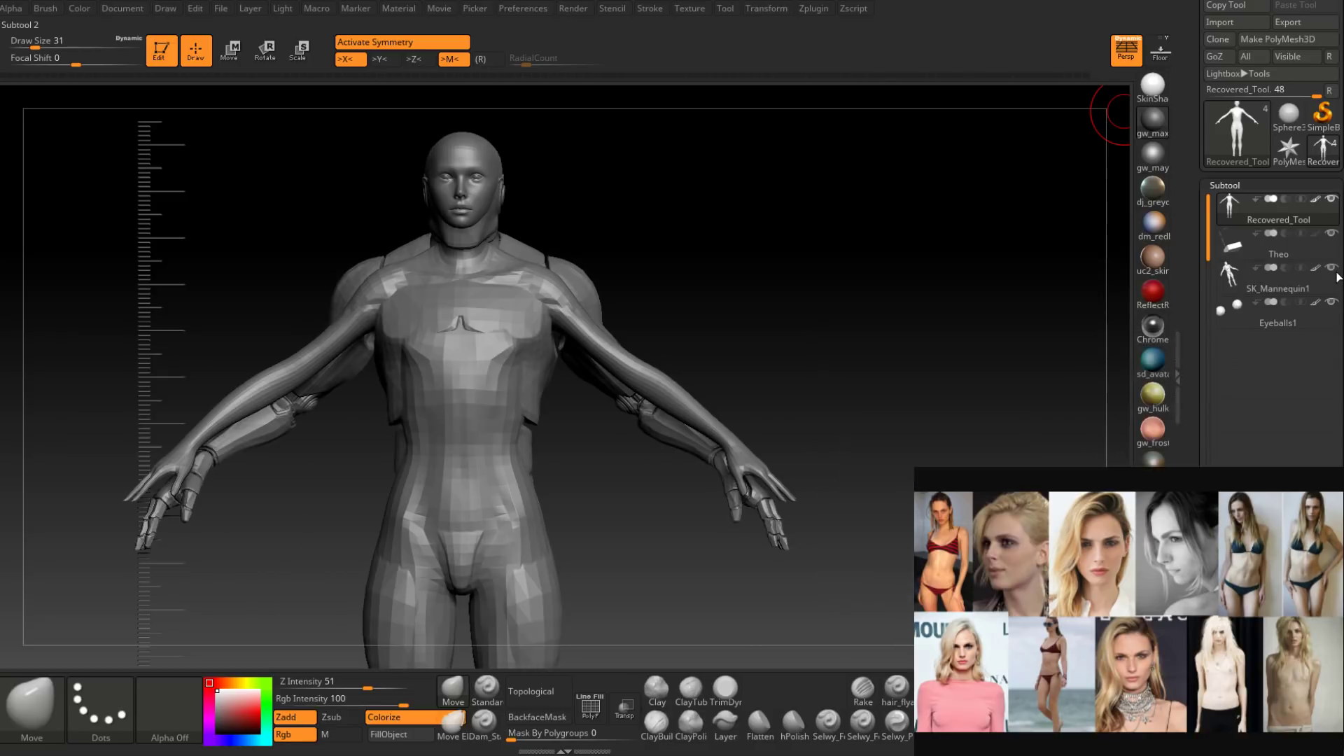
{"action": "left_click", "coordinate": [1335, 273]}
Try to reshape the armpit area with the Move brush at draw size 31 and undo the last change.
{"action": "mouse_move", "coordinate": [700, 487]}
{"action": "right_mouse_down", "text": "alt"}
{"action": "mouse_move", "coordinate": [705, 405]}
{"action": "mouse_move", "coordinate": [615, 357]}
{"action": "mouse_move", "coordinate": [597, 312]}
{"action": "mouse_move", "coordinate": [606, 392]}
{"action": "right_mouse_up", "text": "alt"}
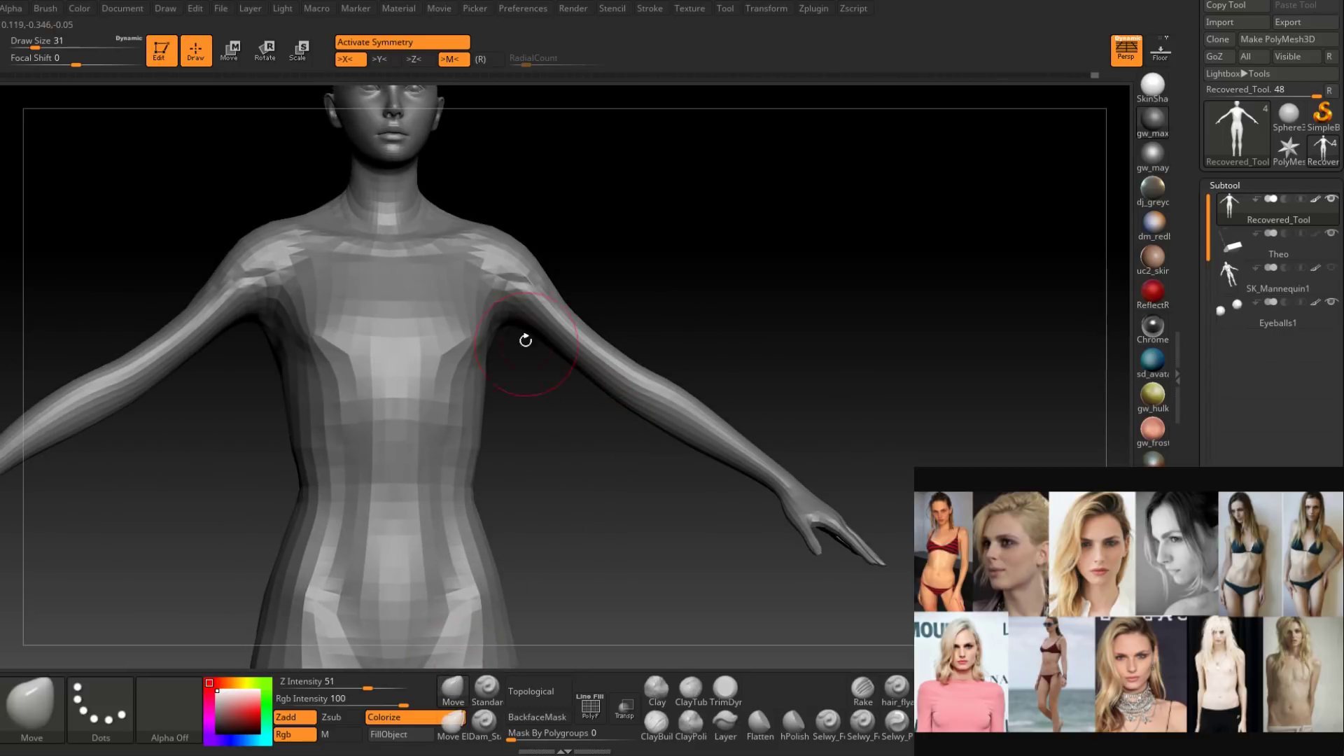
{"action": "left_click_drag", "start_coordinate": [525, 339], "coordinate": [517, 356]}
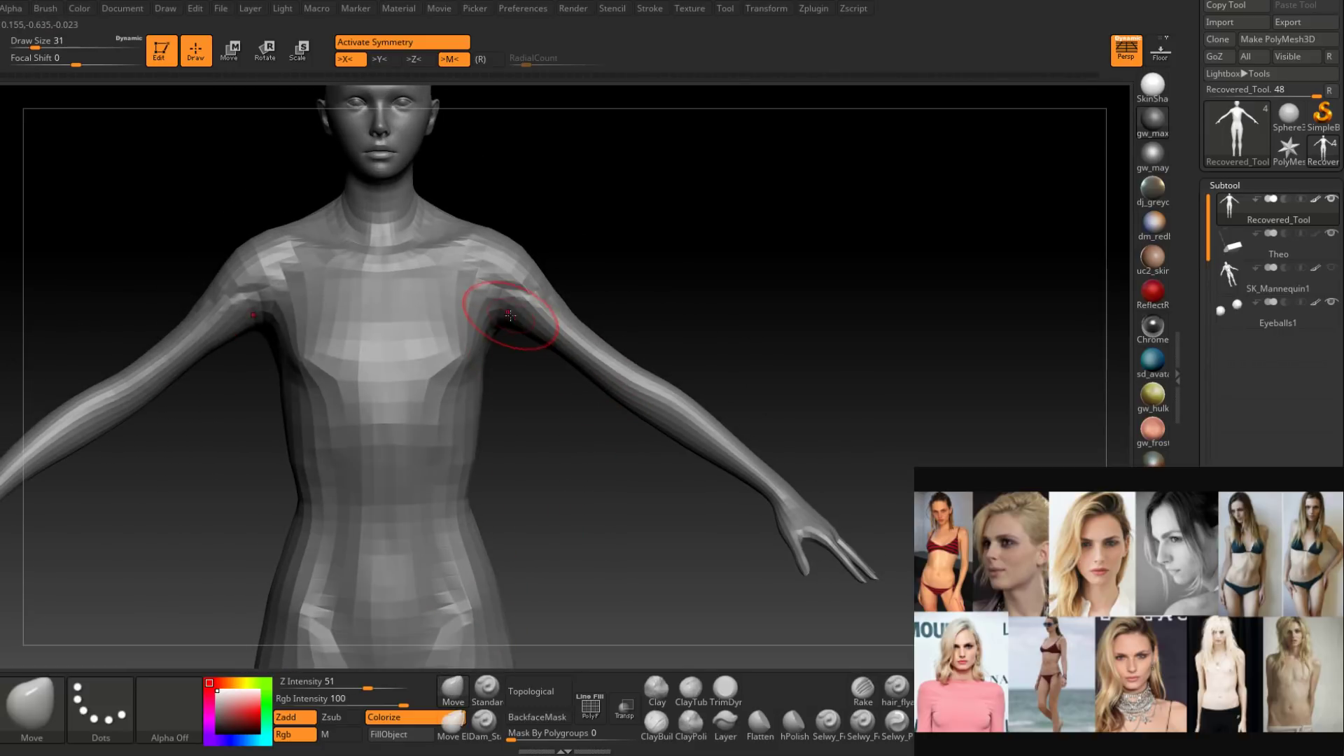
{"action": "key", "text": "ctrl+z"}
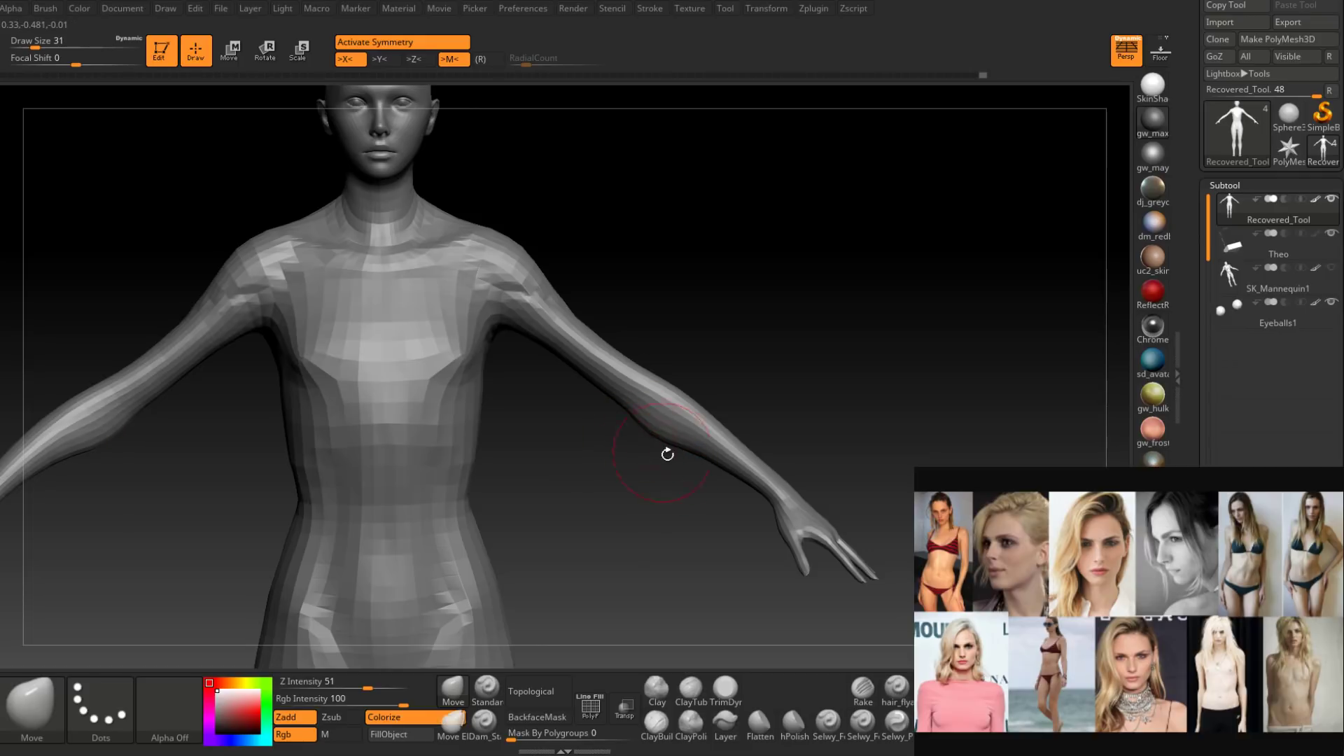
Reshape the elbow and the back of the forearm with the Move brush, using draw sizes 27 and 33.
{"action": "mouse_move", "coordinate": [697, 460]}
{"action": "right_mouse_down"}
{"action": "mouse_move", "coordinate": [709, 465]}
{"action": "mouse_move", "coordinate": [730, 431]}
{"action": "mouse_move", "coordinate": [689, 448]}
{"action": "mouse_move", "coordinate": [715, 438]}
{"action": "mouse_move", "coordinate": [692, 426]}
{"action": "right_mouse_up"}
{"action": "key", "text": "space"}
{"action": "left_click_drag", "start_coordinate": [692, 426], "coordinate": [687, 425]}
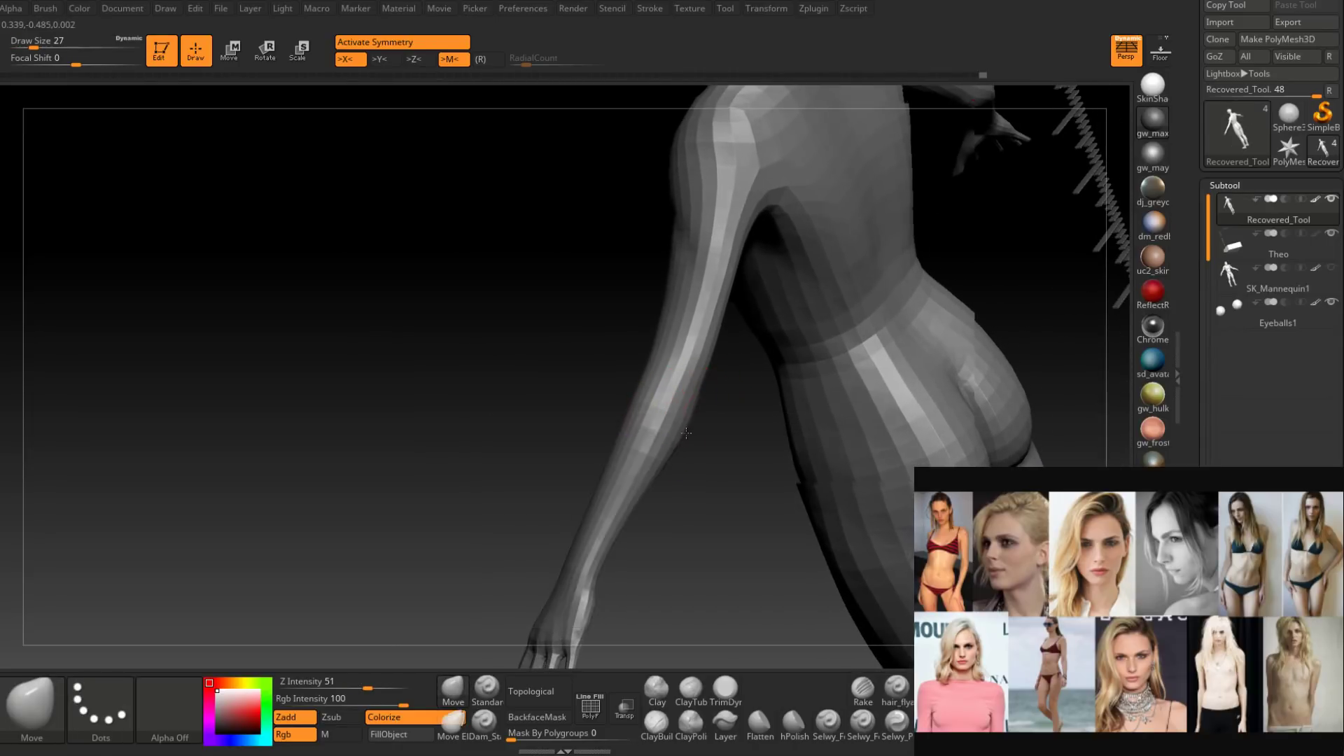
{"action": "right_click_drag", "start_coordinate": [703, 425], "coordinate": [676, 426]}
{"action": "key", "text": "space"}
{"action": "left_click_drag", "start_coordinate": [676, 426], "coordinate": [681, 425]}
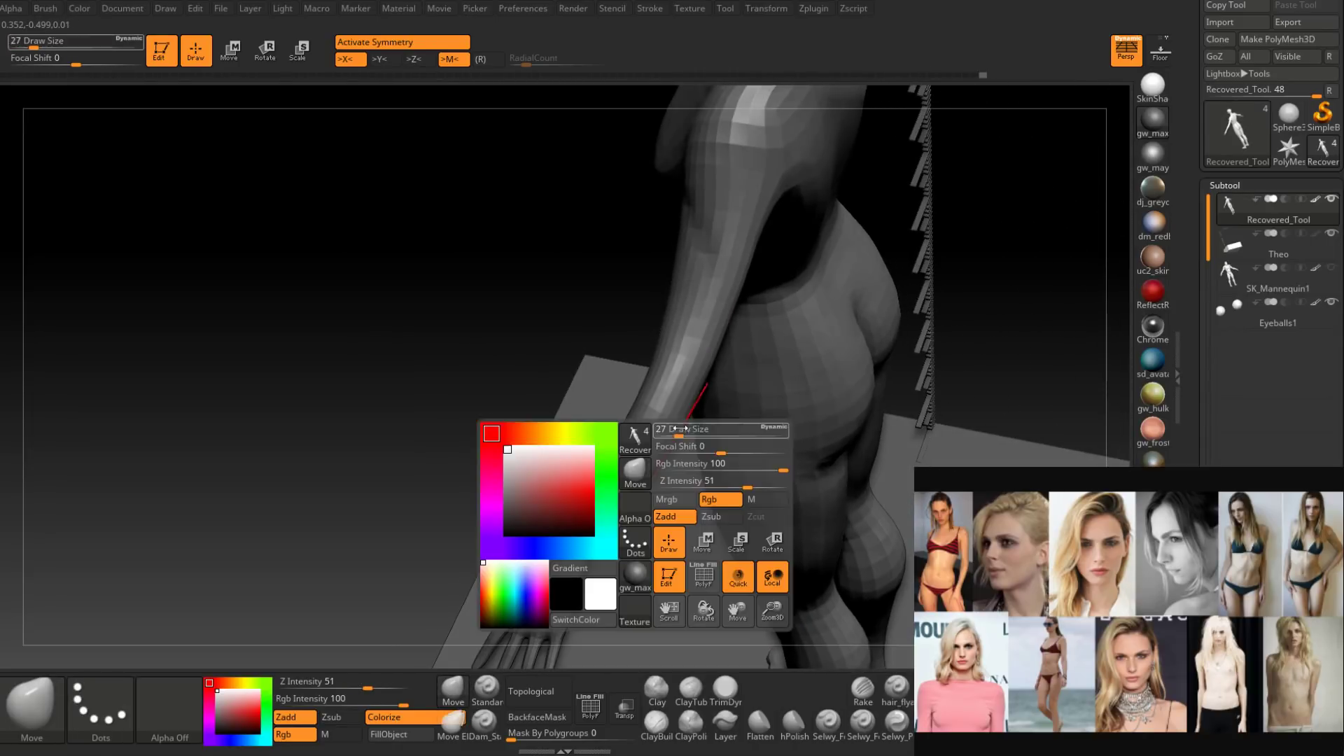
{"action": "mouse_move", "coordinate": [681, 425]}
{"action": "right_mouse_down"}
{"action": "mouse_move", "coordinate": [696, 426]}
{"action": "mouse_move", "coordinate": [673, 425]}
{"action": "right_mouse_up"}
{"action": "key", "text": "space"}
{"action": "left_click_drag", "start_coordinate": [674, 424], "coordinate": [668, 425]}
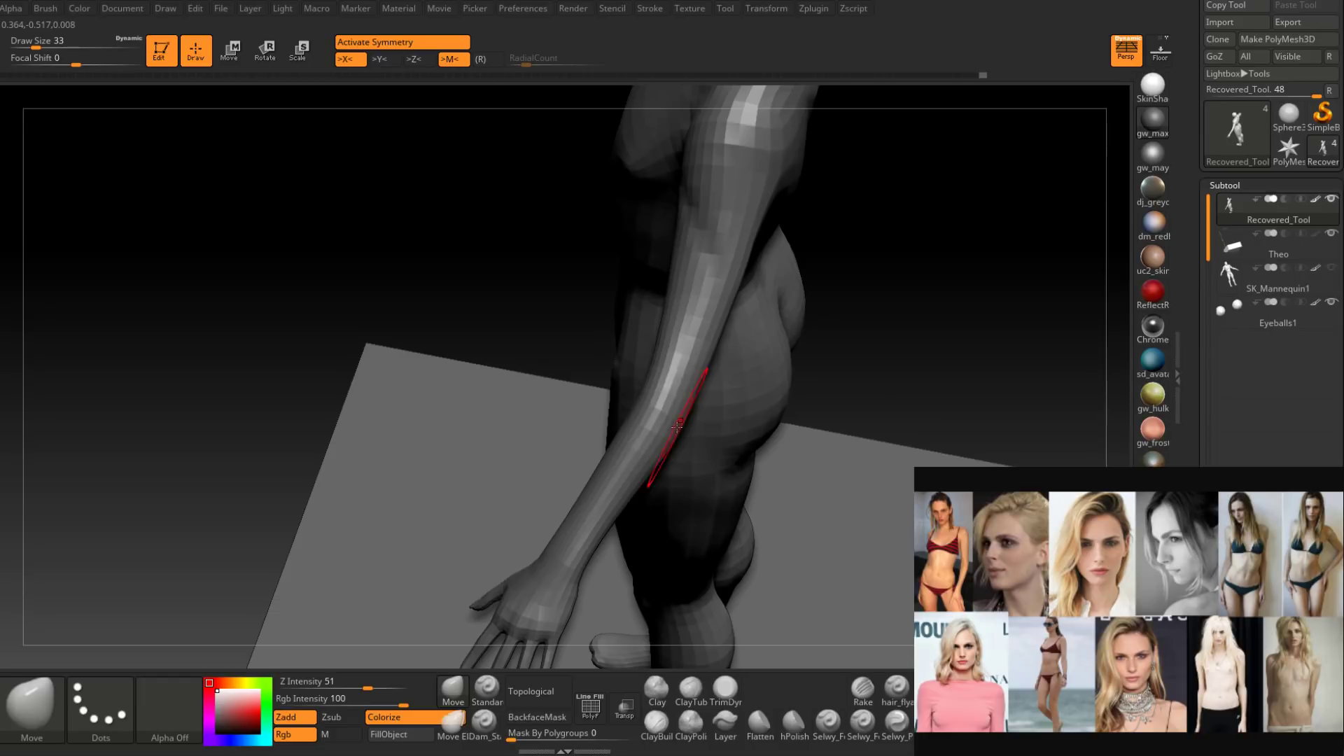
Refine the inner elbow and upper forearm contour with the Move brush at draw size 31 and smooth the surface.
{"action": "mouse_move", "coordinate": [672, 426]}
{"action": "right_mouse_down"}
{"action": "mouse_move", "coordinate": [668, 436]}
{"action": "mouse_move", "coordinate": [629, 413]}
{"action": "right_mouse_up"}
{"action": "key", "text": "space"}
{"action": "left_click_drag", "start_coordinate": [630, 413], "coordinate": [623, 415]}
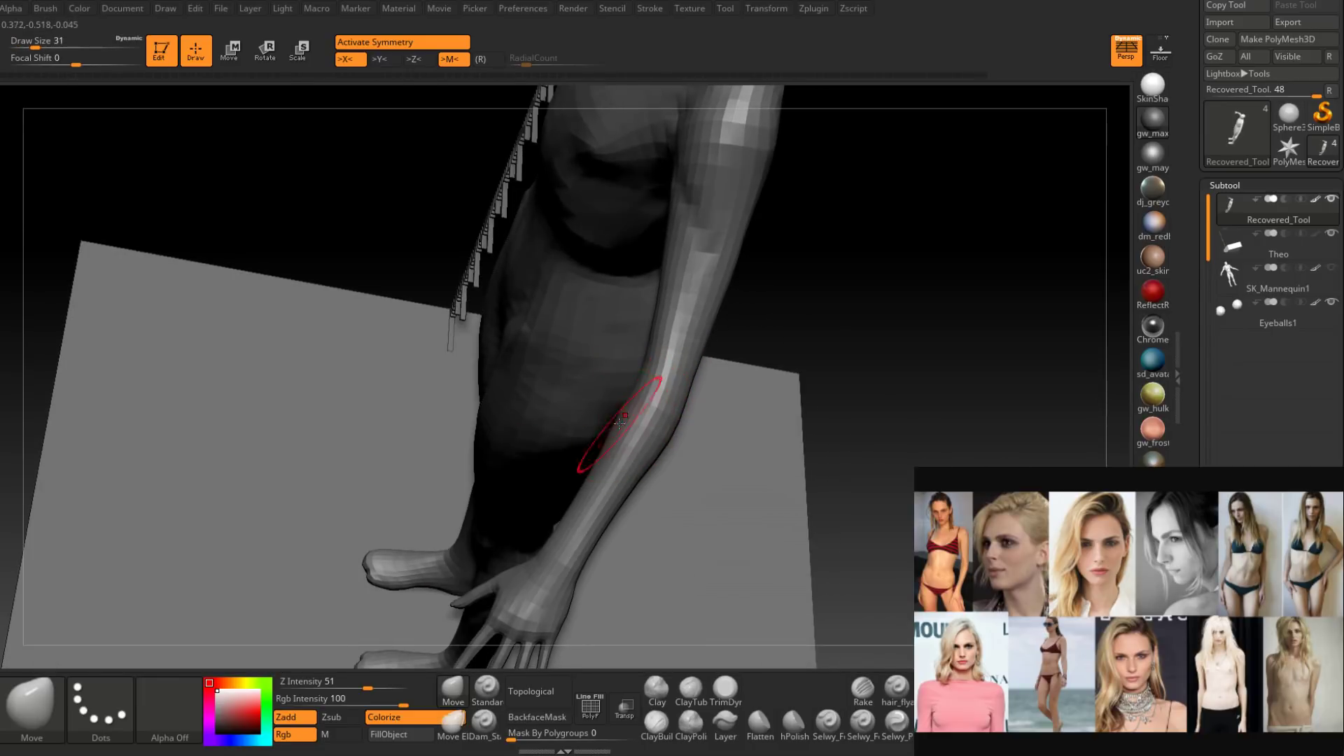
{"action": "mouse_move", "coordinate": [628, 423]}
{"action": "right_mouse_down"}
{"action": "mouse_move", "coordinate": [666, 435]}
{"action": "mouse_move", "coordinate": [614, 458]}
{"action": "mouse_move", "coordinate": [629, 440]}
{"action": "right_mouse_up"}
{"action": "key", "text": "space"}
{"action": "left_click_drag", "start_coordinate": [628, 439], "coordinate": [609, 447]}
{"action": "key", "text": "shift"}
Adjust the forearm's contour towards the wrist in back view with the Move brush at draw sizes 35 and 51.
{"action": "mouse_move", "coordinate": [611, 451]}
{"action": "right_mouse_down"}
{"action": "mouse_move", "coordinate": [614, 420]}
{"action": "mouse_move", "coordinate": [627, 435]}
{"action": "mouse_move", "coordinate": [700, 407]}
{"action": "mouse_move", "coordinate": [805, 427]}
{"action": "mouse_move", "coordinate": [875, 462]}
{"action": "mouse_move", "coordinate": [792, 390]}
{"action": "mouse_move", "coordinate": [889, 385]}
{"action": "mouse_move", "coordinate": [856, 371]}
{"action": "mouse_move", "coordinate": [763, 391]}
{"action": "right_mouse_up"}
{"action": "key", "text": "space"}
{"action": "left_click_drag", "start_coordinate": [728, 382], "coordinate": [745, 373]}
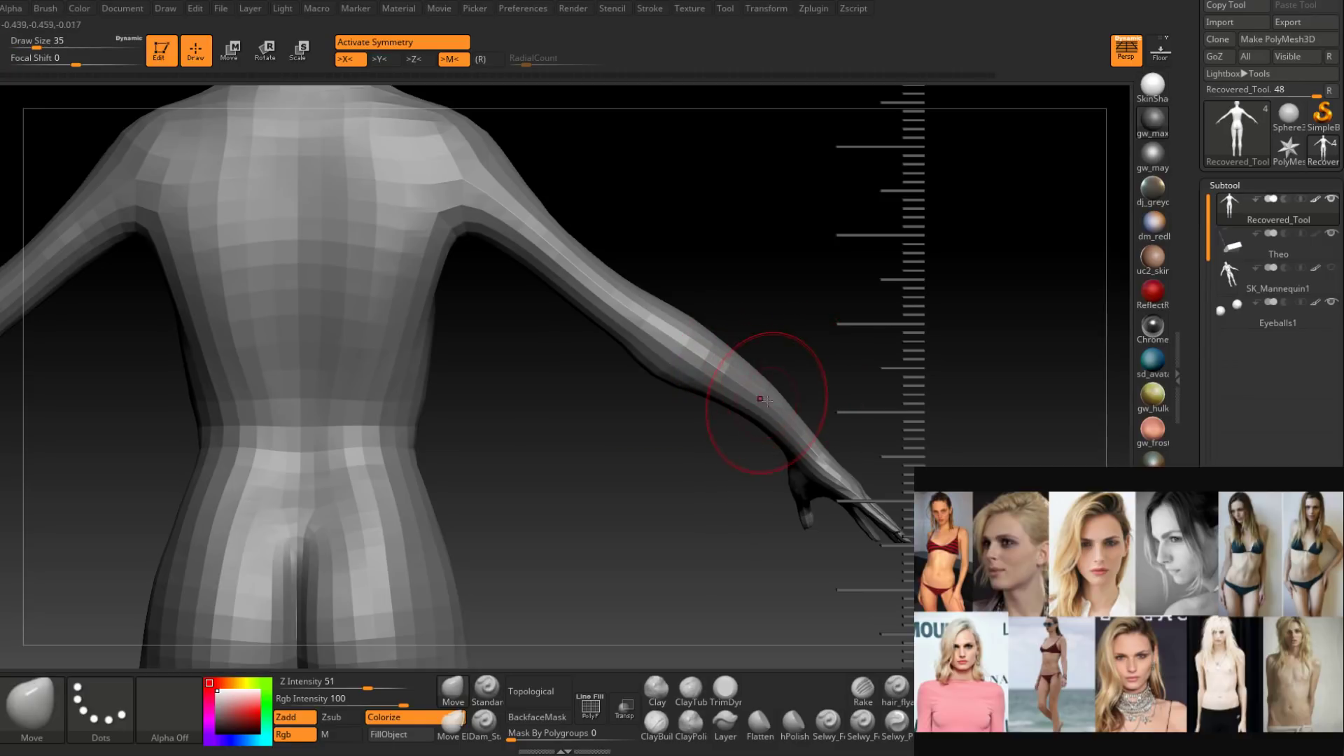
{"action": "key", "text": "space"}
{"action": "left_click_drag", "start_coordinate": [781, 399], "coordinate": [787, 392]}
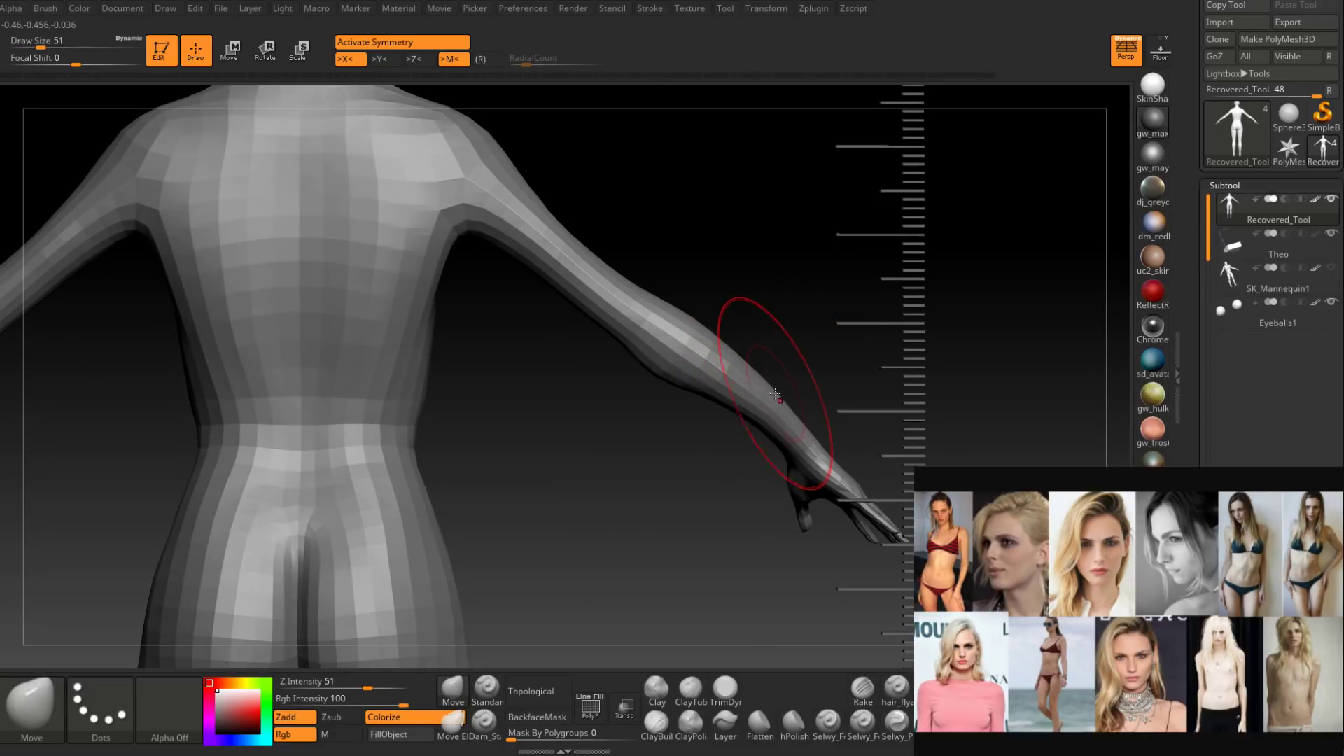
{"action": "right_click_drag", "start_coordinate": [776, 395], "coordinate": [761, 395]}
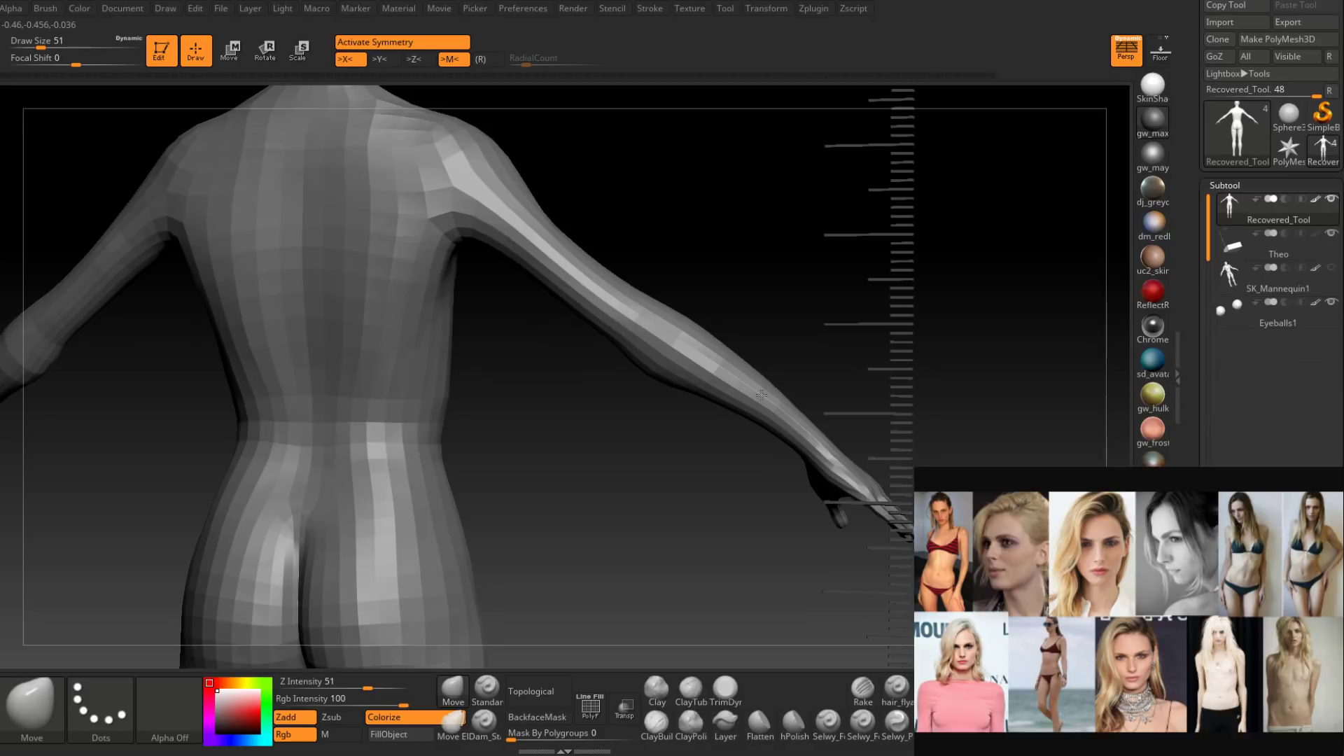
Refine the forearm's outline between the elbow and the wrist with the Move brush, using draw sizes 49 and 31.
{"action": "right_click_drag", "start_coordinate": [761, 395], "coordinate": [758, 384]}
{"action": "key", "text": "space"}
{"action": "left_click_drag", "start_coordinate": [758, 383], "coordinate": [747, 383]}
{"action": "key", "text": "bracketleft"}
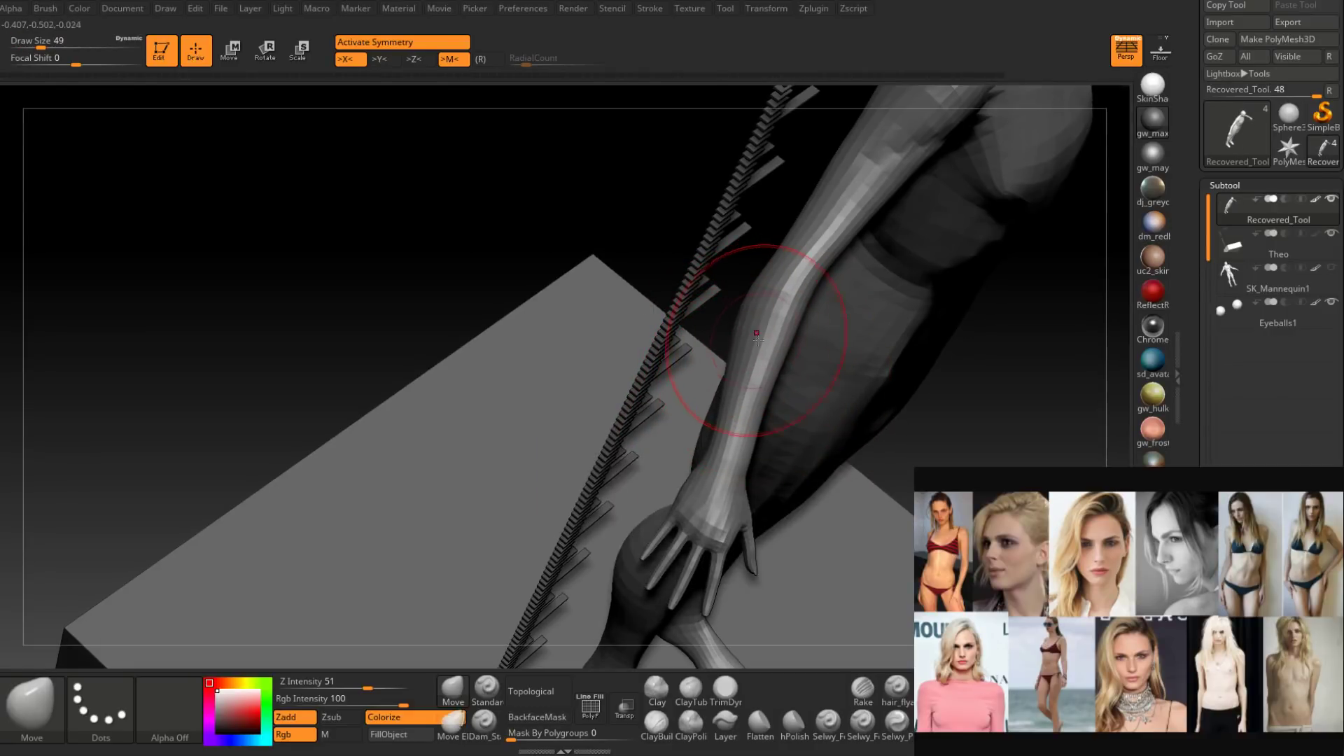
{"action": "right_click_drag", "start_coordinate": [756, 334], "coordinate": [766, 337]}
{"action": "key", "text": "space"}
{"action": "left_click_drag", "start_coordinate": [766, 339], "coordinate": [755, 339]}
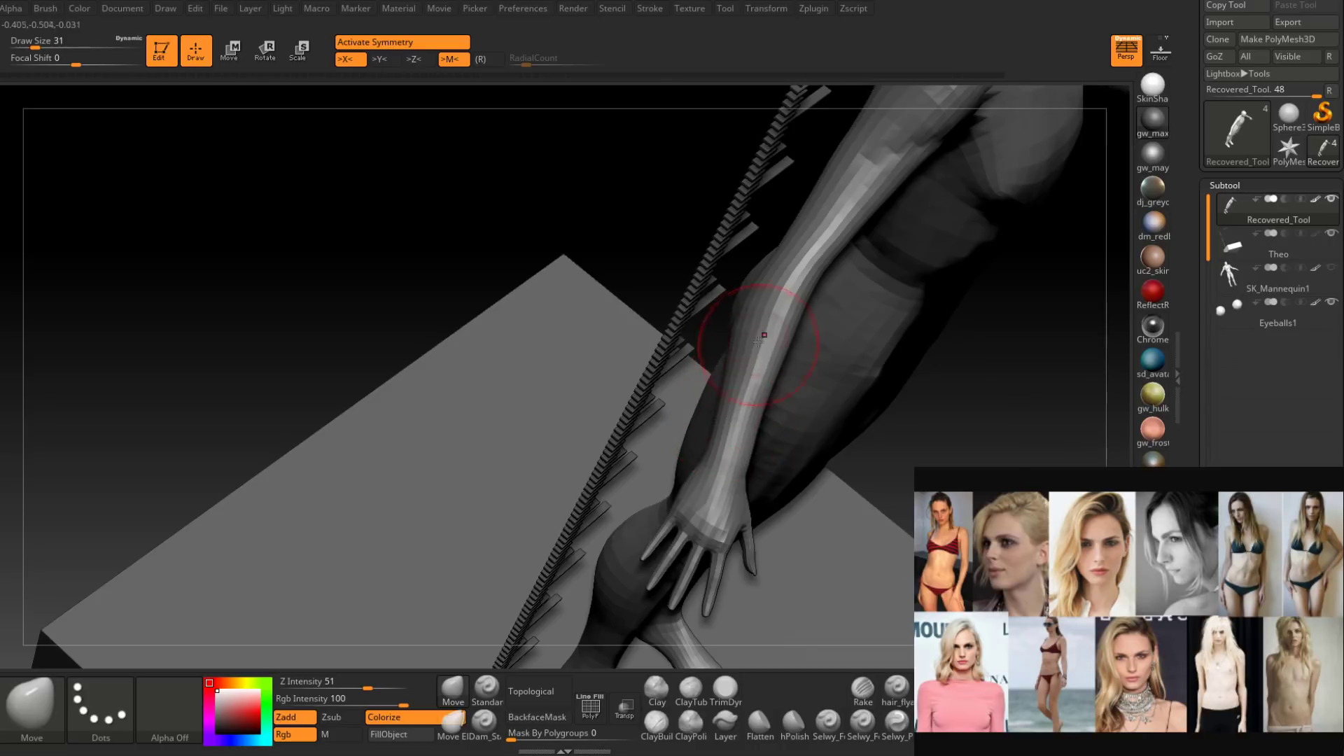
{"action": "mouse_move", "coordinate": [758, 341]}
{"action": "right_mouse_down"}
{"action": "mouse_move", "coordinate": [795, 318]}
{"action": "mouse_move", "coordinate": [684, 390]}
{"action": "mouse_move", "coordinate": [735, 353]}
{"action": "right_mouse_up"}
{"action": "key", "text": "space"}
{"action": "left_click_drag", "start_coordinate": [735, 354], "coordinate": [729, 354]}
{"action": "mouse_move", "coordinate": [729, 354]}
{"action": "right_mouse_down"}
{"action": "mouse_move", "coordinate": [710, 412]}
{"action": "mouse_move", "coordinate": [753, 364]}
{"action": "mouse_move", "coordinate": [714, 418]}
{"action": "right_mouse_up"}
Carve the crease at the inner elbow with the Dam_Standard brush at draw size 16.
{"action": "left_click", "coordinate": [489, 718]}
{"action": "right_click_drag", "start_coordinate": [665, 490], "coordinate": [710, 428]}
{"action": "key", "text": "space"}
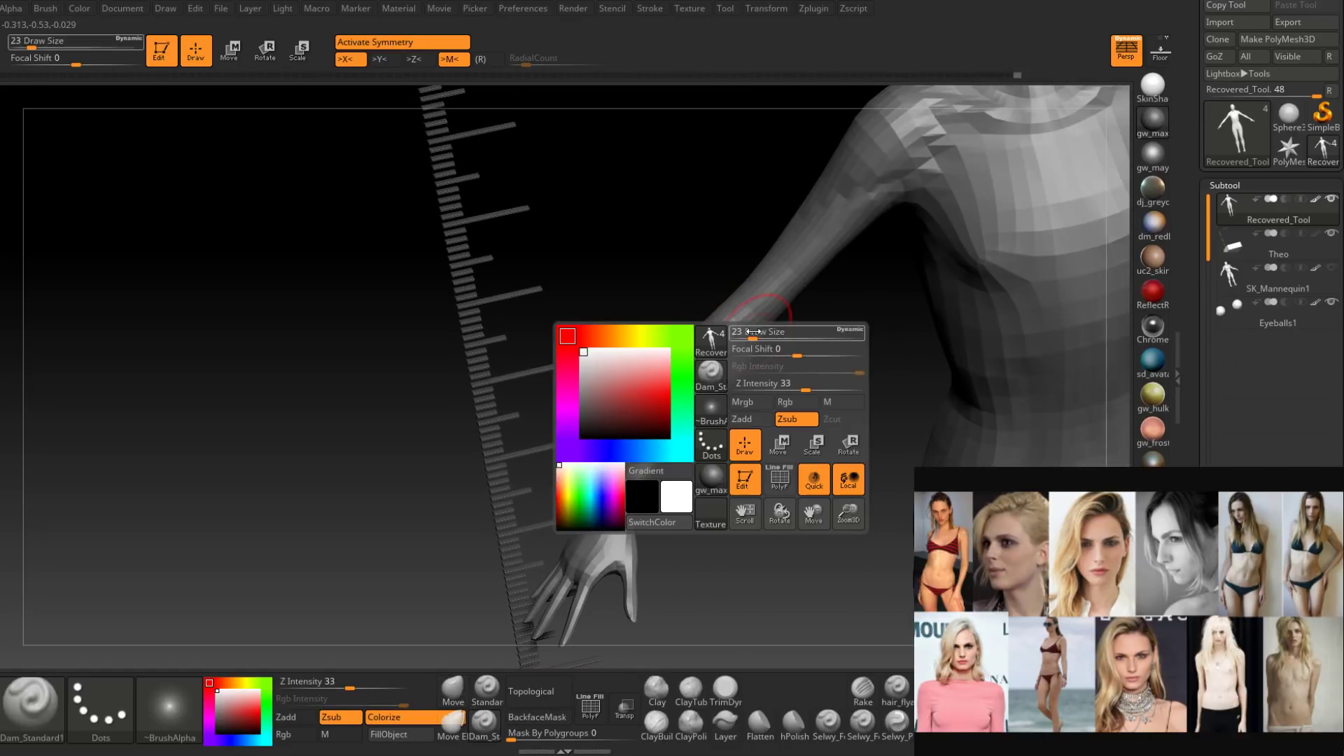
{"action": "left_click_drag", "start_coordinate": [753, 336], "coordinate": [740, 336]}
{"action": "right_click_drag", "start_coordinate": [744, 330], "coordinate": [747, 308]}
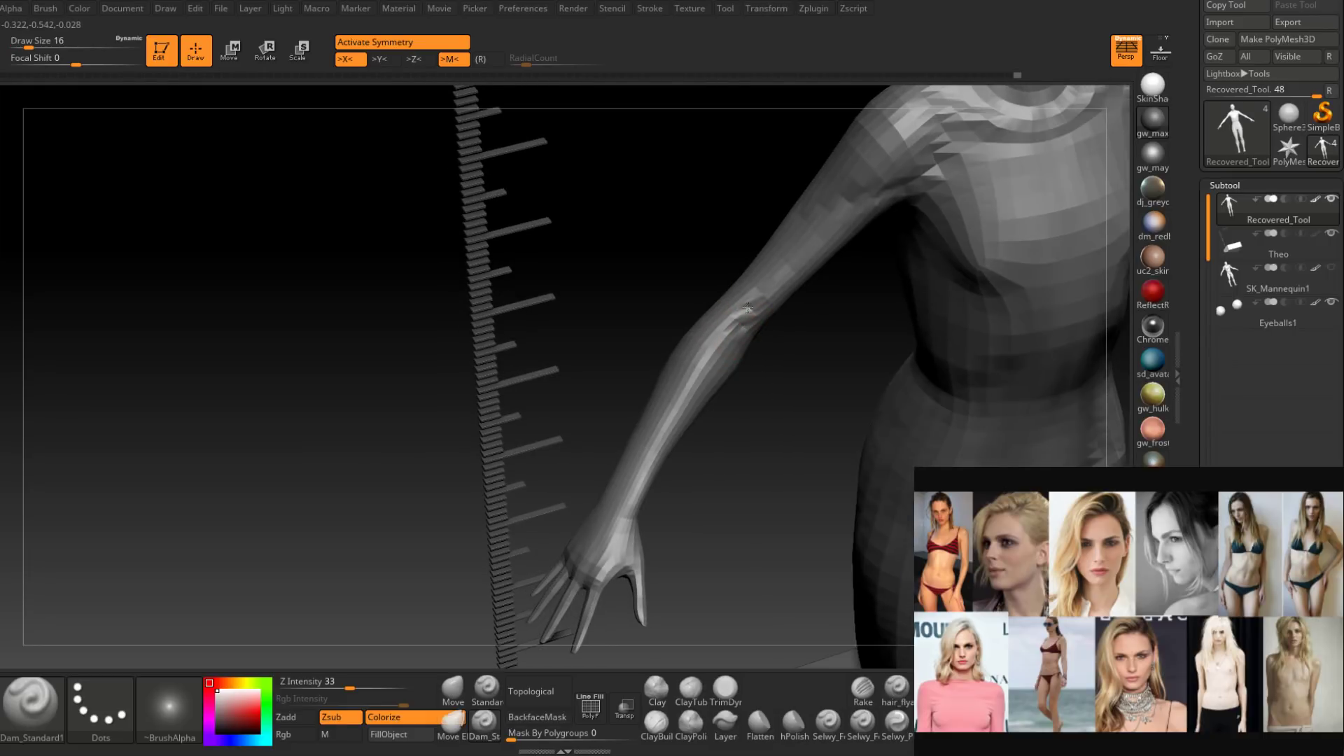
{"action": "mouse_move", "coordinate": [740, 357]}
{"action": "right_mouse_down"}
{"action": "mouse_move", "coordinate": [773, 278]}
{"action": "mouse_move", "coordinate": [777, 309]}
{"action": "right_mouse_up"}
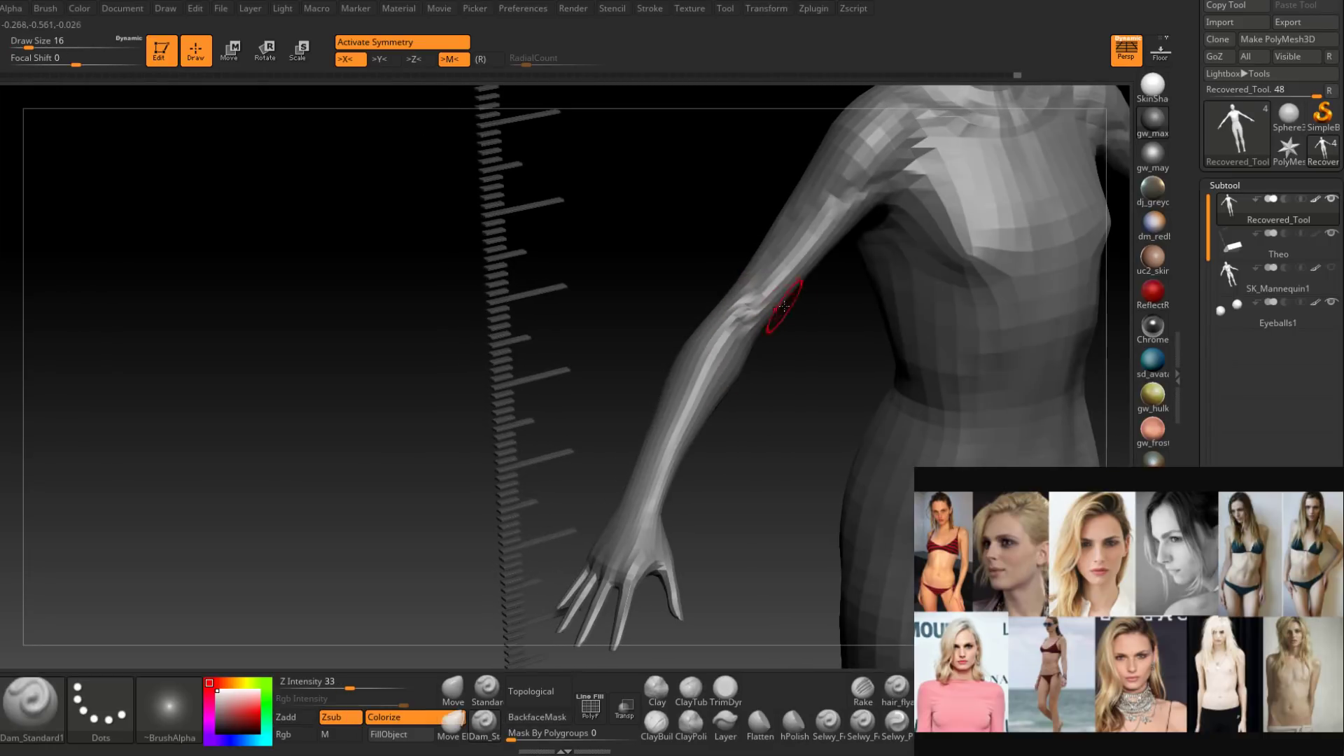
Smooth the upper arm above the elbow and define its muscle line towards the armpit with the Dam_Standard brush at draw size 16.
{"action": "left_click_drag", "start_coordinate": [777, 280], "coordinate": [789, 250], "text": "shift"}
{"action": "mouse_move", "coordinate": [789, 249]}
{"action": "right_mouse_down"}
{"action": "mouse_move", "coordinate": [751, 328]}
{"action": "mouse_move", "coordinate": [828, 284]}
{"action": "mouse_move", "coordinate": [847, 242]}
{"action": "right_mouse_up"}
{"action": "mouse_move", "coordinate": [756, 365]}
{"action": "right_mouse_down"}
{"action": "mouse_move", "coordinate": [819, 304]}
{"action": "mouse_move", "coordinate": [808, 290]}
{"action": "right_mouse_up"}
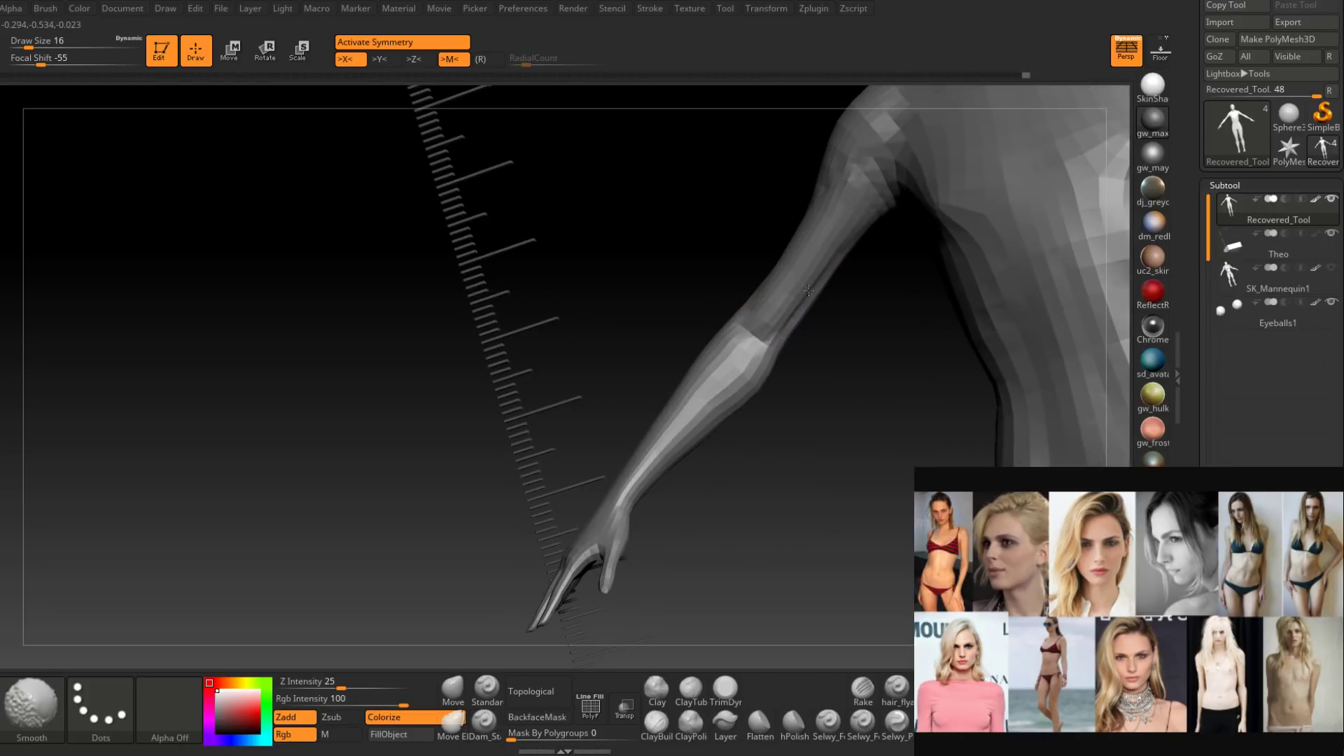
{"action": "right_click_drag", "start_coordinate": [855, 227], "coordinate": [879, 198]}
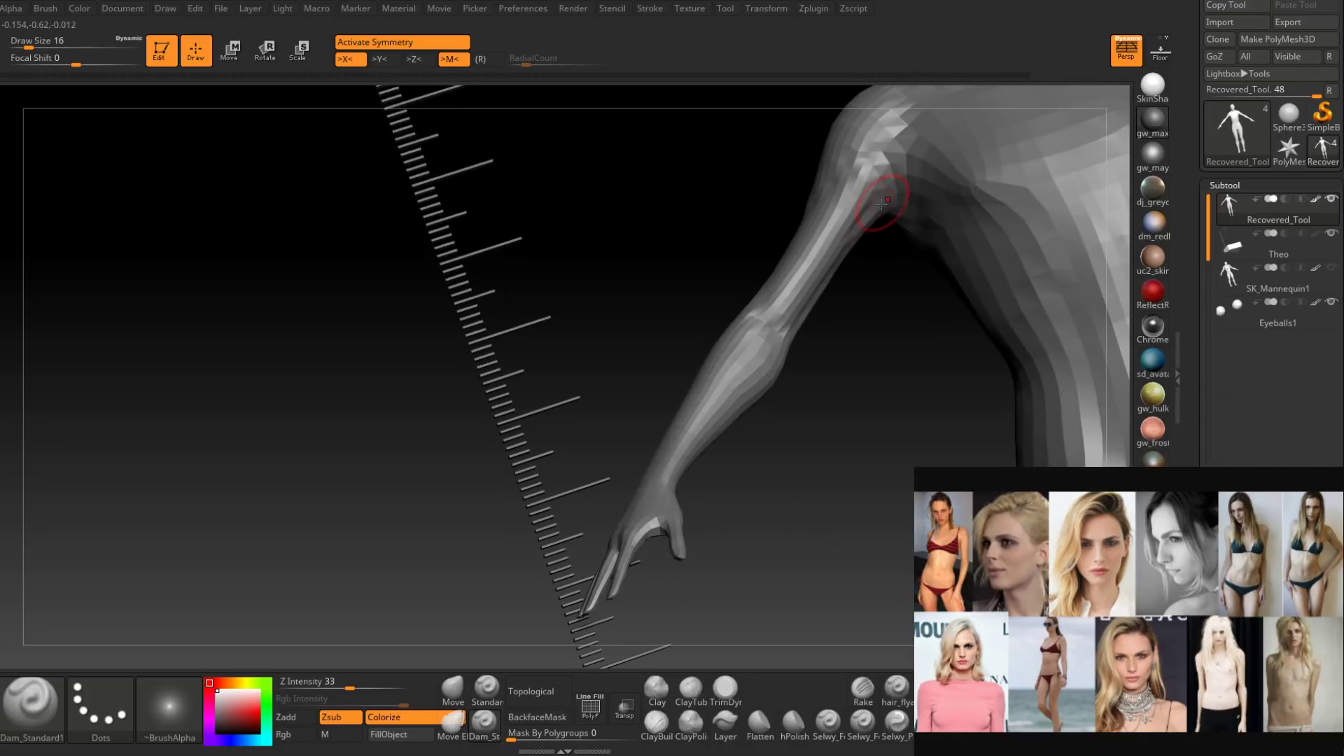
{"action": "mouse_move", "coordinate": [843, 264]}
{"action": "right_mouse_down"}
{"action": "mouse_move", "coordinate": [805, 308]}
{"action": "mouse_move", "coordinate": [828, 317]}
{"action": "mouse_move", "coordinate": [641, 412]}
{"action": "mouse_move", "coordinate": [816, 291]}
{"action": "mouse_move", "coordinate": [835, 322]}
{"action": "mouse_move", "coordinate": [817, 242]}
{"action": "mouse_move", "coordinate": [891, 204]}
{"action": "mouse_move", "coordinate": [852, 285]}
{"action": "mouse_move", "coordinate": [766, 353]}
{"action": "mouse_move", "coordinate": [728, 361]}
{"action": "right_mouse_up"}
Build up the front of the shoulder near the armpit with the ClayBuildup brush at draw size 16 and smooth it.
{"action": "left_click", "coordinate": [657, 725]}
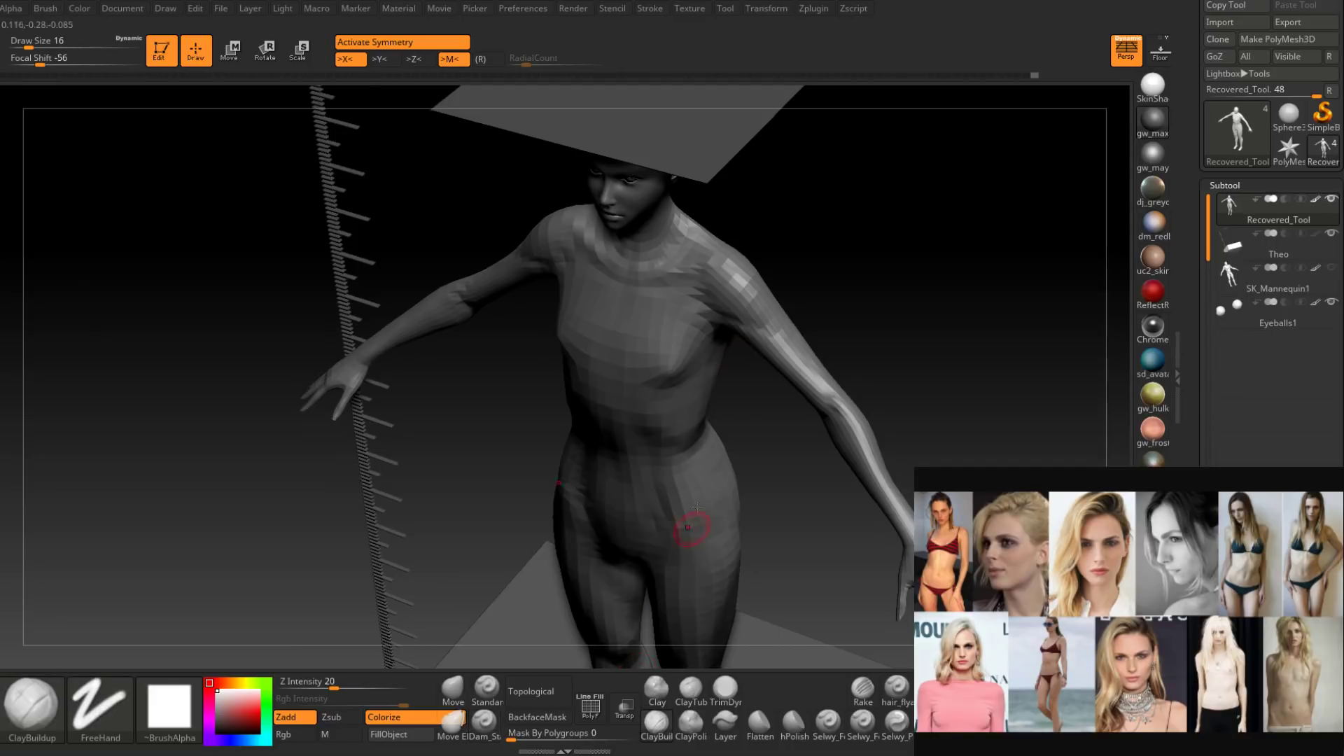
{"action": "right_click_drag", "start_coordinate": [687, 525], "coordinate": [724, 295]}
{"action": "key", "text": "shift"}
{"action": "left_click_drag", "start_coordinate": [724, 296], "coordinate": [719, 303], "text": "shift"}
{"action": "right_click_drag", "start_coordinate": [720, 303], "coordinate": [719, 317]}
{"action": "left_click_drag", "start_coordinate": [720, 318], "coordinate": [714, 327], "text": "shift"}
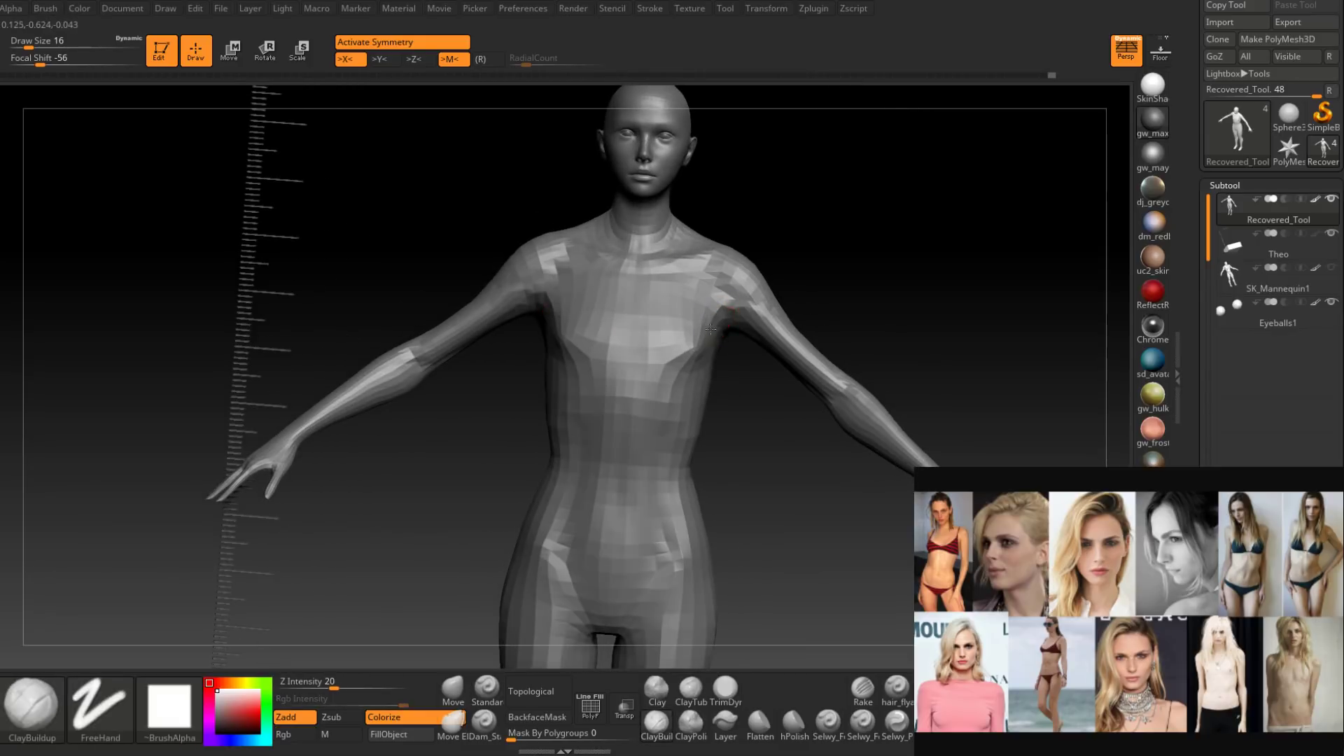
Build up the side of the chest below the armpit with the ClayBuildup brush at draw size 29 and smooth the surface.
{"action": "right_click_drag", "start_coordinate": [711, 329], "coordinate": [653, 325]}
{"action": "key", "text": "space"}
{"action": "left_click_drag", "start_coordinate": [654, 325], "coordinate": [660, 324]}
{"action": "key", "text": "shift"}
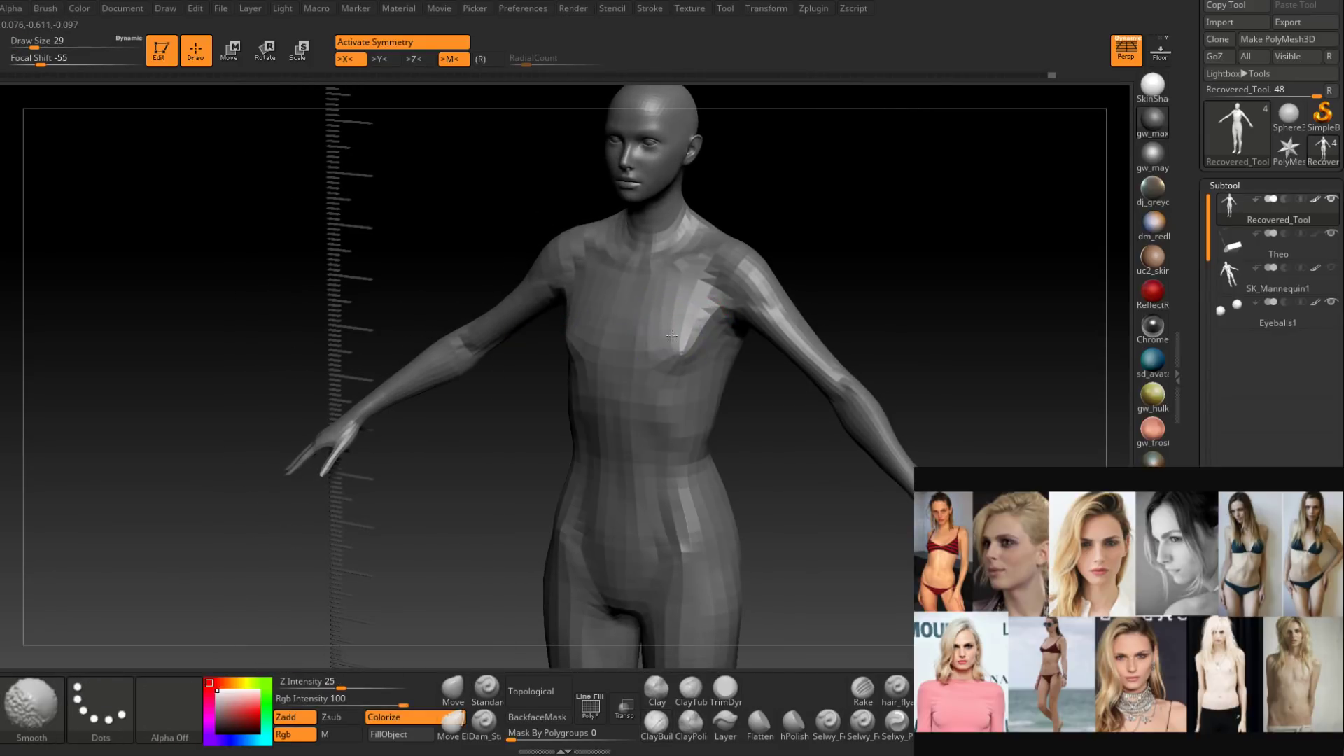
{"action": "mouse_move", "coordinate": [672, 336]}
{"action": "right_mouse_down"}
{"action": "mouse_move", "coordinate": [699, 318]}
{"action": "mouse_move", "coordinate": [711, 369]}
{"action": "mouse_move", "coordinate": [679, 411]}
{"action": "mouse_move", "coordinate": [750, 360]}
{"action": "mouse_move", "coordinate": [813, 360]}
{"action": "mouse_move", "coordinate": [838, 327]}
{"action": "right_mouse_up"}
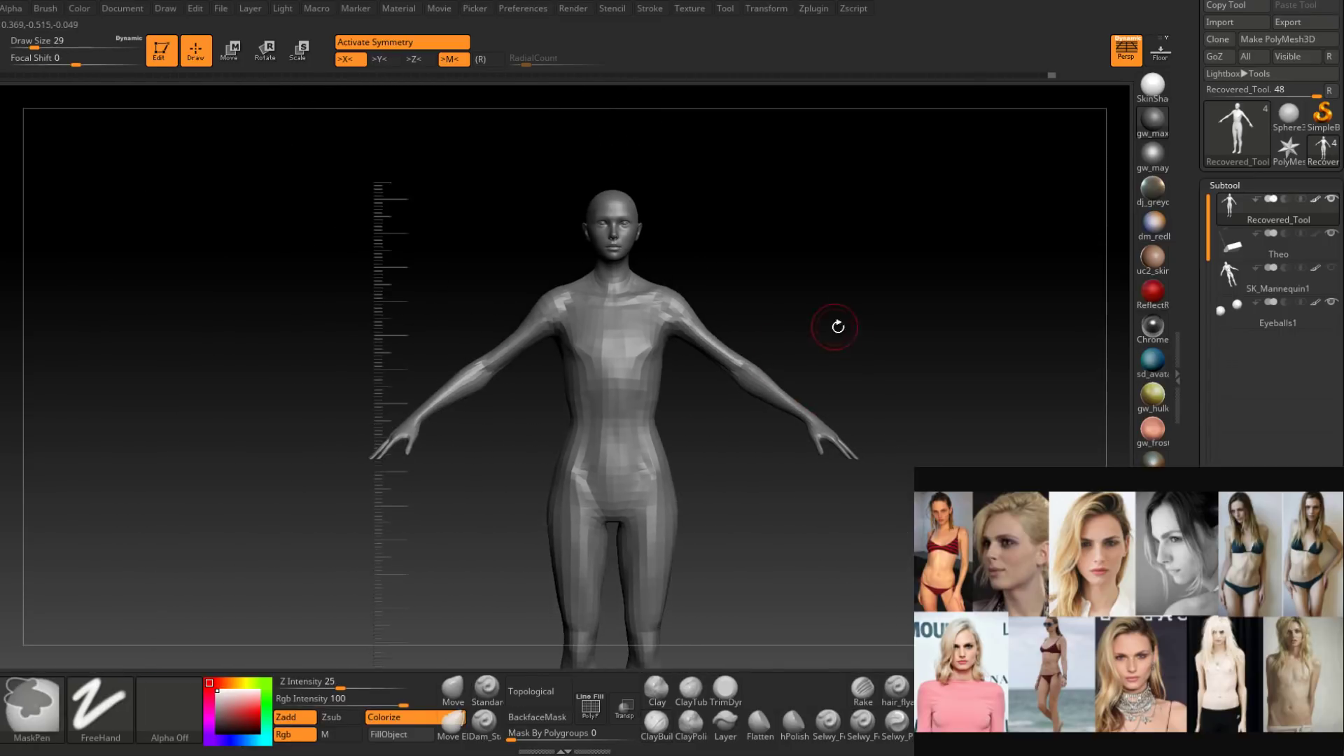
Show the SK_Mannequin1 subtool briefly to compare the figure's proportions with it, and hide it again.
{"action": "right_click_drag", "start_coordinate": [854, 385], "coordinate": [840, 308], "text": "alt"}
{"action": "mouse_move", "coordinate": [819, 421]}
{"action": "right_mouse_down"}
{"action": "mouse_move", "coordinate": [794, 405]}
{"action": "mouse_move", "coordinate": [771, 462]}
{"action": "mouse_move", "coordinate": [759, 413]}
{"action": "mouse_move", "coordinate": [767, 476]}
{"action": "mouse_move", "coordinate": [758, 407]}
{"action": "right_mouse_up"}
{"action": "right_click_drag", "start_coordinate": [758, 407], "coordinate": [761, 501], "text": "ctrl"}
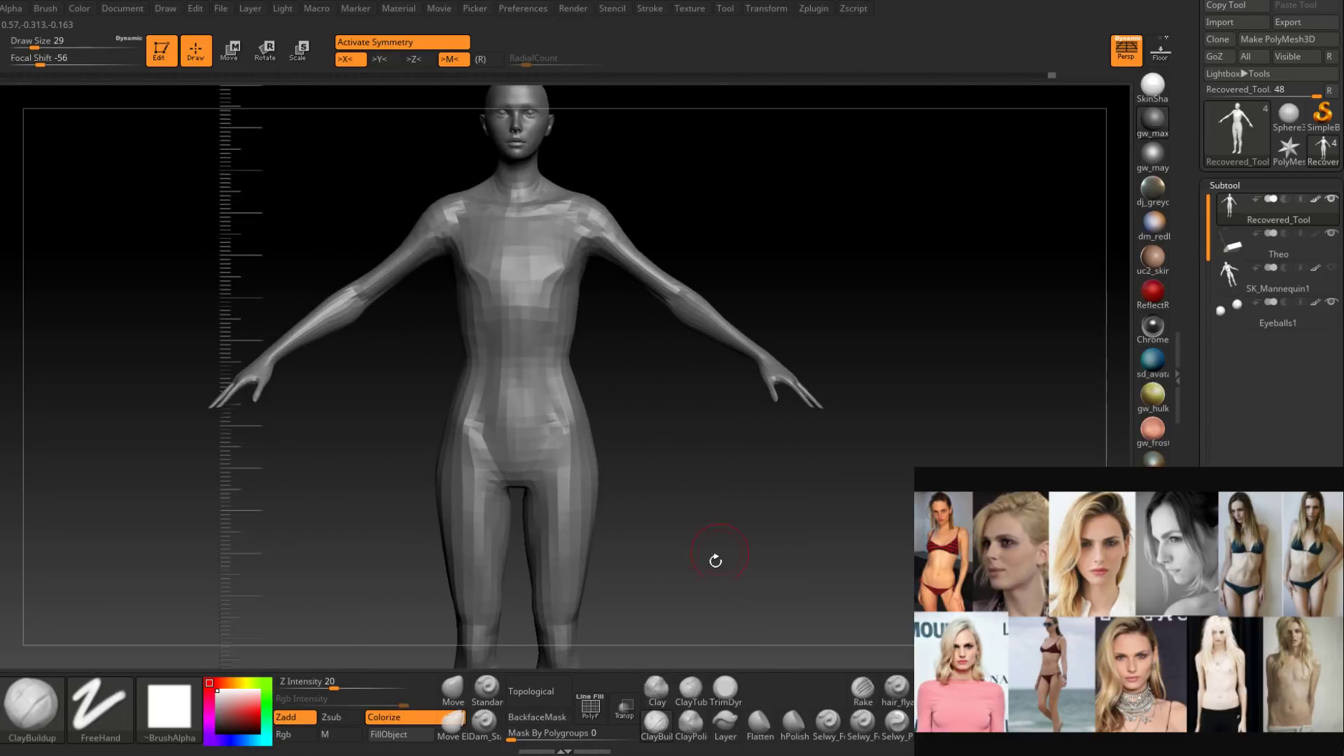
{"action": "left_click", "coordinate": [1333, 269]}
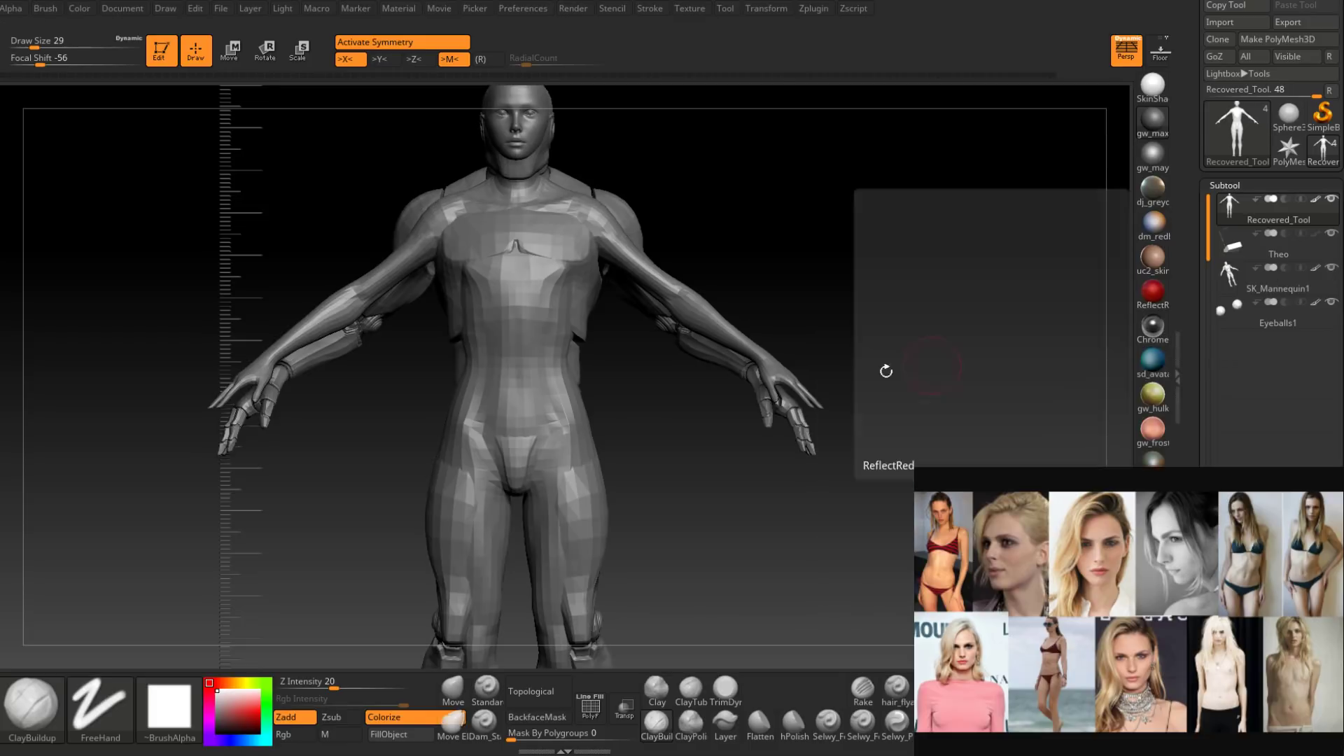
{"action": "mouse_move", "coordinate": [884, 371]}
{"action": "left_mouse_down"}
{"action": "mouse_move", "coordinate": [876, 345]}
{"action": "mouse_move", "coordinate": [864, 351]}
{"action": "mouse_move", "coordinate": [849, 435]}
{"action": "mouse_move", "coordinate": [894, 303]}
{"action": "mouse_move", "coordinate": [878, 381]}
{"action": "left_mouse_up"}
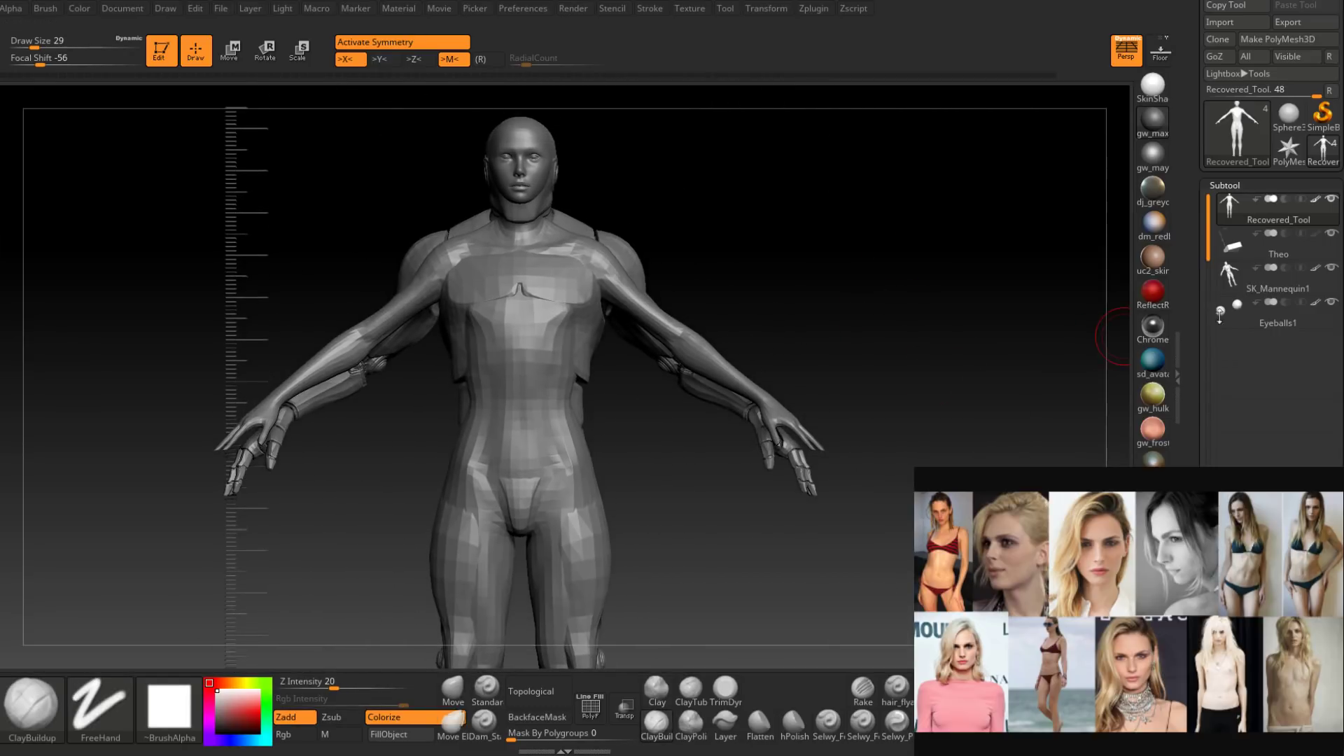
{"action": "left_click", "coordinate": [1334, 271]}
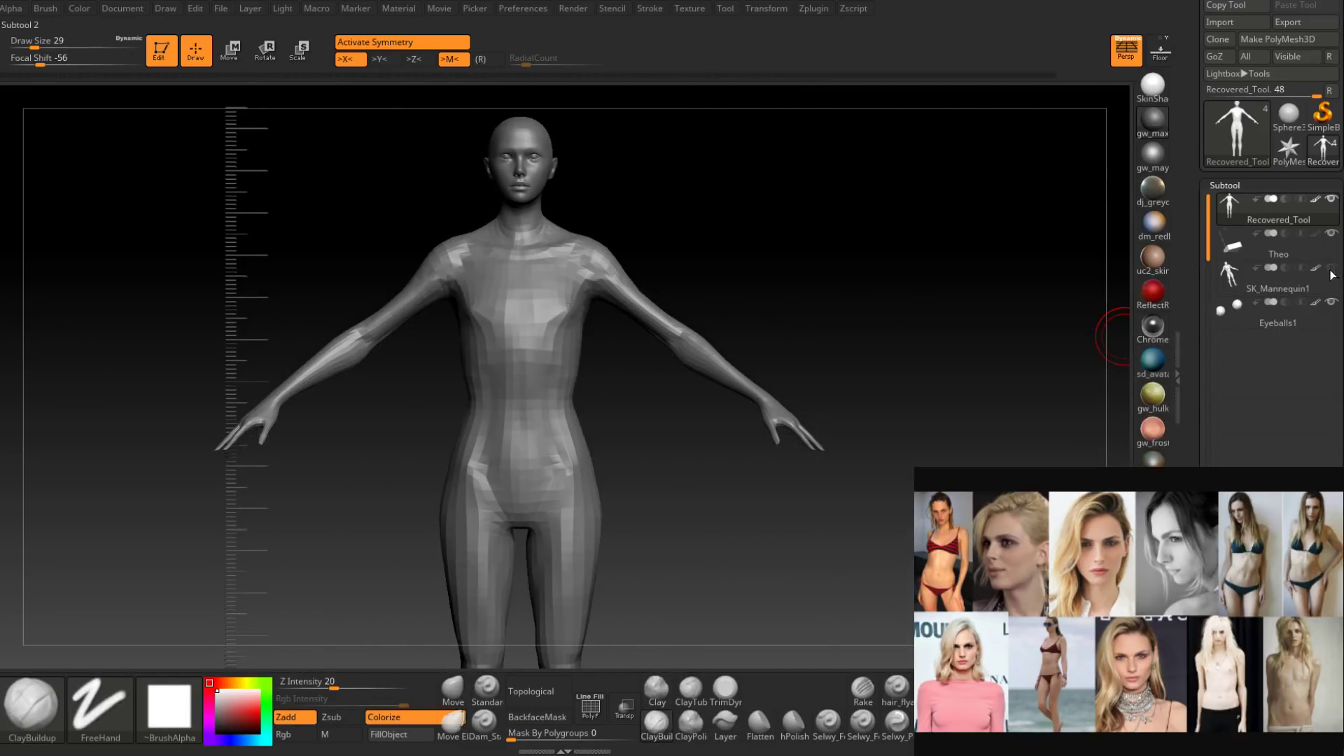
{"action": "left_click_drag", "start_coordinate": [915, 376], "coordinate": [903, 416]}
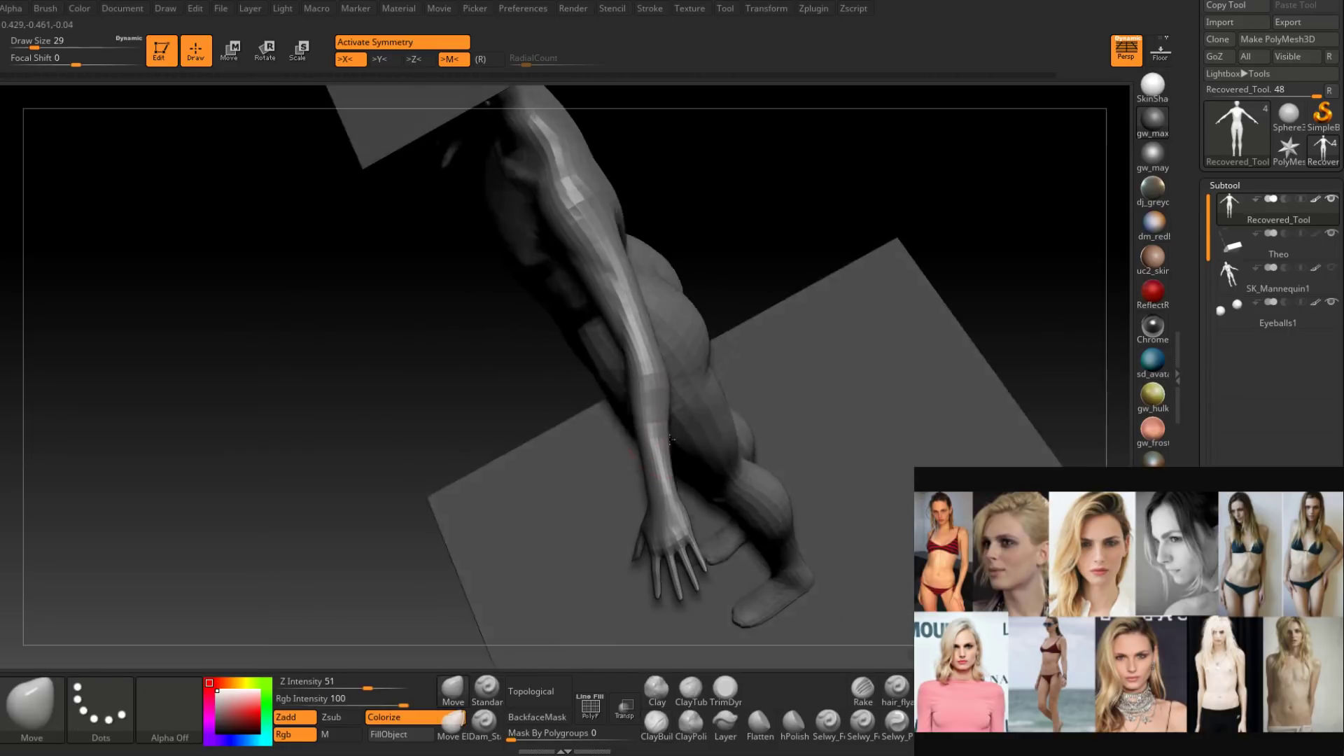
Refine the elbow and forearm contours from the side and back with the Move brush, using draw sizes 35 and 23.
{"action": "mouse_move", "coordinate": [690, 413]}
{"action": "right_mouse_down"}
{"action": "mouse_move", "coordinate": [657, 420]}
{"action": "mouse_move", "coordinate": [663, 479]}
{"action": "mouse_move", "coordinate": [668, 413]}
{"action": "right_mouse_up"}
{"action": "key", "text": "space"}
{"action": "left_click_drag", "start_coordinate": [656, 418], "coordinate": [669, 417]}
{"action": "right_click_drag", "start_coordinate": [669, 392], "coordinate": [664, 416]}
{"action": "key", "text": "space"}
{"action": "left_click_drag", "start_coordinate": [665, 398], "coordinate": [659, 397]}
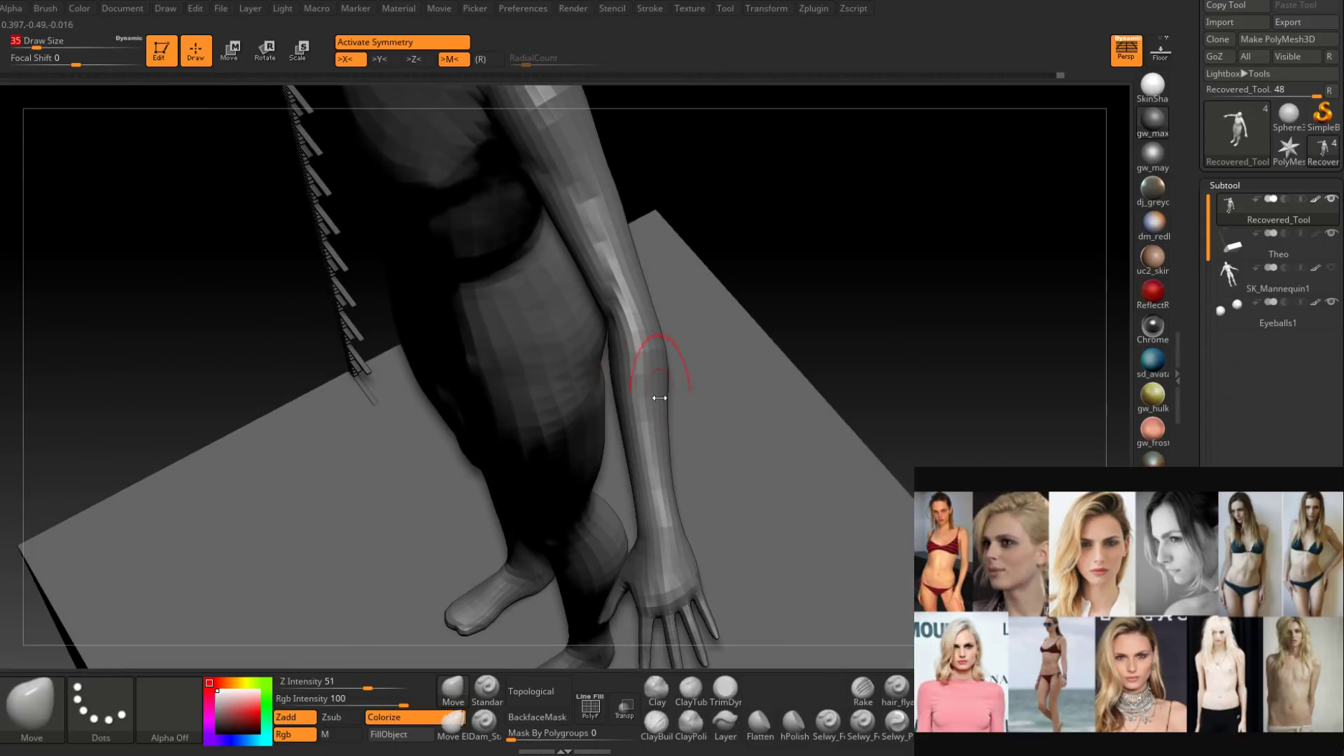
{"action": "right_click_drag", "start_coordinate": [660, 342], "coordinate": [656, 378]}
{"action": "key", "text": "space"}
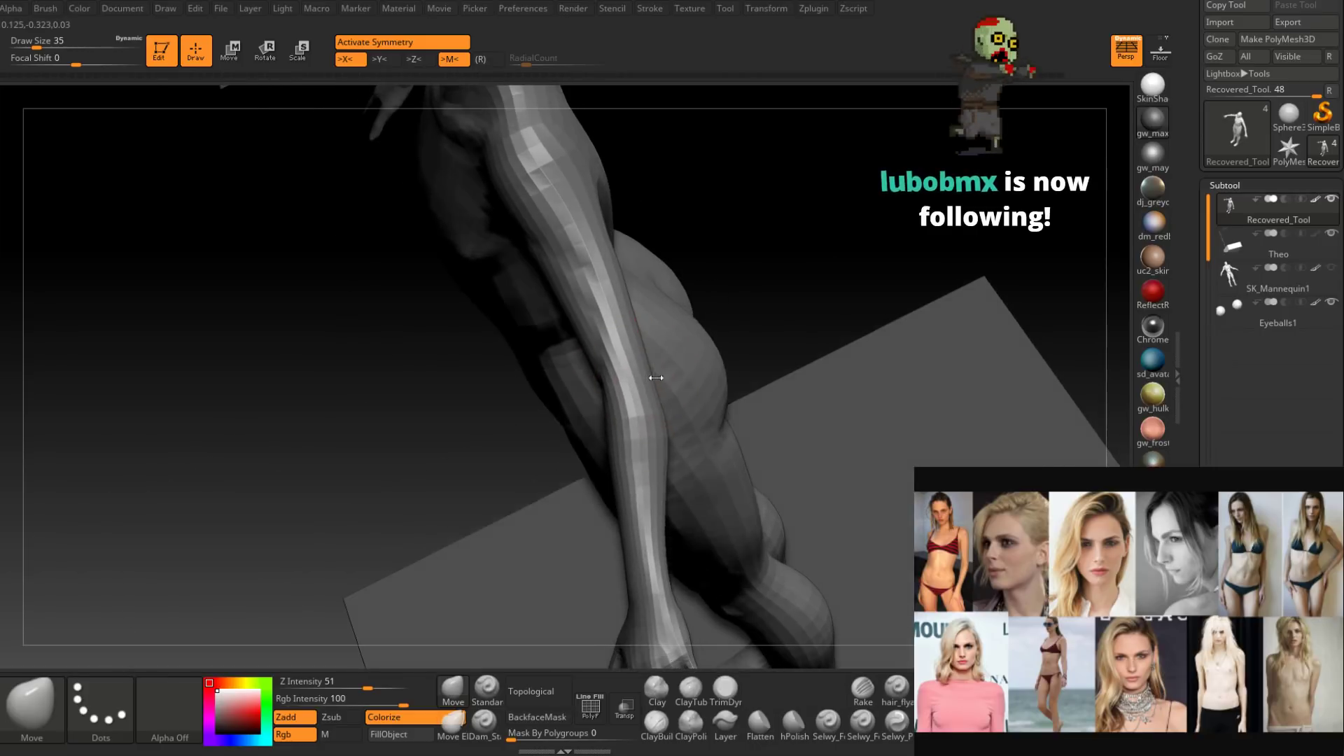
{"action": "key", "text": "space"}
{"action": "left_click_drag", "start_coordinate": [655, 377], "coordinate": [647, 377]}
{"action": "mouse_move", "coordinate": [648, 382]}
{"action": "right_mouse_down"}
{"action": "mouse_move", "coordinate": [564, 435]}
{"action": "mouse_move", "coordinate": [567, 476]}
{"action": "mouse_move", "coordinate": [644, 405]}
{"action": "right_mouse_up"}
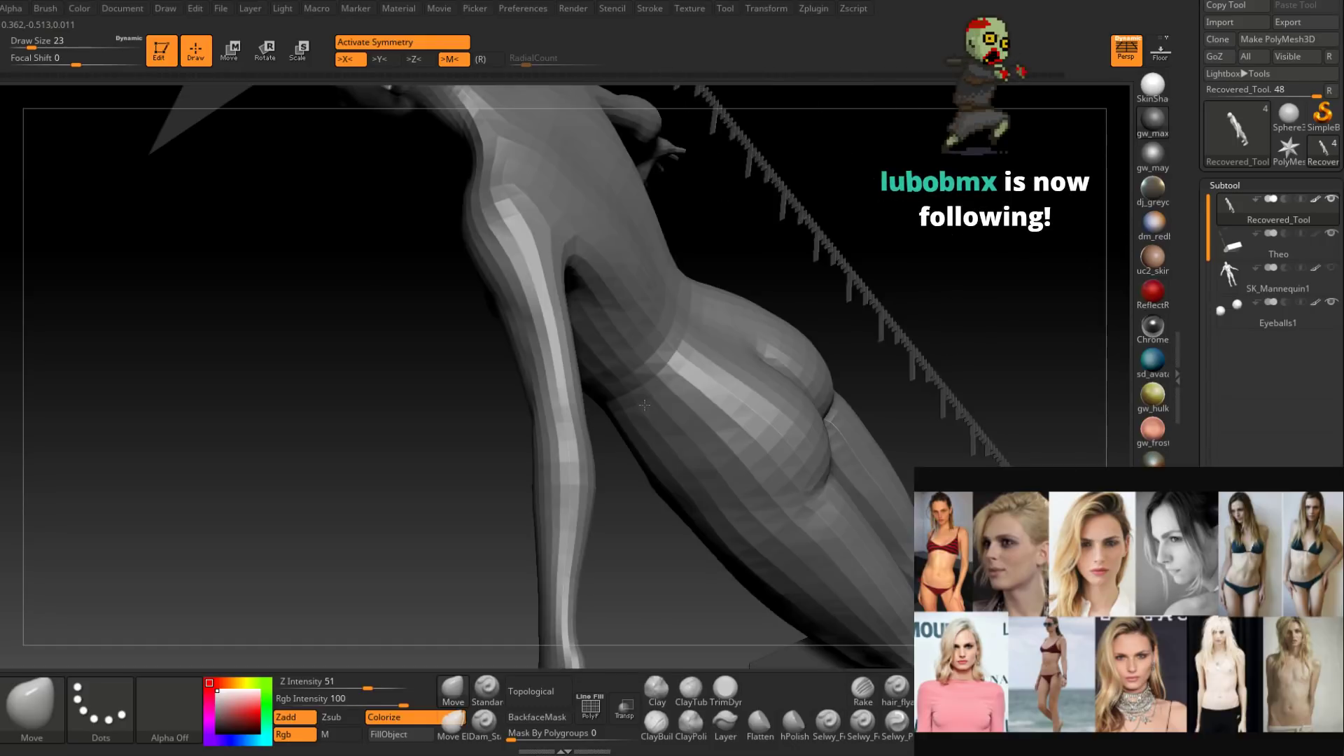
Adjust the arm's bend around the elbow in side view with the Move brush, using draw sizes 68 and 80.
{"action": "right_click_drag", "start_coordinate": [644, 404], "coordinate": [638, 378]}
{"action": "key", "text": "space"}
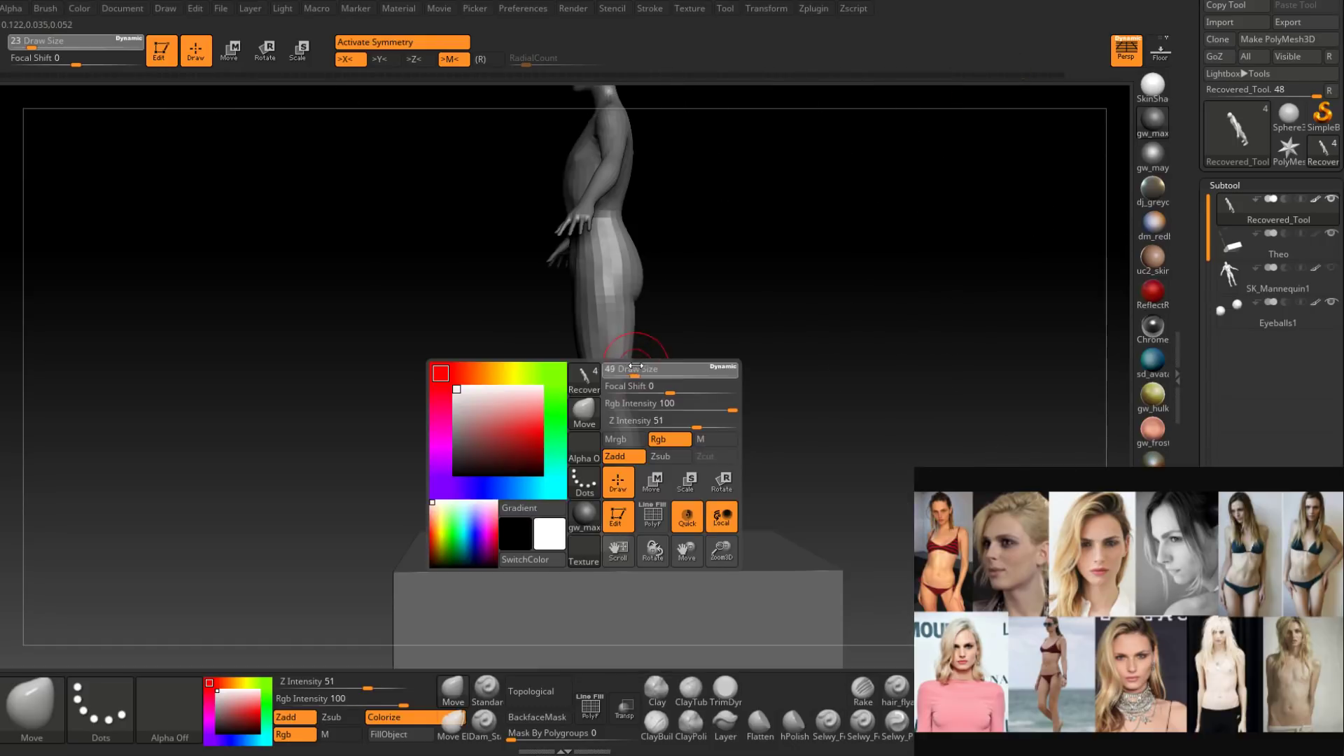
{"action": "left_click_drag", "start_coordinate": [629, 378], "coordinate": [641, 378]}
{"action": "right_click_drag", "start_coordinate": [628, 393], "coordinate": [618, 430], "text": "alt"}
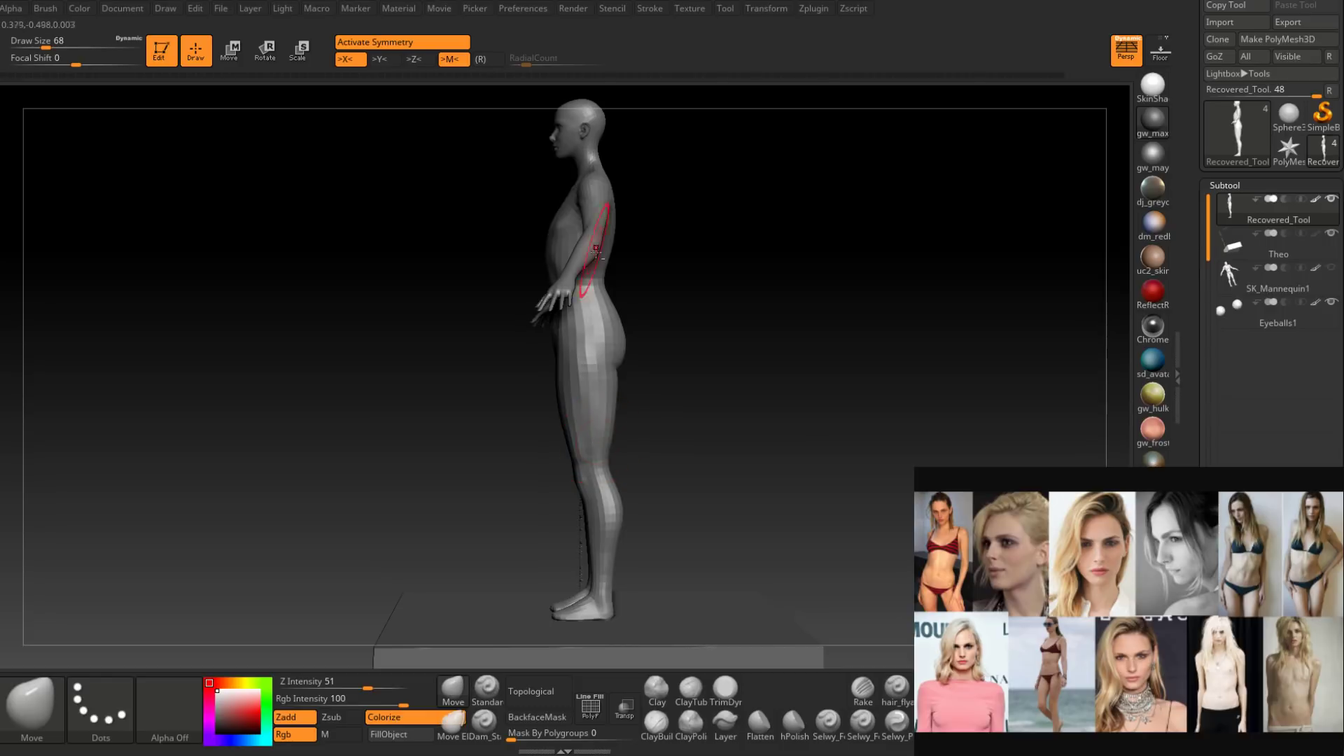
{"action": "right_click_drag", "start_coordinate": [596, 248], "coordinate": [569, 371]}
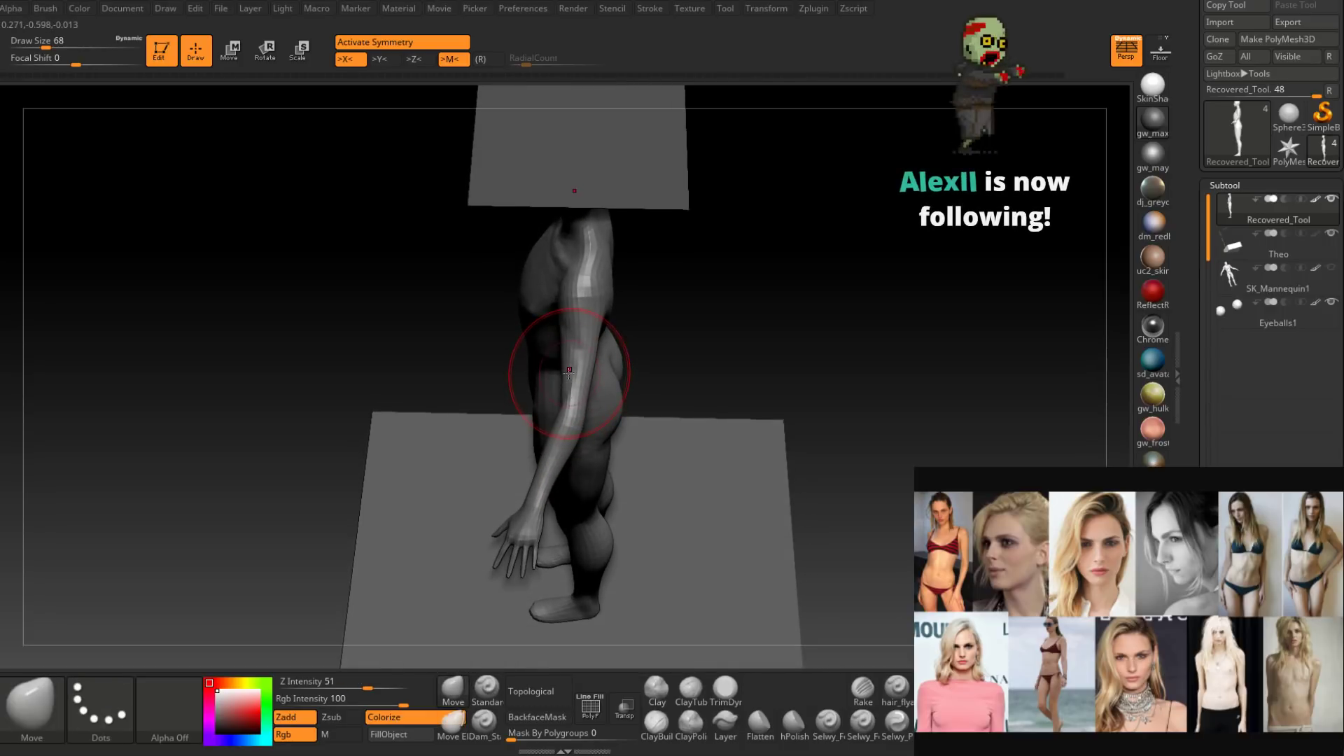
{"action": "key", "text": "space"}
{"action": "left_click_drag", "start_coordinate": [568, 366], "coordinate": [569, 360]}
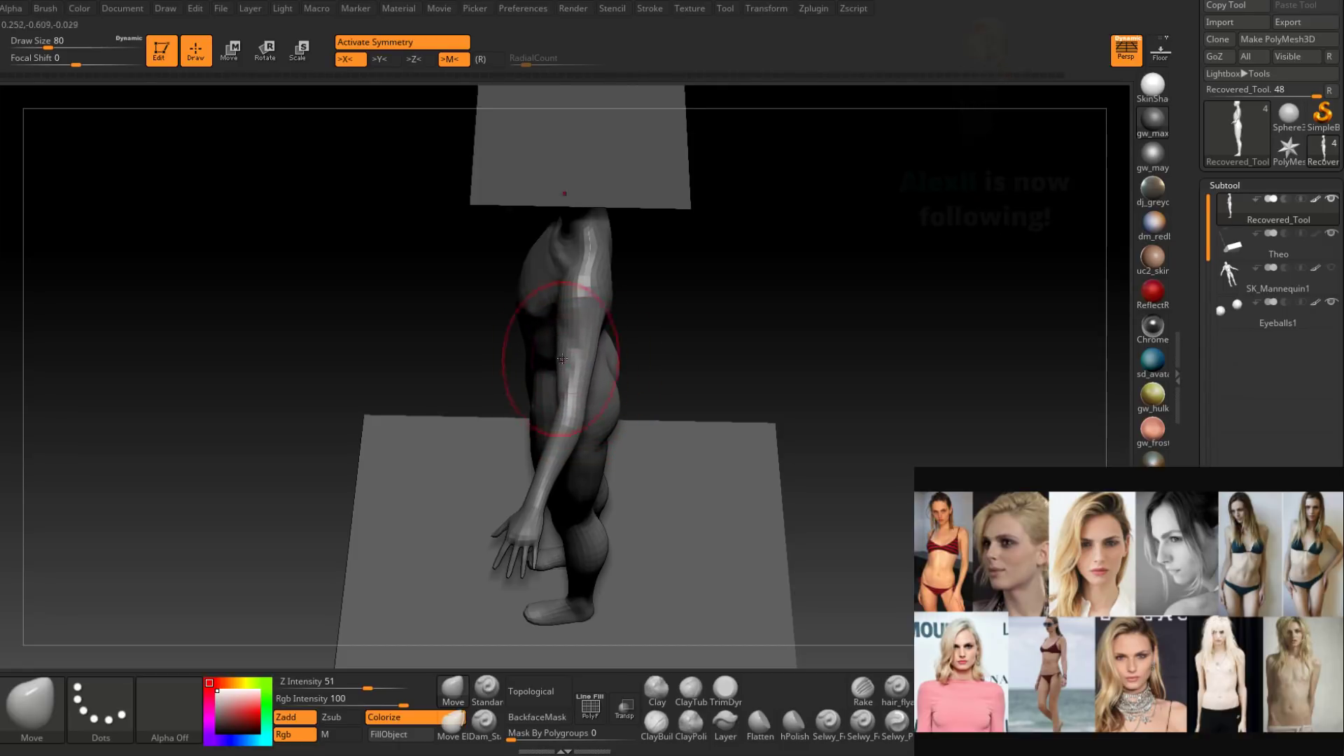
Adjust the forearm's line below the elbow in side view with the Move brush at draw size 54.
{"action": "key", "text": "space"}
{"action": "left_click_drag", "start_coordinate": [600, 367], "coordinate": [599, 321]}
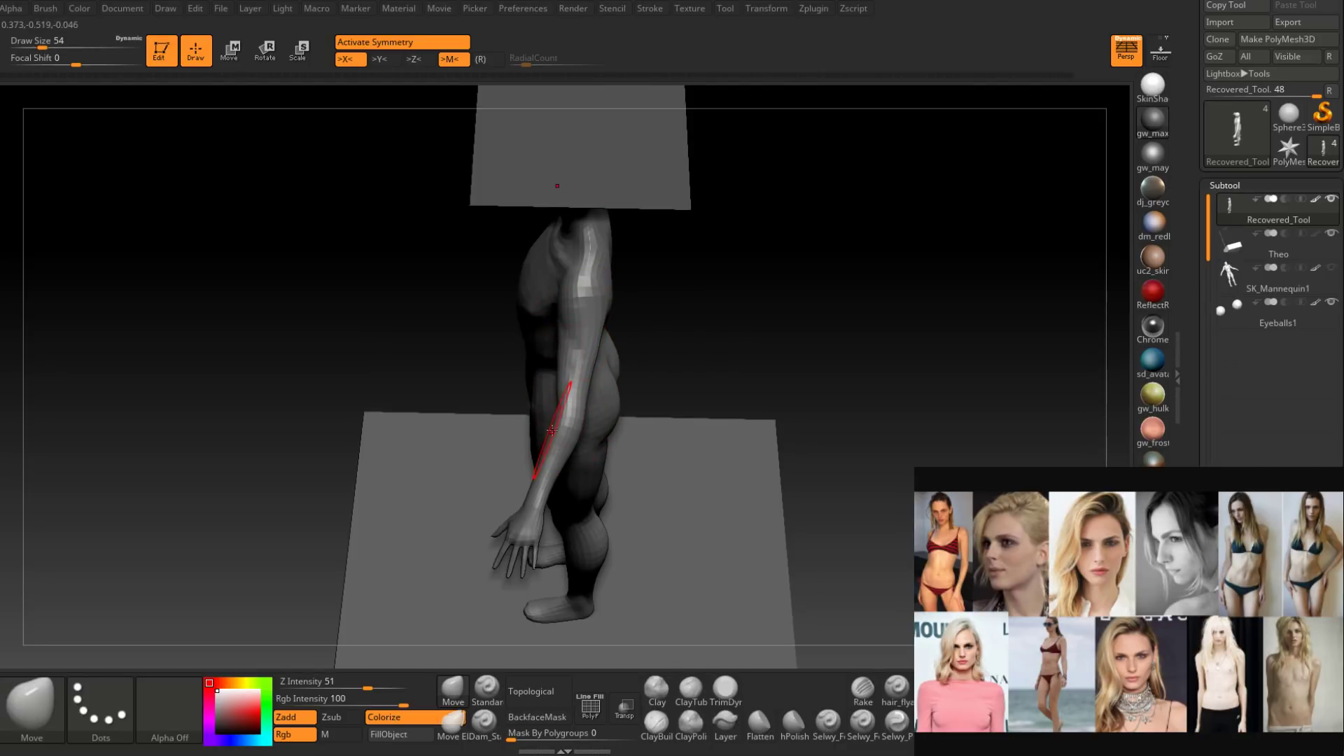
{"action": "mouse_move", "coordinate": [551, 429]}
{"action": "right_mouse_down"}
{"action": "mouse_move", "coordinate": [590, 427]}
{"action": "mouse_move", "coordinate": [604, 336]}
{"action": "mouse_move", "coordinate": [584, 430]}
{"action": "right_mouse_up"}
{"action": "key", "text": "space"}
{"action": "left_click_drag", "start_coordinate": [575, 347], "coordinate": [582, 347]}
{"action": "key", "text": "space"}
{"action": "right_click_drag", "start_coordinate": [582, 339], "coordinate": [576, 341]}
Undo the last buttock change and reshape the buttocks and thighs in side view with the Move brush at draw sizes 101 and 136.
{"action": "key", "text": "space"}
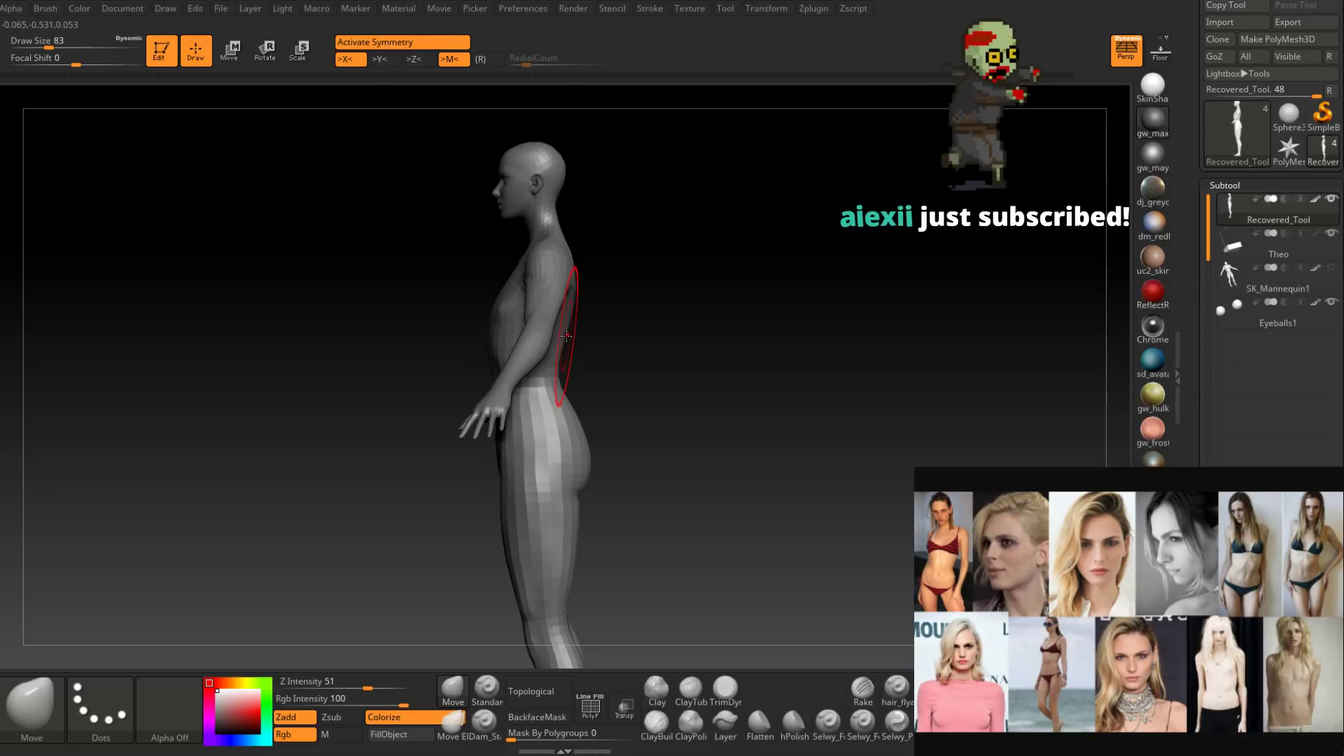
{"action": "right_click_drag", "start_coordinate": [566, 336], "coordinate": [629, 345]}
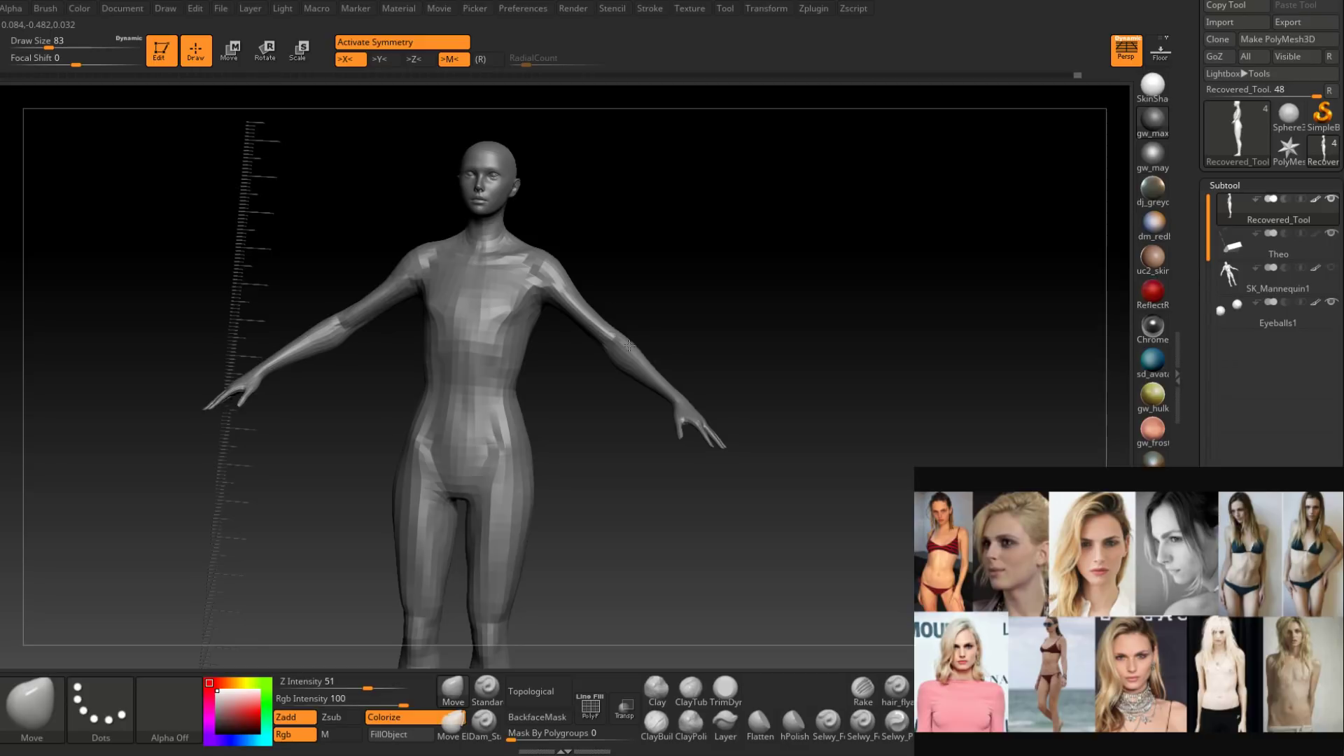
{"action": "right_click_drag", "start_coordinate": [630, 345], "coordinate": [588, 349]}
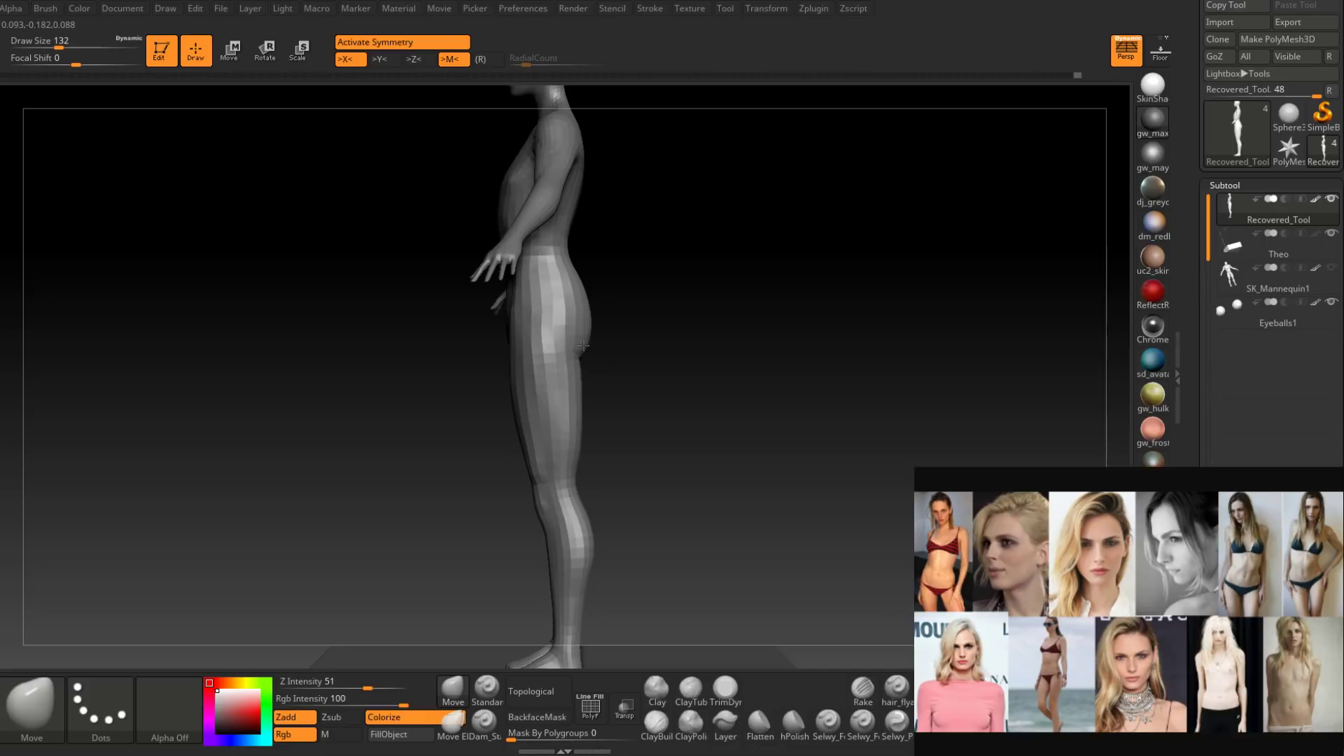
{"action": "key", "text": "ctrl+z"}
{"action": "key", "text": "space"}
{"action": "left_click_drag", "start_coordinate": [599, 351], "coordinate": [592, 356]}
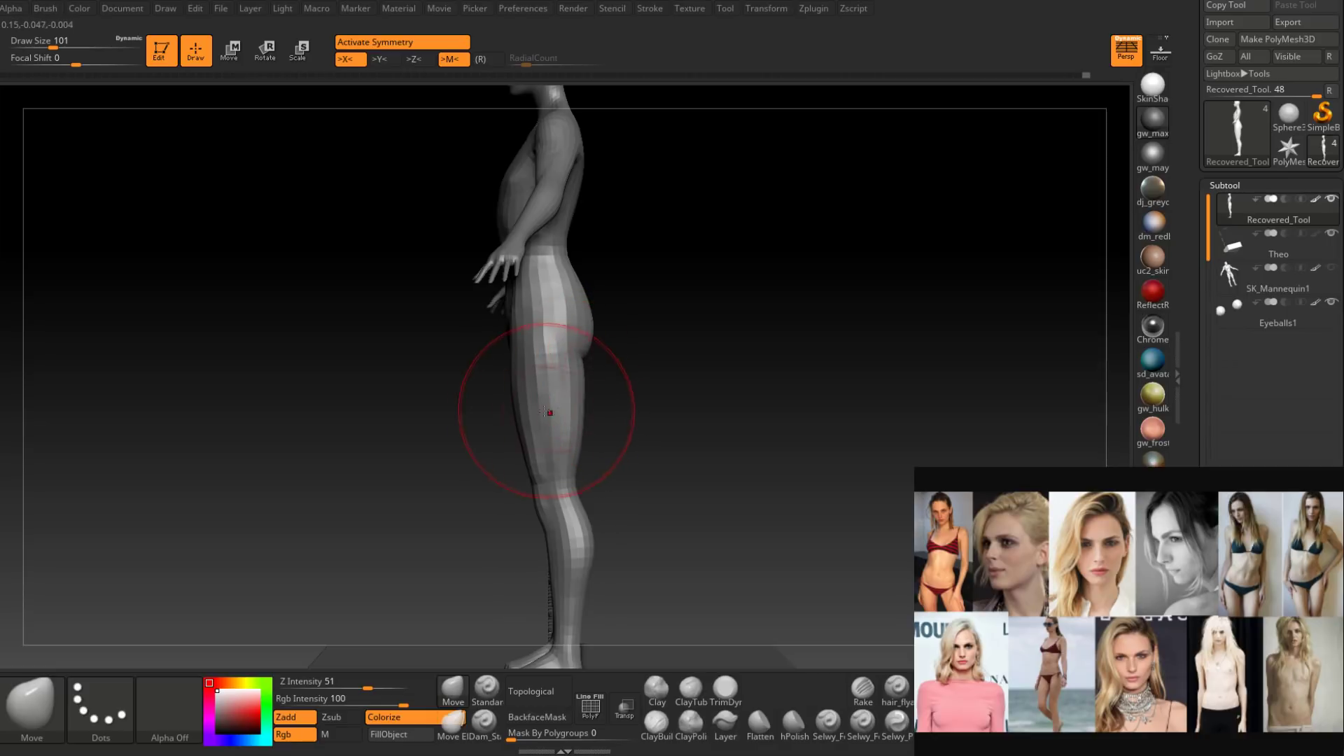
{"action": "key", "text": "space"}
{"action": "left_click_drag", "start_coordinate": [534, 394], "coordinate": [540, 394]}
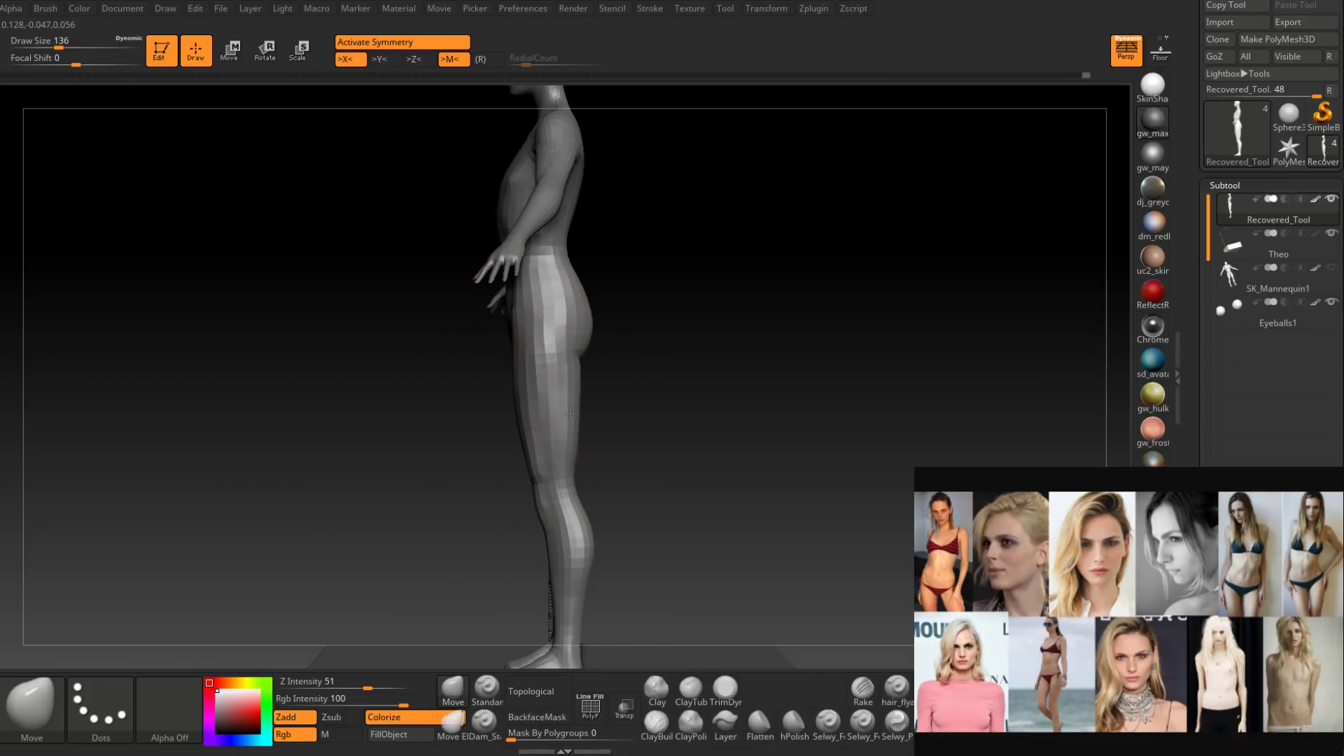
Adjust the outer contour of the hips and upper thighs in front view with the Move brush at draw size 94.
{"action": "mouse_move", "coordinate": [574, 406]}
{"action": "right_mouse_down"}
{"action": "mouse_move", "coordinate": [588, 384]}
{"action": "mouse_move", "coordinate": [621, 379]}
{"action": "mouse_move", "coordinate": [592, 372]}
{"action": "right_mouse_up"}
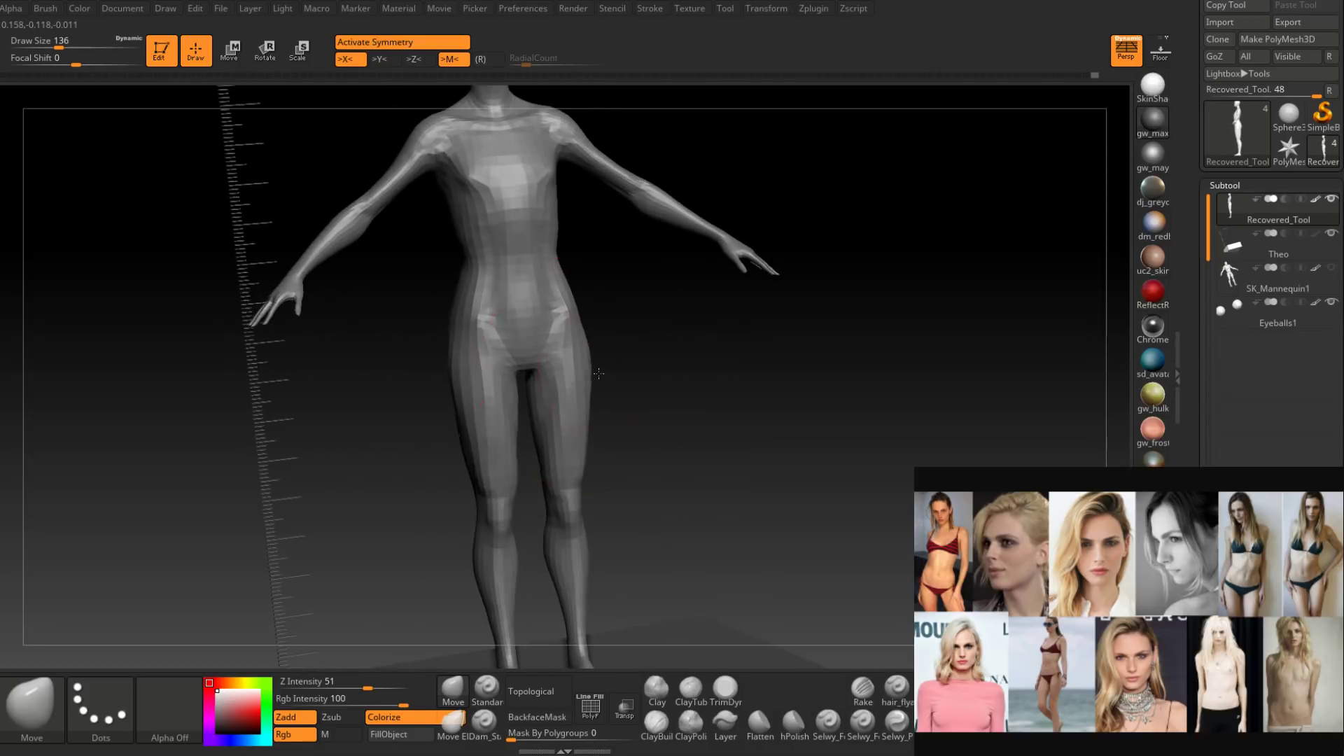
{"action": "key", "text": "space"}
{"action": "left_click_drag", "start_coordinate": [603, 372], "coordinate": [591, 372]}
{"action": "mouse_move", "coordinate": [590, 372]}
{"action": "right_mouse_down"}
{"action": "mouse_move", "coordinate": [601, 391]}
{"action": "mouse_move", "coordinate": [584, 358]}
{"action": "mouse_move", "coordinate": [589, 394]}
{"action": "mouse_move", "coordinate": [605, 340]}
{"action": "mouse_move", "coordinate": [579, 390]}
{"action": "mouse_move", "coordinate": [566, 378]}
{"action": "right_mouse_up"}
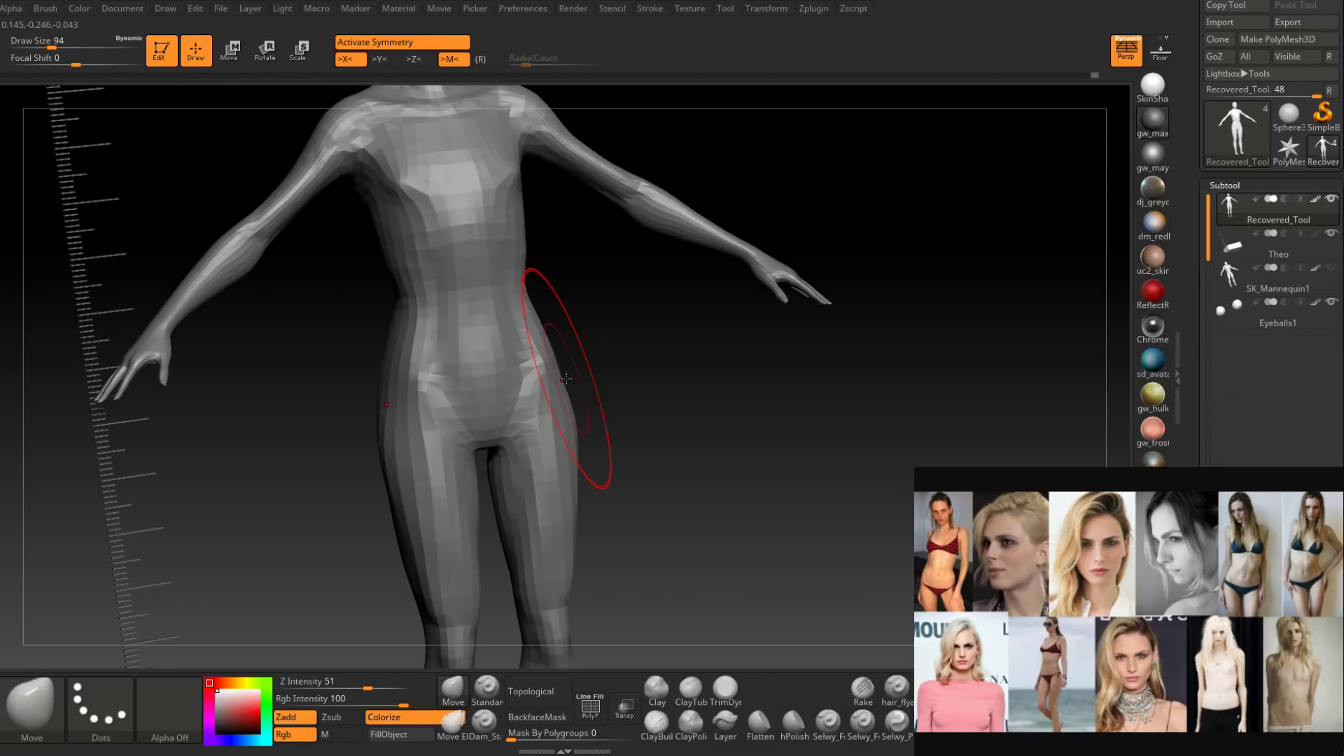
{"action": "mouse_move", "coordinate": [544, 410]}
{"action": "right_mouse_down"}
{"action": "mouse_move", "coordinate": [528, 405]}
{"action": "mouse_move", "coordinate": [590, 441]}
{"action": "mouse_move", "coordinate": [527, 428]}
{"action": "mouse_move", "coordinate": [581, 348]}
{"action": "mouse_move", "coordinate": [522, 435]}
{"action": "right_mouse_up"}
Switch the figure to a higher subdivision level and examine the torso and hips from several angles.
{"action": "key", "text": "d"}
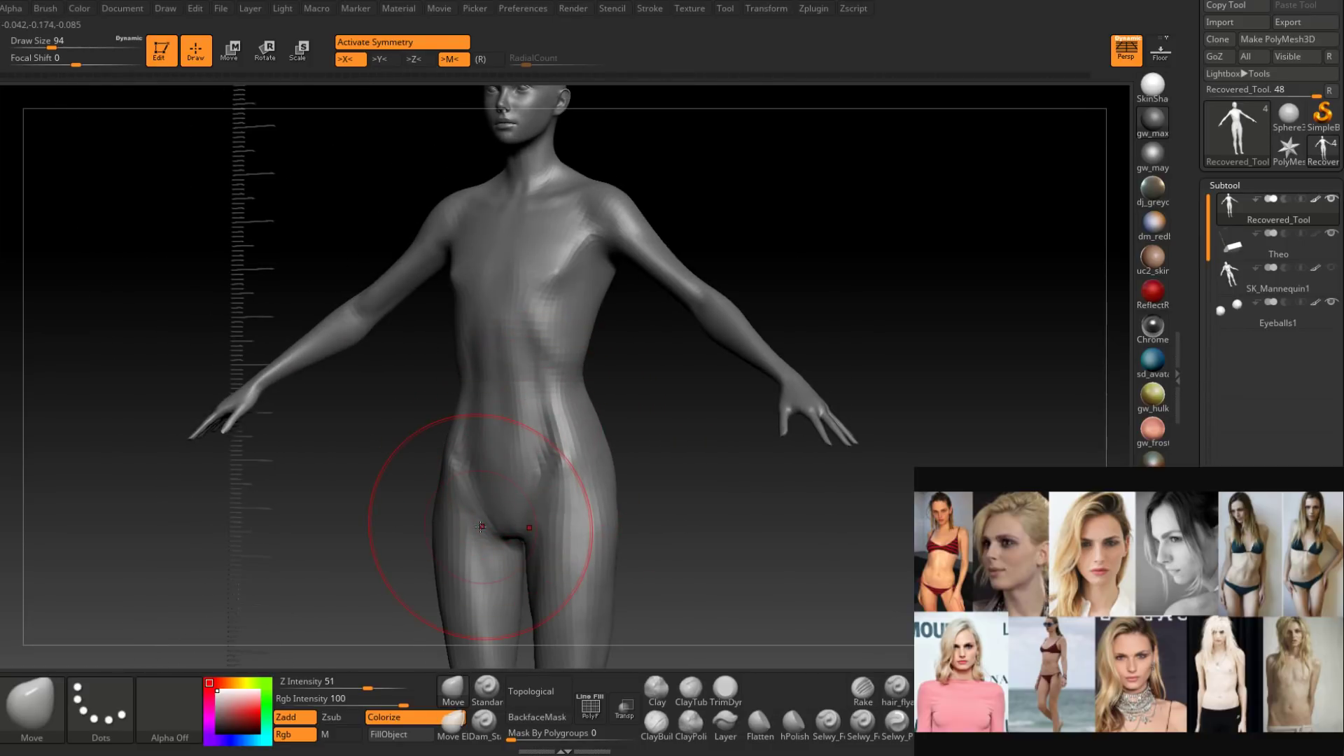
{"action": "right_click_drag", "start_coordinate": [480, 526], "coordinate": [535, 519], "text": "ctrl"}
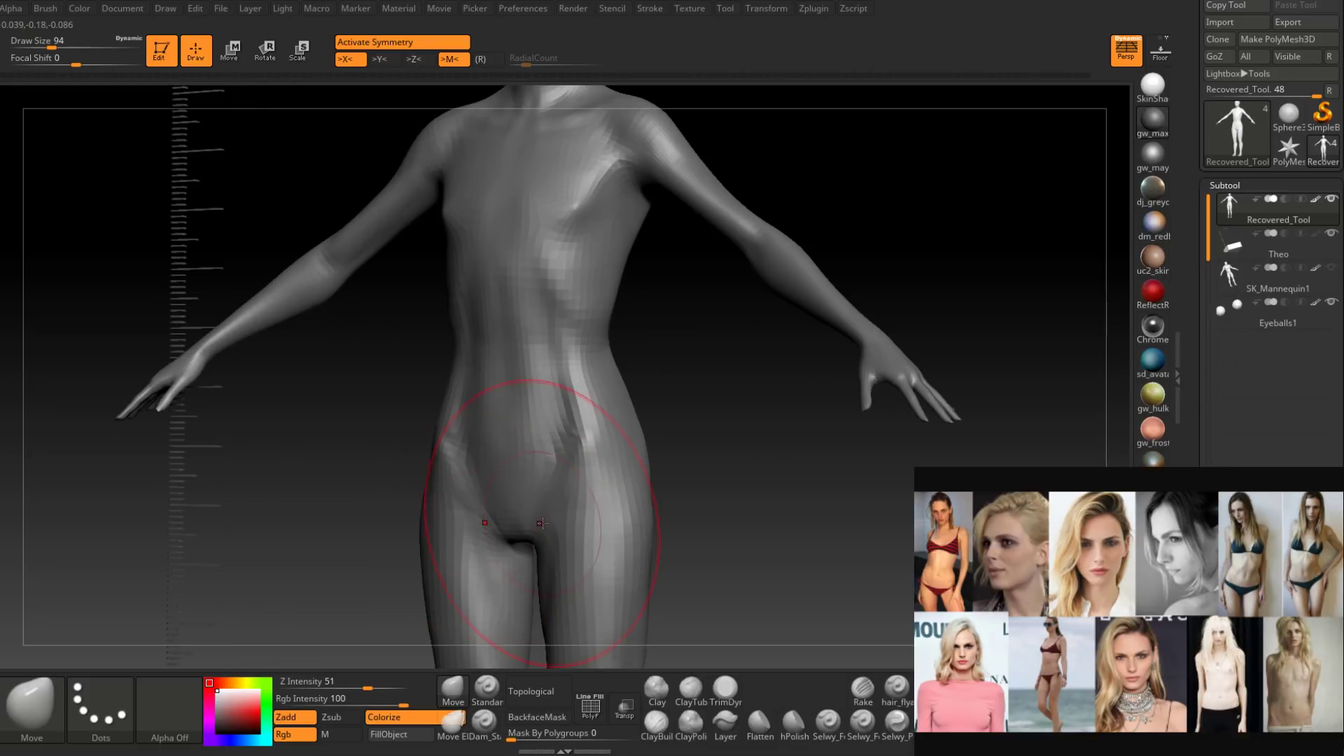
{"action": "right_click_drag", "start_coordinate": [738, 450], "coordinate": [723, 438]}
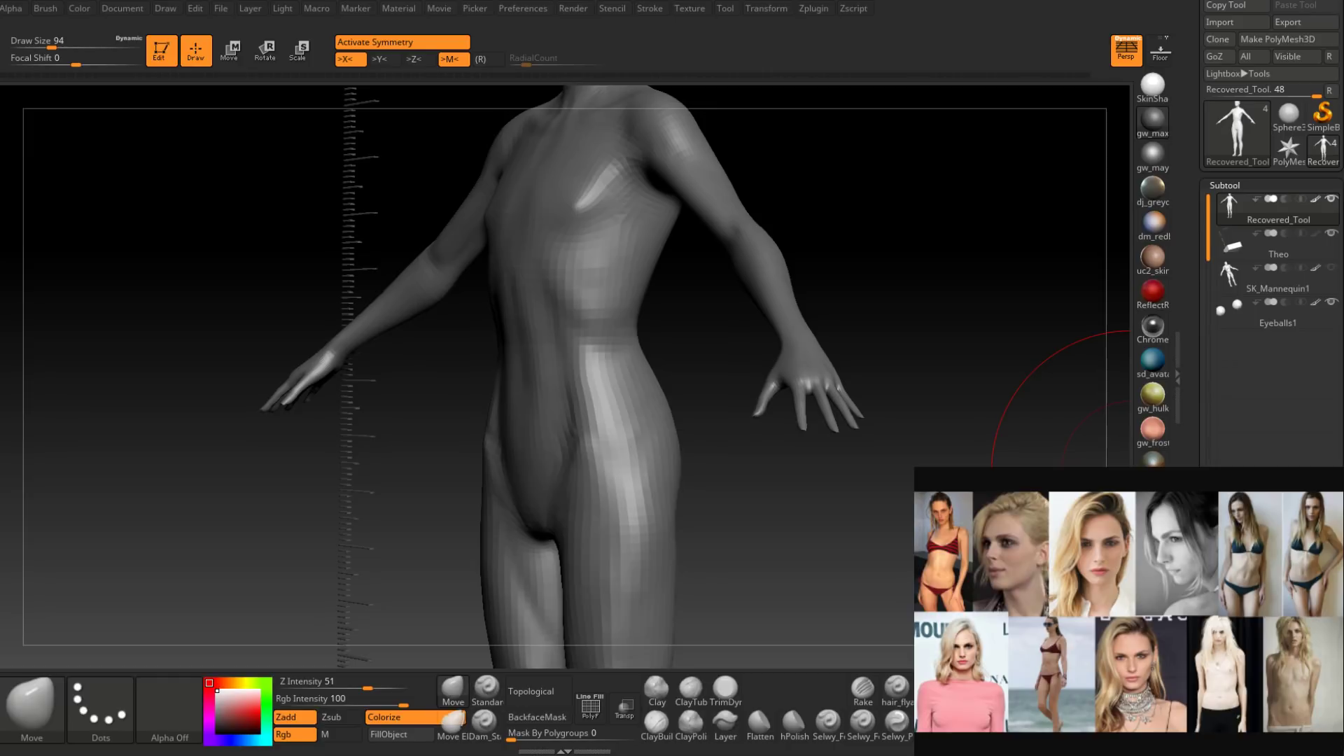
{"action": "left_click_drag", "start_coordinate": [692, 336], "coordinate": [705, 329]}
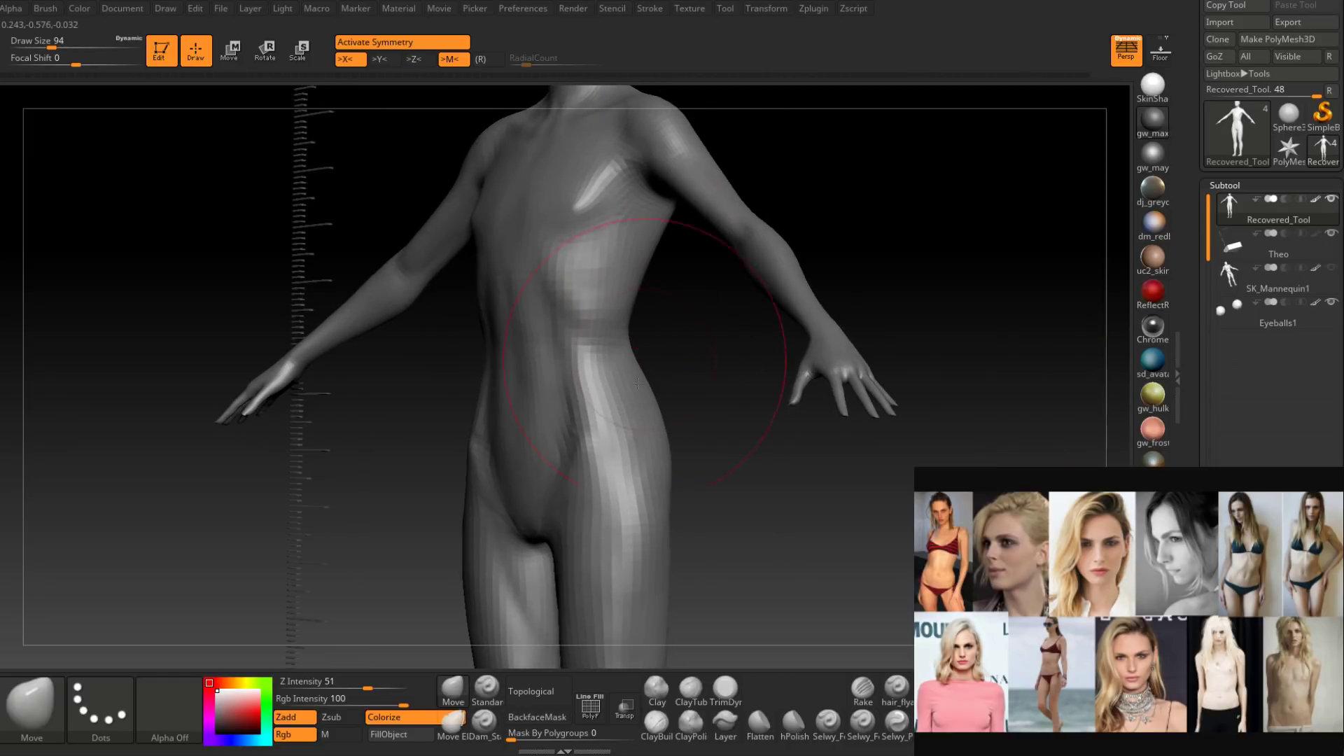
Build up the upper abdomen and lower rib cage with the ClayBuildup brush at draw size 22, smoothing the strokes.
{"action": "left_click", "coordinate": [658, 716]}
{"action": "mouse_move", "coordinate": [648, 288]}
{"action": "left_mouse_down"}
{"action": "mouse_move", "coordinate": [693, 318]}
{"action": "mouse_move", "coordinate": [673, 329]}
{"action": "left_mouse_up"}
{"action": "key", "text": "space"}
{"action": "left_click_drag", "start_coordinate": [552, 344], "coordinate": [541, 343]}
{"action": "right_click_drag", "start_coordinate": [539, 252], "coordinate": [550, 260]}
{"action": "key", "text": "space"}
{"action": "mouse_move", "coordinate": [549, 349]}
{"action": "left_mouse_down"}
{"action": "mouse_move", "coordinate": [525, 354]}
{"action": "mouse_move", "coordinate": [524, 322]}
{"action": "mouse_move", "coordinate": [539, 342]}
{"action": "left_mouse_up"}
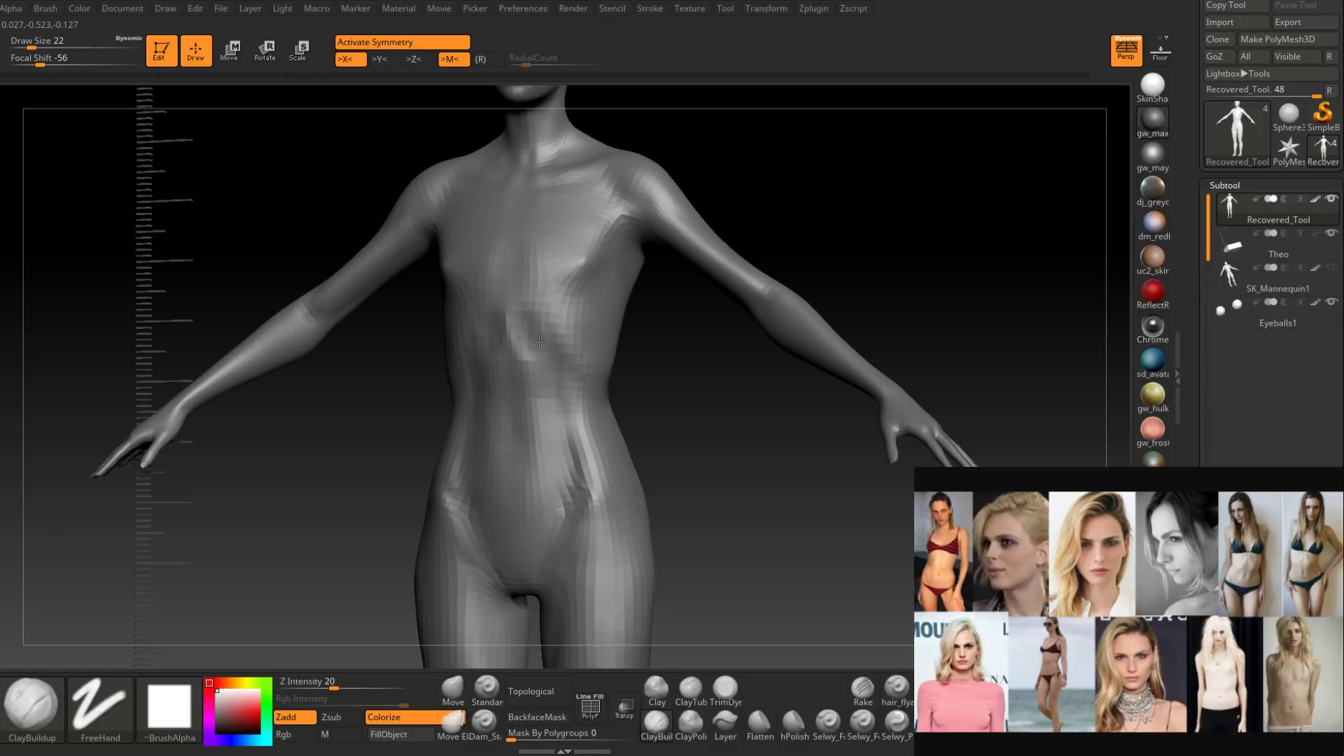
{"action": "mouse_move", "coordinate": [539, 341]}
{"action": "left_mouse_down"}
{"action": "mouse_move", "coordinate": [534, 322]}
{"action": "mouse_move", "coordinate": [528, 345]}
{"action": "mouse_move", "coordinate": [544, 358]}
{"action": "left_mouse_up"}
{"action": "mouse_move", "coordinate": [525, 350]}
{"action": "right_mouse_down"}
{"action": "mouse_move", "coordinate": [541, 346]}
{"action": "mouse_move", "coordinate": [552, 379]}
{"action": "mouse_move", "coordinate": [506, 281]}
{"action": "mouse_move", "coordinate": [536, 315]}
{"action": "mouse_move", "coordinate": [525, 300]}
{"action": "right_mouse_up"}
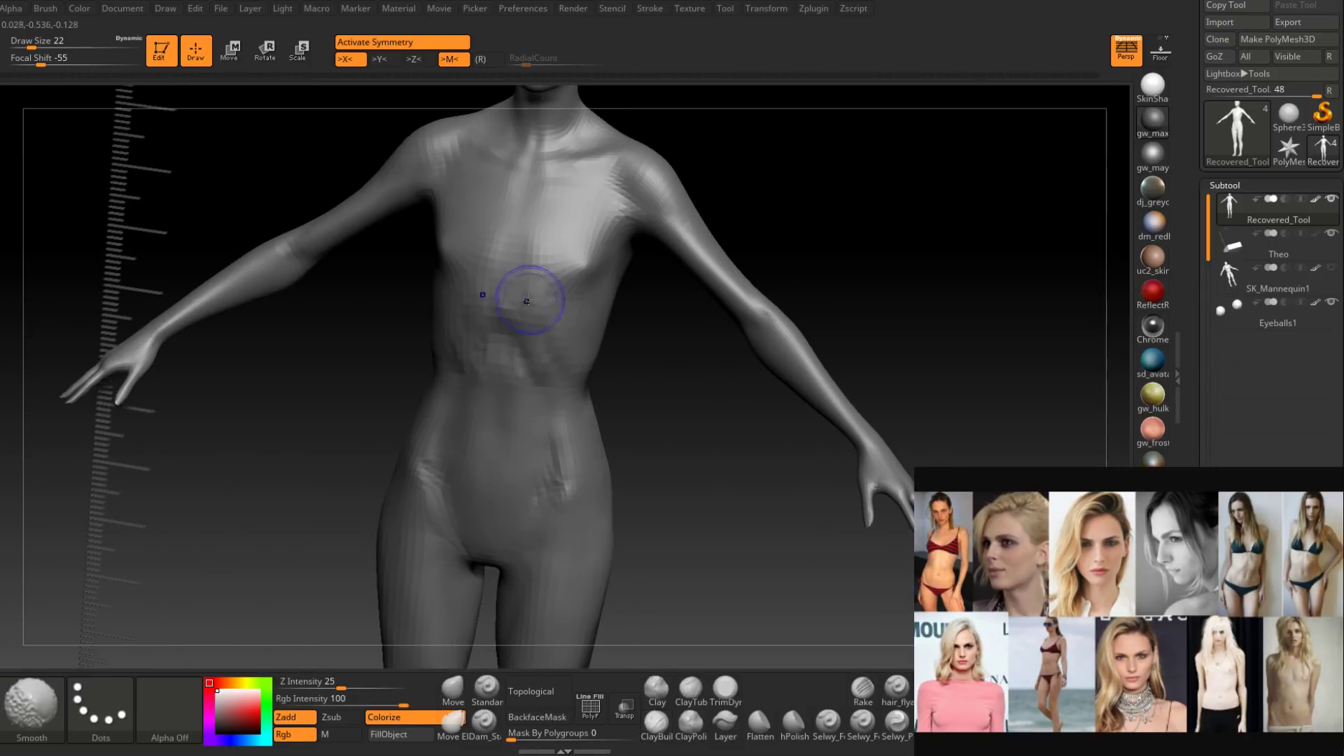
Refine the abdomen and waist below the rib cage with ClayBuildup at draw size 18 and undo the last stroke.
{"action": "mouse_move", "coordinate": [570, 371]}
{"action": "right_mouse_down"}
{"action": "mouse_move", "coordinate": [535, 334]}
{"action": "mouse_move", "coordinate": [581, 361]}
{"action": "mouse_move", "coordinate": [529, 371]}
{"action": "right_mouse_up"}
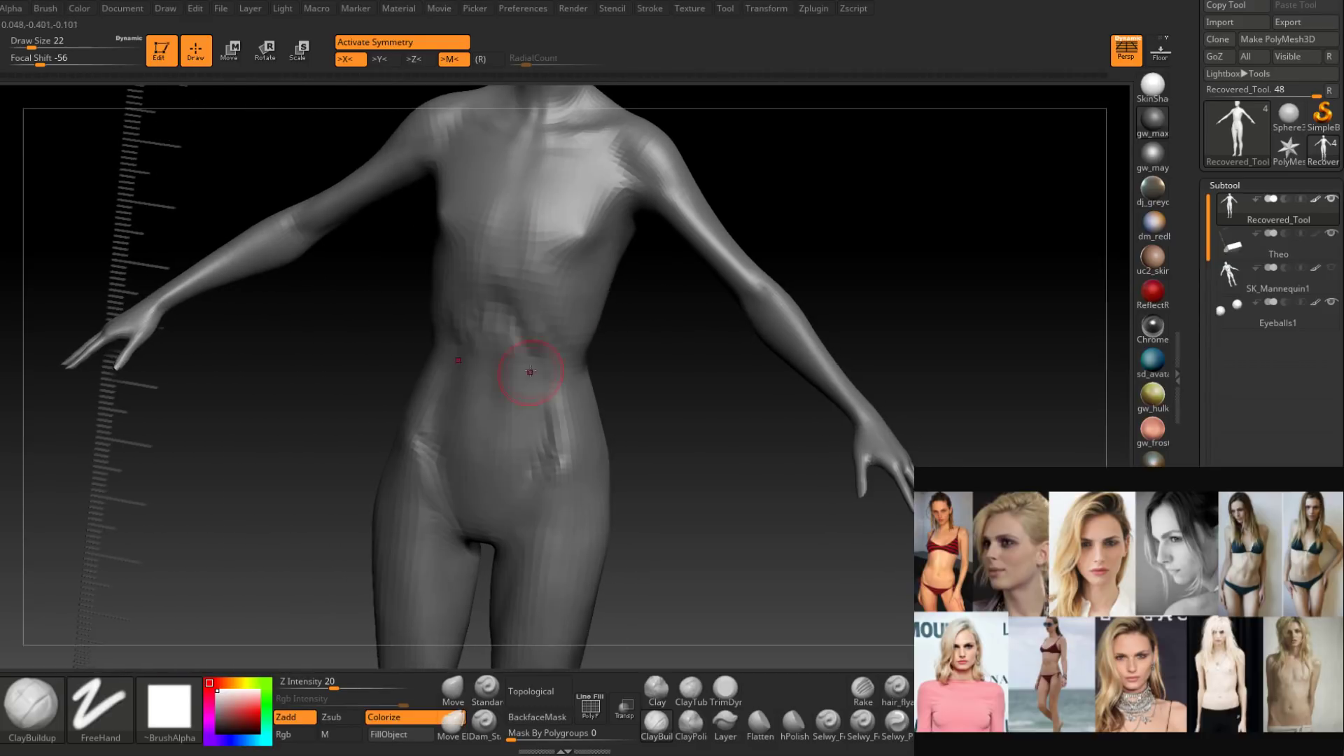
{"action": "mouse_move", "coordinate": [514, 312]}
{"action": "right_mouse_down"}
{"action": "mouse_move", "coordinate": [523, 353]}
{"action": "mouse_move", "coordinate": [518, 341]}
{"action": "mouse_move", "coordinate": [548, 337]}
{"action": "right_mouse_up"}
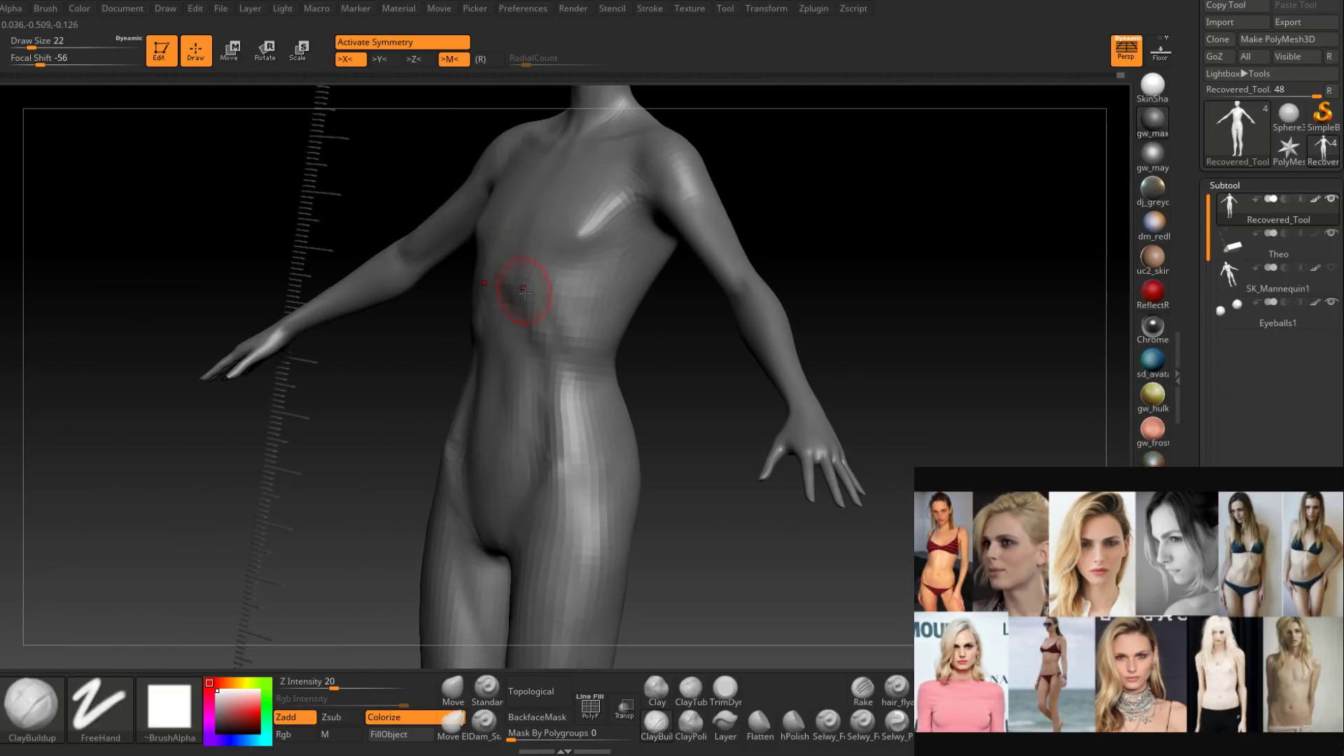
{"action": "right_click_drag", "start_coordinate": [516, 242], "coordinate": [546, 302]}
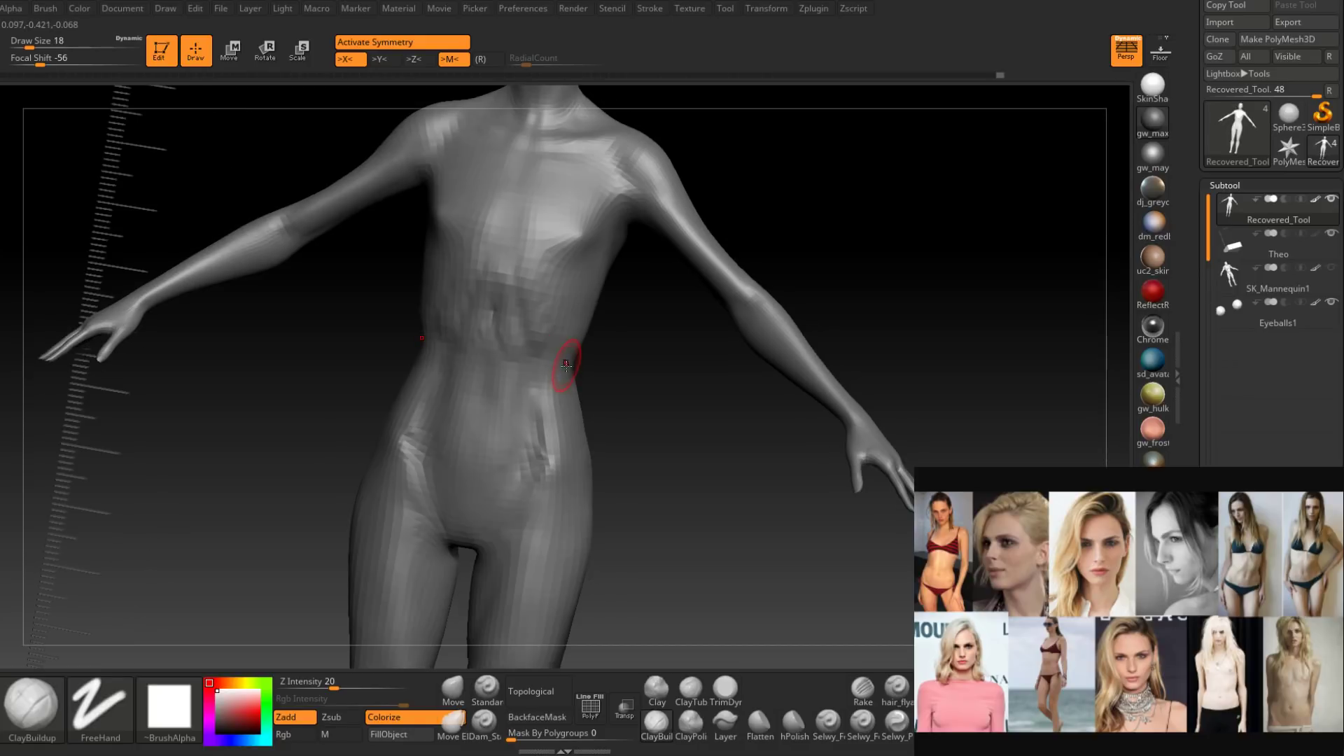
{"action": "right_click_drag", "start_coordinate": [567, 366], "coordinate": [552, 372]}
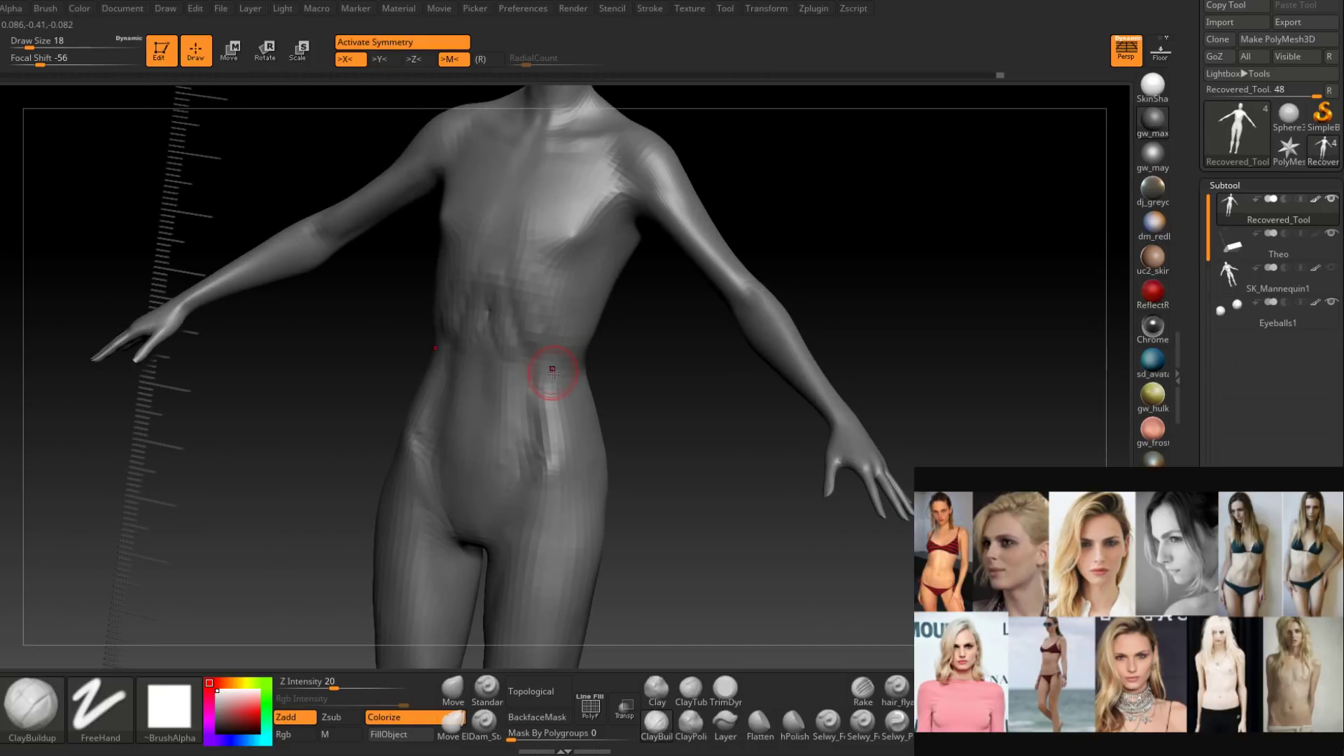
{"action": "key", "text": "ctrl+z"}
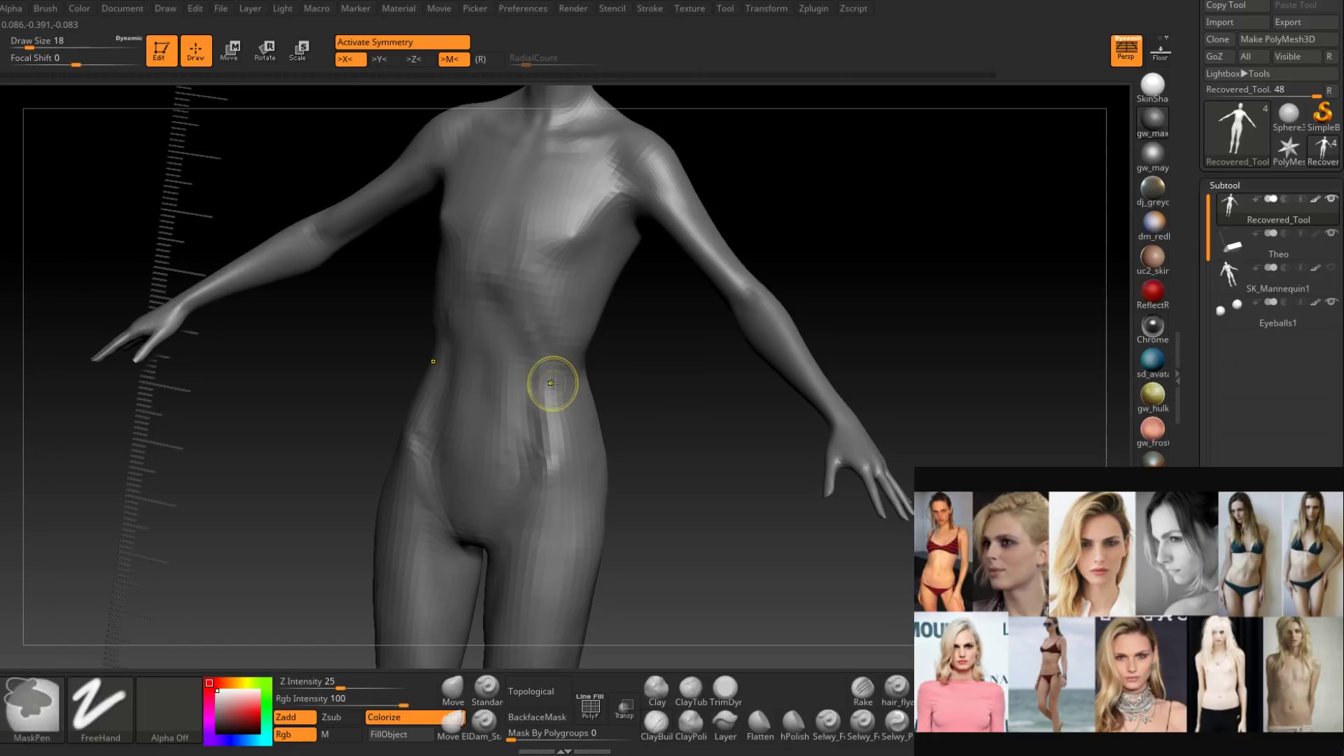
{"action": "right_click_drag", "start_coordinate": [551, 383], "coordinate": [591, 341]}
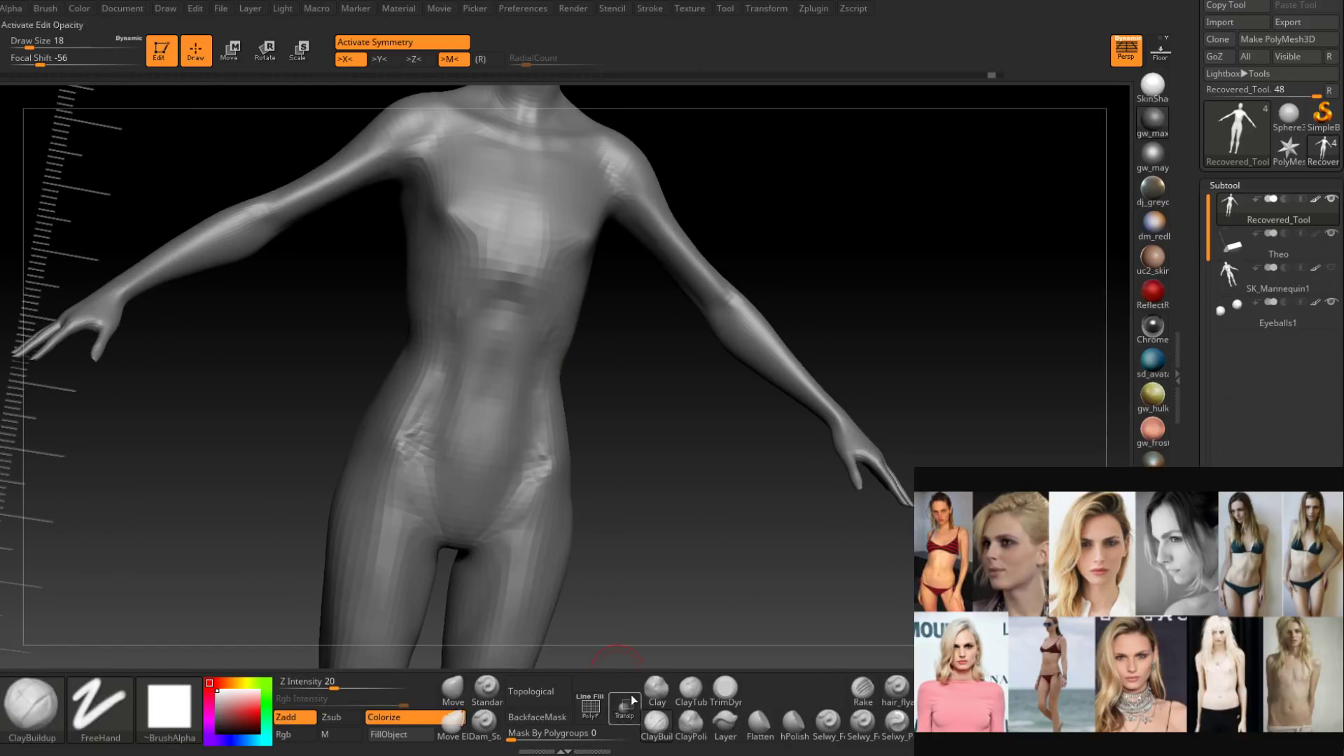
Shape the area at the base of the sternum with the Standard brush at draw sizes 23 and 13.
{"action": "left_click", "coordinate": [487, 691]}
{"action": "mouse_move", "coordinate": [473, 297]}
{"action": "right_mouse_down"}
{"action": "mouse_move", "coordinate": [508, 294]}
{"action": "mouse_move", "coordinate": [483, 311]}
{"action": "mouse_move", "coordinate": [498, 322]}
{"action": "right_mouse_up"}
{"action": "key", "text": "space"}
{"action": "left_click_drag", "start_coordinate": [517, 337], "coordinate": [466, 366]}
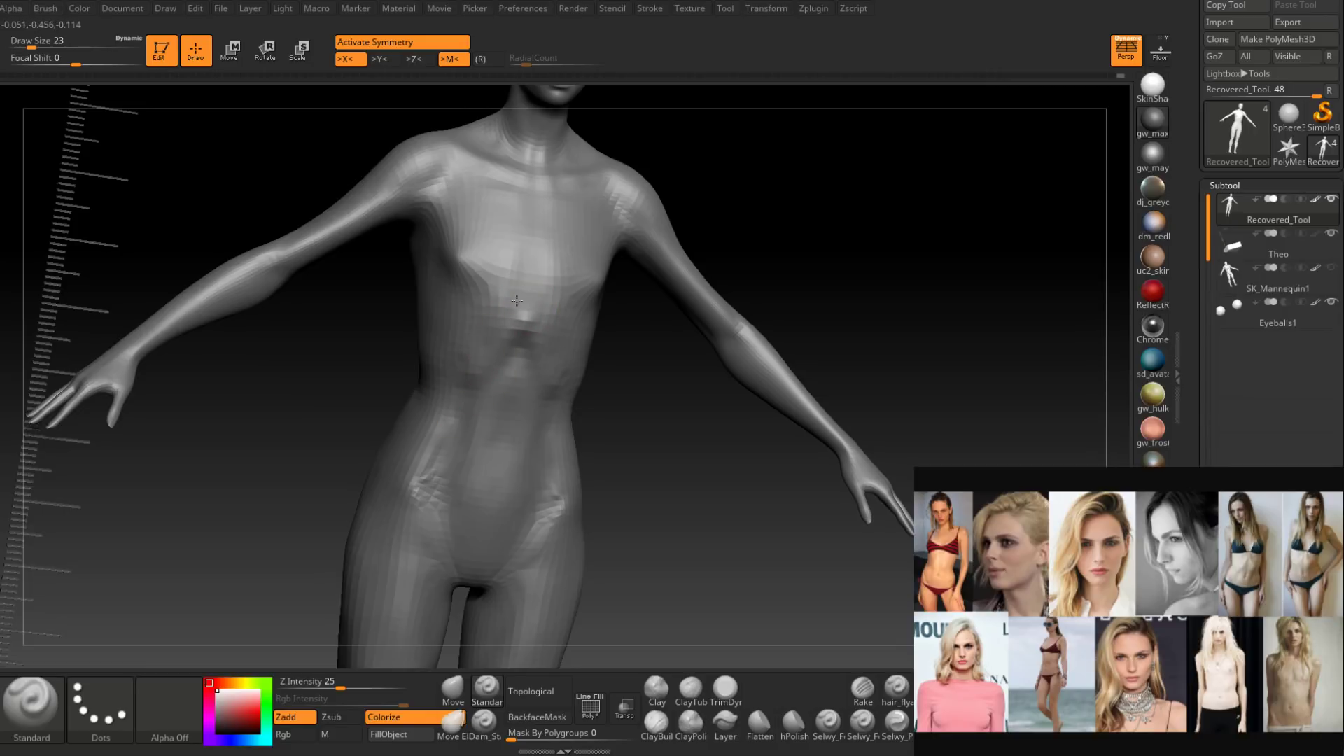
{"action": "right_click_drag", "start_coordinate": [517, 303], "coordinate": [560, 320]}
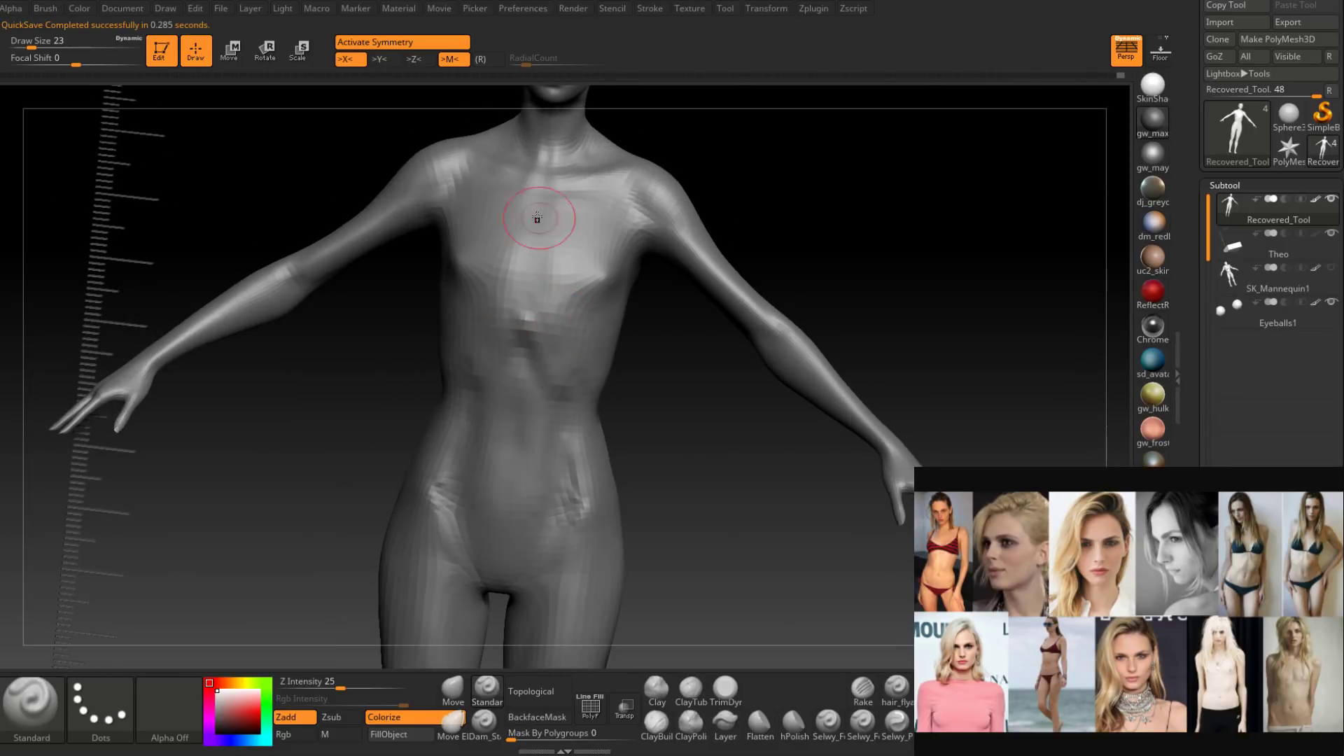
{"action": "right_click", "coordinate": [536, 319]}
{"action": "left_click_drag", "start_coordinate": [535, 315], "coordinate": [523, 342]}
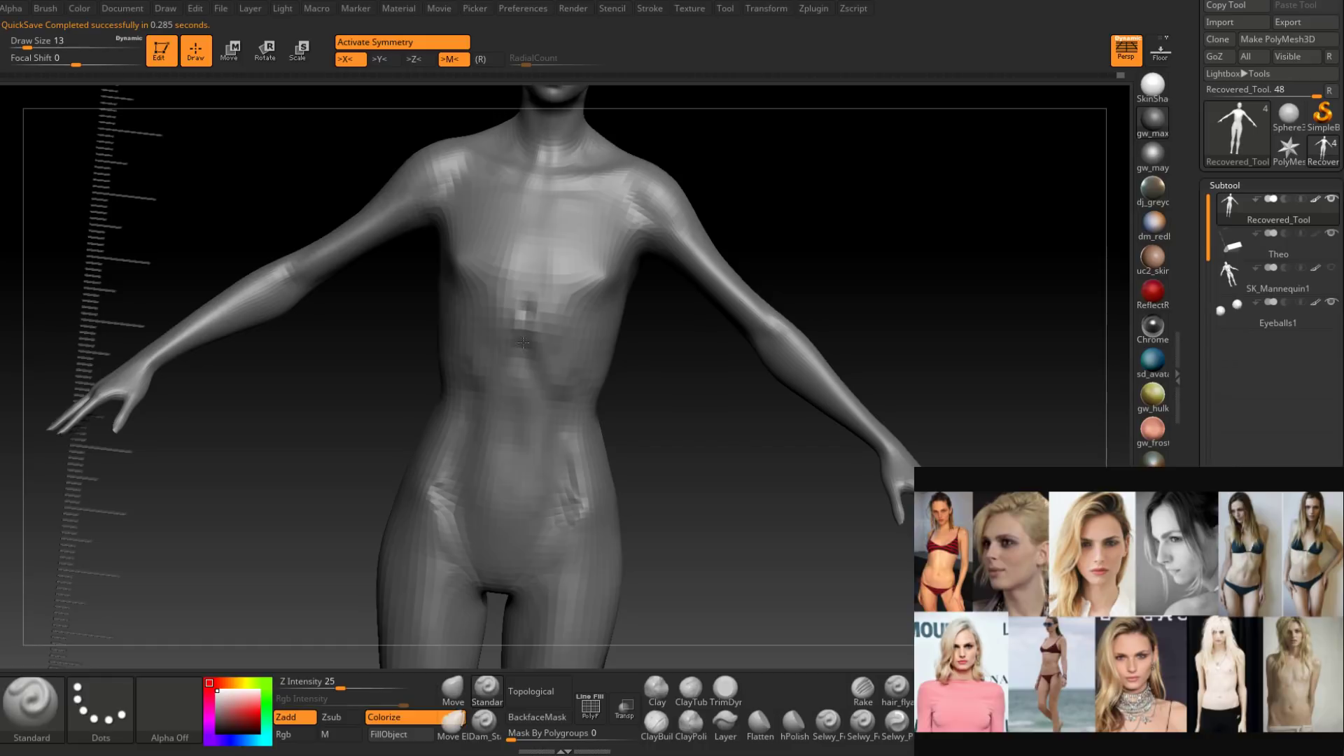
Rework the midline below the sternum with the Standard brush at draw size 20, undoing one stroke, and smooth the lower ribs.
{"action": "key", "text": "space"}
{"action": "right_click_drag", "start_coordinate": [541, 343], "coordinate": [525, 329]}
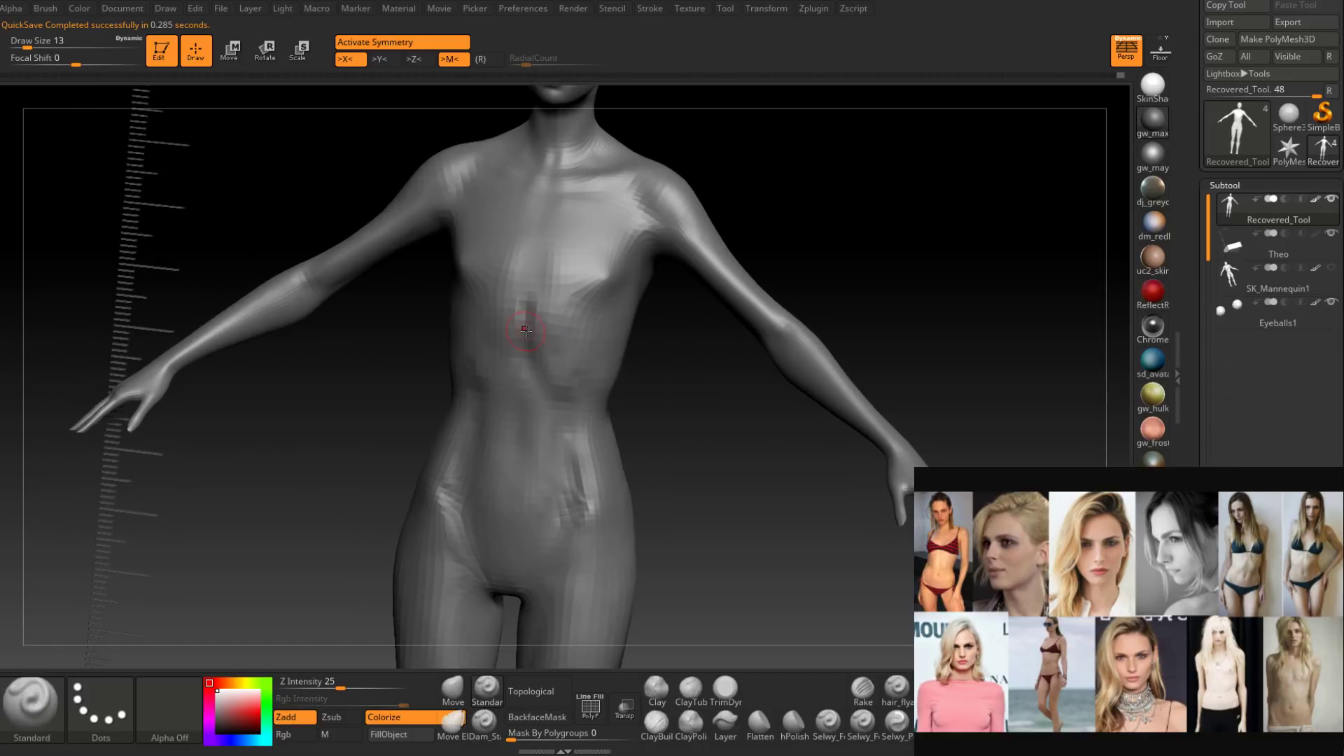
{"action": "key", "text": "space"}
{"action": "left_click_drag", "start_coordinate": [526, 312], "coordinate": [545, 312]}
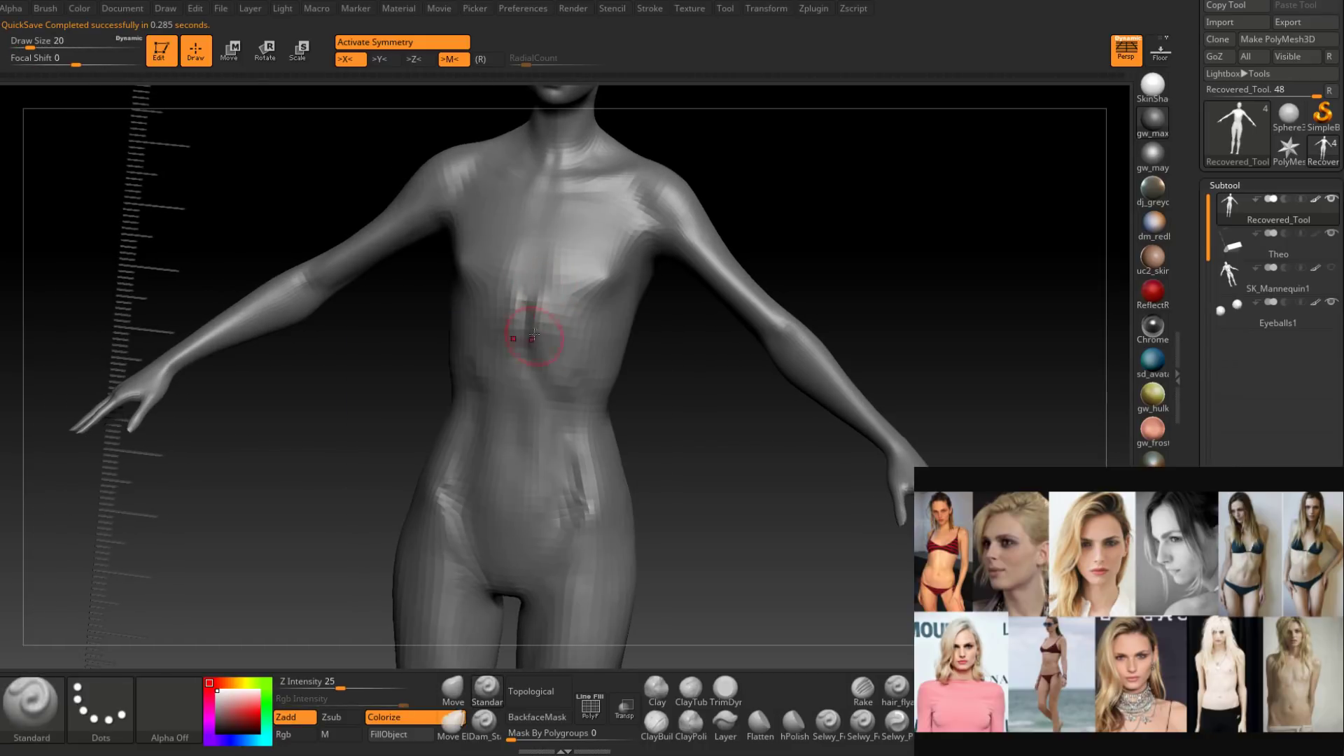
{"action": "key", "text": "ctrl+z"}
{"action": "mouse_move", "coordinate": [542, 325]}
{"action": "right_mouse_down"}
{"action": "mouse_move", "coordinate": [580, 375]}
{"action": "mouse_move", "coordinate": [600, 371]}
{"action": "mouse_move", "coordinate": [600, 354]}
{"action": "right_mouse_up"}
{"action": "left_click_drag", "start_coordinate": [581, 351], "coordinate": [547, 310]}
{"action": "right_click_drag", "start_coordinate": [547, 310], "coordinate": [585, 303]}
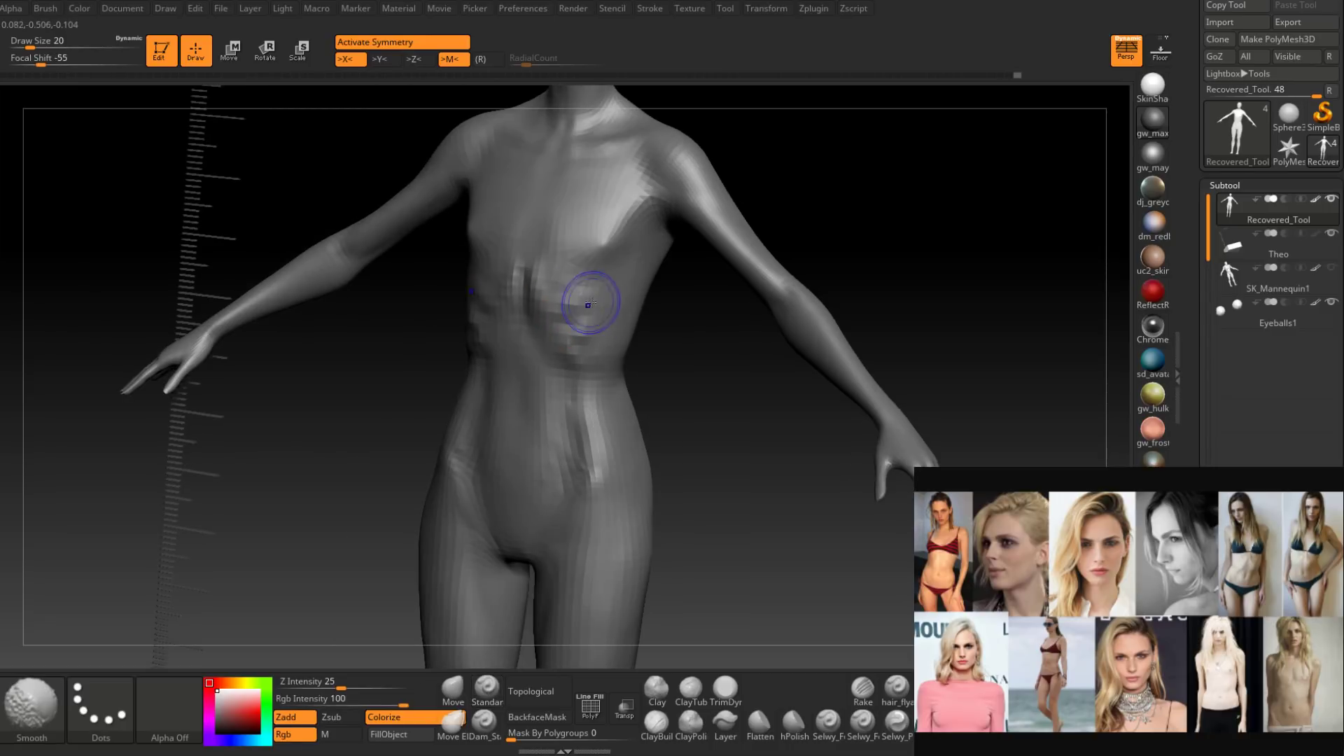
{"action": "left_click_drag", "start_coordinate": [585, 303], "coordinate": [599, 356], "text": "shift"}
Define the lower edge of the rib cage beside the midline with the Standard brush at draw size 14.
{"action": "mouse_move", "coordinate": [600, 356]}
{"action": "right_mouse_down"}
{"action": "mouse_move", "coordinate": [549, 299]}
{"action": "mouse_move", "coordinate": [545, 272]}
{"action": "mouse_move", "coordinate": [602, 296]}
{"action": "mouse_move", "coordinate": [570, 313]}
{"action": "right_mouse_up"}
{"action": "key", "text": "space"}
{"action": "left_click_drag", "start_coordinate": [568, 313], "coordinate": [564, 353]}
{"action": "mouse_move", "coordinate": [553, 287]}
{"action": "left_mouse_down"}
{"action": "mouse_move", "coordinate": [564, 346]}
{"action": "mouse_move", "coordinate": [564, 330]}
{"action": "left_mouse_up"}
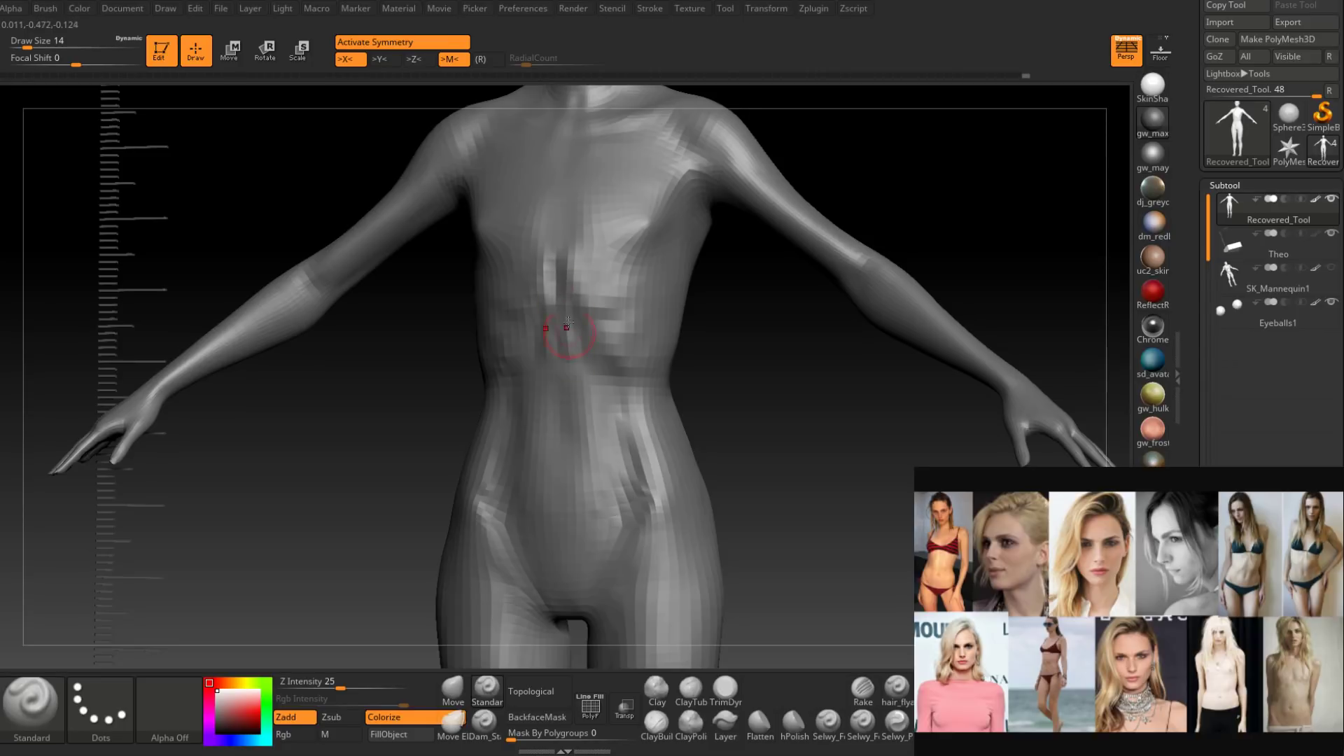
{"action": "mouse_move", "coordinate": [575, 371]}
{"action": "right_mouse_down"}
{"action": "mouse_move", "coordinate": [551, 361]}
{"action": "mouse_move", "coordinate": [563, 330]}
{"action": "right_mouse_up"}
Sculpt the side of the abdomen with the Standard brush at draw size 23 and smooth its centre.
{"action": "key", "text": "space"}
{"action": "left_click_drag", "start_coordinate": [564, 330], "coordinate": [570, 331]}
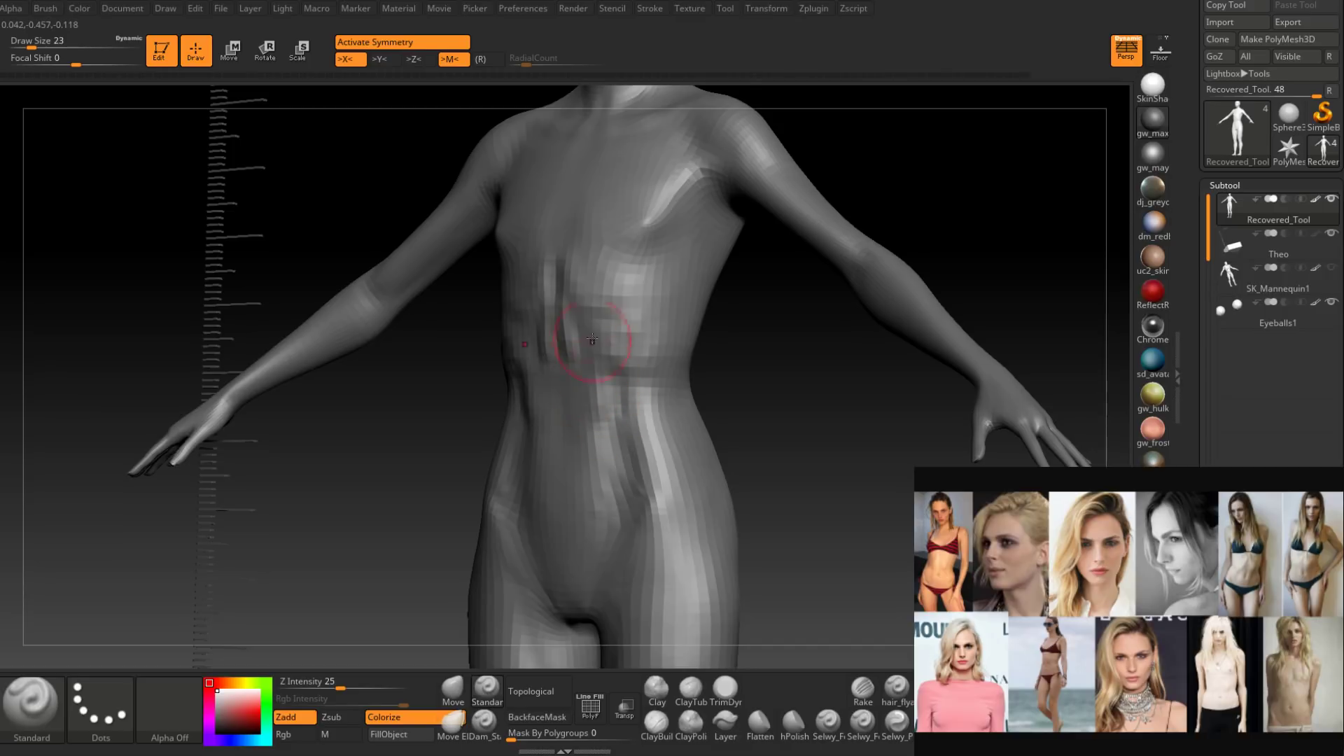
{"action": "left_click_drag", "start_coordinate": [596, 398], "coordinate": [597, 406]}
{"action": "right_click_drag", "start_coordinate": [574, 407], "coordinate": [600, 411]}
{"action": "mouse_move", "coordinate": [600, 410]}
{"action": "left_mouse_down", "text": "shift"}
{"action": "mouse_move", "coordinate": [566, 338]}
{"action": "mouse_move", "coordinate": [568, 358]}
{"action": "left_mouse_up", "text": "shift"}
{"action": "right_click_drag", "start_coordinate": [570, 358], "coordinate": [543, 353]}
{"action": "left_click_drag", "start_coordinate": [581, 301], "coordinate": [571, 336], "text": "shift"}
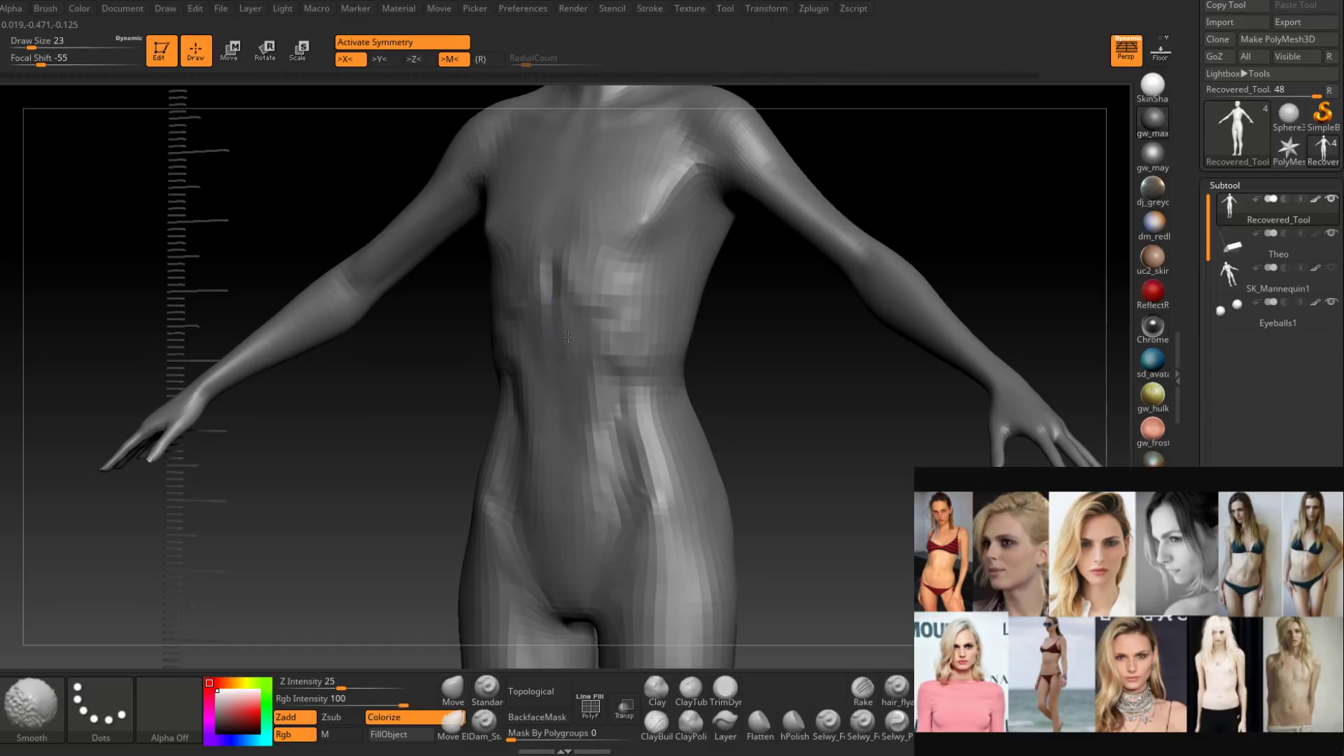
Refine the abdominal midline and the rib cage transition with the Standard brush, checking the torso from several angles.
{"action": "right_click_drag", "start_coordinate": [560, 336], "coordinate": [585, 336]}
{"action": "right_click_drag", "start_coordinate": [584, 408], "coordinate": [560, 402]}
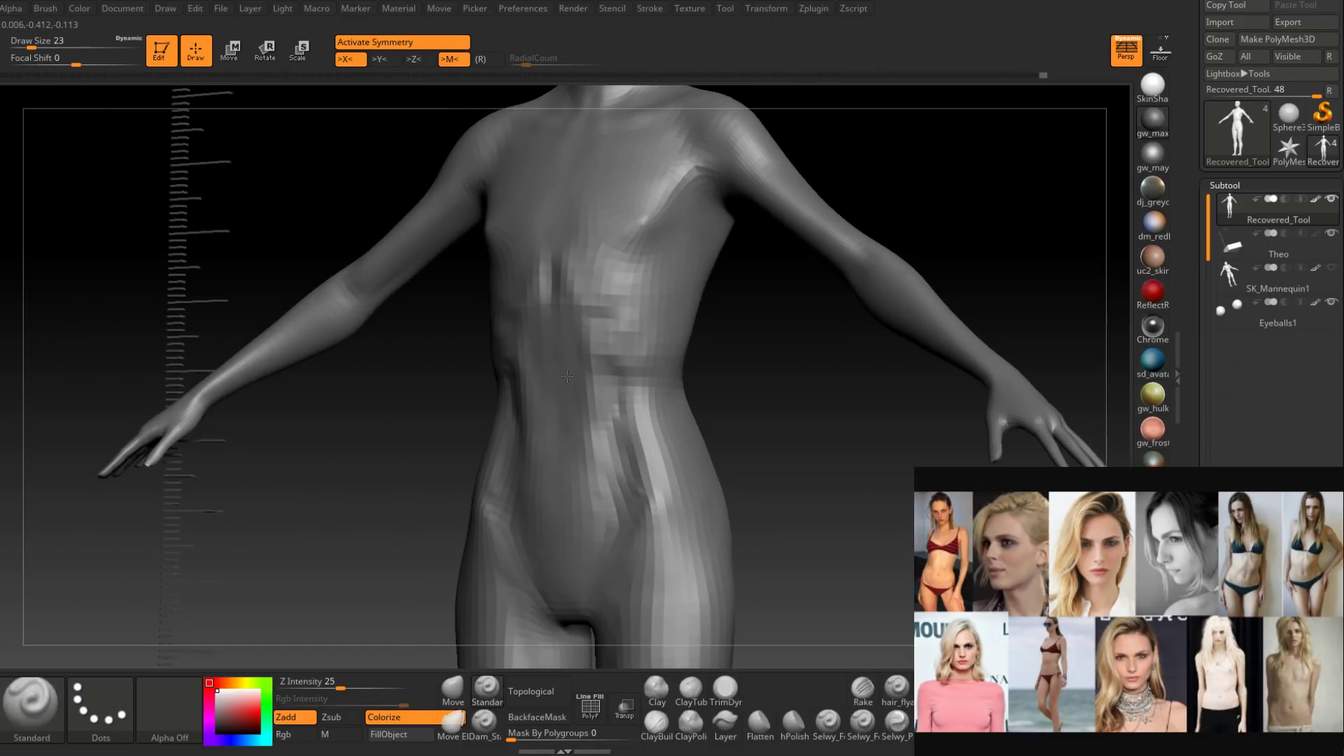
{"action": "right_click_drag", "start_coordinate": [567, 336], "coordinate": [567, 350]}
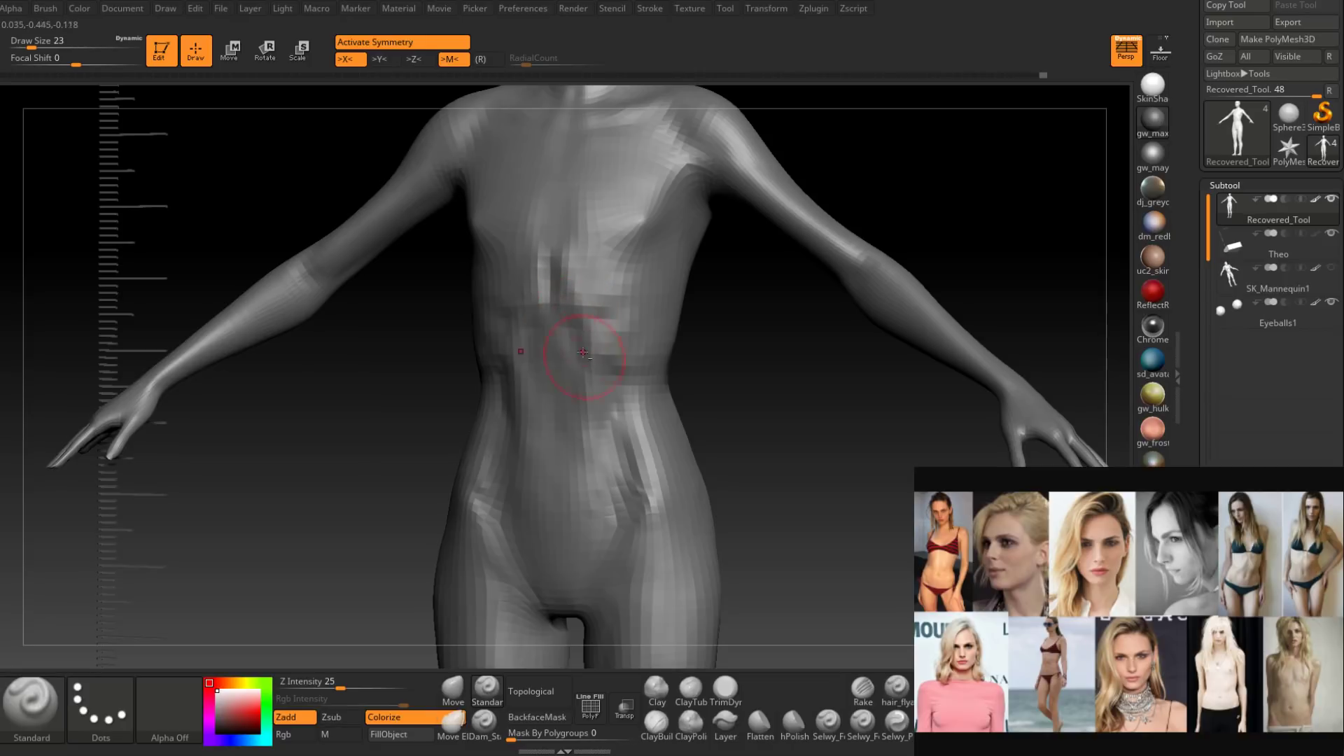
{"action": "right_click_drag", "start_coordinate": [587, 374], "coordinate": [574, 339]}
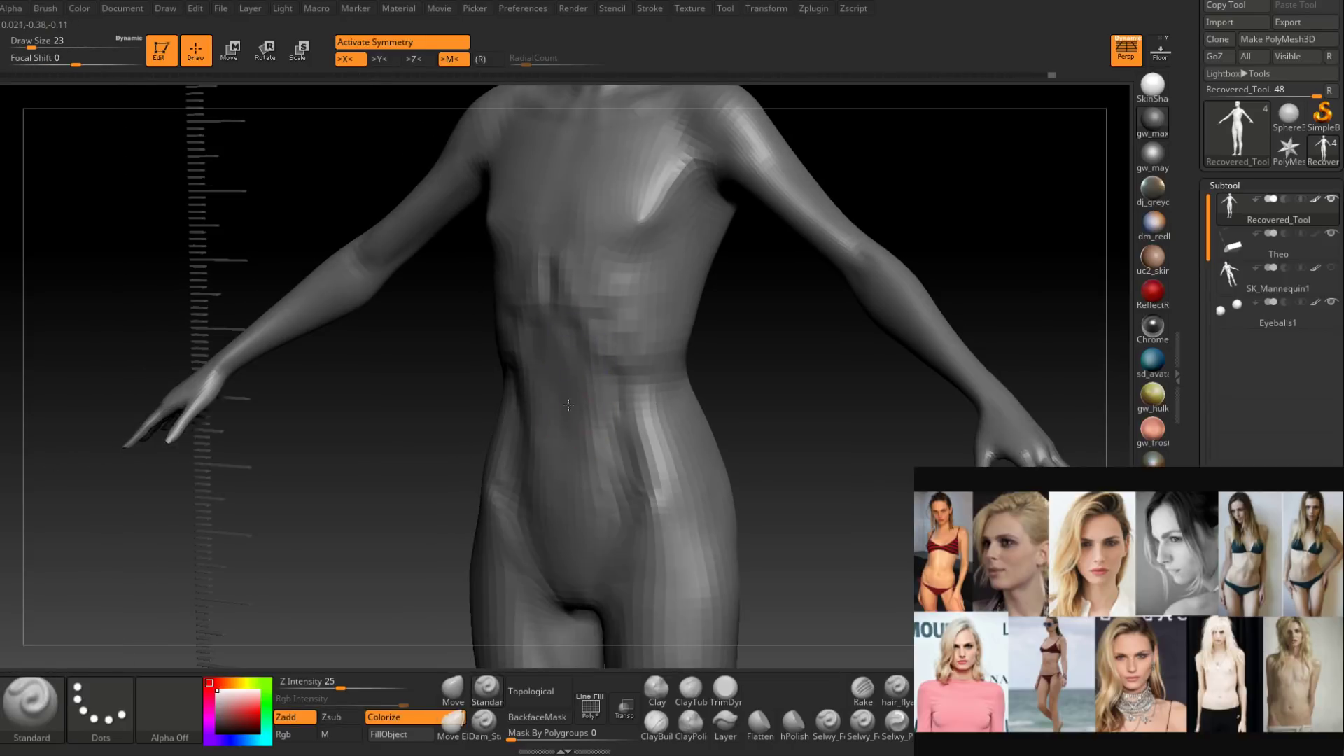
{"action": "mouse_move", "coordinate": [630, 385]}
{"action": "right_mouse_down"}
{"action": "mouse_move", "coordinate": [588, 395]}
{"action": "mouse_move", "coordinate": [600, 345]}
{"action": "mouse_move", "coordinate": [690, 351]}
{"action": "mouse_move", "coordinate": [639, 336]}
{"action": "mouse_move", "coordinate": [623, 360]}
{"action": "mouse_move", "coordinate": [624, 336]}
{"action": "right_mouse_up"}
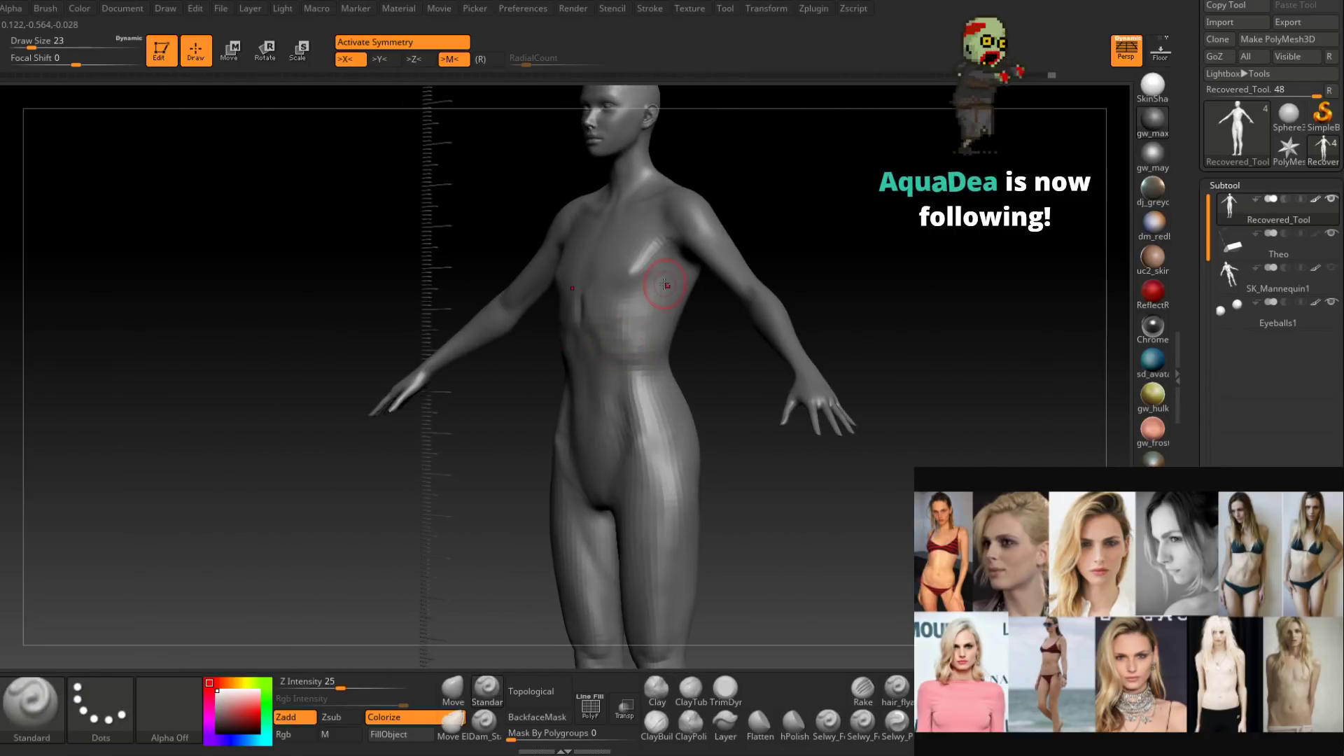
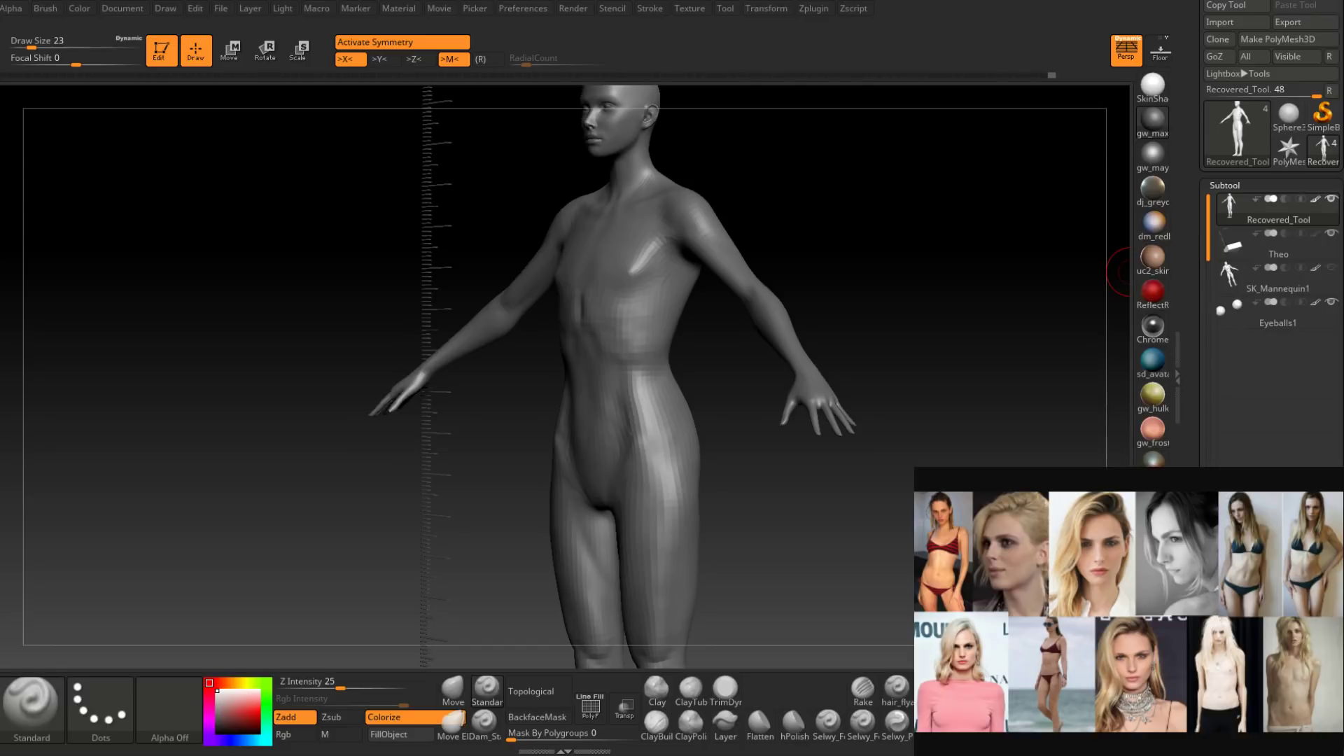
Build up the side of the abdomen and lower ribs with the ClayBuildup brush at draw size 29.
{"action": "left_click", "coordinate": [656, 725]}
{"action": "right_click_drag", "start_coordinate": [648, 411], "coordinate": [573, 414]}
{"action": "key", "text": "space"}
{"action": "left_click_drag", "start_coordinate": [612, 325], "coordinate": [621, 324]}
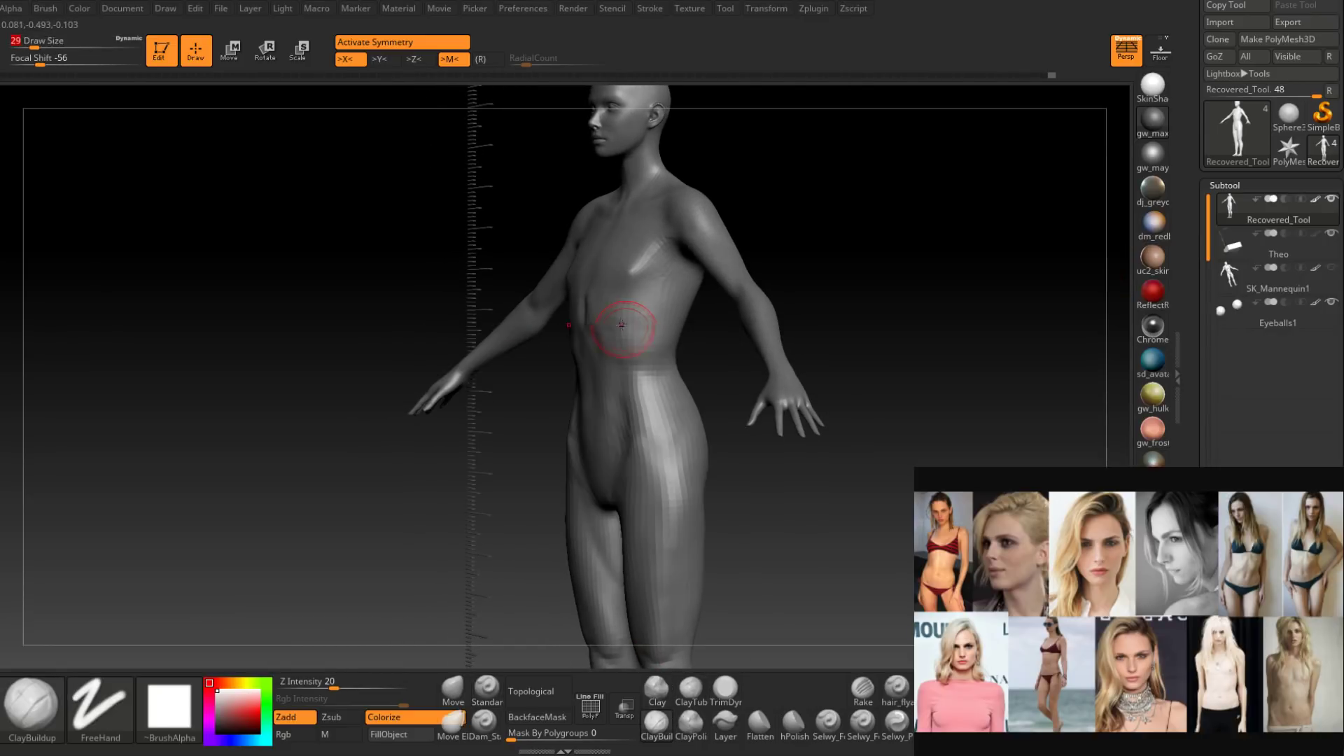
{"action": "mouse_move", "coordinate": [630, 343]}
{"action": "right_mouse_down"}
{"action": "mouse_move", "coordinate": [606, 328]}
{"action": "mouse_move", "coordinate": [639, 352]}
{"action": "mouse_move", "coordinate": [639, 384]}
{"action": "mouse_move", "coordinate": [621, 345]}
{"action": "mouse_move", "coordinate": [774, 316]}
{"action": "mouse_move", "coordinate": [623, 354]}
{"action": "right_mouse_up"}
{"action": "key", "text": "space"}
{"action": "left_click_drag", "start_coordinate": [623, 355], "coordinate": [625, 355]}
{"action": "mouse_move", "coordinate": [625, 355]}
{"action": "right_mouse_down"}
{"action": "mouse_move", "coordinate": [624, 384]}
{"action": "mouse_move", "coordinate": [666, 324]}
{"action": "right_mouse_up"}
Carve the crease above the buttocks at the base of the spine with the Dam_Standard brush at draw size 20.
{"action": "left_click", "coordinate": [489, 723]}
{"action": "right_click_drag", "start_coordinate": [571, 378], "coordinate": [625, 351]}
{"action": "key", "text": "space"}
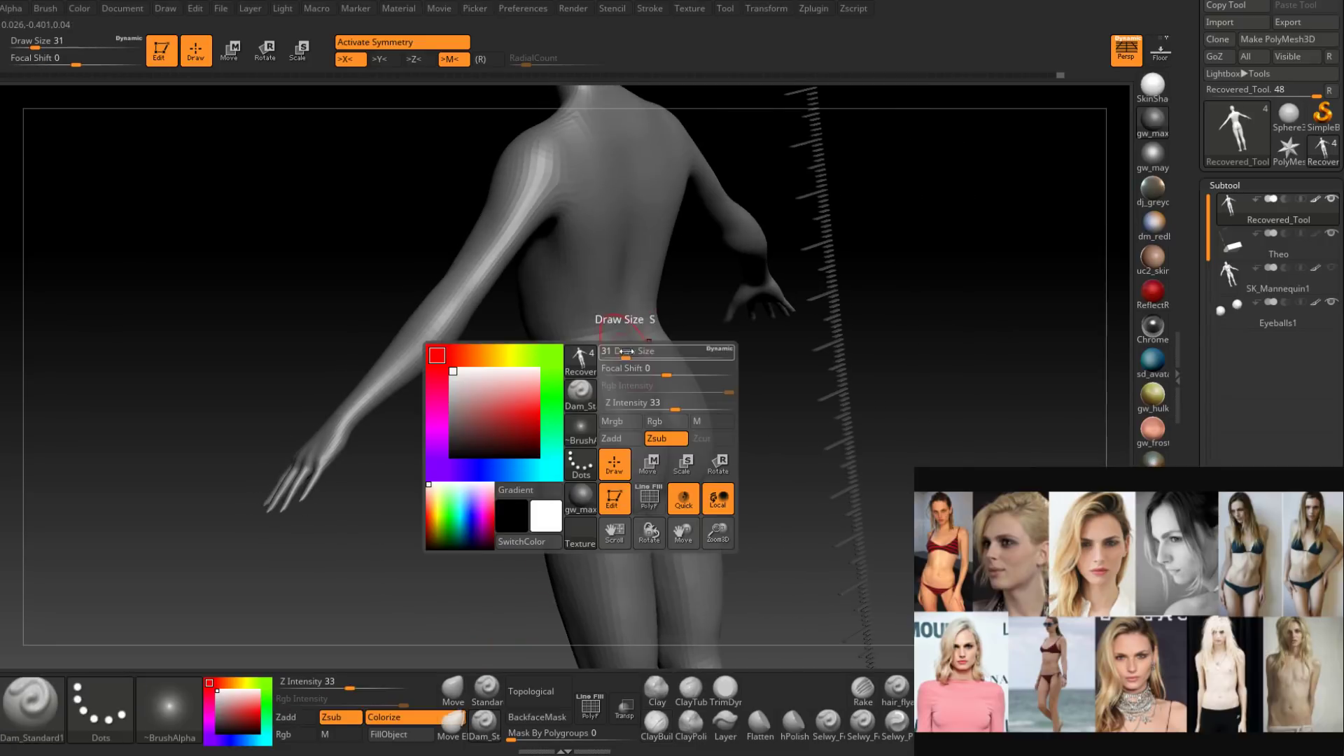
{"action": "left_click_drag", "start_coordinate": [625, 351], "coordinate": [615, 351]}
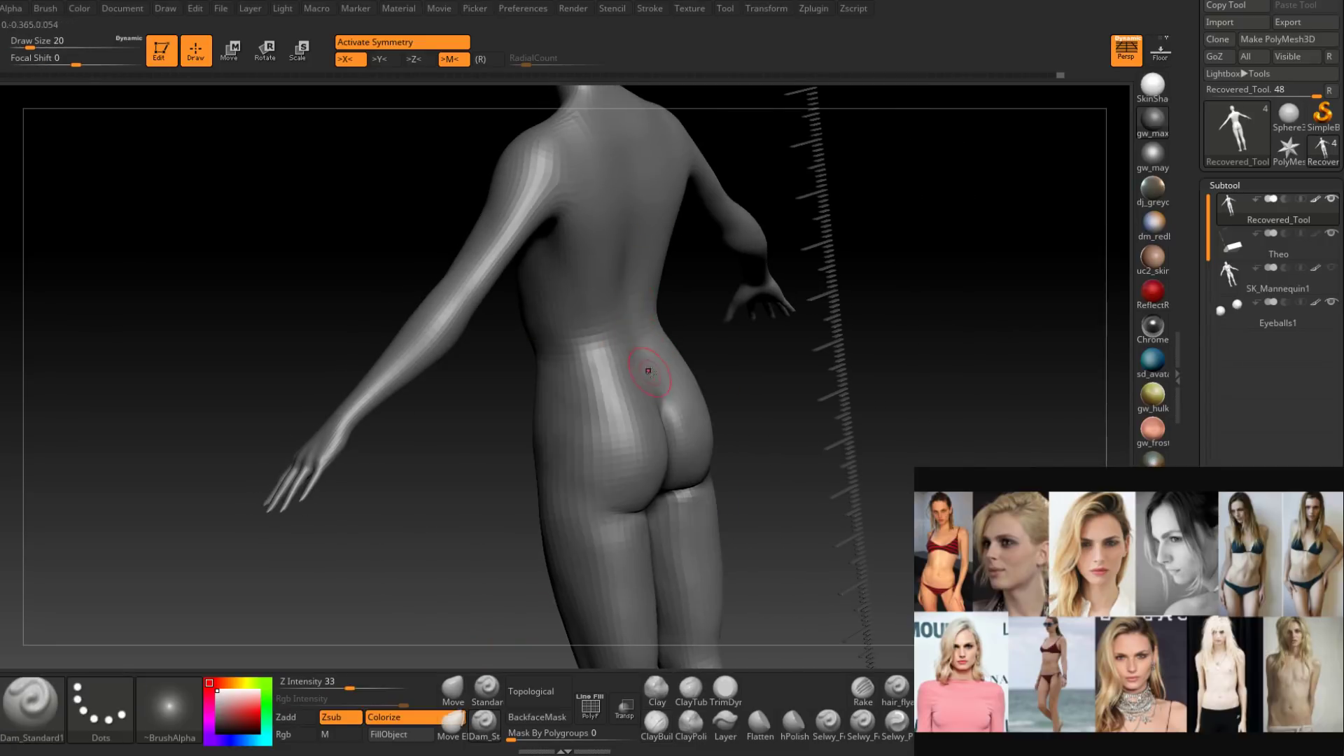
{"action": "right_click_drag", "start_coordinate": [649, 371], "coordinate": [654, 356]}
{"action": "mouse_move", "coordinate": [662, 413]}
{"action": "right_mouse_down"}
{"action": "mouse_move", "coordinate": [675, 376]}
{"action": "mouse_move", "coordinate": [666, 331]}
{"action": "mouse_move", "coordinate": [661, 356]}
{"action": "right_mouse_up"}
Smooth the base of the spine and deepen the sacral hollows above the buttocks with the Dam_Standard brush.
{"action": "left_click_drag", "start_coordinate": [657, 319], "coordinate": [656, 343], "text": "shift"}
{"action": "right_click_drag", "start_coordinate": [656, 343], "coordinate": [673, 329]}
{"action": "left_click_drag", "start_coordinate": [675, 294], "coordinate": [665, 319], "text": "shift"}
{"action": "right_click_drag", "start_coordinate": [670, 336], "coordinate": [662, 338]}
{"action": "left_click_drag", "start_coordinate": [662, 329], "coordinate": [660, 342], "text": "shift"}
{"action": "right_click_drag", "start_coordinate": [660, 341], "coordinate": [656, 343]}
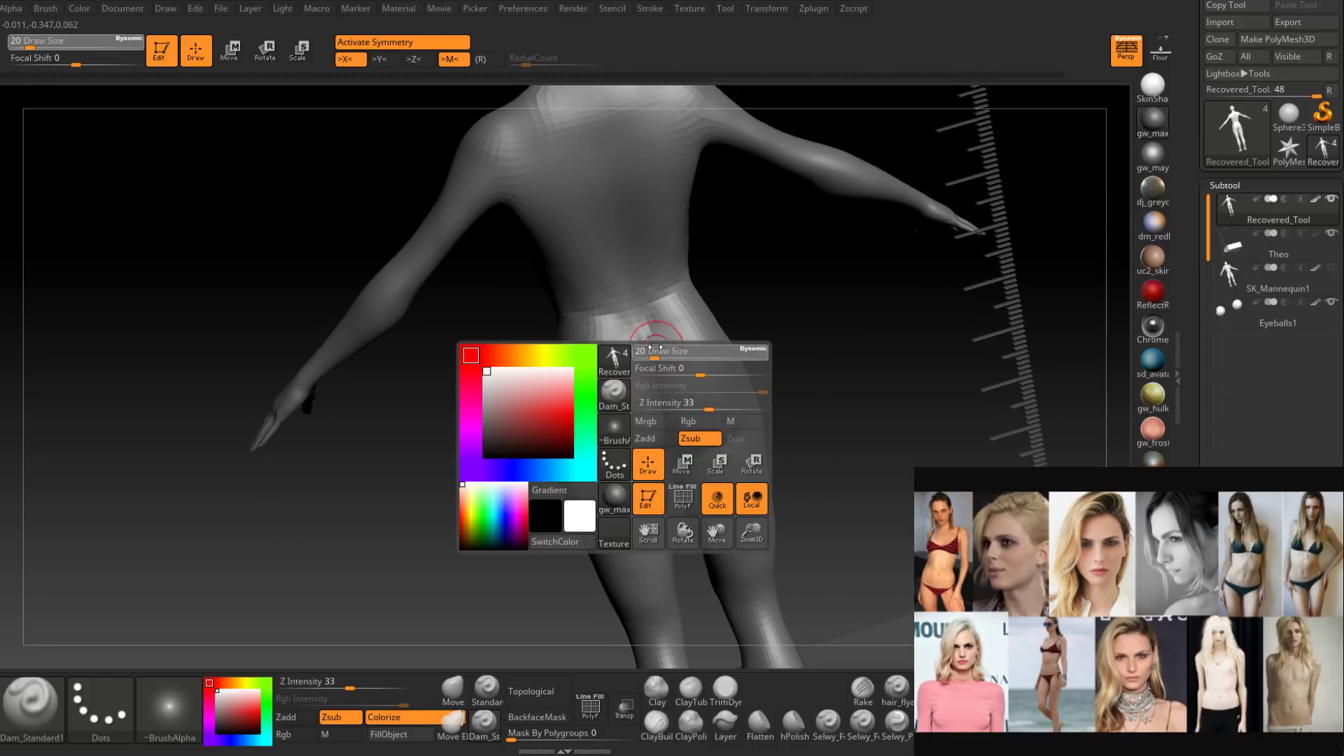
{"action": "left_click_drag", "start_coordinate": [652, 325], "coordinate": [651, 360]}
{"action": "mouse_move", "coordinate": [663, 407]}
{"action": "right_mouse_down"}
{"action": "mouse_move", "coordinate": [648, 375]}
{"action": "mouse_move", "coordinate": [546, 386]}
{"action": "mouse_move", "coordinate": [672, 313]}
{"action": "mouse_move", "coordinate": [612, 418]}
{"action": "mouse_move", "coordinate": [624, 338]}
{"action": "mouse_move", "coordinate": [622, 354]}
{"action": "mouse_move", "coordinate": [654, 301]}
{"action": "right_mouse_up"}
{"action": "mouse_move", "coordinate": [608, 345]}
{"action": "right_mouse_down"}
{"action": "mouse_move", "coordinate": [583, 361]}
{"action": "mouse_move", "coordinate": [595, 344]}
{"action": "mouse_move", "coordinate": [646, 354]}
{"action": "right_mouse_up"}
Build up the lower back just above the waistline with the ClayBuildup brush at draw sizes 17 and 22.
{"action": "left_click", "coordinate": [656, 725]}
{"action": "mouse_move", "coordinate": [646, 353]}
{"action": "right_mouse_down", "text": "ctrl"}
{"action": "mouse_move", "coordinate": [646, 329]}
{"action": "mouse_move", "coordinate": [622, 336]}
{"action": "right_mouse_up", "text": "ctrl"}
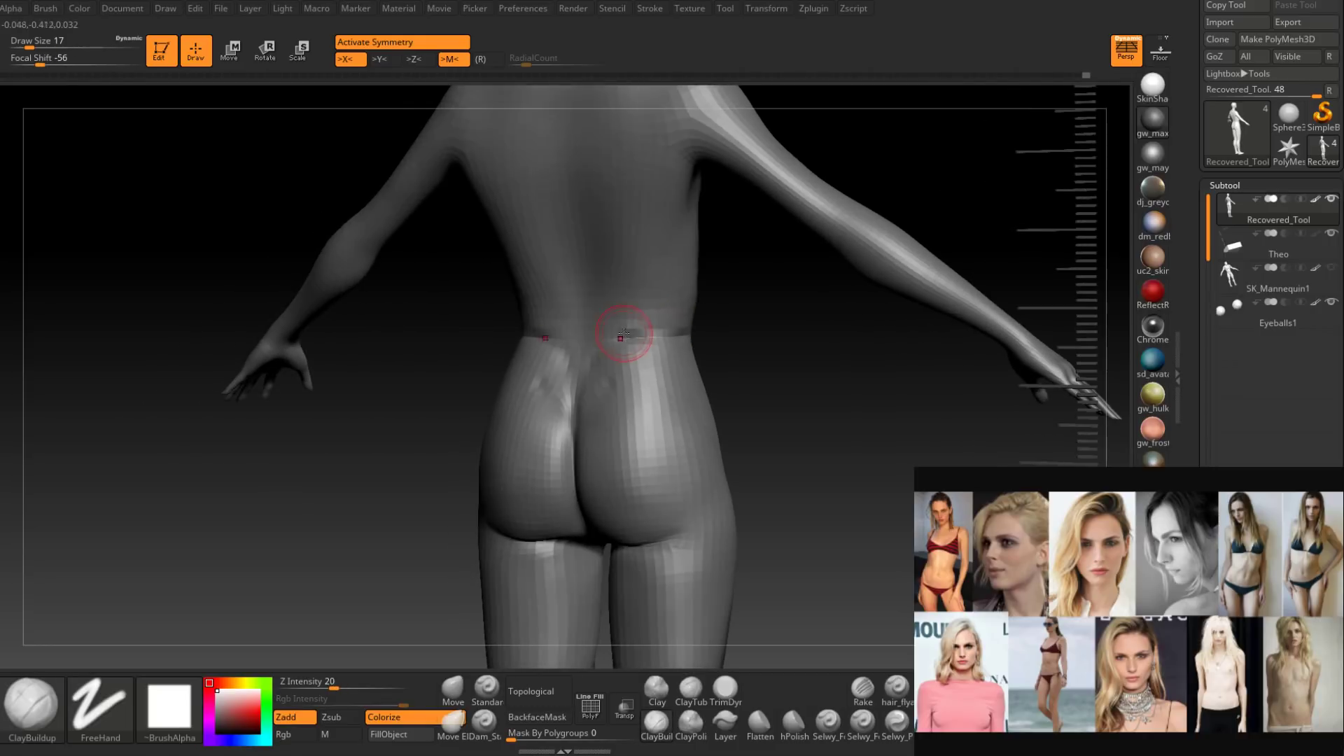
{"action": "right_click_drag", "start_coordinate": [665, 254], "coordinate": [662, 310]}
{"action": "key", "text": "space"}
{"action": "left_click_drag", "start_coordinate": [656, 314], "coordinate": [661, 314]}
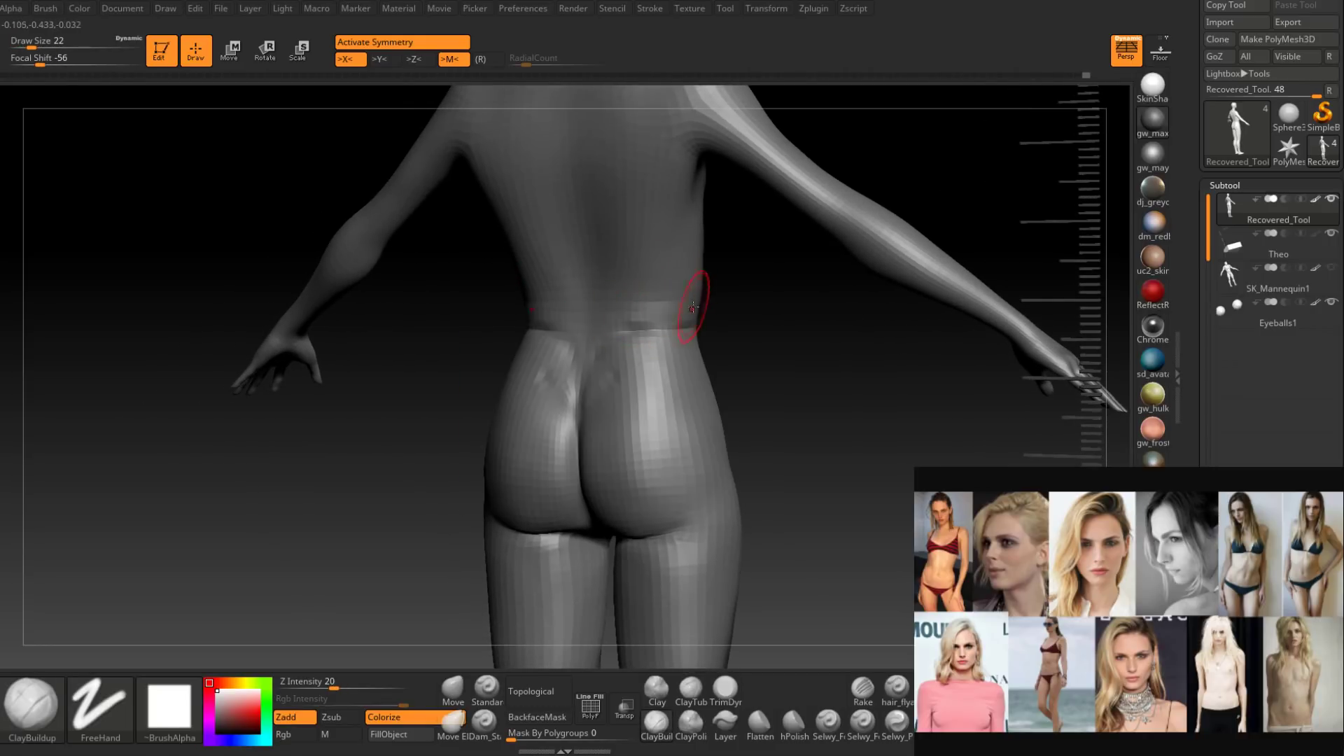
{"action": "mouse_move", "coordinate": [700, 301]}
{"action": "right_mouse_down"}
{"action": "mouse_move", "coordinate": [615, 309]}
{"action": "mouse_move", "coordinate": [644, 317]}
{"action": "right_mouse_up"}
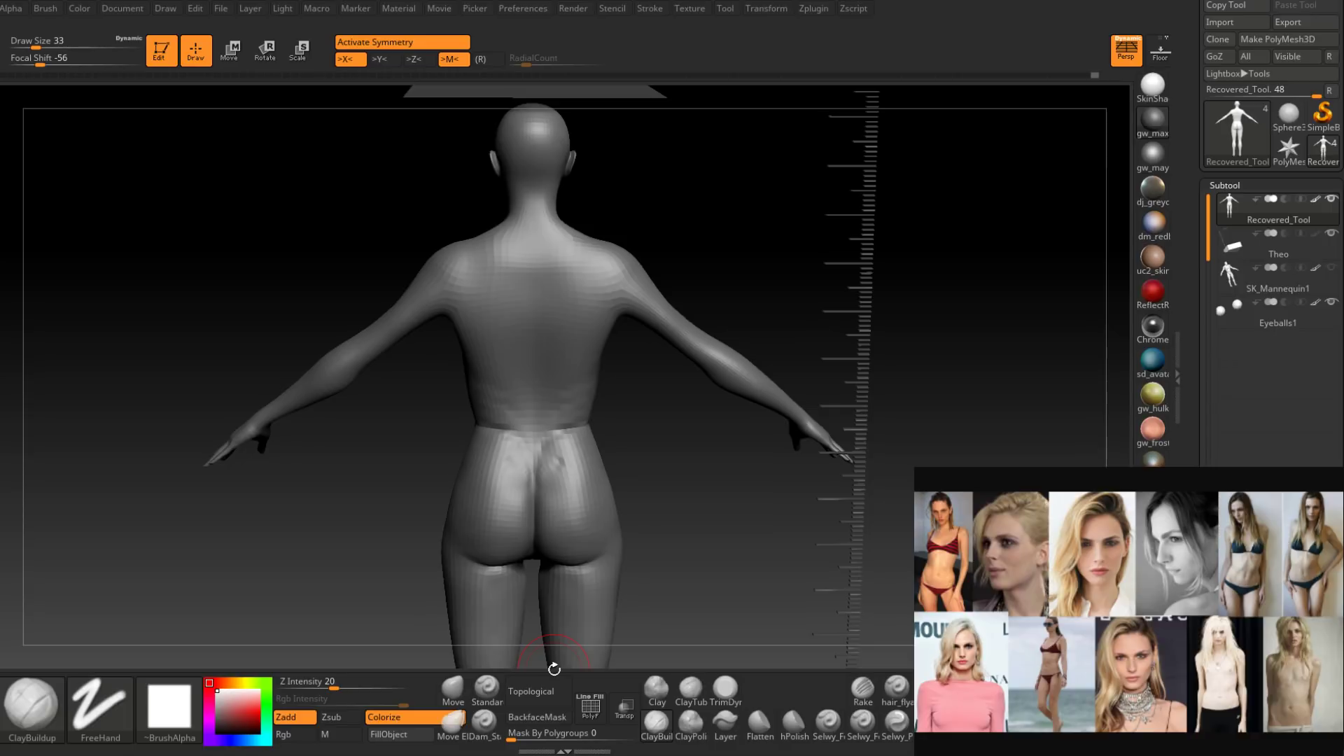
Smooth the lower back and fill out its flanks and centre with the ClayBuildup brush at draw size 33.
{"action": "left_click_drag", "start_coordinate": [553, 669], "coordinate": [493, 664]}
{"action": "left_click_drag", "start_coordinate": [576, 393], "coordinate": [564, 393], "text": "shift"}
{"action": "left_click_drag", "start_coordinate": [658, 434], "coordinate": [704, 435]}
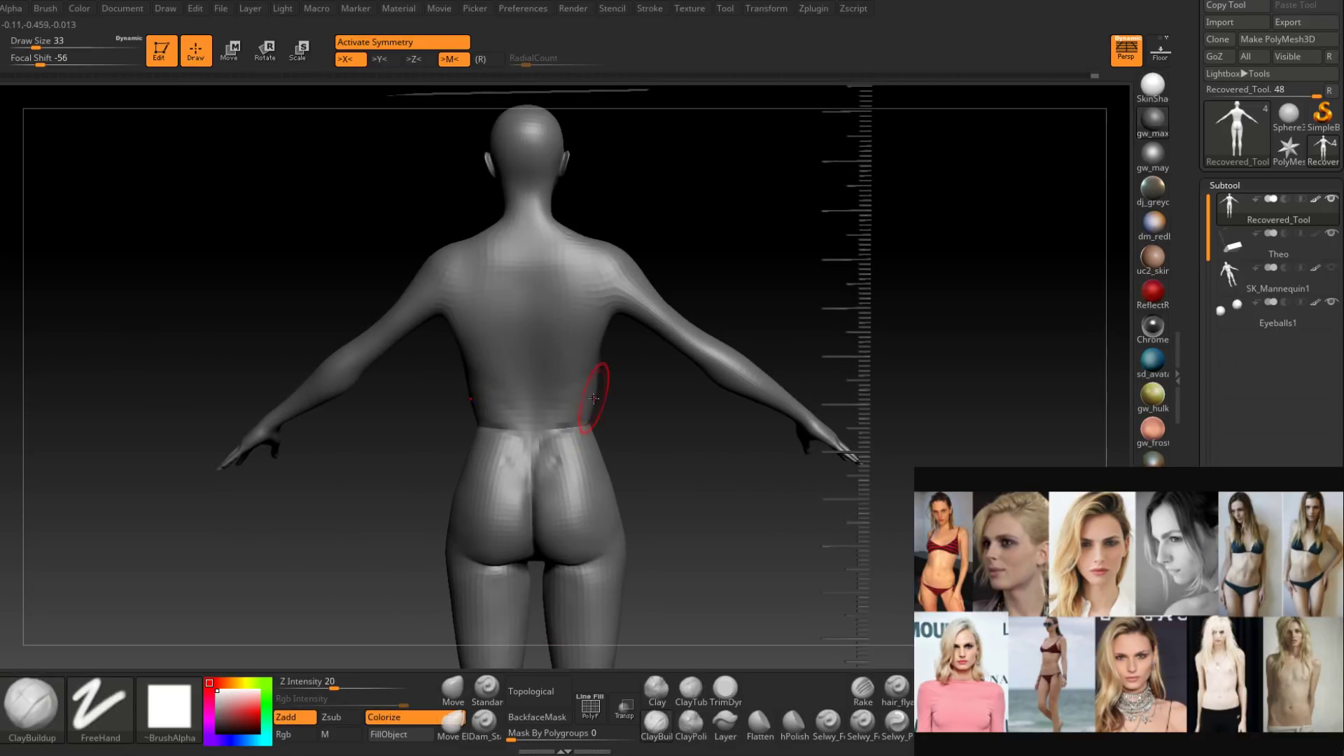
{"action": "right_click_drag", "start_coordinate": [593, 398], "coordinate": [610, 428]}
{"action": "right_click_drag", "start_coordinate": [611, 428], "coordinate": [568, 443]}
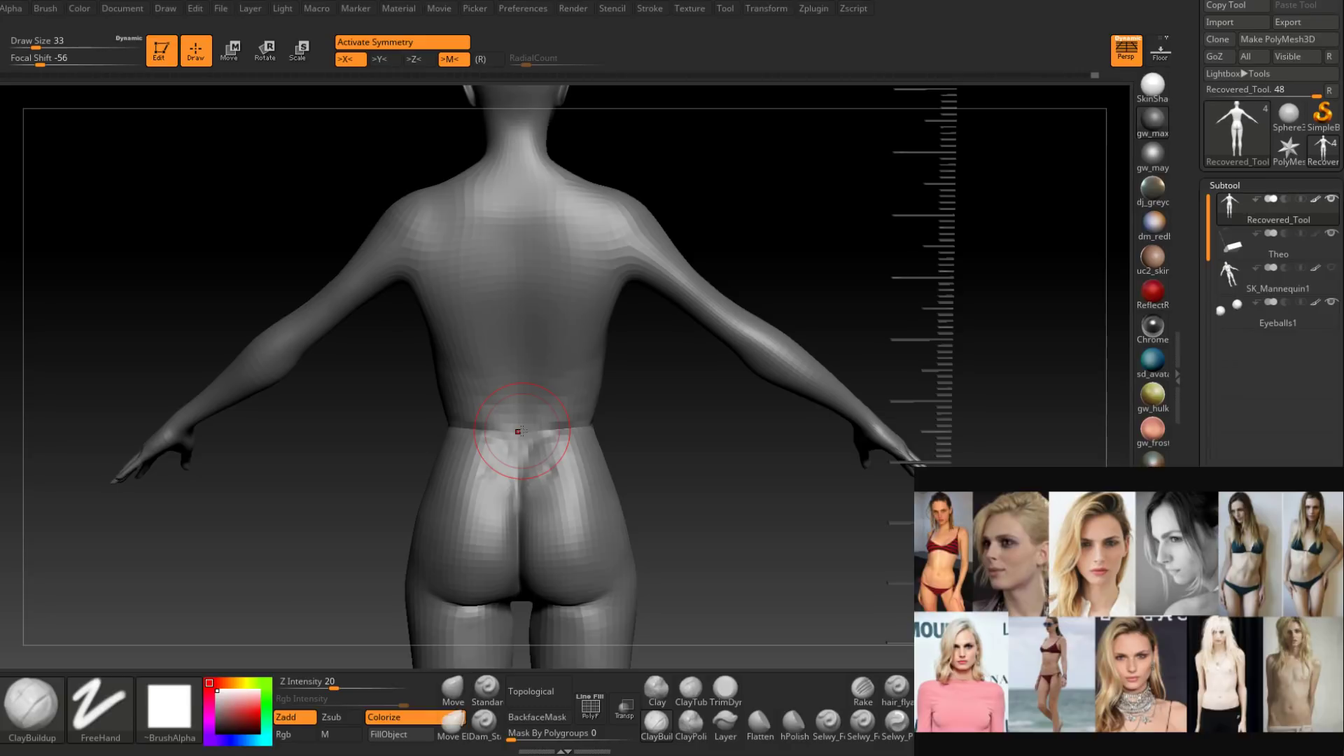
{"action": "mouse_move", "coordinate": [522, 431]}
{"action": "right_mouse_down"}
{"action": "mouse_move", "coordinate": [637, 455]}
{"action": "mouse_move", "coordinate": [507, 467]}
{"action": "mouse_move", "coordinate": [511, 438]}
{"action": "right_mouse_up"}
Add volume to the side of the back between armpit and waist with ClayBuildup and smooth the strokes.
{"action": "mouse_move", "coordinate": [599, 440]}
{"action": "right_mouse_down", "text": "ctrl"}
{"action": "mouse_move", "coordinate": [575, 455]}
{"action": "mouse_move", "coordinate": [545, 443]}
{"action": "mouse_move", "coordinate": [615, 423]}
{"action": "right_mouse_up", "text": "ctrl"}
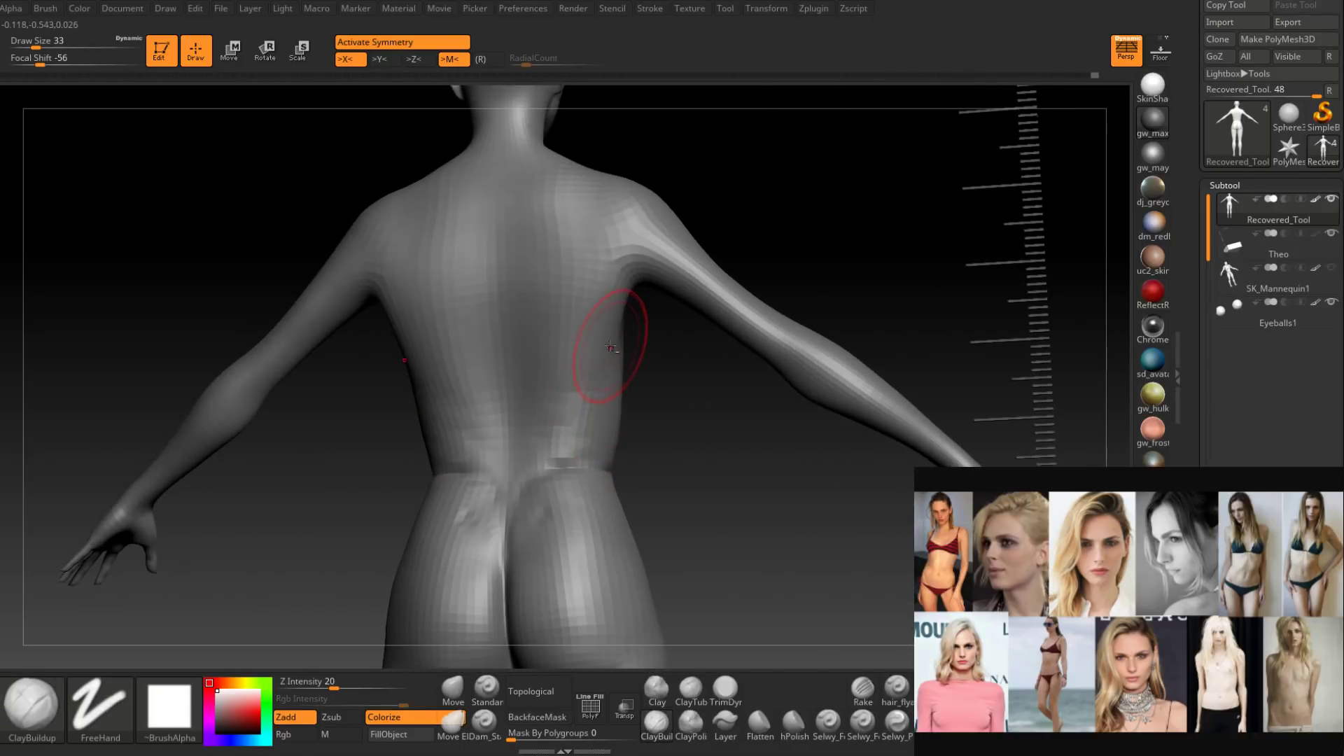
{"action": "right_click_drag", "start_coordinate": [611, 347], "coordinate": [614, 418]}
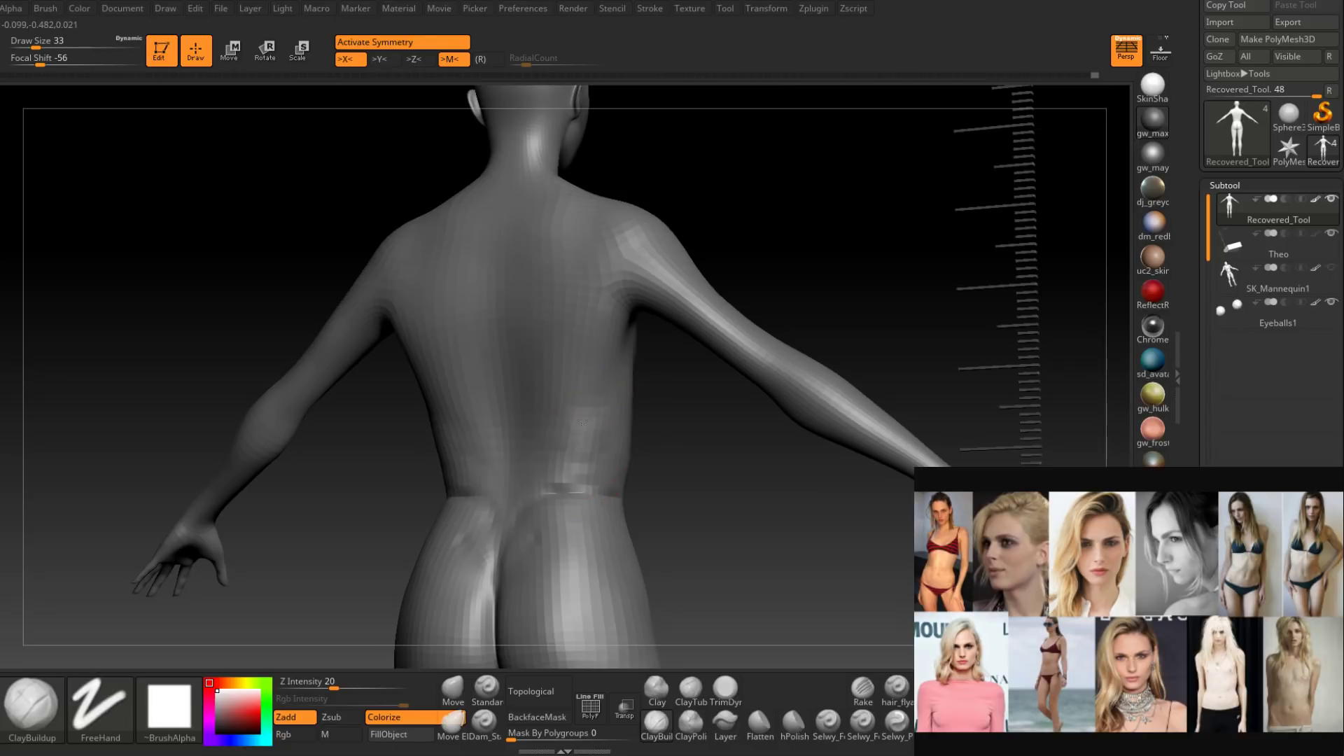
{"action": "left_click_drag", "start_coordinate": [588, 406], "coordinate": [604, 406]}
{"action": "left_click_drag", "start_coordinate": [617, 357], "coordinate": [614, 448]}
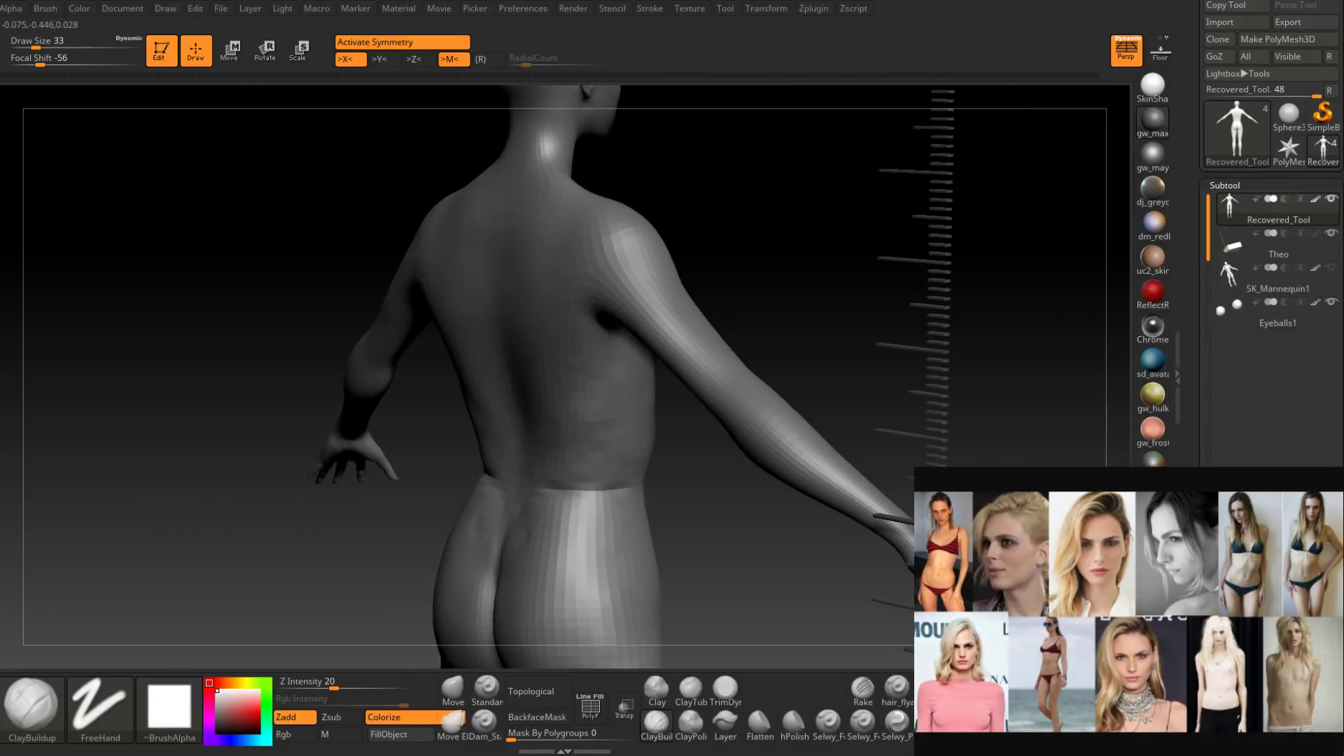
{"action": "right_click_drag", "start_coordinate": [606, 426], "coordinate": [600, 441]}
{"action": "left_click_drag", "start_coordinate": [600, 441], "coordinate": [560, 425], "text": "shift"}
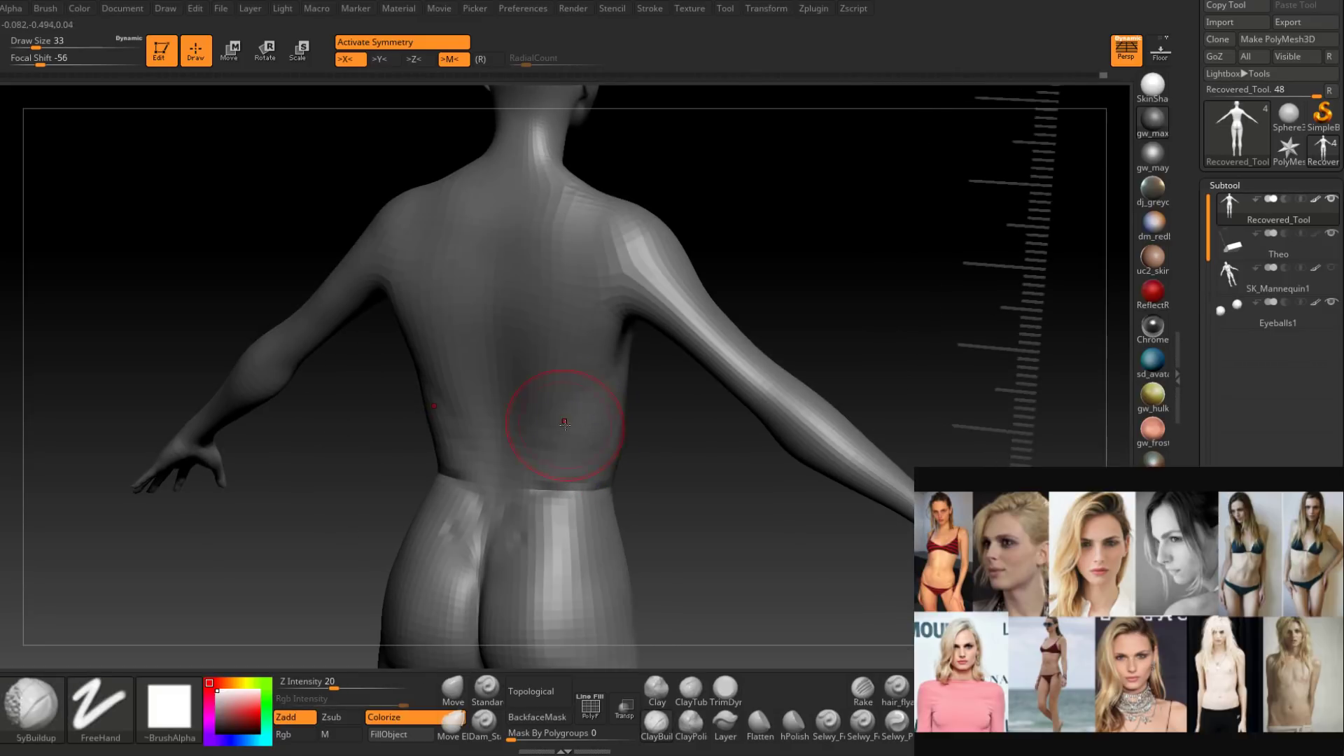
Smooth the flank of the lower back just above the waistline and blend it into the surrounding back.
{"action": "mouse_move", "coordinate": [560, 424]}
{"action": "right_mouse_down"}
{"action": "mouse_move", "coordinate": [584, 410]}
{"action": "mouse_move", "coordinate": [567, 423]}
{"action": "right_mouse_up"}
{"action": "left_click_drag", "start_coordinate": [567, 423], "coordinate": [576, 453], "text": "shift"}
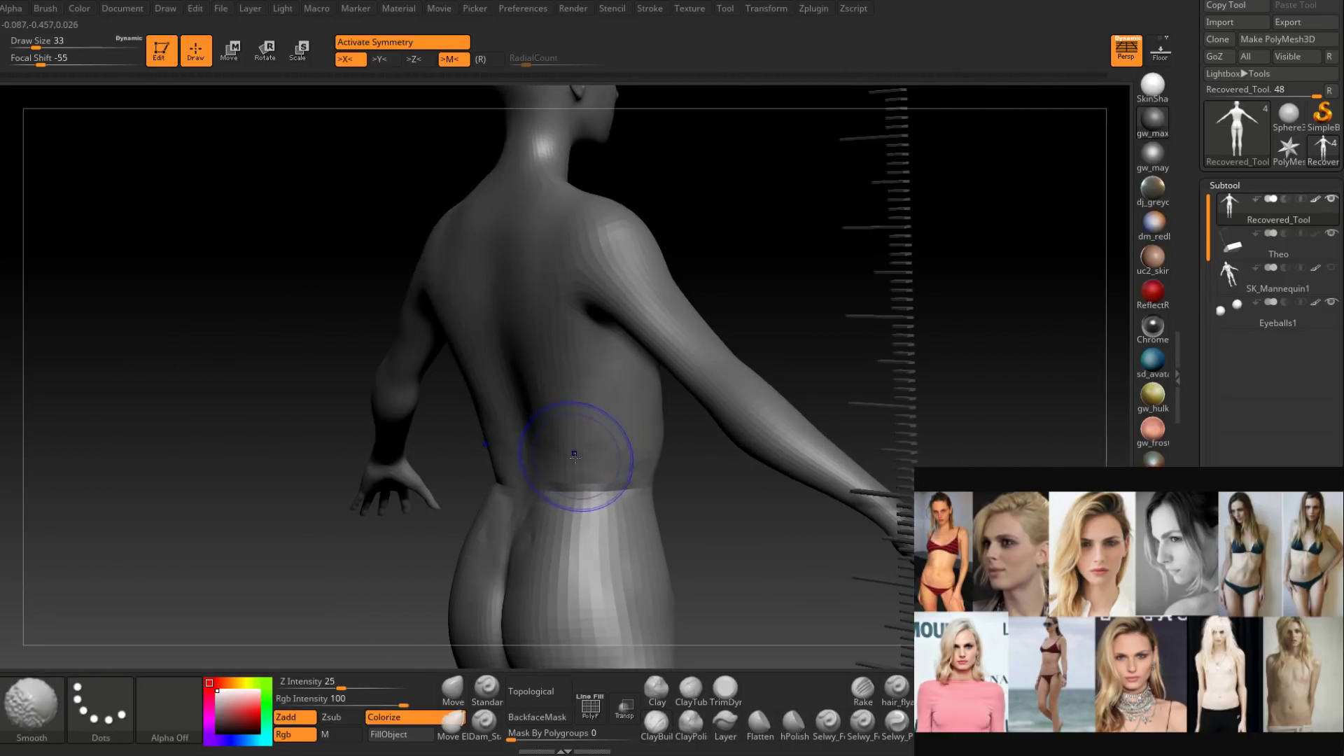
{"action": "mouse_move", "coordinate": [576, 453]}
{"action": "right_mouse_down"}
{"action": "mouse_move", "coordinate": [598, 511]}
{"action": "mouse_move", "coordinate": [606, 441]}
{"action": "right_mouse_up"}
{"action": "right_click_drag", "start_coordinate": [606, 360], "coordinate": [601, 419], "text": "ctrl"}
{"action": "left_click_drag", "start_coordinate": [601, 419], "coordinate": [585, 414]}
{"action": "right_click_drag", "start_coordinate": [625, 412], "coordinate": [578, 406]}
Build up the sacrum area between waistline and buttocks with the ClayBuildup brush at draw size 20.
{"action": "key", "text": "space"}
{"action": "left_click_drag", "start_coordinate": [576, 412], "coordinate": [544, 447]}
{"action": "right_click_drag", "start_coordinate": [543, 447], "coordinate": [591, 377]}
{"action": "left_click_drag", "start_coordinate": [542, 397], "coordinate": [534, 427]}
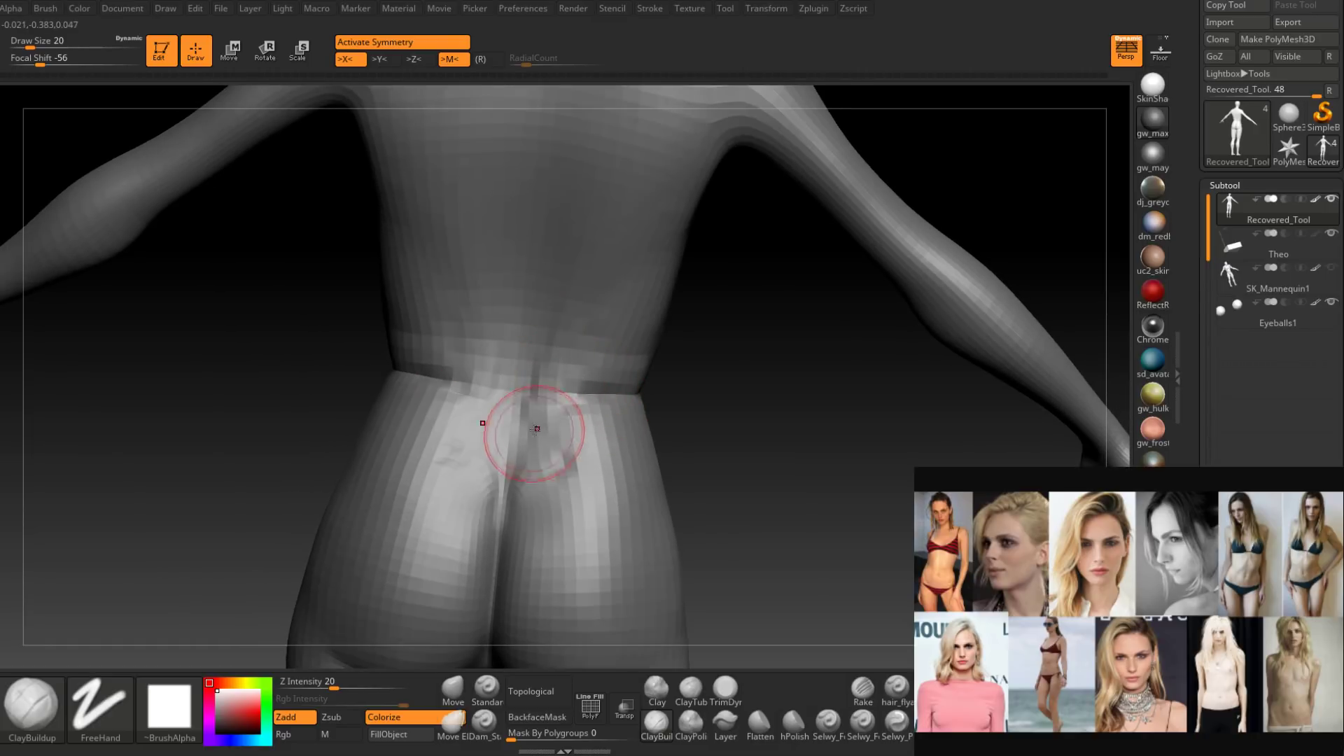
{"action": "right_click_drag", "start_coordinate": [534, 426], "coordinate": [552, 350]}
{"action": "left_click_drag", "start_coordinate": [531, 415], "coordinate": [534, 442]}
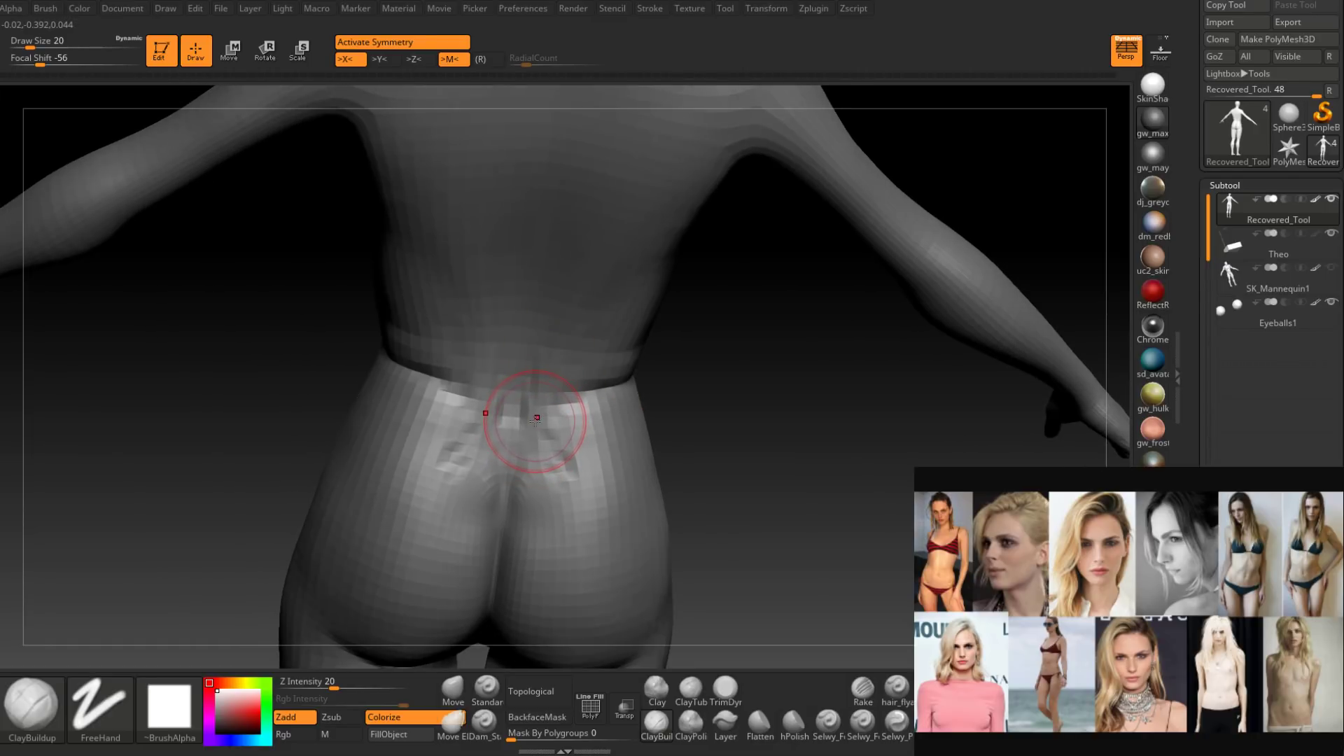
{"action": "mouse_move", "coordinate": [539, 367]}
{"action": "right_mouse_down", "text": "alt"}
{"action": "mouse_move", "coordinate": [516, 450]}
{"action": "mouse_move", "coordinate": [521, 427]}
{"action": "right_mouse_up", "text": "alt"}
{"action": "right_click_drag", "start_coordinate": [518, 472], "coordinate": [505, 501]}
{"action": "left_click_drag", "start_coordinate": [510, 494], "coordinate": [524, 514]}
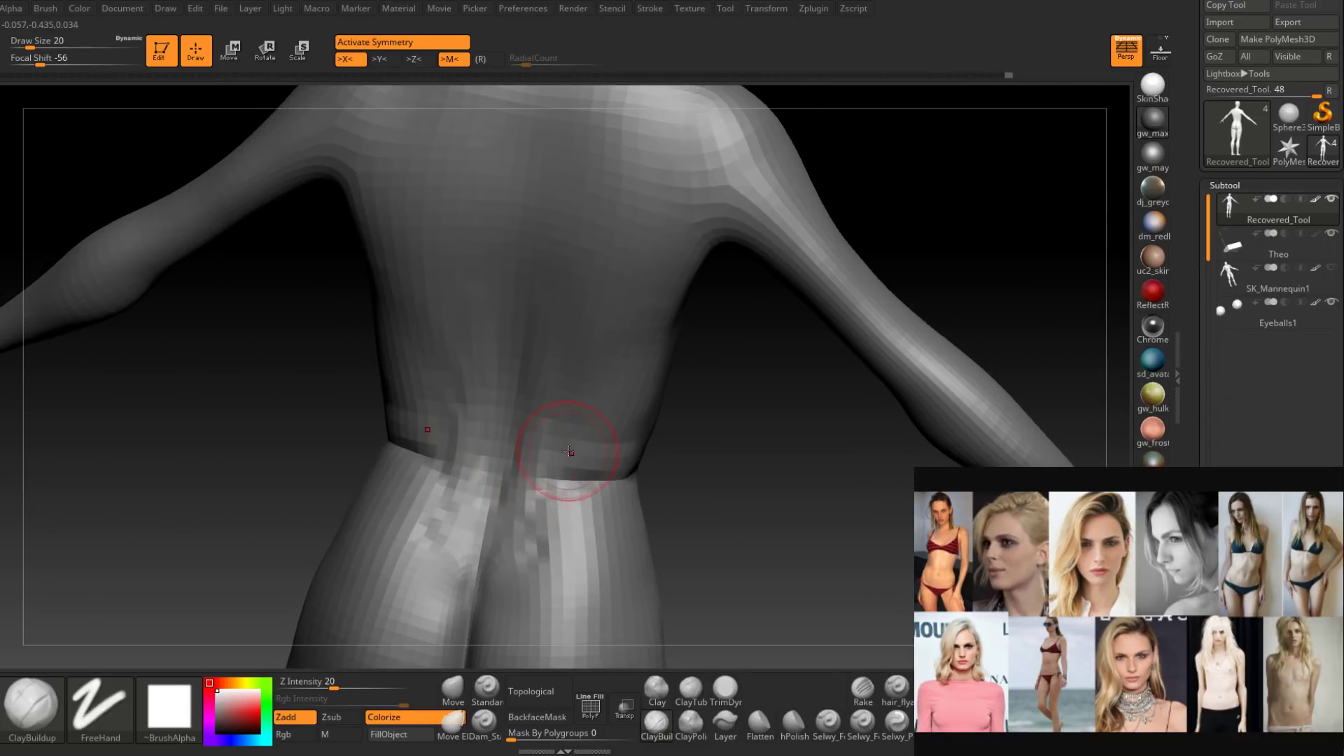
Carve the spine furrow from the mid-back down to the sacrum with Dam_Standard at draw size 13.
{"action": "left_click", "coordinate": [487, 688]}
{"action": "mouse_move", "coordinate": [536, 426]}
{"action": "right_mouse_down", "text": "alt"}
{"action": "mouse_move", "coordinate": [582, 428]}
{"action": "mouse_move", "coordinate": [566, 398]}
{"action": "right_mouse_up", "text": "alt"}
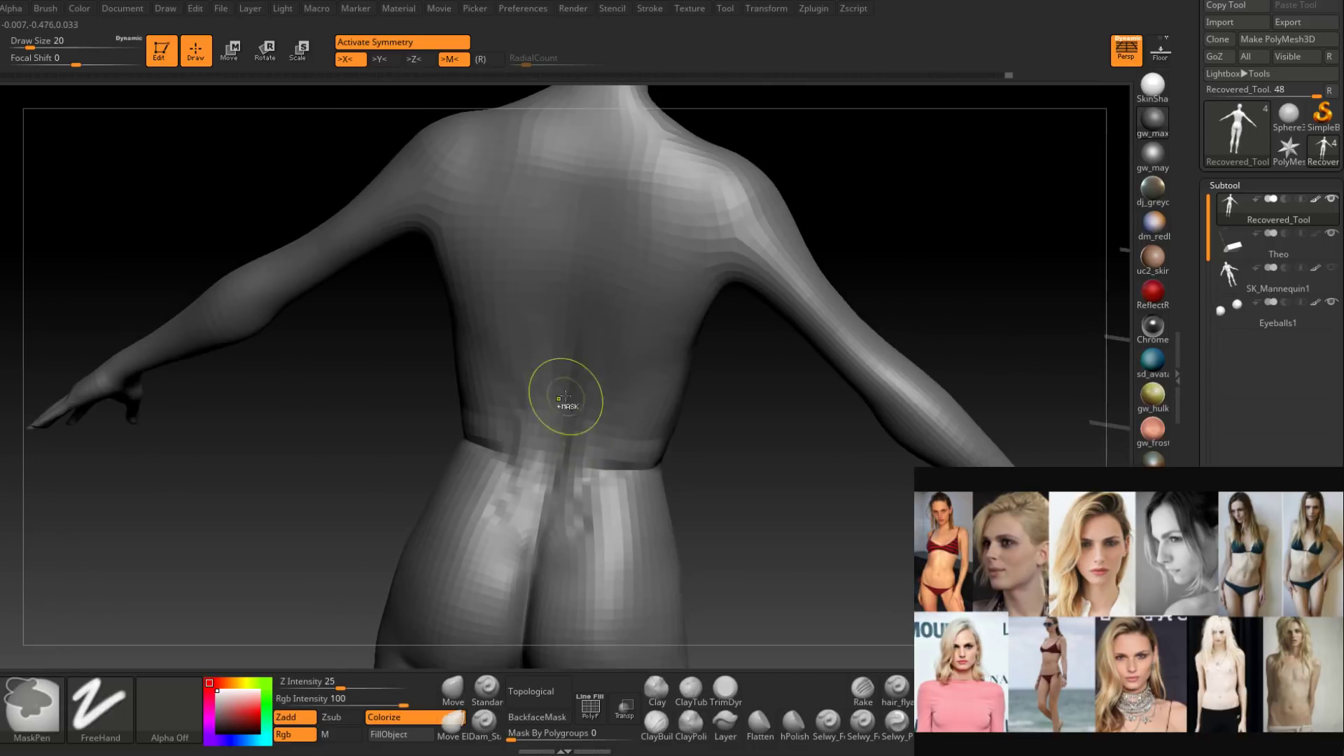
{"action": "right_click", "coordinate": [530, 477]}
{"action": "left_click_drag", "start_coordinate": [569, 383], "coordinate": [562, 384]}
{"action": "left_click_drag", "start_coordinate": [568, 306], "coordinate": [554, 491]}
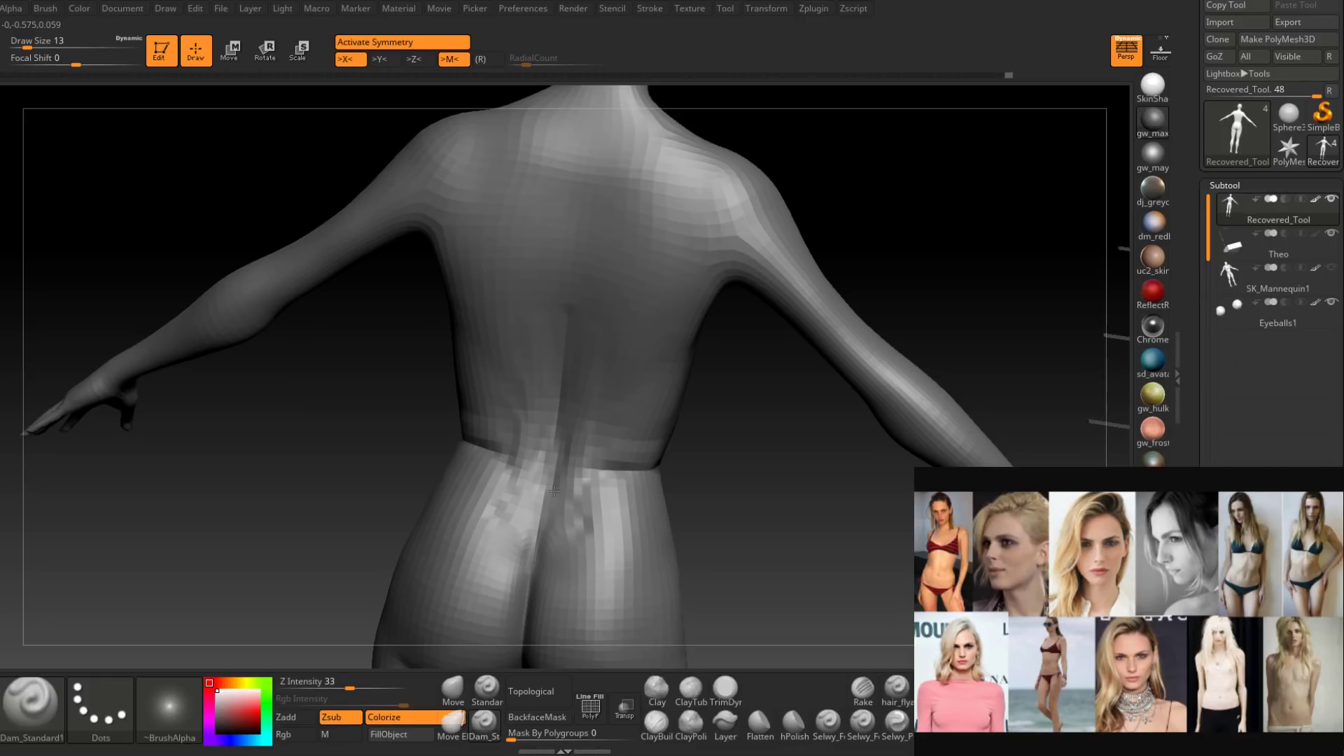
Smooth the spine furrow up to between the shoulder blades and raise the Dam_Standard draw size to 25.
{"action": "right_click_drag", "start_coordinate": [555, 492], "coordinate": [545, 581], "text": "alt"}
{"action": "left_click_drag", "start_coordinate": [563, 398], "coordinate": [594, 243], "text": "shift"}
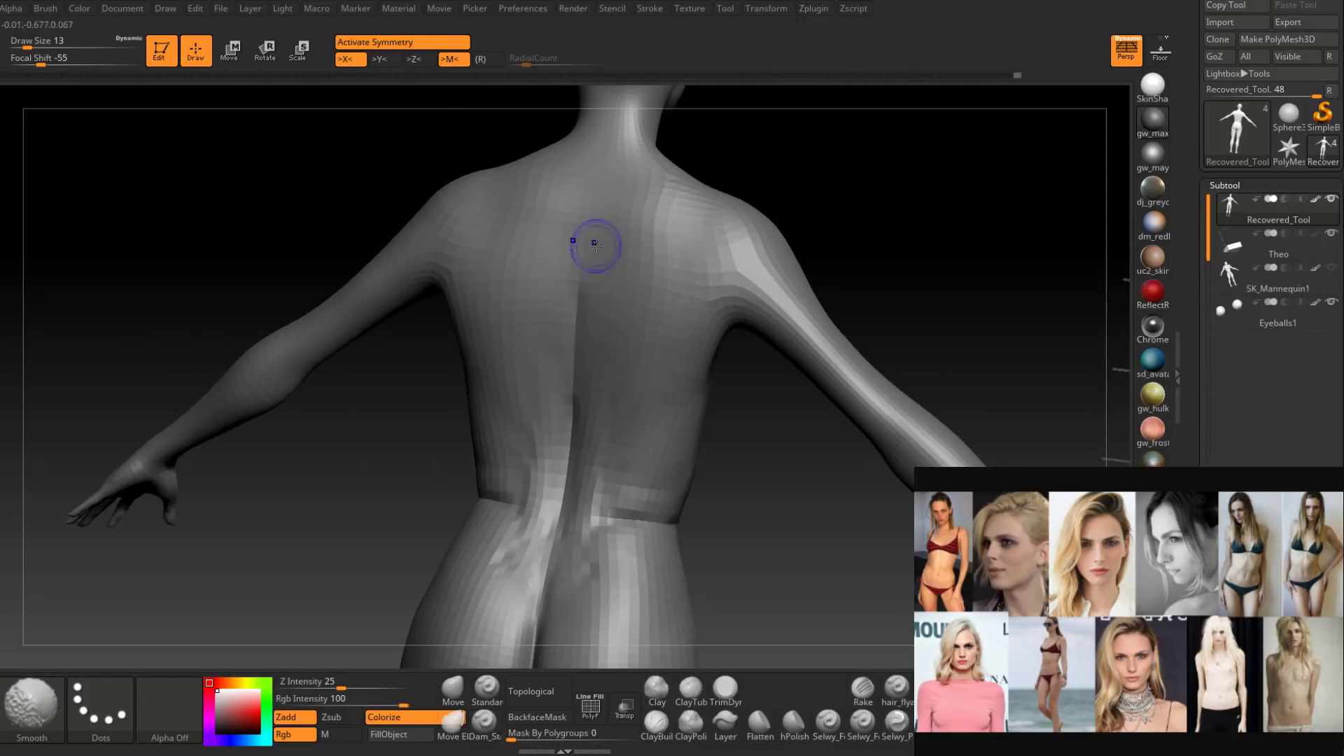
{"action": "right_click_drag", "start_coordinate": [611, 297], "coordinate": [608, 366]}
{"action": "key", "text": "space"}
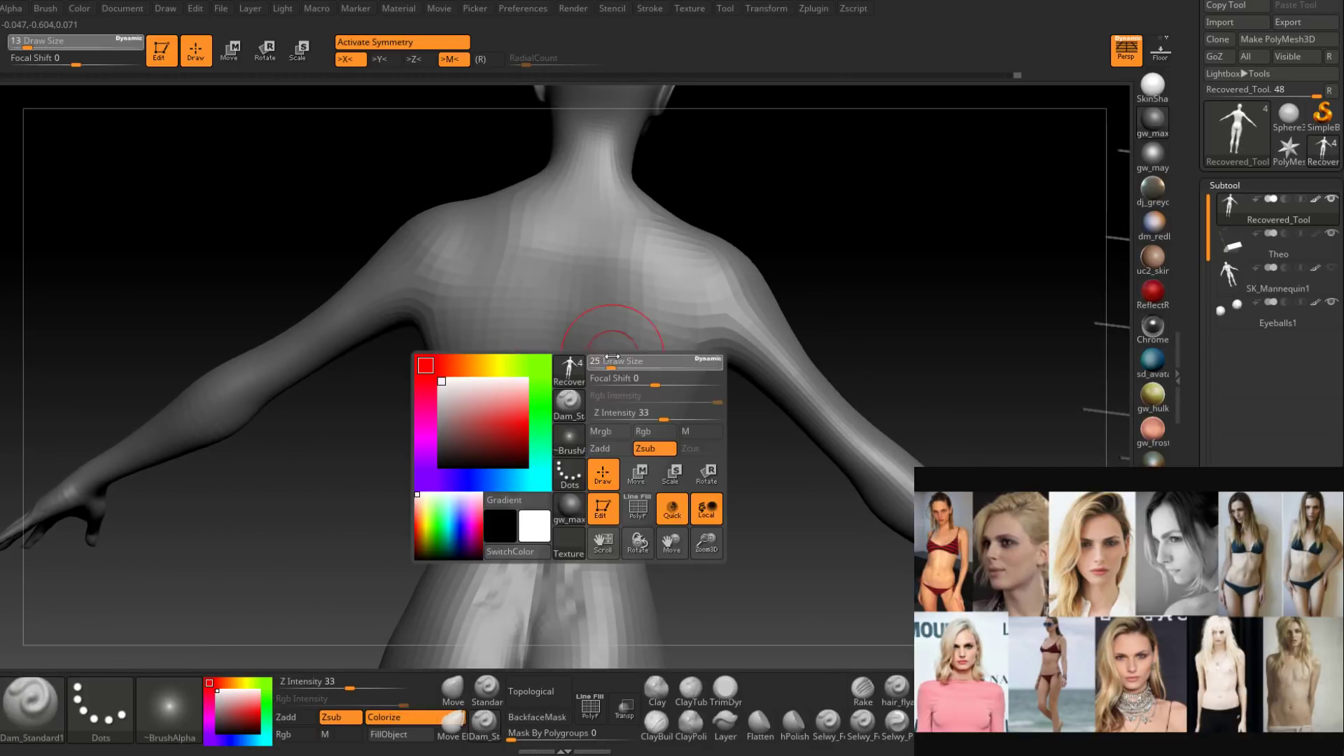
{"action": "left_click_drag", "start_coordinate": [609, 364], "coordinate": [617, 364]}
Build up the inner edges of the shoulder blades with the ClayBuildup brush at draw size 20.
{"action": "left_click", "coordinate": [657, 723]}
{"action": "mouse_move", "coordinate": [623, 379]}
{"action": "right_mouse_down"}
{"action": "mouse_move", "coordinate": [615, 387]}
{"action": "mouse_move", "coordinate": [621, 276]}
{"action": "right_mouse_up"}
{"action": "mouse_move", "coordinate": [620, 275]}
{"action": "left_mouse_down"}
{"action": "mouse_move", "coordinate": [585, 360]}
{"action": "mouse_move", "coordinate": [595, 321]}
{"action": "left_mouse_up"}
{"action": "right_click", "coordinate": [607, 315]}
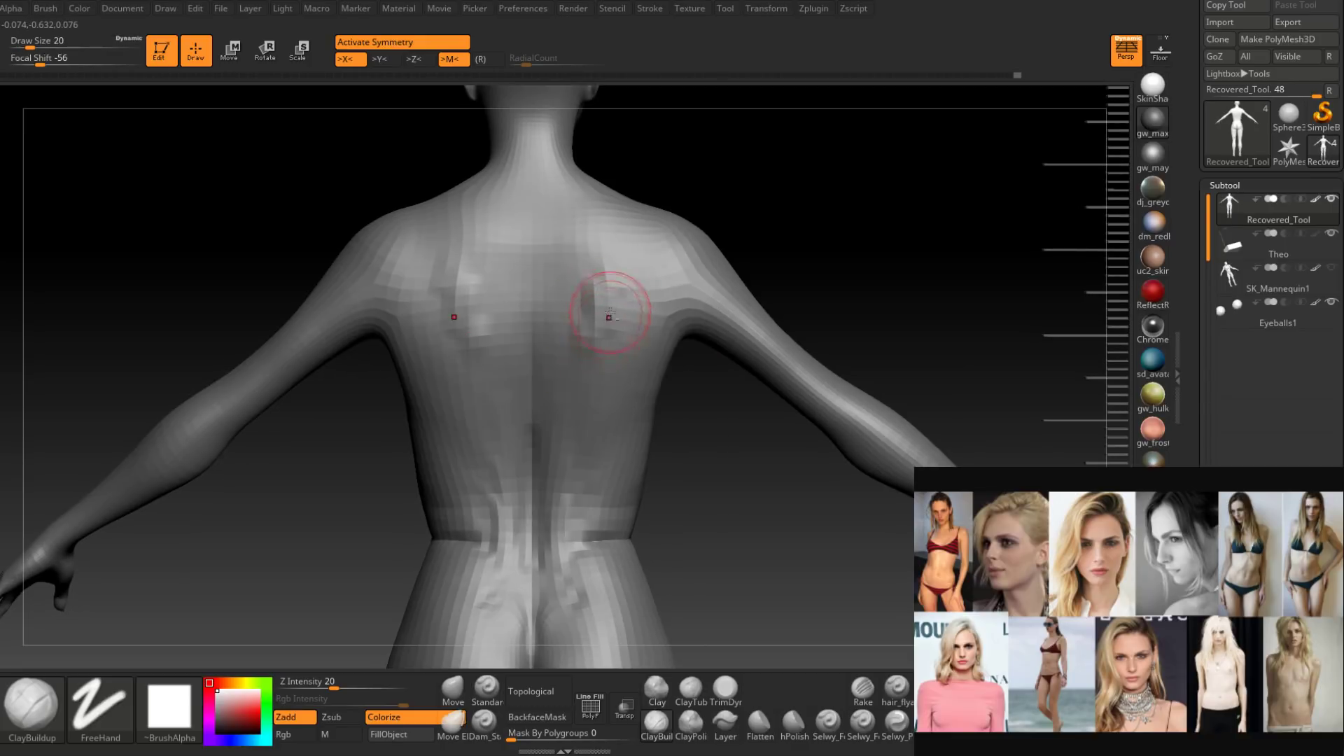
{"action": "right_click_drag", "start_coordinate": [596, 307], "coordinate": [598, 386]}
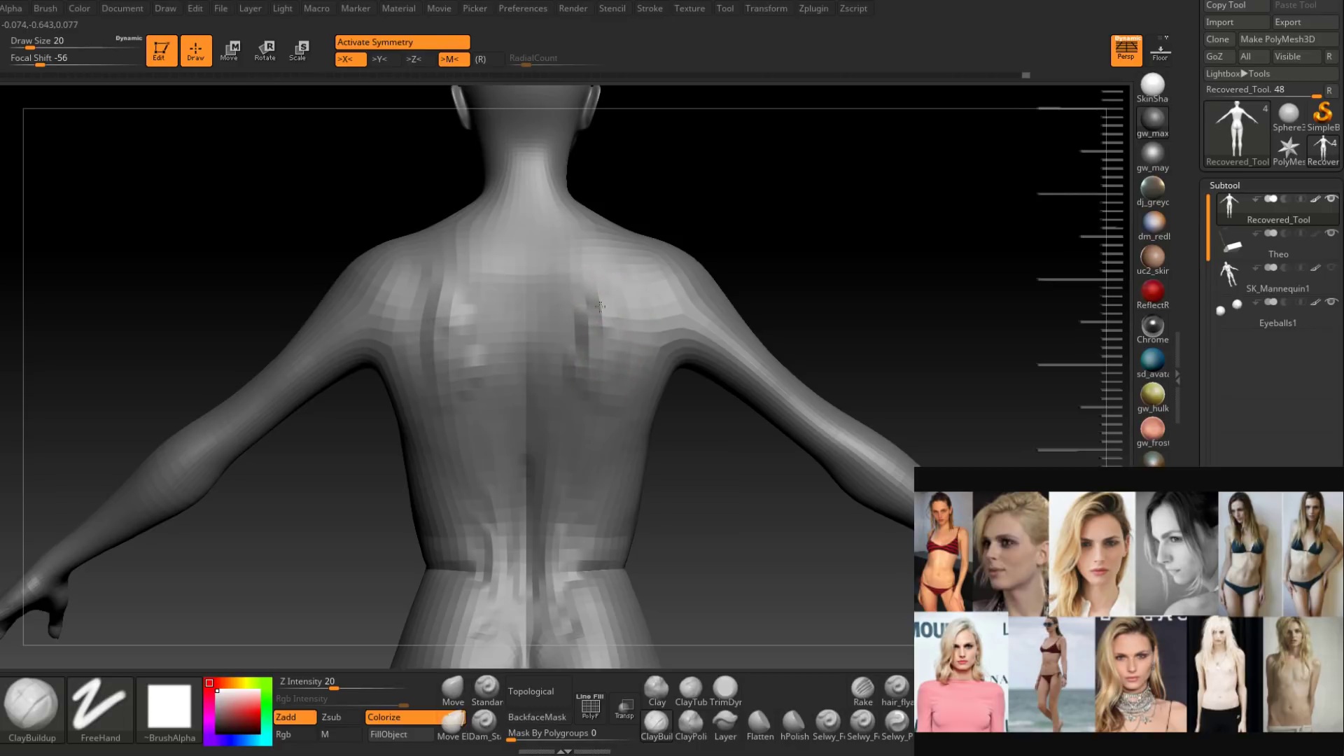
Define the lower inner tips of the shoulder blades with ClayBuildup at draw size 12.
{"action": "right_click_drag", "start_coordinate": [593, 368], "coordinate": [589, 372]}
{"action": "key", "text": "space"}
{"action": "left_click", "coordinate": [587, 366]}
{"action": "left_click_drag", "start_coordinate": [594, 325], "coordinate": [585, 384]}
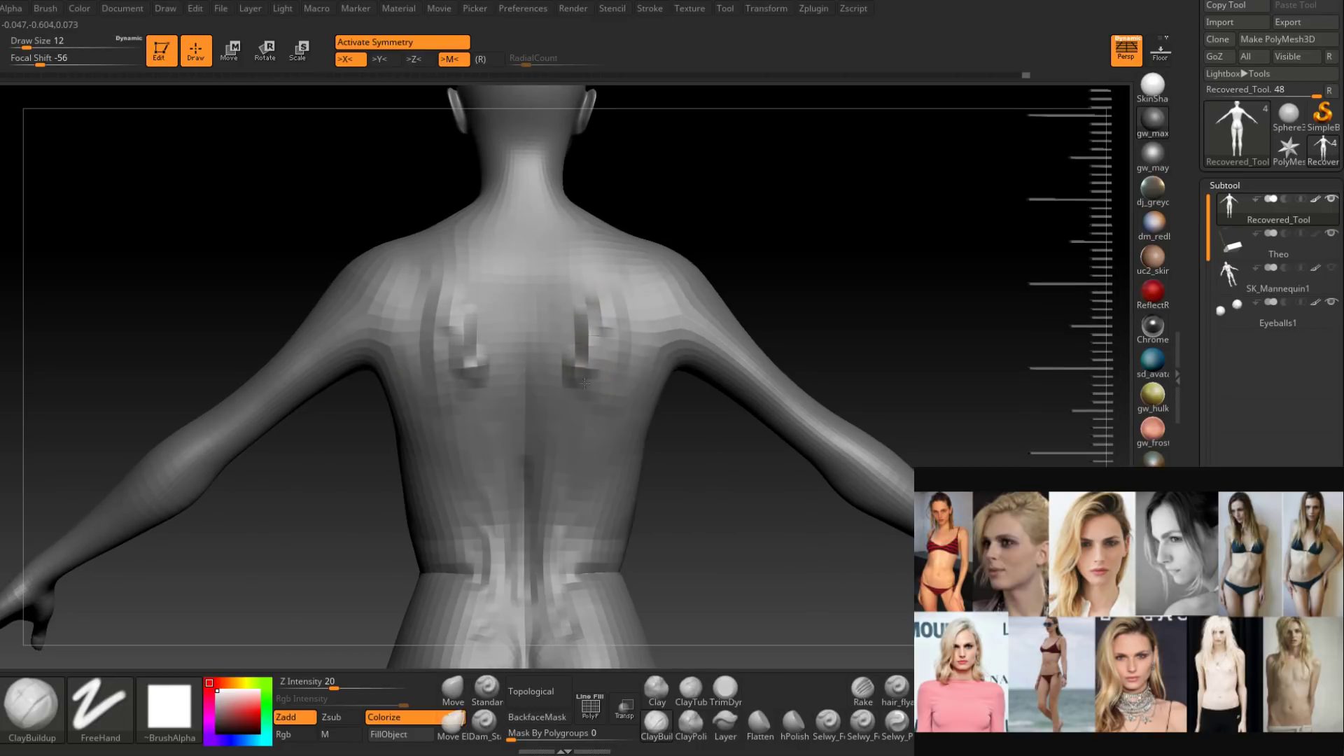
Set the draw size to 17 and smooth the shoulder blades into the surrounding upper back.
{"action": "right_click_drag", "start_coordinate": [622, 411], "coordinate": [603, 378]}
{"action": "key", "text": "space"}
{"action": "left_click", "coordinate": [603, 373]}
{"action": "mouse_move", "coordinate": [600, 361]}
{"action": "left_mouse_down", "text": "shift"}
{"action": "mouse_move", "coordinate": [622, 342]}
{"action": "mouse_move", "coordinate": [622, 310]}
{"action": "left_mouse_up", "text": "shift"}
{"action": "right_click_drag", "start_coordinate": [622, 322], "coordinate": [627, 375], "text": "shift"}
{"action": "left_click_drag", "start_coordinate": [627, 382], "coordinate": [621, 405], "text": "shift"}
{"action": "right_click_drag", "start_coordinate": [621, 405], "coordinate": [603, 363]}
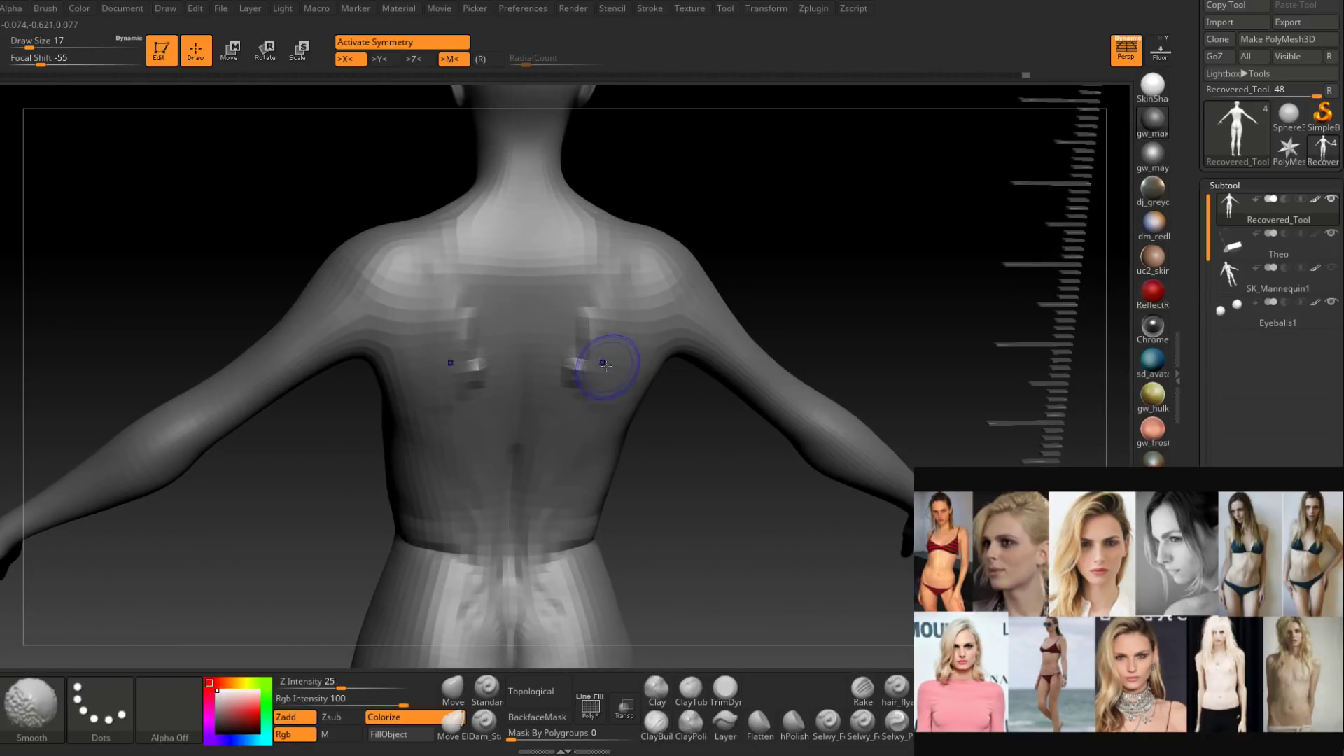
{"action": "left_click_drag", "start_coordinate": [602, 363], "coordinate": [616, 334], "text": "shift"}
Fill the back below the shoulder blades with ClayBuildup up to draw size 25, and smooth the lower back.
{"action": "right_click_drag", "start_coordinate": [622, 331], "coordinate": [606, 353]}
{"action": "key", "text": "space"}
{"action": "left_click", "coordinate": [602, 354]}
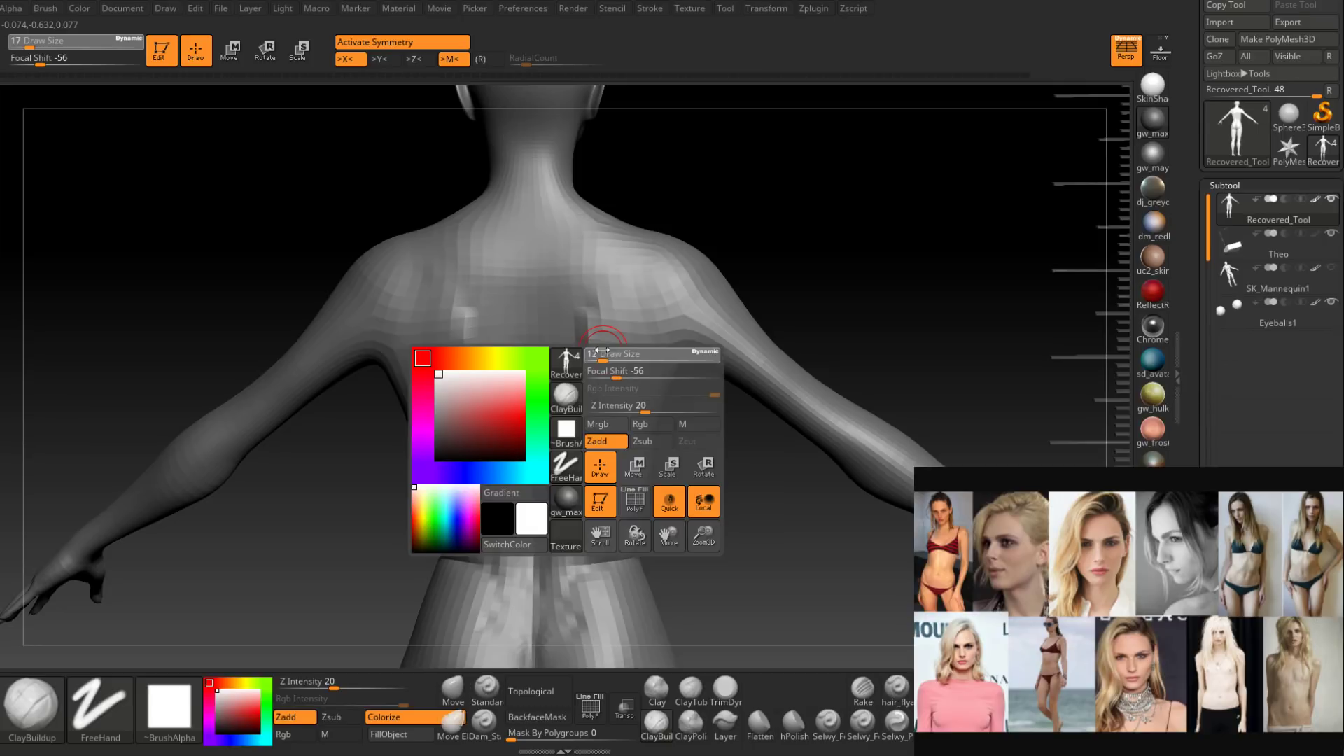
{"action": "mouse_move", "coordinate": [602, 350]}
{"action": "right_mouse_down"}
{"action": "mouse_move", "coordinate": [597, 453]}
{"action": "mouse_move", "coordinate": [627, 392]}
{"action": "right_mouse_up"}
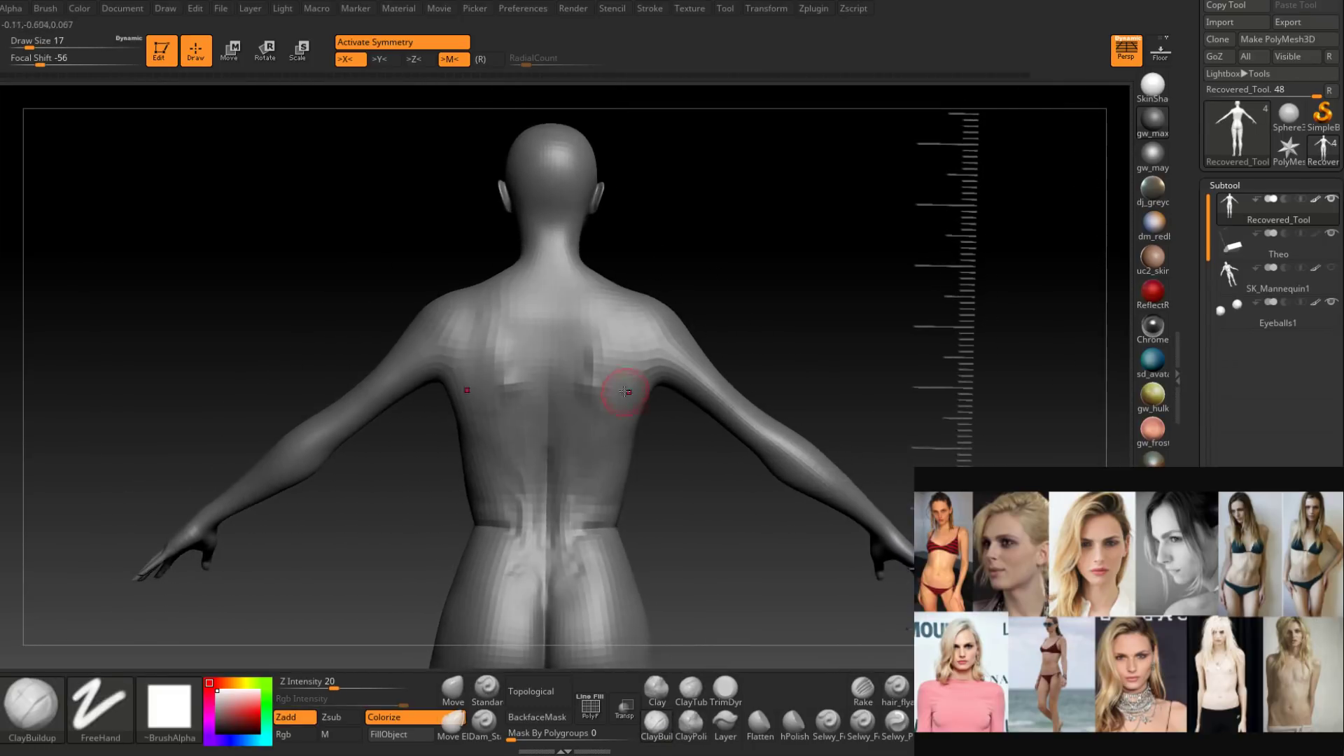
{"action": "key", "text": "space"}
{"action": "left_click_drag", "start_coordinate": [625, 389], "coordinate": [630, 379]}
{"action": "right_click_drag", "start_coordinate": [621, 369], "coordinate": [622, 357], "text": "ctrl"}
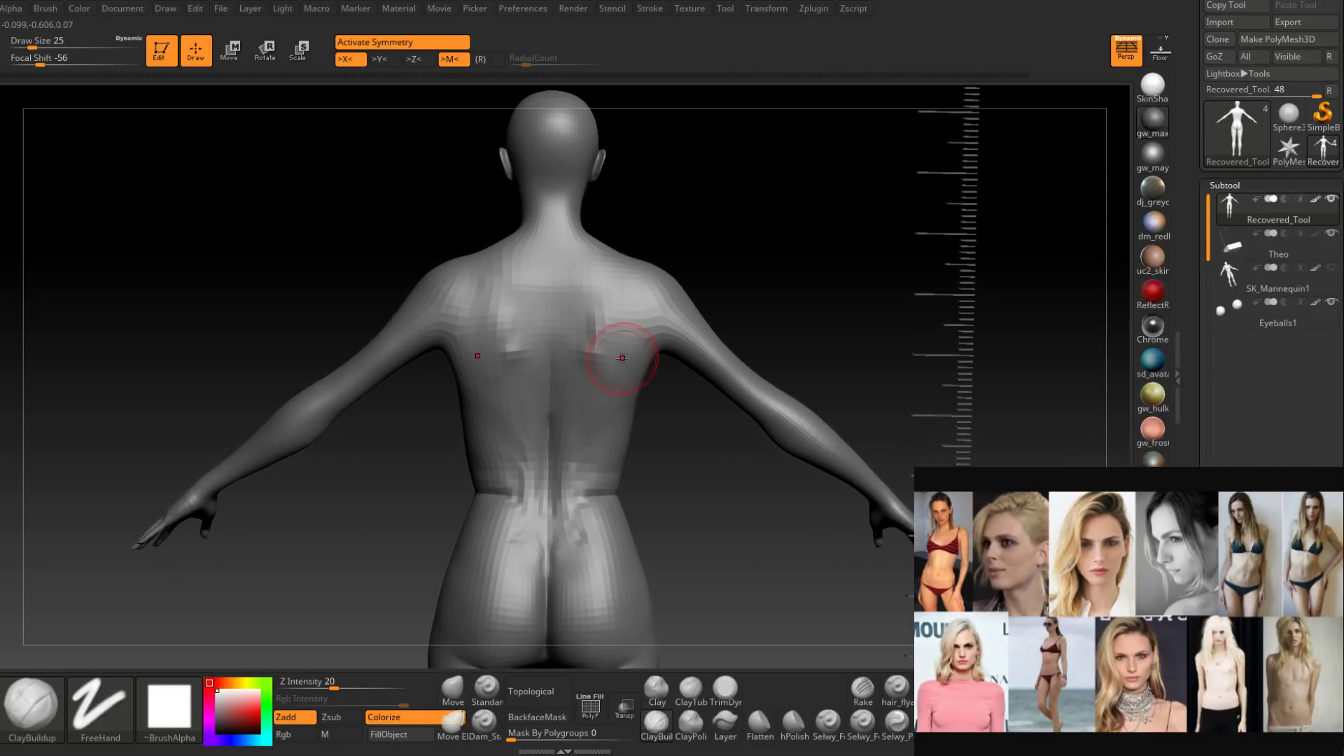
{"action": "mouse_move", "coordinate": [624, 405]}
{"action": "right_mouse_down"}
{"action": "mouse_move", "coordinate": [585, 450]}
{"action": "mouse_move", "coordinate": [610, 537]}
{"action": "mouse_move", "coordinate": [608, 525]}
{"action": "right_mouse_up"}
{"action": "left_click_drag", "start_coordinate": [585, 504], "coordinate": [623, 473], "text": "shift"}
Shape the front of the hips beside the abdomen with ClayBuildup at draw size 18 and smooth the transition.
{"action": "mouse_move", "coordinate": [623, 474]}
{"action": "right_mouse_down"}
{"action": "mouse_move", "coordinate": [597, 458]}
{"action": "mouse_move", "coordinate": [661, 468]}
{"action": "mouse_move", "coordinate": [648, 432]}
{"action": "mouse_move", "coordinate": [696, 397]}
{"action": "mouse_move", "coordinate": [707, 434]}
{"action": "right_mouse_up"}
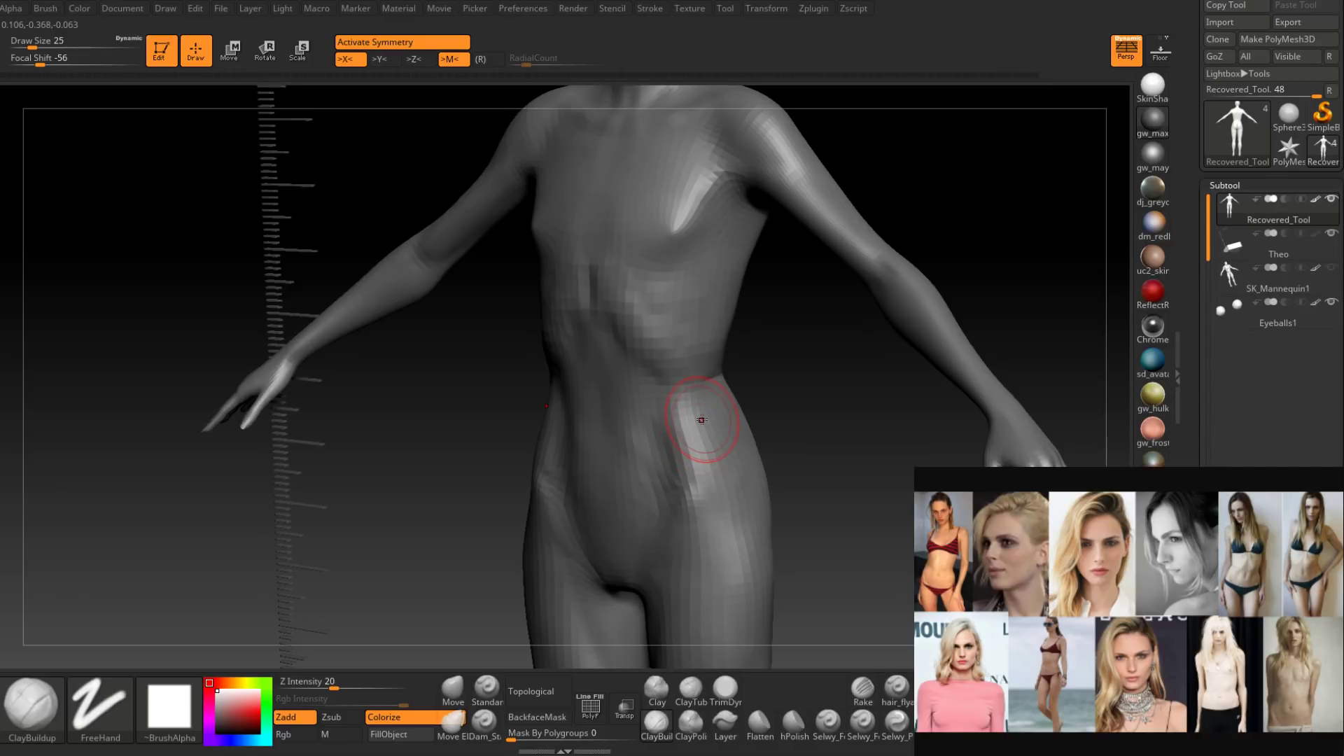
{"action": "right_click_drag", "start_coordinate": [696, 426], "coordinate": [745, 411]}
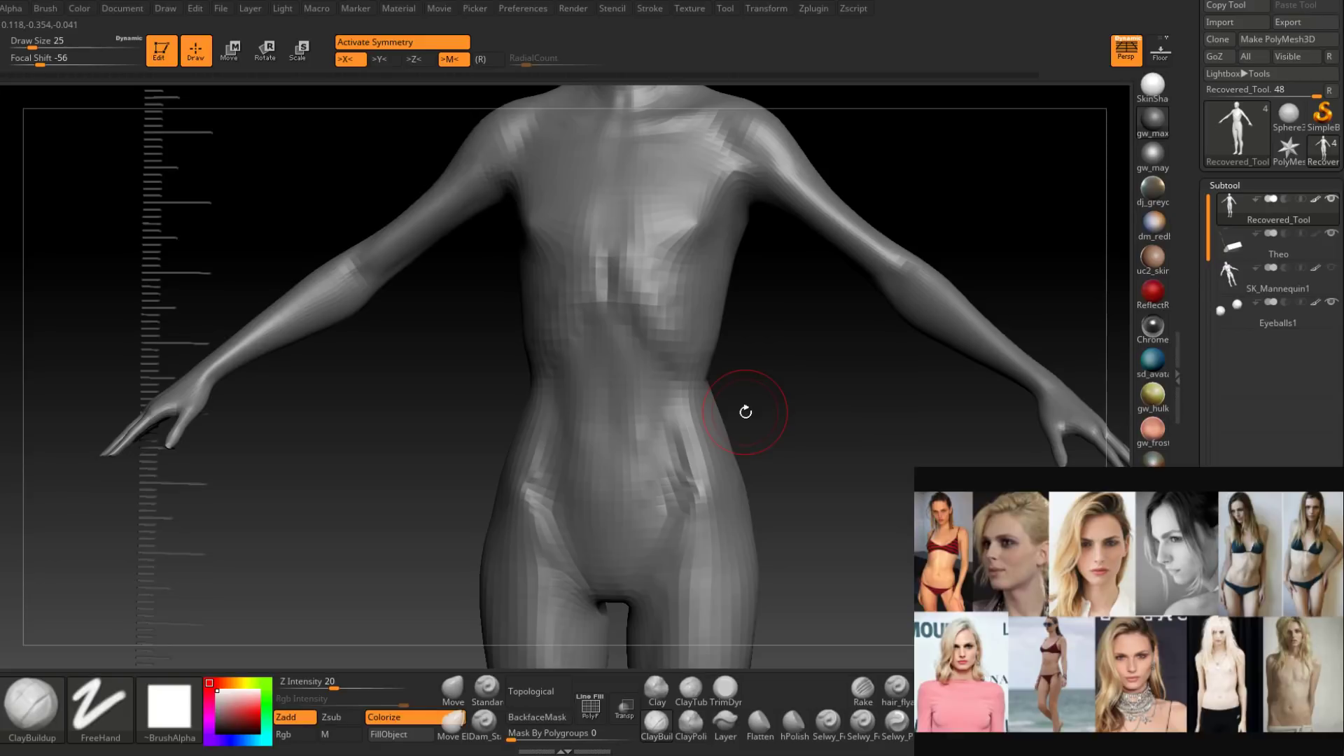
{"action": "mouse_move", "coordinate": [746, 412]}
{"action": "right_mouse_down"}
{"action": "mouse_move", "coordinate": [651, 420]}
{"action": "mouse_move", "coordinate": [707, 438]}
{"action": "mouse_move", "coordinate": [636, 453]}
{"action": "mouse_move", "coordinate": [654, 418]}
{"action": "right_mouse_up"}
{"action": "key", "text": "shift"}
{"action": "key", "text": "shift"}
{"action": "key", "text": "shift"}
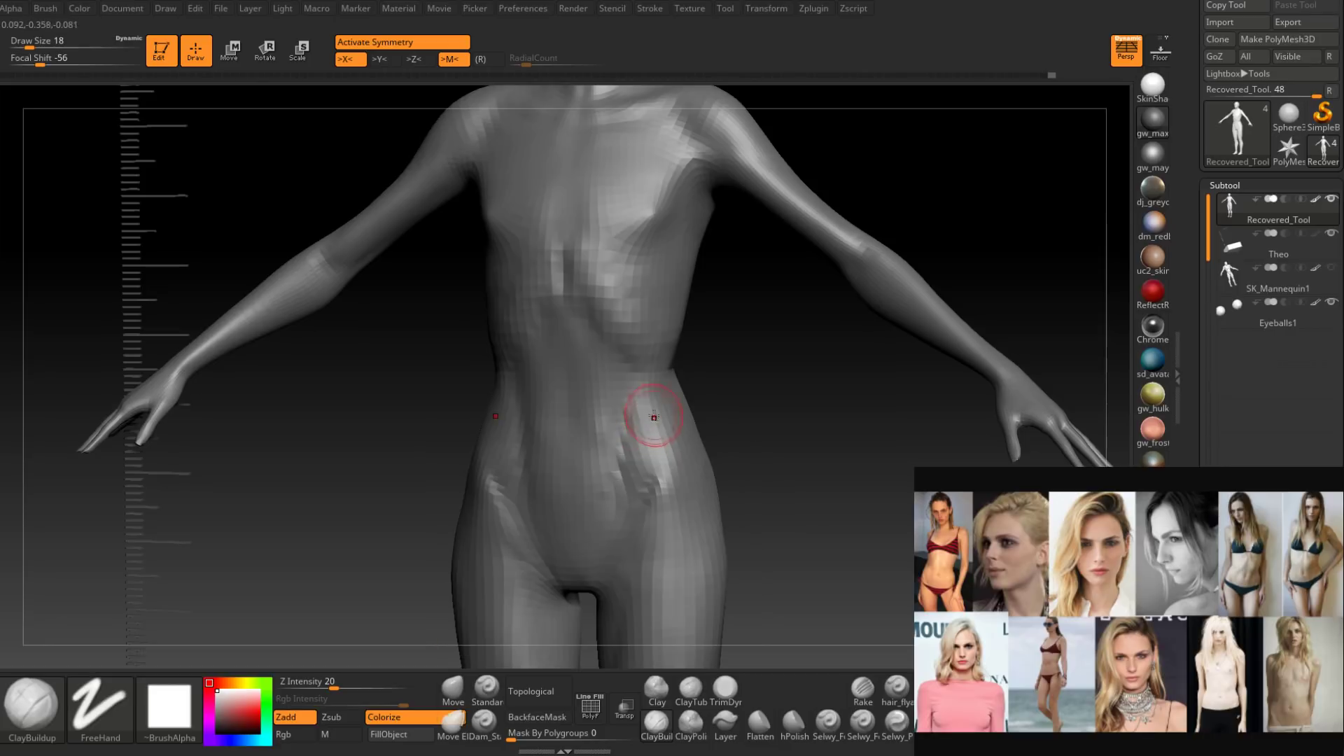
{"action": "mouse_move", "coordinate": [654, 322]}
{"action": "right_mouse_down"}
{"action": "mouse_move", "coordinate": [675, 393]}
{"action": "mouse_move", "coordinate": [654, 372]}
{"action": "right_mouse_up"}
{"action": "left_click_drag", "start_coordinate": [647, 378], "coordinate": [641, 383], "text": "shift"}
{"action": "right_click_drag", "start_coordinate": [640, 387], "coordinate": [633, 398], "text": "shift"}
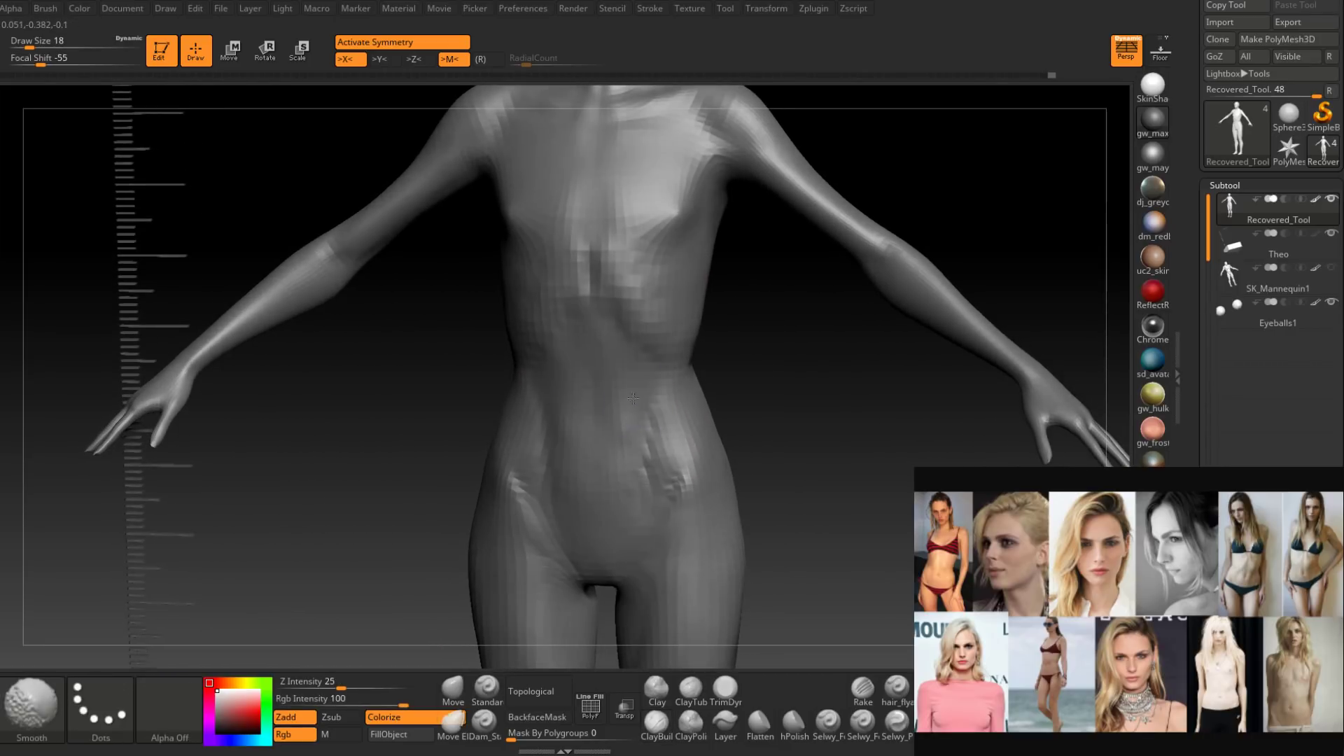
Add volume to the lower belly at draw size 18 and the pubic mound at 23 with ClayBuildup, smoothing the strokes.
{"action": "right_click_drag", "start_coordinate": [630, 474], "coordinate": [639, 486]}
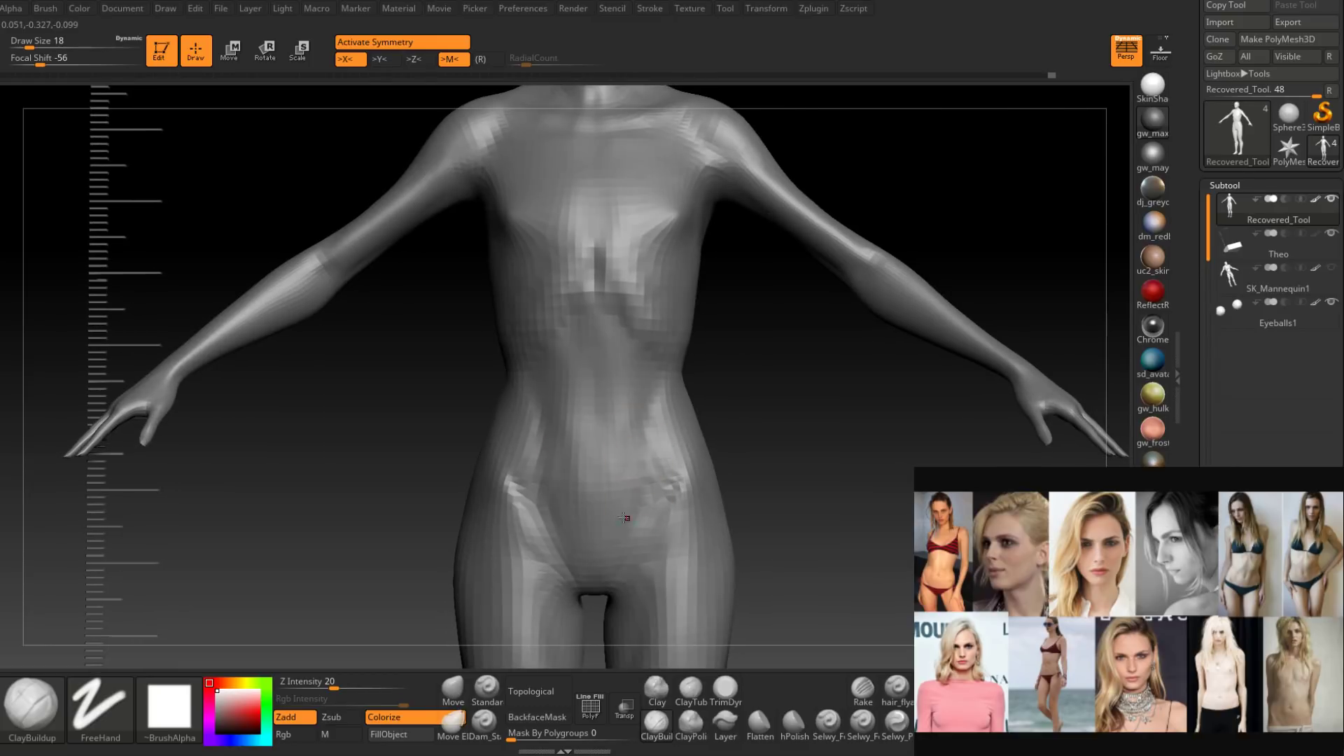
{"action": "left_click_drag", "start_coordinate": [621, 541], "coordinate": [636, 492]}
{"action": "key", "text": "shift"}
{"action": "right_click_drag", "start_coordinate": [607, 539], "coordinate": [616, 478]}
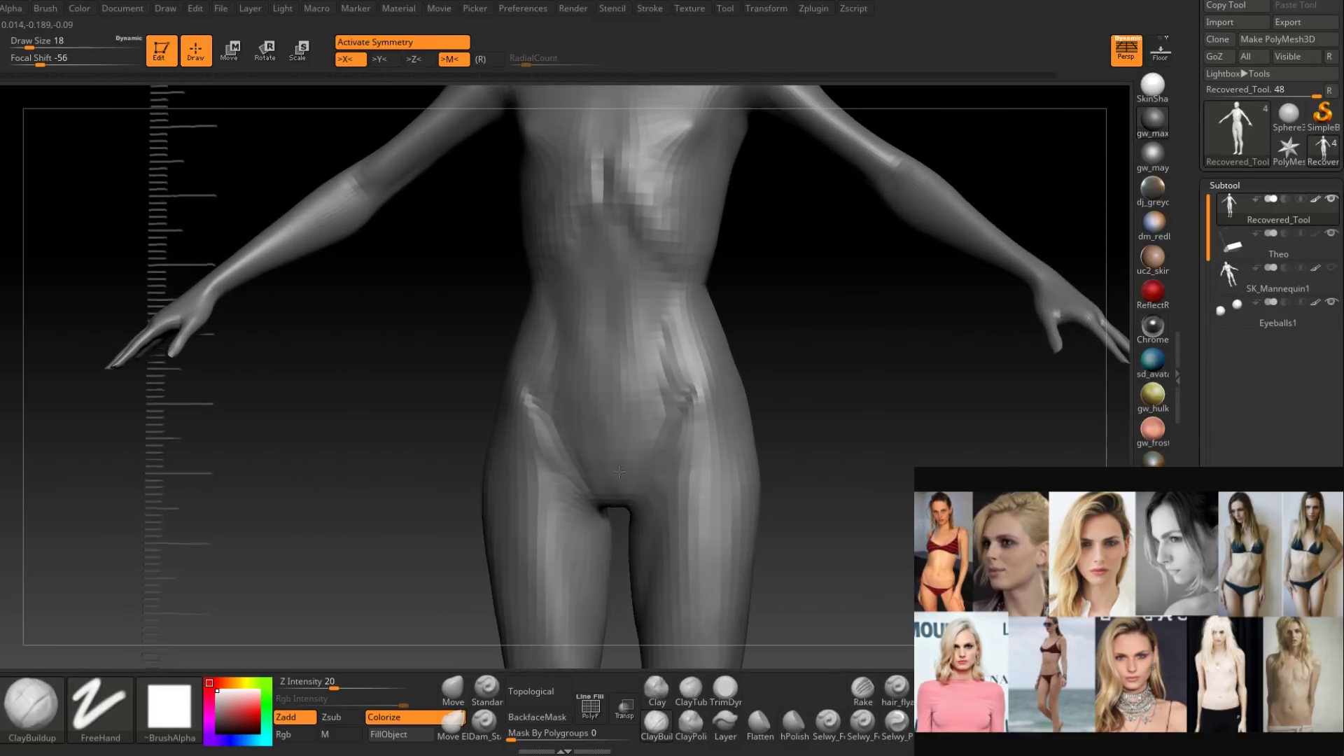
{"action": "key", "text": "space"}
{"action": "left_click", "coordinate": [618, 468]}
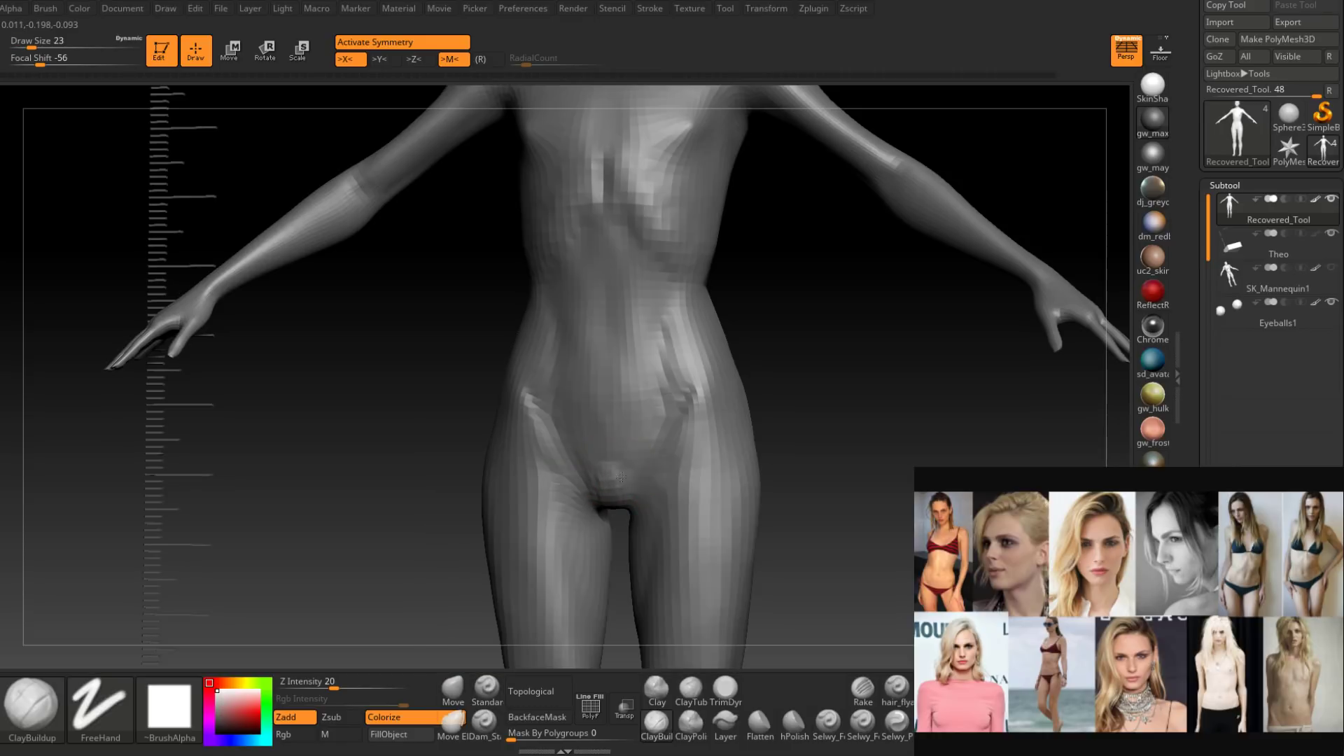
{"action": "left_click_drag", "start_coordinate": [611, 480], "coordinate": [619, 471], "text": "shift"}
{"action": "right_click_drag", "start_coordinate": [619, 472], "coordinate": [608, 477]}
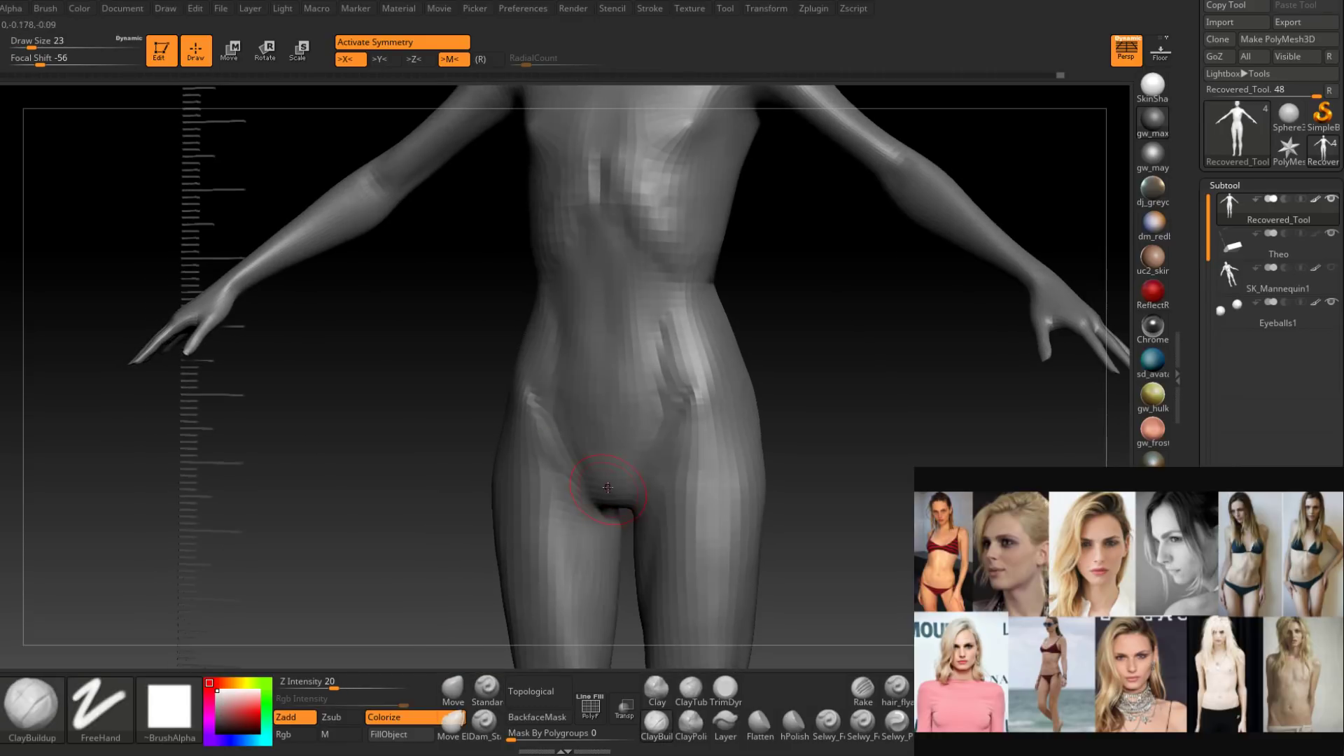
Refine the belly below the navel with ClayBuildup at draw size 18 and smooth it.
{"action": "key", "text": "s"}
{"action": "left_click_drag", "start_coordinate": [612, 477], "coordinate": [607, 478]}
{"action": "right_click_drag", "start_coordinate": [607, 490], "coordinate": [620, 467]}
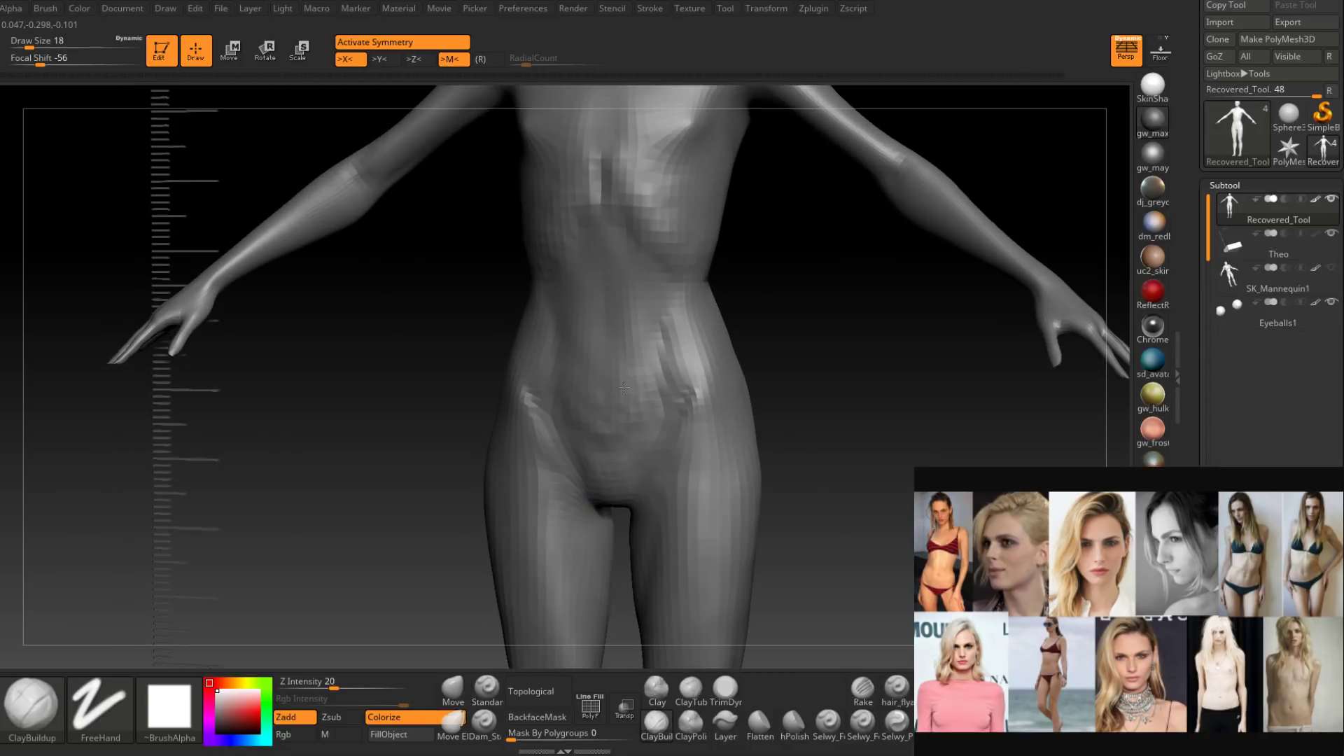
{"action": "key", "text": "shift"}
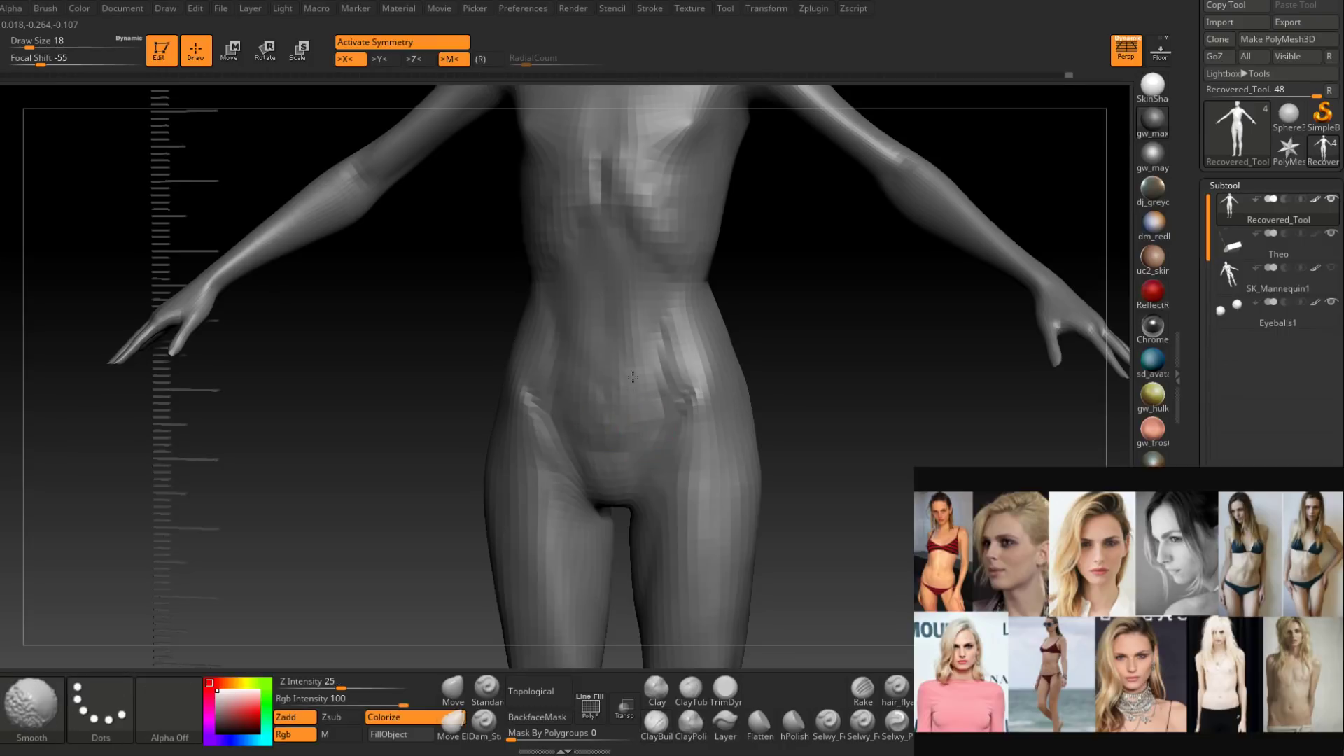
{"action": "mouse_move", "coordinate": [642, 384]}
{"action": "right_mouse_down"}
{"action": "mouse_move", "coordinate": [684, 404]}
{"action": "mouse_move", "coordinate": [606, 490]}
{"action": "right_mouse_up"}
Carve a curved crease across the lower belly between the hip bones with Dam_Standard at draw size 12.
{"action": "left_click", "coordinate": [482, 720]}
{"action": "key", "text": "space"}
{"action": "left_click_drag", "start_coordinate": [650, 428], "coordinate": [640, 429]}
{"action": "mouse_move", "coordinate": [629, 408]}
{"action": "right_mouse_down", "text": "alt"}
{"action": "mouse_move", "coordinate": [639, 392]}
{"action": "mouse_move", "coordinate": [638, 432]}
{"action": "mouse_move", "coordinate": [652, 417]}
{"action": "right_mouse_up", "text": "alt"}
{"action": "left_click_drag", "start_coordinate": [600, 392], "coordinate": [651, 387]}
{"action": "right_click_drag", "start_coordinate": [669, 384], "coordinate": [606, 389]}
{"action": "left_click_drag", "start_coordinate": [674, 364], "coordinate": [645, 383]}
{"action": "right_click_drag", "start_coordinate": [646, 383], "coordinate": [665, 386]}
{"action": "left_click_drag", "start_coordinate": [664, 386], "coordinate": [625, 398]}
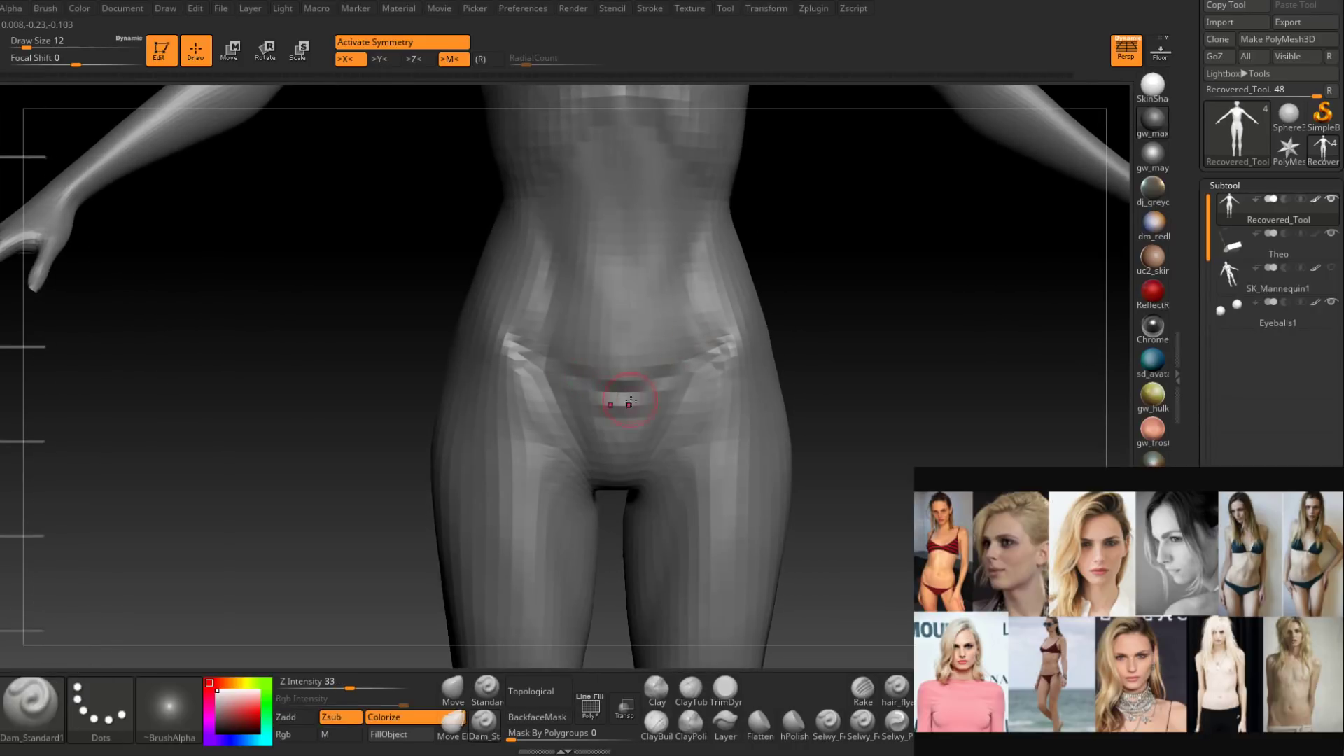
Soften the lower-belly crease by smoothing it from several angles.
{"action": "right_click_drag", "start_coordinate": [649, 401], "coordinate": [634, 406]}
{"action": "left_click_drag", "start_coordinate": [672, 382], "coordinate": [634, 426], "text": "shift"}
{"action": "mouse_move", "coordinate": [634, 427]}
{"action": "right_mouse_down"}
{"action": "mouse_move", "coordinate": [662, 420]}
{"action": "mouse_move", "coordinate": [693, 372]}
{"action": "mouse_move", "coordinate": [621, 432]}
{"action": "right_mouse_up"}
{"action": "left_click_drag", "start_coordinate": [621, 432], "coordinate": [642, 418], "text": "shift"}
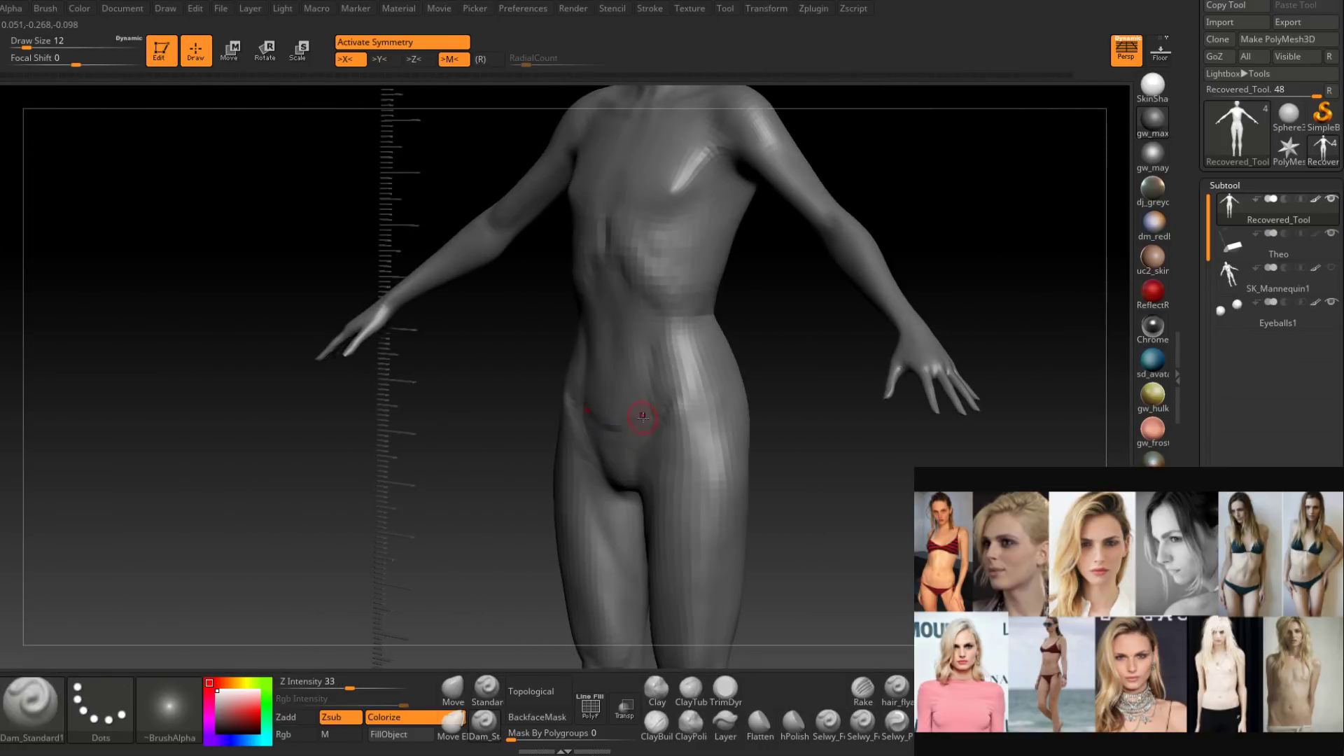
{"action": "right_click_drag", "start_coordinate": [642, 417], "coordinate": [665, 415]}
{"action": "left_click_drag", "start_coordinate": [664, 414], "coordinate": [642, 424], "text": "shift"}
{"action": "mouse_move", "coordinate": [642, 424]}
{"action": "right_mouse_down"}
{"action": "mouse_move", "coordinate": [666, 401]}
{"action": "mouse_move", "coordinate": [658, 384]}
{"action": "mouse_move", "coordinate": [641, 385]}
{"action": "mouse_move", "coordinate": [632, 411]}
{"action": "right_mouse_up"}
{"action": "right_click", "coordinate": [663, 398]}
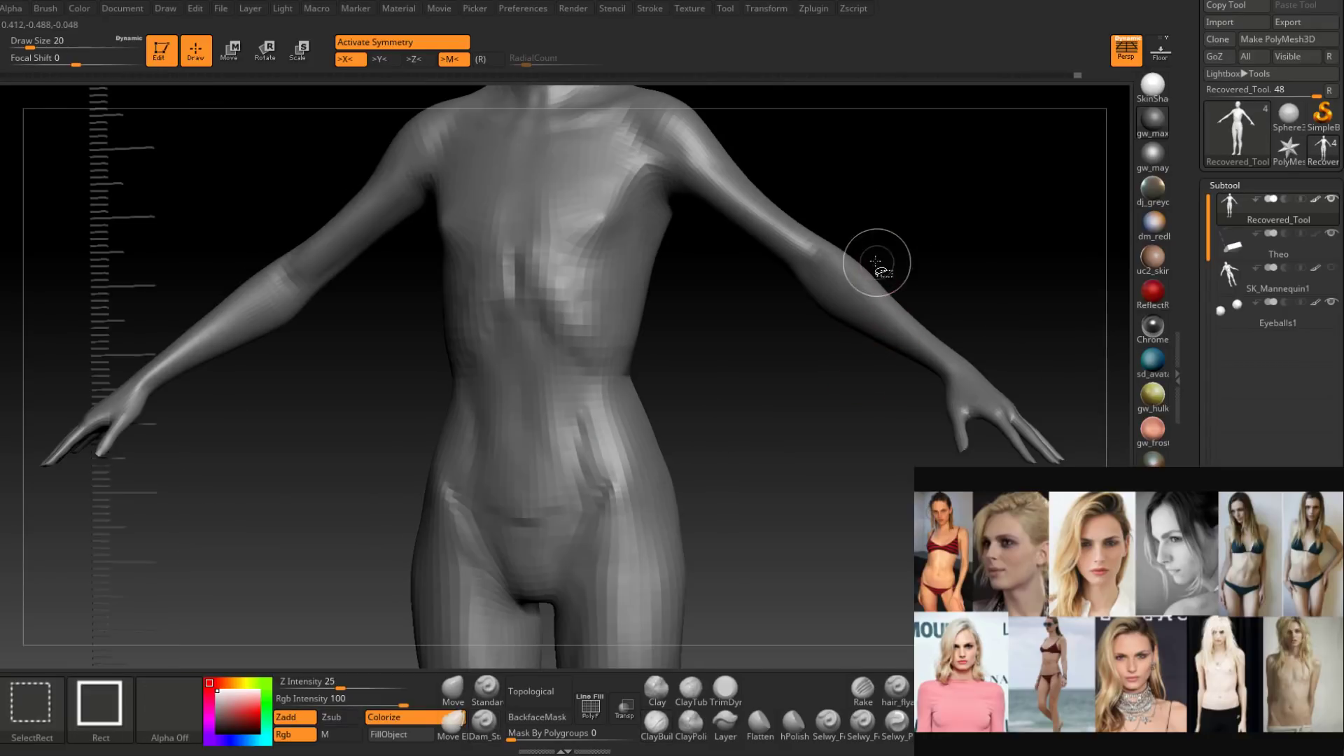
Hide the forearms and hands so the torso profile is unobstructed in side view.
{"action": "left_click_drag", "start_coordinate": [861, 208], "coordinate": [1069, 550], "text": "ctrl+shift"}
{"action": "right_click_drag", "start_coordinate": [1022, 451], "coordinate": [755, 432]}
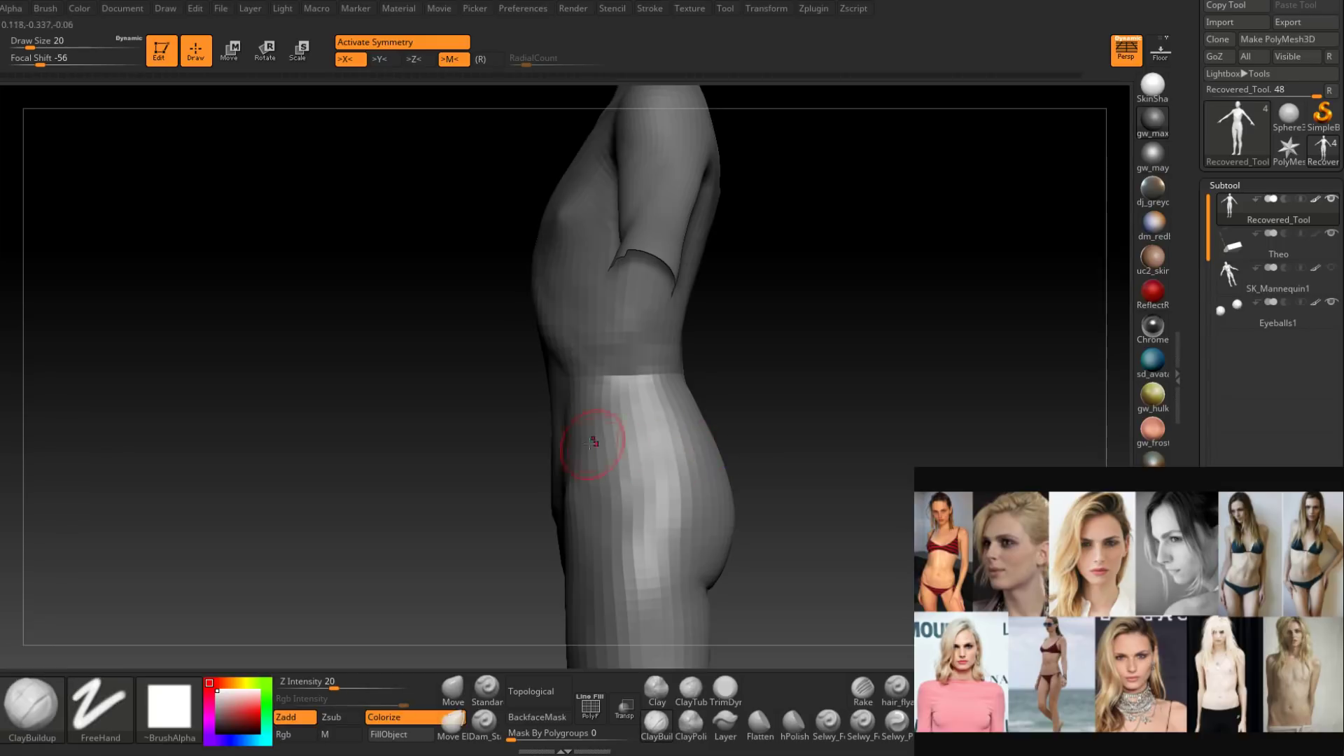
{"action": "mouse_move", "coordinate": [594, 434]}
{"action": "right_mouse_down", "text": "alt"}
{"action": "mouse_move", "coordinate": [637, 410]}
{"action": "mouse_move", "coordinate": [645, 434]}
{"action": "right_mouse_up", "text": "alt"}
Reshape the lower-belly profile from the side with the Move brush at draw size 49.
{"action": "left_click", "coordinate": [452, 690]}
{"action": "right_click_drag", "start_coordinate": [565, 445], "coordinate": [595, 444]}
{"action": "key", "text": "space"}
{"action": "left_click_drag", "start_coordinate": [595, 444], "coordinate": [586, 461]}
{"action": "right_click_drag", "start_coordinate": [585, 462], "coordinate": [569, 469]}
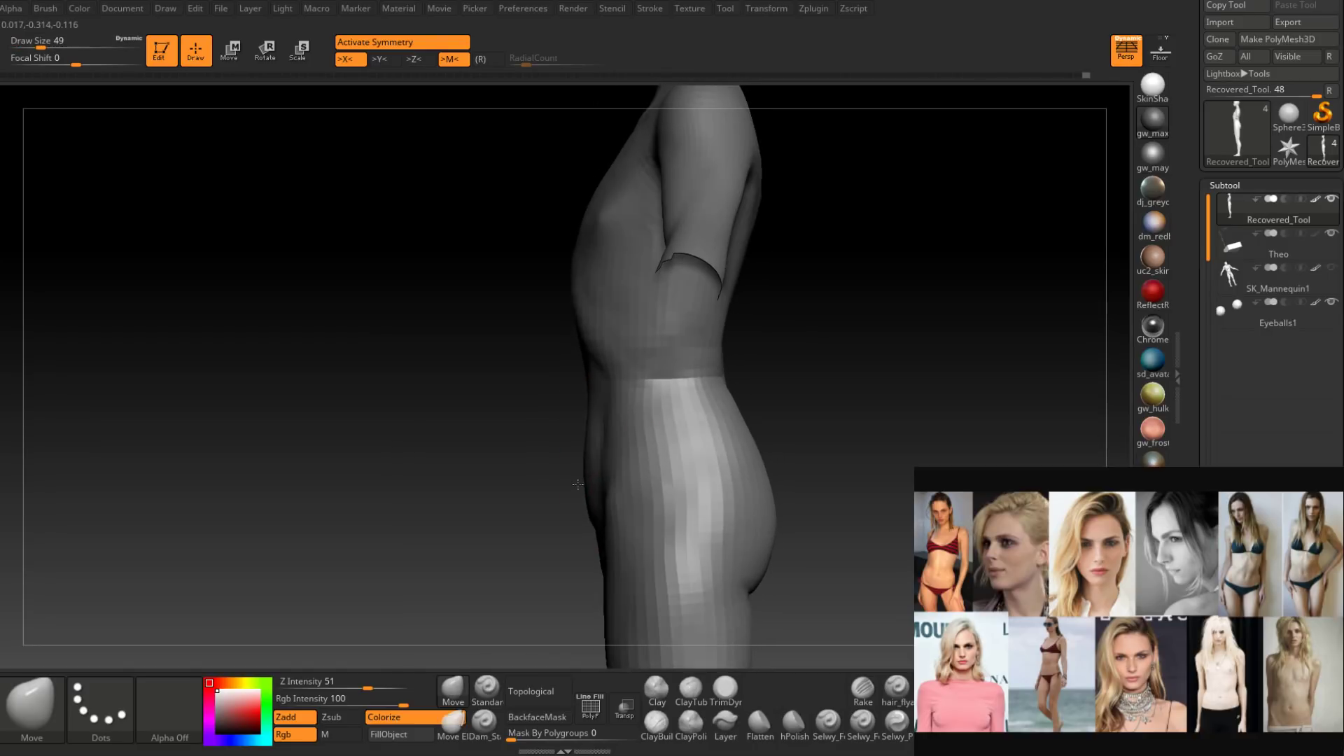
Adjust the pubic area's profile with the Move brush at draw size 31 and smooth it.
{"action": "mouse_move", "coordinate": [592, 459]}
{"action": "left_mouse_down", "text": "shift"}
{"action": "mouse_move", "coordinate": [600, 444]}
{"action": "mouse_move", "coordinate": [592, 460]}
{"action": "left_mouse_up", "text": "shift"}
{"action": "key", "text": "space"}
{"action": "mouse_move", "coordinate": [586, 495]}
{"action": "right_mouse_down"}
{"action": "mouse_move", "coordinate": [600, 455]}
{"action": "mouse_move", "coordinate": [615, 494]}
{"action": "mouse_move", "coordinate": [616, 463]}
{"action": "mouse_move", "coordinate": [600, 473]}
{"action": "right_mouse_up"}
{"action": "key", "text": "space"}
{"action": "left_click_drag", "start_coordinate": [601, 474], "coordinate": [583, 466]}
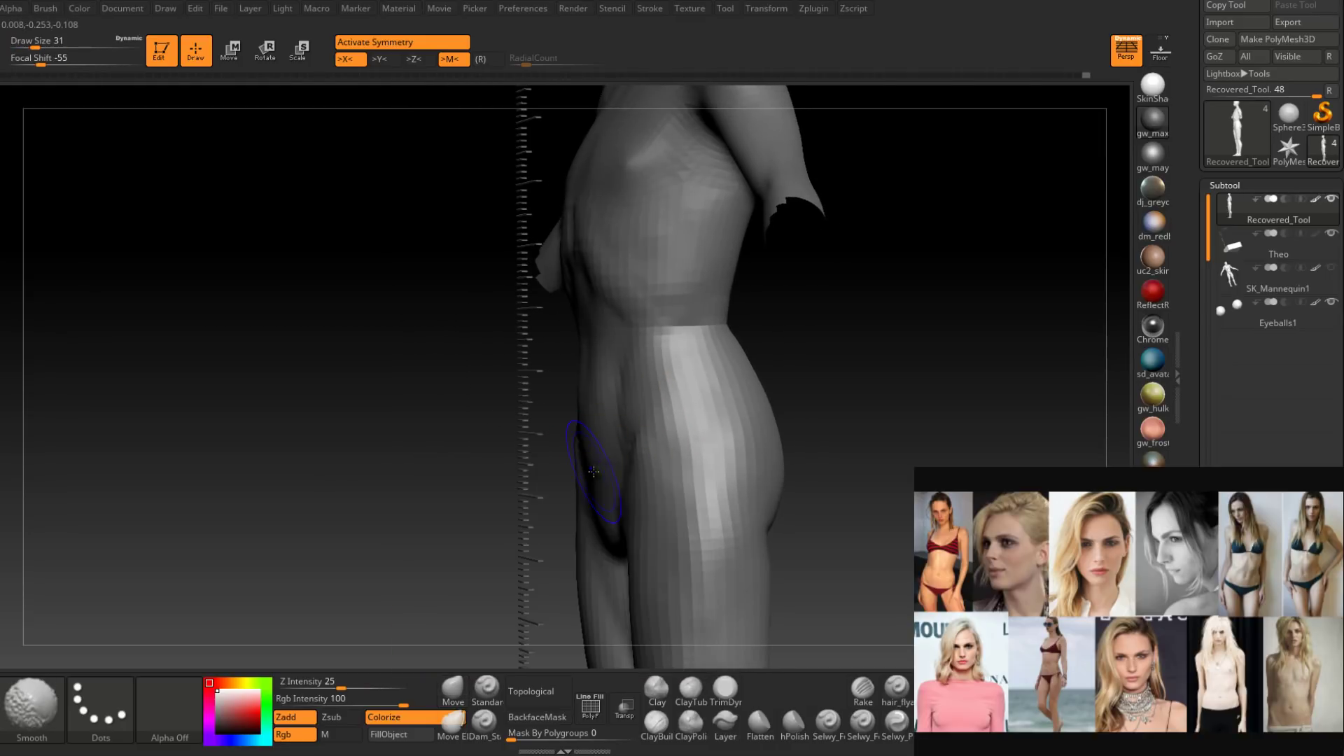
{"action": "mouse_move", "coordinate": [582, 466]}
{"action": "right_mouse_down"}
{"action": "mouse_move", "coordinate": [594, 477]}
{"action": "mouse_move", "coordinate": [591, 456]}
{"action": "mouse_move", "coordinate": [626, 508]}
{"action": "right_mouse_up"}
Adjust the front profile of the abdomen around the navel with the Move brush at draw size 33.
{"action": "right_click_drag", "start_coordinate": [599, 436], "coordinate": [591, 394]}
{"action": "key", "text": "space"}
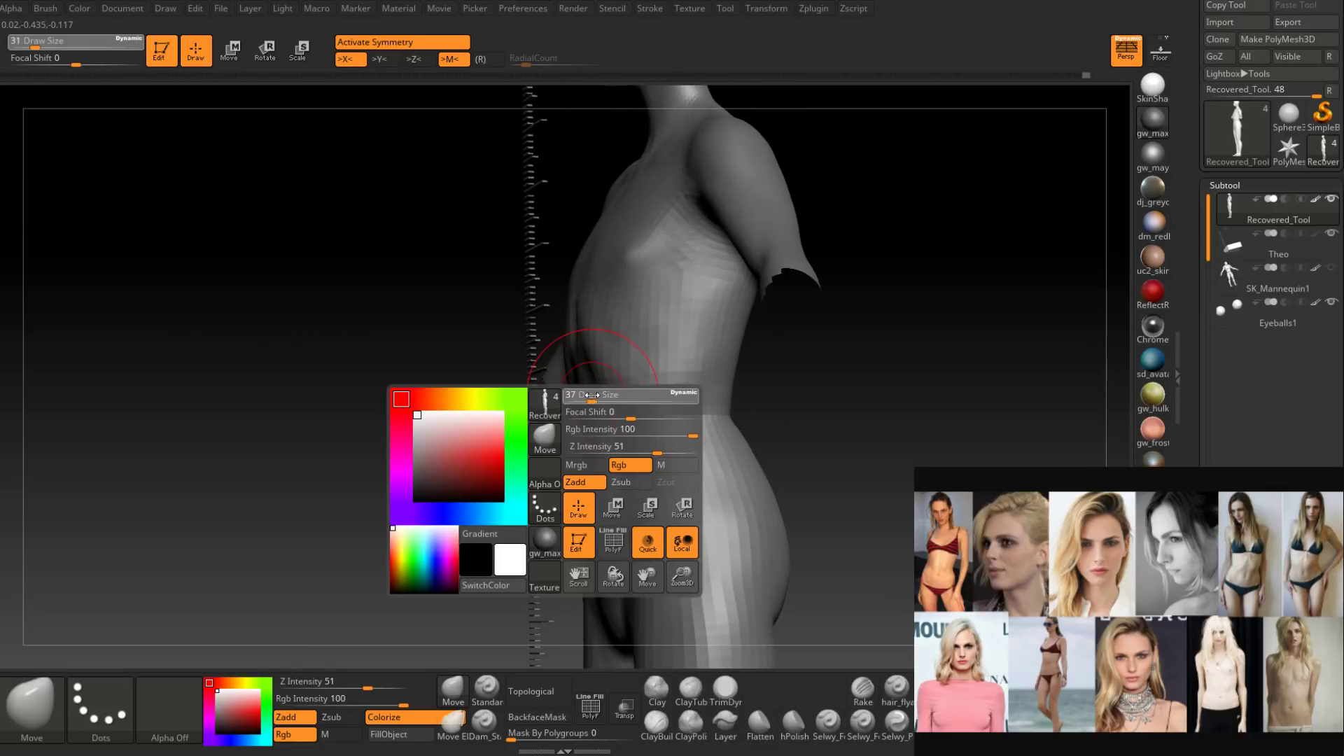
{"action": "left_click_drag", "start_coordinate": [590, 394], "coordinate": [595, 394]}
{"action": "mouse_move", "coordinate": [595, 394]}
{"action": "right_mouse_down"}
{"action": "mouse_move", "coordinate": [600, 415]}
{"action": "mouse_move", "coordinate": [618, 403]}
{"action": "mouse_move", "coordinate": [600, 432]}
{"action": "right_mouse_up"}
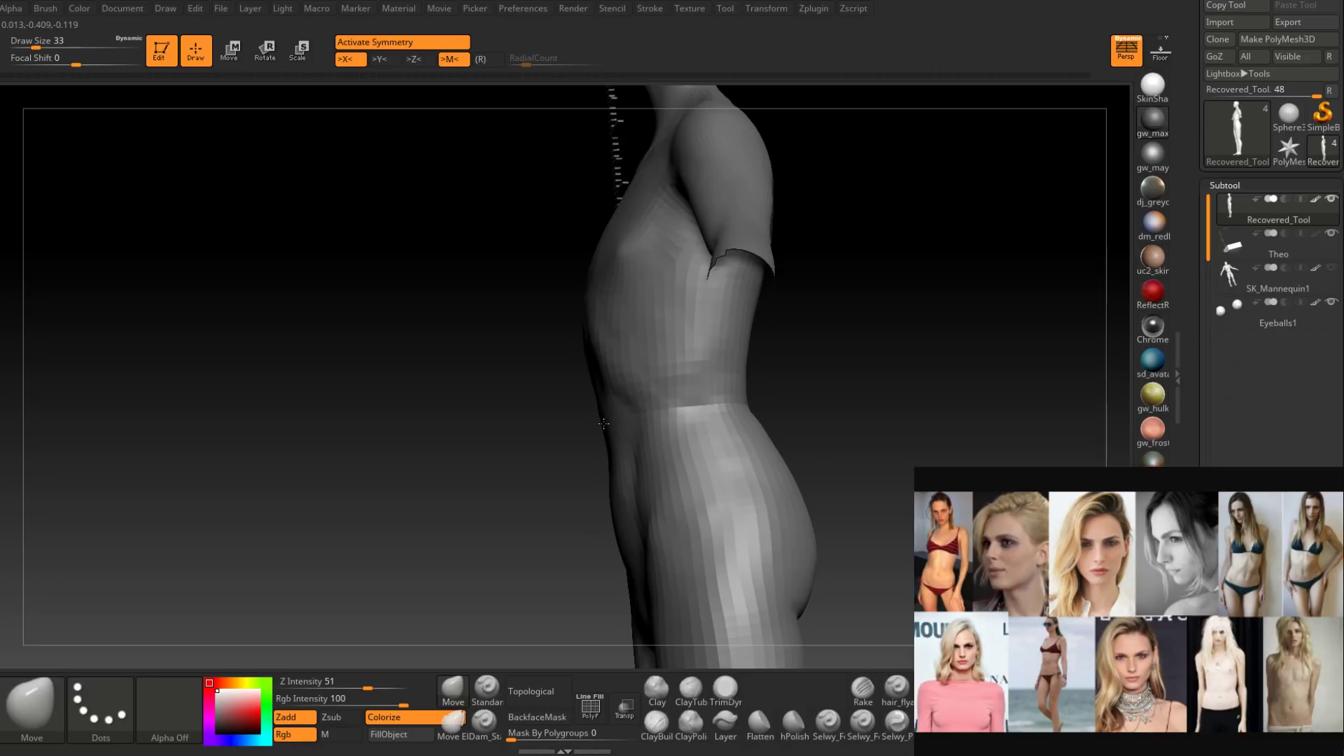
{"action": "mouse_move", "coordinate": [604, 423]}
{"action": "right_mouse_down"}
{"action": "mouse_move", "coordinate": [669, 443]}
{"action": "mouse_move", "coordinate": [601, 392]}
{"action": "right_mouse_up"}
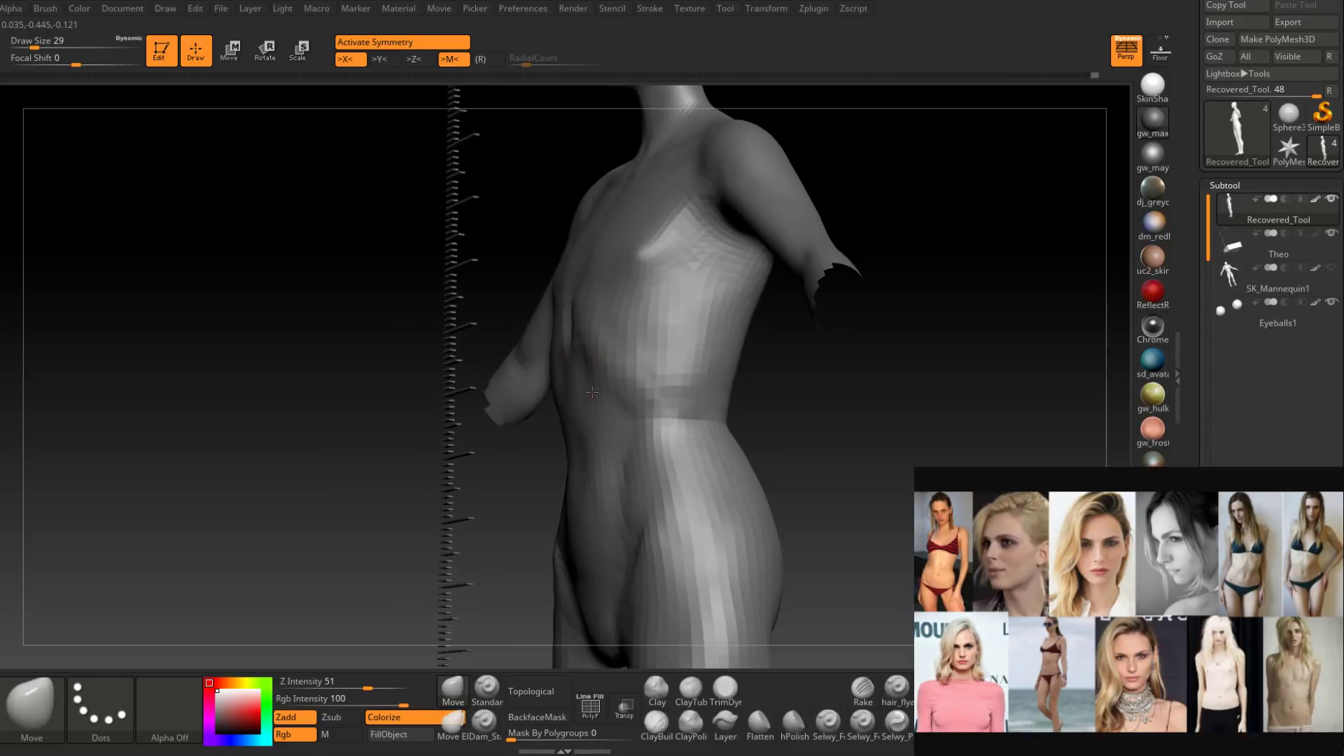
Refine the upper-abdomen contour just below the rib cage with the Move brush at draw size 29.
{"action": "key", "text": "space"}
{"action": "left_click_drag", "start_coordinate": [599, 388], "coordinate": [591, 388]}
{"action": "right_click_drag", "start_coordinate": [591, 388], "coordinate": [546, 406]}
{"action": "key", "text": "space"}
{"action": "left_click_drag", "start_coordinate": [576, 385], "coordinate": [583, 383]}
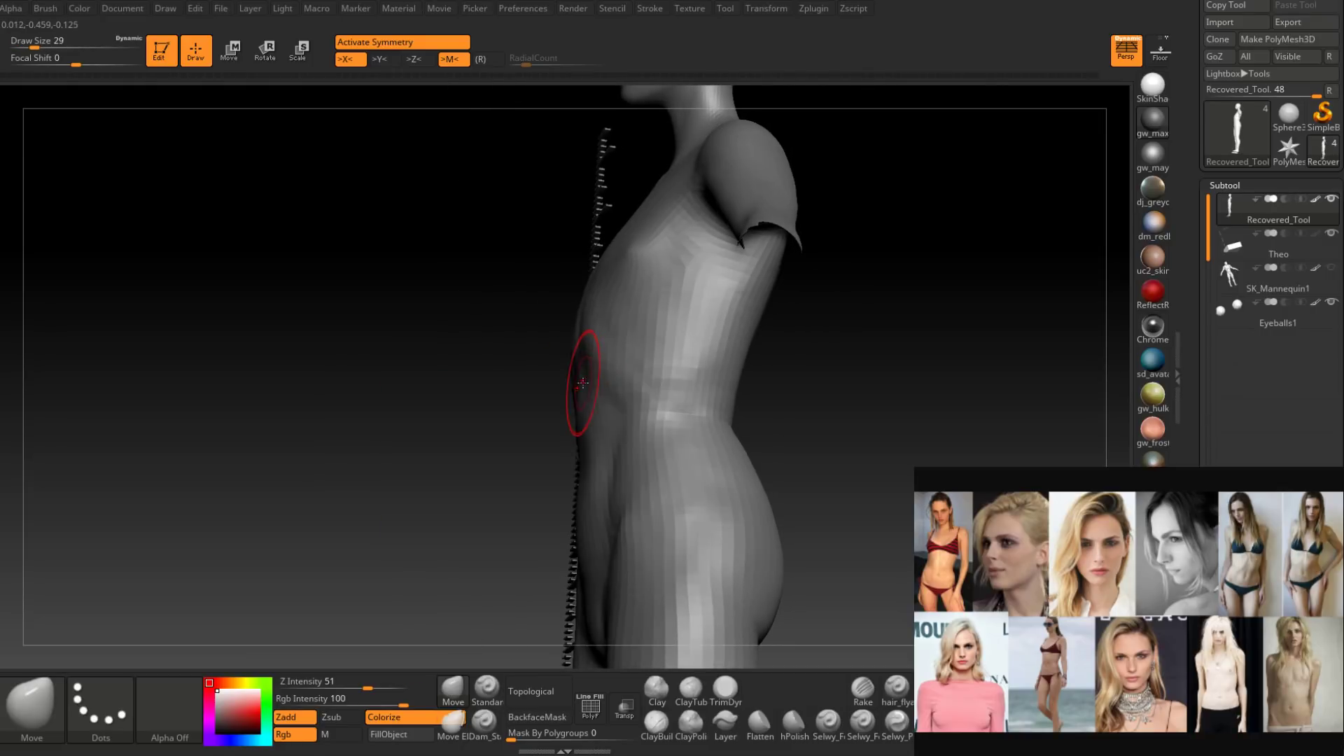
Sculpt the vertical midline groove down the abdomen with the Standard brush at draw size 12 and soften it.
{"action": "mouse_move", "coordinate": [578, 381]}
{"action": "right_mouse_down"}
{"action": "mouse_move", "coordinate": [618, 396]}
{"action": "mouse_move", "coordinate": [607, 394]}
{"action": "right_mouse_up"}
{"action": "key", "text": "space"}
{"action": "left_click_drag", "start_coordinate": [607, 392], "coordinate": [602, 391]}
{"action": "mouse_move", "coordinate": [602, 392]}
{"action": "right_mouse_down"}
{"action": "mouse_move", "coordinate": [574, 399]}
{"action": "mouse_move", "coordinate": [588, 384]}
{"action": "mouse_move", "coordinate": [602, 400]}
{"action": "mouse_move", "coordinate": [598, 384]}
{"action": "right_mouse_up"}
{"action": "key", "text": "shift"}
{"action": "left_click", "coordinate": [490, 693]}
{"action": "right_click", "coordinate": [597, 384]}
{"action": "left_click_drag", "start_coordinate": [599, 382], "coordinate": [596, 487]}
{"action": "right_click_drag", "start_coordinate": [597, 485], "coordinate": [592, 418]}
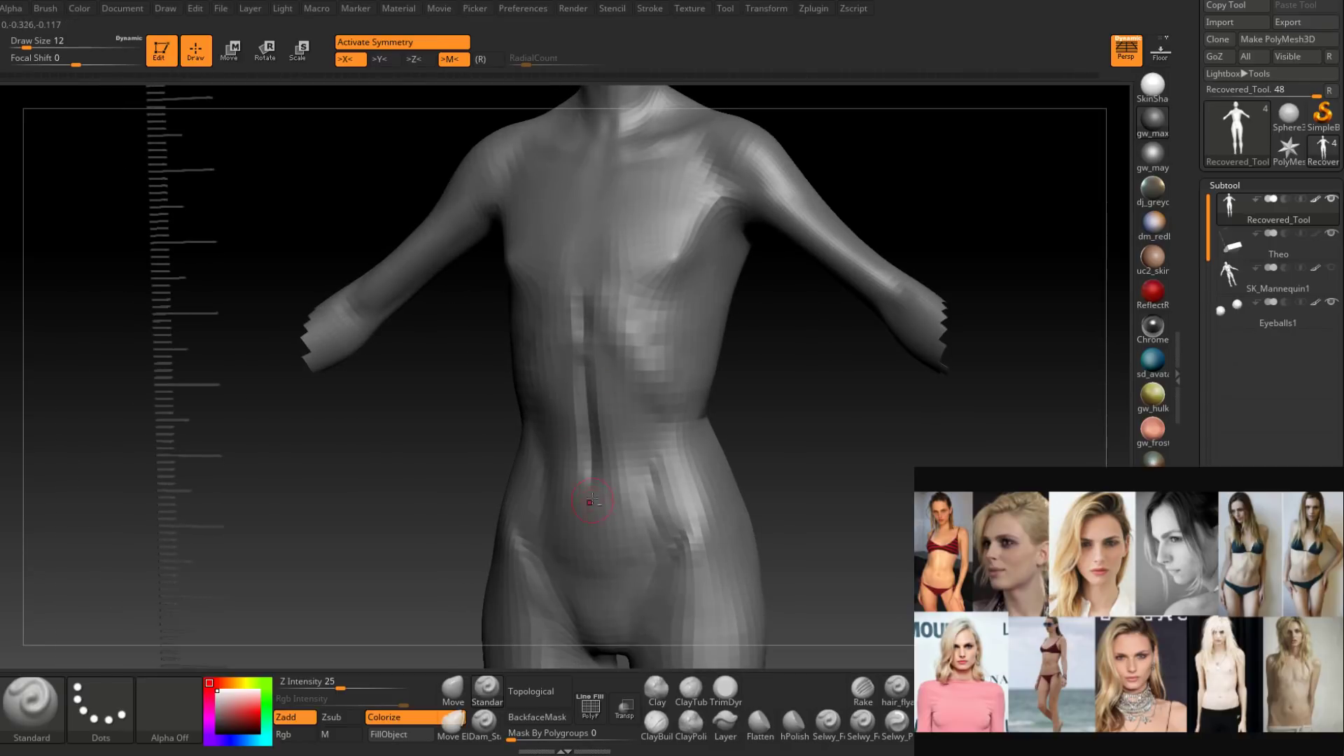
{"action": "right_click_drag", "start_coordinate": [588, 476], "coordinate": [600, 485]}
{"action": "key", "text": "shift"}
{"action": "left_click_drag", "start_coordinate": [597, 464], "coordinate": [600, 474], "text": "shift"}
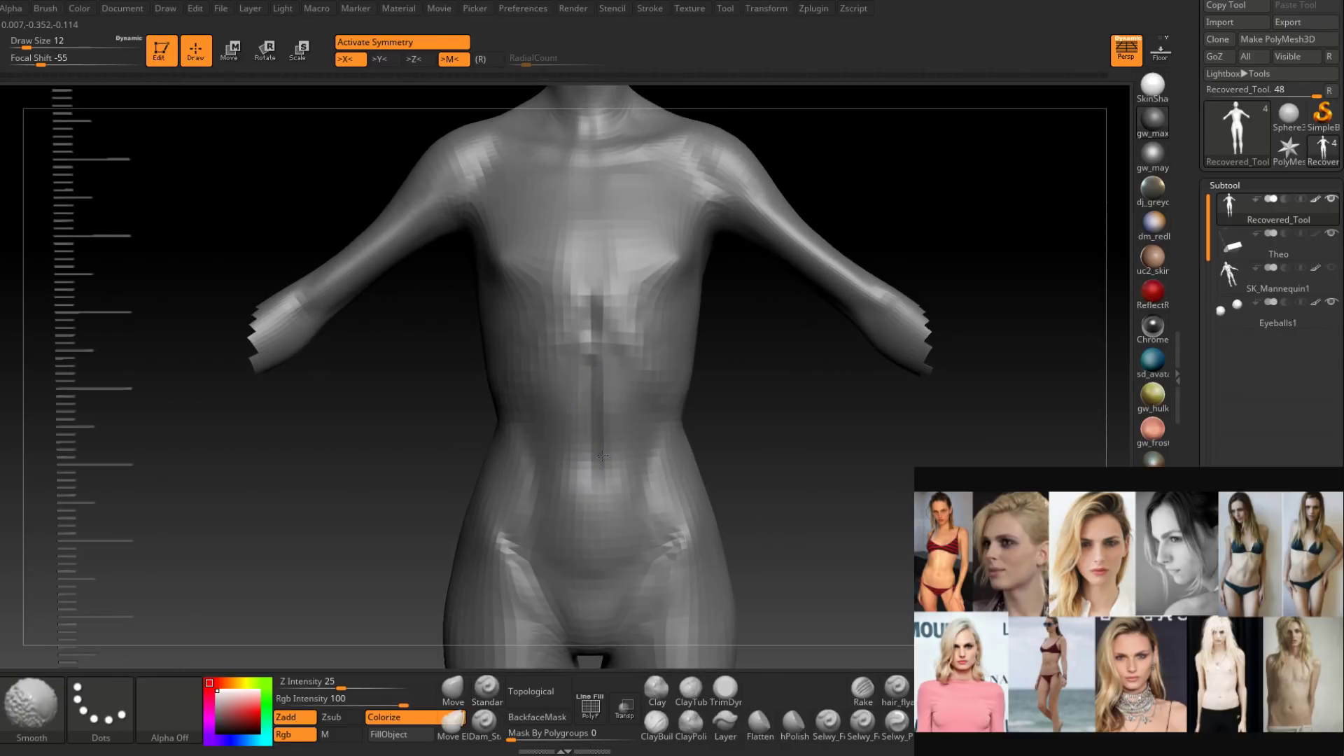
Smooth the upper abdomen beside the midline with the Smooth brush at draw size 31.
{"action": "right_click_drag", "start_coordinate": [599, 475], "coordinate": [616, 455]}
{"action": "key", "text": "shift"}
{"action": "mouse_move", "coordinate": [604, 359]}
{"action": "right_mouse_down"}
{"action": "mouse_move", "coordinate": [635, 354]}
{"action": "mouse_move", "coordinate": [621, 366]}
{"action": "right_mouse_up"}
{"action": "key", "text": "bracketright"}
{"action": "key", "text": "bracketright"}
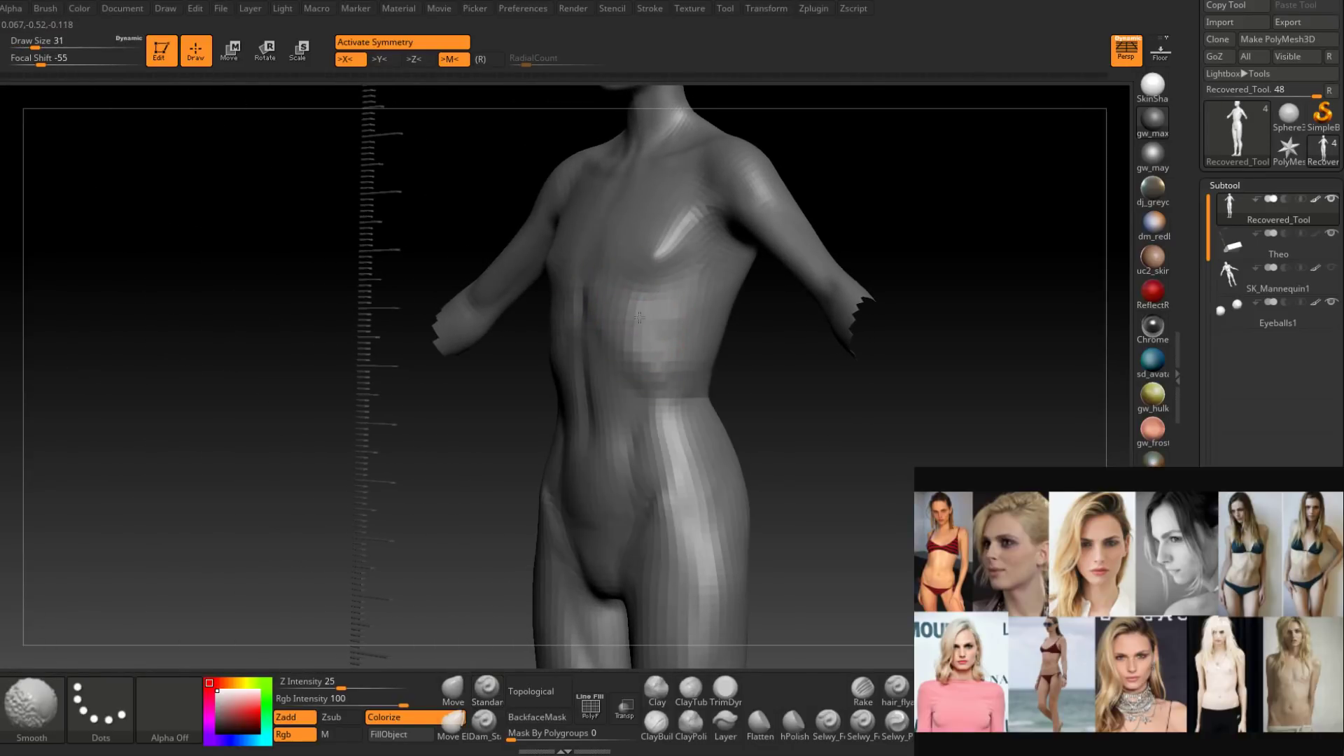
Define the lower edge of the rib cage with the Standard brush at draw size 20 and smooth it.
{"action": "mouse_move", "coordinate": [620, 297]}
{"action": "right_mouse_down"}
{"action": "mouse_move", "coordinate": [645, 336]}
{"action": "mouse_move", "coordinate": [645, 376]}
{"action": "mouse_move", "coordinate": [688, 373]}
{"action": "mouse_move", "coordinate": [674, 434]}
{"action": "mouse_move", "coordinate": [633, 373]}
{"action": "right_mouse_up"}
{"action": "key", "text": "space"}
{"action": "left_click_drag", "start_coordinate": [640, 358], "coordinate": [616, 354]}
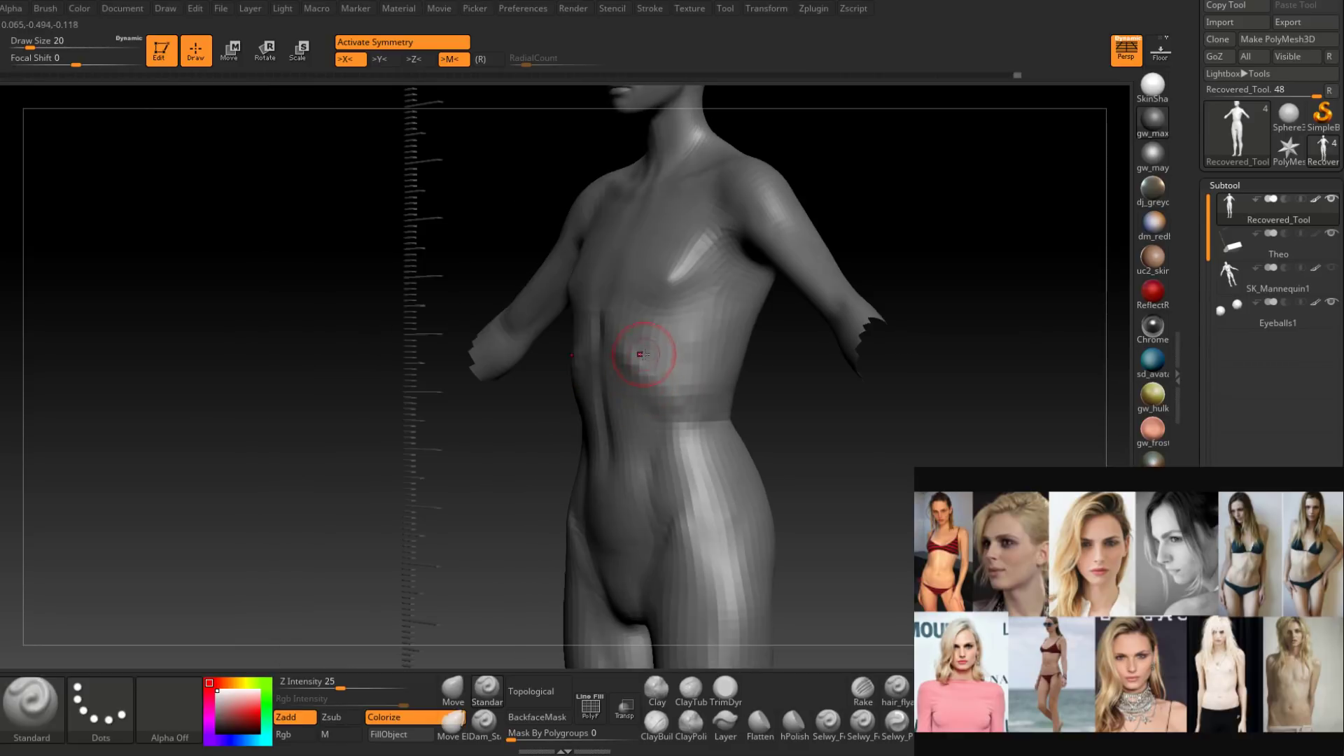
{"action": "left_click_drag", "start_coordinate": [640, 339], "coordinate": [640, 333], "text": "shift"}
{"action": "mouse_move", "coordinate": [640, 336]}
{"action": "right_mouse_down"}
{"action": "mouse_move", "coordinate": [681, 366]}
{"action": "mouse_move", "coordinate": [655, 396]}
{"action": "mouse_move", "coordinate": [623, 390]}
{"action": "right_mouse_up"}
{"action": "right_click_drag", "start_coordinate": [632, 439], "coordinate": [630, 407]}
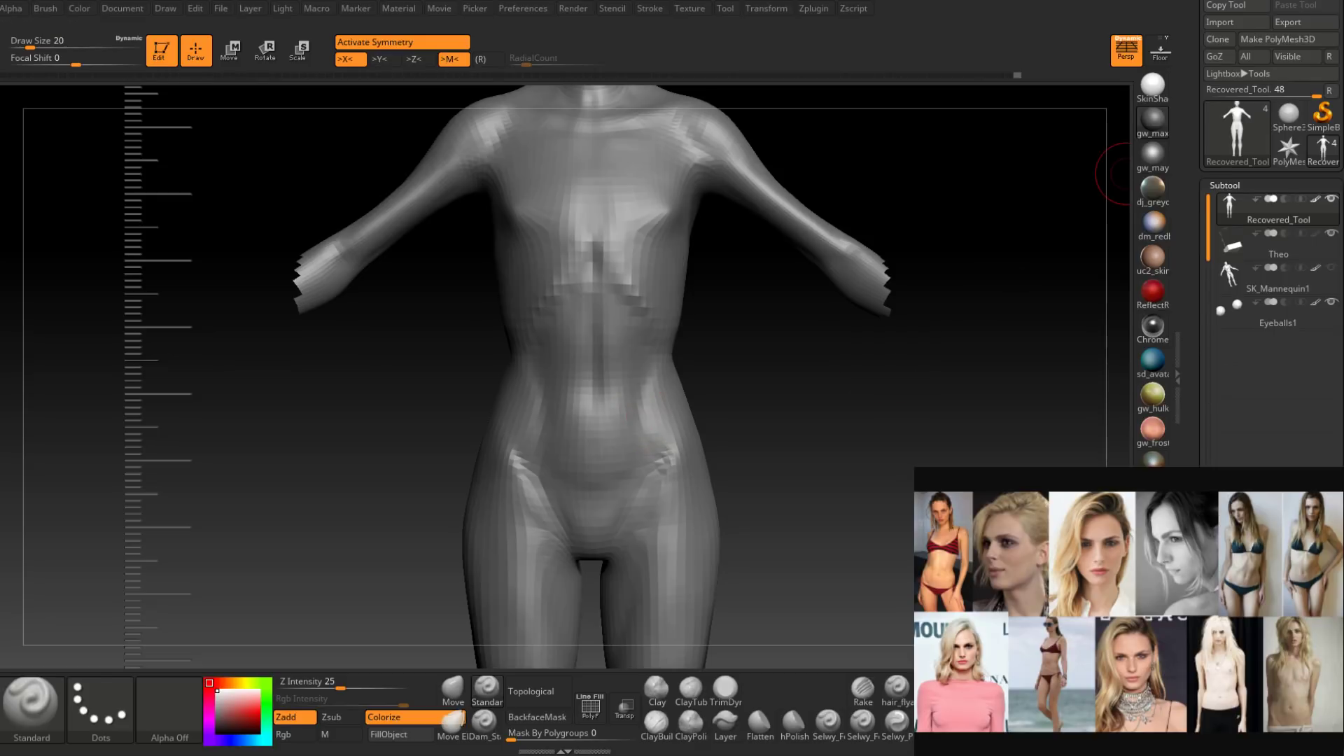
Save the tool as Theo.ZTL in the Theo folder, replacing the existing file.
{"action": "scroll", "coordinate": [1323, 112], "scroll_direction": "up", "scroll_amount": 2}
{"action": "left_click", "coordinate": [1306, 31]}
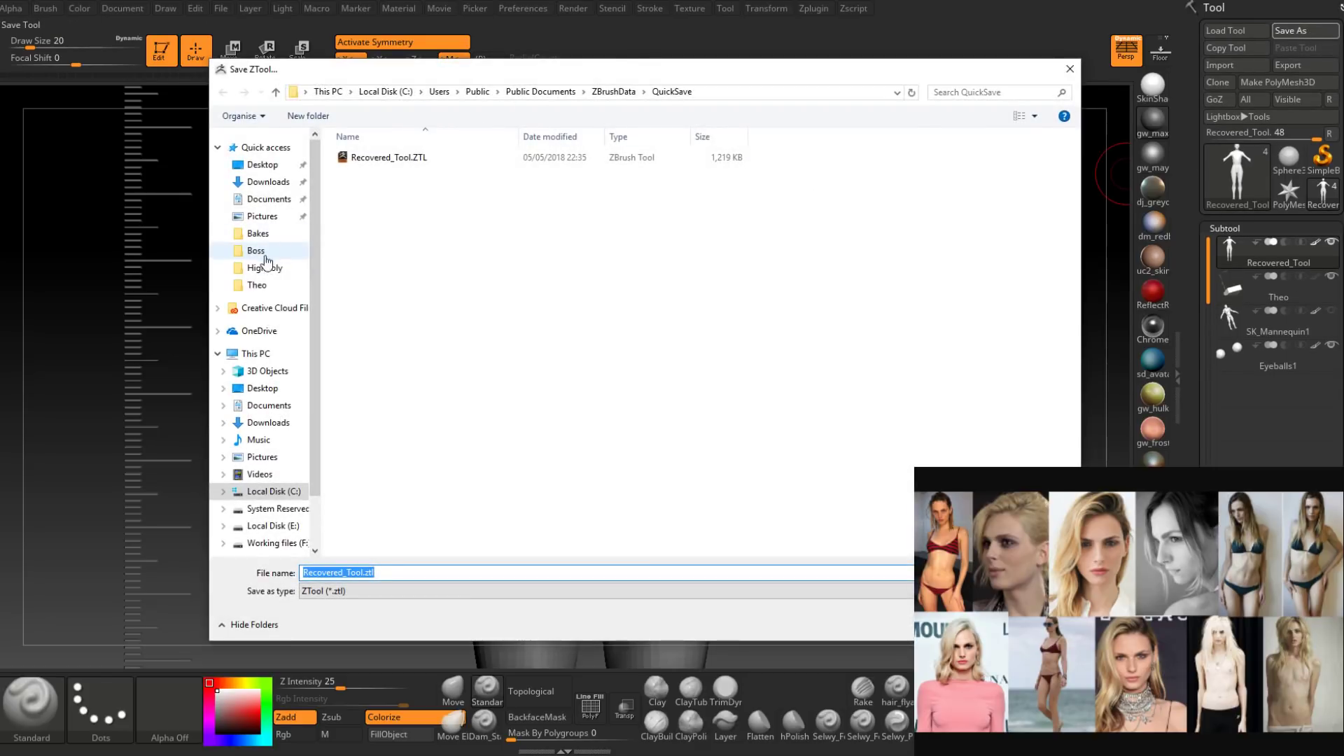
{"action": "left_click", "coordinate": [257, 285]}
{"action": "double_click", "coordinate": [371, 171]}
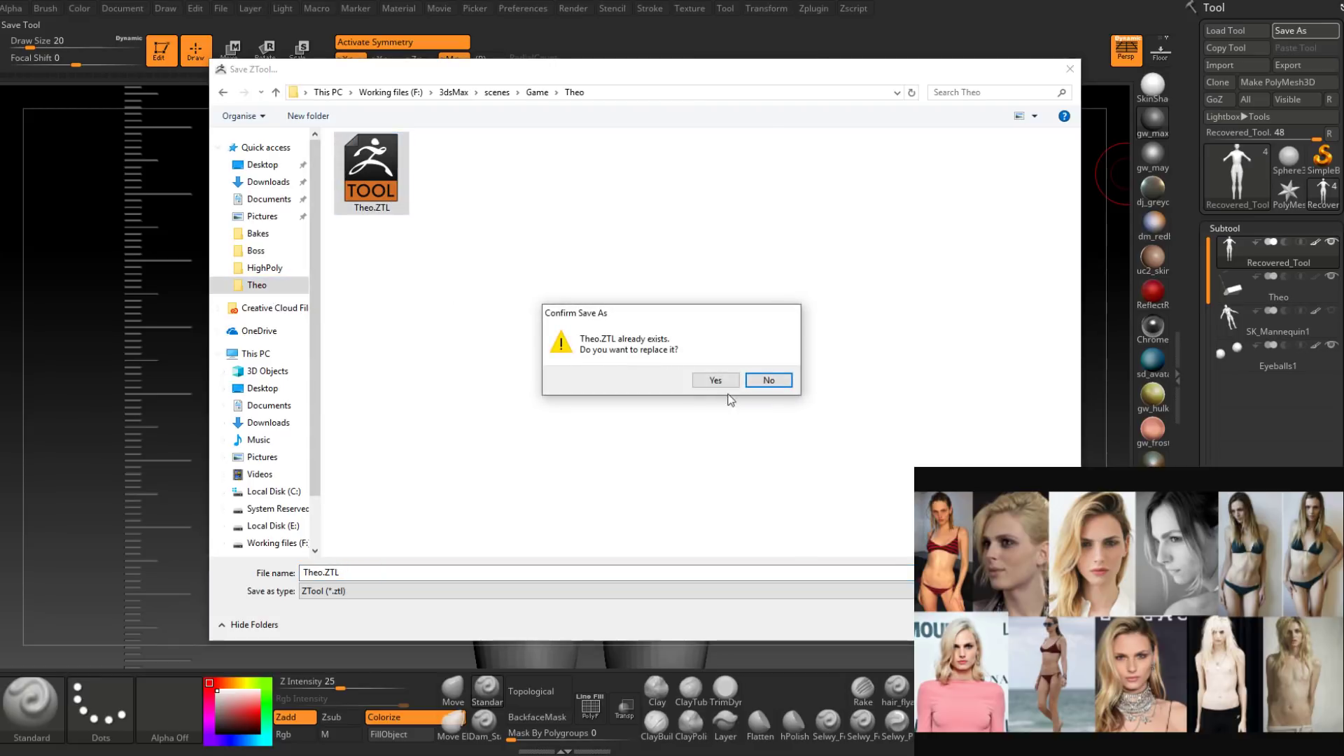
{"action": "left_click", "coordinate": [726, 385]}
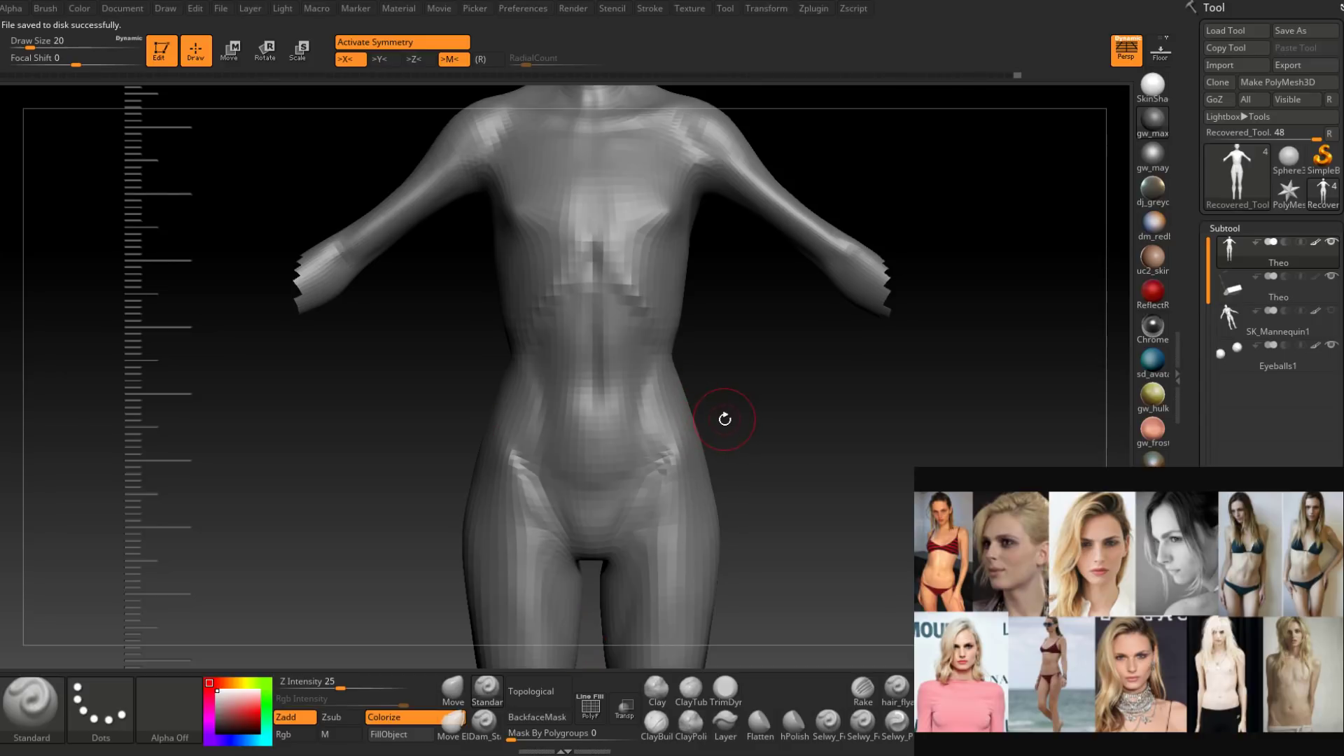
Build up the front of the lower ribs with the ClayBuildup brush at draw size 23 and smooth the result.
{"action": "left_click_drag", "start_coordinate": [723, 320], "coordinate": [624, 442]}
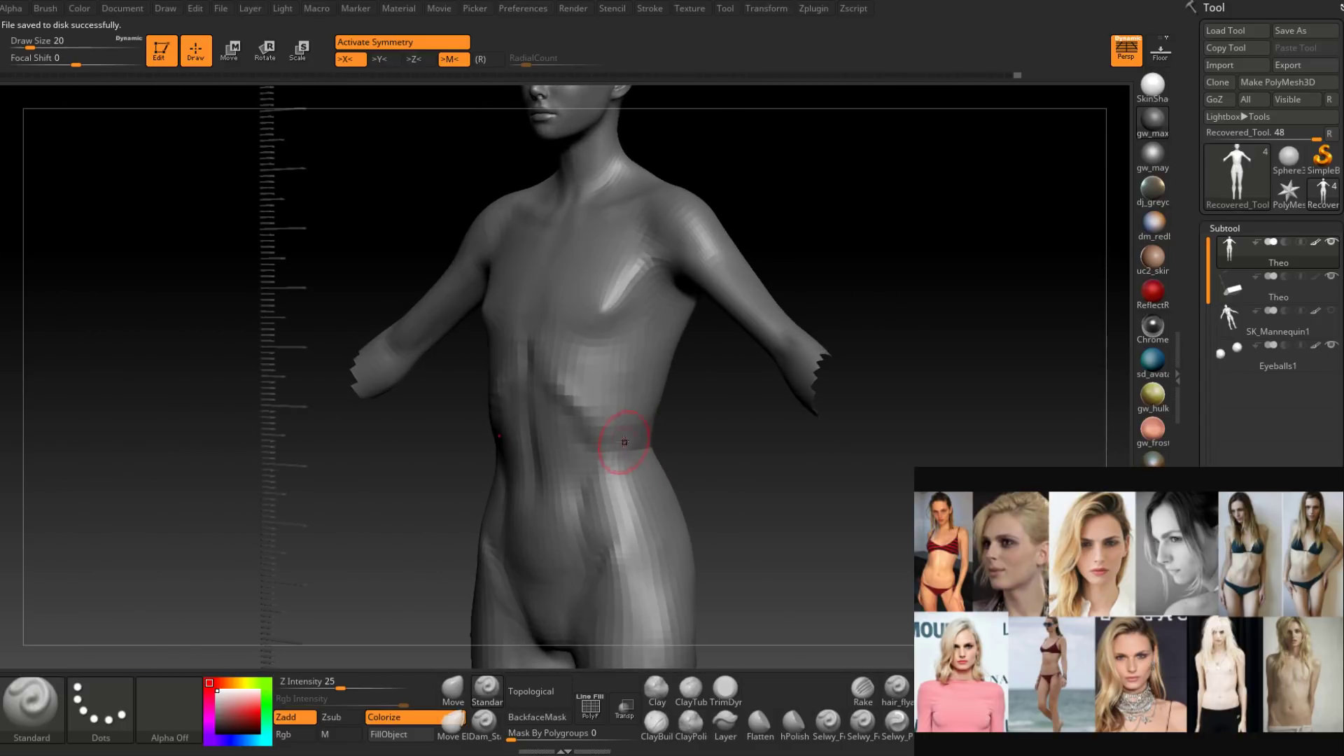
{"action": "left_click", "coordinate": [658, 726]}
{"action": "left_click_drag", "start_coordinate": [448, 468], "coordinate": [551, 468]}
{"action": "key", "text": "space"}
{"action": "left_click_drag", "start_coordinate": [585, 379], "coordinate": [590, 379]}
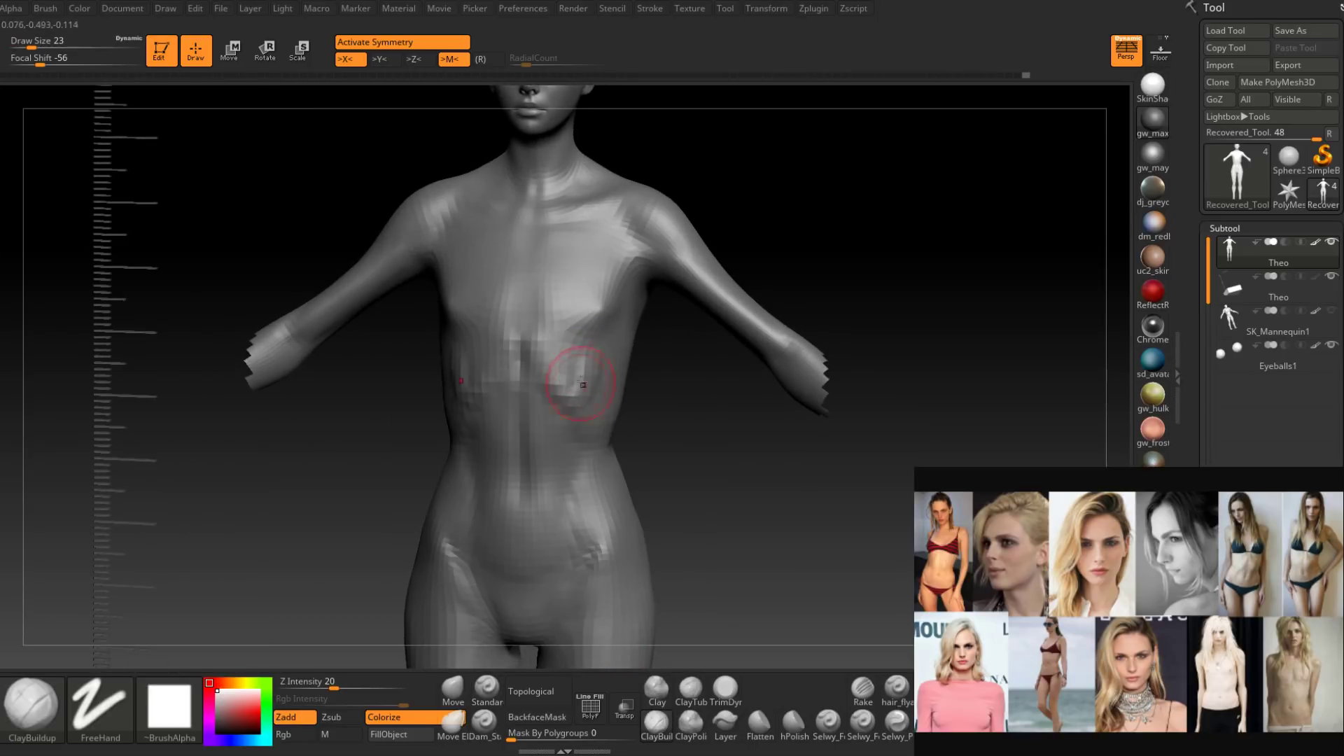
{"action": "key", "text": "shift"}
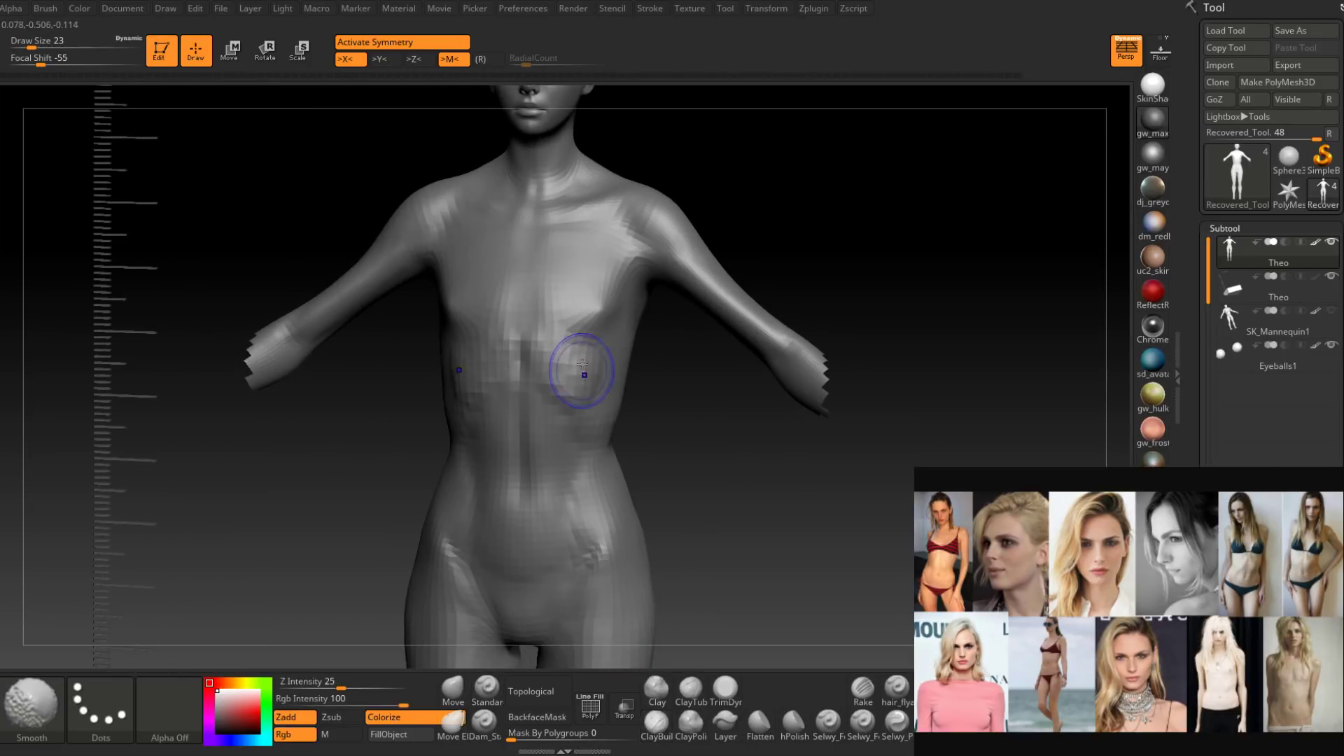
{"action": "left_click_drag", "start_coordinate": [577, 367], "coordinate": [602, 402], "text": "shift"}
Smooth the side of the rib cage into the waist at draw size 23.
{"action": "left_click_drag", "start_coordinate": [689, 381], "coordinate": [614, 370]}
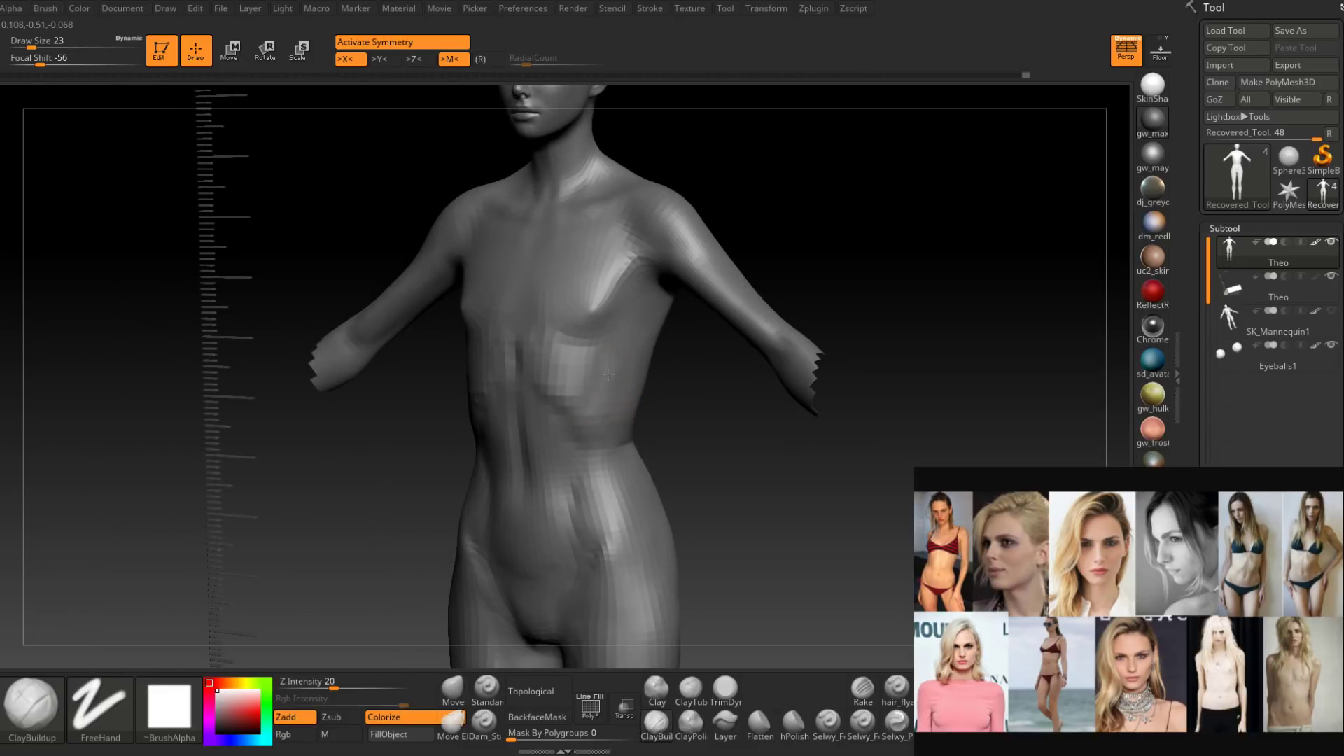
{"action": "right_click_drag", "start_coordinate": [597, 415], "coordinate": [637, 410]}
{"action": "left_click_drag", "start_coordinate": [604, 397], "coordinate": [616, 385], "text": "shift"}
{"action": "mouse_move", "coordinate": [651, 385]}
{"action": "right_mouse_down"}
{"action": "mouse_move", "coordinate": [588, 392]}
{"action": "mouse_move", "coordinate": [614, 384]}
{"action": "mouse_move", "coordinate": [609, 350]}
{"action": "right_mouse_up"}
{"action": "left_click_drag", "start_coordinate": [609, 350], "coordinate": [609, 333], "text": "shift"}
{"action": "right_click_drag", "start_coordinate": [609, 333], "coordinate": [633, 350]}
{"action": "left_click_drag", "start_coordinate": [615, 399], "coordinate": [616, 383], "text": "shift"}
{"action": "right_click_drag", "start_coordinate": [616, 392], "coordinate": [651, 399]}
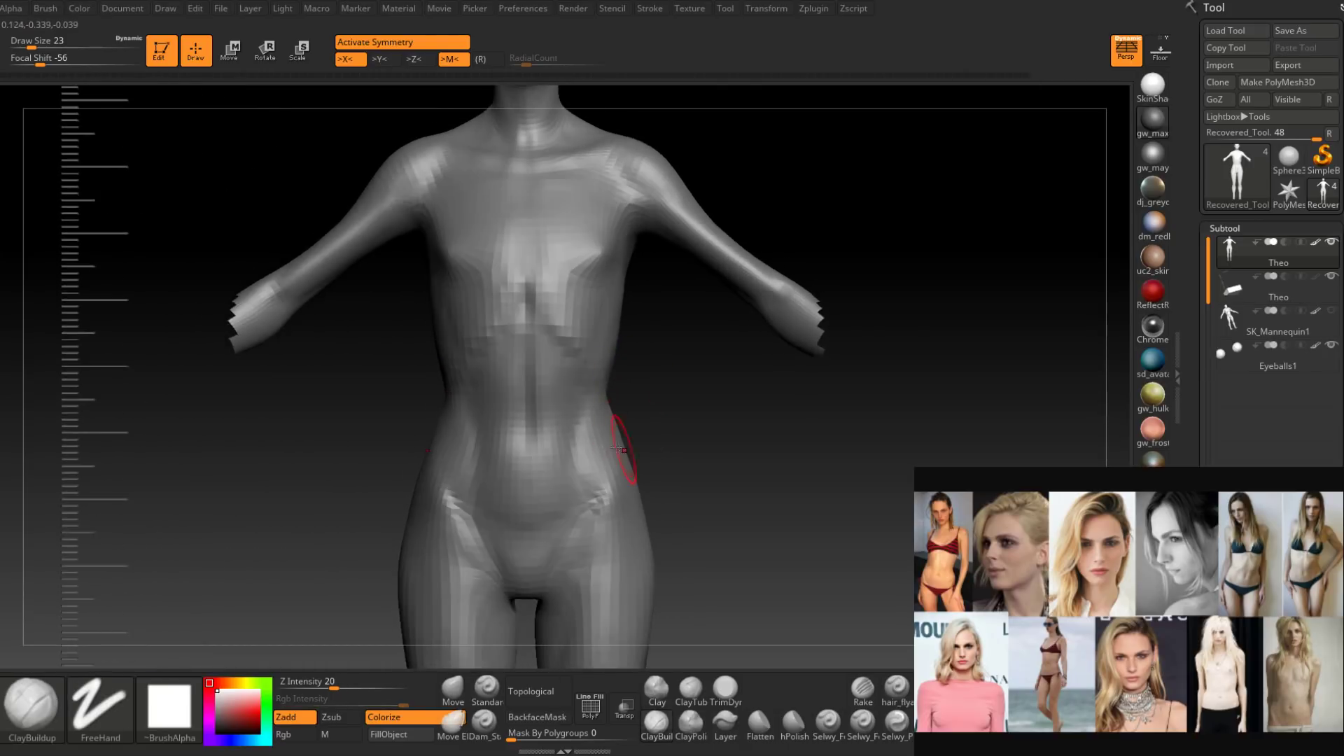
Build up and soften the front and side of the hip with the ClayBuildup brush at draw size 31.
{"action": "right_click_drag", "start_coordinate": [623, 450], "coordinate": [553, 481]}
{"action": "key", "text": "space"}
{"action": "left_click_drag", "start_coordinate": [595, 384], "coordinate": [600, 384]}
{"action": "mouse_move", "coordinate": [624, 386]}
{"action": "right_mouse_down"}
{"action": "mouse_move", "coordinate": [593, 382]}
{"action": "mouse_move", "coordinate": [607, 399]}
{"action": "mouse_move", "coordinate": [600, 385]}
{"action": "right_mouse_up"}
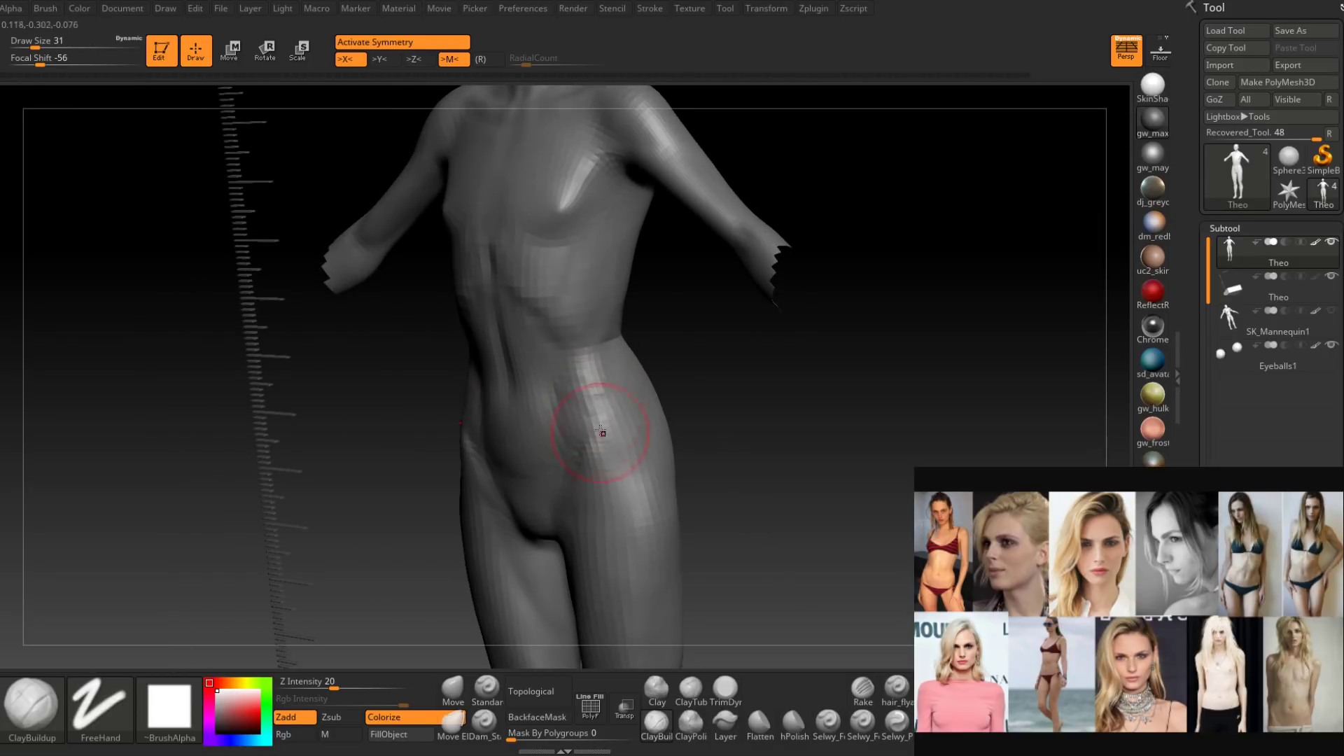
{"action": "mouse_move", "coordinate": [603, 433]}
{"action": "right_mouse_down"}
{"action": "mouse_move", "coordinate": [590, 382]}
{"action": "mouse_move", "coordinate": [578, 397]}
{"action": "mouse_move", "coordinate": [630, 392]}
{"action": "mouse_move", "coordinate": [614, 405]}
{"action": "mouse_move", "coordinate": [619, 343]}
{"action": "mouse_move", "coordinate": [615, 360]}
{"action": "mouse_move", "coordinate": [705, 350]}
{"action": "mouse_move", "coordinate": [618, 377]}
{"action": "mouse_move", "coordinate": [651, 341]}
{"action": "right_mouse_up"}
{"action": "key", "text": "shift"}
{"action": "key", "text": "shift"}
{"action": "key", "text": "shift"}
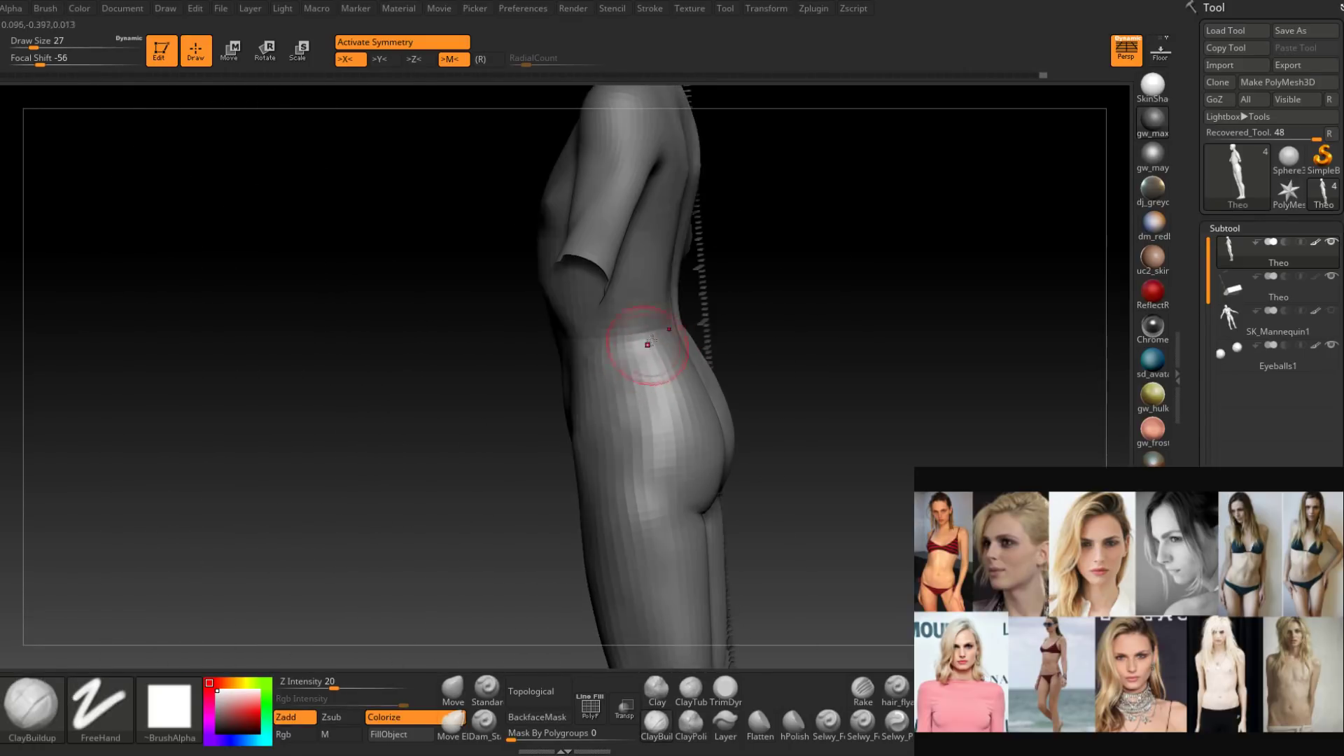
Fill the transition from waist to upper hip with the ClayBuildup brush at draw size 27 and smooth it.
{"action": "left_click_drag", "start_coordinate": [658, 321], "coordinate": [652, 334]}
{"action": "right_click_drag", "start_coordinate": [652, 335], "coordinate": [617, 345]}
{"action": "left_click_drag", "start_coordinate": [623, 329], "coordinate": [626, 350], "text": "shift"}
{"action": "mouse_move", "coordinate": [626, 350]}
{"action": "right_mouse_down"}
{"action": "mouse_move", "coordinate": [711, 356]}
{"action": "mouse_move", "coordinate": [623, 368]}
{"action": "right_mouse_up"}
Blend the lower back into the upper buttock and hip at draw size 35.
{"action": "key", "text": "space"}
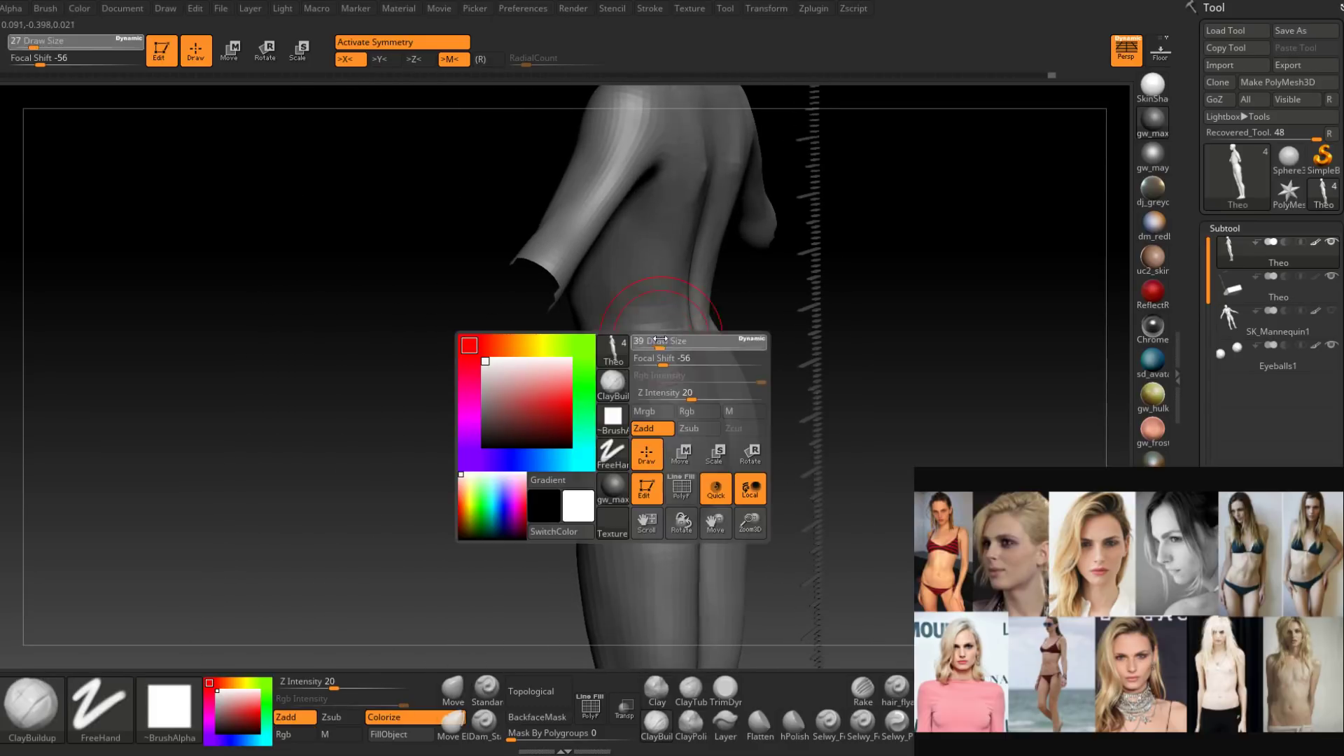
{"action": "left_click_drag", "start_coordinate": [652, 343], "coordinate": [662, 343]}
{"action": "right_click_drag", "start_coordinate": [611, 360], "coordinate": [633, 349]}
{"action": "key", "text": "space"}
{"action": "left_click_drag", "start_coordinate": [633, 350], "coordinate": [639, 396]}
{"action": "right_click_drag", "start_coordinate": [638, 354], "coordinate": [670, 349]}
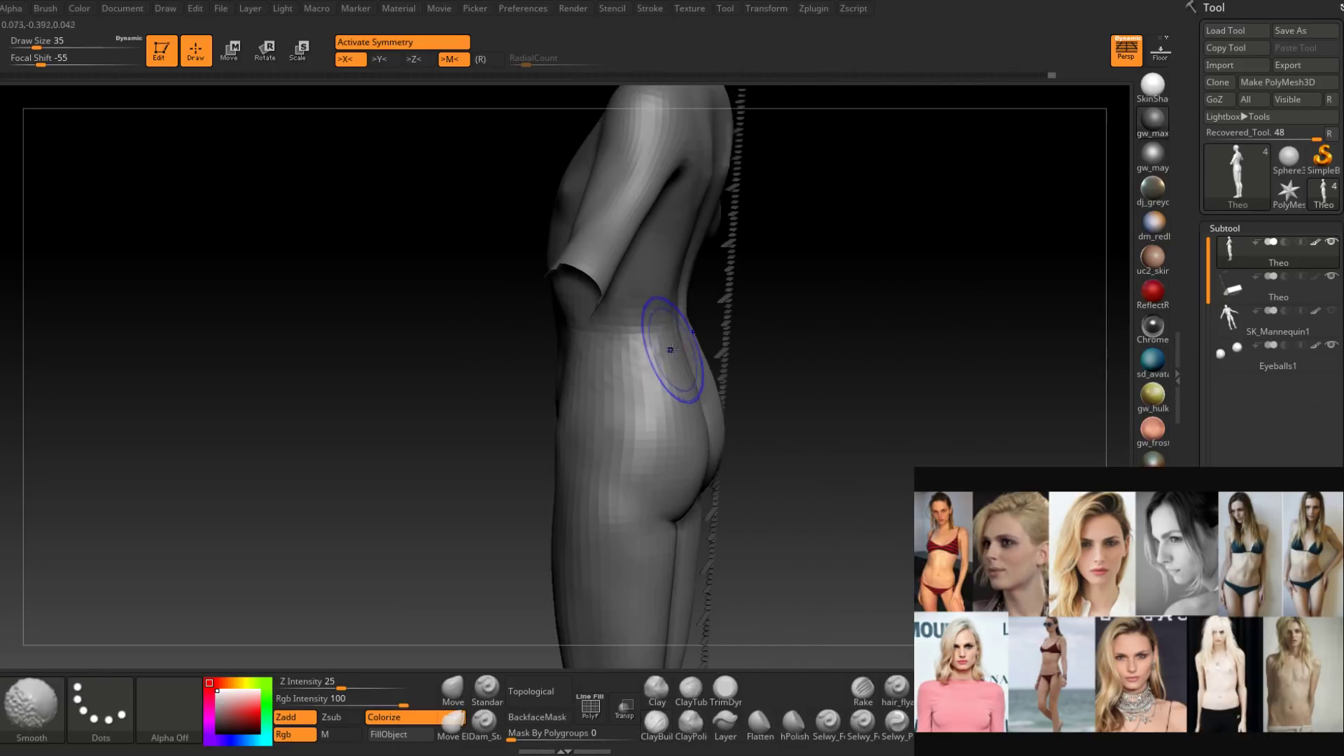
{"action": "mouse_move", "coordinate": [578, 404]}
{"action": "right_mouse_down"}
{"action": "mouse_move", "coordinate": [609, 378]}
{"action": "mouse_move", "coordinate": [689, 390]}
{"action": "mouse_move", "coordinate": [624, 395]}
{"action": "mouse_move", "coordinate": [693, 401]}
{"action": "mouse_move", "coordinate": [744, 390]}
{"action": "mouse_move", "coordinate": [703, 385]}
{"action": "mouse_move", "coordinate": [672, 413]}
{"action": "mouse_move", "coordinate": [681, 426]}
{"action": "mouse_move", "coordinate": [630, 372]}
{"action": "mouse_move", "coordinate": [616, 474]}
{"action": "mouse_move", "coordinate": [596, 435]}
{"action": "mouse_move", "coordinate": [558, 429]}
{"action": "mouse_move", "coordinate": [543, 483]}
{"action": "mouse_move", "coordinate": [548, 456]}
{"action": "mouse_move", "coordinate": [579, 459]}
{"action": "mouse_move", "coordinate": [584, 443]}
{"action": "right_mouse_up"}
{"action": "key", "text": "shift"}
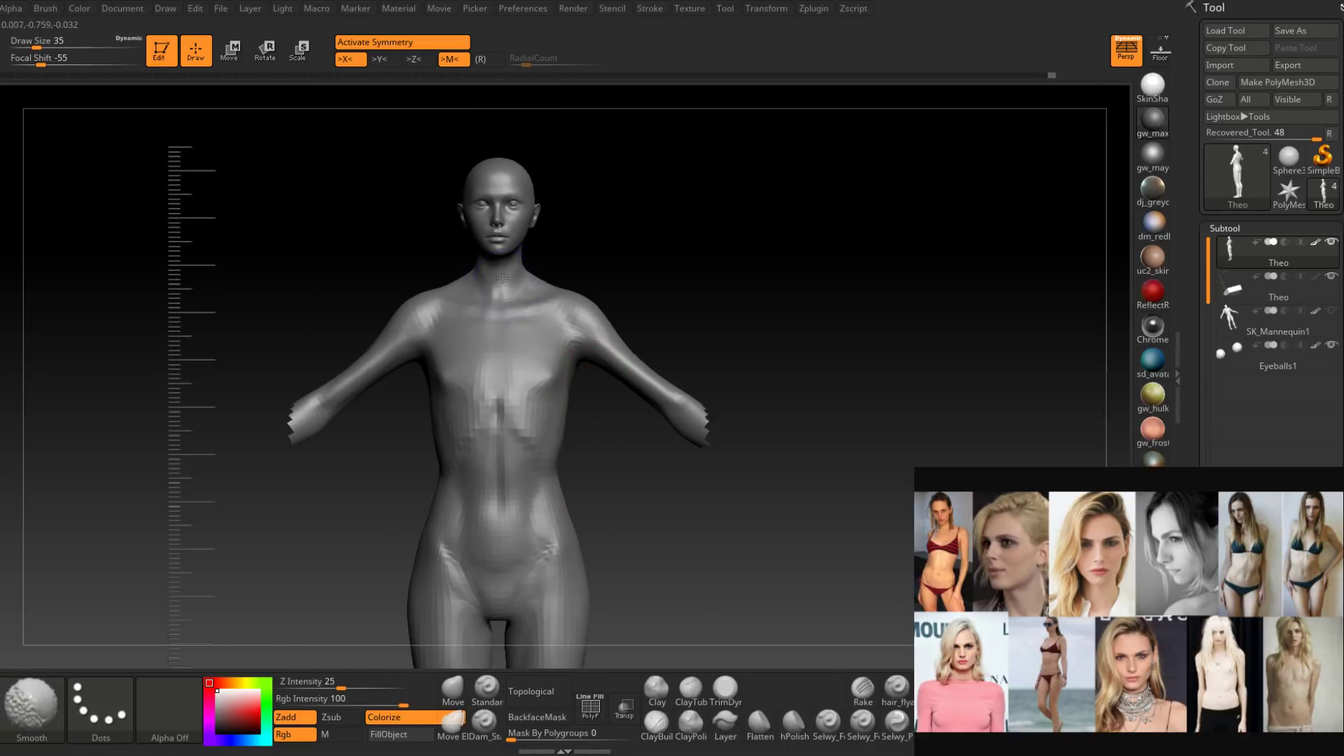
Refine the front of the neck below the chin with the ClayBuildup brush at draw size 11.
{"action": "right_click_drag", "start_coordinate": [528, 279], "coordinate": [547, 328]}
{"action": "right_click_drag", "start_coordinate": [578, 425], "coordinate": [582, 484], "text": "alt"}
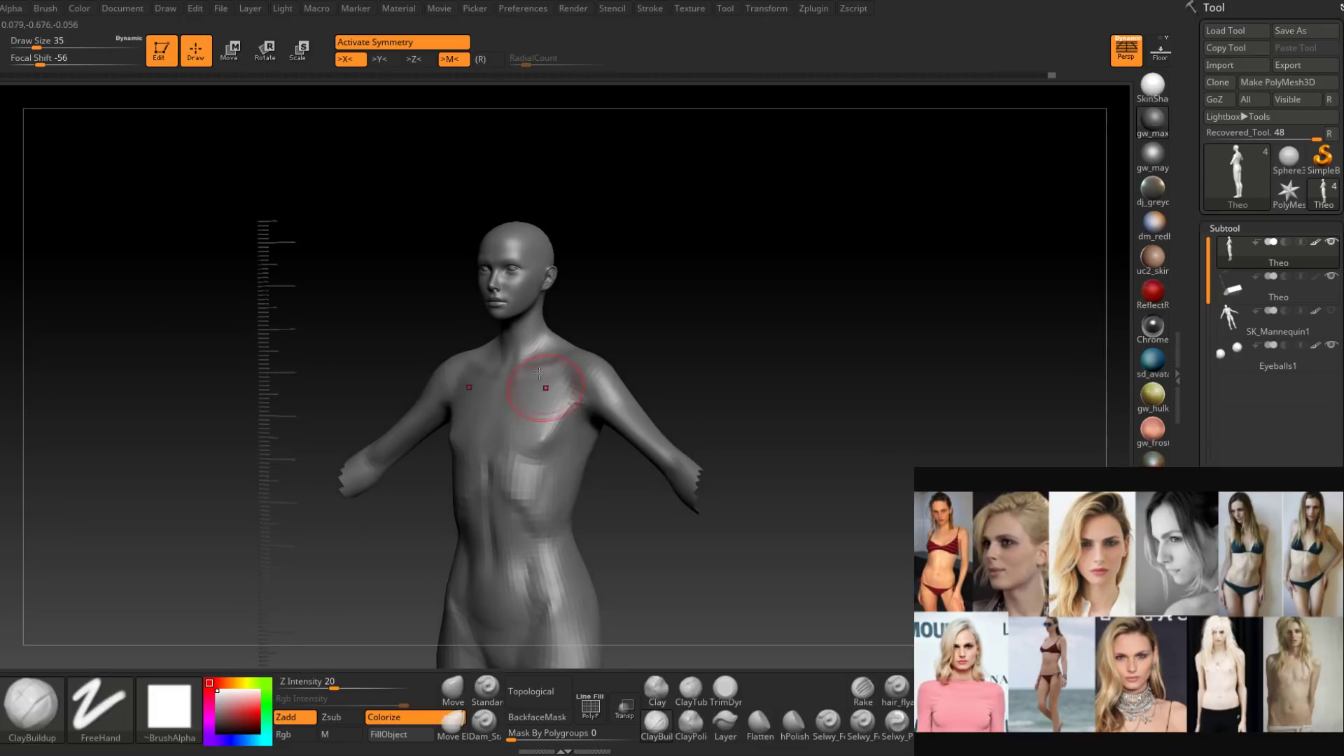
{"action": "right_click_drag", "start_coordinate": [546, 387], "coordinate": [501, 348], "text": "ctrl"}
{"action": "key", "text": "space"}
{"action": "left_click_drag", "start_coordinate": [501, 348], "coordinate": [491, 348]}
{"action": "key", "text": "shift"}
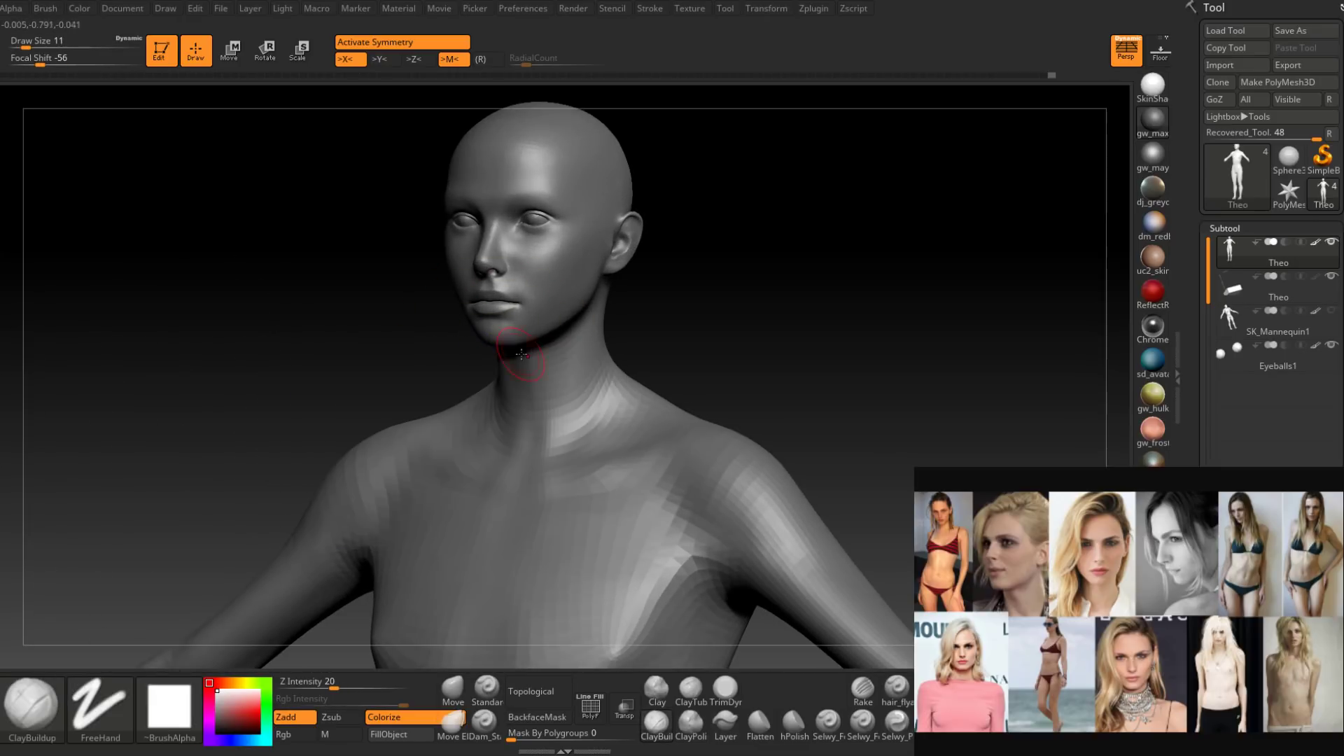
{"action": "right_click_drag", "start_coordinate": [519, 366], "coordinate": [622, 329]}
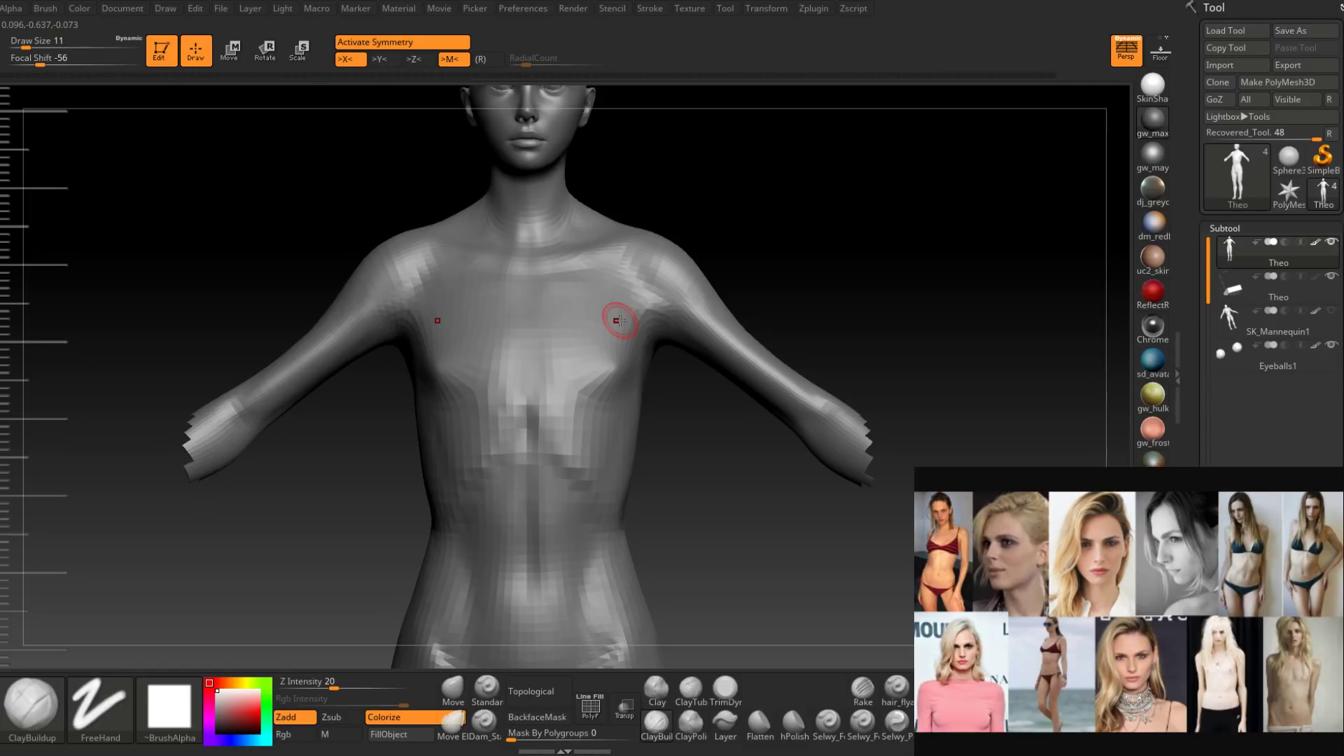
{"action": "mouse_move", "coordinate": [620, 320]}
{"action": "right_mouse_down", "text": "alt"}
{"action": "mouse_move", "coordinate": [642, 444]}
{"action": "mouse_move", "coordinate": [669, 487]}
{"action": "mouse_move", "coordinate": [616, 454]}
{"action": "mouse_move", "coordinate": [660, 462]}
{"action": "mouse_move", "coordinate": [670, 442]}
{"action": "mouse_move", "coordinate": [615, 435]}
{"action": "mouse_move", "coordinate": [633, 502]}
{"action": "mouse_move", "coordinate": [654, 515]}
{"action": "mouse_move", "coordinate": [620, 416]}
{"action": "mouse_move", "coordinate": [580, 552]}
{"action": "right_mouse_up", "text": "alt"}
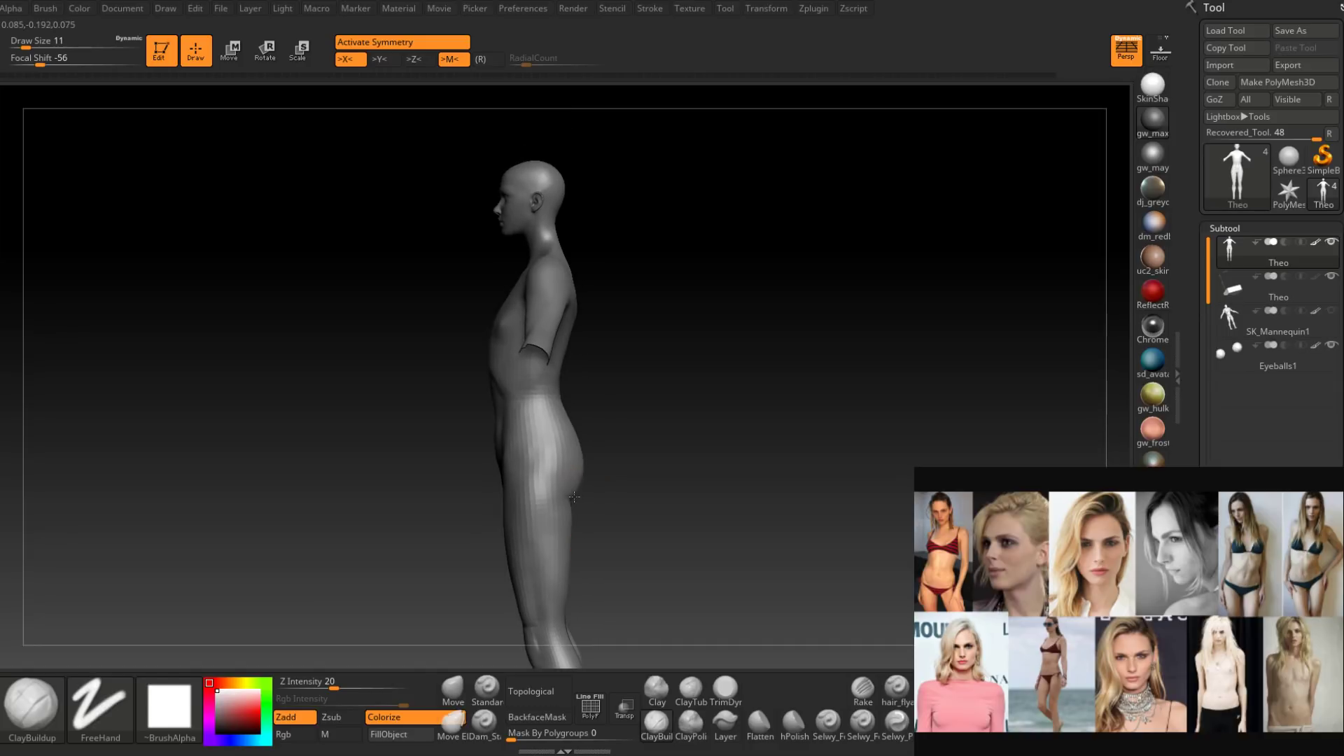
Reshape the front of the torso broadly with the Move brush at draw size 120.
{"action": "right_click_drag", "start_coordinate": [574, 497], "coordinate": [573, 517], "text": "alt"}
{"action": "left_click", "coordinate": [454, 689]}
{"action": "right_click_drag", "start_coordinate": [483, 441], "coordinate": [652, 415]}
{"action": "right_click_drag", "start_coordinate": [531, 379], "coordinate": [539, 404], "text": "ctrl"}
{"action": "key", "text": "space"}
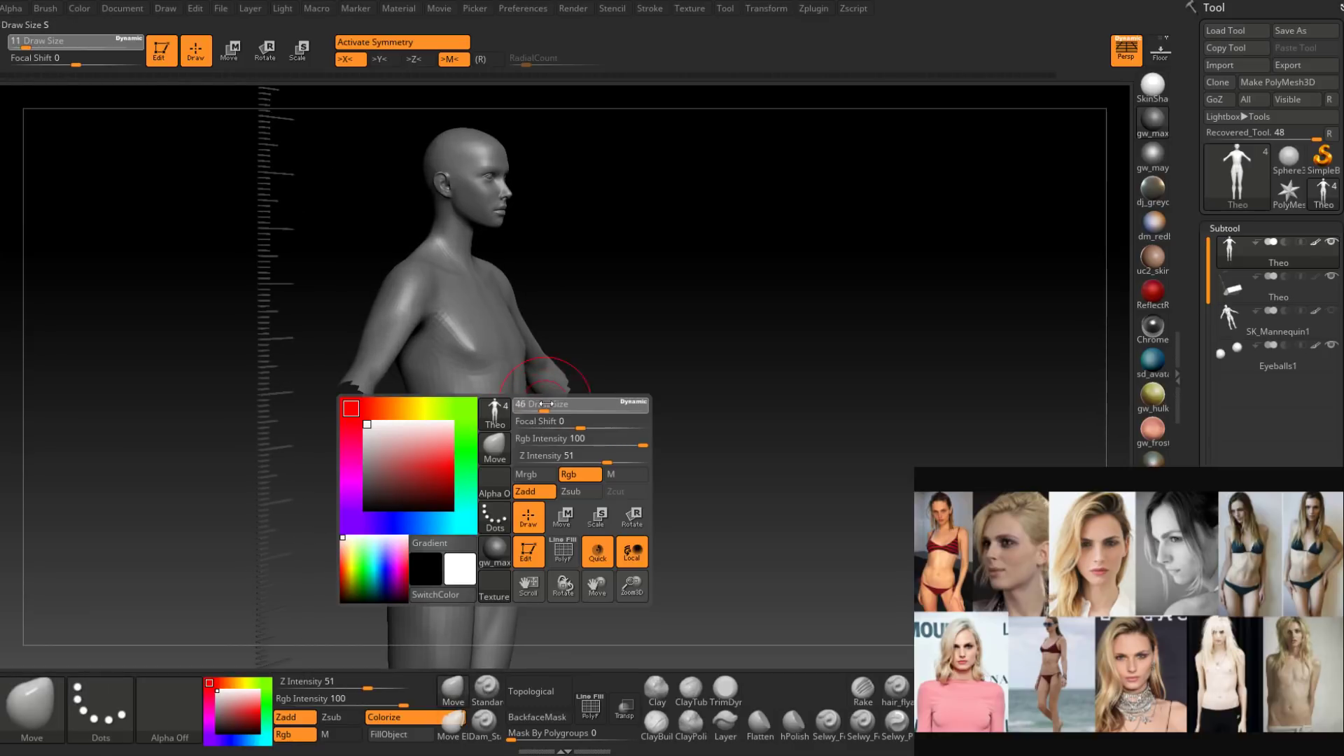
{"action": "left_click_drag", "start_coordinate": [540, 404], "coordinate": [555, 410]}
{"action": "right_click_drag", "start_coordinate": [556, 409], "coordinate": [520, 400]}
{"action": "key", "text": "space"}
{"action": "left_click_drag", "start_coordinate": [521, 400], "coordinate": [526, 399]}
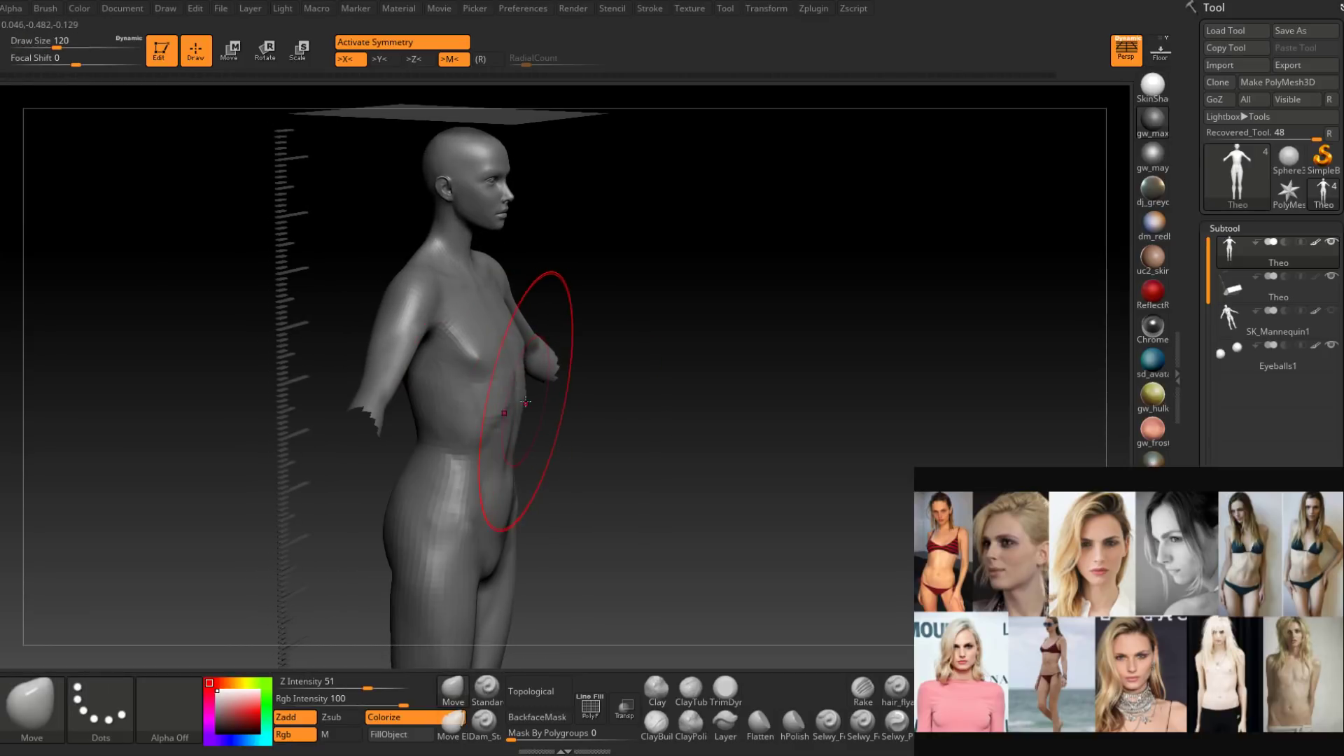
{"action": "mouse_move", "coordinate": [521, 399]}
{"action": "right_mouse_down"}
{"action": "mouse_move", "coordinate": [494, 402]}
{"action": "mouse_move", "coordinate": [513, 399]}
{"action": "right_mouse_up"}
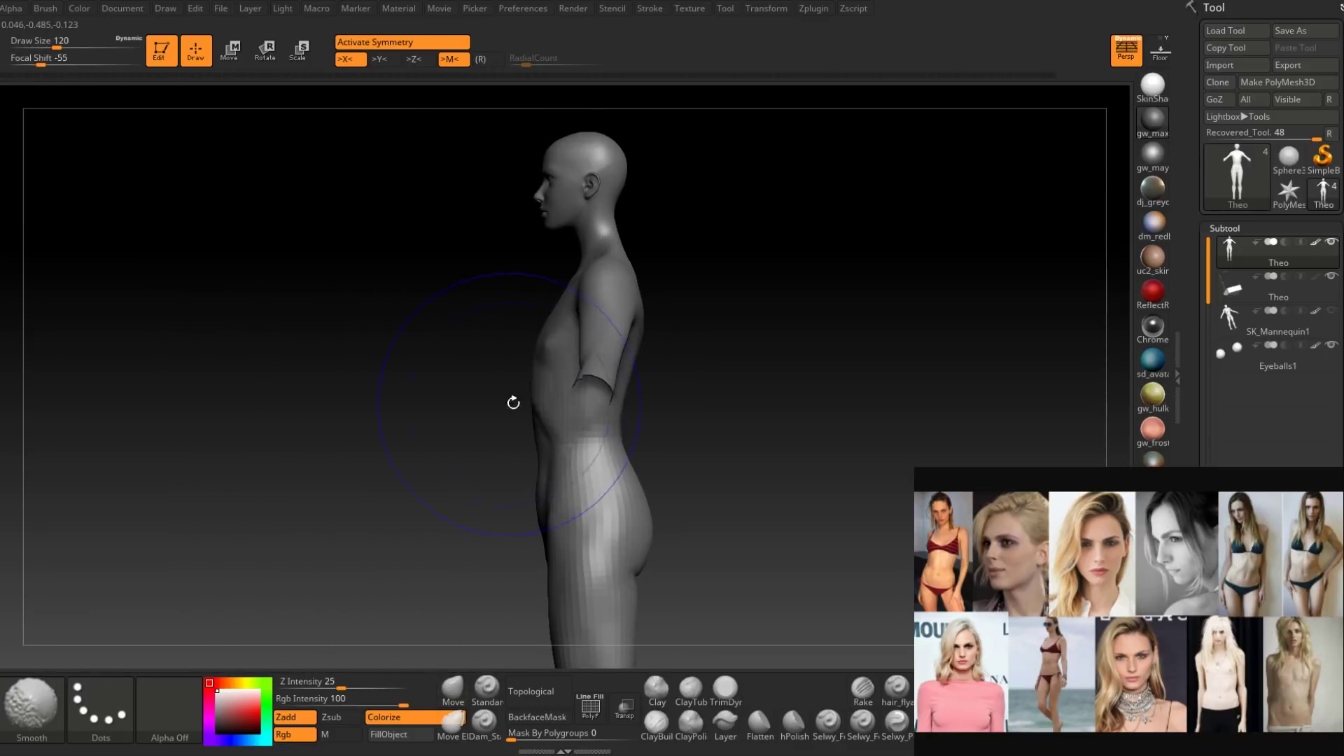
Adjust the torso's front and side contours with the Move brush at draw sizes 77 and 87.
{"action": "key", "text": "space"}
{"action": "left_click_drag", "start_coordinate": [539, 394], "coordinate": [536, 393]}
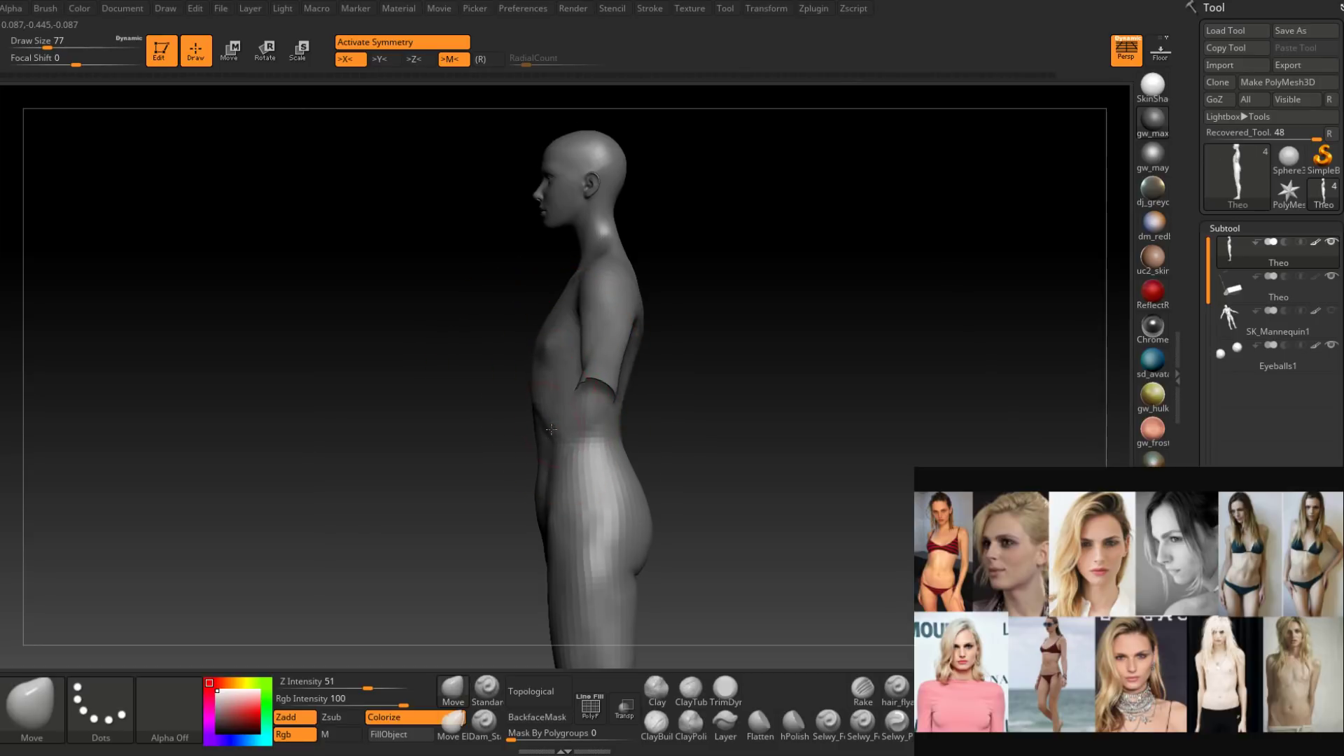
{"action": "right_click_drag", "start_coordinate": [551, 428], "coordinate": [609, 394]}
{"action": "key", "text": "space"}
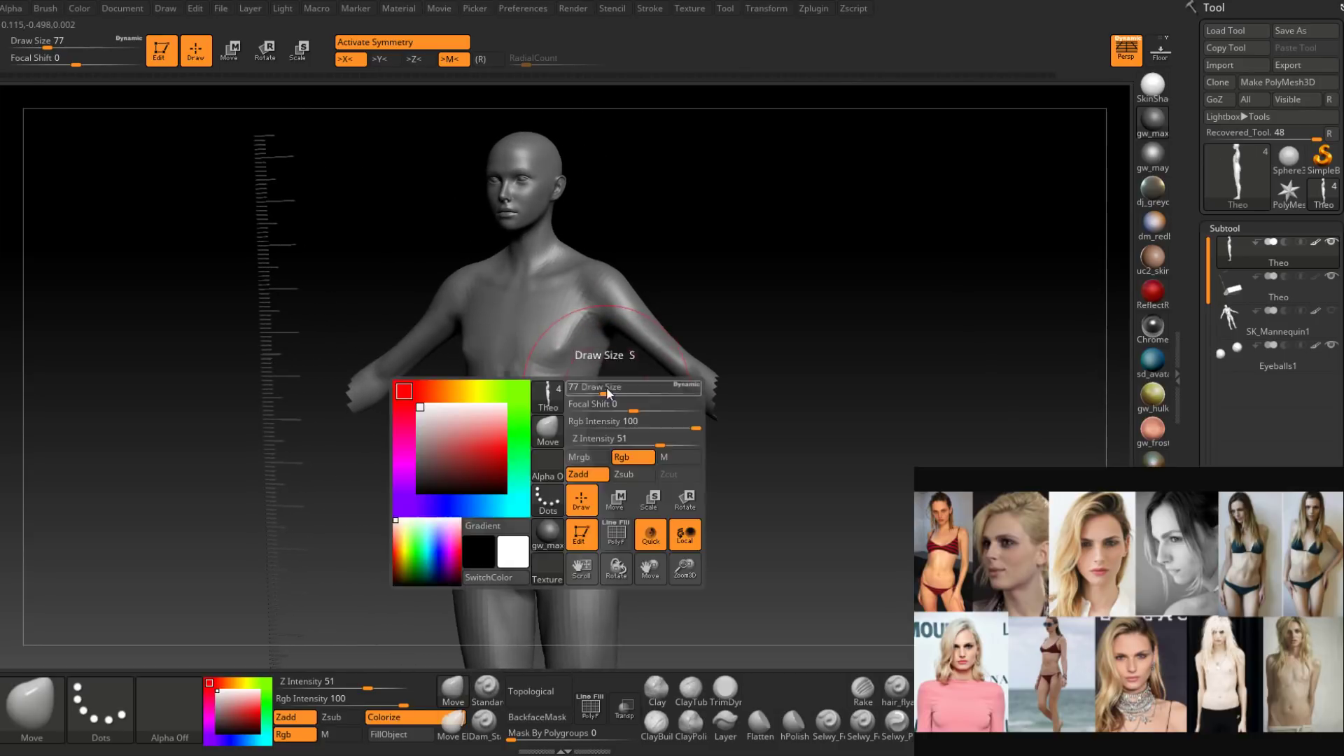
{"action": "left_click_drag", "start_coordinate": [607, 394], "coordinate": [602, 394]}
{"action": "mouse_move", "coordinate": [602, 393]}
{"action": "right_mouse_down"}
{"action": "mouse_move", "coordinate": [605, 378]}
{"action": "mouse_move", "coordinate": [690, 384]}
{"action": "mouse_move", "coordinate": [636, 381]}
{"action": "mouse_move", "coordinate": [665, 408]}
{"action": "right_mouse_up"}
{"action": "right_click", "coordinate": [658, 404]}
{"action": "left_click_drag", "start_coordinate": [660, 403], "coordinate": [657, 404]}
{"action": "right_click", "coordinate": [659, 404]}
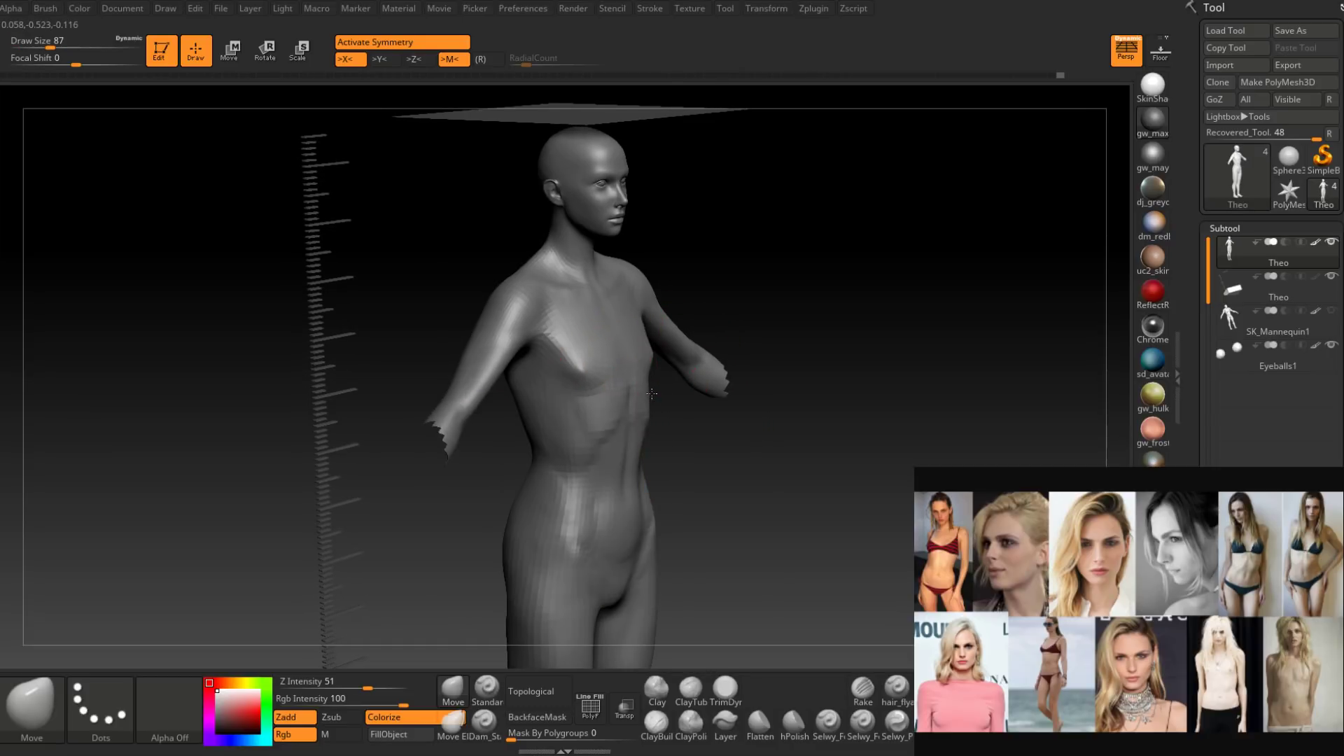
Reshape the belly profile from the side with the Move brush at draw size 108, reducing the size to 77.
{"action": "mouse_move", "coordinate": [651, 393]}
{"action": "right_mouse_down"}
{"action": "mouse_move", "coordinate": [678, 376]}
{"action": "mouse_move", "coordinate": [667, 404]}
{"action": "right_mouse_up"}
{"action": "key", "text": "space"}
{"action": "left_click_drag", "start_coordinate": [667, 404], "coordinate": [672, 403]}
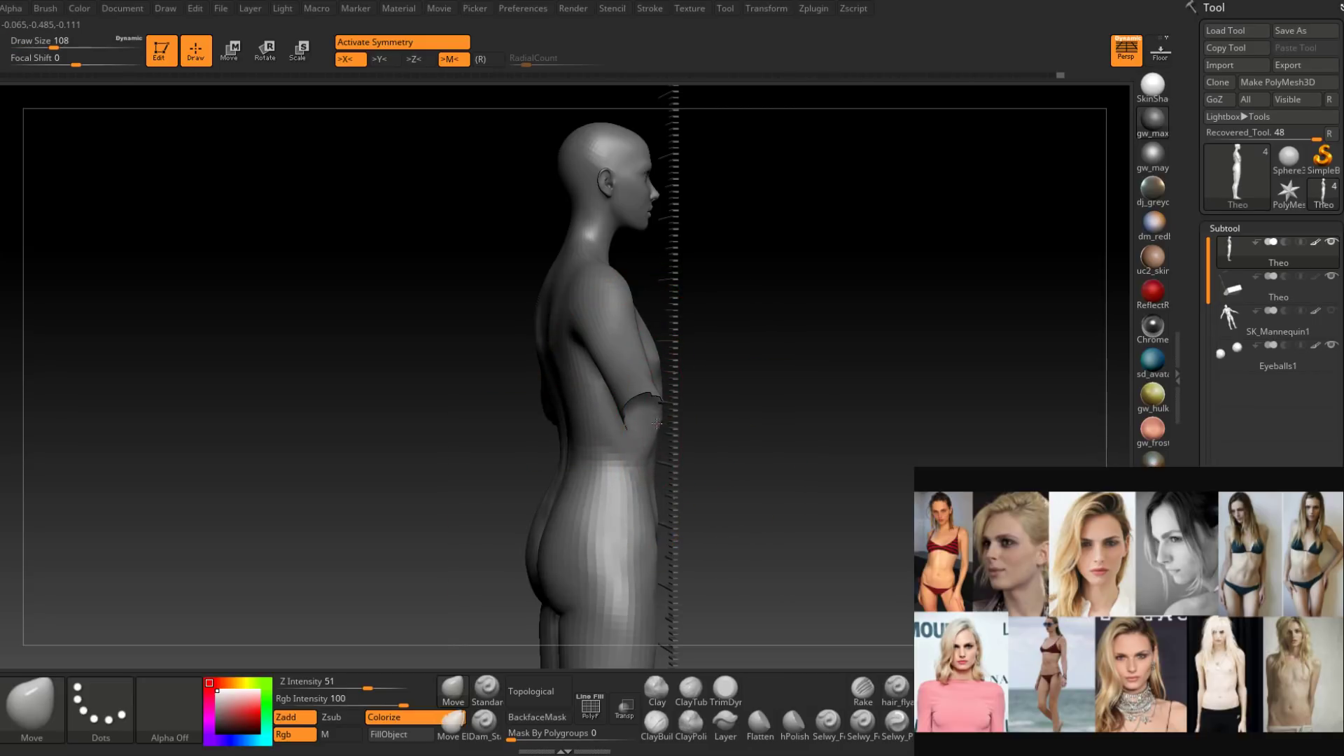
{"action": "mouse_move", "coordinate": [656, 442]}
{"action": "right_mouse_down", "text": "alt"}
{"action": "mouse_move", "coordinate": [626, 404]}
{"action": "mouse_move", "coordinate": [637, 387]}
{"action": "right_mouse_up", "text": "alt"}
{"action": "key", "text": "space"}
{"action": "left_click_drag", "start_coordinate": [638, 387], "coordinate": [631, 387]}
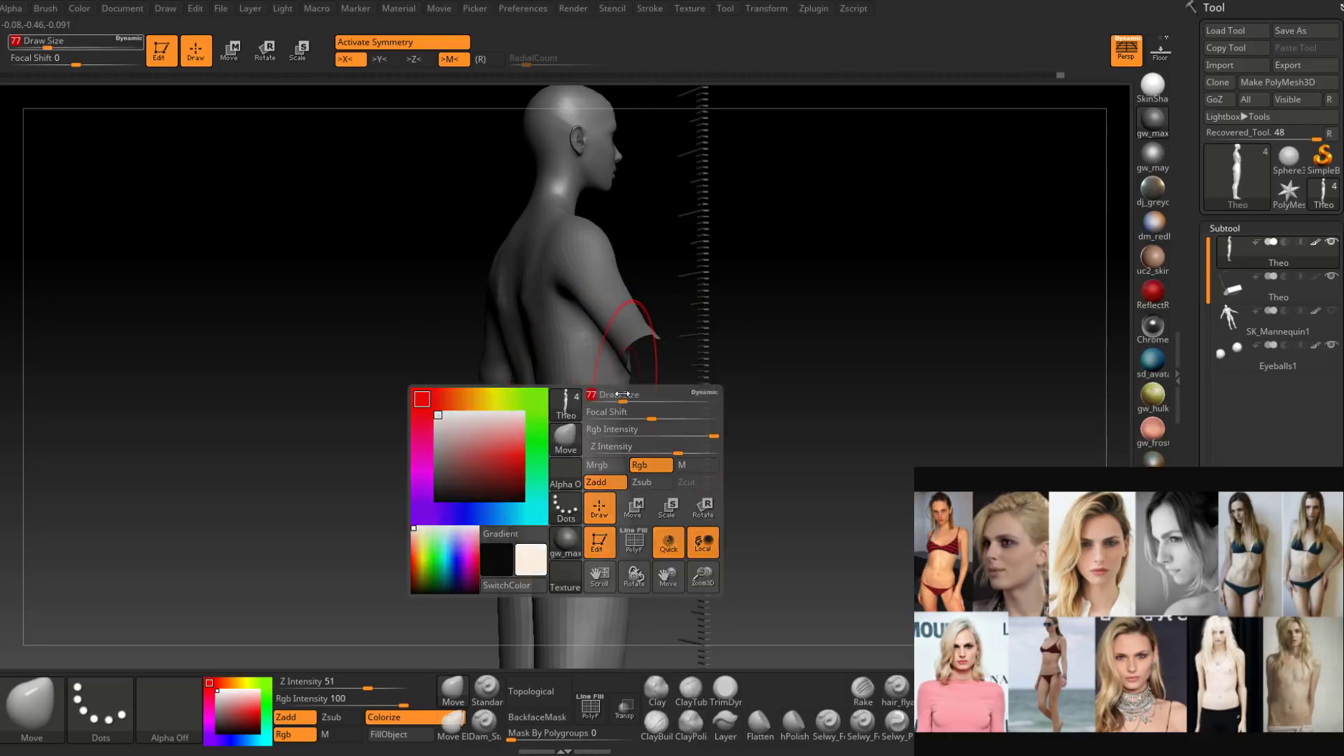
Refine the abdomen's contour at the waist with the Move brush at draw size 33.
{"action": "mouse_move", "coordinate": [628, 387]}
{"action": "right_mouse_down"}
{"action": "mouse_move", "coordinate": [616, 399]}
{"action": "mouse_move", "coordinate": [702, 411]}
{"action": "mouse_move", "coordinate": [676, 429]}
{"action": "mouse_move", "coordinate": [660, 417]}
{"action": "right_mouse_up"}
{"action": "key", "text": "space"}
{"action": "left_click_drag", "start_coordinate": [660, 417], "coordinate": [653, 414]}
{"action": "mouse_move", "coordinate": [648, 429]}
{"action": "right_mouse_down", "text": "ctrl"}
{"action": "mouse_move", "coordinate": [652, 442]}
{"action": "mouse_move", "coordinate": [657, 417]}
{"action": "right_mouse_up", "text": "ctrl"}
{"action": "key", "text": "space"}
{"action": "left_click_drag", "start_coordinate": [661, 418], "coordinate": [648, 418]}
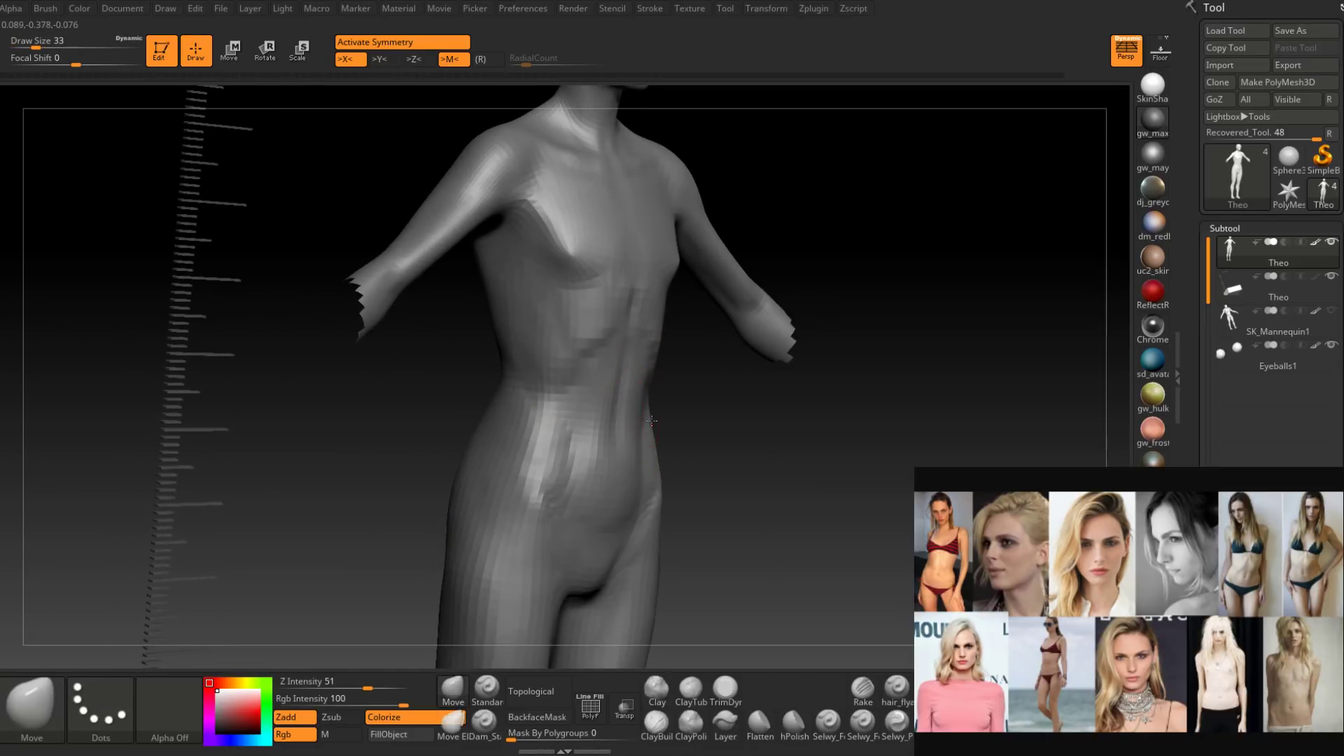
{"action": "mouse_move", "coordinate": [651, 420]}
{"action": "right_mouse_down"}
{"action": "mouse_move", "coordinate": [630, 405]}
{"action": "mouse_move", "coordinate": [658, 432]}
{"action": "mouse_move", "coordinate": [708, 429]}
{"action": "mouse_move", "coordinate": [623, 448]}
{"action": "mouse_move", "coordinate": [684, 420]}
{"action": "mouse_move", "coordinate": [609, 434]}
{"action": "right_mouse_up"}
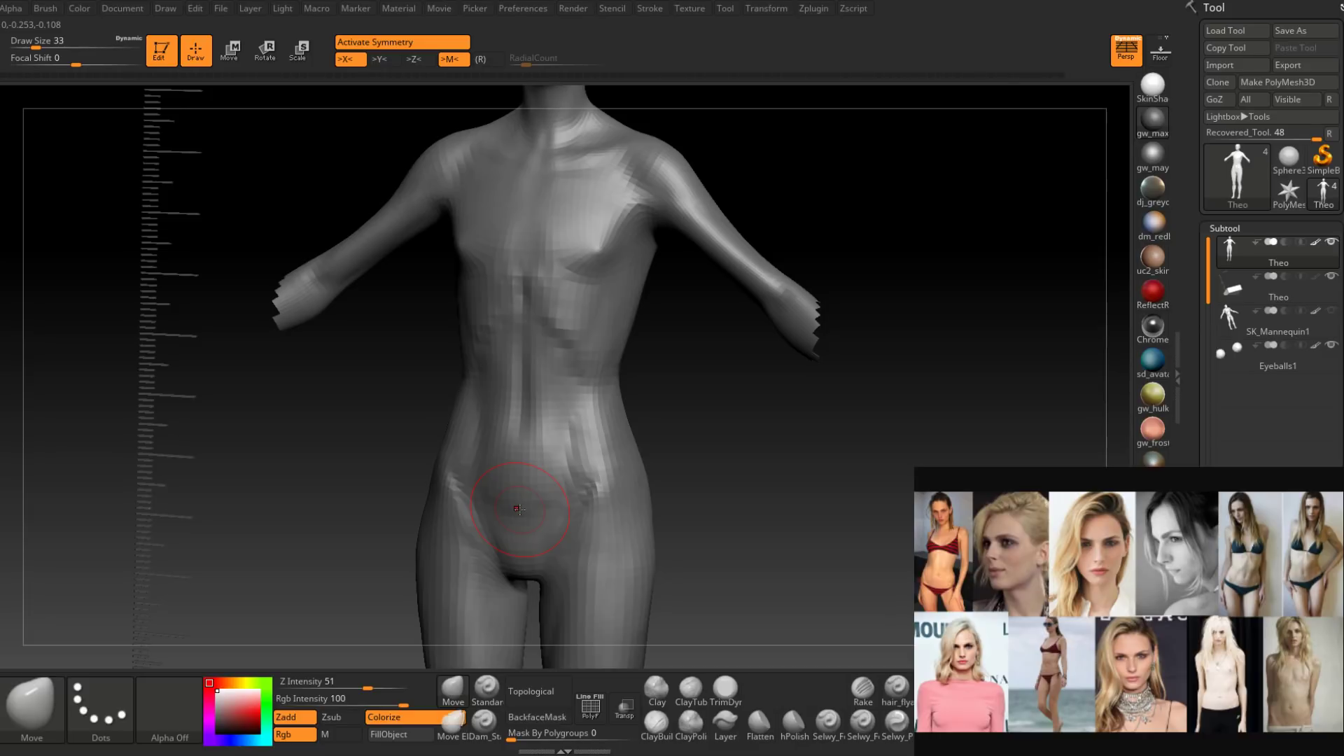
Refine the lower belly between the hip bones with the Standard brush at draw size 22.
{"action": "left_click", "coordinate": [497, 692]}
{"action": "mouse_move", "coordinate": [490, 518]}
{"action": "right_mouse_down"}
{"action": "mouse_move", "coordinate": [549, 443]}
{"action": "mouse_move", "coordinate": [541, 451]}
{"action": "right_mouse_up"}
{"action": "key", "text": "s"}
{"action": "left_click_drag", "start_coordinate": [546, 463], "coordinate": [540, 464]}
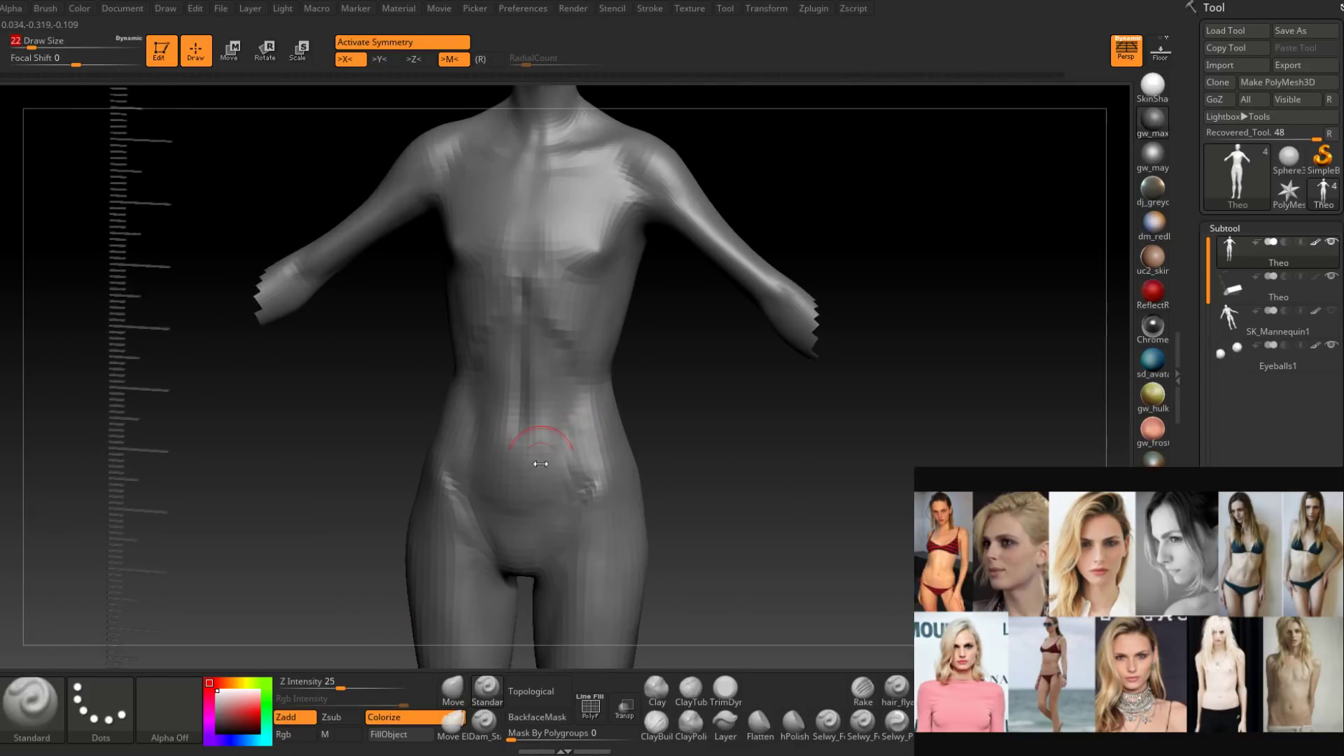
{"action": "mouse_move", "coordinate": [518, 510]}
{"action": "right_mouse_down"}
{"action": "mouse_move", "coordinate": [551, 483]}
{"action": "mouse_move", "coordinate": [546, 469]}
{"action": "mouse_move", "coordinate": [569, 490]}
{"action": "mouse_move", "coordinate": [592, 471]}
{"action": "mouse_move", "coordinate": [590, 448]}
{"action": "mouse_move", "coordinate": [562, 439]}
{"action": "mouse_move", "coordinate": [616, 451]}
{"action": "right_mouse_up"}
{"action": "key", "text": "d"}
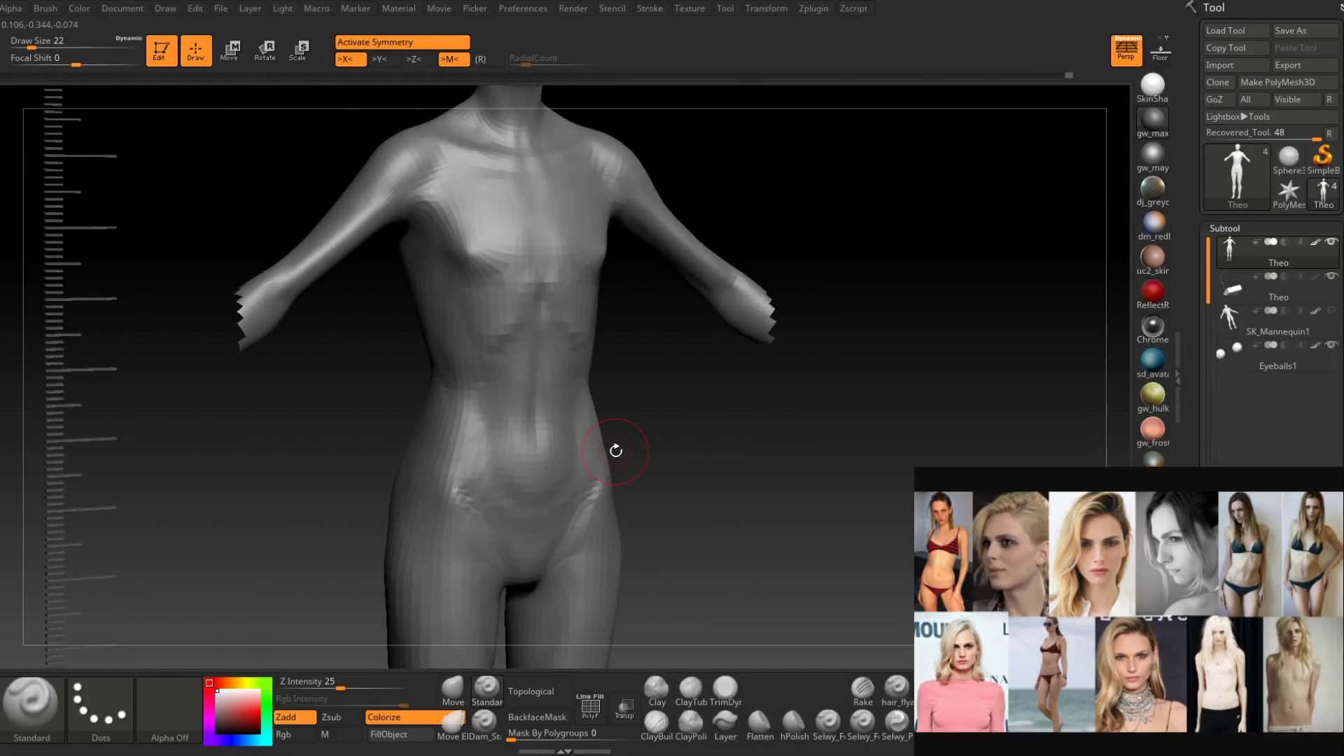
{"action": "right_click_drag", "start_coordinate": [616, 450], "coordinate": [605, 485], "text": "shift"}
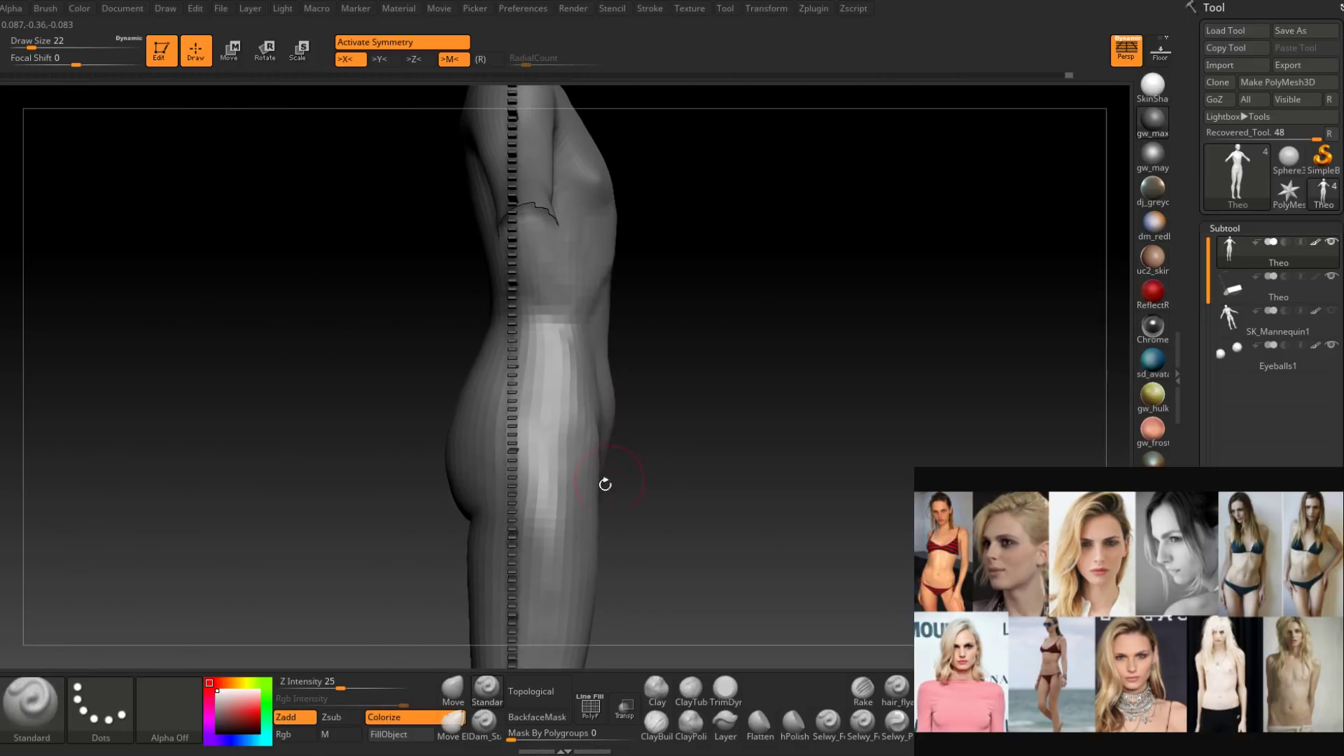
Adjust the front contour of the waist from the side with the Move brush, setting the draw size to 41.
{"action": "left_click", "coordinate": [463, 686]}
{"action": "mouse_move", "coordinate": [602, 321]}
{"action": "right_mouse_down"}
{"action": "mouse_move", "coordinate": [584, 321]}
{"action": "mouse_move", "coordinate": [606, 323]}
{"action": "right_mouse_up"}
{"action": "key", "text": "space"}
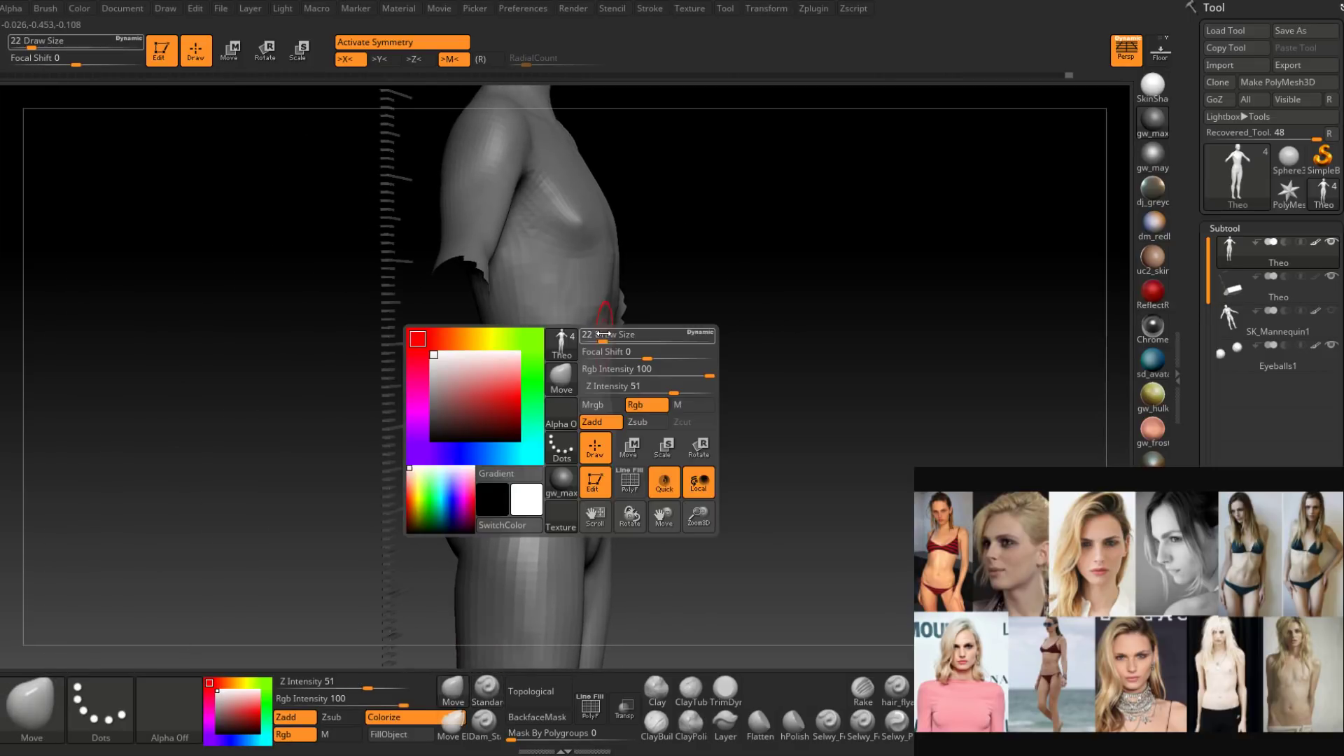
{"action": "left_click_drag", "start_coordinate": [603, 337], "coordinate": [609, 338]}
{"action": "right_click_drag", "start_coordinate": [608, 319], "coordinate": [619, 313]}
{"action": "key", "text": "space"}
{"action": "left_click_drag", "start_coordinate": [611, 309], "coordinate": [614, 308]}
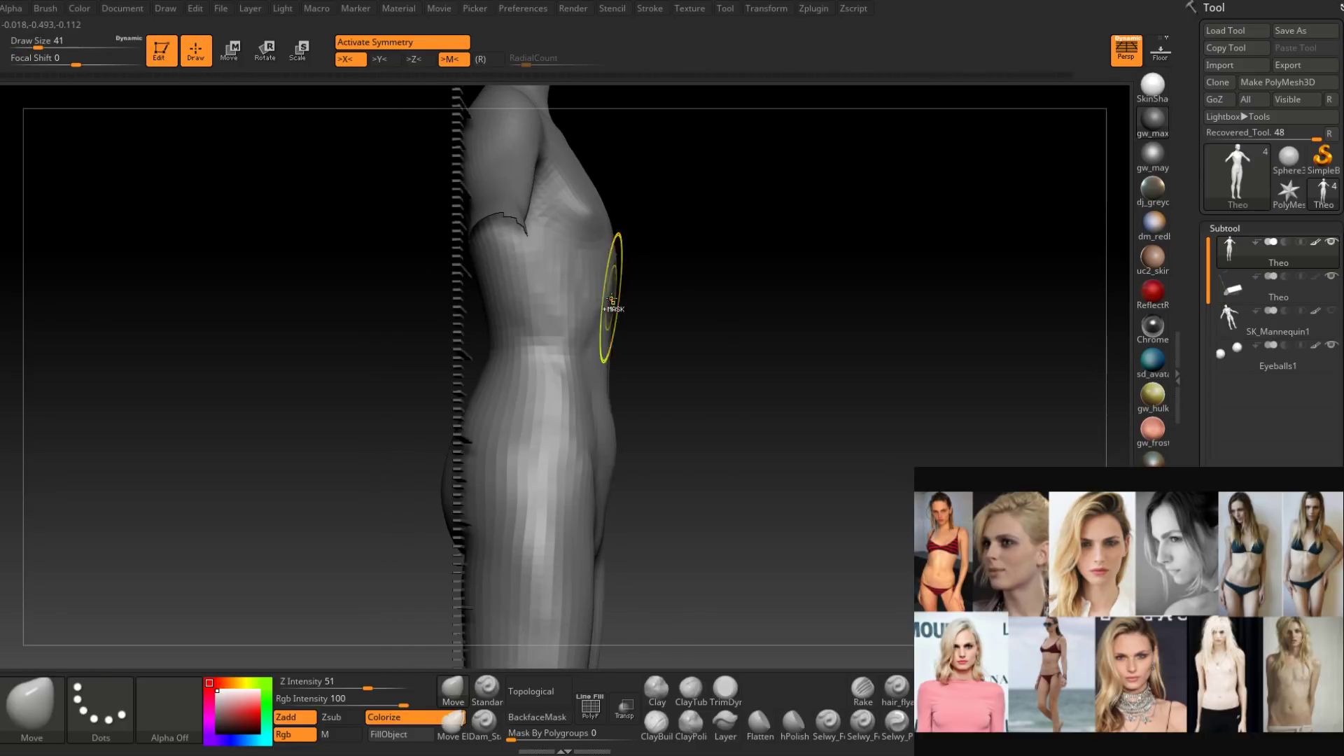
Reshape the belly and lower abdomen profile with the Move brush at draw sizes 41 and 56.
{"action": "key", "text": "space"}
{"action": "left_click_drag", "start_coordinate": [607, 298], "coordinate": [613, 297]}
{"action": "right_click_drag", "start_coordinate": [616, 297], "coordinate": [623, 300]}
{"action": "key", "text": "space"}
{"action": "left_click_drag", "start_coordinate": [615, 376], "coordinate": [609, 377]}
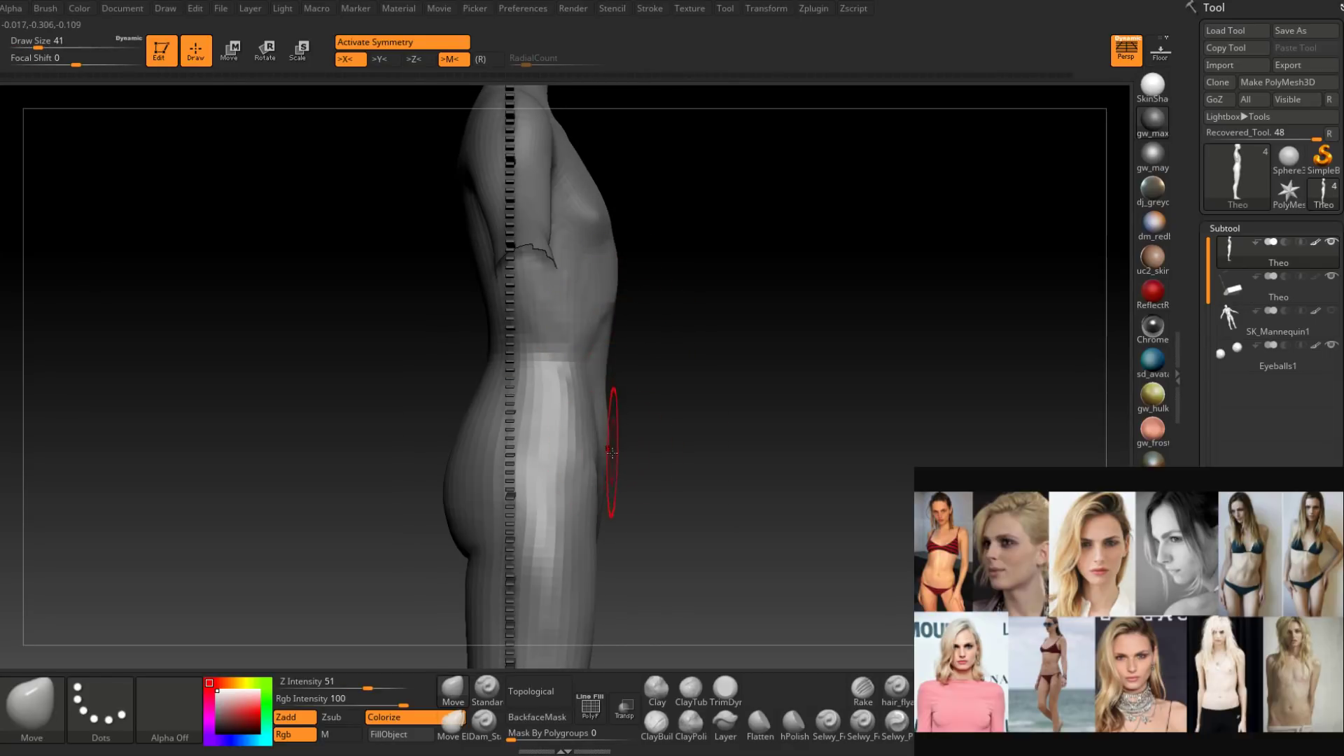
{"action": "mouse_move", "coordinate": [612, 452]}
{"action": "right_mouse_down", "text": "alt"}
{"action": "mouse_move", "coordinate": [620, 375]}
{"action": "mouse_move", "coordinate": [603, 411]}
{"action": "mouse_move", "coordinate": [621, 439]}
{"action": "right_mouse_up", "text": "alt"}
{"action": "key", "text": "space"}
{"action": "left_click_drag", "start_coordinate": [606, 445], "coordinate": [614, 446]}
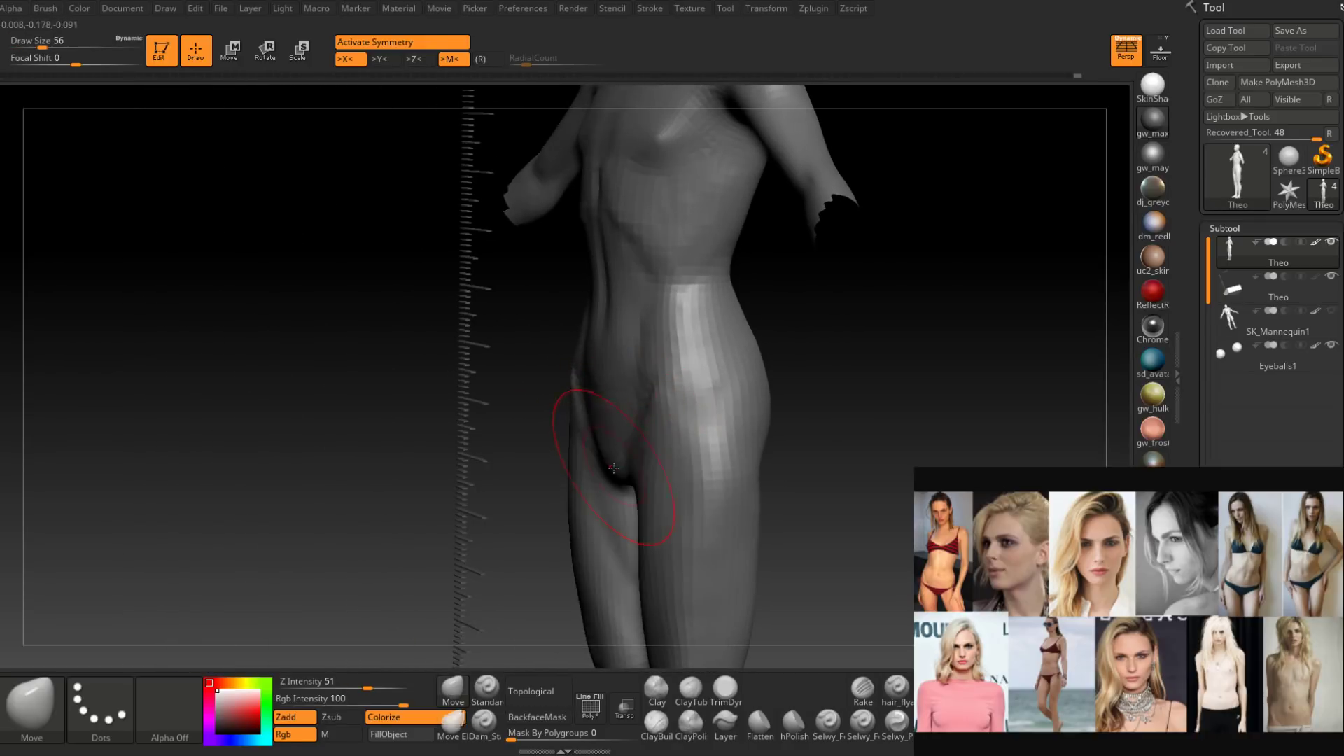
Adjust the pelvis between the upper thighs with the Move brush at draw sizes 29 and 27.
{"action": "right_click_drag", "start_coordinate": [613, 468], "coordinate": [625, 567]}
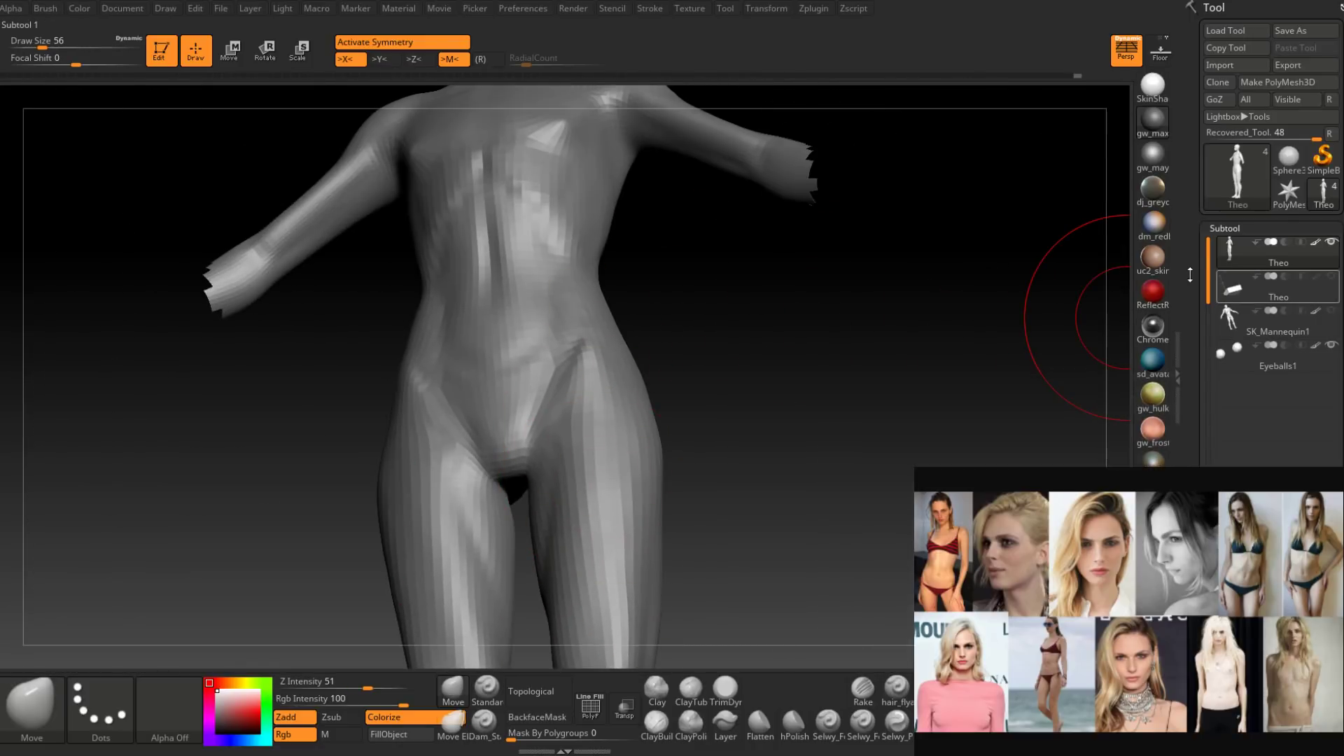
{"action": "mouse_move", "coordinate": [514, 515]}
{"action": "right_mouse_down"}
{"action": "mouse_move", "coordinate": [517, 448]}
{"action": "mouse_move", "coordinate": [521, 483]}
{"action": "mouse_move", "coordinate": [512, 507]}
{"action": "mouse_move", "coordinate": [502, 413]}
{"action": "right_mouse_up"}
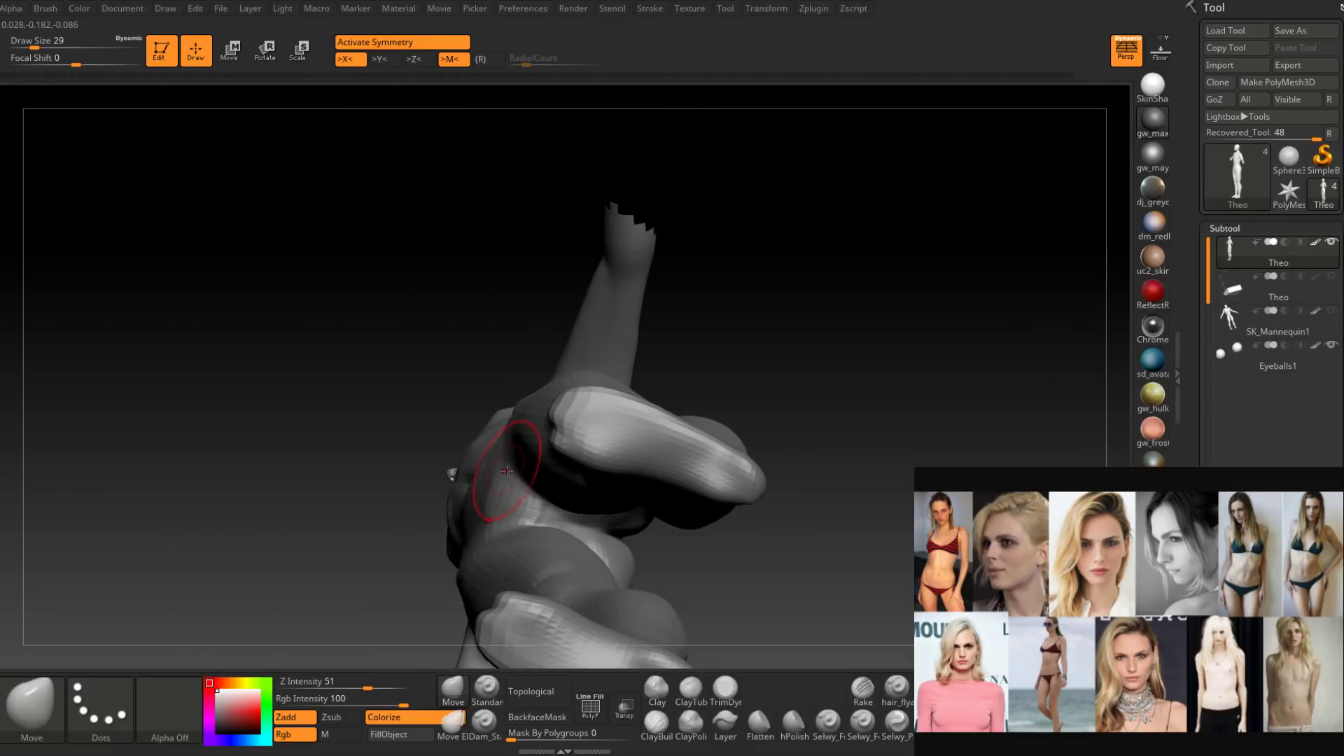
{"action": "mouse_move", "coordinate": [517, 473]}
{"action": "right_mouse_down"}
{"action": "mouse_move", "coordinate": [540, 489]}
{"action": "mouse_move", "coordinate": [516, 480]}
{"action": "mouse_move", "coordinate": [533, 487]}
{"action": "mouse_move", "coordinate": [517, 435]}
{"action": "mouse_move", "coordinate": [491, 451]}
{"action": "right_mouse_up"}
{"action": "key", "text": "space"}
{"action": "left_click_drag", "start_coordinate": [492, 450], "coordinate": [488, 451]}
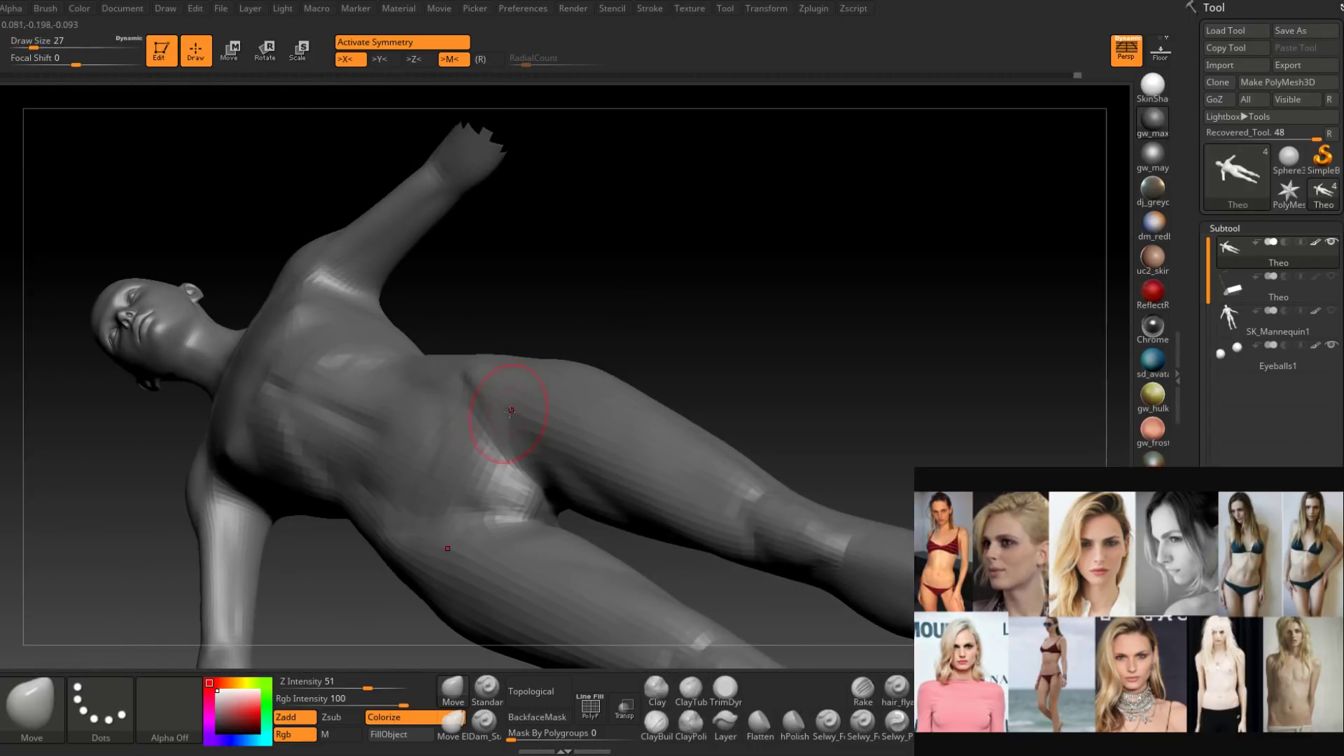
Carve the groin creases from the hip bones toward the crotch with the Dam_Standard brush at draw size 13.
{"action": "left_click", "coordinate": [483, 727]}
{"action": "mouse_move", "coordinate": [497, 430]}
{"action": "right_mouse_down"}
{"action": "mouse_move", "coordinate": [543, 438]}
{"action": "mouse_move", "coordinate": [492, 423]}
{"action": "right_mouse_up"}
{"action": "key", "text": "bracketleft"}
{"action": "key", "text": "bracketleft"}
{"action": "left_click_drag", "start_coordinate": [456, 394], "coordinate": [488, 436]}
{"action": "right_click_drag", "start_coordinate": [494, 431], "coordinate": [467, 445]}
{"action": "left_click_drag", "start_coordinate": [463, 419], "coordinate": [484, 429]}
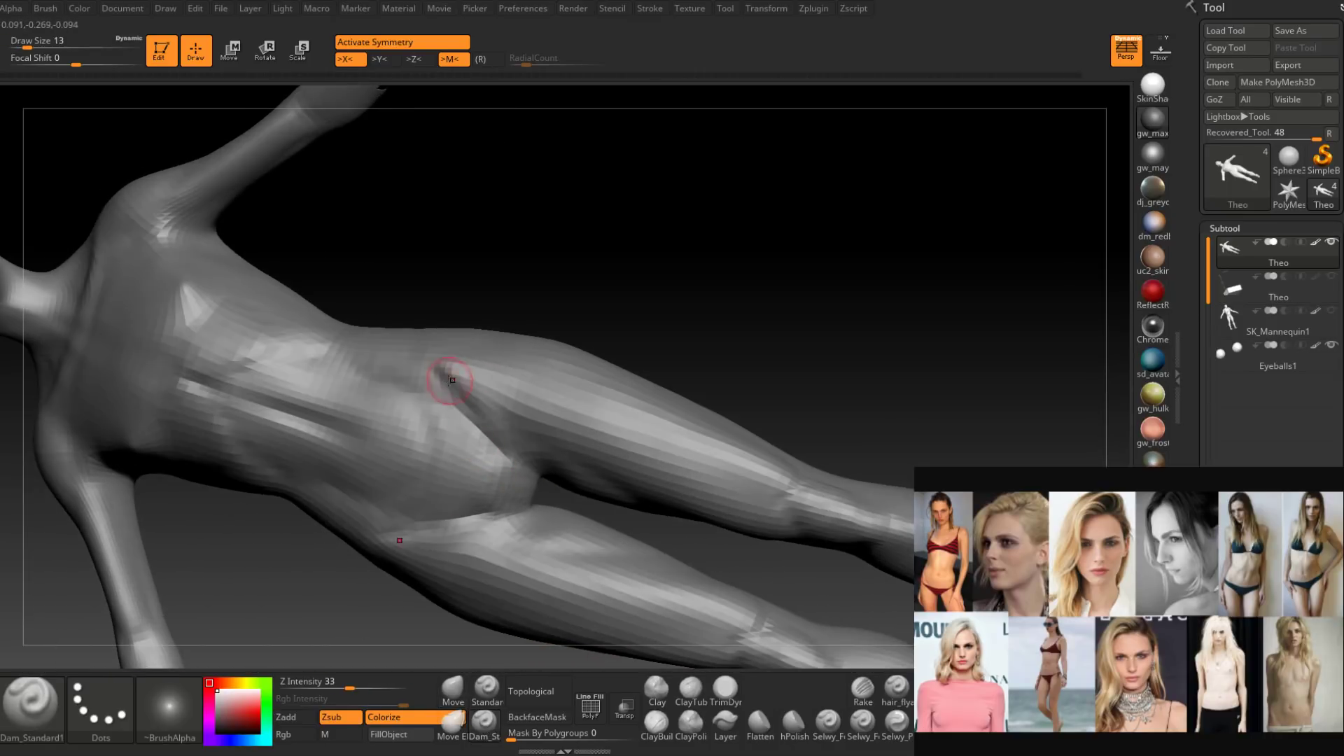
{"action": "left_click_drag", "start_coordinate": [450, 380], "coordinate": [495, 435]}
Refine the groin creases from the front with the Dam_Standard brush at draw size 14.
{"action": "mouse_move", "coordinate": [496, 436]}
{"action": "right_mouse_down"}
{"action": "mouse_move", "coordinate": [560, 466]}
{"action": "mouse_move", "coordinate": [595, 406]}
{"action": "mouse_move", "coordinate": [678, 390]}
{"action": "right_mouse_up"}
{"action": "right_click_drag", "start_coordinate": [576, 322], "coordinate": [548, 421], "text": "alt"}
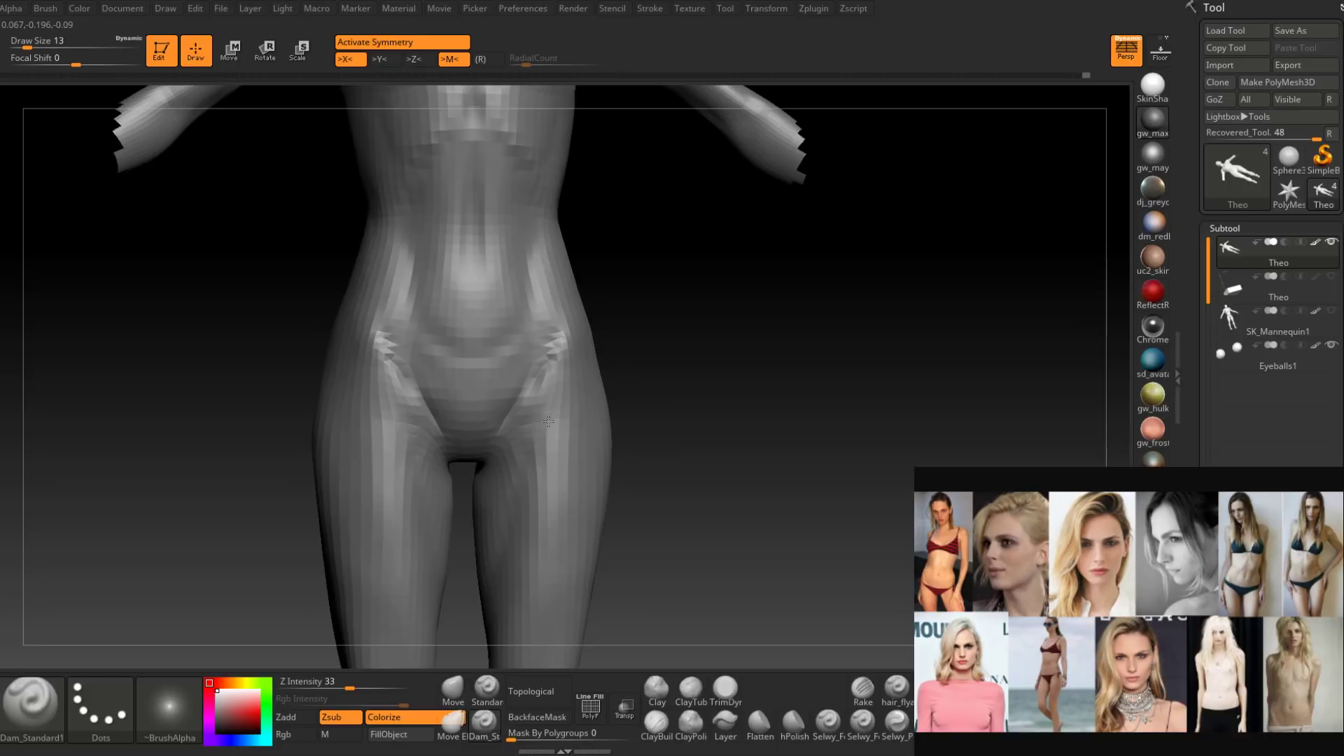
{"action": "mouse_move", "coordinate": [548, 421]}
{"action": "right_mouse_down", "text": "shift"}
{"action": "mouse_move", "coordinate": [468, 375]}
{"action": "mouse_move", "coordinate": [488, 379]}
{"action": "mouse_move", "coordinate": [470, 391]}
{"action": "mouse_move", "coordinate": [490, 368]}
{"action": "mouse_move", "coordinate": [543, 357]}
{"action": "mouse_move", "coordinate": [501, 476]}
{"action": "mouse_move", "coordinate": [486, 392]}
{"action": "mouse_move", "coordinate": [479, 413]}
{"action": "mouse_move", "coordinate": [470, 397]}
{"action": "mouse_move", "coordinate": [477, 408]}
{"action": "right_mouse_up", "text": "shift"}
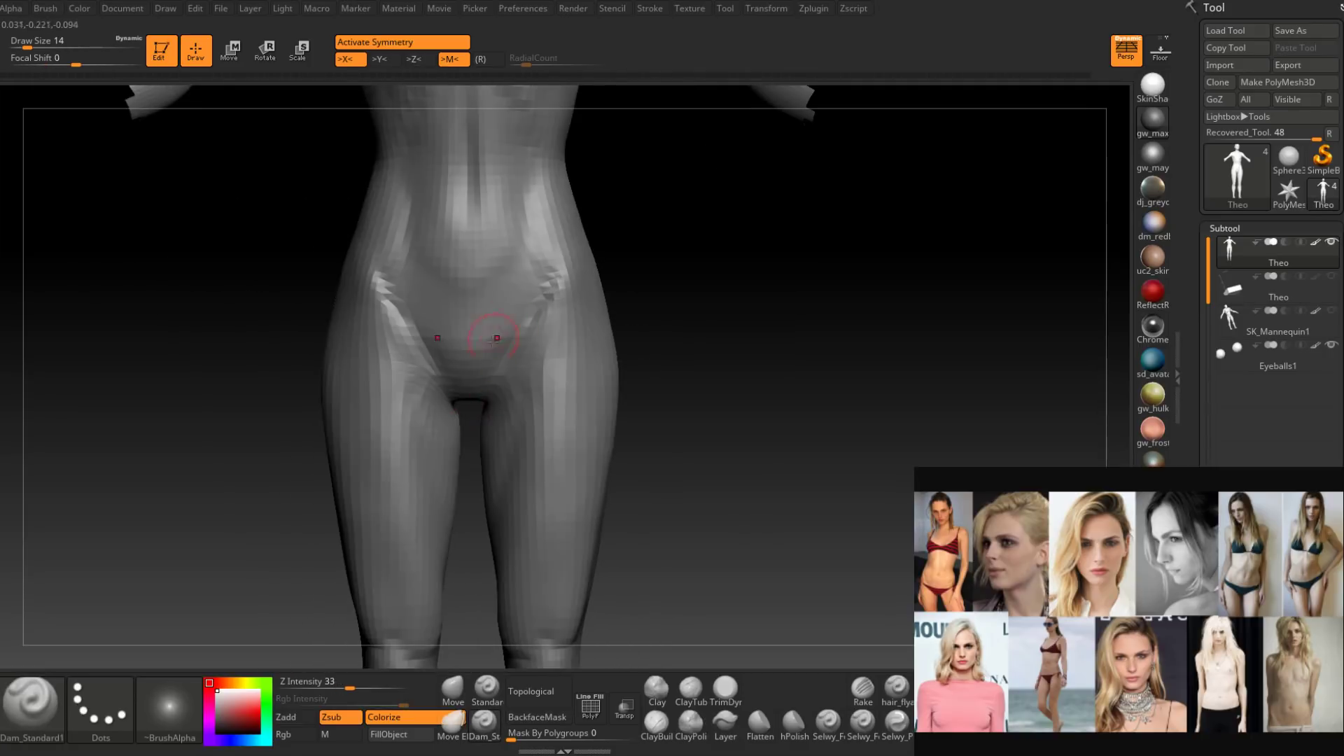
{"action": "mouse_move", "coordinate": [481, 330]}
{"action": "right_mouse_down"}
{"action": "mouse_move", "coordinate": [499, 366]}
{"action": "mouse_move", "coordinate": [490, 382]}
{"action": "mouse_move", "coordinate": [465, 360]}
{"action": "mouse_move", "coordinate": [470, 435]}
{"action": "mouse_move", "coordinate": [486, 398]}
{"action": "right_mouse_up"}
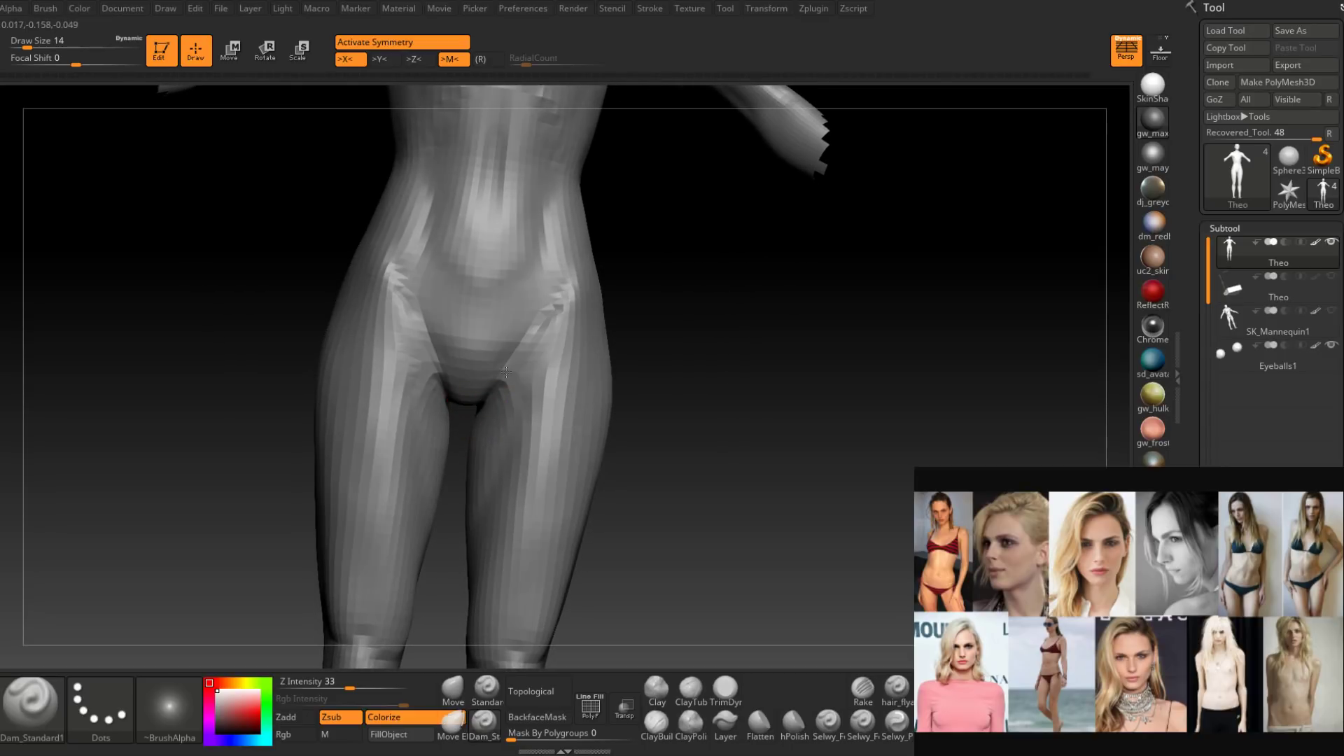
{"action": "right_click_drag", "start_coordinate": [506, 372], "coordinate": [564, 420]}
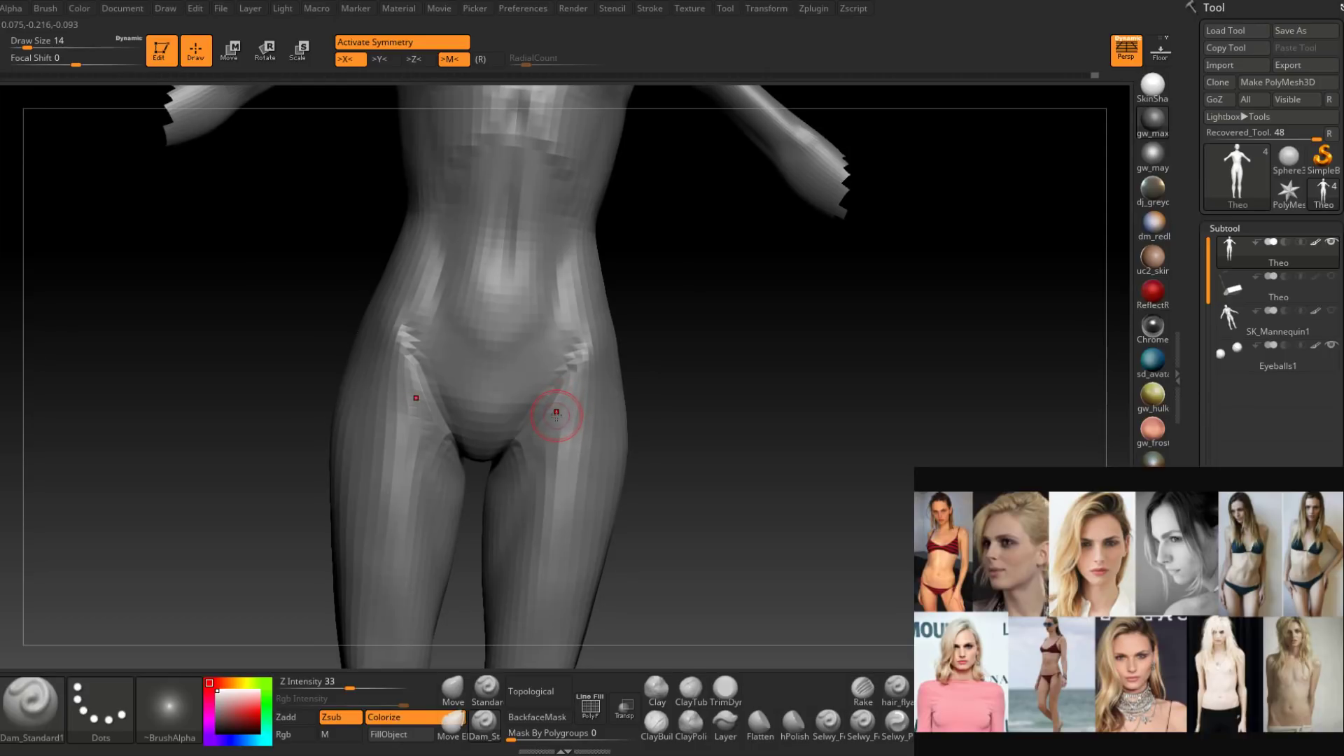
{"action": "mouse_move", "coordinate": [557, 416]}
{"action": "right_mouse_down"}
{"action": "mouse_move", "coordinate": [565, 322]}
{"action": "mouse_move", "coordinate": [612, 378]}
{"action": "mouse_move", "coordinate": [578, 364]}
{"action": "mouse_move", "coordinate": [598, 338]}
{"action": "right_mouse_up"}
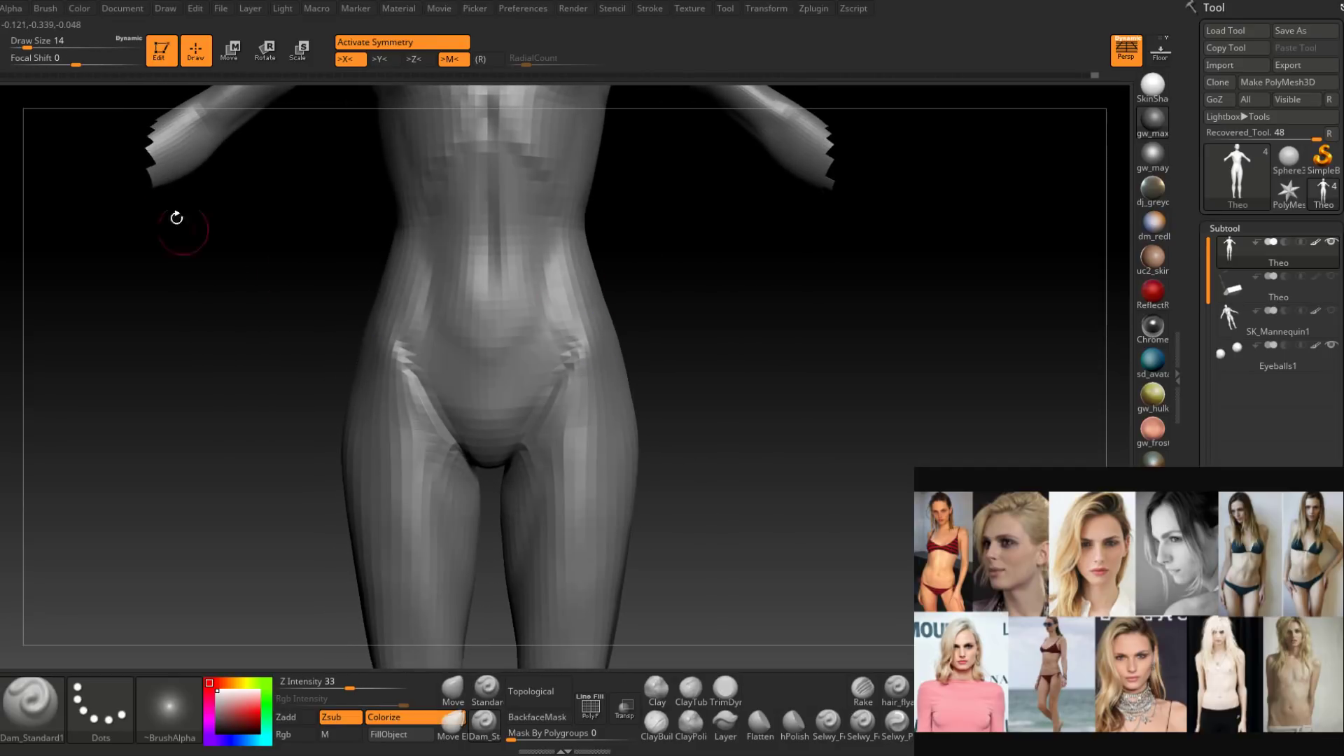
Mark the navel and deepen the details at the hip bones with the Dam_Standard brush at draw size 11.
{"action": "mouse_move", "coordinate": [561, 471]}
{"action": "right_mouse_down", "text": "ctrl"}
{"action": "mouse_move", "coordinate": [581, 355]}
{"action": "mouse_move", "coordinate": [562, 450]}
{"action": "right_mouse_up", "text": "ctrl"}
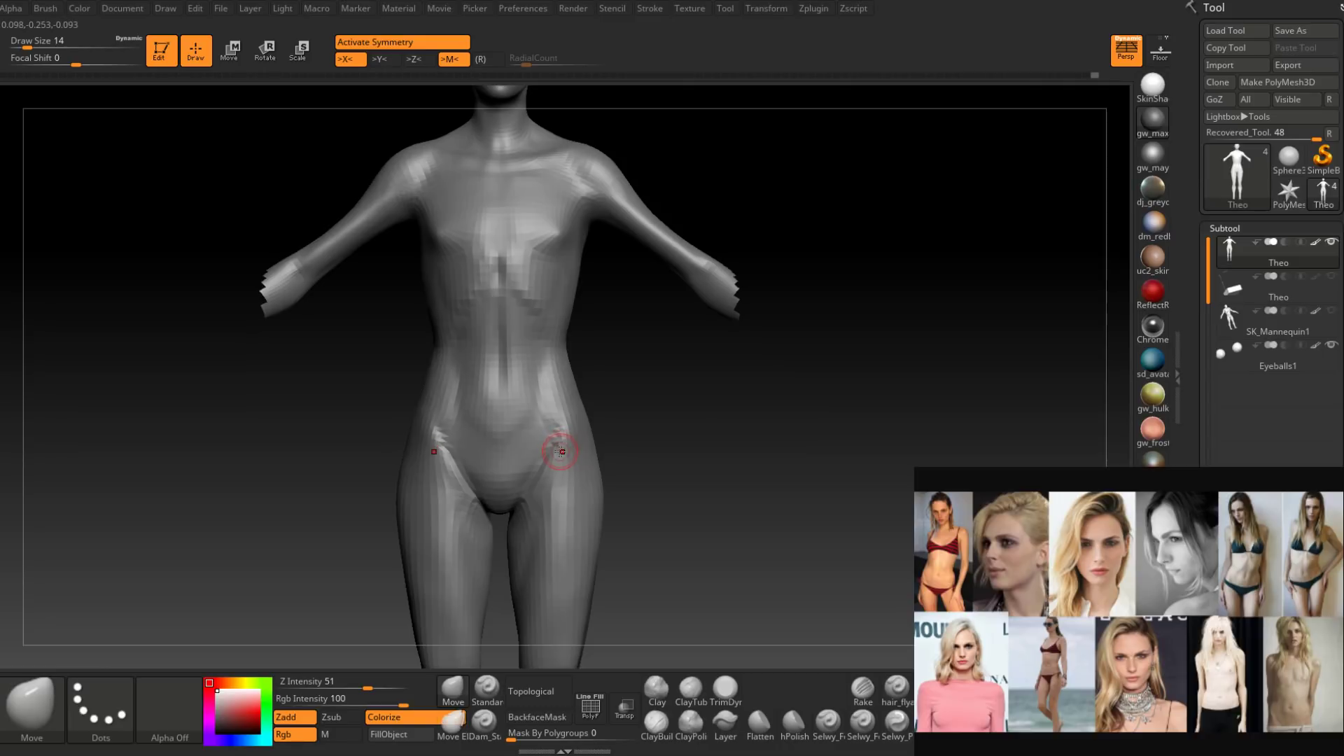
{"action": "right_click_drag", "start_coordinate": [563, 390], "coordinate": [563, 422], "text": "alt"}
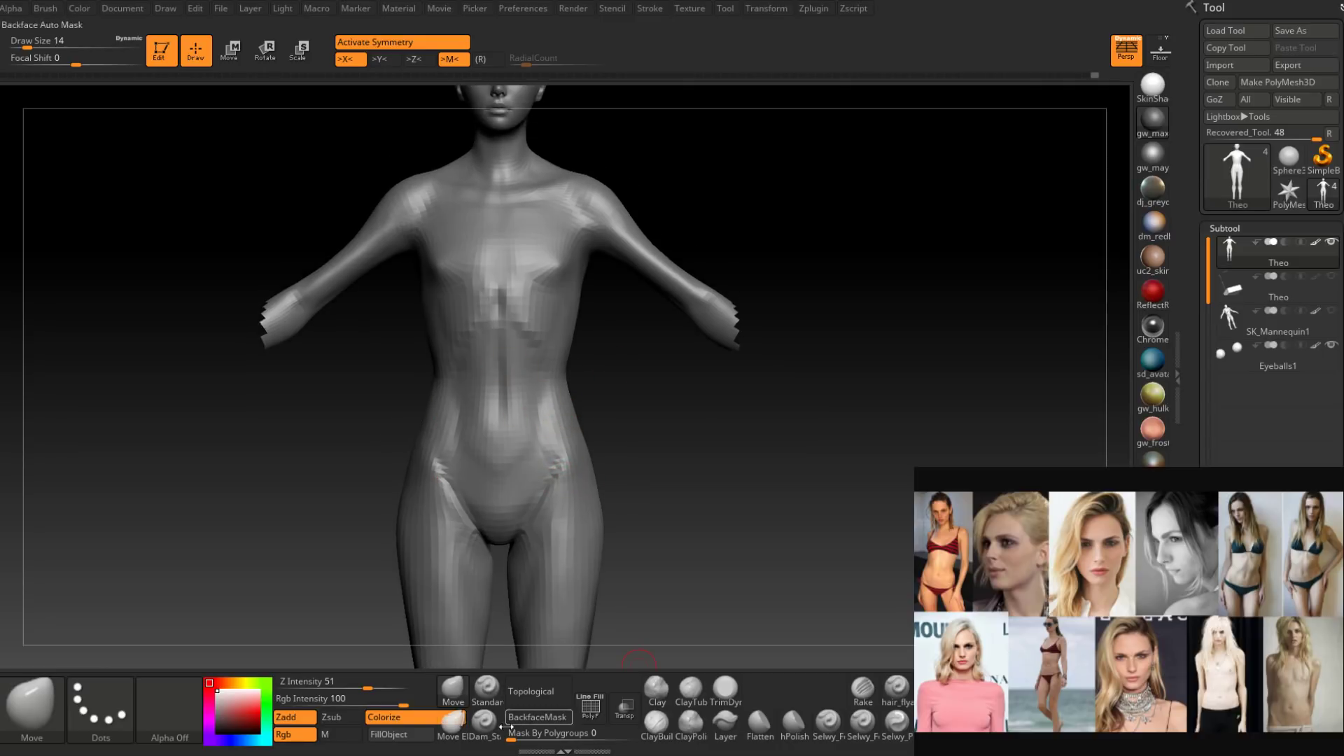
{"action": "left_click", "coordinate": [485, 722]}
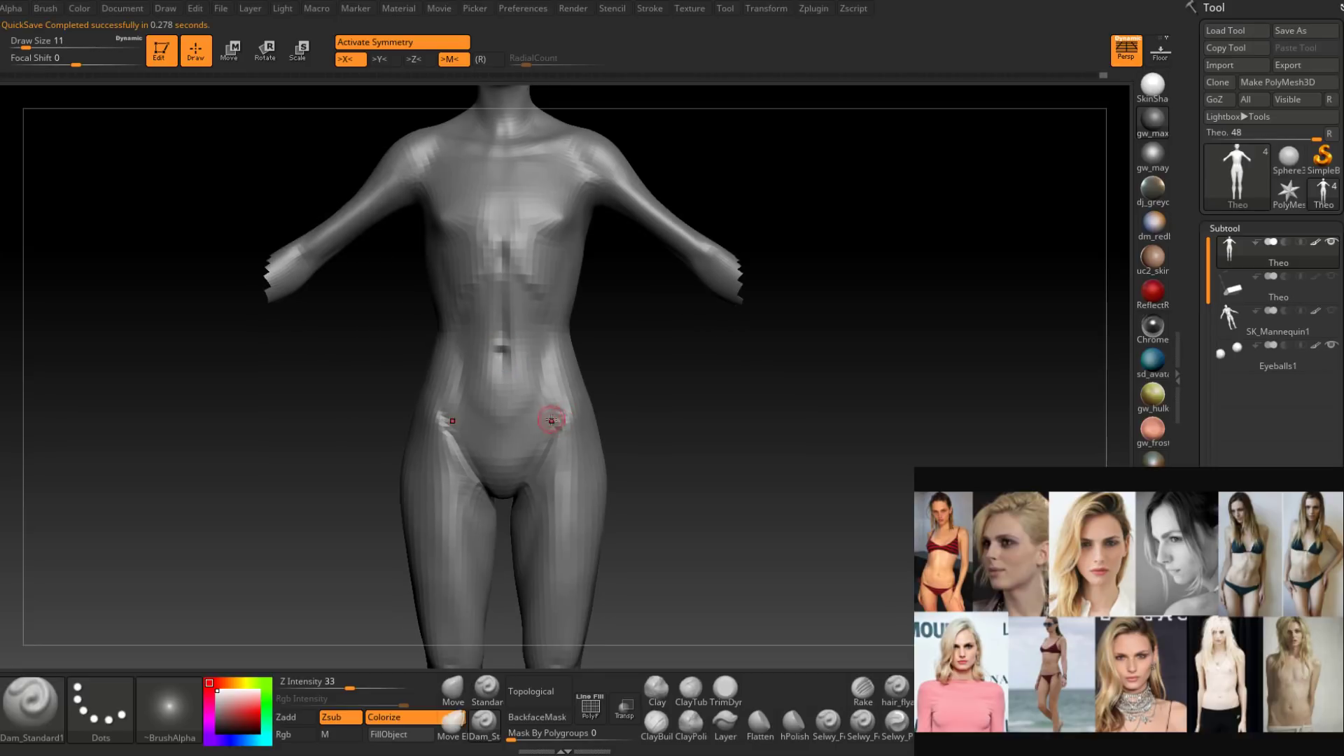
{"action": "right_click_drag", "start_coordinate": [552, 420], "coordinate": [512, 419]}
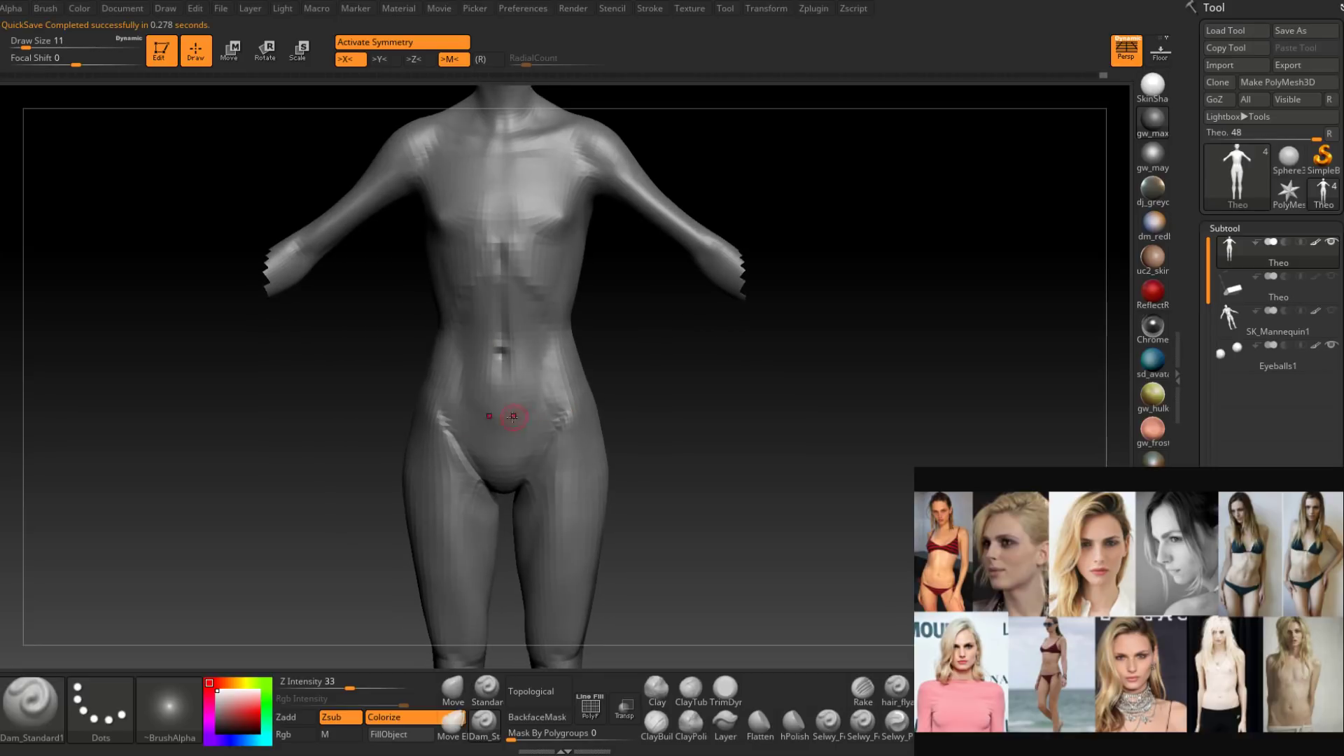
{"action": "right_click", "coordinate": [521, 406]}
Build up the lower belly between the hip bones with the ClayBuildup brush at draw size 22 and smooth it.
{"action": "left_click", "coordinate": [660, 726]}
{"action": "mouse_move", "coordinate": [558, 478]}
{"action": "right_mouse_down"}
{"action": "mouse_move", "coordinate": [525, 410]}
{"action": "mouse_move", "coordinate": [501, 411]}
{"action": "right_mouse_up"}
{"action": "right_click", "coordinate": [524, 408]}
{"action": "left_click_drag", "start_coordinate": [501, 411], "coordinate": [512, 421], "text": "shift"}
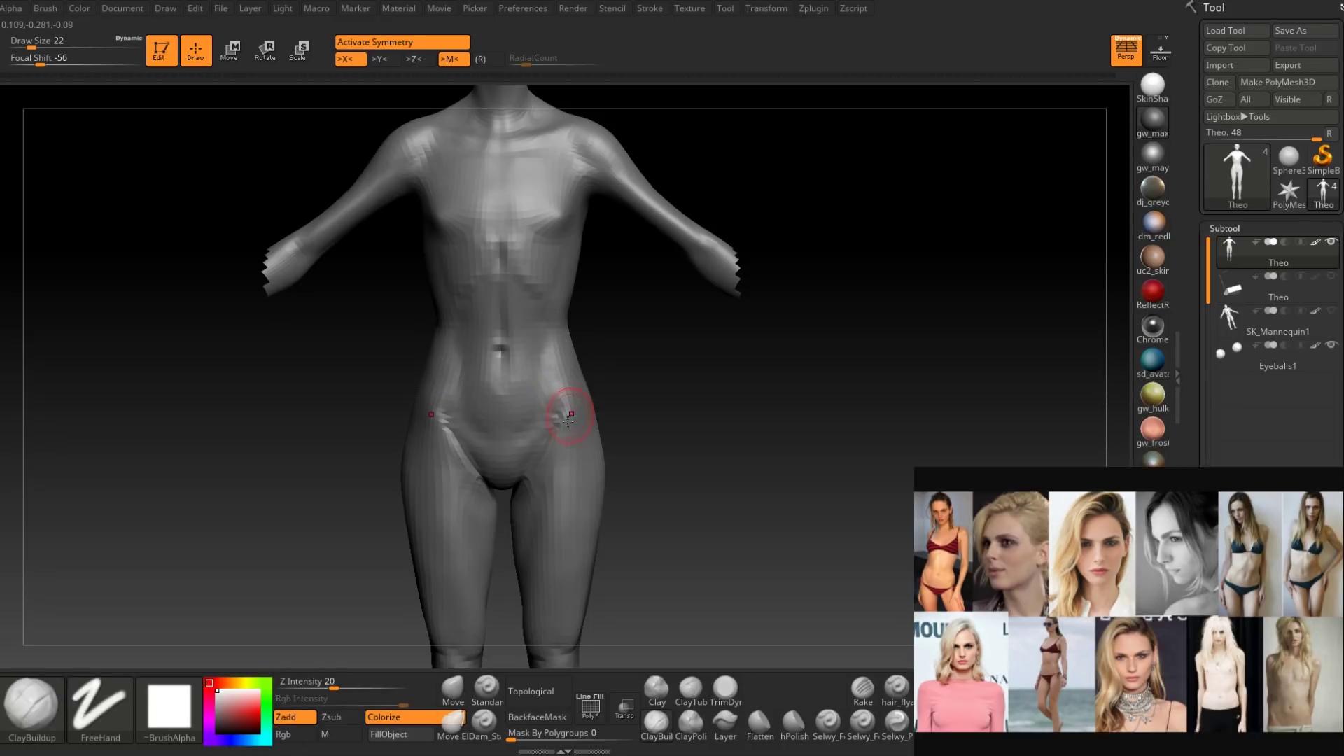
Reshape the hip bones and the sides of the waist with the Move brush at draw size 39.
{"action": "left_click", "coordinate": [452, 686]}
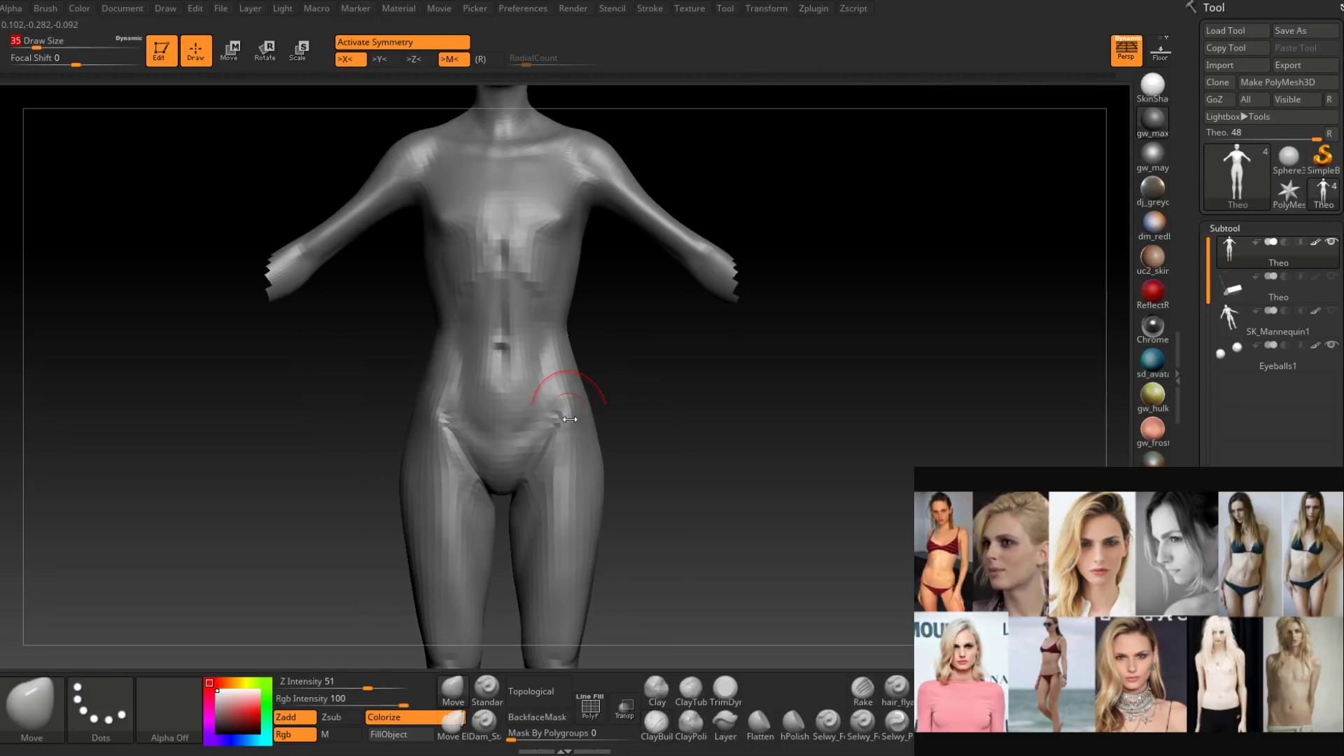
{"action": "key", "text": "space"}
{"action": "left_click", "coordinate": [571, 419]}
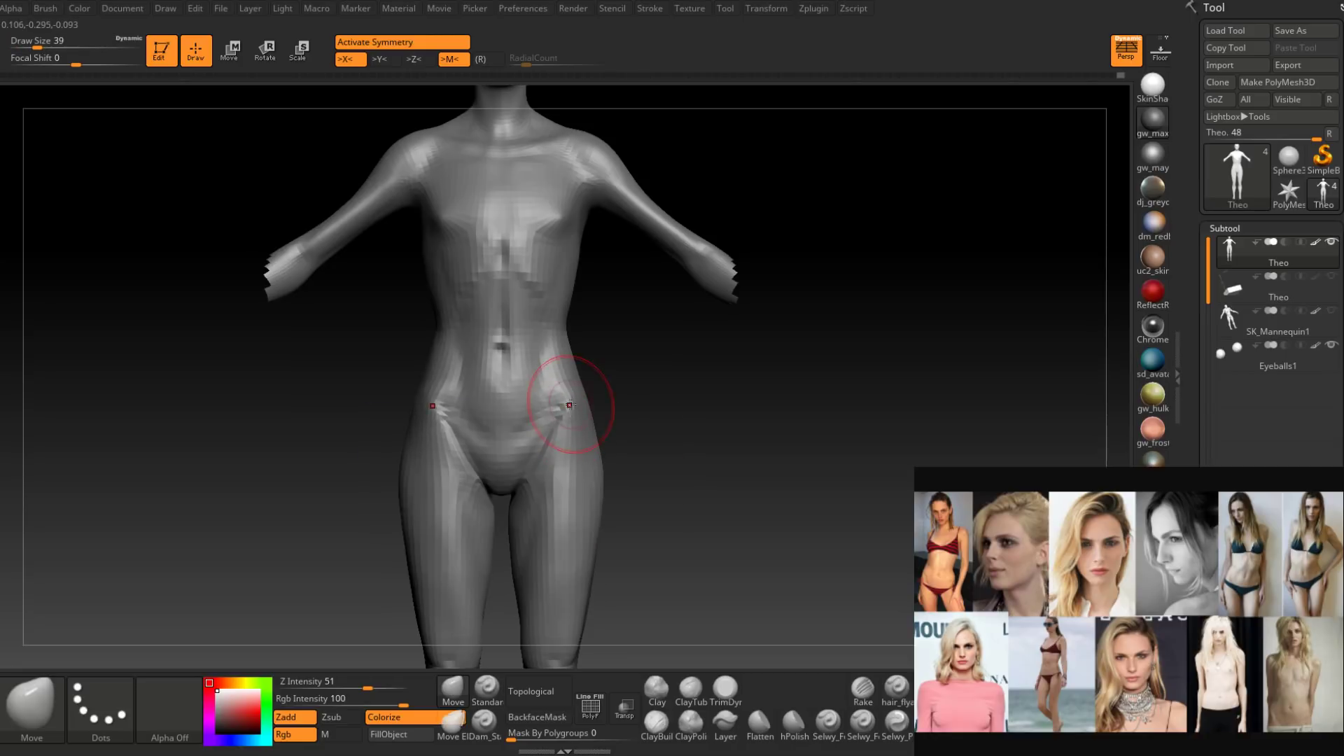
{"action": "key", "text": "space"}
{"action": "left_click_drag", "start_coordinate": [609, 247], "coordinate": [597, 328]}
{"action": "mouse_move", "coordinate": [594, 382]}
{"action": "left_mouse_down"}
{"action": "mouse_move", "coordinate": [555, 414]}
{"action": "mouse_move", "coordinate": [588, 389]}
{"action": "left_mouse_up"}
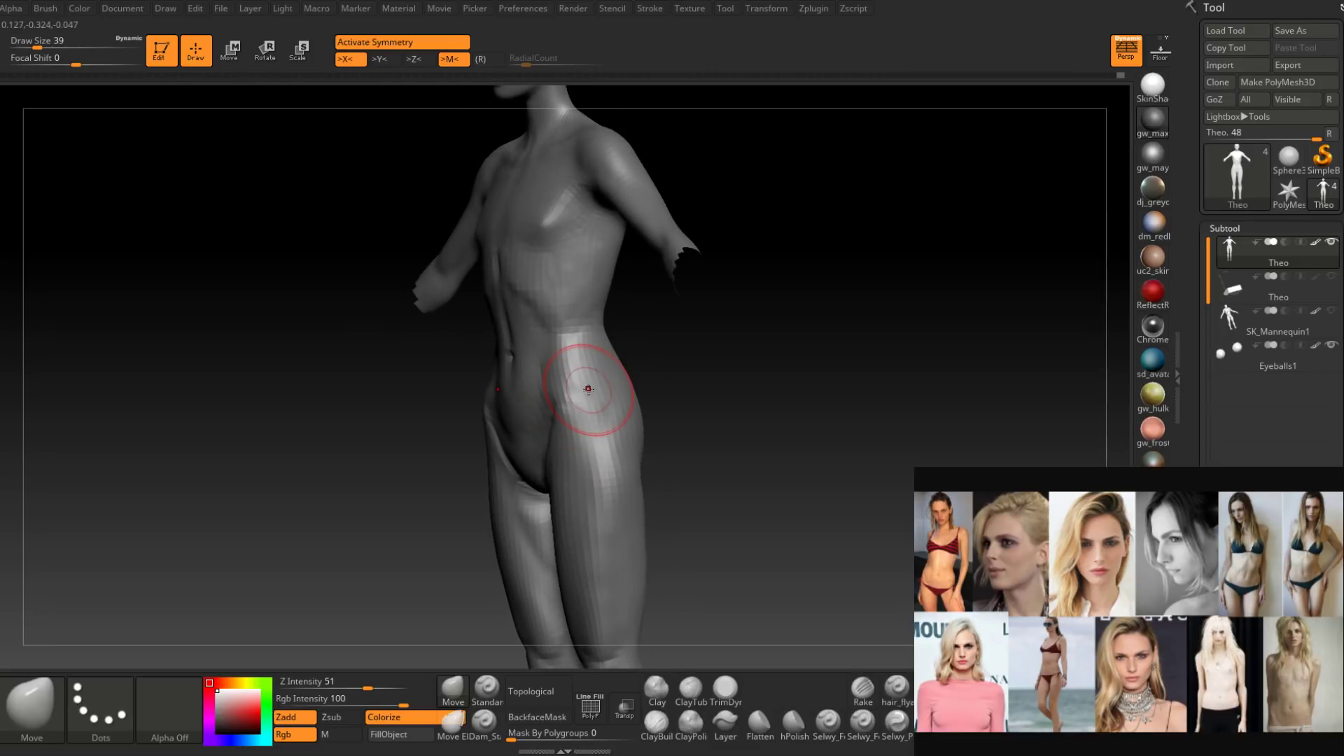
Adjust the shape of the hips, upper thighs and lower belly with the Move brush.
{"action": "mouse_move", "coordinate": [588, 389]}
{"action": "left_mouse_down"}
{"action": "mouse_move", "coordinate": [628, 400]}
{"action": "mouse_move", "coordinate": [589, 447]}
{"action": "mouse_move", "coordinate": [613, 473]}
{"action": "mouse_move", "coordinate": [637, 465]}
{"action": "mouse_move", "coordinate": [605, 472]}
{"action": "left_mouse_up"}
{"action": "key", "text": "space"}
{"action": "key", "text": "space"}
{"action": "key", "text": "space"}
{"action": "mouse_move", "coordinate": [605, 475]}
{"action": "left_mouse_down"}
{"action": "mouse_move", "coordinate": [586, 477]}
{"action": "mouse_move", "coordinate": [597, 479]}
{"action": "left_mouse_up"}
{"action": "mouse_move", "coordinate": [595, 483]}
{"action": "right_mouse_down"}
{"action": "mouse_move", "coordinate": [569, 484]}
{"action": "mouse_move", "coordinate": [547, 452]}
{"action": "right_mouse_up"}
{"action": "key", "text": "space"}
{"action": "left_click_drag", "start_coordinate": [547, 452], "coordinate": [528, 439]}
Smooth the lower belly and the area inside the hip bones with the Smooth brush at draw size 20.
{"action": "right_click_drag", "start_coordinate": [528, 439], "coordinate": [524, 455], "text": "ctrl"}
{"action": "right_click_drag", "start_coordinate": [524, 455], "coordinate": [540, 457]}
{"action": "left_click_drag", "start_coordinate": [516, 460], "coordinate": [519, 455], "text": "shift"}
{"action": "right_click_drag", "start_coordinate": [519, 455], "coordinate": [537, 453]}
{"action": "left_click_drag", "start_coordinate": [542, 438], "coordinate": [569, 411], "text": "shift"}
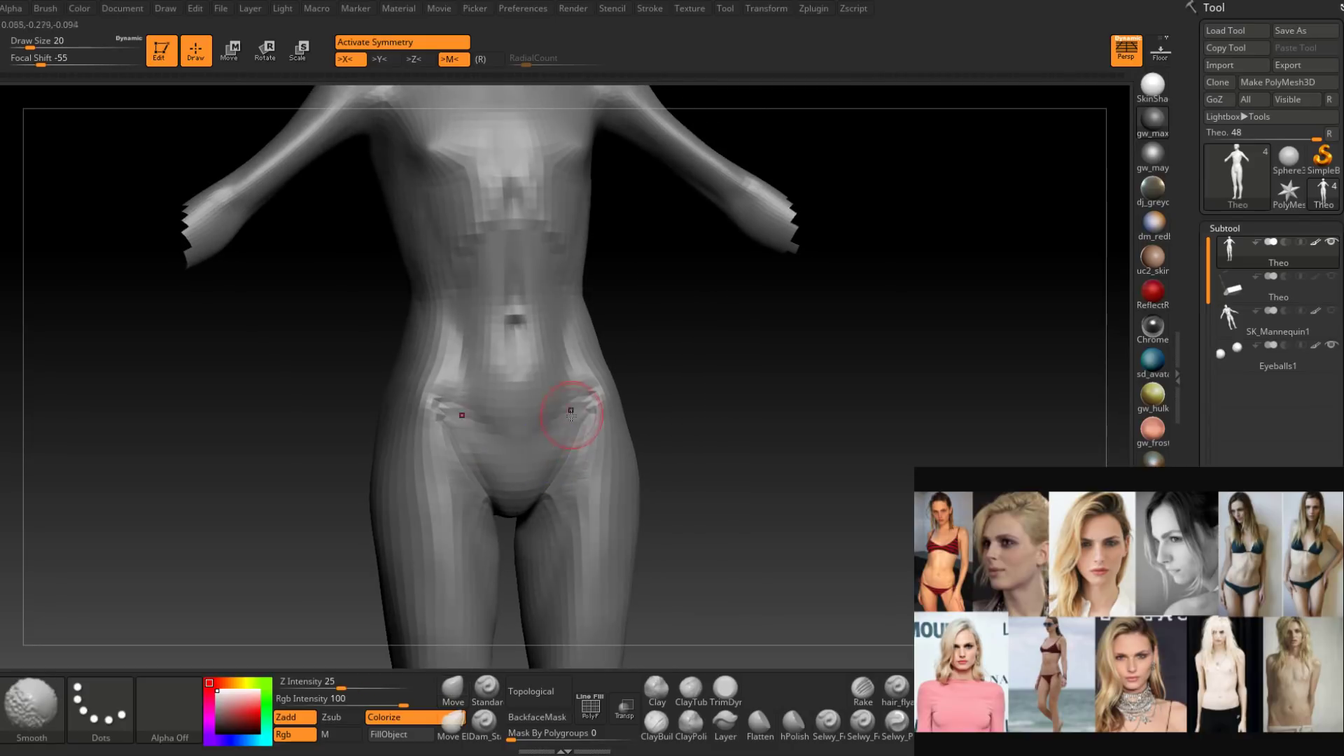
Refine the hip bones and the flanks above them with the Move brush at draw sizes 16 and 29.
{"action": "right_click_drag", "start_coordinate": [570, 411], "coordinate": [536, 423]}
{"action": "key", "text": "space"}
{"action": "left_click_drag", "start_coordinate": [562, 430], "coordinate": [588, 381]}
{"action": "right_click_drag", "start_coordinate": [630, 364], "coordinate": [602, 357]}
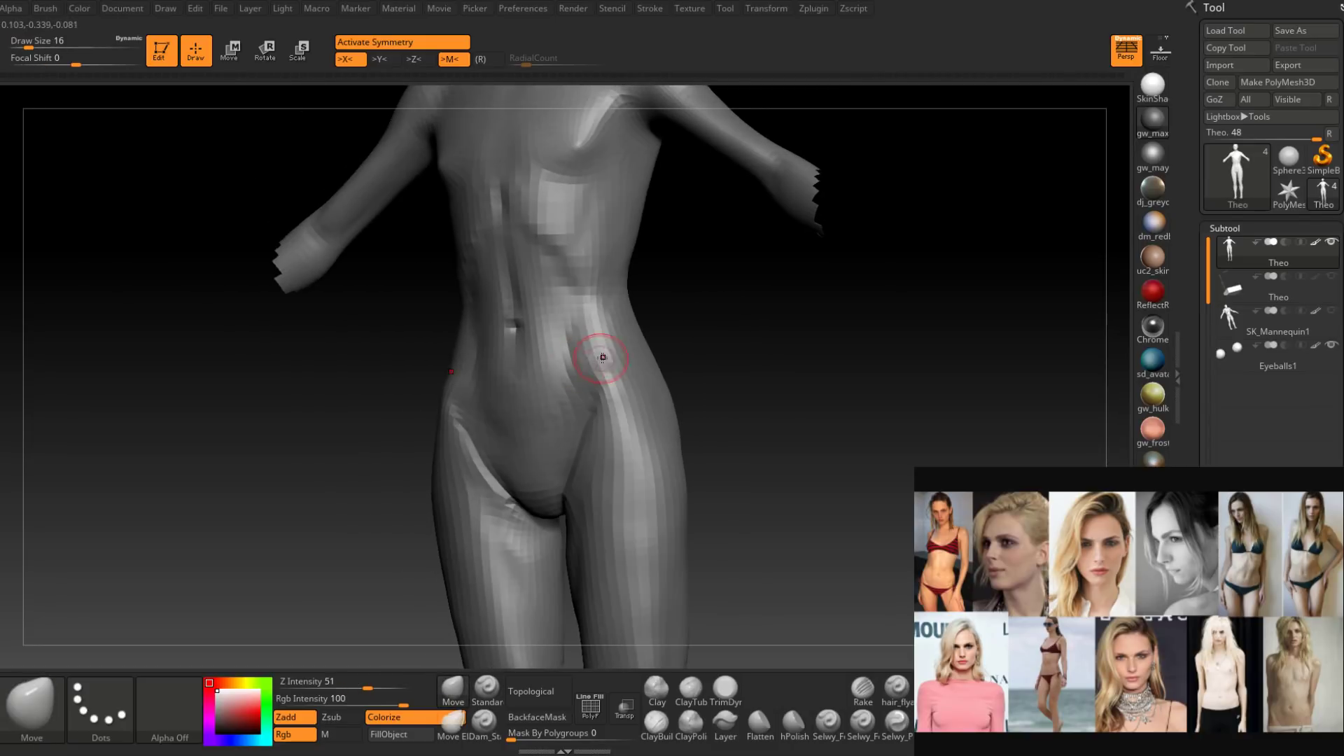
{"action": "key", "text": "space"}
{"action": "left_click_drag", "start_coordinate": [603, 357], "coordinate": [611, 356]}
{"action": "mouse_move", "coordinate": [588, 354]}
{"action": "right_mouse_down"}
{"action": "mouse_move", "coordinate": [647, 351]}
{"action": "mouse_move", "coordinate": [604, 354]}
{"action": "right_mouse_up"}
{"action": "key", "text": "space"}
{"action": "left_click_drag", "start_coordinate": [603, 355], "coordinate": [600, 353]}
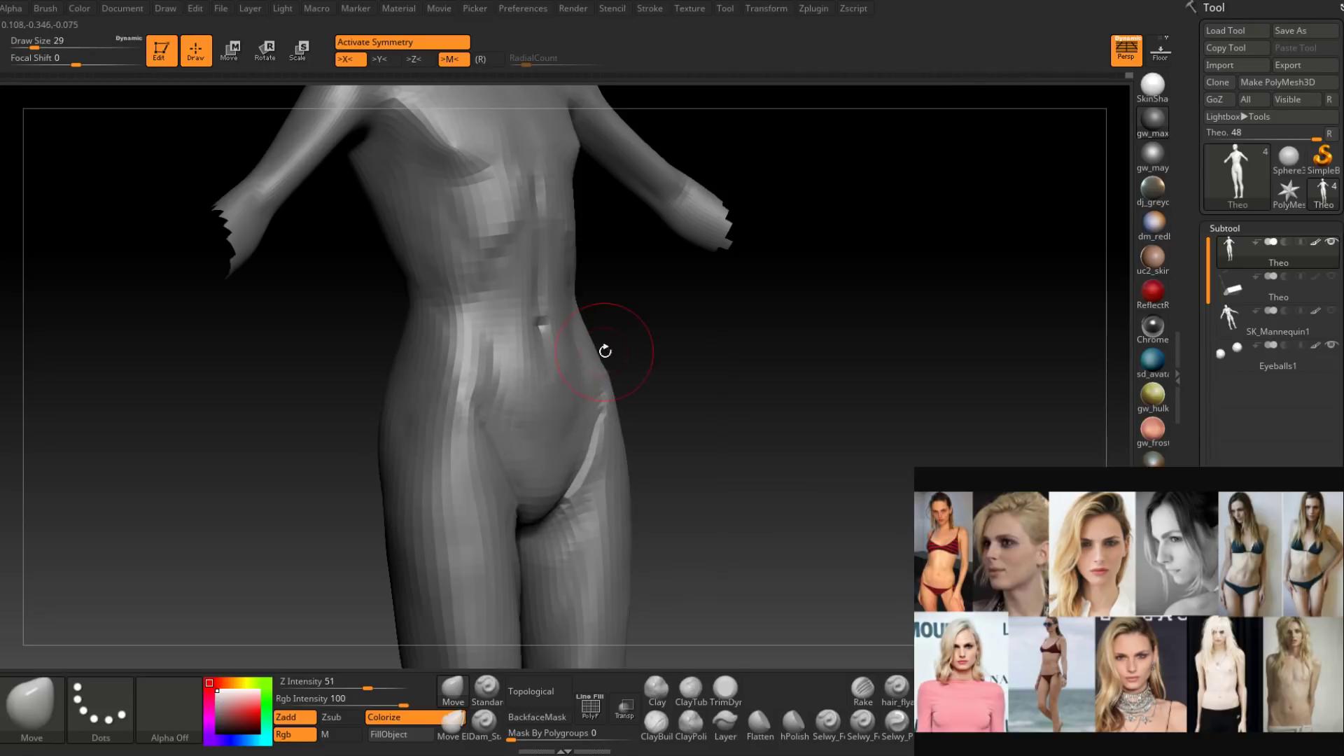
Adjust the waist and hip transition from the side with the Move brush at draw size 39.
{"action": "mouse_move", "coordinate": [605, 351]}
{"action": "right_mouse_down"}
{"action": "mouse_move", "coordinate": [579, 381]}
{"action": "mouse_move", "coordinate": [630, 364]}
{"action": "mouse_move", "coordinate": [666, 366]}
{"action": "mouse_move", "coordinate": [681, 384]}
{"action": "mouse_move", "coordinate": [549, 384]}
{"action": "right_mouse_up"}
{"action": "key", "text": "space"}
{"action": "left_click_drag", "start_coordinate": [549, 384], "coordinate": [554, 384]}
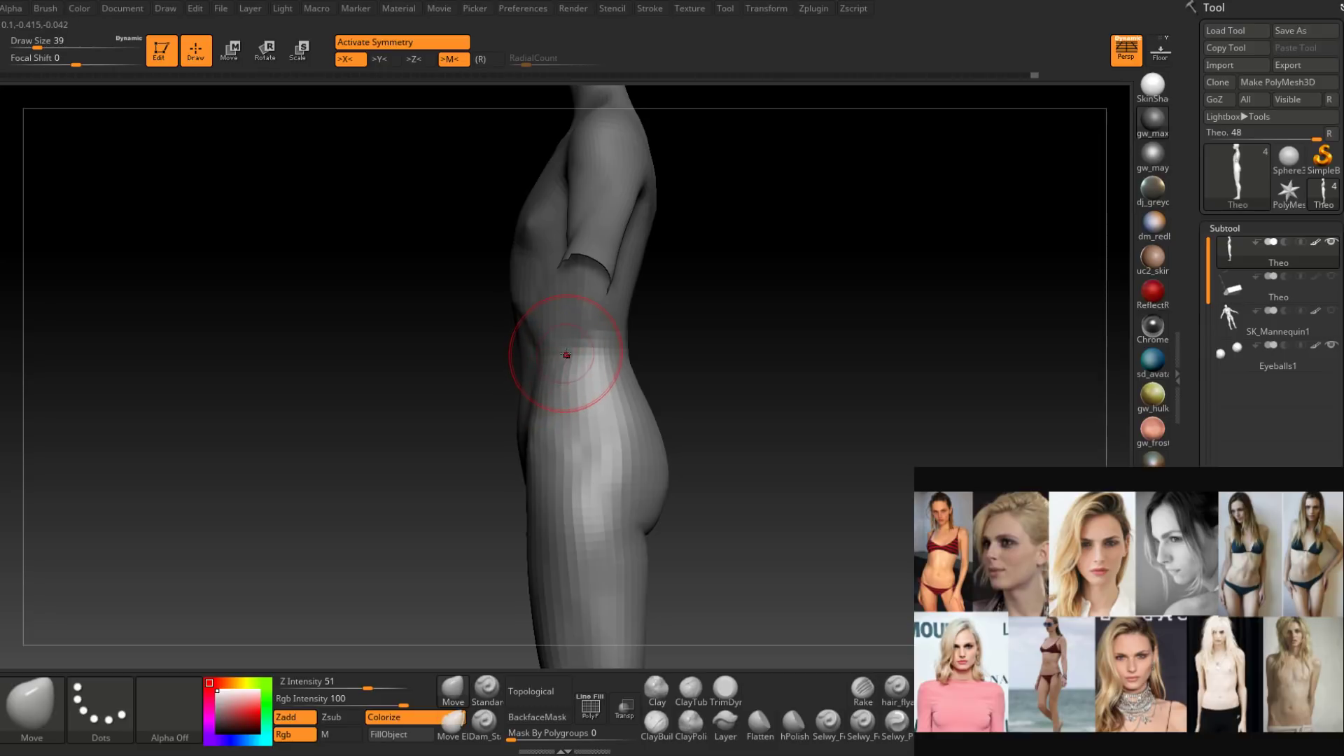
{"action": "key", "text": "space"}
{"action": "mouse_move", "coordinate": [549, 368]}
{"action": "left_mouse_down"}
{"action": "mouse_move", "coordinate": [536, 360]}
{"action": "mouse_move", "coordinate": [568, 355]}
{"action": "mouse_move", "coordinate": [540, 404]}
{"action": "left_mouse_up"}
{"action": "key", "text": "space"}
{"action": "mouse_move", "coordinate": [539, 404]}
{"action": "right_mouse_down"}
{"action": "mouse_move", "coordinate": [582, 393]}
{"action": "mouse_move", "coordinate": [561, 416]}
{"action": "right_mouse_up"}
{"action": "mouse_move", "coordinate": [566, 416]}
{"action": "left_mouse_down"}
{"action": "mouse_move", "coordinate": [569, 392]}
{"action": "mouse_move", "coordinate": [555, 444]}
{"action": "mouse_move", "coordinate": [562, 390]}
{"action": "left_mouse_up"}
Refine the hip bone protrusions with the Move brush at draw size 25, reducing the size to 20.
{"action": "key", "text": "s"}
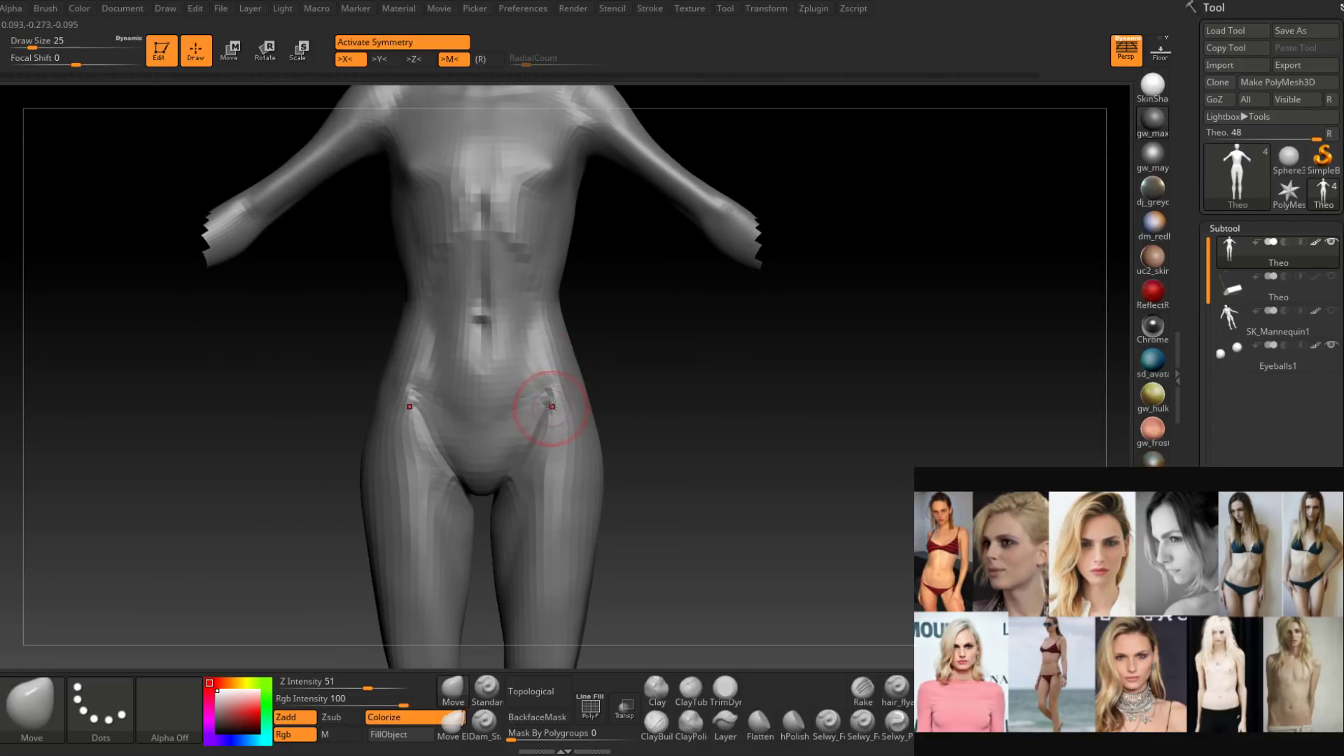
{"action": "mouse_move", "coordinate": [551, 406]}
{"action": "left_mouse_down"}
{"action": "mouse_move", "coordinate": [579, 414]}
{"action": "mouse_move", "coordinate": [594, 360]}
{"action": "left_mouse_up"}
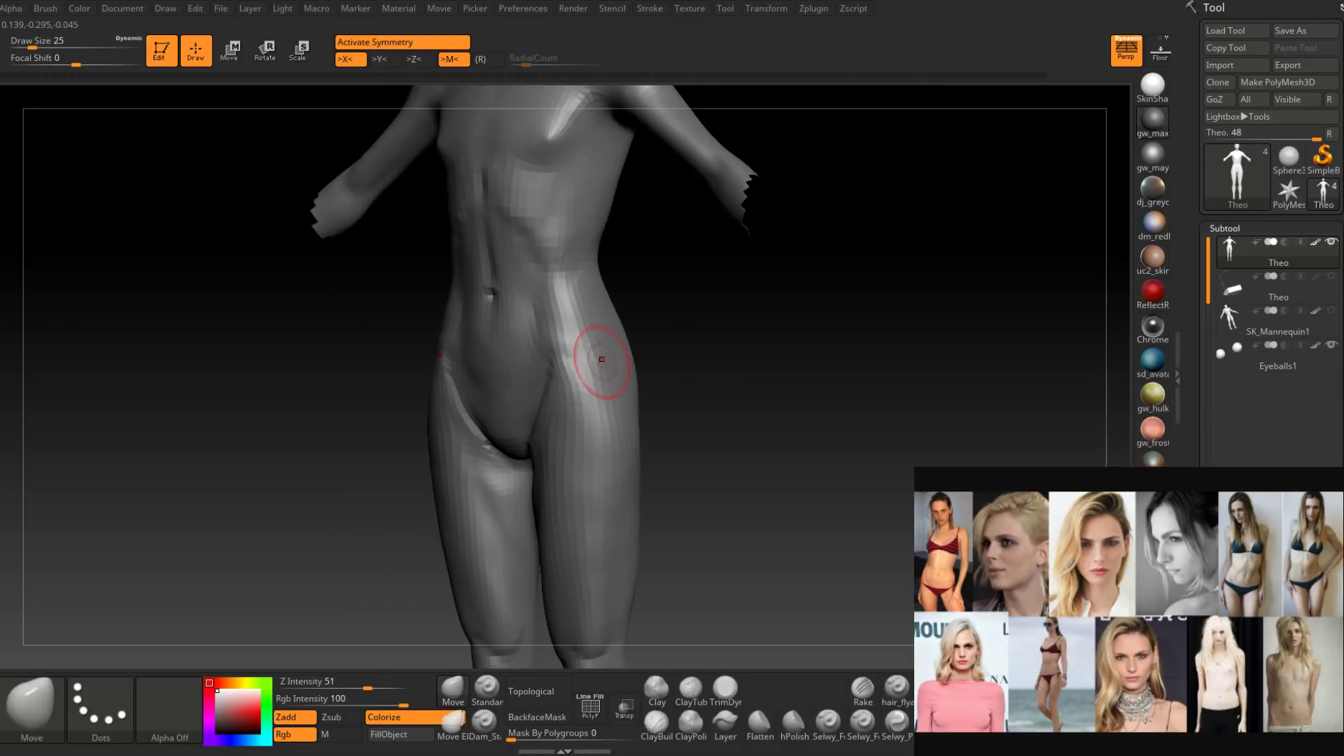
{"action": "mouse_move", "coordinate": [602, 362]}
{"action": "right_mouse_down"}
{"action": "mouse_move", "coordinate": [624, 371]}
{"action": "mouse_move", "coordinate": [558, 345]}
{"action": "mouse_move", "coordinate": [561, 299]}
{"action": "mouse_move", "coordinate": [560, 433]}
{"action": "mouse_move", "coordinate": [540, 394]}
{"action": "mouse_move", "coordinate": [541, 408]}
{"action": "right_mouse_up"}
{"action": "key", "text": "["}
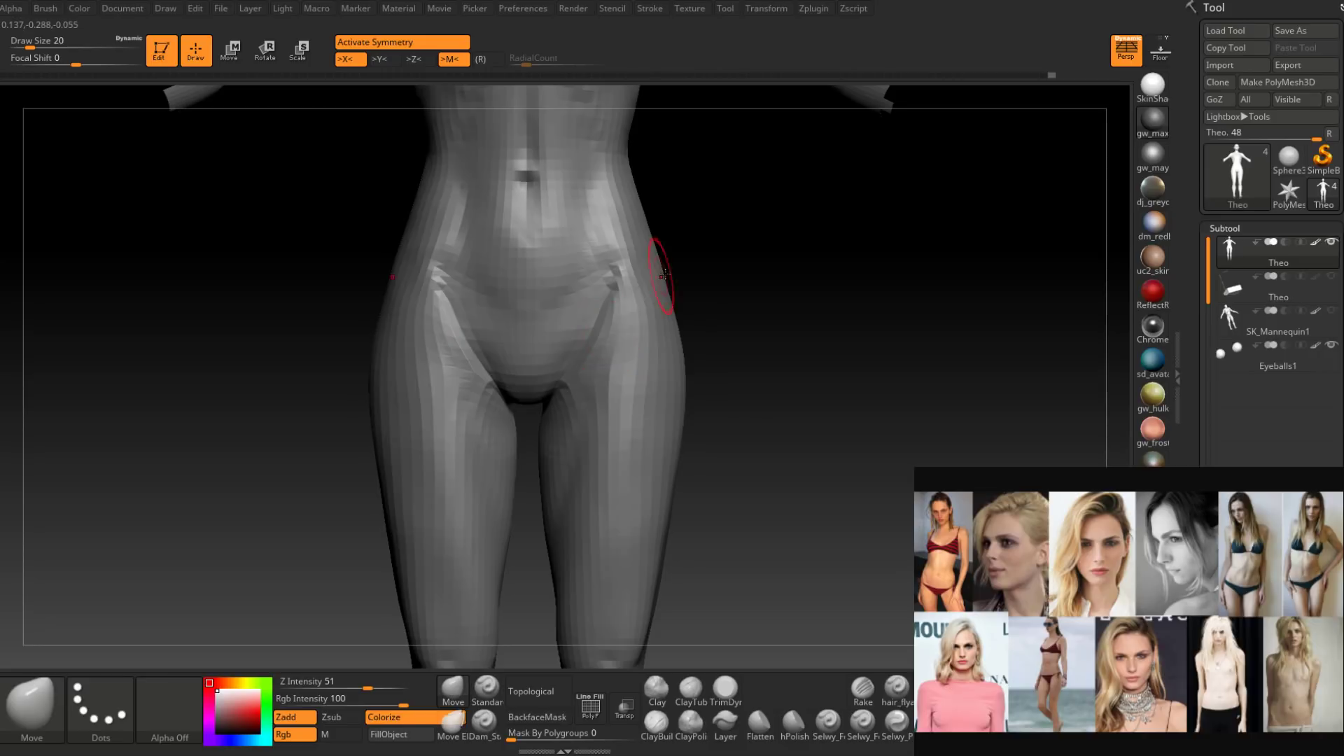
Sharpen the creases around the pelvis and under the buttocks with the Dam_Standard brush at draw size 12.
{"action": "left_click", "coordinate": [484, 721]}
{"action": "mouse_move", "coordinate": [542, 329]}
{"action": "right_mouse_down"}
{"action": "mouse_move", "coordinate": [530, 396]}
{"action": "mouse_move", "coordinate": [662, 432]}
{"action": "mouse_move", "coordinate": [595, 420]}
{"action": "mouse_move", "coordinate": [580, 348]}
{"action": "mouse_move", "coordinate": [558, 371]}
{"action": "right_mouse_up"}
{"action": "key", "text": "["}
{"action": "left_click_drag", "start_coordinate": [564, 378], "coordinate": [582, 393]}
{"action": "right_click_drag", "start_coordinate": [582, 393], "coordinate": [565, 380]}
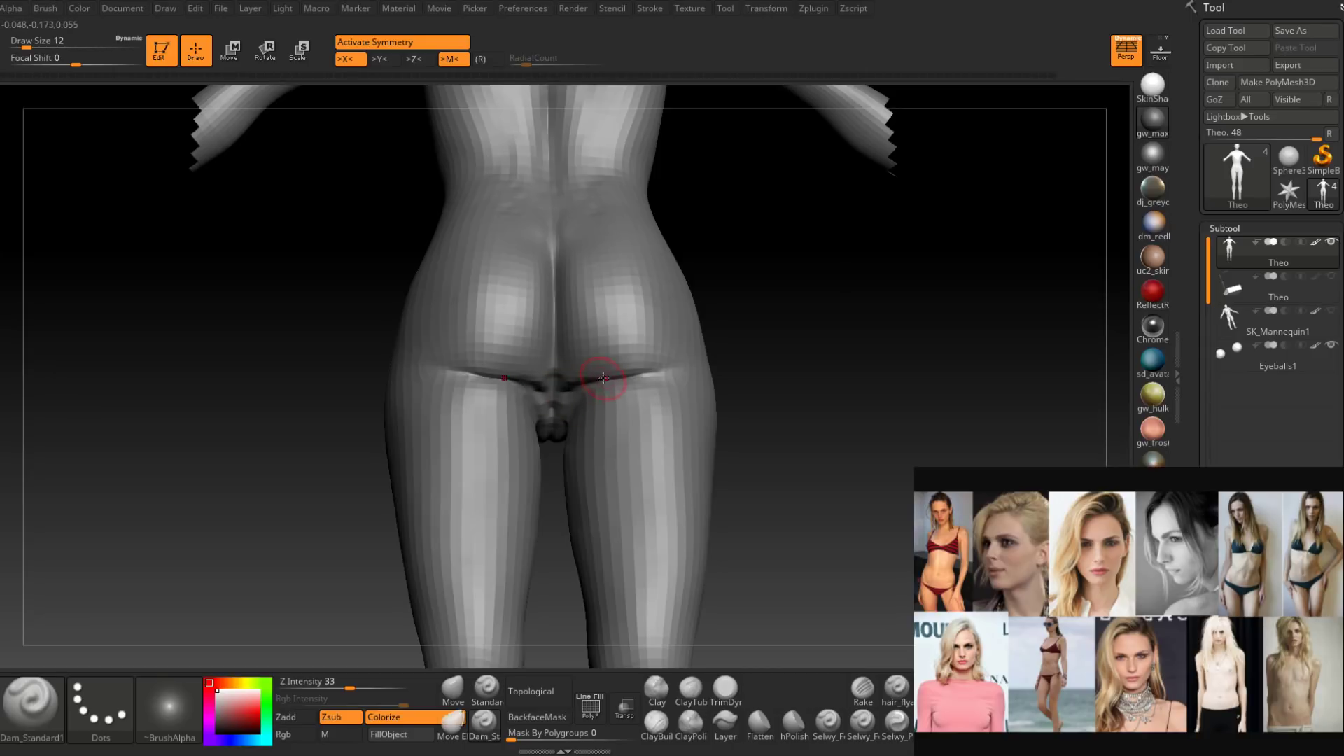
Build up the lower and outer buttocks above the gluteal fold with the ClayBuildup brush at draw size 22.
{"action": "left_click", "coordinate": [657, 725]}
{"action": "mouse_move", "coordinate": [590, 455]}
{"action": "right_mouse_down"}
{"action": "mouse_move", "coordinate": [573, 399]}
{"action": "mouse_move", "coordinate": [572, 419]}
{"action": "mouse_move", "coordinate": [587, 420]}
{"action": "right_mouse_up"}
{"action": "key", "text": "space"}
{"action": "left_click_drag", "start_coordinate": [590, 404], "coordinate": [595, 404]}
{"action": "mouse_move", "coordinate": [594, 409]}
{"action": "right_mouse_down"}
{"action": "mouse_move", "coordinate": [610, 406]}
{"action": "mouse_move", "coordinate": [609, 360]}
{"action": "mouse_move", "coordinate": [617, 413]}
{"action": "mouse_move", "coordinate": [610, 378]}
{"action": "right_mouse_up"}
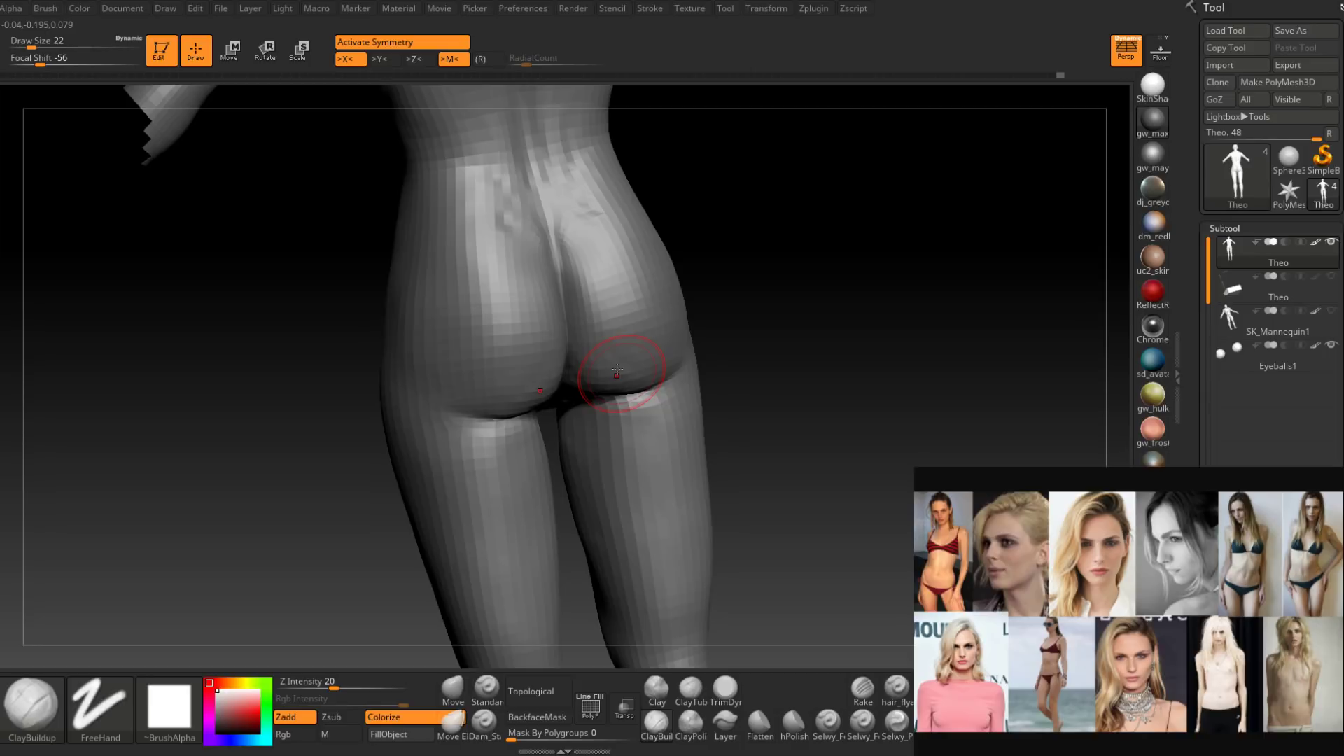
{"action": "right_click_drag", "start_coordinate": [617, 370], "coordinate": [675, 388]}
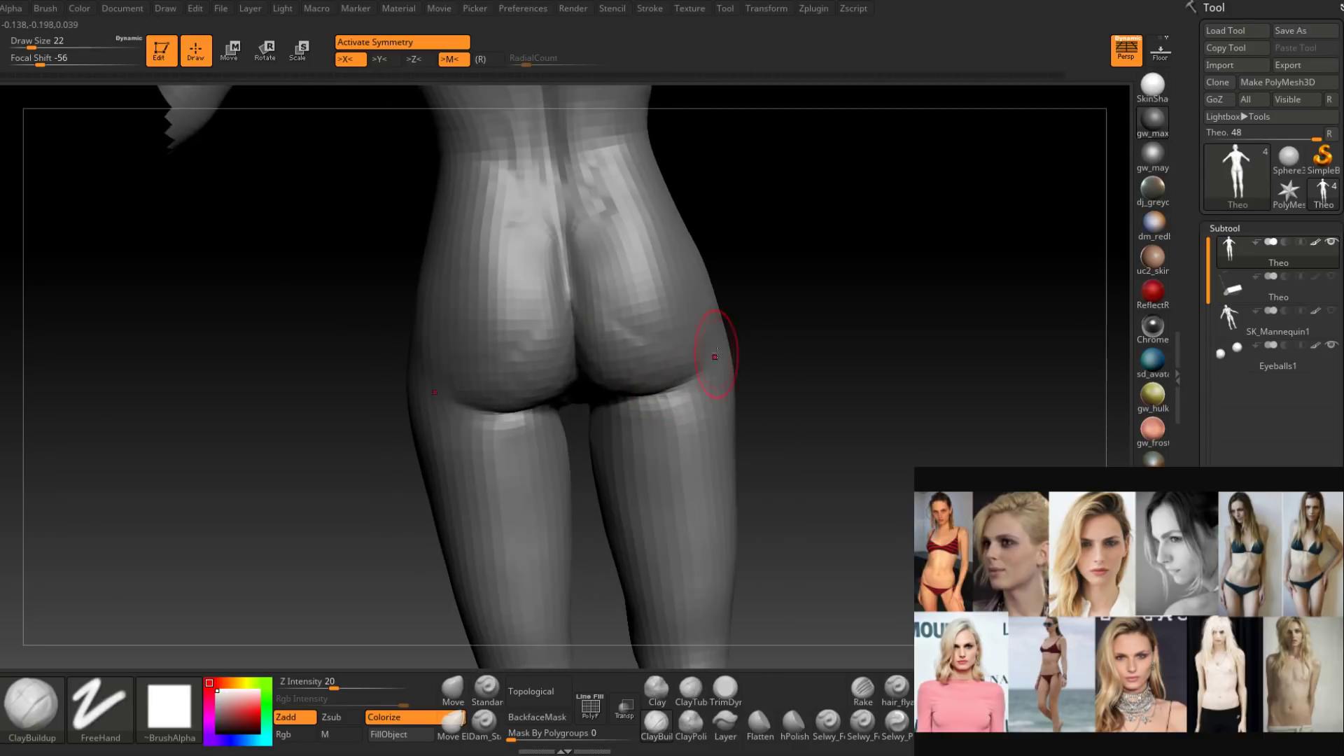
{"action": "mouse_move", "coordinate": [724, 321]}
{"action": "right_mouse_down"}
{"action": "mouse_move", "coordinate": [757, 344]}
{"action": "mouse_move", "coordinate": [682, 320]}
{"action": "right_mouse_up"}
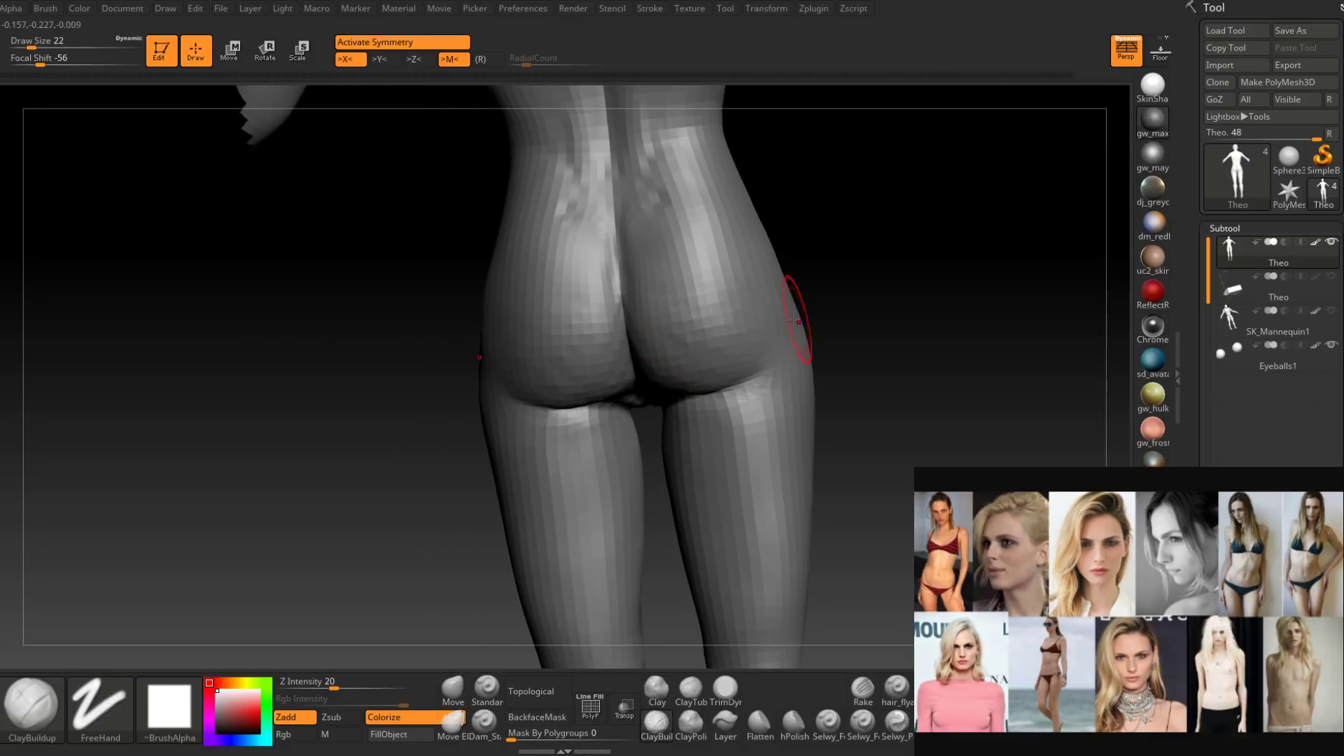
Smooth the buttocks with the Smooth brush at draw size 22 and check their shape from behind.
{"action": "right_click_drag", "start_coordinate": [793, 319], "coordinate": [690, 366], "text": "shift"}
{"action": "mouse_move", "coordinate": [690, 366]}
{"action": "left_mouse_down", "text": "shift"}
{"action": "mouse_move", "coordinate": [717, 345]}
{"action": "mouse_move", "coordinate": [681, 354]}
{"action": "left_mouse_up", "text": "shift"}
{"action": "mouse_move", "coordinate": [681, 354]}
{"action": "right_mouse_down"}
{"action": "mouse_move", "coordinate": [653, 339]}
{"action": "mouse_move", "coordinate": [721, 363]}
{"action": "mouse_move", "coordinate": [747, 354]}
{"action": "mouse_move", "coordinate": [638, 428]}
{"action": "right_mouse_up"}
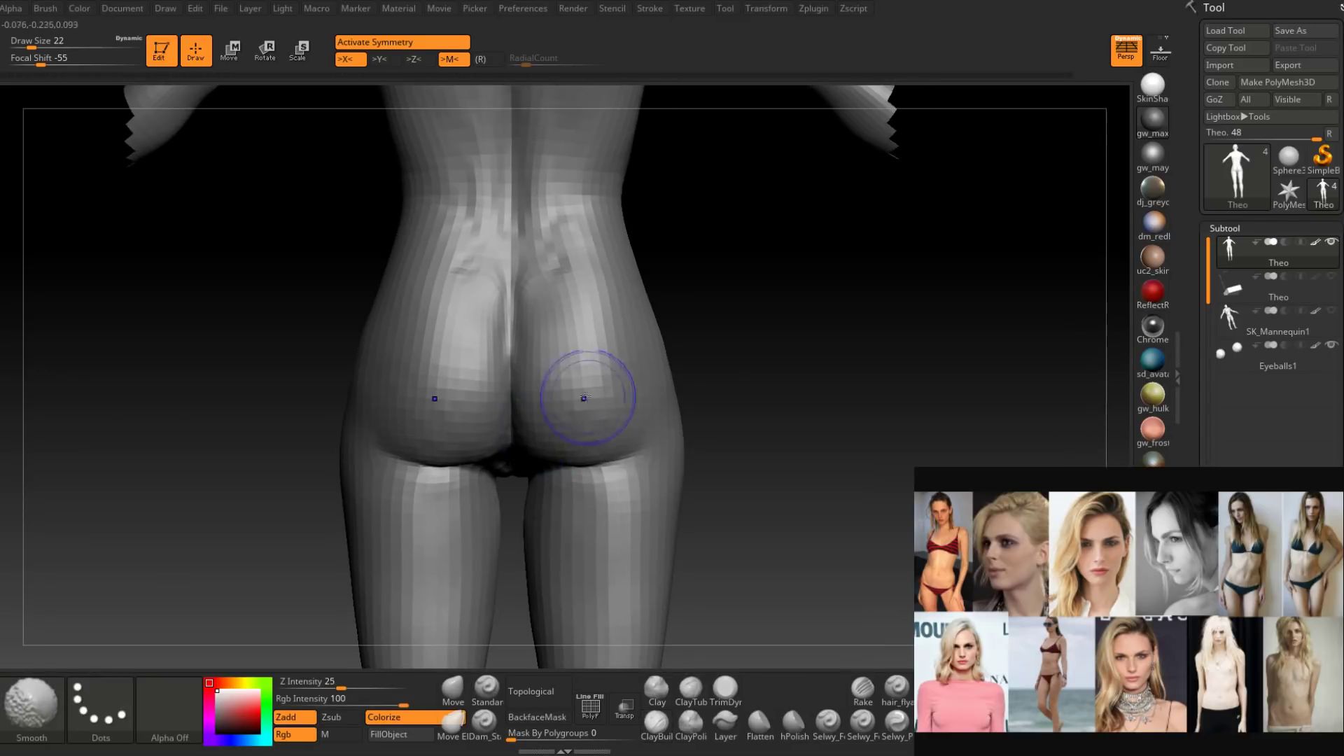
{"action": "mouse_move", "coordinate": [687, 387]}
{"action": "right_mouse_down"}
{"action": "mouse_move", "coordinate": [609, 438]}
{"action": "mouse_move", "coordinate": [636, 441]}
{"action": "mouse_move", "coordinate": [591, 443]}
{"action": "mouse_move", "coordinate": [639, 444]}
{"action": "mouse_move", "coordinate": [644, 473]}
{"action": "right_mouse_up"}
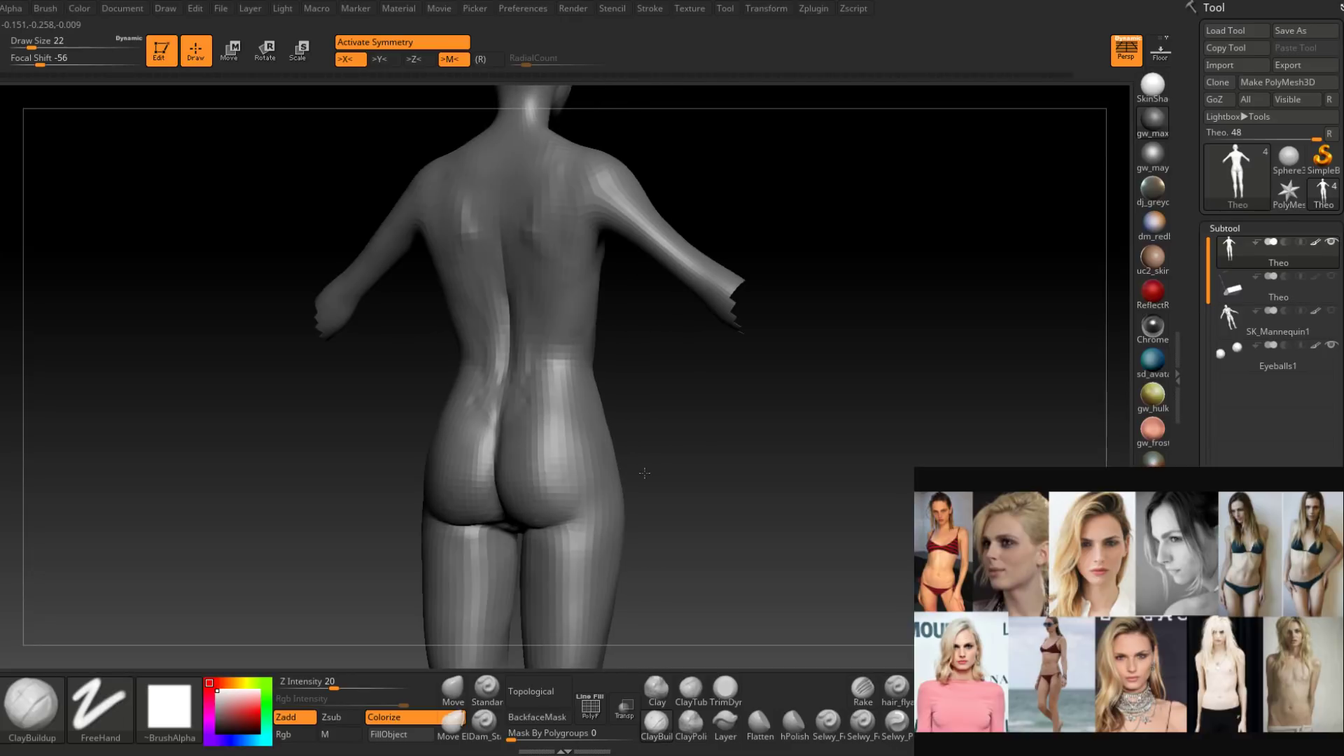
{"action": "right_click_drag", "start_coordinate": [645, 473], "coordinate": [536, 402]}
{"action": "key", "text": "ctrl"}
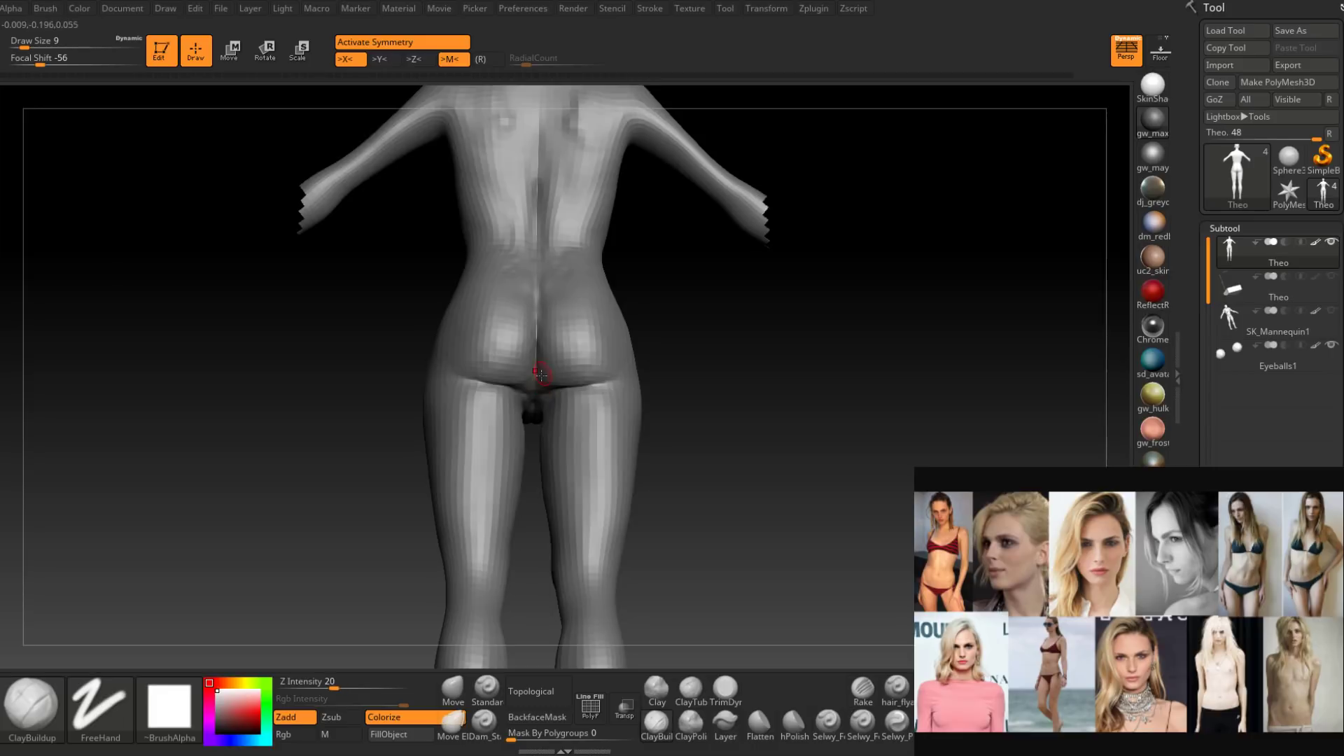
Mask an underwear-shaped area across the buttocks and hips from behind with the MaskPen brush at draw size 22.
{"action": "key", "text": "space"}
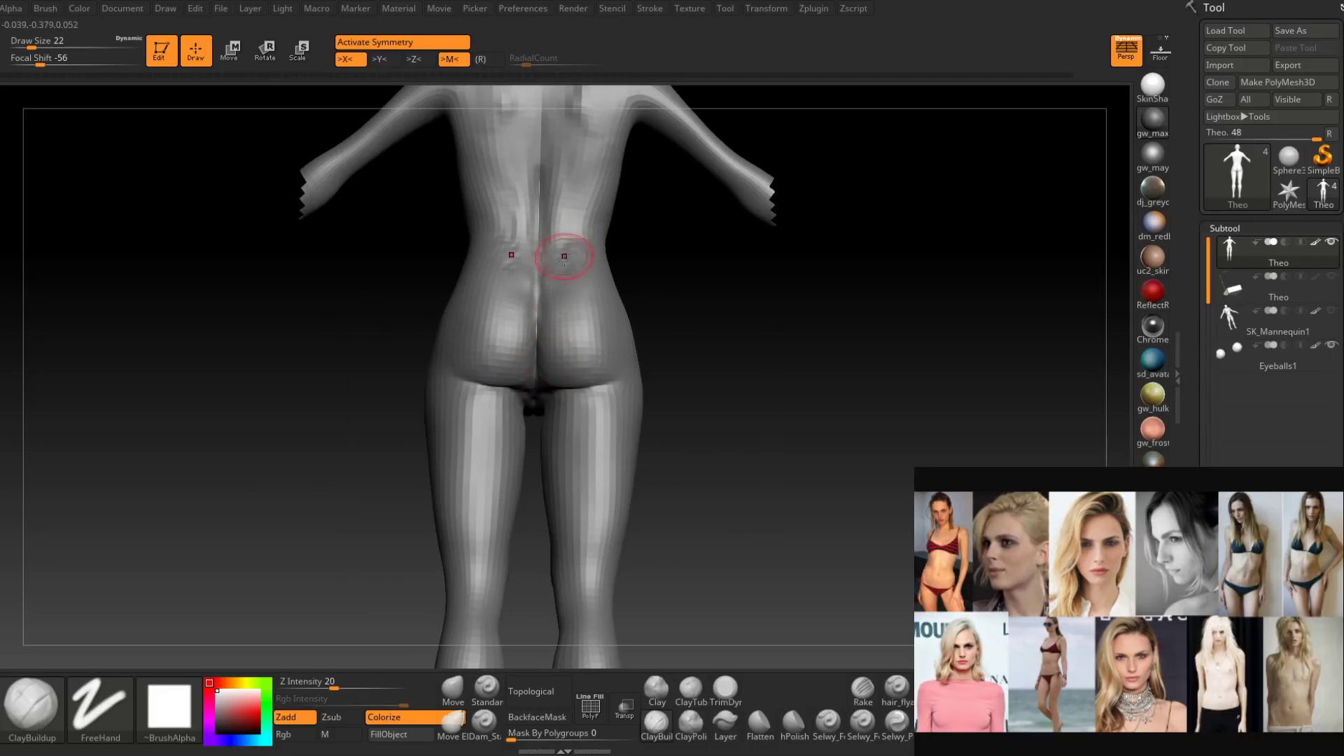
{"action": "mouse_move", "coordinate": [534, 394]}
{"action": "left_mouse_down", "text": "ctrl"}
{"action": "mouse_move", "coordinate": [490, 350]}
{"action": "mouse_move", "coordinate": [578, 353]}
{"action": "mouse_move", "coordinate": [483, 329]}
{"action": "mouse_move", "coordinate": [623, 336]}
{"action": "mouse_move", "coordinate": [536, 342]}
{"action": "left_mouse_up", "text": "ctrl"}
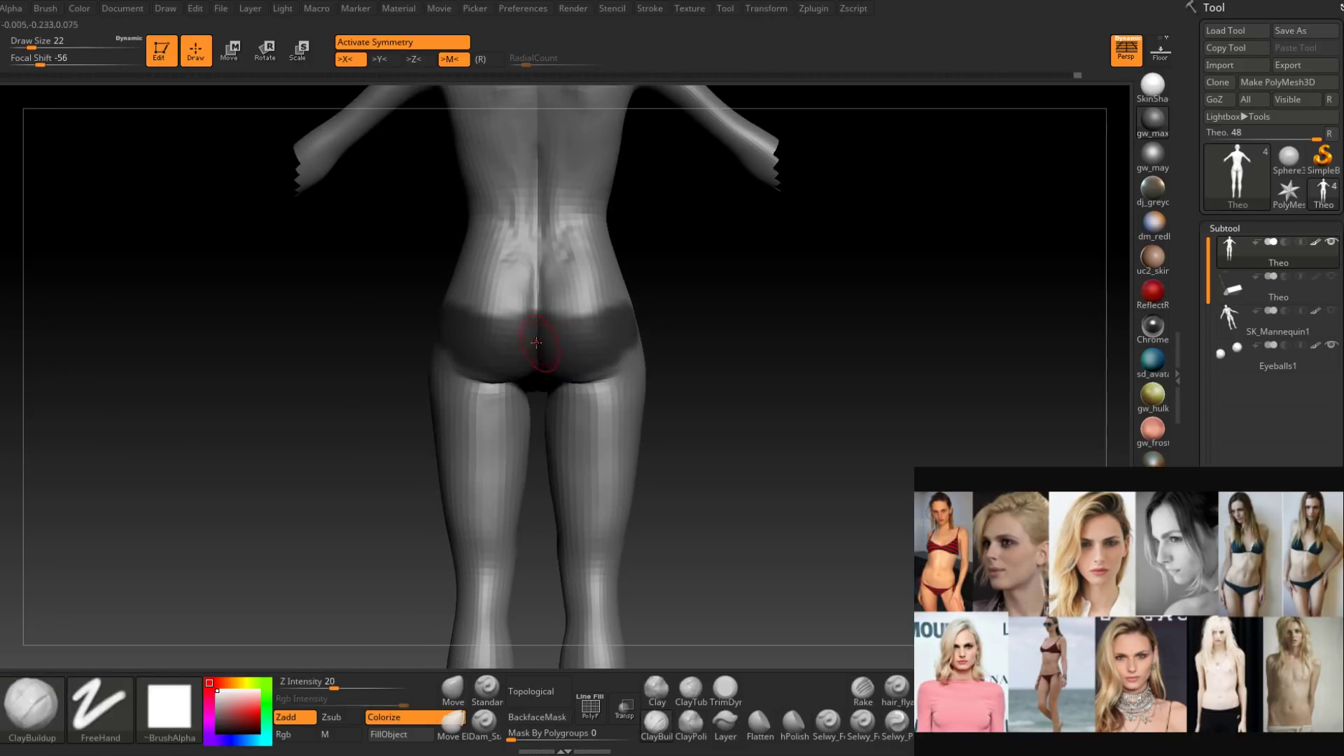
{"action": "left_click_drag", "start_coordinate": [369, 309], "coordinate": [707, 386], "text": "ctrl"}
{"action": "left_click_drag", "start_coordinate": [392, 312], "coordinate": [700, 398], "text": "ctrl"}
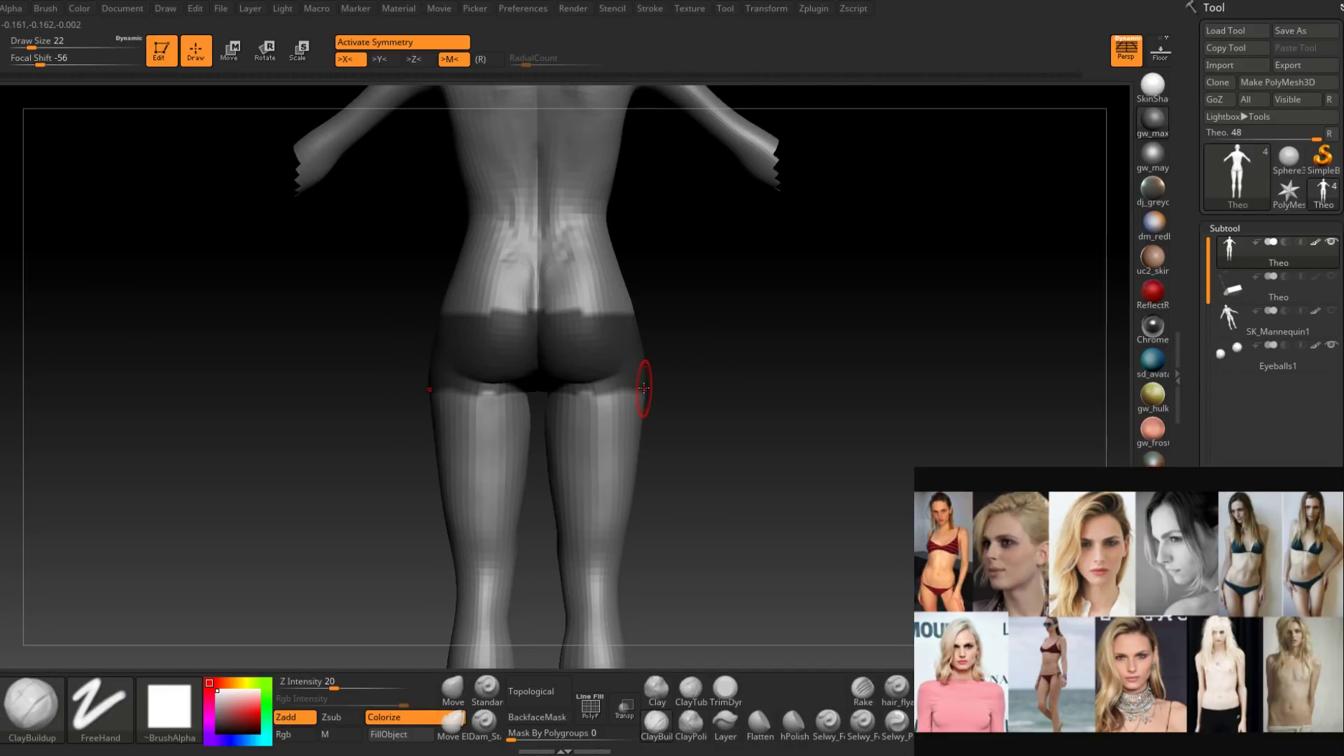
Clean up the upper edge of the mask across the lower back at draw size 14.
{"action": "right_click", "coordinate": [519, 309]}
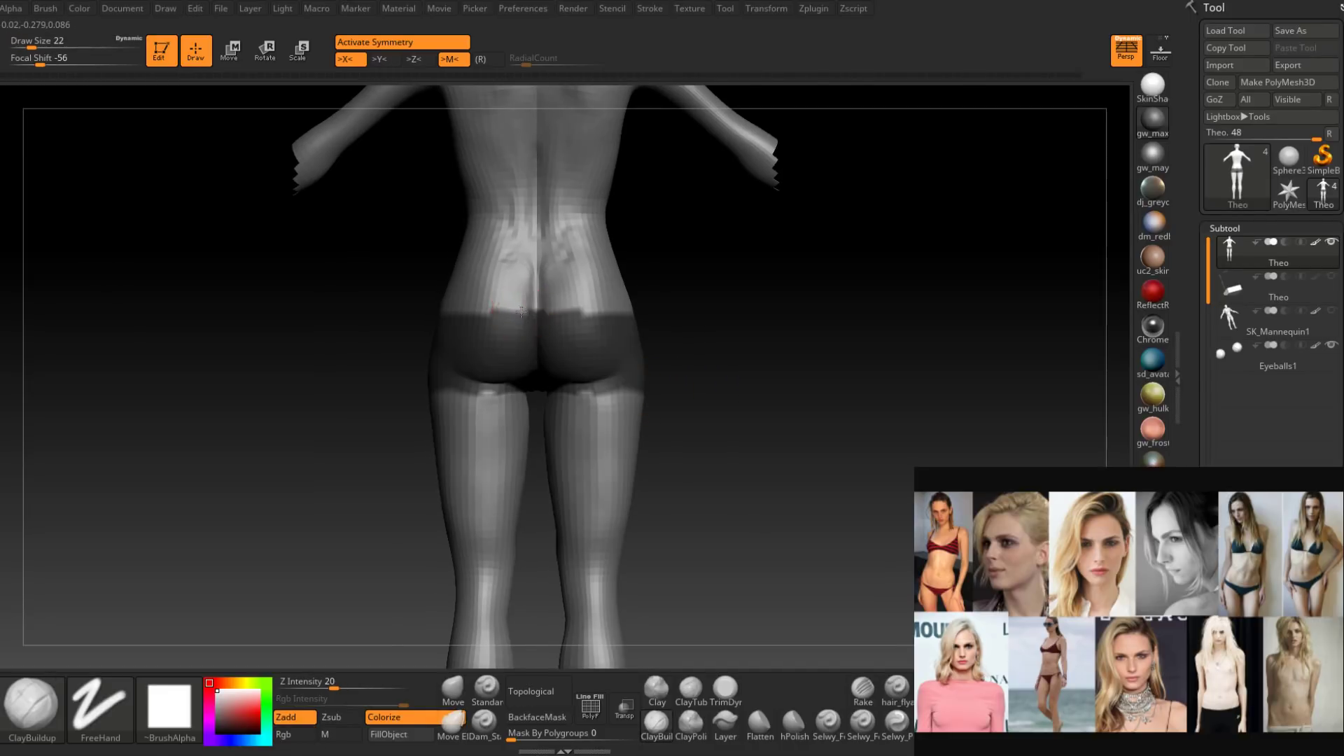
{"action": "right_click", "coordinate": [517, 303]}
{"action": "left_click_drag", "start_coordinate": [517, 306], "coordinate": [537, 306]}
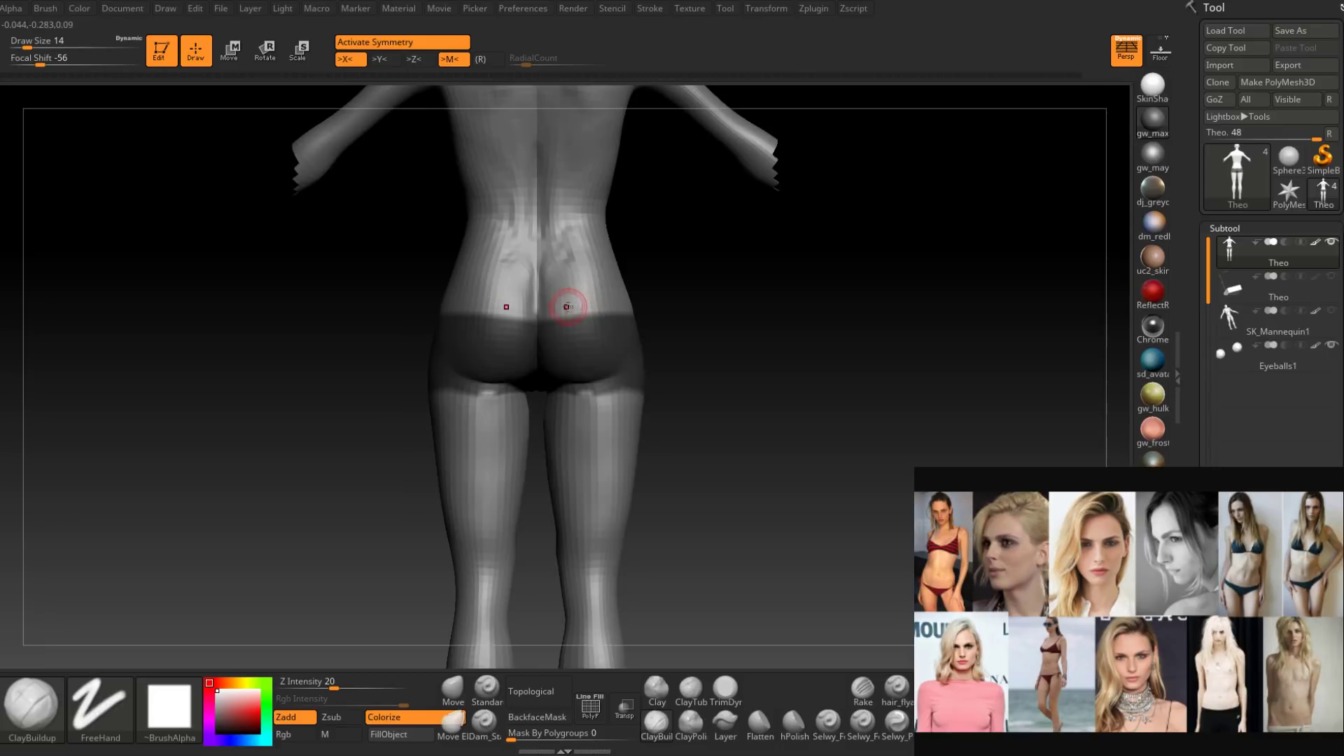
{"action": "mouse_move", "coordinate": [568, 303]}
{"action": "right_mouse_down"}
{"action": "mouse_move", "coordinate": [616, 311]}
{"action": "mouse_move", "coordinate": [511, 300]}
{"action": "mouse_move", "coordinate": [564, 291]}
{"action": "mouse_move", "coordinate": [525, 304]}
{"action": "right_mouse_up"}
{"action": "key", "text": "ctrl"}
{"action": "key", "text": "ctrl"}
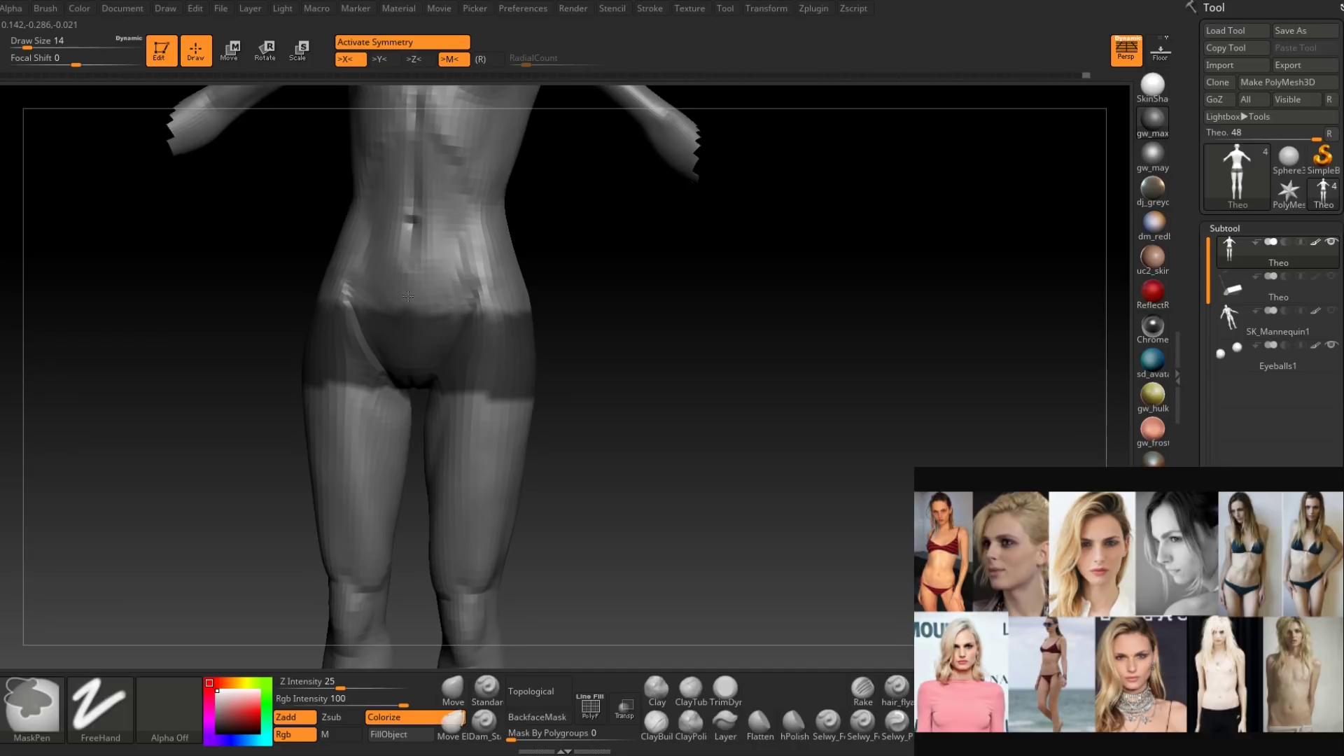
Trim the mask away from the front and outer thighs to form leg openings, using draw size 22.
{"action": "mouse_move", "coordinate": [462, 298]}
{"action": "right_mouse_down"}
{"action": "mouse_move", "coordinate": [427, 406]}
{"action": "mouse_move", "coordinate": [474, 368]}
{"action": "mouse_move", "coordinate": [530, 350]}
{"action": "mouse_move", "coordinate": [517, 372]}
{"action": "right_mouse_up"}
{"action": "key", "text": "ctrl"}
{"action": "key", "text": "ctrl"}
{"action": "left_click", "coordinate": [496, 343], "text": "ctrl"}
{"action": "key", "text": "ctrl"}
{"action": "key", "text": "space"}
{"action": "left_click_drag", "start_coordinate": [518, 372], "coordinate": [564, 341]}
{"action": "right_click_drag", "start_coordinate": [564, 350], "coordinate": [513, 357]}
{"action": "left_click_drag", "start_coordinate": [560, 350], "coordinate": [578, 337], "text": "ctrl+alt"}
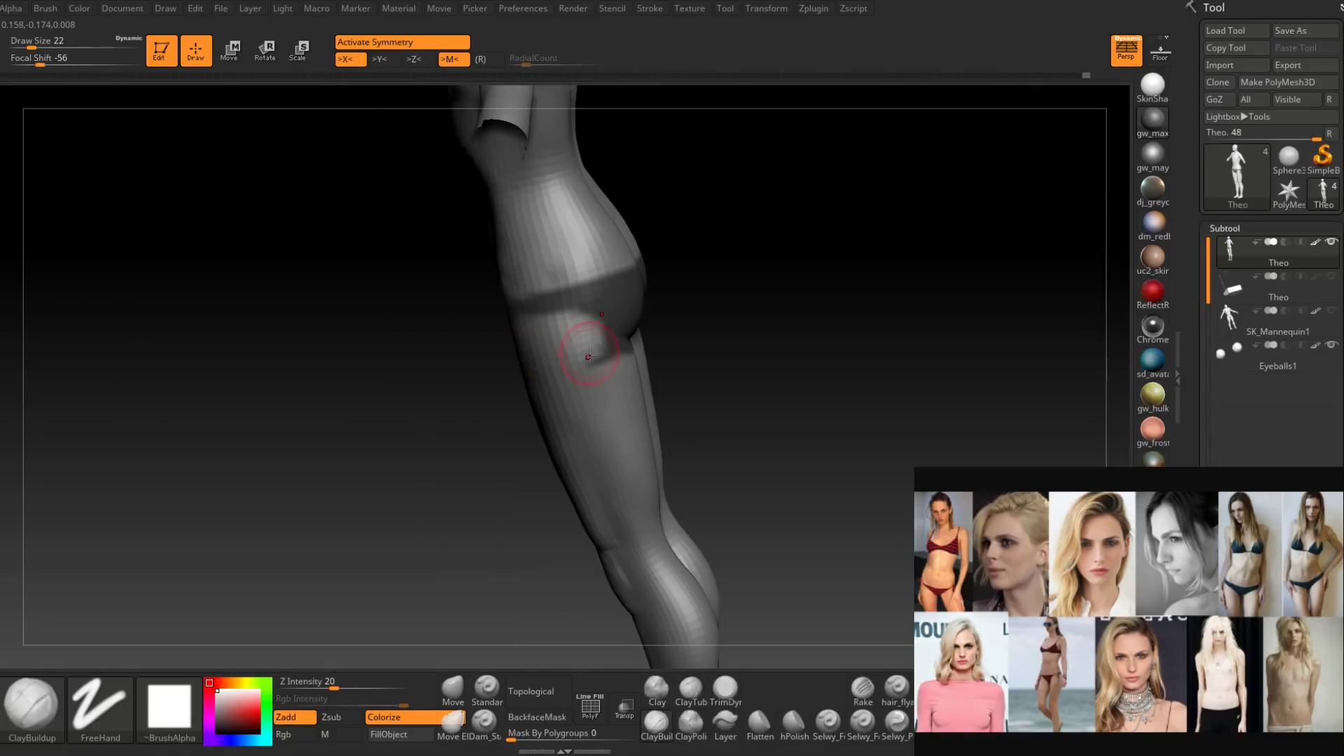
Trim the mask along the lower buttocks and gluteal folds, reducing the draw size to 18 and 14.
{"action": "right_click_drag", "start_coordinate": [590, 354], "coordinate": [549, 357]}
{"action": "mouse_move", "coordinate": [518, 354]}
{"action": "left_mouse_down", "text": "ctrl+alt"}
{"action": "mouse_move", "coordinate": [558, 339]}
{"action": "mouse_move", "coordinate": [589, 355]}
{"action": "left_mouse_up", "text": "ctrl+alt"}
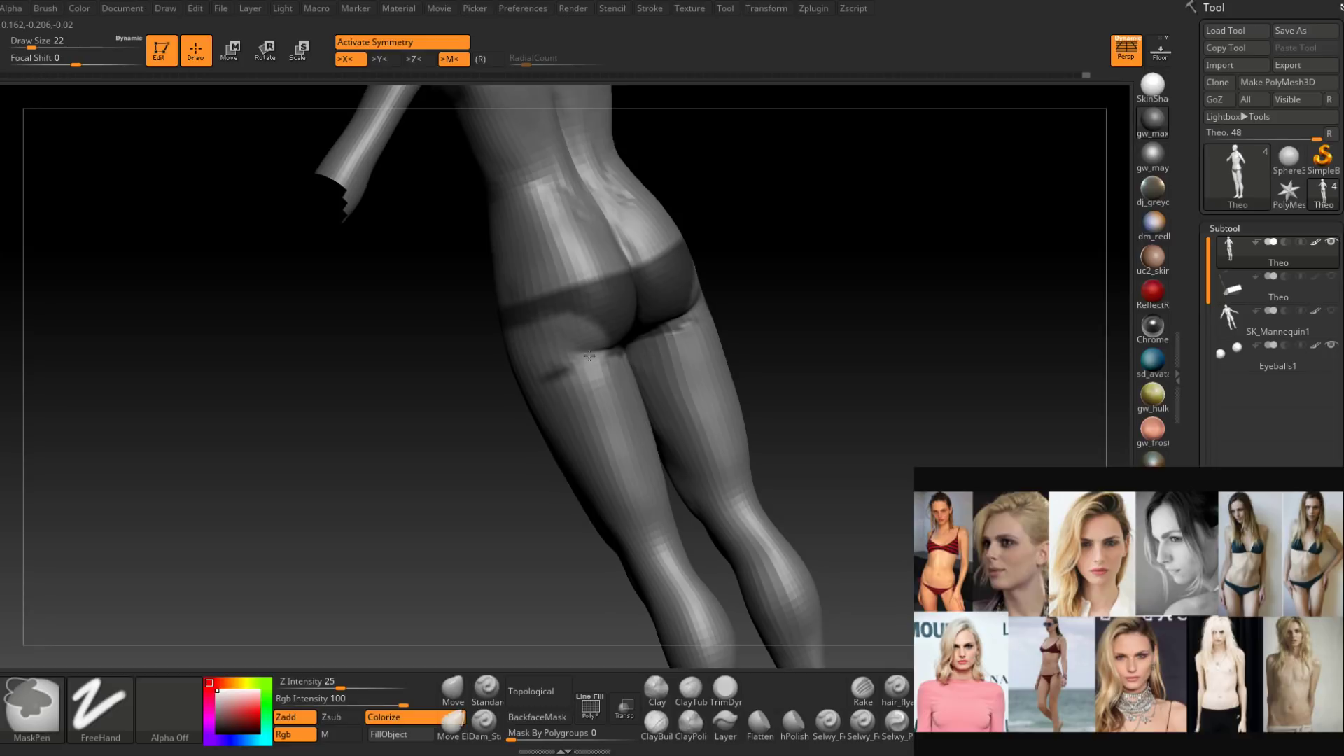
{"action": "mouse_move", "coordinate": [593, 364]}
{"action": "right_mouse_down"}
{"action": "mouse_move", "coordinate": [548, 375]}
{"action": "mouse_move", "coordinate": [624, 354]}
{"action": "right_mouse_up"}
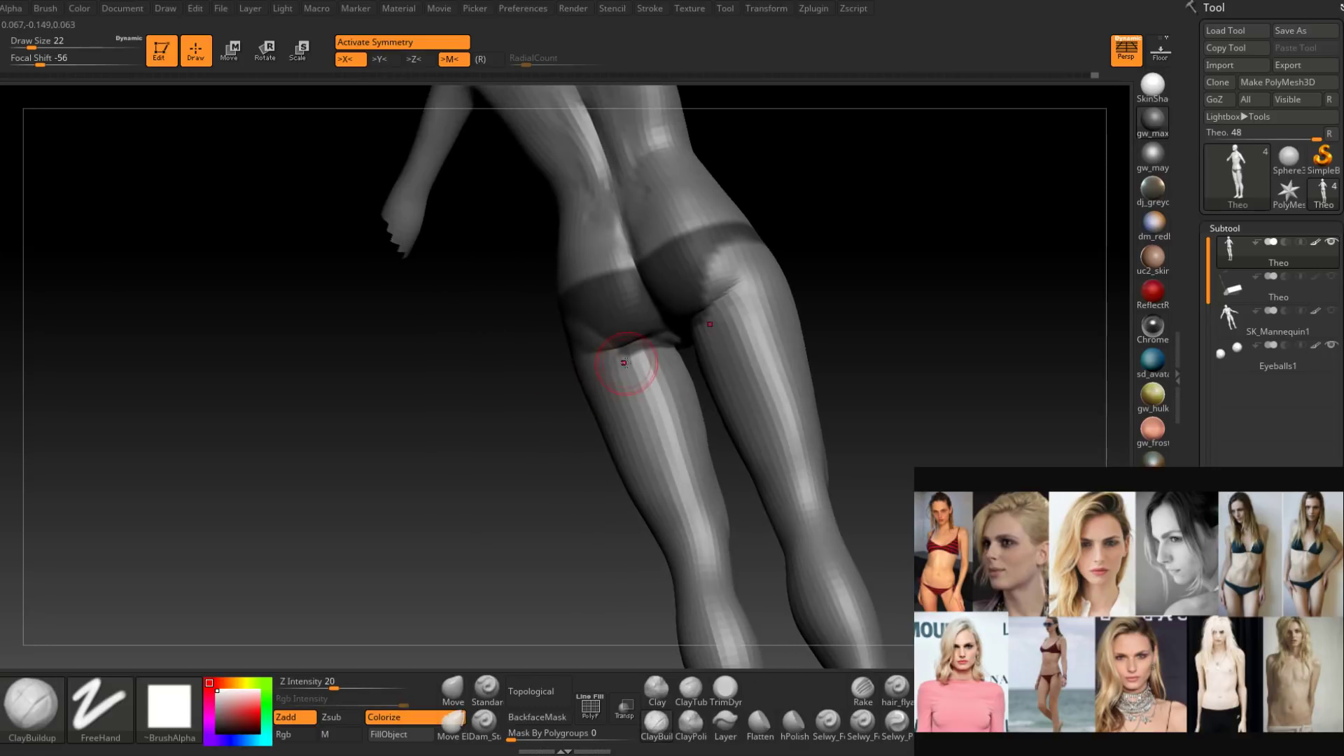
{"action": "key", "text": "space"}
{"action": "left_click_drag", "start_coordinate": [623, 364], "coordinate": [639, 365]}
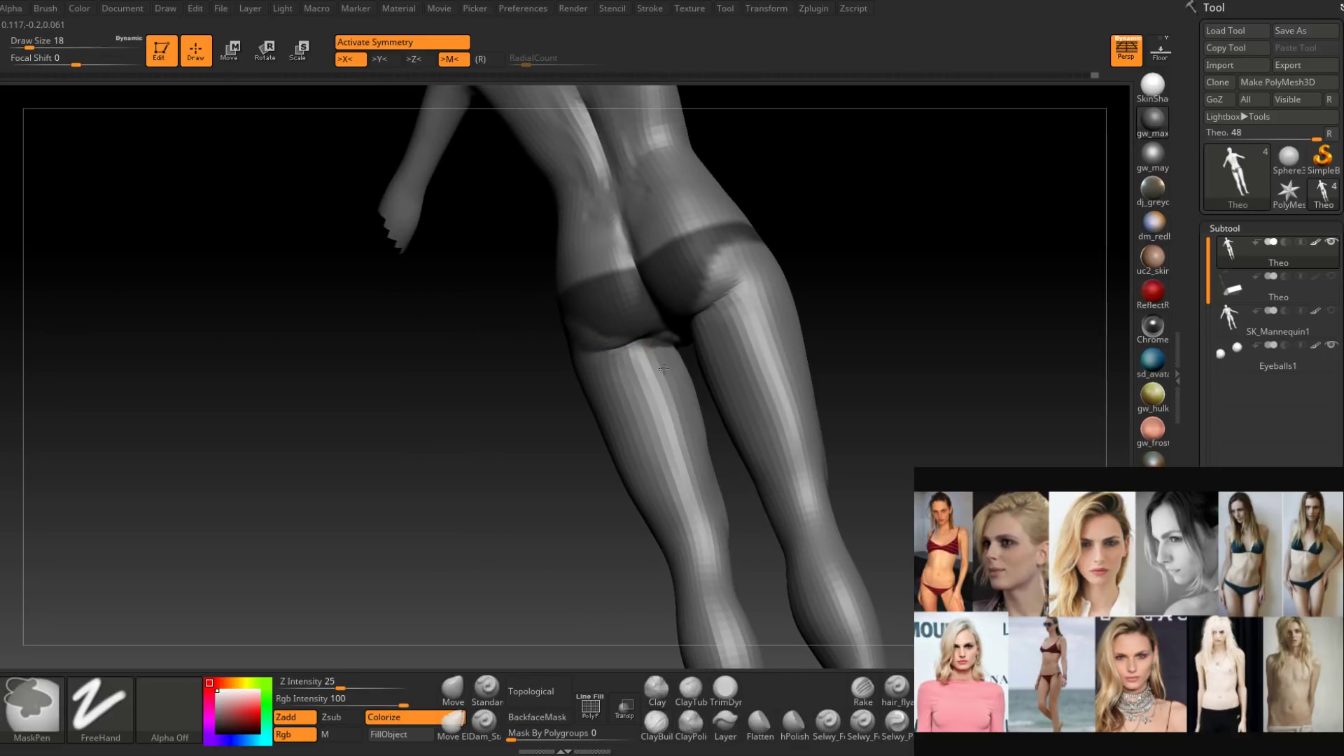
{"action": "right_click_drag", "start_coordinate": [647, 374], "coordinate": [655, 341]}
{"action": "key", "text": "space"}
{"action": "left_click_drag", "start_coordinate": [650, 363], "coordinate": [647, 363]}
{"action": "right_click_drag", "start_coordinate": [641, 367], "coordinate": [657, 359]}
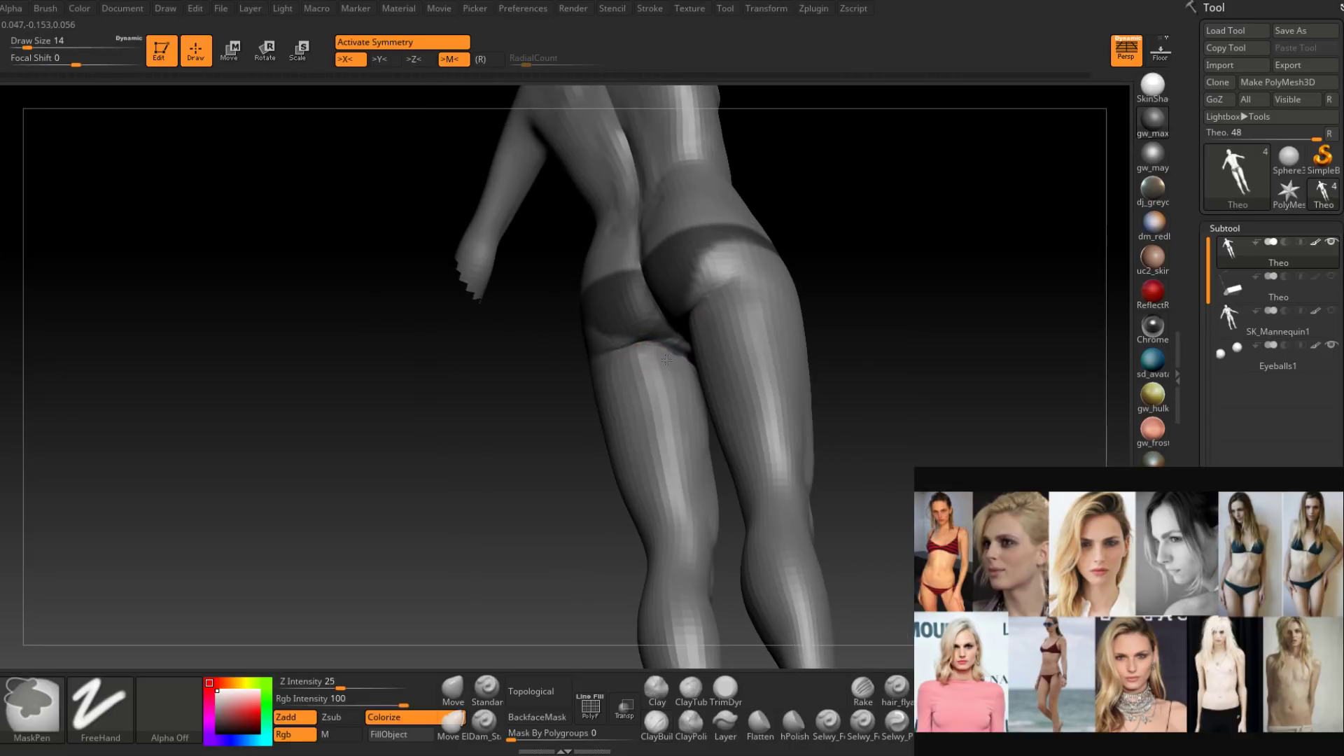
{"action": "mouse_move", "coordinate": [679, 364]}
{"action": "right_mouse_down"}
{"action": "mouse_move", "coordinate": [613, 325]}
{"action": "mouse_move", "coordinate": [526, 348]}
{"action": "mouse_move", "coordinate": [465, 309]}
{"action": "mouse_move", "coordinate": [495, 330]}
{"action": "mouse_move", "coordinate": [436, 385]}
{"action": "mouse_move", "coordinate": [534, 300]}
{"action": "mouse_move", "coordinate": [481, 336]}
{"action": "mouse_move", "coordinate": [553, 294]}
{"action": "mouse_move", "coordinate": [534, 320]}
{"action": "right_mouse_up"}
Narrow the mask to a thin band around the outer hips at draw size 12.
{"action": "key", "text": "ctrl"}
{"action": "left_click_drag", "start_coordinate": [513, 309], "coordinate": [623, 276], "text": "ctrl"}
{"action": "right_click_drag", "start_coordinate": [623, 276], "coordinate": [576, 303]}
{"action": "left_click_drag", "start_coordinate": [560, 301], "coordinate": [630, 274], "text": "ctrl"}
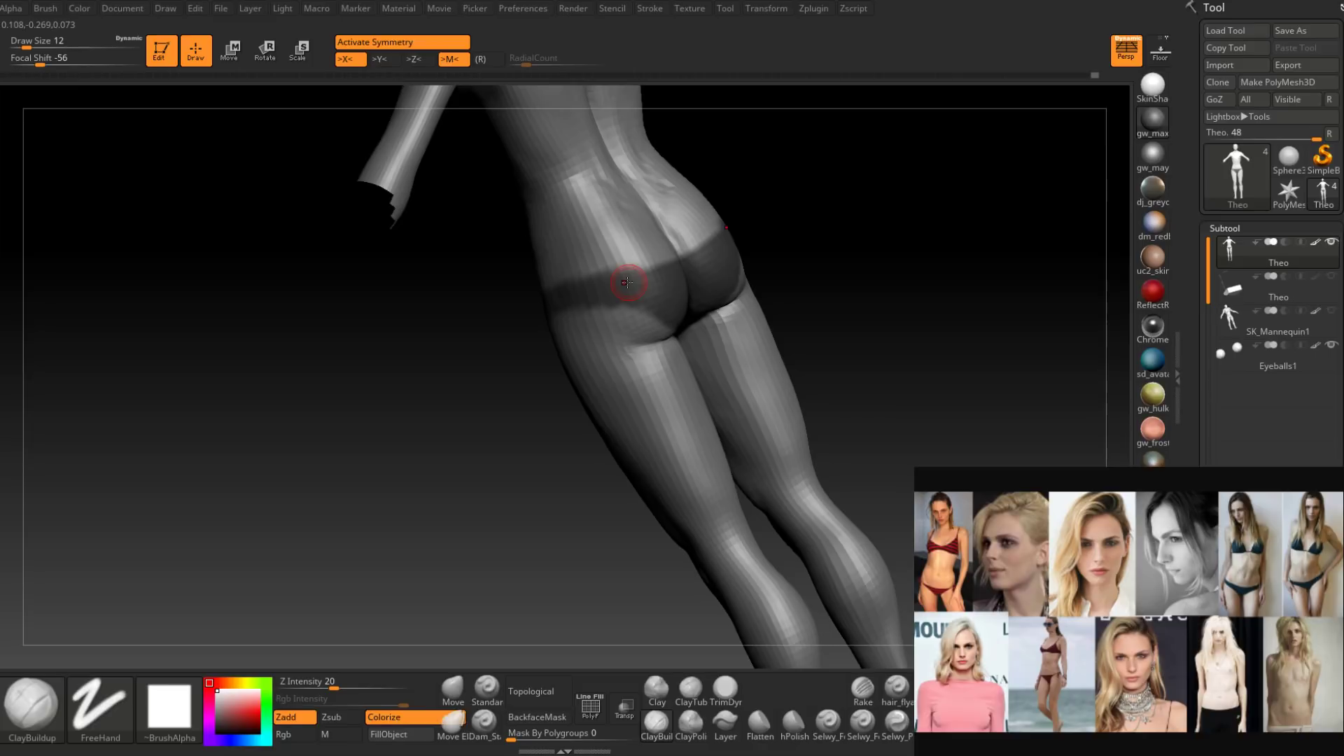
{"action": "right_click_drag", "start_coordinate": [628, 282], "coordinate": [521, 315]}
{"action": "left_click_drag", "start_coordinate": [500, 324], "coordinate": [474, 350], "text": "ctrl+alt"}
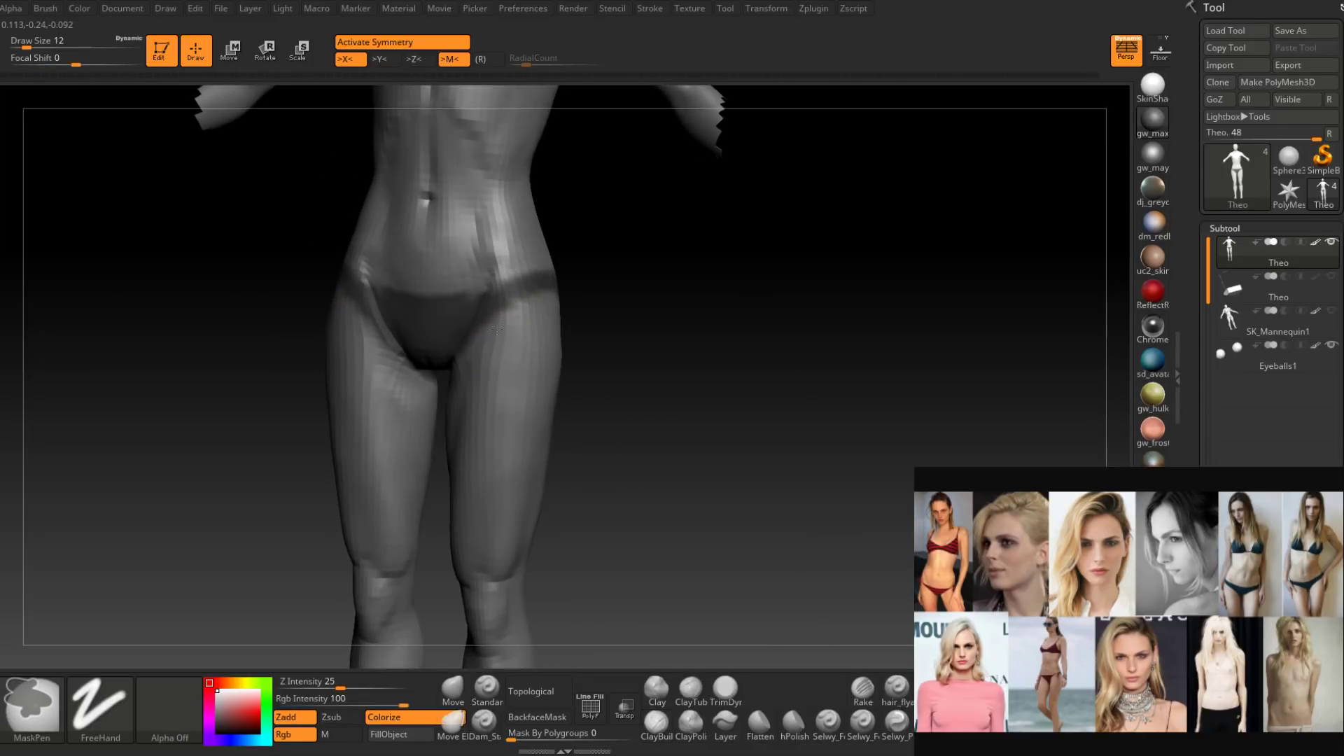
Check the underwear-shaped mask on the torso from the front and clear it.
{"action": "mouse_move", "coordinate": [474, 351]}
{"action": "right_mouse_down"}
{"action": "mouse_move", "coordinate": [513, 318]}
{"action": "mouse_move", "coordinate": [507, 380]}
{"action": "mouse_move", "coordinate": [516, 368]}
{"action": "mouse_move", "coordinate": [535, 393]}
{"action": "right_mouse_up"}
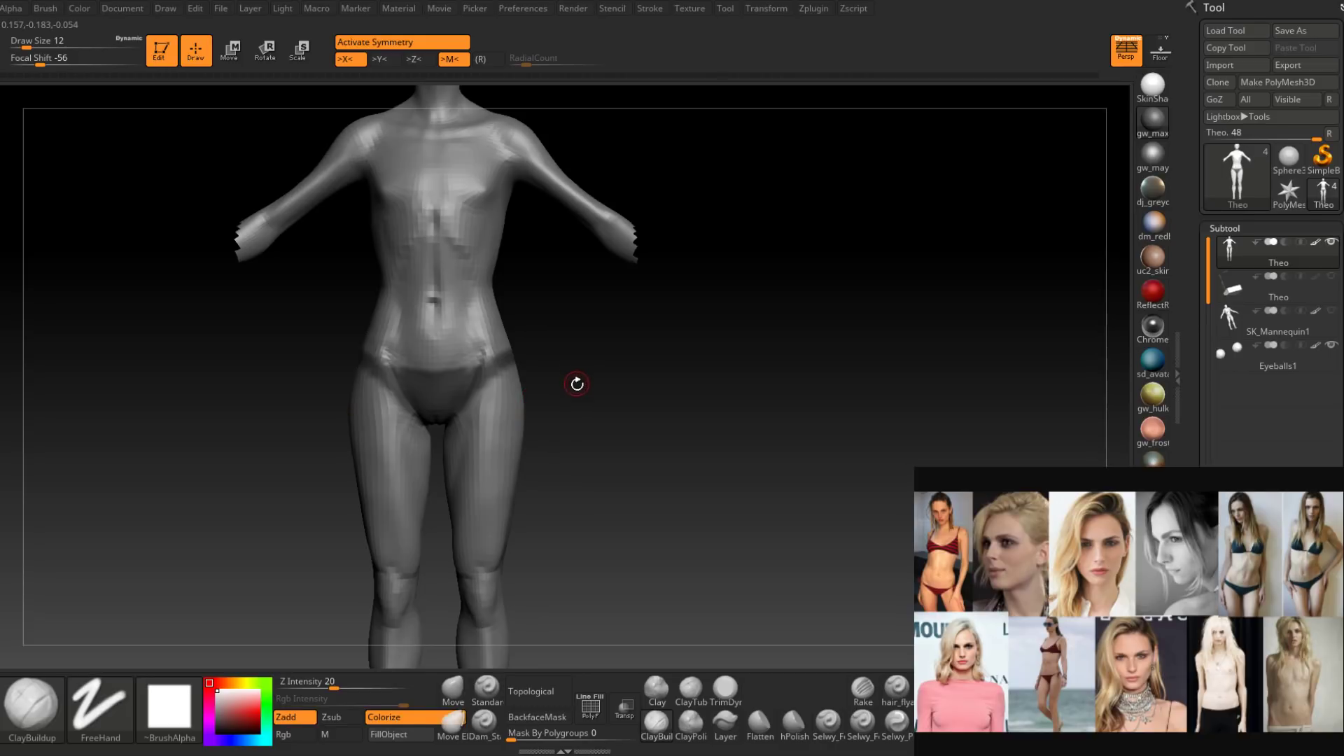
{"action": "mouse_move", "coordinate": [594, 354]}
{"action": "right_mouse_down"}
{"action": "mouse_move", "coordinate": [558, 420]}
{"action": "mouse_move", "coordinate": [467, 455]}
{"action": "right_mouse_up"}
{"action": "key", "text": "shift"}
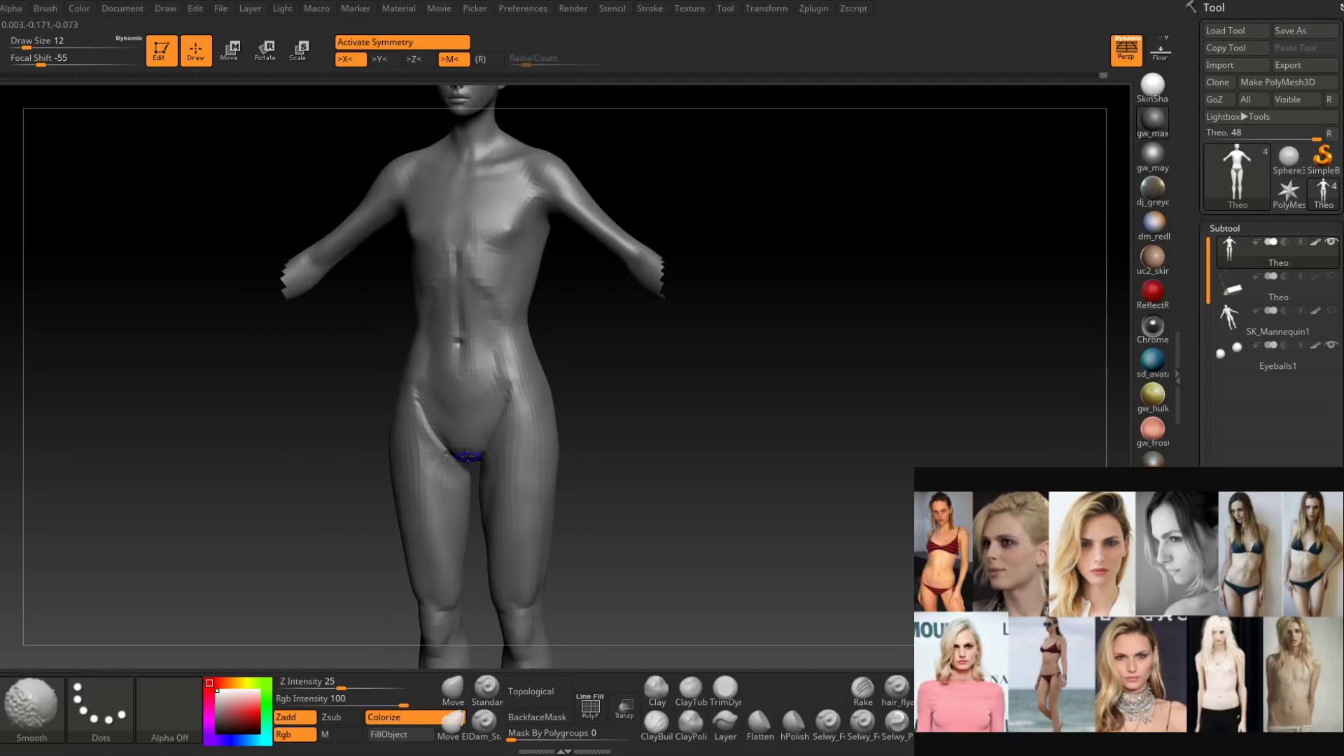
Adjust the hip and groin contours from the front with the Move brush at draw size 37.
{"action": "key", "text": "space"}
{"action": "left_click_drag", "start_coordinate": [476, 460], "coordinate": [502, 432]}
{"action": "key", "text": "shift"}
{"action": "left_click", "coordinate": [452, 690]}
{"action": "key", "text": "space"}
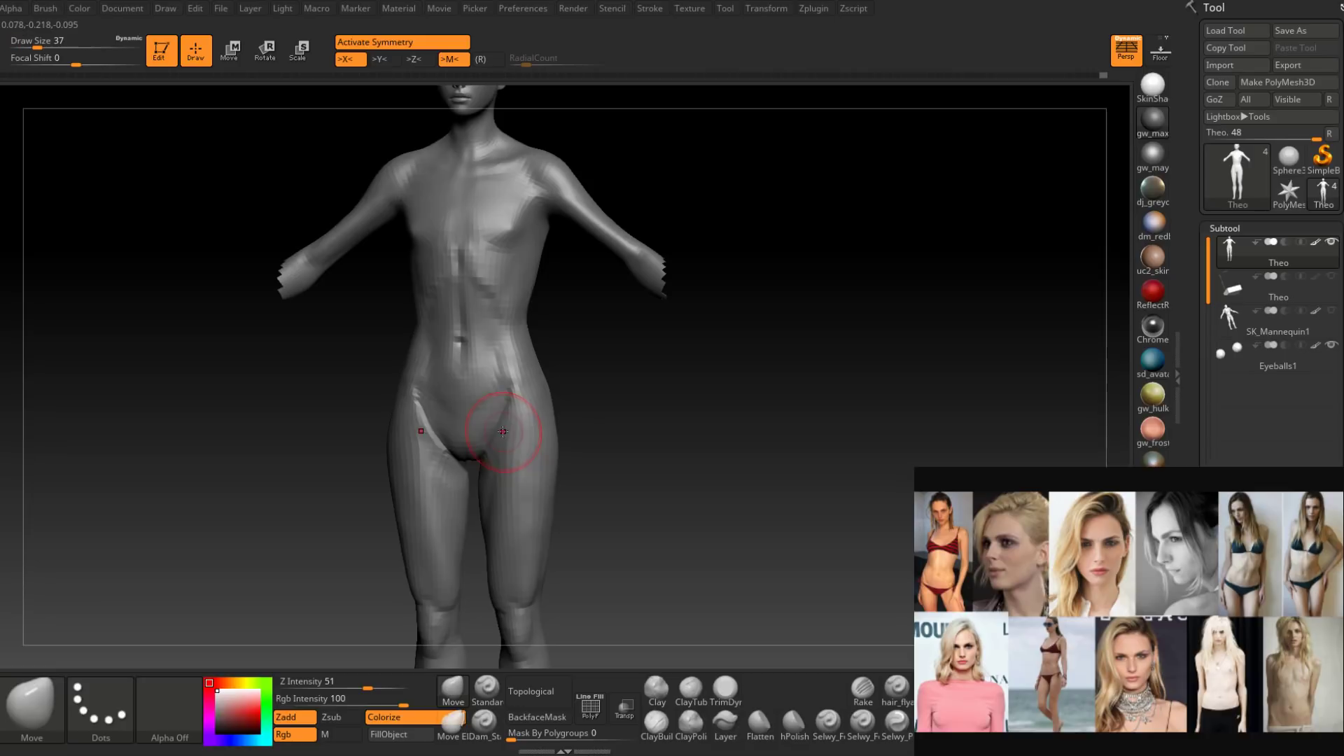
{"action": "mouse_move", "coordinate": [488, 435]}
{"action": "right_mouse_down"}
{"action": "mouse_move", "coordinate": [515, 394]}
{"action": "mouse_move", "coordinate": [549, 393]}
{"action": "mouse_move", "coordinate": [531, 406]}
{"action": "mouse_move", "coordinate": [543, 382]}
{"action": "mouse_move", "coordinate": [561, 412]}
{"action": "mouse_move", "coordinate": [525, 419]}
{"action": "right_mouse_up"}
{"action": "key", "text": "space"}
{"action": "left_click", "coordinate": [537, 390]}
Adjust the front profile of the pelvis and upper thigh from the side with the Move brush at draw size 56.
{"action": "mouse_move", "coordinate": [564, 472]}
{"action": "right_mouse_down"}
{"action": "mouse_move", "coordinate": [598, 451]}
{"action": "mouse_move", "coordinate": [553, 390]}
{"action": "right_mouse_up"}
{"action": "key", "text": "space"}
{"action": "left_click_drag", "start_coordinate": [552, 393], "coordinate": [562, 391]}
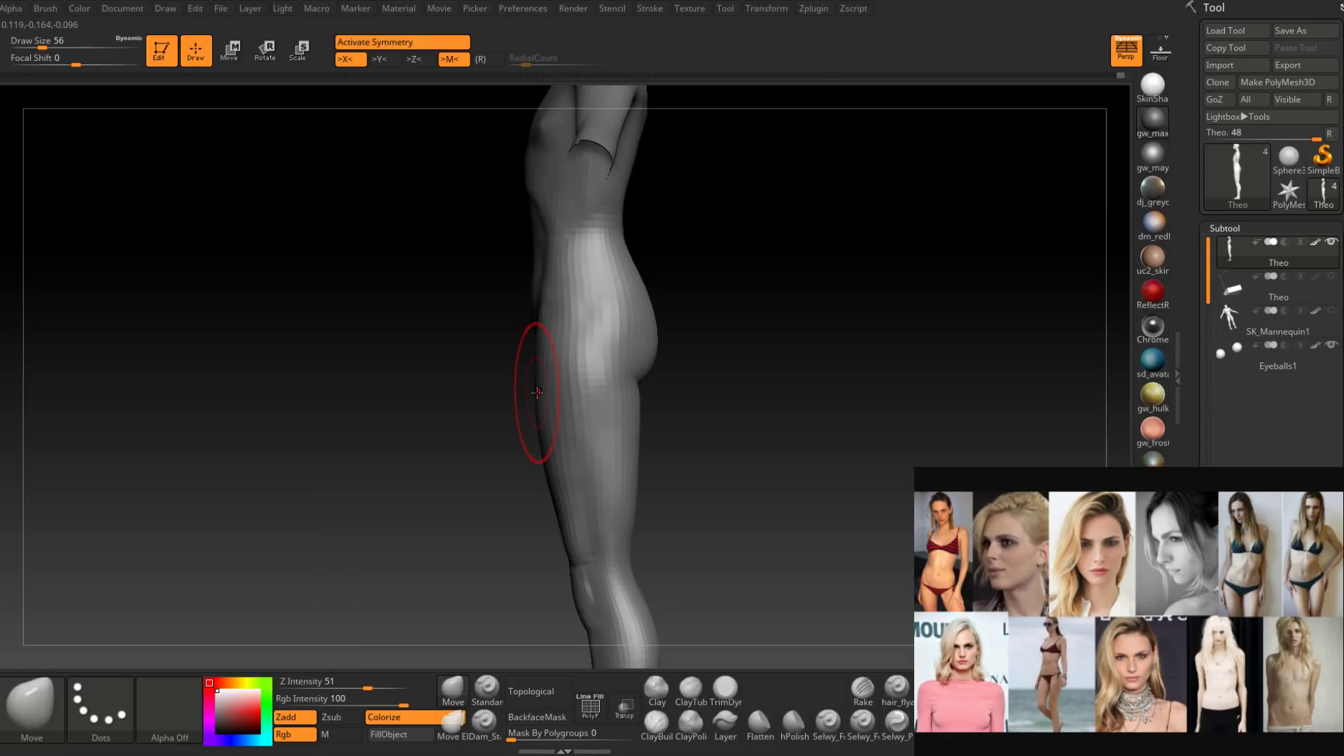
{"action": "mouse_move", "coordinate": [549, 394]}
{"action": "left_mouse_down"}
{"action": "mouse_move", "coordinate": [588, 406]}
{"action": "mouse_move", "coordinate": [547, 413]}
{"action": "mouse_move", "coordinate": [480, 390]}
{"action": "mouse_move", "coordinate": [545, 381]}
{"action": "left_mouse_up"}
Deepen the groin creases between the pelvis and thighs with the Dam_Standard brush at draw size 22.
{"action": "left_click", "coordinate": [485, 724]}
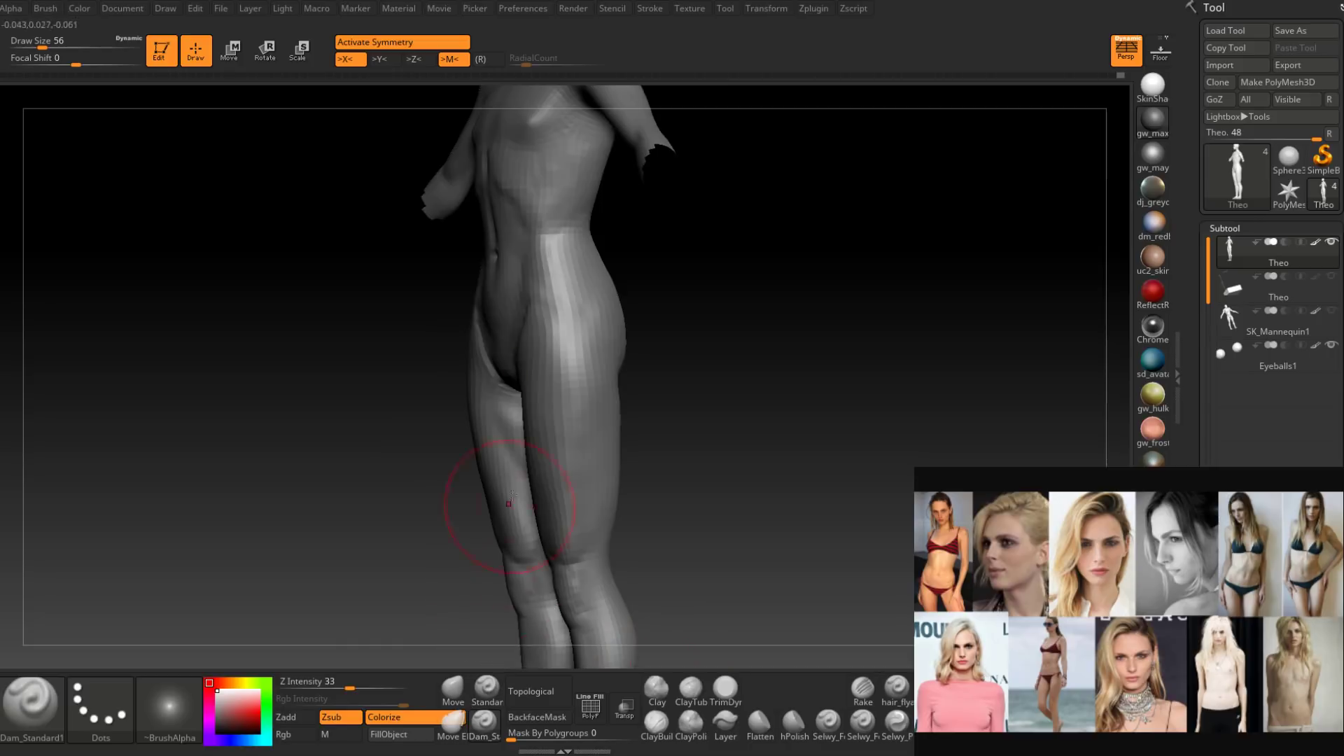
{"action": "right_click_drag", "start_coordinate": [510, 511], "coordinate": [475, 466]}
{"action": "key", "text": "space"}
{"action": "left_click_drag", "start_coordinate": [530, 371], "coordinate": [503, 379]}
{"action": "right_click", "coordinate": [509, 379]}
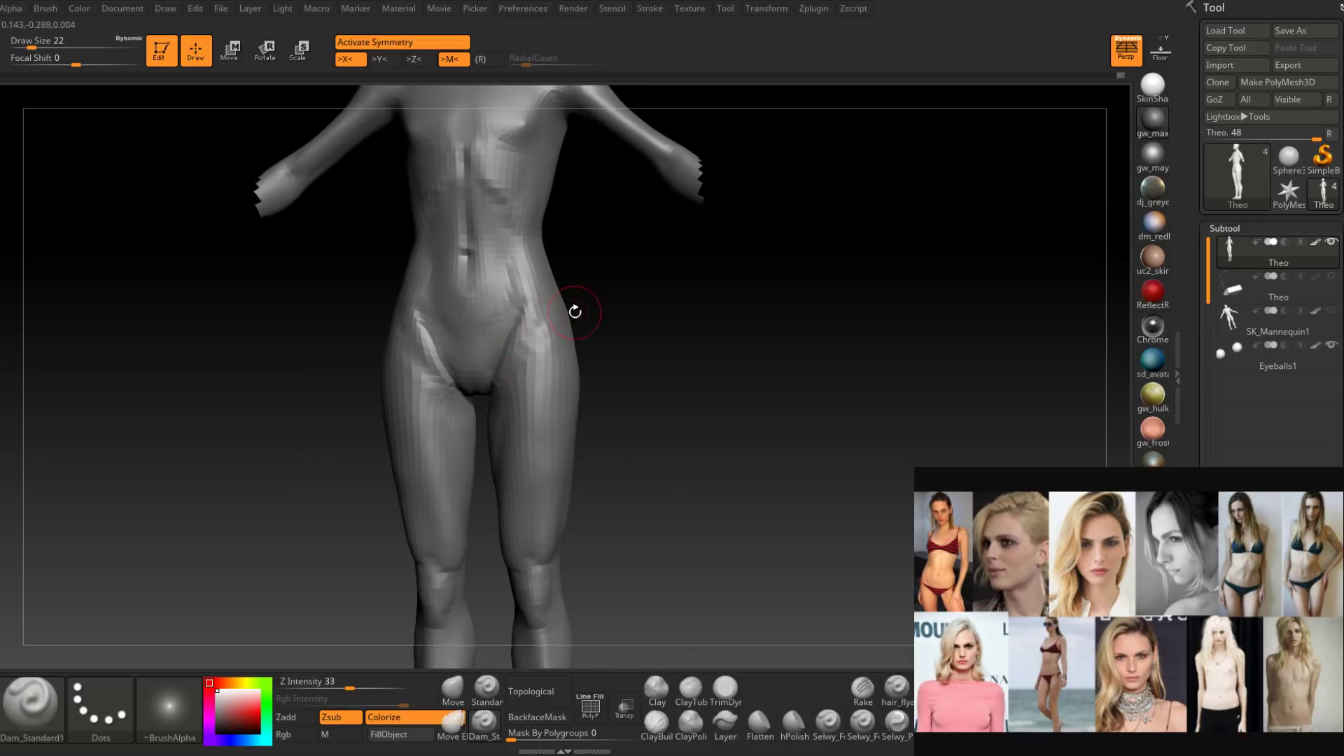
Refine the hip and groin creases with the Dam_Standard brush, raising the draw size to 33, and smooth the upper thighs.
{"action": "left_click_drag", "start_coordinate": [575, 311], "coordinate": [526, 361]}
{"action": "left_click_drag", "start_coordinate": [577, 313], "coordinate": [552, 342]}
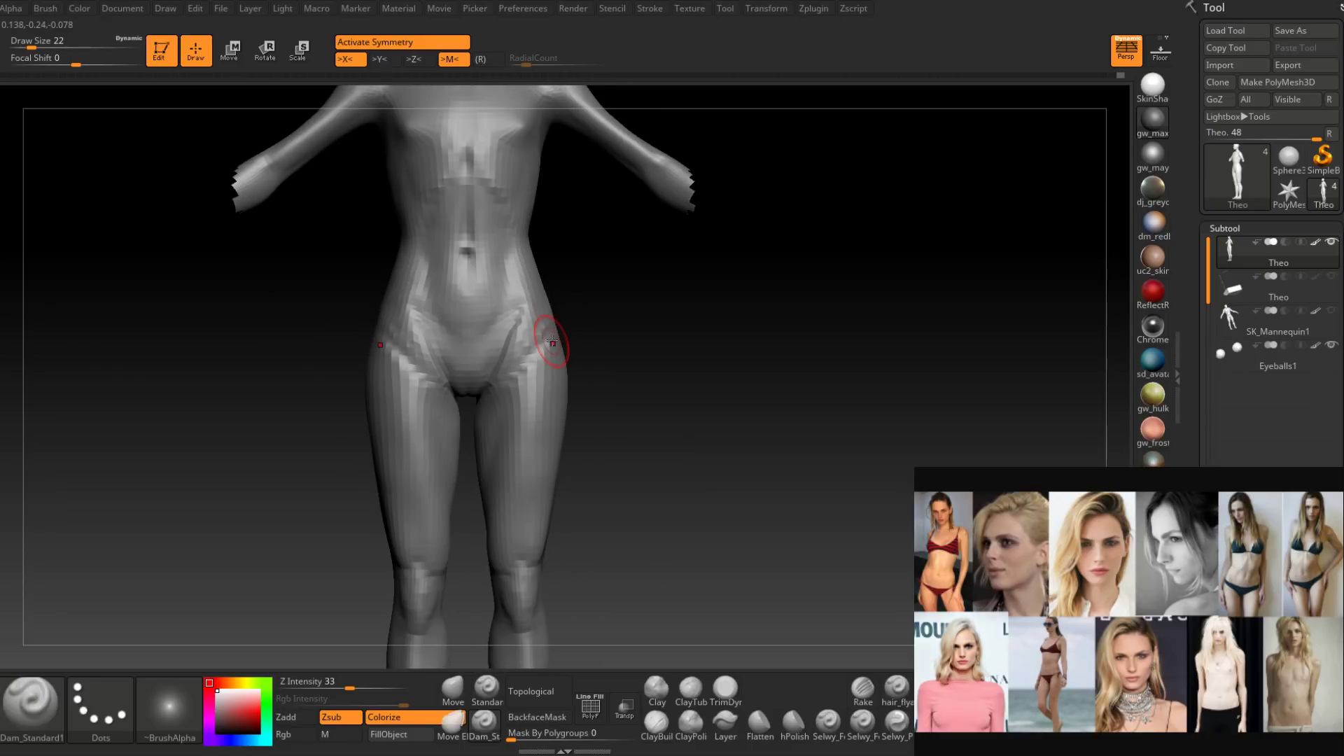
{"action": "left_click_drag", "start_coordinate": [583, 329], "coordinate": [556, 340]}
{"action": "right_click", "coordinate": [508, 379]}
{"action": "left_click_drag", "start_coordinate": [508, 379], "coordinate": [514, 379]}
{"action": "left_click_drag", "start_coordinate": [534, 334], "coordinate": [526, 392], "text": "shift"}
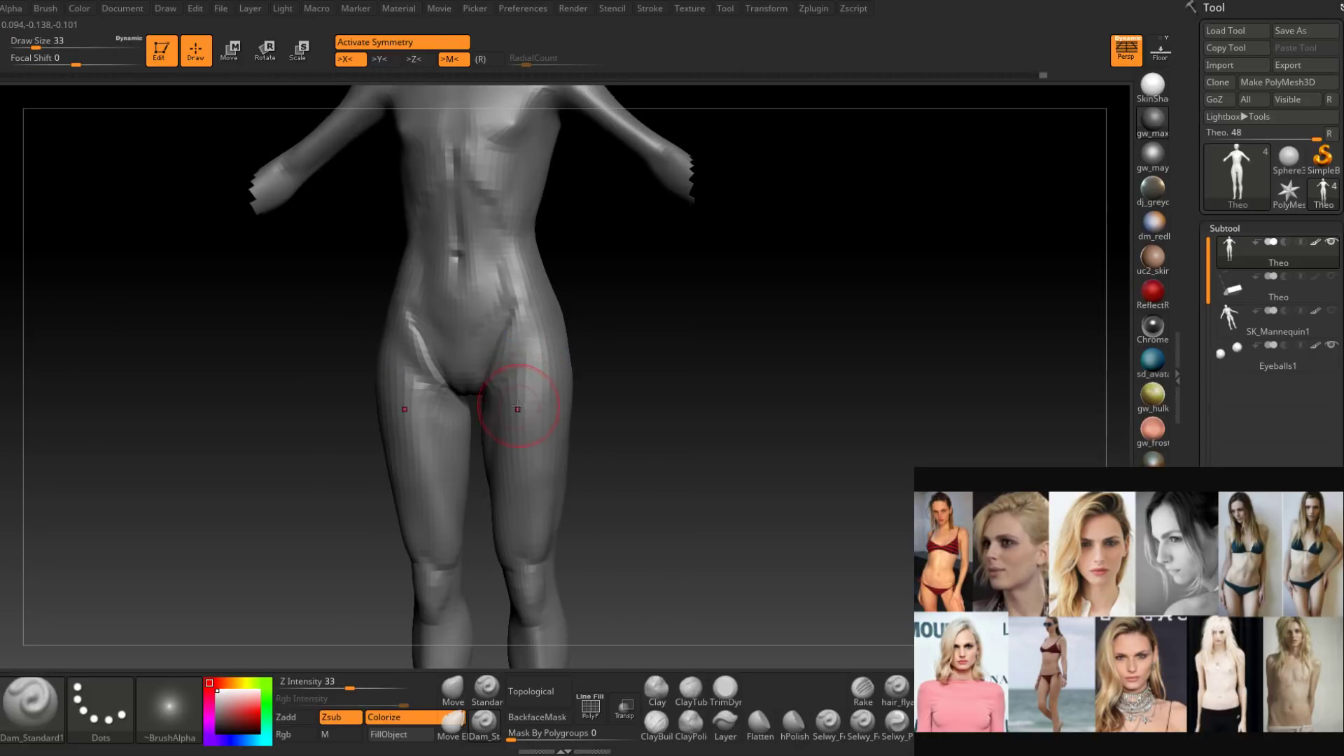
{"action": "mouse_move", "coordinate": [591, 350]}
{"action": "left_mouse_down"}
{"action": "mouse_move", "coordinate": [560, 360]}
{"action": "mouse_move", "coordinate": [623, 359]}
{"action": "mouse_move", "coordinate": [553, 378]}
{"action": "left_mouse_up"}
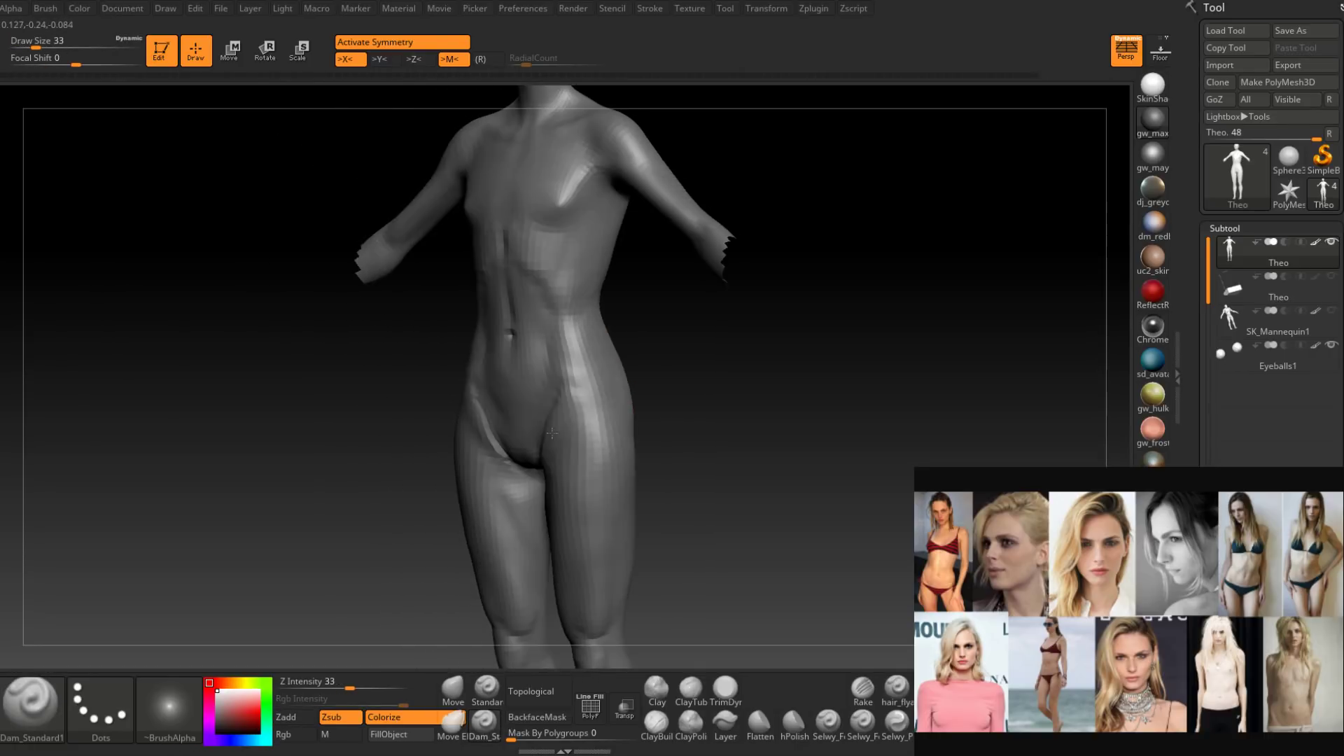
{"action": "left_click_drag", "start_coordinate": [630, 410], "coordinate": [560, 418]}
{"action": "mouse_move", "coordinate": [588, 414]}
{"action": "right_mouse_down"}
{"action": "mouse_move", "coordinate": [552, 411]}
{"action": "mouse_move", "coordinate": [618, 400]}
{"action": "mouse_move", "coordinate": [574, 369]}
{"action": "mouse_move", "coordinate": [543, 377]}
{"action": "right_mouse_up"}
Adjust the waist and hip contour with the Move brush at draw sizes 46 and 37.
{"action": "left_click", "coordinate": [452, 689]}
{"action": "key", "text": "space"}
{"action": "left_click_drag", "start_coordinate": [564, 372], "coordinate": [570, 372]}
{"action": "mouse_move", "coordinate": [542, 377]}
{"action": "right_mouse_down"}
{"action": "mouse_move", "coordinate": [564, 372]}
{"action": "mouse_move", "coordinate": [566, 353]}
{"action": "right_mouse_up"}
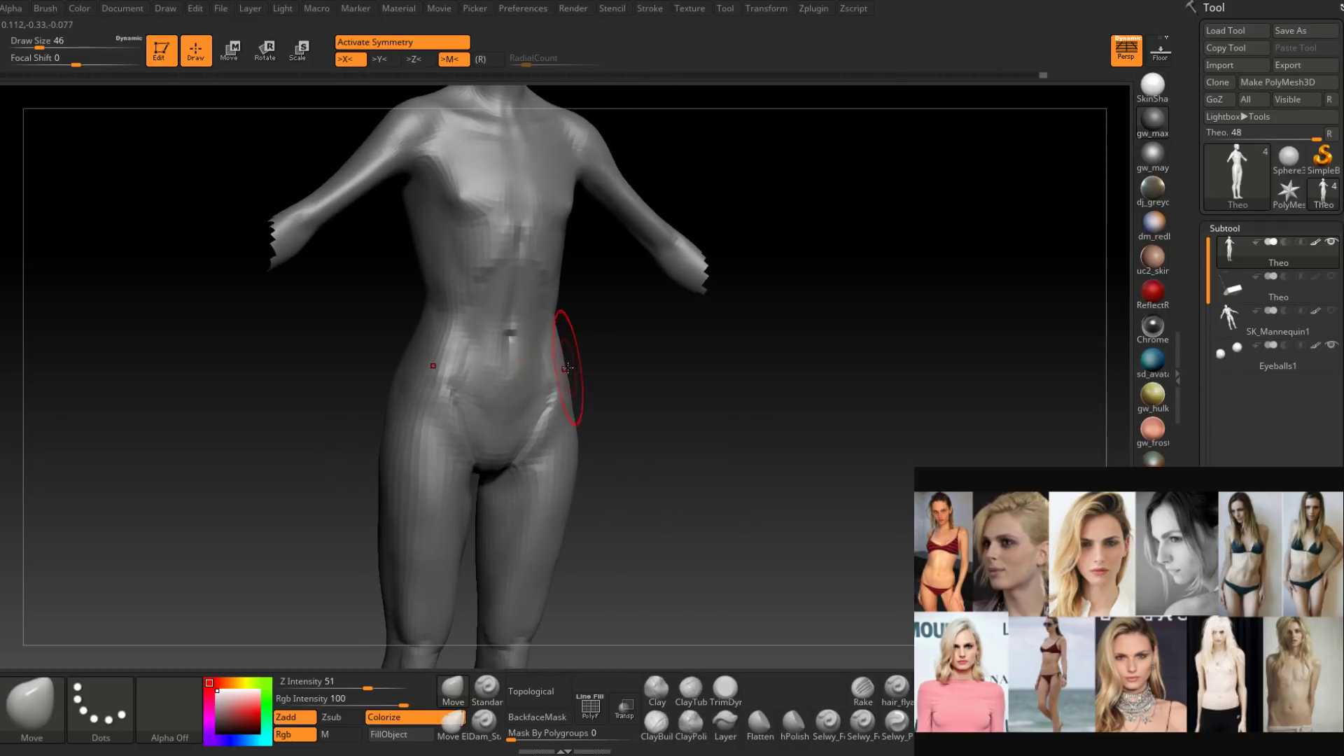
{"action": "key", "text": "space"}
{"action": "left_click_drag", "start_coordinate": [573, 365], "coordinate": [565, 364]}
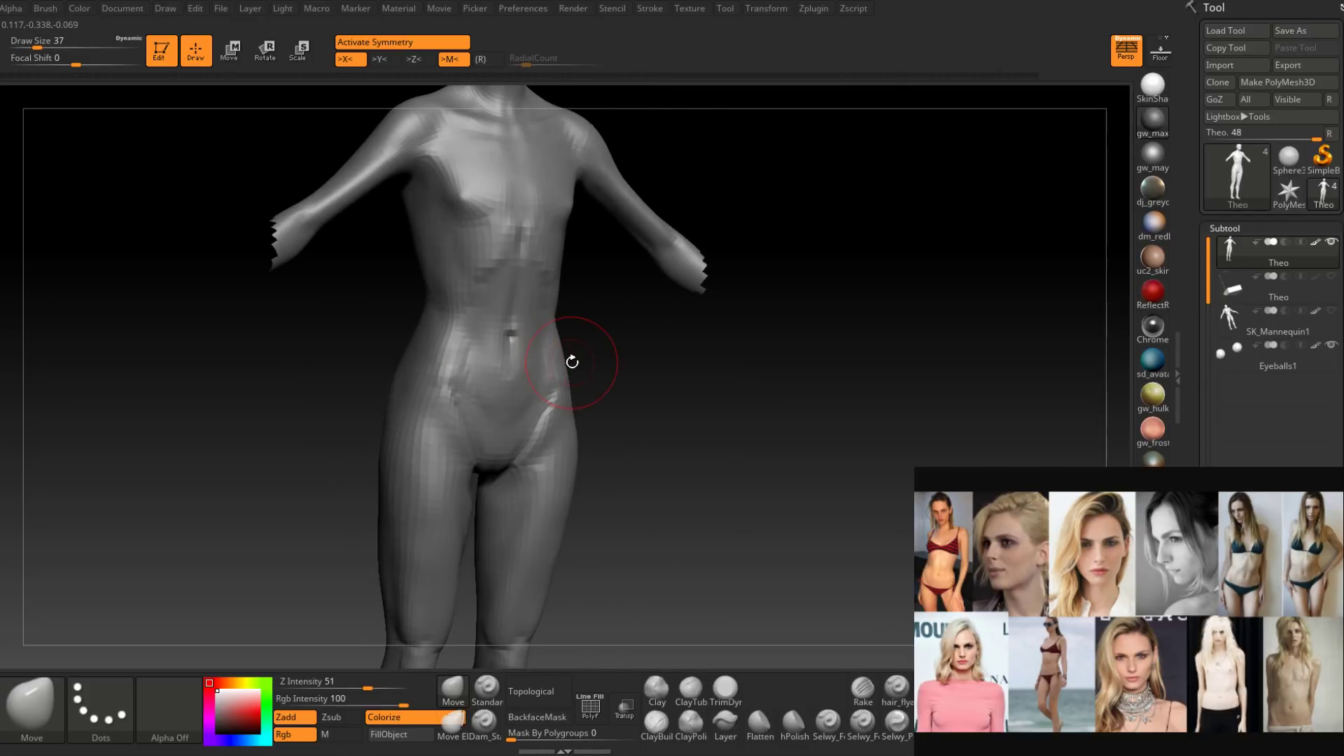
{"action": "right_click_drag", "start_coordinate": [580, 377], "coordinate": [600, 354]}
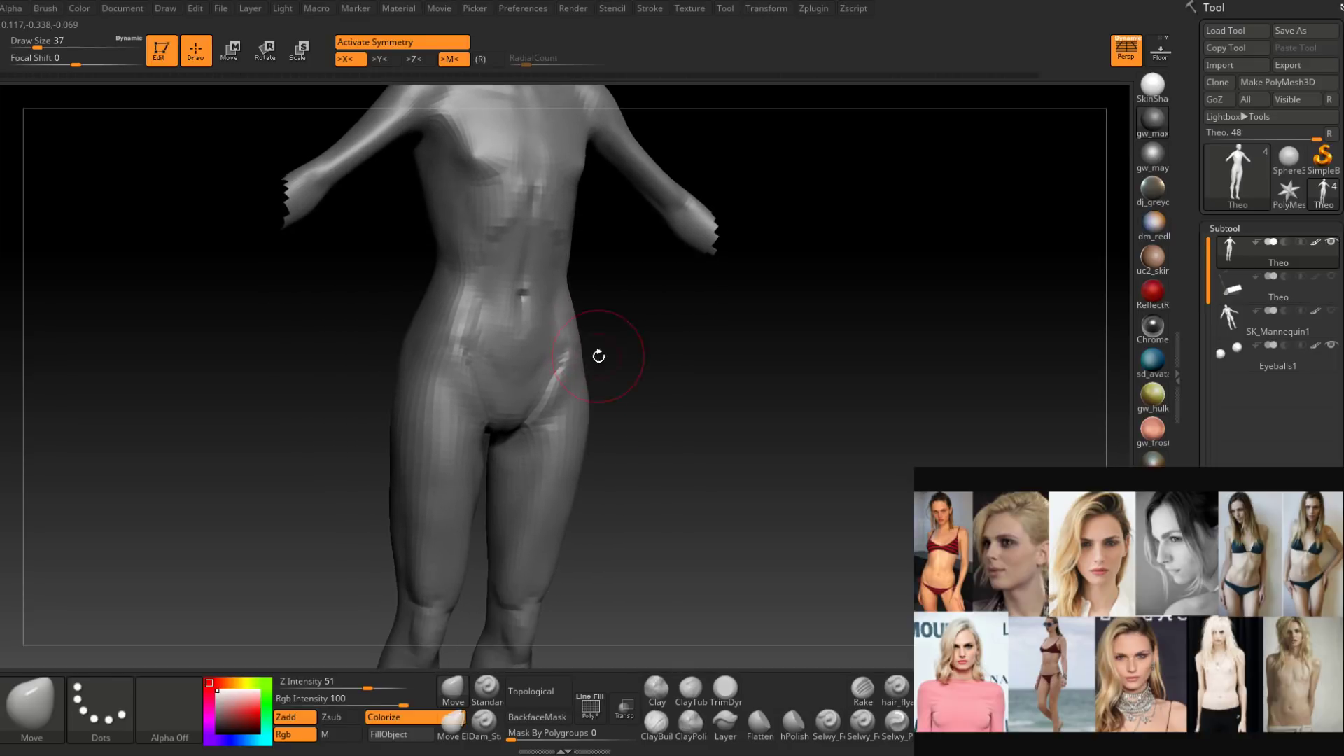
Reshape the hips and outer thighs with the Move brush at draw size 77 and smooth the legs around the knees.
{"action": "key", "text": "space"}
{"action": "left_click_drag", "start_coordinate": [594, 402], "coordinate": [602, 404]}
{"action": "mouse_move", "coordinate": [582, 426]}
{"action": "right_mouse_down"}
{"action": "mouse_move", "coordinate": [592, 466]}
{"action": "mouse_move", "coordinate": [616, 357]}
{"action": "mouse_move", "coordinate": [604, 489]}
{"action": "right_mouse_up"}
{"action": "right_click_drag", "start_coordinate": [572, 531], "coordinate": [575, 357], "text": "alt"}
{"action": "left_click_drag", "start_coordinate": [553, 454], "coordinate": [544, 559], "text": "shift"}
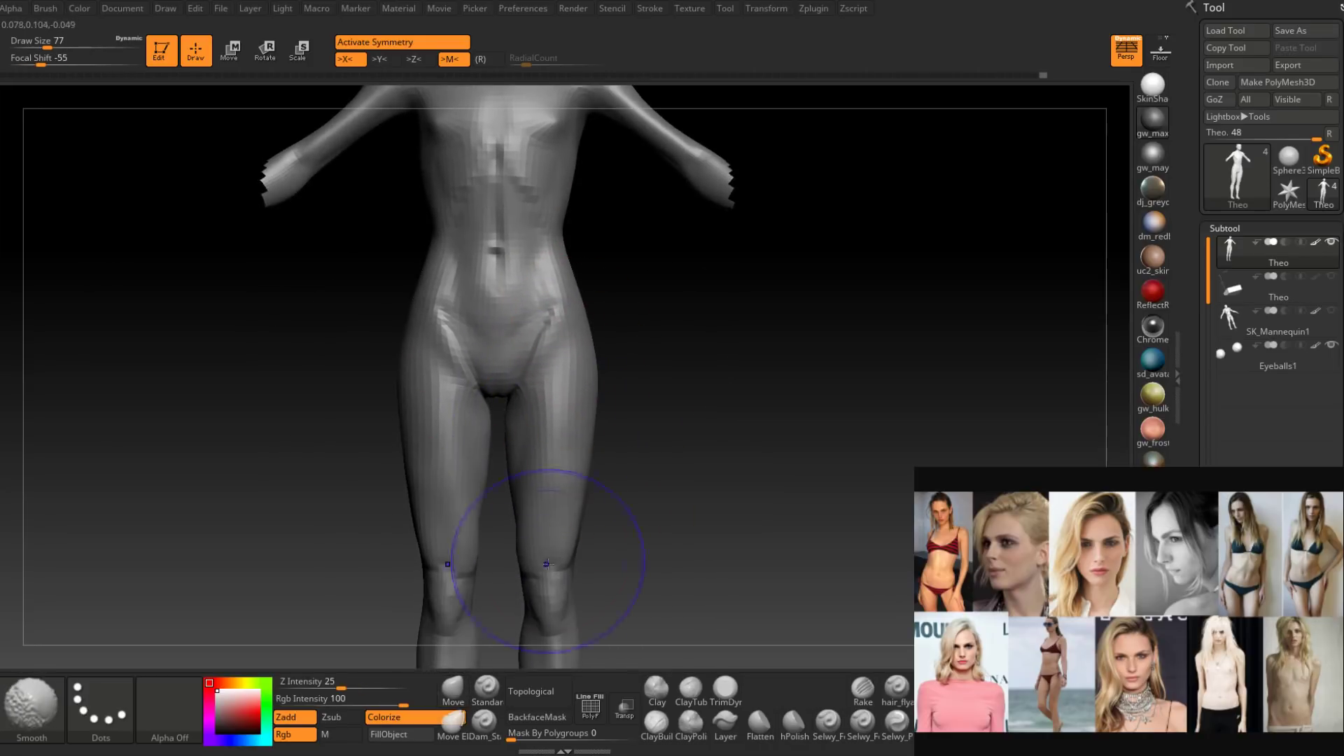
{"action": "right_click_drag", "start_coordinate": [549, 558], "coordinate": [549, 436], "text": "alt"}
{"action": "left_click_drag", "start_coordinate": [548, 420], "coordinate": [543, 440], "text": "shift"}
{"action": "right_click_drag", "start_coordinate": [581, 464], "coordinate": [559, 626], "text": "alt"}
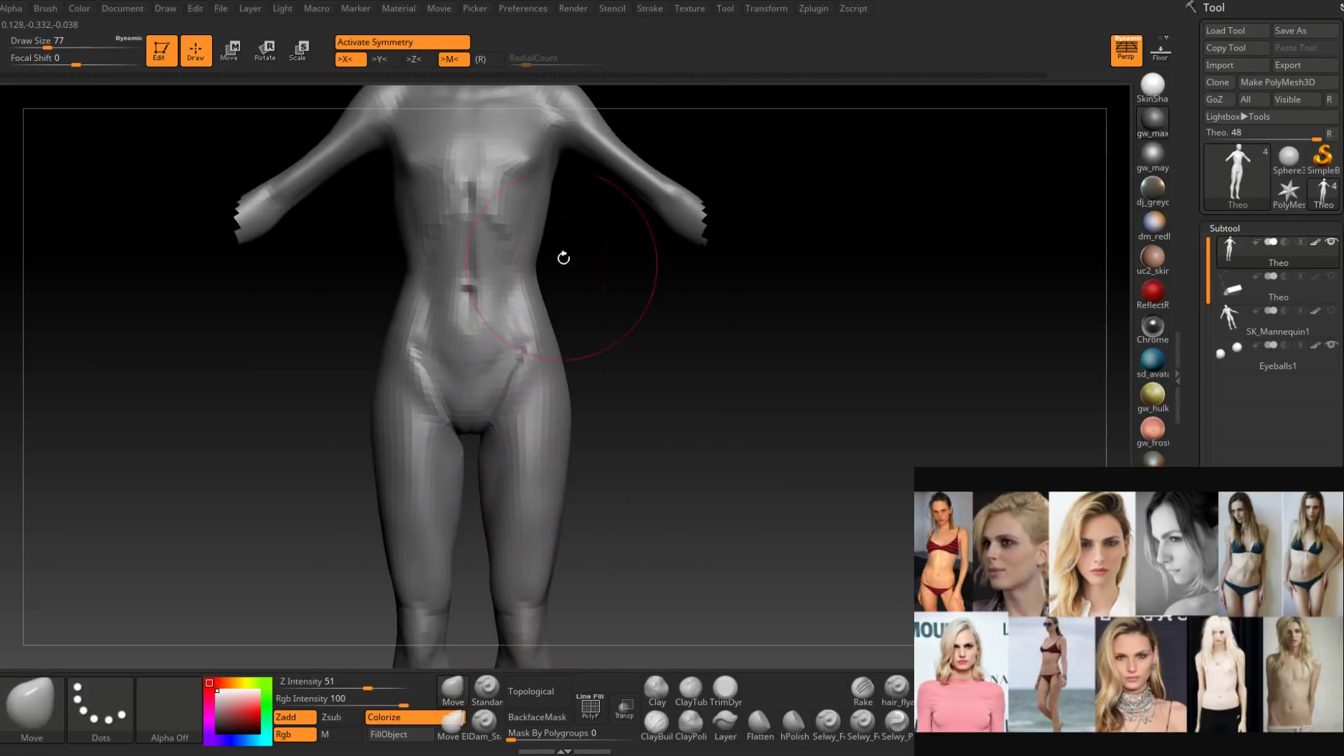
Work on the abdomen with the ClayBuildup brush at draw size 23 and smooth the surface up to the ribs.
{"action": "right_click_drag", "start_coordinate": [560, 258], "coordinate": [488, 390]}
{"action": "key", "text": "space"}
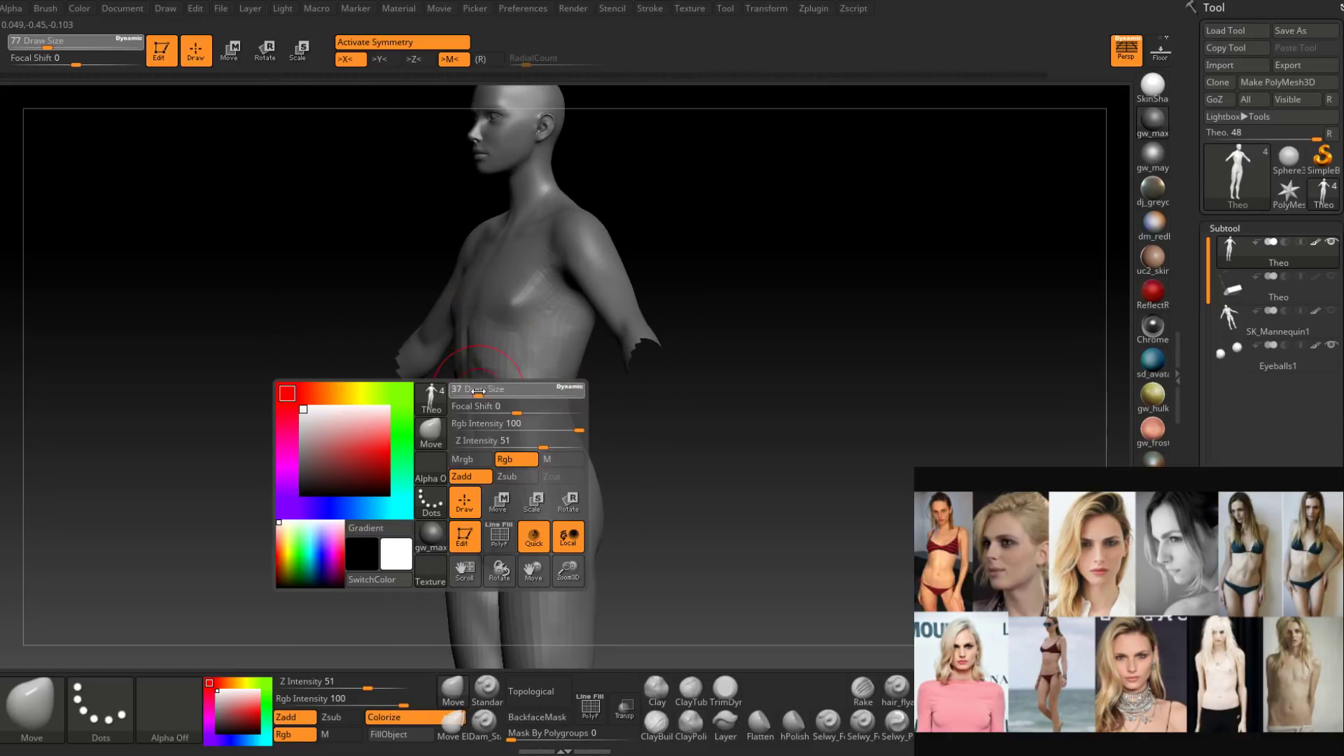
{"action": "left_click_drag", "start_coordinate": [489, 390], "coordinate": [475, 390]}
{"action": "left_click", "coordinate": [651, 723]}
{"action": "mouse_move", "coordinate": [584, 294]}
{"action": "right_mouse_down"}
{"action": "mouse_move", "coordinate": [480, 382]}
{"action": "mouse_move", "coordinate": [498, 399]}
{"action": "right_mouse_up"}
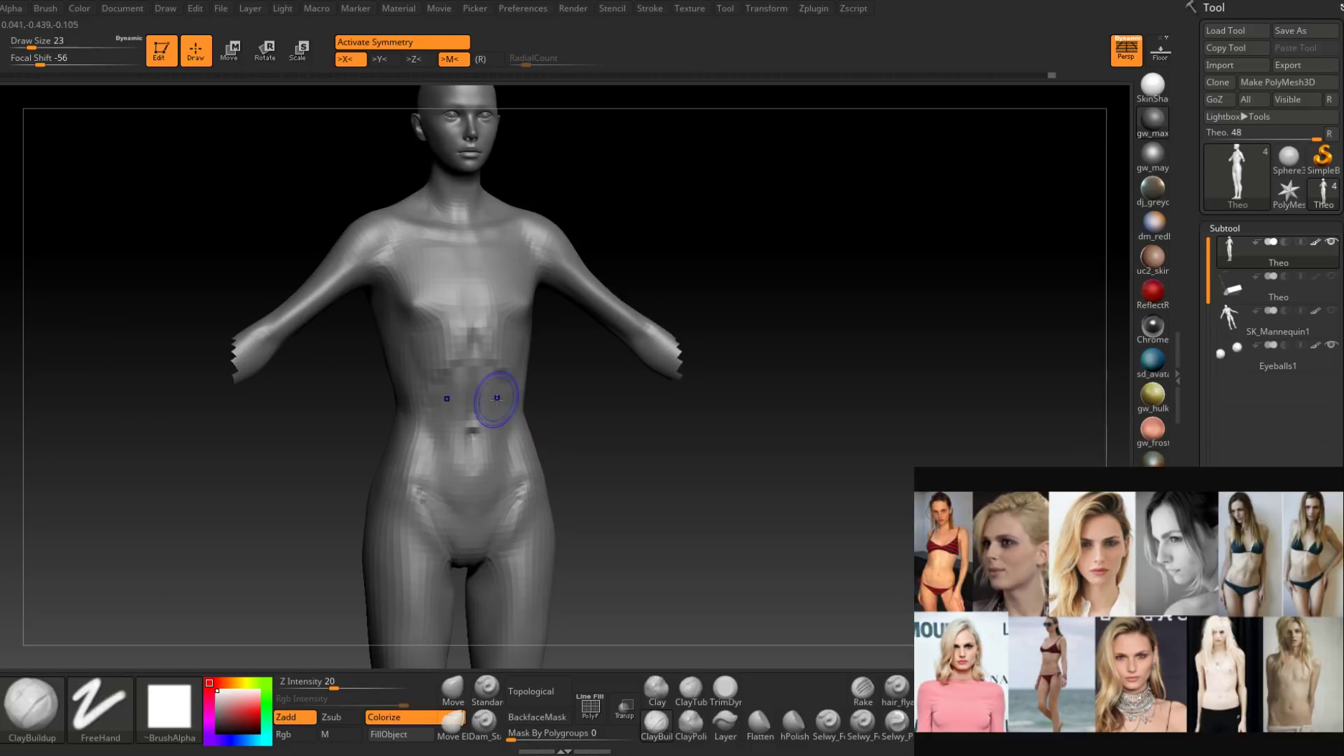
{"action": "left_click_drag", "start_coordinate": [497, 399], "coordinate": [490, 385], "text": "shift"}
{"action": "right_click_drag", "start_coordinate": [489, 384], "coordinate": [482, 364]}
{"action": "left_click_drag", "start_coordinate": [482, 363], "coordinate": [486, 329], "text": "shift"}
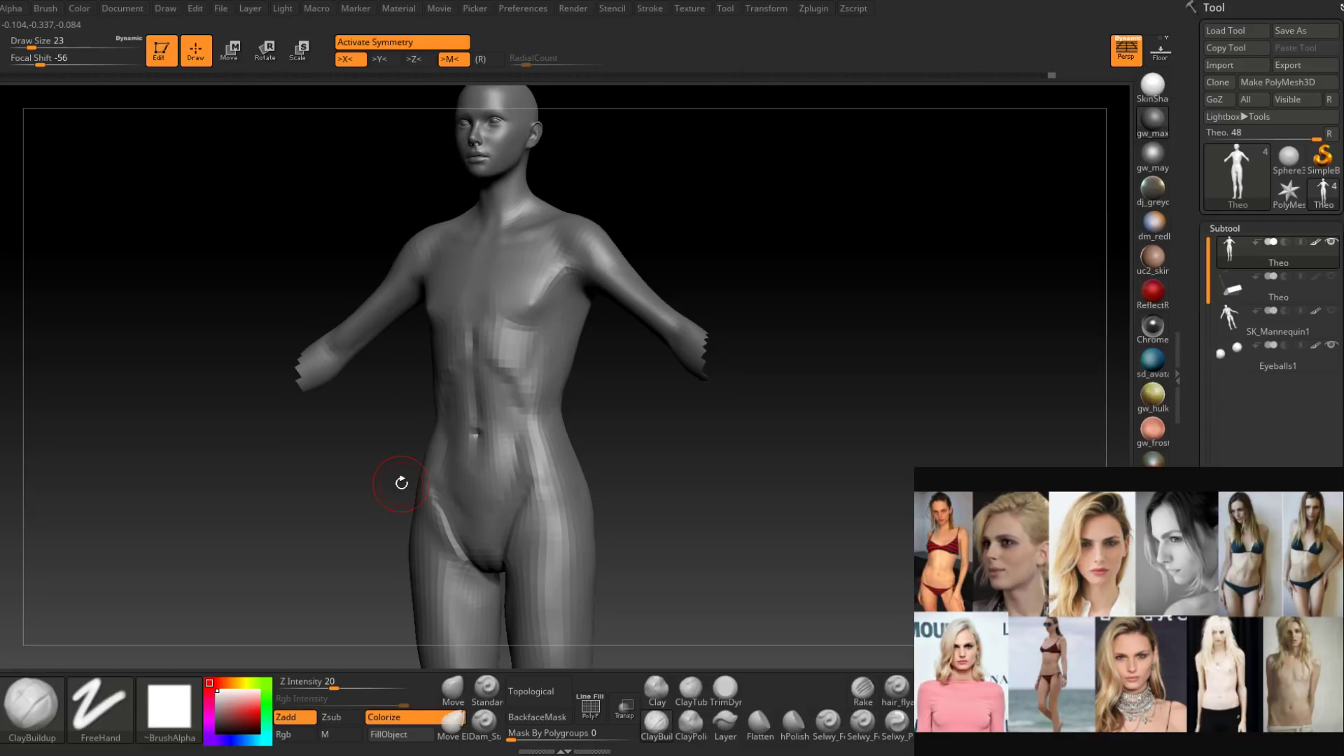
Soften the abdominal muscles and lower ribcage edge by smoothing them from several angles.
{"action": "left_click_drag", "start_coordinate": [401, 483], "coordinate": [471, 480]}
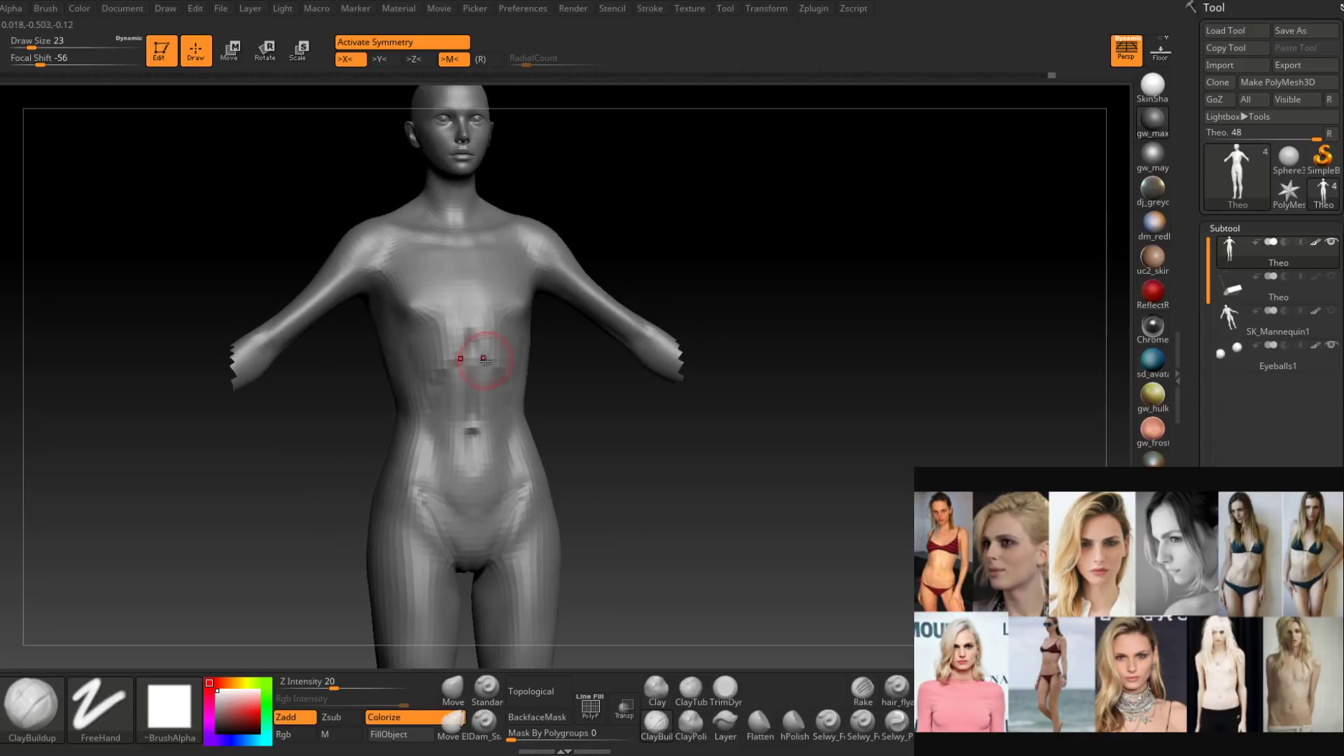
{"action": "mouse_move", "coordinate": [486, 359]}
{"action": "left_mouse_down", "text": "shift"}
{"action": "mouse_move", "coordinate": [485, 329]}
{"action": "mouse_move", "coordinate": [495, 341]}
{"action": "left_mouse_up", "text": "shift"}
{"action": "right_click_drag", "start_coordinate": [495, 340], "coordinate": [472, 339]}
{"action": "left_click_drag", "start_coordinate": [483, 336], "coordinate": [506, 351], "text": "shift"}
{"action": "right_click_drag", "start_coordinate": [506, 353], "coordinate": [470, 355]}
{"action": "left_click_drag", "start_coordinate": [525, 358], "coordinate": [543, 378], "text": "shift"}
{"action": "mouse_move", "coordinate": [490, 364]}
{"action": "right_mouse_down"}
{"action": "mouse_move", "coordinate": [531, 361]}
{"action": "mouse_move", "coordinate": [510, 352]}
{"action": "right_mouse_up"}
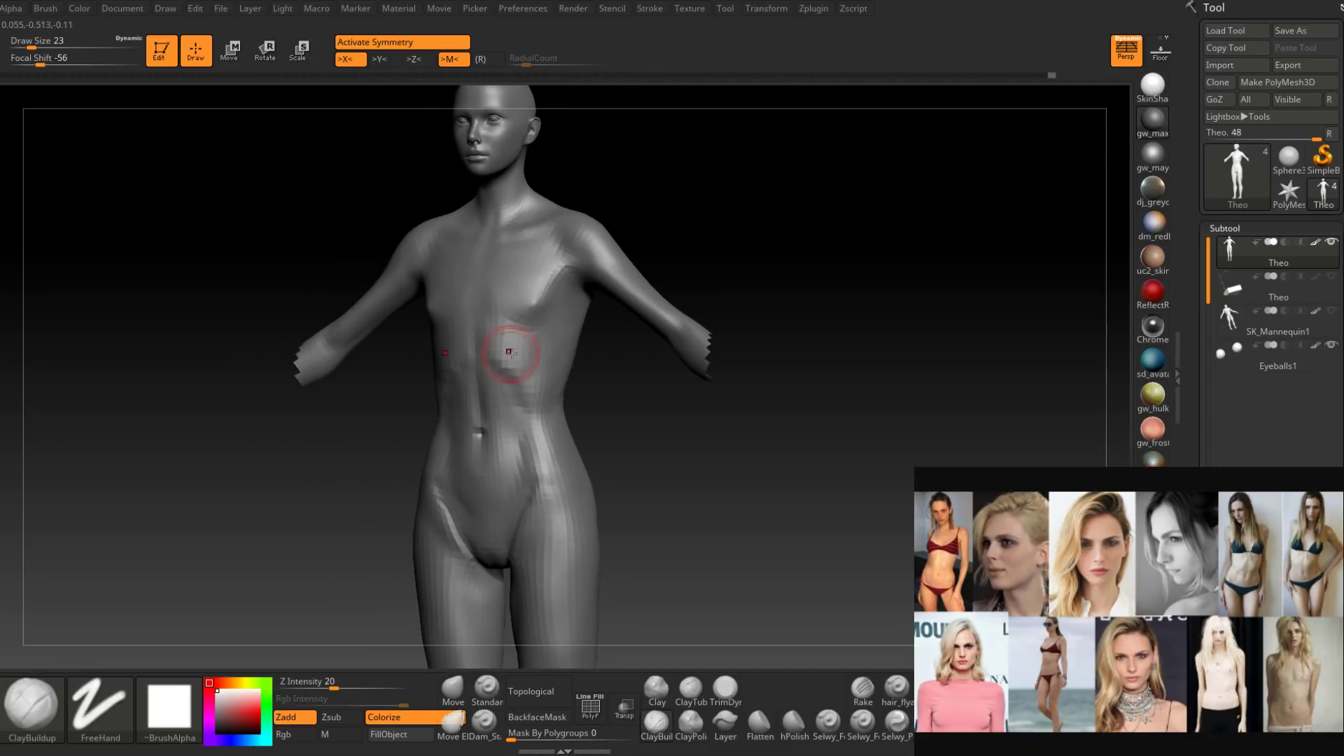
Adjust the overall torso and waist silhouette with the Move brush at draw sizes 94 and 77.
{"action": "mouse_move", "coordinate": [538, 257]}
{"action": "right_mouse_down", "text": "alt"}
{"action": "mouse_move", "coordinate": [546, 319]}
{"action": "mouse_move", "coordinate": [578, 384]}
{"action": "mouse_move", "coordinate": [543, 369]}
{"action": "mouse_move", "coordinate": [578, 431]}
{"action": "mouse_move", "coordinate": [543, 402]}
{"action": "right_mouse_up", "text": "alt"}
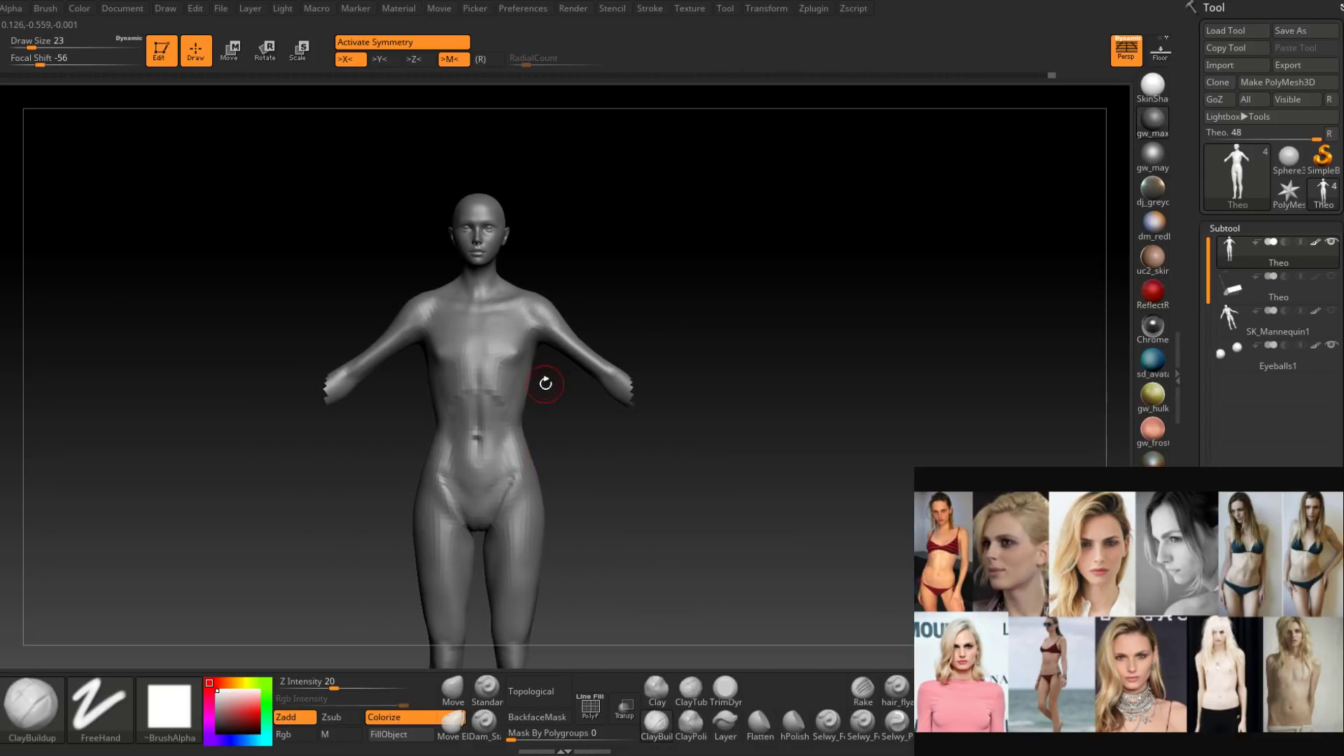
{"action": "right_click_drag", "start_coordinate": [545, 384], "coordinate": [544, 456], "text": "alt"}
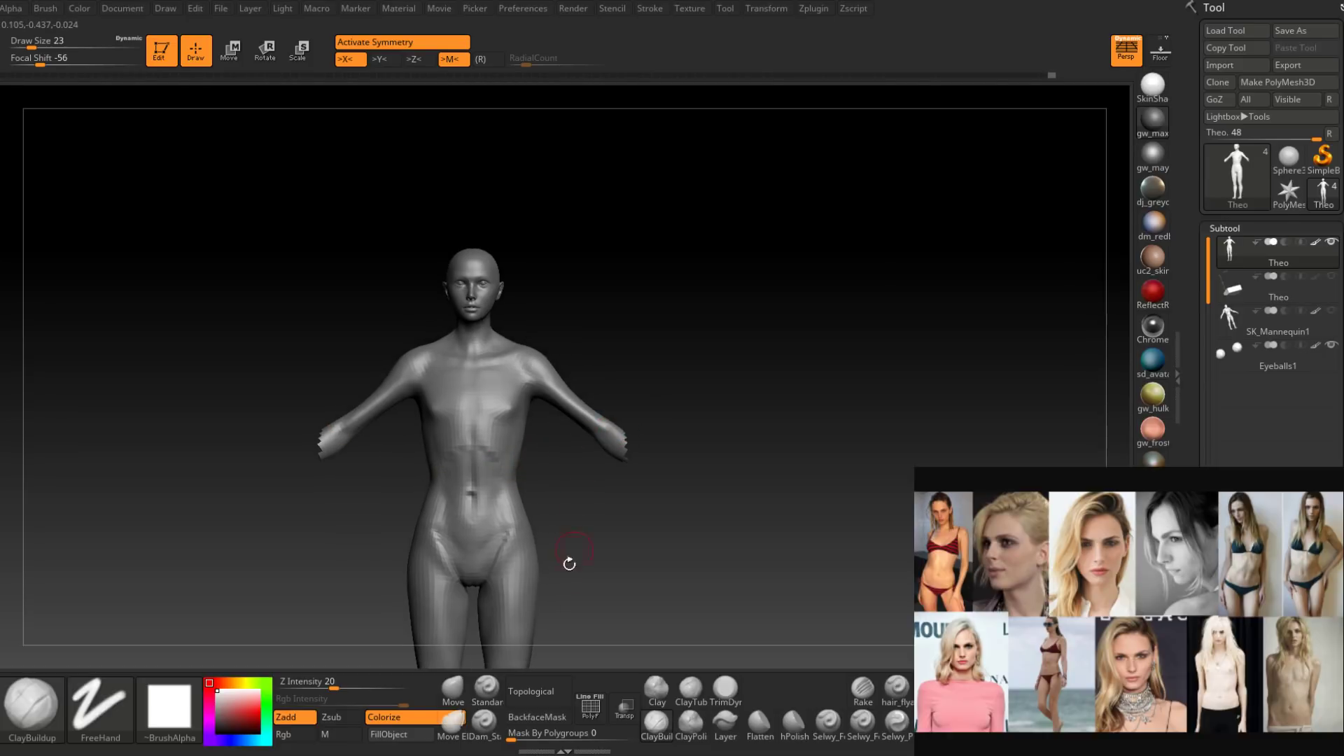
{"action": "left_click", "coordinate": [453, 688]}
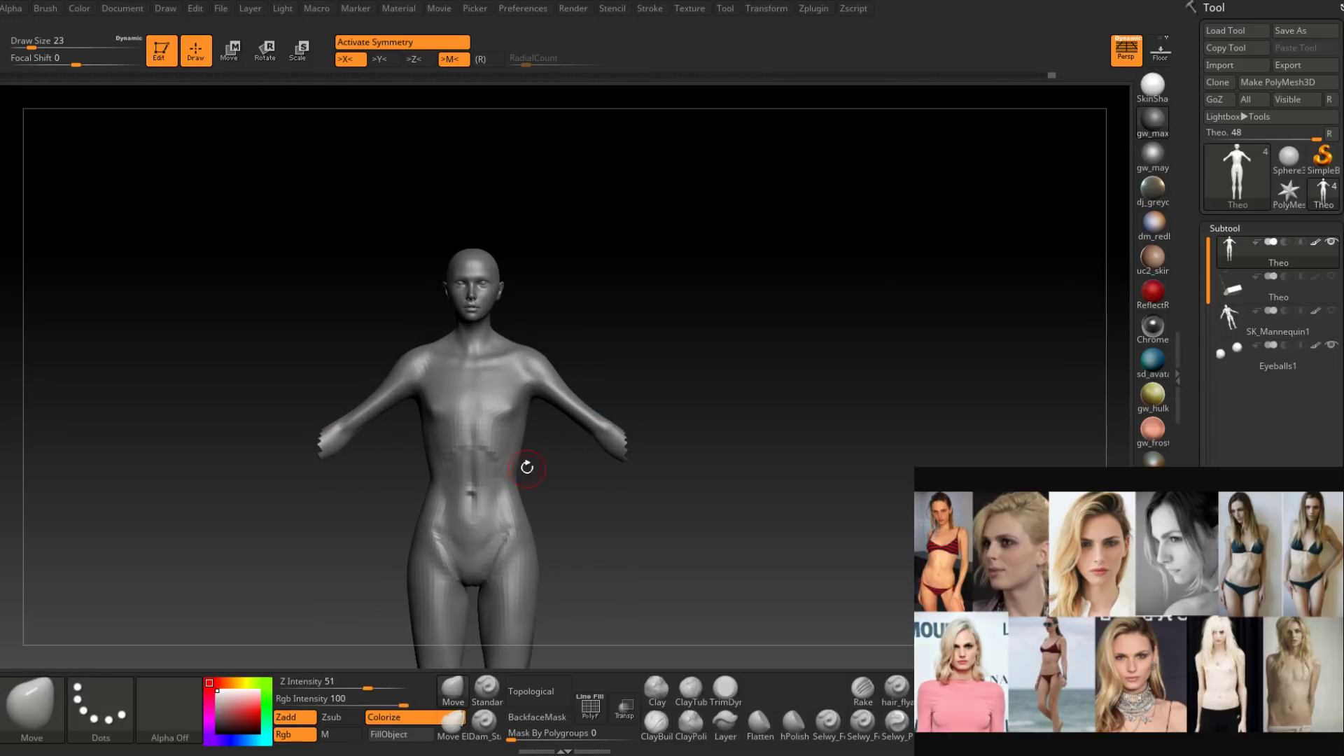
{"action": "key", "text": "space"}
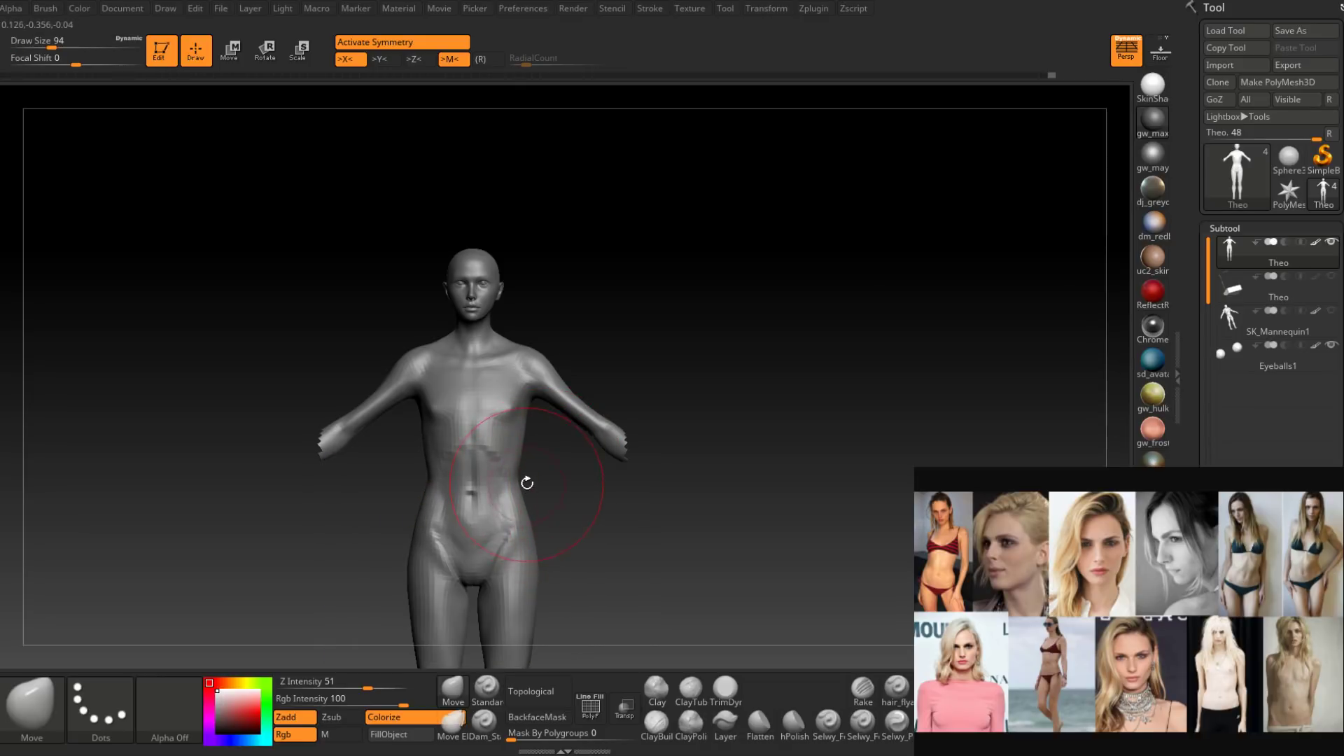
{"action": "key", "text": "space"}
{"action": "right_click_drag", "start_coordinate": [535, 531], "coordinate": [543, 469]}
{"action": "key", "text": "space"}
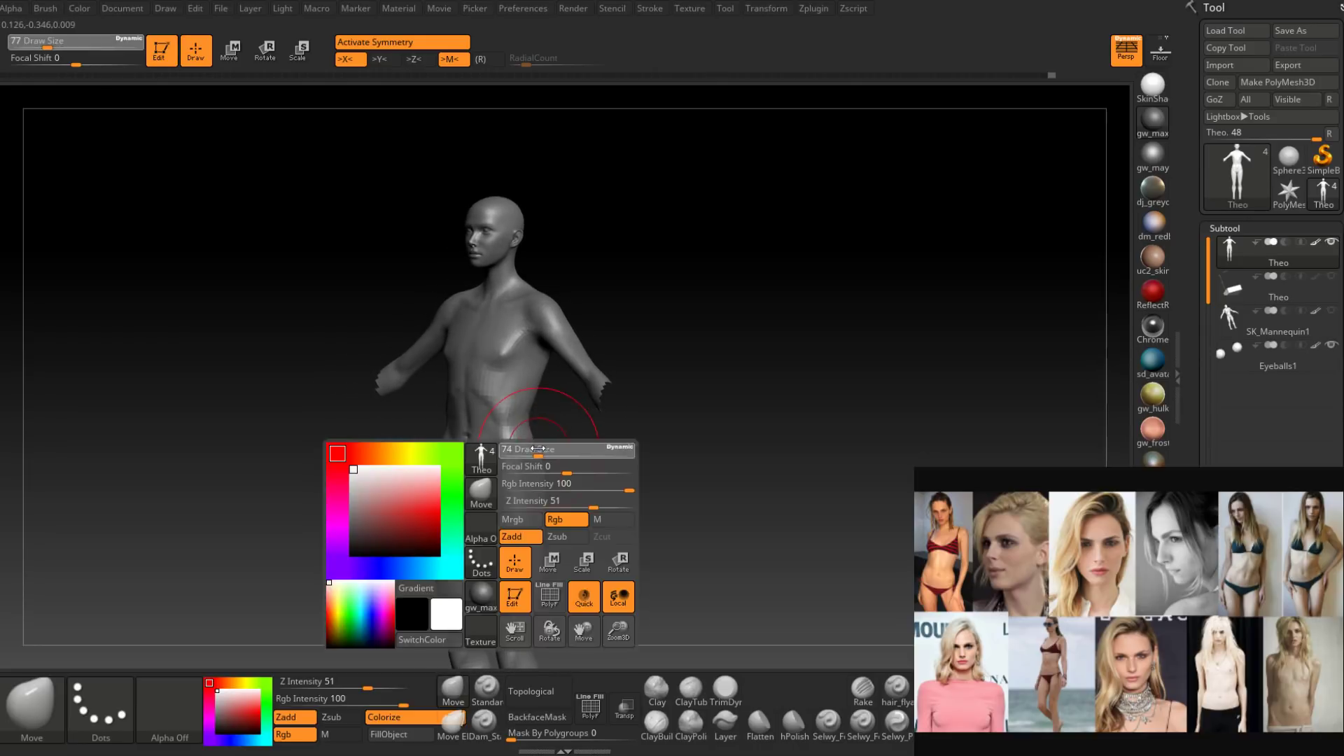
{"action": "mouse_move", "coordinate": [518, 463]}
{"action": "right_mouse_down"}
{"action": "mouse_move", "coordinate": [560, 464]}
{"action": "mouse_move", "coordinate": [525, 463]}
{"action": "right_mouse_up"}
Refine the waist and belly shape with the Move brush reduced to draw size 29.
{"action": "mouse_move", "coordinate": [525, 455]}
{"action": "right_mouse_down", "text": "shift"}
{"action": "mouse_move", "coordinate": [500, 478]}
{"action": "mouse_move", "coordinate": [540, 507]}
{"action": "mouse_move", "coordinate": [525, 478]}
{"action": "right_mouse_up", "text": "shift"}
{"action": "key", "text": "space"}
{"action": "left_click_drag", "start_coordinate": [527, 477], "coordinate": [518, 476]}
{"action": "mouse_move", "coordinate": [553, 490]}
{"action": "right_mouse_down"}
{"action": "mouse_move", "coordinate": [519, 494]}
{"action": "mouse_move", "coordinate": [559, 476]}
{"action": "right_mouse_up"}
{"action": "key", "text": "space"}
{"action": "left_click_drag", "start_coordinate": [519, 477], "coordinate": [516, 477]}
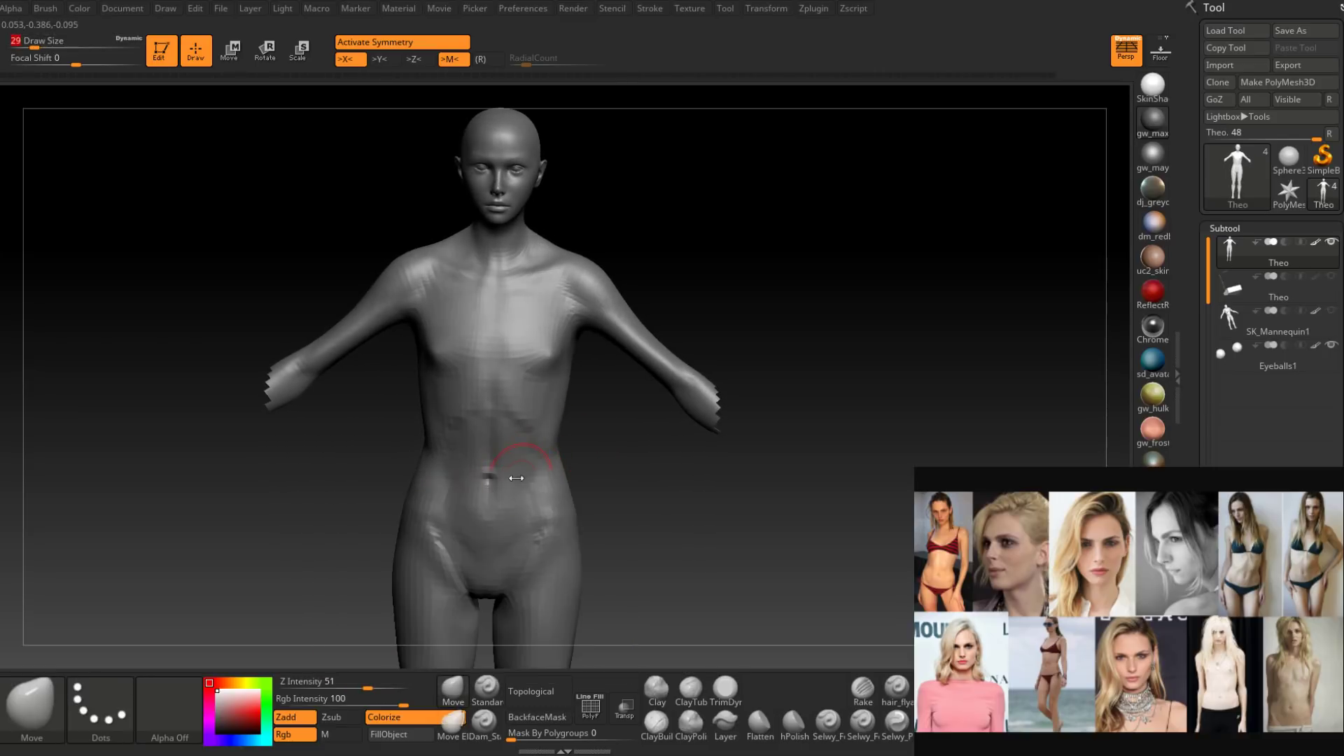
{"action": "mouse_move", "coordinate": [515, 477]}
{"action": "right_mouse_down"}
{"action": "mouse_move", "coordinate": [550, 476]}
{"action": "mouse_move", "coordinate": [508, 478]}
{"action": "right_mouse_up"}
Define the abdomen and side of the waist with the Dam_Standard brush at draw size 22 and smooth up to the chest.
{"action": "left_click", "coordinate": [484, 721]}
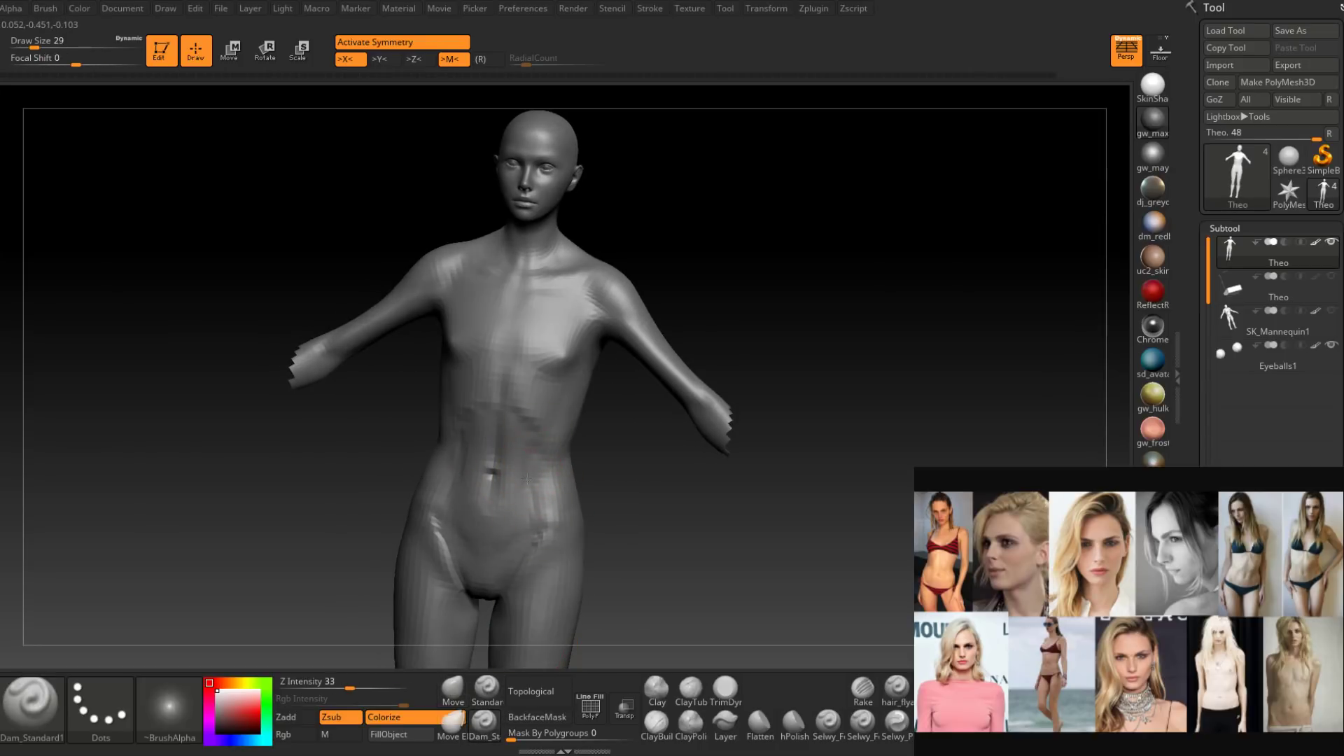
{"action": "right_click_drag", "start_coordinate": [510, 532], "coordinate": [534, 525]}
{"action": "key", "text": "space"}
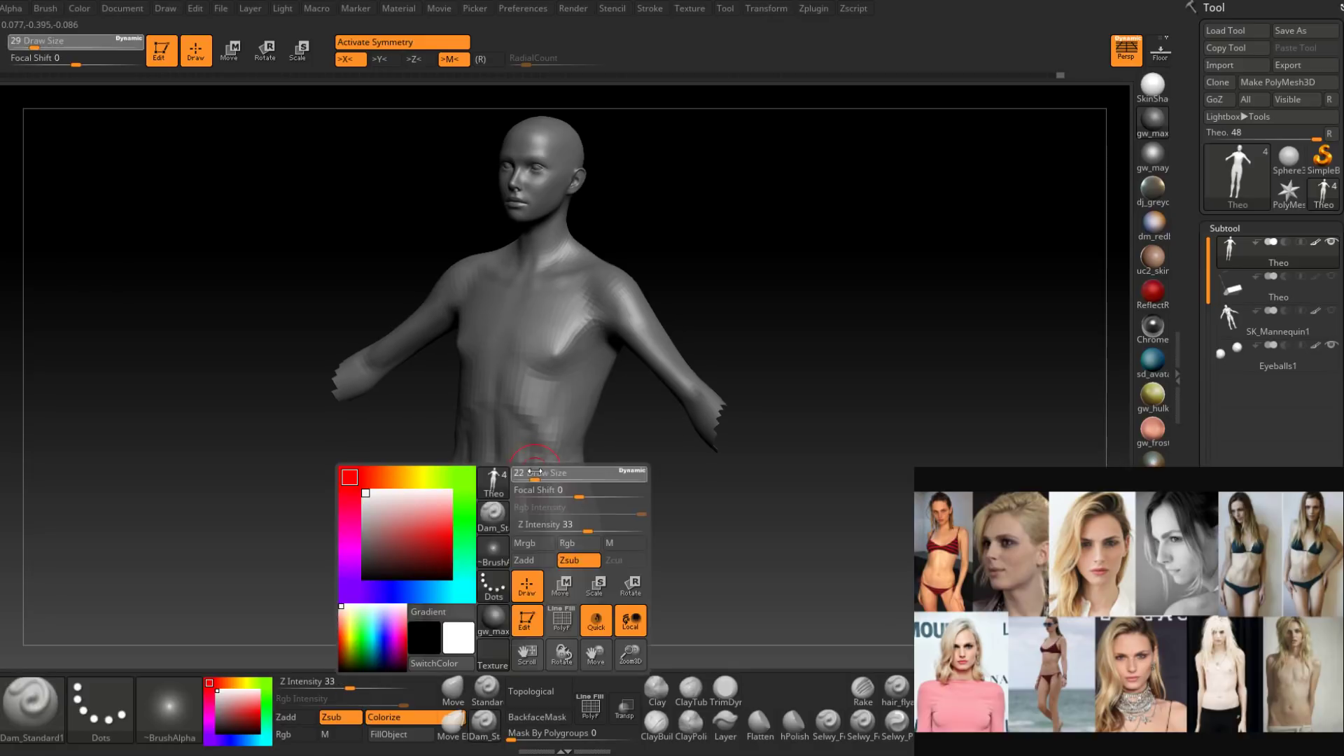
{"action": "left_click_drag", "start_coordinate": [541, 467], "coordinate": [538, 483]}
{"action": "mouse_move", "coordinate": [530, 495]}
{"action": "right_mouse_down"}
{"action": "mouse_move", "coordinate": [548, 498]}
{"action": "mouse_move", "coordinate": [531, 503]}
{"action": "right_mouse_up"}
{"action": "left_click_drag", "start_coordinate": [545, 459], "coordinate": [534, 483], "text": "shift"}
{"action": "right_click_drag", "start_coordinate": [517, 507], "coordinate": [498, 504]}
{"action": "left_click_drag", "start_coordinate": [507, 437], "coordinate": [511, 399], "text": "shift"}
{"action": "mouse_move", "coordinate": [510, 399]}
{"action": "right_mouse_down"}
{"action": "mouse_move", "coordinate": [540, 380]}
{"action": "mouse_move", "coordinate": [513, 471]}
{"action": "mouse_move", "coordinate": [514, 450]}
{"action": "right_mouse_up"}
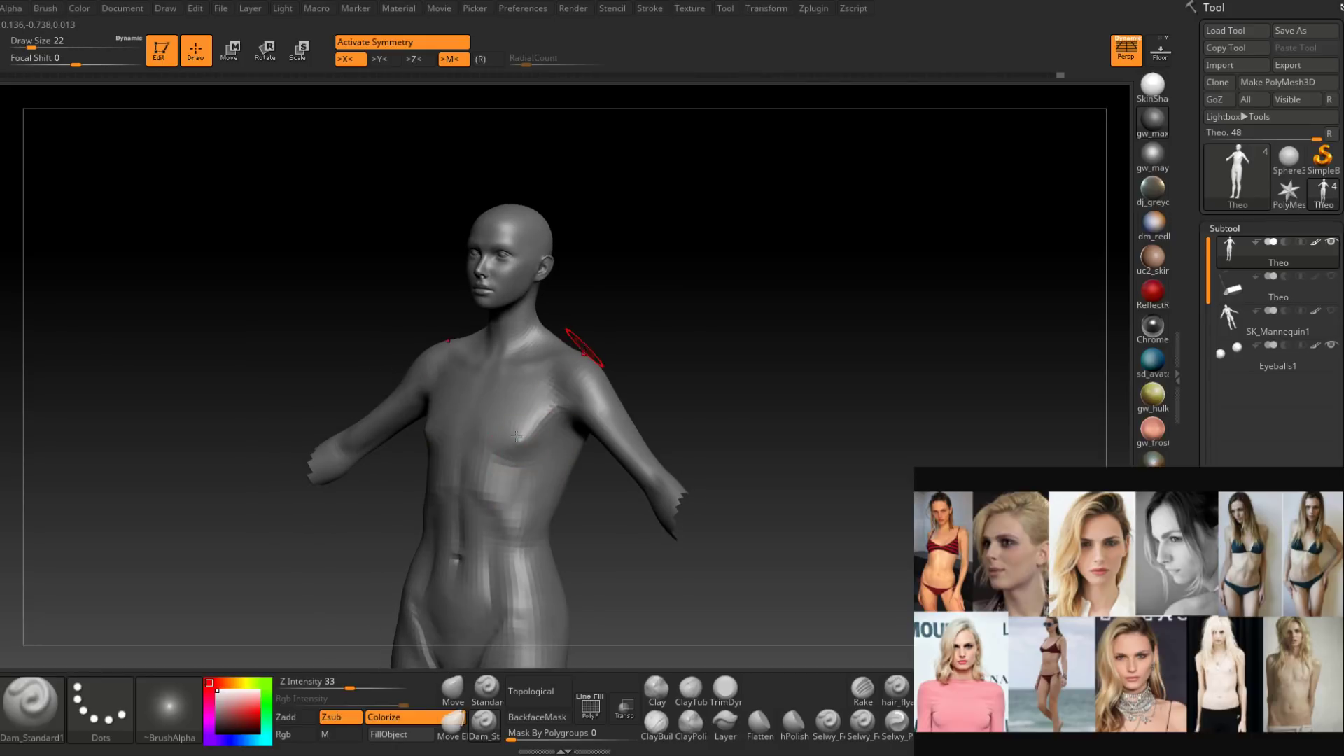
Unhide the forearms and hands of the body mesh.
{"action": "mouse_move", "coordinate": [516, 436]}
{"action": "right_mouse_down"}
{"action": "mouse_move", "coordinate": [558, 405]}
{"action": "mouse_move", "coordinate": [537, 426]}
{"action": "mouse_move", "coordinate": [570, 539]}
{"action": "mouse_move", "coordinate": [609, 504]}
{"action": "mouse_move", "coordinate": [648, 412]}
{"action": "right_mouse_up"}
{"action": "key", "text": "ctrl"}
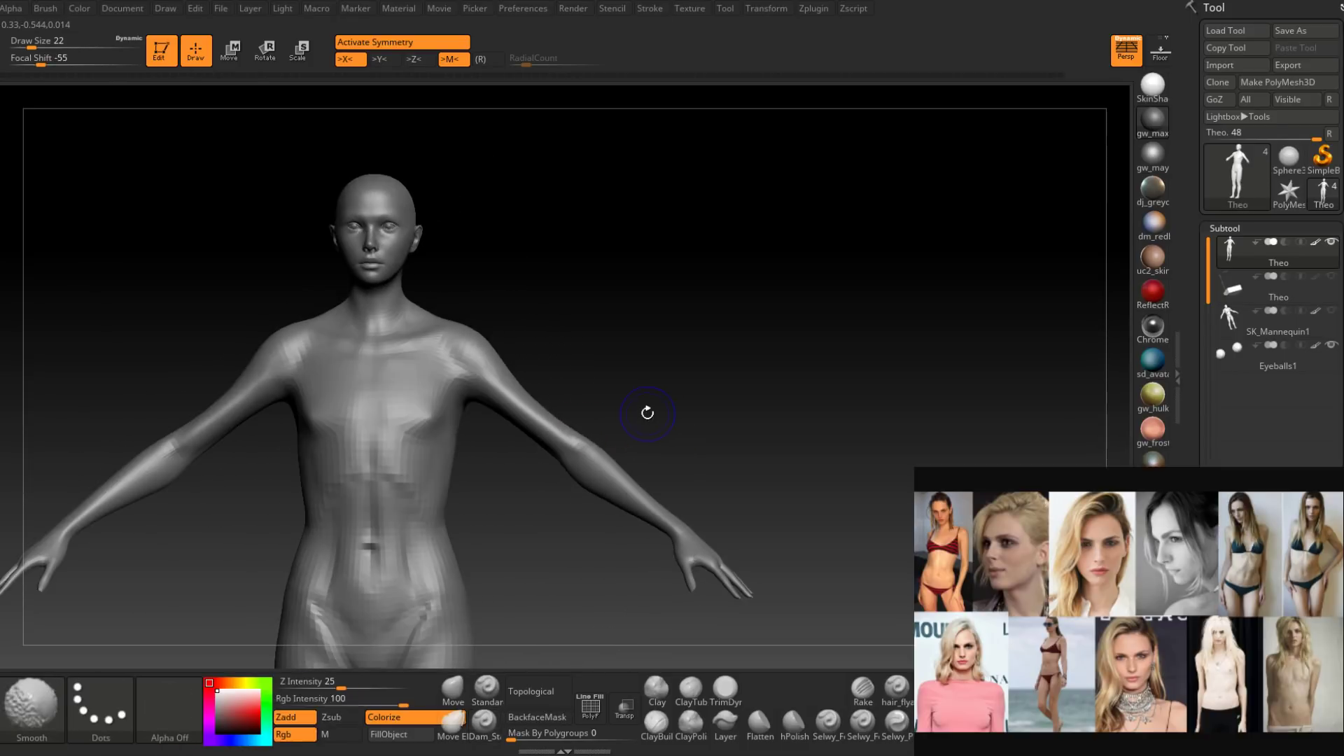
{"action": "key", "text": "shift"}
Build up the inner elbow area with the ClayBuildup brush at draw size 16.
{"action": "left_click", "coordinate": [657, 722]}
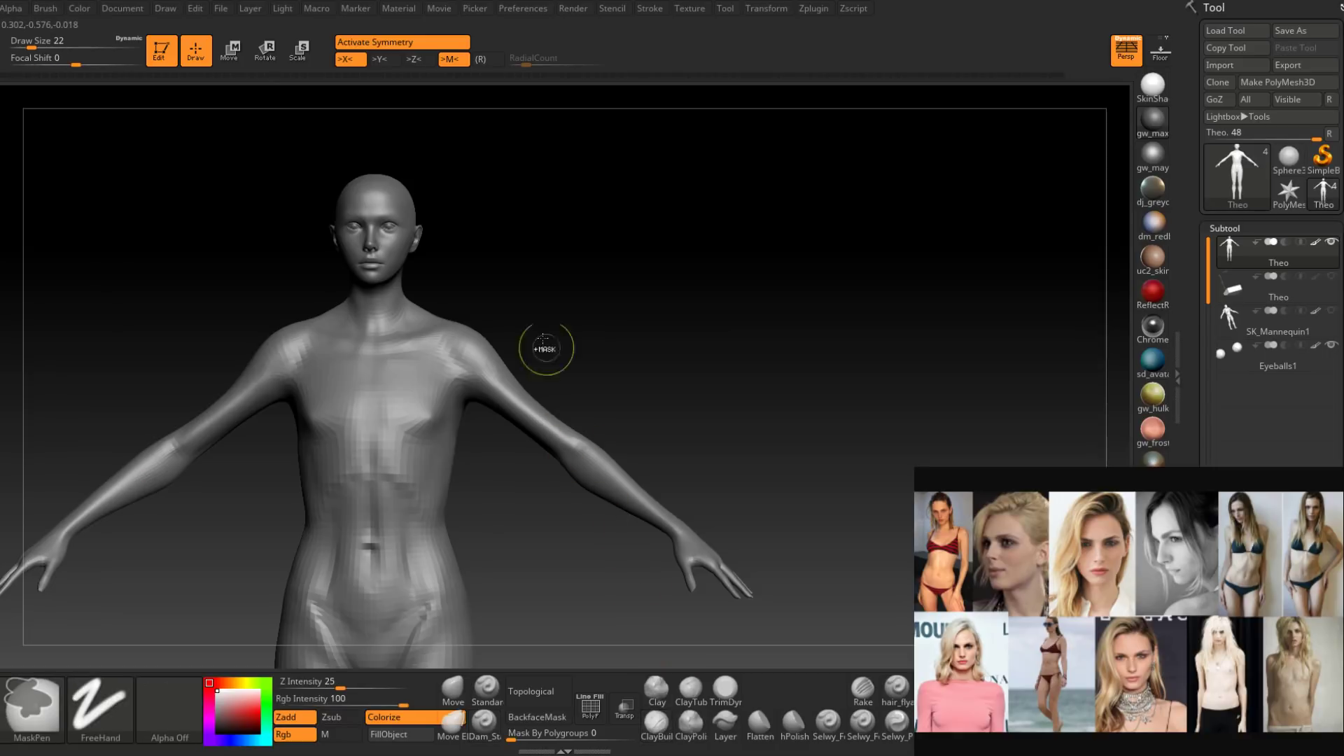
{"action": "right_click_drag", "start_coordinate": [541, 357], "coordinate": [560, 446], "text": "ctrl"}
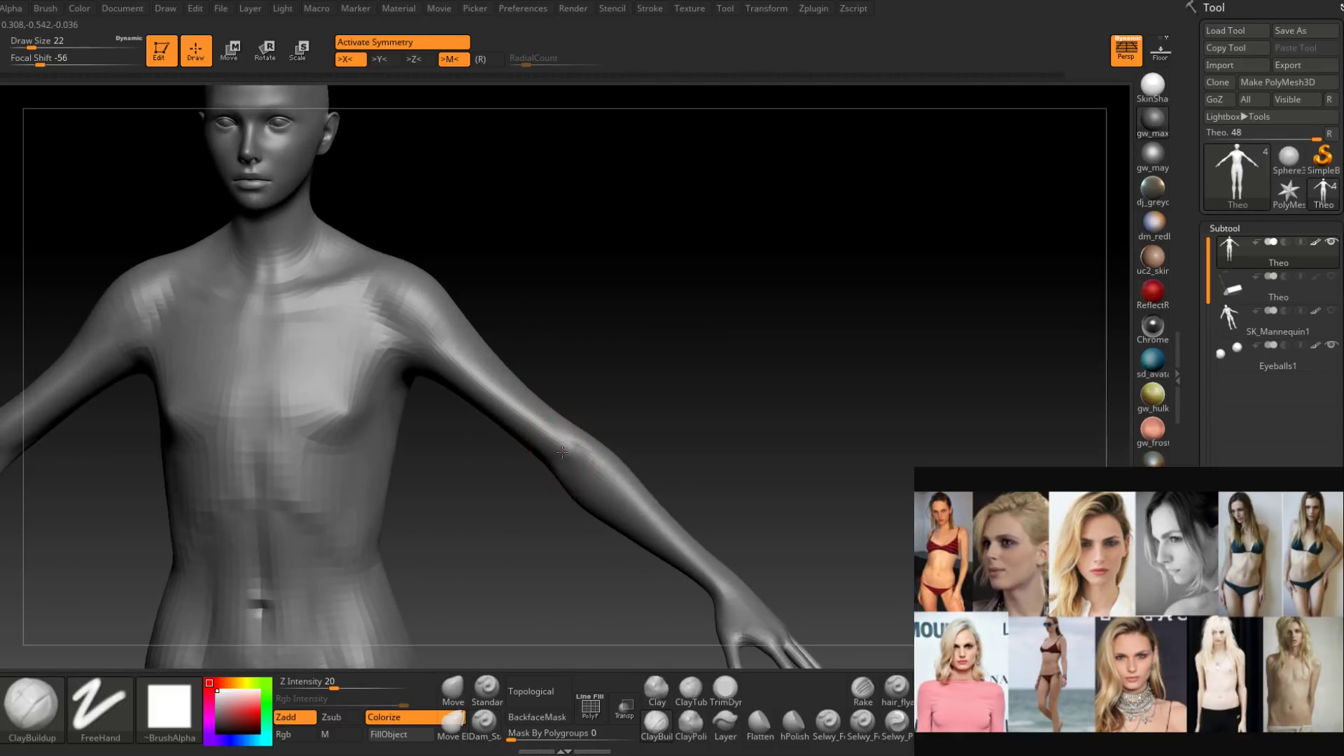
{"action": "key", "text": "s"}
{"action": "left_click_drag", "start_coordinate": [564, 448], "coordinate": [560, 449]}
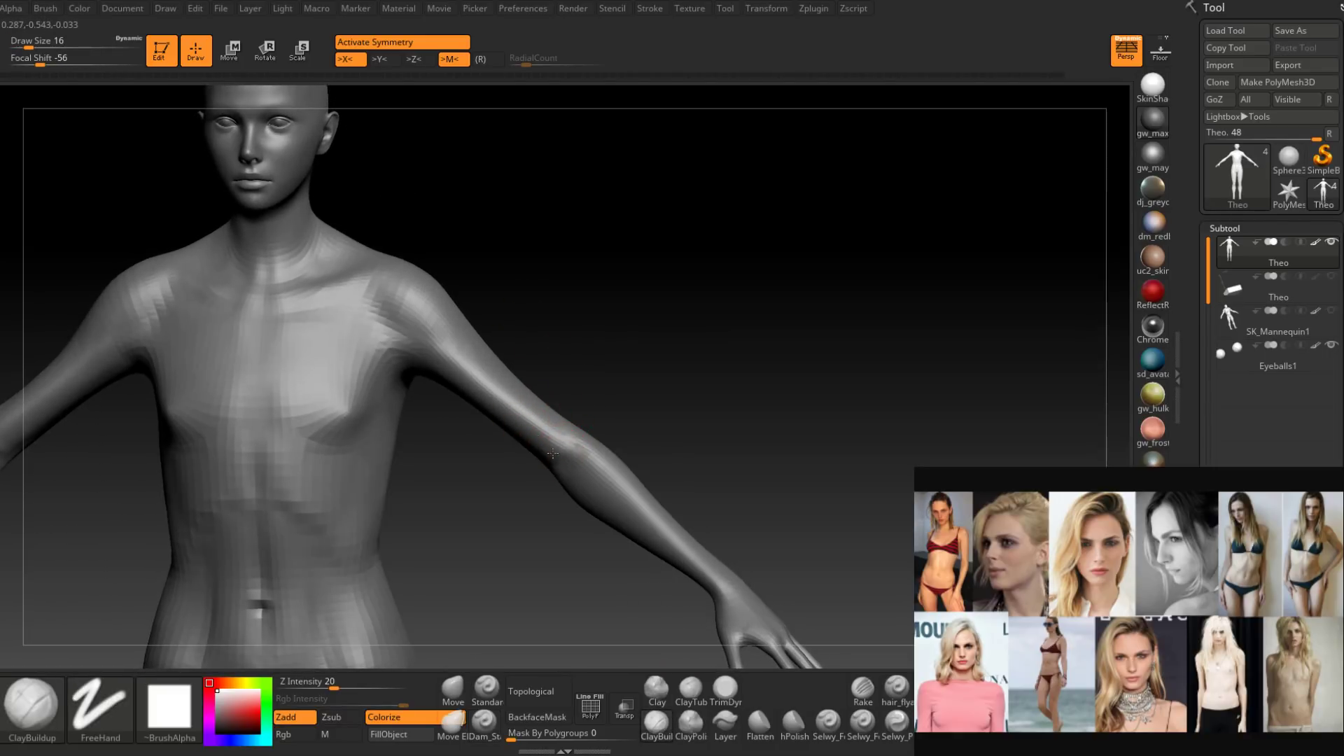
{"action": "mouse_move", "coordinate": [538, 449]}
{"action": "right_mouse_down"}
{"action": "mouse_move", "coordinate": [513, 393]}
{"action": "mouse_move", "coordinate": [519, 430]}
{"action": "mouse_move", "coordinate": [560, 451]}
{"action": "right_mouse_up"}
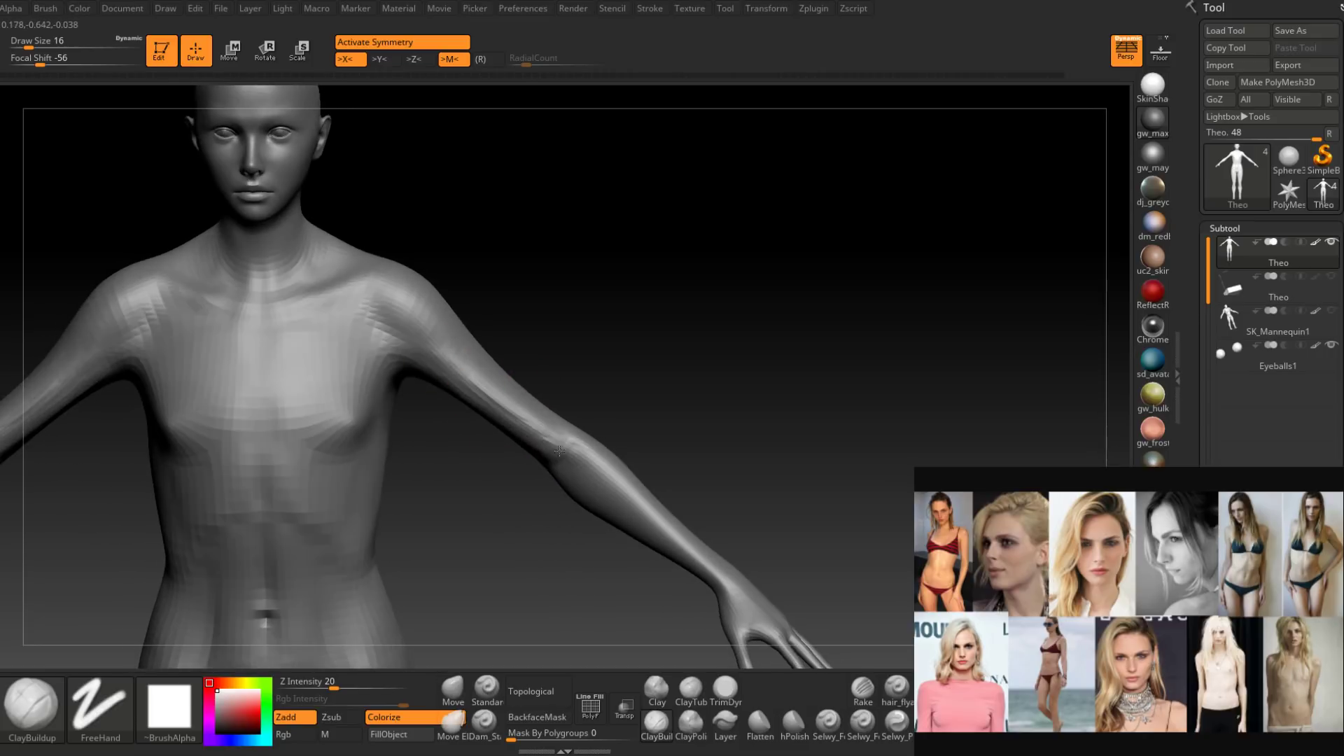
Build up the outer and back forms of the elbow with ClayBuildup and smooth them into the forearm.
{"action": "mouse_move", "coordinate": [470, 371]}
{"action": "right_mouse_down"}
{"action": "mouse_move", "coordinate": [507, 441]}
{"action": "mouse_move", "coordinate": [554, 425]}
{"action": "mouse_move", "coordinate": [537, 426]}
{"action": "mouse_move", "coordinate": [548, 406]}
{"action": "mouse_move", "coordinate": [521, 464]}
{"action": "mouse_move", "coordinate": [588, 453]}
{"action": "right_mouse_up"}
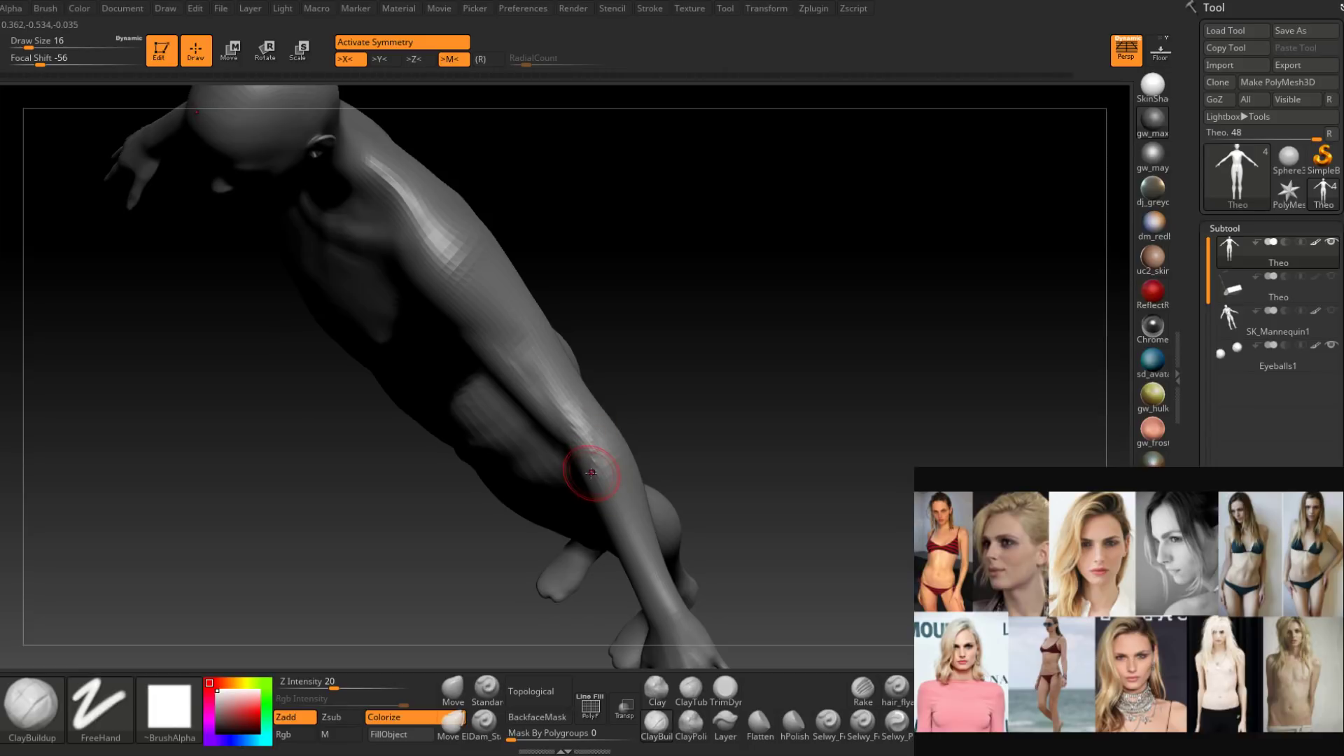
{"action": "right_click_drag", "start_coordinate": [588, 368], "coordinate": [580, 288]}
{"action": "mouse_move", "coordinate": [570, 369]}
{"action": "right_mouse_down"}
{"action": "mouse_move", "coordinate": [563, 406]}
{"action": "mouse_move", "coordinate": [567, 376]}
{"action": "mouse_move", "coordinate": [570, 399]}
{"action": "mouse_move", "coordinate": [582, 379]}
{"action": "right_mouse_up"}
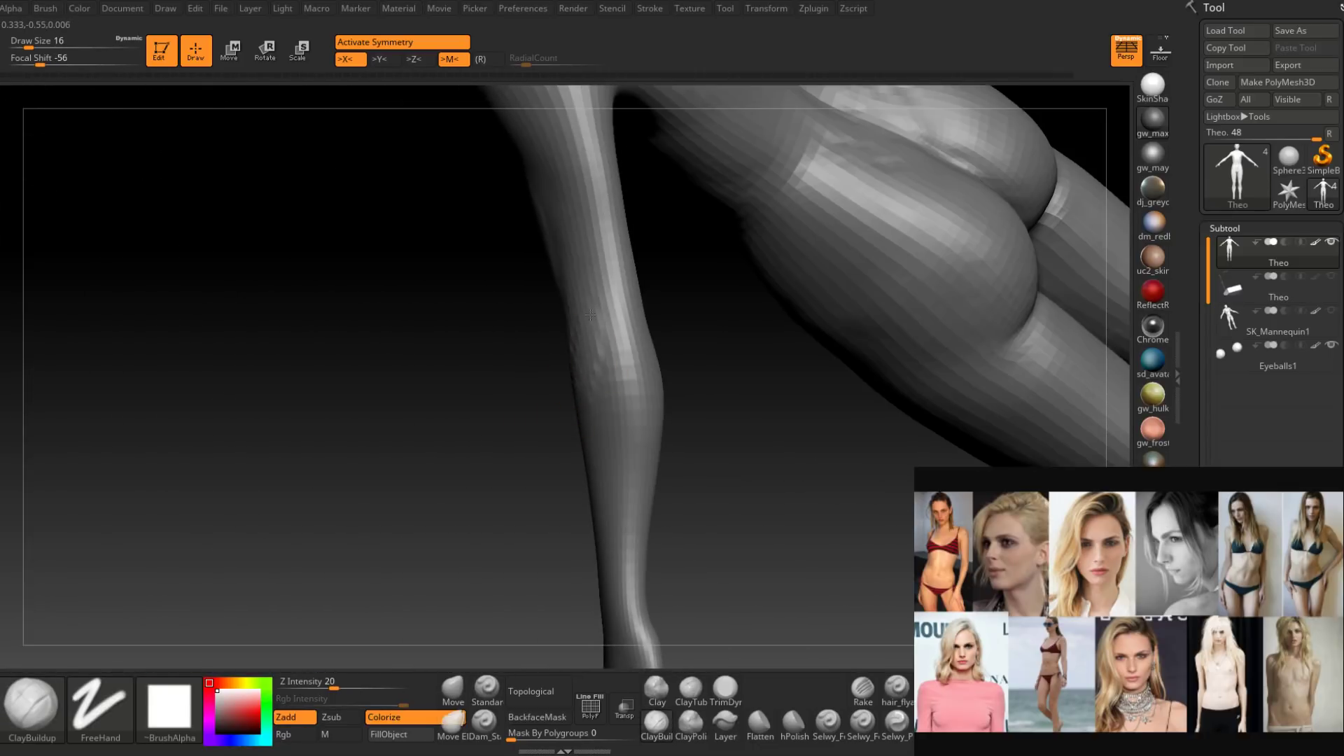
{"action": "right_click_drag", "start_coordinate": [590, 316], "coordinate": [619, 352]}
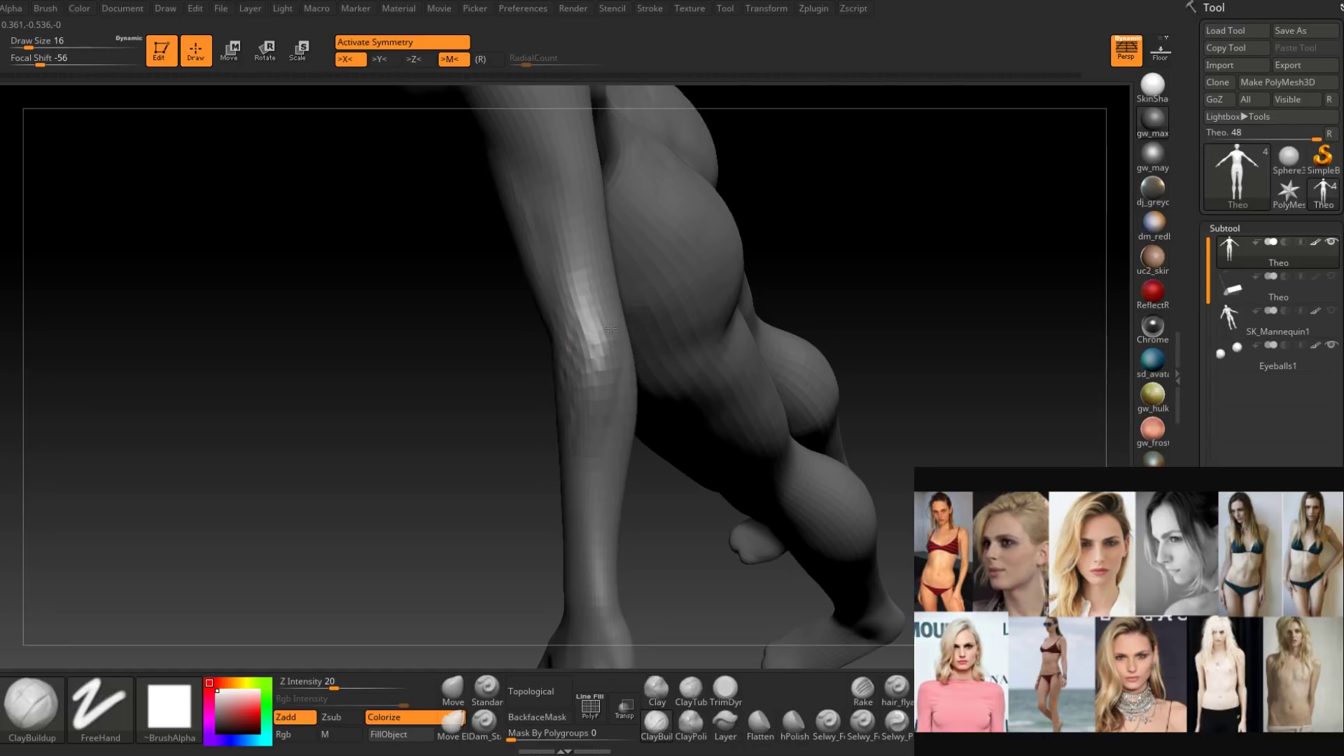
{"action": "right_click_drag", "start_coordinate": [590, 383], "coordinate": [595, 334]}
{"action": "right_click_drag", "start_coordinate": [583, 384], "coordinate": [594, 343], "text": "shift"}
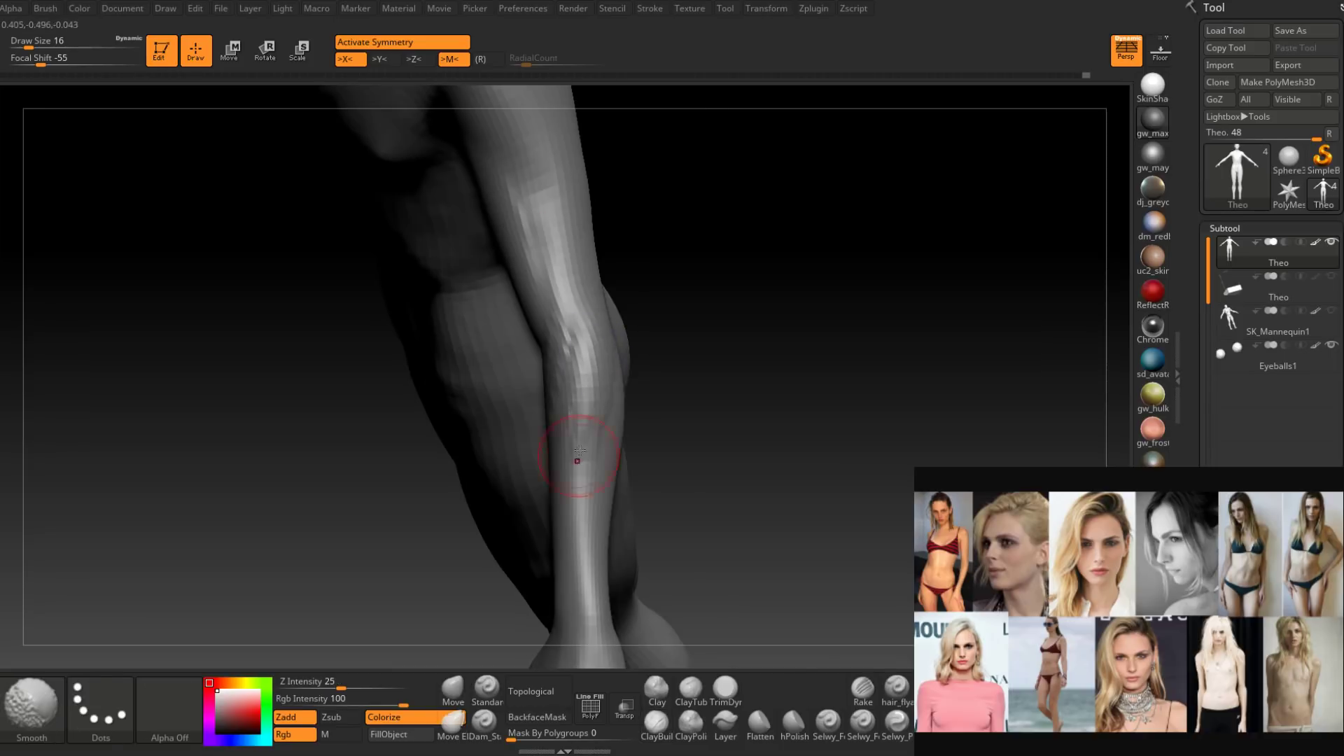
{"action": "right_click_drag", "start_coordinate": [579, 451], "coordinate": [595, 384]}
{"action": "left_click_drag", "start_coordinate": [595, 384], "coordinate": [582, 420], "text": "shift"}
{"action": "mouse_move", "coordinate": [582, 420]}
{"action": "right_mouse_down"}
{"action": "mouse_move", "coordinate": [632, 440]}
{"action": "mouse_move", "coordinate": [497, 355]}
{"action": "mouse_move", "coordinate": [512, 434]}
{"action": "right_mouse_up"}
Add clay volume around the elbow and upper forearm.
{"action": "left_click_drag", "start_coordinate": [483, 410], "coordinate": [515, 474]}
{"action": "right_click_drag", "start_coordinate": [516, 474], "coordinate": [494, 403], "text": "alt"}
{"action": "mouse_move", "coordinate": [514, 392]}
{"action": "left_mouse_down"}
{"action": "mouse_move", "coordinate": [474, 324]}
{"action": "mouse_move", "coordinate": [504, 346]}
{"action": "left_mouse_up"}
{"action": "mouse_move", "coordinate": [491, 416]}
{"action": "right_mouse_down"}
{"action": "mouse_move", "coordinate": [515, 422]}
{"action": "mouse_move", "coordinate": [493, 351]}
{"action": "right_mouse_up"}
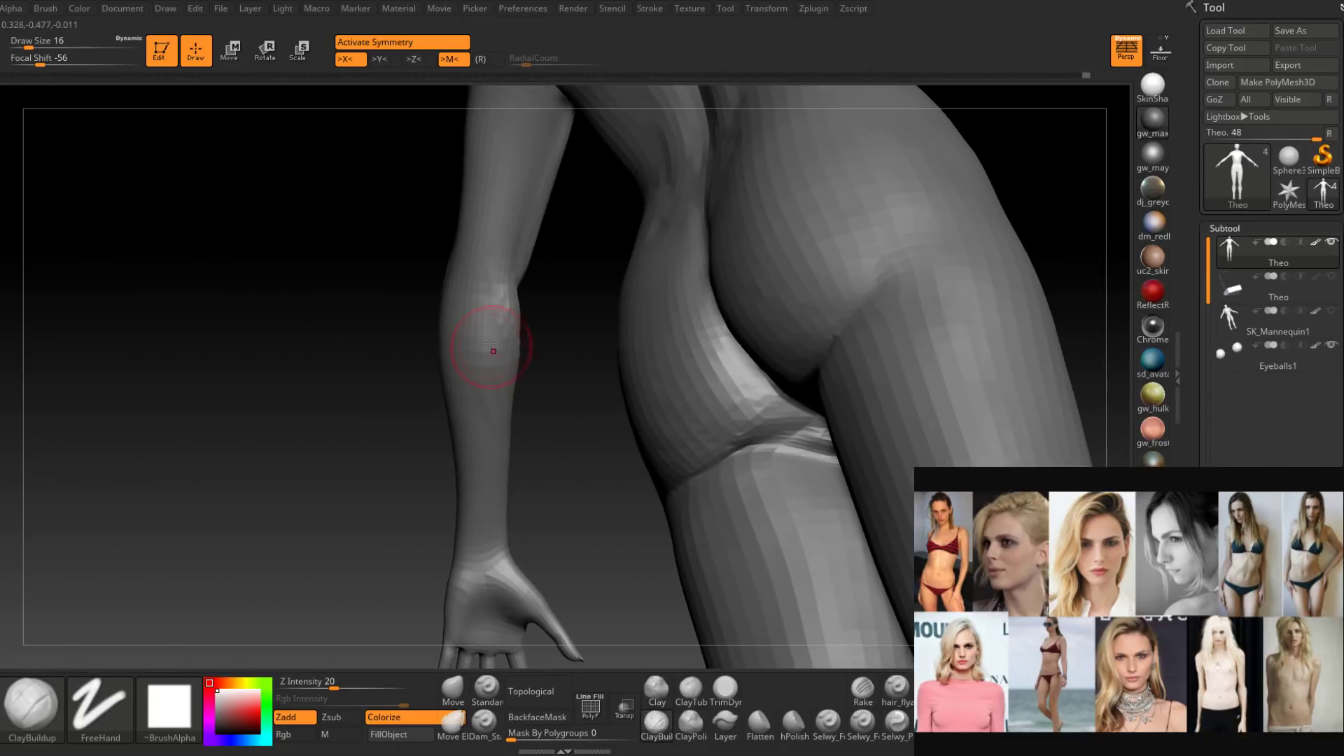
Refine the back of the elbow with the ClayBuildup brush at draw size 14.
{"action": "mouse_move", "coordinate": [471, 404]}
{"action": "right_mouse_down"}
{"action": "mouse_move", "coordinate": [534, 410]}
{"action": "mouse_move", "coordinate": [495, 399]}
{"action": "mouse_move", "coordinate": [528, 378]}
{"action": "mouse_move", "coordinate": [452, 394]}
{"action": "right_mouse_up"}
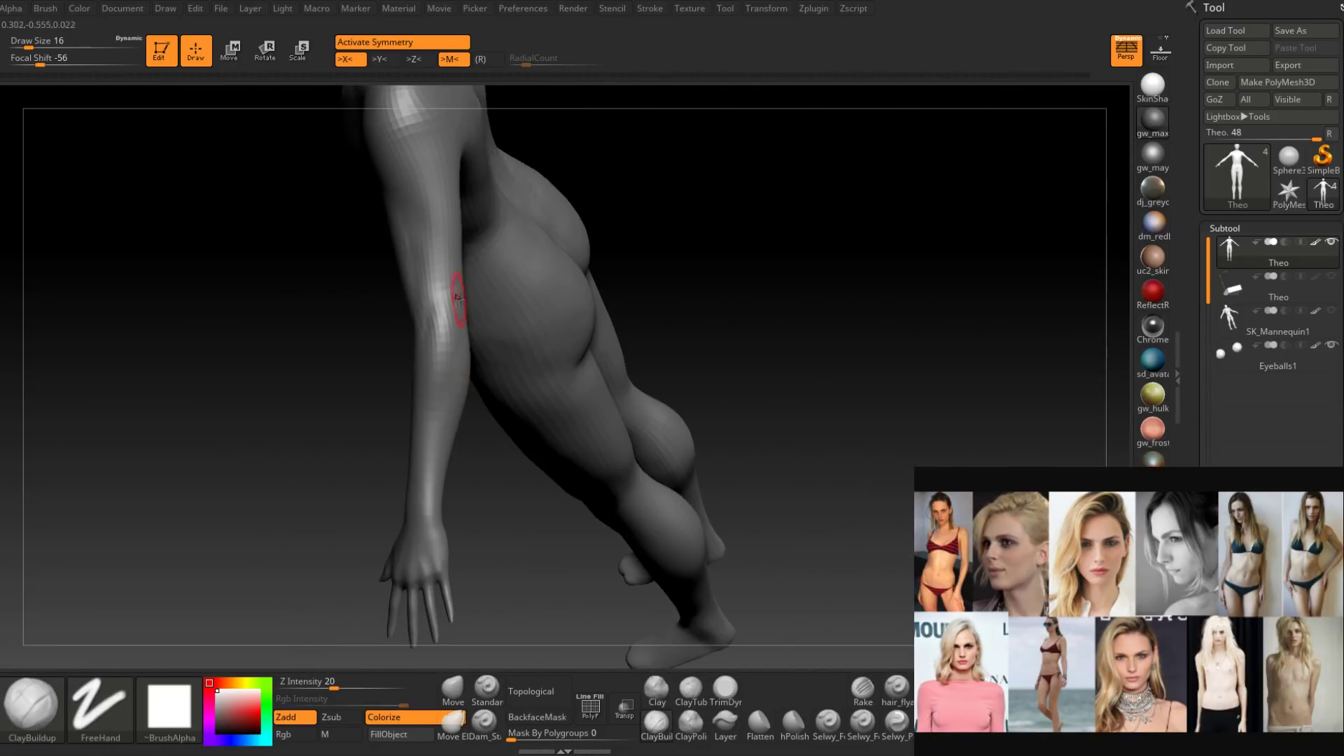
{"action": "right_click_drag", "start_coordinate": [458, 298], "coordinate": [486, 404]}
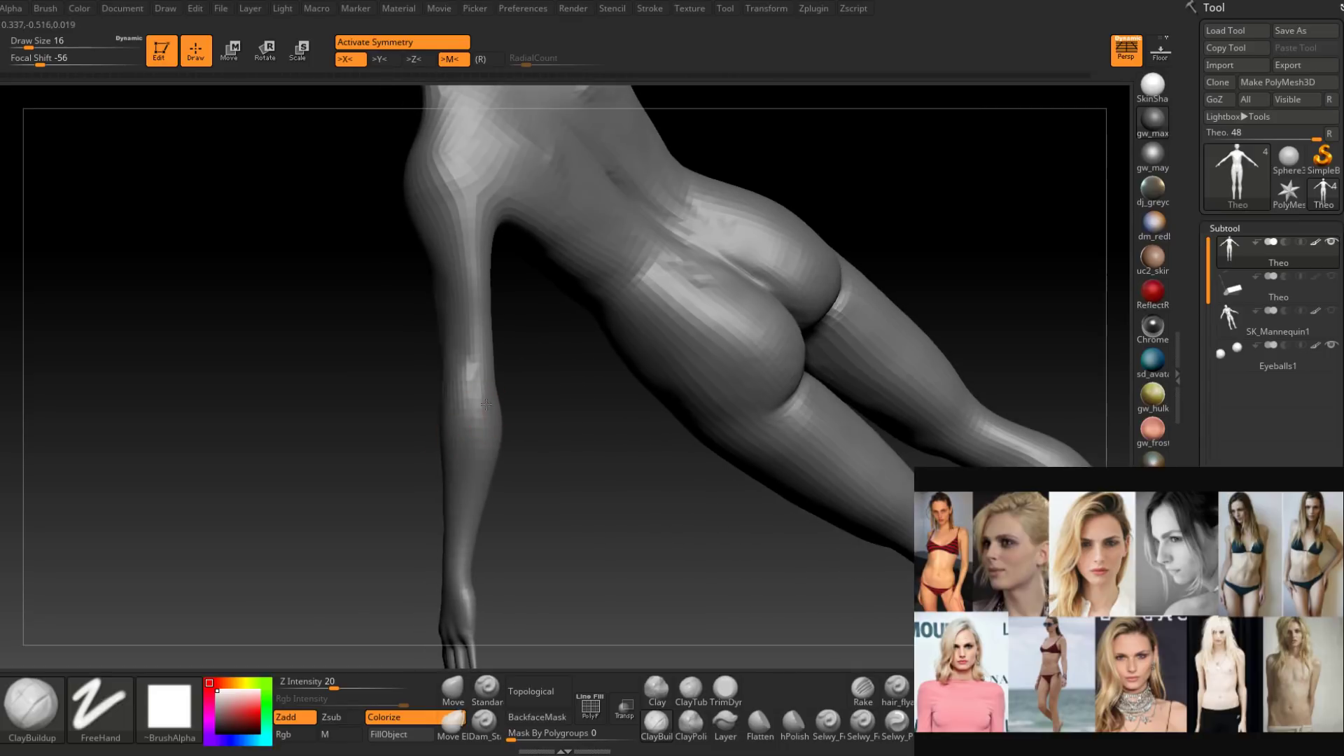
{"action": "key", "text": "space"}
{"action": "left_click_drag", "start_coordinate": [486, 404], "coordinate": [483, 396]}
{"action": "right_click_drag", "start_coordinate": [483, 396], "coordinate": [485, 402]}
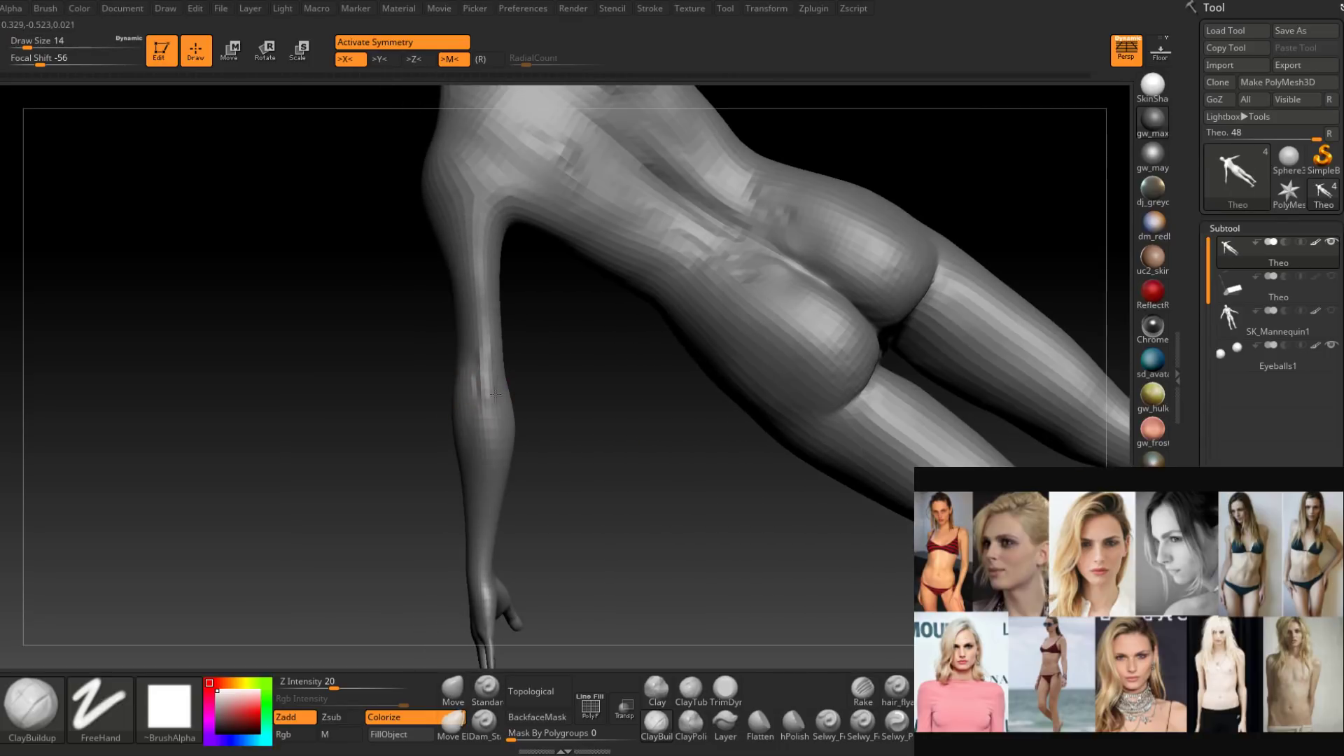
Carve creases around the back of the elbow with the Dam_Standard brush and smooth them.
{"action": "mouse_move", "coordinate": [491, 397]}
{"action": "right_mouse_down"}
{"action": "mouse_move", "coordinate": [495, 433]}
{"action": "mouse_move", "coordinate": [507, 394]}
{"action": "mouse_move", "coordinate": [489, 406]}
{"action": "mouse_move", "coordinate": [482, 483]}
{"action": "right_mouse_up"}
{"action": "left_click", "coordinate": [484, 723]}
{"action": "key", "text": "space"}
{"action": "left_click_drag", "start_coordinate": [499, 438], "coordinate": [494, 438]}
{"action": "right_click_drag", "start_coordinate": [485, 435], "coordinate": [475, 455]}
{"action": "key", "text": "shift"}
{"action": "mouse_move", "coordinate": [479, 505]}
{"action": "right_mouse_down"}
{"action": "mouse_move", "coordinate": [487, 476]}
{"action": "mouse_move", "coordinate": [560, 508]}
{"action": "mouse_move", "coordinate": [442, 542]}
{"action": "right_mouse_up"}
Define the elbow grooves with Dam_Standard at draw size 11 and soften them into the forearm.
{"action": "key", "text": "space"}
{"action": "key", "text": "space"}
{"action": "left_click_drag", "start_coordinate": [484, 444], "coordinate": [475, 442]}
{"action": "right_click_drag", "start_coordinate": [469, 412], "coordinate": [476, 484]}
{"action": "key", "text": "shift"}
{"action": "right_click_drag", "start_coordinate": [476, 420], "coordinate": [467, 381]}
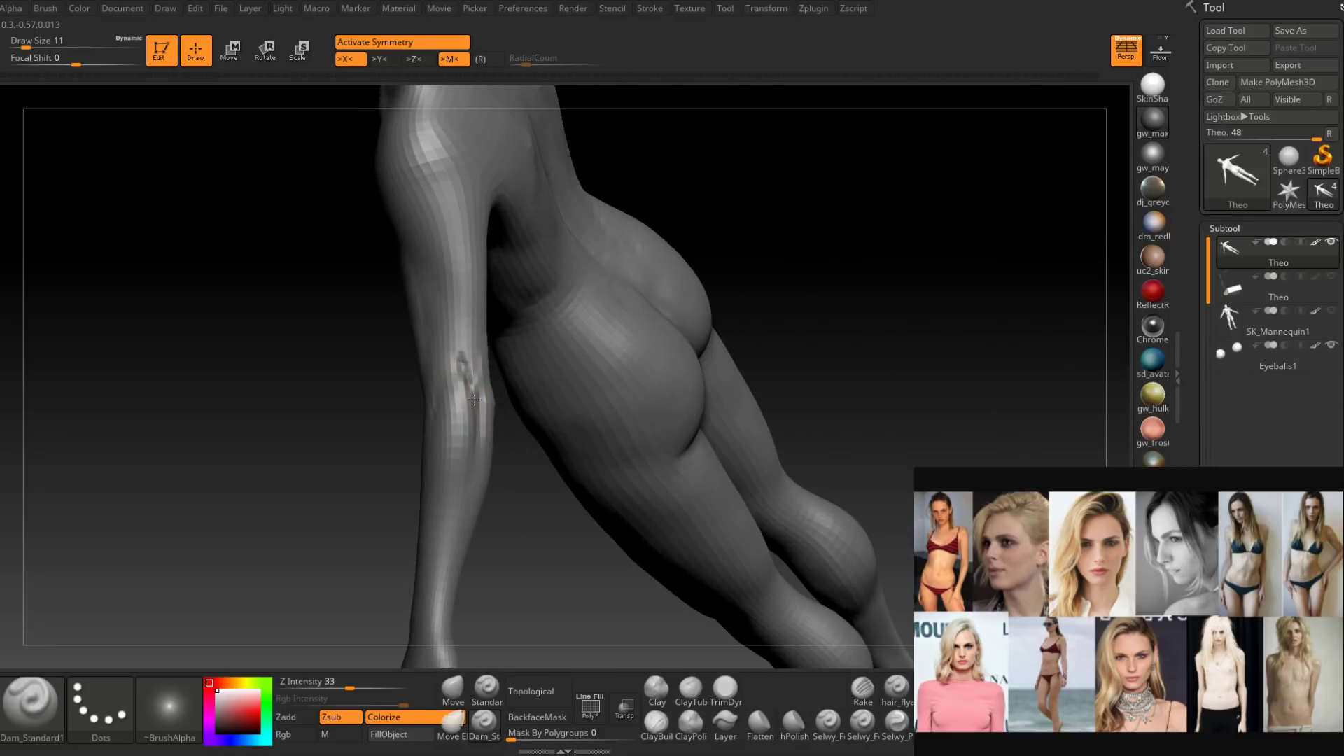
{"action": "mouse_move", "coordinate": [474, 399]}
{"action": "right_mouse_down"}
{"action": "mouse_move", "coordinate": [467, 371]}
{"action": "mouse_move", "coordinate": [440, 447]}
{"action": "mouse_move", "coordinate": [396, 465]}
{"action": "mouse_move", "coordinate": [411, 471]}
{"action": "mouse_move", "coordinate": [468, 414]}
{"action": "mouse_move", "coordinate": [455, 420]}
{"action": "right_mouse_up"}
{"action": "key", "text": "shift"}
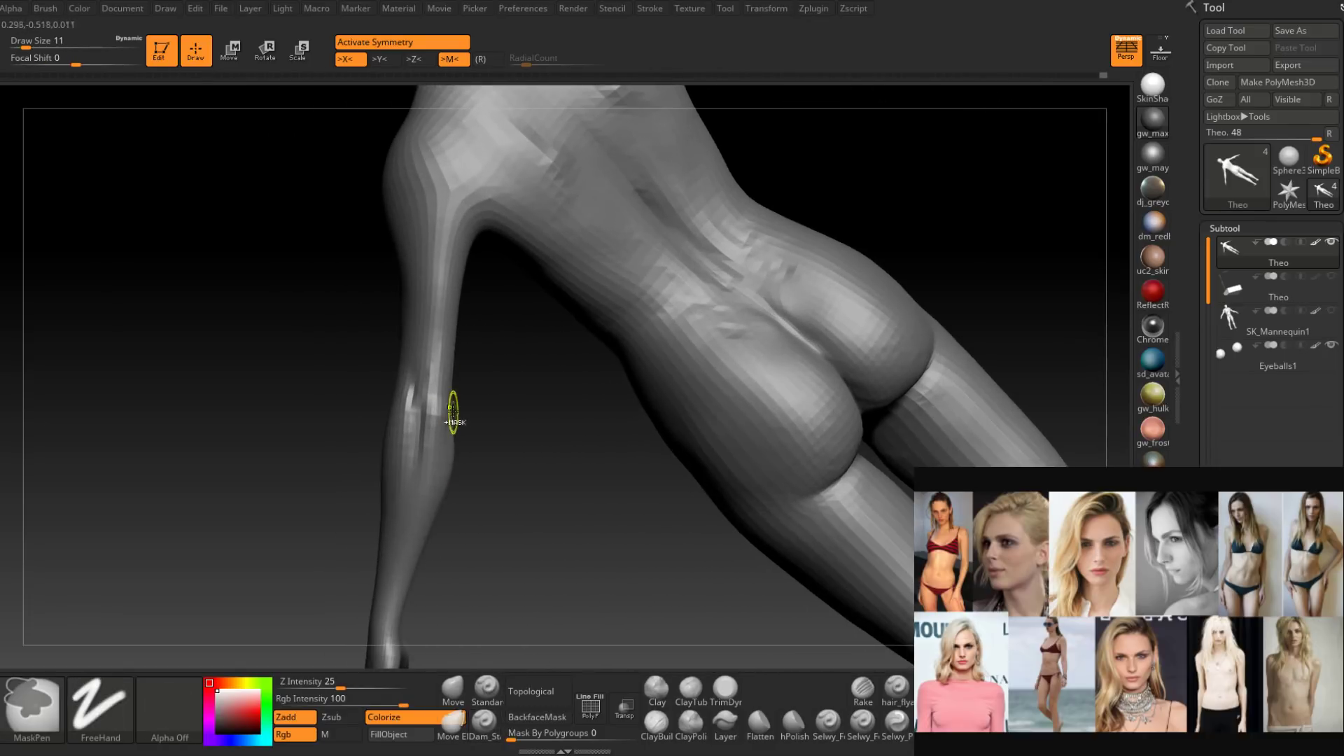
Build up the back of the upper arm above the elbow with ClayBuildup at draw size 27.
{"action": "left_click", "coordinate": [656, 725]}
{"action": "right_click_drag", "start_coordinate": [420, 250], "coordinate": [439, 336]}
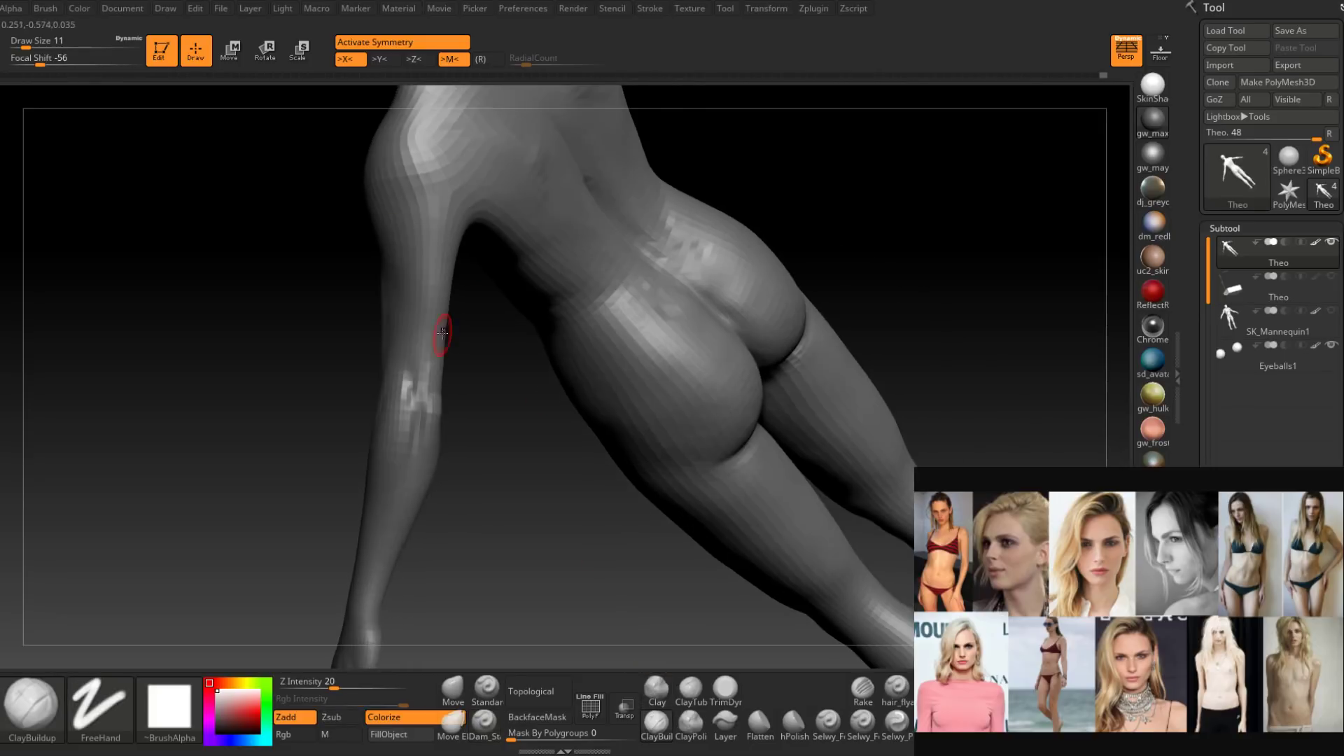
{"action": "key", "text": "space"}
{"action": "left_click_drag", "start_coordinate": [431, 356], "coordinate": [442, 356]}
{"action": "mouse_move", "coordinate": [442, 360]}
{"action": "right_mouse_down"}
{"action": "mouse_move", "coordinate": [424, 372]}
{"action": "mouse_move", "coordinate": [442, 306]}
{"action": "mouse_move", "coordinate": [485, 316]}
{"action": "mouse_move", "coordinate": [467, 304]}
{"action": "mouse_move", "coordinate": [467, 328]}
{"action": "mouse_move", "coordinate": [429, 299]}
{"action": "right_mouse_up"}
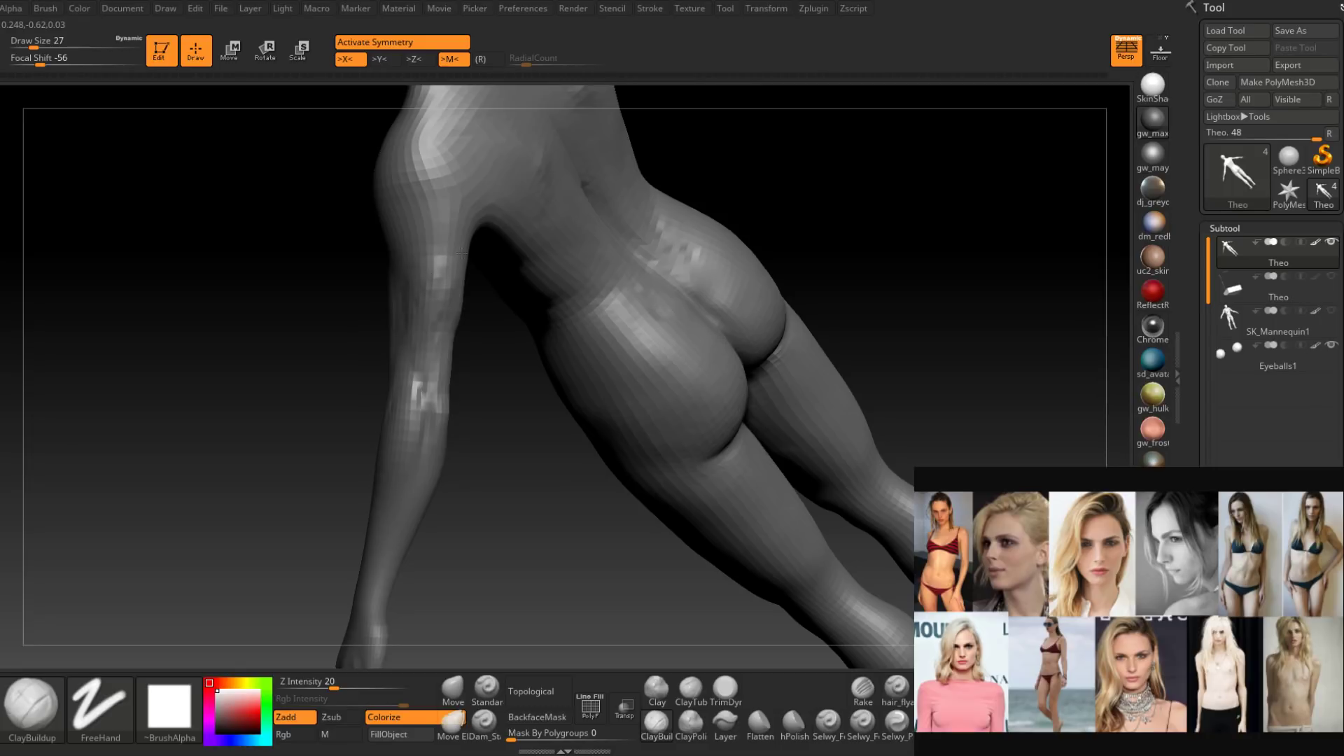
{"action": "mouse_move", "coordinate": [471, 222]}
{"action": "right_mouse_down"}
{"action": "mouse_move", "coordinate": [465, 291]}
{"action": "mouse_move", "coordinate": [483, 313]}
{"action": "right_mouse_up"}
{"action": "mouse_move", "coordinate": [423, 385]}
{"action": "right_mouse_down"}
{"action": "mouse_move", "coordinate": [435, 278]}
{"action": "mouse_move", "coordinate": [362, 356]}
{"action": "mouse_move", "coordinate": [404, 309]}
{"action": "right_mouse_up"}
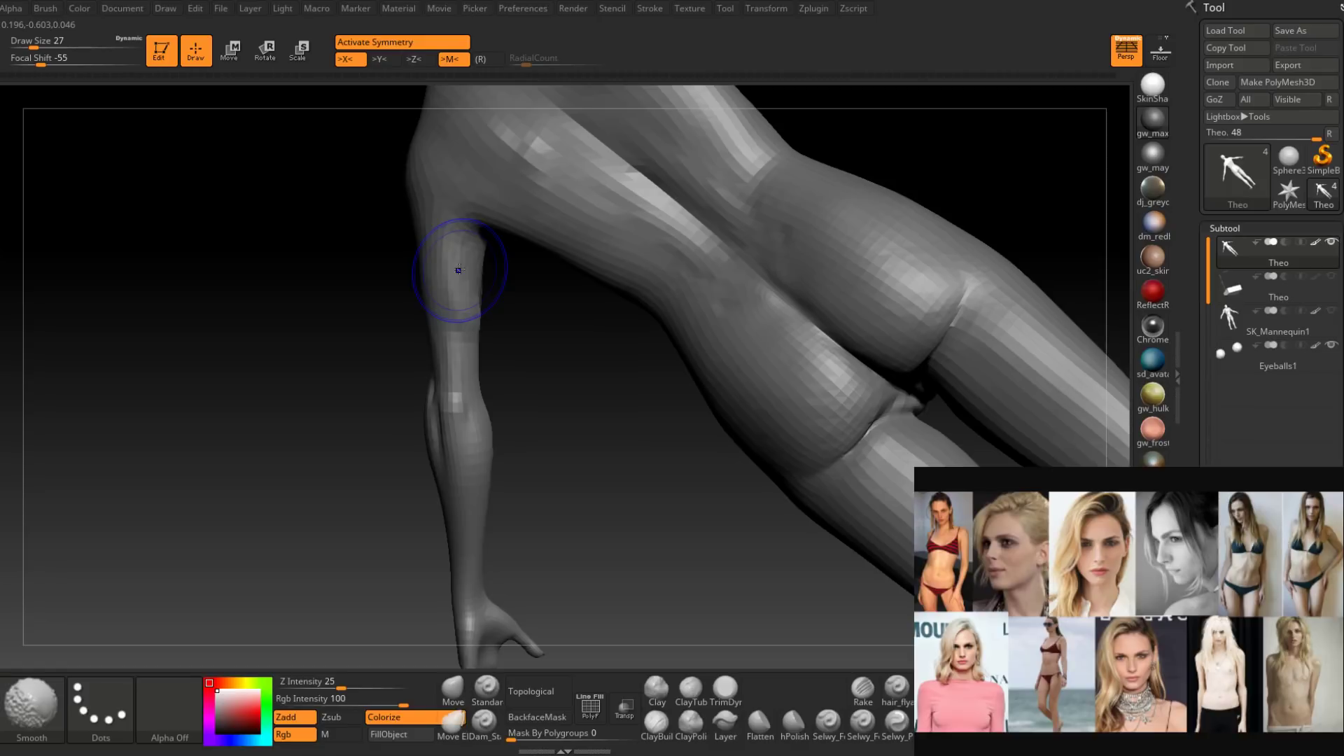
Refine the front of the elbow with ClayBuildup at draw size 11 and smooth the lower upper arm.
{"action": "mouse_move", "coordinate": [458, 270]}
{"action": "right_mouse_down"}
{"action": "mouse_move", "coordinate": [525, 339]}
{"action": "mouse_move", "coordinate": [513, 318]}
{"action": "mouse_move", "coordinate": [510, 413]}
{"action": "mouse_move", "coordinate": [499, 368]}
{"action": "right_mouse_up"}
{"action": "key", "text": "space"}
{"action": "left_click_drag", "start_coordinate": [496, 370], "coordinate": [493, 369]}
{"action": "key", "text": "space"}
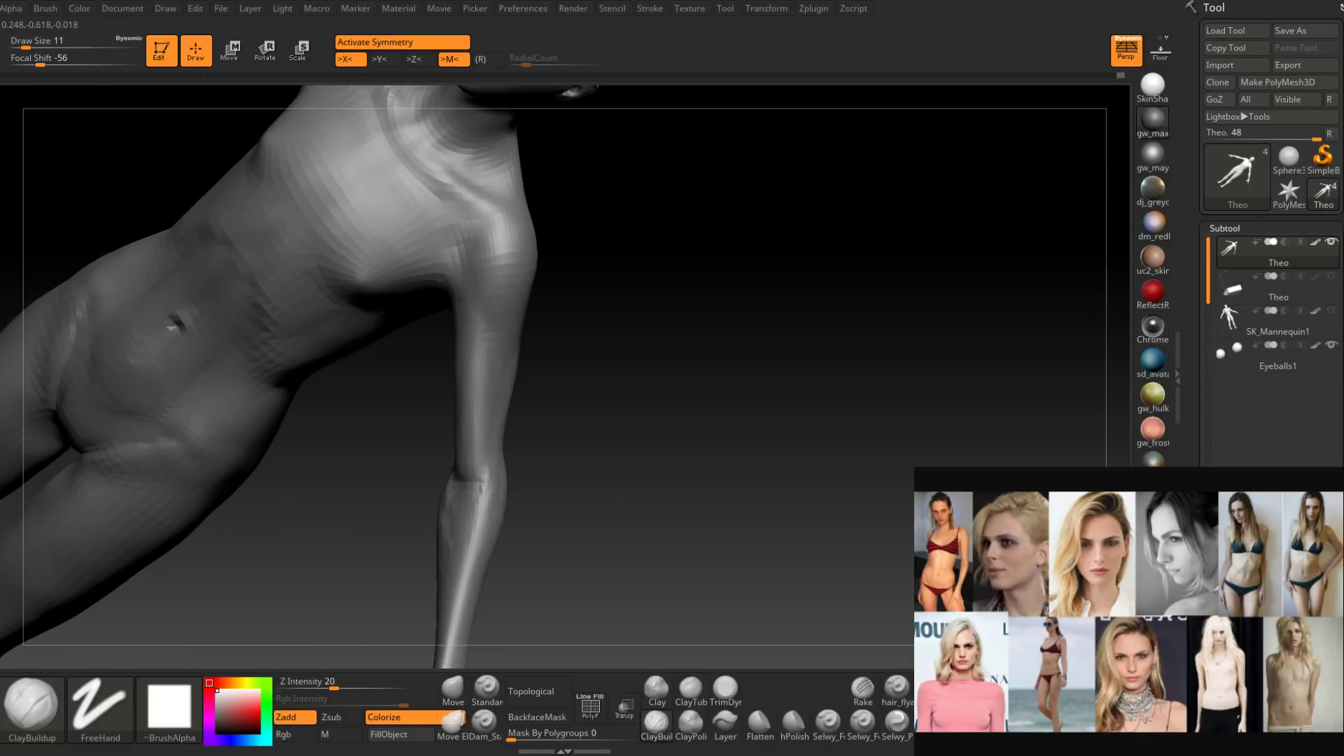
{"action": "right_click_drag", "start_coordinate": [496, 399], "coordinate": [481, 322]}
{"action": "left_click_drag", "start_coordinate": [481, 322], "coordinate": [489, 403], "text": "shift"}
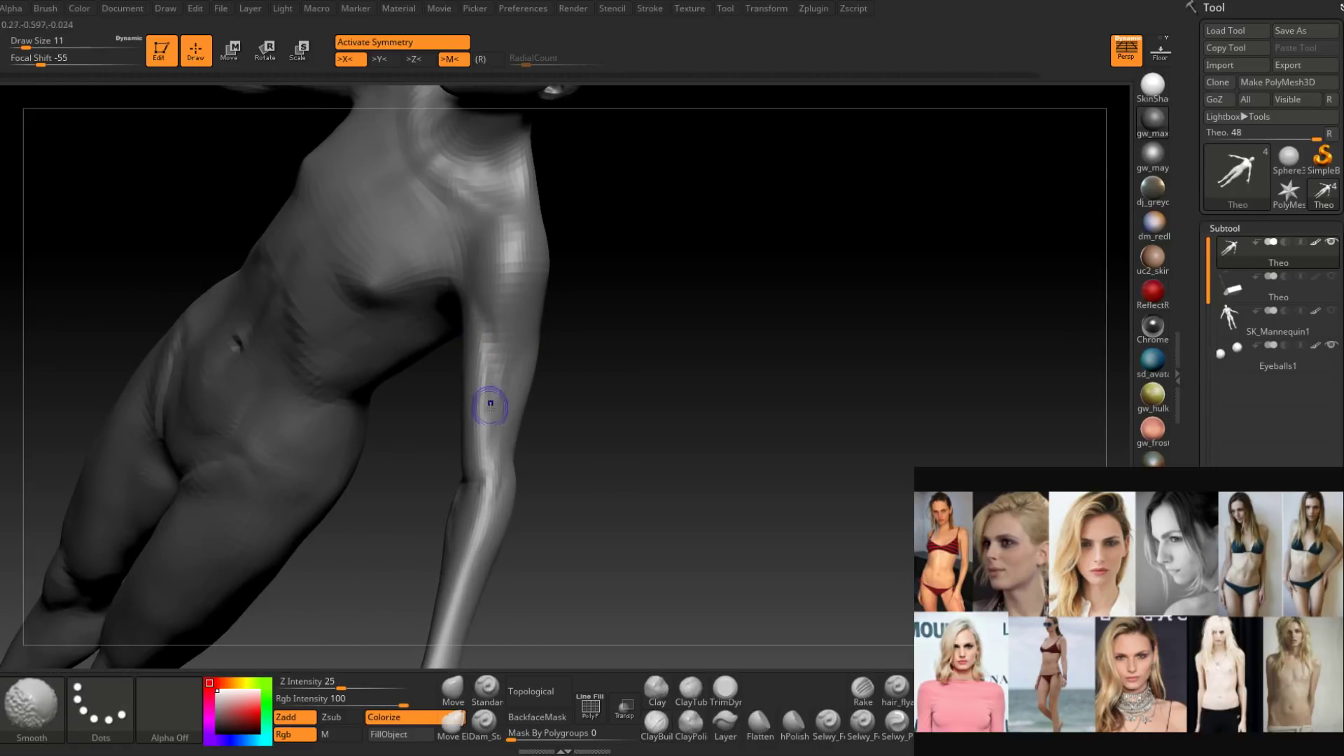
Add volume along the front of the upper arm with ClayBuildup, enlarging the draw size to 23.
{"action": "right_click_drag", "start_coordinate": [487, 372], "coordinate": [442, 462]}
{"action": "key", "text": "space"}
{"action": "left_click_drag", "start_coordinate": [473, 366], "coordinate": [487, 360]}
{"action": "right_click_drag", "start_coordinate": [488, 364], "coordinate": [440, 457]}
{"action": "key", "text": "space"}
{"action": "left_click_drag", "start_coordinate": [486, 361], "coordinate": [480, 345]}
{"action": "right_click_drag", "start_coordinate": [494, 366], "coordinate": [483, 367]}
{"action": "key", "text": "space"}
{"action": "left_click_drag", "start_coordinate": [482, 365], "coordinate": [487, 364]}
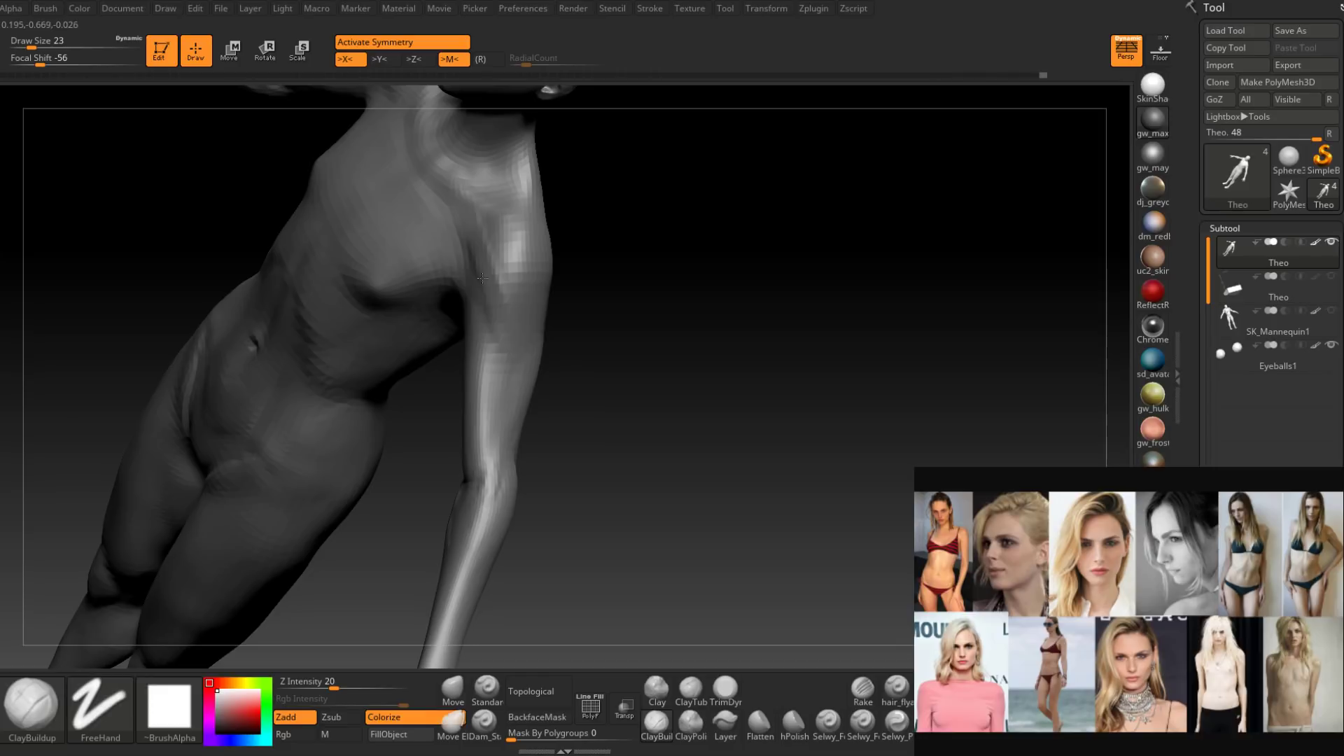
Build up the shoulder and outer upper arm with ClayBuildup at draw size 23, blending into the chest.
{"action": "right_click_drag", "start_coordinate": [519, 341], "coordinate": [506, 245]}
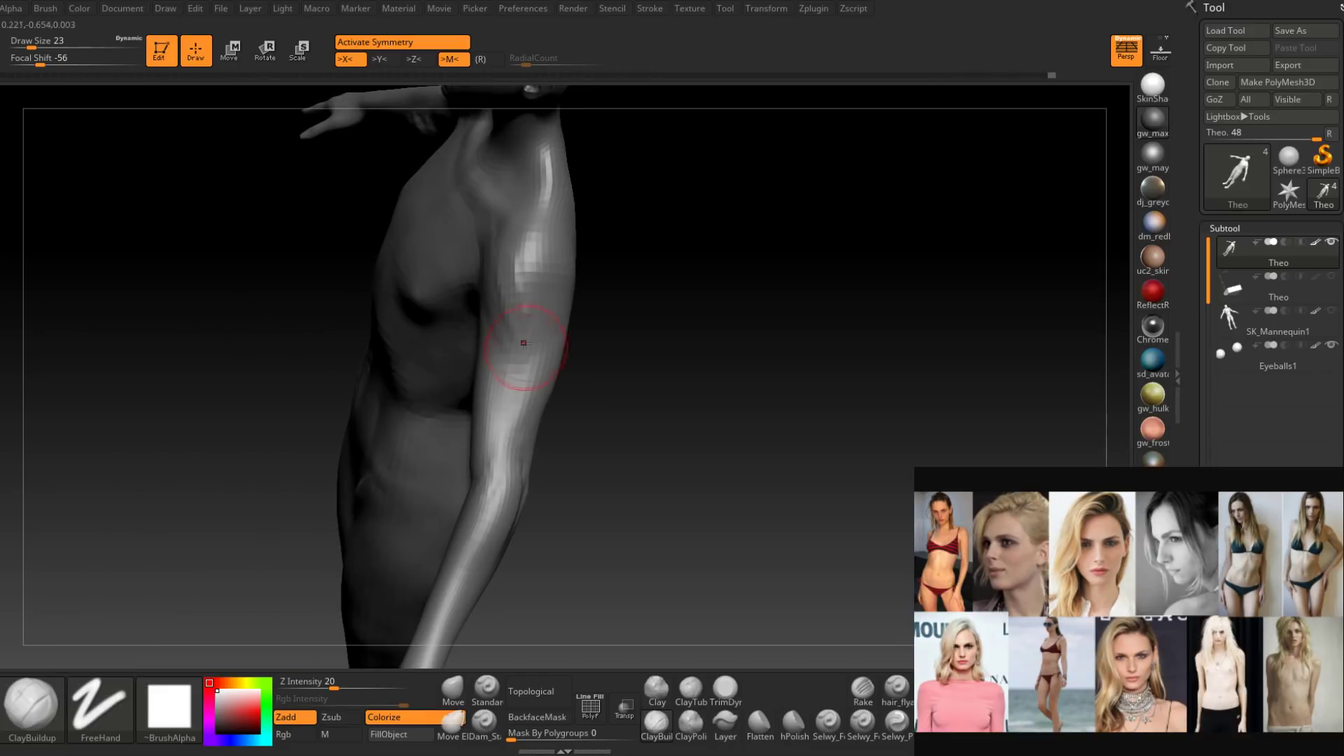
{"action": "key", "text": "shift"}
{"action": "mouse_move", "coordinate": [516, 321]}
{"action": "right_mouse_down"}
{"action": "mouse_move", "coordinate": [545, 334]}
{"action": "mouse_move", "coordinate": [534, 345]}
{"action": "mouse_move", "coordinate": [527, 297]}
{"action": "mouse_move", "coordinate": [511, 370]}
{"action": "right_mouse_up"}
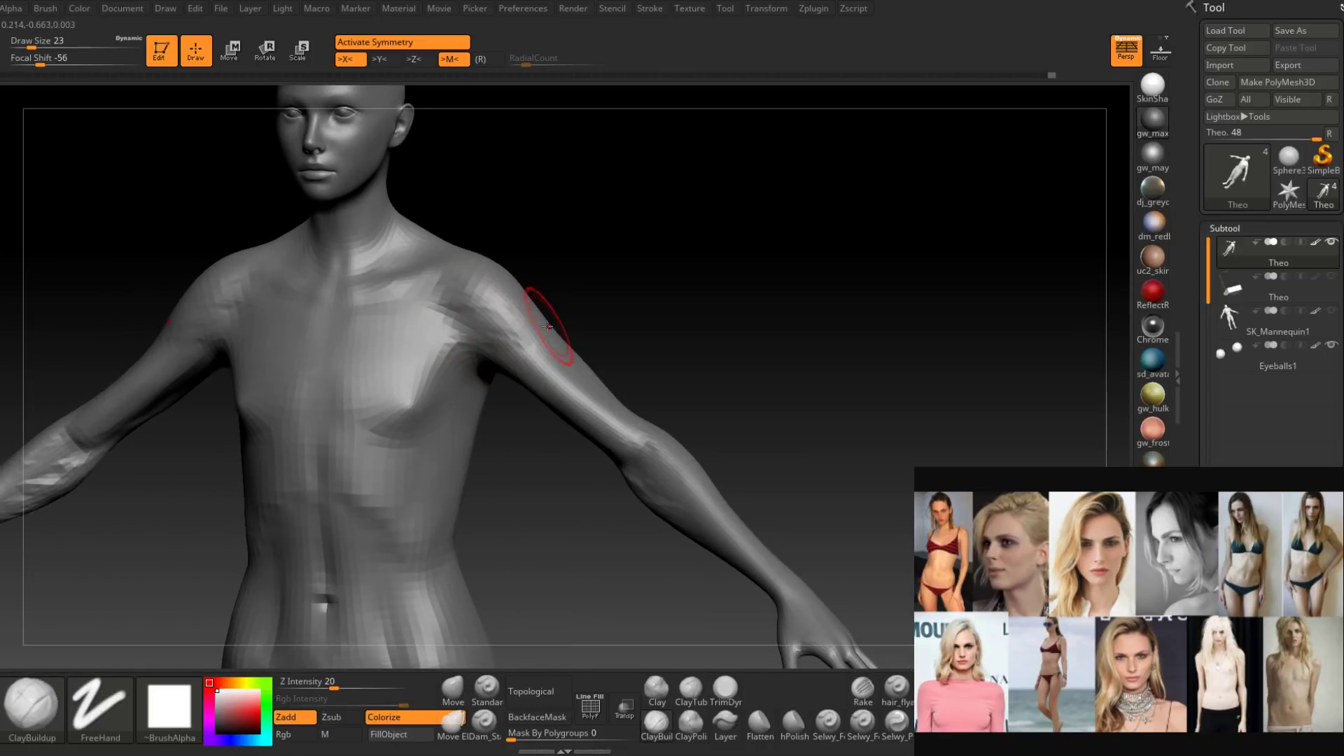
{"action": "mouse_move", "coordinate": [548, 326]}
{"action": "right_mouse_down"}
{"action": "mouse_move", "coordinate": [483, 315]}
{"action": "mouse_move", "coordinate": [608, 329]}
{"action": "mouse_move", "coordinate": [620, 343]}
{"action": "right_mouse_up"}
{"action": "left_click_drag", "start_coordinate": [441, 278], "coordinate": [482, 300]}
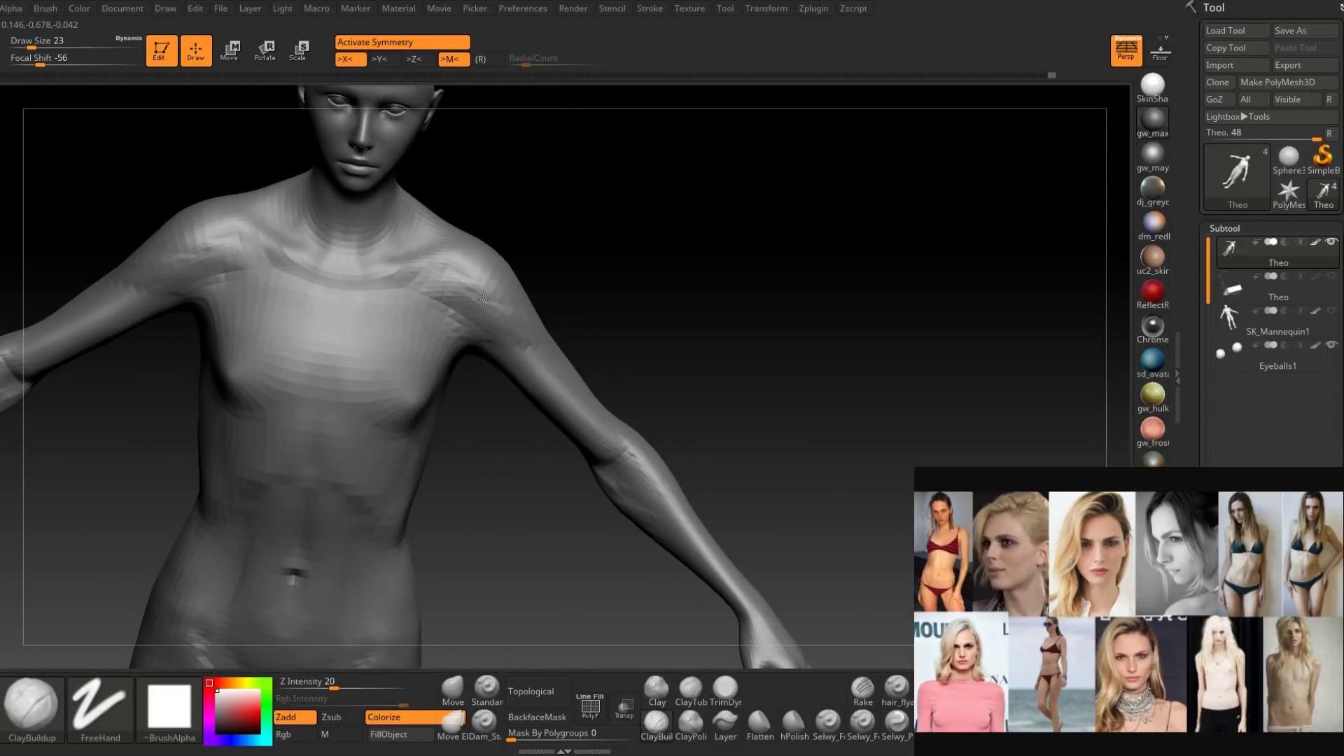
{"action": "mouse_move", "coordinate": [513, 301]}
{"action": "right_mouse_down"}
{"action": "mouse_move", "coordinate": [471, 291]}
{"action": "mouse_move", "coordinate": [514, 323]}
{"action": "right_mouse_up"}
Carve the deltoid's lower edge into the upper arm with Dam_Standard at draw size 16, and smooth the crease.
{"action": "left_click", "coordinate": [484, 722]}
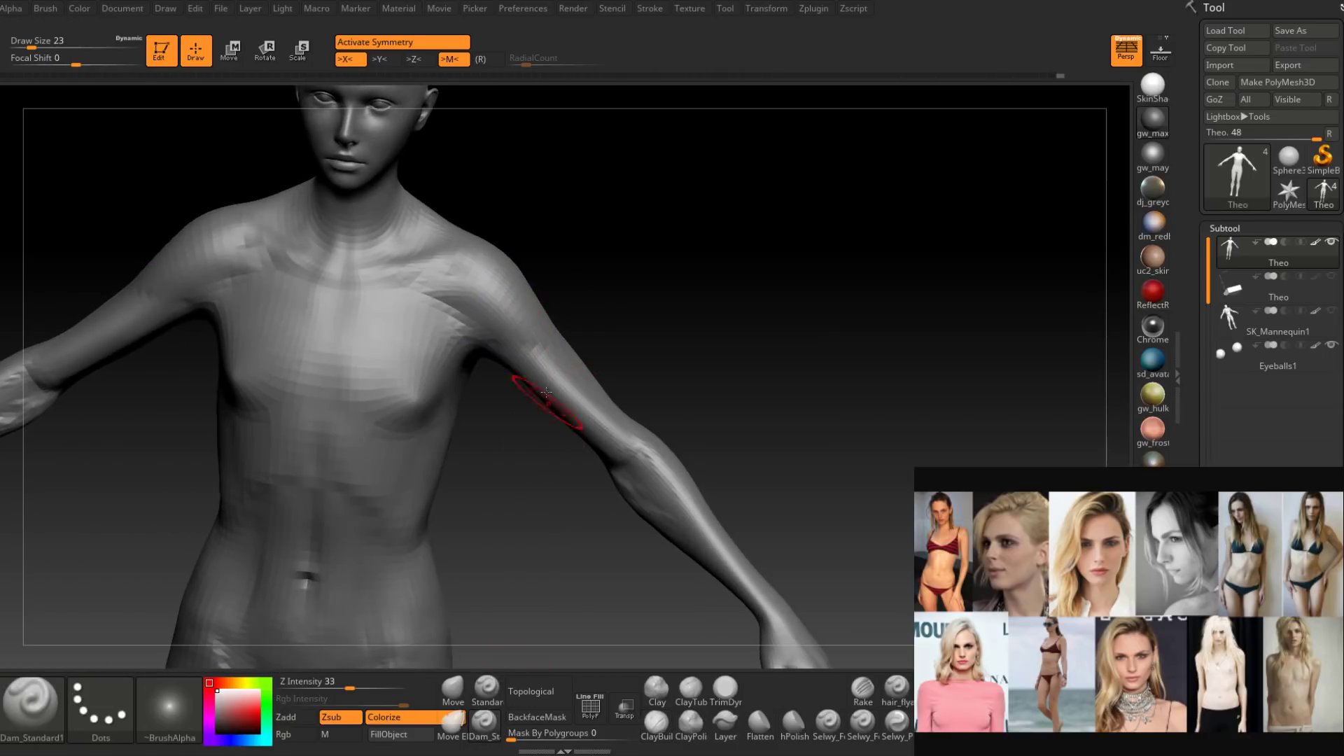
{"action": "right_click_drag", "start_coordinate": [543, 395], "coordinate": [530, 350]}
{"action": "key", "text": "space"}
{"action": "left_click_drag", "start_coordinate": [531, 349], "coordinate": [525, 344]}
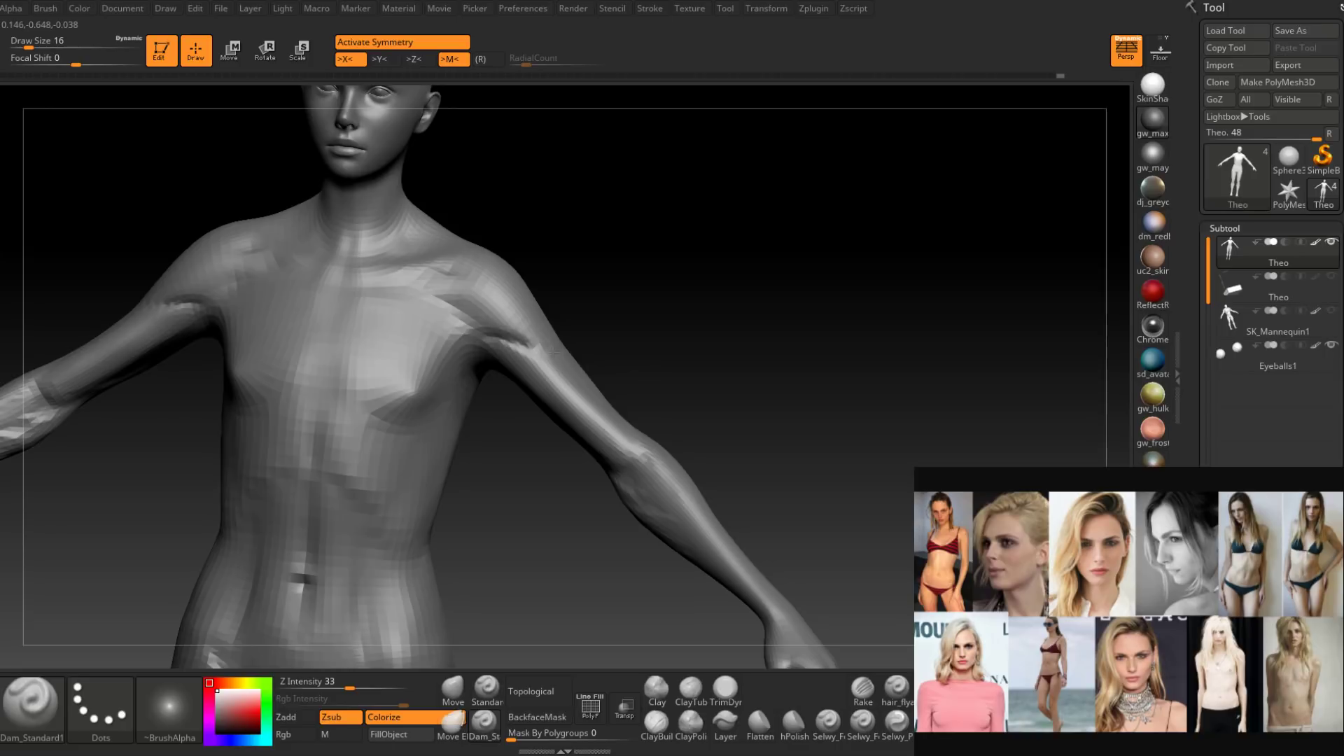
{"action": "right_click_drag", "start_coordinate": [564, 366], "coordinate": [516, 387]}
{"action": "left_click_drag", "start_coordinate": [521, 346], "coordinate": [560, 357], "text": "shift"}
{"action": "right_click_drag", "start_coordinate": [525, 357], "coordinate": [560, 379]}
{"action": "mouse_move", "coordinate": [485, 345]}
{"action": "right_mouse_down"}
{"action": "mouse_move", "coordinate": [510, 315]}
{"action": "mouse_move", "coordinate": [483, 305]}
{"action": "right_mouse_up"}
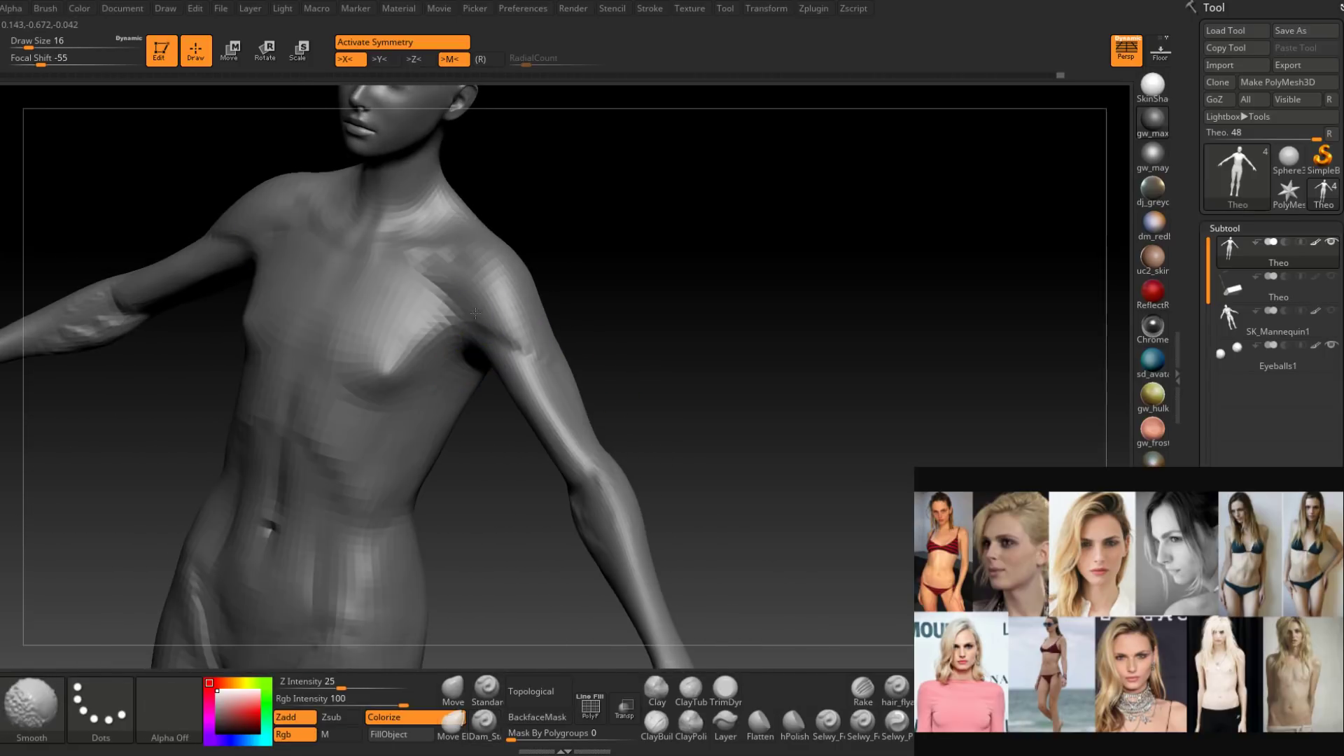
{"action": "left_click_drag", "start_coordinate": [480, 302], "coordinate": [537, 356], "text": "shift"}
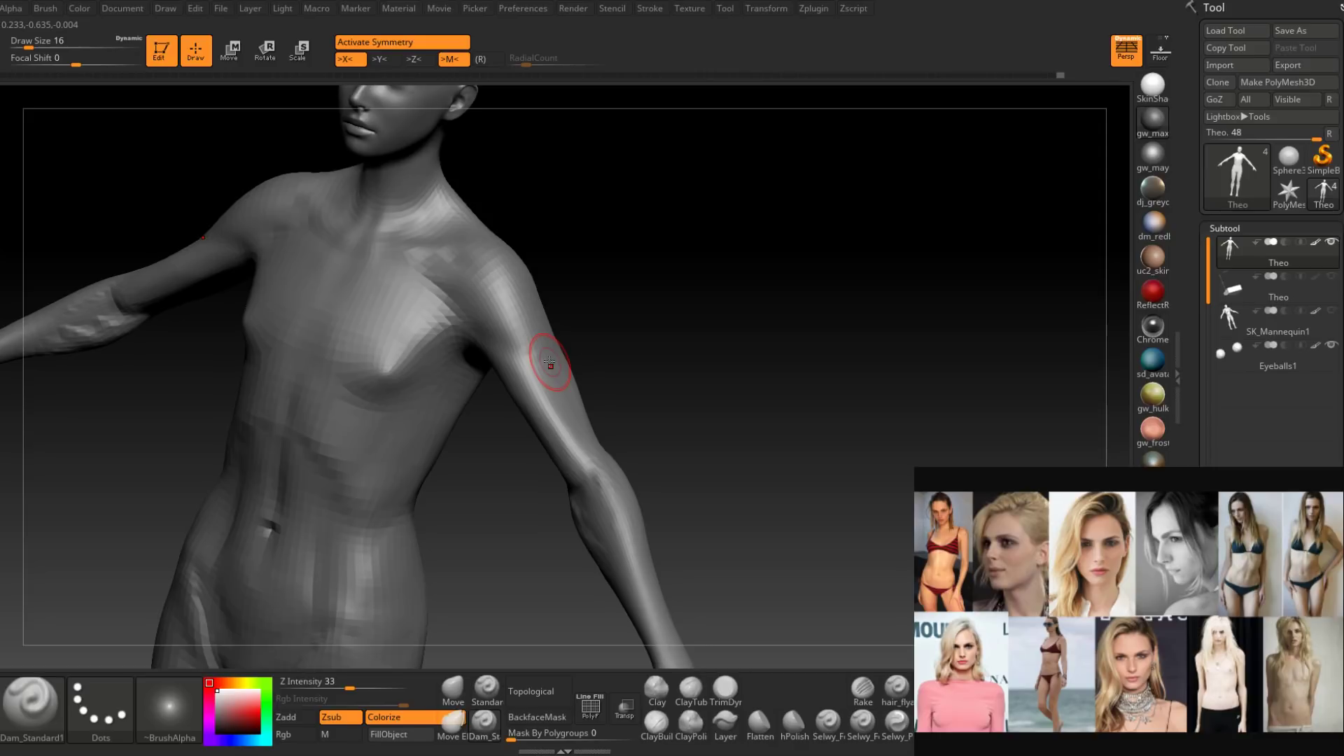
Check the figure from behind and smooth the upper forearm at draw size 23.
{"action": "right_click_drag", "start_coordinate": [549, 362], "coordinate": [565, 378]}
{"action": "left_click_drag", "start_coordinate": [564, 378], "coordinate": [620, 381], "text": "shift"}
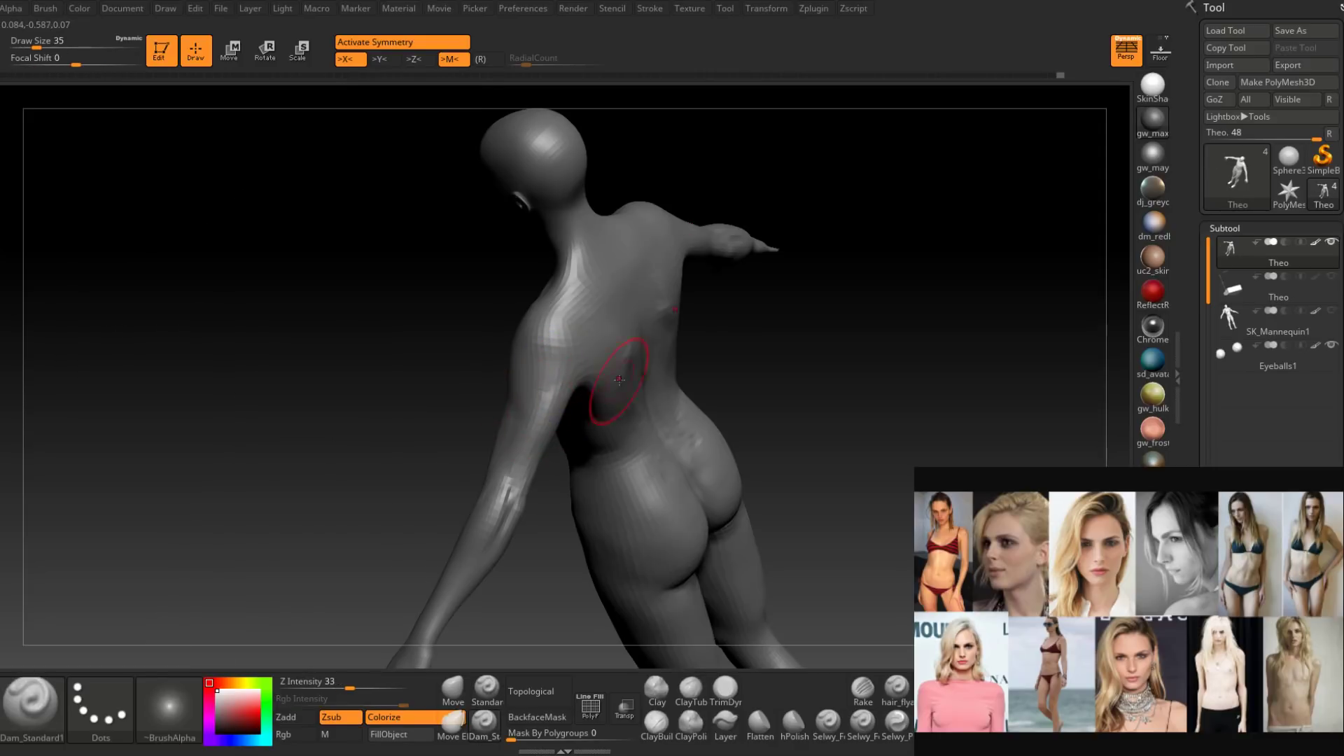
{"action": "mouse_move", "coordinate": [621, 380]}
{"action": "right_mouse_down"}
{"action": "mouse_move", "coordinate": [595, 377]}
{"action": "mouse_move", "coordinate": [693, 385]}
{"action": "mouse_move", "coordinate": [721, 336]}
{"action": "mouse_move", "coordinate": [691, 401]}
{"action": "mouse_move", "coordinate": [551, 401]}
{"action": "mouse_move", "coordinate": [588, 560]}
{"action": "right_mouse_up"}
{"action": "mouse_move", "coordinate": [588, 560]}
{"action": "right_mouse_down", "text": "alt"}
{"action": "mouse_move", "coordinate": [579, 456]}
{"action": "mouse_move", "coordinate": [548, 462]}
{"action": "right_mouse_up", "text": "alt"}
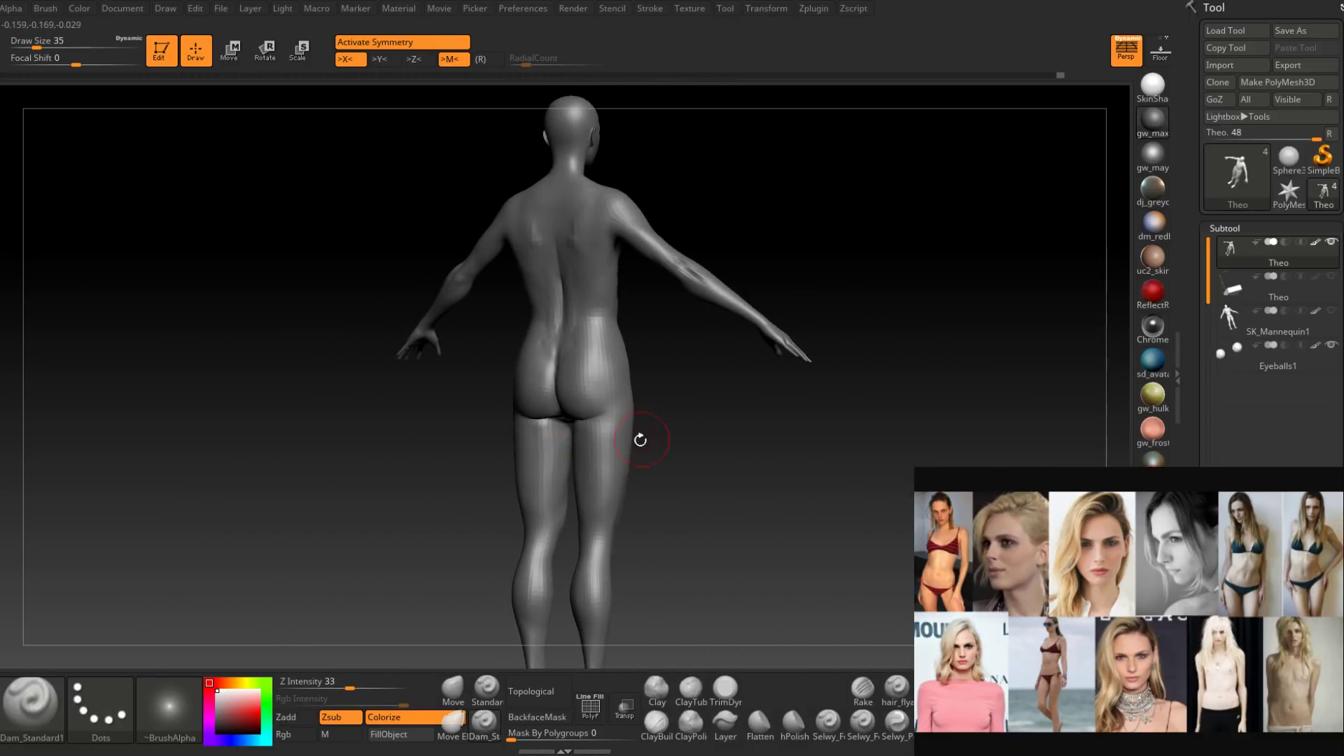
{"action": "right_click_drag", "start_coordinate": [595, 560], "coordinate": [732, 399], "text": "alt"}
{"action": "mouse_move", "coordinate": [734, 342]}
{"action": "right_mouse_down", "text": "alt"}
{"action": "mouse_move", "coordinate": [672, 465]}
{"action": "mouse_move", "coordinate": [658, 444]}
{"action": "mouse_move", "coordinate": [618, 450]}
{"action": "mouse_move", "coordinate": [599, 417]}
{"action": "mouse_move", "coordinate": [662, 402]}
{"action": "mouse_move", "coordinate": [690, 422]}
{"action": "mouse_move", "coordinate": [626, 465]}
{"action": "right_mouse_up", "text": "alt"}
{"action": "key", "text": "space"}
{"action": "left_click_drag", "start_coordinate": [672, 369], "coordinate": [680, 391], "text": "shift"}
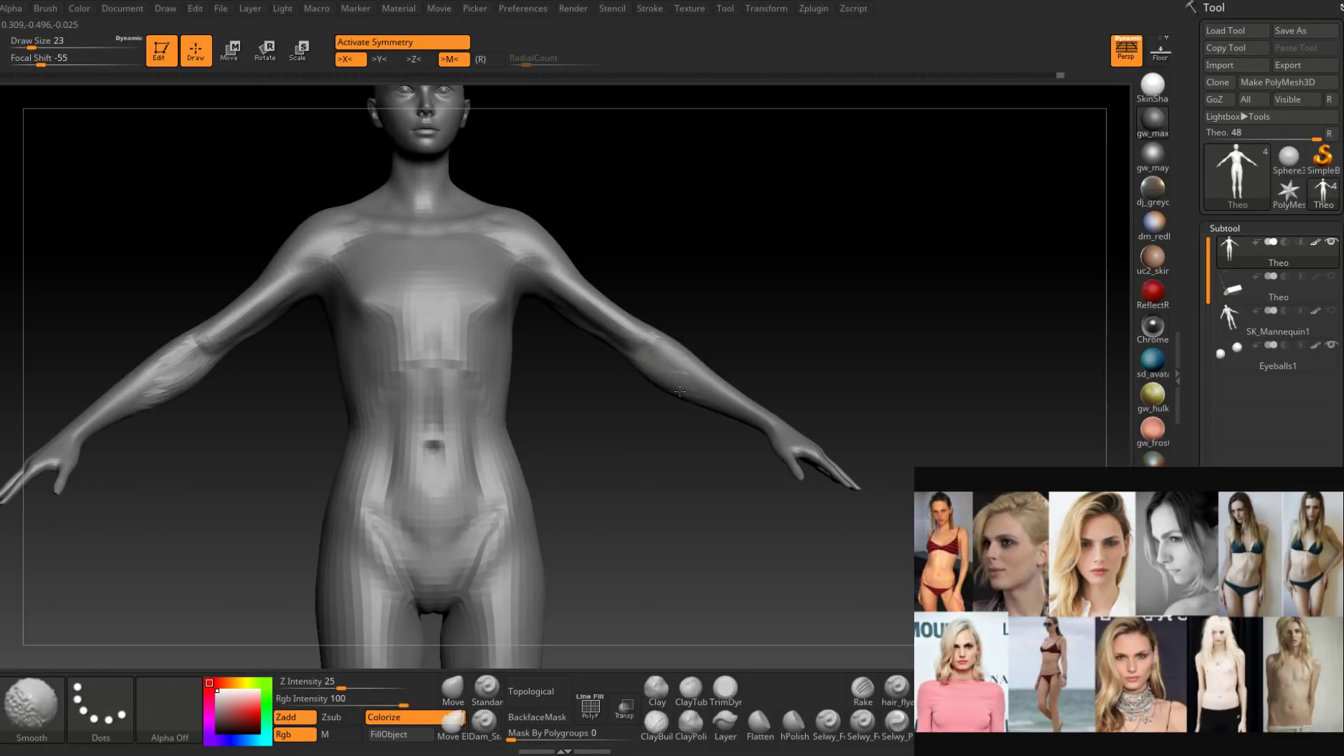
{"action": "mouse_move", "coordinate": [680, 391]}
{"action": "right_mouse_down"}
{"action": "mouse_move", "coordinate": [639, 414]}
{"action": "mouse_move", "coordinate": [684, 456]}
{"action": "mouse_move", "coordinate": [521, 434]}
{"action": "mouse_move", "coordinate": [549, 361]}
{"action": "right_mouse_up"}
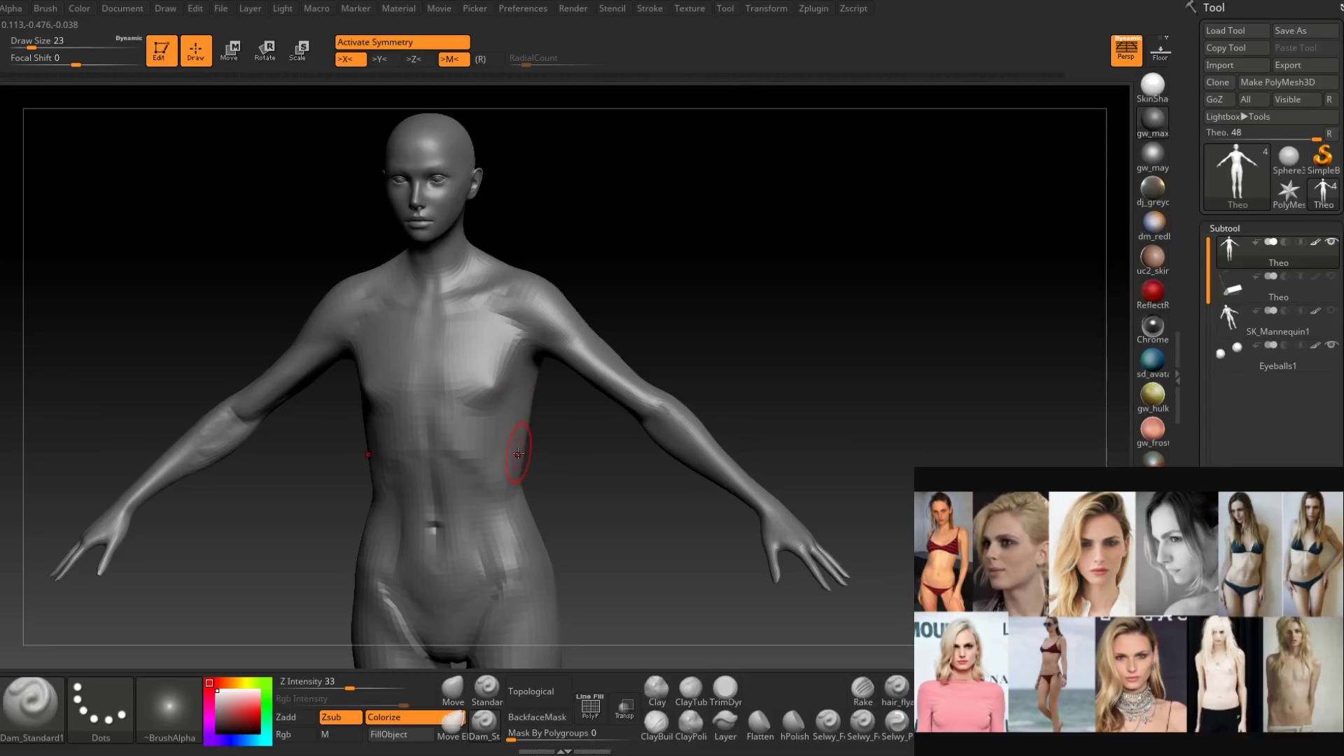
Adjust the shape of the abdomen and ribcage with the Move brush.
{"action": "mouse_move", "coordinate": [518, 453]}
{"action": "right_mouse_down"}
{"action": "mouse_move", "coordinate": [532, 452]}
{"action": "mouse_move", "coordinate": [504, 455]}
{"action": "mouse_move", "coordinate": [570, 401]}
{"action": "mouse_move", "coordinate": [548, 402]}
{"action": "mouse_move", "coordinate": [565, 438]}
{"action": "mouse_move", "coordinate": [549, 429]}
{"action": "right_mouse_up"}
{"action": "left_click", "coordinate": [454, 689]}
{"action": "right_click_drag", "start_coordinate": [463, 553], "coordinate": [488, 530]}
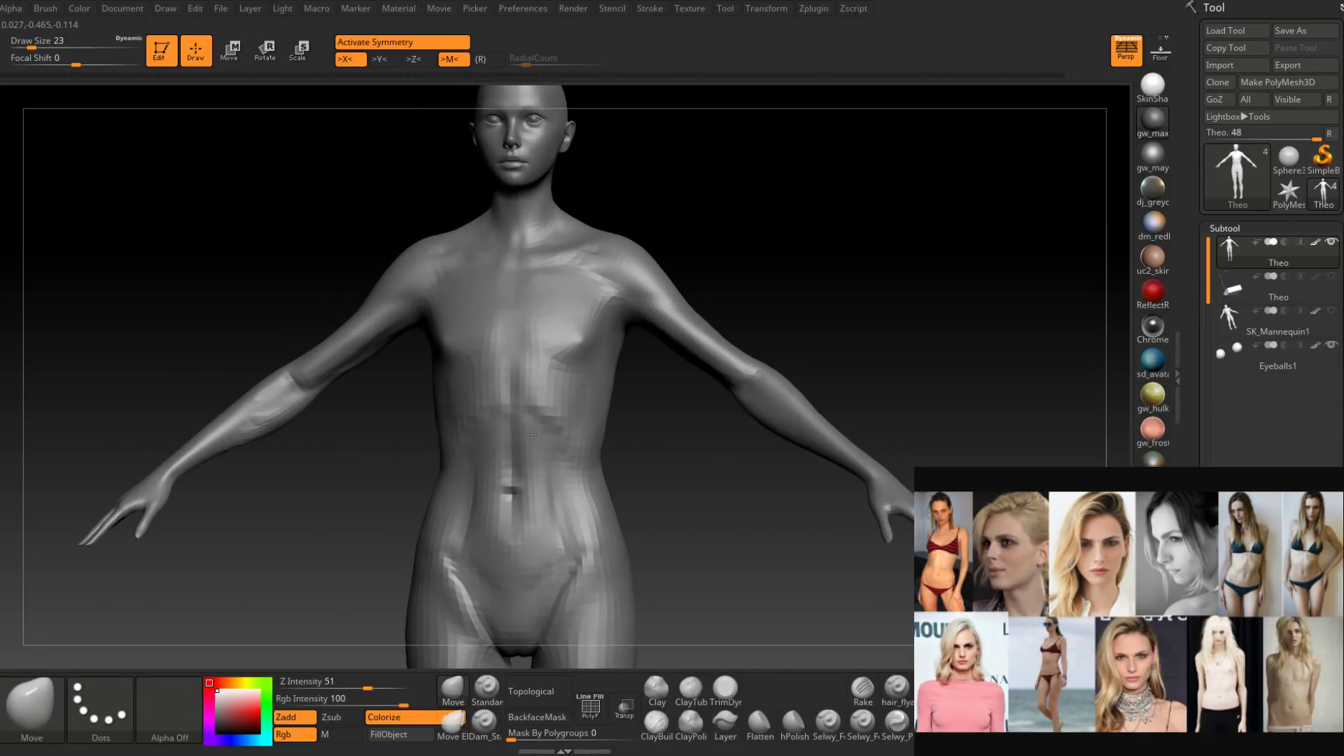
{"action": "key", "text": "space"}
{"action": "left_click_drag", "start_coordinate": [483, 529], "coordinate": [494, 528]}
{"action": "right_click_drag", "start_coordinate": [540, 409], "coordinate": [587, 394]}
{"action": "right_click_drag", "start_coordinate": [539, 473], "coordinate": [553, 401], "text": "alt"}
{"action": "left_click_drag", "start_coordinate": [530, 417], "coordinate": [530, 403]}
Adjust the form of the chest with the Move brush, varying the draw size.
{"action": "right_click_drag", "start_coordinate": [557, 339], "coordinate": [551, 335]}
{"action": "key", "text": "s"}
{"action": "mouse_move", "coordinate": [551, 334]}
{"action": "left_mouse_down"}
{"action": "mouse_move", "coordinate": [557, 344]}
{"action": "mouse_move", "coordinate": [561, 331]}
{"action": "left_mouse_up"}
{"action": "key", "text": "space"}
{"action": "right_click_drag", "start_coordinate": [568, 333], "coordinate": [564, 329]}
{"action": "key", "text": "space"}
{"action": "left_click_drag", "start_coordinate": [564, 329], "coordinate": [556, 315]}
{"action": "mouse_move", "coordinate": [556, 317]}
{"action": "right_mouse_down"}
{"action": "mouse_move", "coordinate": [595, 338]}
{"action": "mouse_move", "coordinate": [538, 343]}
{"action": "right_mouse_up"}
Refine the side contour of the torso with the Move brush at draw size 33.
{"action": "mouse_move", "coordinate": [617, 357]}
{"action": "right_mouse_down"}
{"action": "mouse_move", "coordinate": [579, 358]}
{"action": "mouse_move", "coordinate": [651, 376]}
{"action": "mouse_move", "coordinate": [620, 443]}
{"action": "mouse_move", "coordinate": [636, 411]}
{"action": "mouse_move", "coordinate": [616, 418]}
{"action": "right_mouse_up"}
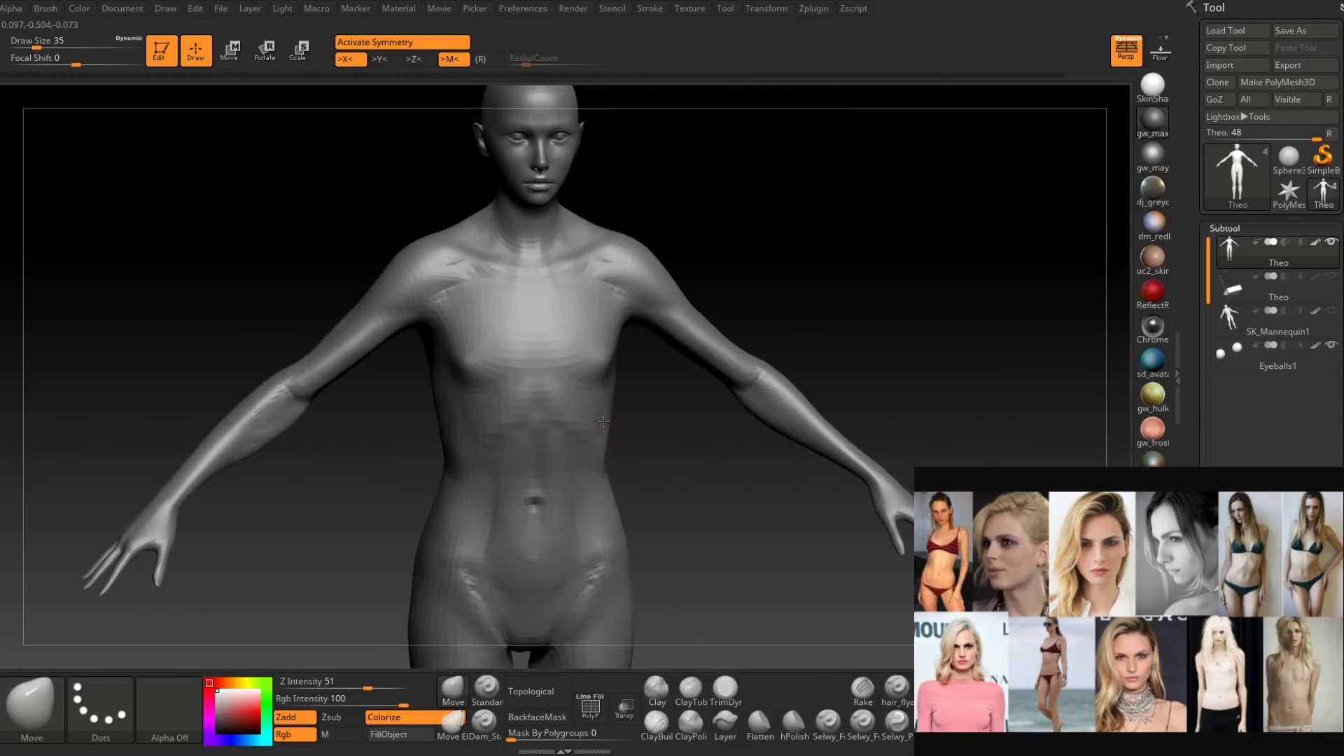
{"action": "key", "text": "space"}
{"action": "left_click_drag", "start_coordinate": [605, 416], "coordinate": [601, 417]}
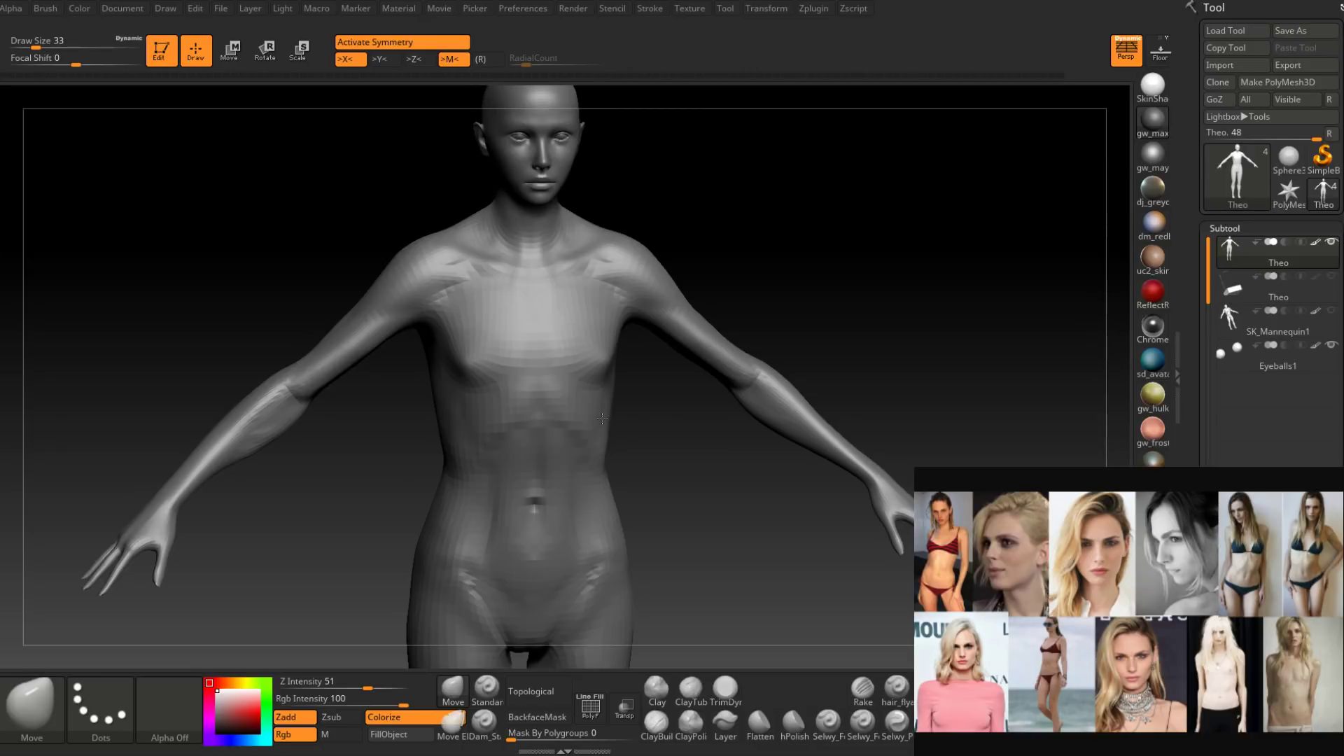
{"action": "mouse_move", "coordinate": [602, 419]}
{"action": "right_mouse_down"}
{"action": "mouse_move", "coordinate": [573, 404]}
{"action": "mouse_move", "coordinate": [587, 401]}
{"action": "right_mouse_up"}
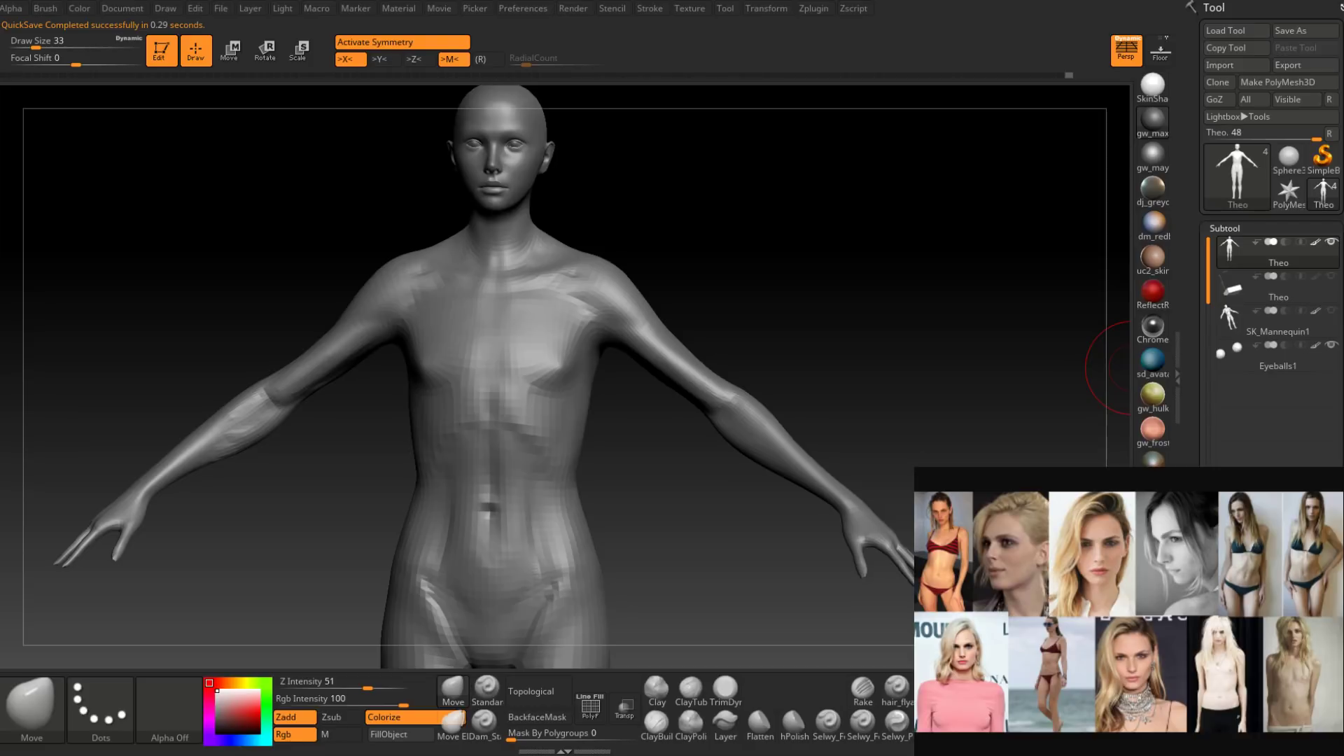
Build up the side of the lower back above the hips with ClayBuildup at draw size 25.
{"action": "mouse_move", "coordinate": [728, 420]}
{"action": "left_mouse_down"}
{"action": "mouse_move", "coordinate": [616, 393]}
{"action": "mouse_move", "coordinate": [625, 366]}
{"action": "mouse_move", "coordinate": [521, 375]}
{"action": "mouse_move", "coordinate": [553, 368]}
{"action": "left_mouse_up"}
{"action": "left_click", "coordinate": [656, 721]}
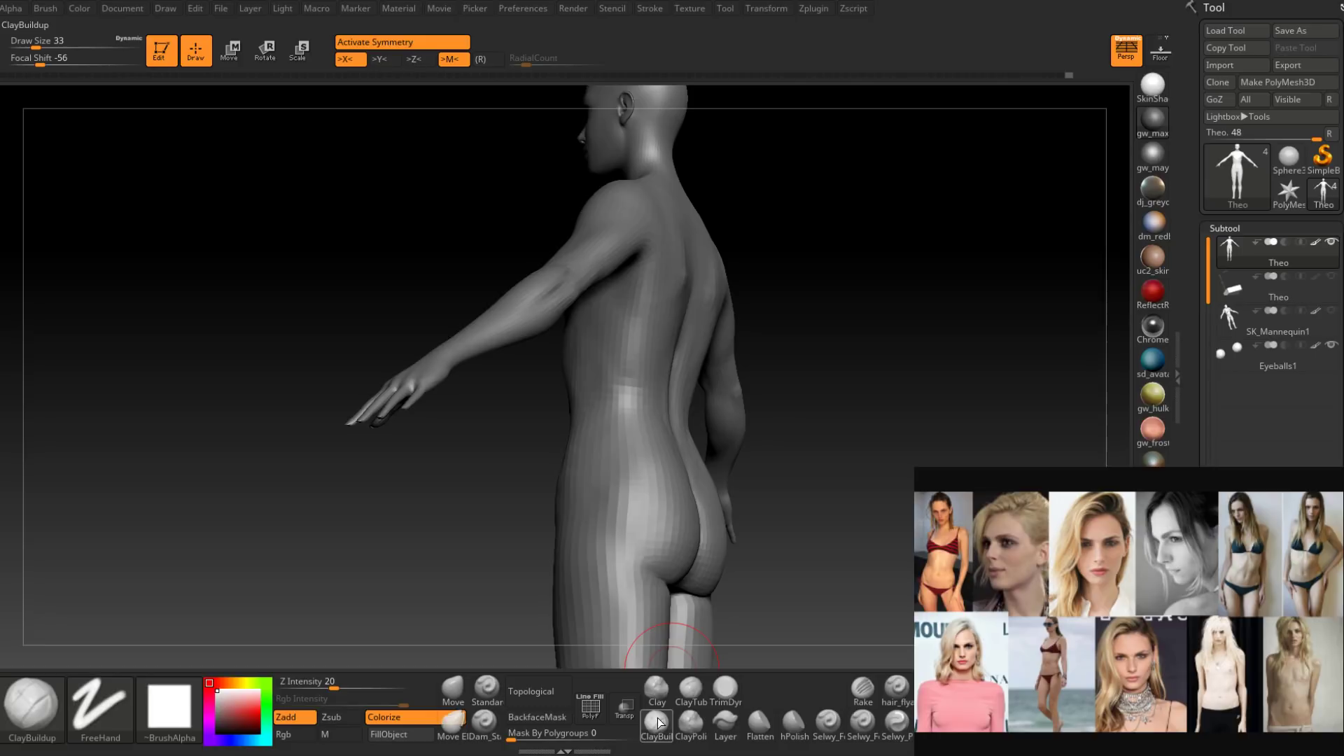
{"action": "left_click_drag", "start_coordinate": [504, 448], "coordinate": [462, 448]}
{"action": "key", "text": "bracketleft"}
{"action": "mouse_move", "coordinate": [626, 429]}
{"action": "left_mouse_down"}
{"action": "mouse_move", "coordinate": [588, 400]}
{"action": "mouse_move", "coordinate": [623, 423]}
{"action": "left_mouse_up"}
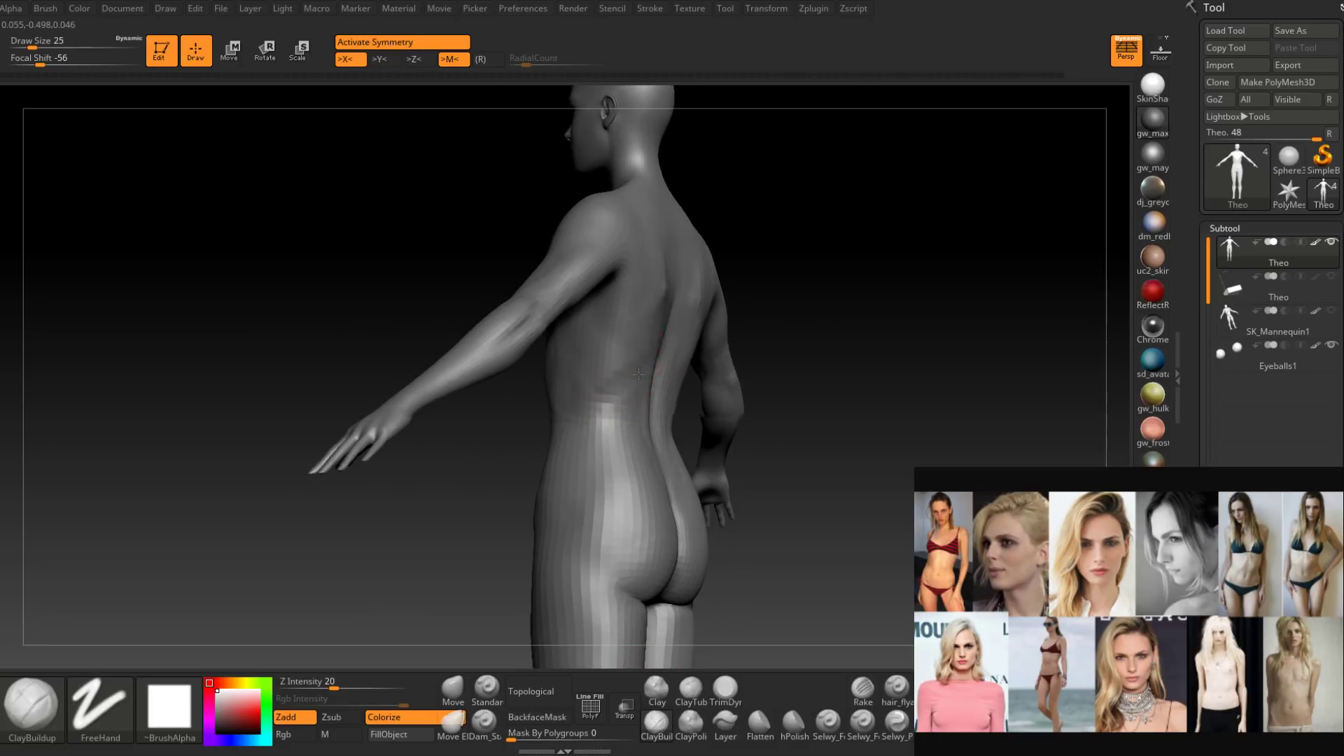
{"action": "left_click_drag", "start_coordinate": [504, 448], "coordinate": [441, 448]}
{"action": "mouse_move", "coordinate": [627, 409]}
{"action": "left_mouse_down"}
{"action": "mouse_move", "coordinate": [587, 410]}
{"action": "mouse_move", "coordinate": [615, 395]}
{"action": "left_mouse_up"}
{"action": "mouse_move", "coordinate": [616, 395]}
{"action": "right_mouse_down"}
{"action": "mouse_move", "coordinate": [630, 390]}
{"action": "mouse_move", "coordinate": [624, 399]}
{"action": "right_mouse_up"}
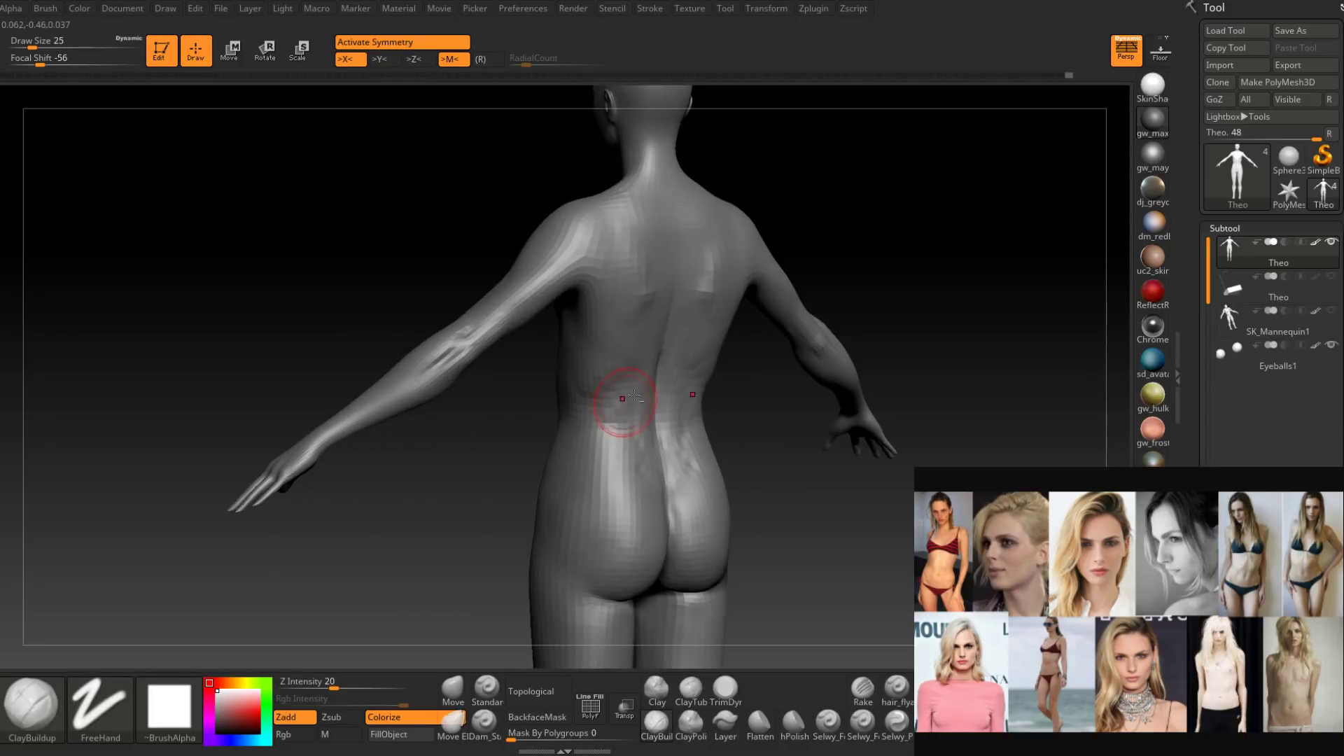
{"action": "left_click_drag", "start_coordinate": [619, 402], "coordinate": [561, 396]}
Add clay volume along the middle back beside the spine, setting the ClayBuildup draw size to 33, then 31.
{"action": "mouse_move", "coordinate": [561, 396]}
{"action": "right_mouse_down"}
{"action": "mouse_move", "coordinate": [669, 392]}
{"action": "mouse_move", "coordinate": [563, 385]}
{"action": "mouse_move", "coordinate": [695, 408]}
{"action": "mouse_move", "coordinate": [720, 384]}
{"action": "mouse_move", "coordinate": [630, 381]}
{"action": "mouse_move", "coordinate": [657, 402]}
{"action": "mouse_move", "coordinate": [643, 382]}
{"action": "right_mouse_up"}
{"action": "key", "text": "space"}
{"action": "left_click_drag", "start_coordinate": [650, 390], "coordinate": [656, 389]}
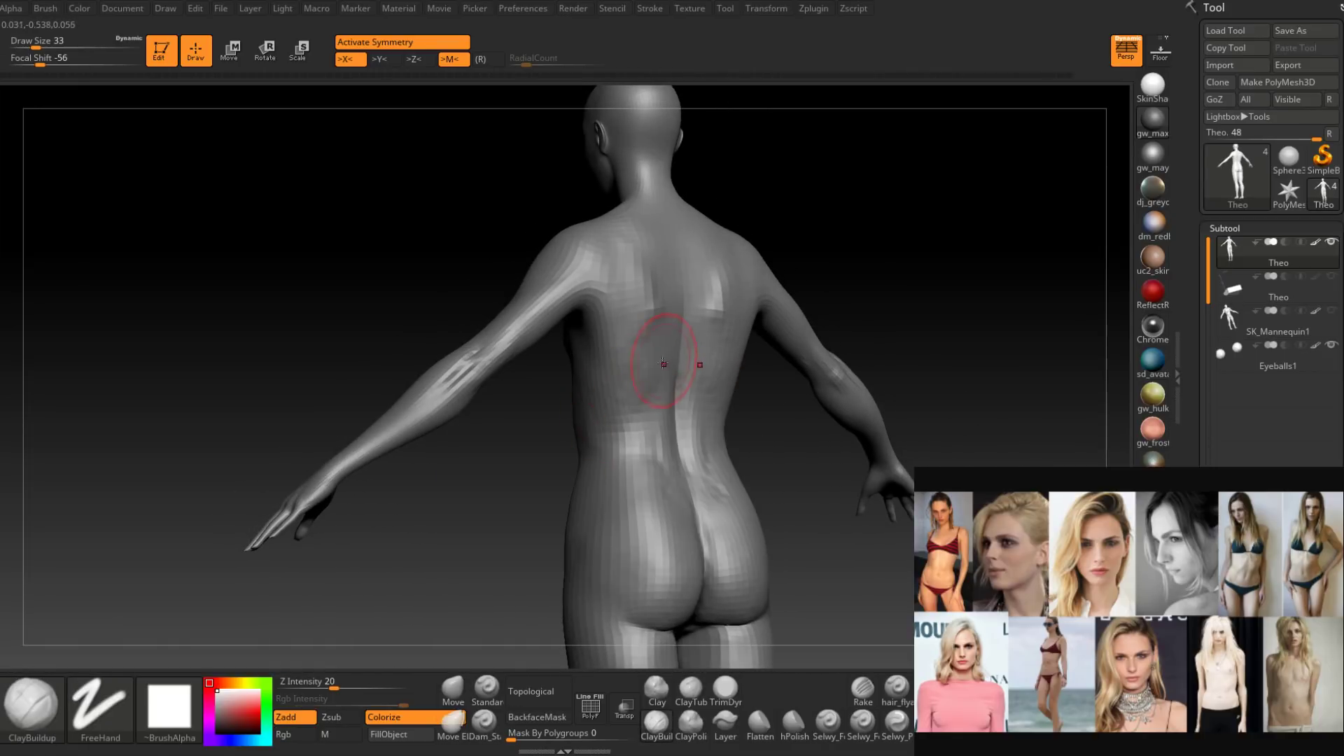
{"action": "mouse_move", "coordinate": [637, 396]}
{"action": "right_mouse_down"}
{"action": "mouse_move", "coordinate": [645, 315]}
{"action": "mouse_move", "coordinate": [633, 366]}
{"action": "mouse_move", "coordinate": [648, 330]}
{"action": "right_mouse_up"}
{"action": "key", "text": "space"}
{"action": "left_click_drag", "start_coordinate": [649, 339], "coordinate": [646, 339]}
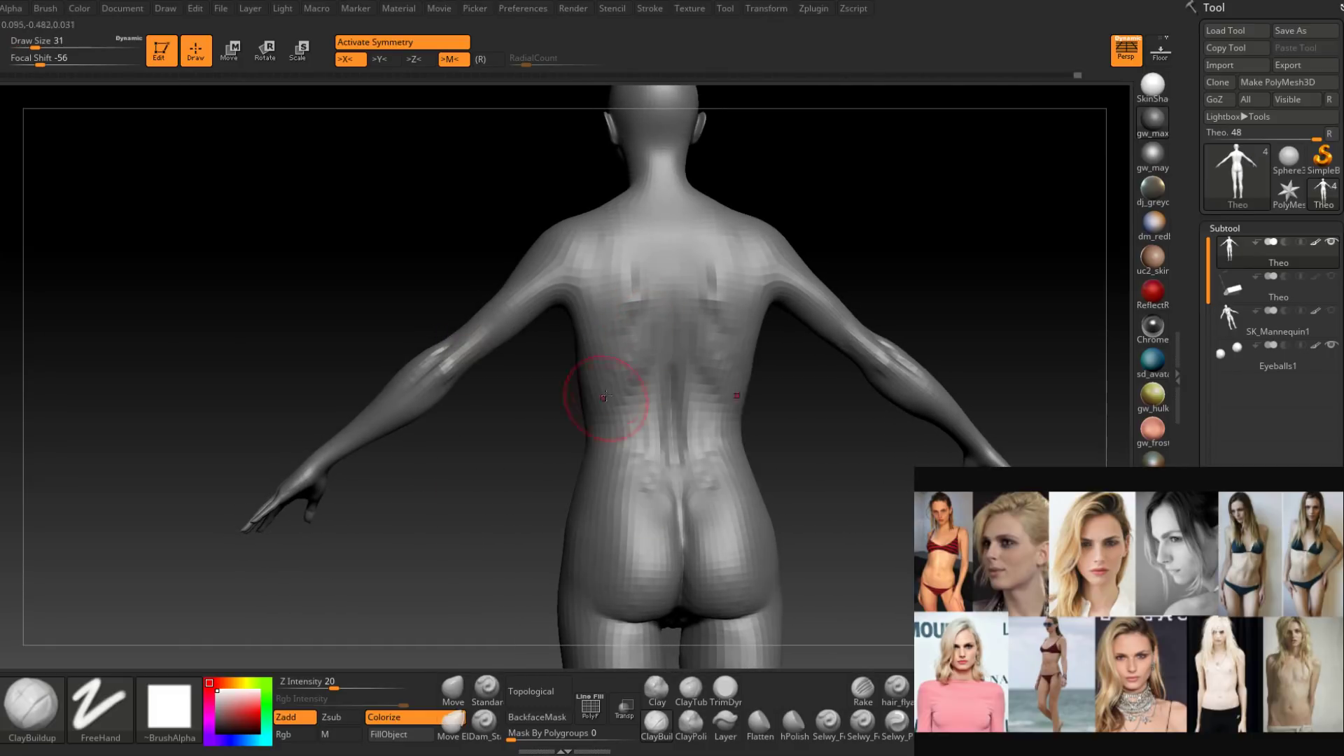
Shape the back muscles on both sides of the spine and smooth them at draw size 25.
{"action": "mouse_move", "coordinate": [605, 378]}
{"action": "right_mouse_down"}
{"action": "mouse_move", "coordinate": [661, 373]}
{"action": "mouse_move", "coordinate": [591, 396]}
{"action": "mouse_move", "coordinate": [646, 345]}
{"action": "right_mouse_up"}
{"action": "left_click_drag", "start_coordinate": [645, 346], "coordinate": [644, 381], "text": "shift"}
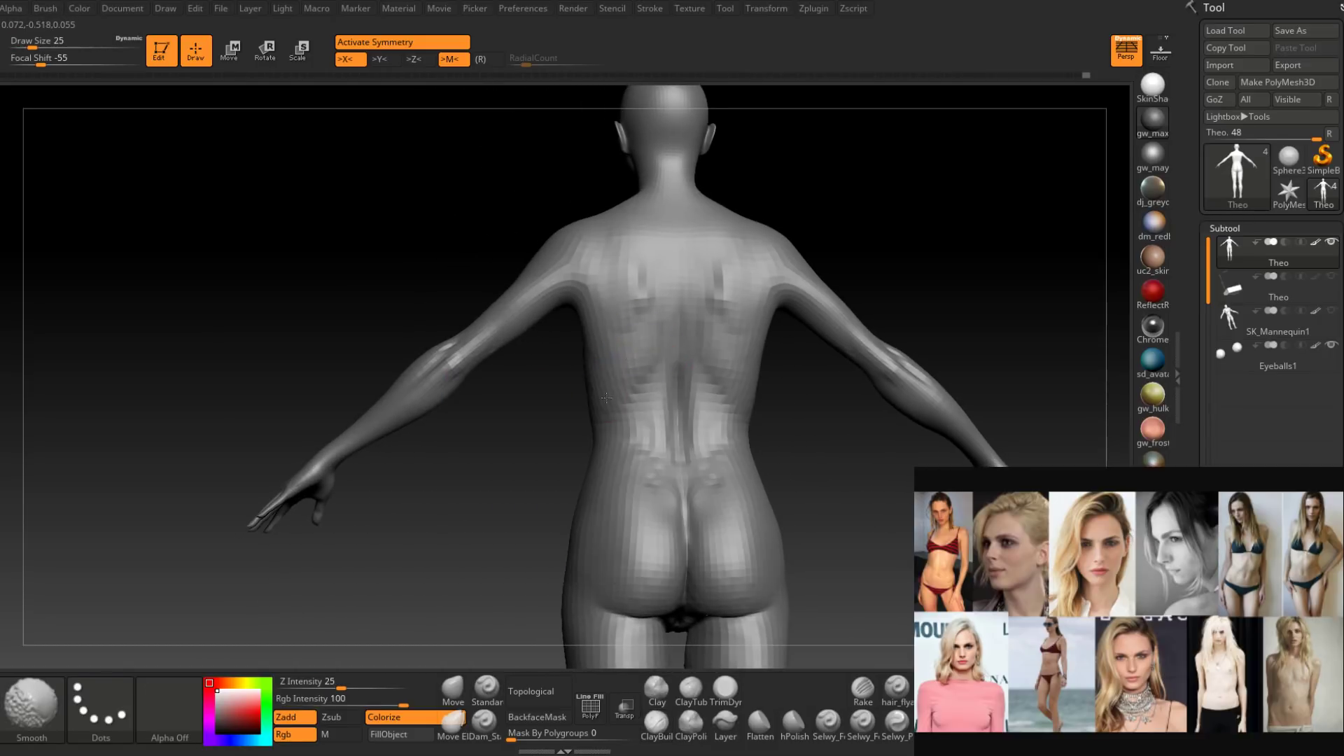
{"action": "right_click_drag", "start_coordinate": [675, 365], "coordinate": [633, 369]}
{"action": "left_click_drag", "start_coordinate": [632, 369], "coordinate": [640, 389], "text": "shift"}
{"action": "right_click_drag", "start_coordinate": [647, 382], "coordinate": [707, 361]}
{"action": "left_click_drag", "start_coordinate": [714, 343], "coordinate": [724, 355], "text": "shift"}
{"action": "mouse_move", "coordinate": [724, 355]}
{"action": "right_mouse_down"}
{"action": "mouse_move", "coordinate": [729, 390]}
{"action": "mouse_move", "coordinate": [670, 385]}
{"action": "mouse_move", "coordinate": [668, 405]}
{"action": "mouse_move", "coordinate": [648, 346]}
{"action": "right_mouse_up"}
{"action": "left_click_drag", "start_coordinate": [645, 342], "coordinate": [650, 364], "text": "shift"}
{"action": "mouse_move", "coordinate": [650, 364]}
{"action": "right_mouse_down"}
{"action": "mouse_move", "coordinate": [633, 371]}
{"action": "mouse_move", "coordinate": [669, 374]}
{"action": "mouse_move", "coordinate": [655, 397]}
{"action": "mouse_move", "coordinate": [642, 322]}
{"action": "right_mouse_up"}
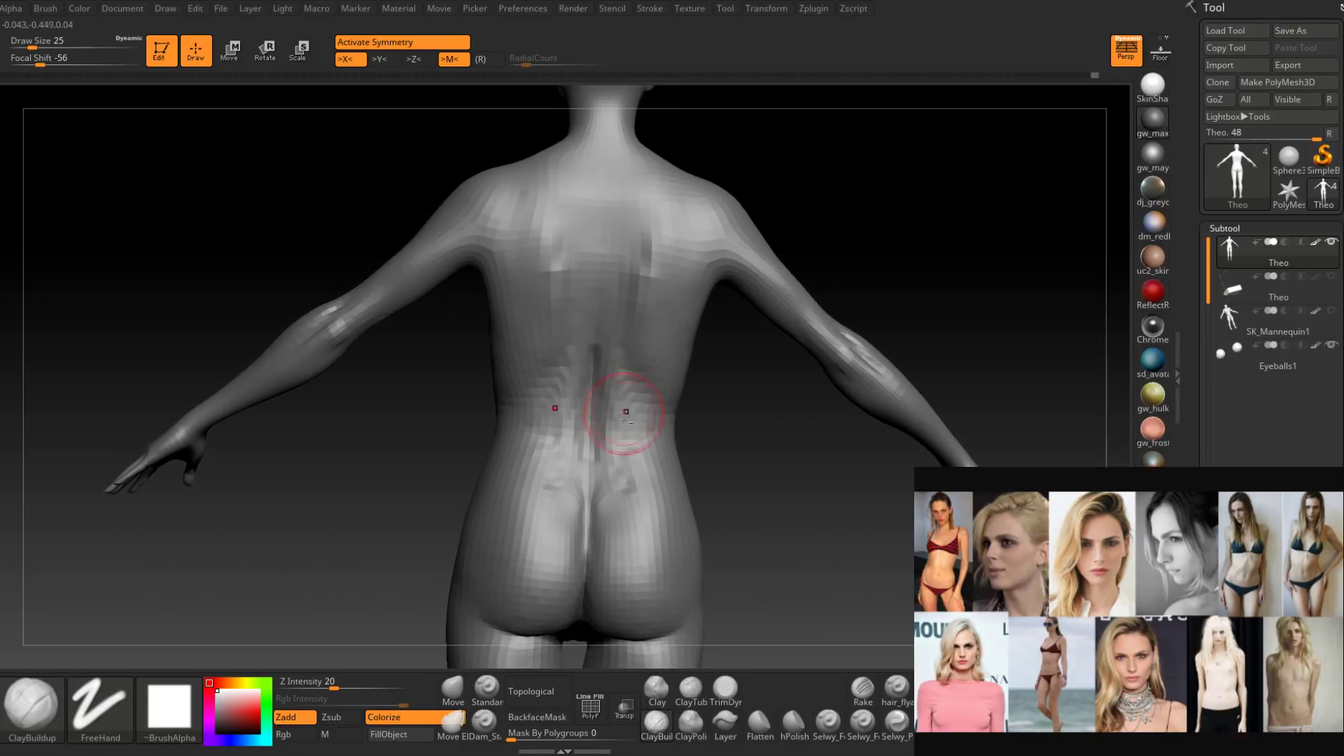
Refine the lower back muscles above the buttocks with ClayBuildup at draw size 25 and smooth the transitions.
{"action": "mouse_move", "coordinate": [625, 414]}
{"action": "right_mouse_down", "text": "alt"}
{"action": "mouse_move", "coordinate": [625, 369]}
{"action": "mouse_move", "coordinate": [602, 384]}
{"action": "right_mouse_up", "text": "alt"}
{"action": "right_click_drag", "start_coordinate": [693, 364], "coordinate": [613, 363]}
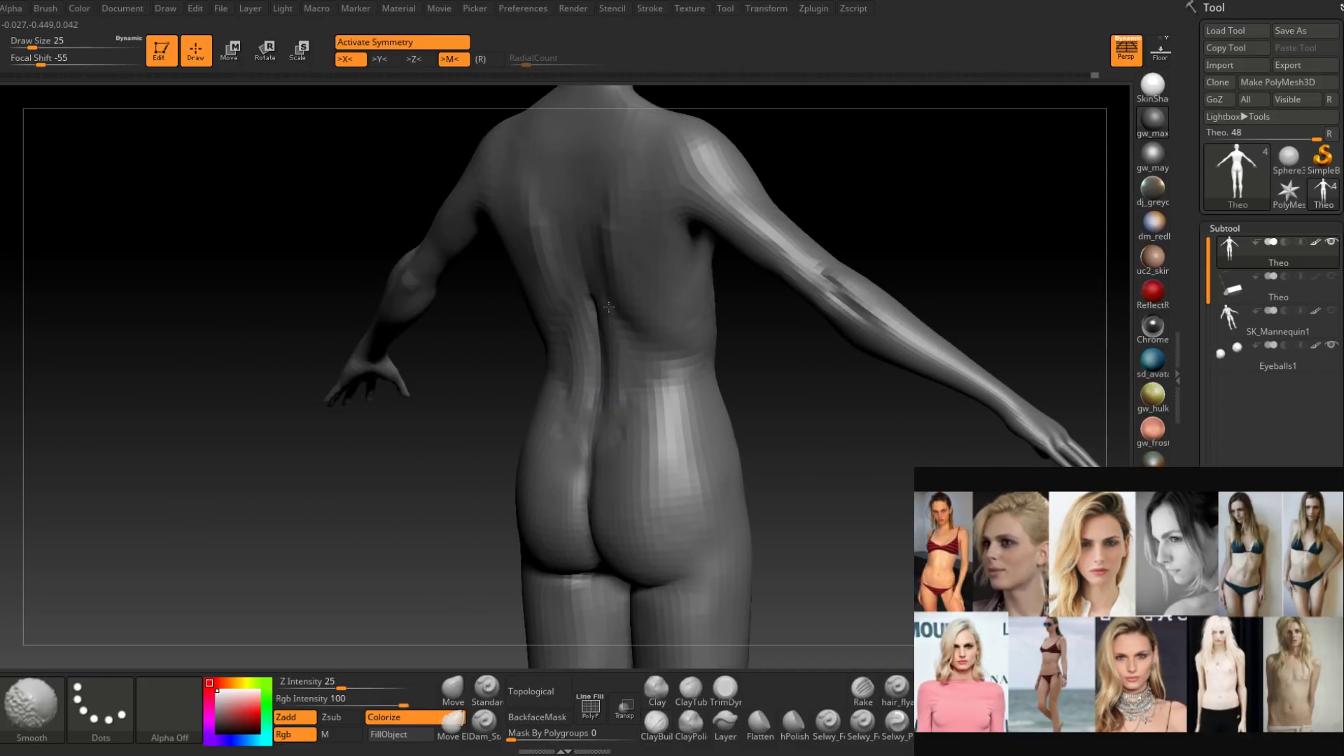
{"action": "mouse_move", "coordinate": [608, 307]}
{"action": "right_mouse_down"}
{"action": "mouse_move", "coordinate": [625, 396]}
{"action": "mouse_move", "coordinate": [652, 355]}
{"action": "mouse_move", "coordinate": [630, 341]}
{"action": "right_mouse_up"}
{"action": "key", "text": "shift"}
{"action": "key", "text": "shift"}
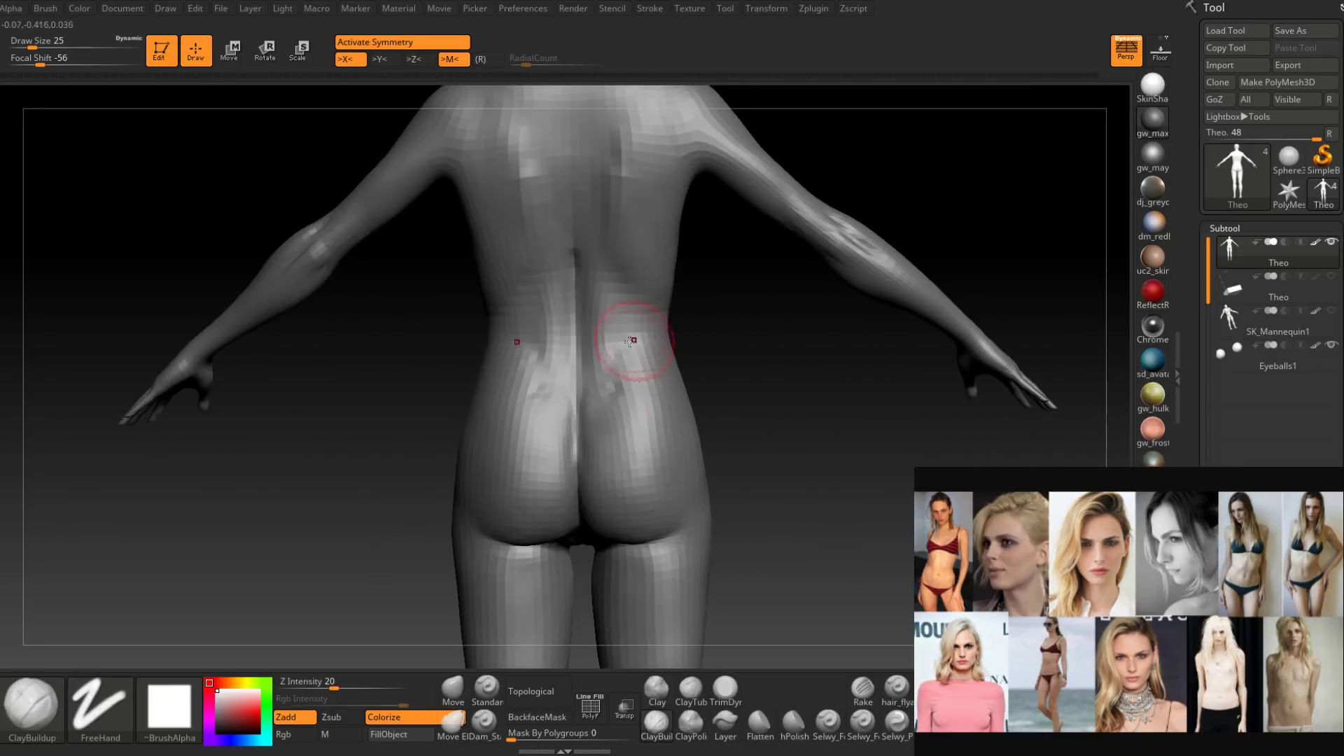
Carve grooves along the lower back muscles beside the spine with Dam_Standard at draw size 25, and smooth them.
{"action": "key", "text": "b"}
{"action": "key", "text": "d"}
{"action": "key", "text": "s"}
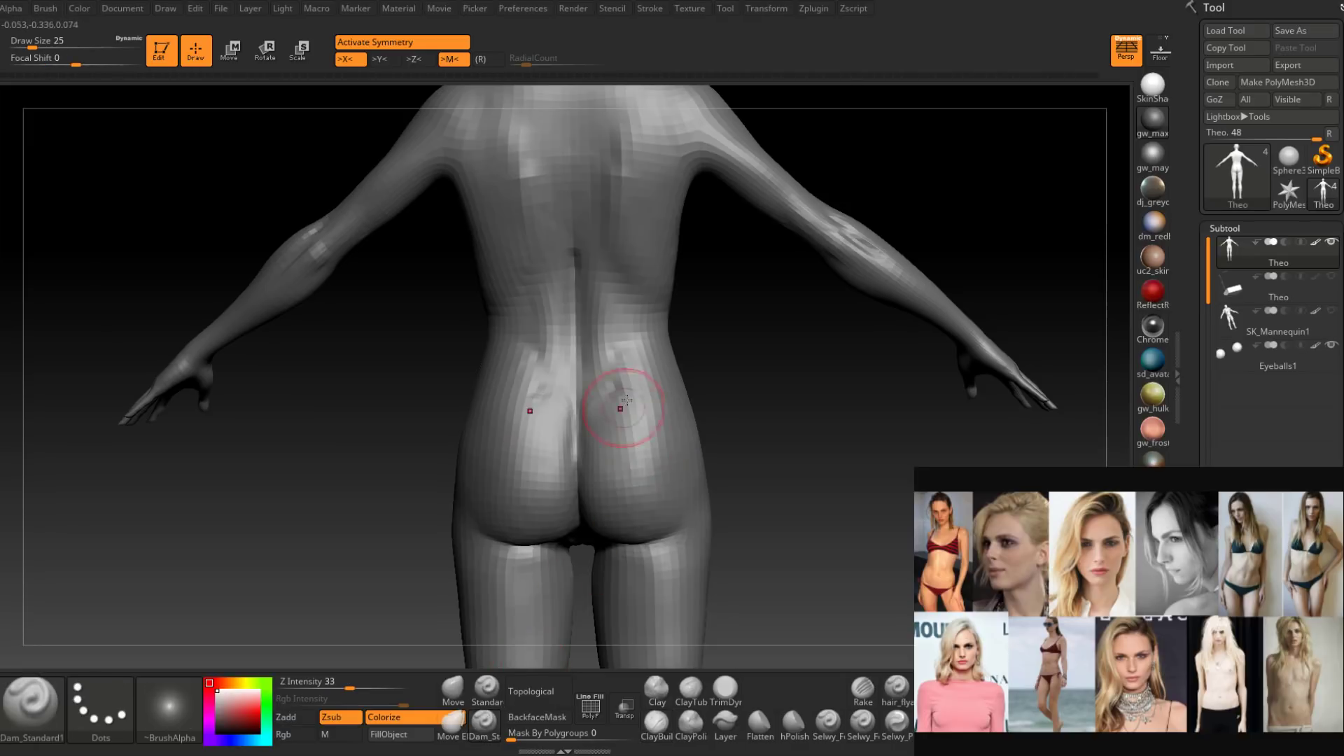
{"action": "mouse_move", "coordinate": [616, 303]}
{"action": "left_mouse_down"}
{"action": "mouse_move", "coordinate": [616, 365]}
{"action": "mouse_move", "coordinate": [616, 270]}
{"action": "left_mouse_up"}
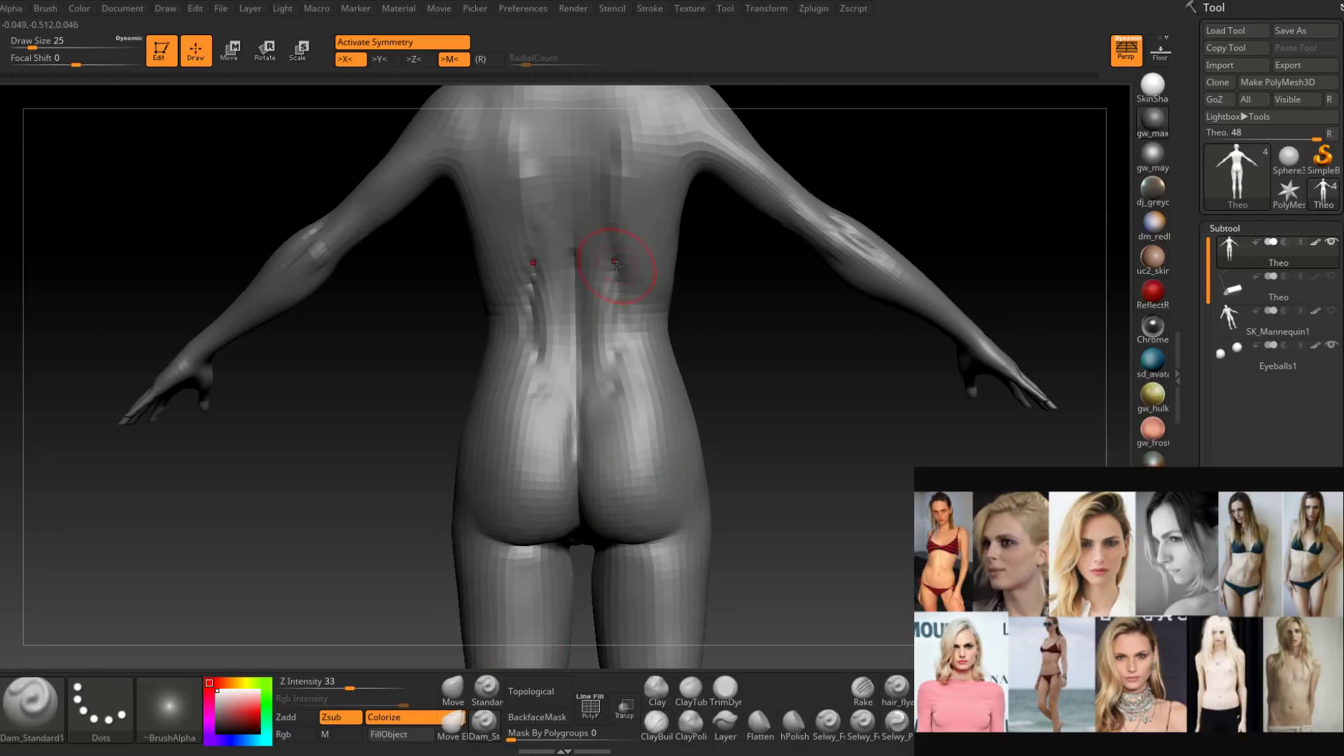
{"action": "right_click_drag", "start_coordinate": [616, 269], "coordinate": [621, 252]}
{"action": "left_click_drag", "start_coordinate": [612, 296], "coordinate": [613, 350], "text": "shift"}
{"action": "right_click_drag", "start_coordinate": [613, 350], "coordinate": [585, 354]}
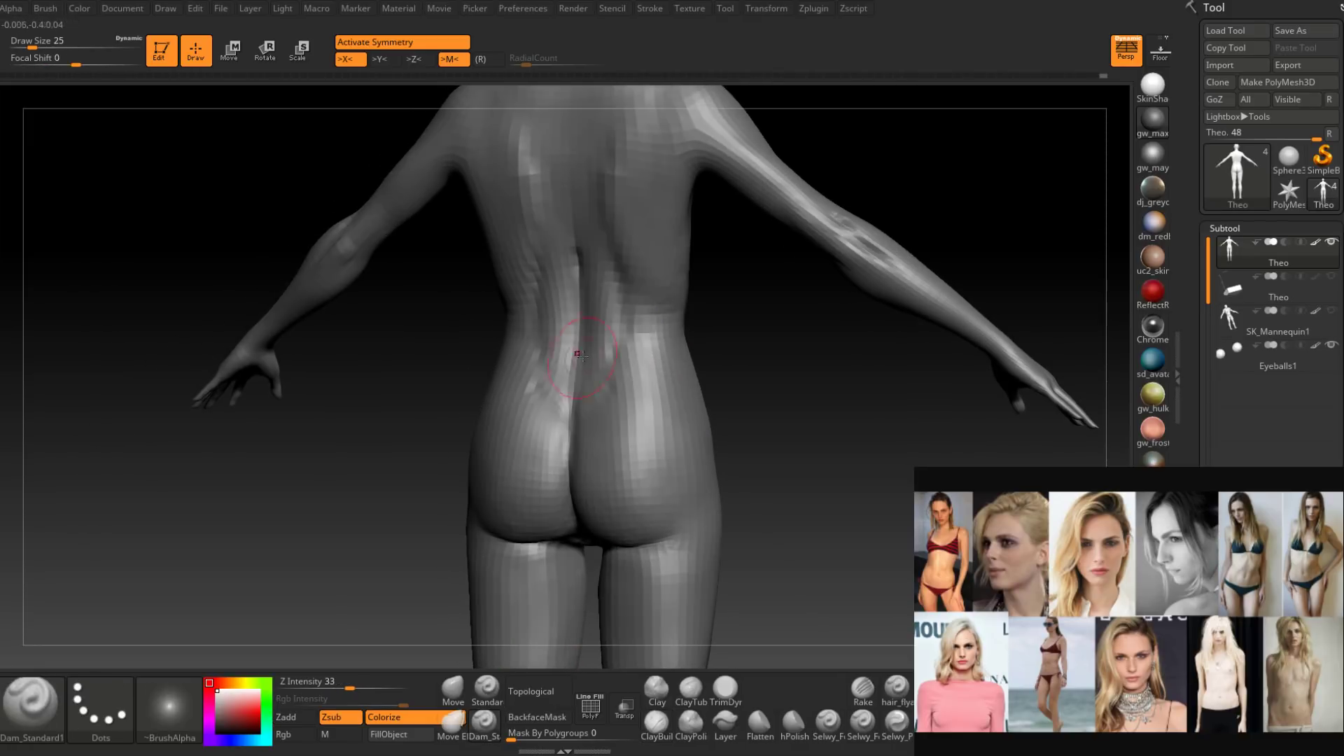
Smooth the lower back beside the spine and refine the area above the buttocks with ClayBuildup at draw size 25.
{"action": "left_click_drag", "start_coordinate": [585, 354], "coordinate": [620, 380], "text": "shift"}
{"action": "mouse_move", "coordinate": [624, 381]}
{"action": "right_mouse_down"}
{"action": "mouse_move", "coordinate": [653, 351]}
{"action": "mouse_move", "coordinate": [653, 324]}
{"action": "mouse_move", "coordinate": [644, 406]}
{"action": "right_mouse_up"}
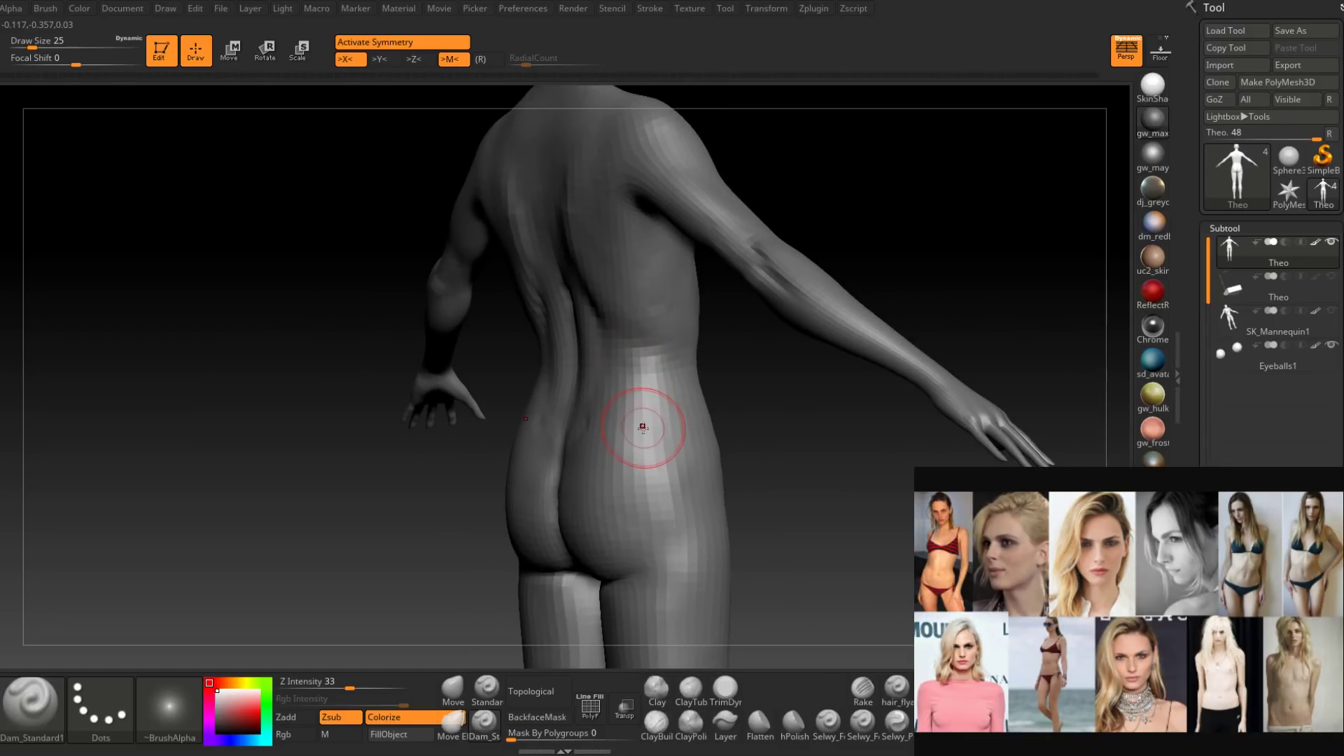
{"action": "left_click", "coordinate": [656, 721]}
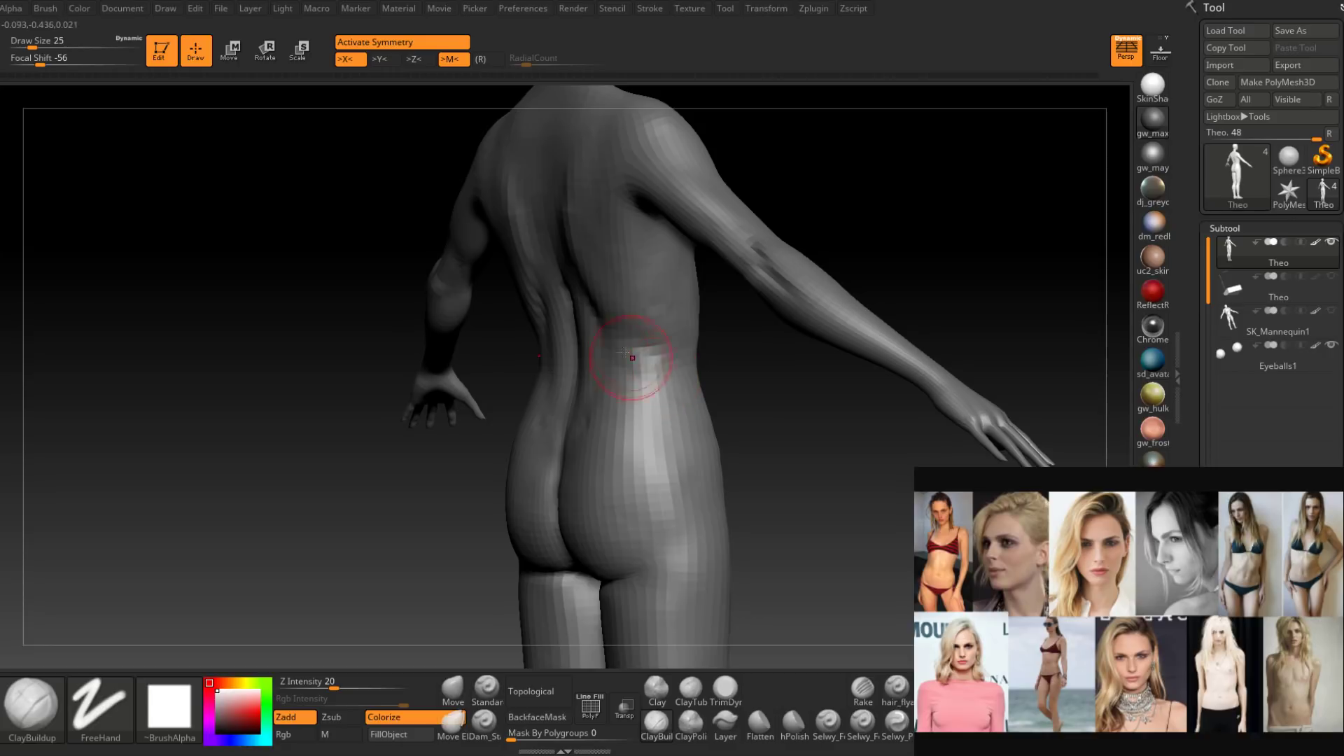
{"action": "right_click_drag", "start_coordinate": [629, 394], "coordinate": [672, 397]}
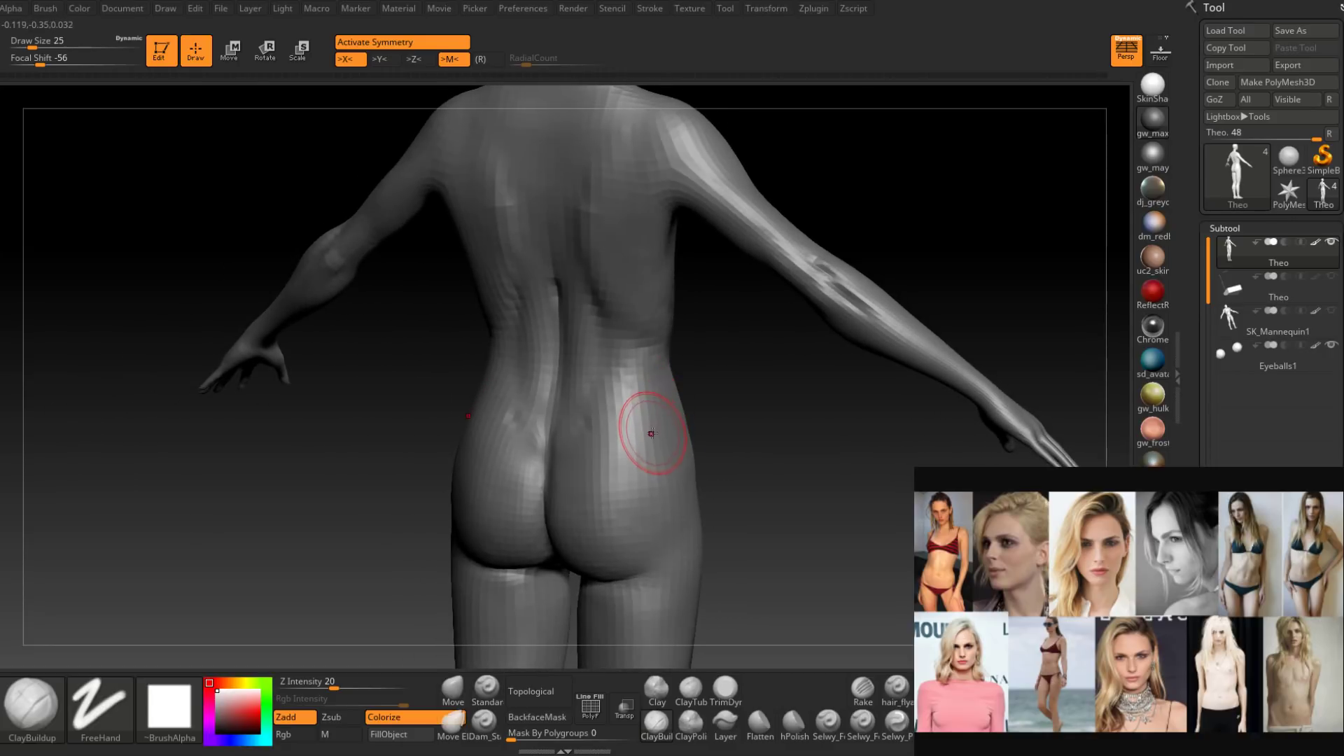
{"action": "mouse_move", "coordinate": [694, 360]}
{"action": "right_mouse_down"}
{"action": "mouse_move", "coordinate": [868, 365]}
{"action": "mouse_move", "coordinate": [731, 359]}
{"action": "mouse_move", "coordinate": [672, 413]}
{"action": "mouse_move", "coordinate": [728, 448]}
{"action": "mouse_move", "coordinate": [770, 448]}
{"action": "mouse_move", "coordinate": [630, 399]}
{"action": "mouse_move", "coordinate": [776, 427]}
{"action": "mouse_move", "coordinate": [812, 368]}
{"action": "mouse_move", "coordinate": [882, 339]}
{"action": "mouse_move", "coordinate": [808, 388]}
{"action": "mouse_move", "coordinate": [840, 390]}
{"action": "mouse_move", "coordinate": [714, 405]}
{"action": "mouse_move", "coordinate": [699, 466]}
{"action": "mouse_move", "coordinate": [630, 490]}
{"action": "mouse_move", "coordinate": [687, 490]}
{"action": "mouse_move", "coordinate": [672, 414]}
{"action": "mouse_move", "coordinate": [656, 480]}
{"action": "mouse_move", "coordinate": [630, 465]}
{"action": "mouse_move", "coordinate": [683, 411]}
{"action": "right_mouse_up"}
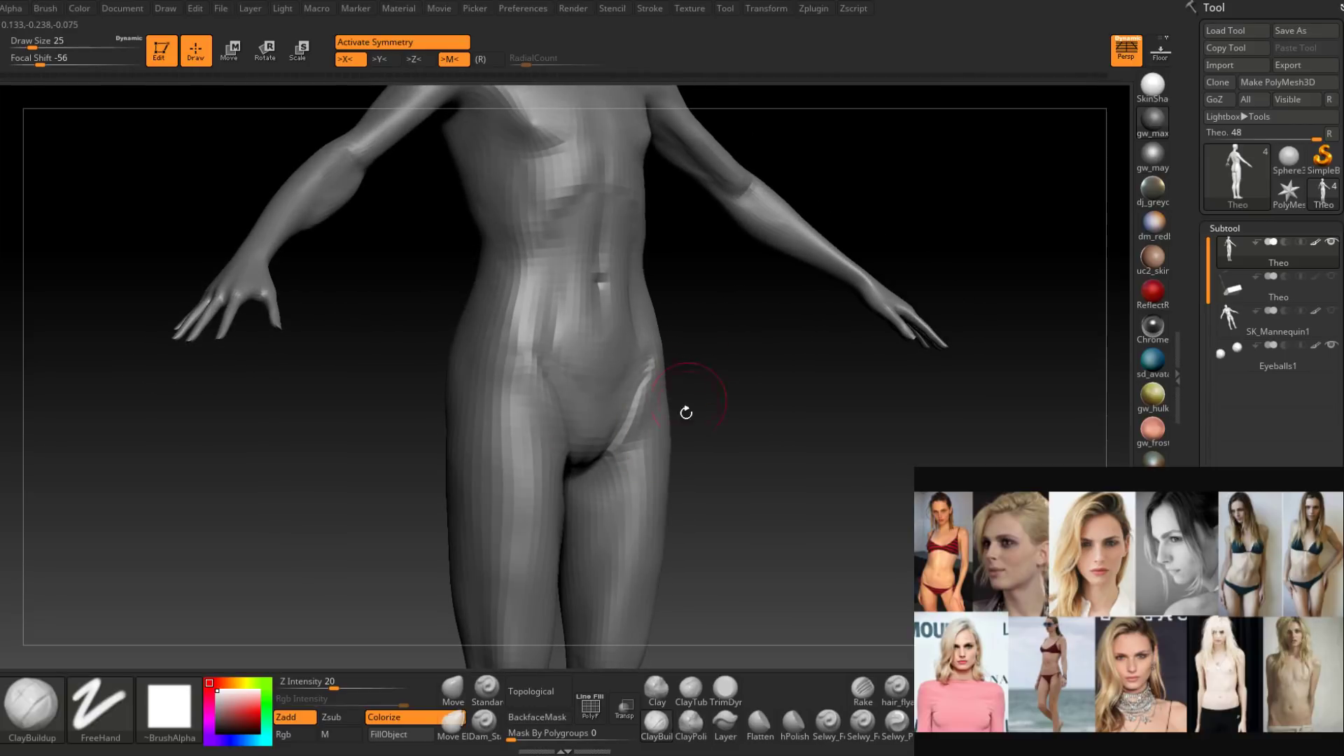
Build up the groin lines from the pubic area to the hip bones with ClayBuildup at draw size 25, then 20, and smooth them.
{"action": "key", "text": "b"}
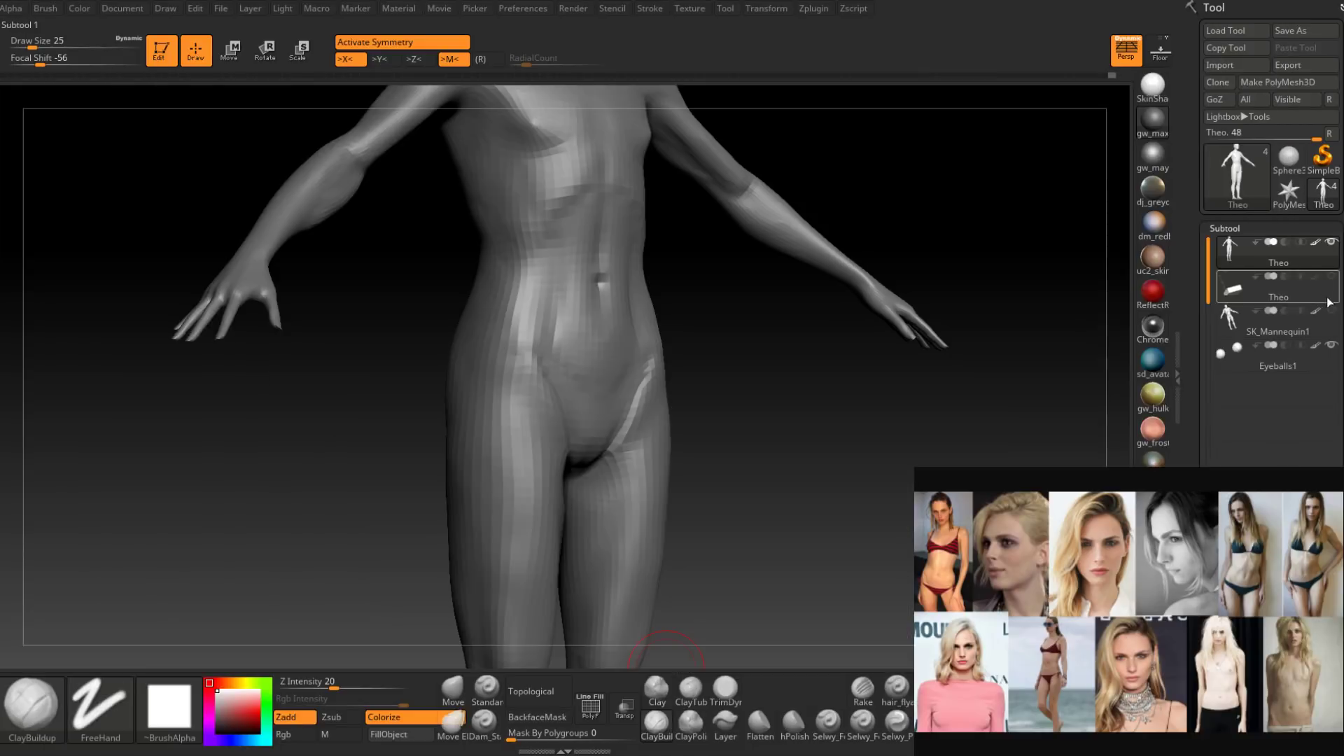
{"action": "right_click_drag", "start_coordinate": [655, 426], "coordinate": [645, 389]}
{"action": "left_click_drag", "start_coordinate": [628, 434], "coordinate": [648, 384]}
{"action": "right_click_drag", "start_coordinate": [648, 384], "coordinate": [671, 387]}
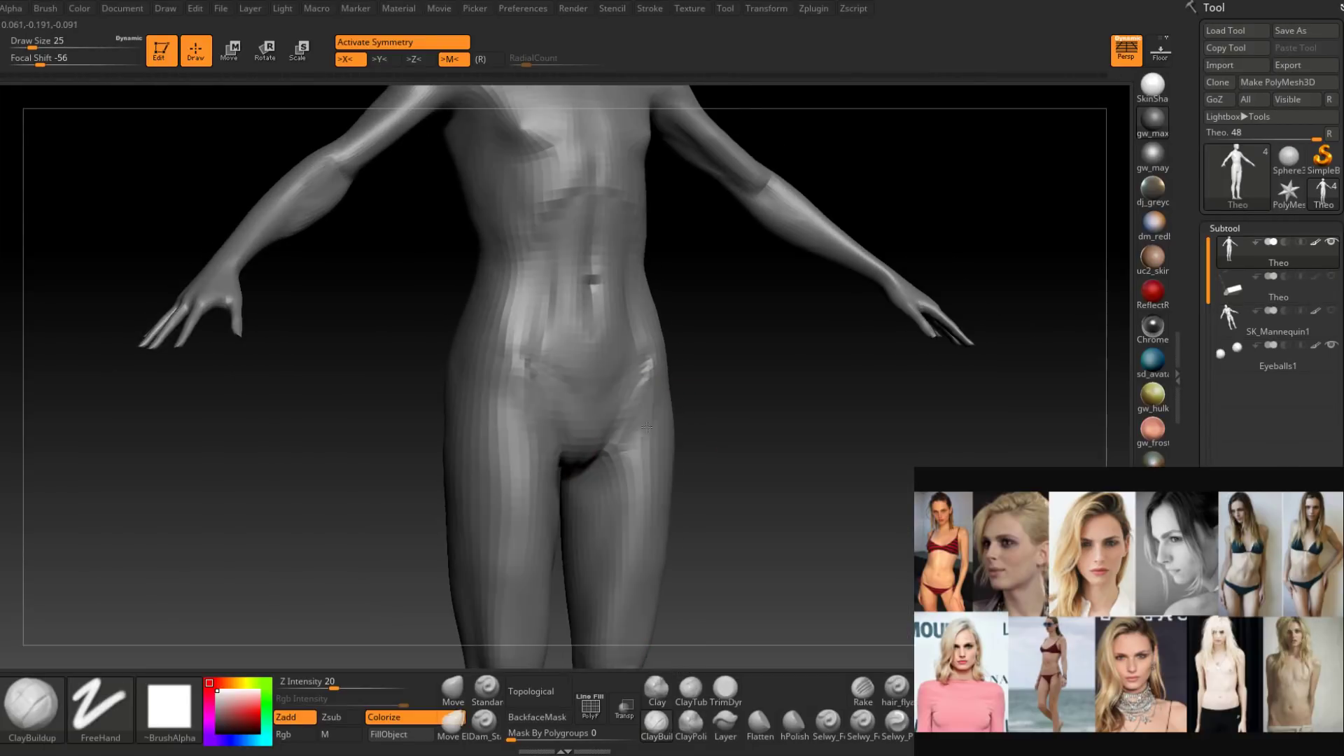
{"action": "key", "text": "space"}
{"action": "left_click_drag", "start_coordinate": [638, 420], "coordinate": [630, 420]}
{"action": "right_click_drag", "start_coordinate": [611, 459], "coordinate": [646, 389]}
{"action": "mouse_move", "coordinate": [615, 445]}
{"action": "right_mouse_down"}
{"action": "mouse_move", "coordinate": [621, 412]}
{"action": "mouse_move", "coordinate": [608, 446]}
{"action": "right_mouse_up"}
{"action": "left_click_drag", "start_coordinate": [630, 435], "coordinate": [627, 402], "text": "shift"}
{"action": "right_click_drag", "start_coordinate": [638, 410], "coordinate": [663, 408]}
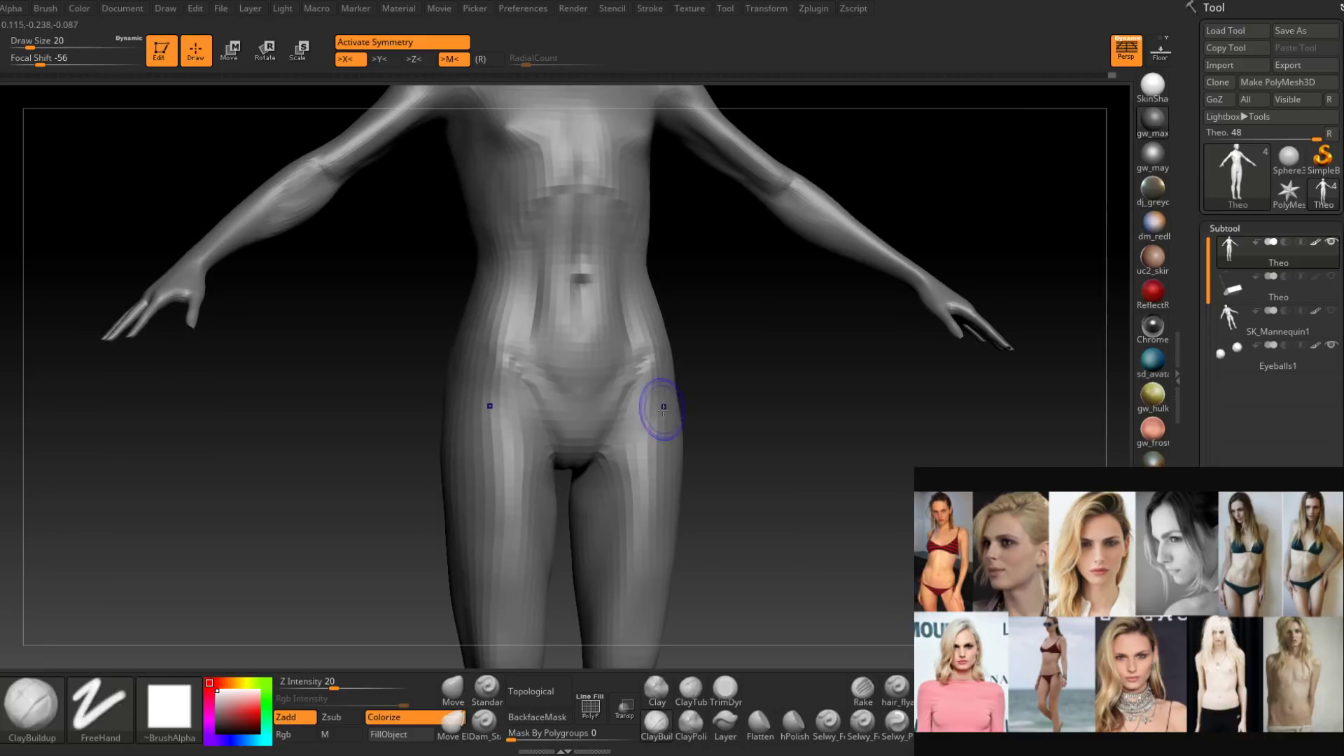
Smooth the groin creases and the transitions into the upper thighs at draw size 20.
{"action": "left_click_drag", "start_coordinate": [651, 416], "coordinate": [620, 448], "text": "shift"}
{"action": "right_click_drag", "start_coordinate": [615, 454], "coordinate": [610, 448]}
{"action": "left_click_drag", "start_coordinate": [611, 448], "coordinate": [627, 426], "text": "shift"}
{"action": "right_click_drag", "start_coordinate": [627, 426], "coordinate": [660, 379]}
{"action": "right_click_drag", "start_coordinate": [645, 443], "coordinate": [633, 435]}
Add clay volume to the upper front thighs below the hip bones, setting the ClayBuildup draw size to 29, then 25.
{"action": "key", "text": "]"}
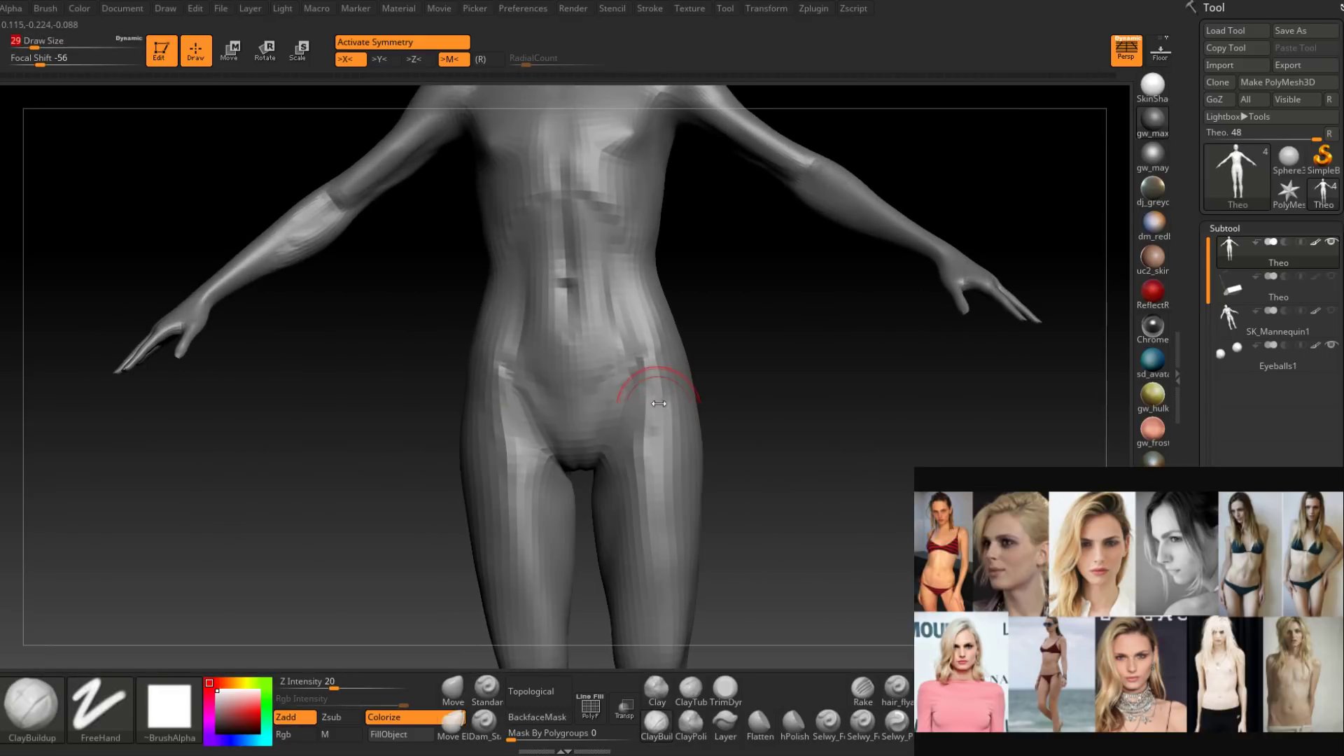
{"action": "left_click_drag", "start_coordinate": [654, 390], "coordinate": [651, 424]}
{"action": "mouse_move", "coordinate": [641, 462]}
{"action": "right_mouse_down"}
{"action": "mouse_move", "coordinate": [659, 414]}
{"action": "mouse_move", "coordinate": [679, 467]}
{"action": "right_mouse_up"}
{"action": "key", "text": "space"}
{"action": "left_click_drag", "start_coordinate": [658, 435], "coordinate": [655, 435]}
{"action": "right_click_drag", "start_coordinate": [665, 448], "coordinate": [644, 423]}
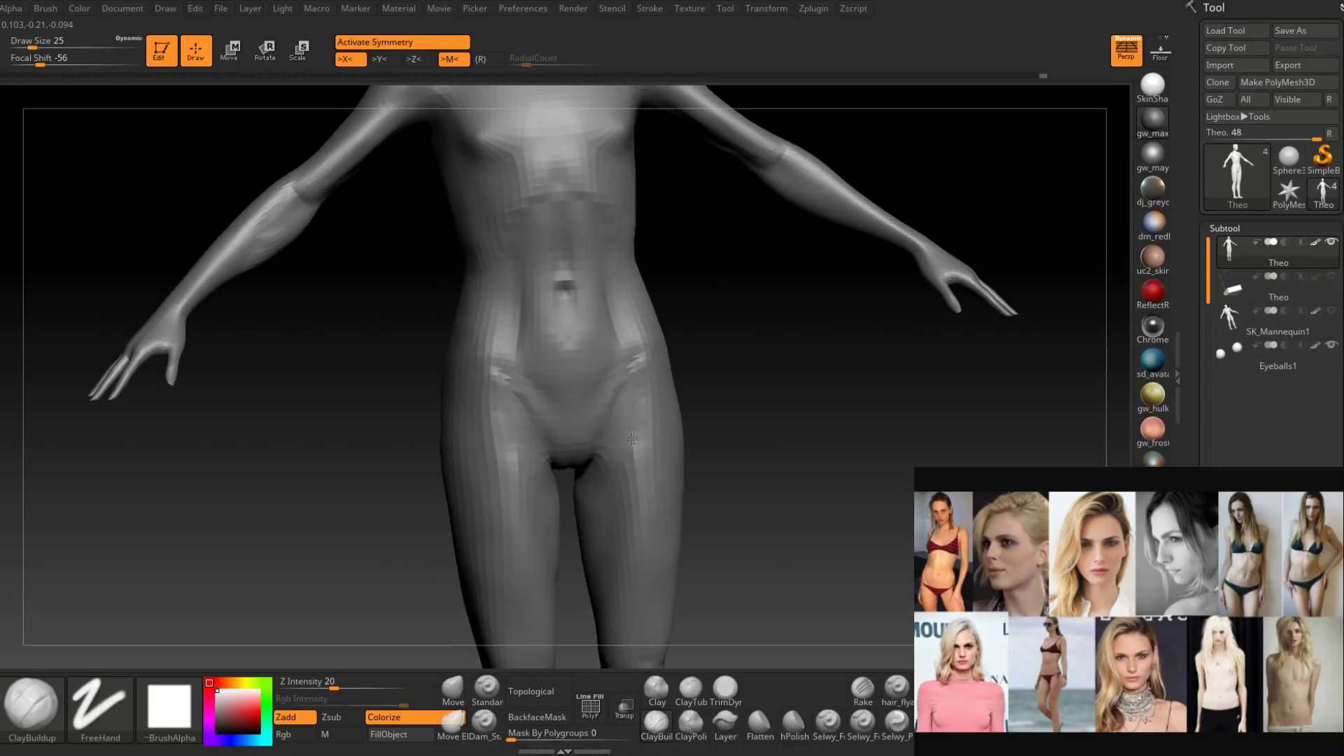
Build up the front thigh muscles with ClayBuildup at draw size 33 and smooth them down the thighs.
{"action": "mouse_move", "coordinate": [658, 518]}
{"action": "right_mouse_down"}
{"action": "mouse_move", "coordinate": [625, 512]}
{"action": "mouse_move", "coordinate": [661, 473]}
{"action": "mouse_move", "coordinate": [654, 396]}
{"action": "right_mouse_up"}
{"action": "key", "text": "space"}
{"action": "left_click_drag", "start_coordinate": [653, 420], "coordinate": [660, 420]}
{"action": "left_click_drag", "start_coordinate": [644, 369], "coordinate": [630, 437]}
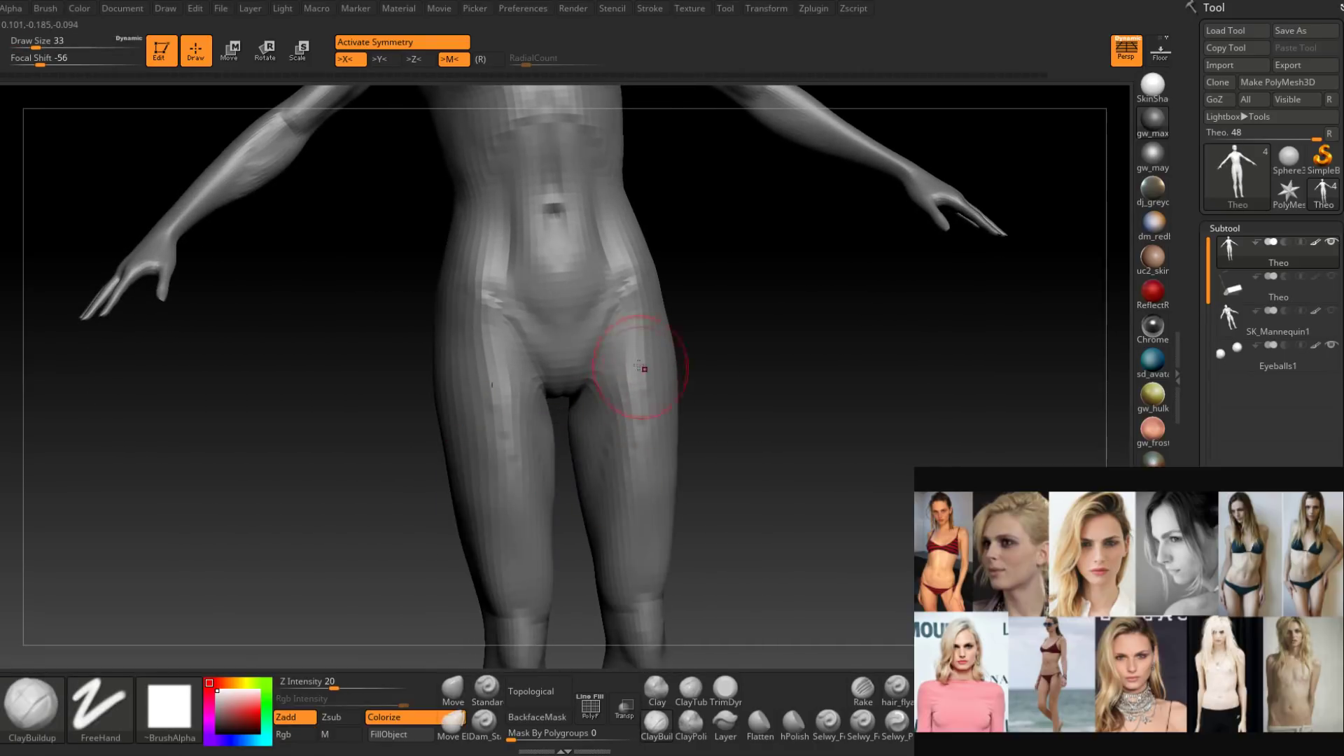
{"action": "mouse_move", "coordinate": [634, 396]}
{"action": "right_mouse_down"}
{"action": "mouse_move", "coordinate": [634, 473]}
{"action": "mouse_move", "coordinate": [645, 441]}
{"action": "right_mouse_up"}
{"action": "left_click_drag", "start_coordinate": [645, 441], "coordinate": [630, 490], "text": "shift"}
{"action": "mouse_move", "coordinate": [630, 490]}
{"action": "right_mouse_down"}
{"action": "mouse_move", "coordinate": [665, 476]}
{"action": "mouse_move", "coordinate": [595, 458]}
{"action": "right_mouse_up"}
Sharpen the hip bones on both sides of the lower abdomen with ClayBuildup at draw size 22.
{"action": "key", "text": "["}
{"action": "mouse_move", "coordinate": [628, 378]}
{"action": "right_mouse_down"}
{"action": "mouse_move", "coordinate": [591, 413]}
{"action": "mouse_move", "coordinate": [624, 390]}
{"action": "right_mouse_up"}
{"action": "left_click_drag", "start_coordinate": [624, 390], "coordinate": [616, 384]}
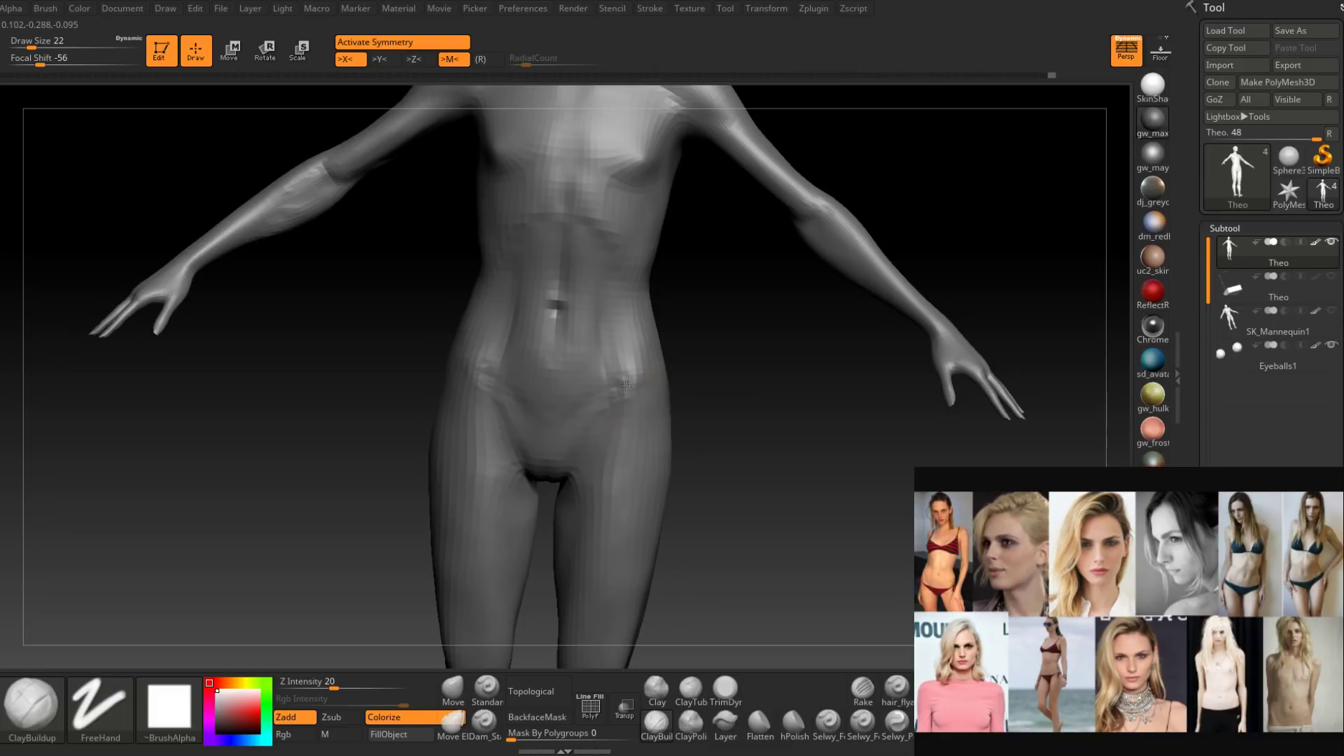
{"action": "mouse_move", "coordinate": [616, 384]}
{"action": "right_mouse_down"}
{"action": "mouse_move", "coordinate": [635, 387]}
{"action": "mouse_move", "coordinate": [616, 405]}
{"action": "mouse_move", "coordinate": [637, 406]}
{"action": "mouse_move", "coordinate": [665, 360]}
{"action": "right_mouse_up"}
{"action": "right_click_drag", "start_coordinate": [607, 418], "coordinate": [607, 388]}
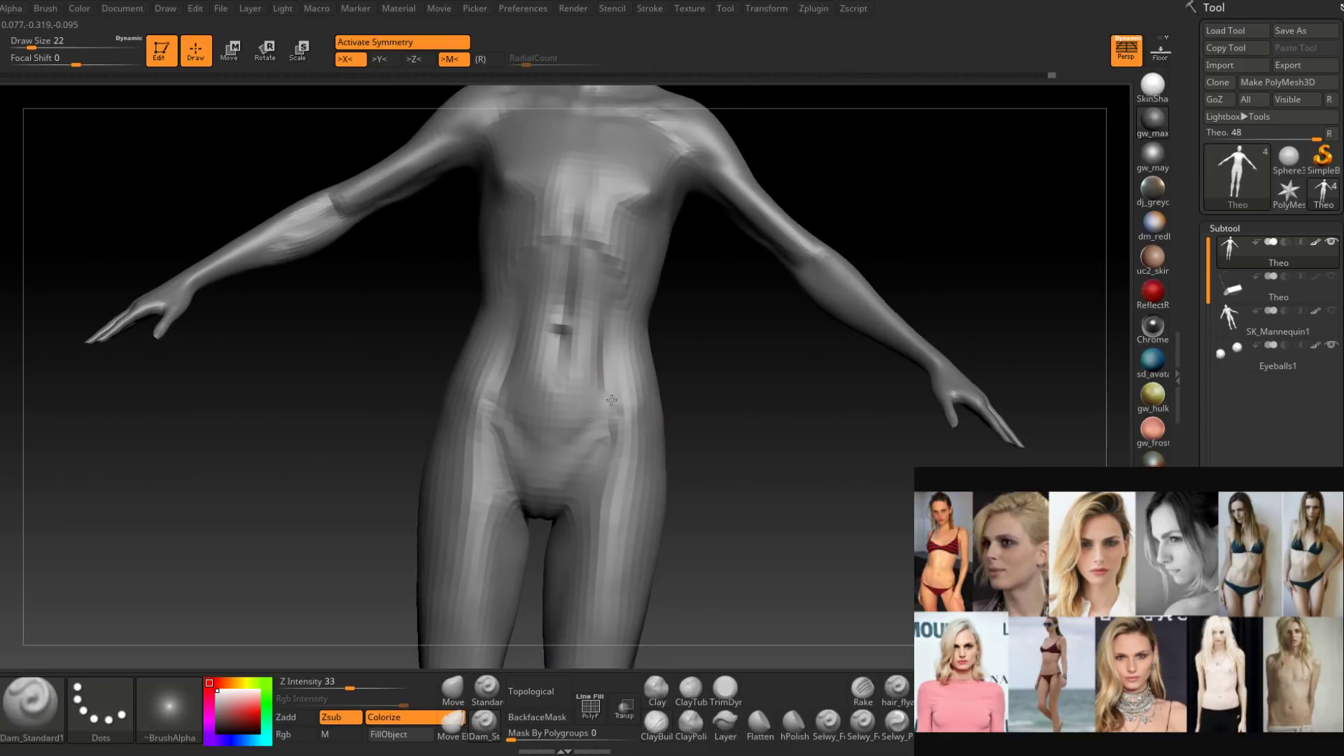
Carve the lower abdomen's edges beside the hip bones with Dam_Standard at draw size 16, and smooth the grooves.
{"action": "key", "text": "space"}
{"action": "left_click_drag", "start_coordinate": [614, 382], "coordinate": [601, 323]}
{"action": "right_click_drag", "start_coordinate": [601, 323], "coordinate": [599, 399]}
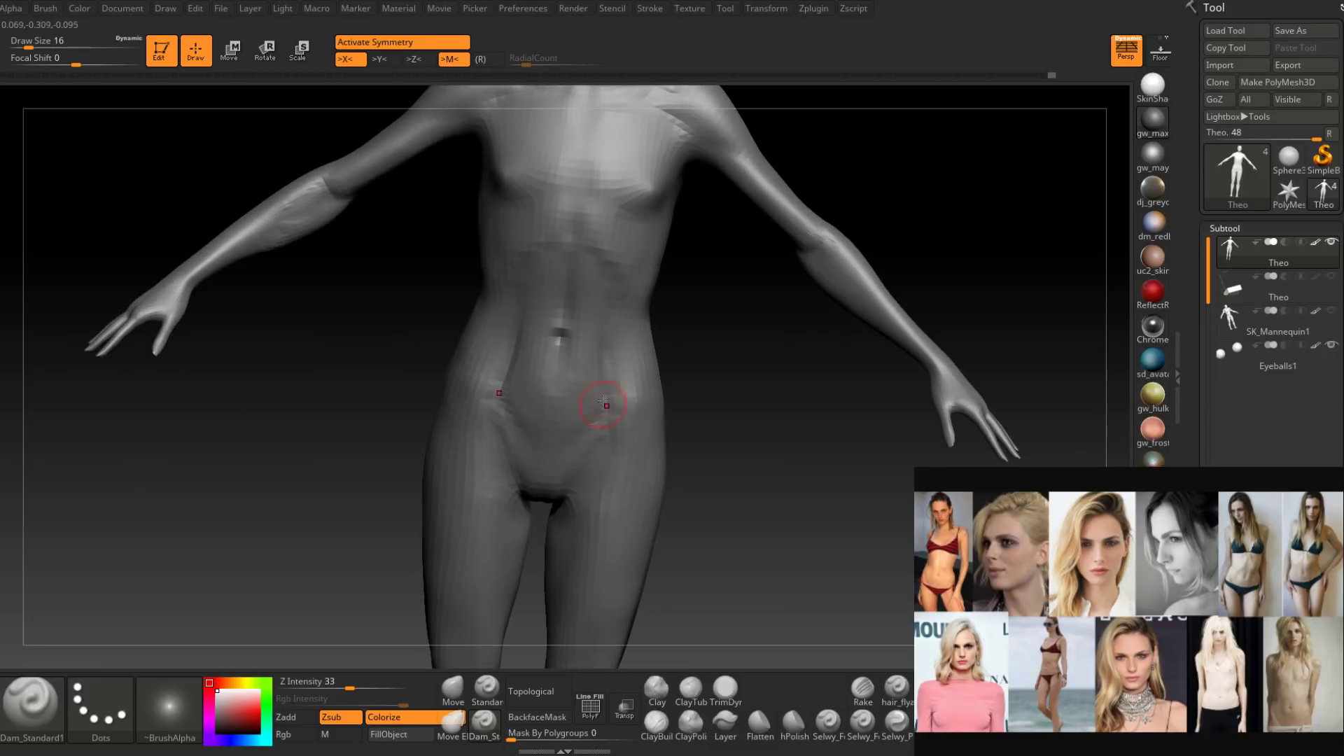
{"action": "left_click_drag", "start_coordinate": [600, 399], "coordinate": [596, 395], "text": "shift"}
{"action": "mouse_move", "coordinate": [597, 395]}
{"action": "right_mouse_down"}
{"action": "mouse_move", "coordinate": [664, 343]}
{"action": "mouse_move", "coordinate": [657, 394]}
{"action": "mouse_move", "coordinate": [623, 393]}
{"action": "right_mouse_up"}
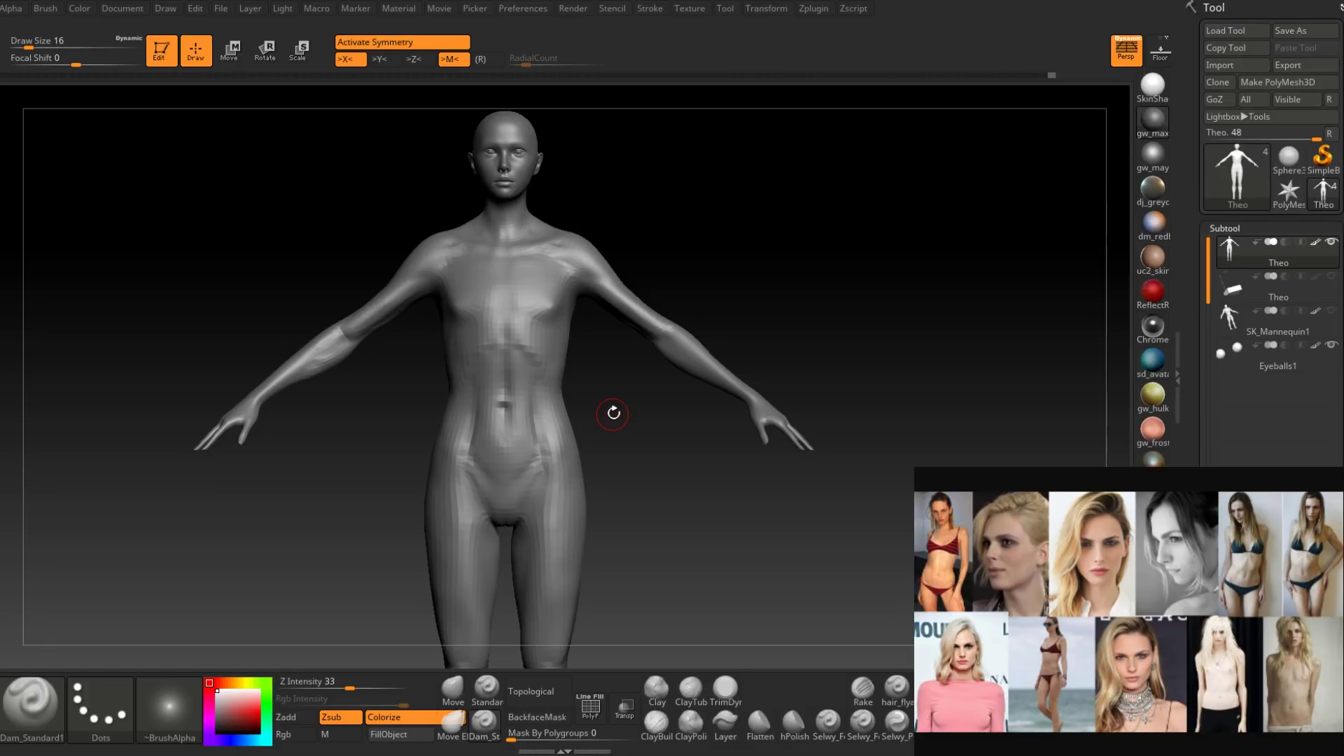
Save the tool over the existing Theo.ZTL file.
{"action": "left_click", "coordinate": [1302, 31]}
{"action": "left_click", "coordinate": [406, 200]}
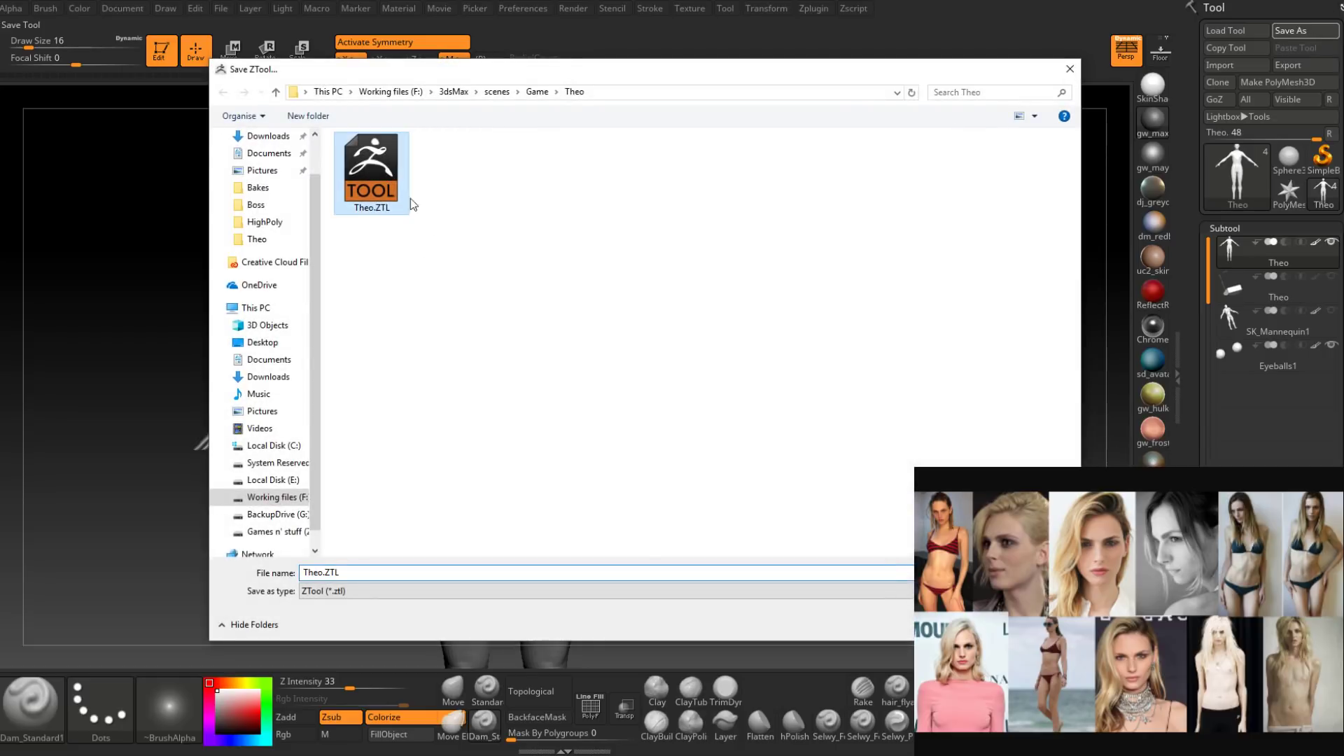
{"action": "left_click", "coordinate": [974, 624]}
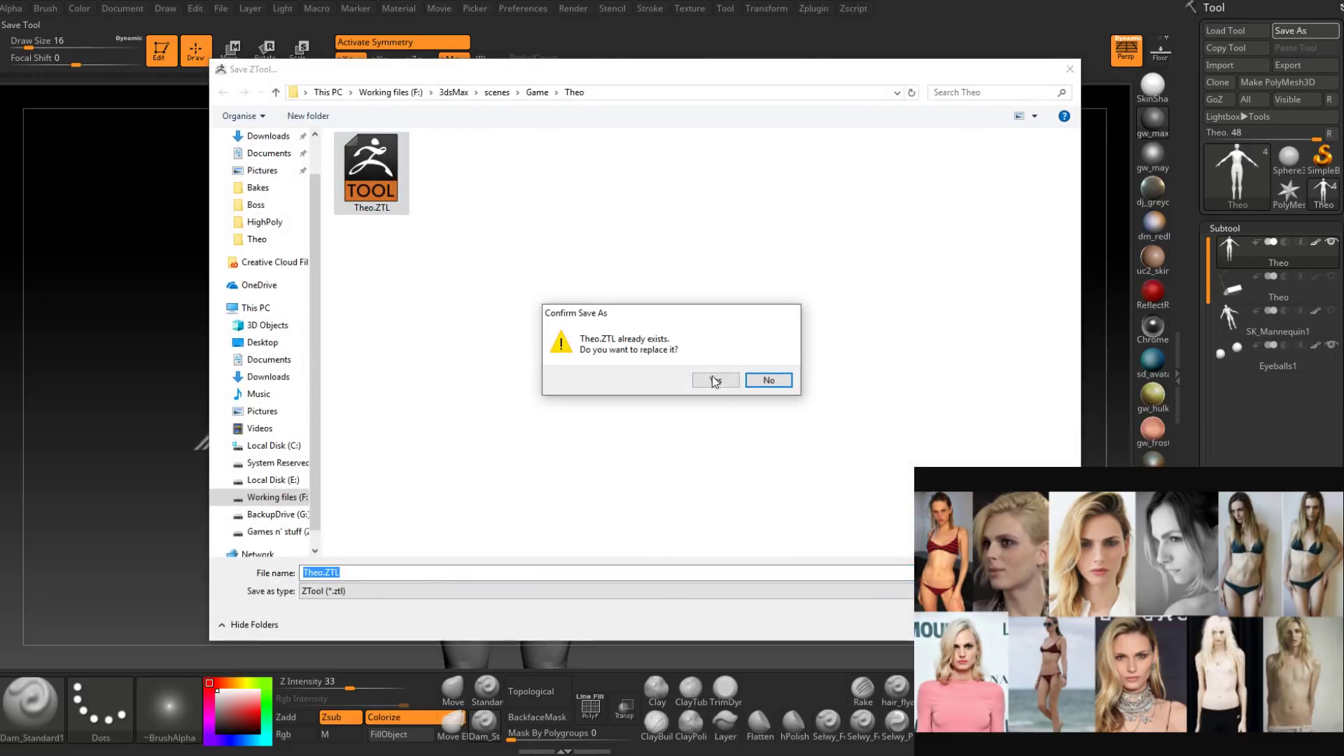
{"action": "left_click", "coordinate": [714, 382]}
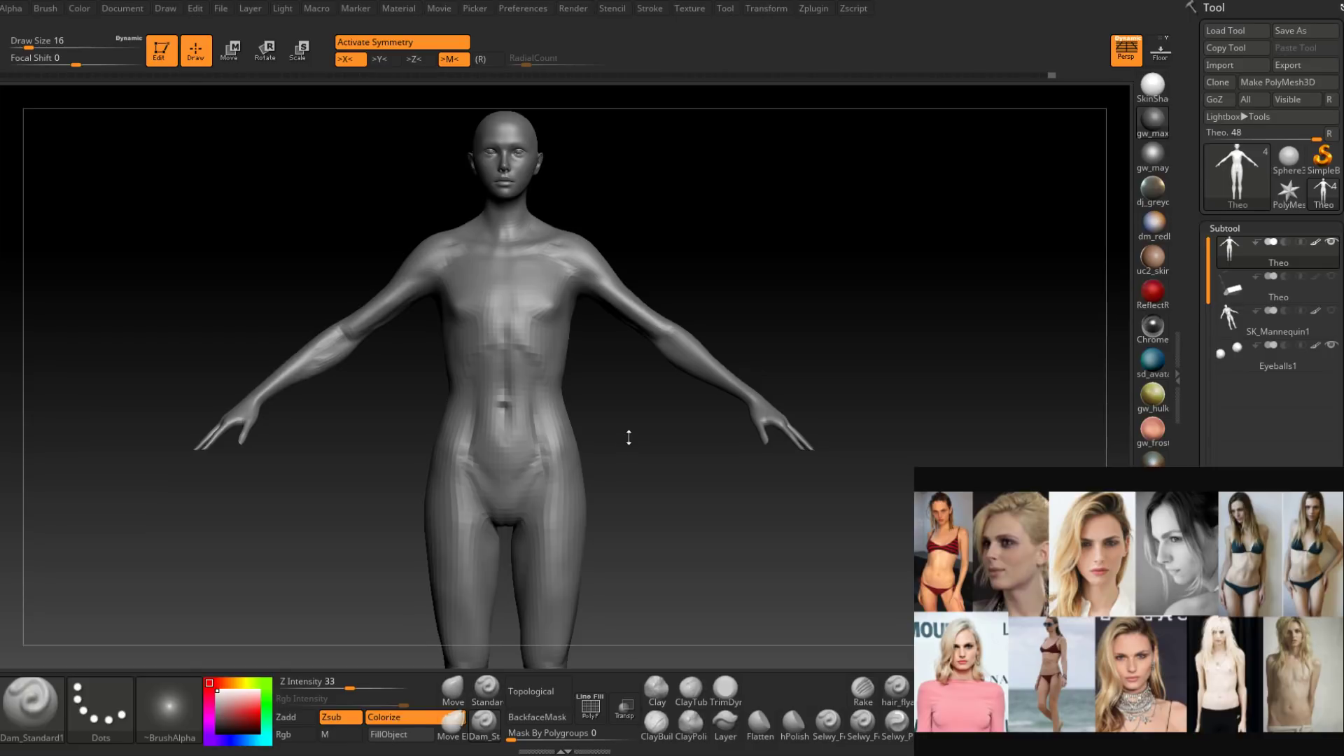
Adjust the torso's silhouette from the front and back with the Move brush at draw size 94, then 87.
{"action": "right_click_drag", "start_coordinate": [627, 438], "coordinate": [642, 322]}
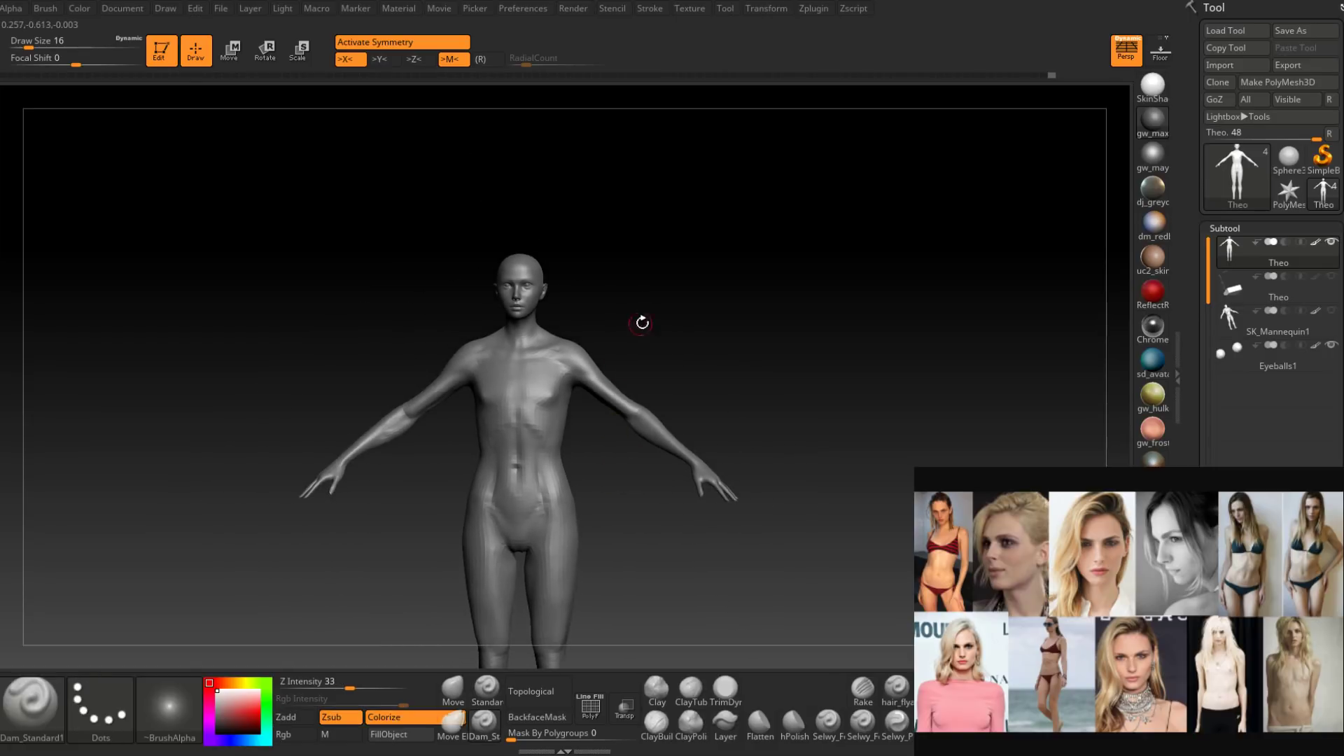
{"action": "left_click", "coordinate": [453, 691]}
{"action": "mouse_move", "coordinate": [605, 381]}
{"action": "right_mouse_down", "text": "alt"}
{"action": "mouse_move", "coordinate": [625, 326]}
{"action": "mouse_move", "coordinate": [586, 379]}
{"action": "right_mouse_up", "text": "alt"}
{"action": "key", "text": "space"}
{"action": "left_click_drag", "start_coordinate": [587, 379], "coordinate": [606, 379]}
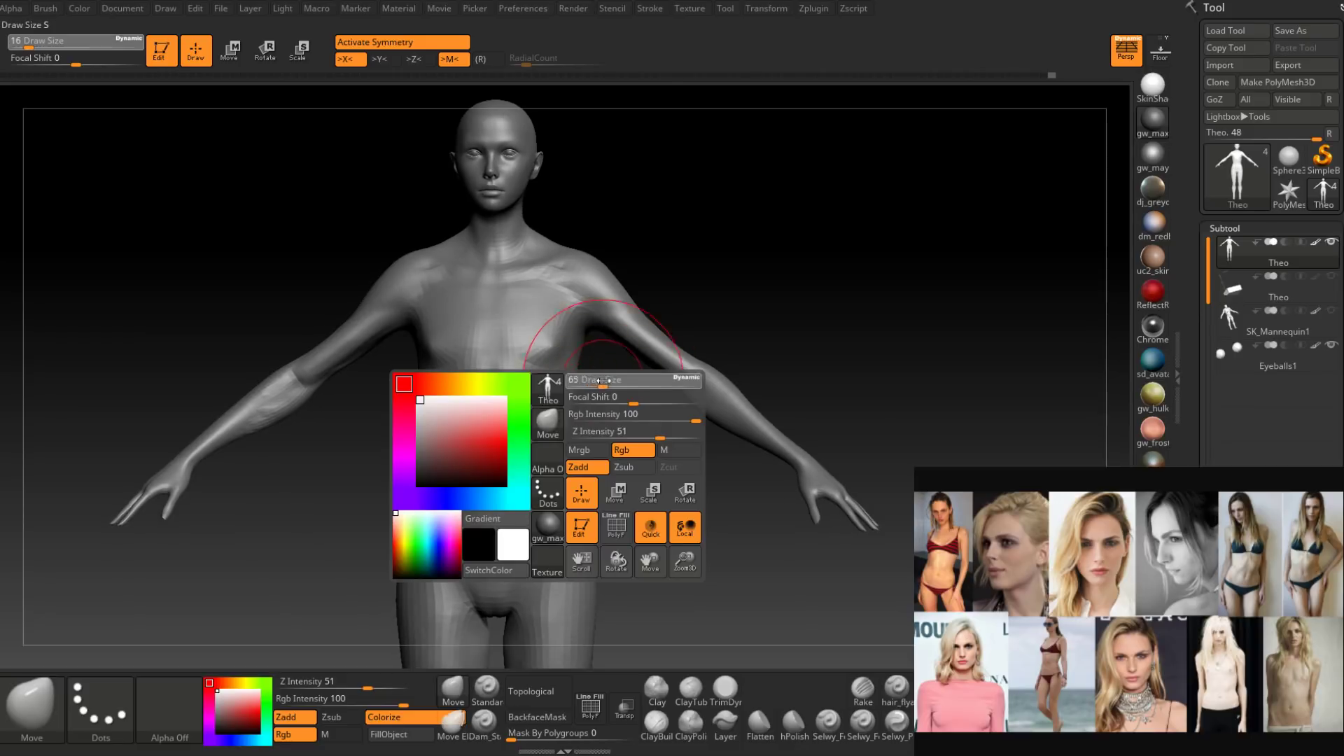
{"action": "mouse_move", "coordinate": [607, 380]}
{"action": "right_mouse_down"}
{"action": "mouse_move", "coordinate": [588, 396]}
{"action": "mouse_move", "coordinate": [586, 376]}
{"action": "mouse_move", "coordinate": [569, 405]}
{"action": "right_mouse_up"}
{"action": "key", "text": "space"}
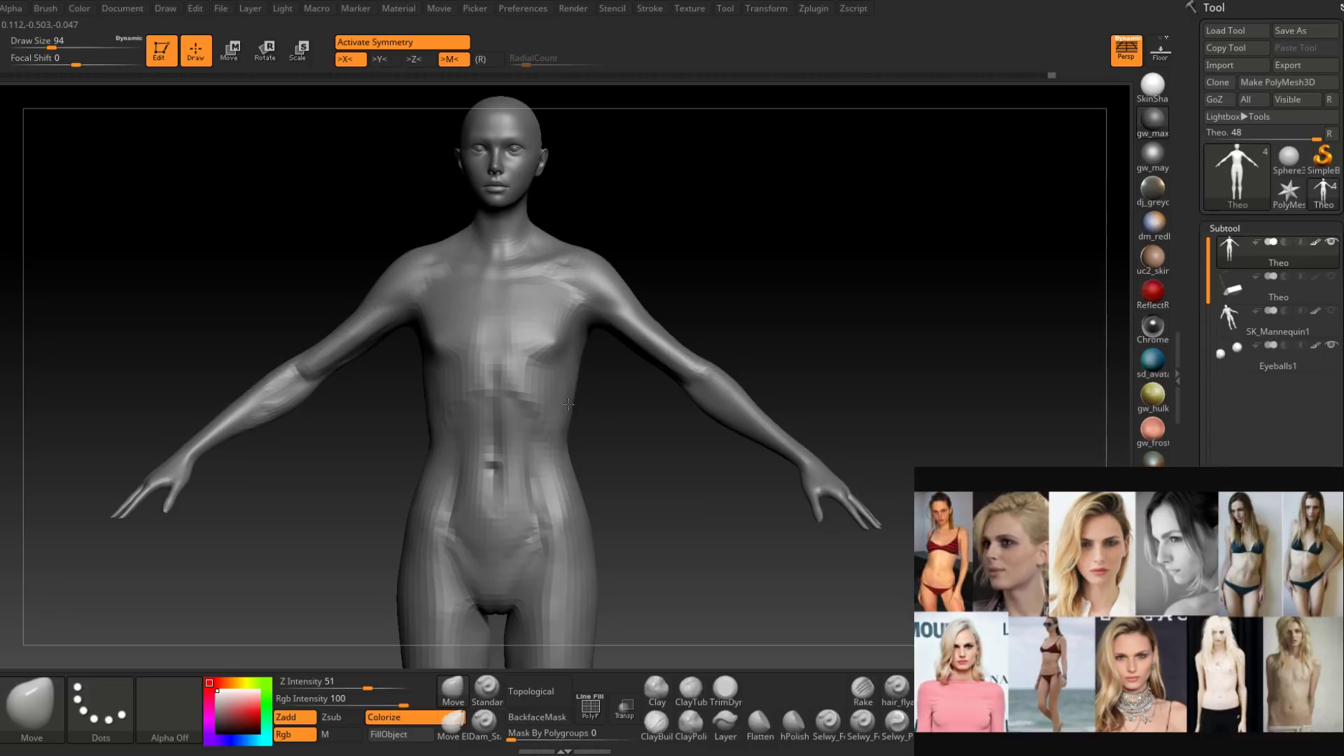
{"action": "right_click_drag", "start_coordinate": [840, 378], "coordinate": [490, 360]}
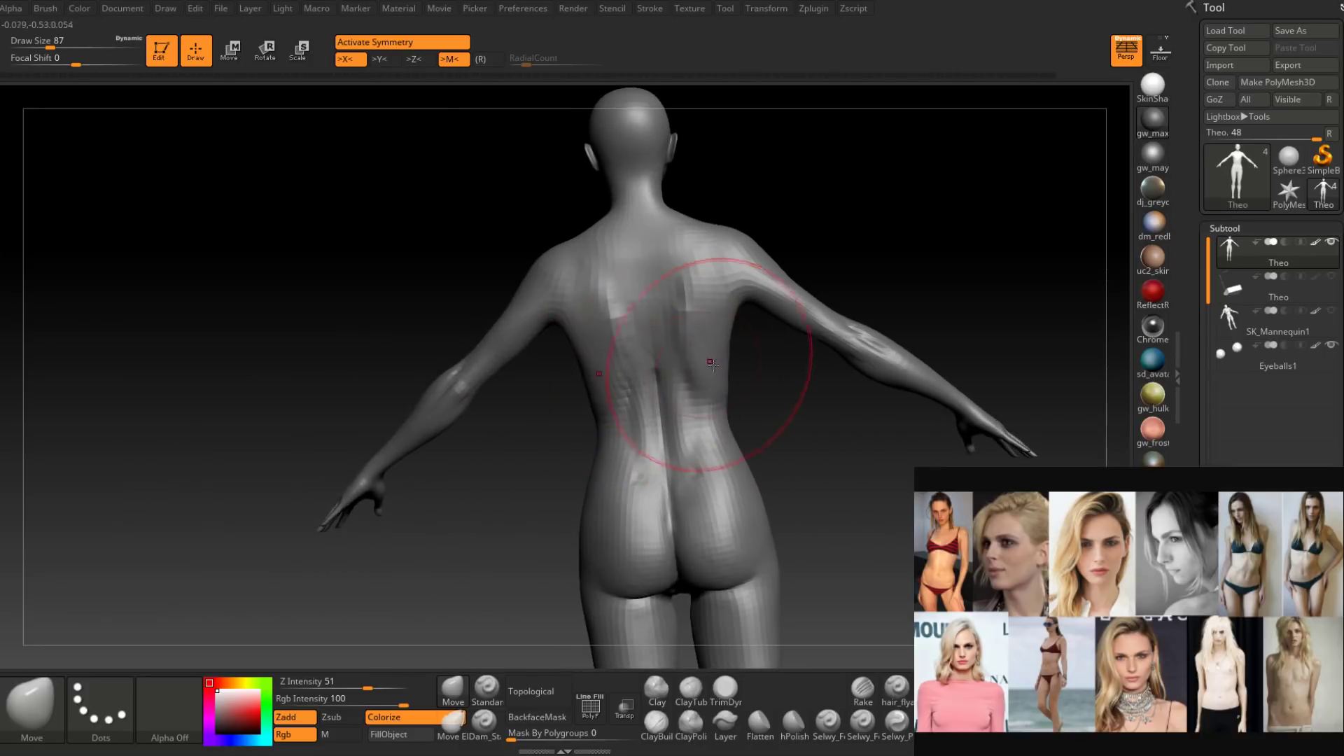
{"action": "right_click_drag", "start_coordinate": [705, 366], "coordinate": [565, 422], "text": "alt"}
{"action": "left_click_drag", "start_coordinate": [564, 423], "coordinate": [611, 384]}
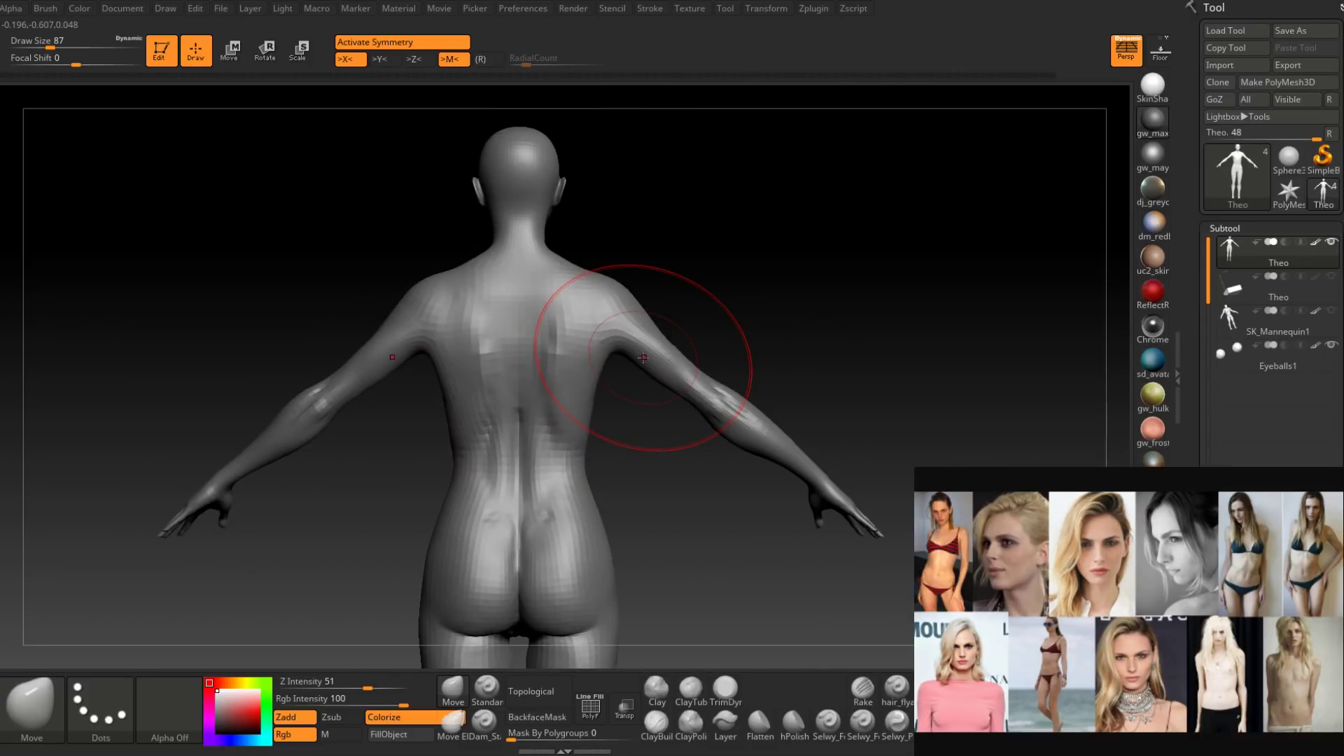
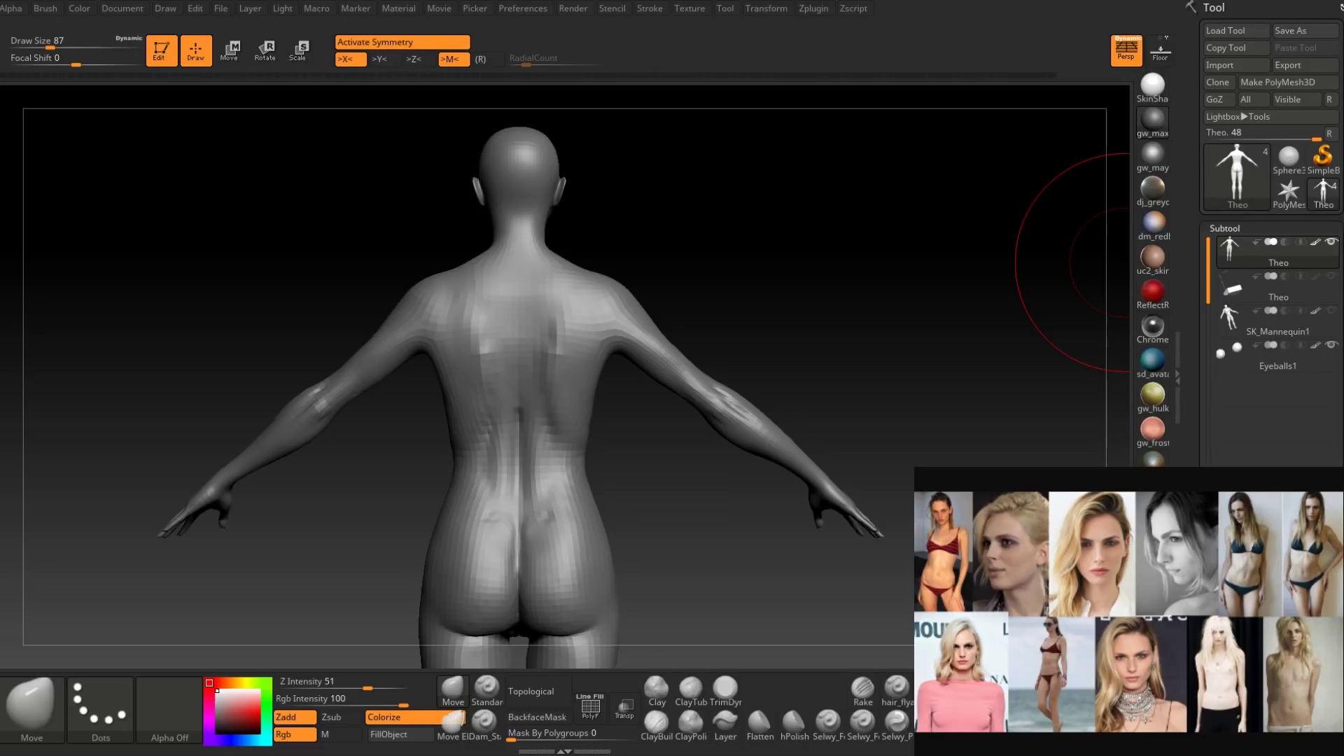
Examine the full figure's proportions from several angles, from the head and torso down to the legs.
{"action": "left_click_drag", "start_coordinate": [630, 468], "coordinate": [725, 473]}
{"action": "right_click_drag", "start_coordinate": [725, 473], "coordinate": [702, 396], "text": "ctrl"}
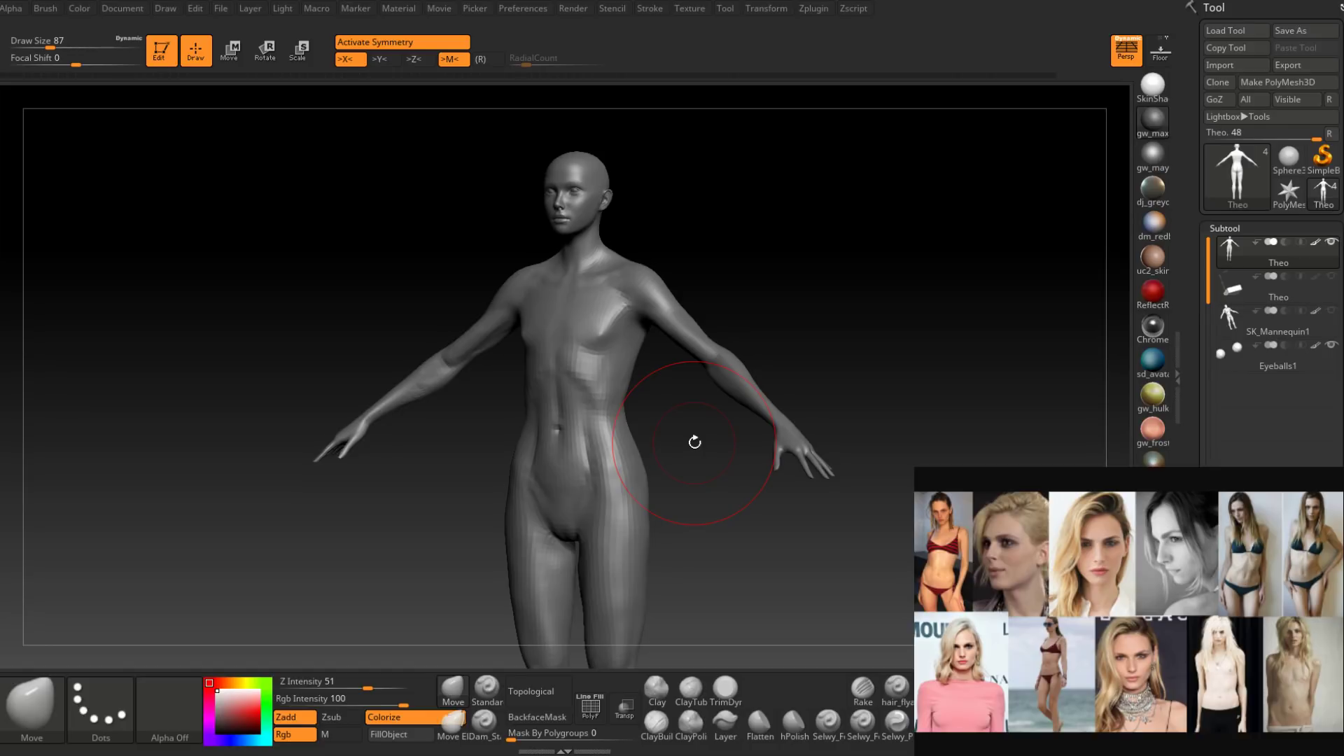
{"action": "mouse_move", "coordinate": [694, 442]}
{"action": "left_mouse_down"}
{"action": "mouse_move", "coordinate": [645, 366]}
{"action": "mouse_move", "coordinate": [661, 435]}
{"action": "left_mouse_up"}
{"action": "right_click_drag", "start_coordinate": [661, 435], "coordinate": [642, 434]}
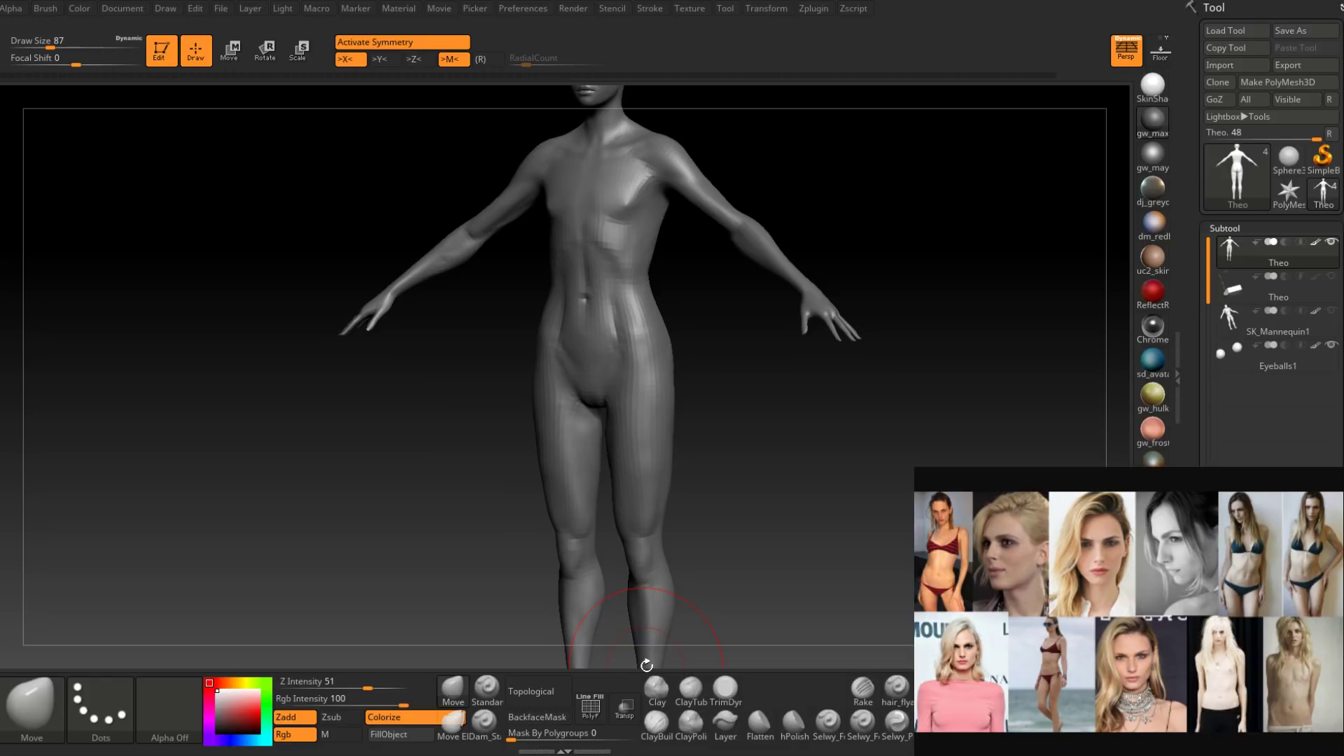
{"action": "right_click_drag", "start_coordinate": [791, 399], "coordinate": [689, 385]}
{"action": "right_click_drag", "start_coordinate": [686, 280], "coordinate": [677, 384], "text": "alt"}
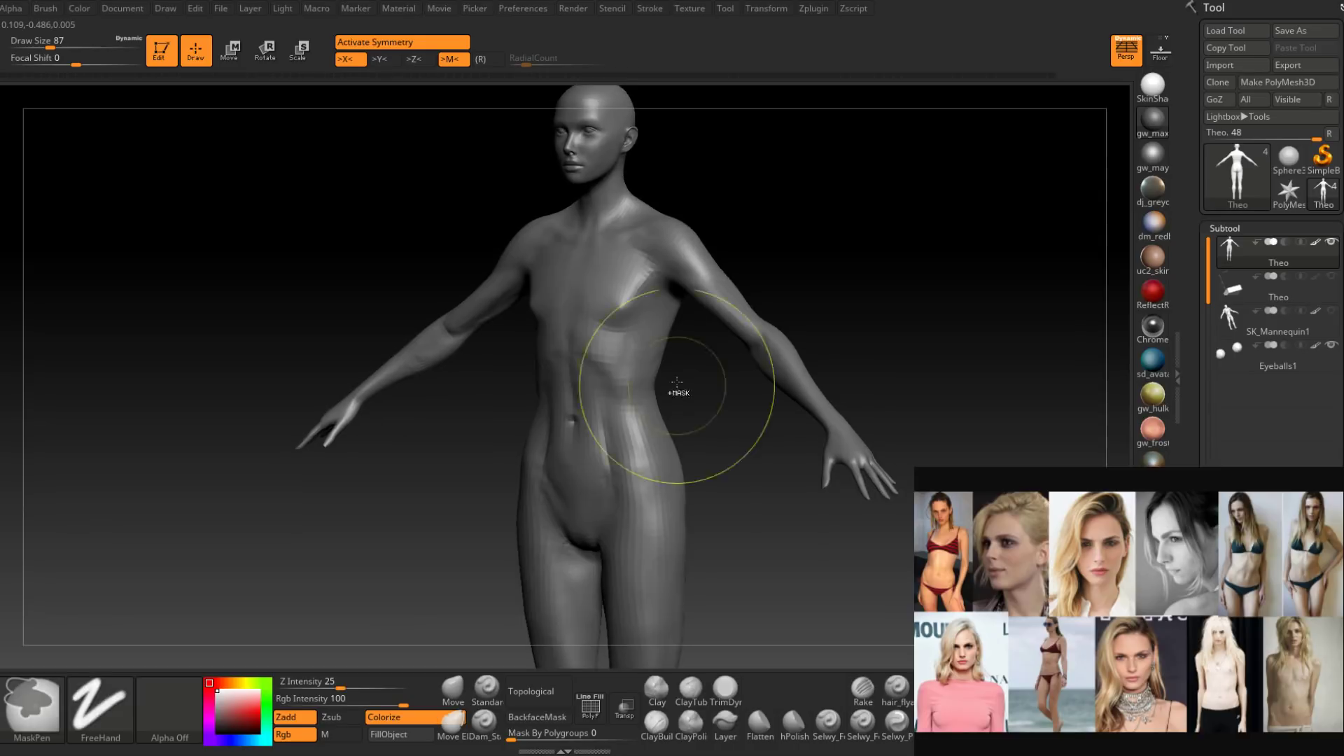
{"action": "mouse_move", "coordinate": [833, 353]}
{"action": "right_mouse_down"}
{"action": "mouse_move", "coordinate": [723, 326]}
{"action": "mouse_move", "coordinate": [674, 335]}
{"action": "right_mouse_up"}
Reshape the back and waist contours with the Move brush, reducing its draw size from 87.
{"action": "key", "text": "space"}
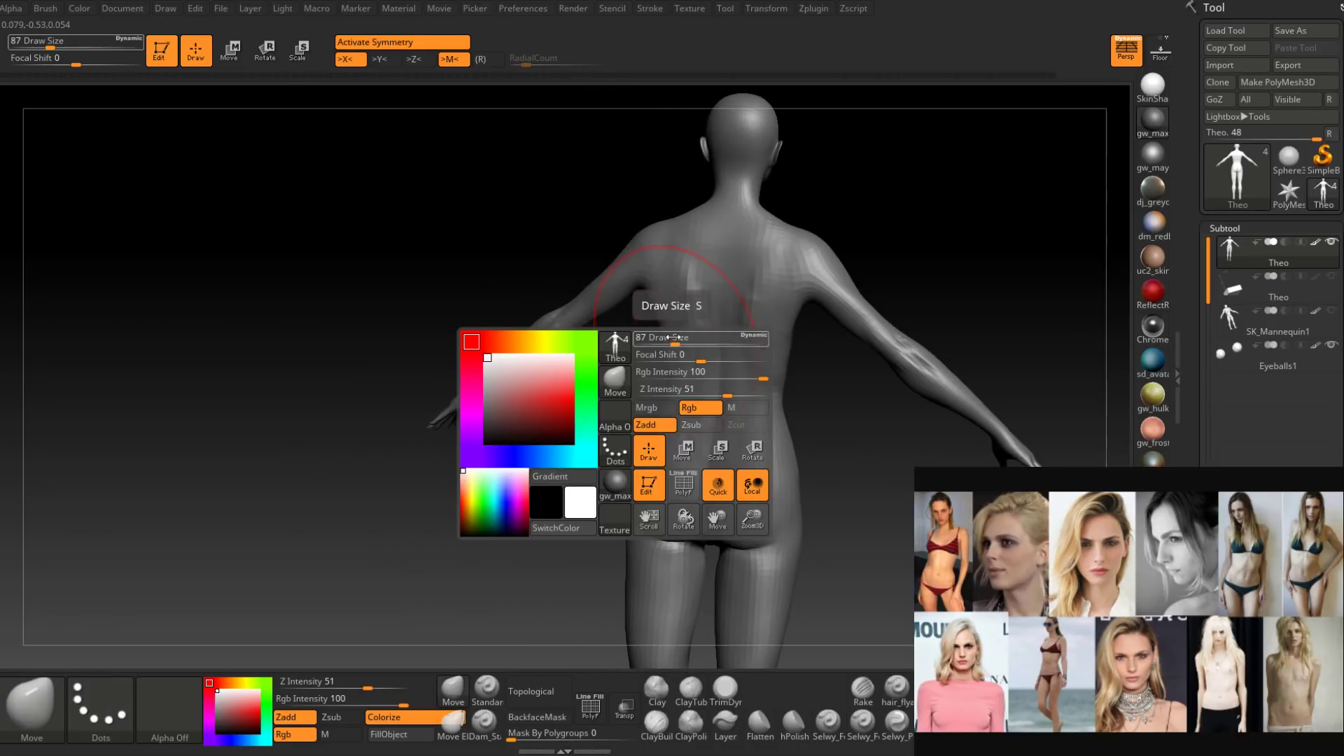
{"action": "left_click_drag", "start_coordinate": [673, 337], "coordinate": [665, 337]}
{"action": "right_click_drag", "start_coordinate": [648, 269], "coordinate": [646, 347], "text": "alt"}
{"action": "key", "text": "space"}
{"action": "left_click_drag", "start_coordinate": [652, 348], "coordinate": [645, 341]}
{"action": "key", "text": "space"}
{"action": "mouse_move", "coordinate": [650, 348]}
{"action": "right_mouse_down"}
{"action": "mouse_move", "coordinate": [654, 384]}
{"action": "mouse_move", "coordinate": [677, 384]}
{"action": "mouse_move", "coordinate": [669, 391]}
{"action": "right_mouse_up"}
Refine the middle and lower back beside the spine and smooth the surface at draw size 31.
{"action": "key", "text": "space"}
{"action": "left_click_drag", "start_coordinate": [667, 389], "coordinate": [672, 388]}
{"action": "mouse_move", "coordinate": [660, 397]}
{"action": "right_mouse_down"}
{"action": "mouse_move", "coordinate": [690, 404]}
{"action": "mouse_move", "coordinate": [649, 334]}
{"action": "right_mouse_up"}
{"action": "right_click_drag", "start_coordinate": [776, 366], "coordinate": [753, 371]}
{"action": "key", "text": "space"}
{"action": "left_click_drag", "start_coordinate": [736, 378], "coordinate": [736, 393]}
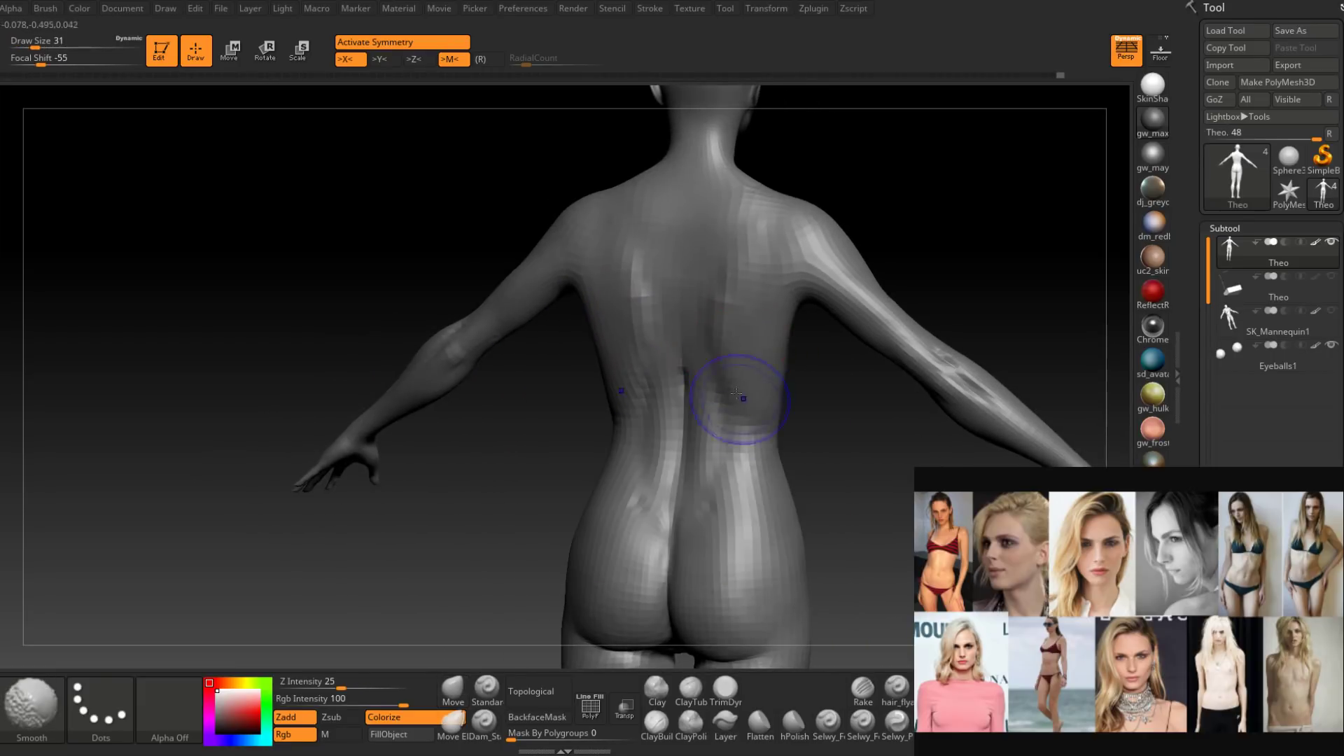
{"action": "mouse_move", "coordinate": [736, 394]}
{"action": "right_mouse_down"}
{"action": "mouse_move", "coordinate": [750, 404]}
{"action": "mouse_move", "coordinate": [756, 389]}
{"action": "mouse_move", "coordinate": [659, 361]}
{"action": "mouse_move", "coordinate": [725, 413]}
{"action": "right_mouse_up"}
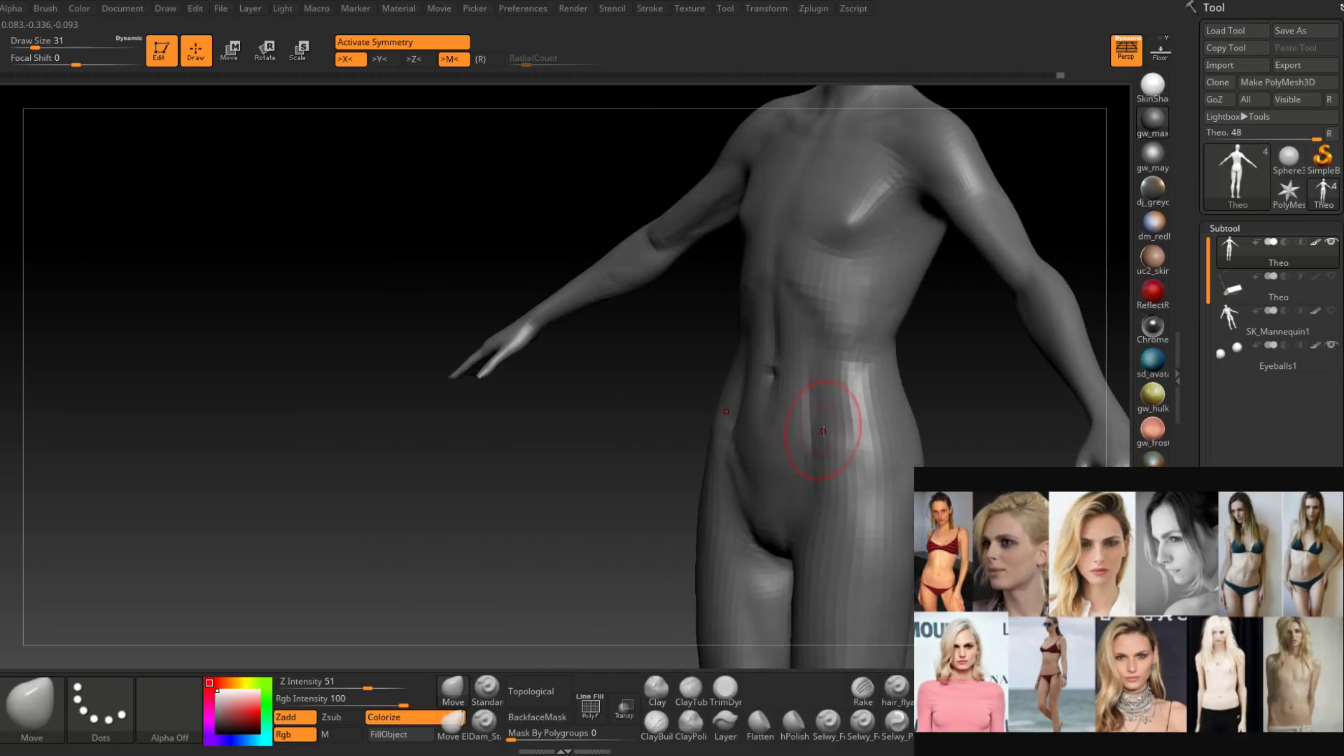
Start building up the tops of the inner thighs below the groin with ClayBuildup at draw size 22.
{"action": "mouse_move", "coordinate": [823, 430]}
{"action": "right_mouse_down"}
{"action": "mouse_move", "coordinate": [846, 444]}
{"action": "mouse_move", "coordinate": [879, 354]}
{"action": "mouse_move", "coordinate": [855, 348]}
{"action": "mouse_move", "coordinate": [903, 360]}
{"action": "mouse_move", "coordinate": [800, 338]}
{"action": "mouse_move", "coordinate": [735, 398]}
{"action": "mouse_move", "coordinate": [756, 399]}
{"action": "mouse_move", "coordinate": [574, 429]}
{"action": "right_mouse_up"}
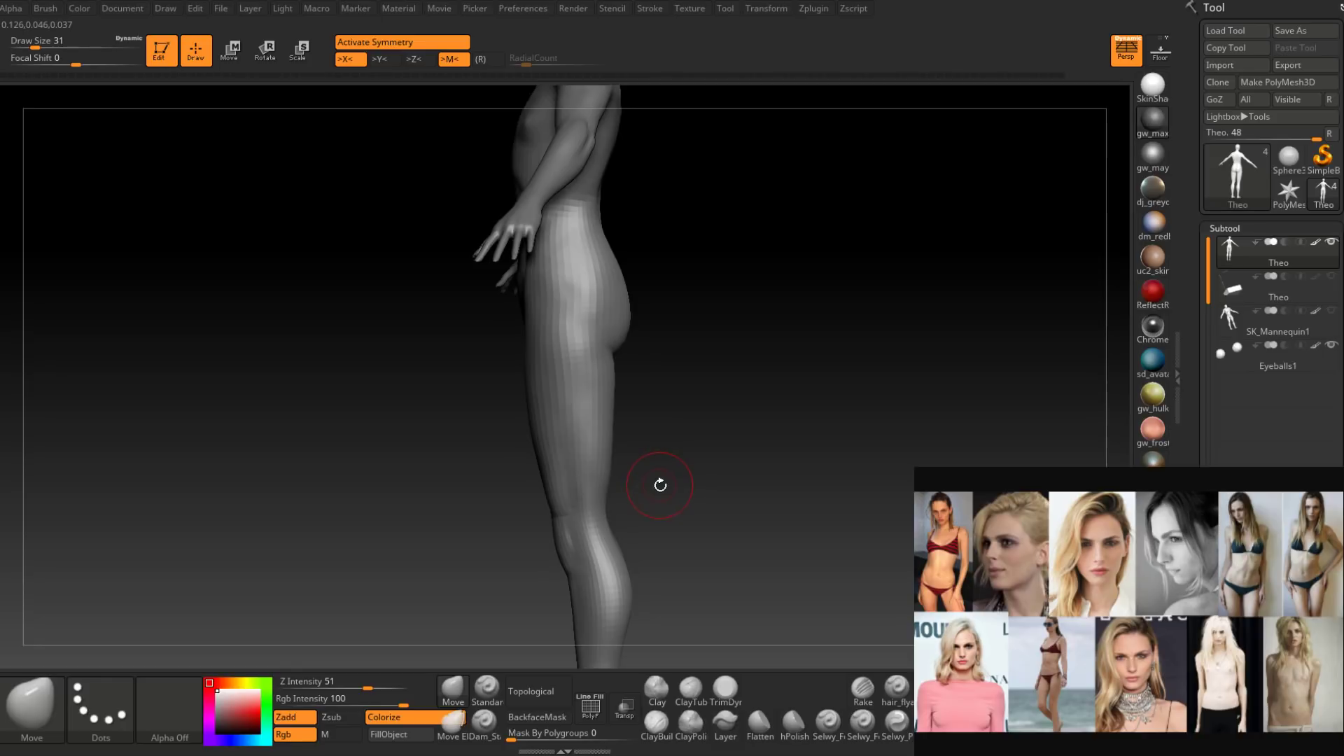
{"action": "left_click_drag", "start_coordinate": [660, 498], "coordinate": [680, 437]}
{"action": "right_click_drag", "start_coordinate": [679, 437], "coordinate": [756, 436], "text": "alt"}
{"action": "mouse_move", "coordinate": [579, 369]}
{"action": "right_mouse_down", "text": "ctrl"}
{"action": "mouse_move", "coordinate": [579, 427]}
{"action": "mouse_move", "coordinate": [576, 397]}
{"action": "mouse_move", "coordinate": [620, 395]}
{"action": "mouse_move", "coordinate": [587, 399]}
{"action": "mouse_move", "coordinate": [568, 382]}
{"action": "right_mouse_up", "text": "ctrl"}
{"action": "left_click", "coordinate": [657, 723]}
{"action": "key", "text": "space"}
{"action": "left_click_drag", "start_coordinate": [577, 355], "coordinate": [579, 368]}
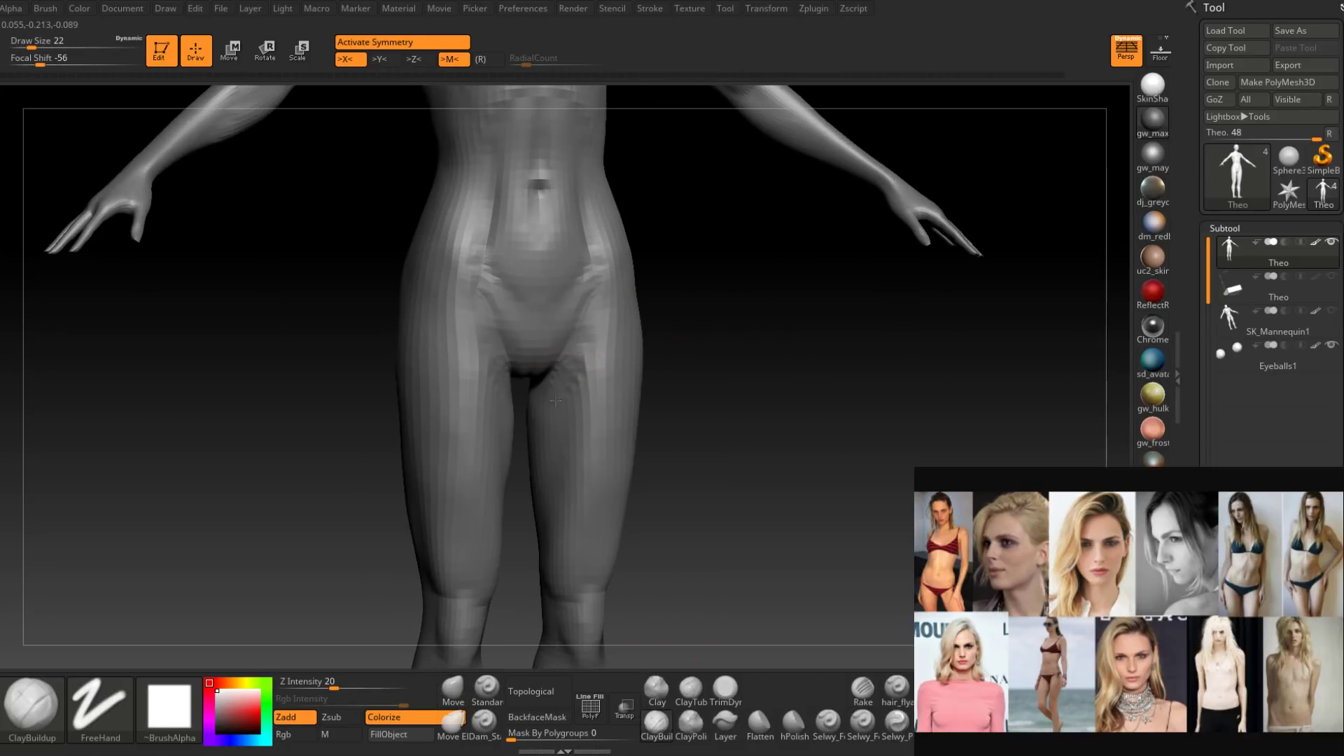
Define the inner thigh muscles where they meet the groin with ClayBuildup at draw size 22.
{"action": "right_click_drag", "start_coordinate": [581, 374], "coordinate": [560, 376]}
{"action": "key", "text": "space"}
{"action": "left_click_drag", "start_coordinate": [560, 376], "coordinate": [555, 374]}
{"action": "mouse_move", "coordinate": [595, 343]}
{"action": "right_mouse_down"}
{"action": "mouse_move", "coordinate": [581, 338]}
{"action": "mouse_move", "coordinate": [567, 381]}
{"action": "right_mouse_up"}
{"action": "key", "text": "space"}
{"action": "left_click_drag", "start_coordinate": [567, 381], "coordinate": [562, 378]}
{"action": "mouse_move", "coordinate": [562, 378]}
{"action": "right_mouse_down"}
{"action": "mouse_move", "coordinate": [555, 392]}
{"action": "mouse_move", "coordinate": [612, 347]}
{"action": "right_mouse_up"}
{"action": "key", "text": "ctrl"}
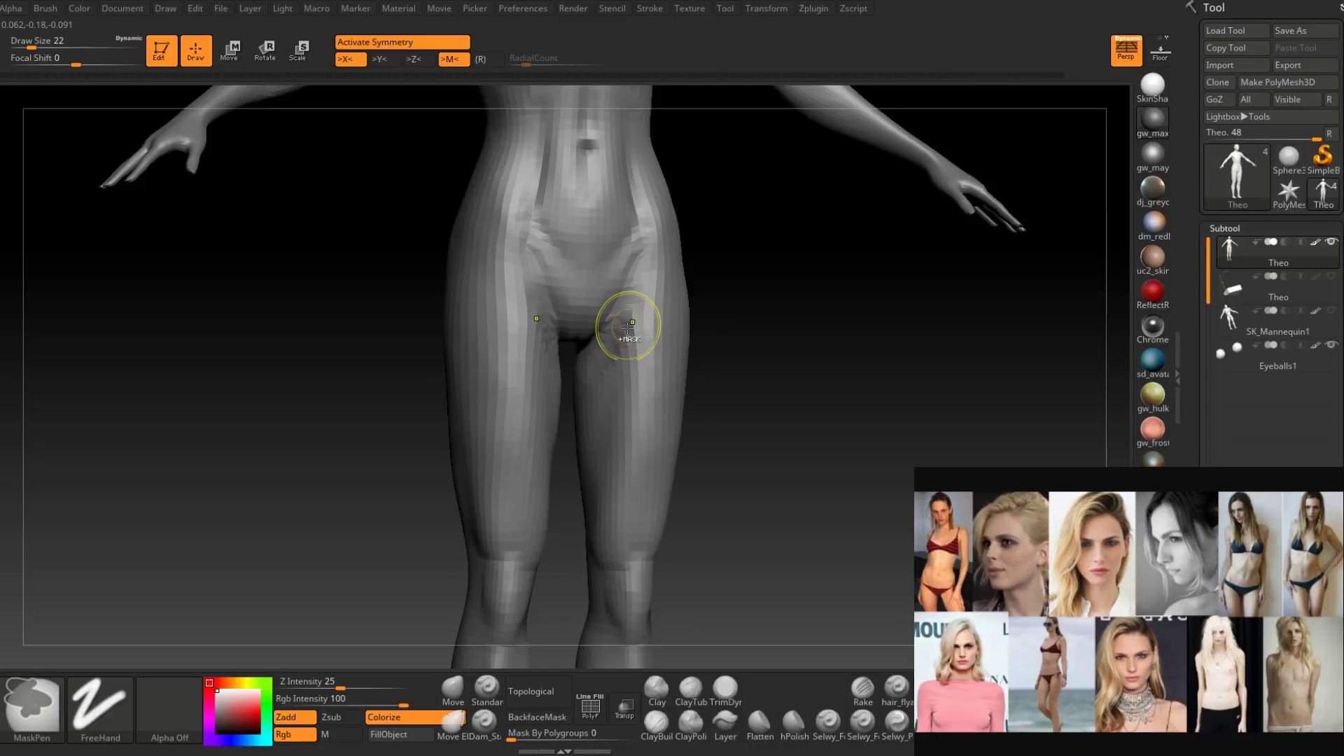
Add clay volume along the inner thighs towards the knees with ClayBuildup at draw size 31 and smooth it.
{"action": "mouse_move", "coordinate": [628, 328]}
{"action": "right_mouse_down", "text": "ctrl"}
{"action": "mouse_move", "coordinate": [603, 450]}
{"action": "mouse_move", "coordinate": [648, 366]}
{"action": "mouse_move", "coordinate": [618, 339]}
{"action": "right_mouse_up", "text": "ctrl"}
{"action": "key", "text": "space"}
{"action": "left_click_drag", "start_coordinate": [618, 339], "coordinate": [611, 415]}
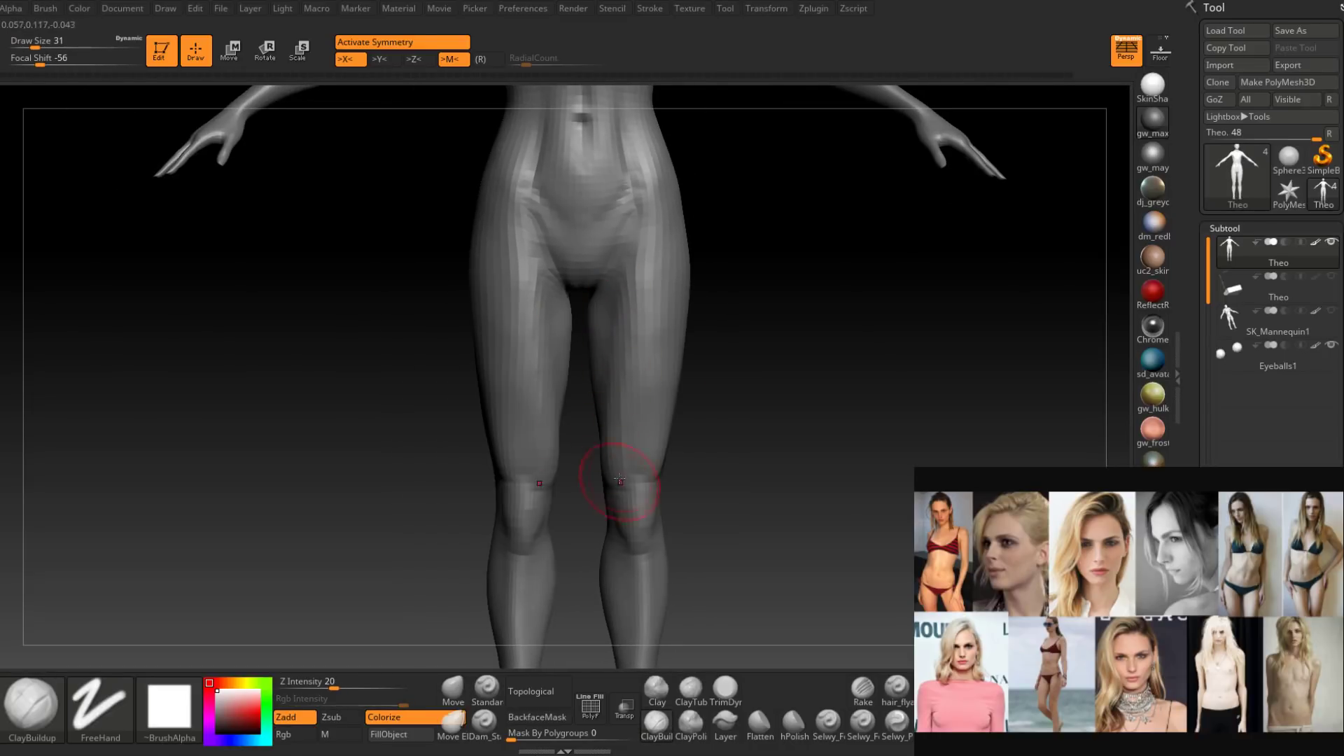
{"action": "right_click_drag", "start_coordinate": [614, 465], "coordinate": [632, 378]}
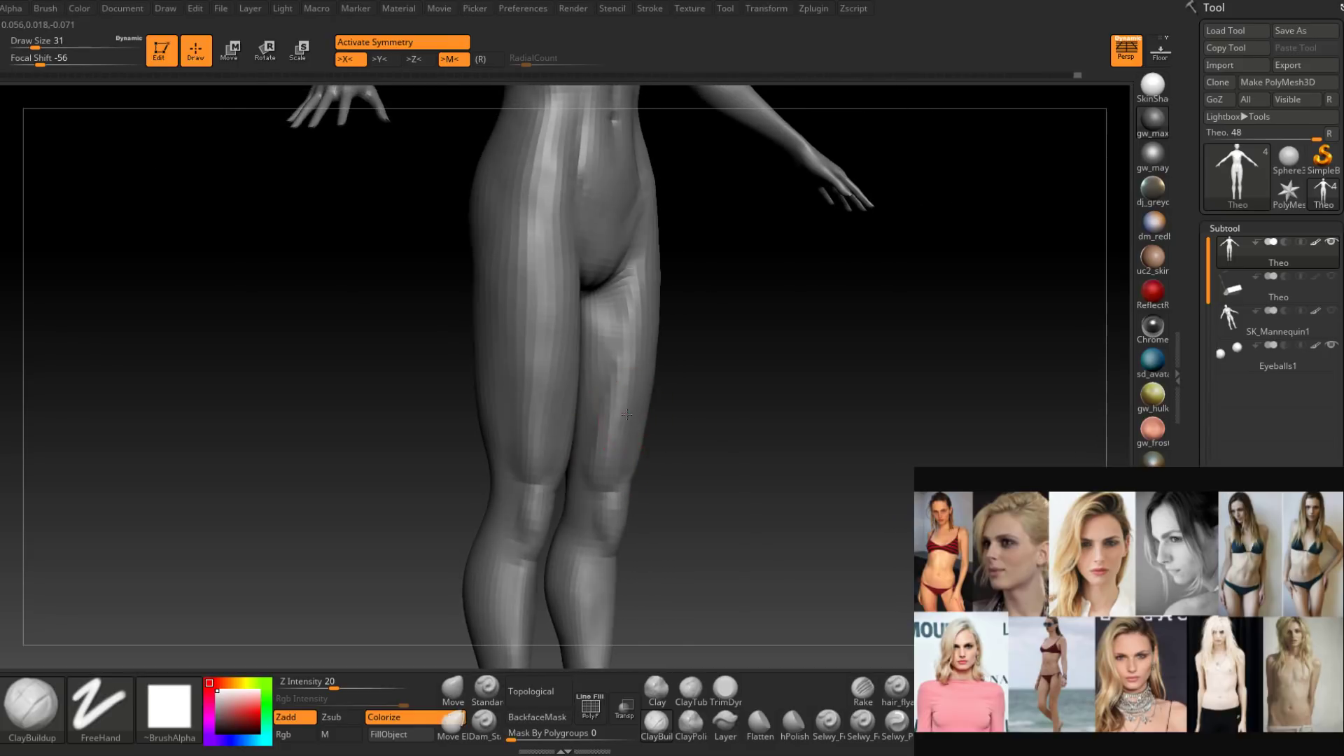
{"action": "key", "text": "space"}
{"action": "left_click_drag", "start_coordinate": [633, 374], "coordinate": [613, 399], "text": "shift"}
{"action": "right_click_drag", "start_coordinate": [623, 395], "coordinate": [606, 390]}
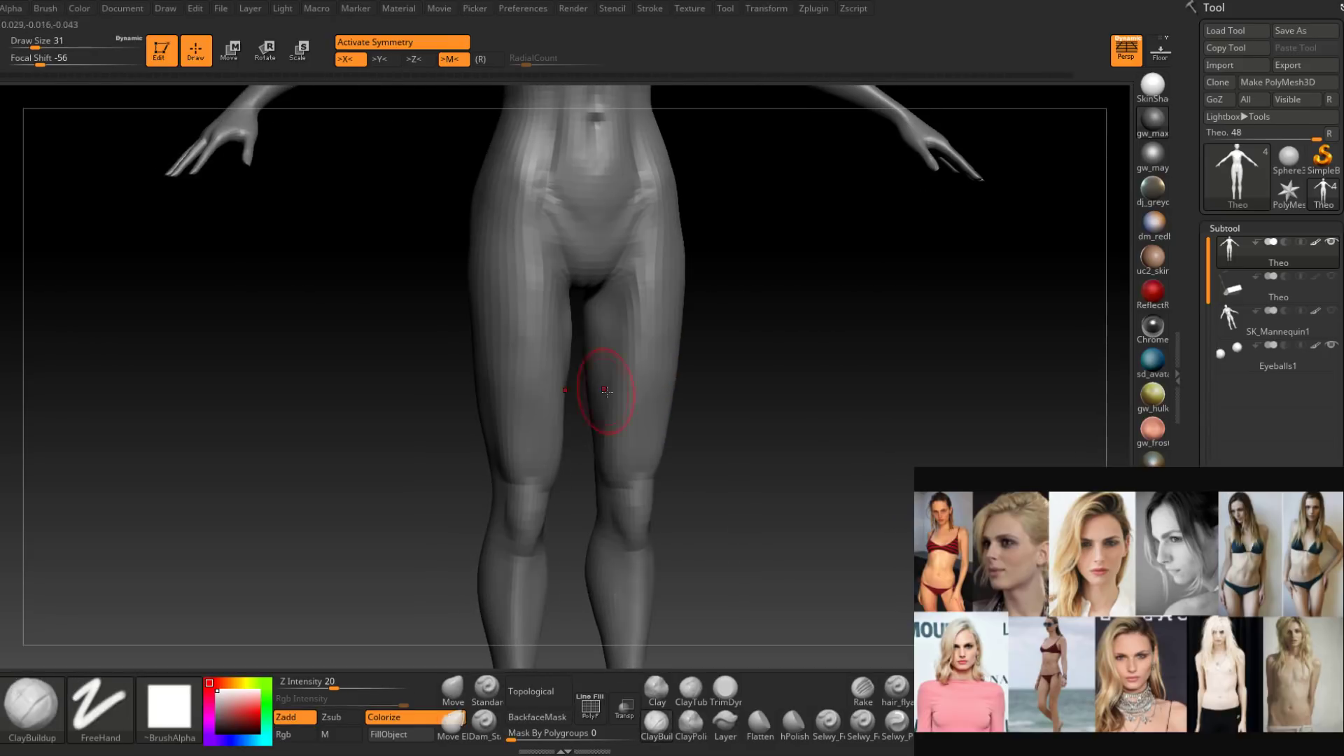
Inspect the thighs and hips from the front, then the back and buttocks from behind and the side.
{"action": "mouse_move", "coordinate": [648, 312]}
{"action": "right_mouse_down", "text": "shift"}
{"action": "mouse_move", "coordinate": [637, 344]}
{"action": "mouse_move", "coordinate": [672, 273]}
{"action": "mouse_move", "coordinate": [669, 363]}
{"action": "right_mouse_up", "text": "shift"}
{"action": "right_click_drag", "start_coordinate": [689, 306], "coordinate": [681, 357]}
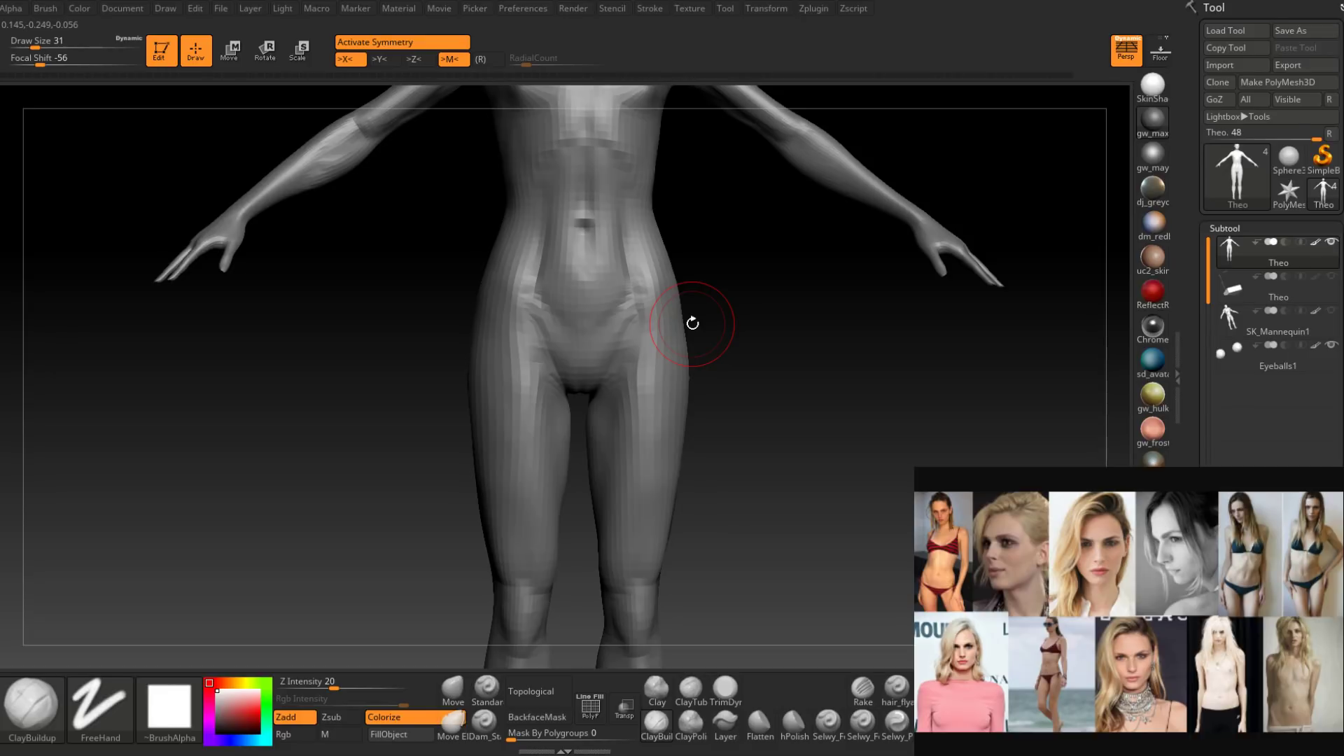
{"action": "mouse_move", "coordinate": [692, 323]}
{"action": "right_mouse_down"}
{"action": "mouse_move", "coordinate": [645, 384]}
{"action": "mouse_move", "coordinate": [700, 513]}
{"action": "mouse_move", "coordinate": [639, 444]}
{"action": "mouse_move", "coordinate": [627, 535]}
{"action": "mouse_move", "coordinate": [621, 474]}
{"action": "mouse_move", "coordinate": [613, 490]}
{"action": "mouse_move", "coordinate": [570, 459]}
{"action": "mouse_move", "coordinate": [645, 434]}
{"action": "mouse_move", "coordinate": [616, 450]}
{"action": "mouse_move", "coordinate": [653, 401]}
{"action": "mouse_move", "coordinate": [648, 435]}
{"action": "right_mouse_up"}
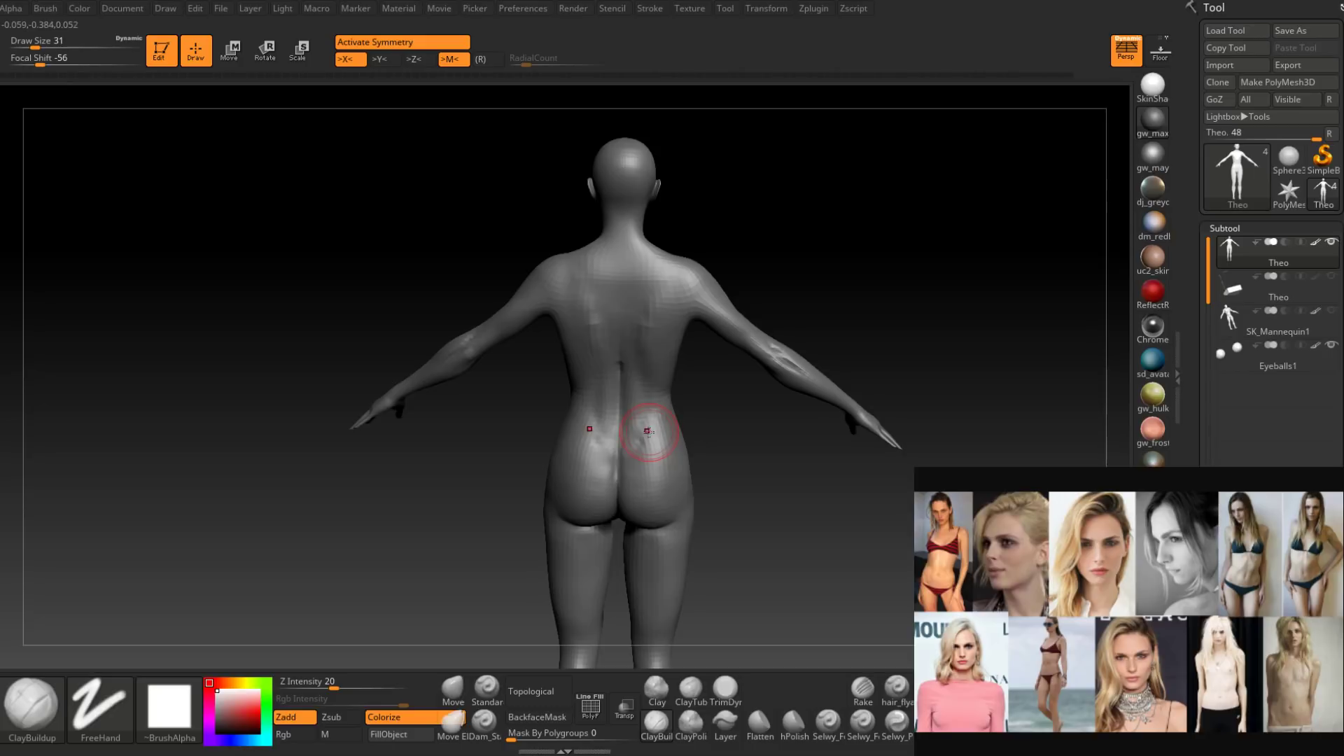
{"action": "right_click_drag", "start_coordinate": [634, 378], "coordinate": [661, 428], "text": "alt"}
{"action": "mouse_move", "coordinate": [660, 429]}
{"action": "right_mouse_down"}
{"action": "mouse_move", "coordinate": [681, 426]}
{"action": "mouse_move", "coordinate": [664, 414]}
{"action": "right_mouse_up"}
{"action": "left_click", "coordinate": [453, 690]}
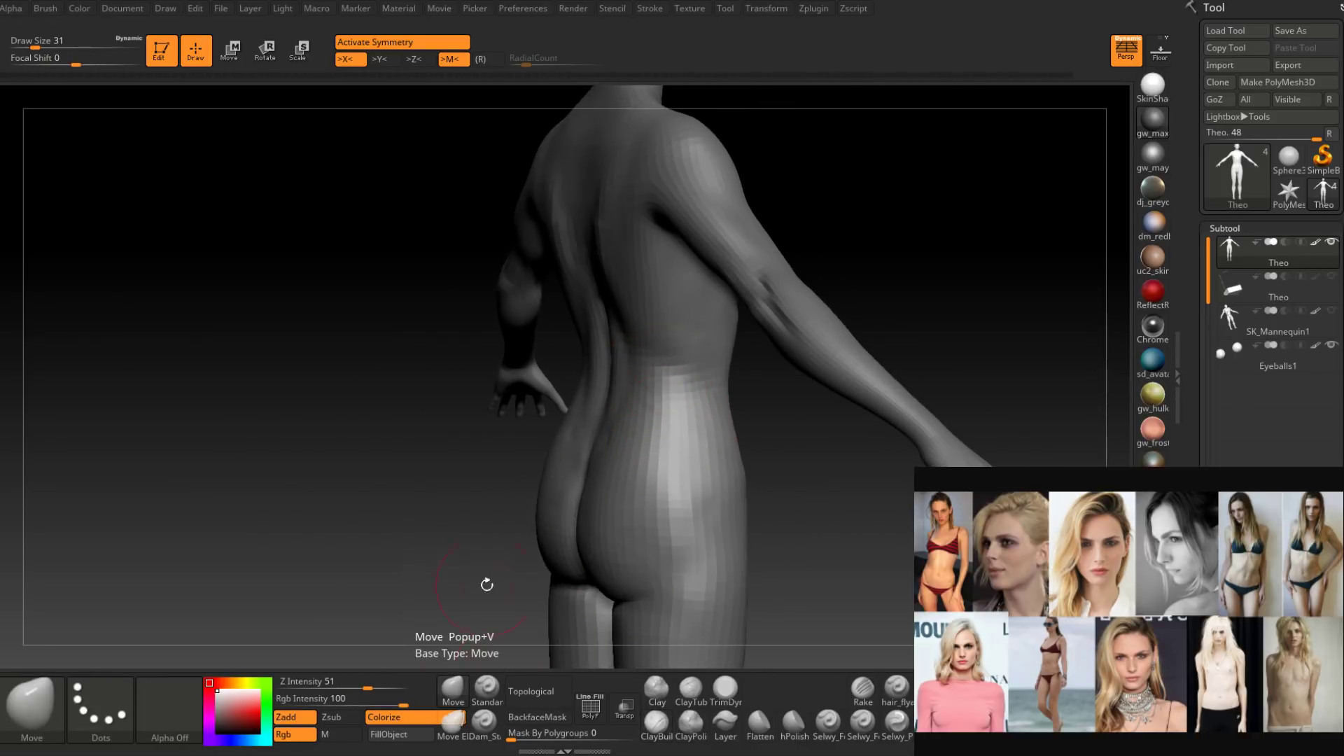
{"action": "mouse_move", "coordinate": [614, 394]}
{"action": "right_mouse_down"}
{"action": "mouse_move", "coordinate": [621, 407]}
{"action": "mouse_move", "coordinate": [555, 390]}
{"action": "mouse_move", "coordinate": [658, 524]}
{"action": "right_mouse_up"}
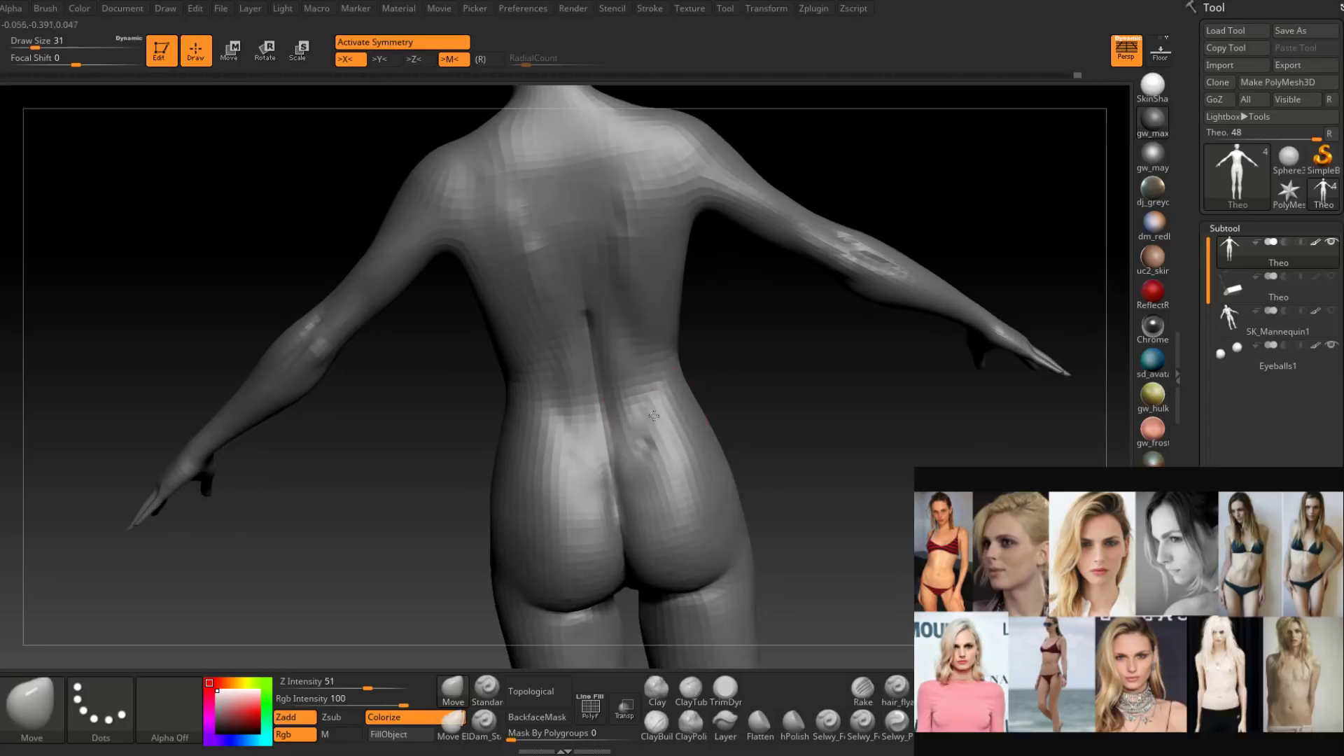
Start carving the centre crease and the V-shaped sacral lines above the buttocks with Dam_Standard at draw size 14.
{"action": "left_click", "coordinate": [485, 724]}
{"action": "mouse_move", "coordinate": [609, 476]}
{"action": "right_mouse_down", "text": "shift"}
{"action": "mouse_move", "coordinate": [633, 456]}
{"action": "mouse_move", "coordinate": [630, 383]}
{"action": "right_mouse_up", "text": "shift"}
{"action": "key", "text": "space"}
{"action": "left_click_drag", "start_coordinate": [603, 441], "coordinate": [600, 387]}
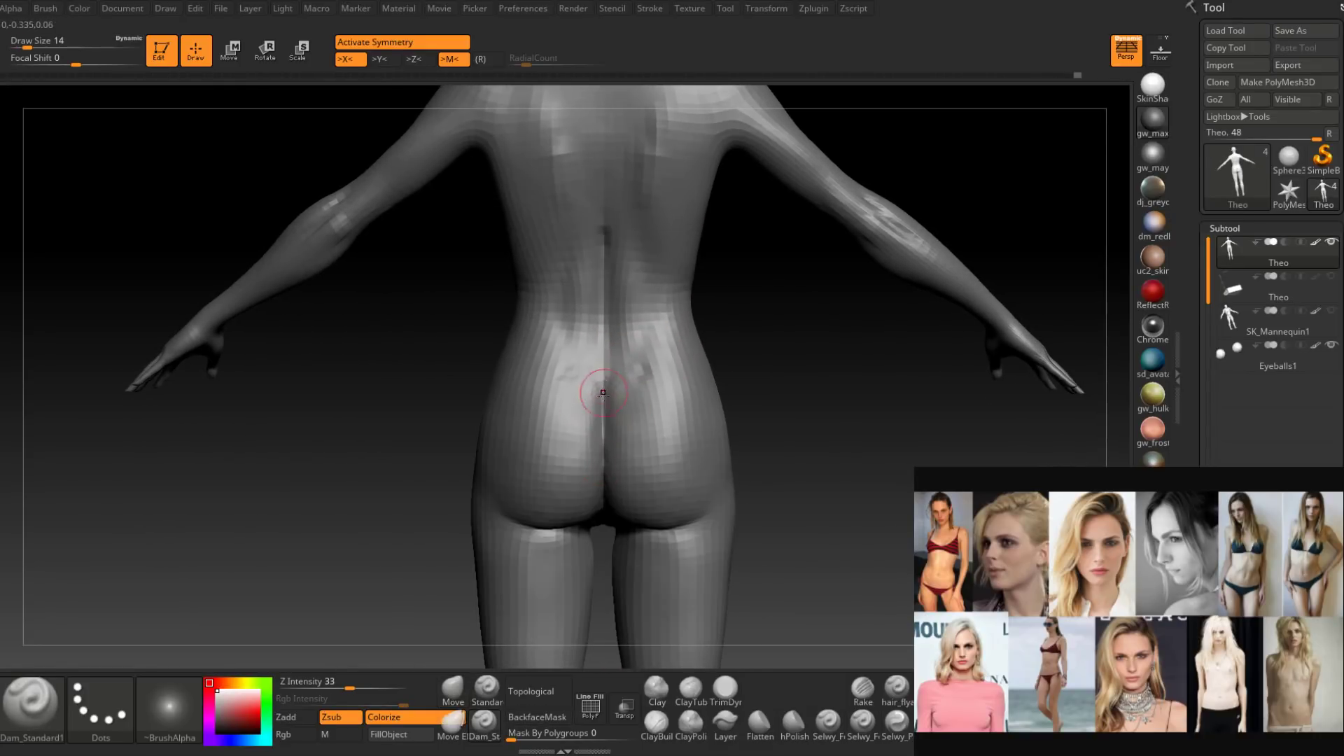
{"action": "right_click_drag", "start_coordinate": [600, 392], "coordinate": [601, 415]}
{"action": "right_click_drag", "start_coordinate": [629, 357], "coordinate": [618, 315]}
{"action": "left_click_drag", "start_coordinate": [608, 392], "coordinate": [636, 335]}
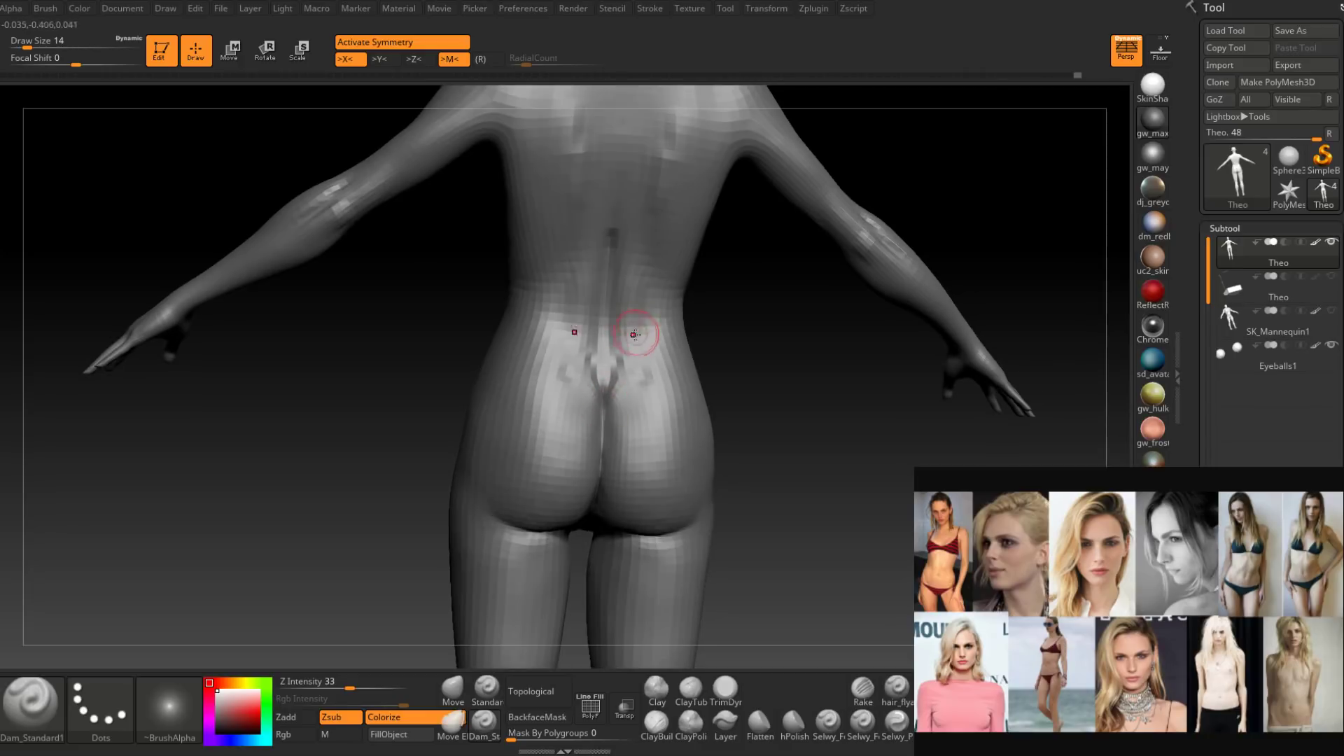
Deepen the diagonal sacral creases from the top of the buttocks towards the waist with Dam_Standard, reducing the draw size to 12.
{"action": "right_click_drag", "start_coordinate": [637, 336], "coordinate": [616, 390]}
{"action": "left_click_drag", "start_coordinate": [603, 393], "coordinate": [635, 334]}
{"action": "right_click_drag", "start_coordinate": [635, 335], "coordinate": [631, 316]}
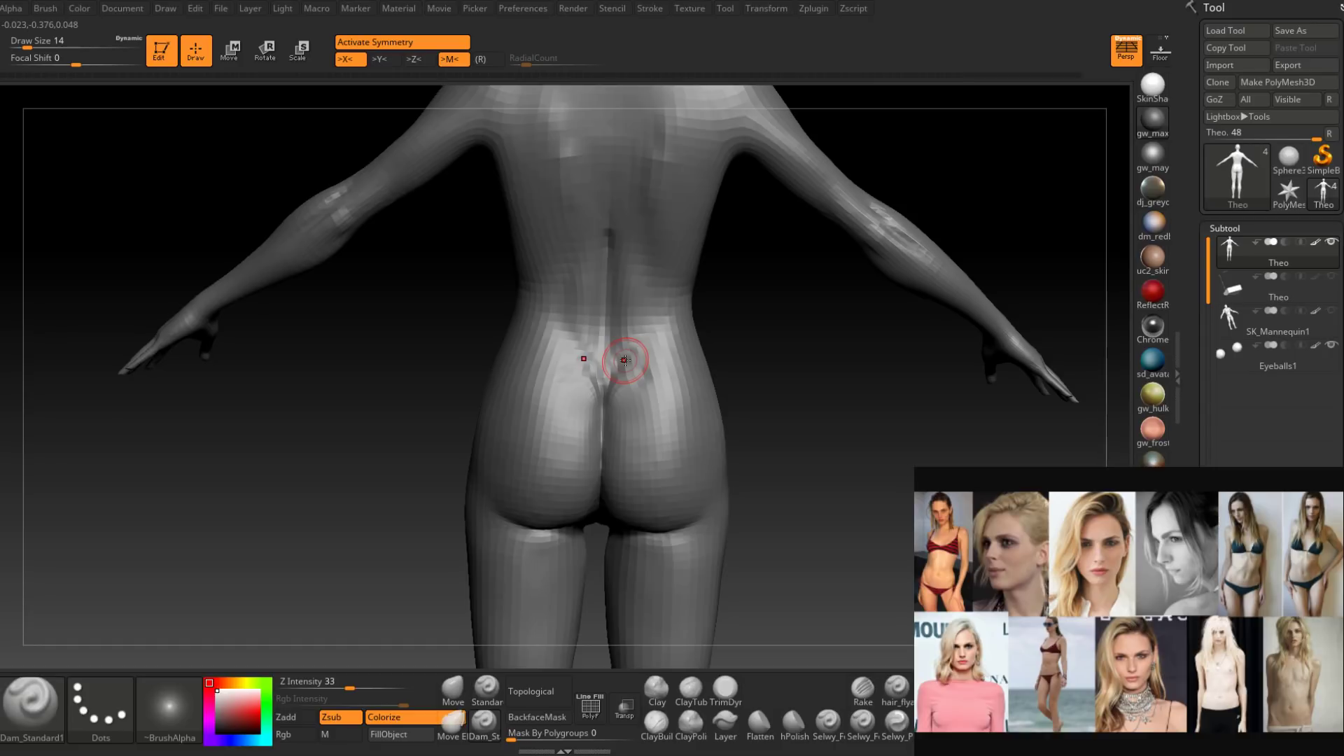
{"action": "mouse_move", "coordinate": [625, 360]}
{"action": "right_mouse_down"}
{"action": "mouse_move", "coordinate": [631, 369]}
{"action": "mouse_move", "coordinate": [610, 375]}
{"action": "mouse_move", "coordinate": [631, 359]}
{"action": "right_mouse_up"}
{"action": "key", "text": "space"}
{"action": "left_click_drag", "start_coordinate": [630, 359], "coordinate": [628, 359]}
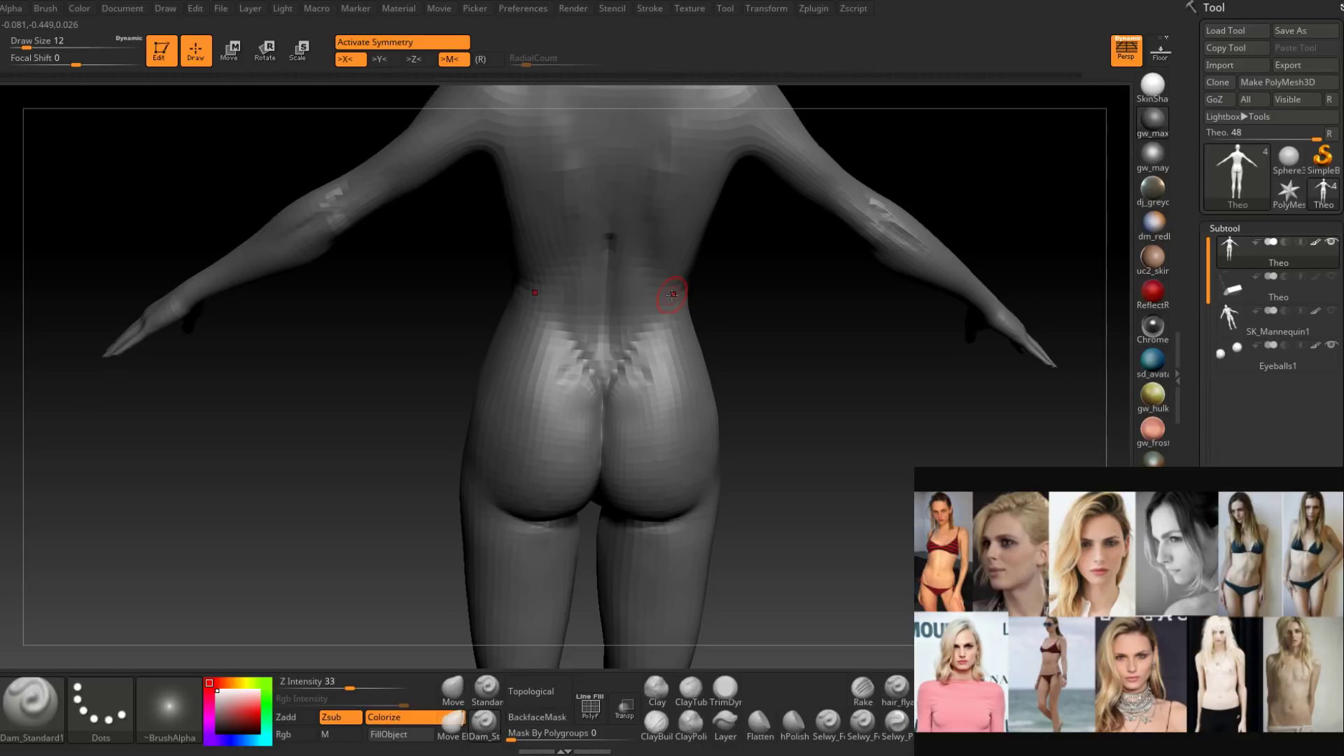
Smooth the carved sacral area on the lower back at draw size 17.
{"action": "right_click_drag", "start_coordinate": [672, 295], "coordinate": [629, 312]}
{"action": "key", "text": "space"}
{"action": "left_click_drag", "start_coordinate": [633, 317], "coordinate": [639, 316]}
{"action": "left_click_drag", "start_coordinate": [643, 277], "coordinate": [632, 326], "text": "shift"}
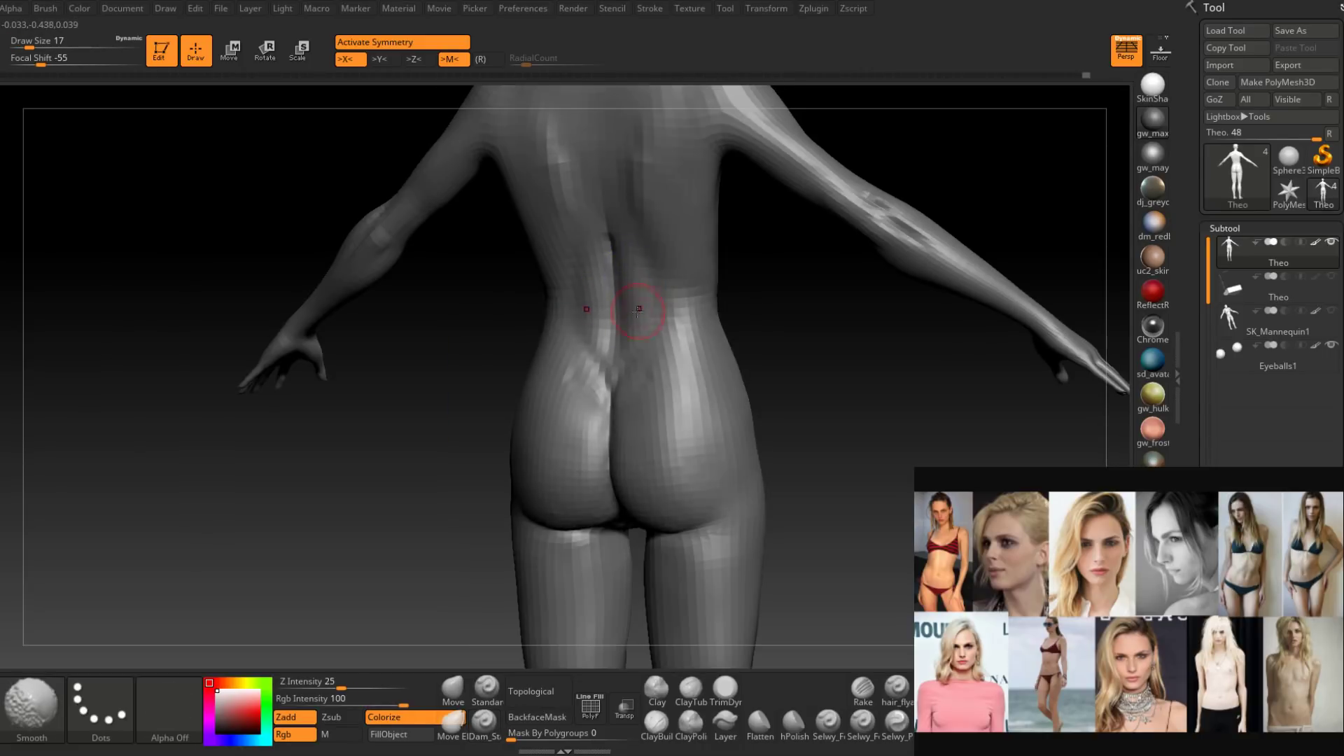
{"action": "mouse_move", "coordinate": [637, 312]}
{"action": "right_mouse_down", "text": "shift"}
{"action": "mouse_move", "coordinate": [678, 313]}
{"action": "mouse_move", "coordinate": [612, 445]}
{"action": "mouse_move", "coordinate": [667, 466]}
{"action": "right_mouse_up", "text": "shift"}
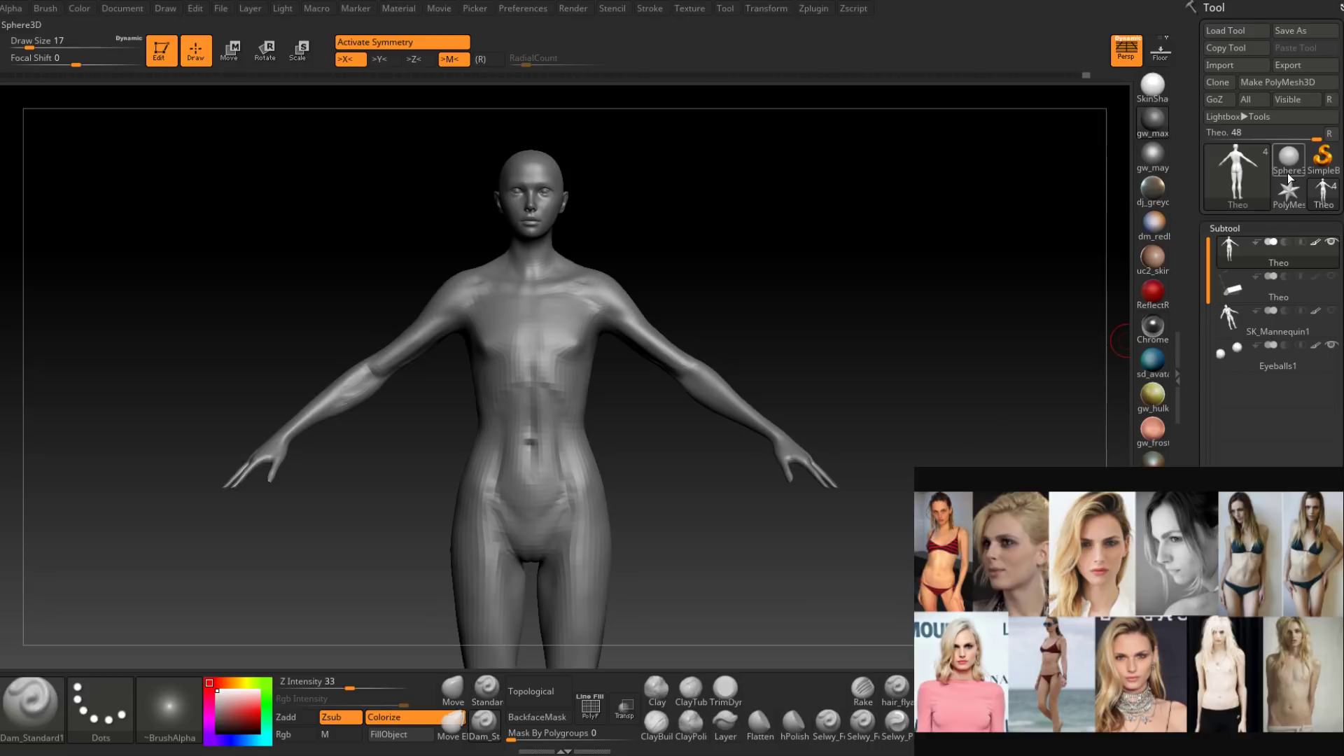
Load the Magnus.ZTL tool from the Magnus folder inside the Game folder.
{"action": "left_click", "coordinate": [1236, 29]}
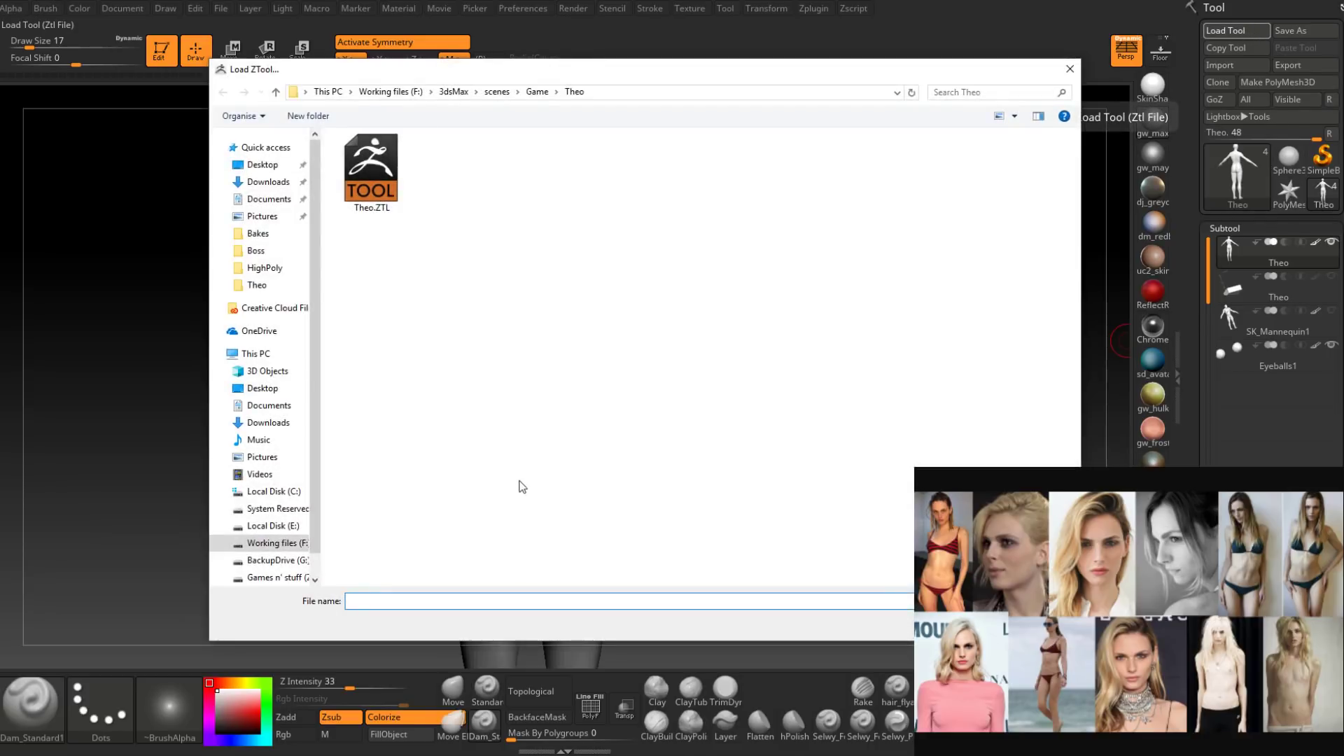
{"action": "left_click", "coordinate": [539, 93]}
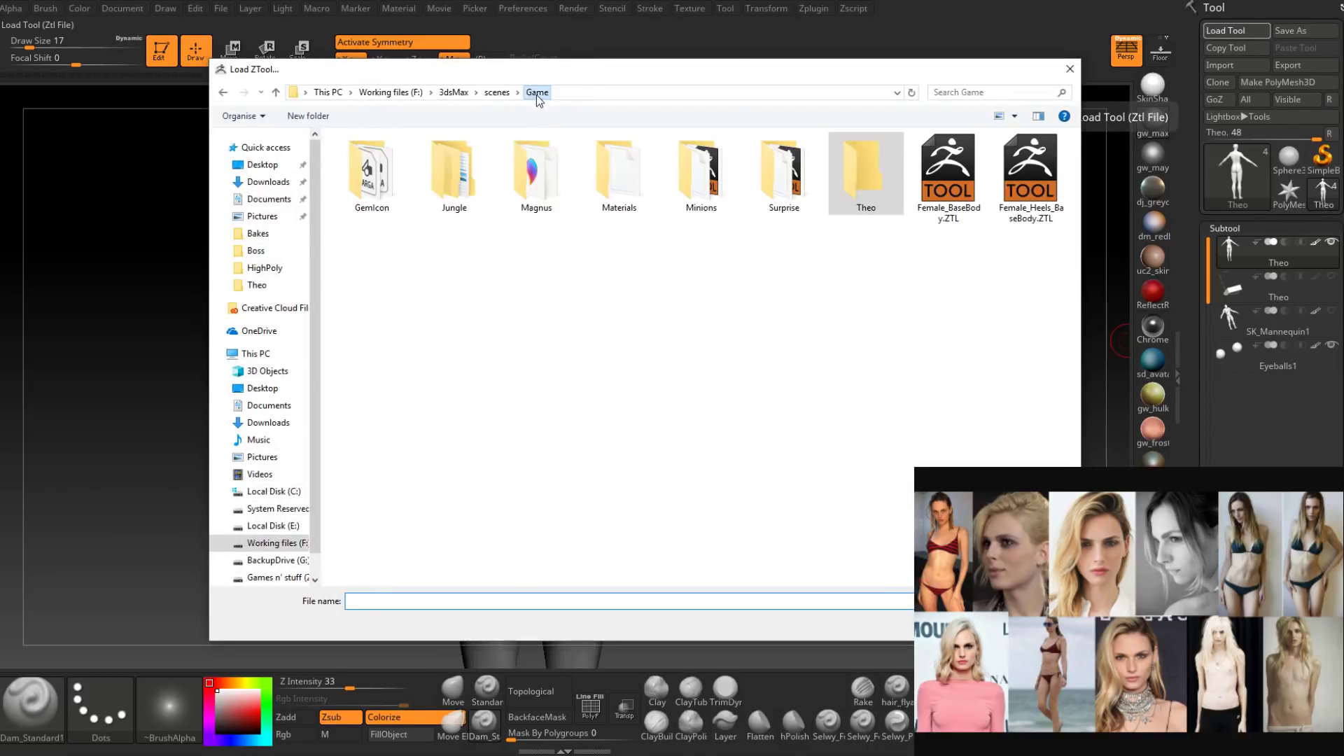
{"action": "double_click", "coordinate": [536, 196]}
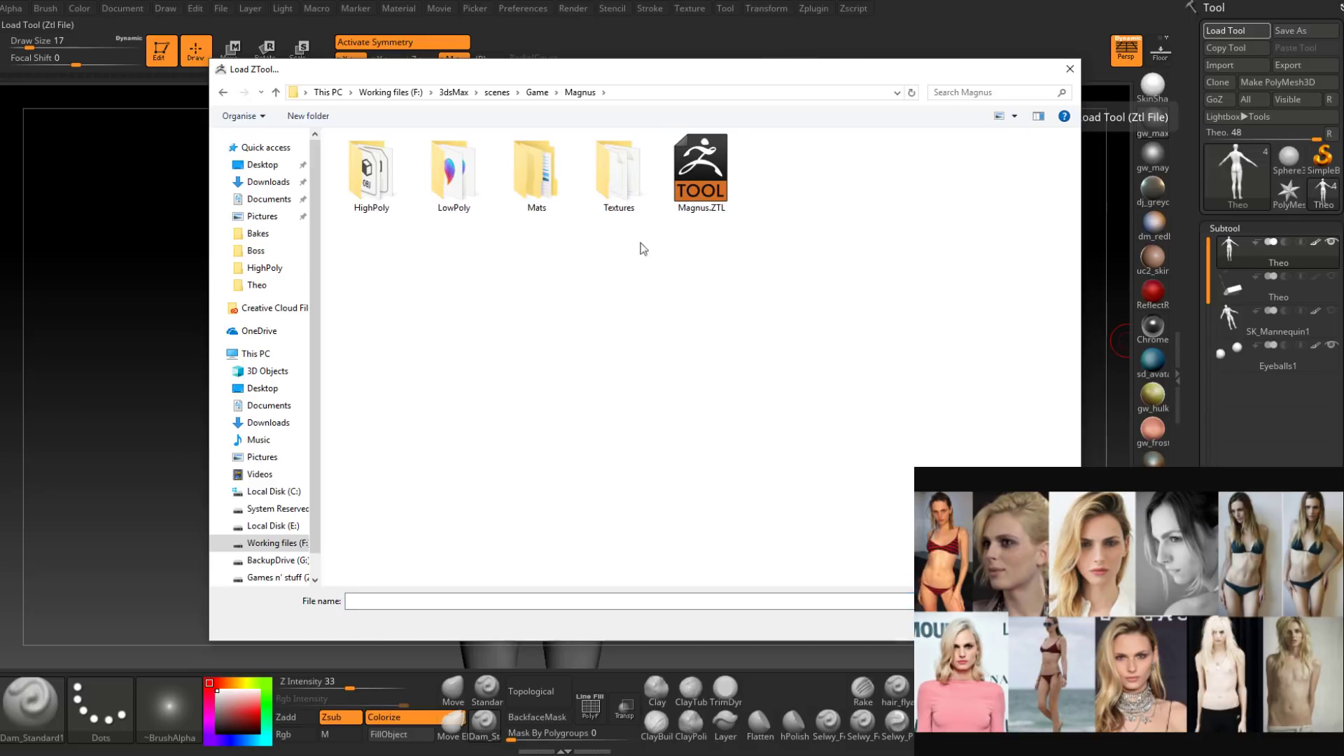
{"action": "double_click", "coordinate": [697, 175]}
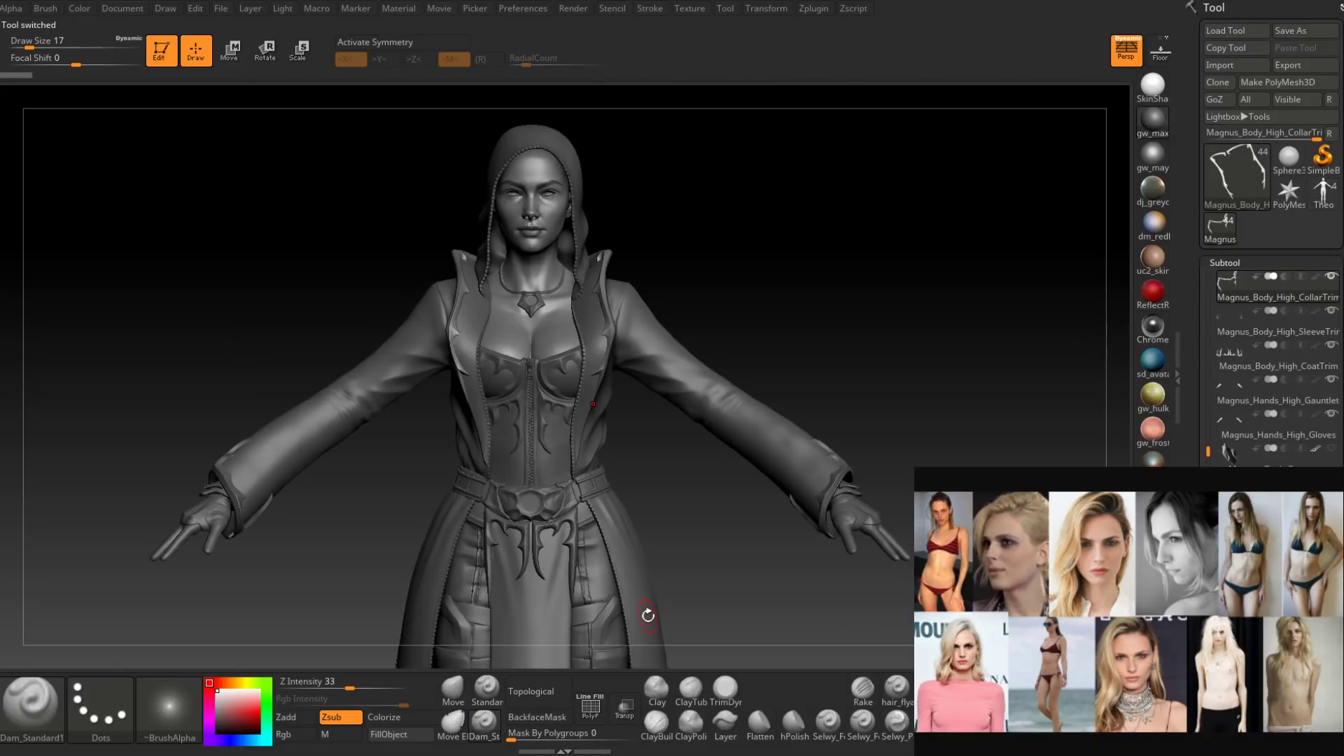
Make Magnus_Head_Chest_High the active subtool and examine the clothed Magnus character at full length.
{"action": "left_click_drag", "start_coordinate": [1213, 443], "coordinate": [1215, 274]}
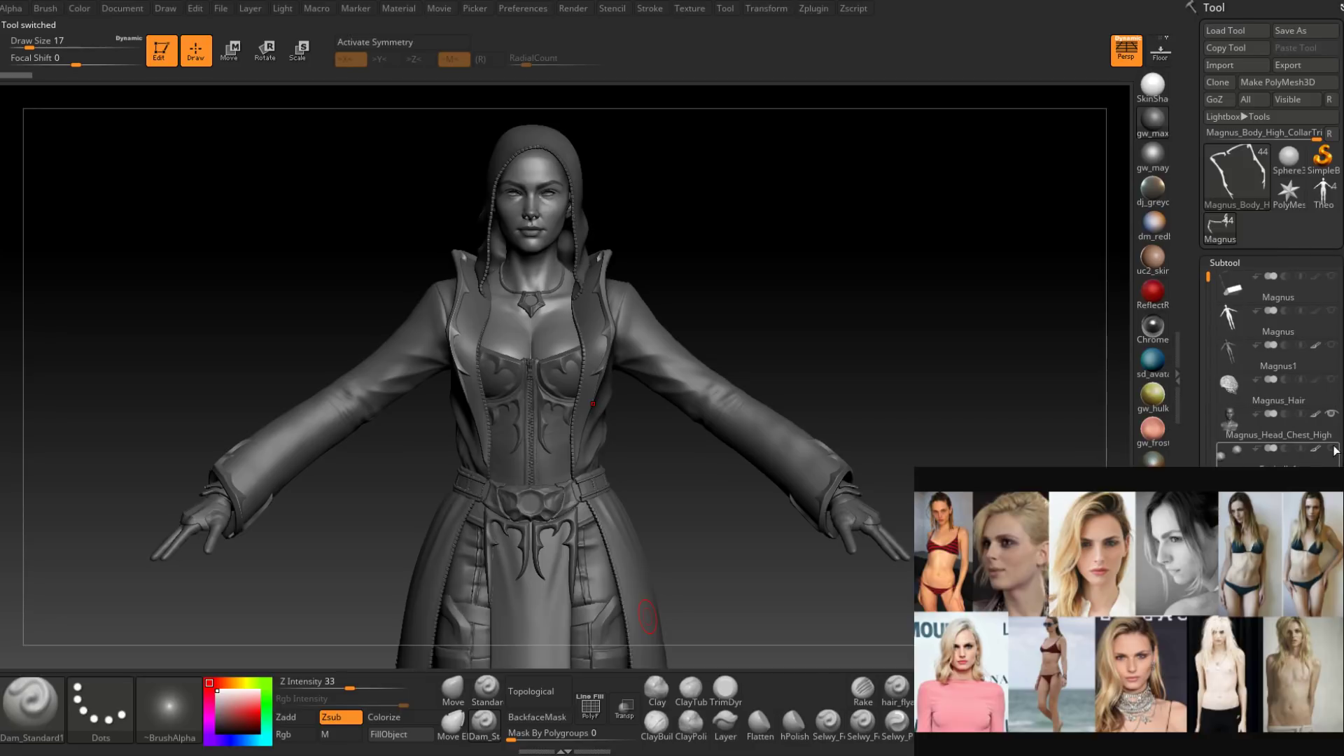
{"action": "left_click_drag", "start_coordinate": [738, 465], "coordinate": [672, 540]}
{"action": "mouse_move", "coordinate": [672, 541]}
{"action": "right_mouse_down", "text": "alt"}
{"action": "mouse_move", "coordinate": [726, 456]}
{"action": "mouse_move", "coordinate": [727, 485]}
{"action": "mouse_move", "coordinate": [721, 423]}
{"action": "mouse_move", "coordinate": [725, 455]}
{"action": "right_mouse_up", "text": "alt"}
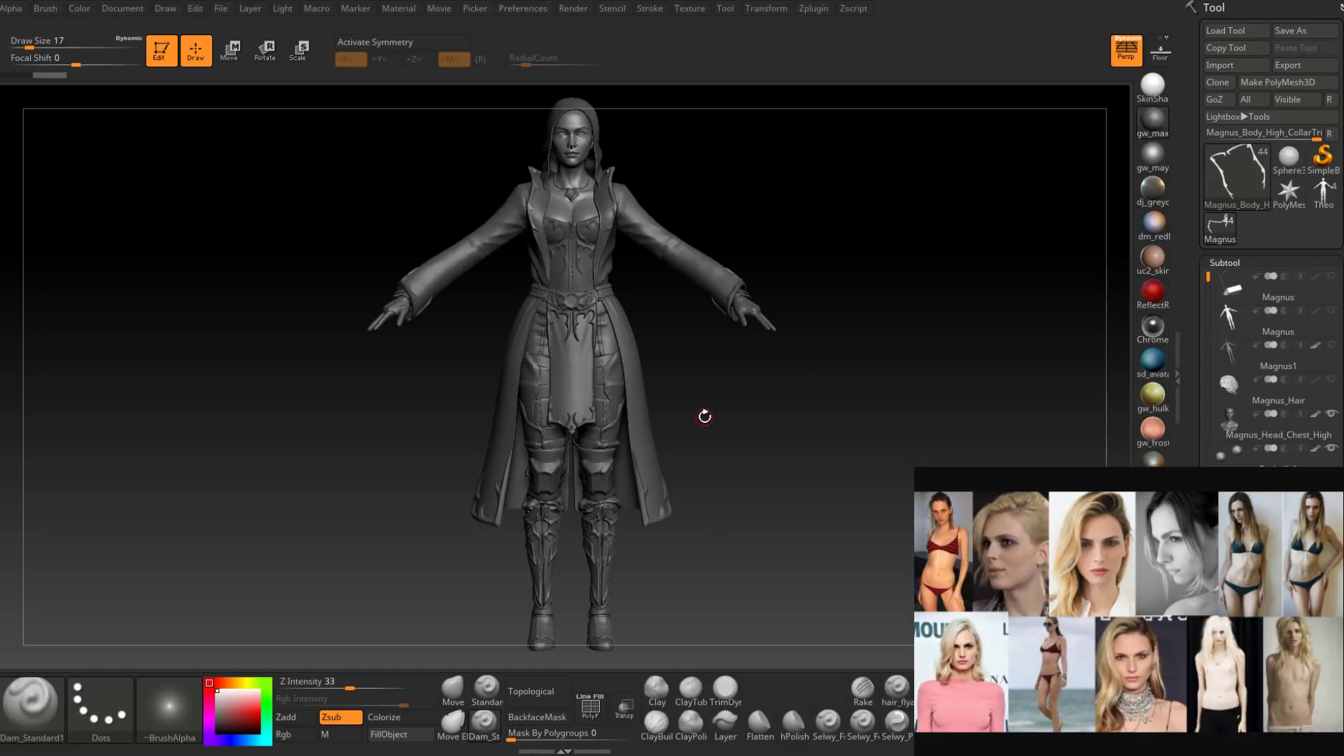
{"action": "mouse_move", "coordinate": [1323, 200]}
{"action": "left_click", "coordinate": [581, 170], "text": "alt"}
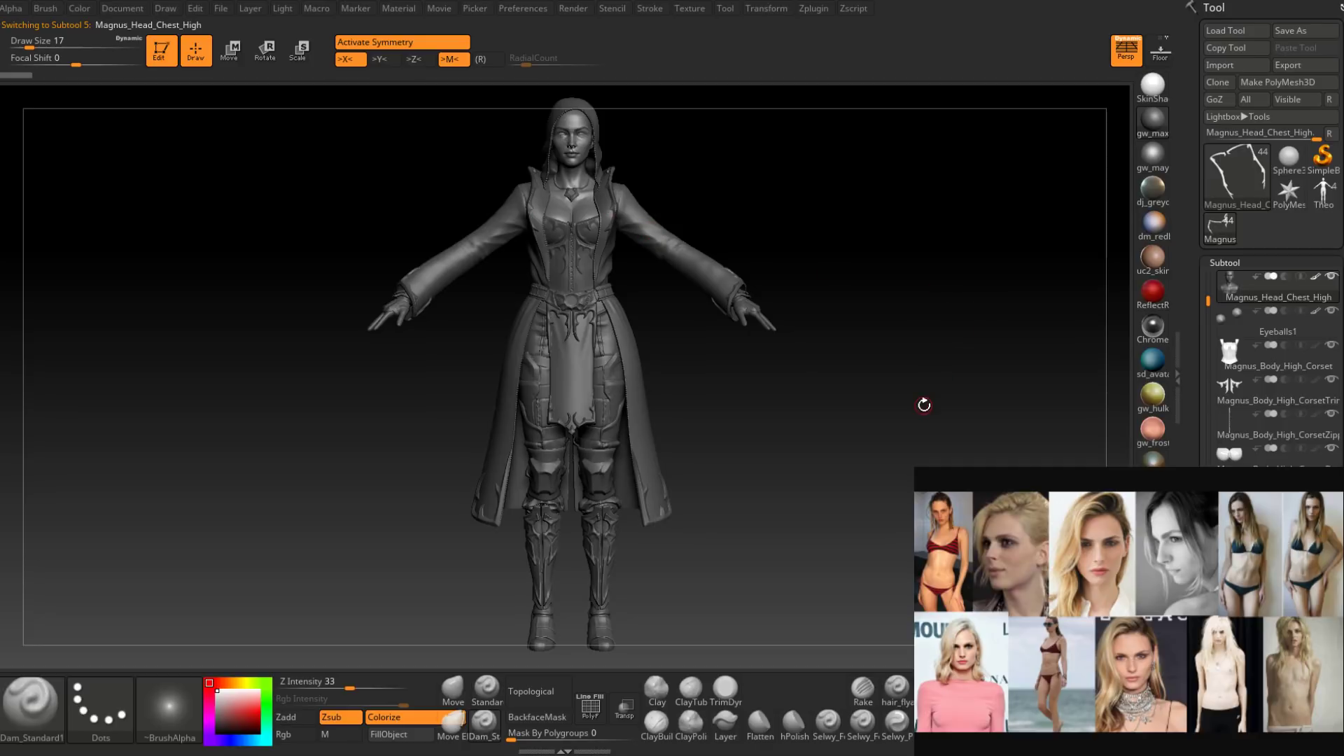
{"action": "left_click_drag", "start_coordinate": [791, 423], "coordinate": [716, 362]}
{"action": "left_click_drag", "start_coordinate": [767, 452], "coordinate": [721, 414]}
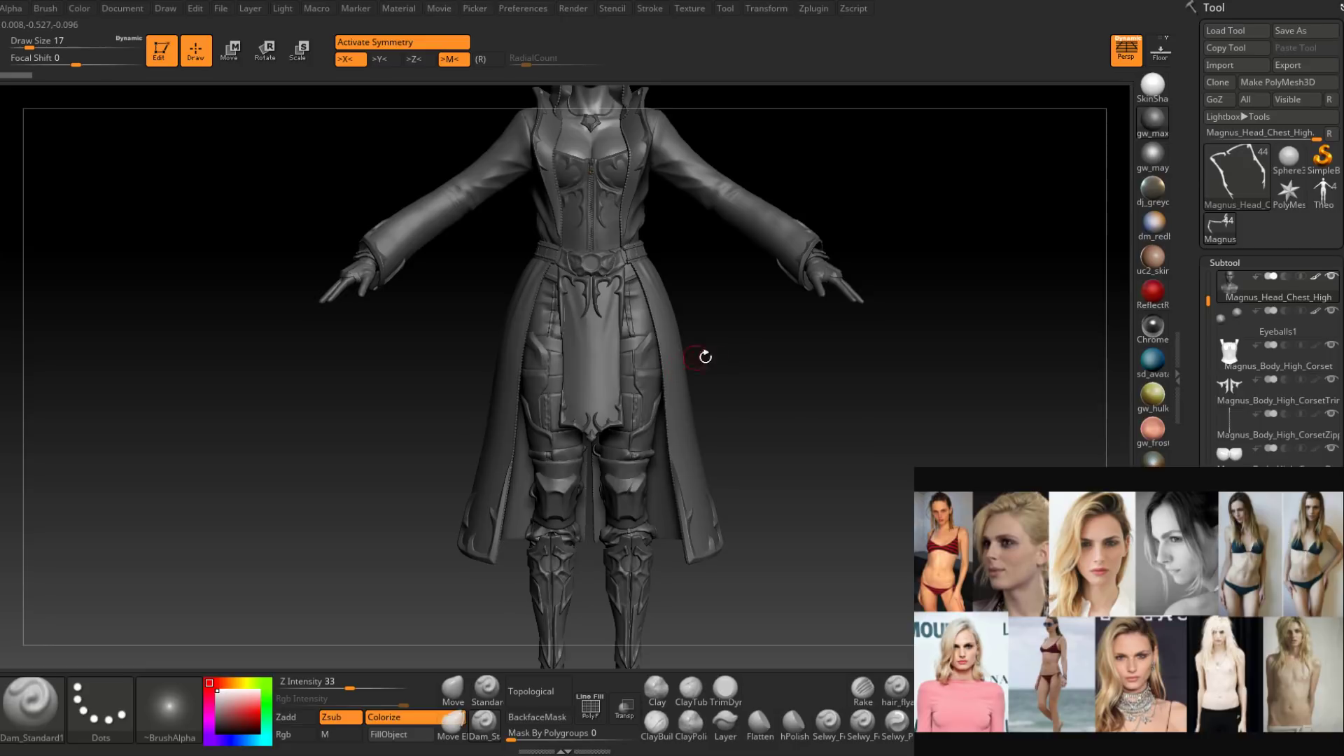
{"action": "mouse_move", "coordinate": [705, 357]}
{"action": "left_mouse_down"}
{"action": "mouse_move", "coordinate": [777, 367]}
{"action": "mouse_move", "coordinate": [707, 381]}
{"action": "left_mouse_up"}
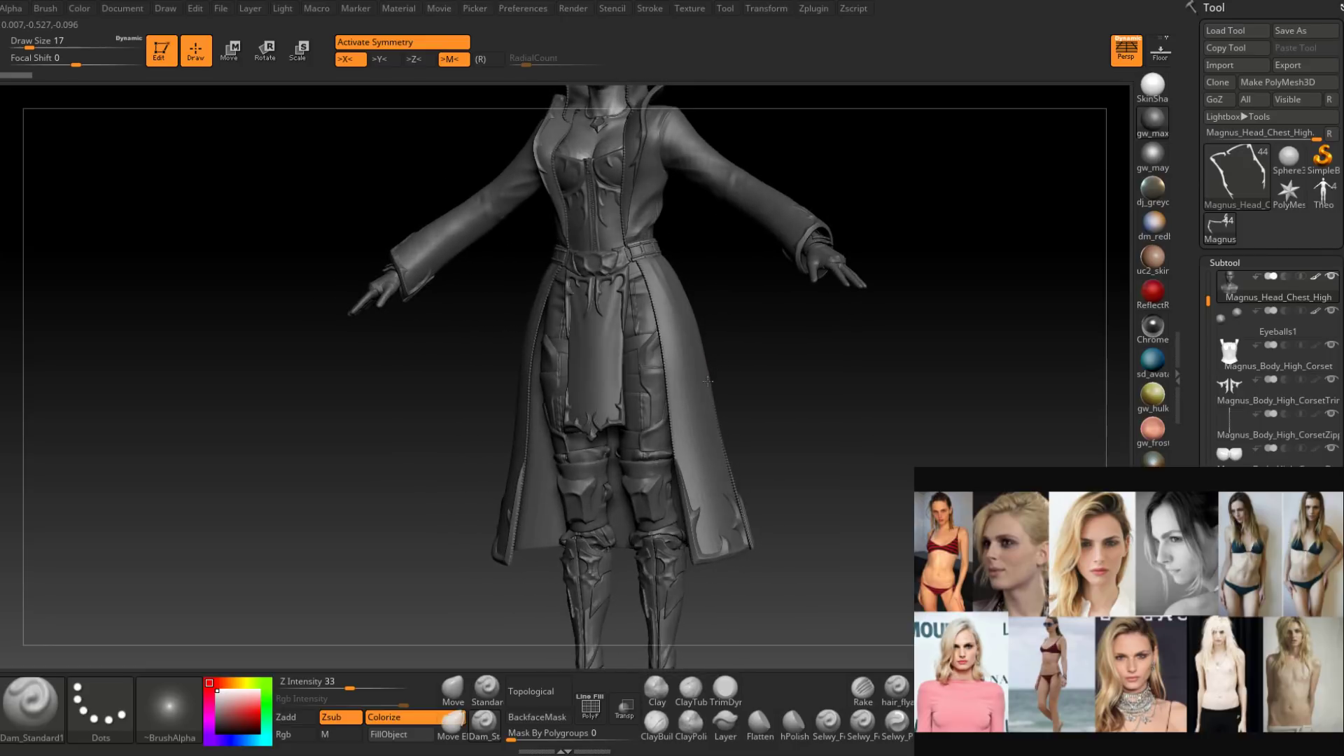
Make Magnus_Legs_High_Pants the active subtool and view it through the other parts with transparency, then turn transparency off.
{"action": "left_click", "coordinate": [660, 334], "text": "alt"}
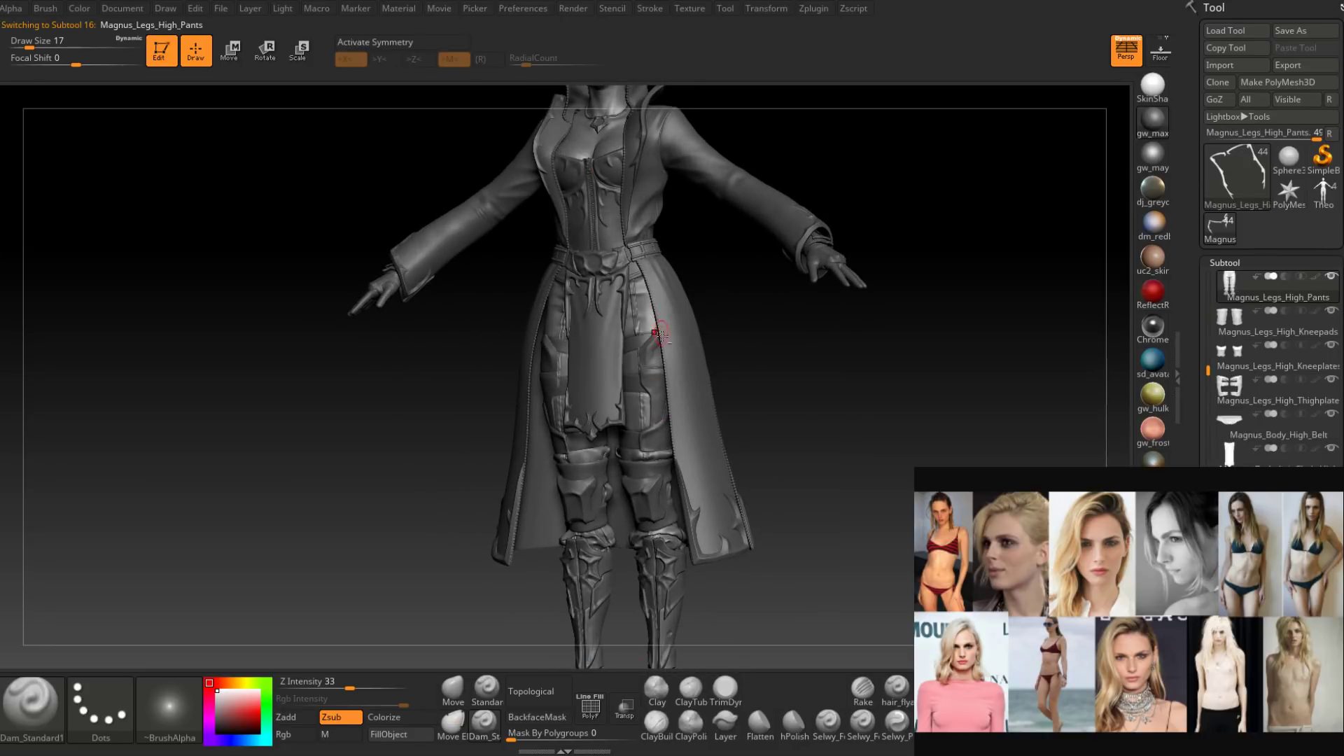
{"action": "left_click", "coordinate": [624, 707]}
{"action": "left_click_drag", "start_coordinate": [676, 616], "coordinate": [779, 405]}
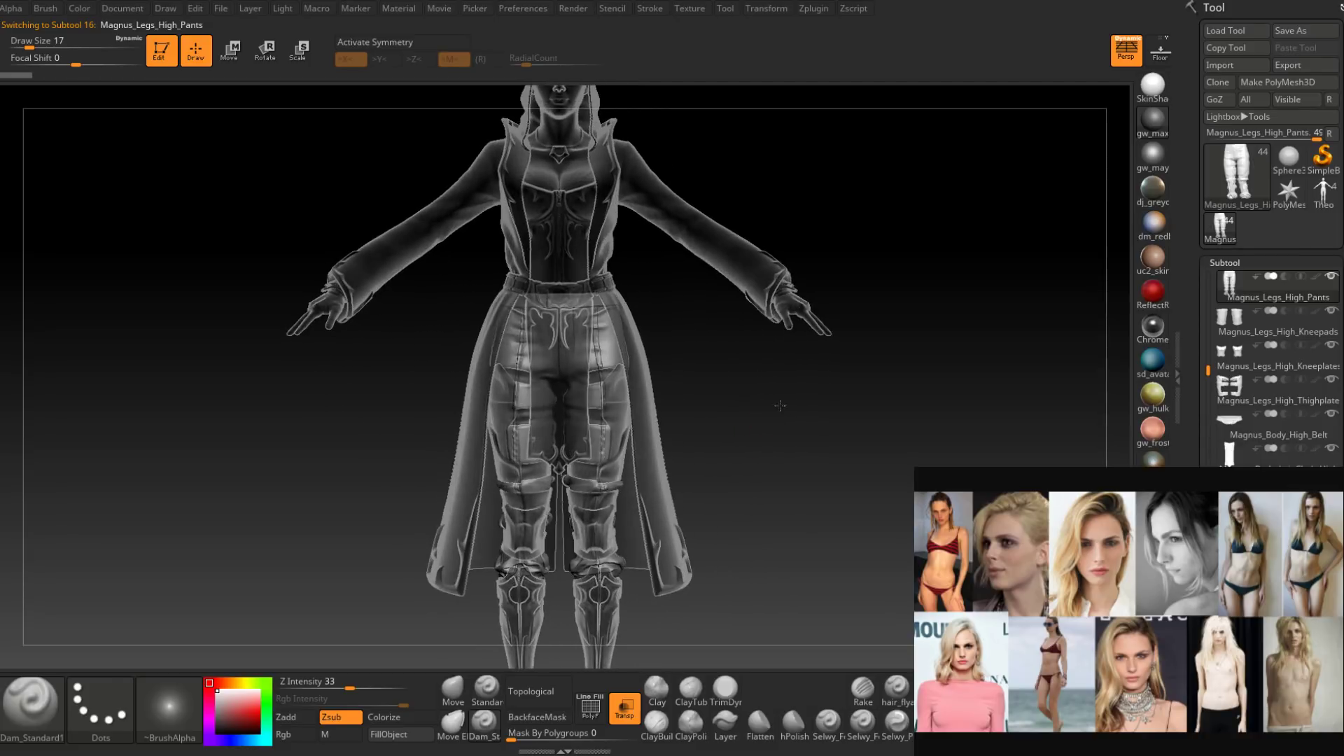
{"action": "left_click", "coordinate": [624, 707]}
Examine the Magnus character's face, neck and chest up close from the front and at three-quarter angles.
{"action": "right_click_drag", "start_coordinate": [729, 426], "coordinate": [735, 546], "text": "alt"}
{"action": "right_click_drag", "start_coordinate": [693, 447], "coordinate": [707, 546], "text": "alt"}
{"action": "right_click_drag", "start_coordinate": [607, 349], "coordinate": [628, 593], "text": "ctrl"}
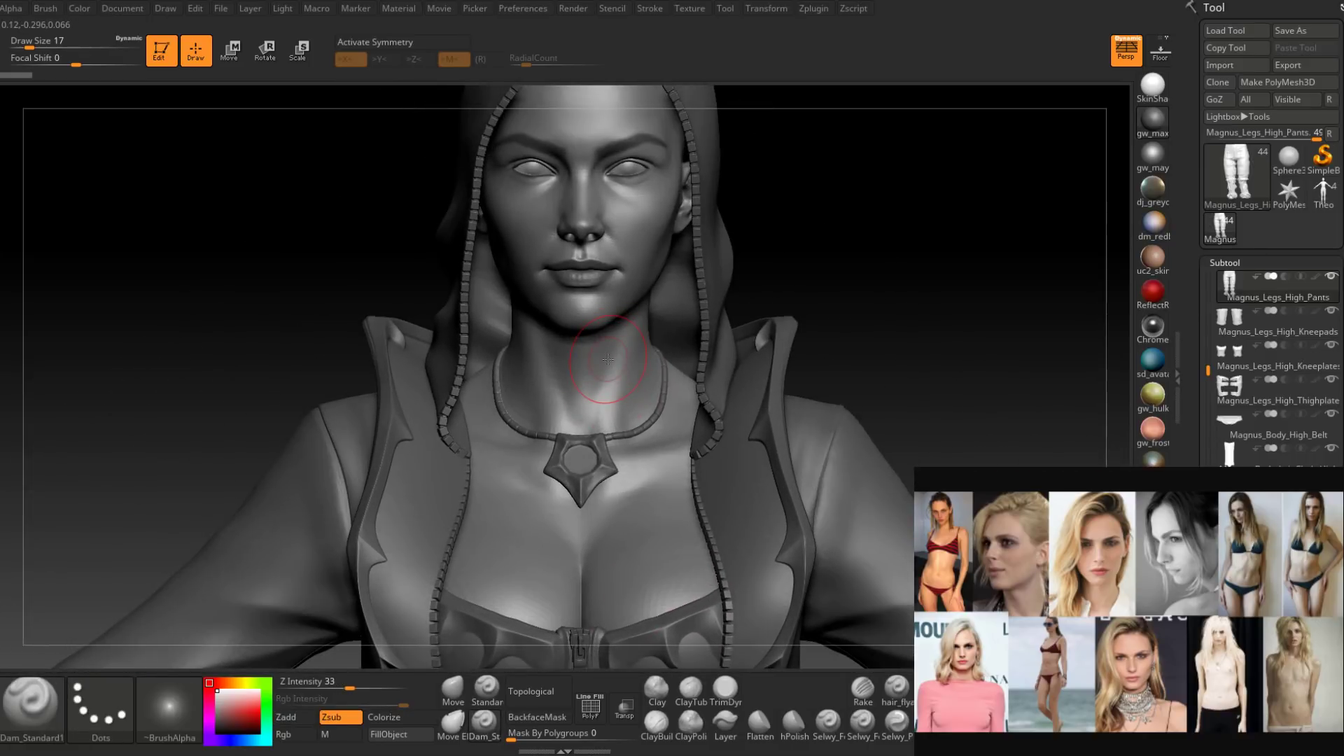
{"action": "right_click_drag", "start_coordinate": [607, 359], "coordinate": [609, 724]}
{"action": "right_click_drag", "start_coordinate": [826, 399], "coordinate": [630, 385]}
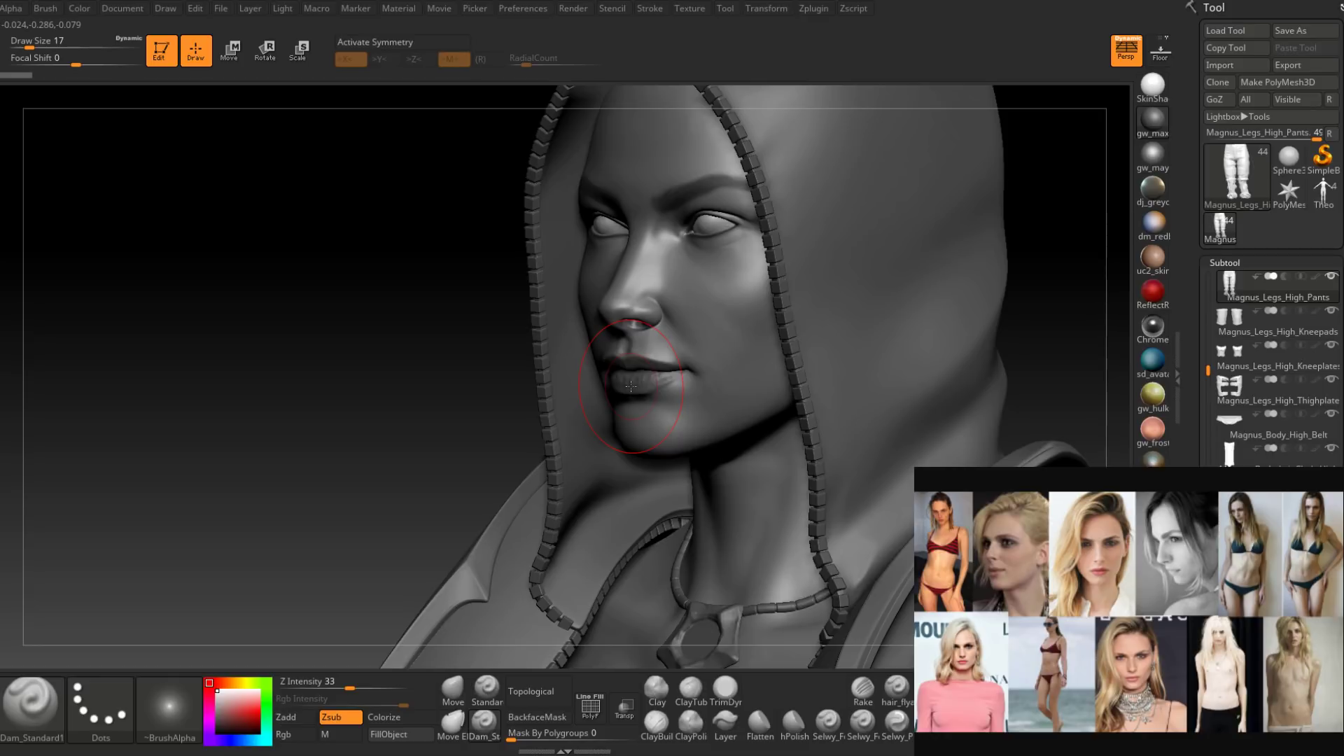
{"action": "left_click_drag", "start_coordinate": [392, 539], "coordinate": [508, 560]}
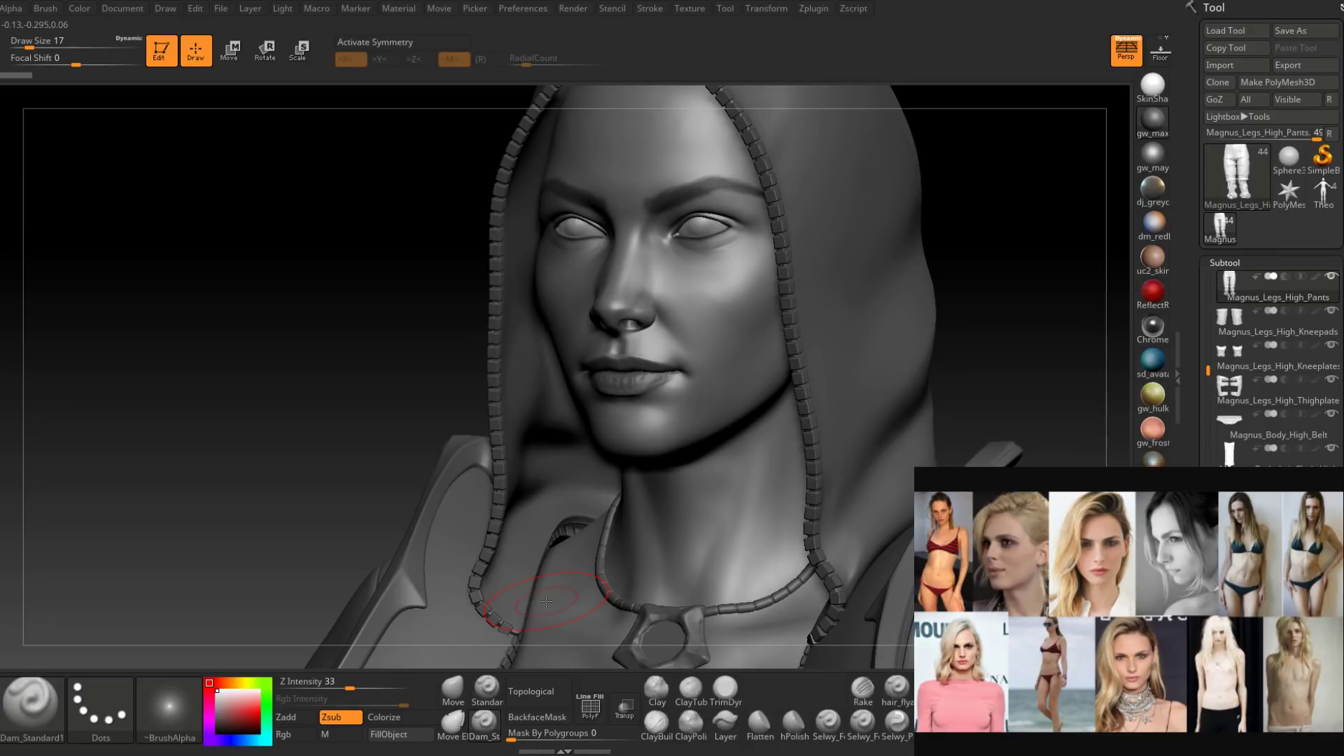
{"action": "left_click_drag", "start_coordinate": [546, 601], "coordinate": [630, 490]}
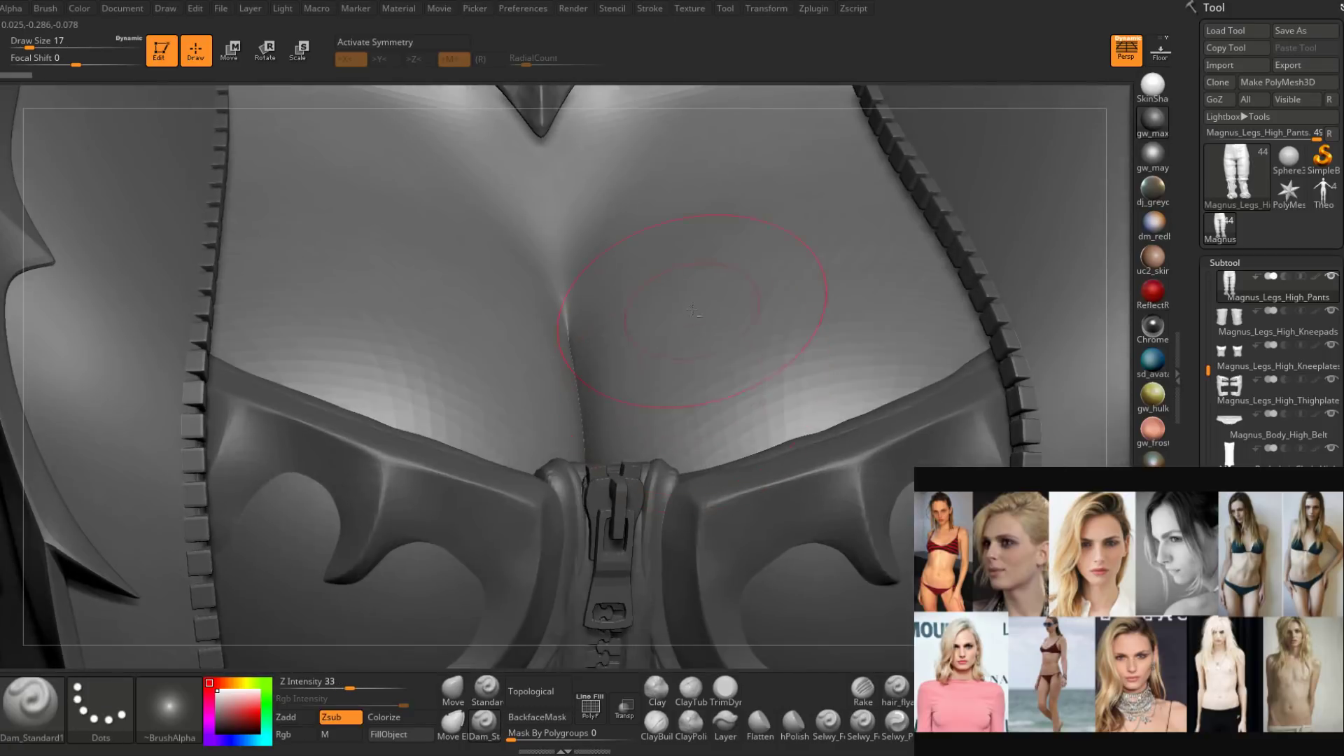
{"action": "right_click_drag", "start_coordinate": [692, 310], "coordinate": [707, 588], "text": "alt"}
{"action": "right_click_drag", "start_coordinate": [672, 98], "coordinate": [670, 466], "text": "alt"}
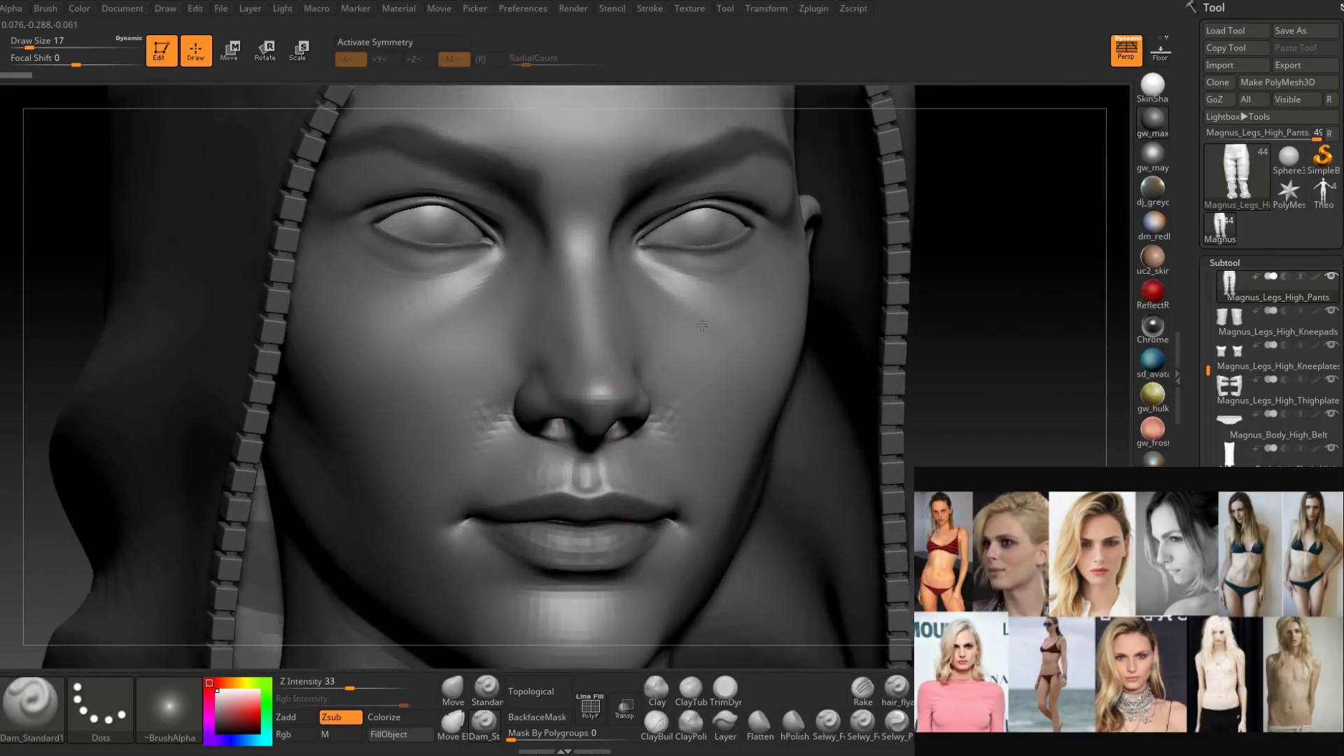
Try to carve smile lines from the nose to the mouth on Magnus_Head_Chest_High with Dam_Standard at draw size 1.
{"action": "key", "text": "space"}
{"action": "left_click_drag", "start_coordinate": [701, 322], "coordinate": [686, 322]}
{"action": "right_click_drag", "start_coordinate": [708, 318], "coordinate": [688, 294]}
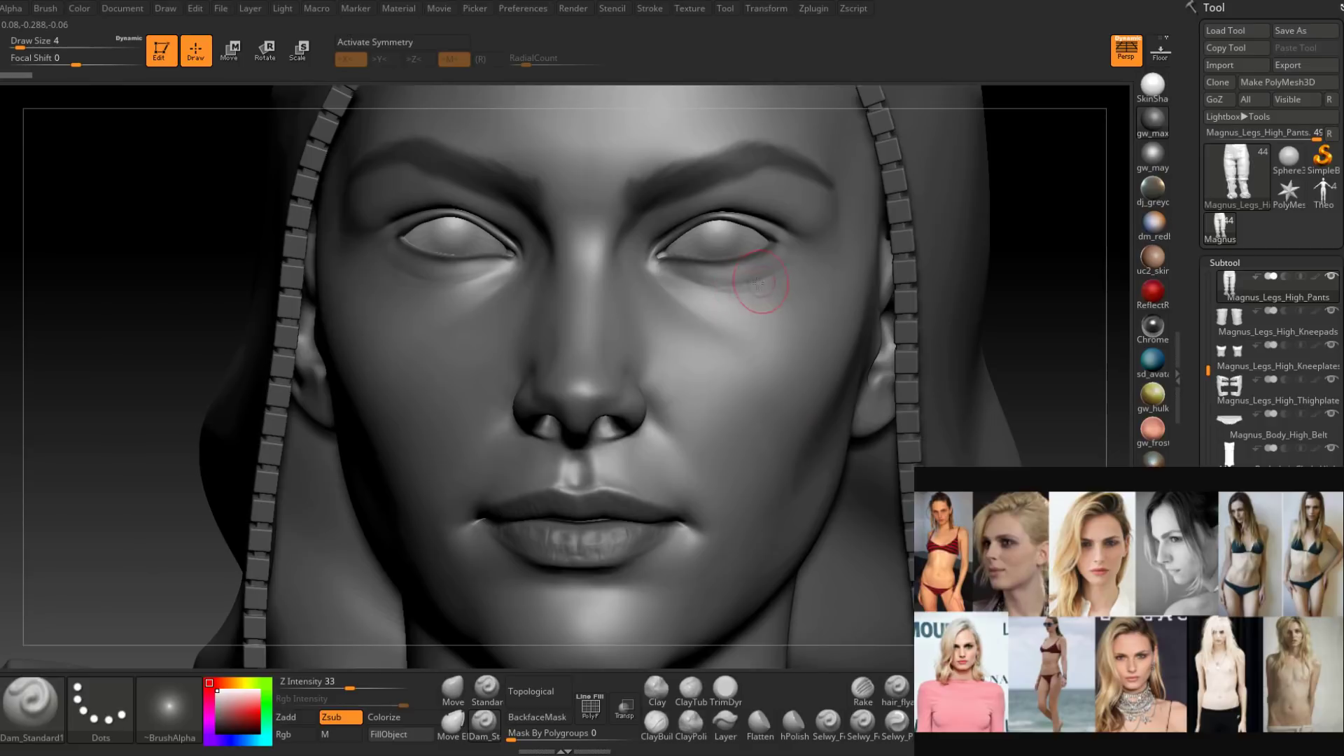
{"action": "mouse_move", "coordinate": [756, 372]}
{"action": "right_mouse_down"}
{"action": "mouse_move", "coordinate": [658, 441]}
{"action": "mouse_move", "coordinate": [687, 402]}
{"action": "mouse_move", "coordinate": [784, 402]}
{"action": "right_mouse_up"}
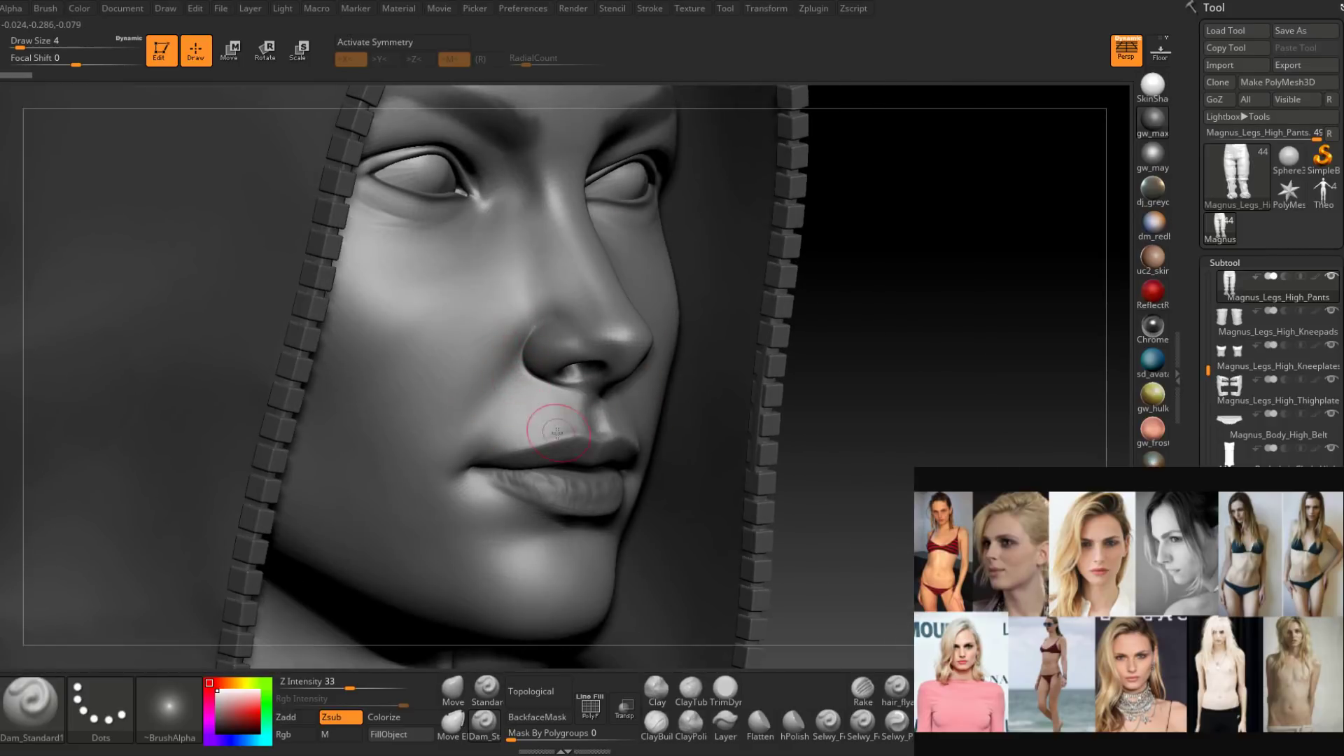
{"action": "right_click_drag", "start_coordinate": [938, 416], "coordinate": [732, 420]}
{"action": "mouse_move", "coordinate": [826, 427]}
{"action": "right_mouse_down"}
{"action": "mouse_move", "coordinate": [808, 434]}
{"action": "mouse_move", "coordinate": [805, 403]}
{"action": "mouse_move", "coordinate": [756, 391]}
{"action": "right_mouse_up"}
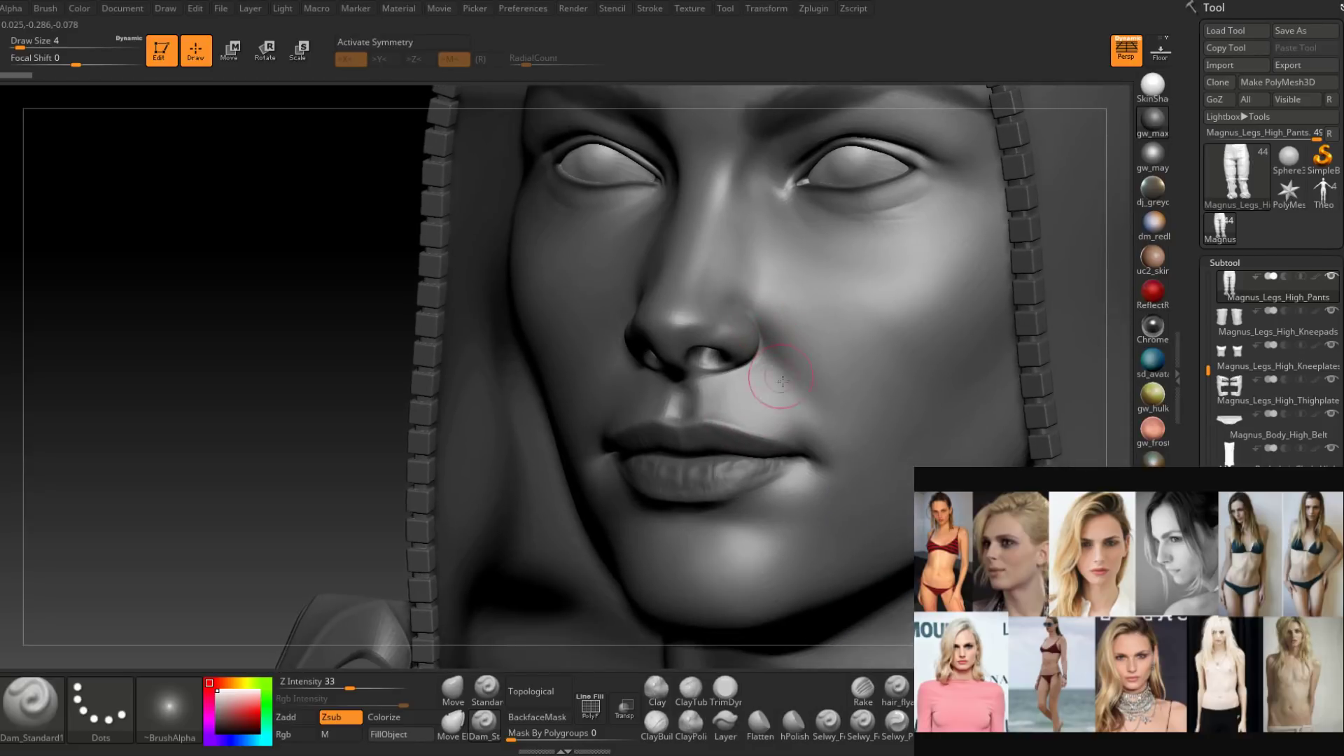
{"action": "key", "text": "d"}
{"action": "key", "text": "d"}
{"action": "key", "text": "d"}
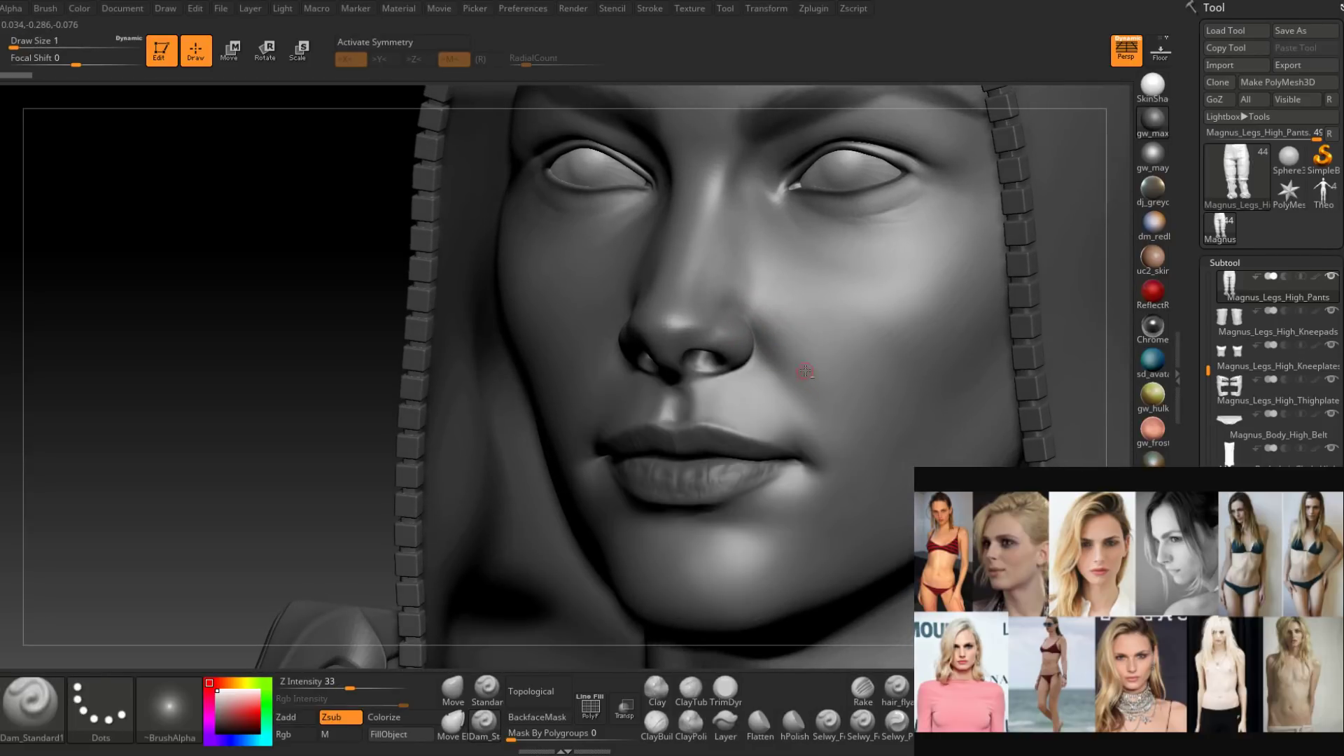
{"action": "left_click", "coordinate": [803, 371], "text": "alt"}
{"action": "left_click_drag", "start_coordinate": [771, 342], "coordinate": [831, 442], "text": "ctrl"}
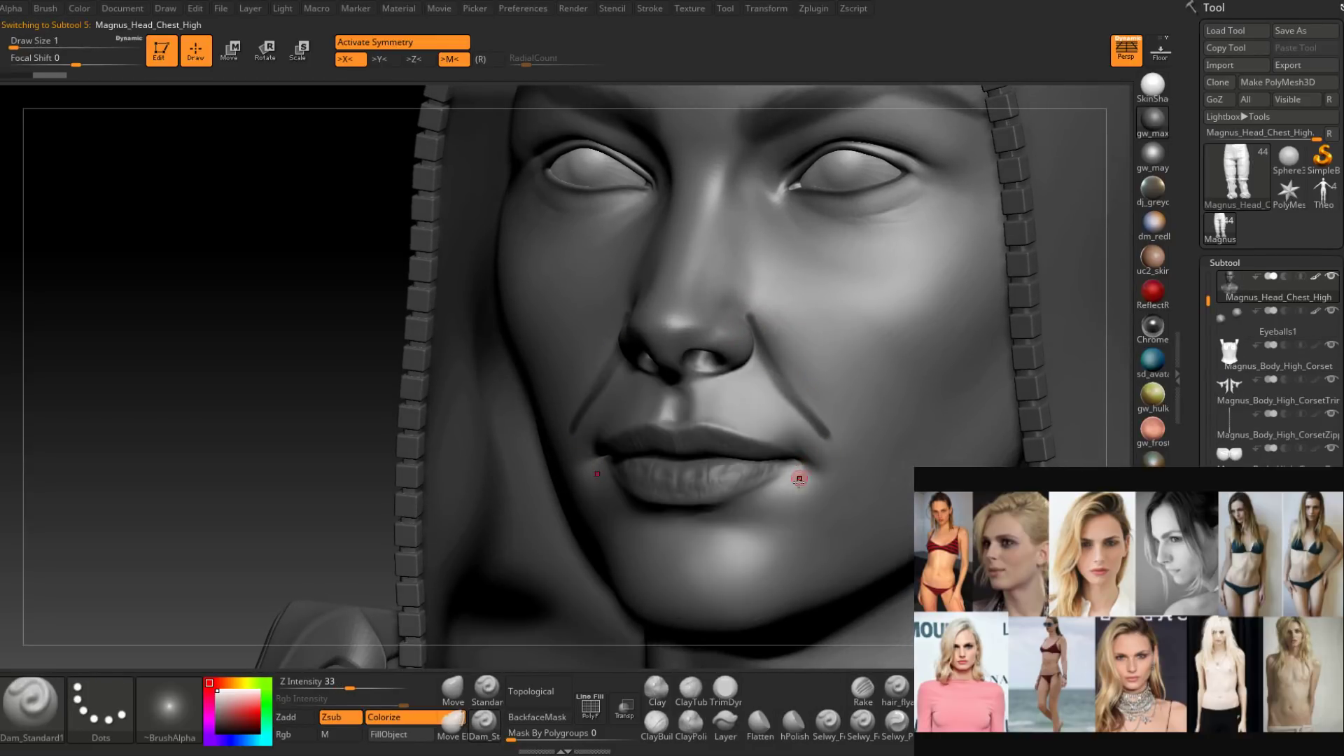
{"action": "key", "text": "ctrl+z"}
Review the Magnus face and upper body, then switch back to the Theo tool.
{"action": "right_click_drag", "start_coordinate": [775, 484], "coordinate": [778, 449]}
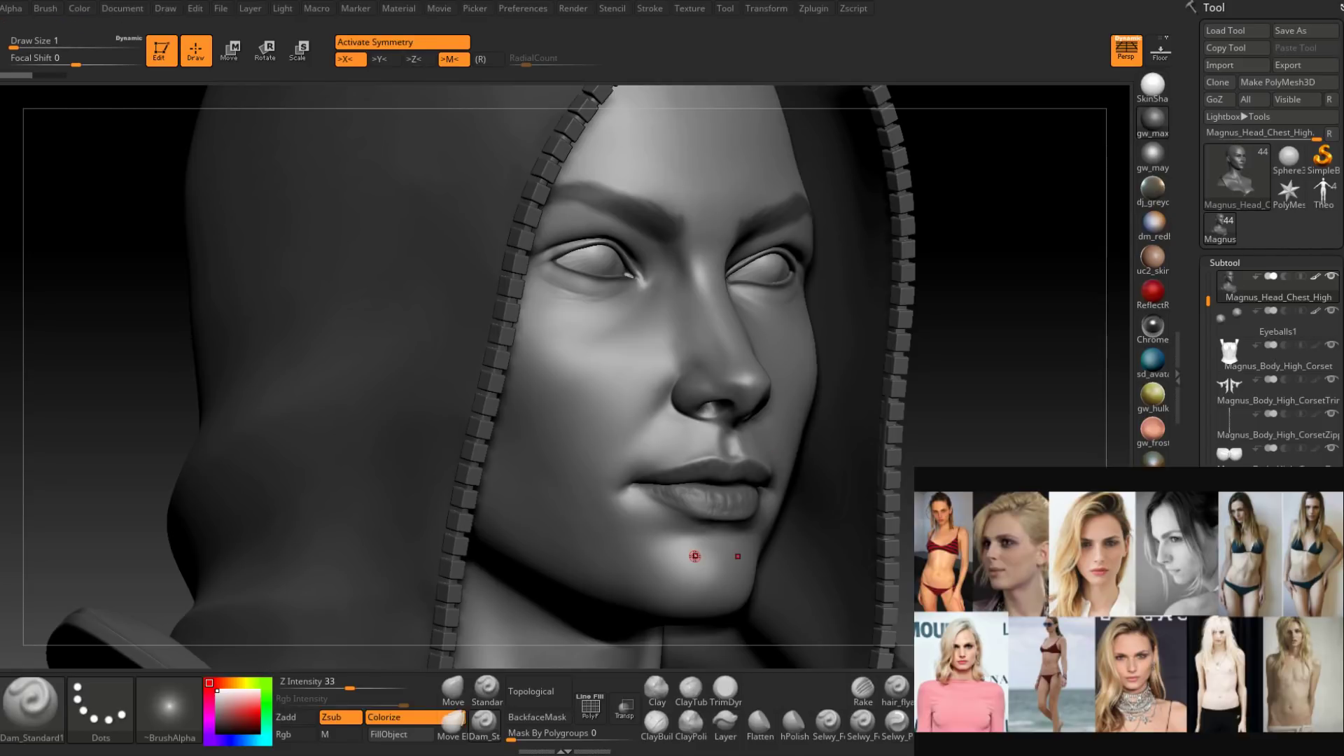
{"action": "right_click_drag", "start_coordinate": [807, 498], "coordinate": [755, 453], "text": "ctrl"}
{"action": "mouse_move", "coordinate": [754, 454]}
{"action": "right_mouse_down", "text": "ctrl"}
{"action": "mouse_move", "coordinate": [757, 468]}
{"action": "mouse_move", "coordinate": [679, 511]}
{"action": "mouse_move", "coordinate": [635, 366]}
{"action": "right_mouse_up", "text": "ctrl"}
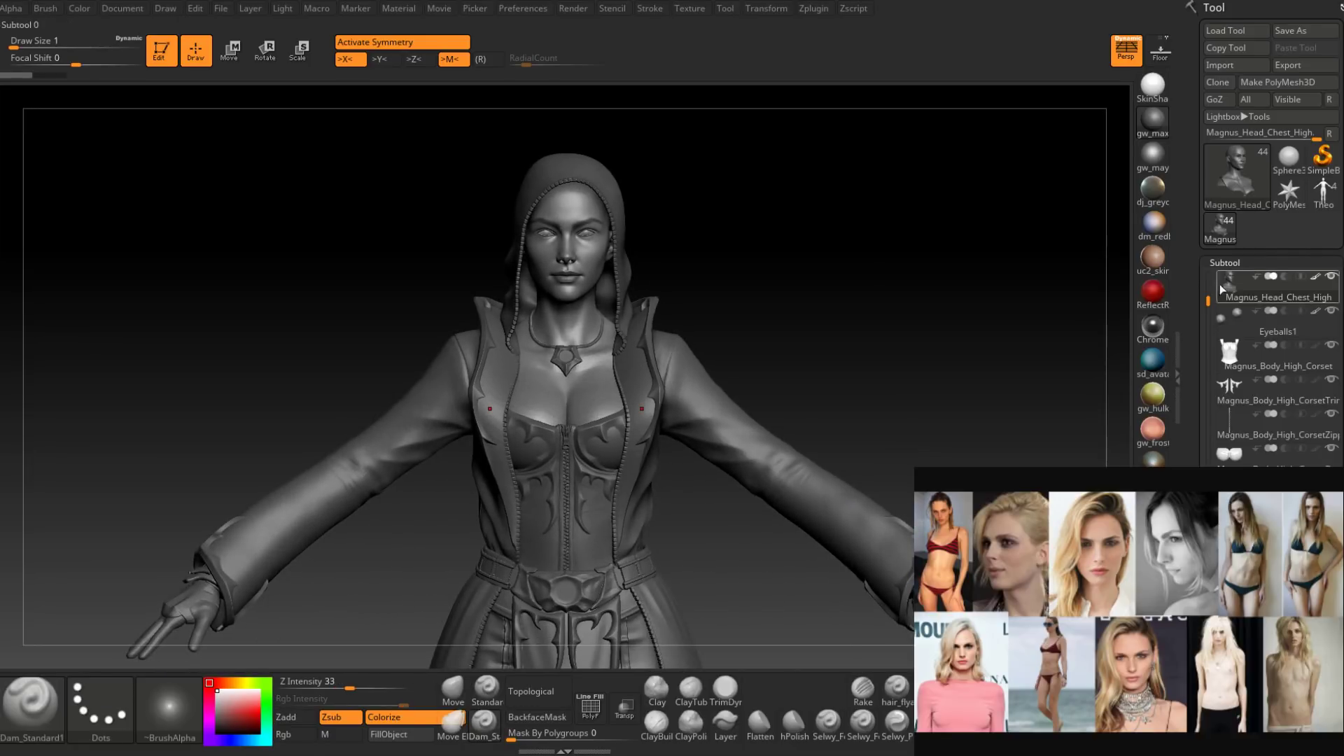
{"action": "left_click", "coordinate": [1322, 203]}
{"action": "mouse_move", "coordinate": [692, 349]}
{"action": "right_mouse_down"}
{"action": "mouse_move", "coordinate": [562, 463]}
{"action": "mouse_move", "coordinate": [636, 445]}
{"action": "mouse_move", "coordinate": [616, 371]}
{"action": "right_mouse_up"}
Reshape the torso, back and waist contours of the Theo figure with the Move brush, reducing the draw size to 22.
{"action": "left_click", "coordinate": [460, 689]}
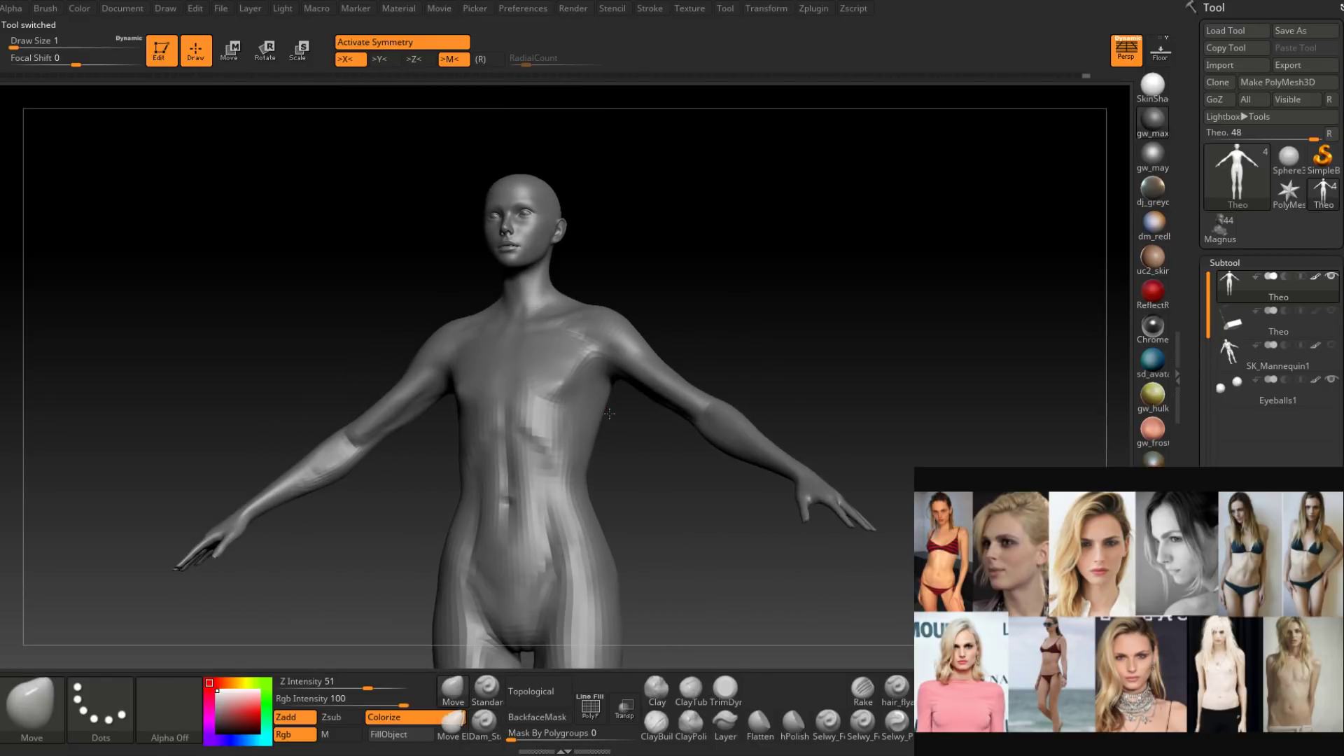
{"action": "key", "text": "space"}
{"action": "left_click_drag", "start_coordinate": [615, 417], "coordinate": [630, 418]}
{"action": "mouse_move", "coordinate": [630, 417]}
{"action": "right_mouse_down"}
{"action": "mouse_move", "coordinate": [633, 439]}
{"action": "mouse_move", "coordinate": [533, 410]}
{"action": "mouse_move", "coordinate": [600, 408]}
{"action": "right_mouse_up"}
{"action": "key", "text": "space"}
{"action": "left_click_drag", "start_coordinate": [601, 415], "coordinate": [612, 415]}
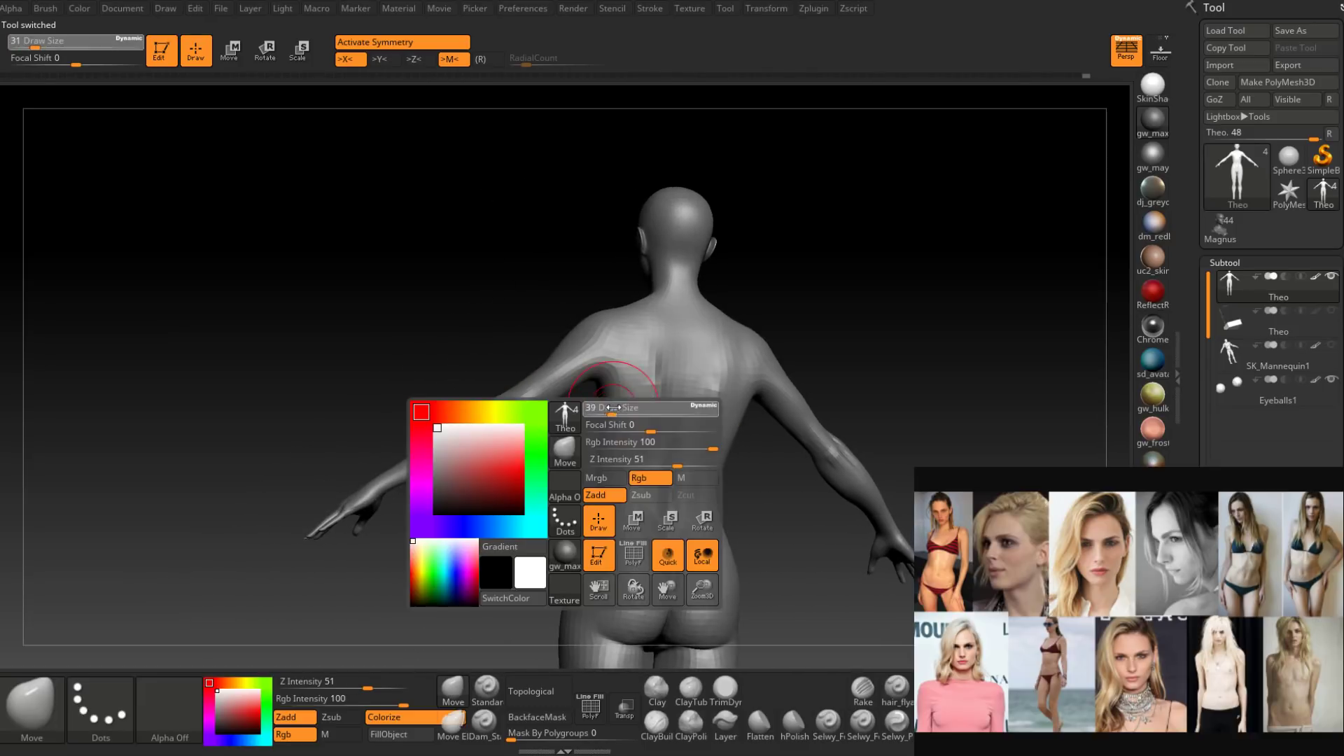
{"action": "mouse_move", "coordinate": [623, 390]}
{"action": "right_mouse_down"}
{"action": "mouse_move", "coordinate": [648, 411]}
{"action": "mouse_move", "coordinate": [581, 424]}
{"action": "mouse_move", "coordinate": [672, 438]}
{"action": "mouse_move", "coordinate": [693, 418]}
{"action": "mouse_move", "coordinate": [660, 447]}
{"action": "mouse_move", "coordinate": [670, 435]}
{"action": "mouse_move", "coordinate": [645, 441]}
{"action": "mouse_move", "coordinate": [634, 466]}
{"action": "mouse_move", "coordinate": [647, 468]}
{"action": "right_mouse_up"}
{"action": "key", "text": "space"}
{"action": "key", "text": "space"}
{"action": "mouse_move", "coordinate": [668, 469]}
{"action": "left_mouse_down"}
{"action": "mouse_move", "coordinate": [663, 394]}
{"action": "mouse_move", "coordinate": [651, 455]}
{"action": "left_mouse_up"}
{"action": "mouse_move", "coordinate": [651, 455]}
{"action": "right_mouse_down", "text": "alt"}
{"action": "mouse_move", "coordinate": [675, 365]}
{"action": "mouse_move", "coordinate": [623, 475]}
{"action": "mouse_move", "coordinate": [615, 459]}
{"action": "mouse_move", "coordinate": [622, 480]}
{"action": "mouse_move", "coordinate": [626, 430]}
{"action": "right_mouse_up", "text": "alt"}
{"action": "key", "text": "shift"}
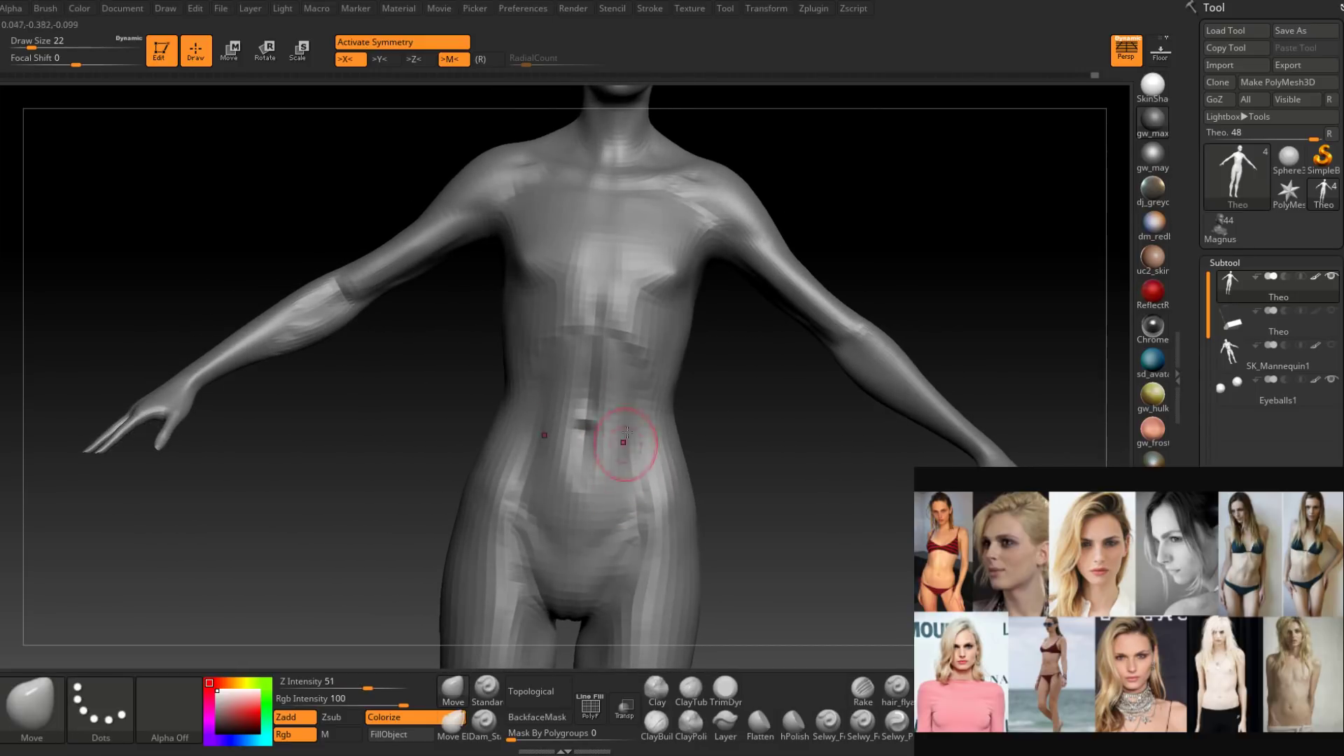
Build up the abdomen below the ribs with ClayBuildup at draw size 18 and smooth the surface.
{"action": "left_click", "coordinate": [659, 721]}
{"action": "right_click_drag", "start_coordinate": [670, 385], "coordinate": [628, 362]}
{"action": "key", "text": "space"}
{"action": "left_click_drag", "start_coordinate": [628, 380], "coordinate": [620, 380]}
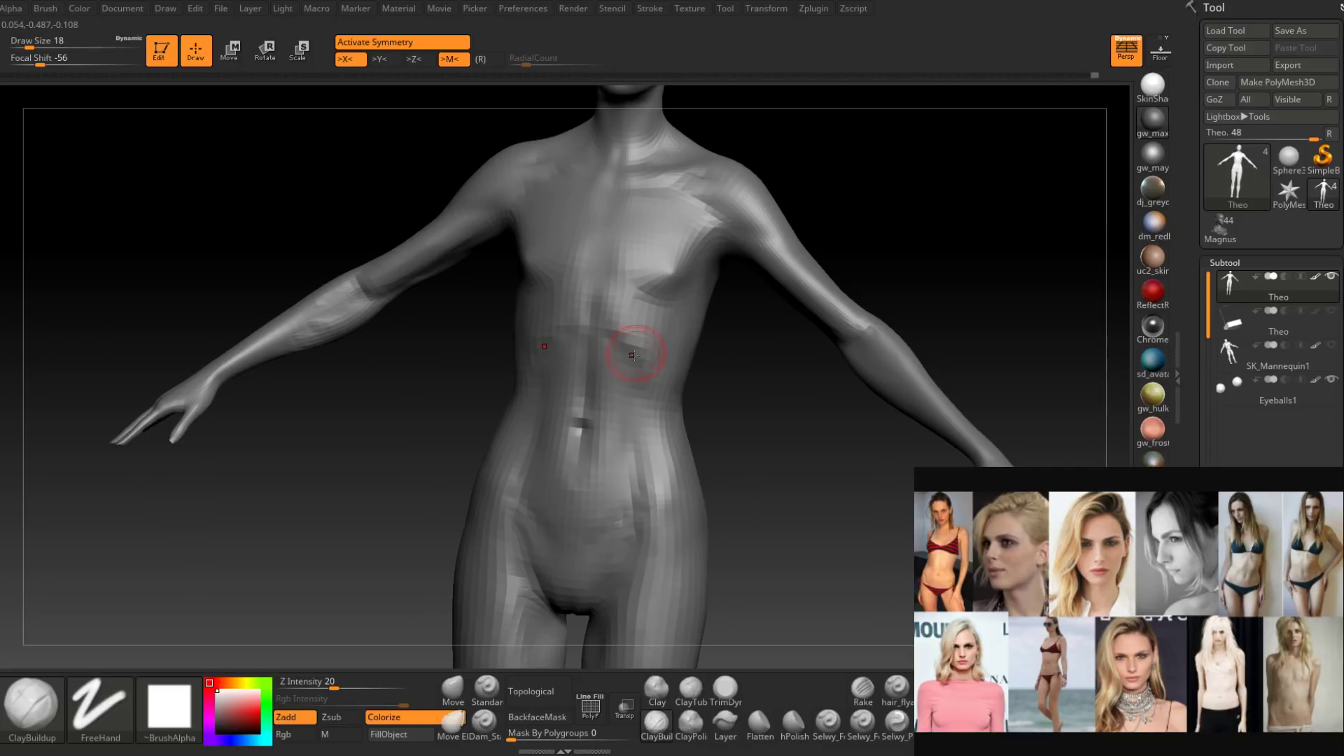
{"action": "mouse_move", "coordinate": [636, 354]}
{"action": "right_mouse_down"}
{"action": "mouse_move", "coordinate": [639, 418]}
{"action": "mouse_move", "coordinate": [621, 390]}
{"action": "mouse_move", "coordinate": [636, 425]}
{"action": "mouse_move", "coordinate": [639, 357]}
{"action": "mouse_move", "coordinate": [636, 441]}
{"action": "right_mouse_up"}
{"action": "left_click_drag", "start_coordinate": [636, 438], "coordinate": [622, 343], "text": "shift"}
{"action": "right_click_drag", "start_coordinate": [621, 343], "coordinate": [640, 332]}
{"action": "left_click_drag", "start_coordinate": [641, 331], "coordinate": [648, 353], "text": "shift"}
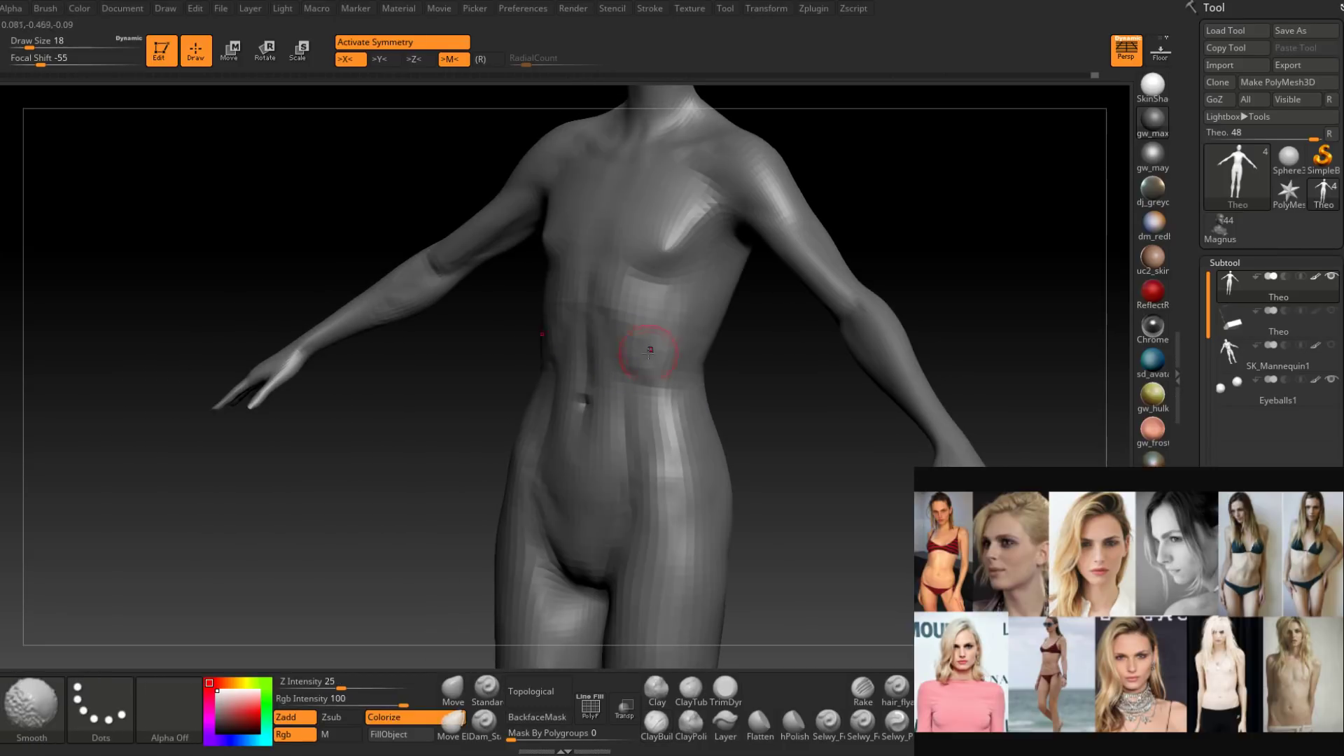
Refine the lower abdomen and waist with ClayBuildup, checking the forms from the front and from above.
{"action": "mouse_move", "coordinate": [648, 353]}
{"action": "right_mouse_down"}
{"action": "mouse_move", "coordinate": [687, 369]}
{"action": "mouse_move", "coordinate": [672, 355]}
{"action": "right_mouse_up"}
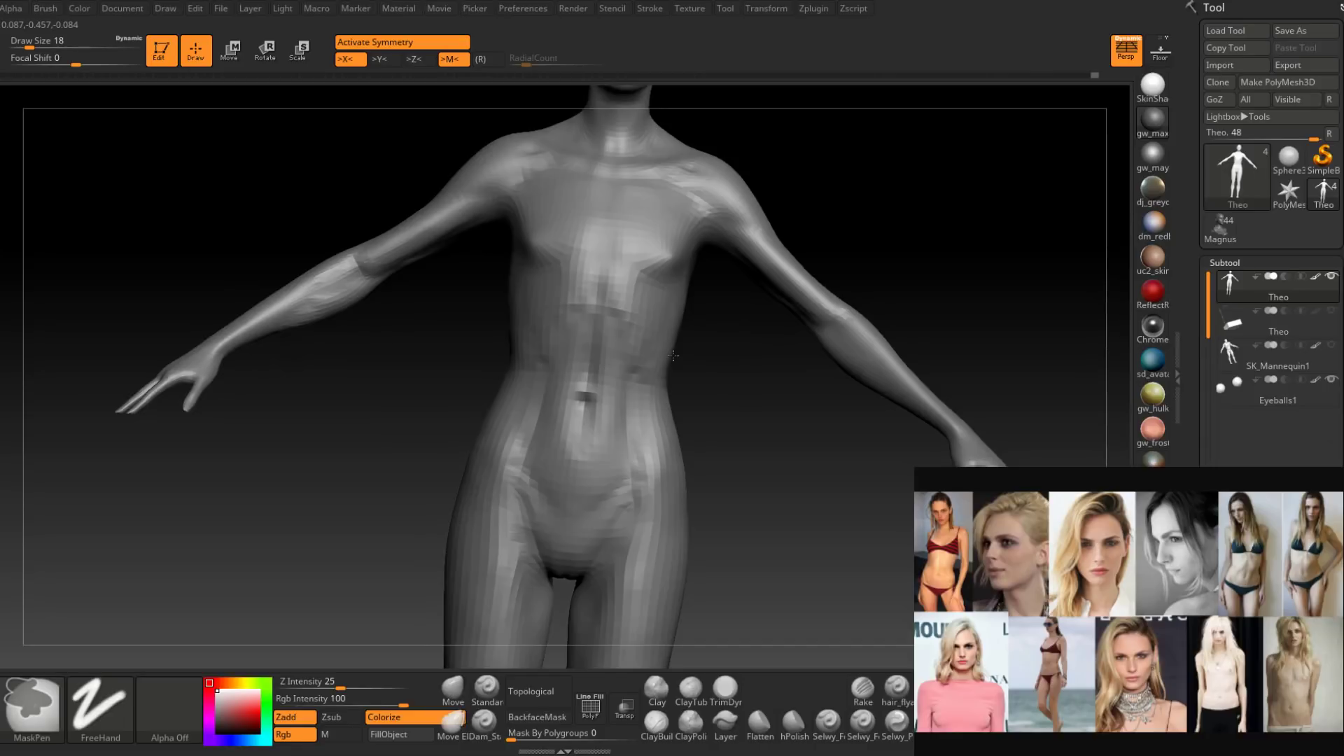
{"action": "right_click_drag", "start_coordinate": [674, 356], "coordinate": [633, 444], "text": "ctrl"}
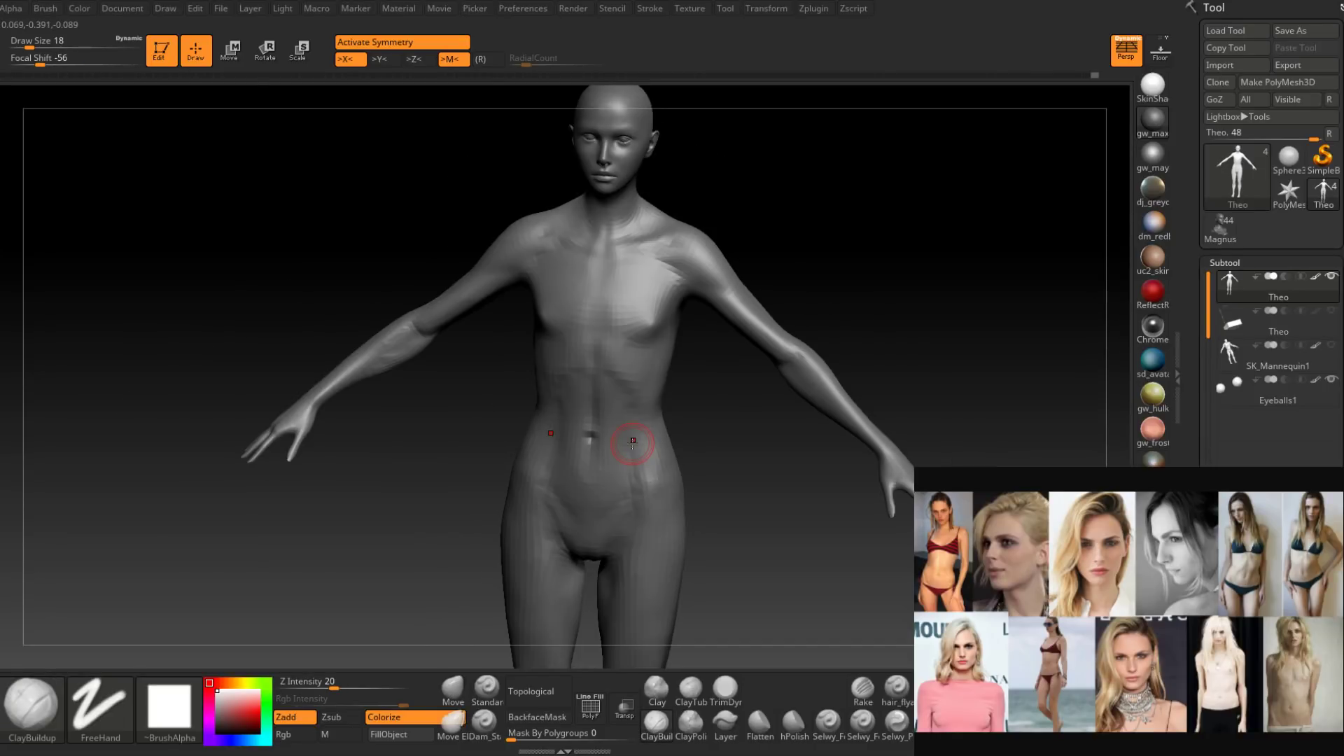
{"action": "mouse_move", "coordinate": [669, 401]}
{"action": "right_mouse_down"}
{"action": "mouse_move", "coordinate": [635, 399]}
{"action": "mouse_move", "coordinate": [632, 381]}
{"action": "mouse_move", "coordinate": [616, 448]}
{"action": "mouse_move", "coordinate": [628, 413]}
{"action": "mouse_move", "coordinate": [661, 389]}
{"action": "right_mouse_up"}
{"action": "right_click", "coordinate": [628, 405]}
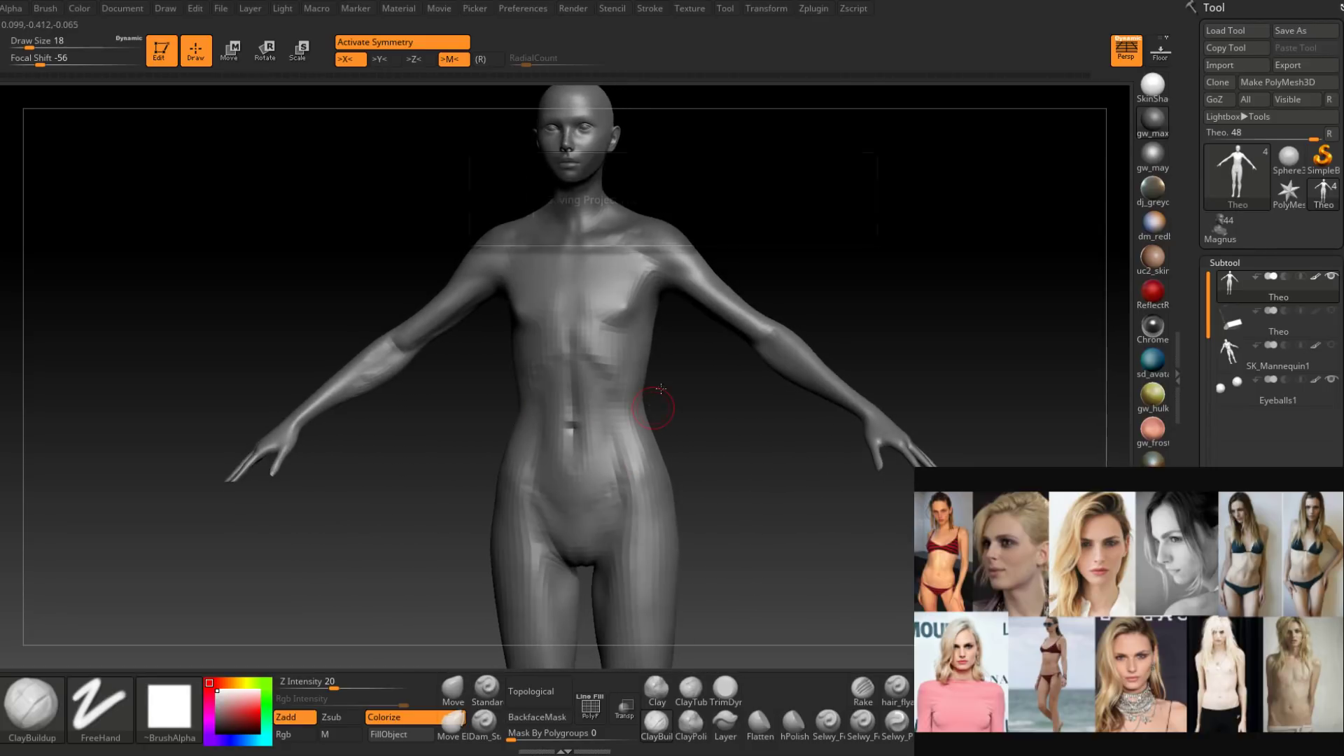
{"action": "mouse_move", "coordinate": [687, 349]}
{"action": "right_mouse_down"}
{"action": "mouse_move", "coordinate": [667, 345]}
{"action": "mouse_move", "coordinate": [684, 336]}
{"action": "mouse_move", "coordinate": [663, 373]}
{"action": "mouse_move", "coordinate": [740, 411]}
{"action": "right_mouse_up"}
{"action": "right_click", "coordinate": [667, 346]}
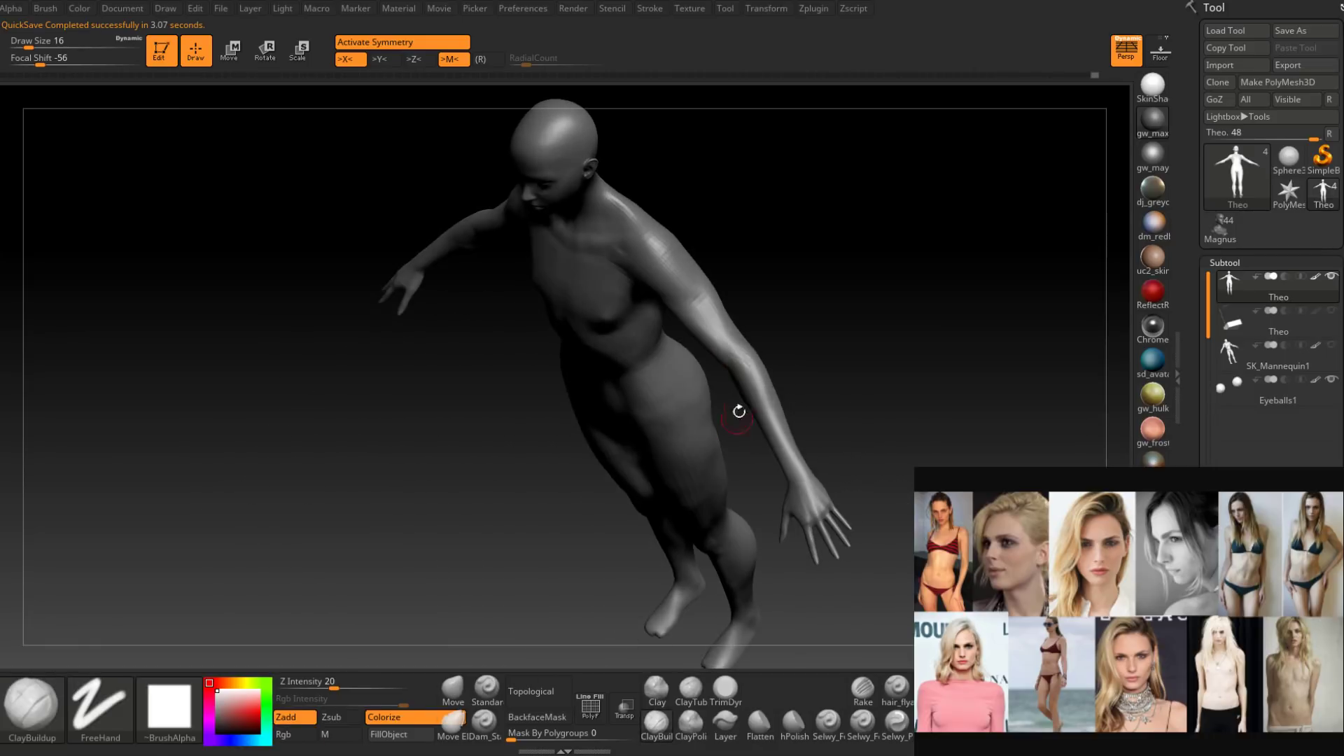
Add volume to the forearm and elbow with ClayBuildup at draw sizes 23 and 17.
{"action": "mouse_move", "coordinate": [731, 343]}
{"action": "right_mouse_down"}
{"action": "mouse_move", "coordinate": [644, 300]}
{"action": "mouse_move", "coordinate": [742, 384]}
{"action": "mouse_move", "coordinate": [763, 278]}
{"action": "mouse_move", "coordinate": [756, 371]}
{"action": "mouse_move", "coordinate": [765, 336]}
{"action": "mouse_move", "coordinate": [731, 374]}
{"action": "mouse_move", "coordinate": [759, 384]}
{"action": "mouse_move", "coordinate": [630, 396]}
{"action": "mouse_move", "coordinate": [619, 382]}
{"action": "right_mouse_up"}
{"action": "key", "text": "space"}
{"action": "left_click_drag", "start_coordinate": [619, 382], "coordinate": [623, 382]}
{"action": "right_click_drag", "start_coordinate": [608, 387], "coordinate": [619, 371]}
{"action": "key", "text": "space"}
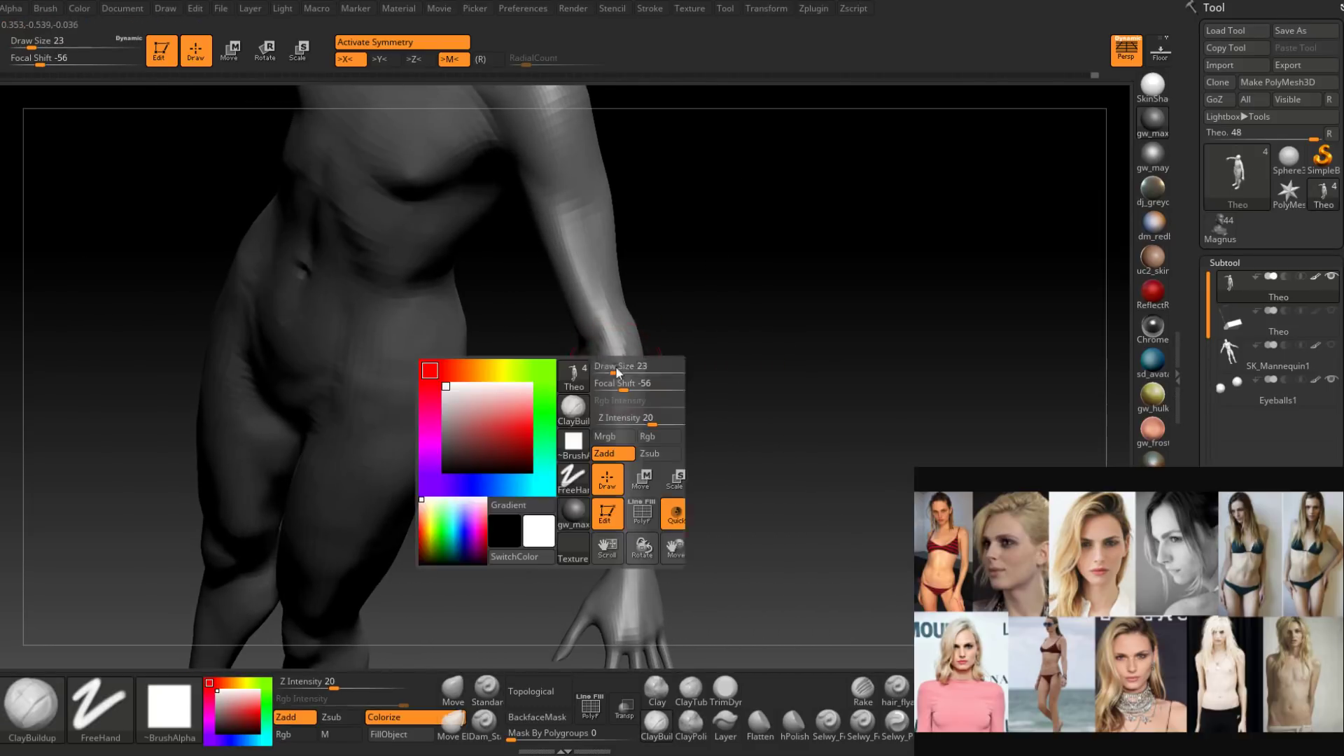
{"action": "left_click_drag", "start_coordinate": [619, 372], "coordinate": [615, 372]}
{"action": "mouse_move", "coordinate": [604, 394]}
{"action": "right_mouse_down"}
{"action": "mouse_move", "coordinate": [621, 333]}
{"action": "mouse_move", "coordinate": [611, 407]}
{"action": "mouse_move", "coordinate": [631, 414]}
{"action": "right_mouse_up"}
{"action": "mouse_move", "coordinate": [612, 494]}
{"action": "right_mouse_down"}
{"action": "mouse_move", "coordinate": [606, 355]}
{"action": "mouse_move", "coordinate": [592, 364]}
{"action": "mouse_move", "coordinate": [607, 327]}
{"action": "right_mouse_up"}
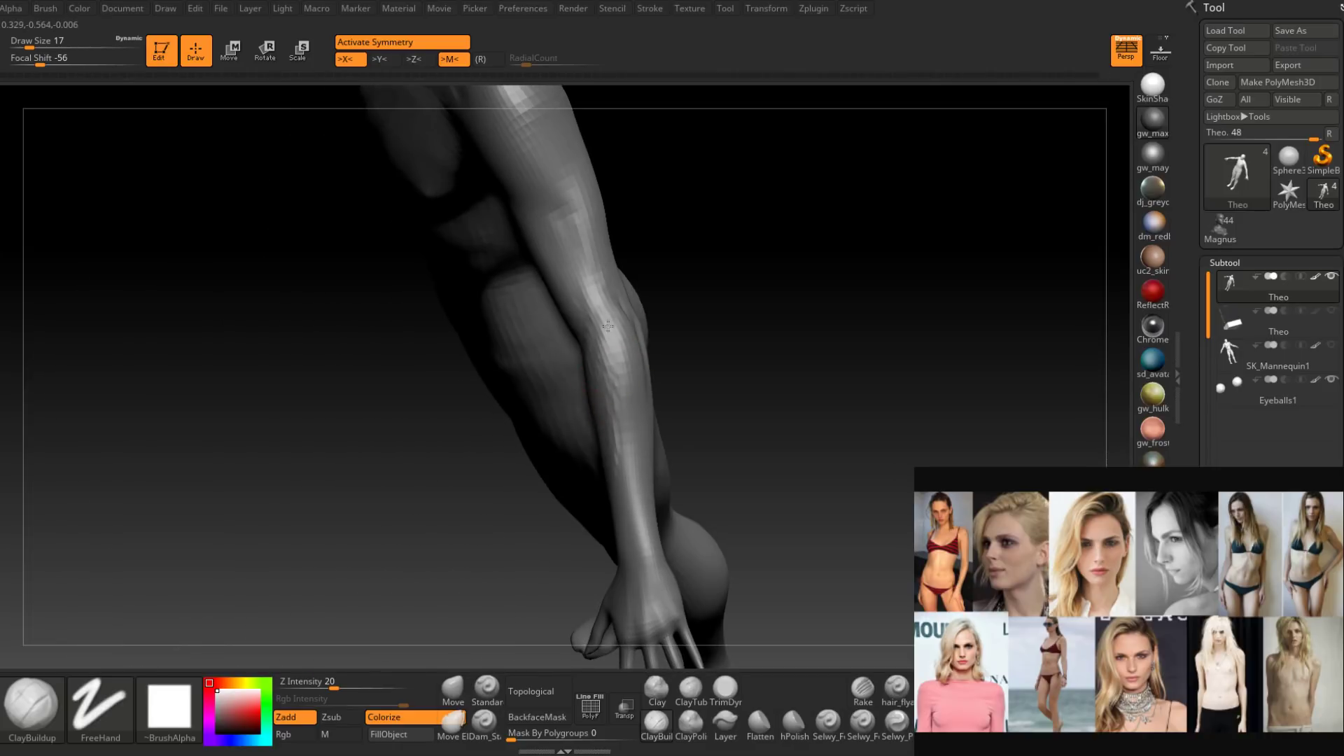
Shape the forearm muscles down to the wrist and smooth the strokes at draw size 17.
{"action": "right_click_drag", "start_coordinate": [607, 414], "coordinate": [583, 406]}
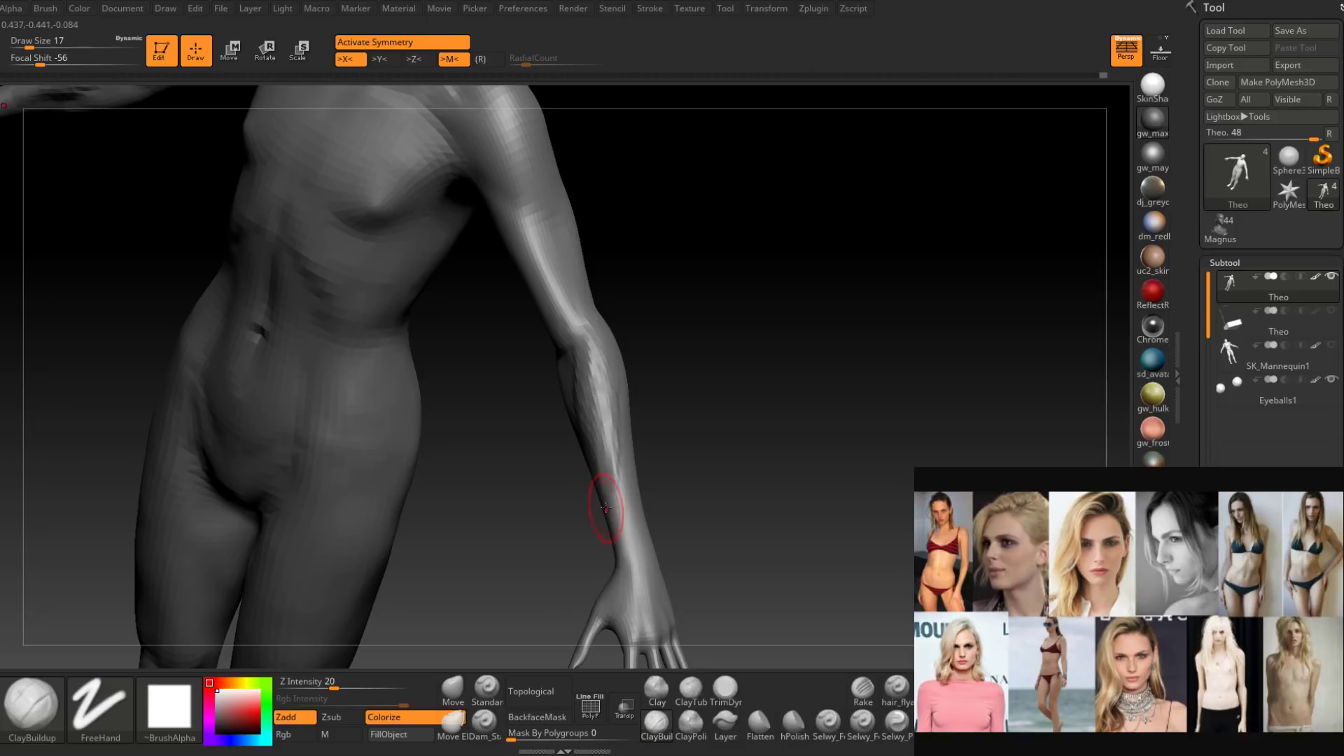
{"action": "mouse_move", "coordinate": [605, 509]}
{"action": "right_mouse_down"}
{"action": "mouse_move", "coordinate": [602, 466]}
{"action": "mouse_move", "coordinate": [616, 481]}
{"action": "right_mouse_up"}
{"action": "key", "text": "shift"}
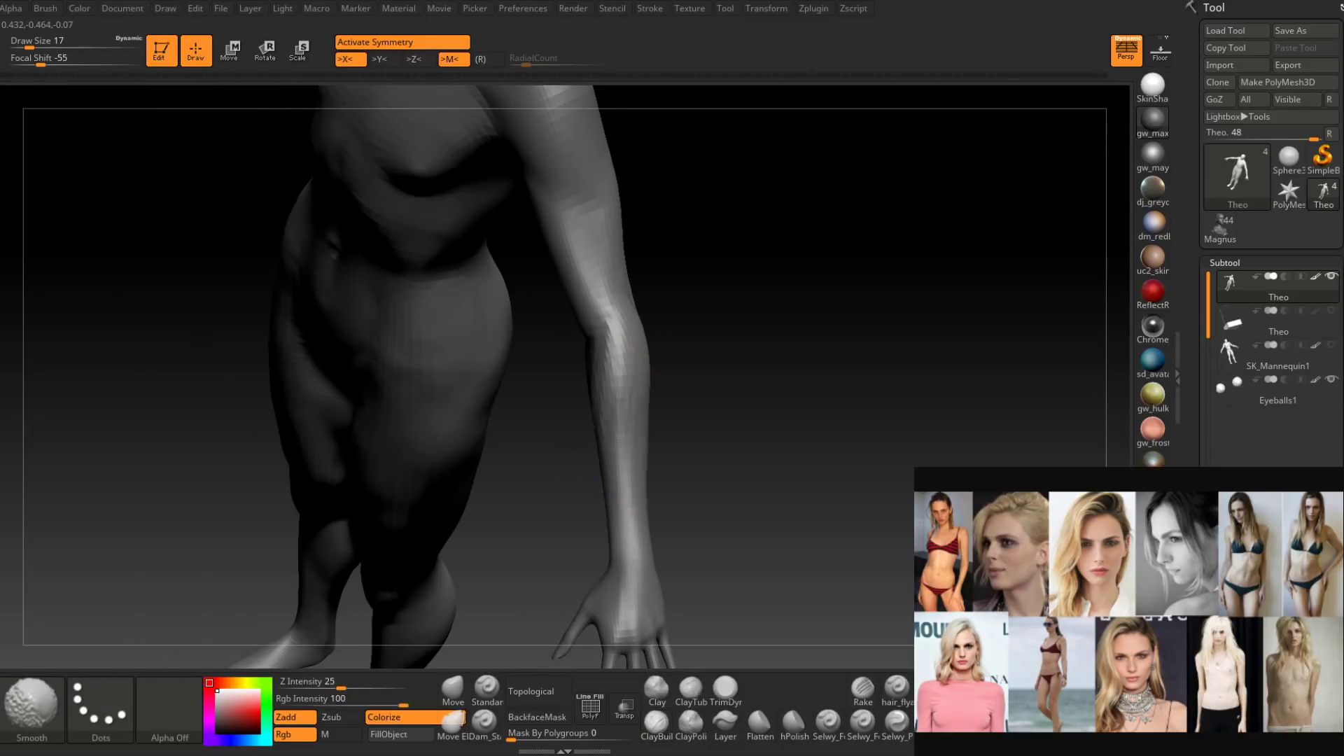
{"action": "right_click_drag", "start_coordinate": [615, 337], "coordinate": [612, 408]}
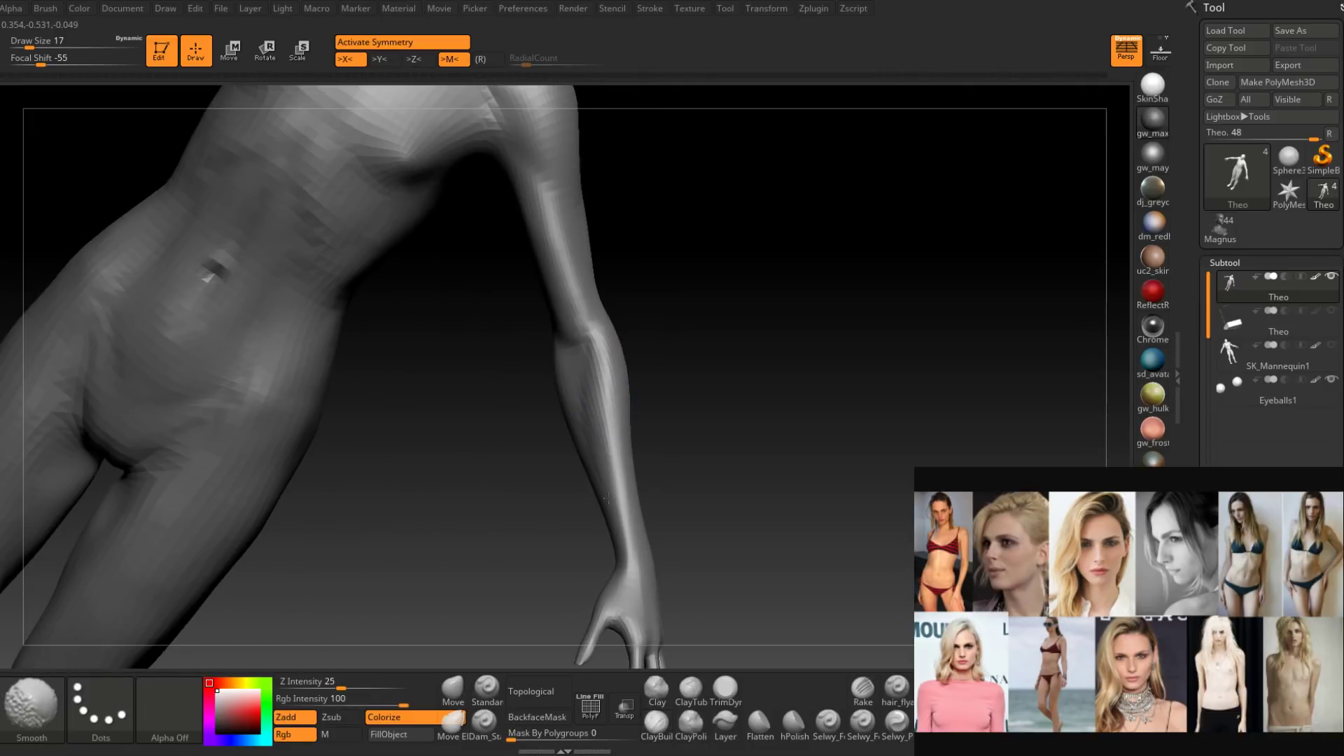
{"action": "mouse_move", "coordinate": [607, 498]}
{"action": "right_mouse_down"}
{"action": "mouse_move", "coordinate": [616, 450]}
{"action": "mouse_move", "coordinate": [552, 396]}
{"action": "mouse_move", "coordinate": [598, 486]}
{"action": "mouse_move", "coordinate": [600, 425]}
{"action": "mouse_move", "coordinate": [652, 427]}
{"action": "right_mouse_up"}
{"action": "key", "text": "shift"}
{"action": "right_click_drag", "start_coordinate": [636, 369], "coordinate": [644, 398], "text": "ctrl"}
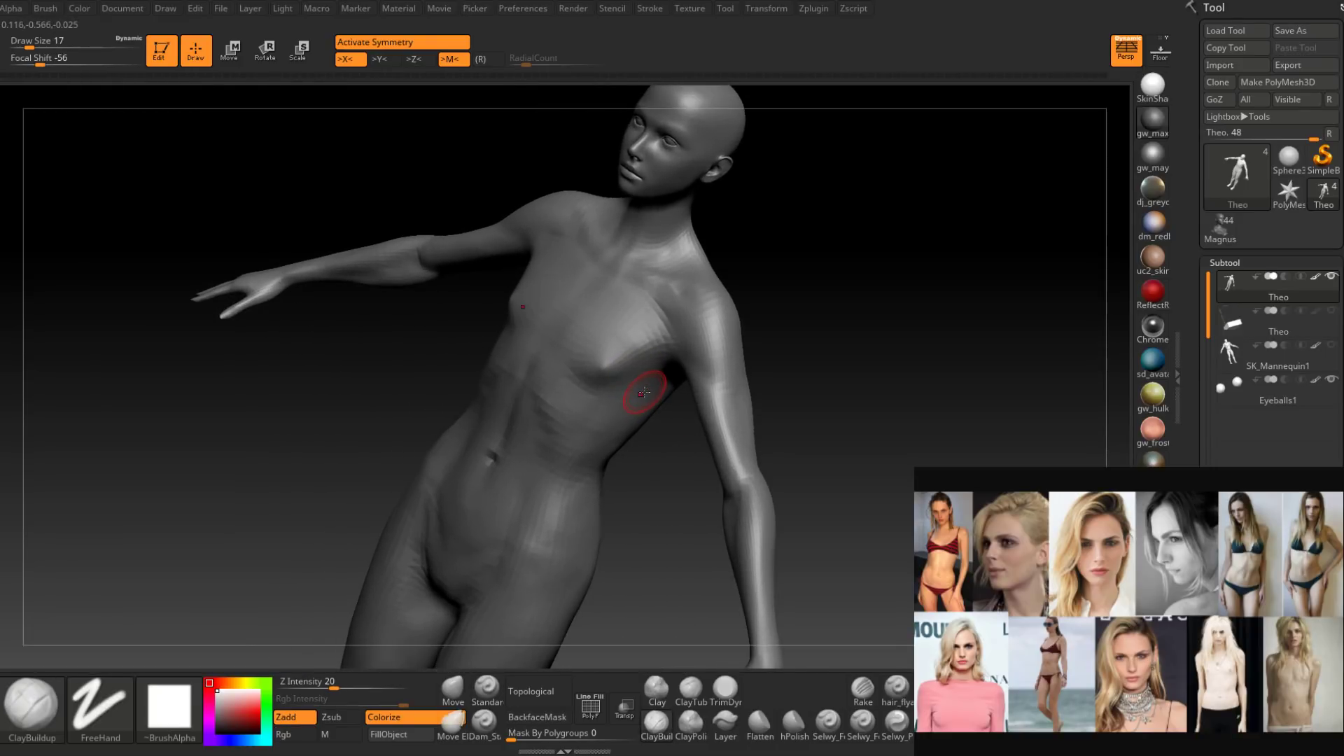
Build up the chest around the lower edge of the pectoral with ClayBuildup at draw size 23.
{"action": "mouse_move", "coordinate": [649, 313]}
{"action": "right_mouse_down", "text": "alt"}
{"action": "mouse_move", "coordinate": [644, 399]}
{"action": "mouse_move", "coordinate": [576, 399]}
{"action": "right_mouse_up", "text": "alt"}
{"action": "key", "text": "space"}
{"action": "left_click_drag", "start_coordinate": [575, 399], "coordinate": [579, 400]}
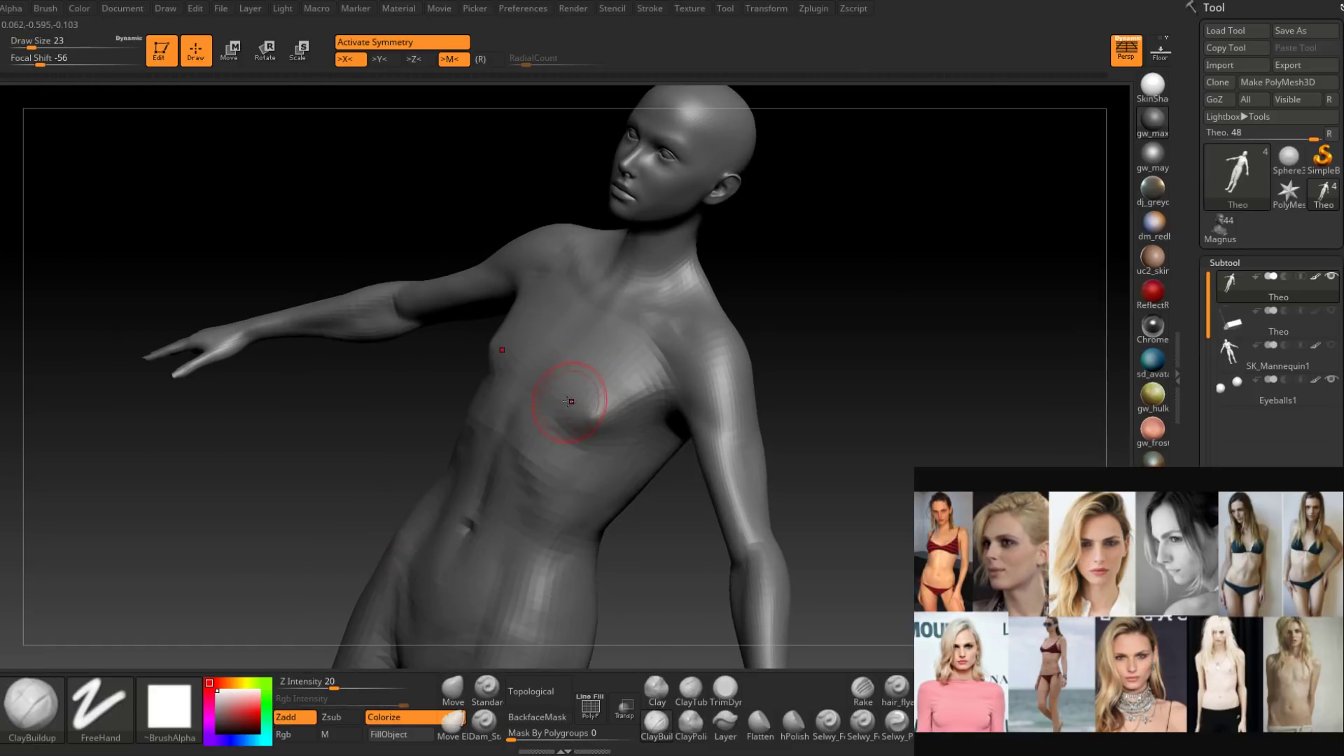
{"action": "right_click_drag", "start_coordinate": [569, 401], "coordinate": [579, 401]}
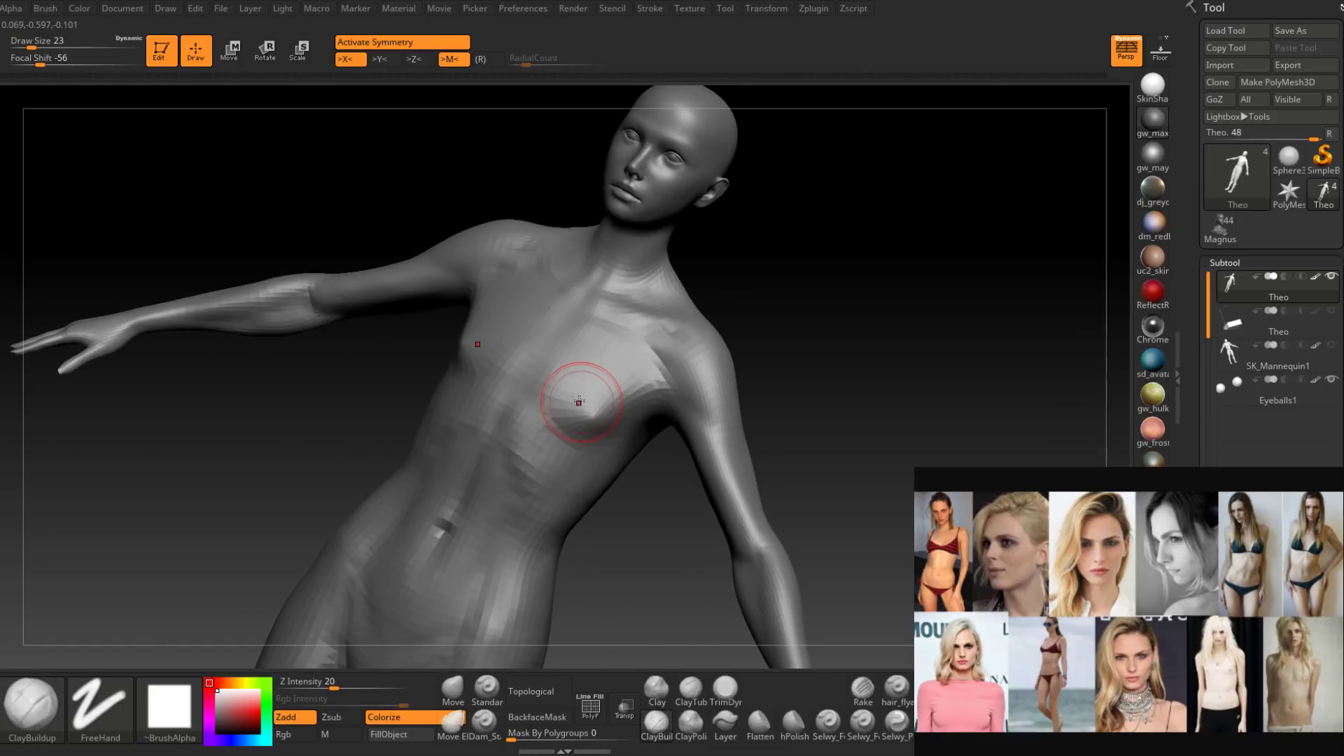
{"action": "mouse_move", "coordinate": [579, 402]}
{"action": "right_mouse_down"}
{"action": "mouse_move", "coordinate": [616, 411]}
{"action": "mouse_move", "coordinate": [620, 382]}
{"action": "mouse_move", "coordinate": [680, 398]}
{"action": "mouse_move", "coordinate": [657, 390]}
{"action": "mouse_move", "coordinate": [666, 375]}
{"action": "mouse_move", "coordinate": [664, 421]}
{"action": "mouse_move", "coordinate": [617, 423]}
{"action": "right_mouse_up"}
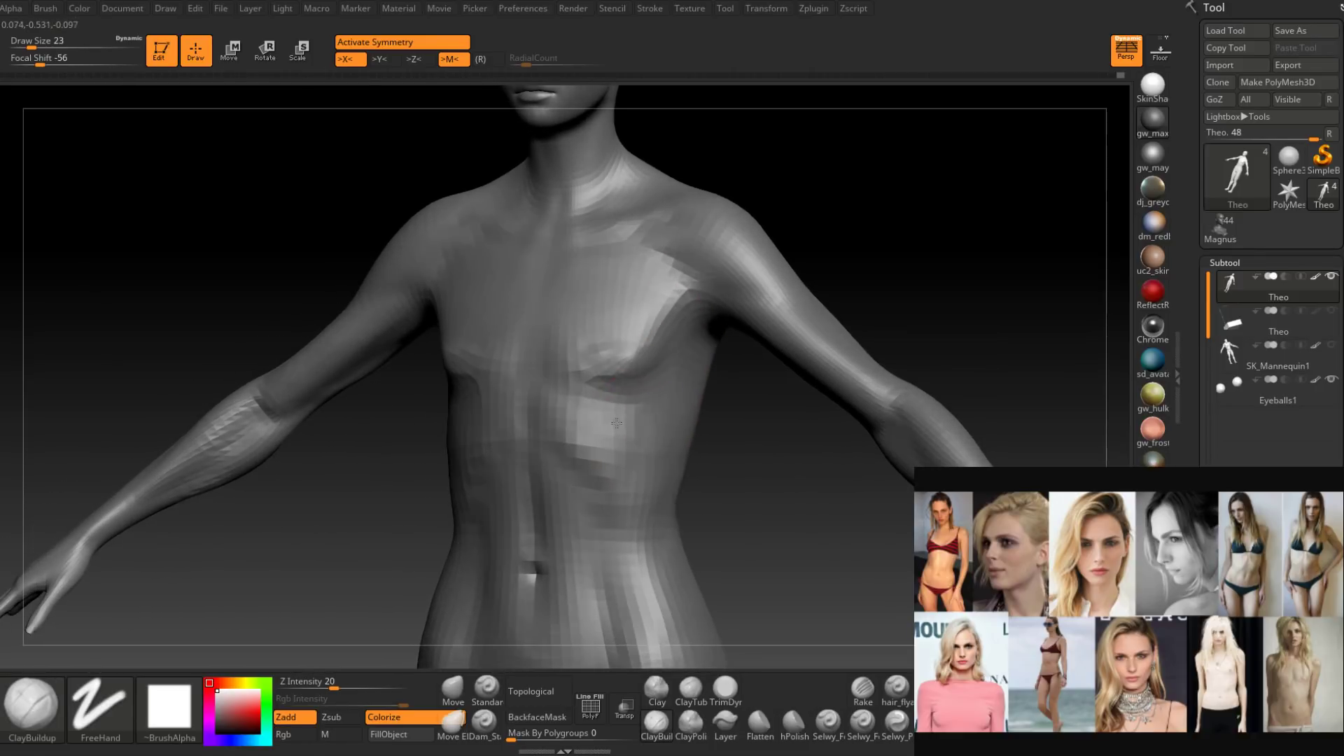
{"action": "right_click_drag", "start_coordinate": [646, 370], "coordinate": [642, 403]}
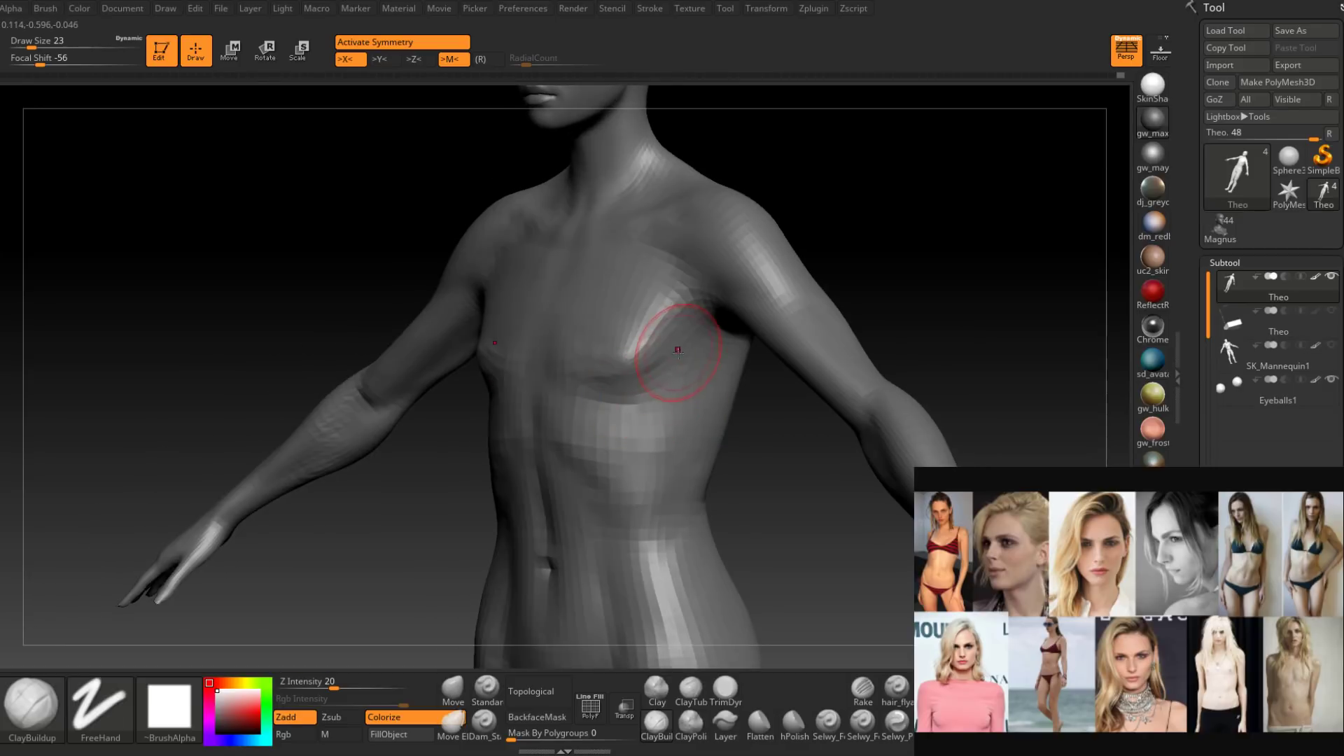
{"action": "mouse_move", "coordinate": [677, 352]}
{"action": "right_mouse_down"}
{"action": "mouse_move", "coordinate": [630, 357]}
{"action": "mouse_move", "coordinate": [693, 364]}
{"action": "mouse_move", "coordinate": [646, 376]}
{"action": "right_mouse_up"}
Build up and smooth the side of the ribcage below the armpit with ClayBuildup at draw sizes 27 and 23, undoing the last stroke.
{"action": "key", "text": "space"}
{"action": "left_click_drag", "start_coordinate": [660, 382], "coordinate": [667, 371]}
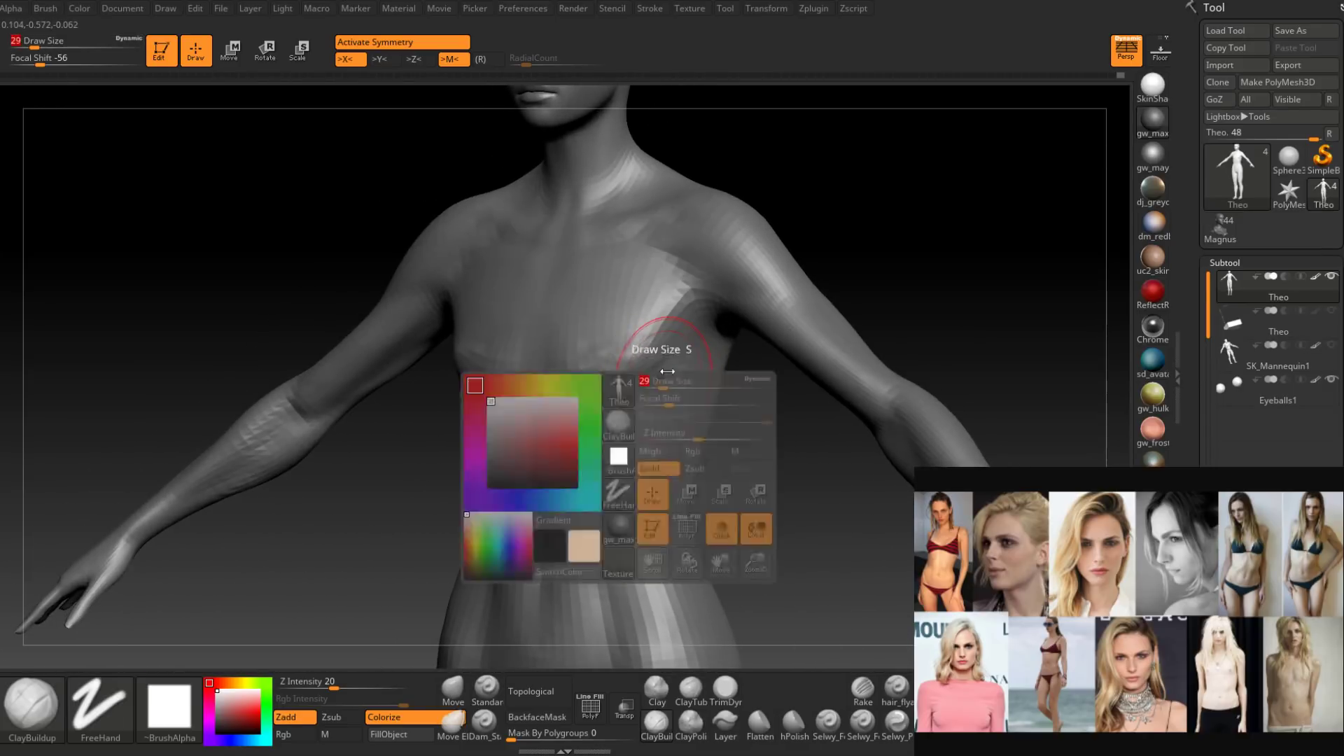
{"action": "right_click_drag", "start_coordinate": [636, 401], "coordinate": [658, 390]}
{"action": "key", "text": "space"}
{"action": "mouse_move", "coordinate": [662, 389]}
{"action": "left_mouse_down"}
{"action": "mouse_move", "coordinate": [647, 391]}
{"action": "mouse_move", "coordinate": [663, 387]}
{"action": "left_mouse_up"}
{"action": "key", "text": "space"}
{"action": "right_click_drag", "start_coordinate": [636, 425], "coordinate": [654, 432]}
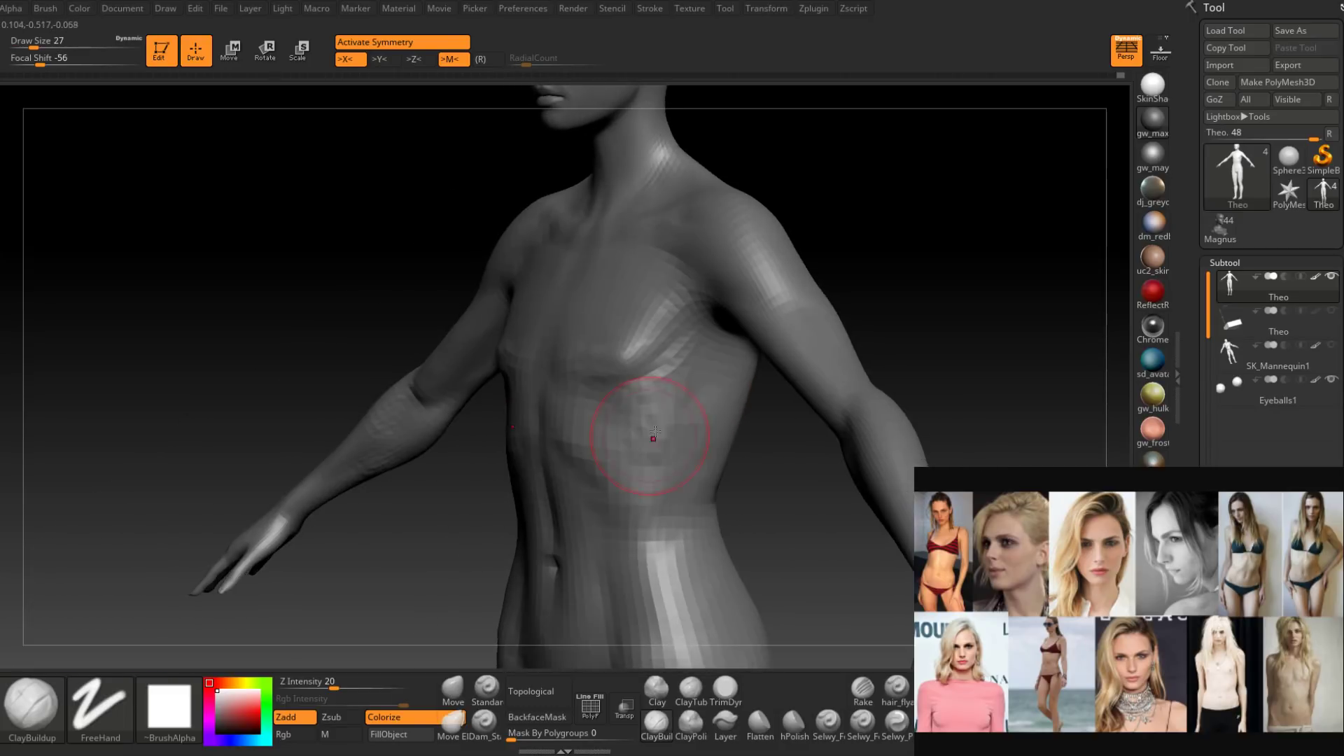
{"action": "mouse_move", "coordinate": [656, 478]}
{"action": "right_mouse_down"}
{"action": "mouse_move", "coordinate": [682, 351]}
{"action": "mouse_move", "coordinate": [694, 354]}
{"action": "mouse_move", "coordinate": [705, 375]}
{"action": "mouse_move", "coordinate": [630, 448]}
{"action": "mouse_move", "coordinate": [673, 388]}
{"action": "right_mouse_up"}
{"action": "key", "text": "shift"}
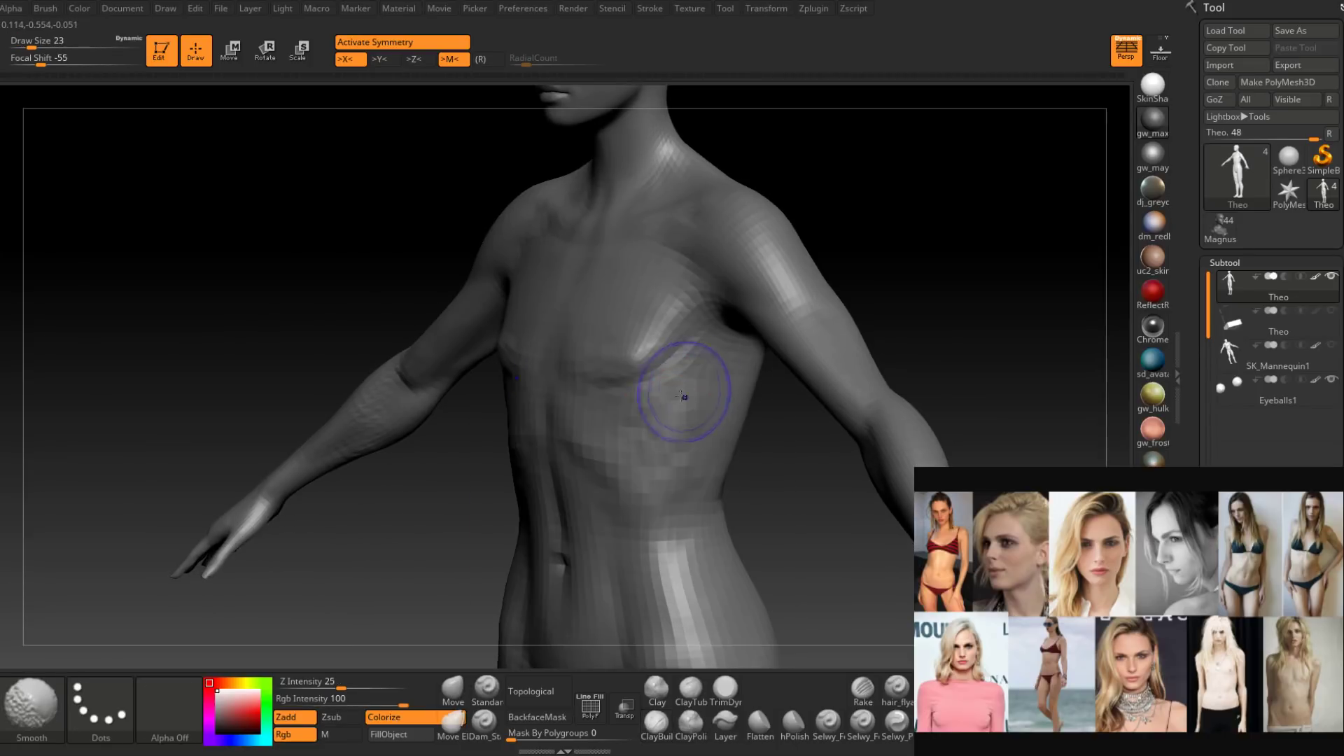
{"action": "mouse_move", "coordinate": [691, 469]}
{"action": "right_mouse_down"}
{"action": "mouse_move", "coordinate": [728, 459]}
{"action": "mouse_move", "coordinate": [690, 434]}
{"action": "mouse_move", "coordinate": [691, 392]}
{"action": "right_mouse_up"}
{"action": "key", "text": "ctrl+z"}
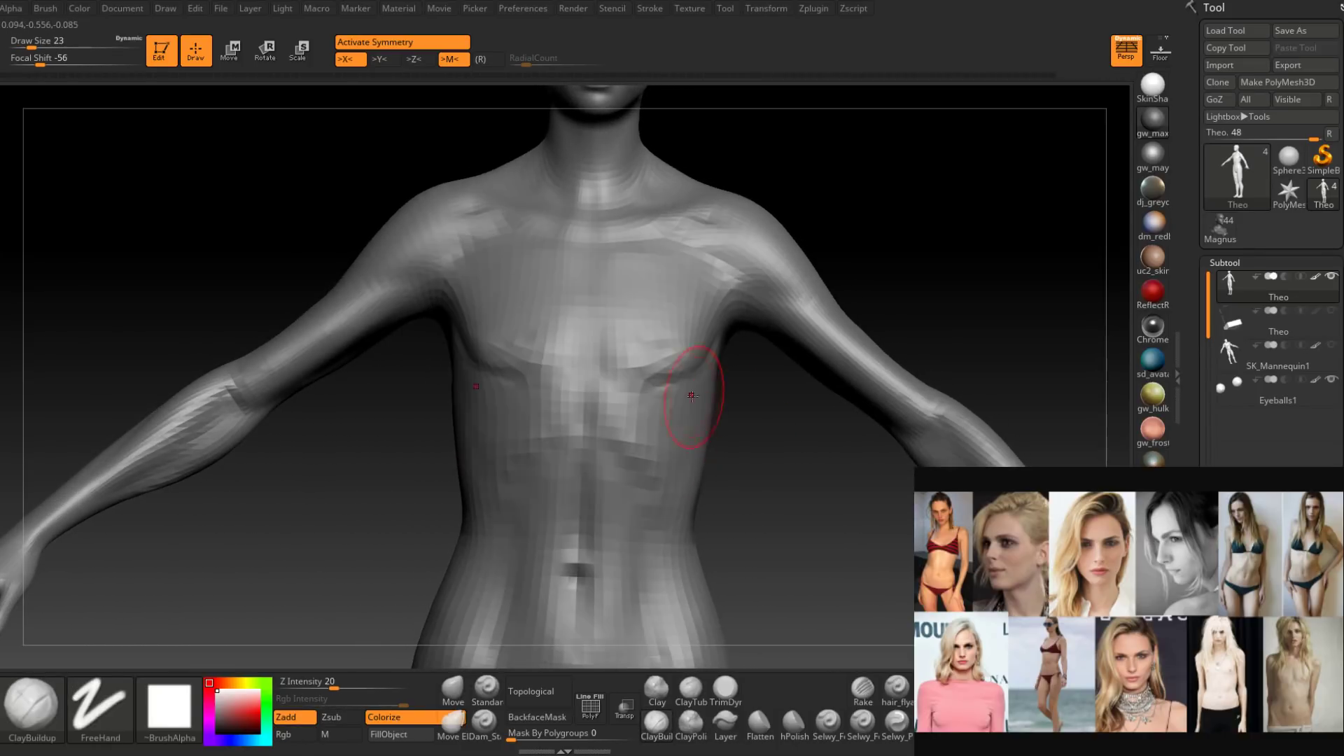
Carve the crease under the chest with Dam_Standard at draw size 9 and soften it with smoothing.
{"action": "mouse_move", "coordinate": [645, 339]}
{"action": "left_mouse_down", "text": "shift"}
{"action": "mouse_move", "coordinate": [662, 354]}
{"action": "mouse_move", "coordinate": [652, 372]}
{"action": "mouse_move", "coordinate": [676, 371]}
{"action": "left_mouse_up", "text": "shift"}
{"action": "left_click", "coordinate": [483, 721]}
{"action": "right_click_drag", "start_coordinate": [677, 372], "coordinate": [710, 378]}
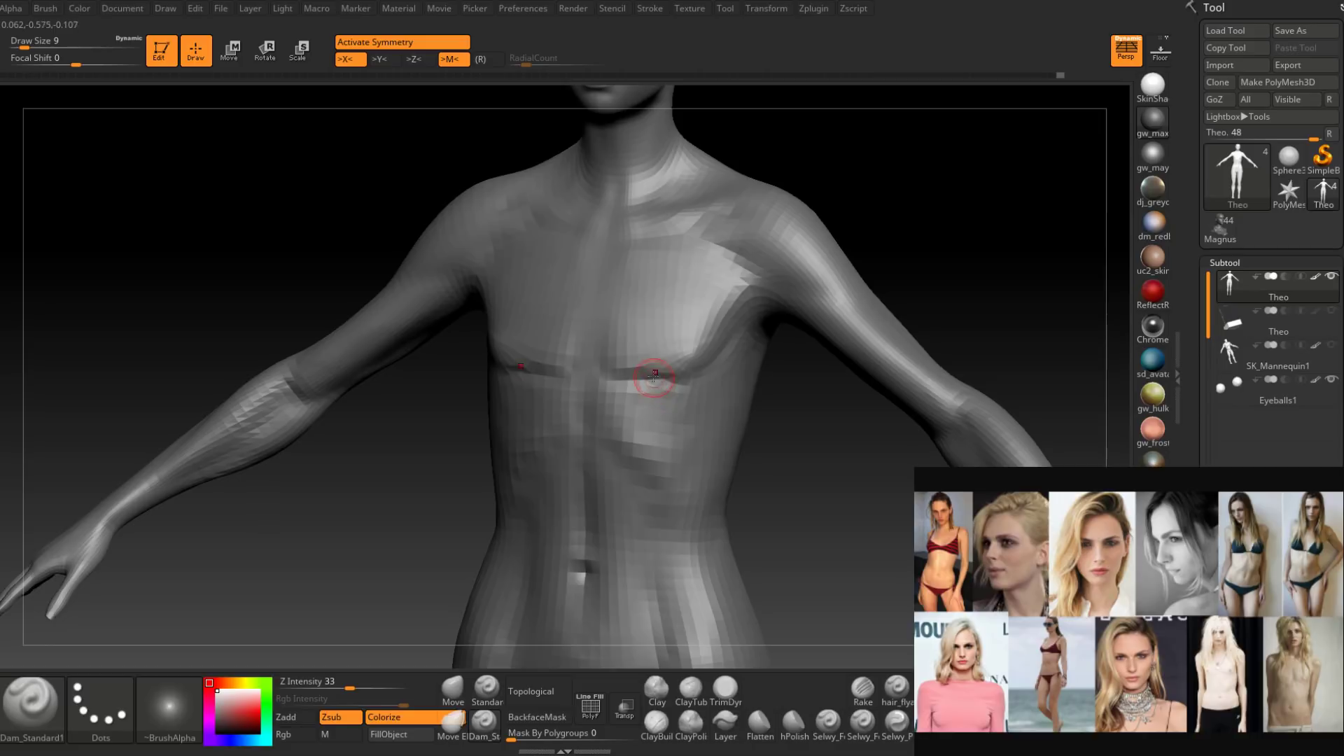
{"action": "right_click_drag", "start_coordinate": [630, 329], "coordinate": [643, 361]}
{"action": "key", "text": "shift"}
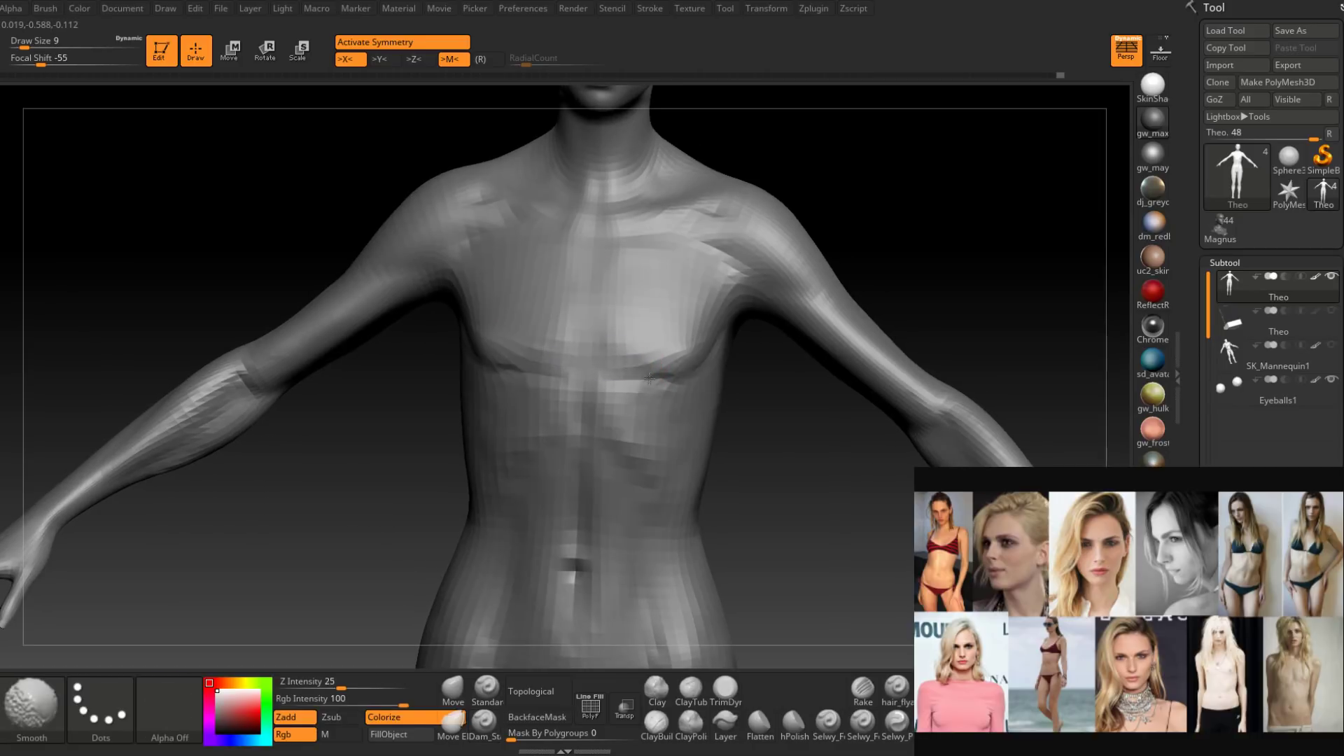
{"action": "left_click_drag", "start_coordinate": [649, 379], "coordinate": [658, 378], "text": "shift"}
{"action": "right_click_drag", "start_coordinate": [658, 378], "coordinate": [690, 378]}
{"action": "left_click_drag", "start_coordinate": [689, 378], "coordinate": [666, 381], "text": "shift"}
{"action": "right_click_drag", "start_coordinate": [666, 381], "coordinate": [707, 374]}
{"action": "left_click_drag", "start_coordinate": [707, 375], "coordinate": [721, 371], "text": "shift"}
{"action": "right_click_drag", "start_coordinate": [760, 367], "coordinate": [709, 367]}
Deepen the outer chest crease up toward the armpit with Dam_Standard at draw size 18.
{"action": "key", "text": "space"}
{"action": "left_click_drag", "start_coordinate": [707, 371], "coordinate": [713, 371]}
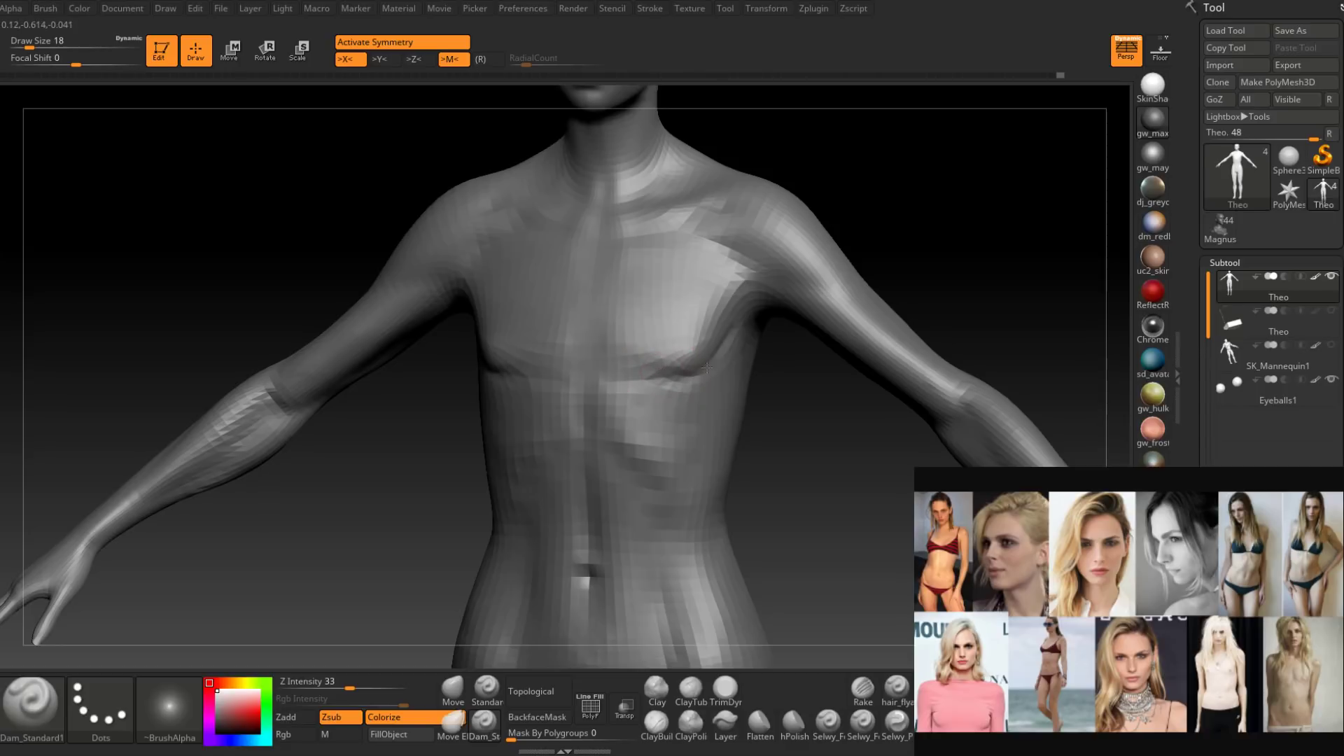
{"action": "right_click_drag", "start_coordinate": [707, 368], "coordinate": [738, 346]}
{"action": "mouse_move", "coordinate": [710, 391]}
{"action": "right_mouse_down"}
{"action": "mouse_move", "coordinate": [765, 354]}
{"action": "mouse_move", "coordinate": [752, 367]}
{"action": "mouse_move", "coordinate": [756, 348]}
{"action": "right_mouse_up"}
{"action": "key", "text": "shift"}
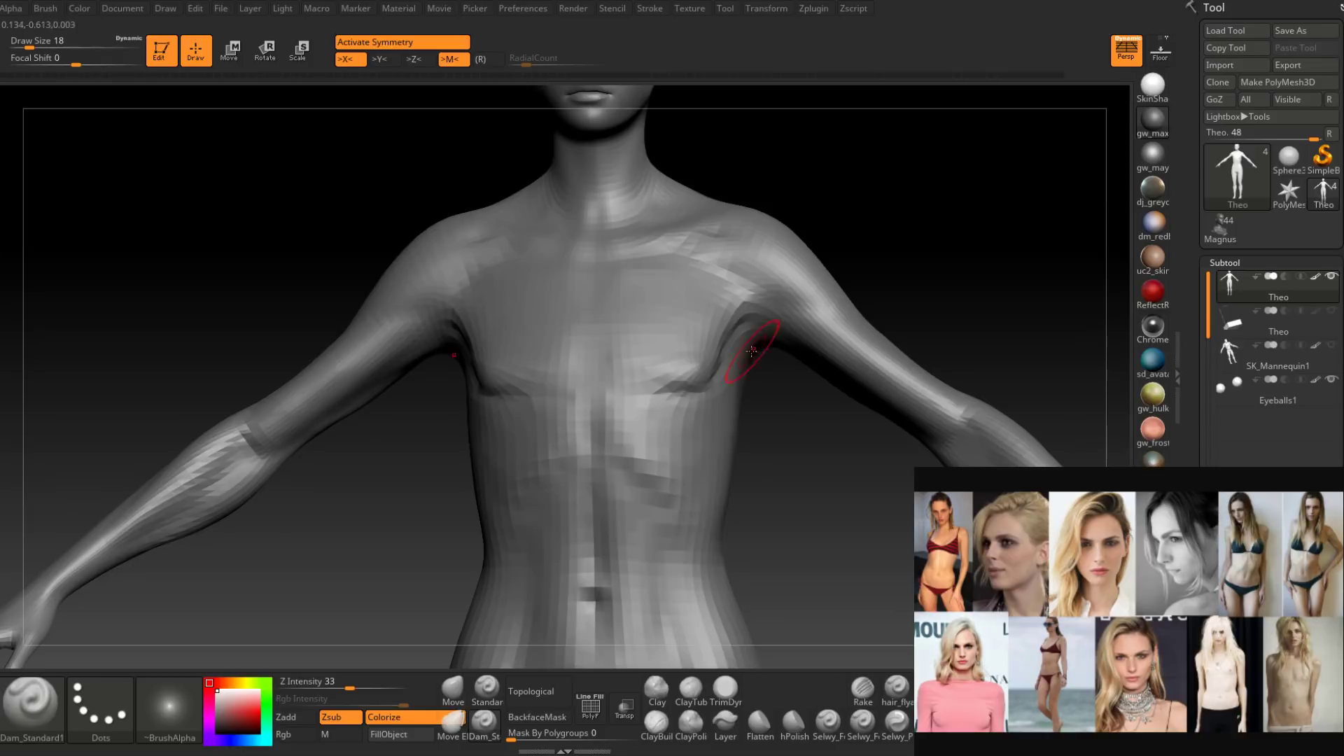
Fill and shape the armpit beside the pectoral with ClayBuildup at draw sizes 16 and 13, smoothing the transition.
{"action": "left_click", "coordinate": [658, 722]}
{"action": "right_click_drag", "start_coordinate": [752, 441], "coordinate": [698, 451]}
{"action": "key", "text": "space"}
{"action": "left_click_drag", "start_coordinate": [735, 355], "coordinate": [731, 355]}
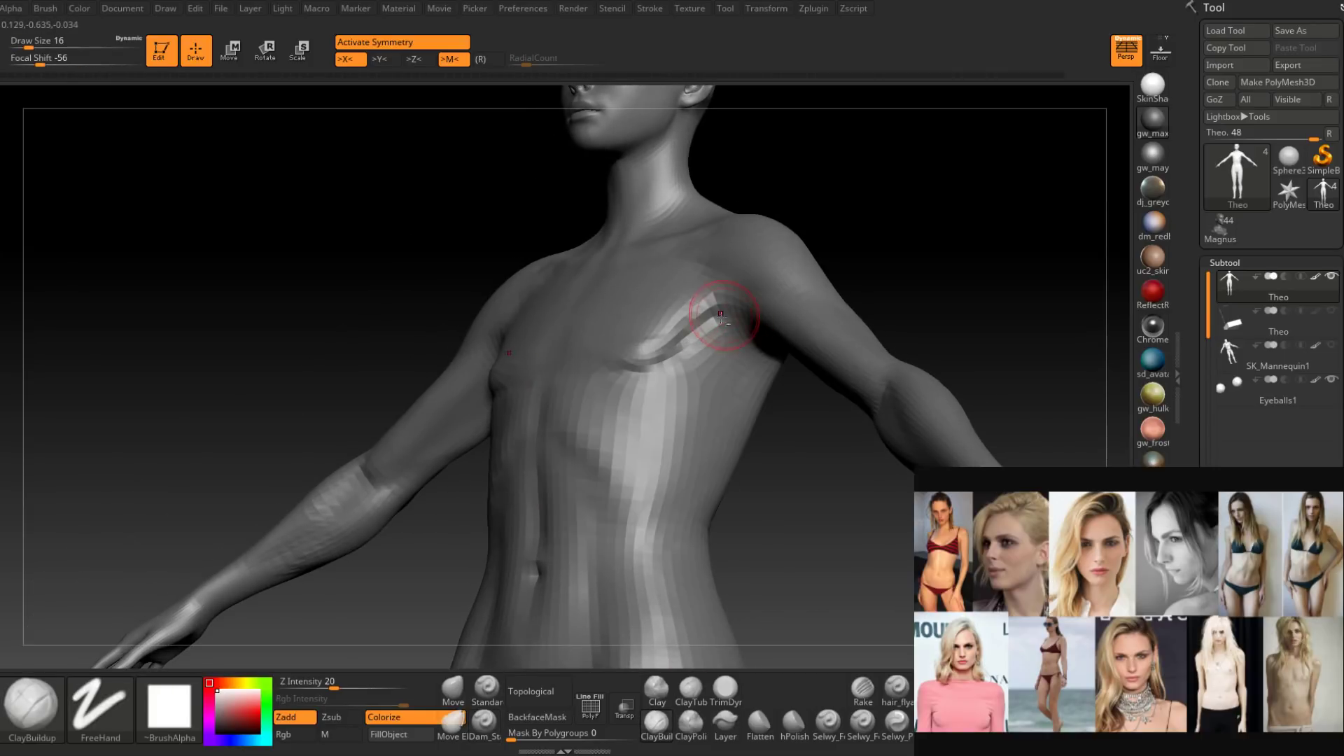
{"action": "right_click_drag", "start_coordinate": [716, 335], "coordinate": [698, 427]}
{"action": "key", "text": "space"}
{"action": "left_click_drag", "start_coordinate": [733, 337], "coordinate": [728, 337]}
{"action": "right_click_drag", "start_coordinate": [728, 360], "coordinate": [721, 317]}
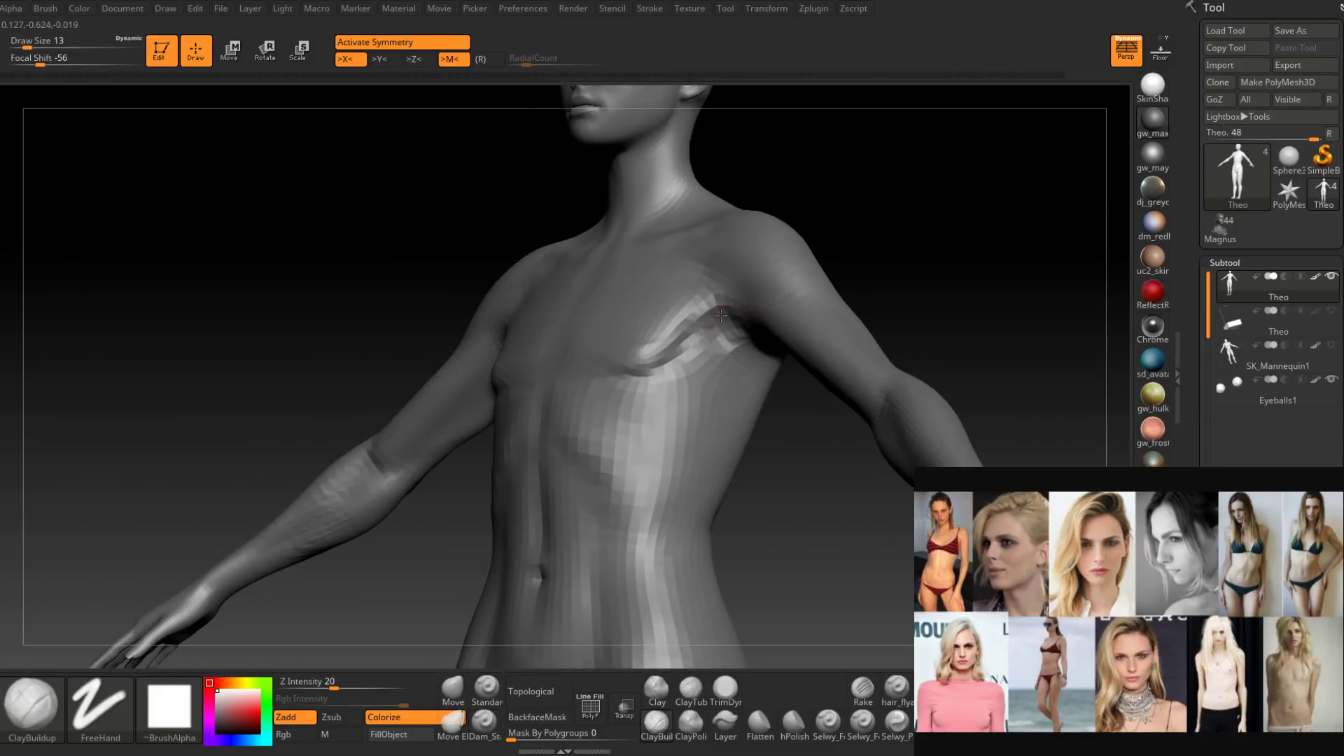
{"action": "left_click_drag", "start_coordinate": [721, 316], "coordinate": [711, 331]}
{"action": "right_click_drag", "start_coordinate": [712, 331], "coordinate": [735, 325]}
{"action": "left_click_drag", "start_coordinate": [728, 315], "coordinate": [690, 329], "text": "shift"}
{"action": "right_click_drag", "start_coordinate": [728, 329], "coordinate": [720, 345]}
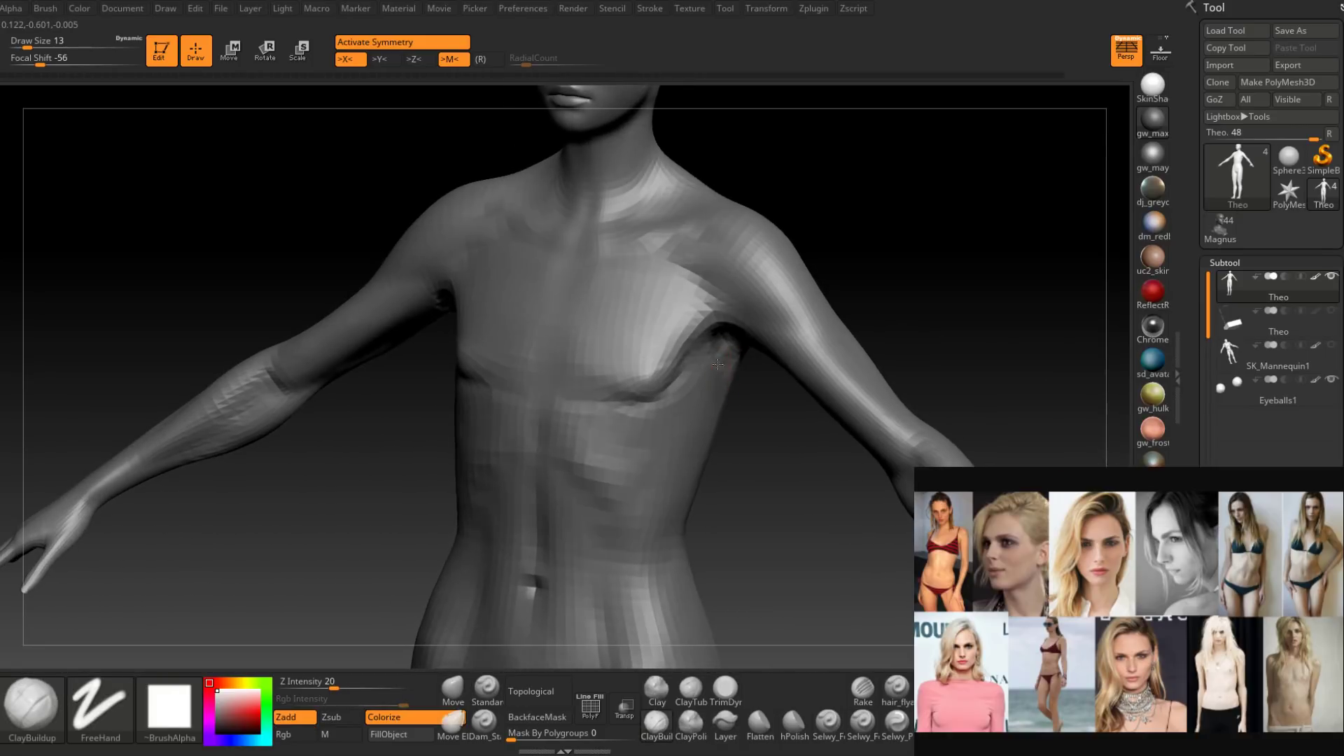
Blend the side of the chest into the ribcage with ClayBuildup at draw sizes 22 and 18, smoothing below the pectoral.
{"action": "key", "text": "s"}
{"action": "left_click_drag", "start_coordinate": [720, 345], "coordinate": [724, 345]}
{"action": "mouse_move", "coordinate": [711, 339]}
{"action": "right_mouse_down"}
{"action": "mouse_move", "coordinate": [693, 358]}
{"action": "mouse_move", "coordinate": [728, 359]}
{"action": "right_mouse_up"}
{"action": "left_click_drag", "start_coordinate": [729, 360], "coordinate": [654, 414], "text": "shift"}
{"action": "right_click_drag", "start_coordinate": [735, 399], "coordinate": [691, 394]}
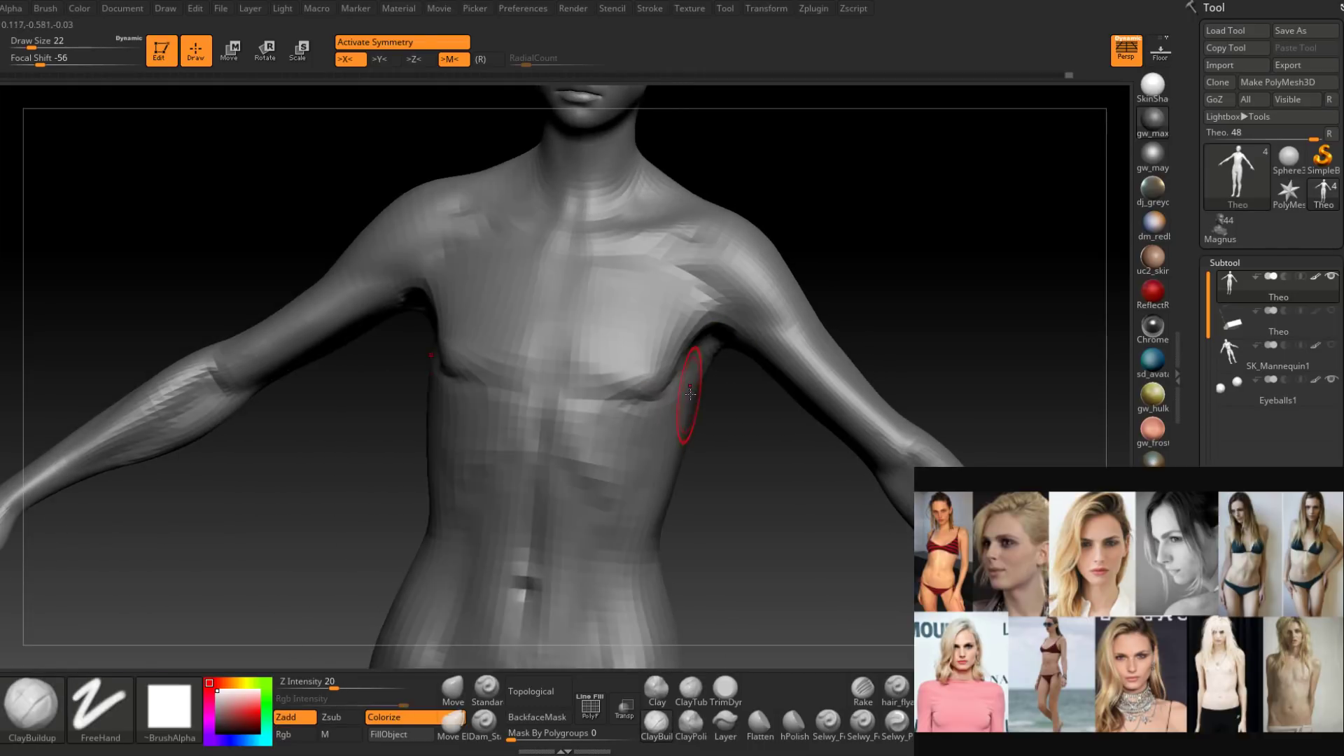
{"action": "key", "text": "space"}
{"action": "left_click_drag", "start_coordinate": [690, 393], "coordinate": [686, 388]}
{"action": "right_click_drag", "start_coordinate": [687, 388], "coordinate": [659, 421]}
{"action": "mouse_move", "coordinate": [709, 359]}
{"action": "right_mouse_down"}
{"action": "mouse_move", "coordinate": [720, 360]}
{"action": "mouse_move", "coordinate": [679, 373]}
{"action": "right_mouse_up"}
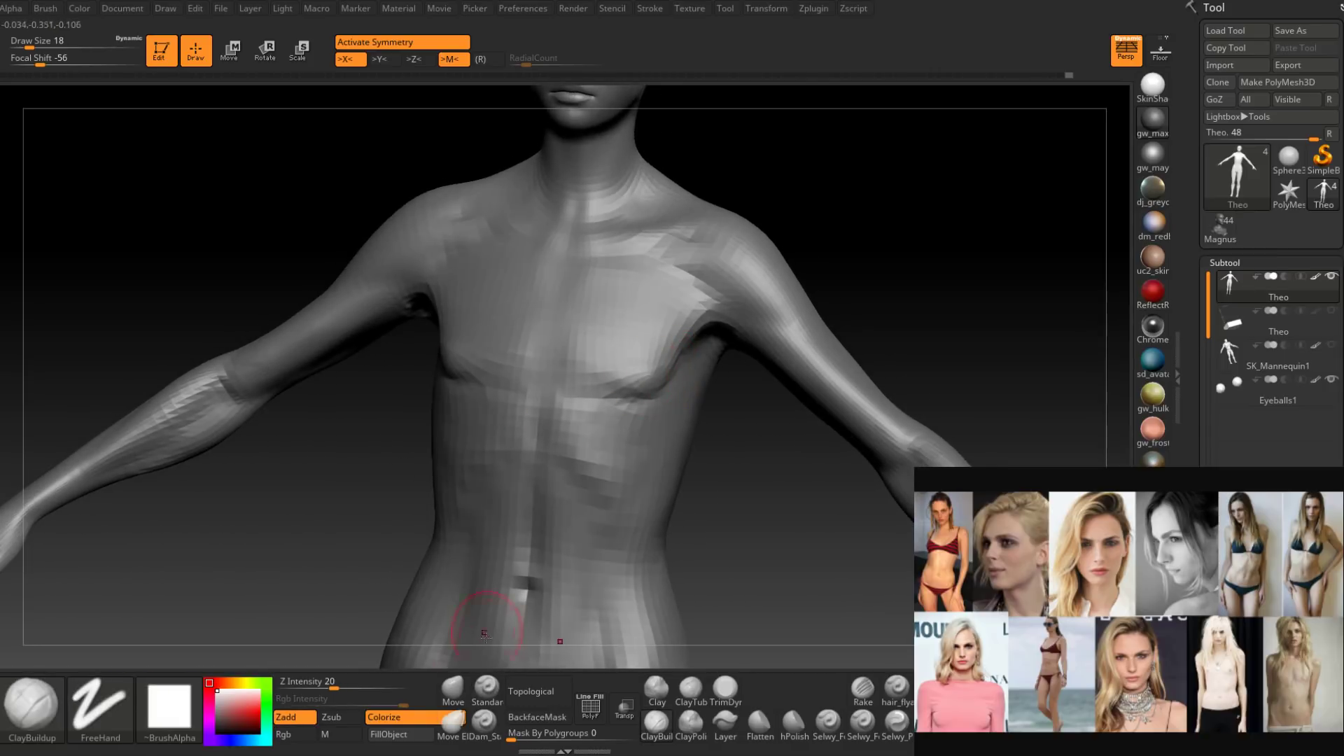
Adjust the lower contour of the chest with the Move brush at draw size 12.
{"action": "left_click", "coordinate": [452, 691]}
{"action": "right_click_drag", "start_coordinate": [609, 420], "coordinate": [634, 417]}
{"action": "key", "text": "space"}
{"action": "left_click_drag", "start_coordinate": [655, 376], "coordinate": [650, 376]}
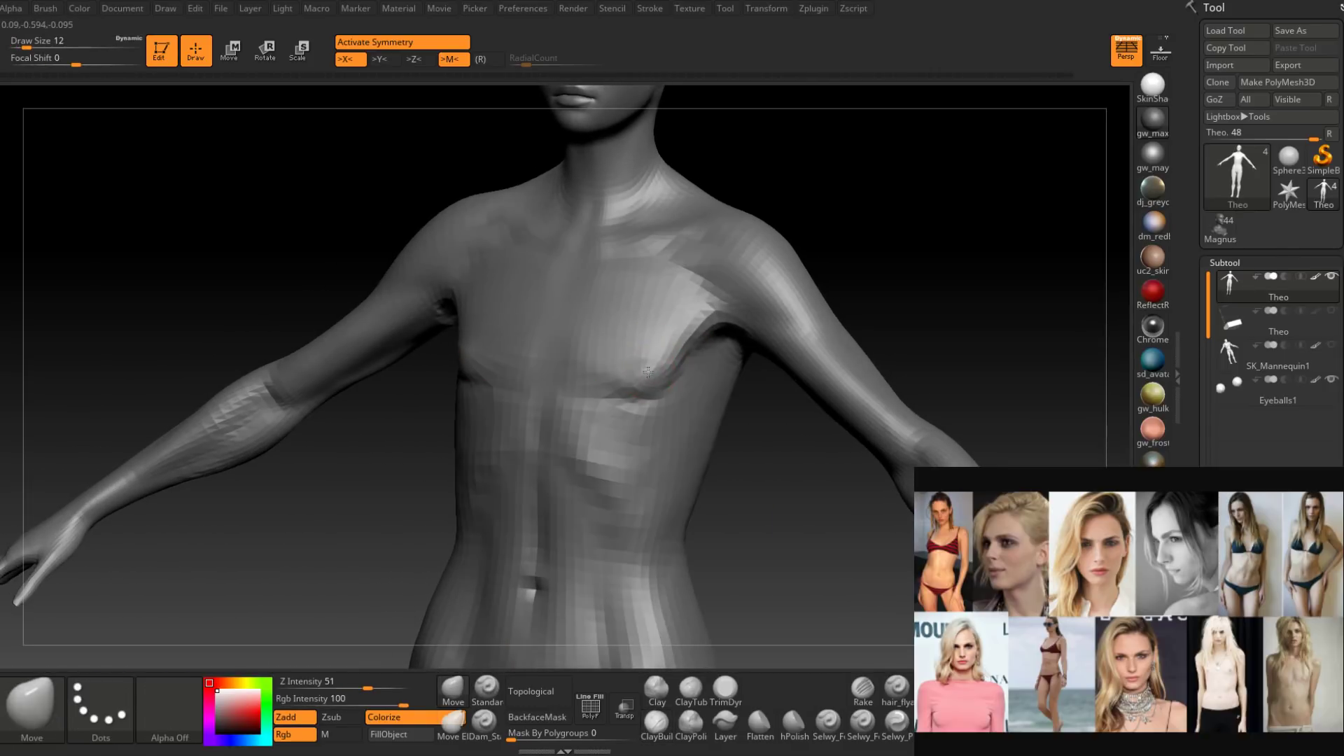
{"action": "mouse_move", "coordinate": [648, 372]}
{"action": "right_mouse_down"}
{"action": "mouse_move", "coordinate": [658, 377]}
{"action": "mouse_move", "coordinate": [636, 364]}
{"action": "mouse_move", "coordinate": [644, 445]}
{"action": "mouse_move", "coordinate": [678, 439]}
{"action": "mouse_move", "coordinate": [654, 368]}
{"action": "right_mouse_up"}
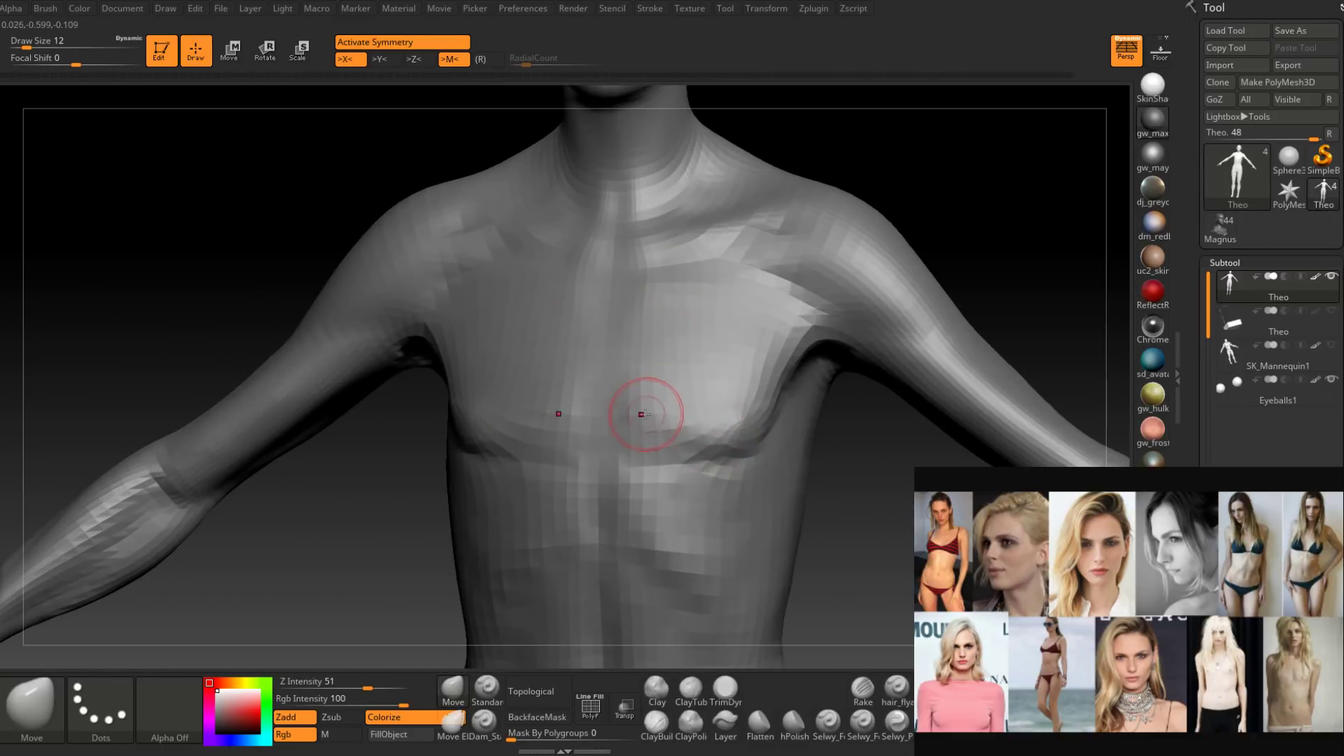
Build up the inner chest beside the sternum with ClayBuildup at draw size 14, smoothing the pectoral surface.
{"action": "key", "text": "b"}
{"action": "key", "text": "c"}
{"action": "key", "text": "b"}
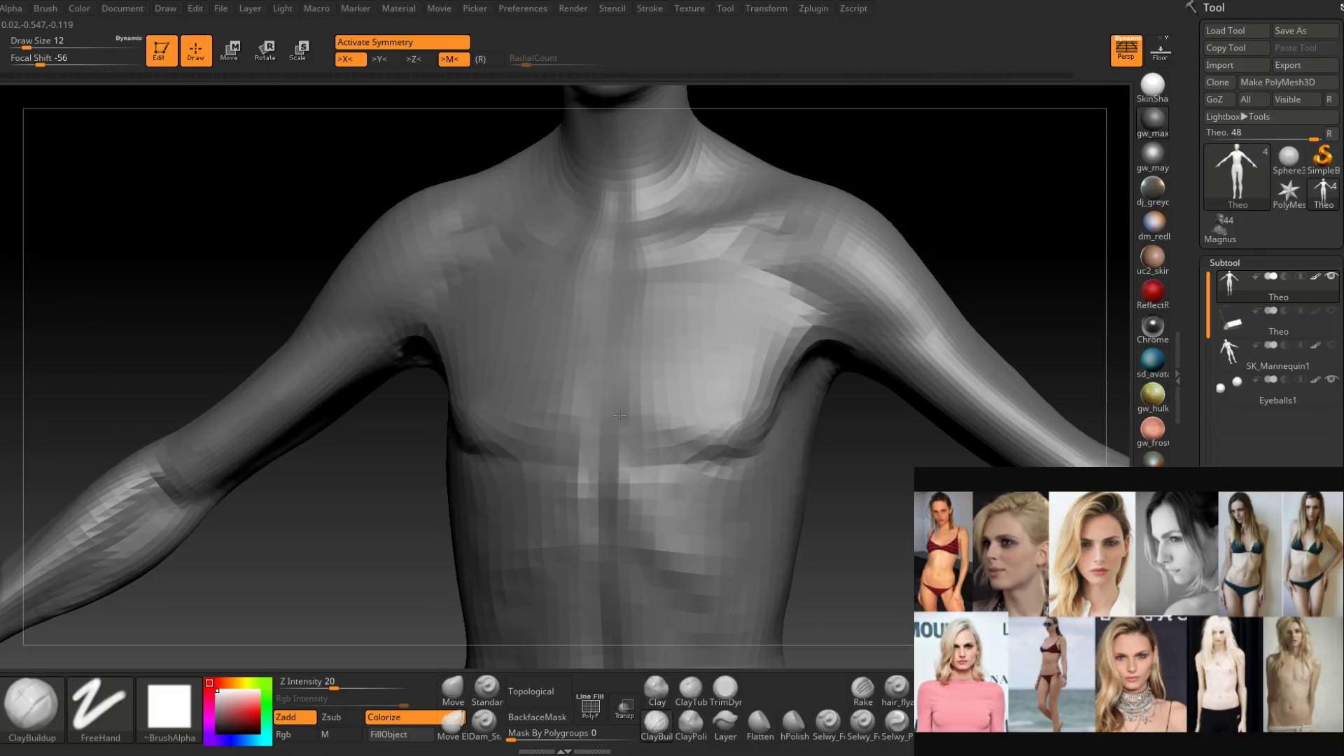
{"action": "key", "text": "space"}
{"action": "left_click_drag", "start_coordinate": [638, 401], "coordinate": [627, 402]}
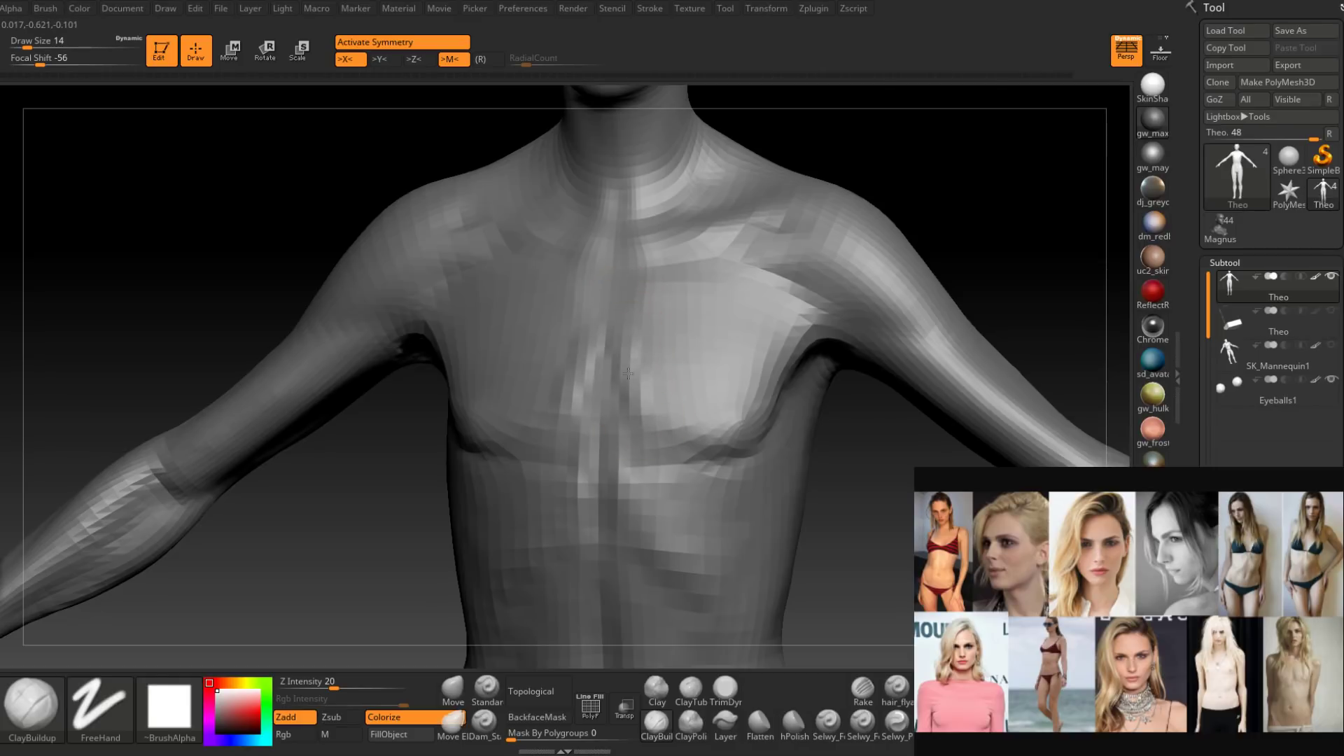
{"action": "left_click_drag", "start_coordinate": [653, 425], "coordinate": [682, 443]}
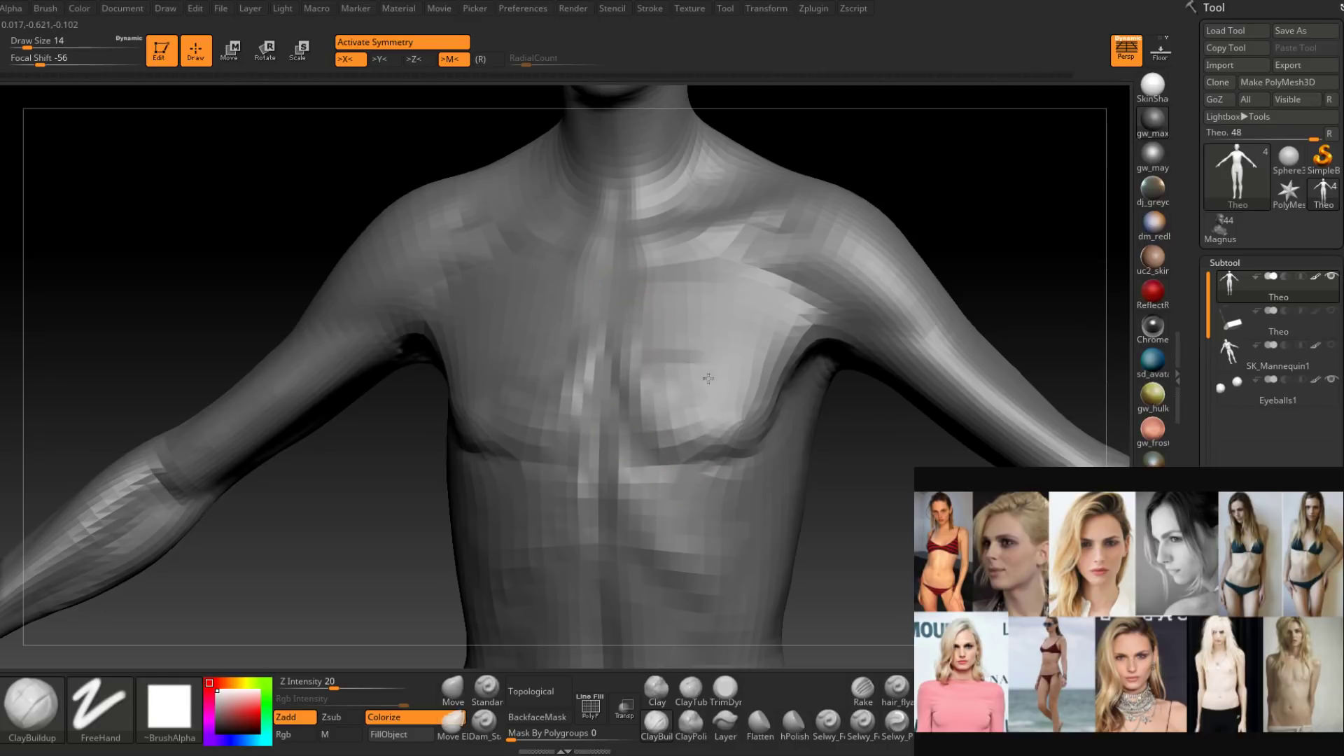
{"action": "right_click_drag", "start_coordinate": [672, 356], "coordinate": [658, 360]}
{"action": "left_click_drag", "start_coordinate": [654, 366], "coordinate": [674, 396], "text": "shift"}
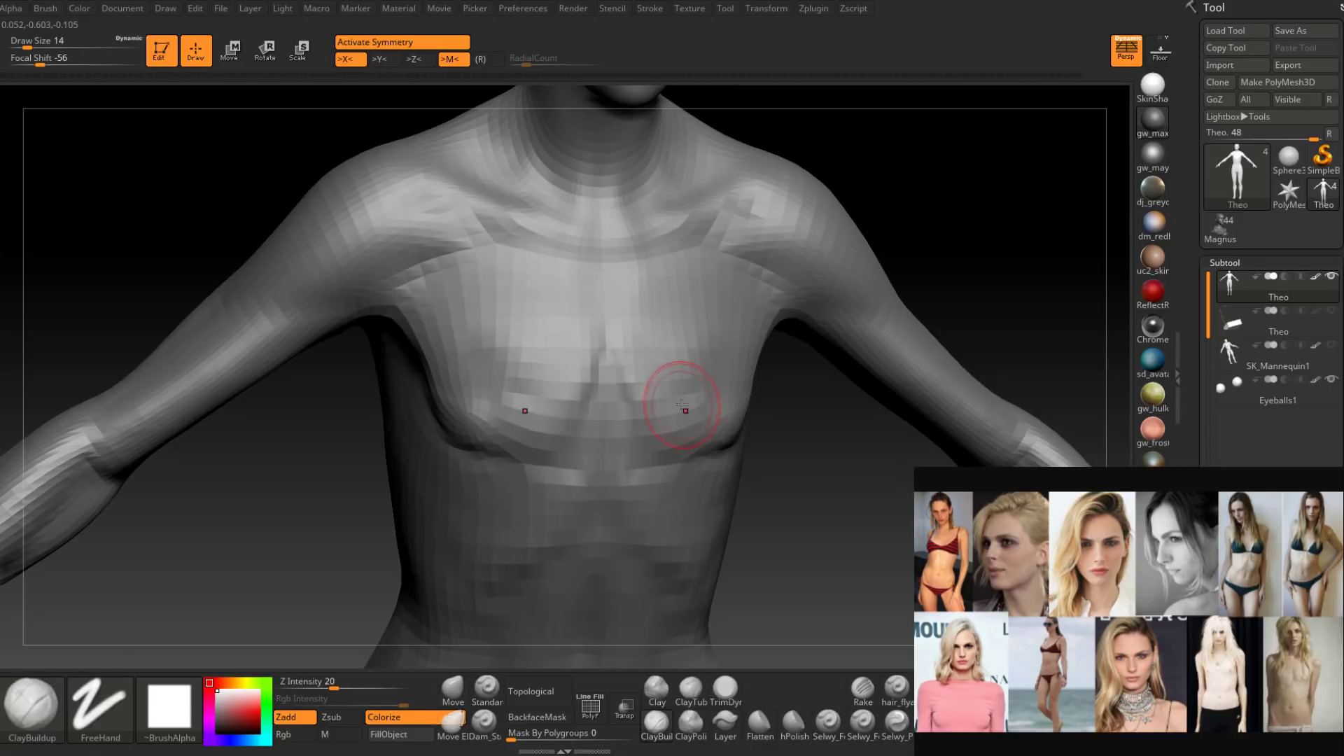
{"action": "mouse_move", "coordinate": [678, 405]}
{"action": "right_mouse_down", "text": "ctrl"}
{"action": "mouse_move", "coordinate": [675, 342]}
{"action": "mouse_move", "coordinate": [660, 360]}
{"action": "mouse_move", "coordinate": [698, 369]}
{"action": "mouse_move", "coordinate": [681, 367]}
{"action": "mouse_move", "coordinate": [684, 380]}
{"action": "right_mouse_up", "text": "ctrl"}
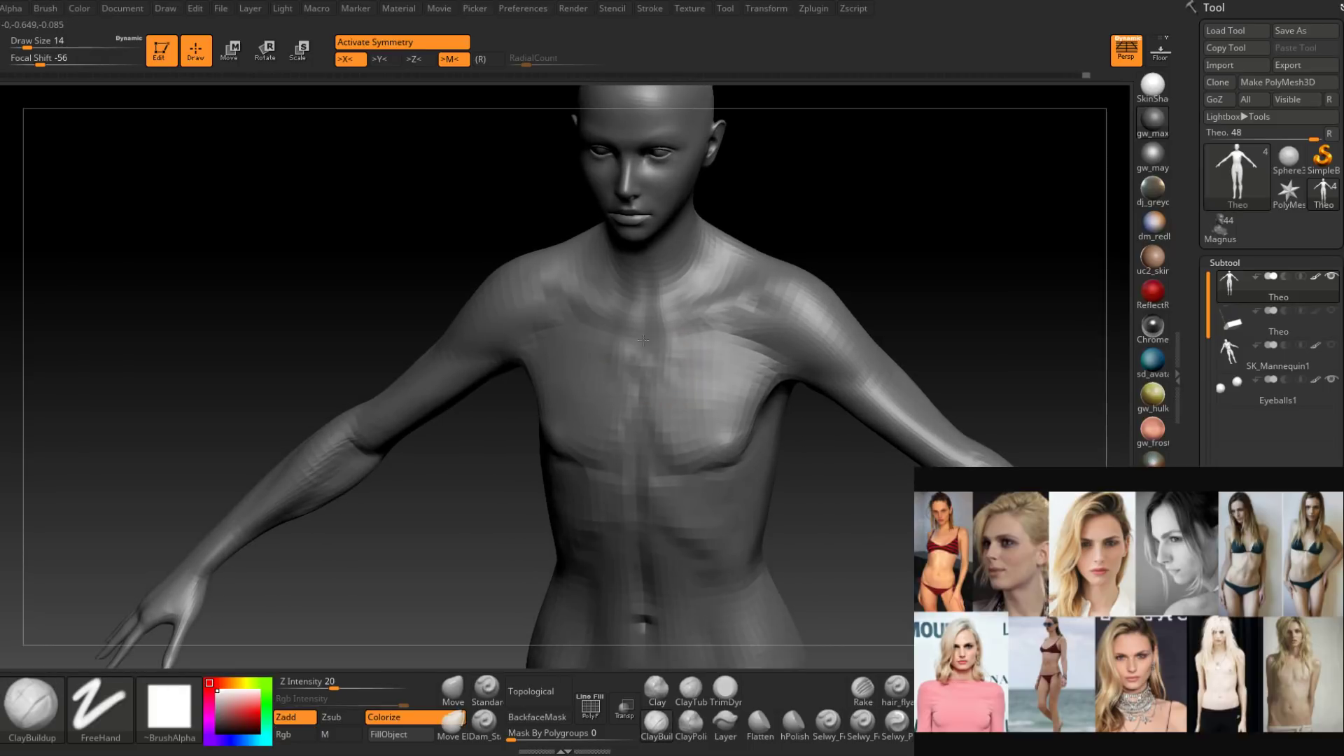
Refine the lower abdomen beside the hip crease with ClayBuildup, smoothing the pelvis and hip transitions at draw size 23.
{"action": "key", "text": "shift"}
{"action": "mouse_move", "coordinate": [677, 368]}
{"action": "right_mouse_down"}
{"action": "mouse_move", "coordinate": [702, 366]}
{"action": "mouse_move", "coordinate": [681, 408]}
{"action": "right_mouse_up"}
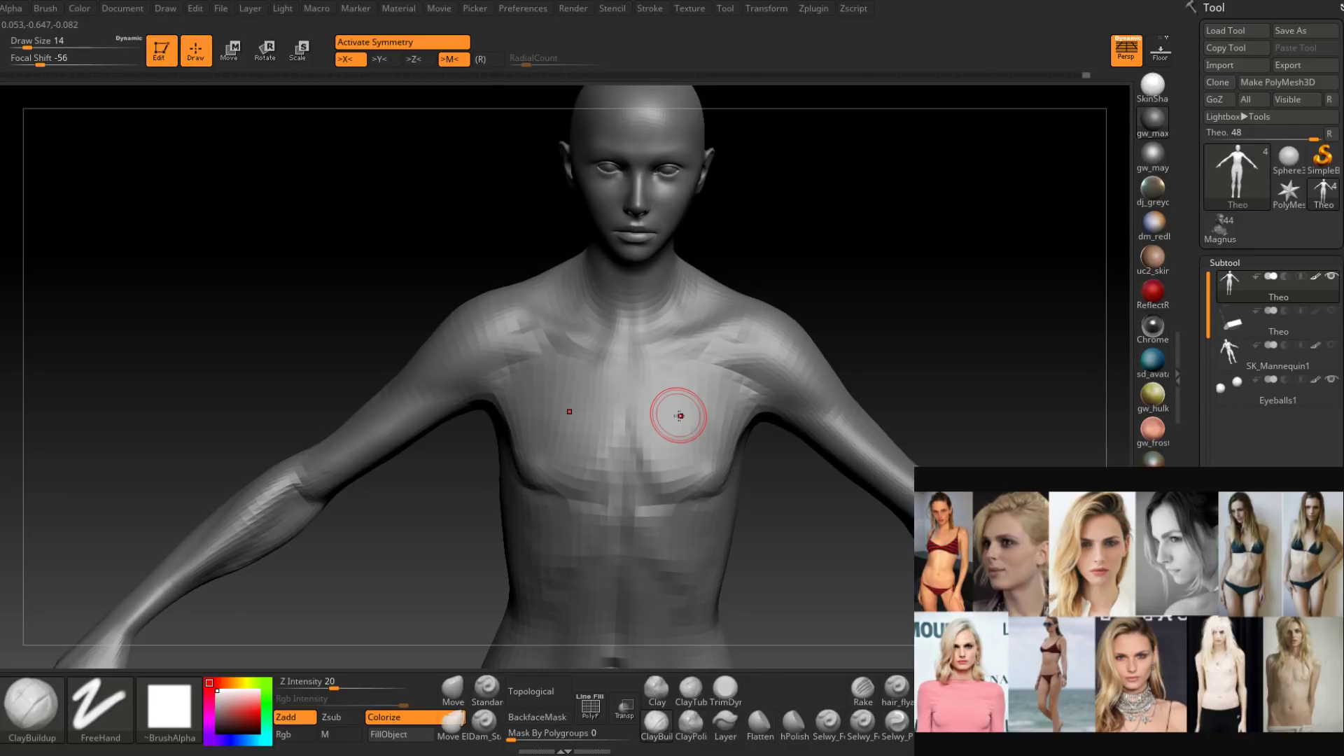
{"action": "mouse_move", "coordinate": [699, 546]}
{"action": "right_mouse_down", "text": "alt"}
{"action": "mouse_move", "coordinate": [720, 387]}
{"action": "mouse_move", "coordinate": [721, 420]}
{"action": "mouse_move", "coordinate": [690, 435]}
{"action": "right_mouse_up", "text": "alt"}
{"action": "left_click_drag", "start_coordinate": [668, 457], "coordinate": [658, 472]}
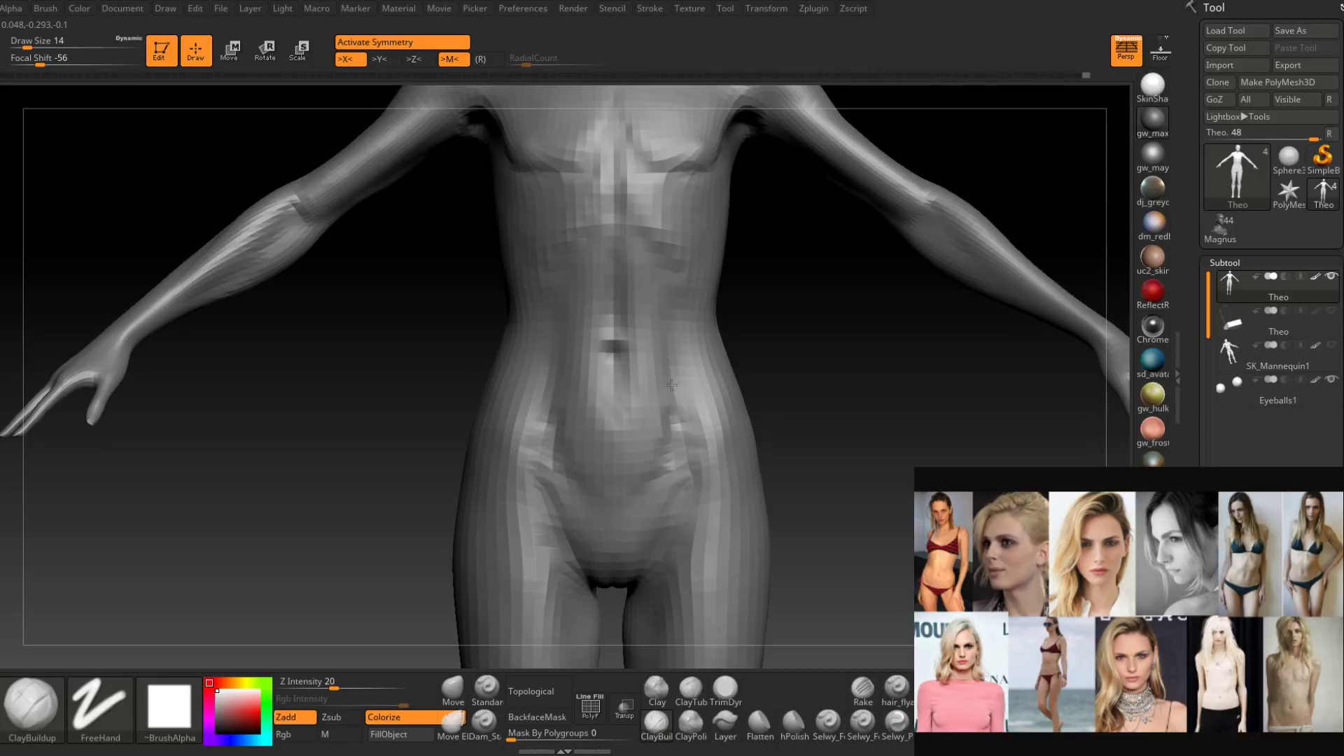
{"action": "mouse_move", "coordinate": [685, 446]}
{"action": "right_mouse_down"}
{"action": "mouse_move", "coordinate": [695, 399]}
{"action": "mouse_move", "coordinate": [675, 374]}
{"action": "mouse_move", "coordinate": [633, 371]}
{"action": "right_mouse_up"}
{"action": "key", "text": "bracketright"}
{"action": "left_click_drag", "start_coordinate": [725, 350], "coordinate": [725, 406], "text": "shift"}
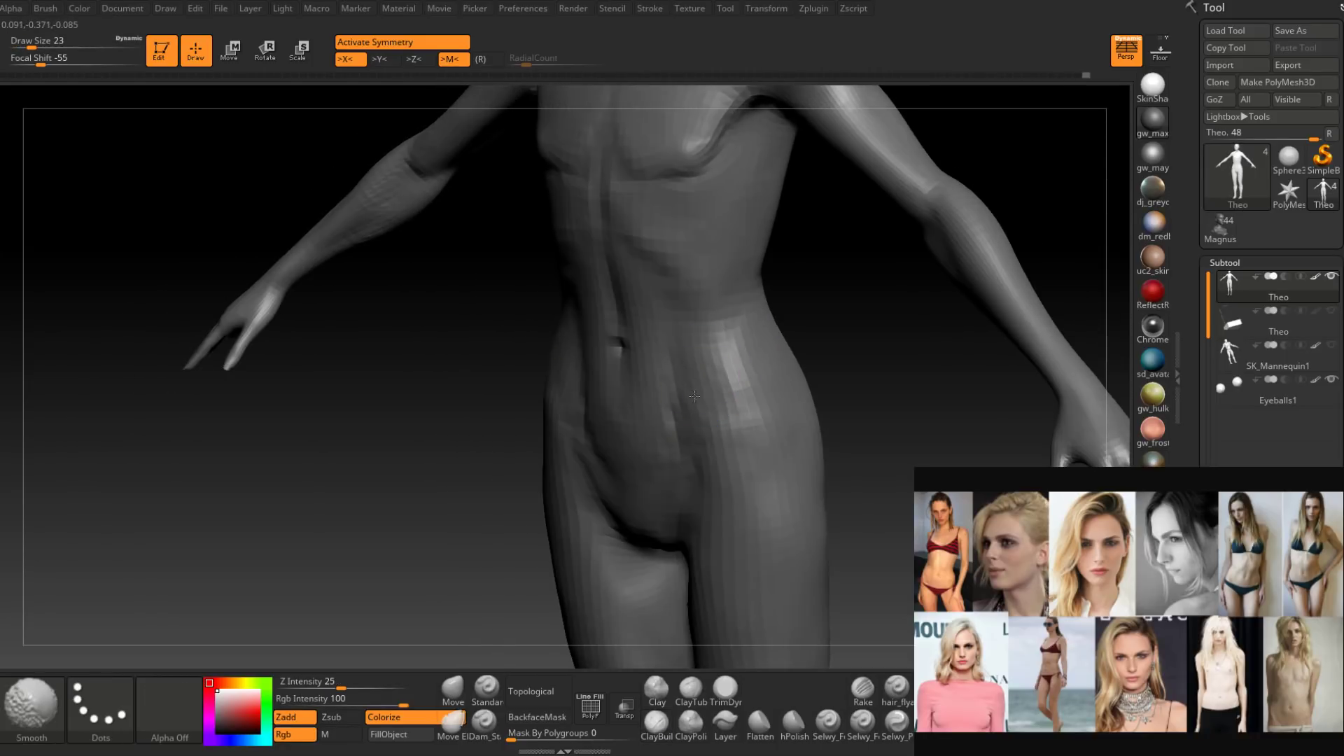
{"action": "right_click_drag", "start_coordinate": [700, 392], "coordinate": [756, 388]}
{"action": "left_click_drag", "start_coordinate": [702, 384], "coordinate": [645, 471], "text": "shift"}
{"action": "left_click_drag", "start_coordinate": [685, 343], "coordinate": [660, 420], "text": "shift"}
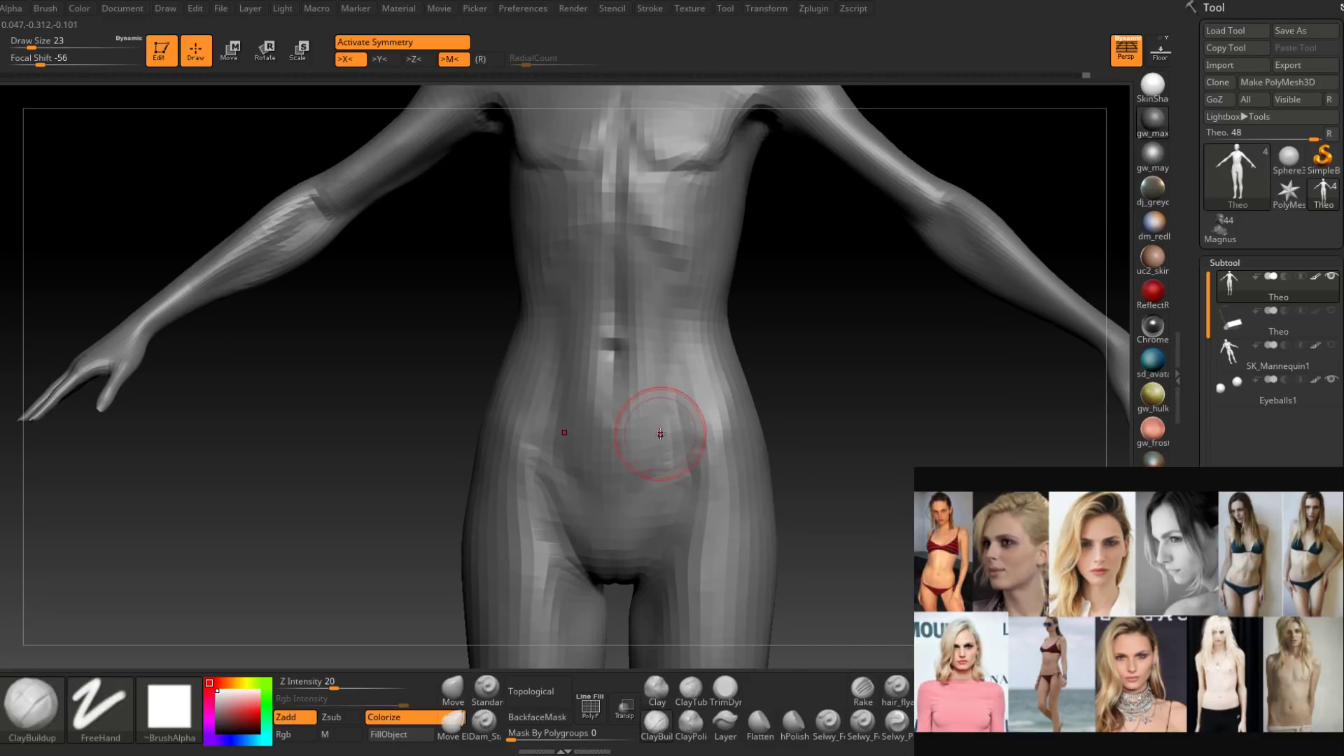
Examine the proportions of the torso, waist and hips from front and three-quarter views.
{"action": "right_click_drag", "start_coordinate": [661, 432], "coordinate": [634, 428]}
{"action": "right_click_drag", "start_coordinate": [633, 429], "coordinate": [697, 407], "text": "ctrl"}
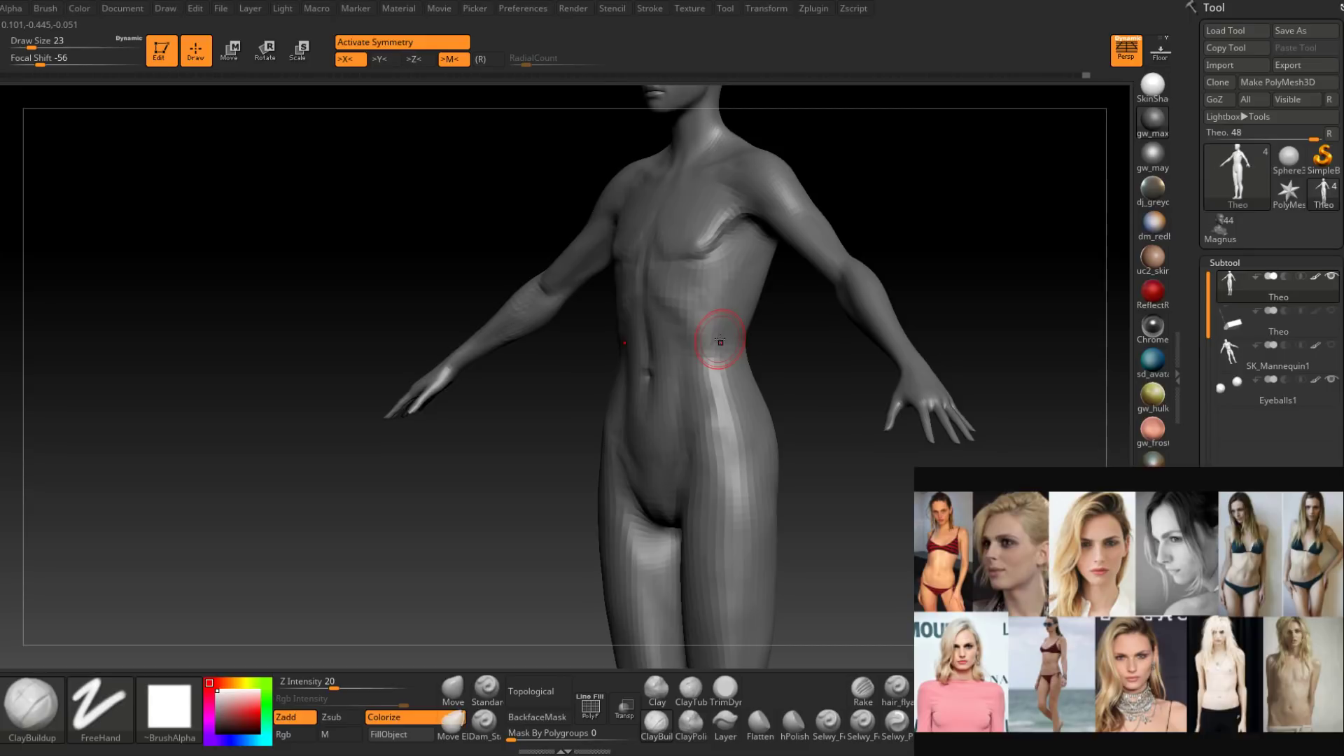
{"action": "right_click_drag", "start_coordinate": [714, 403], "coordinate": [696, 404]}
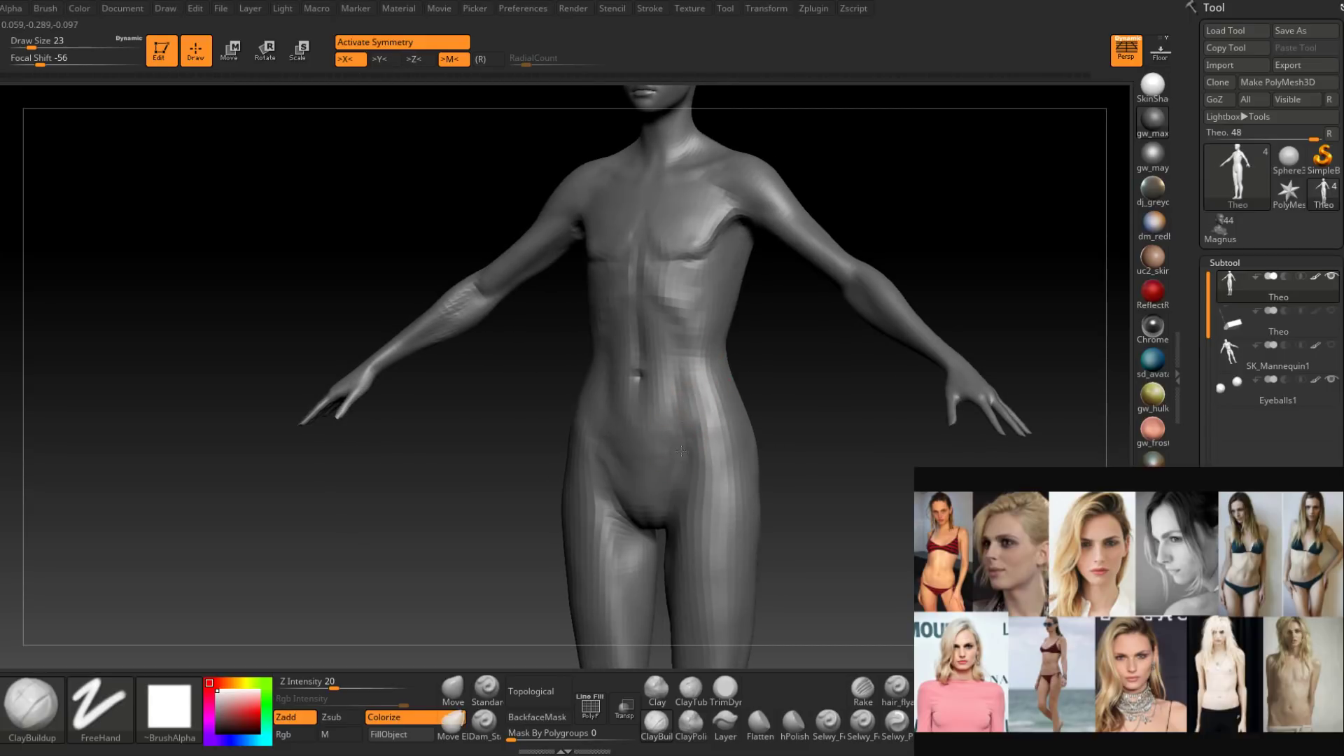
{"action": "right_click_drag", "start_coordinate": [682, 451], "coordinate": [681, 409]}
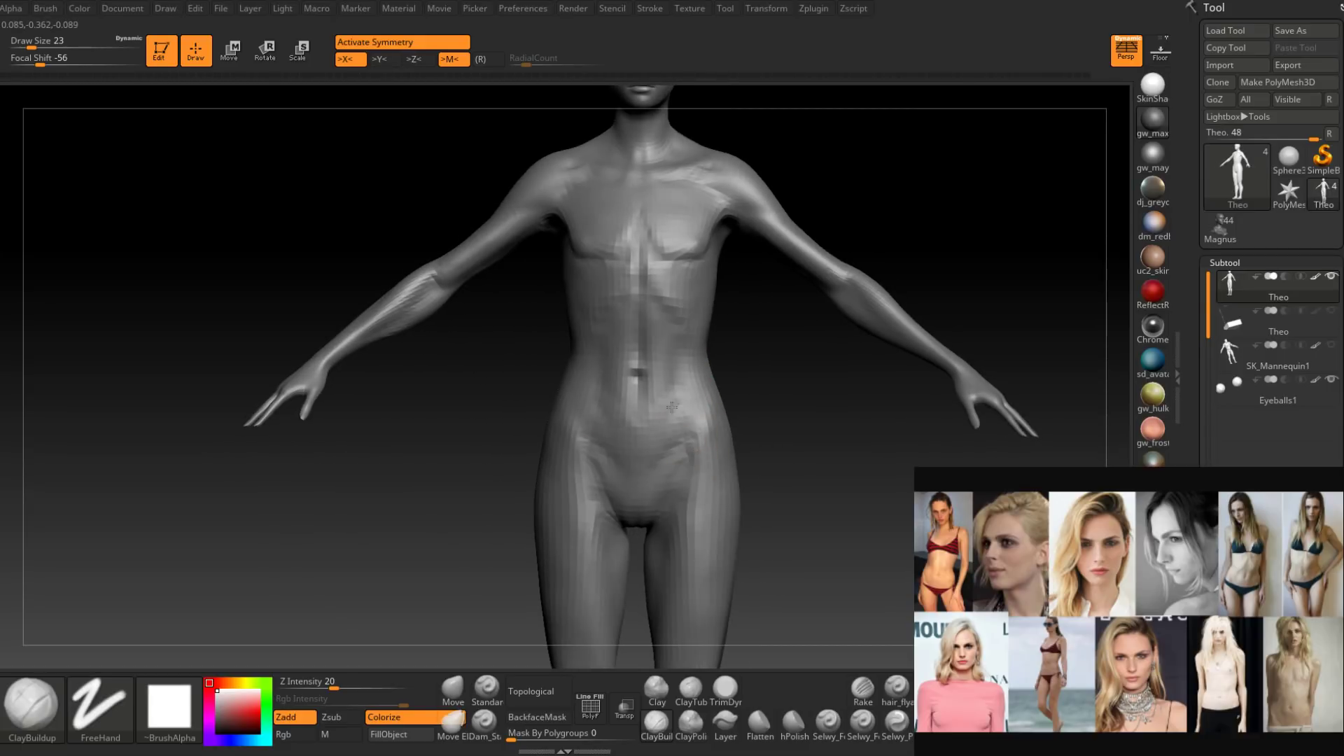
{"action": "mouse_move", "coordinate": [677, 341]}
{"action": "right_mouse_down"}
{"action": "mouse_move", "coordinate": [688, 324]}
{"action": "mouse_move", "coordinate": [678, 408]}
{"action": "right_mouse_up"}
{"action": "key", "text": "shift"}
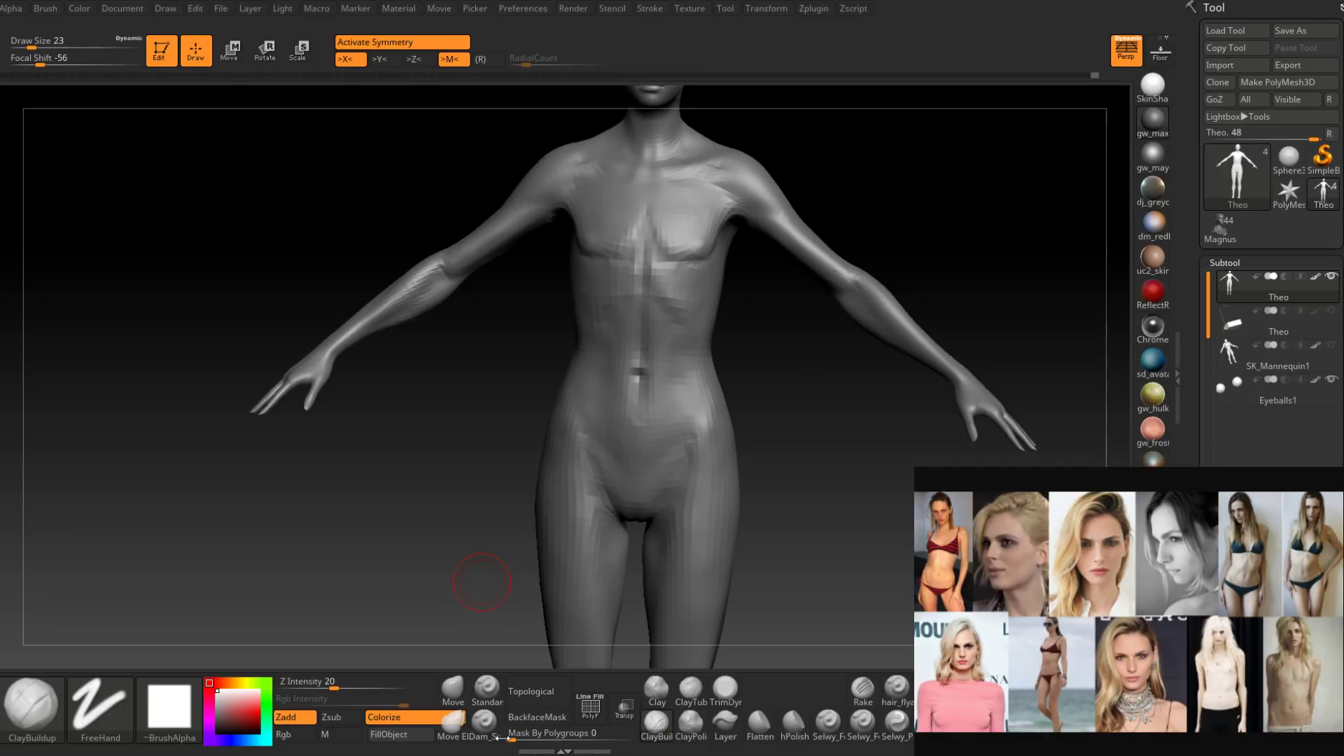
{"action": "right_click_drag", "start_coordinate": [687, 343], "coordinate": [675, 334]}
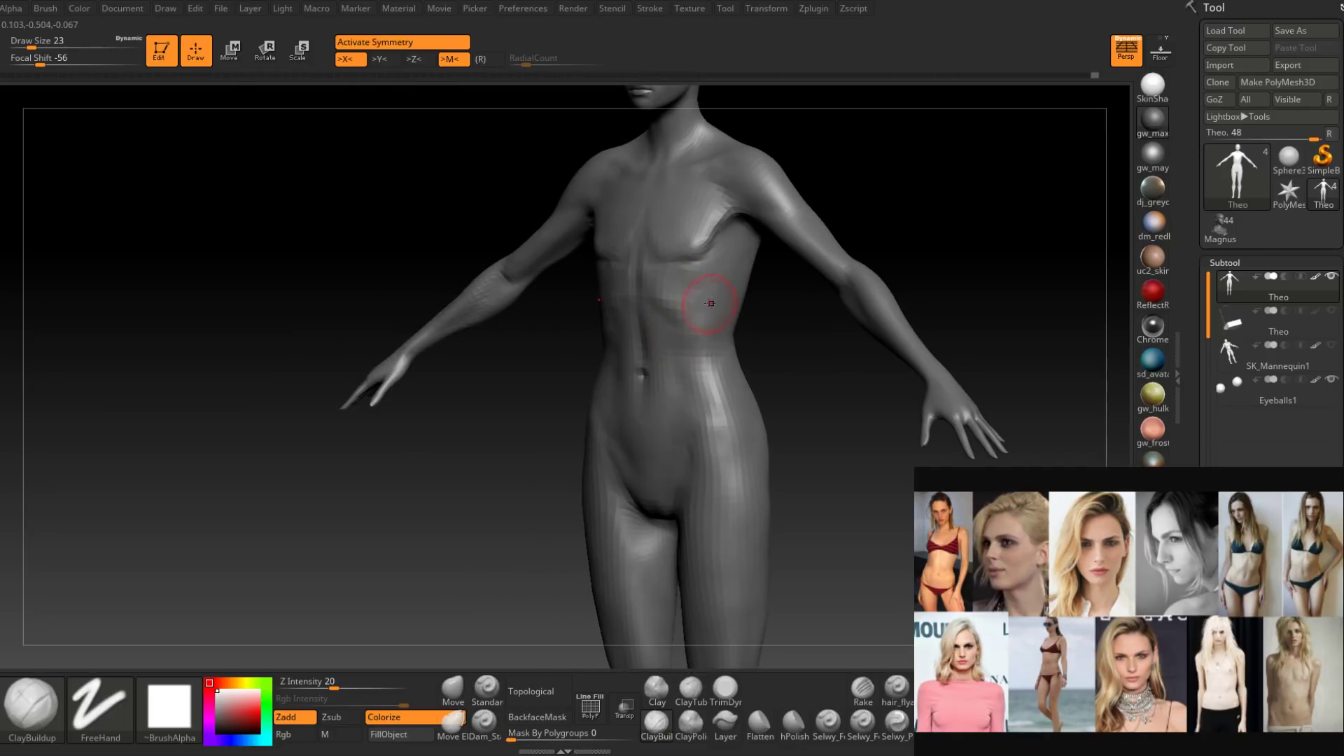
{"action": "mouse_move", "coordinate": [726, 277]}
{"action": "right_mouse_down"}
{"action": "mouse_move", "coordinate": [675, 354]}
{"action": "mouse_move", "coordinate": [621, 375]}
{"action": "mouse_move", "coordinate": [691, 346]}
{"action": "mouse_move", "coordinate": [717, 417]}
{"action": "mouse_move", "coordinate": [699, 360]}
{"action": "right_mouse_up"}
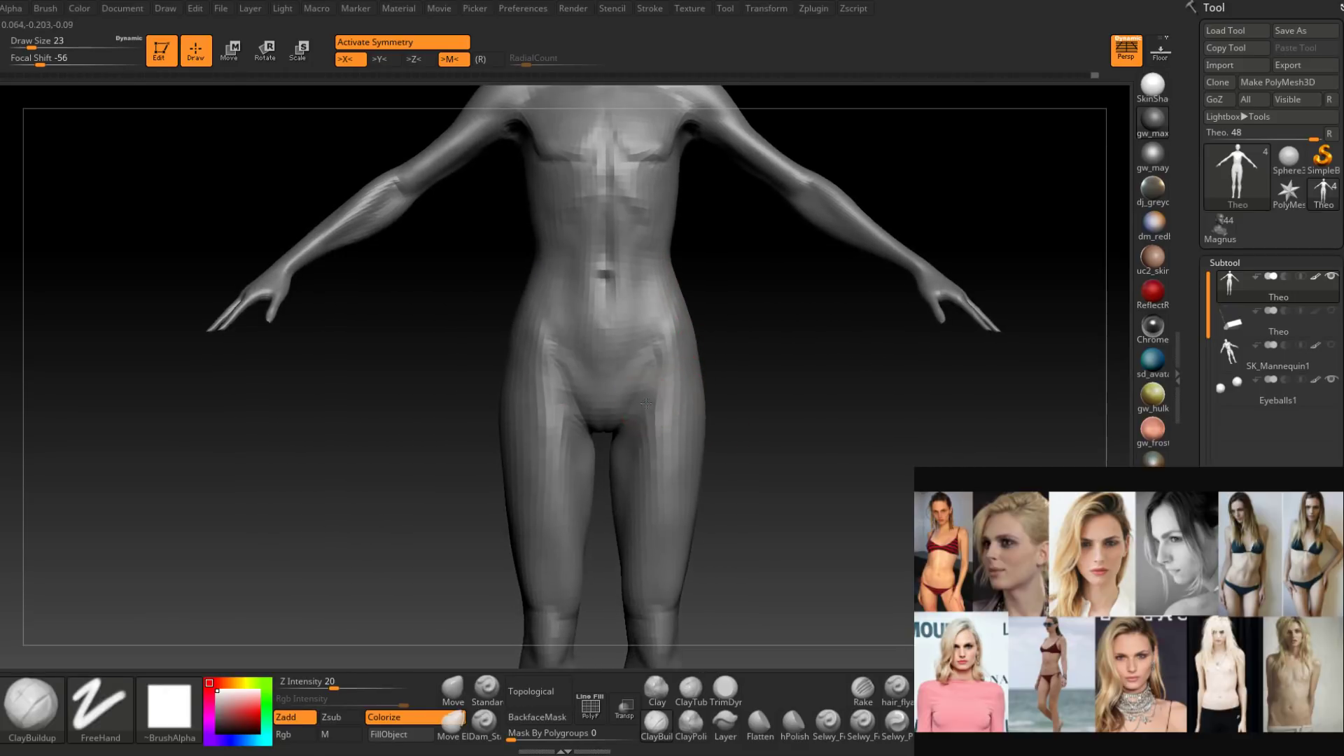
Append a Sphere3D as a new subtool and scale it down to roughly the width of the character's pelvis.
{"action": "key", "text": "space"}
{"action": "left_click_drag", "start_coordinate": [651, 395], "coordinate": [642, 393]}
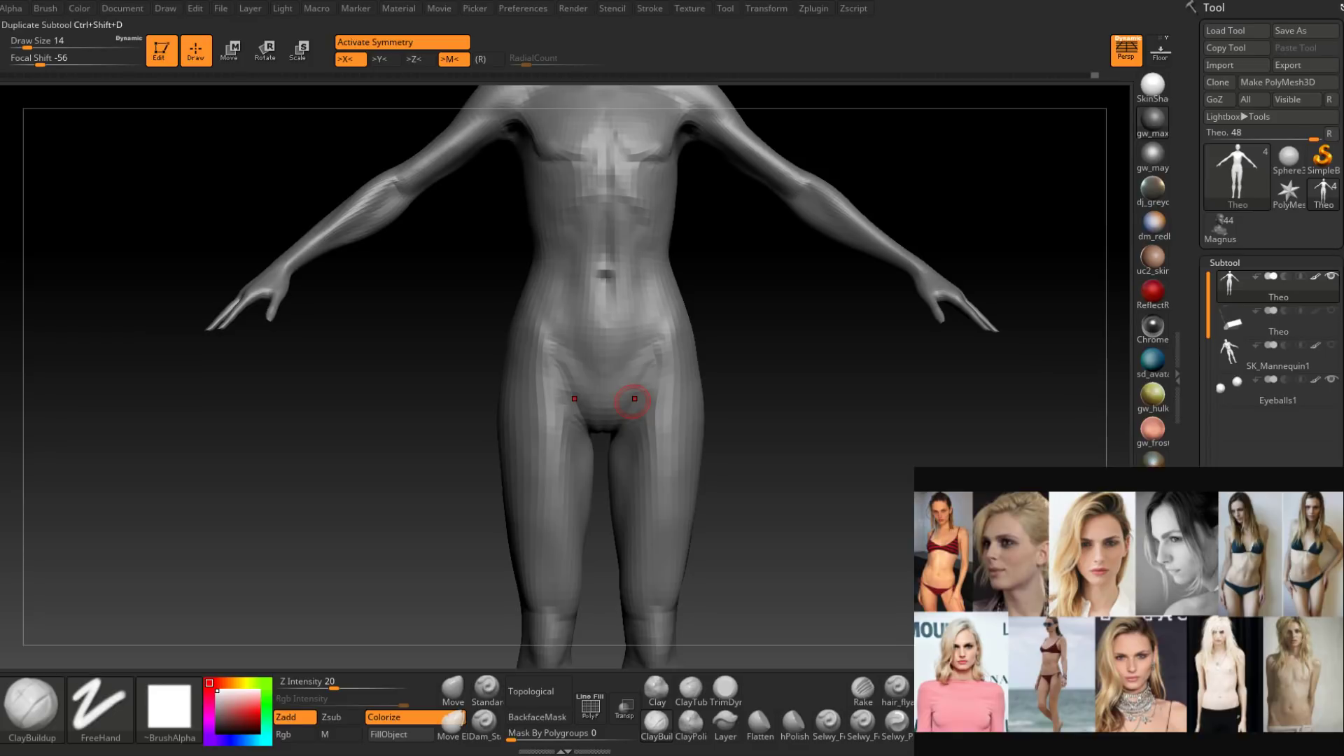
{"action": "key", "text": "F1"}
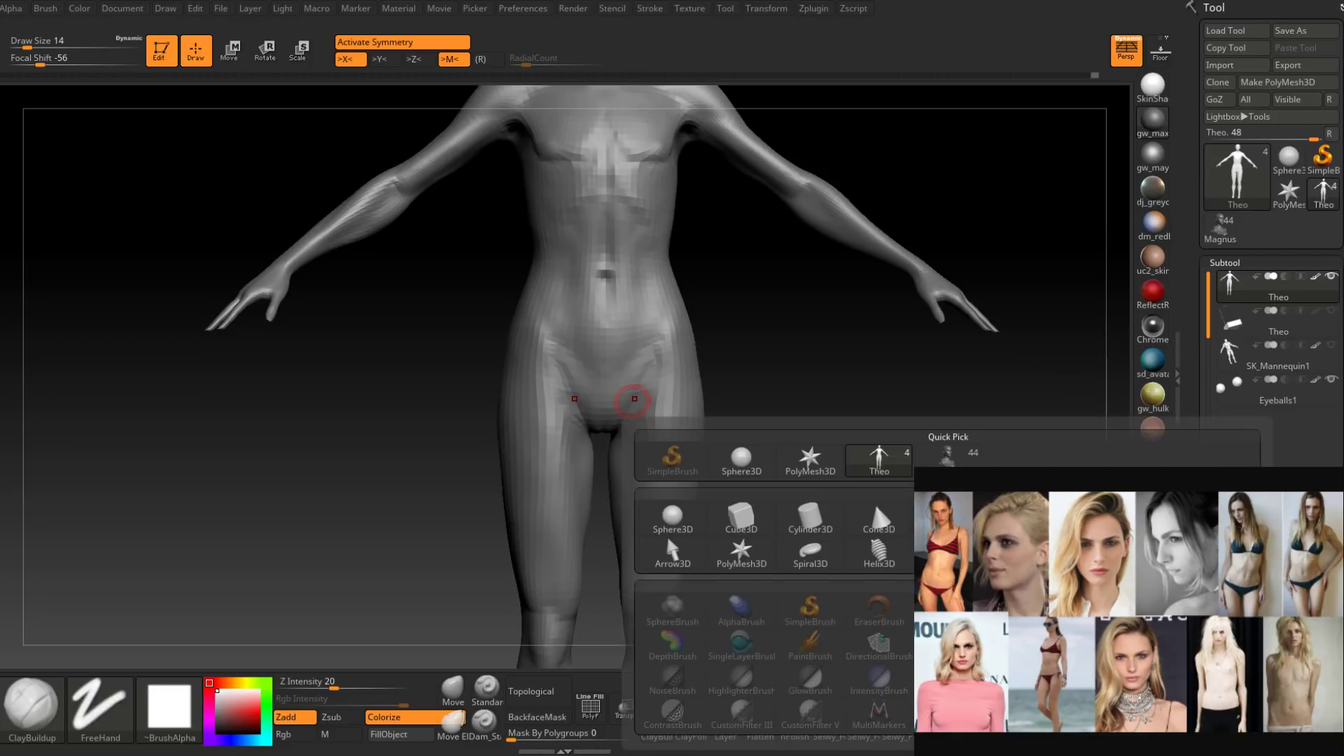
{"action": "left_click", "coordinate": [741, 459]}
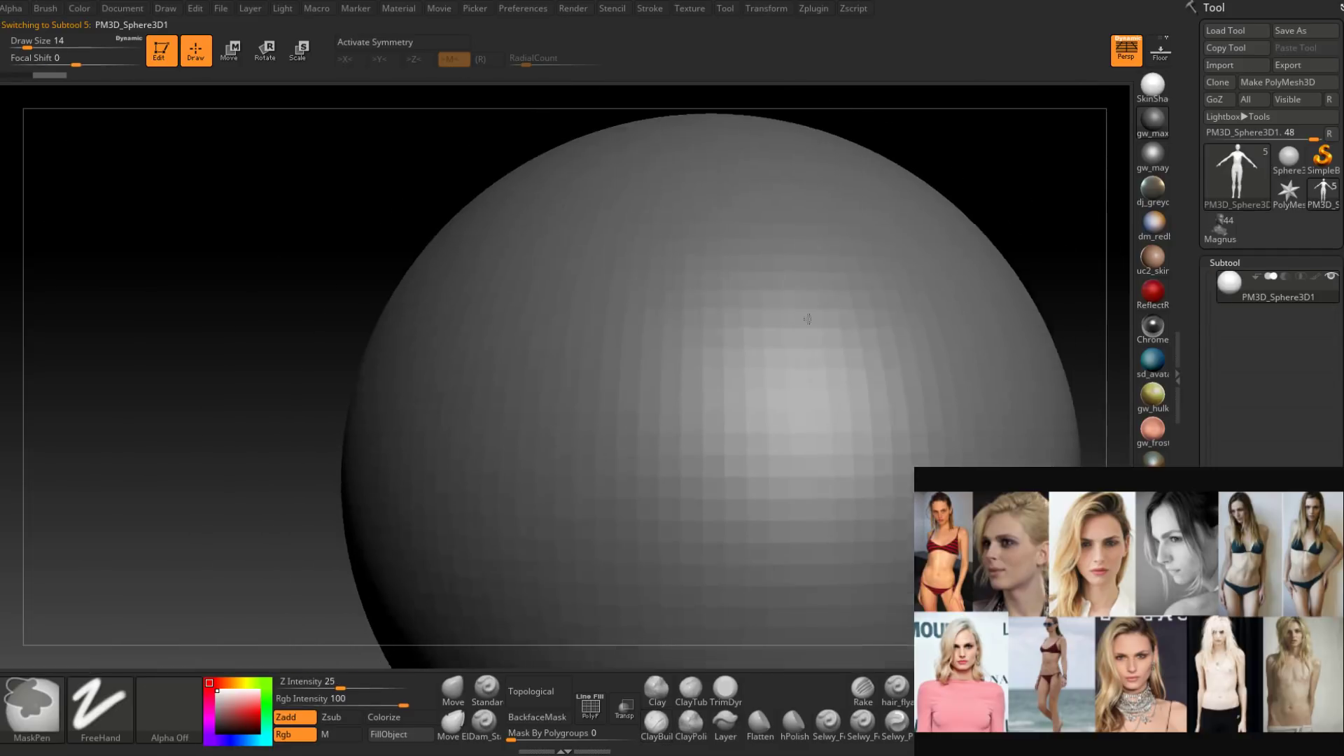
{"action": "right_click_drag", "start_coordinate": [809, 319], "coordinate": [720, 340], "text": "ctrl"}
{"action": "left_click", "coordinate": [300, 50]}
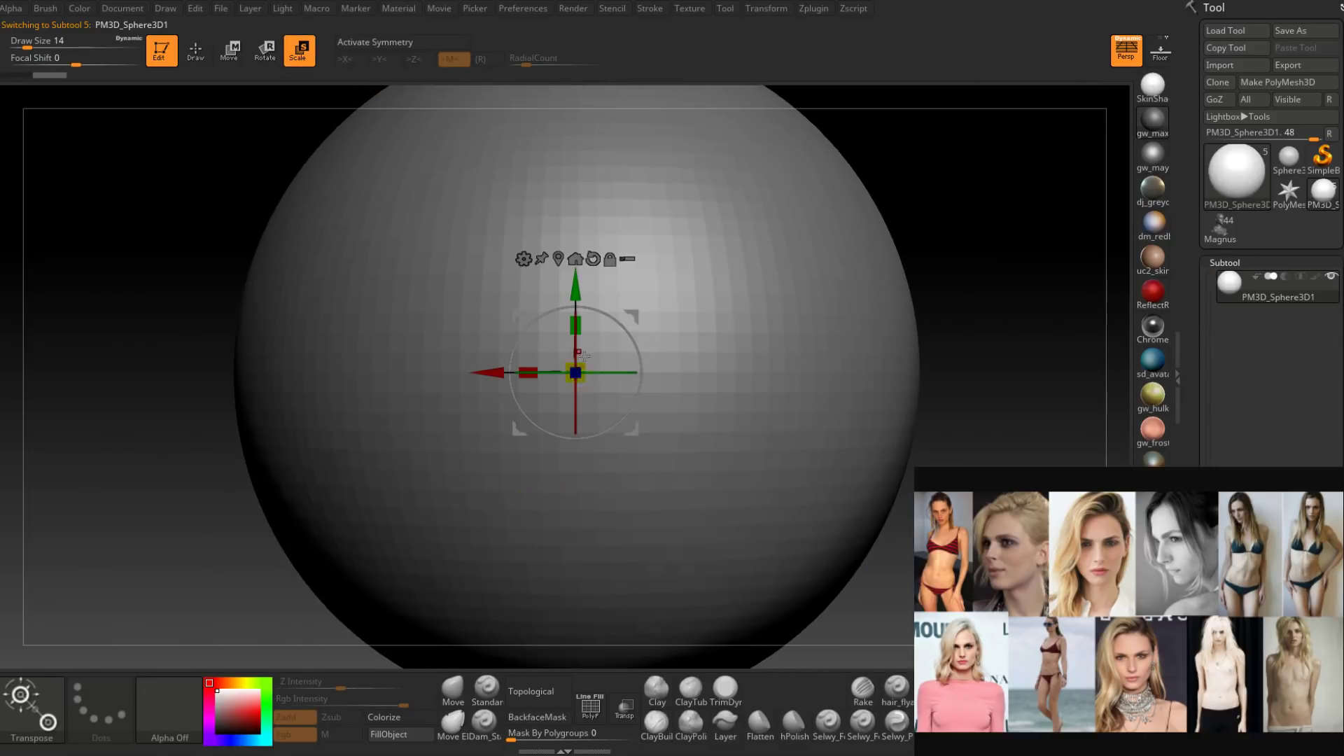
{"action": "mouse_move", "coordinate": [584, 365]}
{"action": "left_mouse_down"}
{"action": "mouse_move", "coordinate": [579, 392]}
{"action": "mouse_move", "coordinate": [585, 367]}
{"action": "mouse_move", "coordinate": [577, 378]}
{"action": "left_mouse_up"}
{"action": "left_click_drag", "start_coordinate": [668, 372], "coordinate": [644, 455]}
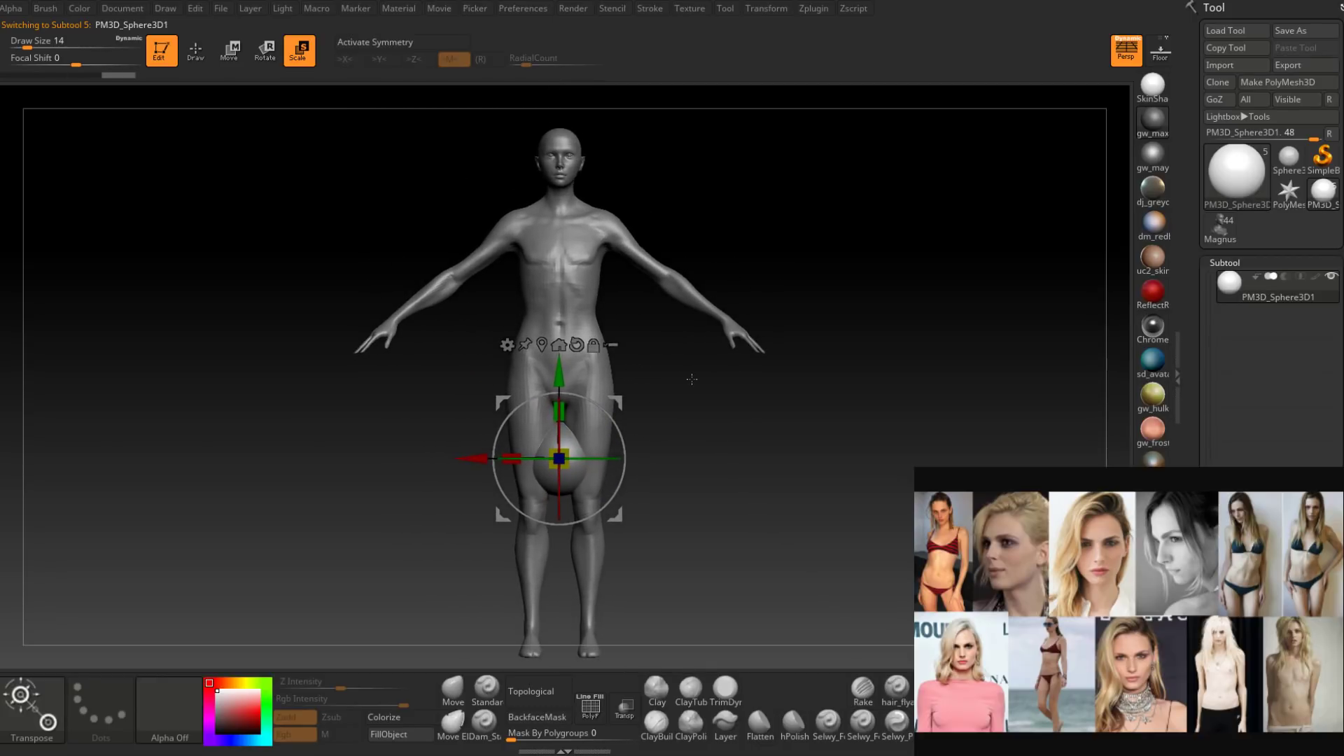
Activate X symmetry for the sphere and move it up into the pelvis, adjusting its placement from the side.
{"action": "key", "text": "x"}
{"action": "left_click_drag", "start_coordinate": [689, 378], "coordinate": [631, 399], "text": "shift"}
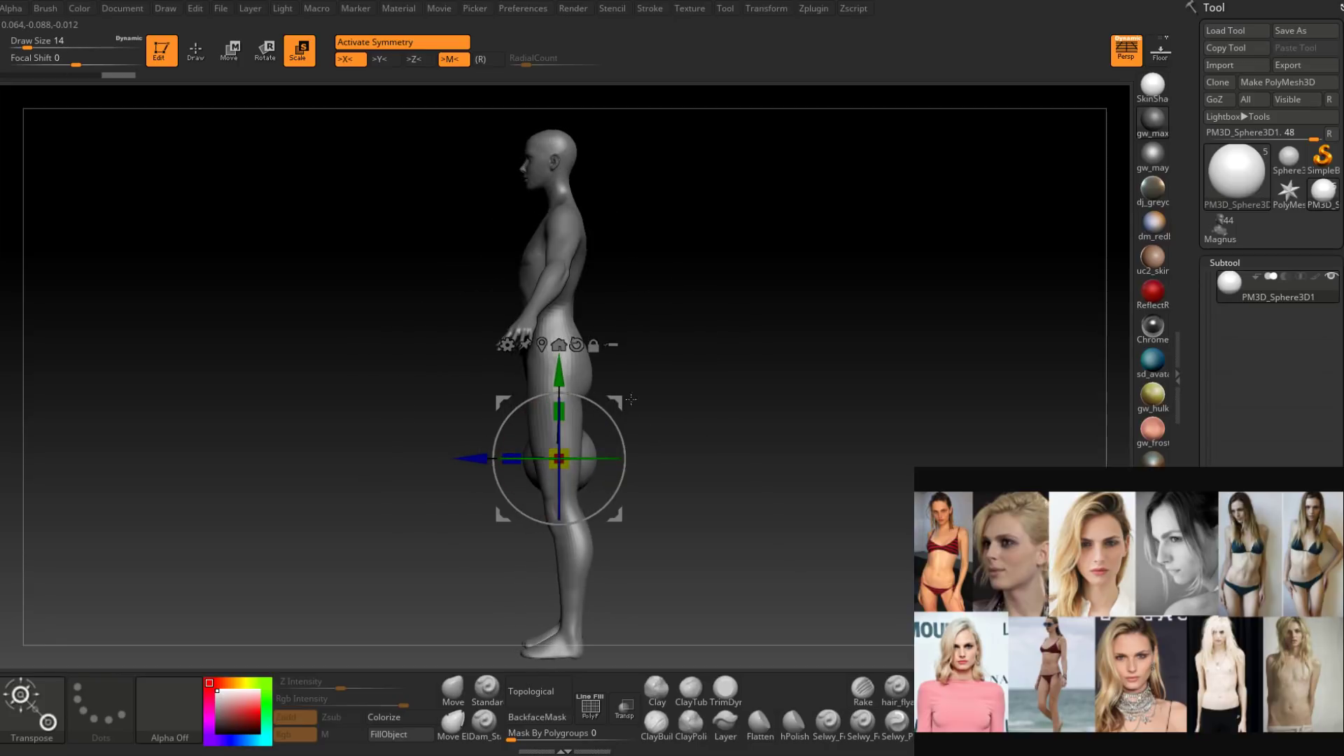
{"action": "left_click_drag", "start_coordinate": [559, 372], "coordinate": [559, 269]}
{"action": "left_click_drag", "start_coordinate": [647, 284], "coordinate": [713, 287]}
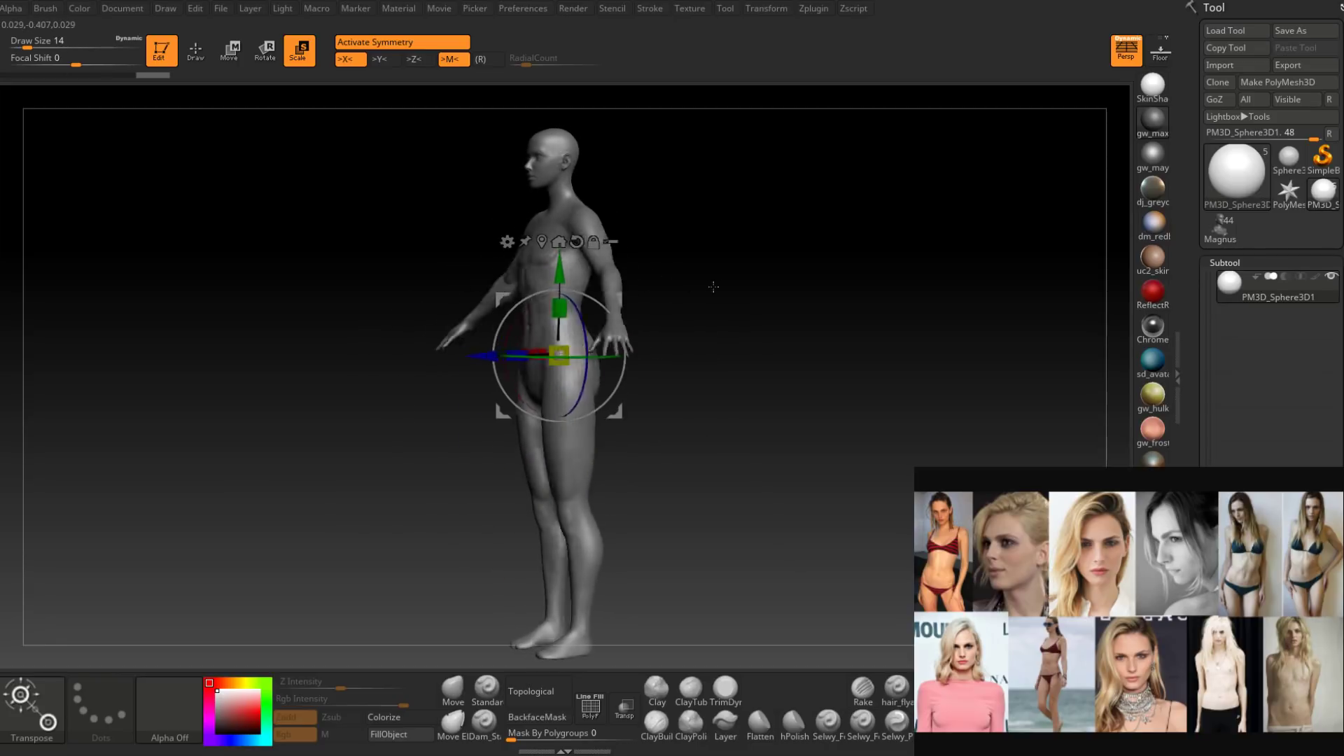
{"action": "right_click_drag", "start_coordinate": [713, 287], "coordinate": [733, 301], "text": "shift"}
{"action": "mouse_move", "coordinate": [681, 366]}
{"action": "right_mouse_down", "text": "alt"}
{"action": "mouse_move", "coordinate": [661, 459]}
{"action": "mouse_move", "coordinate": [696, 511]}
{"action": "mouse_move", "coordinate": [625, 501]}
{"action": "right_mouse_up", "text": "alt"}
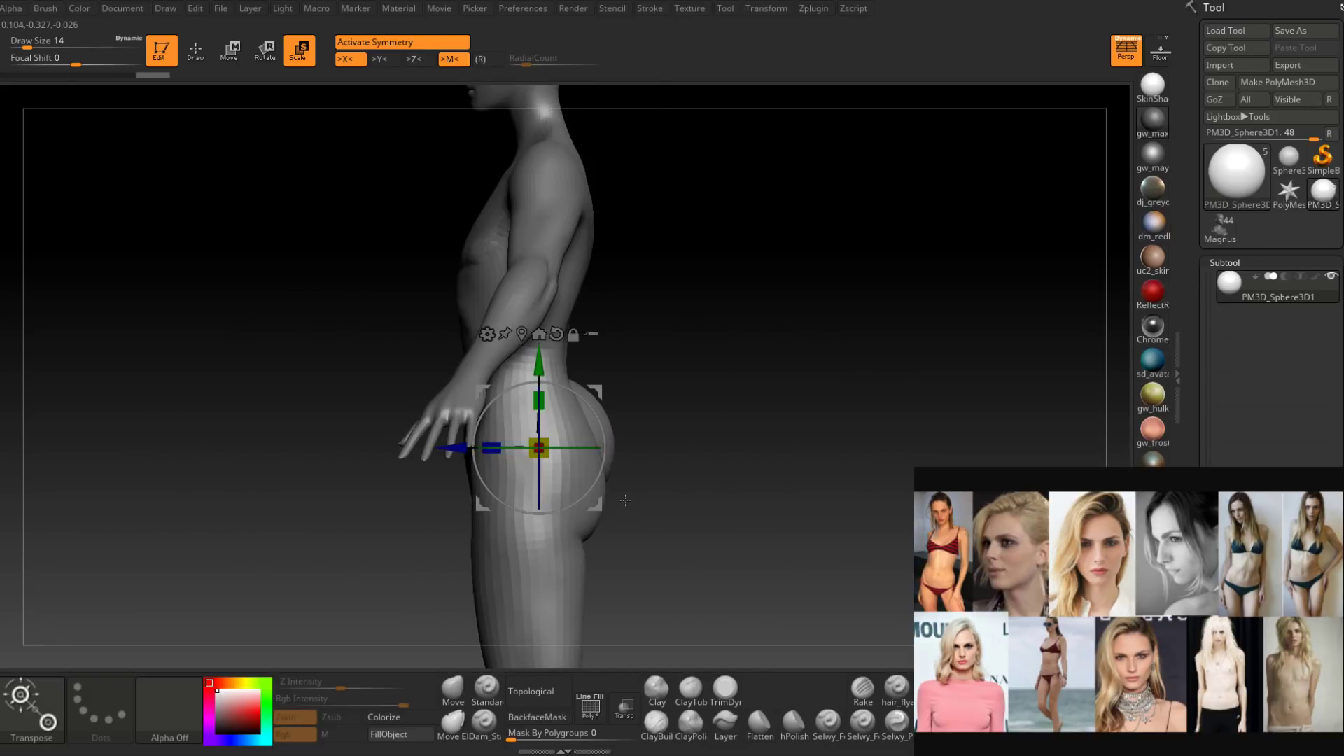
{"action": "left_click_drag", "start_coordinate": [594, 502], "coordinate": [586, 508]}
{"action": "right_click_drag", "start_coordinate": [630, 402], "coordinate": [699, 400]}
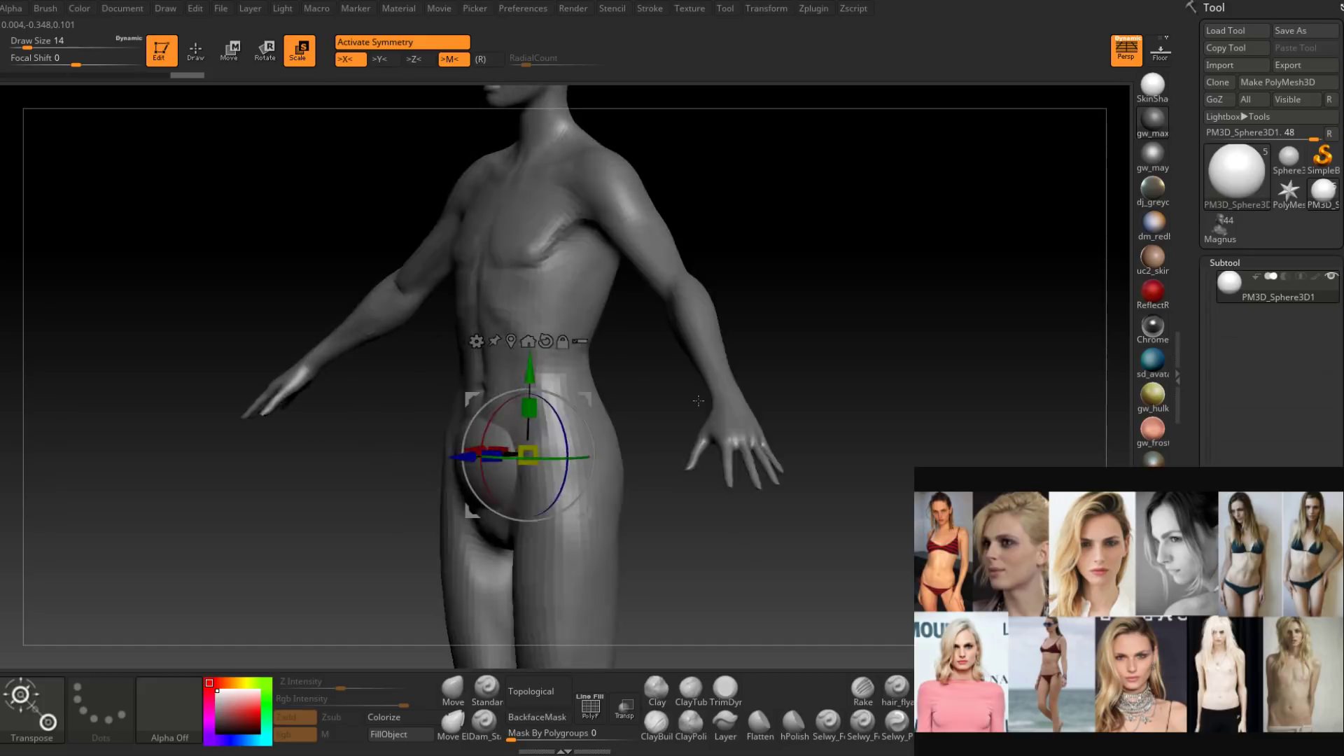
{"action": "left_click_drag", "start_coordinate": [698, 401], "coordinate": [720, 405], "text": "shift"}
{"action": "right_click_drag", "start_coordinate": [640, 570], "coordinate": [683, 450], "text": "alt"}
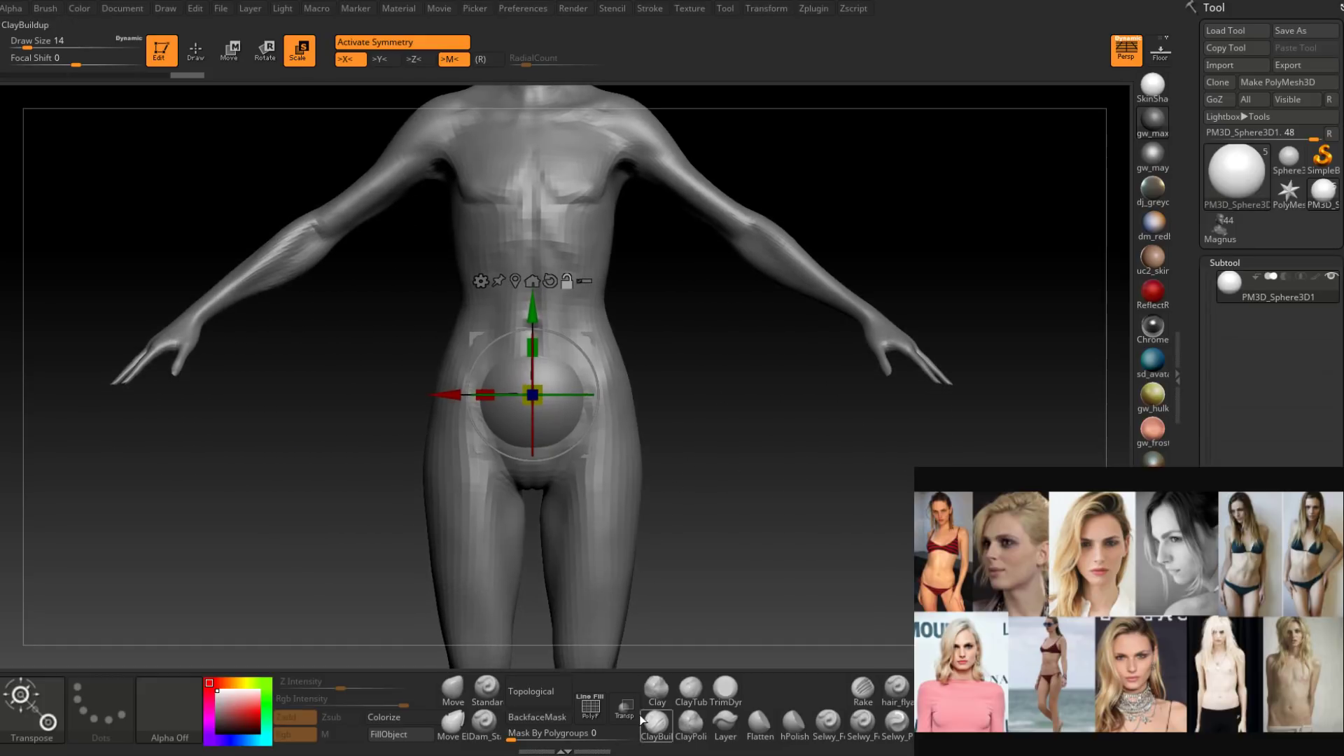
Turn on transparency and cut the sphere's sides and top flat with TrimDynamic at draw size 71.
{"action": "left_click", "coordinate": [726, 689]}
{"action": "key", "text": "q"}
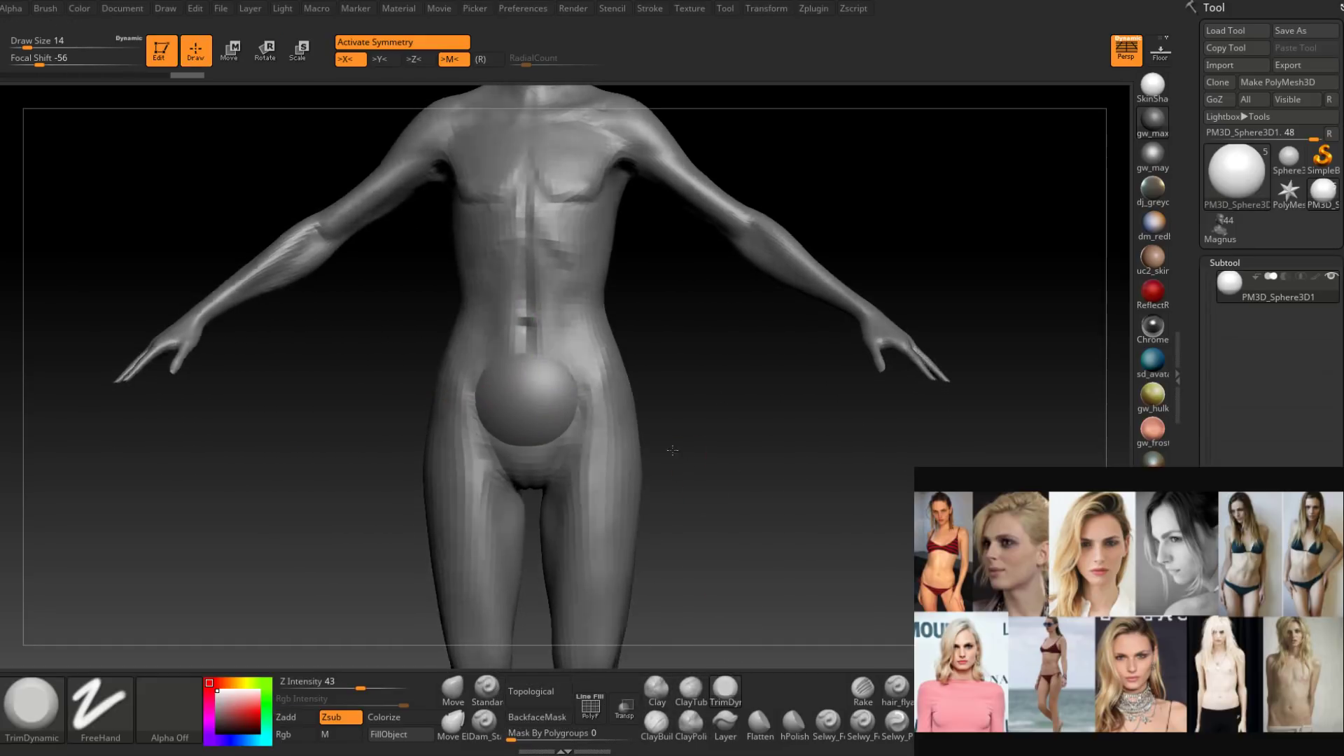
{"action": "right_click_drag", "start_coordinate": [672, 450], "coordinate": [629, 451]}
{"action": "left_click", "coordinate": [624, 701]}
{"action": "right_click_drag", "start_coordinate": [579, 501], "coordinate": [546, 426], "text": "shift"}
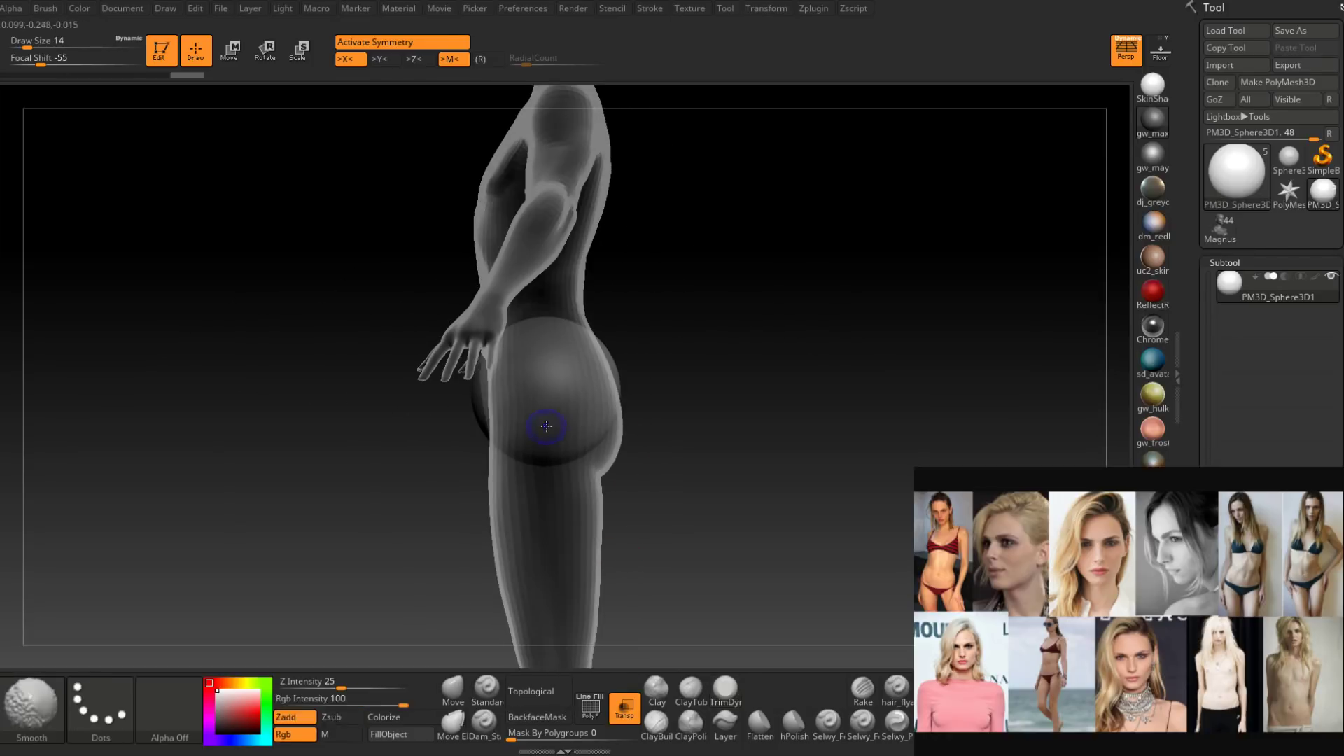
{"action": "key", "text": "space"}
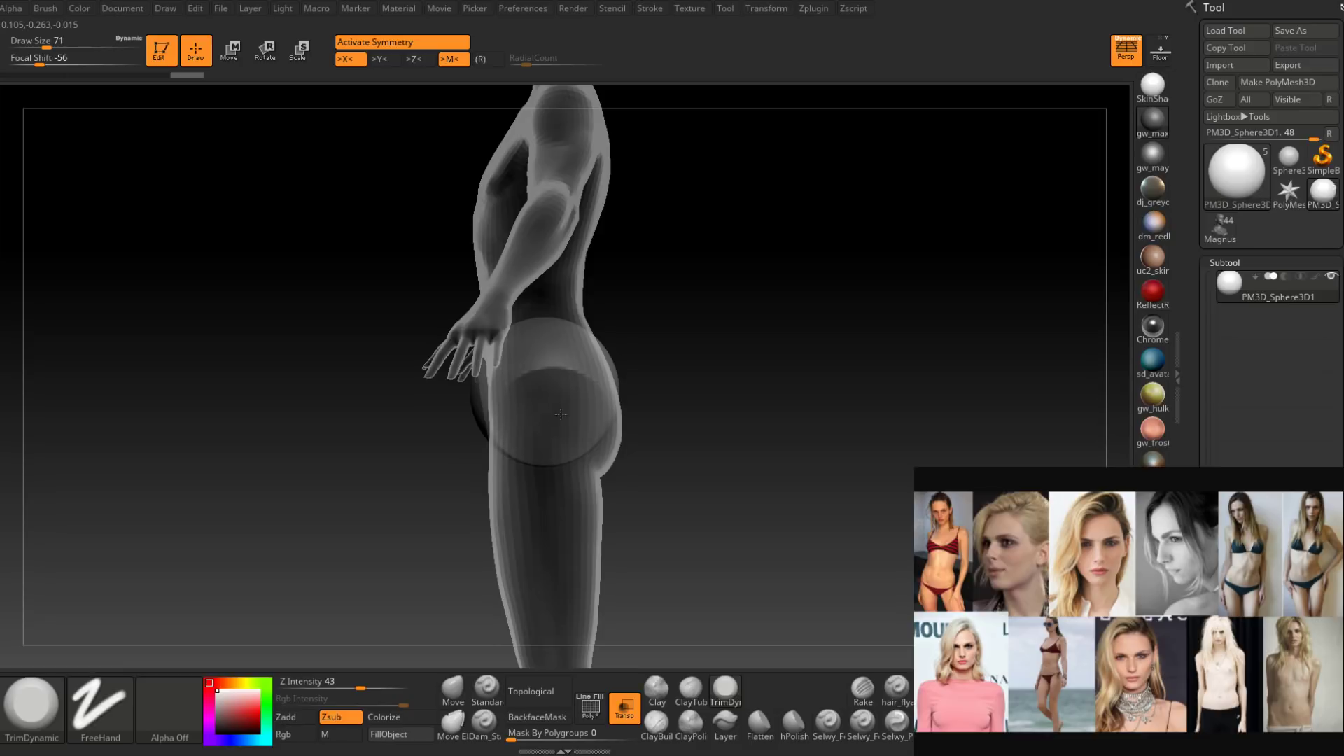
{"action": "left_click_drag", "start_coordinate": [561, 414], "coordinate": [549, 420]}
{"action": "mouse_move", "coordinate": [549, 420]}
{"action": "right_mouse_down"}
{"action": "mouse_move", "coordinate": [693, 420]}
{"action": "mouse_move", "coordinate": [552, 423]}
{"action": "mouse_move", "coordinate": [597, 474]}
{"action": "mouse_move", "coordinate": [558, 426]}
{"action": "right_mouse_up"}
{"action": "mouse_move", "coordinate": [559, 322]}
{"action": "left_mouse_down"}
{"action": "mouse_move", "coordinate": [546, 336]}
{"action": "mouse_move", "coordinate": [559, 336]}
{"action": "left_mouse_up"}
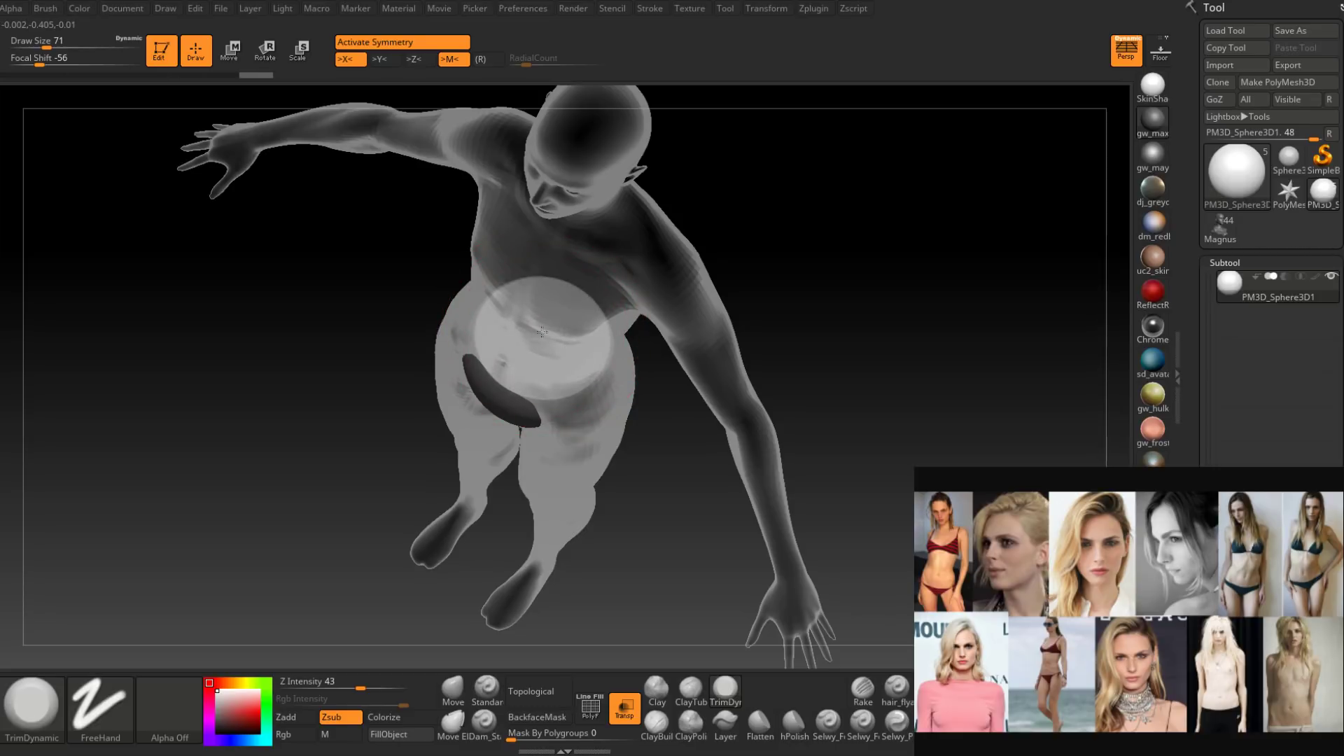
{"action": "right_click_drag", "start_coordinate": [542, 331], "coordinate": [619, 302]}
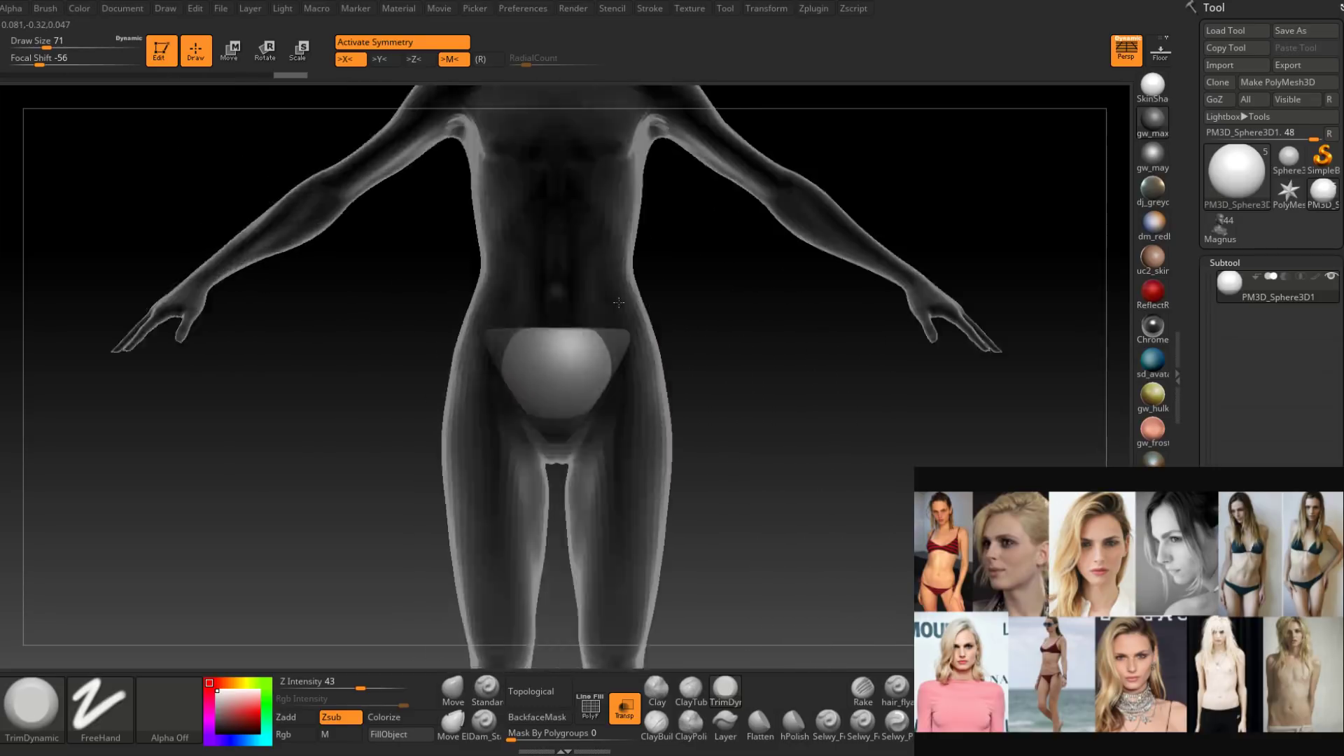
Shape the trimmed sphere into briefs wrapping the hips with the Move brush at draw sizes 77 and 62.
{"action": "mouse_move", "coordinate": [620, 381]}
{"action": "right_mouse_down", "text": "alt"}
{"action": "mouse_move", "coordinate": [609, 448]}
{"action": "mouse_move", "coordinate": [474, 651]}
{"action": "right_mouse_up", "text": "alt"}
{"action": "left_click", "coordinate": [453, 690]}
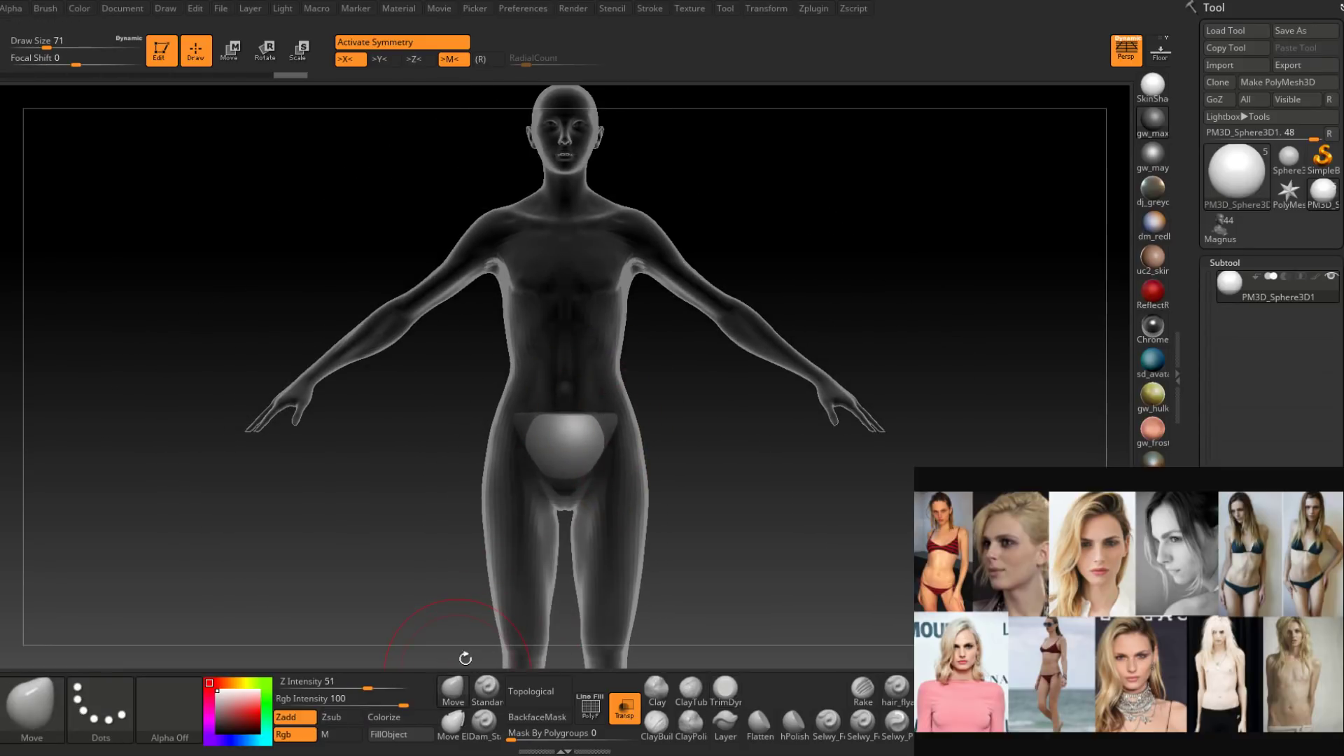
{"action": "key", "text": "space"}
{"action": "mouse_move", "coordinate": [606, 437]}
{"action": "left_mouse_down"}
{"action": "mouse_move", "coordinate": [637, 437]}
{"action": "mouse_move", "coordinate": [586, 449]}
{"action": "mouse_move", "coordinate": [672, 428]}
{"action": "left_mouse_up"}
{"action": "key", "text": "space"}
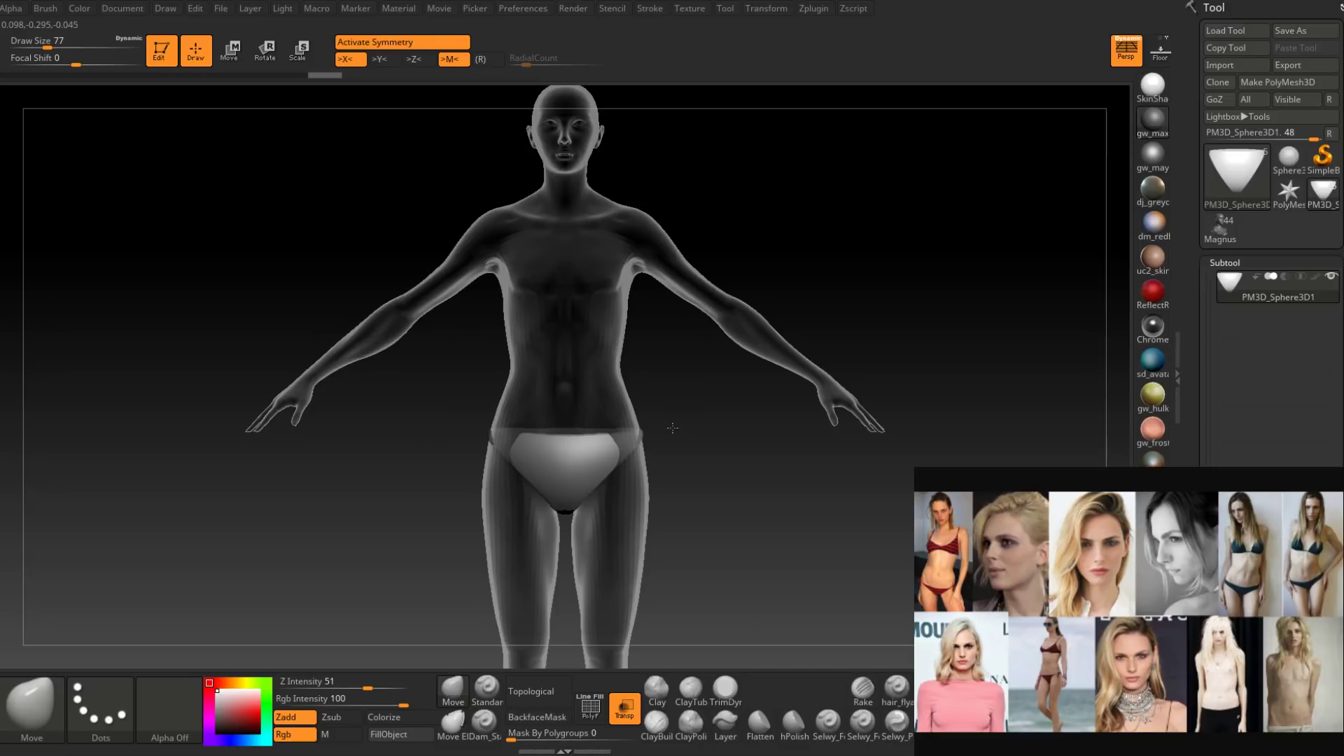
{"action": "left_click_drag", "start_coordinate": [672, 428], "coordinate": [716, 472]}
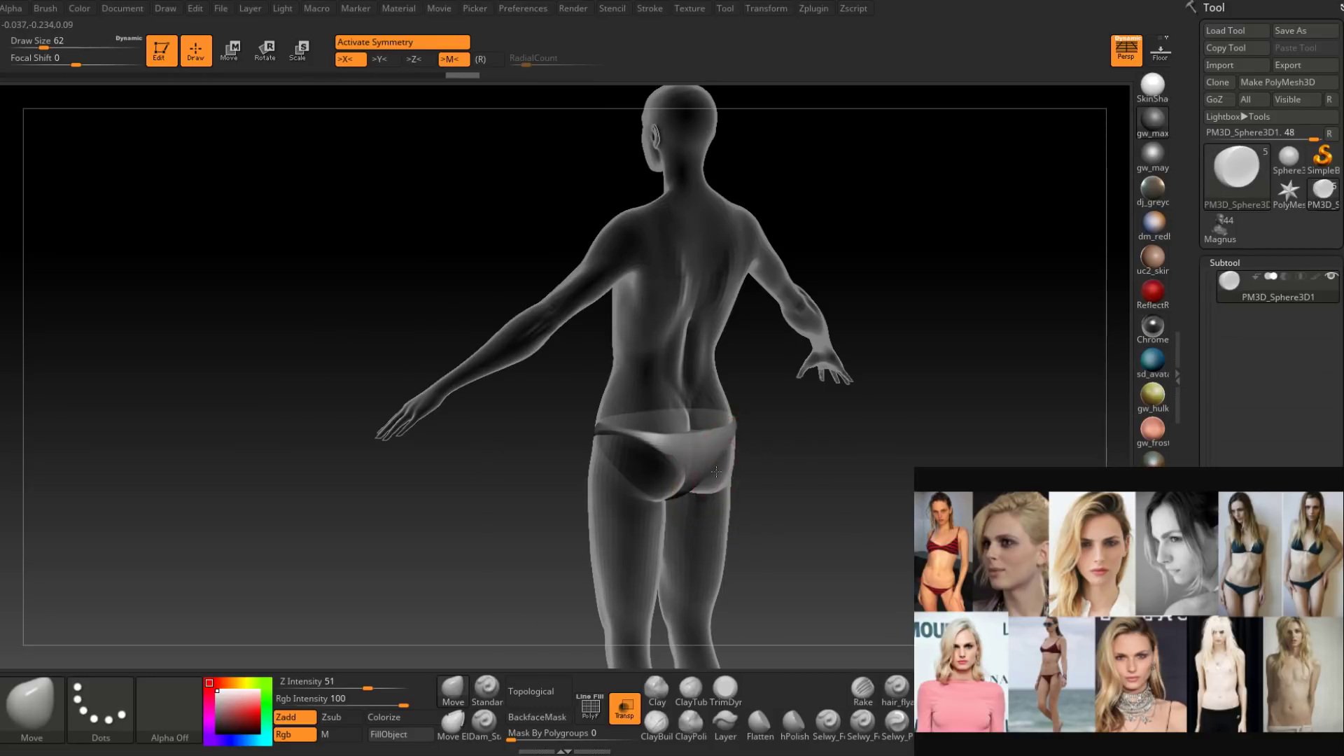
Adjust the back of the briefs with the Move brush at draw size 56 and turn off transparency.
{"action": "mouse_move", "coordinate": [723, 473]}
{"action": "right_mouse_down"}
{"action": "mouse_move", "coordinate": [708, 456]}
{"action": "mouse_move", "coordinate": [726, 471]}
{"action": "right_mouse_up"}
{"action": "key", "text": "space"}
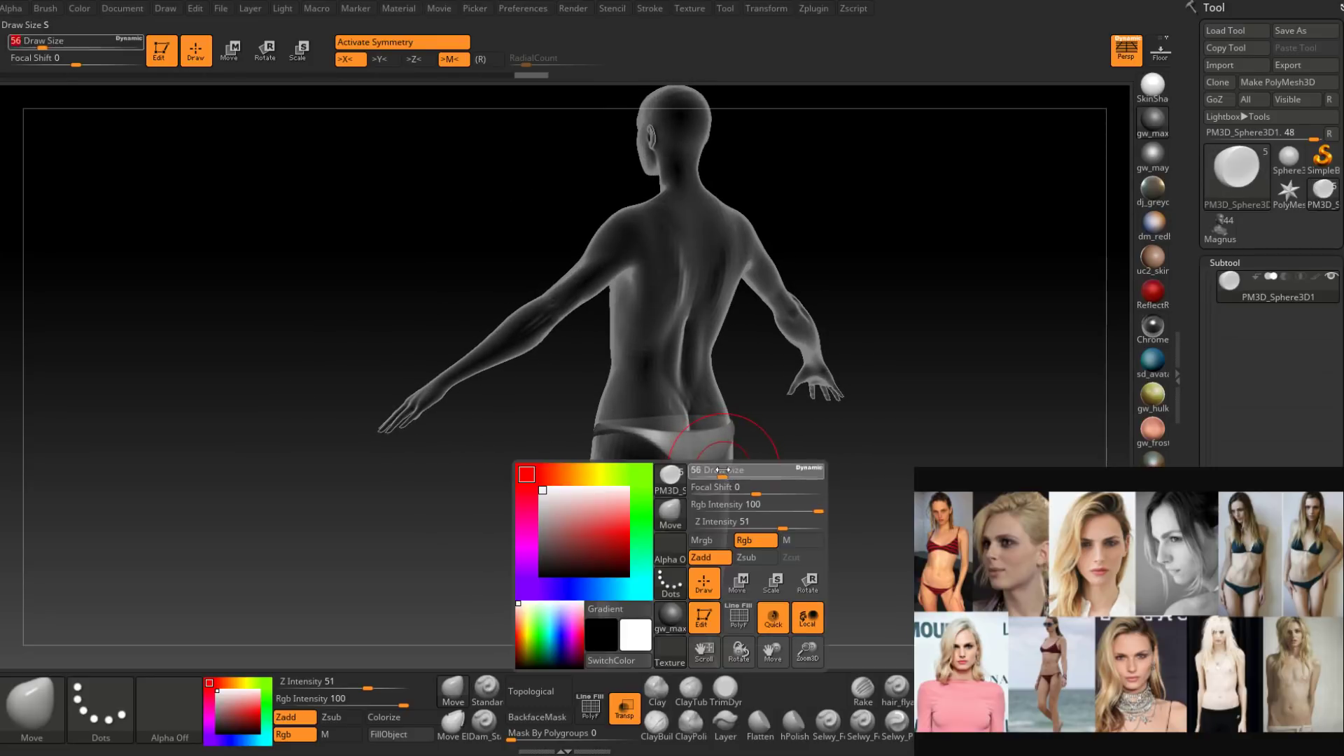
{"action": "left_click_drag", "start_coordinate": [724, 470], "coordinate": [721, 473]}
{"action": "right_click_drag", "start_coordinate": [720, 474], "coordinate": [648, 403]}
{"action": "left_click", "coordinate": [624, 709]}
Pull the waistband against the waist and hip with the Move brush at draw size 44, checking from above.
{"action": "key", "text": "space"}
{"action": "left_click_drag", "start_coordinate": [649, 403], "coordinate": [645, 391]}
{"action": "mouse_move", "coordinate": [645, 391]}
{"action": "right_mouse_down"}
{"action": "mouse_move", "coordinate": [686, 398]}
{"action": "mouse_move", "coordinate": [683, 350]}
{"action": "mouse_move", "coordinate": [721, 390]}
{"action": "mouse_move", "coordinate": [677, 365]}
{"action": "mouse_move", "coordinate": [674, 459]}
{"action": "right_mouse_up"}
{"action": "right_click_drag", "start_coordinate": [738, 346], "coordinate": [677, 405]}
{"action": "key", "text": "space"}
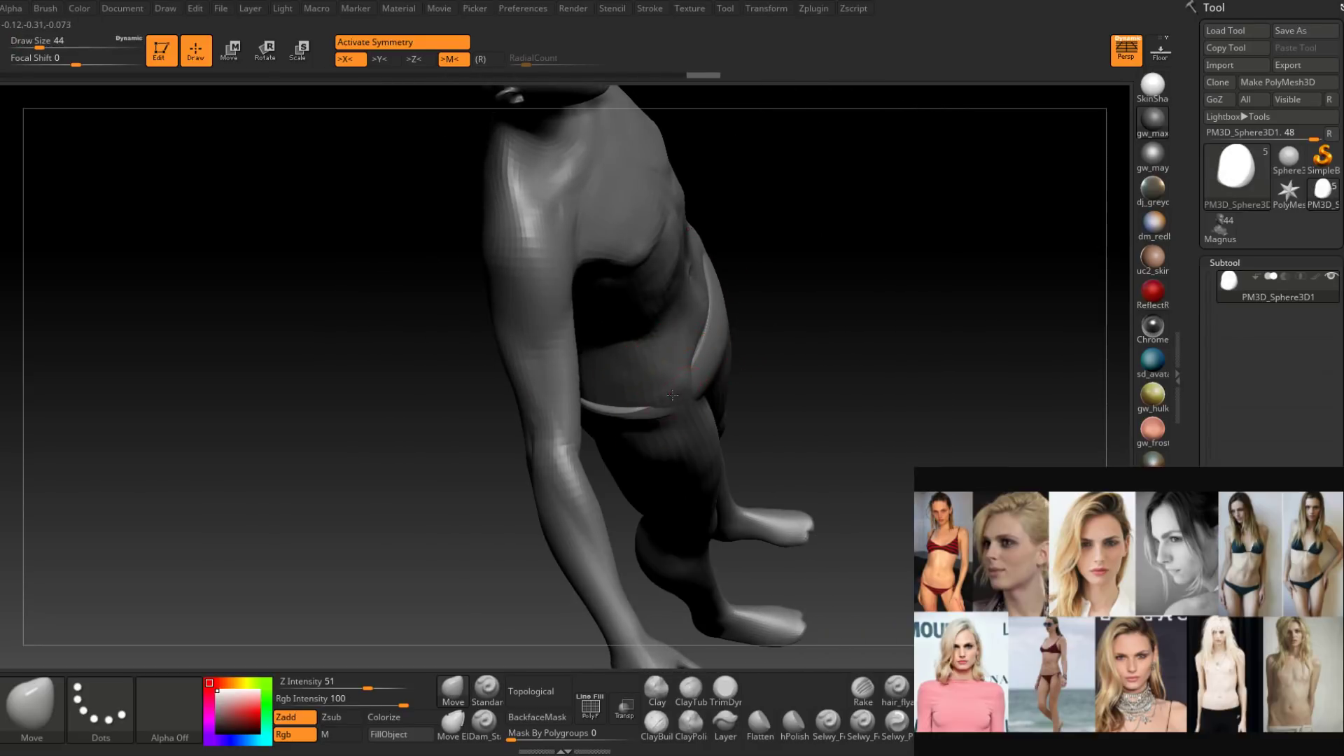
{"action": "left_click_drag", "start_coordinate": [678, 394], "coordinate": [684, 394]}
{"action": "key", "text": "space"}
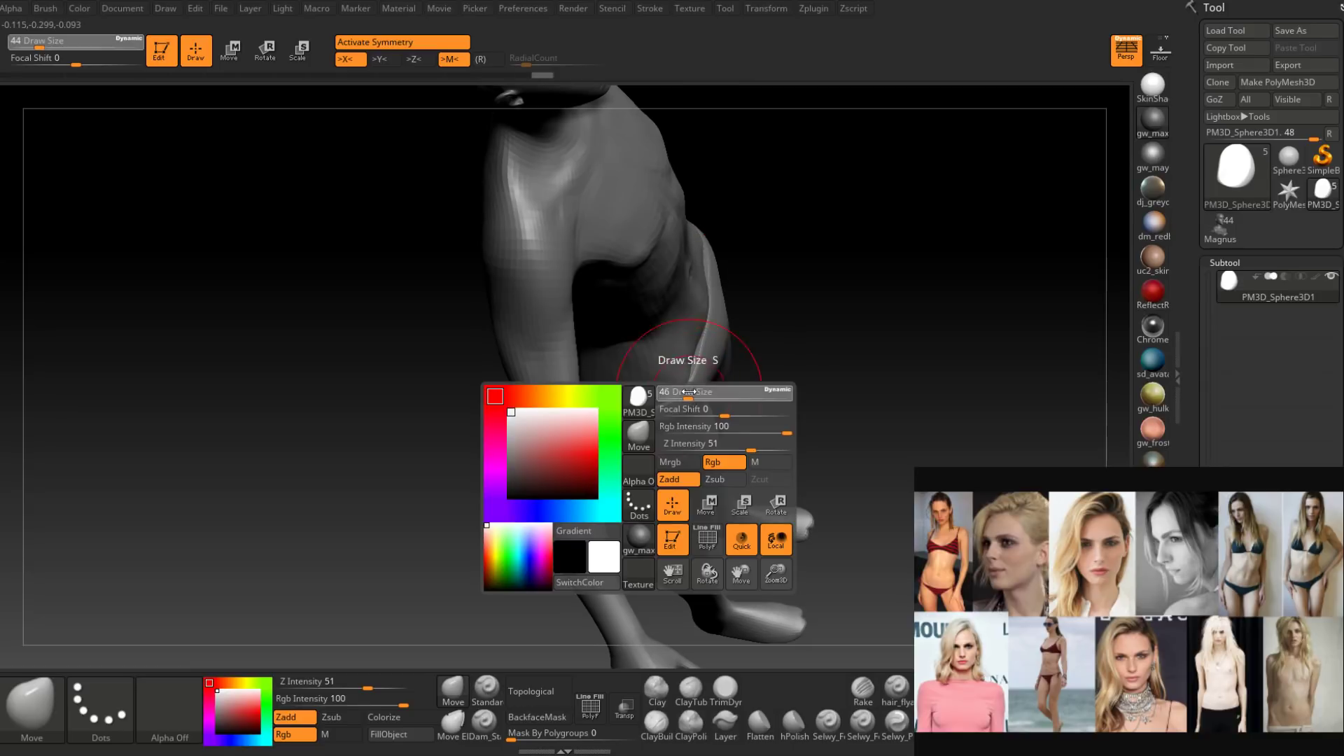
Slim the side strap over the hip with the Move brush at draw sizes 35 and 29.
{"action": "key", "text": "space"}
{"action": "right_click_drag", "start_coordinate": [683, 404], "coordinate": [688, 389]}
{"action": "key", "text": "space"}
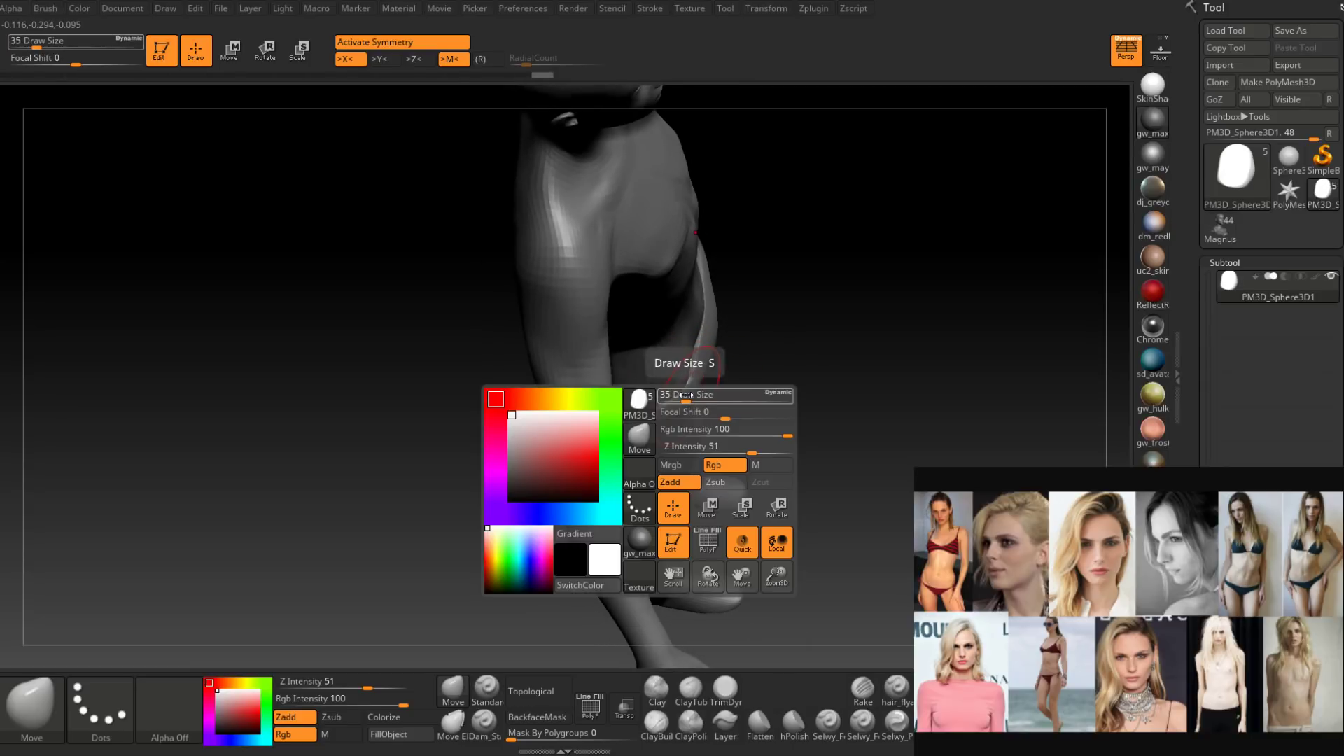
{"action": "left_click_drag", "start_coordinate": [688, 389], "coordinate": [682, 388]}
{"action": "mouse_move", "coordinate": [685, 390]}
{"action": "right_mouse_down"}
{"action": "mouse_move", "coordinate": [717, 336]}
{"action": "mouse_move", "coordinate": [661, 354]}
{"action": "mouse_move", "coordinate": [629, 385]}
{"action": "mouse_move", "coordinate": [631, 417]}
{"action": "right_mouse_up"}
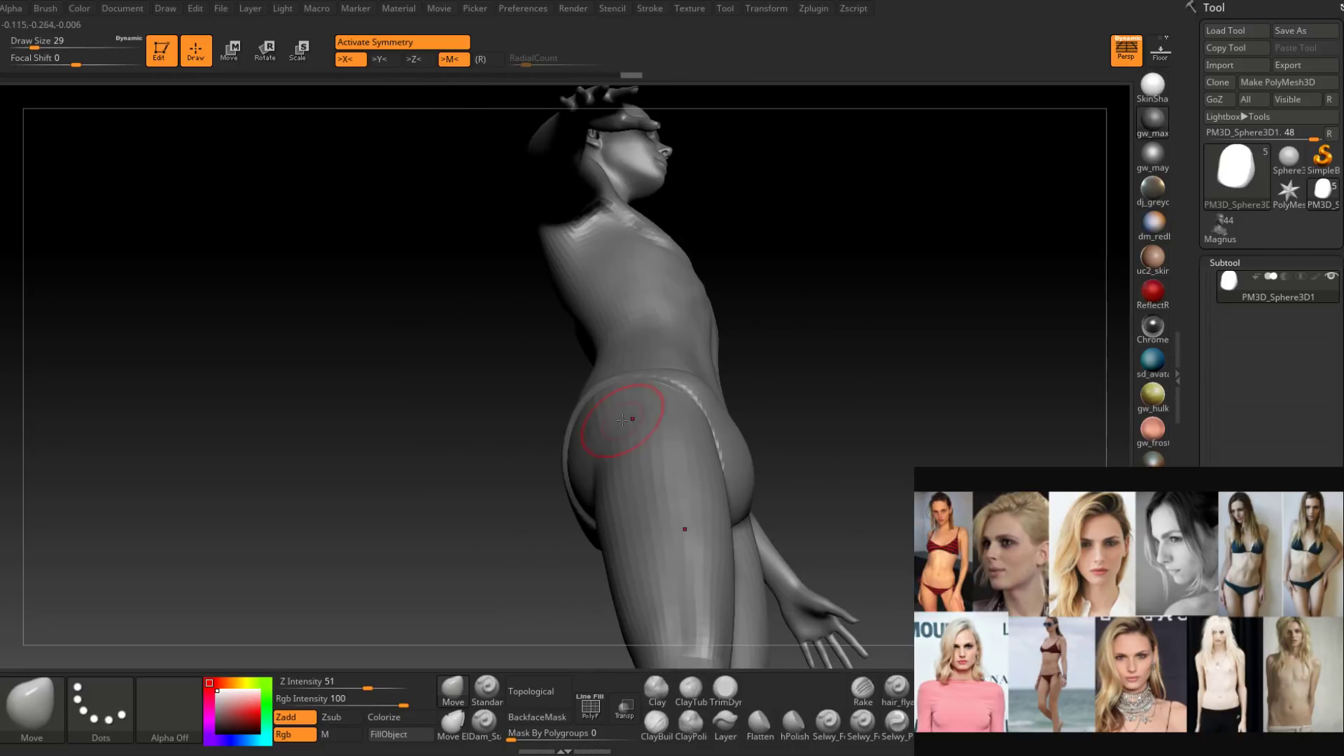
{"action": "left_click_drag", "start_coordinate": [631, 417], "coordinate": [634, 413]}
{"action": "right_click_drag", "start_coordinate": [634, 413], "coordinate": [613, 380]}
Tighten the waistband around the hip and front with the Move brush at draw sizes 41, 29 and 33.
{"action": "key", "text": "space"}
{"action": "left_click_drag", "start_coordinate": [581, 410], "coordinate": [589, 409]}
{"action": "mouse_move", "coordinate": [590, 408]}
{"action": "right_mouse_down"}
{"action": "mouse_move", "coordinate": [602, 402]}
{"action": "mouse_move", "coordinate": [569, 450]}
{"action": "mouse_move", "coordinate": [631, 423]}
{"action": "mouse_move", "coordinate": [616, 434]}
{"action": "mouse_move", "coordinate": [636, 387]}
{"action": "mouse_move", "coordinate": [620, 414]}
{"action": "mouse_move", "coordinate": [600, 405]}
{"action": "mouse_move", "coordinate": [539, 476]}
{"action": "mouse_move", "coordinate": [550, 467]}
{"action": "right_mouse_up"}
{"action": "right_click_drag", "start_coordinate": [542, 412], "coordinate": [600, 330]}
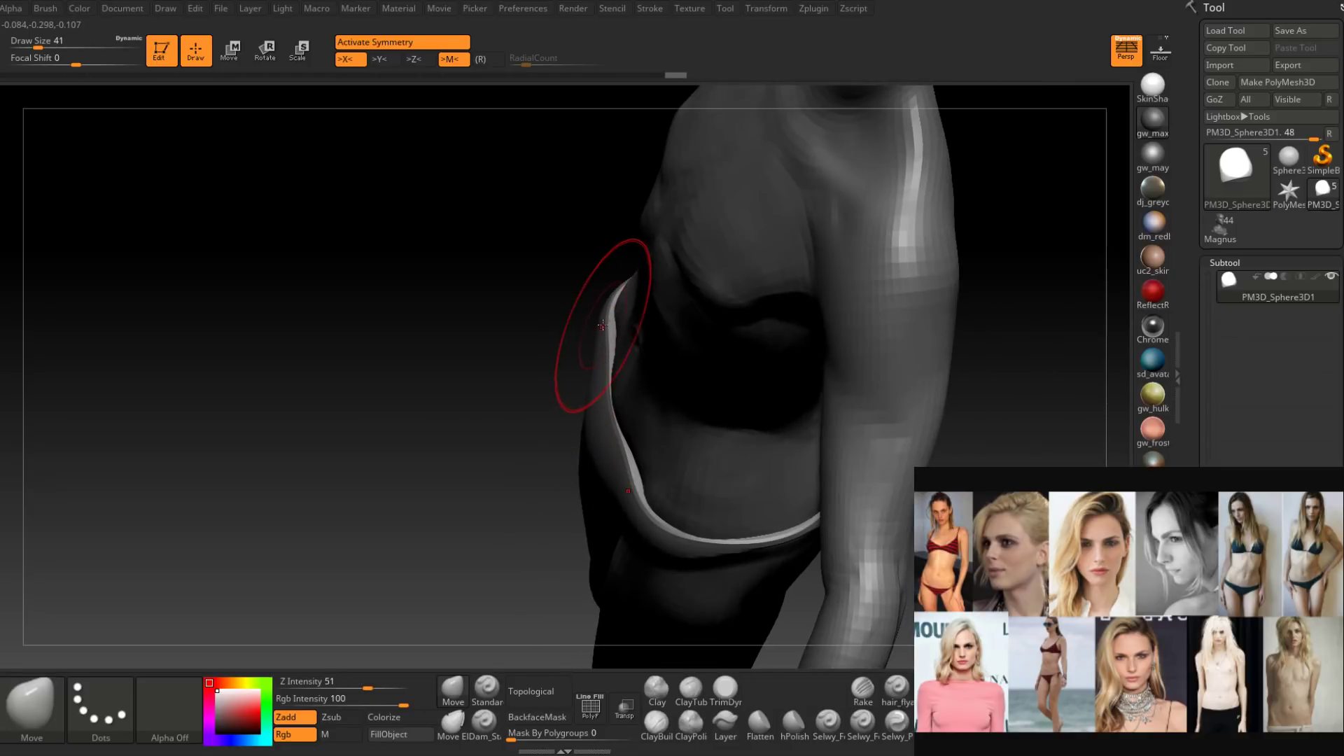
{"action": "key", "text": "space"}
{"action": "left_click", "coordinate": [606, 329]}
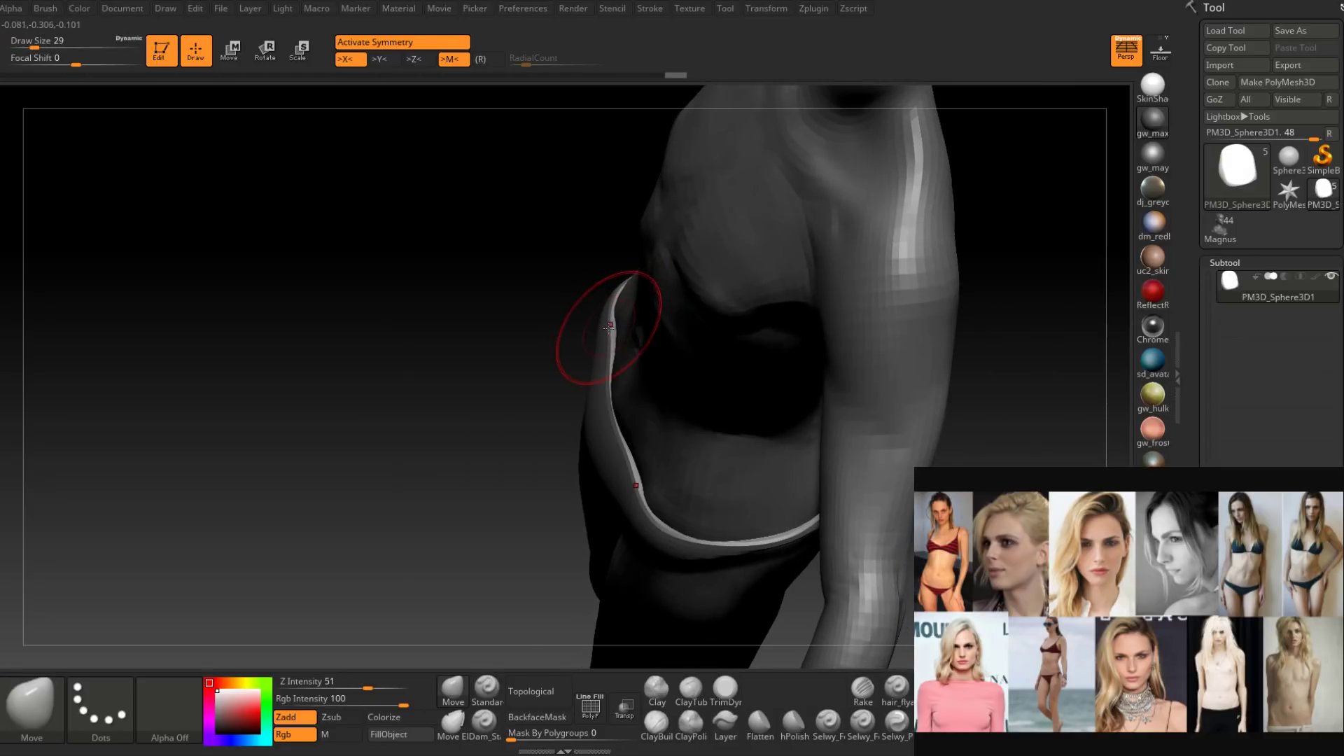
{"action": "mouse_move", "coordinate": [614, 327]}
{"action": "right_mouse_down"}
{"action": "mouse_move", "coordinate": [592, 429]}
{"action": "mouse_move", "coordinate": [745, 318]}
{"action": "right_mouse_up"}
{"action": "key", "text": "space"}
{"action": "left_click", "coordinate": [590, 380]}
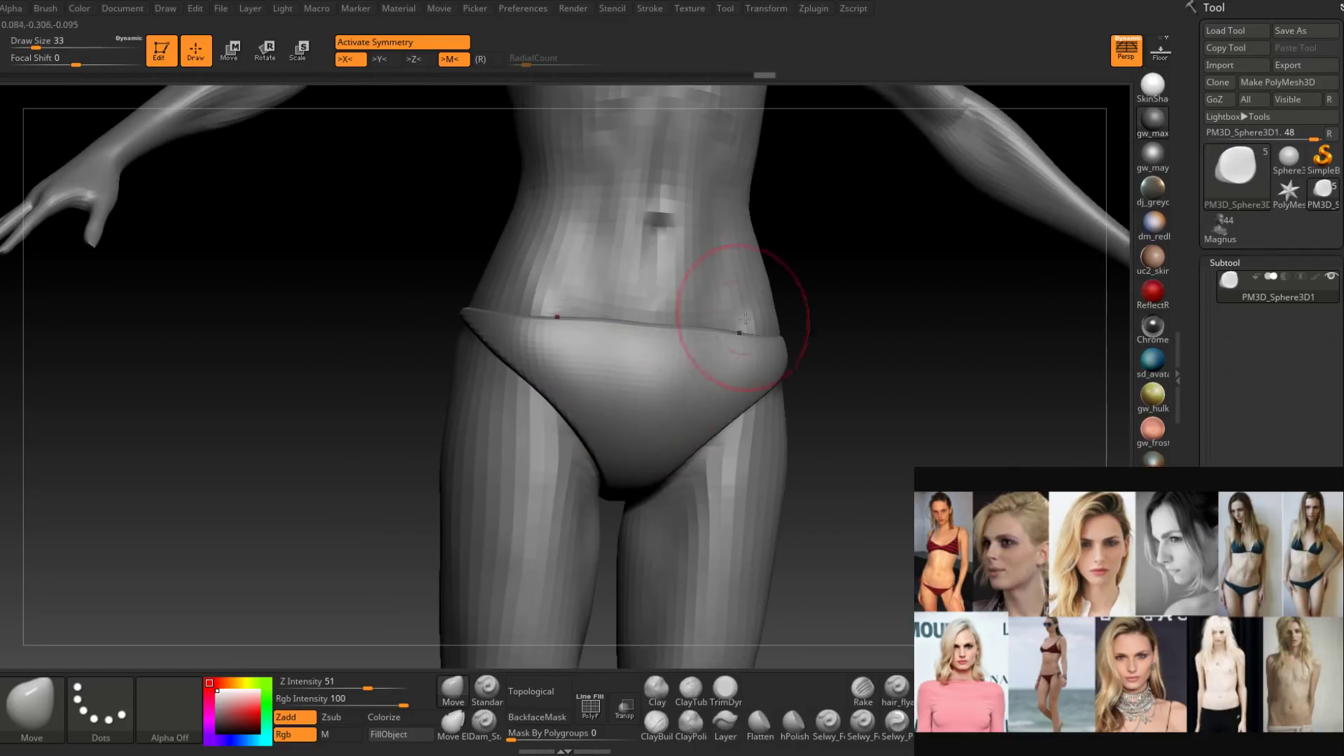
Build up the front of the briefs with ClayBuildup at draw size 22 and smooth the surface.
{"action": "left_click", "coordinate": [662, 731]}
{"action": "right_click_drag", "start_coordinate": [705, 421], "coordinate": [662, 413]}
{"action": "mouse_move", "coordinate": [702, 372]}
{"action": "left_mouse_down"}
{"action": "mouse_move", "coordinate": [714, 389]}
{"action": "mouse_move", "coordinate": [679, 350]}
{"action": "left_mouse_up"}
{"action": "right_click_drag", "start_coordinate": [748, 361], "coordinate": [706, 377]}
{"action": "left_click_drag", "start_coordinate": [705, 376], "coordinate": [661, 415], "text": "shift"}
{"action": "key", "text": "space"}
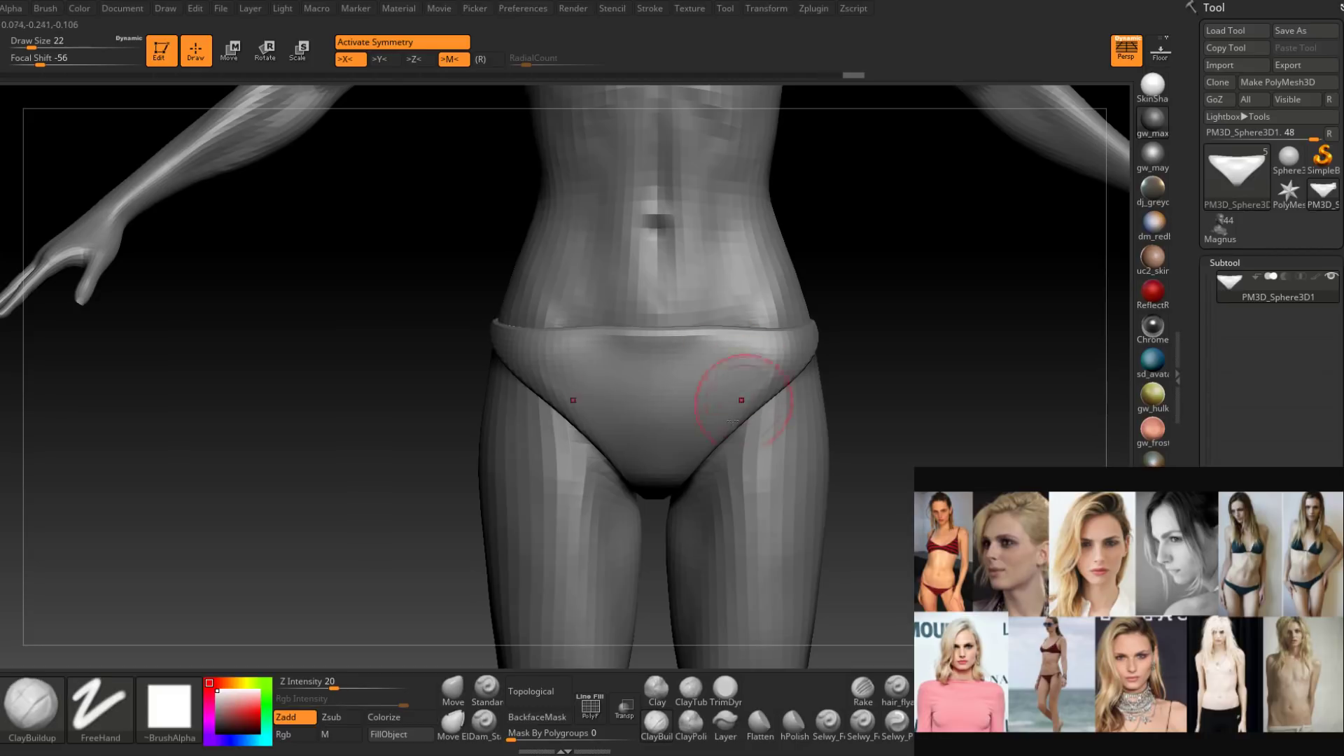
Pull the middle of the front waistband down into a curve with the Move brush at draw sizes 22 and 44.
{"action": "left_click", "coordinate": [455, 687]}
{"action": "right_click_drag", "start_coordinate": [700, 373], "coordinate": [675, 345], "text": "ctrl"}
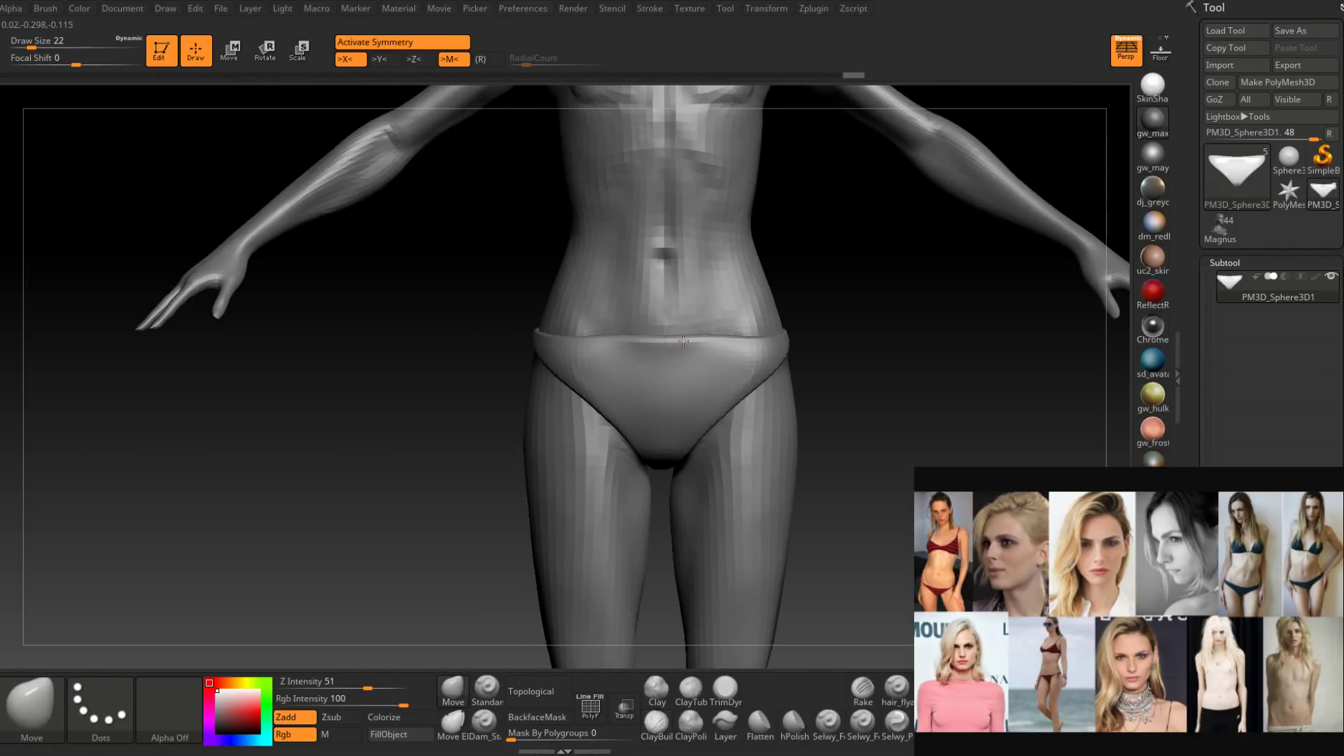
{"action": "key", "text": "space"}
{"action": "mouse_move", "coordinate": [678, 342]}
{"action": "left_mouse_down"}
{"action": "mouse_move", "coordinate": [697, 338]}
{"action": "mouse_move", "coordinate": [680, 351]}
{"action": "left_mouse_up"}
{"action": "right_click_drag", "start_coordinate": [681, 358], "coordinate": [676, 366]}
{"action": "key", "text": "bracketleft"}
{"action": "right_click_drag", "start_coordinate": [720, 421], "coordinate": [720, 426]}
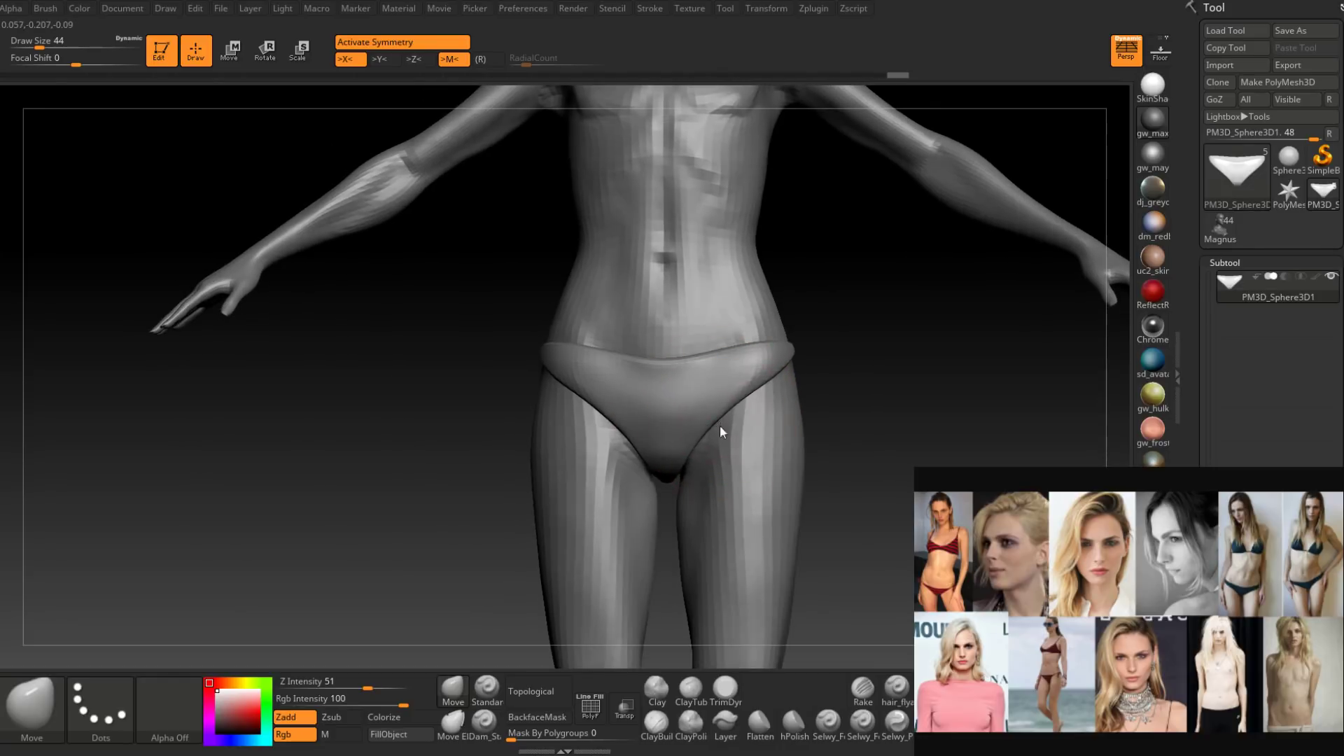
Curve the front leg openings and narrow the crotch with the Move brush at draw sizes 35 and 20.
{"action": "key", "text": "space"}
{"action": "left_click_drag", "start_coordinate": [724, 426], "coordinate": [719, 420]}
{"action": "right_click_drag", "start_coordinate": [719, 420], "coordinate": [679, 505]}
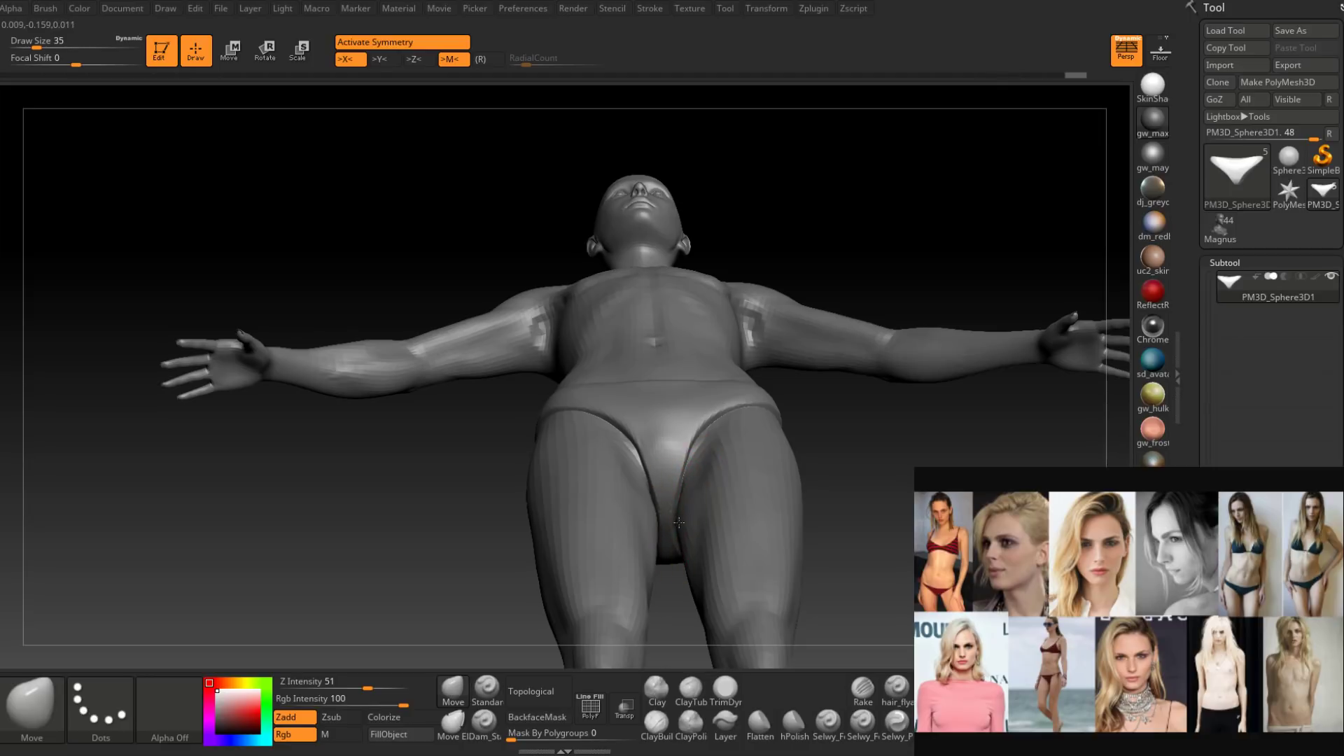
{"action": "right_click_drag", "start_coordinate": [678, 522], "coordinate": [684, 469]}
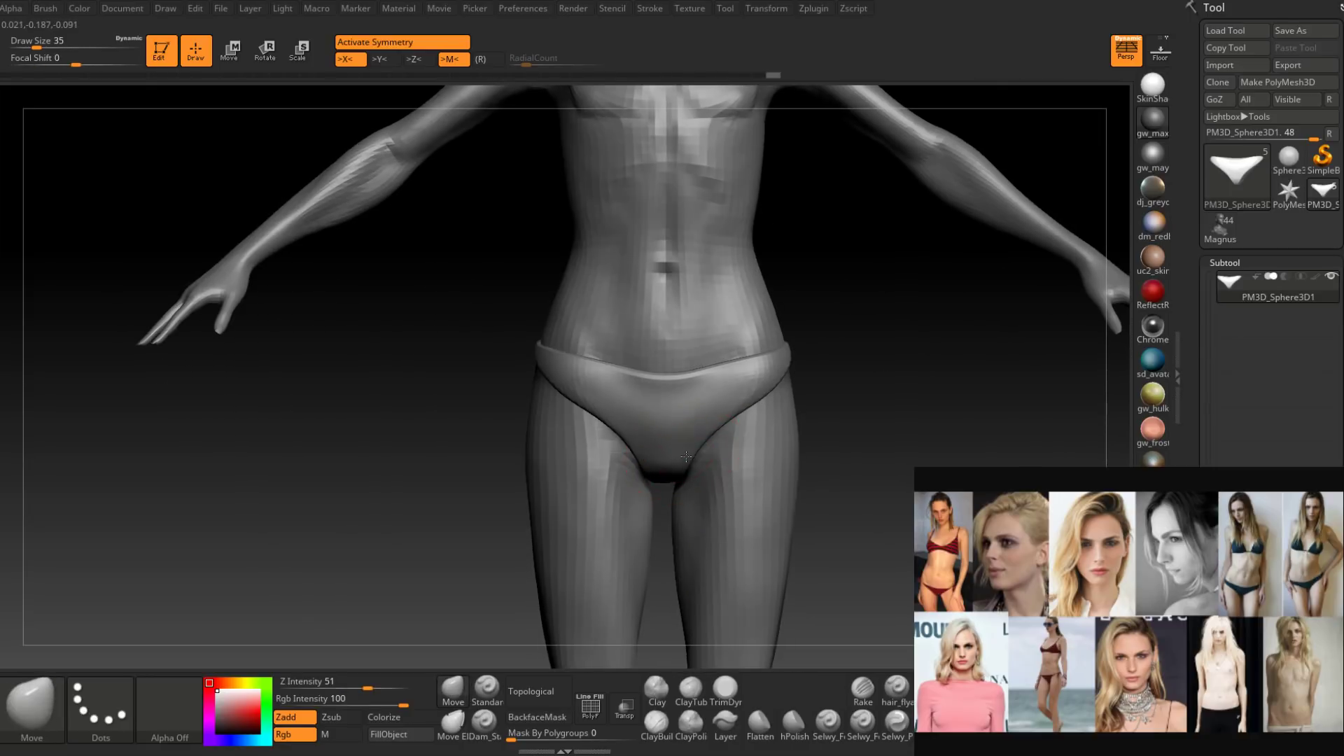
{"action": "key", "text": "space"}
{"action": "mouse_move", "coordinate": [686, 456]}
{"action": "left_mouse_down"}
{"action": "mouse_move", "coordinate": [672, 455]}
{"action": "mouse_move", "coordinate": [736, 388]}
{"action": "left_mouse_up"}
{"action": "right_click_drag", "start_coordinate": [738, 388], "coordinate": [754, 380], "text": "ctrl"}
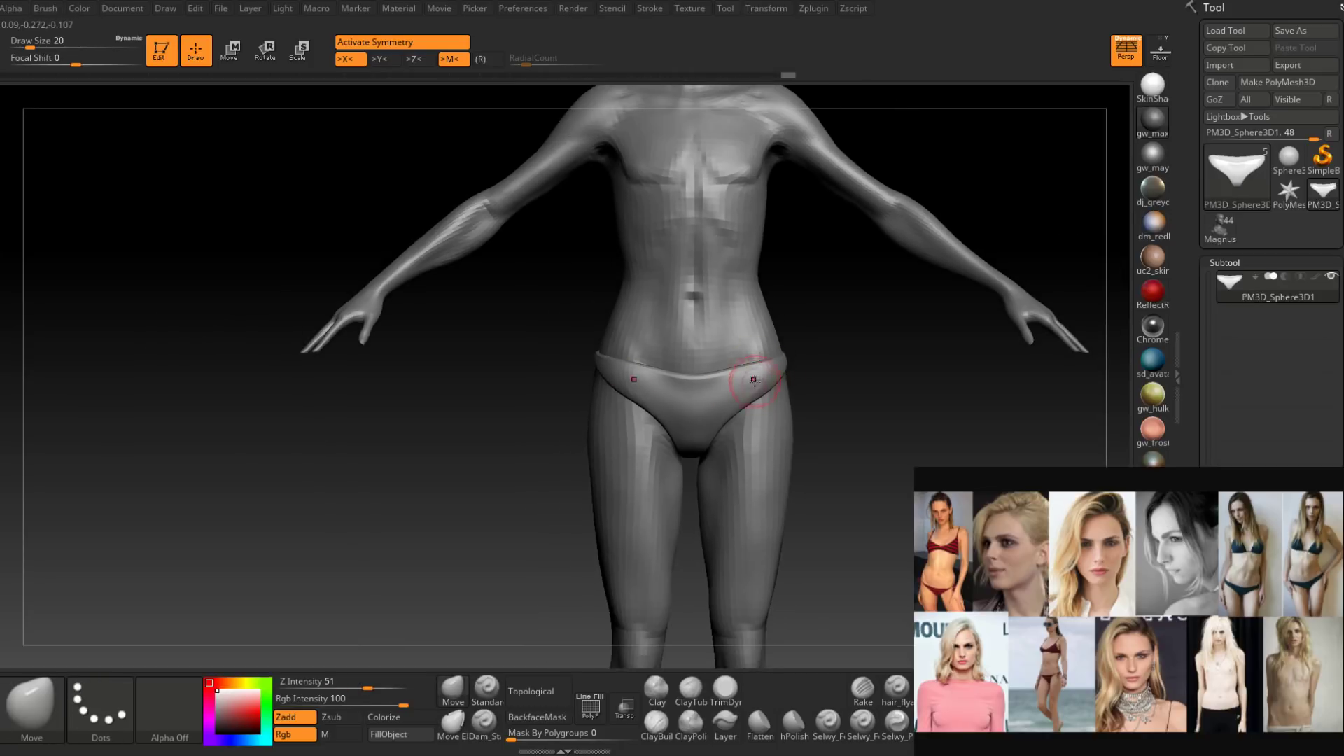
Reshape the waistband ends and upper leg openings at the hips with draw sizes 51, 74 and 25.
{"action": "key", "text": "space"}
{"action": "left_click_drag", "start_coordinate": [754, 389], "coordinate": [768, 389]}
{"action": "right_click_drag", "start_coordinate": [779, 336], "coordinate": [705, 348], "text": "alt"}
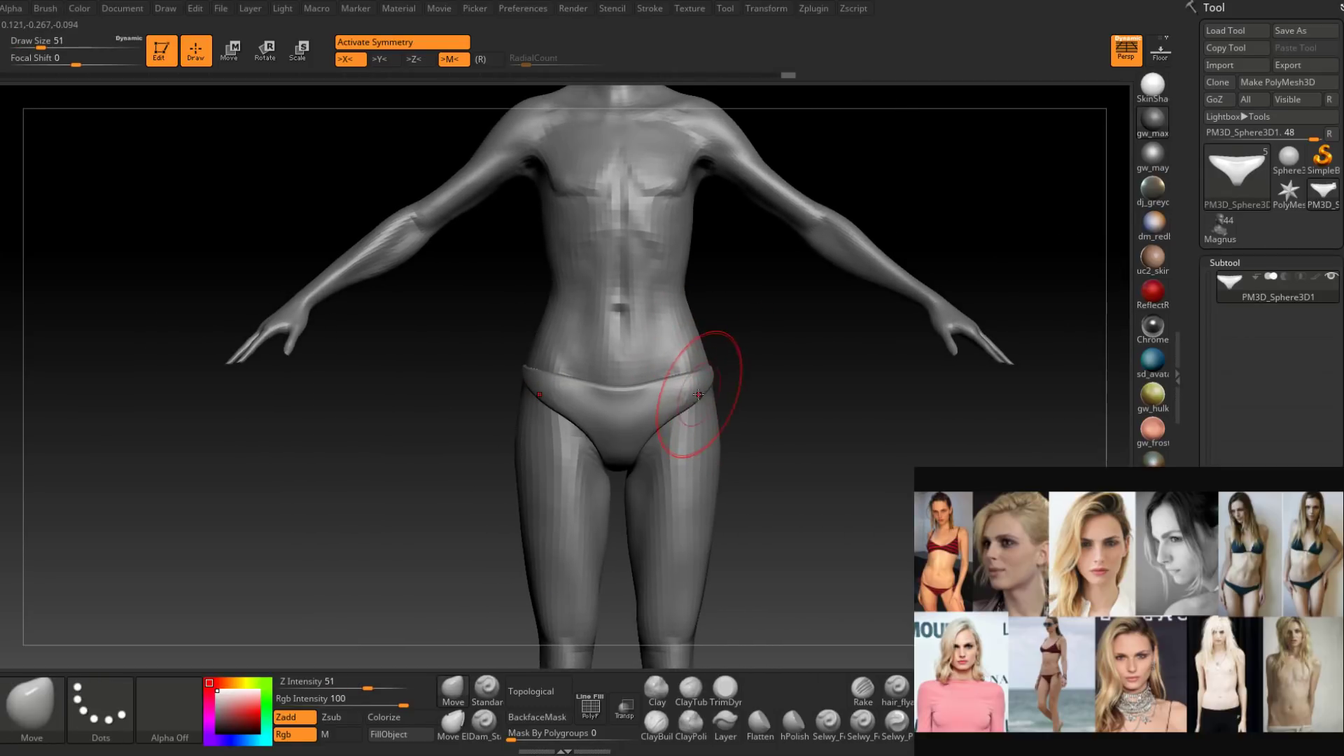
{"action": "key", "text": "space"}
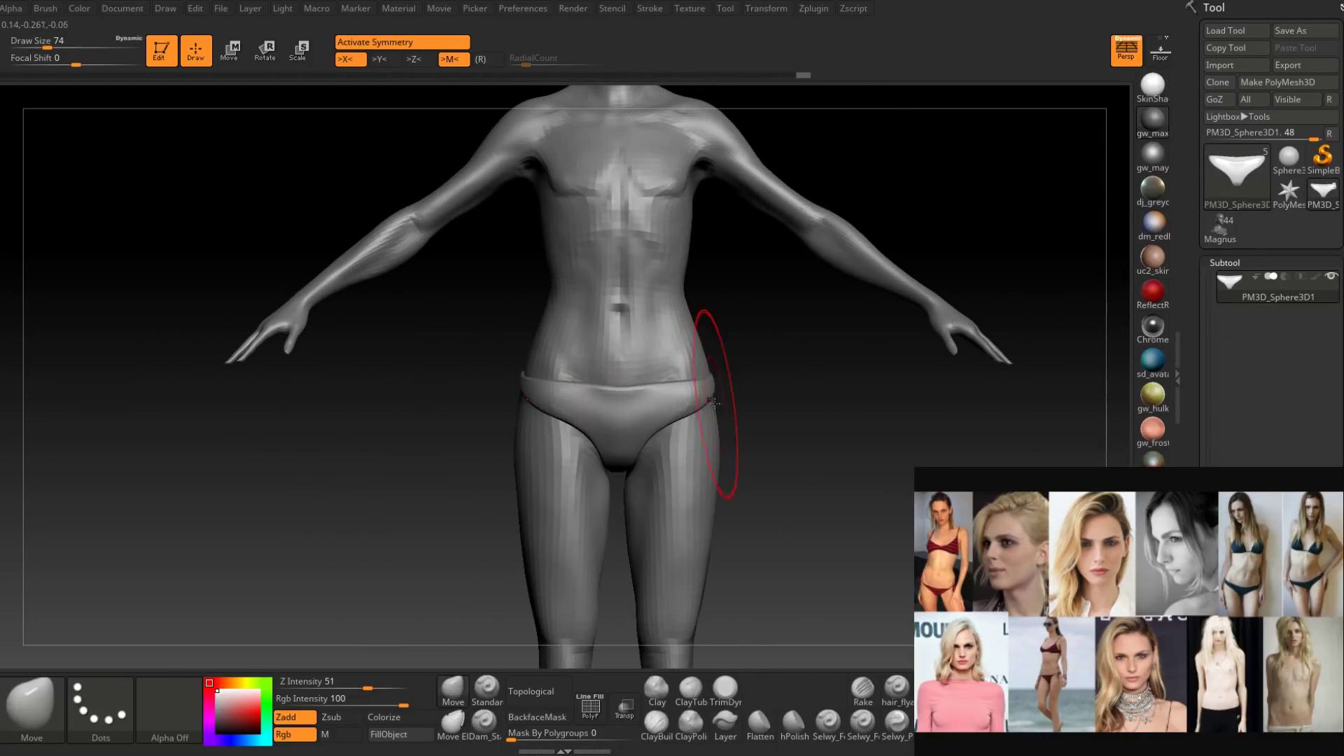
{"action": "key", "text": "space"}
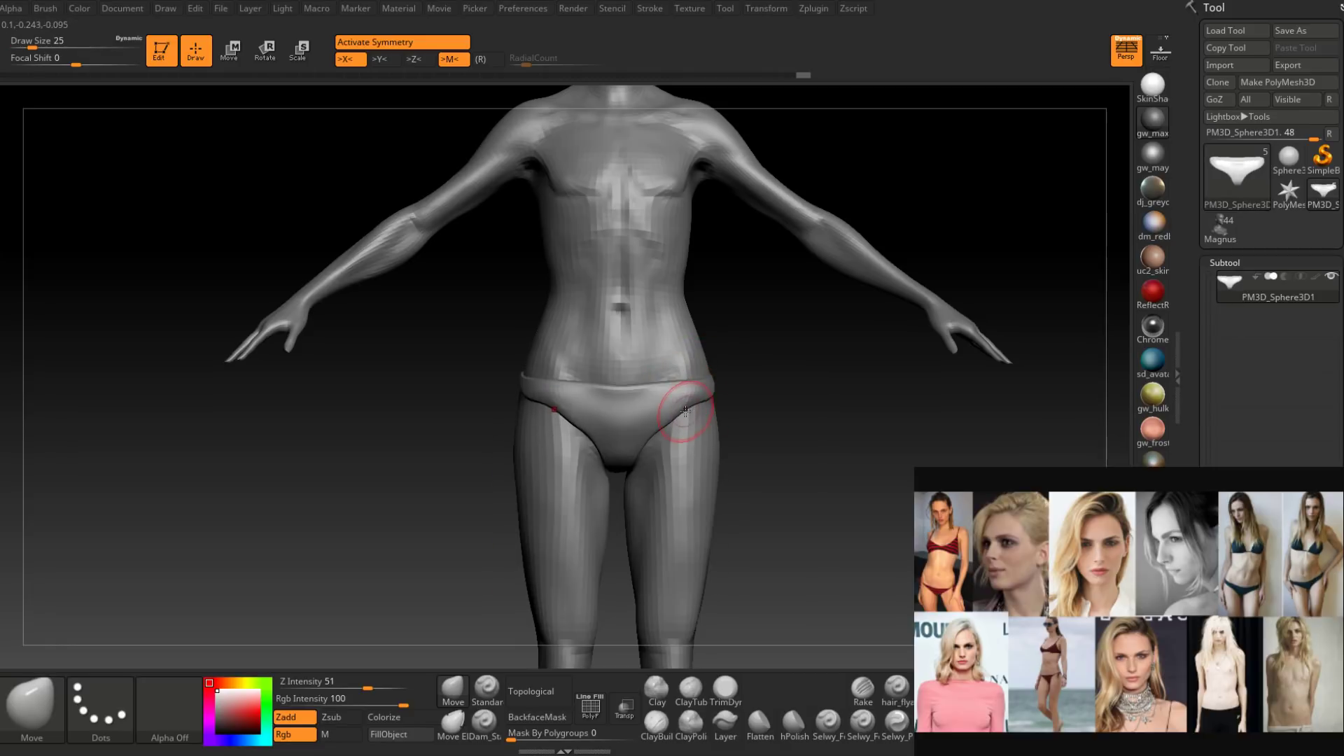
{"action": "mouse_move", "coordinate": [679, 411]}
{"action": "right_mouse_down"}
{"action": "mouse_move", "coordinate": [649, 402]}
{"action": "mouse_move", "coordinate": [687, 425]}
{"action": "mouse_move", "coordinate": [712, 405]}
{"action": "right_mouse_up"}
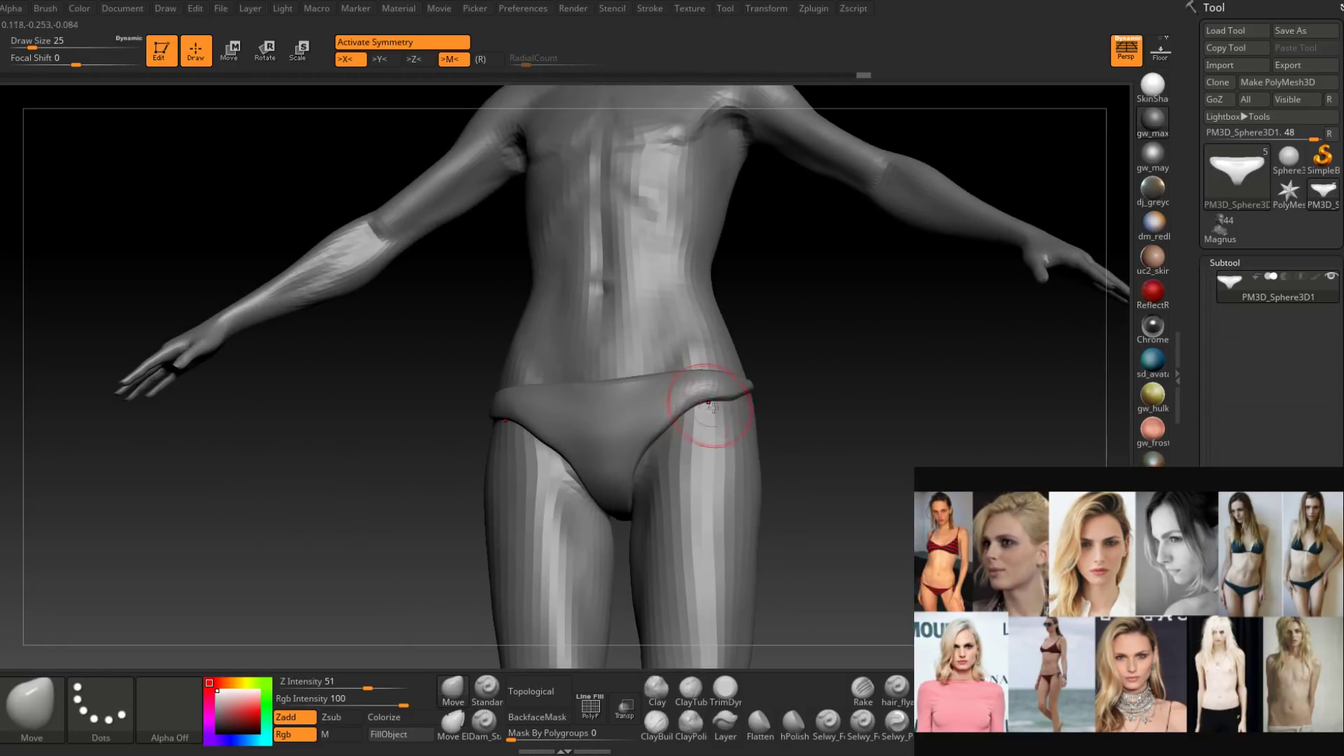
Flatten the front and side edges of the briefs with TrimDynamic at draw size 18 and smooth the hip side.
{"action": "left_click", "coordinate": [725, 684]}
{"action": "right_click_drag", "start_coordinate": [718, 472], "coordinate": [691, 402]}
{"action": "key", "text": "space"}
{"action": "left_click_drag", "start_coordinate": [690, 404], "coordinate": [665, 404]}
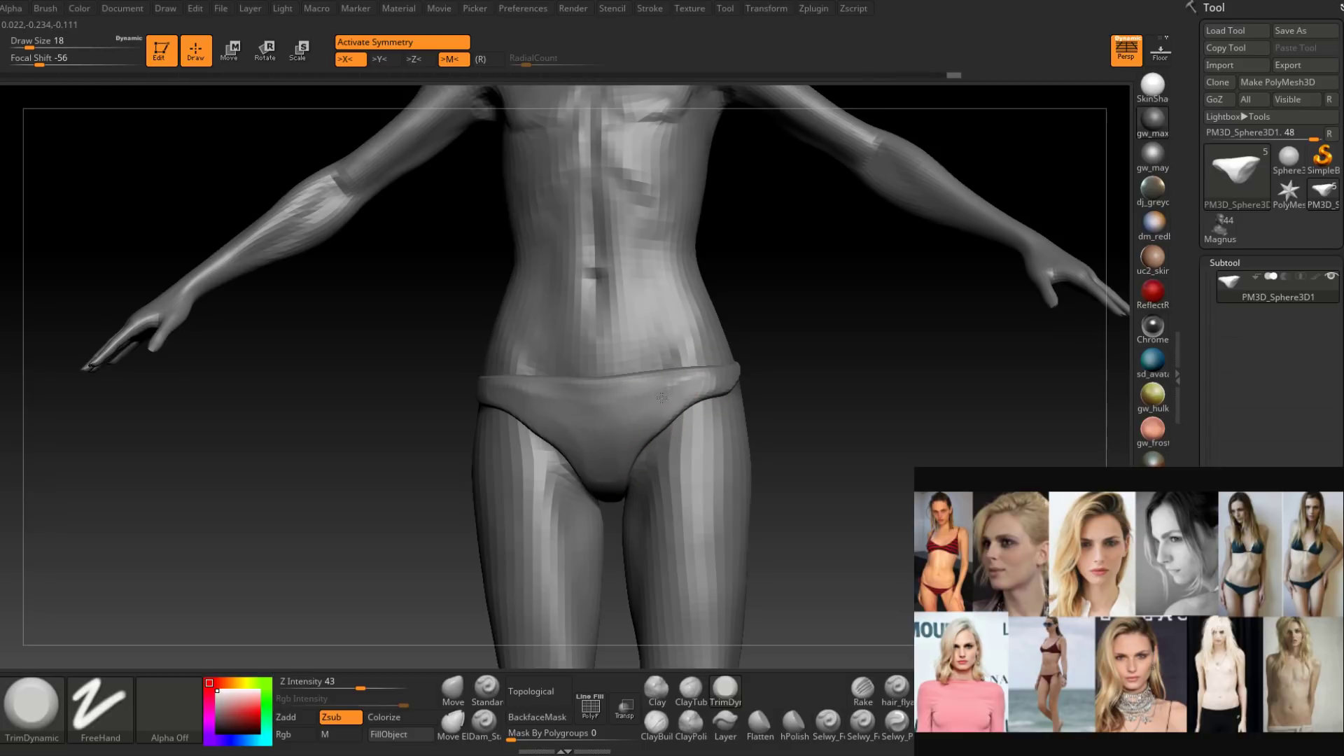
{"action": "right_click_drag", "start_coordinate": [686, 388], "coordinate": [698, 402]}
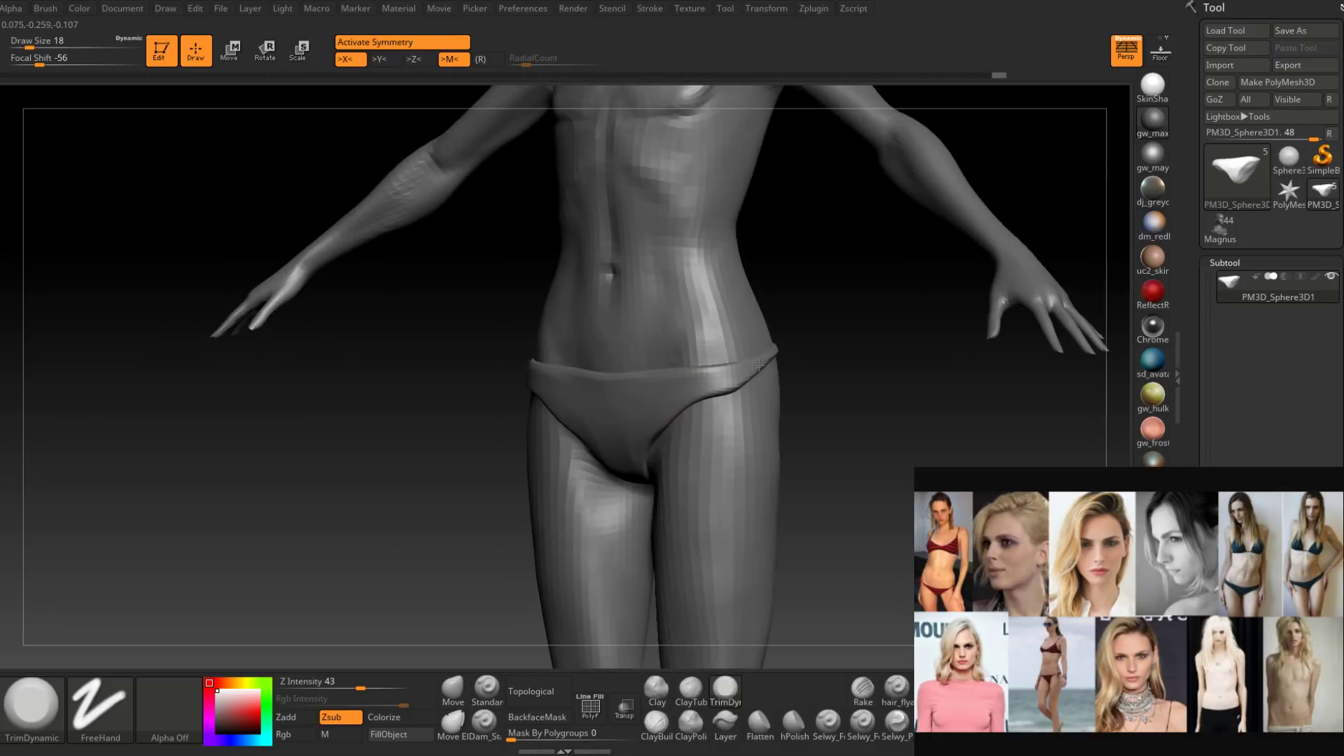
{"action": "right_click_drag", "start_coordinate": [759, 365], "coordinate": [739, 367]}
{"action": "right_click_drag", "start_coordinate": [664, 400], "coordinate": [691, 366]}
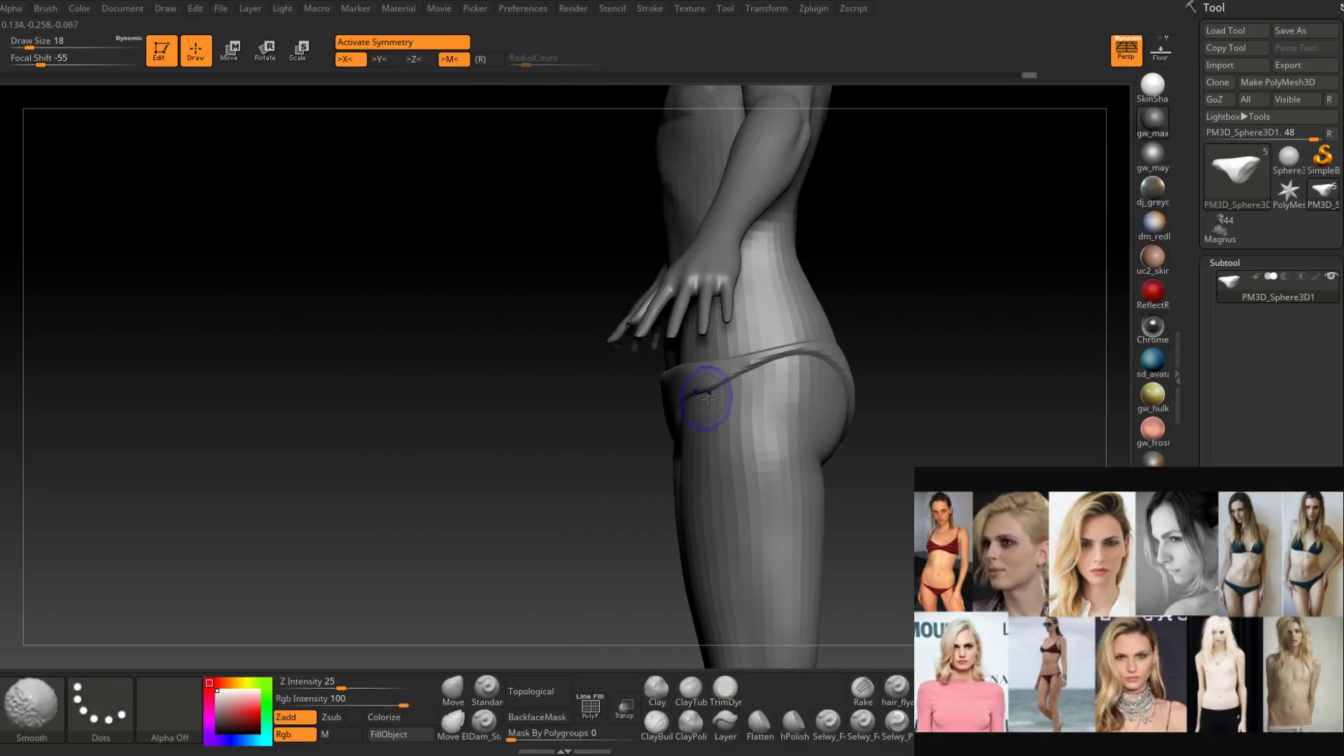
{"action": "mouse_move", "coordinate": [714, 411]}
{"action": "right_mouse_down"}
{"action": "mouse_move", "coordinate": [744, 373]}
{"action": "mouse_move", "coordinate": [733, 385]}
{"action": "right_mouse_up"}
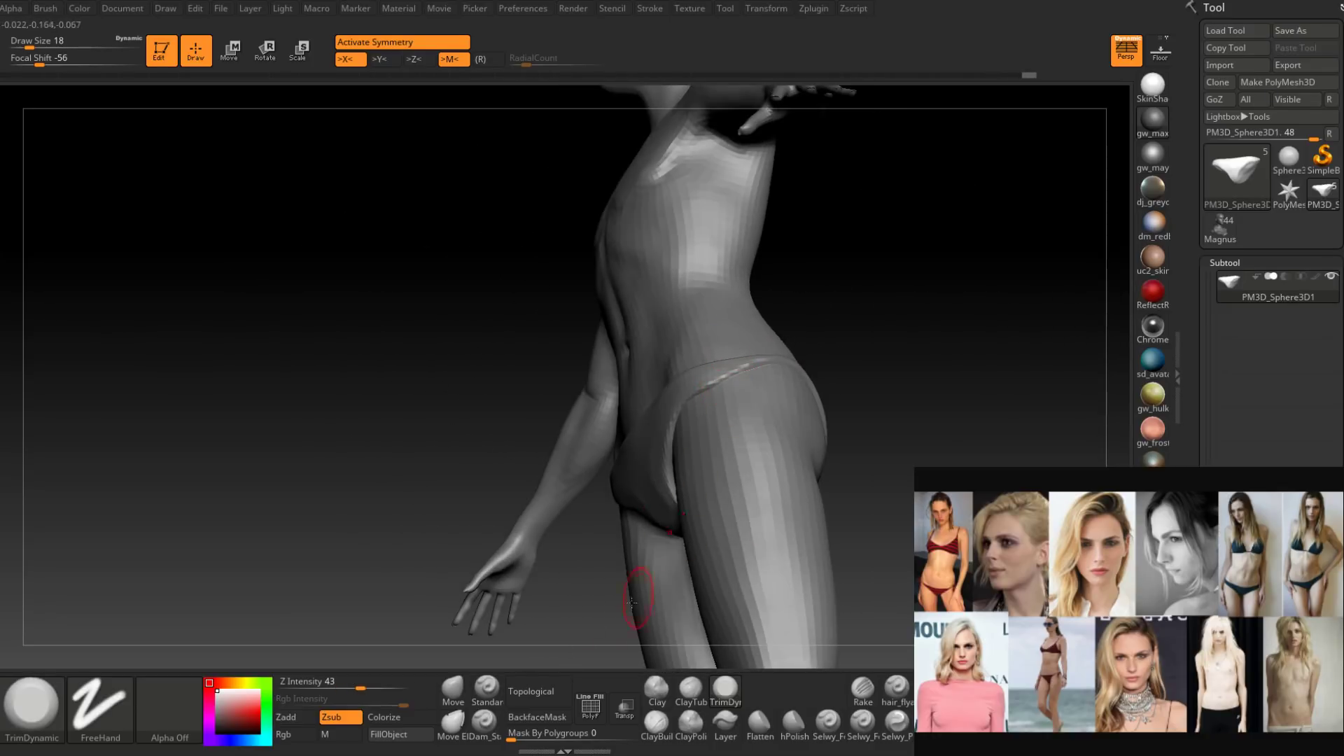
Tuck the side straps in against the hips with the Move brush at draw size 25.
{"action": "left_click", "coordinate": [454, 690]}
{"action": "right_click_drag", "start_coordinate": [471, 648], "coordinate": [714, 406], "text": "shift"}
{"action": "key", "text": "space"}
{"action": "left_click_drag", "start_coordinate": [701, 402], "coordinate": [695, 399]}
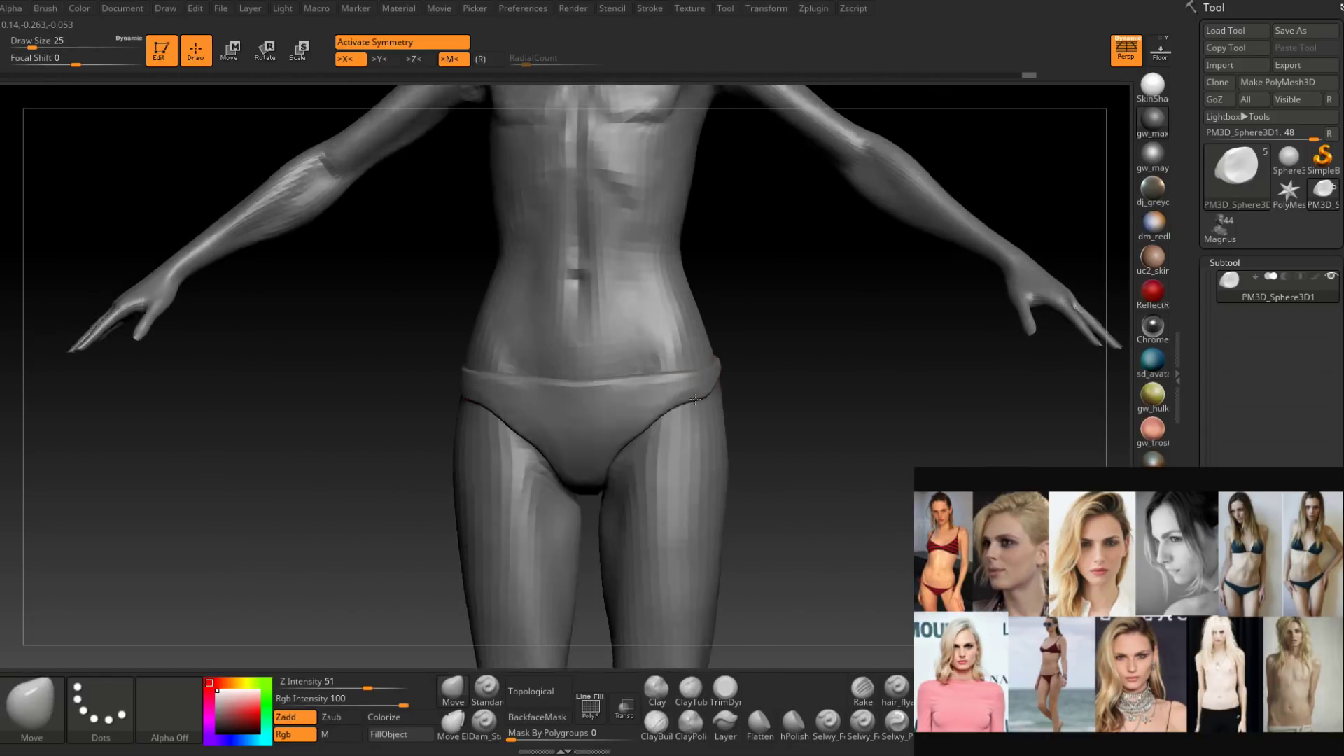
{"action": "right_click_drag", "start_coordinate": [695, 400], "coordinate": [716, 393]}
{"action": "key", "text": "space"}
{"action": "left_click_drag", "start_coordinate": [718, 393], "coordinate": [726, 385]}
Refine the side straps and straighten the leg-opening line from several angles with the Move brush.
{"action": "right_click_drag", "start_coordinate": [791, 392], "coordinate": [719, 396]}
{"action": "key", "text": "space"}
{"action": "left_click_drag", "start_coordinate": [752, 389], "coordinate": [705, 381]}
{"action": "right_click_drag", "start_coordinate": [706, 382], "coordinate": [763, 382]}
{"action": "left_click_drag", "start_coordinate": [714, 378], "coordinate": [710, 378]}
{"action": "mouse_move", "coordinate": [709, 378]}
{"action": "right_mouse_down"}
{"action": "mouse_move", "coordinate": [756, 376]}
{"action": "mouse_move", "coordinate": [735, 368]}
{"action": "right_mouse_up"}
{"action": "left_click_drag", "start_coordinate": [678, 382], "coordinate": [682, 371]}
Adjust the front waistband's height near both hips with the Move brush at draw sizes 49 and 33.
{"action": "key", "text": "space"}
{"action": "left_click_drag", "start_coordinate": [671, 367], "coordinate": [680, 368]}
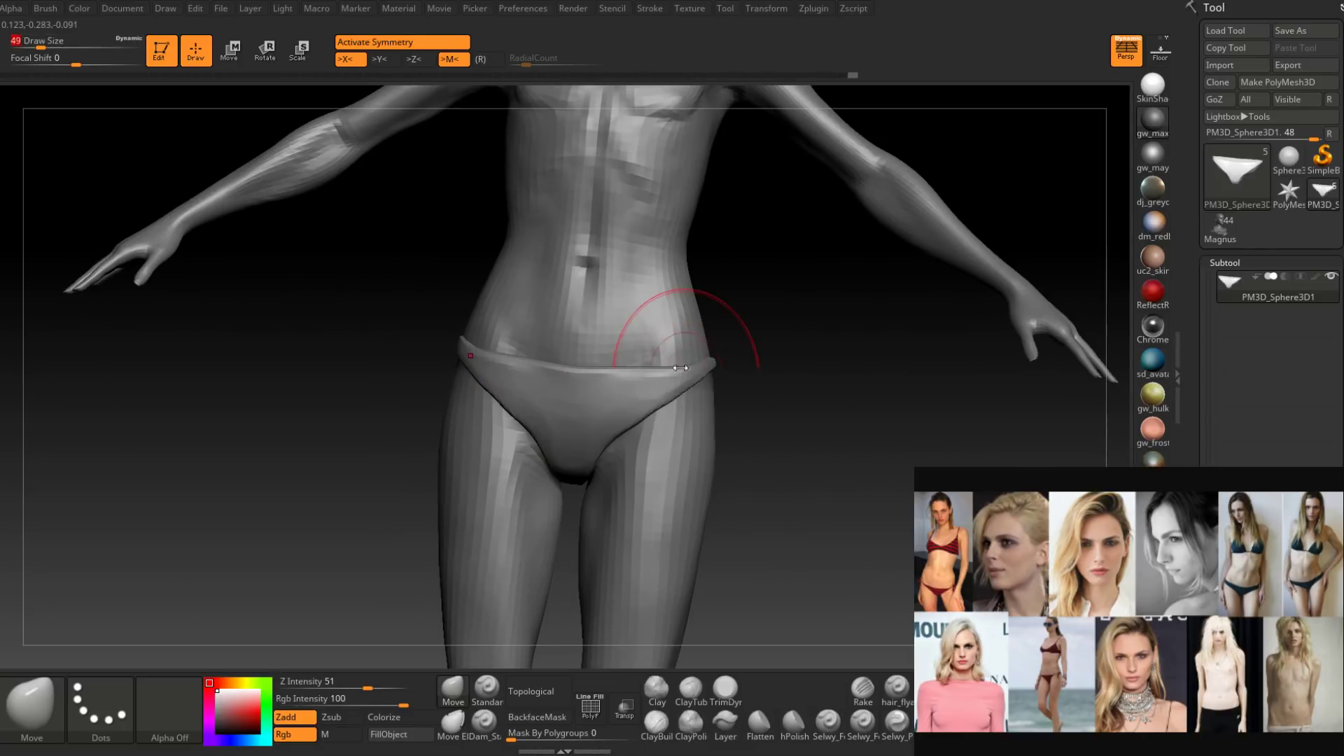
{"action": "right_click_drag", "start_coordinate": [583, 373], "coordinate": [543, 349]}
{"action": "key", "text": "space"}
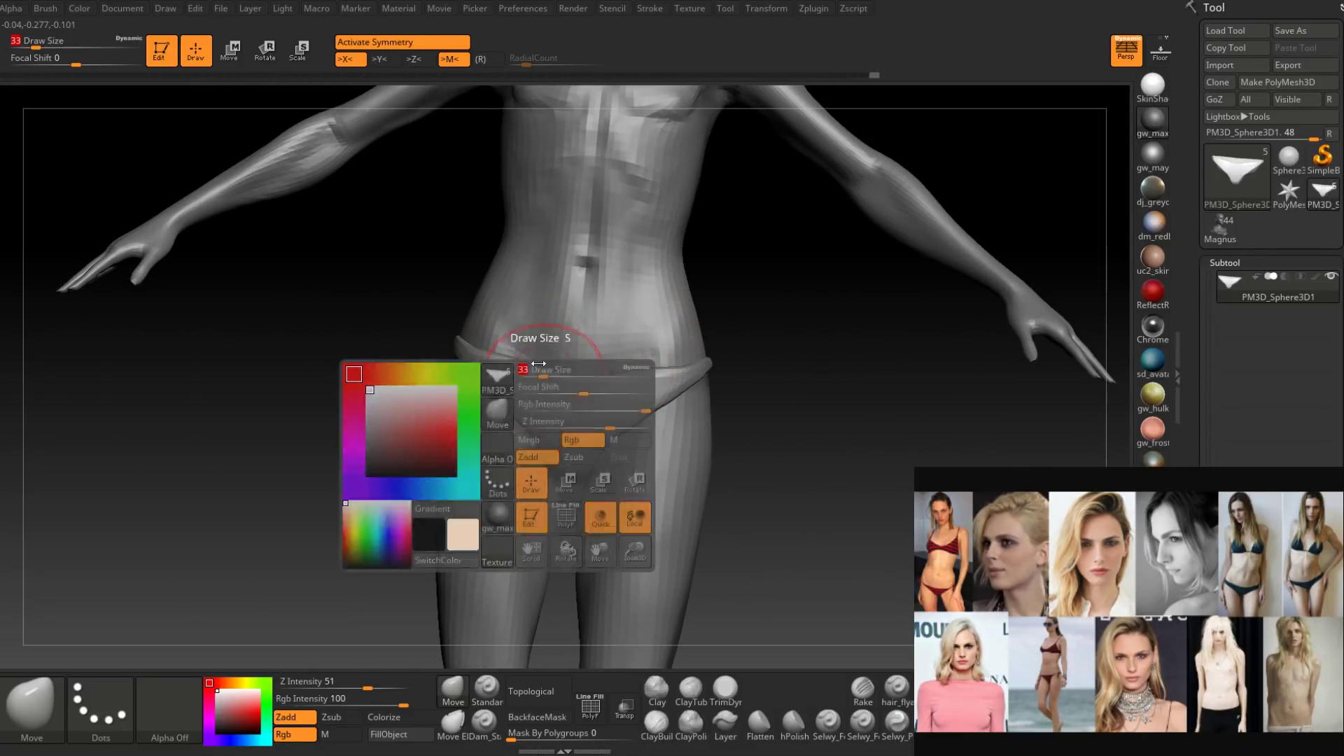
{"action": "left_click_drag", "start_coordinate": [542, 348], "coordinate": [518, 357]}
{"action": "mouse_move", "coordinate": [592, 312]}
{"action": "right_mouse_down"}
{"action": "mouse_move", "coordinate": [591, 390]}
{"action": "mouse_move", "coordinate": [651, 413]}
{"action": "mouse_move", "coordinate": [630, 397]}
{"action": "mouse_move", "coordinate": [695, 413]}
{"action": "mouse_move", "coordinate": [666, 336]}
{"action": "mouse_move", "coordinate": [690, 399]}
{"action": "mouse_move", "coordinate": [654, 399]}
{"action": "mouse_move", "coordinate": [679, 398]}
{"action": "mouse_move", "coordinate": [760, 331]}
{"action": "mouse_move", "coordinate": [777, 392]}
{"action": "mouse_move", "coordinate": [767, 375]}
{"action": "right_mouse_up"}
Fit the seat and side strap of the briefs to the buttocks in profile at draw size 46.
{"action": "key", "text": "space"}
{"action": "left_click_drag", "start_coordinate": [768, 375], "coordinate": [775, 374]}
{"action": "left_click", "coordinate": [756, 382], "text": "alt"}
{"action": "right_click_drag", "start_coordinate": [753, 381], "coordinate": [771, 379]}
{"action": "key", "text": "space"}
{"action": "left_click_drag", "start_coordinate": [772, 379], "coordinate": [767, 379]}
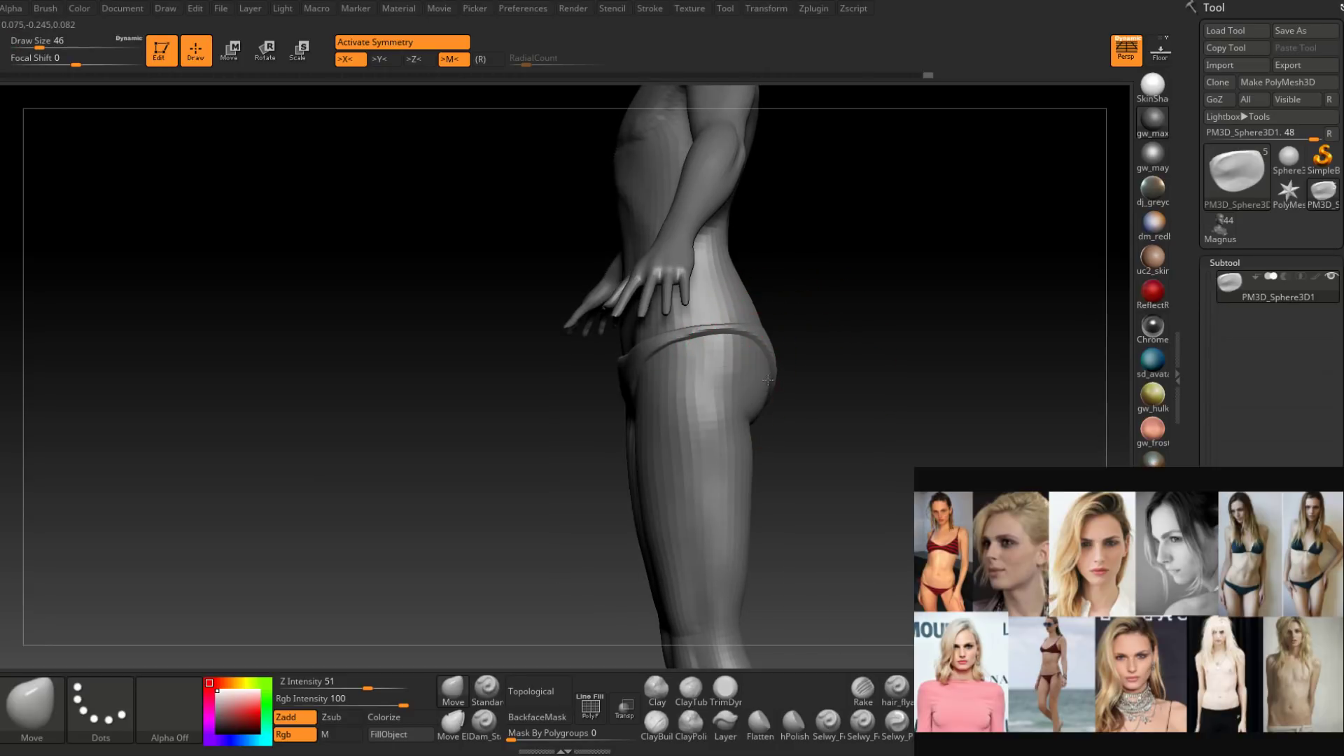
{"action": "right_click_drag", "start_coordinate": [749, 349], "coordinate": [712, 340]}
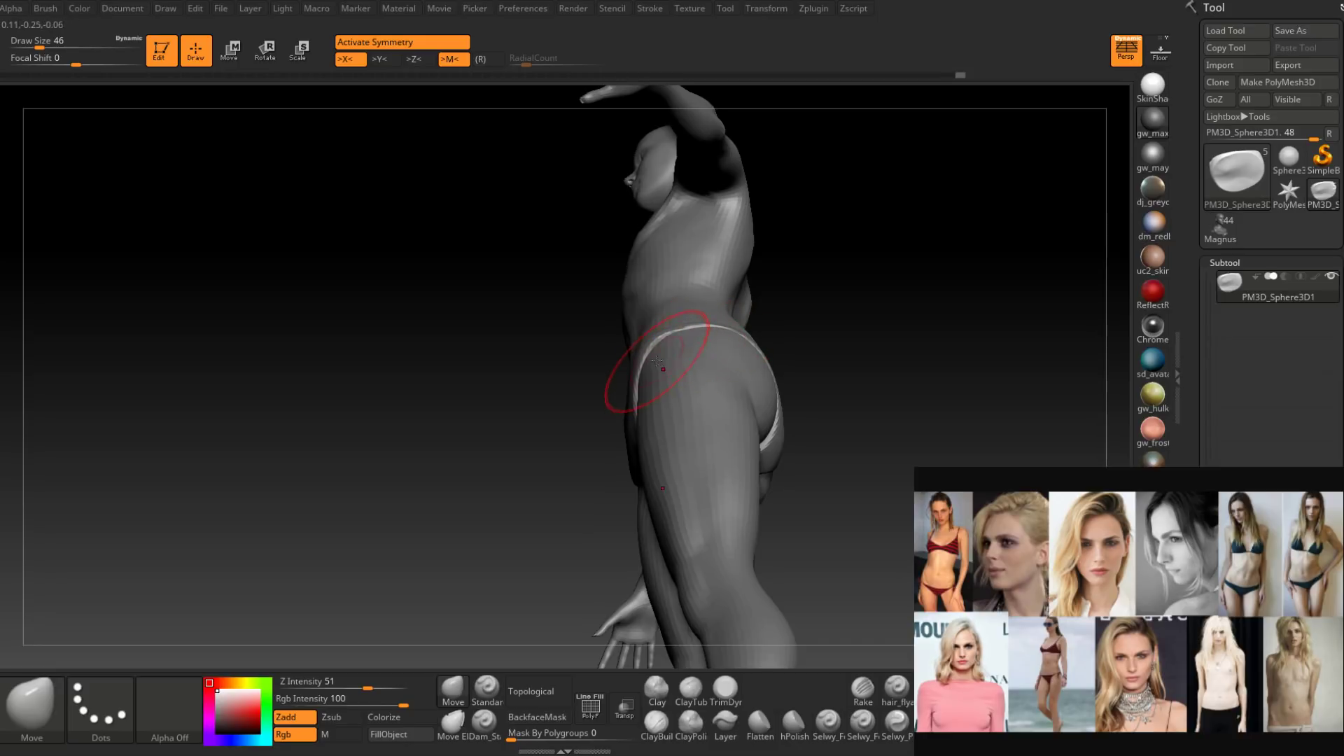
Refine the leg opening beside the crotch with the Move brush at draw size 29.
{"action": "mouse_move", "coordinate": [663, 356]}
{"action": "right_mouse_down"}
{"action": "mouse_move", "coordinate": [630, 392]}
{"action": "mouse_move", "coordinate": [653, 441]}
{"action": "mouse_move", "coordinate": [697, 448]}
{"action": "mouse_move", "coordinate": [672, 410]}
{"action": "mouse_move", "coordinate": [667, 436]}
{"action": "right_mouse_up"}
{"action": "key", "text": "space"}
{"action": "left_click_drag", "start_coordinate": [667, 435], "coordinate": [658, 435]}
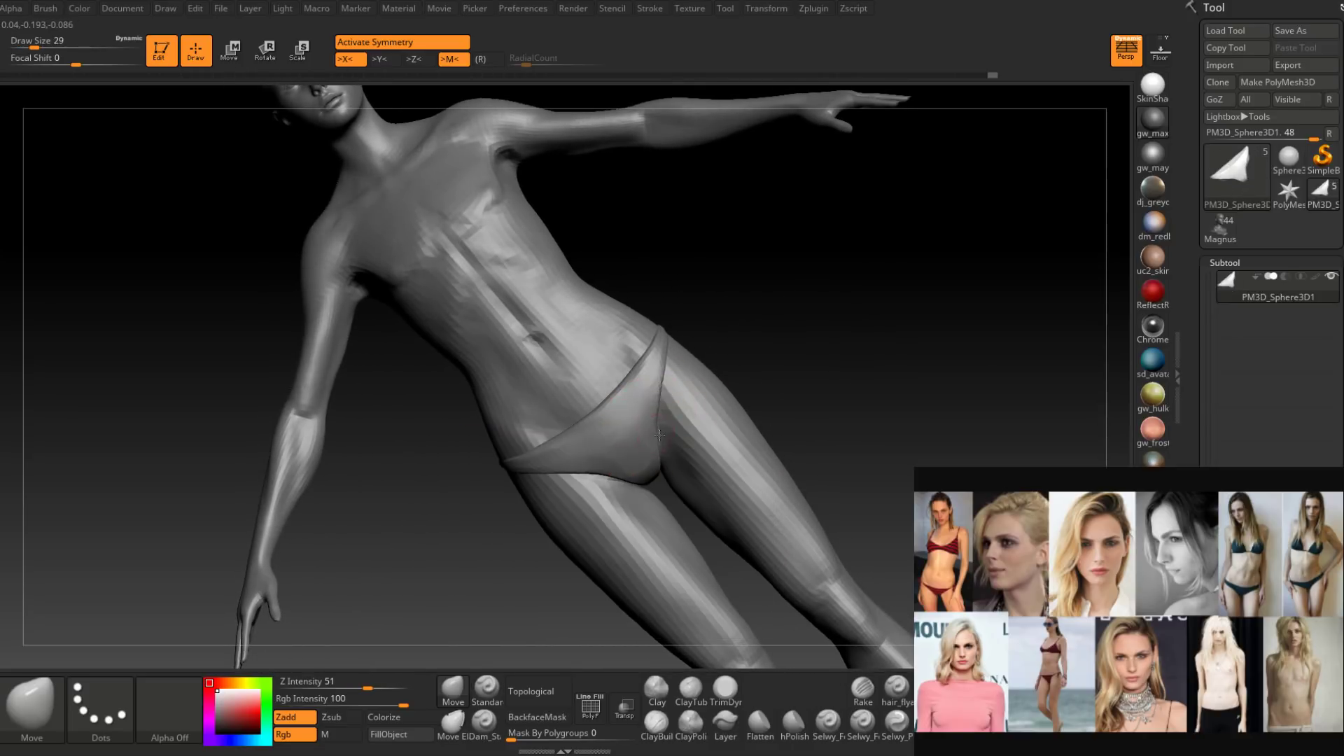
{"action": "mouse_move", "coordinate": [661, 426]}
{"action": "right_mouse_down"}
{"action": "mouse_move", "coordinate": [695, 399]}
{"action": "mouse_move", "coordinate": [740, 410]}
{"action": "mouse_move", "coordinate": [693, 424]}
{"action": "mouse_move", "coordinate": [695, 501]}
{"action": "right_mouse_up"}
{"action": "right_click_drag", "start_coordinate": [695, 502], "coordinate": [718, 459], "text": "ctrl"}
{"action": "mouse_move", "coordinate": [718, 458]}
{"action": "right_mouse_down"}
{"action": "mouse_move", "coordinate": [696, 478]}
{"action": "mouse_move", "coordinate": [690, 396]}
{"action": "mouse_move", "coordinate": [675, 420]}
{"action": "mouse_move", "coordinate": [687, 408]}
{"action": "right_mouse_up"}
Push the front leg openings inward for a higher cut with the Move brush at draw sizes 41 and 29.
{"action": "key", "text": "space"}
{"action": "left_click_drag", "start_coordinate": [677, 405], "coordinate": [690, 405]}
{"action": "key", "text": "space"}
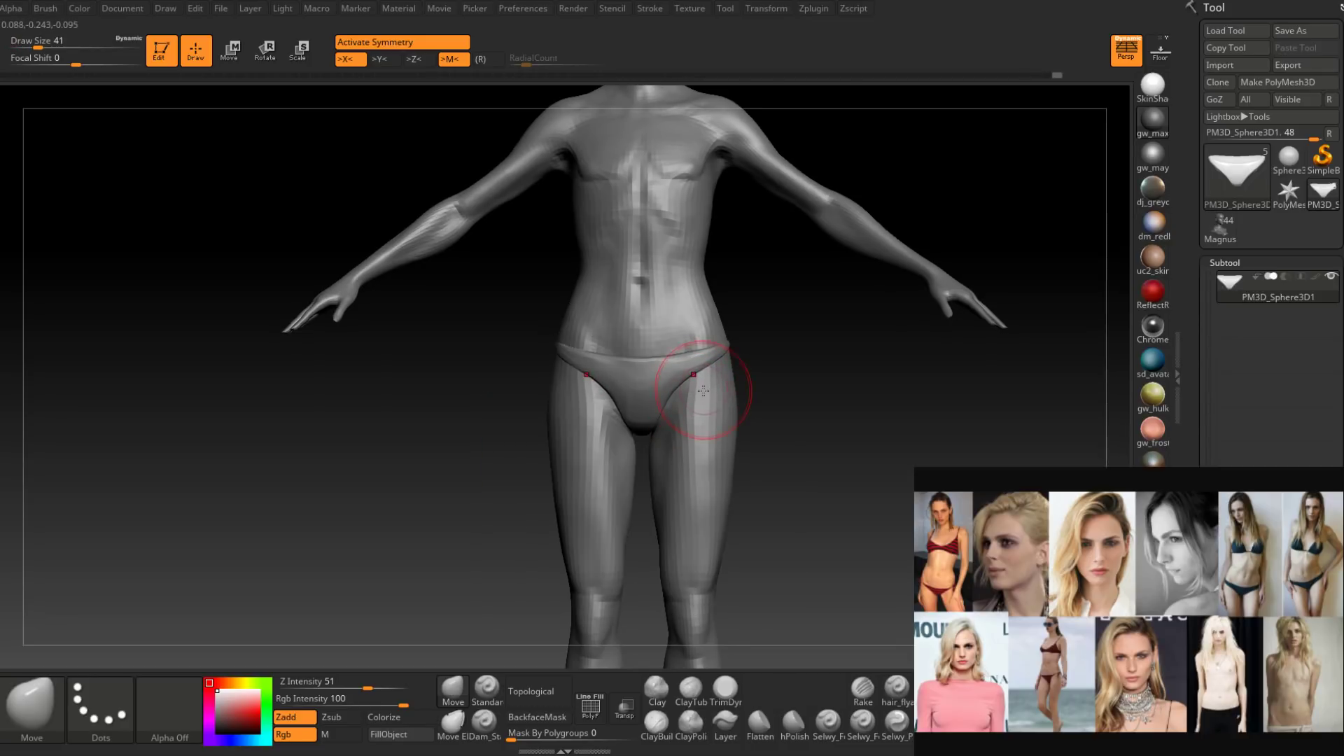
{"action": "key", "text": "space"}
{"action": "left_click_drag", "start_coordinate": [703, 391], "coordinate": [697, 391]}
{"action": "right_click_drag", "start_coordinate": [696, 390], "coordinate": [708, 390]}
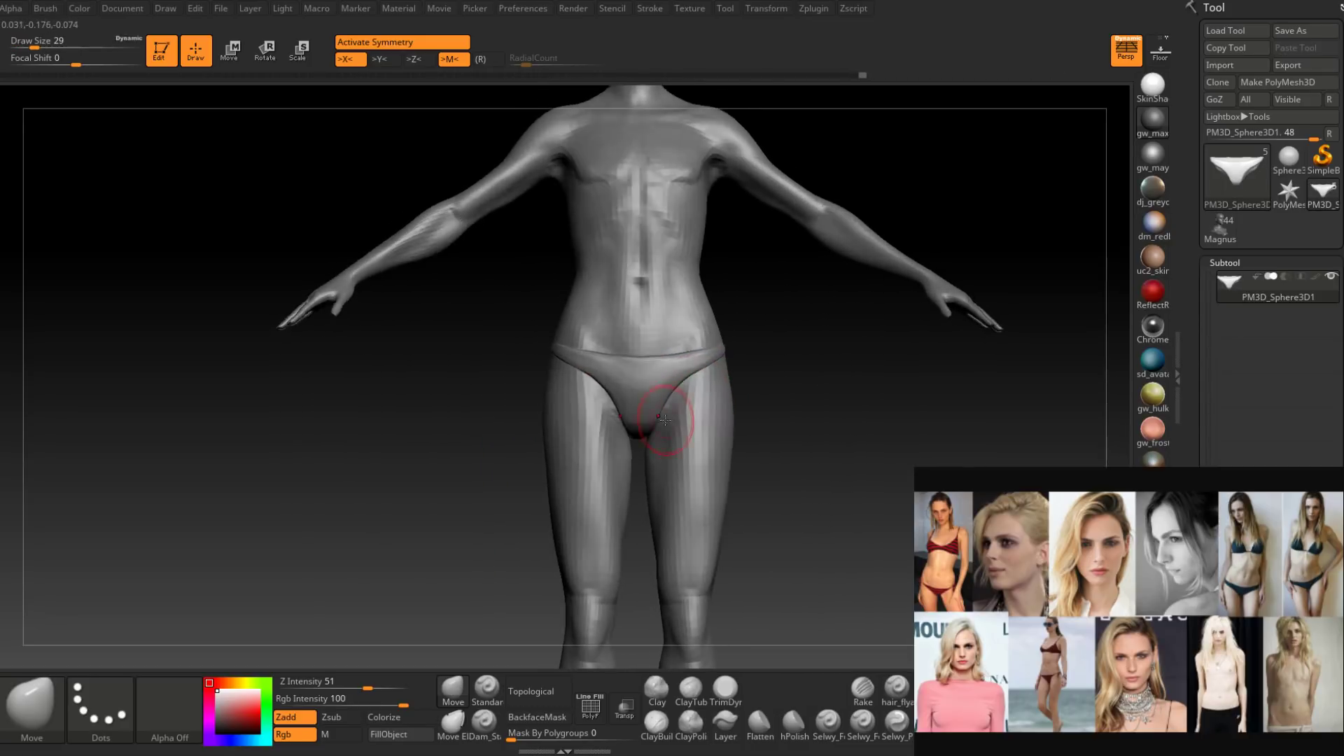
Shape the crotch at draw size 41 and adjust the hip sides with a draw size of about 94.
{"action": "key", "text": "space"}
{"action": "left_click_drag", "start_coordinate": [664, 420], "coordinate": [672, 421]}
{"action": "mouse_move", "coordinate": [660, 426]}
{"action": "right_mouse_down"}
{"action": "mouse_move", "coordinate": [712, 427]}
{"action": "mouse_move", "coordinate": [689, 437]}
{"action": "right_mouse_up"}
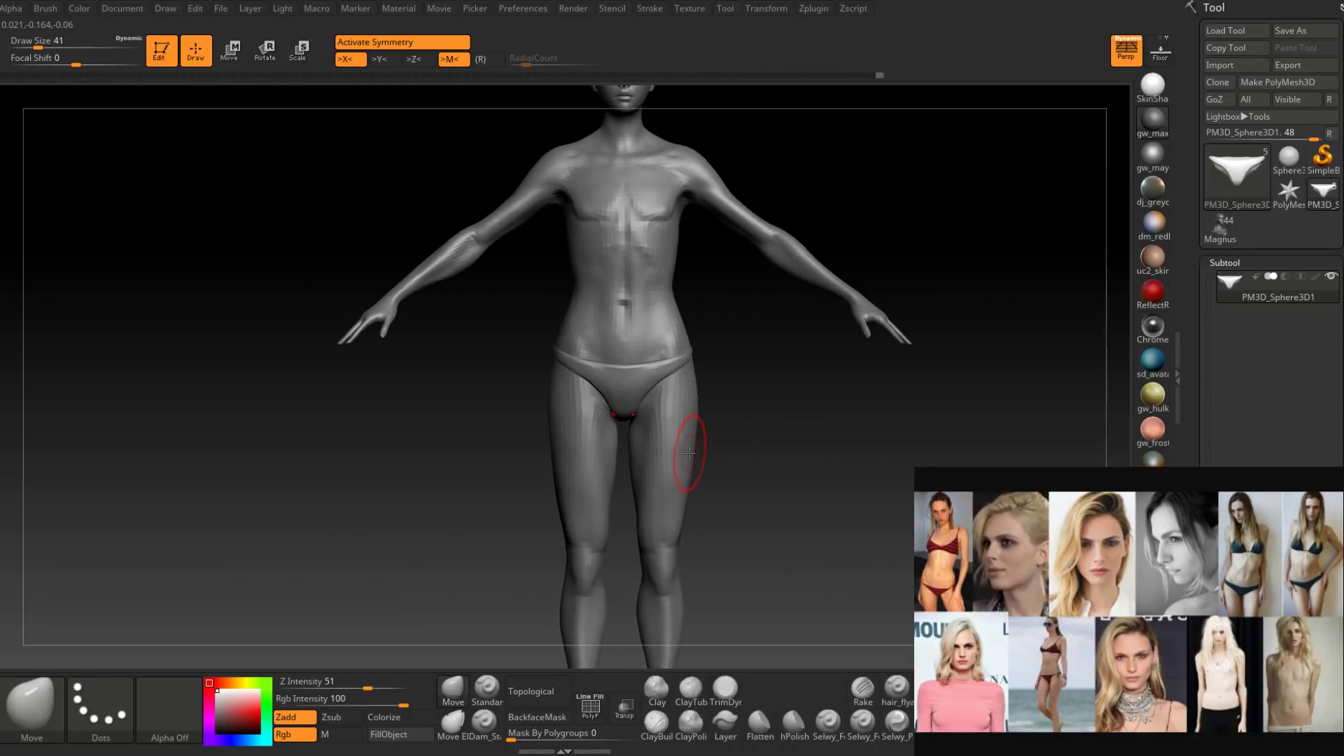
{"action": "key", "text": "space"}
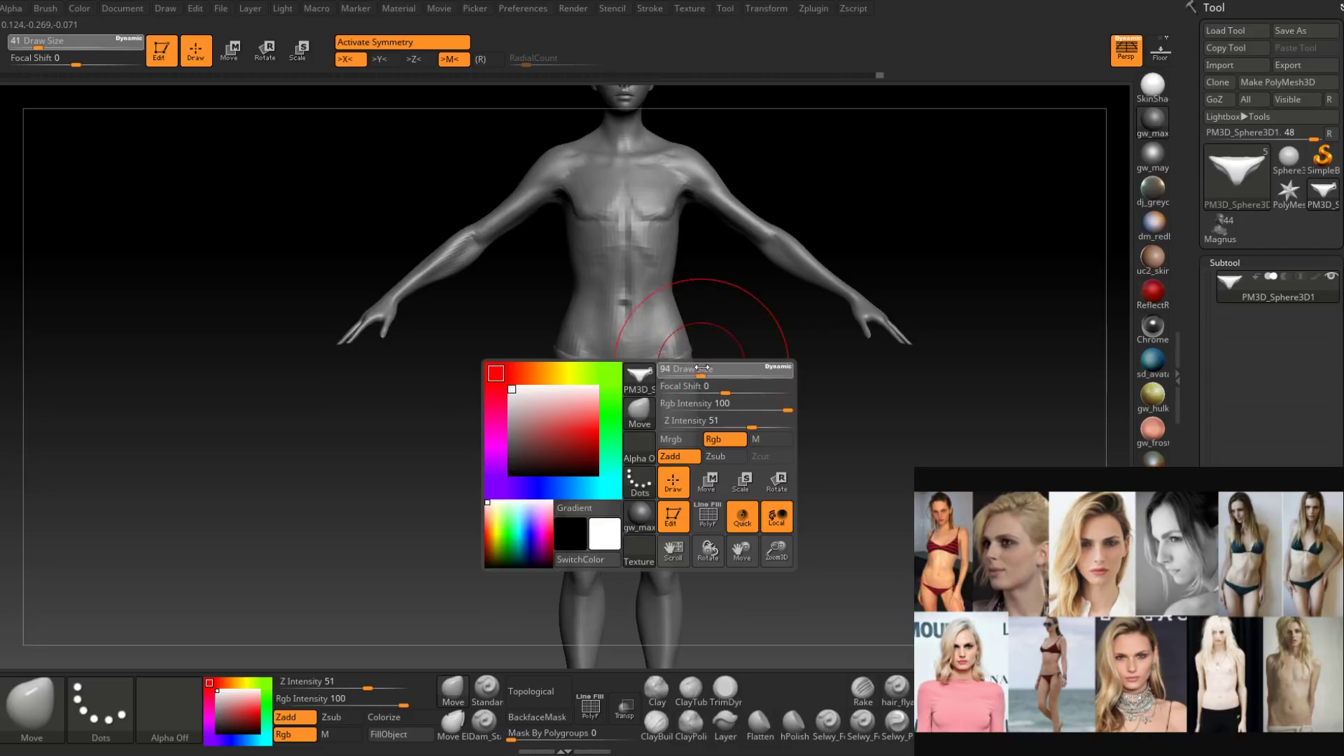
{"action": "left_click_drag", "start_coordinate": [688, 369], "coordinate": [691, 352]}
{"action": "right_click_drag", "start_coordinate": [696, 377], "coordinate": [684, 371]}
{"action": "key", "text": "space"}
{"action": "left_click_drag", "start_coordinate": [684, 375], "coordinate": [671, 377]}
Refine the front of the briefs at draw size 80 and the back waistband and straps at draw size 54.
{"action": "right_click_drag", "start_coordinate": [648, 393], "coordinate": [655, 393]}
{"action": "key", "text": "space"}
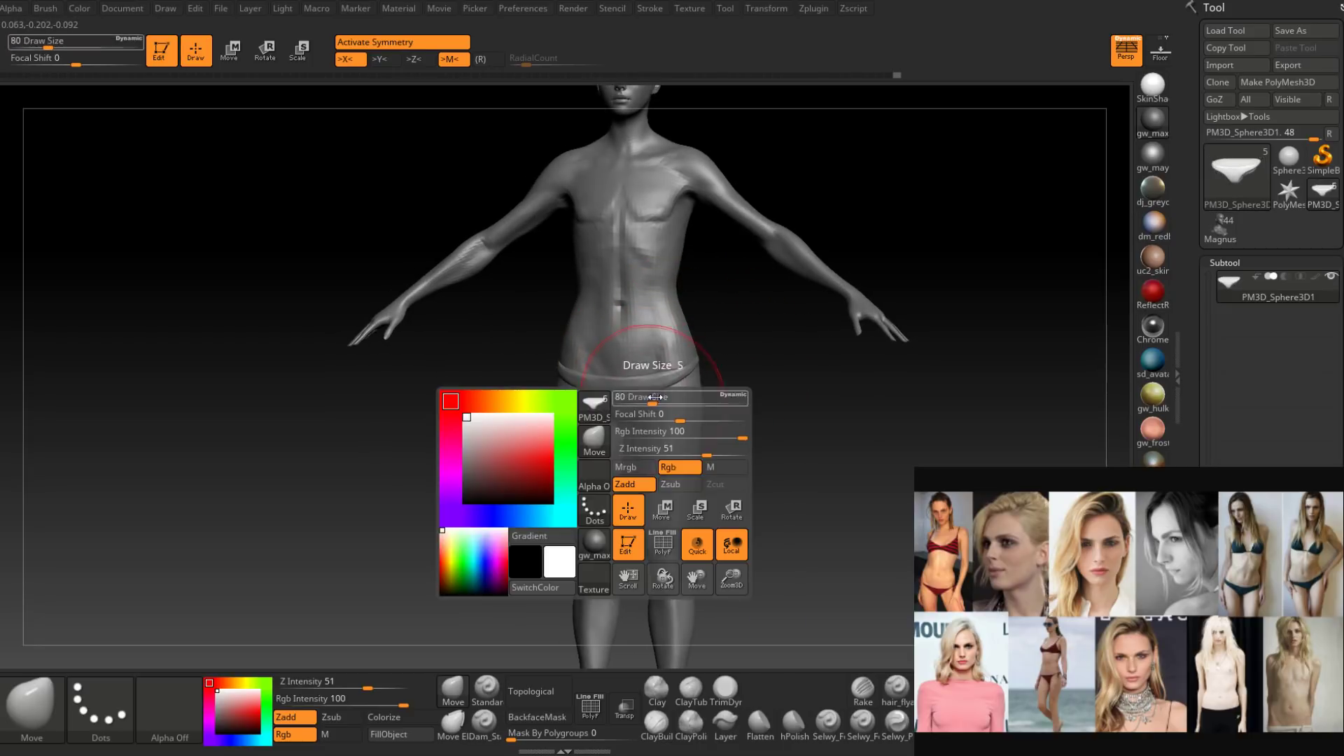
{"action": "left_click_drag", "start_coordinate": [655, 396], "coordinate": [649, 398]}
{"action": "mouse_move", "coordinate": [669, 396]}
{"action": "right_mouse_down"}
{"action": "mouse_move", "coordinate": [647, 336]}
{"action": "mouse_move", "coordinate": [644, 392]}
{"action": "mouse_move", "coordinate": [774, 369]}
{"action": "mouse_move", "coordinate": [754, 366]}
{"action": "mouse_move", "coordinate": [720, 427]}
{"action": "mouse_move", "coordinate": [693, 417]}
{"action": "mouse_move", "coordinate": [780, 423]}
{"action": "mouse_move", "coordinate": [720, 375]}
{"action": "mouse_move", "coordinate": [808, 390]}
{"action": "mouse_move", "coordinate": [780, 406]}
{"action": "mouse_move", "coordinate": [792, 434]}
{"action": "right_mouse_up"}
{"action": "key", "text": "space"}
{"action": "left_click_drag", "start_coordinate": [816, 423], "coordinate": [811, 422]}
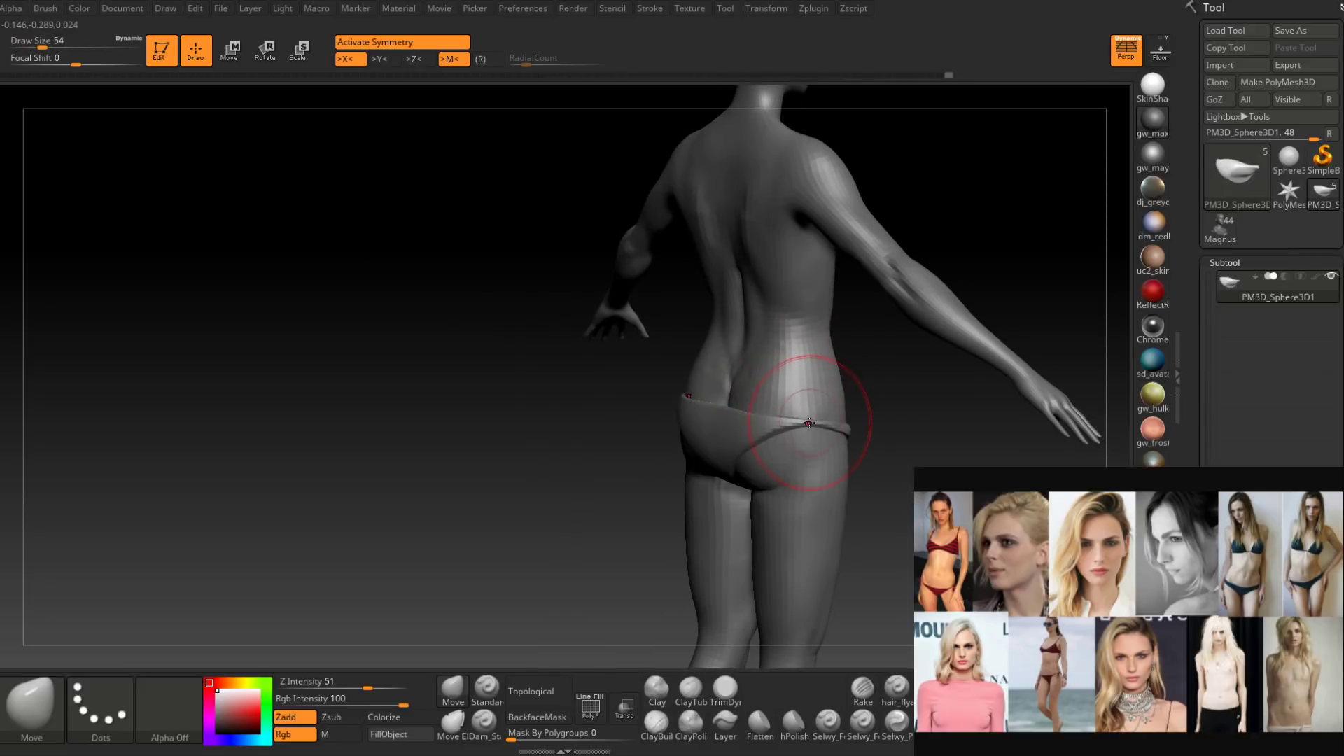
{"action": "right_click_drag", "start_coordinate": [810, 423], "coordinate": [782, 439]}
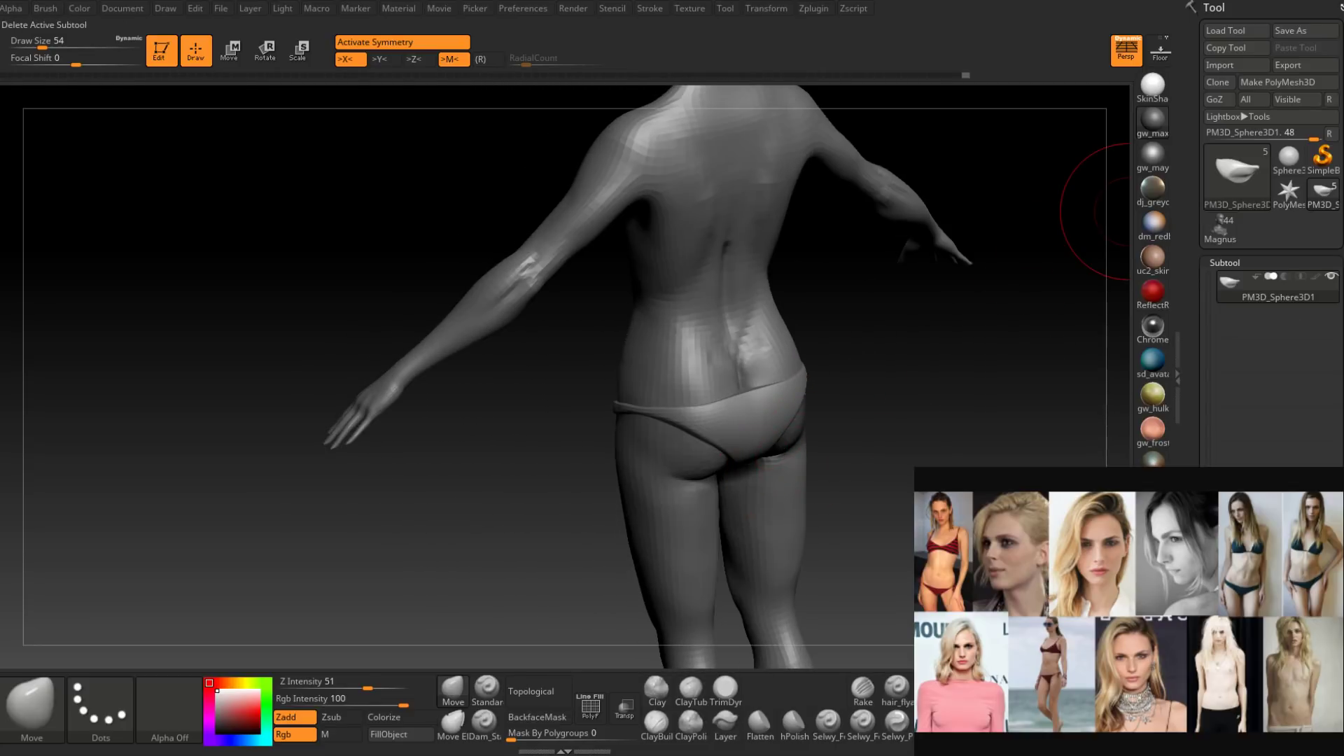
Delete the briefs subtool and activate the Theo body, with the ClayBuildup brush at draw size 25.
{"action": "right_click_drag", "start_coordinate": [831, 319], "coordinate": [820, 420]}
{"action": "left_click", "coordinate": [663, 721]}
{"action": "mouse_move", "coordinate": [728, 441]}
{"action": "right_mouse_down"}
{"action": "mouse_move", "coordinate": [693, 399]}
{"action": "mouse_move", "coordinate": [641, 392]}
{"action": "mouse_move", "coordinate": [720, 378]}
{"action": "mouse_move", "coordinate": [675, 336]}
{"action": "mouse_move", "coordinate": [675, 485]}
{"action": "right_mouse_up"}
{"action": "key", "text": "d"}
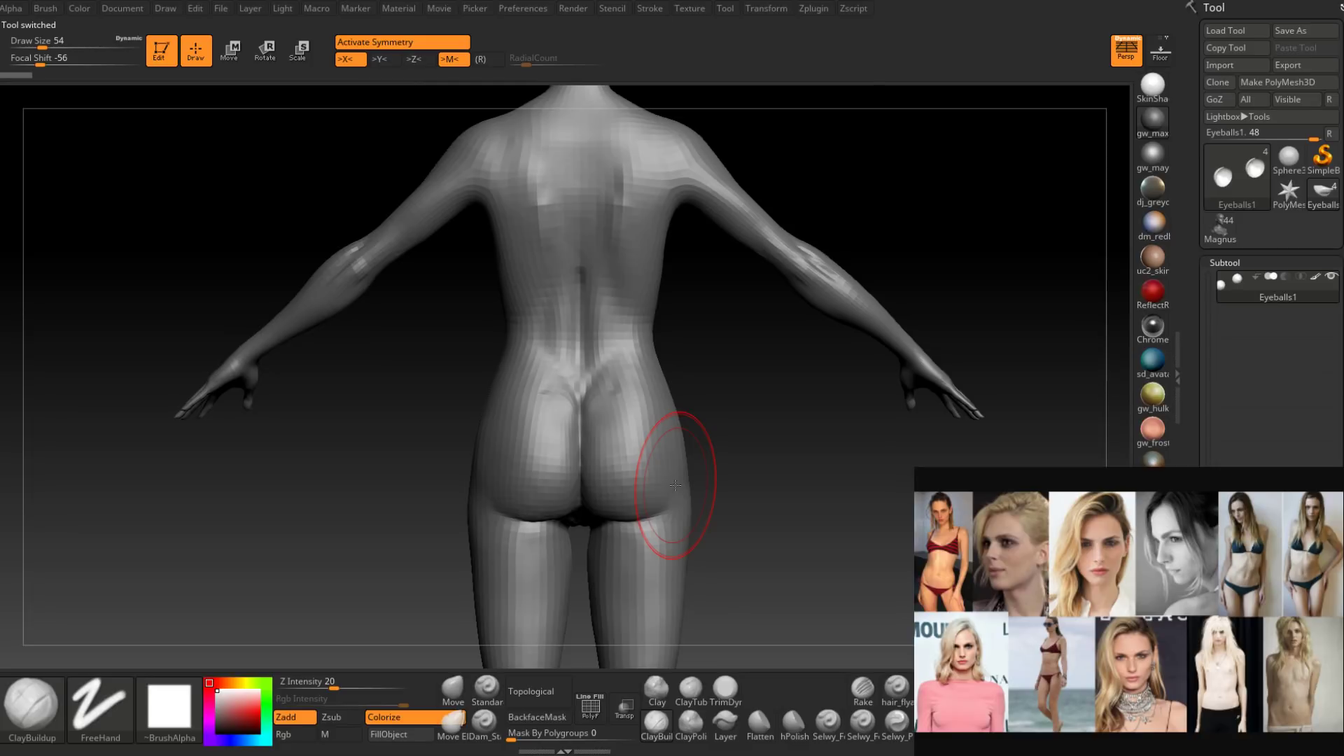
{"action": "mouse_move", "coordinate": [676, 484]}
{"action": "right_mouse_down"}
{"action": "mouse_move", "coordinate": [569, 465]}
{"action": "mouse_move", "coordinate": [590, 463]}
{"action": "right_mouse_up"}
{"action": "key", "text": "space"}
{"action": "left_click_drag", "start_coordinate": [591, 464], "coordinate": [584, 466]}
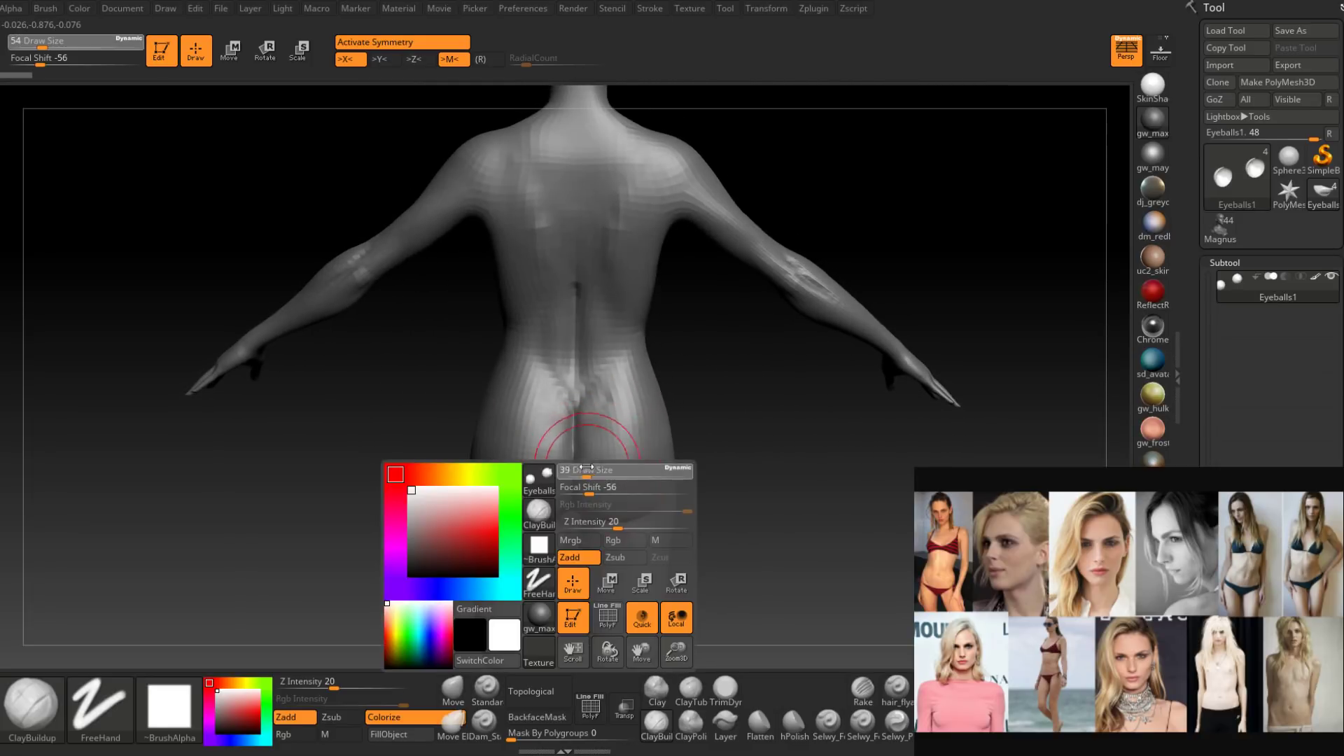
{"action": "right_click_drag", "start_coordinate": [584, 466], "coordinate": [596, 485]}
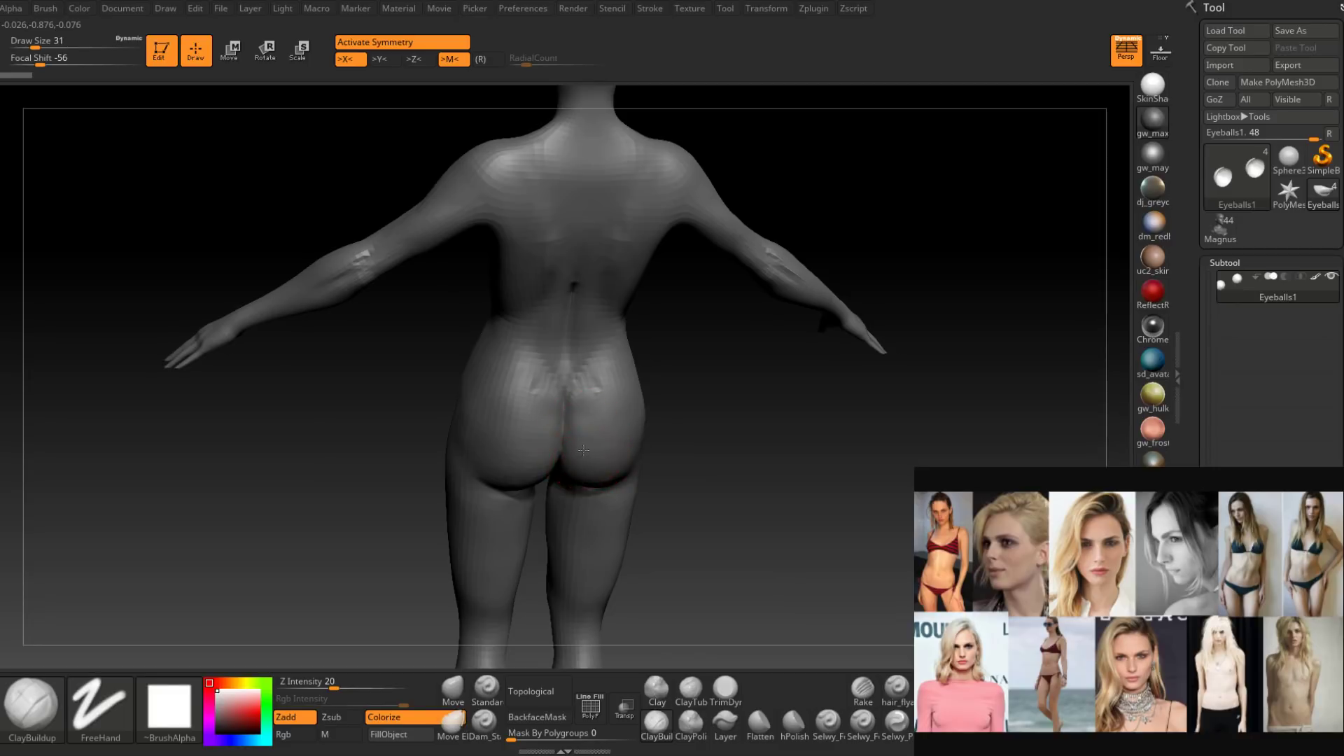
{"action": "key", "text": "space"}
{"action": "left_click", "coordinate": [583, 428]}
{"action": "left_click", "coordinate": [590, 420], "text": "alt"}
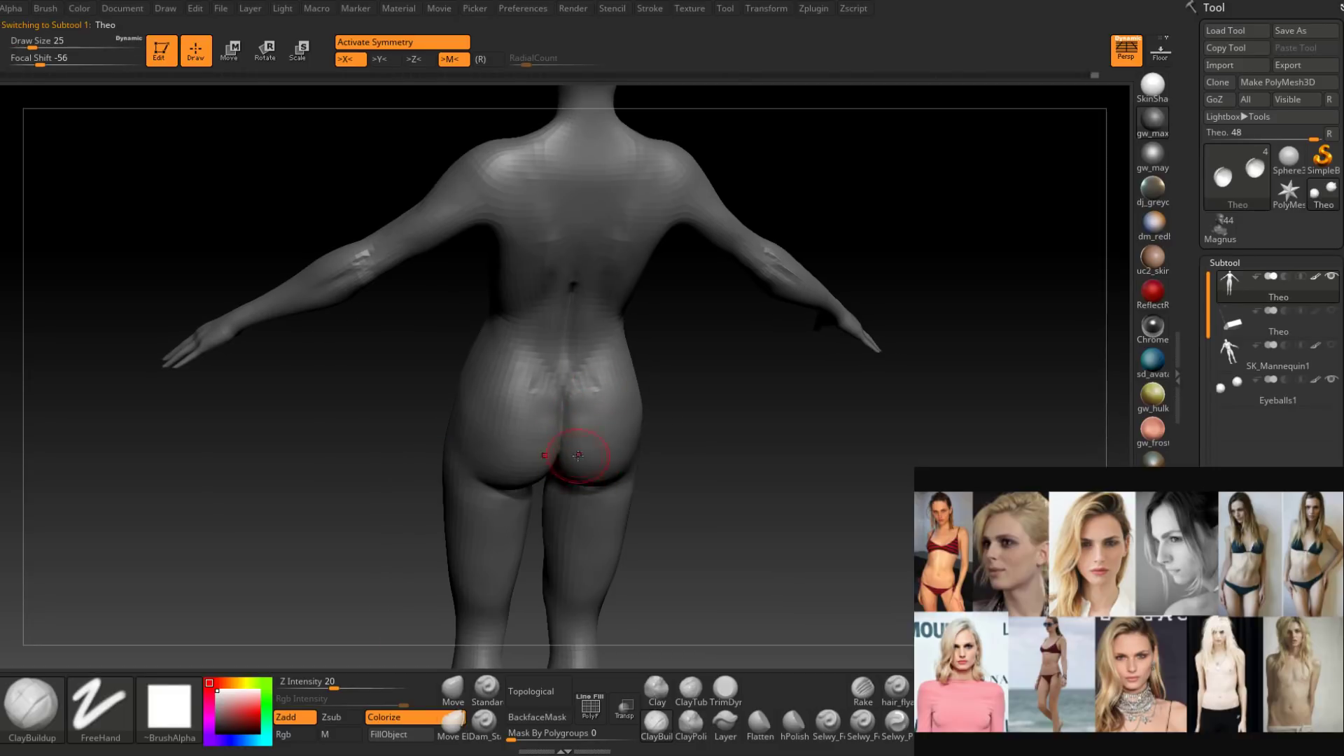
Build up the lower buttocks with the ClayBuildup brush at draw size 31.
{"action": "mouse_move", "coordinate": [578, 455]}
{"action": "right_mouse_down"}
{"action": "mouse_move", "coordinate": [581, 441]}
{"action": "mouse_move", "coordinate": [587, 495]}
{"action": "mouse_move", "coordinate": [616, 417]}
{"action": "mouse_move", "coordinate": [600, 469]}
{"action": "right_mouse_up"}
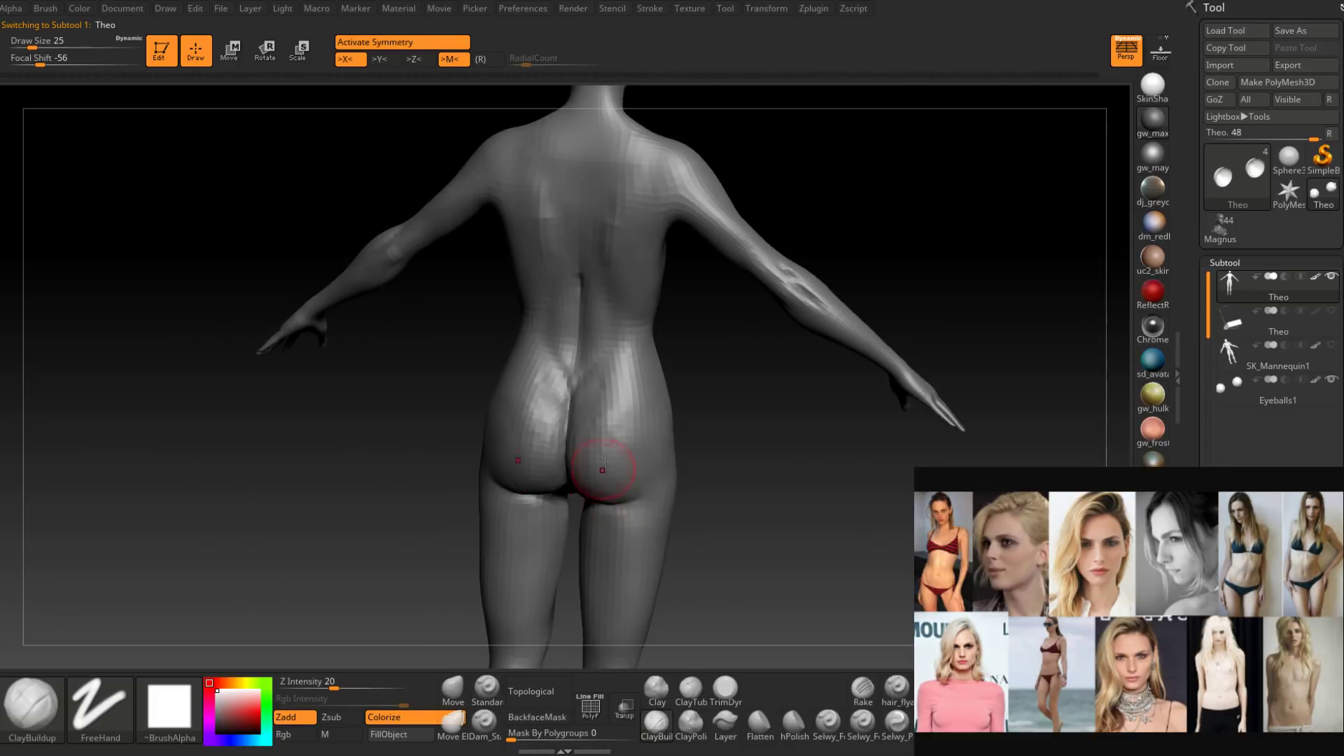
{"action": "key", "text": "space"}
{"action": "left_click_drag", "start_coordinate": [608, 456], "coordinate": [615, 456]}
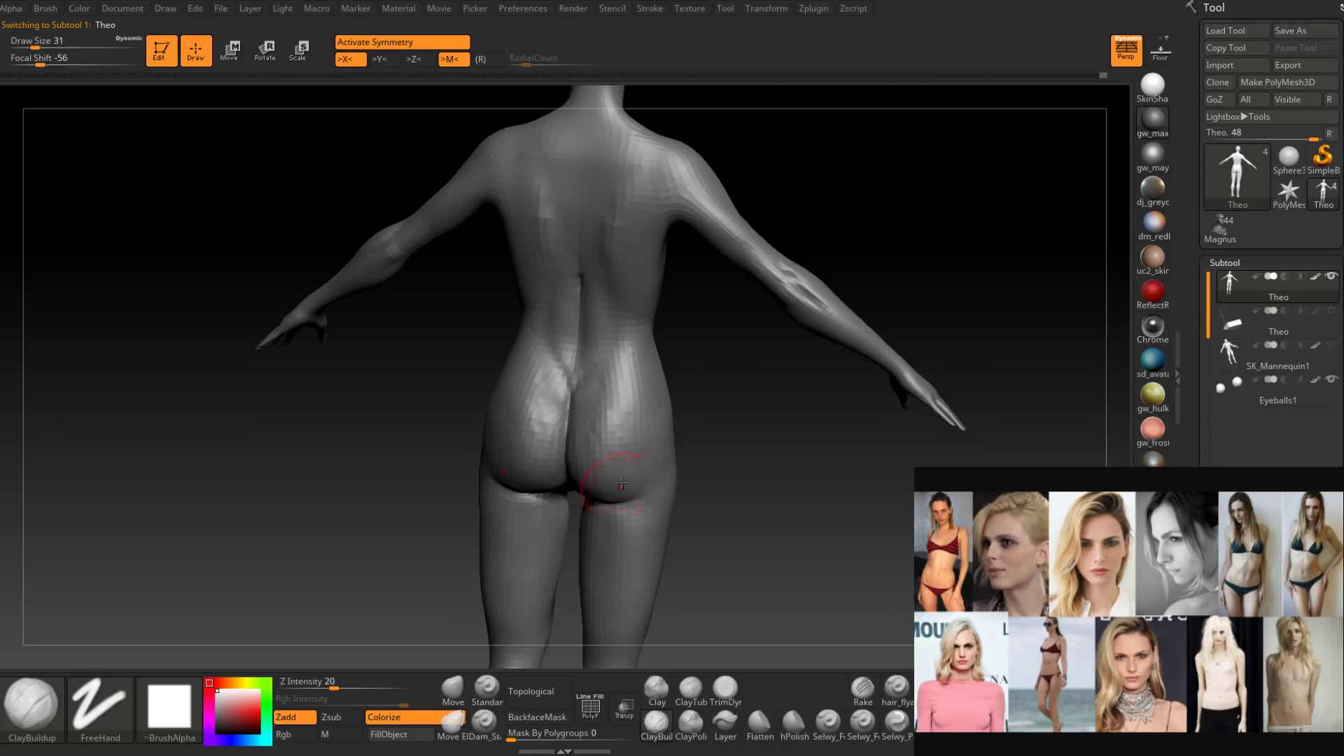
{"action": "right_click_drag", "start_coordinate": [621, 483], "coordinate": [621, 434]}
{"action": "right_click_drag", "start_coordinate": [614, 483], "coordinate": [593, 422]}
{"action": "mouse_move", "coordinate": [608, 475]}
{"action": "right_mouse_down"}
{"action": "mouse_move", "coordinate": [625, 459]}
{"action": "mouse_move", "coordinate": [603, 448]}
{"action": "mouse_move", "coordinate": [672, 438]}
{"action": "mouse_move", "coordinate": [607, 451]}
{"action": "mouse_move", "coordinate": [653, 456]}
{"action": "mouse_move", "coordinate": [637, 465]}
{"action": "mouse_move", "coordinate": [613, 433]}
{"action": "right_mouse_up"}
{"action": "key", "text": "shift"}
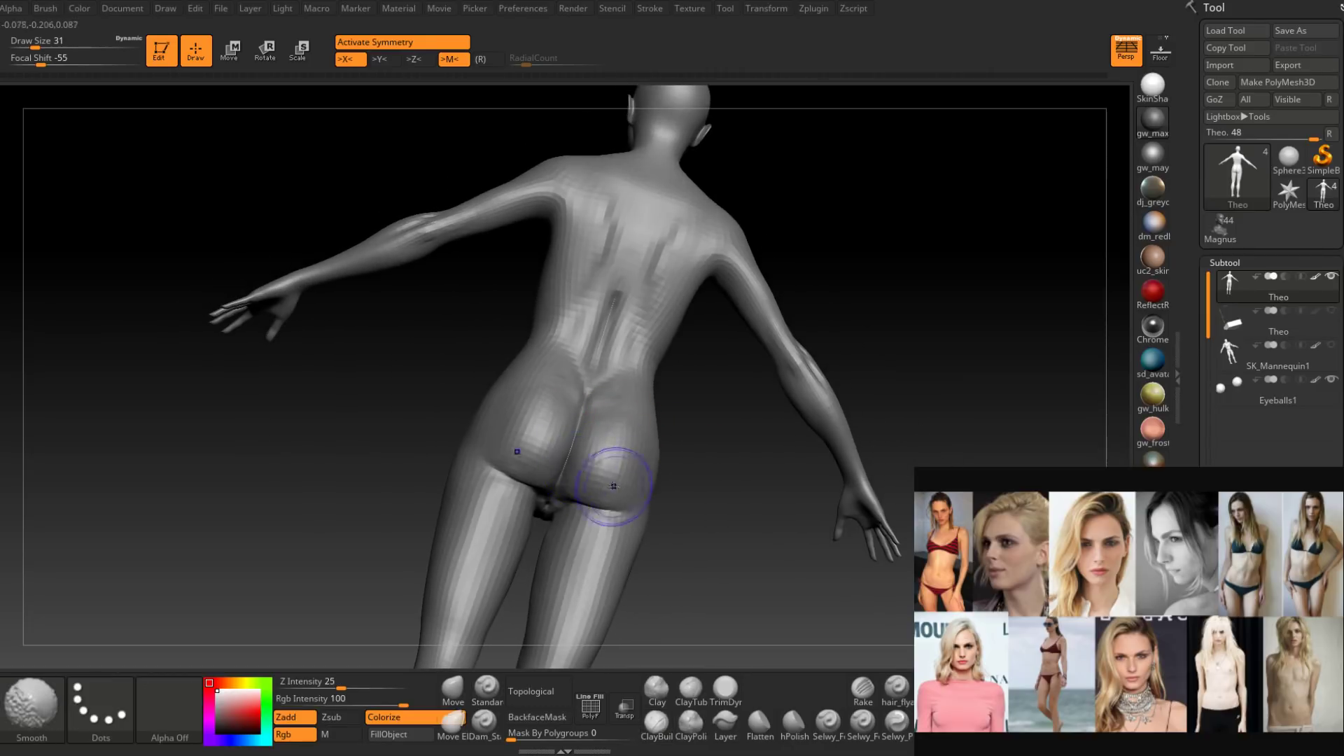
Smooth the buttocks and the outer hips at draw size 31.
{"action": "right_click_drag", "start_coordinate": [627, 491], "coordinate": [610, 500]}
{"action": "left_click_drag", "start_coordinate": [610, 500], "coordinate": [665, 455], "text": "shift"}
{"action": "right_click_drag", "start_coordinate": [666, 456], "coordinate": [630, 465]}
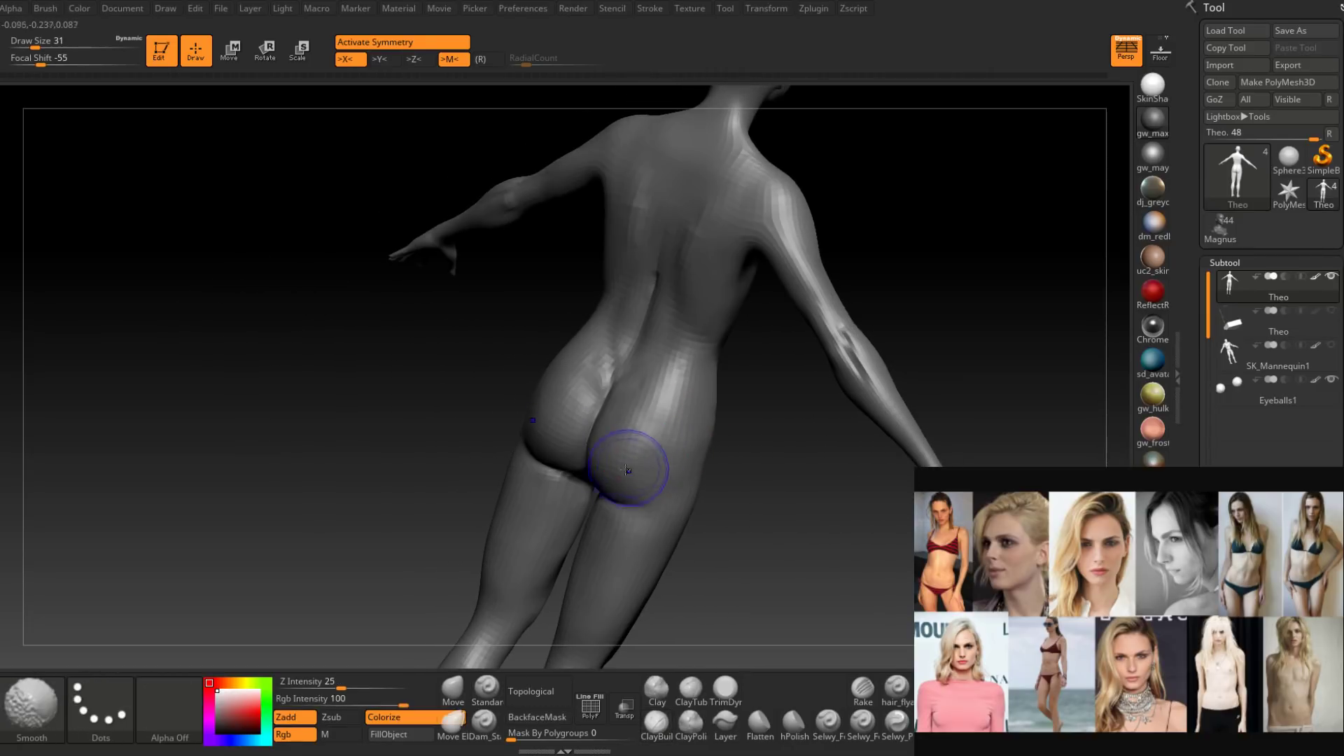
{"action": "left_click_drag", "start_coordinate": [630, 465], "coordinate": [673, 425], "text": "shift"}
{"action": "mouse_move", "coordinate": [675, 427]}
{"action": "right_mouse_down"}
{"action": "mouse_move", "coordinate": [648, 405]}
{"action": "mouse_move", "coordinate": [649, 369]}
{"action": "mouse_move", "coordinate": [657, 478]}
{"action": "right_mouse_up"}
Carve and smooth the folds under the buttocks beside the crotch with the Dam_Standard brush at draw size 16.
{"action": "left_click", "coordinate": [484, 725]}
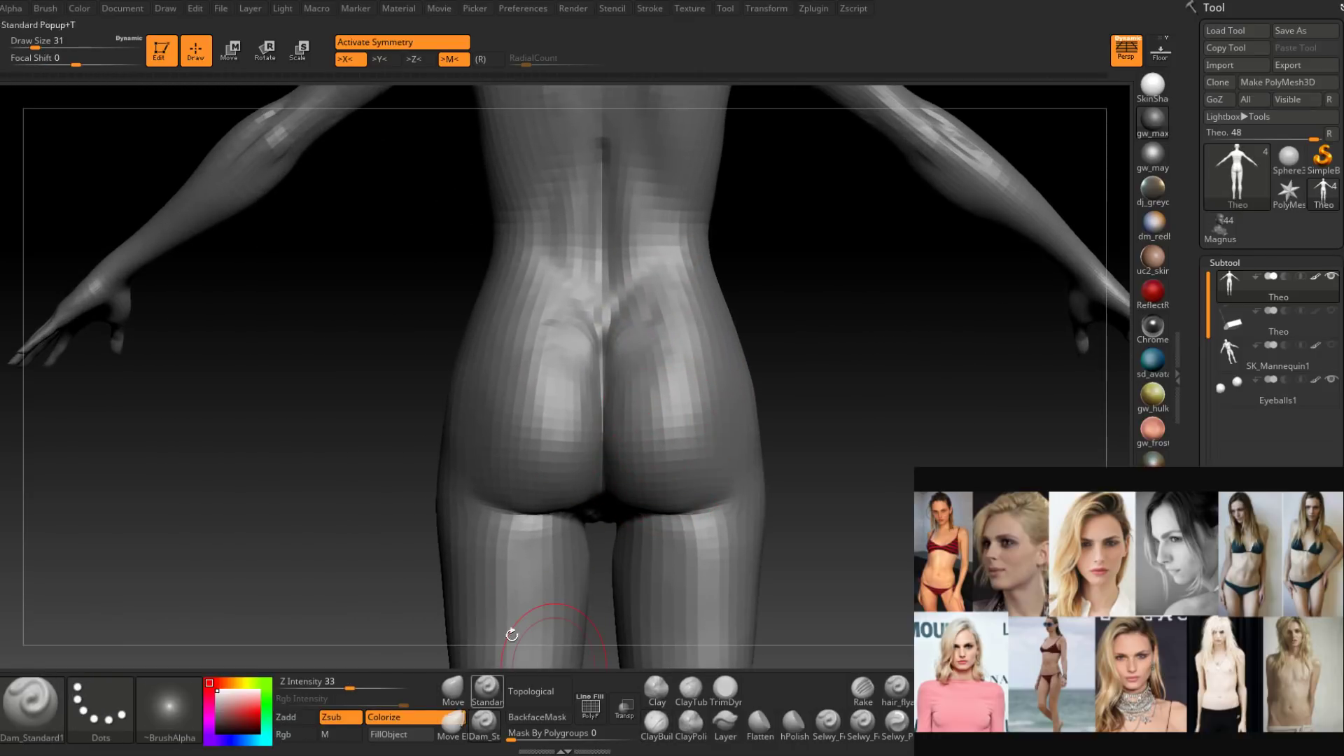
{"action": "right_click_drag", "start_coordinate": [582, 518], "coordinate": [591, 399]}
{"action": "key", "text": "space"}
{"action": "left_click", "coordinate": [600, 489]}
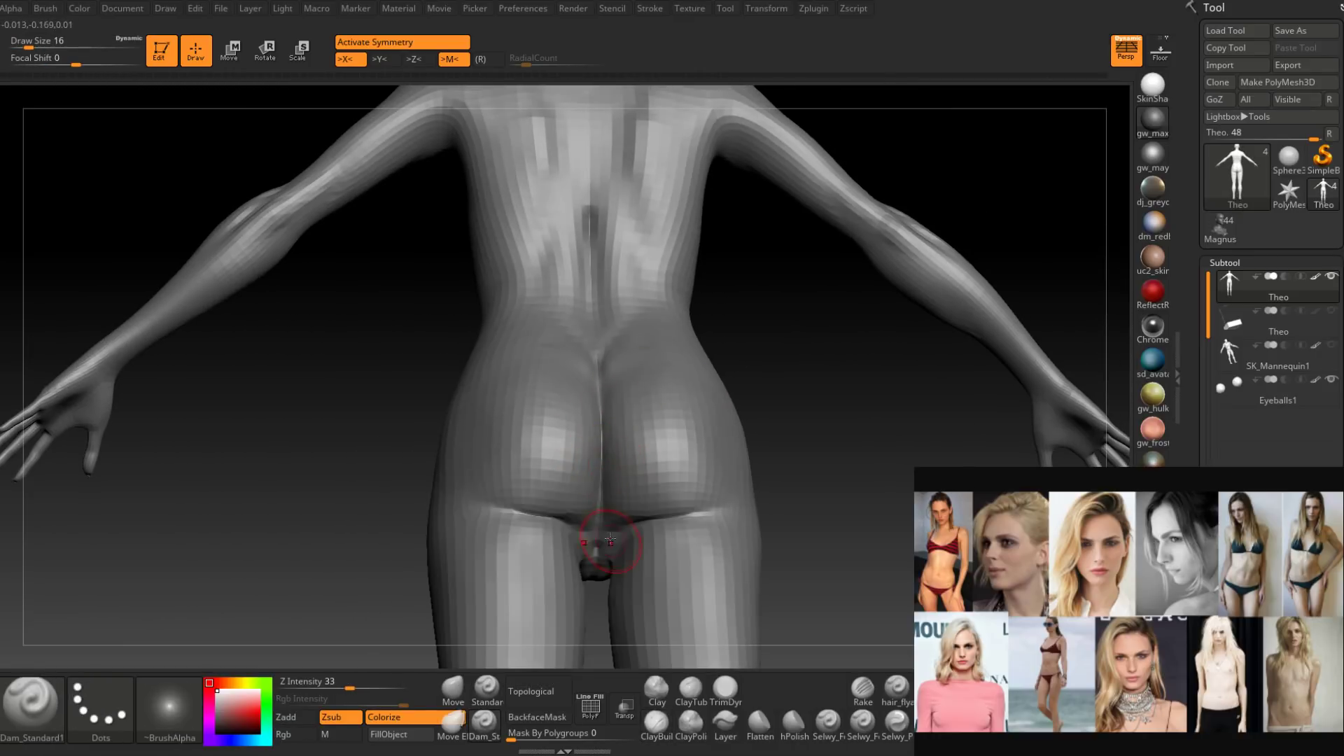
{"action": "mouse_move", "coordinate": [611, 541]}
{"action": "right_mouse_down"}
{"action": "mouse_move", "coordinate": [603, 486]}
{"action": "mouse_move", "coordinate": [646, 537]}
{"action": "right_mouse_up"}
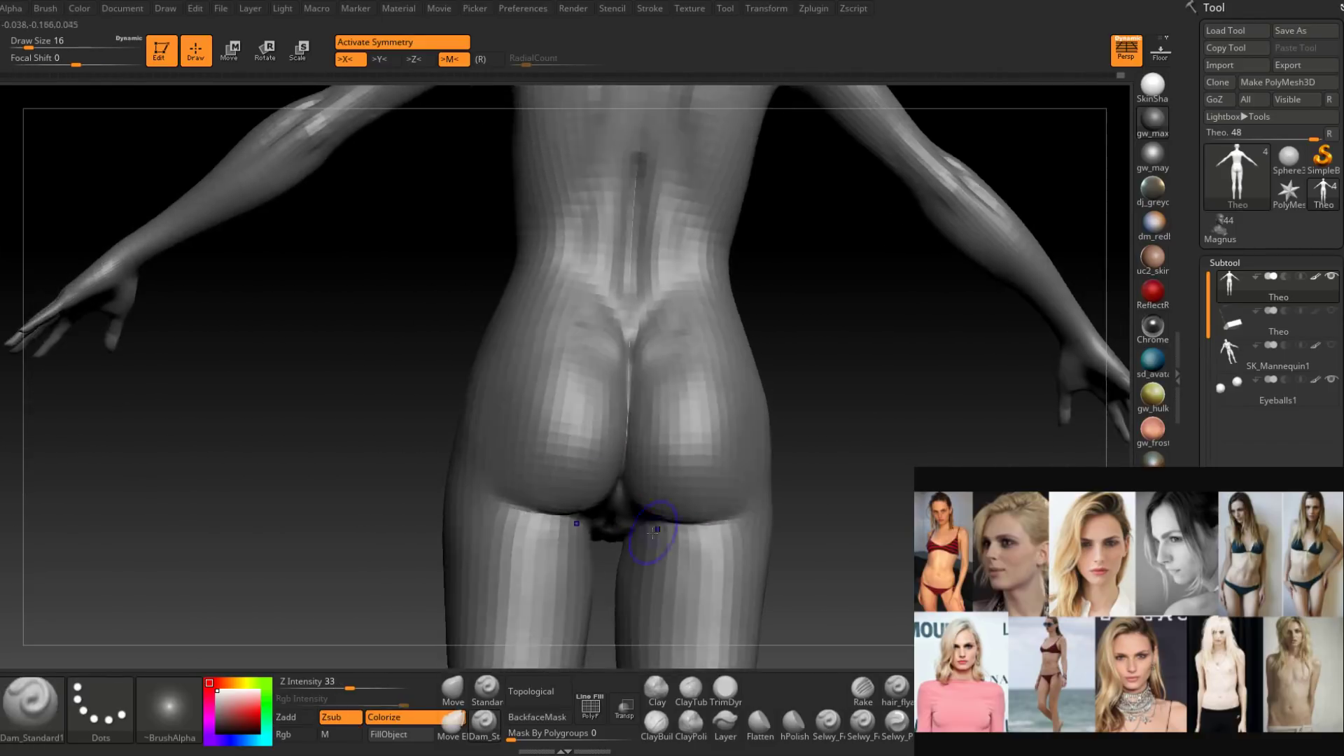
{"action": "left_click_drag", "start_coordinate": [646, 537], "coordinate": [631, 525], "text": "shift"}
{"action": "mouse_move", "coordinate": [631, 525]}
{"action": "right_mouse_down"}
{"action": "mouse_move", "coordinate": [660, 505]}
{"action": "mouse_move", "coordinate": [663, 469]}
{"action": "right_mouse_up"}
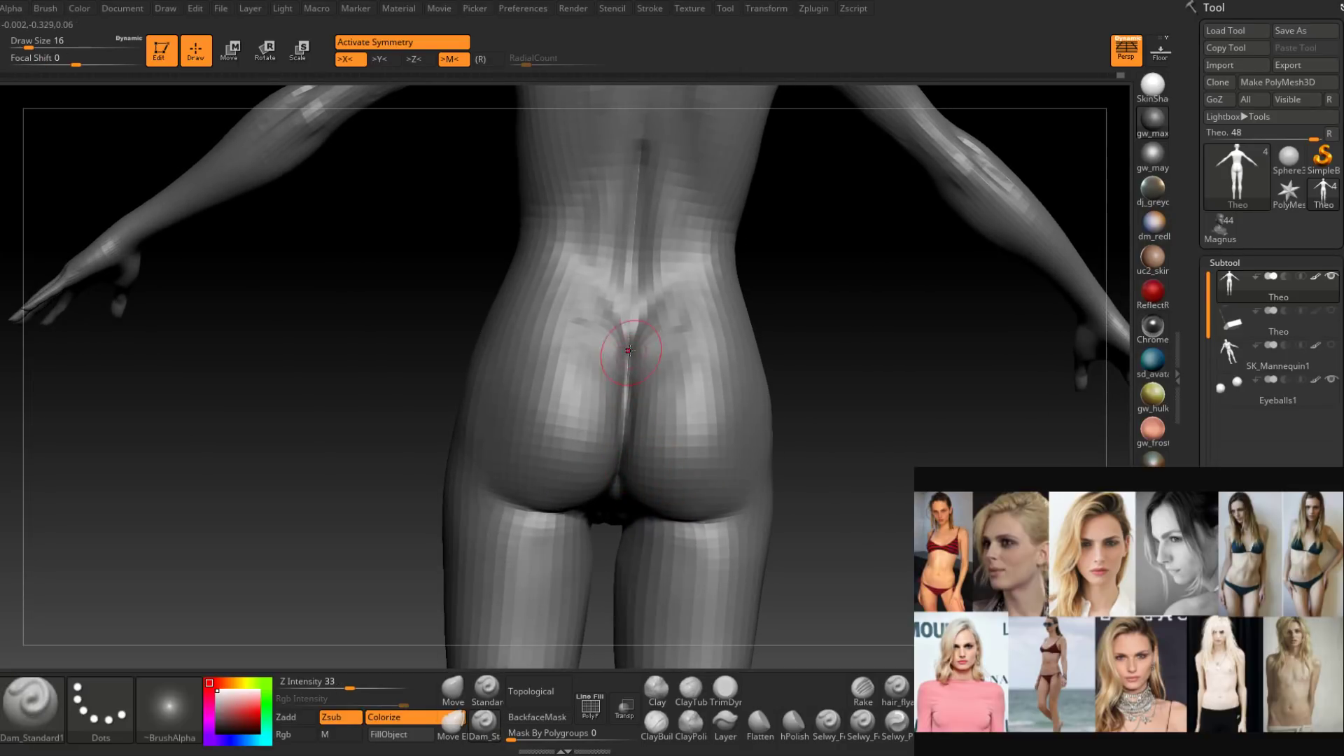
Sharpen the crease between the buttocks with the Dam_Standard brush at draw size 13.
{"action": "right_click_drag", "start_coordinate": [638, 398], "coordinate": [628, 398]}
{"action": "left_click_drag", "start_coordinate": [629, 399], "coordinate": [624, 398]}
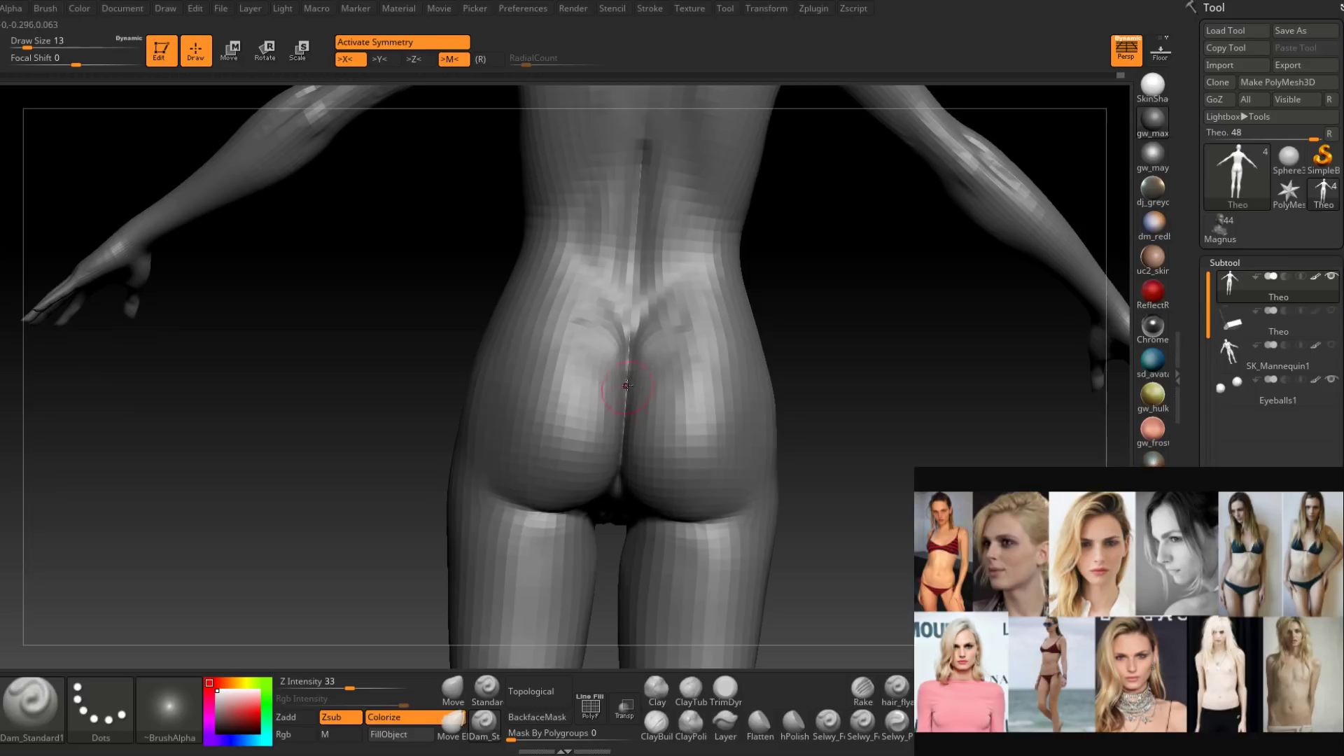
{"action": "right_click_drag", "start_coordinate": [620, 469], "coordinate": [626, 417]}
{"action": "mouse_move", "coordinate": [616, 469]}
{"action": "right_mouse_down"}
{"action": "mouse_move", "coordinate": [616, 555]}
{"action": "mouse_move", "coordinate": [560, 392]}
{"action": "mouse_move", "coordinate": [573, 378]}
{"action": "mouse_move", "coordinate": [571, 462]}
{"action": "mouse_move", "coordinate": [630, 463]}
{"action": "mouse_move", "coordinate": [636, 389]}
{"action": "mouse_move", "coordinate": [630, 424]}
{"action": "mouse_move", "coordinate": [656, 455]}
{"action": "mouse_move", "coordinate": [641, 395]}
{"action": "mouse_move", "coordinate": [623, 406]}
{"action": "mouse_move", "coordinate": [609, 487]}
{"action": "mouse_move", "coordinate": [630, 480]}
{"action": "mouse_move", "coordinate": [635, 394]}
{"action": "mouse_move", "coordinate": [563, 520]}
{"action": "right_mouse_up"}
Pinch the crease between the buttocks at a lower subdivision level with Selwy_Pinch_B1 at draw sizes 20 and 29.
{"action": "left_click", "coordinate": [49, 696]}
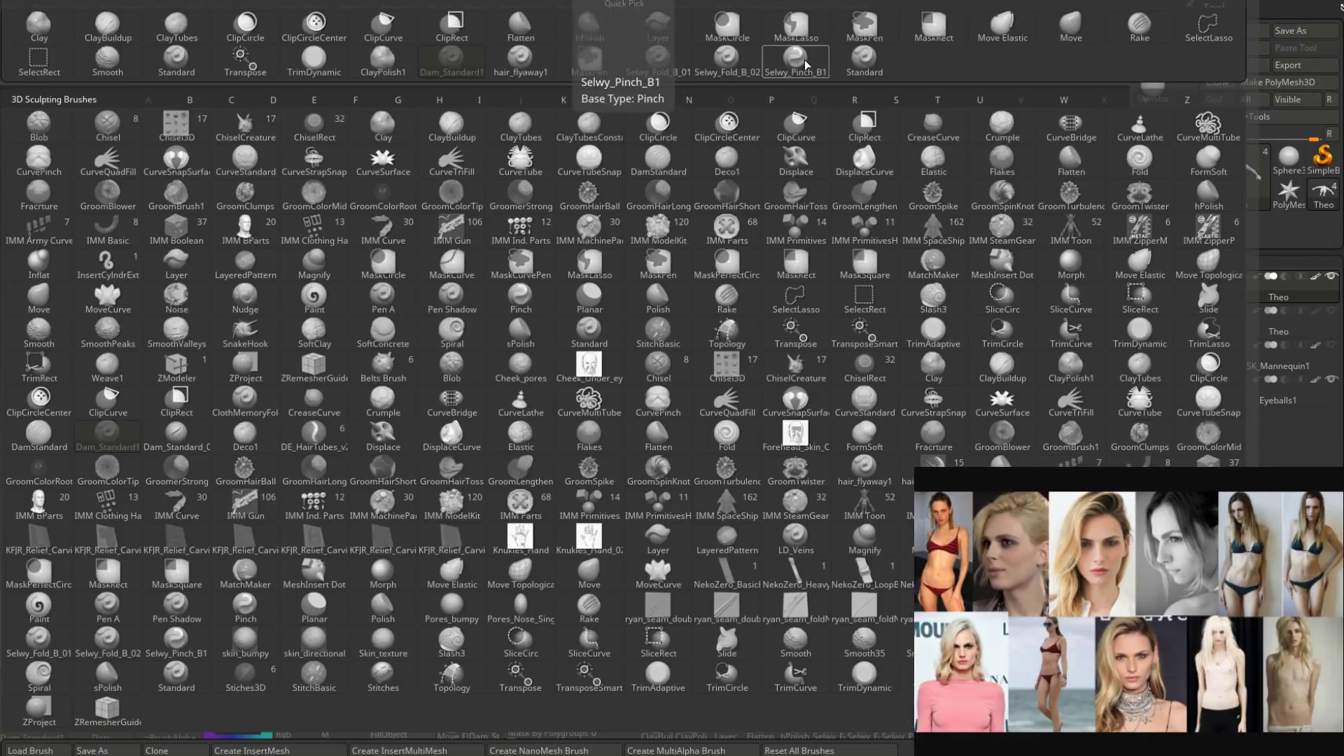
{"action": "left_click", "coordinate": [175, 640]}
{"action": "right_click_drag", "start_coordinate": [588, 504], "coordinate": [594, 462]}
{"action": "key", "text": "s"}
{"action": "left_click_drag", "start_coordinate": [594, 463], "coordinate": [597, 460]}
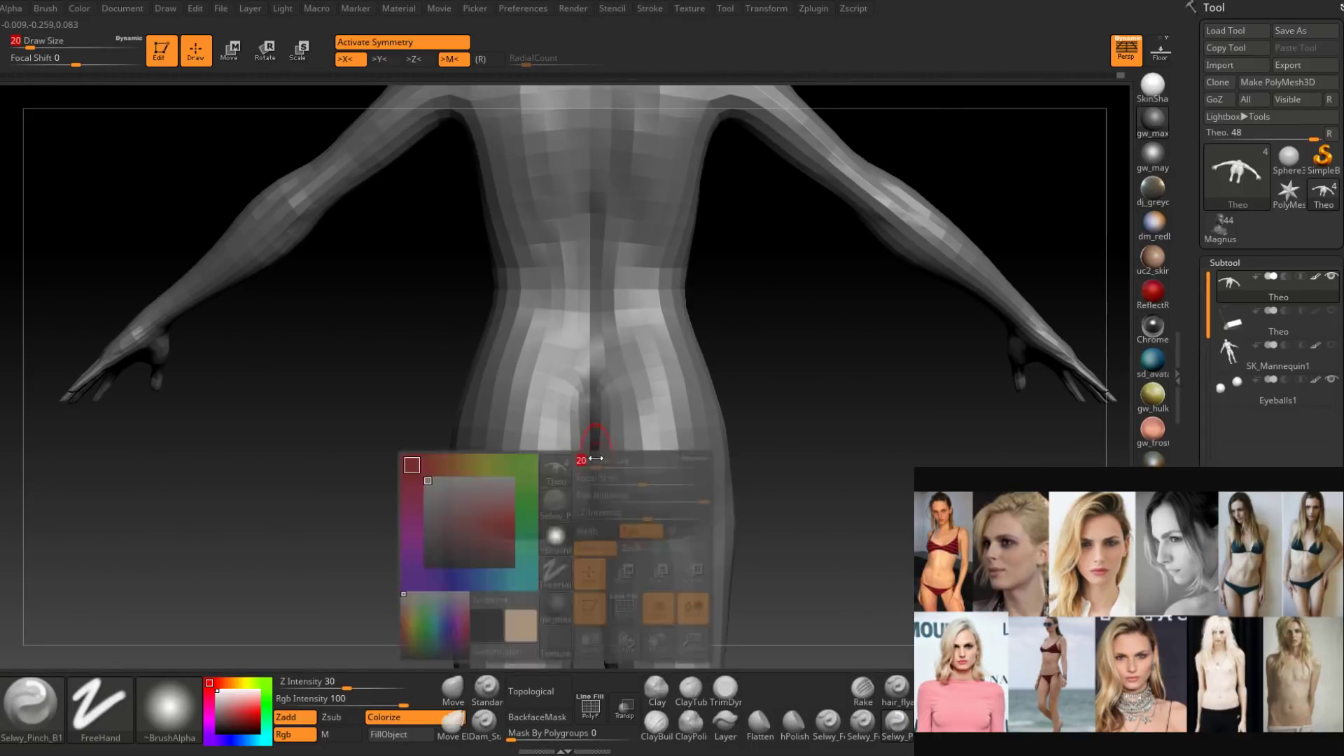
{"action": "right_click_drag", "start_coordinate": [593, 459], "coordinate": [589, 439]}
{"action": "key", "text": "s"}
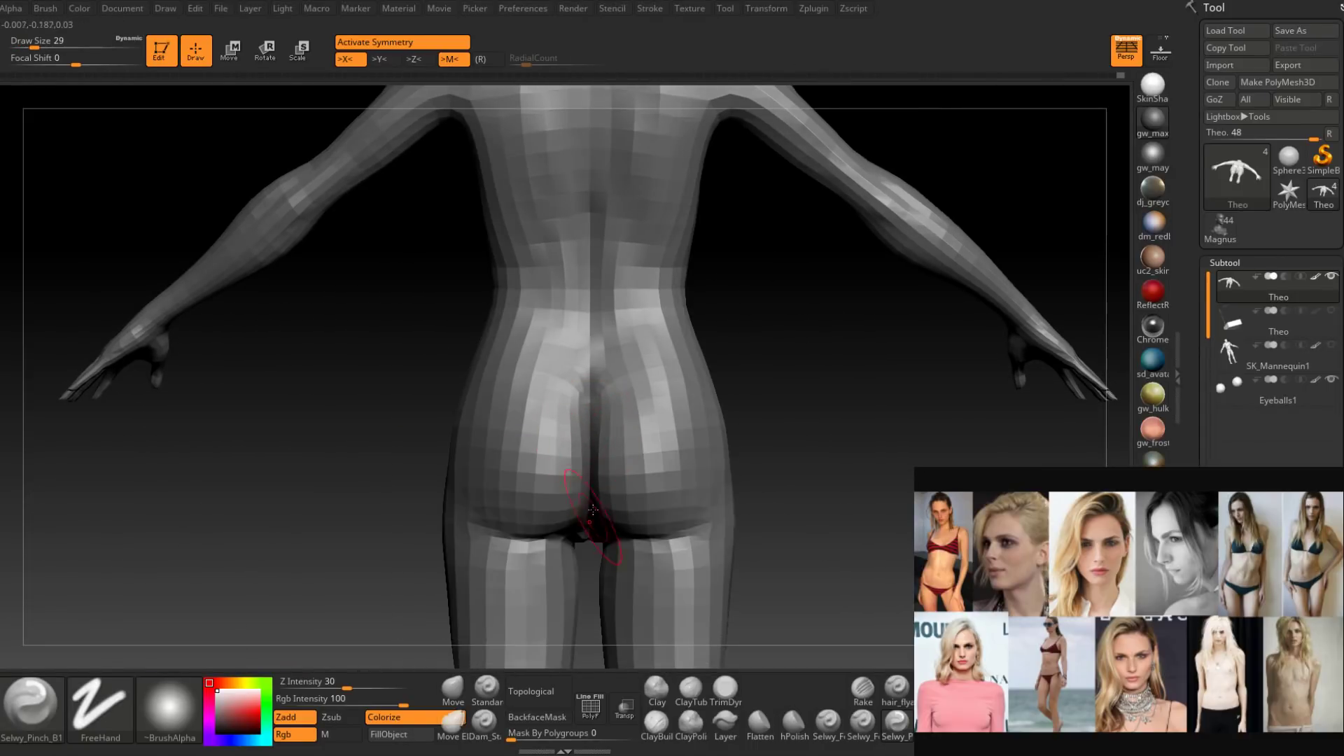
{"action": "right_click_drag", "start_coordinate": [593, 512], "coordinate": [599, 399]}
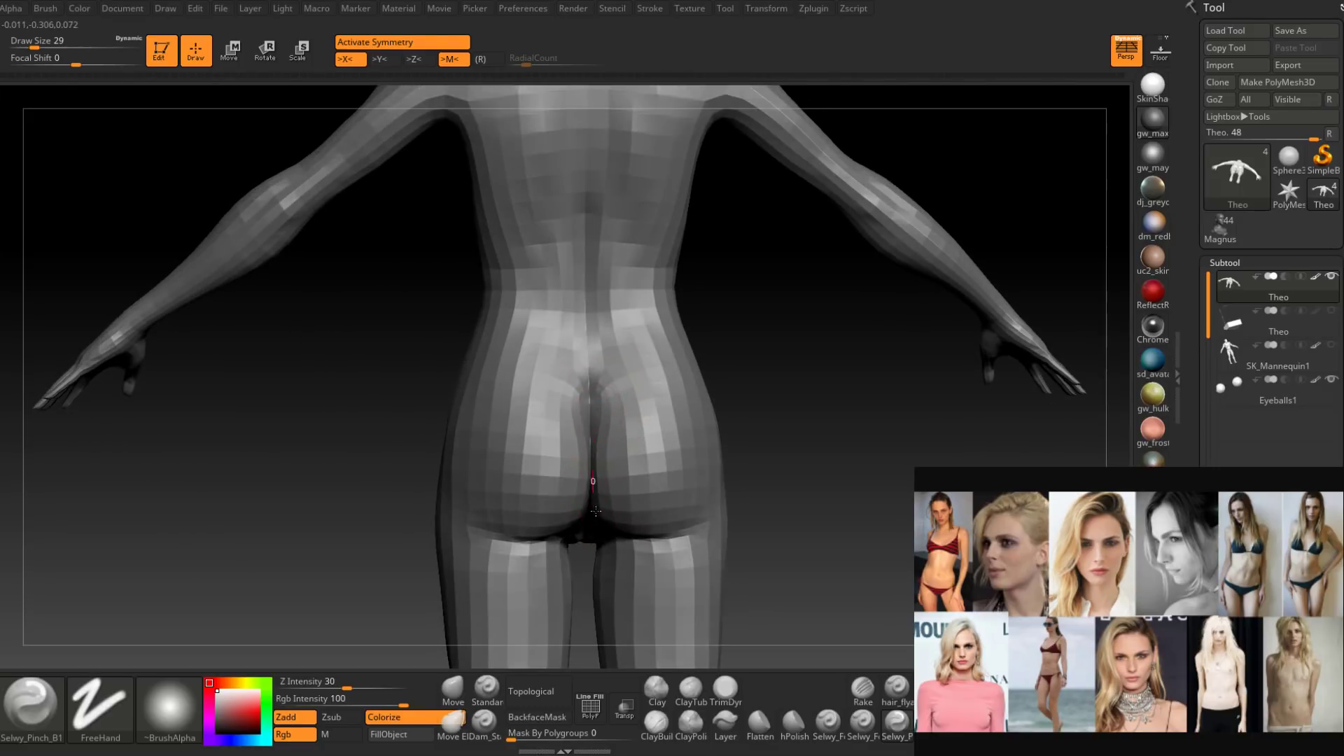
{"action": "right_click_drag", "start_coordinate": [596, 516], "coordinate": [607, 542]}
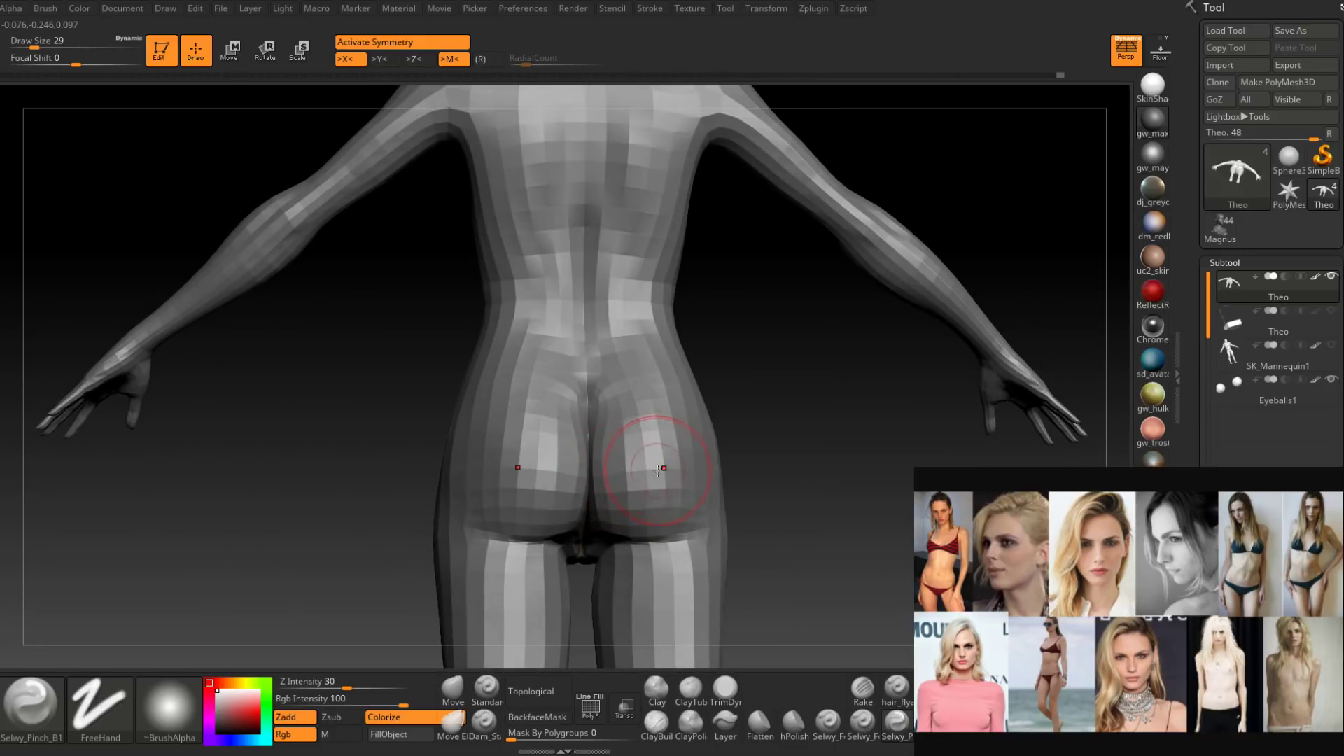
Return to a higher subdivision level and refine the crease and upper buttocks by pinching and smoothing at draw size 20.
{"action": "key", "text": "d"}
{"action": "mouse_move", "coordinate": [642, 490]}
{"action": "right_mouse_down"}
{"action": "mouse_move", "coordinate": [635, 474]}
{"action": "mouse_move", "coordinate": [613, 481]}
{"action": "mouse_move", "coordinate": [617, 413]}
{"action": "right_mouse_up"}
{"action": "key", "text": "space"}
{"action": "left_click", "coordinate": [612, 481]}
{"action": "key", "text": "shift"}
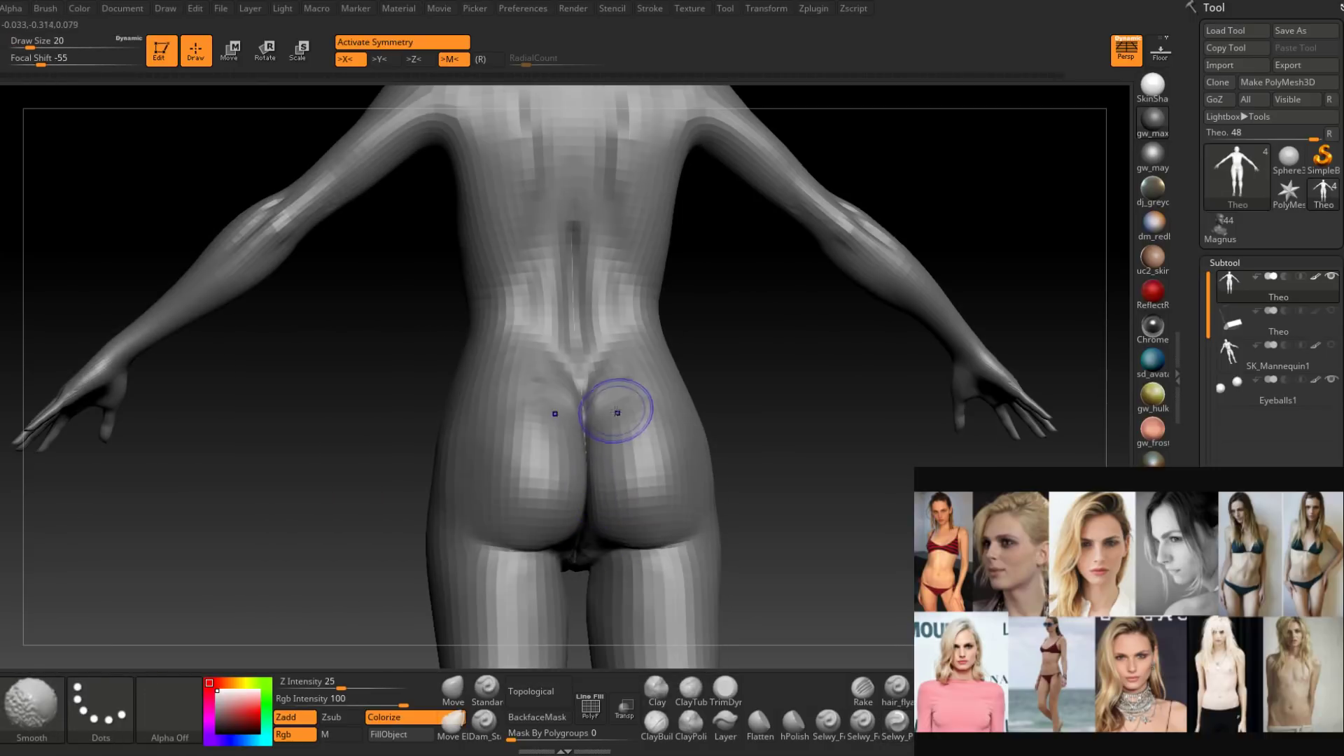
{"action": "right_click_drag", "start_coordinate": [616, 531], "coordinate": [606, 442]}
{"action": "left_click_drag", "start_coordinate": [606, 442], "coordinate": [621, 378], "text": "shift"}
{"action": "mouse_move", "coordinate": [621, 378]}
{"action": "right_mouse_down"}
{"action": "mouse_move", "coordinate": [601, 509]}
{"action": "mouse_move", "coordinate": [623, 535]}
{"action": "mouse_move", "coordinate": [639, 390]}
{"action": "mouse_move", "coordinate": [630, 443]}
{"action": "mouse_move", "coordinate": [640, 413]}
{"action": "mouse_move", "coordinate": [636, 399]}
{"action": "mouse_move", "coordinate": [616, 441]}
{"action": "mouse_move", "coordinate": [615, 633]}
{"action": "mouse_move", "coordinate": [588, 403]}
{"action": "right_mouse_up"}
{"action": "right_click_drag", "start_coordinate": [621, 515], "coordinate": [615, 487]}
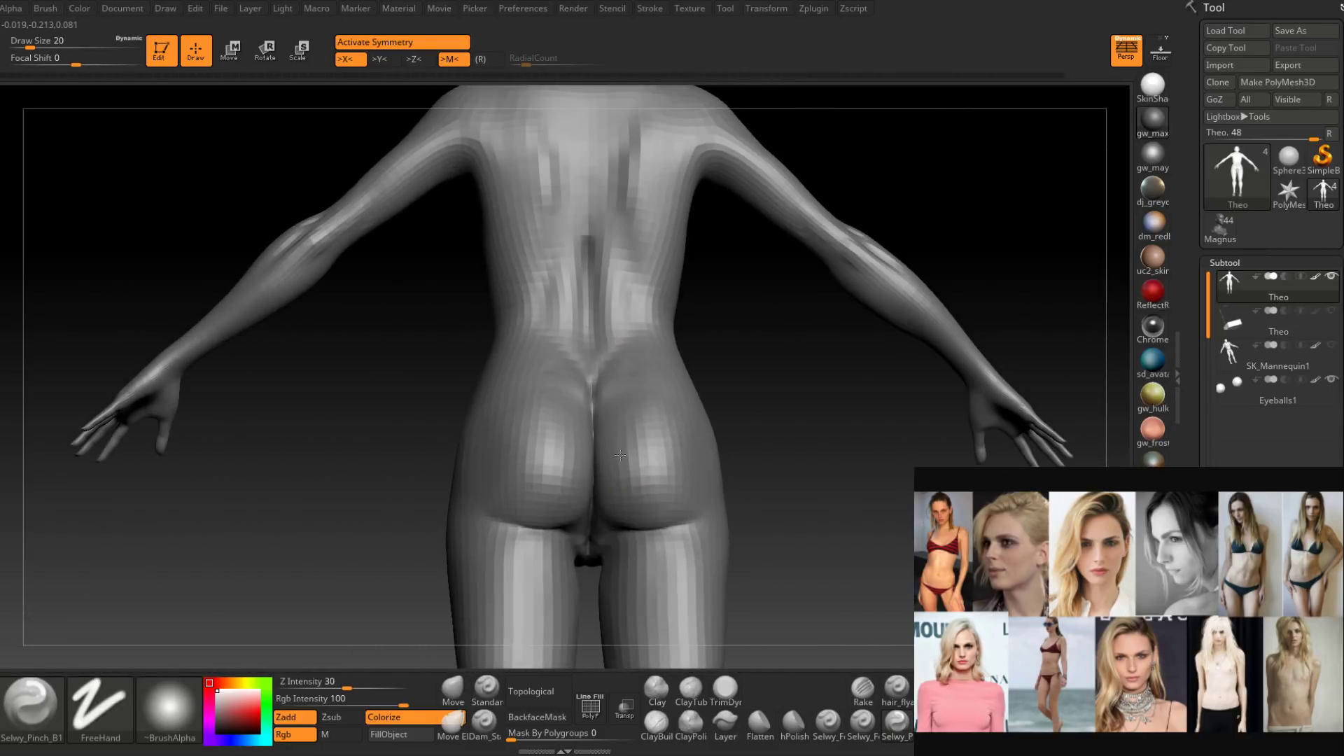
Smooth the lower inner buttocks and the gluteal folds at draw size 20.
{"action": "left_click_drag", "start_coordinate": [616, 489], "coordinate": [615, 520], "text": "shift"}
{"action": "right_click_drag", "start_coordinate": [619, 525], "coordinate": [622, 543]}
{"action": "left_click_drag", "start_coordinate": [623, 532], "coordinate": [641, 527], "text": "shift"}
{"action": "right_click_drag", "start_coordinate": [651, 524], "coordinate": [622, 511]}
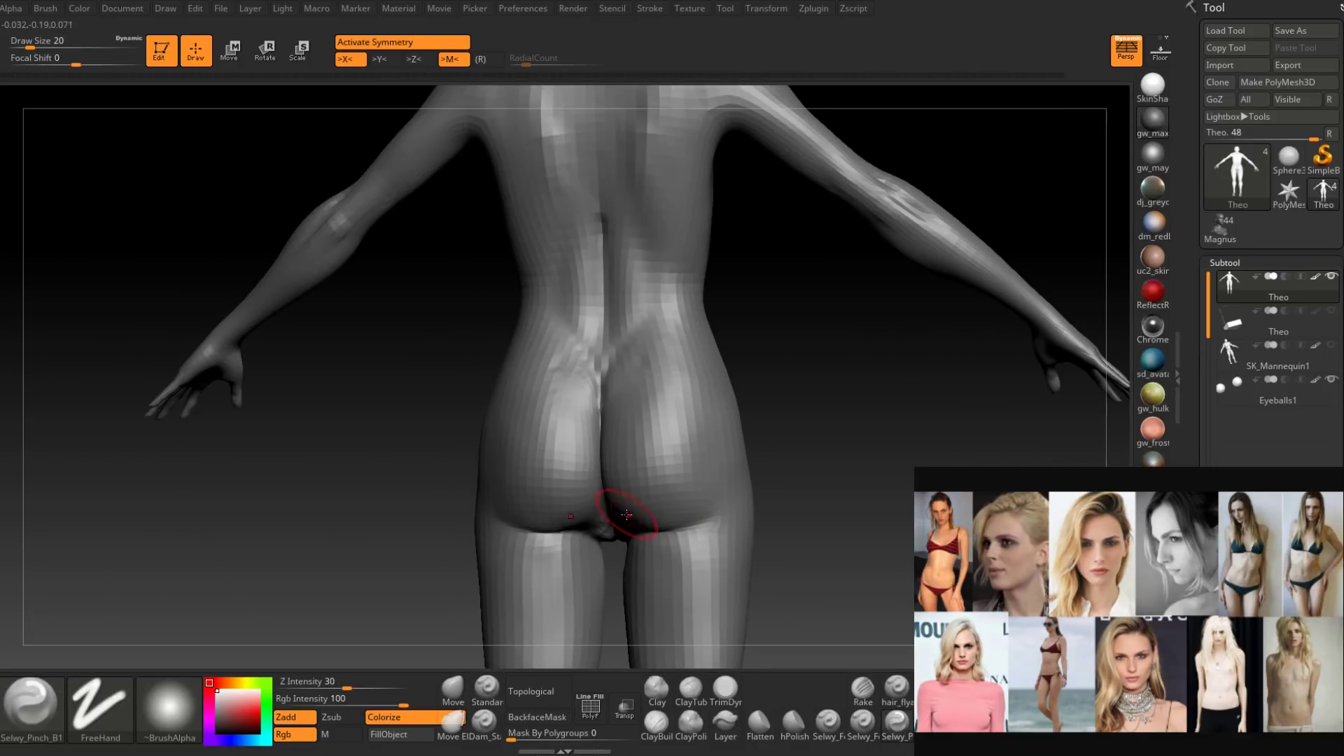
{"action": "left_click_drag", "start_coordinate": [630, 520], "coordinate": [670, 515], "text": "shift"}
{"action": "right_click_drag", "start_coordinate": [642, 503], "coordinate": [665, 498]}
{"action": "left_click_drag", "start_coordinate": [633, 455], "coordinate": [669, 507], "text": "shift"}
Even out the buttock surface from the inner edge up to the upper hips by smoothing at draw size 20.
{"action": "right_click_drag", "start_coordinate": [610, 479], "coordinate": [627, 477]}
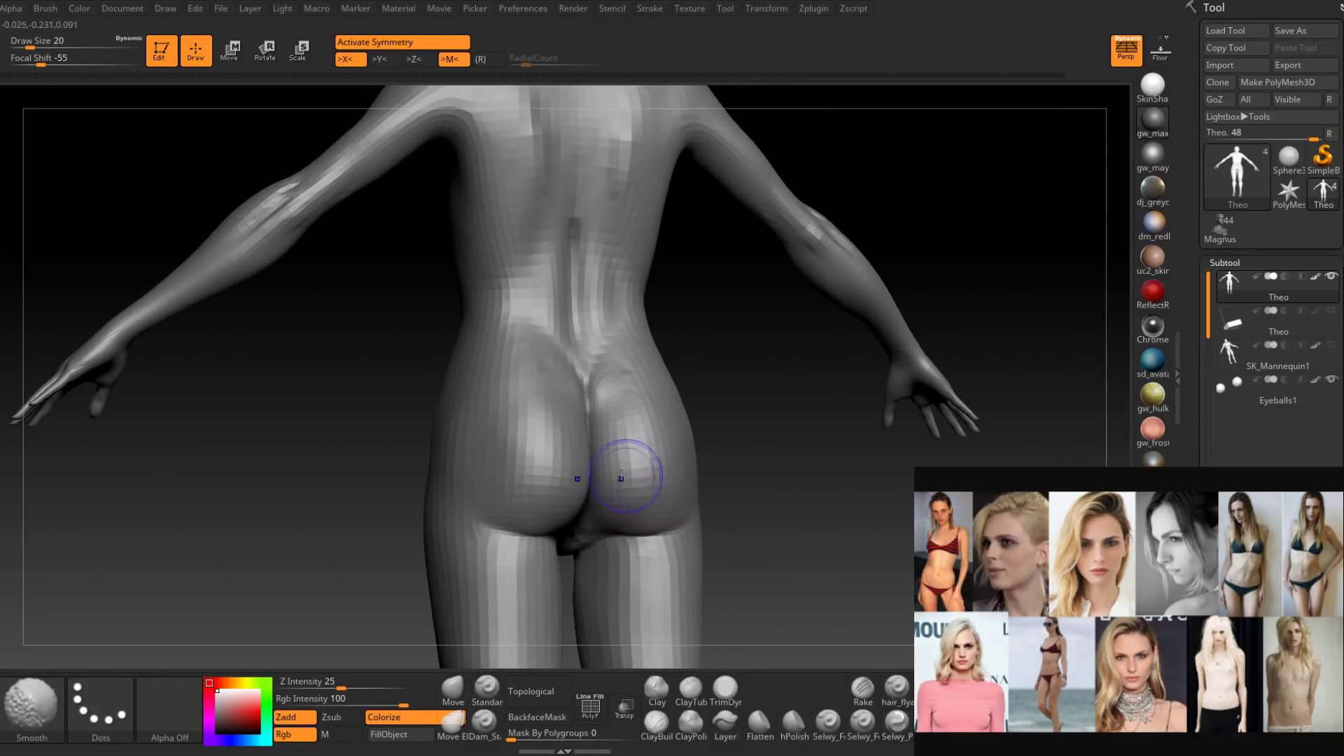
{"action": "left_click_drag", "start_coordinate": [628, 477], "coordinate": [648, 498], "text": "shift"}
{"action": "right_click_drag", "start_coordinate": [648, 498], "coordinate": [623, 495]}
{"action": "mouse_move", "coordinate": [623, 495]}
{"action": "left_mouse_down", "text": "shift"}
{"action": "mouse_move", "coordinate": [611, 430]}
{"action": "mouse_move", "coordinate": [649, 378]}
{"action": "left_mouse_up", "text": "shift"}
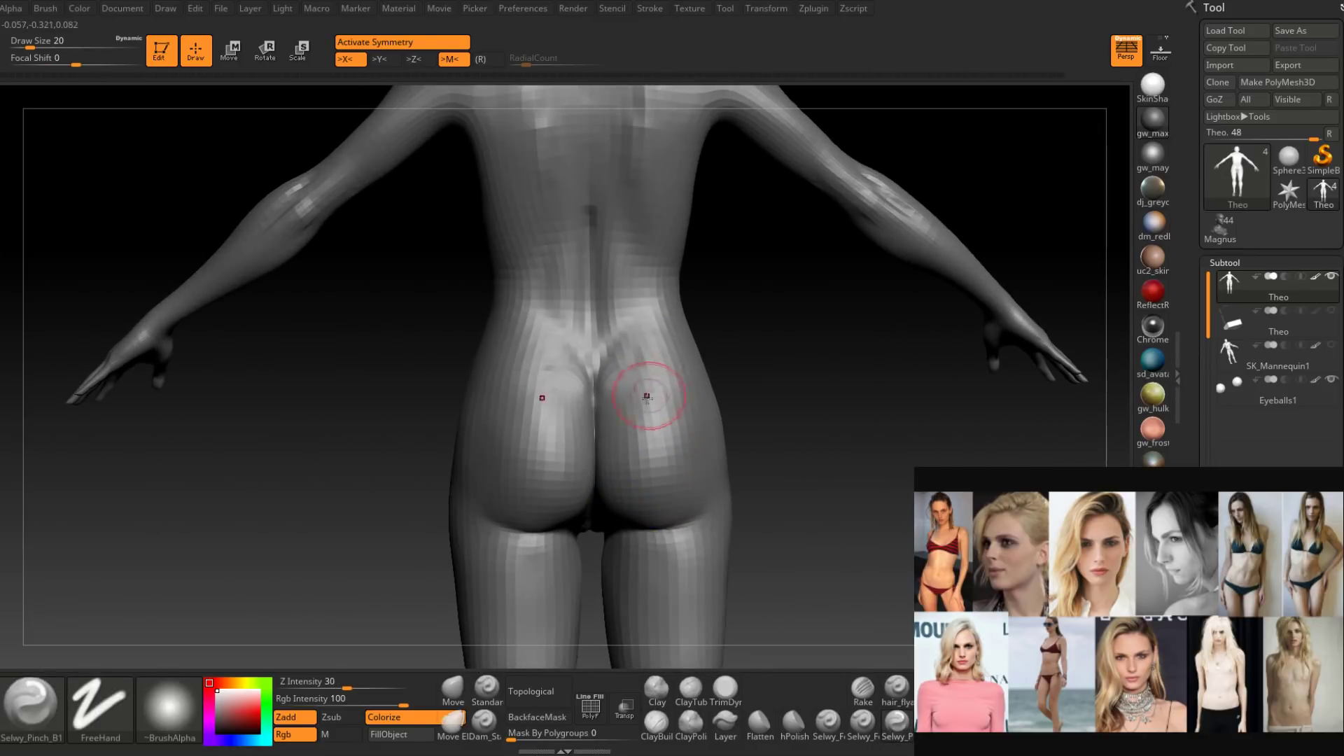
{"action": "right_click_drag", "start_coordinate": [649, 392], "coordinate": [615, 444]}
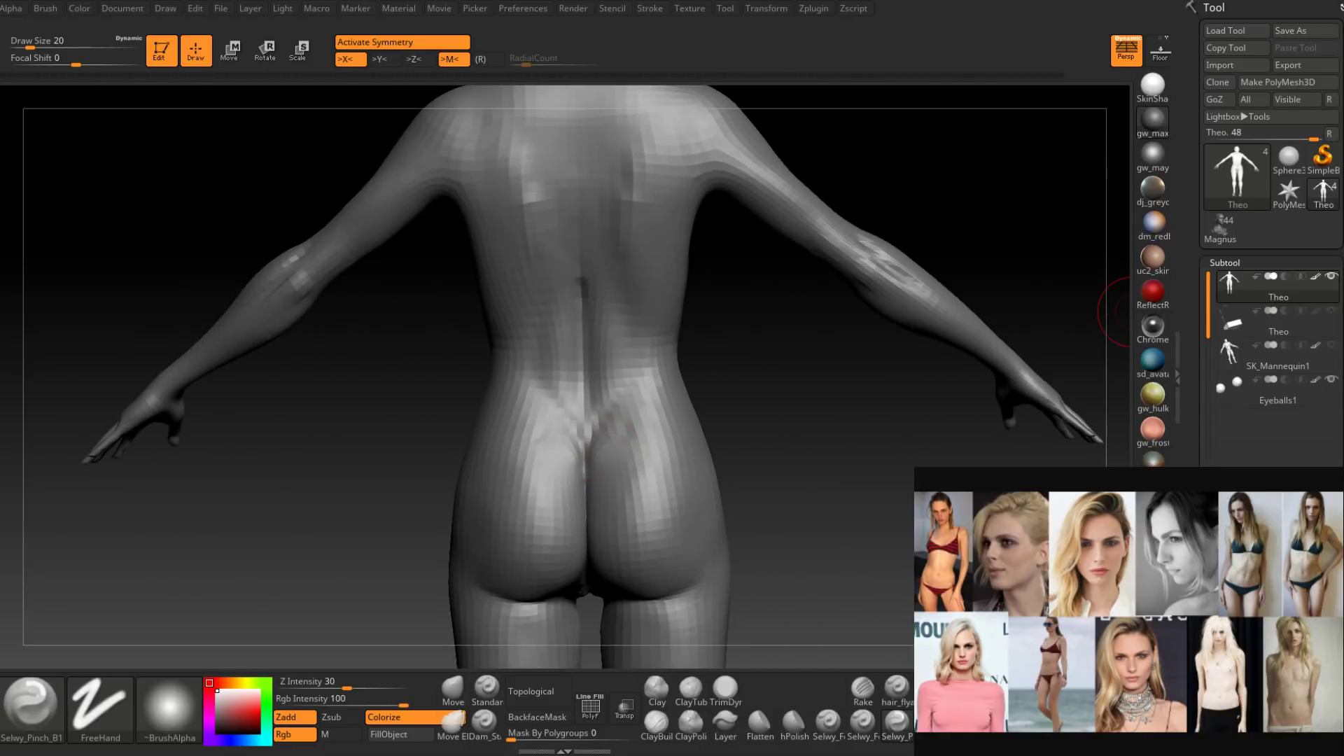
Save the tool over the existing Theo.ZTL in the Game\Theo folder.
{"action": "left_click", "coordinate": [1292, 29]}
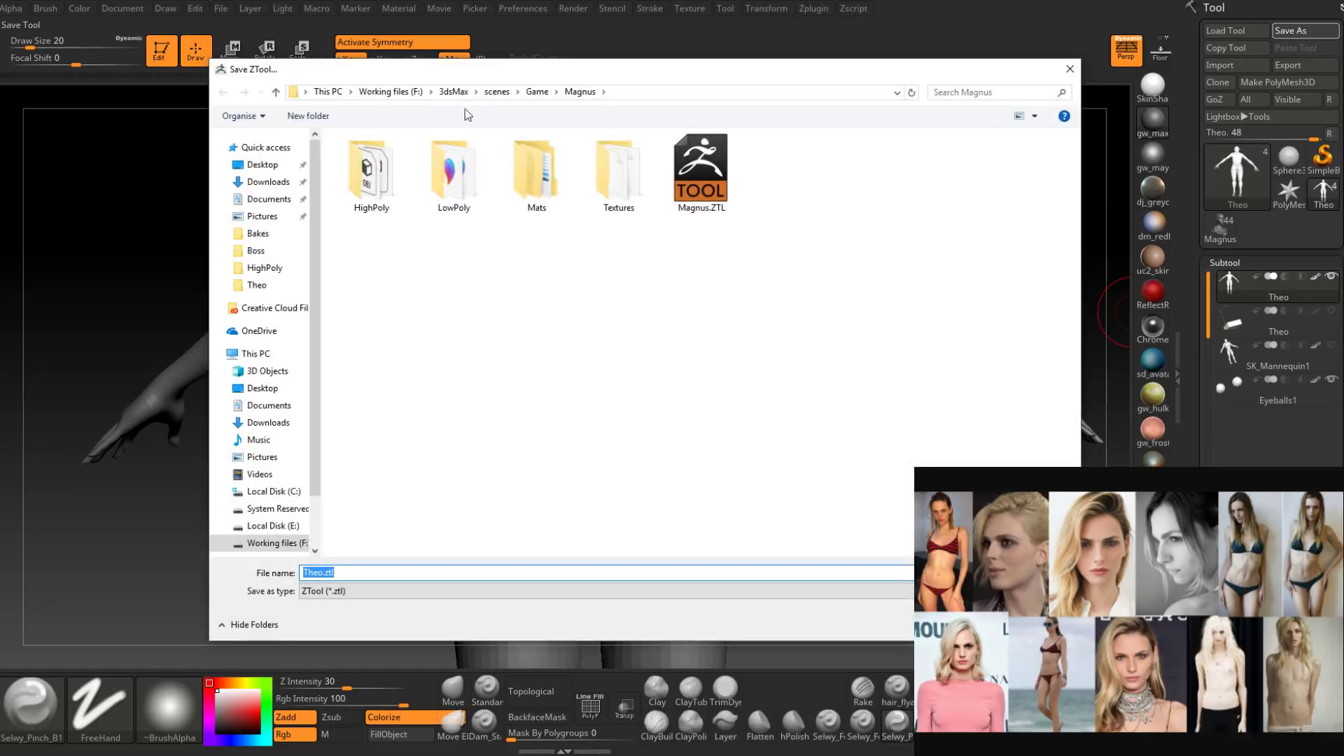
{"action": "left_click", "coordinate": [536, 92]}
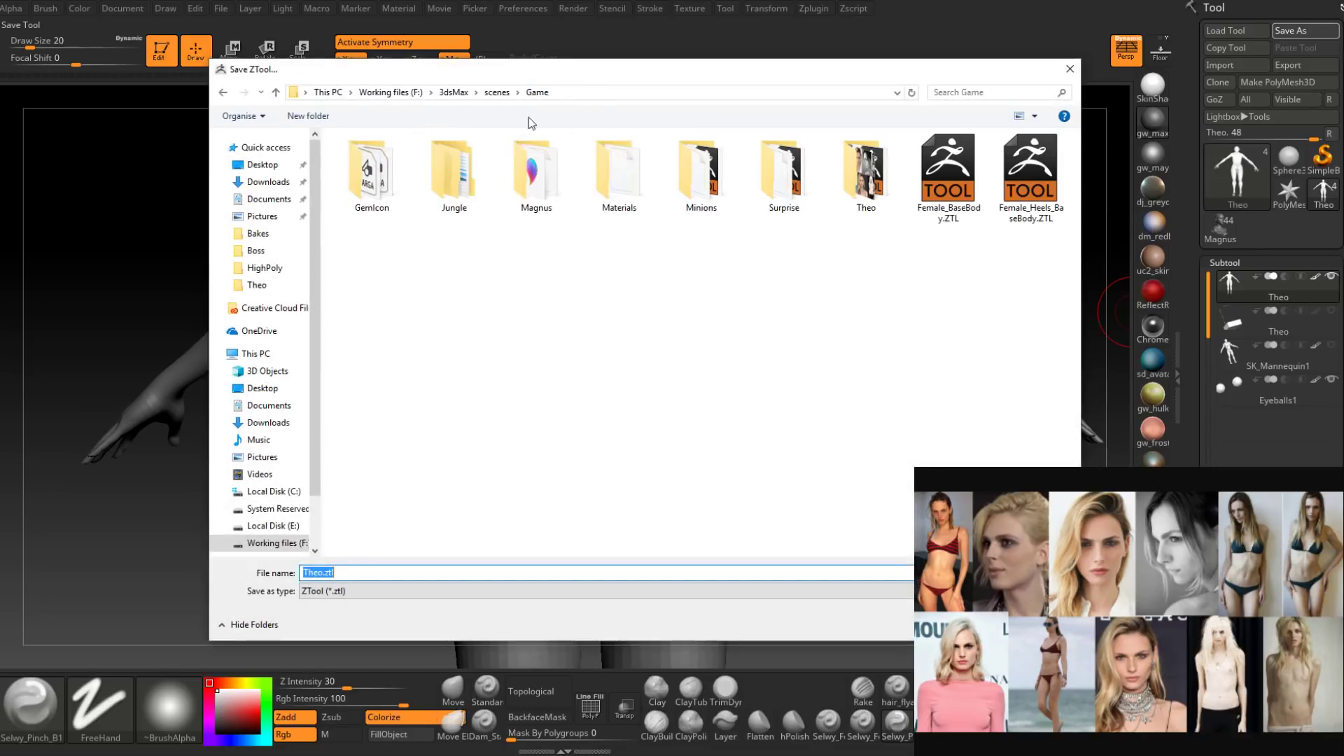
{"action": "double_click", "coordinate": [859, 204]}
{"action": "double_click", "coordinate": [354, 179]}
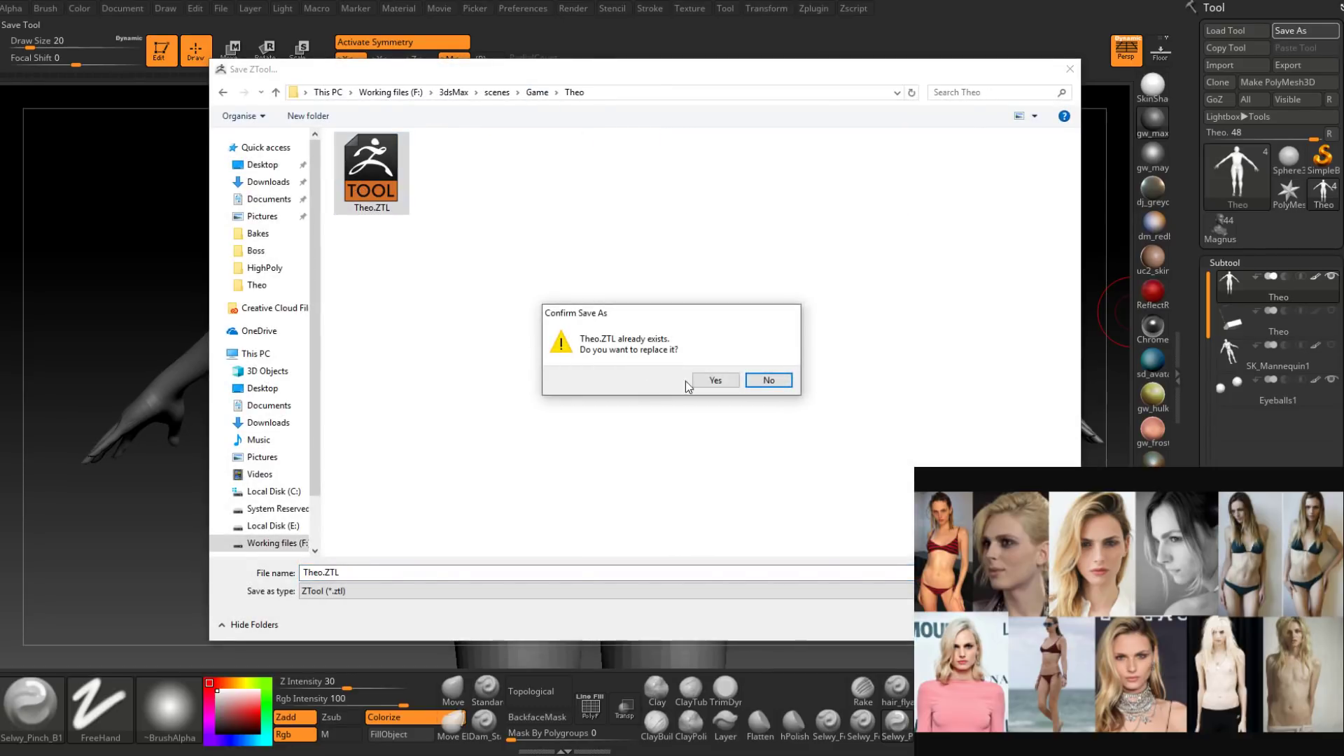
{"action": "left_click", "coordinate": [712, 381]}
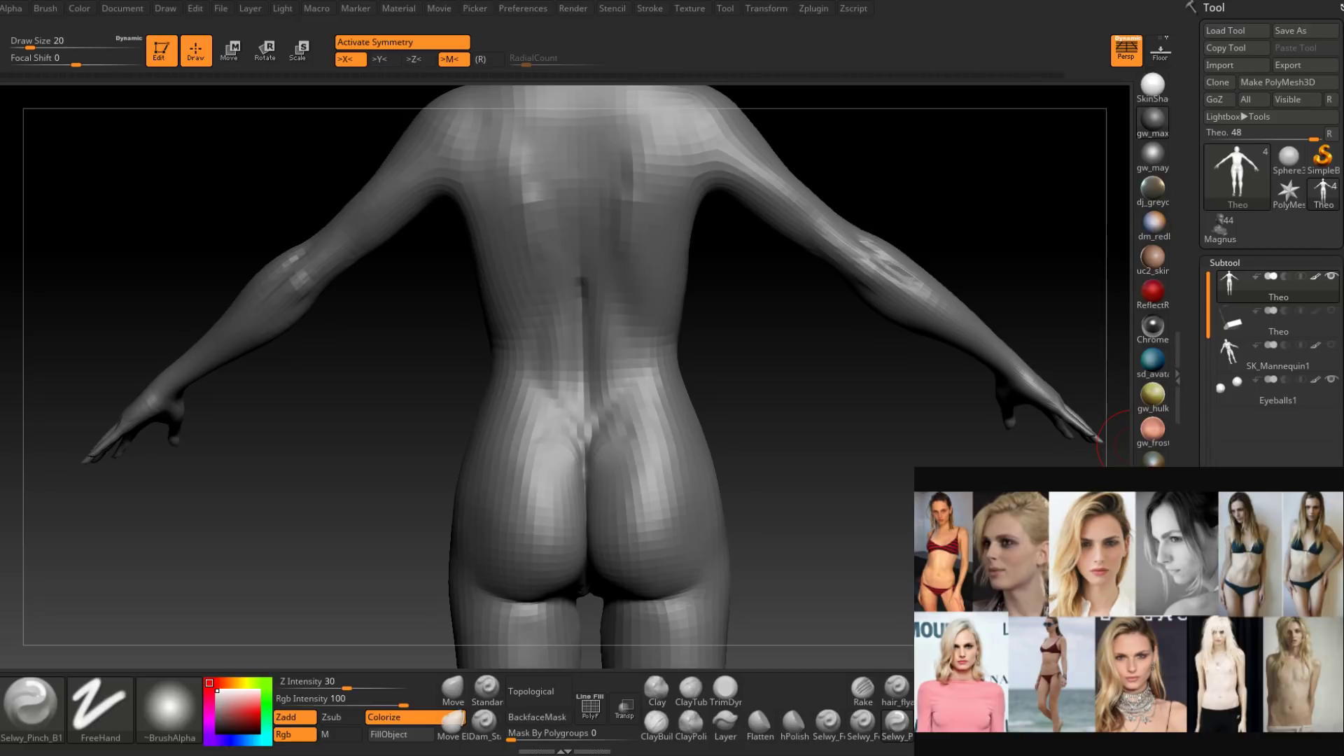
Work the lower back above the buttock crease with the ClayBuildup brush at draw size 14.
{"action": "left_click", "coordinate": [657, 721]}
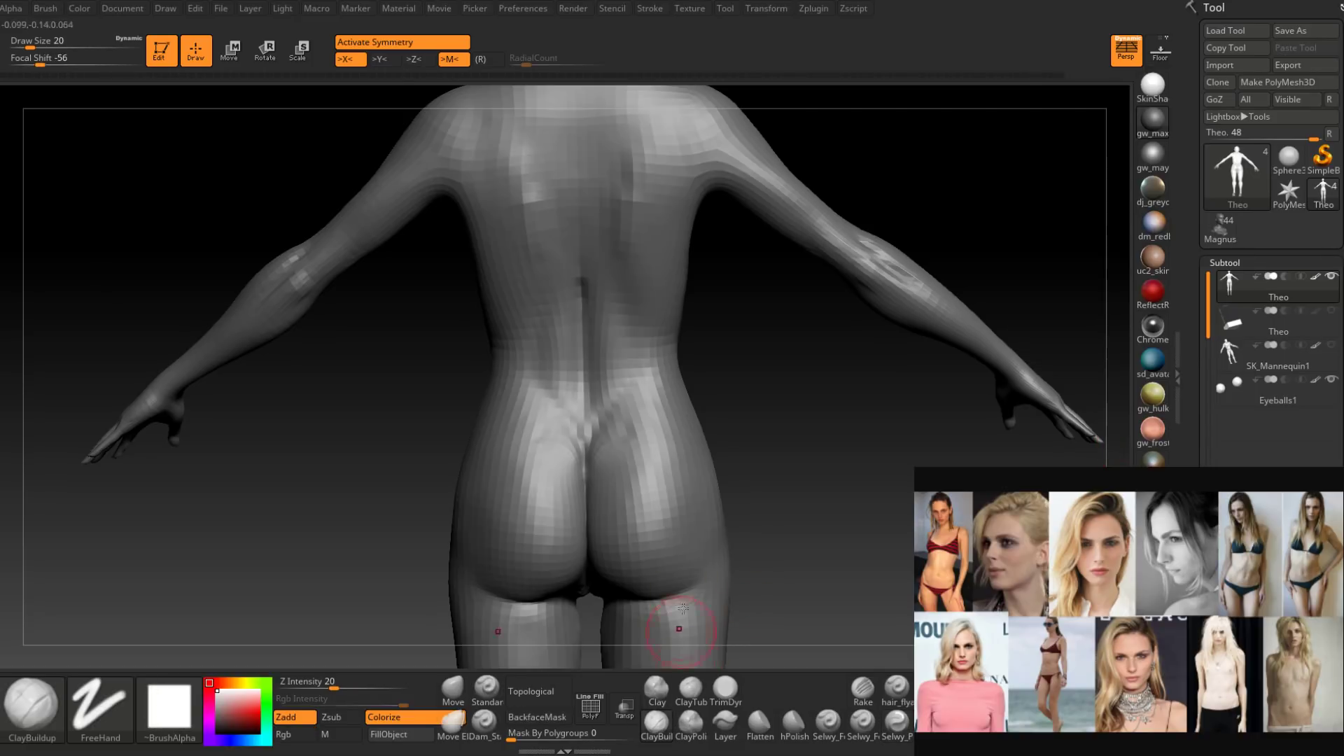
{"action": "mouse_move", "coordinate": [578, 400]}
{"action": "right_mouse_down"}
{"action": "mouse_move", "coordinate": [575, 452]}
{"action": "mouse_move", "coordinate": [618, 478]}
{"action": "mouse_move", "coordinate": [610, 464]}
{"action": "right_mouse_up"}
{"action": "key", "text": "space"}
{"action": "left_click_drag", "start_coordinate": [607, 460], "coordinate": [592, 462]}
{"action": "mouse_move", "coordinate": [634, 448]}
{"action": "right_mouse_down"}
{"action": "mouse_move", "coordinate": [610, 428]}
{"action": "mouse_move", "coordinate": [607, 439]}
{"action": "right_mouse_up"}
{"action": "key", "text": "shift+d"}
{"action": "key", "text": "shift+d"}
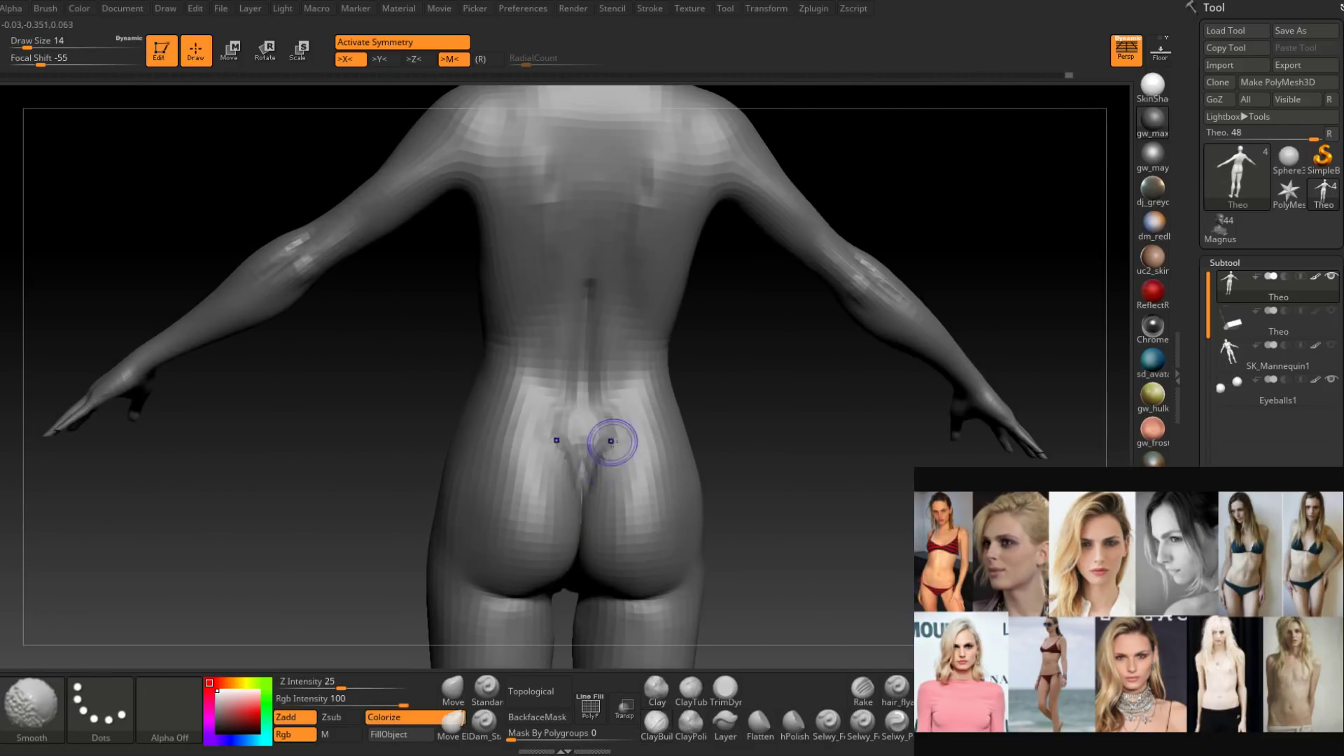
Smooth the sacrum area and the top of the buttock crease at draw size 14.
{"action": "left_click_drag", "start_coordinate": [611, 441], "coordinate": [603, 490], "text": "shift"}
{"action": "right_click_drag", "start_coordinate": [603, 489], "coordinate": [585, 476]}
{"action": "left_click_drag", "start_coordinate": [585, 480], "coordinate": [583, 490], "text": "shift"}
{"action": "mouse_move", "coordinate": [583, 486]}
{"action": "right_mouse_down"}
{"action": "mouse_move", "coordinate": [609, 420]}
{"action": "mouse_move", "coordinate": [636, 448]}
{"action": "mouse_move", "coordinate": [640, 422]}
{"action": "right_mouse_up"}
Build up the sacral triangle above the buttock crease with ClayBuildup at draw size 17 and quick-save the project.
{"action": "key", "text": "]"}
{"action": "left_click_drag", "start_coordinate": [641, 420], "coordinate": [630, 434]}
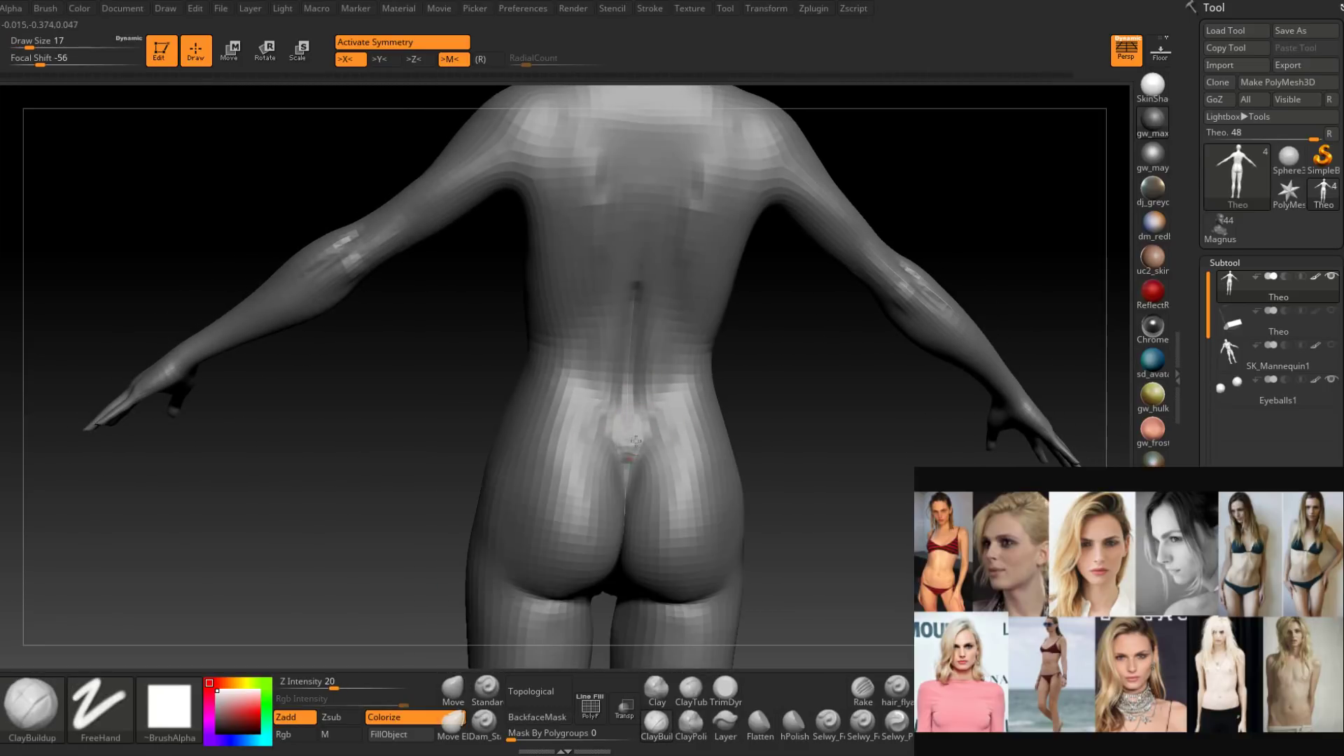
{"action": "right_click_drag", "start_coordinate": [630, 434], "coordinate": [630, 445]}
{"action": "mouse_move", "coordinate": [630, 445]}
{"action": "left_mouse_down"}
{"action": "mouse_move", "coordinate": [625, 425]}
{"action": "mouse_move", "coordinate": [629, 439]}
{"action": "left_mouse_up"}
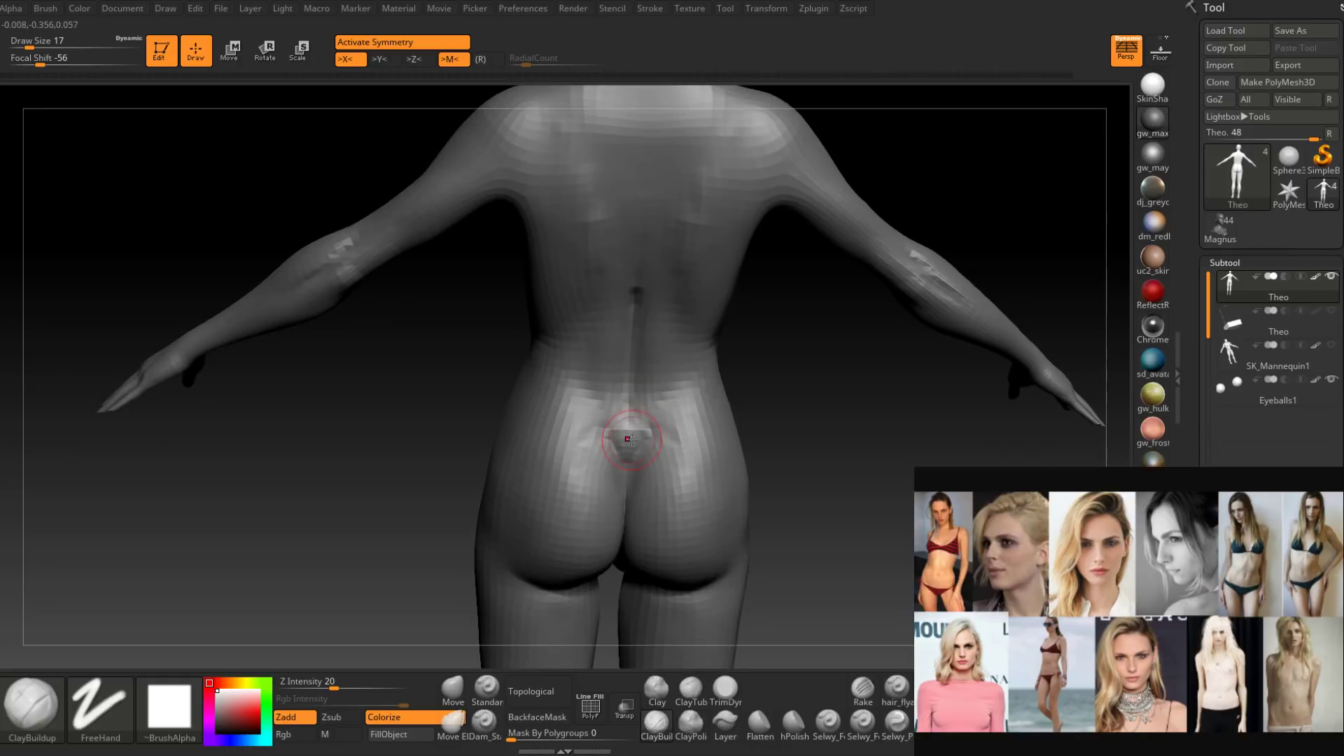
{"action": "key", "text": "ctrl+s"}
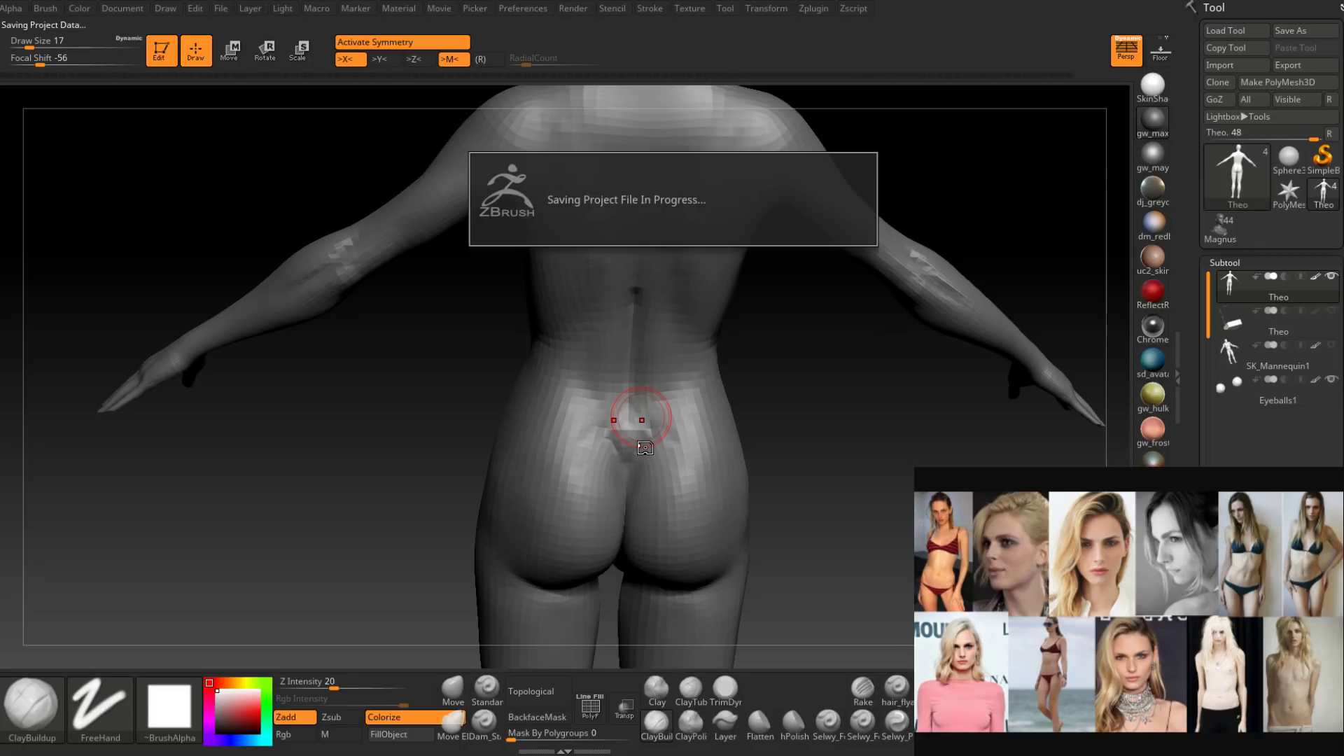
Extend the sacral form up toward the lower spine with ClayBuildup and smooth its surface at draw size 17.
{"action": "left_click_drag", "start_coordinate": [635, 444], "coordinate": [629, 400]}
{"action": "right_click_drag", "start_coordinate": [682, 428], "coordinate": [630, 435]}
{"action": "left_click_drag", "start_coordinate": [624, 400], "coordinate": [633, 435], "text": "shift"}
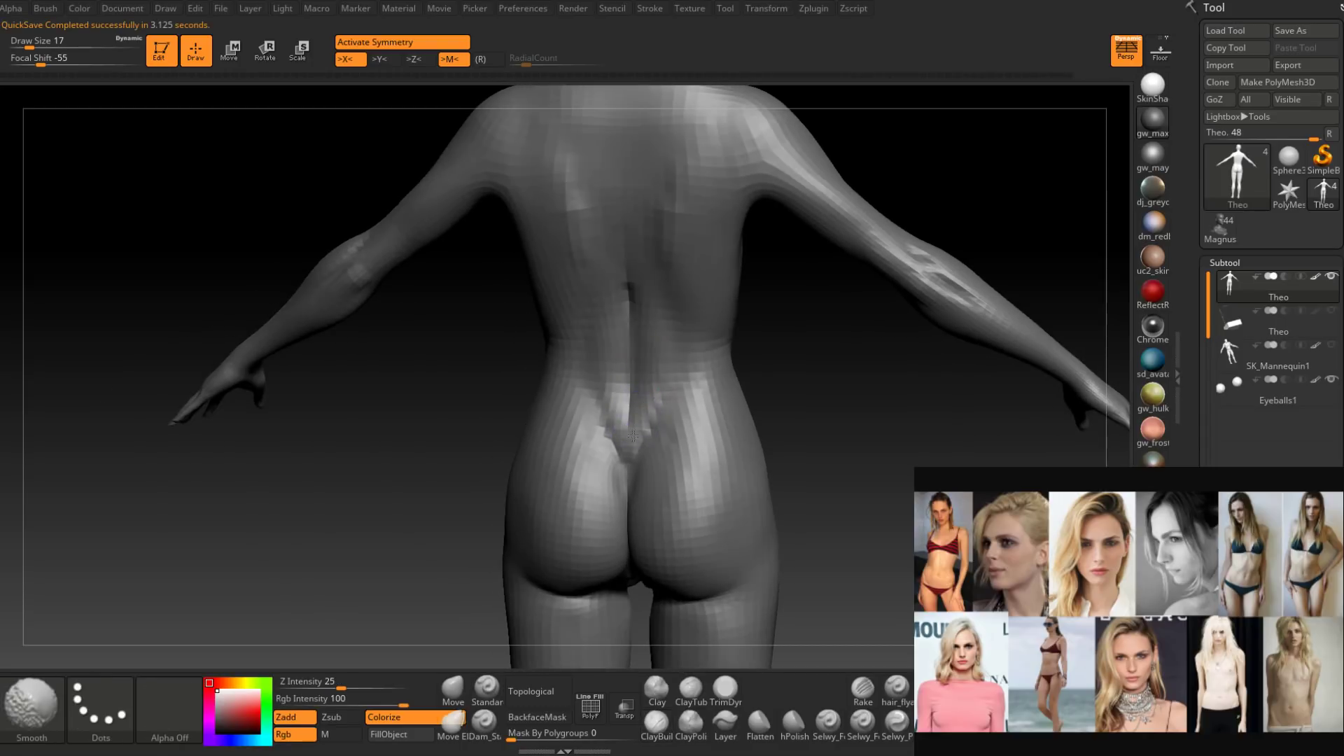
{"action": "right_click_drag", "start_coordinate": [632, 436], "coordinate": [647, 422]}
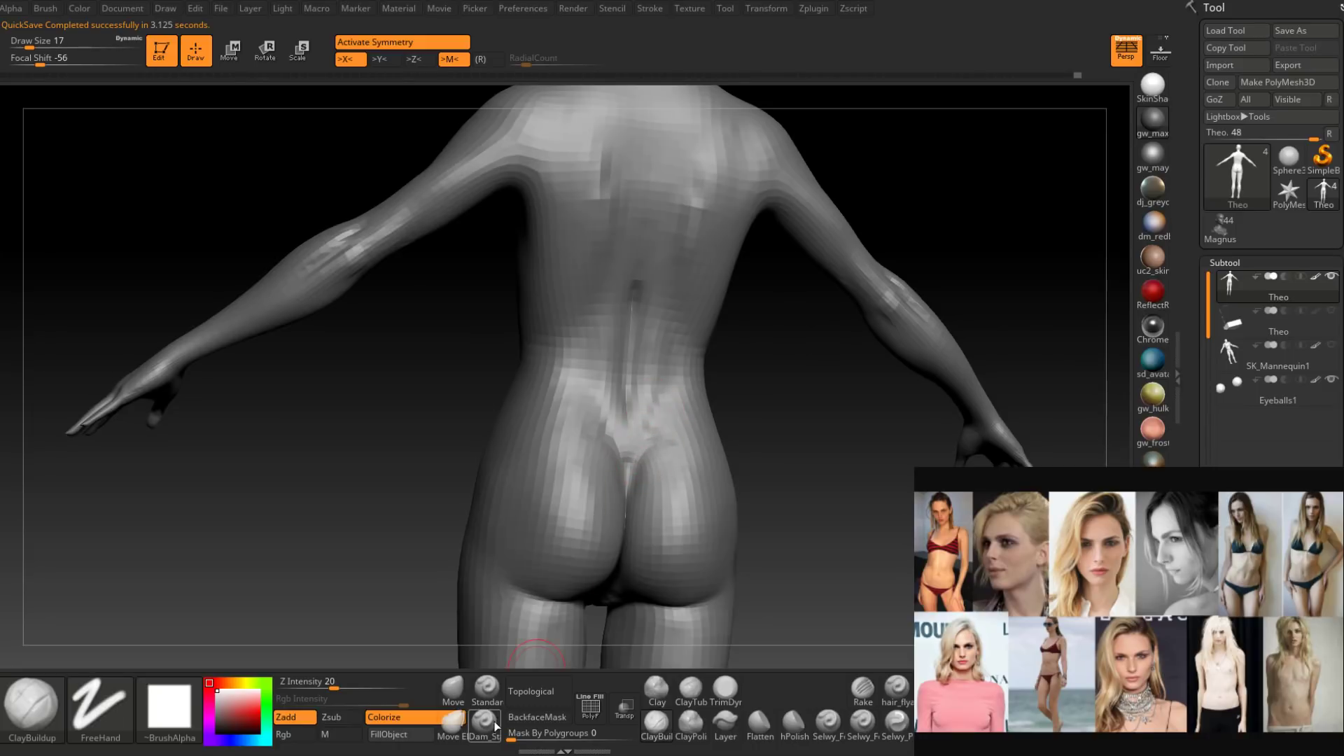
Smooth the buttocks and outer hips with the brush at draw size 29.
{"action": "right_click_drag", "start_coordinate": [641, 483], "coordinate": [641, 462]}
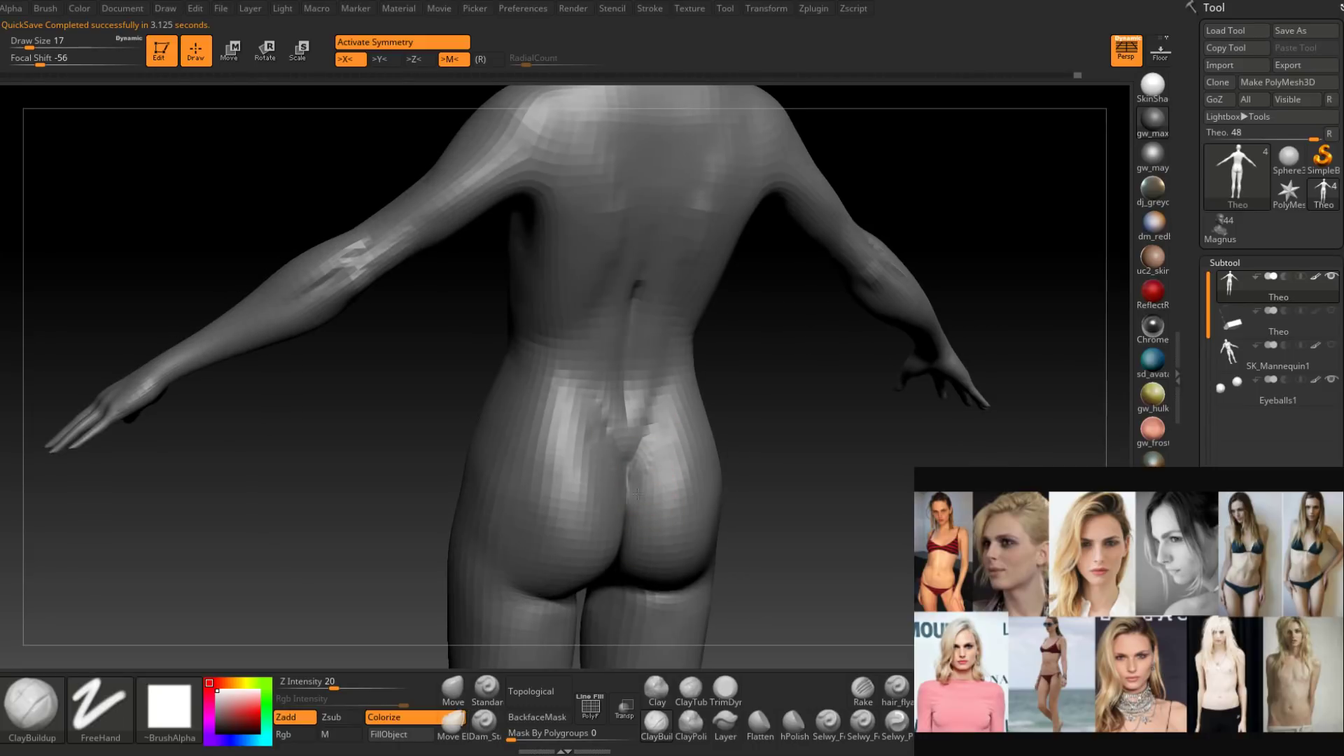
{"action": "right_click_drag", "start_coordinate": [638, 533], "coordinate": [658, 456]}
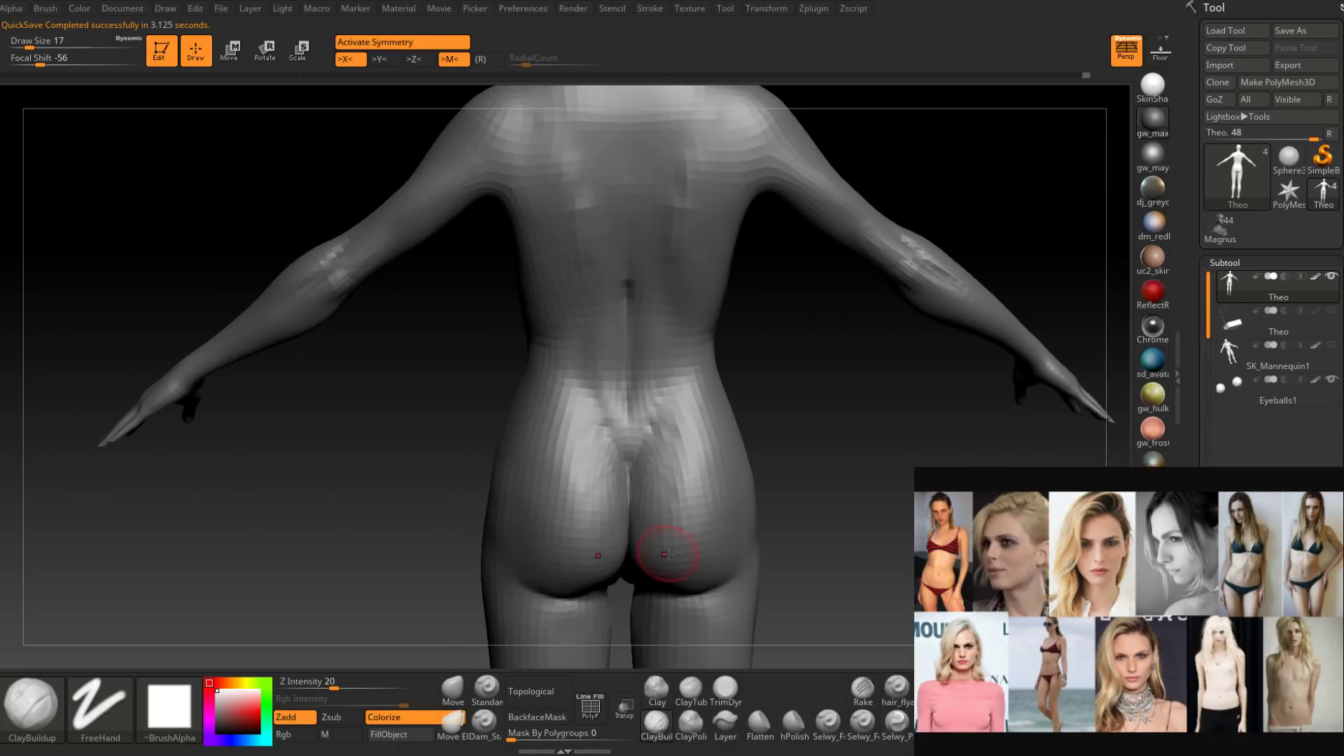
{"action": "right_click_drag", "start_coordinate": [645, 515], "coordinate": [666, 489]}
{"action": "key", "text": "space"}
{"action": "left_click_drag", "start_coordinate": [660, 490], "coordinate": [667, 489]}
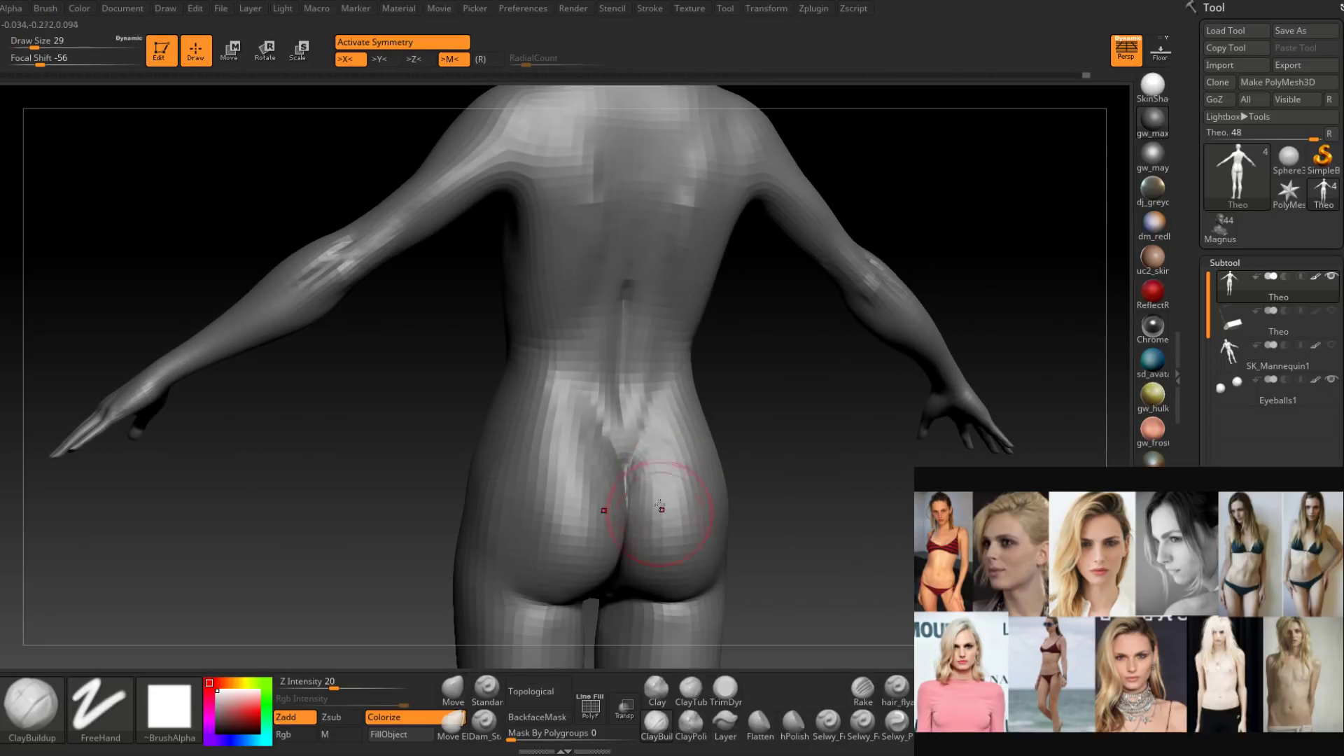
{"action": "mouse_move", "coordinate": [639, 564]}
{"action": "right_mouse_down"}
{"action": "mouse_move", "coordinate": [677, 563]}
{"action": "mouse_move", "coordinate": [665, 513]}
{"action": "mouse_move", "coordinate": [644, 507]}
{"action": "mouse_move", "coordinate": [713, 393]}
{"action": "right_mouse_up"}
{"action": "key", "text": "shift"}
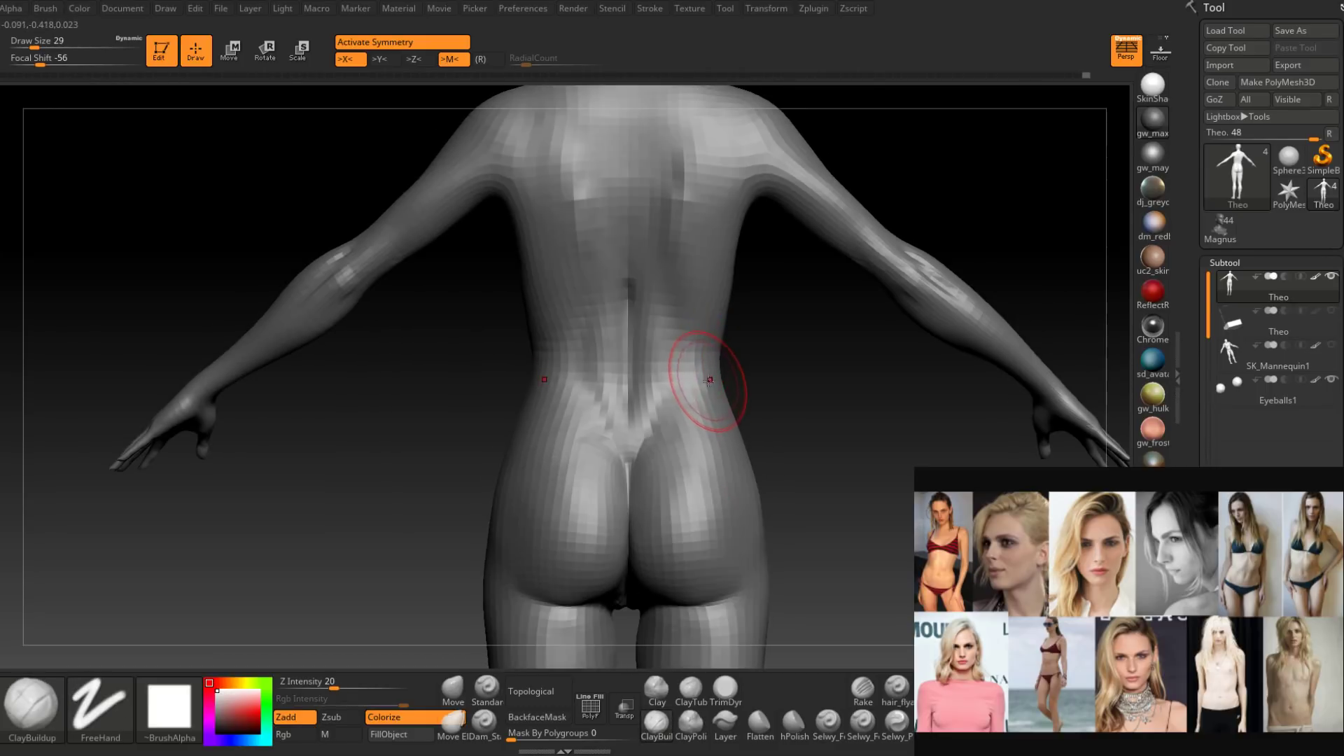
Refine the rounded volume of the buttocks with ClayBuildup at draw size 37.
{"action": "mouse_move", "coordinate": [677, 474]}
{"action": "right_mouse_down"}
{"action": "mouse_move", "coordinate": [691, 467]}
{"action": "mouse_move", "coordinate": [665, 515]}
{"action": "mouse_move", "coordinate": [616, 529]}
{"action": "mouse_move", "coordinate": [574, 513]}
{"action": "right_mouse_up"}
{"action": "key", "text": "space"}
{"action": "left_click_drag", "start_coordinate": [620, 418], "coordinate": [613, 418]}
{"action": "mouse_move", "coordinate": [635, 414]}
{"action": "right_mouse_down"}
{"action": "mouse_move", "coordinate": [654, 348]}
{"action": "mouse_move", "coordinate": [594, 425]}
{"action": "mouse_move", "coordinate": [629, 478]}
{"action": "mouse_move", "coordinate": [639, 422]}
{"action": "mouse_move", "coordinate": [615, 405]}
{"action": "mouse_move", "coordinate": [621, 424]}
{"action": "right_mouse_up"}
{"action": "key", "text": "space"}
{"action": "left_click_drag", "start_coordinate": [622, 425], "coordinate": [628, 425]}
{"action": "right_click_drag", "start_coordinate": [628, 425], "coordinate": [592, 486]}
{"action": "mouse_move", "coordinate": [615, 388]}
{"action": "right_mouse_down"}
{"action": "mouse_move", "coordinate": [605, 413]}
{"action": "mouse_move", "coordinate": [570, 435]}
{"action": "mouse_move", "coordinate": [583, 424]}
{"action": "right_mouse_up"}
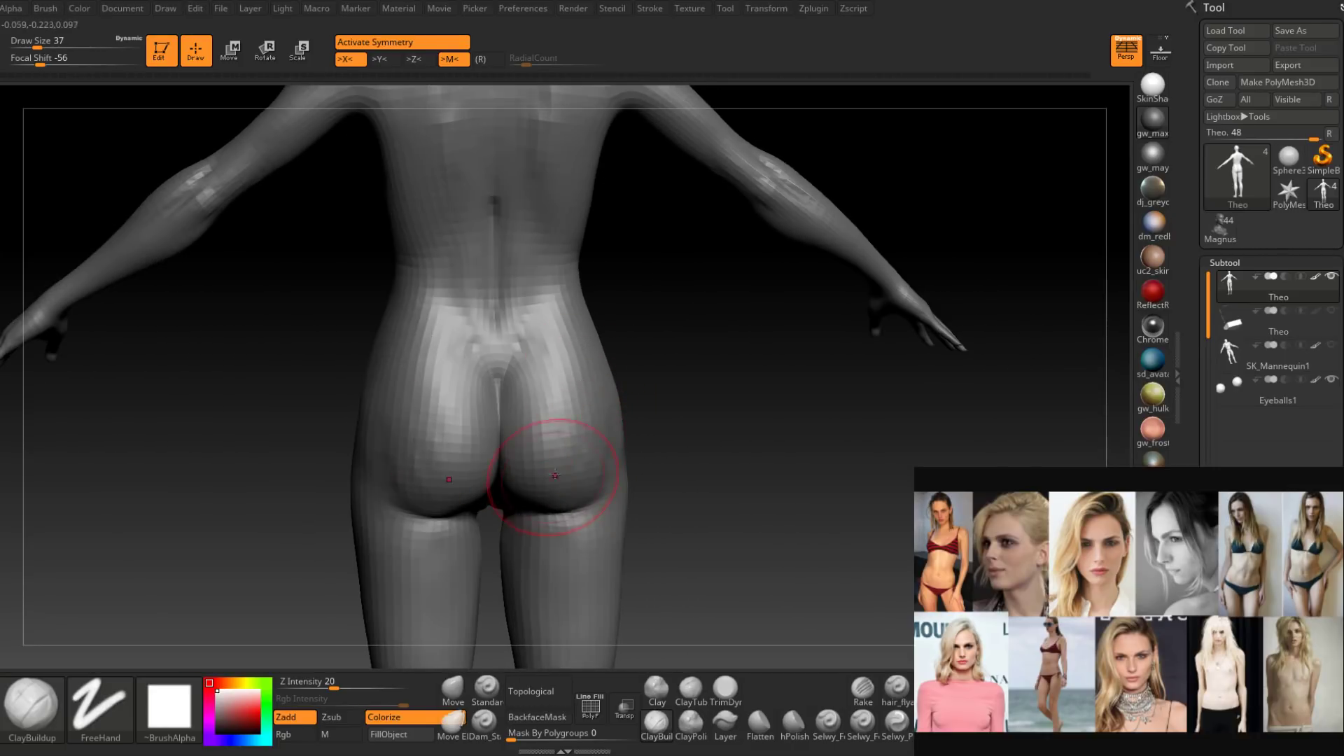
{"action": "right_click_drag", "start_coordinate": [516, 540], "coordinate": [540, 435]}
{"action": "right_click_drag", "start_coordinate": [511, 499], "coordinate": [540, 390]}
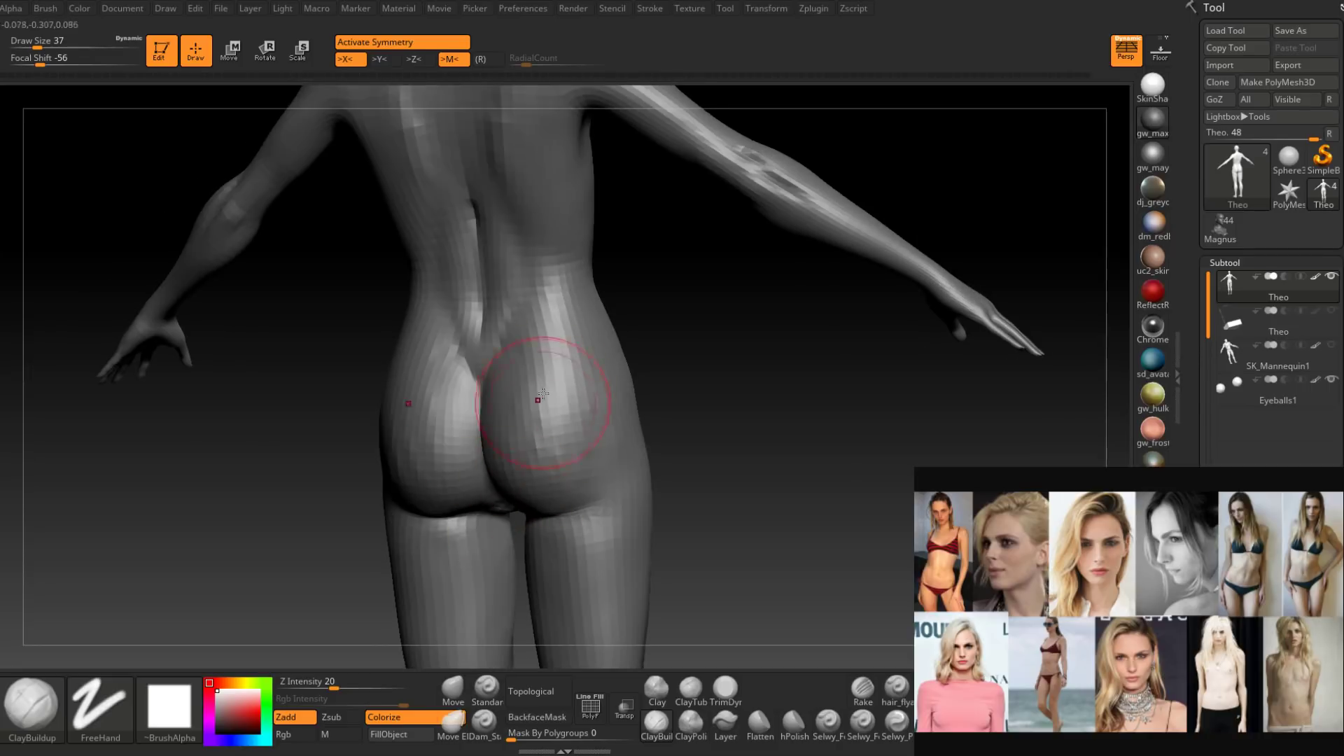
Build up the lower buttock with ClayBuildup at draw size 37 and smooth its outer side toward the hip.
{"action": "mouse_move", "coordinate": [460, 528]}
{"action": "right_mouse_down"}
{"action": "mouse_move", "coordinate": [555, 375]}
{"action": "mouse_move", "coordinate": [547, 465]}
{"action": "mouse_move", "coordinate": [462, 459]}
{"action": "mouse_move", "coordinate": [570, 458]}
{"action": "right_mouse_up"}
{"action": "left_click_drag", "start_coordinate": [570, 458], "coordinate": [577, 471], "text": "shift"}
{"action": "mouse_move", "coordinate": [577, 469]}
{"action": "right_mouse_down"}
{"action": "mouse_move", "coordinate": [624, 426]}
{"action": "mouse_move", "coordinate": [613, 506]}
{"action": "mouse_move", "coordinate": [630, 490]}
{"action": "mouse_move", "coordinate": [599, 450]}
{"action": "right_mouse_up"}
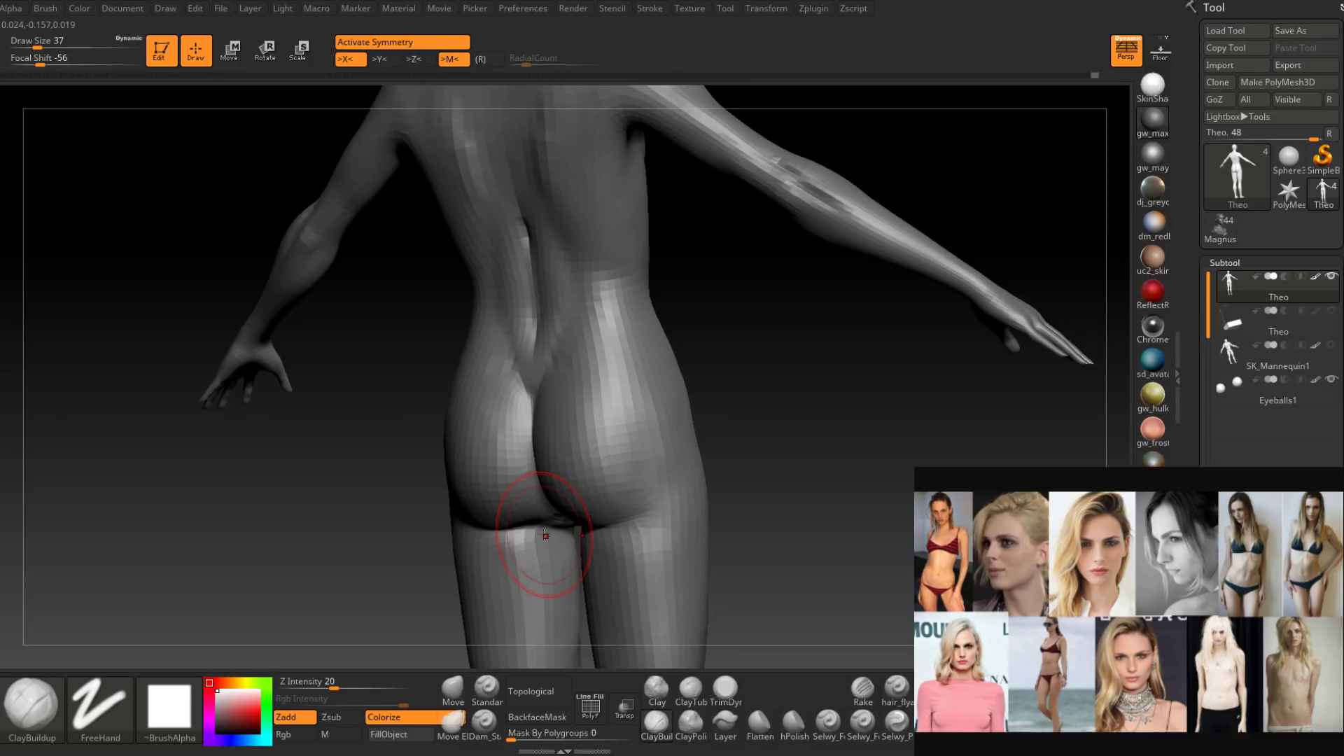
{"action": "mouse_move", "coordinate": [546, 536]}
{"action": "right_mouse_down"}
{"action": "mouse_move", "coordinate": [630, 411]}
{"action": "mouse_move", "coordinate": [608, 431]}
{"action": "mouse_move", "coordinate": [617, 479]}
{"action": "right_mouse_up"}
{"action": "mouse_move", "coordinate": [603, 483]}
{"action": "left_mouse_down"}
{"action": "mouse_move", "coordinate": [627, 435]}
{"action": "mouse_move", "coordinate": [599, 464]}
{"action": "left_mouse_up"}
{"action": "mouse_move", "coordinate": [665, 427]}
{"action": "right_mouse_down"}
{"action": "mouse_move", "coordinate": [623, 405]}
{"action": "mouse_move", "coordinate": [651, 434]}
{"action": "right_mouse_up"}
{"action": "mouse_move", "coordinate": [616, 458]}
{"action": "left_mouse_down", "text": "shift"}
{"action": "mouse_move", "coordinate": [581, 456]}
{"action": "mouse_move", "coordinate": [604, 441]}
{"action": "mouse_move", "coordinate": [619, 369]}
{"action": "left_mouse_up", "text": "shift"}
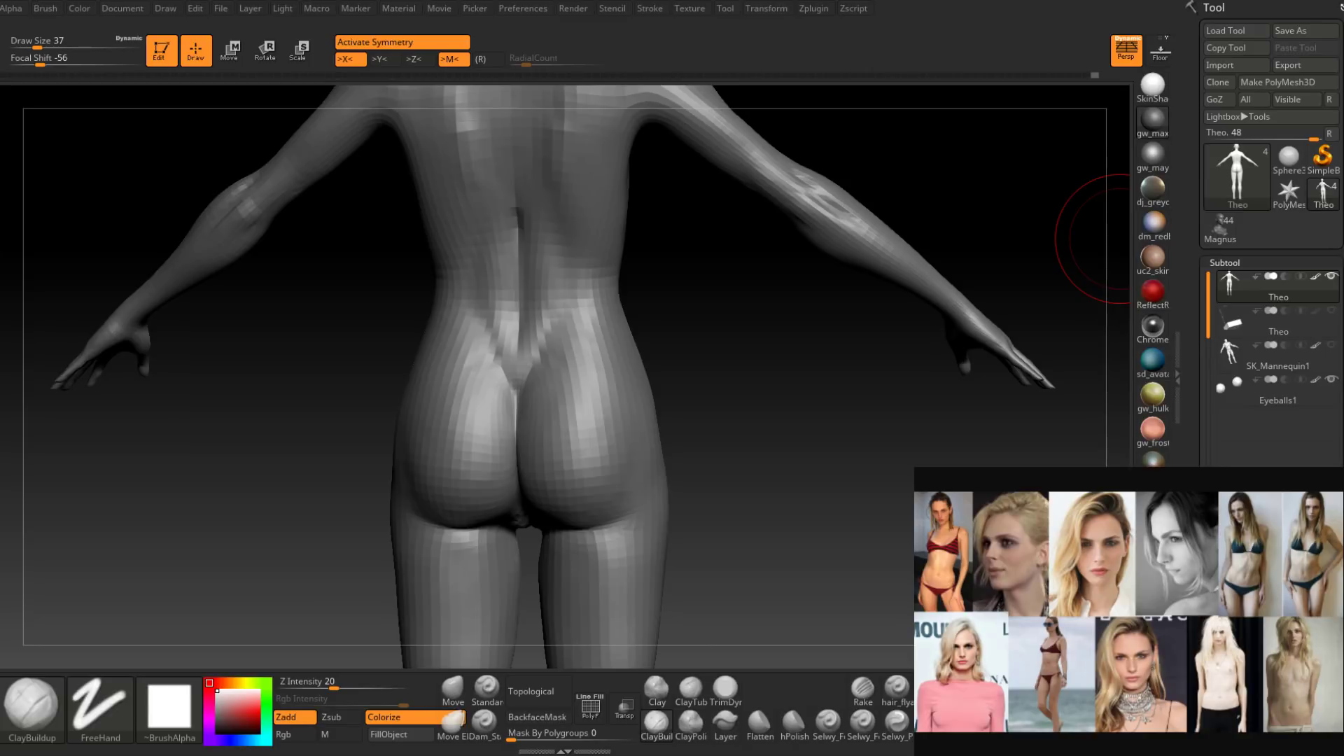
Switch to the browser to study the Kingdom Death: Sunstalker Dancer sculpt images, return to the portfolio's home page and close the window.
{"action": "left_click_drag", "start_coordinate": [1343, 30], "coordinate": [768, 22]}
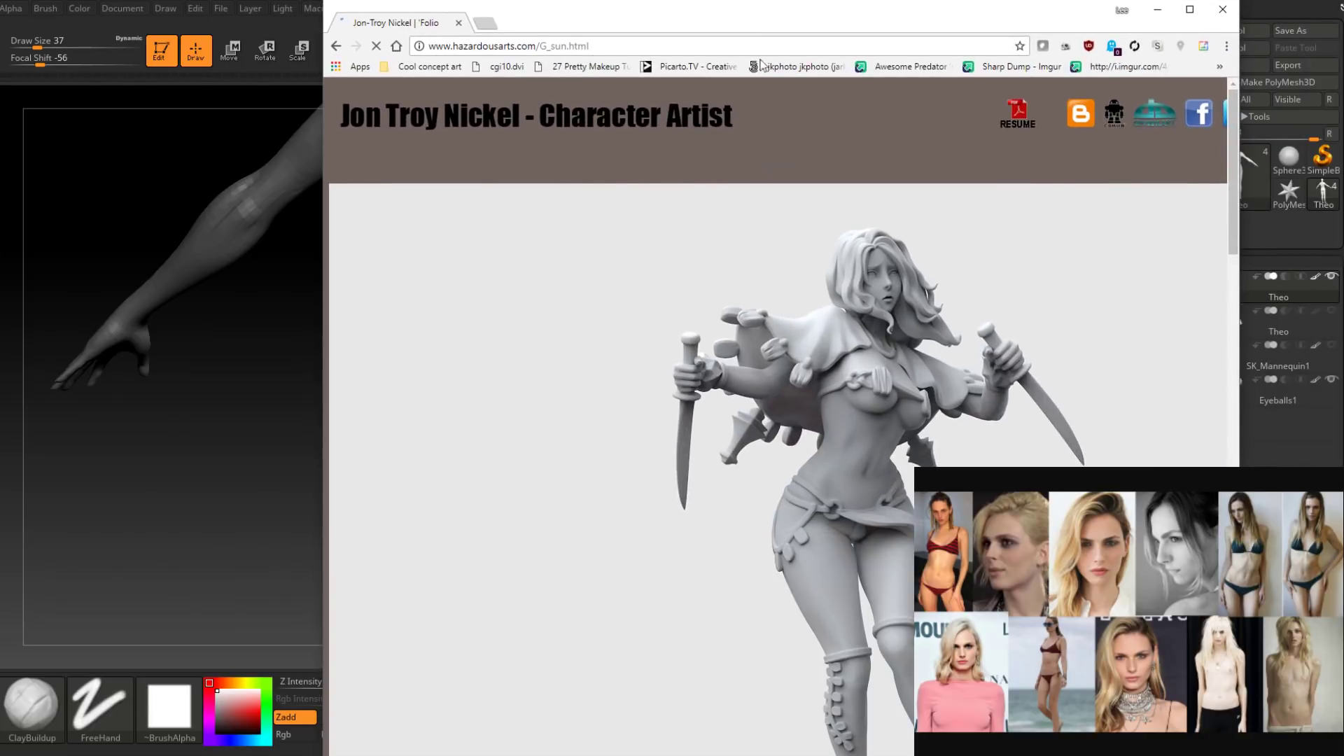
{"action": "scroll", "coordinate": [935, 361], "scroll_direction": "down", "scroll_amount": 10}
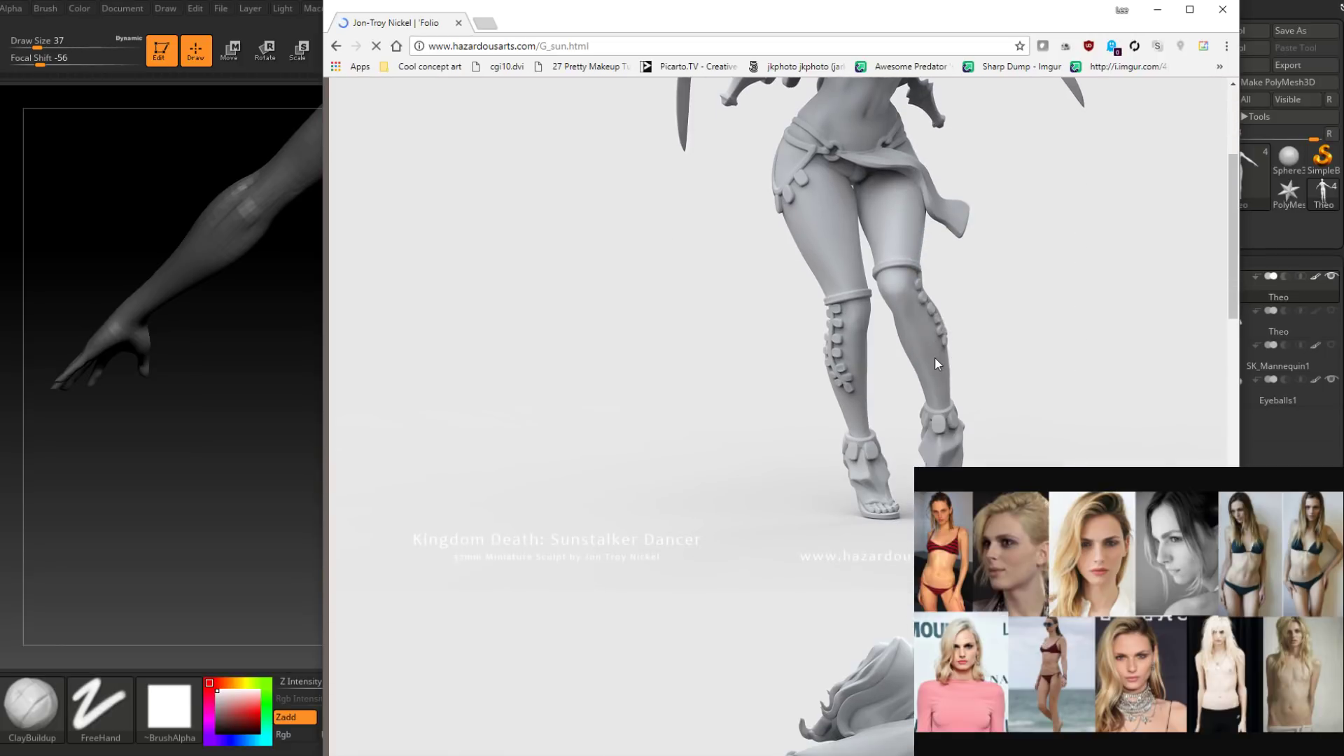
{"action": "scroll", "coordinate": [935, 354], "scroll_direction": "down", "scroll_amount": 10}
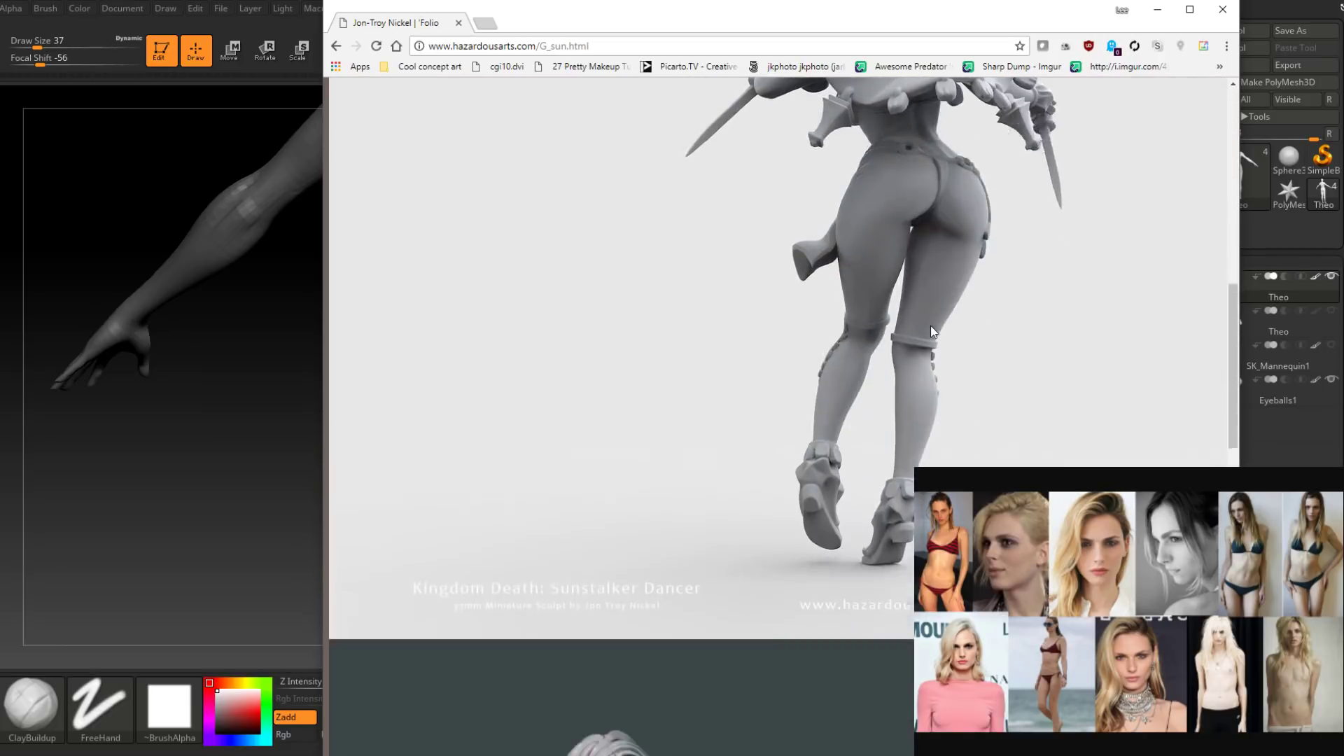
{"action": "scroll", "coordinate": [930, 326], "scroll_direction": "down", "scroll_amount": 15}
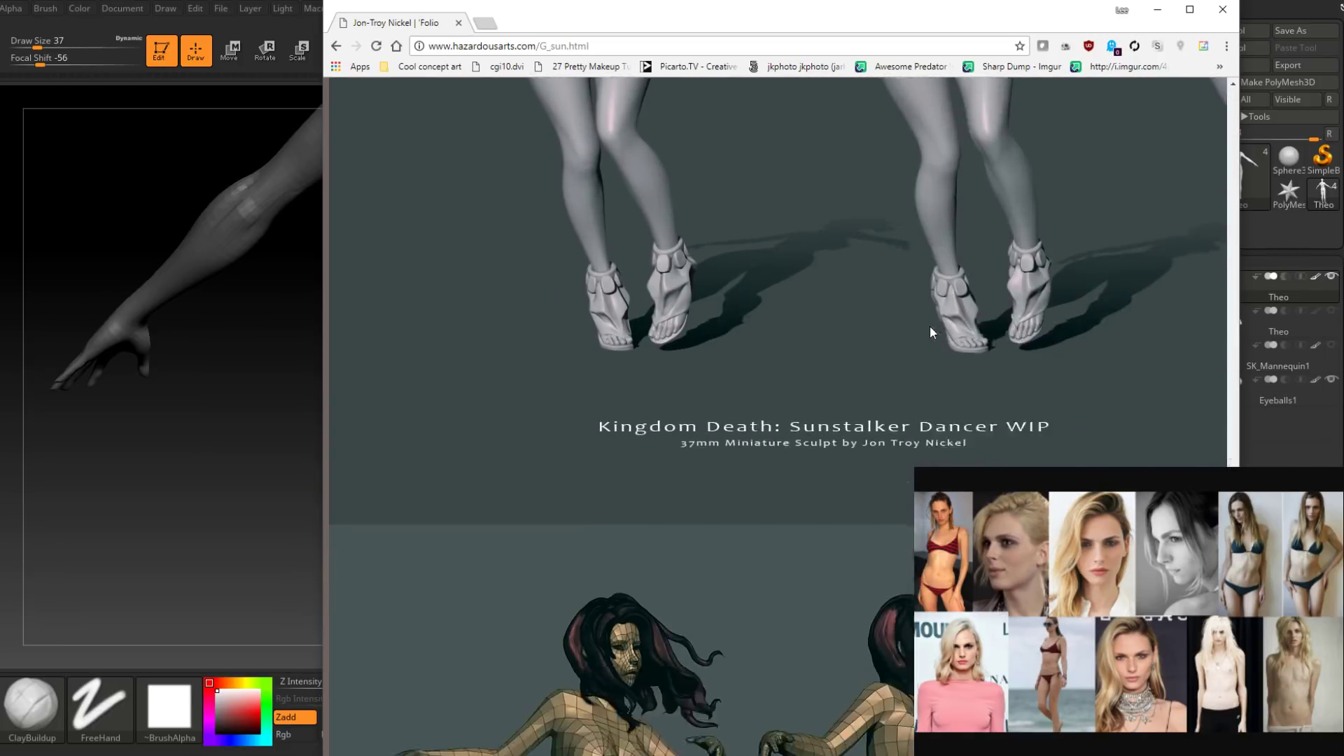
{"action": "scroll", "coordinate": [930, 324], "scroll_direction": "down", "scroll_amount": 7}
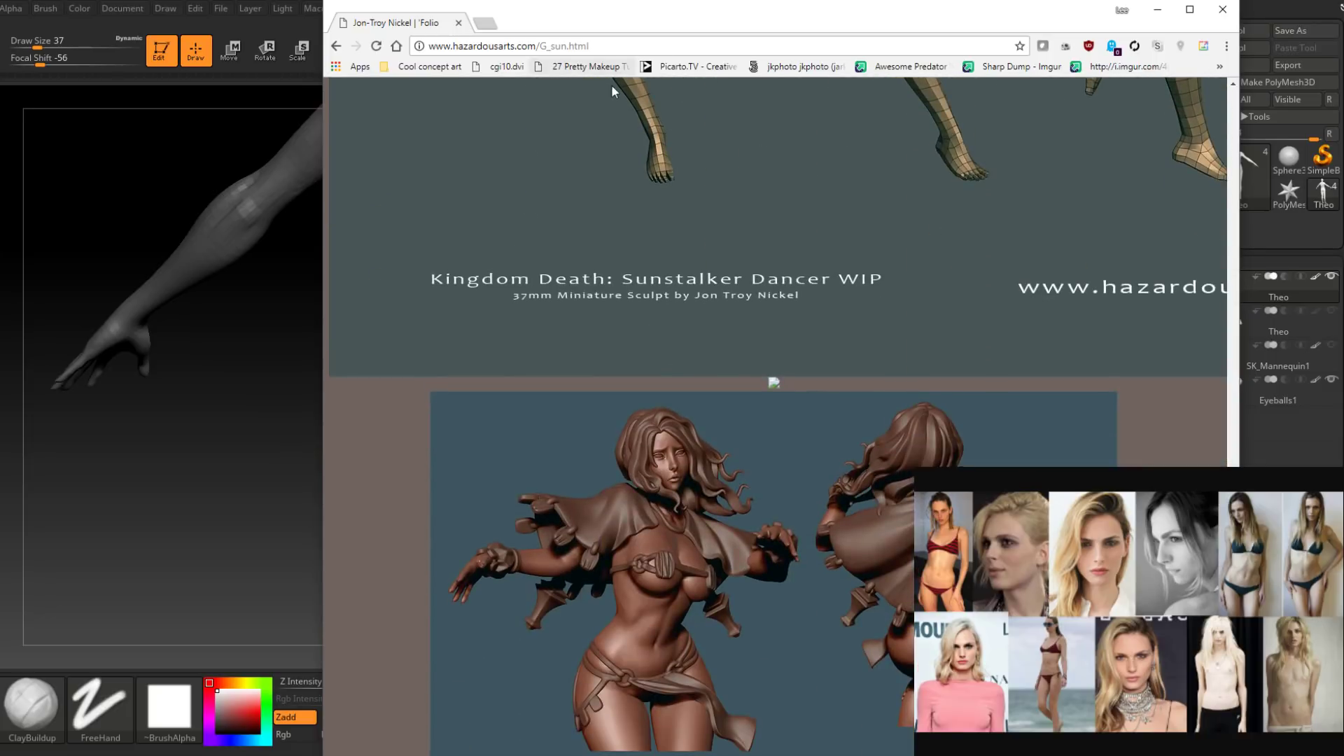
{"action": "left_click", "coordinate": [336, 45]}
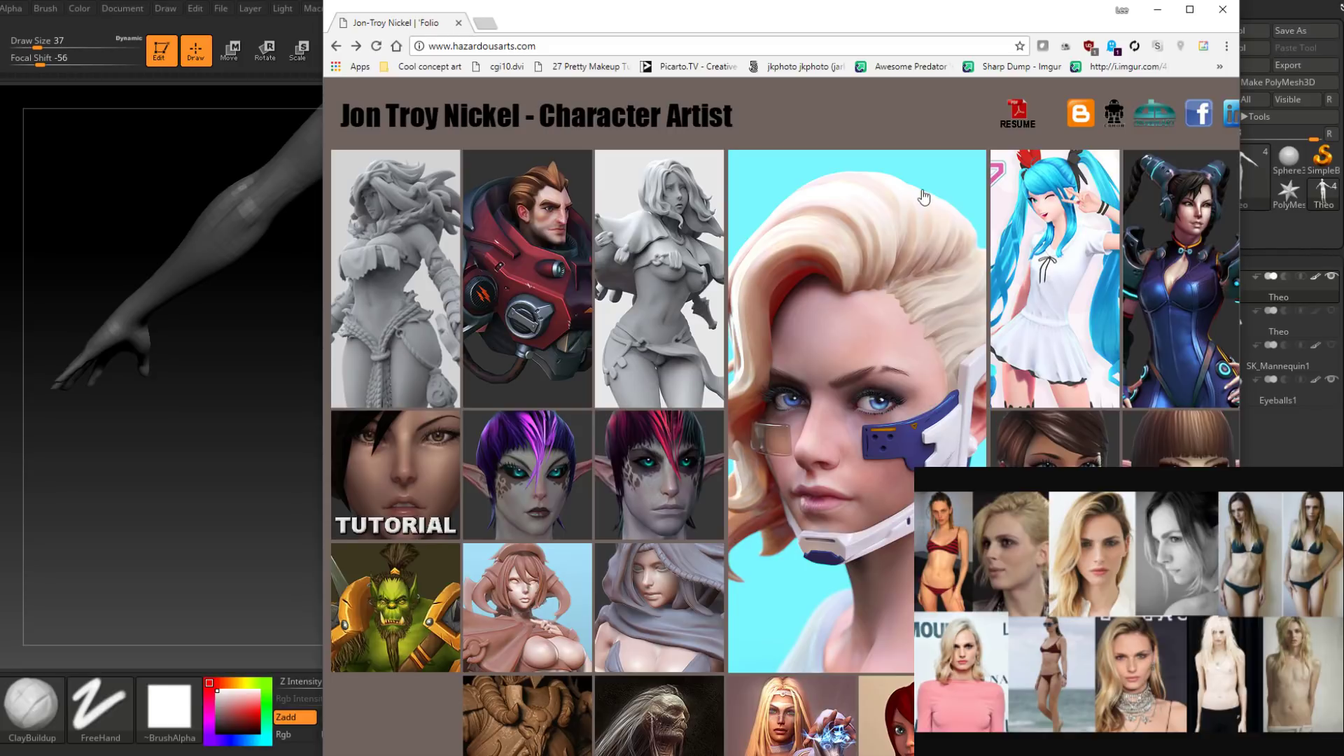
{"action": "left_click", "coordinate": [1222, 9]}
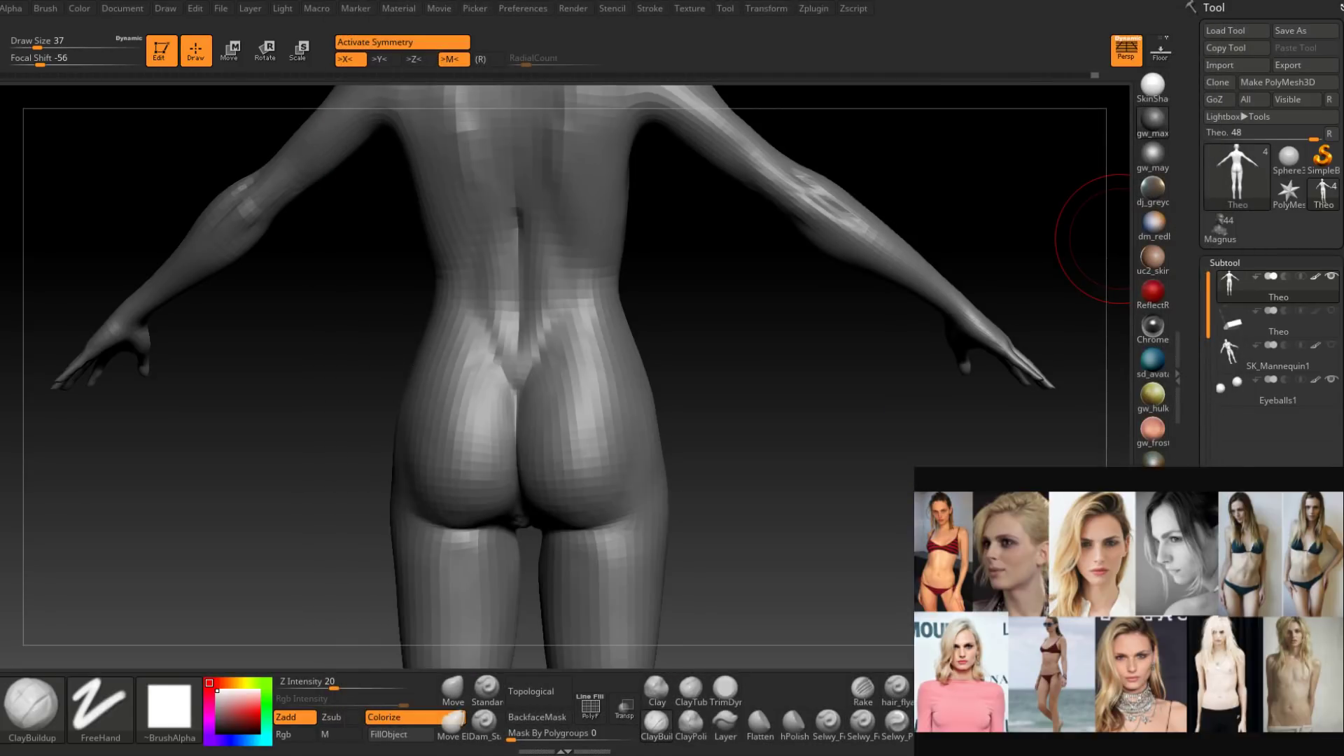
Work the lower buttocks and their transition into the upper thighs with ClayBuildup at draw size 27.
{"action": "mouse_move", "coordinate": [826, 403]}
{"action": "left_mouse_down"}
{"action": "mouse_move", "coordinate": [742, 423]}
{"action": "mouse_move", "coordinate": [805, 420]}
{"action": "left_mouse_up"}
{"action": "left_click_drag", "start_coordinate": [735, 416], "coordinate": [735, 321], "text": "alt"}
{"action": "left_click_drag", "start_coordinate": [791, 423], "coordinate": [732, 424]}
{"action": "right_click_drag", "start_coordinate": [575, 424], "coordinate": [639, 363]}
{"action": "key", "text": "space"}
{"action": "left_click_drag", "start_coordinate": [640, 363], "coordinate": [623, 359]}
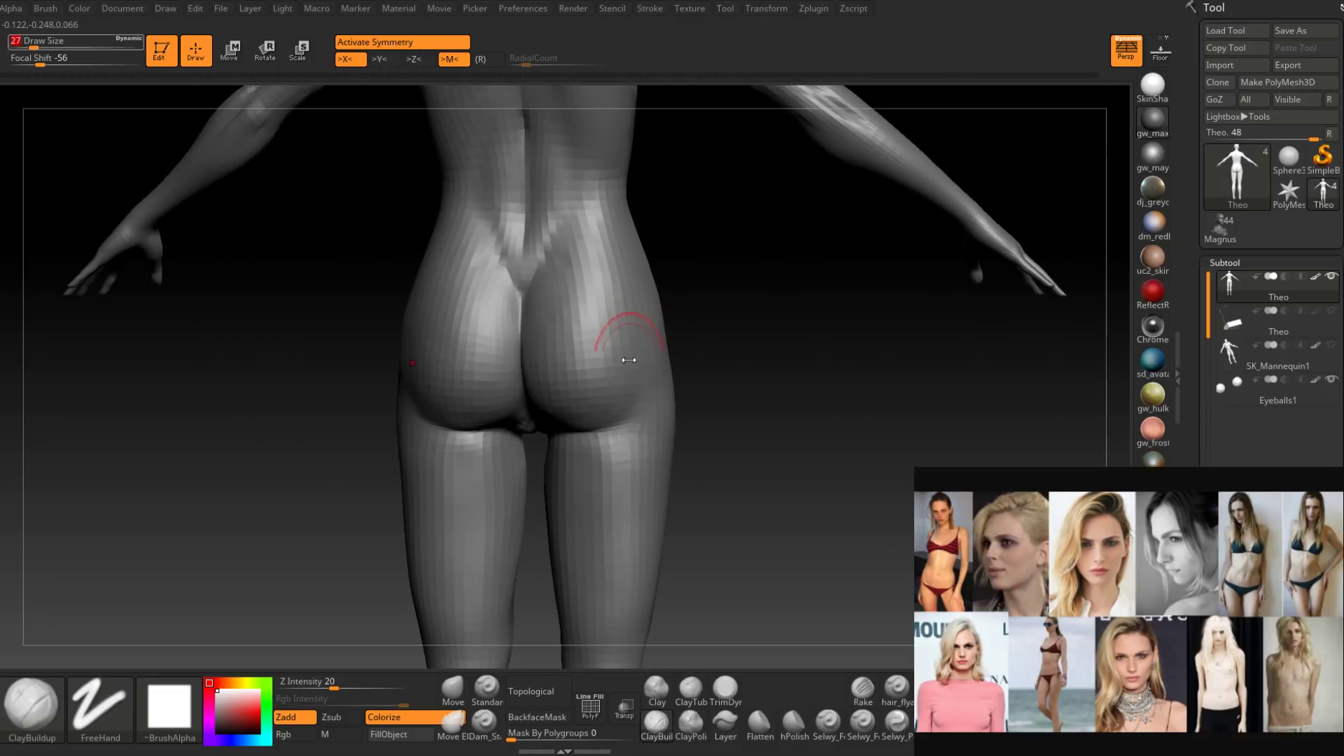
{"action": "mouse_move", "coordinate": [627, 342]}
{"action": "right_mouse_down"}
{"action": "mouse_move", "coordinate": [624, 319]}
{"action": "mouse_move", "coordinate": [648, 296]}
{"action": "mouse_move", "coordinate": [595, 352]}
{"action": "right_mouse_up"}
{"action": "right_click_drag", "start_coordinate": [589, 387], "coordinate": [573, 416]}
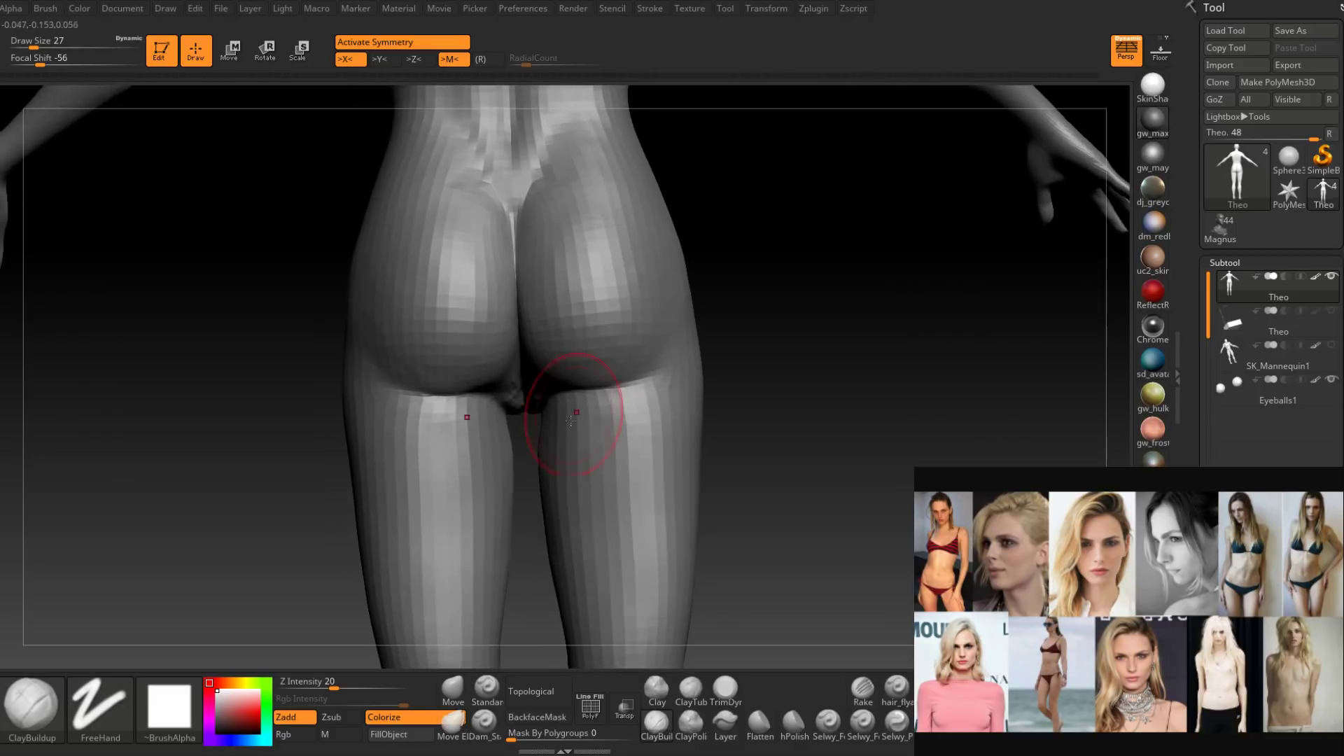
Reshape the crotch area between the upper thighs with the Move brush at draw size 31.
{"action": "left_click", "coordinate": [453, 689]}
{"action": "key", "text": "space"}
{"action": "left_click_drag", "start_coordinate": [520, 410], "coordinate": [523, 402]}
{"action": "key", "text": "space"}
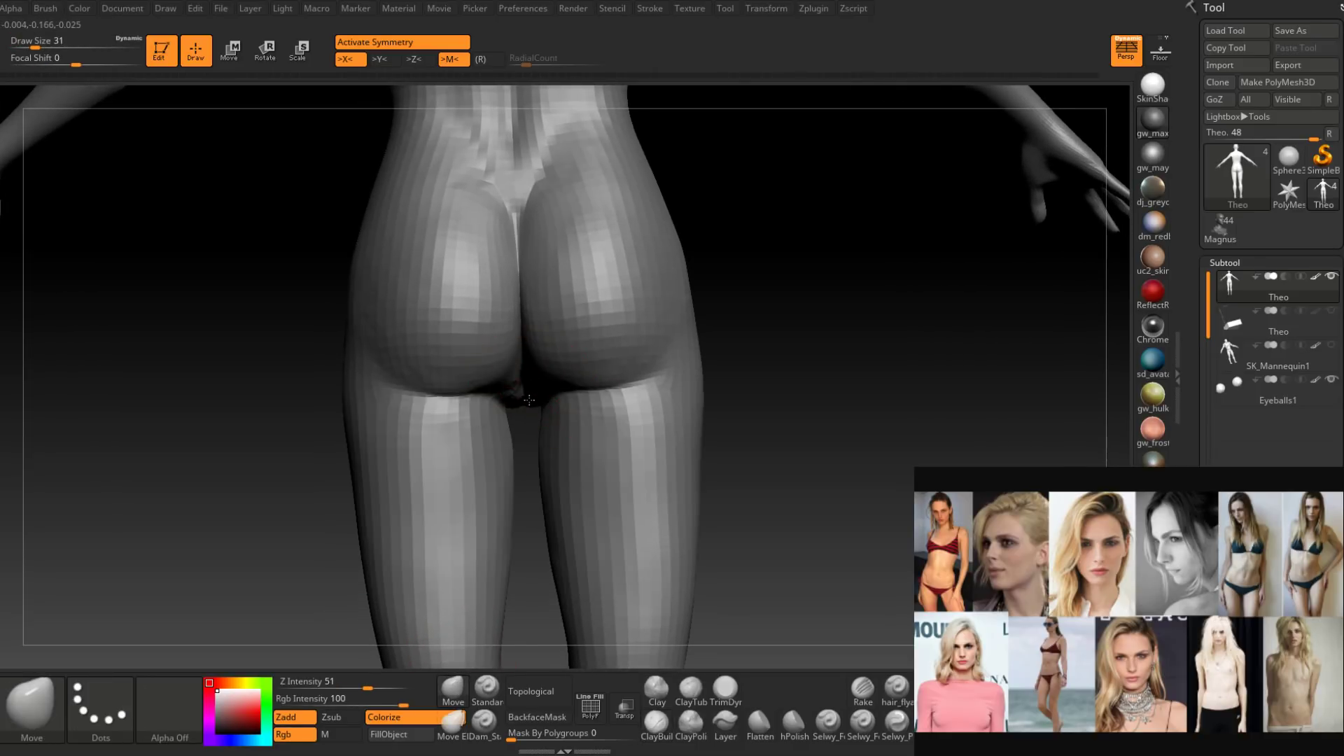
{"action": "mouse_move", "coordinate": [535, 396]}
{"action": "right_mouse_down"}
{"action": "mouse_move", "coordinate": [639, 336]}
{"action": "mouse_move", "coordinate": [644, 285]}
{"action": "right_mouse_up"}
{"action": "mouse_move", "coordinate": [568, 375]}
{"action": "right_mouse_down"}
{"action": "mouse_move", "coordinate": [648, 366]}
{"action": "mouse_move", "coordinate": [620, 420]}
{"action": "right_mouse_up"}
{"action": "mouse_move", "coordinate": [619, 420]}
{"action": "right_mouse_down", "text": "ctrl"}
{"action": "mouse_move", "coordinate": [658, 462]}
{"action": "mouse_move", "coordinate": [614, 471]}
{"action": "mouse_move", "coordinate": [599, 423]}
{"action": "mouse_move", "coordinate": [668, 445]}
{"action": "mouse_move", "coordinate": [589, 422]}
{"action": "mouse_move", "coordinate": [666, 444]}
{"action": "mouse_move", "coordinate": [651, 451]}
{"action": "mouse_move", "coordinate": [658, 473]}
{"action": "mouse_move", "coordinate": [659, 431]}
{"action": "mouse_move", "coordinate": [645, 457]}
{"action": "mouse_move", "coordinate": [652, 445]}
{"action": "mouse_move", "coordinate": [614, 434]}
{"action": "right_mouse_up", "text": "ctrl"}
Adjust the outer contour of the thighs above the knees with the Move brush at draw sizes 46 and 56.
{"action": "key", "text": "space"}
{"action": "left_click_drag", "start_coordinate": [629, 405], "coordinate": [638, 405]}
{"action": "right_click_drag", "start_coordinate": [639, 444], "coordinate": [650, 405]}
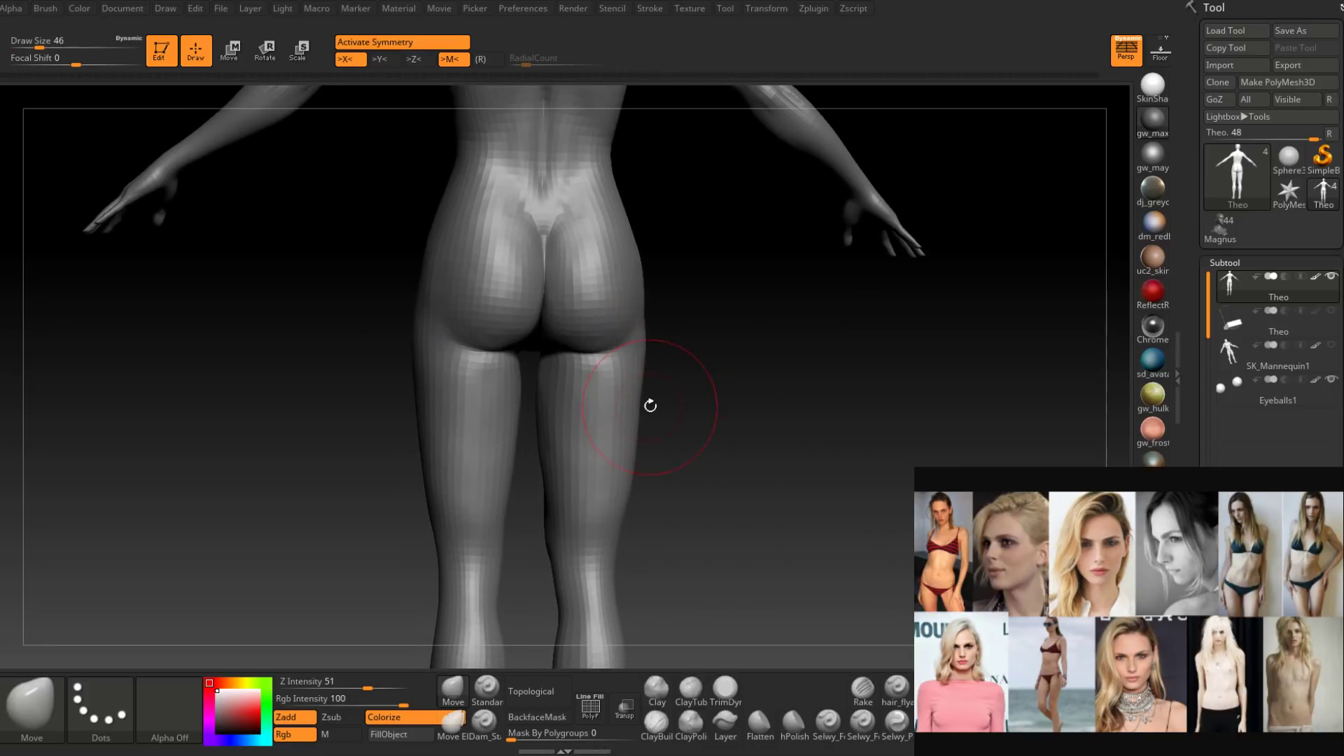
{"action": "right_click_drag", "start_coordinate": [645, 465], "coordinate": [654, 394], "text": "alt"}
{"action": "key", "text": "space"}
{"action": "left_click_drag", "start_coordinate": [640, 415], "coordinate": [644, 415]}
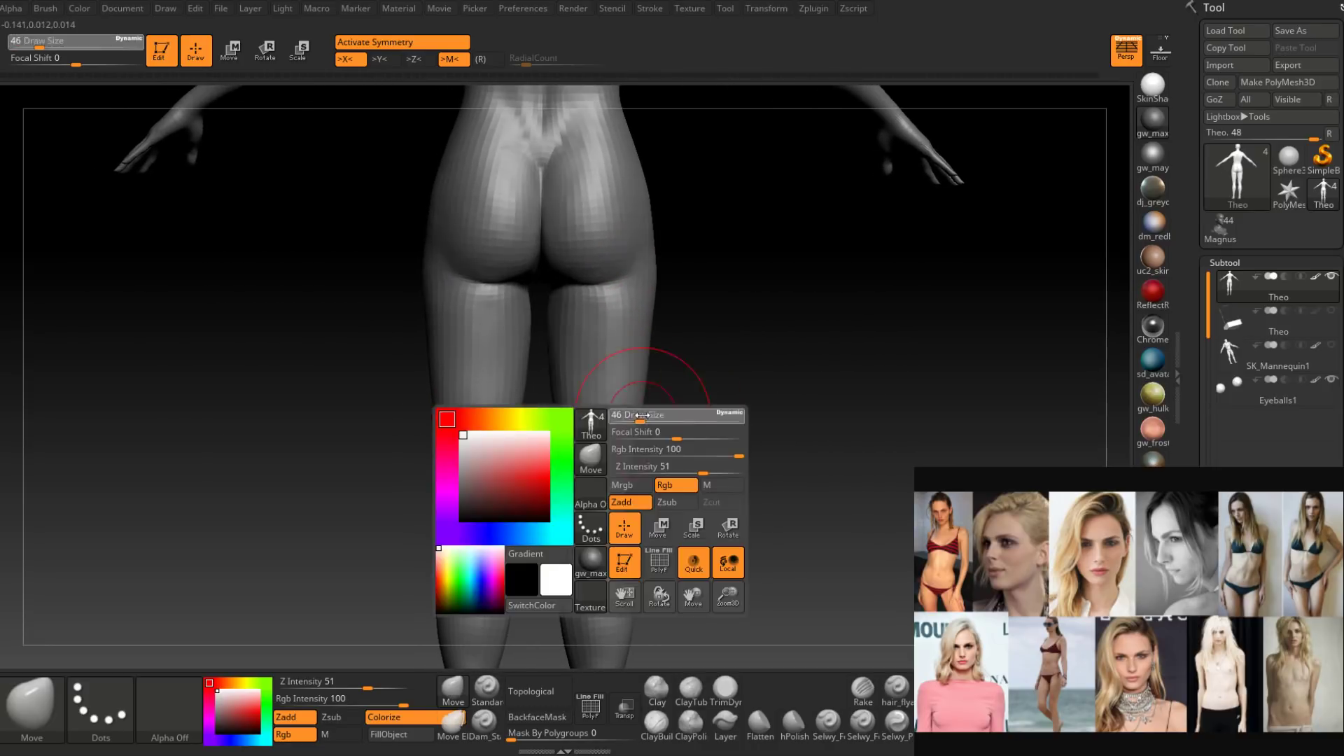
{"action": "right_click_drag", "start_coordinate": [652, 414], "coordinate": [647, 420]}
{"action": "left_click_drag", "start_coordinate": [647, 421], "coordinate": [640, 431]}
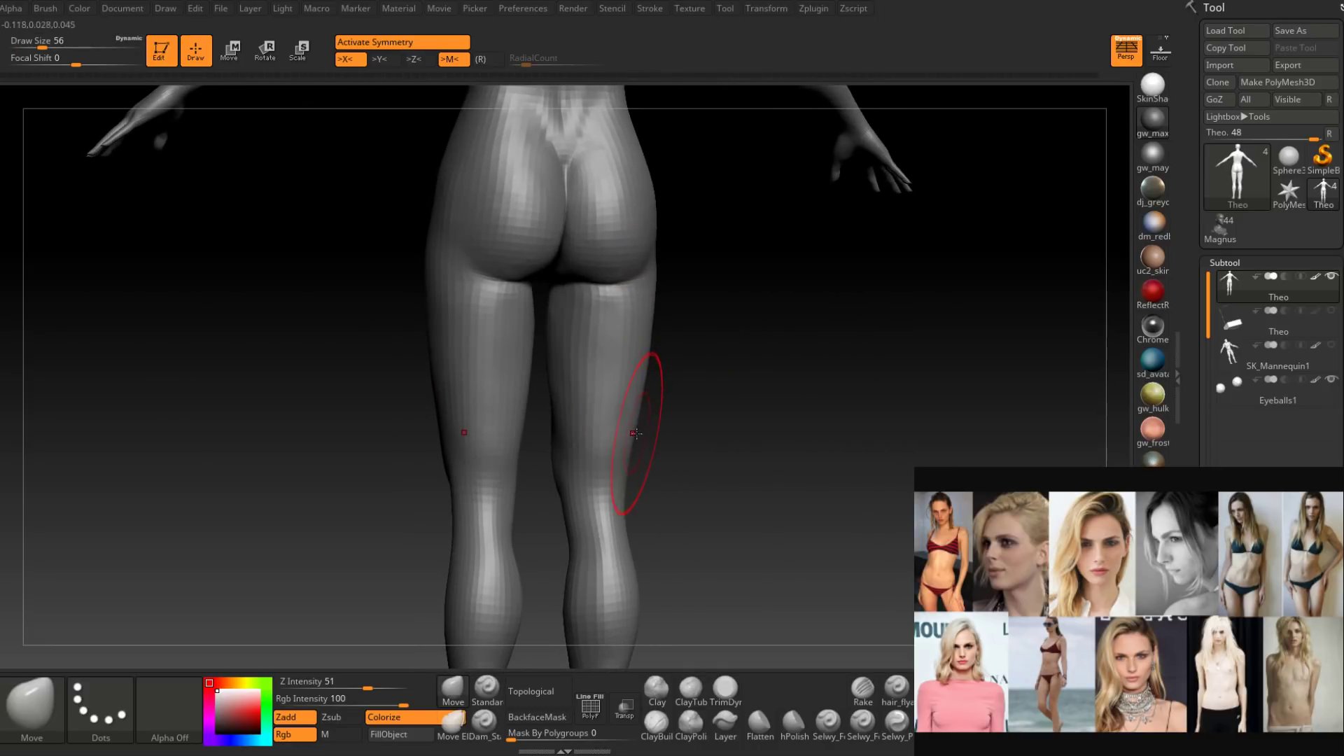
Refine the leg silhouette from the thighs to the knees with the Move brush at draw size 54.
{"action": "mouse_move", "coordinate": [642, 432]}
{"action": "right_mouse_down"}
{"action": "mouse_move", "coordinate": [628, 446]}
{"action": "mouse_move", "coordinate": [564, 445]}
{"action": "mouse_move", "coordinate": [681, 438]}
{"action": "mouse_move", "coordinate": [662, 434]}
{"action": "right_mouse_up"}
{"action": "key", "text": "space"}
{"action": "left_click_drag", "start_coordinate": [659, 435], "coordinate": [656, 434]}
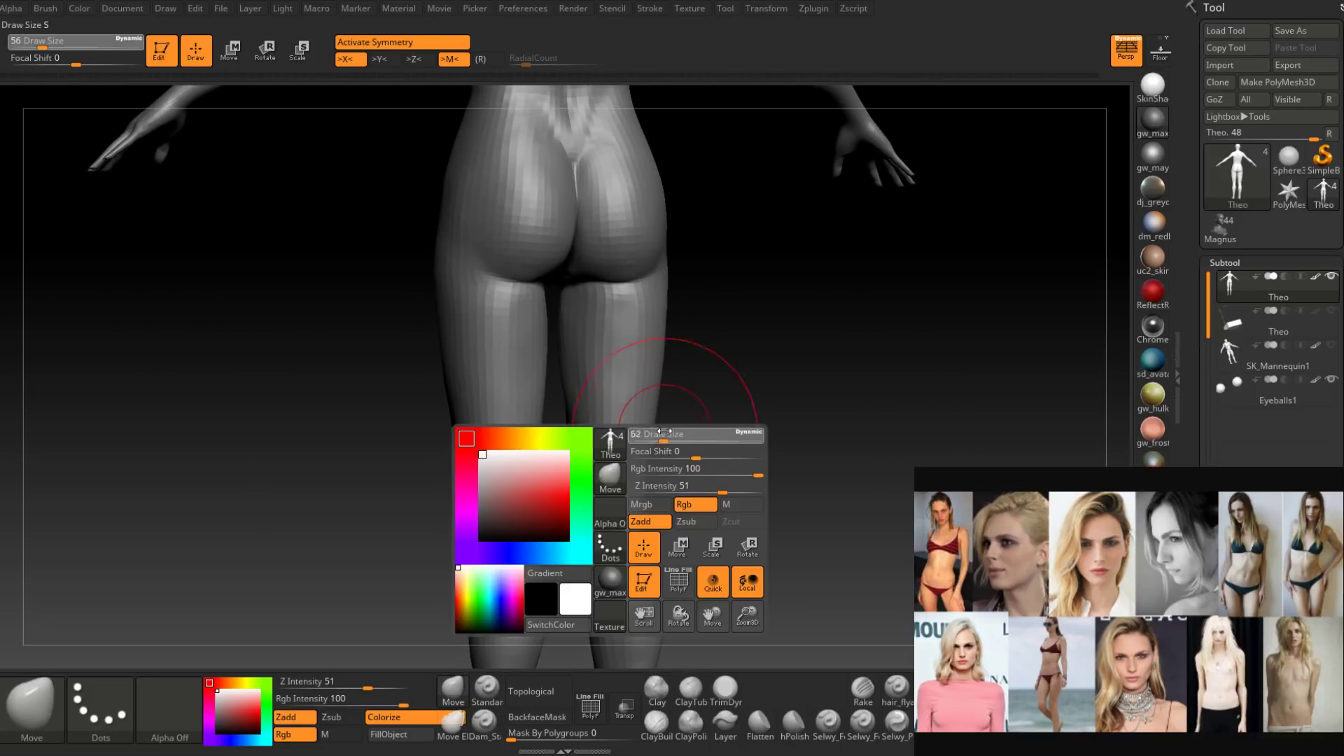
{"action": "right_click_drag", "start_coordinate": [656, 440], "coordinate": [656, 420]}
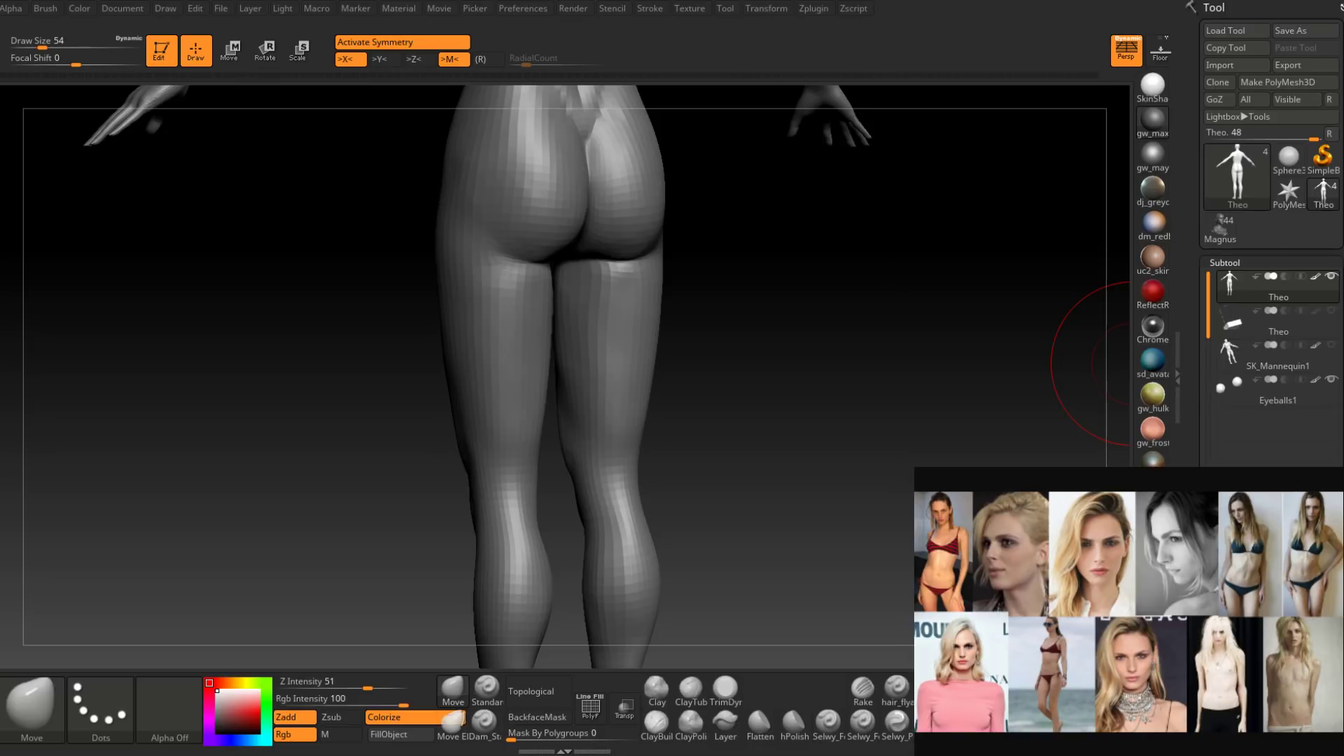
Switch to the browser to examine the full-body front and back views of the armored character, and return to the sculpt.
{"action": "left_click_drag", "start_coordinate": [1343, 19], "coordinate": [840, 0]}
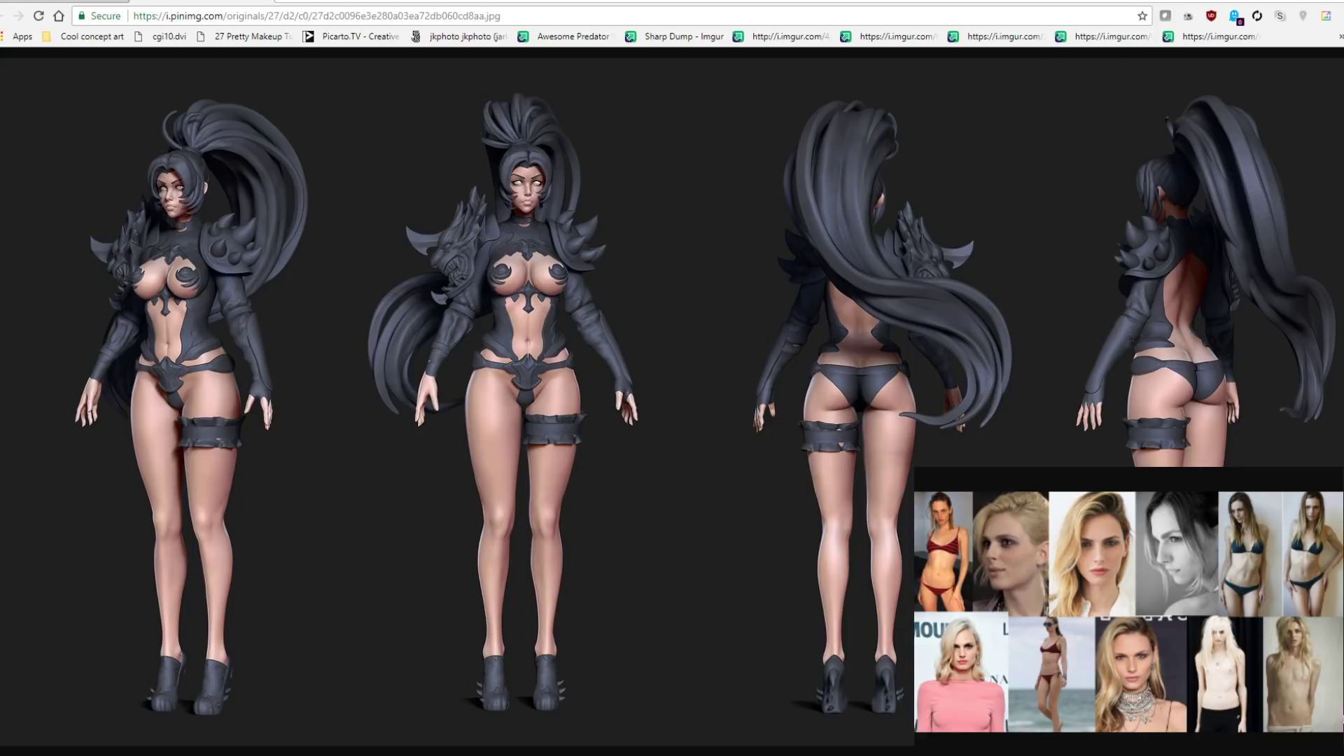
{"action": "key", "text": "alt+Tab"}
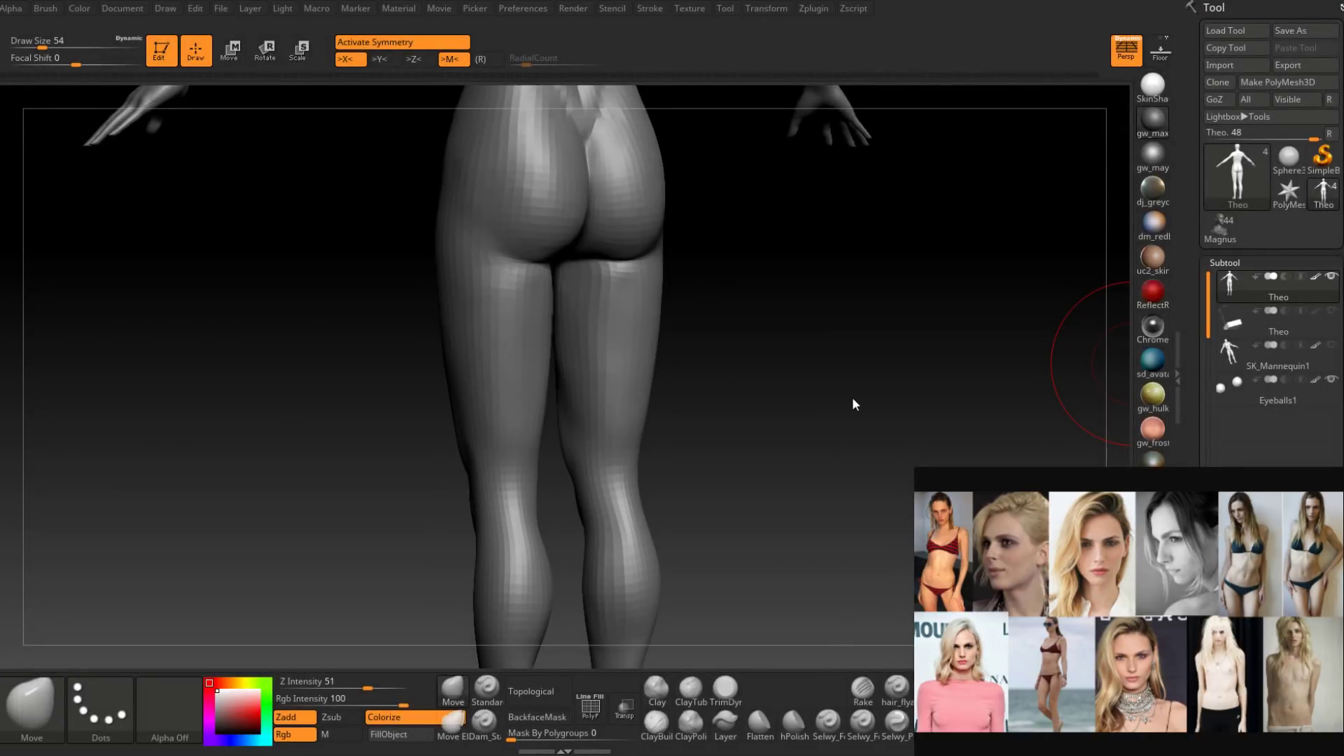
{"action": "right_click_drag", "start_coordinate": [852, 397], "coordinate": [771, 339]}
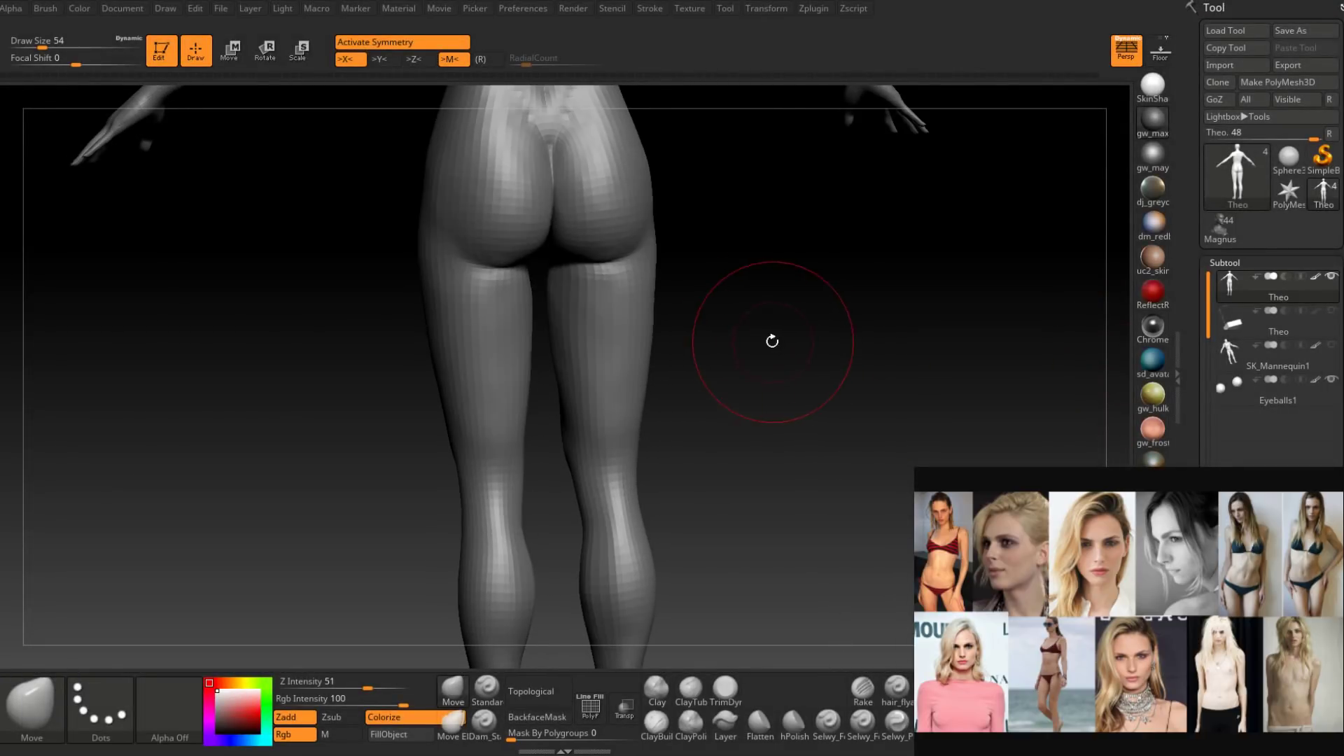
Shape the inner thighs with the Move brush at draw size 27 and smooth them down toward the knees.
{"action": "mouse_move", "coordinate": [602, 332]}
{"action": "right_mouse_down"}
{"action": "mouse_move", "coordinate": [574, 343]}
{"action": "mouse_move", "coordinate": [579, 374]}
{"action": "right_mouse_up"}
{"action": "key", "text": "space"}
{"action": "left_click_drag", "start_coordinate": [579, 375], "coordinate": [564, 376]}
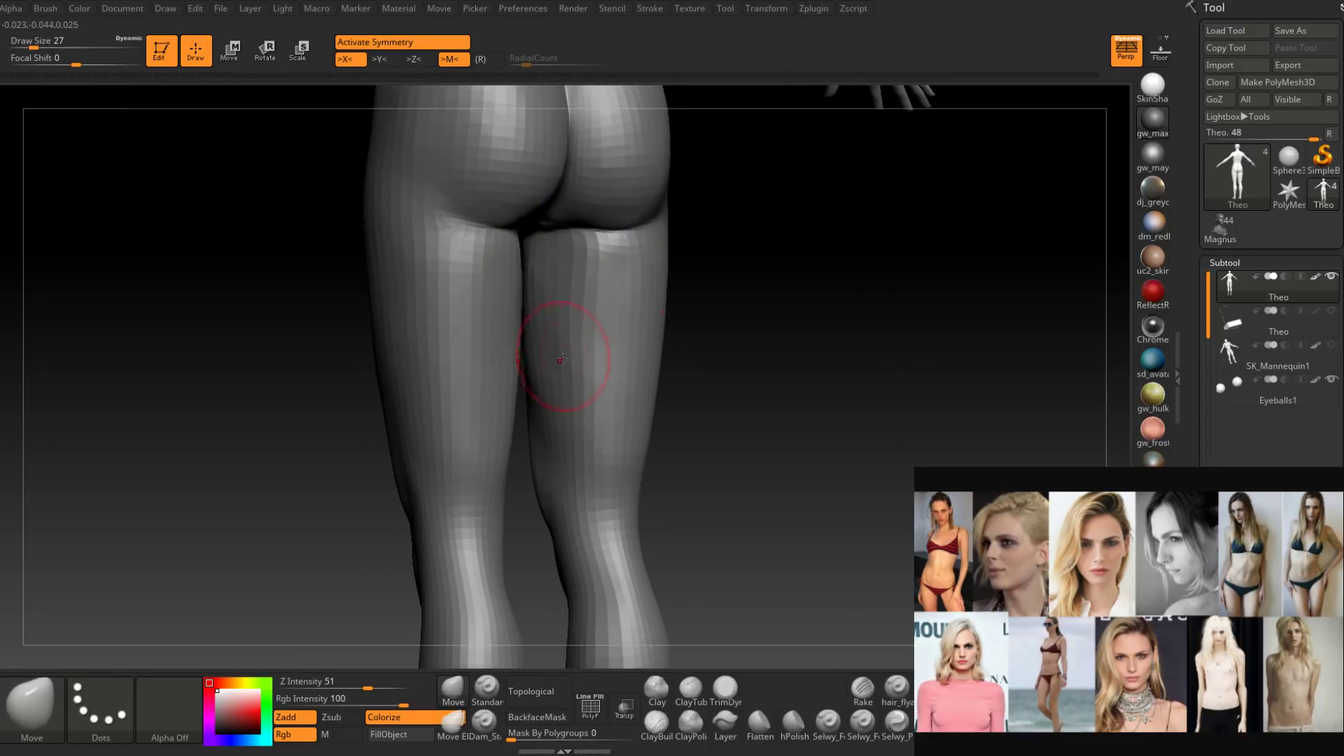
{"action": "right_click_drag", "start_coordinate": [566, 355], "coordinate": [552, 364]}
{"action": "mouse_move", "coordinate": [553, 369]}
{"action": "left_mouse_down", "text": "shift"}
{"action": "mouse_move", "coordinate": [552, 405]}
{"action": "mouse_move", "coordinate": [535, 366]}
{"action": "left_mouse_up", "text": "shift"}
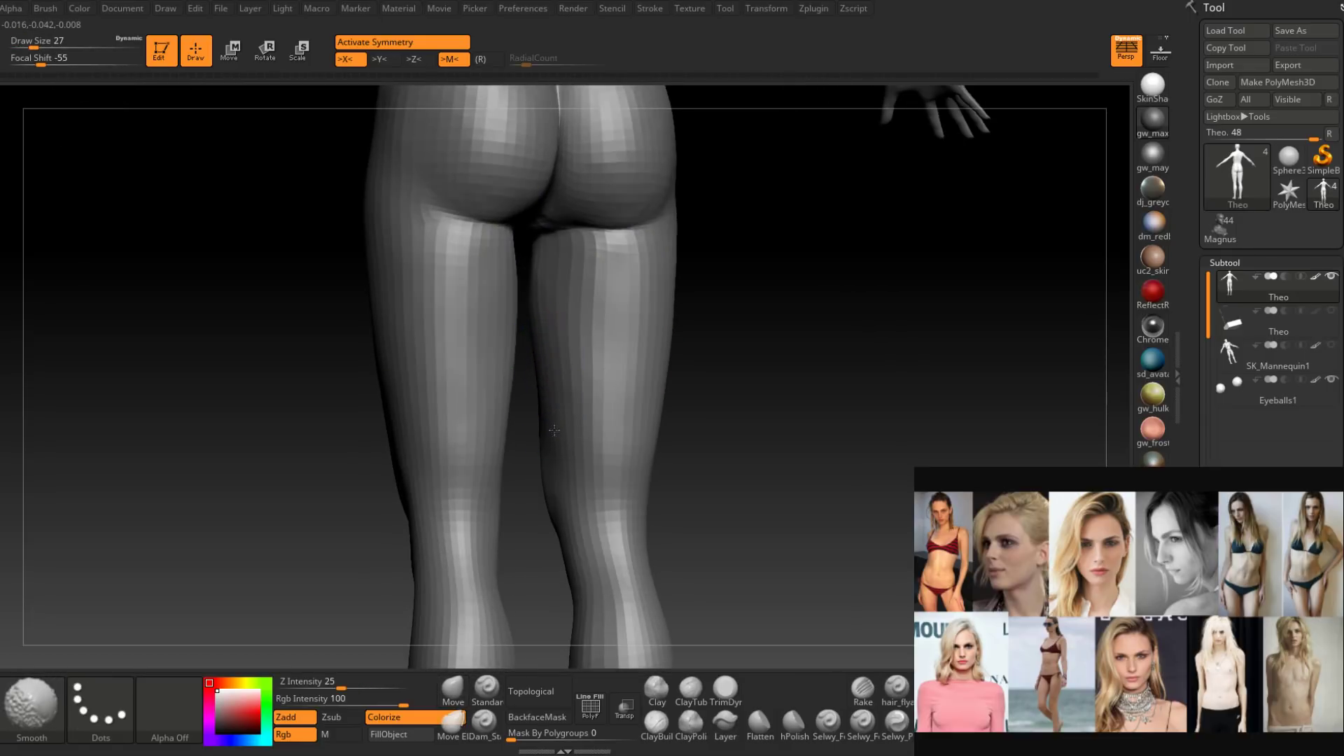
{"action": "left_click_drag", "start_coordinate": [554, 430], "coordinate": [555, 389], "text": "shift"}
{"action": "right_click_drag", "start_coordinate": [570, 455], "coordinate": [564, 434]}
{"action": "left_click_drag", "start_coordinate": [555, 396], "coordinate": [556, 409], "text": "shift"}
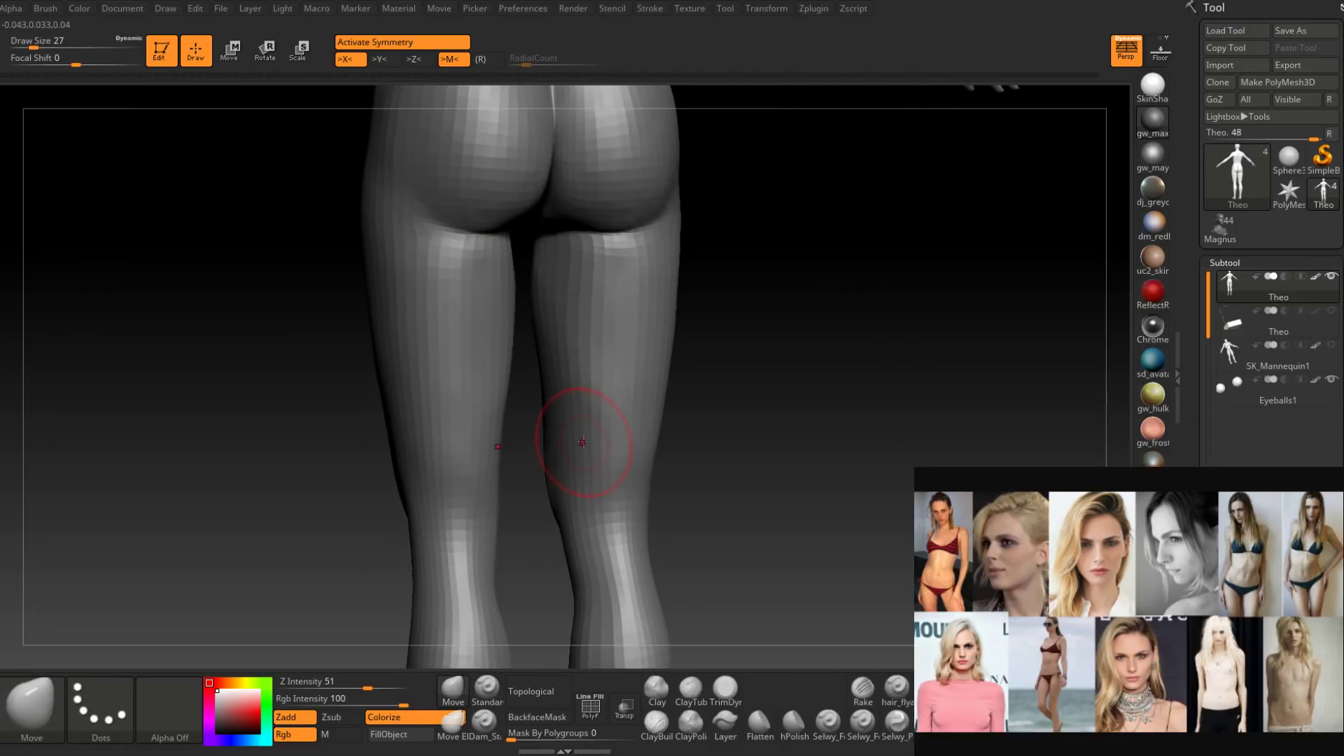
Build up the hamstrings from mid-thigh to the buttock fold with the ClayBuildup brush at draw size 27.
{"action": "mouse_move", "coordinate": [582, 443]}
{"action": "right_mouse_down", "text": "ctrl"}
{"action": "mouse_move", "coordinate": [585, 422]}
{"action": "mouse_move", "coordinate": [692, 435]}
{"action": "mouse_move", "coordinate": [602, 419]}
{"action": "mouse_move", "coordinate": [617, 435]}
{"action": "mouse_move", "coordinate": [614, 392]}
{"action": "mouse_move", "coordinate": [600, 390]}
{"action": "right_mouse_up", "text": "ctrl"}
{"action": "key", "text": "b"}
{"action": "key", "text": "c"}
{"action": "key", "text": "b"}
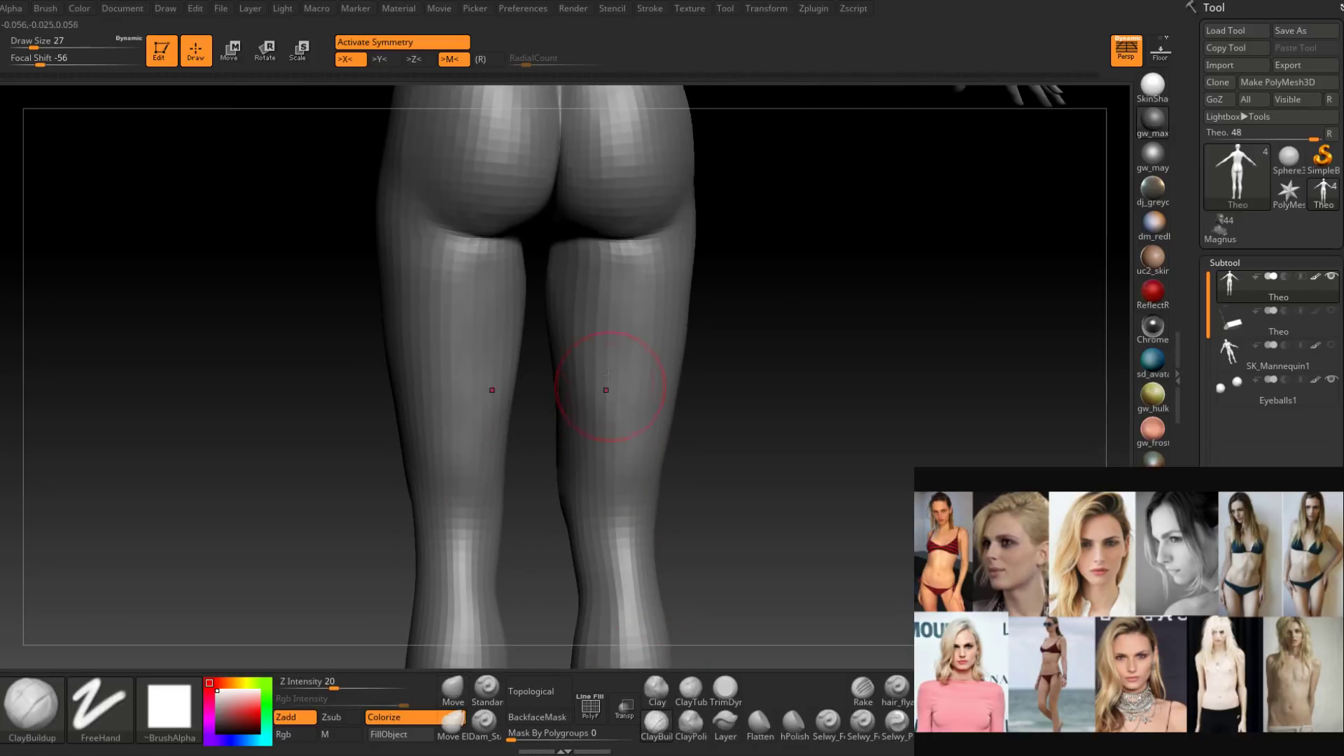
{"action": "left_click_drag", "start_coordinate": [608, 387], "coordinate": [569, 255]}
{"action": "left_click_drag", "start_coordinate": [612, 371], "coordinate": [567, 245]}
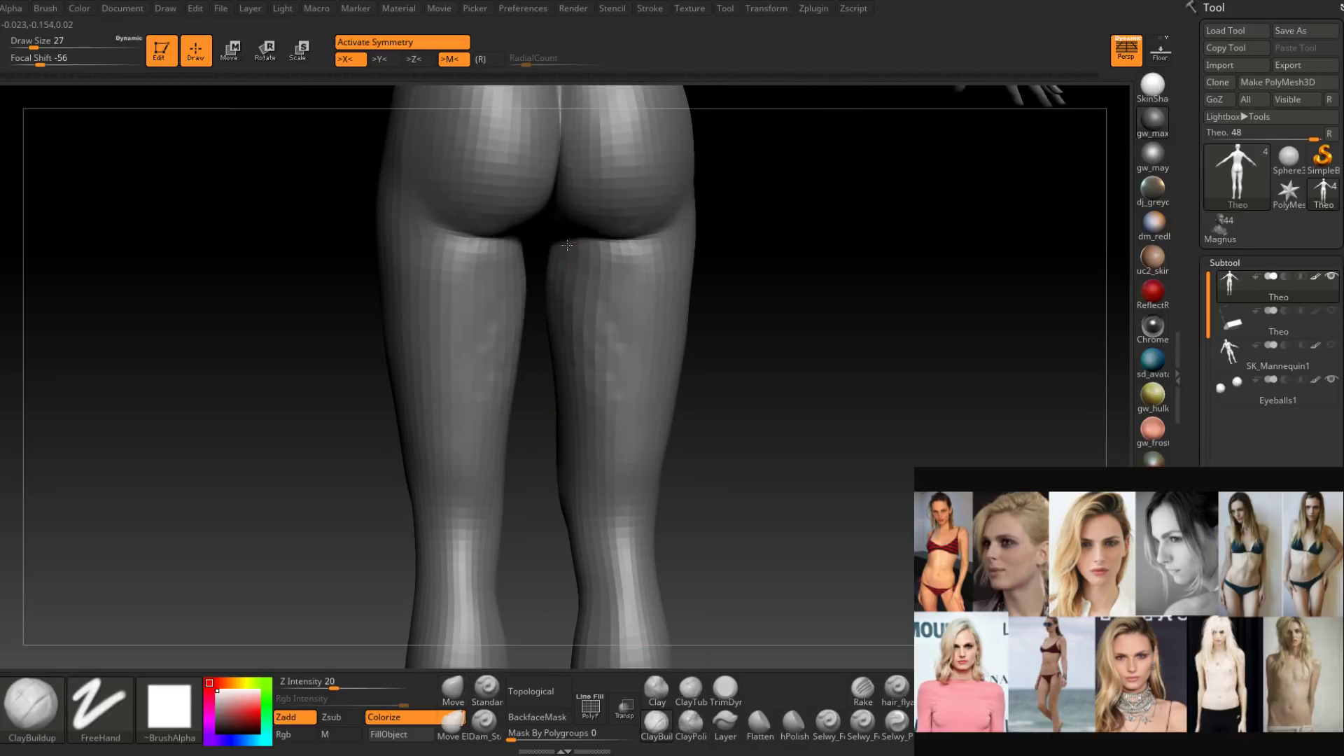
{"action": "left_click_drag", "start_coordinate": [603, 336], "coordinate": [580, 240]}
Add ClayBuildup volume along the inner thigh above the knee and smooth the backs of the thighs.
{"action": "mouse_move", "coordinate": [549, 381]}
{"action": "right_mouse_down"}
{"action": "mouse_move", "coordinate": [590, 429]}
{"action": "mouse_move", "coordinate": [579, 288]}
{"action": "right_mouse_up"}
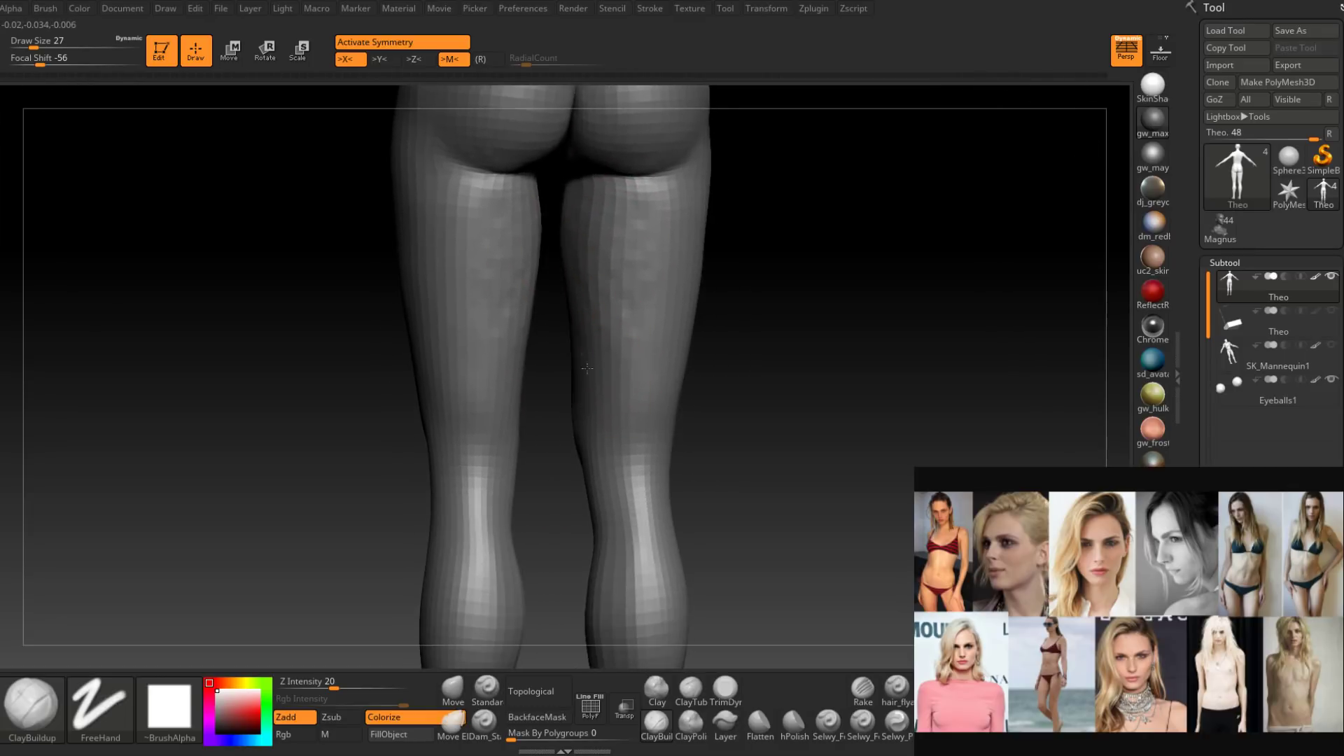
{"action": "right_click_drag", "start_coordinate": [596, 417], "coordinate": [611, 403]}
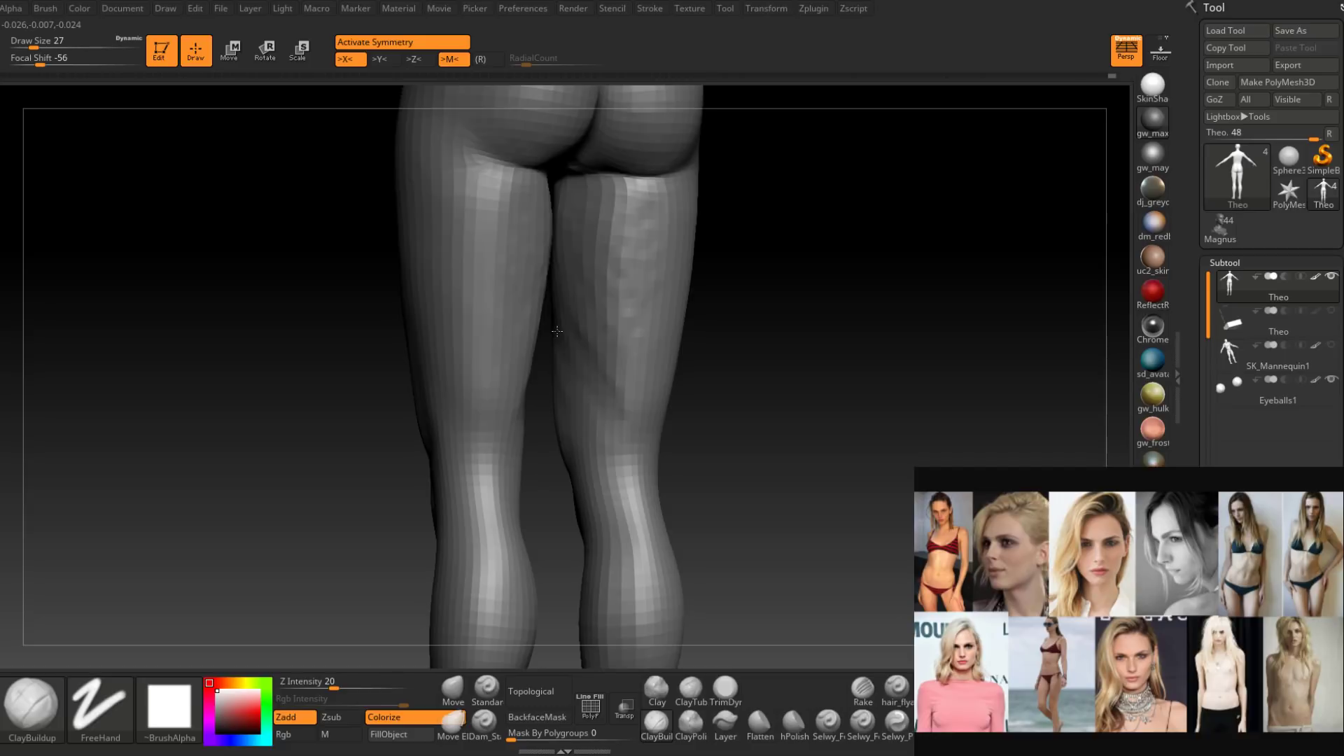
{"action": "left_click_drag", "start_coordinate": [556, 331], "coordinate": [665, 241]}
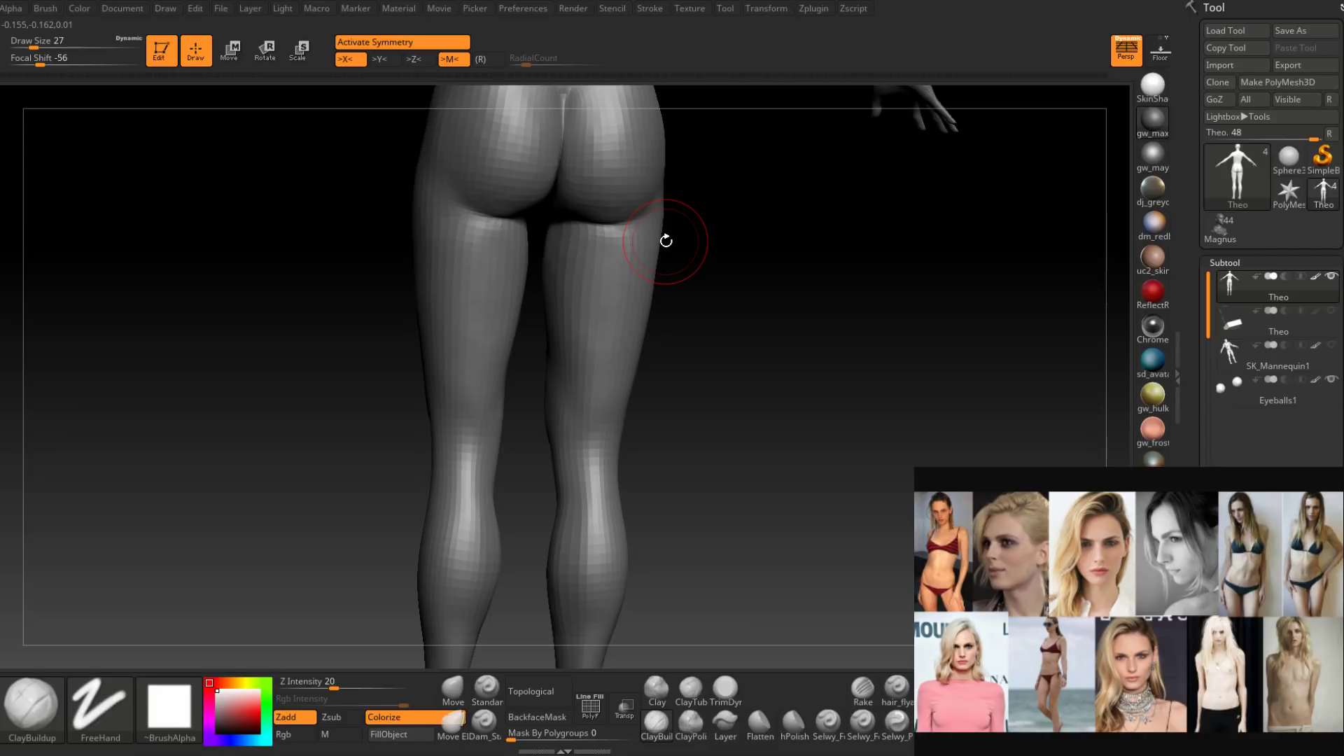
{"action": "mouse_move", "coordinate": [588, 466]}
{"action": "right_mouse_down"}
{"action": "mouse_move", "coordinate": [570, 480]}
{"action": "mouse_move", "coordinate": [585, 470]}
{"action": "right_mouse_up"}
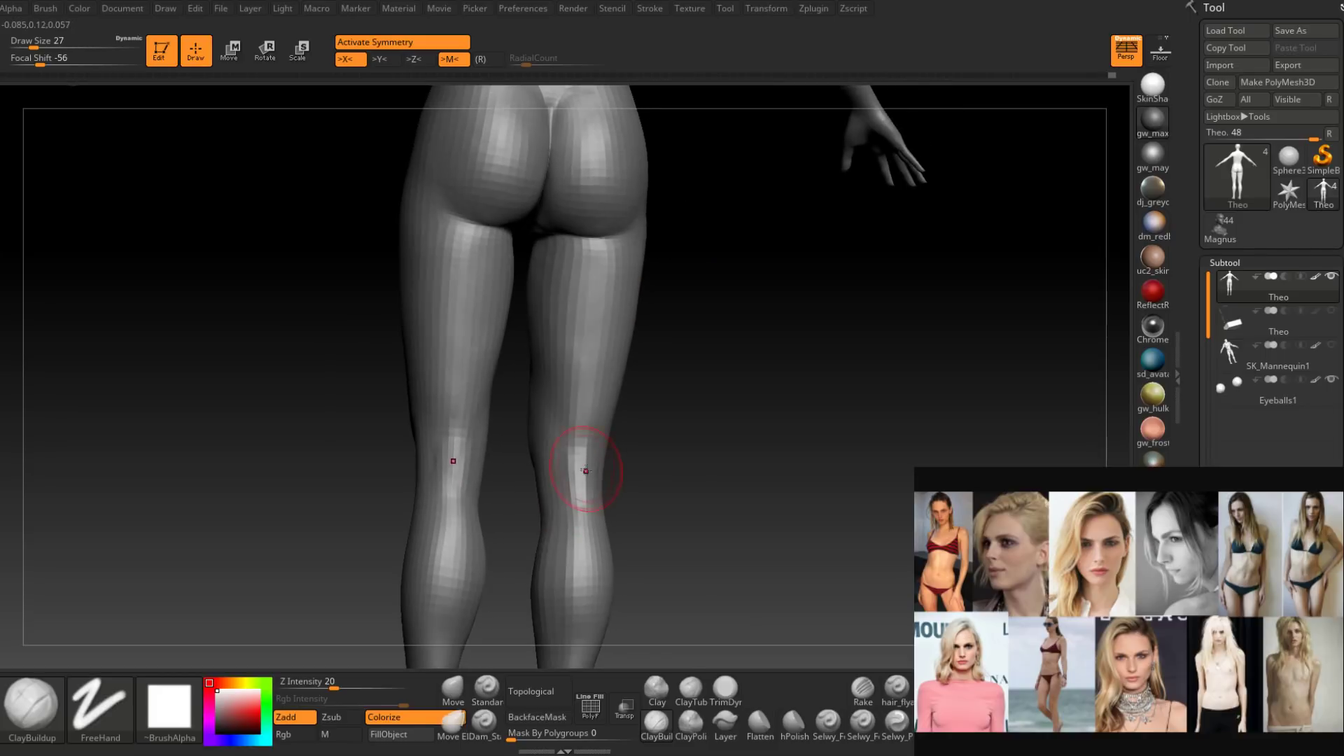
Carve the tendon lines behind the knees with the Dam_Standard brush at draw sizes 22 and 16.
{"action": "key", "text": "space"}
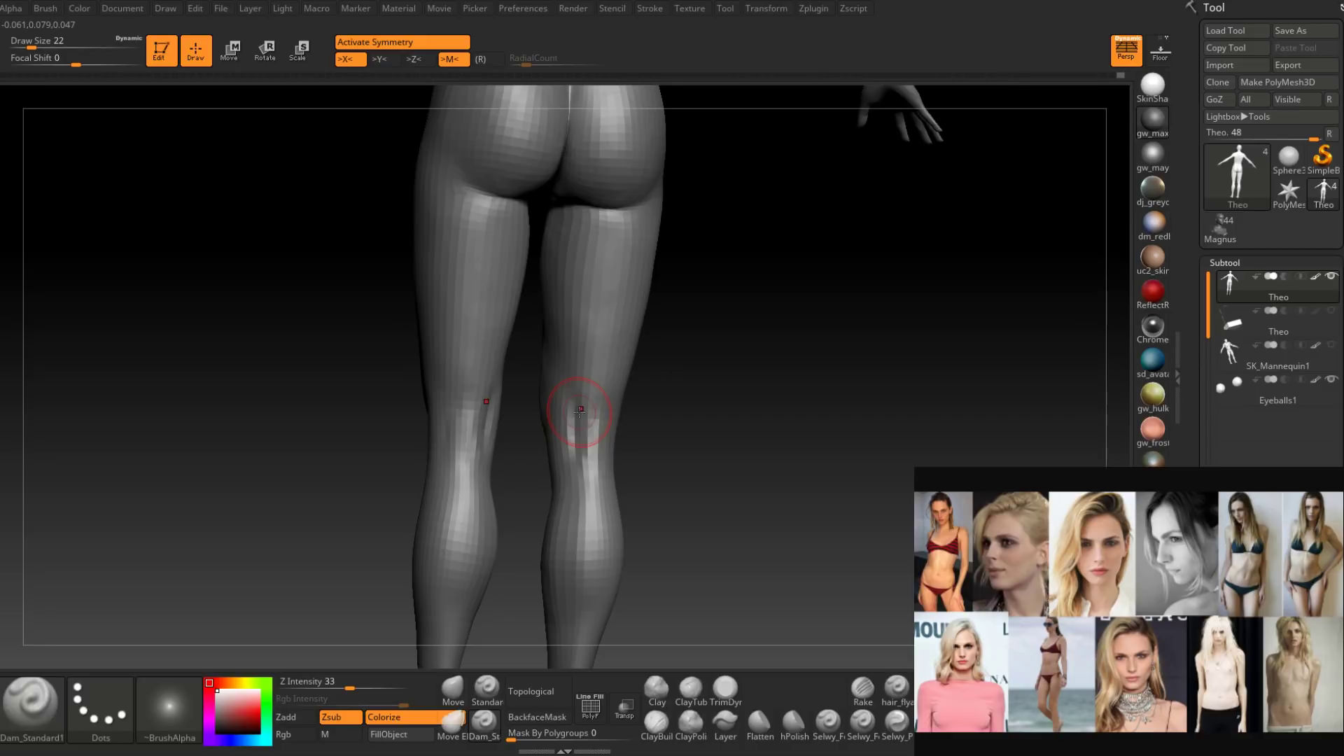
{"action": "right_click_drag", "start_coordinate": [579, 412], "coordinate": [620, 428]}
{"action": "key", "text": "bracketleft"}
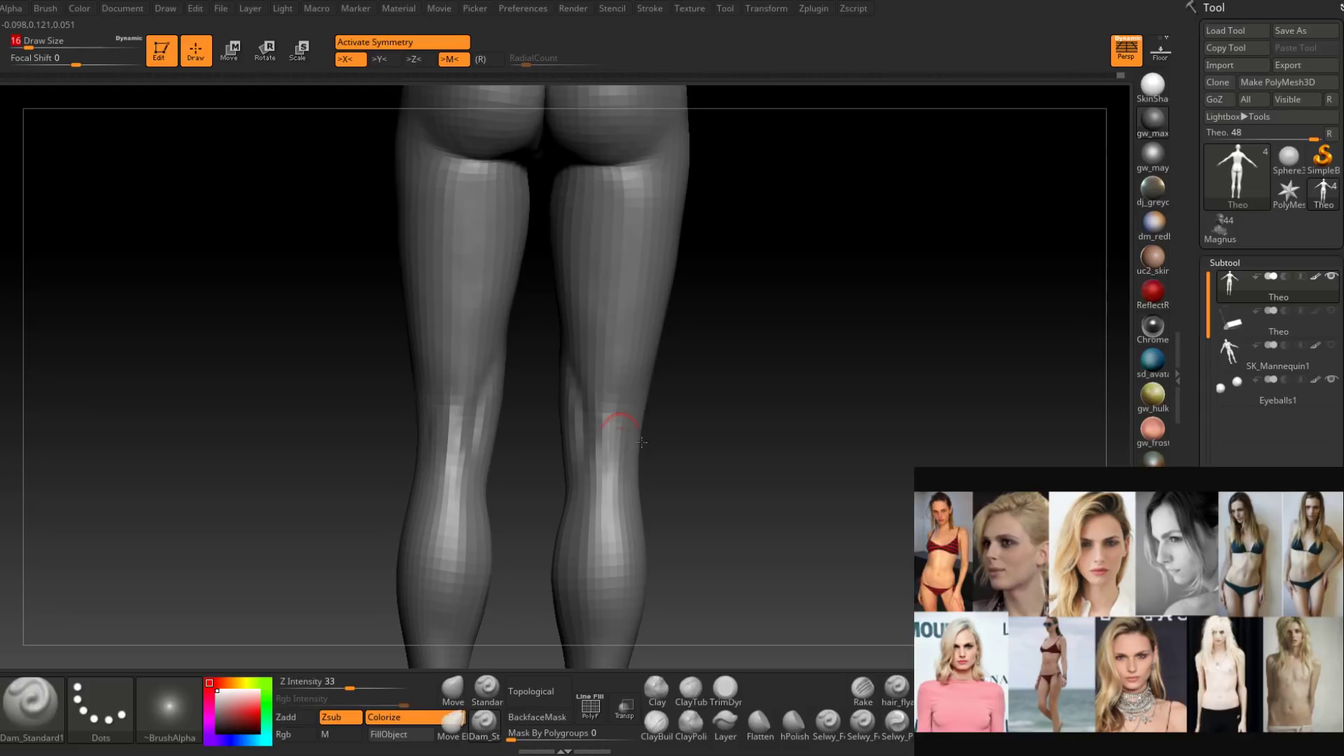
{"action": "left_click_drag", "start_coordinate": [641, 443], "coordinate": [646, 396]}
{"action": "right_click_drag", "start_coordinate": [655, 399], "coordinate": [675, 417]}
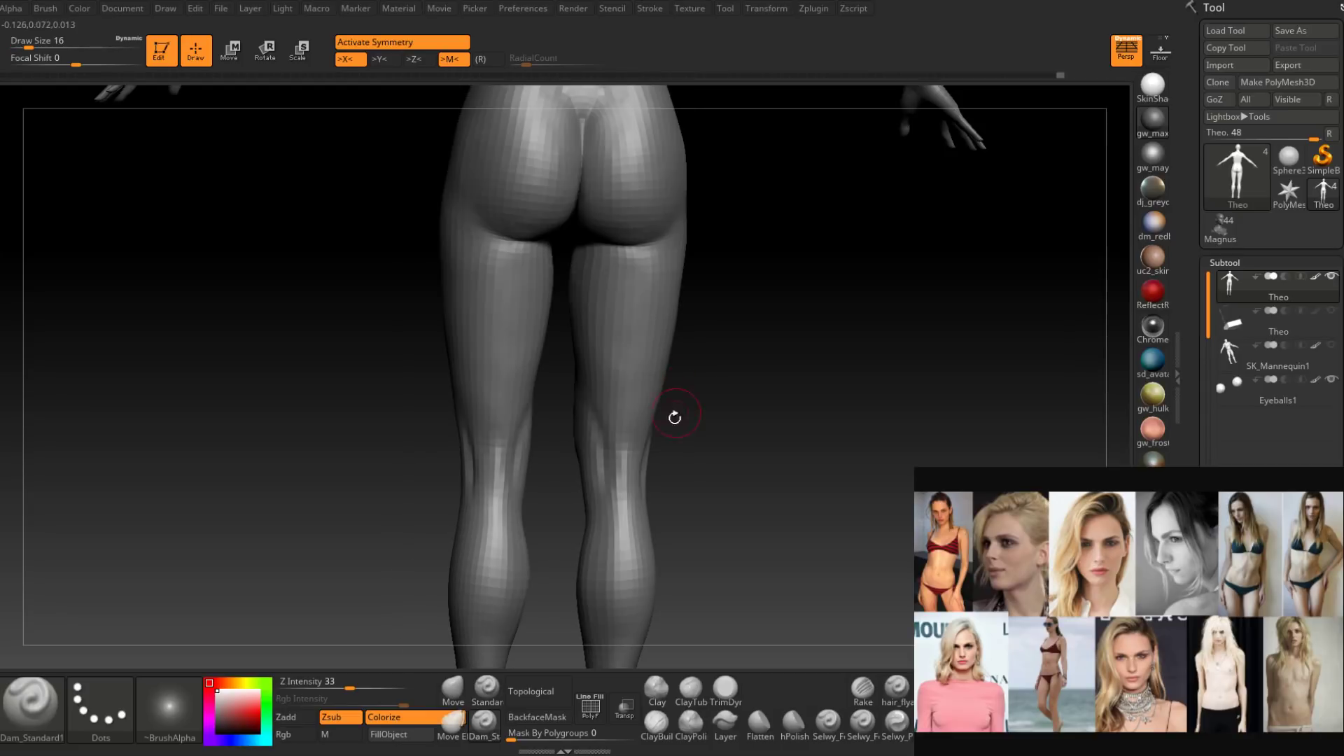
Reshape the thighs and the backs of the knees with the Move brush, reducing the draw size from 56 to 25.
{"action": "left_click", "coordinate": [453, 689]}
{"action": "right_click_drag", "start_coordinate": [560, 392], "coordinate": [622, 394]}
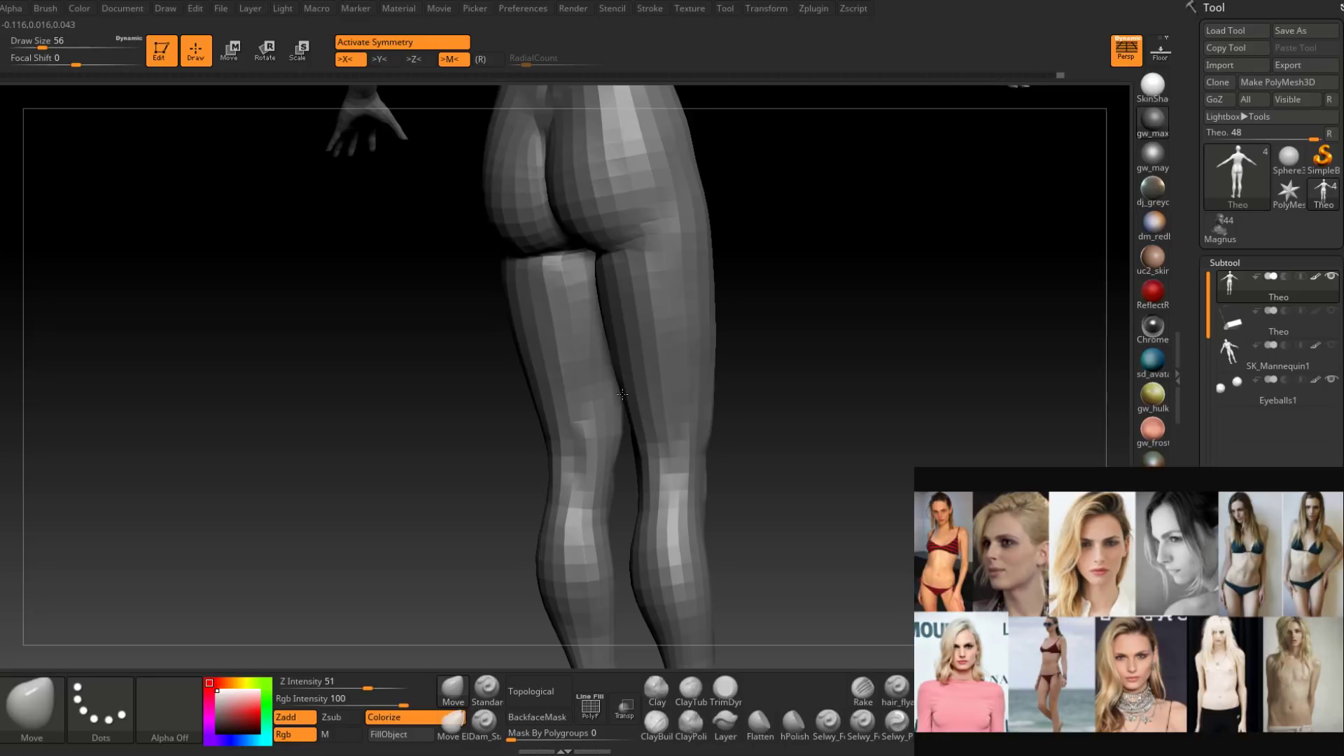
{"action": "right_click_drag", "start_coordinate": [623, 394], "coordinate": [692, 422]}
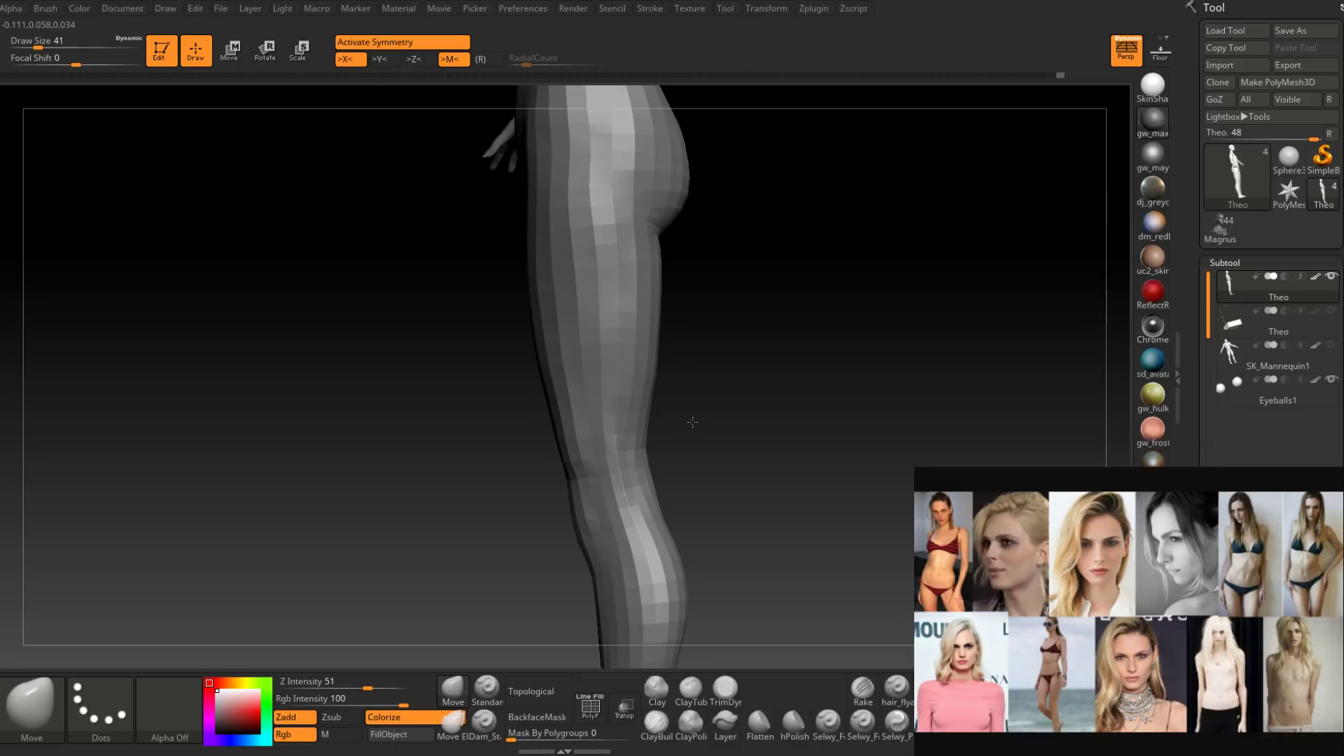
{"action": "right_click_drag", "start_coordinate": [692, 422], "coordinate": [699, 362]}
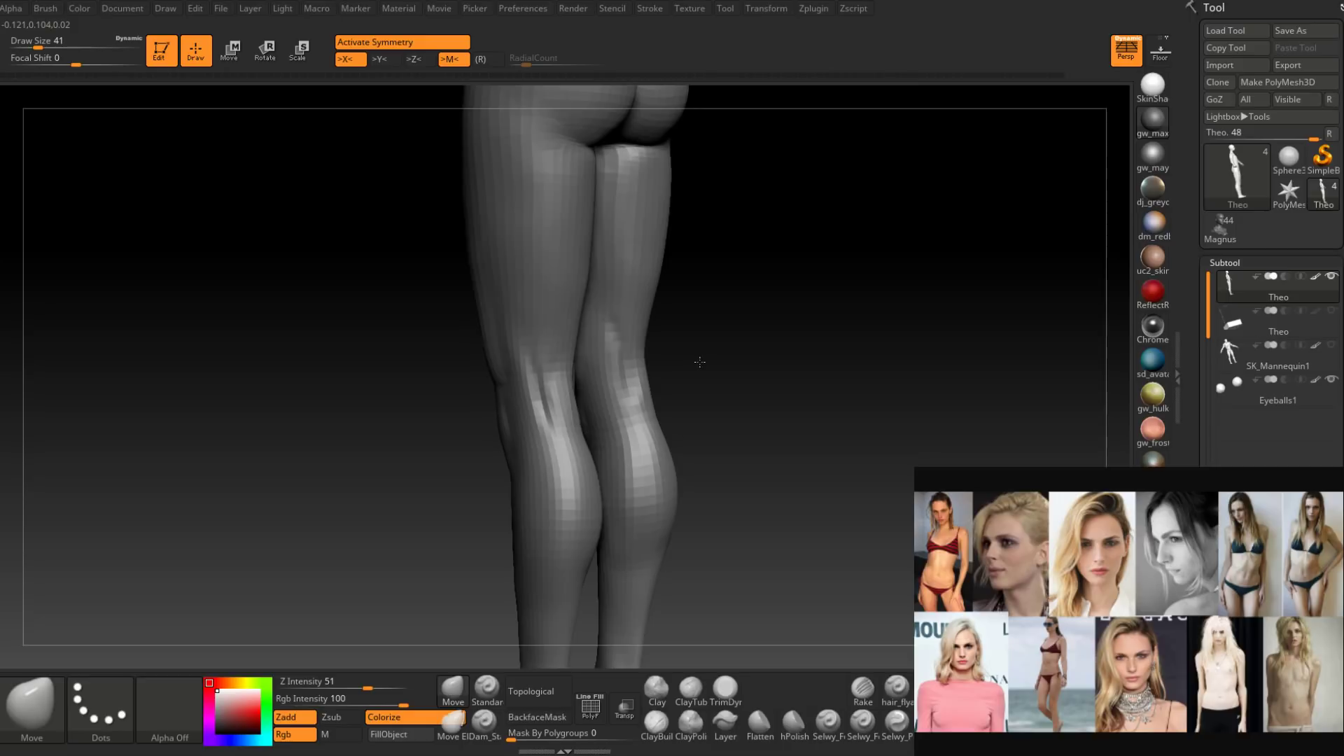
{"action": "mouse_move", "coordinate": [699, 362]}
{"action": "right_mouse_down"}
{"action": "mouse_move", "coordinate": [579, 381]}
{"action": "mouse_move", "coordinate": [648, 372]}
{"action": "mouse_move", "coordinate": [605, 379]}
{"action": "right_mouse_up"}
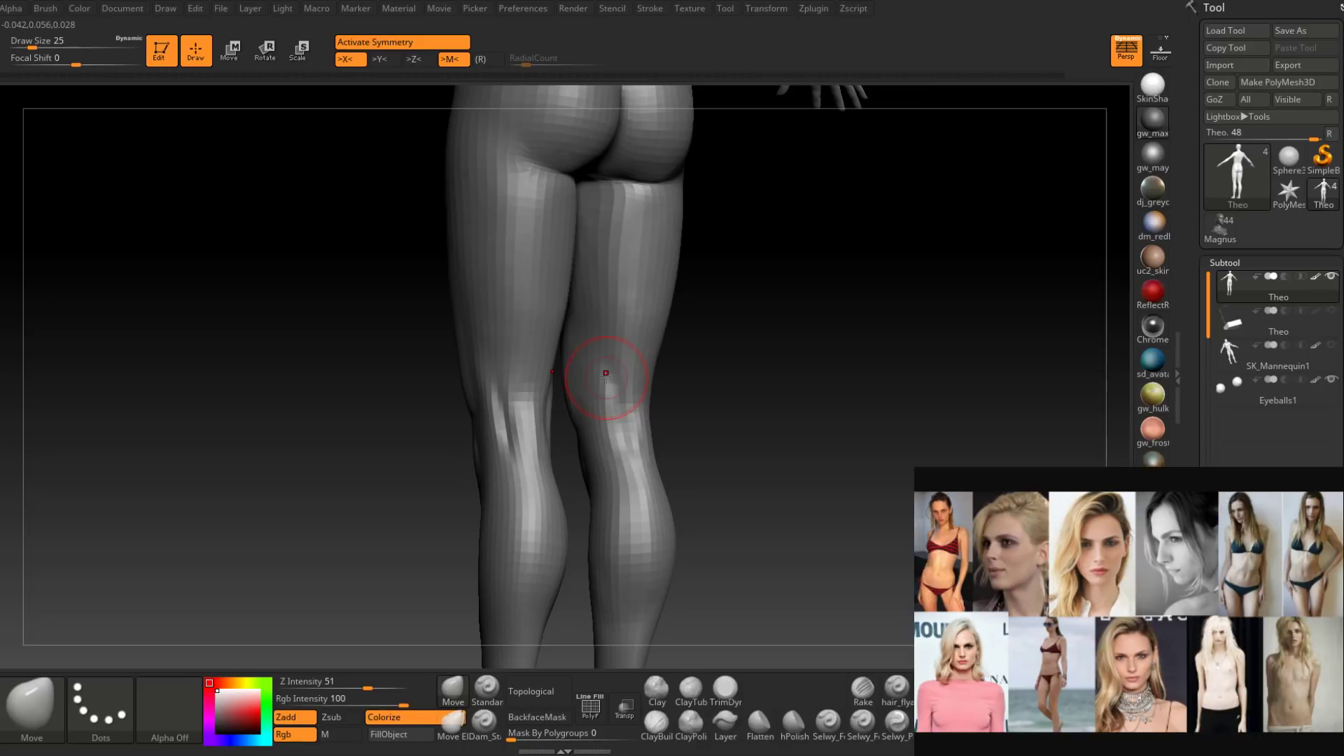
{"action": "mouse_move", "coordinate": [605, 373]}
{"action": "right_mouse_down"}
{"action": "mouse_move", "coordinate": [651, 444]}
{"action": "mouse_move", "coordinate": [657, 378]}
{"action": "right_mouse_up"}
{"action": "right_click_drag", "start_coordinate": [686, 330], "coordinate": [686, 360]}
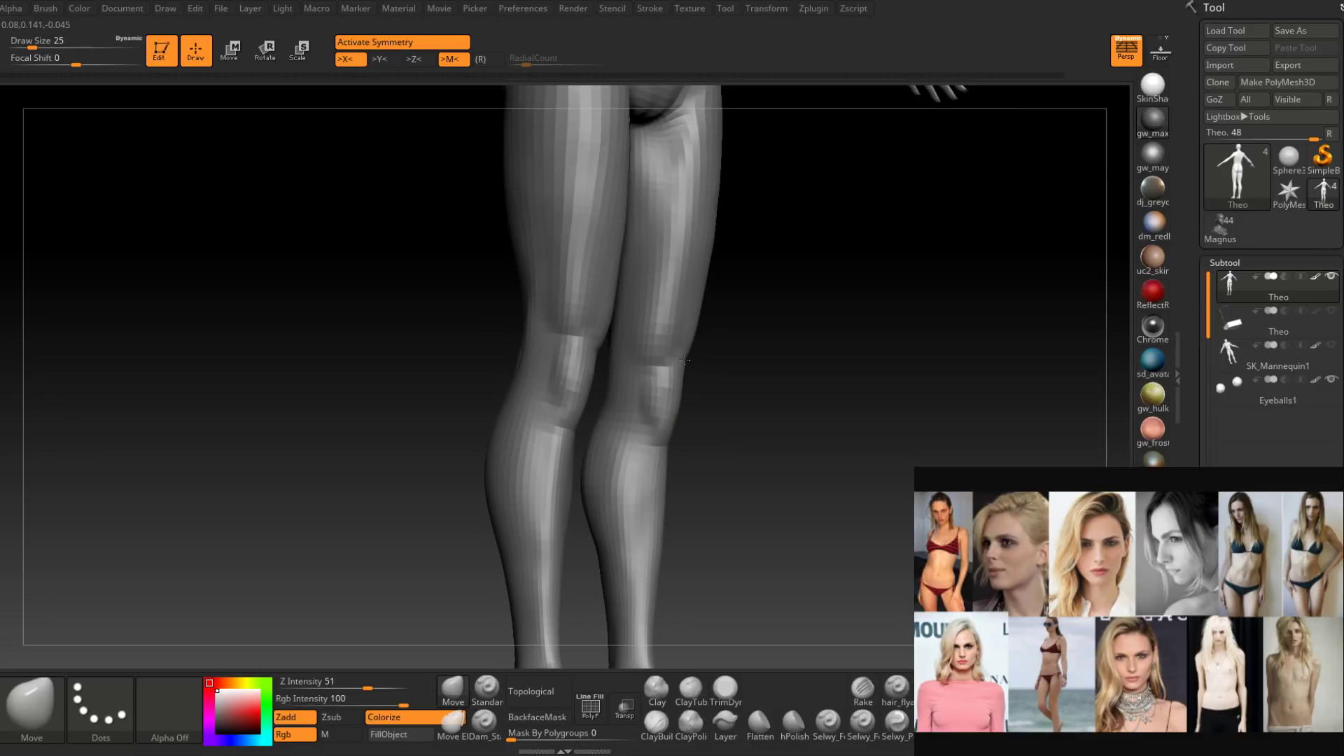
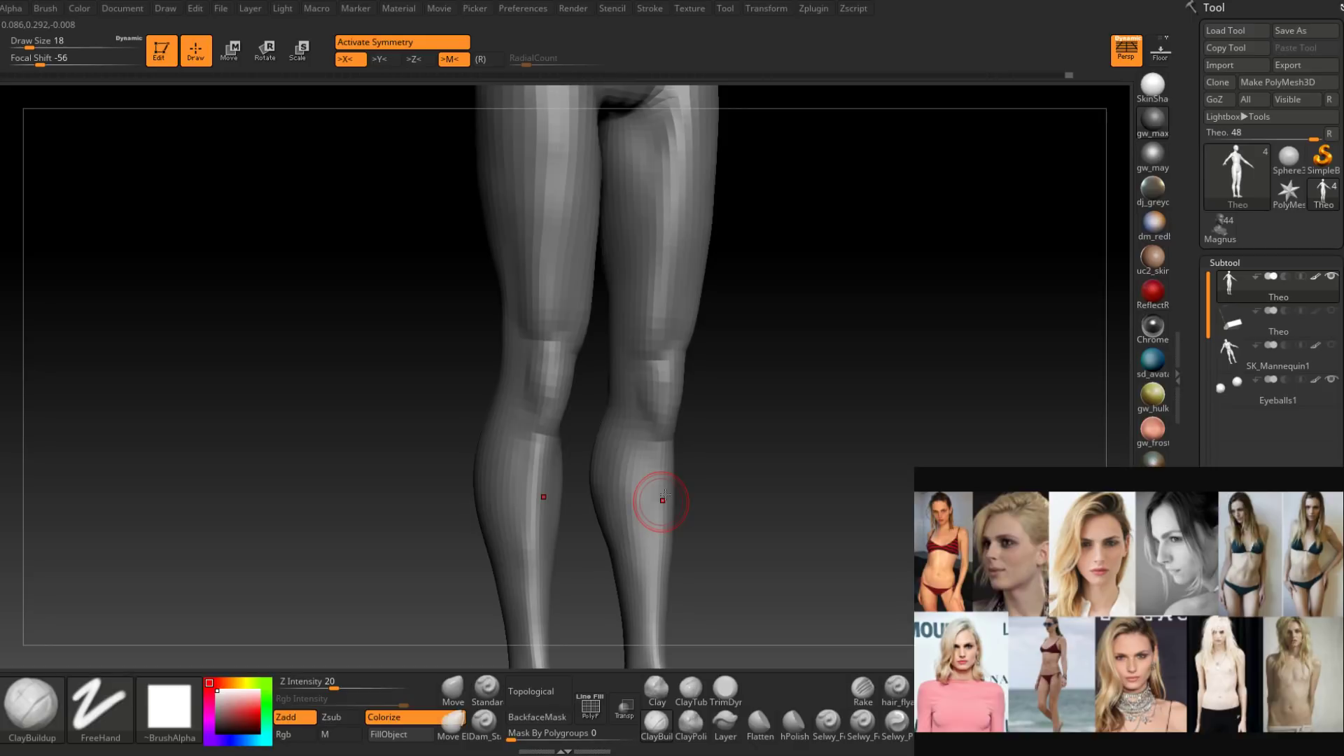
Build up the knees and upper shins with ClayBuildup at draw size 18 and smooth the outer thighs at draw size 54.
{"action": "right_click_drag", "start_coordinate": [663, 500], "coordinate": [527, 494]}
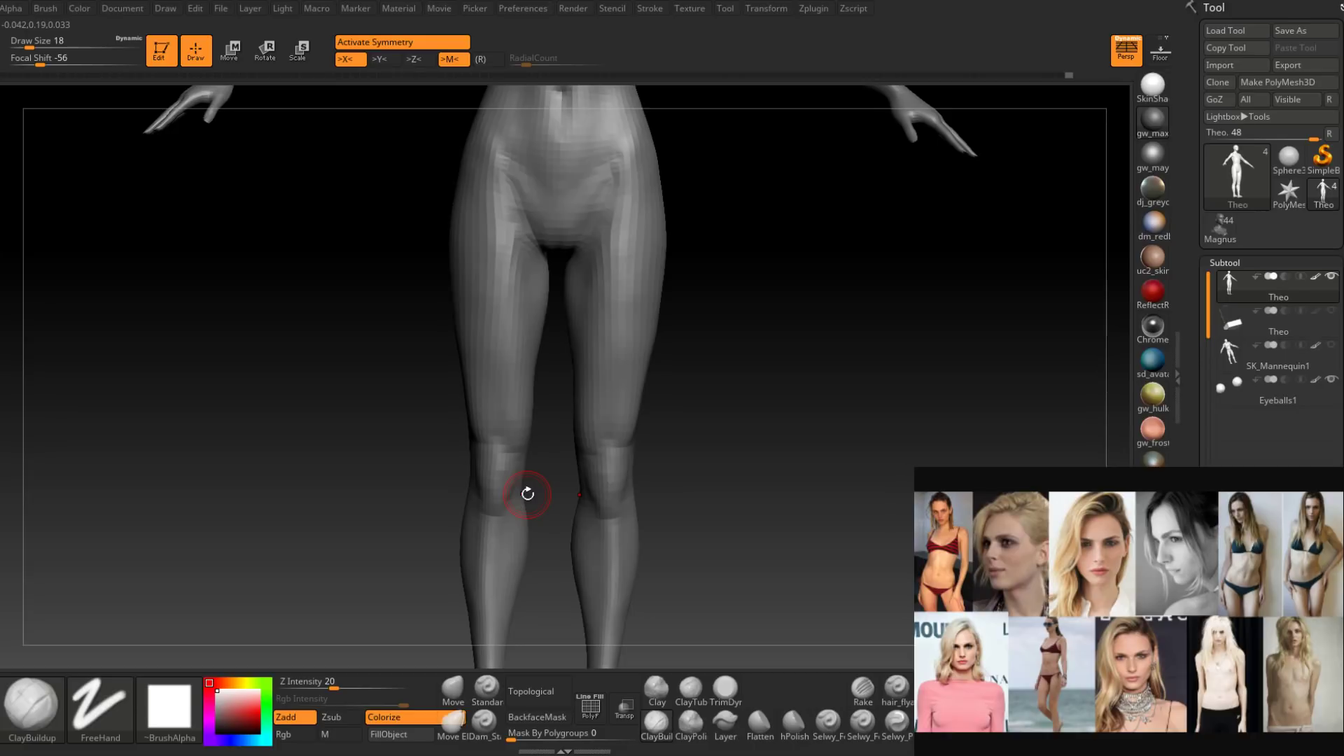
{"action": "right_click_drag", "start_coordinate": [527, 494], "coordinate": [705, 443]}
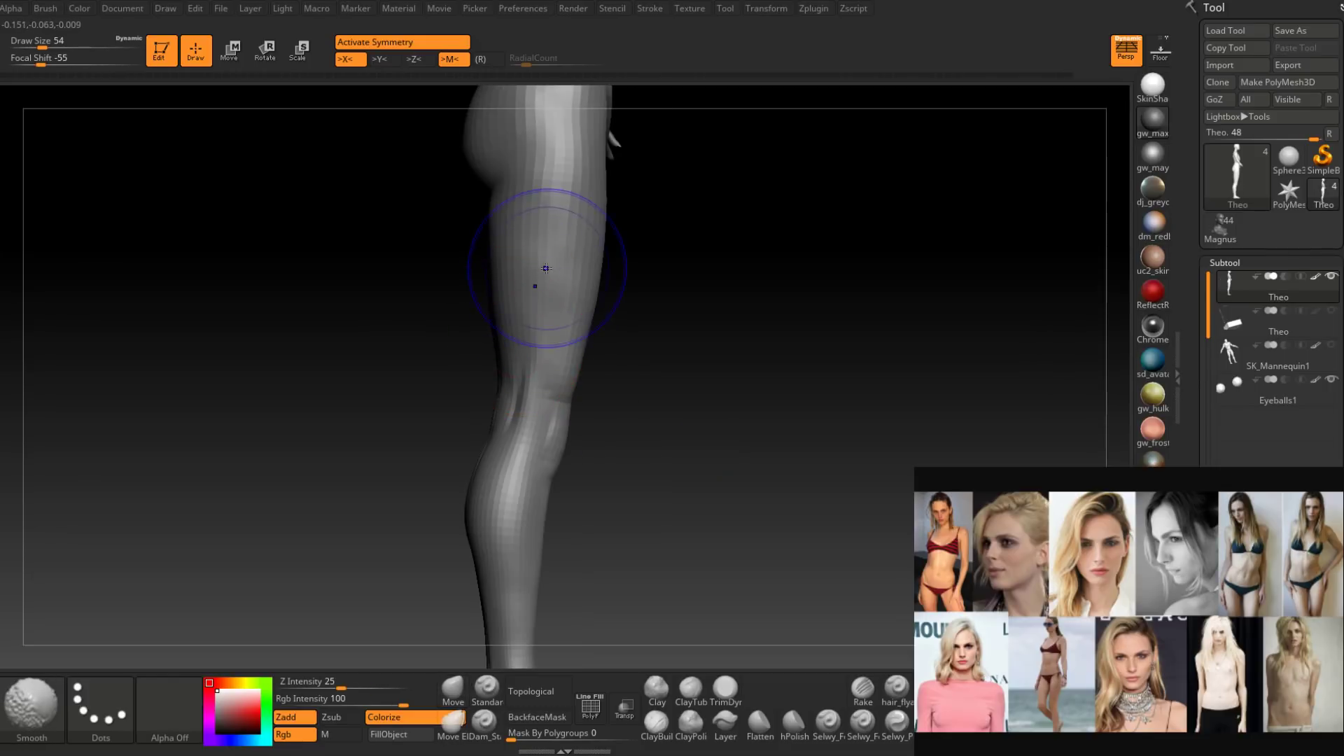
{"action": "right_click_drag", "start_coordinate": [539, 313], "coordinate": [584, 313]}
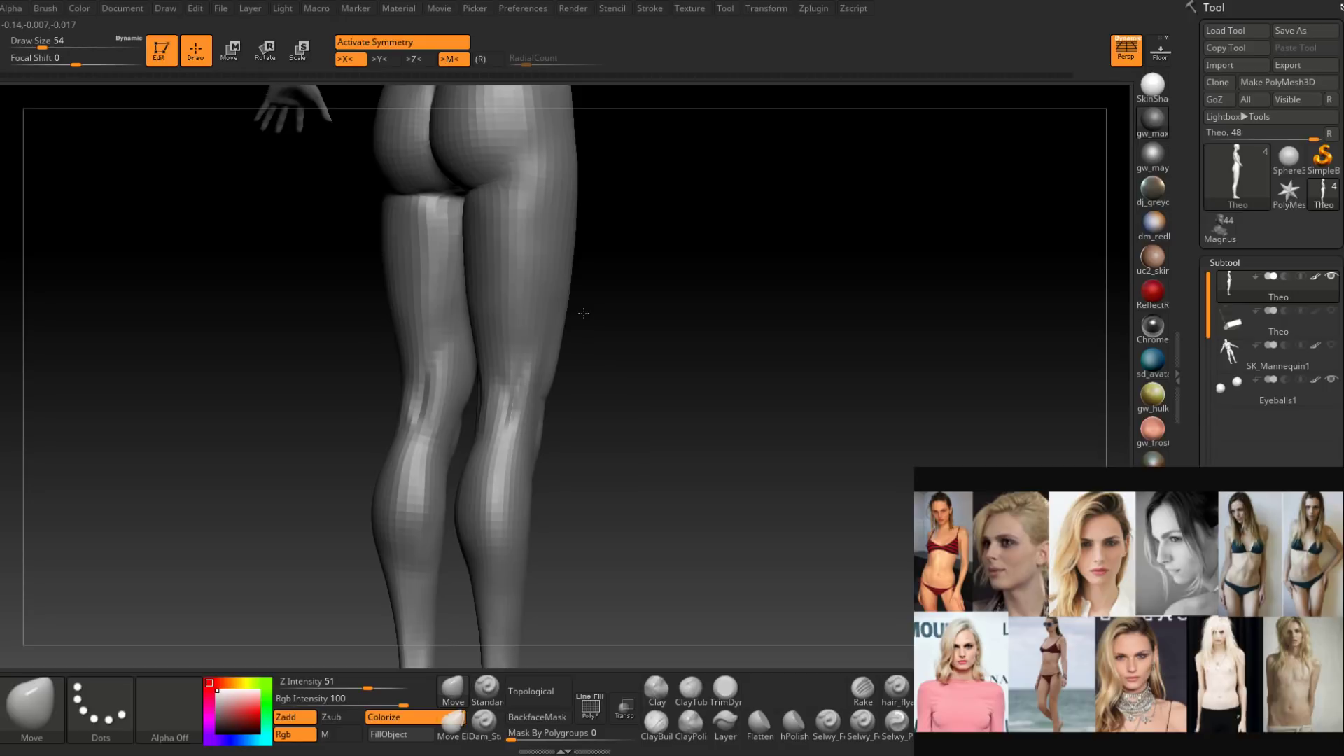
Adjust the inner contours behind the knees with the Move brush at draw size 29.
{"action": "mouse_move", "coordinate": [584, 313]}
{"action": "right_mouse_down"}
{"action": "mouse_move", "coordinate": [633, 313]}
{"action": "mouse_move", "coordinate": [633, 262]}
{"action": "mouse_move", "coordinate": [634, 280]}
{"action": "right_mouse_up"}
{"action": "key", "text": "space"}
{"action": "left_click_drag", "start_coordinate": [545, 414], "coordinate": [517, 423]}
{"action": "mouse_move", "coordinate": [506, 423]}
{"action": "right_mouse_down"}
{"action": "mouse_move", "coordinate": [560, 420]}
{"action": "mouse_move", "coordinate": [504, 415]}
{"action": "right_mouse_up"}
{"action": "left_click_drag", "start_coordinate": [503, 414], "coordinate": [510, 416]}
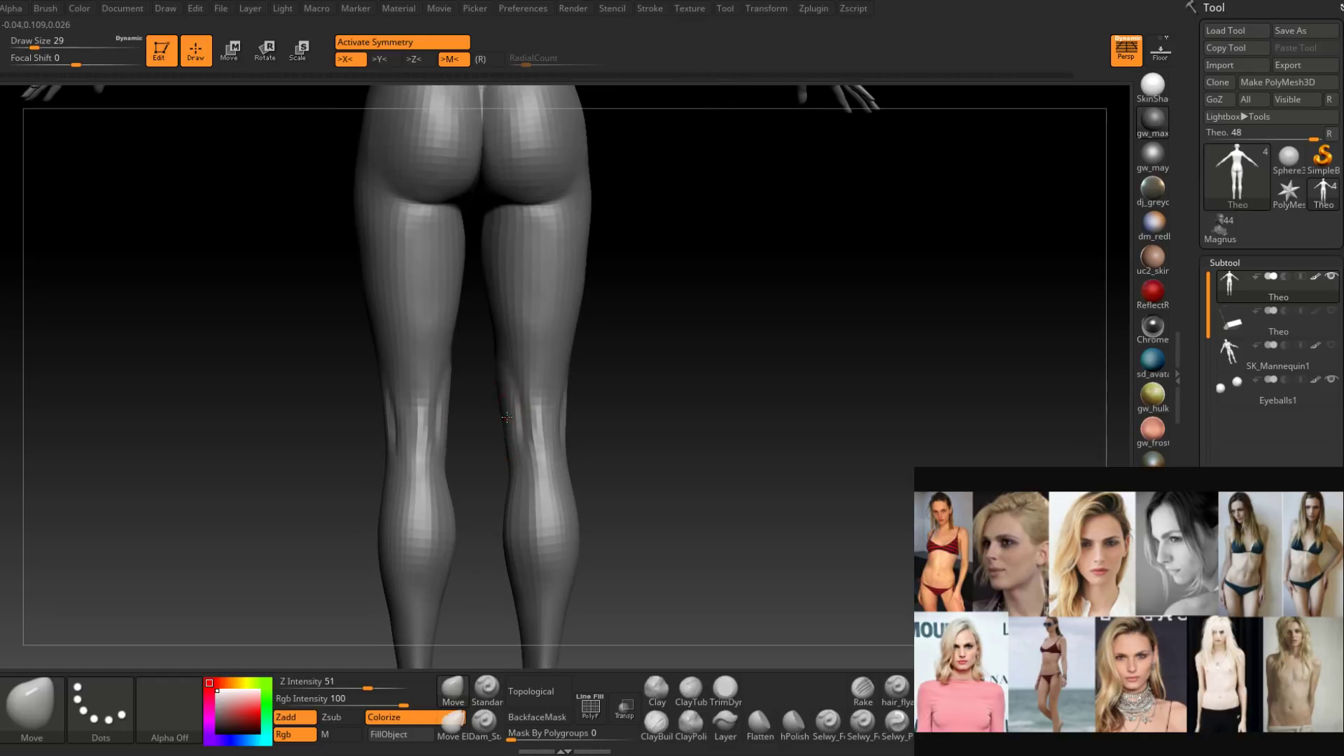
{"action": "mouse_move", "coordinate": [485, 440]}
{"action": "right_mouse_down"}
{"action": "mouse_move", "coordinate": [553, 430]}
{"action": "mouse_move", "coordinate": [533, 440]}
{"action": "mouse_move", "coordinate": [534, 510]}
{"action": "right_mouse_up"}
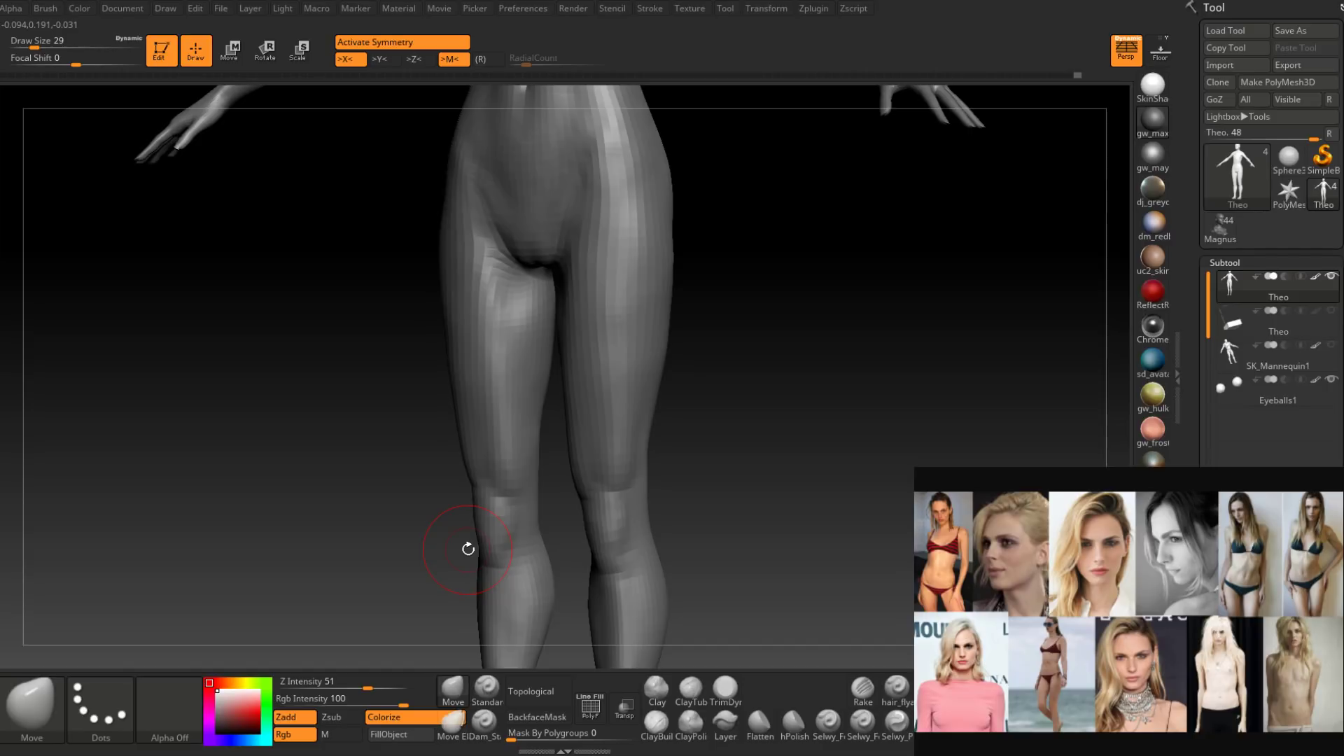
Mask the lower abdomen down to the crotch and shape the groin crease with the Move brush at draw size 7.
{"action": "right_click_drag", "start_coordinate": [468, 548], "coordinate": [514, 546], "text": "shift"}
{"action": "mouse_move", "coordinate": [573, 297]}
{"action": "right_mouse_down", "text": "alt"}
{"action": "mouse_move", "coordinate": [569, 390]}
{"action": "mouse_move", "coordinate": [571, 346]}
{"action": "mouse_move", "coordinate": [545, 366]}
{"action": "right_mouse_up", "text": "alt"}
{"action": "key", "text": "space"}
{"action": "mouse_move", "coordinate": [545, 366]}
{"action": "left_mouse_down"}
{"action": "mouse_move", "coordinate": [530, 354]}
{"action": "mouse_move", "coordinate": [559, 304]}
{"action": "mouse_move", "coordinate": [549, 296]}
{"action": "mouse_move", "coordinate": [564, 296]}
{"action": "left_mouse_up"}
{"action": "key", "text": "space"}
{"action": "mouse_move", "coordinate": [566, 319]}
{"action": "right_mouse_down"}
{"action": "mouse_move", "coordinate": [588, 285]}
{"action": "mouse_move", "coordinate": [577, 348]}
{"action": "right_mouse_up"}
{"action": "key", "text": "space"}
{"action": "left_click_drag", "start_coordinate": [578, 353], "coordinate": [571, 353]}
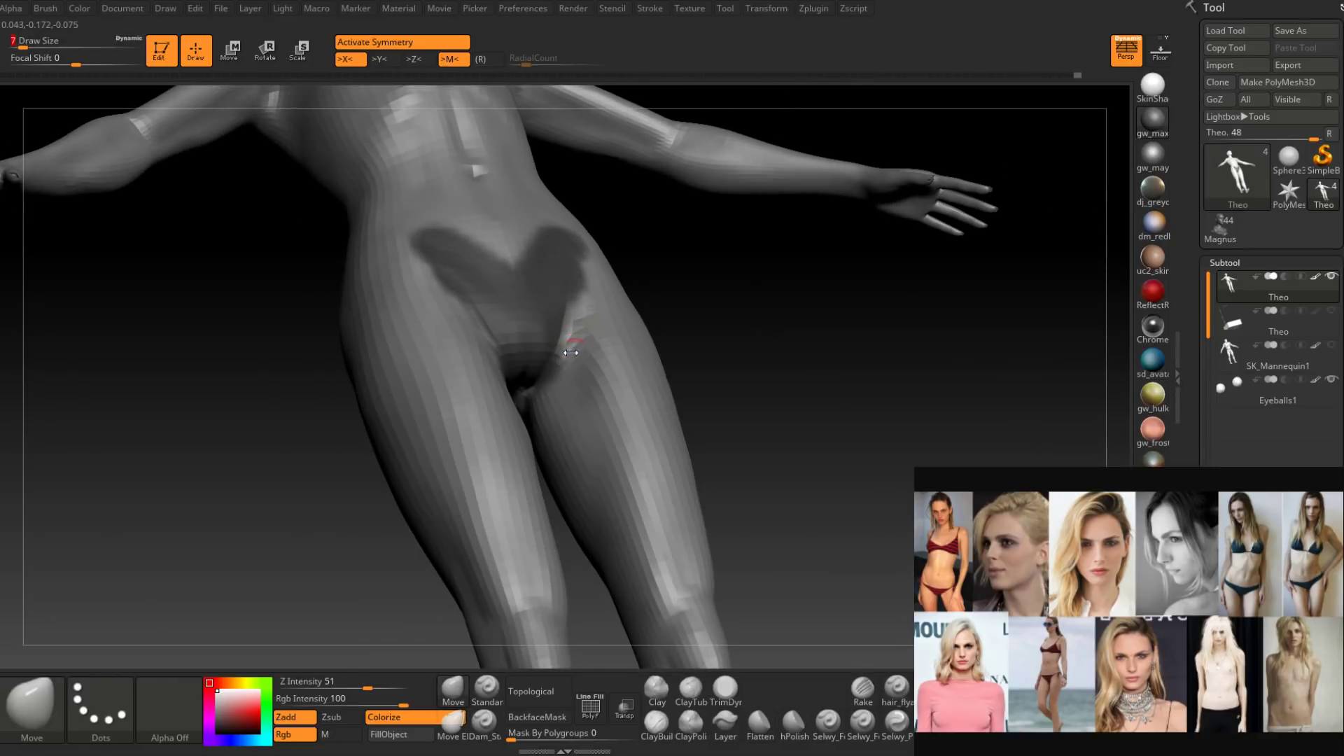
Refine the groin crease against the masked pubic area and trim the mask along its edge.
{"action": "right_click_drag", "start_coordinate": [543, 393], "coordinate": [546, 336], "text": "shift"}
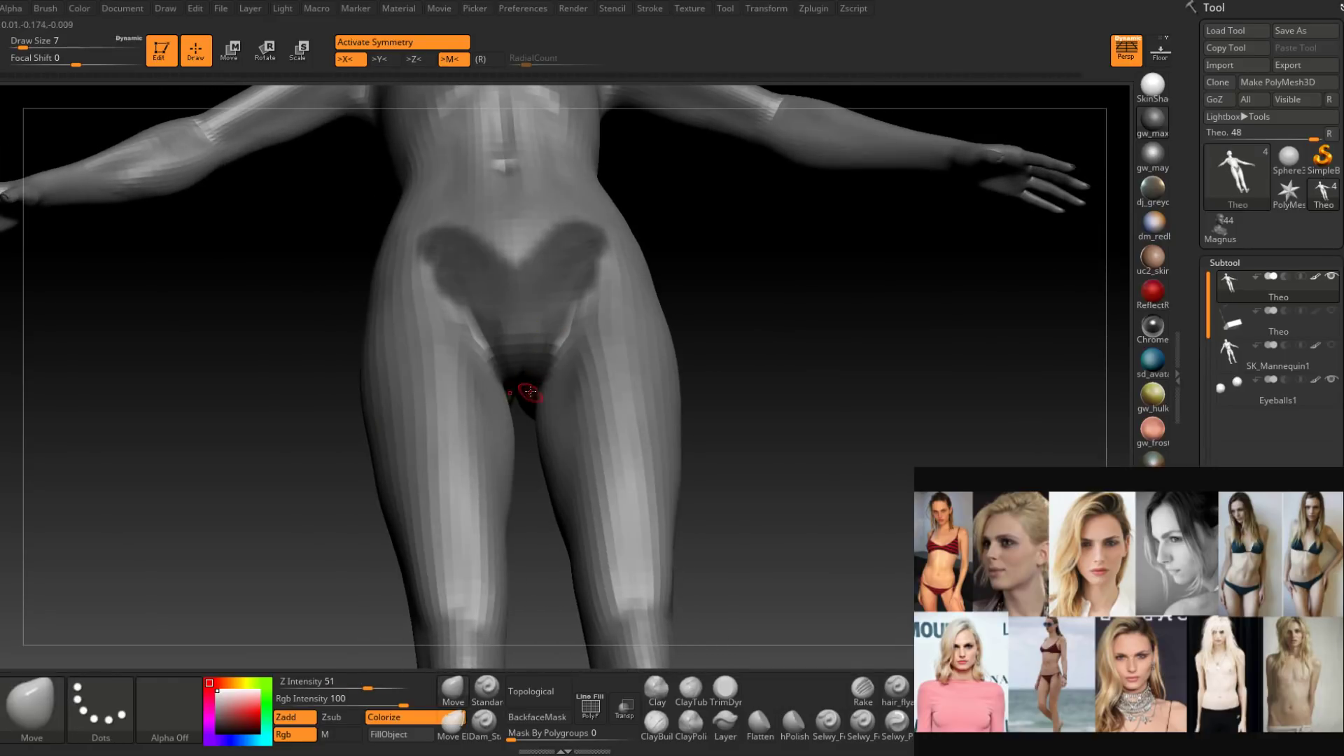
{"action": "right_click_drag", "start_coordinate": [530, 392], "coordinate": [534, 345]}
{"action": "mouse_move", "coordinate": [528, 435]}
{"action": "right_mouse_down"}
{"action": "mouse_move", "coordinate": [555, 362]}
{"action": "mouse_move", "coordinate": [584, 360]}
{"action": "right_mouse_up"}
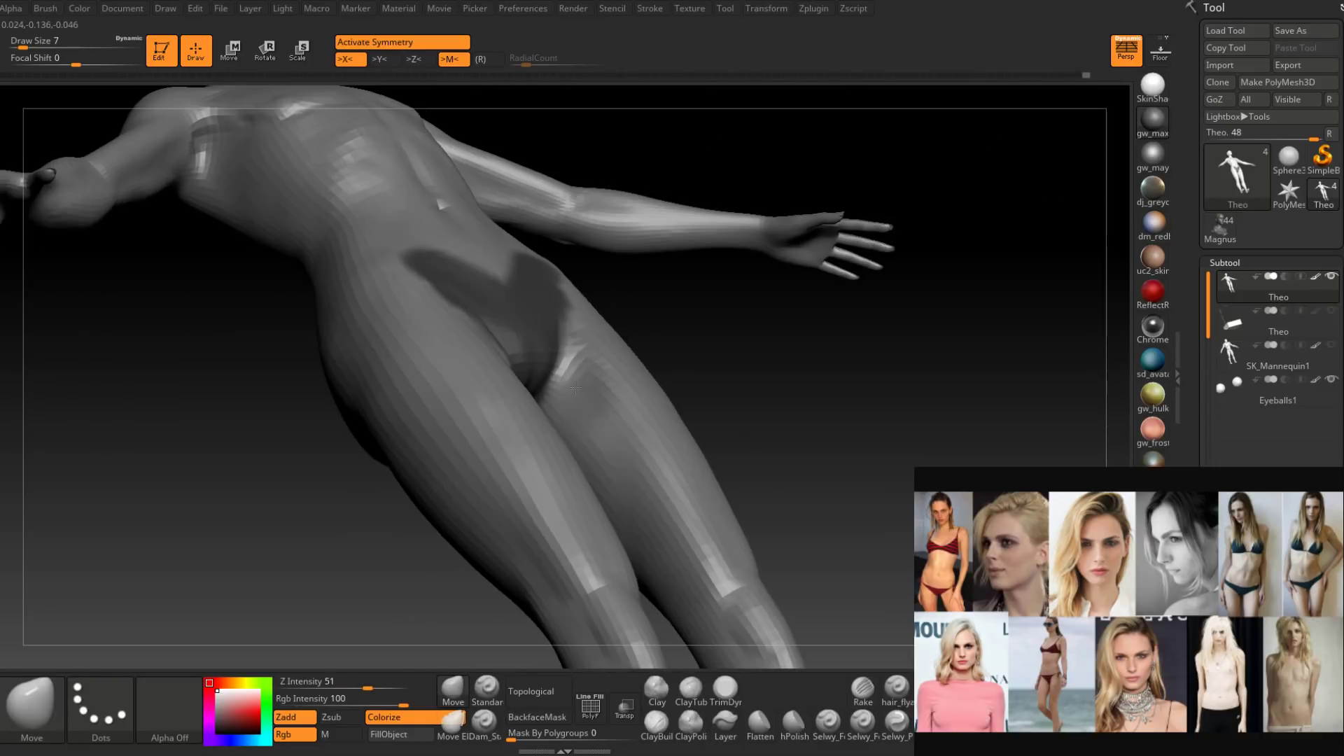
{"action": "left_click_drag", "start_coordinate": [575, 350], "coordinate": [569, 371], "text": "ctrl+alt"}
{"action": "mouse_move", "coordinate": [570, 372]}
{"action": "right_mouse_down"}
{"action": "mouse_move", "coordinate": [558, 389]}
{"action": "mouse_move", "coordinate": [590, 250]}
{"action": "mouse_move", "coordinate": [525, 433]}
{"action": "right_mouse_up"}
{"action": "key", "text": "s"}
{"action": "mouse_move", "coordinate": [522, 427]}
{"action": "left_mouse_down"}
{"action": "mouse_move", "coordinate": [483, 424]}
{"action": "mouse_move", "coordinate": [529, 409]}
{"action": "left_mouse_up"}
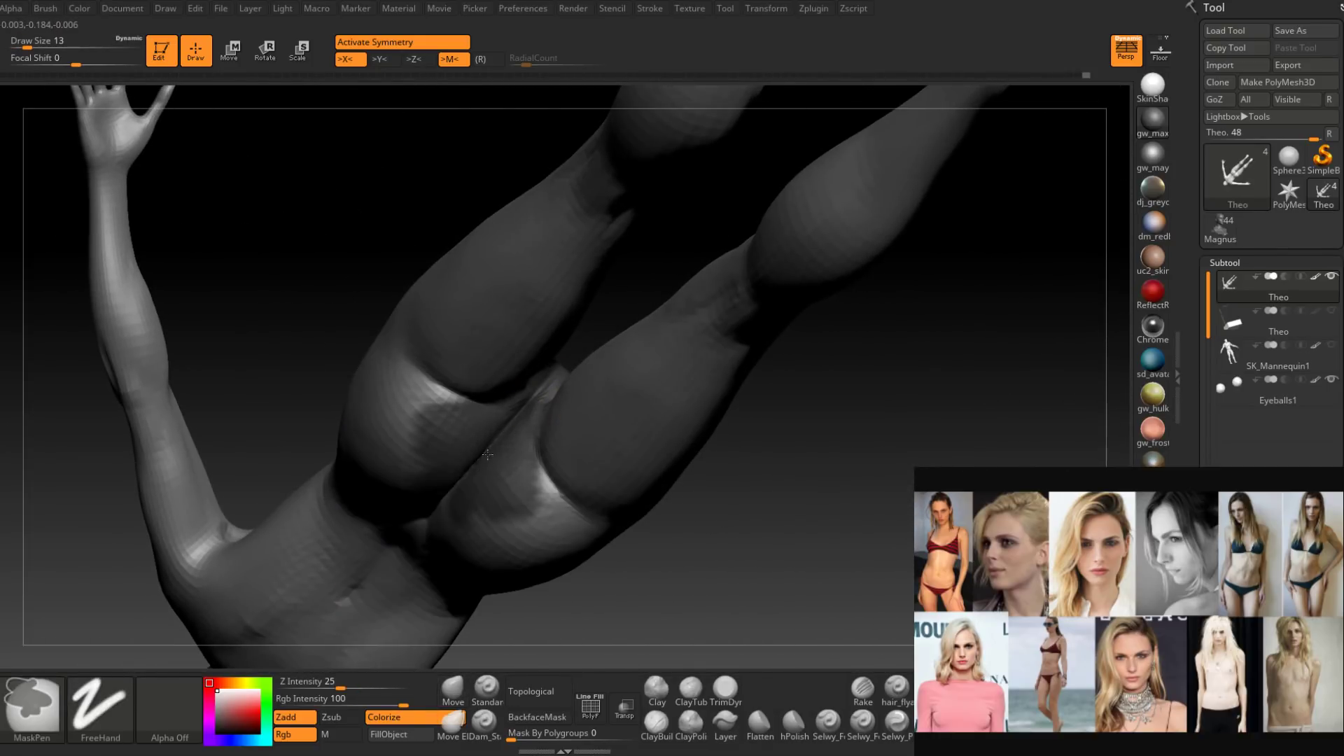
Shape the junction of the inner thighs and crotch from below with the Move brush at draw size 17.
{"action": "right_click_drag", "start_coordinate": [529, 410], "coordinate": [526, 468]}
{"action": "key", "text": "space"}
{"action": "mouse_move", "coordinate": [527, 468]}
{"action": "left_mouse_down"}
{"action": "mouse_move", "coordinate": [546, 487]}
{"action": "mouse_move", "coordinate": [533, 520]}
{"action": "mouse_move", "coordinate": [495, 532]}
{"action": "mouse_move", "coordinate": [512, 546]}
{"action": "left_mouse_up"}
{"action": "right_click_drag", "start_coordinate": [513, 546], "coordinate": [512, 536]}
{"action": "key", "text": "space"}
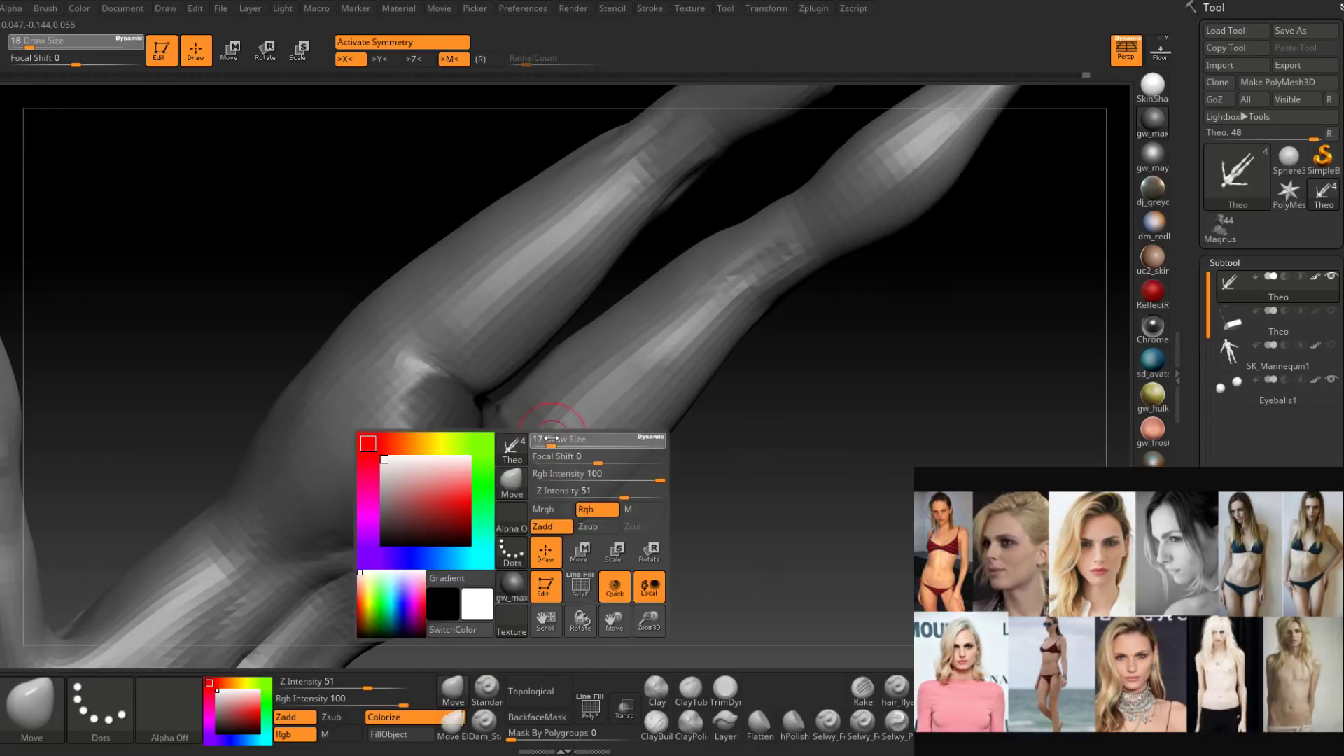
{"action": "left_click_drag", "start_coordinate": [546, 441], "coordinate": [540, 441]}
{"action": "mouse_move", "coordinate": [540, 441]}
{"action": "right_mouse_down"}
{"action": "mouse_move", "coordinate": [592, 495]}
{"action": "mouse_move", "coordinate": [547, 513]}
{"action": "mouse_move", "coordinate": [573, 450]}
{"action": "mouse_move", "coordinate": [595, 490]}
{"action": "mouse_move", "coordinate": [745, 420]}
{"action": "right_mouse_up"}
Clear the old mask and mask the front of the pelvis from hip to hip down to the crotch at draw size 29.
{"action": "left_click", "coordinate": [633, 507], "text": "ctrl"}
{"action": "left_click", "coordinate": [595, 453], "text": "ctrl"}
{"action": "left_click", "coordinate": [654, 483], "text": "ctrl"}
{"action": "left_click", "coordinate": [570, 468], "text": "ctrl"}
{"action": "right_click_drag", "start_coordinate": [745, 369], "coordinate": [683, 459], "text": "alt"}
{"action": "key", "text": "space"}
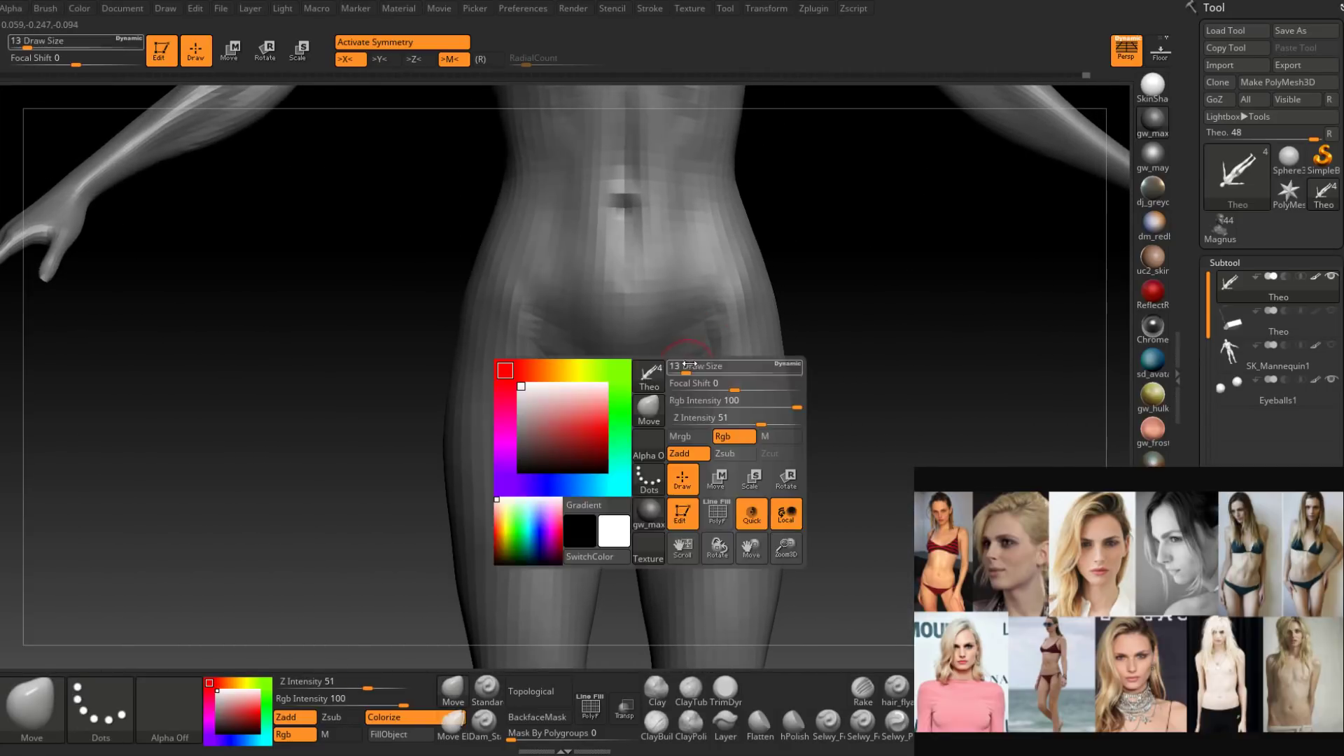
{"action": "left_click_drag", "start_coordinate": [685, 372], "coordinate": [693, 372]}
{"action": "mouse_move", "coordinate": [681, 325]}
{"action": "left_mouse_down", "text": "ctrl"}
{"action": "mouse_move", "coordinate": [669, 313]}
{"action": "mouse_move", "coordinate": [731, 280]}
{"action": "left_mouse_up", "text": "ctrl"}
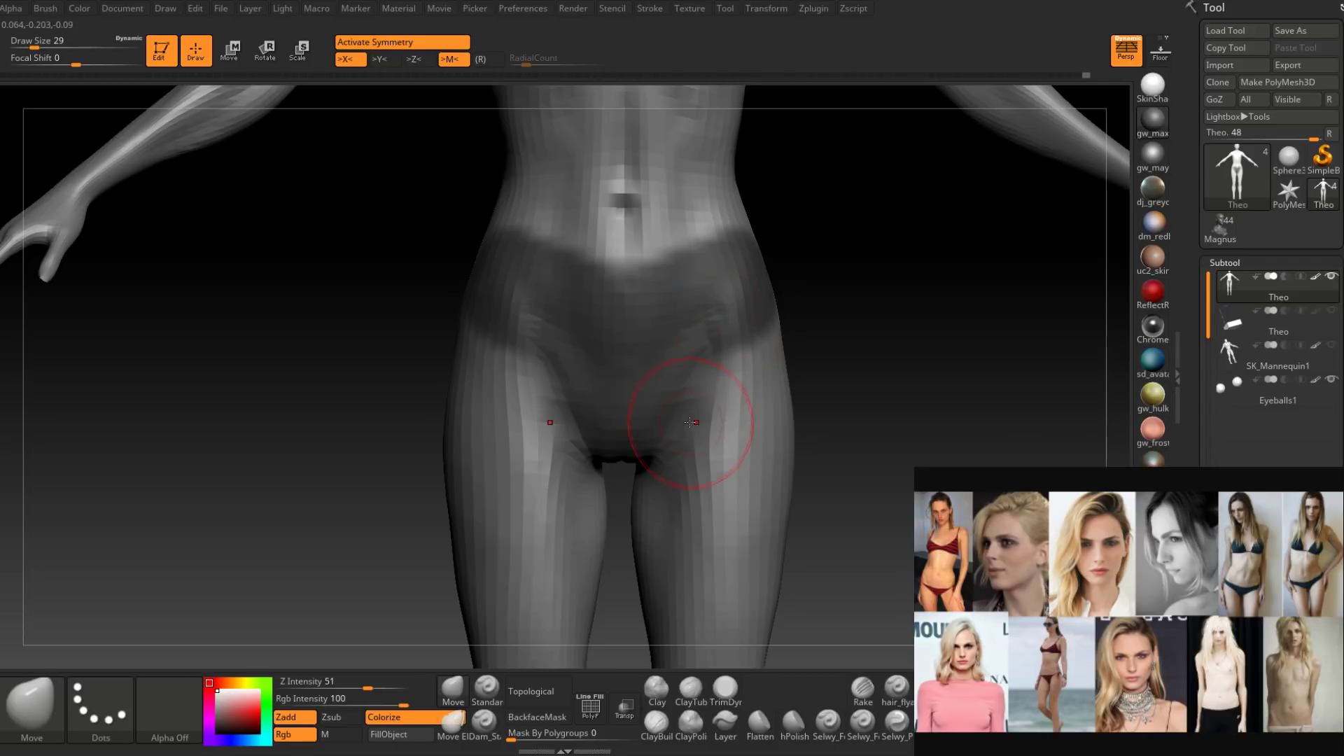
{"action": "right_click_drag", "start_coordinate": [693, 429], "coordinate": [697, 339], "text": "alt"}
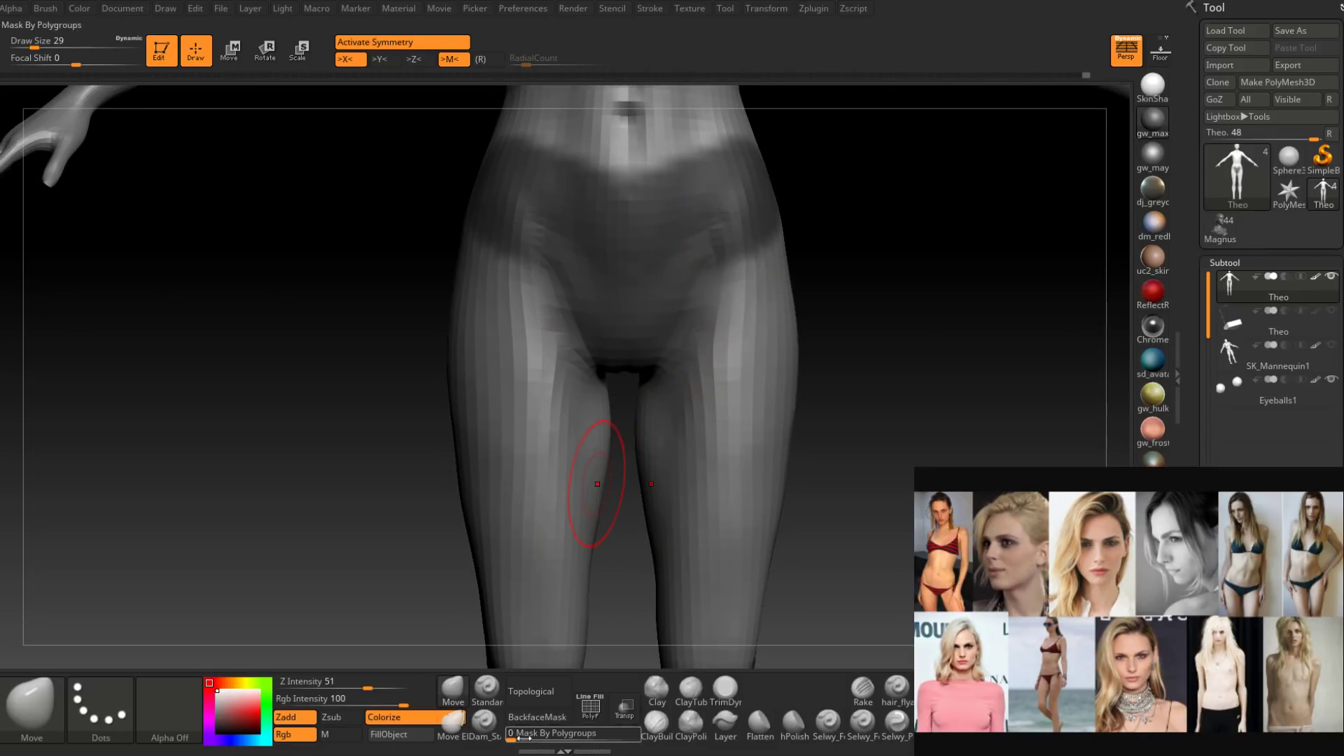
Sculpt the inner upper thighs from the front with the Standard brush at draw size 29 and Z intensity 25.
{"action": "left_click", "coordinate": [486, 687]}
{"action": "right_click_drag", "start_coordinate": [630, 464], "coordinate": [670, 352]}
{"action": "mouse_move", "coordinate": [670, 352]}
{"action": "left_mouse_down"}
{"action": "mouse_move", "coordinate": [621, 402]}
{"action": "mouse_move", "coordinate": [660, 390]}
{"action": "left_mouse_up"}
{"action": "right_click_drag", "start_coordinate": [660, 390], "coordinate": [672, 384]}
{"action": "left_click_drag", "start_coordinate": [672, 385], "coordinate": [651, 399]}
{"action": "right_click_drag", "start_coordinate": [616, 413], "coordinate": [589, 438]}
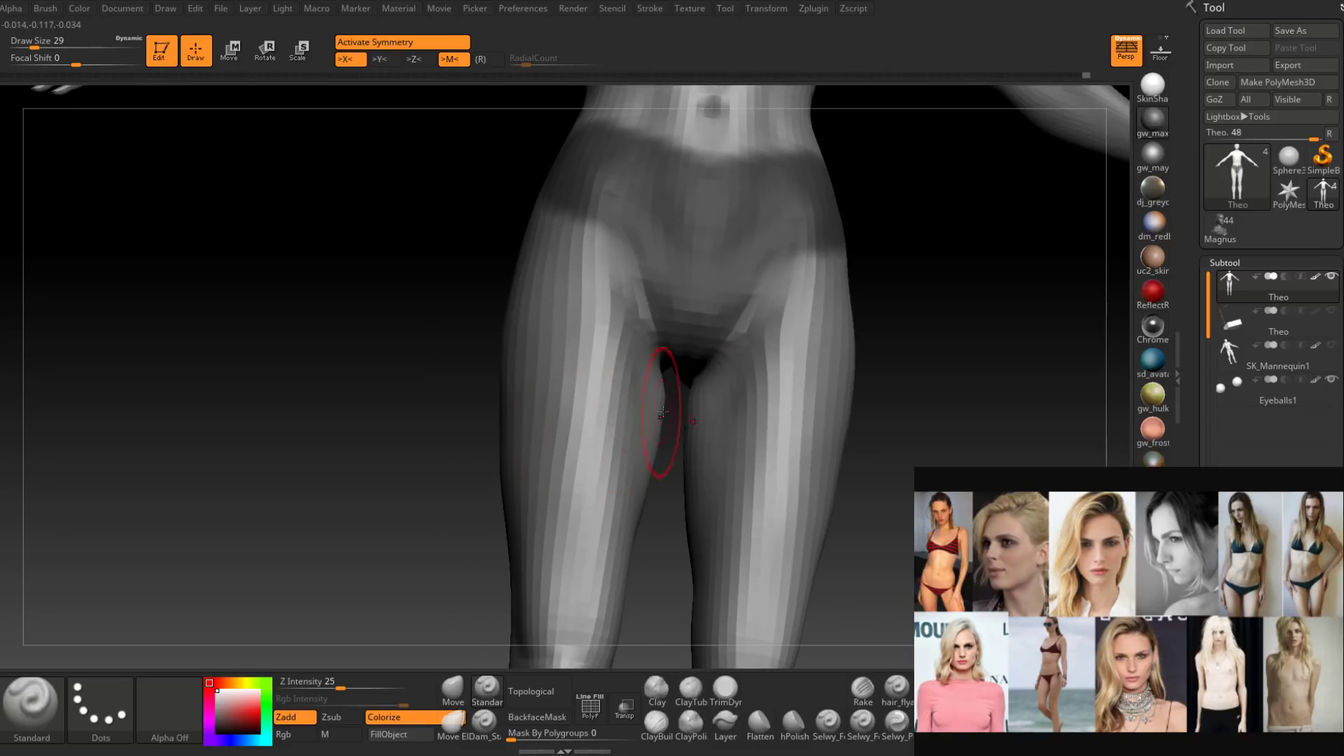
Work around the top of the inner thighs toward the back with the Standard brush, setting the draw size to 33.
{"action": "mouse_move", "coordinate": [660, 412]}
{"action": "right_mouse_down"}
{"action": "mouse_move", "coordinate": [682, 417]}
{"action": "mouse_move", "coordinate": [671, 426]}
{"action": "mouse_move", "coordinate": [664, 372]}
{"action": "right_mouse_up"}
{"action": "key", "text": "space"}
{"action": "left_click_drag", "start_coordinate": [674, 351], "coordinate": [633, 350]}
{"action": "mouse_move", "coordinate": [616, 350]}
{"action": "right_mouse_down"}
{"action": "mouse_move", "coordinate": [641, 356]}
{"action": "mouse_move", "coordinate": [666, 336]}
{"action": "right_mouse_up"}
{"action": "mouse_move", "coordinate": [560, 381]}
{"action": "right_mouse_down"}
{"action": "mouse_move", "coordinate": [581, 375]}
{"action": "mouse_move", "coordinate": [564, 364]}
{"action": "mouse_move", "coordinate": [581, 396]}
{"action": "right_mouse_up"}
{"action": "key", "text": "space"}
{"action": "left_click_drag", "start_coordinate": [581, 395], "coordinate": [589, 393]}
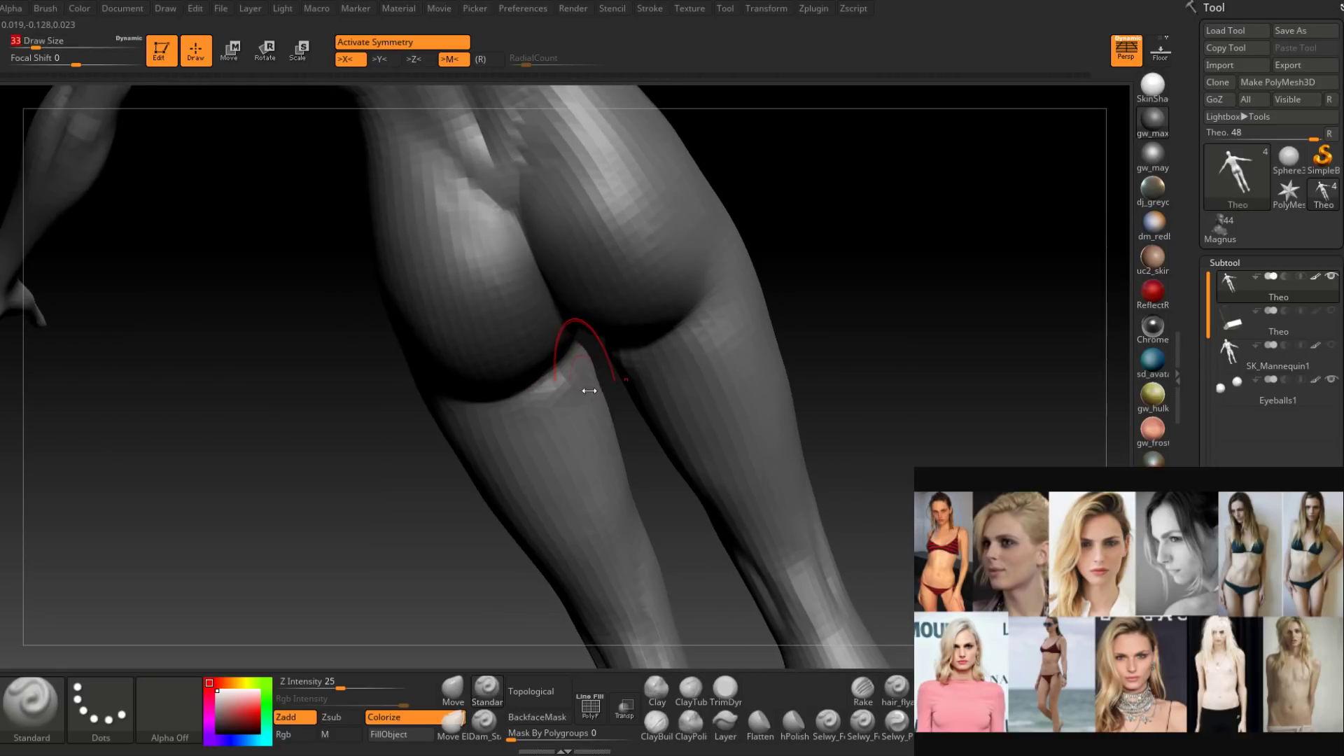
Fill and smooth the inner thighs just below the buttocks, setting the draw size back to 29.
{"action": "right_click_drag", "start_coordinate": [589, 390], "coordinate": [591, 400]}
{"action": "mouse_move", "coordinate": [592, 384]}
{"action": "left_mouse_down"}
{"action": "mouse_move", "coordinate": [581, 434]}
{"action": "mouse_move", "coordinate": [574, 406]}
{"action": "left_mouse_up"}
{"action": "right_click_drag", "start_coordinate": [581, 420], "coordinate": [597, 381]}
{"action": "left_click_drag", "start_coordinate": [581, 420], "coordinate": [590, 394], "text": "shift"}
{"action": "right_click_drag", "start_coordinate": [591, 394], "coordinate": [455, 385]}
{"action": "right_click_drag", "start_coordinate": [642, 381], "coordinate": [623, 385]}
{"action": "key", "text": "space"}
{"action": "left_click_drag", "start_coordinate": [623, 394], "coordinate": [617, 393]}
{"action": "key", "text": "shift"}
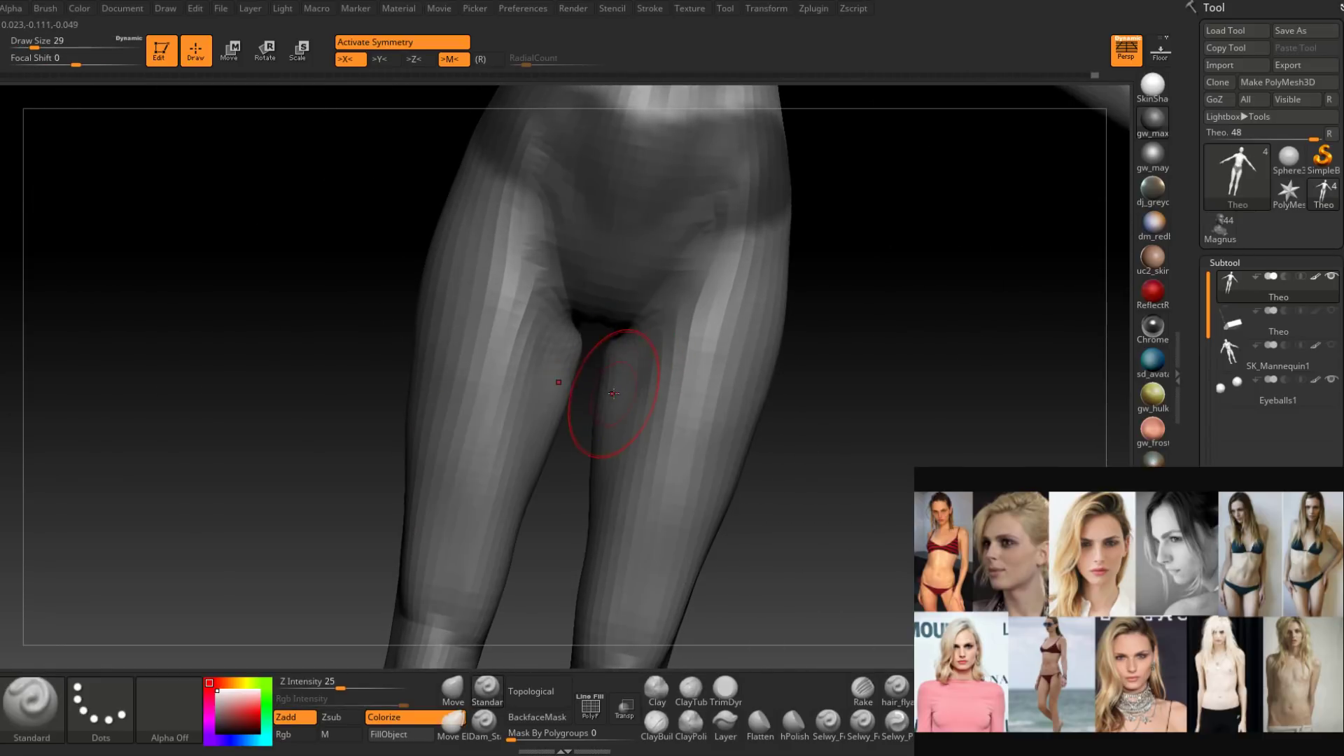
Add volume to the inner thighs from the front and smooth them into the crotch with the Smooth brush.
{"action": "right_click_drag", "start_coordinate": [600, 389], "coordinate": [616, 375]}
{"action": "left_click_drag", "start_coordinate": [570, 412], "coordinate": [570, 455]}
{"action": "mouse_move", "coordinate": [609, 476]}
{"action": "right_mouse_down"}
{"action": "mouse_move", "coordinate": [560, 483]}
{"action": "mouse_move", "coordinate": [621, 435]}
{"action": "mouse_move", "coordinate": [623, 333]}
{"action": "mouse_move", "coordinate": [600, 366]}
{"action": "right_mouse_up"}
{"action": "key", "text": "ctrl"}
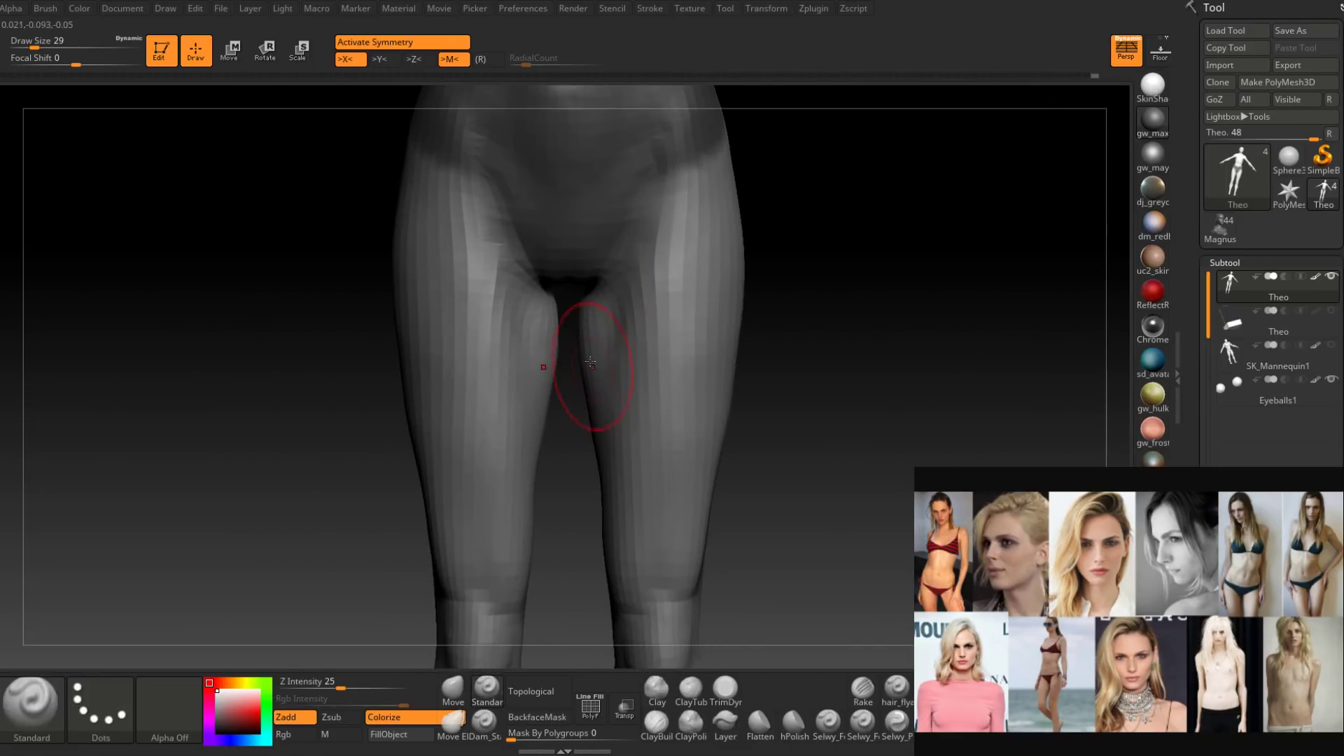
{"action": "left_click_drag", "start_coordinate": [600, 364], "coordinate": [602, 347], "text": "shift"}
{"action": "right_click_drag", "start_coordinate": [595, 350], "coordinate": [611, 350]}
{"action": "left_click_drag", "start_coordinate": [599, 355], "coordinate": [585, 339], "text": "shift"}
{"action": "mouse_move", "coordinate": [586, 339]}
{"action": "right_mouse_down", "text": "shift"}
{"action": "mouse_move", "coordinate": [616, 350]}
{"action": "mouse_move", "coordinate": [658, 308]}
{"action": "right_mouse_up", "text": "shift"}
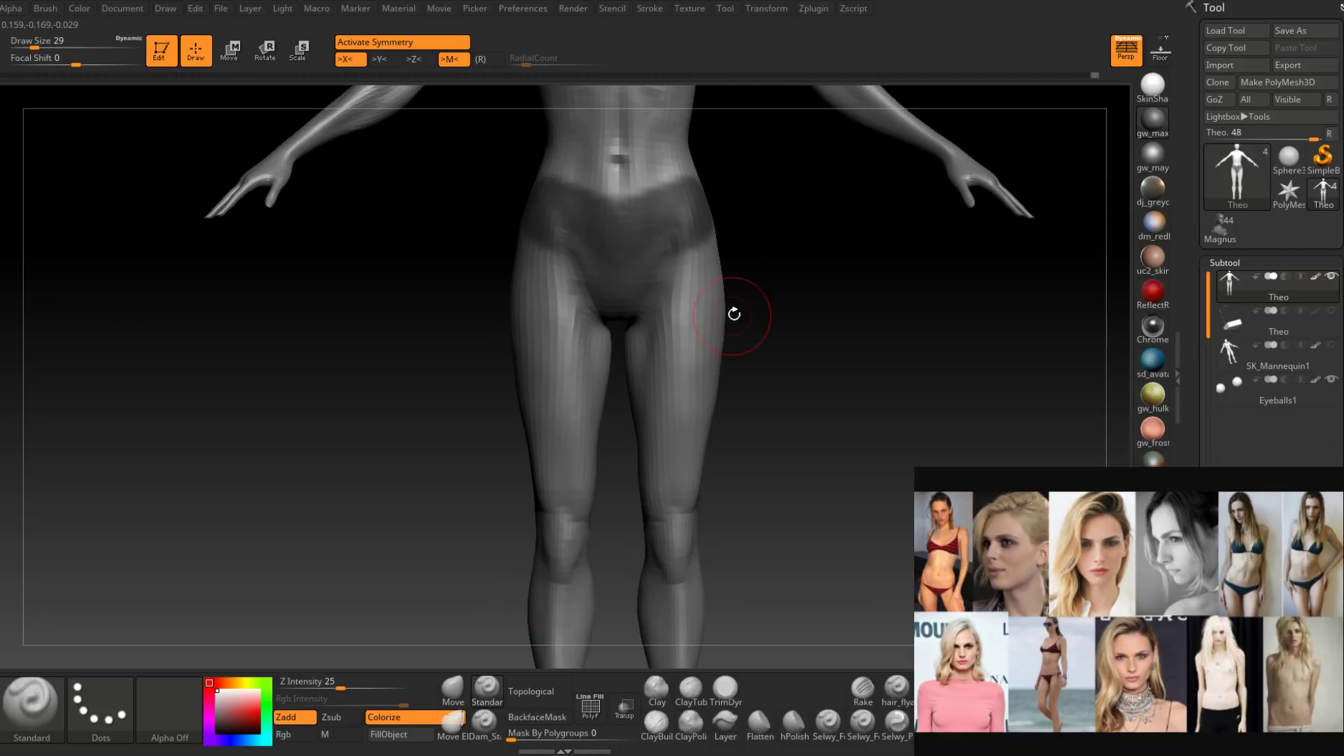
Clear the mask covering the pelvis.
{"action": "right_click_drag", "start_coordinate": [748, 308], "coordinate": [728, 368], "text": "alt"}
{"action": "left_click_drag", "start_coordinate": [730, 369], "coordinate": [741, 314], "text": "ctrl"}
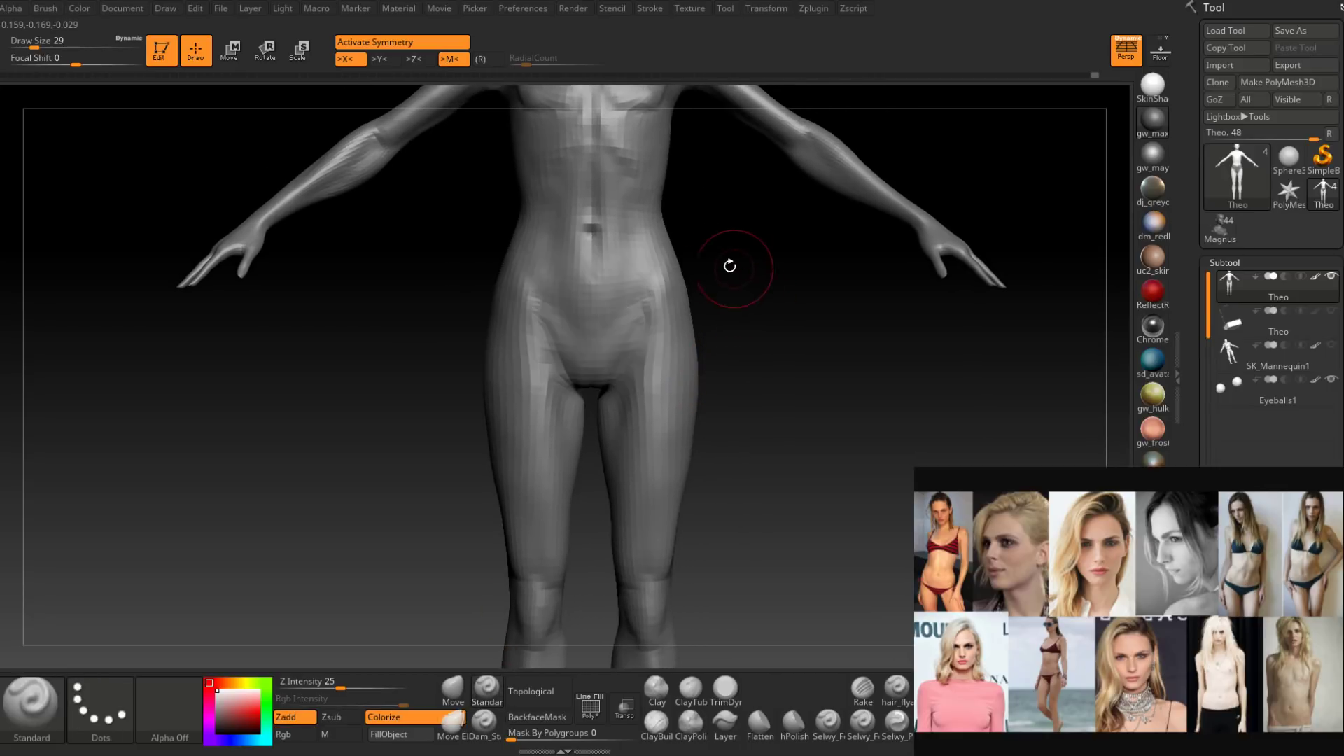
{"action": "right_click_drag", "start_coordinate": [730, 266], "coordinate": [711, 282], "text": "alt"}
Smooth the pubic area and lower pelvis using a draw size of 23.
{"action": "key", "text": "space"}
{"action": "left_click_drag", "start_coordinate": [612, 381], "coordinate": [606, 382]}
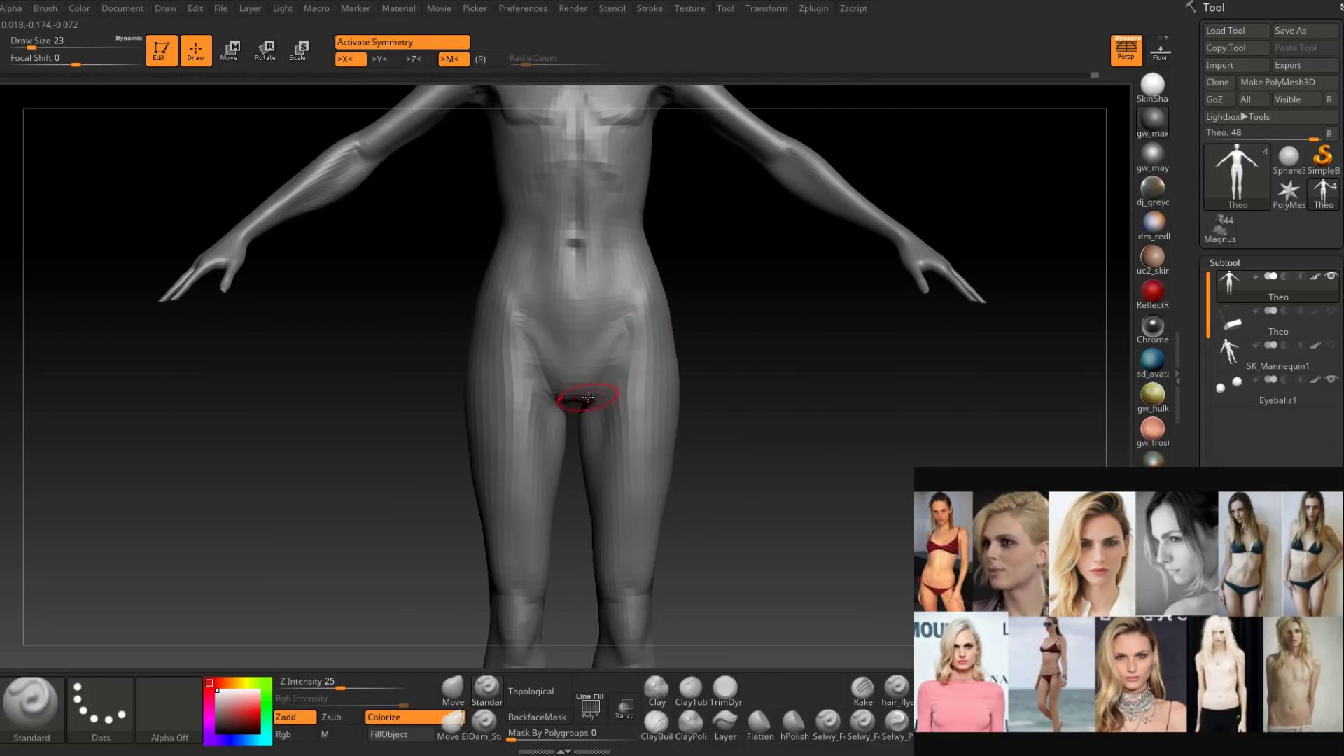
{"action": "key", "text": "shift"}
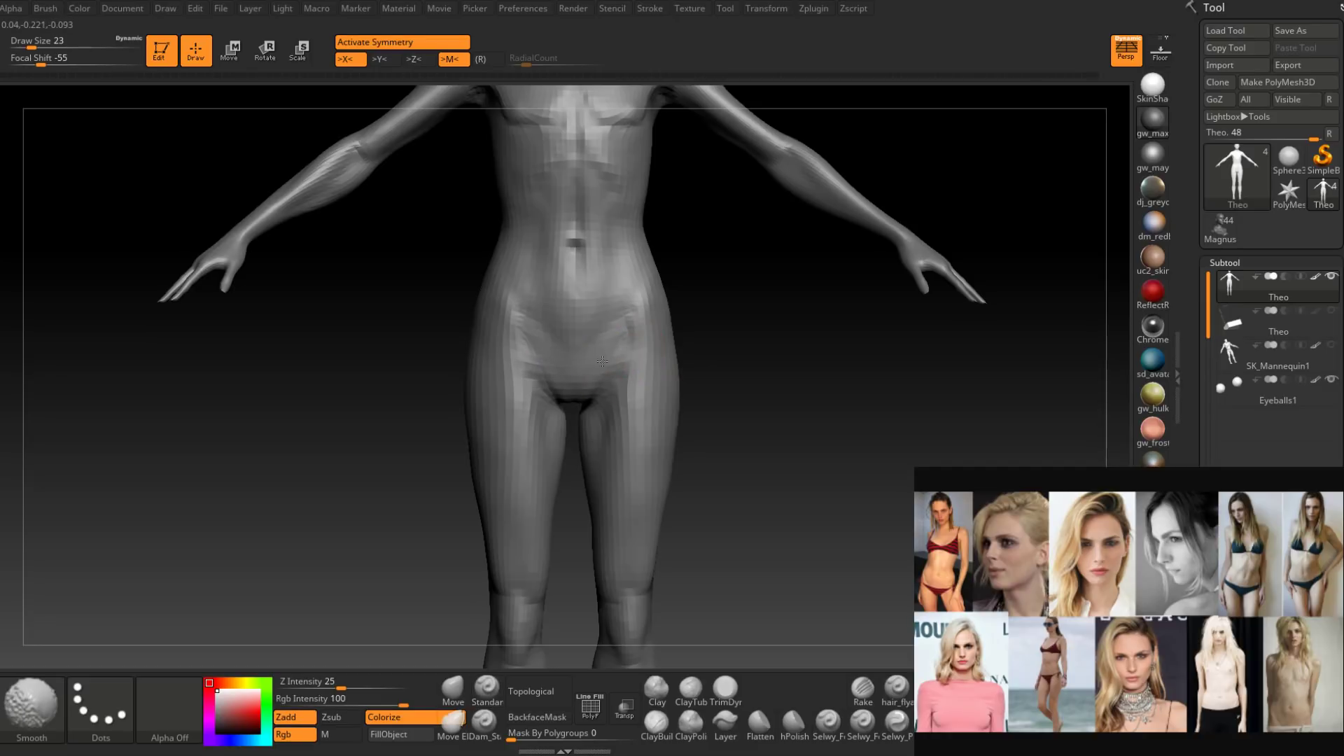
{"action": "left_click_drag", "start_coordinate": [602, 361], "coordinate": [594, 381], "text": "shift"}
{"action": "right_click_drag", "start_coordinate": [594, 381], "coordinate": [597, 357]}
Adjust the shape of the crotch between the thighs with the Move brush at draw size 22.
{"action": "key", "text": "space"}
{"action": "left_click_drag", "start_coordinate": [605, 381], "coordinate": [597, 380]}
{"action": "left_click", "coordinate": [458, 693]}
{"action": "right_click_drag", "start_coordinate": [584, 367], "coordinate": [594, 396], "text": "ctrl"}
{"action": "key", "text": "space"}
{"action": "left_click_drag", "start_coordinate": [597, 400], "coordinate": [604, 401]}
{"action": "mouse_move", "coordinate": [597, 401]}
{"action": "right_mouse_down", "text": "shift"}
{"action": "mouse_move", "coordinate": [601, 366]}
{"action": "mouse_move", "coordinate": [602, 452]}
{"action": "right_mouse_up", "text": "shift"}
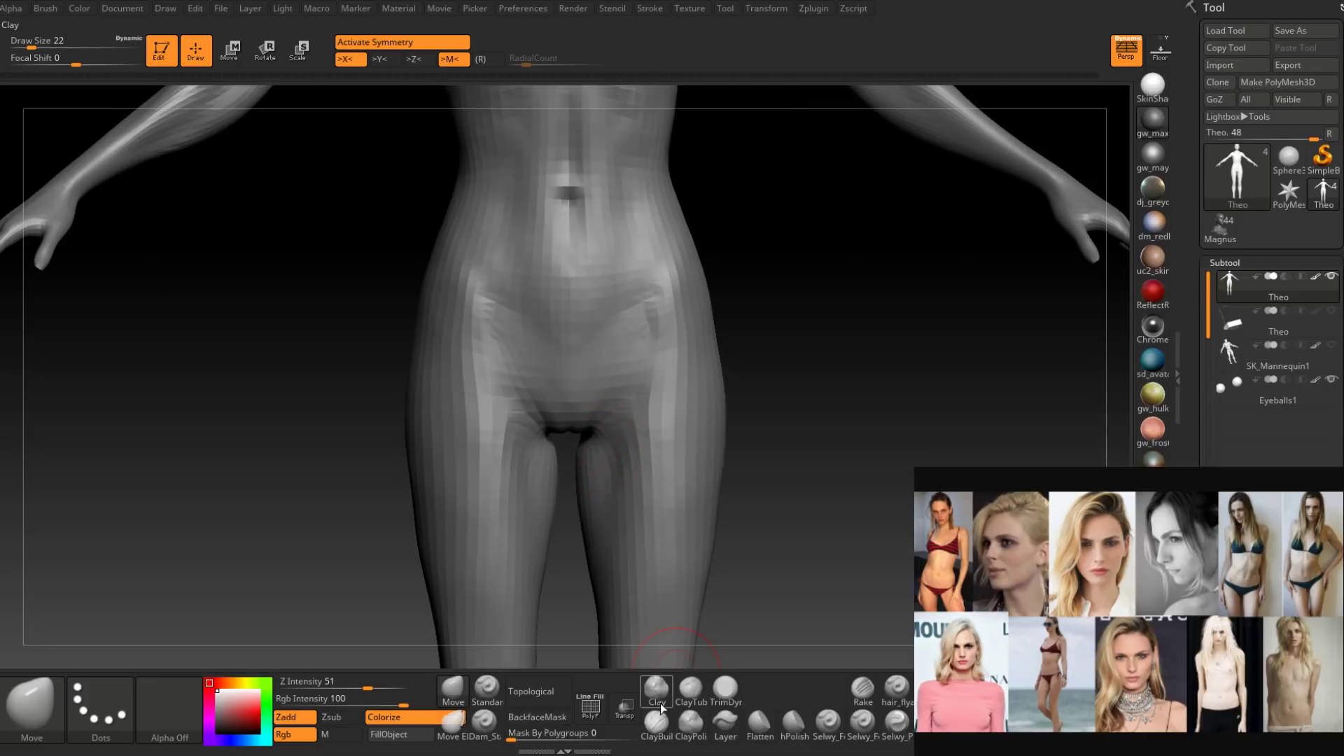
Sculpt the crotch and top of the inner thigh with the Standard brush, setting the draw size to 27.
{"action": "left_click", "coordinate": [490, 688]}
{"action": "mouse_move", "coordinate": [560, 448]}
{"action": "right_mouse_down"}
{"action": "mouse_move", "coordinate": [611, 432]}
{"action": "mouse_move", "coordinate": [615, 450]}
{"action": "mouse_move", "coordinate": [600, 459]}
{"action": "mouse_move", "coordinate": [631, 480]}
{"action": "mouse_move", "coordinate": [620, 463]}
{"action": "right_mouse_up"}
{"action": "key", "text": "space"}
{"action": "left_click_drag", "start_coordinate": [621, 462], "coordinate": [627, 462]}
{"action": "right_click_drag", "start_coordinate": [616, 455], "coordinate": [628, 462]}
{"action": "key", "text": "space"}
{"action": "left_click_drag", "start_coordinate": [626, 462], "coordinate": [618, 463]}
{"action": "mouse_move", "coordinate": [597, 490]}
{"action": "right_mouse_down"}
{"action": "mouse_move", "coordinate": [613, 521]}
{"action": "mouse_move", "coordinate": [628, 495]}
{"action": "mouse_move", "coordinate": [615, 540]}
{"action": "mouse_move", "coordinate": [606, 512]}
{"action": "mouse_move", "coordinate": [630, 448]}
{"action": "mouse_move", "coordinate": [615, 458]}
{"action": "right_mouse_up"}
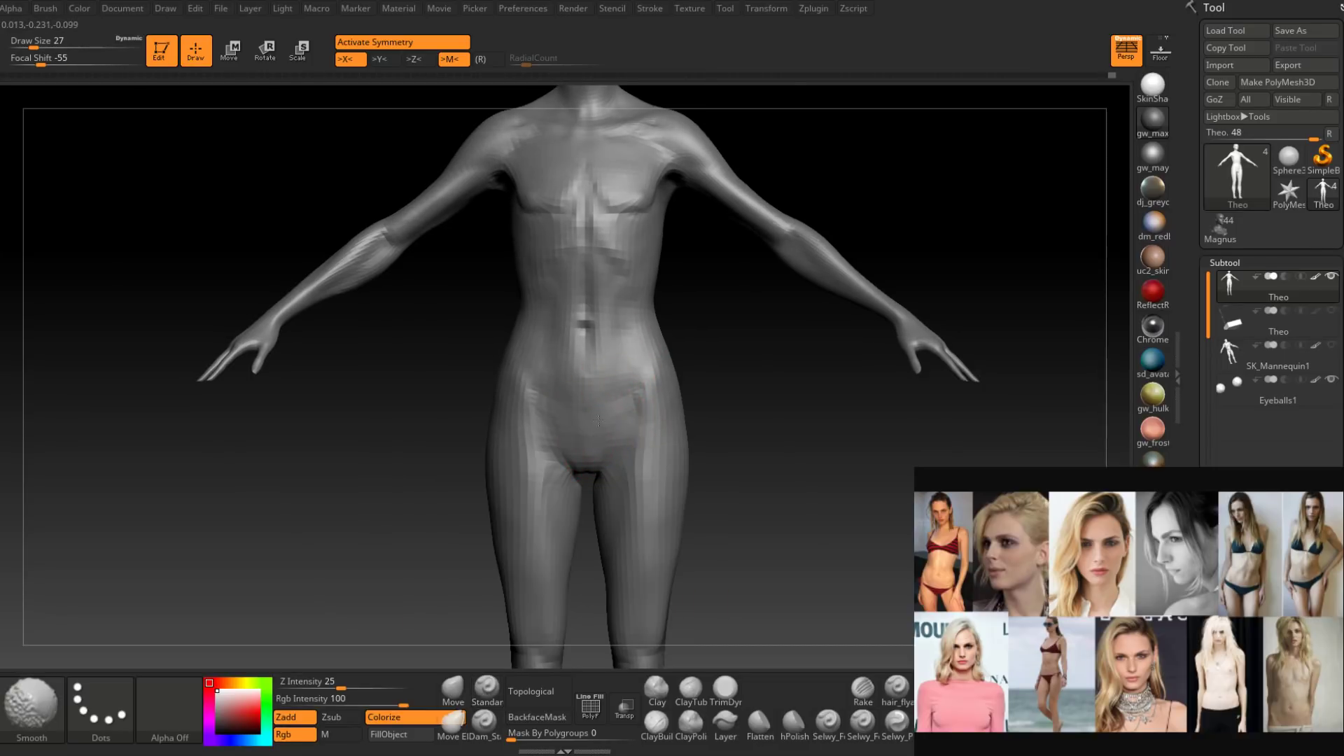
Smooth the pubic mound and lower abdomen toward the hip bones at draw size 27.
{"action": "left_click_drag", "start_coordinate": [590, 441], "coordinate": [619, 428], "text": "shift"}
{"action": "right_click_drag", "start_coordinate": [634, 428], "coordinate": [615, 420]}
{"action": "left_click_drag", "start_coordinate": [616, 420], "coordinate": [621, 402], "text": "shift"}
{"action": "right_click_drag", "start_coordinate": [621, 401], "coordinate": [645, 432]}
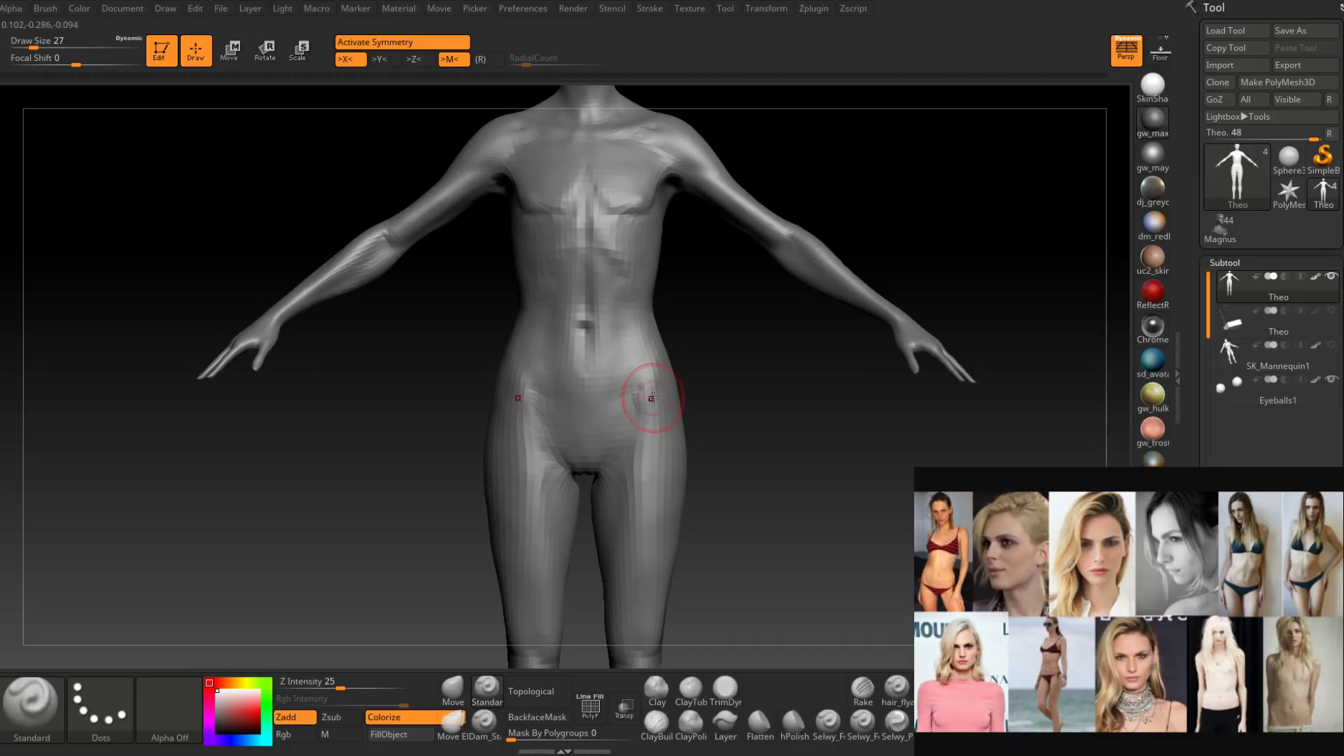
Soften the groin creases from the hip bones down to the front upper thighs with the Smooth brush.
{"action": "right_click_drag", "start_coordinate": [642, 389], "coordinate": [648, 381]}
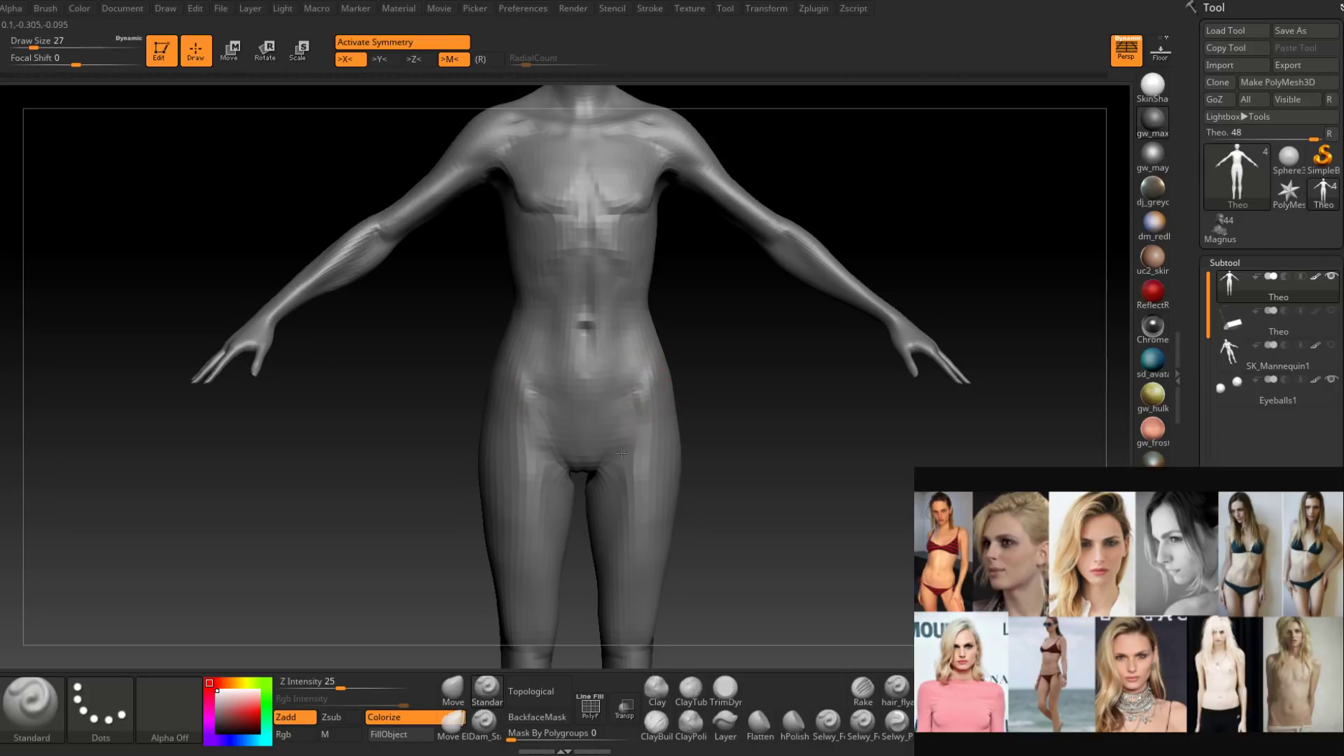
{"action": "key", "text": "shift"}
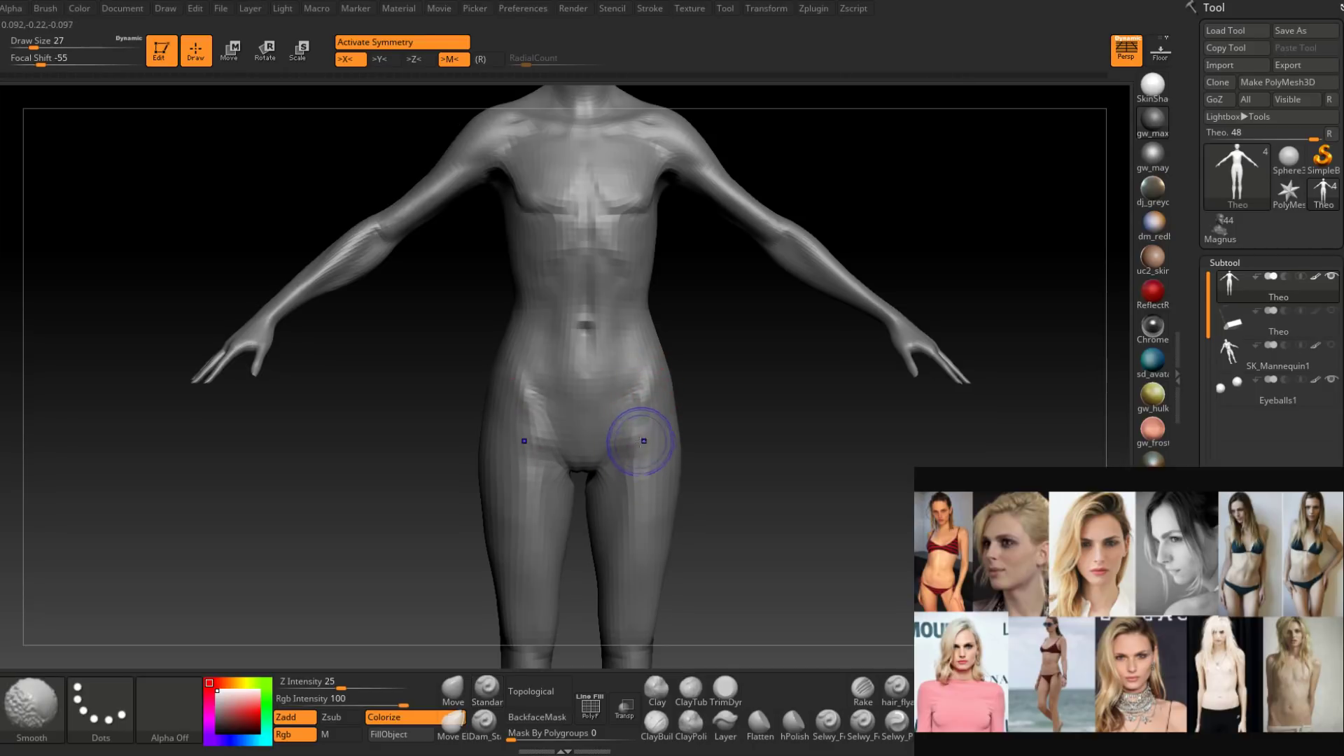
{"action": "left_click_drag", "start_coordinate": [645, 421], "coordinate": [651, 406], "text": "shift"}
{"action": "right_click_drag", "start_coordinate": [654, 399], "coordinate": [650, 400]}
{"action": "left_click_drag", "start_coordinate": [649, 399], "coordinate": [651, 448], "text": "shift"}
{"action": "mouse_move", "coordinate": [647, 441]}
{"action": "right_mouse_down"}
{"action": "mouse_move", "coordinate": [630, 427]}
{"action": "mouse_move", "coordinate": [641, 448]}
{"action": "mouse_move", "coordinate": [648, 428]}
{"action": "right_mouse_up"}
{"action": "left_click_drag", "start_coordinate": [648, 466], "coordinate": [649, 488], "text": "shift"}
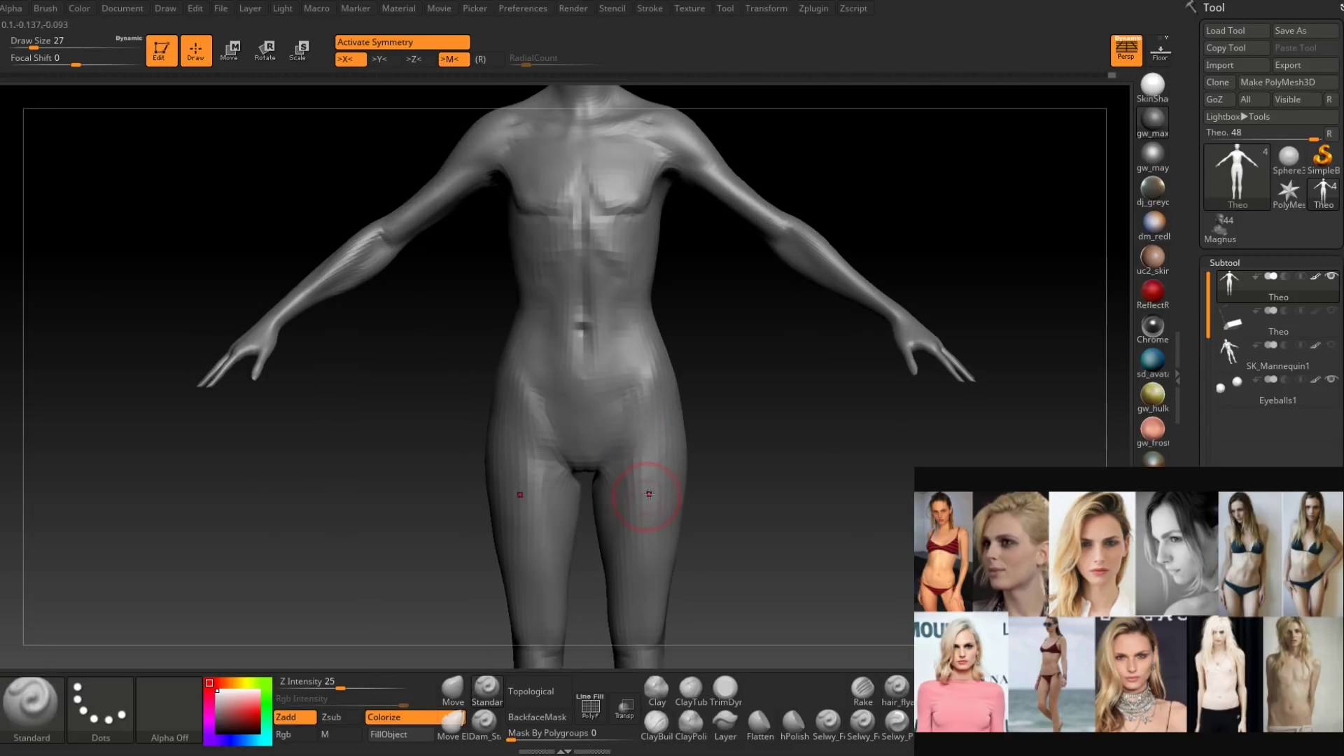
Build up the front of the hips and upper thighs with the ClayBuildup brush at draw size 35 and Z intensity 20.
{"action": "left_click", "coordinate": [656, 721]}
{"action": "key", "text": "space"}
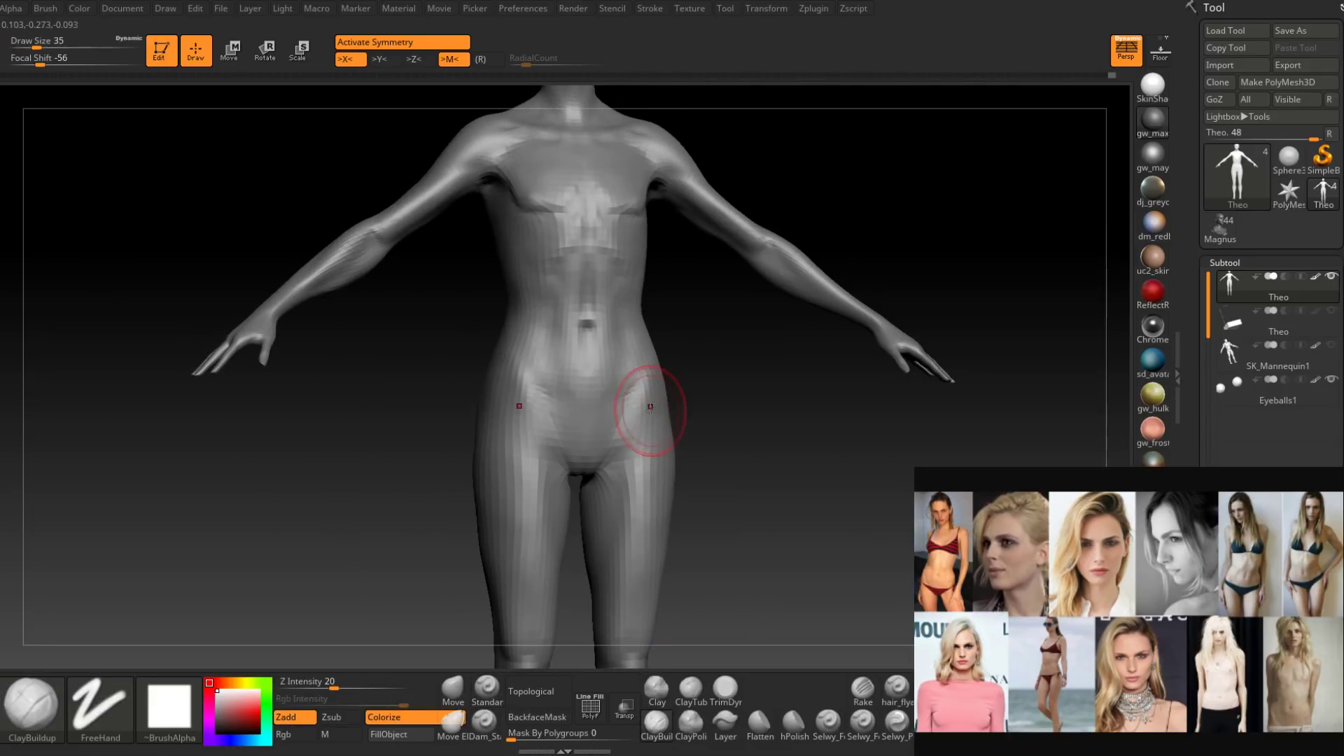
{"action": "right_click_drag", "start_coordinate": [651, 381], "coordinate": [640, 389]}
{"action": "key", "text": "space"}
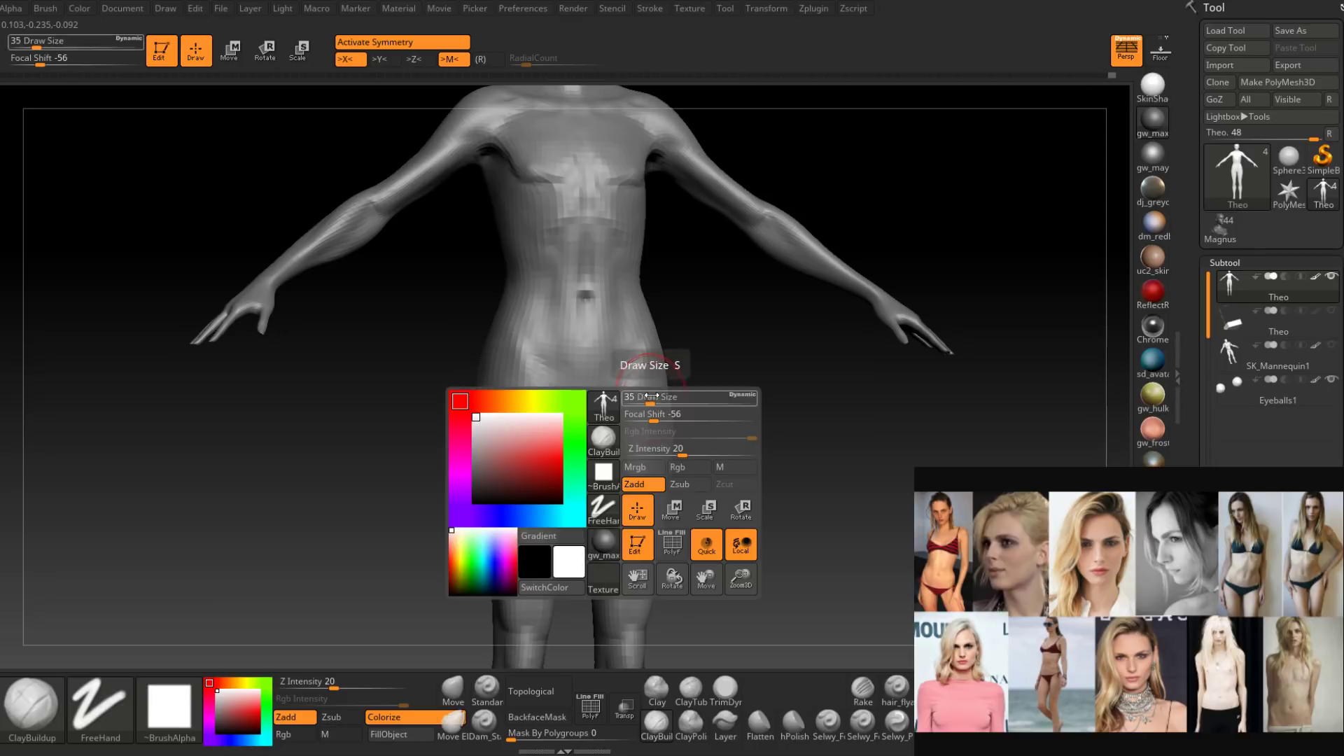
{"action": "right_click_drag", "start_coordinate": [628, 482], "coordinate": [646, 399]}
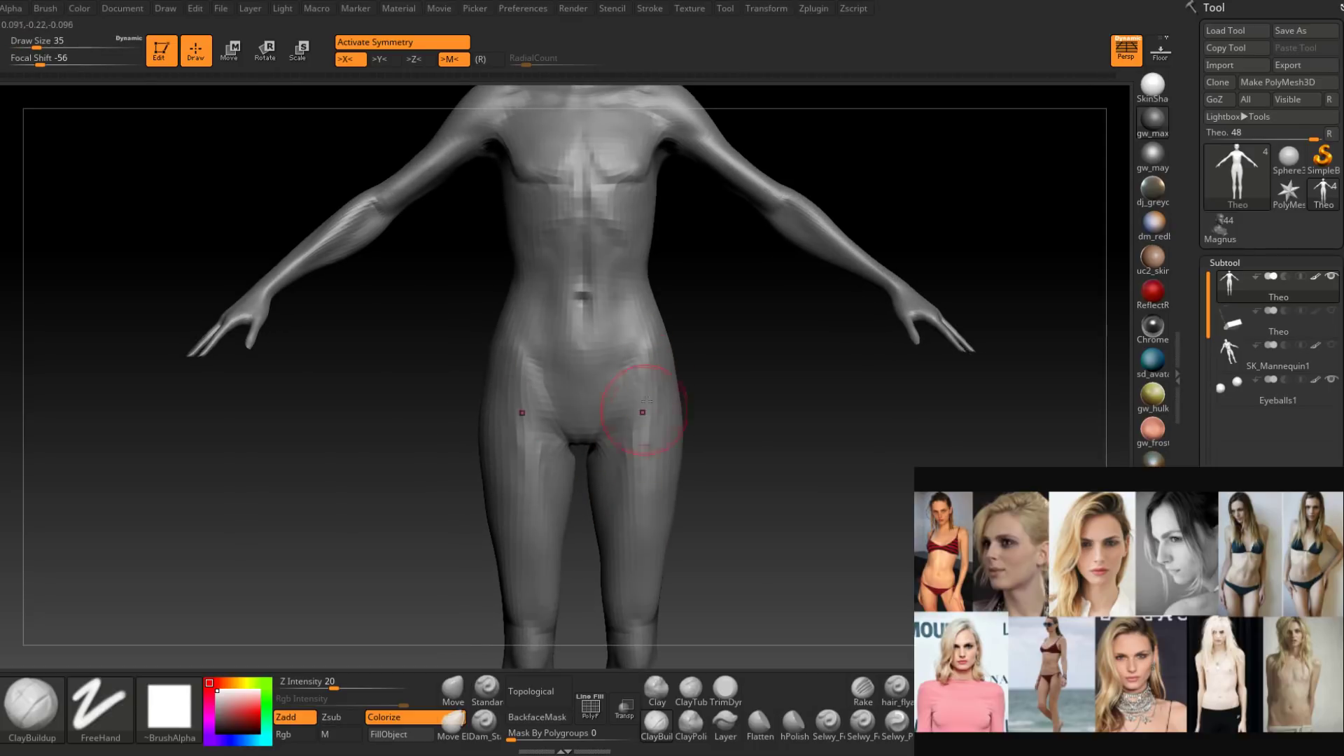
{"action": "mouse_move", "coordinate": [622, 541]}
{"action": "right_mouse_down"}
{"action": "mouse_move", "coordinate": [660, 440]}
{"action": "mouse_move", "coordinate": [654, 475]}
{"action": "mouse_move", "coordinate": [591, 524]}
{"action": "right_mouse_up"}
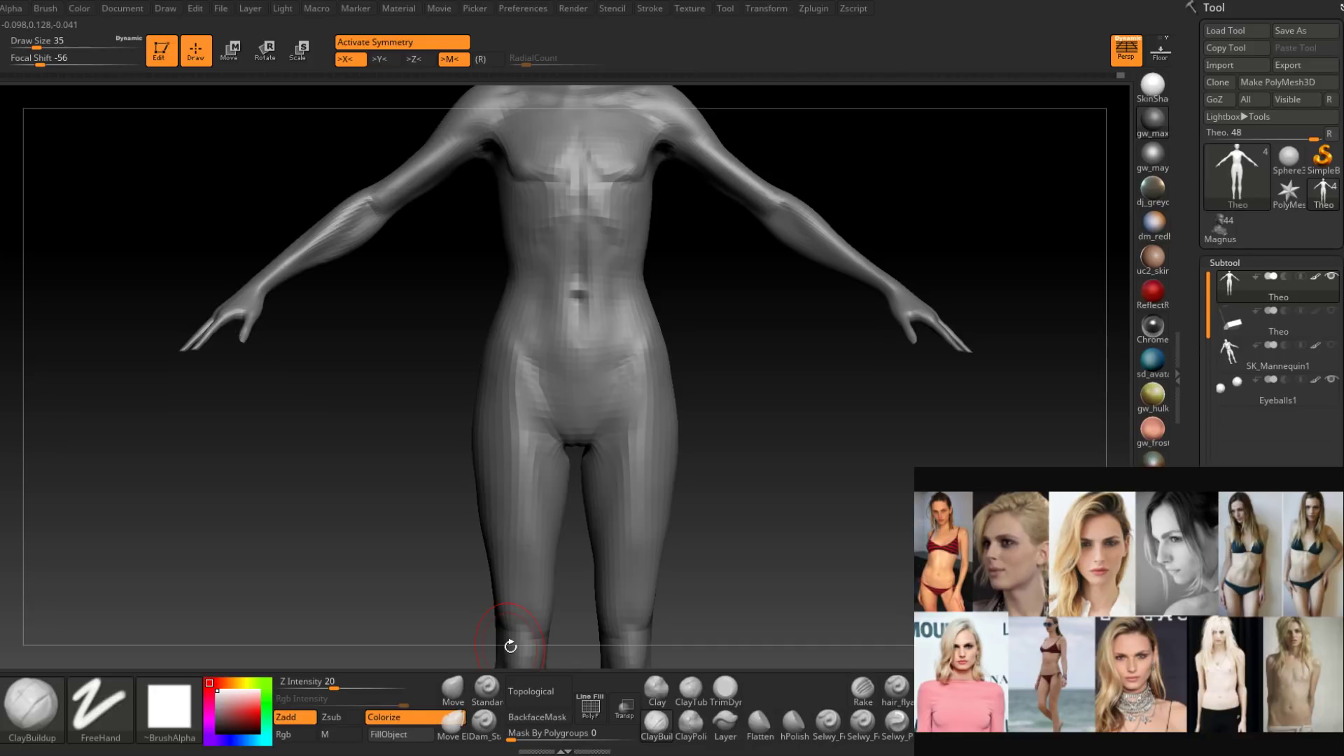
Refine the groin and side of the hips with smaller ClayBuildup strokes, reducing the draw size to 20.
{"action": "mouse_move", "coordinate": [510, 646]}
{"action": "right_mouse_down"}
{"action": "mouse_move", "coordinate": [645, 360]}
{"action": "mouse_move", "coordinate": [615, 405]}
{"action": "right_mouse_up"}
{"action": "key", "text": "space"}
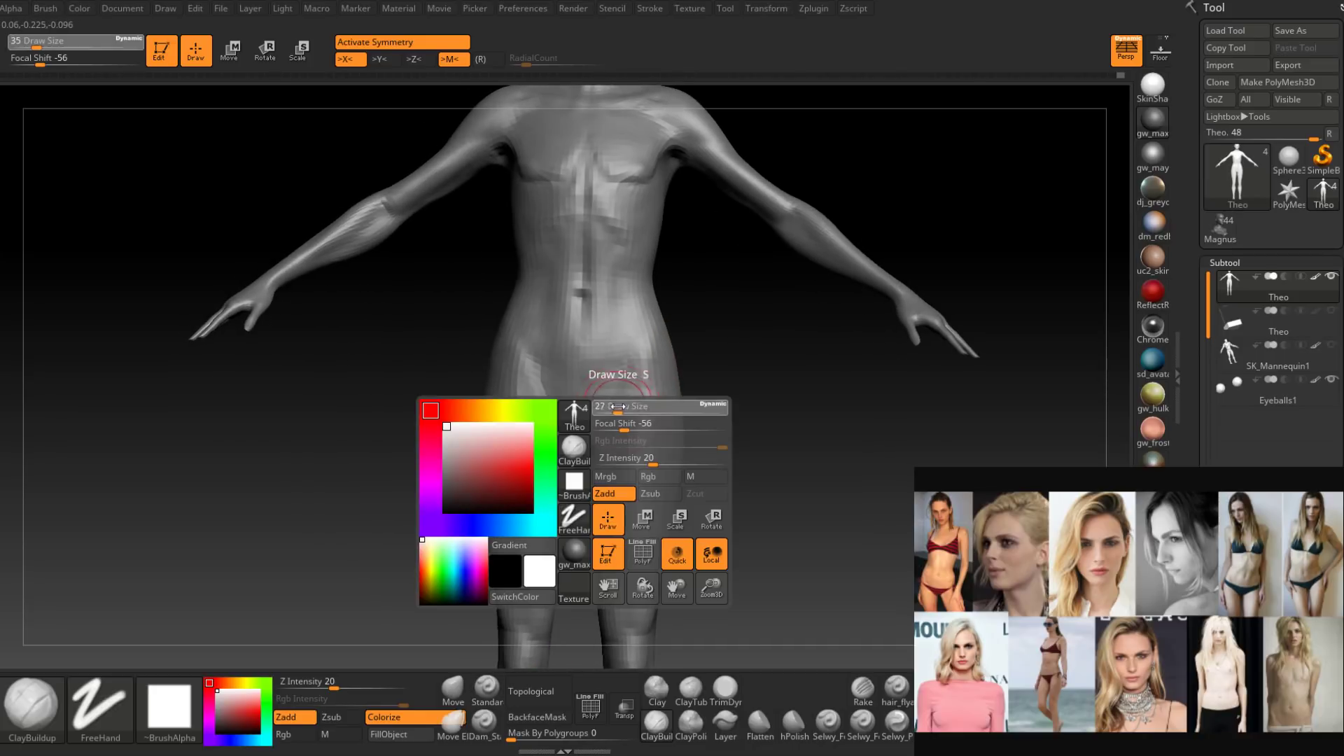
{"action": "left_click_drag", "start_coordinate": [619, 405], "coordinate": [611, 405]}
{"action": "mouse_move", "coordinate": [611, 356]}
{"action": "right_mouse_down"}
{"action": "mouse_move", "coordinate": [626, 388]}
{"action": "mouse_move", "coordinate": [630, 339]}
{"action": "mouse_move", "coordinate": [636, 387]}
{"action": "mouse_move", "coordinate": [660, 342]}
{"action": "mouse_move", "coordinate": [668, 352]}
{"action": "right_mouse_up"}
{"action": "key", "text": "space"}
{"action": "left_click_drag", "start_coordinate": [670, 354], "coordinate": [674, 353]}
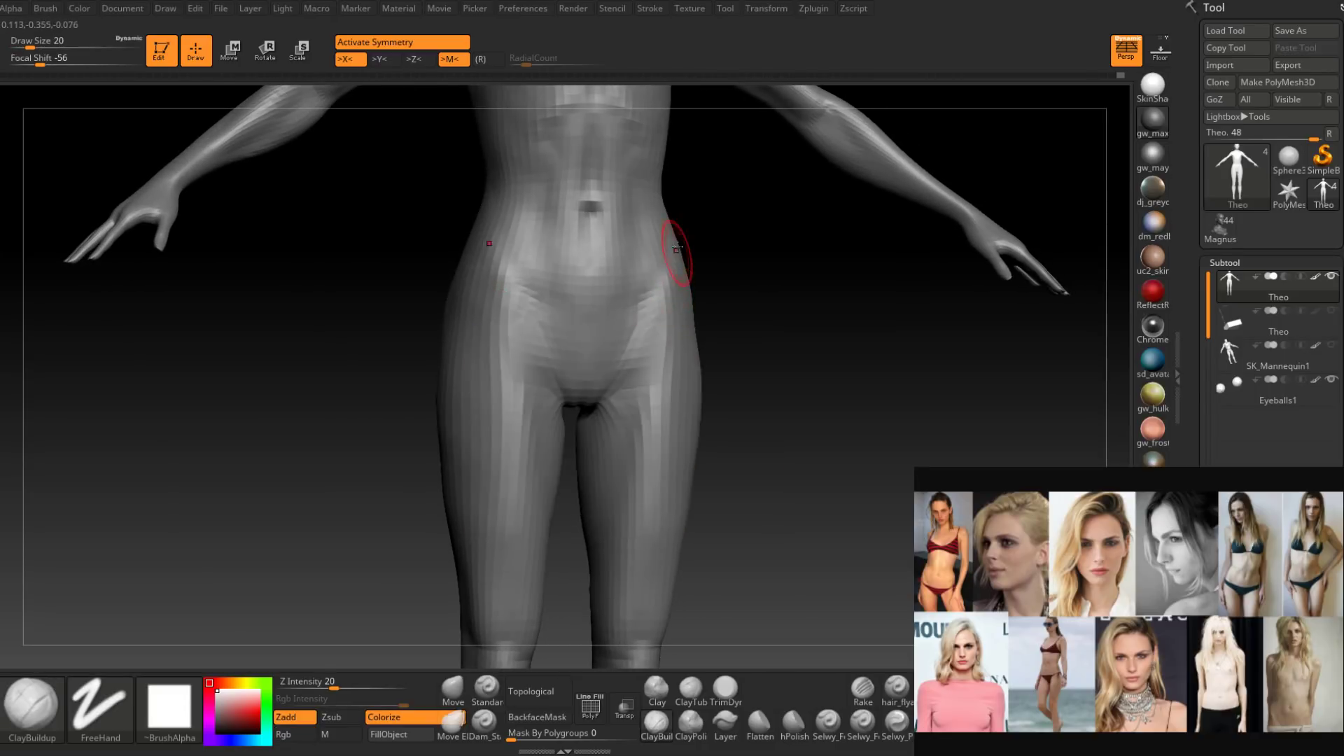
{"action": "right_click_drag", "start_coordinate": [674, 284], "coordinate": [655, 349]}
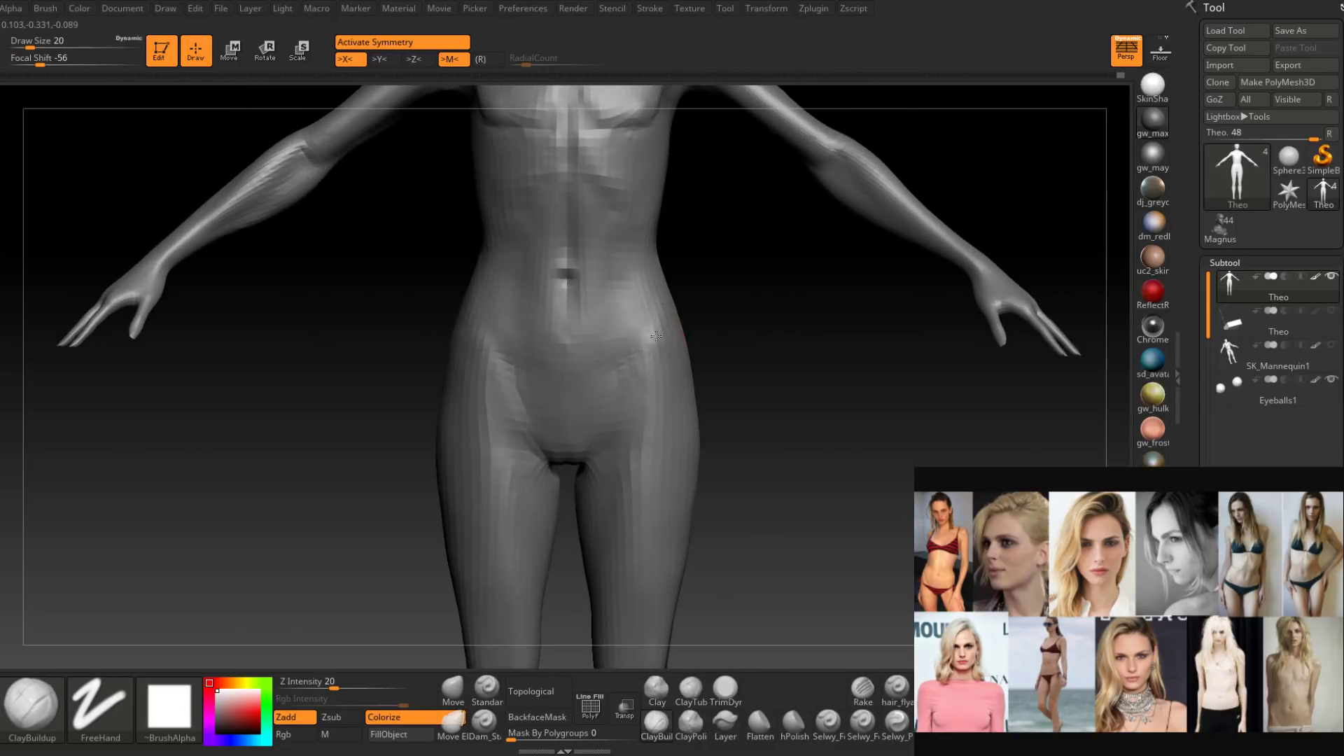
Build up the front hip bones and the creases beneath them with ClayBuildup at draw size 23.
{"action": "key", "text": "space"}
{"action": "left_click_drag", "start_coordinate": [662, 319], "coordinate": [665, 319]}
{"action": "mouse_move", "coordinate": [660, 336]}
{"action": "left_mouse_down"}
{"action": "mouse_move", "coordinate": [650, 332]}
{"action": "mouse_move", "coordinate": [660, 358]}
{"action": "left_mouse_up"}
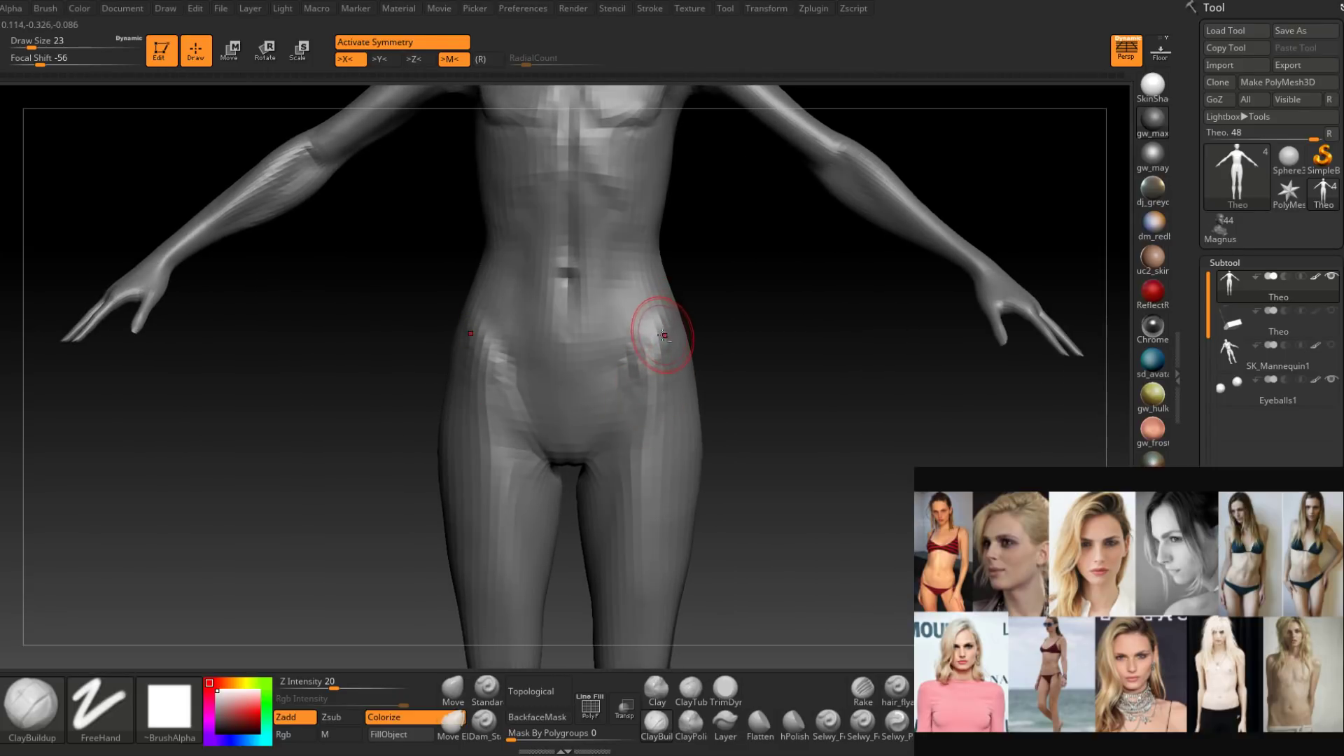
{"action": "mouse_move", "coordinate": [660, 333]}
{"action": "right_mouse_down", "text": "alt"}
{"action": "mouse_move", "coordinate": [657, 376]}
{"action": "mouse_move", "coordinate": [653, 352]}
{"action": "right_mouse_up", "text": "alt"}
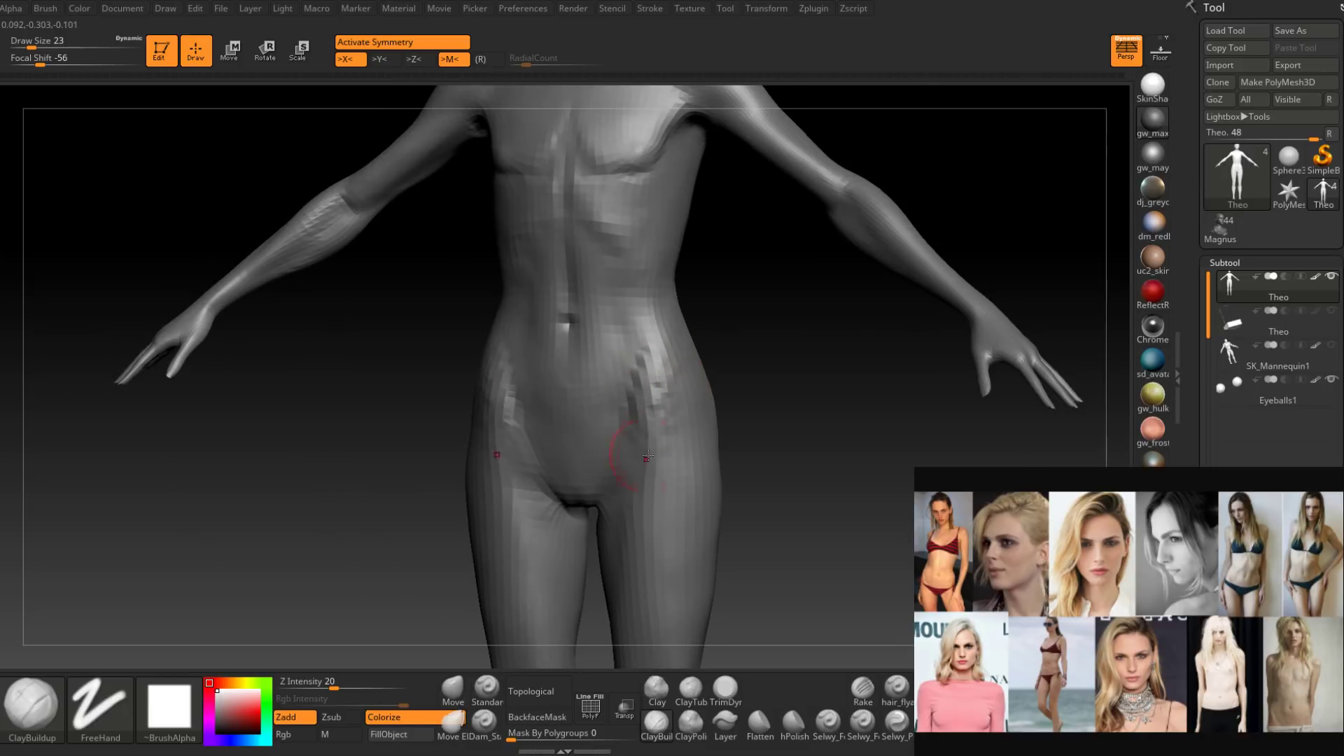
{"action": "right_click_drag", "start_coordinate": [664, 409], "coordinate": [663, 415]}
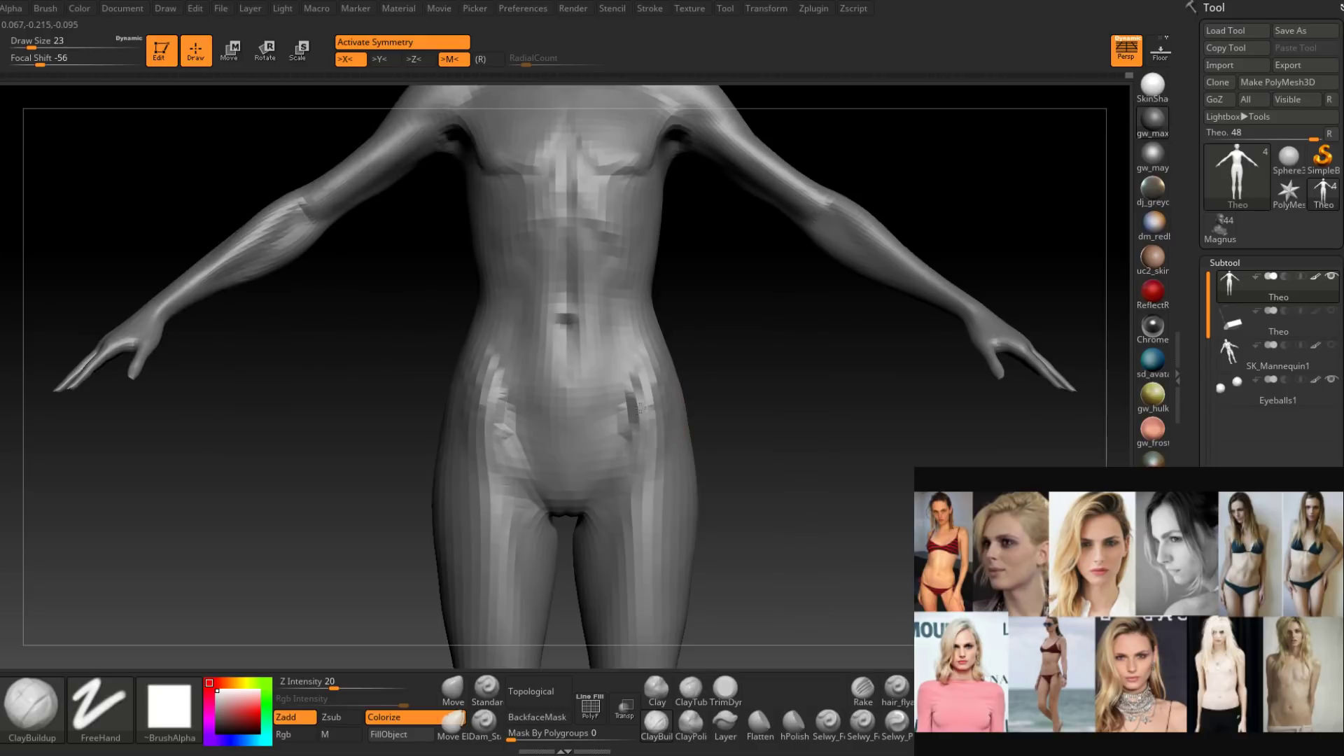
Smooth the hip bones and the inner edges of the clay strokes, setting the draw size to 16.
{"action": "key", "text": "shift"}
{"action": "left_click_drag", "start_coordinate": [658, 358], "coordinate": [651, 362], "text": "shift"}
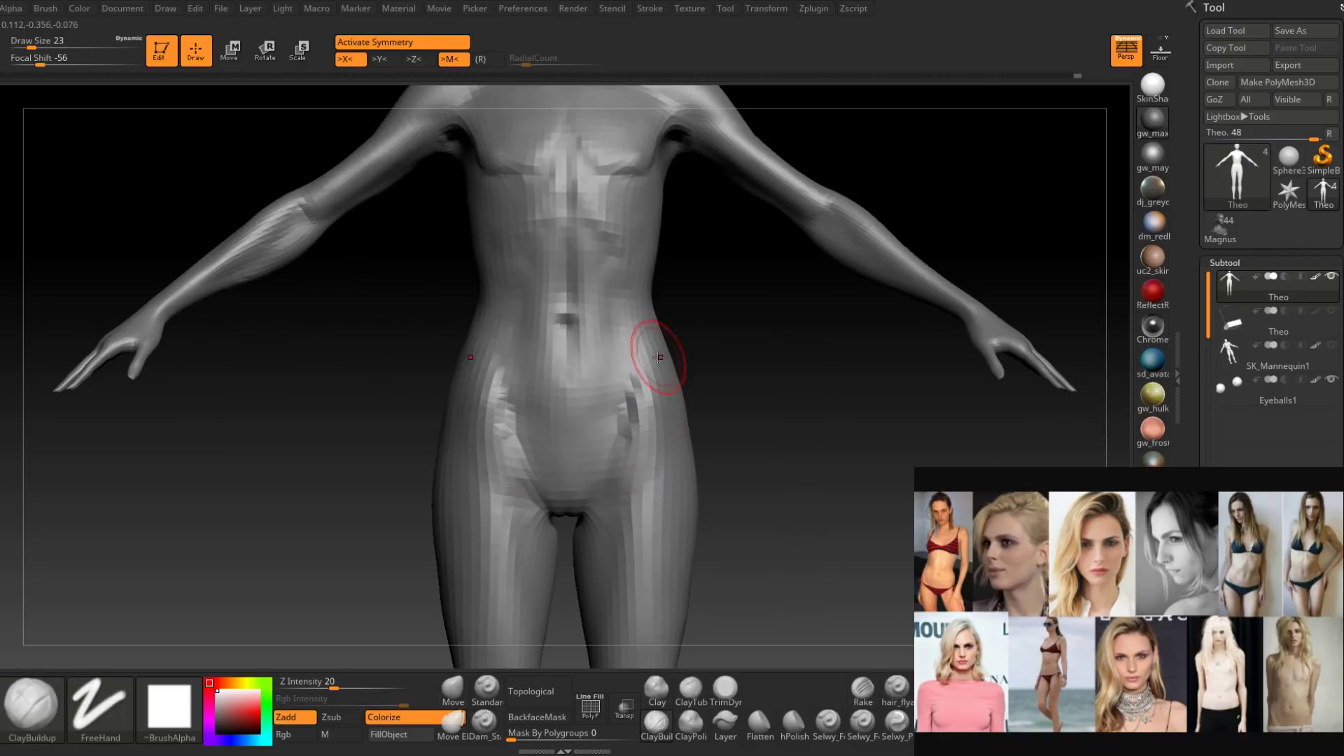
{"action": "right_click_drag", "start_coordinate": [658, 359], "coordinate": [686, 364]}
{"action": "key", "text": "space"}
{"action": "left_click_drag", "start_coordinate": [616, 462], "coordinate": [605, 462]}
{"action": "left_click_drag", "start_coordinate": [639, 372], "coordinate": [615, 441], "text": "shift"}
{"action": "right_click_drag", "start_coordinate": [615, 444], "coordinate": [638, 392]}
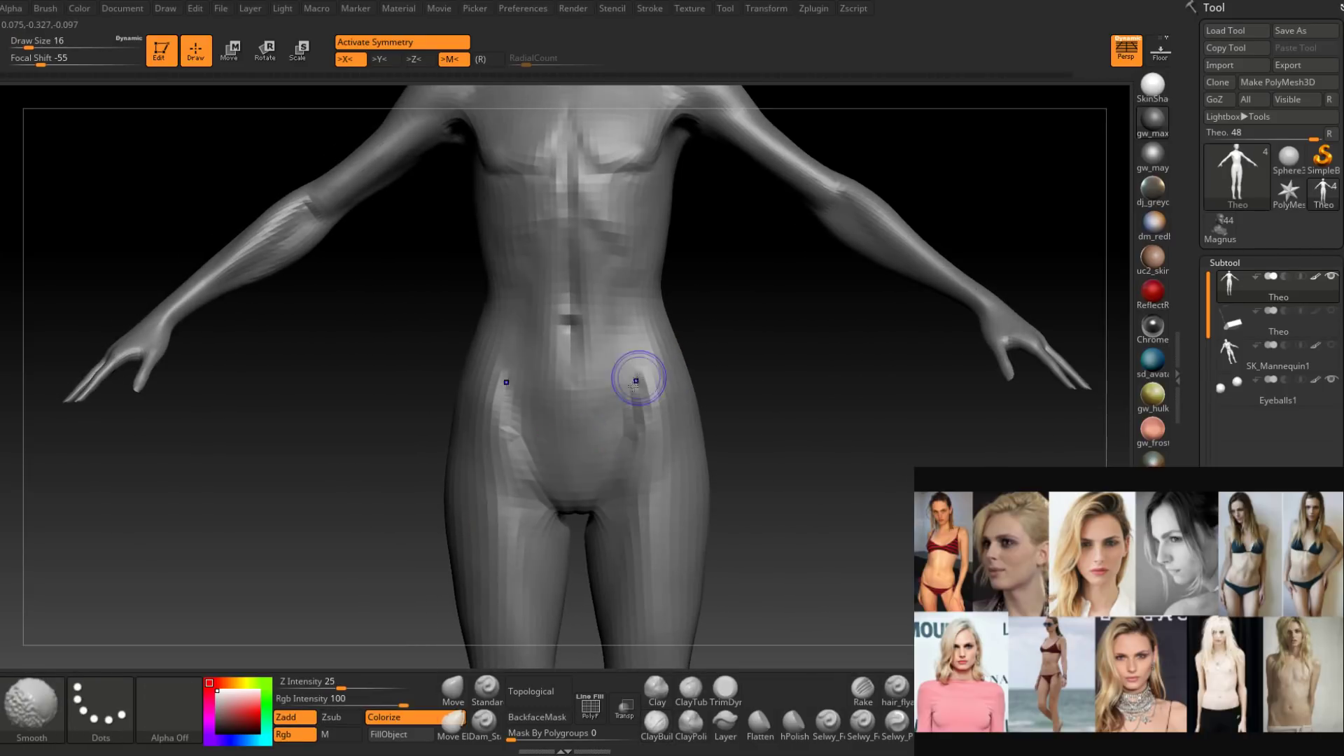
Blend the groin creases from the hip bones toward the pubic area, adjusting the draw size.
{"action": "left_click_drag", "start_coordinate": [638, 383], "coordinate": [611, 448], "text": "shift"}
{"action": "right_click_drag", "start_coordinate": [616, 441], "coordinate": [608, 423]}
{"action": "key", "text": "space"}
{"action": "left_click_drag", "start_coordinate": [608, 422], "coordinate": [612, 422]}
{"action": "right_click_drag", "start_coordinate": [623, 413], "coordinate": [634, 399]}
{"action": "mouse_move", "coordinate": [630, 402]}
{"action": "left_mouse_down"}
{"action": "mouse_move", "coordinate": [588, 455]}
{"action": "mouse_move", "coordinate": [574, 443]}
{"action": "left_mouse_up"}
{"action": "right_click_drag", "start_coordinate": [594, 446], "coordinate": [588, 479]}
Smooth the pubic mound and lower abdomen into the surrounding groin, checking the whole front of the figure.
{"action": "mouse_move", "coordinate": [588, 479]}
{"action": "left_mouse_down", "text": "shift"}
{"action": "mouse_move", "coordinate": [609, 437]}
{"action": "mouse_move", "coordinate": [595, 455]}
{"action": "left_mouse_up", "text": "shift"}
{"action": "right_click_drag", "start_coordinate": [595, 455], "coordinate": [609, 420]}
{"action": "left_click_drag", "start_coordinate": [609, 420], "coordinate": [595, 462], "text": "shift"}
{"action": "mouse_move", "coordinate": [595, 469]}
{"action": "right_mouse_down"}
{"action": "mouse_move", "coordinate": [602, 514]}
{"action": "mouse_move", "coordinate": [592, 462]}
{"action": "right_mouse_up"}
{"action": "left_click_drag", "start_coordinate": [593, 462], "coordinate": [588, 483], "text": "shift"}
{"action": "key", "text": "d"}
{"action": "right_click_drag", "start_coordinate": [588, 483], "coordinate": [609, 476]}
{"action": "mouse_move", "coordinate": [609, 476]}
{"action": "right_mouse_down", "text": "ctrl"}
{"action": "mouse_move", "coordinate": [595, 441]}
{"action": "mouse_move", "coordinate": [640, 456]}
{"action": "mouse_move", "coordinate": [666, 447]}
{"action": "mouse_move", "coordinate": [675, 393]}
{"action": "mouse_move", "coordinate": [623, 360]}
{"action": "mouse_move", "coordinate": [630, 470]}
{"action": "right_mouse_up", "text": "ctrl"}
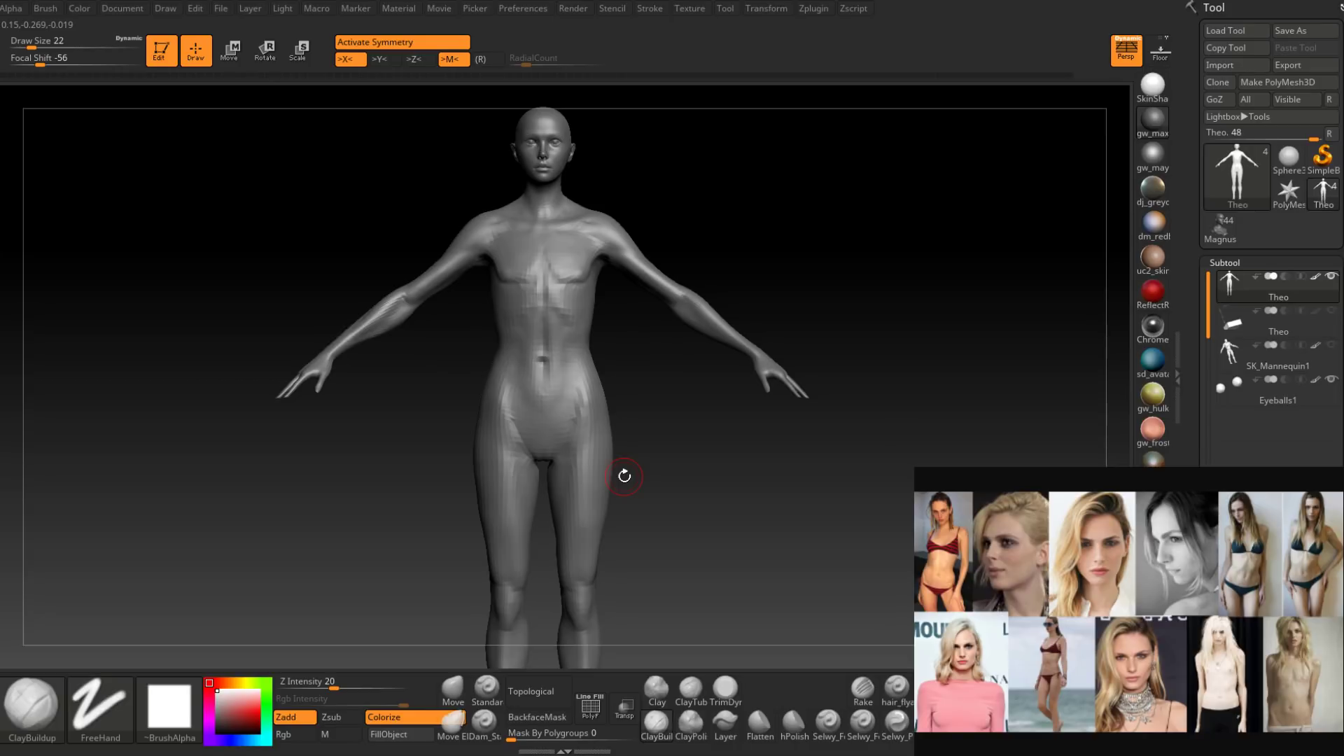
Reshape the folds under the buttocks from the back with the Move brush, using draw sizes 49, 44 and 37.
{"action": "right_click_drag", "start_coordinate": [624, 476], "coordinate": [483, 455]}
{"action": "right_click_drag", "start_coordinate": [777, 466], "coordinate": [683, 462], "text": "shift"}
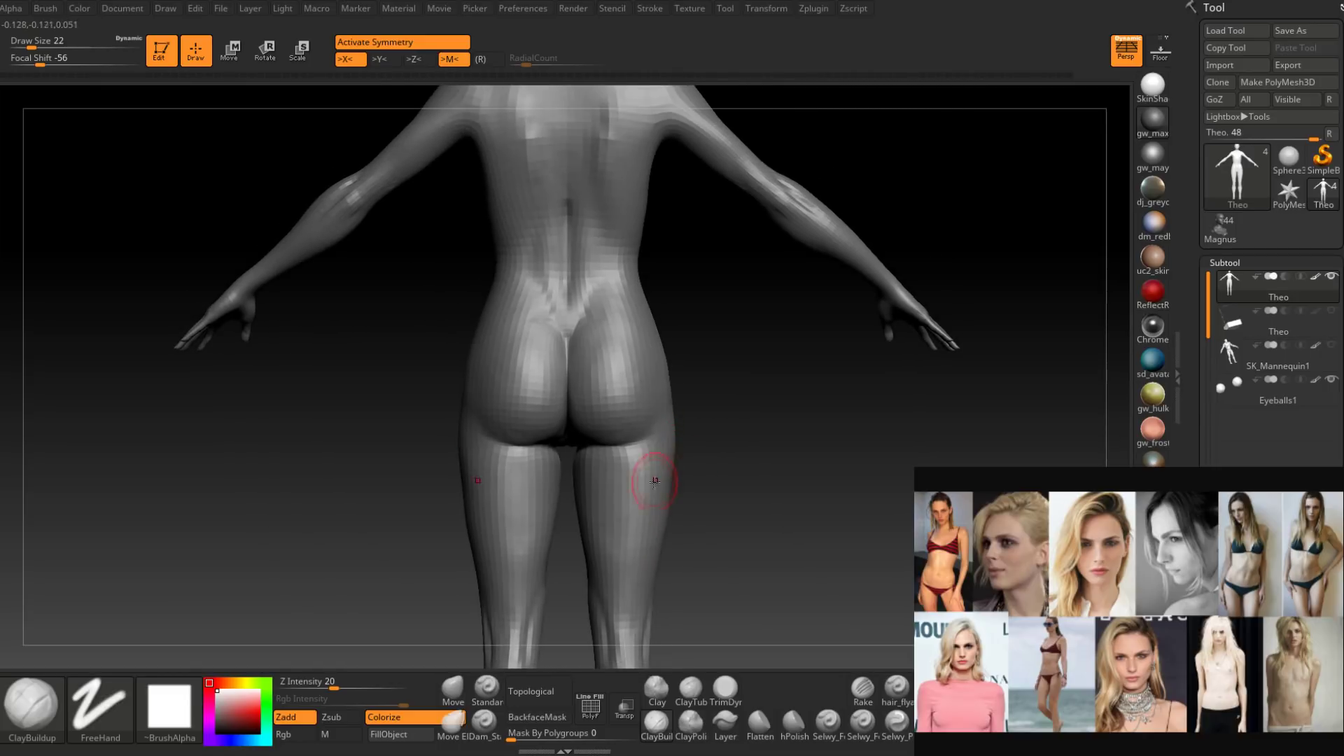
{"action": "left_click", "coordinate": [453, 688]}
{"action": "key", "text": "space"}
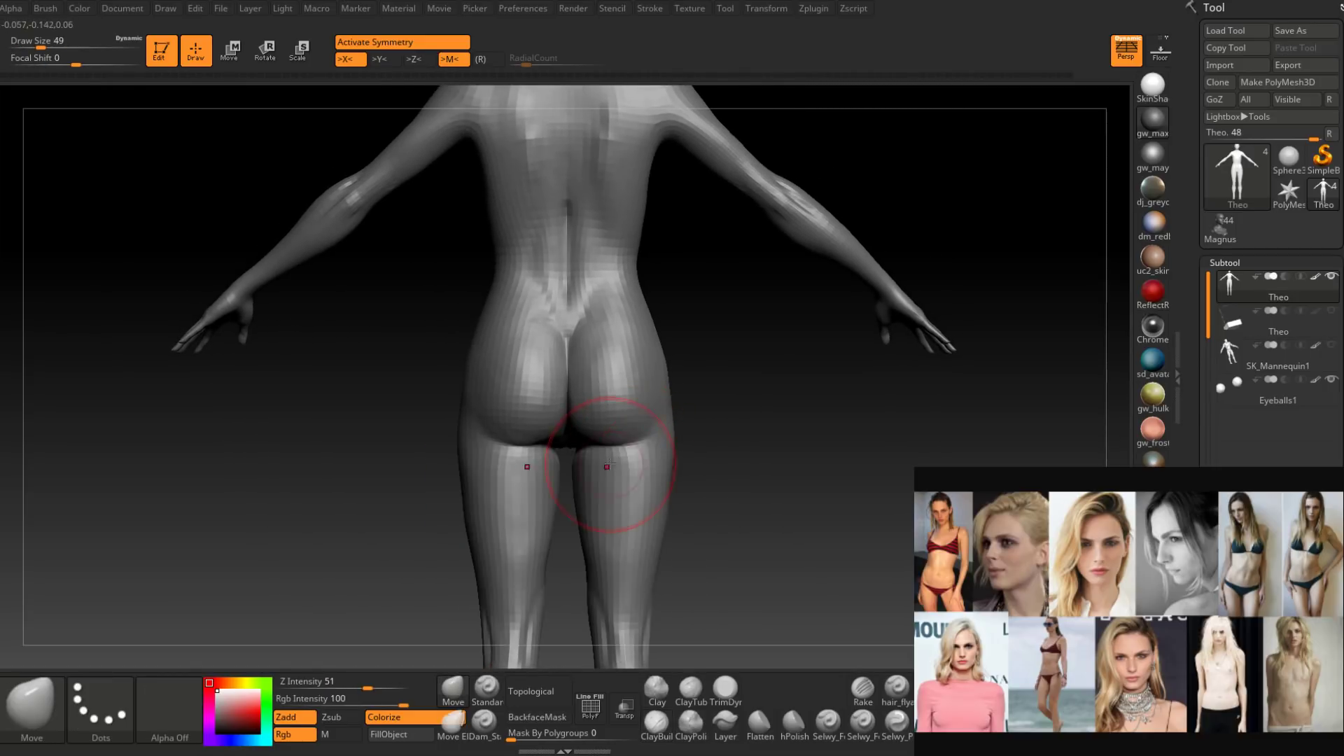
{"action": "right_click", "coordinate": [604, 452]}
{"action": "left_click", "coordinate": [606, 455]}
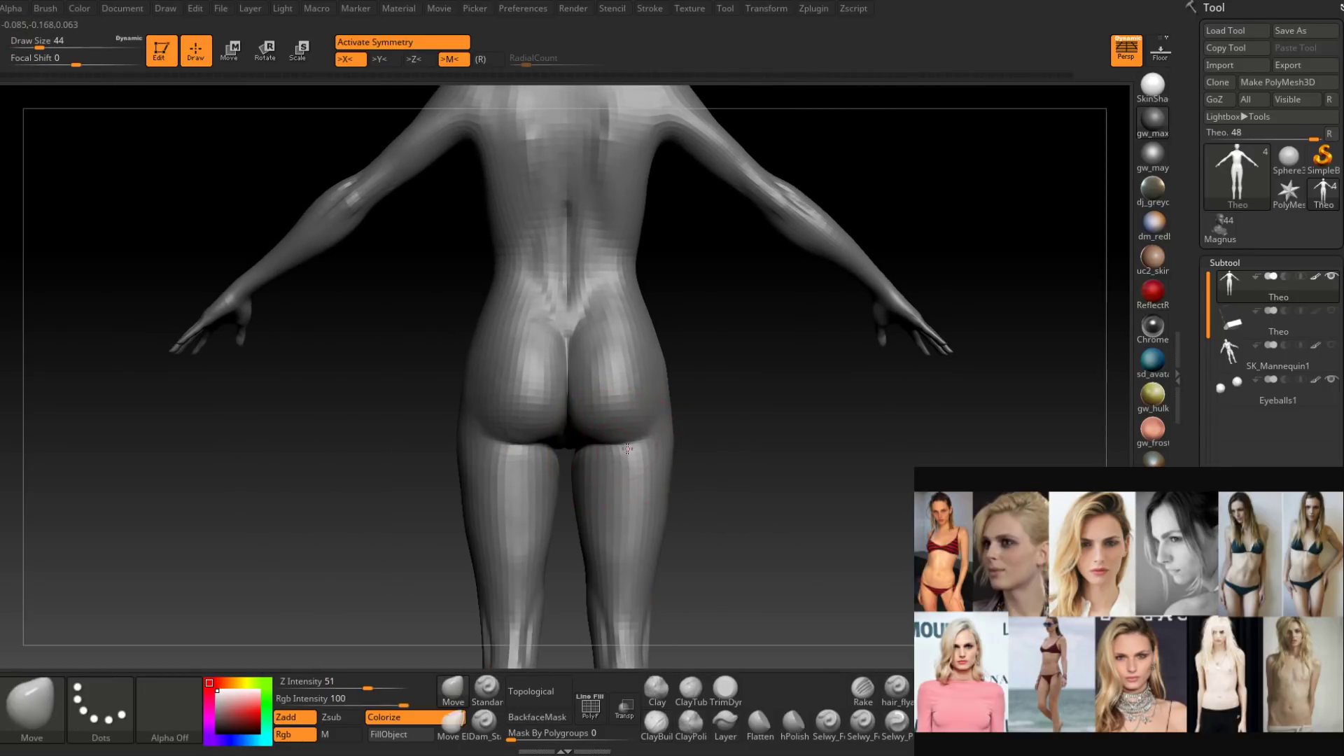
{"action": "right_click", "coordinate": [627, 448]}
{"action": "left_click", "coordinate": [625, 451]}
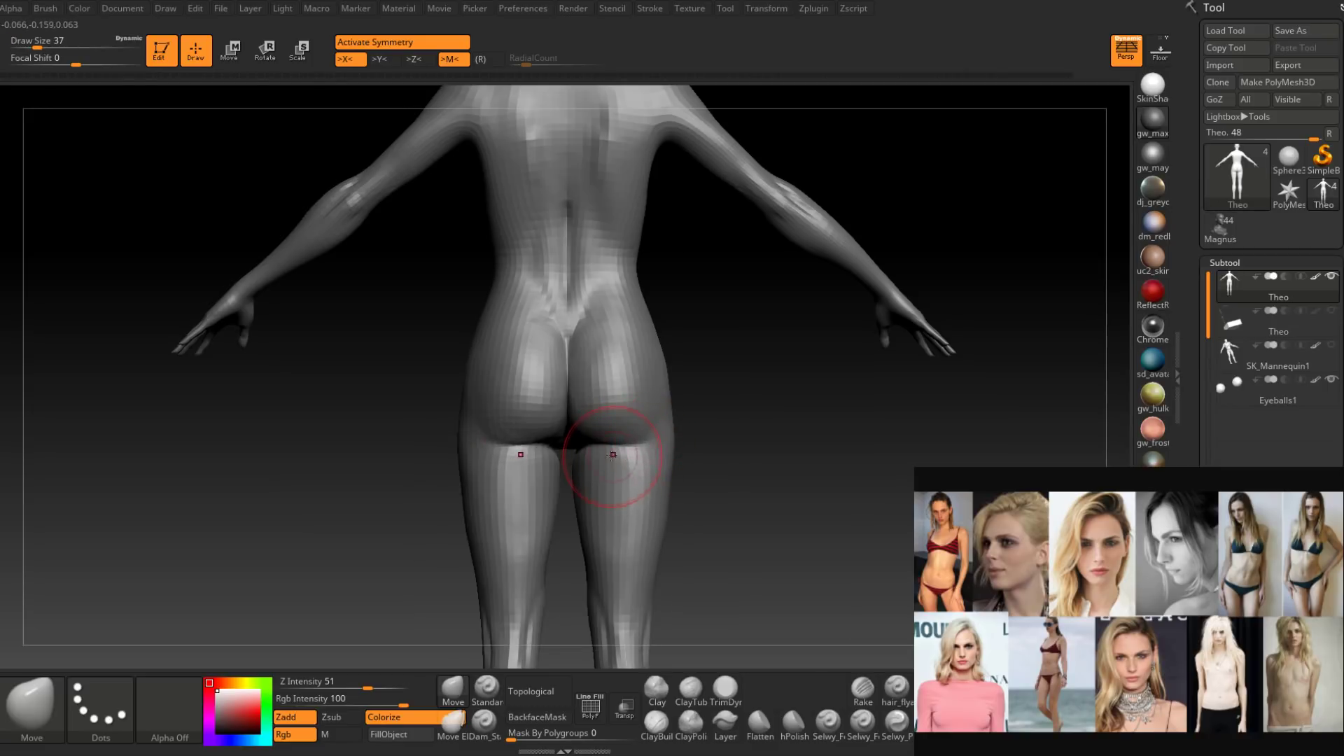
Adjust the inner lower contour of the buttocks with the Move brush at draw size 49.
{"action": "mouse_move", "coordinate": [592, 433]}
{"action": "right_mouse_down"}
{"action": "mouse_move", "coordinate": [609, 430]}
{"action": "mouse_move", "coordinate": [585, 404]}
{"action": "right_mouse_up"}
{"action": "right_click", "coordinate": [588, 431]}
{"action": "left_click", "coordinate": [589, 431]}
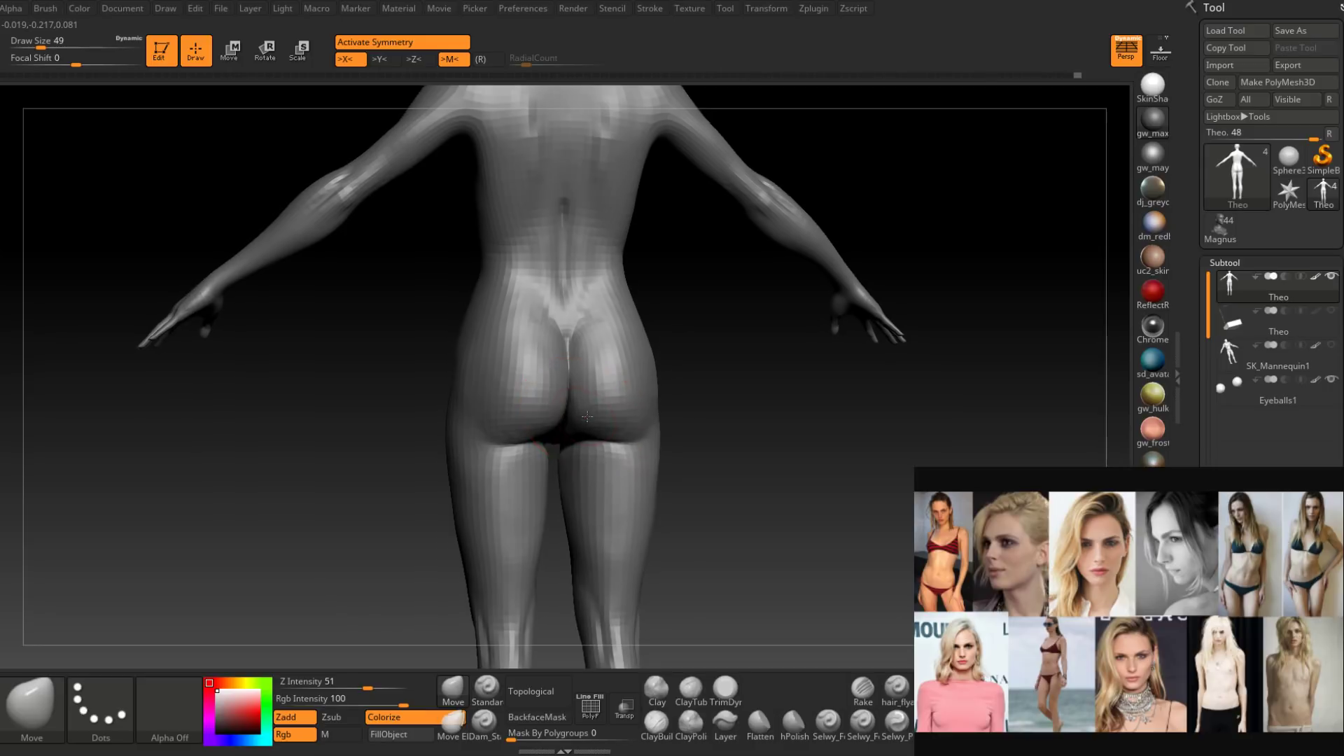
{"action": "key", "text": "space"}
{"action": "left_click_drag", "start_coordinate": [585, 404], "coordinate": [582, 402]}
{"action": "mouse_move", "coordinate": [582, 400]}
{"action": "right_mouse_down"}
{"action": "mouse_move", "coordinate": [555, 390]}
{"action": "mouse_move", "coordinate": [705, 439]}
{"action": "mouse_move", "coordinate": [611, 432]}
{"action": "mouse_move", "coordinate": [640, 427]}
{"action": "right_mouse_up"}
Reshape the outer and lower buttock volume from a rear three-quarter angle with the Move brush at draw size 41.
{"action": "key", "text": "space"}
{"action": "left_click_drag", "start_coordinate": [647, 426], "coordinate": [643, 426]}
{"action": "mouse_move", "coordinate": [630, 428]}
{"action": "right_mouse_down", "text": "ctrl"}
{"action": "mouse_move", "coordinate": [609, 428]}
{"action": "mouse_move", "coordinate": [700, 431]}
{"action": "mouse_move", "coordinate": [616, 471]}
{"action": "mouse_move", "coordinate": [625, 477]}
{"action": "right_mouse_up", "text": "ctrl"}
{"action": "right_click_drag", "start_coordinate": [631, 394], "coordinate": [651, 390]}
{"action": "key", "text": "shift"}
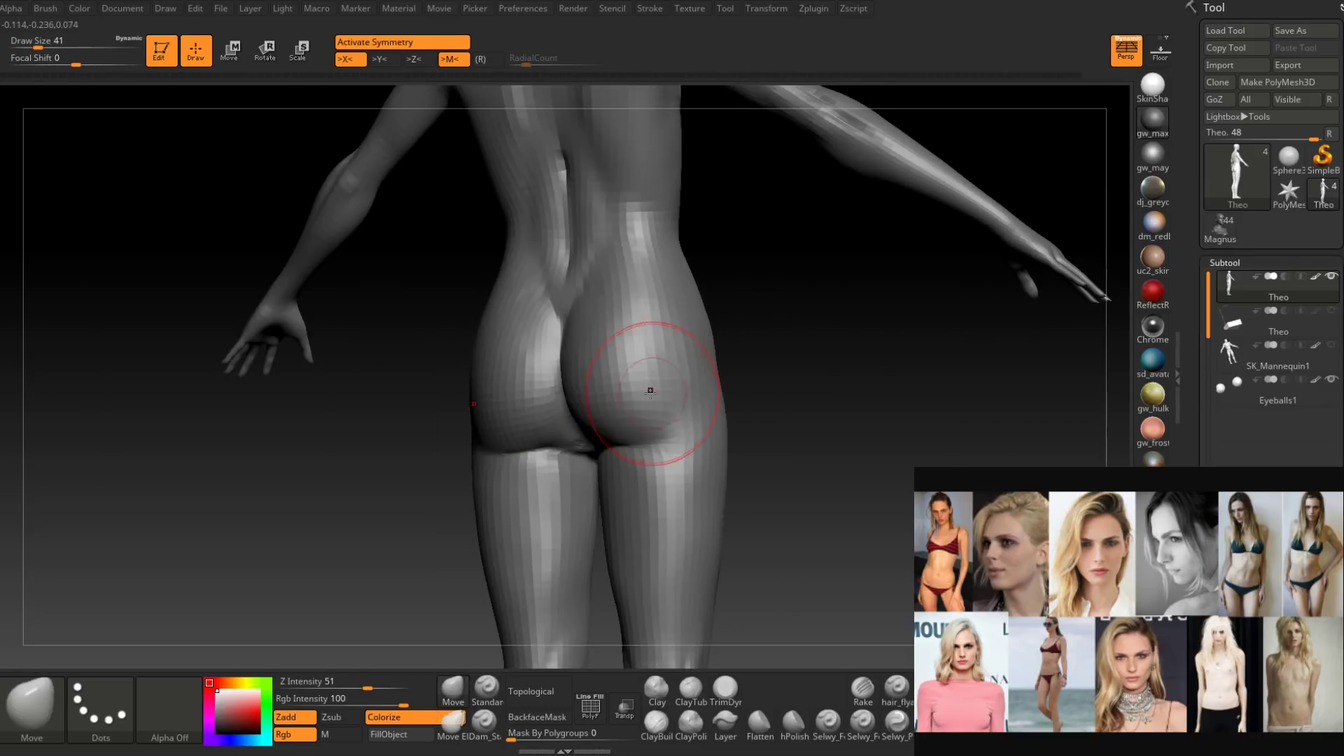
{"action": "key", "text": "space"}
{"action": "left_click_drag", "start_coordinate": [651, 392], "coordinate": [625, 409]}
Build up the backs of the upper thighs with the ClayBuildup brush at draw size 44 and smooth the added volume.
{"action": "mouse_move", "coordinate": [692, 362]}
{"action": "right_mouse_down"}
{"action": "mouse_move", "coordinate": [729, 418]}
{"action": "mouse_move", "coordinate": [687, 460]}
{"action": "mouse_move", "coordinate": [624, 465]}
{"action": "mouse_move", "coordinate": [648, 462]}
{"action": "right_mouse_up"}
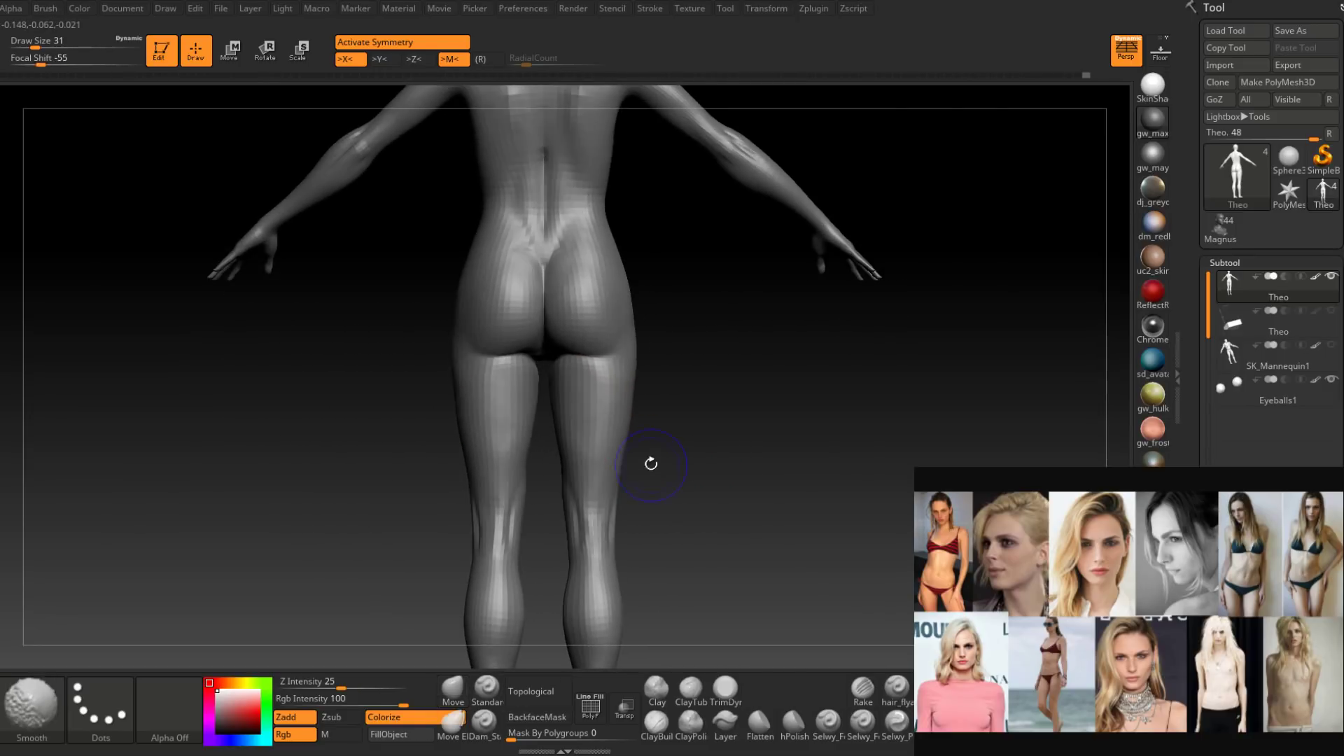
{"action": "key", "text": "space"}
{"action": "left_click_drag", "start_coordinate": [657, 470], "coordinate": [674, 476]}
{"action": "left_click", "coordinate": [657, 724]}
{"action": "right_click_drag", "start_coordinate": [569, 448], "coordinate": [595, 432]}
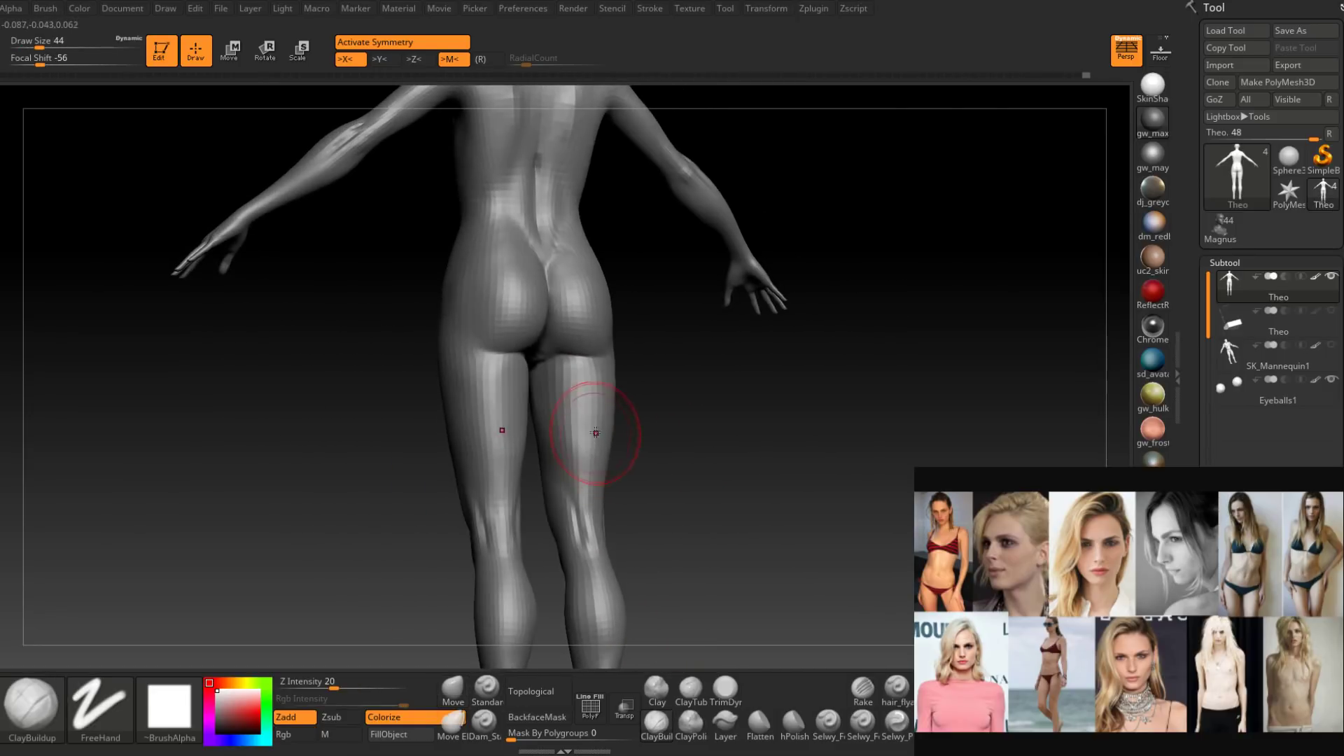
{"action": "left_click_drag", "start_coordinate": [581, 371], "coordinate": [572, 413]}
{"action": "right_click_drag", "start_coordinate": [560, 438], "coordinate": [579, 444]}
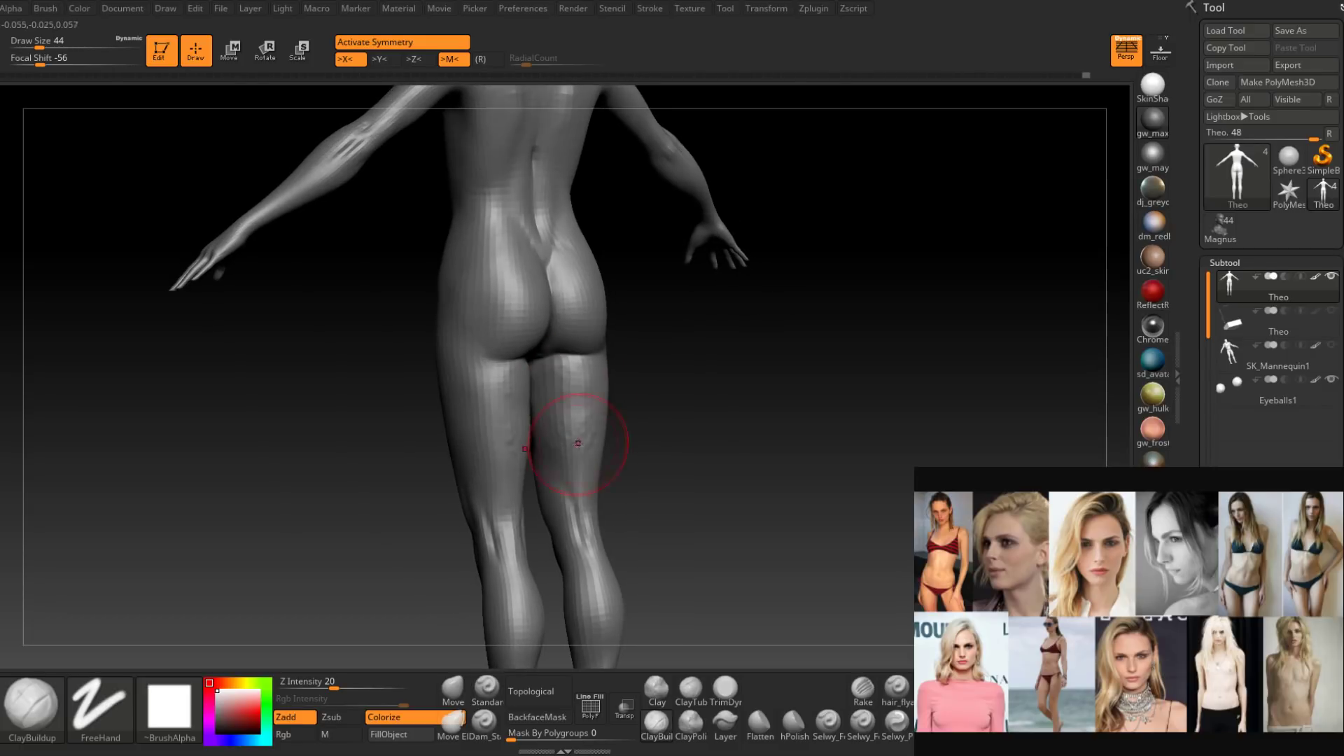
{"action": "mouse_move", "coordinate": [579, 444]}
{"action": "left_mouse_down", "text": "shift"}
{"action": "mouse_move", "coordinate": [582, 420]}
{"action": "mouse_move", "coordinate": [592, 455]}
{"action": "left_mouse_up", "text": "shift"}
{"action": "right_click_drag", "start_coordinate": [594, 459], "coordinate": [563, 443]}
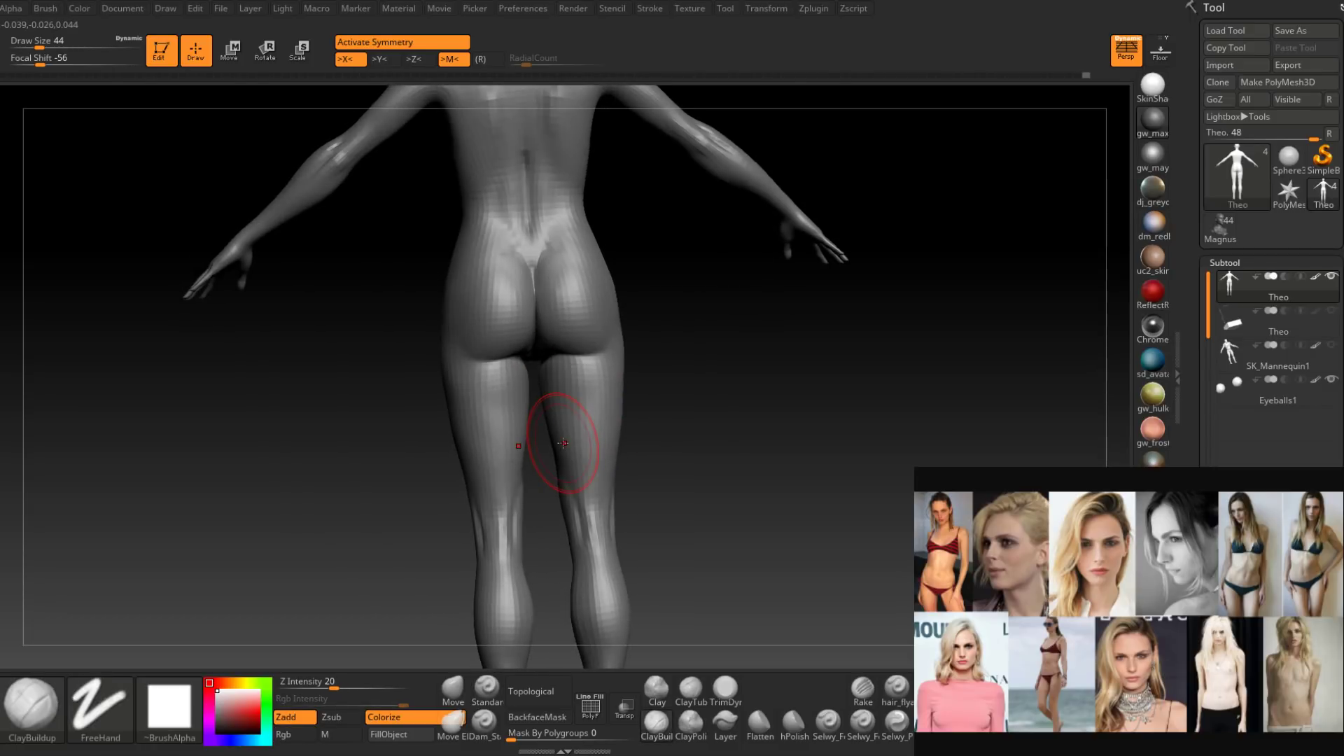
Adjust the front contours of the knees with the Move brush at draw size 27.
{"action": "mouse_move", "coordinate": [616, 508]}
{"action": "right_mouse_down", "text": "alt"}
{"action": "mouse_move", "coordinate": [624, 447]}
{"action": "mouse_move", "coordinate": [579, 462]}
{"action": "right_mouse_up", "text": "alt"}
{"action": "key", "text": "space"}
{"action": "left_click_drag", "start_coordinate": [633, 430], "coordinate": [624, 427]}
{"action": "right_click_drag", "start_coordinate": [624, 426], "coordinate": [636, 450]}
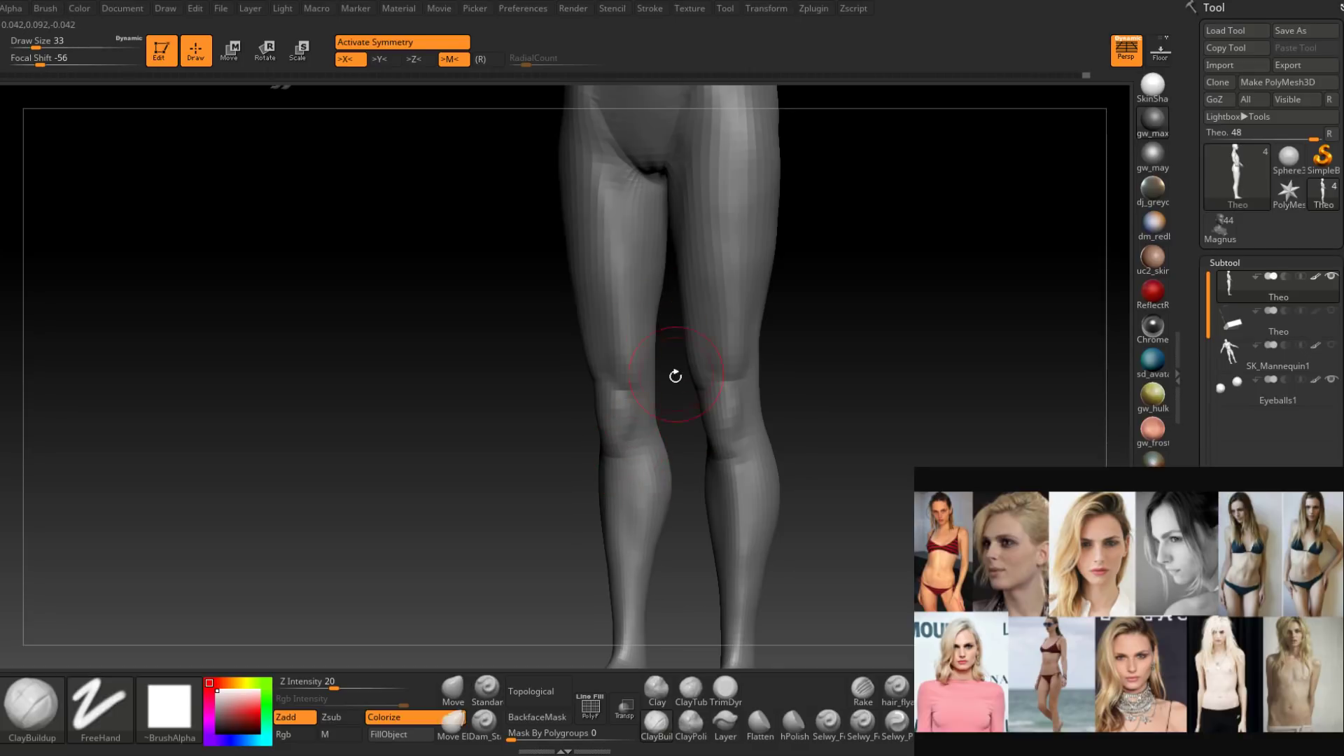
{"action": "mouse_move", "coordinate": [675, 375]}
{"action": "right_mouse_down"}
{"action": "mouse_move", "coordinate": [693, 378]}
{"action": "mouse_move", "coordinate": [645, 424]}
{"action": "mouse_move", "coordinate": [652, 380]}
{"action": "mouse_move", "coordinate": [660, 426]}
{"action": "mouse_move", "coordinate": [621, 432]}
{"action": "mouse_move", "coordinate": [630, 451]}
{"action": "mouse_move", "coordinate": [671, 384]}
{"action": "right_mouse_up"}
{"action": "key", "text": "b"}
{"action": "key", "text": "m"}
{"action": "key", "text": "v"}
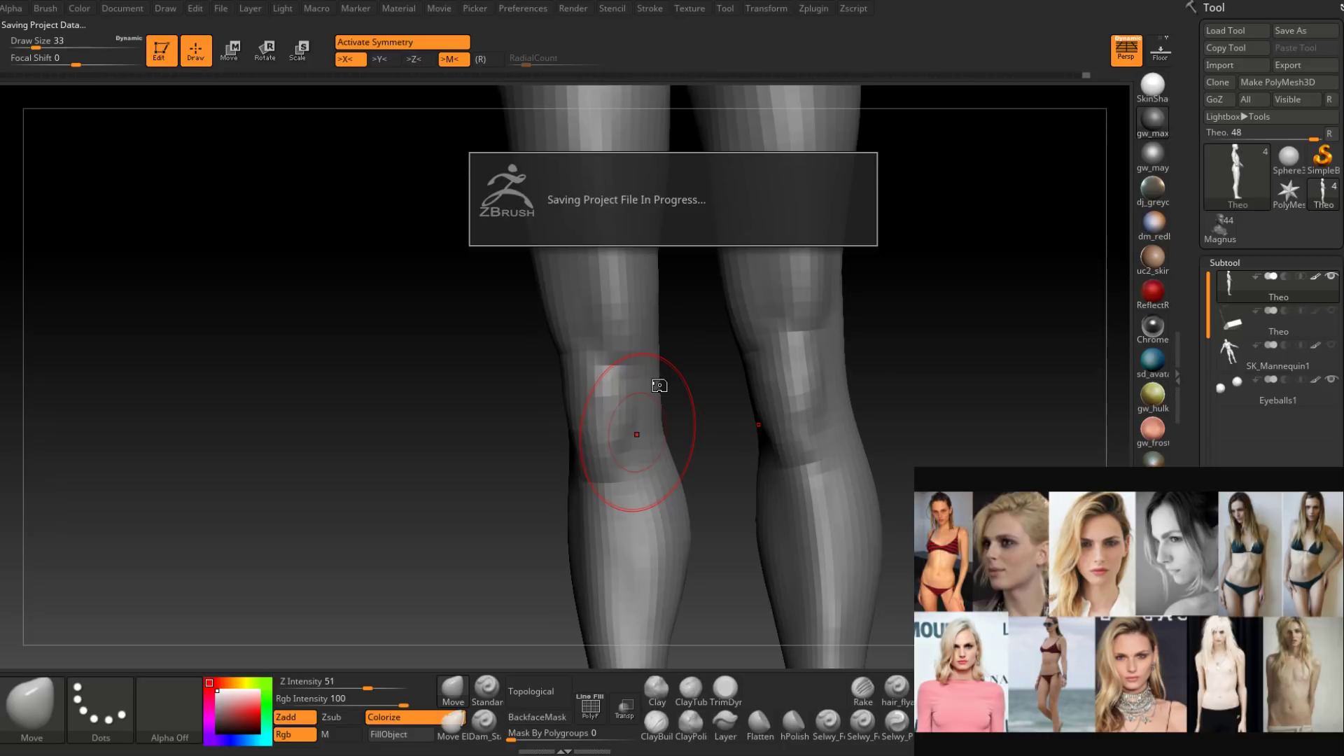
{"action": "key", "text": "space"}
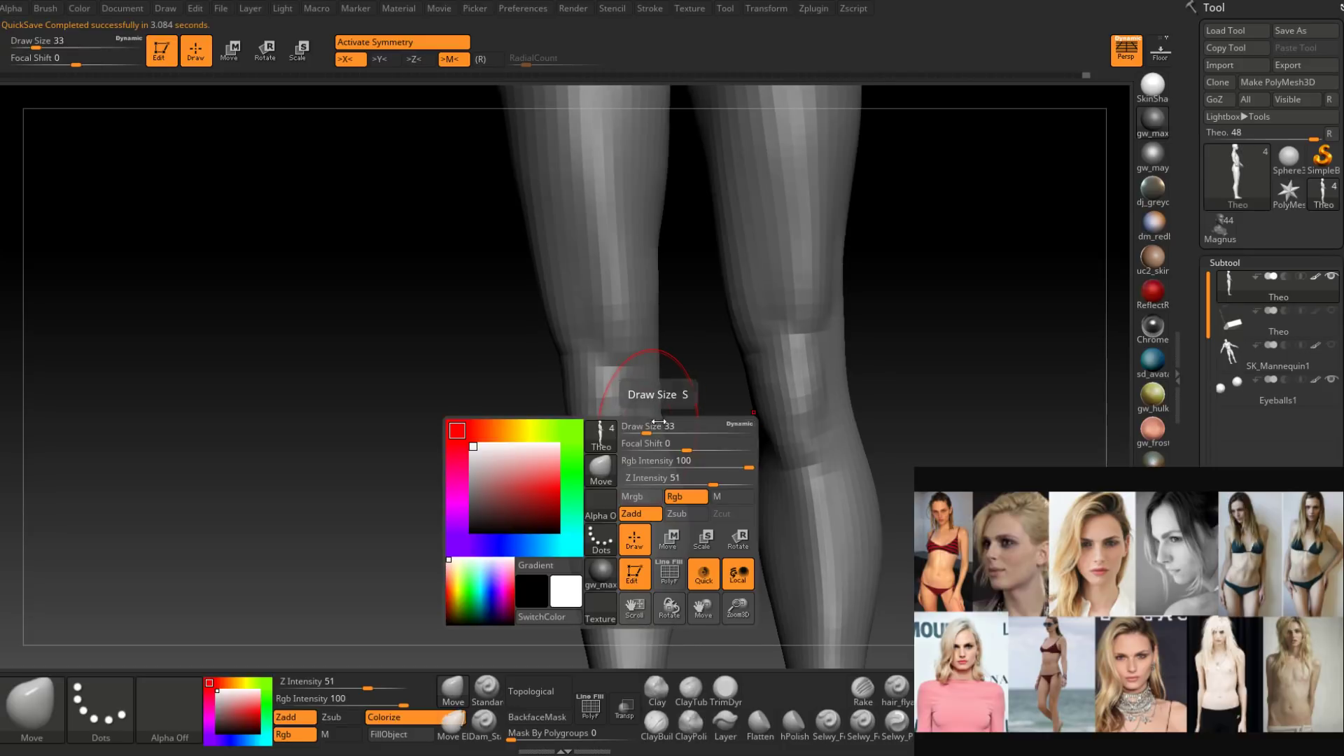
{"action": "left_click", "coordinate": [645, 422]}
{"action": "mouse_move", "coordinate": [644, 421]}
{"action": "right_mouse_down"}
{"action": "mouse_move", "coordinate": [663, 392]}
{"action": "mouse_move", "coordinate": [652, 406]}
{"action": "right_mouse_up"}
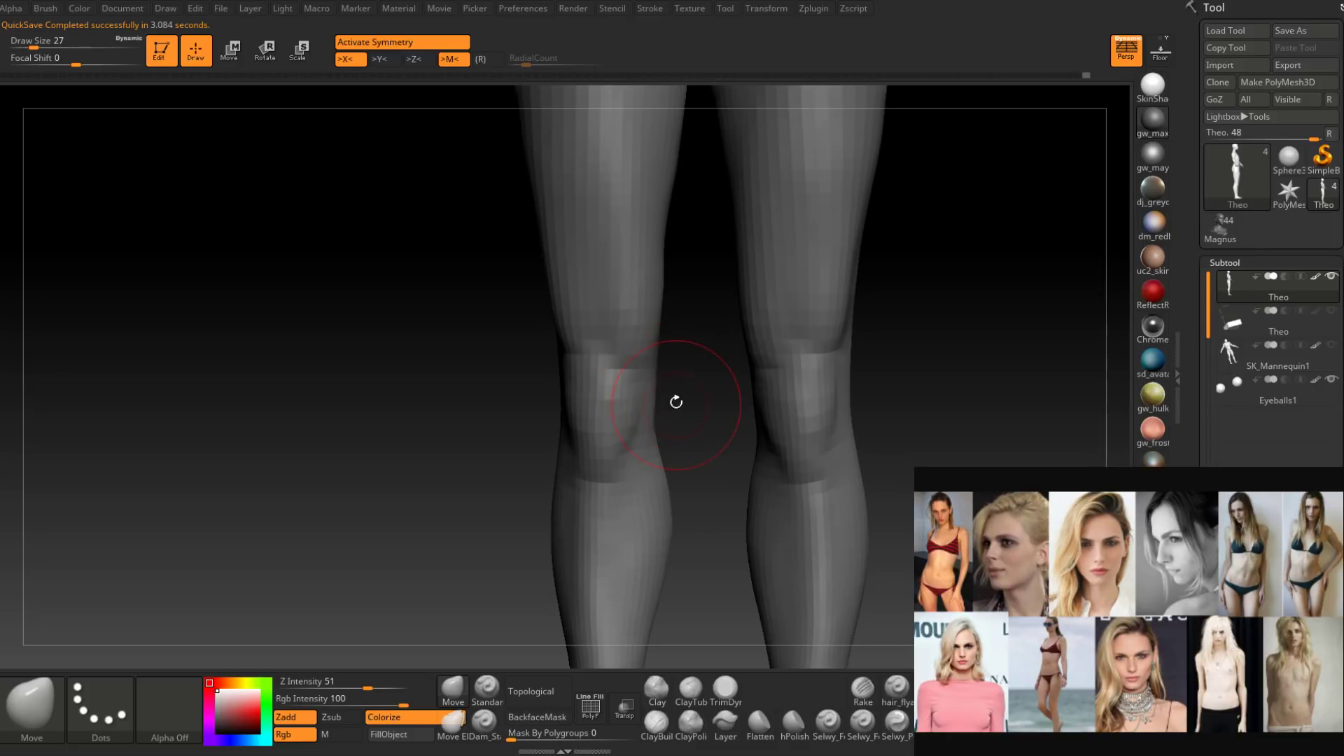
Refine the inner knee outline with the Move brush, reducing the draw size to 25, 22 and 17.
{"action": "key", "text": "space"}
{"action": "left_click_drag", "start_coordinate": [662, 389], "coordinate": [660, 389]}
{"action": "right_click_drag", "start_coordinate": [661, 389], "coordinate": [645, 384]}
{"action": "key", "text": "space"}
{"action": "left_click_drag", "start_coordinate": [657, 381], "coordinate": [654, 381]}
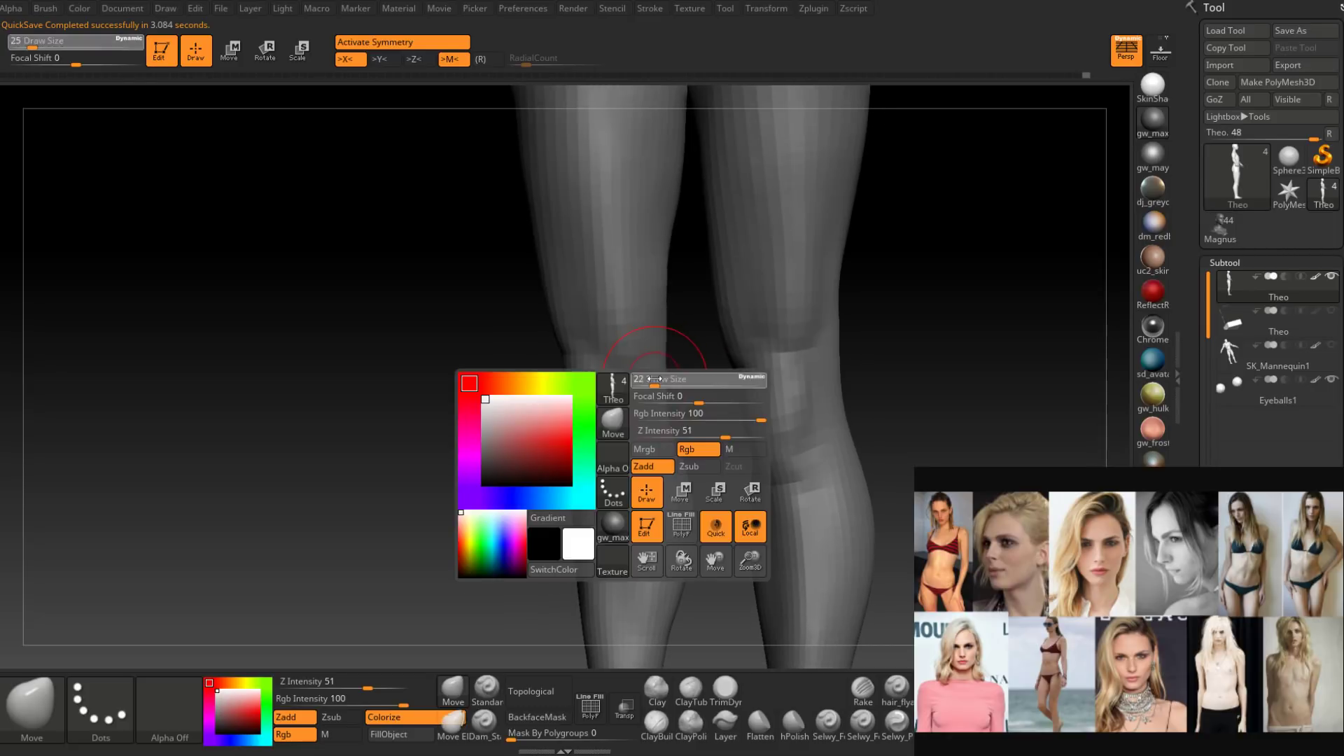
{"action": "mouse_move", "coordinate": [662, 376]}
{"action": "right_mouse_down"}
{"action": "mouse_move", "coordinate": [690, 359]}
{"action": "mouse_move", "coordinate": [673, 365]}
{"action": "mouse_move", "coordinate": [686, 375]}
{"action": "mouse_move", "coordinate": [654, 375]}
{"action": "mouse_move", "coordinate": [658, 404]}
{"action": "right_mouse_up"}
{"action": "key", "text": "space"}
{"action": "left_click_drag", "start_coordinate": [675, 402], "coordinate": [670, 401]}
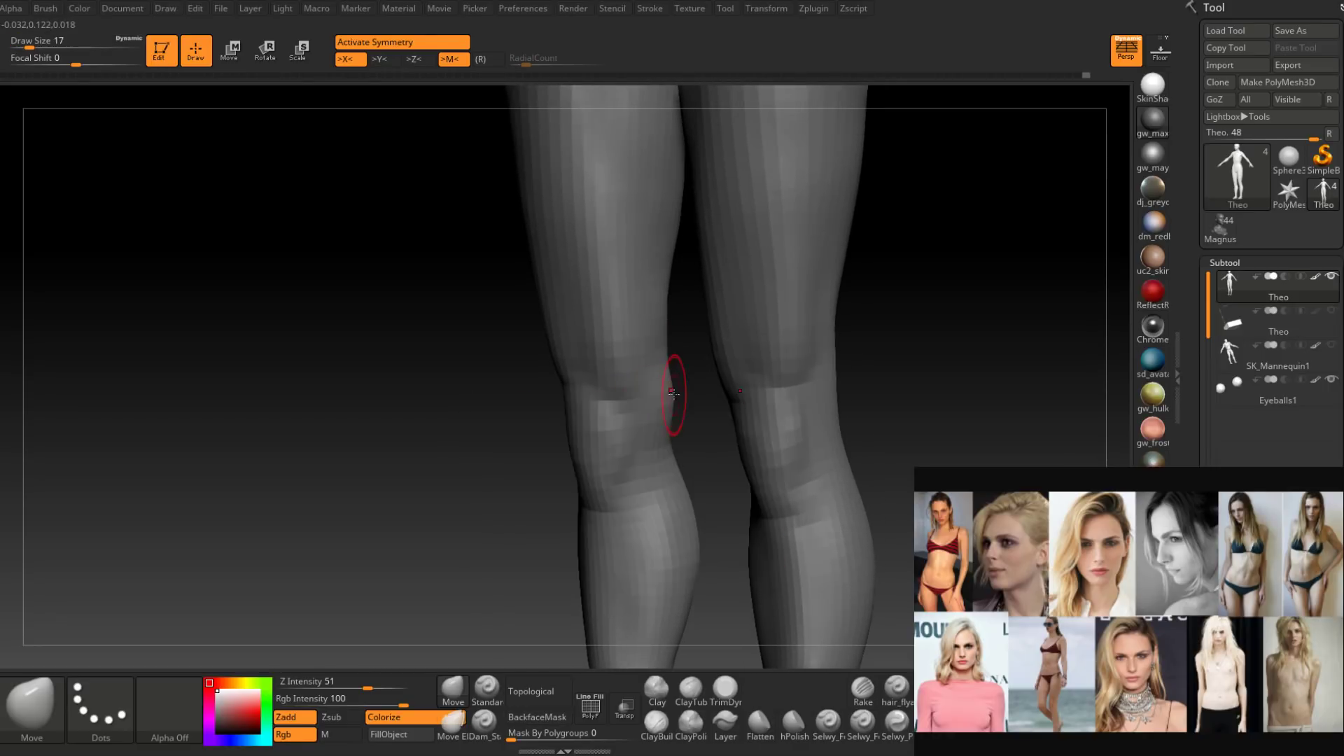
Build up the kneecap and inner knee forms with the ClayBuildup brush at draw size 17.
{"action": "left_click", "coordinate": [656, 723]}
{"action": "right_click_drag", "start_coordinate": [752, 403], "coordinate": [669, 371]}
{"action": "key", "text": "space"}
{"action": "left_click_drag", "start_coordinate": [667, 369], "coordinate": [667, 333]}
{"action": "mouse_move", "coordinate": [658, 357]}
{"action": "right_mouse_down"}
{"action": "mouse_move", "coordinate": [900, 352]}
{"action": "mouse_move", "coordinate": [669, 348]}
{"action": "mouse_move", "coordinate": [687, 402]}
{"action": "right_mouse_up"}
{"action": "key", "text": "space"}
{"action": "left_click_drag", "start_coordinate": [687, 401], "coordinate": [679, 414]}
{"action": "right_click_drag", "start_coordinate": [679, 414], "coordinate": [663, 466]}
{"action": "key", "text": "space"}
{"action": "left_click_drag", "start_coordinate": [660, 472], "coordinate": [666, 471]}
{"action": "right_click_drag", "start_coordinate": [666, 427], "coordinate": [682, 339]}
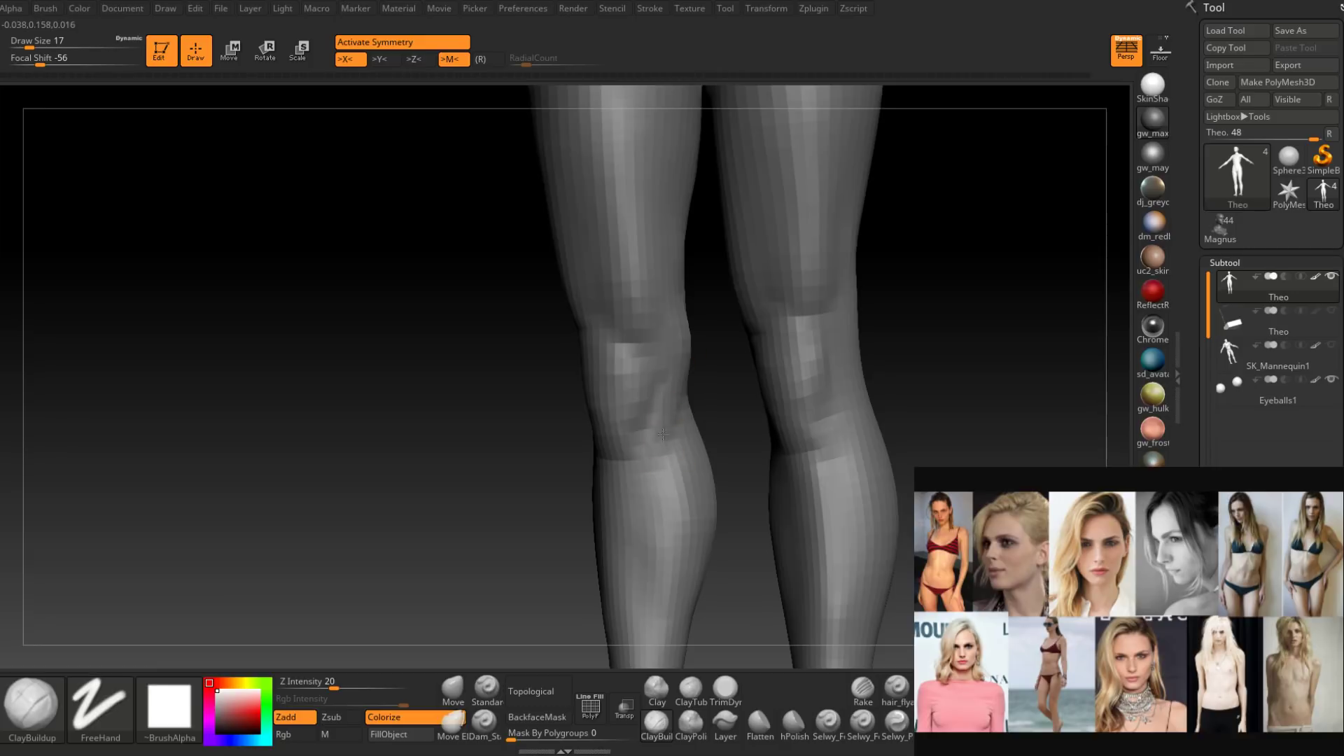
Add volume below the inner knee and smooth it into the upper calf, checking the legs from front and back.
{"action": "right_click_drag", "start_coordinate": [662, 453], "coordinate": [678, 415]}
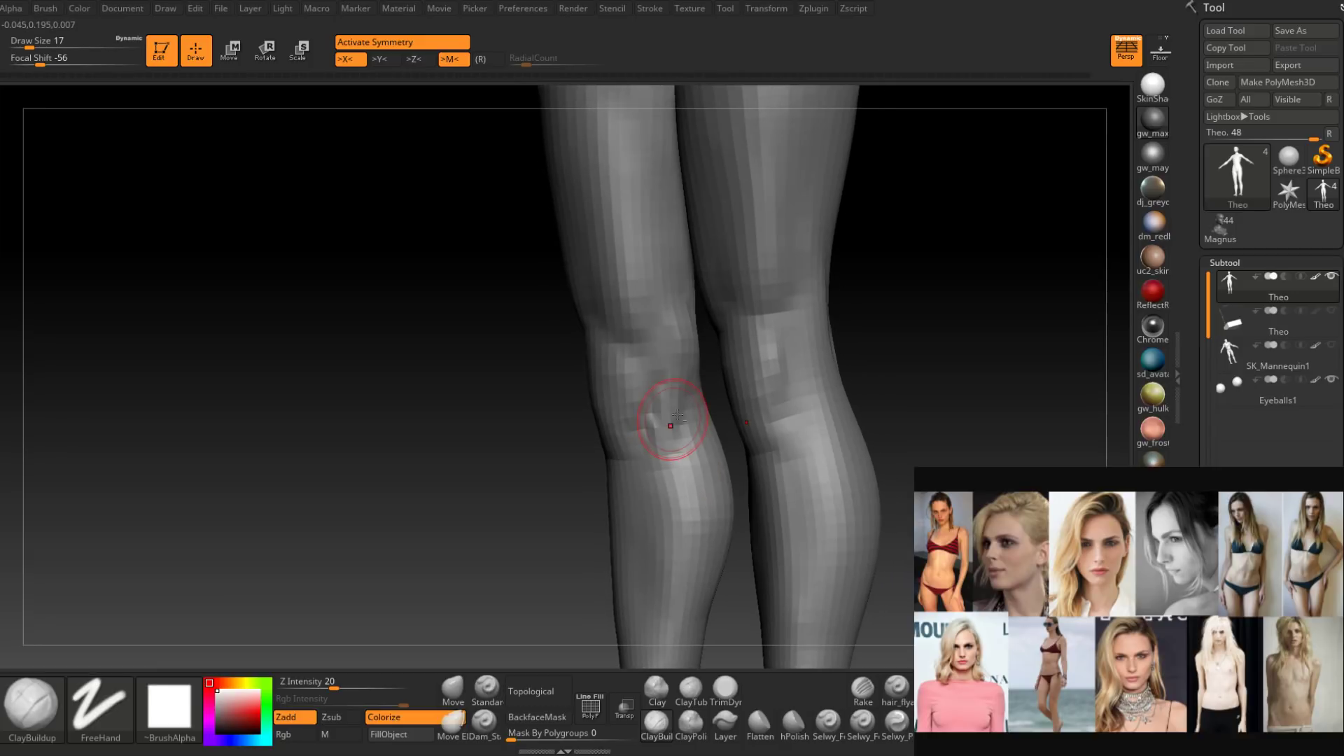
{"action": "right_click_drag", "start_coordinate": [678, 414], "coordinate": [735, 418]}
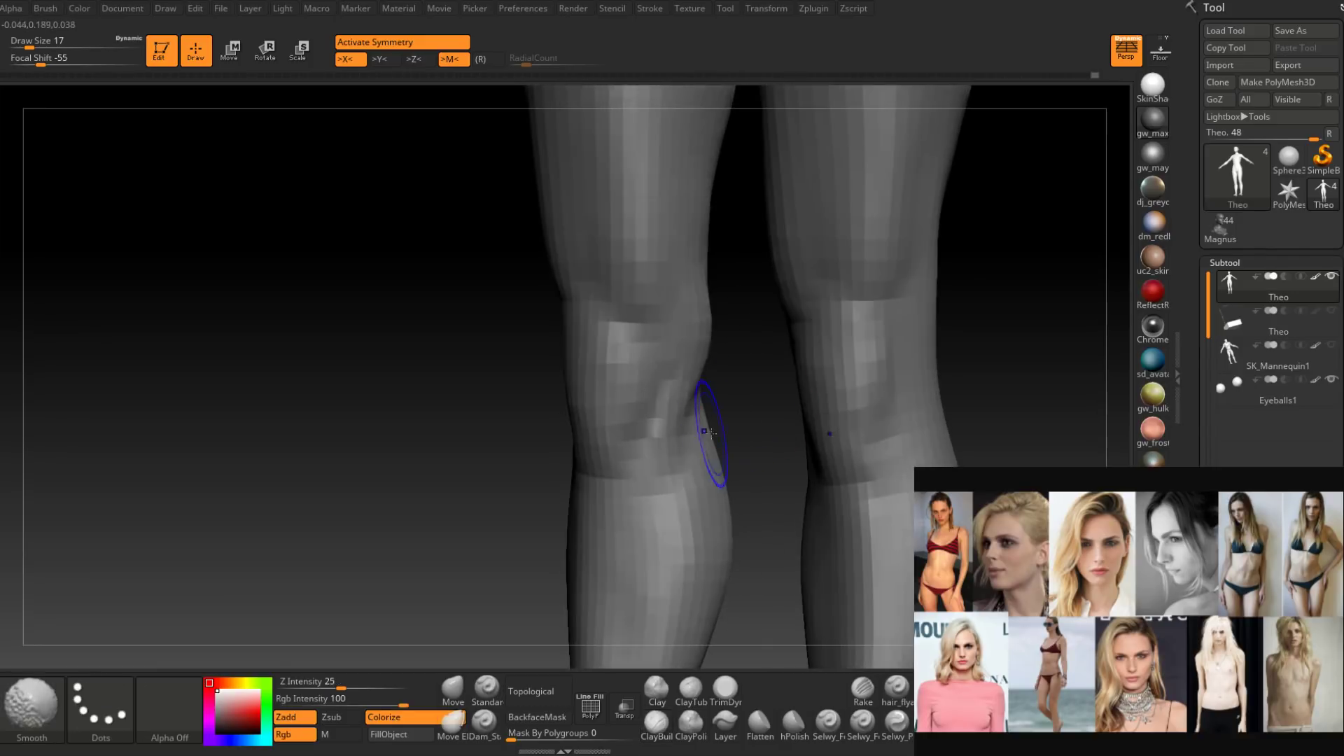
{"action": "left_click_drag", "start_coordinate": [710, 422], "coordinate": [704, 451], "text": "shift"}
{"action": "right_click_drag", "start_coordinate": [705, 452], "coordinate": [532, 455]}
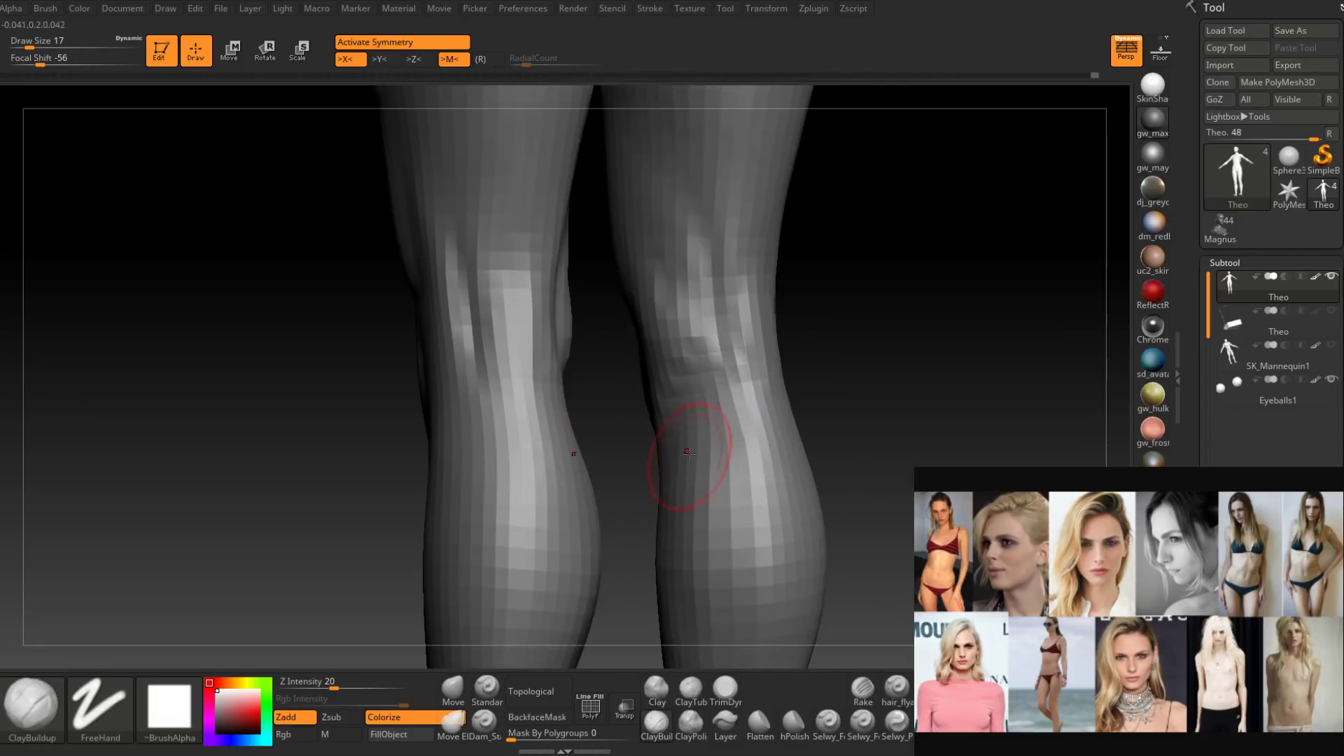
{"action": "mouse_move", "coordinate": [686, 456]}
{"action": "right_mouse_down"}
{"action": "mouse_move", "coordinate": [786, 444]}
{"action": "mouse_move", "coordinate": [777, 427]}
{"action": "right_mouse_up"}
{"action": "mouse_move", "coordinate": [703, 361]}
{"action": "right_mouse_down"}
{"action": "mouse_move", "coordinate": [686, 387]}
{"action": "mouse_move", "coordinate": [684, 473]}
{"action": "mouse_move", "coordinate": [740, 402]}
{"action": "mouse_move", "coordinate": [665, 381]}
{"action": "right_mouse_up"}
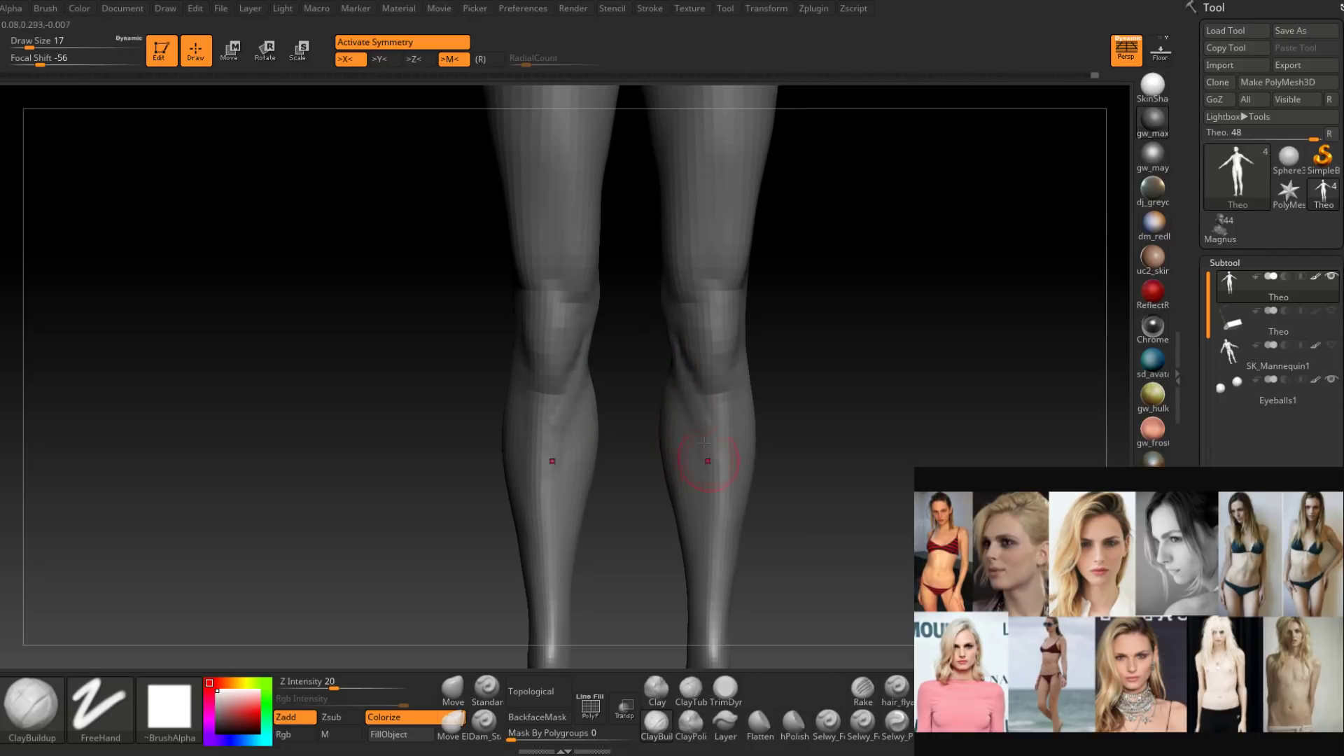
Define the shins from below the knees toward the ankles with the ClayBuildup brush at draw size 17.
{"action": "right_click_drag", "start_coordinate": [707, 455], "coordinate": [712, 400], "text": "alt"}
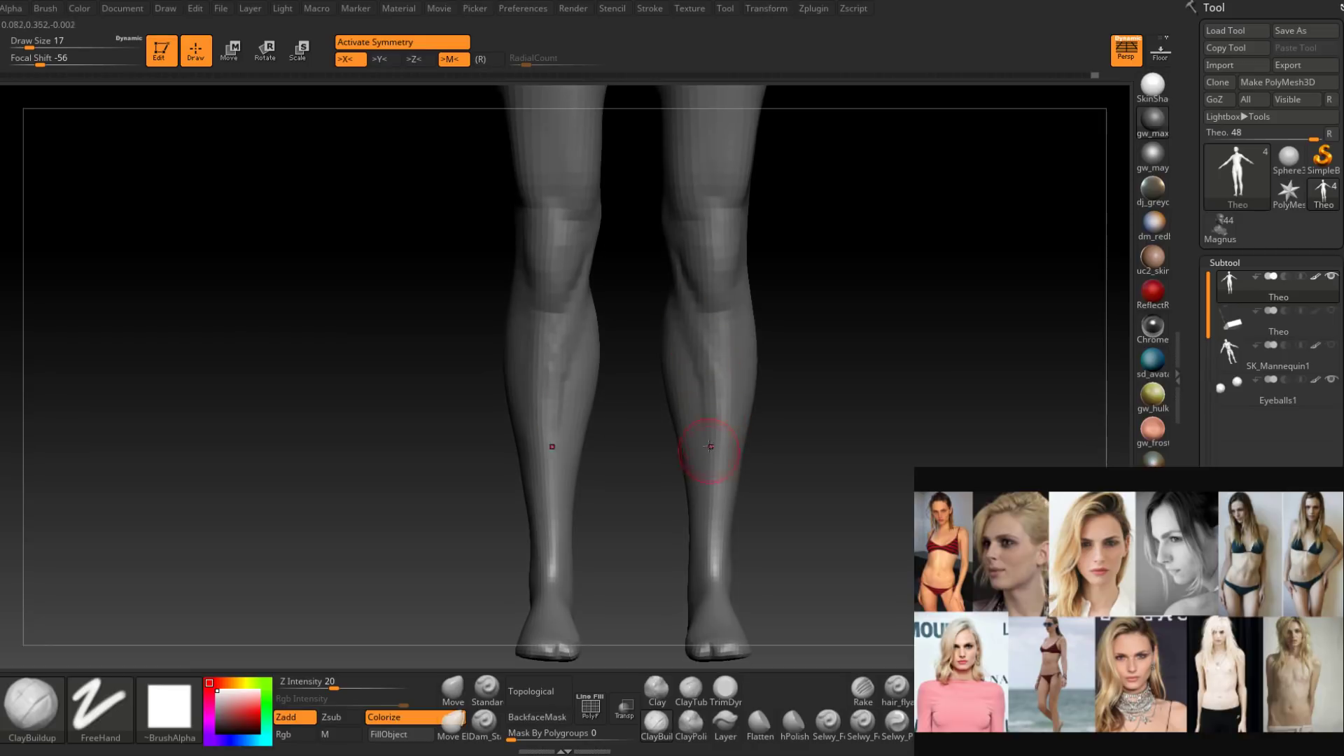
{"action": "key", "text": "shift"}
{"action": "mouse_move", "coordinate": [714, 495]}
{"action": "right_mouse_down"}
{"action": "mouse_move", "coordinate": [744, 414]}
{"action": "mouse_move", "coordinate": [700, 365]}
{"action": "right_mouse_up"}
{"action": "key", "text": "shift"}
{"action": "right_click_drag", "start_coordinate": [698, 414], "coordinate": [682, 443]}
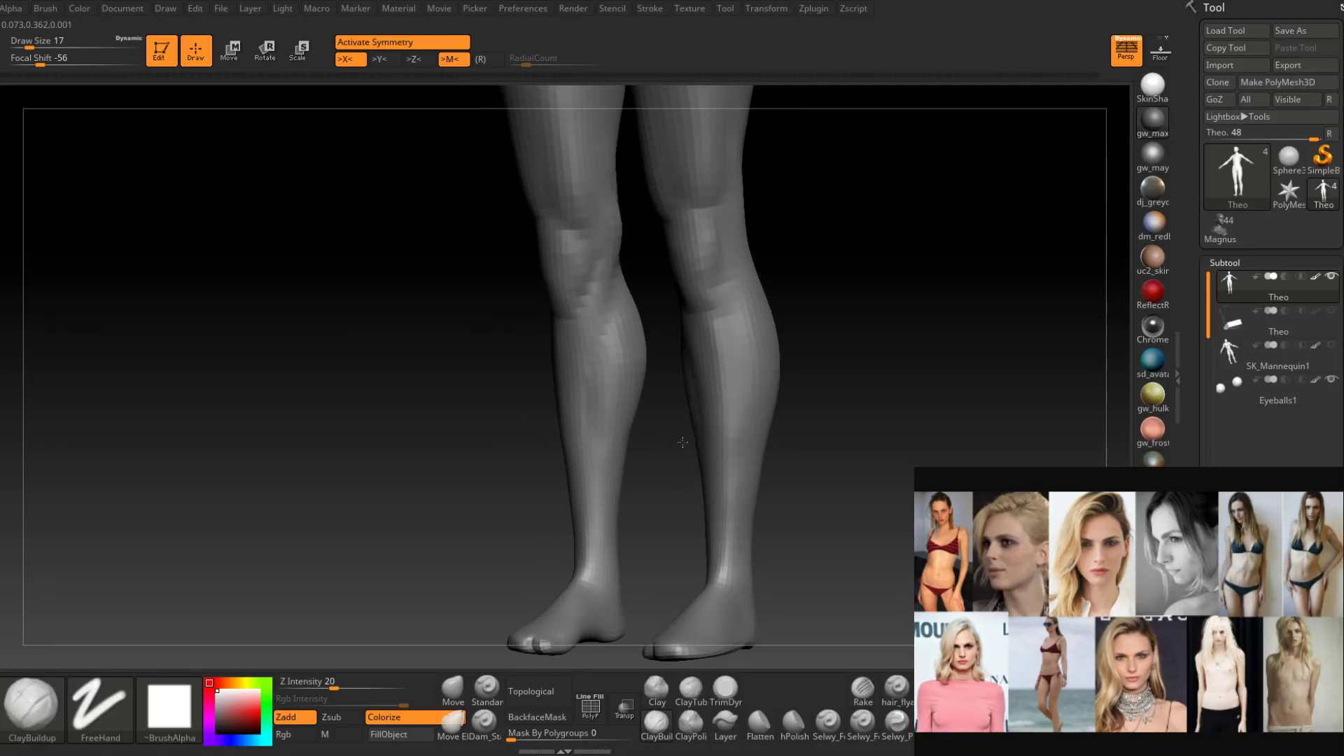
{"action": "mouse_move", "coordinate": [728, 397]}
{"action": "right_mouse_down"}
{"action": "mouse_move", "coordinate": [710, 446]}
{"action": "mouse_move", "coordinate": [754, 423]}
{"action": "mouse_move", "coordinate": [744, 435]}
{"action": "mouse_move", "coordinate": [651, 473]}
{"action": "mouse_move", "coordinate": [748, 404]}
{"action": "right_mouse_up"}
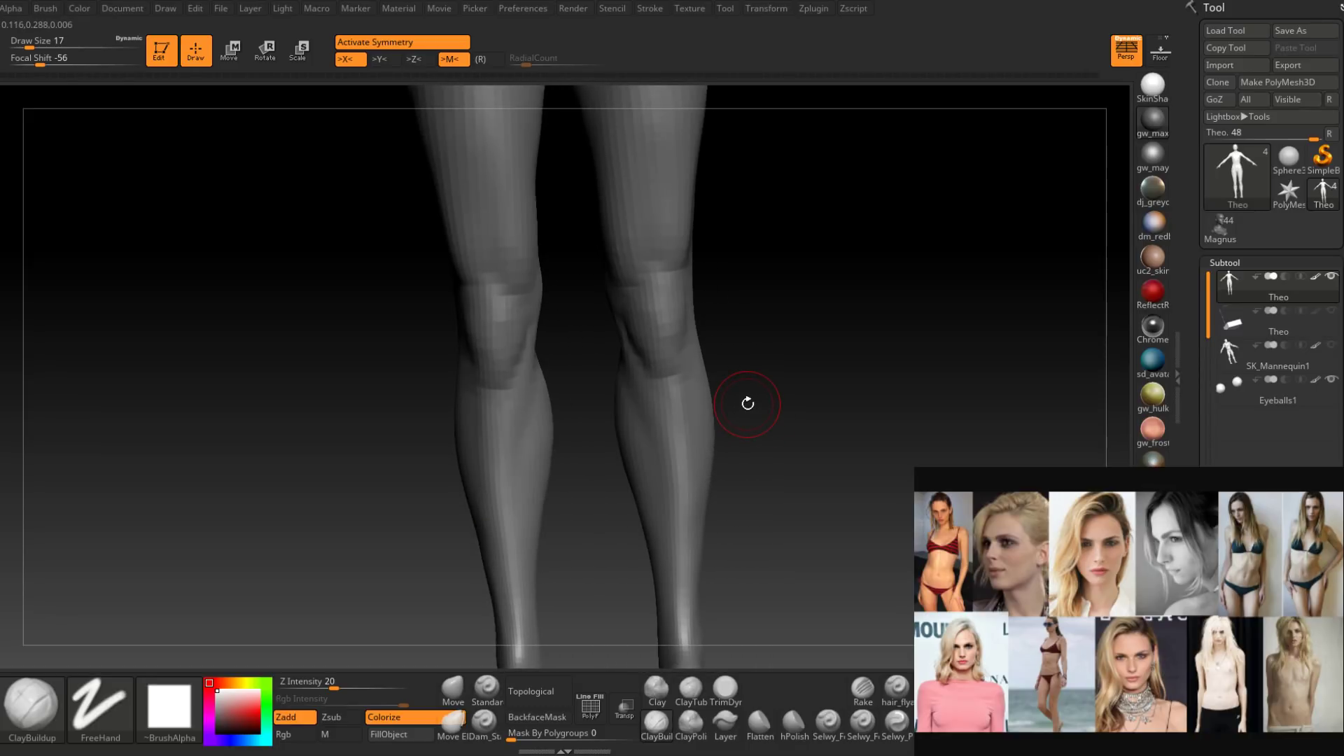
Shape the outer side of the lower leg with ClayBuildup strokes at draw size 17, working from side and rear angles.
{"action": "right_click_drag", "start_coordinate": [747, 405], "coordinate": [686, 354]}
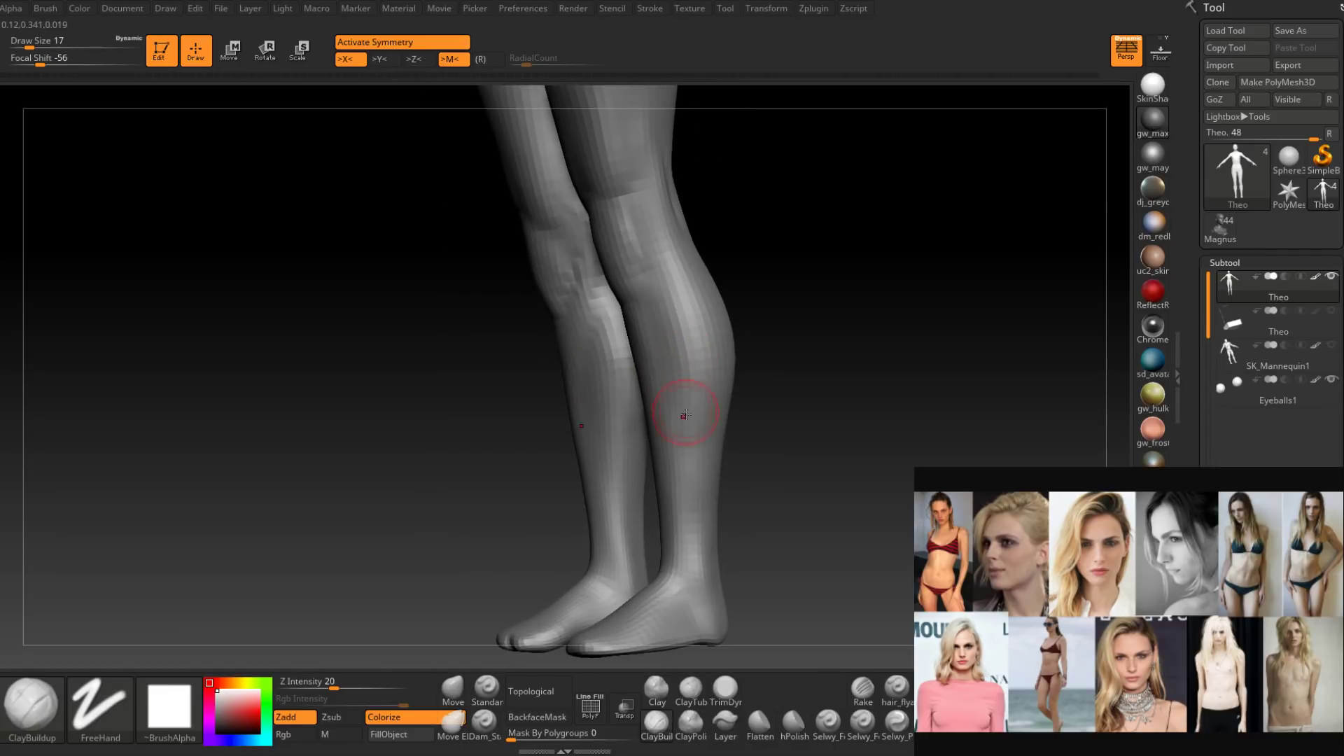
{"action": "right_click_drag", "start_coordinate": [720, 410], "coordinate": [688, 408]}
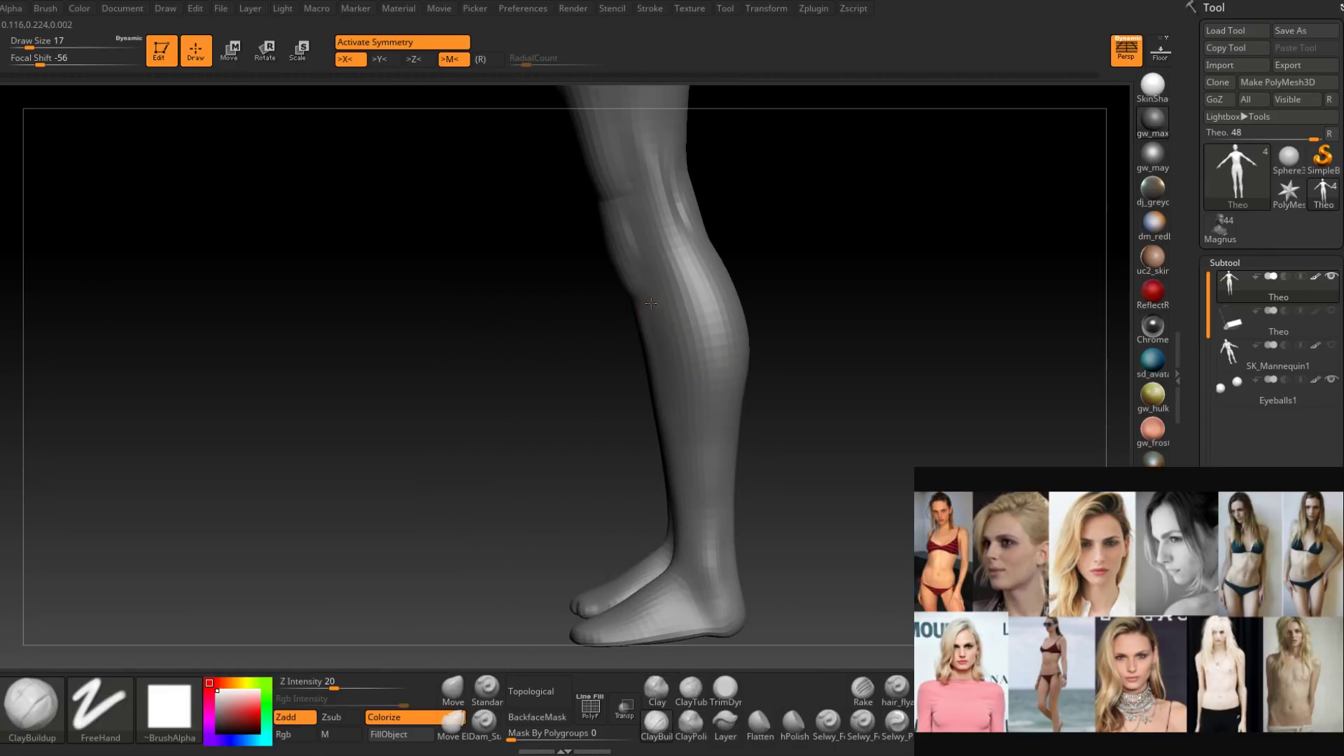
{"action": "right_click_drag", "start_coordinate": [684, 360], "coordinate": [667, 337]}
{"action": "right_click_drag", "start_coordinate": [707, 425], "coordinate": [686, 411]}
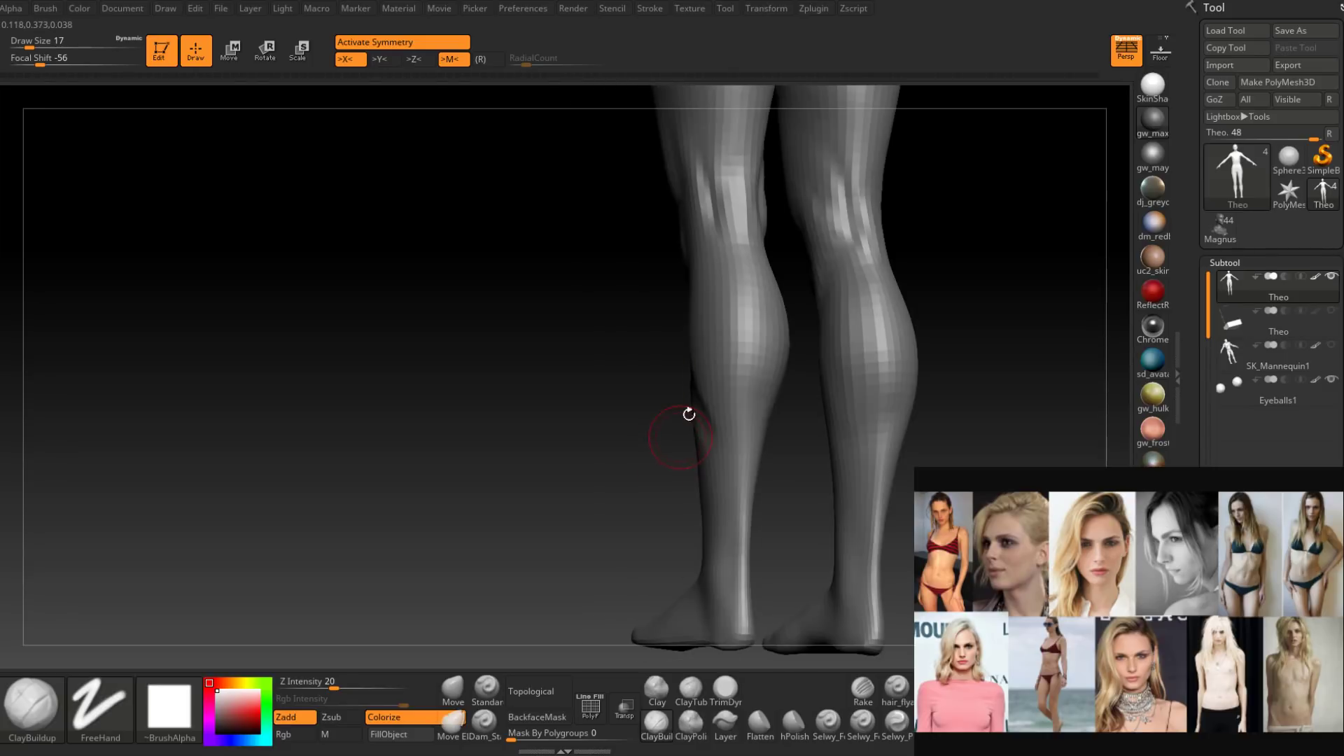
{"action": "right_click_drag", "start_coordinate": [713, 471], "coordinate": [687, 397]}
{"action": "mouse_move", "coordinate": [694, 451]}
{"action": "right_mouse_down"}
{"action": "mouse_move", "coordinate": [768, 501]}
{"action": "mouse_move", "coordinate": [756, 462]}
{"action": "mouse_move", "coordinate": [704, 406]}
{"action": "right_mouse_up"}
Build up the outer calf muscle with the ClayBuildup brush at draw sizes 25 and 16.
{"action": "key", "text": "space"}
{"action": "left_click", "coordinate": [705, 406]}
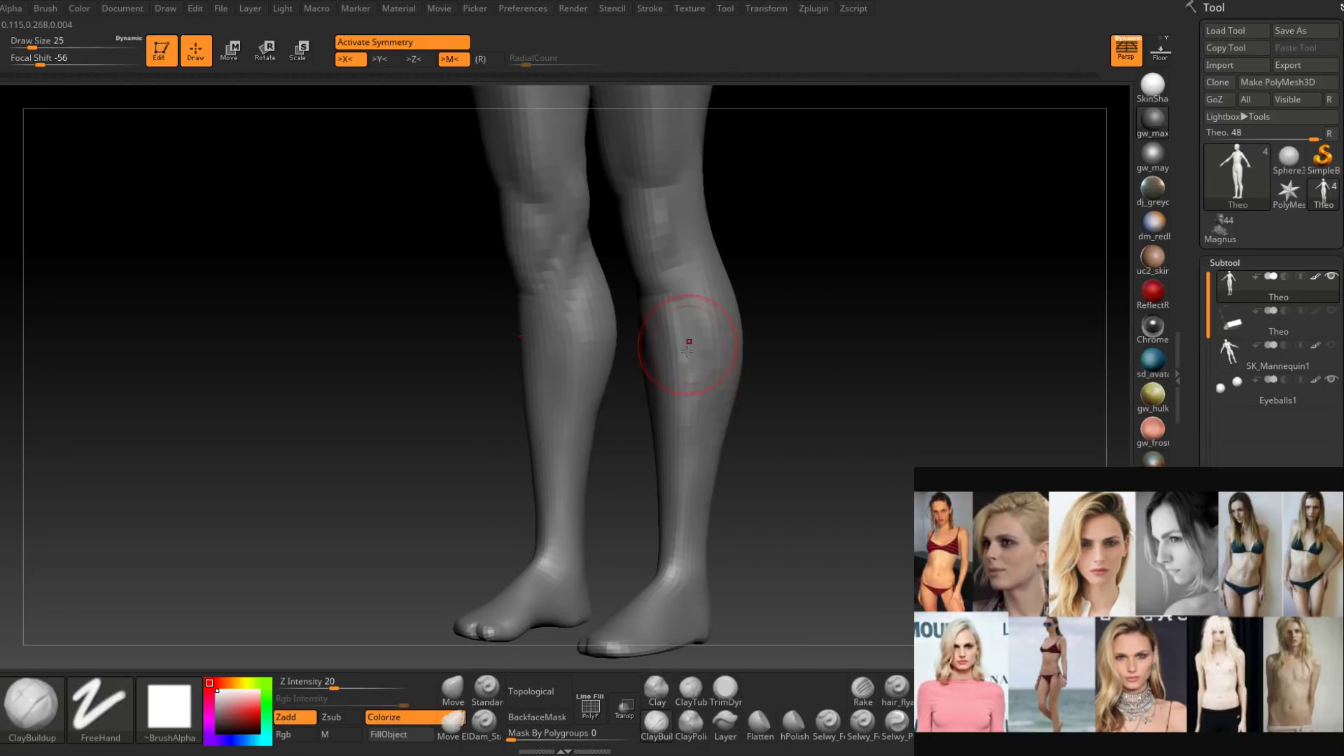
{"action": "right_click_drag", "start_coordinate": [706, 459], "coordinate": [700, 413]}
{"action": "key", "text": "space"}
{"action": "left_click", "coordinate": [695, 392]}
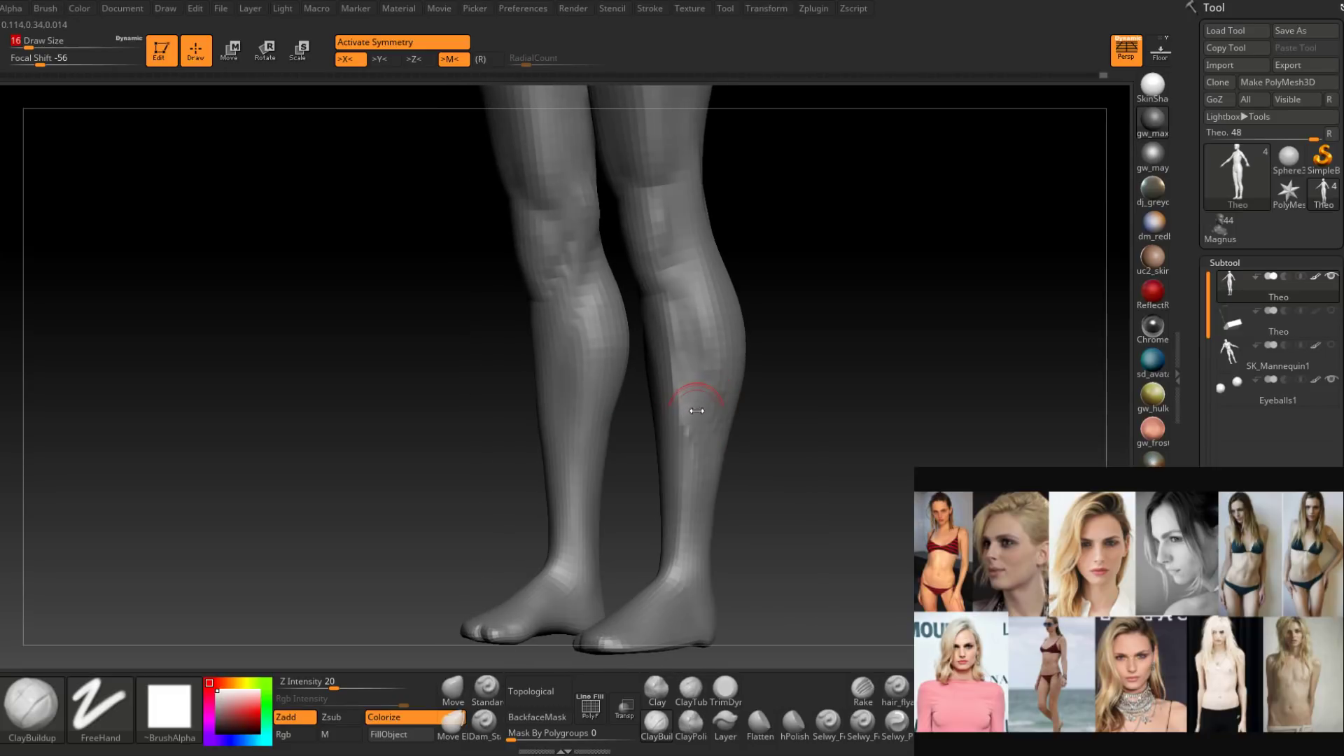
Smooth the outer calf strokes into the lower leg from the side and rear.
{"action": "left_click_drag", "start_coordinate": [696, 392], "coordinate": [689, 415], "text": "shift"}
{"action": "right_click_drag", "start_coordinate": [690, 416], "coordinate": [732, 428]}
{"action": "left_click_drag", "start_coordinate": [728, 431], "coordinate": [700, 441], "text": "shift"}
{"action": "right_click_drag", "start_coordinate": [700, 441], "coordinate": [742, 420]}
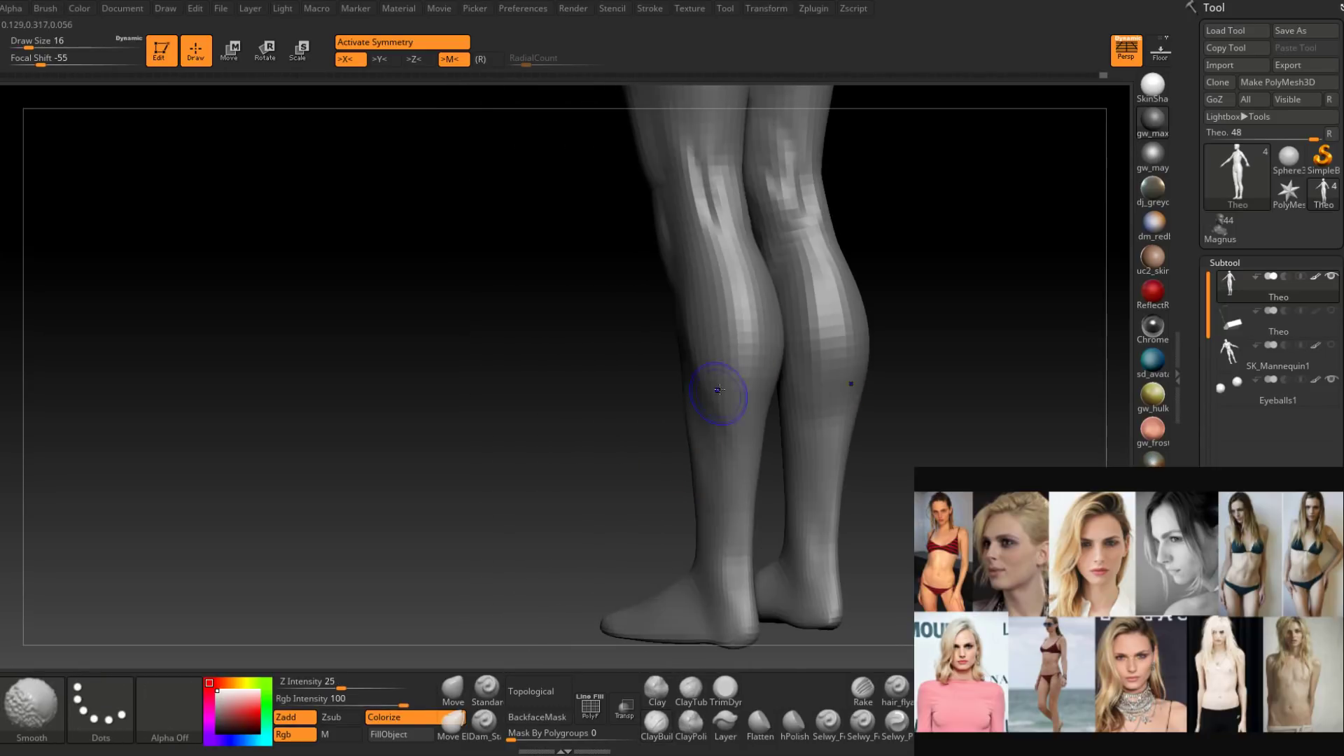
{"action": "left_click_drag", "start_coordinate": [717, 390], "coordinate": [723, 448], "text": "shift"}
{"action": "right_click_drag", "start_coordinate": [723, 486], "coordinate": [686, 471]}
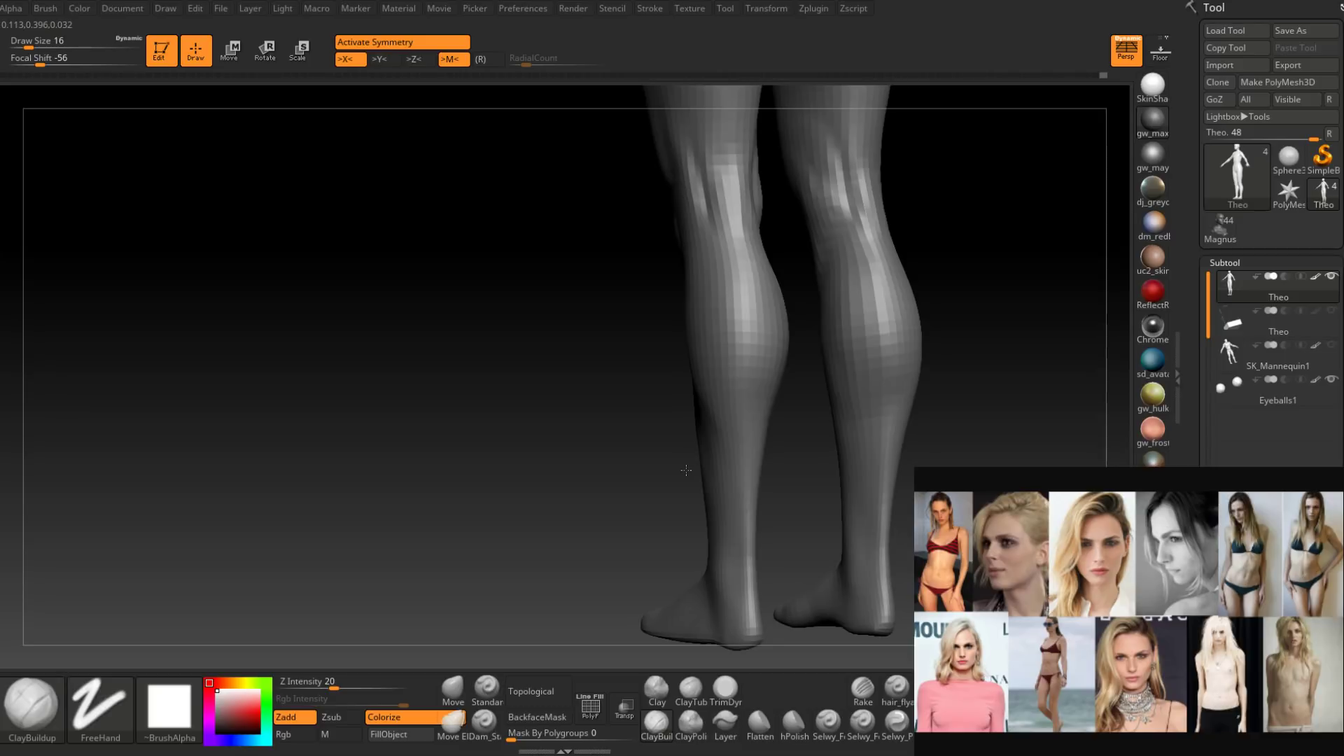
Refine the outer calf and lower leg from a three-quarter side angle with the ClayBuildup brush at draw size 16.
{"action": "right_click_drag", "start_coordinate": [686, 471], "coordinate": [631, 659]}
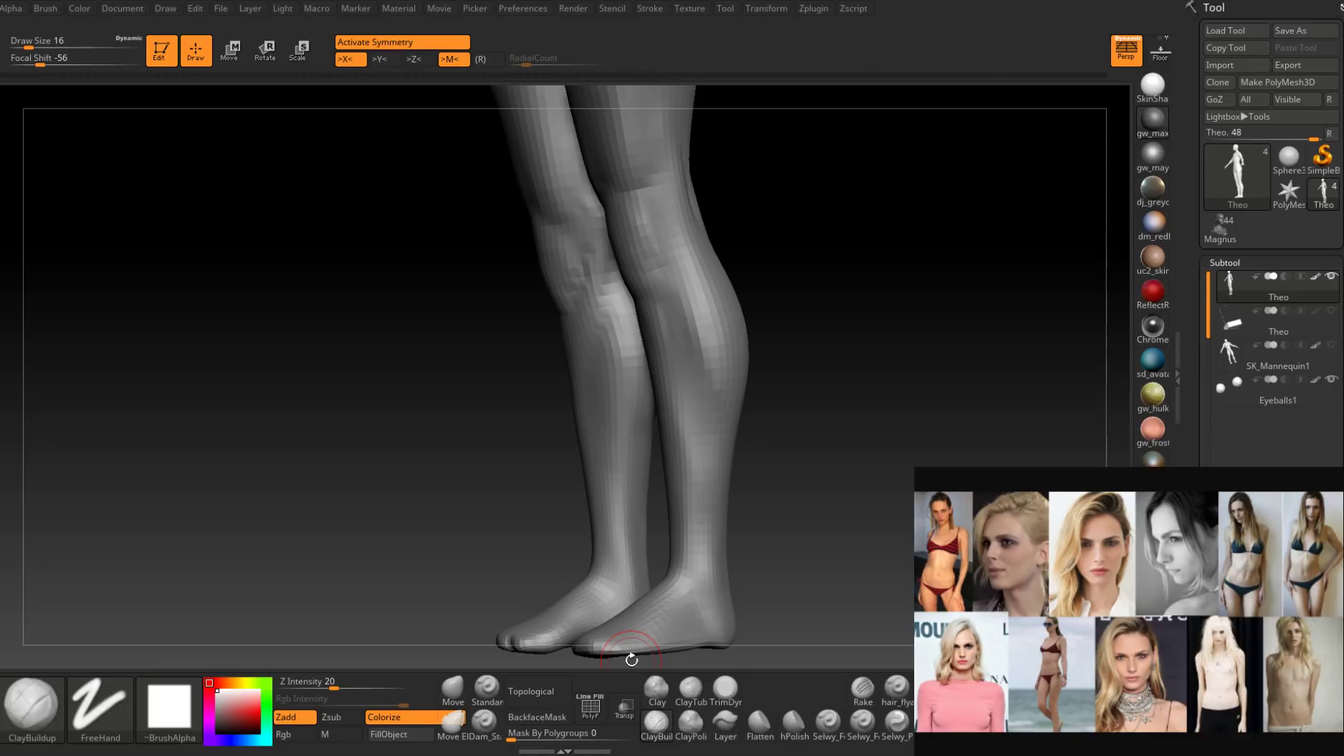
{"action": "left_click_drag", "start_coordinate": [631, 660], "coordinate": [693, 423]}
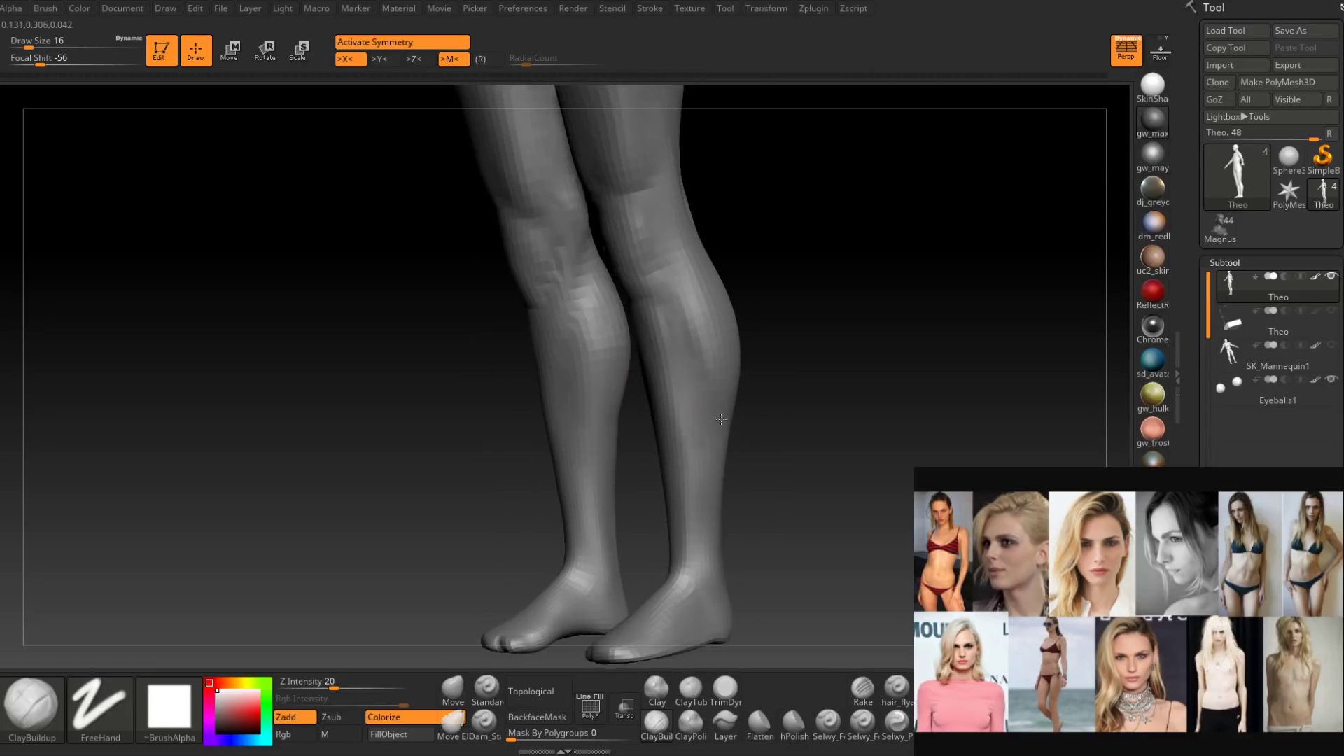
{"action": "right_click_drag", "start_coordinate": [699, 427], "coordinate": [741, 357], "text": "alt"}
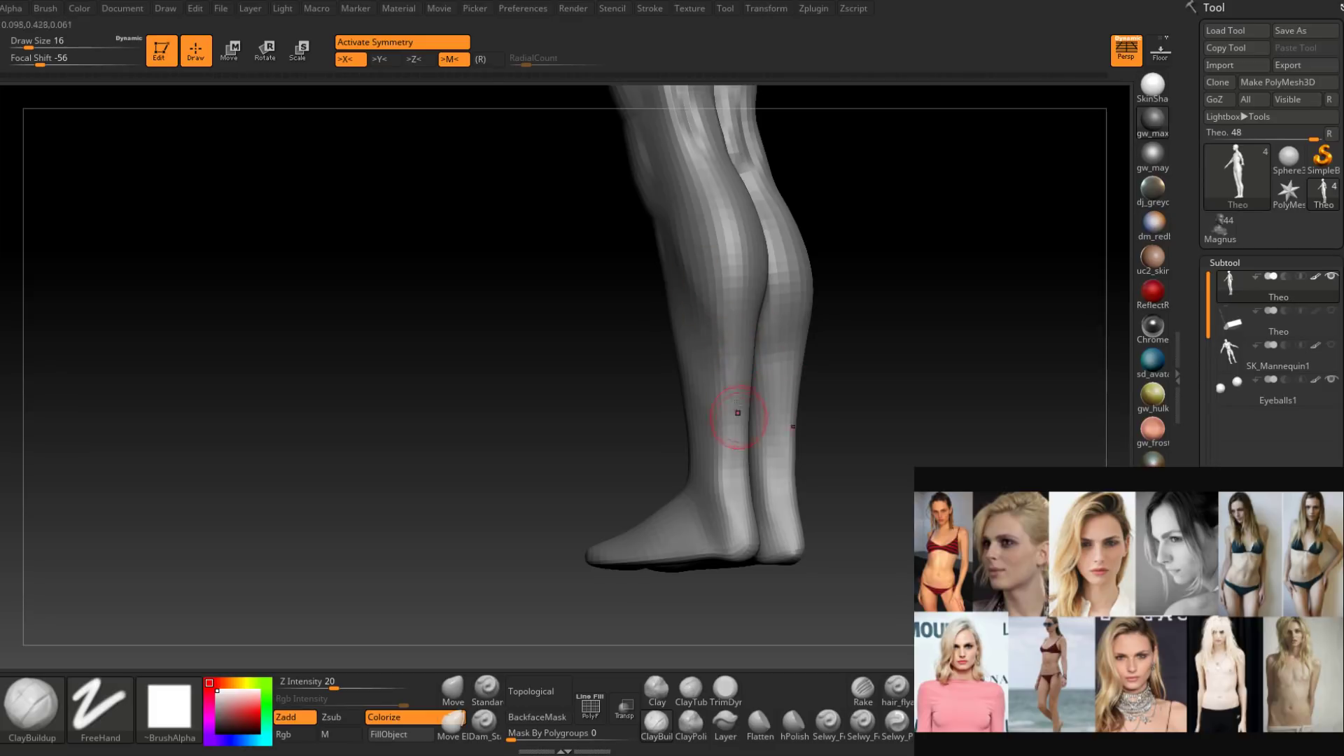
Sculpt the Achilles tendon from the lower calf down to the heel with the ClayBuildup brush at draw size 12.
{"action": "right_click_drag", "start_coordinate": [722, 469], "coordinate": [701, 311]}
{"action": "right_click_drag", "start_coordinate": [717, 374], "coordinate": [721, 397]}
{"action": "key", "text": "space"}
{"action": "left_click", "coordinate": [721, 397]}
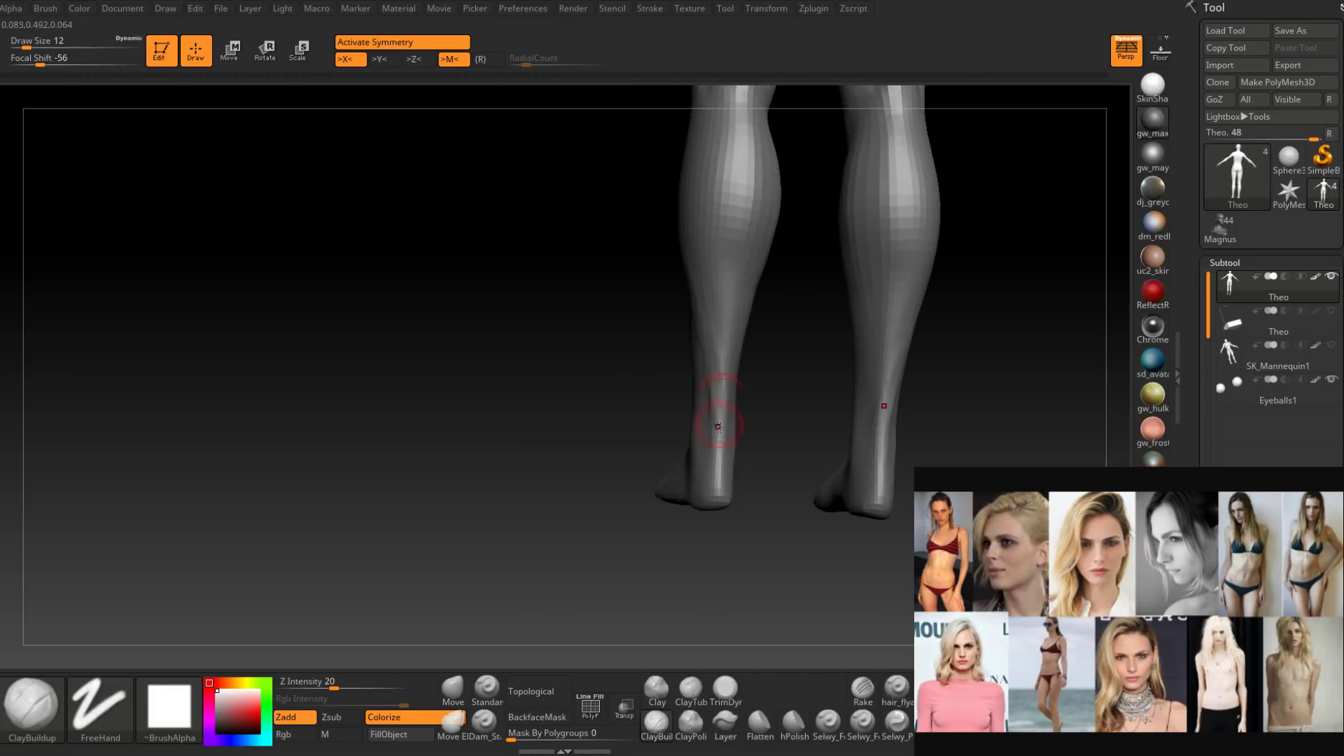
{"action": "left_click_drag", "start_coordinate": [697, 269], "coordinate": [719, 359]}
{"action": "right_click_drag", "start_coordinate": [721, 406], "coordinate": [699, 426]}
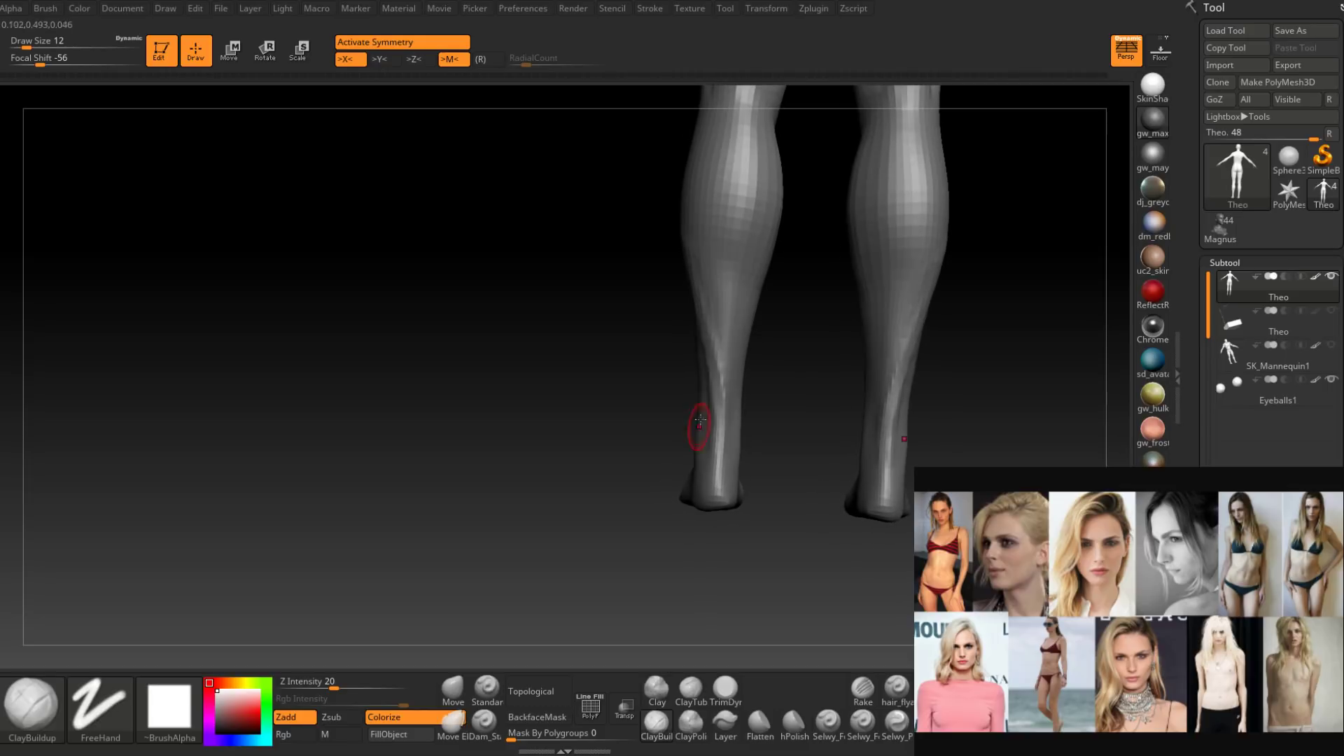
{"action": "left_click_drag", "start_coordinate": [699, 426], "coordinate": [714, 481]}
{"action": "right_click_drag", "start_coordinate": [735, 466], "coordinate": [718, 449]}
{"action": "mouse_move", "coordinate": [739, 339]}
{"action": "right_mouse_down"}
{"action": "mouse_move", "coordinate": [743, 329]}
{"action": "mouse_move", "coordinate": [713, 368]}
{"action": "right_mouse_up"}
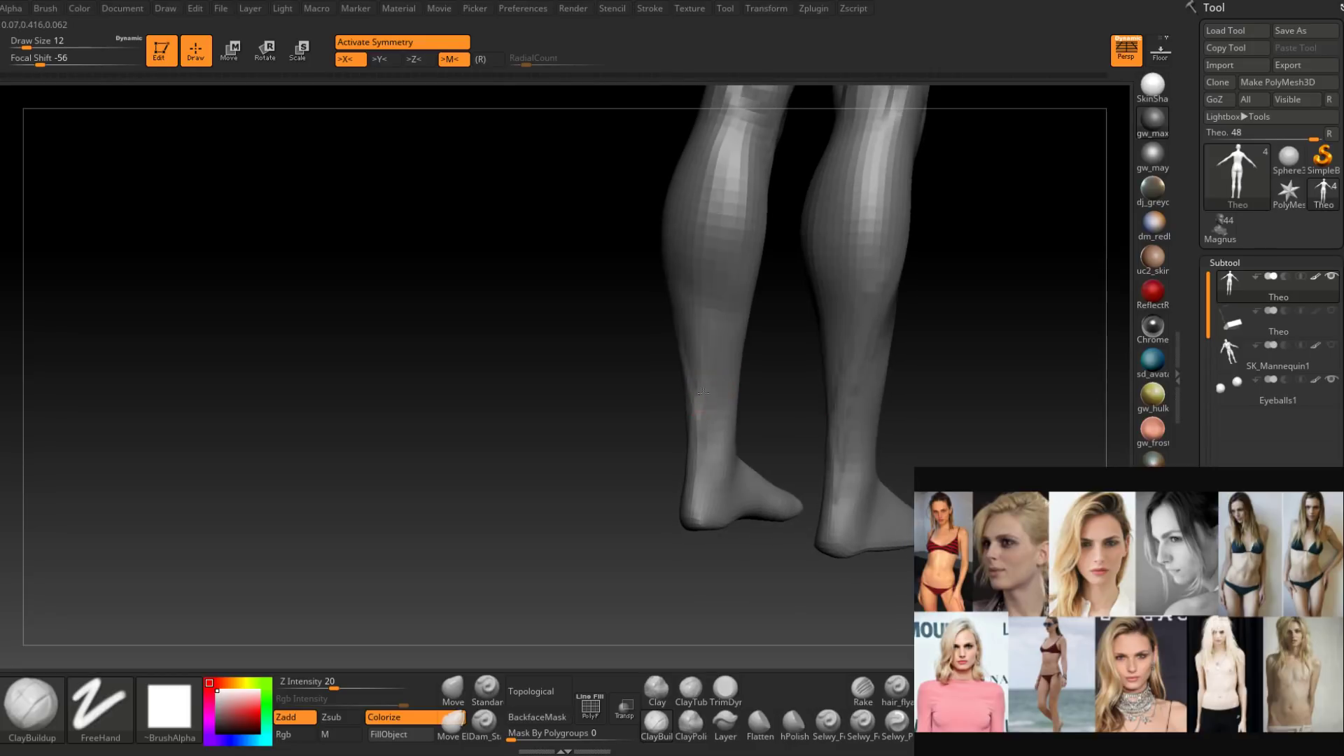
Build up the transition from the Achilles tendon into the lower calf with ClayBuildup at draw size 17.
{"action": "key", "text": "space"}
{"action": "left_click_drag", "start_coordinate": [714, 367], "coordinate": [719, 367]}
{"action": "right_click_drag", "start_coordinate": [708, 447], "coordinate": [728, 390]}
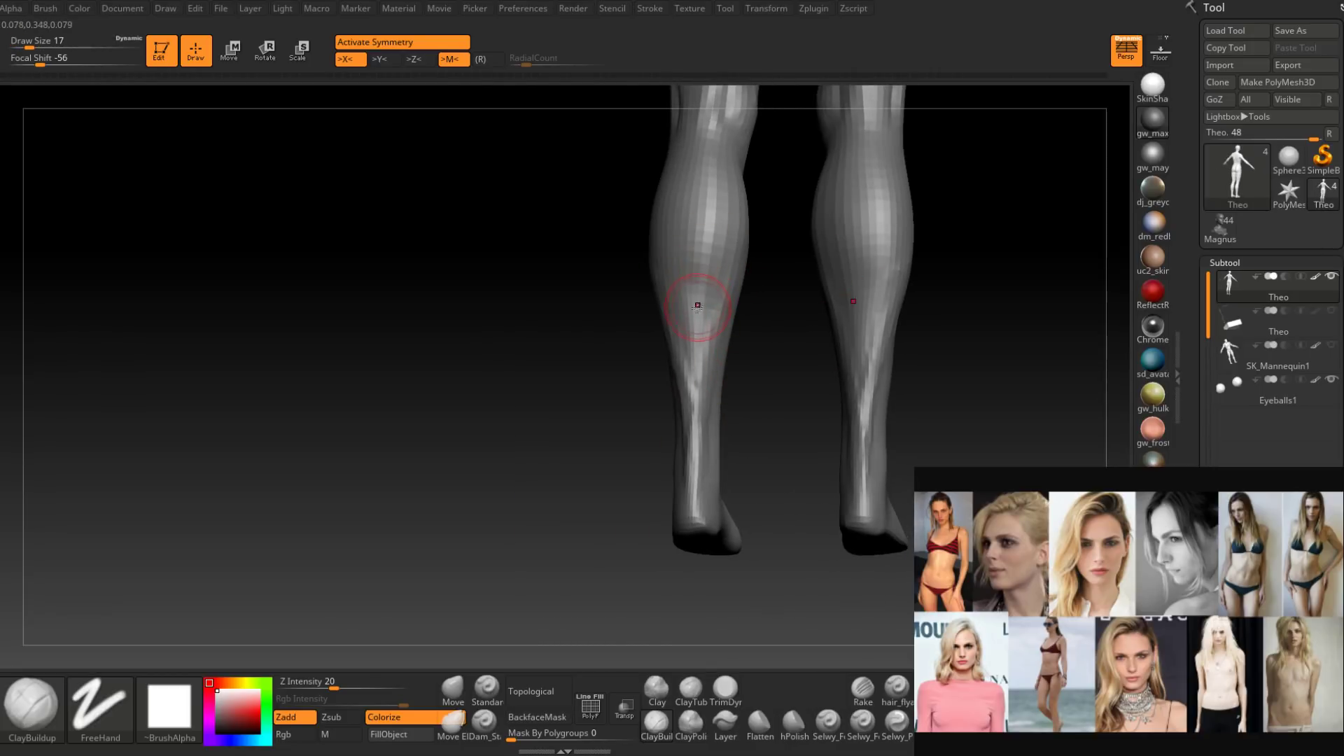
{"action": "mouse_move", "coordinate": [677, 303]}
{"action": "right_mouse_down"}
{"action": "mouse_move", "coordinate": [740, 273]}
{"action": "mouse_move", "coordinate": [720, 279]}
{"action": "right_mouse_up"}
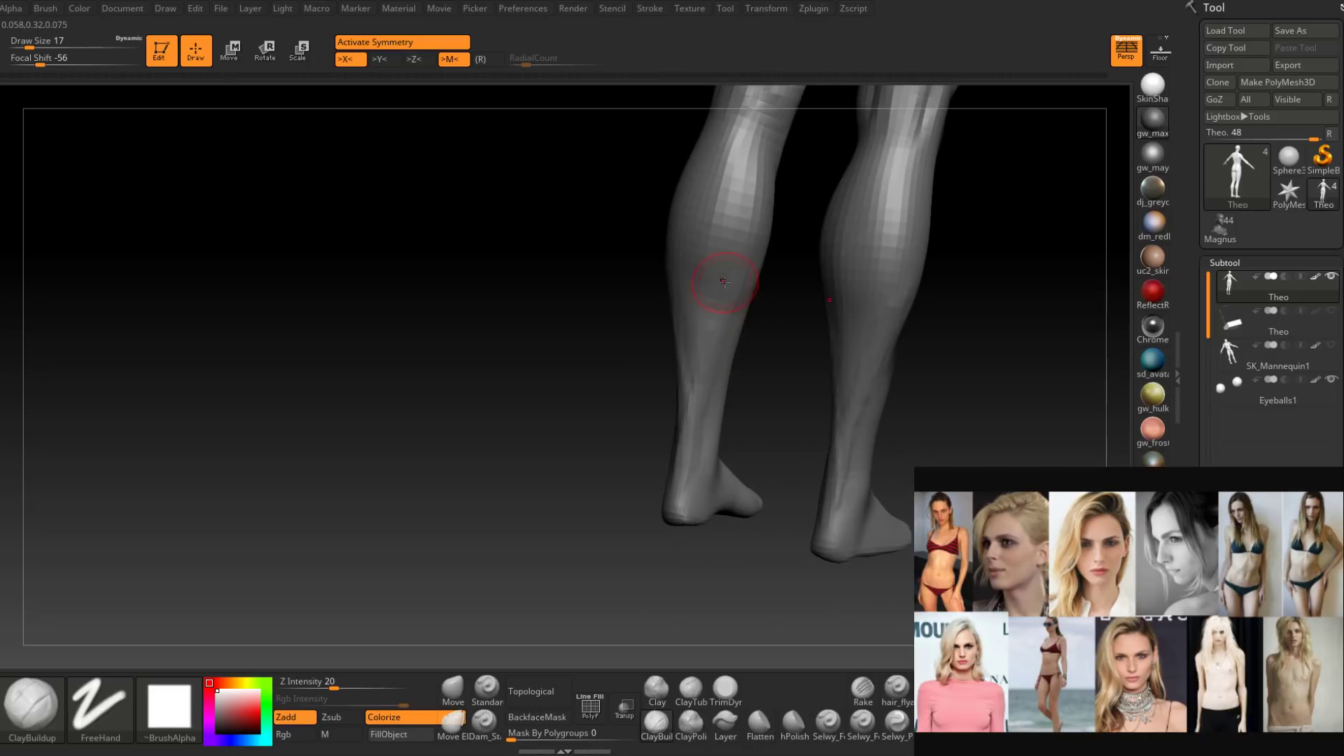
Build up the lower edge of the calf muscle from behind with the ClayBuildup brush at draw sizes 29 and 17.
{"action": "key", "text": "space"}
{"action": "left_click_drag", "start_coordinate": [720, 284], "coordinate": [731, 284]}
{"action": "right_click_drag", "start_coordinate": [724, 279], "coordinate": [736, 273]}
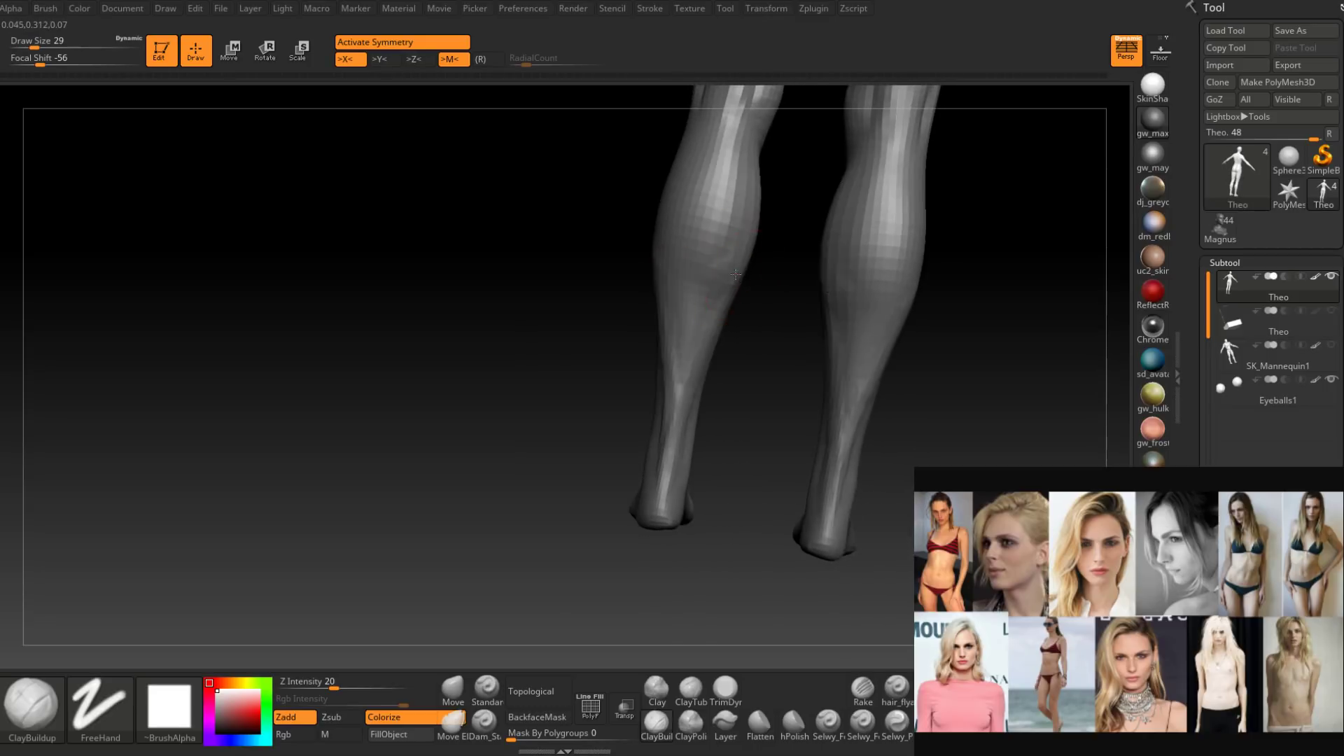
{"action": "key", "text": "space"}
{"action": "left_click_drag", "start_coordinate": [736, 273], "coordinate": [691, 282]}
{"action": "mouse_move", "coordinate": [690, 282]}
{"action": "right_mouse_down"}
{"action": "mouse_move", "coordinate": [722, 267]}
{"action": "mouse_move", "coordinate": [736, 293]}
{"action": "right_mouse_up"}
{"action": "key", "text": "space"}
{"action": "left_click_drag", "start_coordinate": [744, 294], "coordinate": [739, 295]}
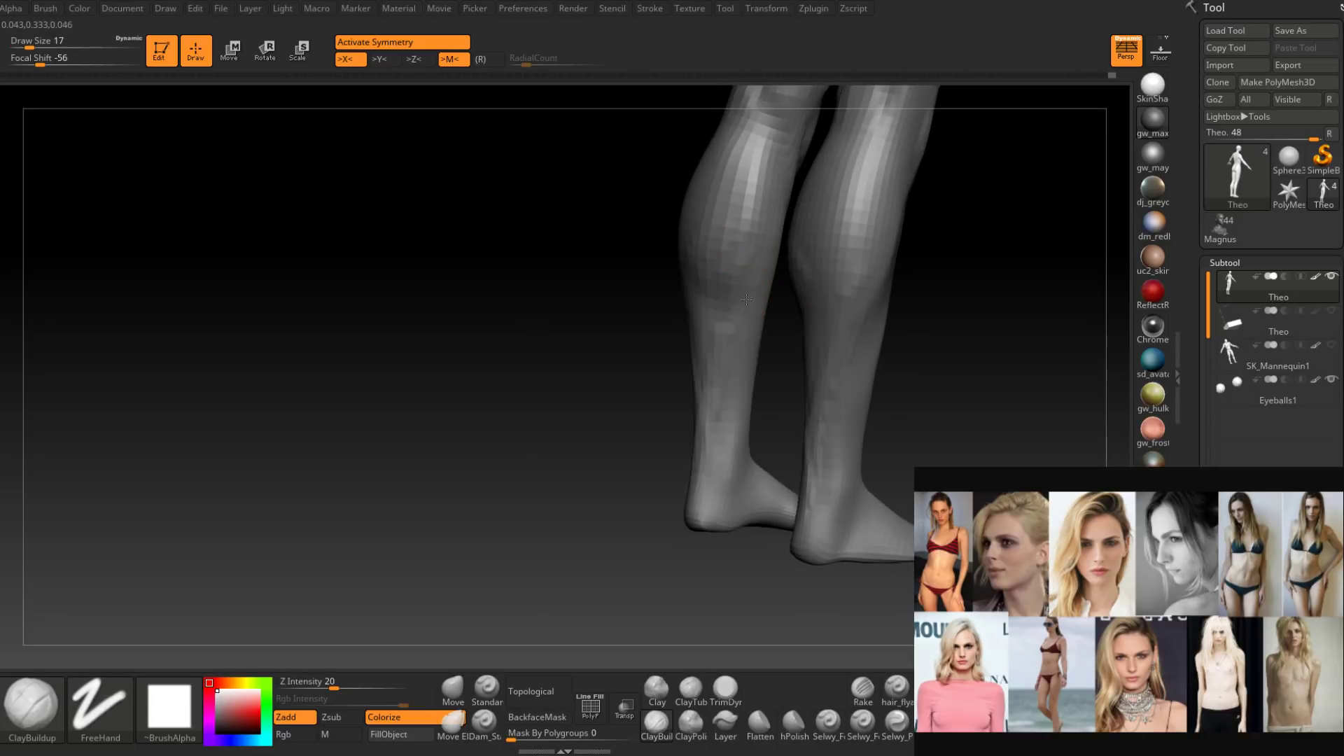
Smooth the Achilles tendon area and the inner and outer lower leg from the rear.
{"action": "mouse_move", "coordinate": [746, 300]}
{"action": "right_mouse_down"}
{"action": "mouse_move", "coordinate": [768, 325]}
{"action": "mouse_move", "coordinate": [786, 318]}
{"action": "mouse_move", "coordinate": [754, 310]}
{"action": "mouse_move", "coordinate": [765, 294]}
{"action": "mouse_move", "coordinate": [748, 362]}
{"action": "mouse_move", "coordinate": [771, 321]}
{"action": "right_mouse_up"}
{"action": "right_click_drag", "start_coordinate": [770, 377], "coordinate": [779, 369], "text": "shift"}
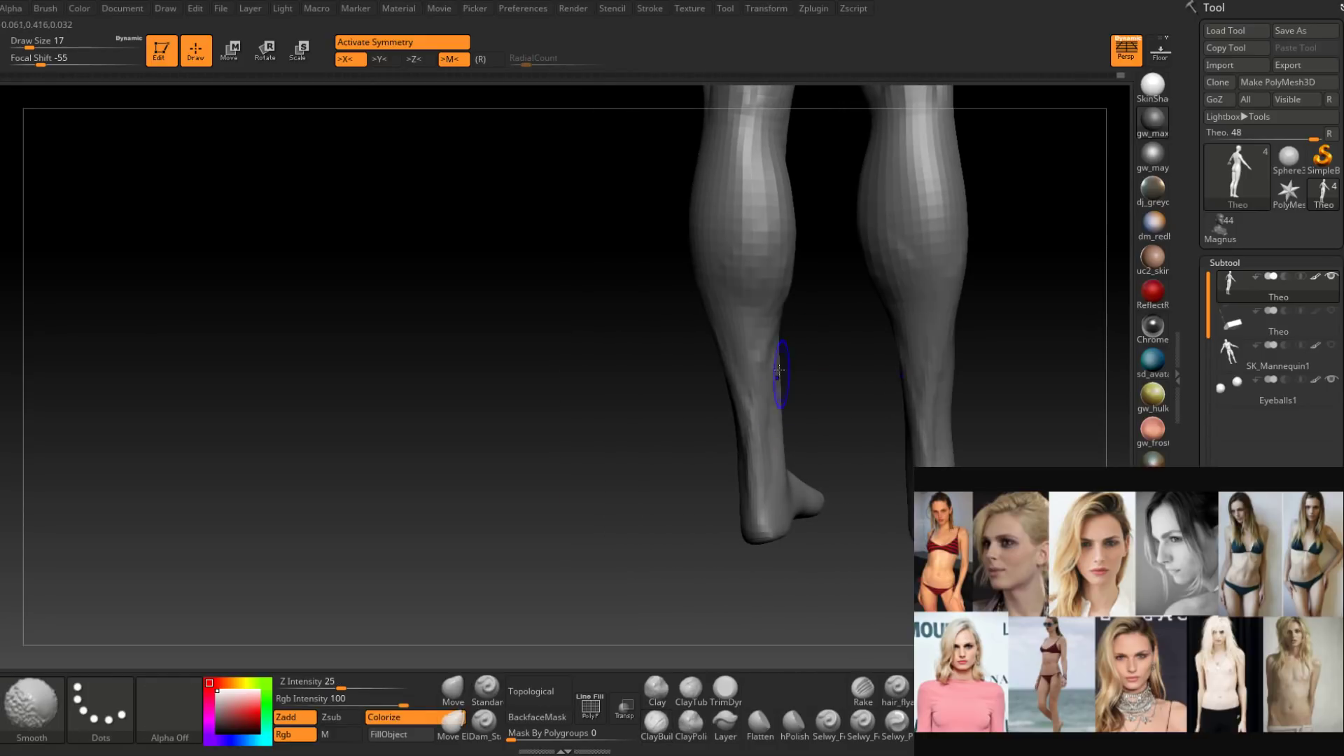
{"action": "mouse_move", "coordinate": [778, 423]}
{"action": "right_mouse_down", "text": "shift"}
{"action": "mouse_move", "coordinate": [801, 399]}
{"action": "mouse_move", "coordinate": [768, 383]}
{"action": "right_mouse_up", "text": "shift"}
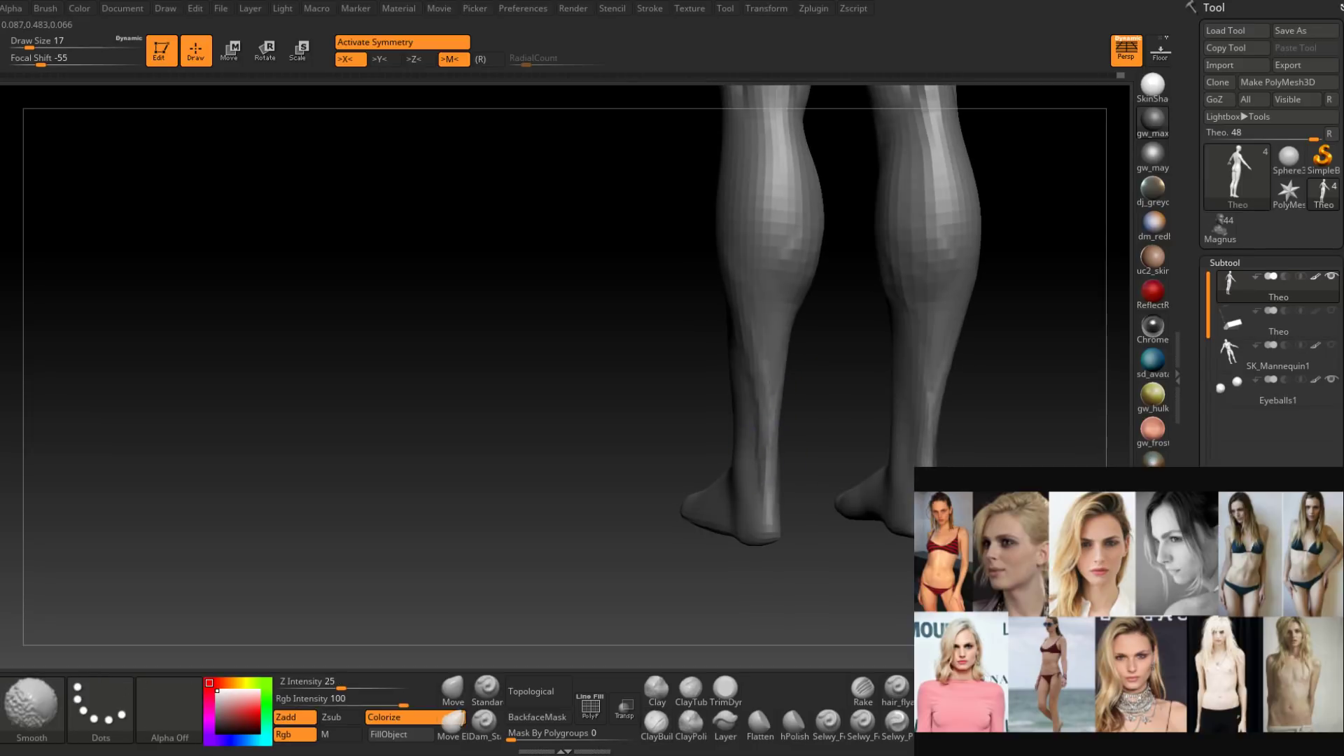
{"action": "left_click_drag", "start_coordinate": [733, 292], "coordinate": [732, 315], "text": "shift"}
{"action": "right_click_drag", "start_coordinate": [798, 312], "coordinate": [744, 324]}
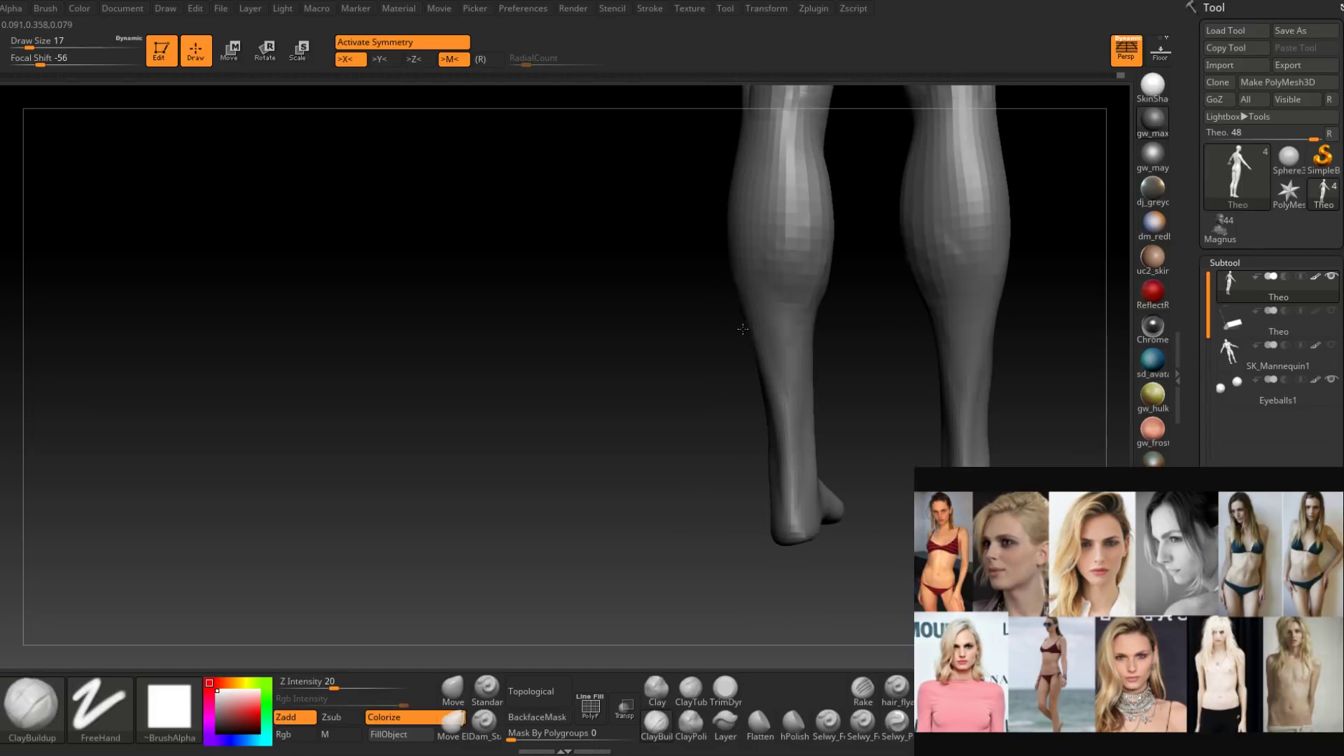
Refine the rear calf bulge with ClayBuildup and smooth its transition into the lower leg from several angles.
{"action": "key", "text": "space"}
{"action": "left_click_drag", "start_coordinate": [789, 281], "coordinate": [798, 282]}
{"action": "left_click_drag", "start_coordinate": [802, 221], "coordinate": [791, 252], "text": "shift"}
{"action": "right_click_drag", "start_coordinate": [794, 280], "coordinate": [848, 288]}
{"action": "mouse_move", "coordinate": [805, 242]}
{"action": "left_mouse_down", "text": "shift"}
{"action": "mouse_move", "coordinate": [817, 224]}
{"action": "mouse_move", "coordinate": [805, 266]}
{"action": "left_mouse_up", "text": "shift"}
{"action": "right_click_drag", "start_coordinate": [833, 294], "coordinate": [801, 309]}
{"action": "left_click_drag", "start_coordinate": [787, 315], "coordinate": [778, 343], "text": "shift"}
{"action": "right_click_drag", "start_coordinate": [794, 368], "coordinate": [638, 412], "text": "alt"}
{"action": "mouse_move", "coordinate": [639, 411]}
{"action": "right_mouse_down", "text": "ctrl"}
{"action": "mouse_move", "coordinate": [642, 377]}
{"action": "mouse_move", "coordinate": [687, 456]}
{"action": "mouse_move", "coordinate": [714, 399]}
{"action": "right_mouse_up", "text": "ctrl"}
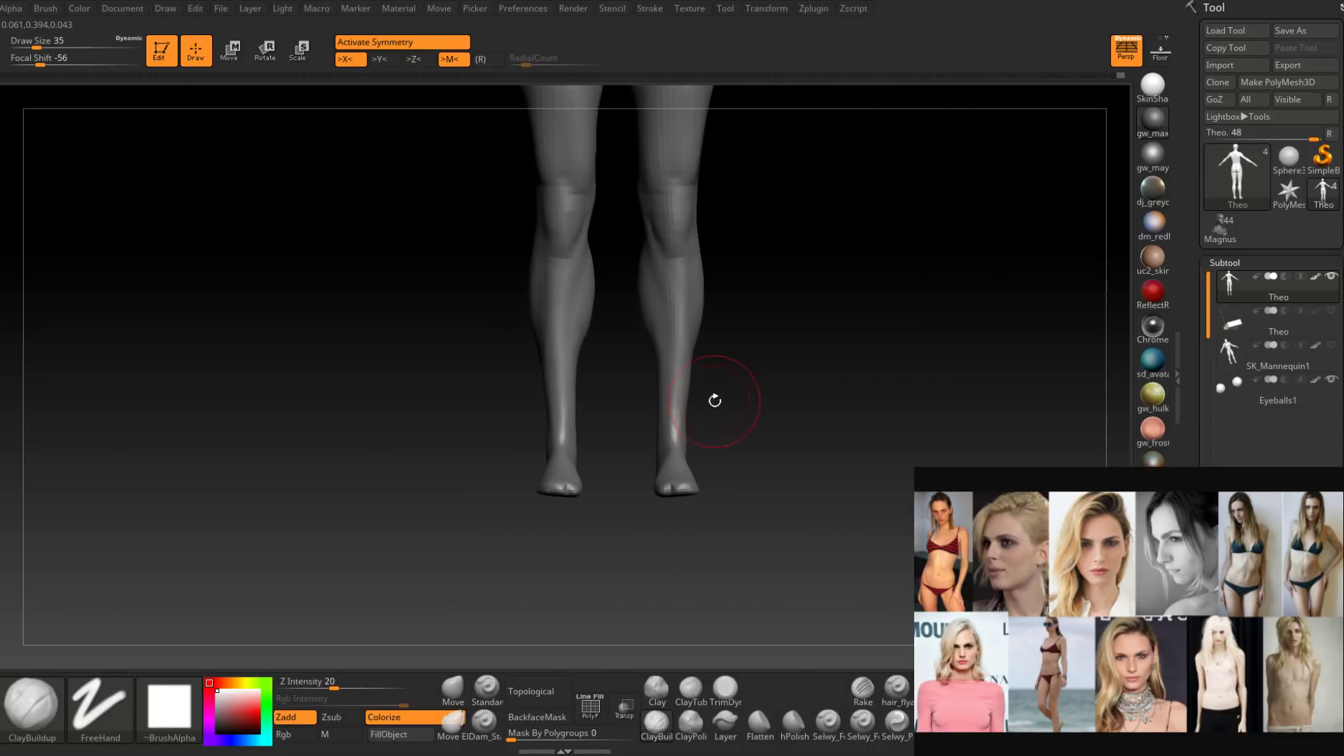
{"action": "left_click_drag", "start_coordinate": [659, 329], "coordinate": [647, 336], "text": "shift"}
Reshape the heel, ankle and lower leg contours from the rear with the Move brush at draw size 44.
{"action": "mouse_move", "coordinate": [647, 336]}
{"action": "right_mouse_down"}
{"action": "mouse_move", "coordinate": [662, 364]}
{"action": "mouse_move", "coordinate": [726, 403]}
{"action": "mouse_move", "coordinate": [785, 395]}
{"action": "right_mouse_up"}
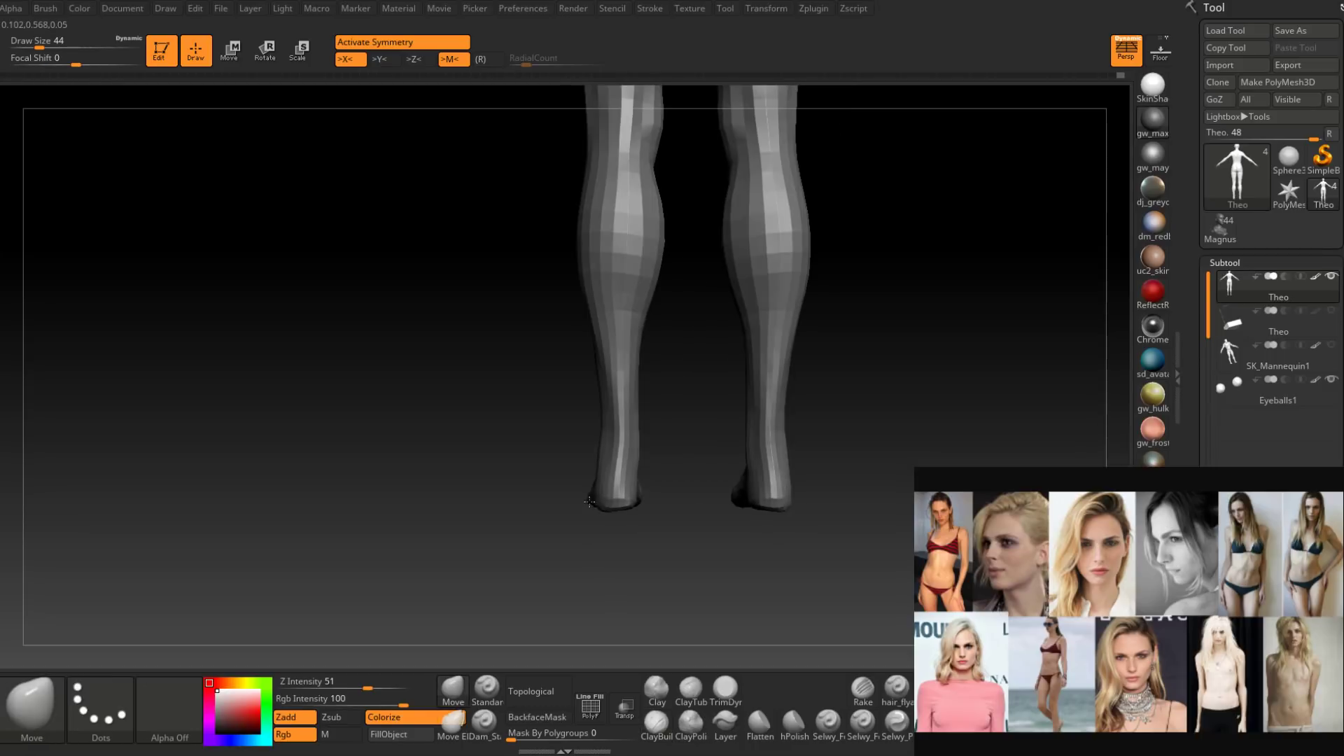
{"action": "left_click_drag", "start_coordinate": [588, 483], "coordinate": [643, 497]}
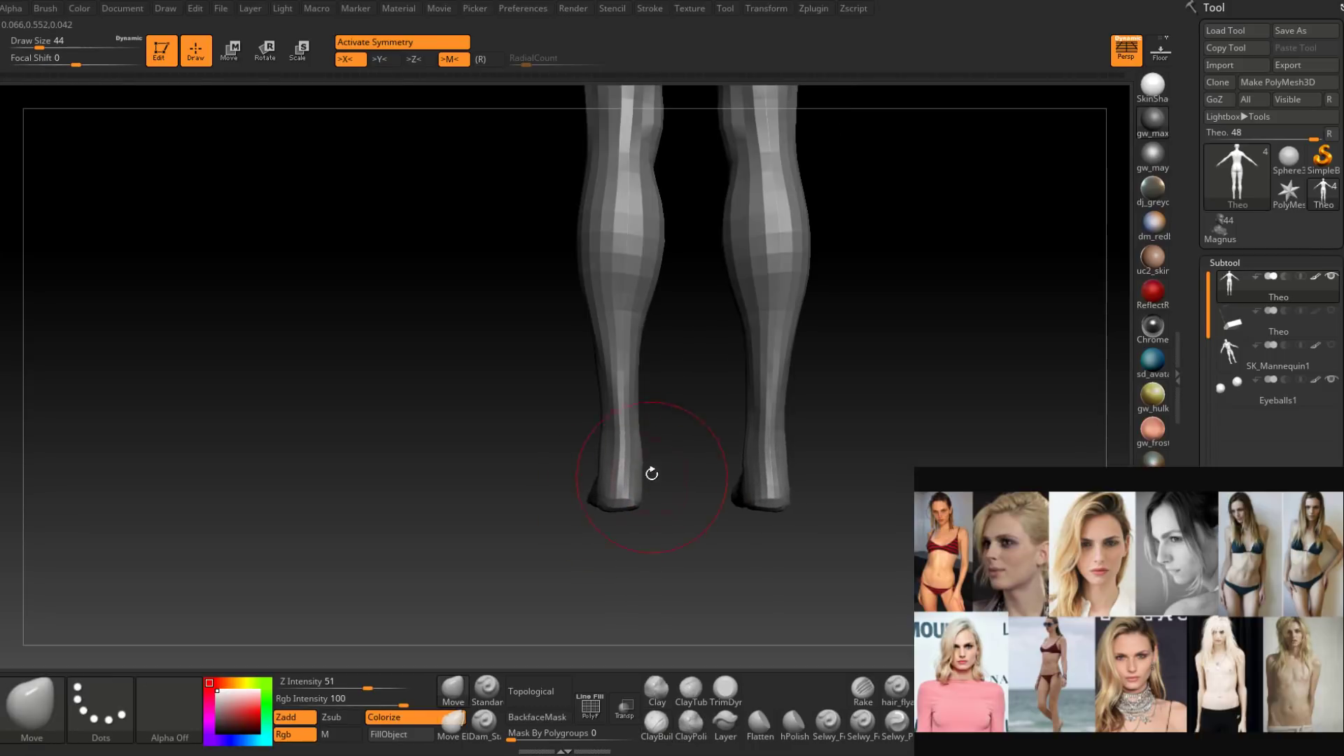
{"action": "left_click_drag", "start_coordinate": [601, 405], "coordinate": [641, 396]}
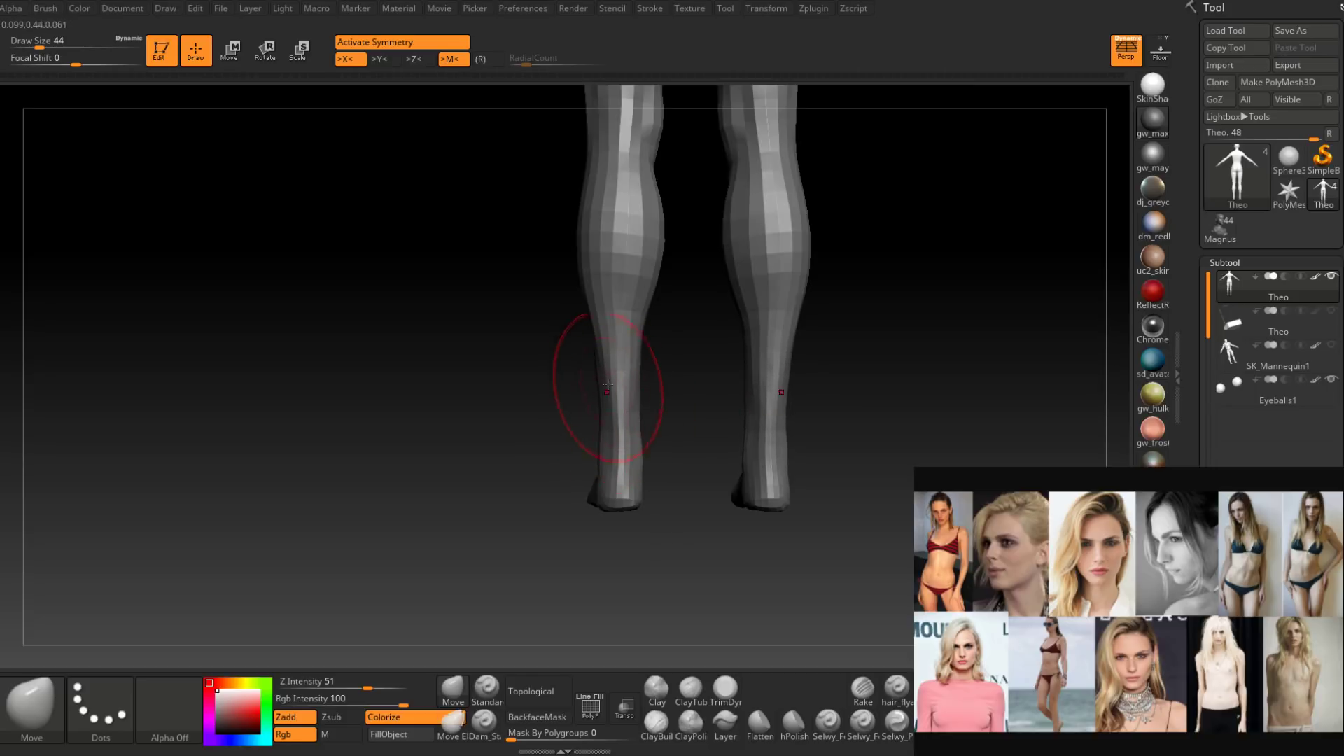
{"action": "left_click_drag", "start_coordinate": [595, 355], "coordinate": [645, 351]}
{"action": "mouse_move", "coordinate": [675, 369]}
{"action": "right_mouse_down", "text": "ctrl"}
{"action": "mouse_move", "coordinate": [662, 344]}
{"action": "mouse_move", "coordinate": [594, 404]}
{"action": "mouse_move", "coordinate": [714, 406]}
{"action": "mouse_move", "coordinate": [696, 384]}
{"action": "right_mouse_up", "text": "ctrl"}
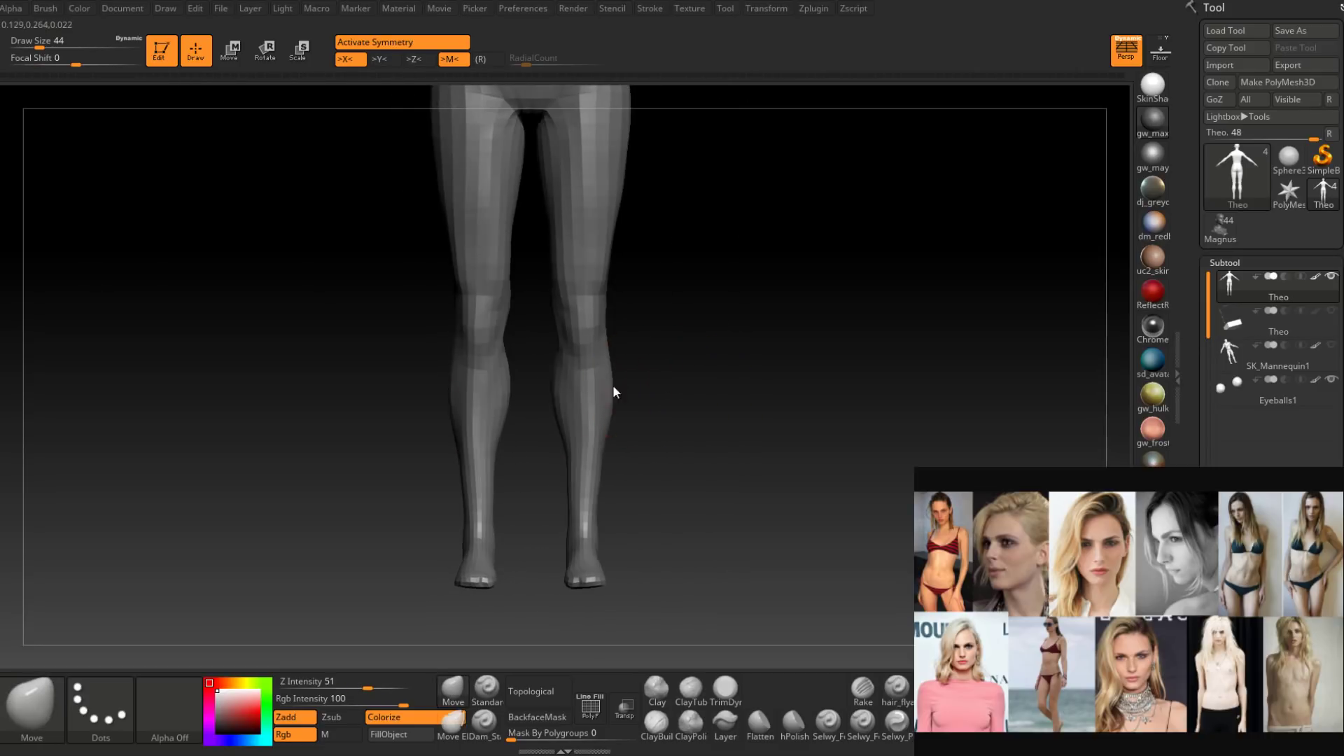
Adjust the outer contour from the knee to the upper calf with the Move brush, reducing the draw size to 35.
{"action": "key", "text": "space"}
{"action": "left_click_drag", "start_coordinate": [612, 385], "coordinate": [617, 383]}
{"action": "right_click_drag", "start_coordinate": [608, 341], "coordinate": [613, 351], "text": "ctrl"}
{"action": "key", "text": "space"}
{"action": "left_click_drag", "start_coordinate": [614, 345], "coordinate": [608, 343]}
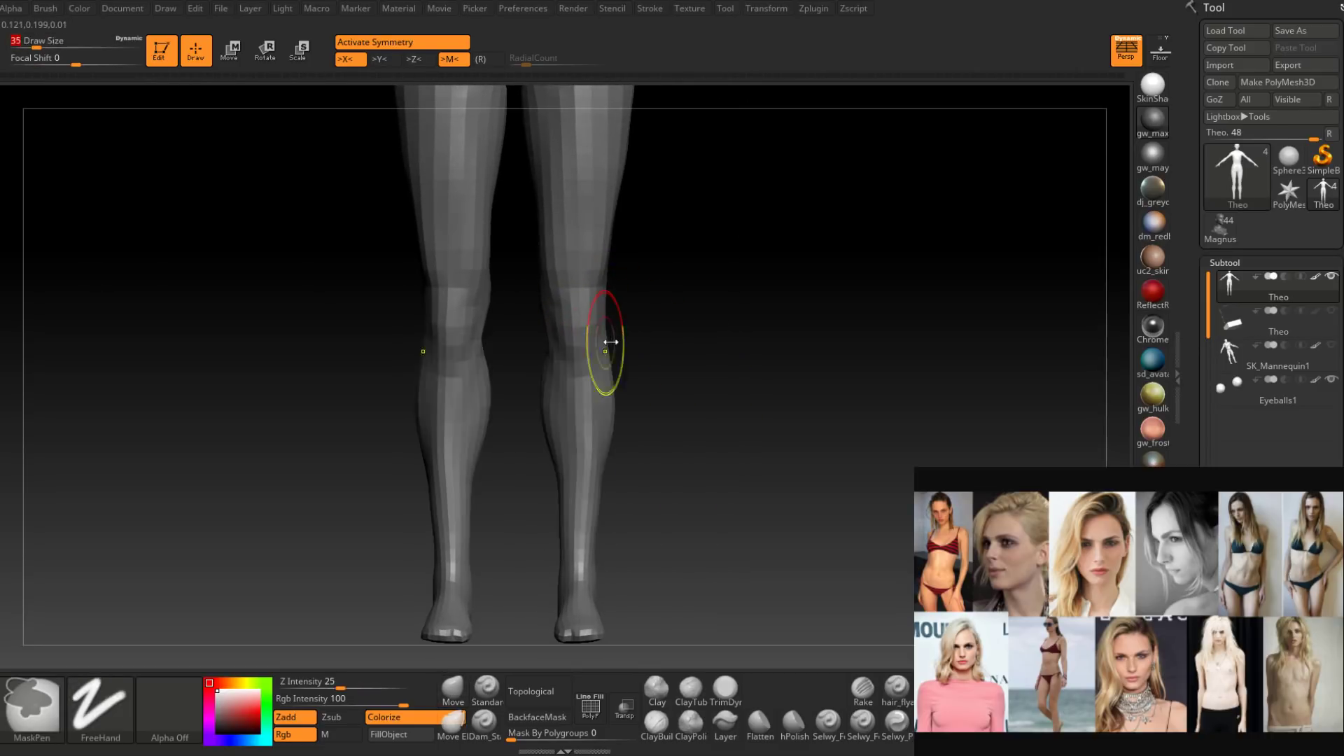
{"action": "right_click_drag", "start_coordinate": [611, 342], "coordinate": [613, 352], "text": "ctrl"}
{"action": "right_click_drag", "start_coordinate": [613, 352], "coordinate": [611, 343]}
Reshape the outer upper calf from a front three-quarter angle with the Move brush enlarged to draw size 65.
{"action": "key", "text": "space"}
{"action": "left_click_drag", "start_coordinate": [609, 342], "coordinate": [614, 349]}
{"action": "mouse_move", "coordinate": [616, 361]}
{"action": "right_mouse_down"}
{"action": "mouse_move", "coordinate": [613, 375]}
{"action": "mouse_move", "coordinate": [618, 364]}
{"action": "right_mouse_up"}
{"action": "key", "text": "space"}
{"action": "left_click_drag", "start_coordinate": [624, 358], "coordinate": [631, 358]}
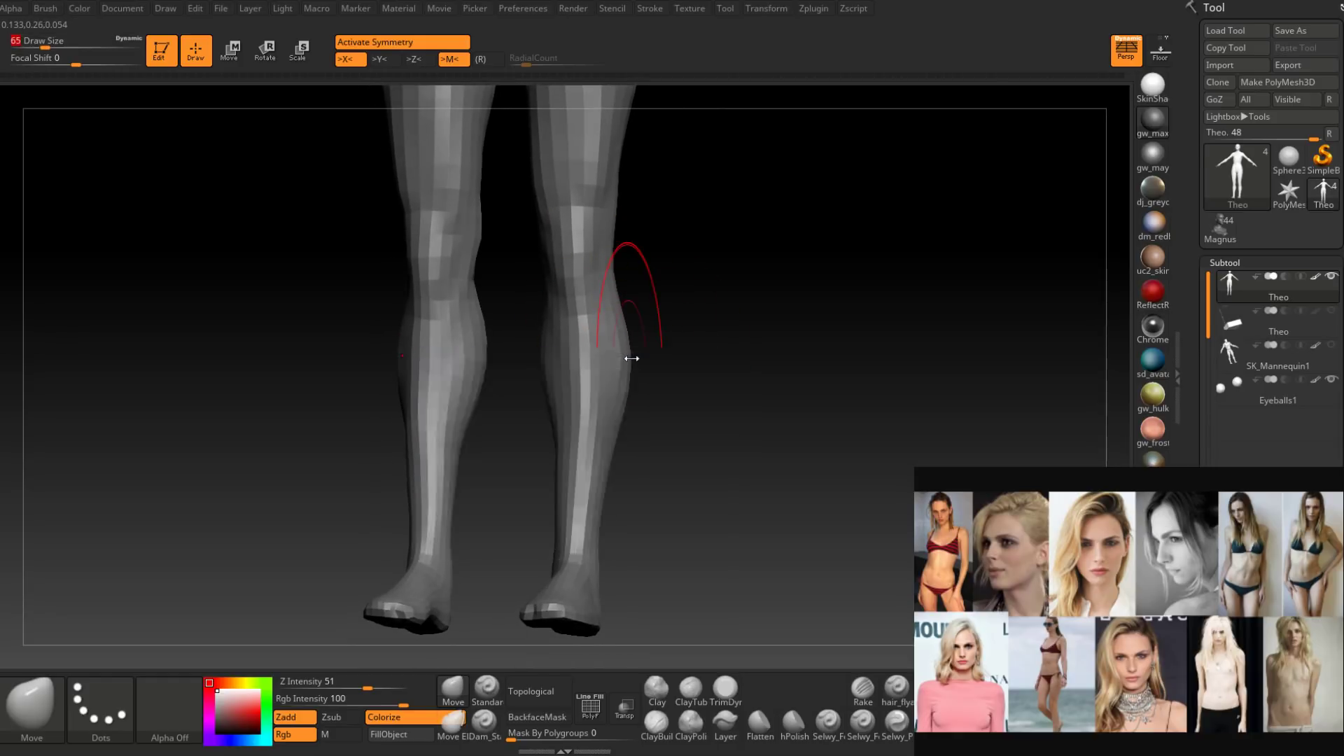
Fine-tune the calf bulge with the Move brush at draw size 51 and undo the last adjustment.
{"action": "right_click_drag", "start_coordinate": [636, 363], "coordinate": [628, 365]}
{"action": "key", "text": "space"}
{"action": "left_click_drag", "start_coordinate": [641, 366], "coordinate": [638, 366]}
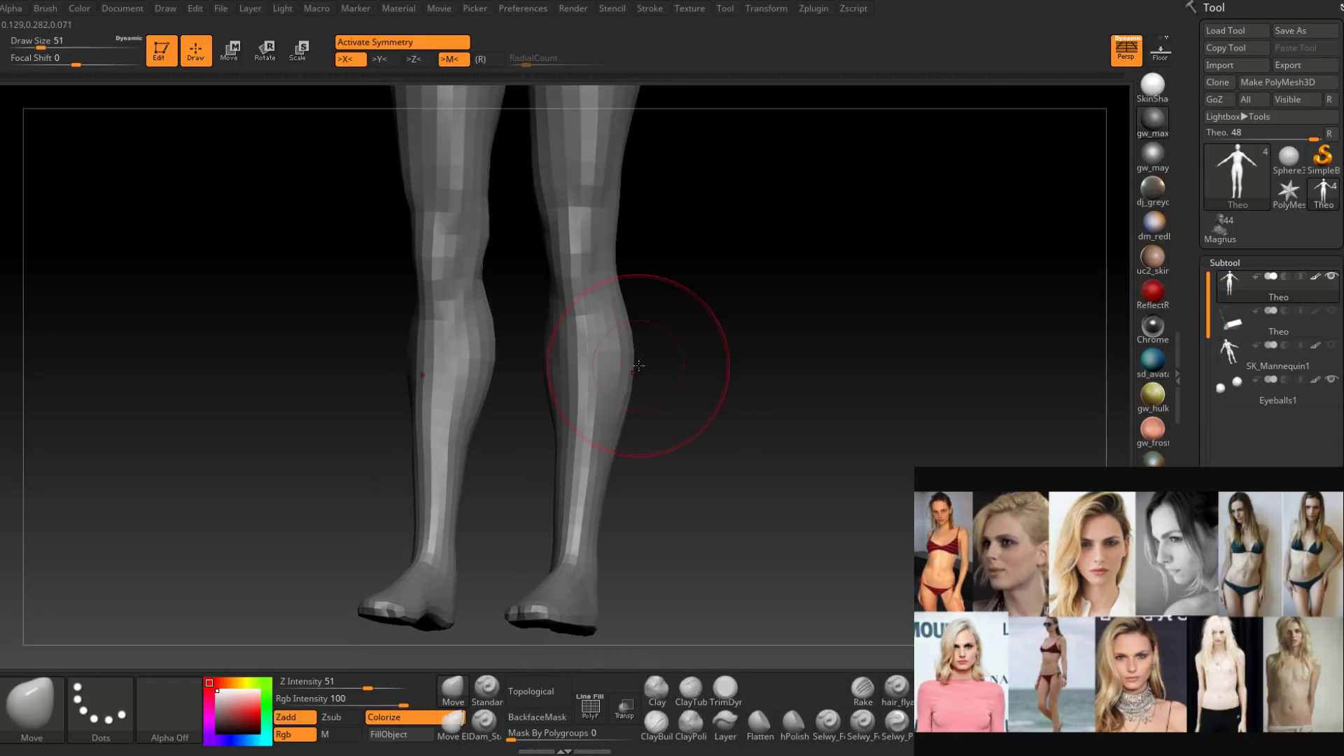
{"action": "right_click_drag", "start_coordinate": [638, 365], "coordinate": [630, 363]}
{"action": "key", "text": "space"}
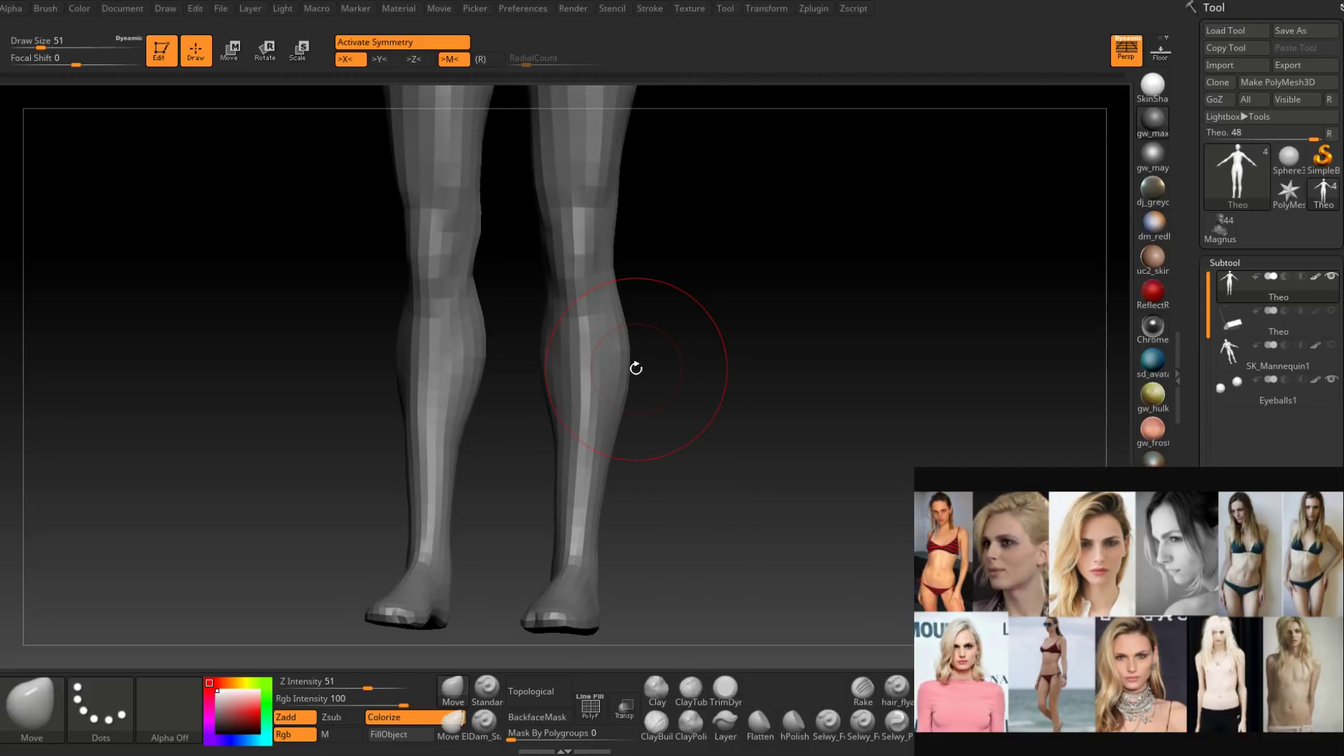
{"action": "left_click_drag", "start_coordinate": [634, 368], "coordinate": [629, 371]}
{"action": "mouse_move", "coordinate": [633, 372]}
{"action": "right_mouse_down", "text": "shift"}
{"action": "mouse_move", "coordinate": [642, 399]}
{"action": "mouse_move", "coordinate": [622, 442]}
{"action": "mouse_move", "coordinate": [620, 424]}
{"action": "right_mouse_up", "text": "shift"}
{"action": "key", "text": "ctrl+z"}
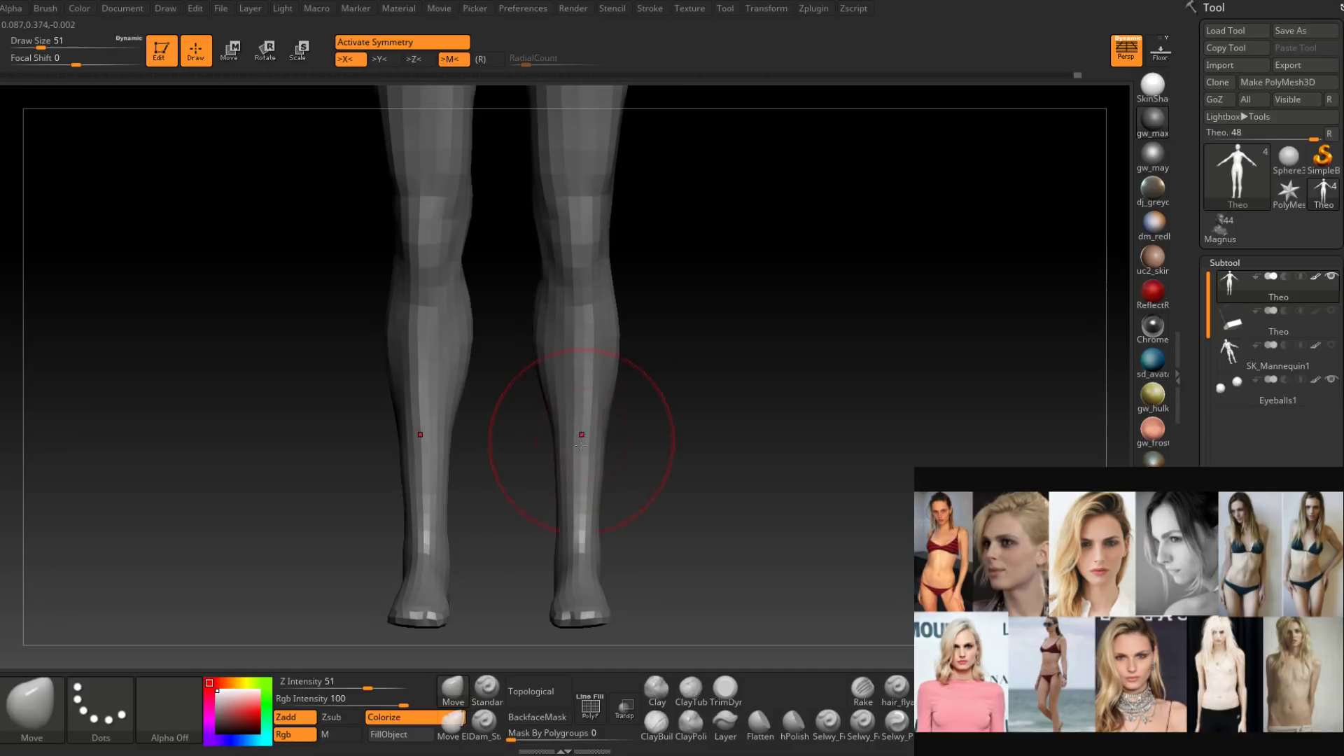
Adjust the shin and ankle contours from the front with the Move brush at draw size 51.
{"action": "left_click_drag", "start_coordinate": [560, 473], "coordinate": [567, 473]}
{"action": "right_click_drag", "start_coordinate": [599, 456], "coordinate": [602, 401], "text": "alt"}
{"action": "right_click_drag", "start_coordinate": [602, 401], "coordinate": [584, 399], "text": "ctrl"}
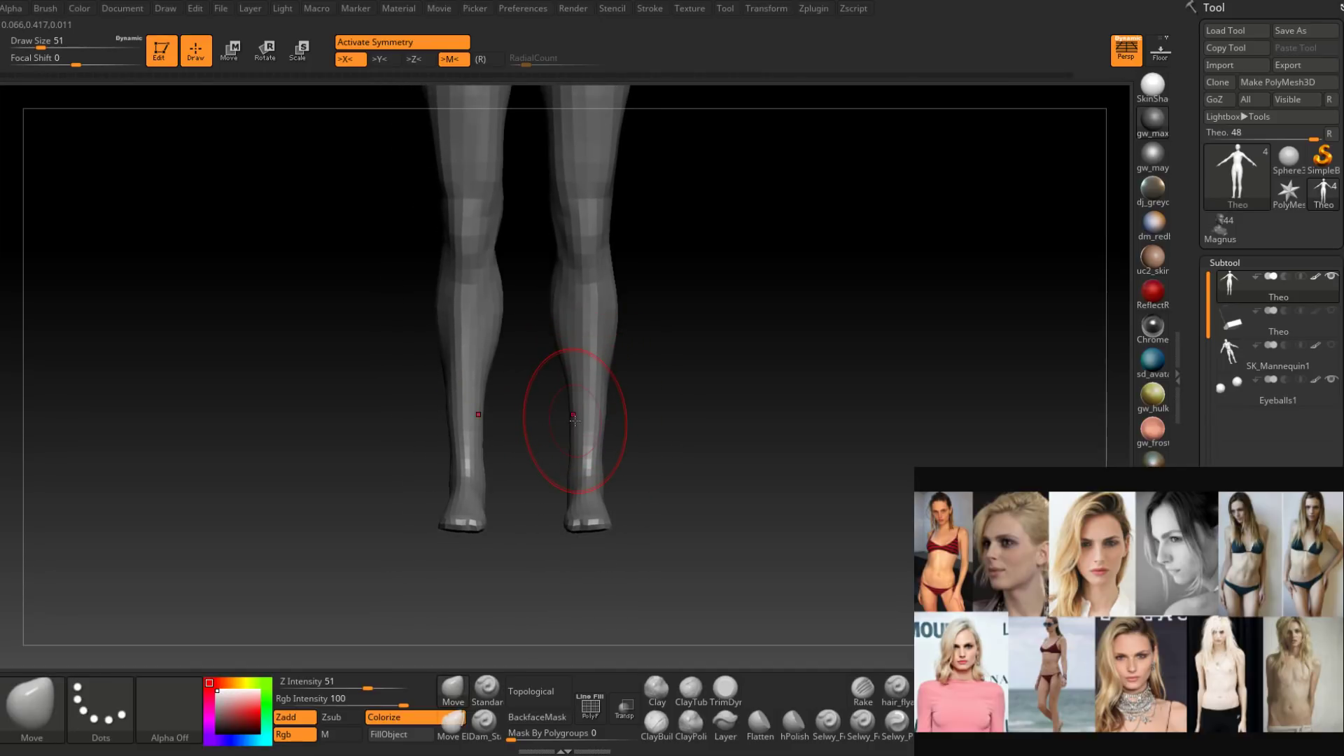
{"action": "right_click_drag", "start_coordinate": [579, 351], "coordinate": [651, 357]}
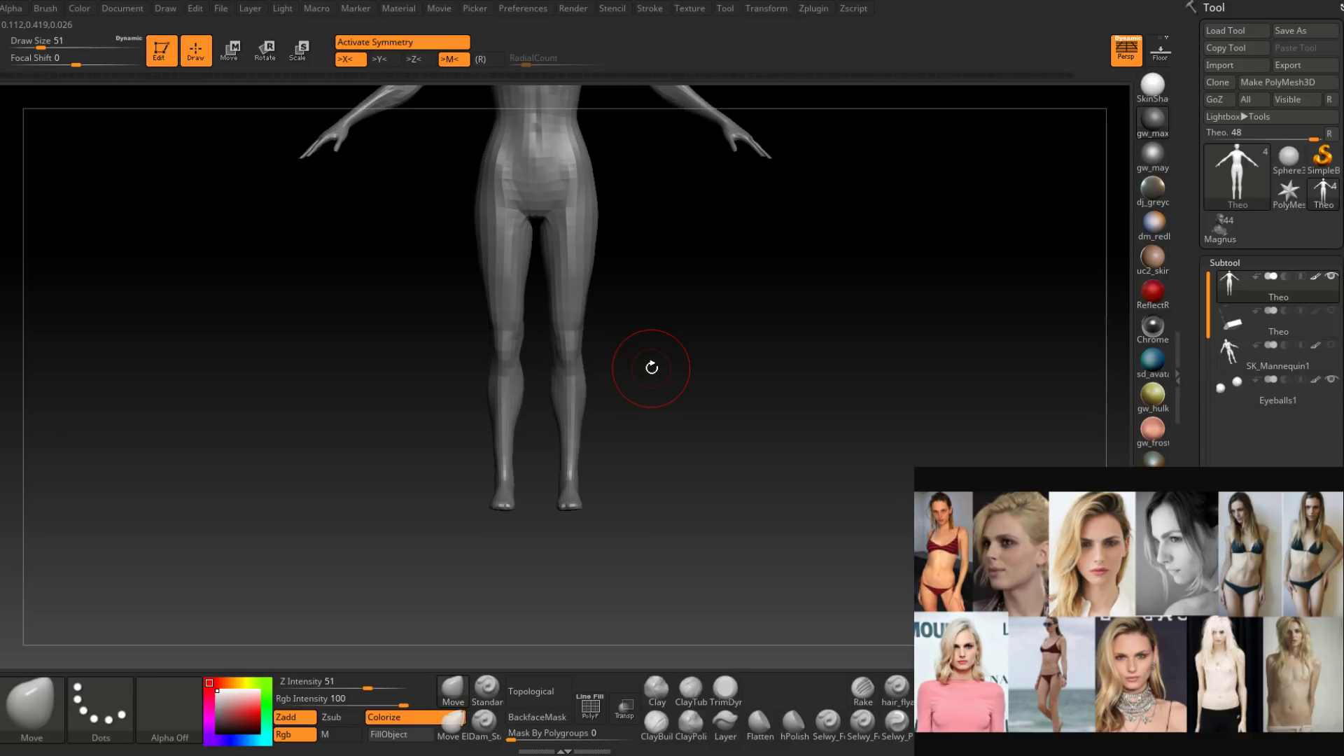
Go up to the head and refine the chin and jawline with the Move brush at draw size 11.
{"action": "right_click_drag", "start_coordinate": [612, 364], "coordinate": [609, 490], "text": "ctrl"}
{"action": "right_click_drag", "start_coordinate": [642, 345], "coordinate": [646, 500], "text": "alt"}
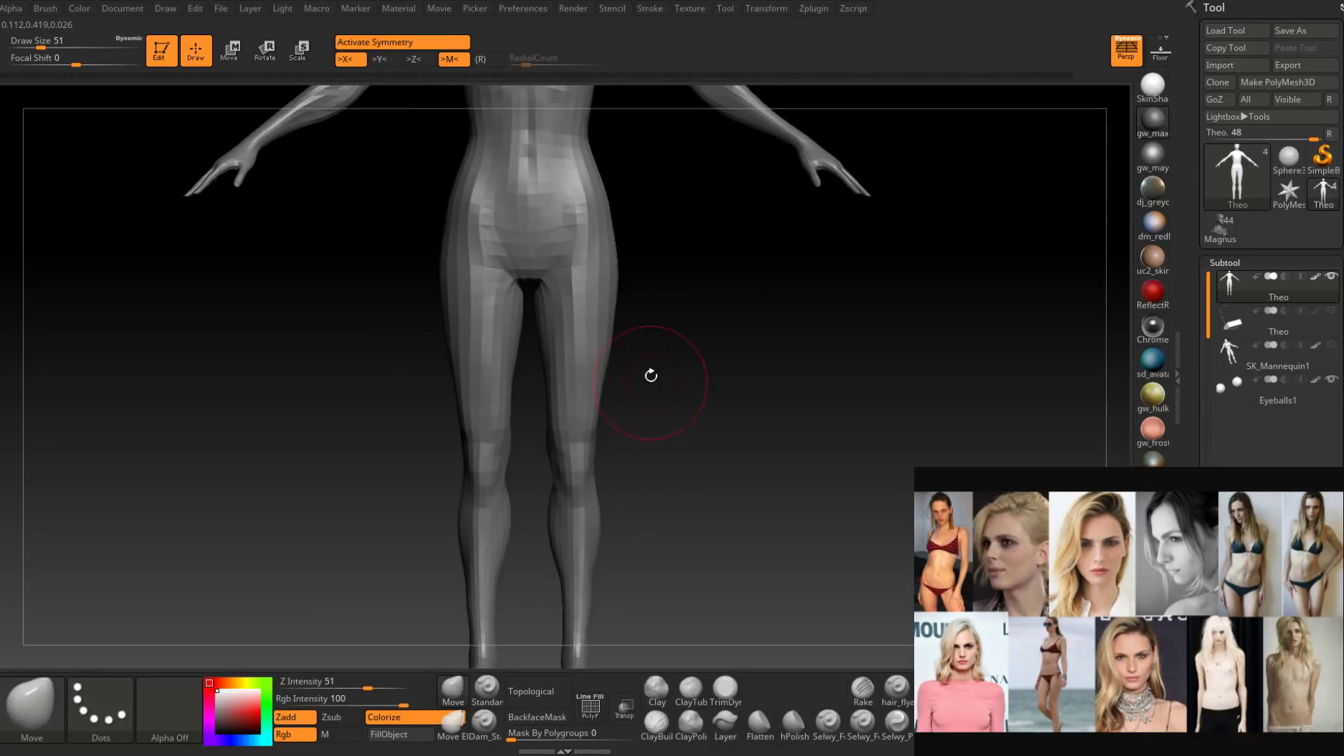
{"action": "right_click_drag", "start_coordinate": [651, 375], "coordinate": [654, 480], "text": "alt"}
{"action": "right_click_drag", "start_coordinate": [780, 560], "coordinate": [782, 603]}
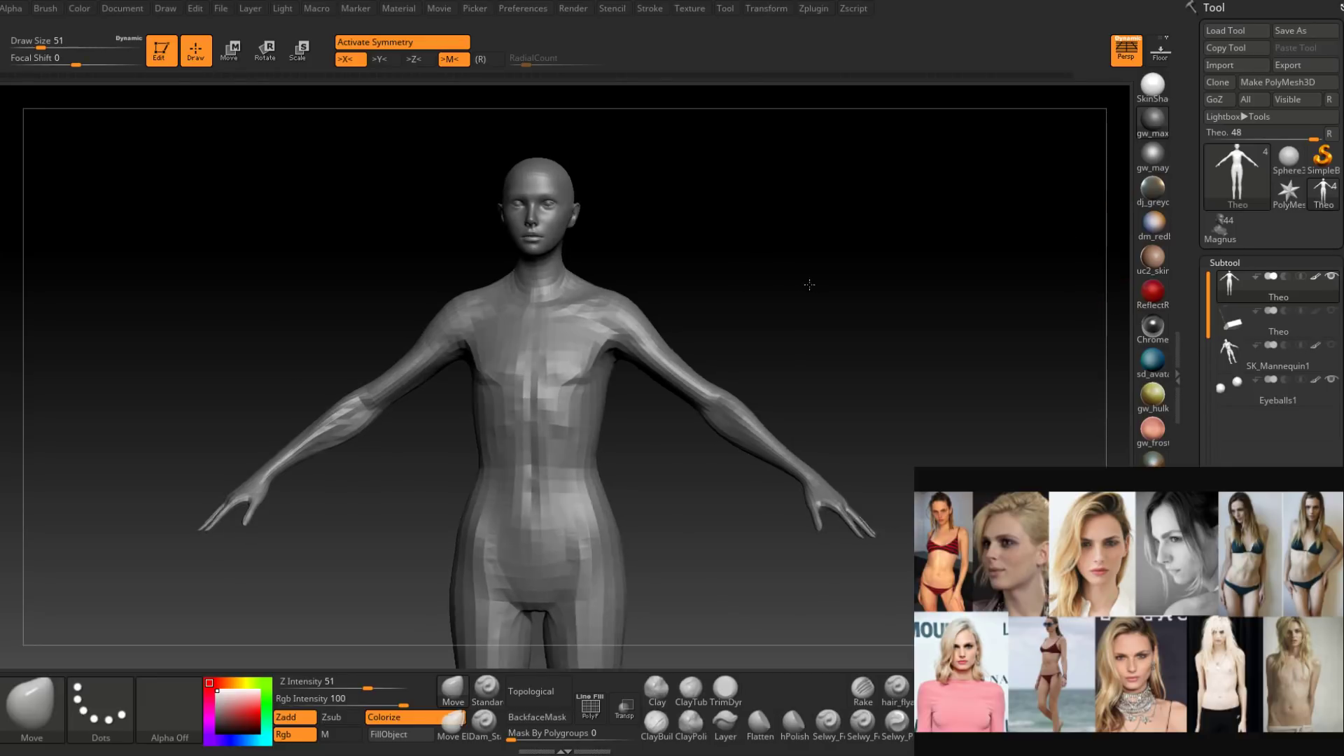
{"action": "mouse_move", "coordinate": [719, 269]}
{"action": "left_mouse_down", "text": "alt"}
{"action": "mouse_move", "coordinate": [783, 345]}
{"action": "mouse_move", "coordinate": [788, 420]}
{"action": "left_mouse_up", "text": "alt"}
{"action": "right_click_drag", "start_coordinate": [621, 430], "coordinate": [621, 399], "text": "ctrl"}
{"action": "mouse_move", "coordinate": [621, 399]}
{"action": "right_mouse_down", "text": "alt"}
{"action": "mouse_move", "coordinate": [609, 490]}
{"action": "mouse_move", "coordinate": [636, 346]}
{"action": "right_mouse_up", "text": "alt"}
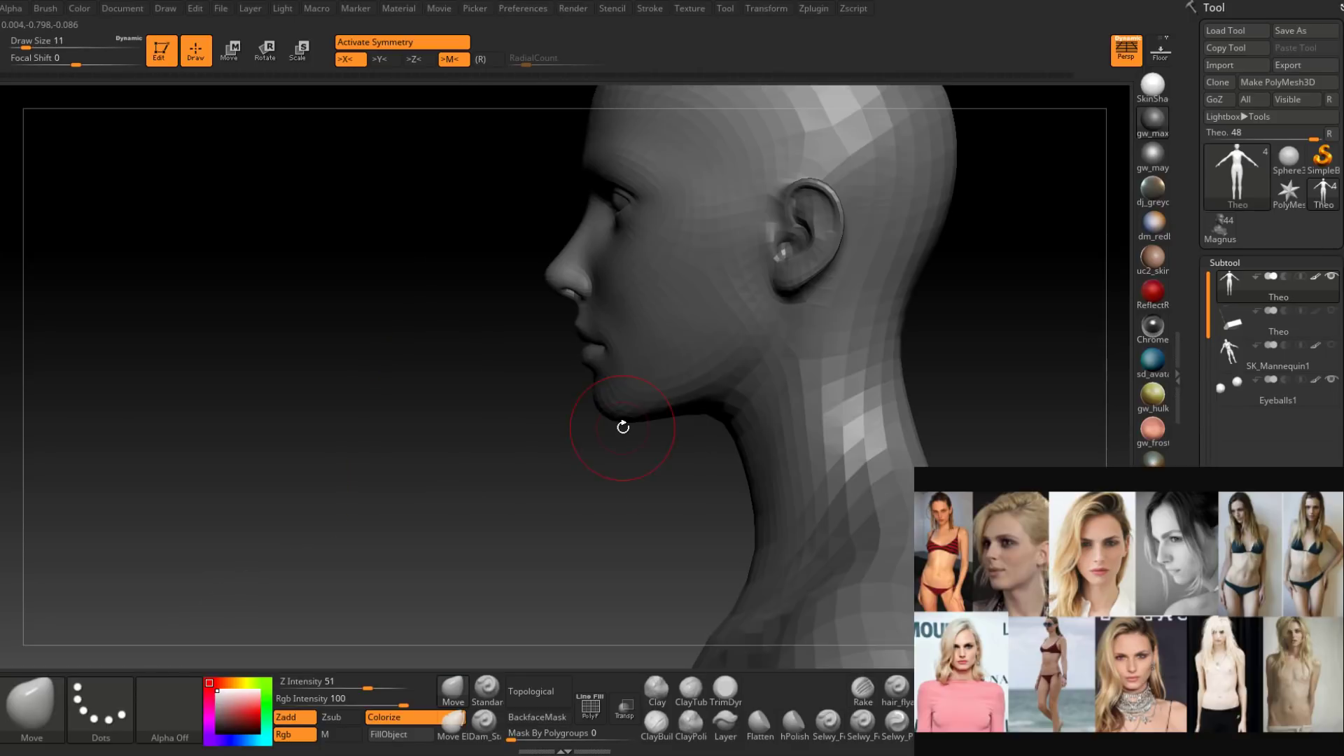
{"action": "right_click_drag", "start_coordinate": [621, 427], "coordinate": [669, 401]}
{"action": "mouse_move", "coordinate": [670, 400]}
{"action": "left_mouse_down"}
{"action": "mouse_move", "coordinate": [630, 417]}
{"action": "mouse_move", "coordinate": [616, 476]}
{"action": "mouse_move", "coordinate": [688, 393]}
{"action": "left_mouse_up"}
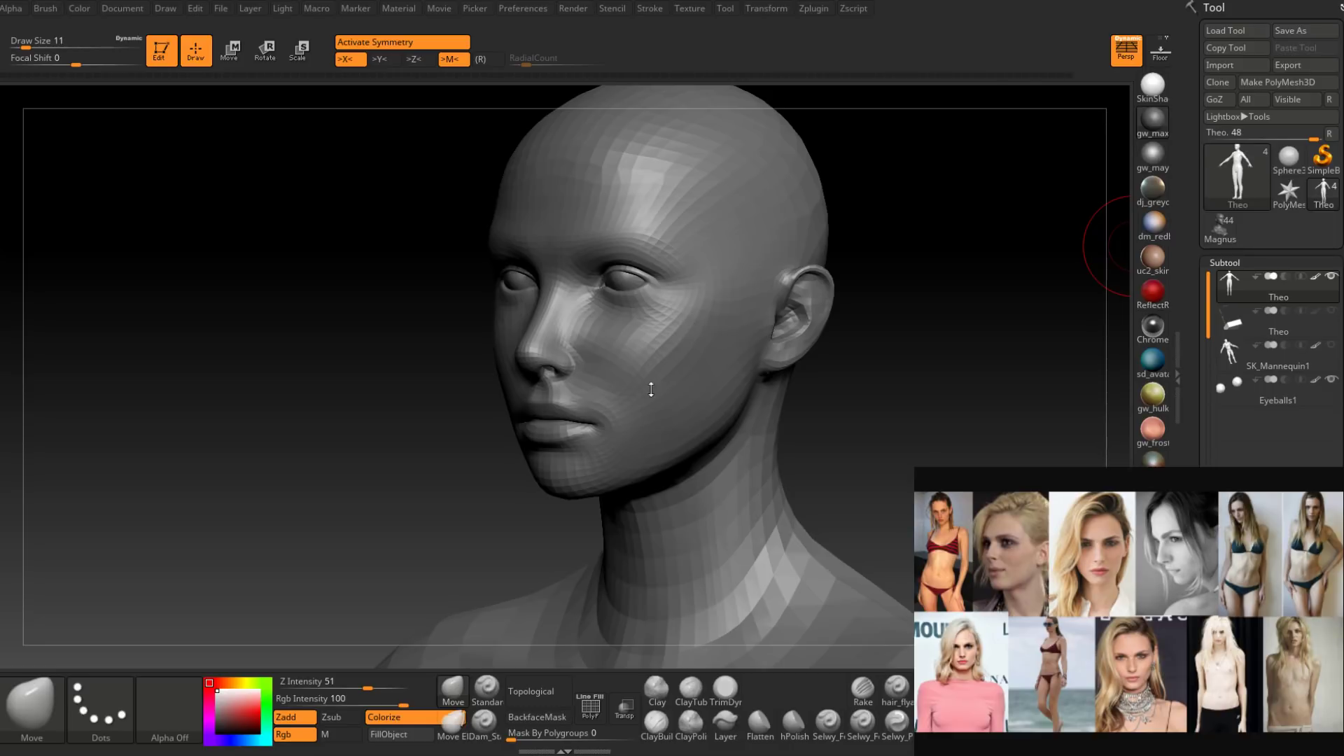
Reshape the cheek and jaw contour from three-quarter and low angles with the Move brush at draw size 17.
{"action": "mouse_move", "coordinate": [651, 390]}
{"action": "right_mouse_down"}
{"action": "mouse_move", "coordinate": [553, 403]}
{"action": "mouse_move", "coordinate": [703, 420]}
{"action": "mouse_move", "coordinate": [615, 437]}
{"action": "mouse_move", "coordinate": [597, 372]}
{"action": "mouse_move", "coordinate": [615, 366]}
{"action": "mouse_move", "coordinate": [623, 381]}
{"action": "mouse_move", "coordinate": [599, 412]}
{"action": "mouse_move", "coordinate": [653, 324]}
{"action": "mouse_move", "coordinate": [616, 409]}
{"action": "mouse_move", "coordinate": [606, 402]}
{"action": "mouse_move", "coordinate": [636, 336]}
{"action": "mouse_move", "coordinate": [665, 366]}
{"action": "mouse_move", "coordinate": [651, 397]}
{"action": "mouse_move", "coordinate": [689, 364]}
{"action": "mouse_move", "coordinate": [693, 378]}
{"action": "right_mouse_up"}
{"action": "key", "text": "space"}
{"action": "left_click_drag", "start_coordinate": [703, 377], "coordinate": [715, 376]}
{"action": "mouse_move", "coordinate": [700, 378]}
{"action": "right_mouse_down", "text": "shift"}
{"action": "mouse_move", "coordinate": [712, 378]}
{"action": "mouse_move", "coordinate": [721, 294]}
{"action": "mouse_move", "coordinate": [746, 413]}
{"action": "right_mouse_up", "text": "shift"}
{"action": "key", "text": "space"}
{"action": "left_click_drag", "start_coordinate": [748, 406], "coordinate": [744, 406]}
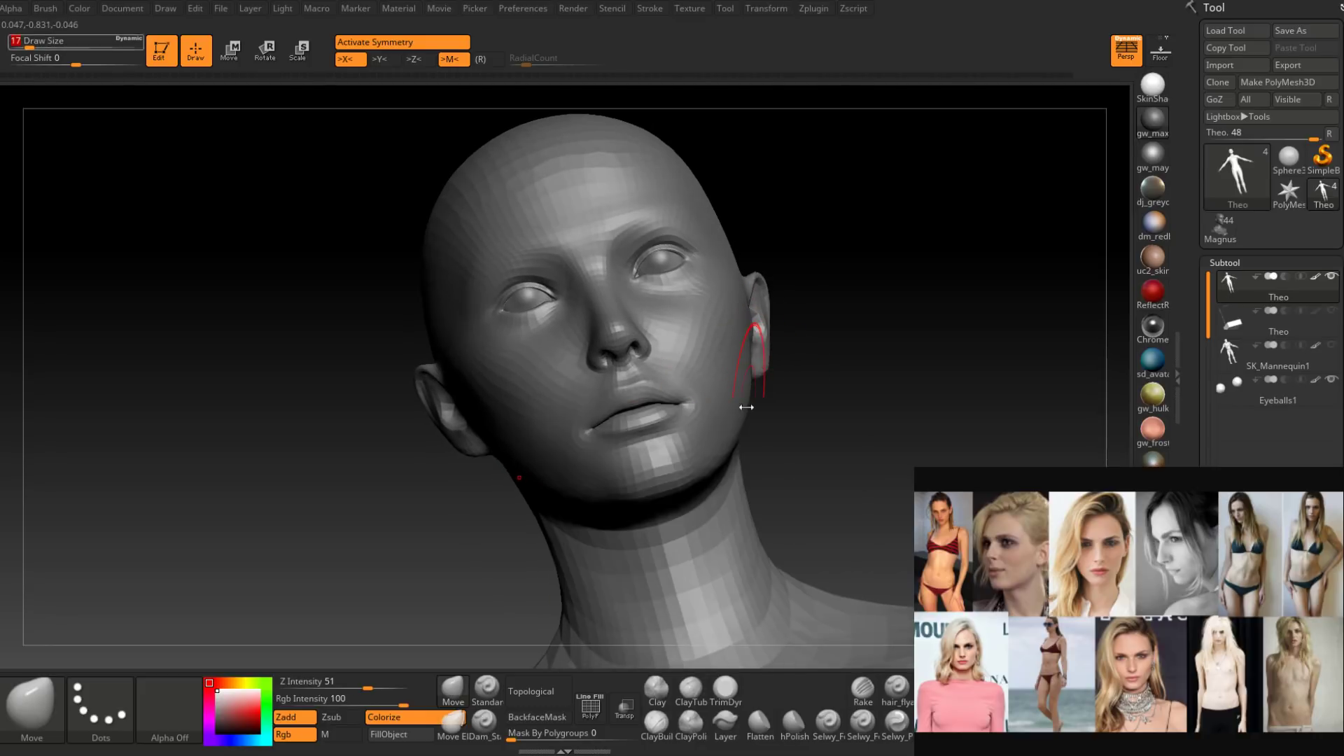
Adjust the mid-face and mouth area from the front and in profile with the Move brush.
{"action": "mouse_move", "coordinate": [750, 396]}
{"action": "right_mouse_down"}
{"action": "mouse_move", "coordinate": [748, 414]}
{"action": "mouse_move", "coordinate": [703, 420]}
{"action": "mouse_move", "coordinate": [658, 301]}
{"action": "mouse_move", "coordinate": [665, 440]}
{"action": "right_mouse_up"}
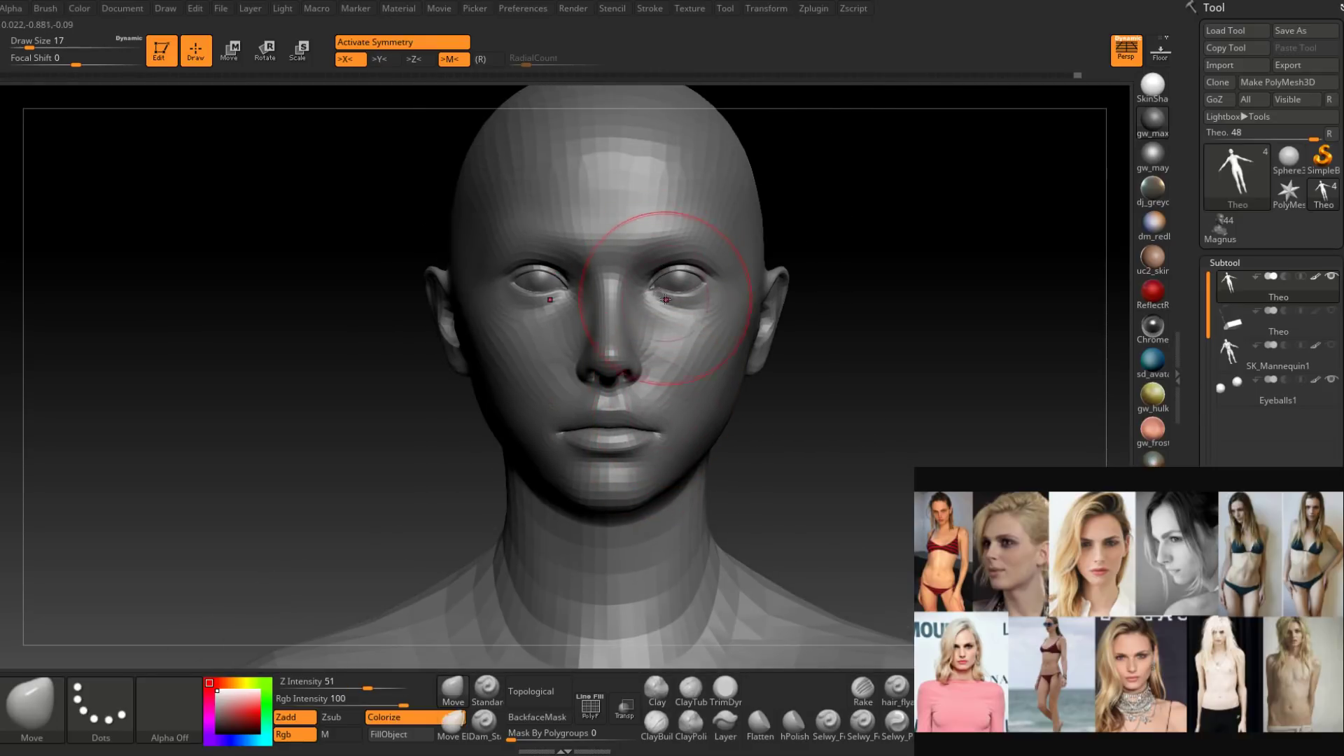
{"action": "right_click_drag", "start_coordinate": [675, 351], "coordinate": [667, 394]}
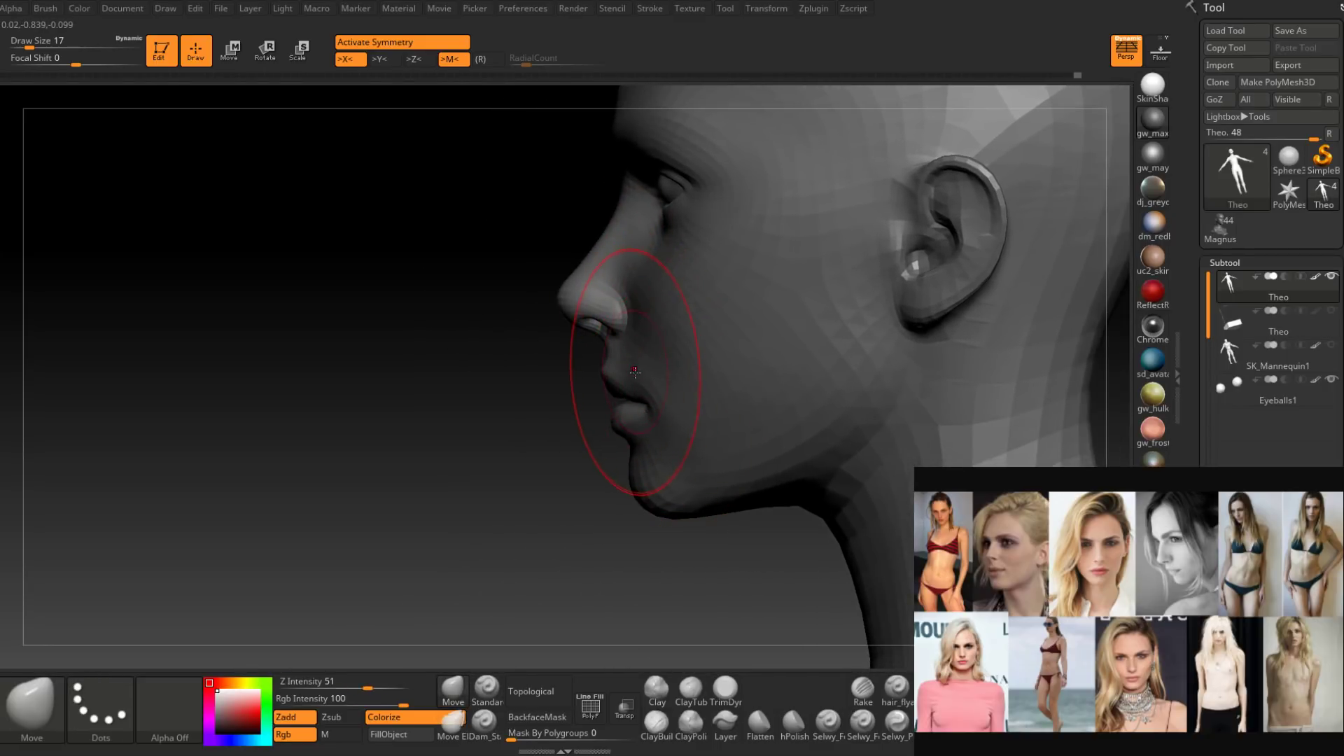
{"action": "key", "text": "space"}
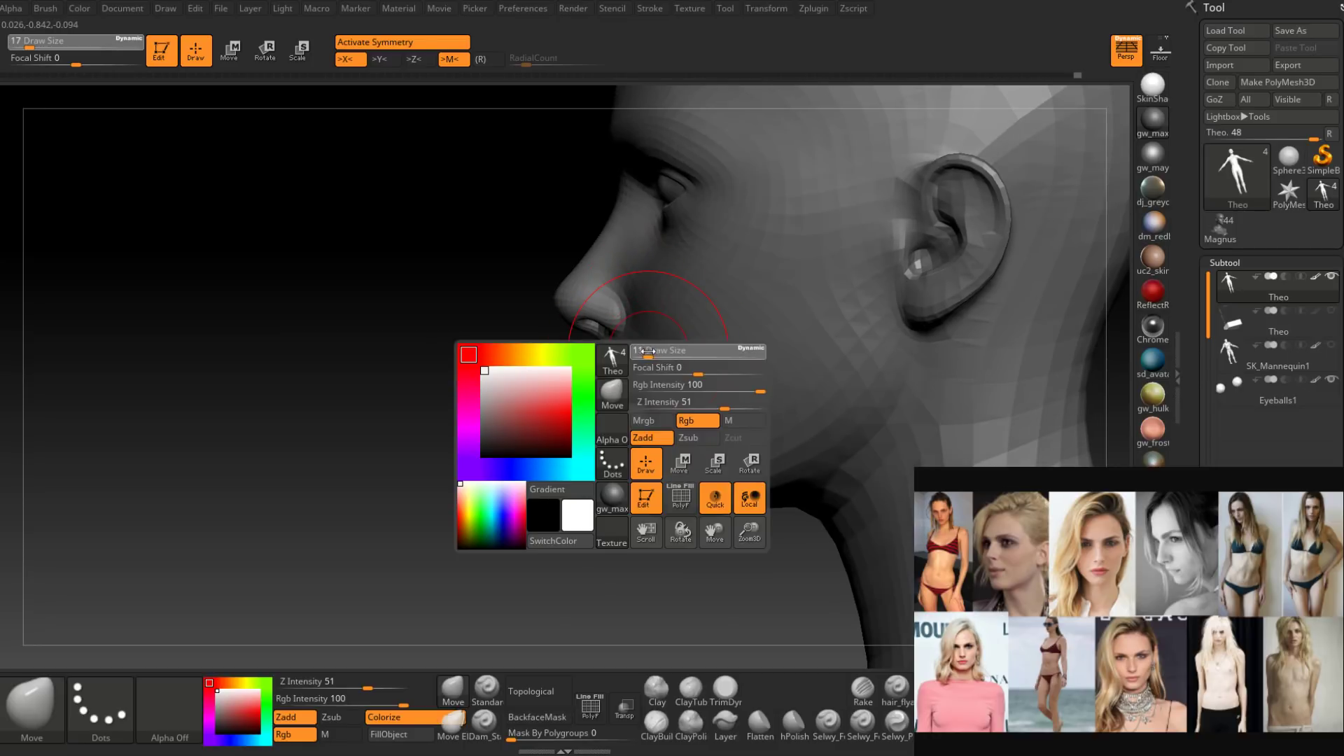
{"action": "left_click_drag", "start_coordinate": [648, 351], "coordinate": [644, 350]}
Carve the folds beside the nose and mouth with the Dam_Standard brush at draw size 3 and smooth them.
{"action": "left_click", "coordinate": [484, 724]}
{"action": "right_click_drag", "start_coordinate": [602, 434], "coordinate": [679, 340]}
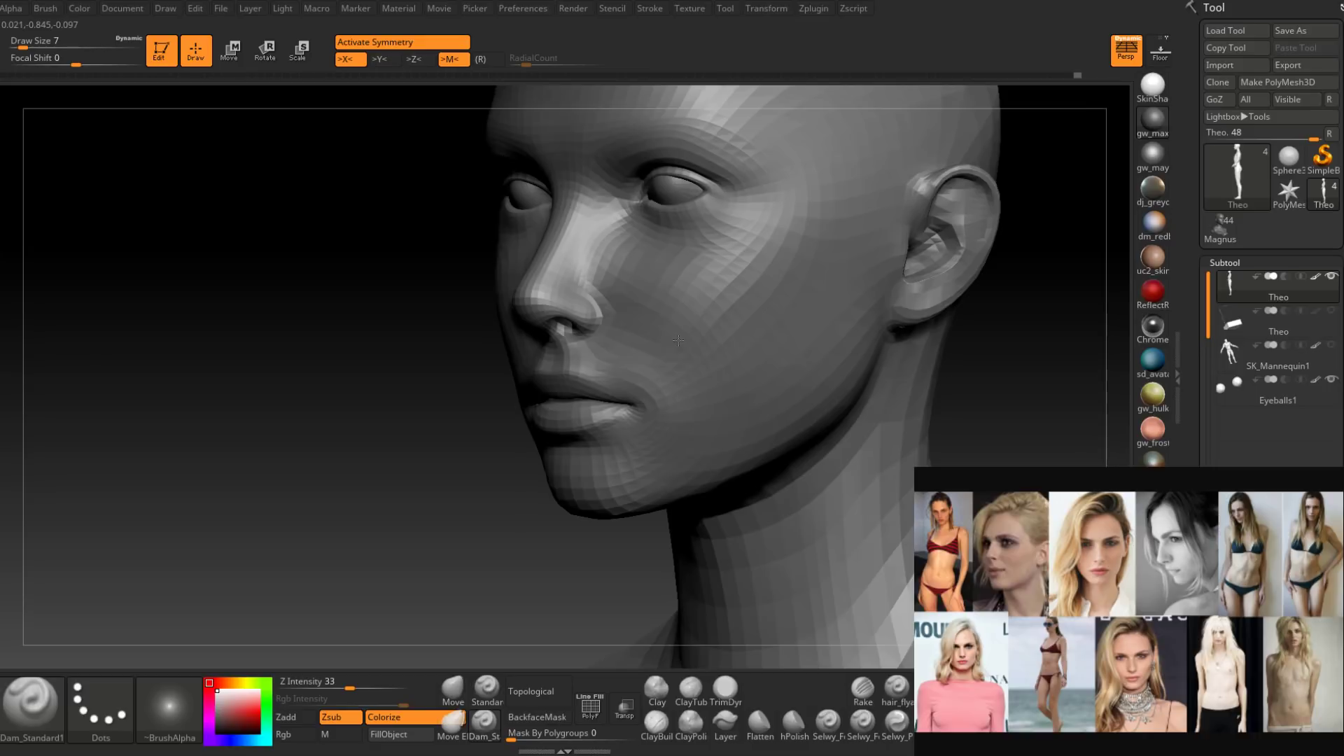
{"action": "key", "text": "["}
{"action": "right_click_drag", "start_coordinate": [678, 340], "coordinate": [715, 343]}
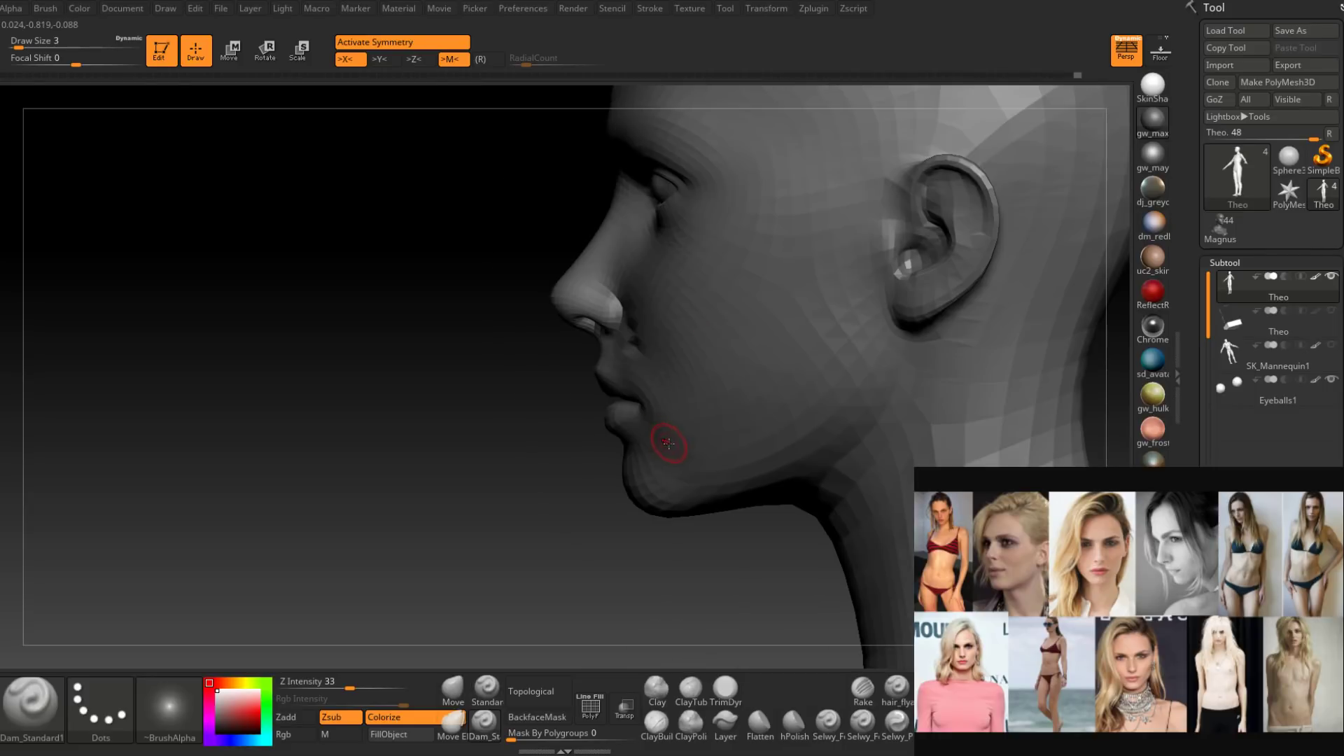
{"action": "right_click_drag", "start_coordinate": [671, 431], "coordinate": [714, 423]}
{"action": "right_click_drag", "start_coordinate": [630, 388], "coordinate": [643, 457], "text": "alt"}
{"action": "left_click_drag", "start_coordinate": [645, 356], "coordinate": [628, 354], "text": "shift"}
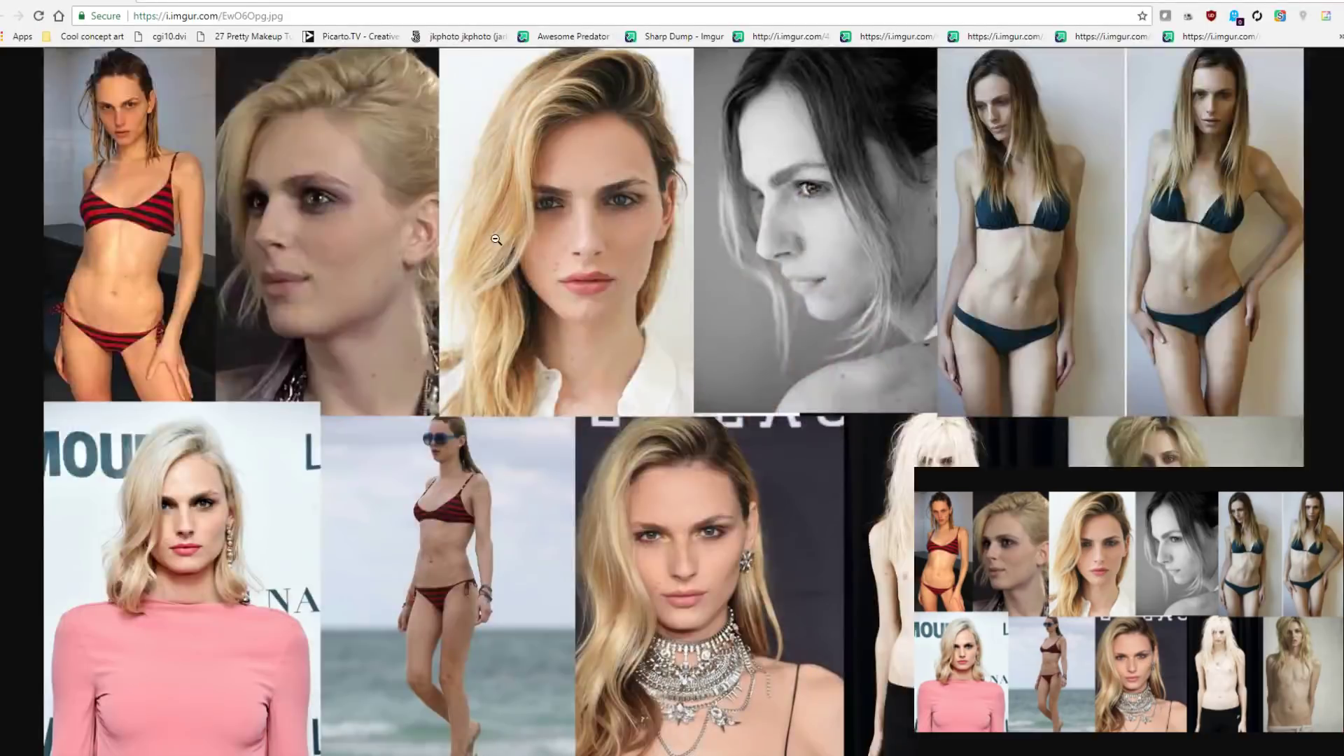
Examine the enlarged frontal face photo in the browser and compare its features with the sculpted face.
{"action": "left_click", "coordinate": [496, 239]}
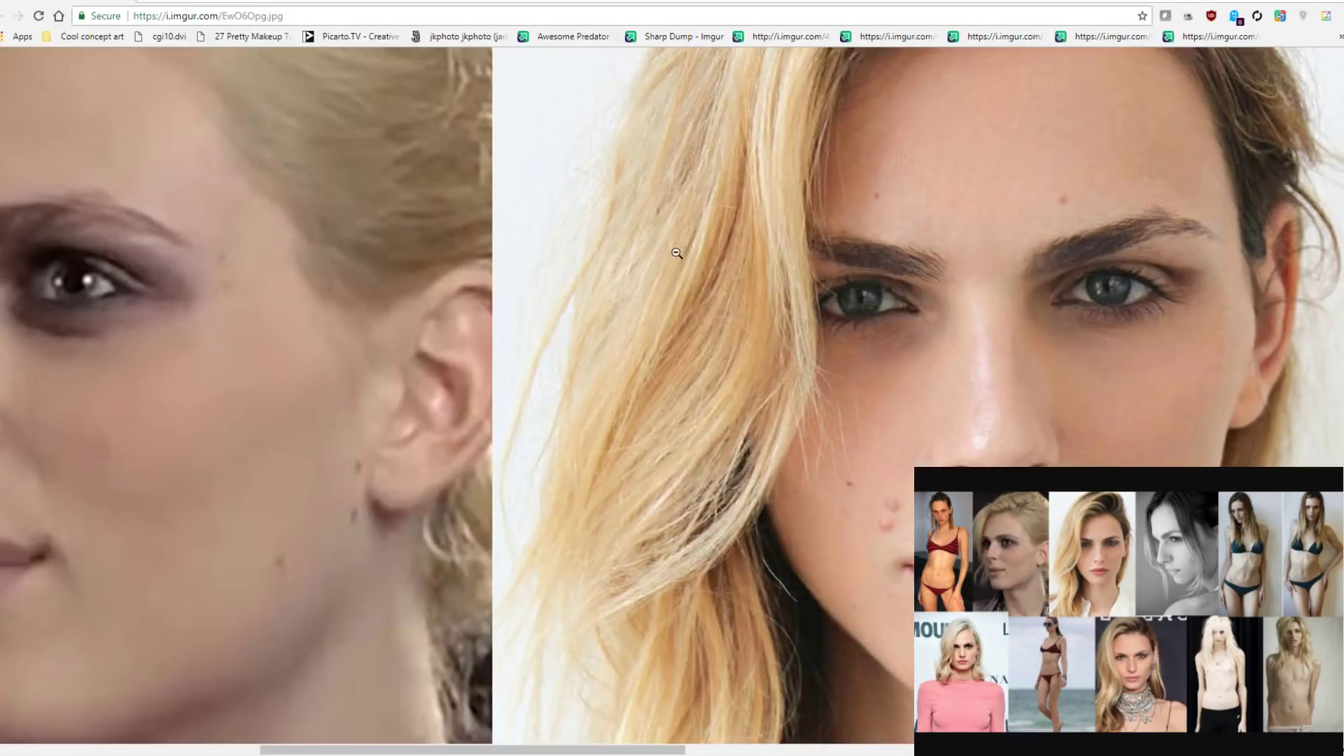
{"action": "middle_click_drag", "start_coordinate": [1035, 330], "coordinate": [1125, 396]}
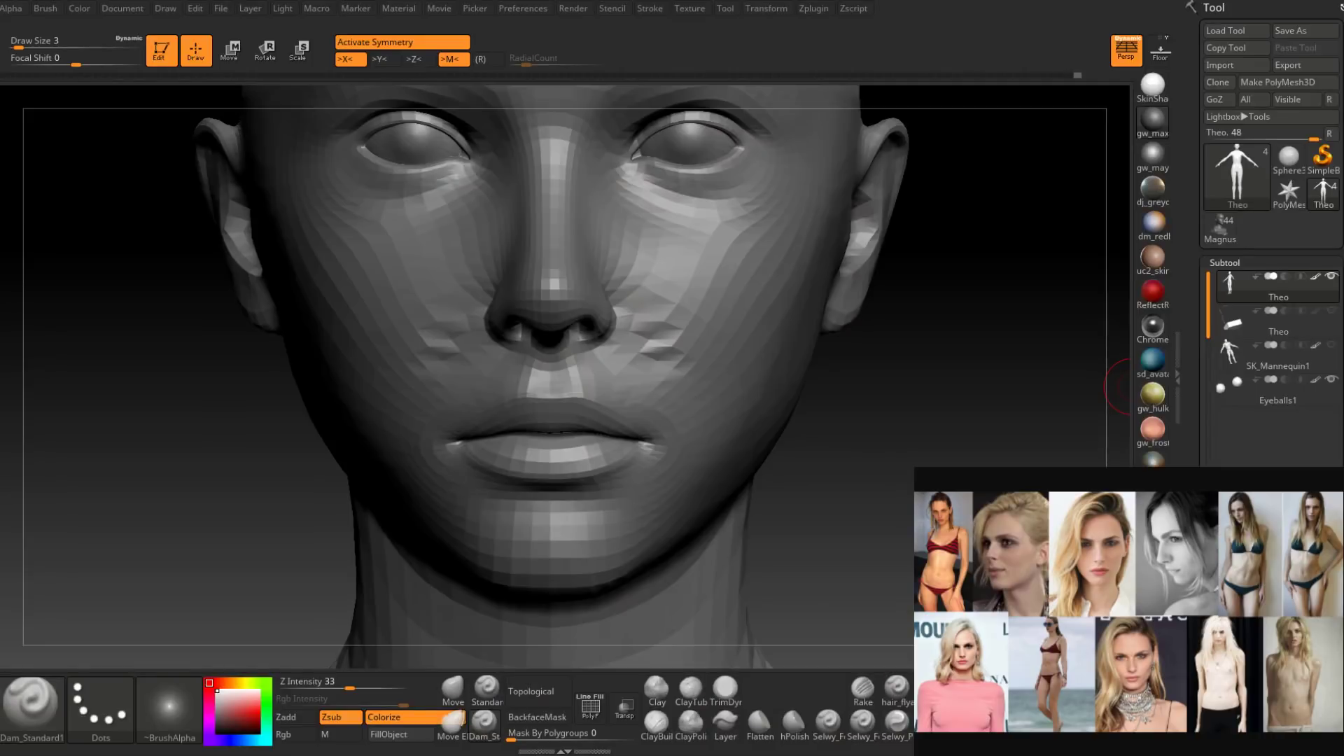
{"action": "mouse_move", "coordinate": [1043, 1]}
{"action": "left_mouse_down"}
{"action": "mouse_move", "coordinate": [1071, 1]}
{"action": "mouse_move", "coordinate": [1043, 2]}
{"action": "left_mouse_up"}
{"action": "key", "text": "alt+Tab"}
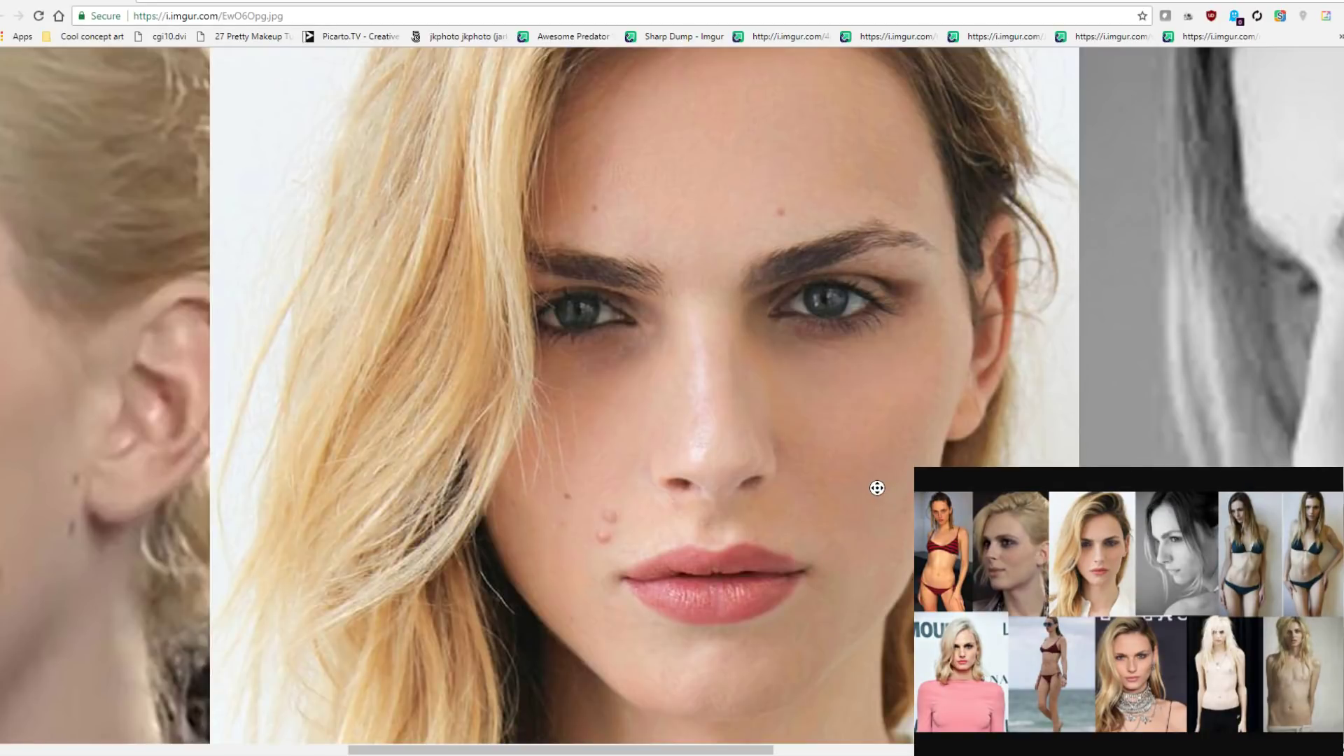
{"action": "mouse_move", "coordinate": [877, 488]}
{"action": "middle_mouse_down"}
{"action": "mouse_move", "coordinate": [898, 511]}
{"action": "mouse_move", "coordinate": [888, 495]}
{"action": "middle_mouse_up"}
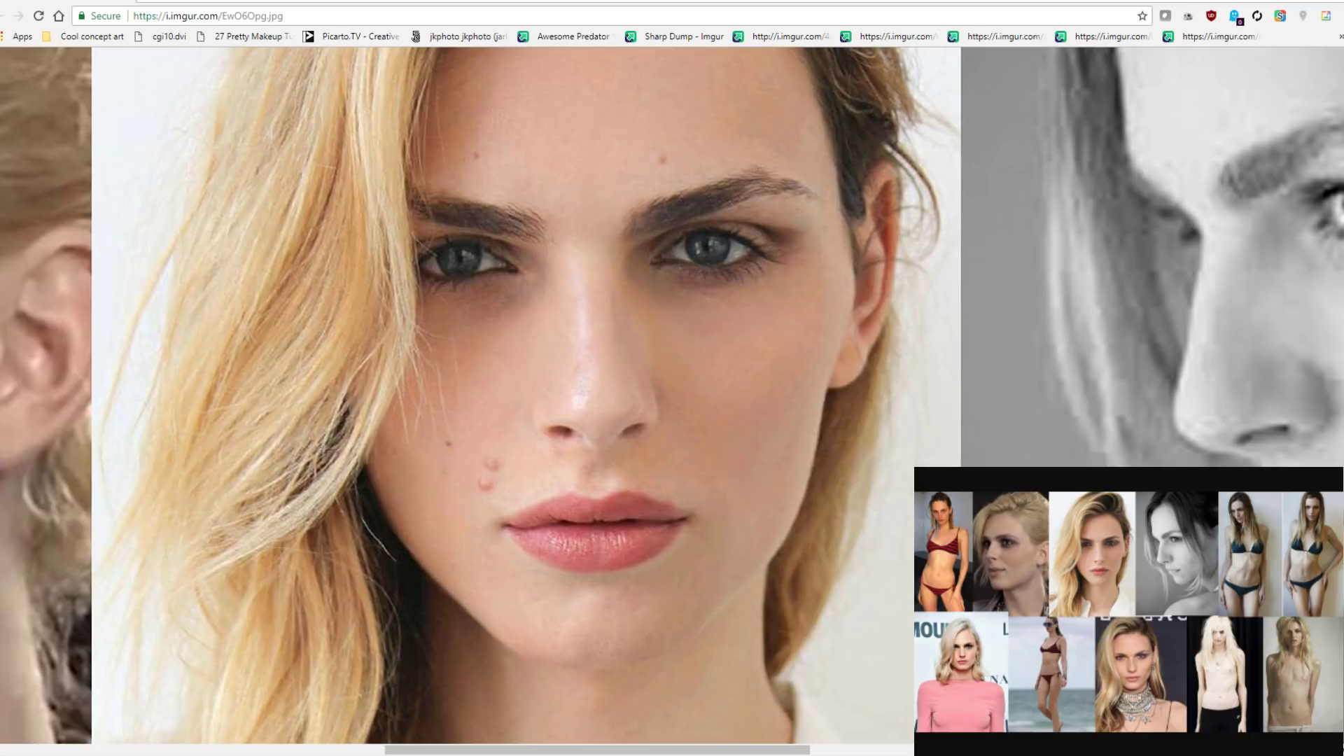
{"action": "key", "text": "alt+Tab"}
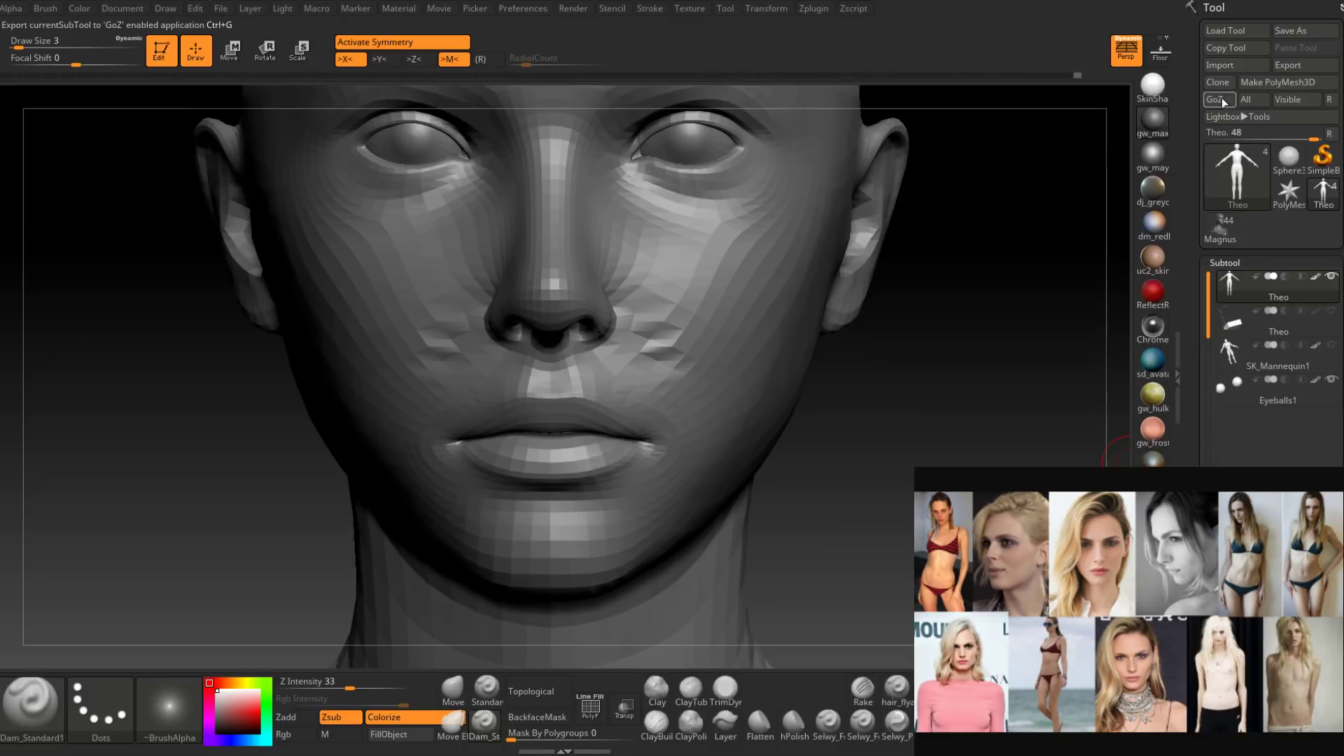
Save the tool as Theo.ztl in the Theo folder, overwriting the existing file.
{"action": "left_click", "coordinate": [1295, 32]}
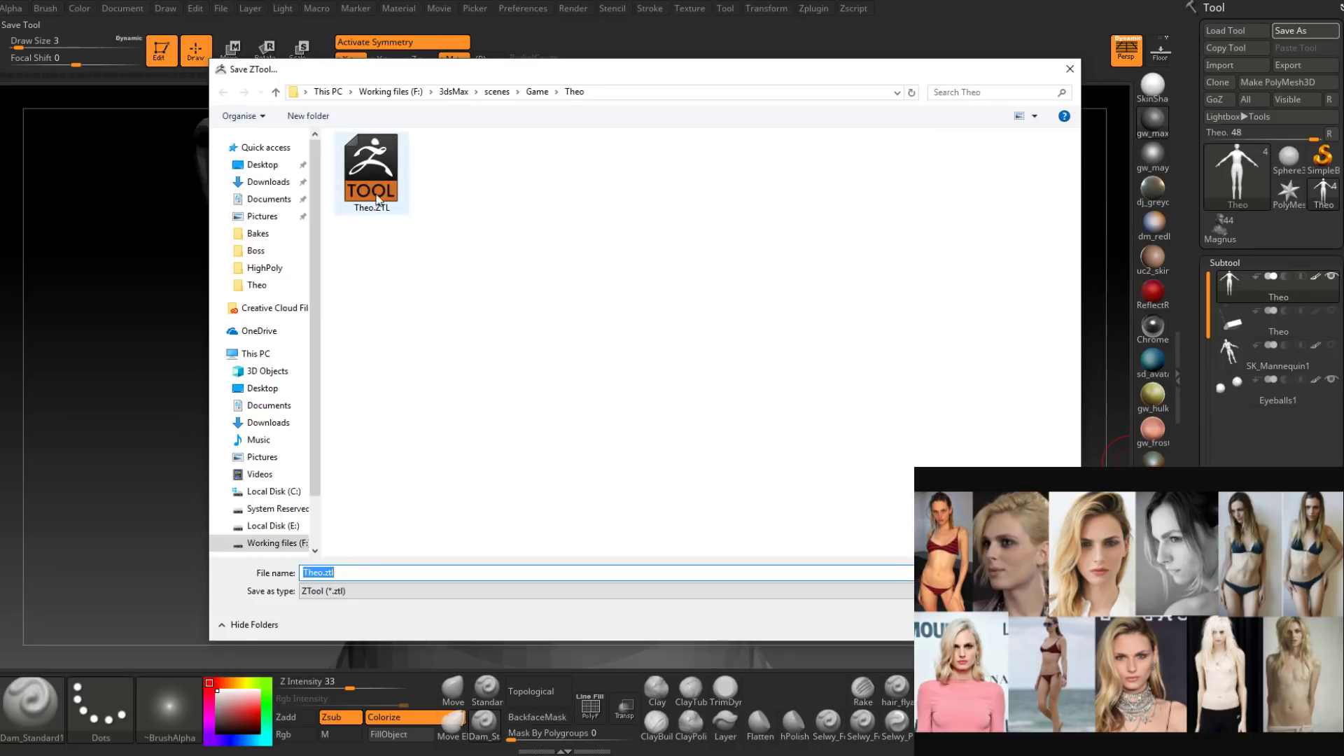
{"action": "key", "text": "Return"}
{"action": "left_click", "coordinate": [714, 380]}
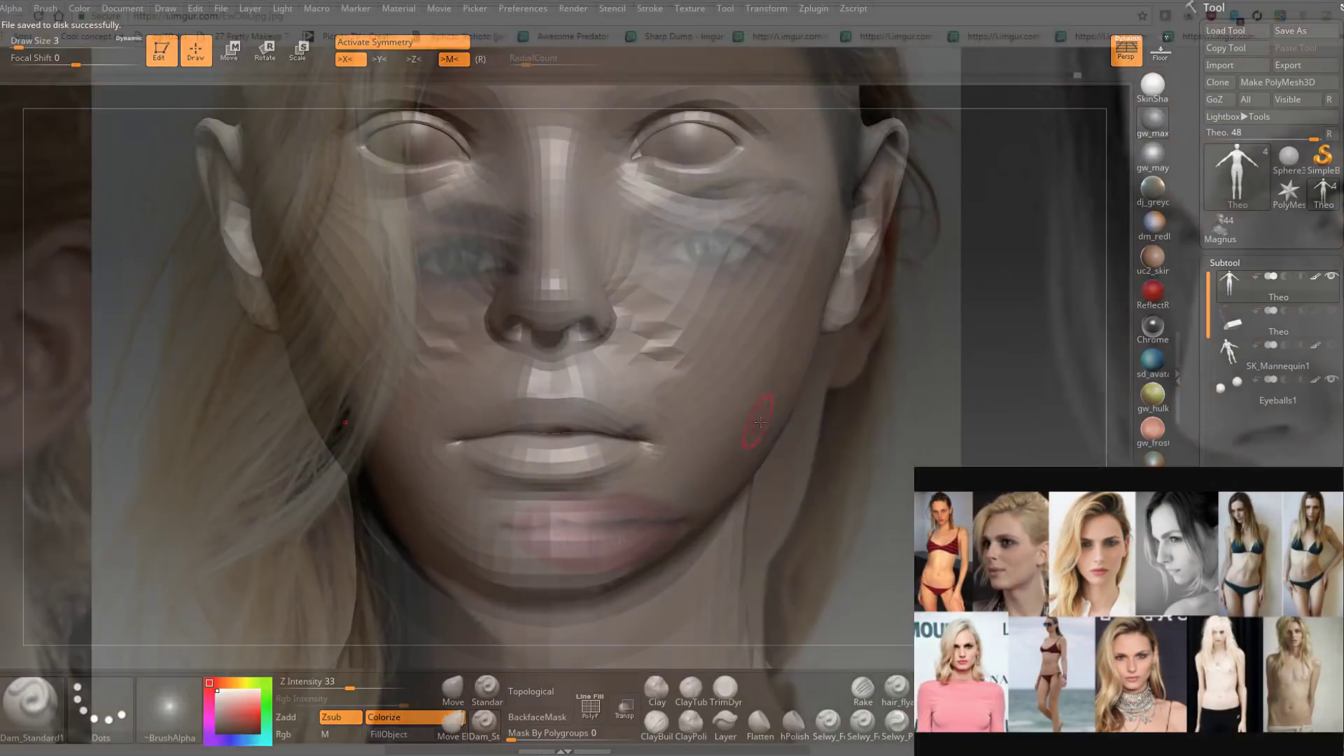
Line the sculpted face up with the frontal reference photo and adjust the lower face with the Move brush at draw size 11.
{"action": "left_click_drag", "start_coordinate": [977, 392], "coordinate": [1012, 477], "text": "alt"}
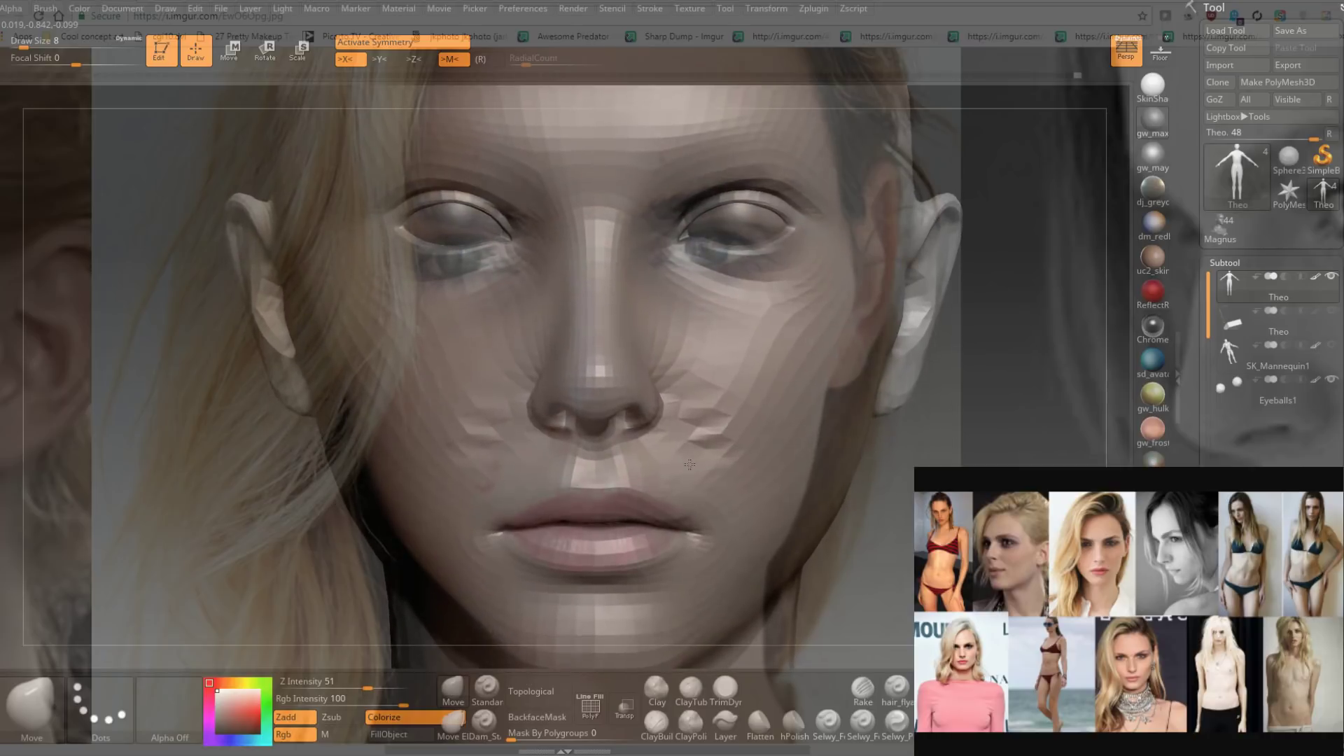
{"action": "key", "text": "space"}
{"action": "left_click_drag", "start_coordinate": [682, 476], "coordinate": [674, 501]}
{"action": "key", "text": "space"}
{"action": "key", "text": "space"}
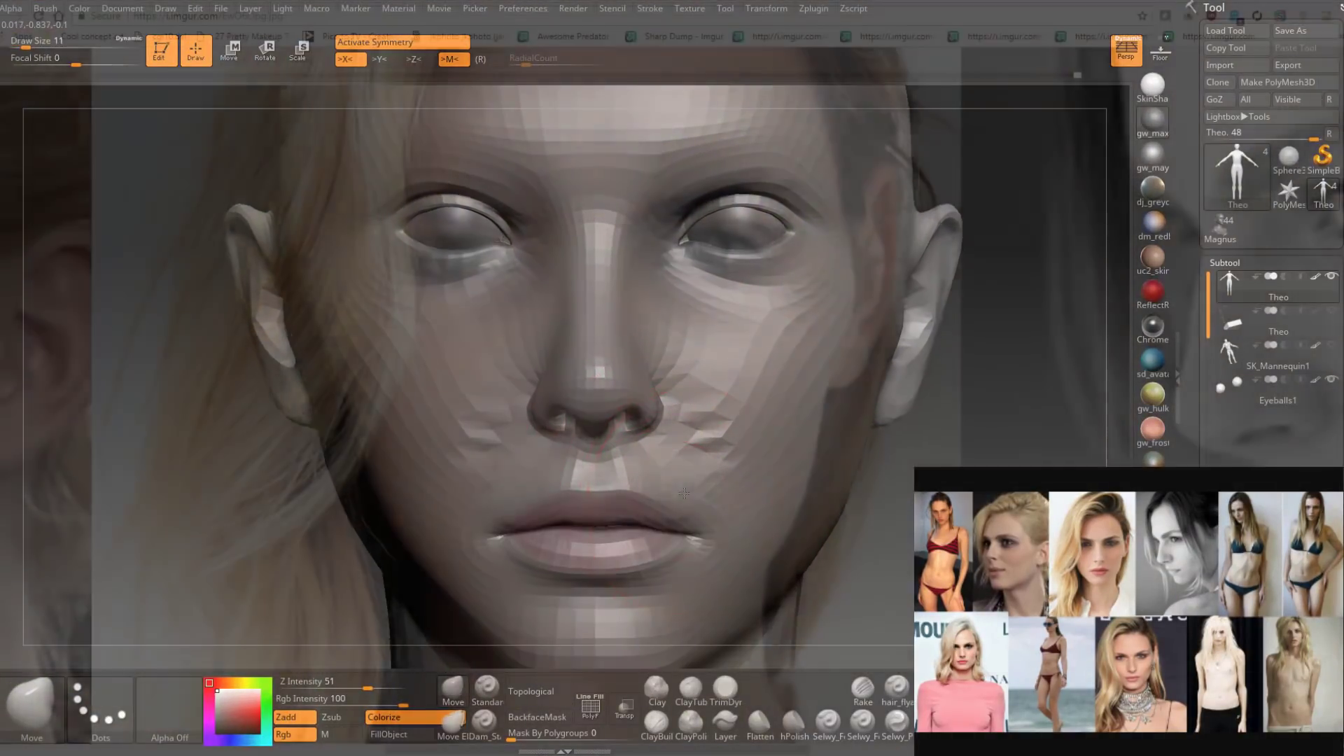
{"action": "key", "text": "space"}
{"action": "left_click", "coordinate": [689, 525]}
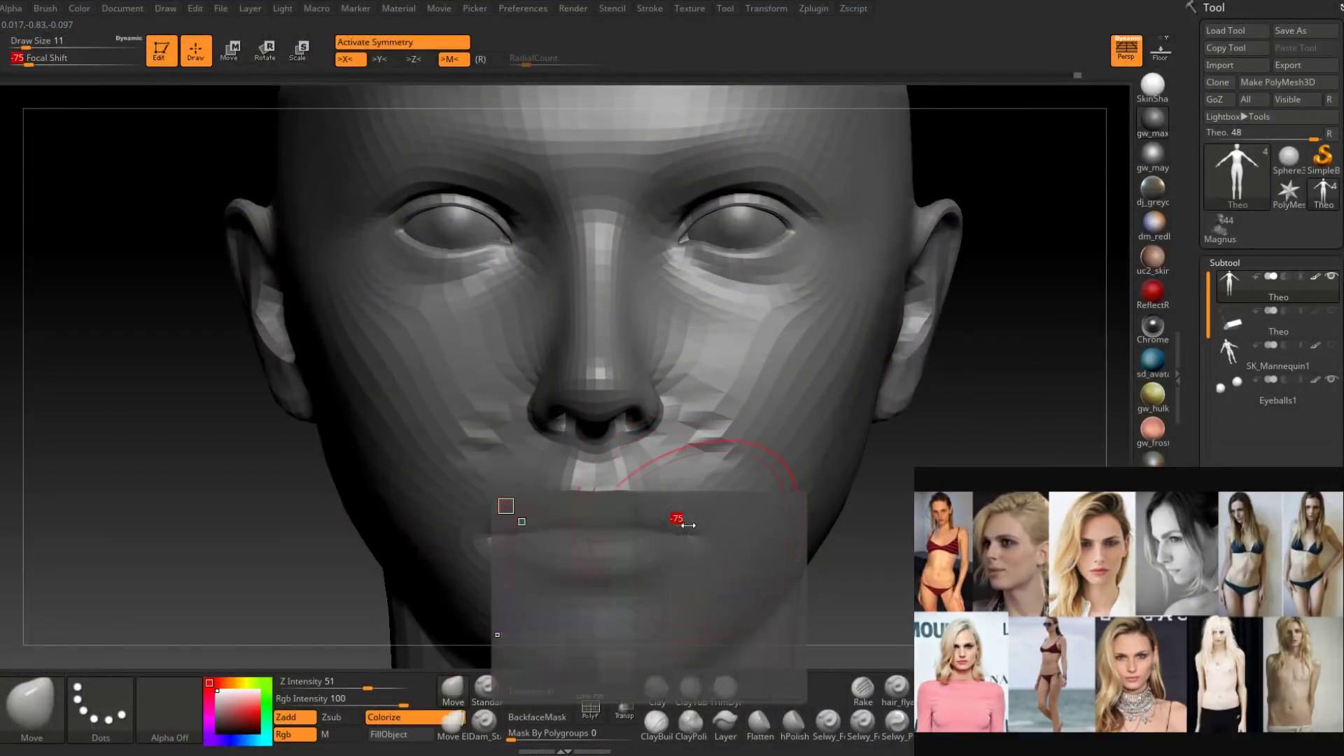
{"action": "key", "text": "space"}
{"action": "left_click_drag", "start_coordinate": [691, 526], "coordinate": [734, 523]}
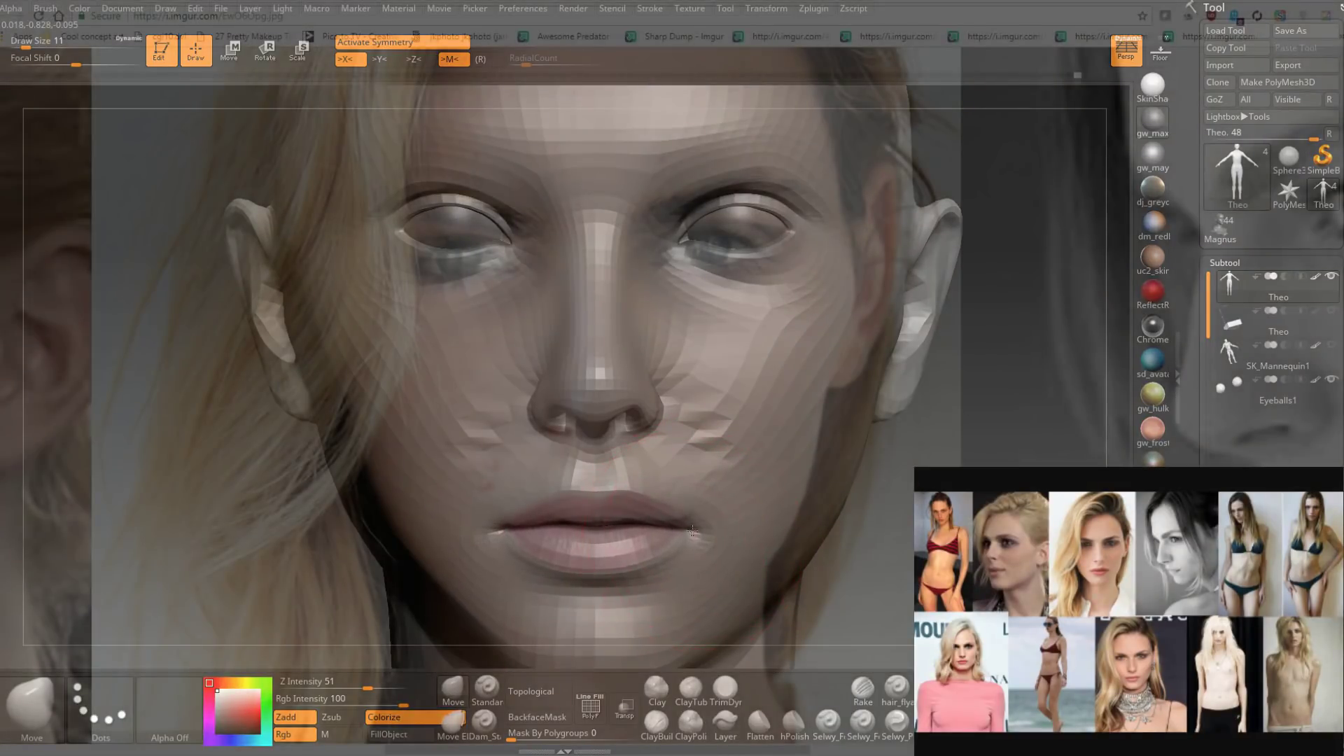
Reshape the lips against the overlaid frontal photo with the Move brush, working between draw sizes 3 and 6.
{"action": "key", "text": "space"}
{"action": "left_click_drag", "start_coordinate": [678, 522], "coordinate": [723, 521]}
{"action": "key", "text": "["}
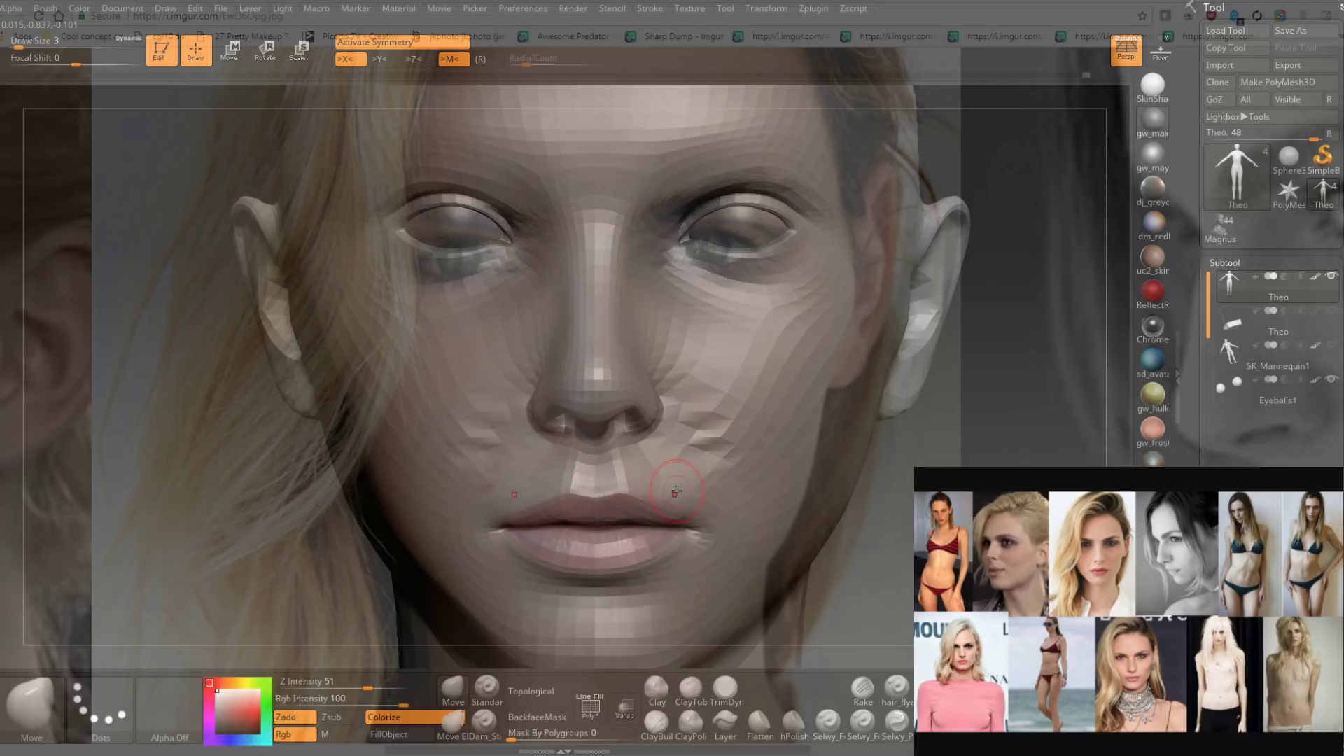
{"action": "key", "text": "]"}
{"action": "left_click_drag", "start_coordinate": [610, 580], "coordinate": [610, 577]}
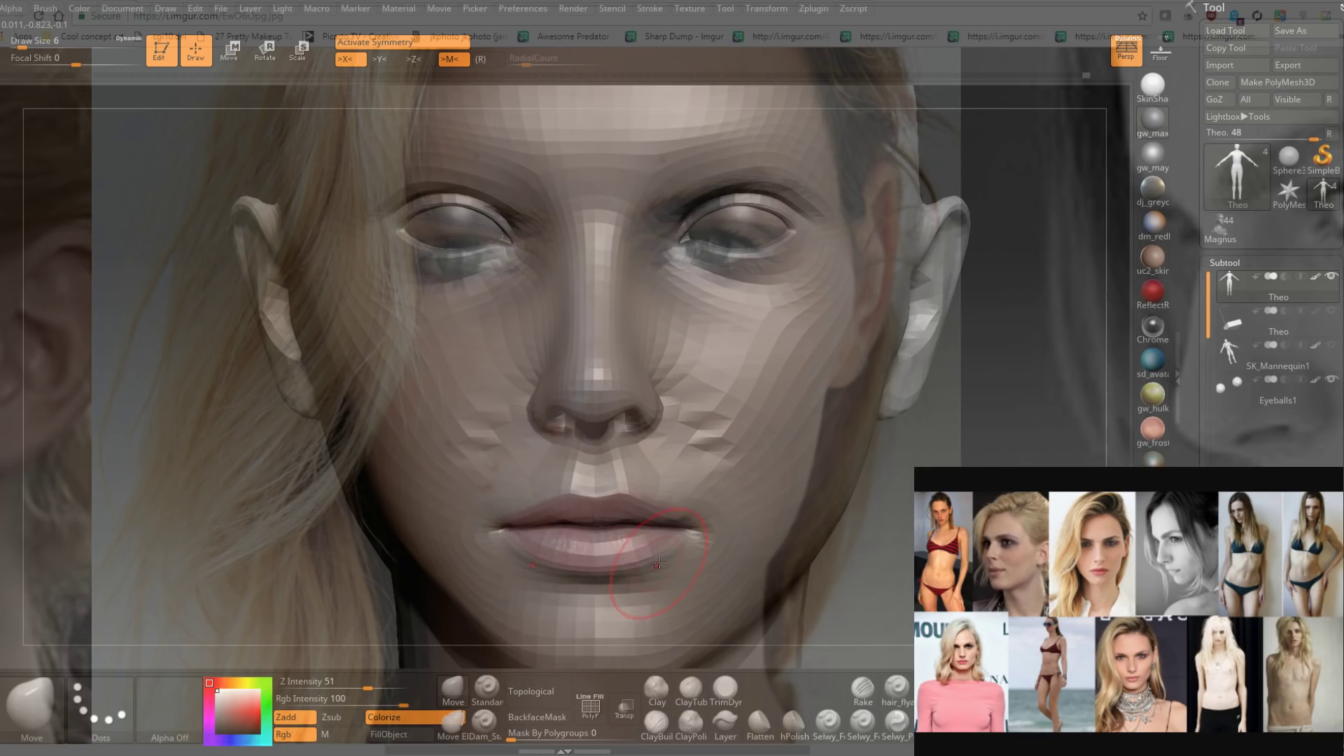
{"action": "mouse_move", "coordinate": [1022, 1]}
{"action": "left_mouse_down"}
{"action": "mouse_move", "coordinate": [1067, 7]}
{"action": "mouse_move", "coordinate": [1008, 7]}
{"action": "mouse_move", "coordinate": [1075, 16]}
{"action": "mouse_move", "coordinate": [1013, 20]}
{"action": "left_mouse_up"}
{"action": "key", "text": "["}
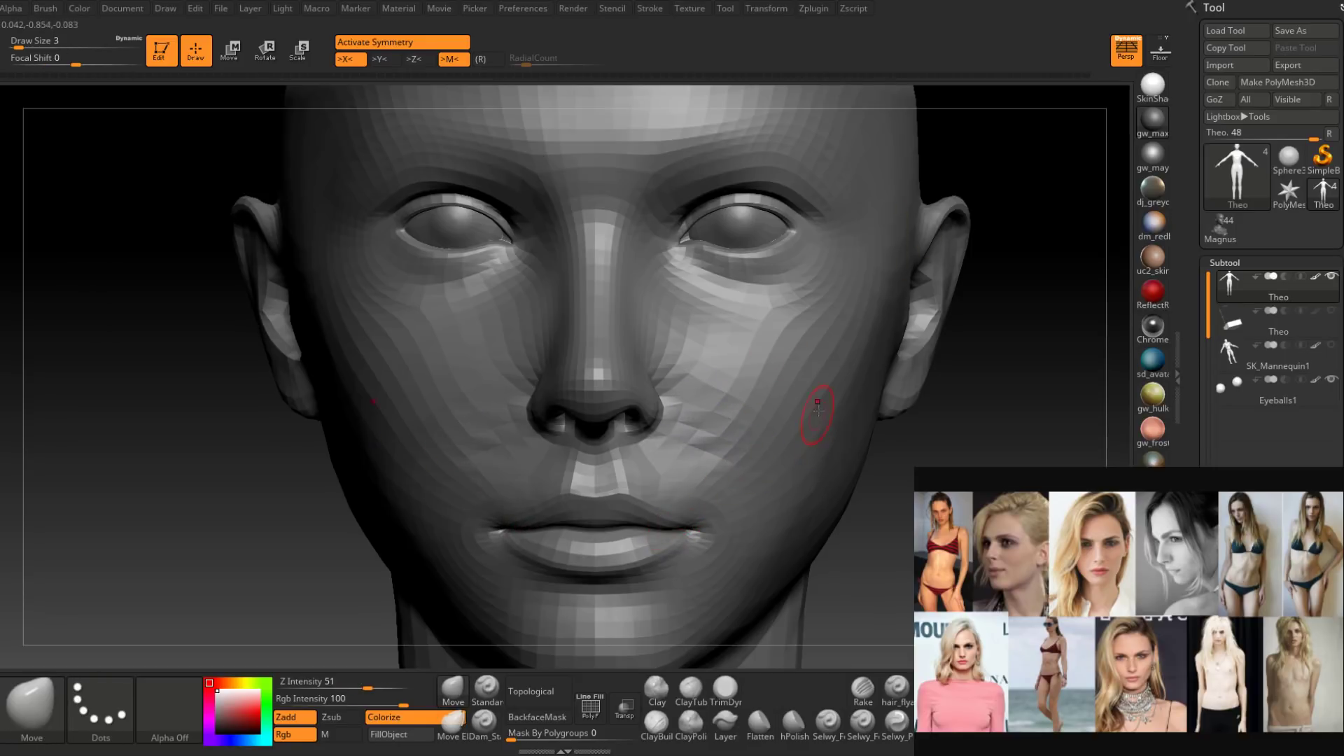
Realign the head with the photo's eyes, nose and mouth, adjusting the window transparency to compare them and refining beside the nose.
{"action": "left_click_drag", "start_coordinate": [1096, 2], "coordinate": [1043, 6]}
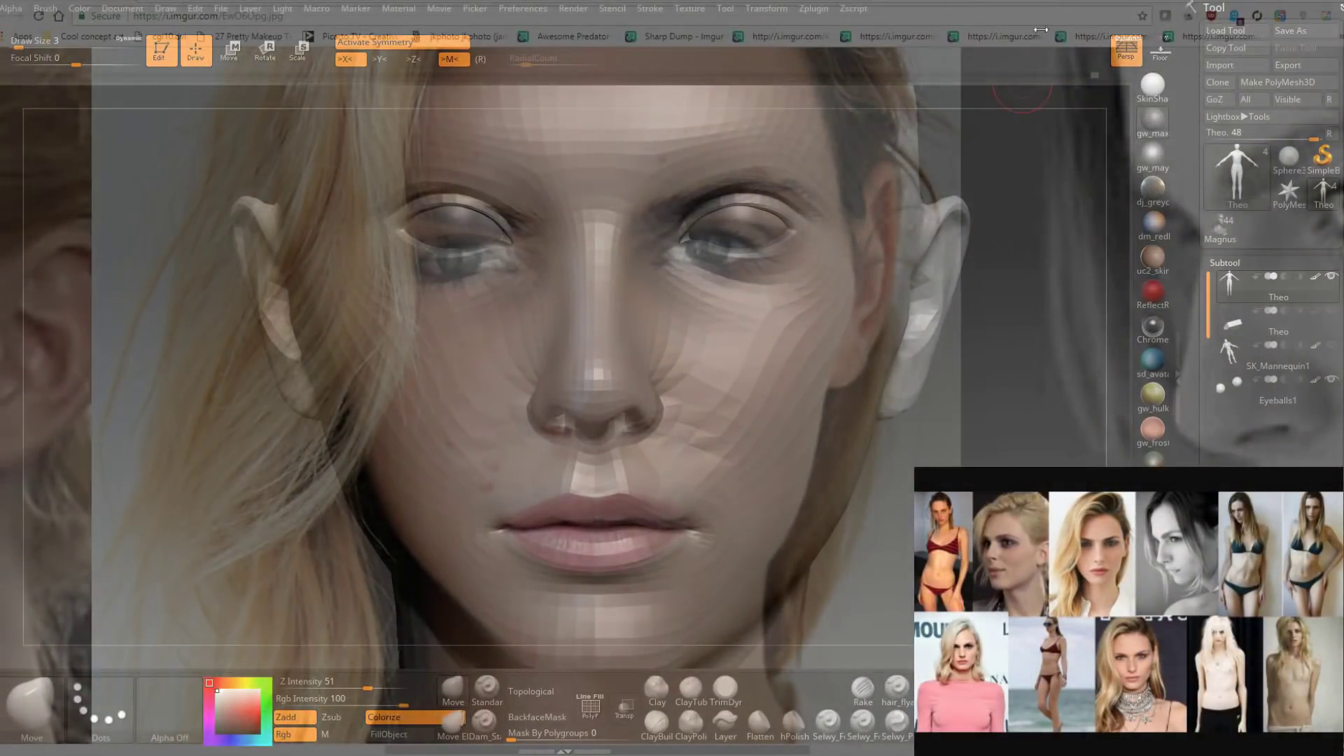
{"action": "mouse_move", "coordinate": [855, 470]}
{"action": "right_mouse_down"}
{"action": "mouse_move", "coordinate": [781, 484]}
{"action": "mouse_move", "coordinate": [666, 471]}
{"action": "mouse_move", "coordinate": [617, 486]}
{"action": "mouse_move", "coordinate": [636, 451]}
{"action": "mouse_move", "coordinate": [677, 447]}
{"action": "right_mouse_up"}
{"action": "left_click_drag", "start_coordinate": [676, 446], "coordinate": [673, 449]}
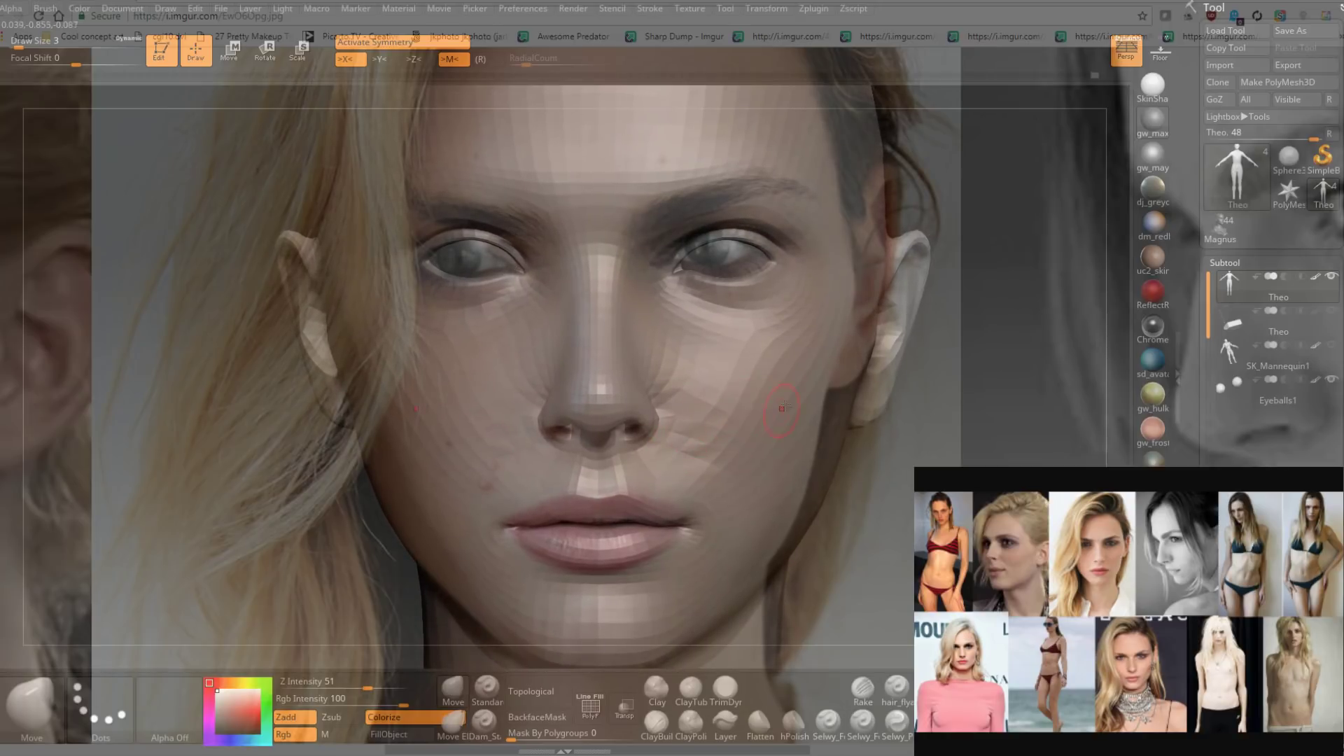
{"action": "mouse_move", "coordinate": [1008, 9]}
{"action": "left_mouse_down"}
{"action": "mouse_move", "coordinate": [983, 9]}
{"action": "mouse_move", "coordinate": [1037, 8]}
{"action": "mouse_move", "coordinate": [982, 8]}
{"action": "mouse_move", "coordinate": [1014, 8]}
{"action": "left_mouse_up"}
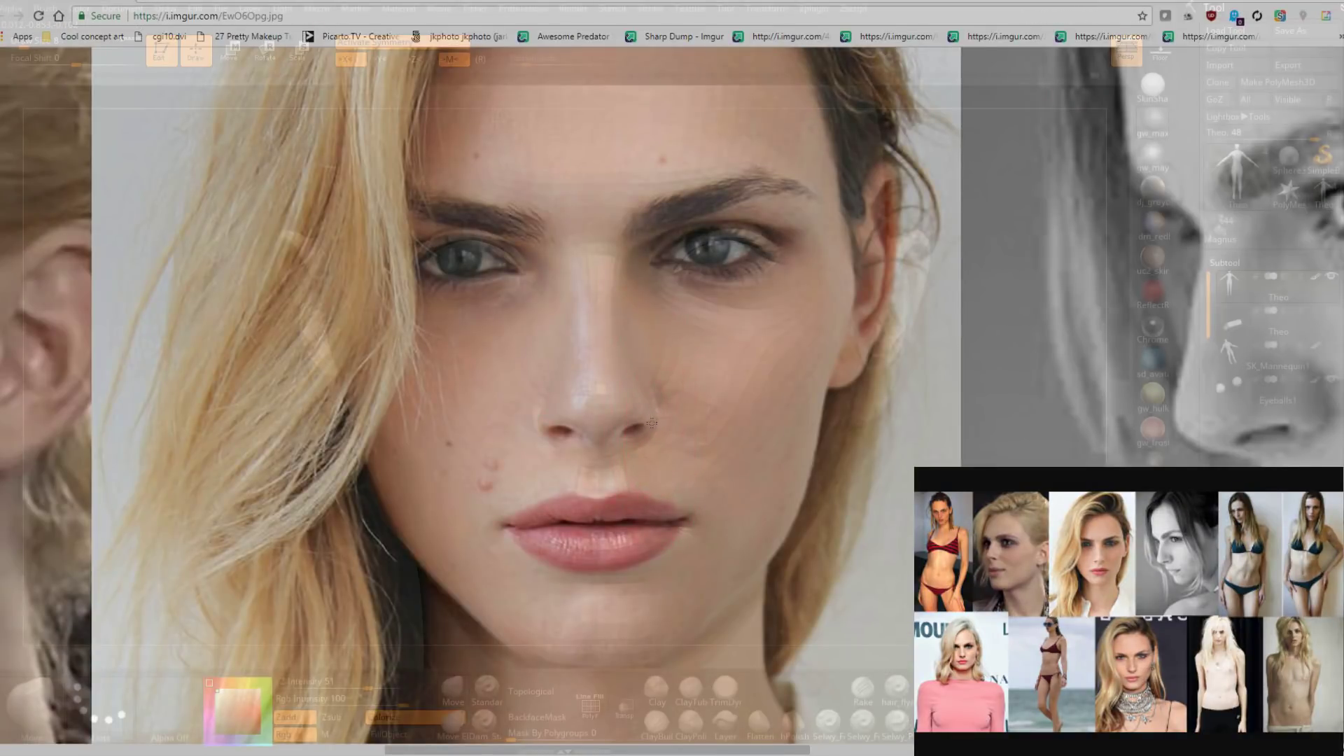
{"action": "left_click_drag", "start_coordinate": [1016, 4], "coordinate": [999, 4]}
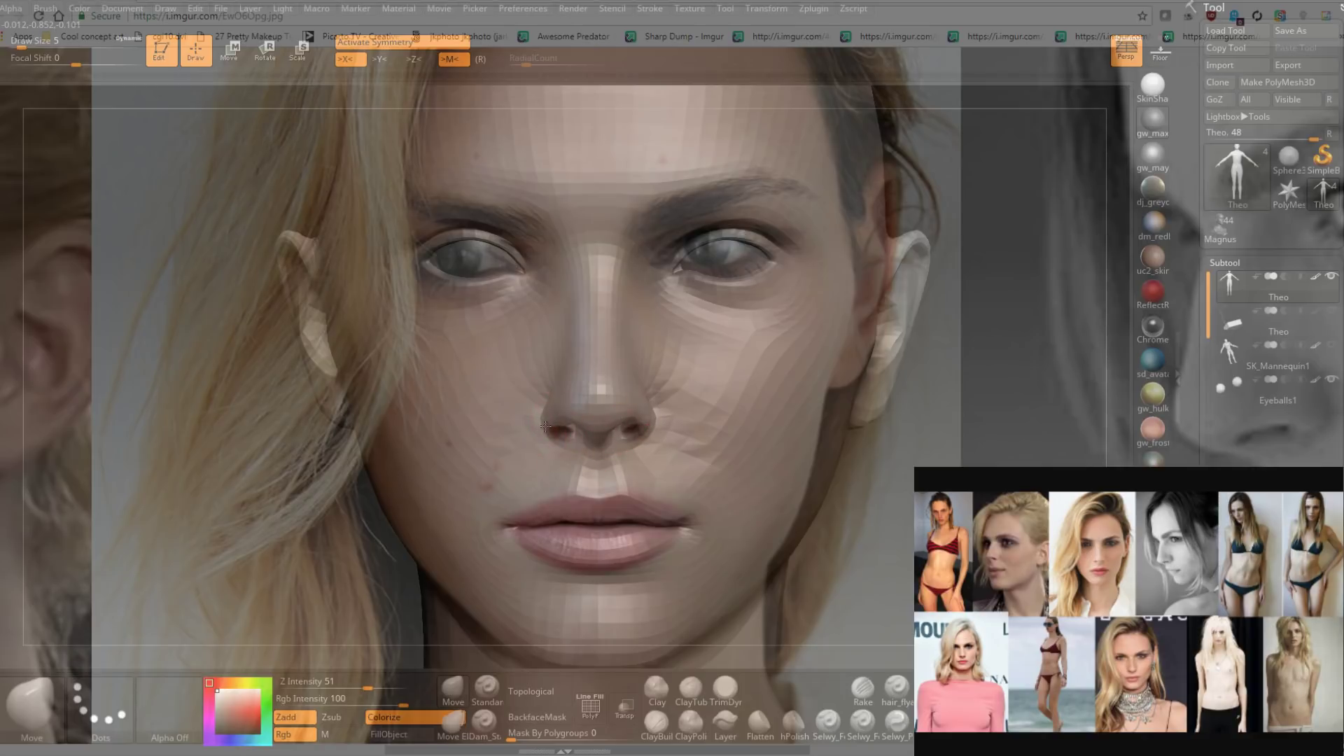
Pull the side of the face and the ears inward to match the photo using an enlarged Move brush.
{"action": "key", "text": "]"}
{"action": "left_click_drag", "start_coordinate": [833, 483], "coordinate": [820, 483]}
{"action": "key", "text": "]"}
{"action": "mouse_move", "coordinate": [907, 288]}
{"action": "left_mouse_down"}
{"action": "mouse_move", "coordinate": [895, 250]}
{"action": "mouse_move", "coordinate": [885, 285]}
{"action": "left_mouse_up"}
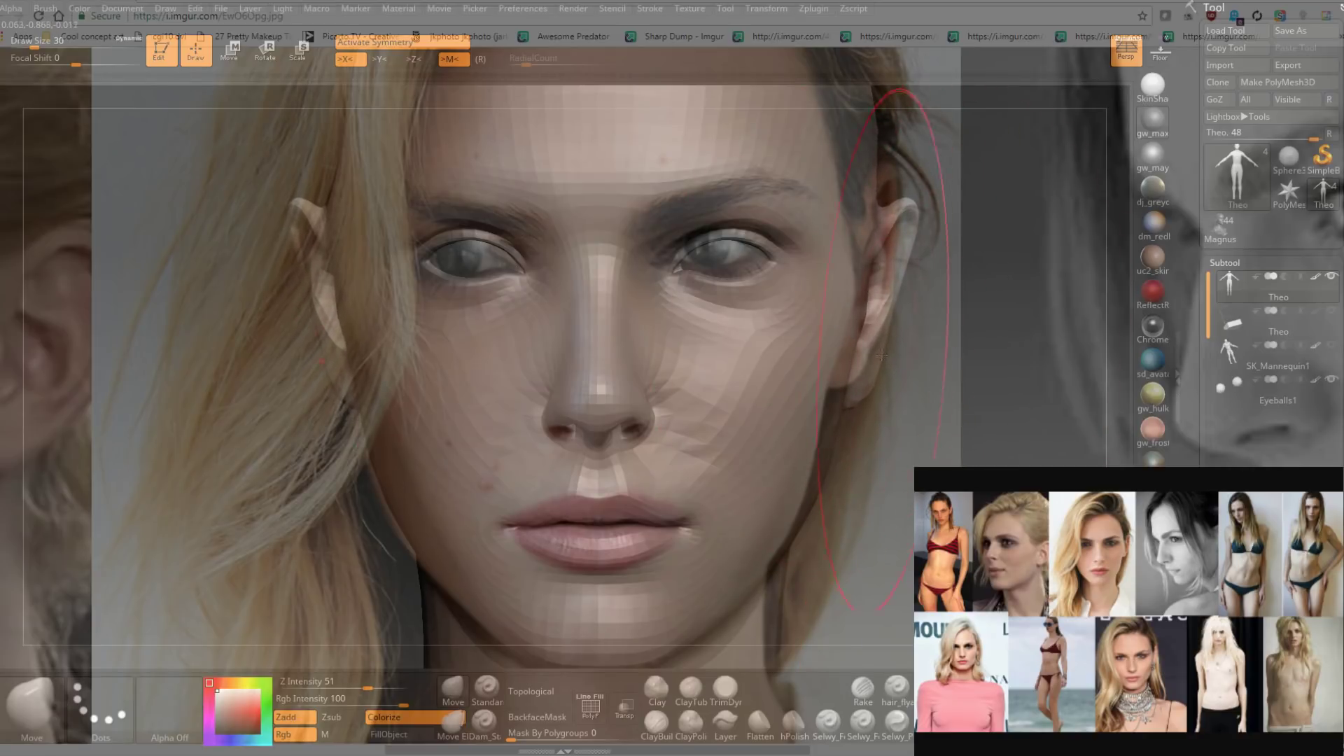
{"action": "left_click_drag", "start_coordinate": [868, 394], "coordinate": [863, 373]}
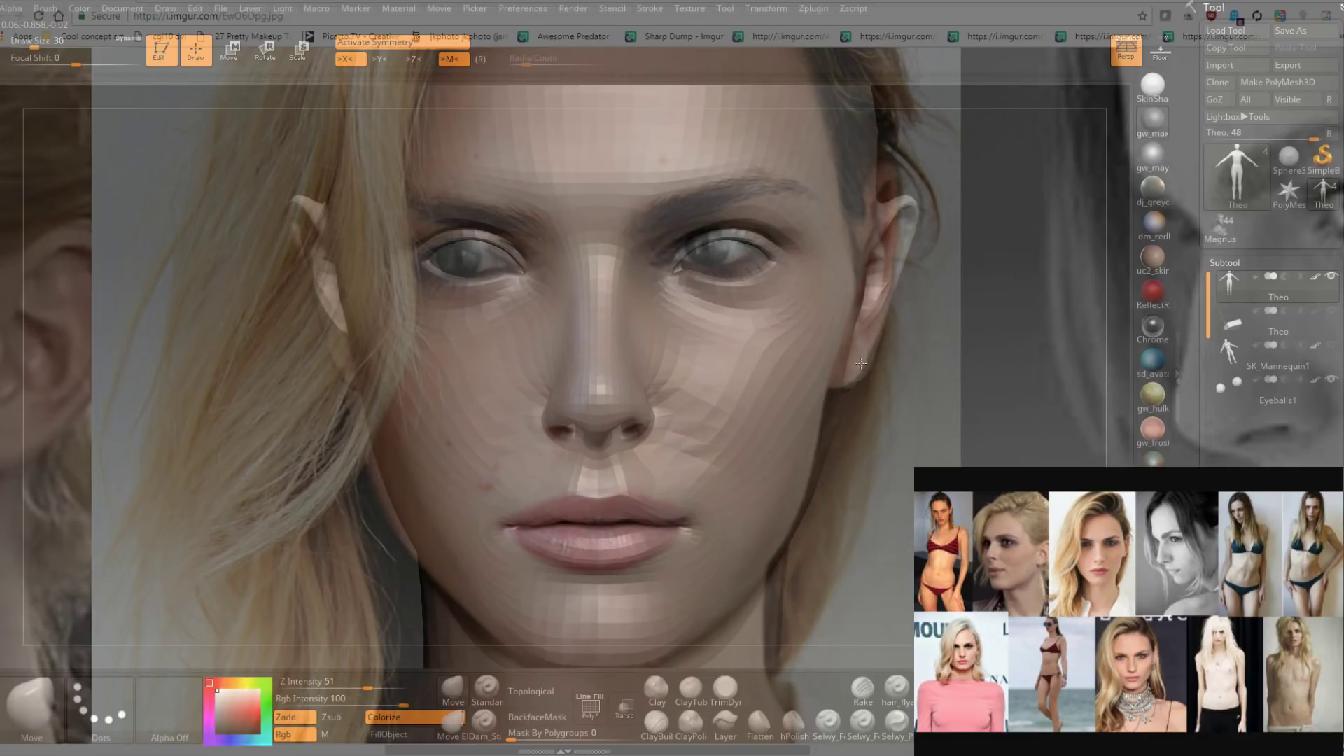
Raise the ear tops and refine the jaw edge below the ears at draw size 14, then make the window opaque.
{"action": "key", "text": "]"}
{"action": "key", "text": "["}
{"action": "key", "text": "["}
{"action": "key", "text": "["}
{"action": "mouse_move", "coordinate": [899, 199]}
{"action": "left_mouse_down"}
{"action": "mouse_move", "coordinate": [894, 169]}
{"action": "mouse_move", "coordinate": [910, 209]}
{"action": "left_mouse_up"}
{"action": "key", "text": "["}
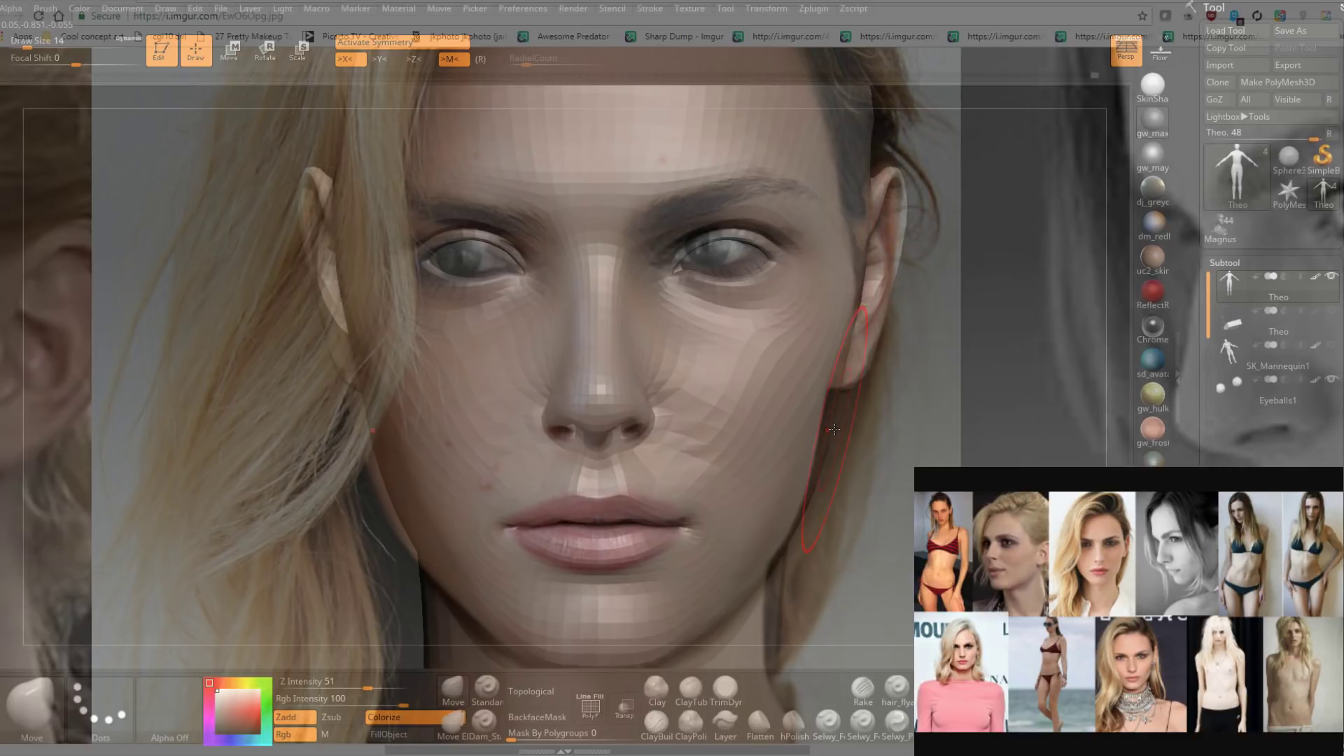
{"action": "left_click_drag", "start_coordinate": [836, 427], "coordinate": [830, 421]}
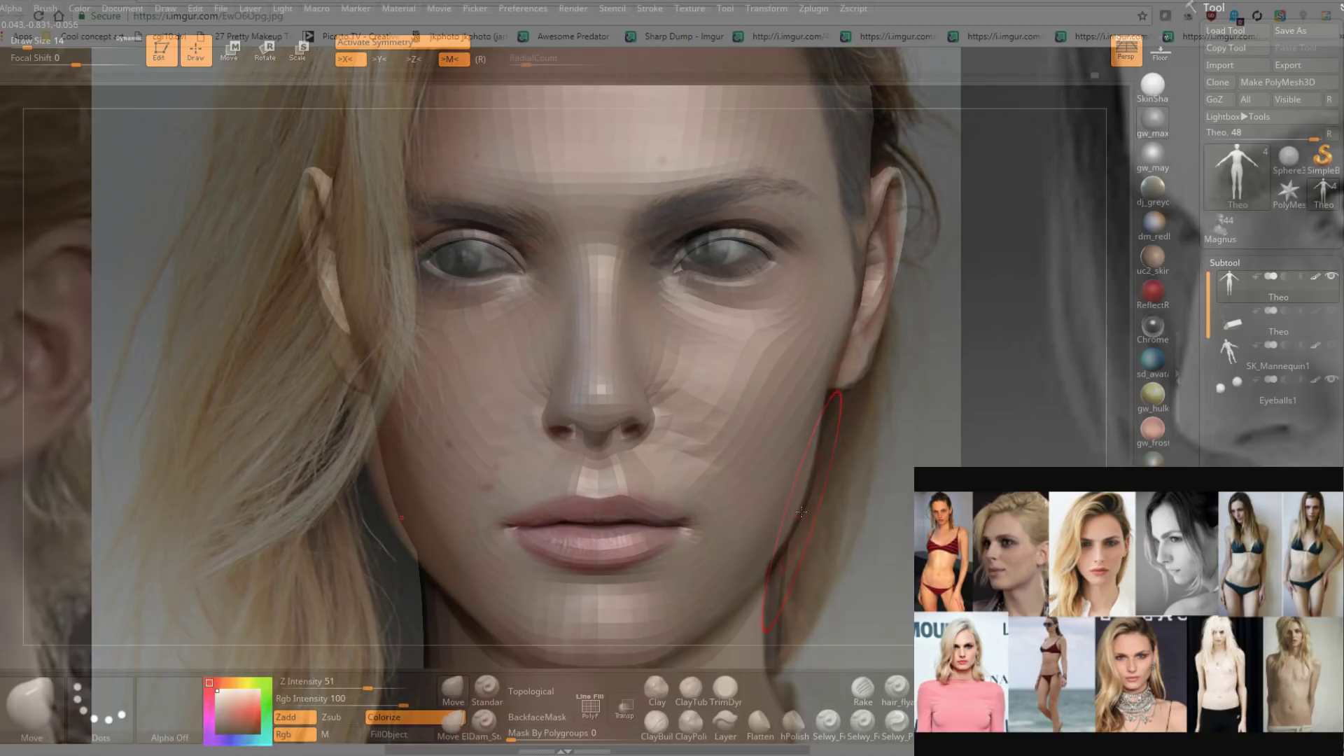
{"action": "left_click_drag", "start_coordinate": [1028, 3], "coordinate": [1001, 3]}
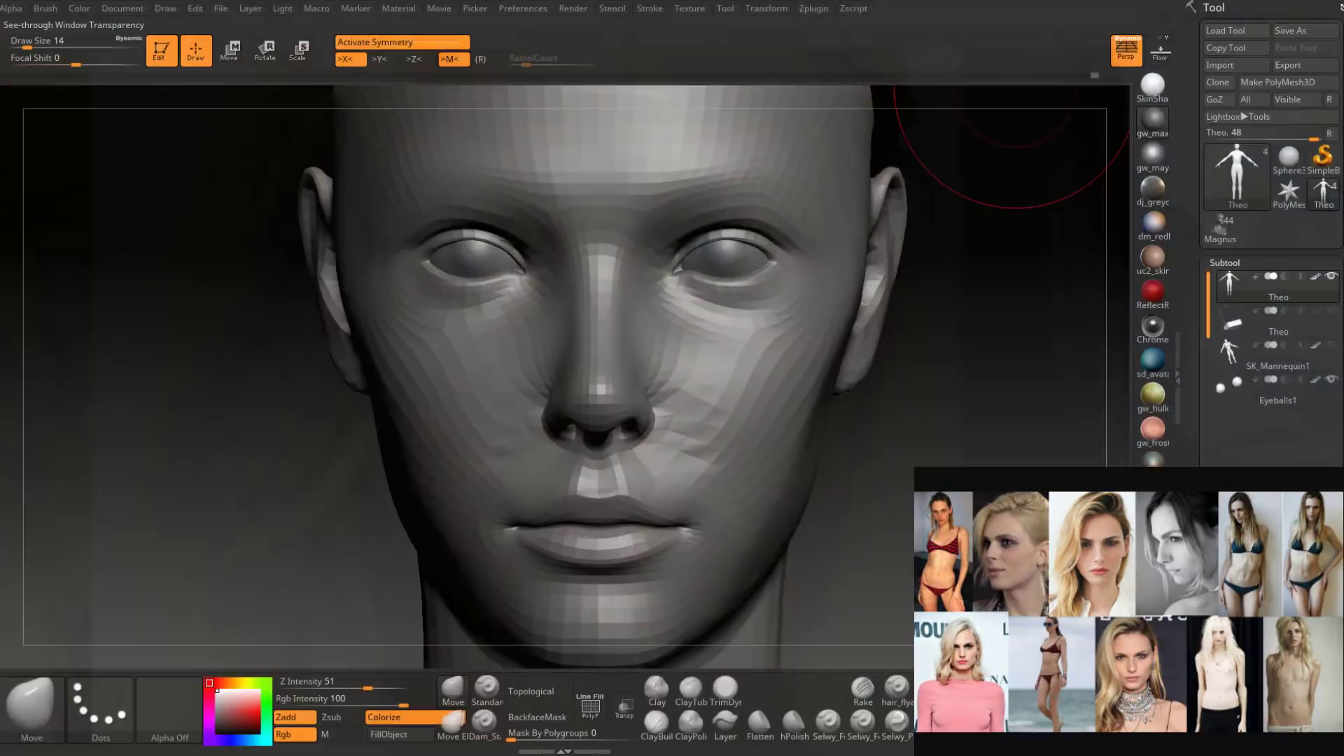
Shape the jawline beside the chin in three-quarter view with the Move brush at draw size 16.
{"action": "left_click_drag", "start_coordinate": [839, 500], "coordinate": [840, 468], "text": "alt"}
{"action": "right_click_drag", "start_coordinate": [840, 468], "coordinate": [838, 329], "text": "alt"}
{"action": "mouse_move", "coordinate": [800, 448]}
{"action": "right_mouse_down", "text": "ctrl"}
{"action": "mouse_move", "coordinate": [734, 432]}
{"action": "mouse_move", "coordinate": [689, 441]}
{"action": "right_mouse_up", "text": "ctrl"}
{"action": "key", "text": "space"}
{"action": "left_click_drag", "start_coordinate": [753, 428], "coordinate": [760, 444]}
{"action": "right_click_drag", "start_coordinate": [760, 443], "coordinate": [730, 440]}
{"action": "key", "text": "space"}
{"action": "left_click_drag", "start_coordinate": [749, 452], "coordinate": [746, 452]}
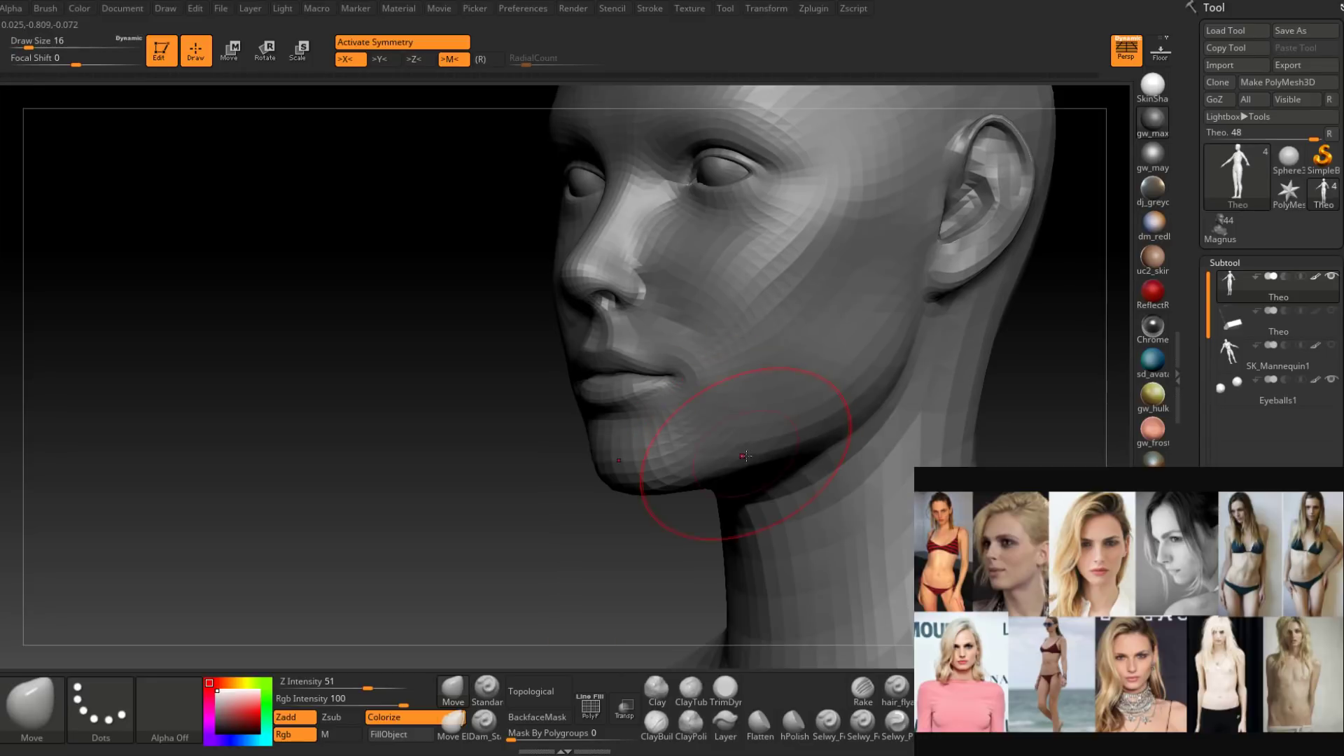
Adjust the underside of the jaw from a low view with the Move brush.
{"action": "mouse_move", "coordinate": [745, 451]}
{"action": "right_mouse_down"}
{"action": "mouse_move", "coordinate": [768, 446]}
{"action": "mouse_move", "coordinate": [733, 427]}
{"action": "right_mouse_up"}
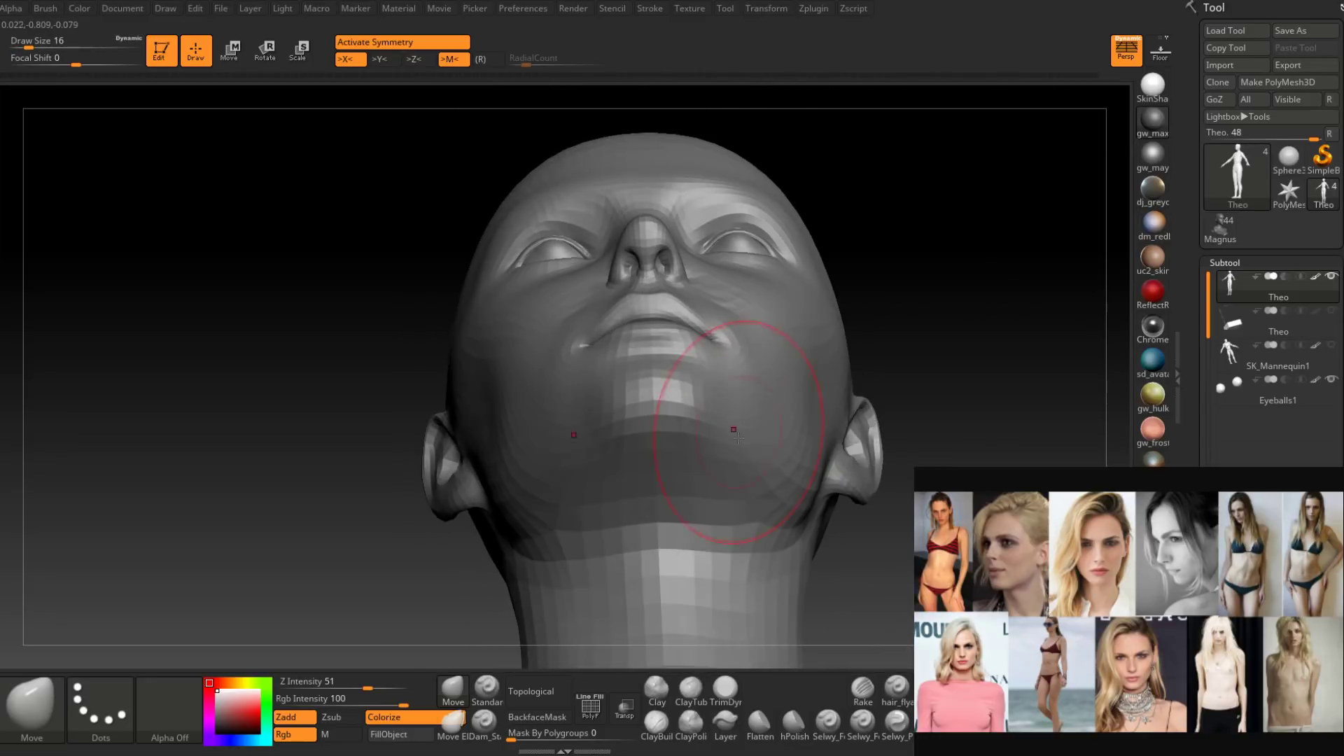
{"action": "key", "text": "space"}
{"action": "left_click_drag", "start_coordinate": [751, 447], "coordinate": [745, 446]}
{"action": "mouse_move", "coordinate": [745, 446]}
{"action": "right_mouse_down"}
{"action": "mouse_move", "coordinate": [738, 476]}
{"action": "mouse_move", "coordinate": [763, 450]}
{"action": "mouse_move", "coordinate": [721, 460]}
{"action": "mouse_move", "coordinate": [795, 433]}
{"action": "mouse_move", "coordinate": [786, 420]}
{"action": "mouse_move", "coordinate": [752, 462]}
{"action": "mouse_move", "coordinate": [855, 360]}
{"action": "right_mouse_up"}
Smooth the upper ear in profile and set the brush draw size to 6.
{"action": "key", "text": "space"}
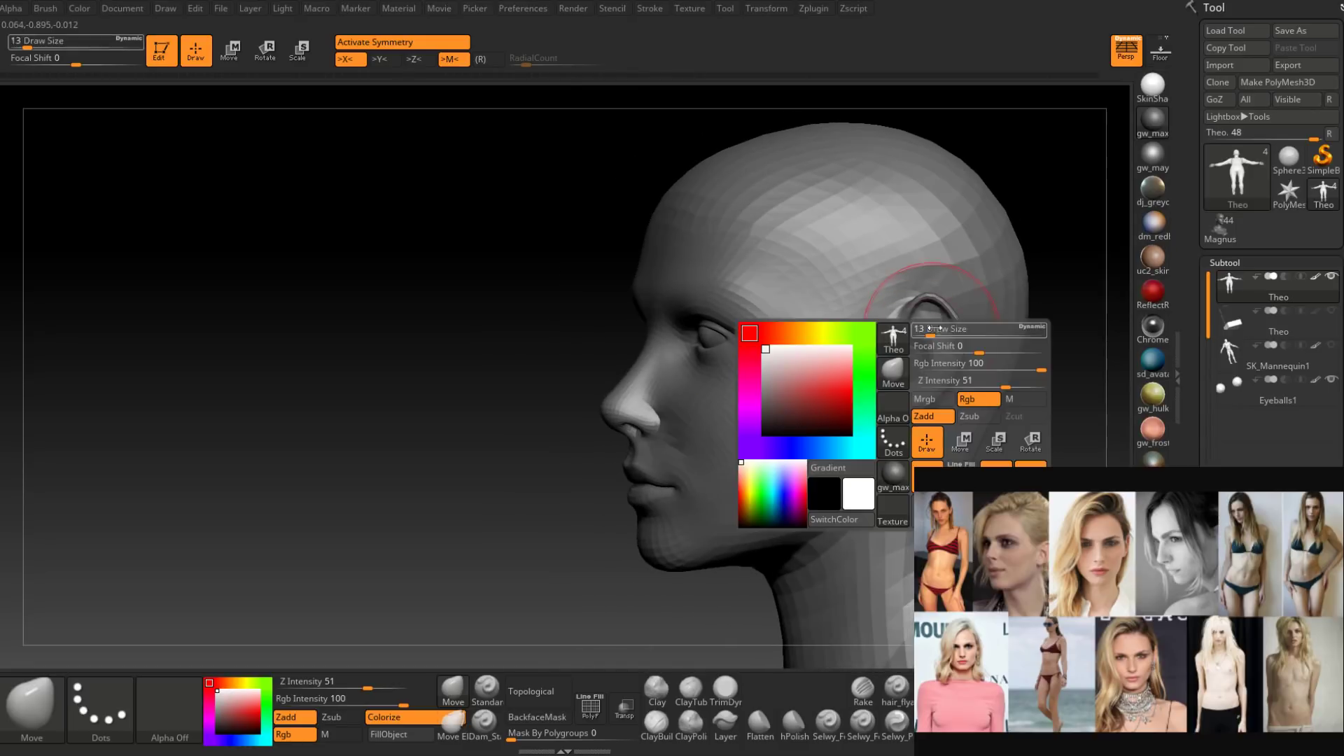
{"action": "left_click_drag", "start_coordinate": [927, 308], "coordinate": [936, 306], "text": "shift"}
{"action": "key", "text": "space"}
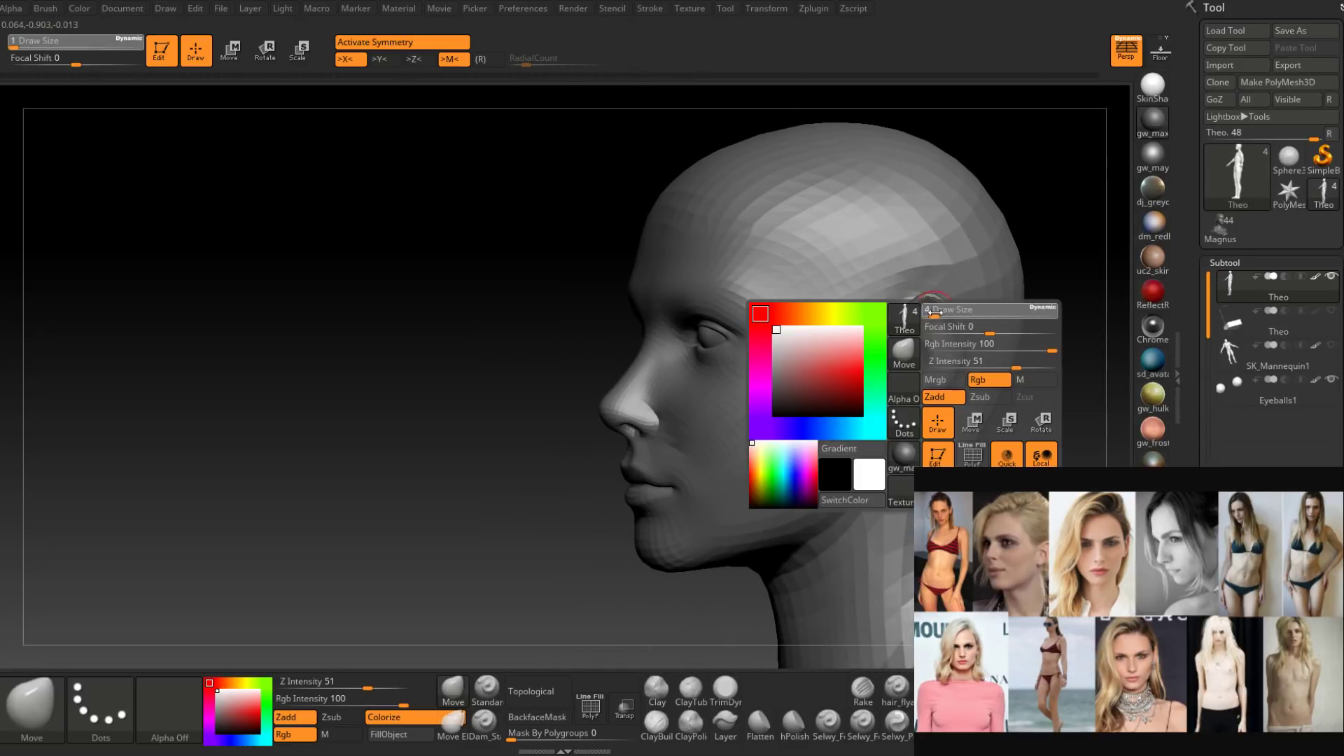
{"action": "mouse_move", "coordinate": [945, 301]}
{"action": "right_mouse_down"}
{"action": "mouse_move", "coordinate": [998, 336]}
{"action": "mouse_move", "coordinate": [965, 320]}
{"action": "right_mouse_up"}
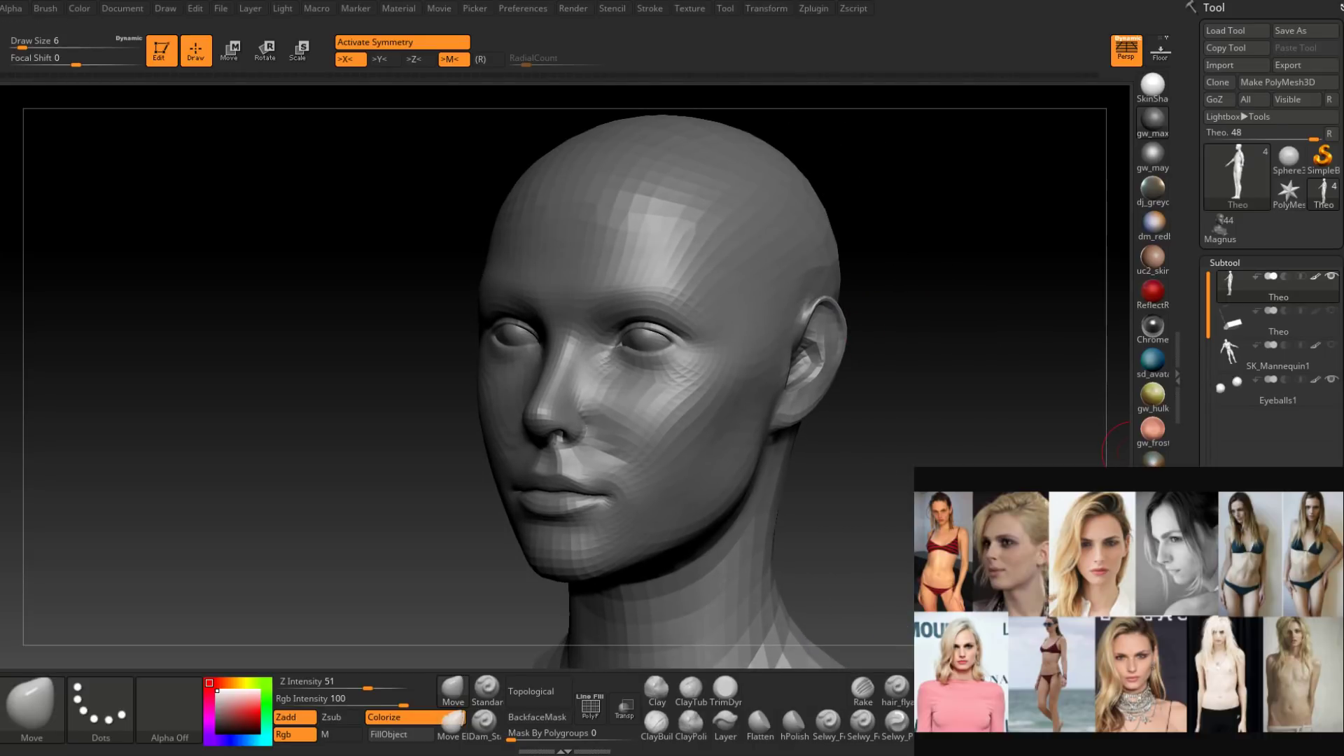
Switch to the browser and examine the jaw, cheek and mouth in the enlarged three-quarter face photo.
{"action": "key", "text": "alt+Tab"}
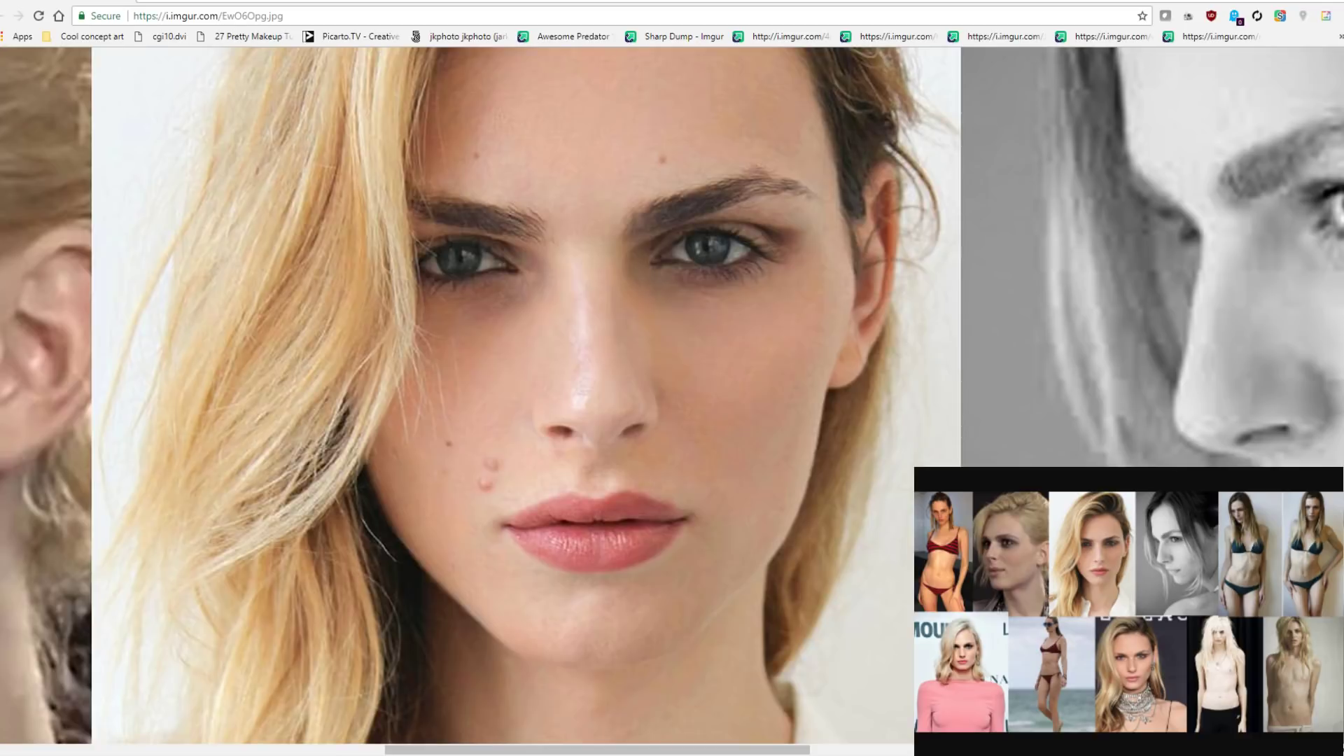
{"action": "middle_click_drag", "start_coordinate": [471, 437], "coordinate": [434, 432]}
{"action": "mouse_move", "coordinate": [626, 438]}
{"action": "middle_mouse_down"}
{"action": "mouse_move", "coordinate": [582, 438]}
{"action": "mouse_move", "coordinate": [623, 439]}
{"action": "middle_mouse_up"}
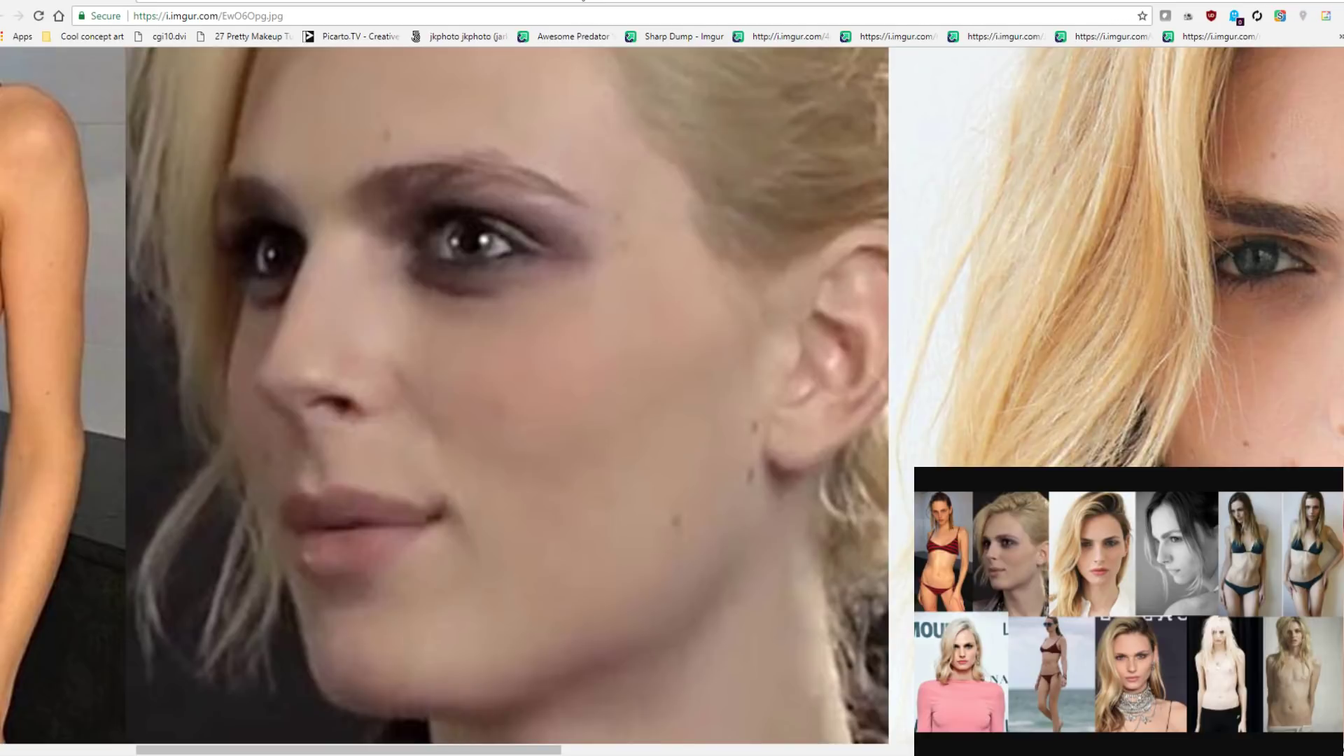
{"action": "left_click_drag", "start_coordinate": [583, 1], "coordinate": [1343, 105]}
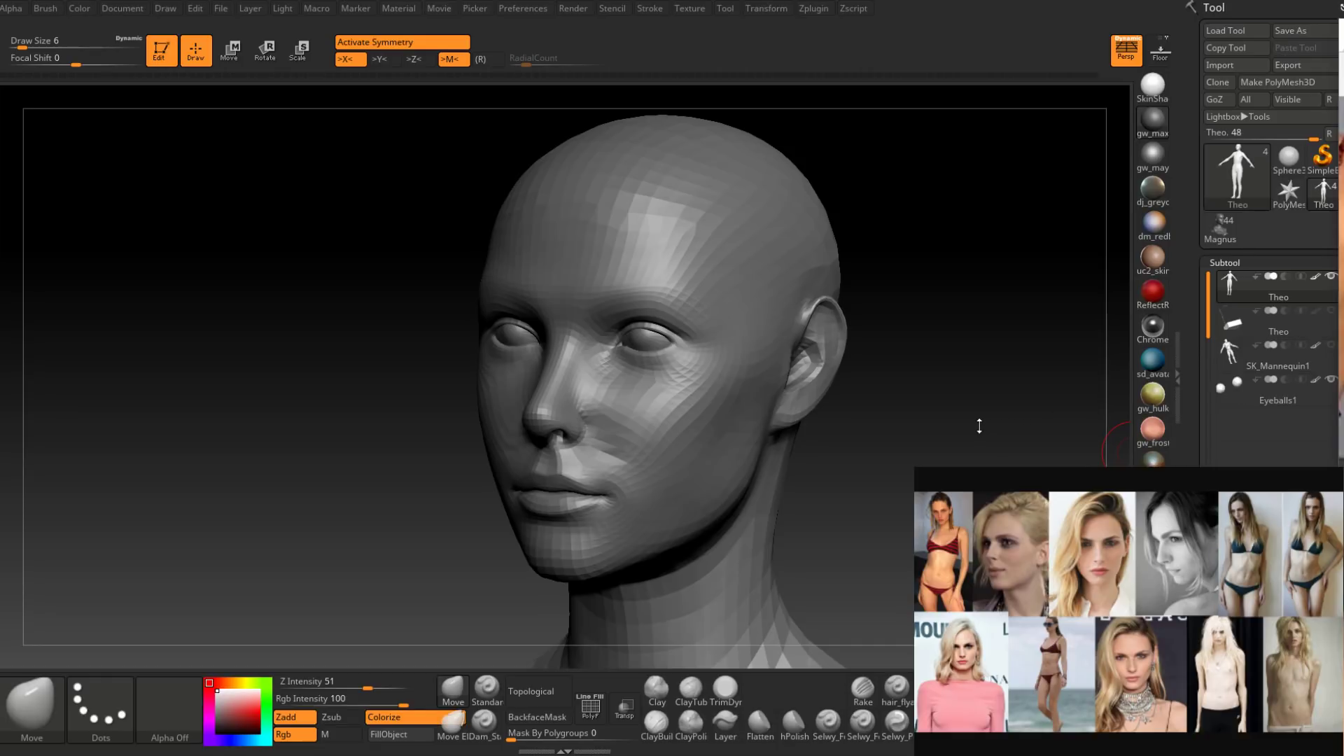
Reshape the chin and jawline in three-quarter and near-profile views with the Move brush at draw size 23.
{"action": "left_click_drag", "start_coordinate": [980, 426], "coordinate": [973, 429]}
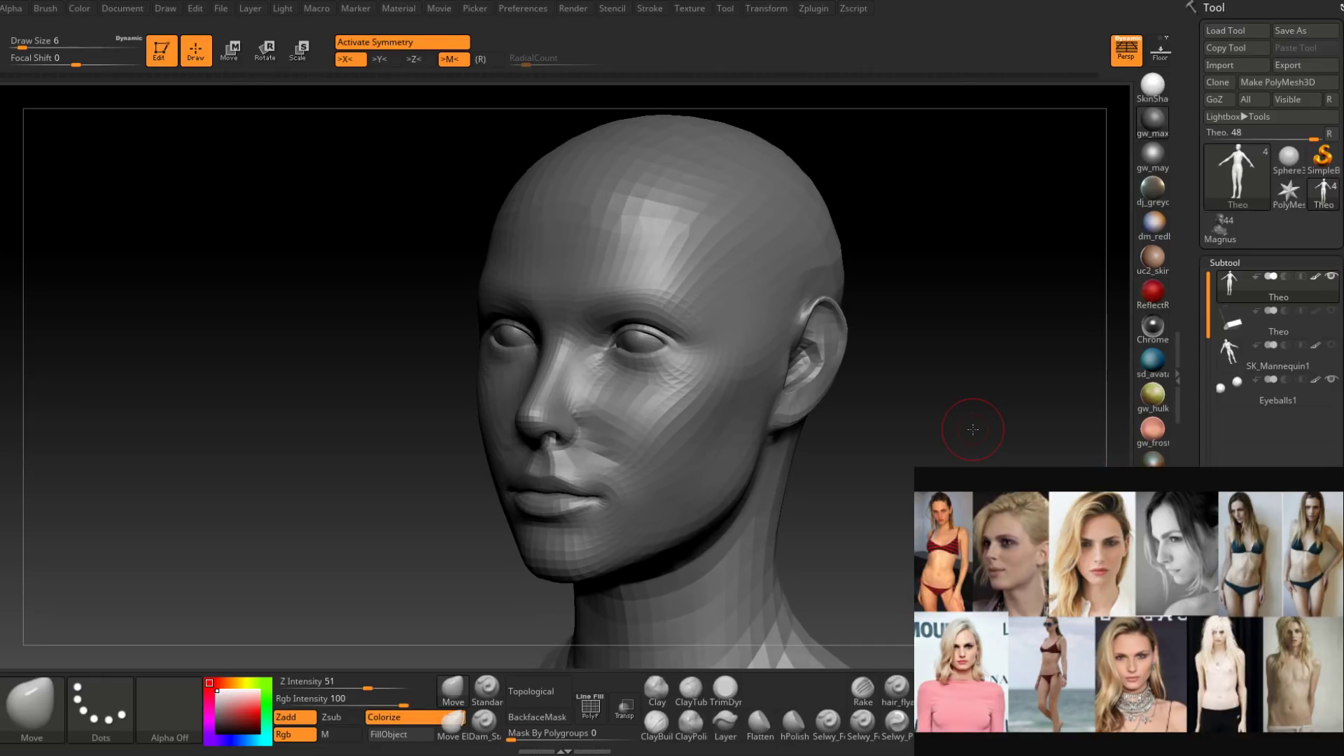
{"action": "right_click_drag", "start_coordinate": [800, 420], "coordinate": [821, 353], "text": "alt"}
{"action": "mouse_move", "coordinate": [707, 385]}
{"action": "right_mouse_down"}
{"action": "mouse_move", "coordinate": [658, 382]}
{"action": "mouse_move", "coordinate": [656, 398]}
{"action": "right_mouse_up"}
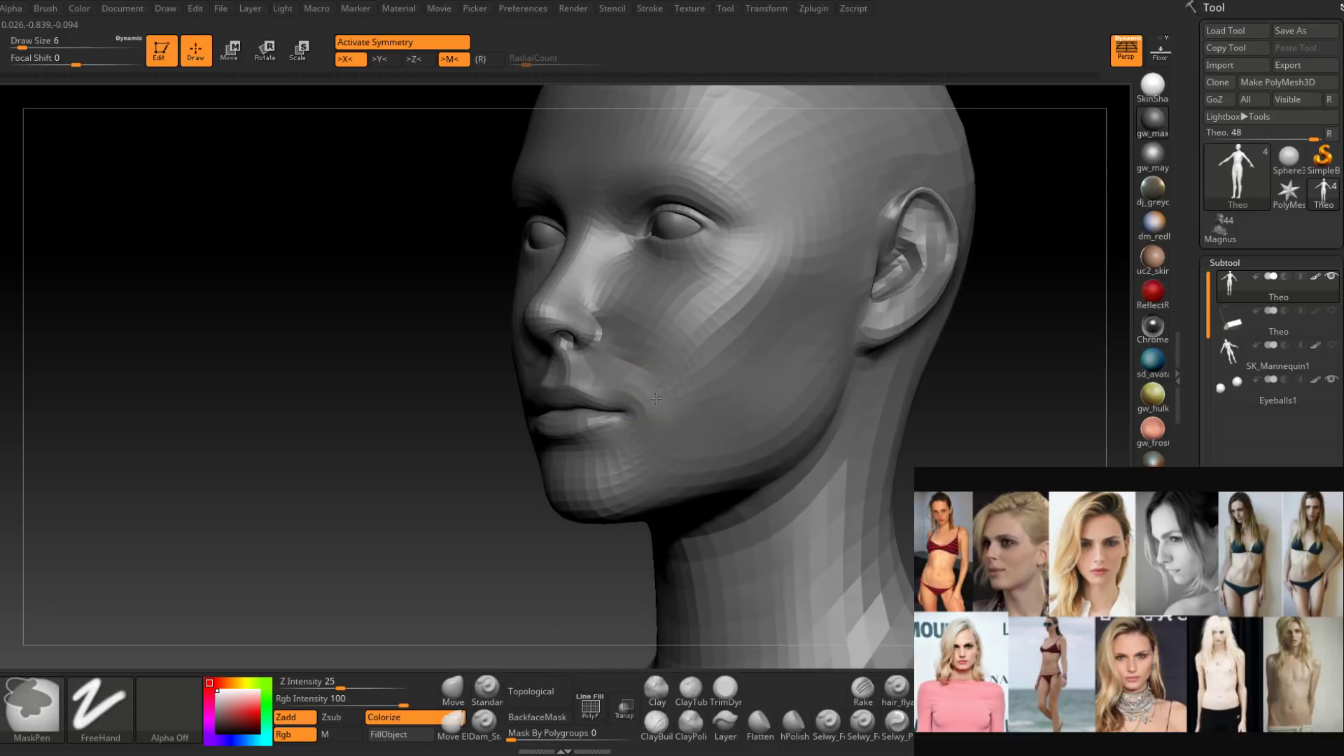
{"action": "right_click_drag", "start_coordinate": [700, 442], "coordinate": [704, 389], "text": "alt"}
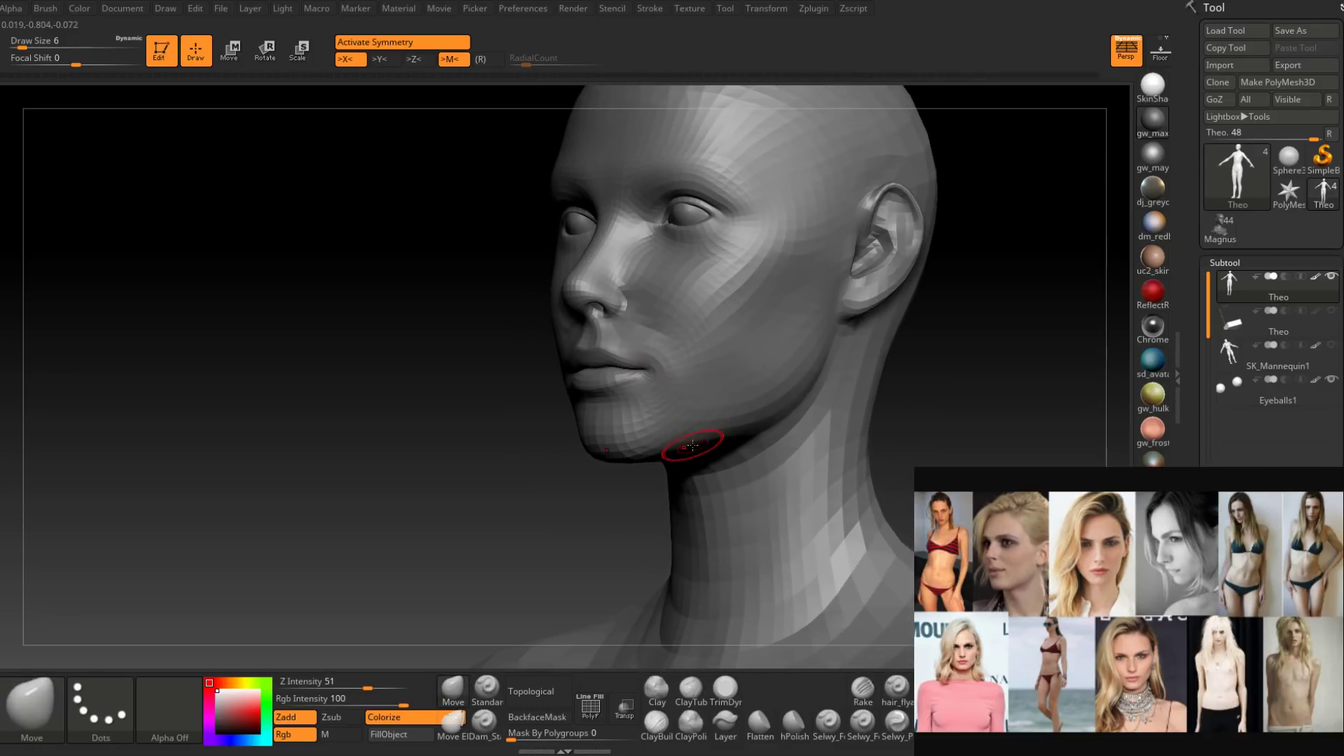
{"action": "key", "text": "space"}
{"action": "left_click_drag", "start_coordinate": [679, 443], "coordinate": [684, 444]}
{"action": "right_click_drag", "start_coordinate": [682, 444], "coordinate": [665, 442]}
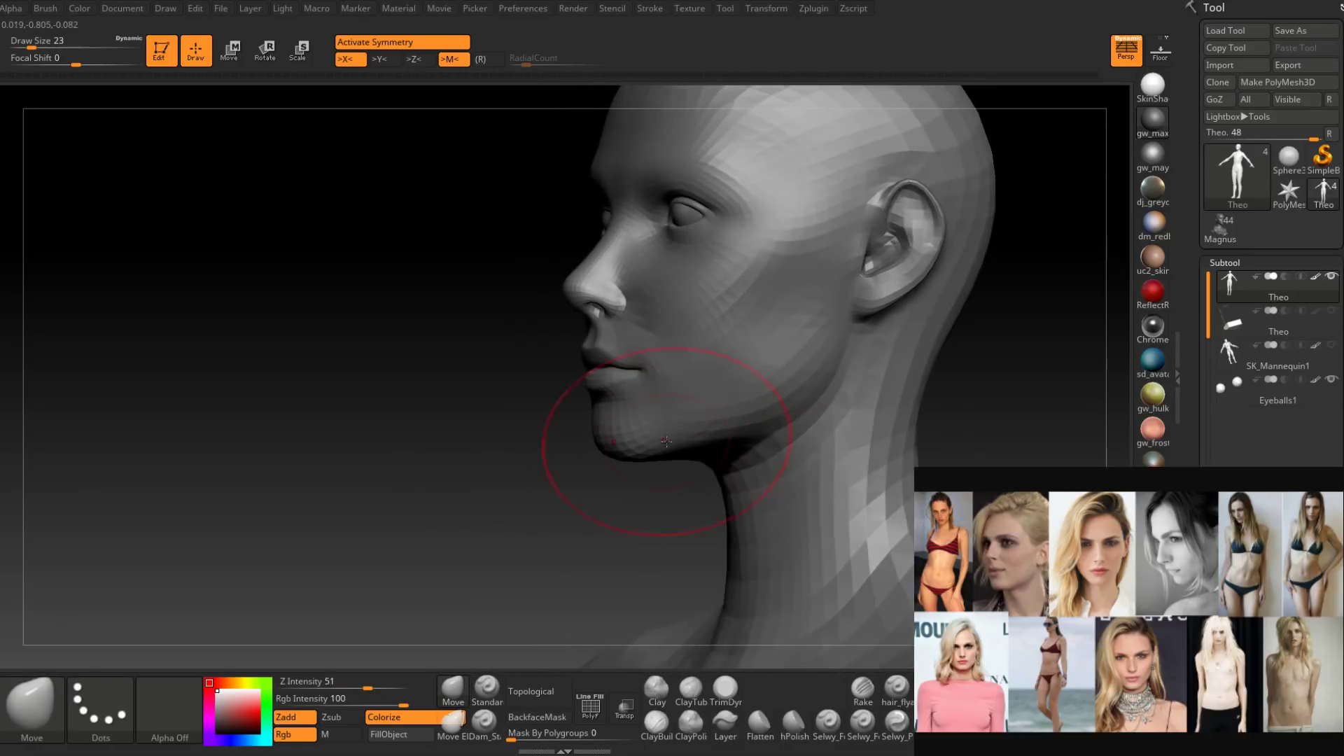
{"action": "key", "text": "space"}
{"action": "left_click_drag", "start_coordinate": [666, 442], "coordinate": [672, 461]}
Adjust the area between nose and mouth corner with the Move brush at draw size 4 and smooth it.
{"action": "mouse_move", "coordinate": [669, 462]}
{"action": "right_mouse_down"}
{"action": "mouse_move", "coordinate": [690, 443]}
{"action": "mouse_move", "coordinate": [692, 405]}
{"action": "mouse_move", "coordinate": [661, 400]}
{"action": "mouse_move", "coordinate": [692, 409]}
{"action": "mouse_move", "coordinate": [677, 384]}
{"action": "right_mouse_up"}
{"action": "key", "text": "space"}
{"action": "mouse_move", "coordinate": [677, 388]}
{"action": "left_mouse_down"}
{"action": "mouse_move", "coordinate": [620, 354]}
{"action": "mouse_move", "coordinate": [630, 357]}
{"action": "left_mouse_up"}
{"action": "right_click_drag", "start_coordinate": [630, 357], "coordinate": [647, 356]}
{"action": "left_click_drag", "start_coordinate": [614, 350], "coordinate": [636, 363], "text": "shift"}
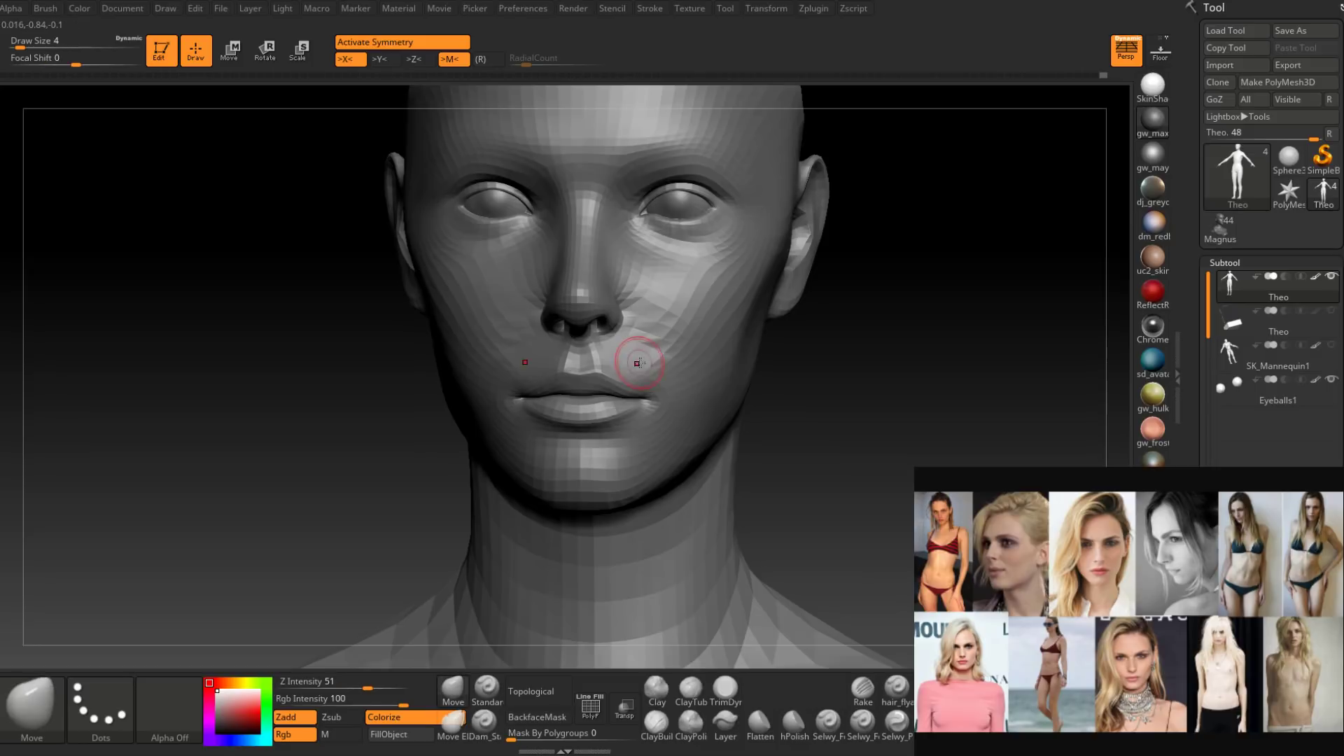
Shape the mouth corners and adjoining cheeks in profile and three-quarter views with the Move brush at draw size 9.
{"action": "mouse_move", "coordinate": [636, 363]}
{"action": "right_mouse_down"}
{"action": "mouse_move", "coordinate": [620, 360]}
{"action": "mouse_move", "coordinate": [651, 361]}
{"action": "mouse_move", "coordinate": [673, 340]}
{"action": "mouse_move", "coordinate": [650, 372]}
{"action": "mouse_move", "coordinate": [664, 399]}
{"action": "right_mouse_up"}
{"action": "key", "text": "space"}
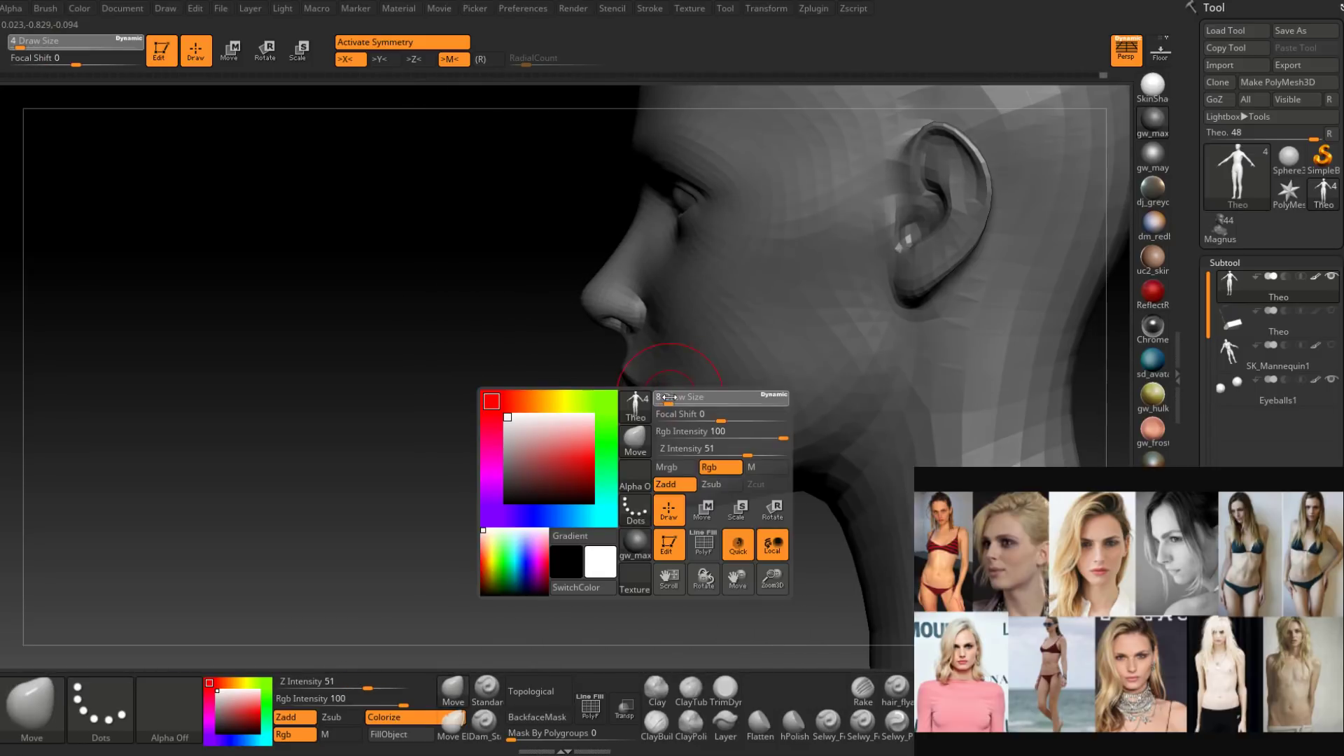
{"action": "left_click_drag", "start_coordinate": [664, 397], "coordinate": [665, 397]}
{"action": "key", "text": "space"}
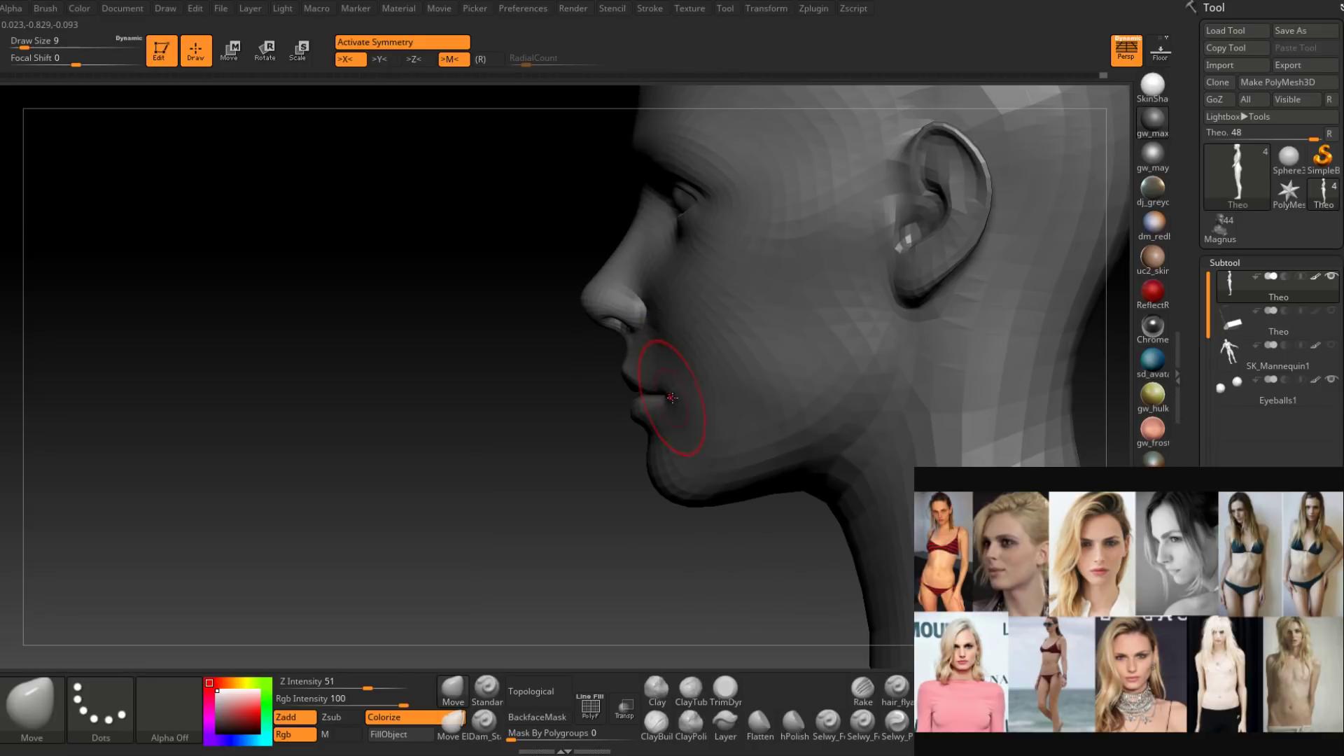
{"action": "mouse_move", "coordinate": [671, 397]}
{"action": "right_mouse_down"}
{"action": "mouse_move", "coordinate": [700, 398]}
{"action": "mouse_move", "coordinate": [663, 388]}
{"action": "right_mouse_up"}
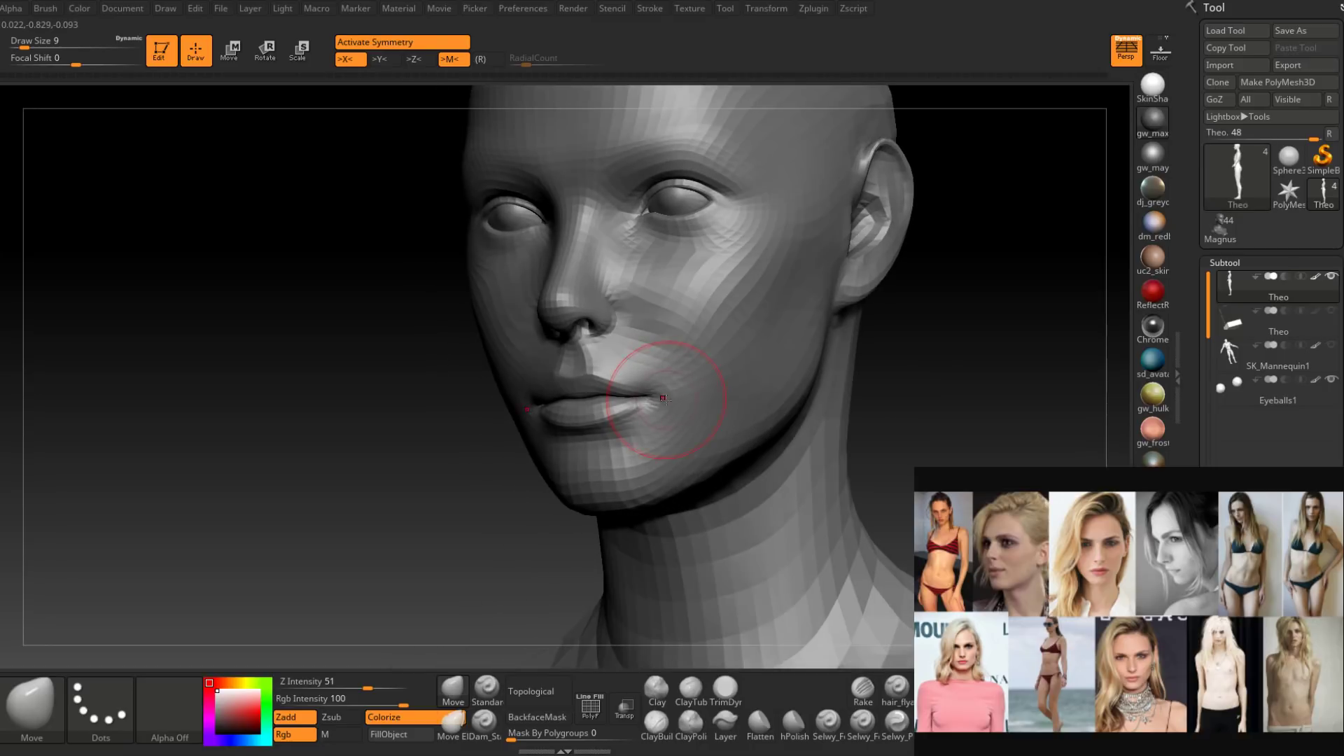
{"action": "right_click_drag", "start_coordinate": [663, 399], "coordinate": [631, 432]}
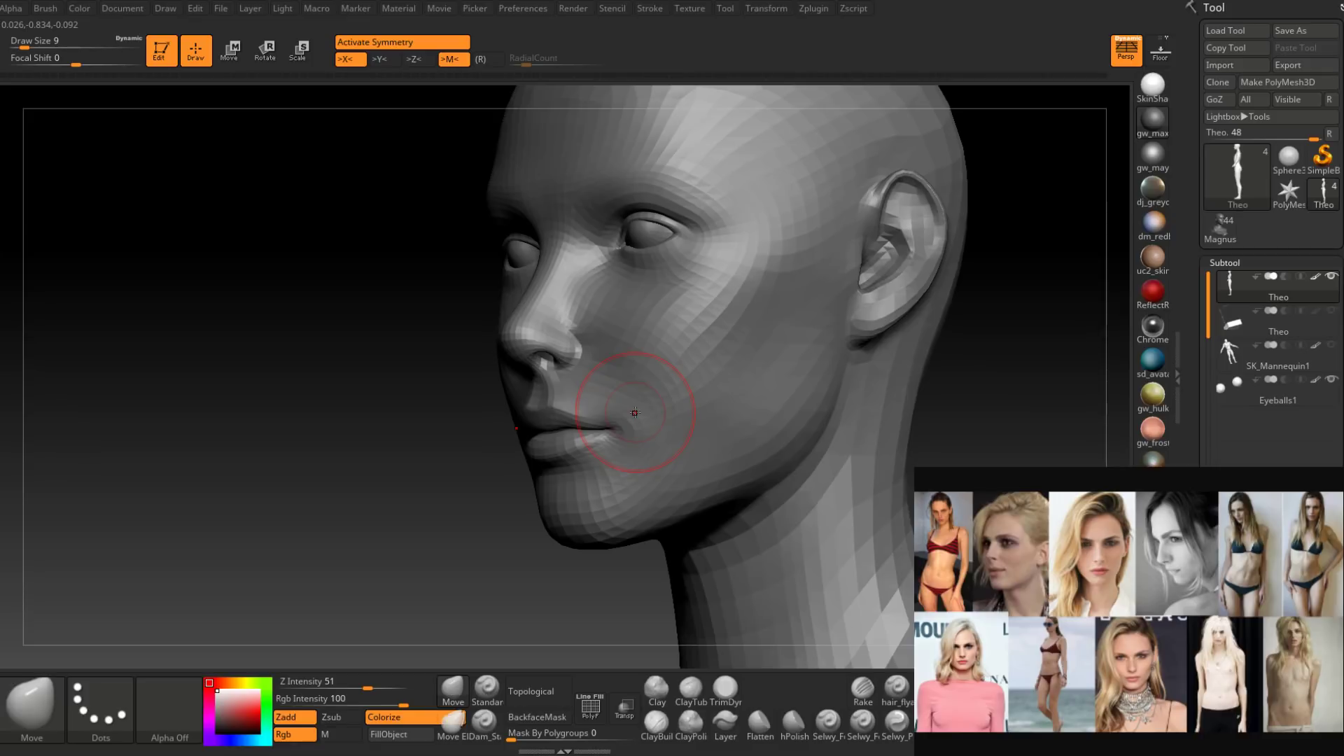
Carve the start of the nasolabial fold beside the nostril with the Dam_Standard brush at draw size 4.
{"action": "mouse_move", "coordinate": [634, 412]}
{"action": "right_mouse_down"}
{"action": "mouse_move", "coordinate": [627, 354]}
{"action": "mouse_move", "coordinate": [601, 358]}
{"action": "mouse_move", "coordinate": [636, 369]}
{"action": "mouse_move", "coordinate": [596, 516]}
{"action": "right_mouse_up"}
{"action": "left_click", "coordinate": [485, 724]}
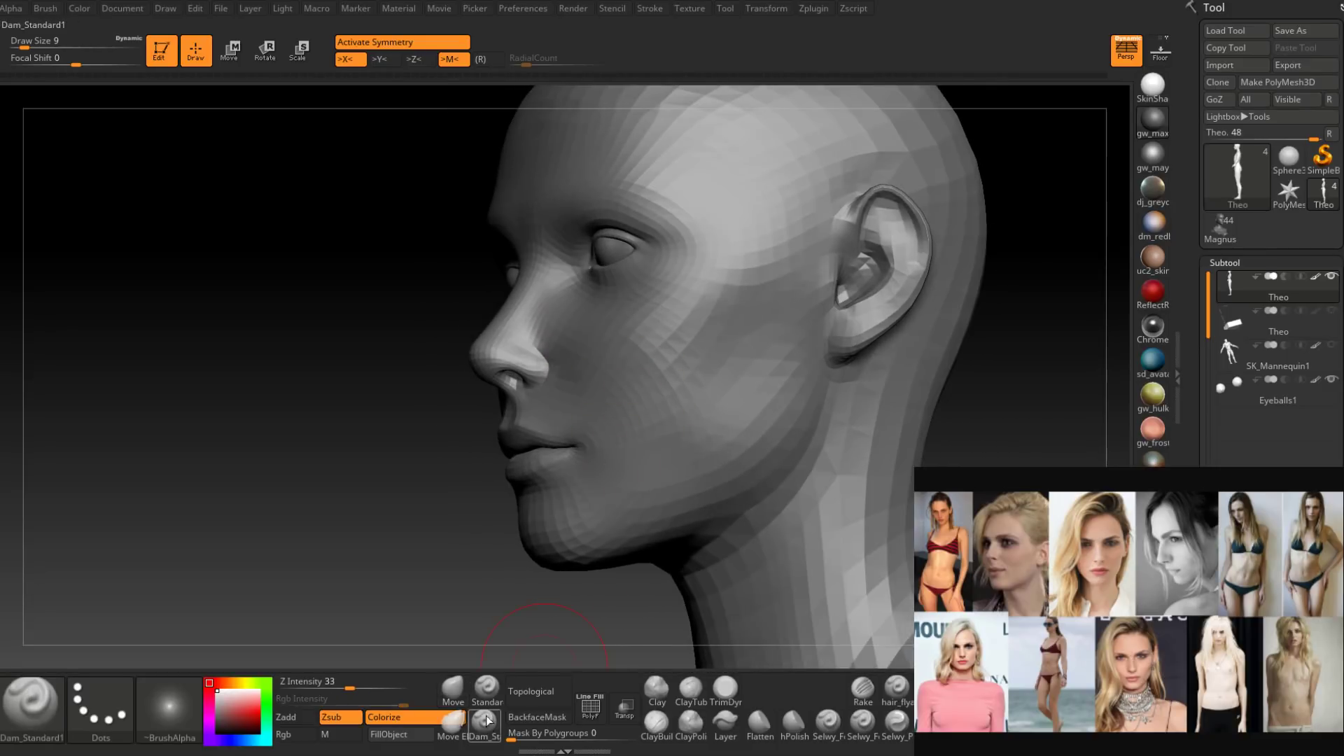
{"action": "right_click_drag", "start_coordinate": [494, 434], "coordinate": [582, 384]}
{"action": "key", "text": "space"}
{"action": "left_click_drag", "start_coordinate": [584, 383], "coordinate": [574, 383]}
{"action": "mouse_move", "coordinate": [546, 381]}
{"action": "right_mouse_down"}
{"action": "mouse_move", "coordinate": [619, 371]}
{"action": "mouse_move", "coordinate": [615, 359]}
{"action": "mouse_move", "coordinate": [516, 390]}
{"action": "right_mouse_up"}
{"action": "left_click_drag", "start_coordinate": [467, 391], "coordinate": [449, 429]}
{"action": "right_click_drag", "start_coordinate": [449, 429], "coordinate": [602, 415]}
{"action": "left_click_drag", "start_coordinate": [602, 415], "coordinate": [587, 378]}
{"action": "right_click_drag", "start_coordinate": [592, 381], "coordinate": [585, 428]}
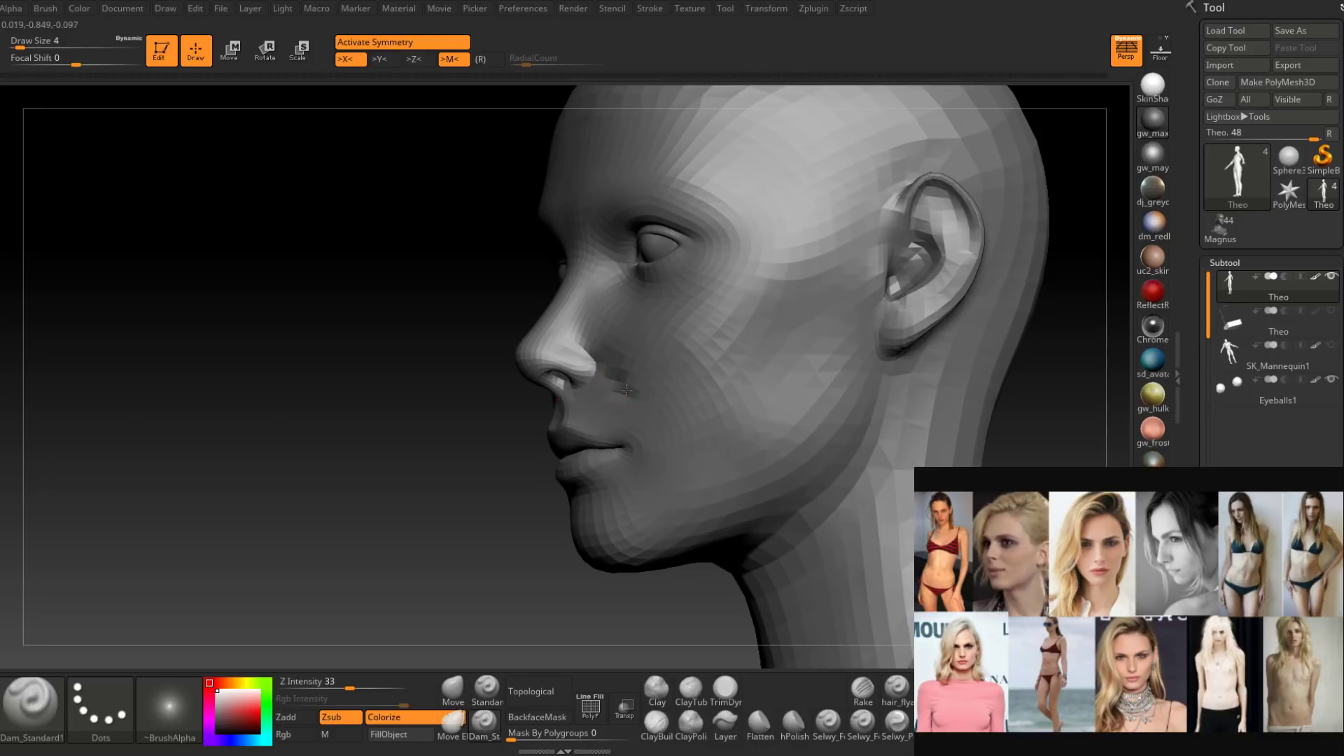
Extend the nasolabial fold down toward the mouth corner with Dam_Standard and smooth the crease into the cheek.
{"action": "left_click_drag", "start_coordinate": [637, 407], "coordinate": [649, 418]}
{"action": "right_click_drag", "start_coordinate": [649, 419], "coordinate": [700, 424]}
{"action": "left_click_drag", "start_coordinate": [622, 401], "coordinate": [650, 415]}
{"action": "right_click_drag", "start_coordinate": [644, 427], "coordinate": [684, 435]}
{"action": "left_click_drag", "start_coordinate": [632, 409], "coordinate": [644, 424], "text": "shift"}
{"action": "right_click_drag", "start_coordinate": [648, 427], "coordinate": [595, 431]}
{"action": "left_click_drag", "start_coordinate": [644, 425], "coordinate": [663, 441], "text": "shift"}
{"action": "mouse_move", "coordinate": [633, 423]}
{"action": "right_mouse_down"}
{"action": "mouse_move", "coordinate": [686, 421]}
{"action": "mouse_move", "coordinate": [623, 366]}
{"action": "right_mouse_up"}
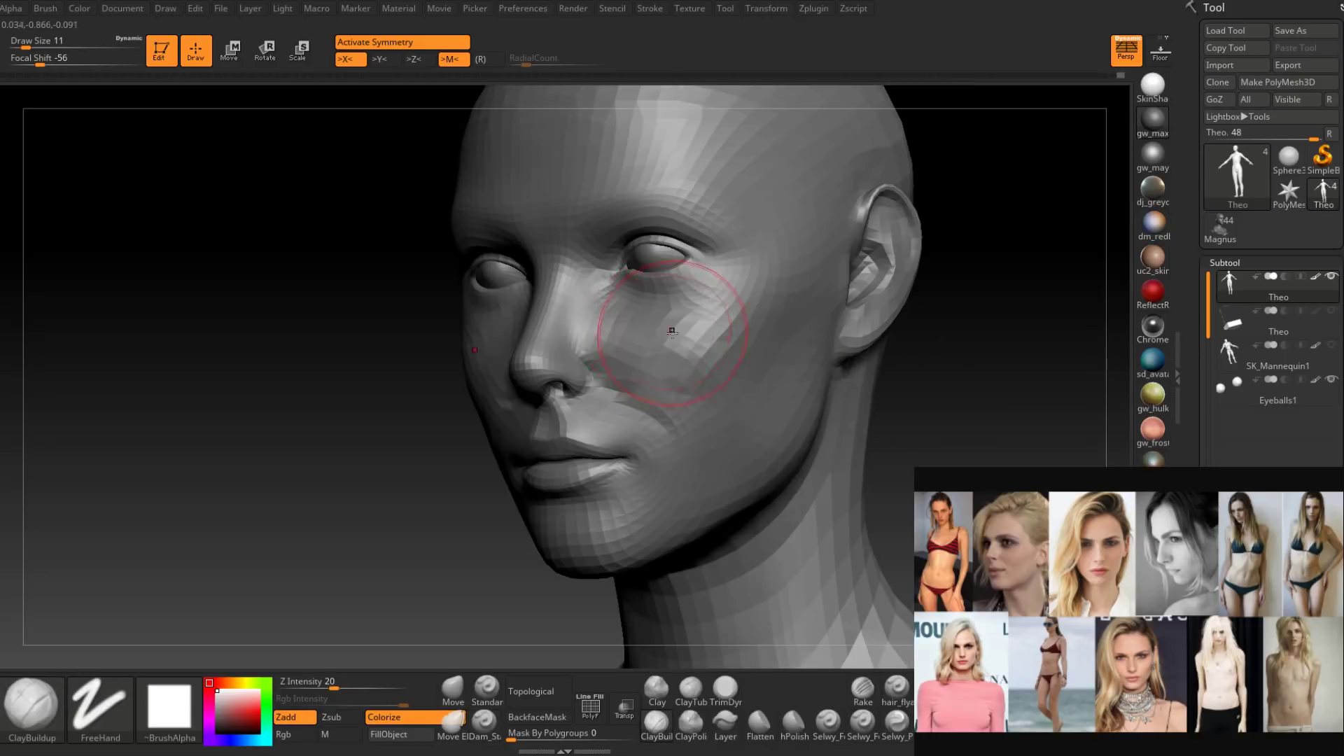
Build up the cheek and the area beside the mouth corner with the ClayBuildup brush at draw sizes 9 and 6.
{"action": "right_click_drag", "start_coordinate": [732, 385], "coordinate": [712, 367]}
{"action": "key", "text": "s"}
{"action": "left_click_drag", "start_coordinate": [713, 367], "coordinate": [707, 366]}
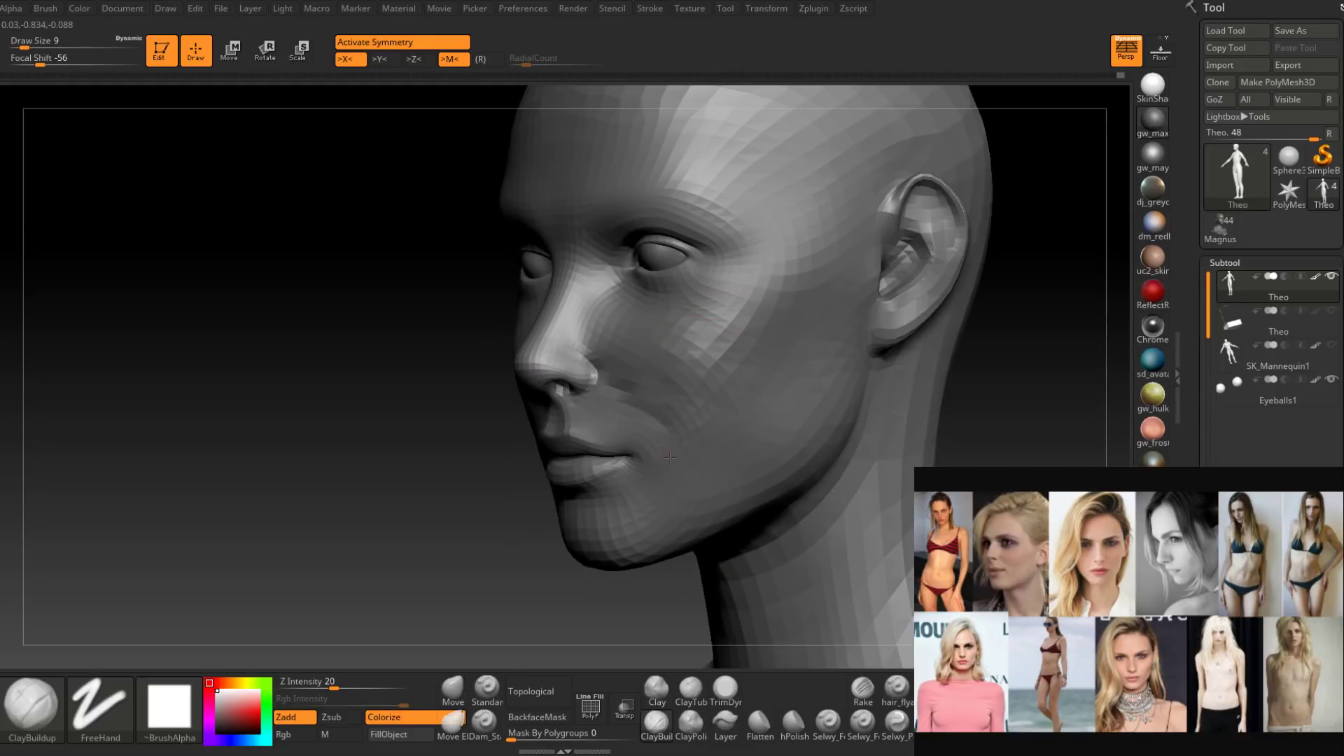
{"action": "right_click_drag", "start_coordinate": [670, 457], "coordinate": [669, 436]}
{"action": "key", "text": "s"}
{"action": "left_click_drag", "start_coordinate": [678, 439], "coordinate": [673, 439]}
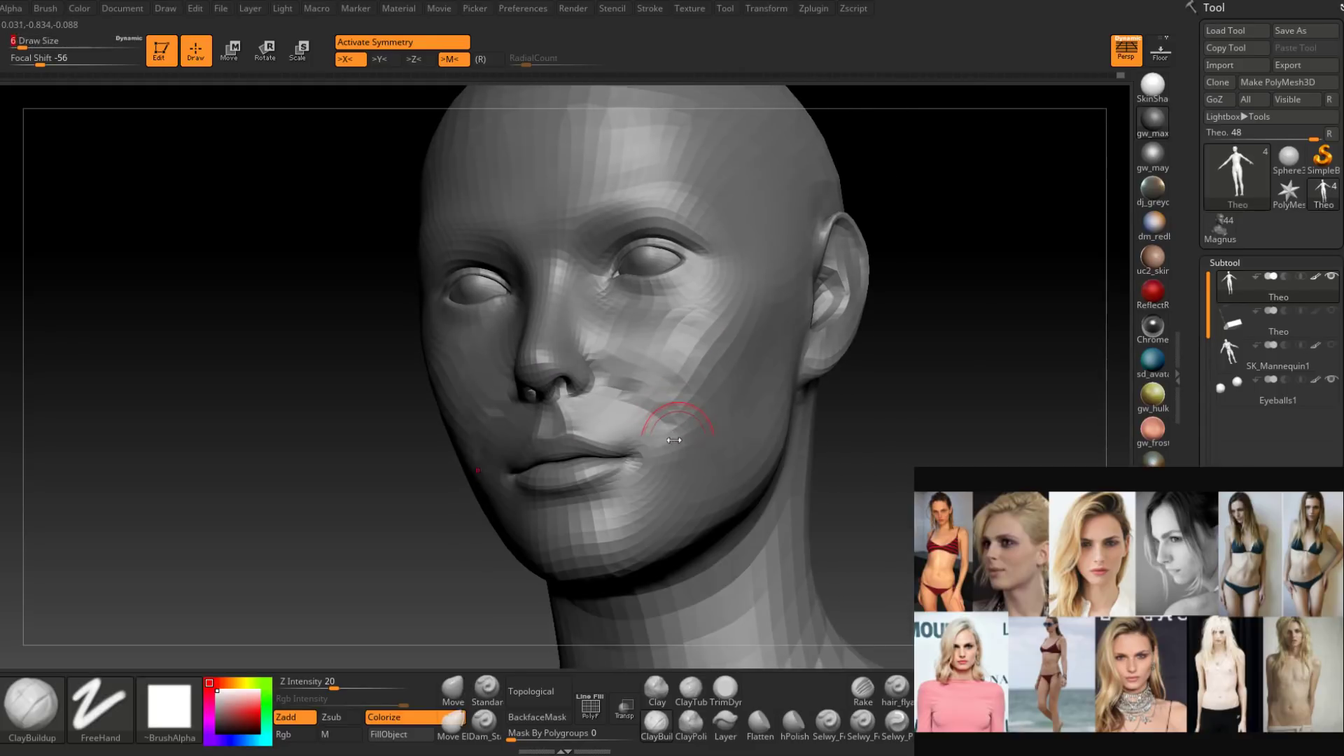
{"action": "right_click_drag", "start_coordinate": [690, 455], "coordinate": [666, 446]}
{"action": "key", "text": "space"}
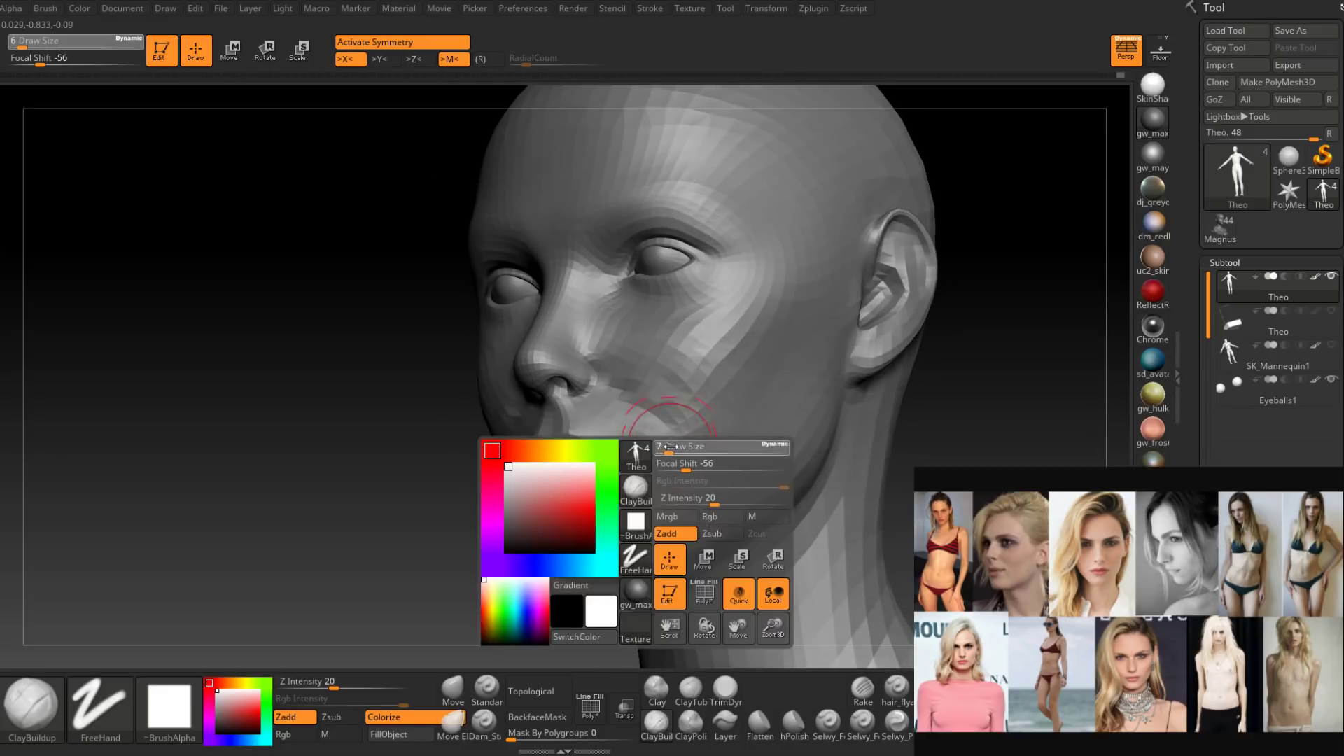
{"action": "left_click_drag", "start_coordinate": [667, 446], "coordinate": [671, 446]}
Smooth the built-up cheek and nasolabial area in three-quarter and near-profile views at draw size 9.
{"action": "right_click_drag", "start_coordinate": [670, 480], "coordinate": [678, 448]}
{"action": "left_click_drag", "start_coordinate": [673, 460], "coordinate": [691, 426], "text": "shift"}
{"action": "right_click_drag", "start_coordinate": [690, 427], "coordinate": [695, 420]}
{"action": "right_click_drag", "start_coordinate": [699, 362], "coordinate": [686, 385]}
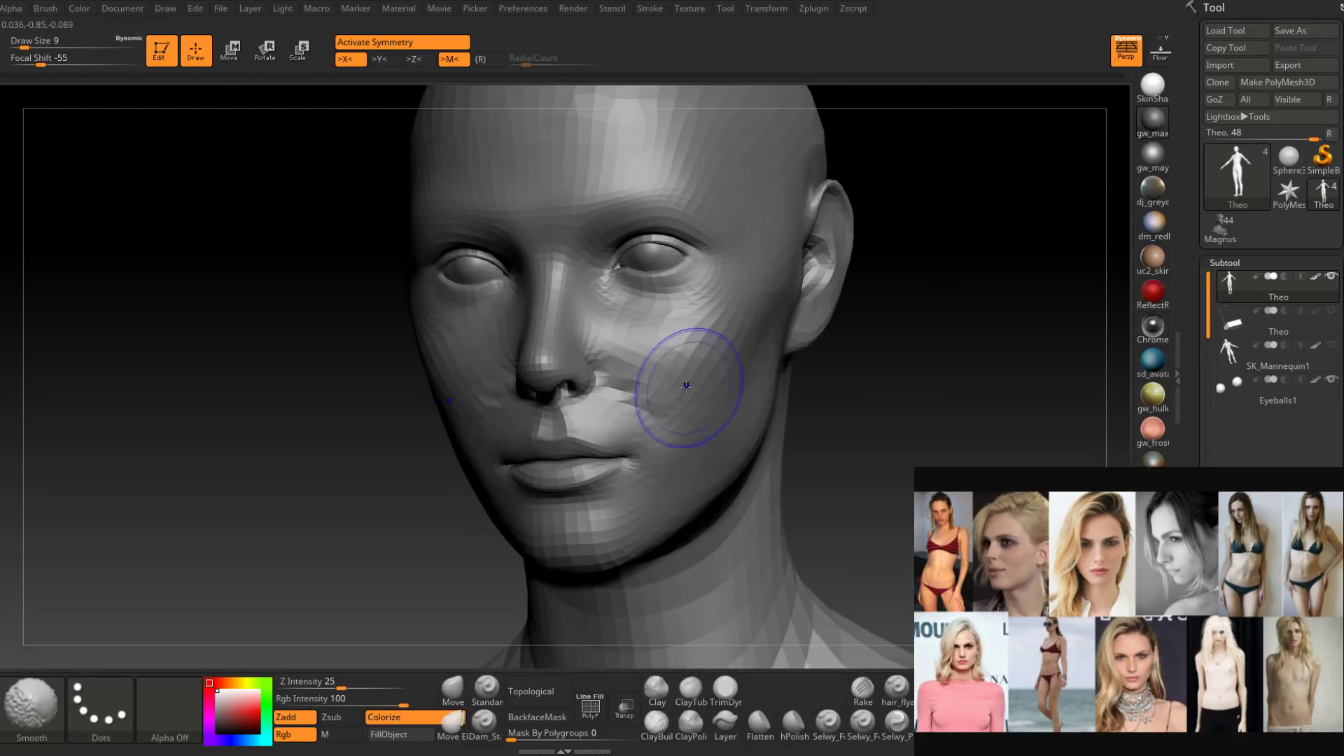
{"action": "left_click_drag", "start_coordinate": [686, 384], "coordinate": [654, 380], "text": "shift"}
{"action": "right_click_drag", "start_coordinate": [654, 381], "coordinate": [661, 387]}
{"action": "left_click_drag", "start_coordinate": [661, 387], "coordinate": [654, 382], "text": "shift"}
{"action": "right_click_drag", "start_coordinate": [655, 381], "coordinate": [684, 384]}
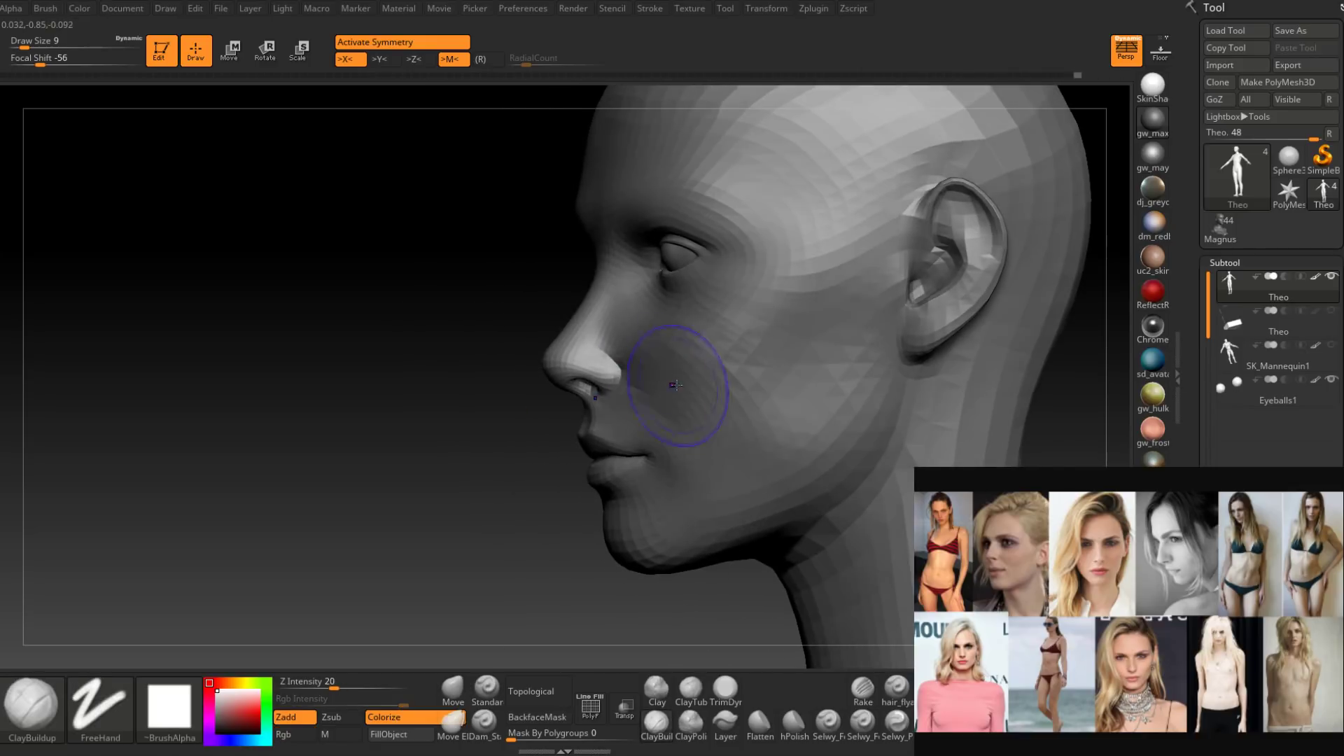
{"action": "left_click_drag", "start_coordinate": [684, 384], "coordinate": [689, 375], "text": "shift"}
{"action": "mouse_move", "coordinate": [707, 371]}
{"action": "right_mouse_down"}
{"action": "mouse_move", "coordinate": [677, 368]}
{"action": "mouse_move", "coordinate": [696, 354]}
{"action": "mouse_move", "coordinate": [723, 432]}
{"action": "mouse_move", "coordinate": [689, 436]}
{"action": "mouse_move", "coordinate": [681, 411]}
{"action": "right_mouse_up"}
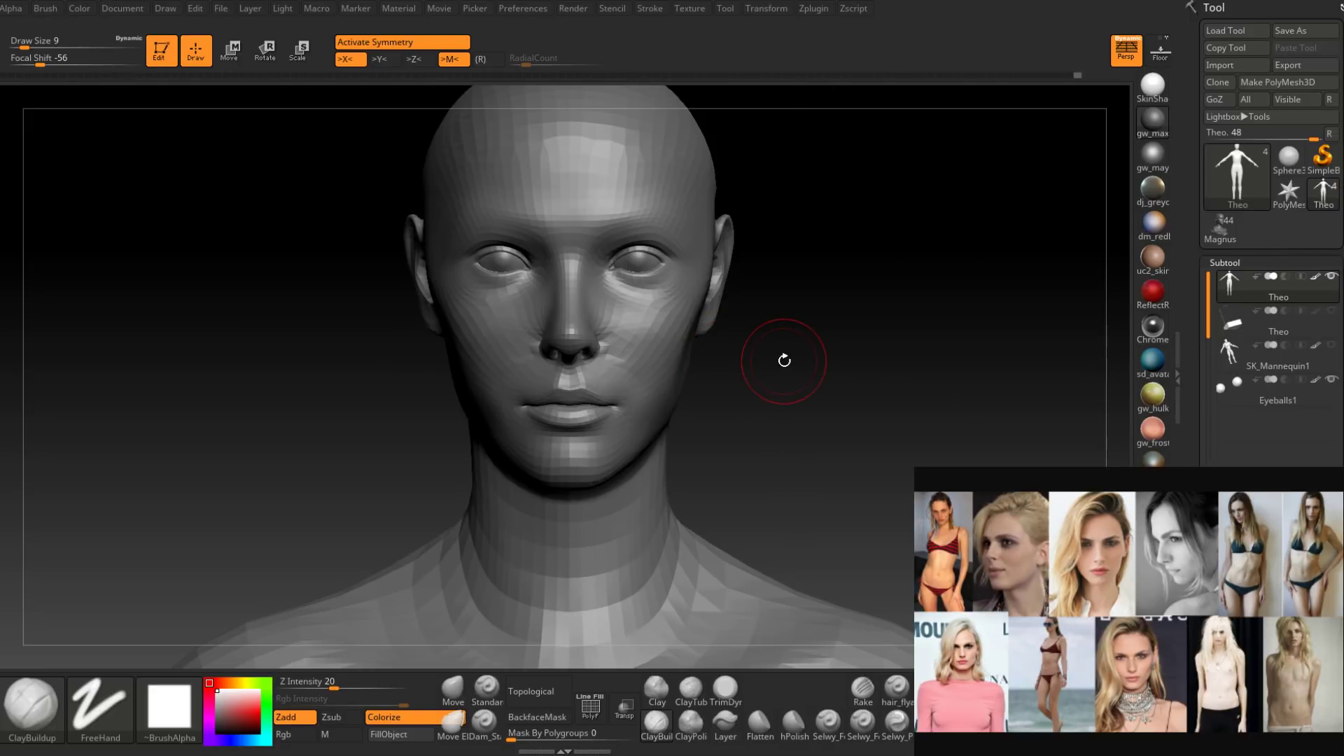
Reshape the cheek and jaw contour with the Move brush at draw sizes 25 and 18.
{"action": "mouse_move", "coordinate": [784, 360]}
{"action": "left_mouse_down"}
{"action": "mouse_move", "coordinate": [880, 357]}
{"action": "mouse_move", "coordinate": [777, 358]}
{"action": "left_mouse_up"}
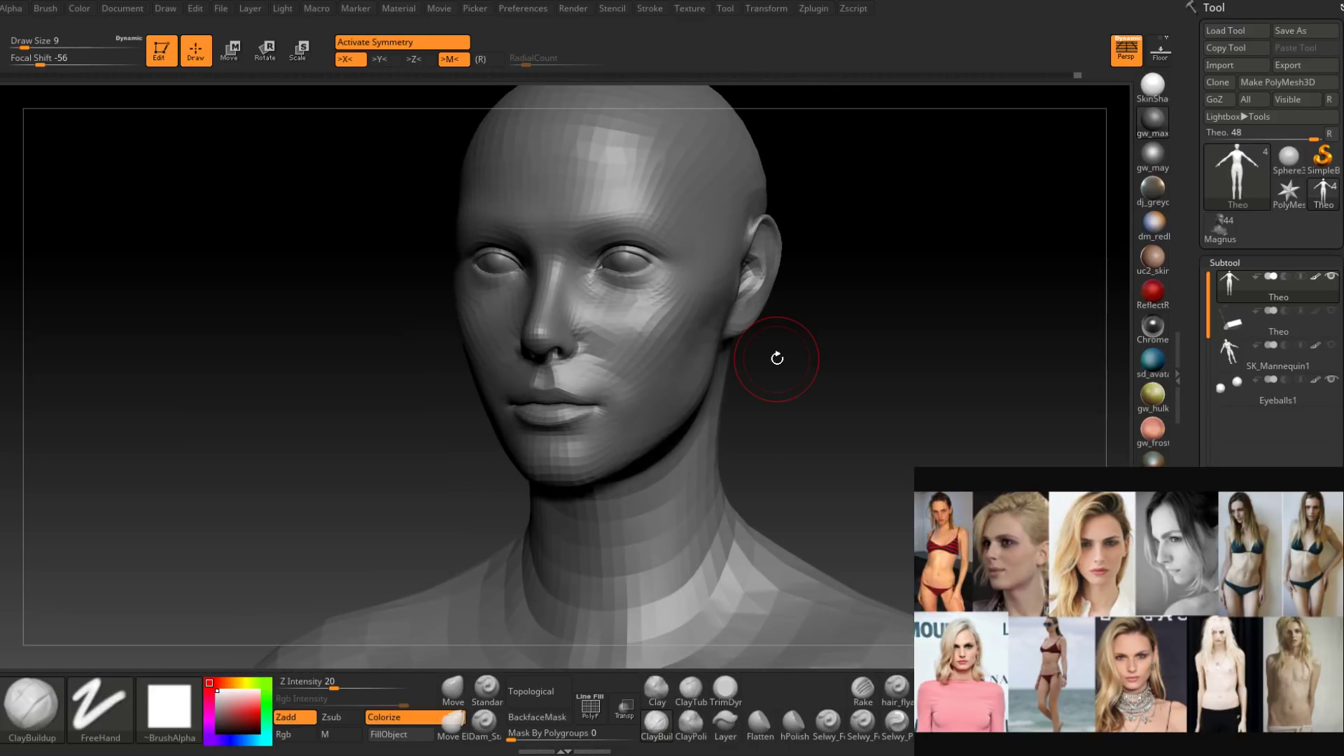
{"action": "left_click", "coordinate": [452, 691]}
{"action": "right_click_drag", "start_coordinate": [704, 448], "coordinate": [679, 405]}
{"action": "key", "text": "space"}
{"action": "left_click_drag", "start_coordinate": [669, 407], "coordinate": [678, 405]}
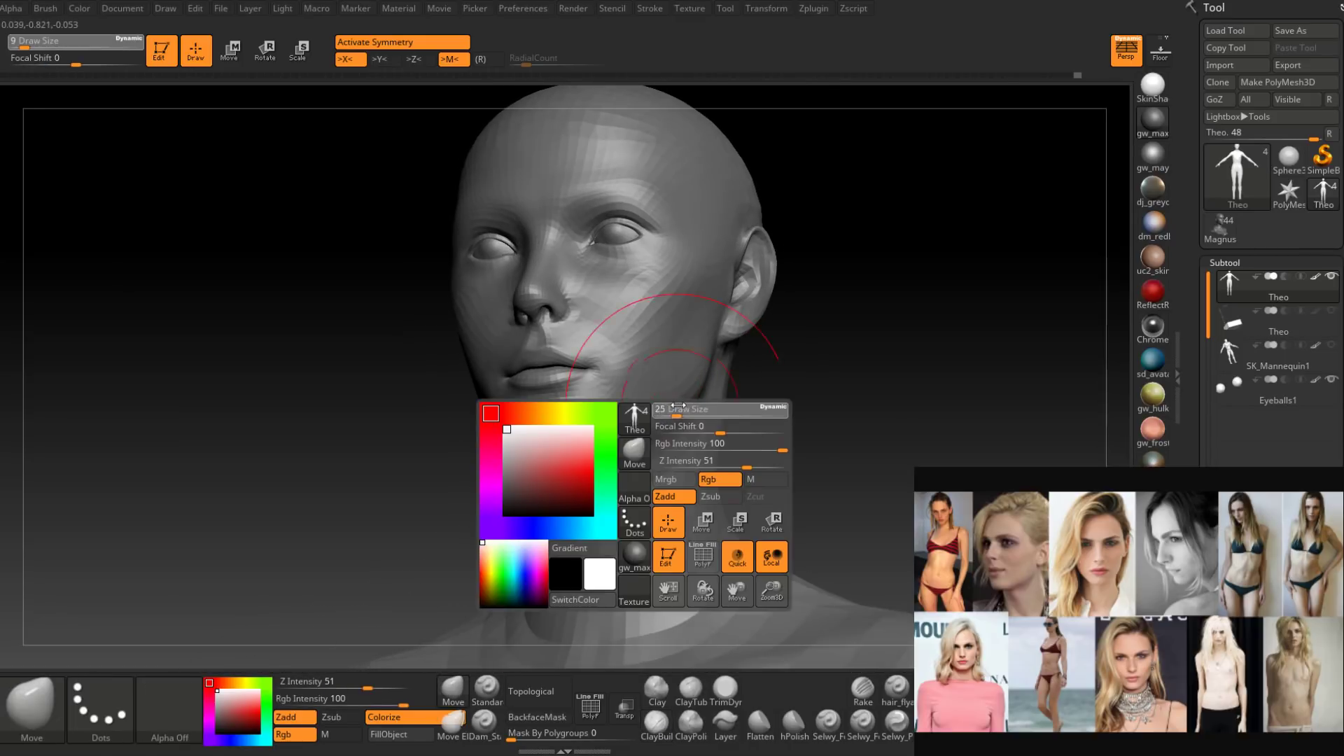
{"action": "mouse_move", "coordinate": [678, 406]}
{"action": "right_mouse_down"}
{"action": "mouse_move", "coordinate": [665, 392]}
{"action": "mouse_move", "coordinate": [647, 420]}
{"action": "mouse_move", "coordinate": [654, 368]}
{"action": "mouse_move", "coordinate": [657, 418]}
{"action": "mouse_move", "coordinate": [693, 366]}
{"action": "mouse_move", "coordinate": [679, 454]}
{"action": "right_mouse_up"}
{"action": "key", "text": "space"}
{"action": "left_click", "coordinate": [666, 407]}
{"action": "key", "text": "space"}
{"action": "left_click", "coordinate": [649, 418]}
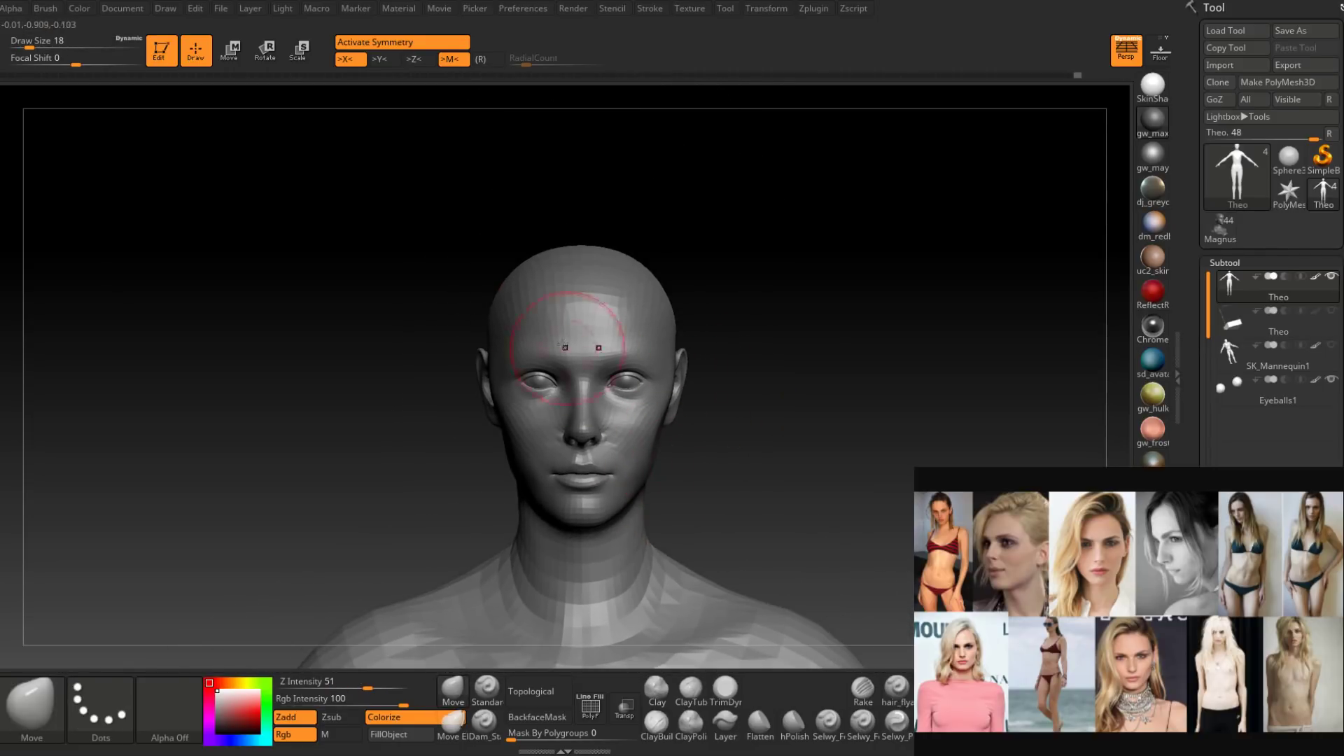
Isolate the head by hiding the rest of the body and adjust the cheeks from below with the Move brush.
{"action": "mouse_move", "coordinate": [426, 210]}
{"action": "left_mouse_down", "text": "ctrl+shift"}
{"action": "mouse_move", "coordinate": [665, 516]}
{"action": "mouse_move", "coordinate": [740, 561]}
{"action": "left_mouse_up", "text": "ctrl+shift"}
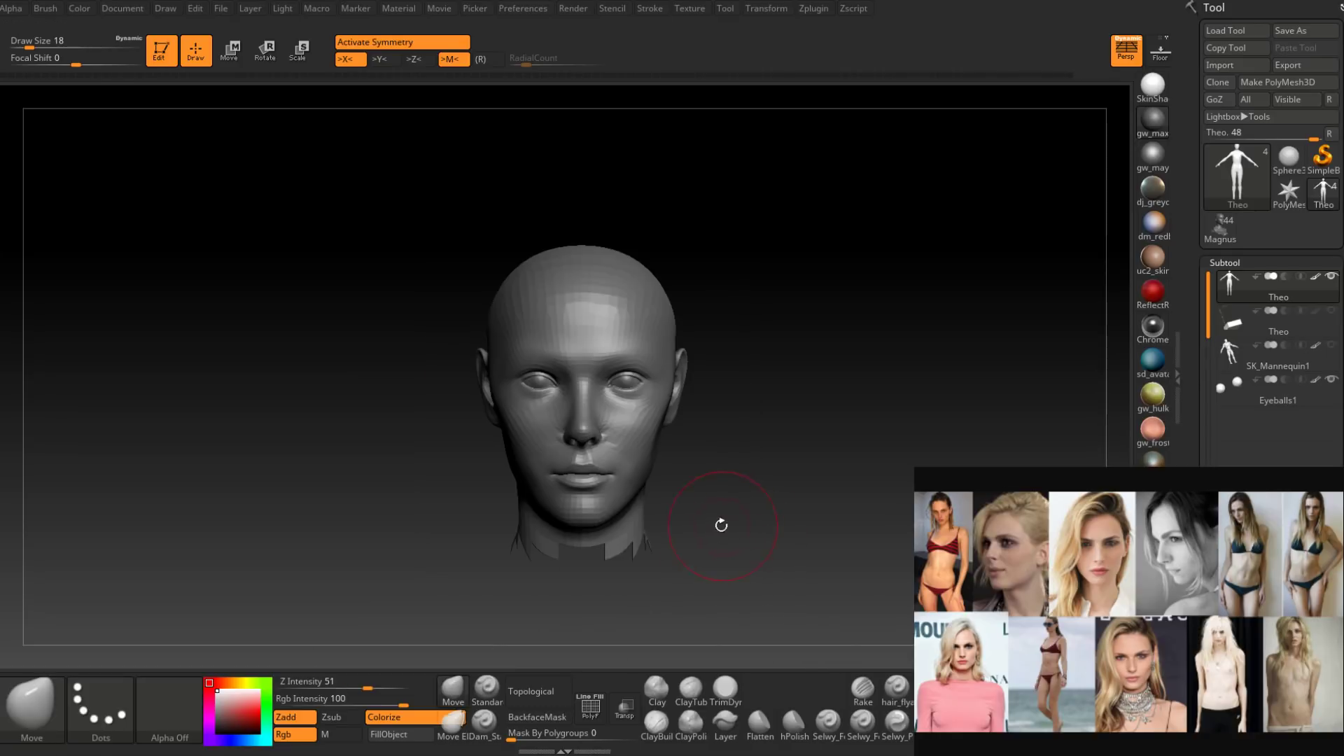
{"action": "mouse_move", "coordinate": [721, 525]}
{"action": "right_mouse_down"}
{"action": "mouse_move", "coordinate": [665, 444]}
{"action": "mouse_move", "coordinate": [644, 504]}
{"action": "mouse_move", "coordinate": [623, 504]}
{"action": "mouse_move", "coordinate": [630, 426]}
{"action": "mouse_move", "coordinate": [648, 502]}
{"action": "mouse_move", "coordinate": [671, 520]}
{"action": "mouse_move", "coordinate": [656, 490]}
{"action": "mouse_move", "coordinate": [649, 517]}
{"action": "mouse_move", "coordinate": [646, 451]}
{"action": "right_mouse_up"}
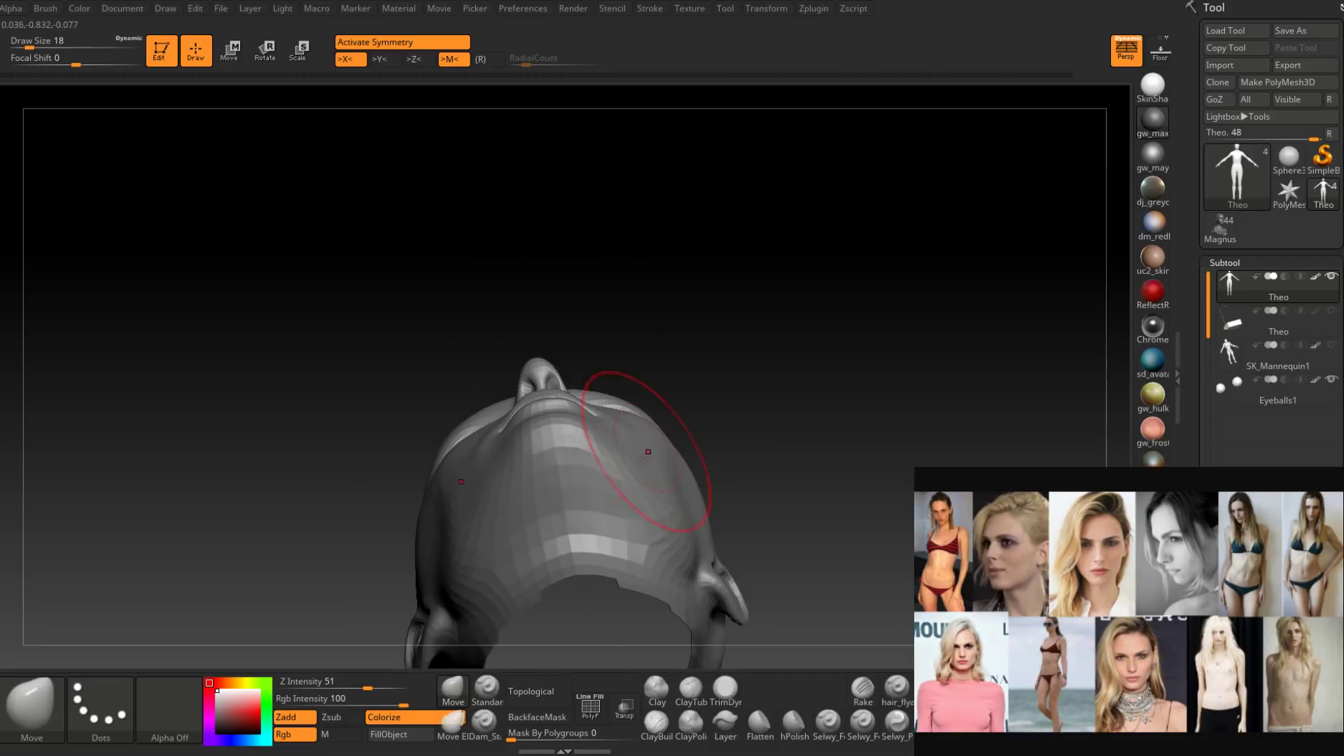
{"action": "key", "text": "space"}
{"action": "left_click_drag", "start_coordinate": [642, 485], "coordinate": [638, 486]}
{"action": "right_click_drag", "start_coordinate": [638, 485], "coordinate": [656, 449]}
{"action": "mouse_move", "coordinate": [642, 497]}
{"action": "right_mouse_down"}
{"action": "mouse_move", "coordinate": [630, 532]}
{"action": "mouse_move", "coordinate": [646, 465]}
{"action": "mouse_move", "coordinate": [684, 465]}
{"action": "right_mouse_up"}
Refine the lower cheeks from front and three-quarter views with the Move brush, reducing the draw size through 14 and 12 to 9.
{"action": "key", "text": "space"}
{"action": "left_click_drag", "start_coordinate": [683, 469], "coordinate": [670, 469]}
{"action": "right_click_drag", "start_coordinate": [672, 469], "coordinate": [677, 473]}
{"action": "key", "text": "space"}
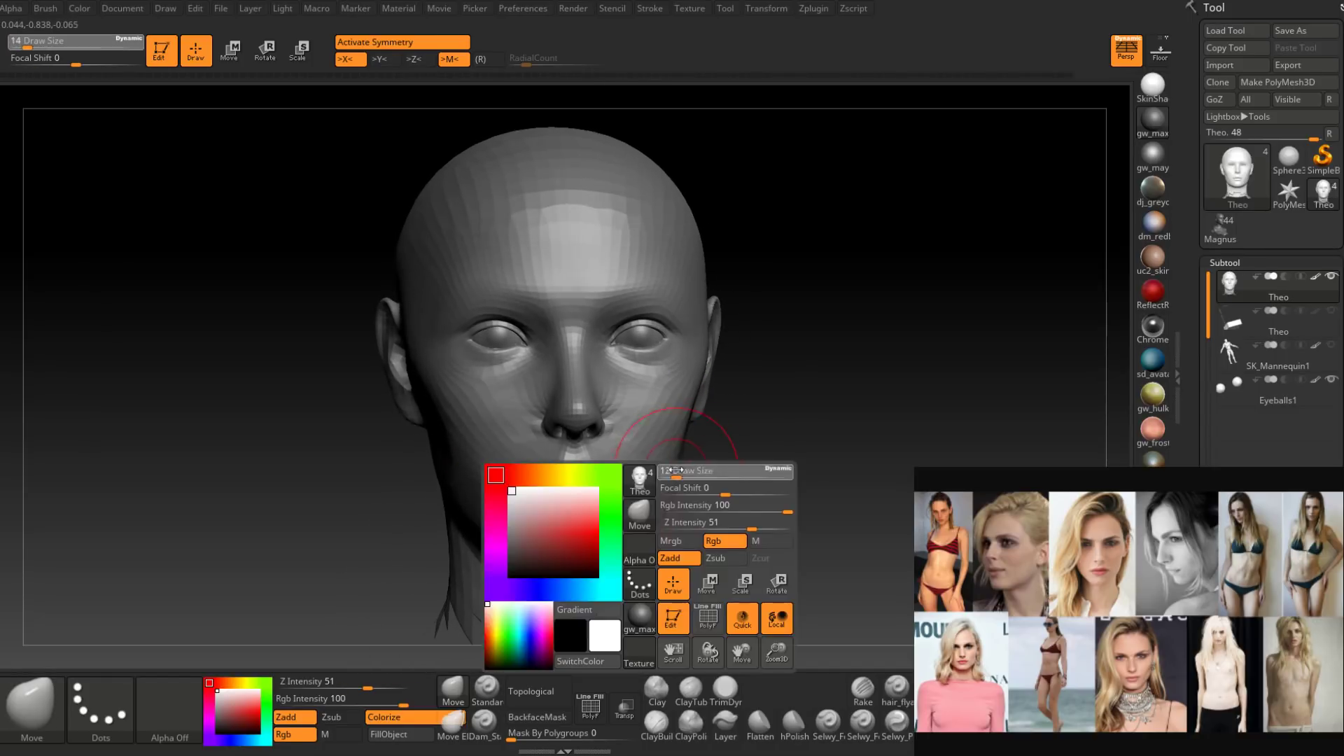
{"action": "left_click_drag", "start_coordinate": [678, 472], "coordinate": [674, 471]}
{"action": "mouse_move", "coordinate": [674, 471]}
{"action": "right_mouse_down"}
{"action": "mouse_move", "coordinate": [679, 448]}
{"action": "mouse_move", "coordinate": [633, 466]}
{"action": "mouse_move", "coordinate": [441, 466]}
{"action": "mouse_move", "coordinate": [721, 459]}
{"action": "mouse_move", "coordinate": [640, 483]}
{"action": "right_mouse_up"}
{"action": "key", "text": "space"}
{"action": "right_click", "coordinate": [684, 466]}
{"action": "left_click", "coordinate": [684, 466]}
{"action": "key", "text": "space"}
{"action": "left_click_drag", "start_coordinate": [677, 472], "coordinate": [673, 472]}
Smooth the lower cheek and adjust its contour in three-quarter view with the Move brush.
{"action": "key", "text": "shift"}
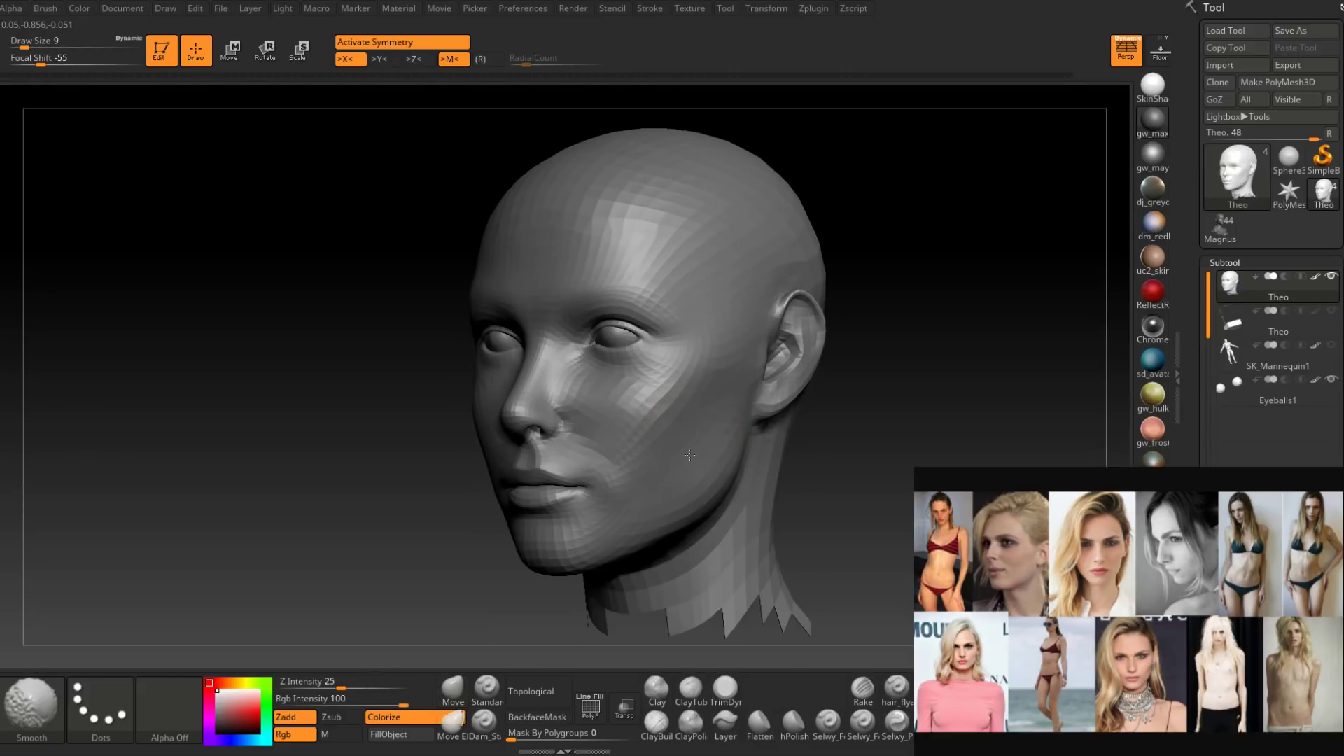
{"action": "right_click_drag", "start_coordinate": [689, 455], "coordinate": [707, 467]}
{"action": "key", "text": "space"}
{"action": "left_click_drag", "start_coordinate": [701, 446], "coordinate": [705, 445]}
{"action": "key", "text": "shift"}
{"action": "right_click_drag", "start_coordinate": [693, 467], "coordinate": [654, 481]}
{"action": "right_click", "coordinate": [633, 467]}
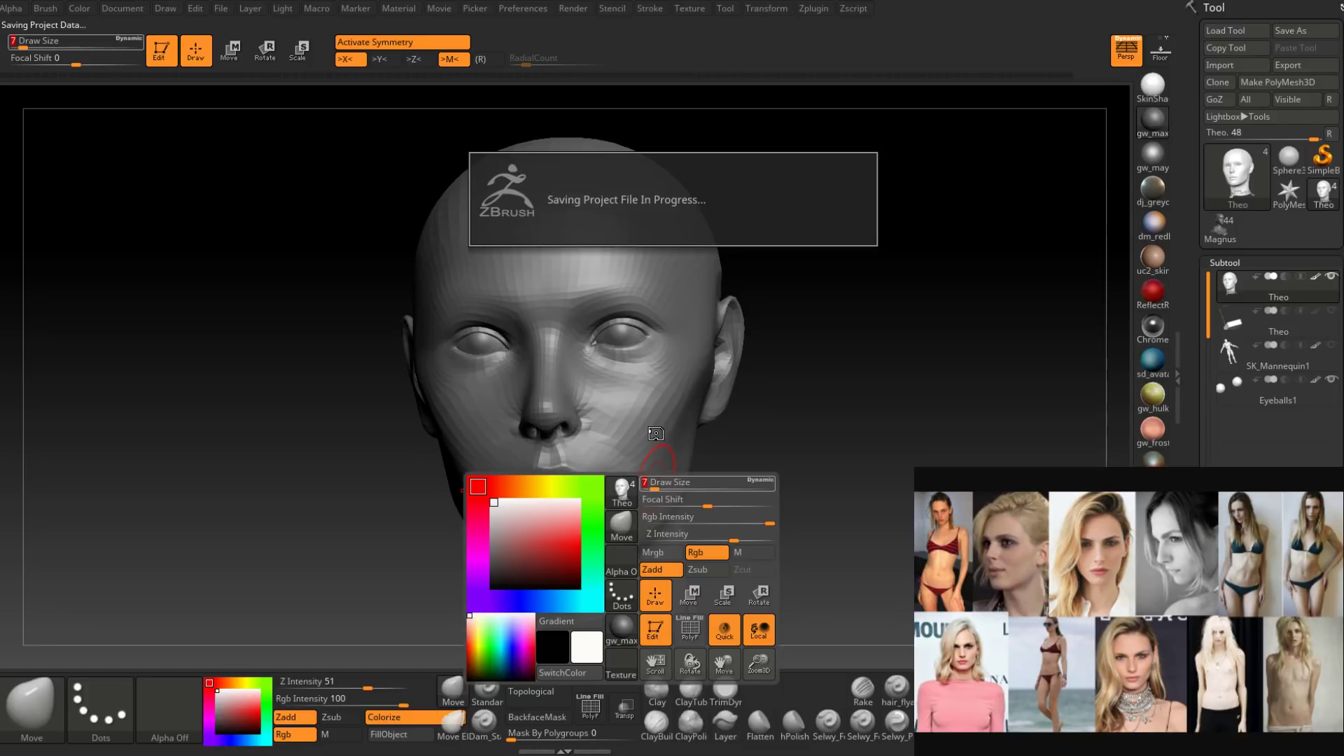
Adjust the cheek area beside the nose with the Move brush and smooth it from several angles.
{"action": "mouse_move", "coordinate": [644, 459]}
{"action": "right_mouse_down"}
{"action": "mouse_move", "coordinate": [620, 476]}
{"action": "mouse_move", "coordinate": [645, 480]}
{"action": "mouse_move", "coordinate": [632, 456]}
{"action": "right_mouse_up"}
{"action": "key", "text": "shift"}
{"action": "key", "text": "shift"}
{"action": "key", "text": "space"}
{"action": "left_click_drag", "start_coordinate": [632, 455], "coordinate": [638, 447]}
{"action": "mouse_move", "coordinate": [638, 447]}
{"action": "right_mouse_down"}
{"action": "mouse_move", "coordinate": [652, 395]}
{"action": "mouse_move", "coordinate": [613, 459]}
{"action": "mouse_move", "coordinate": [610, 442]}
{"action": "right_mouse_up"}
{"action": "mouse_move", "coordinate": [611, 442]}
{"action": "left_mouse_down", "text": "shift"}
{"action": "mouse_move", "coordinate": [591, 429]}
{"action": "mouse_move", "coordinate": [611, 439]}
{"action": "left_mouse_up", "text": "shift"}
{"action": "right_click_drag", "start_coordinate": [621, 444], "coordinate": [602, 435]}
{"action": "left_click_drag", "start_coordinate": [602, 434], "coordinate": [619, 438], "text": "shift"}
Zoom in on the eyes and reshape the eyelids with the Move brush at draw size 4.
{"action": "mouse_move", "coordinate": [623, 438]}
{"action": "right_mouse_down", "text": "alt"}
{"action": "mouse_move", "coordinate": [632, 467]}
{"action": "mouse_move", "coordinate": [605, 402]}
{"action": "mouse_move", "coordinate": [624, 354]}
{"action": "mouse_move", "coordinate": [624, 422]}
{"action": "mouse_move", "coordinate": [638, 435]}
{"action": "mouse_move", "coordinate": [618, 425]}
{"action": "mouse_move", "coordinate": [609, 440]}
{"action": "mouse_move", "coordinate": [607, 427]}
{"action": "right_mouse_up", "text": "alt"}
{"action": "key", "text": "space"}
{"action": "left_click_drag", "start_coordinate": [613, 422], "coordinate": [602, 422]}
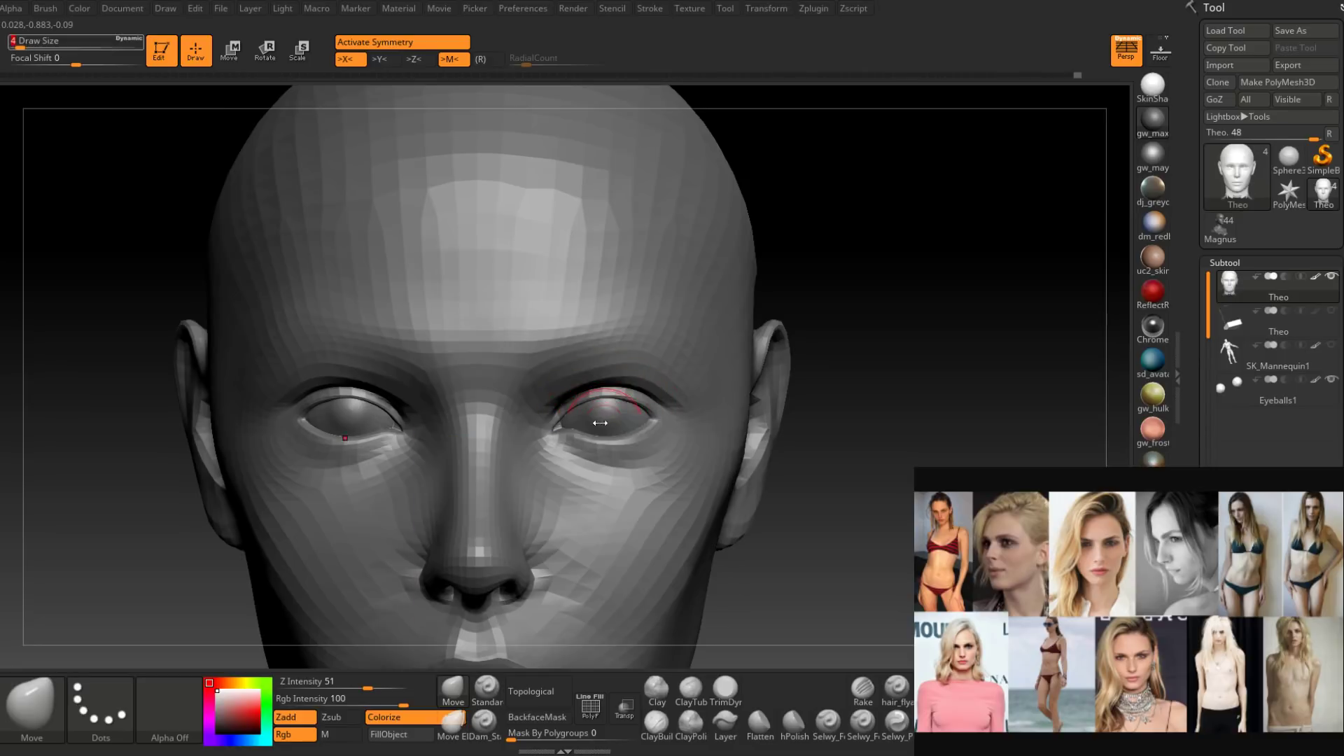
{"action": "mouse_move", "coordinate": [602, 421]}
{"action": "right_mouse_down", "text": "alt"}
{"action": "mouse_move", "coordinate": [621, 374]}
{"action": "mouse_move", "coordinate": [614, 455]}
{"action": "right_mouse_up", "text": "alt"}
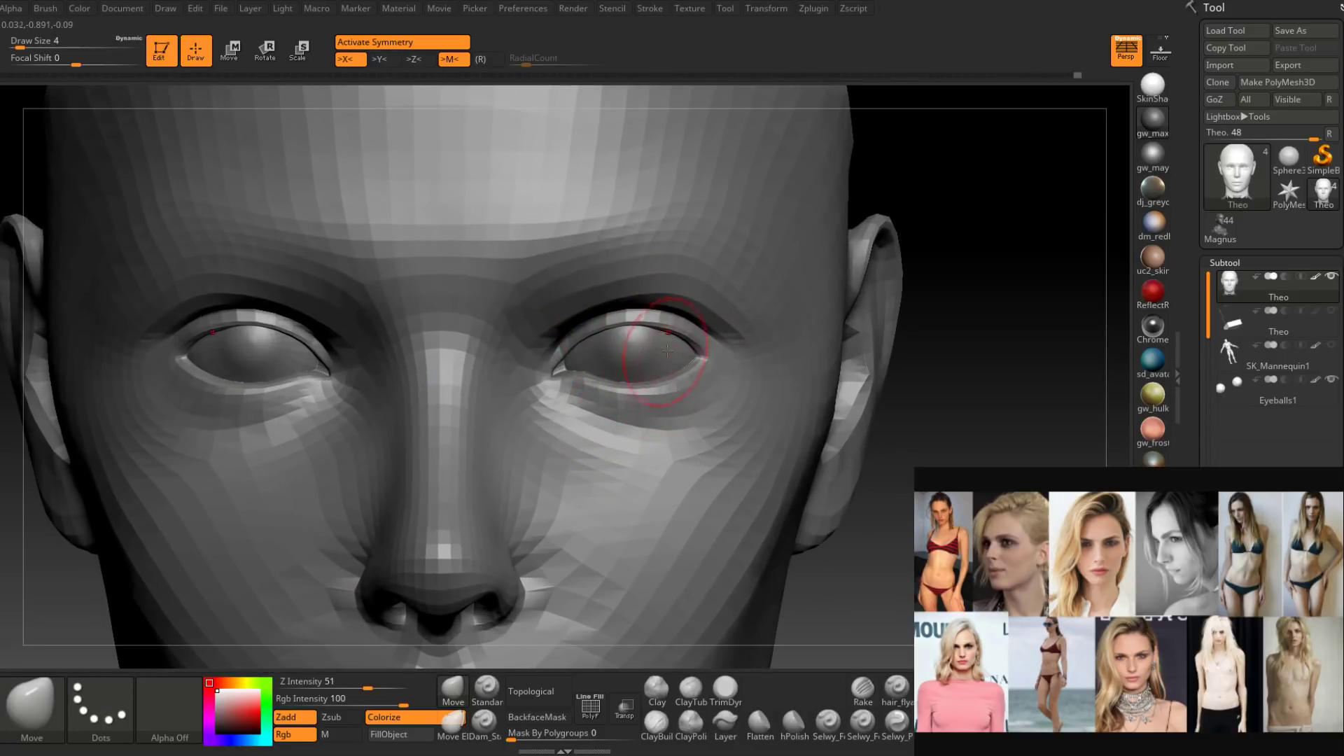
{"action": "key", "text": "space"}
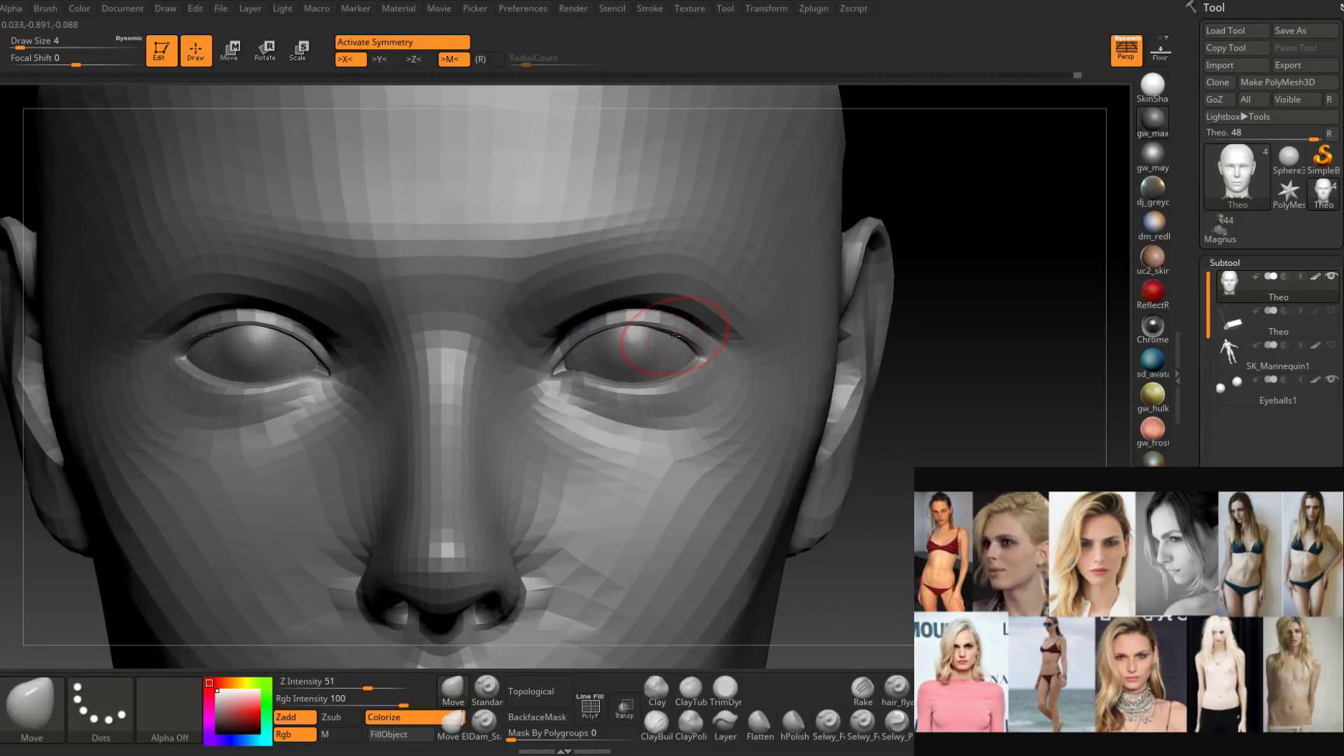
{"action": "key", "text": "space"}
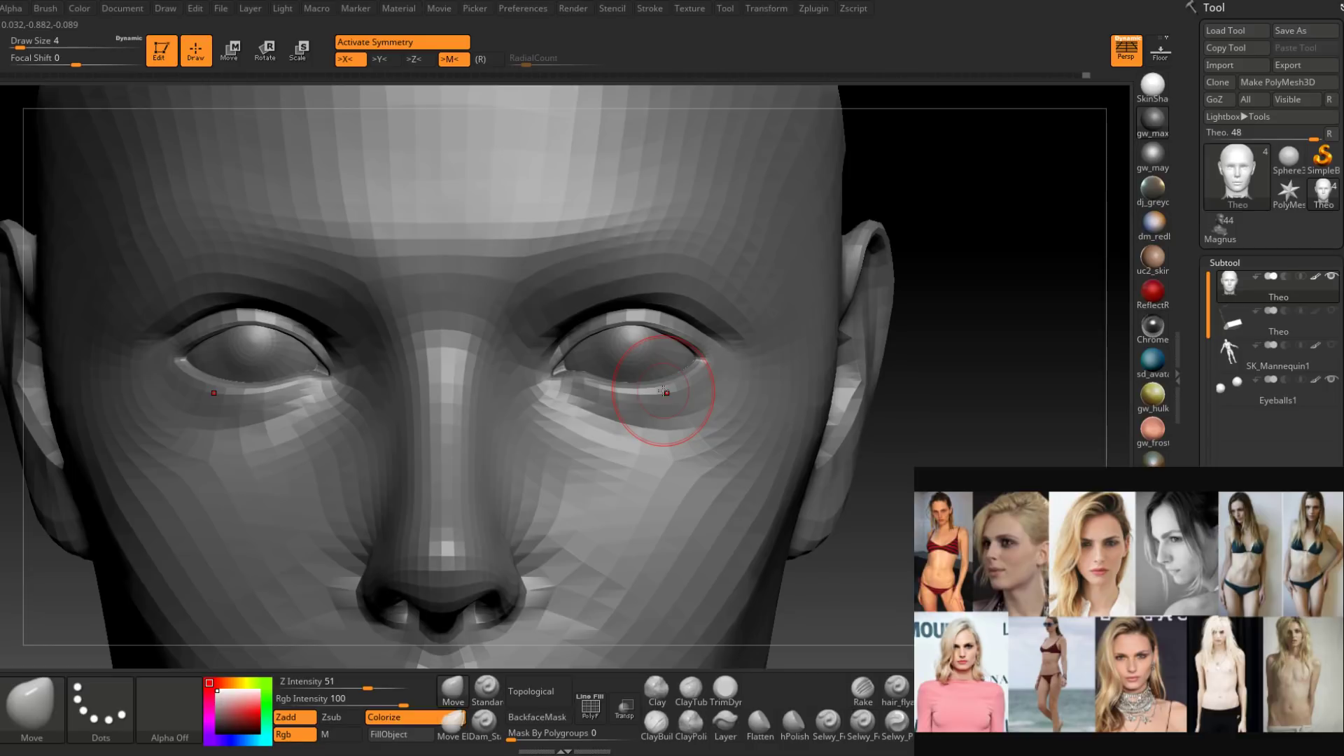
{"action": "right_click_drag", "start_coordinate": [589, 552], "coordinate": [581, 569]}
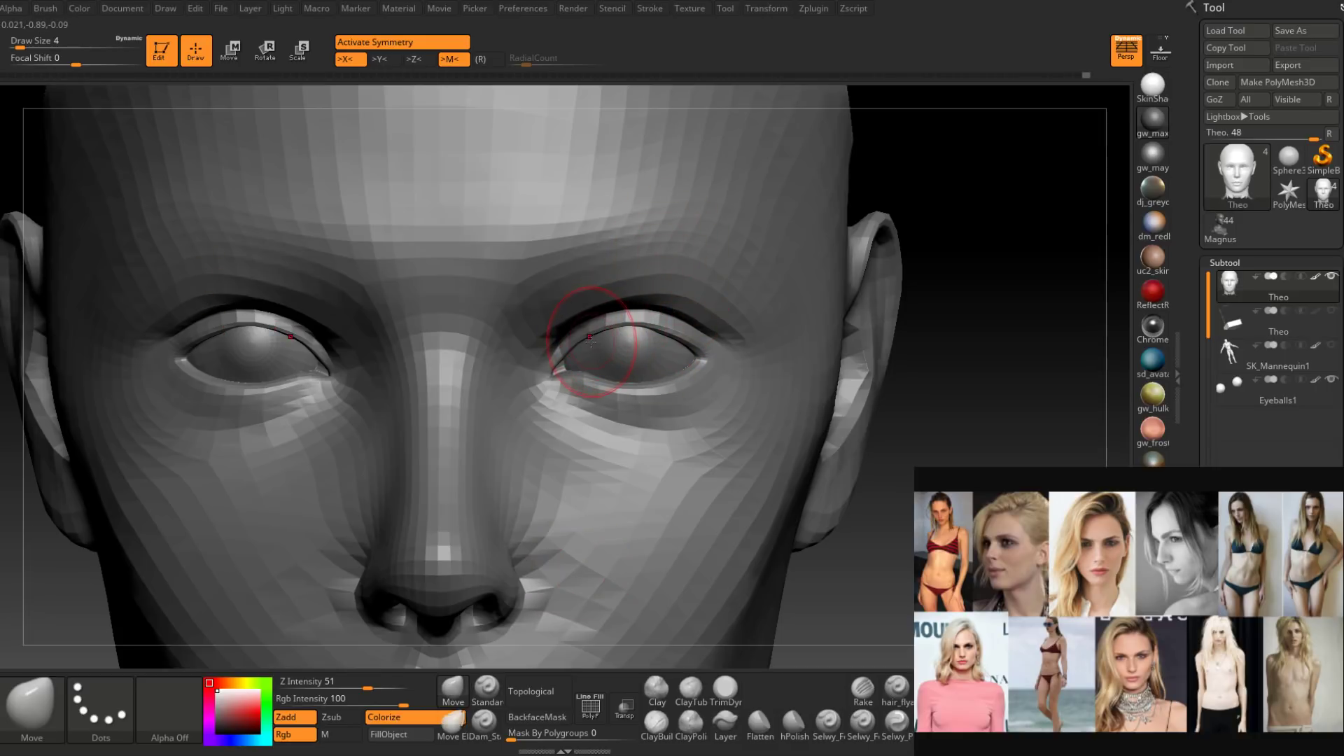
Refine the inner part of the upper eyelids with the Move brush at draw size 2.
{"action": "key", "text": "space"}
{"action": "left_click_drag", "start_coordinate": [594, 341], "coordinate": [583, 343]}
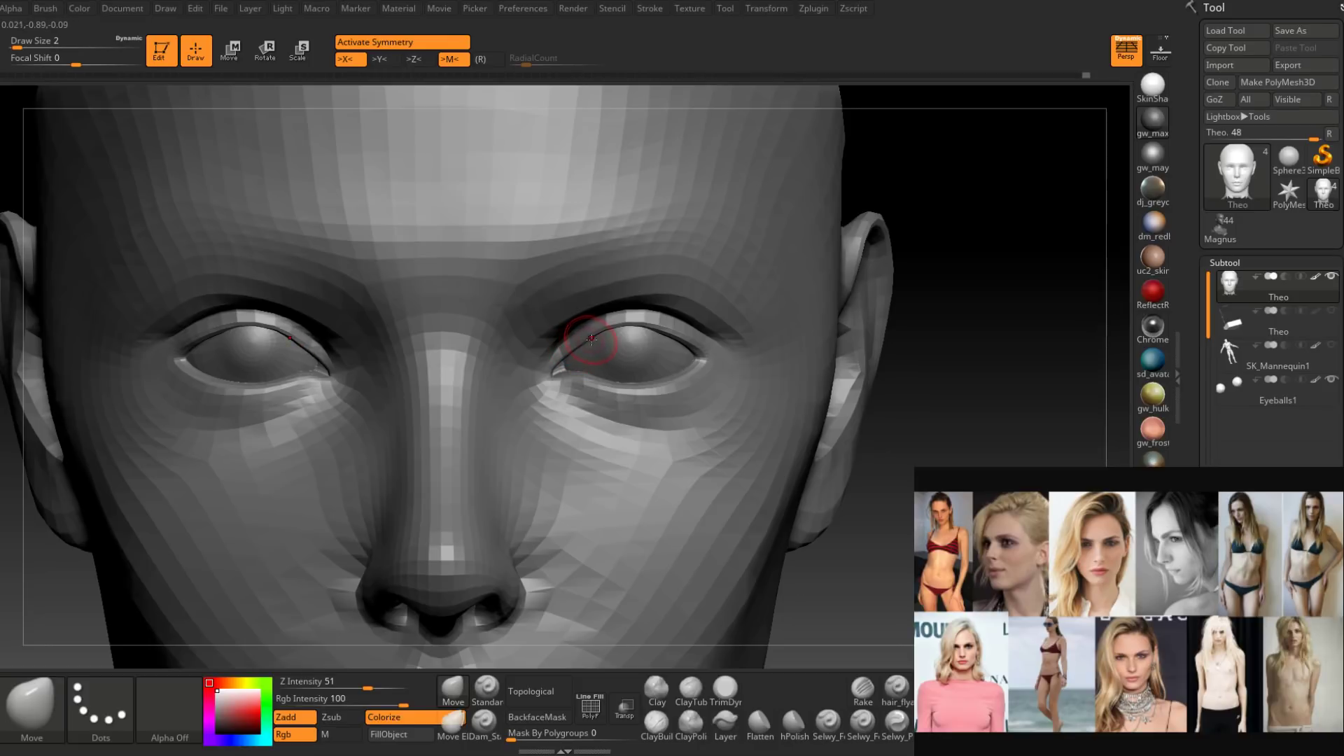
{"action": "right_click_drag", "start_coordinate": [627, 333], "coordinate": [633, 333]}
{"action": "key", "text": "space"}
Mask the upper eyelids at draw size 3 and the brows and forehead at draw size 11.
{"action": "mouse_move", "coordinate": [620, 328]}
{"action": "left_mouse_down"}
{"action": "mouse_move", "coordinate": [583, 326]}
{"action": "mouse_move", "coordinate": [651, 315]}
{"action": "mouse_move", "coordinate": [742, 343]}
{"action": "mouse_move", "coordinate": [692, 317]}
{"action": "mouse_move", "coordinate": [540, 355]}
{"action": "left_mouse_up"}
{"action": "key", "text": "space"}
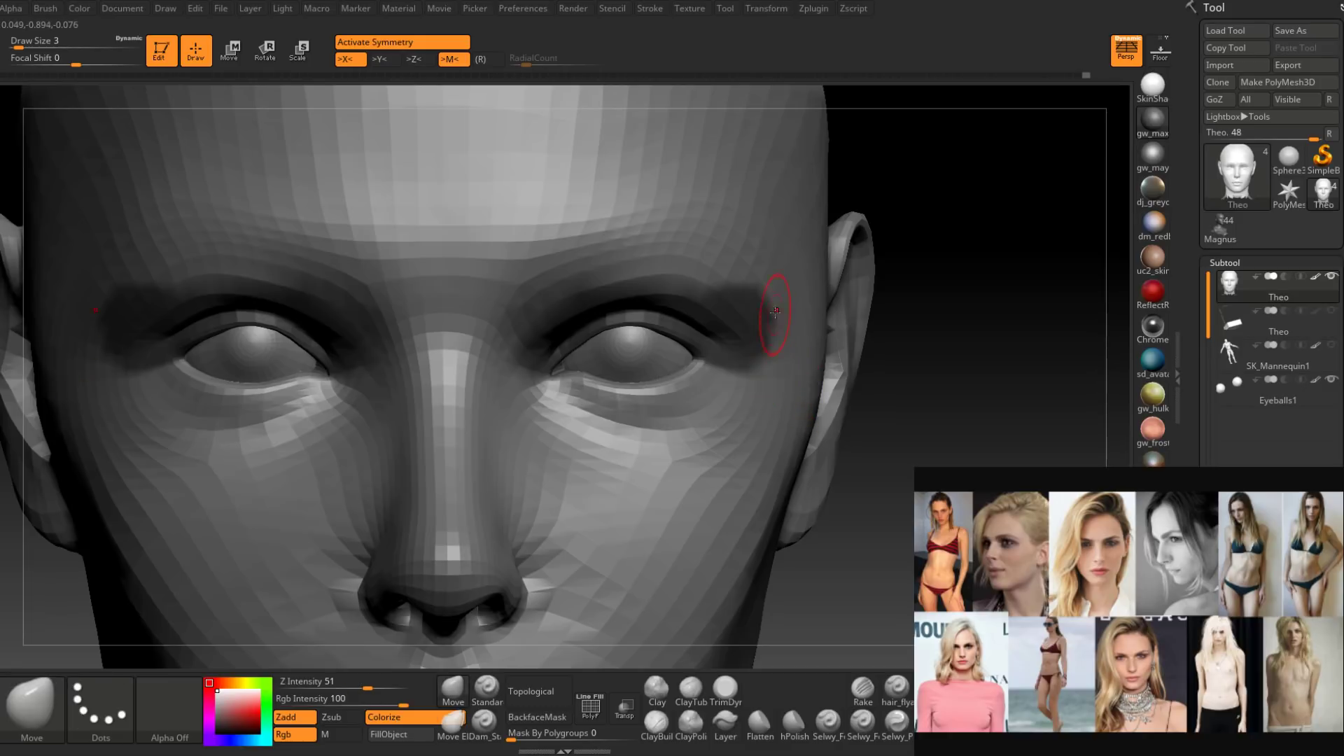
{"action": "key", "text": "space"}
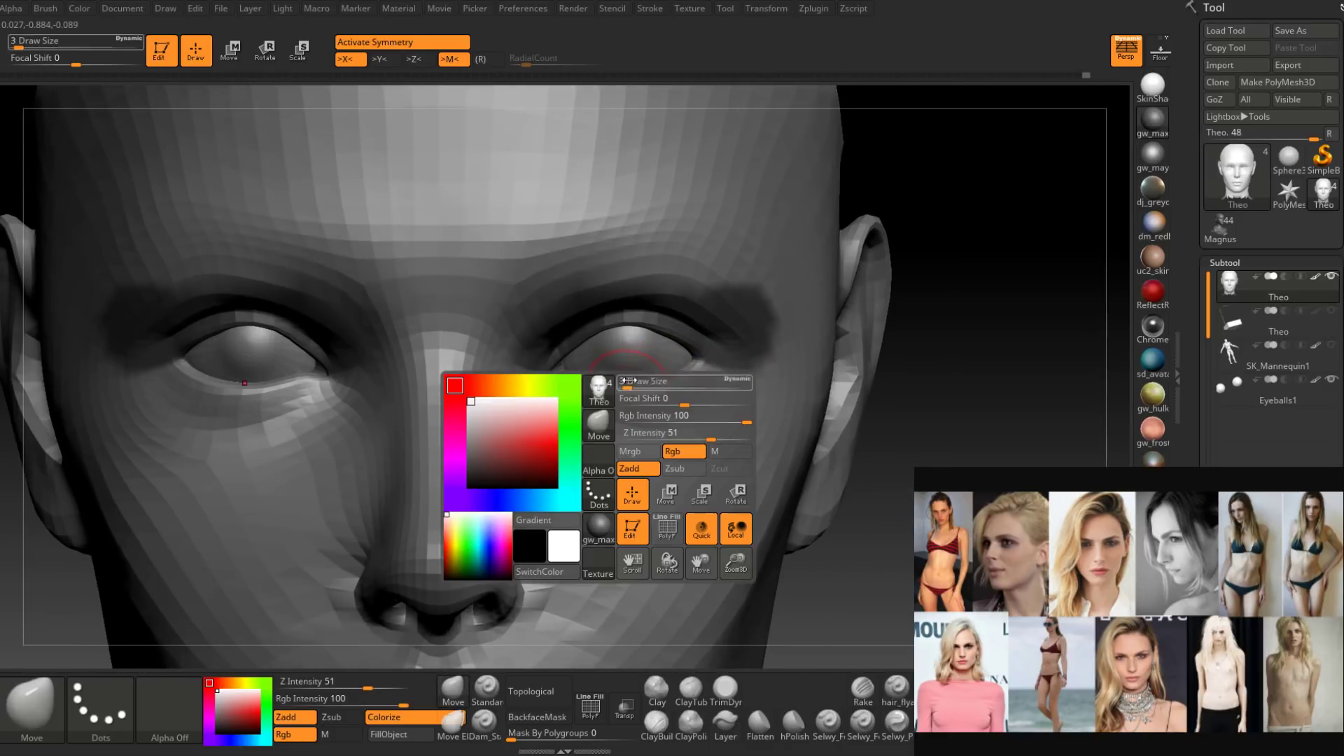
{"action": "right_click", "coordinate": [595, 482]}
{"action": "left_click", "coordinate": [636, 390]}
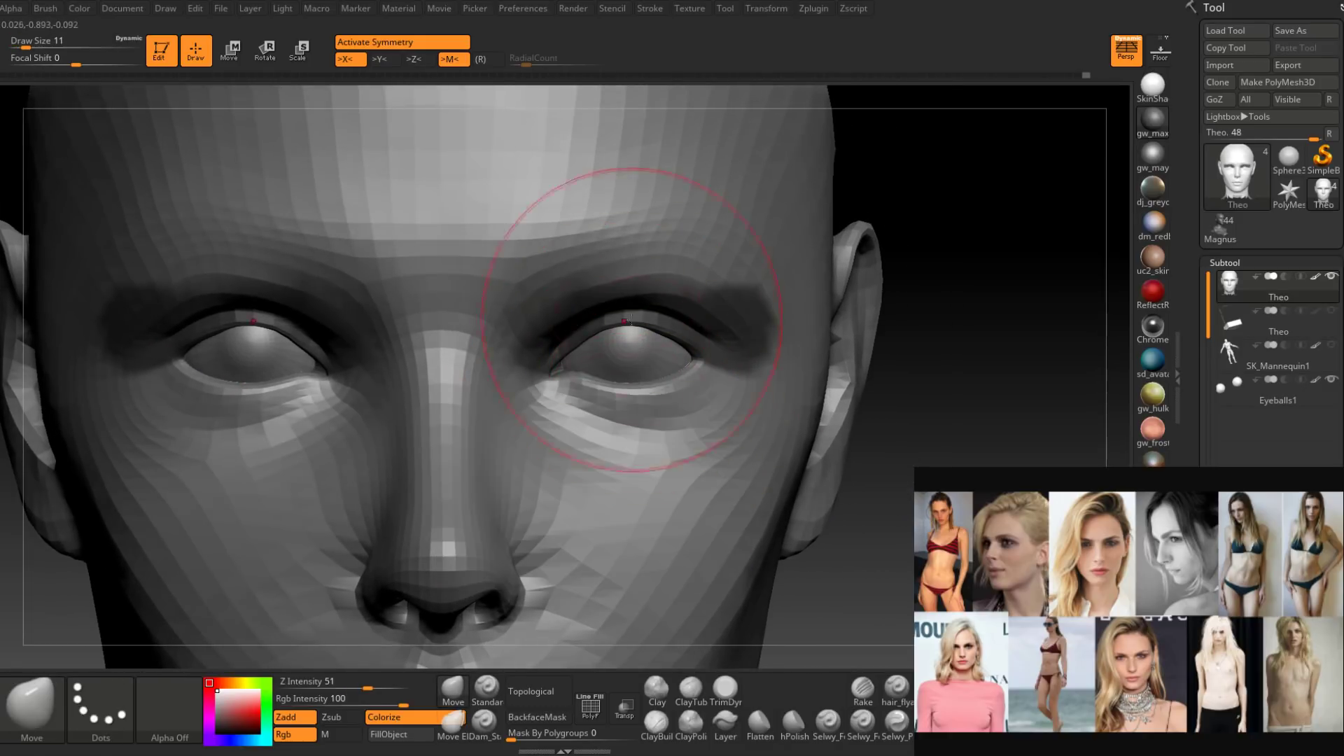
{"action": "mouse_move", "coordinate": [500, 242]}
{"action": "left_mouse_down", "text": "ctrl"}
{"action": "mouse_move", "coordinate": [503, 257]}
{"action": "mouse_move", "coordinate": [651, 189]}
{"action": "mouse_move", "coordinate": [763, 217]}
{"action": "mouse_move", "coordinate": [476, 133]}
{"action": "left_mouse_up", "text": "ctrl"}
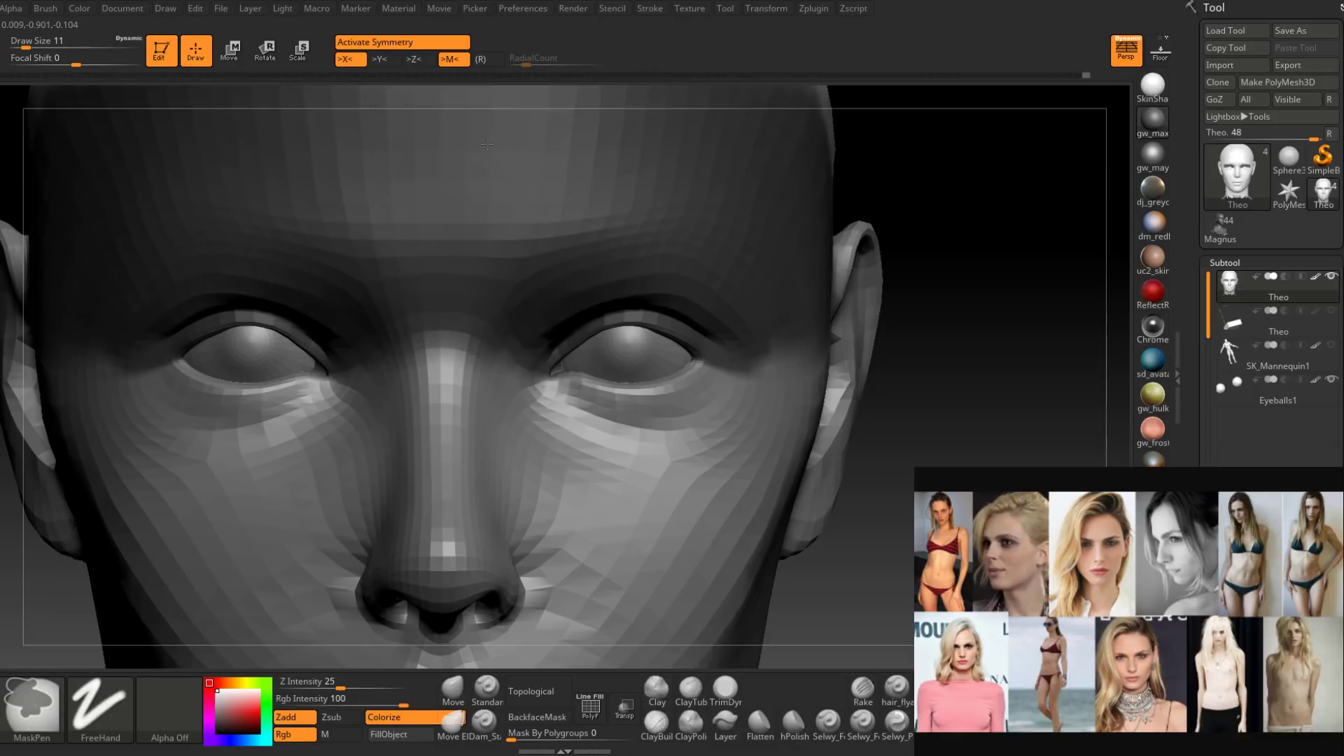
Adjust the outer lower eyelids with the Move brush at draw size 5 and invert the mask twice.
{"action": "right_click", "coordinate": [659, 399]}
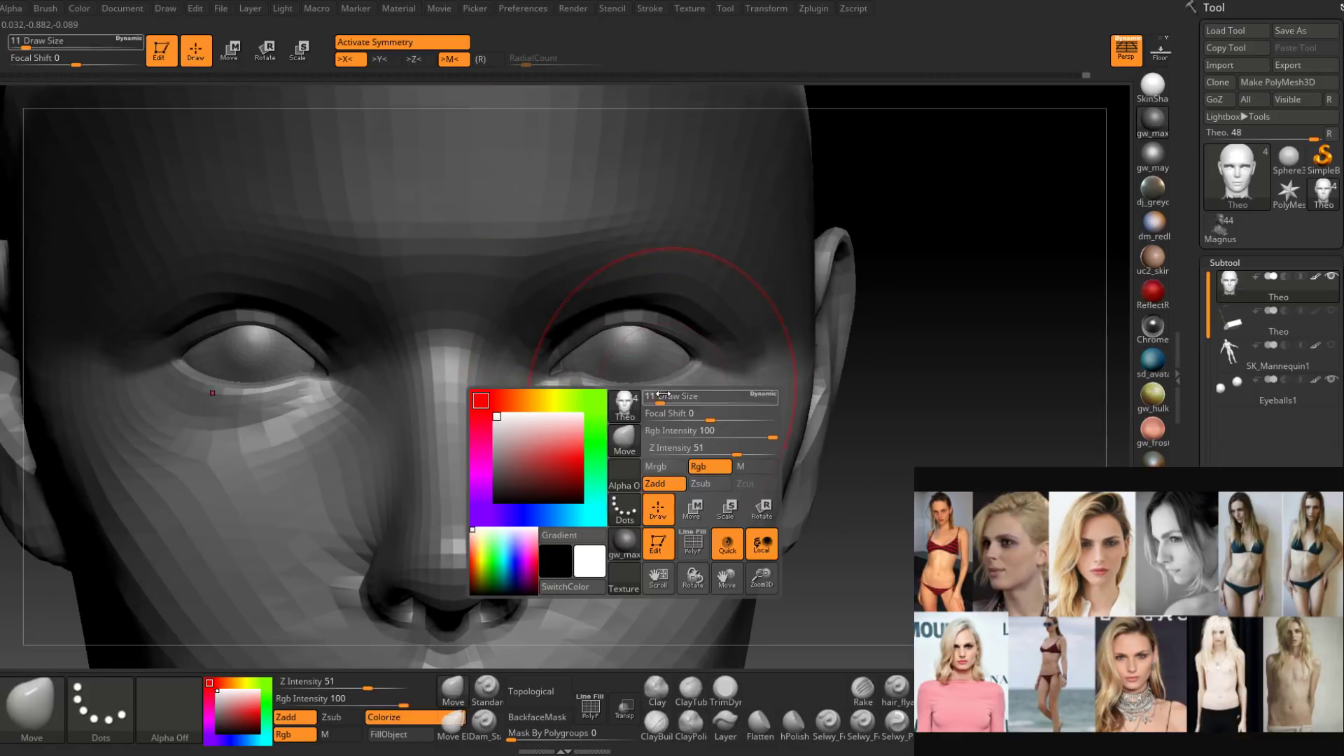
{"action": "left_click", "coordinate": [654, 397]}
{"action": "left_click", "coordinate": [935, 294], "text": "ctrl"}
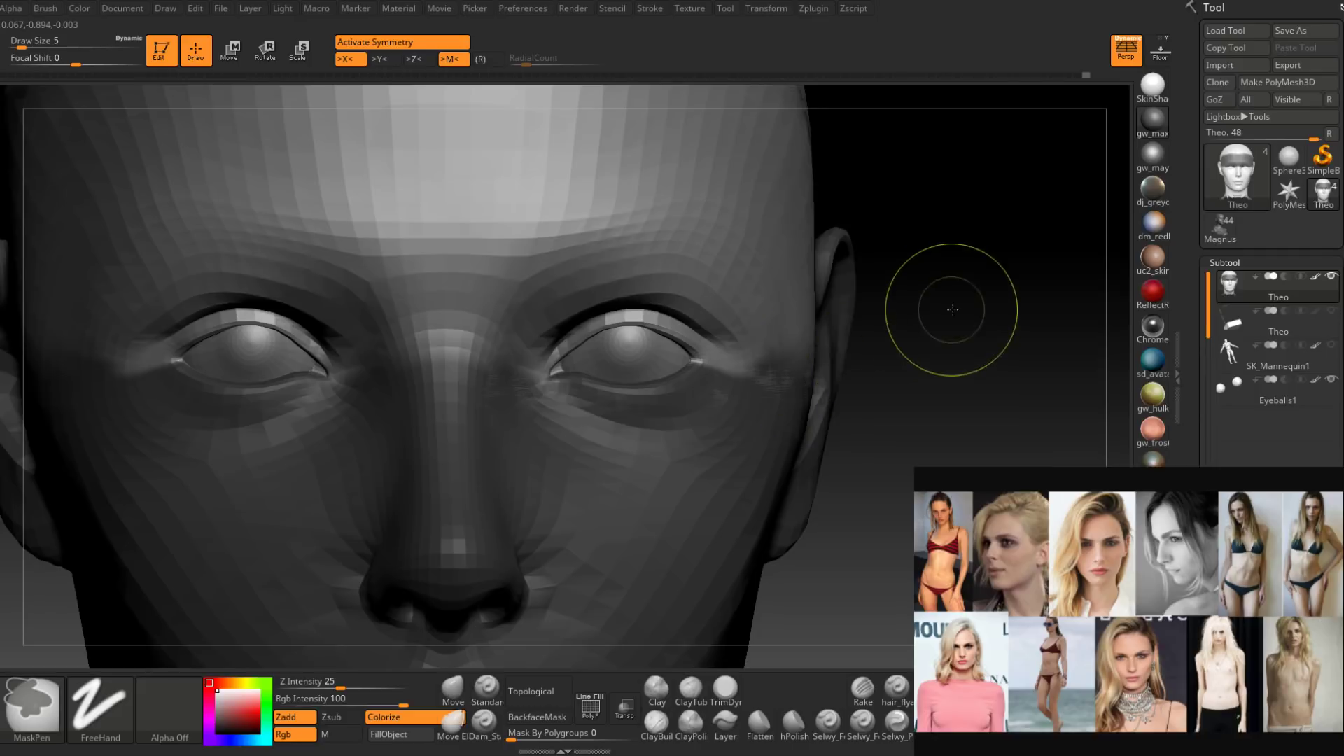
{"action": "left_click", "coordinate": [951, 310], "text": "ctrl"}
{"action": "left_click_drag", "start_coordinate": [952, 310], "coordinate": [928, 312]}
Reshape the lower eyelids and inner eye corners with the Move brush at draw sizes 4 and 3, and clear the mask.
{"action": "right_click", "coordinate": [606, 392]}
{"action": "left_click", "coordinate": [609, 391]}
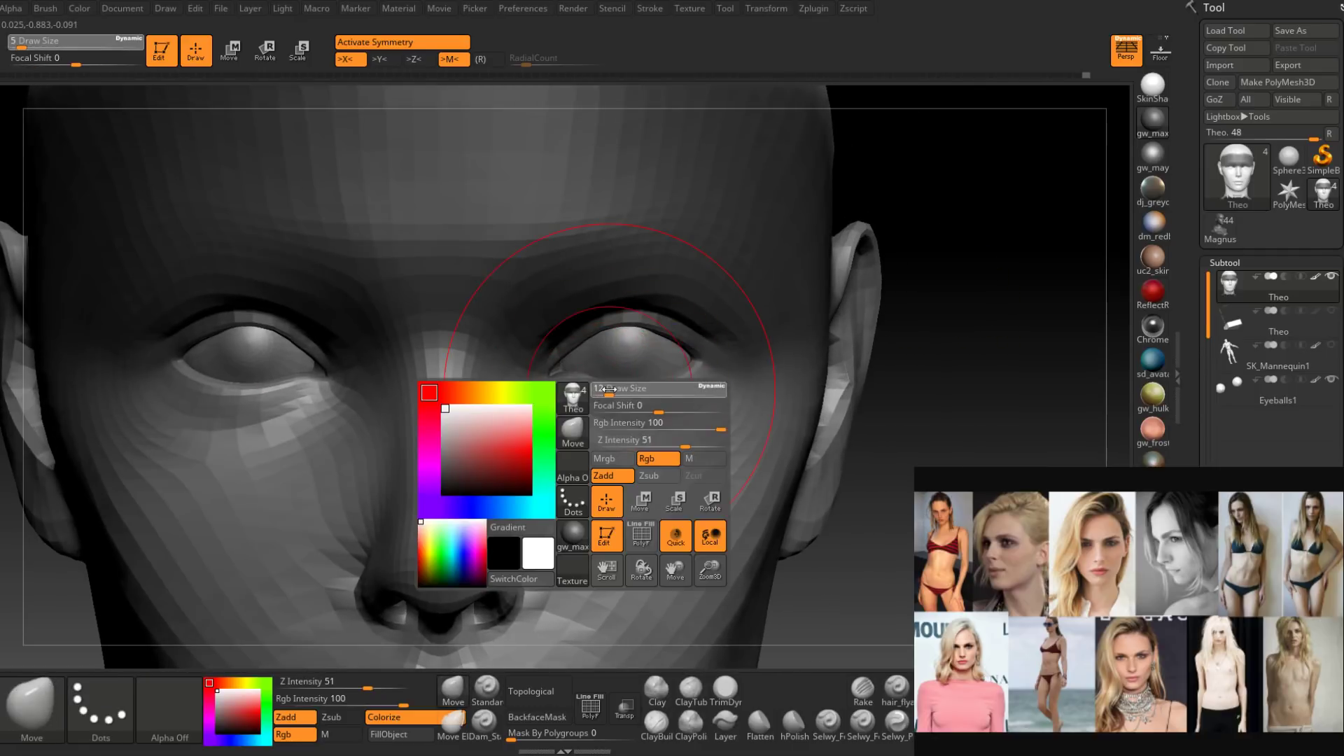
{"action": "right_click", "coordinate": [613, 392]}
{"action": "left_click", "coordinate": [611, 390]}
{"action": "left_click", "coordinate": [604, 391]}
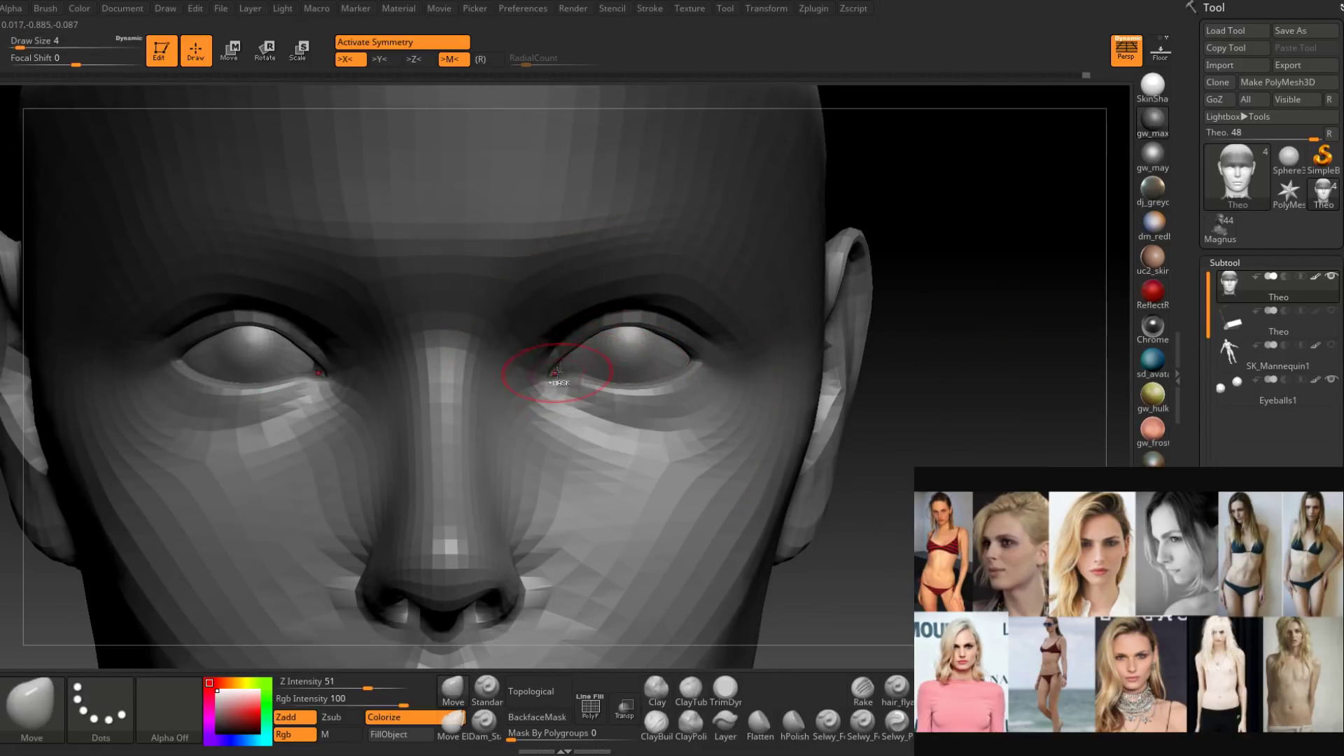
{"action": "right_click", "coordinate": [553, 367]}
{"action": "left_click", "coordinate": [547, 368]}
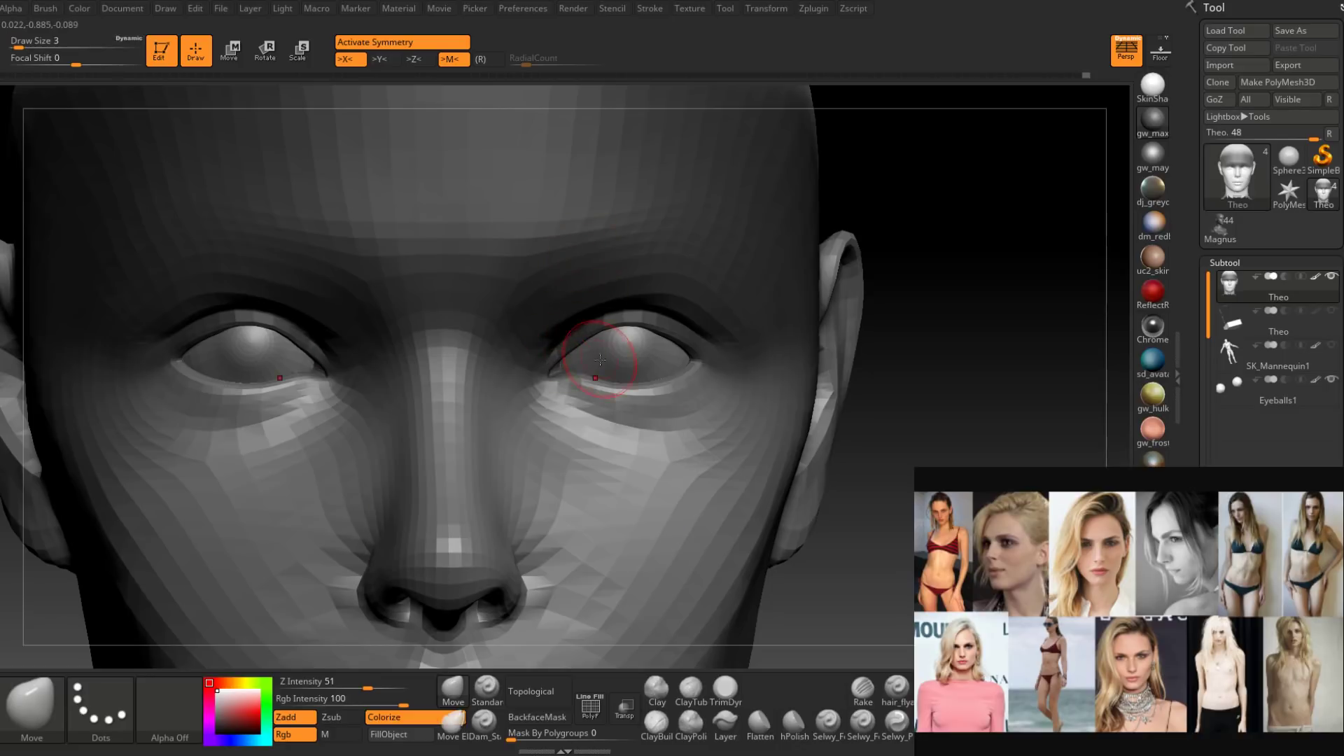
{"action": "left_click_drag", "start_coordinate": [917, 259], "coordinate": [735, 300], "text": "ctrl"}
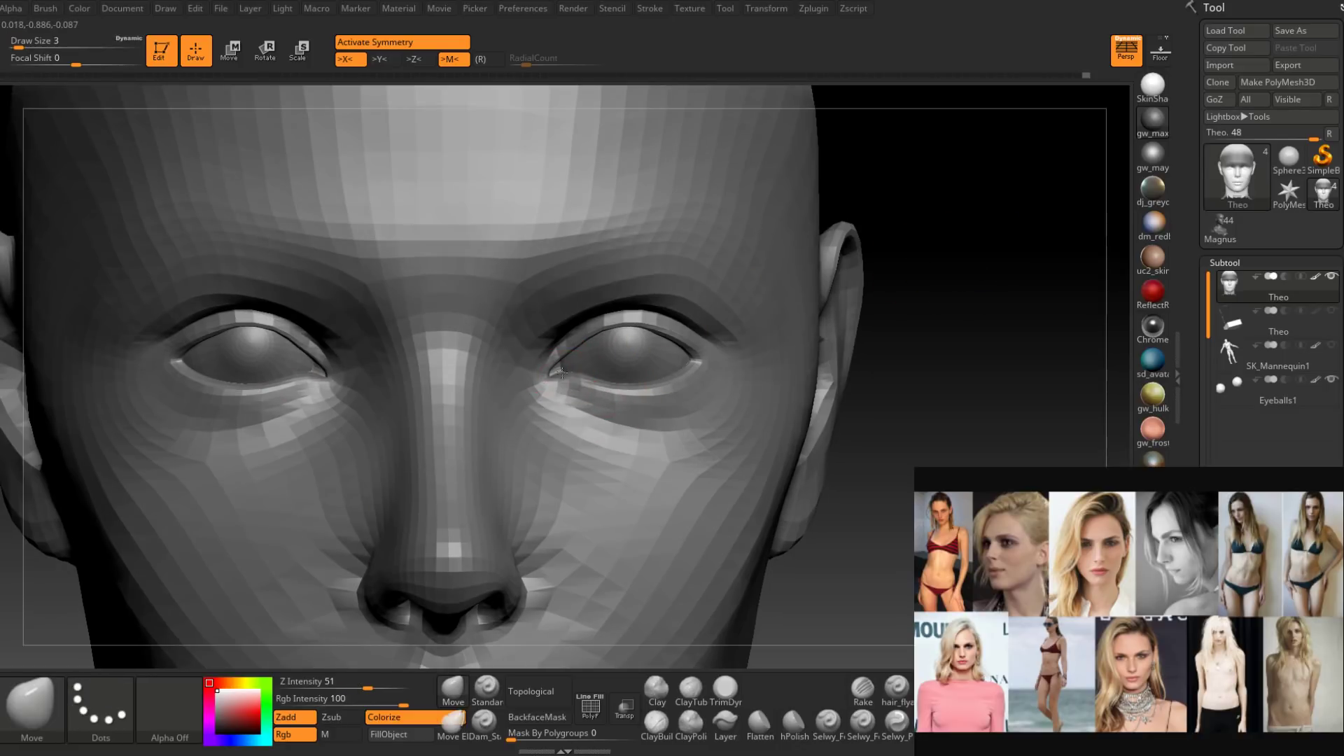
Reshape the lower eyelids and outer eye corners with the Move brush at draw sizes 4 and 6.
{"action": "right_click_drag", "start_coordinate": [562, 373], "coordinate": [568, 369]}
{"action": "left_click_drag", "start_coordinate": [575, 389], "coordinate": [584, 384]}
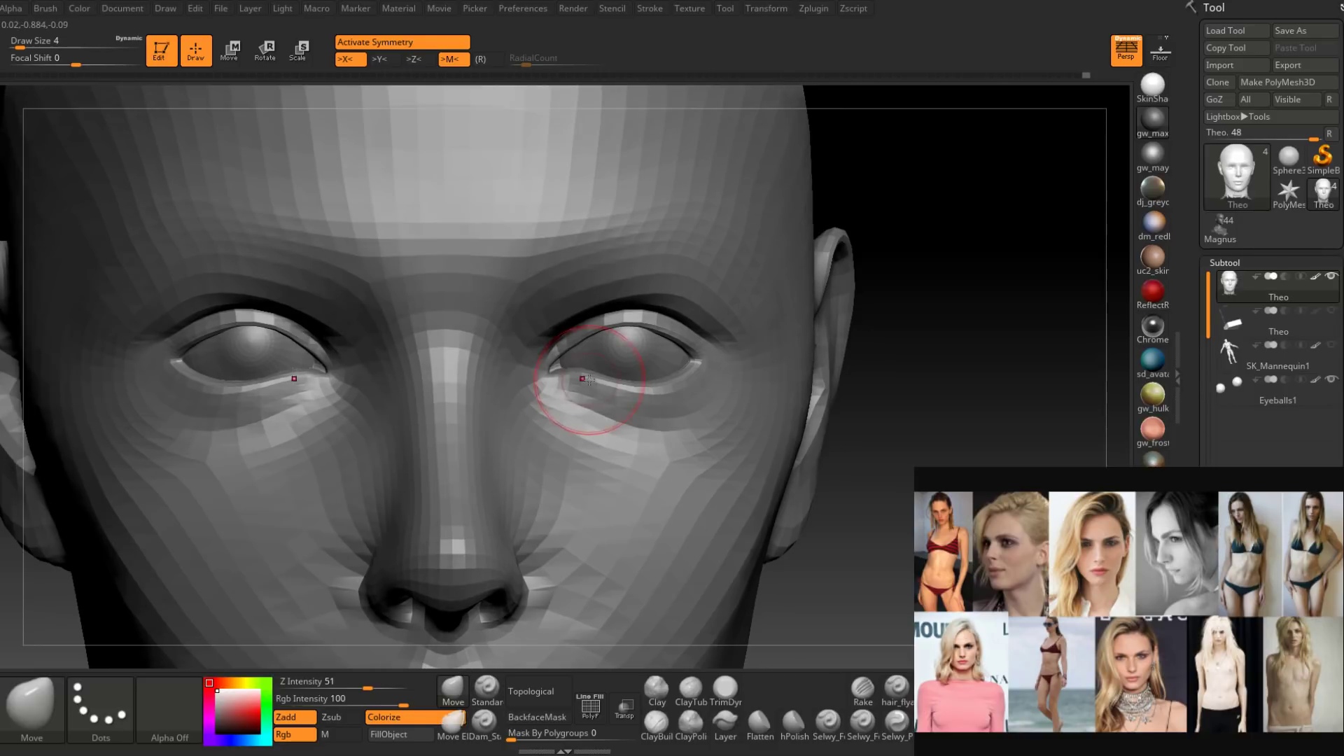
{"action": "right_click_drag", "start_coordinate": [650, 378], "coordinate": [630, 379]}
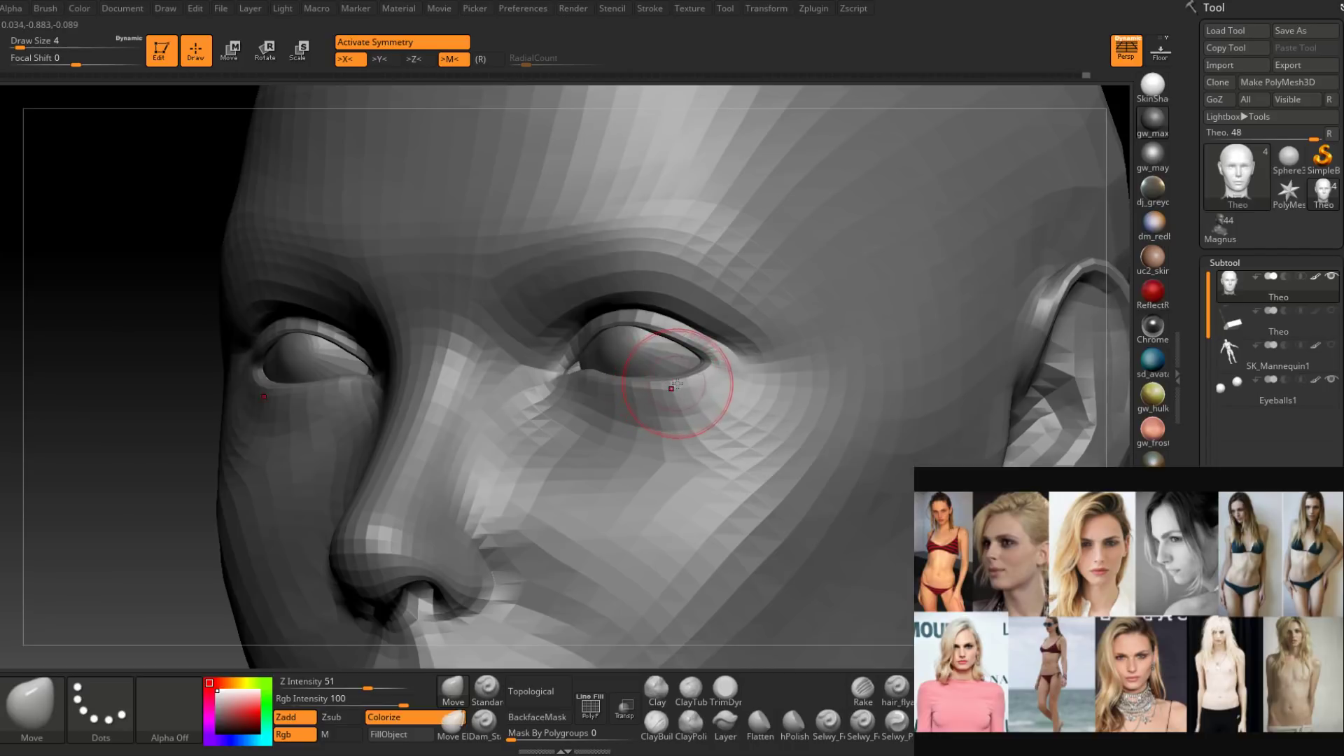
{"action": "left_click_drag", "start_coordinate": [674, 389], "coordinate": [679, 376]}
{"action": "right_click_drag", "start_coordinate": [679, 377], "coordinate": [696, 375]}
{"action": "right_click", "coordinate": [696, 375]}
{"action": "right_click", "coordinate": [692, 373]}
{"action": "left_click_drag", "start_coordinate": [688, 373], "coordinate": [691, 370]}
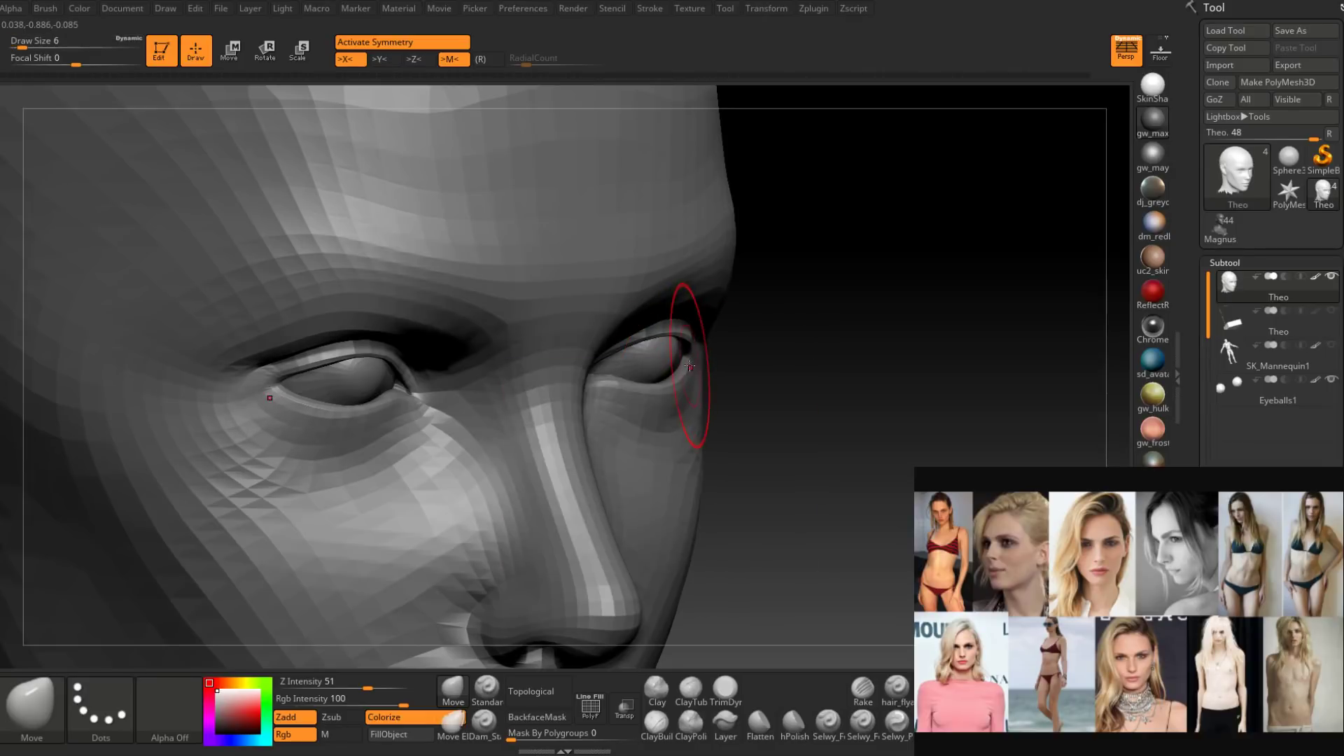
Adjust the curve of the eyelids as seen from below with the Move brush at draw size 3.
{"action": "mouse_move", "coordinate": [689, 366]}
{"action": "right_mouse_down"}
{"action": "mouse_move", "coordinate": [675, 355]}
{"action": "mouse_move", "coordinate": [673, 385]}
{"action": "mouse_move", "coordinate": [641, 308]}
{"action": "mouse_move", "coordinate": [621, 335]}
{"action": "right_mouse_up"}
{"action": "right_click", "coordinate": [621, 334]}
{"action": "left_click_drag", "start_coordinate": [620, 332], "coordinate": [614, 331]}
{"action": "mouse_move", "coordinate": [616, 329]}
{"action": "right_mouse_down"}
{"action": "mouse_move", "coordinate": [621, 315]}
{"action": "mouse_move", "coordinate": [621, 332]}
{"action": "right_mouse_up"}
{"action": "right_click", "coordinate": [621, 333]}
{"action": "left_click_drag", "start_coordinate": [620, 334], "coordinate": [616, 335]}
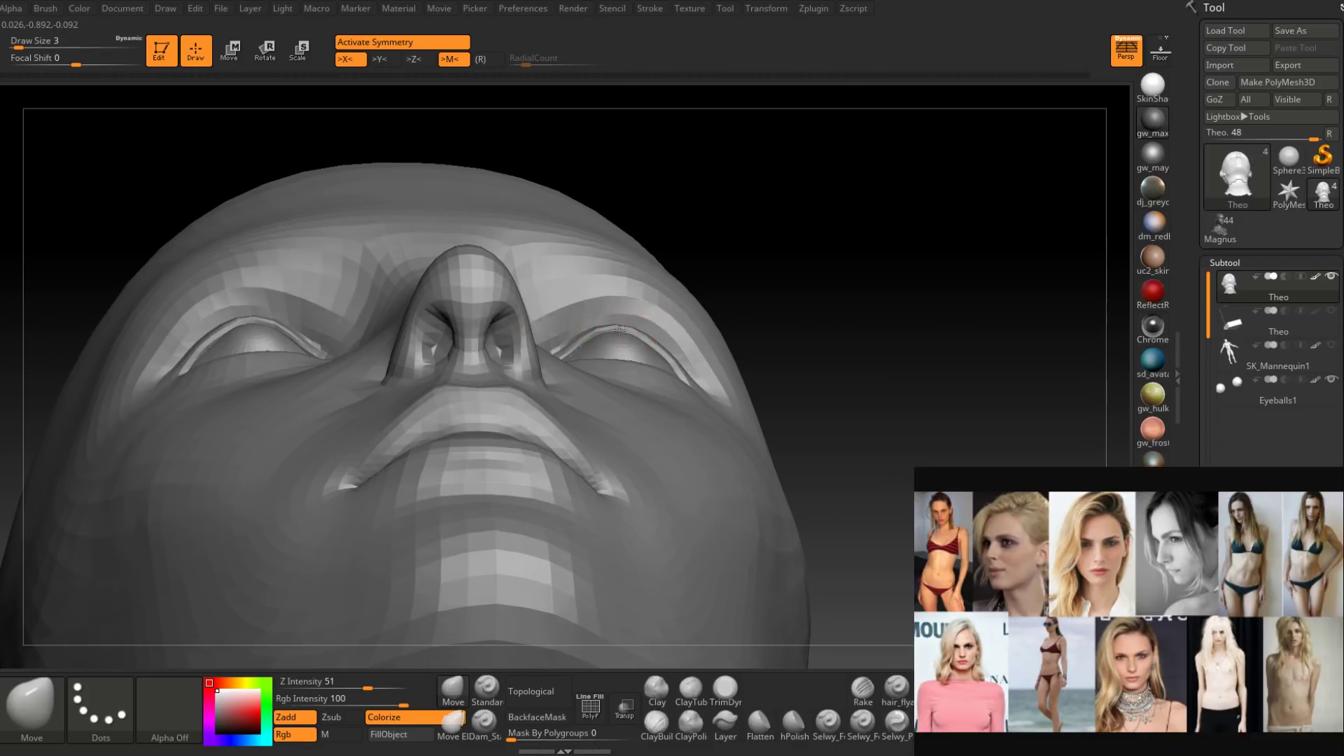
{"action": "right_click_drag", "start_coordinate": [620, 330], "coordinate": [622, 385]}
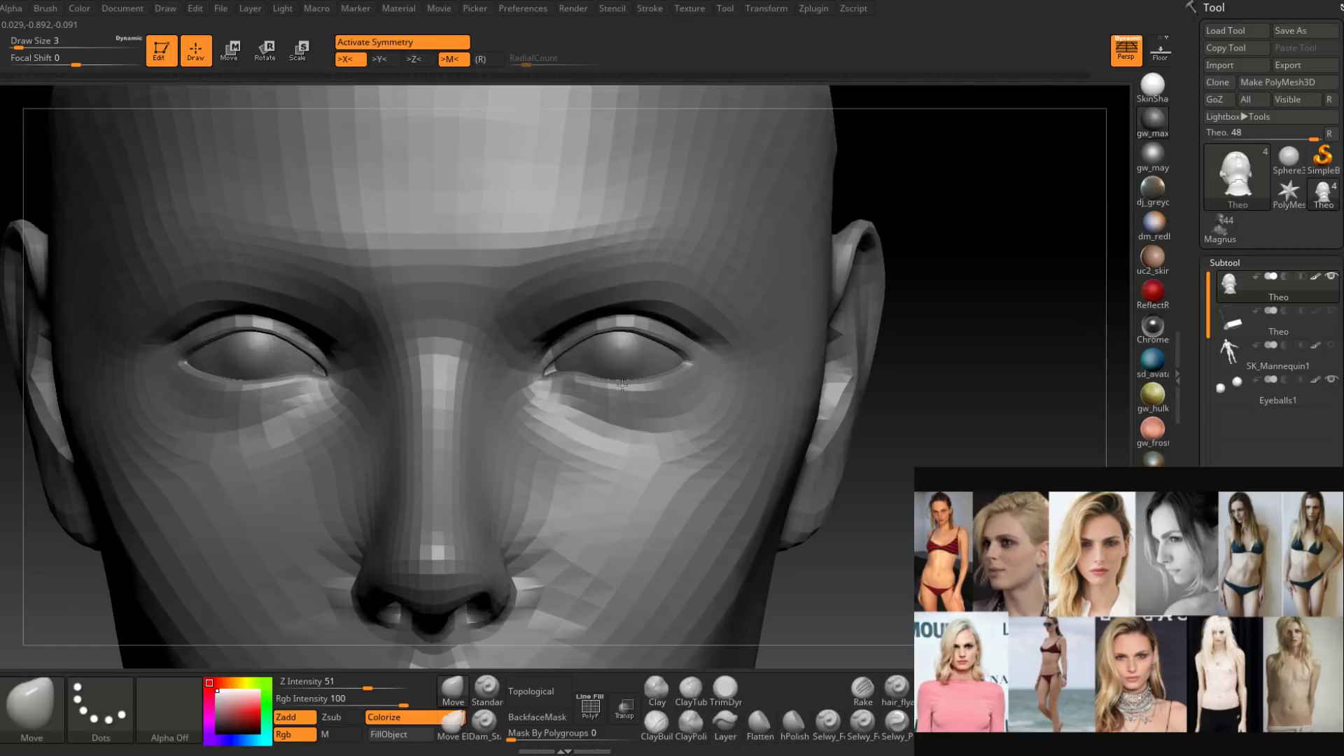
{"action": "right_click_drag", "start_coordinate": [622, 384], "coordinate": [609, 384]}
Refine the edge of the upper eyelids with the Move brush at draw sizes 1 and 2.
{"action": "mouse_move", "coordinate": [615, 322]}
{"action": "left_mouse_down", "text": "shift"}
{"action": "mouse_move", "coordinate": [634, 318]}
{"action": "mouse_move", "coordinate": [607, 338]}
{"action": "left_mouse_up", "text": "shift"}
{"action": "key", "text": "space"}
{"action": "key", "text": "space"}
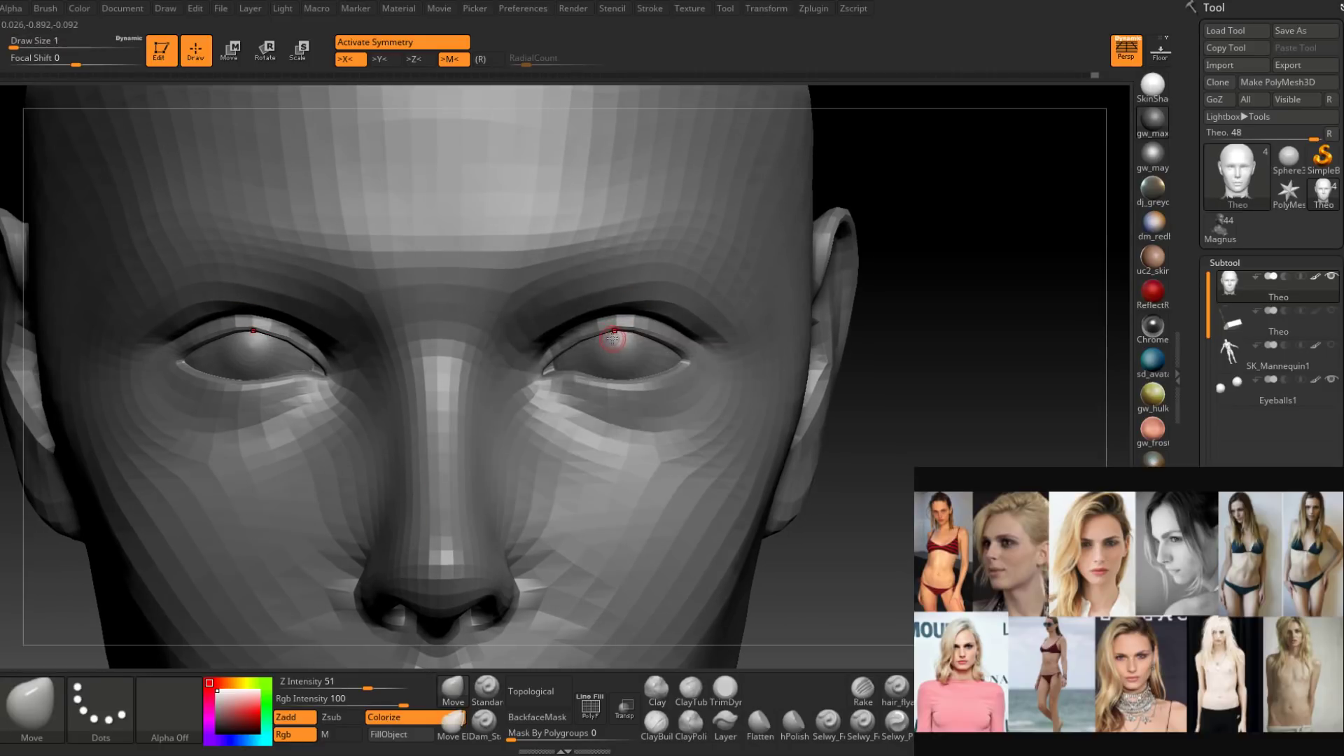
{"action": "key", "text": "space"}
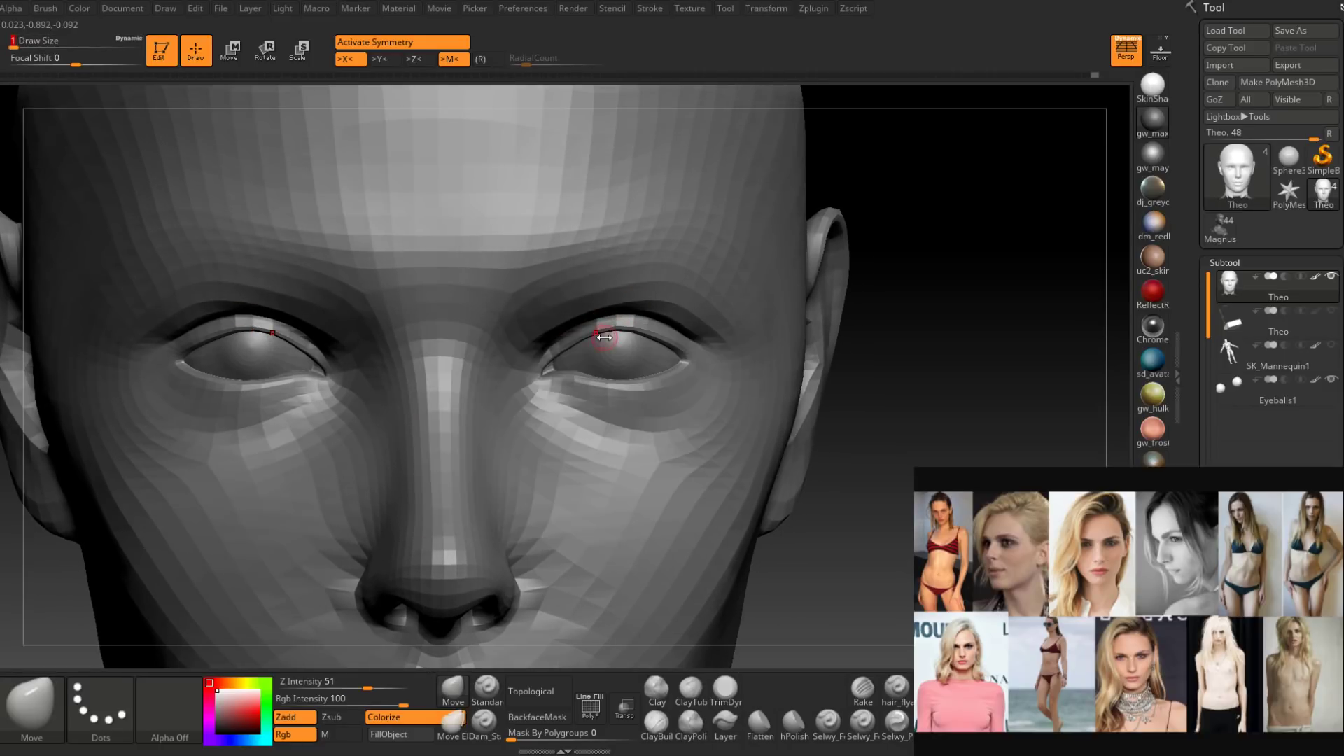
{"action": "key", "text": "space"}
{"action": "left_click", "coordinate": [609, 339]}
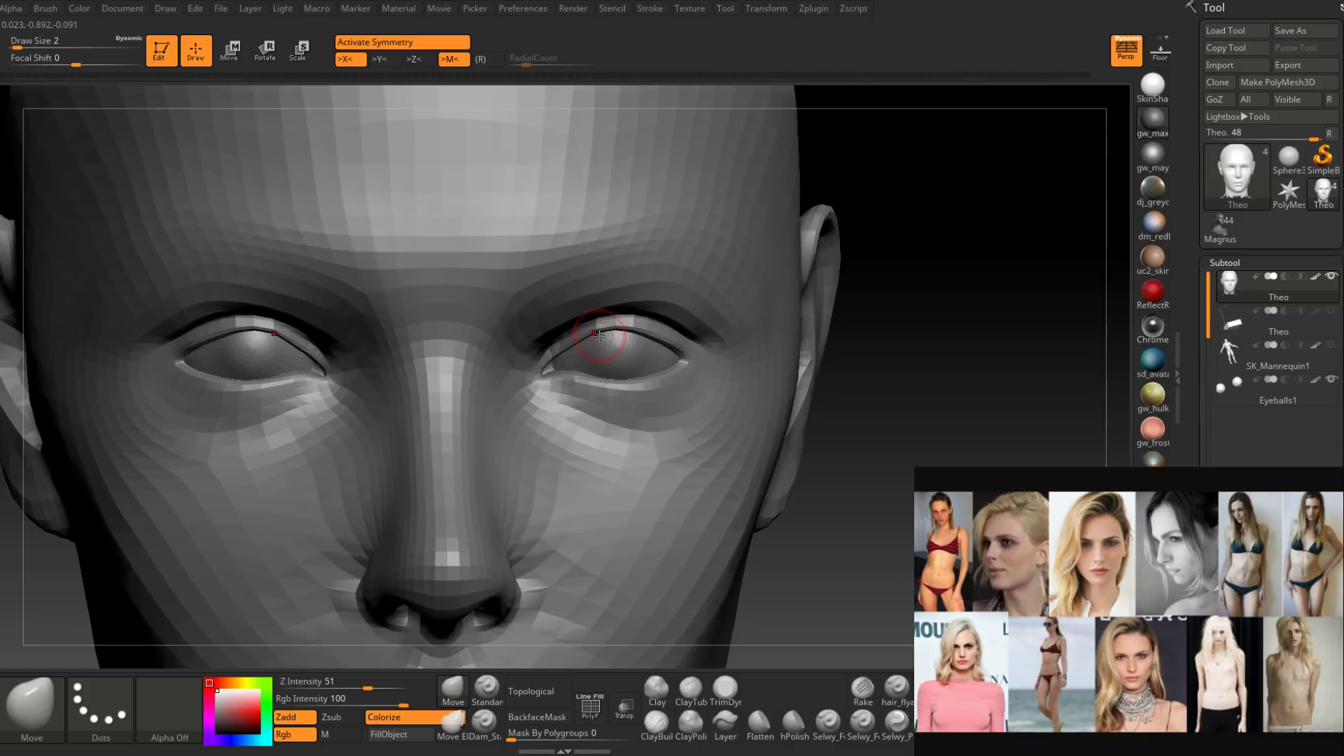
{"action": "mouse_move", "coordinate": [599, 337]}
{"action": "right_mouse_down"}
{"action": "mouse_move", "coordinate": [627, 371]}
{"action": "mouse_move", "coordinate": [687, 392]}
{"action": "mouse_move", "coordinate": [643, 341]}
{"action": "right_mouse_up"}
{"action": "right_click", "coordinate": [623, 343]}
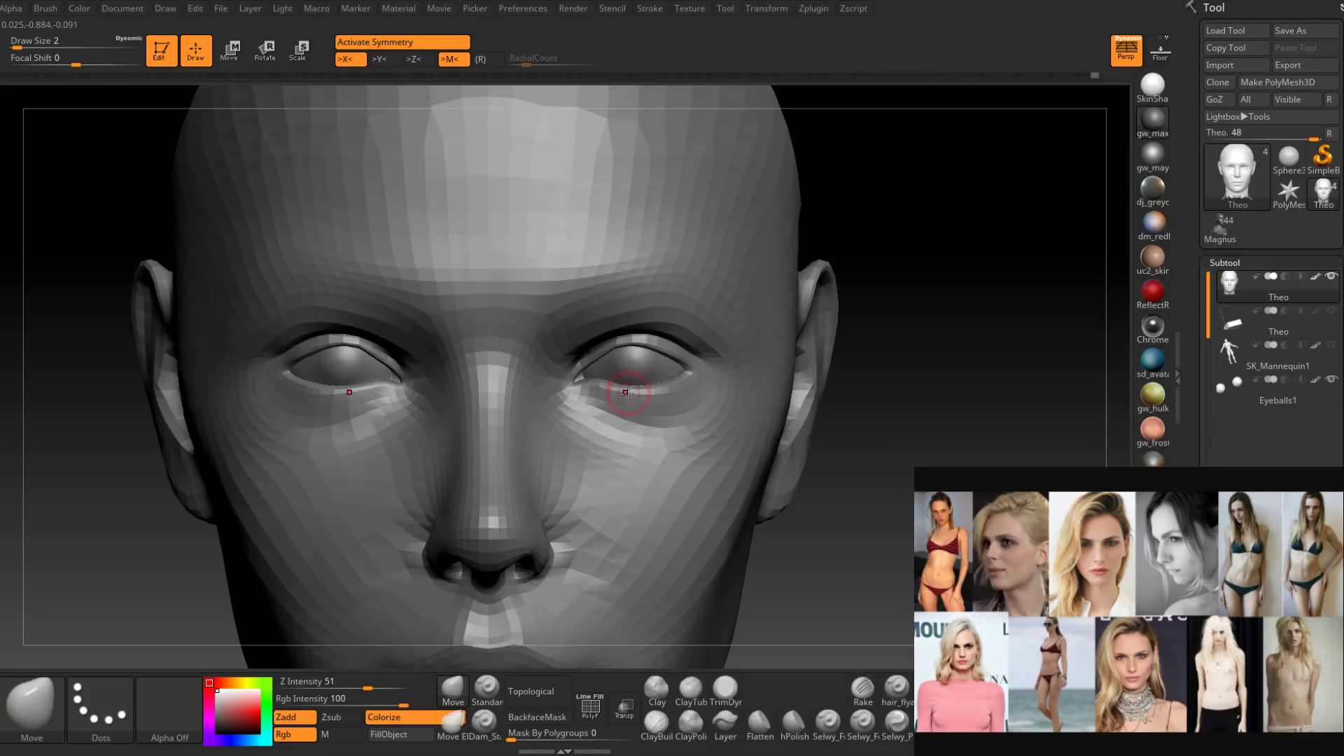
Reshape the nostril wings with the Move brush at draw sizes 5 and 3.
{"action": "right_click_drag", "start_coordinate": [643, 414], "coordinate": [639, 357], "text": "ctrl"}
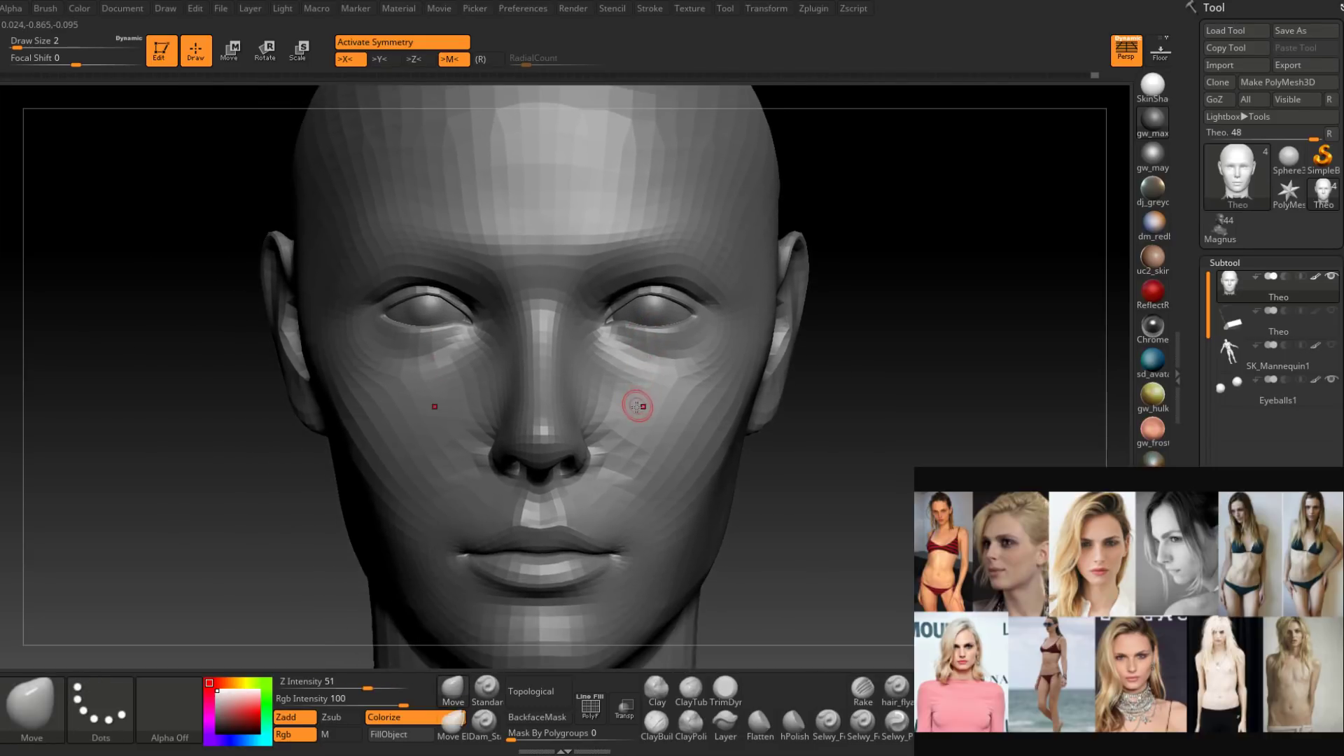
{"action": "right_click_drag", "start_coordinate": [575, 469], "coordinate": [582, 459]}
{"action": "right_click", "coordinate": [582, 459]}
{"action": "left_click_drag", "start_coordinate": [578, 459], "coordinate": [584, 459]}
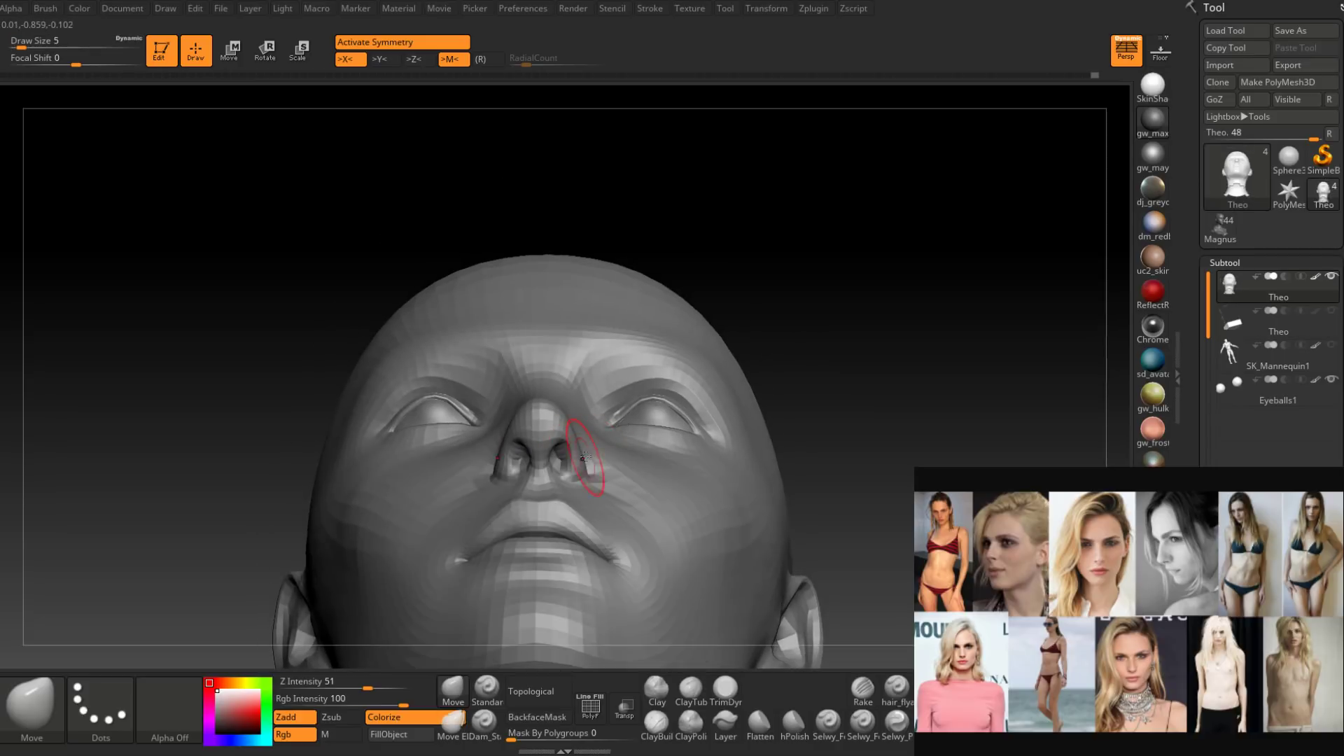
{"action": "mouse_move", "coordinate": [567, 417]}
{"action": "right_mouse_down"}
{"action": "mouse_move", "coordinate": [585, 490]}
{"action": "mouse_move", "coordinate": [571, 449]}
{"action": "mouse_move", "coordinate": [585, 455]}
{"action": "right_mouse_up"}
{"action": "key", "text": "space"}
{"action": "left_click", "coordinate": [579, 456]}
{"action": "key", "text": "space"}
{"action": "left_click_drag", "start_coordinate": [574, 453], "coordinate": [571, 446]}
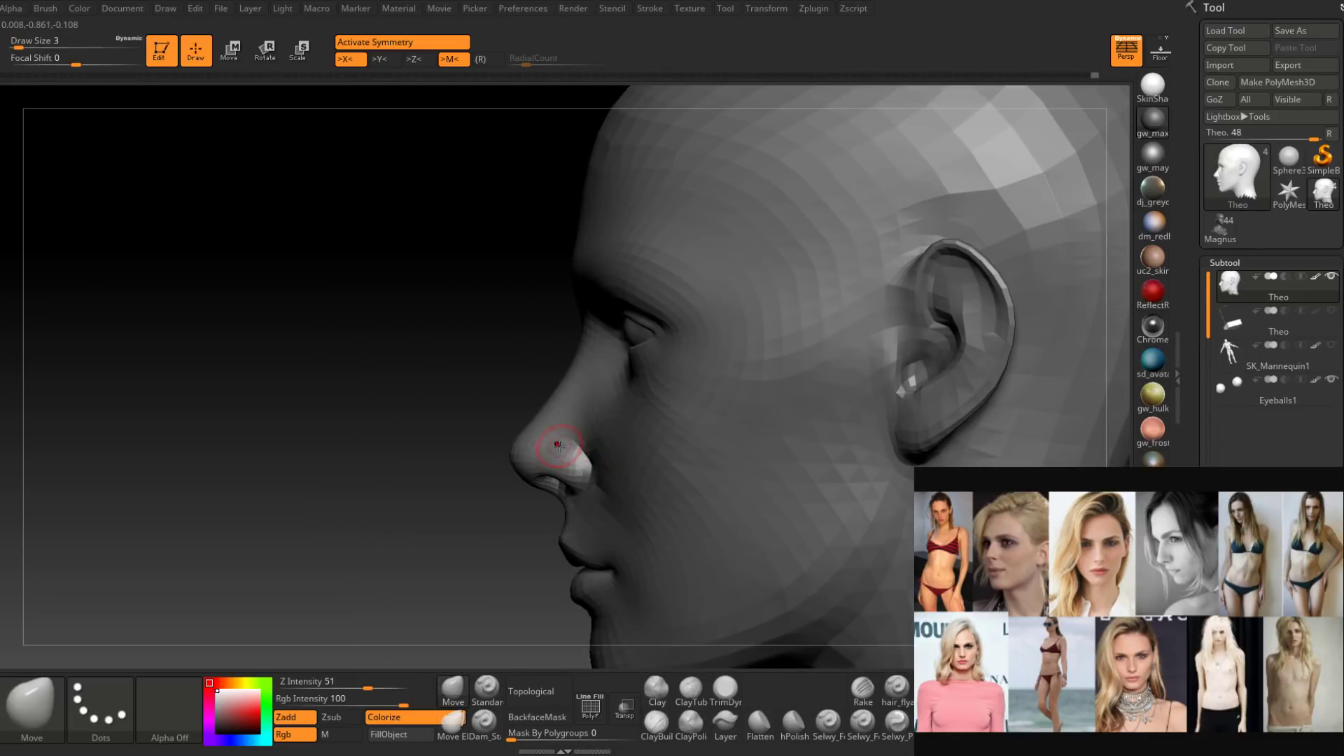
Refine the facial profile around the nose and mouth with the Move brush at draw size 7.
{"action": "mouse_move", "coordinate": [559, 445]}
{"action": "right_mouse_down"}
{"action": "mouse_move", "coordinate": [594, 441]}
{"action": "mouse_move", "coordinate": [563, 462]}
{"action": "mouse_move", "coordinate": [549, 456]}
{"action": "mouse_move", "coordinate": [607, 450]}
{"action": "mouse_move", "coordinate": [565, 459]}
{"action": "mouse_move", "coordinate": [600, 465]}
{"action": "mouse_move", "coordinate": [581, 483]}
{"action": "mouse_move", "coordinate": [600, 549]}
{"action": "mouse_move", "coordinate": [679, 408]}
{"action": "mouse_move", "coordinate": [641, 364]}
{"action": "mouse_move", "coordinate": [719, 353]}
{"action": "mouse_move", "coordinate": [682, 391]}
{"action": "right_mouse_up"}
{"action": "key", "text": "shift"}
{"action": "key", "text": "space"}
{"action": "key", "text": "shift"}
{"action": "key", "text": "shift"}
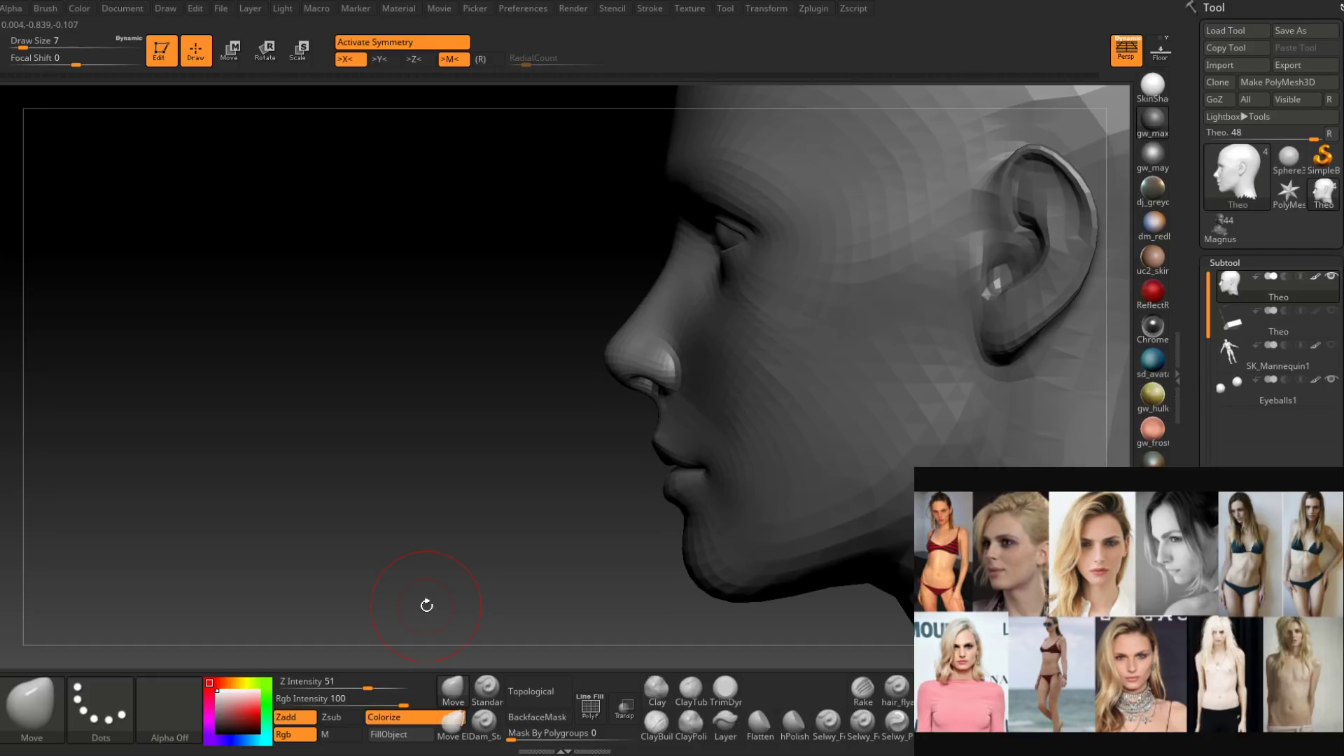
Mask the area beneath the eyes at draw size 4, invert the mask twice and clear it.
{"action": "mouse_move", "coordinate": [532, 490]}
{"action": "right_mouse_down"}
{"action": "mouse_move", "coordinate": [744, 384]}
{"action": "mouse_move", "coordinate": [786, 384]}
{"action": "mouse_move", "coordinate": [658, 417]}
{"action": "mouse_move", "coordinate": [624, 462]}
{"action": "mouse_move", "coordinate": [666, 465]}
{"action": "mouse_move", "coordinate": [658, 432]}
{"action": "mouse_move", "coordinate": [663, 474]}
{"action": "mouse_move", "coordinate": [630, 438]}
{"action": "mouse_move", "coordinate": [628, 486]}
{"action": "mouse_move", "coordinate": [618, 406]}
{"action": "right_mouse_up"}
{"action": "key", "text": "space"}
{"action": "mouse_move", "coordinate": [617, 416]}
{"action": "left_mouse_down"}
{"action": "mouse_move", "coordinate": [570, 409]}
{"action": "mouse_move", "coordinate": [612, 354]}
{"action": "mouse_move", "coordinate": [676, 420]}
{"action": "mouse_move", "coordinate": [595, 469]}
{"action": "mouse_move", "coordinate": [574, 433]}
{"action": "left_mouse_up"}
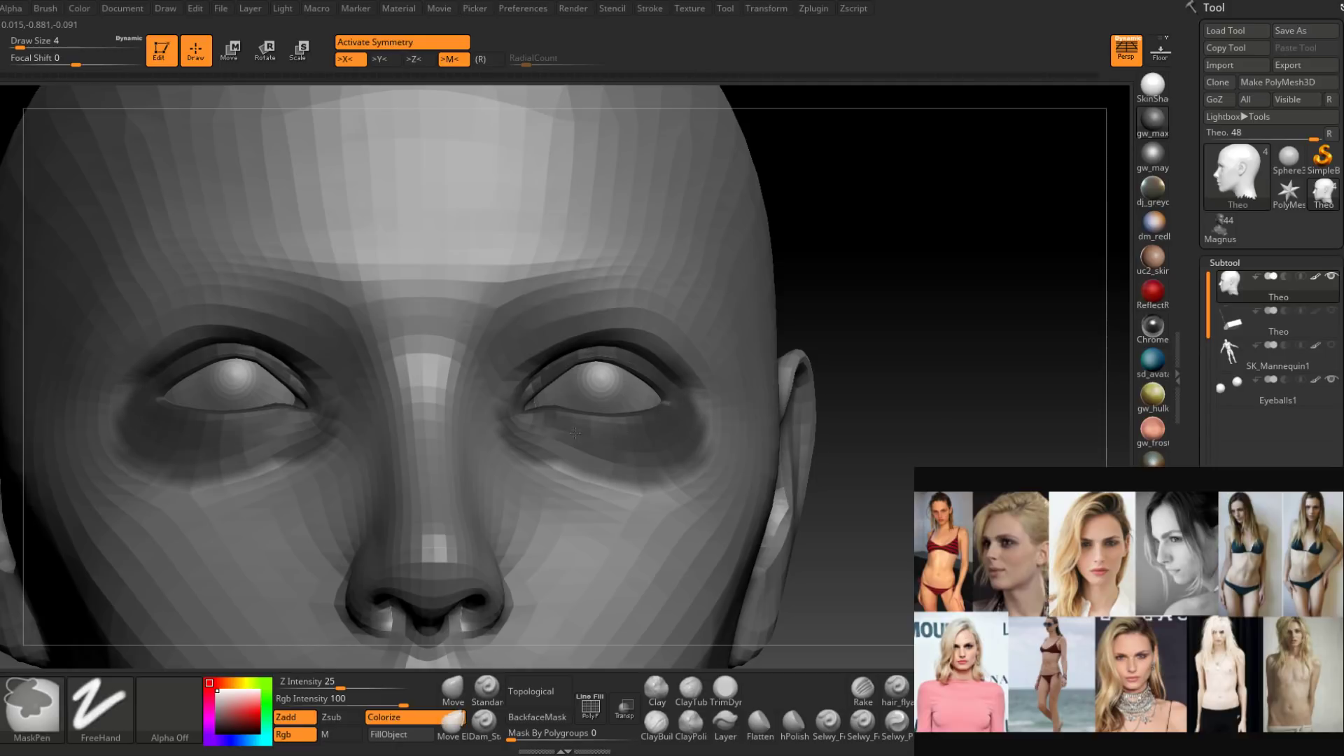
{"action": "mouse_move", "coordinate": [575, 434]}
{"action": "right_mouse_down"}
{"action": "mouse_move", "coordinate": [621, 465]}
{"action": "mouse_move", "coordinate": [658, 431]}
{"action": "mouse_move", "coordinate": [651, 443]}
{"action": "mouse_move", "coordinate": [658, 366]}
{"action": "right_mouse_up"}
{"action": "left_click", "coordinate": [788, 356], "text": "ctrl"}
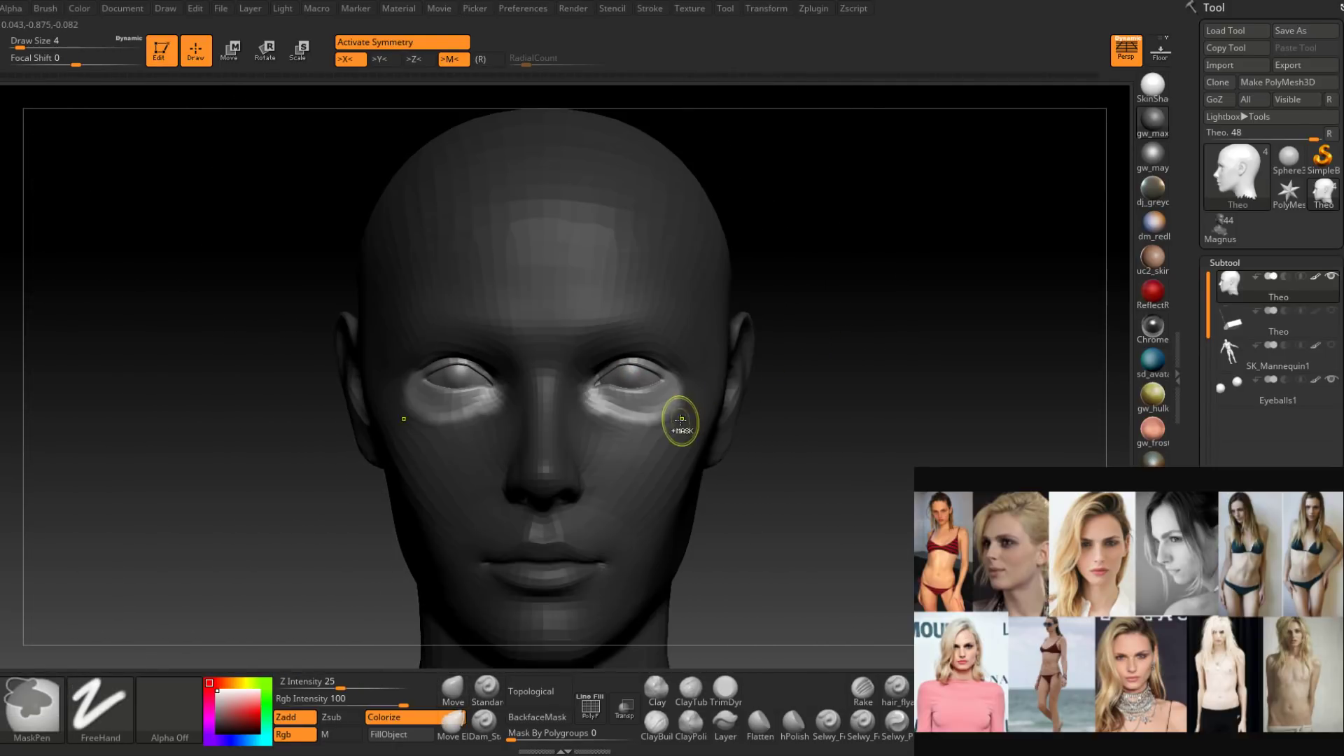
{"action": "left_click", "coordinate": [738, 423], "text": "ctrl"}
{"action": "right_click_drag", "start_coordinate": [851, 382], "coordinate": [765, 394]}
{"action": "left_click", "coordinate": [781, 438], "text": "ctrl"}
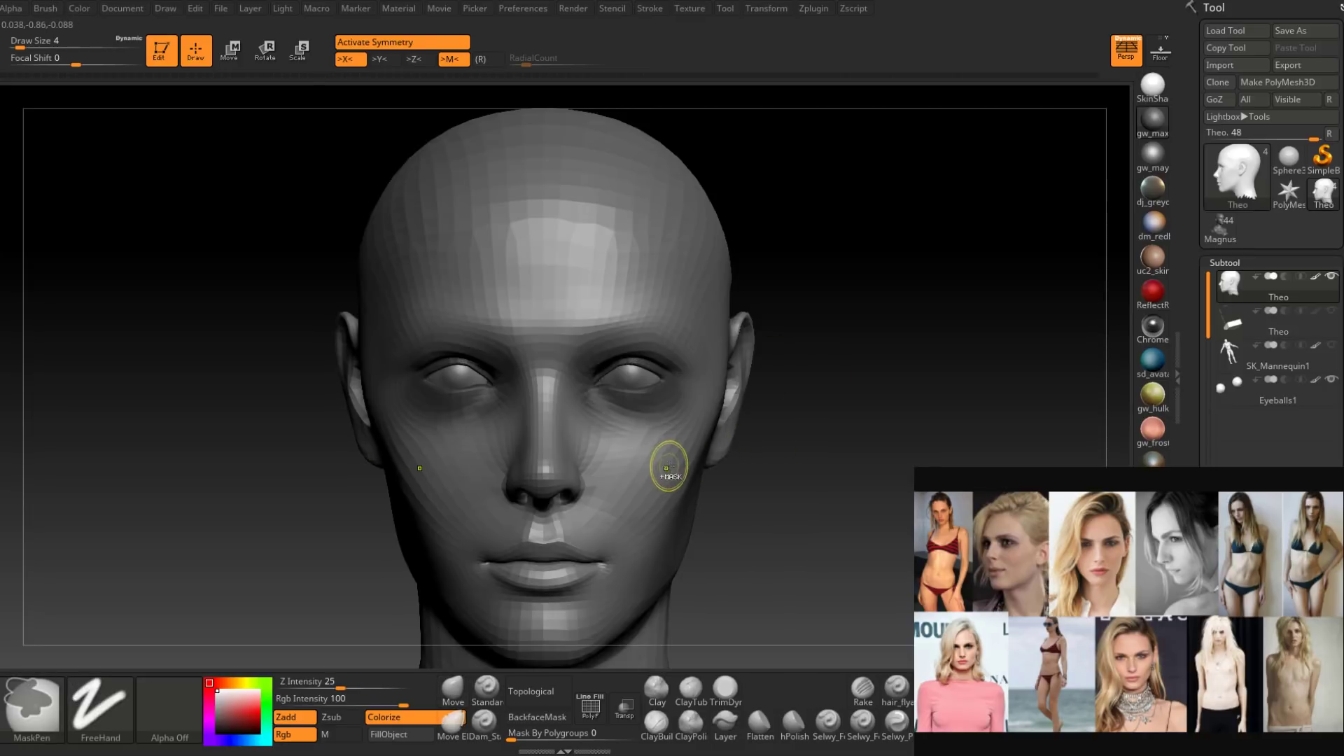
{"action": "left_click_drag", "start_coordinate": [792, 435], "coordinate": [786, 434], "text": "ctrl"}
Mask the nose and cheeks at draw size 14, soften the mask and undo the last mask stroke.
{"action": "right_click_drag", "start_coordinate": [786, 435], "coordinate": [770, 471], "text": "alt"}
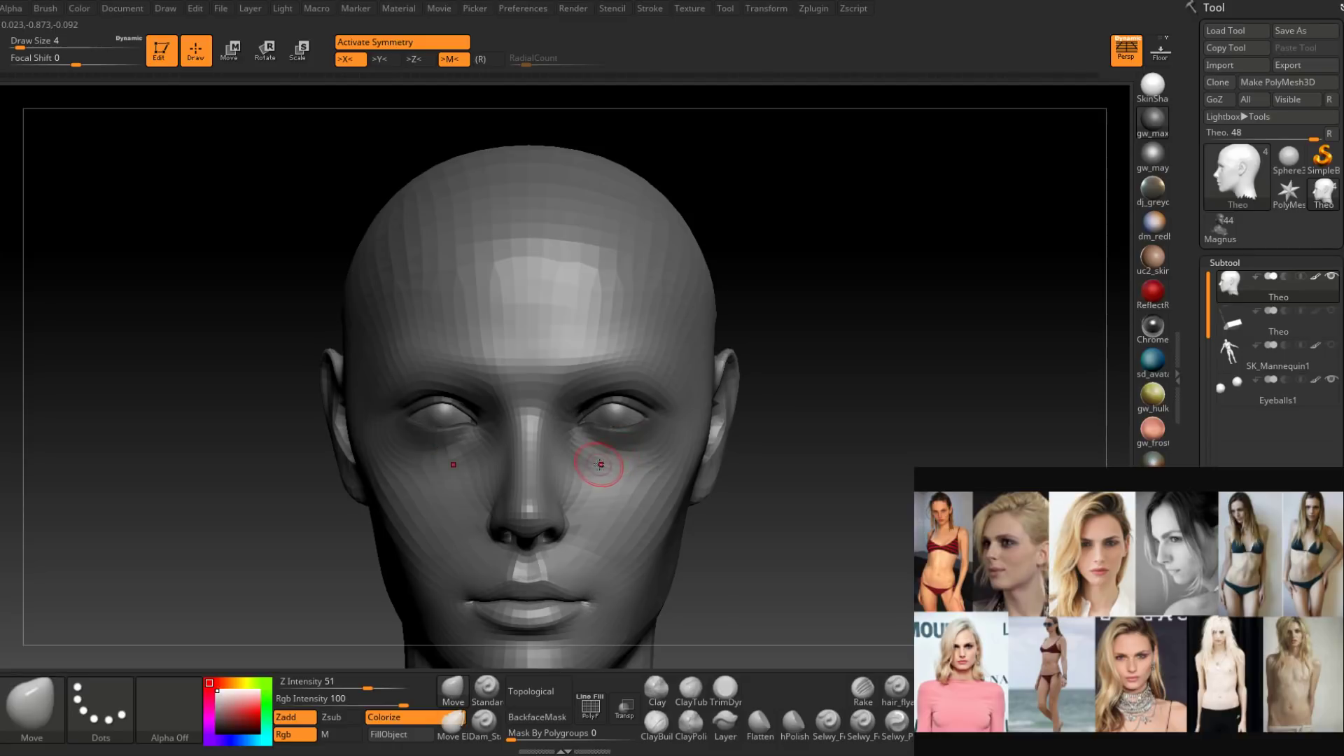
{"action": "right_click", "coordinate": [600, 464]}
{"action": "left_click_drag", "start_coordinate": [602, 464], "coordinate": [613, 464]}
{"action": "mouse_move", "coordinate": [541, 509]}
{"action": "left_mouse_down", "text": "ctrl"}
{"action": "mouse_move", "coordinate": [553, 467]}
{"action": "mouse_move", "coordinate": [616, 495]}
{"action": "mouse_move", "coordinate": [580, 553]}
{"action": "mouse_move", "coordinate": [630, 473]}
{"action": "mouse_move", "coordinate": [611, 507]}
{"action": "left_mouse_up", "text": "ctrl"}
{"action": "left_click", "coordinate": [612, 513], "text": "ctrl"}
{"action": "left_click", "coordinate": [612, 515], "text": "ctrl"}
{"action": "left_click_drag", "start_coordinate": [756, 420], "coordinate": [796, 398], "text": "shift"}
{"action": "mouse_move", "coordinate": [645, 476]}
{"action": "left_mouse_down", "text": "ctrl"}
{"action": "mouse_move", "coordinate": [634, 494]}
{"action": "mouse_move", "coordinate": [650, 473]}
{"action": "left_mouse_up", "text": "ctrl"}
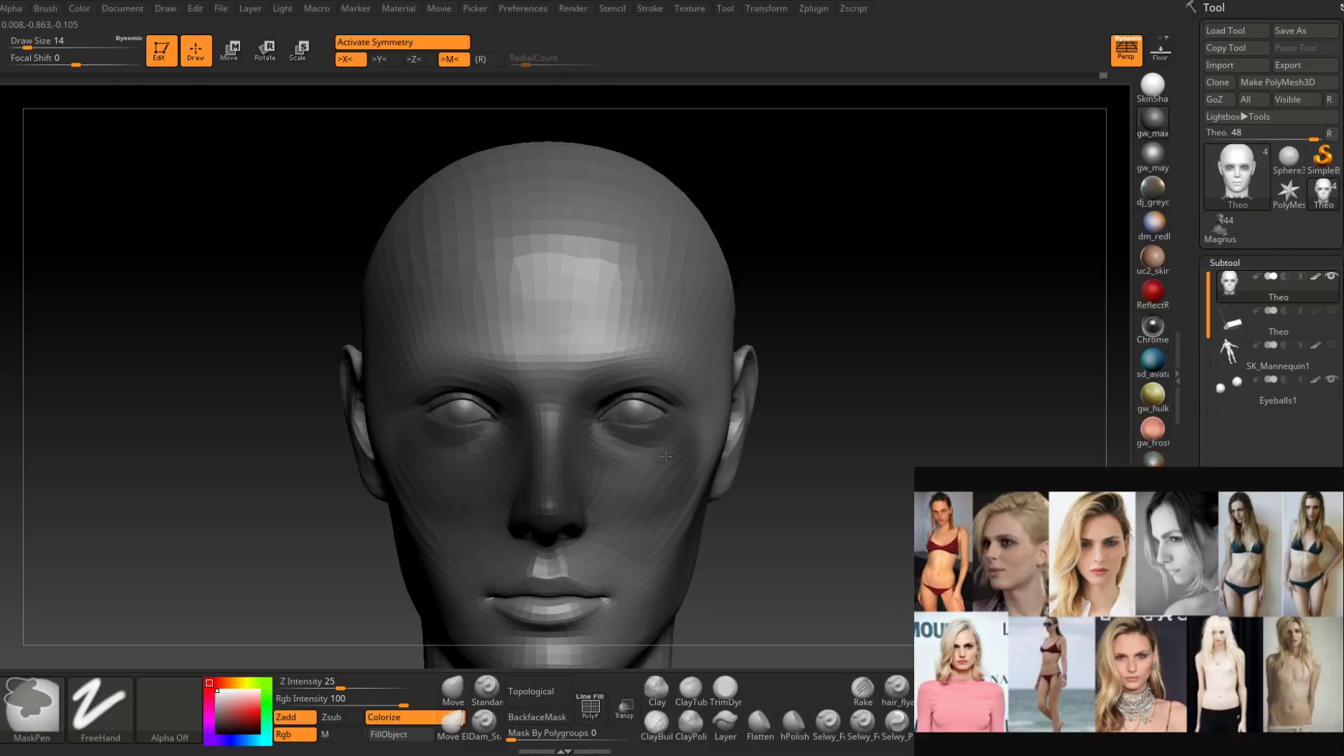
{"action": "key", "text": "ctrl+z"}
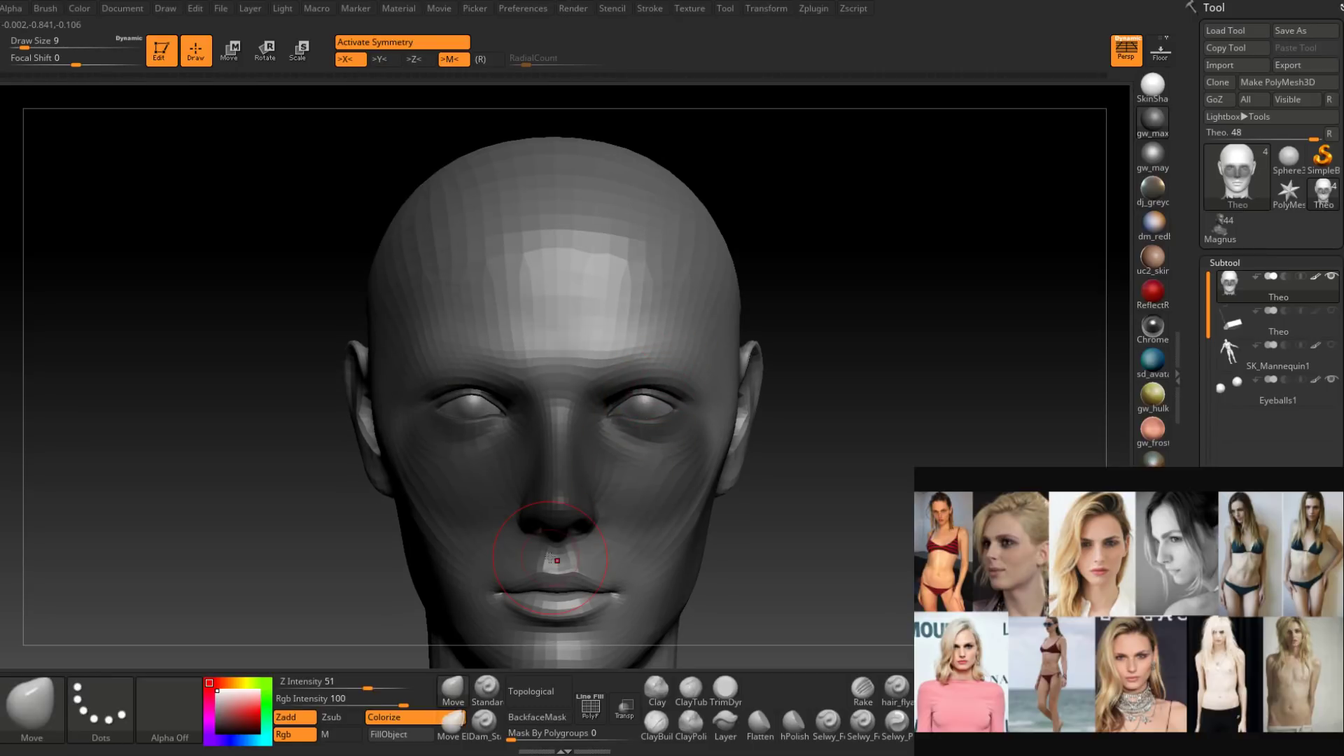
Adjust the eyelids with the Move brush at draw sizes 7 and 2, undoing the stroke made at size 7.
{"action": "right_click", "coordinate": [654, 392]}
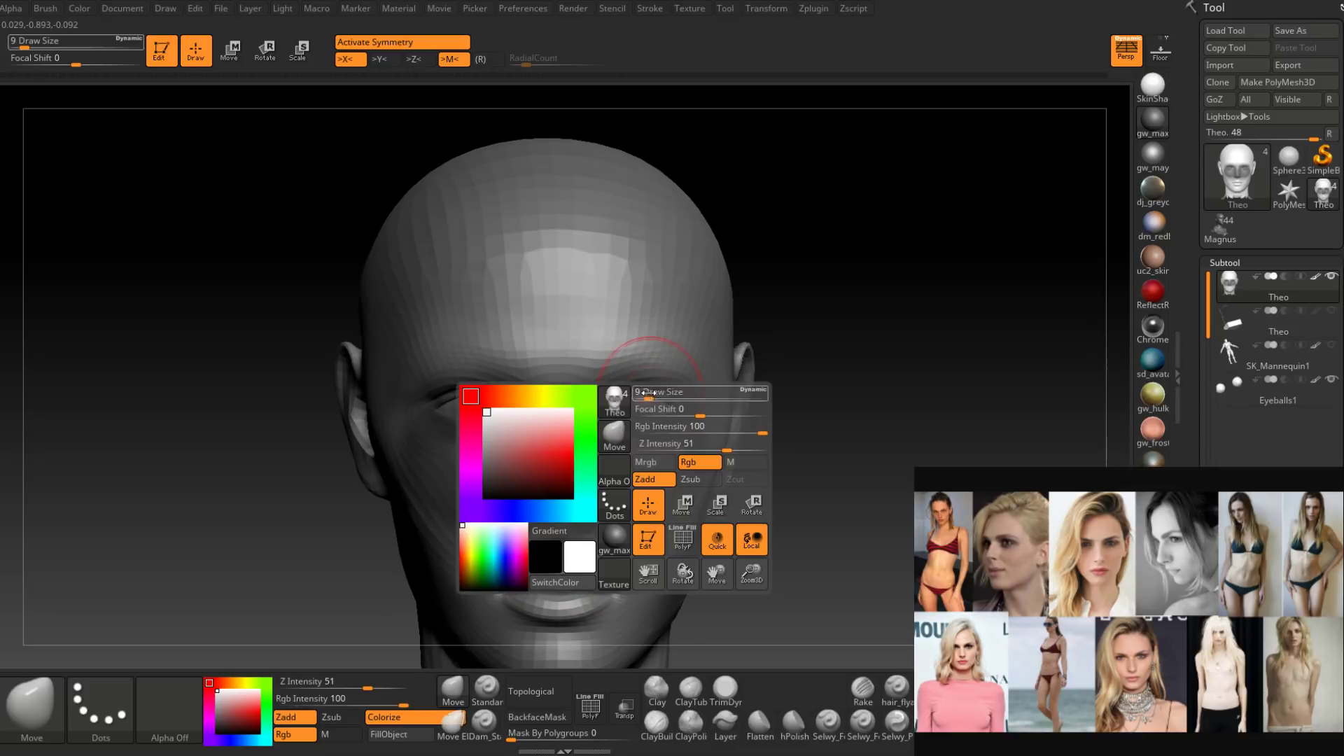
{"action": "left_click_drag", "start_coordinate": [651, 394], "coordinate": [645, 394]}
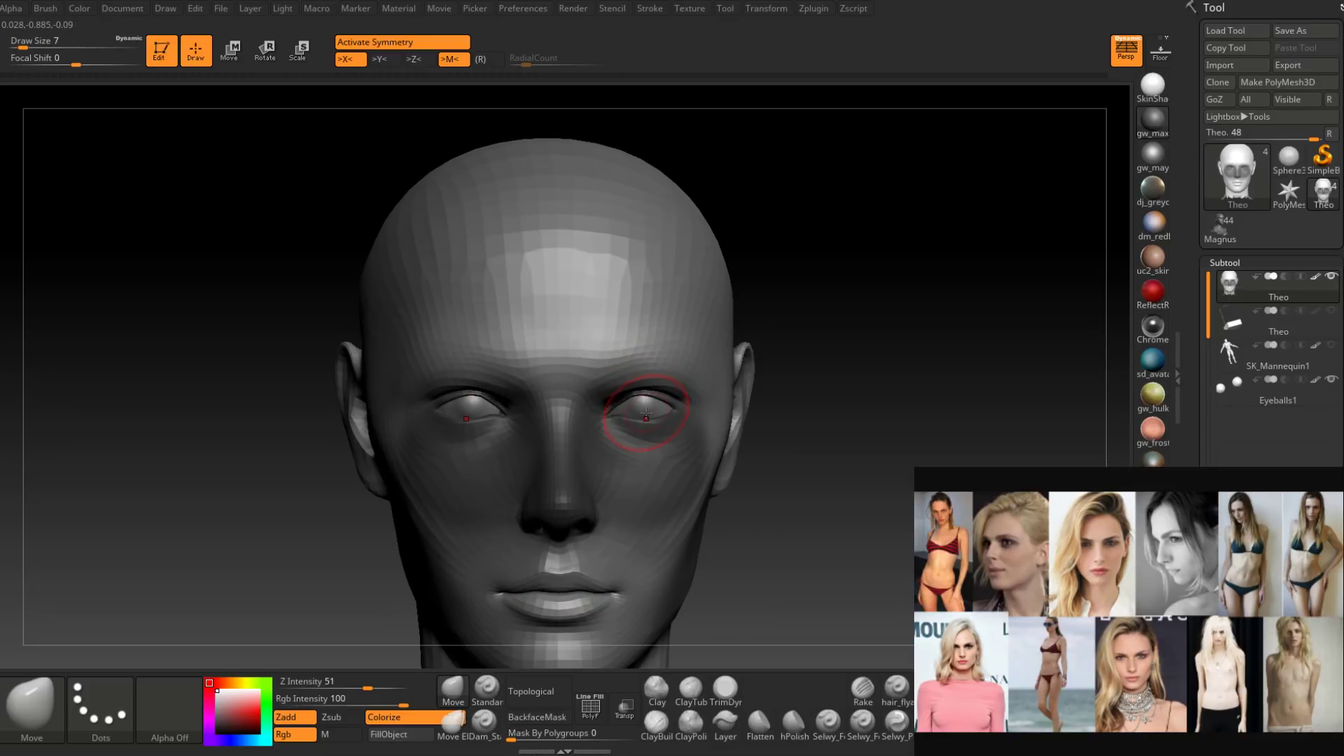
{"action": "key", "text": "ctrl+z"}
{"action": "right_click_drag", "start_coordinate": [637, 405], "coordinate": [644, 447], "text": "ctrl"}
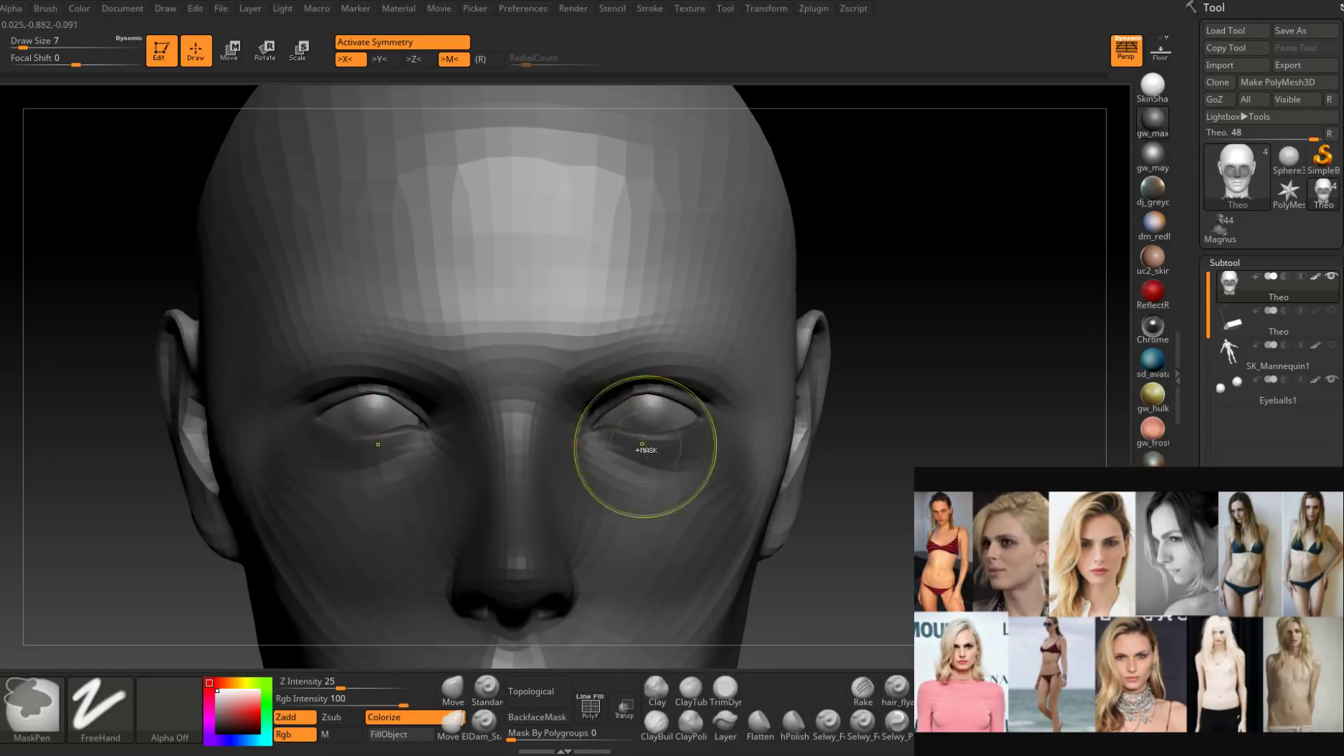
{"action": "key", "text": "space"}
{"action": "left_click_drag", "start_coordinate": [642, 408], "coordinate": [633, 406]}
{"action": "right_click_drag", "start_coordinate": [630, 399], "coordinate": [619, 412]}
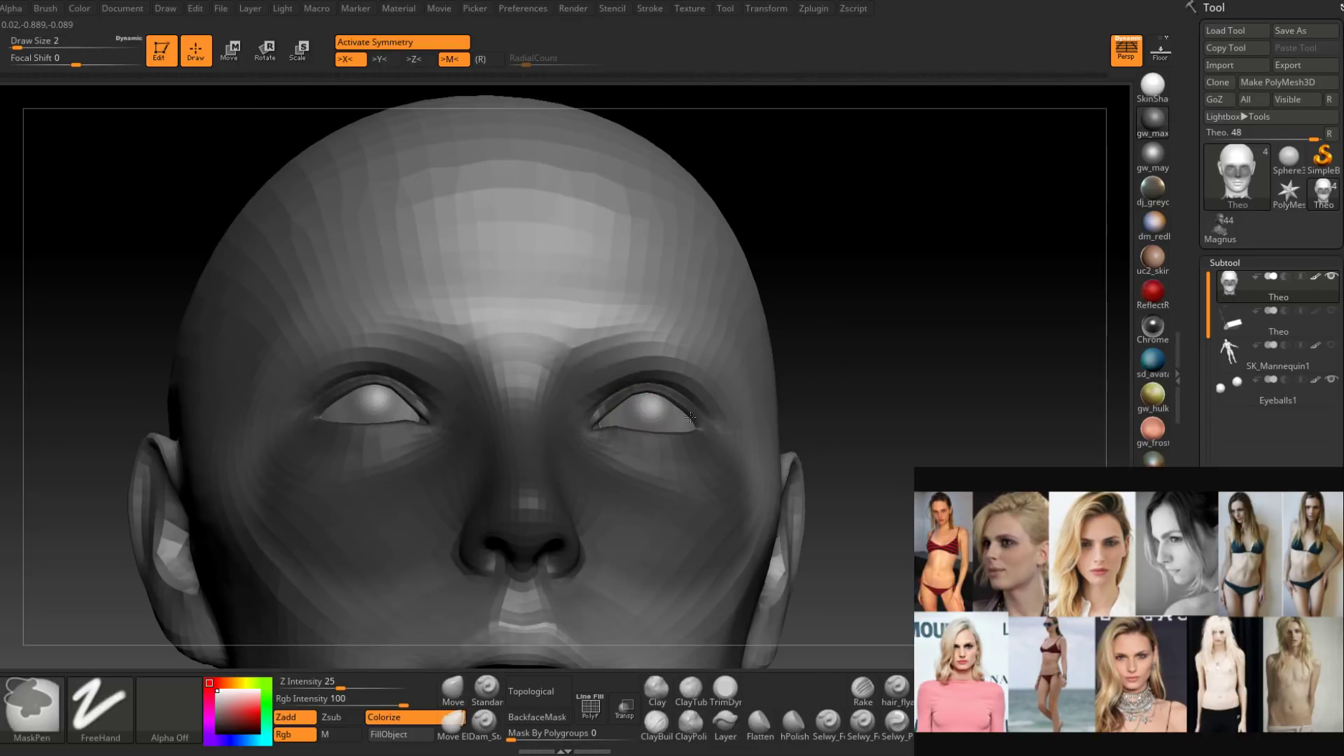
Adjust the area around the outer eye corners with the Move brush at draw size 9 and clear the mask.
{"action": "mouse_move", "coordinate": [596, 425]}
{"action": "right_mouse_down"}
{"action": "mouse_move", "coordinate": [633, 438]}
{"action": "mouse_move", "coordinate": [666, 426]}
{"action": "mouse_move", "coordinate": [651, 392]}
{"action": "right_mouse_up"}
{"action": "key", "text": "space"}
{"action": "left_click_drag", "start_coordinate": [650, 392], "coordinate": [658, 390]}
{"action": "key", "text": "space"}
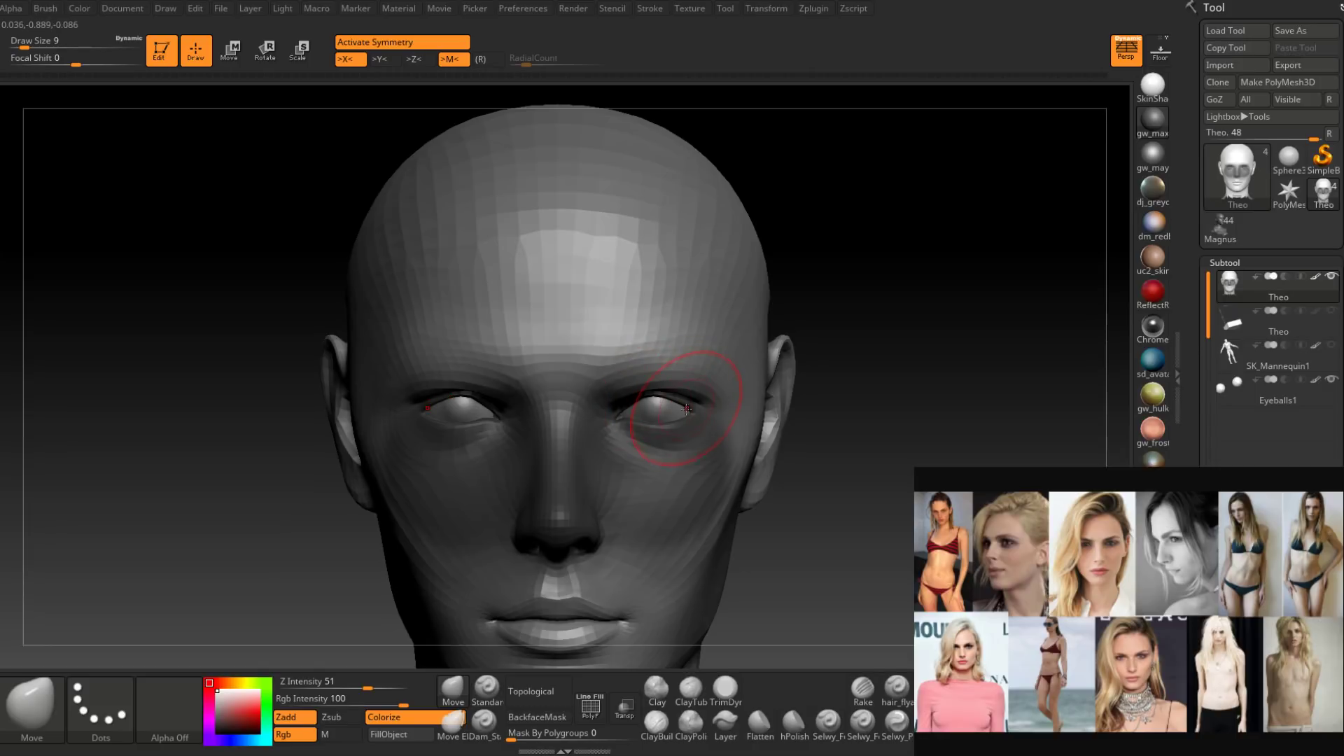
{"action": "mouse_move", "coordinate": [691, 391]}
{"action": "right_mouse_down"}
{"action": "mouse_move", "coordinate": [681, 336]}
{"action": "mouse_move", "coordinate": [699, 336]}
{"action": "mouse_move", "coordinate": [709, 378]}
{"action": "mouse_move", "coordinate": [689, 411]}
{"action": "mouse_move", "coordinate": [570, 300]}
{"action": "right_mouse_up"}
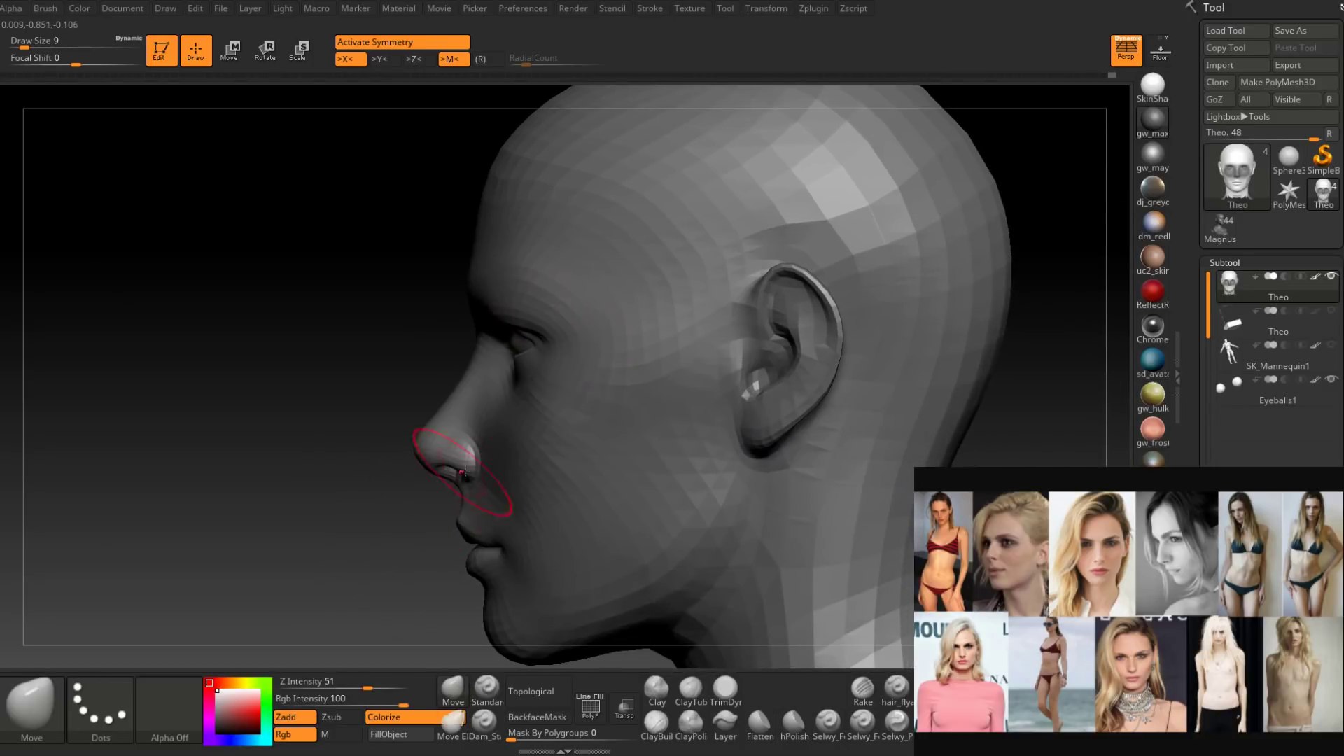
{"action": "mouse_move", "coordinate": [450, 480]}
{"action": "right_mouse_down"}
{"action": "mouse_move", "coordinate": [587, 444]}
{"action": "mouse_move", "coordinate": [598, 345]}
{"action": "mouse_move", "coordinate": [567, 327]}
{"action": "mouse_move", "coordinate": [691, 420]}
{"action": "mouse_move", "coordinate": [698, 363]}
{"action": "mouse_move", "coordinate": [675, 378]}
{"action": "mouse_move", "coordinate": [675, 301]}
{"action": "mouse_move", "coordinate": [674, 322]}
{"action": "right_mouse_up"}
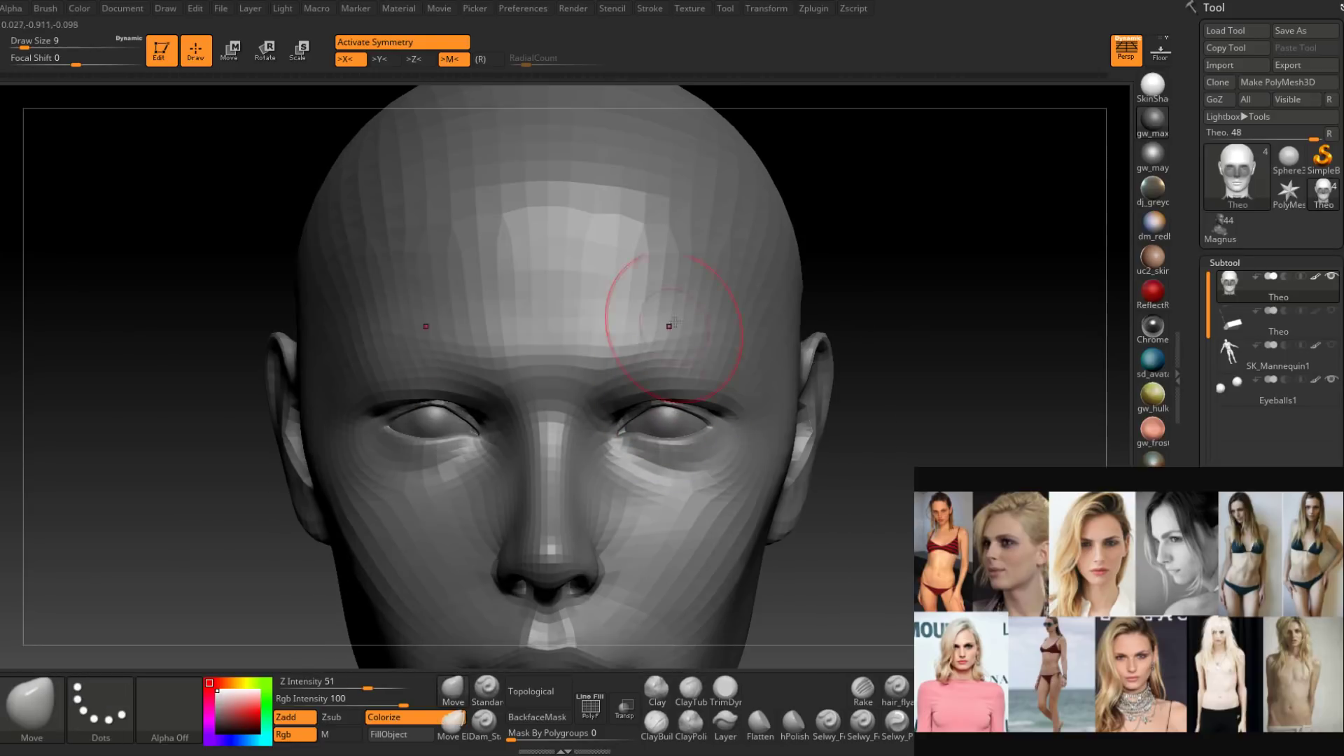
Refine the inner part of the upper eyelids and their crease with the Move brush at draw size 2.
{"action": "key", "text": "space"}
{"action": "left_click_drag", "start_coordinate": [642, 399], "coordinate": [634, 400]}
{"action": "right_click_drag", "start_coordinate": [630, 411], "coordinate": [640, 389]}
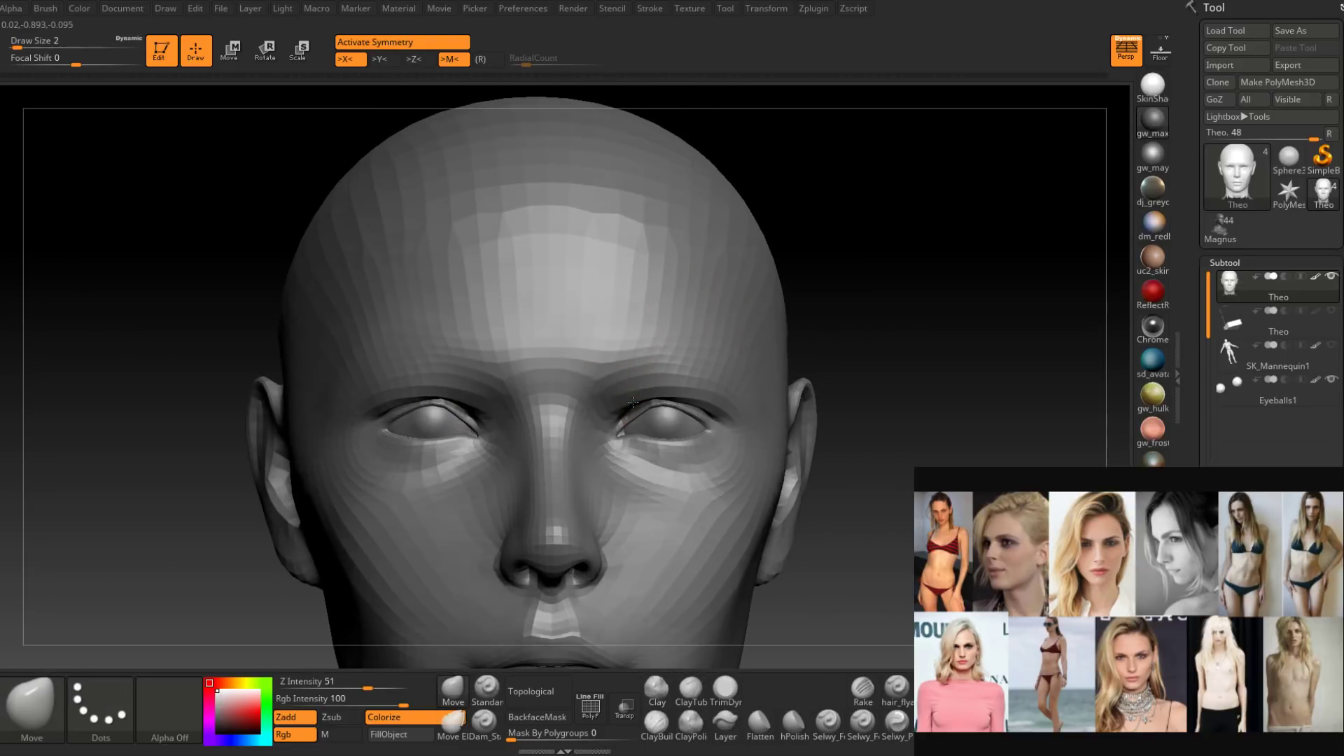
Mask the eyelids and the area beneath the eyes at draw size 5, and invert the mask twice.
{"action": "key", "text": "space"}
{"action": "left_click_drag", "start_coordinate": [635, 400], "coordinate": [637, 401]}
{"action": "right_click_drag", "start_coordinate": [639, 427], "coordinate": [654, 396]}
{"action": "mouse_move", "coordinate": [632, 441]}
{"action": "left_mouse_down", "text": "ctrl"}
{"action": "mouse_move", "coordinate": [706, 453]}
{"action": "mouse_move", "coordinate": [655, 472]}
{"action": "mouse_move", "coordinate": [715, 441]}
{"action": "left_mouse_up", "text": "ctrl"}
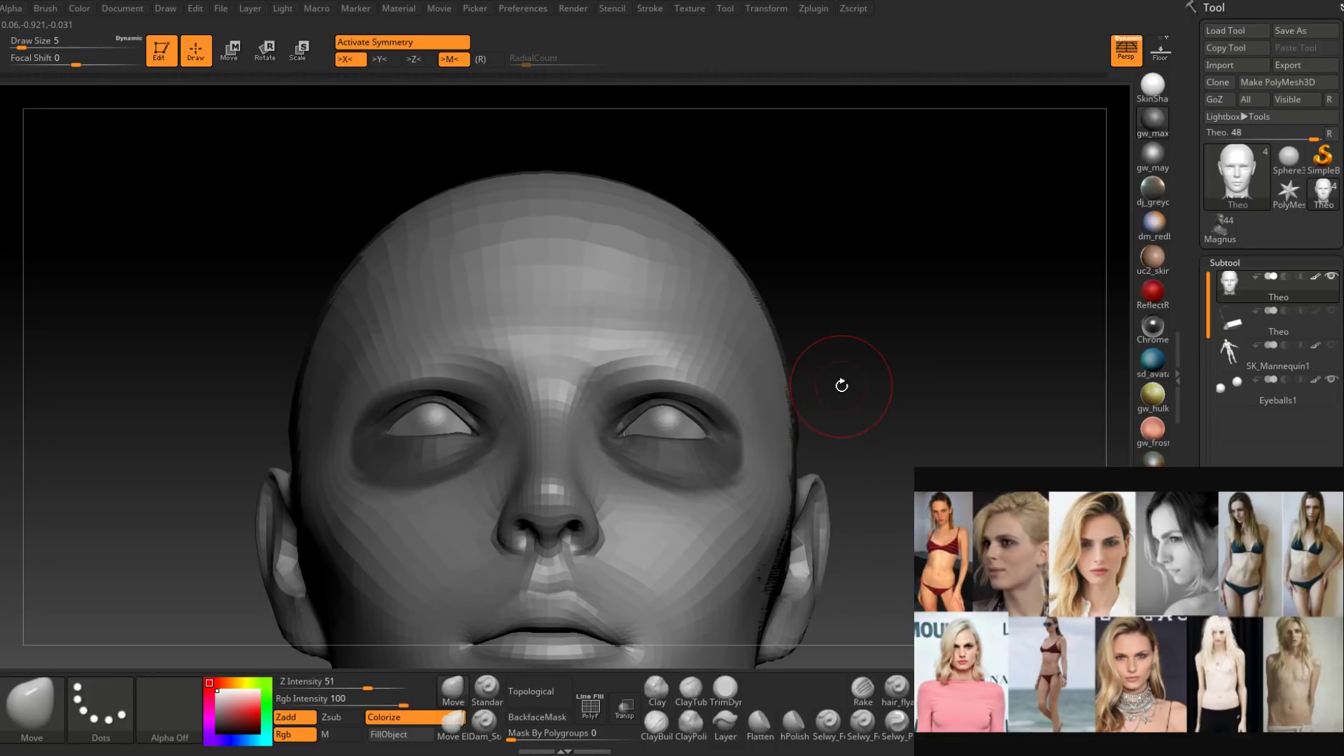
{"action": "left_click", "coordinate": [841, 388], "text": "ctrl"}
{"action": "left_click", "coordinate": [868, 377], "text": "ctrl"}
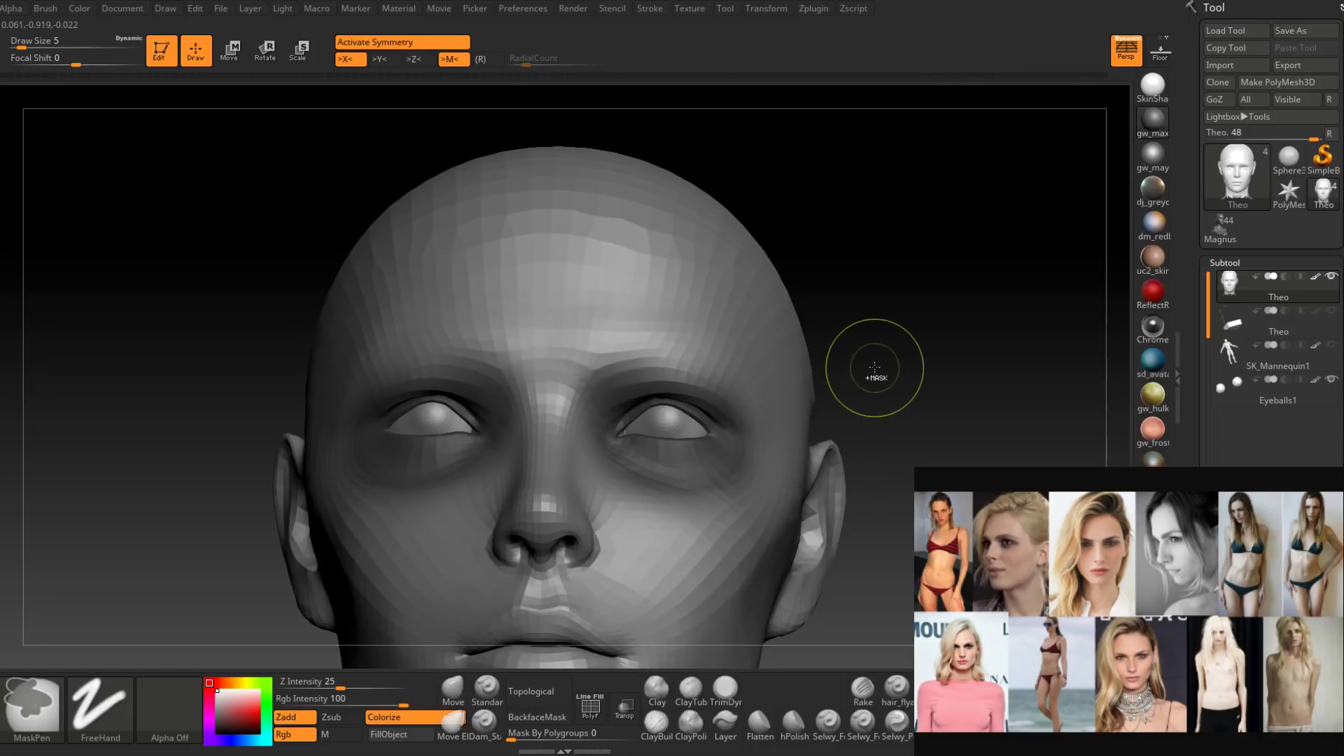
Reshape the brow ridges as seen from below with the Move brush at draw sizes 8 and 5.
{"action": "mouse_move", "coordinate": [739, 412]}
{"action": "right_mouse_down"}
{"action": "mouse_move", "coordinate": [717, 369]}
{"action": "mouse_move", "coordinate": [714, 252]}
{"action": "right_mouse_up"}
{"action": "right_click_drag", "start_coordinate": [672, 413], "coordinate": [651, 345]}
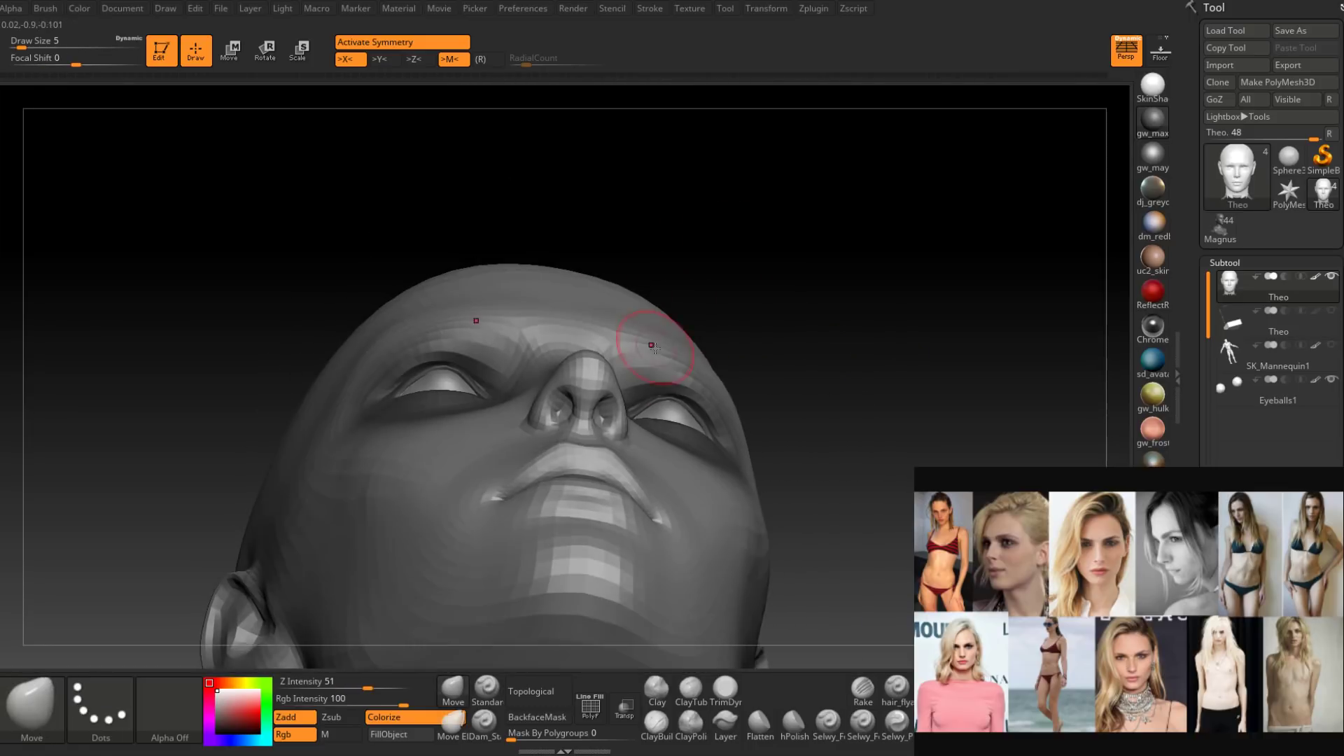
{"action": "key", "text": "space"}
{"action": "left_click_drag", "start_coordinate": [646, 360], "coordinate": [662, 364]}
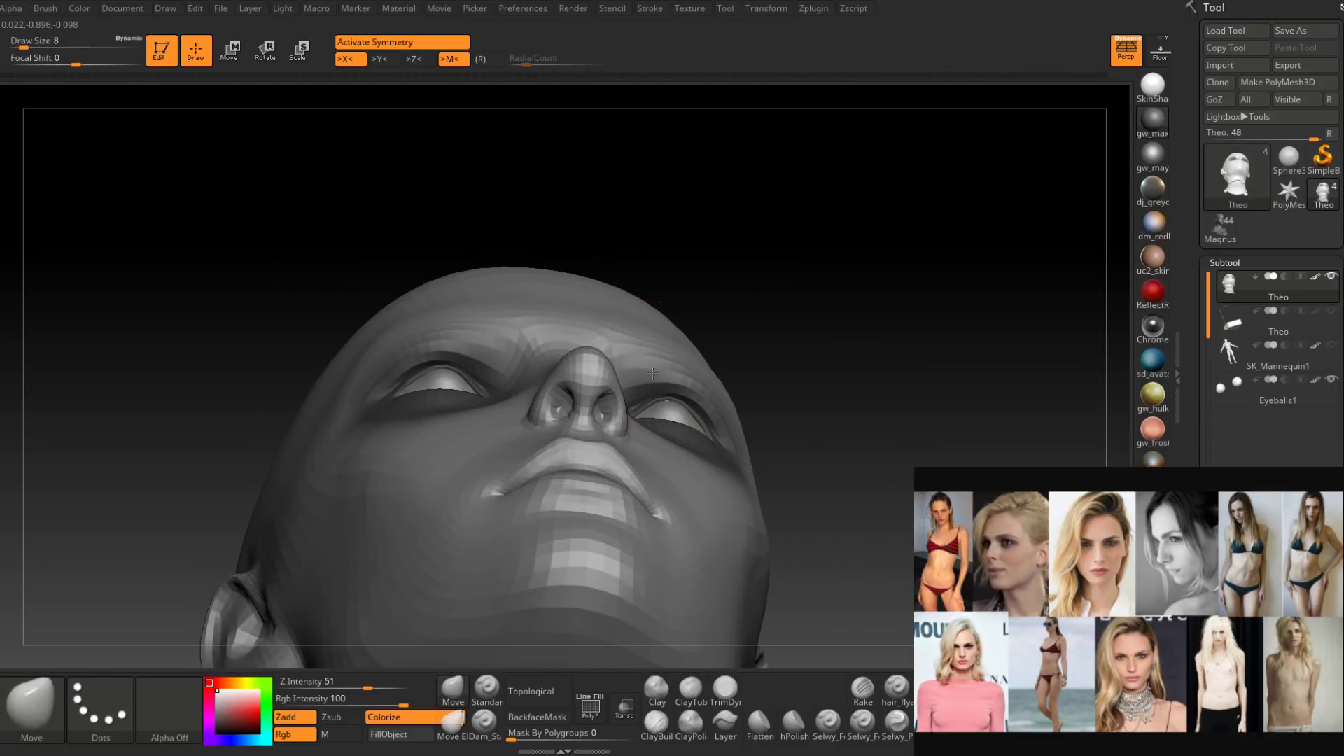
{"action": "left_click_drag", "start_coordinate": [812, 353], "coordinate": [659, 370]}
{"action": "right_click_drag", "start_coordinate": [659, 370], "coordinate": [649, 340]}
{"action": "key", "text": "space"}
{"action": "mouse_move", "coordinate": [654, 380]}
{"action": "left_mouse_down"}
{"action": "mouse_move", "coordinate": [645, 390]}
{"action": "mouse_move", "coordinate": [639, 324]}
{"action": "mouse_move", "coordinate": [651, 382]}
{"action": "mouse_move", "coordinate": [675, 296]}
{"action": "mouse_move", "coordinate": [687, 372]}
{"action": "mouse_move", "coordinate": [591, 383]}
{"action": "left_mouse_up"}
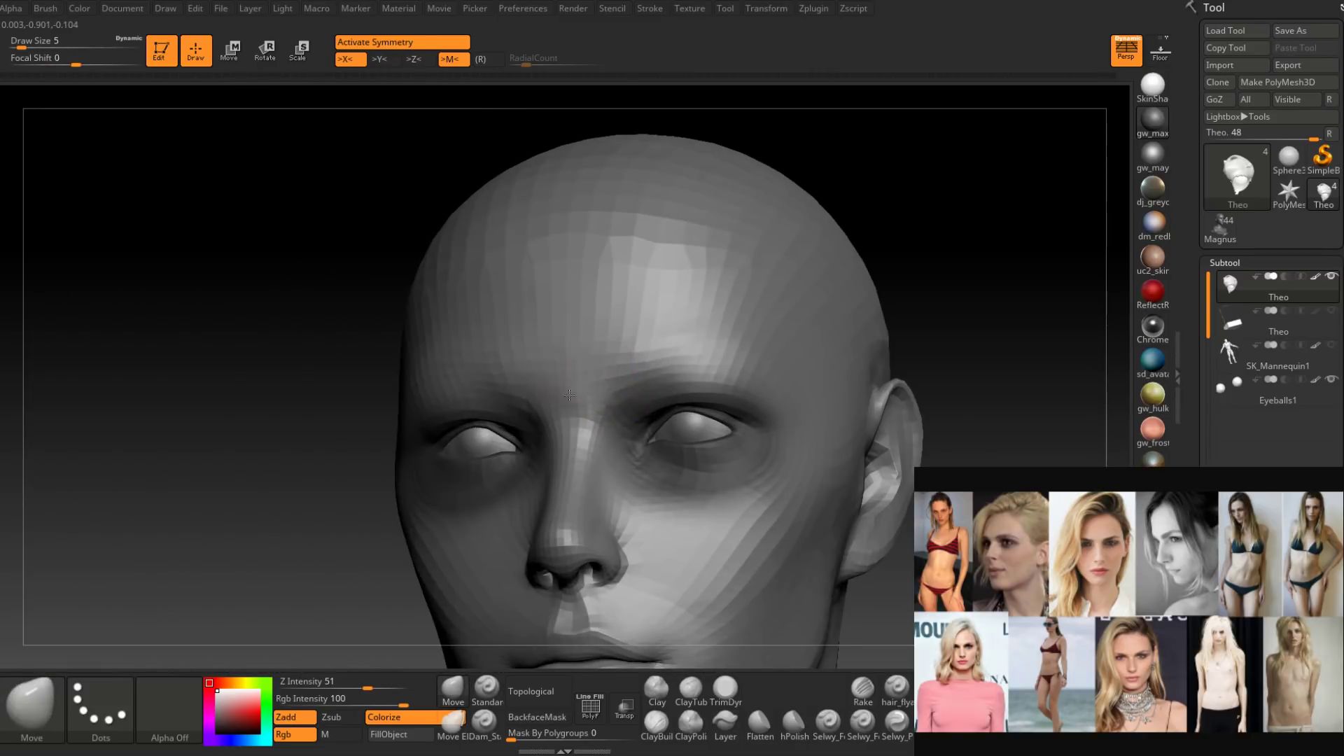
Reselect the Move brush and adjust the inner brows and lower forehead at draw size 8.
{"action": "key", "text": "b"}
{"action": "key", "text": "m"}
{"action": "key", "text": "v"}
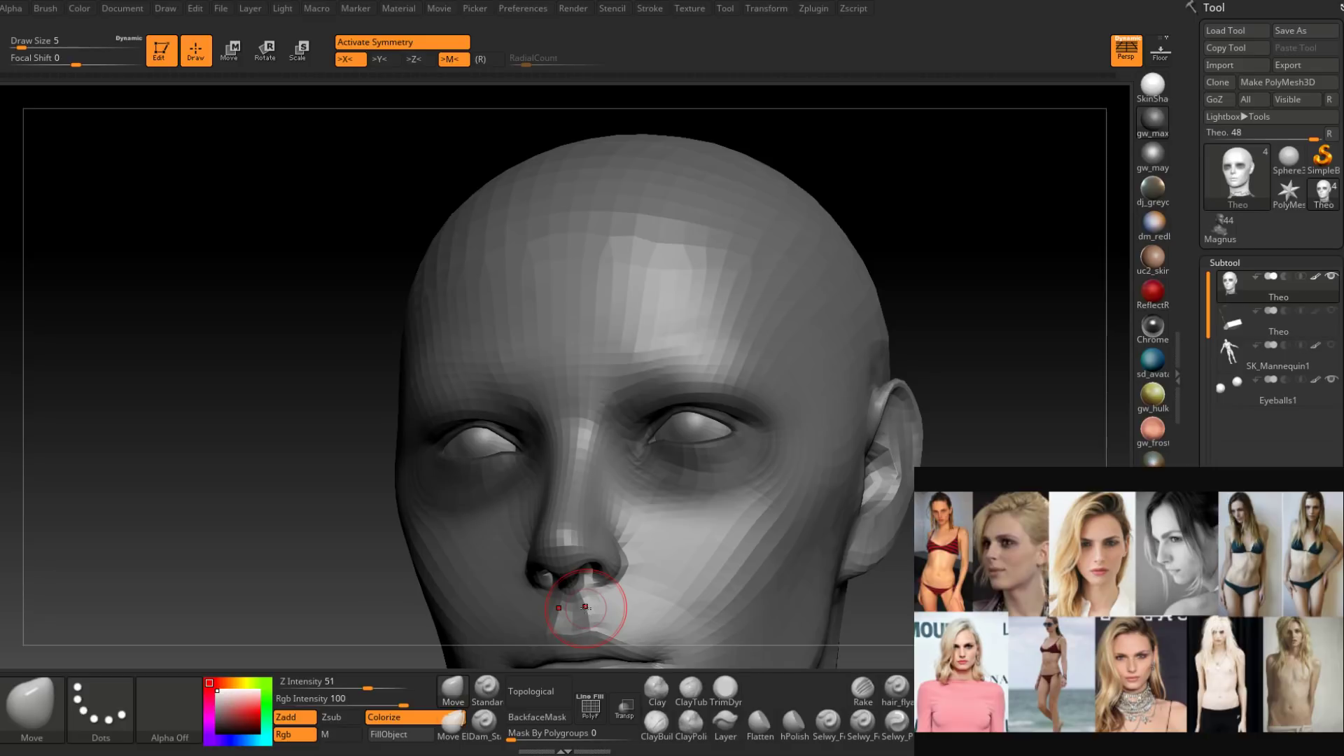
{"action": "mouse_move", "coordinate": [645, 343]}
{"action": "right_mouse_down"}
{"action": "mouse_move", "coordinate": [650, 330]}
{"action": "mouse_move", "coordinate": [642, 371]}
{"action": "right_mouse_up"}
{"action": "key", "text": "space"}
{"action": "left_click_drag", "start_coordinate": [638, 354], "coordinate": [644, 354]}
{"action": "key", "text": "space"}
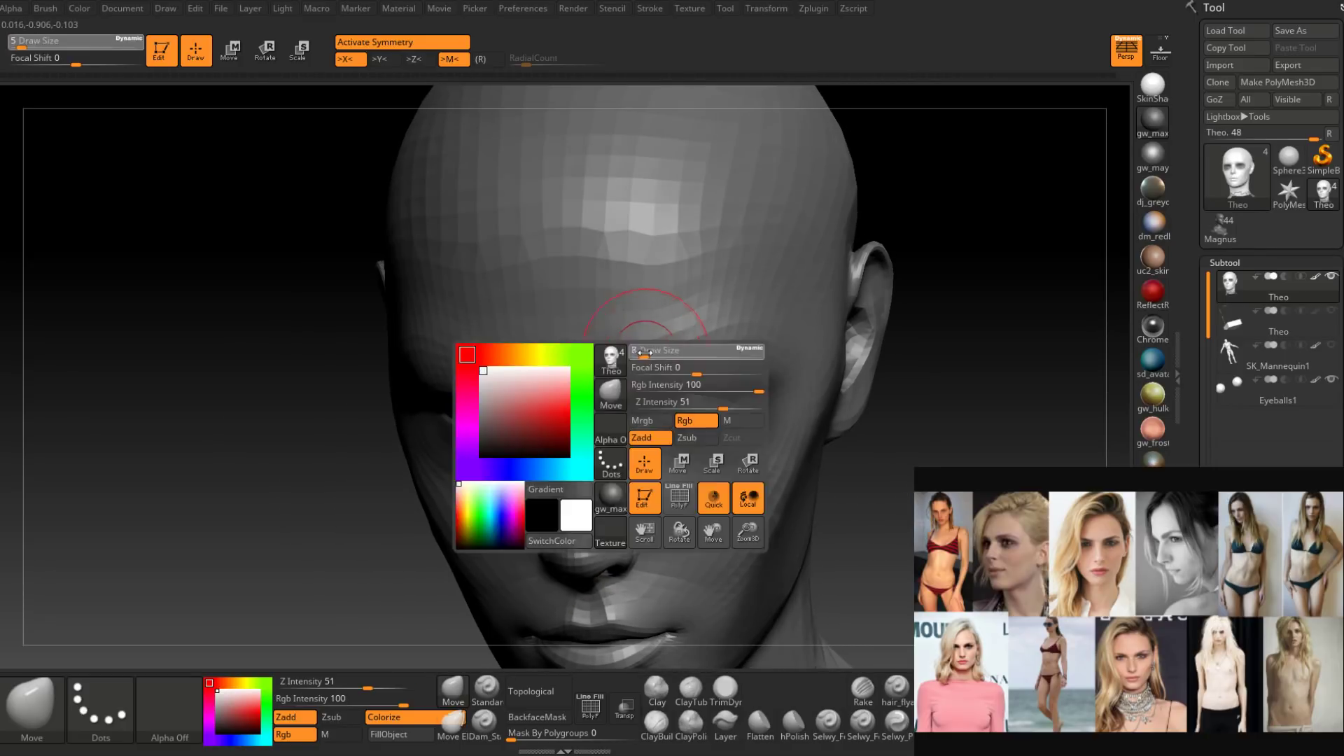
{"action": "right_click_drag", "start_coordinate": [656, 339], "coordinate": [667, 322]}
{"action": "left_click_drag", "start_coordinate": [690, 327], "coordinate": [682, 346], "text": "shift"}
{"action": "mouse_move", "coordinate": [675, 348]}
{"action": "right_mouse_down"}
{"action": "mouse_move", "coordinate": [684, 364]}
{"action": "mouse_move", "coordinate": [662, 377]}
{"action": "mouse_move", "coordinate": [702, 365]}
{"action": "right_mouse_up"}
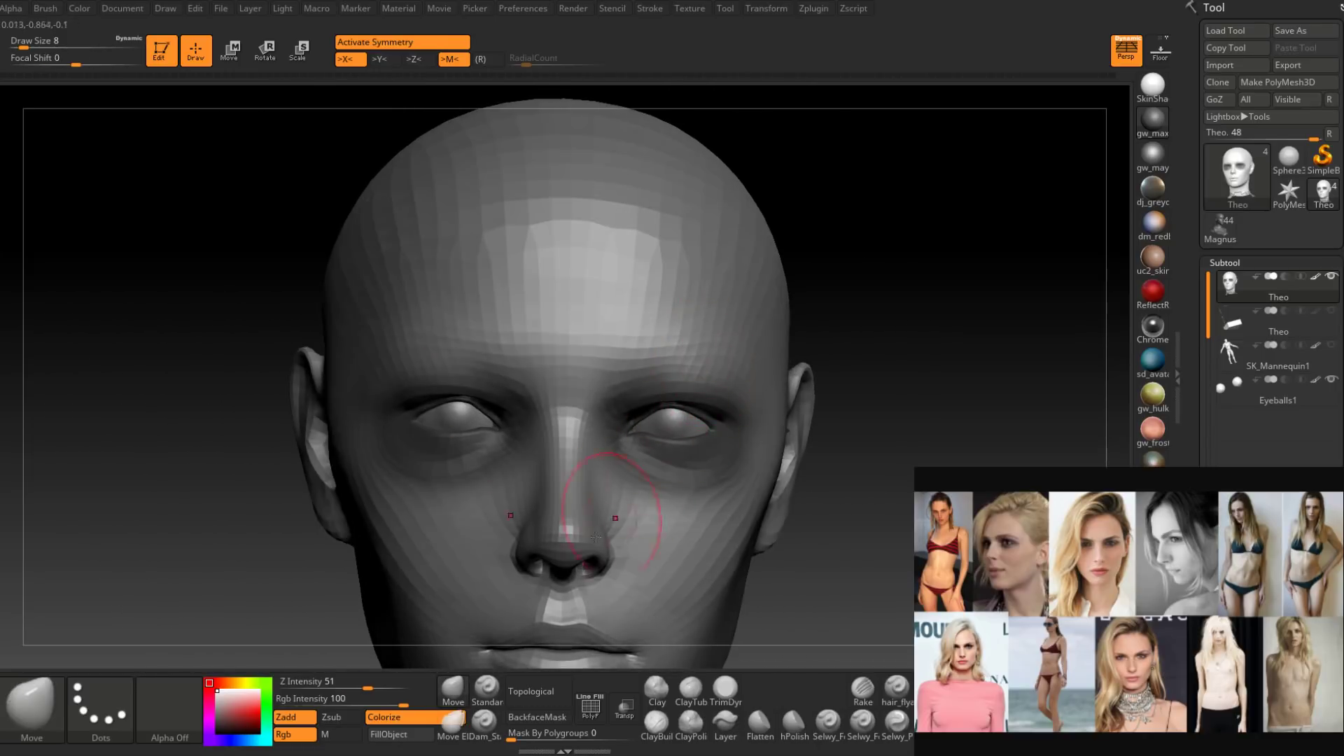
Carve creases along the inner brows and above the eye sockets with the Dam Standard brush at draw size 6.
{"action": "left_click", "coordinate": [488, 728]}
{"action": "right_click_drag", "start_coordinate": [616, 483], "coordinate": [666, 409]}
{"action": "key", "text": "space"}
{"action": "left_click_drag", "start_coordinate": [648, 401], "coordinate": [645, 401]}
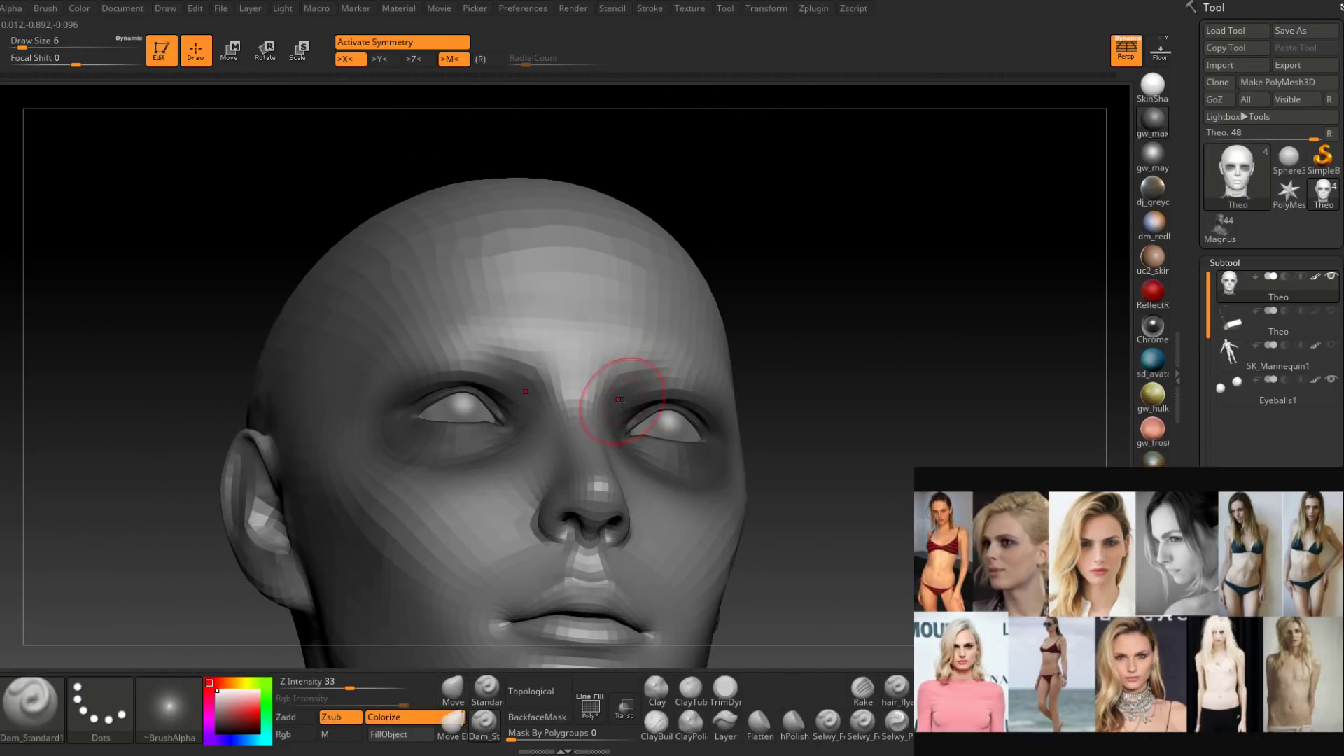
{"action": "key", "text": "space"}
{"action": "right_click_drag", "start_coordinate": [704, 358], "coordinate": [624, 401]}
{"action": "right_click_drag", "start_coordinate": [714, 342], "coordinate": [642, 394]}
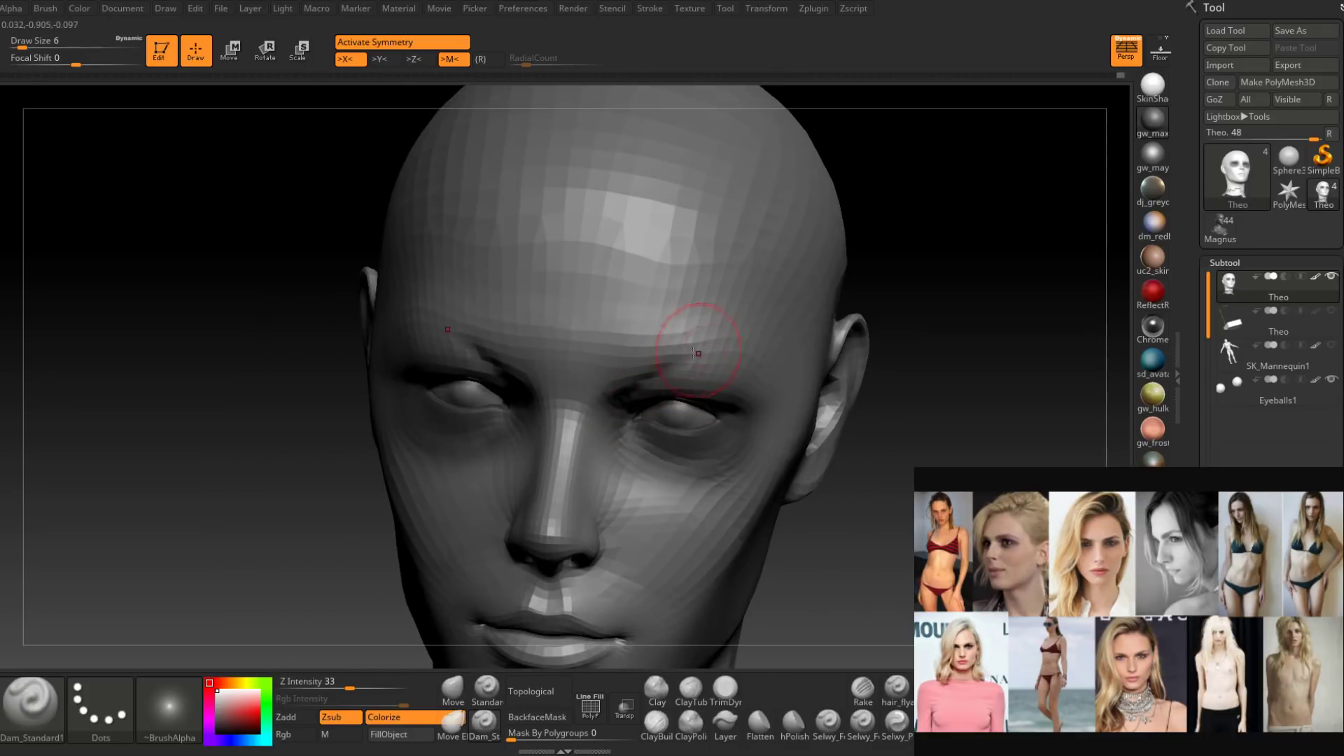
Smooth the carved brow creases into the surrounding brow ridges and lower forehead.
{"action": "key", "text": "shift"}
{"action": "mouse_move", "coordinate": [698, 353]}
{"action": "right_mouse_down"}
{"action": "mouse_move", "coordinate": [621, 372]}
{"action": "mouse_move", "coordinate": [645, 345]}
{"action": "right_mouse_up"}
{"action": "left_click_drag", "start_coordinate": [645, 345], "coordinate": [705, 351], "text": "shift"}
{"action": "right_click_drag", "start_coordinate": [705, 351], "coordinate": [690, 345]}
{"action": "left_click_drag", "start_coordinate": [721, 343], "coordinate": [707, 353], "text": "shift"}
{"action": "mouse_move", "coordinate": [723, 350]}
{"action": "right_mouse_down"}
{"action": "mouse_move", "coordinate": [729, 362]}
{"action": "mouse_move", "coordinate": [711, 352]}
{"action": "mouse_move", "coordinate": [805, 336]}
{"action": "mouse_move", "coordinate": [804, 348]}
{"action": "mouse_move", "coordinate": [746, 356]}
{"action": "mouse_move", "coordinate": [763, 285]}
{"action": "mouse_move", "coordinate": [775, 308]}
{"action": "mouse_move", "coordinate": [745, 356]}
{"action": "mouse_move", "coordinate": [767, 343]}
{"action": "mouse_move", "coordinate": [748, 338]}
{"action": "right_mouse_up"}
{"action": "right_click", "coordinate": [804, 347]}
Reshape the outer brows, temples and forehead contour with the Move brush at draw size 13.
{"action": "left_click", "coordinate": [452, 690]}
{"action": "left_click_drag", "start_coordinate": [750, 334], "coordinate": [770, 322]}
{"action": "mouse_move", "coordinate": [784, 189]}
{"action": "left_mouse_down"}
{"action": "mouse_move", "coordinate": [720, 285]}
{"action": "mouse_move", "coordinate": [726, 384]}
{"action": "mouse_move", "coordinate": [738, 348]}
{"action": "mouse_move", "coordinate": [729, 324]}
{"action": "mouse_move", "coordinate": [773, 366]}
{"action": "mouse_move", "coordinate": [742, 350]}
{"action": "mouse_move", "coordinate": [744, 370]}
{"action": "left_mouse_up"}
{"action": "key", "text": "space"}
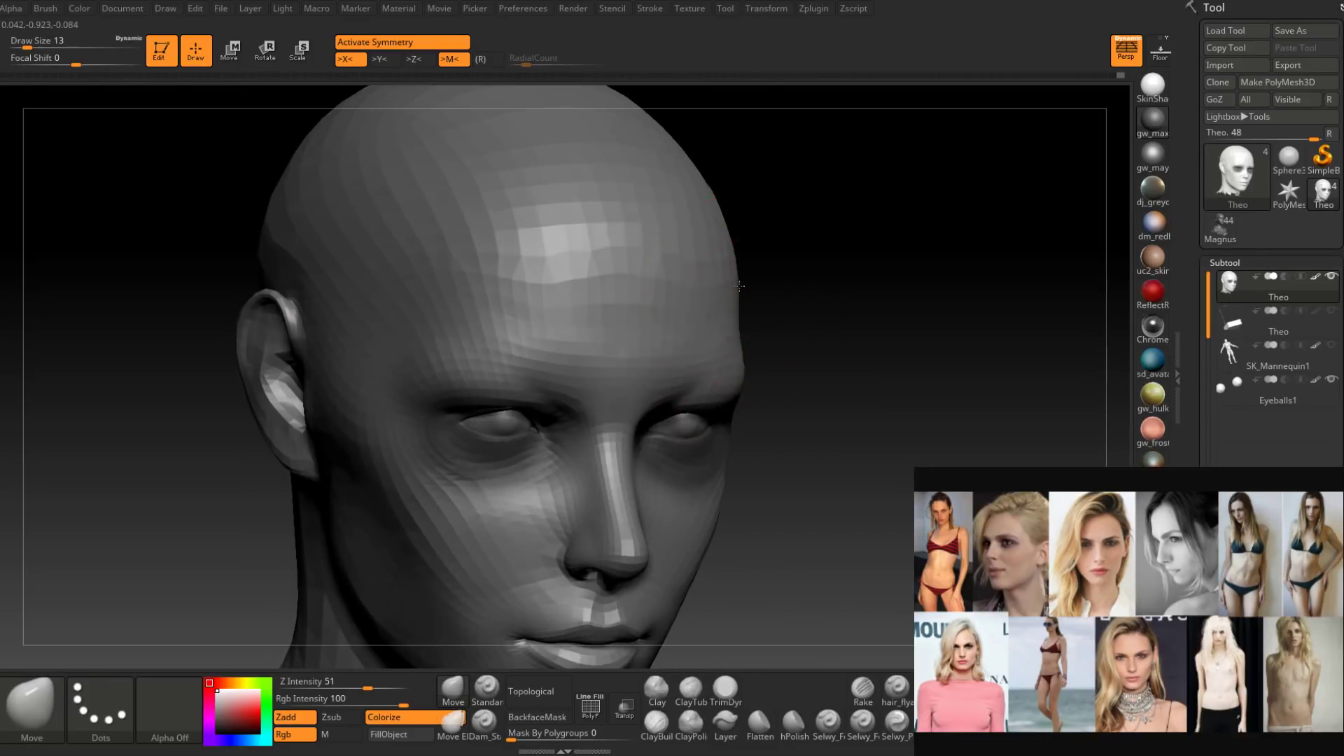
{"action": "left_click_drag", "start_coordinate": [739, 286], "coordinate": [765, 352]}
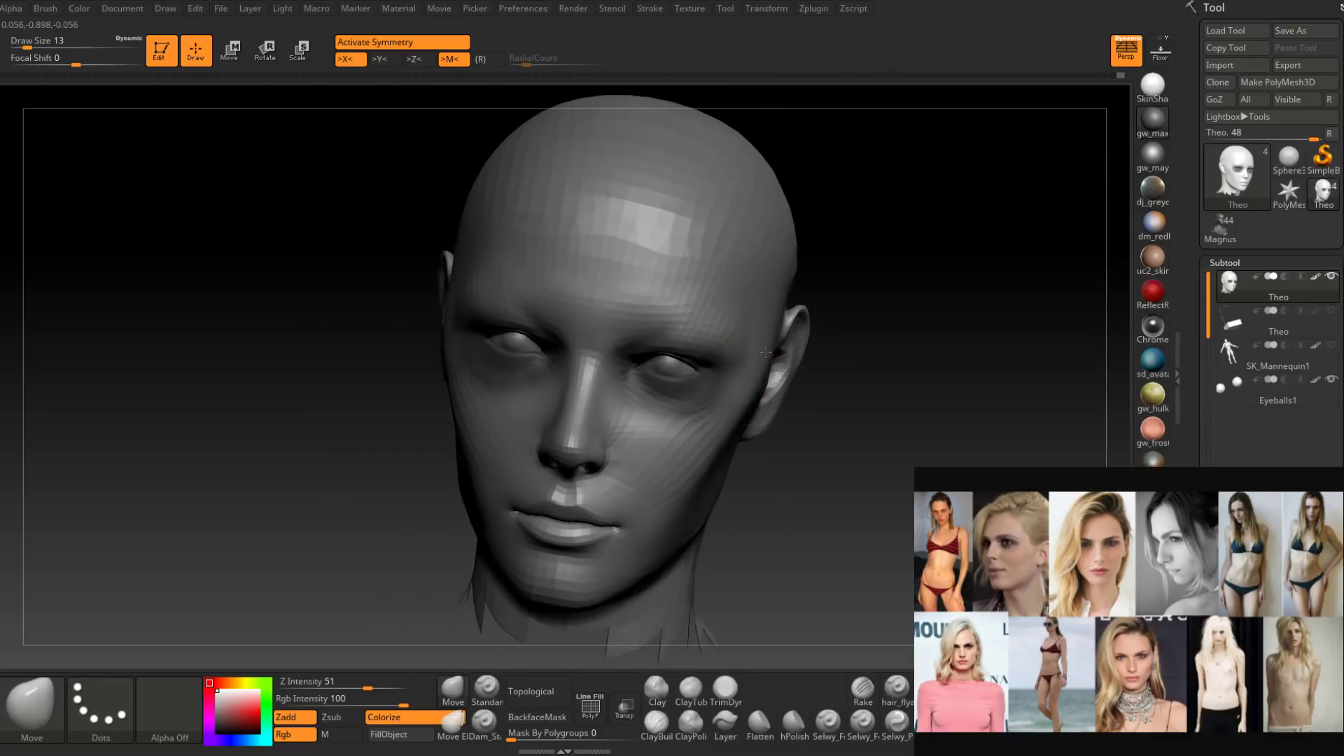
{"action": "right_click_drag", "start_coordinate": [766, 352], "coordinate": [770, 353]}
Adjust the mouth and jaw region with the Move brush at draw size 17, and undo the last change.
{"action": "key", "text": "space"}
{"action": "mouse_move", "coordinate": [756, 344]}
{"action": "left_mouse_down"}
{"action": "mouse_move", "coordinate": [763, 332]}
{"action": "mouse_move", "coordinate": [725, 327]}
{"action": "mouse_move", "coordinate": [692, 387]}
{"action": "mouse_move", "coordinate": [714, 396]}
{"action": "mouse_move", "coordinate": [717, 381]}
{"action": "mouse_move", "coordinate": [683, 368]}
{"action": "left_mouse_up"}
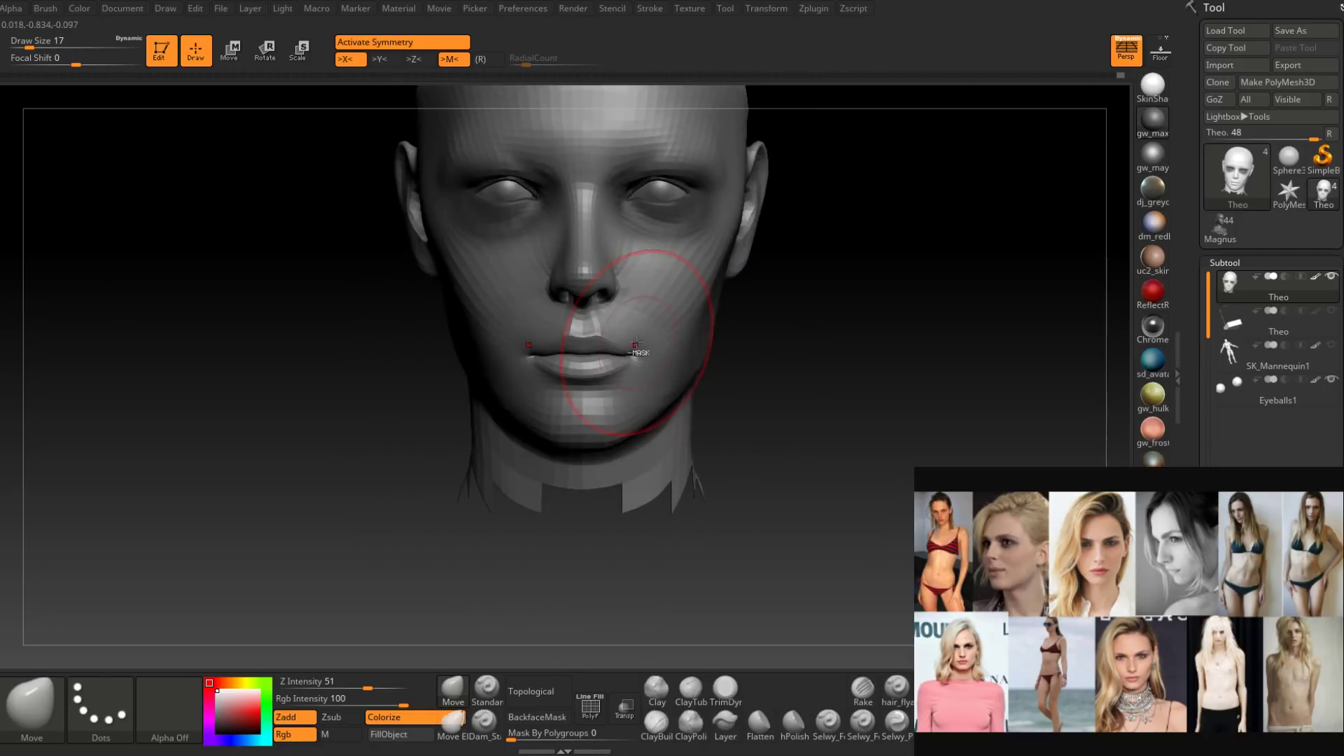
{"action": "mouse_move", "coordinate": [639, 352]}
{"action": "right_mouse_down", "text": "ctrl+alt"}
{"action": "mouse_move", "coordinate": [650, 415]}
{"action": "mouse_move", "coordinate": [682, 395]}
{"action": "mouse_move", "coordinate": [693, 349]}
{"action": "mouse_move", "coordinate": [638, 380]}
{"action": "right_mouse_up", "text": "ctrl+alt"}
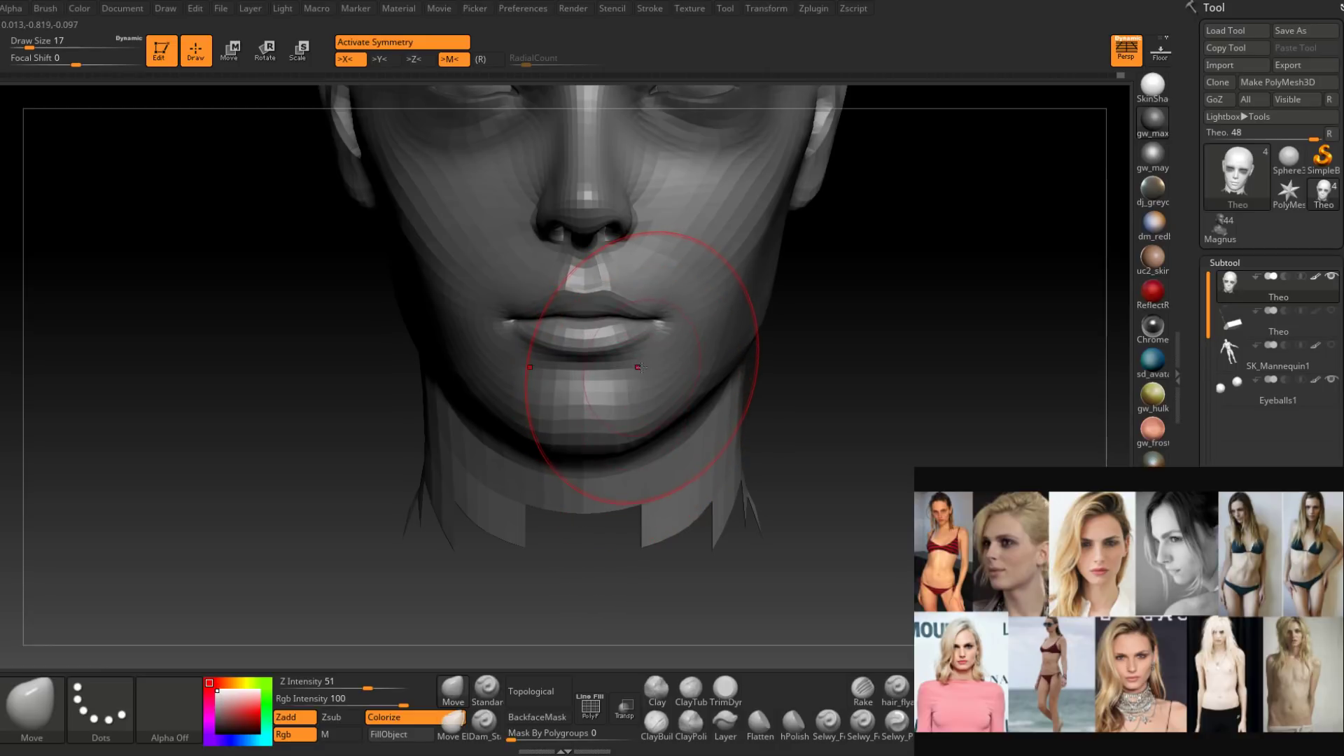
{"action": "key", "text": "ctrl+z"}
{"action": "right_click_drag", "start_coordinate": [639, 383], "coordinate": [616, 318]}
{"action": "mouse_move", "coordinate": [616, 319]}
{"action": "right_mouse_down", "text": "alt"}
{"action": "mouse_move", "coordinate": [678, 405]}
{"action": "mouse_move", "coordinate": [680, 371]}
{"action": "mouse_move", "coordinate": [717, 384]}
{"action": "right_mouse_up", "text": "alt"}
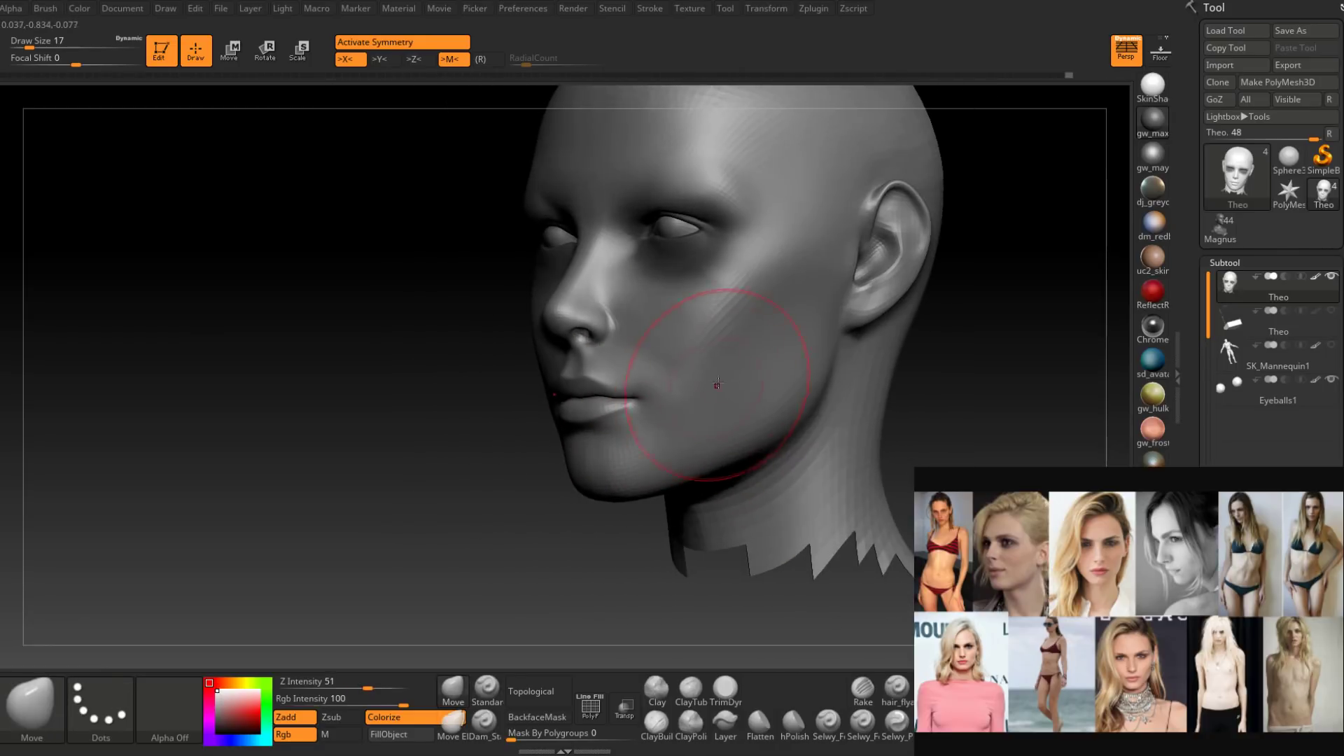
Build up the cheeks beside the mouth corners with the ClayBuildup brush at draw sizes 7 and 12.
{"action": "left_click", "coordinate": [660, 728]}
{"action": "right_click_drag", "start_coordinate": [674, 337], "coordinate": [714, 329]}
{"action": "key", "text": "space"}
{"action": "left_click_drag", "start_coordinate": [720, 336], "coordinate": [708, 334]}
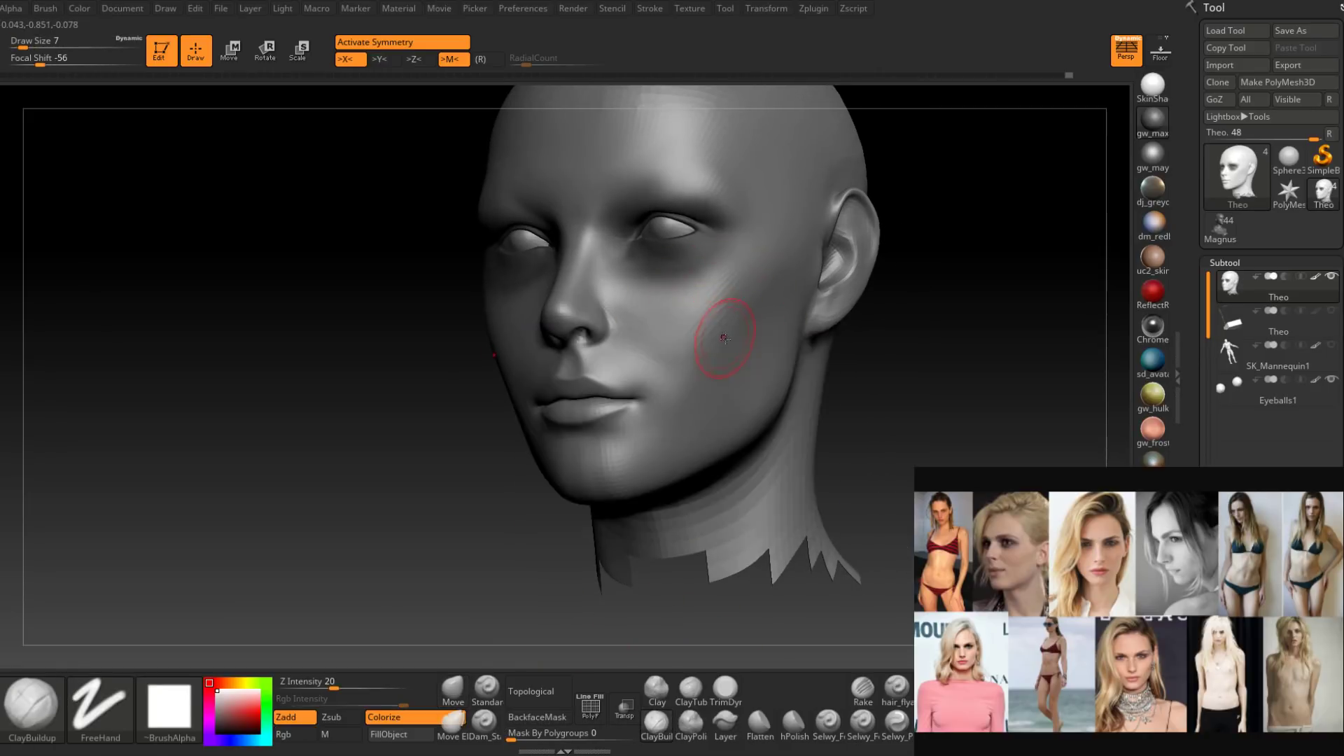
{"action": "mouse_move", "coordinate": [723, 336]}
{"action": "right_mouse_down"}
{"action": "mouse_move", "coordinate": [750, 337]}
{"action": "mouse_move", "coordinate": [697, 339]}
{"action": "right_mouse_up"}
{"action": "mouse_move", "coordinate": [697, 338]}
{"action": "right_mouse_down", "text": "alt"}
{"action": "mouse_move", "coordinate": [675, 377]}
{"action": "mouse_move", "coordinate": [624, 381]}
{"action": "mouse_move", "coordinate": [707, 410]}
{"action": "right_mouse_up", "text": "alt"}
{"action": "key", "text": "space"}
{"action": "left_click_drag", "start_coordinate": [647, 407], "coordinate": [654, 405]}
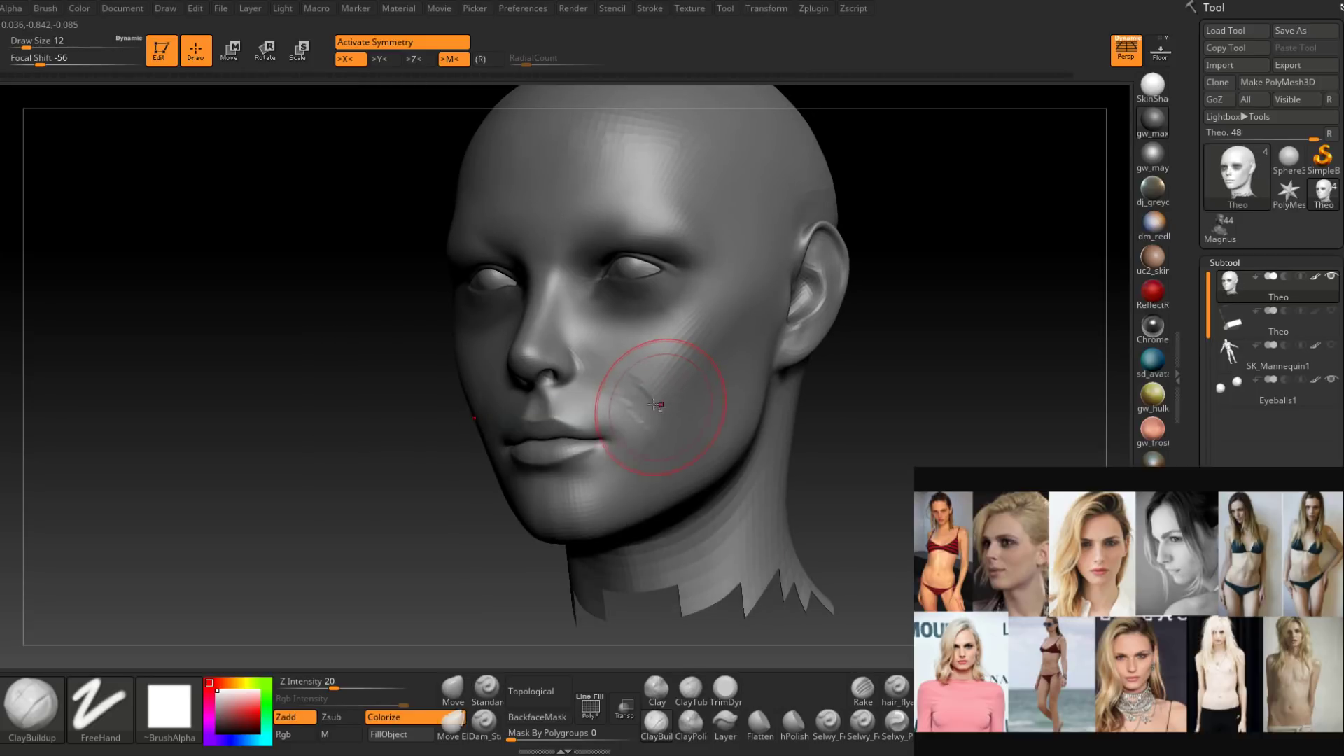
Clear the mask on the head and smooth the clay beside the mouth at draw size 9.
{"action": "right_click_drag", "start_coordinate": [689, 418], "coordinate": [650, 424]}
{"action": "key", "text": "space"}
{"action": "left_click_drag", "start_coordinate": [657, 403], "coordinate": [653, 403]}
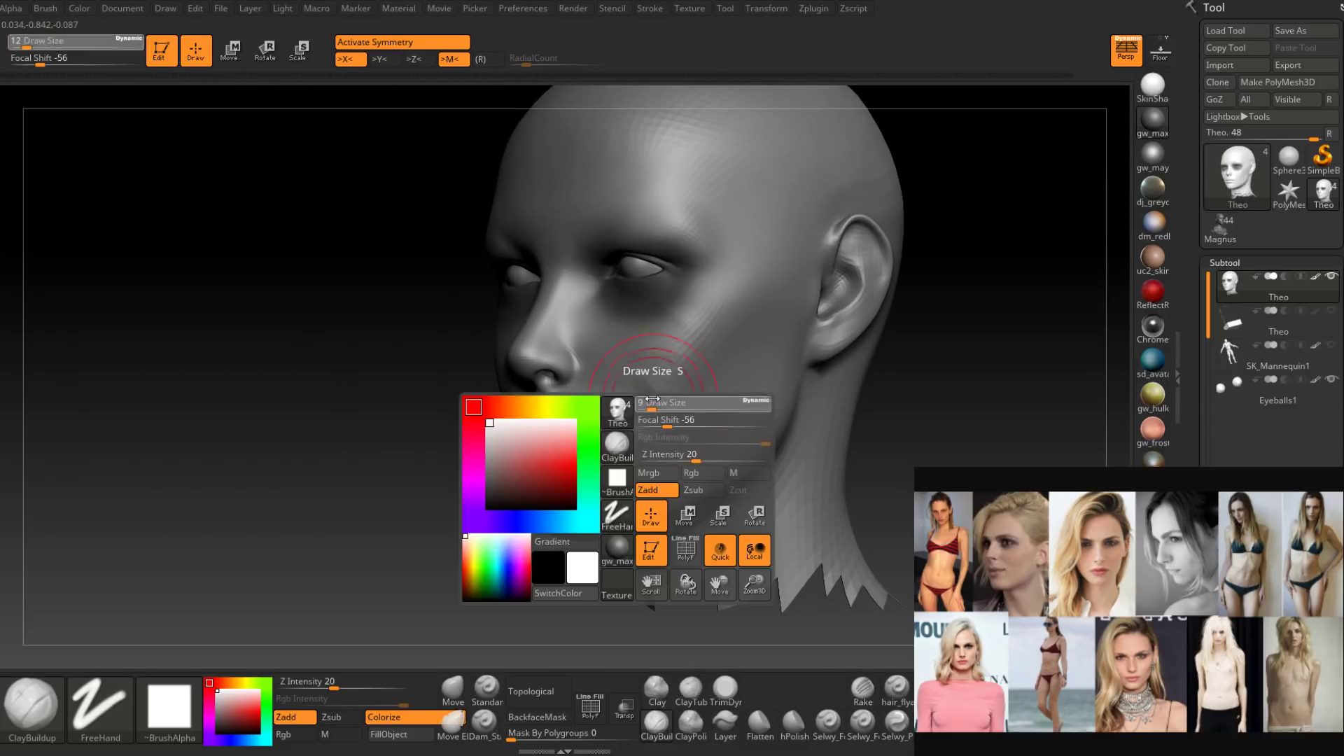
{"action": "left_click_drag", "start_coordinate": [992, 280], "coordinate": [970, 294], "text": "ctrl"}
{"action": "right_click_drag", "start_coordinate": [625, 410], "coordinate": [658, 407]}
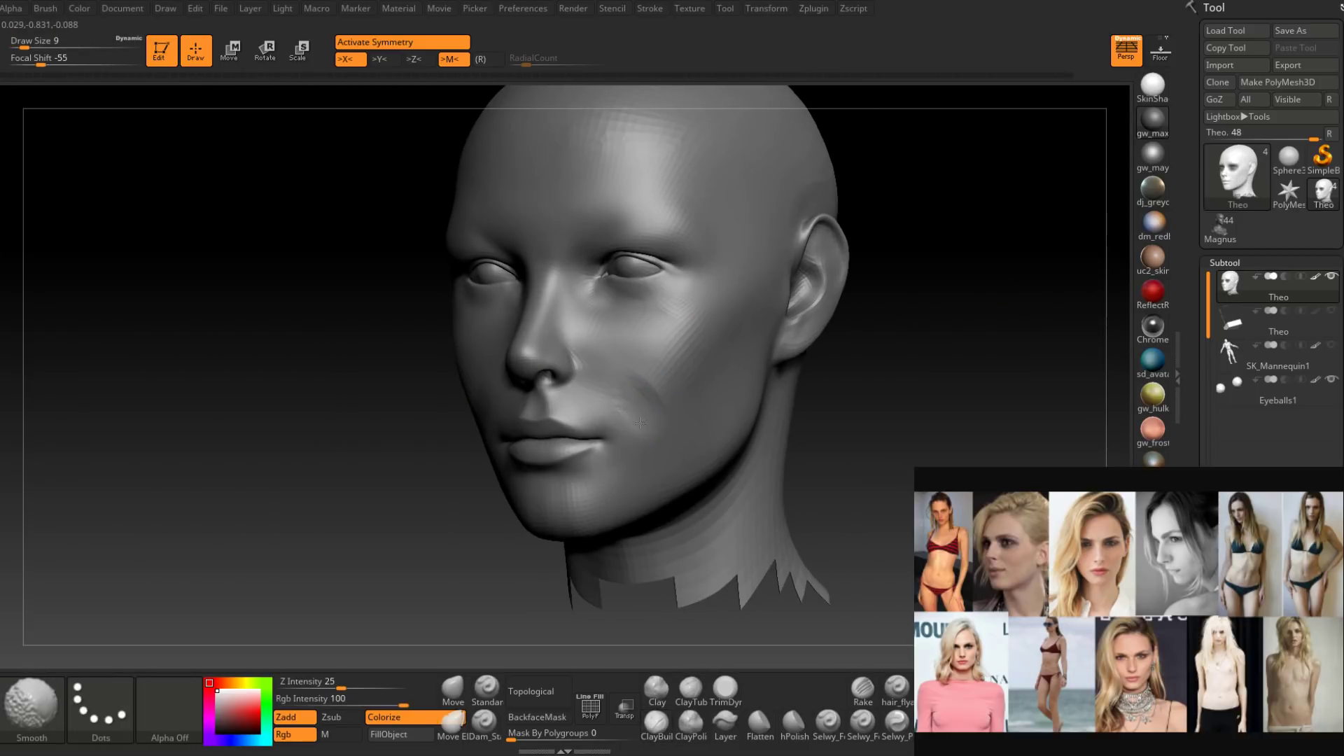
{"action": "key", "text": "shift"}
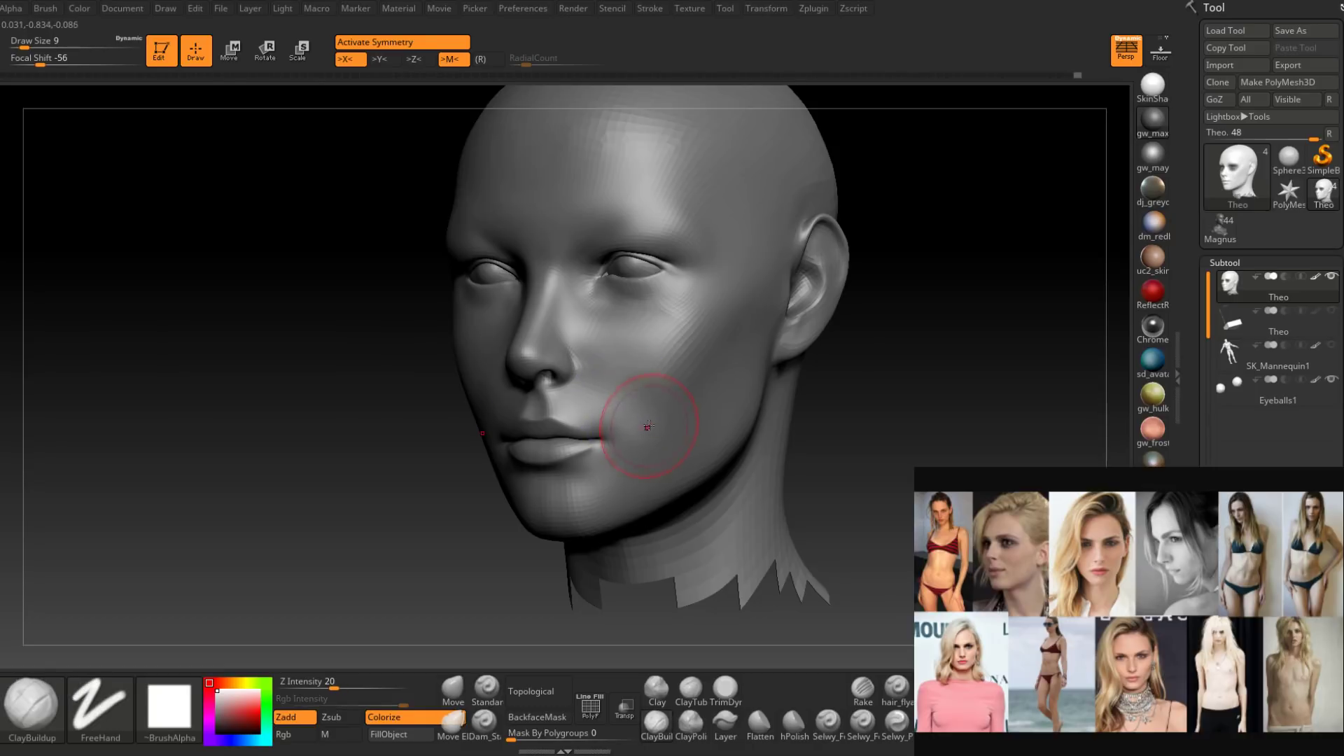
Fill the front of the cheeks with ClayBuildup strokes at draw size 11 and smooth them.
{"action": "mouse_move", "coordinate": [637, 406]}
{"action": "right_mouse_down"}
{"action": "mouse_move", "coordinate": [638, 361]}
{"action": "mouse_move", "coordinate": [658, 356]}
{"action": "mouse_move", "coordinate": [625, 347]}
{"action": "right_mouse_up"}
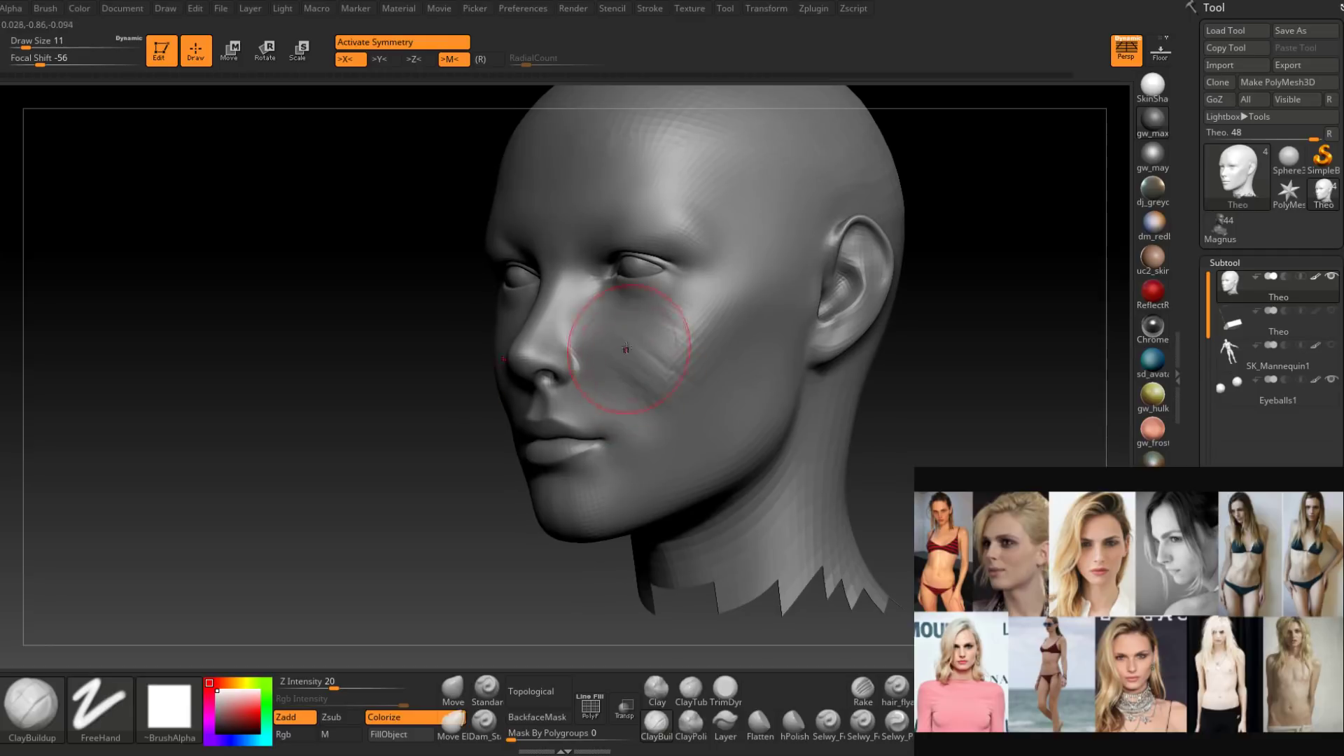
{"action": "mouse_move", "coordinate": [707, 360]}
{"action": "right_mouse_down"}
{"action": "mouse_move", "coordinate": [662, 391]}
{"action": "mouse_move", "coordinate": [657, 346]}
{"action": "mouse_move", "coordinate": [624, 326]}
{"action": "right_mouse_up"}
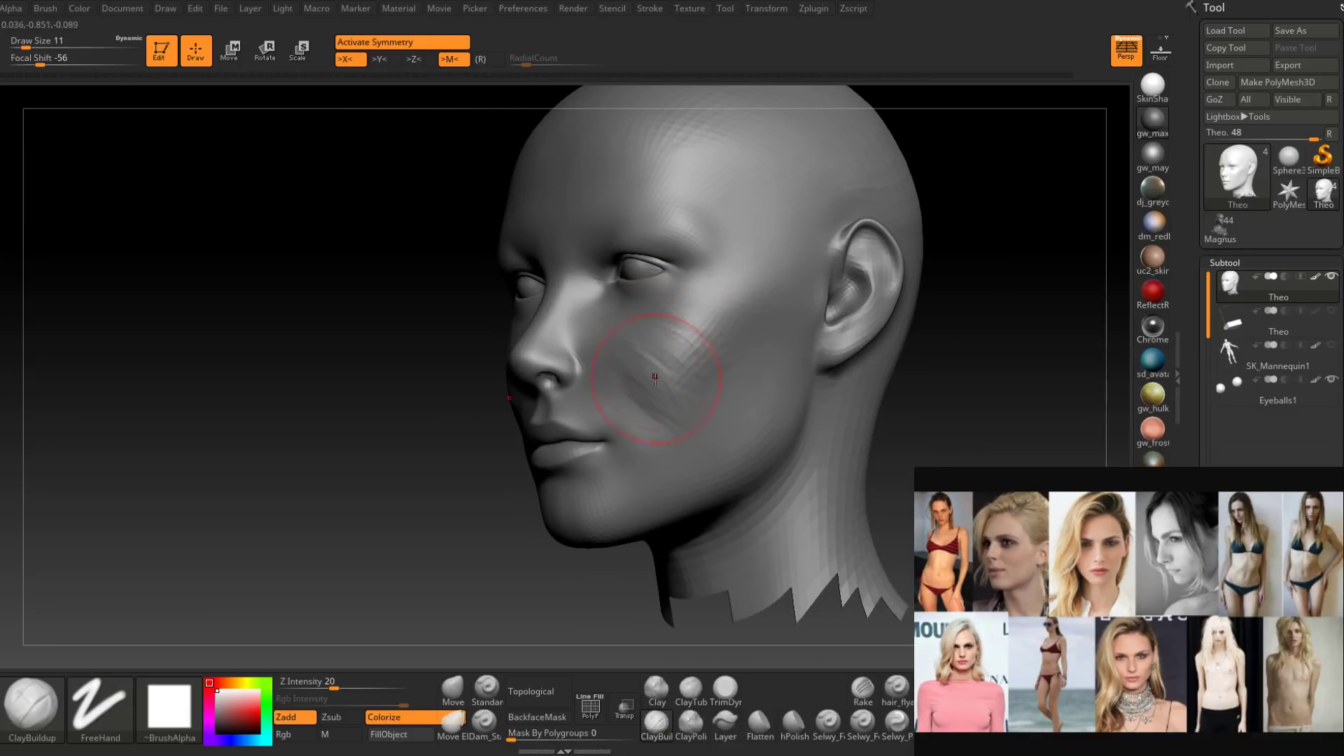
{"action": "mouse_move", "coordinate": [655, 378]}
{"action": "right_mouse_down"}
{"action": "mouse_move", "coordinate": [674, 380]}
{"action": "mouse_move", "coordinate": [675, 396]}
{"action": "right_mouse_up"}
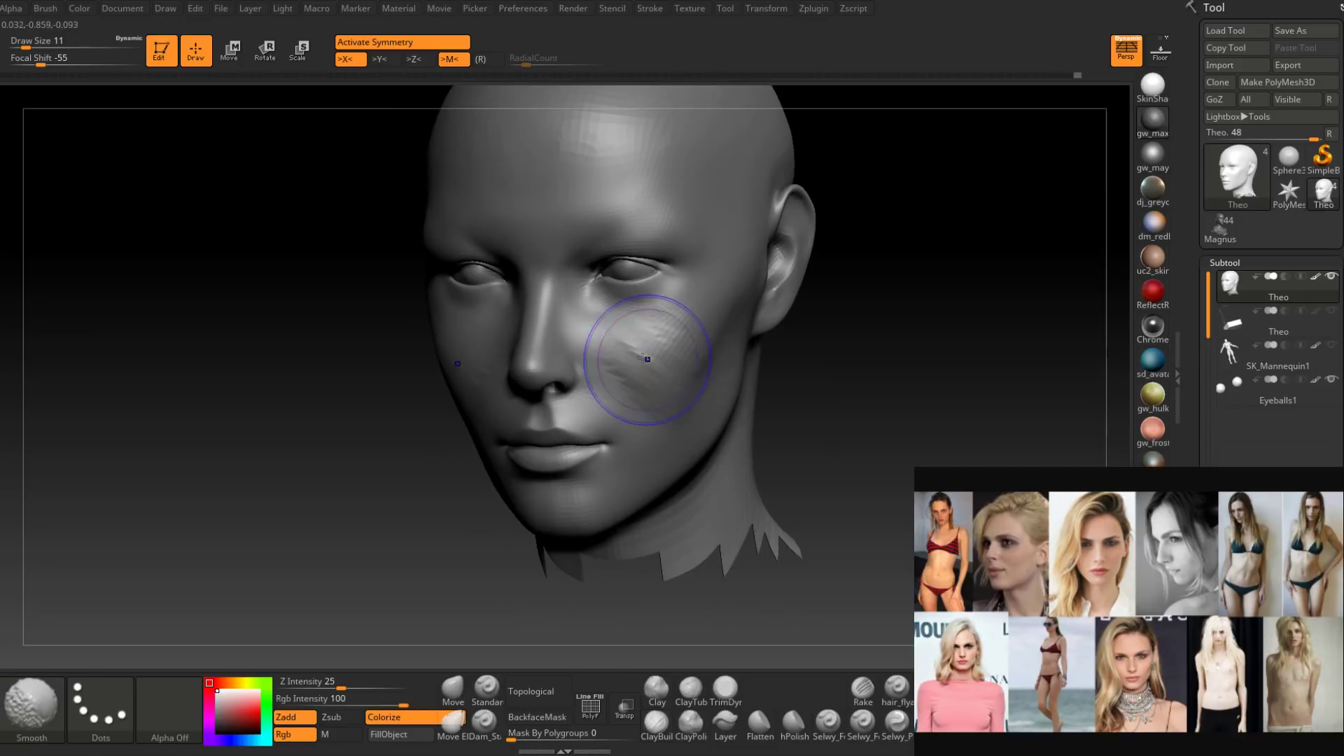
{"action": "left_click_drag", "start_coordinate": [645, 358], "coordinate": [638, 354], "text": "shift"}
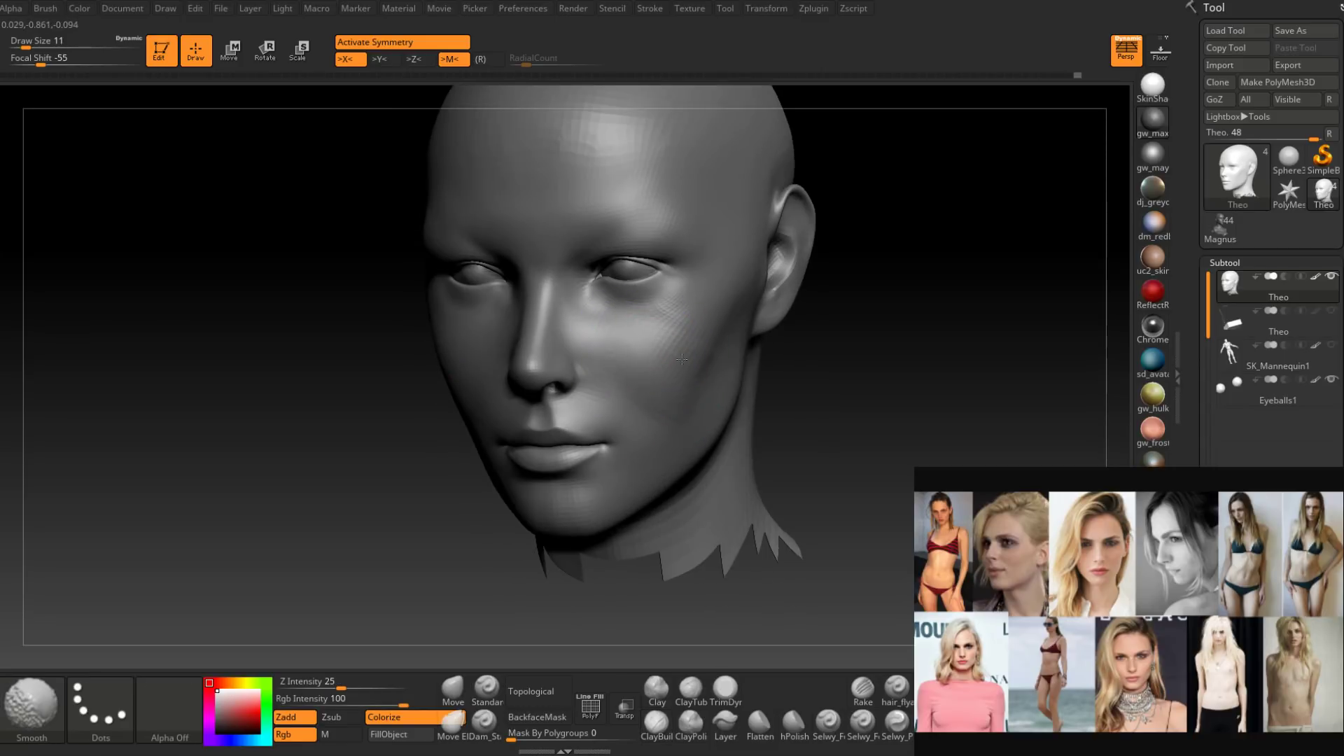
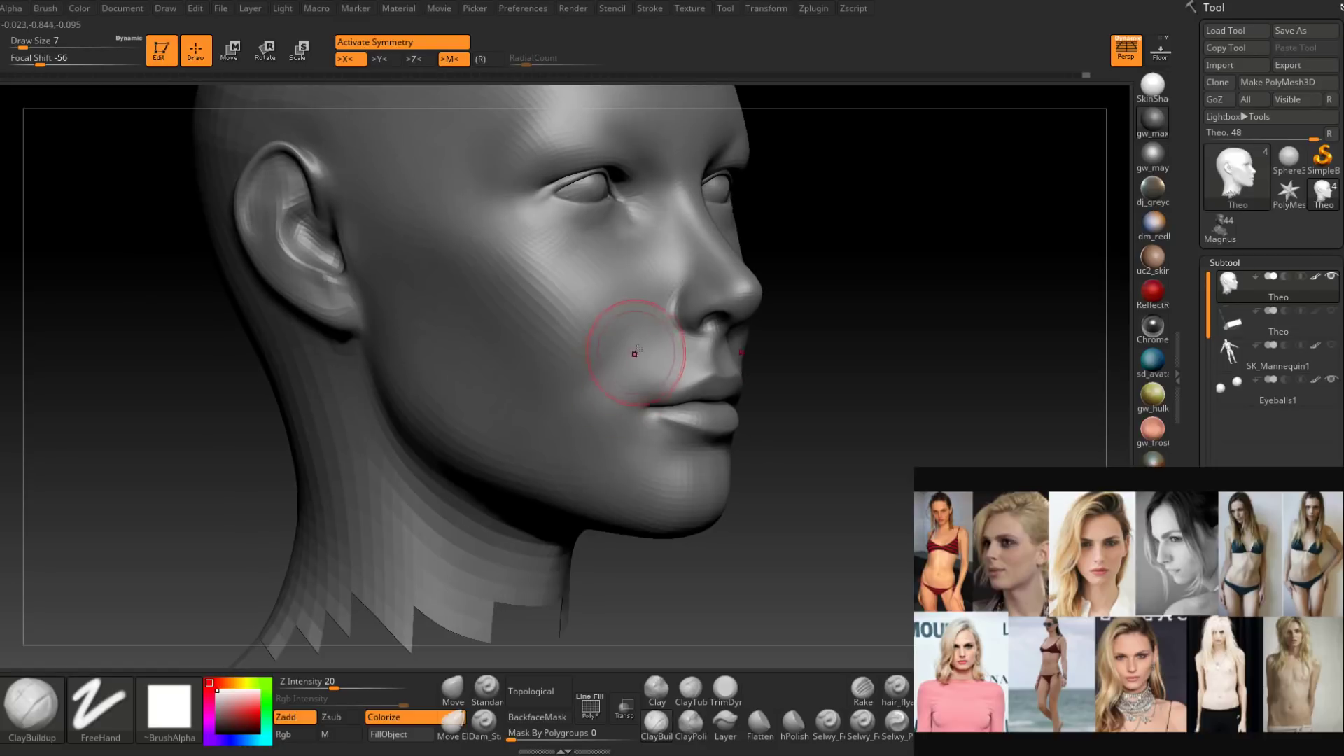
Refine the lower cheeks around the mouth corners with ClayBuildup at draw size 7, smoothing the strokes.
{"action": "right_click_drag", "start_coordinate": [640, 350], "coordinate": [595, 361]}
{"action": "left_click_drag", "start_coordinate": [616, 371], "coordinate": [636, 429], "text": "shift"}
{"action": "right_click_drag", "start_coordinate": [672, 420], "coordinate": [561, 438]}
{"action": "mouse_move", "coordinate": [768, 444]}
{"action": "right_mouse_down"}
{"action": "mouse_move", "coordinate": [780, 455]}
{"action": "mouse_move", "coordinate": [726, 450]}
{"action": "mouse_move", "coordinate": [765, 420]}
{"action": "mouse_move", "coordinate": [626, 406]}
{"action": "right_mouse_up"}
{"action": "left_click_drag", "start_coordinate": [626, 406], "coordinate": [606, 443], "text": "shift"}
{"action": "right_click_drag", "start_coordinate": [606, 443], "coordinate": [535, 443]}
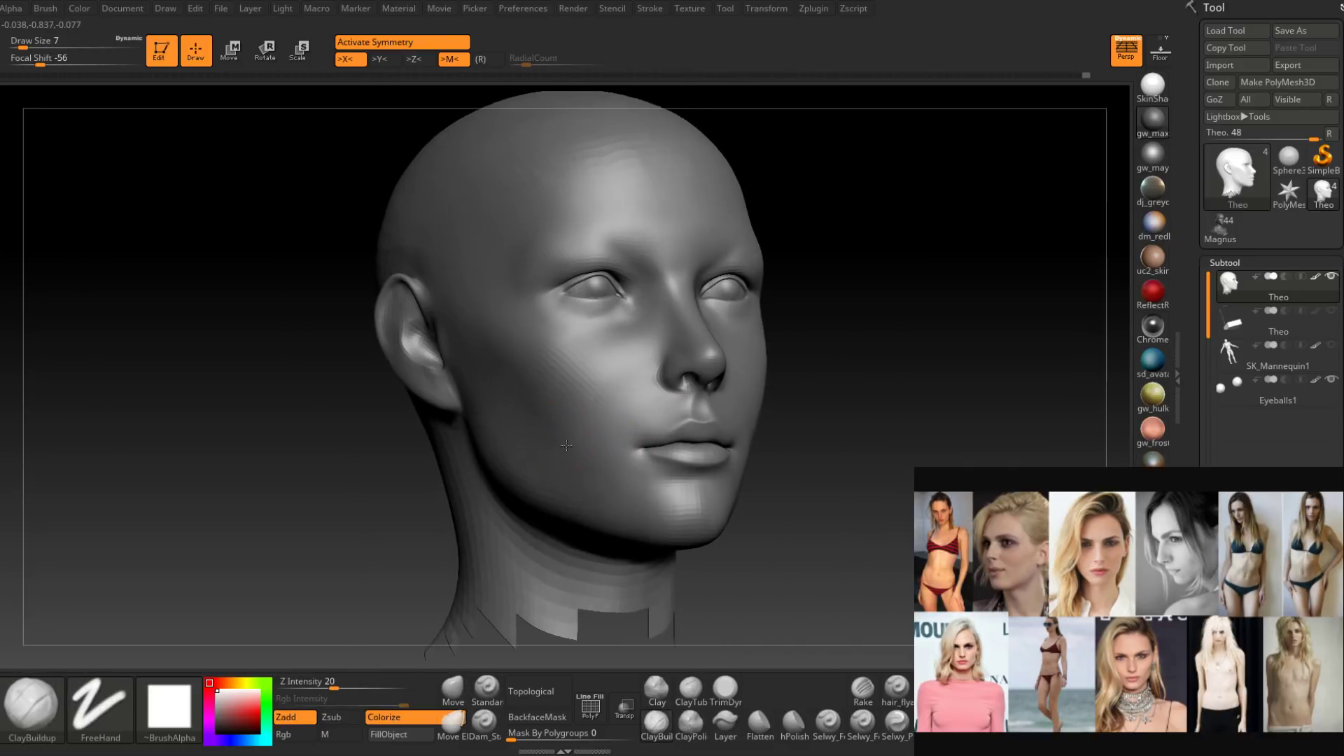
Add ClayBuildup strokes to the cheeks beside the nose at draw size 7.
{"action": "mouse_move", "coordinate": [633, 382]}
{"action": "right_mouse_down"}
{"action": "mouse_move", "coordinate": [604, 375]}
{"action": "mouse_move", "coordinate": [609, 441]}
{"action": "right_mouse_up"}
{"action": "right_click_drag", "start_coordinate": [608, 441], "coordinate": [645, 416]}
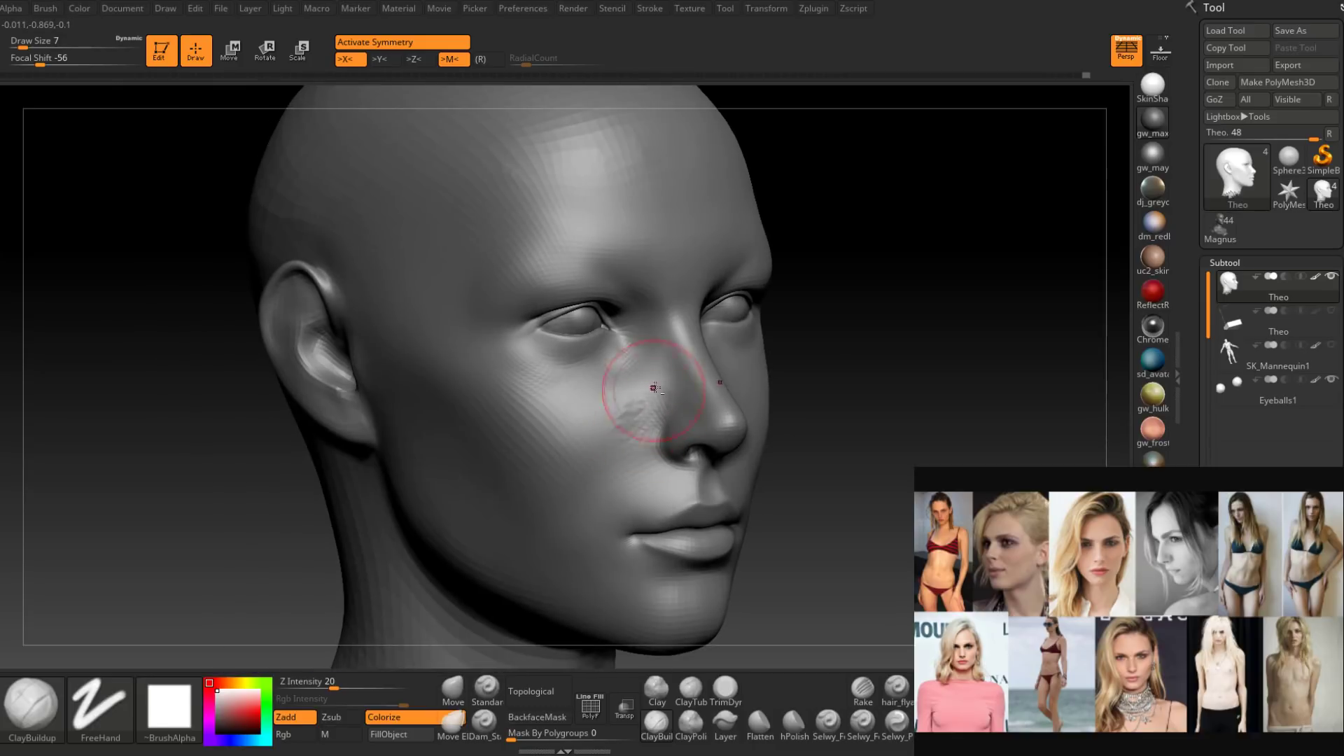
{"action": "right_click_drag", "start_coordinate": [619, 415], "coordinate": [586, 406]}
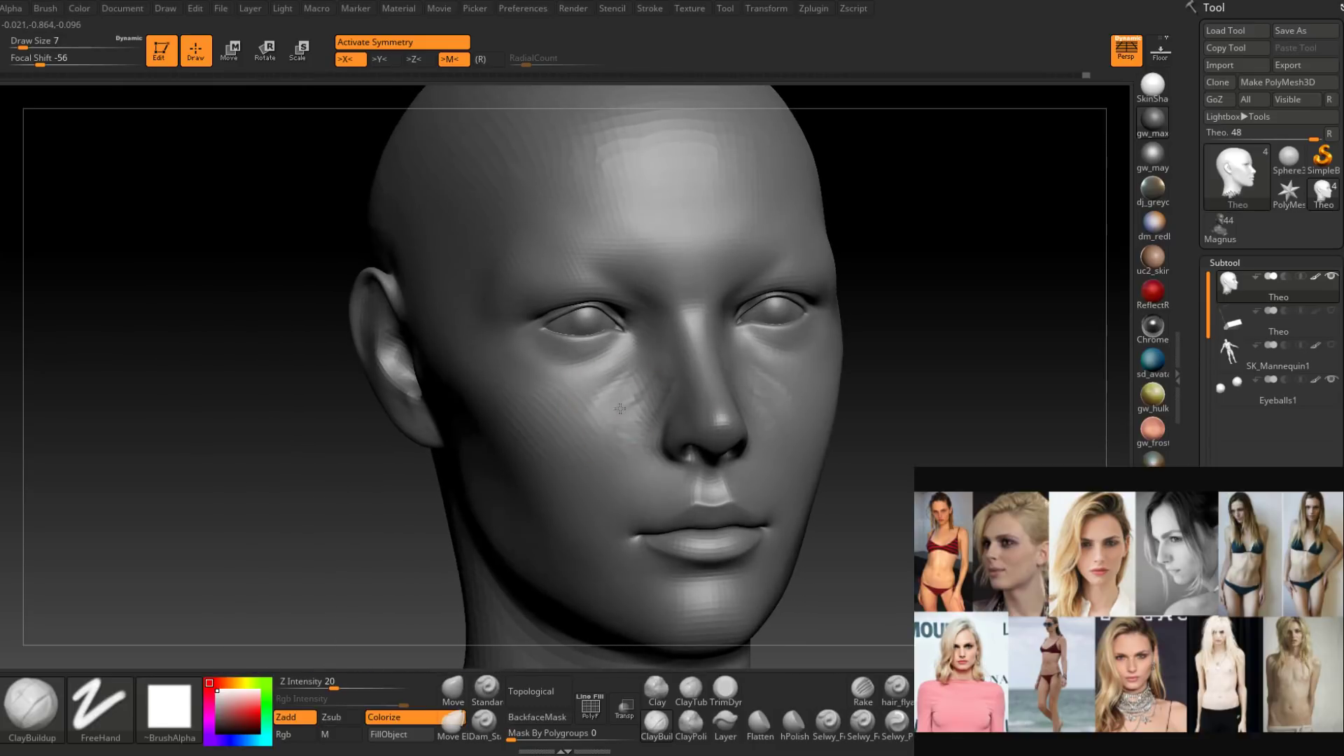
{"action": "key", "text": "space"}
{"action": "left_click_drag", "start_coordinate": [627, 404], "coordinate": [638, 400]}
{"action": "right_click_drag", "start_coordinate": [636, 406], "coordinate": [643, 404]}
{"action": "key", "text": "space"}
{"action": "left_click_drag", "start_coordinate": [643, 403], "coordinate": [633, 403]}
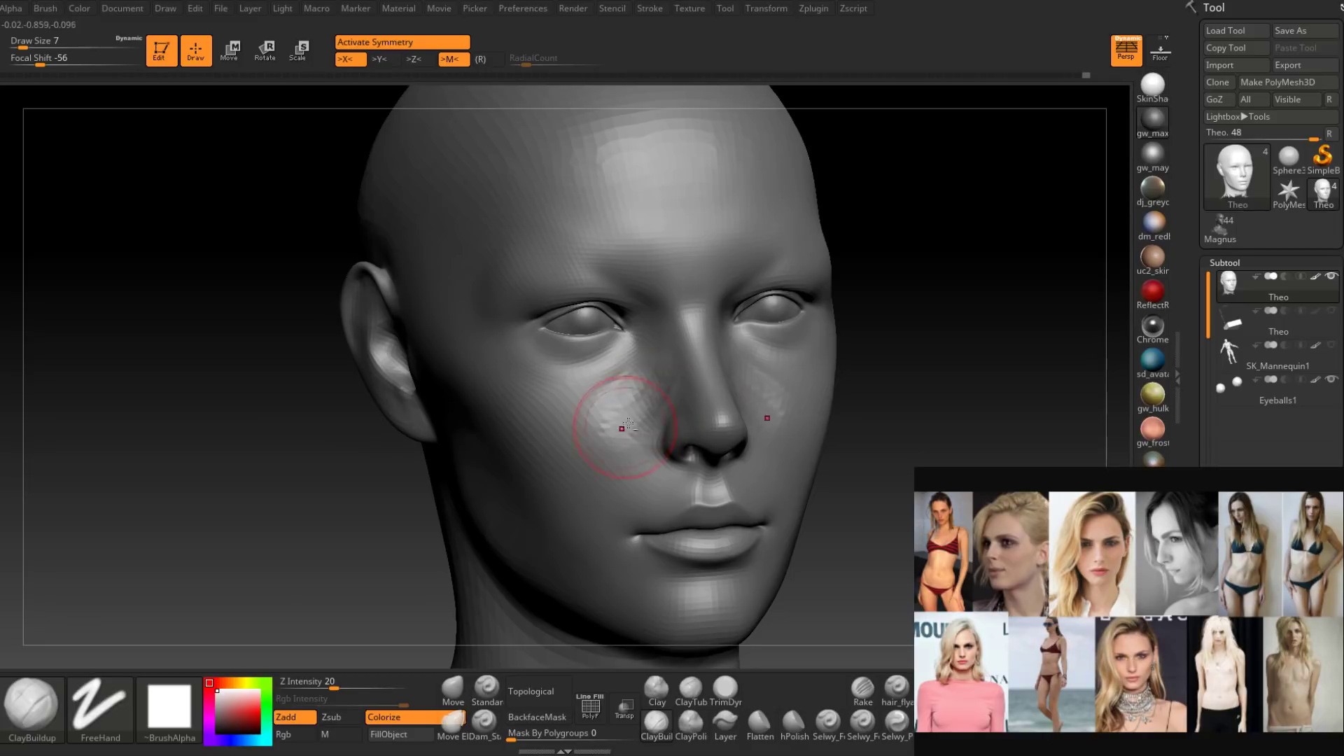
{"action": "right_click_drag", "start_coordinate": [628, 423], "coordinate": [650, 406]}
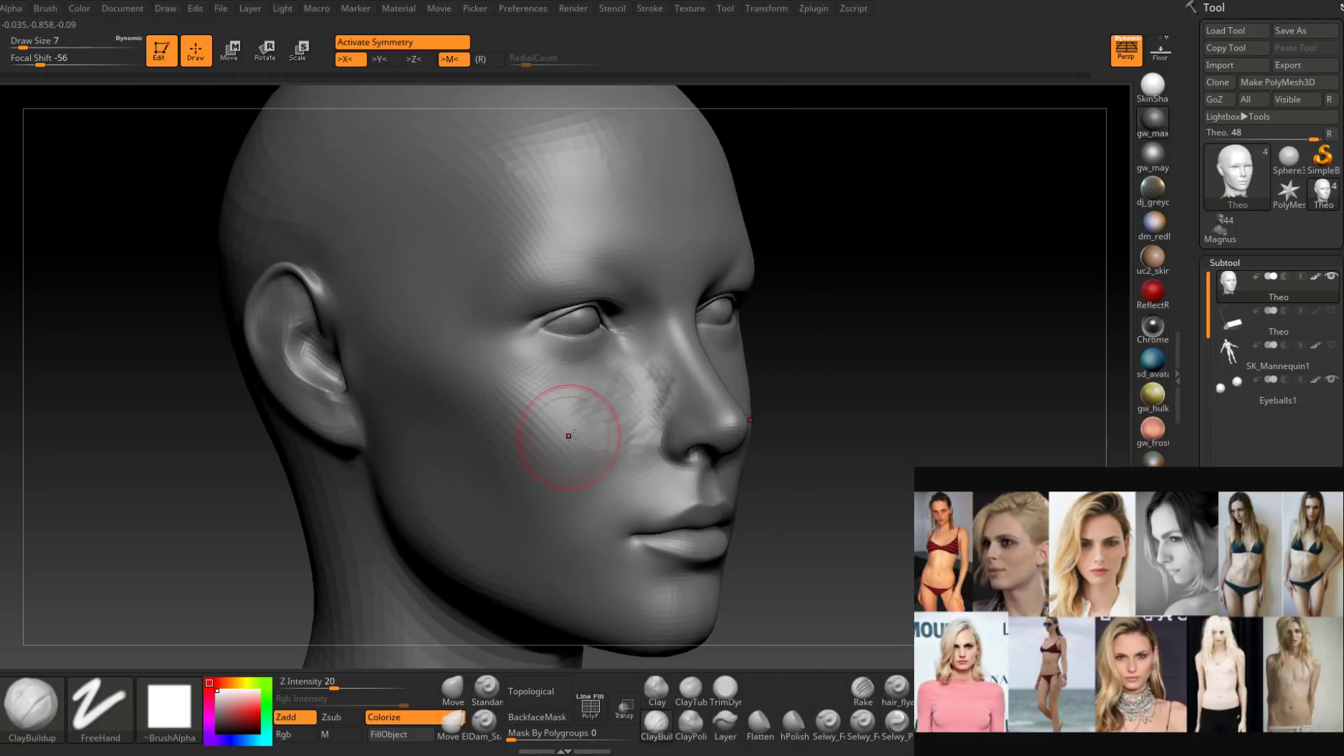
Smooth the clay strokes between the nose and cheekbones from several angles.
{"action": "mouse_move", "coordinate": [569, 436]}
{"action": "right_mouse_down"}
{"action": "mouse_move", "coordinate": [619, 420]}
{"action": "mouse_move", "coordinate": [581, 425]}
{"action": "right_mouse_up"}
{"action": "key", "text": "shift"}
{"action": "left_click_drag", "start_coordinate": [565, 417], "coordinate": [616, 427], "text": "shift"}
{"action": "right_click_drag", "start_coordinate": [651, 441], "coordinate": [609, 440]}
{"action": "mouse_move", "coordinate": [626, 395]}
{"action": "left_mouse_down", "text": "shift"}
{"action": "mouse_move", "coordinate": [615, 420]}
{"action": "mouse_move", "coordinate": [634, 406]}
{"action": "left_mouse_up", "text": "shift"}
{"action": "right_click_drag", "start_coordinate": [645, 394], "coordinate": [590, 444]}
{"action": "key", "text": "shift"}
{"action": "left_click_drag", "start_coordinate": [600, 444], "coordinate": [612, 434], "text": "shift"}
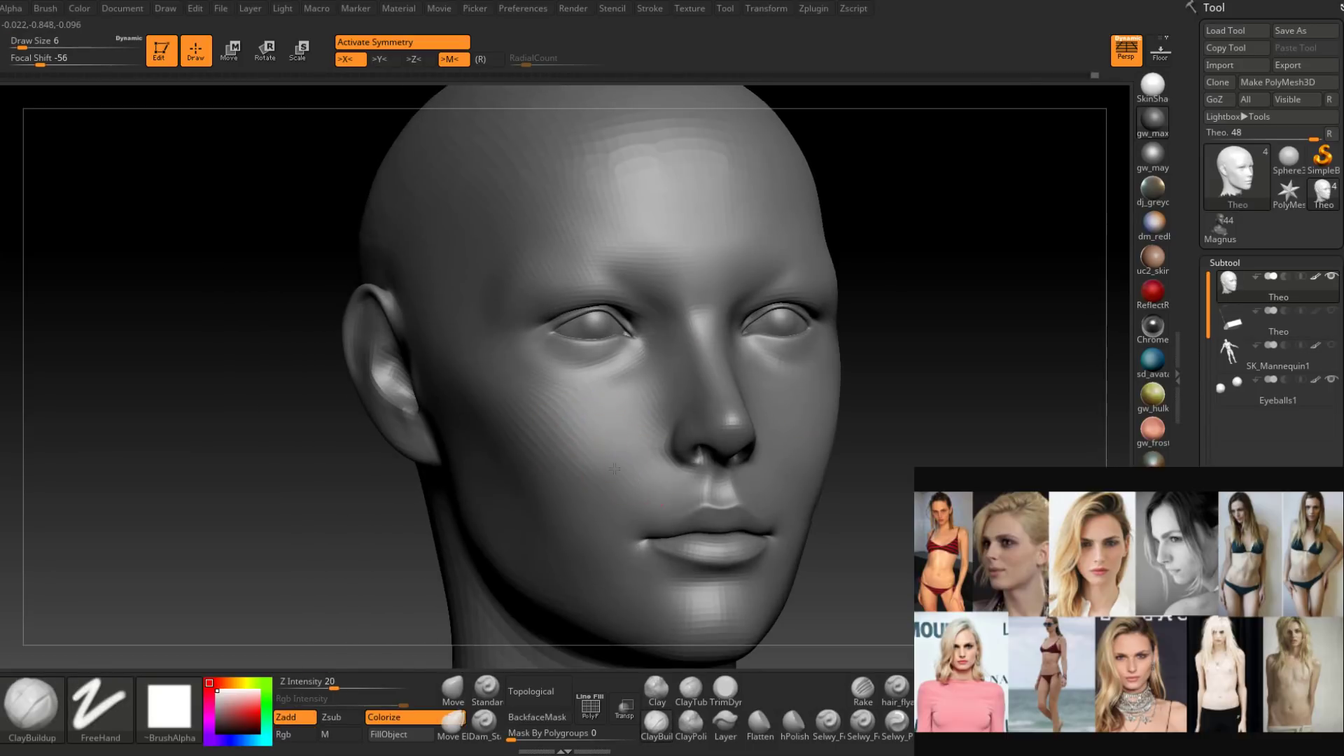
Refine the mid-cheeks below the cheekbones with ClayBuildup at draw size 6, smoothing the transitions.
{"action": "right_click_drag", "start_coordinate": [630, 448], "coordinate": [589, 458]}
{"action": "right_click_drag", "start_coordinate": [731, 445], "coordinate": [658, 392], "text": "alt"}
{"action": "mouse_move", "coordinate": [760, 427]}
{"action": "right_mouse_down"}
{"action": "mouse_move", "coordinate": [715, 425]}
{"action": "mouse_move", "coordinate": [754, 420]}
{"action": "right_mouse_up"}
{"action": "mouse_move", "coordinate": [669, 422]}
{"action": "right_mouse_down"}
{"action": "mouse_move", "coordinate": [687, 417]}
{"action": "mouse_move", "coordinate": [658, 455]}
{"action": "right_mouse_up"}
{"action": "mouse_move", "coordinate": [625, 444]}
{"action": "left_mouse_down", "text": "shift"}
{"action": "mouse_move", "coordinate": [650, 420]}
{"action": "mouse_move", "coordinate": [602, 451]}
{"action": "left_mouse_up", "text": "shift"}
{"action": "right_click_drag", "start_coordinate": [564, 464], "coordinate": [528, 462]}
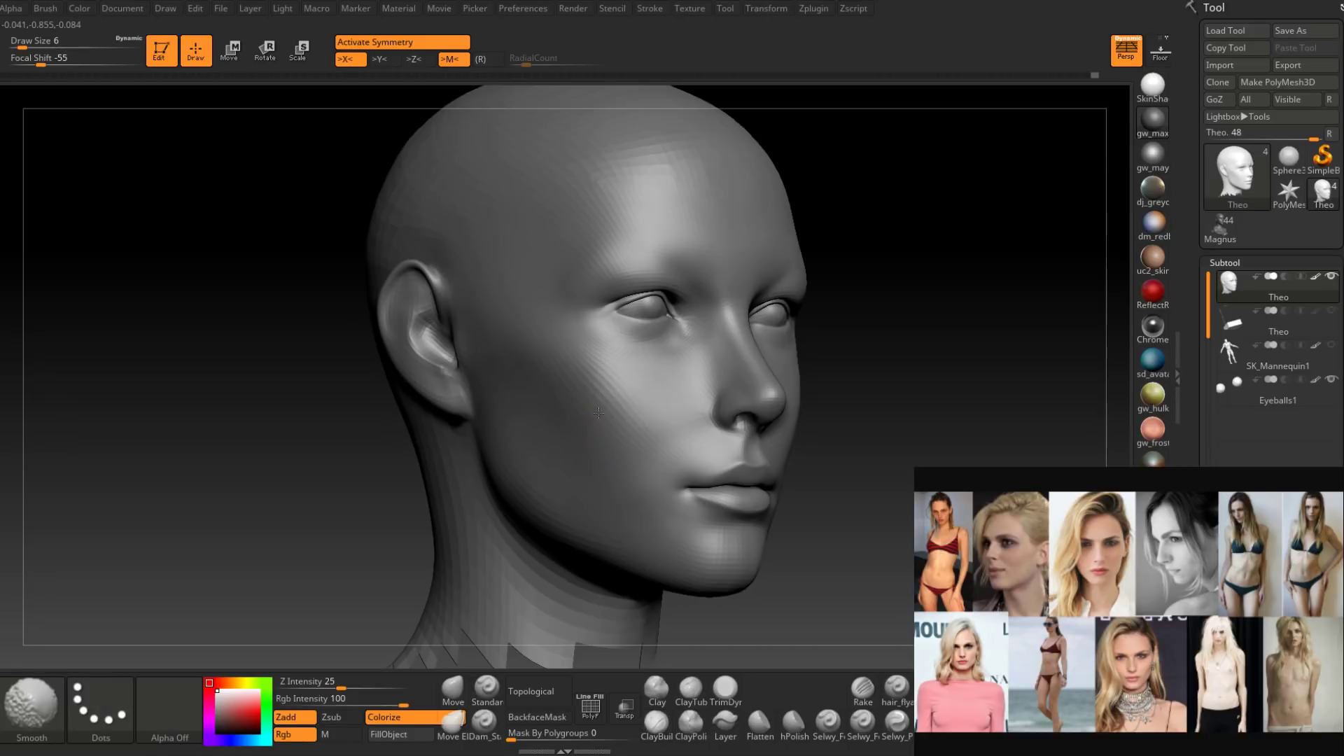
{"action": "left_click_drag", "start_coordinate": [609, 455], "coordinate": [627, 437], "text": "shift"}
{"action": "right_click_drag", "start_coordinate": [633, 451], "coordinate": [553, 452]}
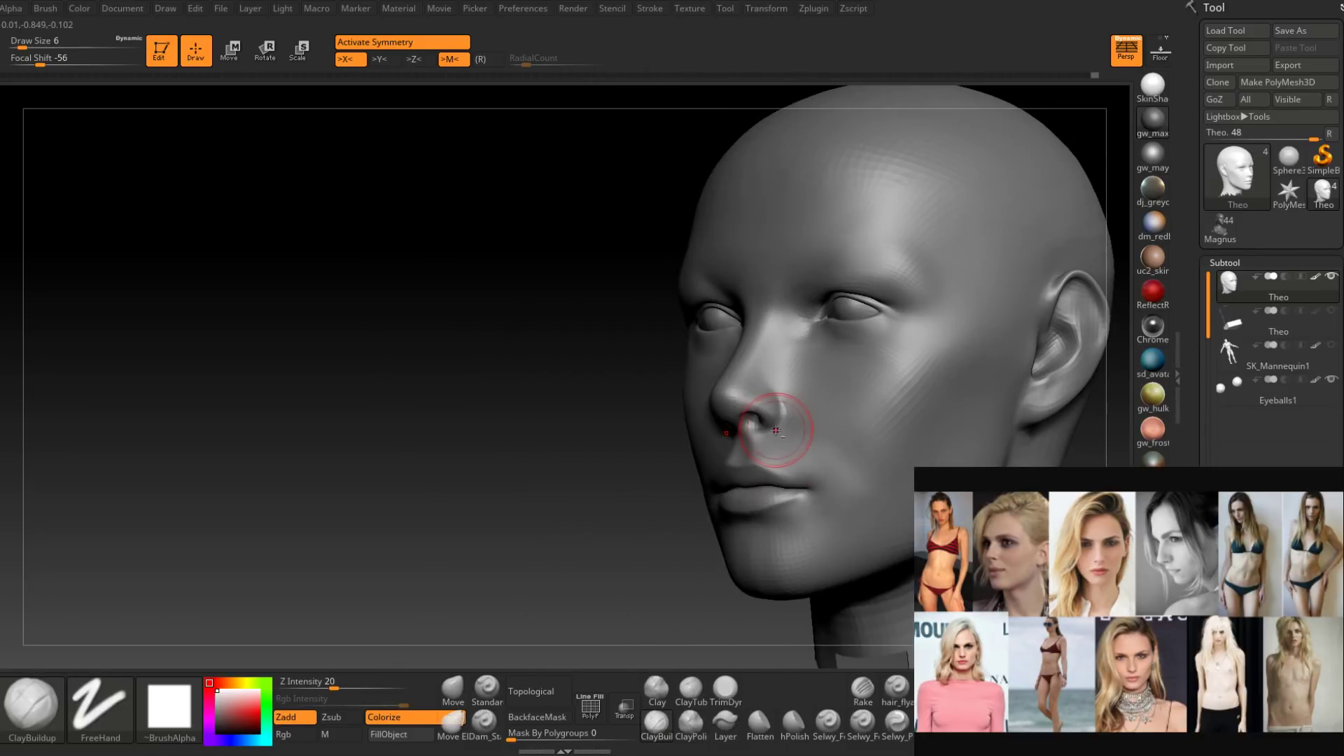
Build up the cheek planes from the side of the nose outward with ClayBuildup at draw size 8, and smooth them.
{"action": "right_click_drag", "start_coordinate": [771, 434], "coordinate": [857, 430]}
{"action": "mouse_move", "coordinate": [642, 405]}
{"action": "right_mouse_down", "text": "ctrl"}
{"action": "mouse_move", "coordinate": [635, 336]}
{"action": "mouse_move", "coordinate": [641, 346]}
{"action": "right_mouse_up", "text": "ctrl"}
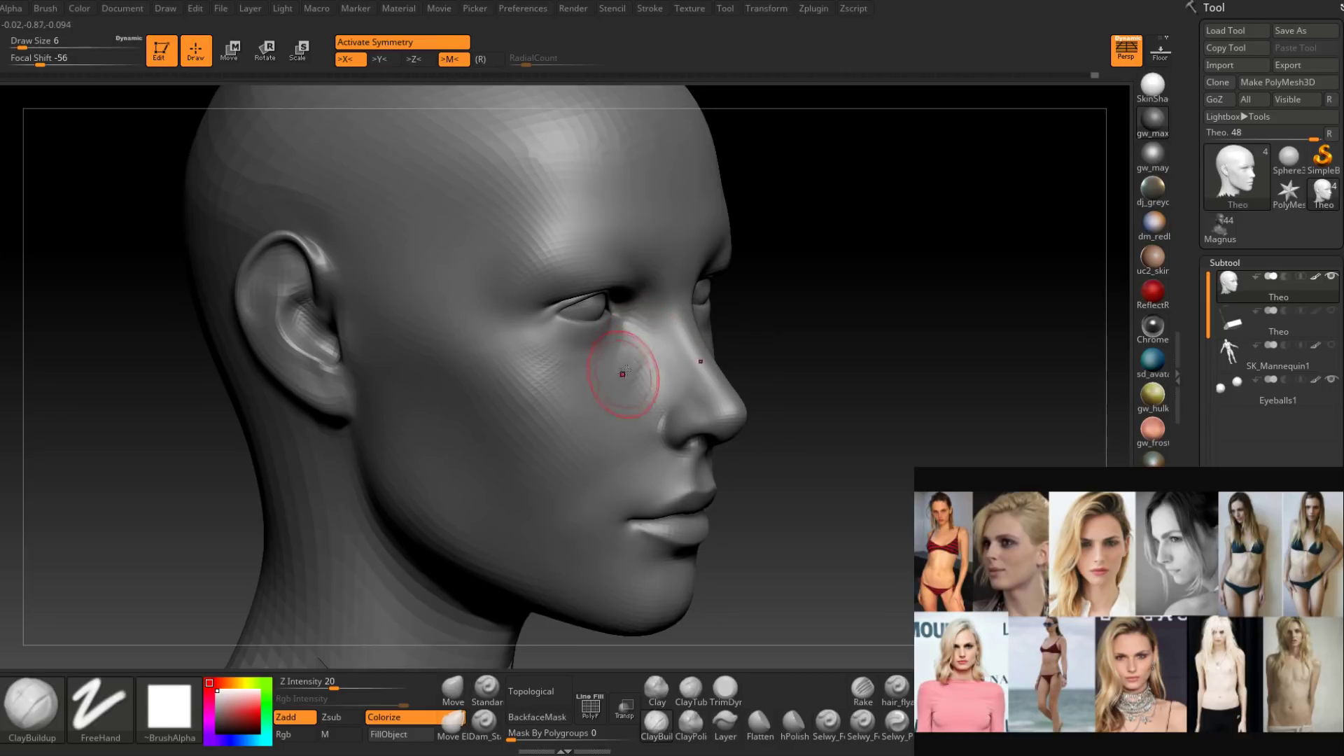
{"action": "mouse_move", "coordinate": [593, 409]}
{"action": "right_mouse_down"}
{"action": "mouse_move", "coordinate": [635, 374]}
{"action": "mouse_move", "coordinate": [689, 365]}
{"action": "right_mouse_up"}
{"action": "key", "text": "space"}
{"action": "left_click_drag", "start_coordinate": [607, 396], "coordinate": [616, 396]}
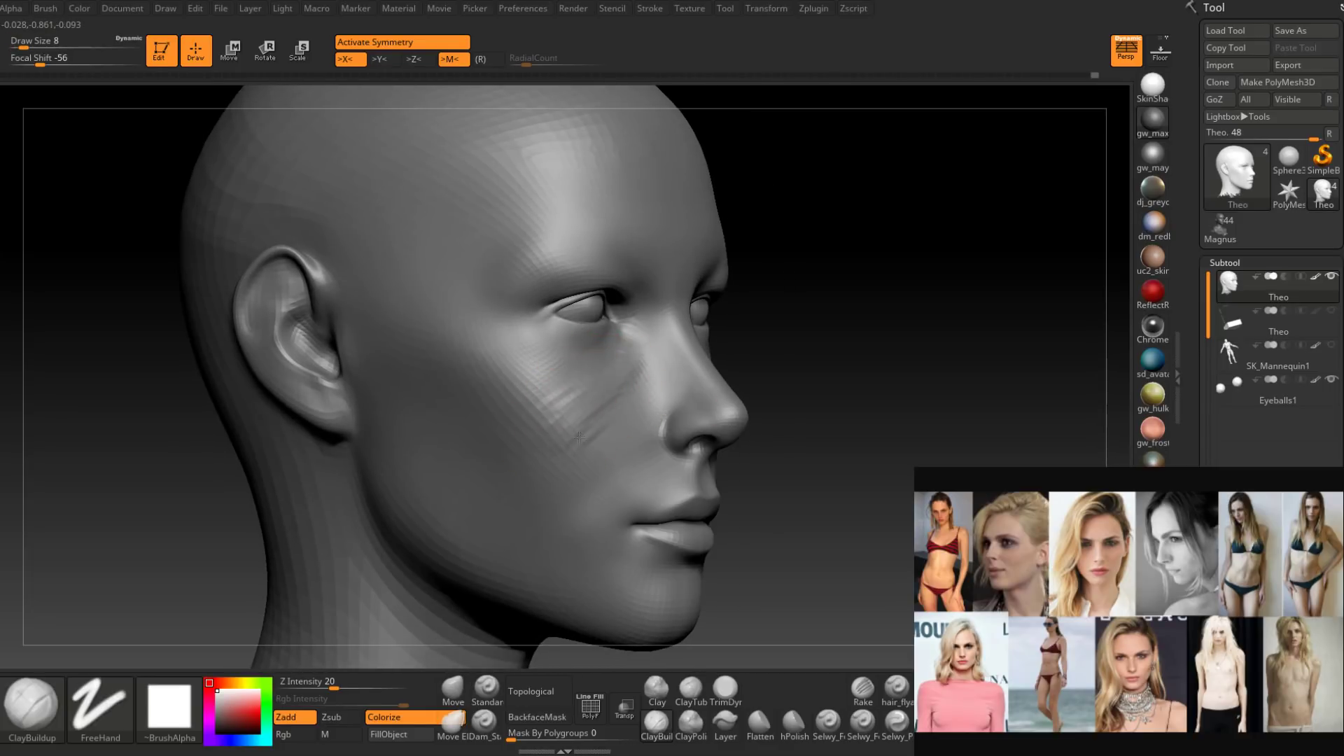
{"action": "mouse_move", "coordinate": [579, 459]}
{"action": "right_mouse_down"}
{"action": "mouse_move", "coordinate": [539, 458]}
{"action": "mouse_move", "coordinate": [610, 462]}
{"action": "mouse_move", "coordinate": [615, 421]}
{"action": "mouse_move", "coordinate": [656, 402]}
{"action": "right_mouse_up"}
{"action": "mouse_move", "coordinate": [600, 458]}
{"action": "right_mouse_down"}
{"action": "mouse_move", "coordinate": [642, 411]}
{"action": "mouse_move", "coordinate": [565, 473]}
{"action": "mouse_move", "coordinate": [645, 453]}
{"action": "mouse_move", "coordinate": [652, 425]}
{"action": "right_mouse_up"}
{"action": "key", "text": "shift"}
{"action": "key", "text": "shift"}
{"action": "key", "text": "shift"}
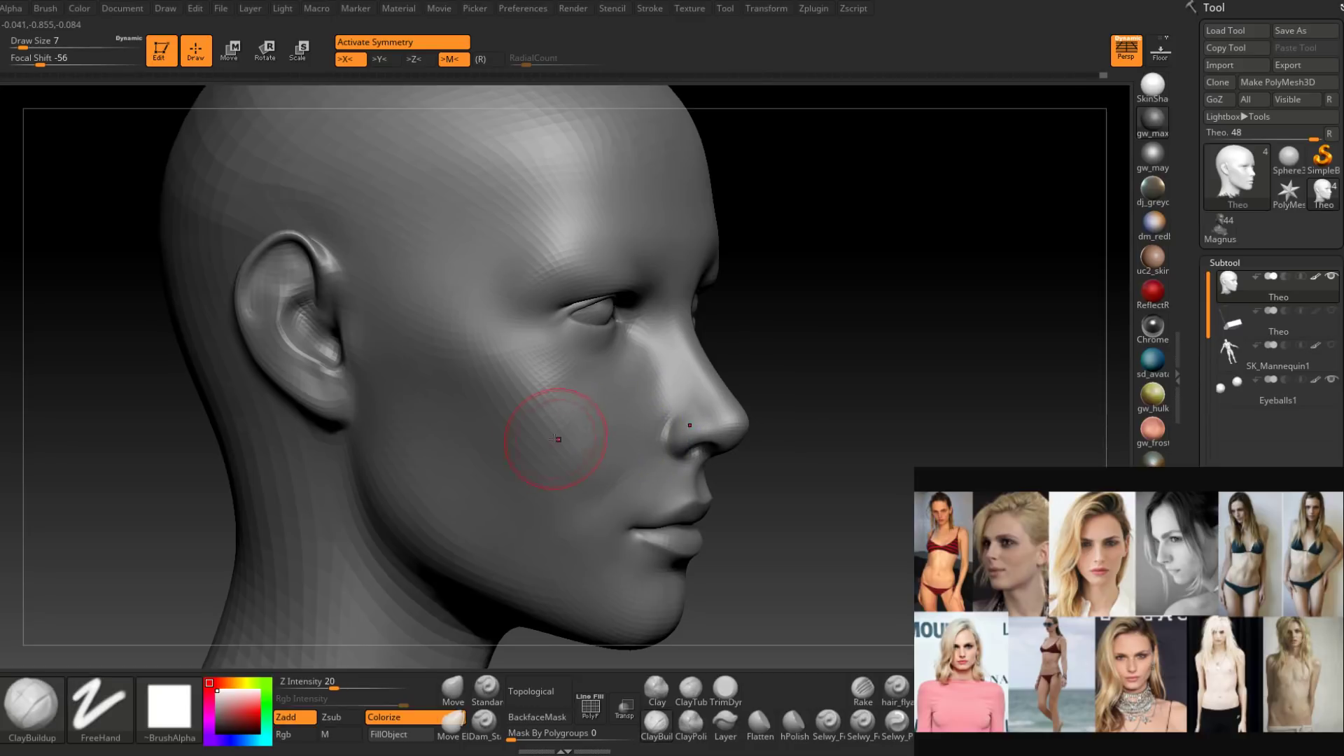
Add volume to the cheekbones below the outer eye corners at draw size 7, and smooth it.
{"action": "right_click_drag", "start_coordinate": [549, 444], "coordinate": [579, 374]}
{"action": "right_click_drag", "start_coordinate": [495, 381], "coordinate": [576, 377]}
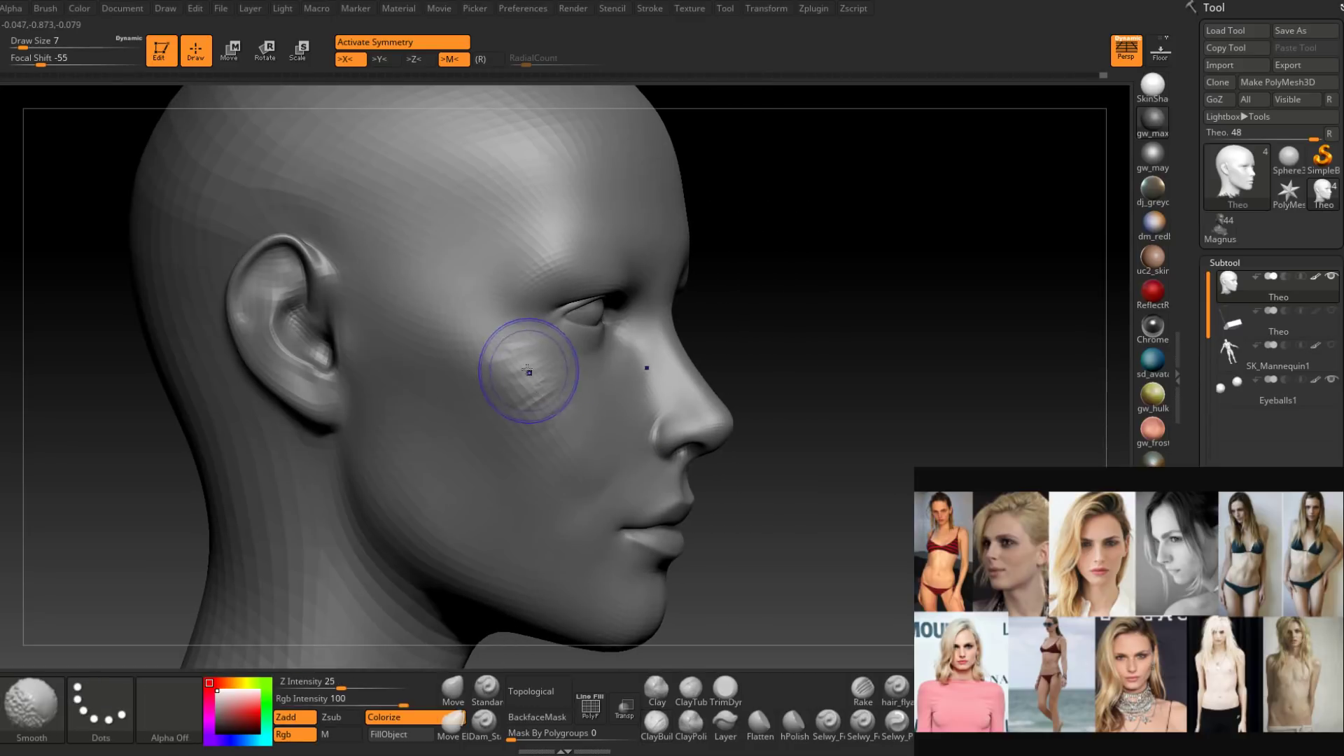
{"action": "left_click_drag", "start_coordinate": [528, 372], "coordinate": [490, 350], "text": "shift"}
{"action": "right_click_drag", "start_coordinate": [553, 381], "coordinate": [483, 383]}
{"action": "left_click_drag", "start_coordinate": [543, 396], "coordinate": [505, 358], "text": "shift"}
{"action": "mouse_move", "coordinate": [616, 364]}
{"action": "right_mouse_down"}
{"action": "mouse_move", "coordinate": [550, 350]}
{"action": "mouse_move", "coordinate": [565, 393]}
{"action": "right_mouse_up"}
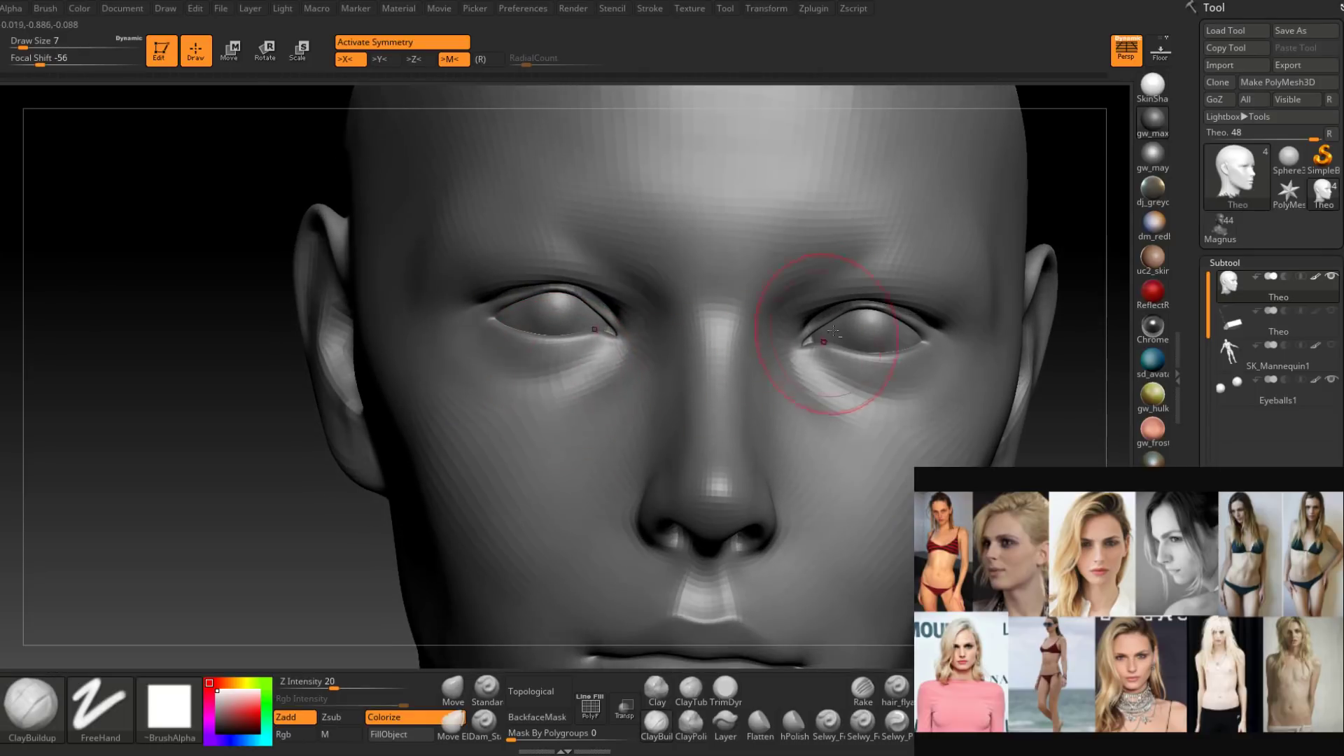
Build up the inner eye corners and lower eyelid area with ClayBuildup, reducing the draw size from 6 to 2.
{"action": "mouse_move", "coordinate": [865, 324]}
{"action": "right_mouse_down", "text": "alt"}
{"action": "mouse_move", "coordinate": [780, 371]}
{"action": "mouse_move", "coordinate": [816, 340]}
{"action": "right_mouse_up", "text": "alt"}
{"action": "key", "text": "space"}
{"action": "left_click_drag", "start_coordinate": [805, 341], "coordinate": [783, 340]}
{"action": "right_click_drag", "start_coordinate": [781, 324], "coordinate": [752, 371]}
{"action": "key", "text": "space"}
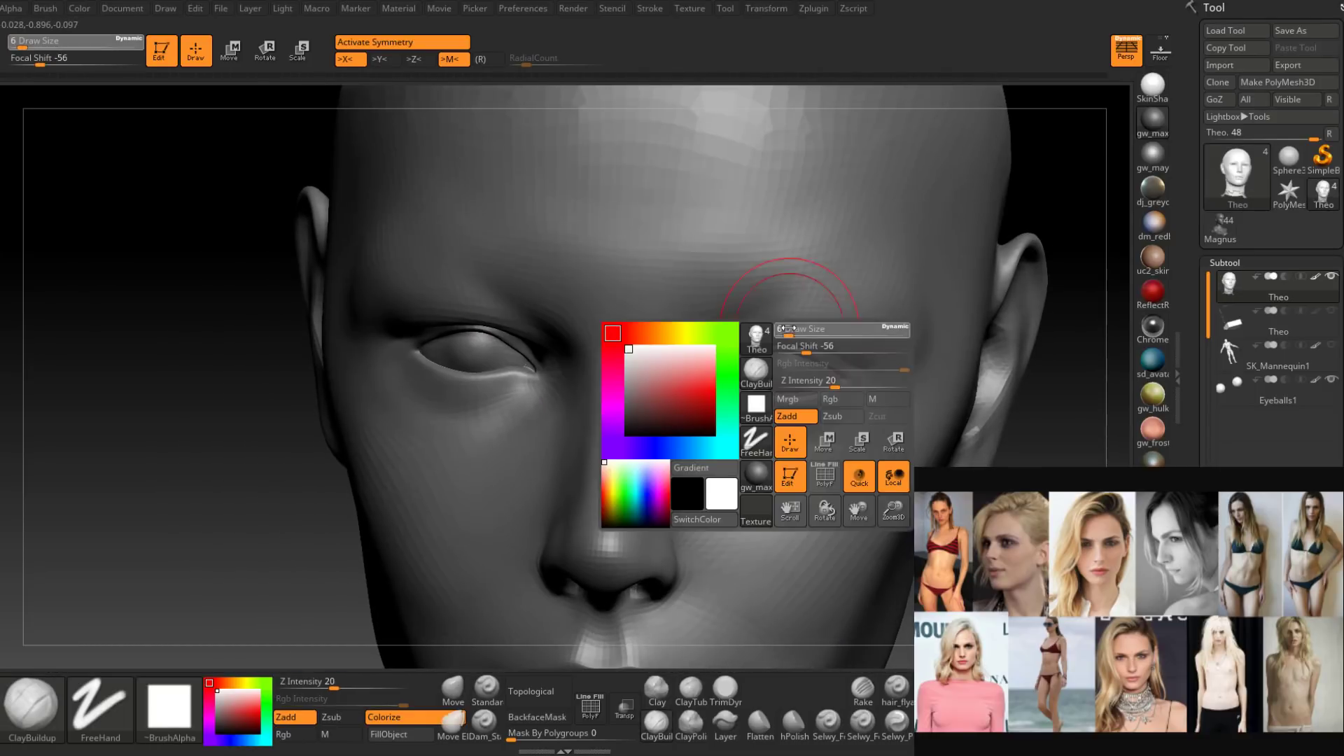
{"action": "left_click_drag", "start_coordinate": [805, 326], "coordinate": [785, 325]}
{"action": "mouse_move", "coordinate": [816, 294]}
{"action": "right_mouse_down"}
{"action": "mouse_move", "coordinate": [693, 360]}
{"action": "mouse_move", "coordinate": [710, 367]}
{"action": "mouse_move", "coordinate": [701, 386]}
{"action": "mouse_move", "coordinate": [693, 378]}
{"action": "mouse_move", "coordinate": [714, 385]}
{"action": "mouse_move", "coordinate": [697, 366]}
{"action": "mouse_move", "coordinate": [644, 420]}
{"action": "mouse_move", "coordinate": [722, 430]}
{"action": "mouse_move", "coordinate": [771, 405]}
{"action": "mouse_move", "coordinate": [756, 365]}
{"action": "right_mouse_up"}
{"action": "key", "text": "space"}
{"action": "key", "text": "space"}
{"action": "right_click_drag", "start_coordinate": [756, 366], "coordinate": [728, 375], "text": "ctrl"}
{"action": "key", "text": "space"}
{"action": "left_click_drag", "start_coordinate": [728, 375], "coordinate": [700, 368]}
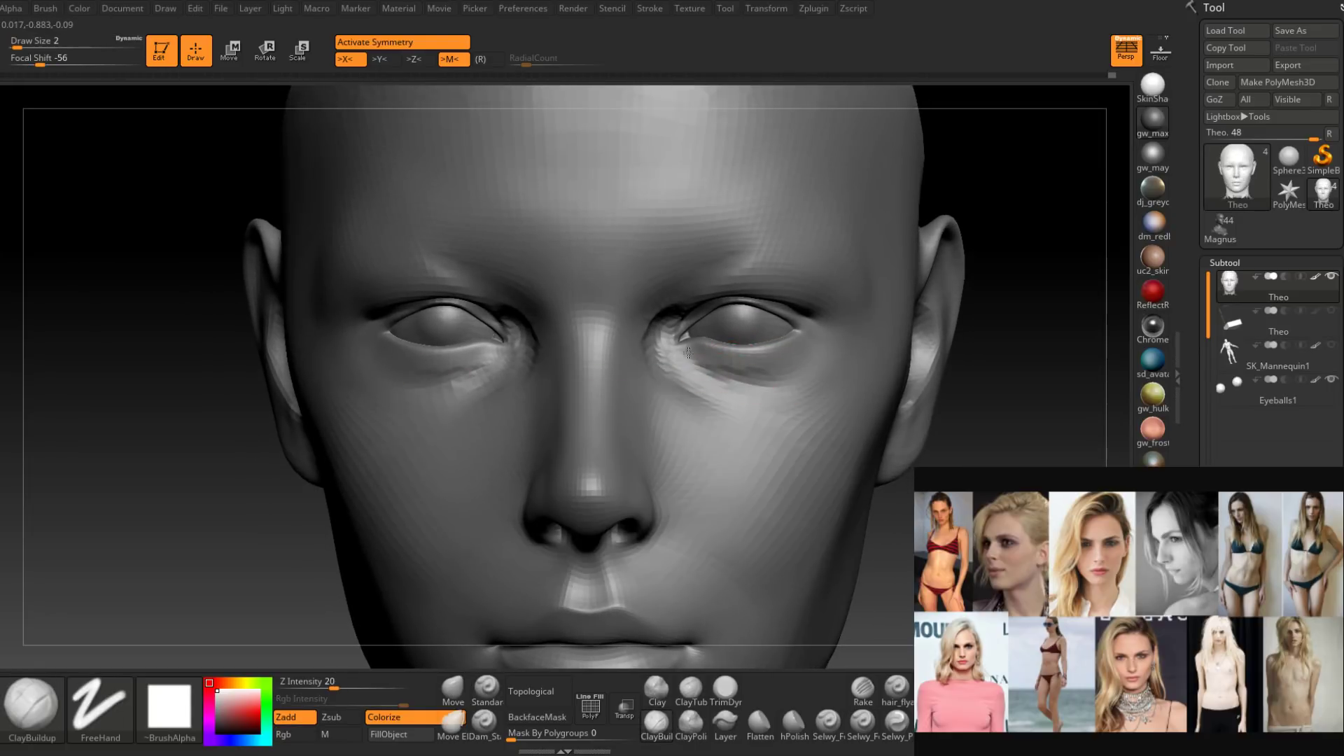
Refine the under-eye area with ClayBuildup at draw sizes 4 and 3, and smooth it into the cheeks.
{"action": "right_click_drag", "start_coordinate": [776, 392], "coordinate": [727, 376]}
{"action": "key", "text": "space"}
{"action": "left_click_drag", "start_coordinate": [746, 389], "coordinate": [752, 389]}
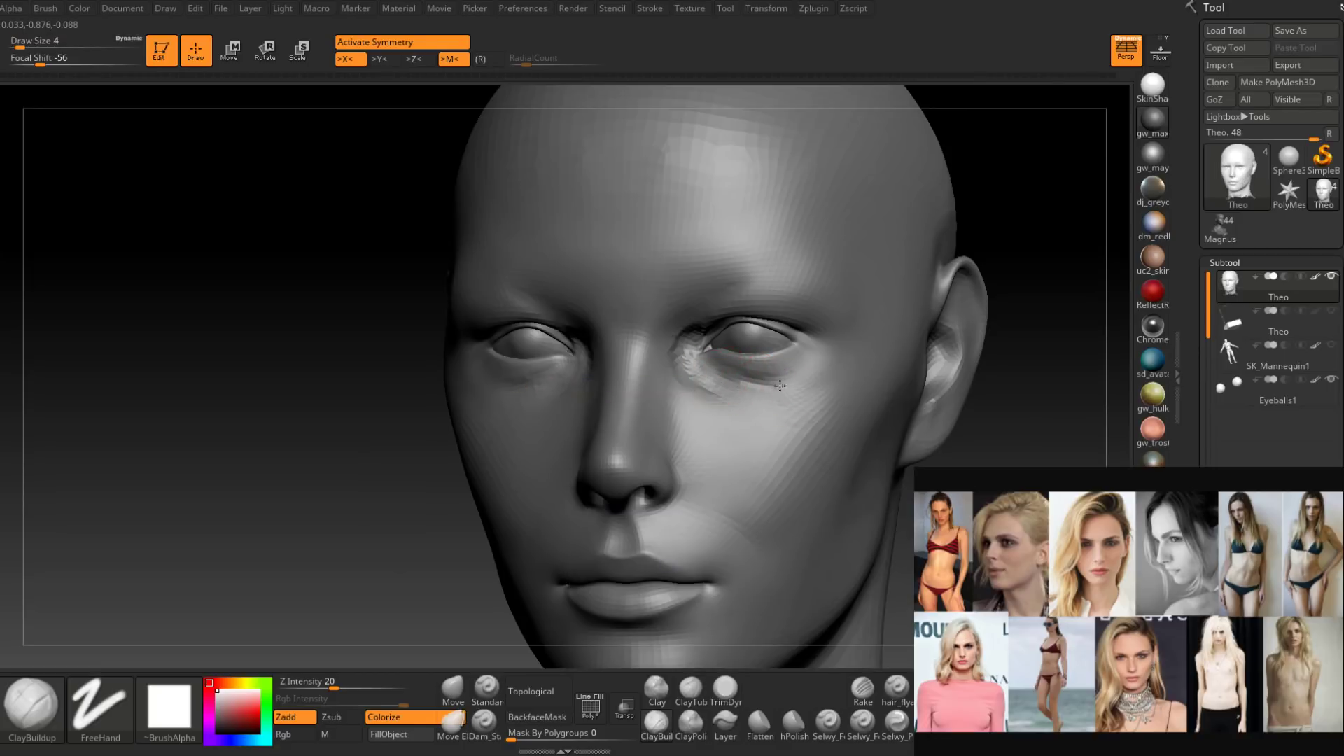
{"action": "right_click_drag", "start_coordinate": [780, 386], "coordinate": [826, 378]}
{"action": "key", "text": "space"}
{"action": "left_click_drag", "start_coordinate": [759, 375], "coordinate": [750, 372]}
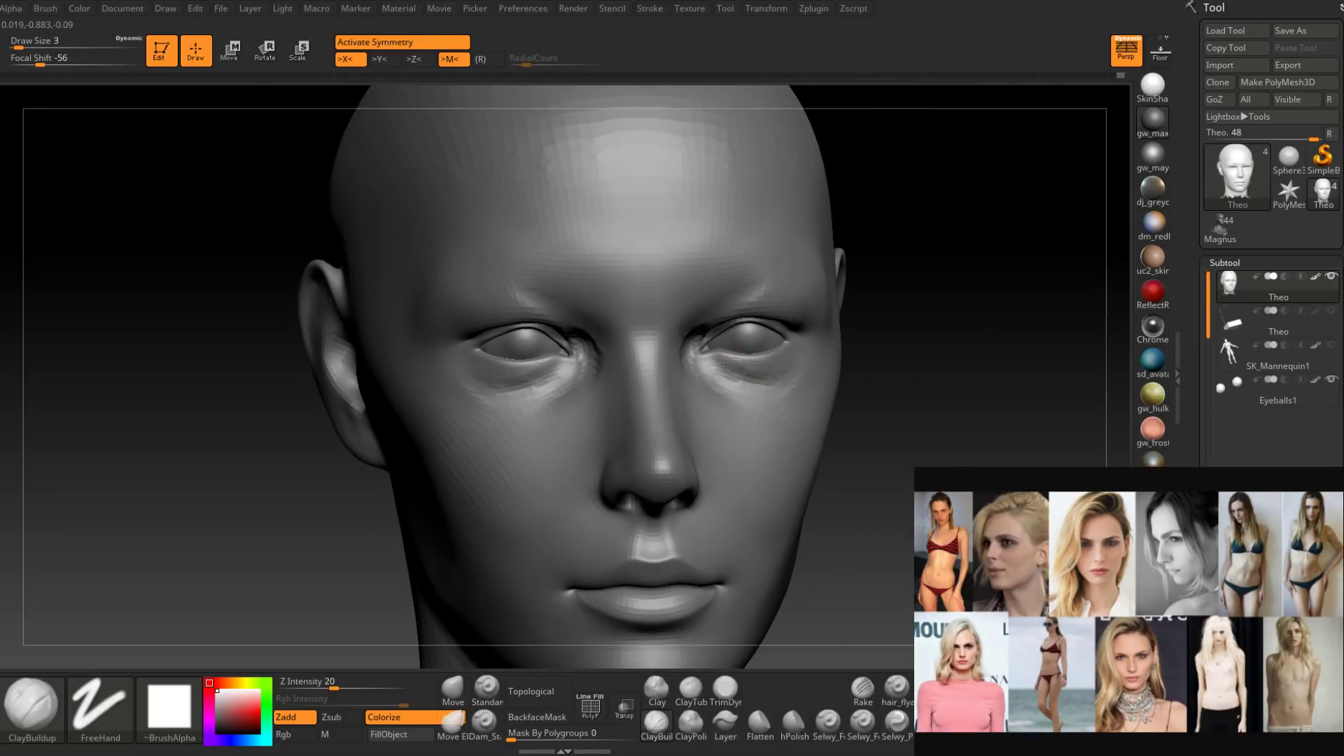
{"action": "mouse_move", "coordinate": [728, 363]}
{"action": "right_mouse_down"}
{"action": "mouse_move", "coordinate": [797, 356]}
{"action": "mouse_move", "coordinate": [750, 387]}
{"action": "right_mouse_up"}
{"action": "key", "text": "shift"}
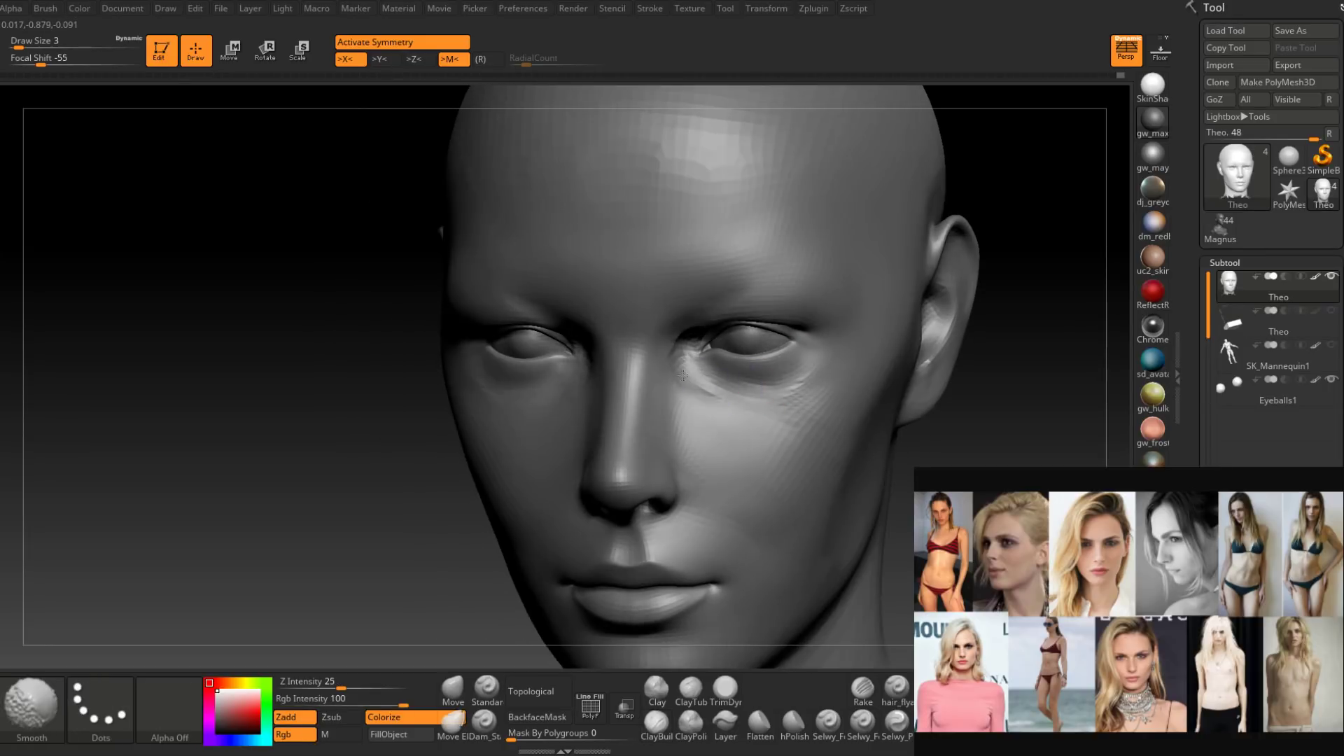
Refine the lower eyelids and under-eye area at draw size 3, and smooth them toward the outer eye corners.
{"action": "right_click_drag", "start_coordinate": [683, 359], "coordinate": [695, 345], "text": "shift"}
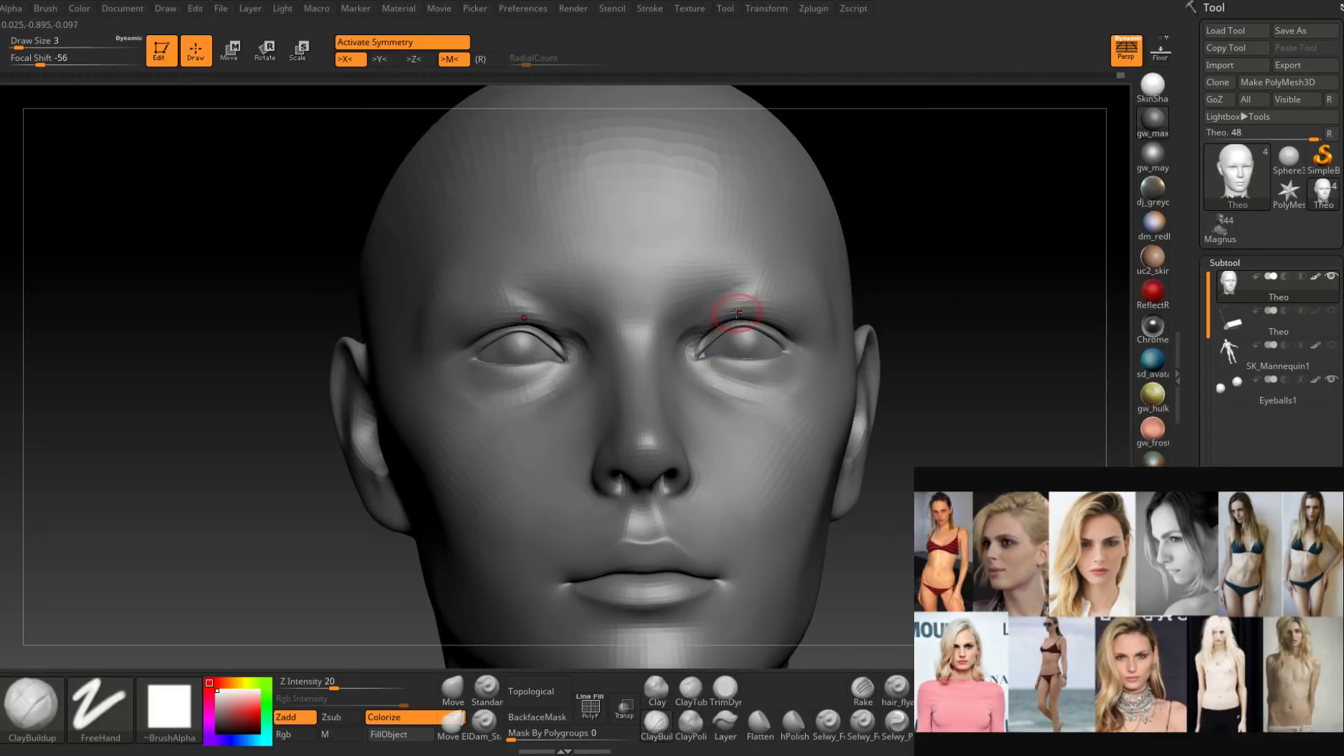
{"action": "mouse_move", "coordinate": [746, 300]}
{"action": "right_mouse_down"}
{"action": "mouse_move", "coordinate": [707, 329]}
{"action": "mouse_move", "coordinate": [753, 371]}
{"action": "mouse_move", "coordinate": [803, 340]}
{"action": "right_mouse_up"}
{"action": "right_click_drag", "start_coordinate": [769, 464], "coordinate": [773, 438]}
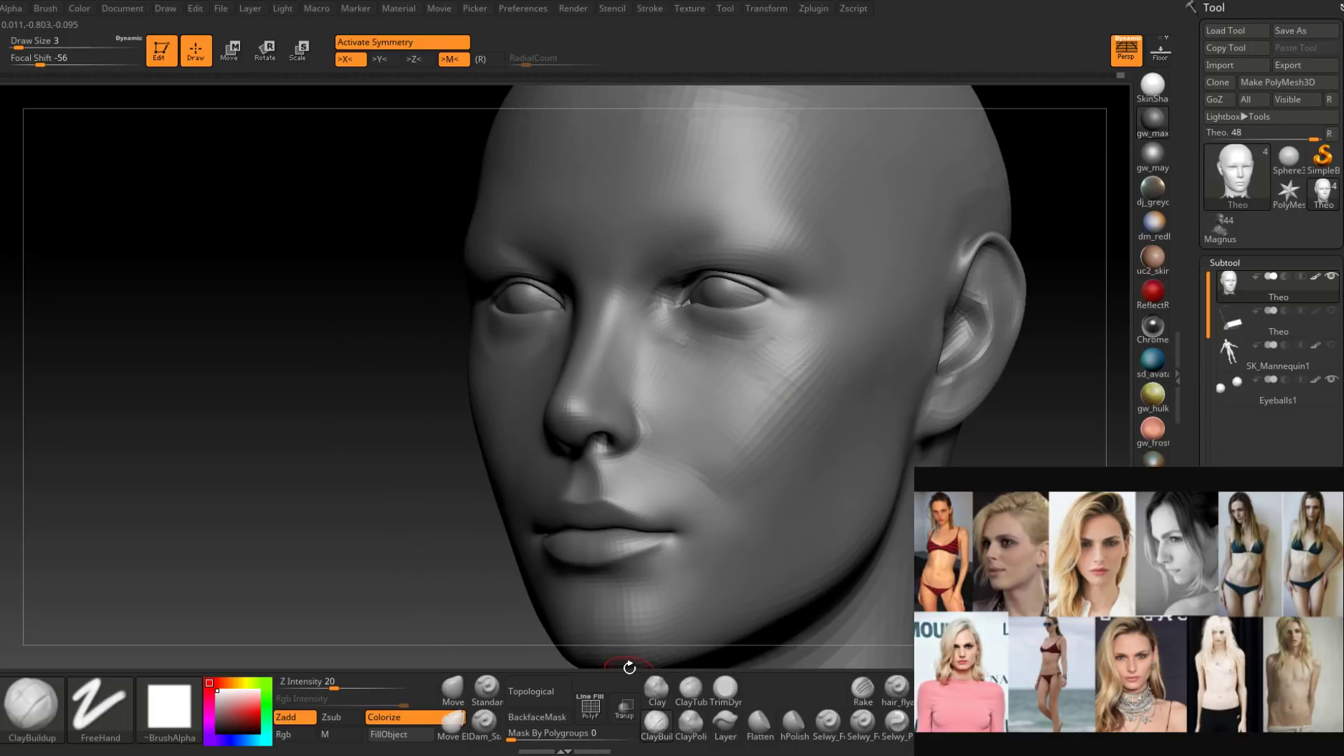
{"action": "right_click_drag", "start_coordinate": [629, 667], "coordinate": [763, 619]}
{"action": "mouse_move", "coordinate": [771, 306]}
{"action": "right_mouse_down", "text": "ctrl"}
{"action": "mouse_move", "coordinate": [751, 347]}
{"action": "mouse_move", "coordinate": [805, 340]}
{"action": "mouse_move", "coordinate": [670, 357]}
{"action": "mouse_move", "coordinate": [708, 351]}
{"action": "right_mouse_up", "text": "ctrl"}
{"action": "left_click_drag", "start_coordinate": [708, 360], "coordinate": [693, 368], "text": "shift"}
{"action": "right_click_drag", "start_coordinate": [784, 350], "coordinate": [718, 354]}
{"action": "left_click_drag", "start_coordinate": [728, 355], "coordinate": [758, 343], "text": "shift"}
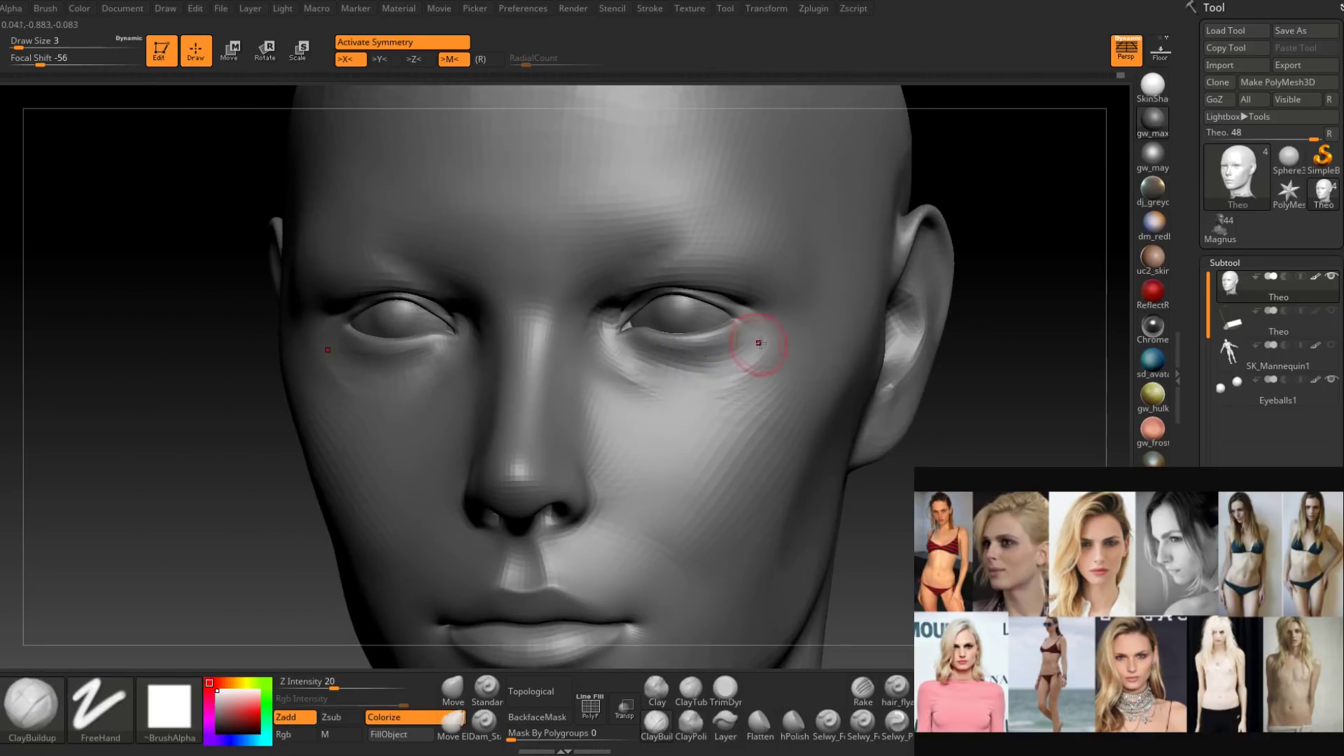
Build up the upper cheeks just beneath the eye bags with ClayBuildup at draw size 4.
{"action": "mouse_move", "coordinate": [759, 343]}
{"action": "right_mouse_down"}
{"action": "mouse_move", "coordinate": [781, 328]}
{"action": "mouse_move", "coordinate": [761, 325]}
{"action": "mouse_move", "coordinate": [724, 373]}
{"action": "right_mouse_up"}
{"action": "key", "text": "space"}
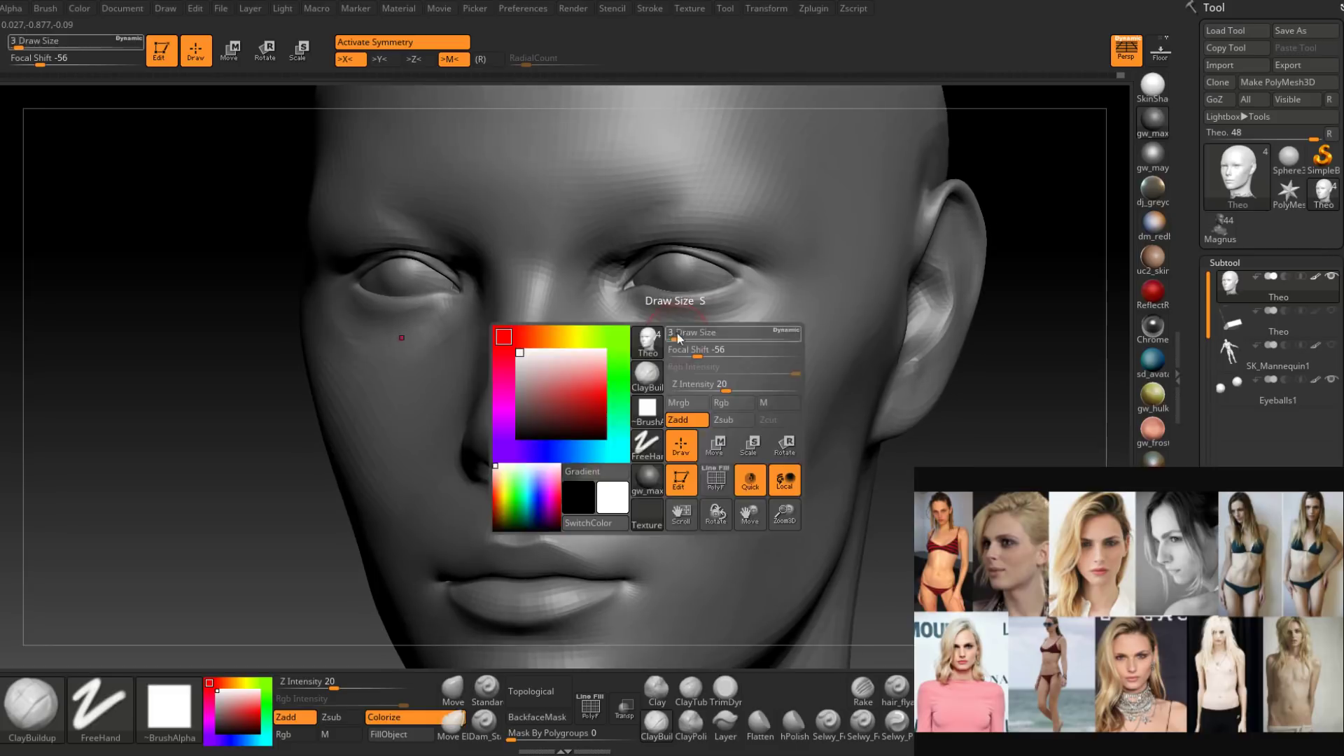
{"action": "left_click_drag", "start_coordinate": [675, 336], "coordinate": [681, 336]}
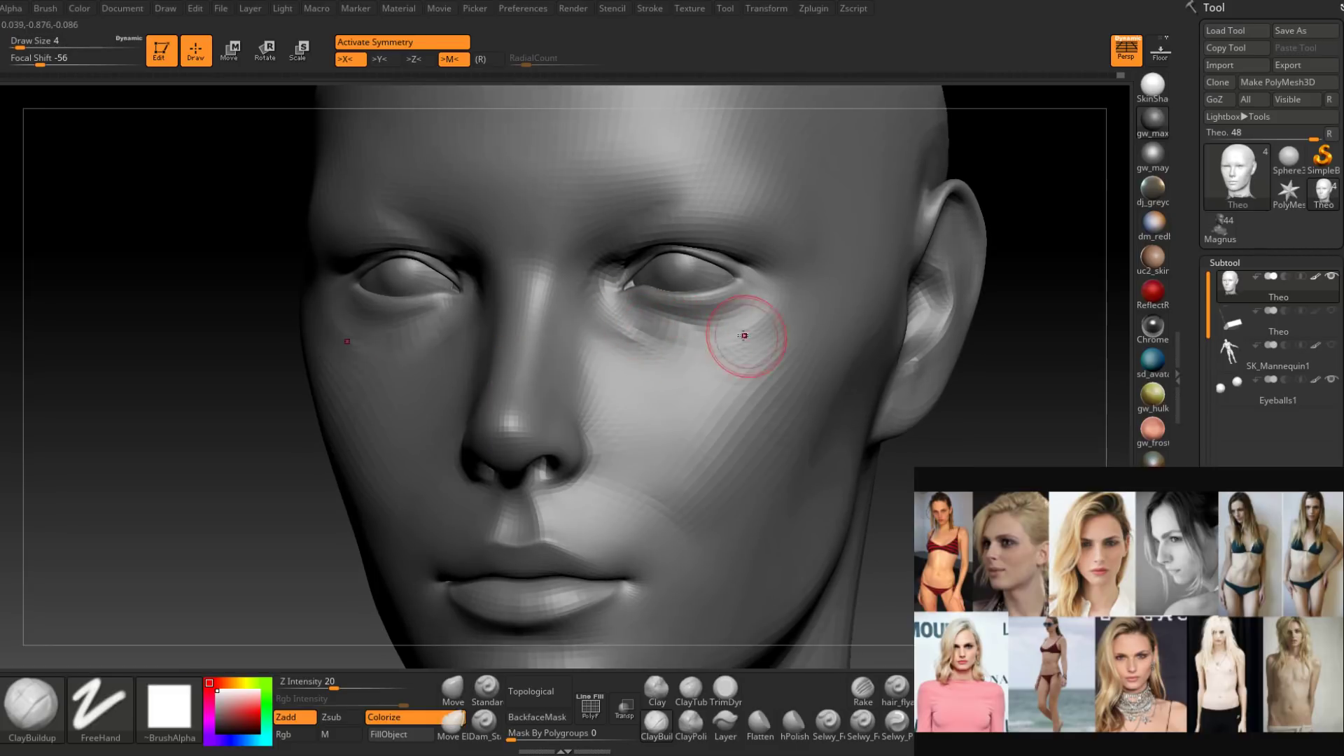
{"action": "right_click_drag", "start_coordinate": [747, 329], "coordinate": [735, 332]}
{"action": "right_click_drag", "start_coordinate": [634, 342], "coordinate": [647, 354]}
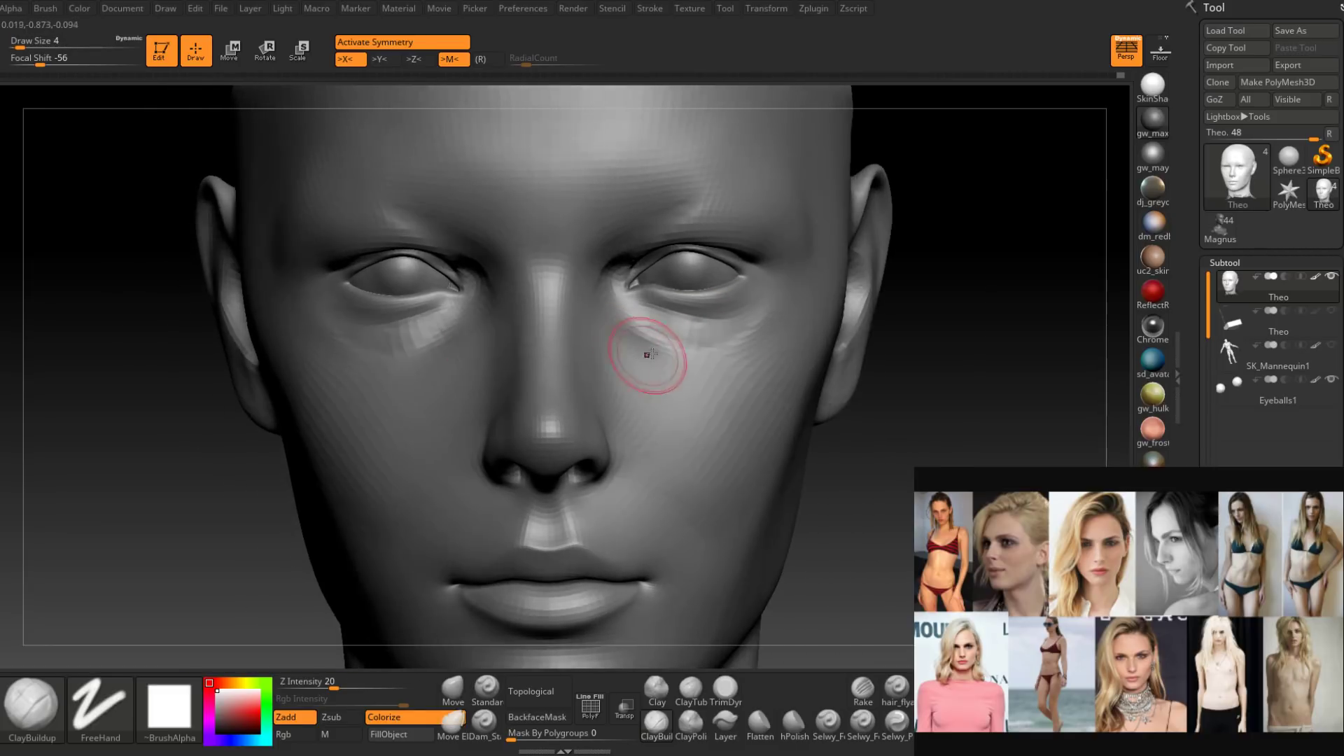
{"action": "right_click_drag", "start_coordinate": [728, 343], "coordinate": [631, 341]}
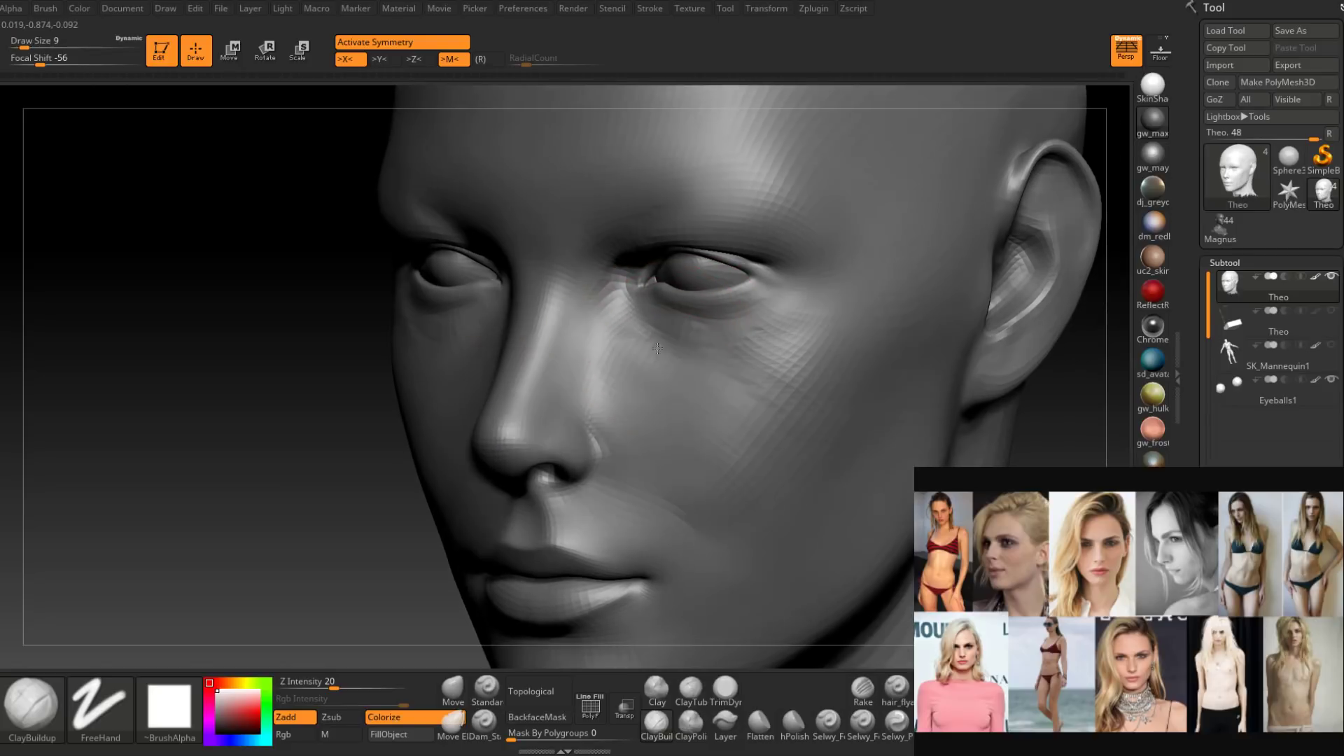
Broaden the transition from the under-eye area into the cheeks at draw size 7, and smooth it.
{"action": "key", "text": "space"}
{"action": "left_click_drag", "start_coordinate": [633, 340], "coordinate": [641, 338]}
{"action": "right_click_drag", "start_coordinate": [666, 378], "coordinate": [624, 327]}
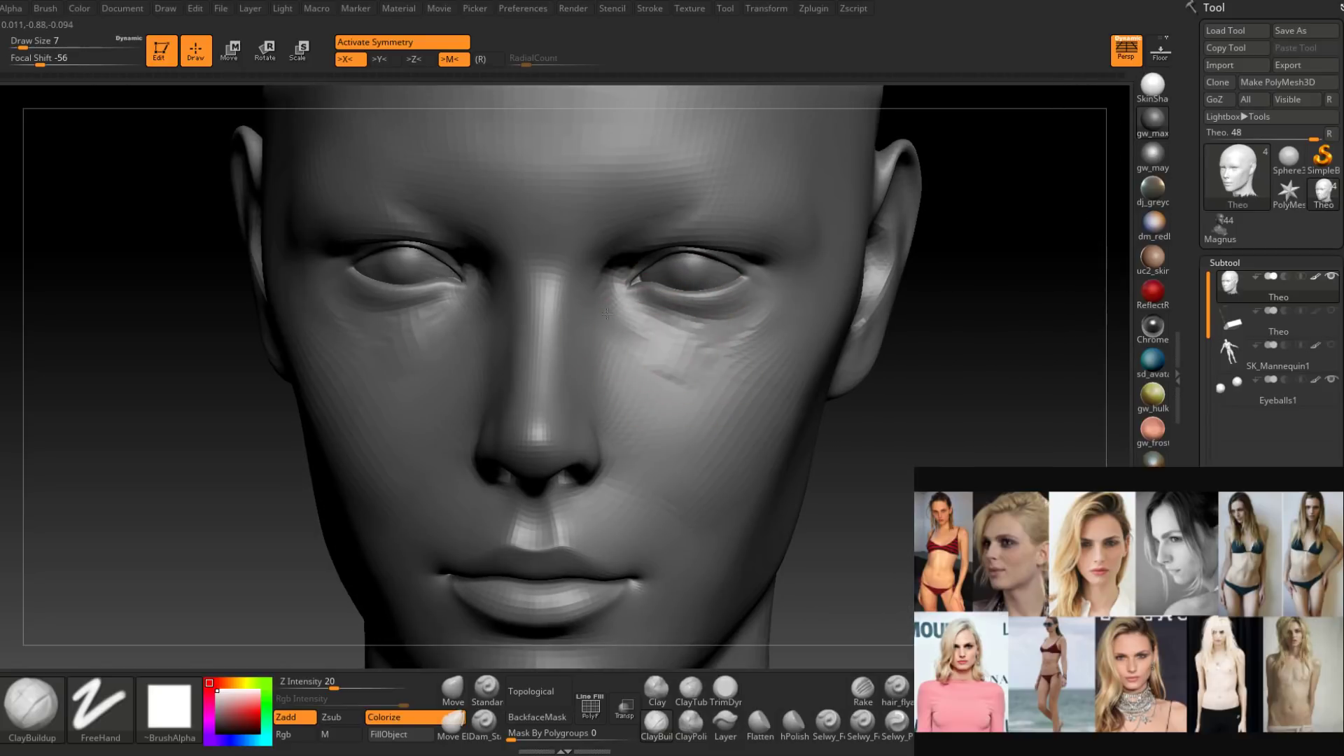
{"action": "right_click_drag", "start_coordinate": [683, 373], "coordinate": [640, 346]}
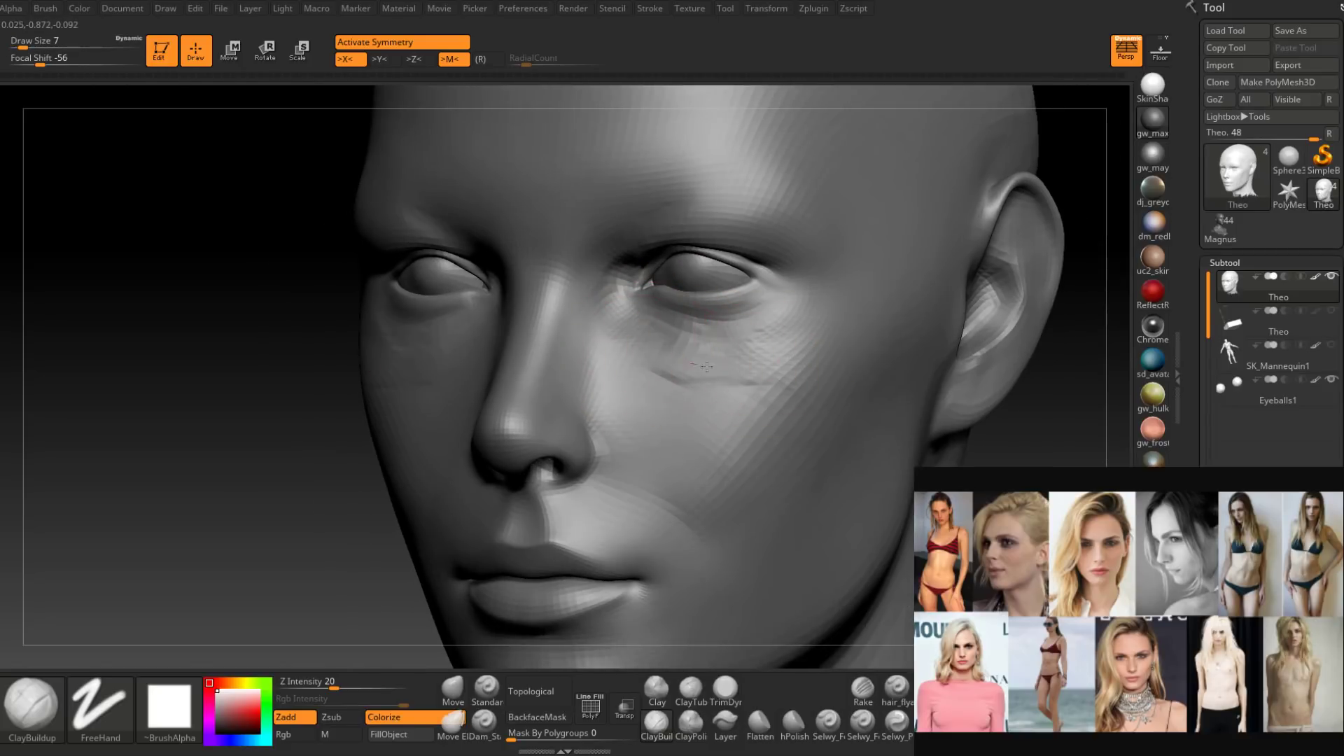
{"action": "mouse_move", "coordinate": [772, 401]}
{"action": "right_mouse_down", "text": "shift"}
{"action": "mouse_move", "coordinate": [696, 394]}
{"action": "mouse_move", "coordinate": [644, 366]}
{"action": "right_mouse_up", "text": "shift"}
{"action": "mouse_move", "coordinate": [749, 401]}
{"action": "right_mouse_down"}
{"action": "mouse_move", "coordinate": [791, 406]}
{"action": "mouse_move", "coordinate": [720, 381]}
{"action": "mouse_move", "coordinate": [706, 404]}
{"action": "mouse_move", "coordinate": [733, 355]}
{"action": "mouse_move", "coordinate": [789, 366]}
{"action": "mouse_move", "coordinate": [750, 371]}
{"action": "mouse_move", "coordinate": [756, 356]}
{"action": "mouse_move", "coordinate": [665, 405]}
{"action": "right_mouse_up"}
{"action": "right_click_drag", "start_coordinate": [665, 428], "coordinate": [595, 413]}
Smooth the brow area above the upper eyelids at draw size 3, checking it from several angles.
{"action": "right_click_drag", "start_coordinate": [652, 287], "coordinate": [654, 282]}
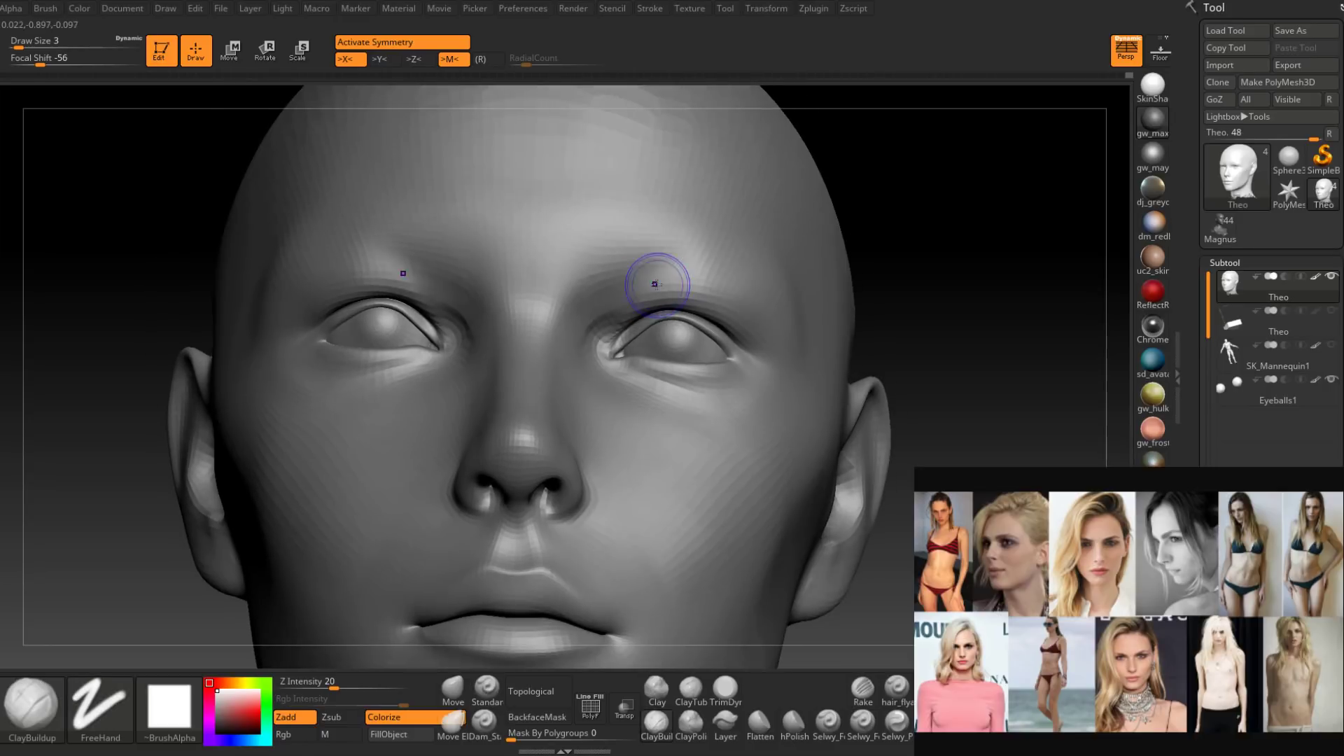
{"action": "left_click_drag", "start_coordinate": [653, 283], "coordinate": [717, 270], "text": "shift"}
{"action": "right_click_drag", "start_coordinate": [716, 270], "coordinate": [695, 328]}
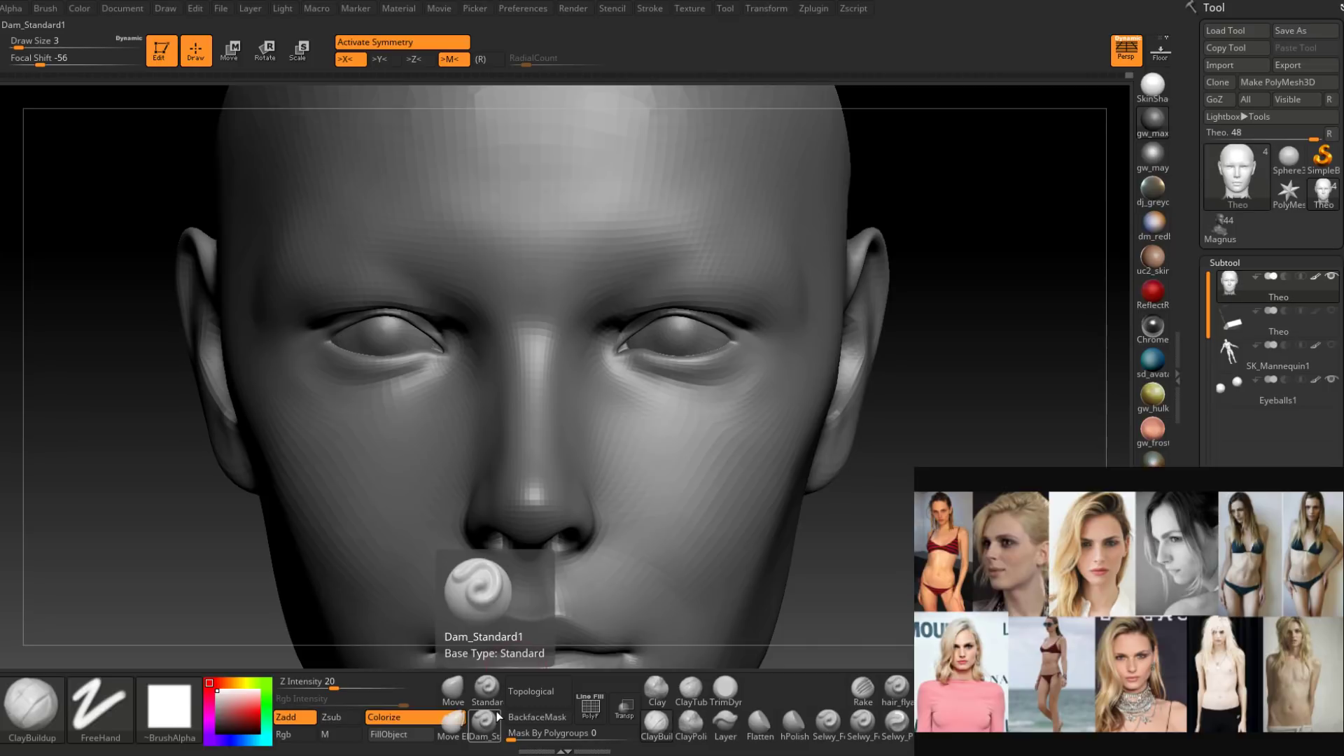
{"action": "mouse_move", "coordinate": [602, 490]}
{"action": "right_mouse_down"}
{"action": "mouse_move", "coordinate": [639, 403]}
{"action": "mouse_move", "coordinate": [624, 382]}
{"action": "mouse_move", "coordinate": [623, 351]}
{"action": "mouse_move", "coordinate": [639, 353]}
{"action": "mouse_move", "coordinate": [638, 382]}
{"action": "mouse_move", "coordinate": [624, 342]}
{"action": "right_mouse_up"}
{"action": "key", "text": "shift"}
{"action": "mouse_move", "coordinate": [696, 312]}
{"action": "right_mouse_down"}
{"action": "mouse_move", "coordinate": [714, 351]}
{"action": "mouse_move", "coordinate": [712, 328]}
{"action": "mouse_move", "coordinate": [661, 341]}
{"action": "right_mouse_up"}
{"action": "right_click_drag", "start_coordinate": [667, 393], "coordinate": [599, 404]}
Adjust the mouth and chin in profile with the Move brush, raising the draw size from 11 to 23.
{"action": "key", "text": "space"}
{"action": "left_click_drag", "start_coordinate": [613, 399], "coordinate": [631, 394]}
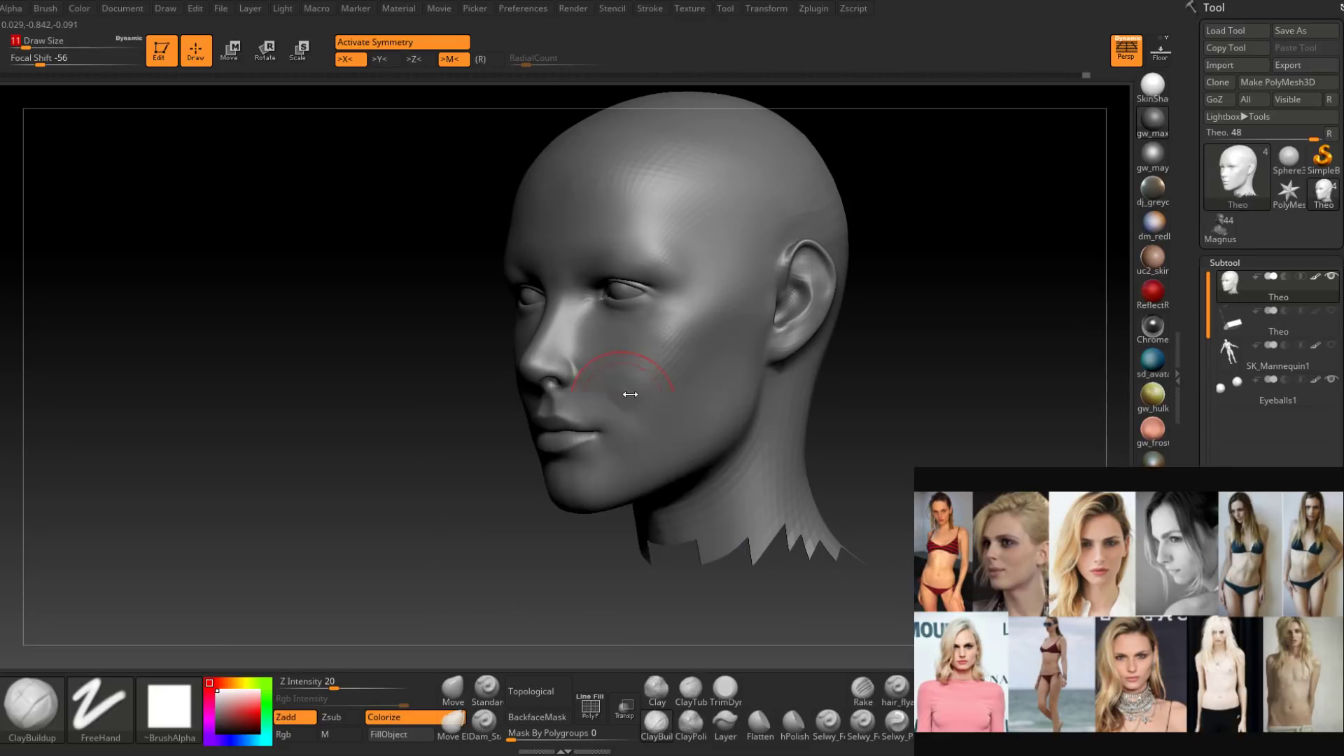
{"action": "mouse_move", "coordinate": [631, 394]}
{"action": "right_mouse_down"}
{"action": "mouse_move", "coordinate": [709, 392]}
{"action": "mouse_move", "coordinate": [653, 384]}
{"action": "mouse_move", "coordinate": [607, 418]}
{"action": "right_mouse_up"}
{"action": "left_click", "coordinate": [452, 690]}
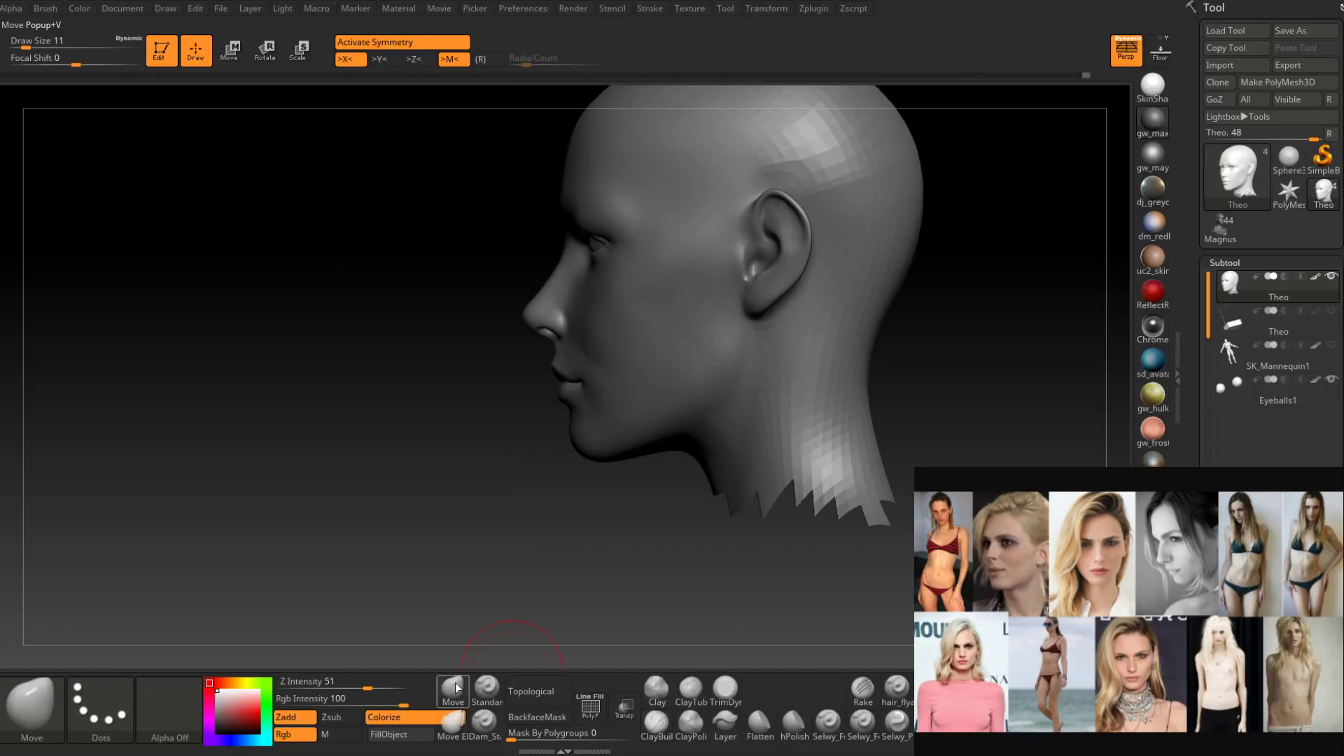
{"action": "right_click_drag", "start_coordinate": [541, 479], "coordinate": [581, 452]}
{"action": "key", "text": "space"}
{"action": "left_click_drag", "start_coordinate": [574, 446], "coordinate": [582, 446]}
{"action": "mouse_move", "coordinate": [542, 427]}
{"action": "right_mouse_down"}
{"action": "mouse_move", "coordinate": [573, 423]}
{"action": "mouse_move", "coordinate": [557, 423]}
{"action": "mouse_move", "coordinate": [597, 450]}
{"action": "mouse_move", "coordinate": [571, 420]}
{"action": "right_mouse_up"}
{"action": "key", "text": "space"}
{"action": "left_click_drag", "start_coordinate": [590, 434], "coordinate": [595, 411]}
{"action": "key", "text": "space"}
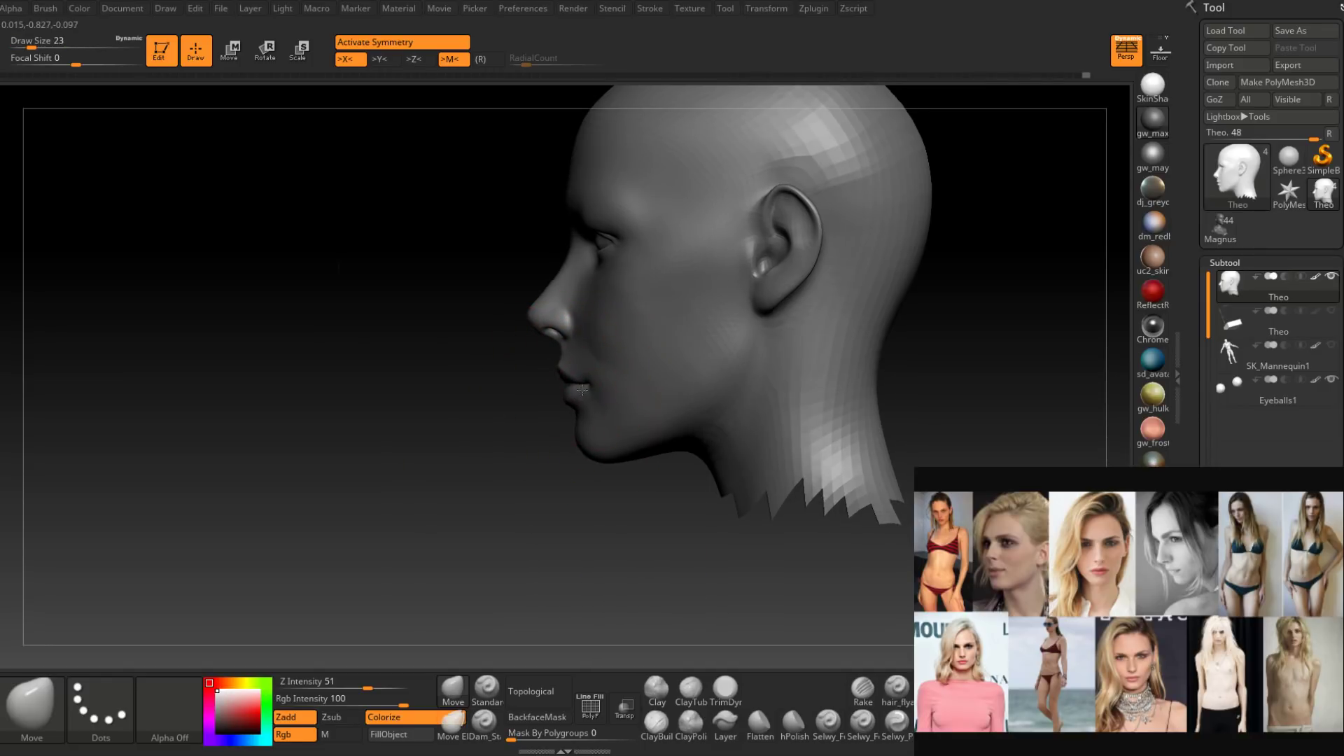
Refine the lower face contour from the side with the Move brush at draw size 23.
{"action": "right_click_drag", "start_coordinate": [582, 390], "coordinate": [575, 345]}
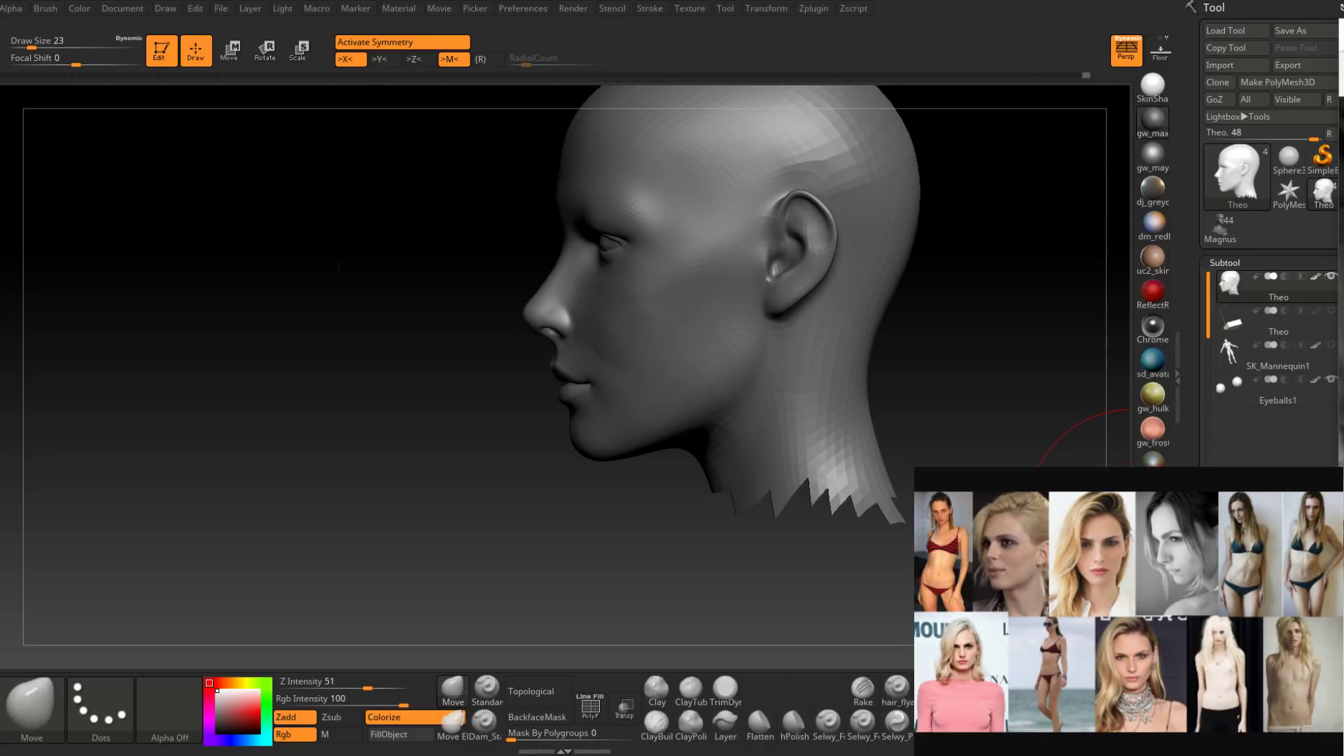
{"action": "mouse_move", "coordinate": [518, 493]}
{"action": "left_mouse_down"}
{"action": "mouse_move", "coordinate": [602, 434]}
{"action": "mouse_move", "coordinate": [632, 392]}
{"action": "mouse_move", "coordinate": [585, 398]}
{"action": "left_mouse_up"}
{"action": "key", "text": "space"}
{"action": "mouse_move", "coordinate": [633, 336]}
{"action": "left_mouse_down"}
{"action": "mouse_move", "coordinate": [608, 368]}
{"action": "mouse_move", "coordinate": [661, 366]}
{"action": "mouse_move", "coordinate": [617, 364]}
{"action": "mouse_move", "coordinate": [651, 334]}
{"action": "mouse_move", "coordinate": [539, 368]}
{"action": "mouse_move", "coordinate": [685, 372]}
{"action": "left_mouse_up"}
{"action": "key", "text": "space"}
{"action": "key", "text": "space"}
Adjust the sides of the nose with the Move brush at draw sizes 16 and 11, and smooth the adjoining cheeks at size 8.
{"action": "right_click_drag", "start_coordinate": [686, 371], "coordinate": [622, 400], "text": "alt"}
{"action": "key", "text": "space"}
{"action": "left_click_drag", "start_coordinate": [620, 397], "coordinate": [614, 398]}
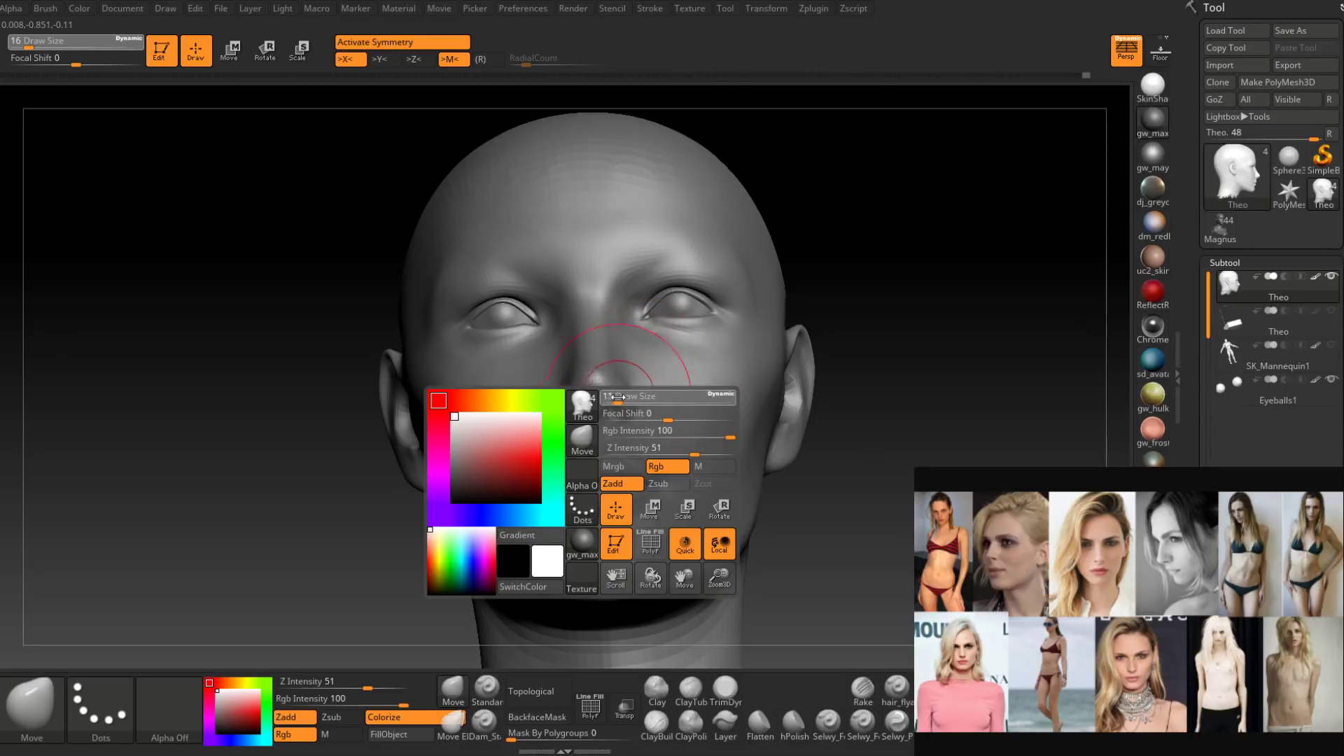
{"action": "mouse_move", "coordinate": [616, 423]}
{"action": "right_mouse_down"}
{"action": "mouse_move", "coordinate": [620, 387]}
{"action": "mouse_move", "coordinate": [620, 401]}
{"action": "right_mouse_up"}
{"action": "key", "text": "space"}
{"action": "left_click_drag", "start_coordinate": [619, 401], "coordinate": [621, 401]}
{"action": "right_click_drag", "start_coordinate": [620, 390], "coordinate": [622, 398]}
{"action": "key", "text": "space"}
{"action": "left_click_drag", "start_coordinate": [621, 399], "coordinate": [623, 400]}
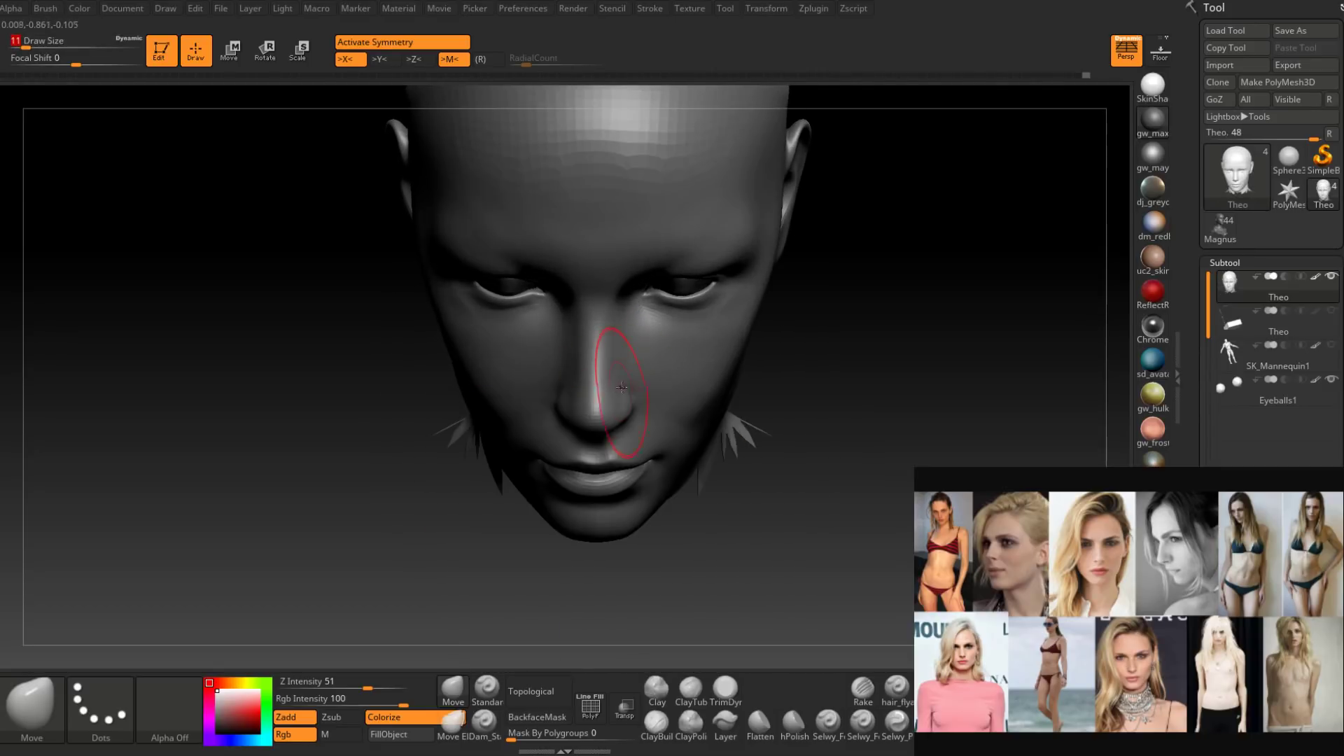
{"action": "mouse_move", "coordinate": [625, 385]}
{"action": "right_mouse_down"}
{"action": "mouse_move", "coordinate": [629, 329]}
{"action": "mouse_move", "coordinate": [620, 397]}
{"action": "mouse_move", "coordinate": [624, 354]}
{"action": "mouse_move", "coordinate": [641, 403]}
{"action": "mouse_move", "coordinate": [655, 356]}
{"action": "mouse_move", "coordinate": [644, 338]}
{"action": "mouse_move", "coordinate": [653, 376]}
{"action": "mouse_move", "coordinate": [626, 382]}
{"action": "right_mouse_up"}
{"action": "key", "text": "shift"}
{"action": "key", "text": "shift"}
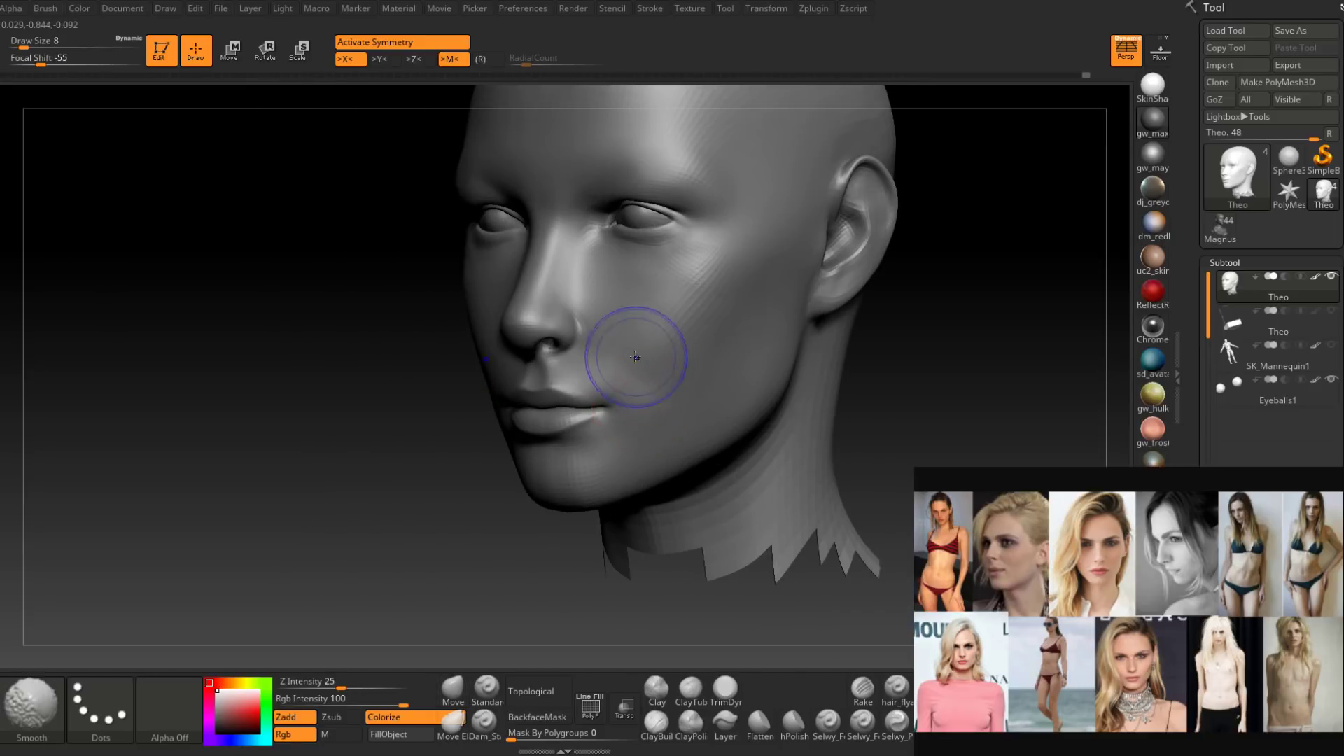
Build up the area below the lower lip and mouth corners with ClayBuildup, reducing the draw size from 8 to 4.
{"action": "mouse_move", "coordinate": [613, 313]}
{"action": "right_mouse_down"}
{"action": "mouse_move", "coordinate": [660, 381]}
{"action": "mouse_move", "coordinate": [623, 372]}
{"action": "right_mouse_up"}
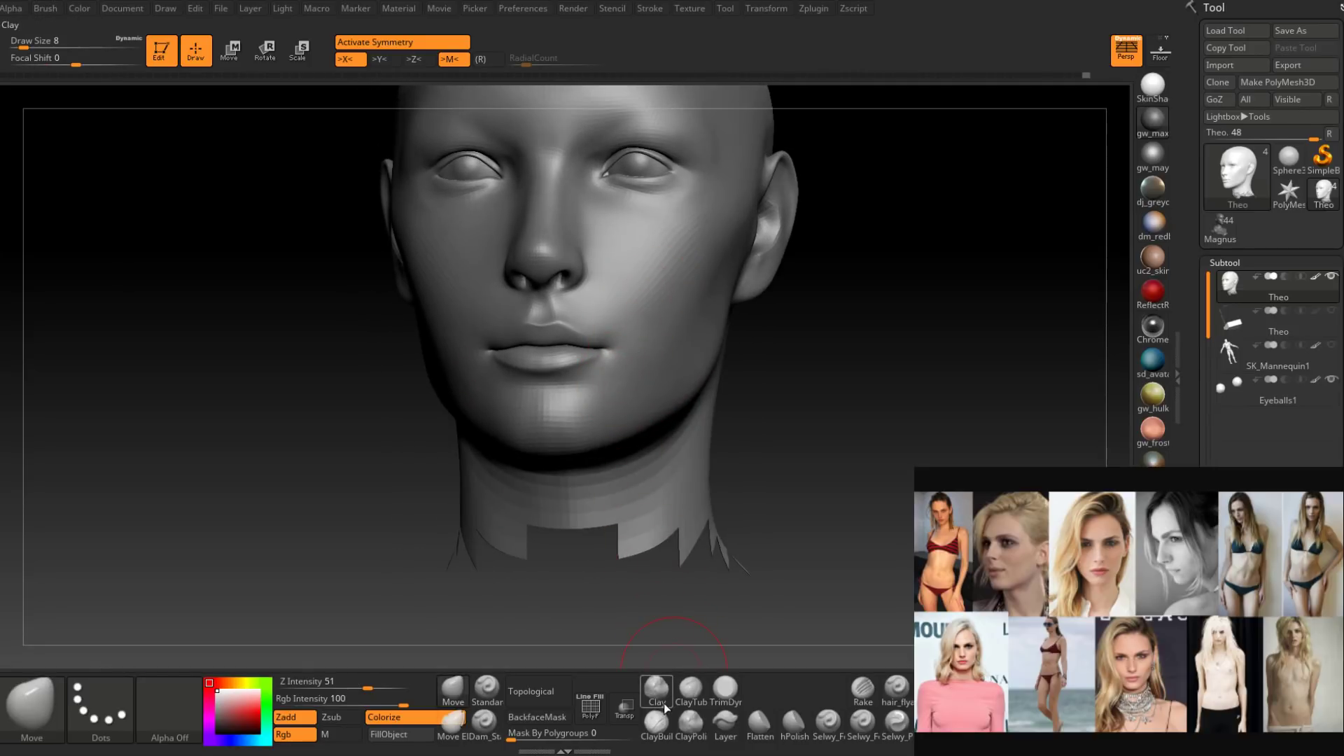
{"action": "left_click", "coordinate": [656, 721]}
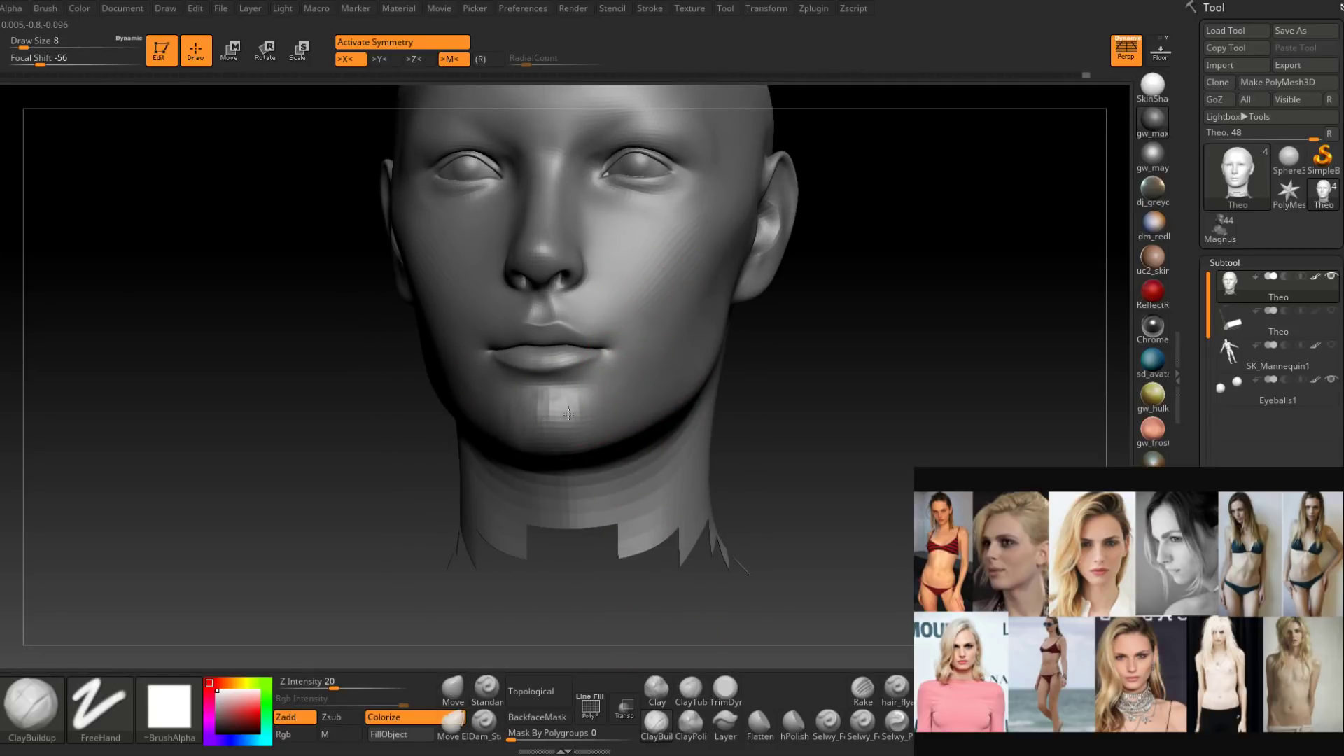
{"action": "mouse_move", "coordinate": [569, 414]}
{"action": "right_mouse_down"}
{"action": "mouse_move", "coordinate": [574, 446]}
{"action": "mouse_move", "coordinate": [619, 406]}
{"action": "right_mouse_up"}
{"action": "key", "text": "shift"}
{"action": "key", "text": "space"}
{"action": "left_click_drag", "start_coordinate": [613, 406], "coordinate": [606, 406]}
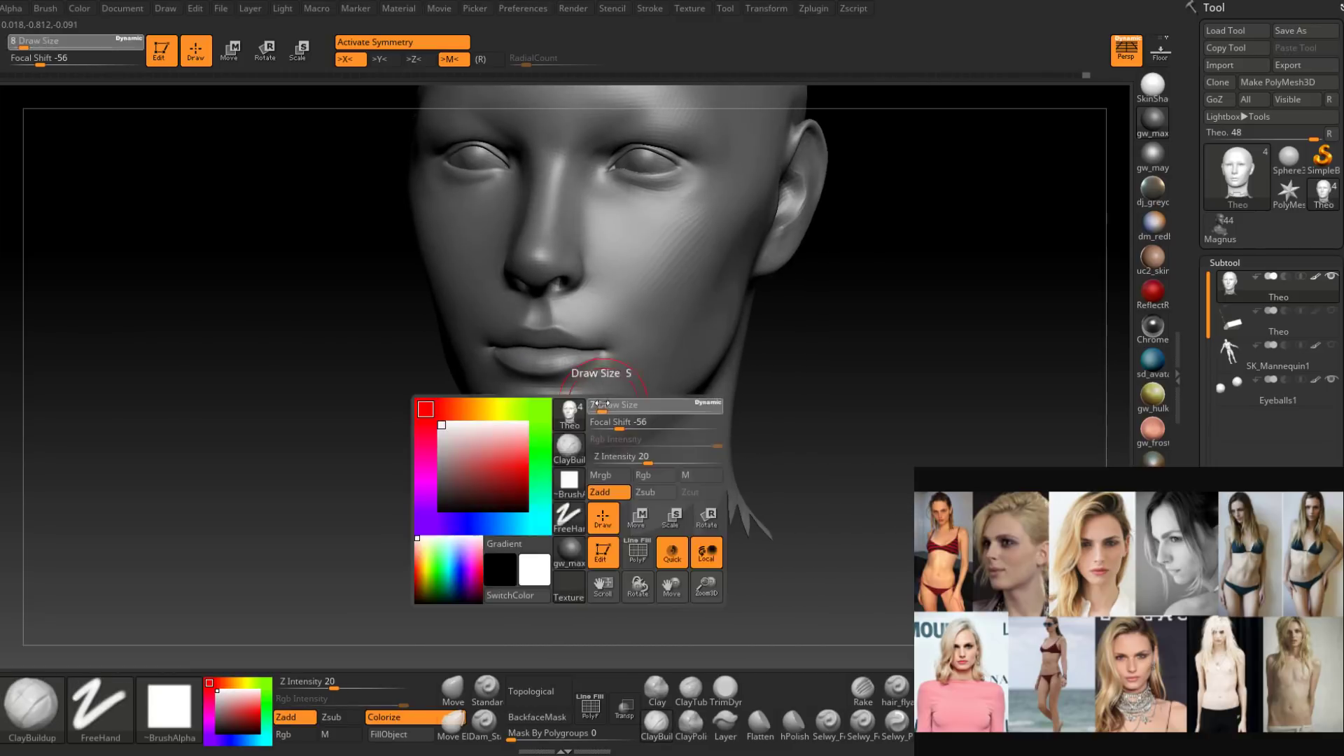
{"action": "mouse_move", "coordinate": [605, 404]}
{"action": "right_mouse_down"}
{"action": "mouse_move", "coordinate": [587, 404]}
{"action": "mouse_move", "coordinate": [600, 390]}
{"action": "mouse_move", "coordinate": [567, 378]}
{"action": "mouse_move", "coordinate": [582, 384]}
{"action": "right_mouse_up"}
{"action": "key", "text": "space"}
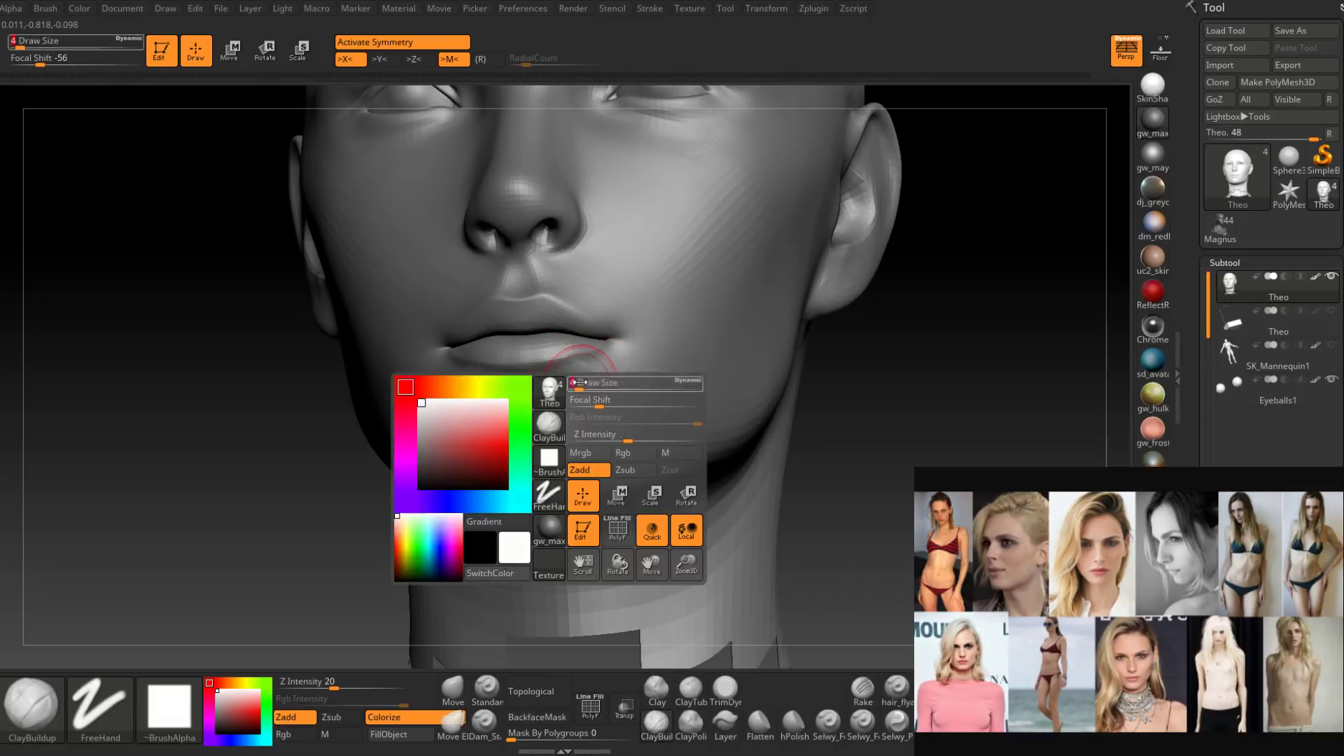
{"action": "left_click_drag", "start_coordinate": [581, 382], "coordinate": [576, 382]}
{"action": "right_click_drag", "start_coordinate": [604, 359], "coordinate": [612, 374]}
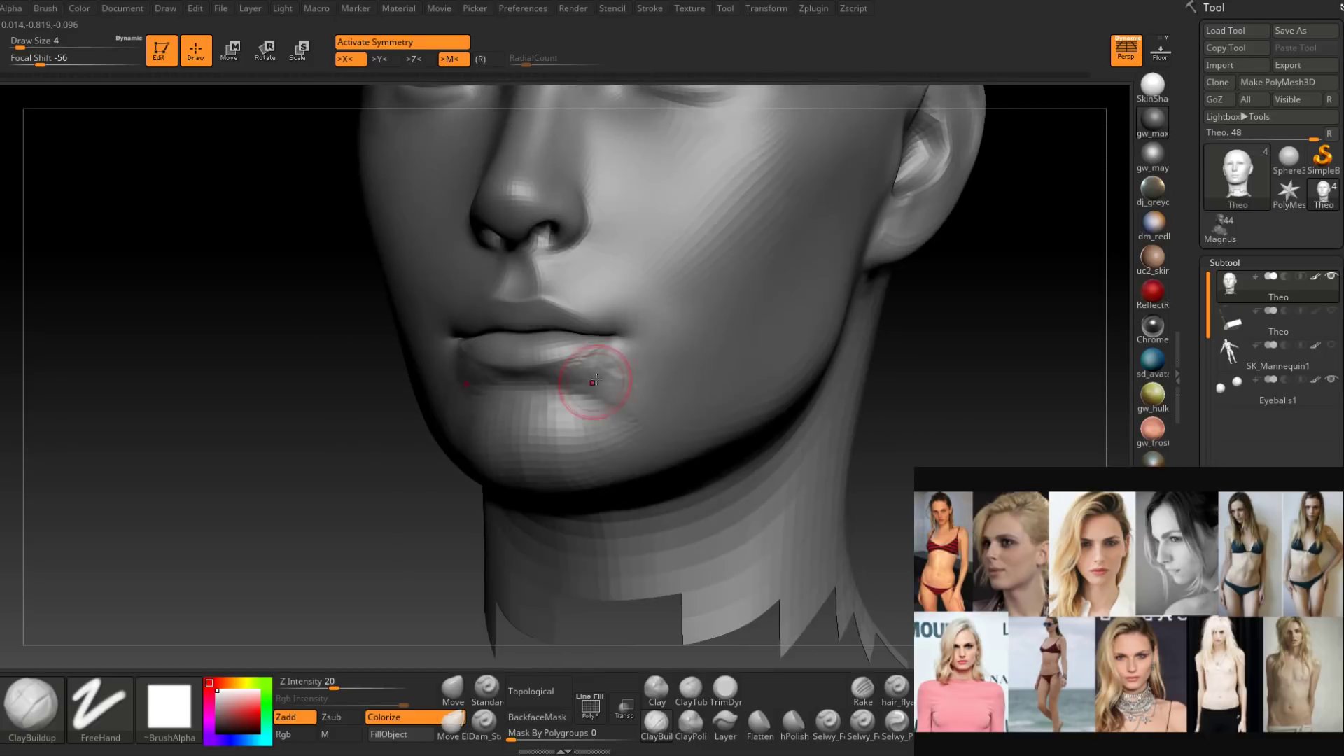
Refine the forms around the mouth corners with ClayBuildup at draw sizes 5 and 7, and save the project.
{"action": "key", "text": "space"}
{"action": "left_click_drag", "start_coordinate": [592, 367], "coordinate": [596, 367]}
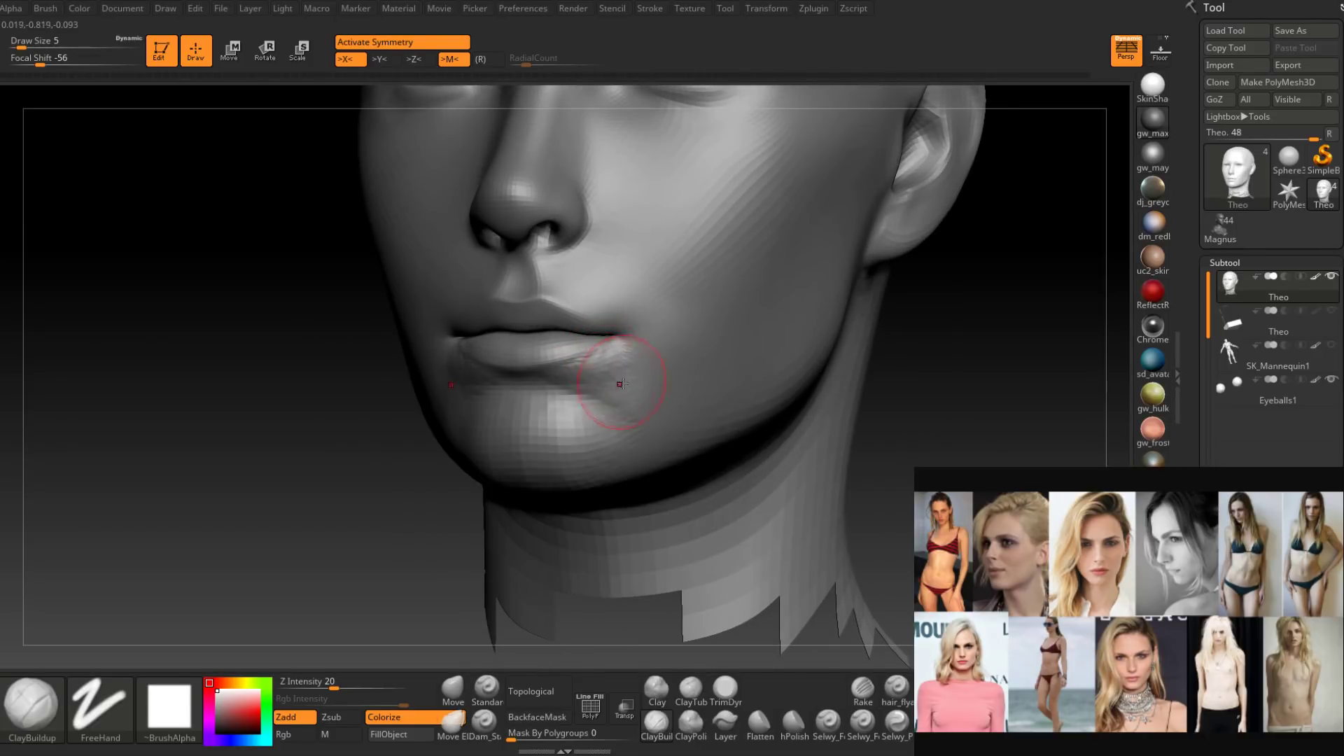
{"action": "mouse_move", "coordinate": [621, 383]}
{"action": "right_mouse_down"}
{"action": "mouse_move", "coordinate": [597, 372]}
{"action": "mouse_move", "coordinate": [611, 362]}
{"action": "right_mouse_up"}
{"action": "left_click_drag", "start_coordinate": [628, 367], "coordinate": [633, 378]}
{"action": "mouse_move", "coordinate": [632, 378]}
{"action": "right_mouse_down"}
{"action": "mouse_move", "coordinate": [651, 359]}
{"action": "mouse_move", "coordinate": [604, 399]}
{"action": "mouse_move", "coordinate": [645, 355]}
{"action": "mouse_move", "coordinate": [585, 397]}
{"action": "mouse_move", "coordinate": [674, 357]}
{"action": "right_mouse_up"}
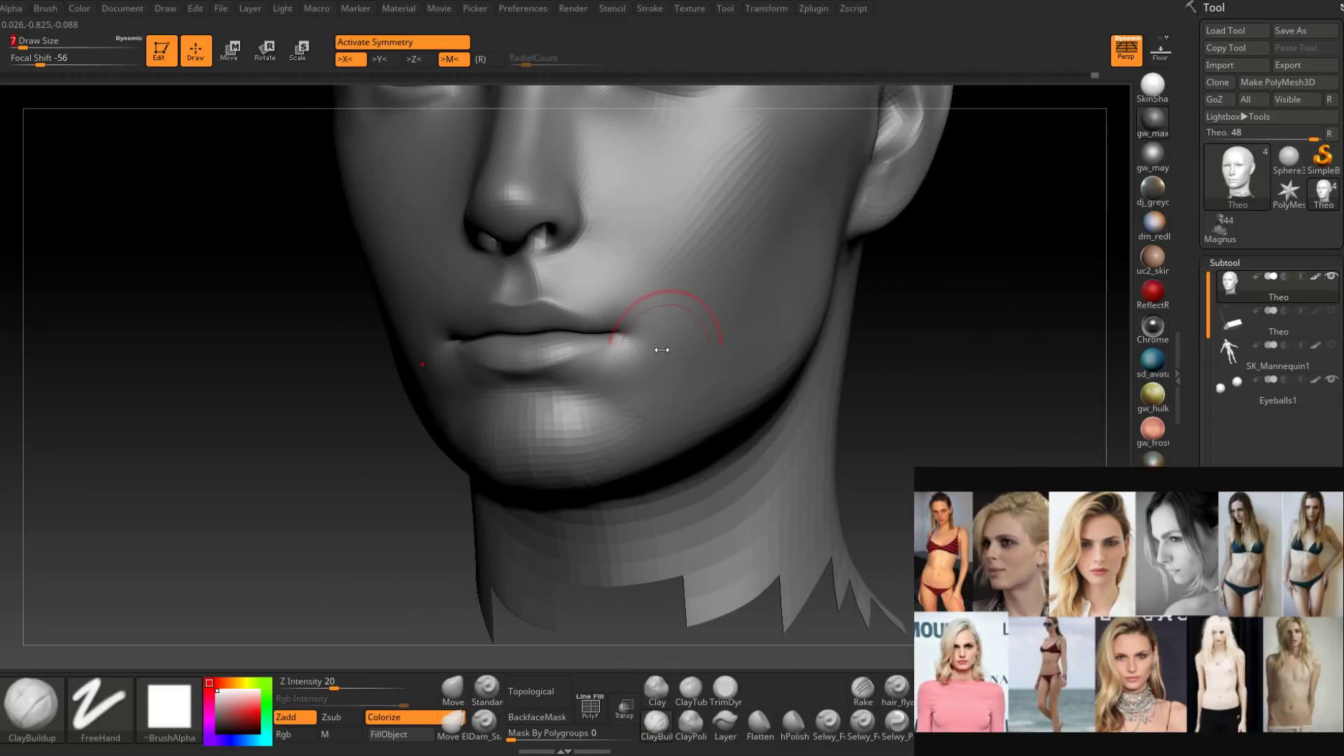
{"action": "key", "text": "ctrl+s"}
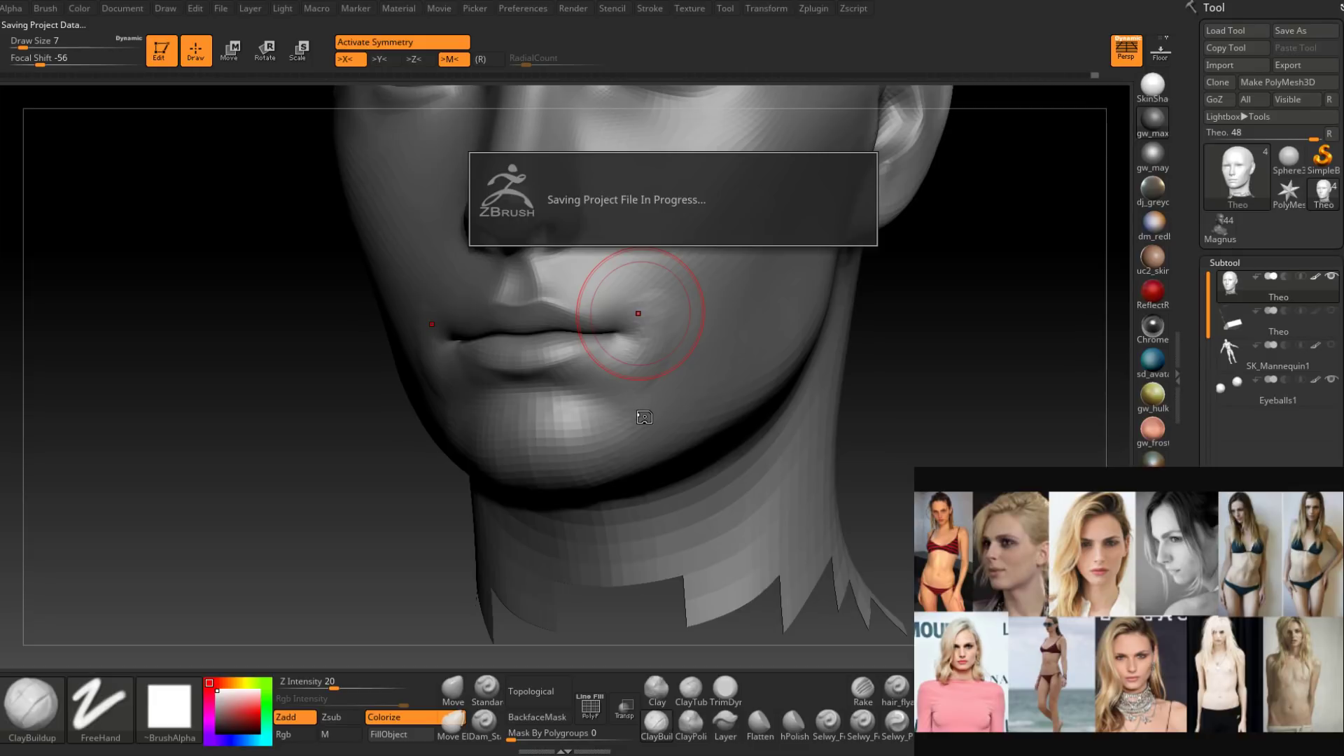
Smooth around the mouth, switch the head to a lower subdivision level and sculpt the cheek hollows at draw size 12.
{"action": "key", "text": "shift"}
{"action": "mouse_move", "coordinate": [642, 418]}
{"action": "right_mouse_down"}
{"action": "mouse_move", "coordinate": [656, 372]}
{"action": "mouse_move", "coordinate": [648, 399]}
{"action": "mouse_move", "coordinate": [660, 391]}
{"action": "mouse_move", "coordinate": [637, 384]}
{"action": "mouse_move", "coordinate": [680, 373]}
{"action": "right_mouse_up"}
{"action": "key", "text": "shift"}
{"action": "right_click", "coordinate": [660, 382]}
{"action": "mouse_move", "coordinate": [679, 372]}
{"action": "right_mouse_down", "text": "alt"}
{"action": "mouse_move", "coordinate": [658, 414]}
{"action": "mouse_move", "coordinate": [515, 497]}
{"action": "mouse_move", "coordinate": [714, 342]}
{"action": "mouse_move", "coordinate": [714, 379]}
{"action": "mouse_move", "coordinate": [703, 364]}
{"action": "mouse_move", "coordinate": [604, 427]}
{"action": "mouse_move", "coordinate": [663, 424]}
{"action": "mouse_move", "coordinate": [612, 425]}
{"action": "right_mouse_up", "text": "alt"}
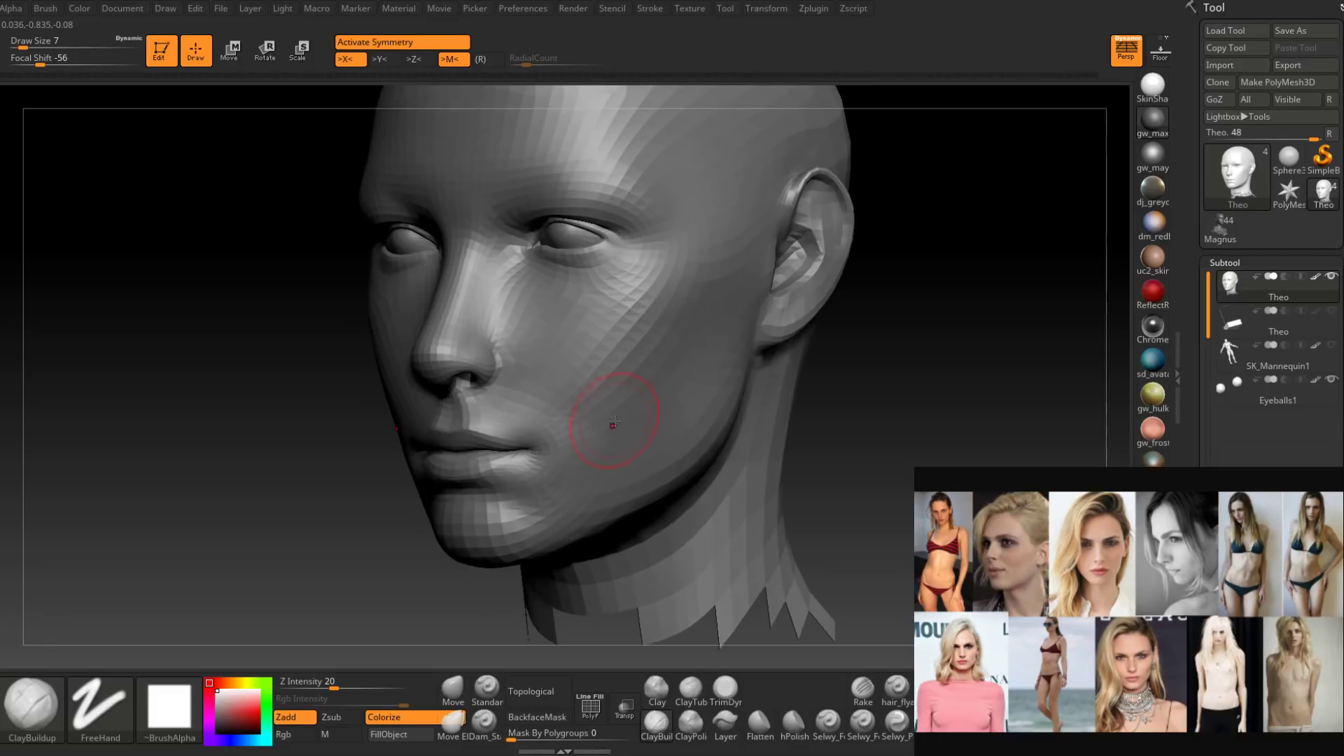
{"action": "key", "text": "s"}
{"action": "left_click_drag", "start_coordinate": [613, 416], "coordinate": [620, 414]}
{"action": "mouse_move", "coordinate": [641, 398]}
{"action": "right_mouse_down"}
{"action": "mouse_move", "coordinate": [690, 406]}
{"action": "mouse_move", "coordinate": [610, 439]}
{"action": "right_mouse_up"}
{"action": "right_click_drag", "start_coordinate": [657, 367], "coordinate": [659, 367]}
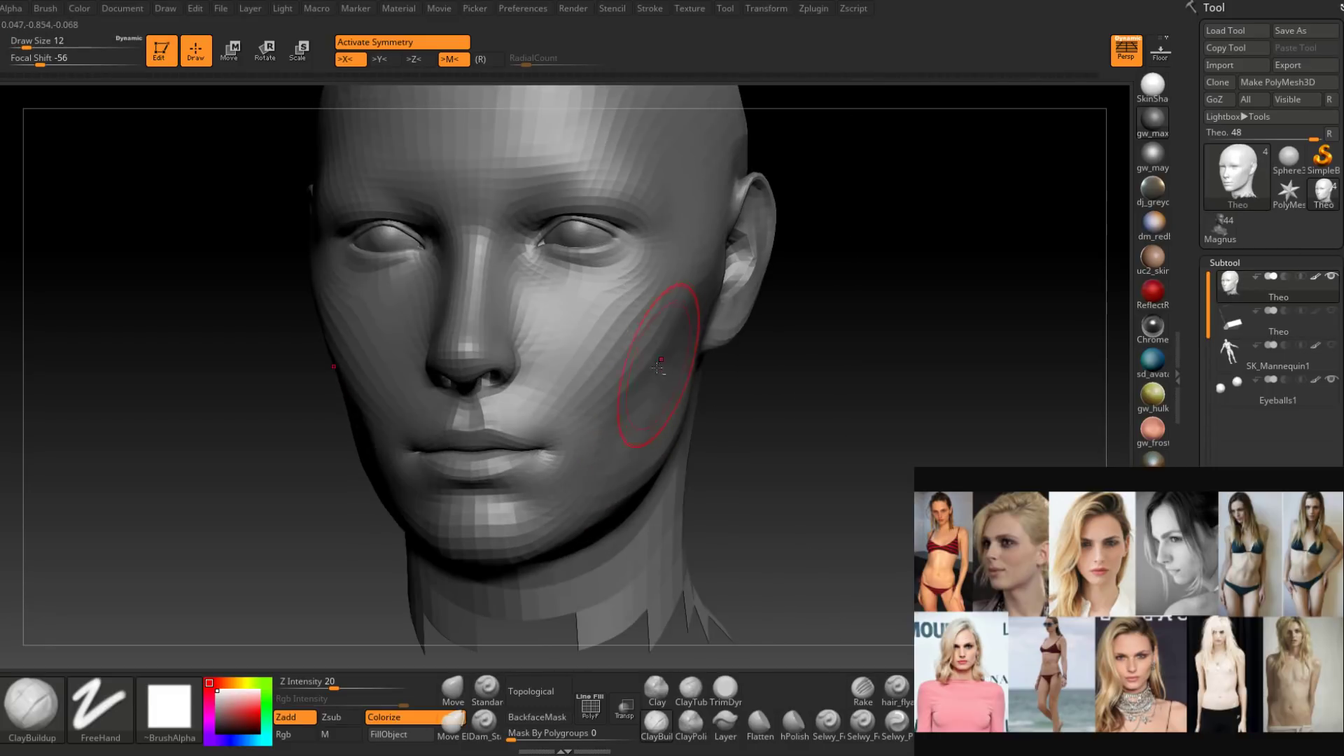
Shape the lower cheeks and sides of the jaw with ClayBuildup at draw sizes 9 and 12, and smooth them.
{"action": "mouse_move", "coordinate": [640, 418]}
{"action": "right_mouse_down"}
{"action": "mouse_move", "coordinate": [635, 406]}
{"action": "mouse_move", "coordinate": [666, 399]}
{"action": "right_mouse_up"}
{"action": "left_click_drag", "start_coordinate": [666, 399], "coordinate": [619, 452], "text": "shift"}
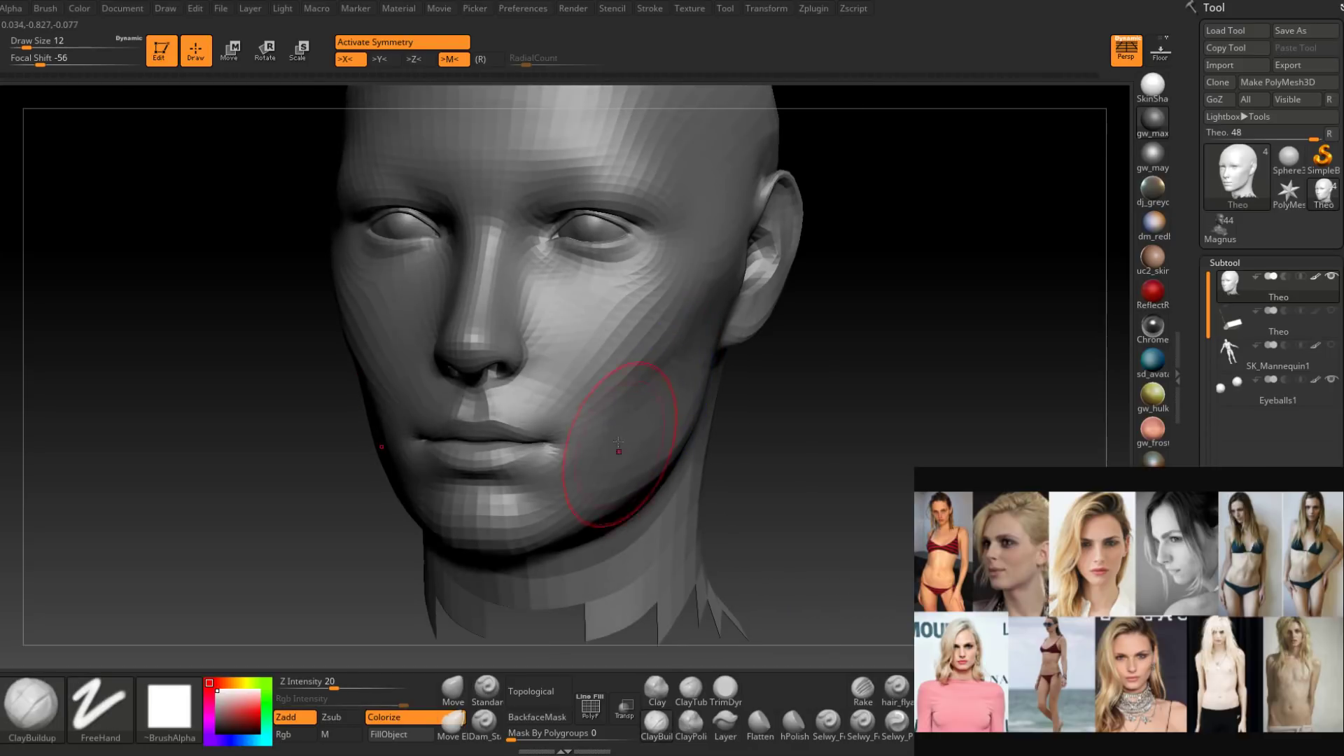
{"action": "right_click_drag", "start_coordinate": [619, 452], "coordinate": [665, 408]}
{"action": "key", "text": "shift"}
{"action": "right_click_drag", "start_coordinate": [715, 348], "coordinate": [693, 372]}
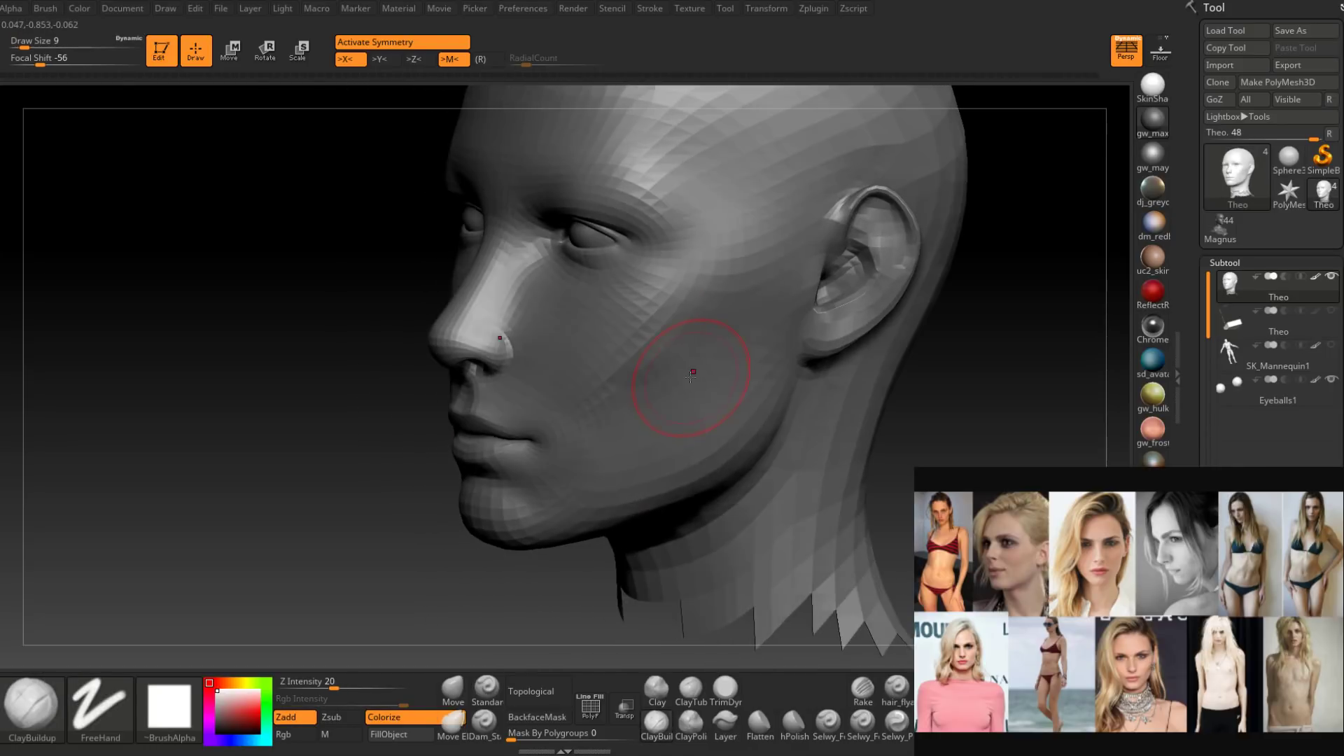
{"action": "key", "text": "space"}
{"action": "left_click_drag", "start_coordinate": [693, 371], "coordinate": [711, 367]}
{"action": "mouse_move", "coordinate": [718, 340]}
{"action": "right_mouse_down"}
{"action": "mouse_move", "coordinate": [749, 348]}
{"action": "mouse_move", "coordinate": [670, 404]}
{"action": "right_mouse_up"}
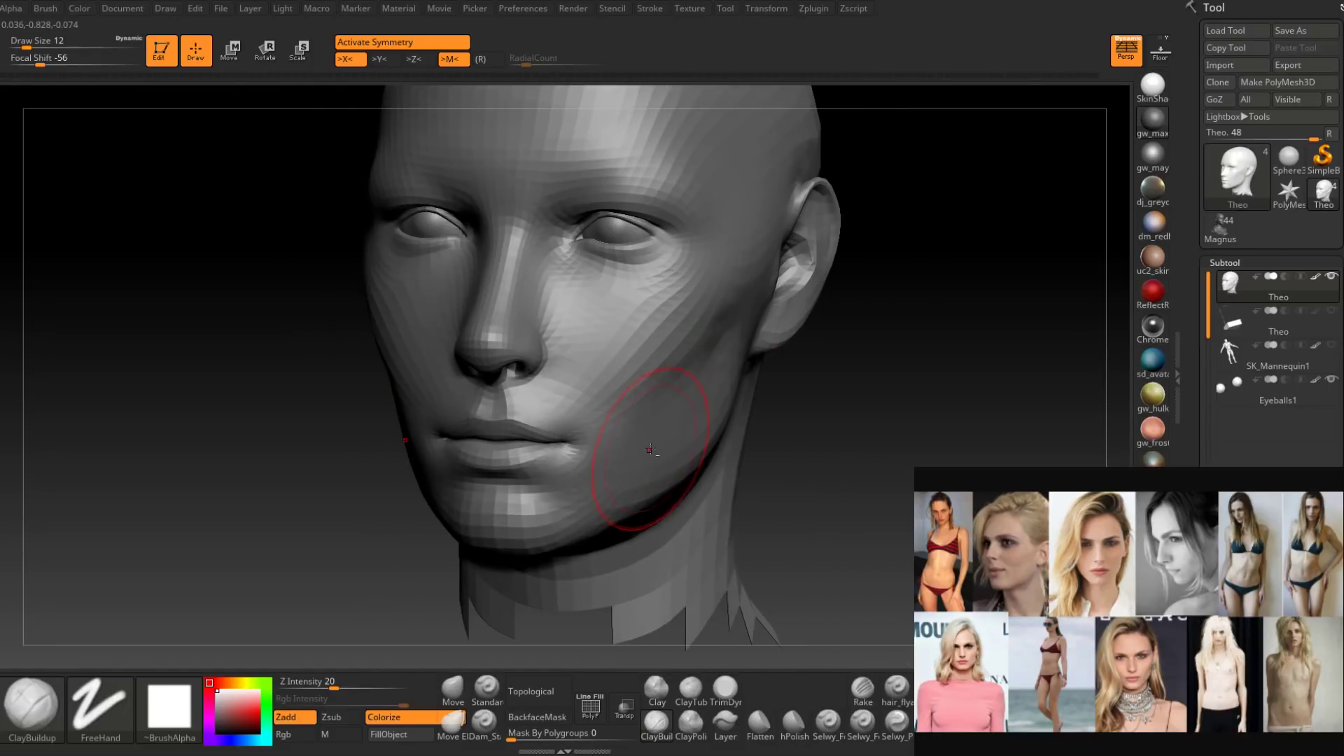
{"action": "right_click_drag", "start_coordinate": [643, 468], "coordinate": [648, 346]}
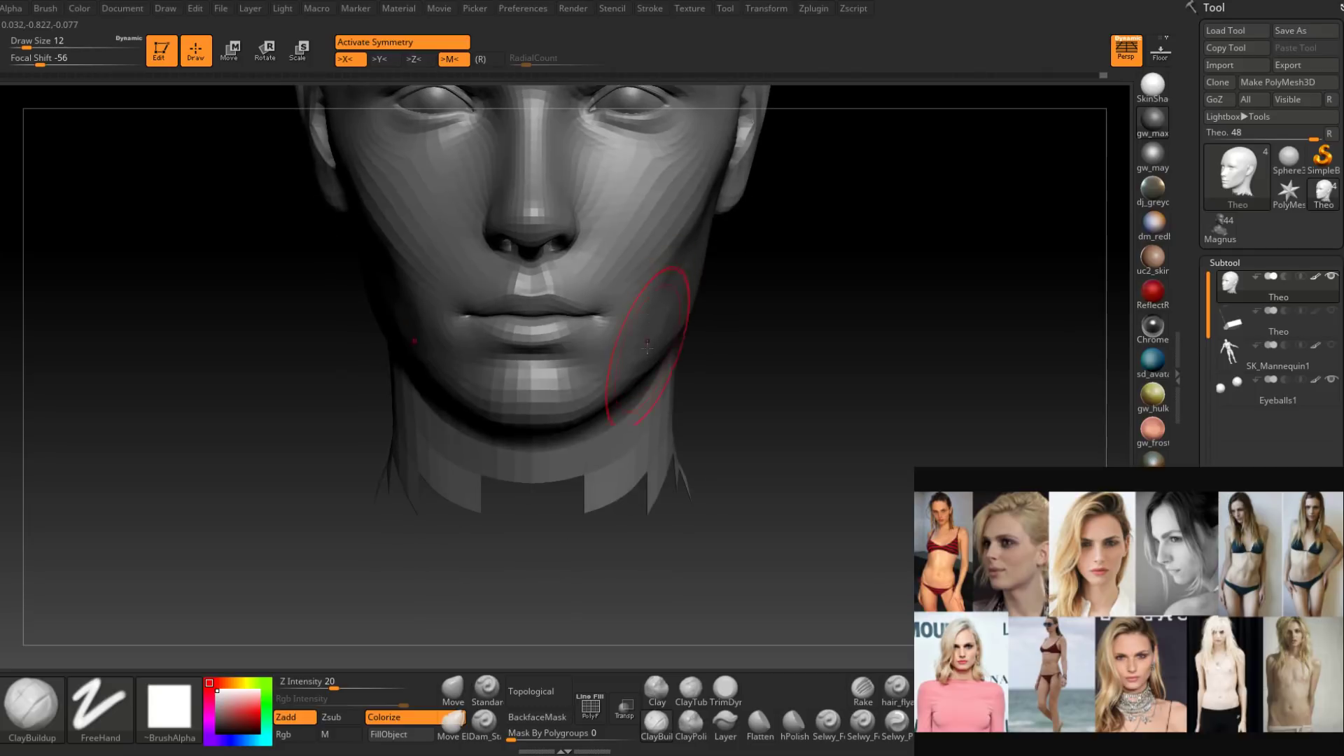
{"action": "mouse_move", "coordinate": [592, 392]}
{"action": "right_mouse_down"}
{"action": "mouse_move", "coordinate": [590, 381]}
{"action": "mouse_move", "coordinate": [592, 455]}
{"action": "mouse_move", "coordinate": [677, 362]}
{"action": "right_mouse_up"}
Return the head to a higher subdivision level and refine the rear cheek near the jaw at draw size 11.
{"action": "key", "text": "d"}
{"action": "key", "text": "space"}
{"action": "mouse_move", "coordinate": [702, 358]}
{"action": "left_mouse_down"}
{"action": "mouse_move", "coordinate": [689, 353]}
{"action": "mouse_move", "coordinate": [714, 341]}
{"action": "left_mouse_up"}
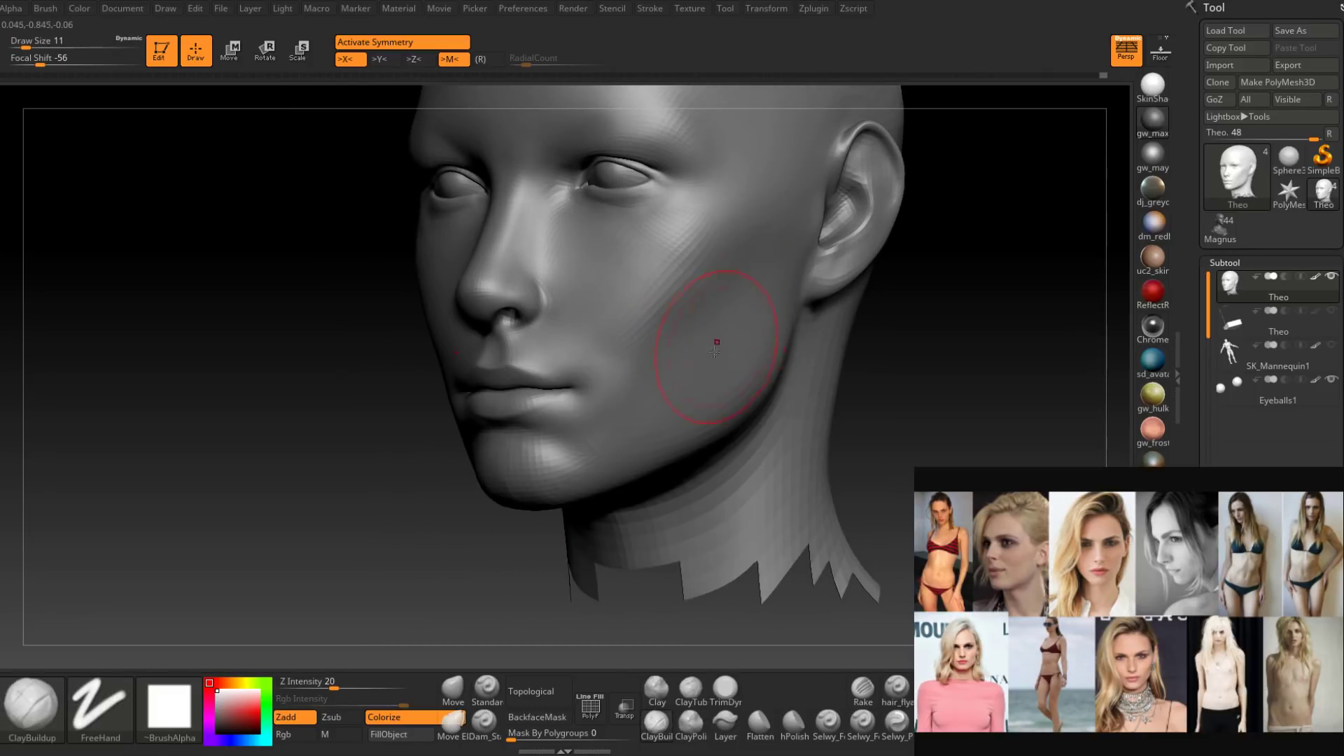
{"action": "right_click_drag", "start_coordinate": [717, 340], "coordinate": [625, 357]}
Smooth the chin and refine its side planes with ClayBuildup at draw size 7.
{"action": "left_click_drag", "start_coordinate": [619, 449], "coordinate": [570, 454], "text": "shift"}
{"action": "right_click_drag", "start_coordinate": [623, 459], "coordinate": [595, 448]}
{"action": "key", "text": "space"}
{"action": "left_click_drag", "start_coordinate": [602, 465], "coordinate": [593, 465]}
{"action": "right_click_drag", "start_coordinate": [565, 460], "coordinate": [623, 455]}
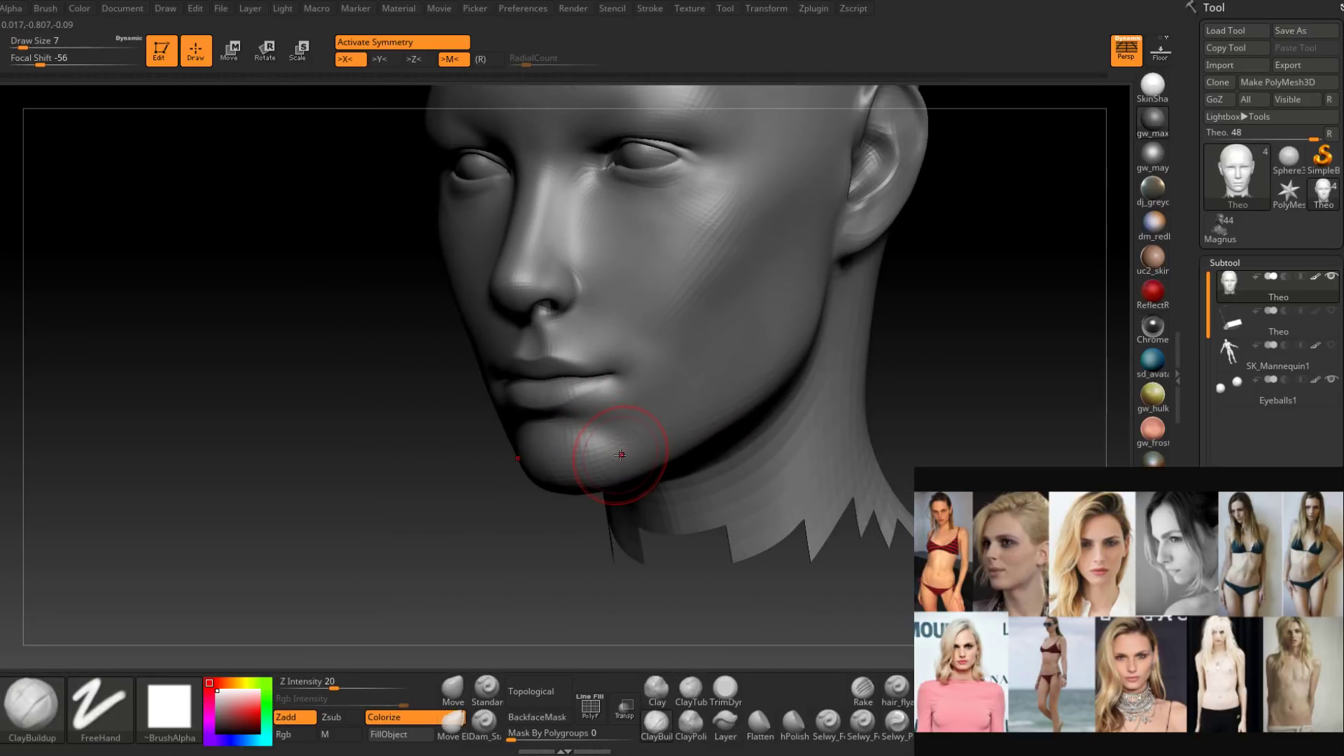
Adjust the chin and lower jaw profile with the Move brush at draw size 14.
{"action": "left_click", "coordinate": [459, 689]}
{"action": "right_click_drag", "start_coordinate": [672, 476], "coordinate": [564, 451]}
{"action": "key", "text": "space"}
{"action": "left_click_drag", "start_coordinate": [578, 465], "coordinate": [592, 465]}
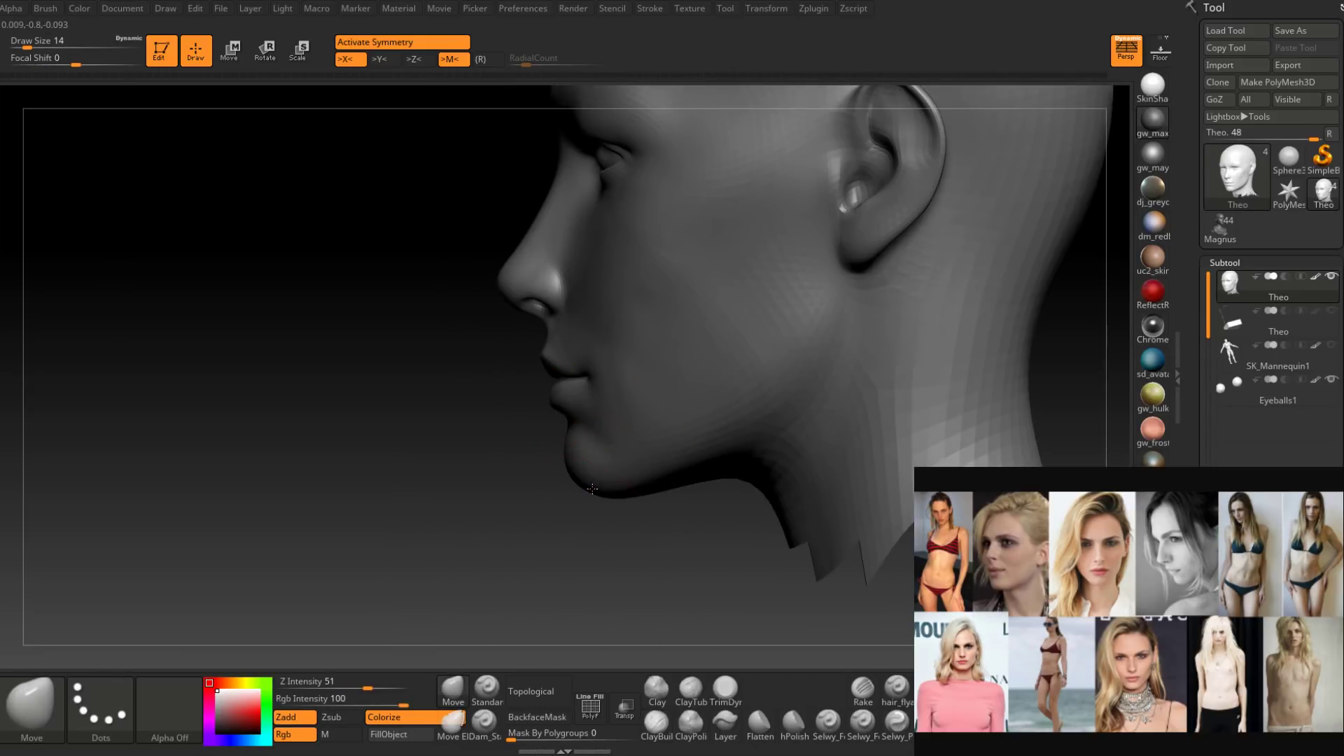
{"action": "mouse_move", "coordinate": [588, 489]}
{"action": "right_mouse_down"}
{"action": "mouse_move", "coordinate": [602, 487]}
{"action": "mouse_move", "coordinate": [591, 475]}
{"action": "right_mouse_up"}
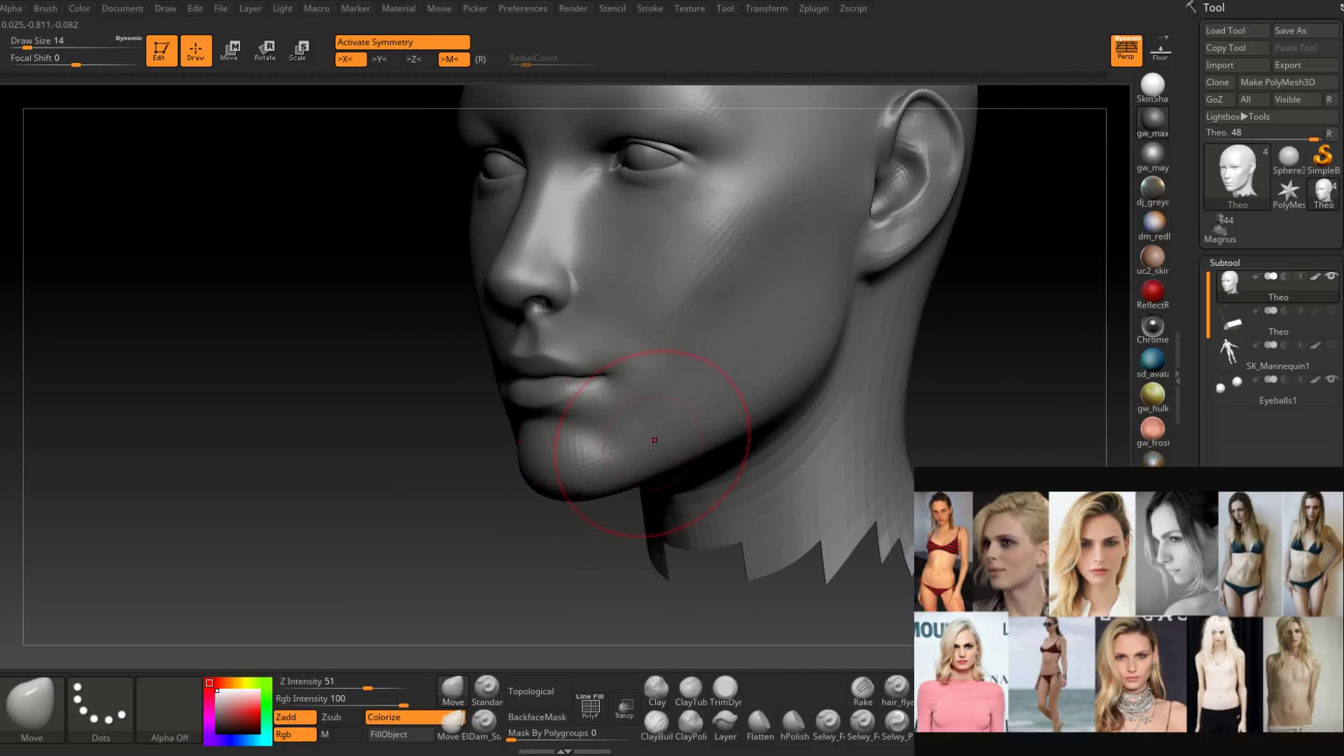
Refine the side of the chin and jaw with the Move brush at draw size 11.
{"action": "mouse_move", "coordinate": [652, 442]}
{"action": "right_mouse_down"}
{"action": "mouse_move", "coordinate": [658, 458]}
{"action": "mouse_move", "coordinate": [693, 458]}
{"action": "right_mouse_up"}
{"action": "key", "text": "space"}
{"action": "left_click_drag", "start_coordinate": [653, 447], "coordinate": [648, 447]}
{"action": "mouse_move", "coordinate": [648, 447]}
{"action": "right_mouse_down"}
{"action": "mouse_move", "coordinate": [662, 465]}
{"action": "mouse_move", "coordinate": [633, 460]}
{"action": "mouse_move", "coordinate": [618, 476]}
{"action": "right_mouse_up"}
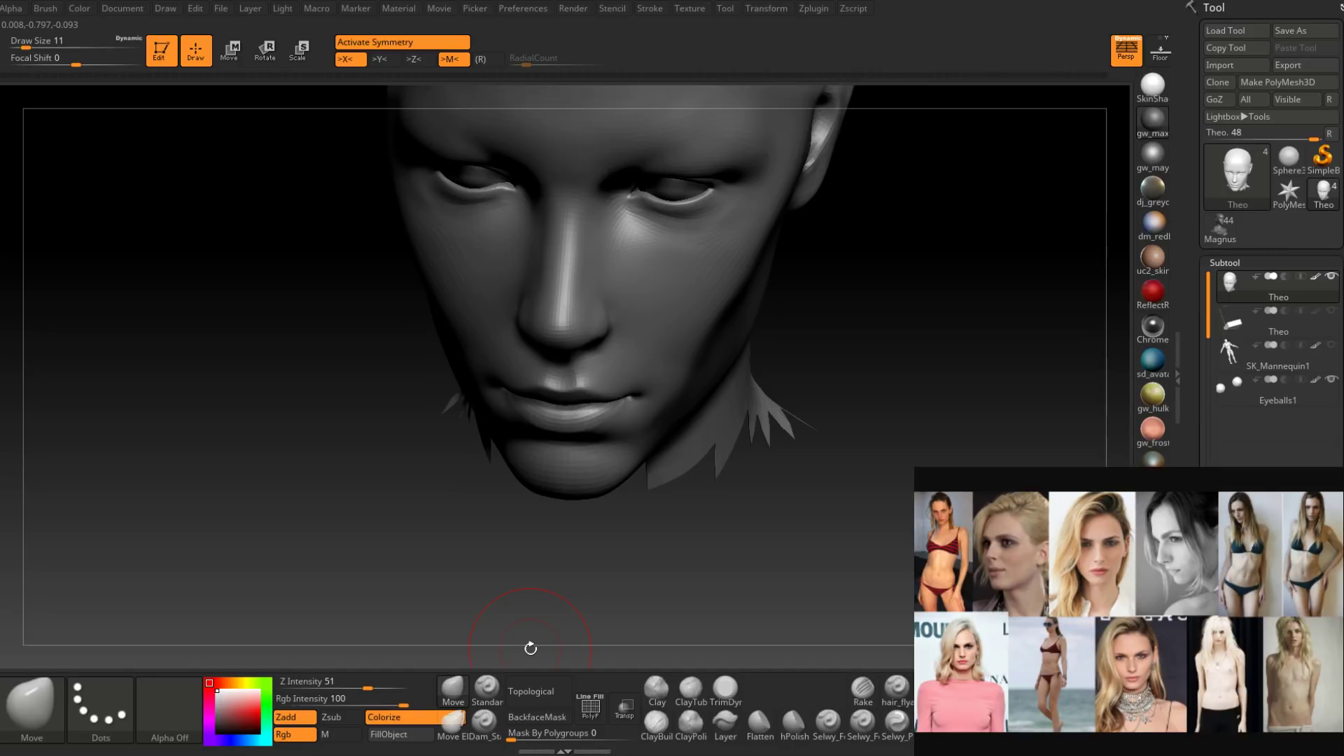
{"action": "right_click_drag", "start_coordinate": [634, 452], "coordinate": [712, 356]}
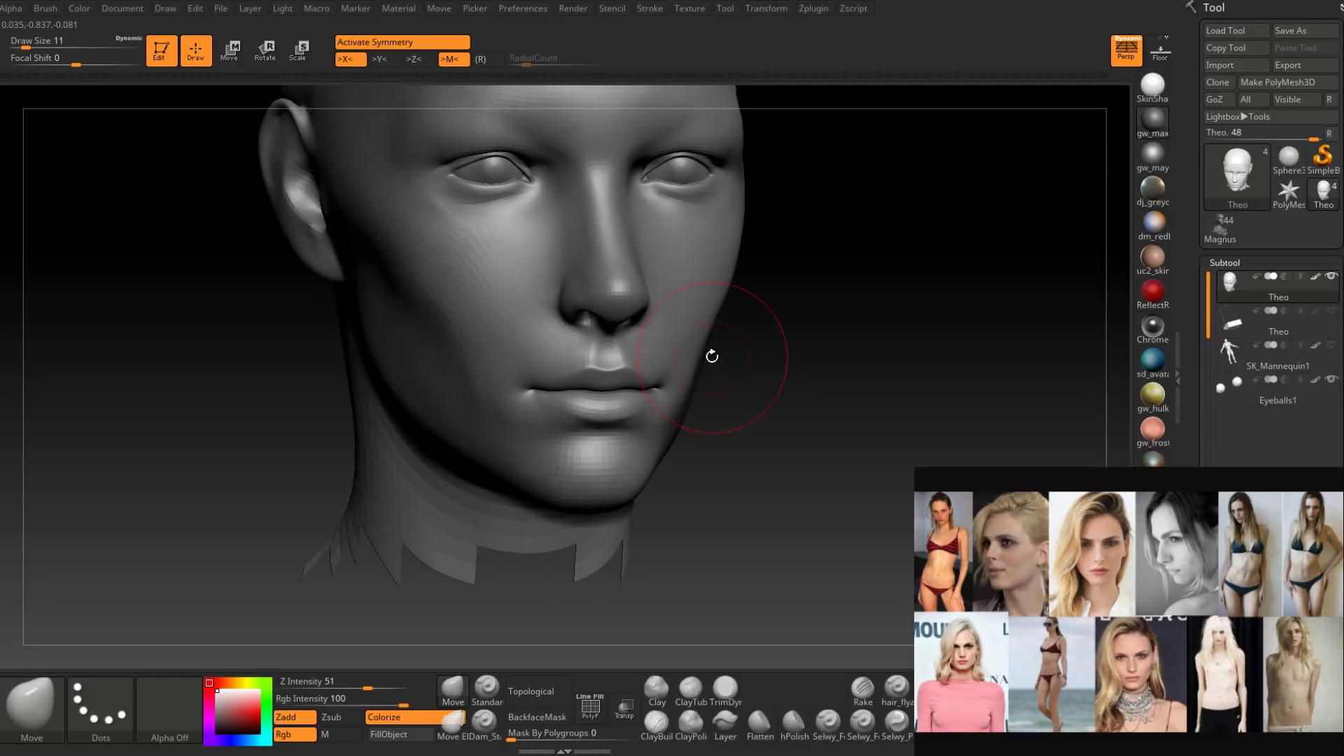
Smooth the cheek beside the mouth and adjust its form with a smaller Move brush.
{"action": "left_click_drag", "start_coordinate": [700, 336], "coordinate": [695, 324], "text": "shift"}
{"action": "right_click_drag", "start_coordinate": [826, 336], "coordinate": [678, 354]}
{"action": "key", "text": "s"}
{"action": "left_click_drag", "start_coordinate": [686, 353], "coordinate": [680, 353]}
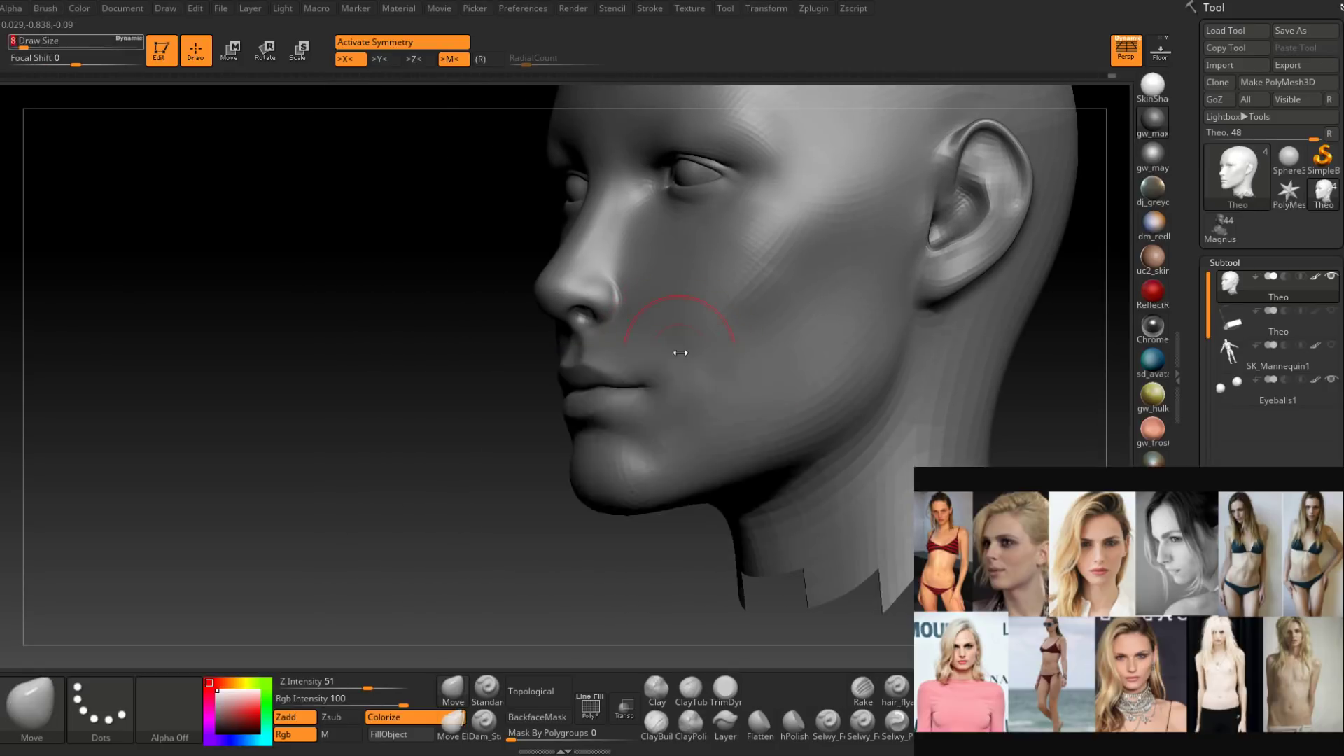
{"action": "mouse_move", "coordinate": [681, 353]}
{"action": "right_mouse_down"}
{"action": "mouse_move", "coordinate": [685, 330]}
{"action": "mouse_move", "coordinate": [709, 397]}
{"action": "mouse_move", "coordinate": [699, 417]}
{"action": "mouse_move", "coordinate": [690, 389]}
{"action": "right_mouse_up"}
{"action": "key", "text": "space"}
{"action": "left_click_drag", "start_coordinate": [692, 387], "coordinate": [677, 385]}
Smooth the transition from the nose wing down to the cheek beside the mouth.
{"action": "mouse_move", "coordinate": [685, 384]}
{"action": "right_mouse_down"}
{"action": "mouse_move", "coordinate": [678, 354]}
{"action": "mouse_move", "coordinate": [718, 390]}
{"action": "mouse_move", "coordinate": [693, 426]}
{"action": "mouse_move", "coordinate": [554, 413]}
{"action": "mouse_move", "coordinate": [539, 345]}
{"action": "right_mouse_up"}
{"action": "left_click_drag", "start_coordinate": [540, 345], "coordinate": [546, 364], "text": "shift"}
{"action": "mouse_move", "coordinate": [546, 364]}
{"action": "right_mouse_down"}
{"action": "mouse_move", "coordinate": [525, 357]}
{"action": "mouse_move", "coordinate": [560, 371]}
{"action": "right_mouse_up"}
{"action": "left_click_drag", "start_coordinate": [560, 371], "coordinate": [588, 384], "text": "shift"}
Adjust the mouth corners with the Move brush at draw size 5, and reduce the draw size to 3.
{"action": "mouse_move", "coordinate": [588, 384]}
{"action": "right_mouse_down"}
{"action": "mouse_move", "coordinate": [603, 393]}
{"action": "mouse_move", "coordinate": [582, 435]}
{"action": "mouse_move", "coordinate": [584, 422]}
{"action": "right_mouse_up"}
{"action": "key", "text": "space"}
{"action": "left_click_drag", "start_coordinate": [592, 436], "coordinate": [582, 436]}
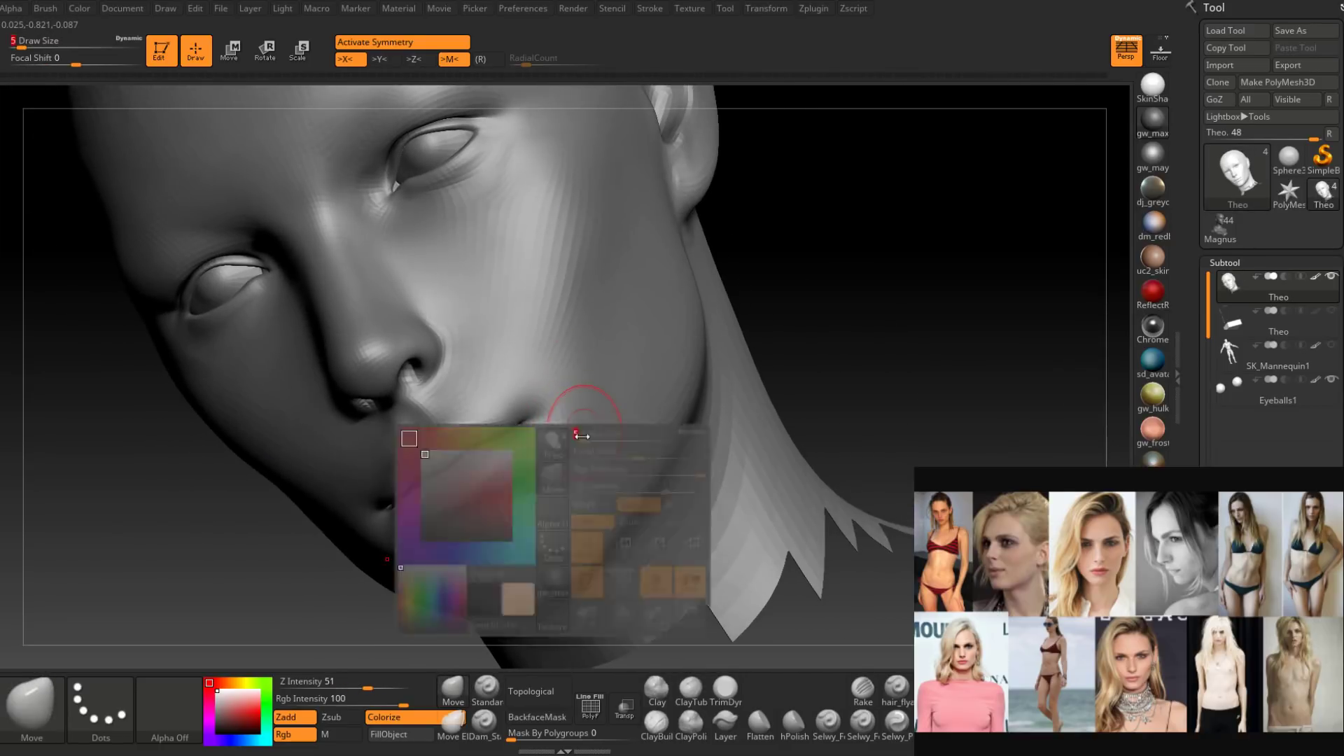
{"action": "mouse_move", "coordinate": [580, 444]}
{"action": "right_mouse_down"}
{"action": "mouse_move", "coordinate": [596, 445]}
{"action": "mouse_move", "coordinate": [588, 411]}
{"action": "mouse_move", "coordinate": [585, 474]}
{"action": "mouse_move", "coordinate": [595, 443]}
{"action": "mouse_move", "coordinate": [555, 464]}
{"action": "mouse_move", "coordinate": [515, 451]}
{"action": "mouse_move", "coordinate": [490, 464]}
{"action": "mouse_move", "coordinate": [497, 443]}
{"action": "mouse_move", "coordinate": [524, 470]}
{"action": "mouse_move", "coordinate": [522, 442]}
{"action": "right_mouse_up"}
{"action": "key", "text": "space"}
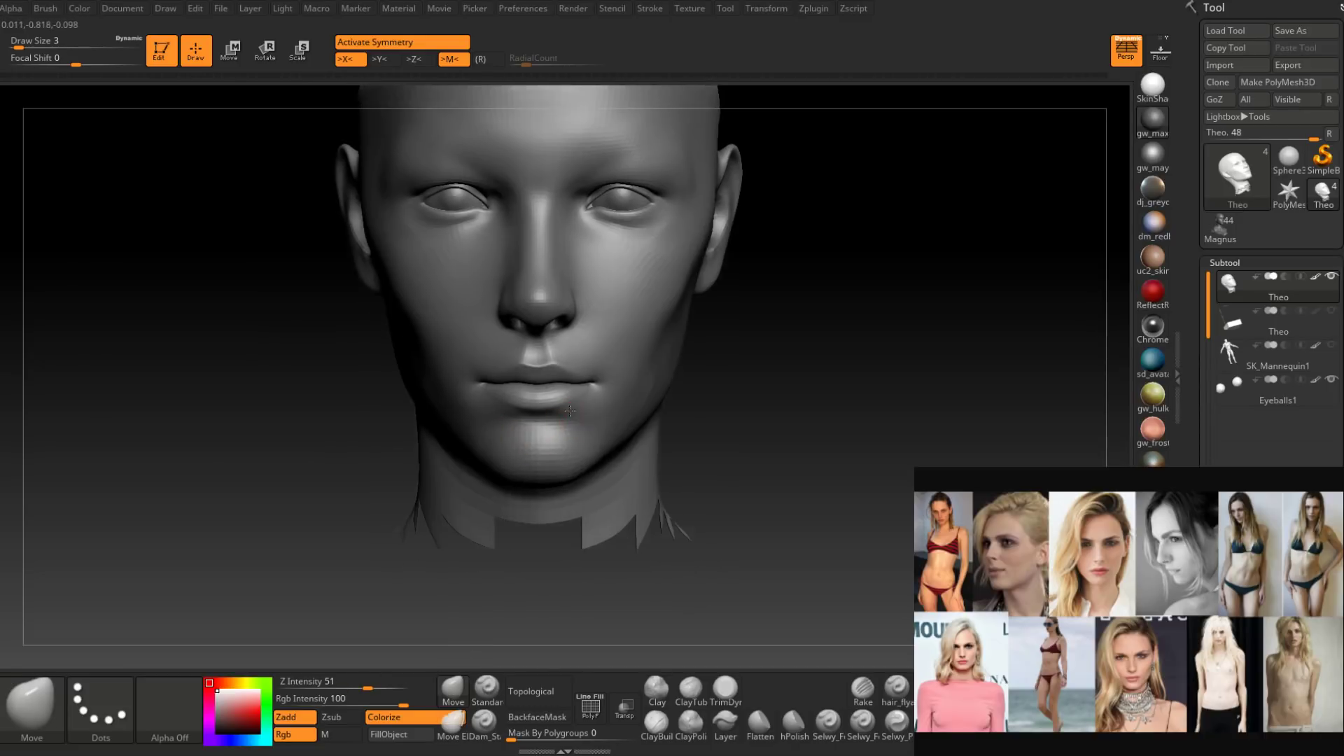
Reshape the edge of the lower lip and the area below it with the Move brush at draw size 3.
{"action": "right_click_drag", "start_coordinate": [552, 352], "coordinate": [565, 420], "text": "ctrl"}
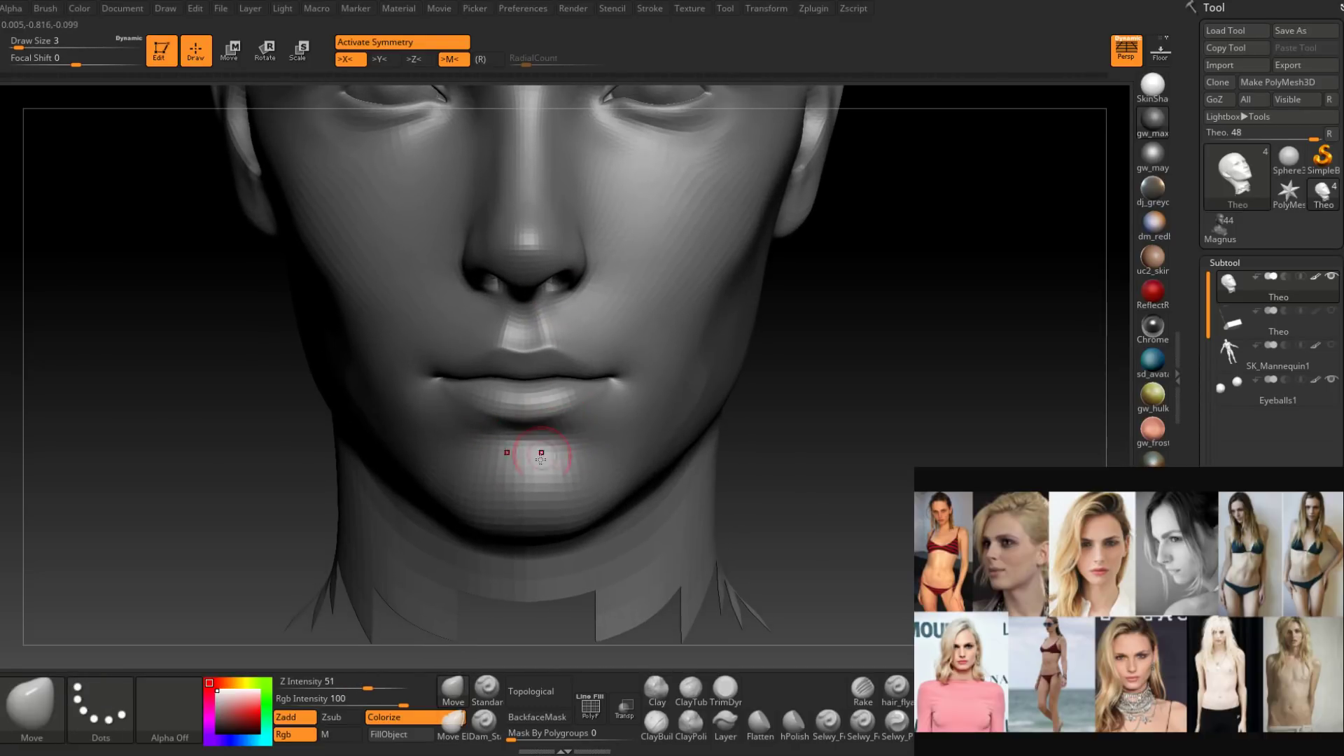
{"action": "key", "text": "space"}
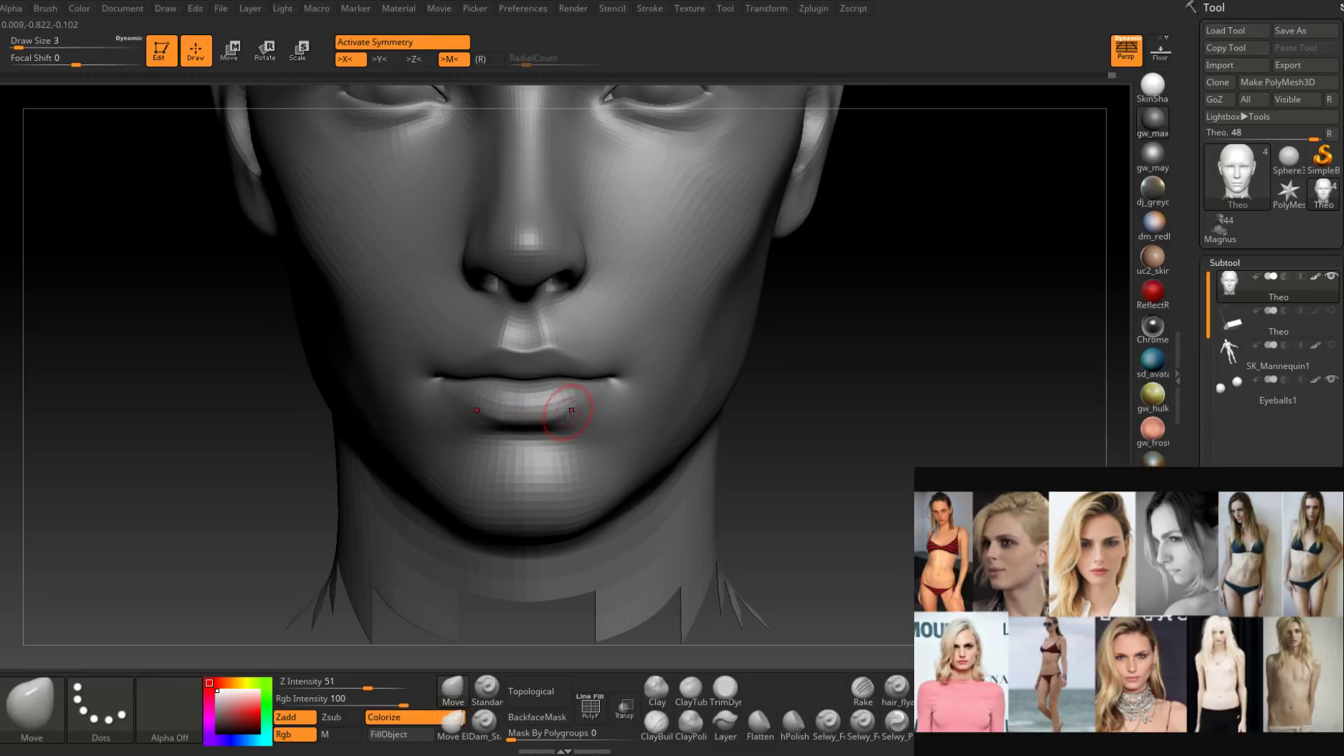
{"action": "mouse_move", "coordinate": [569, 418]}
{"action": "right_mouse_down"}
{"action": "mouse_move", "coordinate": [588, 403]}
{"action": "mouse_move", "coordinate": [575, 424]}
{"action": "mouse_move", "coordinate": [630, 418]}
{"action": "mouse_move", "coordinate": [610, 433]}
{"action": "right_mouse_up"}
{"action": "key", "text": "shift"}
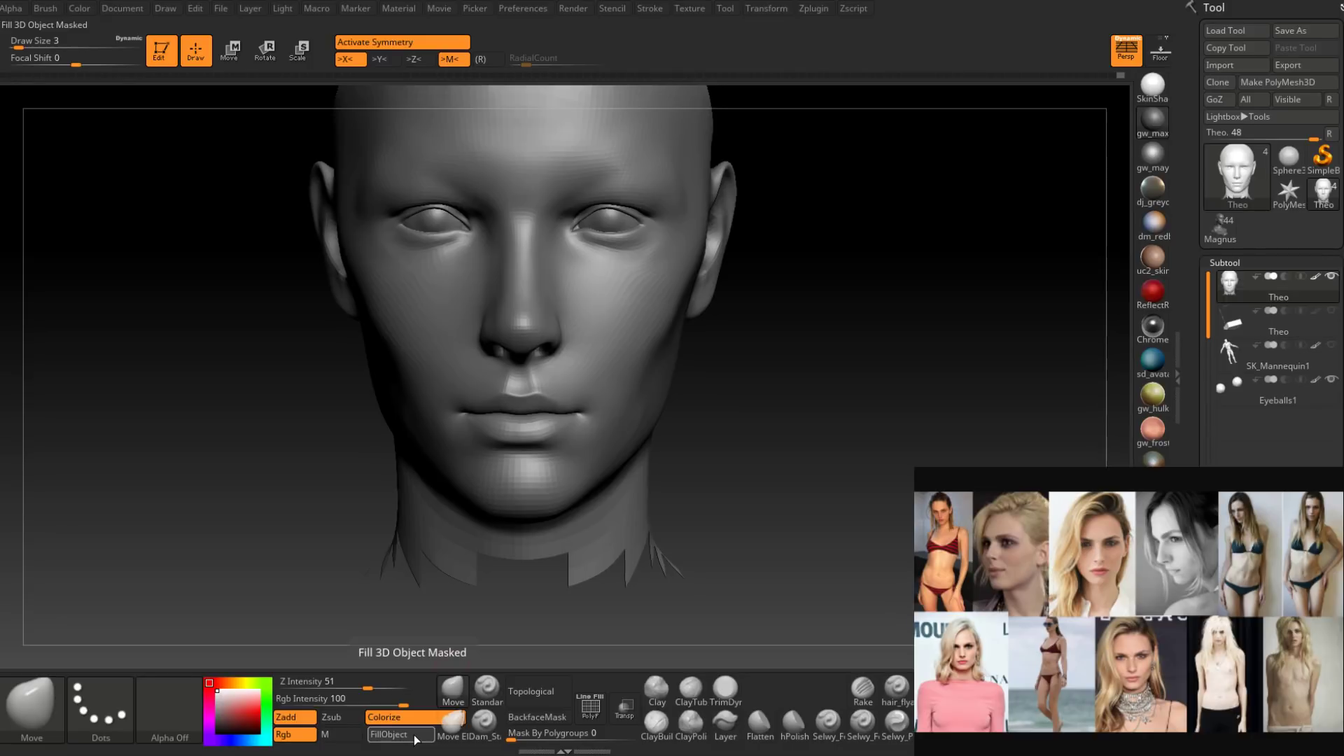
Adjust the side of the face between cheekbone and ear with the Move brush at draw size 12.
{"action": "key", "text": "space"}
{"action": "left_click_drag", "start_coordinate": [686, 300], "coordinate": [694, 300]}
{"action": "mouse_move", "coordinate": [690, 294]}
{"action": "right_mouse_down"}
{"action": "mouse_move", "coordinate": [680, 306]}
{"action": "mouse_move", "coordinate": [681, 287]}
{"action": "right_mouse_up"}
{"action": "key", "text": "space"}
{"action": "left_click_drag", "start_coordinate": [681, 291], "coordinate": [687, 291]}
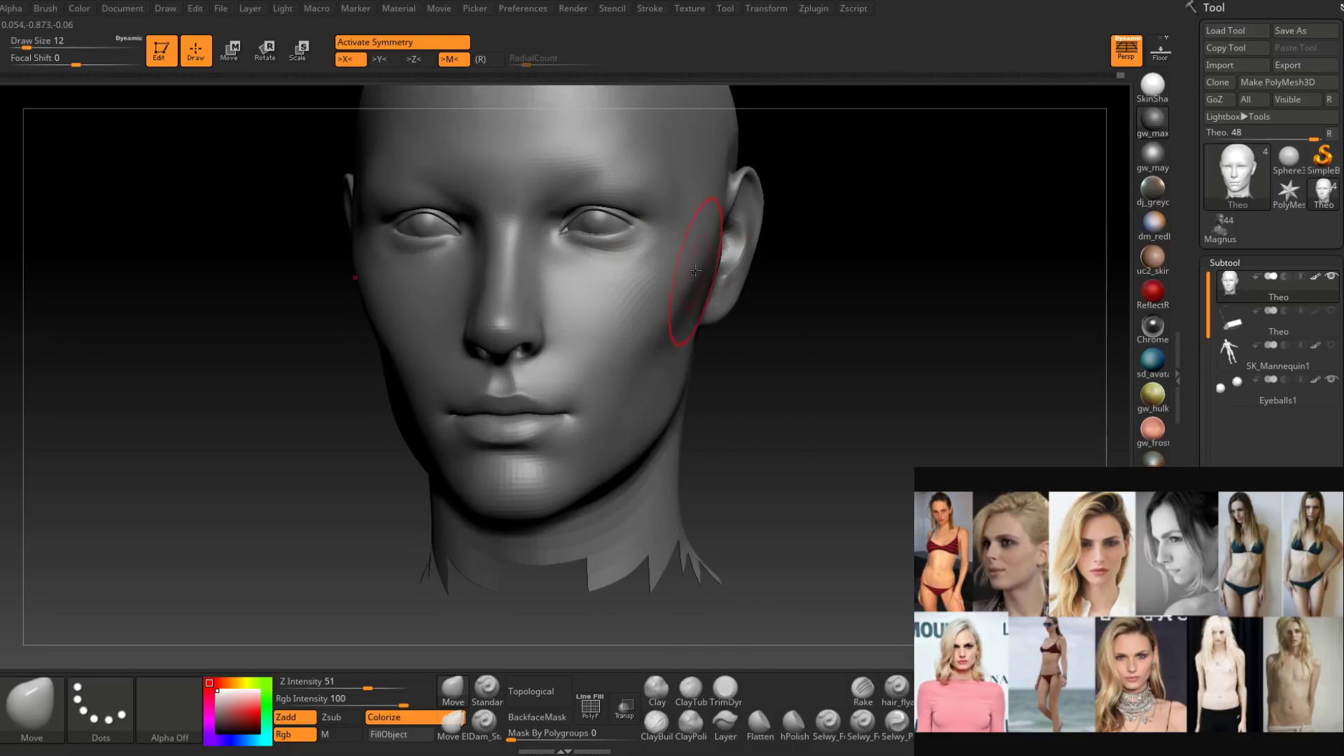
{"action": "mouse_move", "coordinate": [689, 283]}
{"action": "right_mouse_down"}
{"action": "mouse_move", "coordinate": [659, 297]}
{"action": "mouse_move", "coordinate": [661, 448]}
{"action": "right_mouse_up"}
{"action": "right_click_drag", "start_coordinate": [661, 448], "coordinate": [682, 445], "text": "ctrl"}
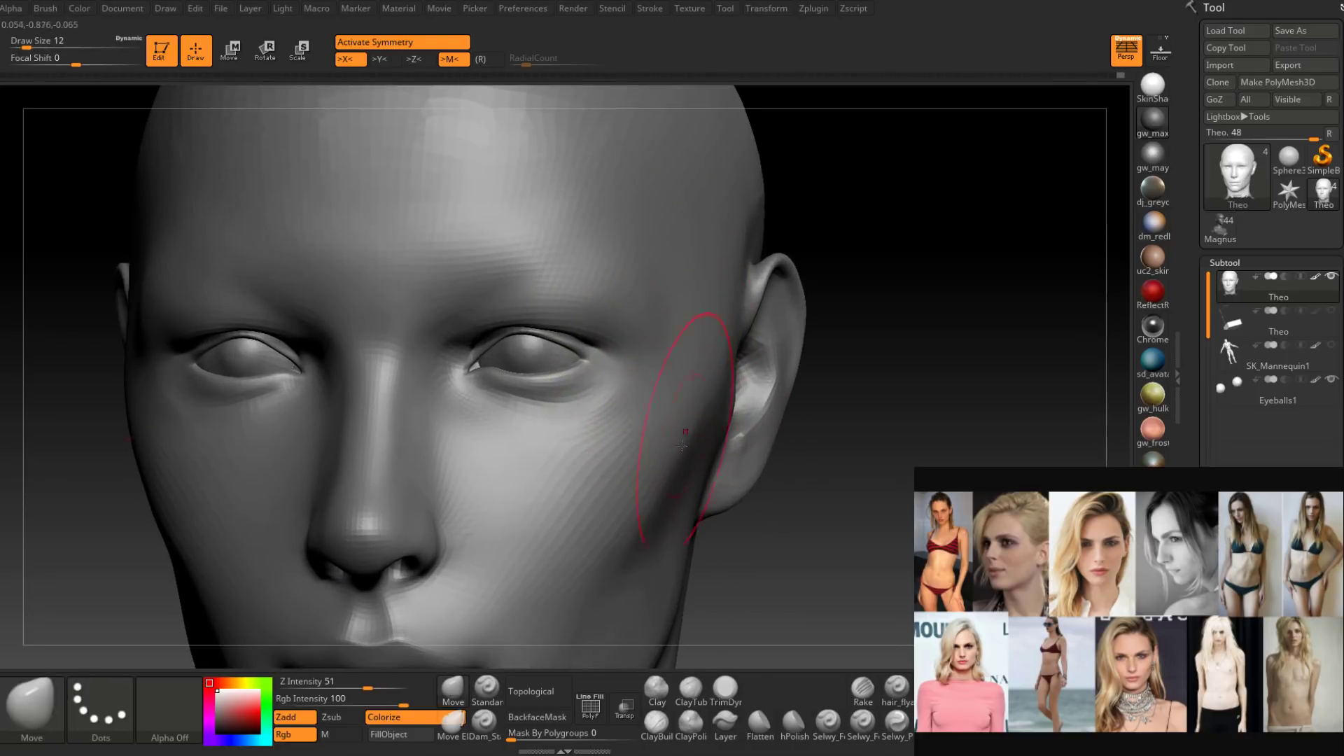
Build up the cheekbone below the outer eye corner with ClayBuildup at draw sizes 2 and 4.
{"action": "left_click", "coordinate": [659, 725]}
{"action": "right_click_drag", "start_coordinate": [595, 448], "coordinate": [616, 410]}
{"action": "key", "text": "space"}
{"action": "left_click_drag", "start_coordinate": [624, 409], "coordinate": [606, 409]}
{"action": "right_click_drag", "start_coordinate": [607, 394], "coordinate": [598, 414]}
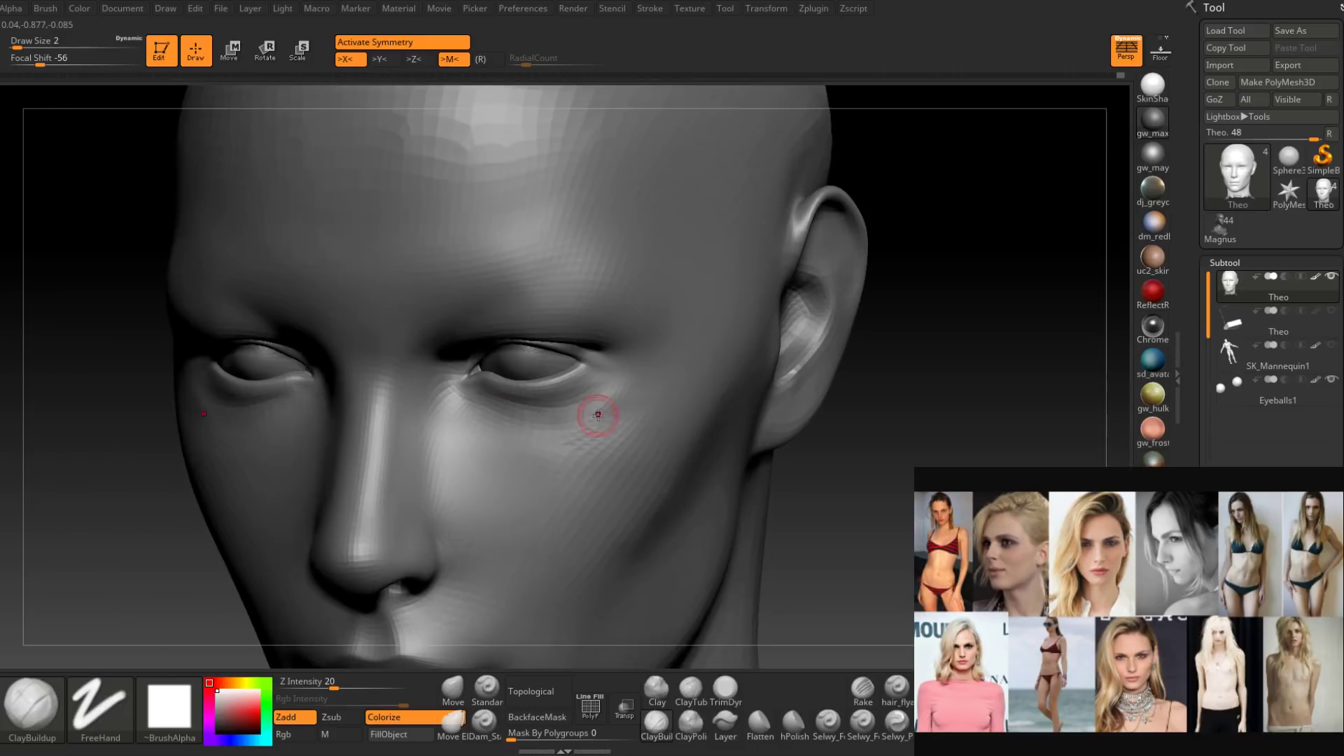
{"action": "key", "text": "space"}
{"action": "left_click_drag", "start_coordinate": [598, 413], "coordinate": [604, 413]}
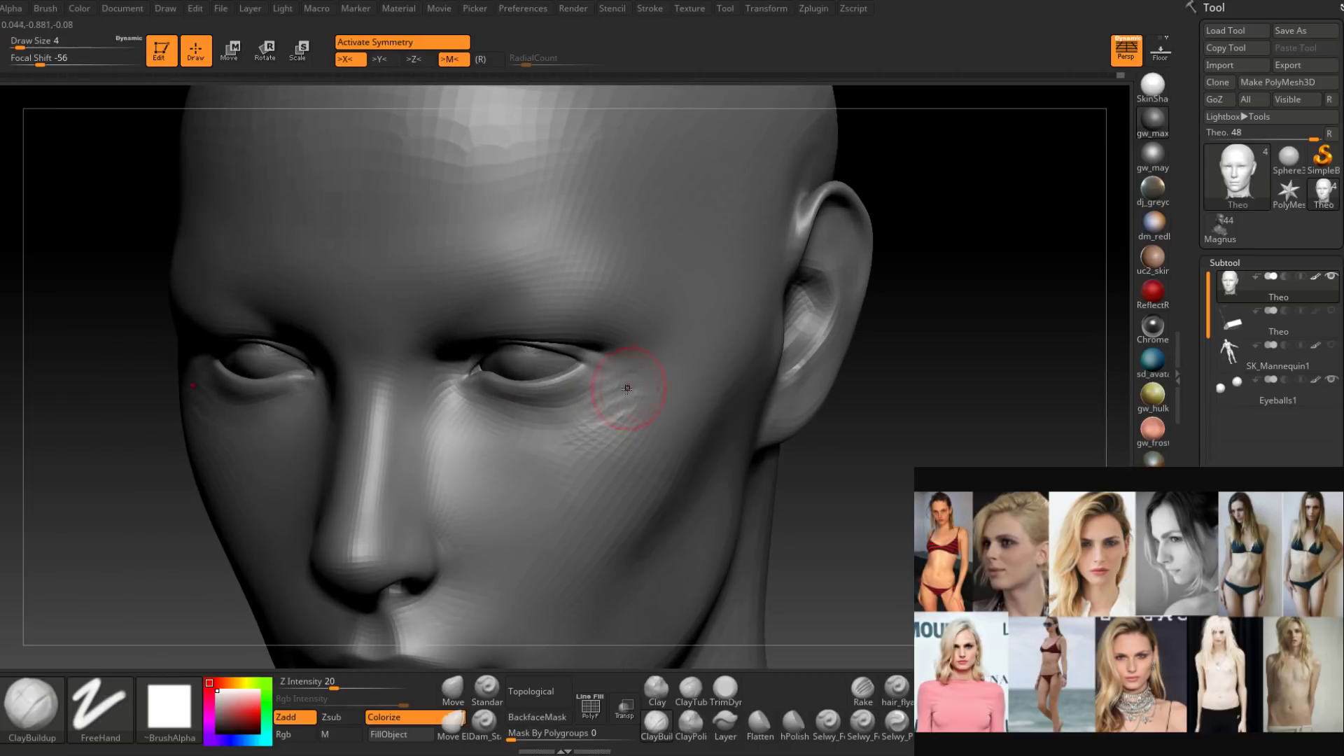
Refine the outer under-eye area with ClayBuildup and smooth it into the upper cheek.
{"action": "mouse_move", "coordinate": [627, 389]}
{"action": "right_mouse_down"}
{"action": "mouse_move", "coordinate": [682, 388]}
{"action": "mouse_move", "coordinate": [560, 406]}
{"action": "mouse_move", "coordinate": [613, 411]}
{"action": "mouse_move", "coordinate": [624, 396]}
{"action": "mouse_move", "coordinate": [602, 409]}
{"action": "right_mouse_up"}
{"action": "left_click_drag", "start_coordinate": [622, 399], "coordinate": [620, 407], "text": "shift"}
{"action": "right_click_drag", "start_coordinate": [613, 408], "coordinate": [630, 403]}
{"action": "left_click_drag", "start_coordinate": [630, 402], "coordinate": [559, 448], "text": "shift"}
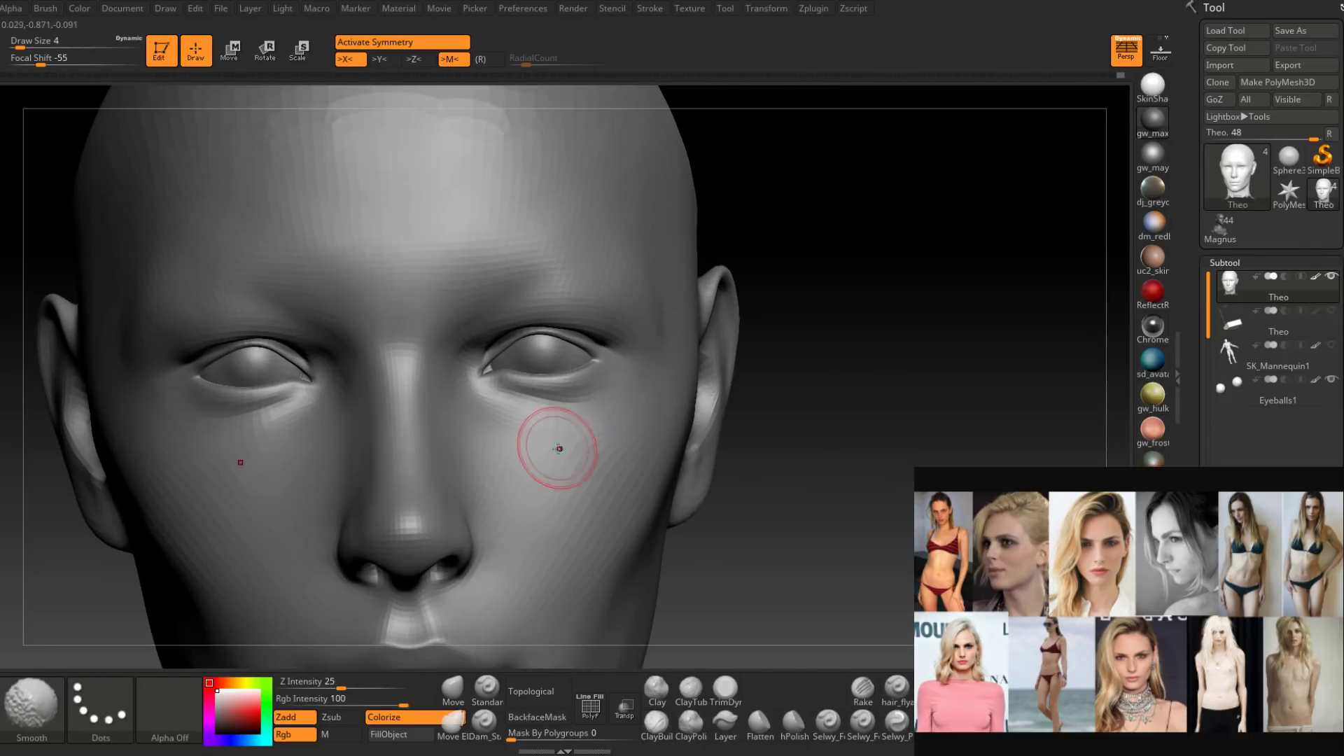
{"action": "mouse_move", "coordinate": [558, 448]}
{"action": "right_mouse_down"}
{"action": "mouse_move", "coordinate": [584, 480]}
{"action": "mouse_move", "coordinate": [584, 518]}
{"action": "right_mouse_up"}
Switch the head to a lower subdivision level and sculpt the inner upper eyelid with ClayBuildup at draw size 1.
{"action": "key", "text": "shift+d"}
{"action": "right_click_drag", "start_coordinate": [542, 420], "coordinate": [541, 449]}
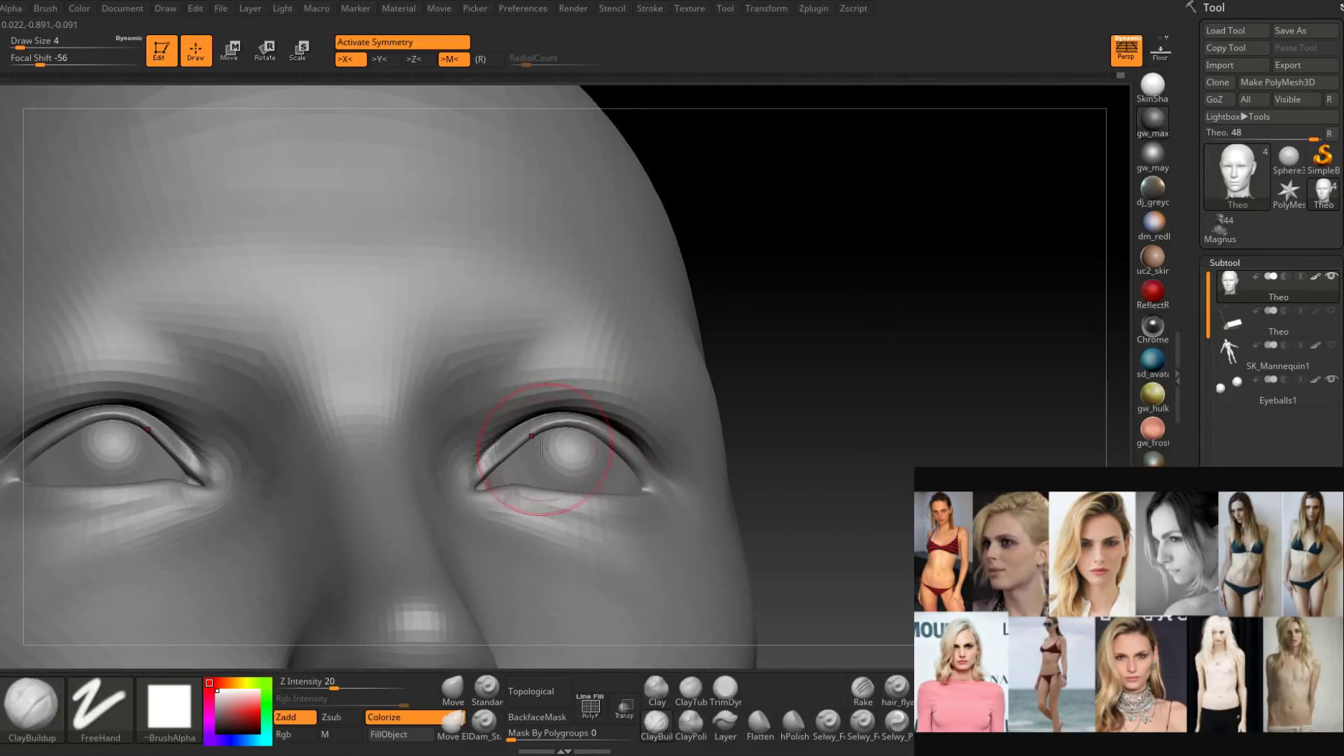
{"action": "key", "text": "space"}
{"action": "left_click_drag", "start_coordinate": [542, 459], "coordinate": [526, 458]}
{"action": "right_click_drag", "start_coordinate": [525, 413], "coordinate": [524, 444], "text": "ctrl"}
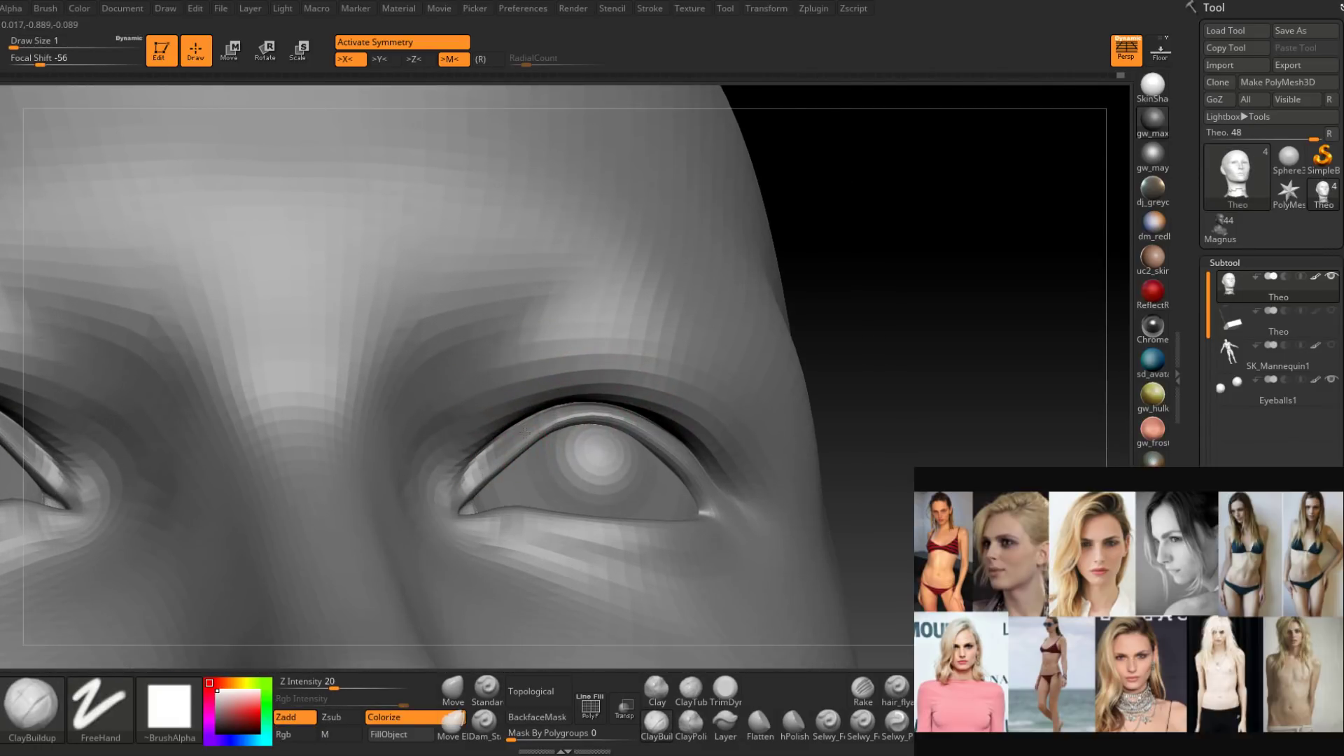
{"action": "mouse_move", "coordinate": [493, 462]}
{"action": "left_mouse_down"}
{"action": "mouse_move", "coordinate": [468, 489]}
{"action": "mouse_move", "coordinate": [470, 474]}
{"action": "left_mouse_up"}
{"action": "right_click_drag", "start_coordinate": [490, 462], "coordinate": [539, 483]}
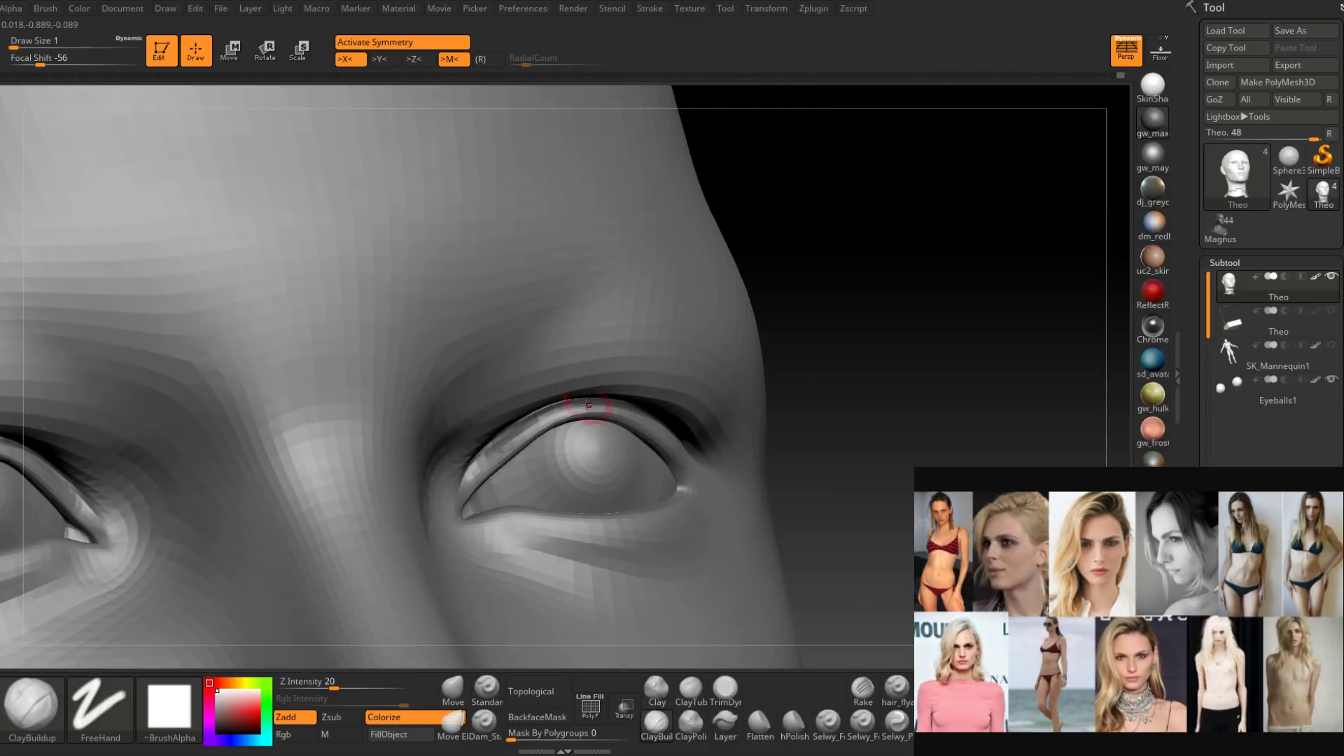
Sculpt the upper eyelid toward the outer eye corner with ClayBuildup at draw size 1.
{"action": "right_click_drag", "start_coordinate": [621, 424], "coordinate": [602, 420], "text": "ctrl"}
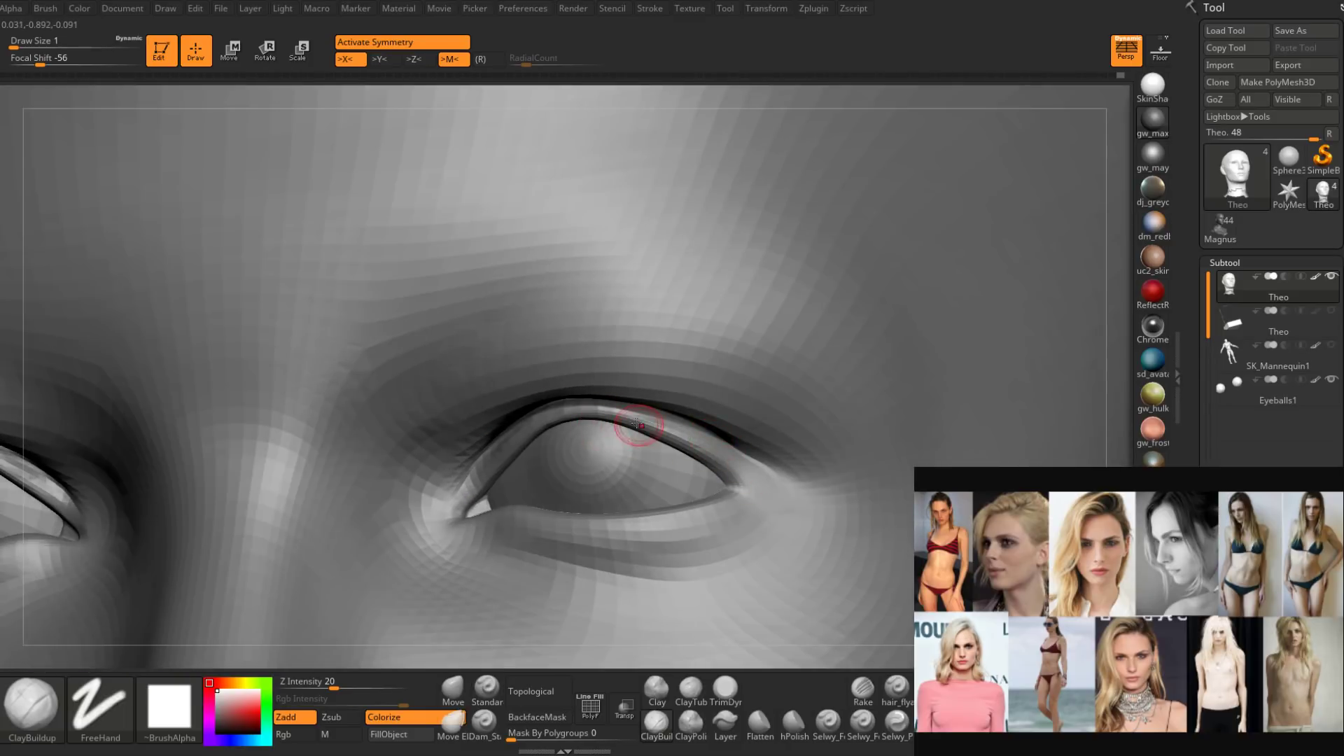
{"action": "mouse_move", "coordinate": [711, 457]}
{"action": "right_mouse_down"}
{"action": "mouse_move", "coordinate": [674, 449]}
{"action": "mouse_move", "coordinate": [698, 446]}
{"action": "right_mouse_up"}
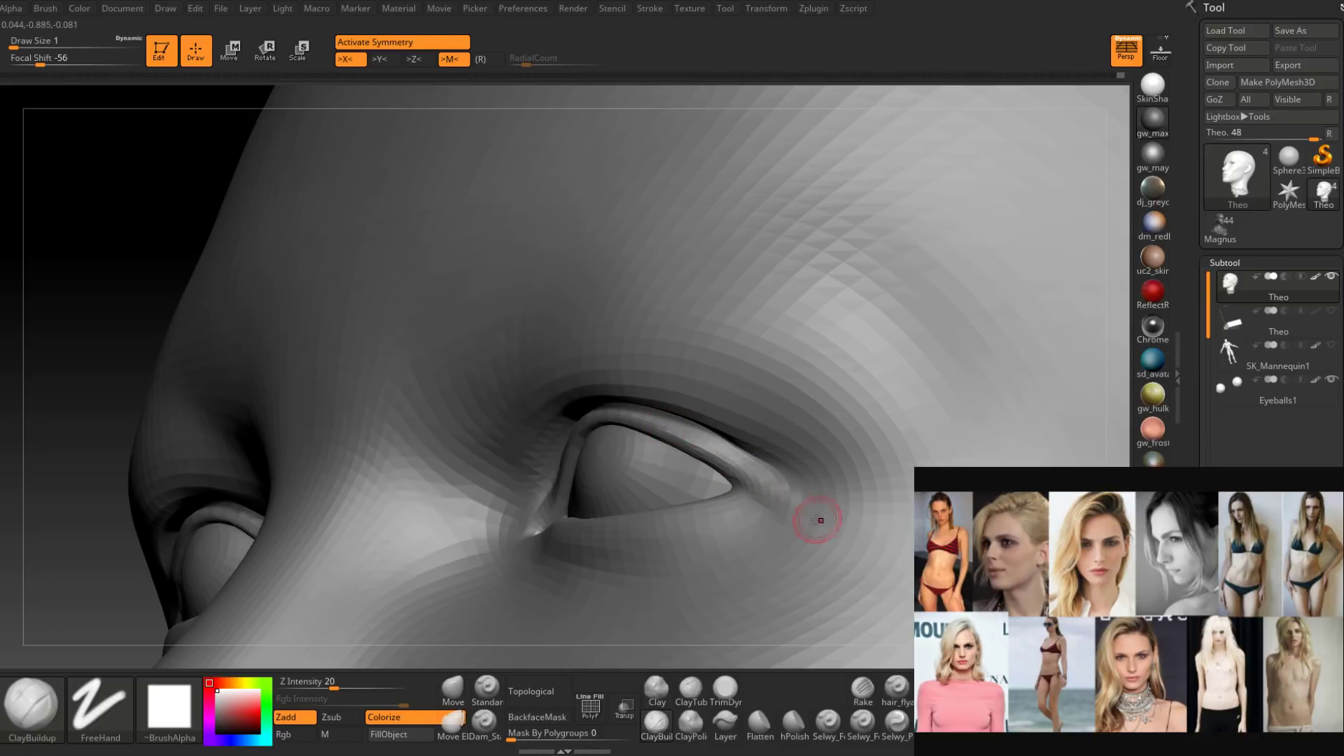
{"action": "mouse_move", "coordinate": [810, 515]}
{"action": "right_mouse_down"}
{"action": "mouse_move", "coordinate": [744, 474]}
{"action": "mouse_move", "coordinate": [765, 480]}
{"action": "mouse_move", "coordinate": [714, 429]}
{"action": "mouse_move", "coordinate": [710, 378]}
{"action": "mouse_move", "coordinate": [731, 445]}
{"action": "mouse_move", "coordinate": [702, 437]}
{"action": "mouse_move", "coordinate": [701, 360]}
{"action": "mouse_move", "coordinate": [664, 474]}
{"action": "right_mouse_up"}
{"action": "right_click_drag", "start_coordinate": [664, 474], "coordinate": [618, 444], "text": "alt"}
Shape the nose bridge and the area above the nose tip with ClayBuildup at draw size 3.
{"action": "key", "text": "space"}
{"action": "left_click_drag", "start_coordinate": [615, 425], "coordinate": [617, 425]}
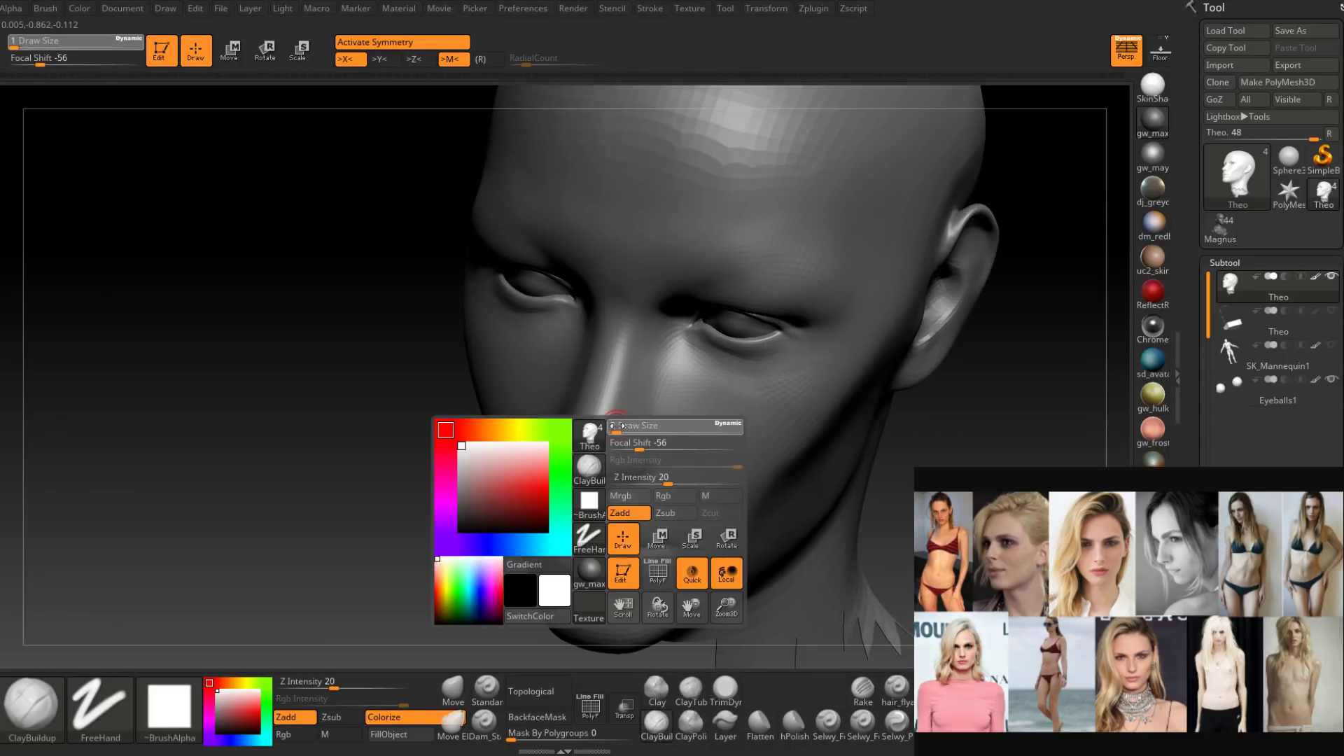
{"action": "right_click_drag", "start_coordinate": [612, 433], "coordinate": [606, 425]}
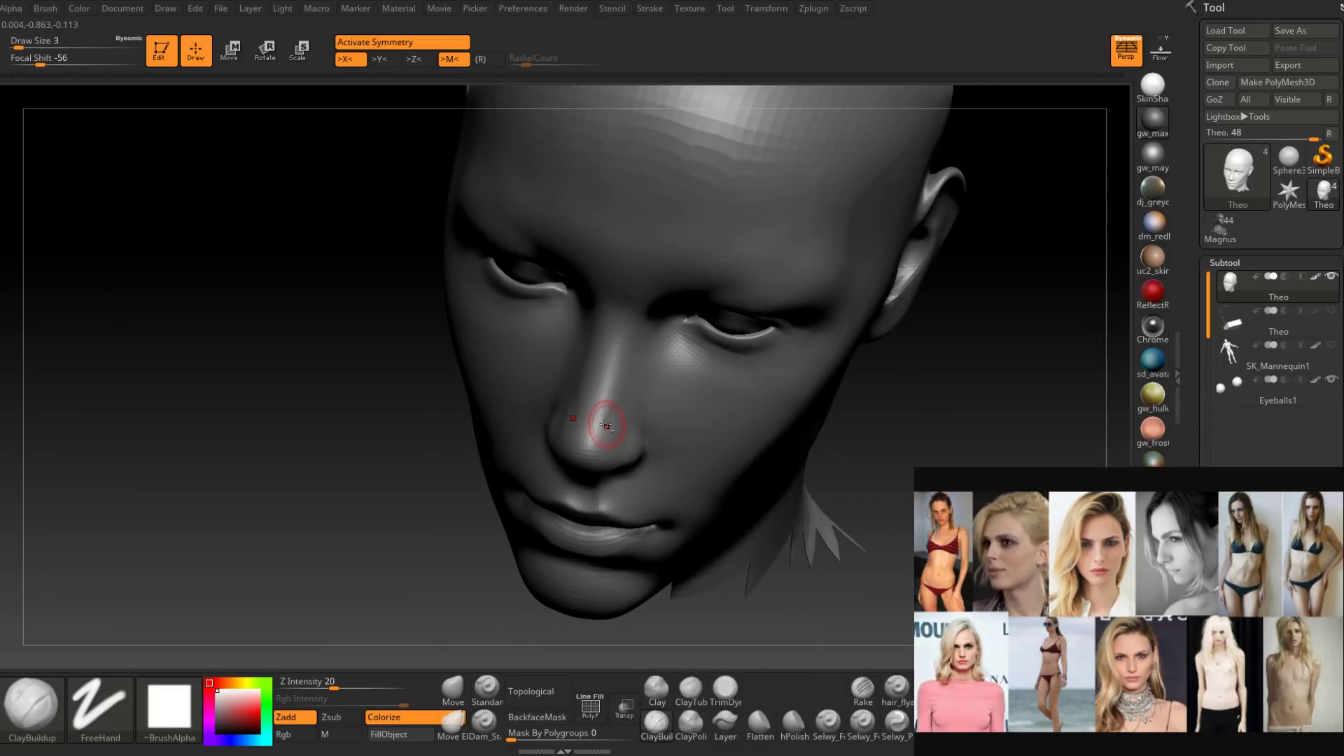
{"action": "right_click_drag", "start_coordinate": [630, 348], "coordinate": [639, 344]}
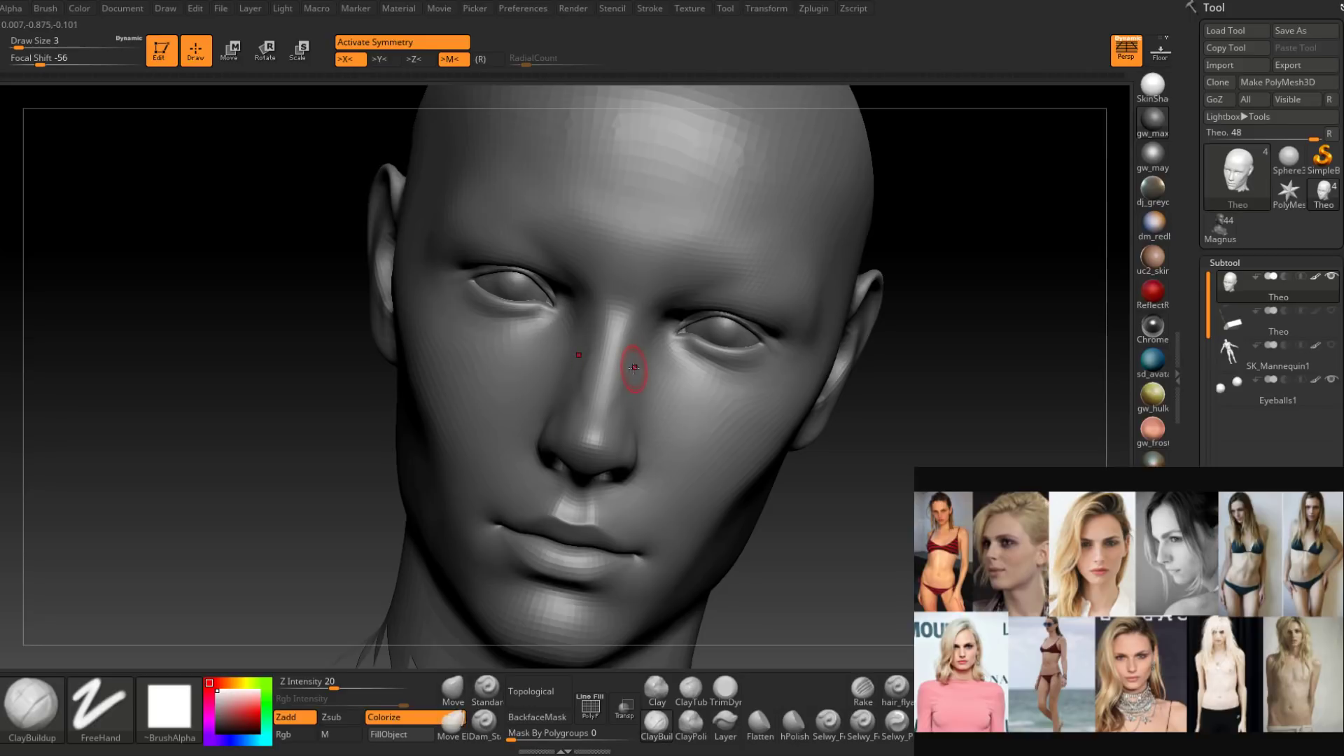
{"action": "mouse_move", "coordinate": [621, 405]}
{"action": "right_mouse_down"}
{"action": "mouse_move", "coordinate": [639, 311]}
{"action": "mouse_move", "coordinate": [636, 371]}
{"action": "mouse_move", "coordinate": [619, 337]}
{"action": "right_mouse_up"}
Refine the root and sides of the nose with ClayBuildup at draw size 4, and smooth the bridge.
{"action": "key", "text": "space"}
{"action": "left_click_drag", "start_coordinate": [626, 347], "coordinate": [634, 348]}
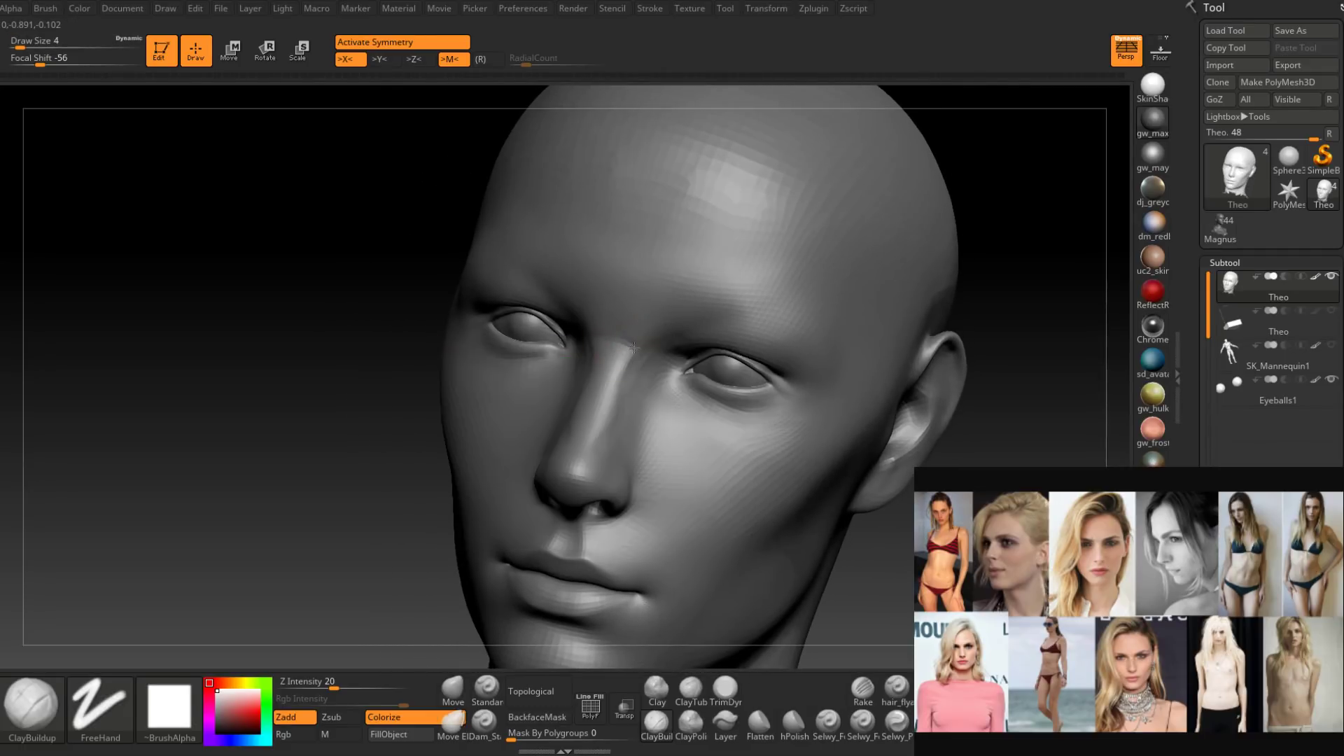
{"action": "mouse_move", "coordinate": [637, 366]}
{"action": "right_mouse_down"}
{"action": "mouse_move", "coordinate": [653, 365]}
{"action": "mouse_move", "coordinate": [635, 381]}
{"action": "mouse_move", "coordinate": [654, 448]}
{"action": "mouse_move", "coordinate": [636, 459]}
{"action": "mouse_move", "coordinate": [646, 439]}
{"action": "mouse_move", "coordinate": [630, 438]}
{"action": "right_mouse_up"}
{"action": "left_click_drag", "start_coordinate": [630, 438], "coordinate": [633, 410], "text": "shift"}
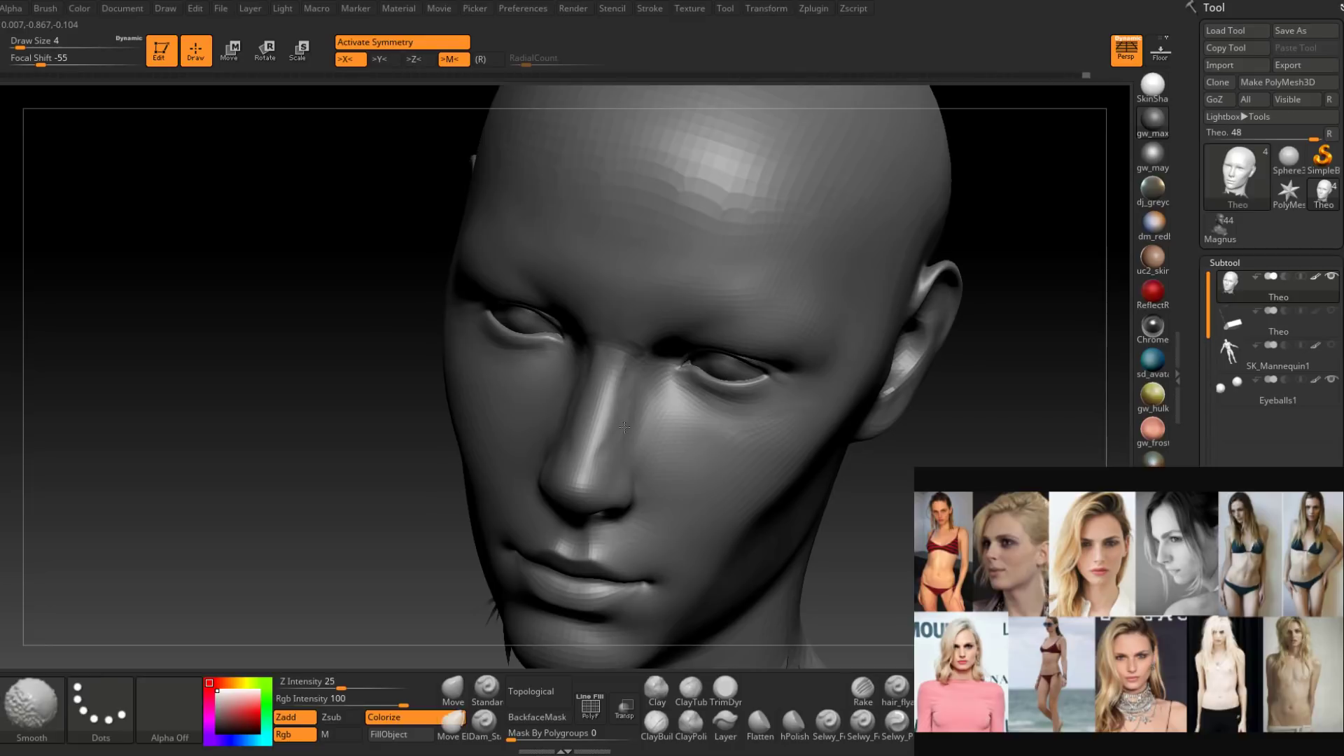
{"action": "mouse_move", "coordinate": [633, 410]}
{"action": "right_mouse_down"}
{"action": "mouse_move", "coordinate": [633, 364]}
{"action": "mouse_move", "coordinate": [620, 357]}
{"action": "right_mouse_up"}
Build up the area between the brows and the inner brow with ClayBuildup, starting at draw size 7.
{"action": "key", "text": "space"}
{"action": "left_click_drag", "start_coordinate": [651, 341], "coordinate": [654, 336]}
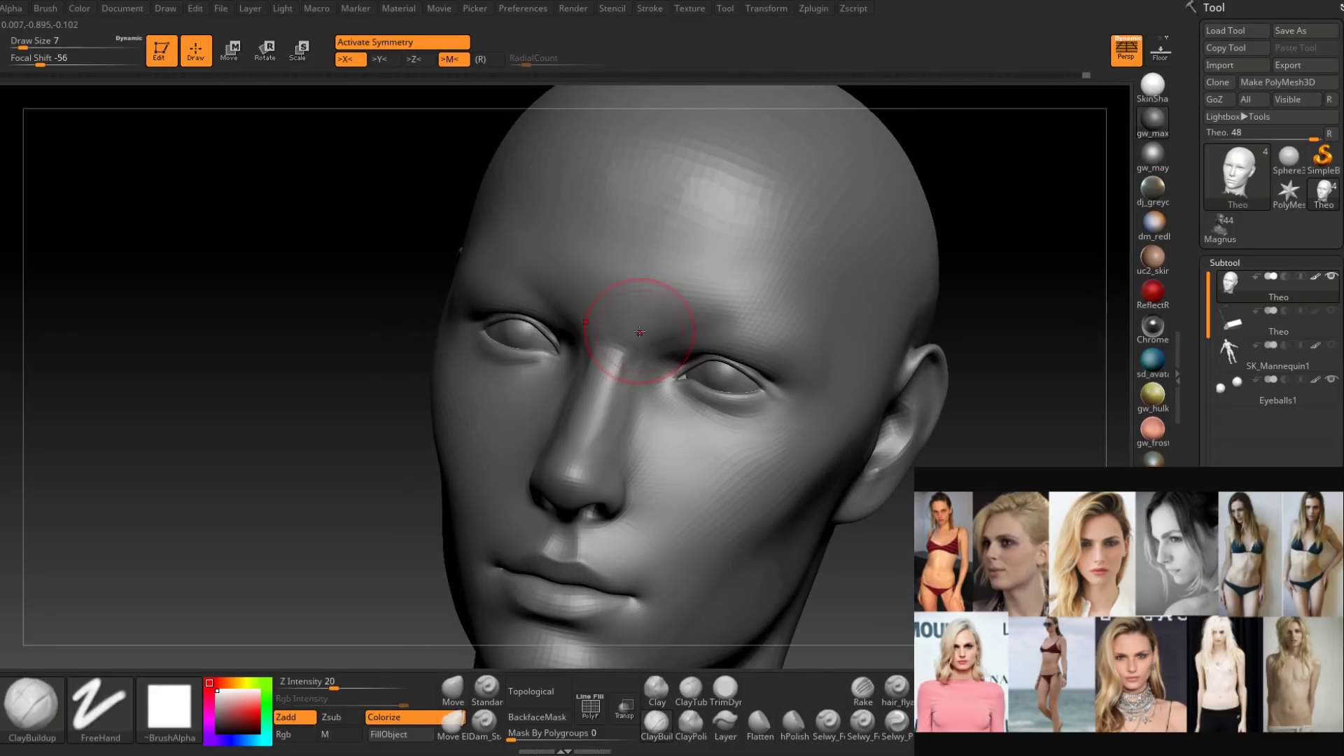
{"action": "mouse_move", "coordinate": [639, 332]}
{"action": "right_mouse_down"}
{"action": "mouse_move", "coordinate": [676, 331]}
{"action": "mouse_move", "coordinate": [675, 303]}
{"action": "mouse_move", "coordinate": [676, 332]}
{"action": "right_mouse_up"}
{"action": "key", "text": "space"}
{"action": "left_click_drag", "start_coordinate": [676, 333], "coordinate": [675, 333]}
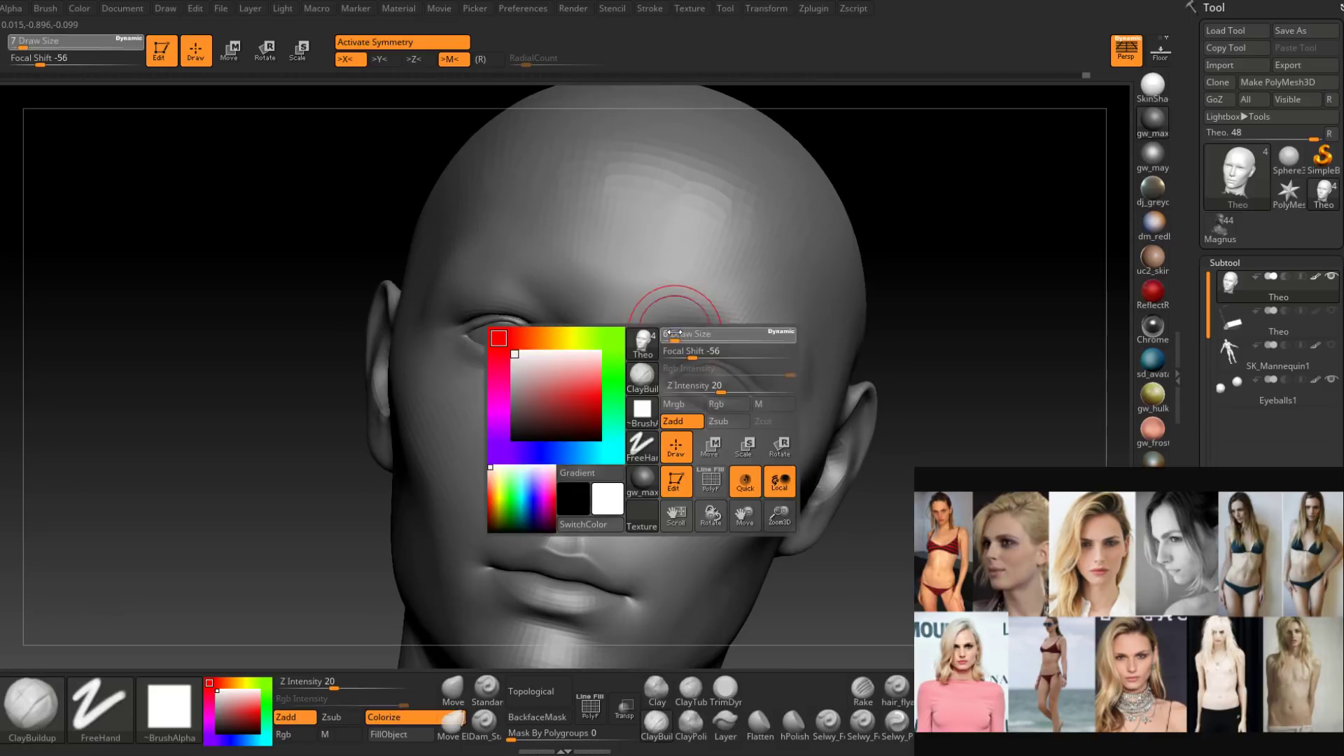
{"action": "mouse_move", "coordinate": [675, 332]}
{"action": "right_mouse_down"}
{"action": "mouse_move", "coordinate": [702, 348]}
{"action": "mouse_move", "coordinate": [673, 352]}
{"action": "mouse_move", "coordinate": [651, 381]}
{"action": "mouse_move", "coordinate": [699, 393]}
{"action": "mouse_move", "coordinate": [650, 390]}
{"action": "mouse_move", "coordinate": [637, 423]}
{"action": "mouse_move", "coordinate": [634, 409]}
{"action": "mouse_move", "coordinate": [651, 415]}
{"action": "right_mouse_up"}
Sculpt the transition between the nose side and inner cheek below the eye with ClayBuildup at draw size 4.
{"action": "key", "text": "space"}
{"action": "left_click", "coordinate": [651, 414]}
{"action": "mouse_move", "coordinate": [665, 321]}
{"action": "right_mouse_down"}
{"action": "mouse_move", "coordinate": [638, 418]}
{"action": "mouse_move", "coordinate": [631, 396]}
{"action": "mouse_move", "coordinate": [658, 364]}
{"action": "mouse_move", "coordinate": [650, 393]}
{"action": "right_mouse_up"}
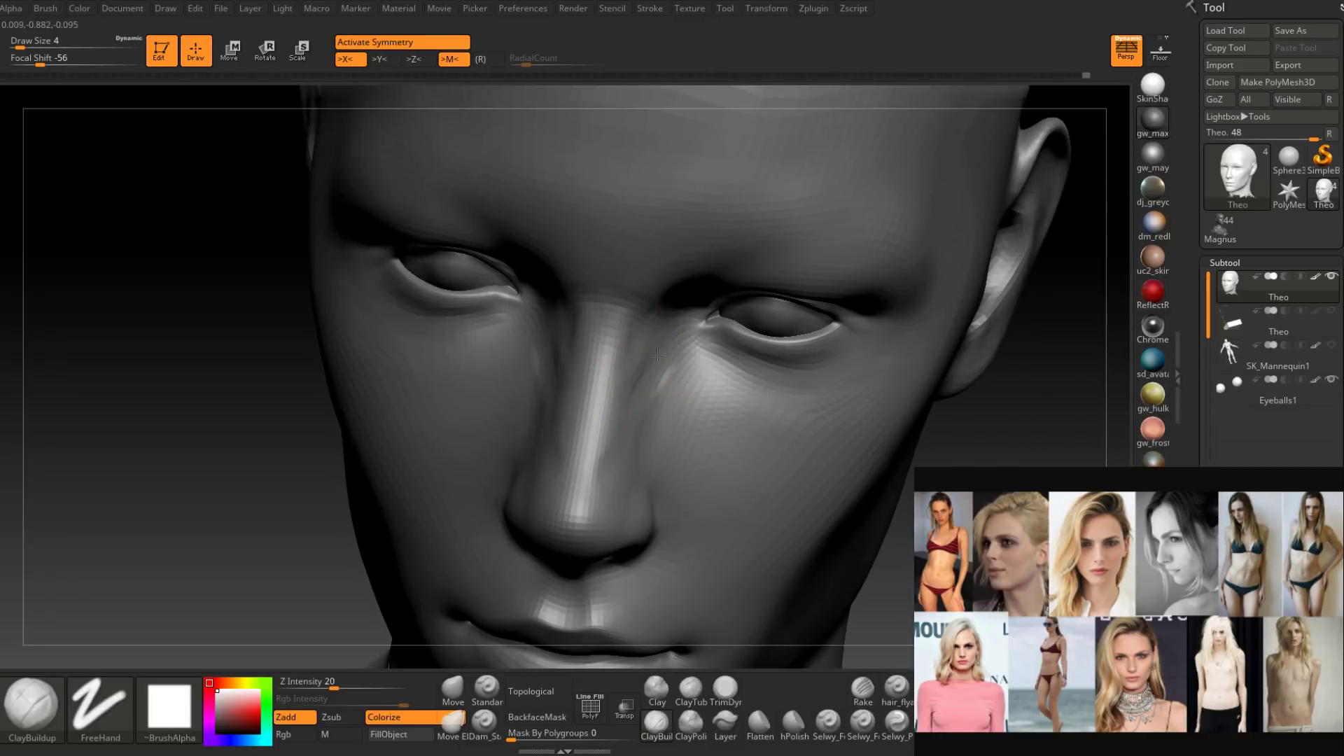
{"action": "mouse_move", "coordinate": [641, 390]}
{"action": "right_mouse_down"}
{"action": "mouse_move", "coordinate": [647, 413]}
{"action": "mouse_move", "coordinate": [640, 381]}
{"action": "mouse_move", "coordinate": [674, 354]}
{"action": "right_mouse_up"}
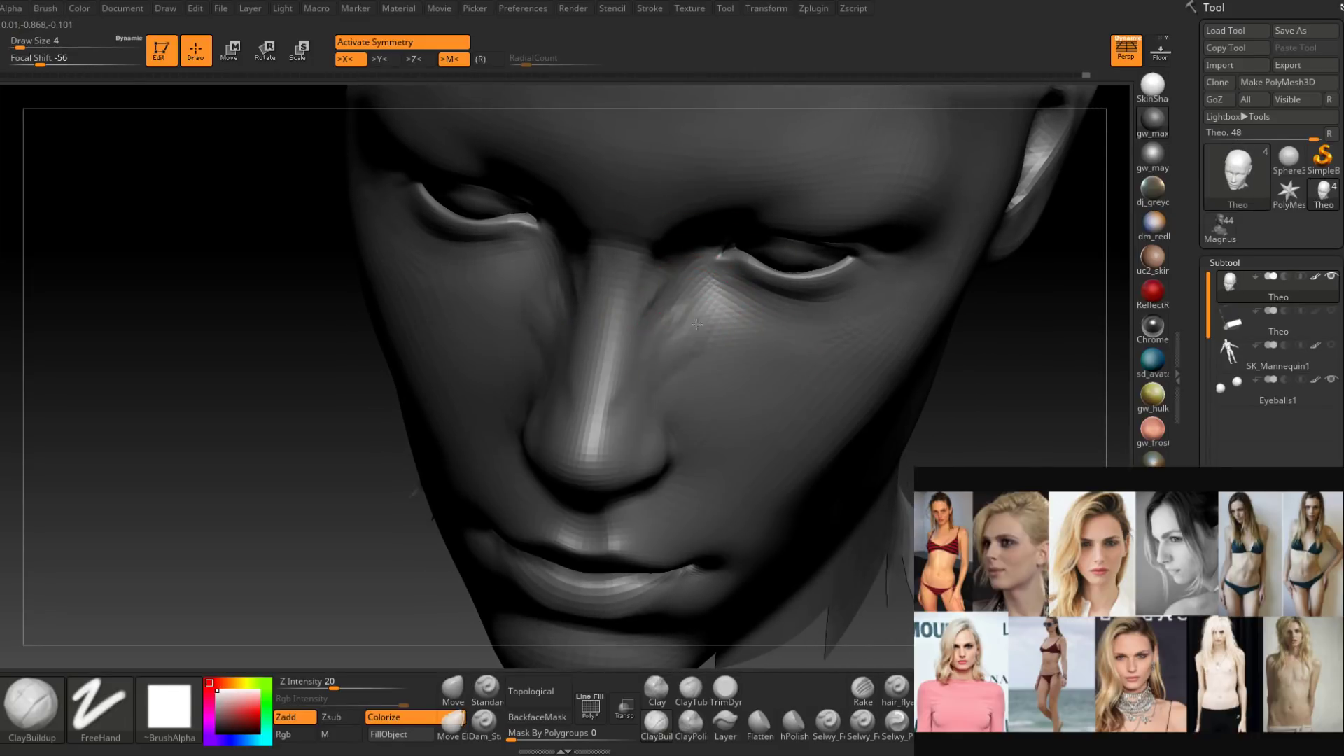
Smooth the inner cheek and the side of the nose below the inner eye corner.
{"action": "key", "text": "shift"}
{"action": "left_click_drag", "start_coordinate": [676, 370], "coordinate": [681, 331], "text": "shift"}
{"action": "right_click_drag", "start_coordinate": [681, 330], "coordinate": [673, 308]}
{"action": "left_click_drag", "start_coordinate": [672, 308], "coordinate": [681, 273], "text": "shift"}
{"action": "mouse_move", "coordinate": [683, 259]}
{"action": "right_mouse_down"}
{"action": "mouse_move", "coordinate": [639, 376]}
{"action": "mouse_move", "coordinate": [617, 391]}
{"action": "mouse_move", "coordinate": [633, 387]}
{"action": "mouse_move", "coordinate": [636, 408]}
{"action": "right_mouse_up"}
{"action": "right_click_drag", "start_coordinate": [636, 408], "coordinate": [623, 357], "text": "alt"}
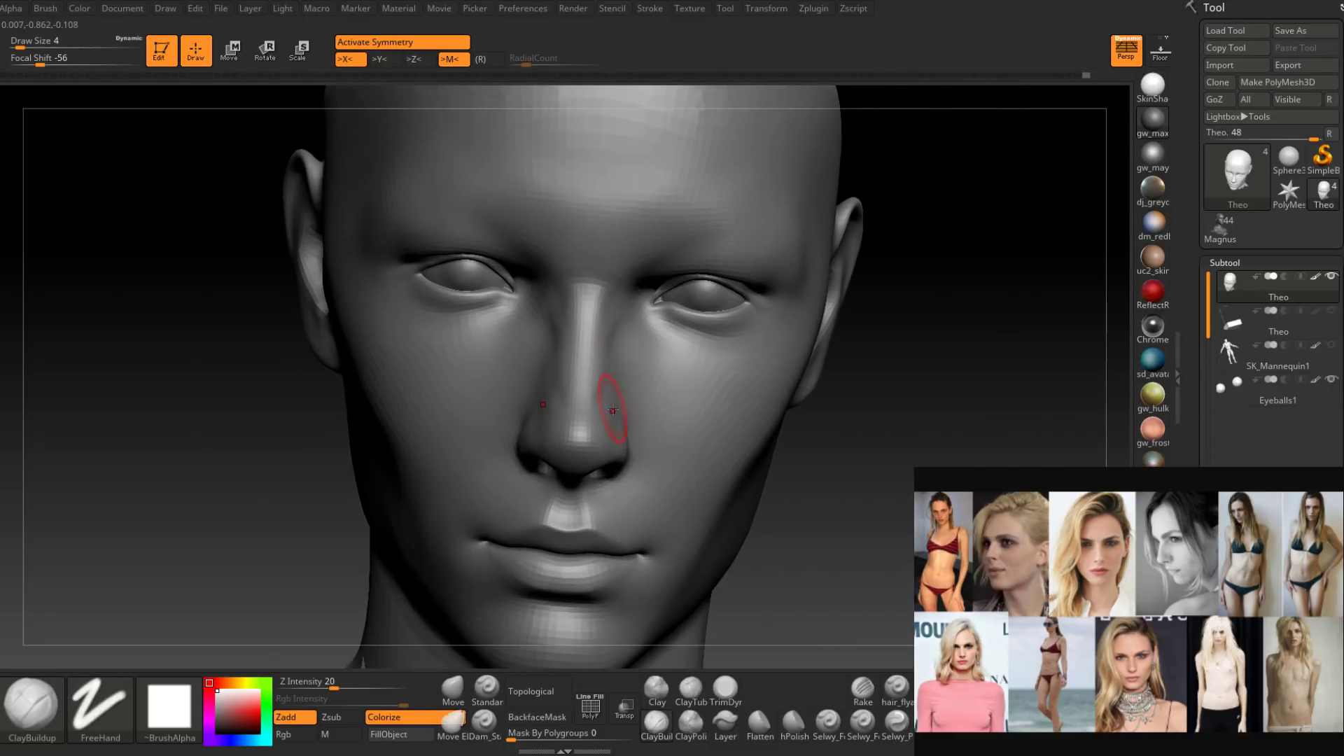
Refine the sides of the lower nose bridge with ClayBuildup at draw size 2.
{"action": "right_click_drag", "start_coordinate": [612, 415], "coordinate": [616, 389]}
{"action": "key", "text": "space"}
{"action": "left_click", "coordinate": [616, 377]}
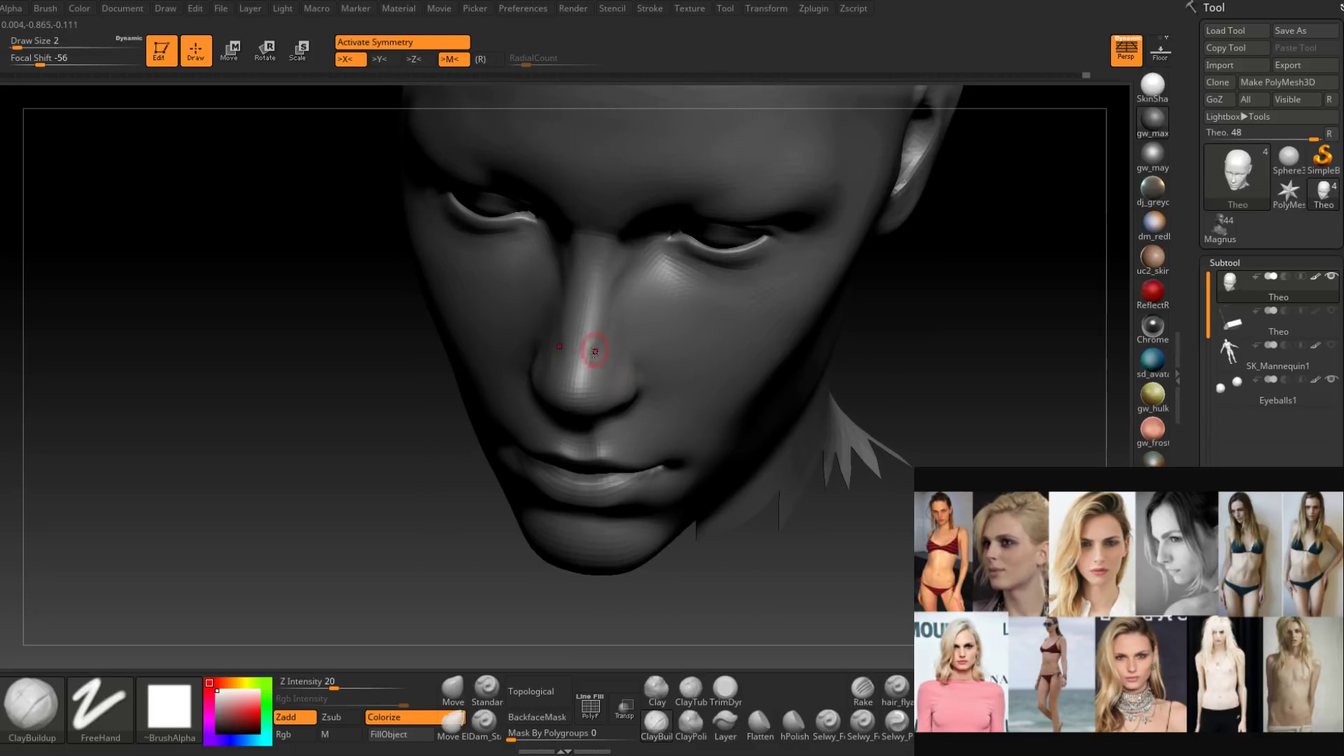
Sculpt the side of the nose above the nostril with the Standard brush at draw sizes 4 and 3.
{"action": "left_click", "coordinate": [492, 690]}
{"action": "right_click_drag", "start_coordinate": [624, 341], "coordinate": [622, 363], "text": "ctrl"}
{"action": "mouse_move", "coordinate": [623, 363]}
{"action": "right_mouse_down"}
{"action": "mouse_move", "coordinate": [608, 365]}
{"action": "mouse_move", "coordinate": [620, 371]}
{"action": "right_mouse_up"}
{"action": "key", "text": "space"}
{"action": "left_click", "coordinate": [624, 371]}
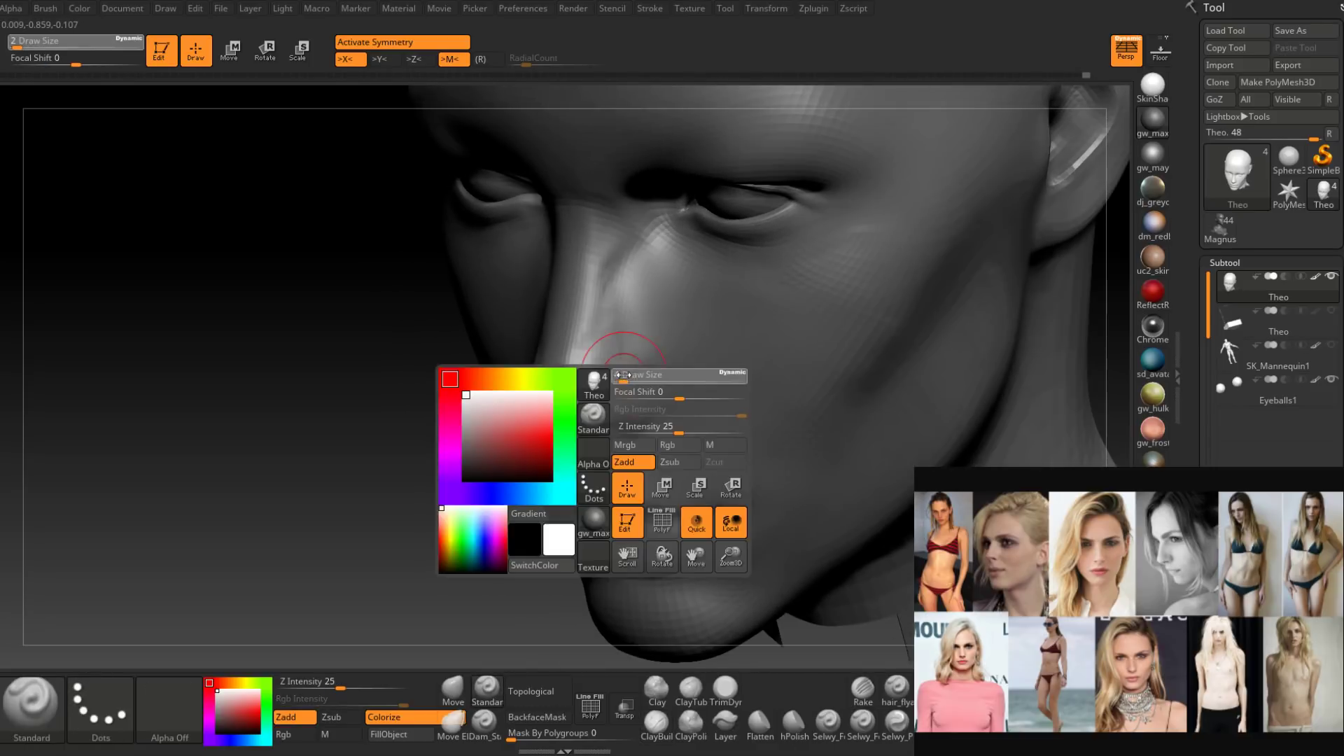
{"action": "key", "text": "space"}
{"action": "left_click", "coordinate": [626, 371]}
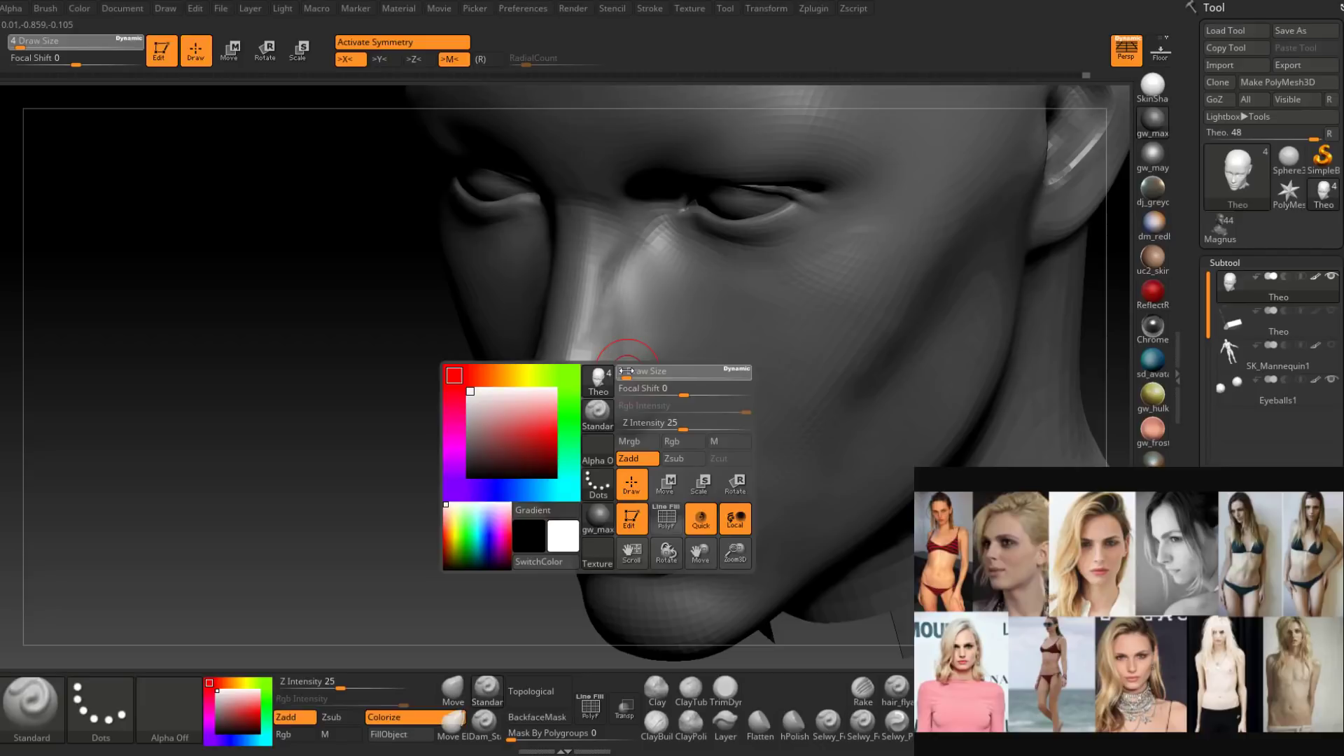
{"action": "left_click_drag", "start_coordinate": [626, 371], "coordinate": [623, 371]}
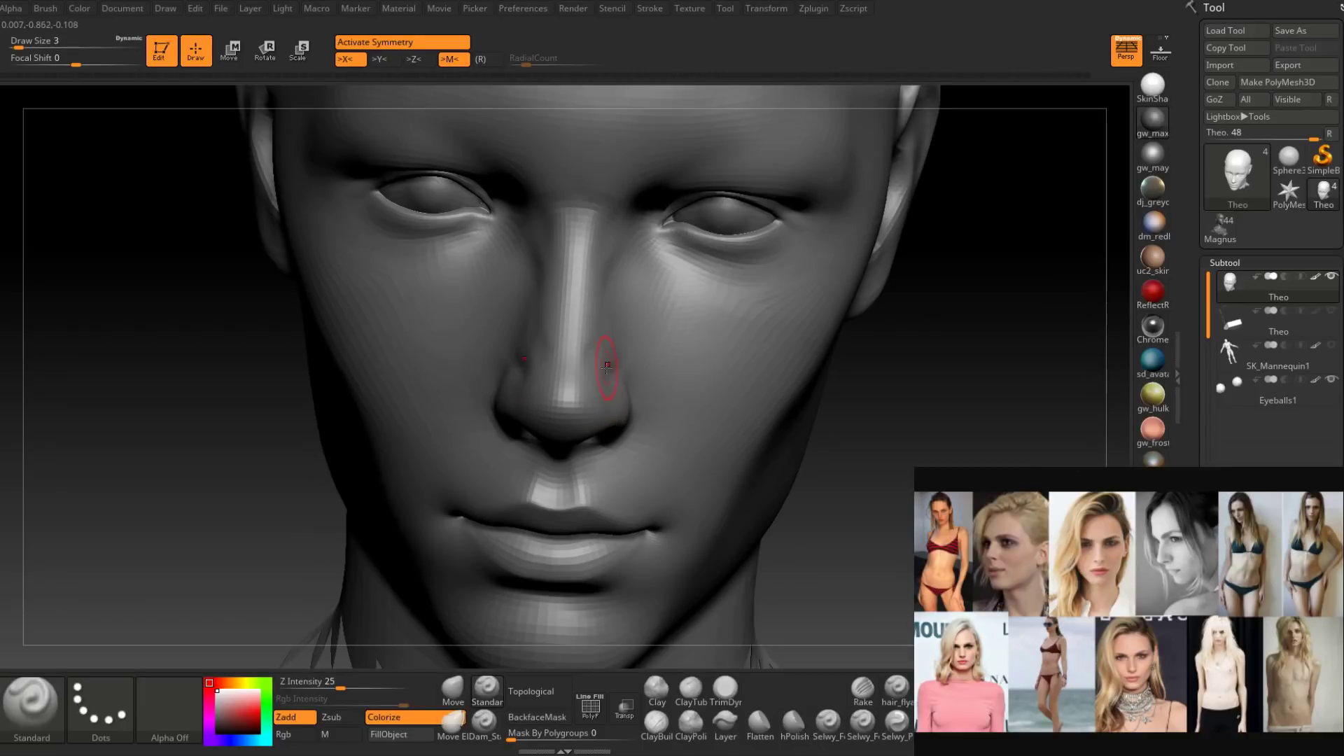
Refine the crease above the nostril wing with the Standard brush at draw size 4 and smooth it.
{"action": "mouse_move", "coordinate": [605, 384]}
{"action": "right_mouse_down"}
{"action": "mouse_move", "coordinate": [588, 366]}
{"action": "mouse_move", "coordinate": [605, 359]}
{"action": "mouse_move", "coordinate": [600, 434]}
{"action": "right_mouse_up"}
{"action": "key", "text": "space"}
{"action": "left_click_drag", "start_coordinate": [627, 378], "coordinate": [633, 374]}
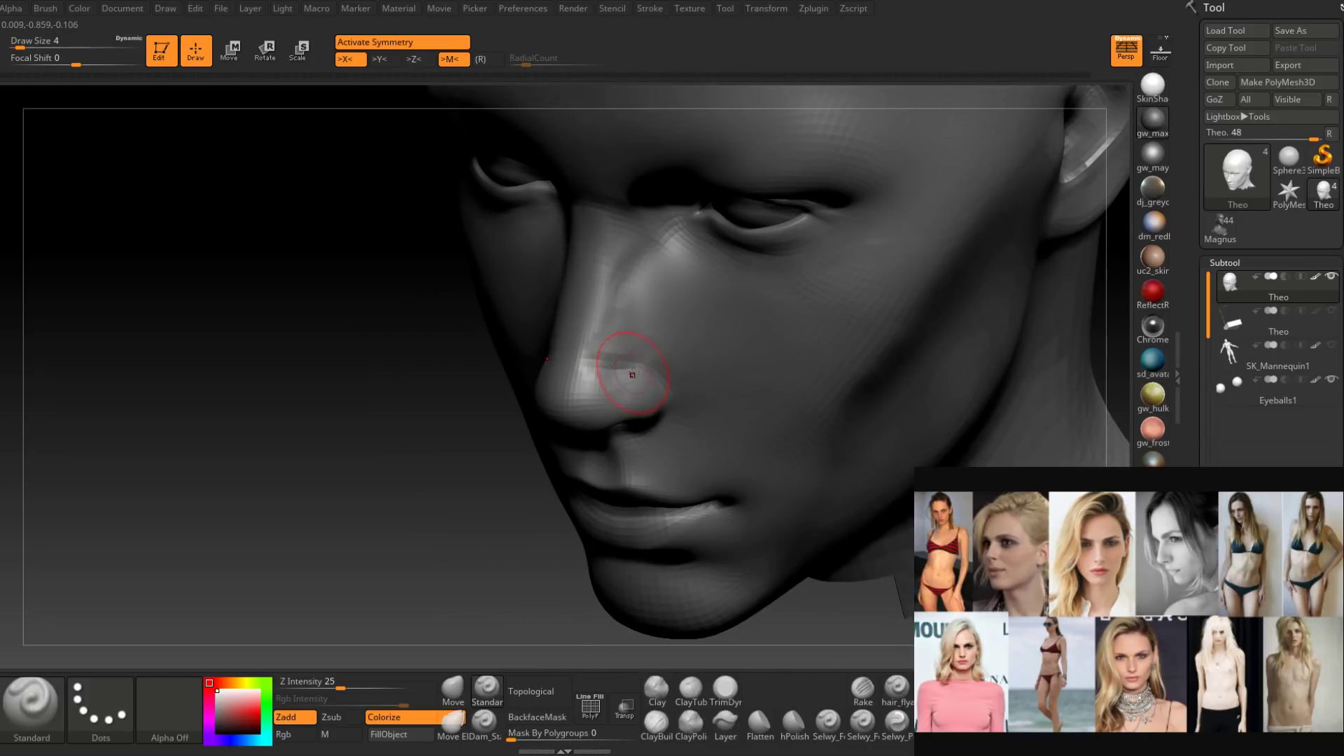
{"action": "right_click_drag", "start_coordinate": [581, 413], "coordinate": [611, 368]}
{"action": "left_click_drag", "start_coordinate": [610, 368], "coordinate": [608, 359], "text": "shift"}
{"action": "mouse_move", "coordinate": [626, 360]}
{"action": "right_mouse_down"}
{"action": "mouse_move", "coordinate": [617, 341]}
{"action": "mouse_move", "coordinate": [639, 336]}
{"action": "right_mouse_up"}
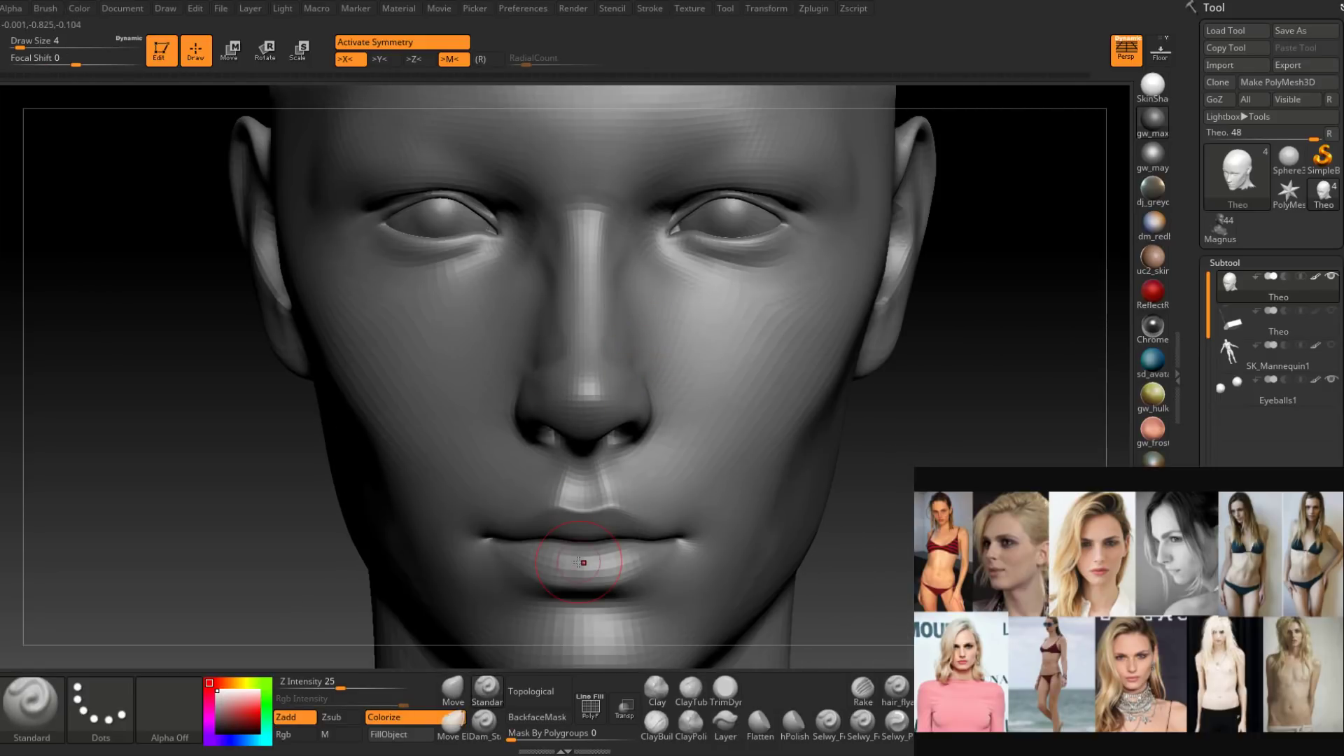
{"action": "mouse_move", "coordinate": [581, 562]}
{"action": "right_mouse_down"}
{"action": "mouse_move", "coordinate": [630, 380]}
{"action": "mouse_move", "coordinate": [672, 385]}
{"action": "right_mouse_up"}
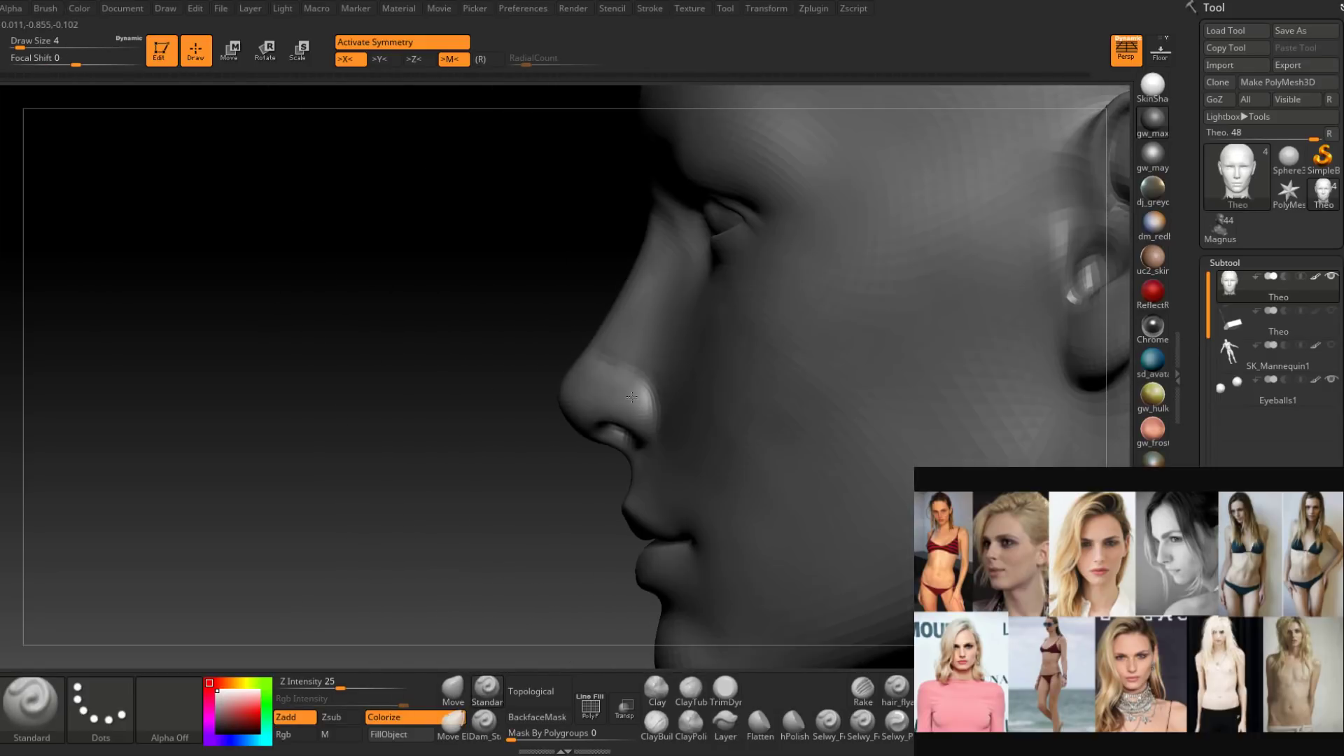
Reshape the nostril wing and the side of the lower nose with the Move brush at draw sizes 5 and 4.
{"action": "left_click", "coordinate": [453, 690]}
{"action": "mouse_move", "coordinate": [616, 448]}
{"action": "right_mouse_down"}
{"action": "mouse_move", "coordinate": [647, 385]}
{"action": "mouse_move", "coordinate": [634, 372]}
{"action": "right_mouse_up"}
{"action": "key", "text": "space"}
{"action": "left_click_drag", "start_coordinate": [638, 380], "coordinate": [633, 382]}
{"action": "mouse_move", "coordinate": [633, 374]}
{"action": "right_mouse_down"}
{"action": "mouse_move", "coordinate": [621, 363]}
{"action": "mouse_move", "coordinate": [633, 399]}
{"action": "right_mouse_up"}
{"action": "key", "text": "space"}
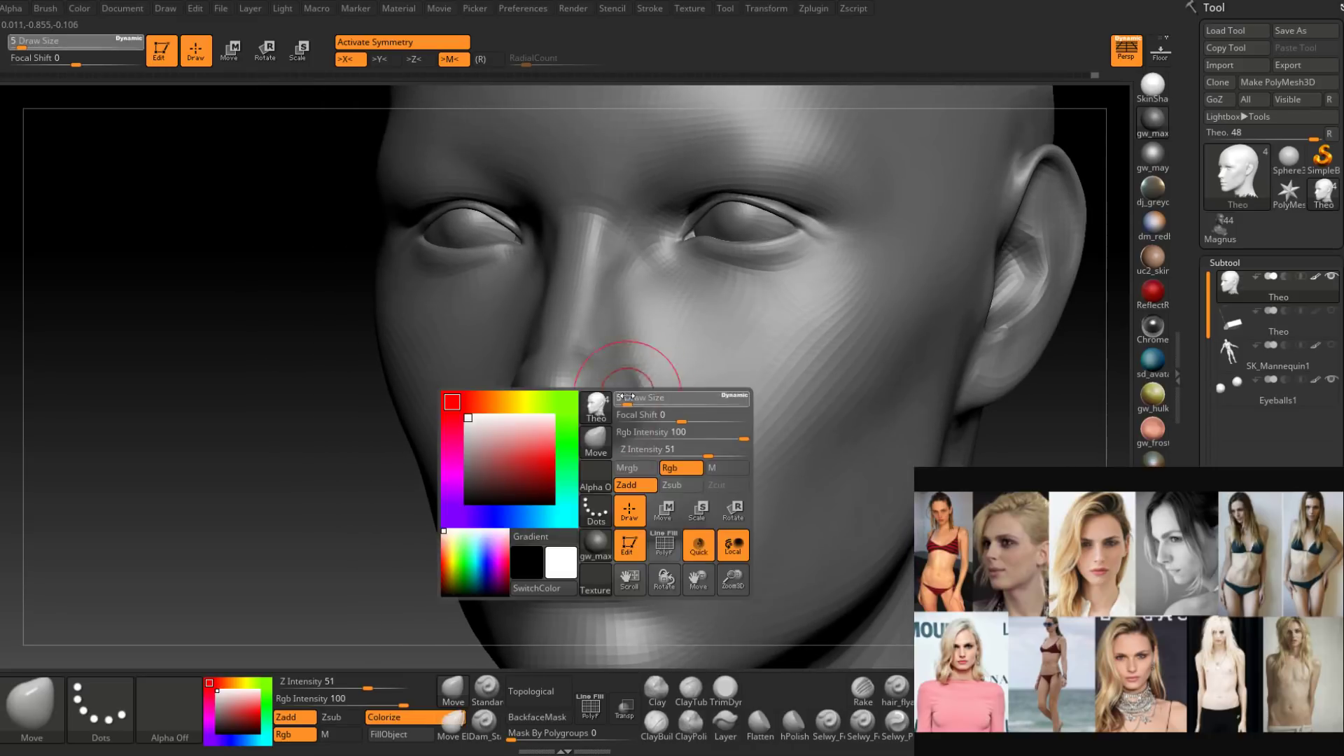
{"action": "left_click_drag", "start_coordinate": [633, 399], "coordinate": [627, 399]}
{"action": "mouse_move", "coordinate": [628, 399]}
{"action": "right_mouse_down"}
{"action": "mouse_move", "coordinate": [609, 381]}
{"action": "mouse_move", "coordinate": [627, 407]}
{"action": "right_mouse_up"}
{"action": "key", "text": "space"}
{"action": "left_click_drag", "start_coordinate": [627, 406], "coordinate": [625, 404]}
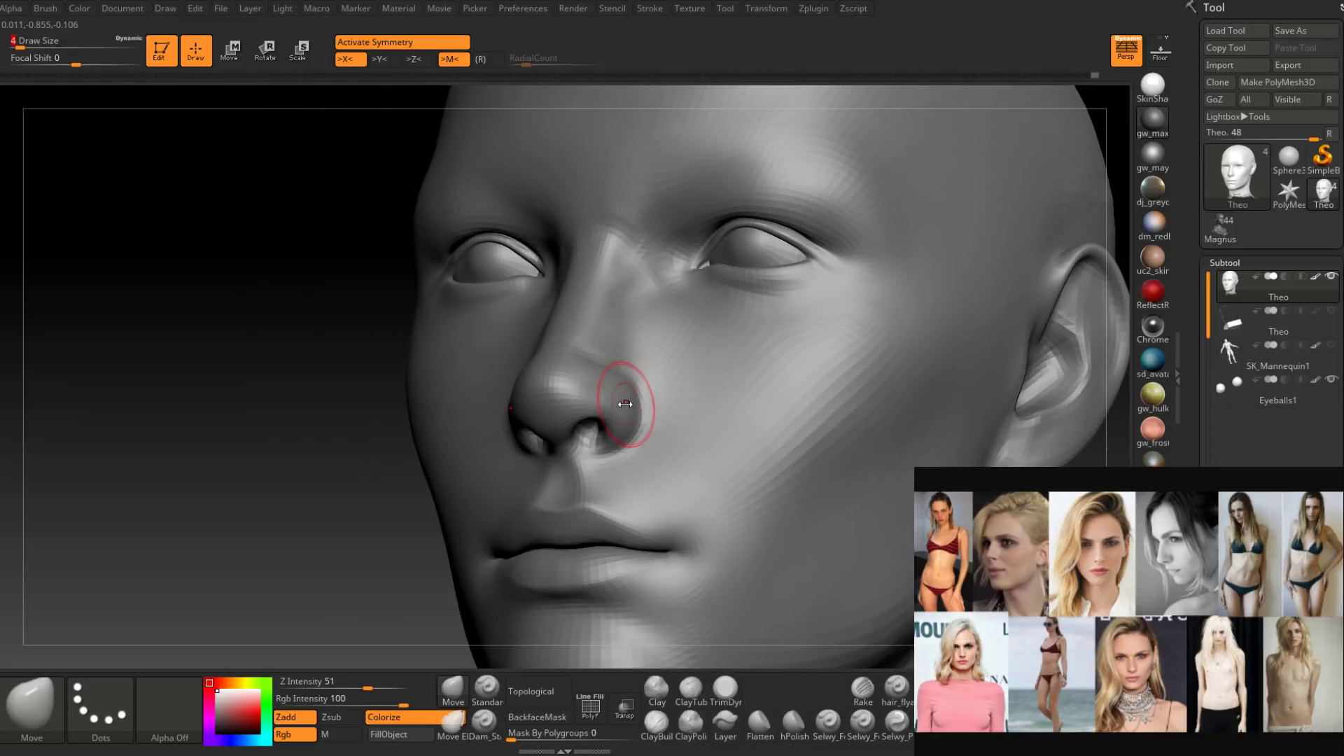
{"action": "mouse_move", "coordinate": [628, 404]}
{"action": "right_mouse_down"}
{"action": "mouse_move", "coordinate": [622, 385]}
{"action": "mouse_move", "coordinate": [603, 396]}
{"action": "right_mouse_up"}
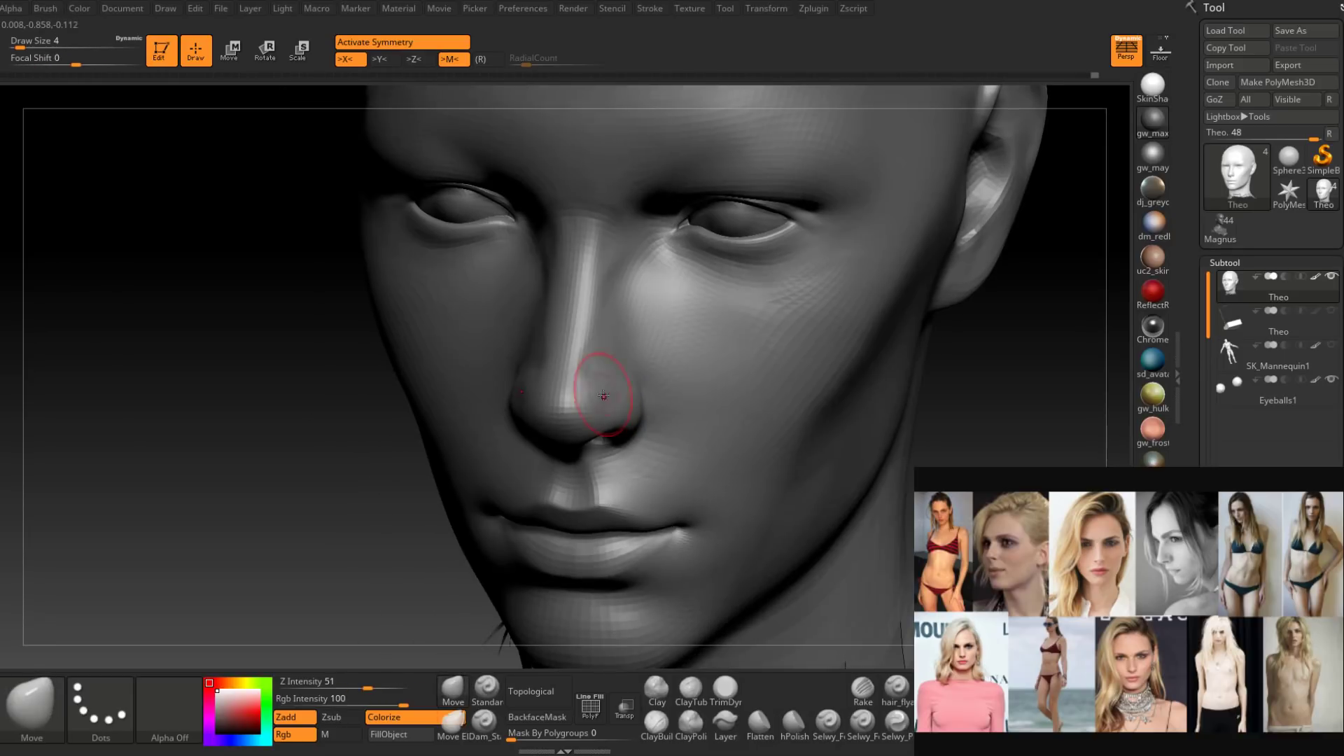
Define the crease between the nose tip and nostril wing with ClayBuildup at draw size 2, and smooth it.
{"action": "left_click", "coordinate": [655, 725]}
{"action": "right_click_drag", "start_coordinate": [651, 448], "coordinate": [588, 476]}
{"action": "key", "text": "space"}
{"action": "left_click_drag", "start_coordinate": [581, 486], "coordinate": [575, 486]}
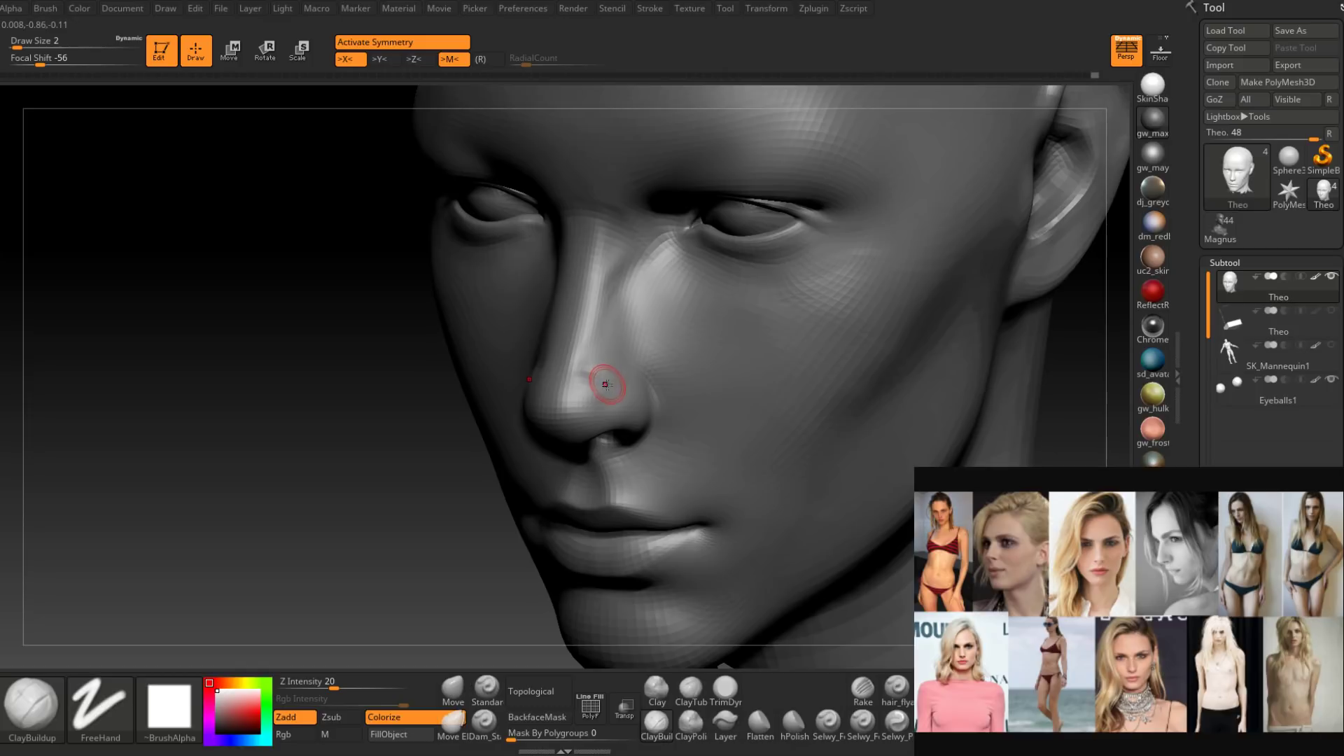
{"action": "mouse_move", "coordinate": [610, 383]}
{"action": "right_mouse_down"}
{"action": "mouse_move", "coordinate": [619, 410]}
{"action": "mouse_move", "coordinate": [593, 372]}
{"action": "mouse_move", "coordinate": [620, 406]}
{"action": "mouse_move", "coordinate": [629, 368]}
{"action": "mouse_move", "coordinate": [644, 371]}
{"action": "mouse_move", "coordinate": [624, 364]}
{"action": "right_mouse_up"}
{"action": "key", "text": "space"}
{"action": "left_click", "coordinate": [623, 366]}
{"action": "left_click_drag", "start_coordinate": [624, 363], "coordinate": [628, 358], "text": "shift"}
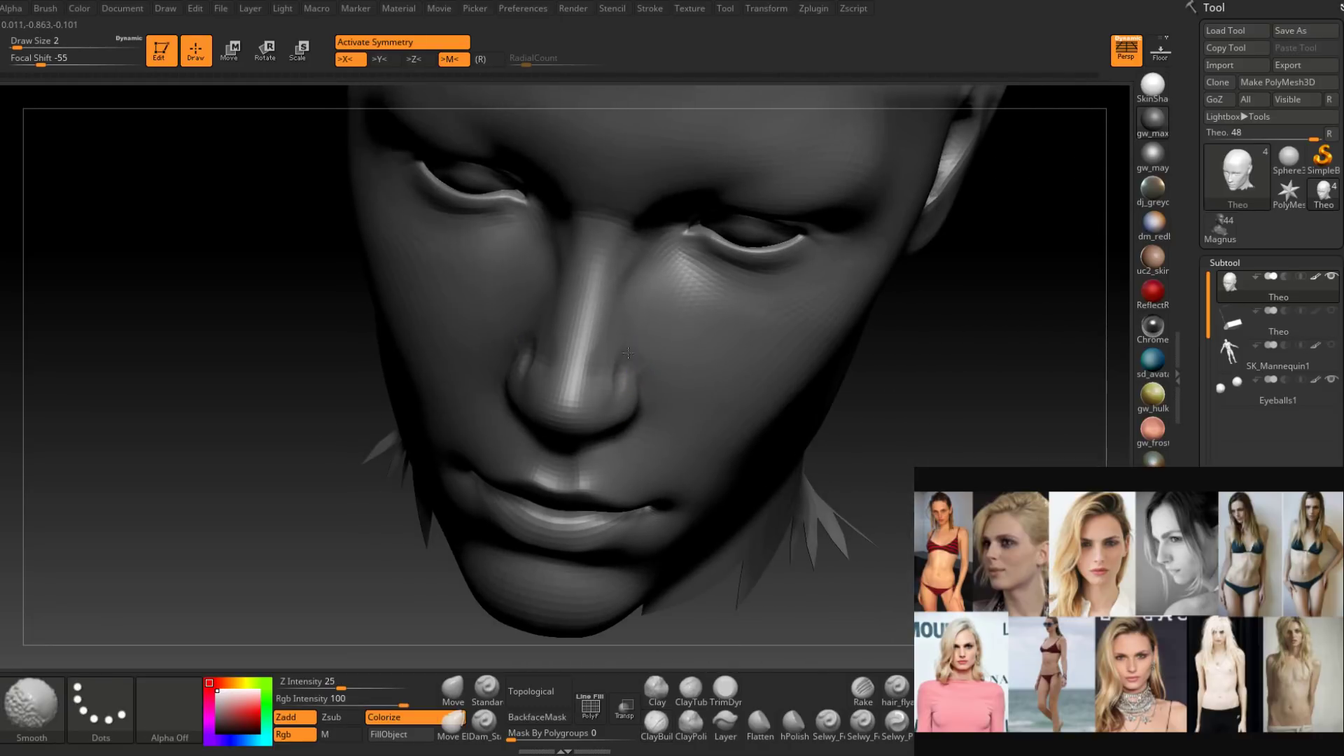
{"action": "right_click_drag", "start_coordinate": [627, 358], "coordinate": [627, 350]}
{"action": "left_click_drag", "start_coordinate": [626, 350], "coordinate": [635, 367], "text": "shift"}
{"action": "right_click_drag", "start_coordinate": [635, 367], "coordinate": [619, 373]}
Build up the tip of the nose from a low viewpoint with ClayBuildup.
{"action": "mouse_move", "coordinate": [617, 291]}
{"action": "right_mouse_down"}
{"action": "mouse_move", "coordinate": [611, 395]}
{"action": "mouse_move", "coordinate": [553, 480]}
{"action": "right_mouse_up"}
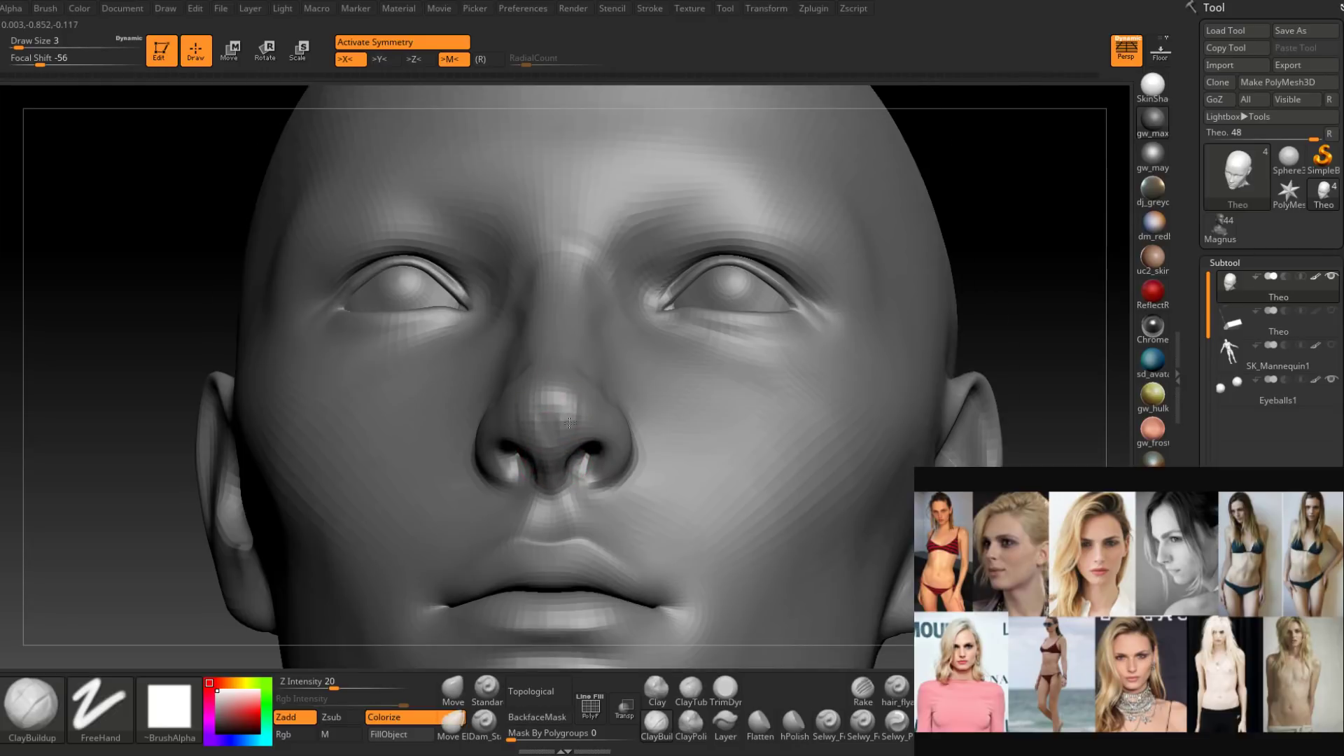
{"action": "right_click_drag", "start_coordinate": [569, 422], "coordinate": [570, 406]}
{"action": "key", "text": "["}
{"action": "left_click_drag", "start_coordinate": [567, 389], "coordinate": [570, 390]}
{"action": "mouse_move", "coordinate": [559, 395]}
{"action": "right_mouse_down"}
{"action": "mouse_move", "coordinate": [507, 403]}
{"action": "mouse_move", "coordinate": [578, 410]}
{"action": "mouse_move", "coordinate": [578, 426]}
{"action": "mouse_move", "coordinate": [615, 433]}
{"action": "mouse_move", "coordinate": [661, 471]}
{"action": "mouse_move", "coordinate": [620, 455]}
{"action": "mouse_move", "coordinate": [623, 438]}
{"action": "right_mouse_up"}
{"action": "right_click", "coordinate": [571, 390]}
{"action": "key", "text": "]"}
{"action": "key", "text": "bracketleft"}
Sculpt the nostril rim and the outer nostril wing with ClayBuildup at draw sizes 2 and 4.
{"action": "right_click", "coordinate": [609, 449]}
{"action": "left_click", "coordinate": [635, 459]}
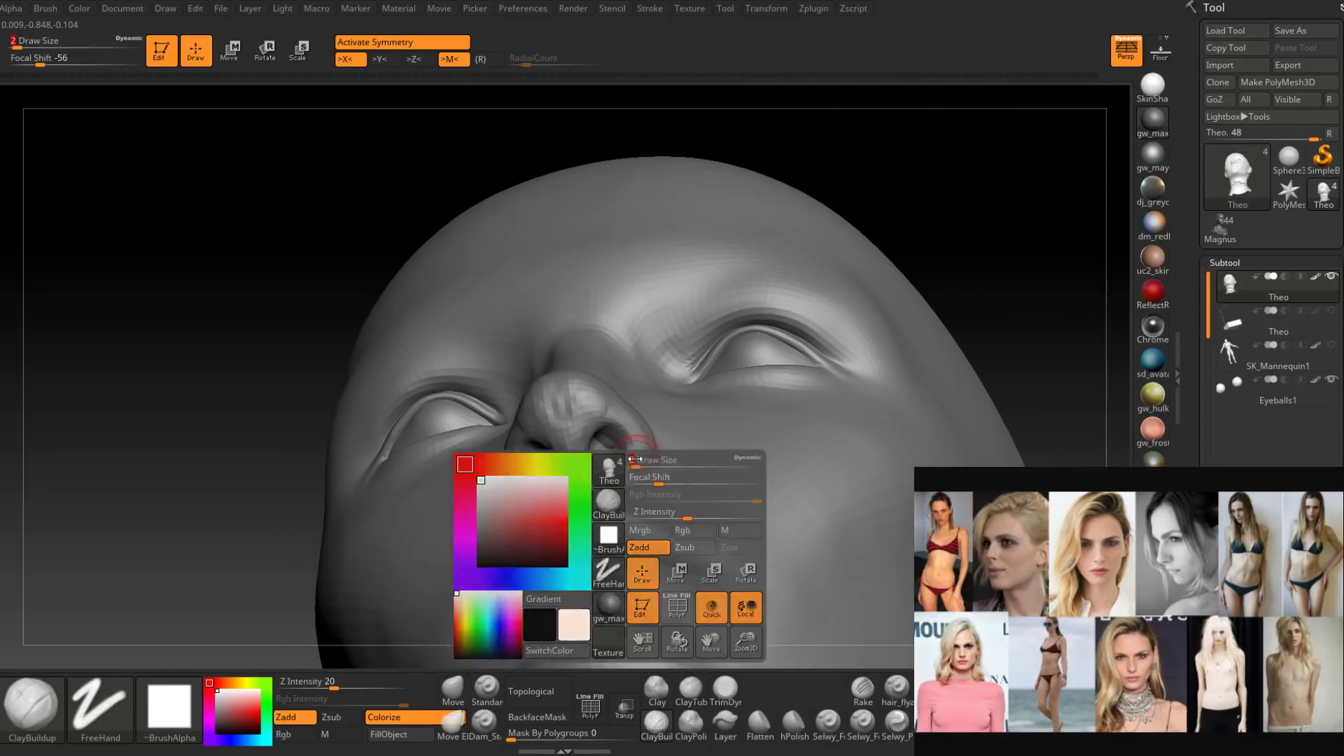
{"action": "left_click_drag", "start_coordinate": [602, 473], "coordinate": [639, 437]}
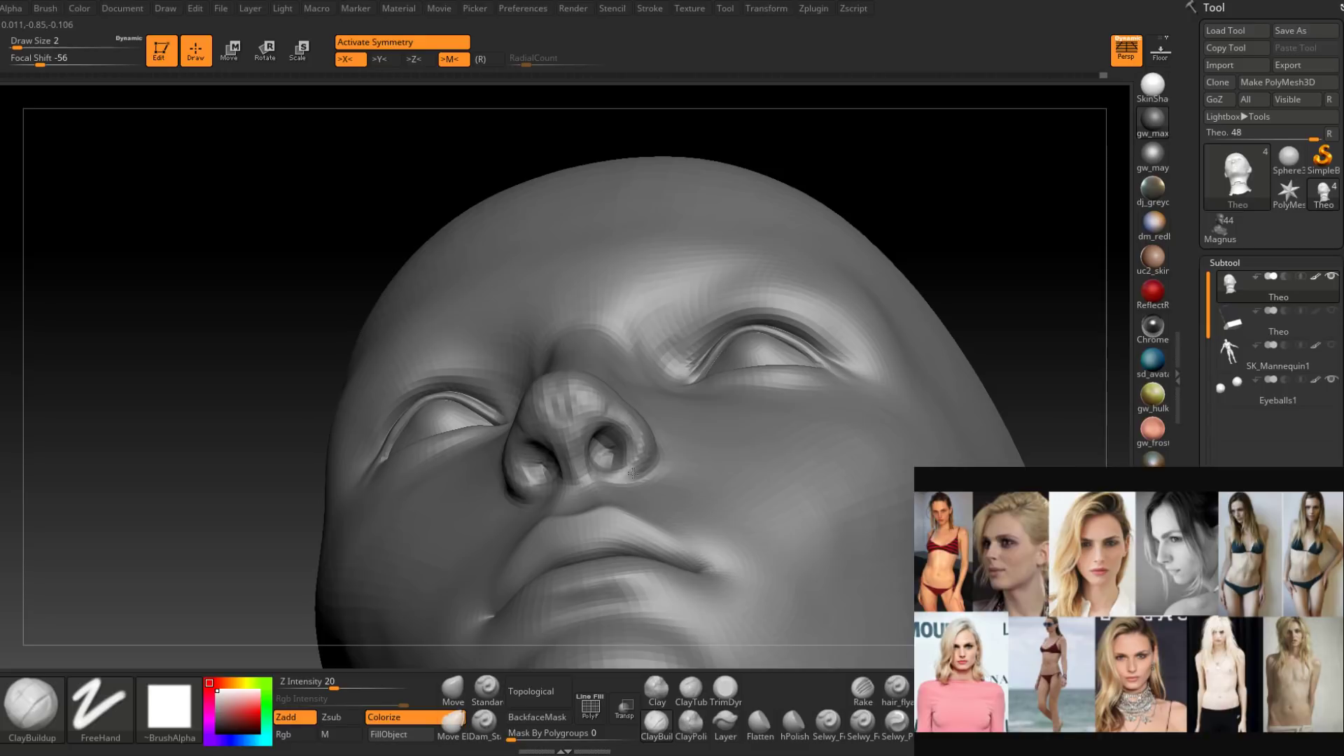
{"action": "mouse_move", "coordinate": [633, 474]}
{"action": "right_mouse_down"}
{"action": "mouse_move", "coordinate": [638, 438]}
{"action": "mouse_move", "coordinate": [608, 392]}
{"action": "right_mouse_up"}
{"action": "right_click", "coordinate": [638, 437]}
{"action": "left_click", "coordinate": [638, 439]}
{"action": "left_click_drag", "start_coordinate": [605, 386], "coordinate": [647, 397]}
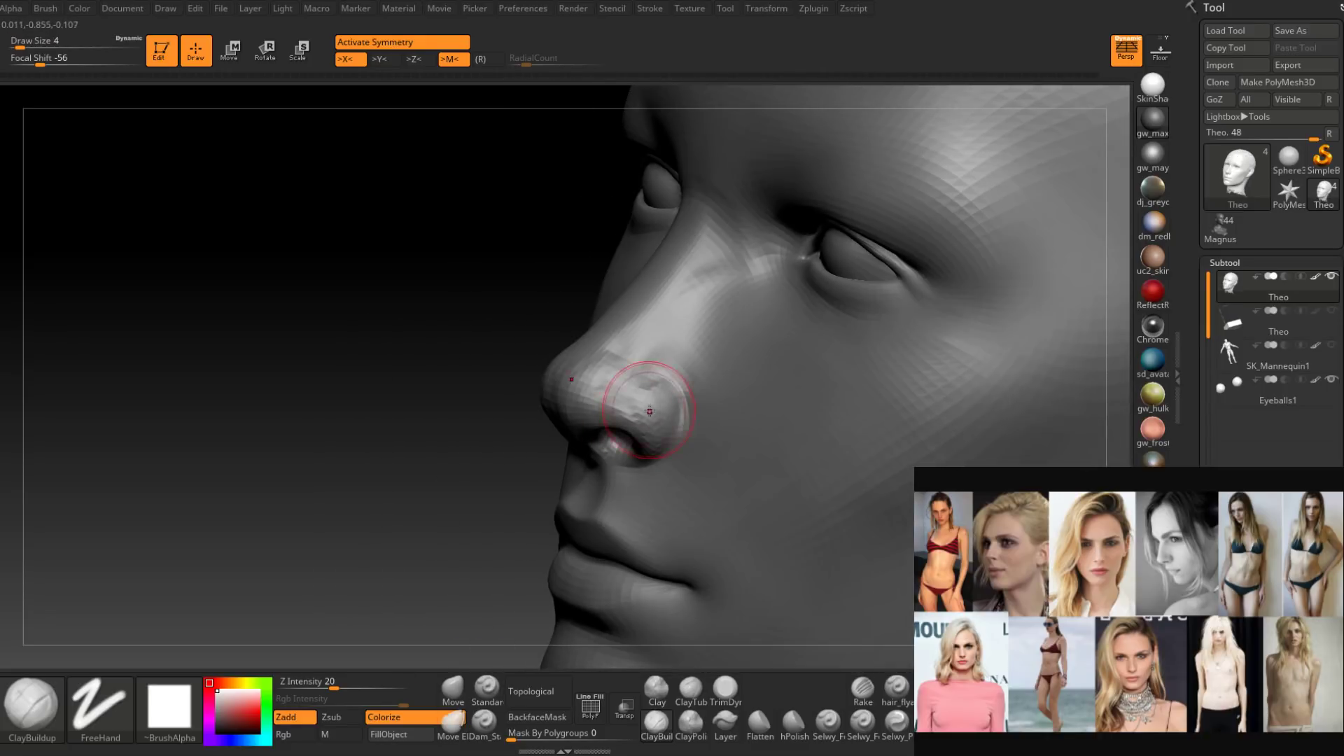
Smooth the nostril wing and its transition into the nose tip.
{"action": "right_click_drag", "start_coordinate": [644, 406], "coordinate": [623, 378]}
{"action": "right_click", "coordinate": [630, 395]}
{"action": "left_click", "coordinate": [642, 390]}
{"action": "left_click_drag", "start_coordinate": [645, 387], "coordinate": [662, 410], "text": "shift"}
{"action": "right_click_drag", "start_coordinate": [660, 410], "coordinate": [680, 402]}
{"action": "left_click_drag", "start_coordinate": [641, 397], "coordinate": [659, 401], "text": "shift"}
{"action": "right_click_drag", "start_coordinate": [658, 406], "coordinate": [672, 424]}
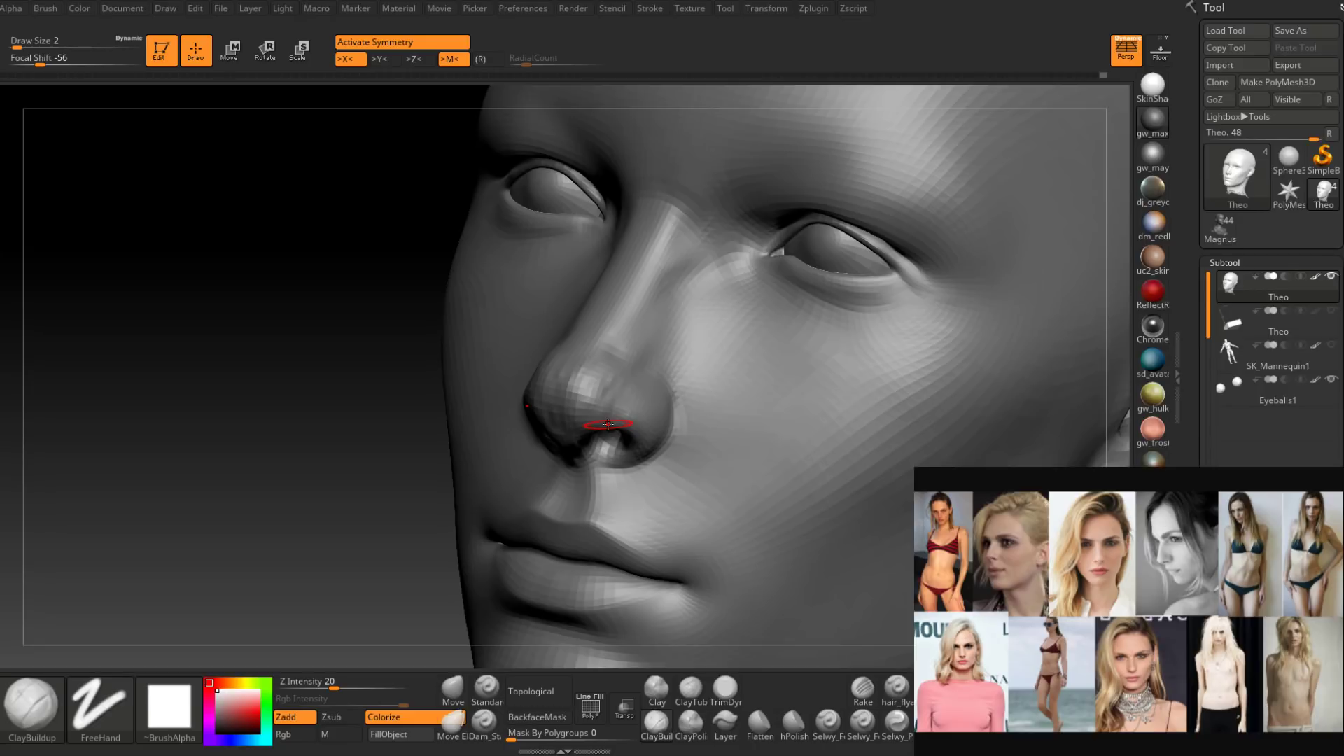
Add volume to the front of the nose tip with ClayBuildup at draw sizes 5 and 4.
{"action": "mouse_move", "coordinate": [607, 424]}
{"action": "right_mouse_down"}
{"action": "mouse_move", "coordinate": [654, 413]}
{"action": "mouse_move", "coordinate": [589, 401]}
{"action": "right_mouse_up"}
{"action": "key", "text": "space"}
{"action": "left_click_drag", "start_coordinate": [585, 400], "coordinate": [589, 400]}
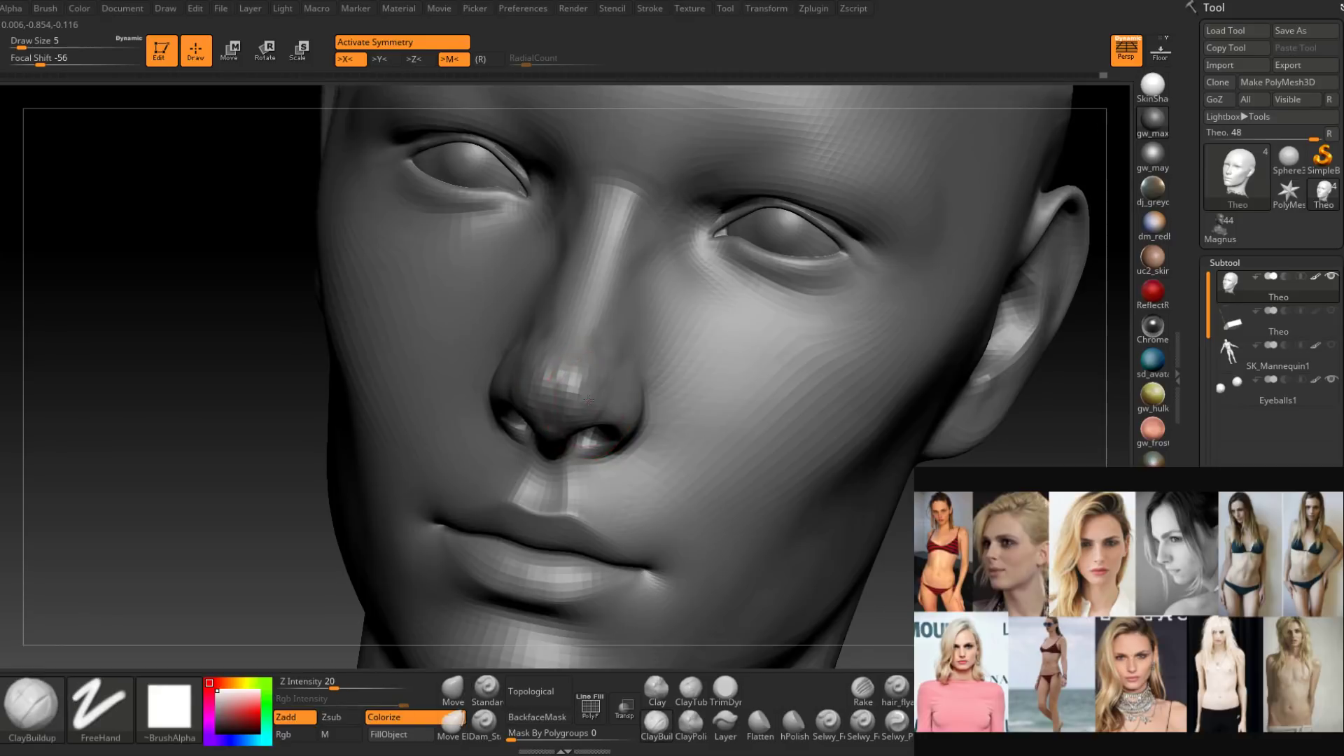
{"action": "right_click_drag", "start_coordinate": [589, 399], "coordinate": [586, 397]}
{"action": "key", "text": "space"}
{"action": "mouse_move", "coordinate": [587, 397]}
{"action": "left_mouse_down"}
{"action": "mouse_move", "coordinate": [588, 381]}
{"action": "mouse_move", "coordinate": [590, 392]}
{"action": "left_mouse_up"}
{"action": "key", "text": "space"}
Smooth the nose tip and its sides into a rounded form at draw size 4.
{"action": "right_click_drag", "start_coordinate": [592, 393], "coordinate": [593, 402]}
{"action": "left_click_drag", "start_coordinate": [594, 402], "coordinate": [596, 400], "text": "shift"}
{"action": "right_click_drag", "start_coordinate": [596, 401], "coordinate": [579, 385]}
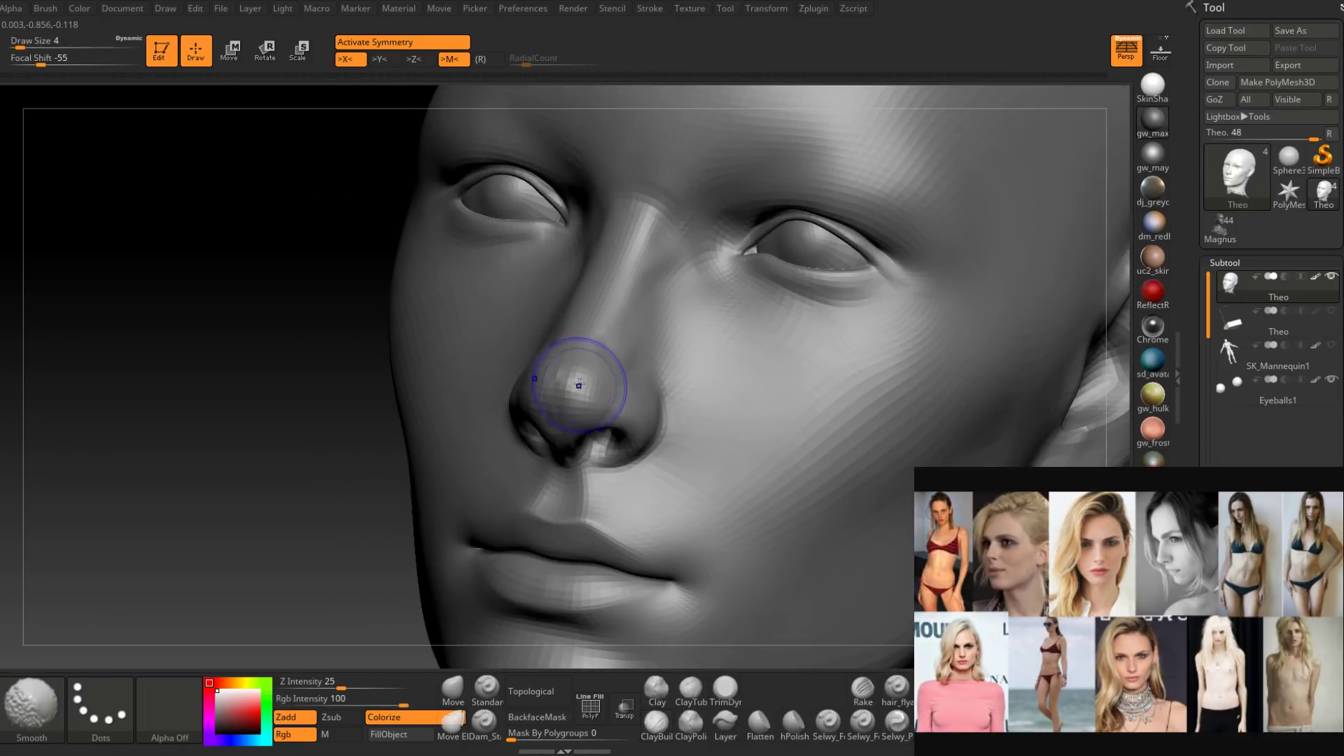
{"action": "left_click_drag", "start_coordinate": [579, 385], "coordinate": [575, 389], "text": "shift"}
{"action": "right_click_drag", "start_coordinate": [567, 392], "coordinate": [582, 394]}
{"action": "left_click_drag", "start_coordinate": [583, 394], "coordinate": [580, 391], "text": "shift"}
{"action": "mouse_move", "coordinate": [580, 391]}
{"action": "right_mouse_down"}
{"action": "mouse_move", "coordinate": [608, 385]}
{"action": "mouse_move", "coordinate": [589, 391]}
{"action": "right_mouse_up"}
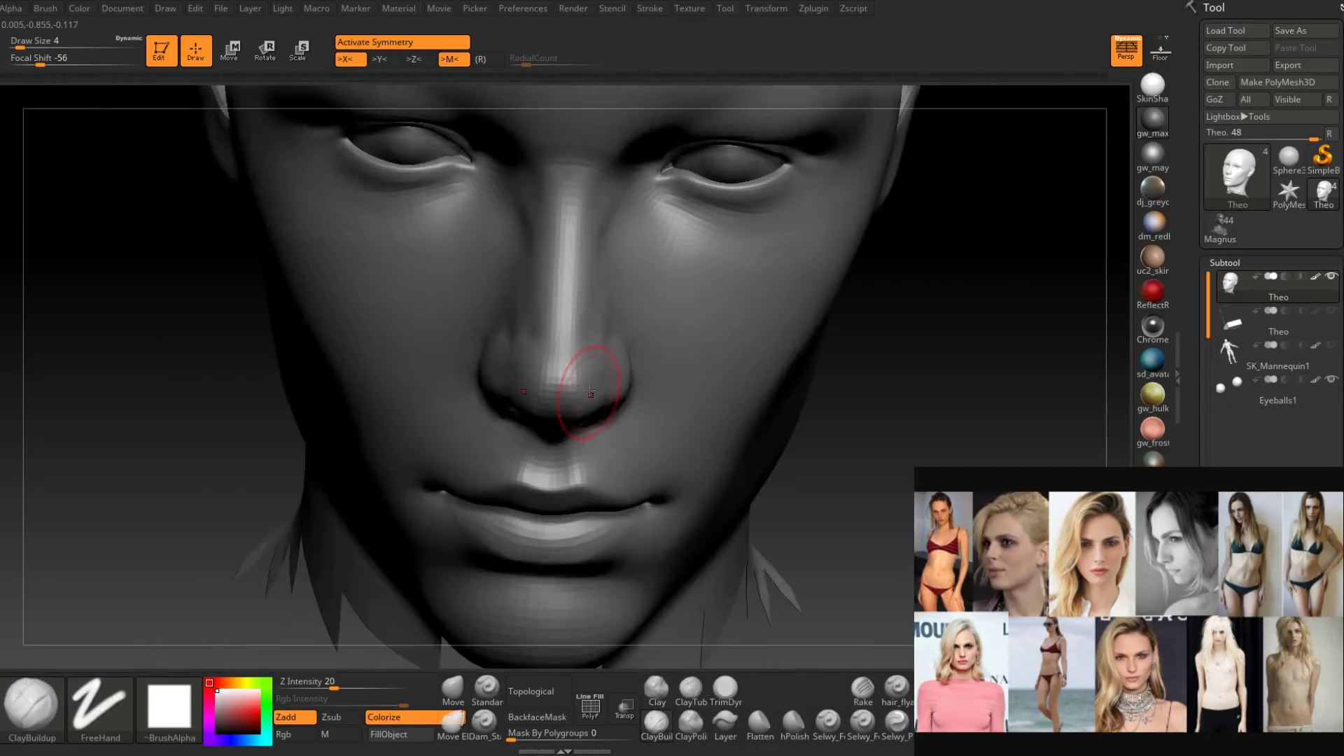
{"action": "mouse_move", "coordinate": [589, 391]}
{"action": "left_mouse_down", "text": "shift"}
{"action": "mouse_move", "coordinate": [599, 341]}
{"action": "mouse_move", "coordinate": [596, 368]}
{"action": "left_mouse_up", "text": "shift"}
Smooth the underside of the nose tip and the area around the nostrils at draw size 3.
{"action": "mouse_move", "coordinate": [597, 368]}
{"action": "right_mouse_down"}
{"action": "mouse_move", "coordinate": [600, 394]}
{"action": "mouse_move", "coordinate": [624, 399]}
{"action": "mouse_move", "coordinate": [594, 410]}
{"action": "mouse_move", "coordinate": [606, 405]}
{"action": "mouse_move", "coordinate": [601, 430]}
{"action": "mouse_move", "coordinate": [636, 431]}
{"action": "right_mouse_up"}
{"action": "key", "text": "space"}
{"action": "left_click", "coordinate": [600, 430]}
{"action": "left_click_drag", "start_coordinate": [603, 420], "coordinate": [593, 421], "text": "shift"}
{"action": "right_click_drag", "start_coordinate": [593, 422], "coordinate": [611, 430]}
{"action": "left_click_drag", "start_coordinate": [600, 420], "coordinate": [591, 429], "text": "shift"}
{"action": "mouse_move", "coordinate": [590, 429]}
{"action": "right_mouse_down"}
{"action": "mouse_move", "coordinate": [600, 390]}
{"action": "mouse_move", "coordinate": [568, 439]}
{"action": "mouse_move", "coordinate": [594, 401]}
{"action": "right_mouse_up"}
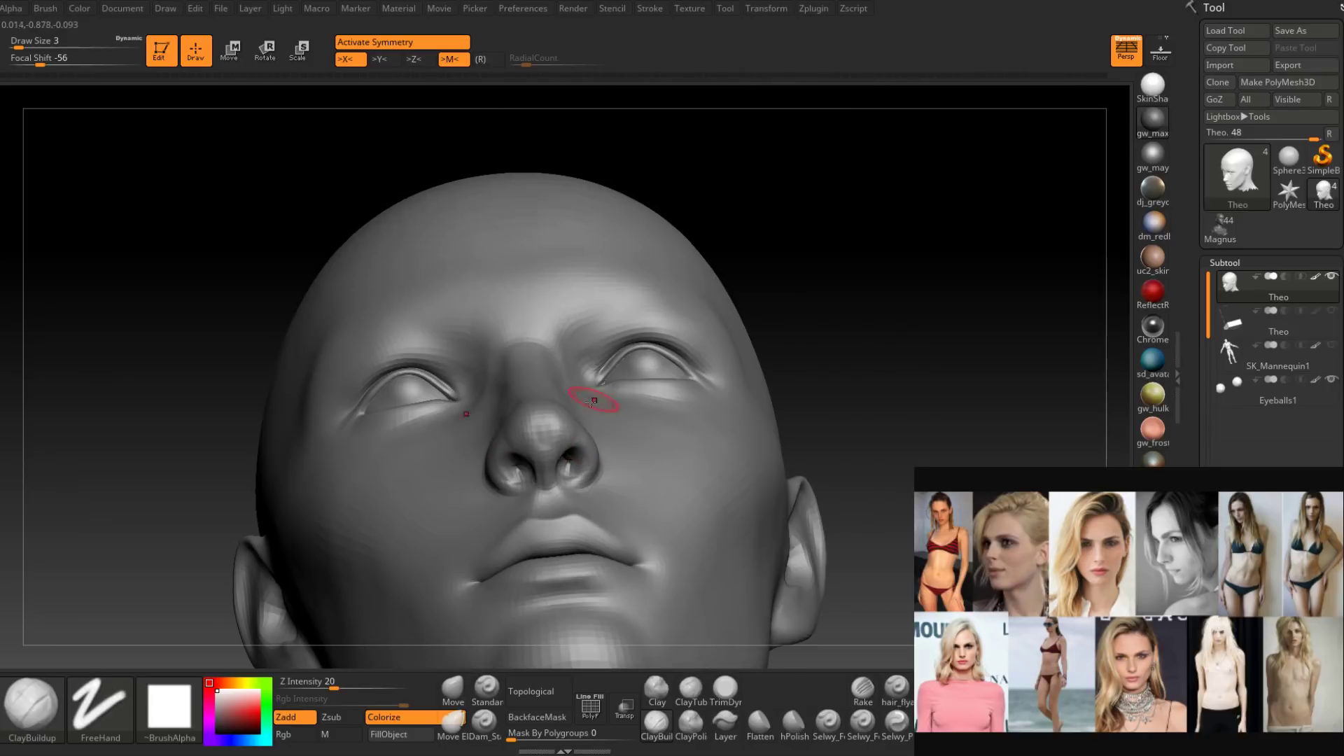
{"action": "left_click_drag", "start_coordinate": [593, 400], "coordinate": [548, 447], "text": "shift"}
{"action": "right_click_drag", "start_coordinate": [548, 447], "coordinate": [564, 429]}
{"action": "left_click_drag", "start_coordinate": [565, 429], "coordinate": [581, 420], "text": "shift"}
{"action": "right_click_drag", "start_coordinate": [581, 420], "coordinate": [590, 519]}
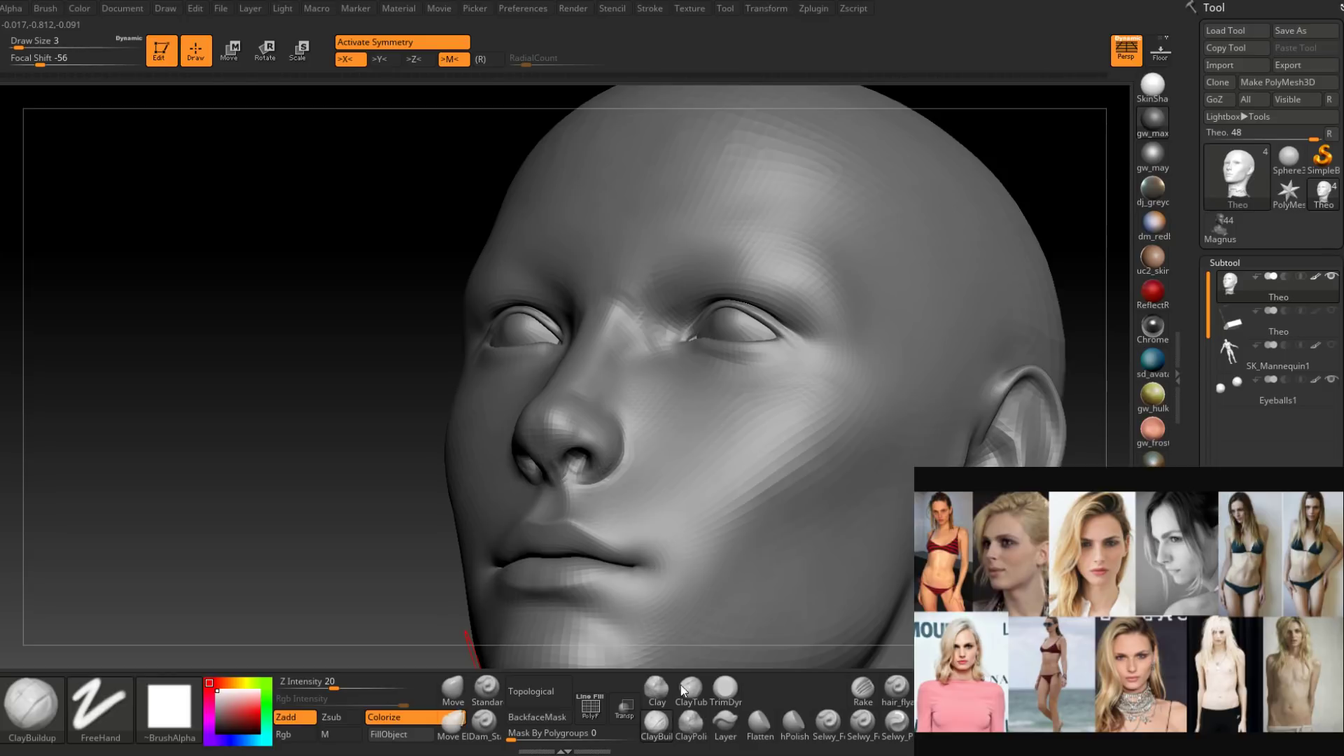
Sculpt the philtrum ridges and upper lip border with ClayBuildup at draw size 2, and smooth them.
{"action": "key", "text": "b"}
{"action": "key", "text": "Escape"}
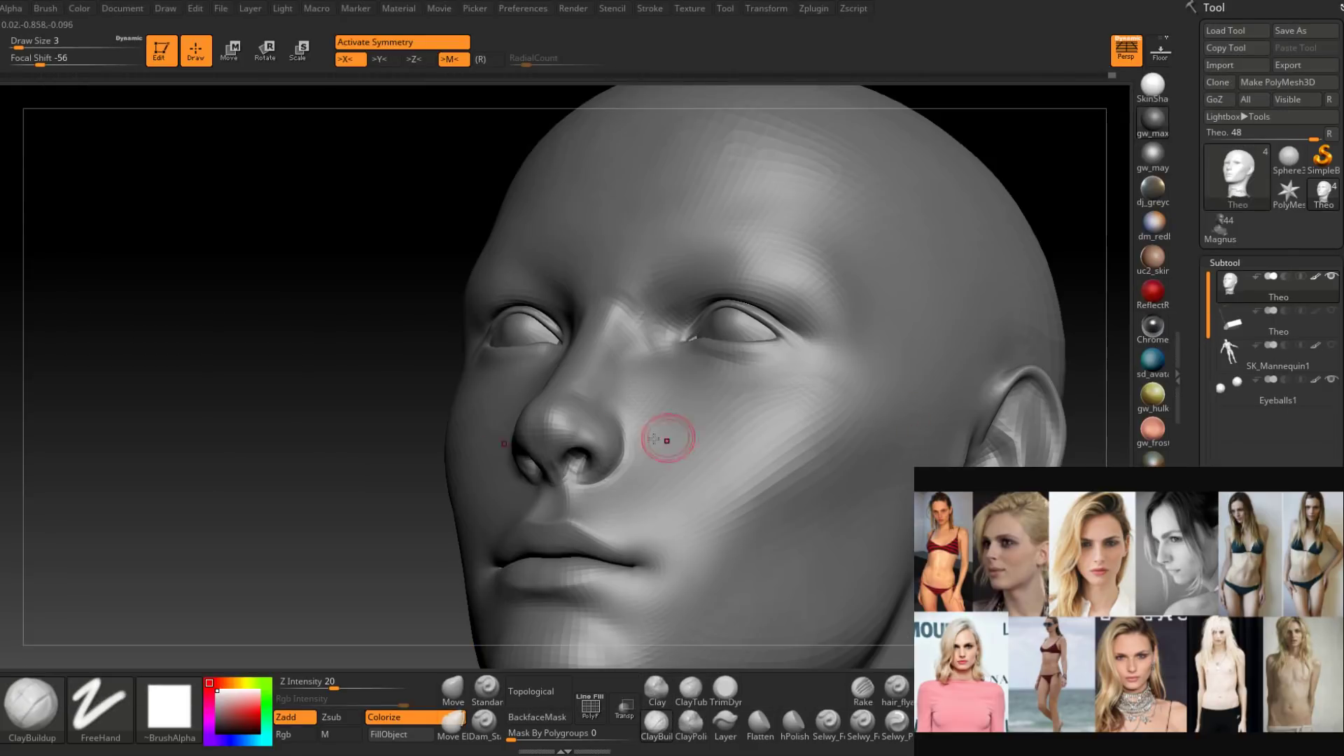
{"action": "mouse_move", "coordinate": [665, 438]}
{"action": "right_mouse_down"}
{"action": "mouse_move", "coordinate": [615, 429]}
{"action": "mouse_move", "coordinate": [672, 441]}
{"action": "mouse_move", "coordinate": [615, 450]}
{"action": "mouse_move", "coordinate": [648, 416]}
{"action": "mouse_move", "coordinate": [689, 465]}
{"action": "mouse_move", "coordinate": [689, 336]}
{"action": "right_mouse_up"}
{"action": "mouse_move", "coordinate": [655, 377]}
{"action": "right_mouse_down", "text": "ctrl"}
{"action": "mouse_move", "coordinate": [661, 429]}
{"action": "mouse_move", "coordinate": [636, 387]}
{"action": "right_mouse_up", "text": "ctrl"}
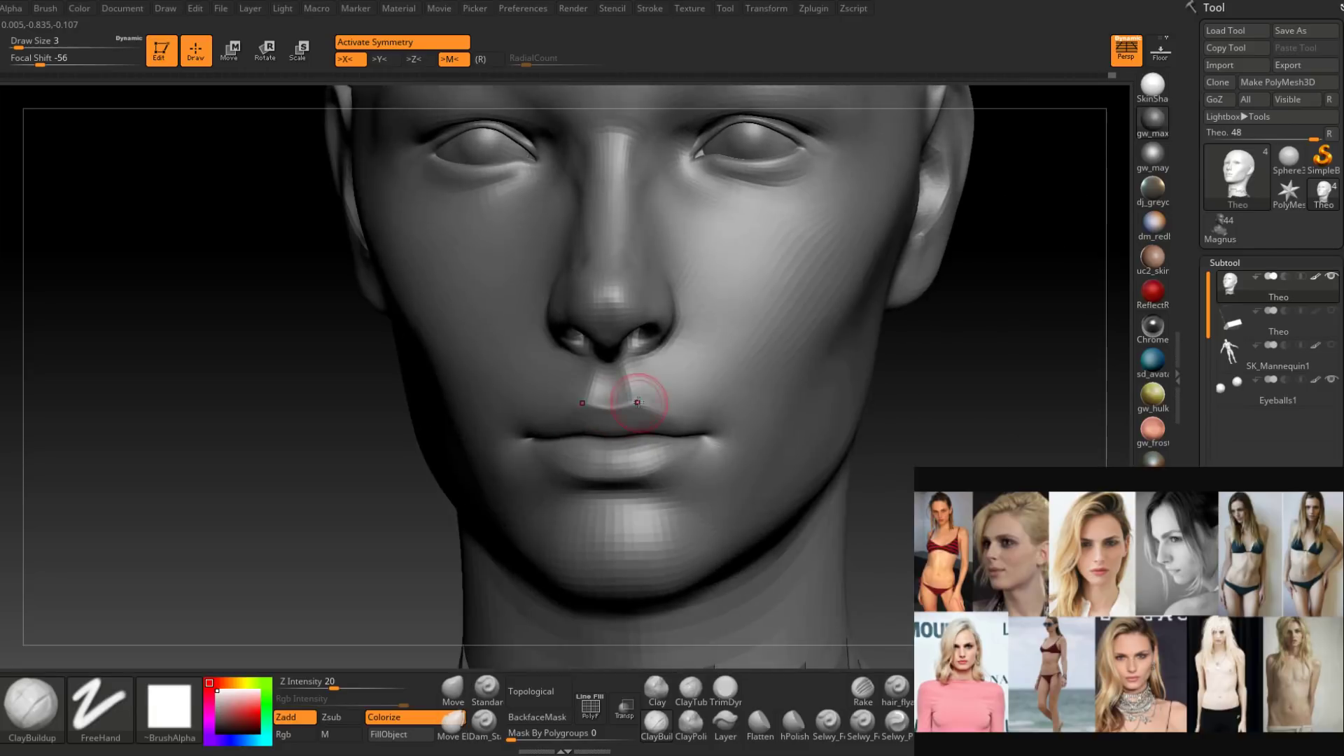
{"action": "key", "text": "space"}
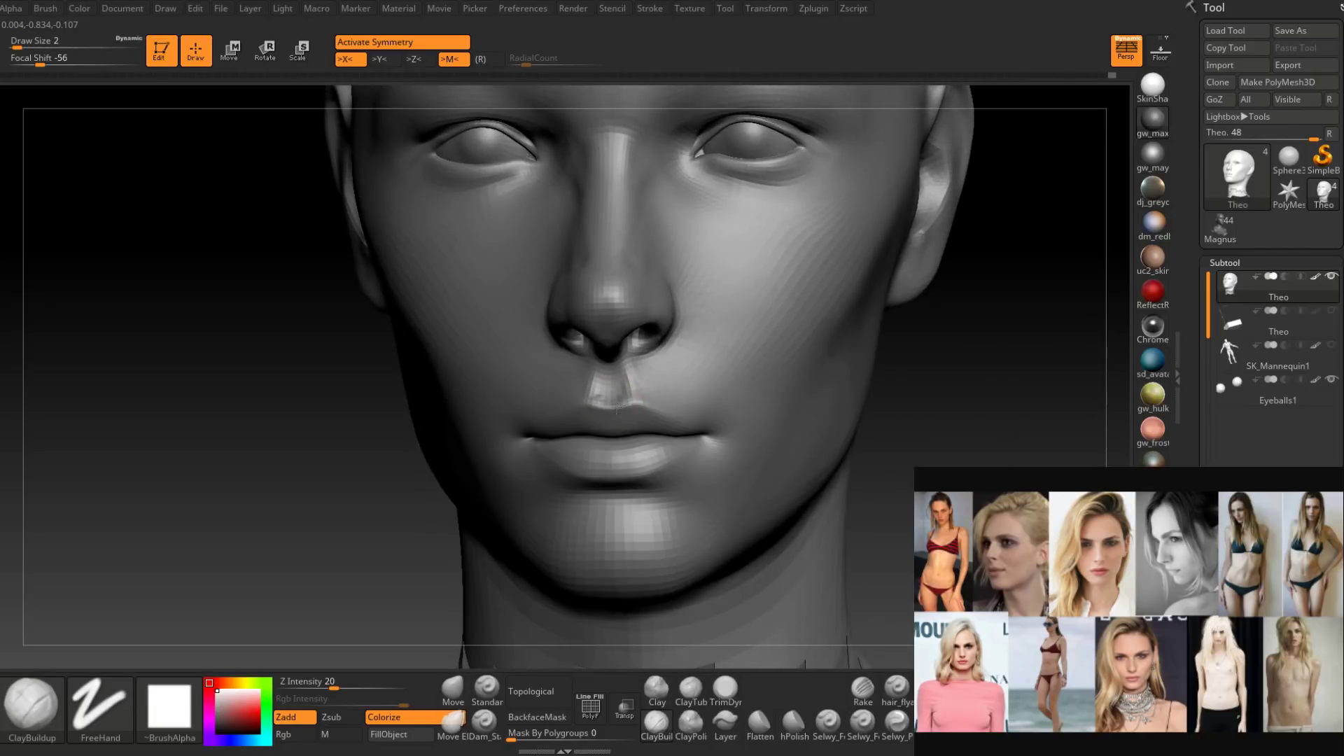
{"action": "right_click_drag", "start_coordinate": [644, 399], "coordinate": [636, 411]}
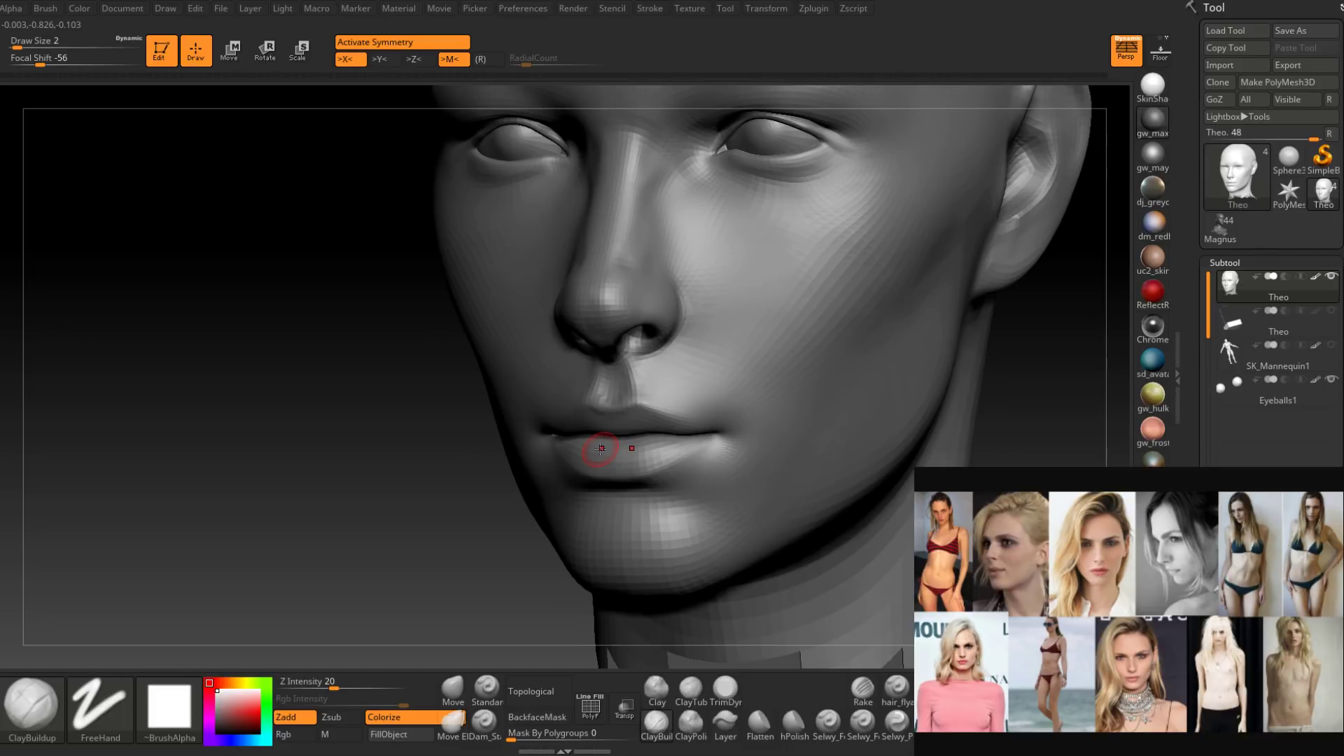
{"action": "mouse_move", "coordinate": [601, 448]}
{"action": "right_mouse_down"}
{"action": "mouse_move", "coordinate": [555, 419]}
{"action": "mouse_move", "coordinate": [555, 399]}
{"action": "mouse_move", "coordinate": [587, 457]}
{"action": "right_mouse_up"}
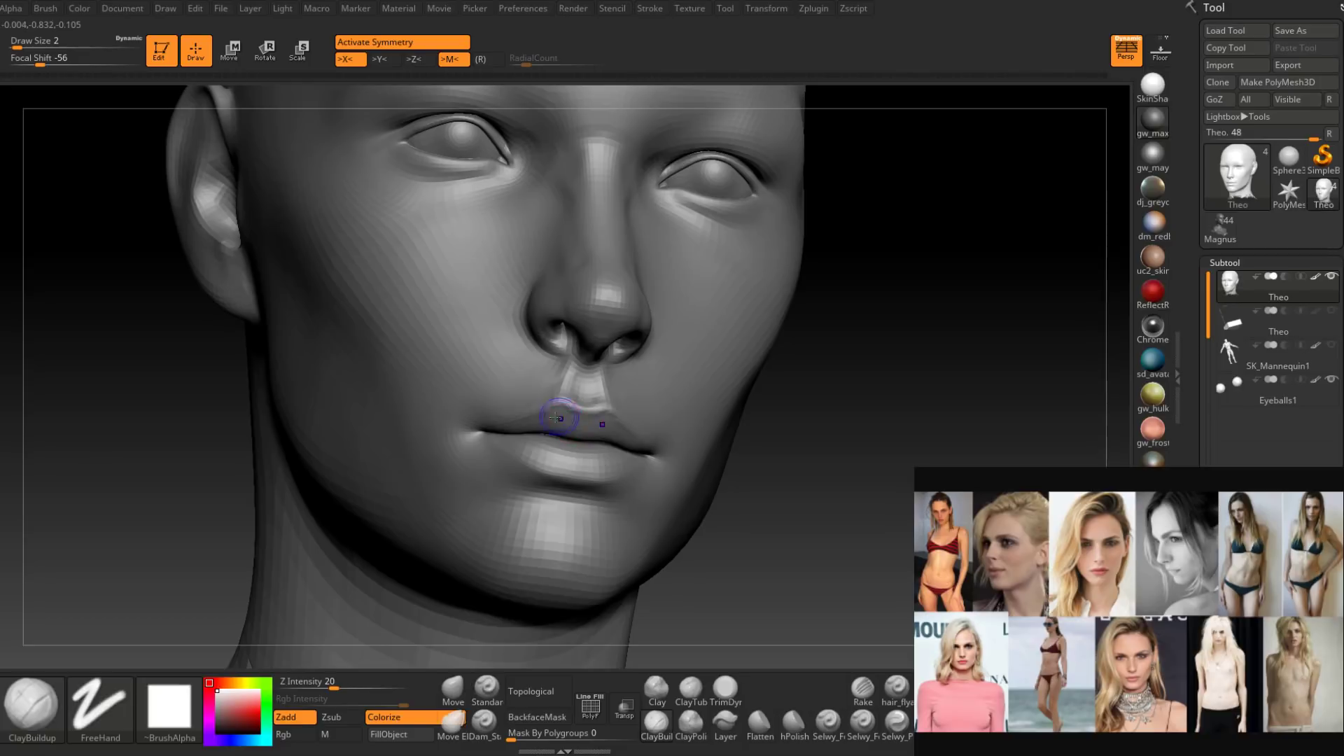
{"action": "mouse_move", "coordinate": [490, 425]}
{"action": "right_mouse_down", "text": "shift"}
{"action": "mouse_move", "coordinate": [547, 391]}
{"action": "mouse_move", "coordinate": [591, 399]}
{"action": "right_mouse_up", "text": "shift"}
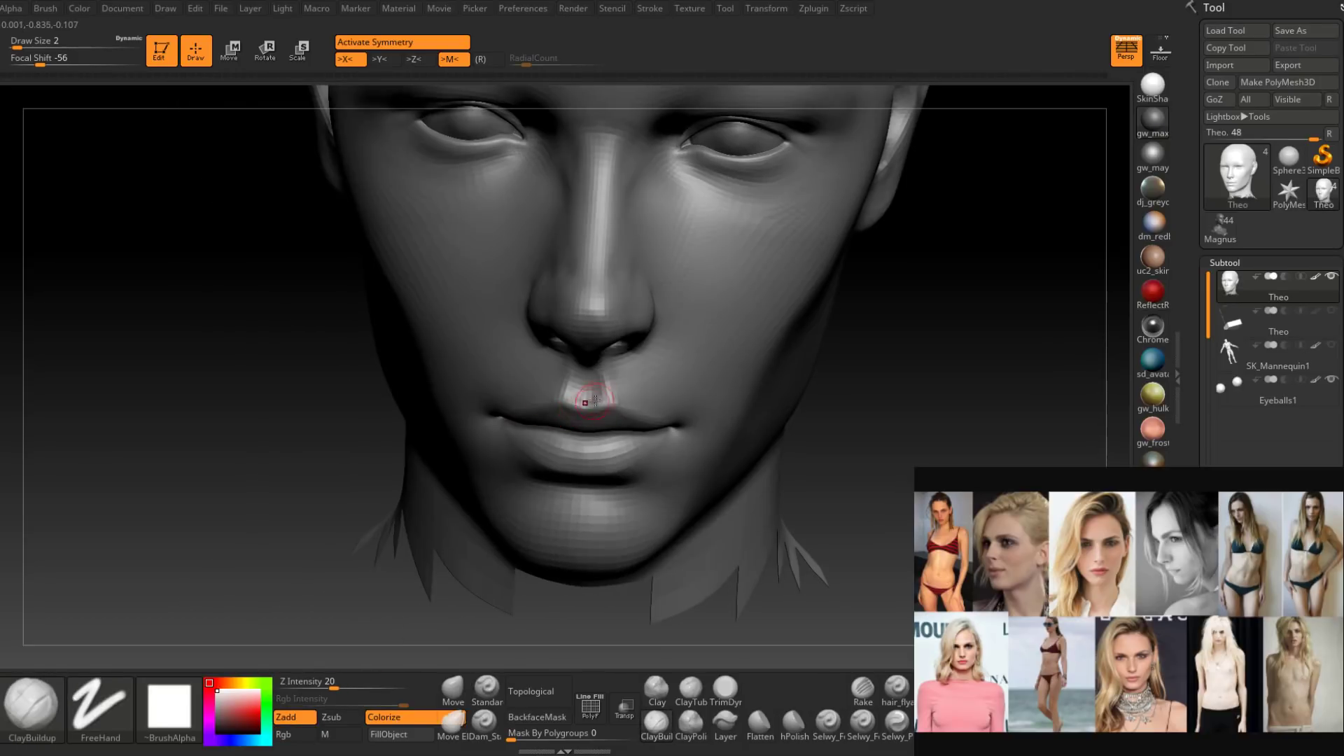
Adjust the shape of the upper lip beside the philtrum with the Move brush at draw size 4.
{"action": "left_click", "coordinate": [452, 691]}
{"action": "right_click_drag", "start_coordinate": [495, 614], "coordinate": [532, 560], "text": "alt"}
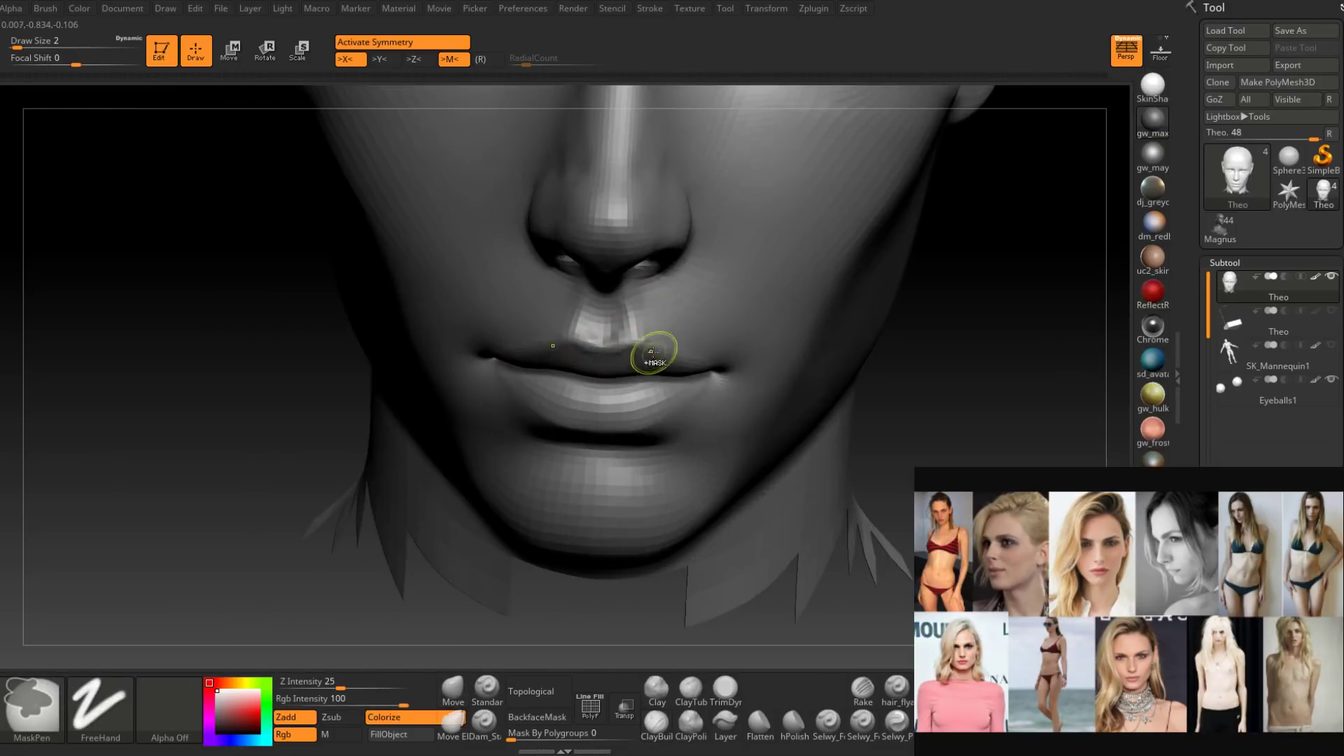
{"action": "mouse_move", "coordinate": [653, 350]}
{"action": "right_mouse_down"}
{"action": "mouse_move", "coordinate": [600, 342]}
{"action": "mouse_move", "coordinate": [625, 335]}
{"action": "mouse_move", "coordinate": [635, 312]}
{"action": "mouse_move", "coordinate": [571, 319]}
{"action": "right_mouse_up"}
{"action": "key", "text": "]"}
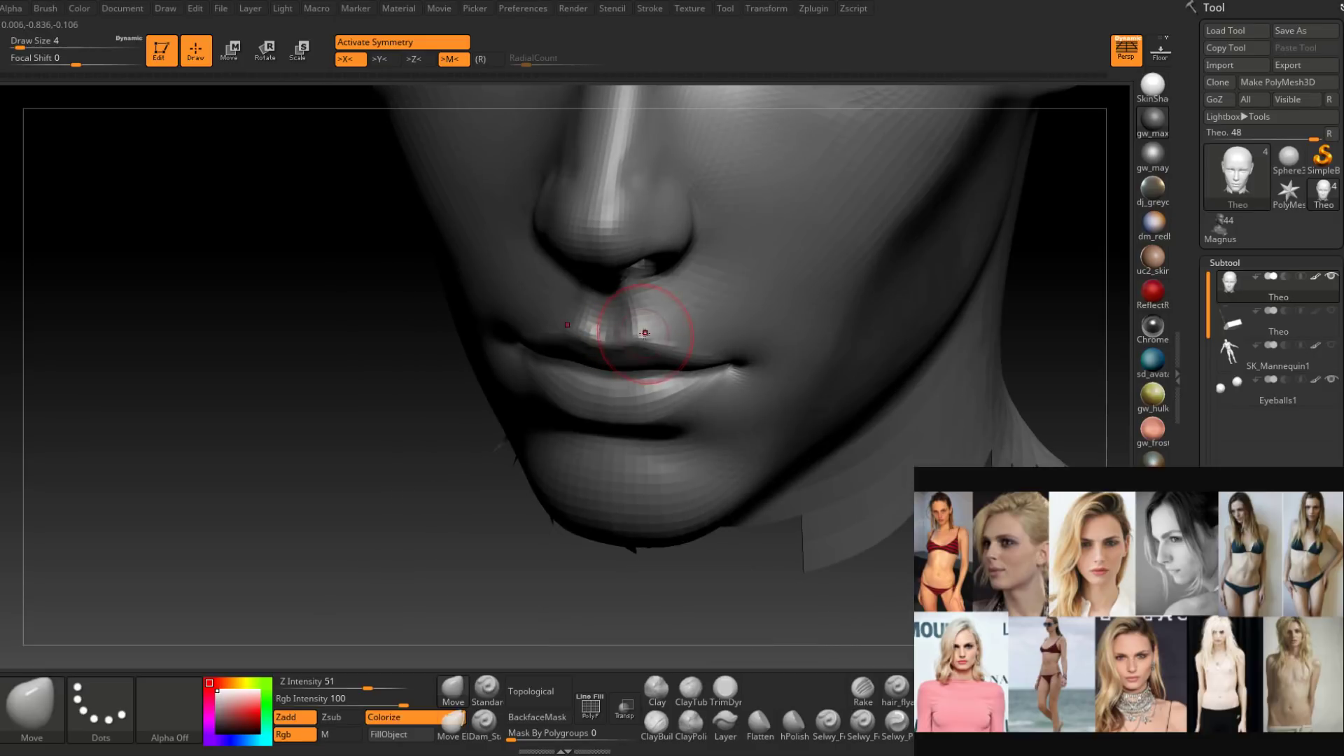
Adjust the centre of the upper lip with the Move brush at draw size 4.
{"action": "left_click_drag", "start_coordinate": [645, 330], "coordinate": [636, 334]}
{"action": "mouse_move", "coordinate": [636, 333]}
{"action": "right_mouse_down"}
{"action": "mouse_move", "coordinate": [650, 314]}
{"action": "mouse_move", "coordinate": [637, 324]}
{"action": "mouse_move", "coordinate": [669, 350]}
{"action": "mouse_move", "coordinate": [649, 370]}
{"action": "mouse_move", "coordinate": [607, 373]}
{"action": "mouse_move", "coordinate": [703, 398]}
{"action": "mouse_move", "coordinate": [659, 379]}
{"action": "mouse_move", "coordinate": [663, 394]}
{"action": "mouse_move", "coordinate": [615, 403]}
{"action": "mouse_move", "coordinate": [696, 375]}
{"action": "mouse_move", "coordinate": [739, 390]}
{"action": "mouse_move", "coordinate": [714, 402]}
{"action": "mouse_move", "coordinate": [753, 441]}
{"action": "mouse_move", "coordinate": [728, 402]}
{"action": "mouse_move", "coordinate": [648, 399]}
{"action": "mouse_move", "coordinate": [675, 384]}
{"action": "mouse_move", "coordinate": [660, 375]}
{"action": "right_mouse_up"}
{"action": "key", "text": "space"}
{"action": "left_click", "coordinate": [640, 341]}
{"action": "key", "text": "space"}
Build up the side of the nose bridge and inner cheek with ClayBuildup at draw size 3.
{"action": "left_click", "coordinate": [655, 725]}
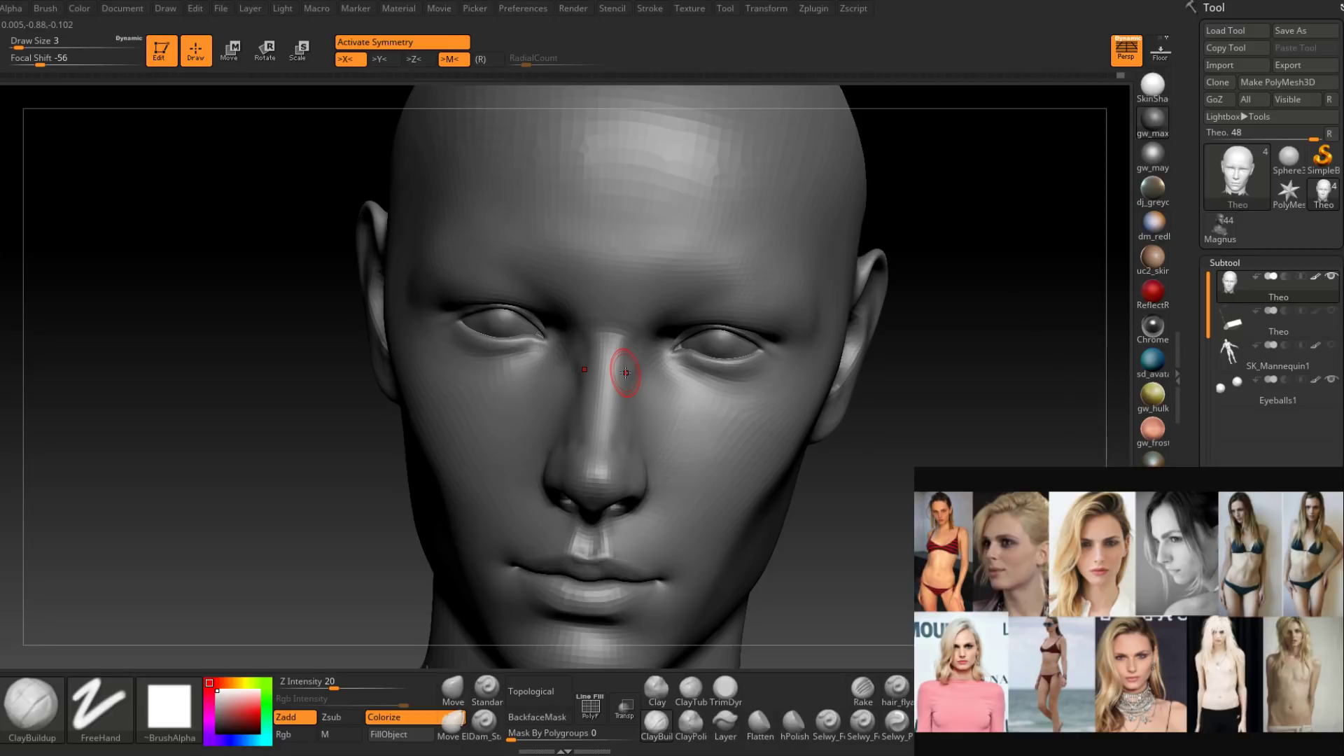
{"action": "right_click_drag", "start_coordinate": [693, 375], "coordinate": [686, 411]}
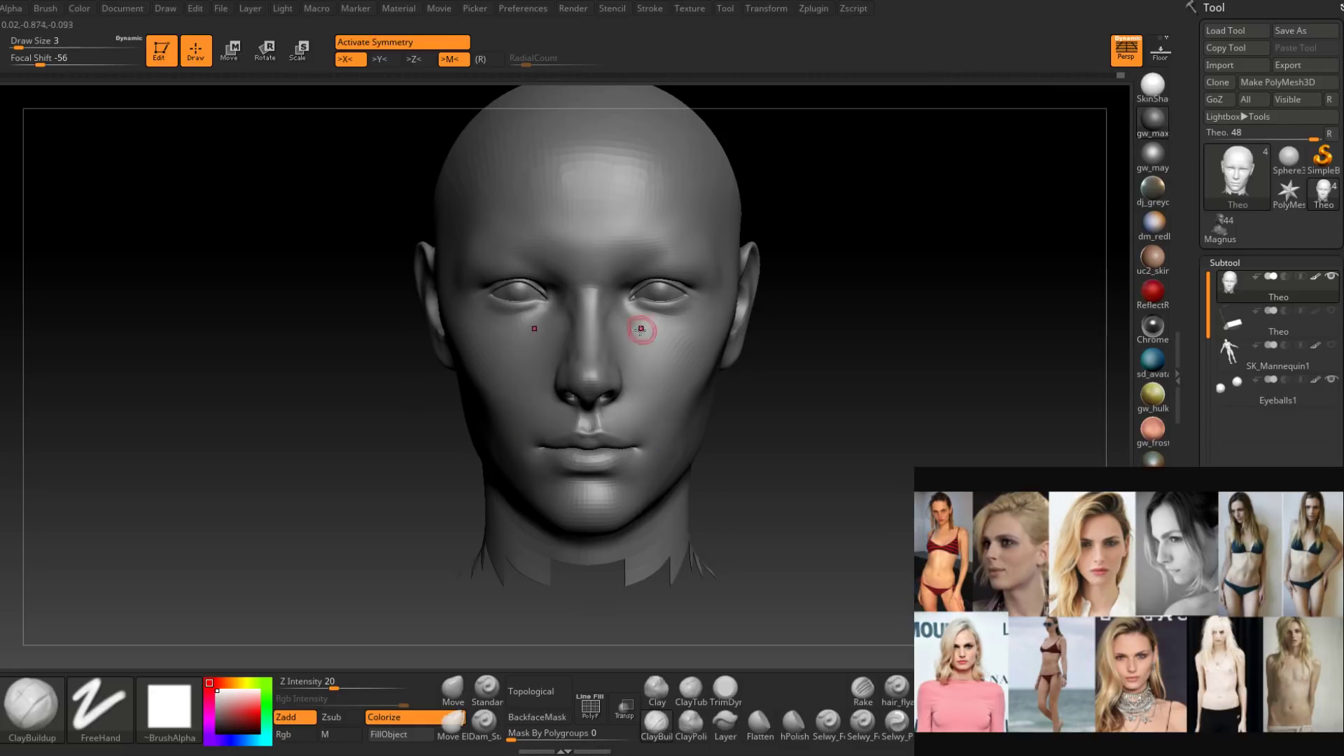
{"action": "mouse_move", "coordinate": [639, 324]}
{"action": "right_mouse_down"}
{"action": "mouse_move", "coordinate": [633, 339]}
{"action": "mouse_move", "coordinate": [609, 336]}
{"action": "mouse_move", "coordinate": [620, 377]}
{"action": "mouse_move", "coordinate": [558, 285]}
{"action": "mouse_move", "coordinate": [667, 305]}
{"action": "mouse_move", "coordinate": [702, 264]}
{"action": "right_mouse_up"}
{"action": "key", "text": "shift"}
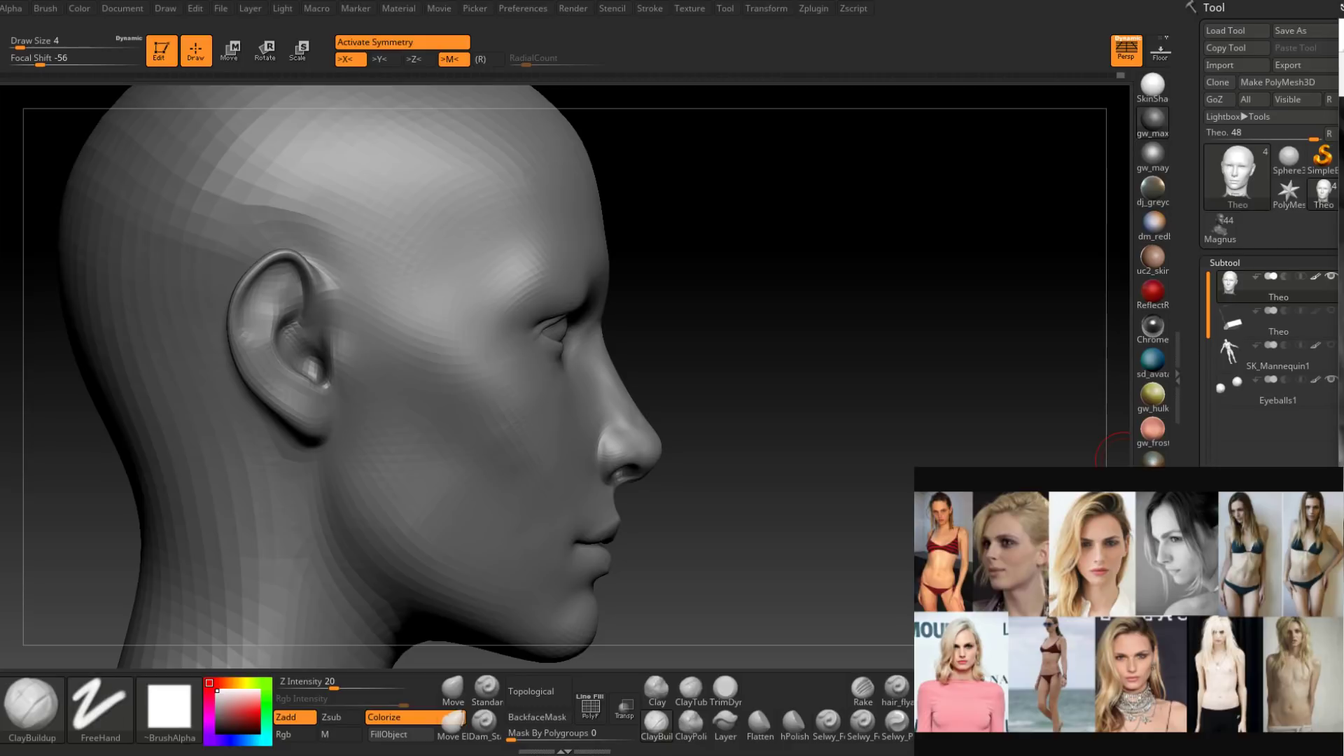
Pull the nose tip forward in profile with the Move brush at draw size 11.
{"action": "key", "text": "b"}
{"action": "key", "text": "m"}
{"action": "key", "text": "v"}
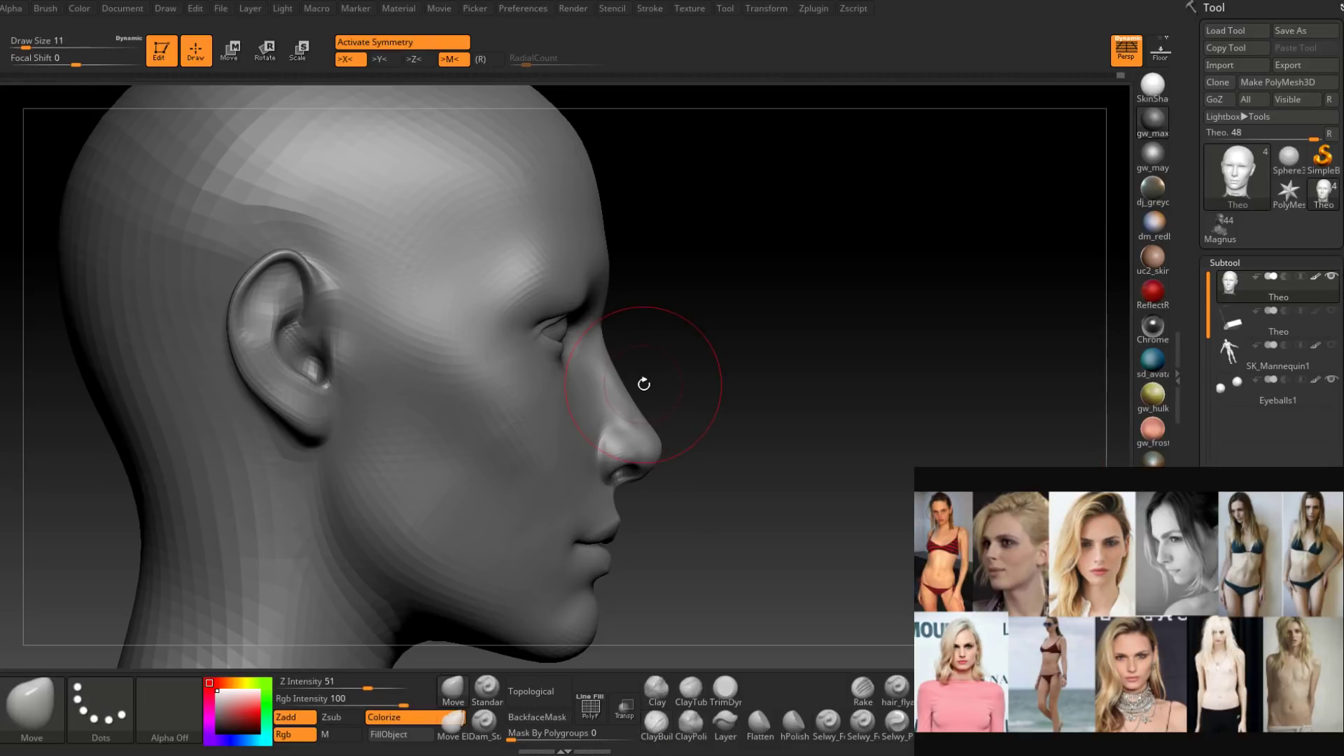
{"action": "left_click_drag", "start_coordinate": [640, 406], "coordinate": [667, 446]}
{"action": "key", "text": "space"}
{"action": "key", "text": "space"}
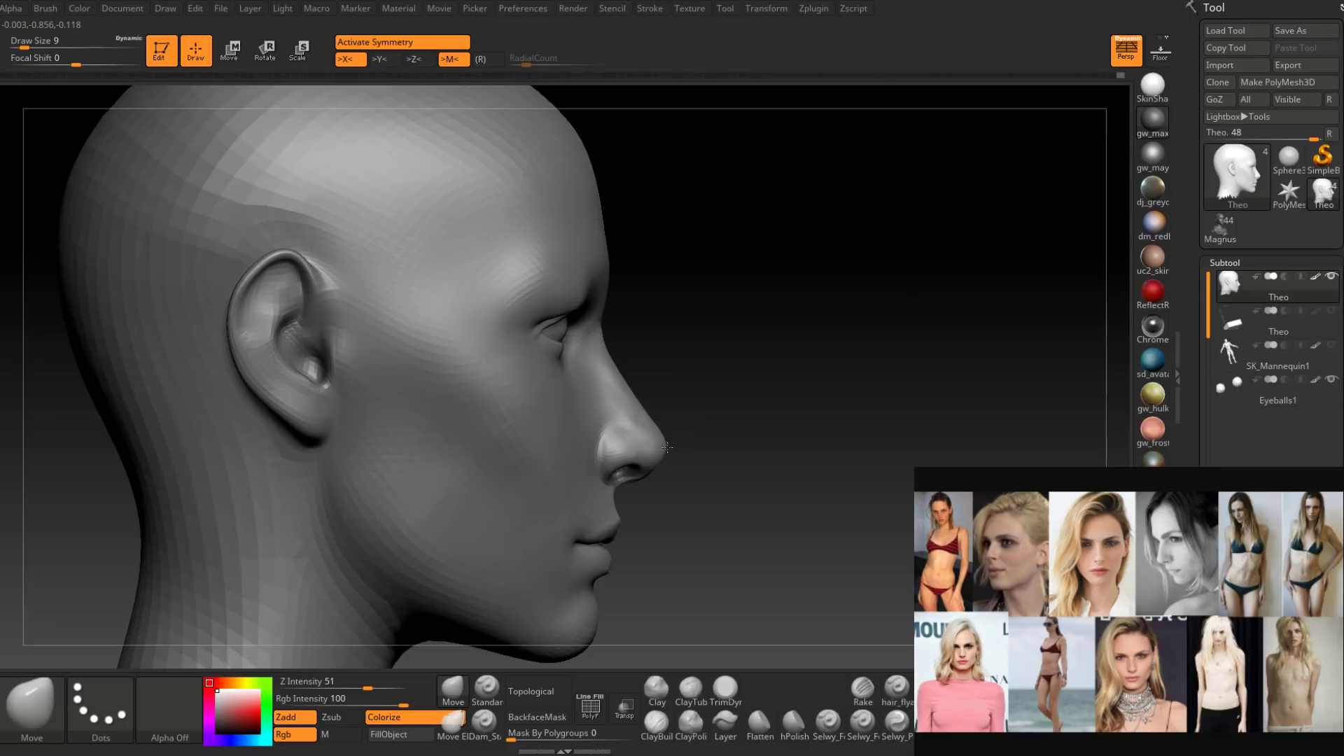
Drop one subdivision level and reshape the nostril wing with the Move brush at draw size 5.
{"action": "key", "text": "shift+d"}
{"action": "key", "text": "space"}
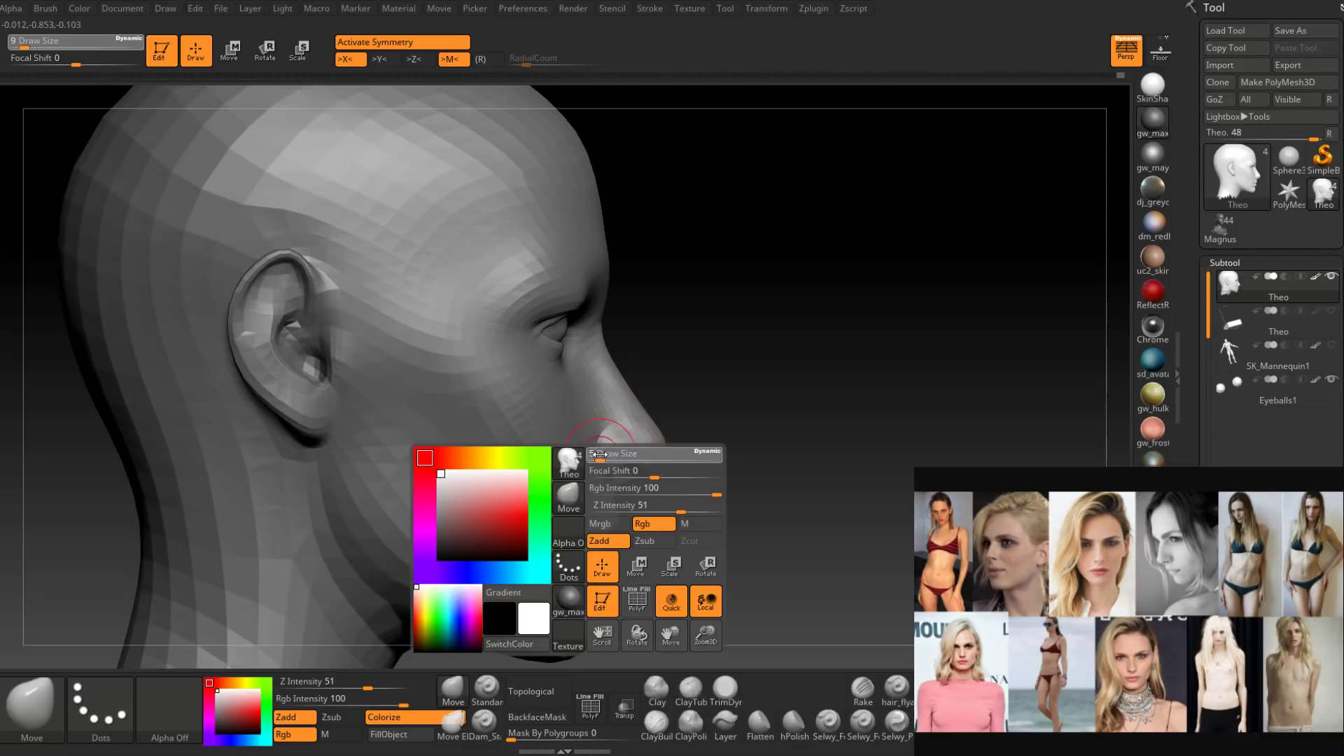
{"action": "left_click_drag", "start_coordinate": [600, 453], "coordinate": [599, 448]}
{"action": "key", "text": "space"}
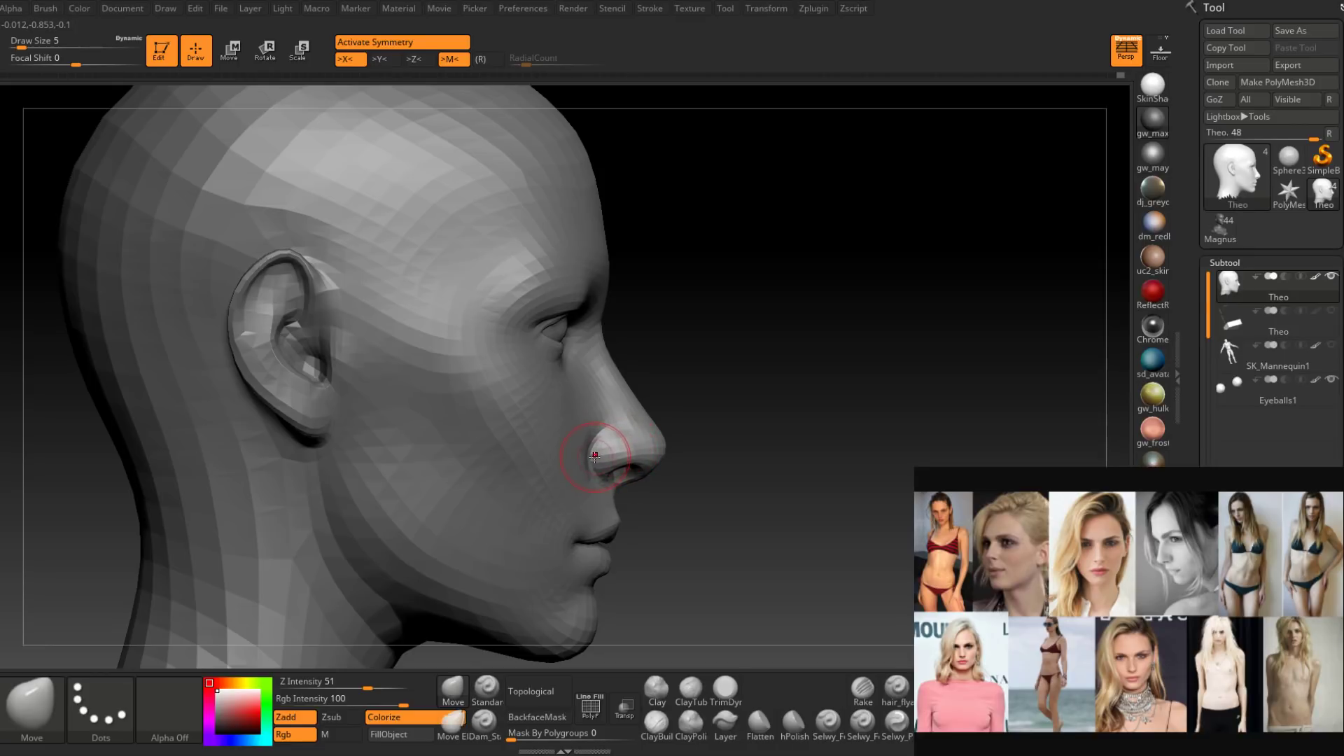
{"action": "mouse_move", "coordinate": [690, 413]}
{"action": "left_mouse_down"}
{"action": "mouse_move", "coordinate": [658, 420]}
{"action": "mouse_move", "coordinate": [680, 418]}
{"action": "left_mouse_up"}
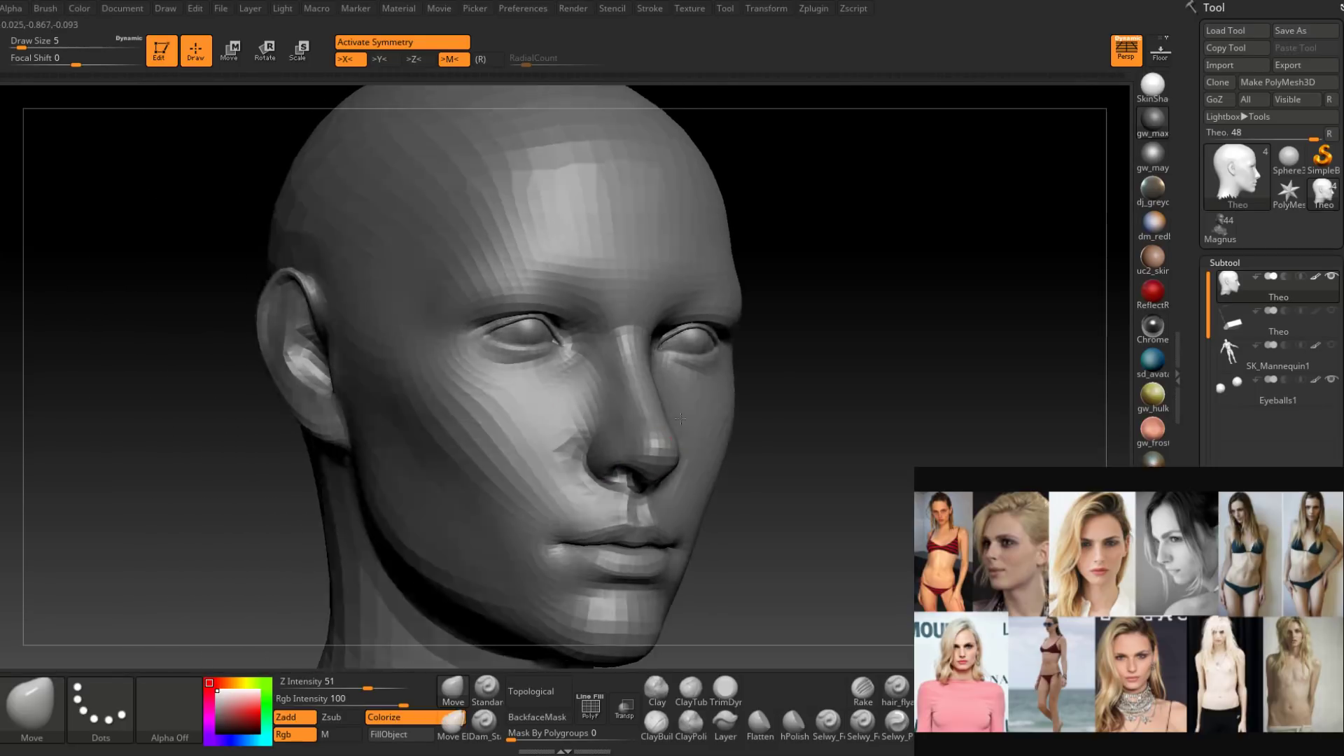
Adjust the nose bridge profile with the Move brush at draw size 12.
{"action": "mouse_move", "coordinate": [680, 418]}
{"action": "right_mouse_down"}
{"action": "mouse_move", "coordinate": [702, 435]}
{"action": "mouse_move", "coordinate": [670, 422]}
{"action": "mouse_move", "coordinate": [630, 444]}
{"action": "right_mouse_up"}
{"action": "key", "text": "space"}
{"action": "left_click_drag", "start_coordinate": [558, 346], "coordinate": [562, 342]}
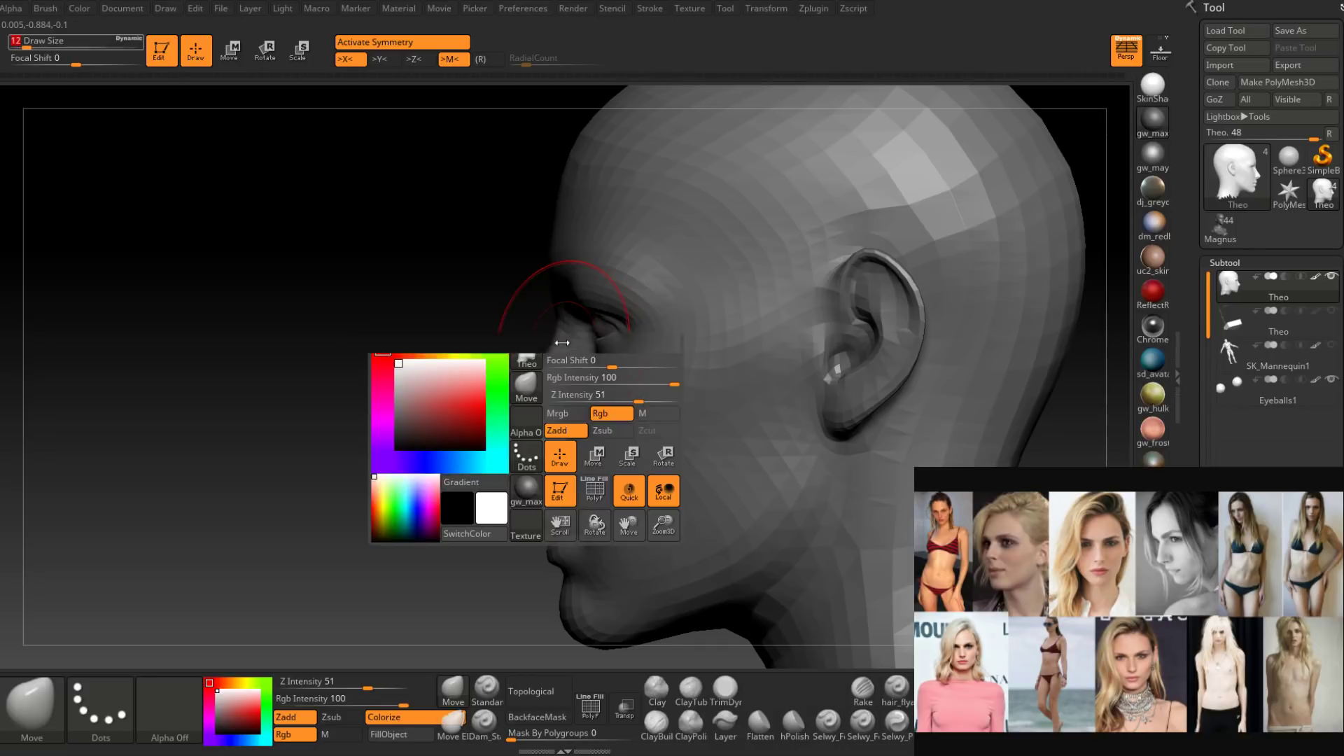
{"action": "key", "text": "space"}
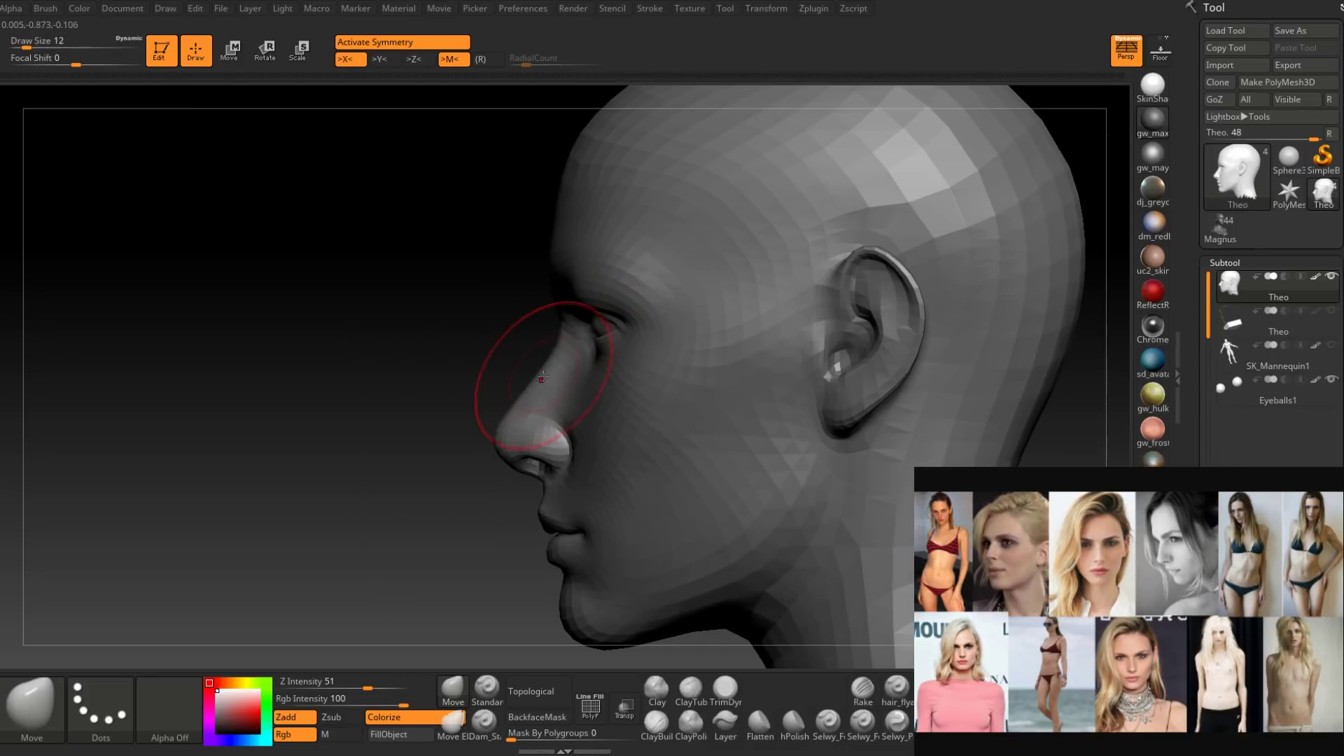
Refine the brow area above the nose root and smooth it at draw size 12.
{"action": "mouse_move", "coordinate": [515, 389]}
{"action": "right_mouse_down"}
{"action": "mouse_move", "coordinate": [571, 373]}
{"action": "mouse_move", "coordinate": [565, 392]}
{"action": "mouse_move", "coordinate": [582, 383]}
{"action": "mouse_move", "coordinate": [568, 378]}
{"action": "mouse_move", "coordinate": [642, 309]}
{"action": "mouse_move", "coordinate": [586, 321]}
{"action": "right_mouse_up"}
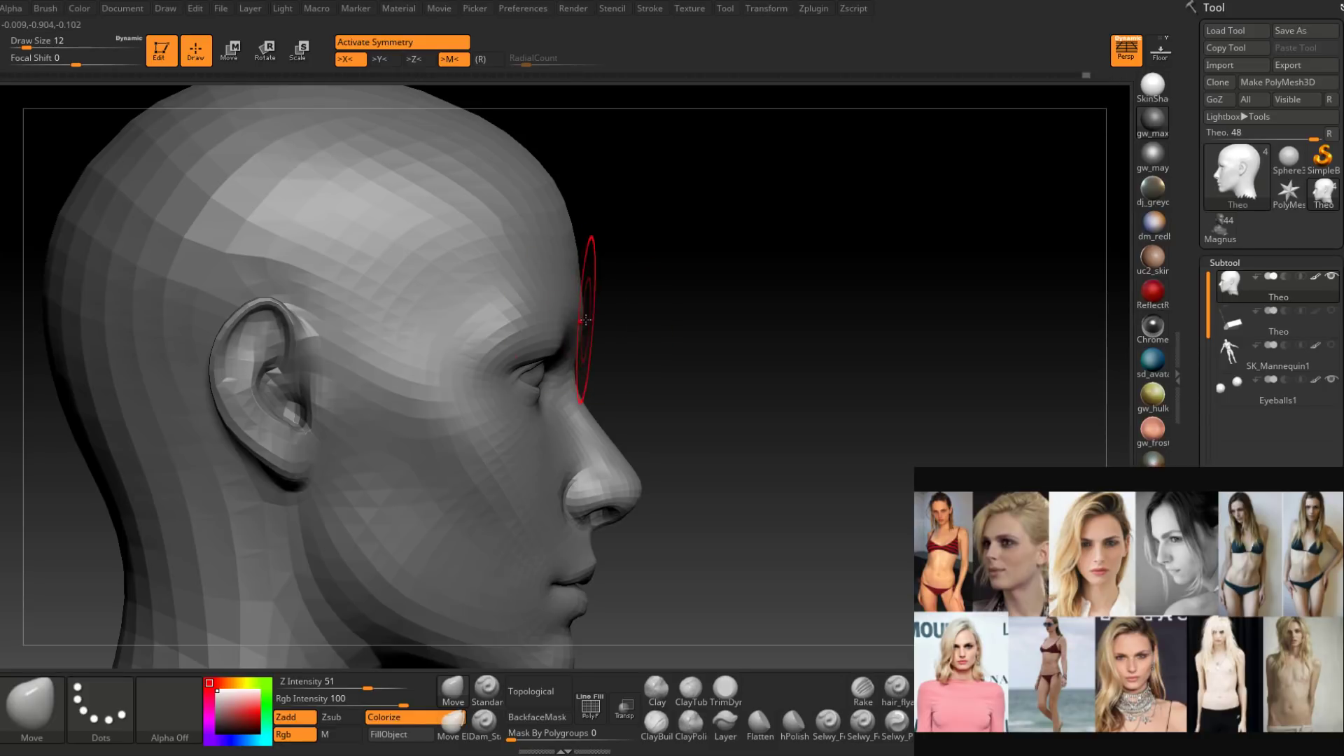
{"action": "mouse_move", "coordinate": [586, 321]}
{"action": "right_mouse_down"}
{"action": "mouse_move", "coordinate": [609, 301]}
{"action": "mouse_move", "coordinate": [576, 275]}
{"action": "right_mouse_up"}
{"action": "key", "text": "shift"}
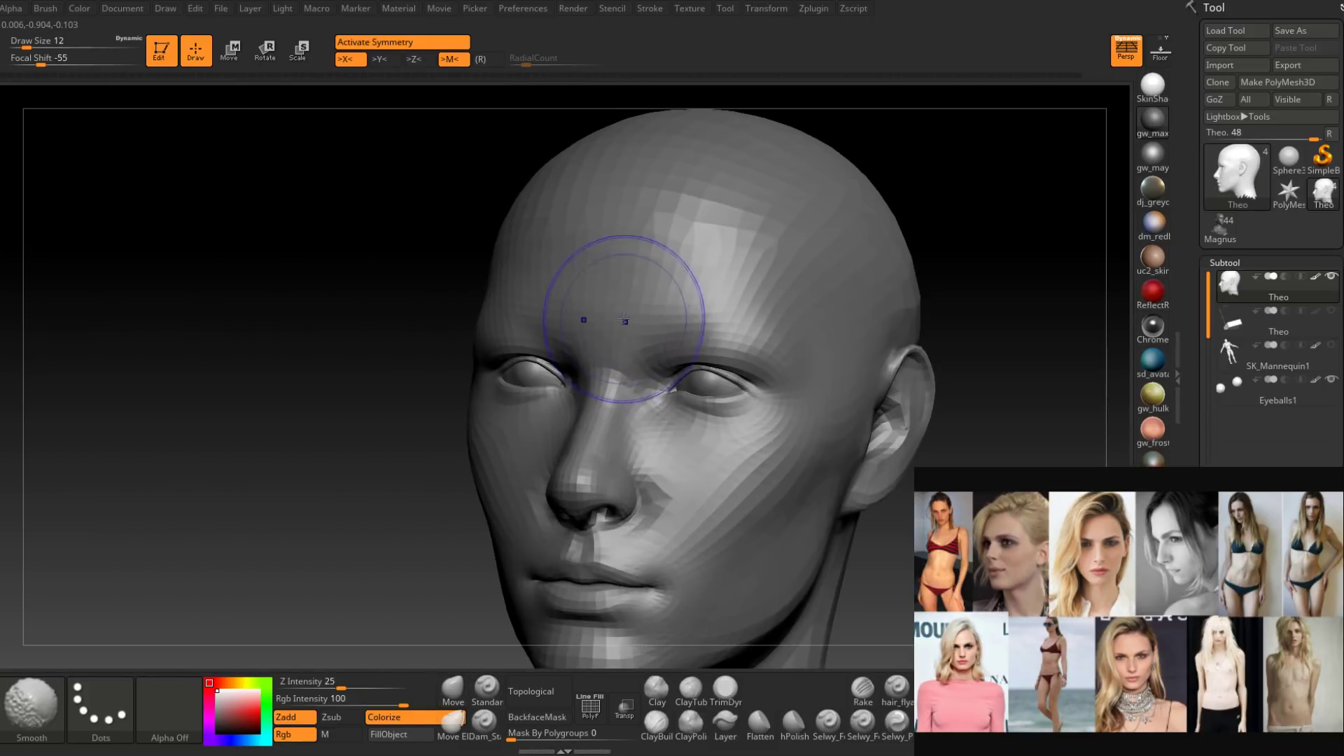
{"action": "mouse_move", "coordinate": [625, 320]}
{"action": "right_mouse_down"}
{"action": "mouse_move", "coordinate": [696, 441]}
{"action": "mouse_move", "coordinate": [732, 390]}
{"action": "mouse_move", "coordinate": [678, 446]}
{"action": "right_mouse_up"}
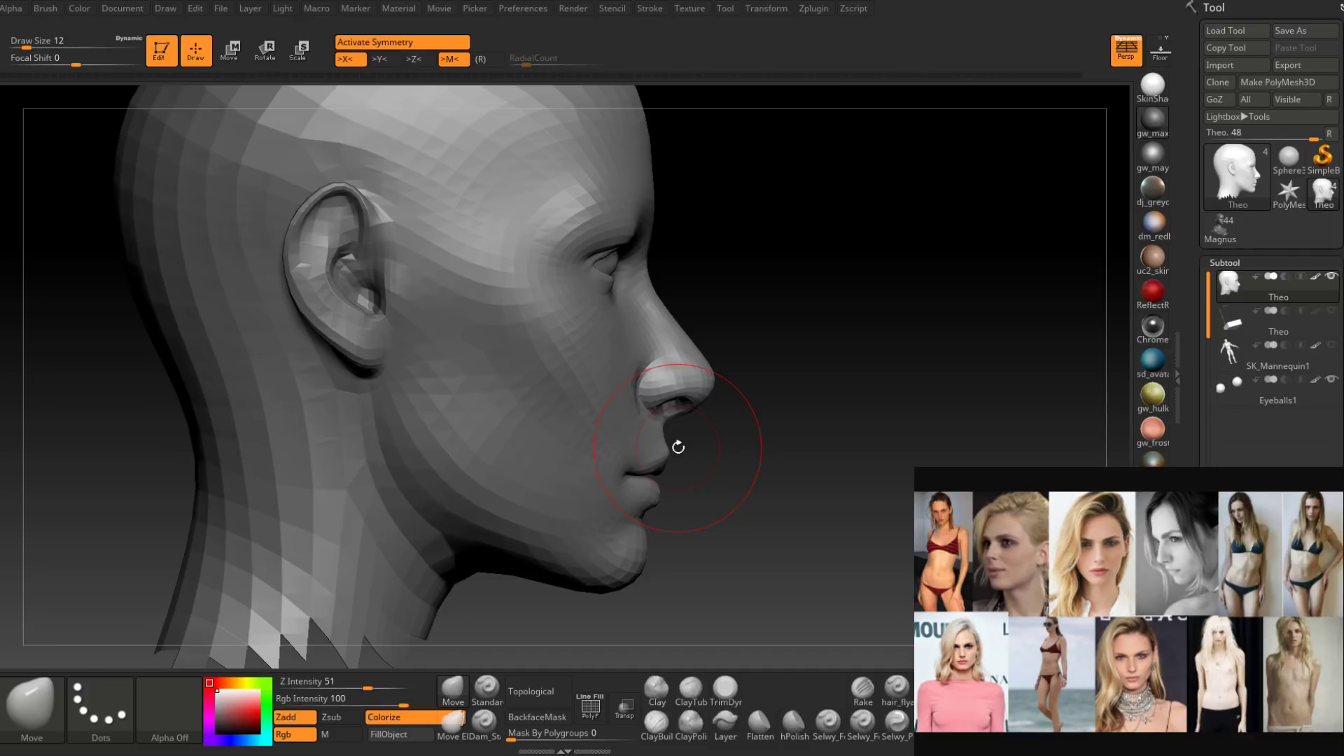
Reshape the base of the nose and the nostril rim with the Move brush at draw size 5.
{"action": "right_click_drag", "start_coordinate": [702, 415], "coordinate": [692, 468], "text": "ctrl"}
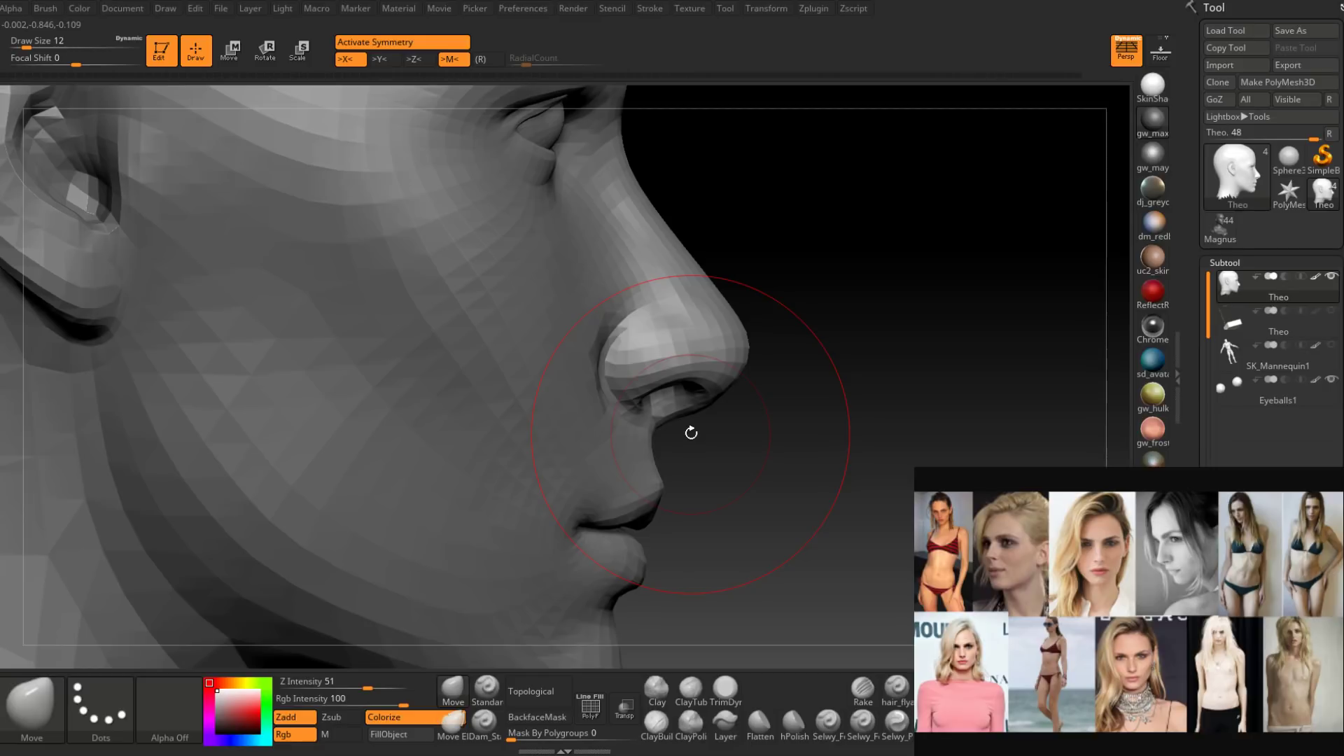
{"action": "left_click_drag", "start_coordinate": [690, 433], "coordinate": [682, 398]}
{"action": "key", "text": "space"}
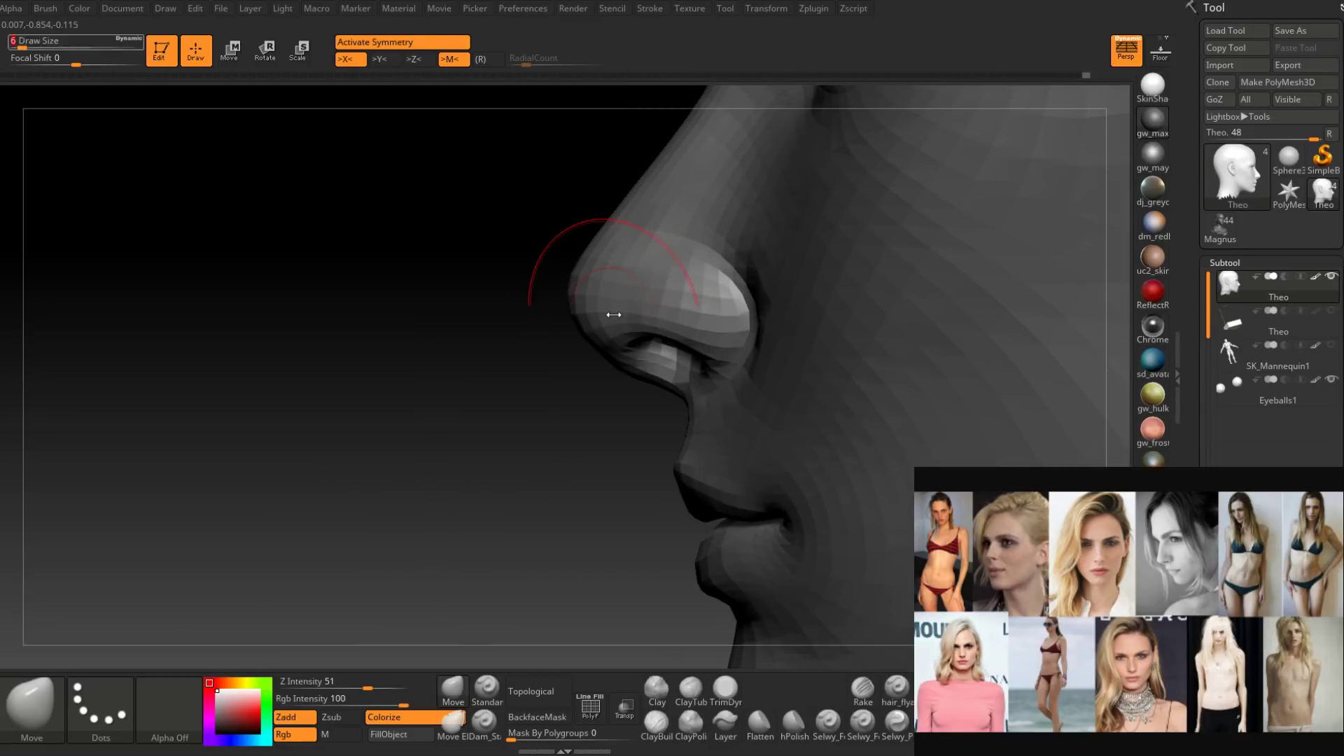
{"action": "mouse_move", "coordinate": [612, 315]}
{"action": "right_mouse_down"}
{"action": "mouse_move", "coordinate": [651, 323]}
{"action": "mouse_move", "coordinate": [608, 333]}
{"action": "right_mouse_up"}
{"action": "key", "text": "space"}
{"action": "left_click_drag", "start_coordinate": [605, 333], "coordinate": [605, 334]}
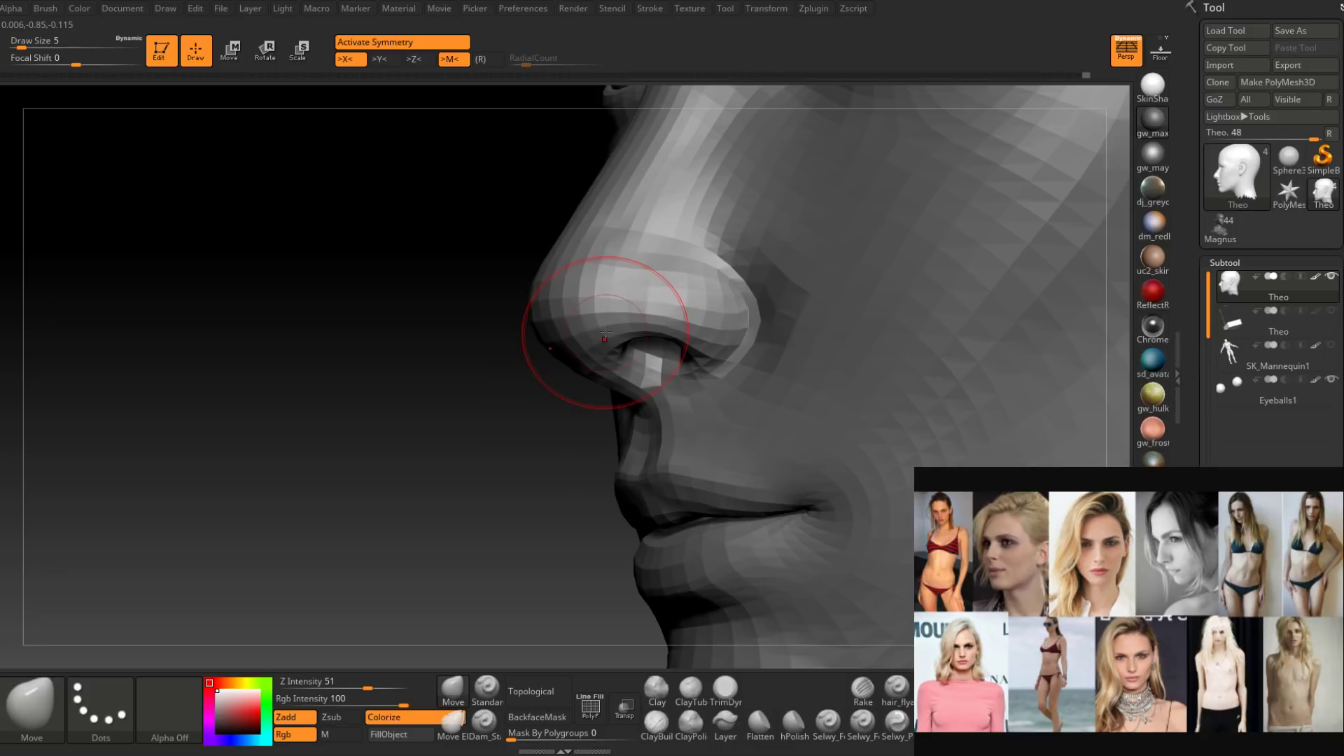
Build up the underside of the nose around the columella with ClayBuildup at draw size 3.
{"action": "right_click_drag", "start_coordinate": [606, 316], "coordinate": [676, 343]}
{"action": "left_click", "coordinate": [662, 725]}
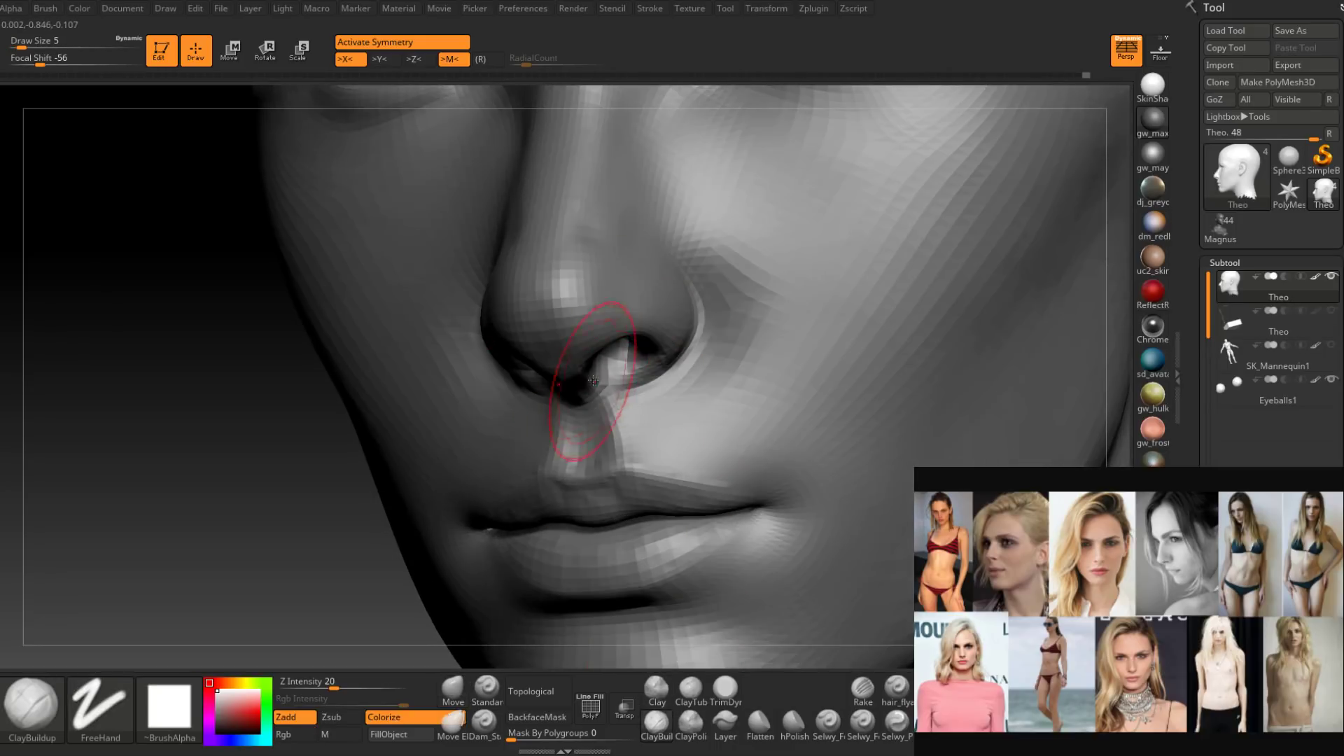
{"action": "key", "text": "space"}
{"action": "left_click_drag", "start_coordinate": [587, 350], "coordinate": [585, 343]}
{"action": "right_click_drag", "start_coordinate": [585, 336], "coordinate": [576, 282]}
Add volume to the nose tip with ClayBuildup at draw size 3 and smooth the surface.
{"action": "key", "text": "space"}
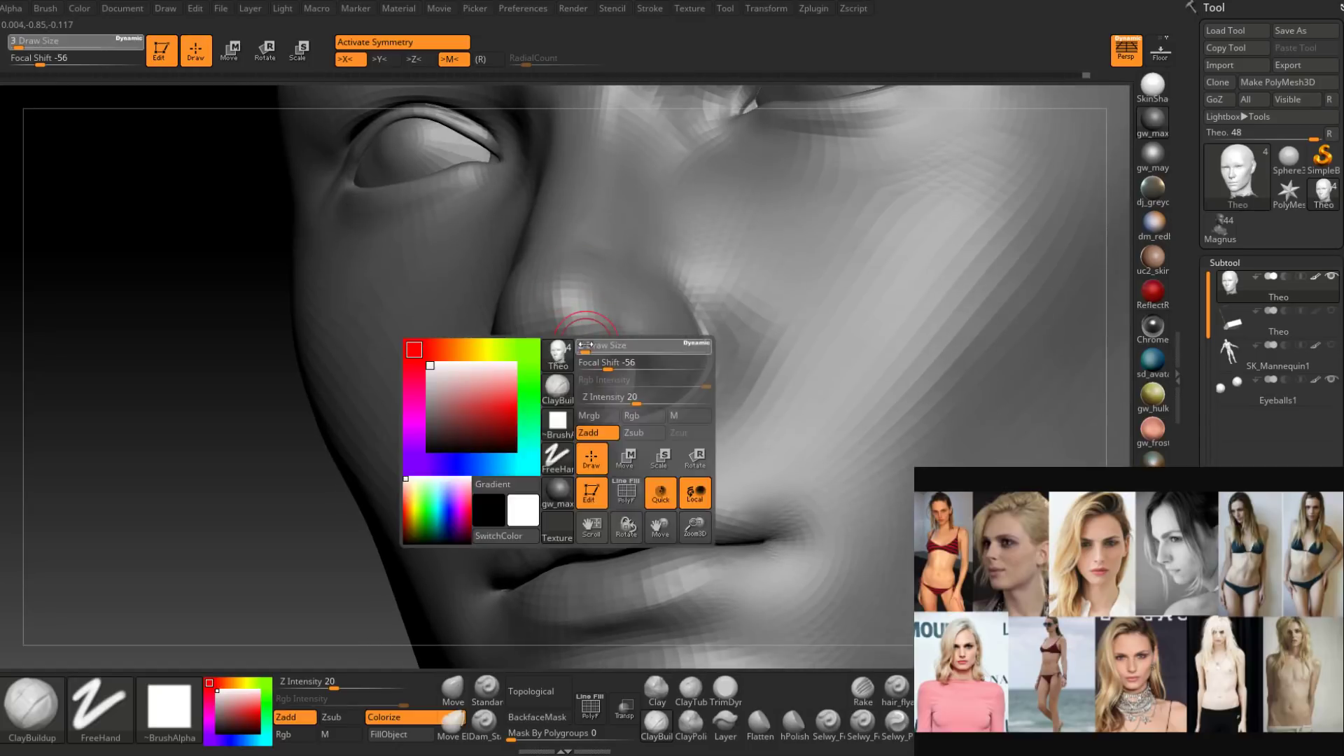
{"action": "left_click_drag", "start_coordinate": [586, 346], "coordinate": [584, 346]}
{"action": "mouse_move", "coordinate": [581, 350]}
{"action": "right_mouse_down"}
{"action": "mouse_move", "coordinate": [586, 364]}
{"action": "mouse_move", "coordinate": [583, 344]}
{"action": "right_mouse_up"}
{"action": "key", "text": "space"}
{"action": "left_click", "coordinate": [584, 344]}
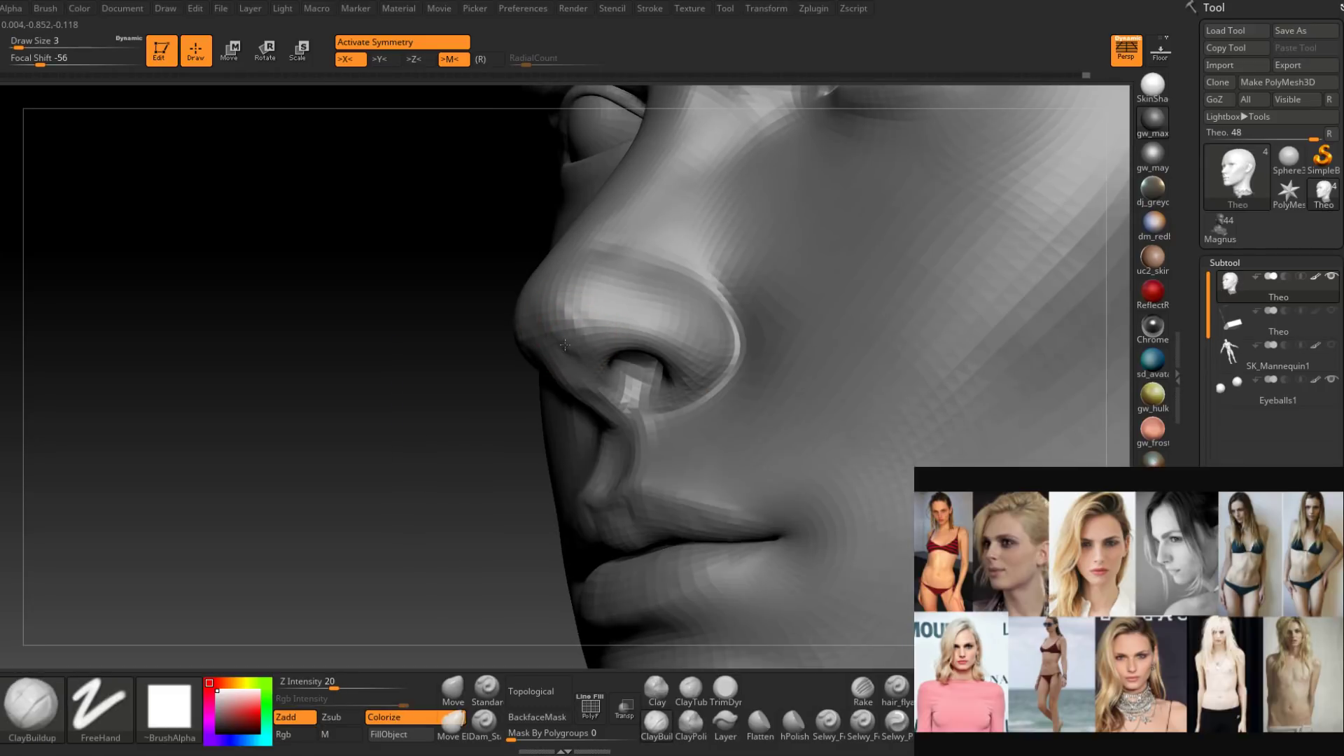
{"action": "right_click_drag", "start_coordinate": [562, 345], "coordinate": [570, 347]}
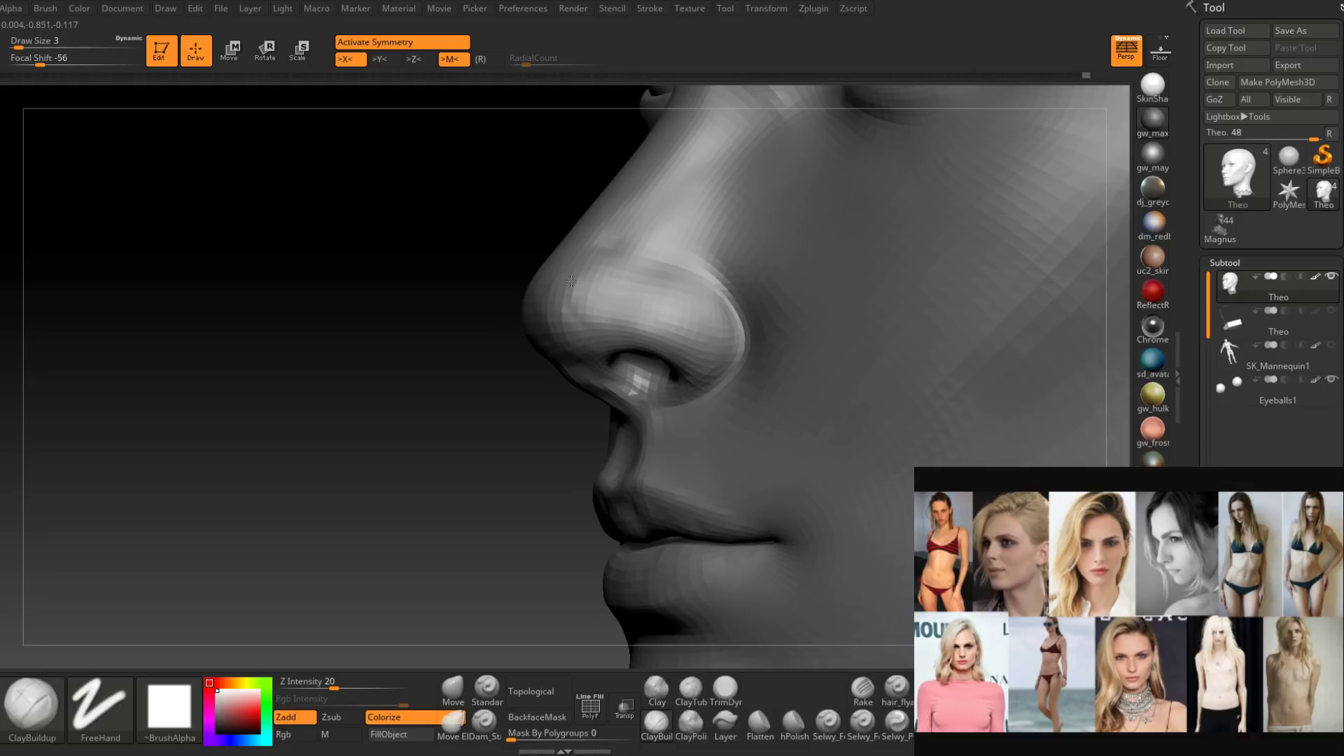
{"action": "mouse_move", "coordinate": [572, 281]}
{"action": "right_mouse_down"}
{"action": "mouse_move", "coordinate": [590, 319]}
{"action": "mouse_move", "coordinate": [555, 291]}
{"action": "right_mouse_up"}
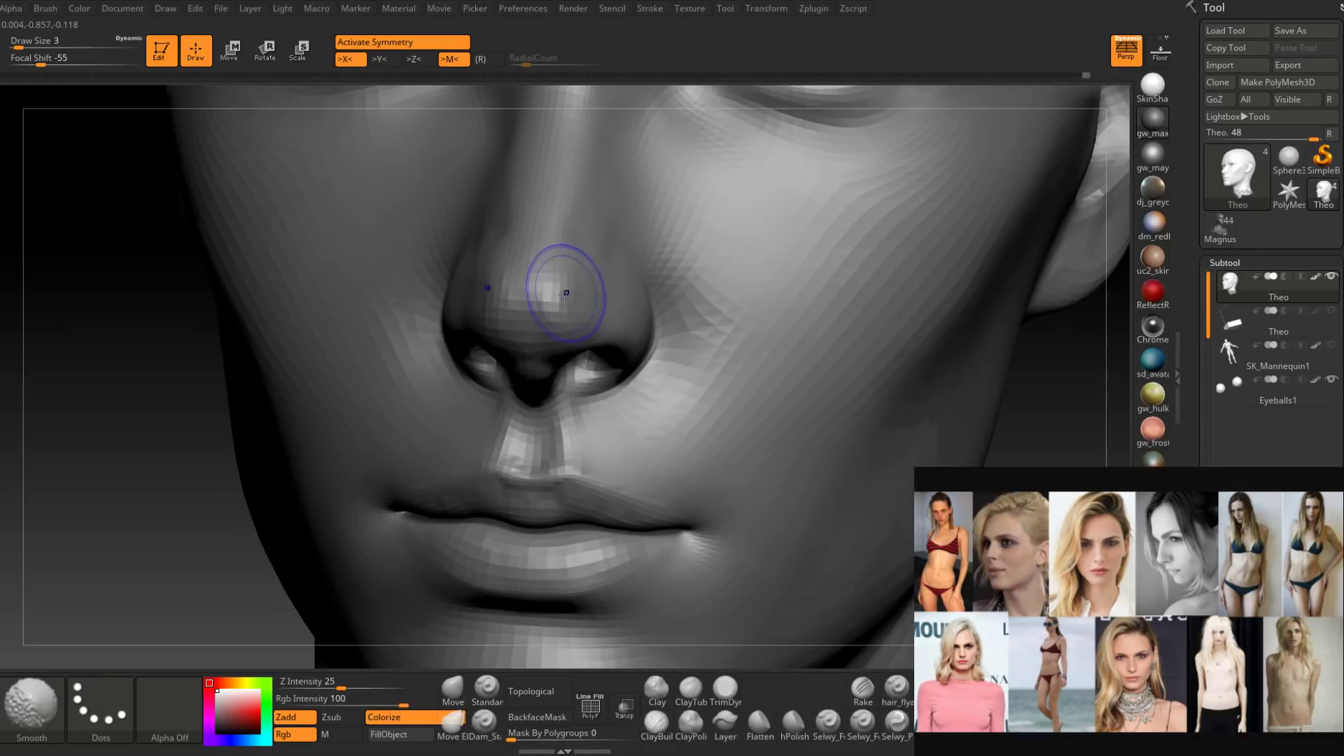
Reshape the face profile around the nose with the Move brush at draw size 23 on a lower subdivision level.
{"action": "right_click_drag", "start_coordinate": [540, 359], "coordinate": [693, 387]}
{"action": "left_click", "coordinate": [454, 700]}
{"action": "key", "text": "space"}
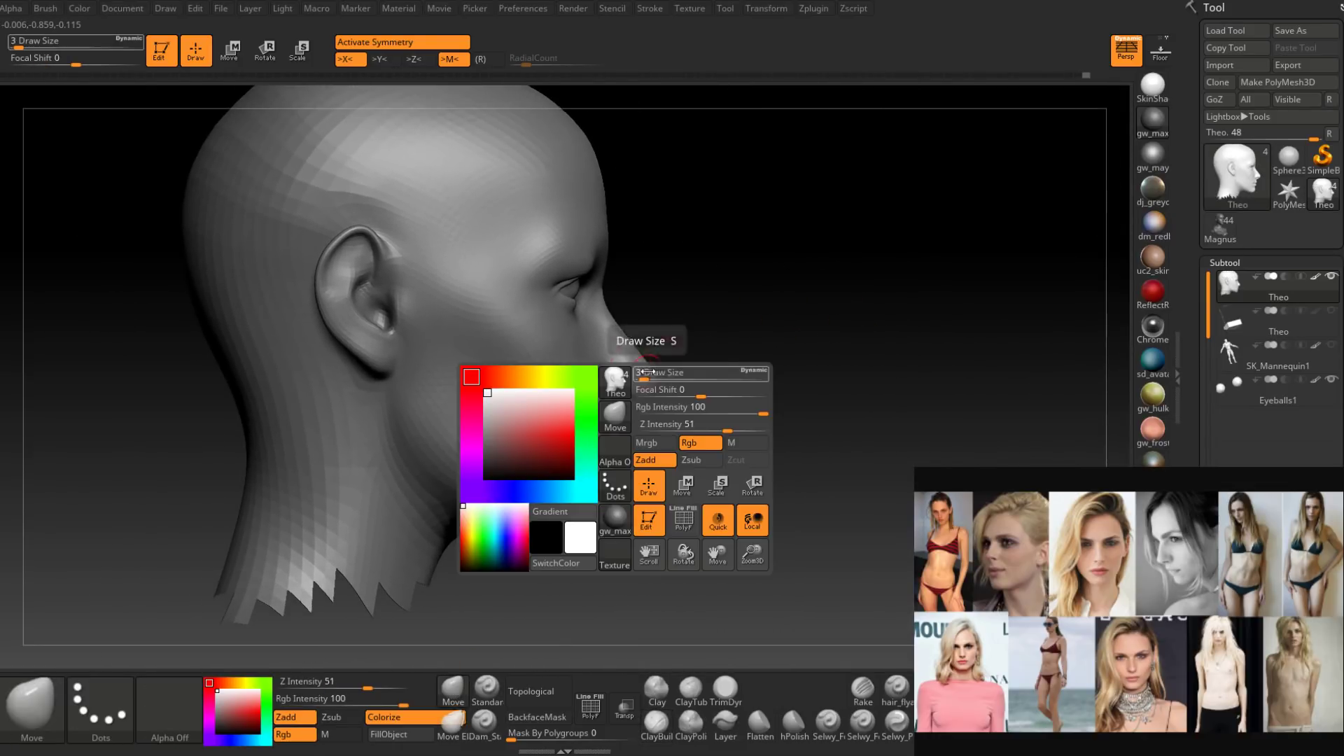
{"action": "key", "text": "space"}
{"action": "mouse_move", "coordinate": [593, 476]}
{"action": "left_mouse_down"}
{"action": "mouse_move", "coordinate": [592, 515]}
{"action": "mouse_move", "coordinate": [431, 448]}
{"action": "mouse_move", "coordinate": [499, 491]}
{"action": "mouse_move", "coordinate": [458, 475]}
{"action": "left_mouse_up"}
{"action": "mouse_move", "coordinate": [612, 524]}
{"action": "left_mouse_down"}
{"action": "mouse_move", "coordinate": [675, 480]}
{"action": "mouse_move", "coordinate": [666, 465]}
{"action": "left_mouse_up"}
{"action": "left_click_drag", "start_coordinate": [750, 453], "coordinate": [788, 439], "text": "shift"}
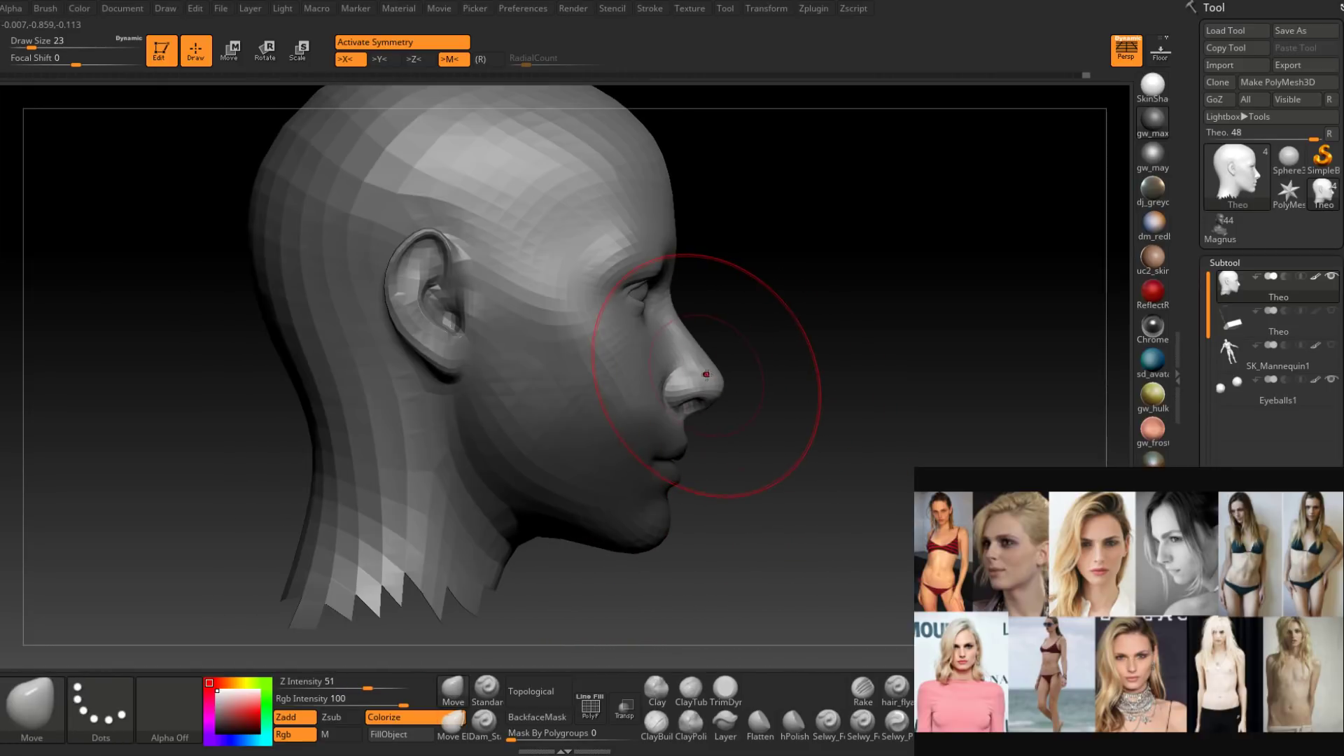
Mask the areas around both eyes at draw size 16.
{"action": "right_click_drag", "start_coordinate": [670, 325], "coordinate": [633, 302]}
{"action": "key", "text": "s"}
{"action": "mouse_move", "coordinate": [643, 294]}
{"action": "left_mouse_down"}
{"action": "mouse_move", "coordinate": [624, 292]}
{"action": "mouse_move", "coordinate": [634, 283]}
{"action": "mouse_move", "coordinate": [622, 305]}
{"action": "left_mouse_up"}
{"action": "right_click_drag", "start_coordinate": [623, 306], "coordinate": [567, 291]}
{"action": "left_click", "coordinate": [845, 383], "text": "ctrl"}
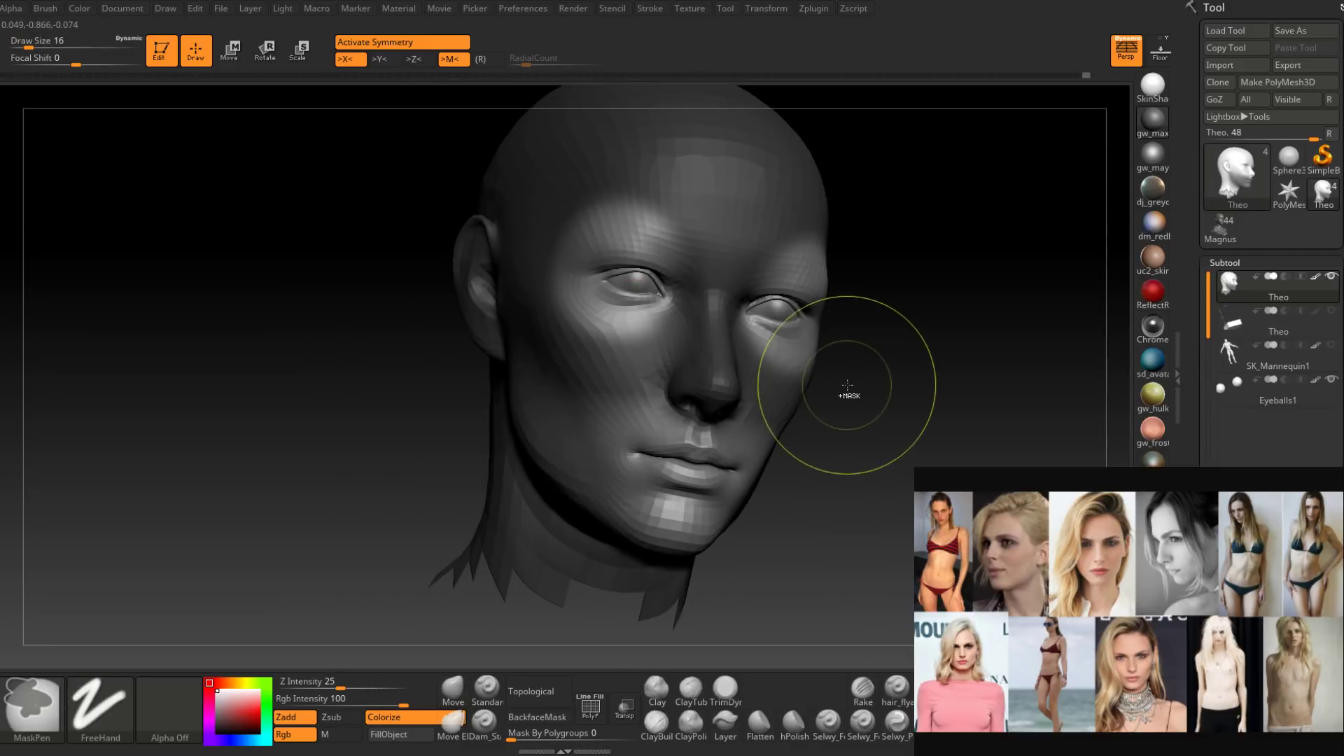
{"action": "left_click_drag", "start_coordinate": [847, 396], "coordinate": [859, 388]}
Refine the unmasked nose bridge at draw size 14 and undo the last stroke.
{"action": "key", "text": "space"}
{"action": "key", "text": "space"}
{"action": "key", "text": "space"}
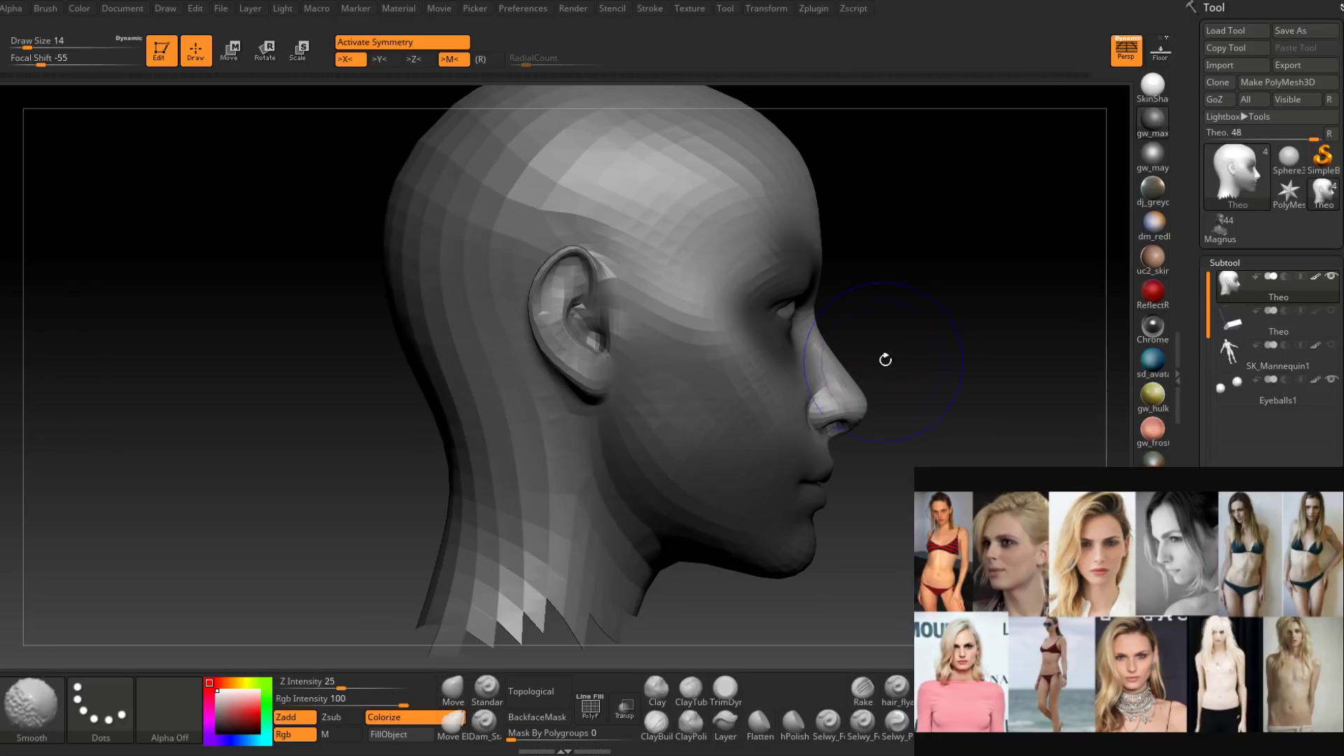
{"action": "left_click_drag", "start_coordinate": [908, 325], "coordinate": [832, 355], "text": "alt"}
{"action": "key", "text": "ctrl+z"}
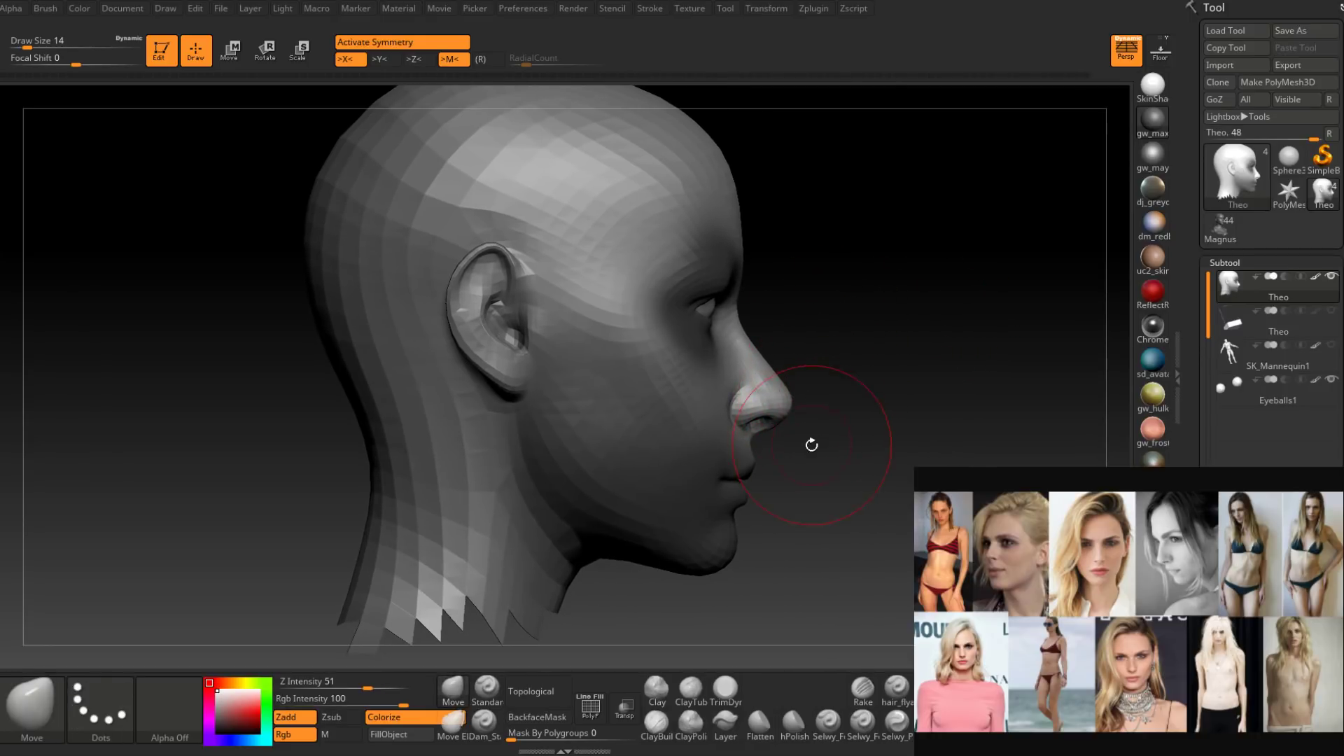
Clear the mask and shift the mouth and chin area with the Move brush at draw size 39.
{"action": "left_click_drag", "start_coordinate": [809, 445], "coordinate": [823, 393], "text": "alt"}
{"action": "key", "text": "space"}
{"action": "left_click_drag", "start_coordinate": [762, 444], "coordinate": [742, 463]}
{"action": "key", "text": "space"}
{"action": "left_click_drag", "start_coordinate": [833, 473], "coordinate": [560, 448]}
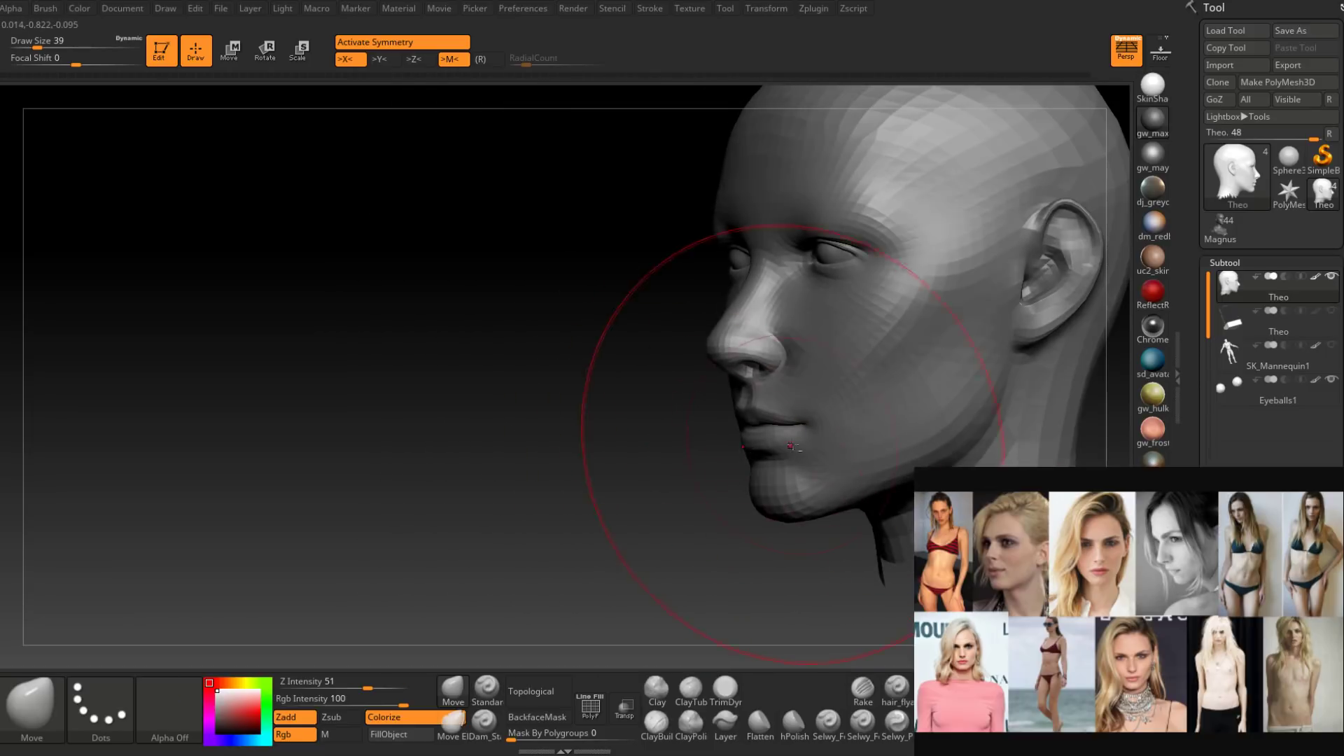
Unhide the body below the neck and check the head's proportions against it.
{"action": "mouse_move", "coordinate": [791, 446]}
{"action": "right_mouse_down"}
{"action": "mouse_move", "coordinate": [854, 442]}
{"action": "mouse_move", "coordinate": [770, 452]}
{"action": "mouse_move", "coordinate": [767, 417]}
{"action": "mouse_move", "coordinate": [738, 450]}
{"action": "mouse_move", "coordinate": [675, 452]}
{"action": "mouse_move", "coordinate": [768, 453]}
{"action": "right_mouse_up"}
{"action": "key", "text": "ctrl+shift"}
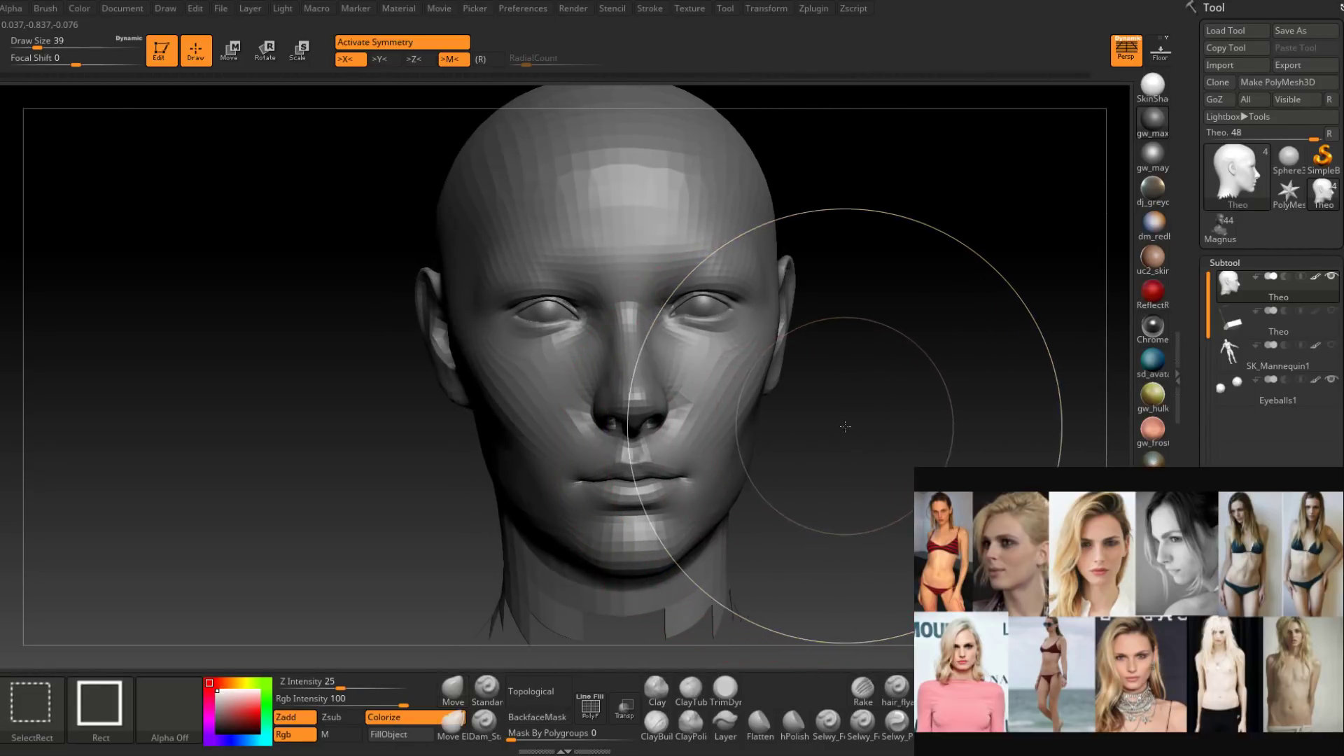
{"action": "left_click", "coordinate": [845, 426], "text": "ctrl+shift"}
{"action": "right_click_drag", "start_coordinate": [876, 434], "coordinate": [740, 426], "text": "ctrl"}
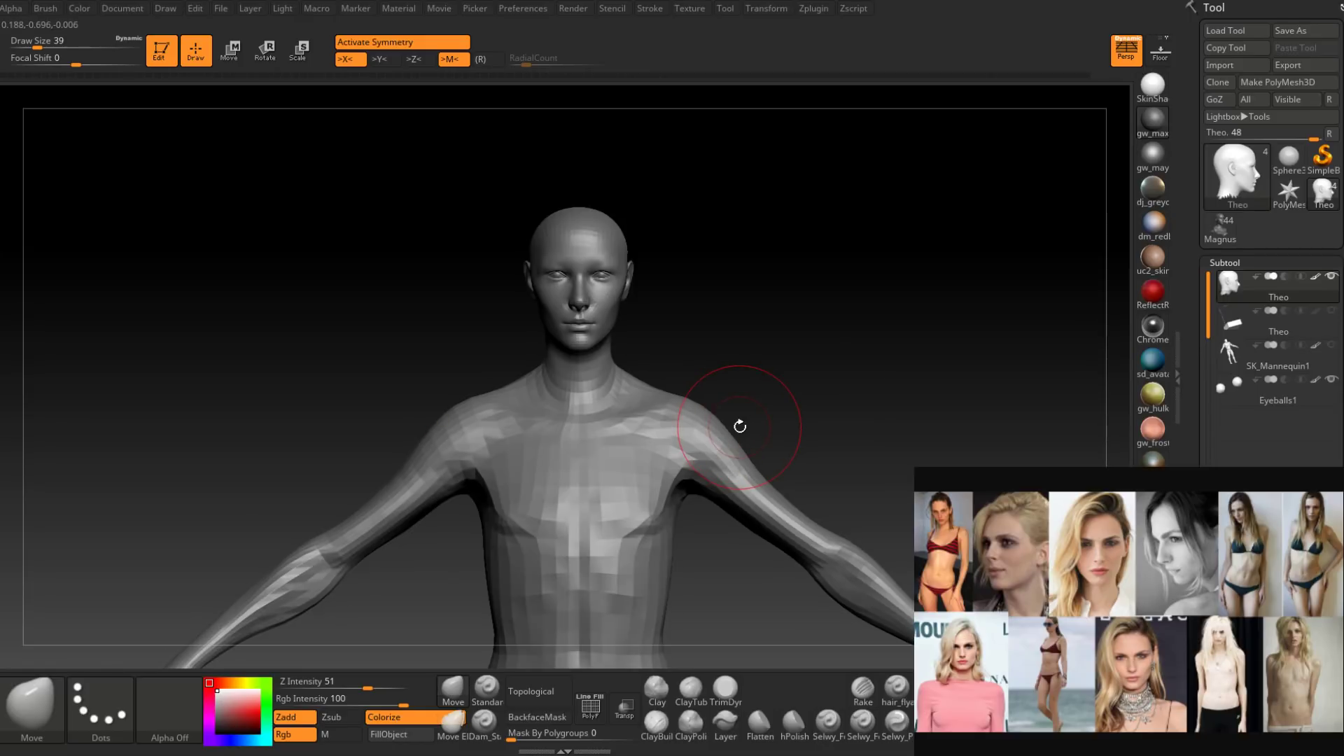
{"action": "right_click_drag", "start_coordinate": [619, 315], "coordinate": [644, 444], "text": "alt"}
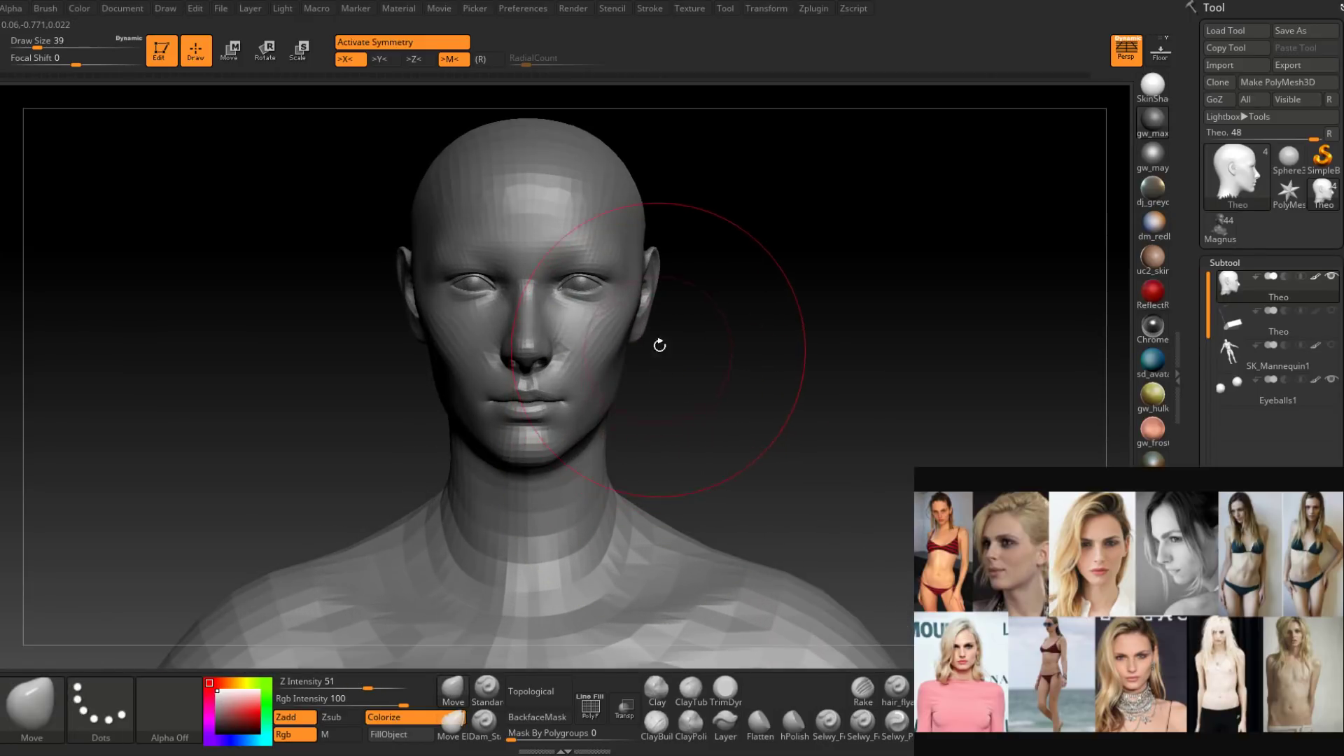
{"action": "mouse_move", "coordinate": [678, 308]}
{"action": "right_mouse_down", "text": "alt"}
{"action": "mouse_move", "coordinate": [649, 415]}
{"action": "mouse_move", "coordinate": [621, 348]}
{"action": "right_mouse_up", "text": "alt"}
Reshape the skull above the ear with the Move brush at draw size 17.
{"action": "right_click", "coordinate": [621, 348]}
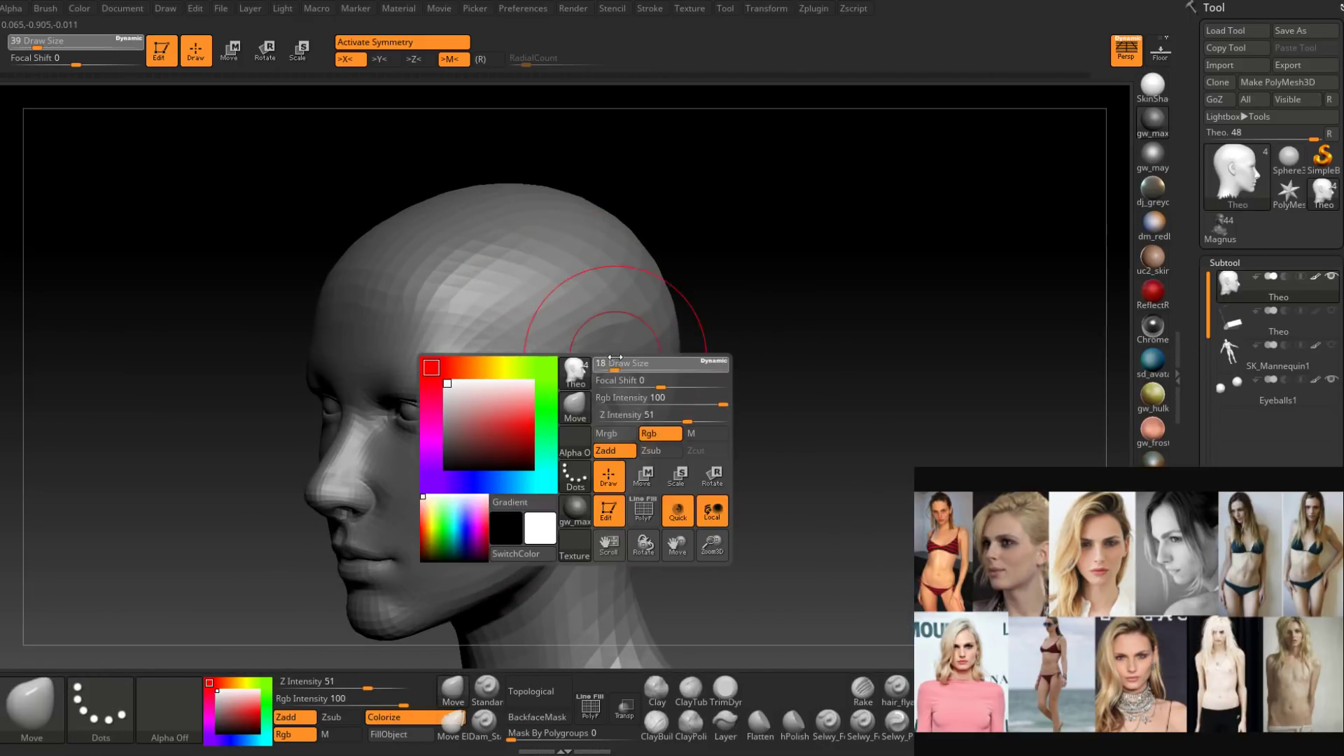
{"action": "left_click_drag", "start_coordinate": [621, 347], "coordinate": [613, 311], "text": "shift"}
{"action": "mouse_move", "coordinate": [648, 306]}
{"action": "right_mouse_down"}
{"action": "mouse_move", "coordinate": [700, 324]}
{"action": "mouse_move", "coordinate": [699, 375]}
{"action": "mouse_move", "coordinate": [633, 417]}
{"action": "mouse_move", "coordinate": [625, 382]}
{"action": "mouse_move", "coordinate": [639, 363]}
{"action": "mouse_move", "coordinate": [661, 451]}
{"action": "mouse_move", "coordinate": [647, 473]}
{"action": "mouse_move", "coordinate": [636, 366]}
{"action": "right_mouse_up"}
{"action": "key", "text": "shift"}
Reshape the upper part of the ear with the Move brush at draw size 7.
{"action": "key", "text": "space"}
{"action": "left_click_drag", "start_coordinate": [636, 366], "coordinate": [629, 368]}
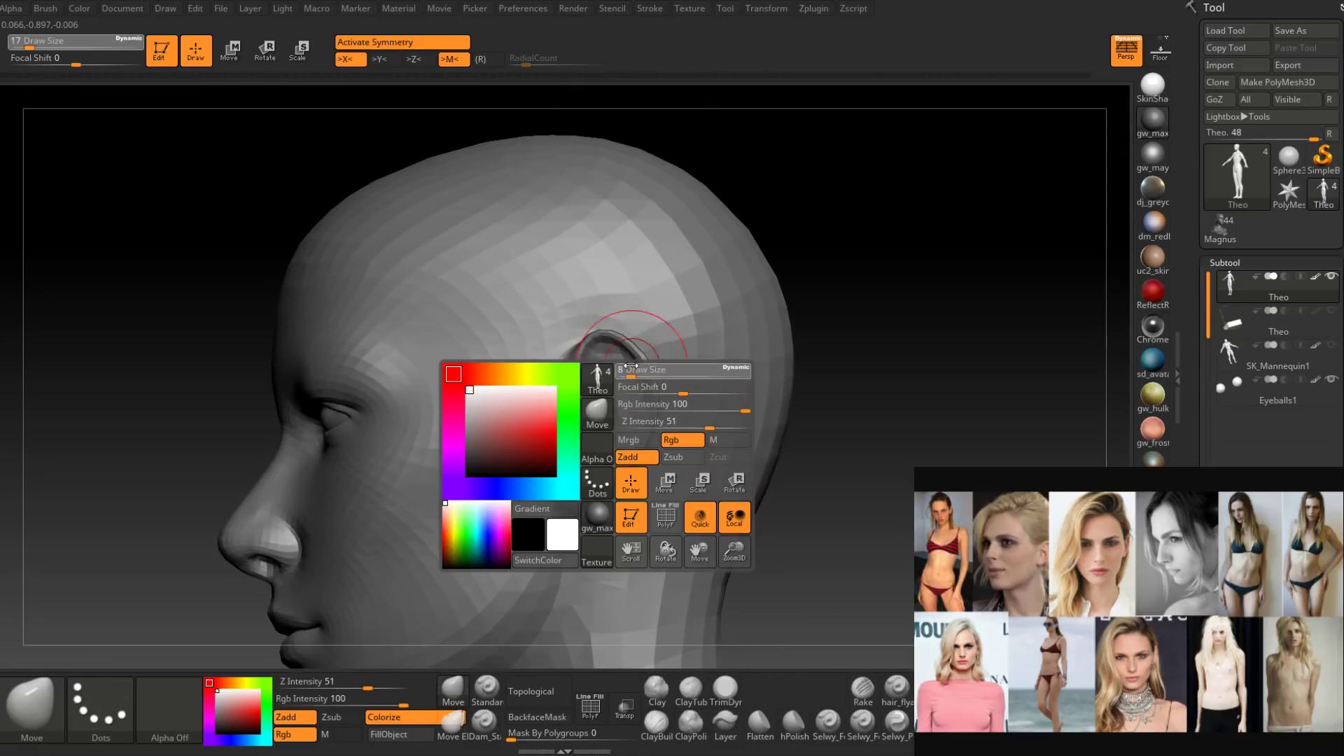
{"action": "mouse_move", "coordinate": [629, 367]}
{"action": "right_mouse_down"}
{"action": "mouse_move", "coordinate": [654, 345]}
{"action": "mouse_move", "coordinate": [623, 365]}
{"action": "mouse_move", "coordinate": [638, 346]}
{"action": "right_mouse_up"}
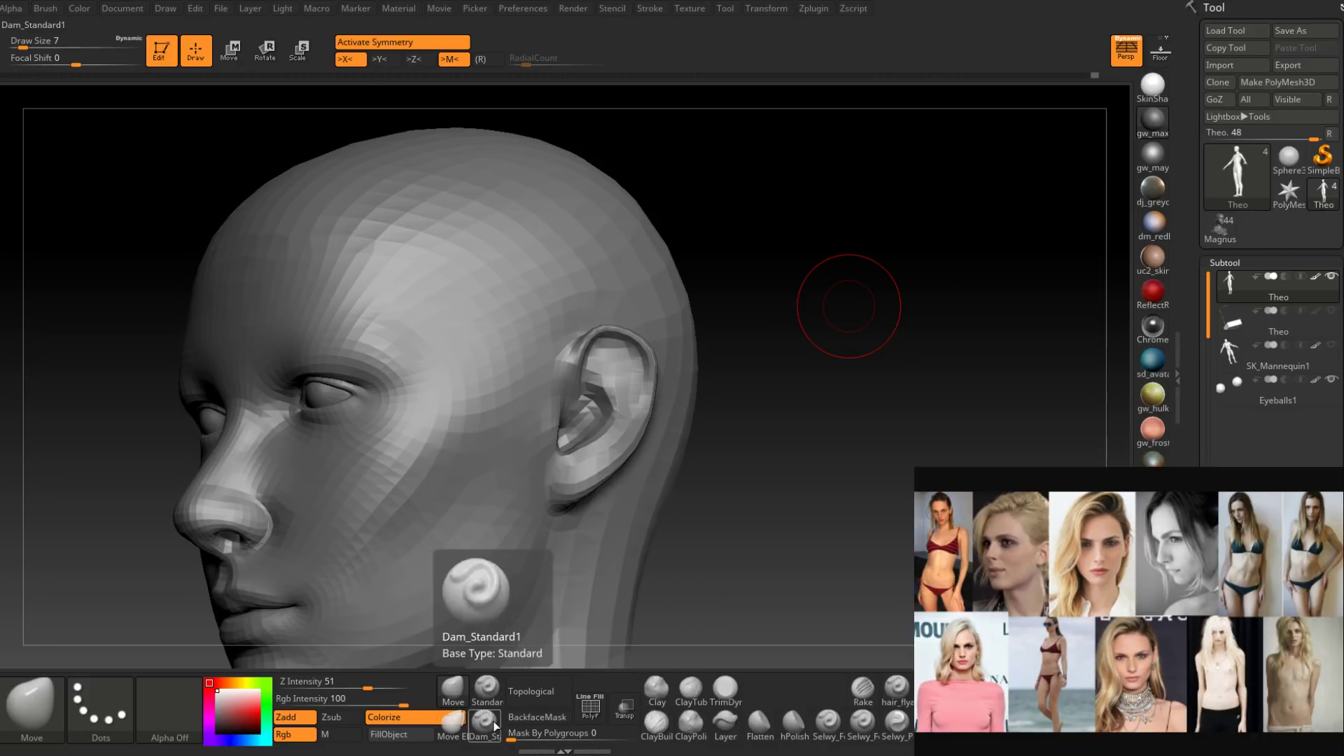
Build up the area where the front of the ear meets the head with the Standard brush at draw size 4.
{"action": "key", "text": "ctrl"}
{"action": "right_click_drag", "start_coordinate": [591, 357], "coordinate": [588, 360]}
{"action": "key", "text": "space"}
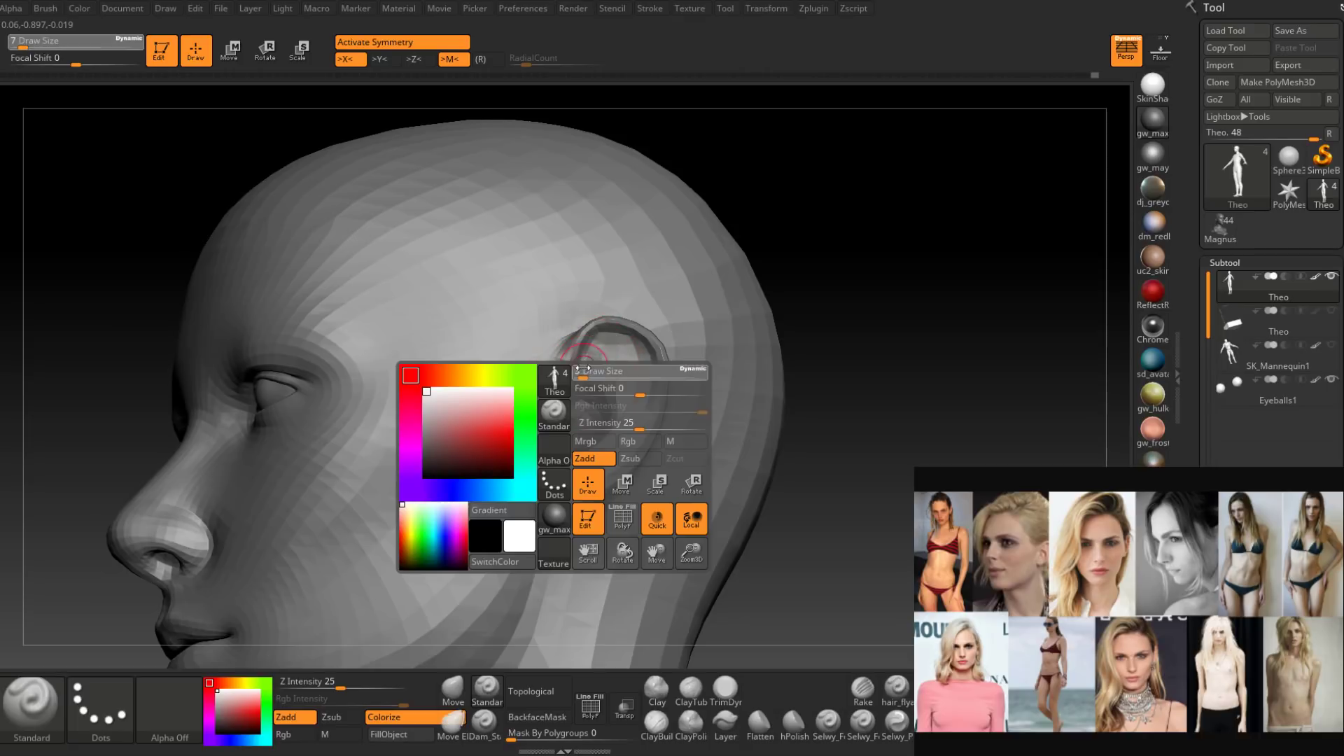
{"action": "left_click_drag", "start_coordinate": [583, 370], "coordinate": [581, 369]}
{"action": "right_click_drag", "start_coordinate": [574, 398], "coordinate": [569, 385]}
{"action": "key", "text": "space"}
{"action": "left_click_drag", "start_coordinate": [569, 384], "coordinate": [572, 385]}
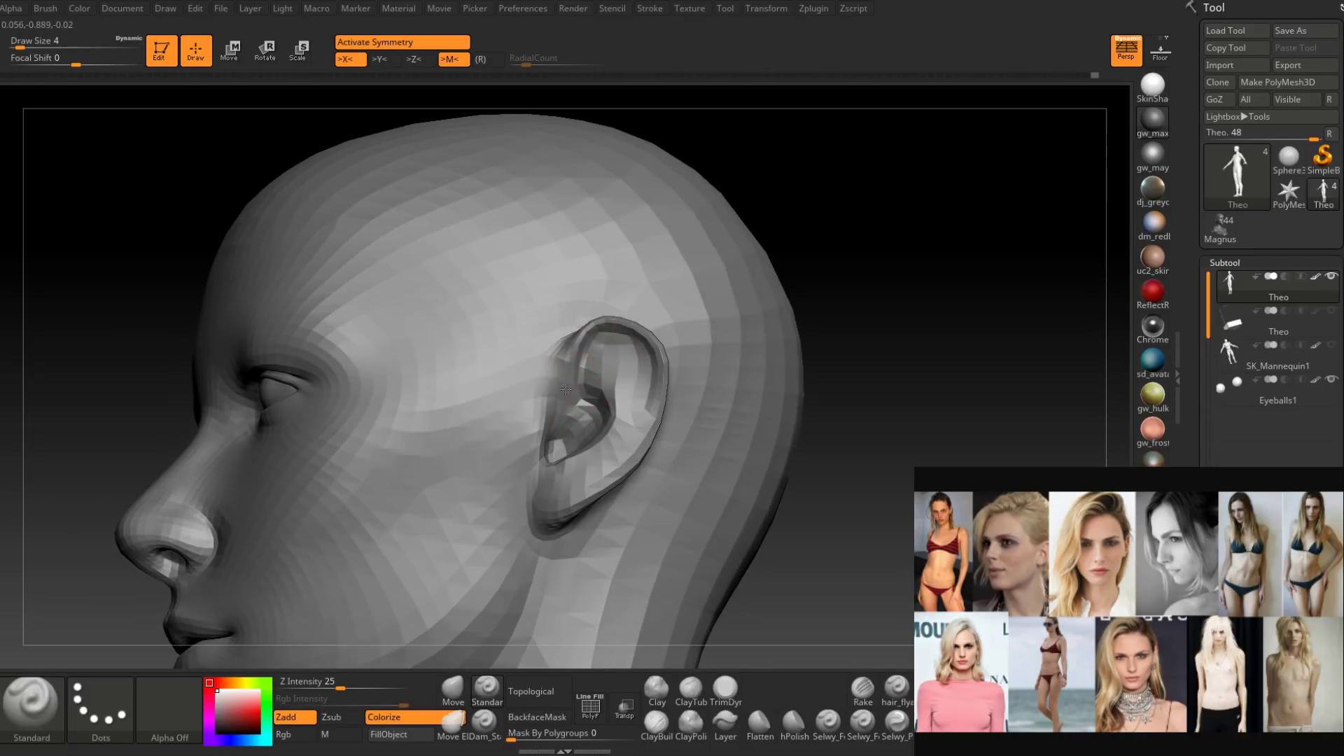
{"action": "mouse_move", "coordinate": [569, 397]}
{"action": "right_mouse_down"}
{"action": "mouse_move", "coordinate": [613, 329]}
{"action": "mouse_move", "coordinate": [662, 344]}
{"action": "right_mouse_up"}
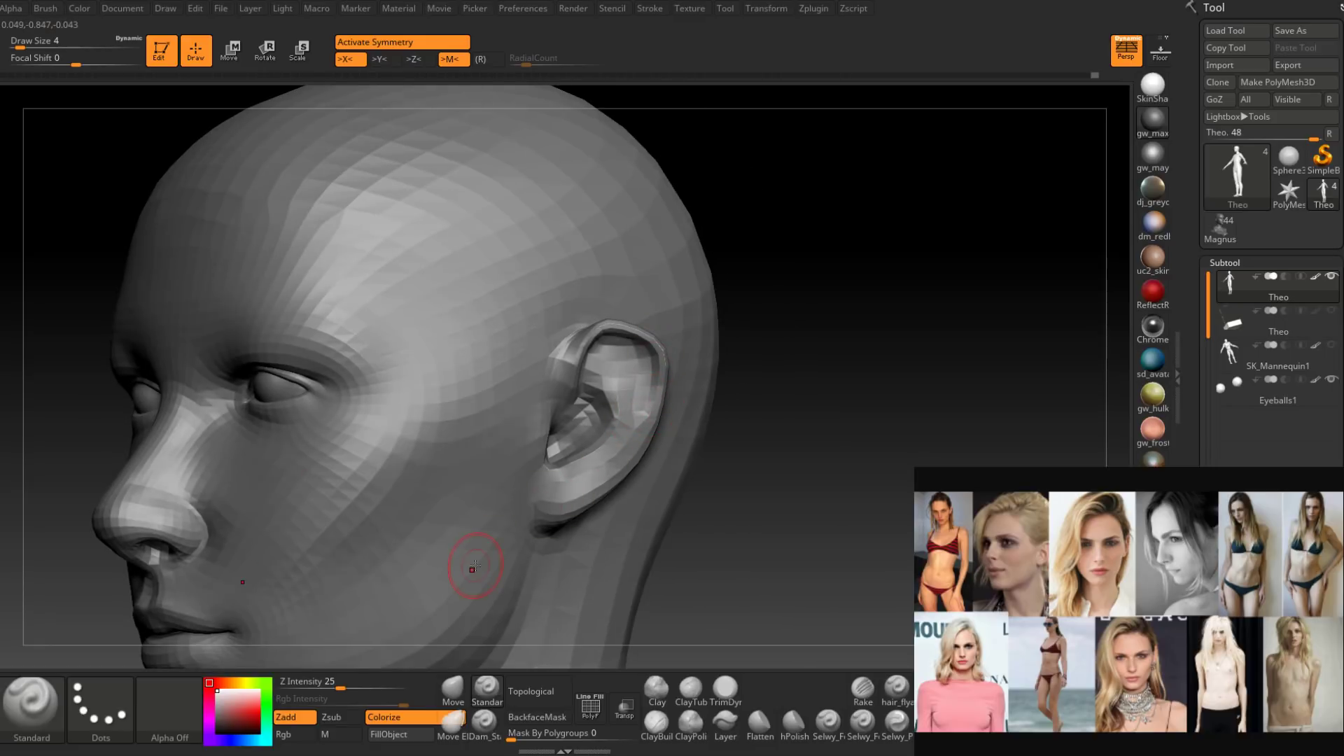
{"action": "right_click_drag", "start_coordinate": [633, 359], "coordinate": [617, 379]}
Quick-save the project and adjust the upper part of the ear with the Move brush at draw size 5.
{"action": "left_click", "coordinate": [453, 691]}
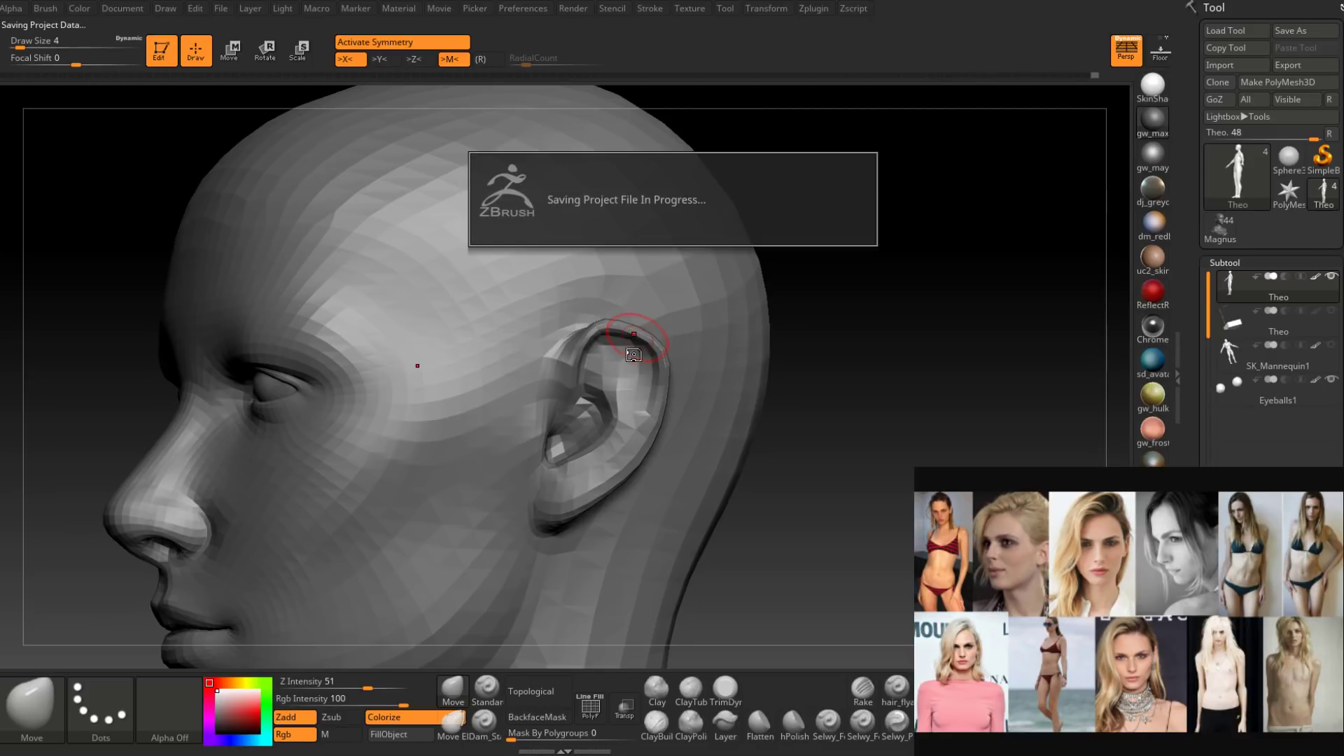
{"action": "key", "text": "space"}
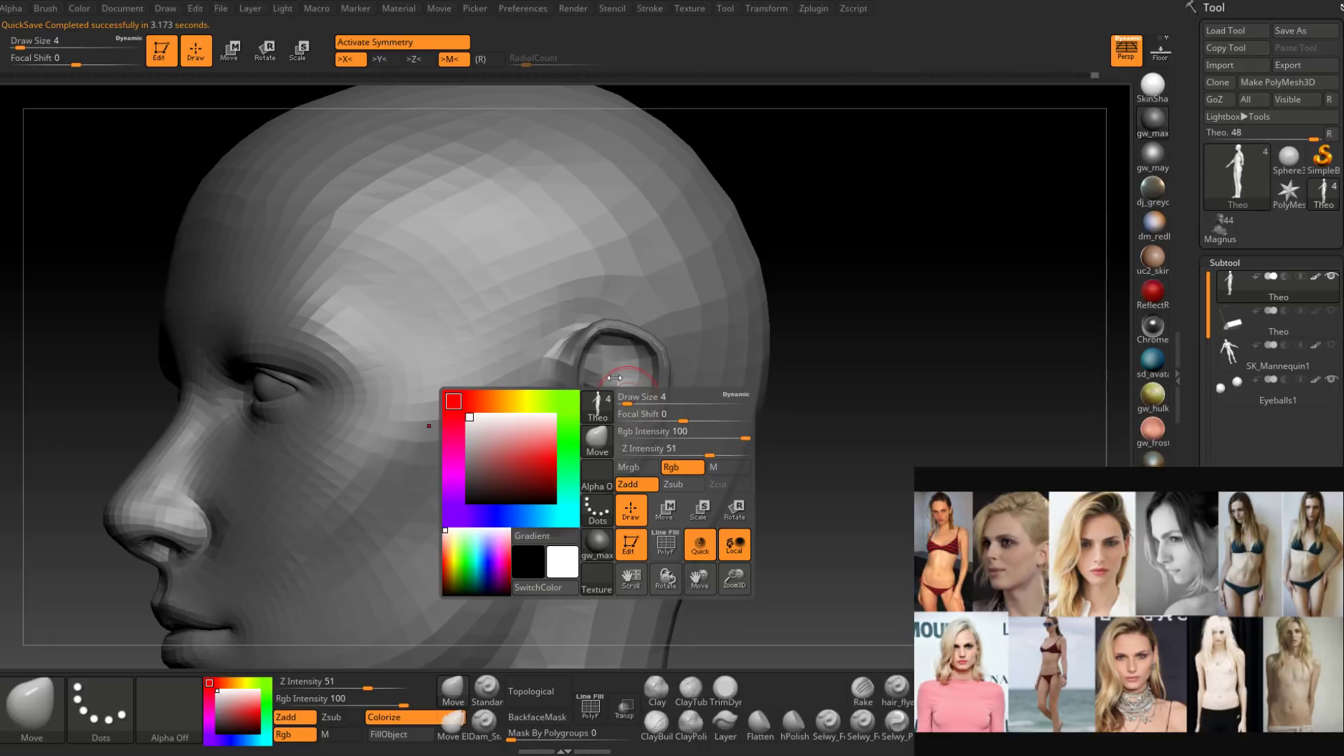
{"action": "key", "text": "space"}
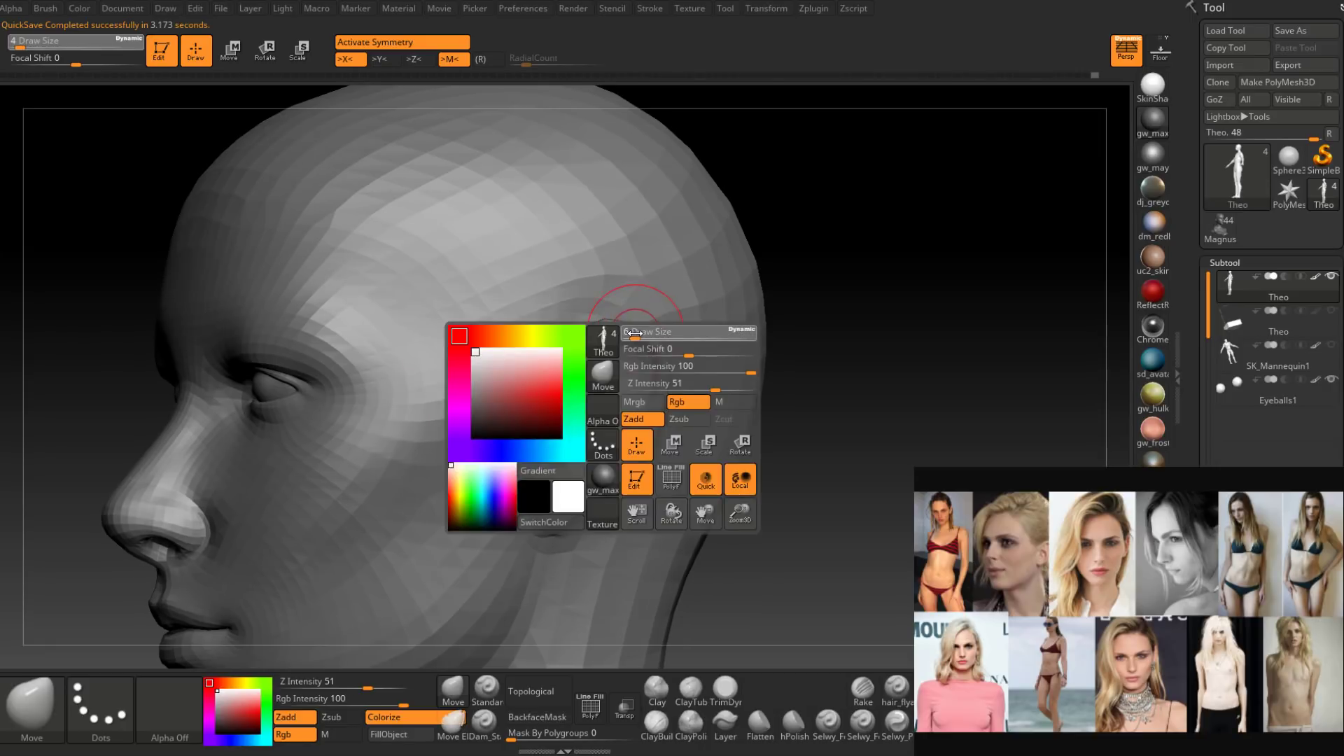
{"action": "left_click_drag", "start_coordinate": [634, 333], "coordinate": [635, 343]}
{"action": "key", "text": "space"}
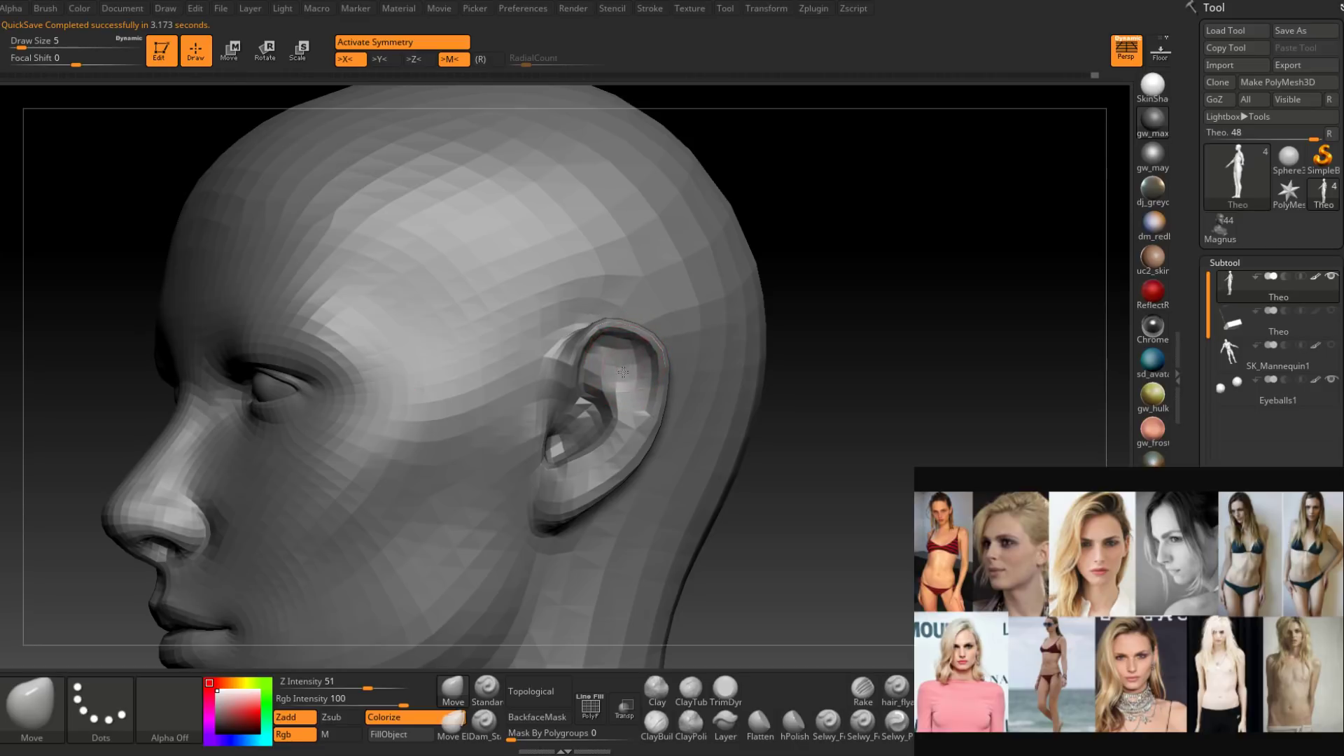
{"action": "mouse_move", "coordinate": [623, 369]}
{"action": "right_mouse_down"}
{"action": "mouse_move", "coordinate": [628, 346]}
{"action": "mouse_move", "coordinate": [616, 370]}
{"action": "mouse_move", "coordinate": [631, 393]}
{"action": "mouse_move", "coordinate": [602, 339]}
{"action": "mouse_move", "coordinate": [690, 373]}
{"action": "right_mouse_up"}
Sculpt the front root of the outer ear rim with the Standard brush at draw size 3.
{"action": "left_click", "coordinate": [487, 690]}
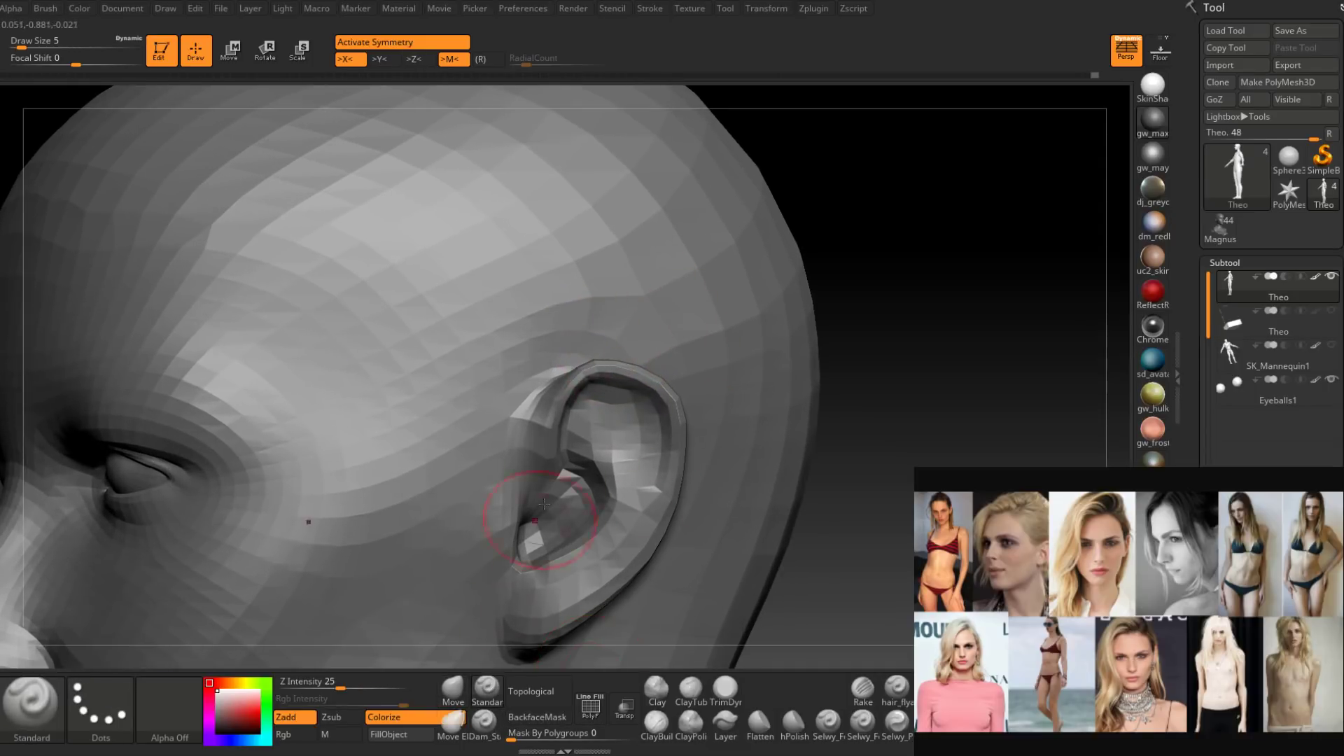
{"action": "right_click_drag", "start_coordinate": [543, 516], "coordinate": [533, 490]}
{"action": "key", "text": "space"}
{"action": "left_click_drag", "start_coordinate": [565, 415], "coordinate": [561, 415]}
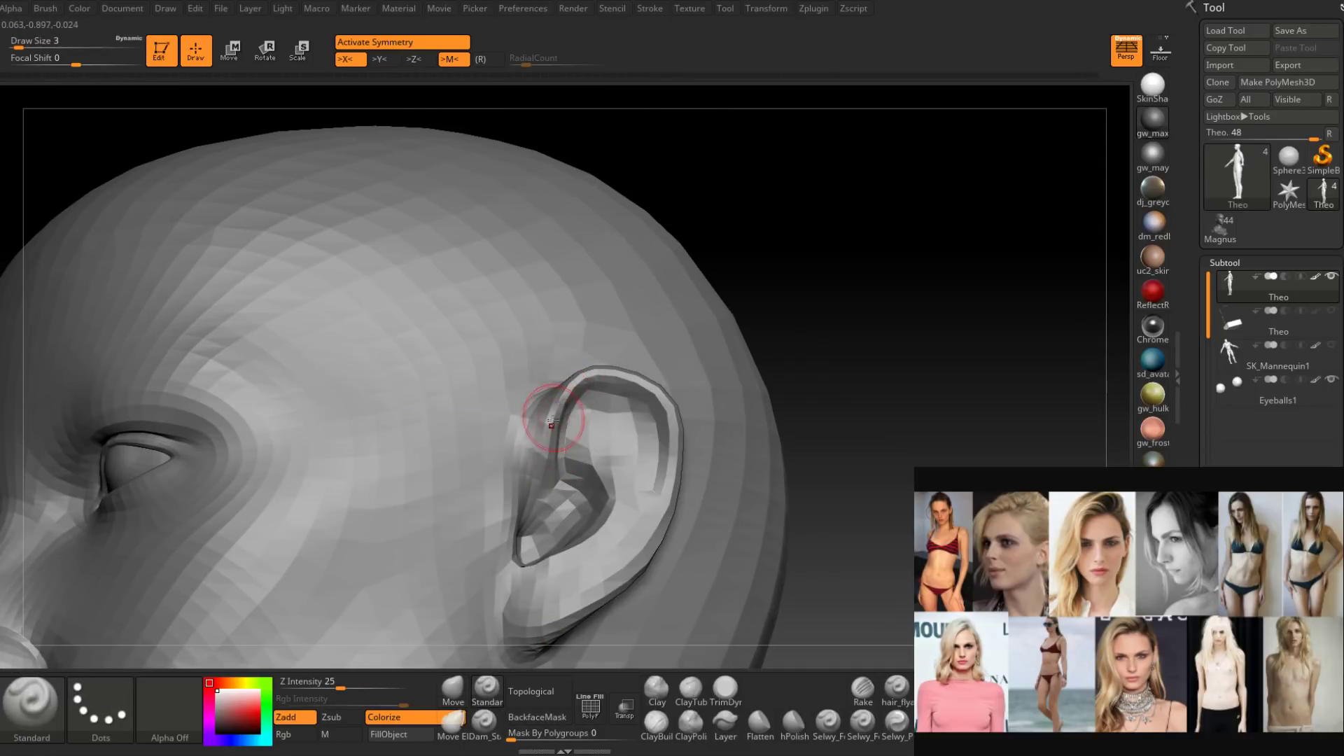
Thicken the upper outer rim of the ear with the Inflat brush at draw size 3.
{"action": "left_click", "coordinate": [46, 713]}
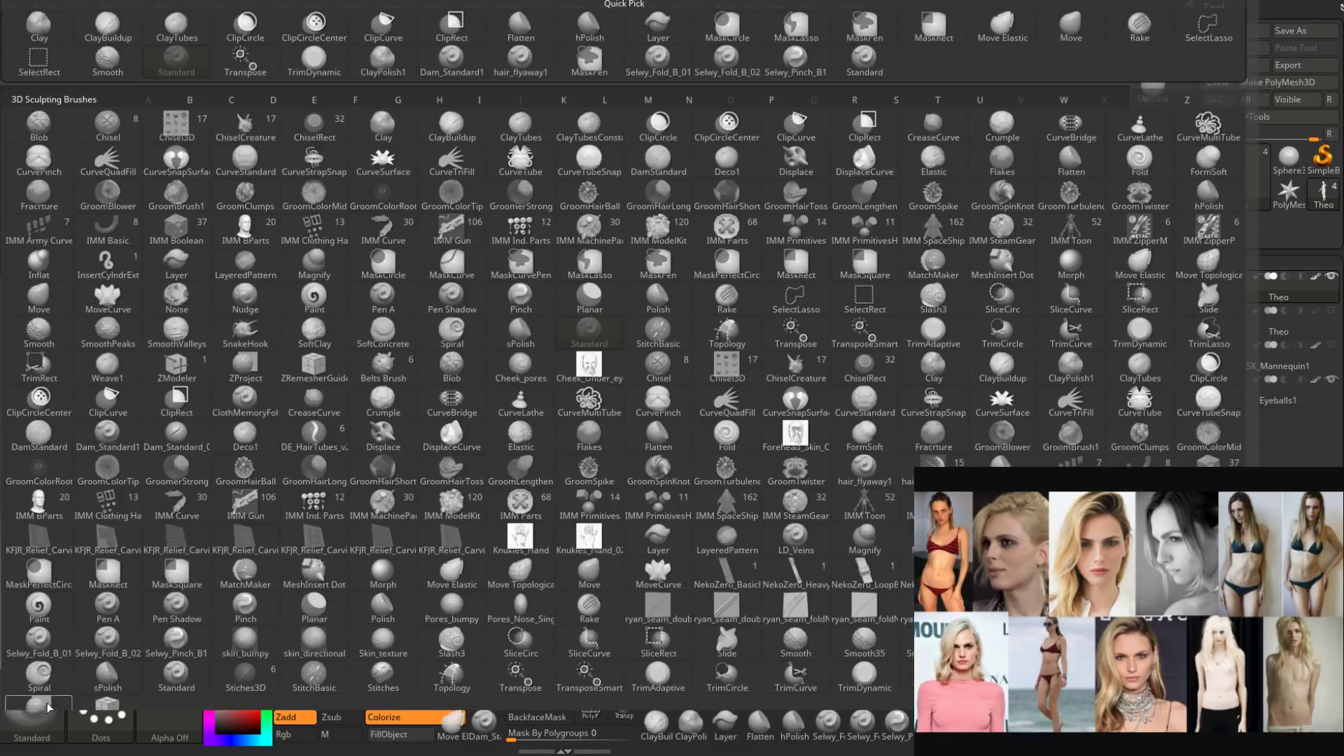
{"action": "left_click", "coordinate": [480, 99]}
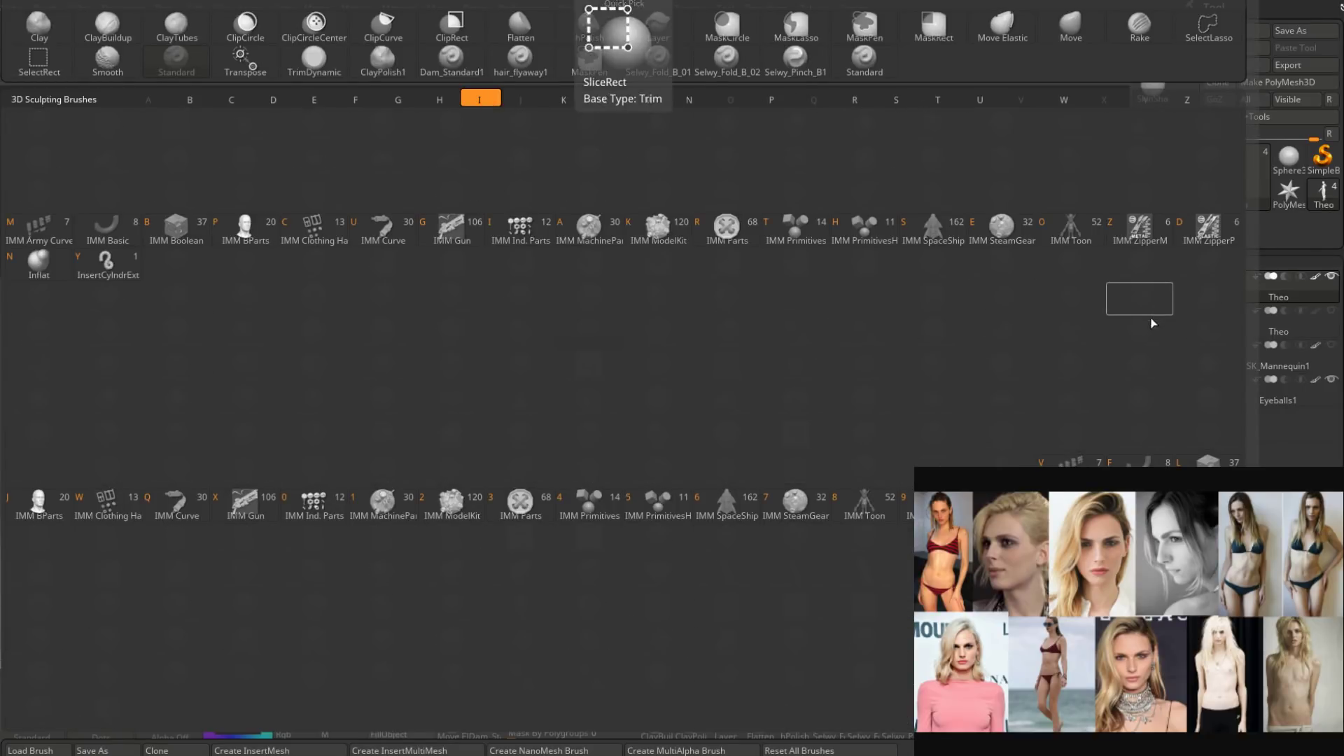
{"action": "key", "text": "n"}
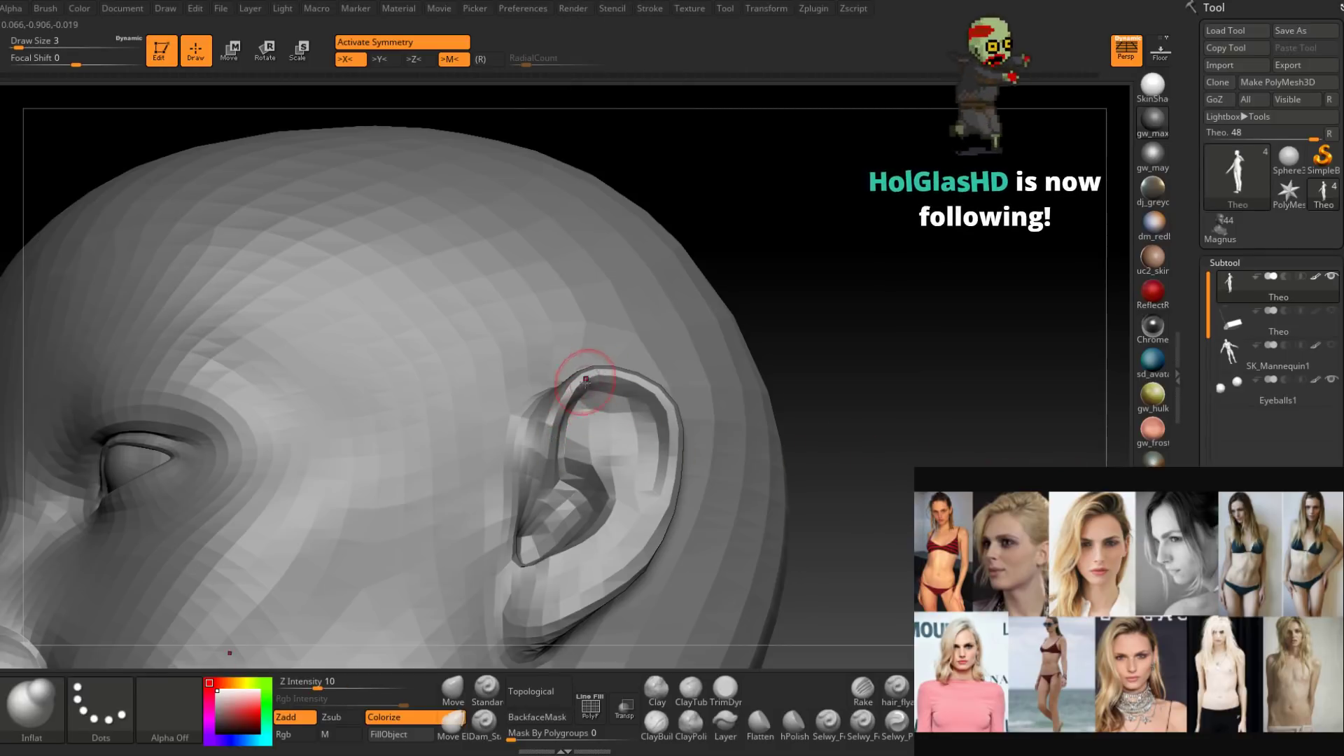
{"action": "right_click_drag", "start_coordinate": [586, 384], "coordinate": [588, 403]}
{"action": "mouse_move", "coordinate": [588, 383]}
{"action": "left_mouse_down"}
{"action": "mouse_move", "coordinate": [623, 380]}
{"action": "mouse_move", "coordinate": [656, 400]}
{"action": "left_mouse_up"}
{"action": "mouse_move", "coordinate": [657, 420]}
{"action": "right_mouse_down"}
{"action": "mouse_move", "coordinate": [629, 433]}
{"action": "mouse_move", "coordinate": [652, 384]}
{"action": "right_mouse_up"}
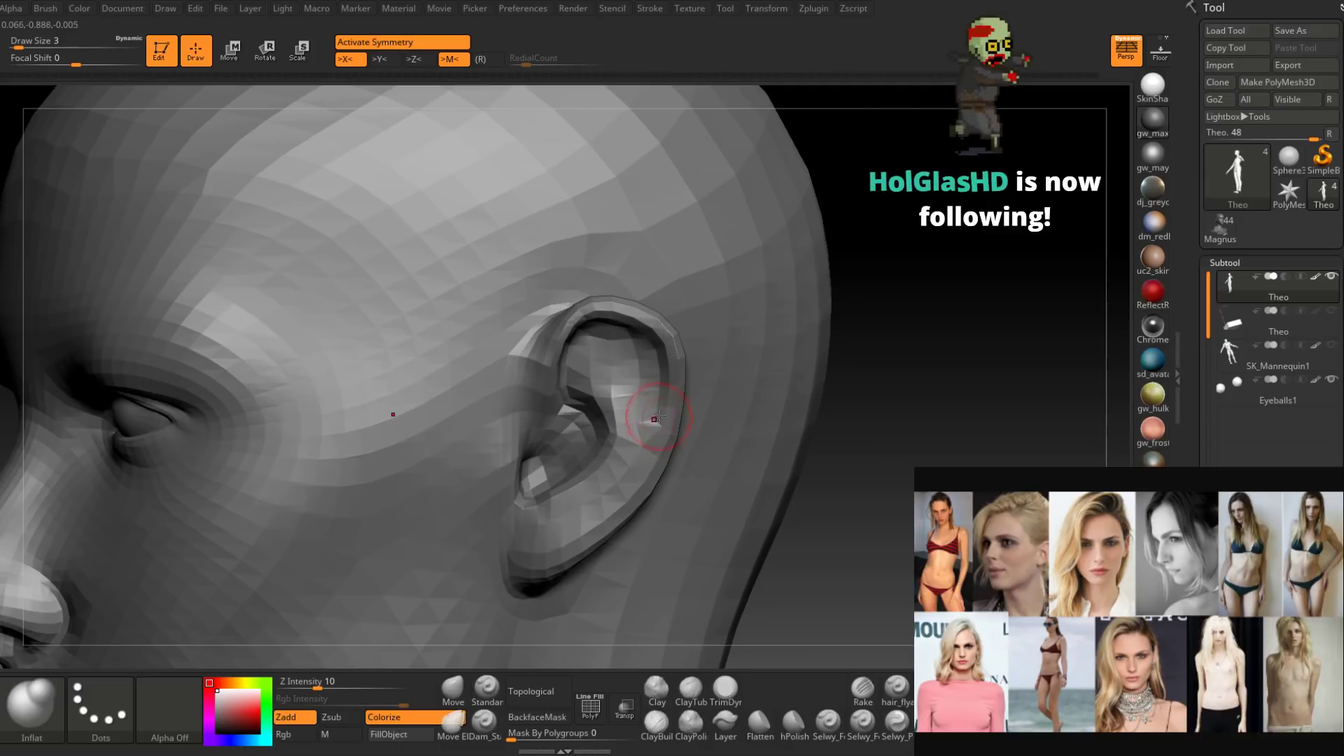
{"action": "right_click_drag", "start_coordinate": [658, 463], "coordinate": [704, 458]}
Raise the subdivision level and carve the groove inside the outer ear rim with the Dam_Standard1 brush at draw size 3.
{"action": "left_click", "coordinate": [486, 722]}
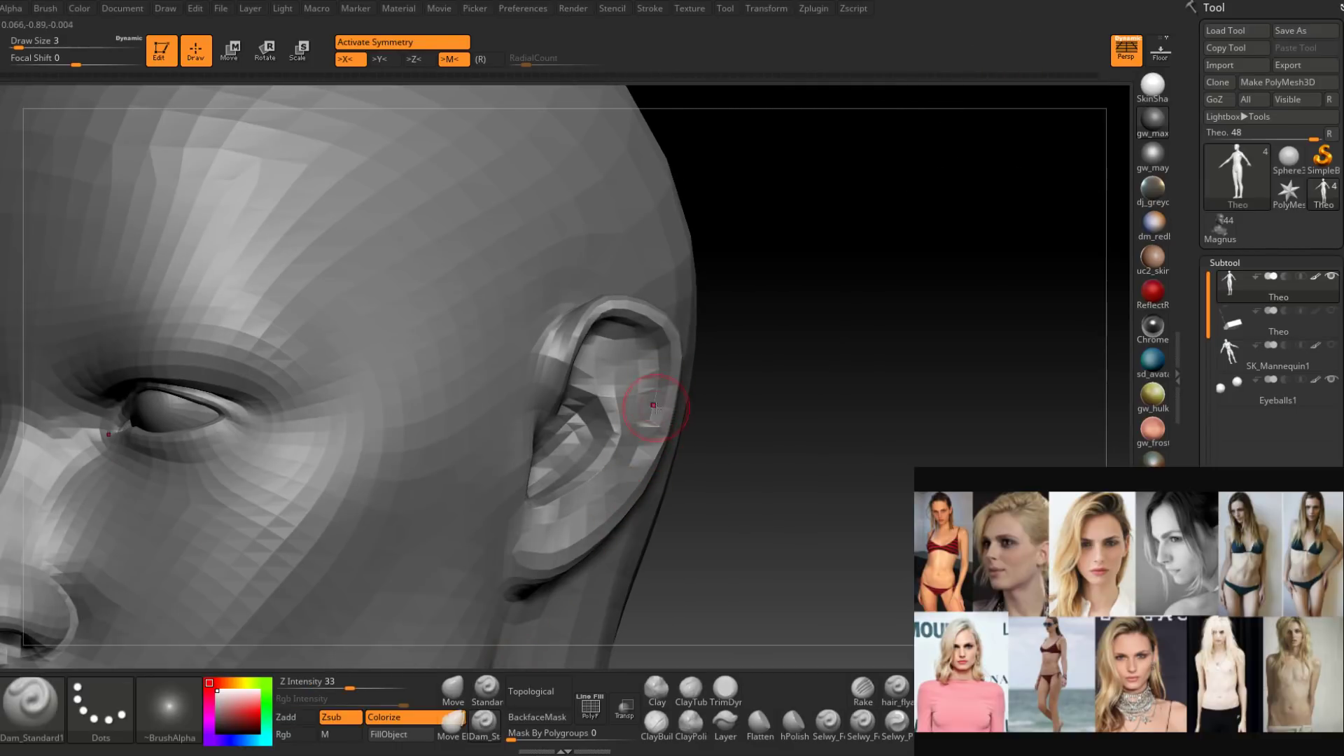
{"action": "right_click_drag", "start_coordinate": [644, 390], "coordinate": [649, 447]}
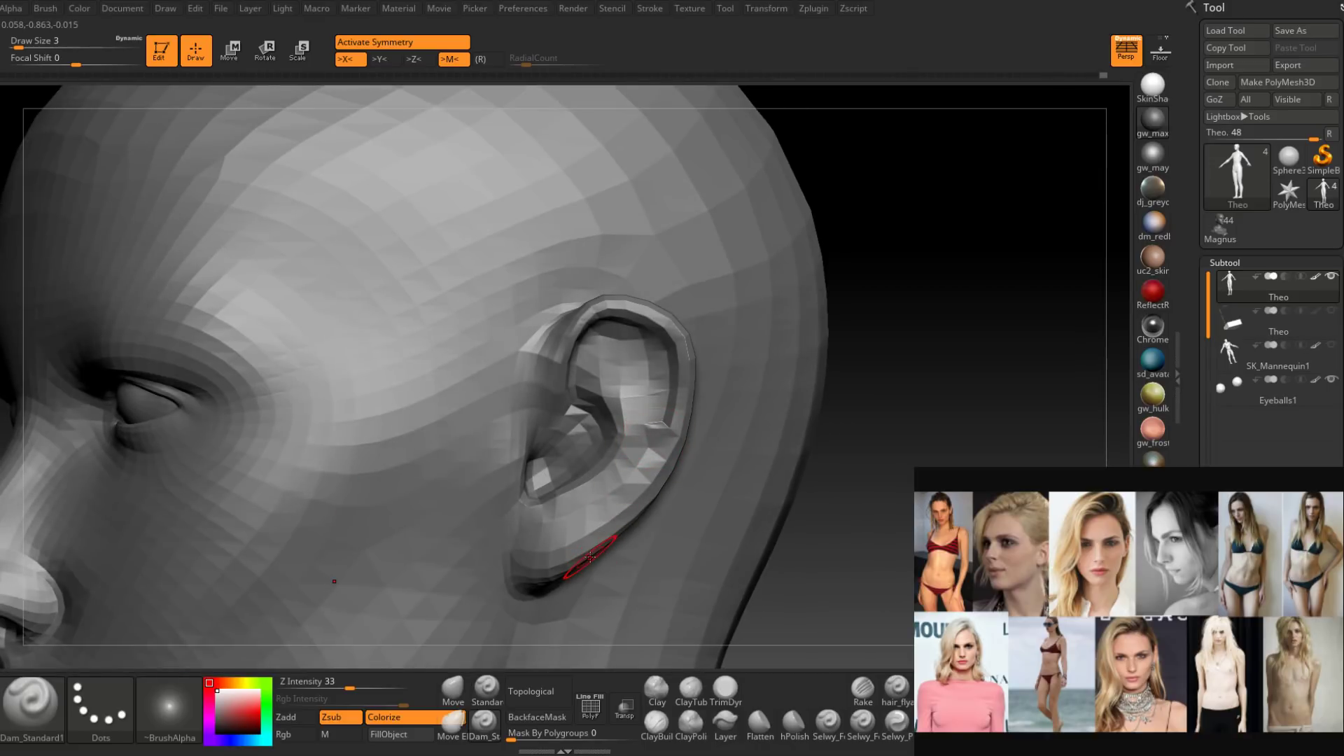
{"action": "key", "text": "d"}
{"action": "right_click_drag", "start_coordinate": [626, 434], "coordinate": [667, 416]}
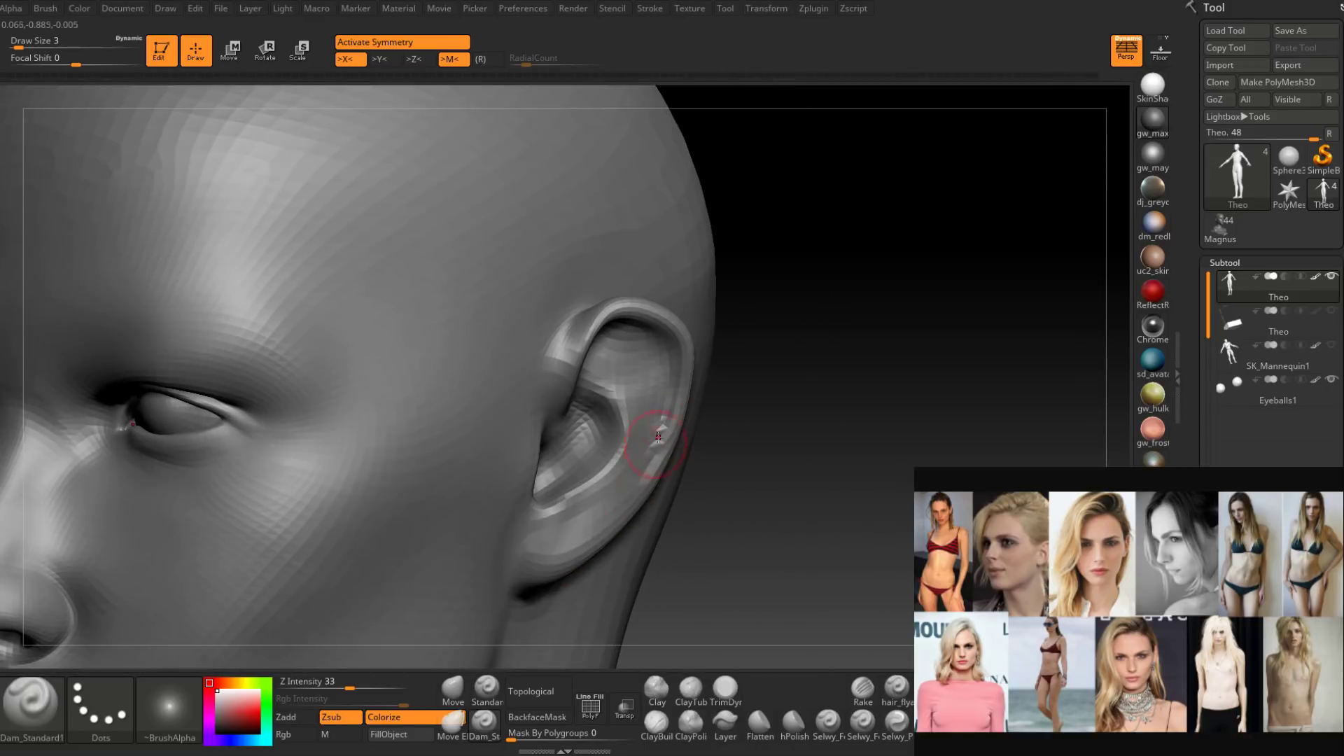
{"action": "right_click_drag", "start_coordinate": [585, 511], "coordinate": [542, 500]}
{"action": "right_click_drag", "start_coordinate": [648, 450], "coordinate": [676, 443]}
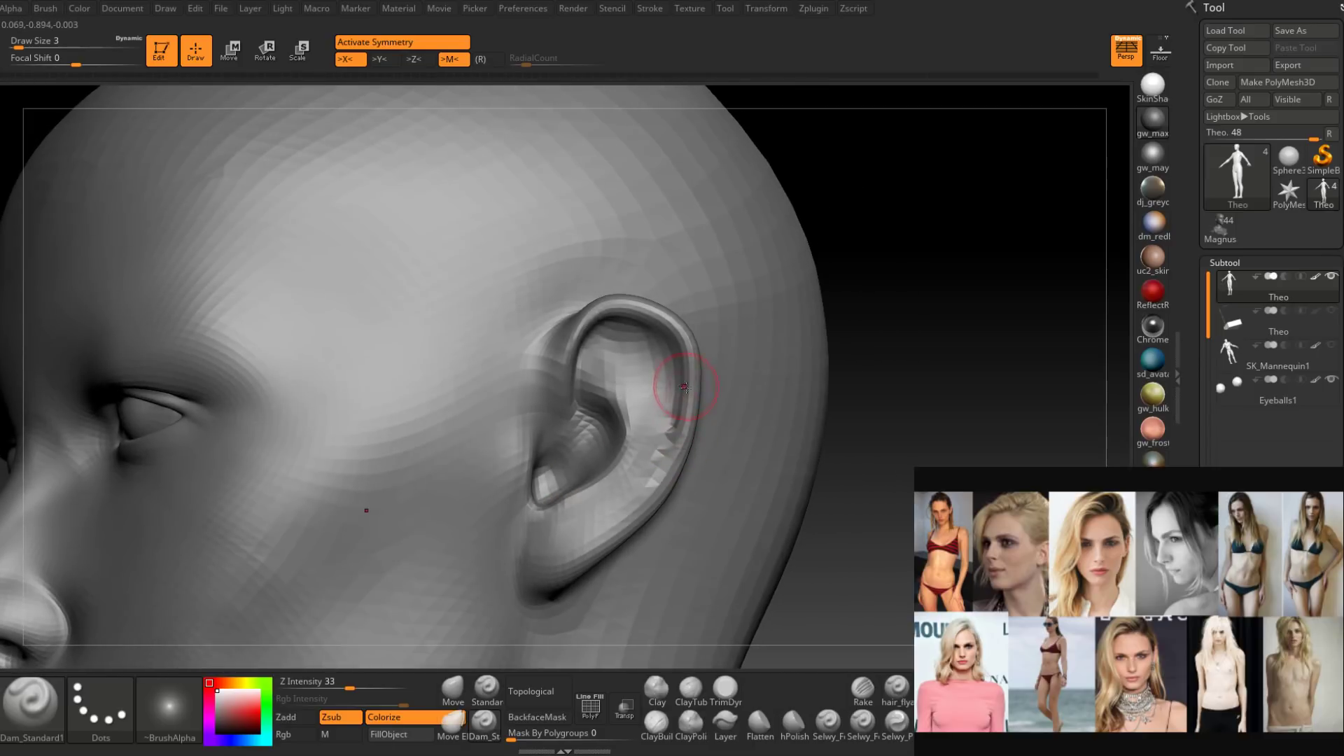
{"action": "right_click_drag", "start_coordinate": [685, 390], "coordinate": [696, 399]}
{"action": "mouse_move", "coordinate": [661, 336]}
{"action": "right_mouse_down"}
{"action": "mouse_move", "coordinate": [598, 368]}
{"action": "mouse_move", "coordinate": [604, 426]}
{"action": "right_mouse_up"}
Sharpen the crease along the inner side of the ear rim with the Dam_Standard1 brush at draw size 2.
{"action": "key", "text": "space"}
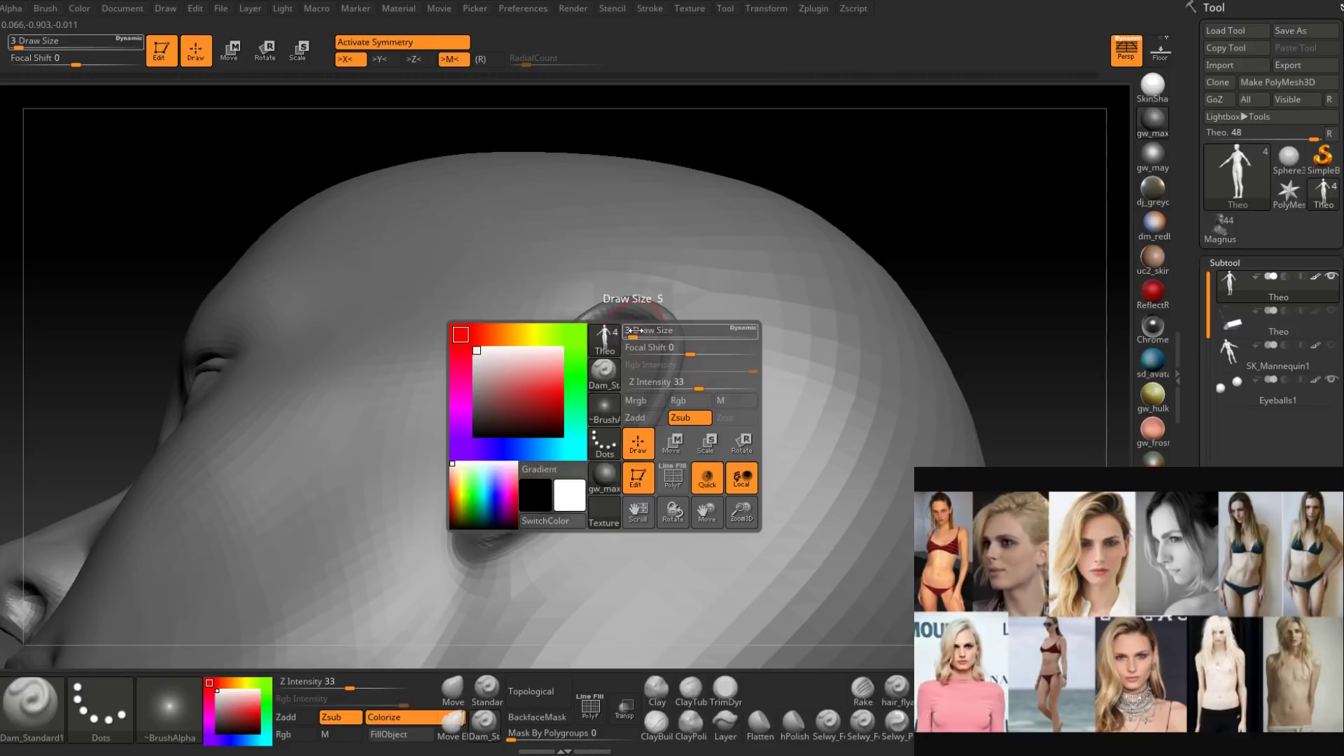
{"action": "left_click_drag", "start_coordinate": [634, 330], "coordinate": [630, 330]}
{"action": "right_click_drag", "start_coordinate": [634, 560], "coordinate": [676, 476]}
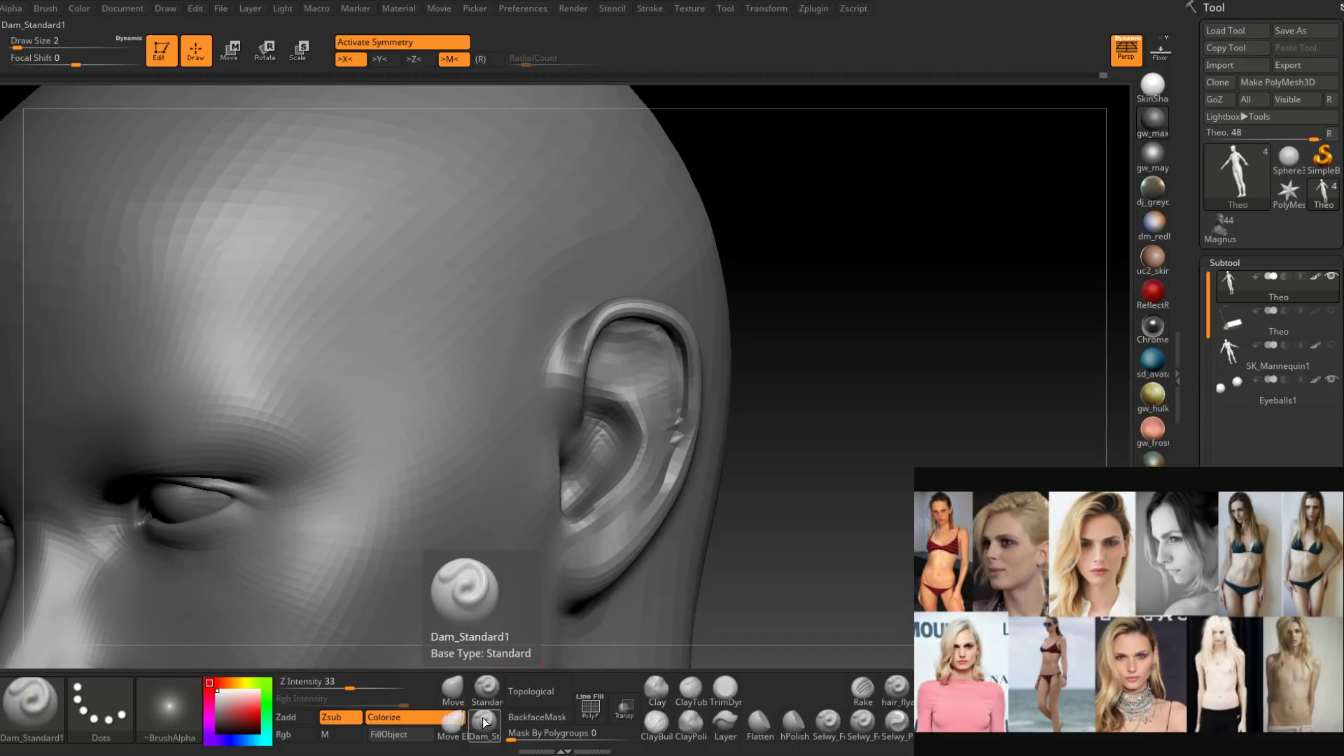
{"action": "right_click_drag", "start_coordinate": [646, 466], "coordinate": [659, 359]}
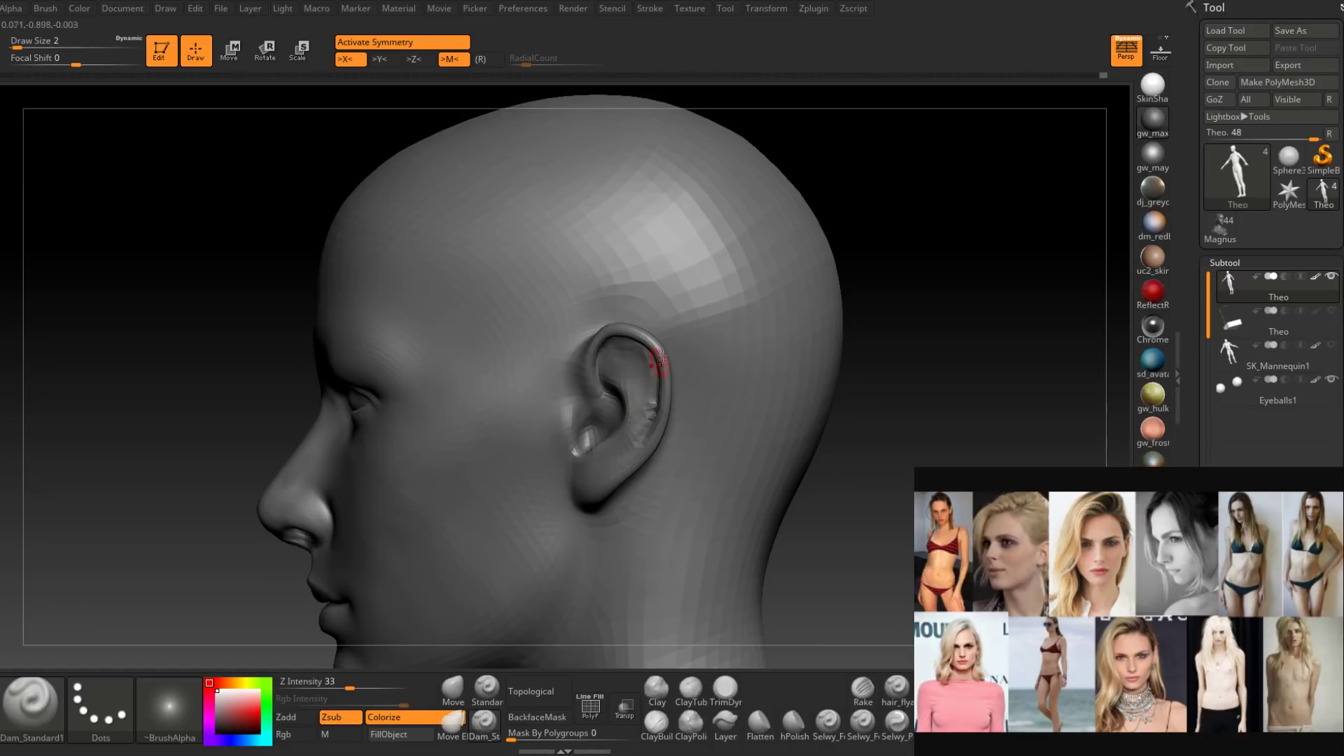
Adjust the ear and the head's side profile with the Move brush at draw sizes 12 and 41.
{"action": "left_click", "coordinate": [453, 688]}
{"action": "right_click_drag", "start_coordinate": [596, 422], "coordinate": [596, 399], "text": "alt"}
{"action": "key", "text": "space"}
{"action": "left_click_drag", "start_coordinate": [597, 400], "coordinate": [580, 398]}
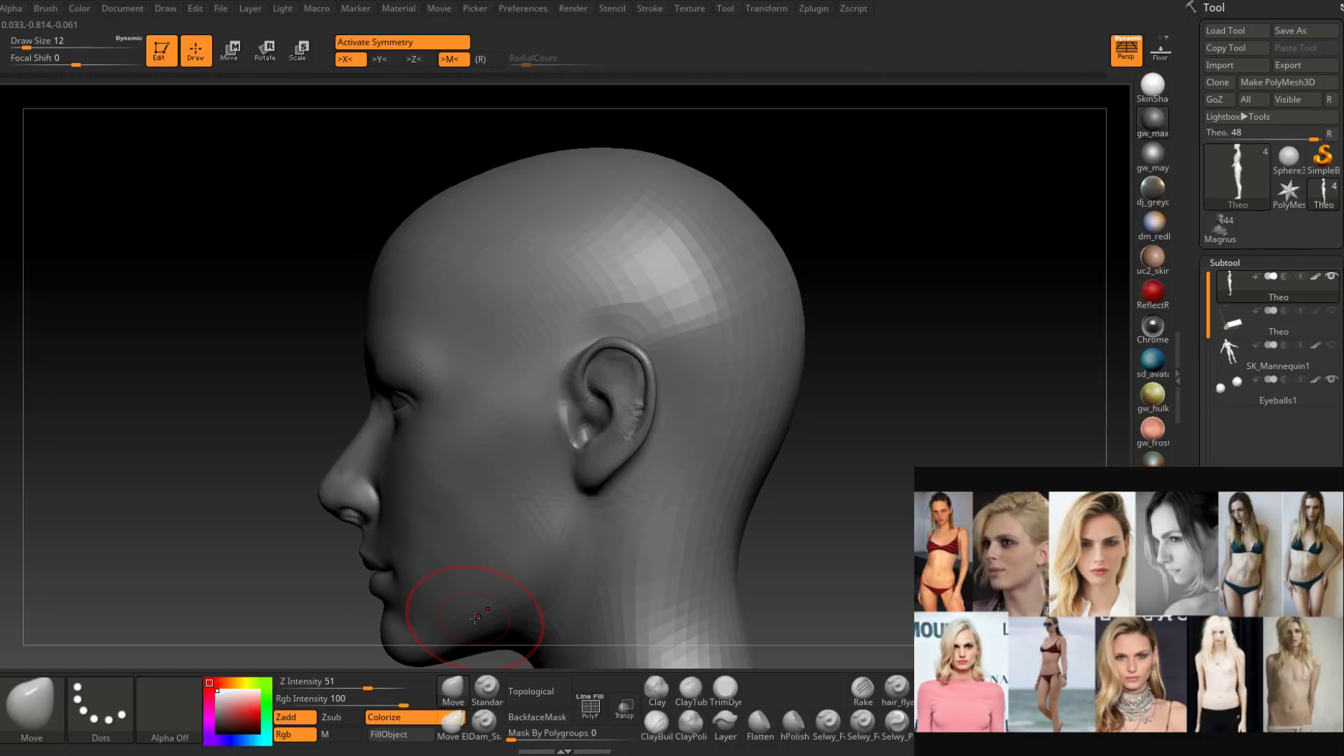
{"action": "mouse_move", "coordinate": [610, 450]}
{"action": "right_mouse_down"}
{"action": "mouse_move", "coordinate": [678, 464]}
{"action": "mouse_move", "coordinate": [666, 390]}
{"action": "mouse_move", "coordinate": [639, 414]}
{"action": "mouse_move", "coordinate": [639, 378]}
{"action": "mouse_move", "coordinate": [578, 378]}
{"action": "mouse_move", "coordinate": [580, 434]}
{"action": "right_mouse_up"}
{"action": "key", "text": "space"}
{"action": "left_click_drag", "start_coordinate": [584, 366], "coordinate": [597, 366]}
{"action": "key", "text": "space"}
{"action": "left_click_drag", "start_coordinate": [588, 318], "coordinate": [591, 361]}
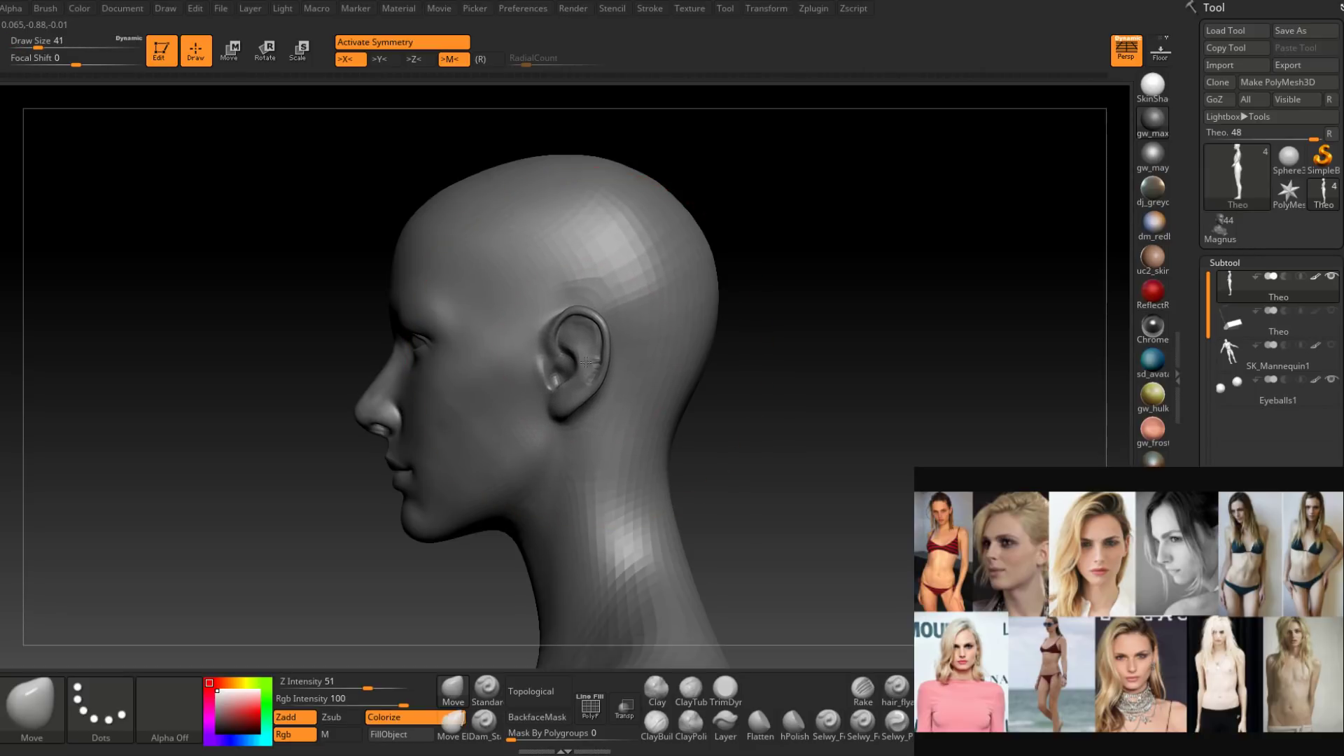
Build up the tragus at the front of the ear with the Standard brush at draw size 4.
{"action": "mouse_move", "coordinate": [586, 361]}
{"action": "right_mouse_down"}
{"action": "mouse_move", "coordinate": [658, 392]}
{"action": "mouse_move", "coordinate": [566, 370]}
{"action": "mouse_move", "coordinate": [620, 413]}
{"action": "right_mouse_up"}
{"action": "right_click_drag", "start_coordinate": [619, 413], "coordinate": [585, 489], "text": "ctrl"}
{"action": "key", "text": "space"}
{"action": "left_click_drag", "start_coordinate": [558, 389], "coordinate": [538, 389]}
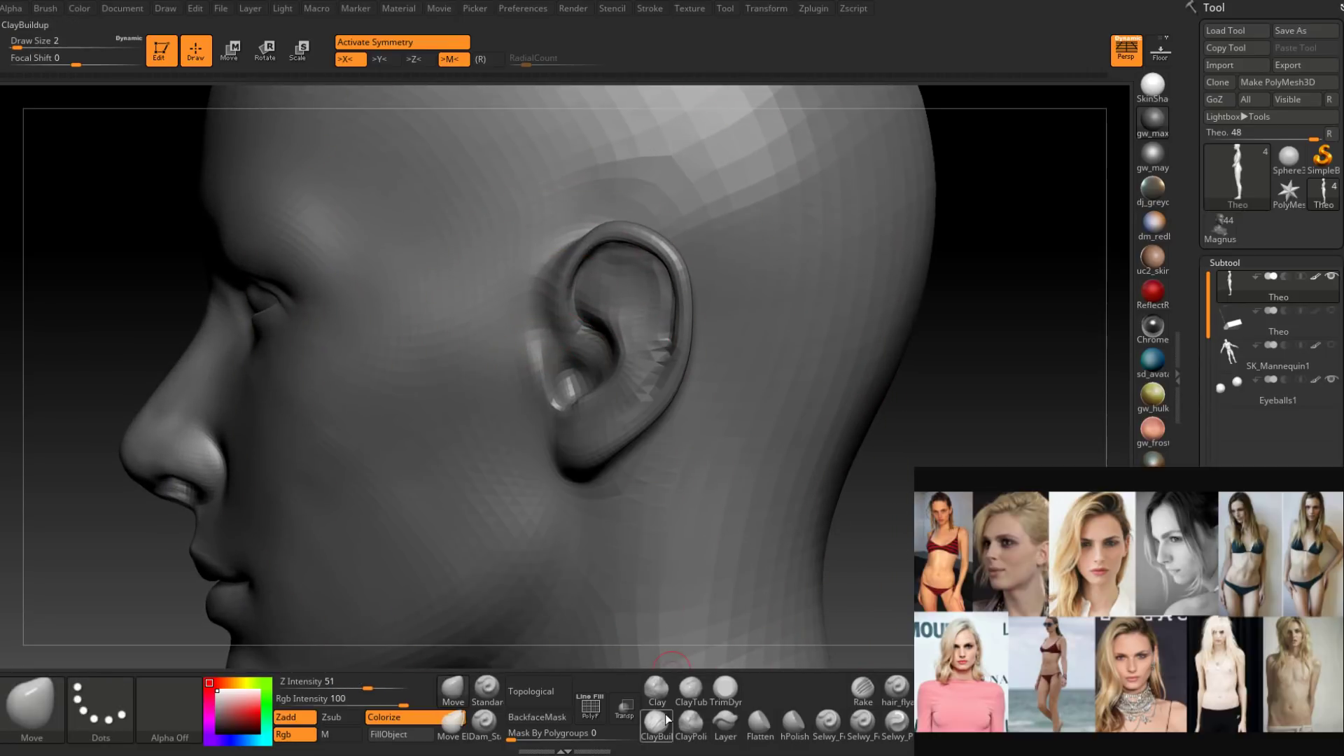
{"action": "right_click_drag", "start_coordinate": [548, 364], "coordinate": [515, 360]}
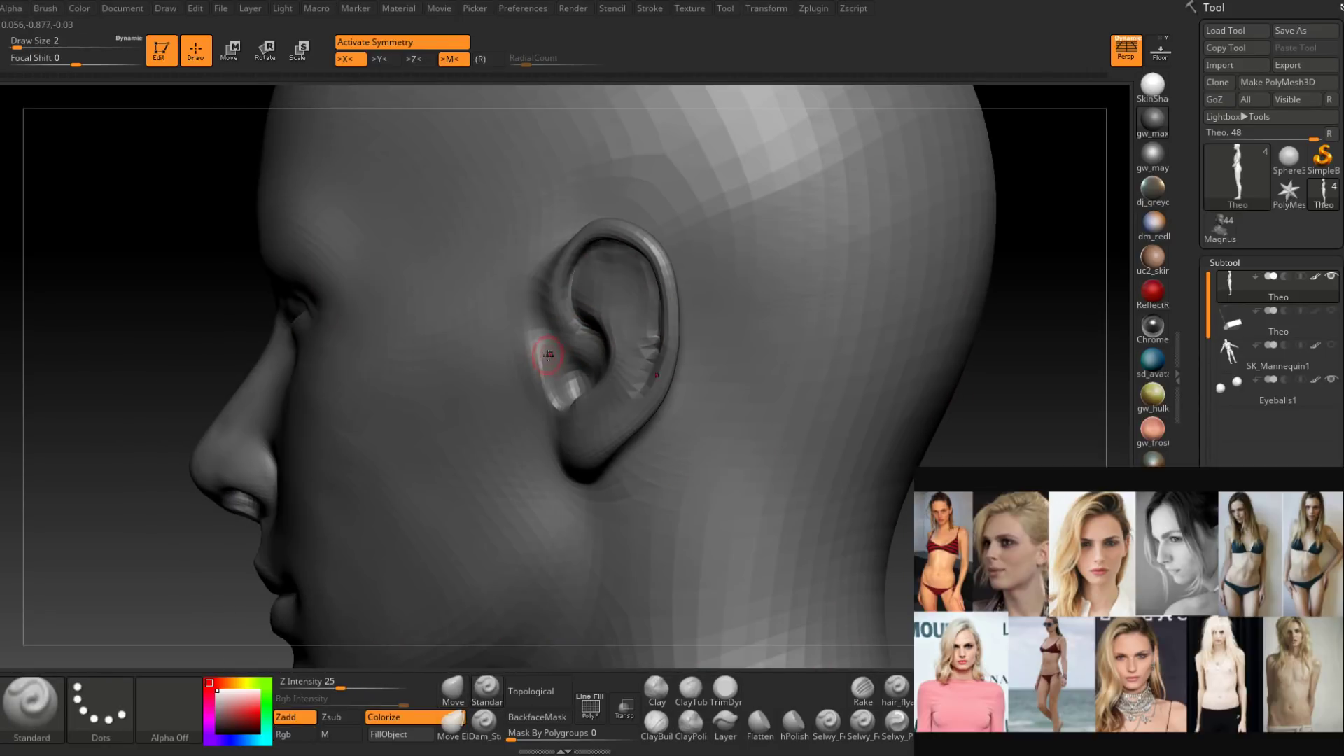
{"action": "key", "text": "s"}
{"action": "left_click_drag", "start_coordinate": [548, 355], "coordinate": [552, 355]}
{"action": "mouse_move", "coordinate": [548, 348]}
{"action": "right_mouse_down"}
{"action": "mouse_move", "coordinate": [577, 364]}
{"action": "mouse_move", "coordinate": [544, 369]}
{"action": "mouse_move", "coordinate": [577, 371]}
{"action": "mouse_move", "coordinate": [549, 371]}
{"action": "mouse_move", "coordinate": [587, 416]}
{"action": "mouse_move", "coordinate": [571, 311]}
{"action": "mouse_move", "coordinate": [637, 258]}
{"action": "mouse_move", "coordinate": [608, 294]}
{"action": "mouse_move", "coordinate": [678, 370]}
{"action": "right_mouse_up"}
{"action": "key", "text": "shift"}
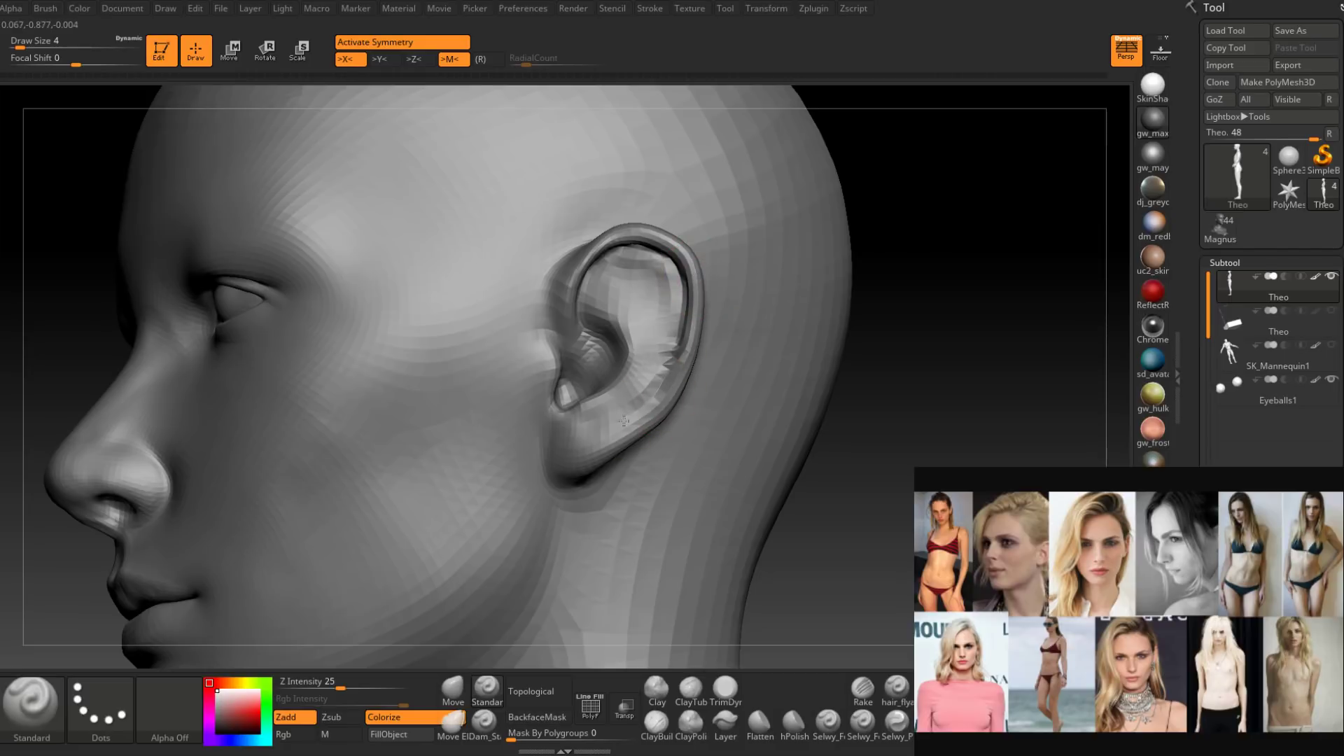
Sculpt the inner folds and the hollow in the upper ear with the Standard brush at draw size 4.
{"action": "left_click_drag", "start_coordinate": [623, 421], "coordinate": [598, 437]}
{"action": "mouse_move", "coordinate": [599, 420]}
{"action": "right_mouse_down"}
{"action": "mouse_move", "coordinate": [665, 413]}
{"action": "mouse_move", "coordinate": [628, 306]}
{"action": "mouse_move", "coordinate": [658, 315]}
{"action": "mouse_move", "coordinate": [576, 301]}
{"action": "mouse_move", "coordinate": [629, 298]}
{"action": "mouse_move", "coordinate": [597, 266]}
{"action": "right_mouse_up"}
{"action": "key", "text": "space"}
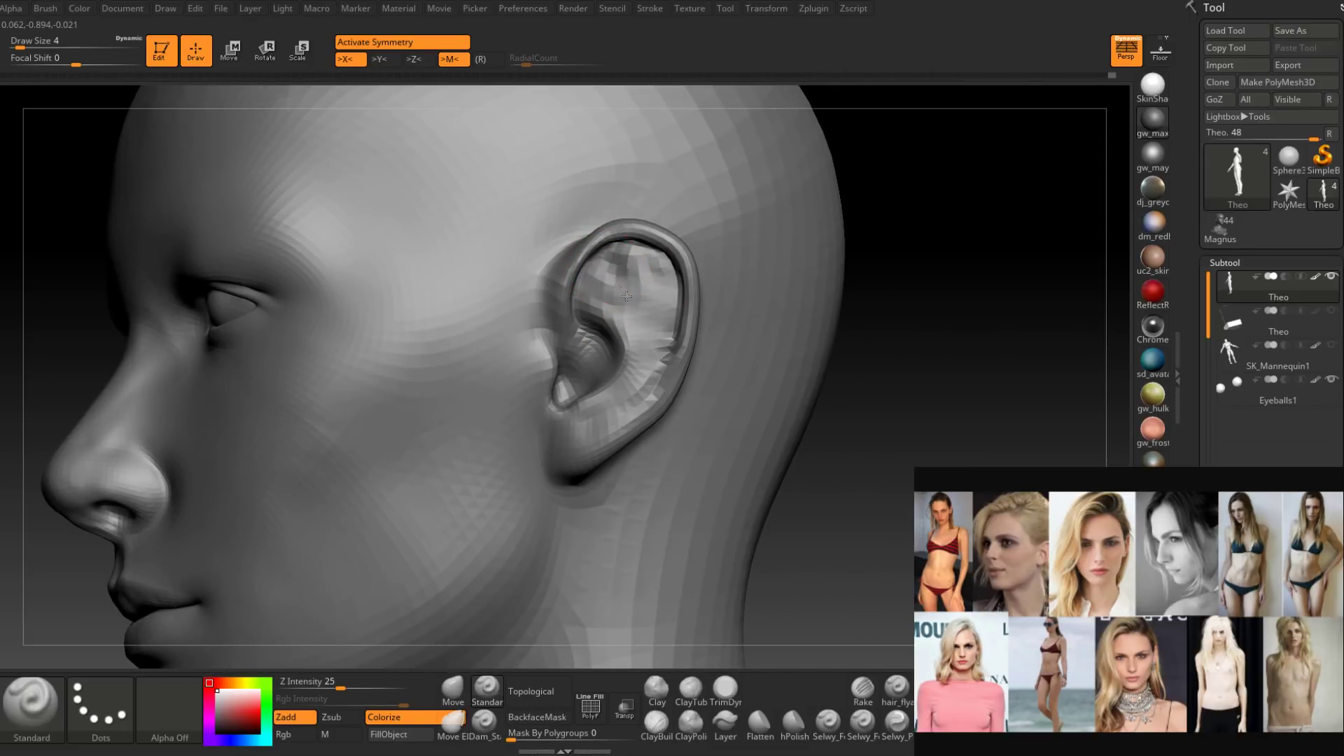
{"action": "mouse_move", "coordinate": [637, 317]}
{"action": "right_mouse_down"}
{"action": "mouse_move", "coordinate": [616, 308]}
{"action": "mouse_move", "coordinate": [631, 287]}
{"action": "right_mouse_up"}
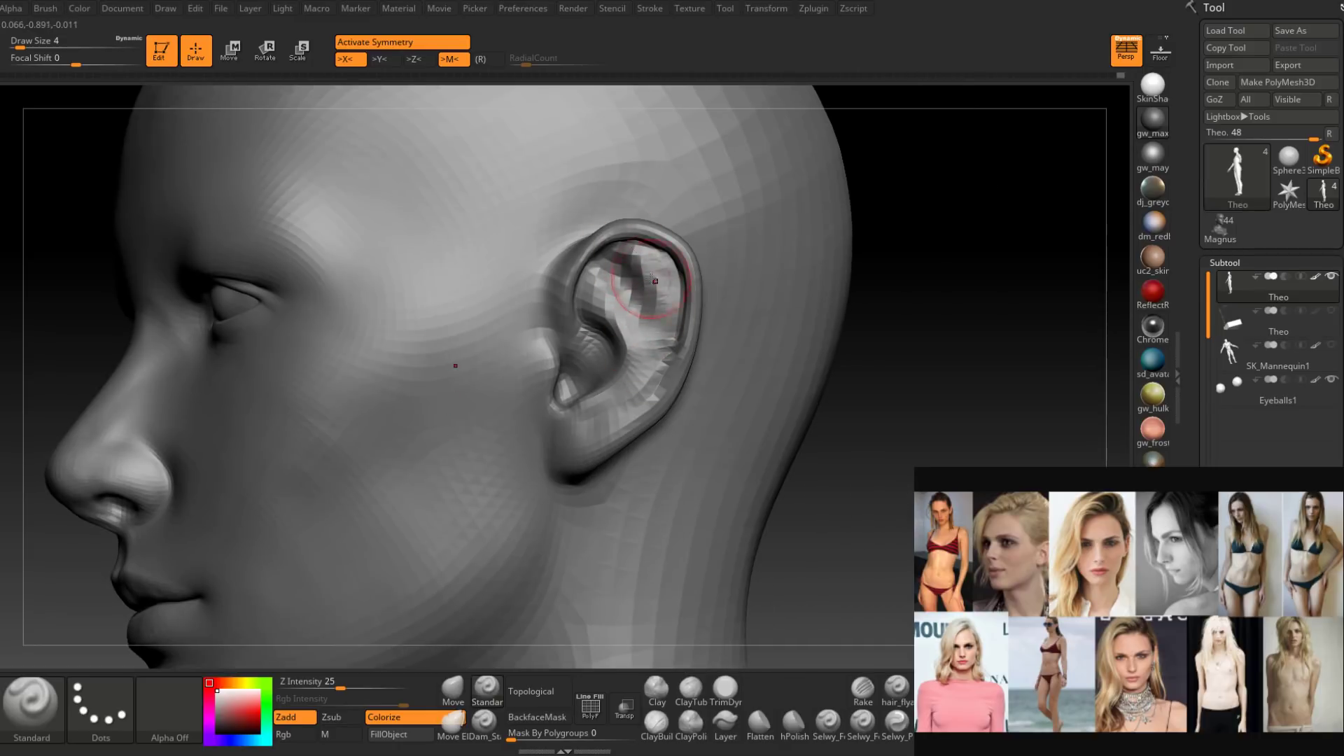
{"action": "mouse_move", "coordinate": [613, 395]}
{"action": "right_mouse_down"}
{"action": "mouse_move", "coordinate": [630, 402]}
{"action": "mouse_move", "coordinate": [563, 414]}
{"action": "mouse_move", "coordinate": [630, 390]}
{"action": "right_mouse_up"}
{"action": "mouse_move", "coordinate": [655, 341]}
{"action": "right_mouse_down"}
{"action": "mouse_move", "coordinate": [616, 346]}
{"action": "mouse_move", "coordinate": [676, 352]}
{"action": "mouse_move", "coordinate": [618, 360]}
{"action": "mouse_move", "coordinate": [671, 338]}
{"action": "right_mouse_up"}
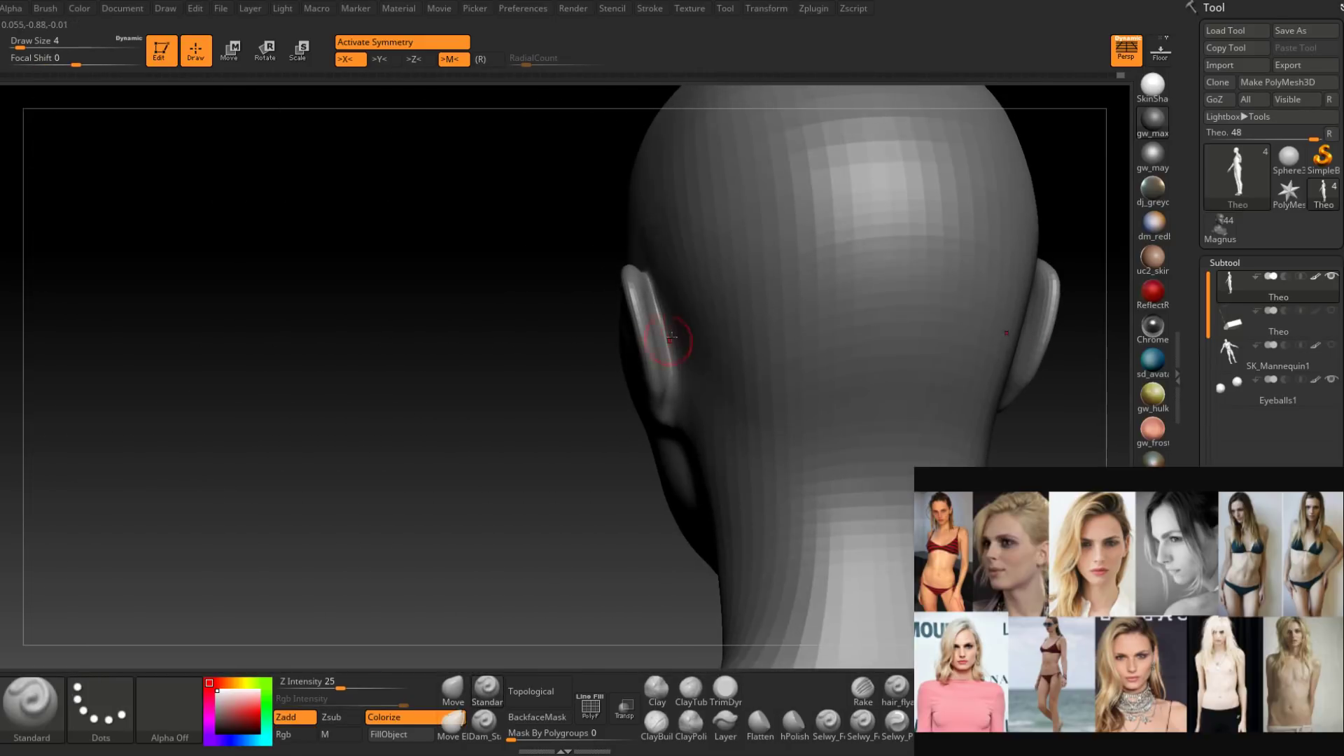
Turn on backface masking and build up the back of the ear with the ClayBuildup brush at draw size 4.
{"action": "right_click_drag", "start_coordinate": [704, 506], "coordinate": [634, 497], "text": "alt"}
{"action": "left_click", "coordinate": [656, 725]}
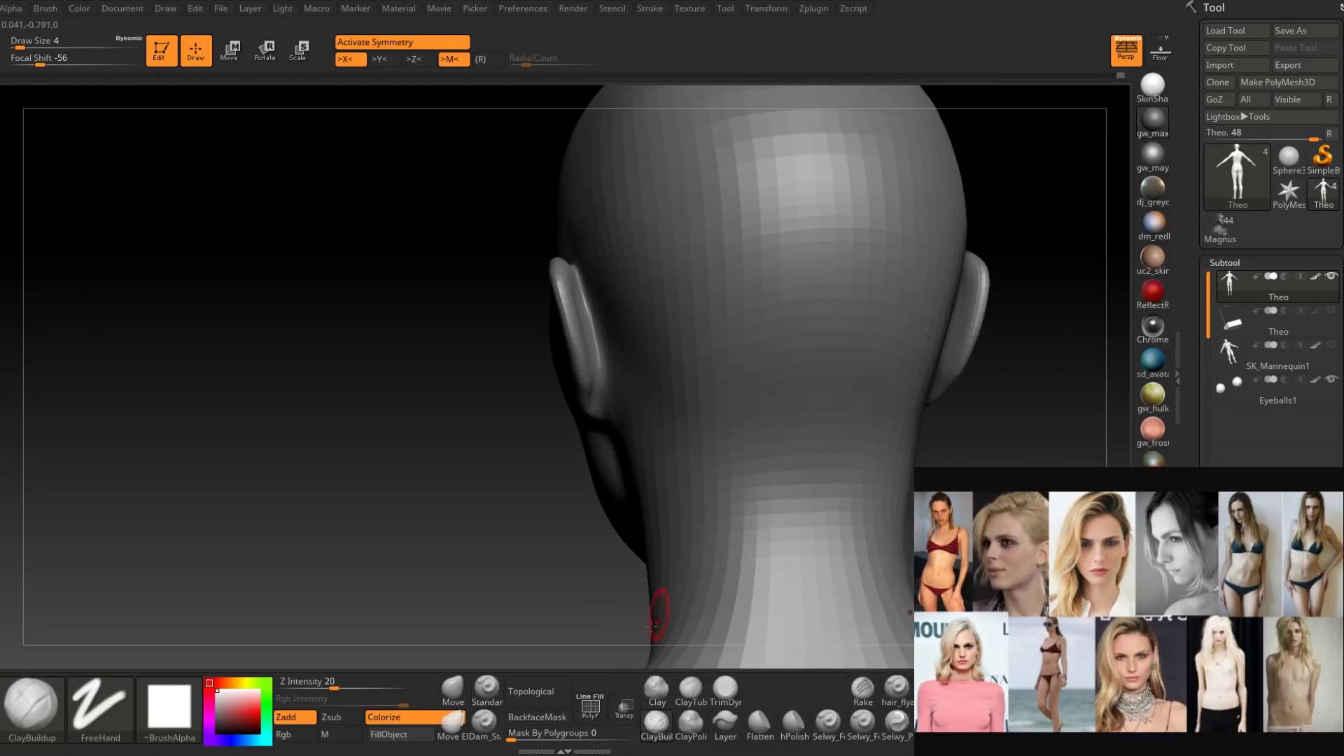
{"action": "left_click", "coordinate": [559, 714]}
{"action": "mouse_move", "coordinate": [607, 392]}
{"action": "right_mouse_down", "text": "ctrl"}
{"action": "mouse_move", "coordinate": [602, 336]}
{"action": "mouse_move", "coordinate": [576, 326]}
{"action": "right_mouse_up", "text": "ctrl"}
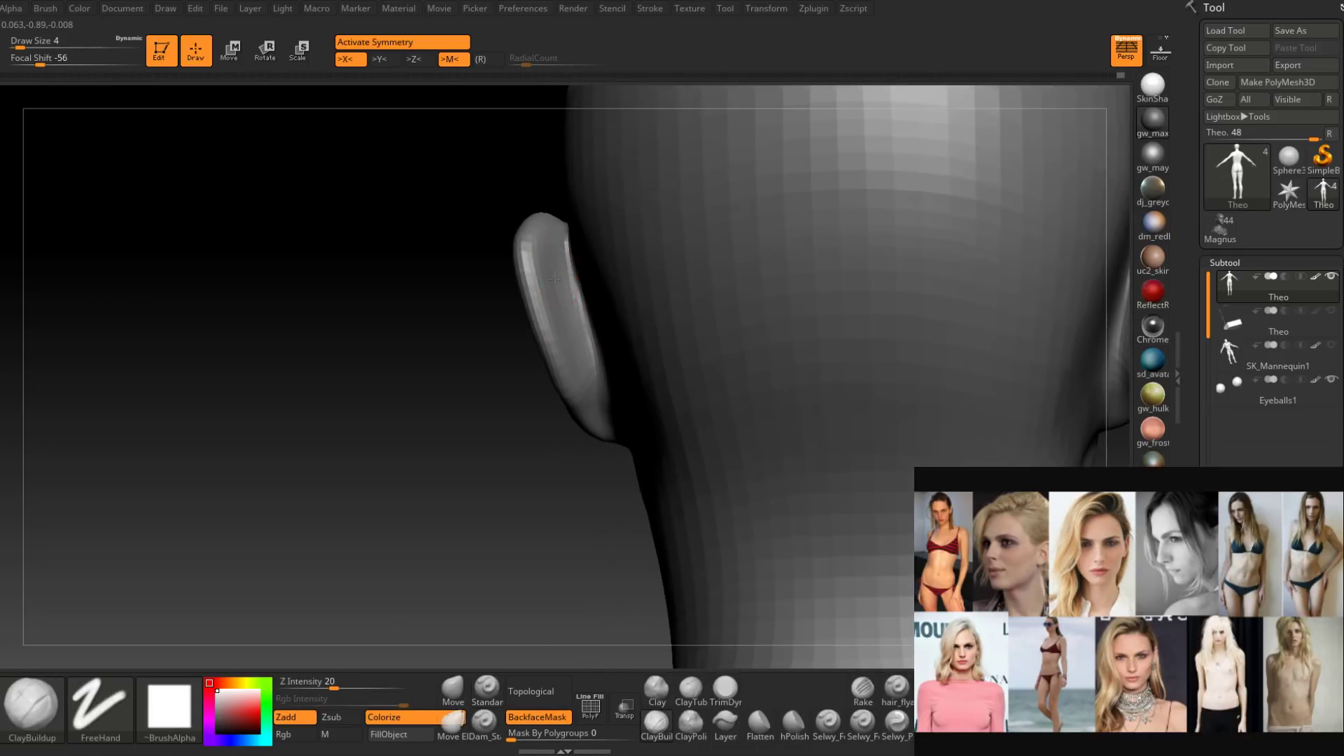
{"action": "key", "text": "space"}
{"action": "left_click_drag", "start_coordinate": [553, 269], "coordinate": [557, 269]}
{"action": "right_click_drag", "start_coordinate": [557, 269], "coordinate": [597, 374]}
{"action": "left_click_drag", "start_coordinate": [596, 375], "coordinate": [588, 398]}
{"action": "right_click_drag", "start_coordinate": [602, 385], "coordinate": [588, 363]}
{"action": "left_click_drag", "start_coordinate": [591, 365], "coordinate": [588, 417]}
Add more clay strokes down the back of the ear near the skull and smooth them.
{"action": "right_click_drag", "start_coordinate": [588, 417], "coordinate": [594, 336]}
{"action": "left_click_drag", "start_coordinate": [568, 245], "coordinate": [578, 308]}
{"action": "right_click_drag", "start_coordinate": [578, 308], "coordinate": [592, 306]}
{"action": "left_click_drag", "start_coordinate": [576, 291], "coordinate": [586, 315], "text": "shift"}
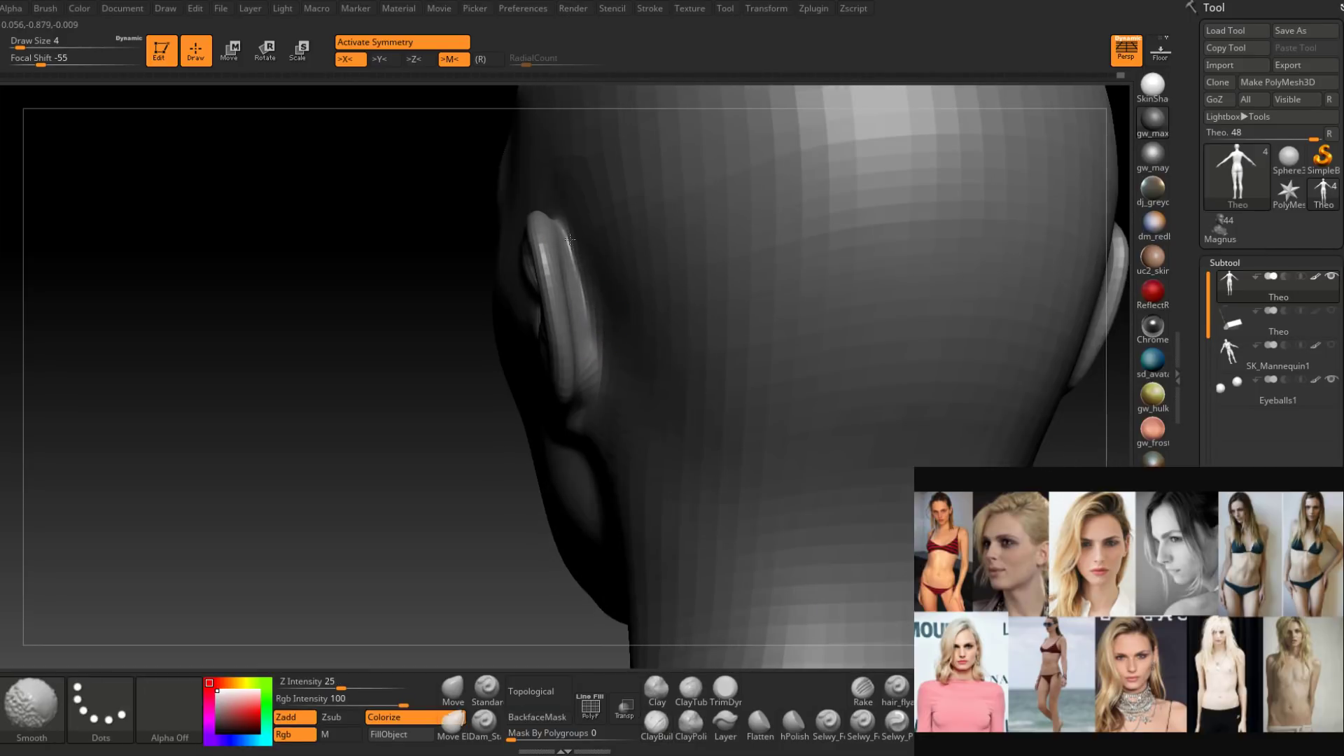
{"action": "right_click_drag", "start_coordinate": [569, 240], "coordinate": [587, 261]}
{"action": "left_click_drag", "start_coordinate": [567, 249], "coordinate": [584, 332]}
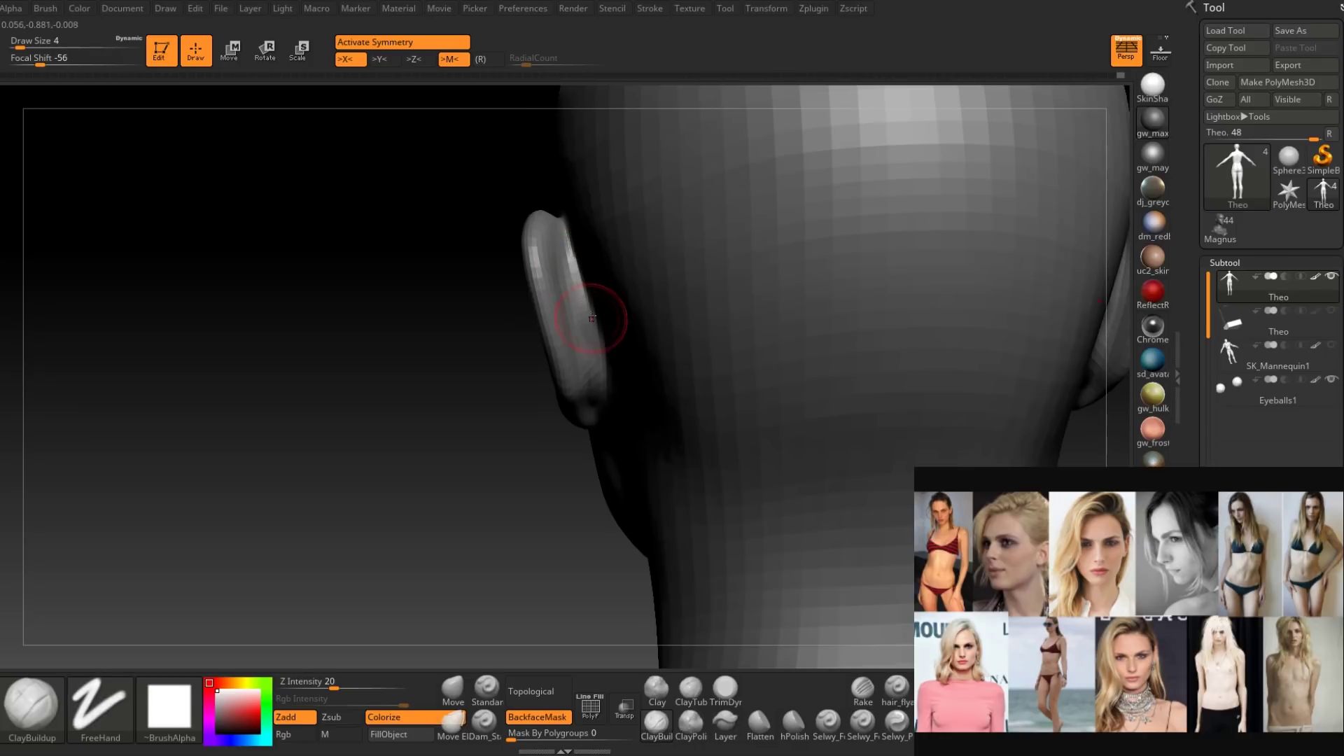
Smooth and refine the ridge behind the ear with the ClayBuildup brush at draw size 3.
{"action": "mouse_move", "coordinate": [592, 318]}
{"action": "right_mouse_down"}
{"action": "mouse_move", "coordinate": [586, 301]}
{"action": "mouse_move", "coordinate": [579, 356]}
{"action": "mouse_move", "coordinate": [580, 282]}
{"action": "right_mouse_up"}
{"action": "key", "text": "shift"}
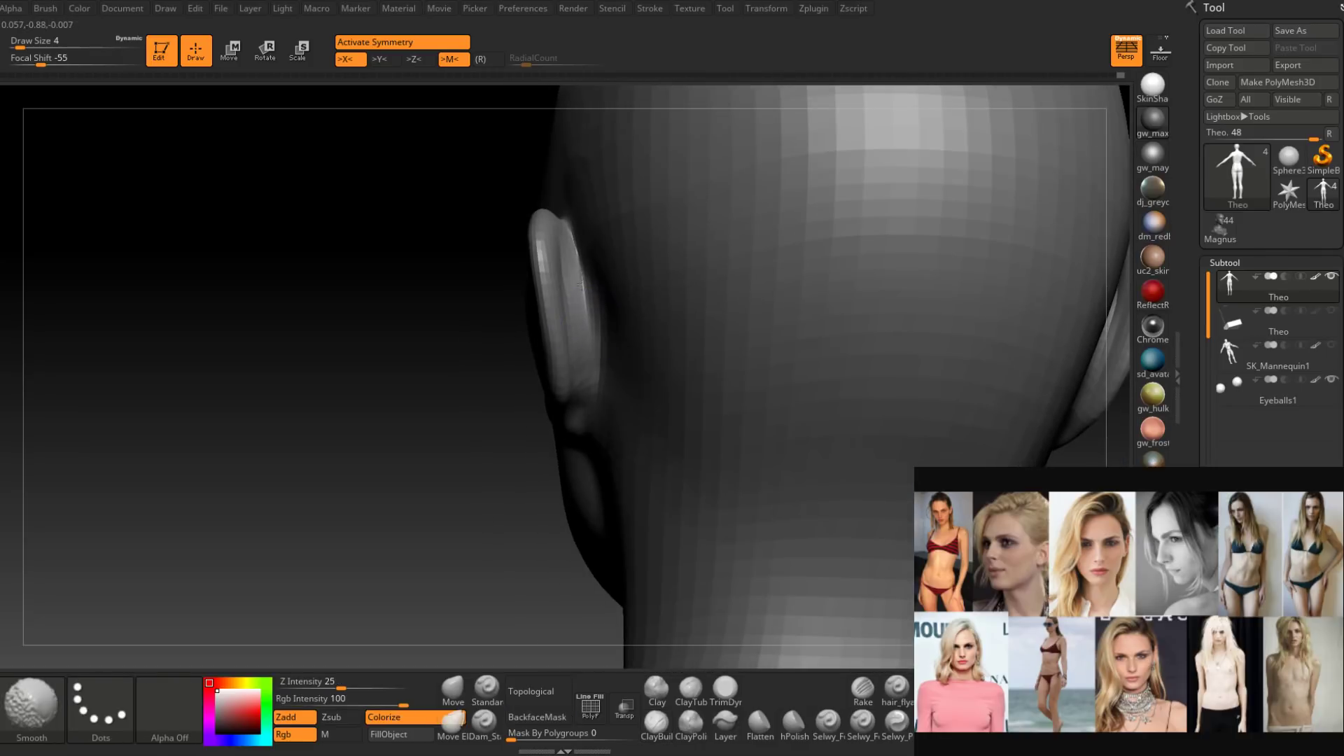
{"action": "right_click_drag", "start_coordinate": [587, 364], "coordinate": [574, 255]}
{"action": "key", "text": "shift"}
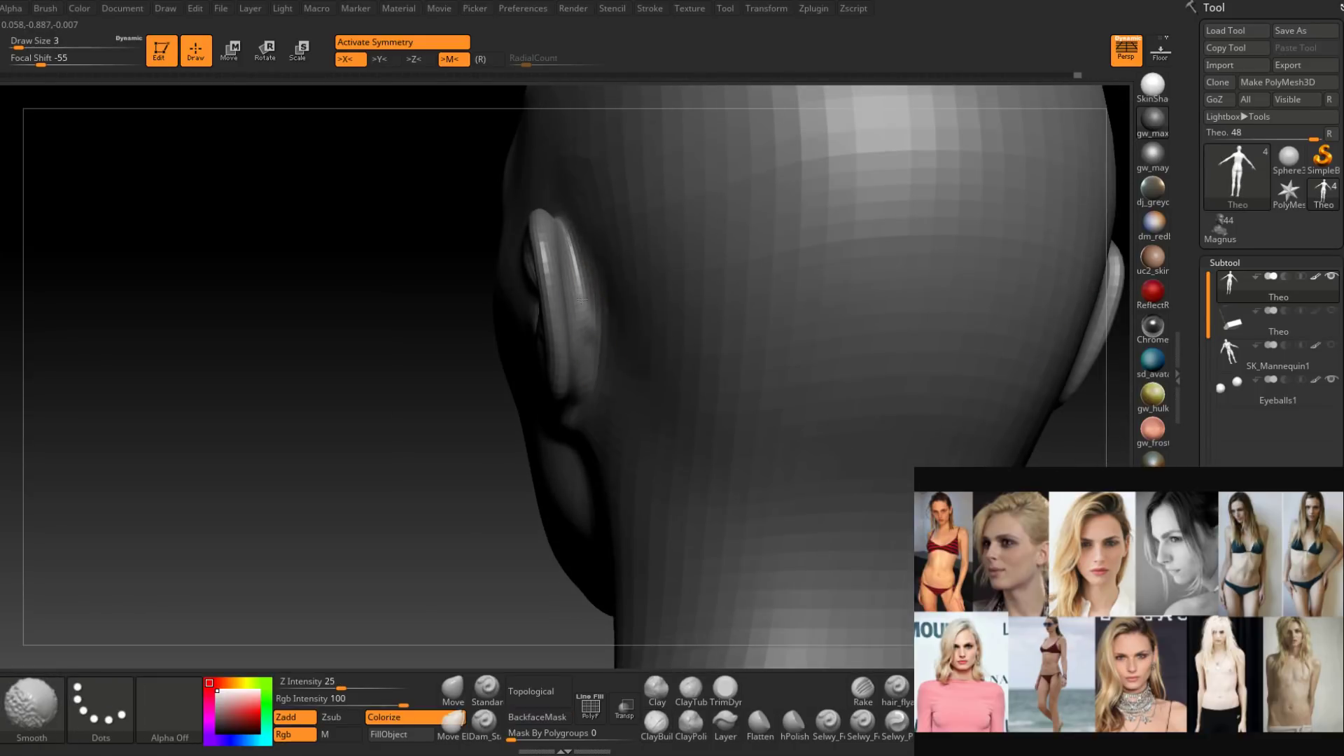
{"action": "right_click_drag", "start_coordinate": [581, 341], "coordinate": [578, 294]}
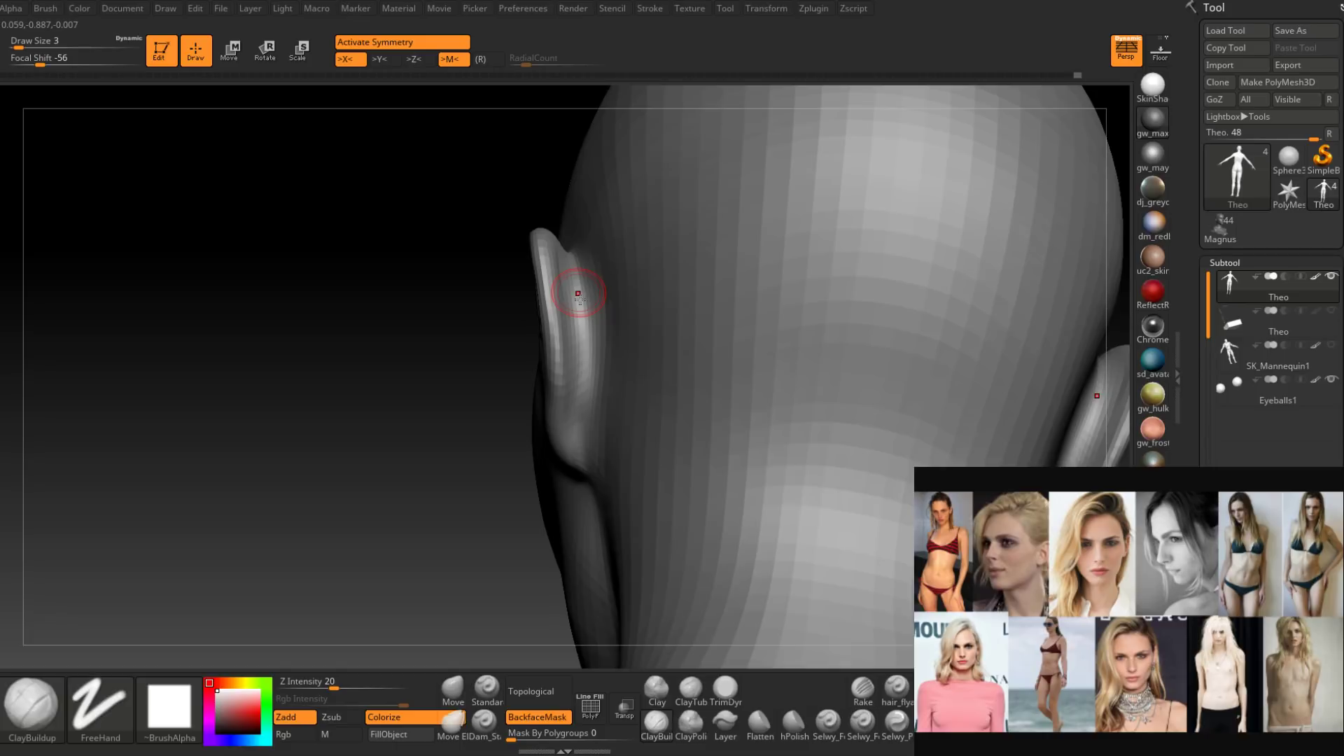
Refine the crease behind the earlobe with the ClayBuildup brush at draw size 2.
{"action": "right_click_drag", "start_coordinate": [579, 299], "coordinate": [606, 413]}
{"action": "right_click_drag", "start_coordinate": [636, 546], "coordinate": [585, 450]}
{"action": "key", "text": "space"}
{"action": "left_click_drag", "start_coordinate": [583, 451], "coordinate": [580, 449]}
{"action": "mouse_move", "coordinate": [570, 472]}
{"action": "right_mouse_down"}
{"action": "mouse_move", "coordinate": [595, 462]}
{"action": "mouse_move", "coordinate": [578, 439]}
{"action": "mouse_move", "coordinate": [572, 483]}
{"action": "right_mouse_up"}
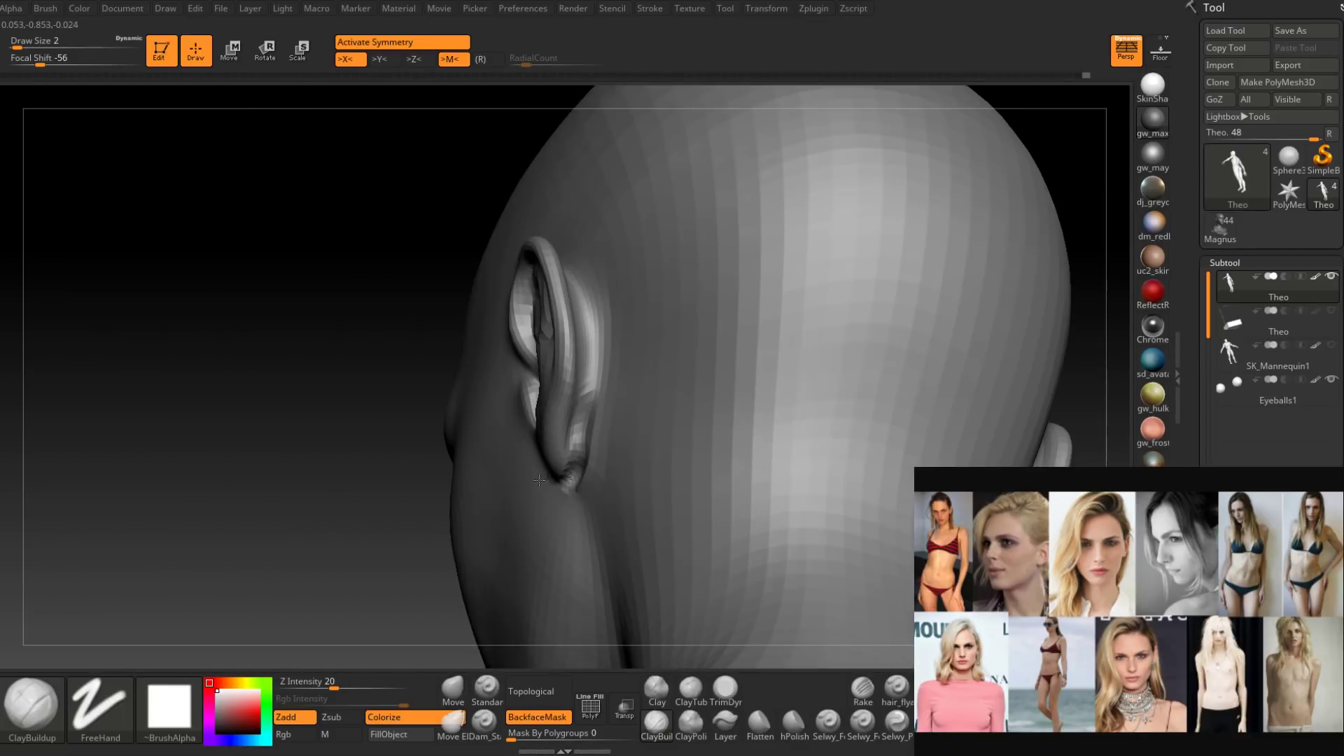
Smooth the ridge along the back of the ear into the skull at draw size 4.
{"action": "key", "text": "shift"}
{"action": "key", "text": "space"}
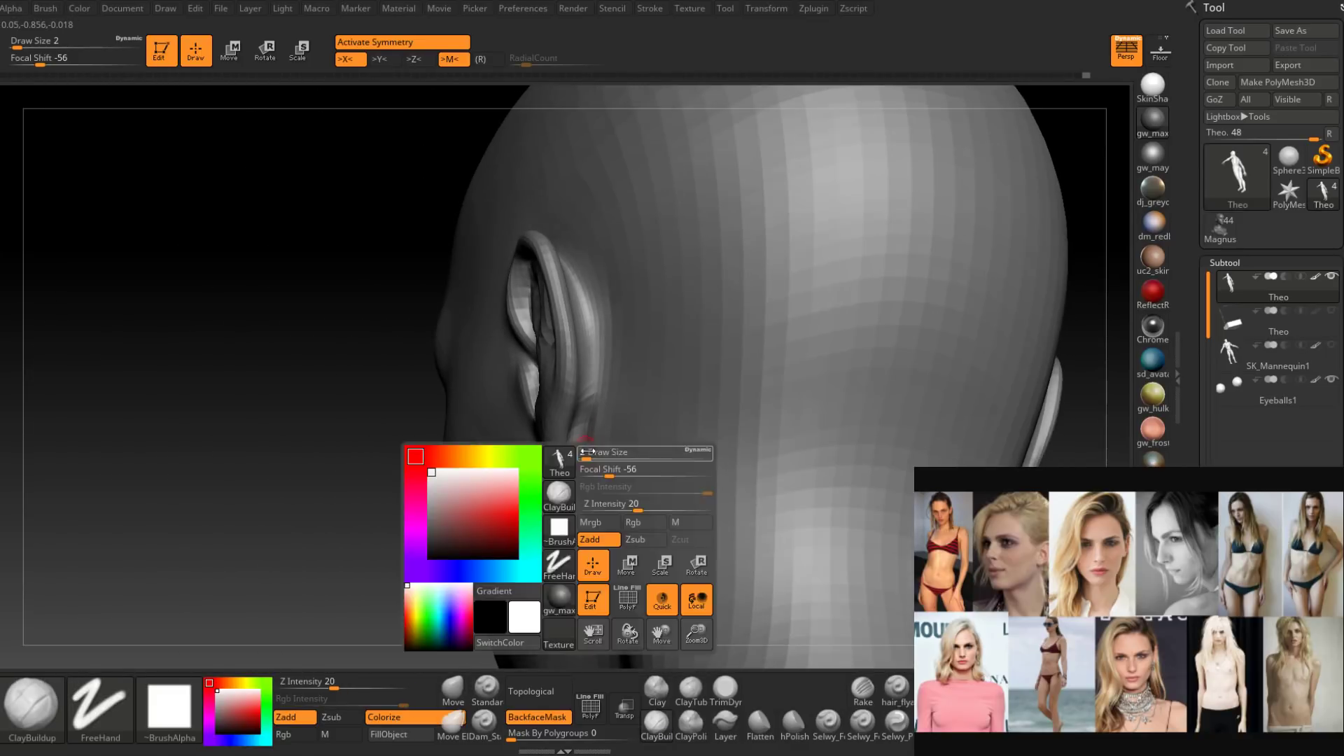
{"action": "left_click_drag", "start_coordinate": [583, 459], "coordinate": [590, 460]}
{"action": "left_click_drag", "start_coordinate": [605, 368], "coordinate": [599, 274], "text": "shift"}
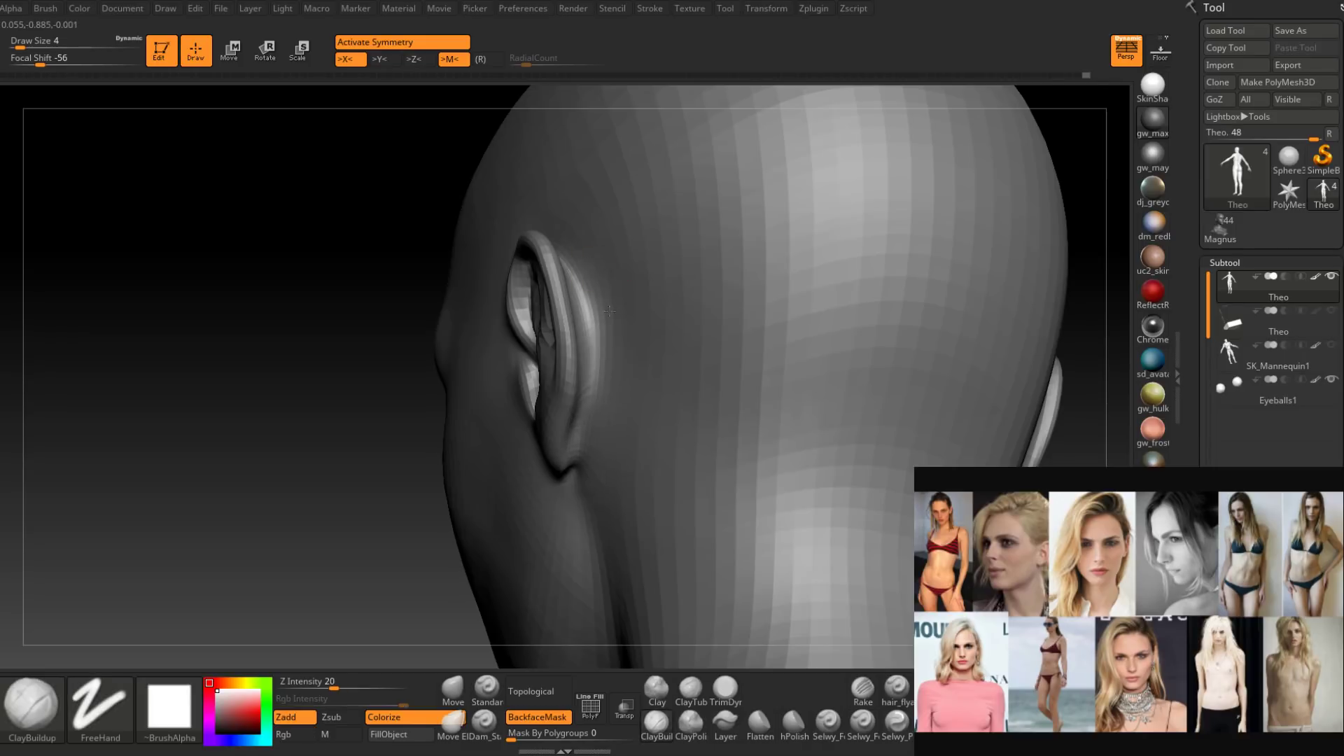
{"action": "right_click_drag", "start_coordinate": [599, 294], "coordinate": [574, 308]}
{"action": "left_click_drag", "start_coordinate": [584, 322], "coordinate": [591, 378], "text": "shift"}
Switch to the Move brush and drop the figure to a lower subdivision level for adjusting the jaw.
{"action": "mouse_move", "coordinate": [595, 325]}
{"action": "right_mouse_down"}
{"action": "mouse_move", "coordinate": [570, 296]}
{"action": "mouse_move", "coordinate": [660, 348]}
{"action": "mouse_move", "coordinate": [597, 387]}
{"action": "mouse_move", "coordinate": [630, 474]}
{"action": "mouse_move", "coordinate": [663, 303]}
{"action": "mouse_move", "coordinate": [660, 459]}
{"action": "mouse_move", "coordinate": [672, 353]}
{"action": "mouse_move", "coordinate": [655, 448]}
{"action": "mouse_move", "coordinate": [640, 408]}
{"action": "mouse_move", "coordinate": [658, 463]}
{"action": "right_mouse_up"}
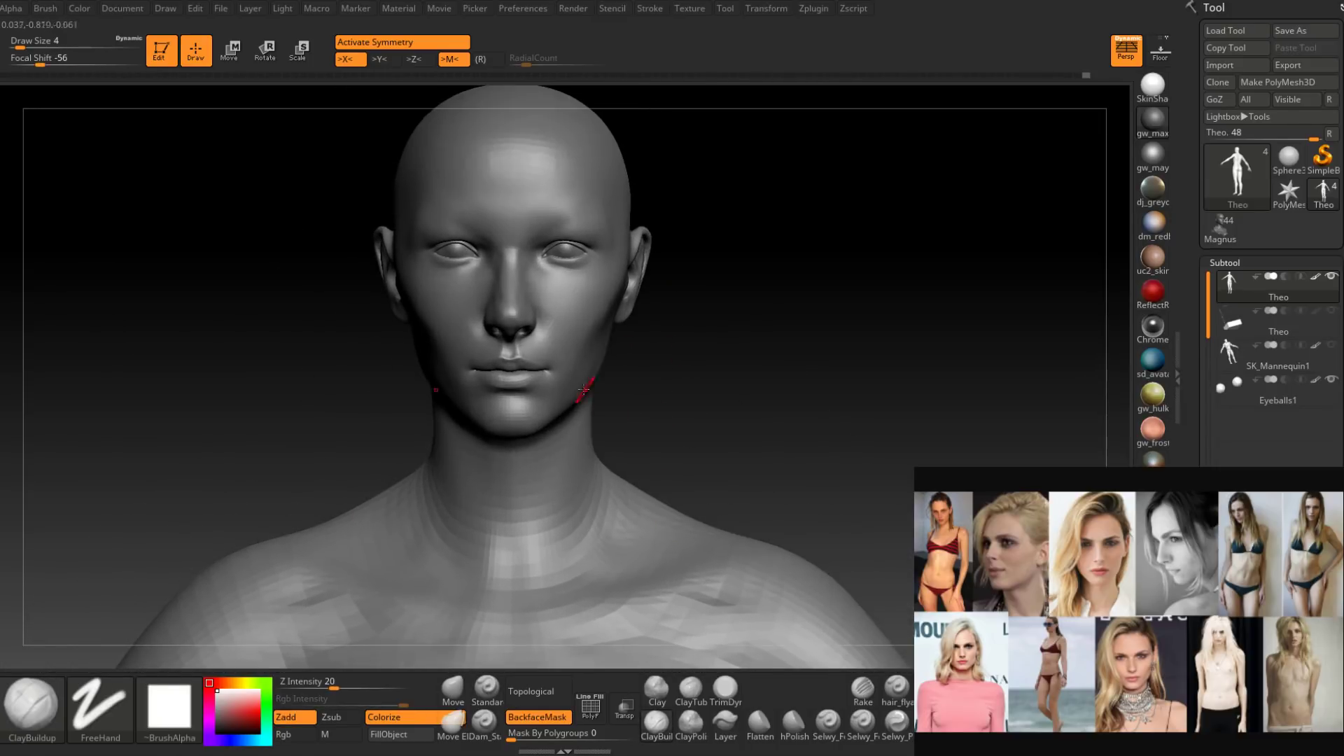
{"action": "right_click_drag", "start_coordinate": [582, 393], "coordinate": [556, 409]}
{"action": "right_click_drag", "start_coordinate": [557, 409], "coordinate": [567, 382], "text": "ctrl"}
{"action": "mouse_move", "coordinate": [567, 382]}
{"action": "right_mouse_down"}
{"action": "mouse_move", "coordinate": [607, 391]}
{"action": "mouse_move", "coordinate": [570, 435]}
{"action": "right_mouse_up"}
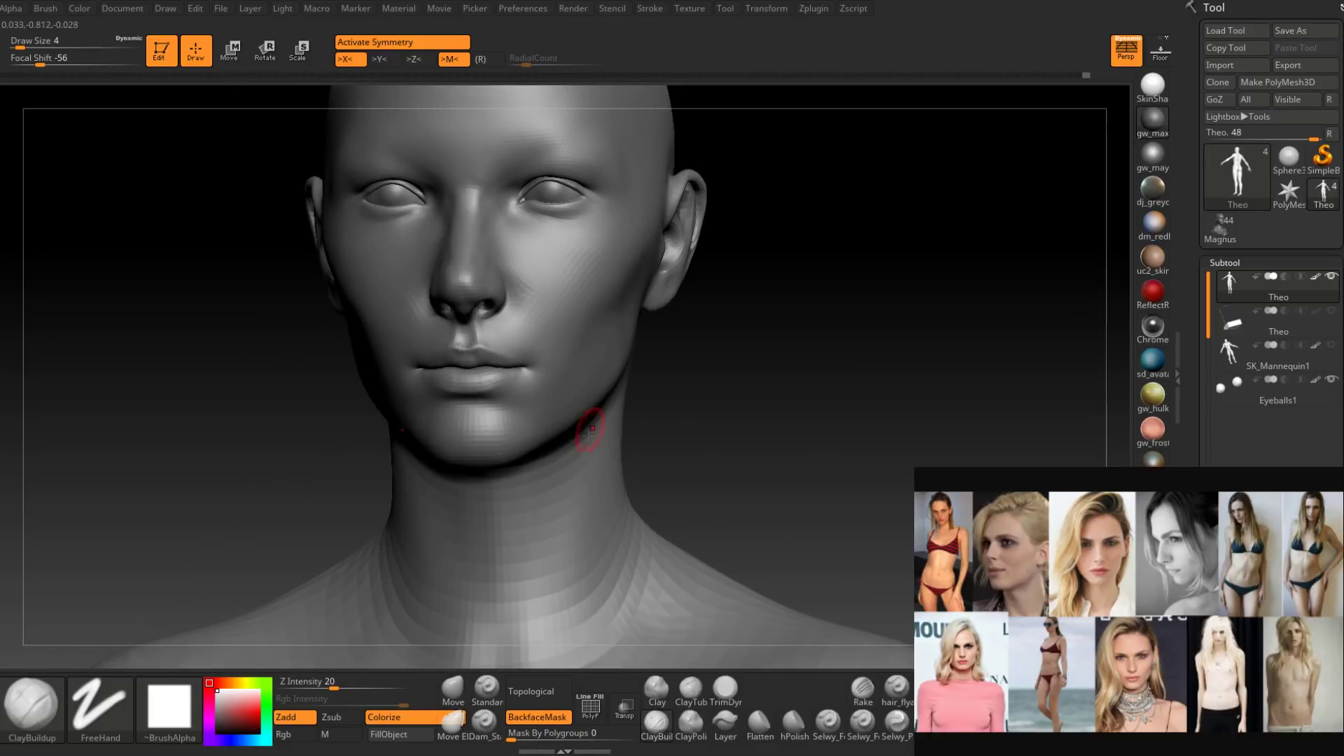
{"action": "key", "text": "b"}
{"action": "key", "text": "m"}
{"action": "key", "text": "v"}
{"action": "key", "text": "shift+d"}
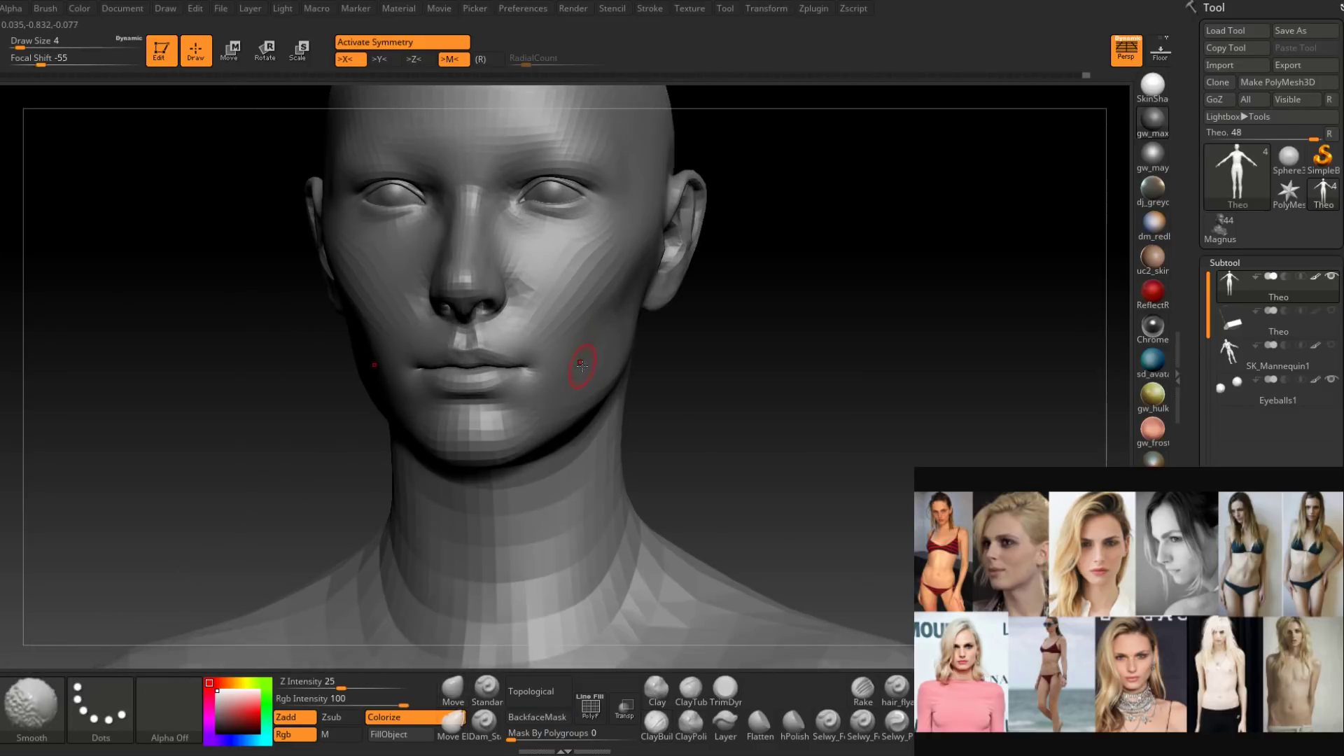
Reshape the cheek and jaw contour with the Move brush, starting at draw sizes 8 and 9.
{"action": "right_click_drag", "start_coordinate": [585, 364], "coordinate": [579, 350]}
{"action": "key", "text": "space"}
{"action": "left_click_drag", "start_coordinate": [579, 364], "coordinate": [588, 364]}
{"action": "mouse_move", "coordinate": [588, 364]}
{"action": "right_mouse_down"}
{"action": "mouse_move", "coordinate": [571, 401]}
{"action": "mouse_move", "coordinate": [572, 367]}
{"action": "right_mouse_up"}
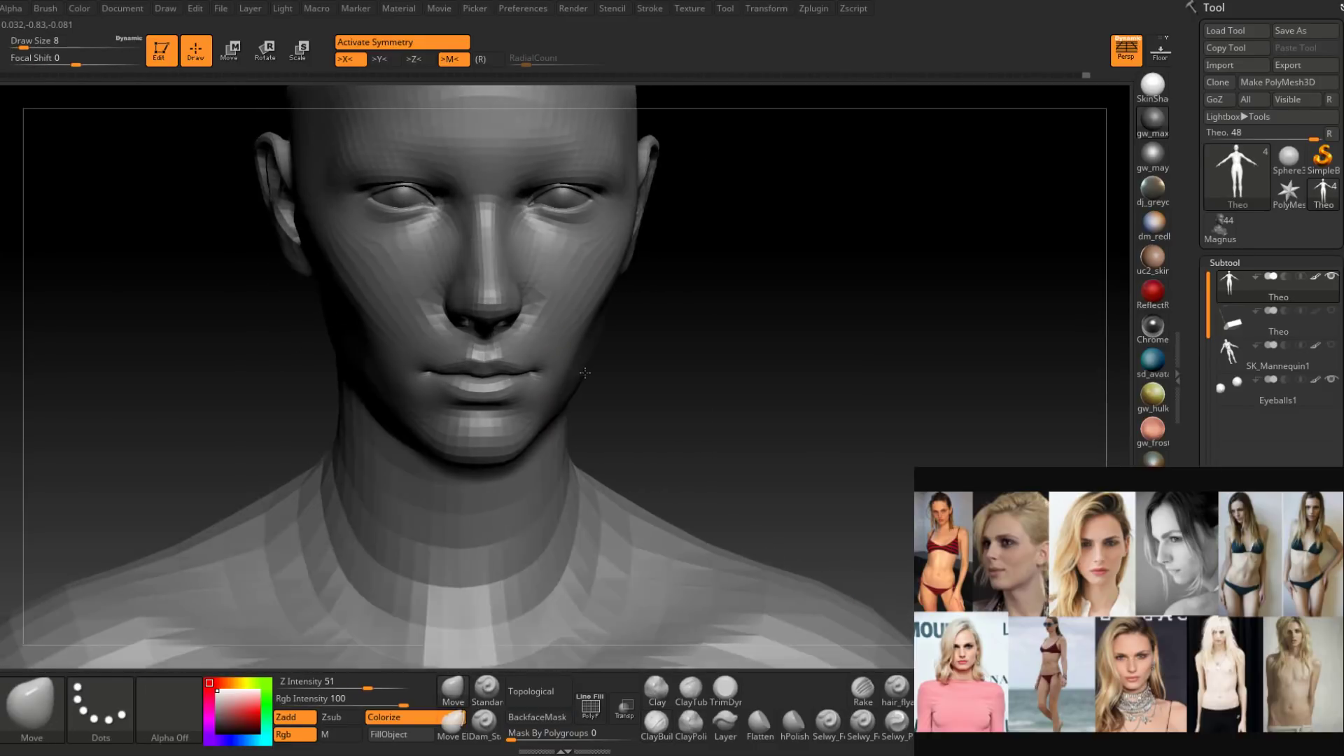
{"action": "key", "text": "space"}
{"action": "left_click_drag", "start_coordinate": [569, 364], "coordinate": [572, 365]}
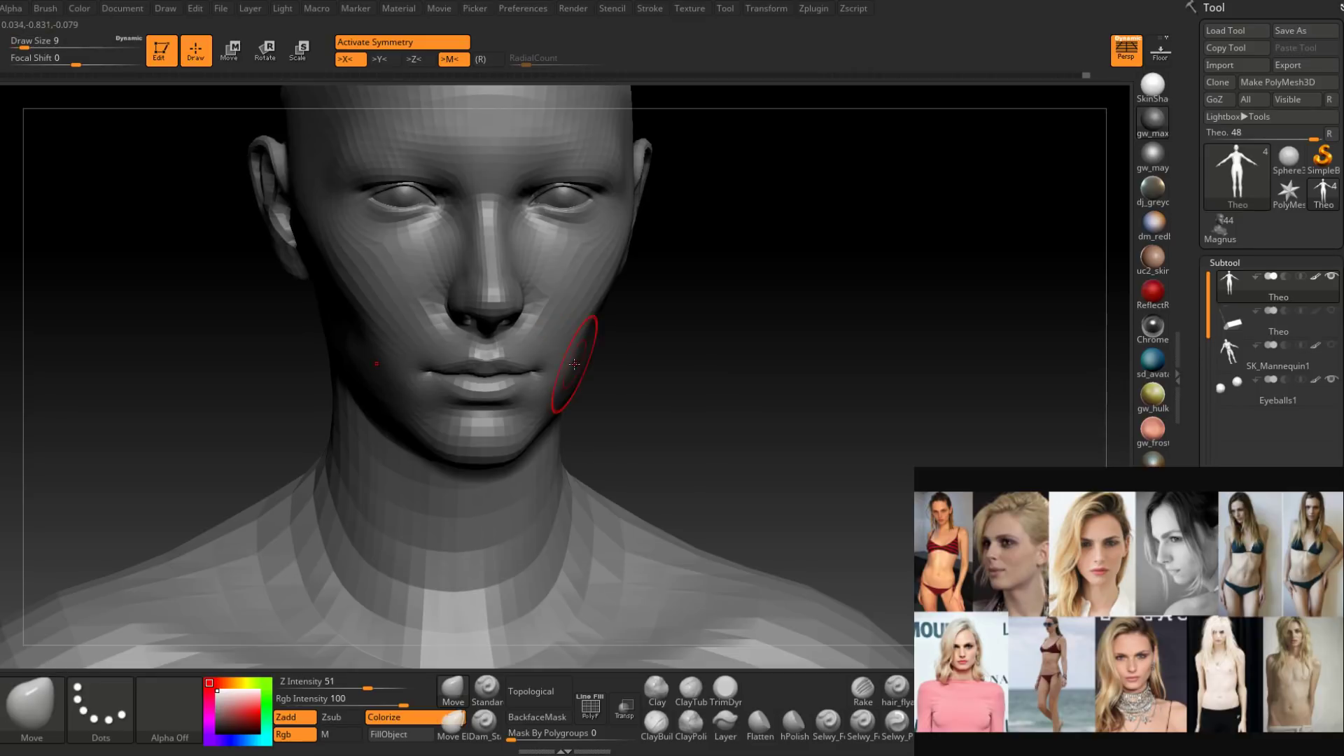
{"action": "right_click_drag", "start_coordinate": [574, 364], "coordinate": [583, 358]}
{"action": "key", "text": "space"}
{"action": "left_click_drag", "start_coordinate": [582, 364], "coordinate": [589, 364]}
Reshape the throat and underside of the jaw in profile with the Move brush at draw sizes 16 and 12.
{"action": "mouse_move", "coordinate": [589, 364]}
{"action": "right_mouse_down"}
{"action": "mouse_move", "coordinate": [508, 373]}
{"action": "mouse_move", "coordinate": [612, 371]}
{"action": "mouse_move", "coordinate": [577, 381]}
{"action": "mouse_move", "coordinate": [532, 448]}
{"action": "mouse_move", "coordinate": [483, 427]}
{"action": "mouse_move", "coordinate": [498, 490]}
{"action": "mouse_move", "coordinate": [527, 513]}
{"action": "mouse_move", "coordinate": [551, 417]}
{"action": "right_mouse_up"}
{"action": "key", "text": "space"}
{"action": "left_click_drag", "start_coordinate": [548, 414], "coordinate": [555, 414]}
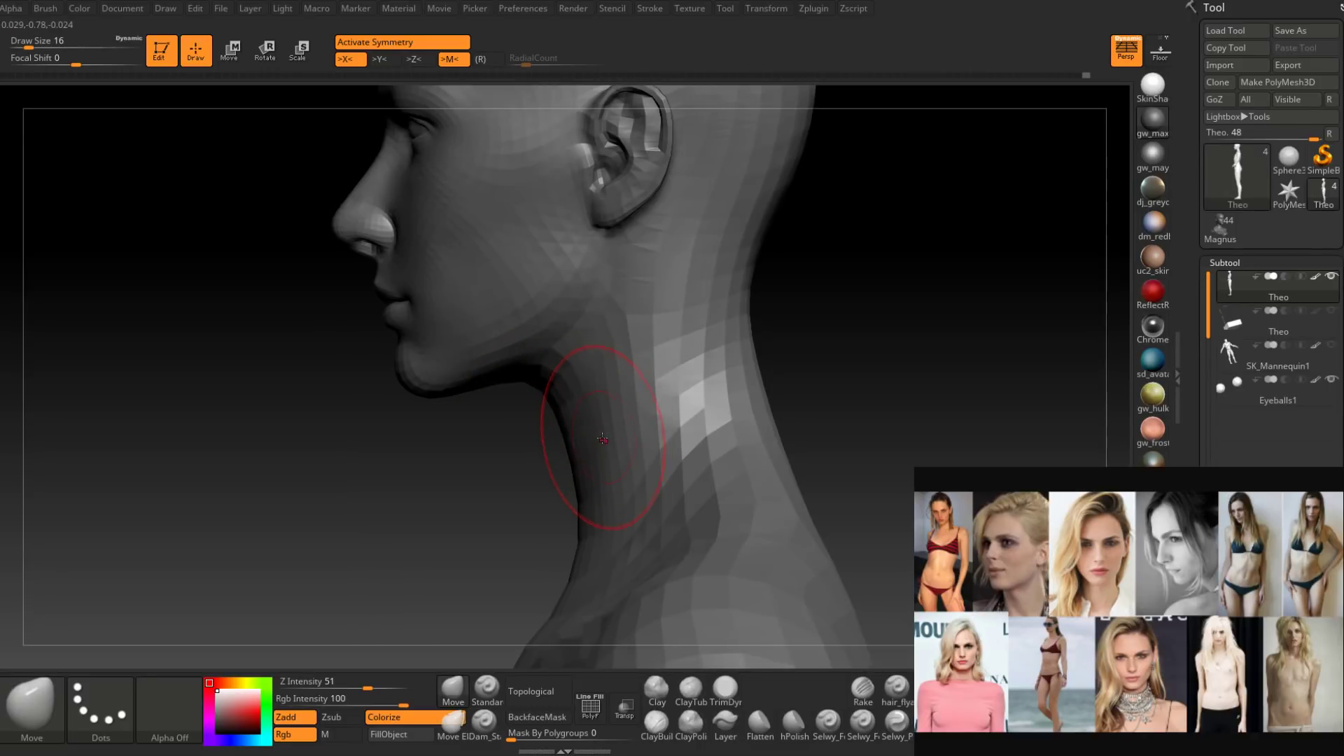
{"action": "right_click_drag", "start_coordinate": [602, 439], "coordinate": [588, 321], "text": "alt"}
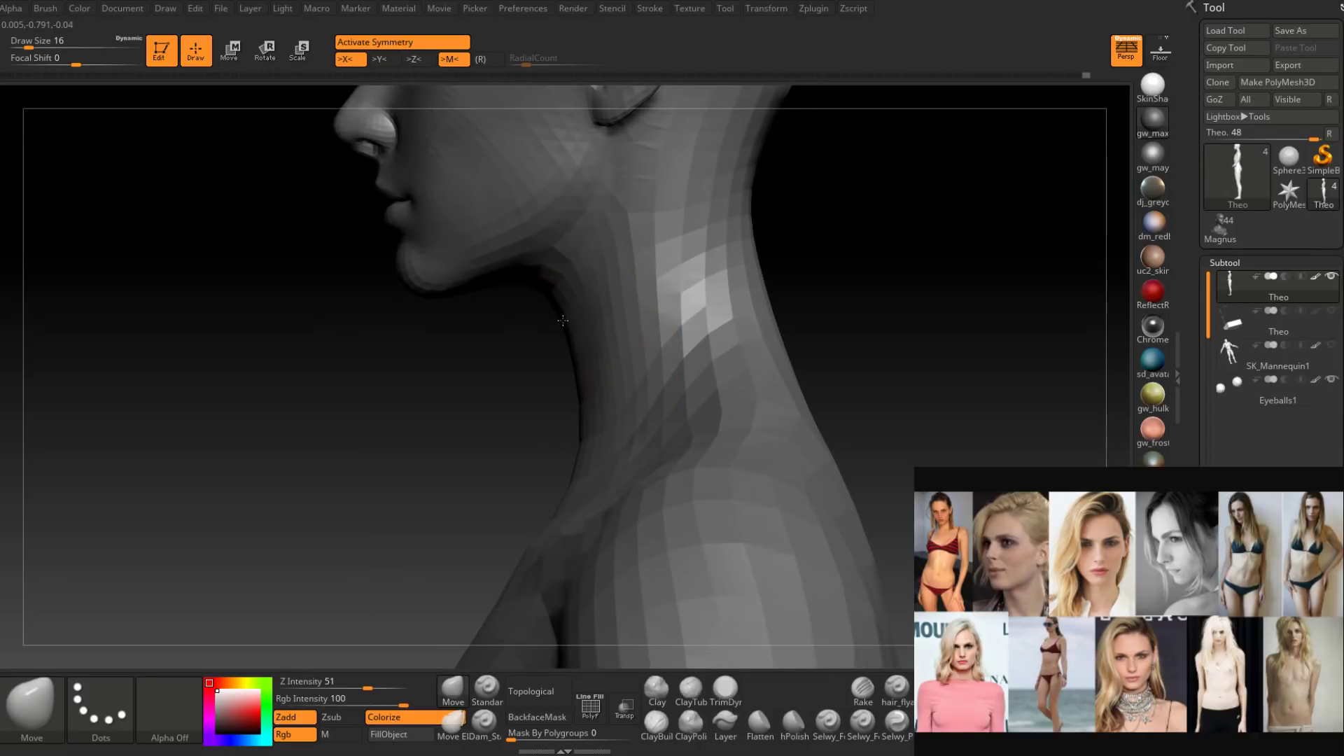
{"action": "key", "text": "space"}
{"action": "left_click_drag", "start_coordinate": [526, 299], "coordinate": [523, 299]}
{"action": "mouse_move", "coordinate": [522, 298]}
{"action": "right_mouse_down"}
{"action": "mouse_move", "coordinate": [539, 267]}
{"action": "mouse_move", "coordinate": [560, 317]}
{"action": "mouse_move", "coordinate": [546, 317]}
{"action": "mouse_move", "coordinate": [643, 396]}
{"action": "mouse_move", "coordinate": [663, 360]}
{"action": "mouse_move", "coordinate": [723, 371]}
{"action": "mouse_move", "coordinate": [695, 377]}
{"action": "mouse_move", "coordinate": [700, 357]}
{"action": "mouse_move", "coordinate": [681, 430]}
{"action": "mouse_move", "coordinate": [672, 359]}
{"action": "mouse_move", "coordinate": [600, 399]}
{"action": "mouse_move", "coordinate": [624, 393]}
{"action": "right_mouse_up"}
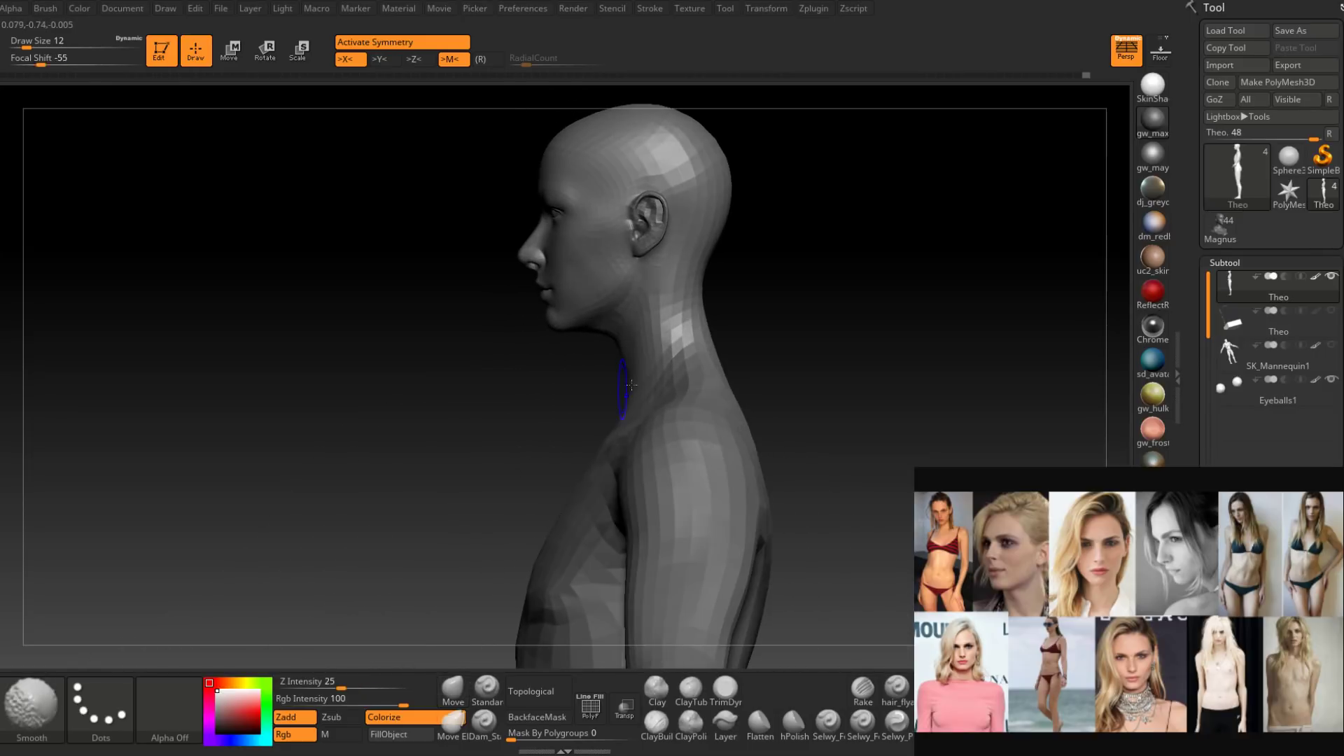
Adjust the back of the neck in profile with the Move brush at draw size 37.
{"action": "mouse_move", "coordinate": [691, 354]}
{"action": "right_mouse_down", "text": "alt"}
{"action": "mouse_move", "coordinate": [662, 431]}
{"action": "mouse_move", "coordinate": [689, 416]}
{"action": "mouse_move", "coordinate": [697, 369]}
{"action": "right_mouse_up", "text": "alt"}
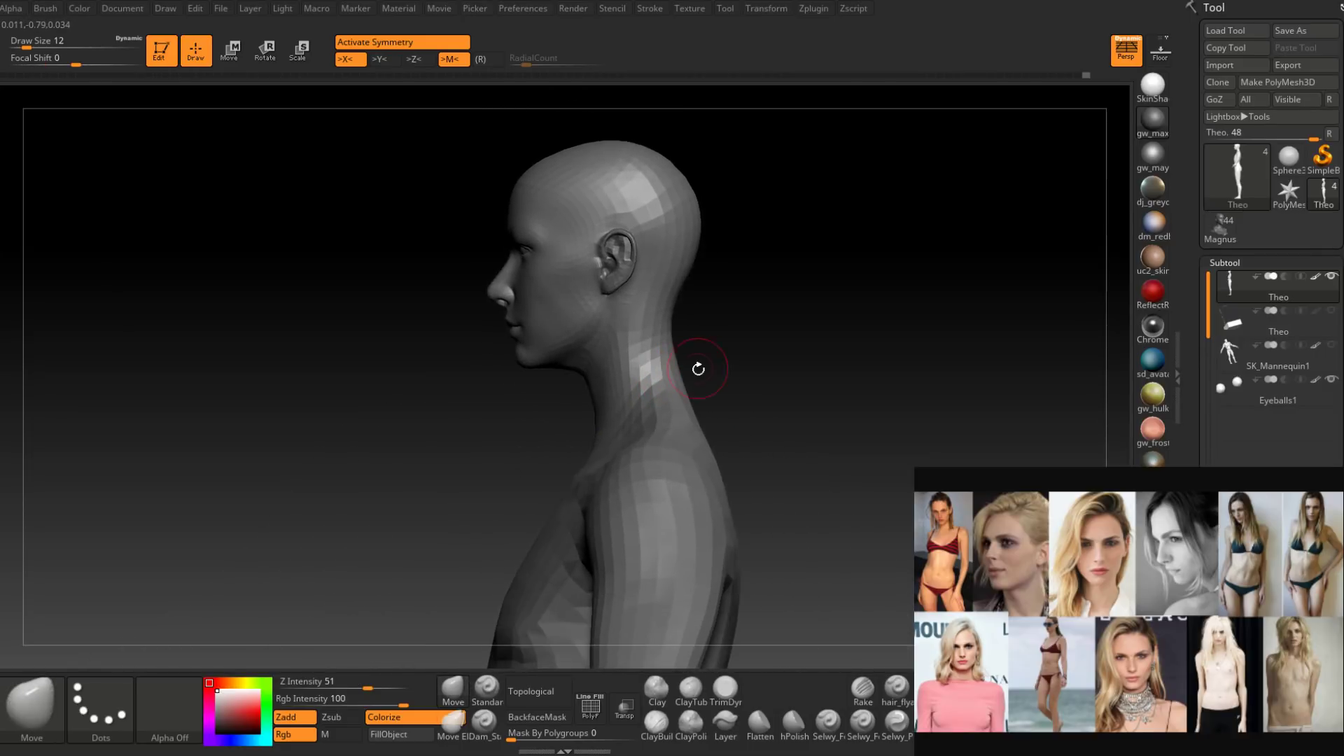
{"action": "key", "text": "space"}
{"action": "left_click_drag", "start_coordinate": [699, 369], "coordinate": [707, 370]}
{"action": "key", "text": "shift"}
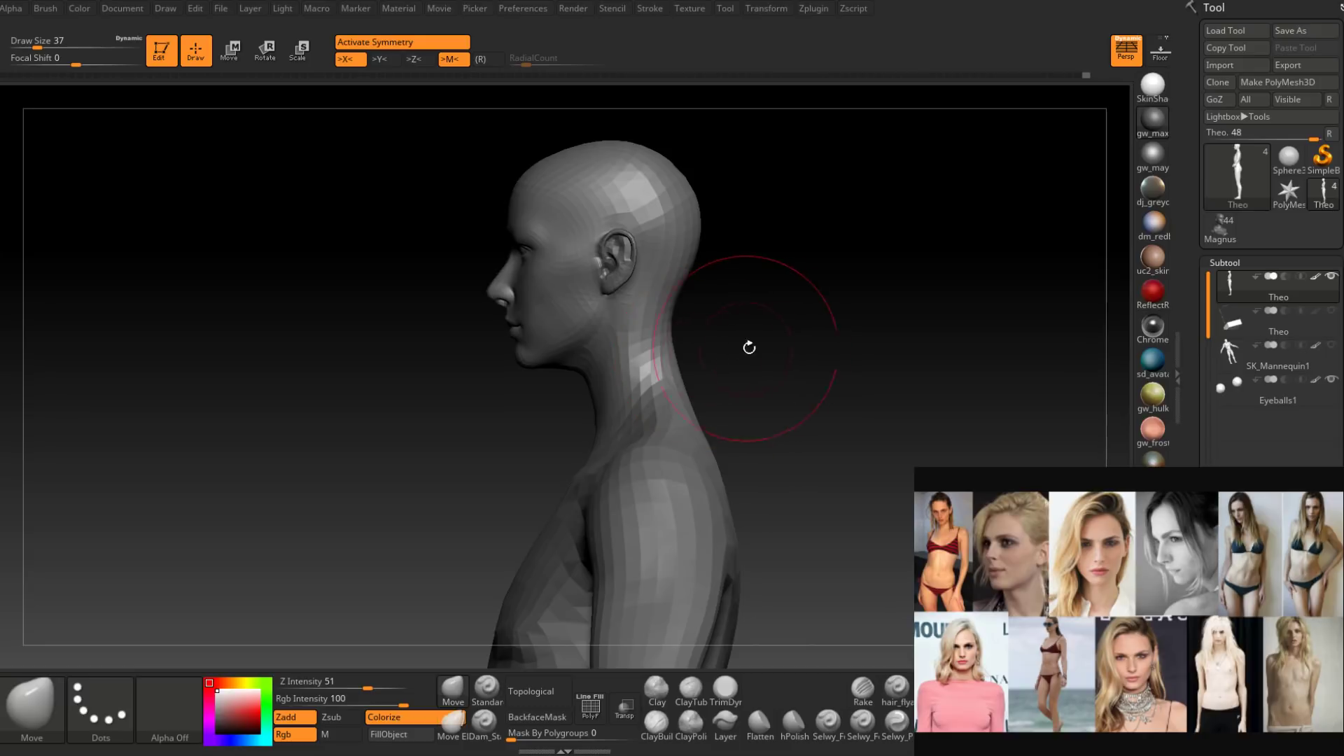
{"action": "right_click_drag", "start_coordinate": [749, 390], "coordinate": [734, 362], "text": "alt"}
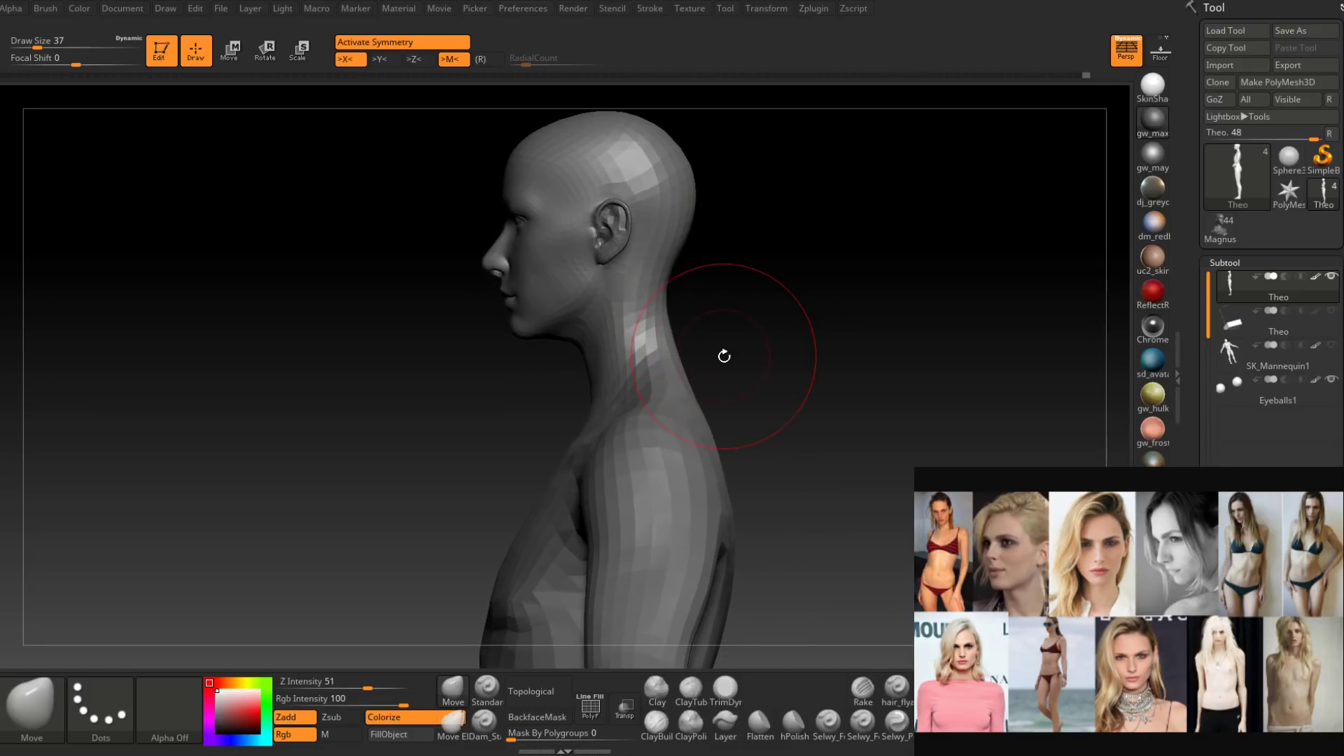
{"action": "right_click_drag", "start_coordinate": [721, 366], "coordinate": [684, 369]}
Raise the subdivision level and smooth the chest beside the armpit.
{"action": "key", "text": "d"}
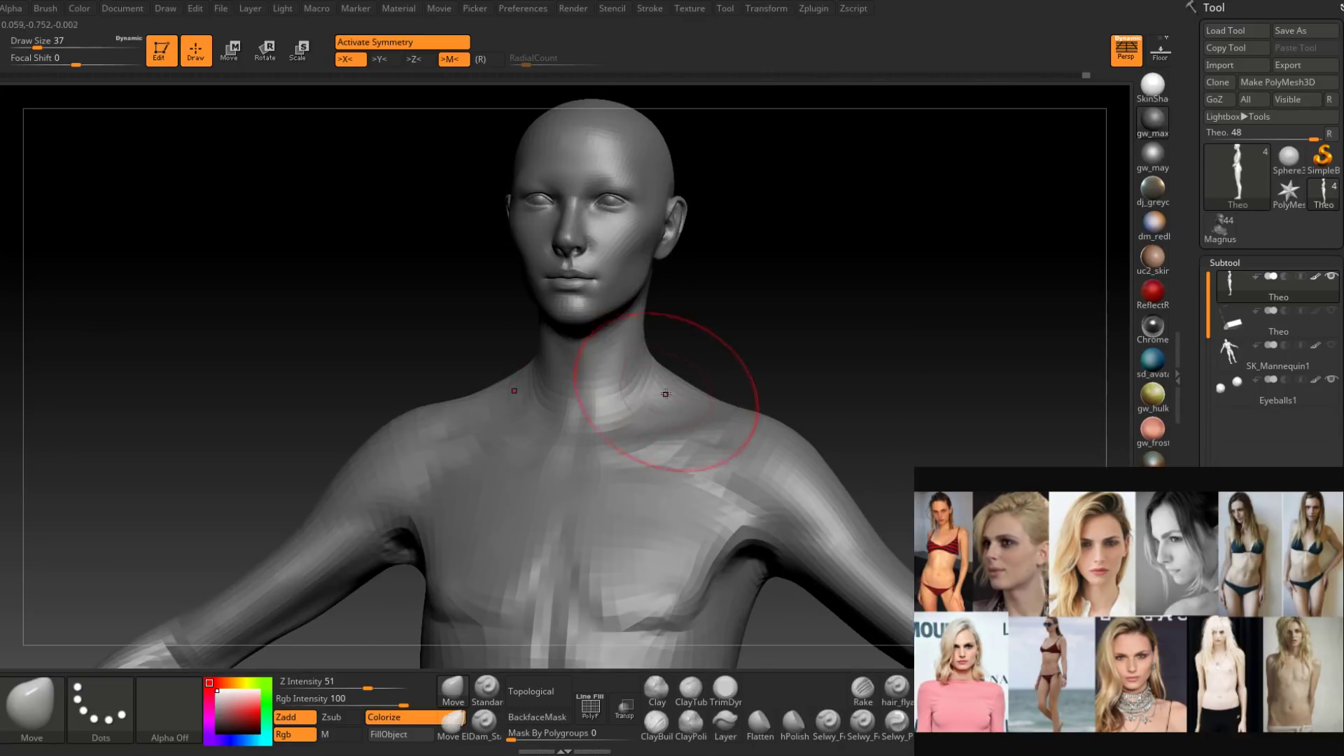
{"action": "key", "text": "d"}
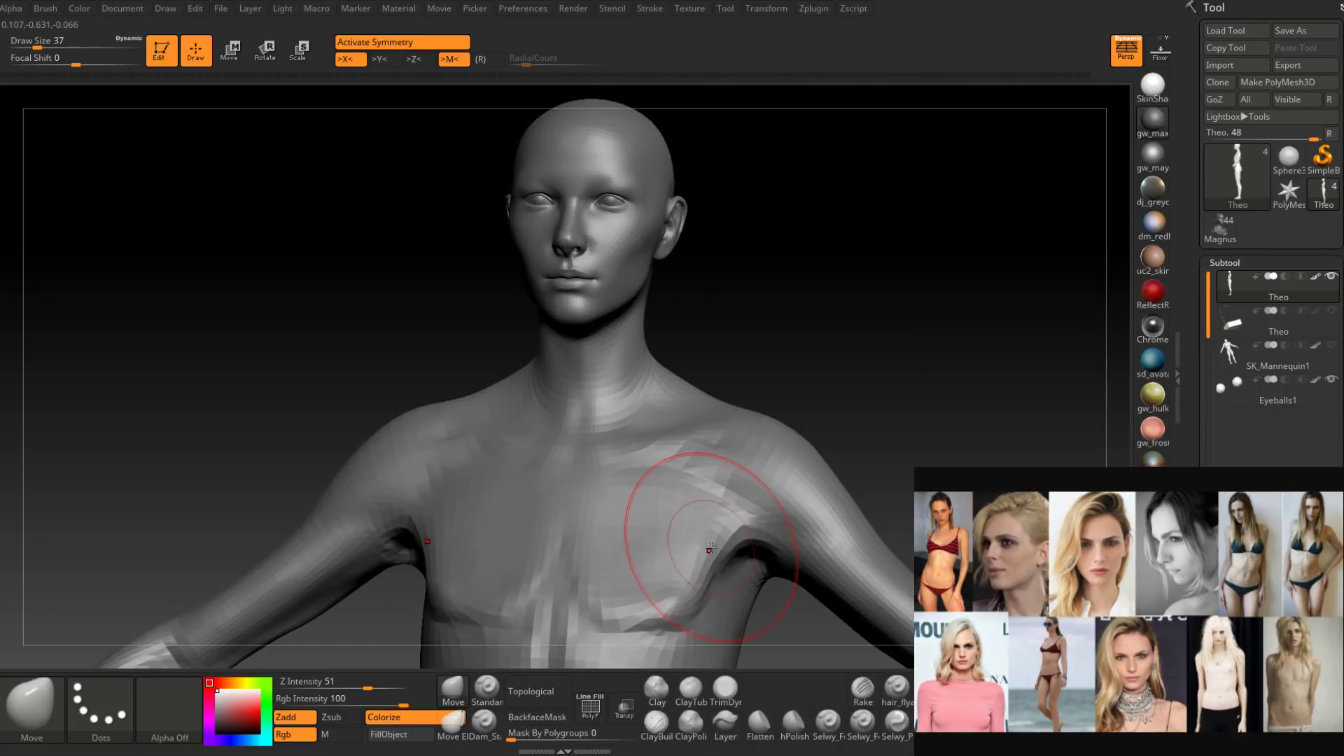
{"action": "left_click_drag", "start_coordinate": [710, 541], "coordinate": [693, 546], "text": "shift"}
Build up the neck muscles on the front of the neck with the ClayBuildup brush at draw sizes 16 and 14.
{"action": "left_click", "coordinate": [656, 726]}
{"action": "right_click_drag", "start_coordinate": [623, 364], "coordinate": [623, 308], "text": "ctrl"}
{"action": "key", "text": "space"}
{"action": "left_click_drag", "start_coordinate": [639, 351], "coordinate": [628, 351]}
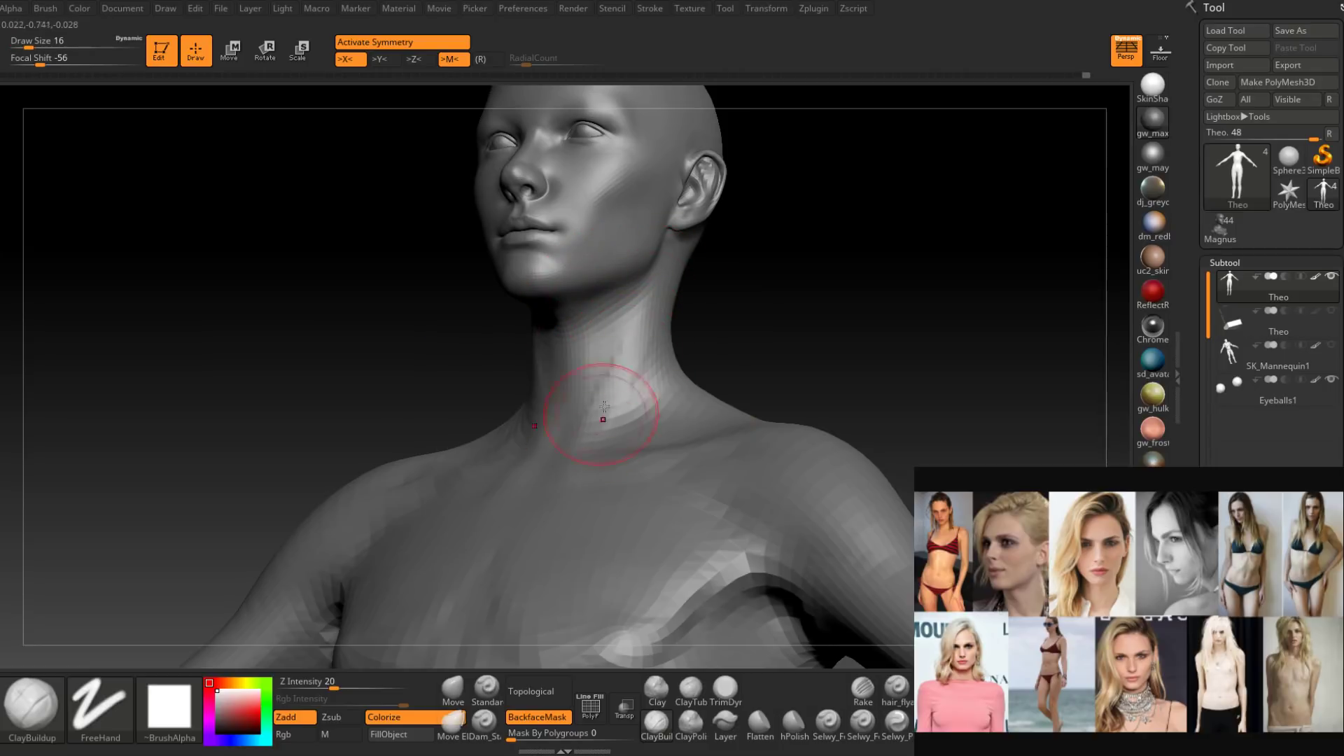
{"action": "right_click_drag", "start_coordinate": [603, 407], "coordinate": [615, 392]}
{"action": "key", "text": "space"}
{"action": "left_click_drag", "start_coordinate": [615, 393], "coordinate": [610, 393]}
{"action": "right_click_drag", "start_coordinate": [611, 393], "coordinate": [633, 427]}
Sculpt the pit of the neck and the inner collarbones with the ClayBuildup brush at draw sizes 6 and 9.
{"action": "key", "text": "space"}
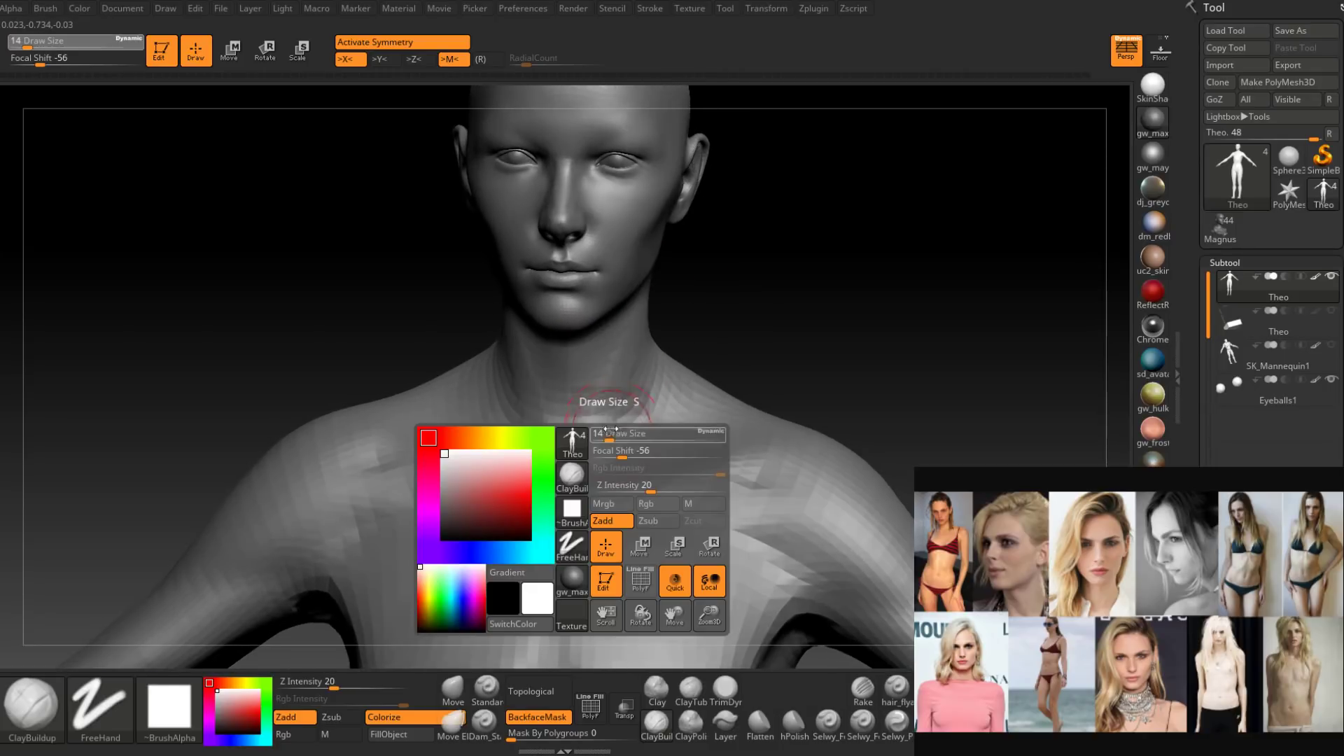
{"action": "left_click_drag", "start_coordinate": [611, 429], "coordinate": [592, 429]}
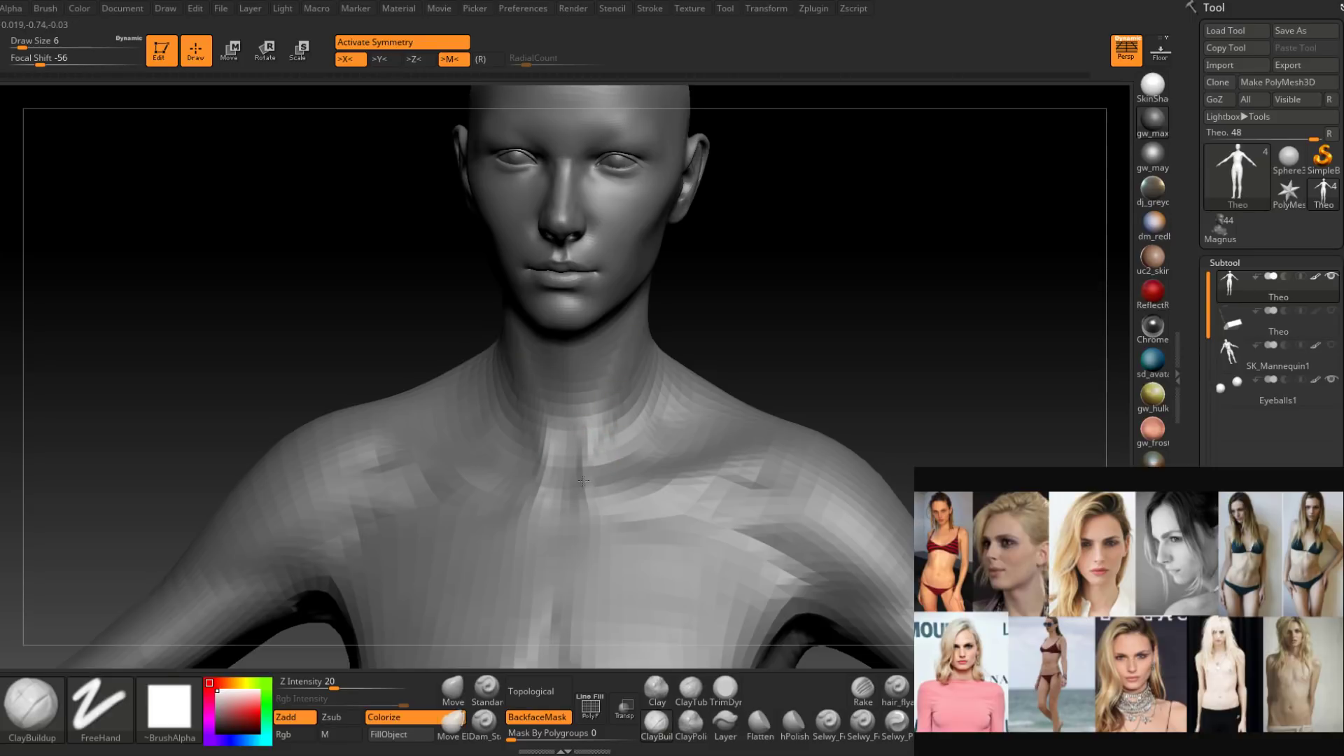
{"action": "mouse_move", "coordinate": [594, 467]}
{"action": "right_mouse_down"}
{"action": "mouse_move", "coordinate": [572, 469]}
{"action": "mouse_move", "coordinate": [571, 452]}
{"action": "right_mouse_up"}
{"action": "key", "text": "space"}
{"action": "left_click_drag", "start_coordinate": [570, 453], "coordinate": [575, 455]}
{"action": "right_click_drag", "start_coordinate": [575, 455], "coordinate": [601, 441]}
Build up the neck and collarbone area with the ClayBuildup brush at draw size 14 and smooth the strokes.
{"action": "key", "text": "space"}
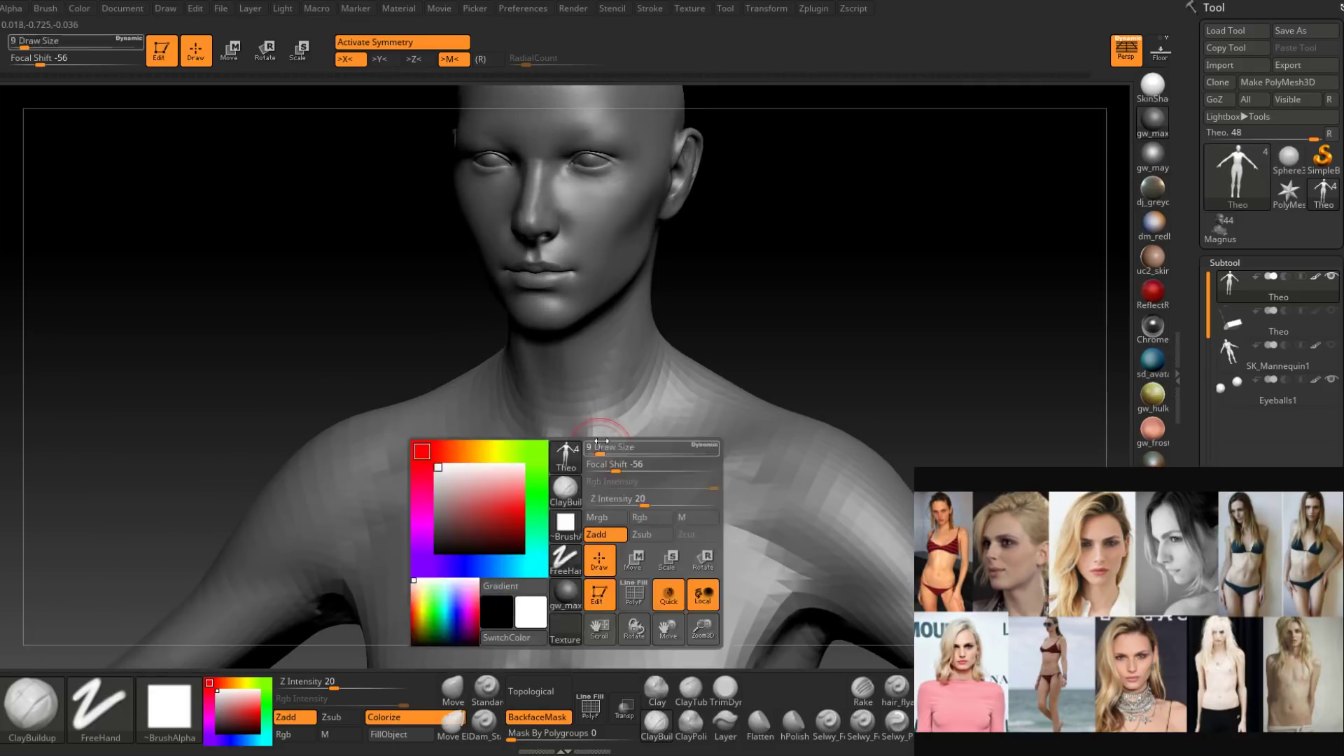
{"action": "left_click_drag", "start_coordinate": [602, 442], "coordinate": [613, 442]}
{"action": "mouse_move", "coordinate": [640, 381]}
{"action": "right_mouse_down"}
{"action": "mouse_move", "coordinate": [647, 304]}
{"action": "mouse_move", "coordinate": [616, 301]}
{"action": "mouse_move", "coordinate": [573, 315]}
{"action": "mouse_move", "coordinate": [591, 394]}
{"action": "mouse_move", "coordinate": [588, 348]}
{"action": "mouse_move", "coordinate": [609, 312]}
{"action": "right_mouse_up"}
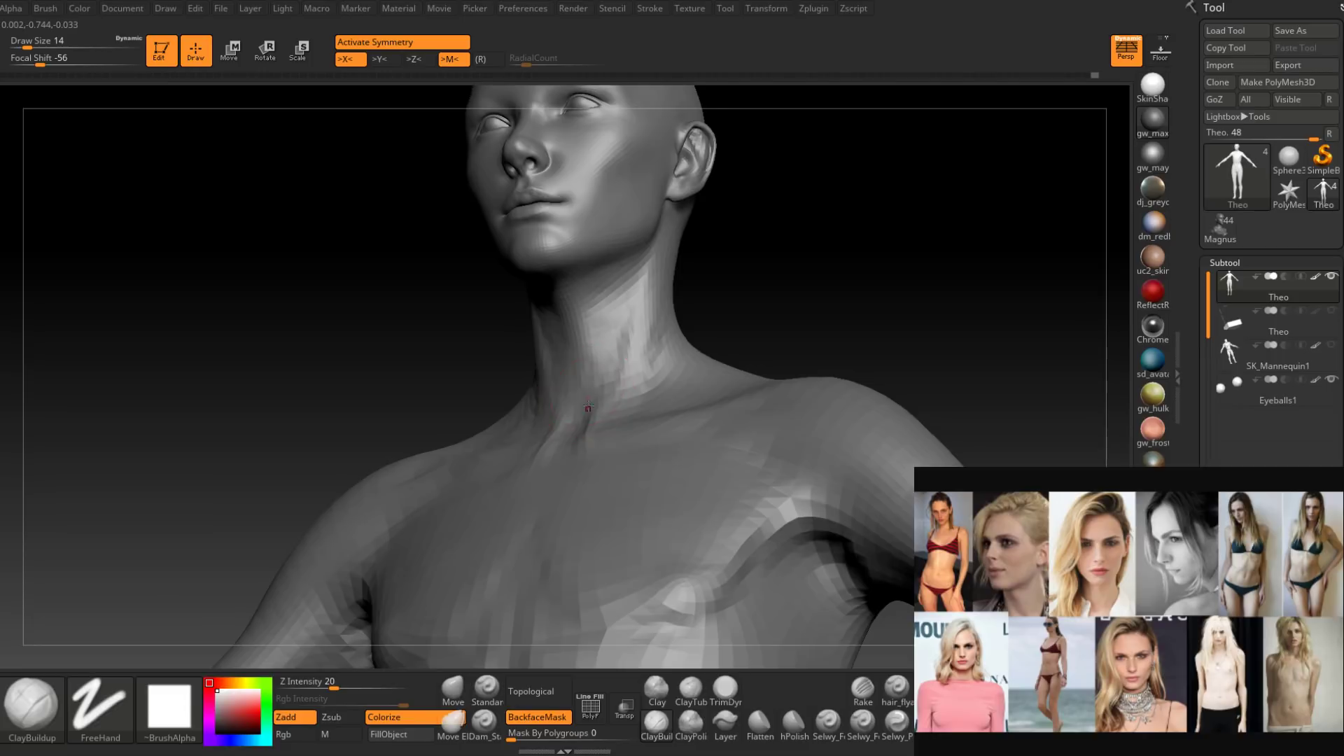
{"action": "right_click_drag", "start_coordinate": [588, 407], "coordinate": [572, 383]}
{"action": "mouse_move", "coordinate": [584, 310]}
{"action": "right_mouse_down", "text": "shift"}
{"action": "mouse_move", "coordinate": [579, 344]}
{"action": "mouse_move", "coordinate": [603, 357]}
{"action": "mouse_move", "coordinate": [614, 403]}
{"action": "mouse_move", "coordinate": [641, 420]}
{"action": "mouse_move", "coordinate": [636, 440]}
{"action": "mouse_move", "coordinate": [657, 432]}
{"action": "mouse_move", "coordinate": [633, 428]}
{"action": "mouse_move", "coordinate": [660, 392]}
{"action": "mouse_move", "coordinate": [648, 372]}
{"action": "right_mouse_up", "text": "shift"}
{"action": "key", "text": "shift"}
{"action": "left_click_drag", "start_coordinate": [648, 372], "coordinate": [669, 408], "text": "shift"}
{"action": "right_click_drag", "start_coordinate": [669, 408], "coordinate": [708, 381]}
{"action": "mouse_move", "coordinate": [696, 434]}
{"action": "right_mouse_down"}
{"action": "mouse_move", "coordinate": [688, 453]}
{"action": "mouse_move", "coordinate": [728, 427]}
{"action": "mouse_move", "coordinate": [744, 500]}
{"action": "mouse_move", "coordinate": [690, 381]}
{"action": "mouse_move", "coordinate": [645, 411]}
{"action": "mouse_move", "coordinate": [654, 399]}
{"action": "mouse_move", "coordinate": [486, 390]}
{"action": "mouse_move", "coordinate": [567, 364]}
{"action": "right_mouse_up"}
Adjust the shoulders and collarbone area with the Move brush at draw sizes 49 and 56.
{"action": "left_click", "coordinate": [453, 686]}
{"action": "key", "text": "space"}
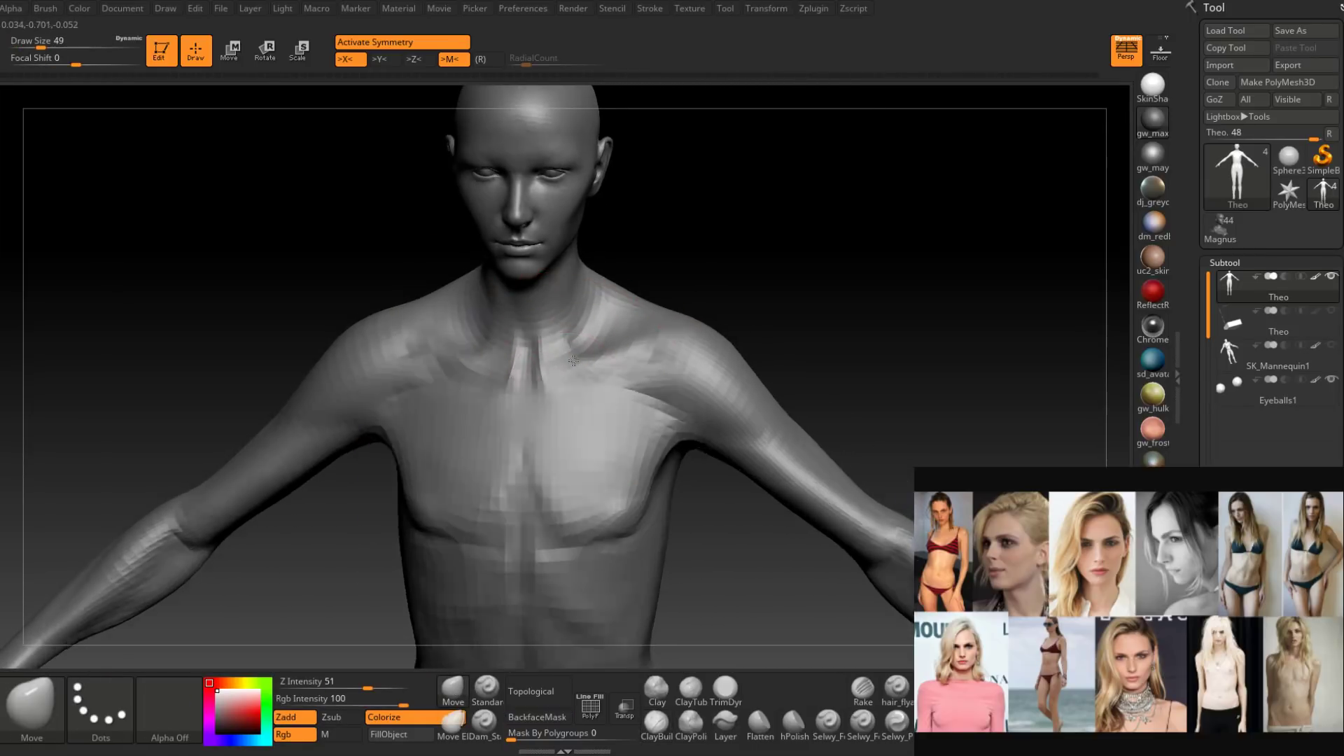
{"action": "key", "text": "space"}
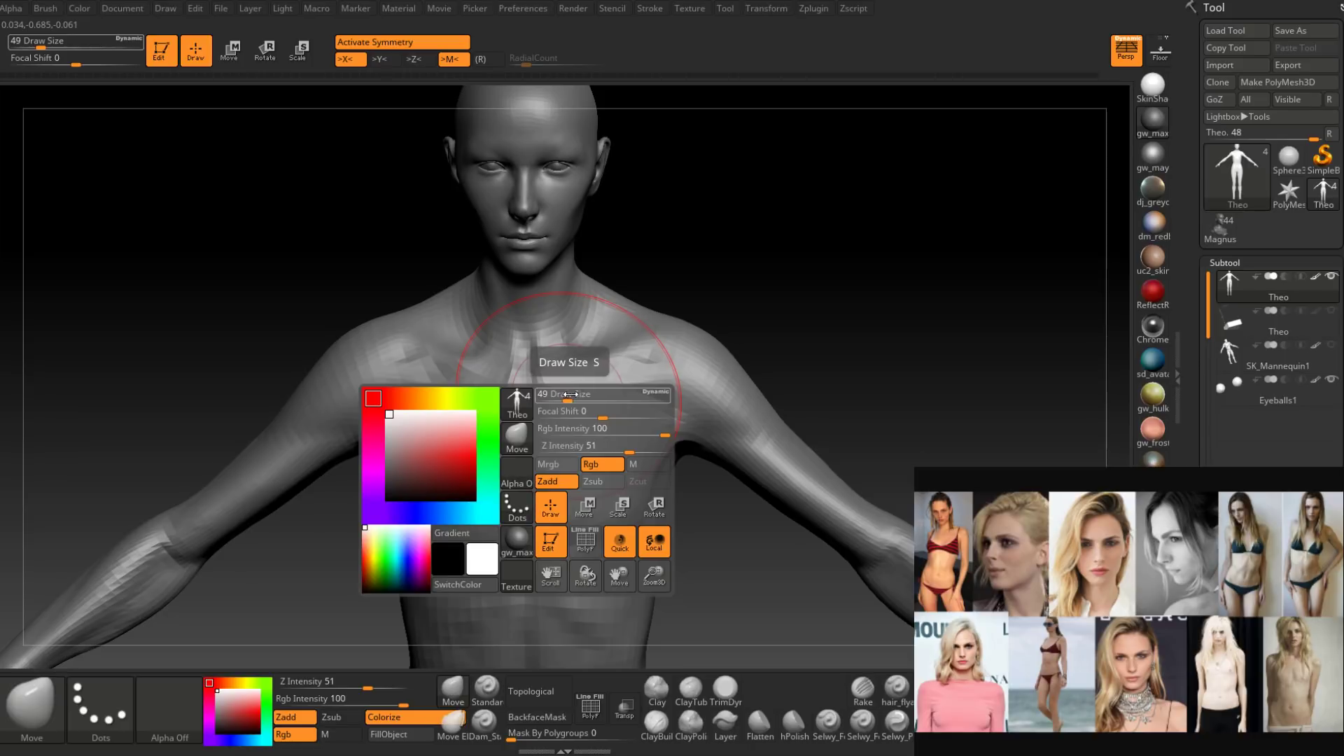
{"action": "left_click_drag", "start_coordinate": [568, 394], "coordinate": [571, 397]}
{"action": "right_click_drag", "start_coordinate": [572, 384], "coordinate": [570, 361]}
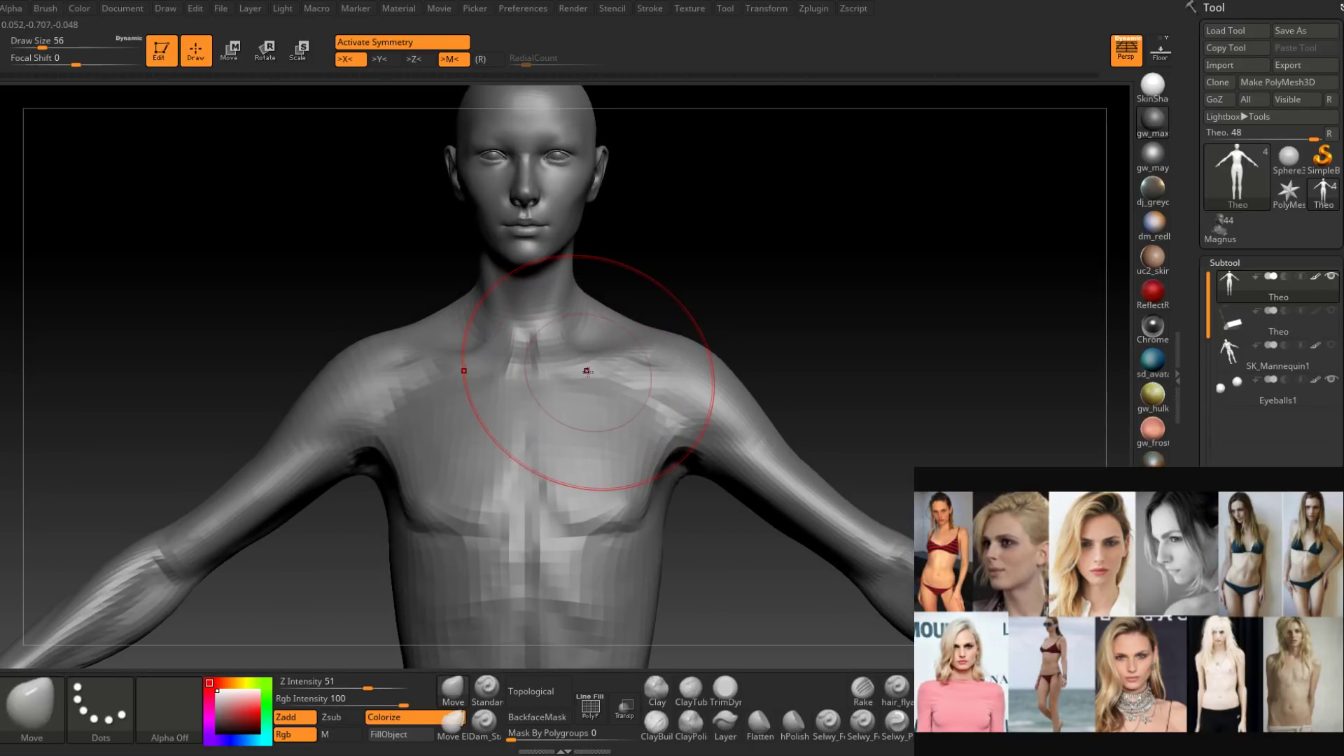
{"action": "key", "text": "space"}
{"action": "left_click_drag", "start_coordinate": [587, 375], "coordinate": [584, 377]}
{"action": "right_click_drag", "start_coordinate": [583, 376], "coordinate": [608, 328]}
Adjust the base of the throat in profile with the Move brush at draw size 23.
{"action": "right_click_drag", "start_coordinate": [695, 318], "coordinate": [578, 415]}
{"action": "key", "text": "space"}
{"action": "left_click_drag", "start_coordinate": [579, 414], "coordinate": [571, 406]}
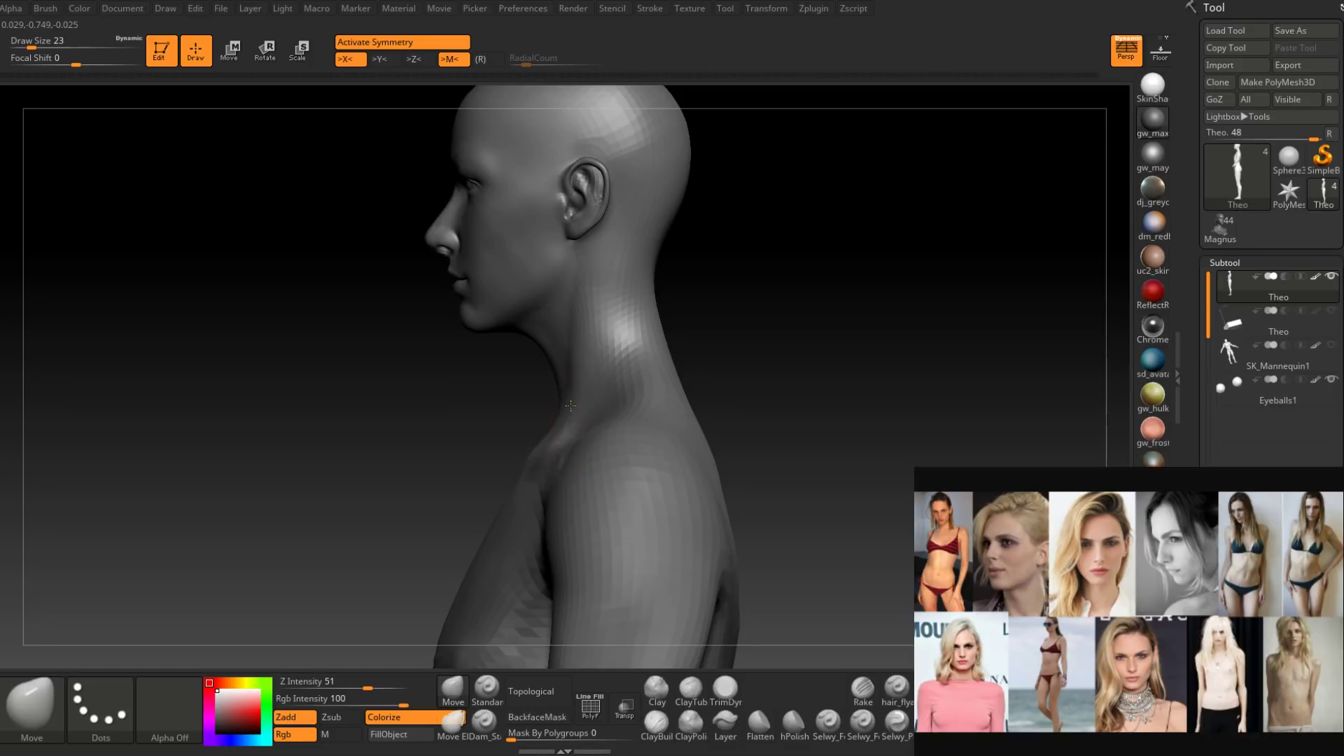
Paint a symmetrical mask over both sides of the chest, soften its edges and invert it.
{"action": "mouse_move", "coordinate": [664, 348]}
{"action": "right_mouse_down"}
{"action": "mouse_move", "coordinate": [664, 417]}
{"action": "mouse_move", "coordinate": [611, 441]}
{"action": "mouse_move", "coordinate": [609, 395]}
{"action": "mouse_move", "coordinate": [613, 433]}
{"action": "mouse_move", "coordinate": [645, 423]}
{"action": "mouse_move", "coordinate": [676, 483]}
{"action": "mouse_move", "coordinate": [619, 497]}
{"action": "mouse_move", "coordinate": [626, 477]}
{"action": "right_mouse_up"}
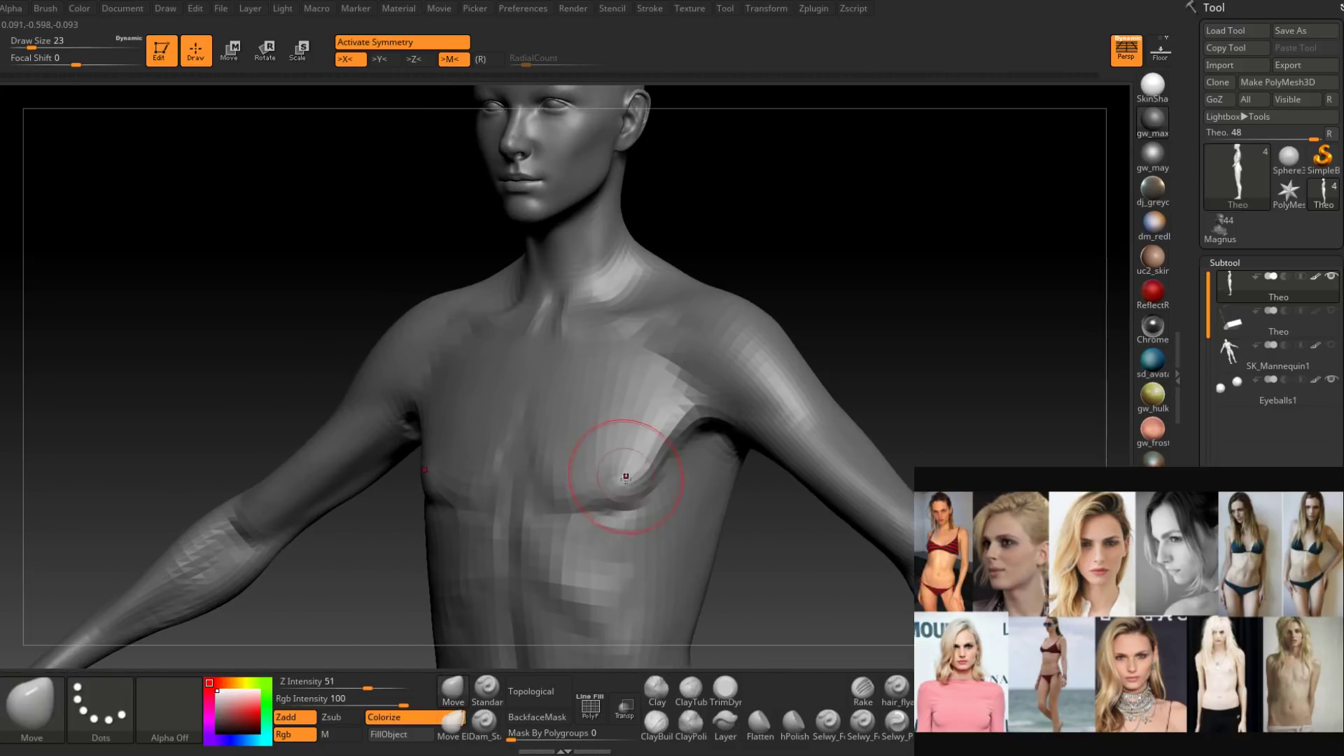
{"action": "key", "text": "ctrl"}
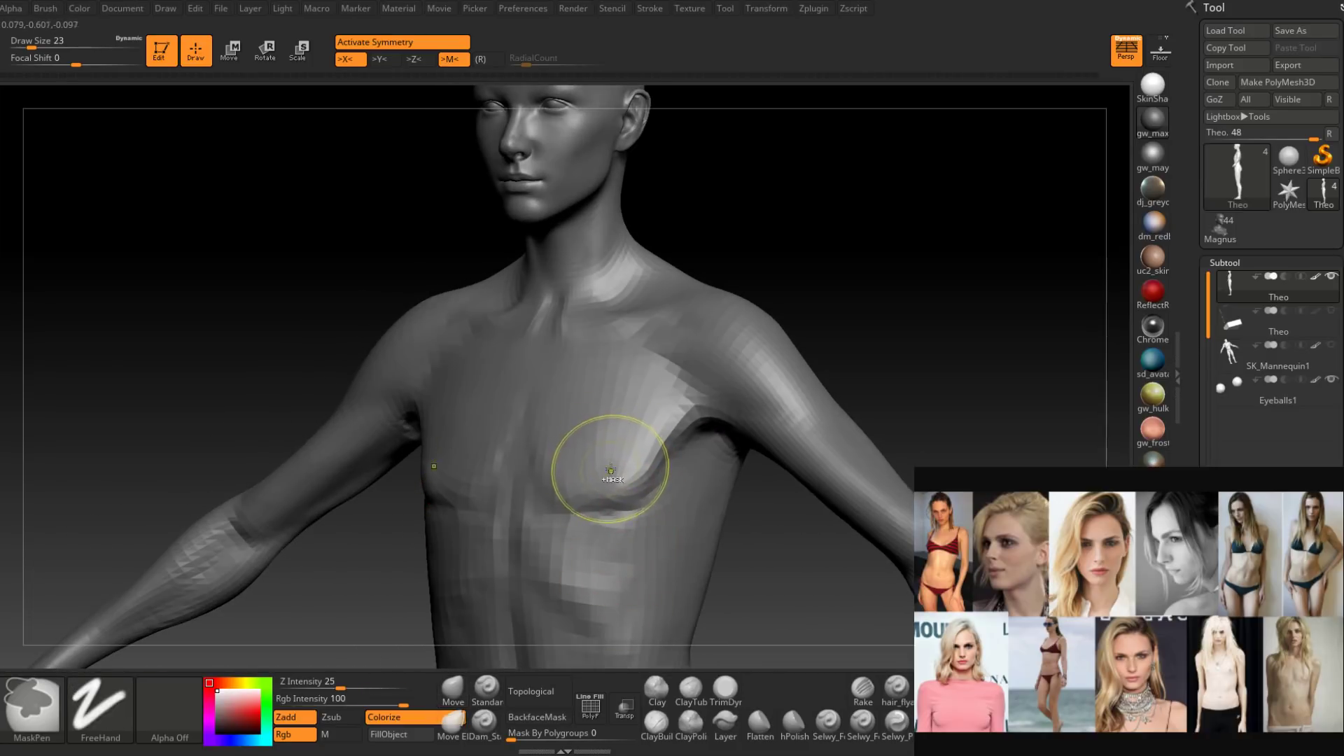
{"action": "mouse_move", "coordinate": [610, 470]}
{"action": "left_mouse_down", "text": "ctrl"}
{"action": "mouse_move", "coordinate": [602, 434]}
{"action": "mouse_move", "coordinate": [596, 467]}
{"action": "left_mouse_up", "text": "ctrl"}
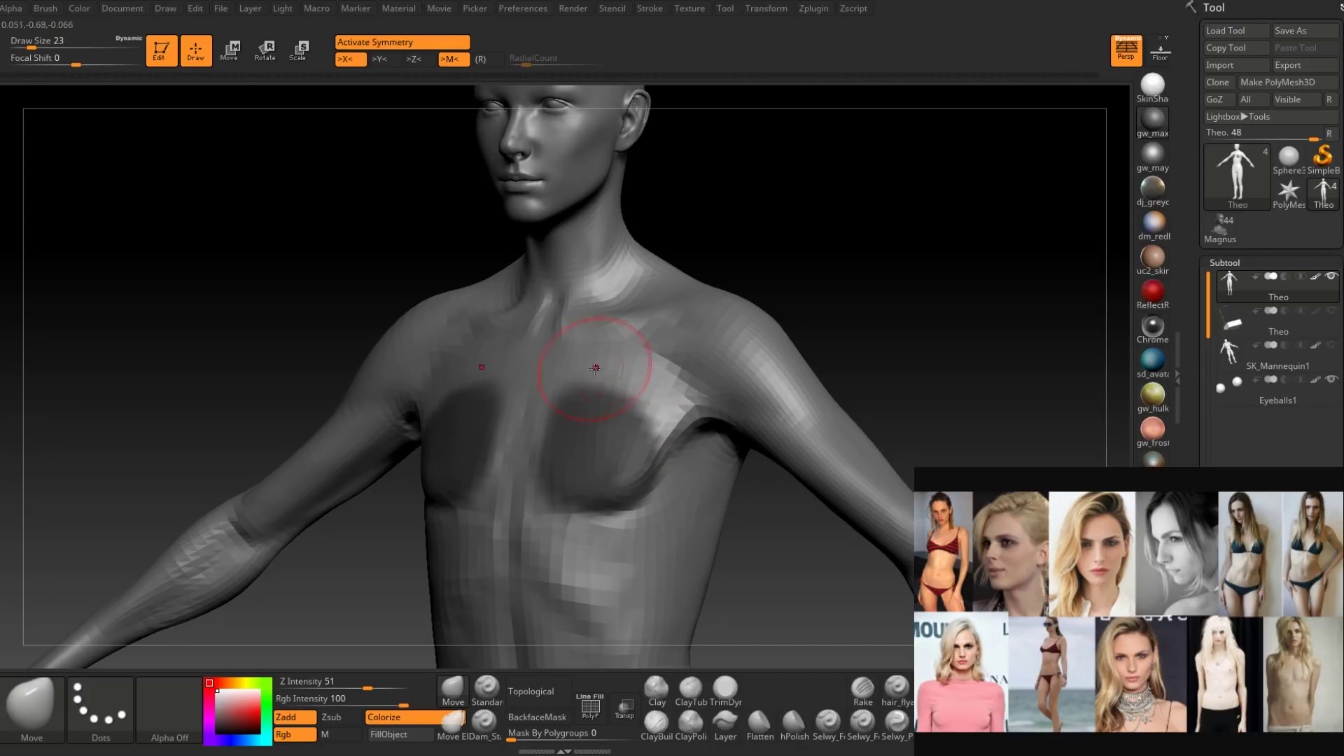
{"action": "right_click_drag", "start_coordinate": [606, 362], "coordinate": [640, 385]}
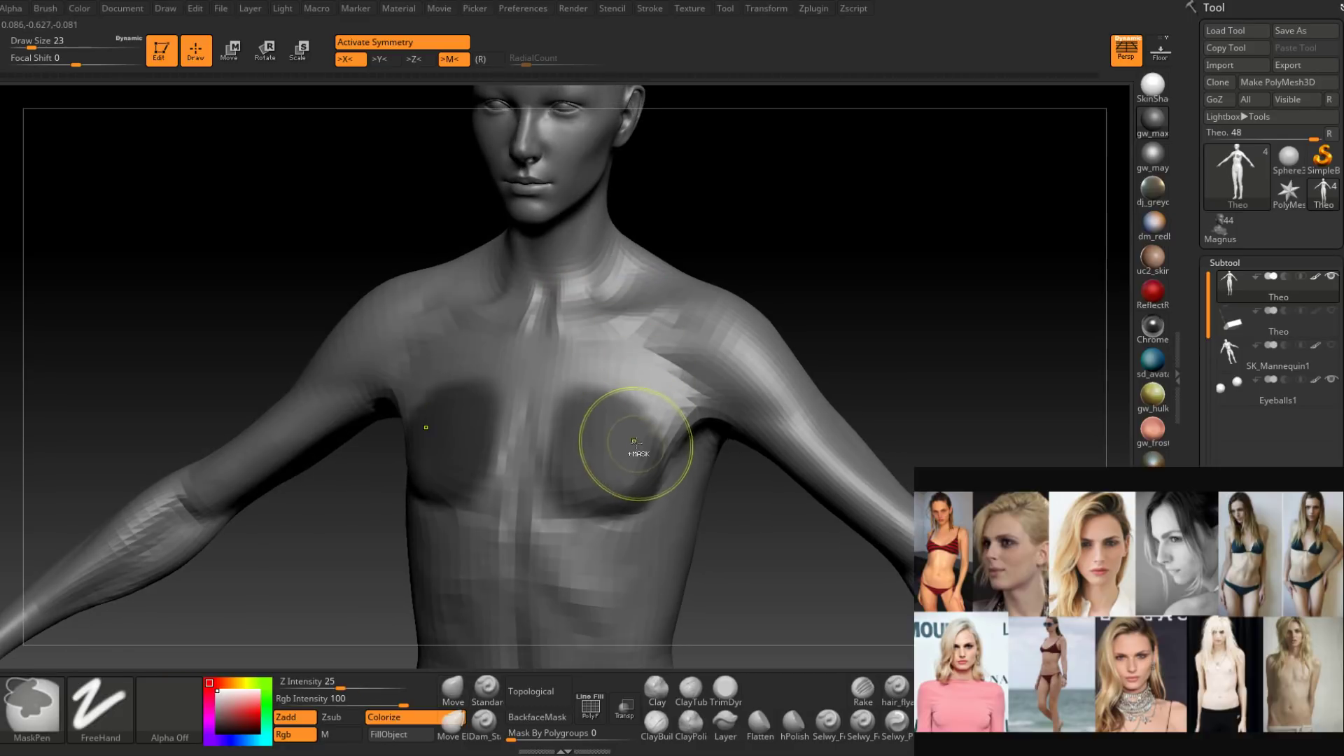
{"action": "right_click_drag", "start_coordinate": [743, 310], "coordinate": [786, 296]}
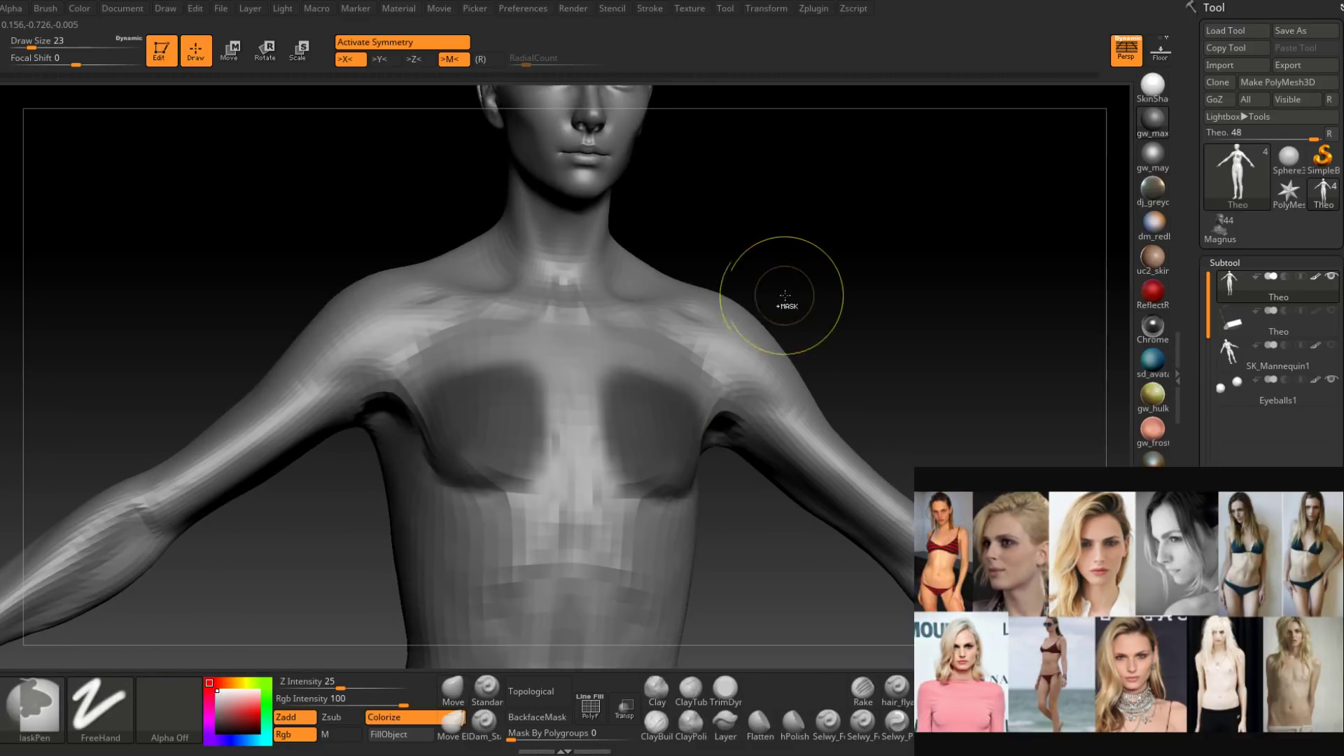
{"action": "left_click", "coordinate": [693, 427], "text": "ctrl"}
{"action": "left_click", "coordinate": [828, 307], "text": "ctrl"}
Pull the unmasked breast areas forward from the chest with the Move brush at draw sizes 33 and 31.
{"action": "mouse_move", "coordinate": [703, 445]}
{"action": "right_mouse_down"}
{"action": "mouse_move", "coordinate": [658, 451]}
{"action": "mouse_move", "coordinate": [812, 436]}
{"action": "right_mouse_up"}
{"action": "key", "text": "space"}
{"action": "left_click_drag", "start_coordinate": [679, 455], "coordinate": [685, 456]}
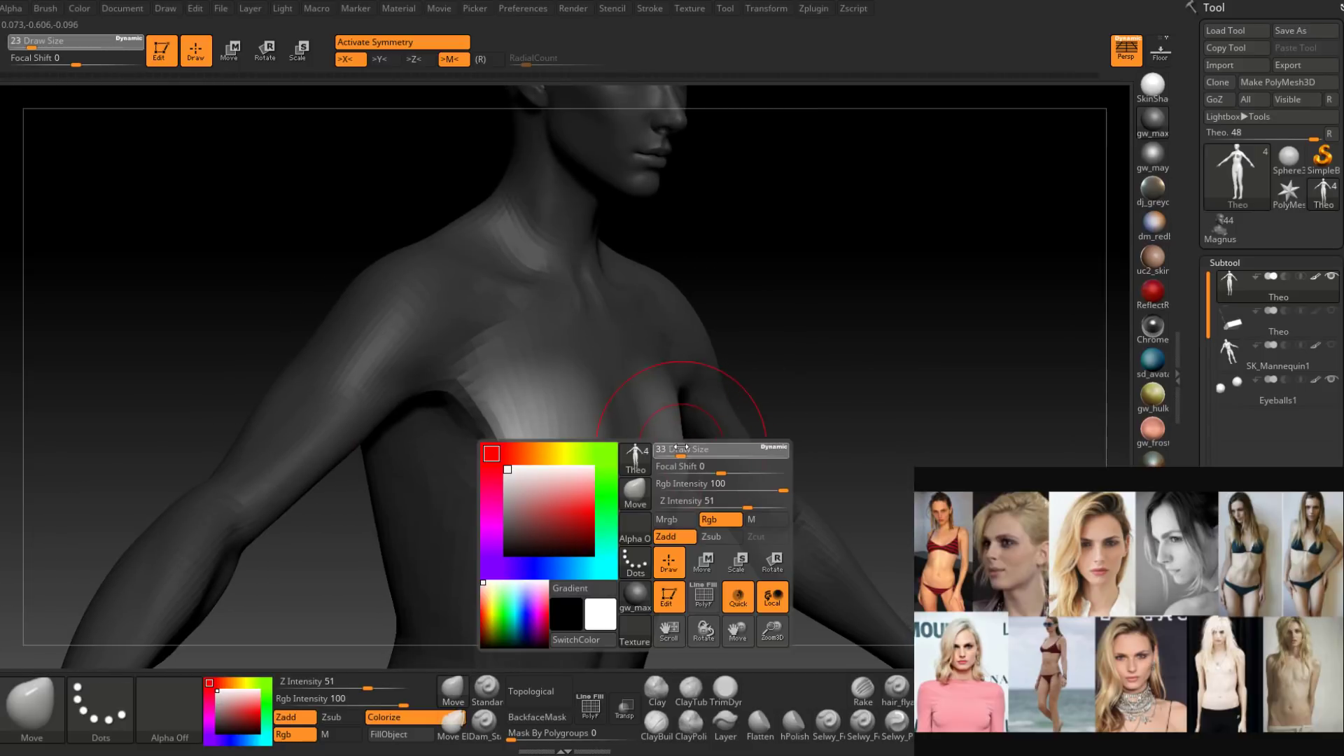
{"action": "mouse_move", "coordinate": [688, 464]}
{"action": "right_mouse_down"}
{"action": "mouse_move", "coordinate": [639, 435]}
{"action": "mouse_move", "coordinate": [695, 458]}
{"action": "mouse_move", "coordinate": [660, 450]}
{"action": "mouse_move", "coordinate": [699, 481]}
{"action": "mouse_move", "coordinate": [660, 428]}
{"action": "mouse_move", "coordinate": [660, 405]}
{"action": "mouse_move", "coordinate": [569, 420]}
{"action": "right_mouse_up"}
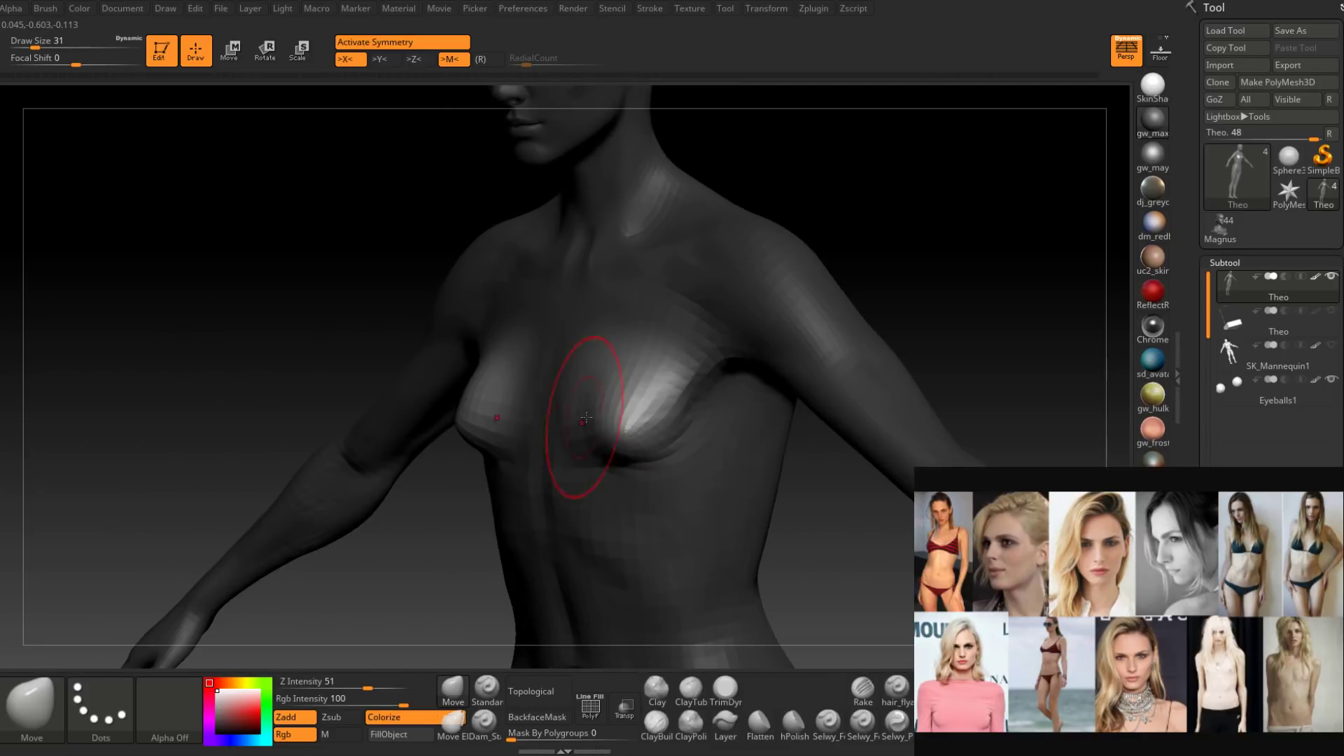
Refine the breast shape with the Move brush at draw size 27 and hide the mask display.
{"action": "right_click", "coordinate": [588, 418]}
{"action": "left_click_drag", "start_coordinate": [590, 420], "coordinate": [587, 420]}
{"action": "key", "text": "ctrl+h"}
{"action": "mouse_move", "coordinate": [607, 413]}
{"action": "right_mouse_down"}
{"action": "mouse_move", "coordinate": [593, 421]}
{"action": "mouse_move", "coordinate": [585, 390]}
{"action": "mouse_move", "coordinate": [570, 420]}
{"action": "mouse_move", "coordinate": [584, 441]}
{"action": "right_mouse_up"}
{"action": "right_click", "coordinate": [585, 426]}
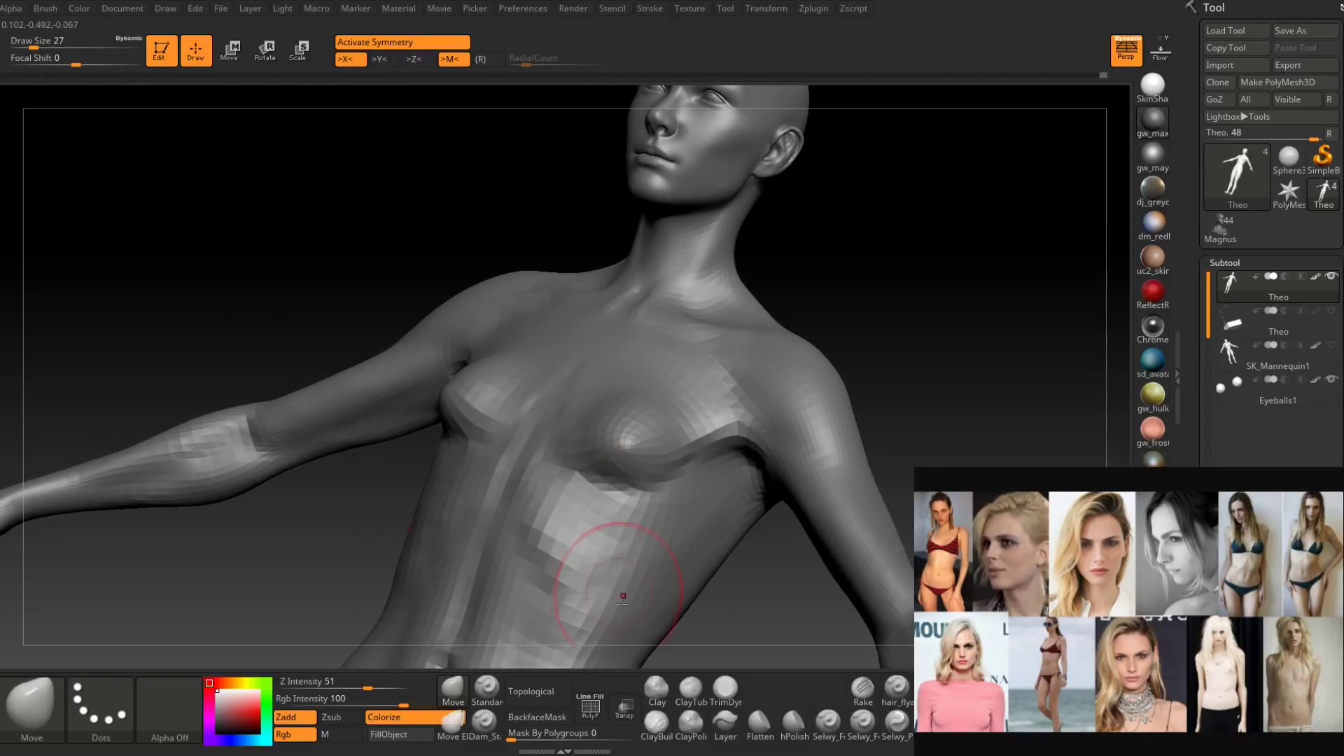
Build up the breasts' volume with the ClayBuildup brush at draw size 27 and smooth the strokes.
{"action": "left_click", "coordinate": [657, 725]}
{"action": "right_click_drag", "start_coordinate": [612, 557], "coordinate": [602, 395]}
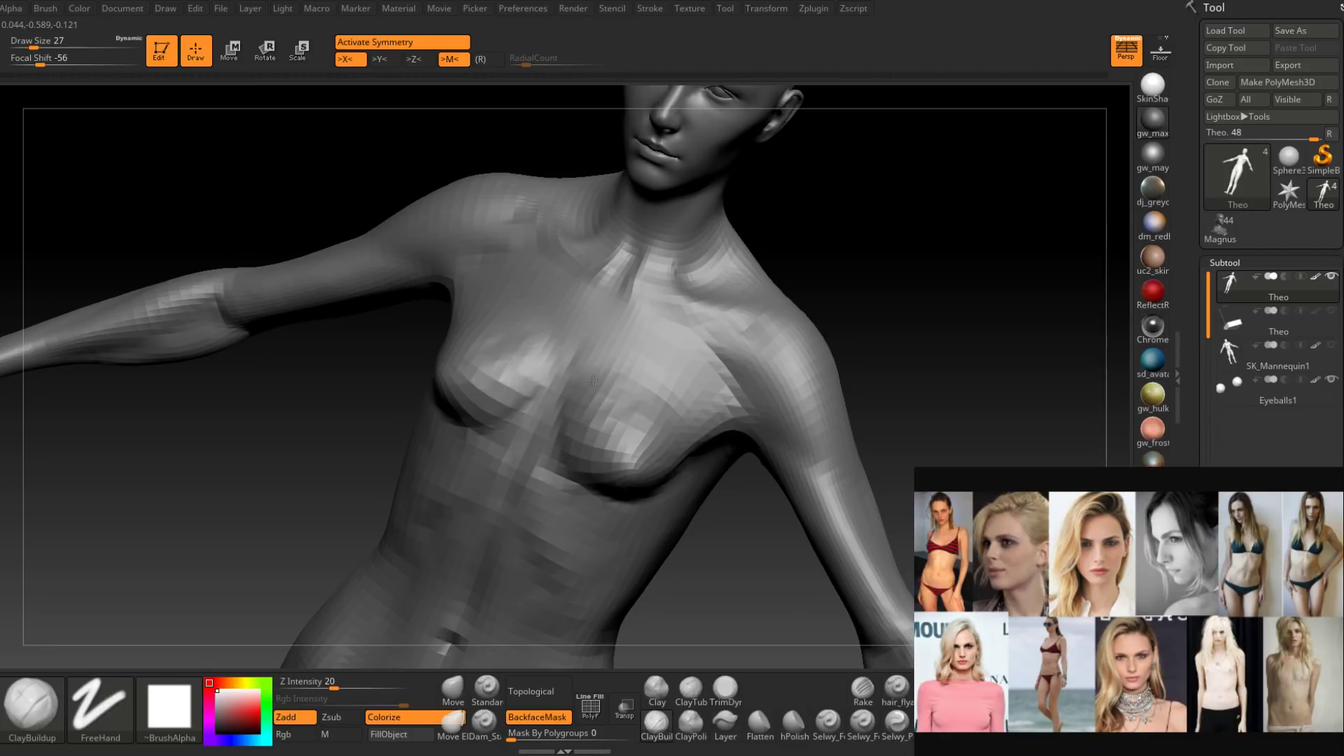
{"action": "right_click_drag", "start_coordinate": [620, 448], "coordinate": [645, 377]}
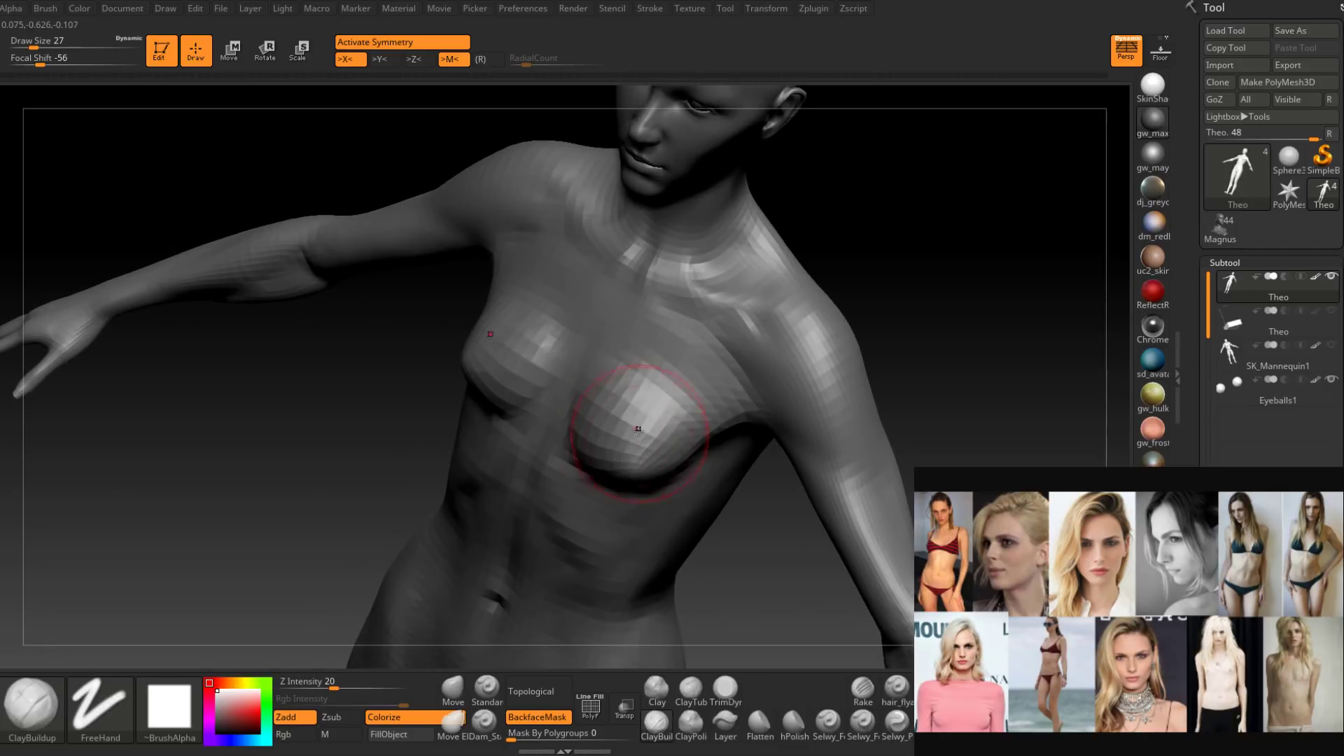
{"action": "mouse_move", "coordinate": [638, 428]}
{"action": "right_mouse_down"}
{"action": "mouse_move", "coordinate": [670, 429]}
{"action": "mouse_move", "coordinate": [631, 381]}
{"action": "mouse_move", "coordinate": [684, 403]}
{"action": "mouse_move", "coordinate": [669, 423]}
{"action": "mouse_move", "coordinate": [639, 407]}
{"action": "right_mouse_up"}
{"action": "key", "text": "s"}
{"action": "left_click_drag", "start_coordinate": [639, 407], "coordinate": [633, 428], "text": "shift"}
{"action": "mouse_move", "coordinate": [634, 427]}
{"action": "right_mouse_down"}
{"action": "mouse_move", "coordinate": [624, 393]}
{"action": "mouse_move", "coordinate": [639, 444]}
{"action": "mouse_move", "coordinate": [658, 430]}
{"action": "mouse_move", "coordinate": [619, 406]}
{"action": "mouse_move", "coordinate": [674, 444]}
{"action": "mouse_move", "coordinate": [606, 418]}
{"action": "right_mouse_up"}
Carve the crease beneath both breasts with the Dam_Standard brush at draw size 12.
{"action": "left_click_drag", "start_coordinate": [601, 414], "coordinate": [613, 425]}
{"action": "key", "text": "space"}
{"action": "mouse_move", "coordinate": [614, 426]}
{"action": "right_mouse_down"}
{"action": "mouse_move", "coordinate": [640, 413]}
{"action": "mouse_move", "coordinate": [645, 430]}
{"action": "right_mouse_up"}
{"action": "mouse_move", "coordinate": [747, 357]}
{"action": "right_mouse_down", "text": "shift"}
{"action": "mouse_move", "coordinate": [761, 384]}
{"action": "mouse_move", "coordinate": [720, 399]}
{"action": "mouse_move", "coordinate": [745, 420]}
{"action": "mouse_move", "coordinate": [774, 360]}
{"action": "mouse_move", "coordinate": [693, 418]}
{"action": "right_mouse_up", "text": "shift"}
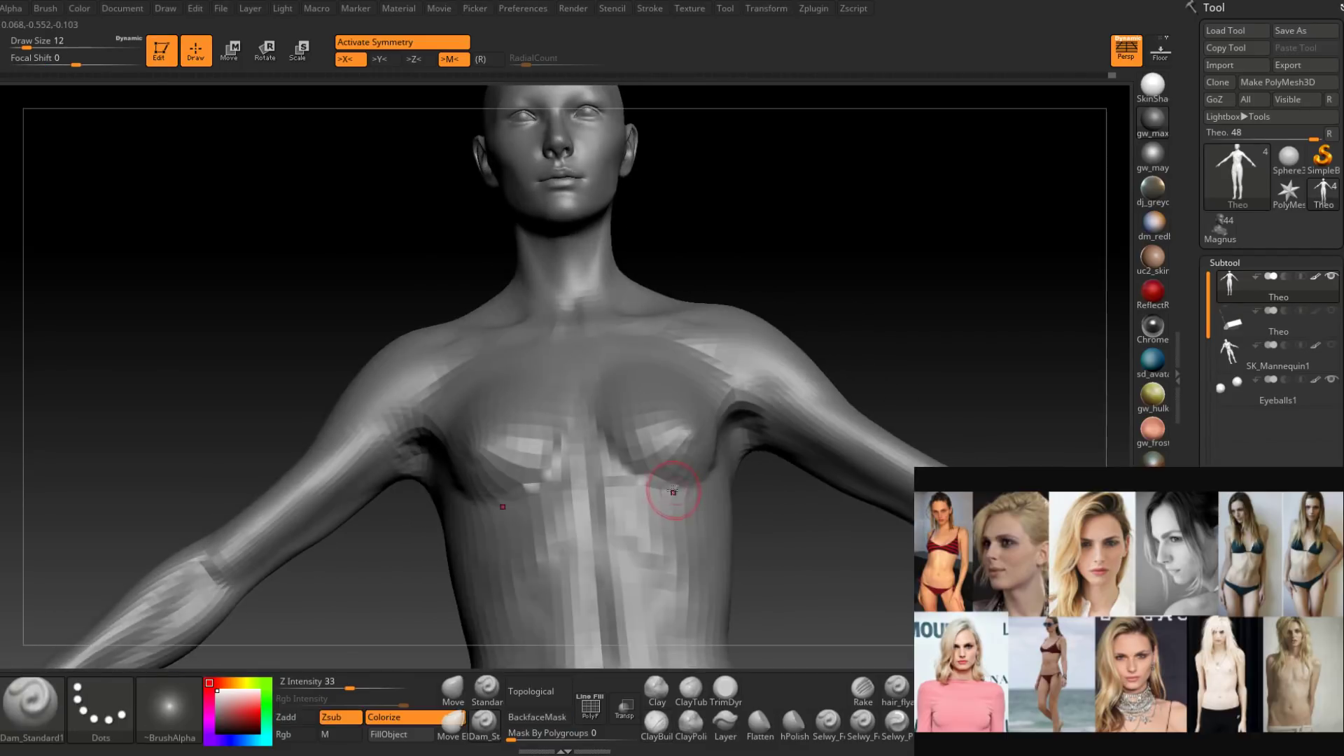
{"action": "right_click_drag", "start_coordinate": [686, 393], "coordinate": [669, 526], "text": "ctrl"}
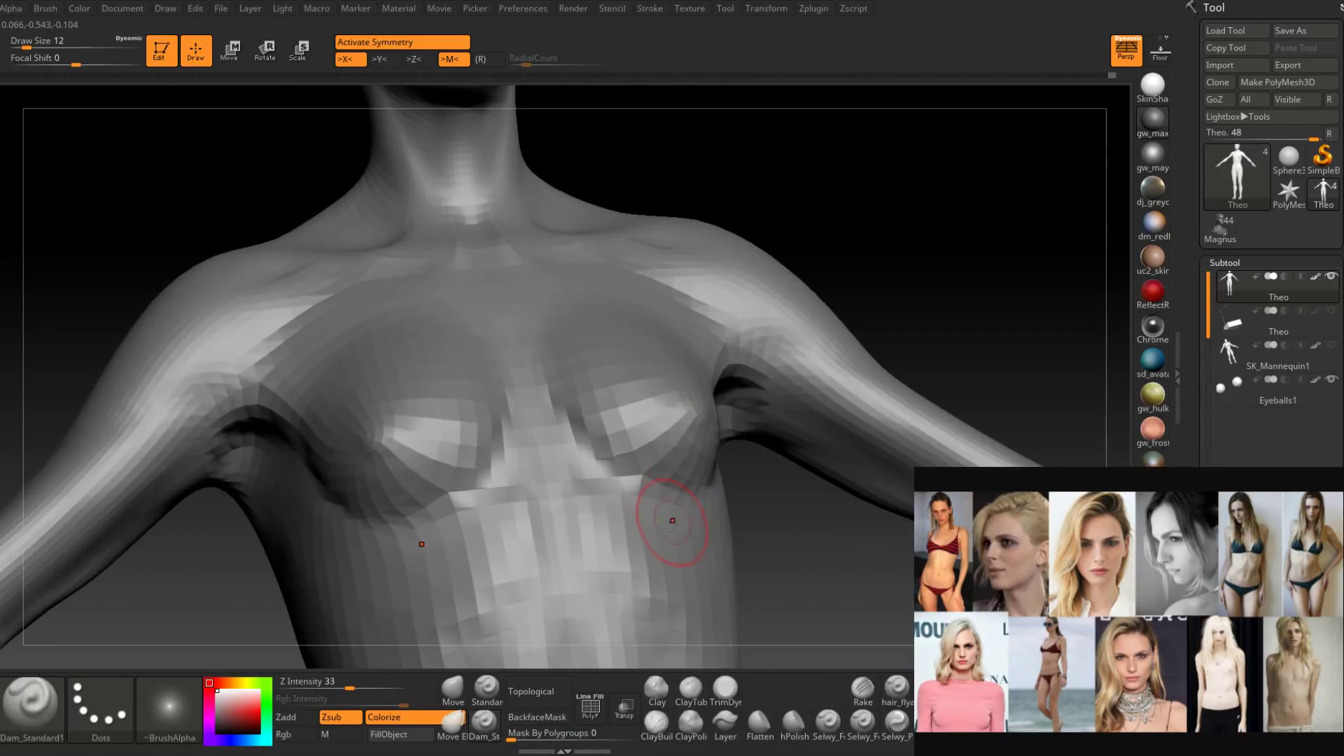
Tighten the fold under the breasts with the Move brush at draw size 6.
{"action": "left_click", "coordinate": [467, 690]}
{"action": "mouse_move", "coordinate": [511, 609]}
{"action": "right_mouse_down"}
{"action": "mouse_move", "coordinate": [641, 455]}
{"action": "mouse_move", "coordinate": [724, 536]}
{"action": "right_mouse_up"}
{"action": "key", "text": "space"}
{"action": "left_click", "coordinate": [643, 479]}
{"action": "right_click_drag", "start_coordinate": [641, 474], "coordinate": [581, 489]}
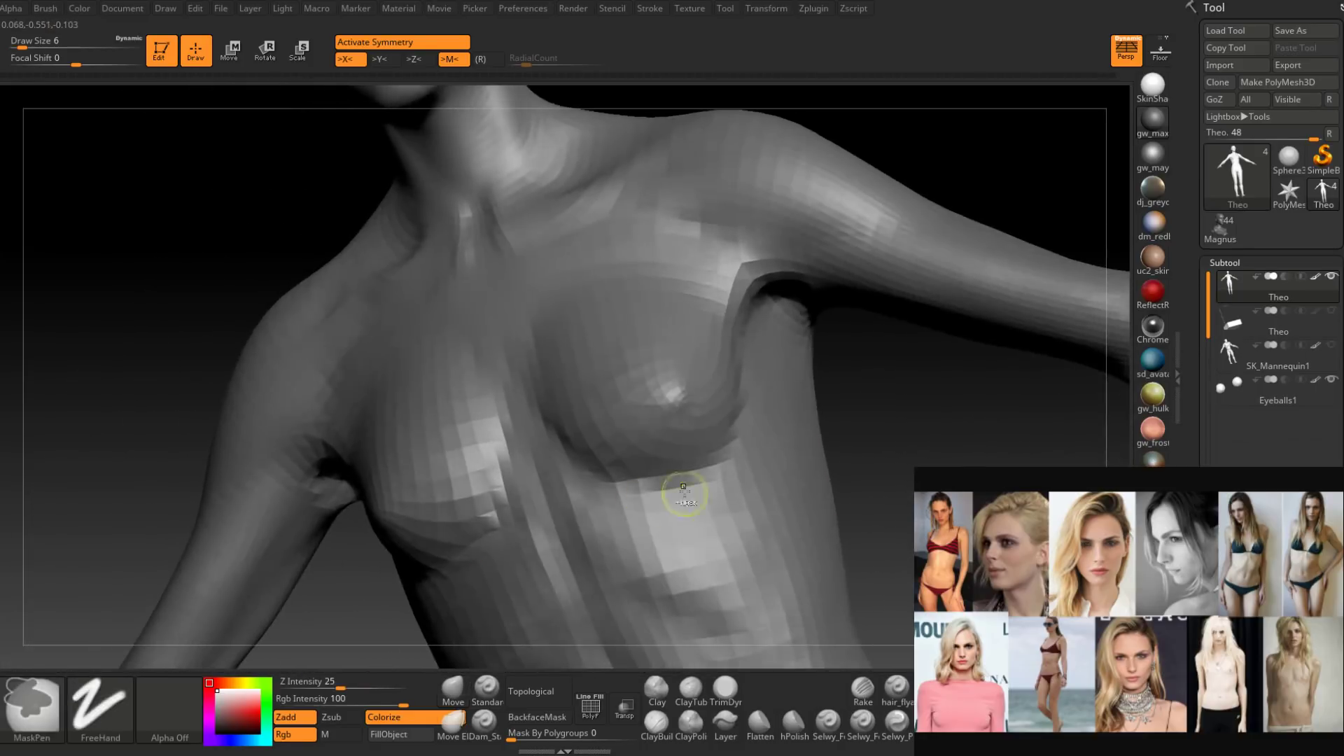
{"action": "right_click_drag", "start_coordinate": [679, 489], "coordinate": [627, 505], "text": "ctrl"}
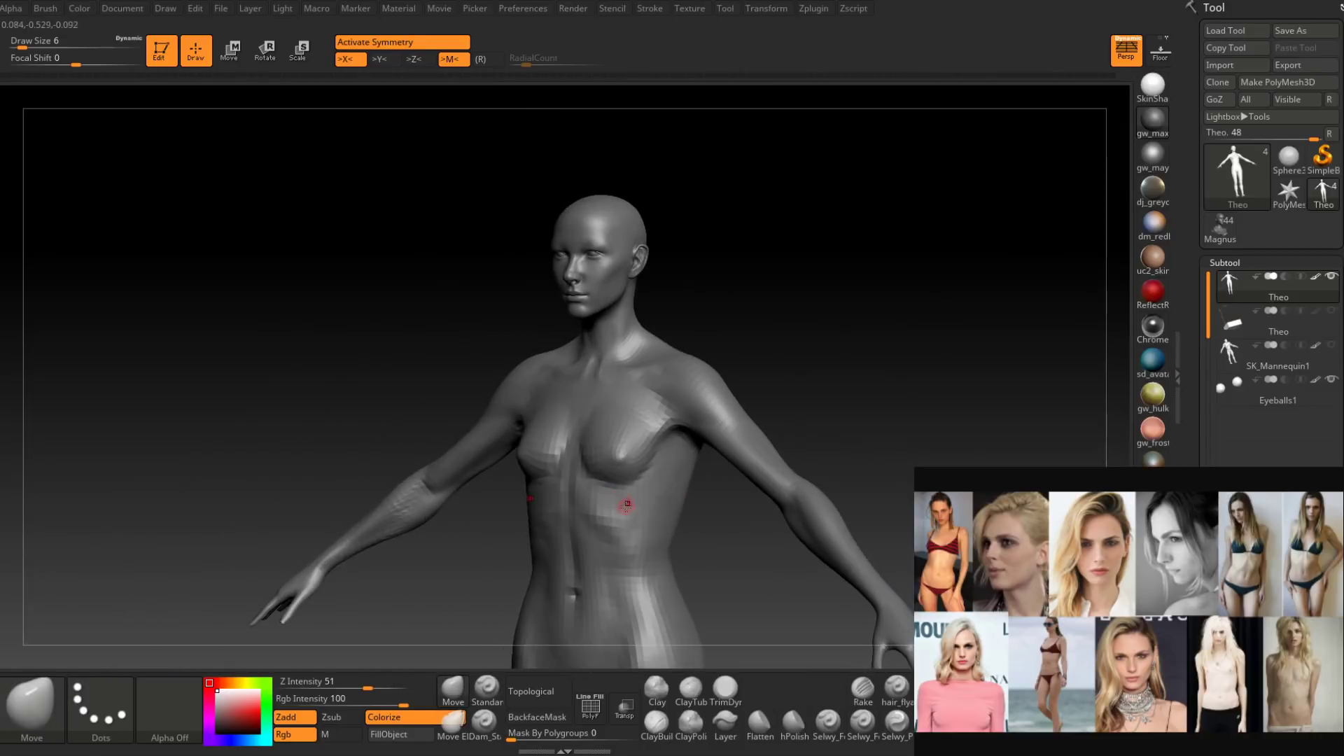
Adjust the overall breast shape in three-quarter view with the Move brush at draw size 37.
{"action": "right_click_drag", "start_coordinate": [623, 368], "coordinate": [588, 420]}
{"action": "key", "text": "space"}
{"action": "left_click_drag", "start_coordinate": [624, 482], "coordinate": [639, 482]}
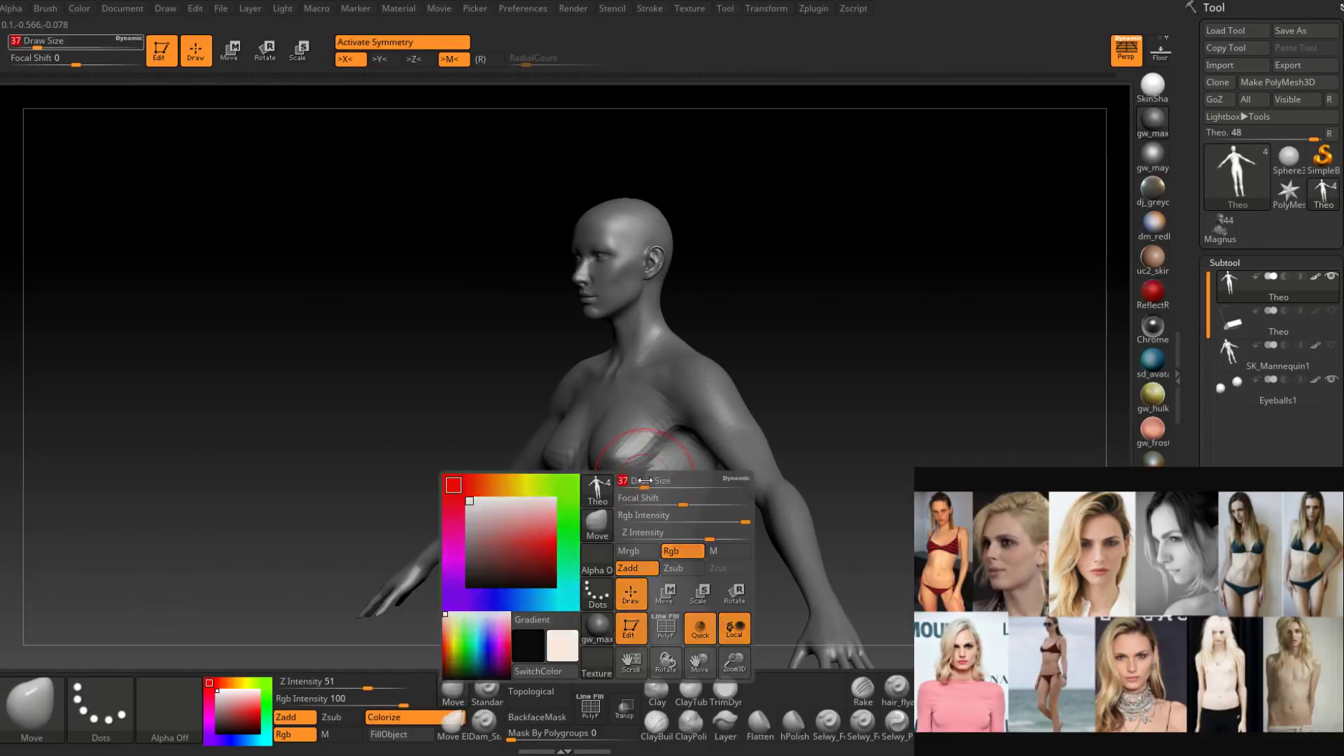
{"action": "mouse_move", "coordinate": [609, 482]}
{"action": "right_mouse_down"}
{"action": "mouse_move", "coordinate": [645, 481]}
{"action": "mouse_move", "coordinate": [613, 470]}
{"action": "right_mouse_up"}
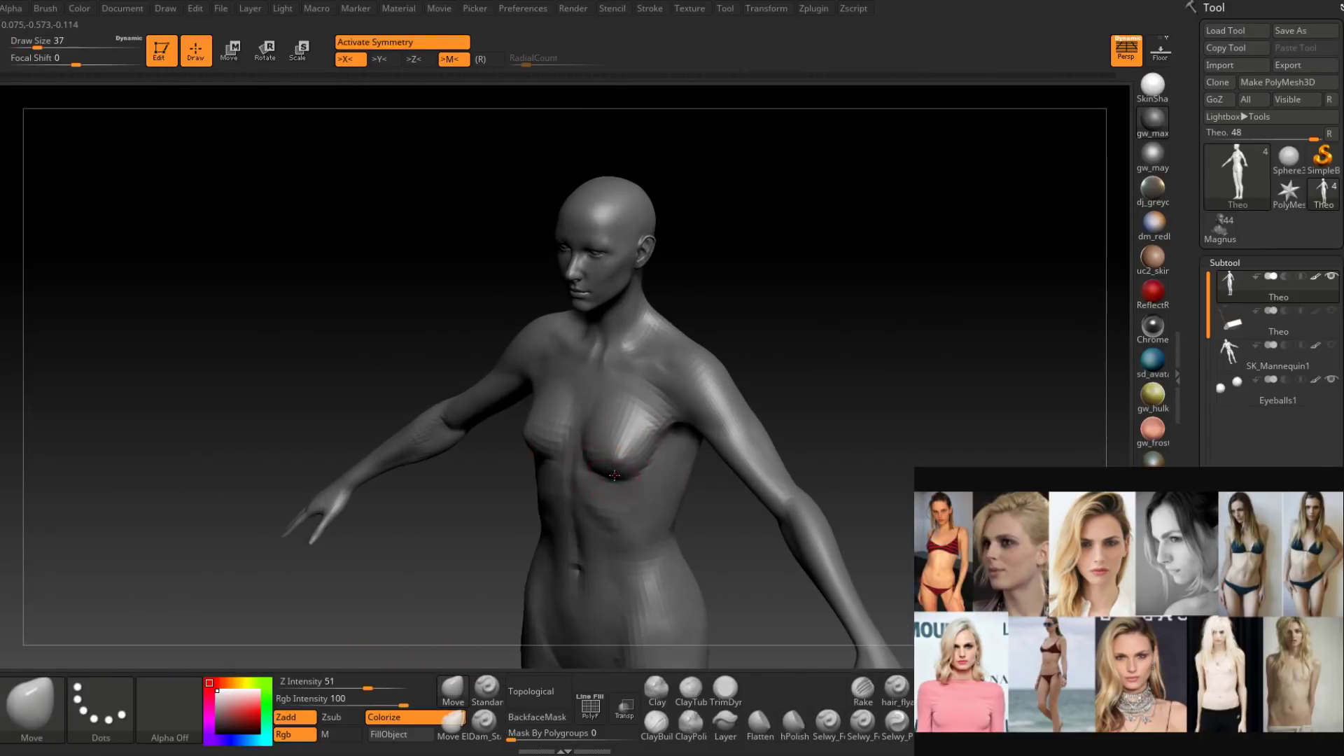
{"action": "key", "text": "space"}
{"action": "left_click_drag", "start_coordinate": [609, 473], "coordinate": [621, 473]}
{"action": "mouse_move", "coordinate": [619, 481]}
{"action": "right_mouse_down"}
{"action": "mouse_move", "coordinate": [636, 466]}
{"action": "mouse_move", "coordinate": [616, 481]}
{"action": "mouse_move", "coordinate": [651, 489]}
{"action": "mouse_move", "coordinate": [651, 459]}
{"action": "mouse_move", "coordinate": [634, 485]}
{"action": "mouse_move", "coordinate": [623, 435]}
{"action": "right_mouse_up"}
Mask both breasts symmetrically, soften the mask's edges and invert it.
{"action": "key", "text": "space"}
{"action": "left_click_drag", "start_coordinate": [594, 402], "coordinate": [595, 403]}
{"action": "key", "text": "ctrl+z"}
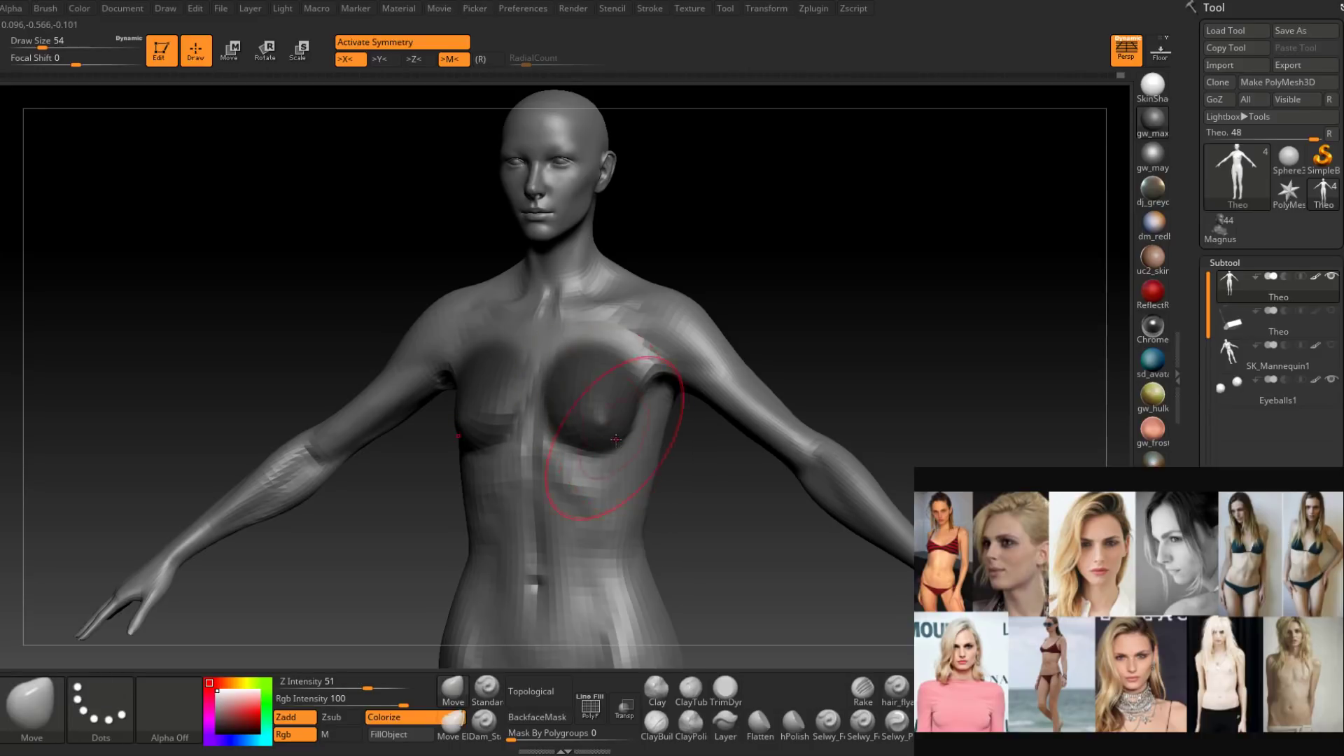
{"action": "mouse_move", "coordinate": [687, 493]}
{"action": "right_mouse_down"}
{"action": "mouse_move", "coordinate": [721, 494]}
{"action": "mouse_move", "coordinate": [691, 497]}
{"action": "right_mouse_up"}
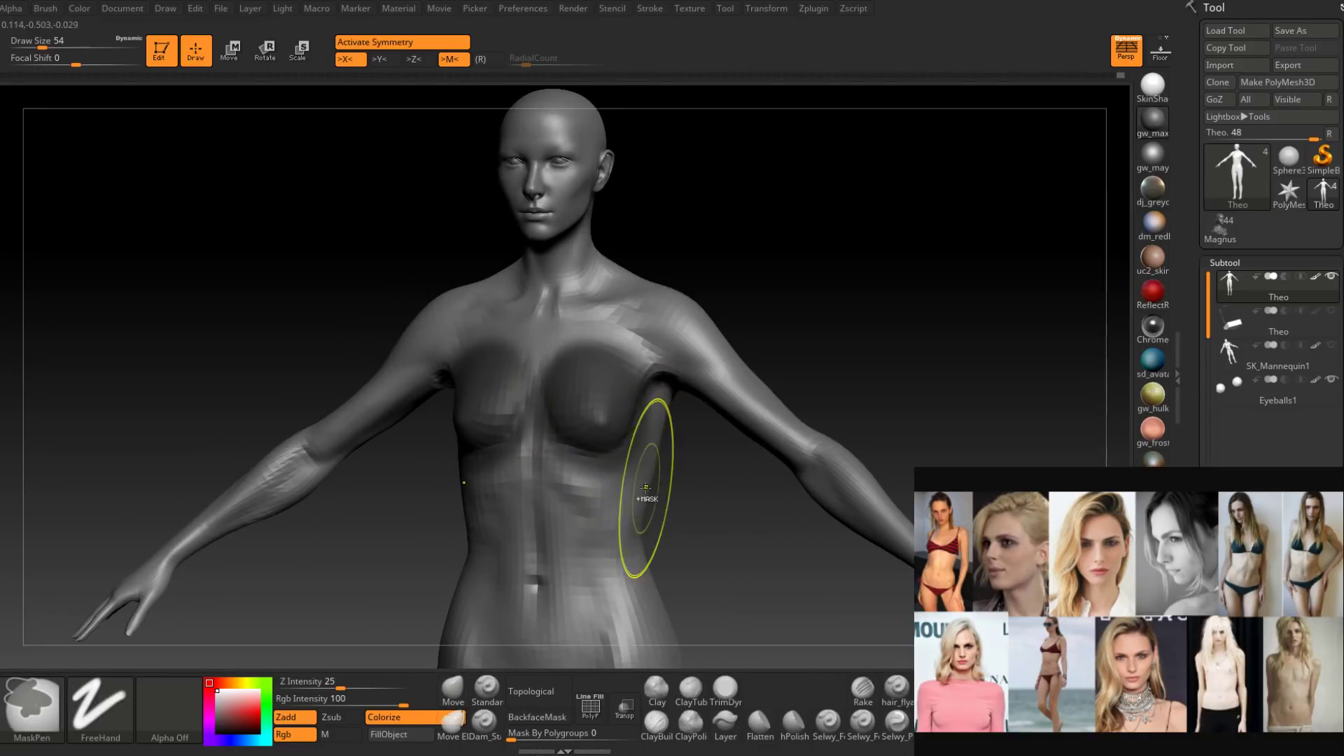
{"action": "left_click", "coordinate": [669, 496], "text": "ctrl"}
{"action": "left_click", "coordinate": [683, 498], "text": "ctrl"}
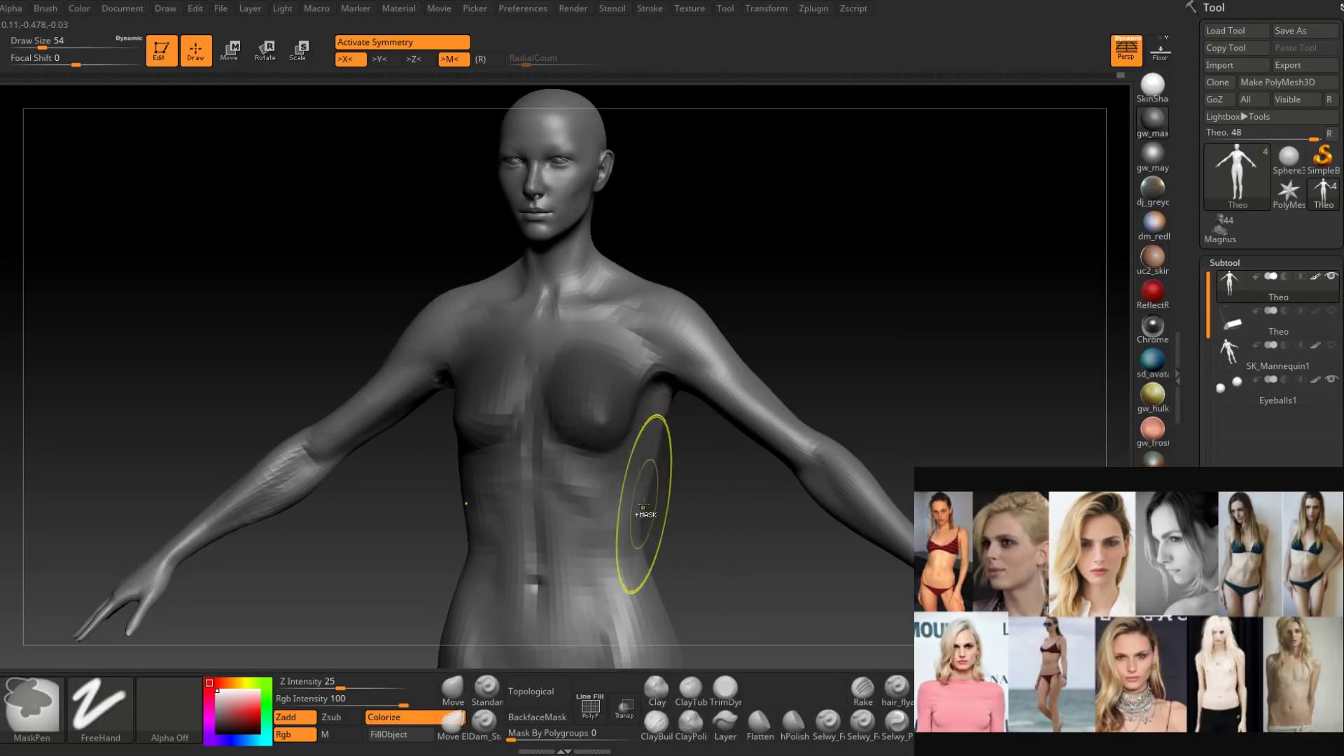
{"action": "left_click_drag", "start_coordinate": [642, 513], "coordinate": [647, 466], "text": "ctrl"}
{"action": "left_click", "coordinate": [677, 482], "text": "ctrl"}
Reshape the unmasked breasts in broad strokes with the Move brush at draw sizes 97 and 68.
{"action": "right_click_drag", "start_coordinate": [666, 478], "coordinate": [620, 473]}
{"action": "key", "text": "space"}
{"action": "left_click_drag", "start_coordinate": [601, 446], "coordinate": [609, 444]}
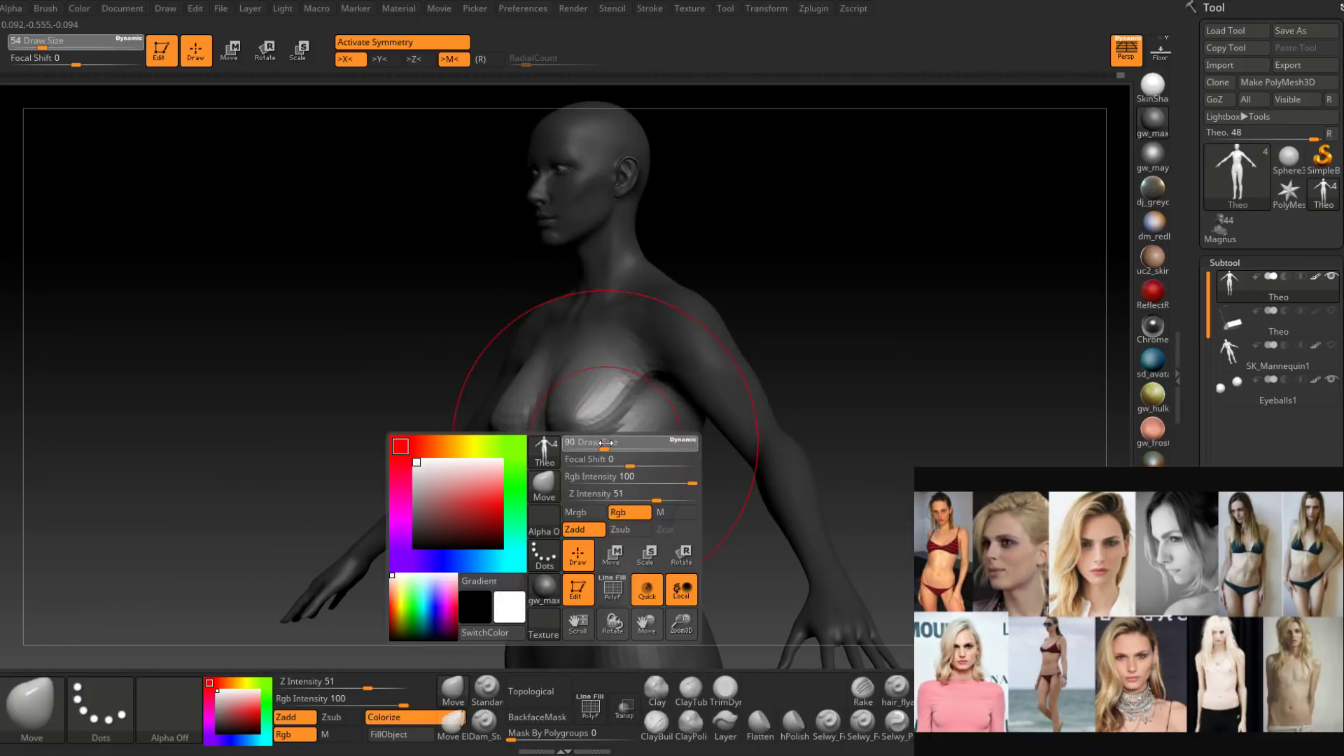
{"action": "mouse_move", "coordinate": [609, 444]}
{"action": "right_mouse_down", "text": "shift"}
{"action": "mouse_move", "coordinate": [595, 420]}
{"action": "mouse_move", "coordinate": [600, 444]}
{"action": "right_mouse_up", "text": "shift"}
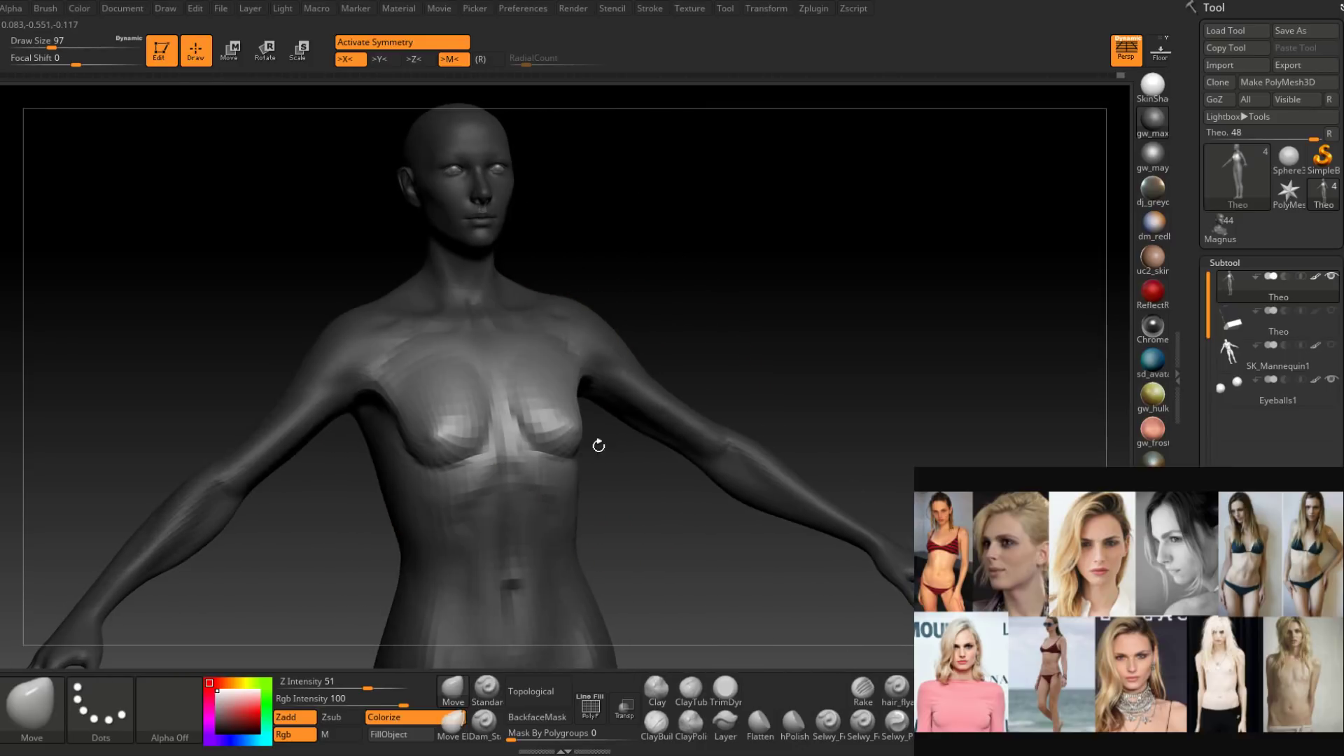
{"action": "key", "text": "space"}
{"action": "left_click_drag", "start_coordinate": [600, 444], "coordinate": [578, 443]}
{"action": "right_click_drag", "start_coordinate": [578, 443], "coordinate": [564, 427]}
{"action": "key", "text": "space"}
{"action": "left_click_drag", "start_coordinate": [595, 427], "coordinate": [590, 428]}
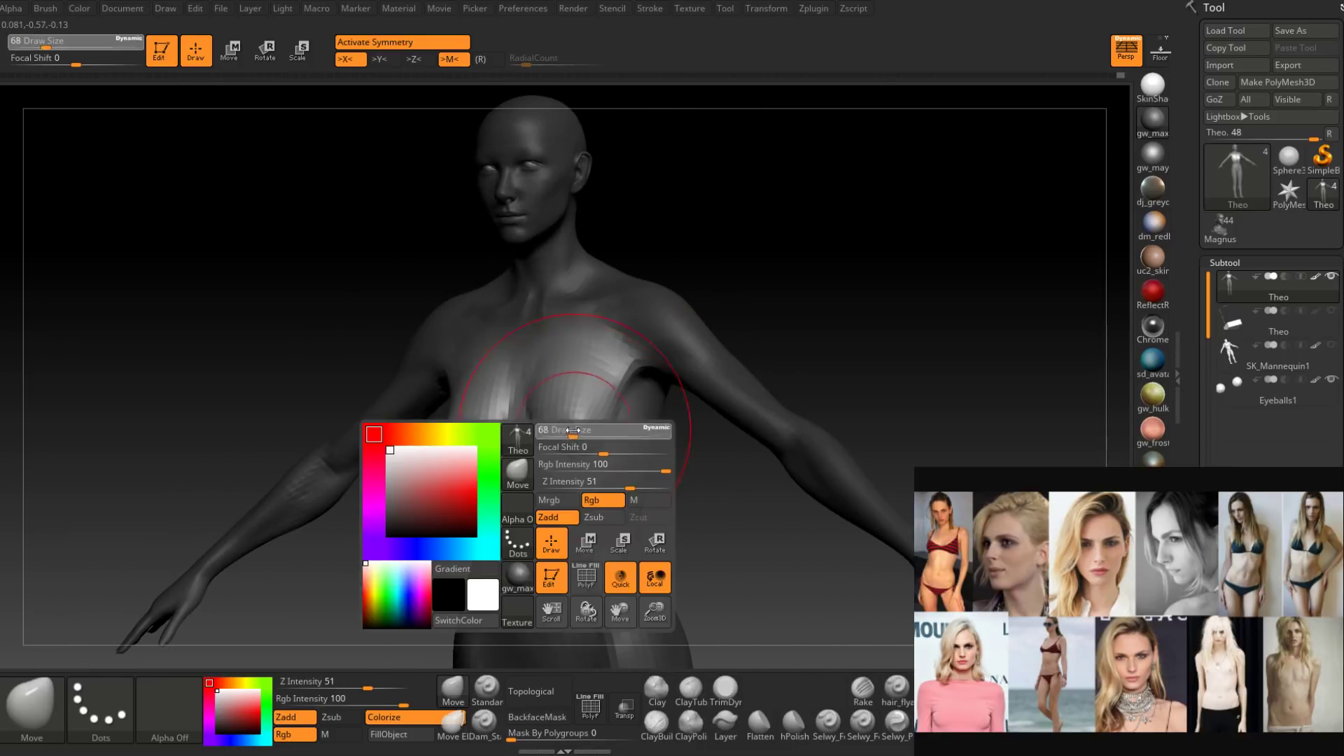
Clear the mask and refine the breasts' outer contours with the Move brush at draw size 33.
{"action": "mouse_move", "coordinate": [590, 428]}
{"action": "right_mouse_down"}
{"action": "mouse_move", "coordinate": [598, 441]}
{"action": "mouse_move", "coordinate": [615, 405]}
{"action": "mouse_move", "coordinate": [693, 375]}
{"action": "mouse_move", "coordinate": [581, 390]}
{"action": "mouse_move", "coordinate": [581, 420]}
{"action": "right_mouse_up"}
{"action": "key", "text": "ctrl"}
{"action": "key", "text": "space"}
{"action": "key", "text": "space"}
{"action": "left_click_drag", "start_coordinate": [540, 418], "coordinate": [530, 419]}
{"action": "mouse_move", "coordinate": [544, 418]}
{"action": "right_mouse_down"}
{"action": "mouse_move", "coordinate": [526, 413]}
{"action": "mouse_move", "coordinate": [639, 399]}
{"action": "mouse_move", "coordinate": [621, 411]}
{"action": "mouse_move", "coordinate": [611, 471]}
{"action": "mouse_move", "coordinate": [555, 495]}
{"action": "mouse_move", "coordinate": [595, 435]}
{"action": "right_mouse_up"}
{"action": "key", "text": "space"}
{"action": "left_click_drag", "start_coordinate": [581, 425], "coordinate": [578, 424]}
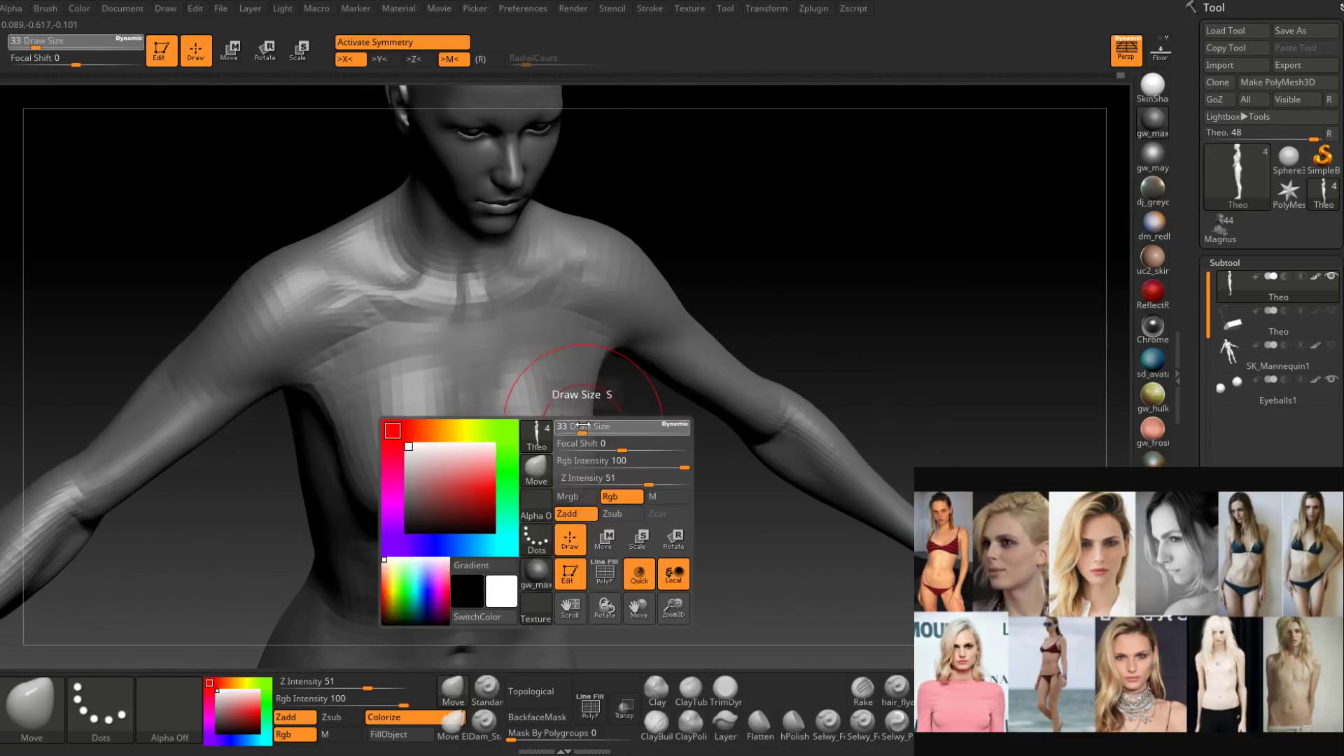
Round out the lower breasts up close with the Move brush at draw sizes 31 and 33.
{"action": "mouse_move", "coordinate": [560, 423]}
{"action": "right_mouse_down"}
{"action": "mouse_move", "coordinate": [578, 422]}
{"action": "mouse_move", "coordinate": [550, 443]}
{"action": "mouse_move", "coordinate": [553, 412]}
{"action": "mouse_move", "coordinate": [574, 467]}
{"action": "mouse_move", "coordinate": [588, 415]}
{"action": "mouse_move", "coordinate": [600, 437]}
{"action": "right_mouse_up"}
{"action": "key", "text": "space"}
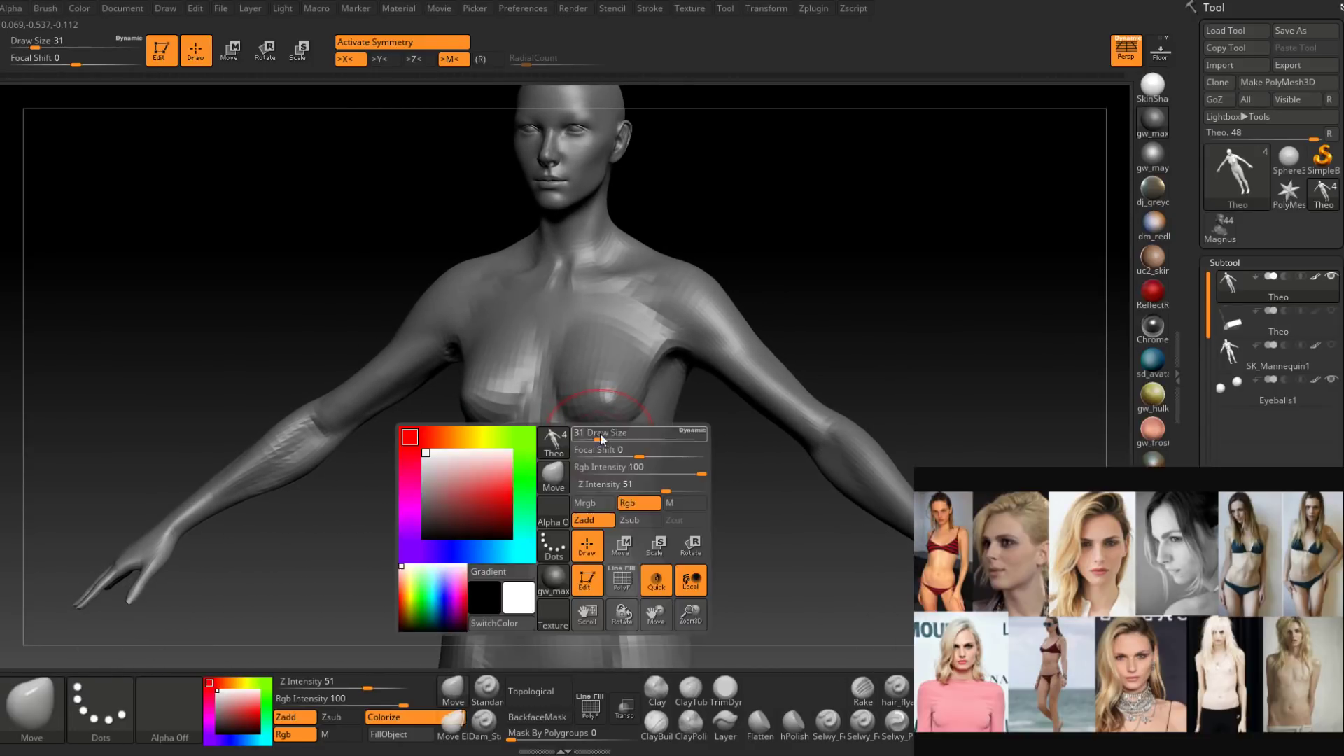
{"action": "left_click_drag", "start_coordinate": [599, 436], "coordinate": [593, 435]}
{"action": "mouse_move", "coordinate": [596, 444]}
{"action": "right_mouse_down"}
{"action": "mouse_move", "coordinate": [612, 445]}
{"action": "mouse_move", "coordinate": [581, 438]}
{"action": "right_mouse_up"}
{"action": "mouse_move", "coordinate": [673, 438]}
{"action": "right_mouse_down", "text": "ctrl"}
{"action": "mouse_move", "coordinate": [690, 514]}
{"action": "mouse_move", "coordinate": [596, 360]}
{"action": "right_mouse_up", "text": "ctrl"}
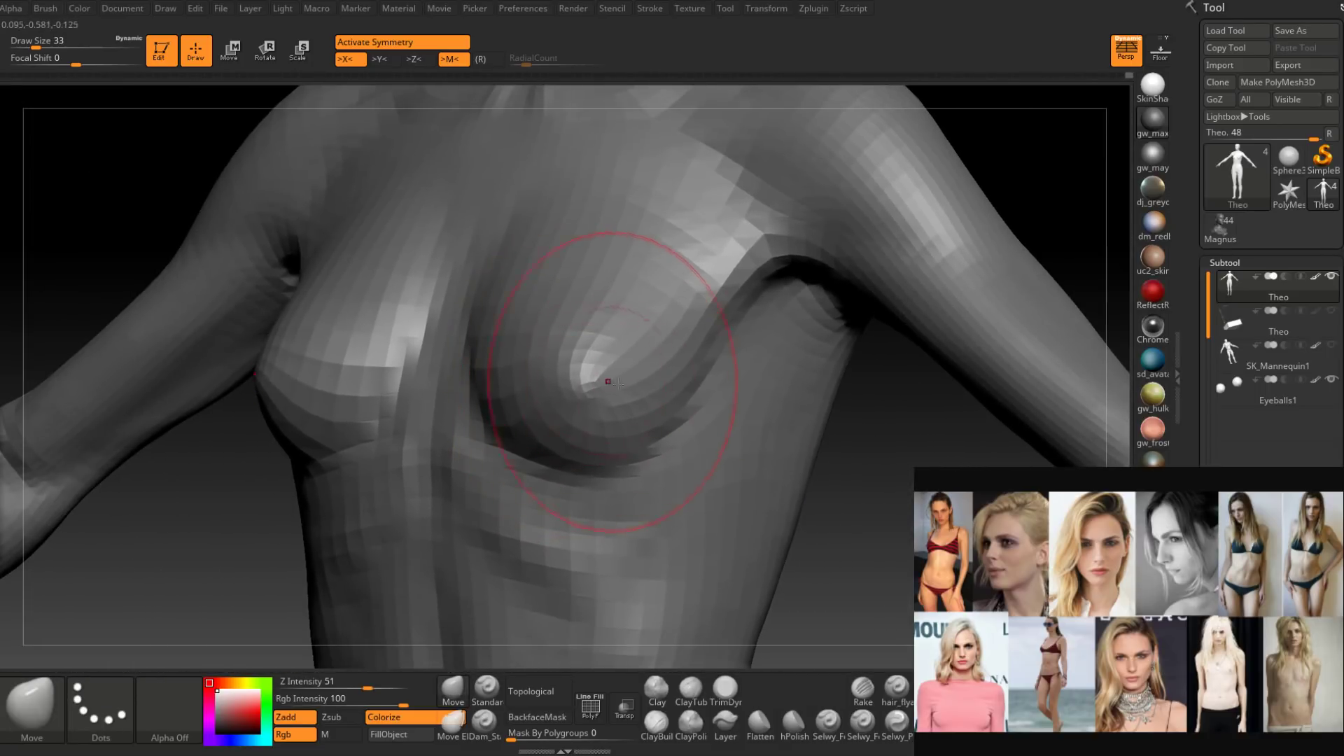
{"action": "right_click_drag", "start_coordinate": [663, 470], "coordinate": [639, 351], "text": "ctrl"}
Correct the breasts and ribcage seen from below with the Move brush at draw sizes 25 and 29.
{"action": "mouse_move", "coordinate": [630, 456]}
{"action": "right_mouse_down"}
{"action": "mouse_move", "coordinate": [648, 459]}
{"action": "mouse_move", "coordinate": [618, 448]}
{"action": "mouse_move", "coordinate": [645, 466]}
{"action": "mouse_move", "coordinate": [616, 528]}
{"action": "mouse_move", "coordinate": [631, 430]}
{"action": "mouse_move", "coordinate": [672, 453]}
{"action": "mouse_move", "coordinate": [623, 443]}
{"action": "mouse_move", "coordinate": [633, 497]}
{"action": "mouse_move", "coordinate": [661, 470]}
{"action": "mouse_move", "coordinate": [639, 450]}
{"action": "mouse_move", "coordinate": [630, 354]}
{"action": "mouse_move", "coordinate": [643, 389]}
{"action": "mouse_move", "coordinate": [654, 360]}
{"action": "mouse_move", "coordinate": [648, 375]}
{"action": "mouse_move", "coordinate": [625, 337]}
{"action": "mouse_move", "coordinate": [600, 384]}
{"action": "mouse_move", "coordinate": [613, 406]}
{"action": "mouse_move", "coordinate": [599, 479]}
{"action": "mouse_move", "coordinate": [515, 556]}
{"action": "right_mouse_up"}
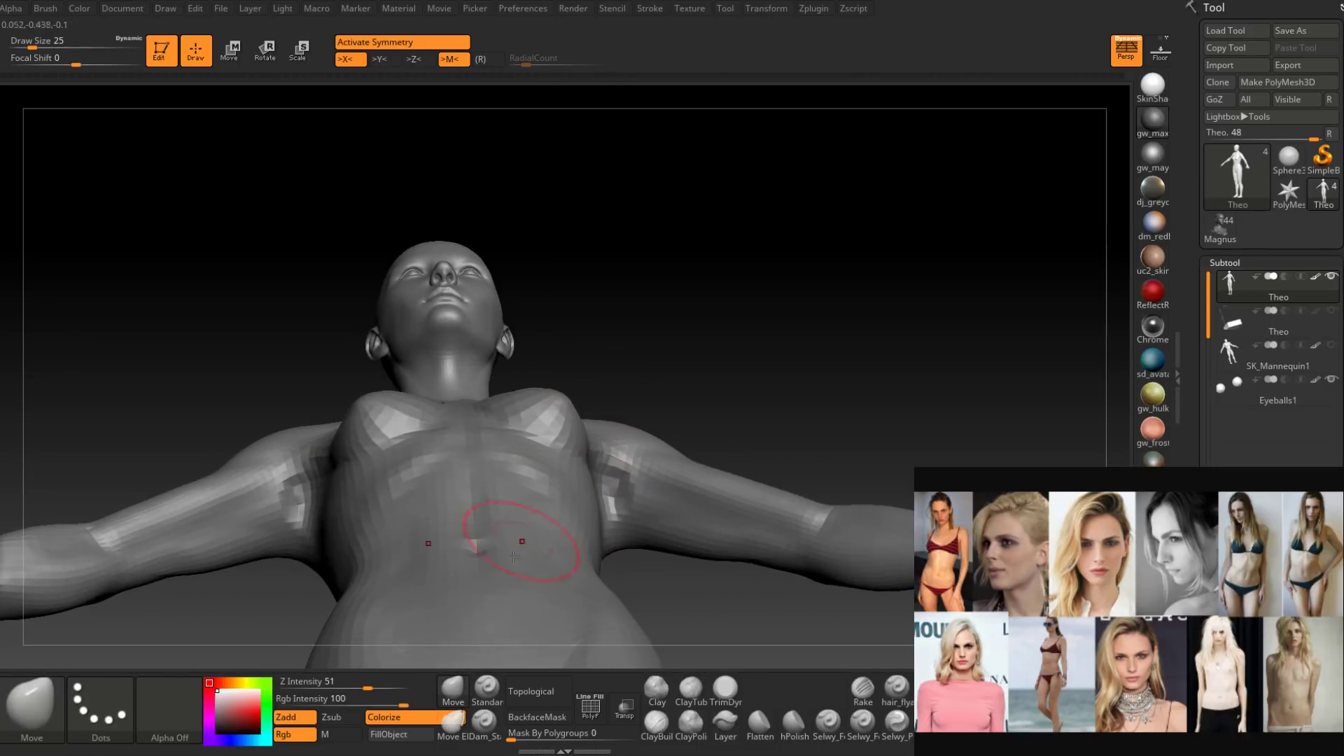
{"action": "right_click_drag", "start_coordinate": [540, 493], "coordinate": [570, 426]}
{"action": "key", "text": "space"}
{"action": "left_click_drag", "start_coordinate": [575, 423], "coordinate": [584, 421]}
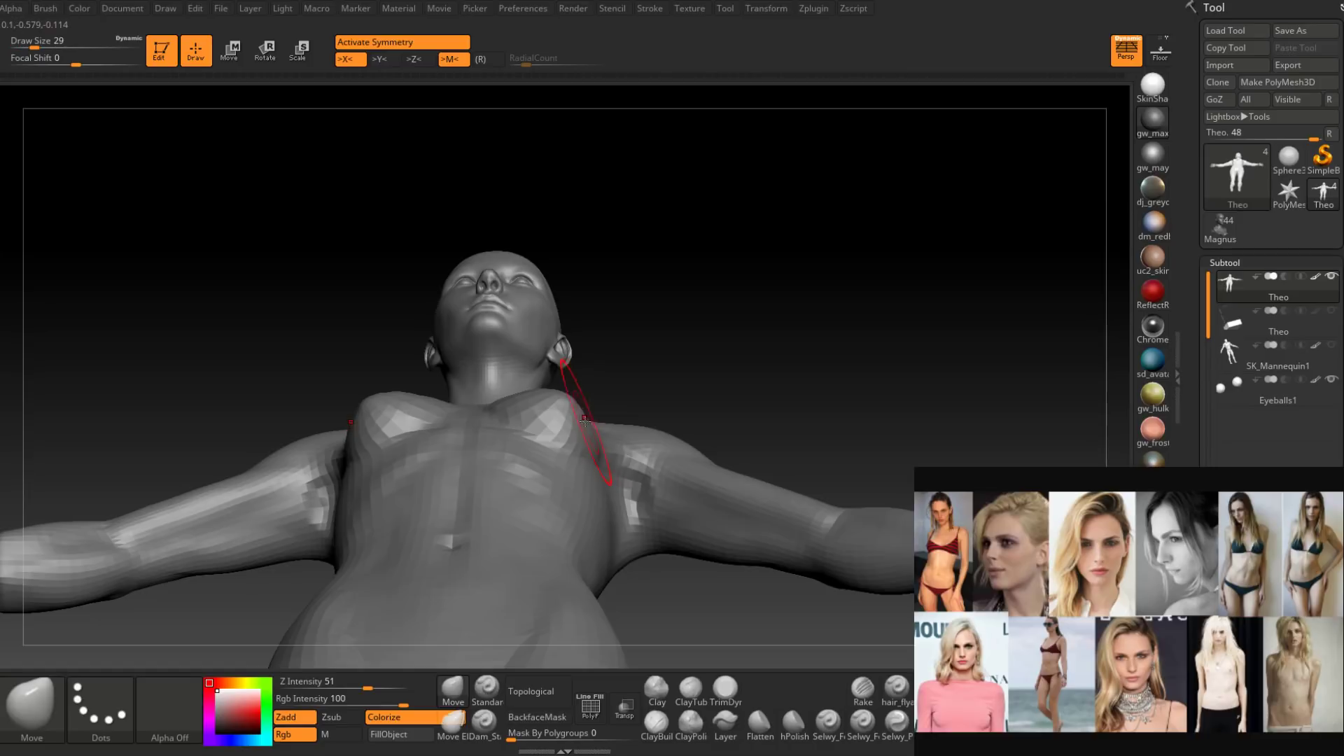
{"action": "mouse_move", "coordinate": [586, 420]}
{"action": "right_mouse_down"}
{"action": "mouse_move", "coordinate": [581, 392]}
{"action": "mouse_move", "coordinate": [592, 406]}
{"action": "mouse_move", "coordinate": [598, 392]}
{"action": "mouse_move", "coordinate": [511, 406]}
{"action": "mouse_move", "coordinate": [533, 337]}
{"action": "mouse_move", "coordinate": [563, 383]}
{"action": "mouse_move", "coordinate": [557, 460]}
{"action": "right_mouse_up"}
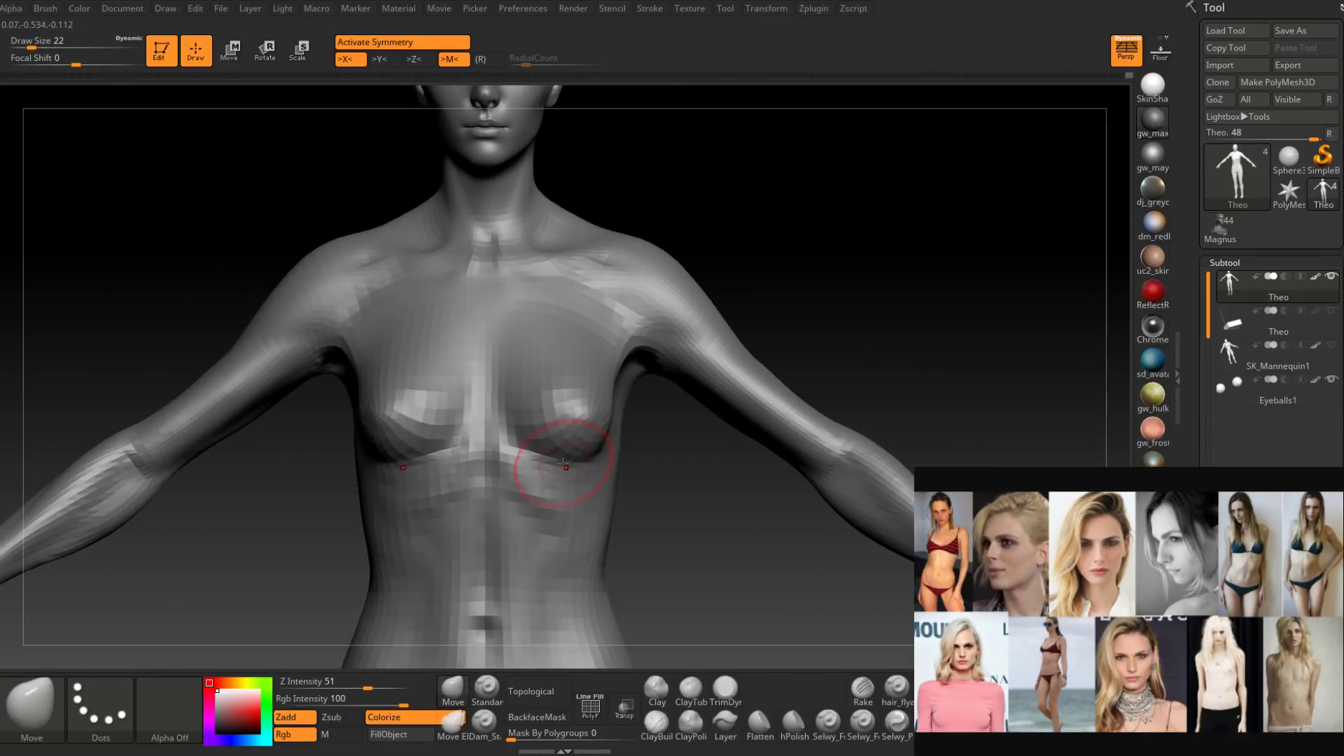
Adjust the underside and outer edge of the breasts with the Move brush at draw sizes 22 and 33.
{"action": "key", "text": "space"}
{"action": "left_click_drag", "start_coordinate": [562, 462], "coordinate": [568, 462]}
{"action": "right_click_drag", "start_coordinate": [564, 437], "coordinate": [553, 479]}
{"action": "mouse_move", "coordinate": [531, 462]}
{"action": "right_mouse_down"}
{"action": "mouse_move", "coordinate": [569, 456]}
{"action": "mouse_move", "coordinate": [542, 441]}
{"action": "mouse_move", "coordinate": [567, 431]}
{"action": "mouse_move", "coordinate": [688, 396]}
{"action": "mouse_move", "coordinate": [672, 414]}
{"action": "mouse_move", "coordinate": [597, 411]}
{"action": "mouse_move", "coordinate": [621, 434]}
{"action": "mouse_move", "coordinate": [588, 448]}
{"action": "right_mouse_up"}
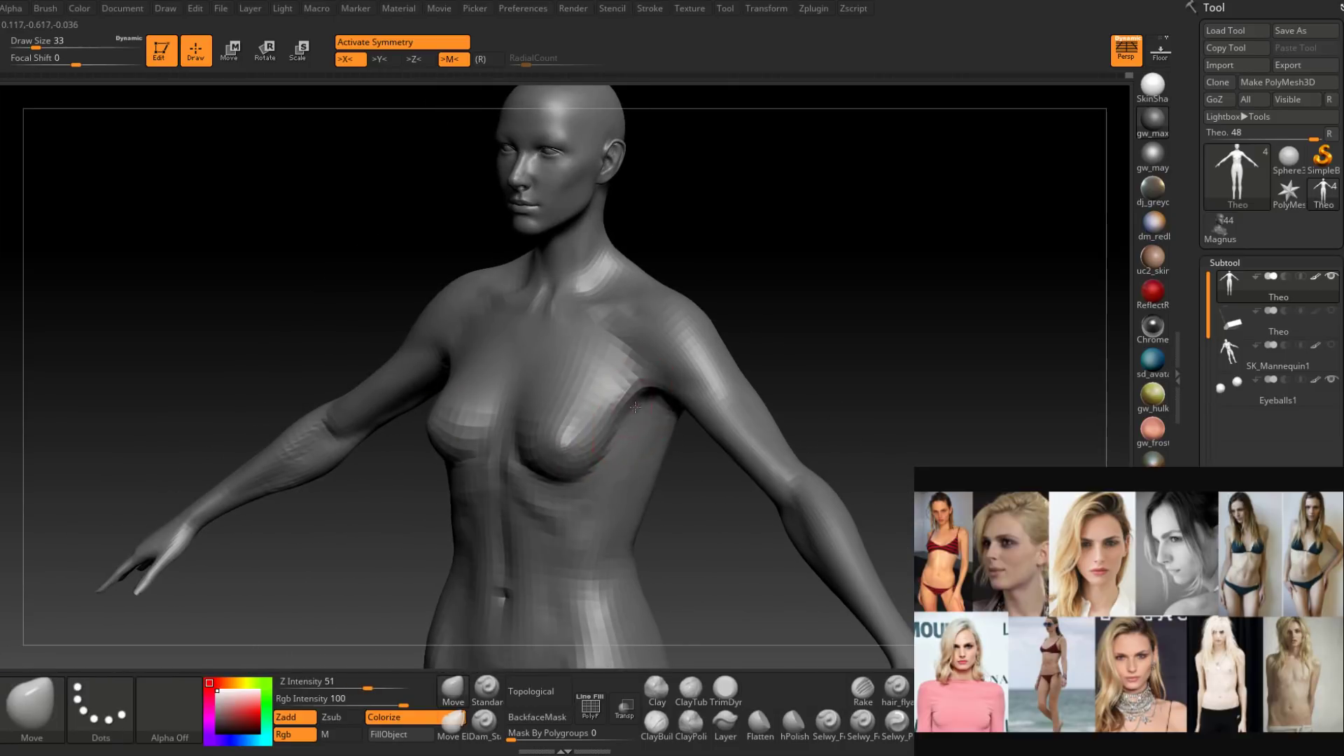
Build up the transition between breast and armpit with the ClayBuildup brush at draw size 22.
{"action": "key", "text": "space"}
{"action": "left_click_drag", "start_coordinate": [588, 503], "coordinate": [575, 503]}
{"action": "left_click", "coordinate": [658, 718]}
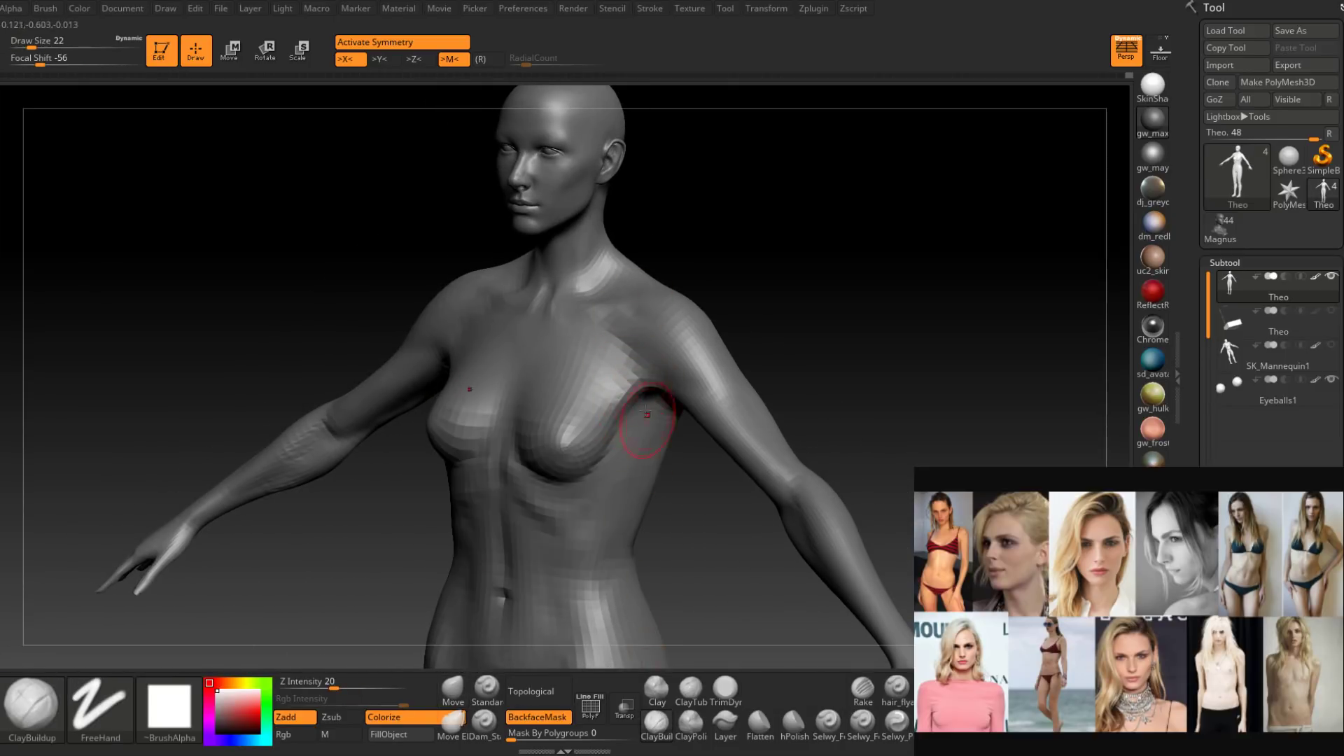
{"action": "mouse_move", "coordinate": [635, 403]}
{"action": "right_mouse_down"}
{"action": "mouse_move", "coordinate": [624, 389]}
{"action": "mouse_move", "coordinate": [652, 432]}
{"action": "mouse_move", "coordinate": [637, 452]}
{"action": "mouse_move", "coordinate": [644, 435]}
{"action": "right_mouse_up"}
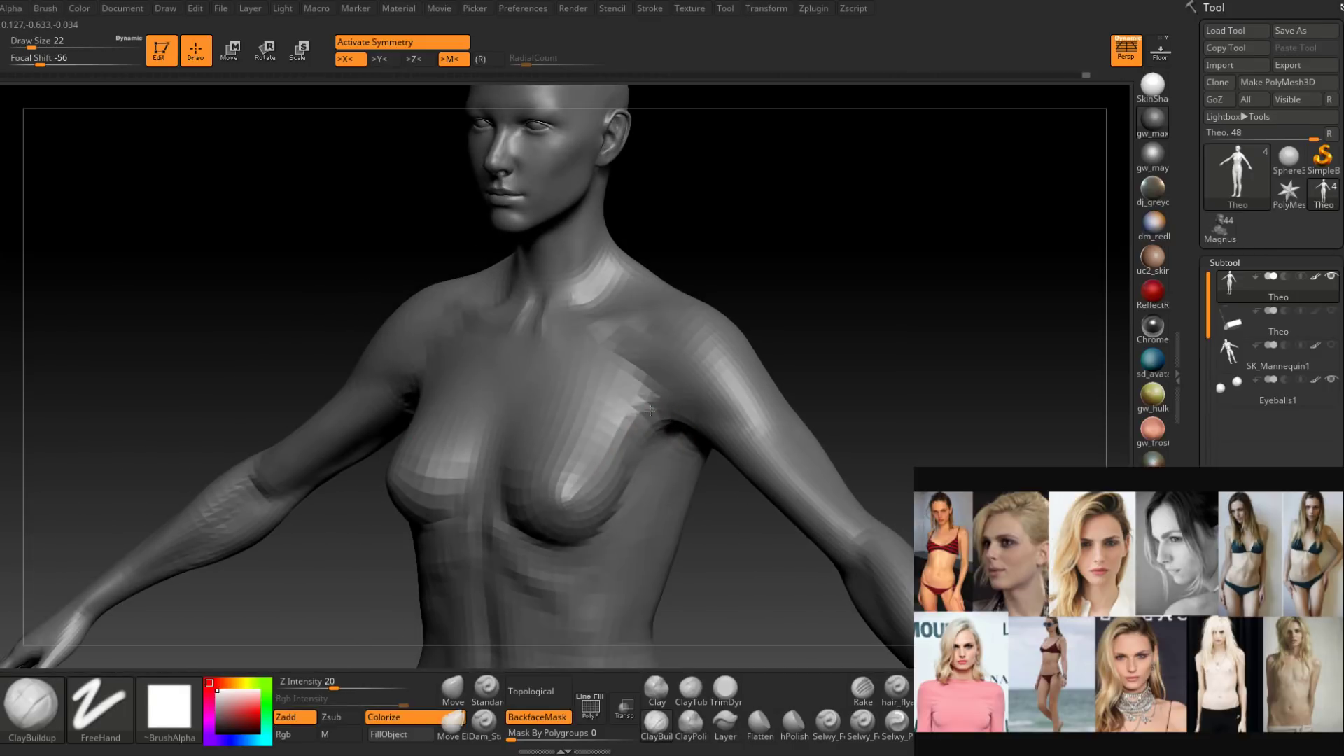
{"action": "mouse_move", "coordinate": [650, 411]}
{"action": "right_mouse_down"}
{"action": "mouse_move", "coordinate": [647, 431]}
{"action": "mouse_move", "coordinate": [630, 420]}
{"action": "mouse_move", "coordinate": [654, 450]}
{"action": "mouse_move", "coordinate": [636, 495]}
{"action": "mouse_move", "coordinate": [626, 431]}
{"action": "mouse_move", "coordinate": [642, 389]}
{"action": "mouse_move", "coordinate": [616, 398]}
{"action": "mouse_move", "coordinate": [636, 446]}
{"action": "mouse_move", "coordinate": [615, 399]}
{"action": "mouse_move", "coordinate": [578, 480]}
{"action": "mouse_move", "coordinate": [589, 506]}
{"action": "mouse_move", "coordinate": [591, 392]}
{"action": "mouse_move", "coordinate": [551, 396]}
{"action": "mouse_move", "coordinate": [544, 516]}
{"action": "mouse_move", "coordinate": [560, 420]}
{"action": "mouse_move", "coordinate": [582, 519]}
{"action": "mouse_move", "coordinate": [635, 487]}
{"action": "mouse_move", "coordinate": [606, 494]}
{"action": "mouse_move", "coordinate": [564, 469]}
{"action": "right_mouse_up"}
Add volume around the lower breasts and upper ribs with the ClayBuildup brush at draw size 17.
{"action": "key", "text": "bracketleft"}
{"action": "left_click_drag", "start_coordinate": [564, 483], "coordinate": [563, 534]}
{"action": "mouse_move", "coordinate": [563, 534]}
{"action": "right_mouse_down"}
{"action": "mouse_move", "coordinate": [534, 481]}
{"action": "mouse_move", "coordinate": [564, 465]}
{"action": "mouse_move", "coordinate": [647, 471]}
{"action": "mouse_move", "coordinate": [639, 478]}
{"action": "right_mouse_up"}
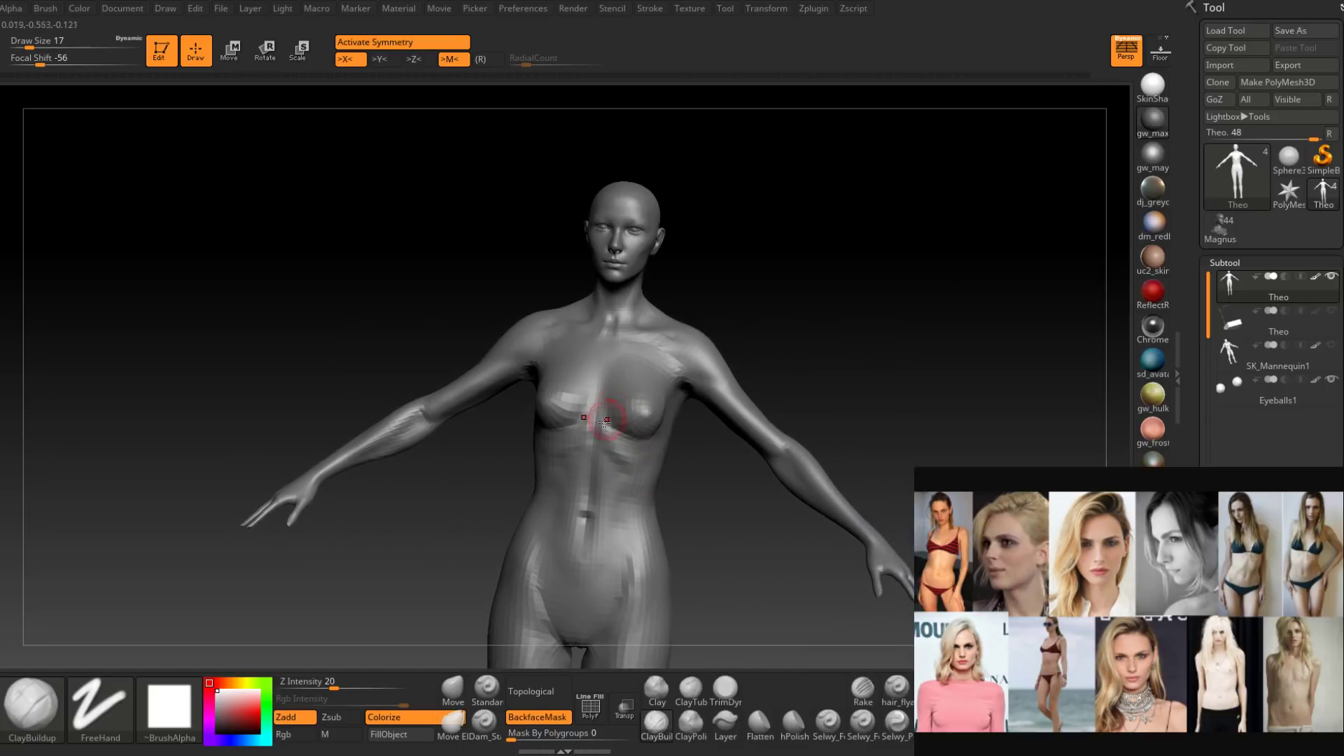
{"action": "mouse_move", "coordinate": [583, 441]}
{"action": "right_mouse_down"}
{"action": "mouse_move", "coordinate": [539, 431]}
{"action": "mouse_move", "coordinate": [587, 420]}
{"action": "mouse_move", "coordinate": [589, 432]}
{"action": "right_mouse_up"}
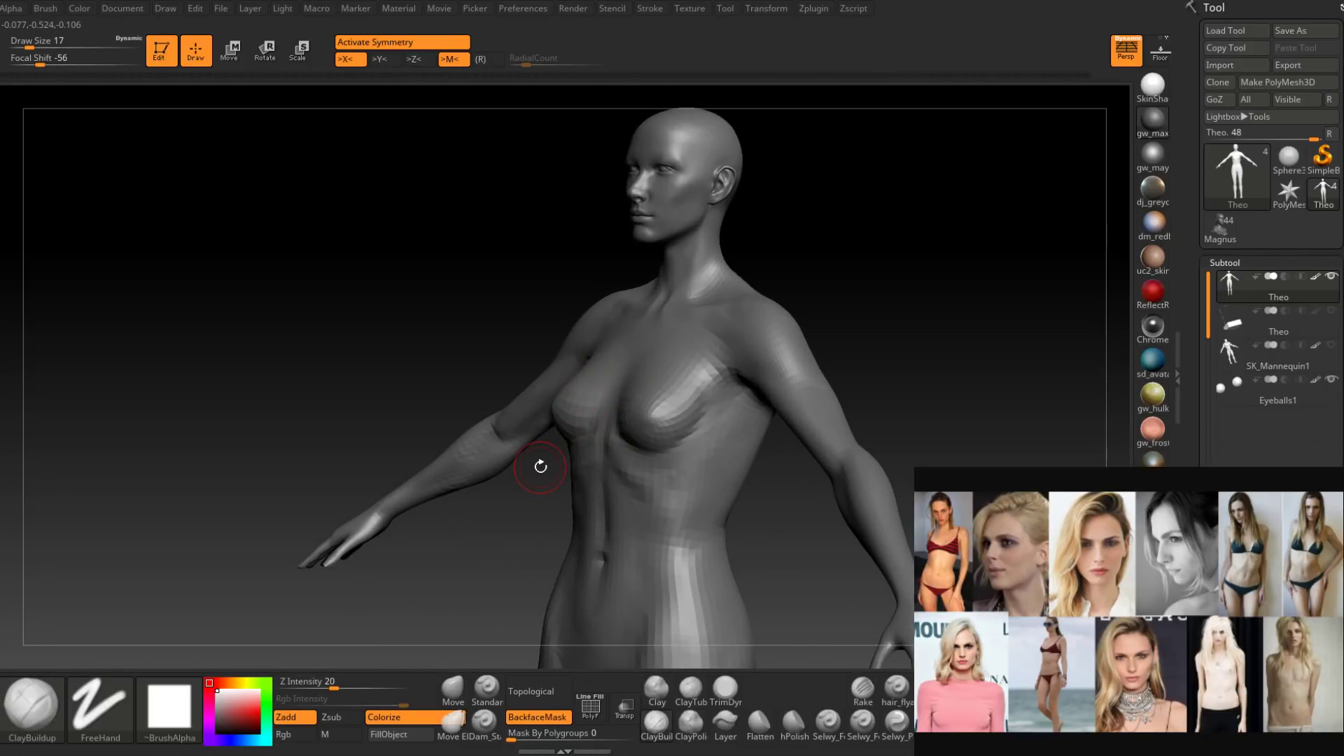
{"action": "mouse_move", "coordinate": [541, 466]}
{"action": "right_mouse_down"}
{"action": "mouse_move", "coordinate": [690, 405]}
{"action": "mouse_move", "coordinate": [698, 429]}
{"action": "mouse_move", "coordinate": [483, 452]}
{"action": "mouse_move", "coordinate": [633, 483]}
{"action": "mouse_move", "coordinate": [574, 483]}
{"action": "mouse_move", "coordinate": [560, 399]}
{"action": "right_mouse_up"}
Sharpen the fold under the breasts and toward the armpits with the Dam_Standard brush at draw size 9.
{"action": "left_click", "coordinate": [485, 721]}
{"action": "key", "text": "shift+d"}
{"action": "key", "text": "space"}
{"action": "left_click_drag", "start_coordinate": [616, 457], "coordinate": [607, 457]}
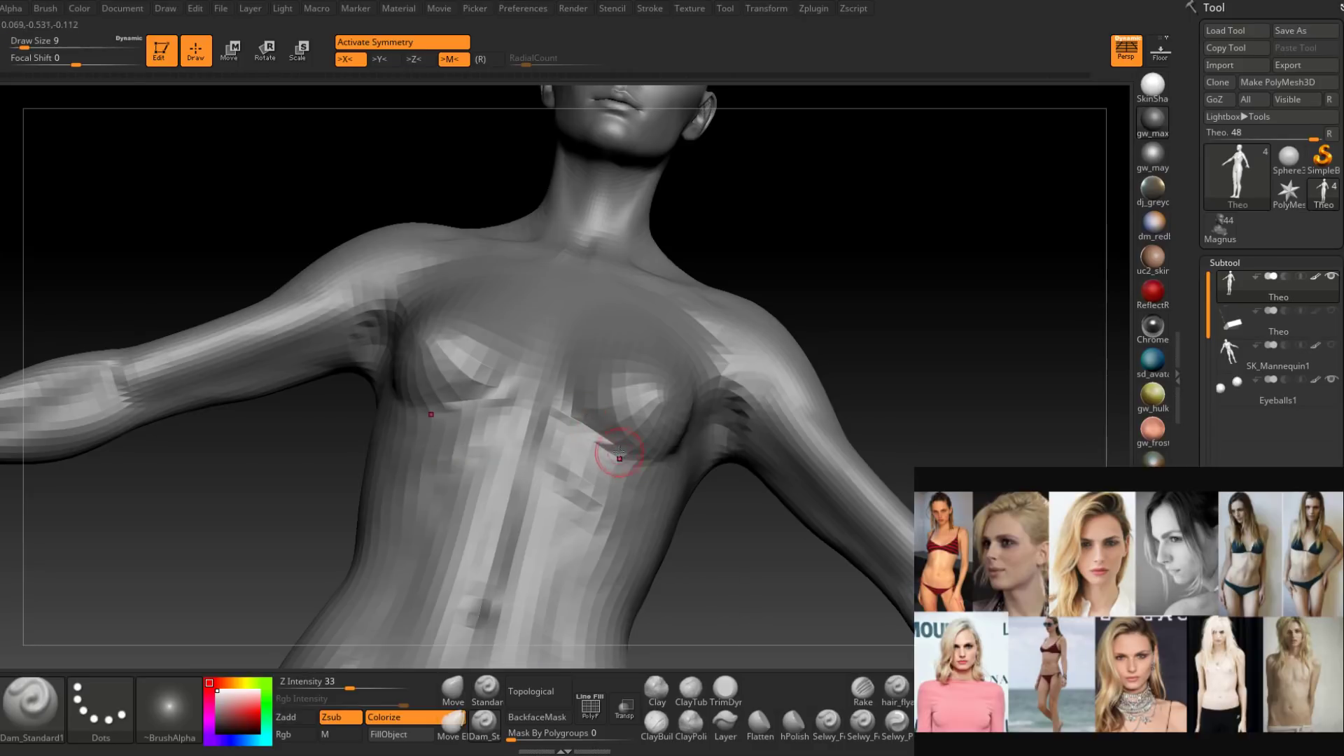
{"action": "mouse_move", "coordinate": [619, 454]}
{"action": "right_mouse_down"}
{"action": "mouse_move", "coordinate": [684, 456]}
{"action": "mouse_move", "coordinate": [649, 461]}
{"action": "right_mouse_up"}
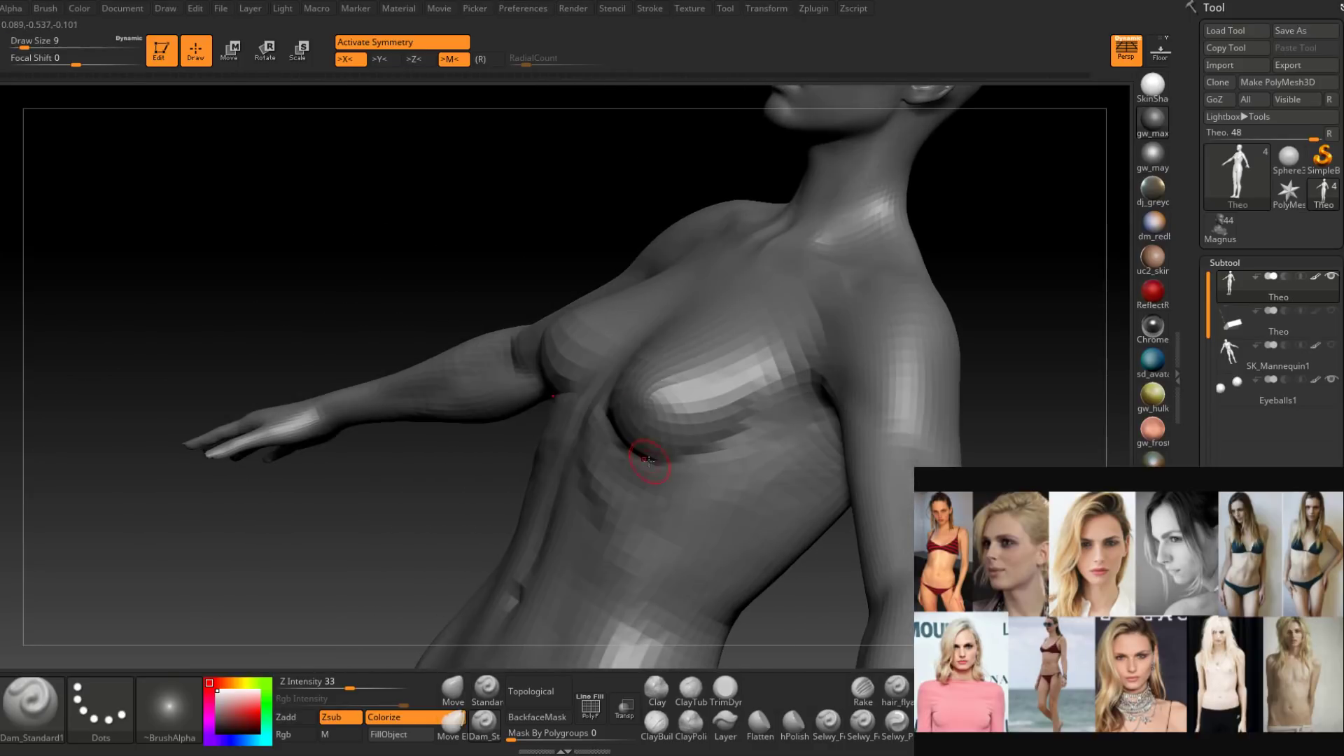
{"action": "mouse_move", "coordinate": [736, 424]}
{"action": "right_mouse_down"}
{"action": "mouse_move", "coordinate": [660, 441]}
{"action": "mouse_move", "coordinate": [672, 447]}
{"action": "right_mouse_up"}
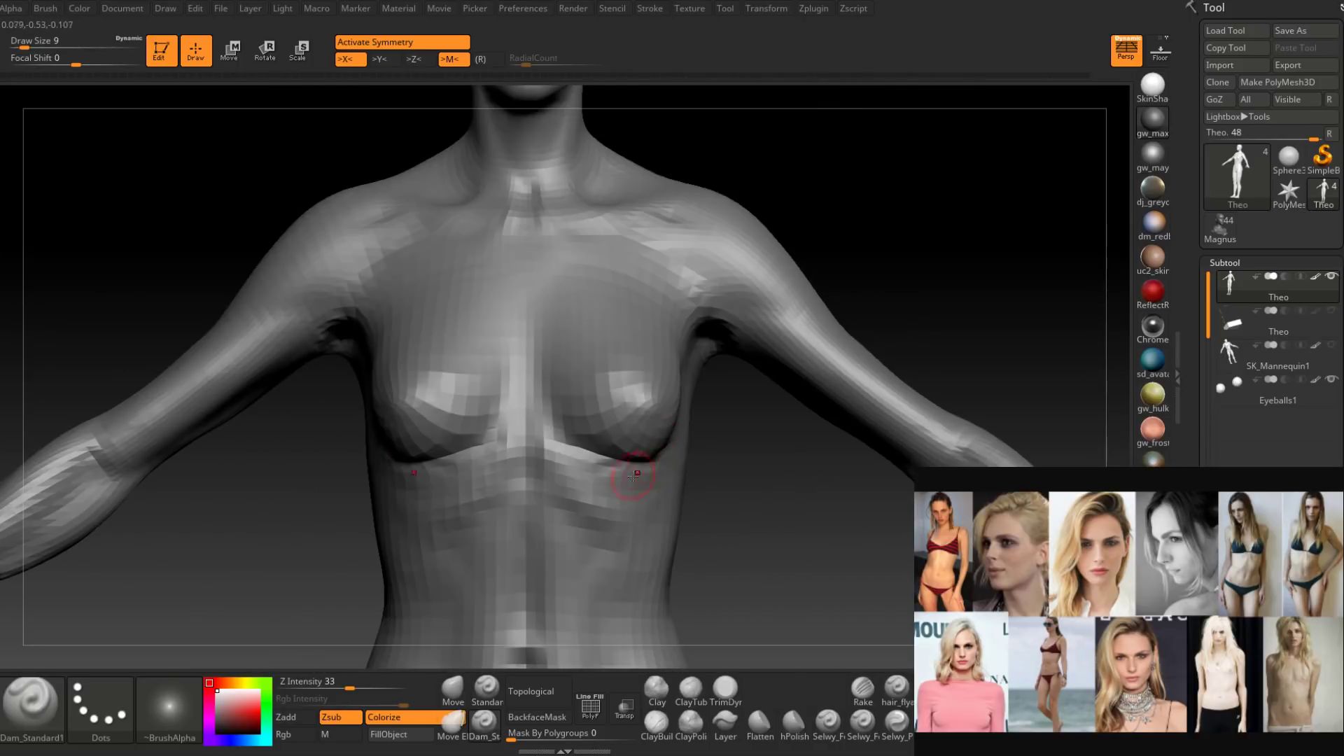
{"action": "right_click_drag", "start_coordinate": [562, 422], "coordinate": [534, 365]}
{"action": "right_click_drag", "start_coordinate": [566, 420], "coordinate": [640, 448]}
{"action": "right_click_drag", "start_coordinate": [762, 302], "coordinate": [731, 397]}
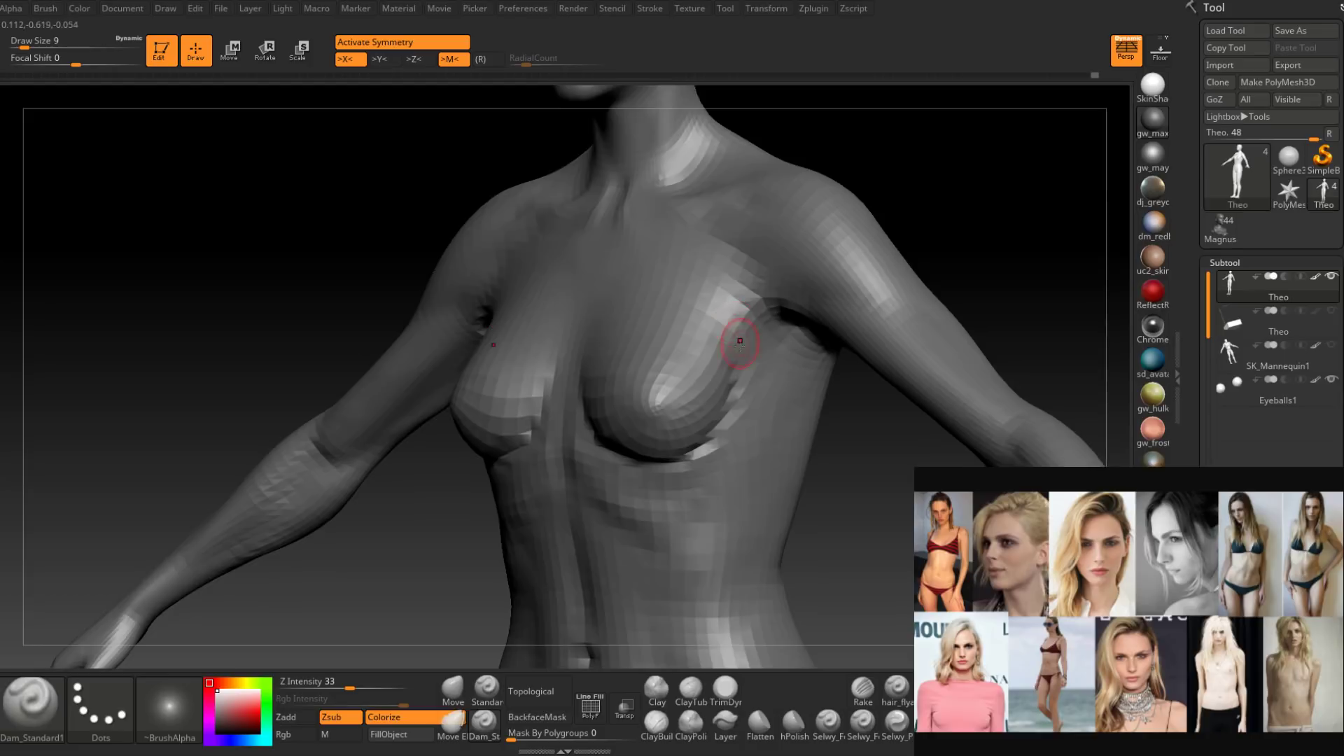
{"action": "mouse_move", "coordinate": [739, 341]}
{"action": "right_mouse_down"}
{"action": "mouse_move", "coordinate": [768, 442]}
{"action": "mouse_move", "coordinate": [638, 437]}
{"action": "right_mouse_up"}
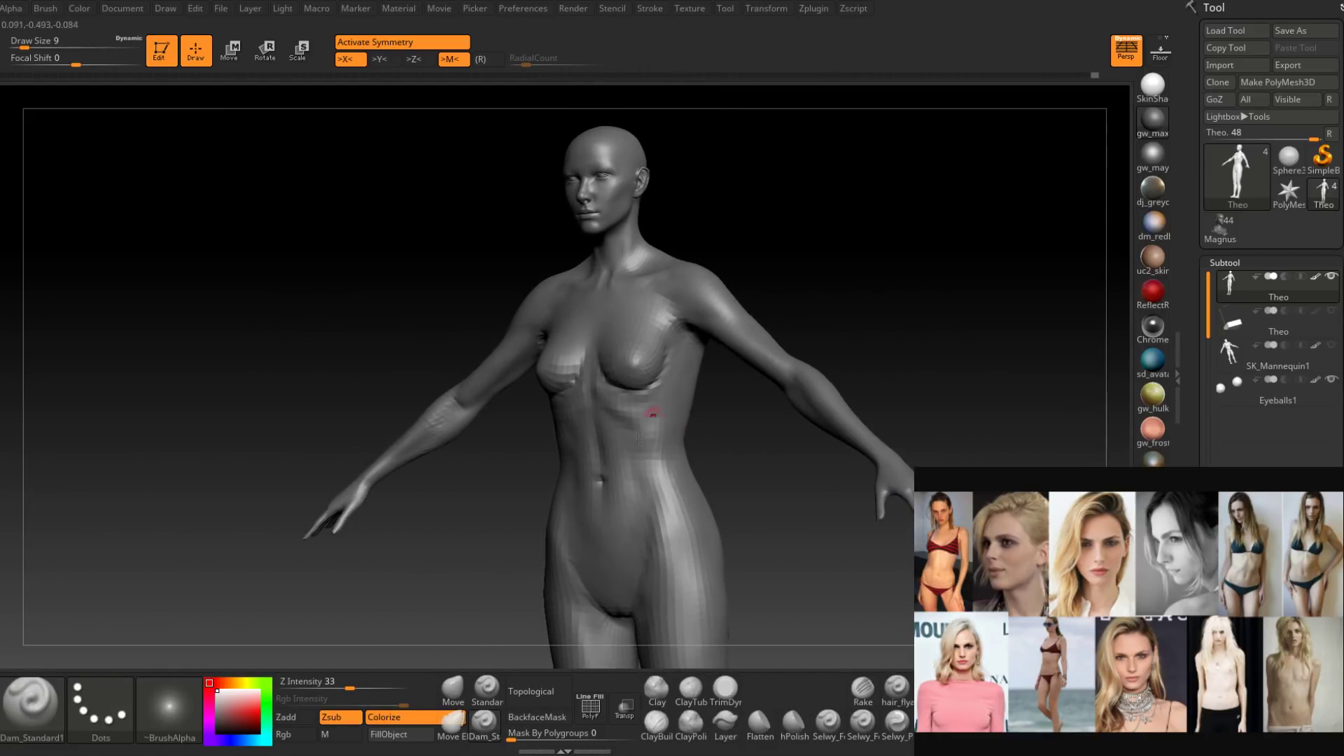
Drop to a lower subdivision level and reshape the torso and back with the Move brush at draw sizes 71 and 62.
{"action": "left_click", "coordinate": [453, 690]}
{"action": "mouse_move", "coordinate": [693, 392]}
{"action": "right_mouse_down", "text": "ctrl"}
{"action": "mouse_move", "coordinate": [702, 441]}
{"action": "mouse_move", "coordinate": [696, 405]}
{"action": "right_mouse_up", "text": "ctrl"}
{"action": "key", "text": "shift+d"}
{"action": "right_click", "coordinate": [704, 406]}
{"action": "mouse_move", "coordinate": [715, 410]}
{"action": "left_mouse_down"}
{"action": "mouse_move", "coordinate": [709, 386]}
{"action": "mouse_move", "coordinate": [688, 417]}
{"action": "mouse_move", "coordinate": [703, 419]}
{"action": "mouse_move", "coordinate": [593, 456]}
{"action": "left_mouse_up"}
{"action": "right_click", "coordinate": [702, 386]}
{"action": "mouse_move", "coordinate": [593, 455]}
{"action": "right_mouse_down"}
{"action": "mouse_move", "coordinate": [558, 465]}
{"action": "mouse_move", "coordinate": [577, 470]}
{"action": "right_mouse_up"}
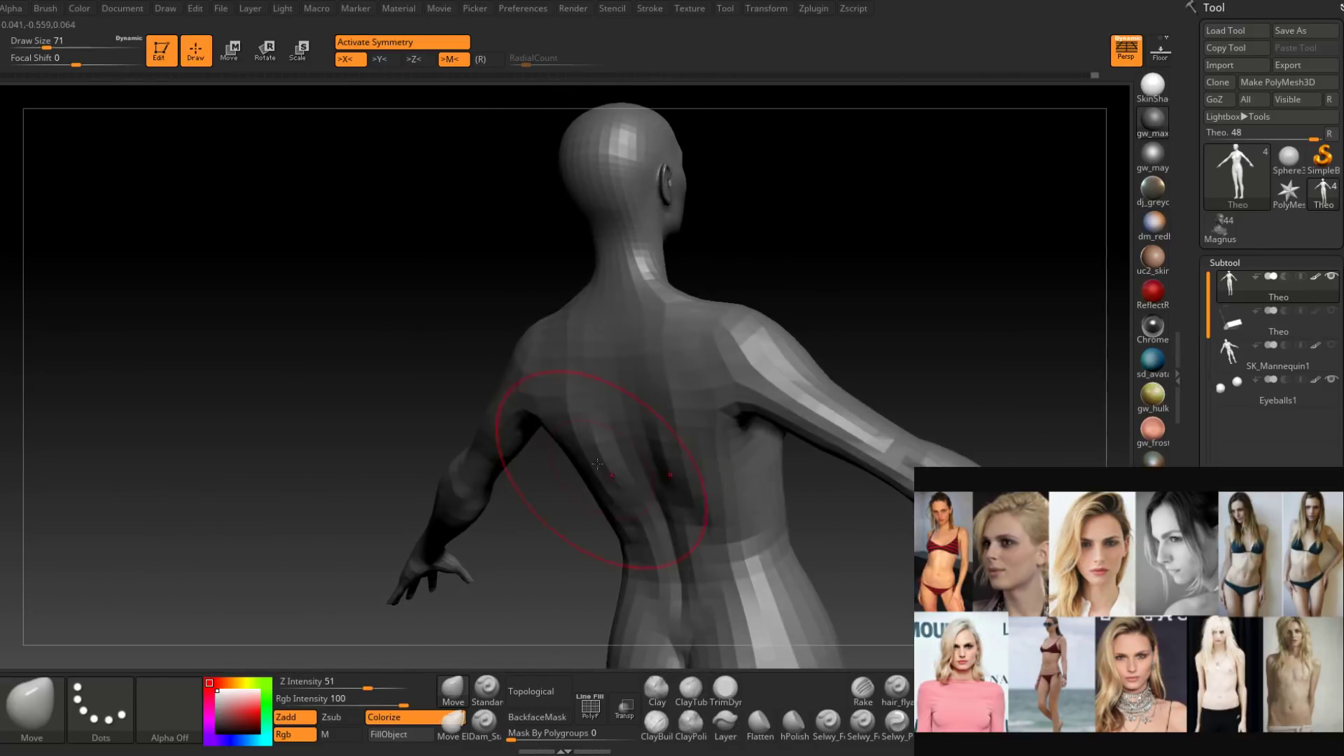
{"action": "key", "text": "space"}
{"action": "left_click_drag", "start_coordinate": [566, 442], "coordinate": [553, 440]}
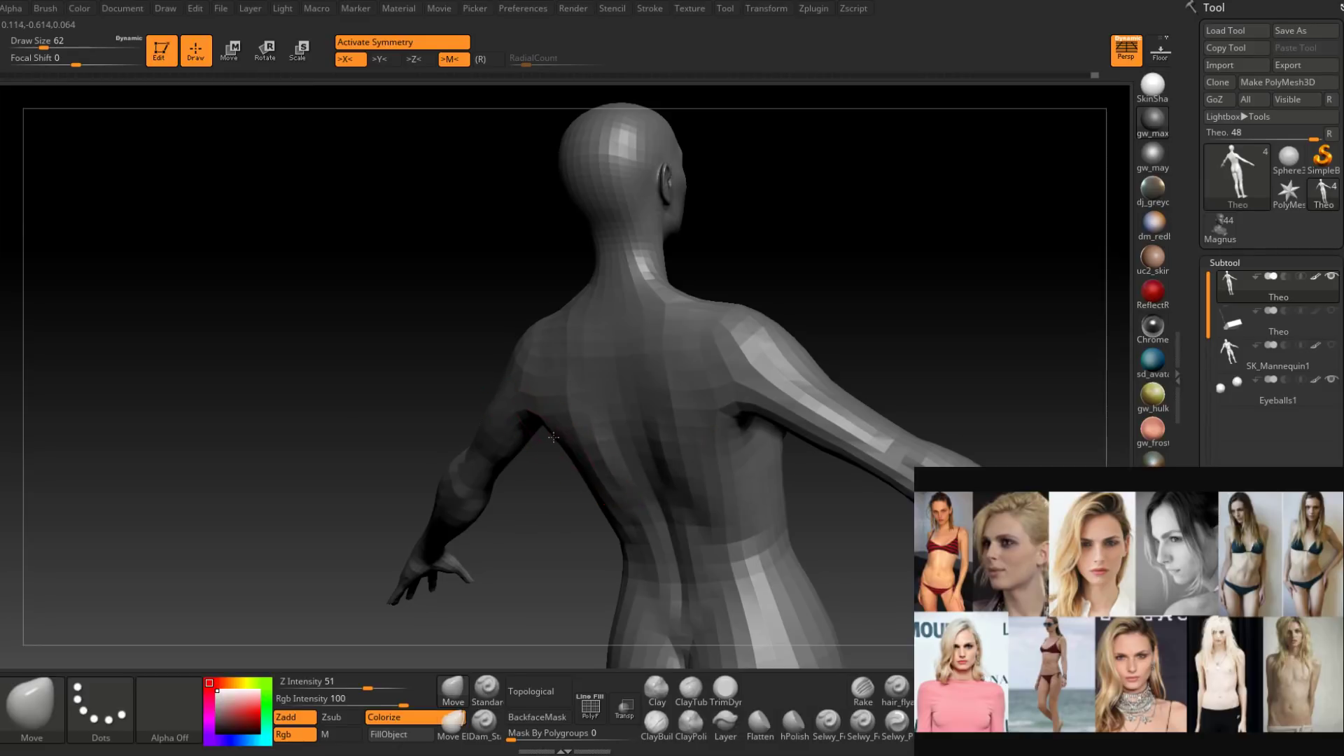
{"action": "mouse_move", "coordinate": [553, 437]}
{"action": "right_mouse_down"}
{"action": "mouse_move", "coordinate": [705, 393]}
{"action": "mouse_move", "coordinate": [669, 417]}
{"action": "mouse_move", "coordinate": [672, 434]}
{"action": "right_mouse_up"}
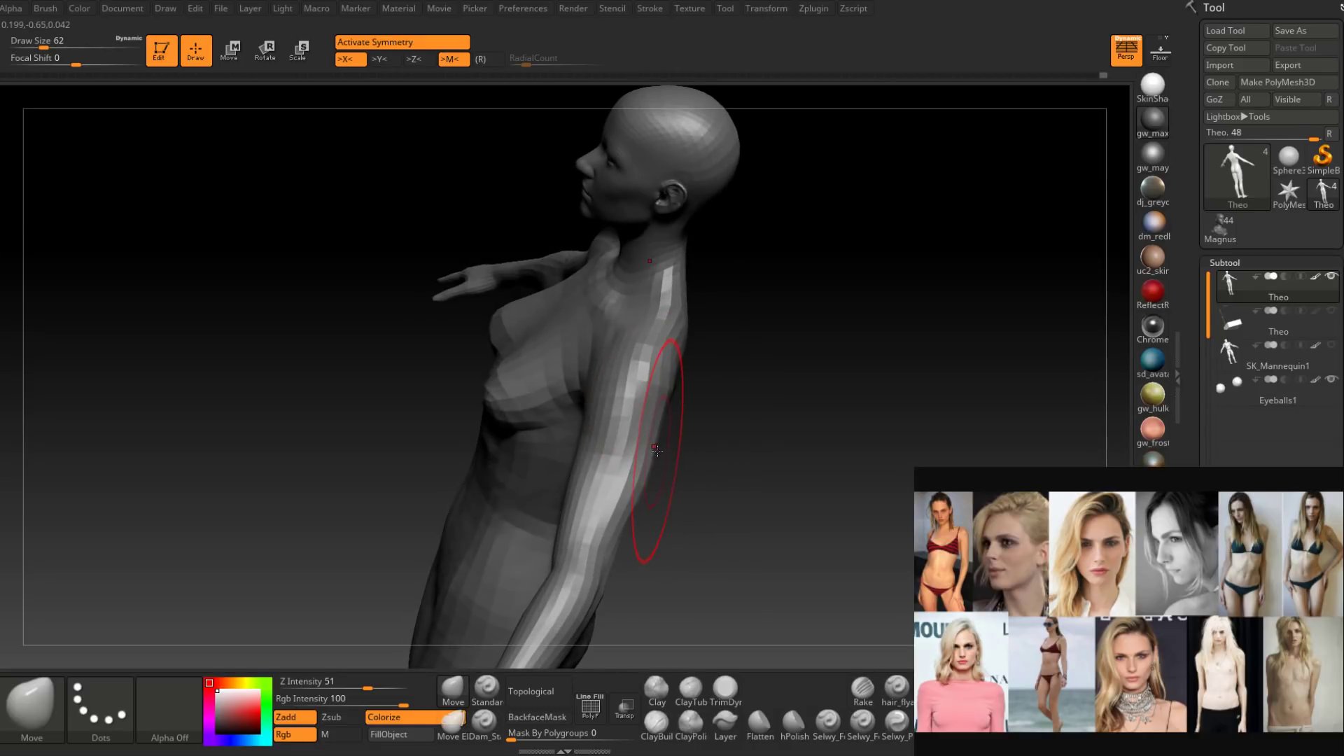
Adjust the upper arms and armpit area with the Move brush at draw sizes 49 and 37.
{"action": "key", "text": "space"}
{"action": "left_click_drag", "start_coordinate": [656, 450], "coordinate": [661, 436]}
{"action": "mouse_move", "coordinate": [658, 435]}
{"action": "right_mouse_down"}
{"action": "mouse_move", "coordinate": [679, 455]}
{"action": "mouse_move", "coordinate": [732, 385]}
{"action": "right_mouse_up"}
{"action": "right_click_drag", "start_coordinate": [732, 385], "coordinate": [704, 413], "text": "ctrl"}
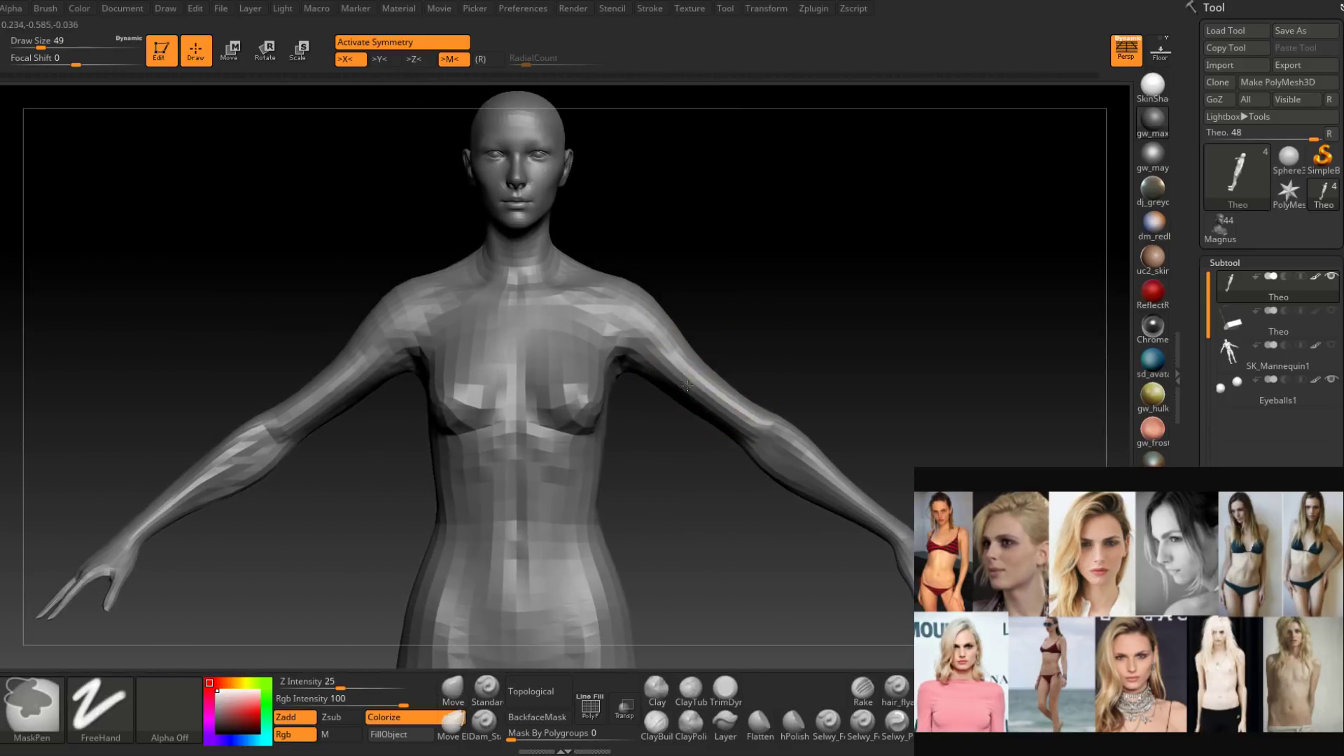
{"action": "key", "text": "space"}
{"action": "left_click_drag", "start_coordinate": [689, 347], "coordinate": [682, 345]}
{"action": "right_click_drag", "start_coordinate": [683, 340], "coordinate": [648, 492]}
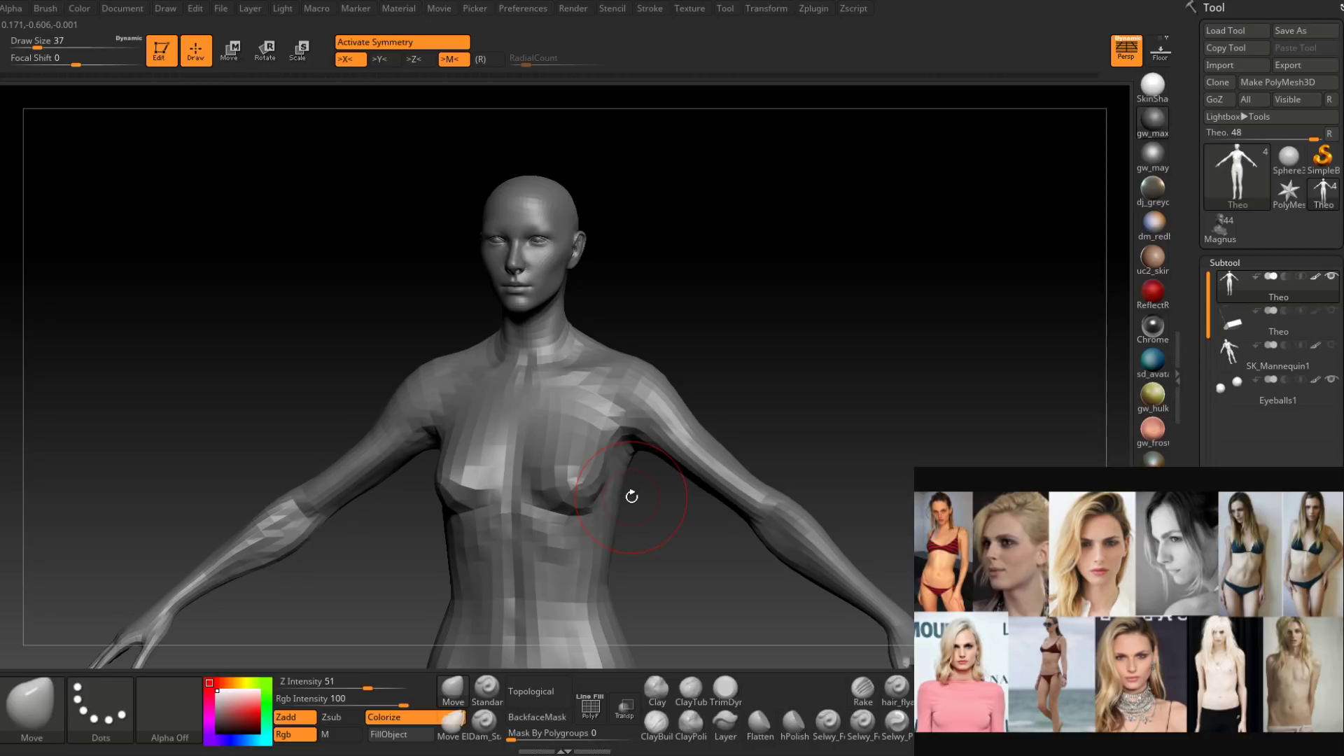
Build up the inner brow ridges above both eyes with the ClayBuildup brush at draw size 4, and quick-save the project.
{"action": "left_click_drag", "start_coordinate": [630, 480], "coordinate": [620, 476]}
{"action": "mouse_move", "coordinate": [620, 476]}
{"action": "right_mouse_down", "text": "alt"}
{"action": "mouse_move", "coordinate": [633, 283]}
{"action": "mouse_move", "coordinate": [609, 427]}
{"action": "mouse_move", "coordinate": [619, 441]}
{"action": "right_mouse_up", "text": "alt"}
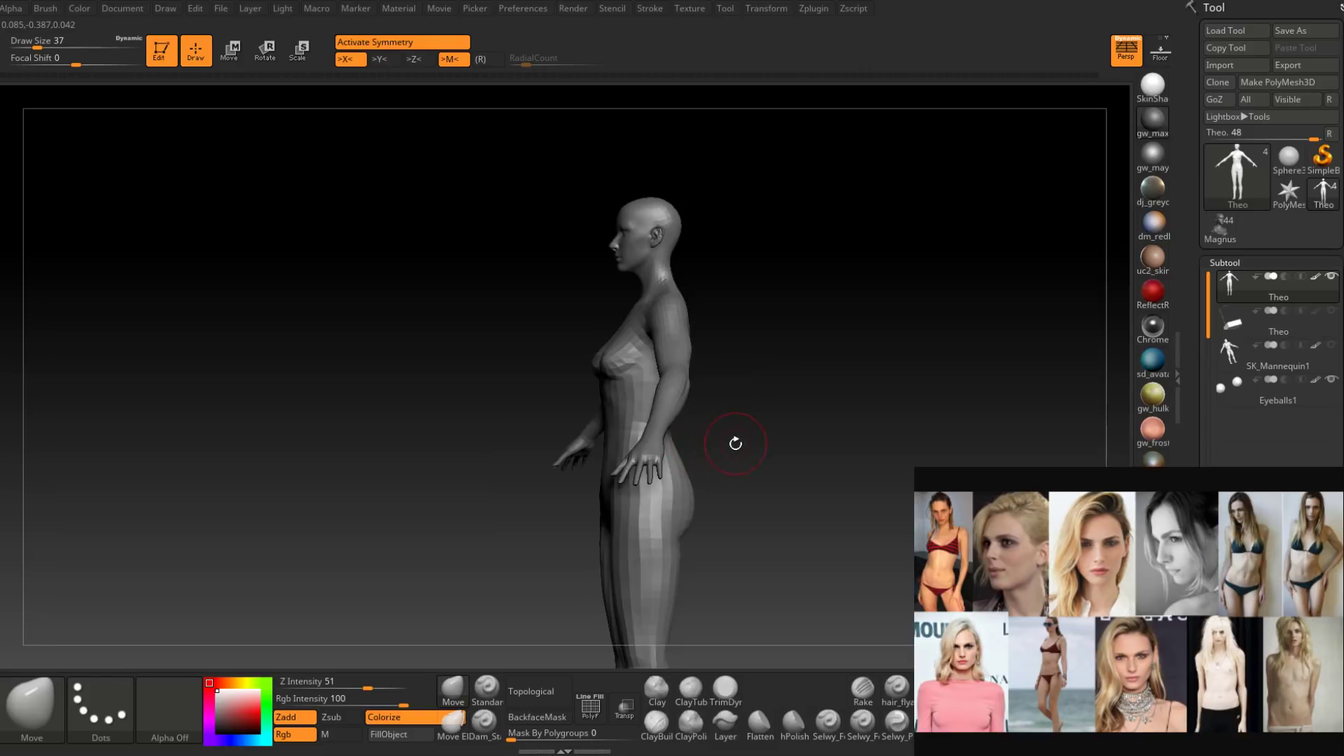
{"action": "right_click_drag", "start_coordinate": [735, 443], "coordinate": [619, 515]}
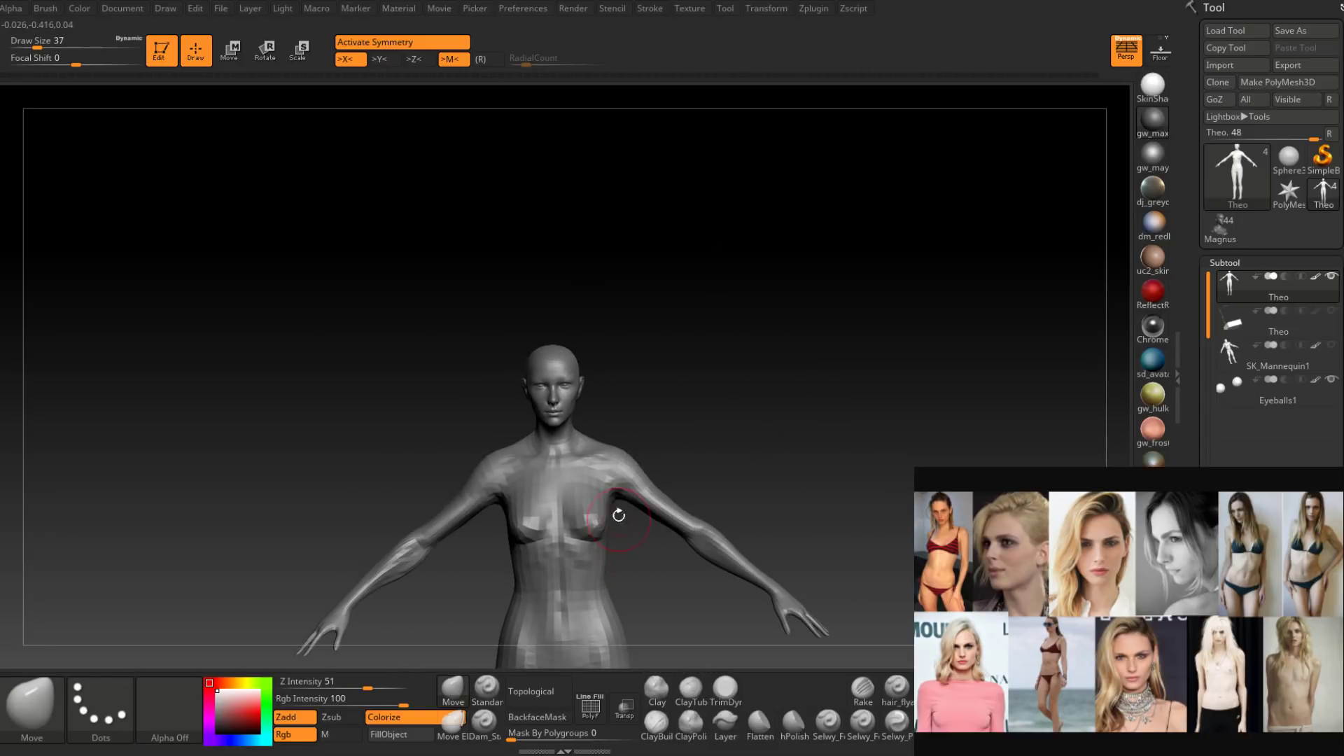
{"action": "right_click_drag", "start_coordinate": [599, 420], "coordinate": [629, 581], "text": "alt"}
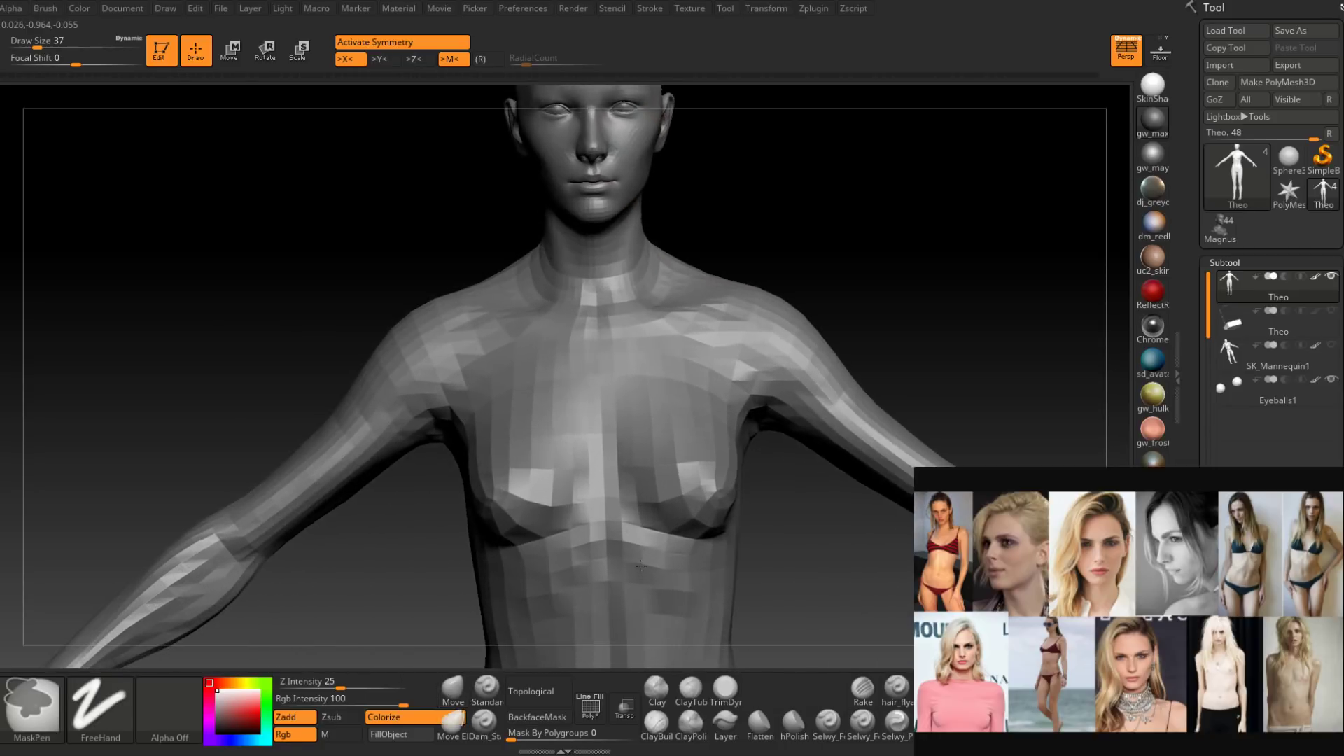
{"action": "mouse_move", "coordinate": [644, 168]}
{"action": "right_mouse_down", "text": "alt"}
{"action": "mouse_move", "coordinate": [613, 479]}
{"action": "mouse_move", "coordinate": [628, 514]}
{"action": "right_mouse_up", "text": "alt"}
{"action": "right_click_drag", "start_coordinate": [600, 444], "coordinate": [665, 444], "text": "ctrl"}
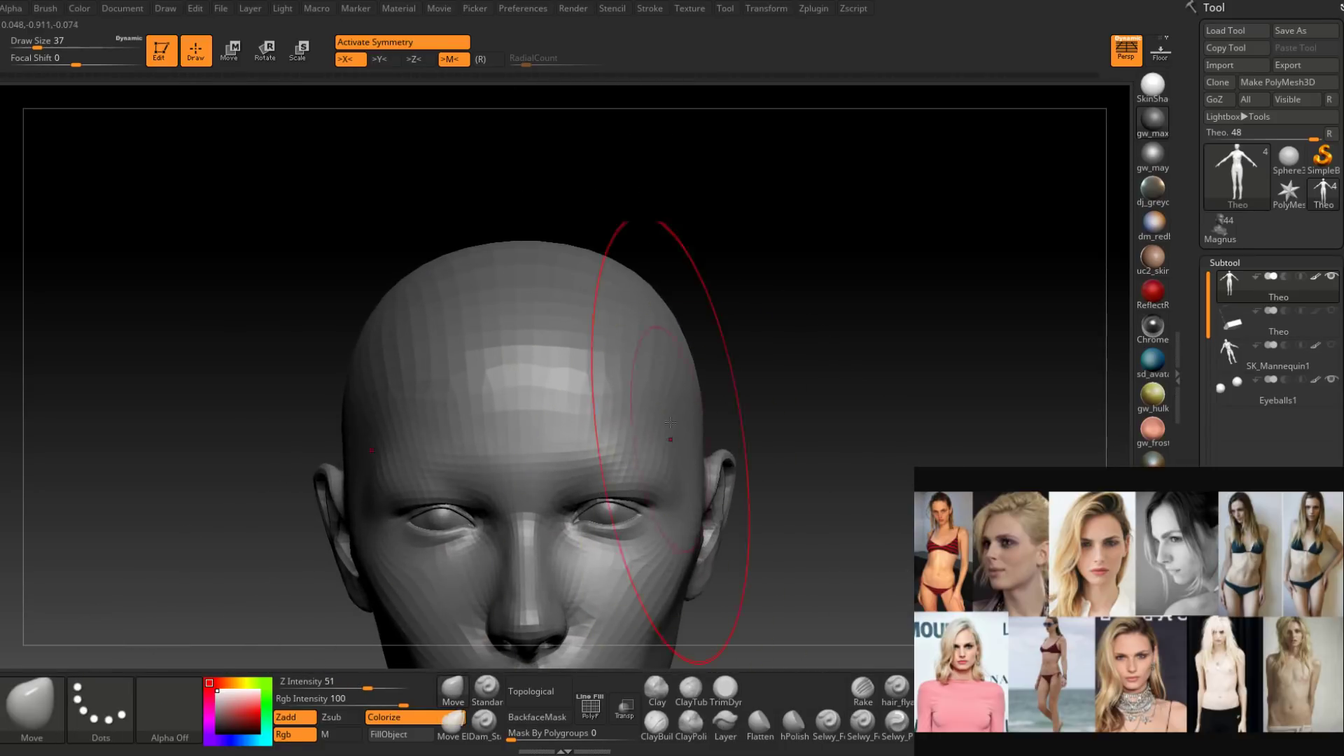
{"action": "left_click", "coordinate": [656, 725]}
{"action": "key", "text": "space"}
{"action": "left_click_drag", "start_coordinate": [595, 482], "coordinate": [577, 480]}
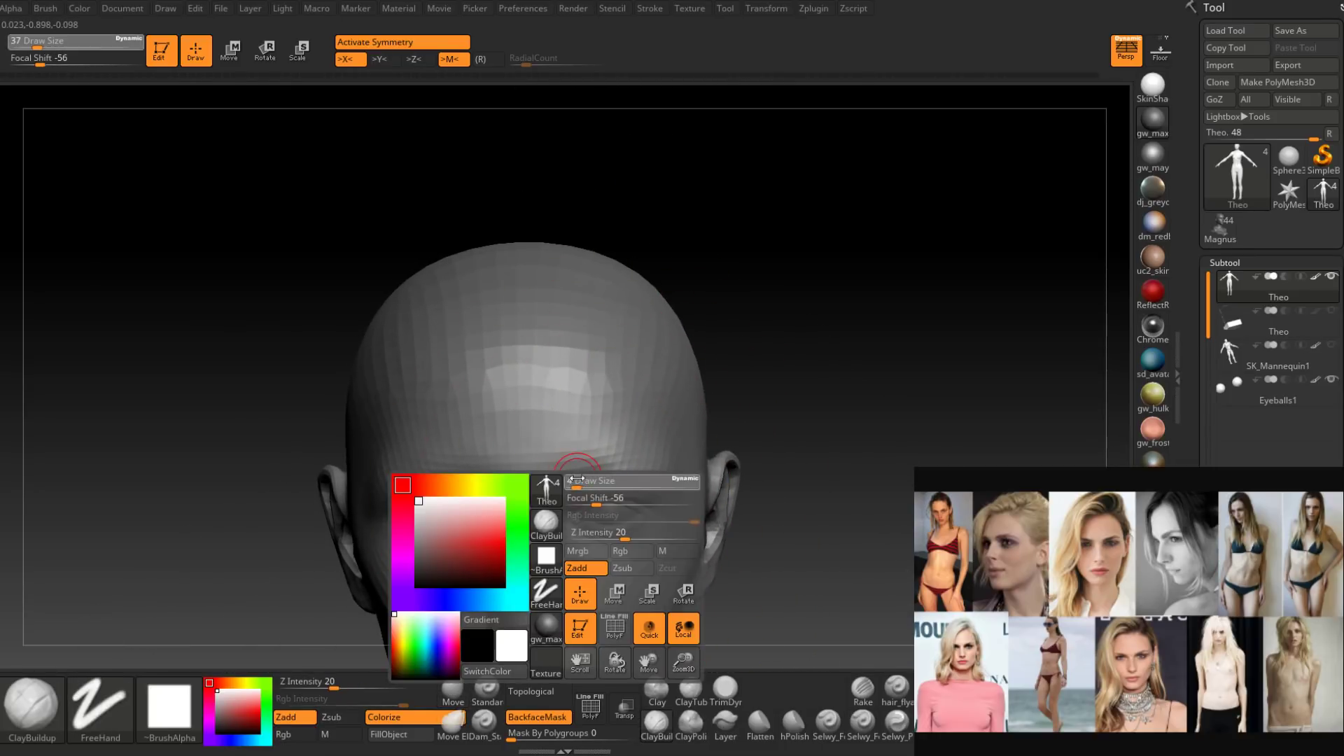
{"action": "mouse_move", "coordinate": [590, 474]}
{"action": "right_mouse_down"}
{"action": "mouse_move", "coordinate": [600, 363]}
{"action": "mouse_move", "coordinate": [598, 531]}
{"action": "right_mouse_up"}
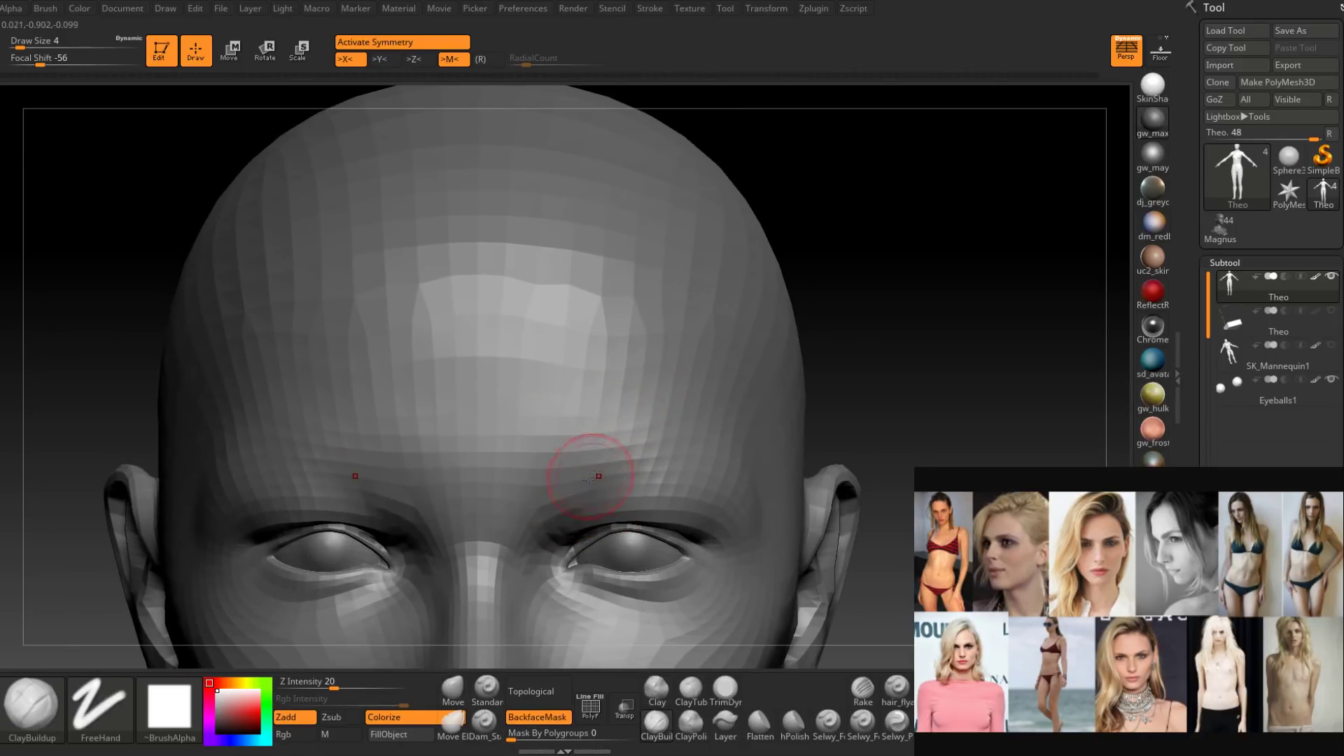
{"action": "left_click_drag", "start_coordinate": [609, 482], "coordinate": [668, 472]}
{"action": "key", "text": "ctrl+s"}
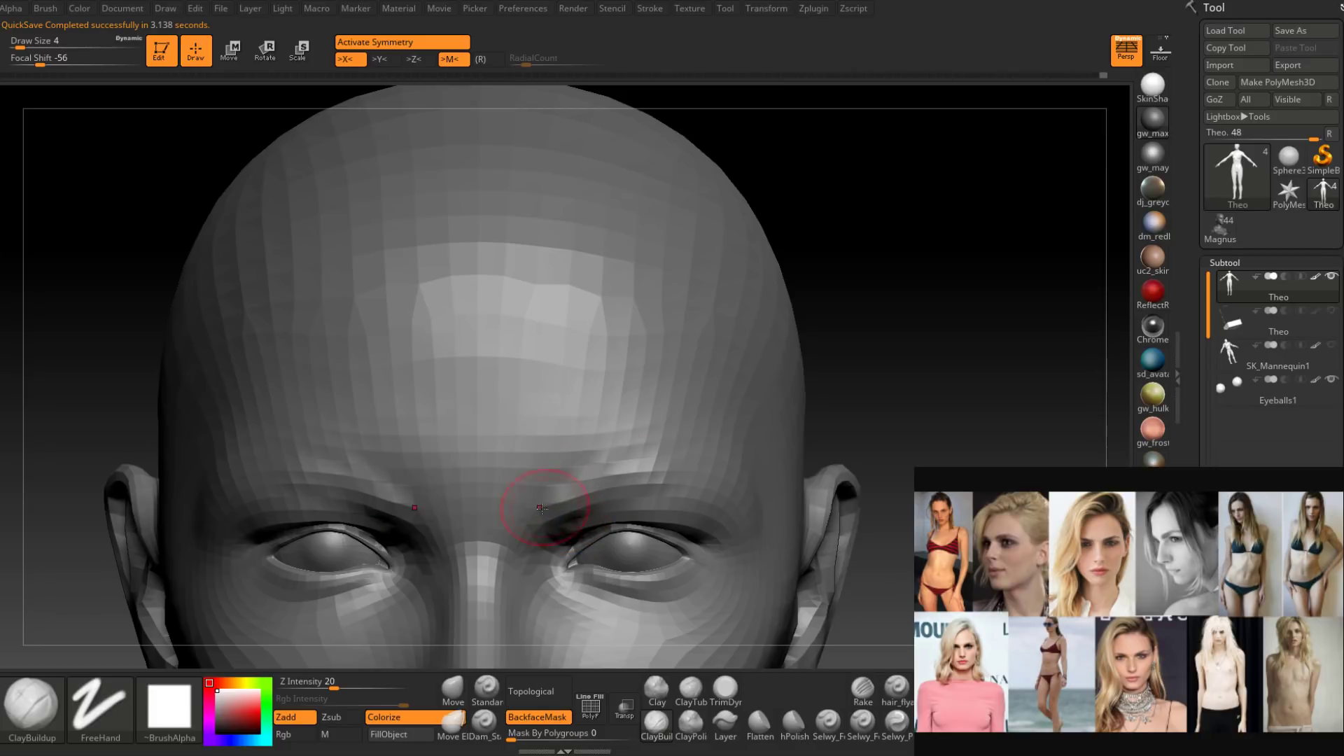
Extend the outer ends of the brows toward the temples with the ClayBuildup brush at draw size 2.
{"action": "right_click_drag", "start_coordinate": [717, 439], "coordinate": [682, 466]}
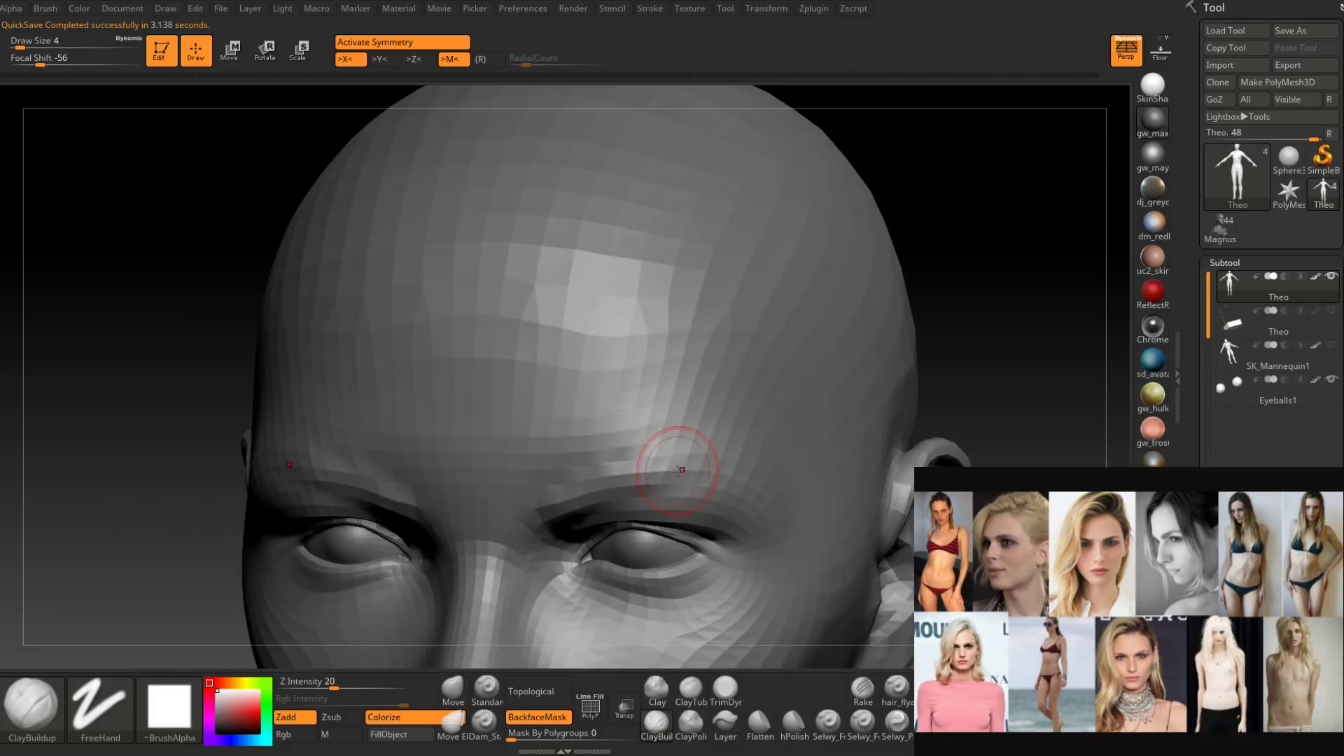
{"action": "key", "text": "space"}
{"action": "mouse_move", "coordinate": [676, 469]}
{"action": "left_mouse_down"}
{"action": "mouse_move", "coordinate": [653, 479]}
{"action": "mouse_move", "coordinate": [707, 464]}
{"action": "left_mouse_up"}
{"action": "key", "text": "space"}
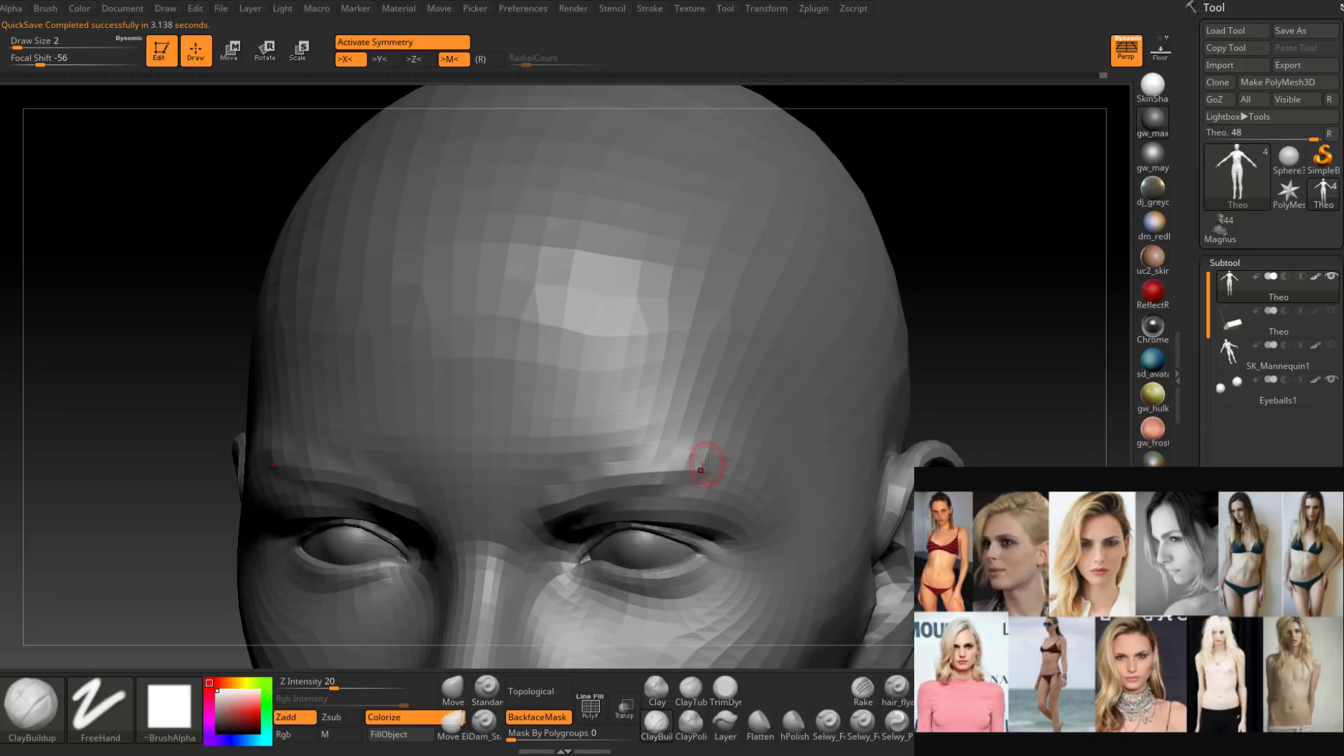
{"action": "mouse_move", "coordinate": [736, 429]}
{"action": "right_mouse_down"}
{"action": "mouse_move", "coordinate": [762, 450]}
{"action": "mouse_move", "coordinate": [702, 469]}
{"action": "right_mouse_up"}
{"action": "left_click_drag", "start_coordinate": [694, 462], "coordinate": [727, 469]}
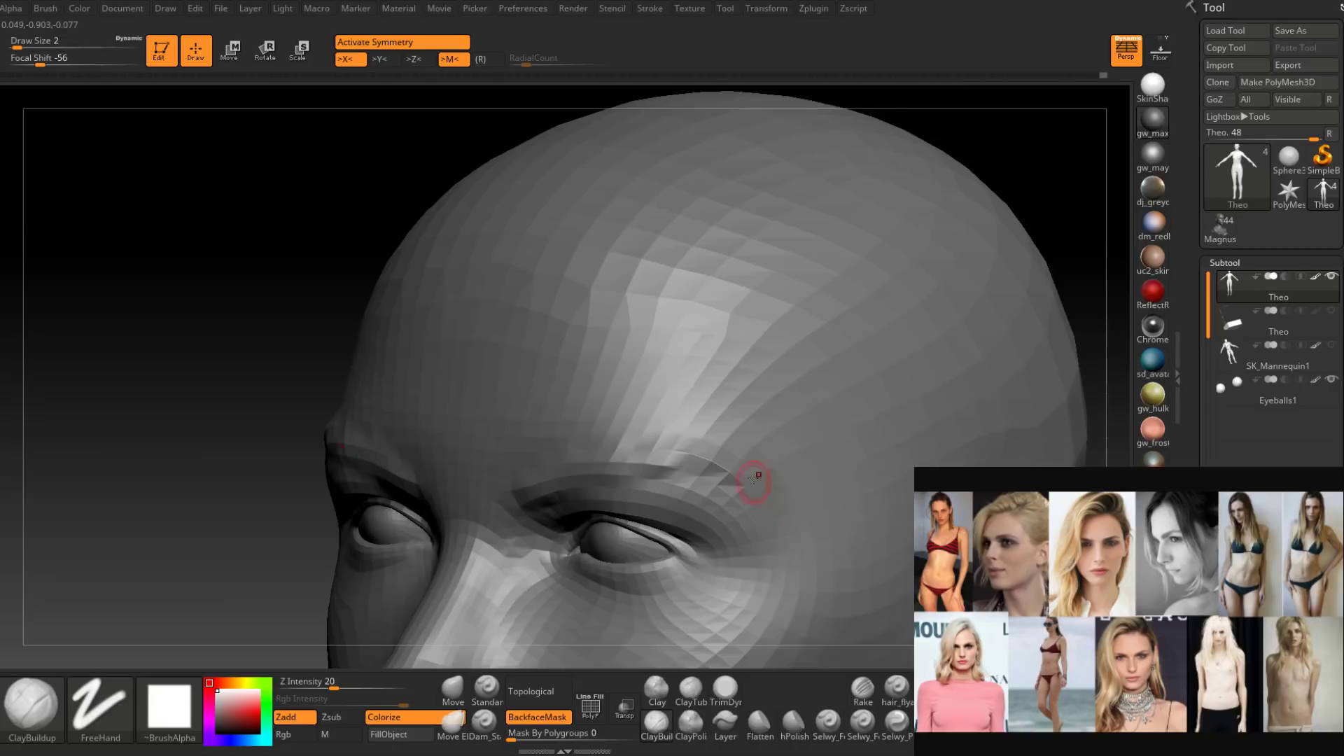
Refine the brows and inner eye sockets with the ClayBuildup brush at draw size 3.
{"action": "right_click_drag", "start_coordinate": [753, 478], "coordinate": [805, 483]}
{"action": "right_click_drag", "start_coordinate": [805, 483], "coordinate": [742, 546], "text": "ctrl"}
{"action": "mouse_move", "coordinate": [742, 546]}
{"action": "right_mouse_down", "text": "shift"}
{"action": "mouse_move", "coordinate": [728, 550]}
{"action": "mouse_move", "coordinate": [710, 440]}
{"action": "mouse_move", "coordinate": [696, 493]}
{"action": "mouse_move", "coordinate": [680, 452]}
{"action": "right_mouse_up", "text": "shift"}
{"action": "key", "text": "space"}
{"action": "left_click_drag", "start_coordinate": [666, 423], "coordinate": [672, 421]}
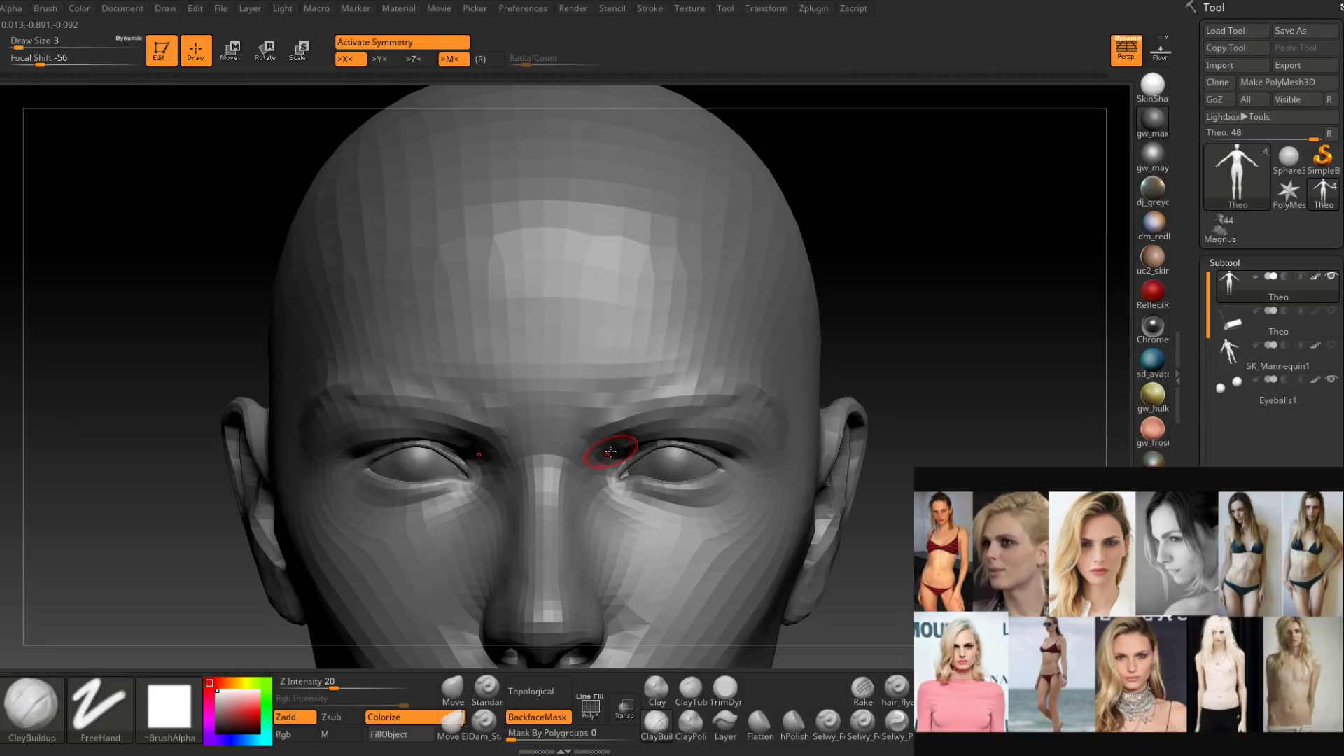
{"action": "right_click_drag", "start_coordinate": [732, 456], "coordinate": [732, 509], "text": "ctrl"}
{"action": "right_click_drag", "start_coordinate": [732, 509], "coordinate": [721, 378], "text": "alt"}
{"action": "mouse_move", "coordinate": [729, 427]}
{"action": "right_mouse_down", "text": "alt"}
{"action": "mouse_move", "coordinate": [710, 441]}
{"action": "mouse_move", "coordinate": [721, 481]}
{"action": "mouse_move", "coordinate": [658, 480]}
{"action": "mouse_move", "coordinate": [726, 475]}
{"action": "mouse_move", "coordinate": [654, 392]}
{"action": "mouse_move", "coordinate": [704, 408]}
{"action": "mouse_move", "coordinate": [700, 375]}
{"action": "mouse_move", "coordinate": [689, 413]}
{"action": "mouse_move", "coordinate": [655, 448]}
{"action": "mouse_move", "coordinate": [676, 478]}
{"action": "mouse_move", "coordinate": [741, 350]}
{"action": "mouse_move", "coordinate": [711, 378]}
{"action": "right_mouse_up", "text": "alt"}
Adjust the mouth area and lower face with the Move brush at draw size 20.
{"action": "key", "text": "space"}
{"action": "left_click", "coordinate": [453, 689]}
{"action": "right_click_drag", "start_coordinate": [623, 490], "coordinate": [619, 486]}
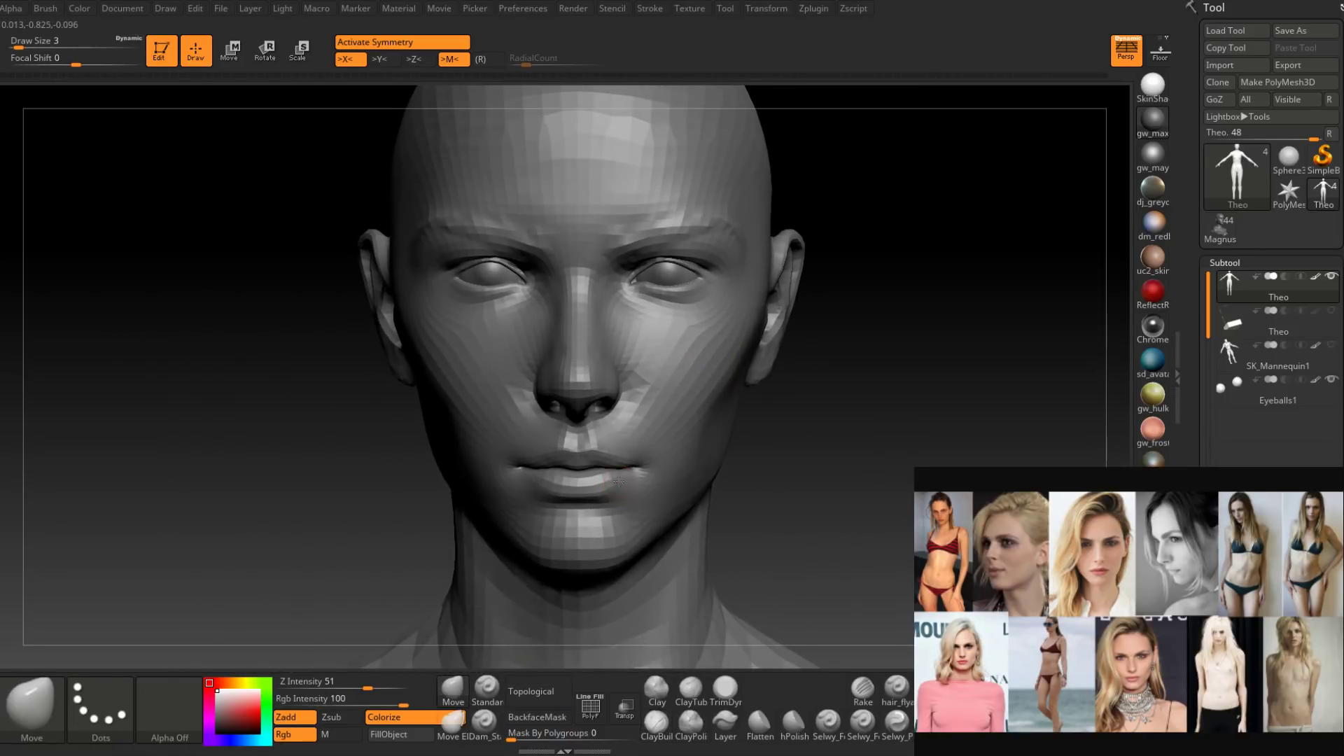
{"action": "key", "text": "space"}
{"action": "left_click_drag", "start_coordinate": [653, 482], "coordinate": [630, 482]}
{"action": "right_click_drag", "start_coordinate": [635, 496], "coordinate": [630, 511]}
{"action": "key", "text": "space"}
{"action": "left_click_drag", "start_coordinate": [629, 512], "coordinate": [633, 511]}
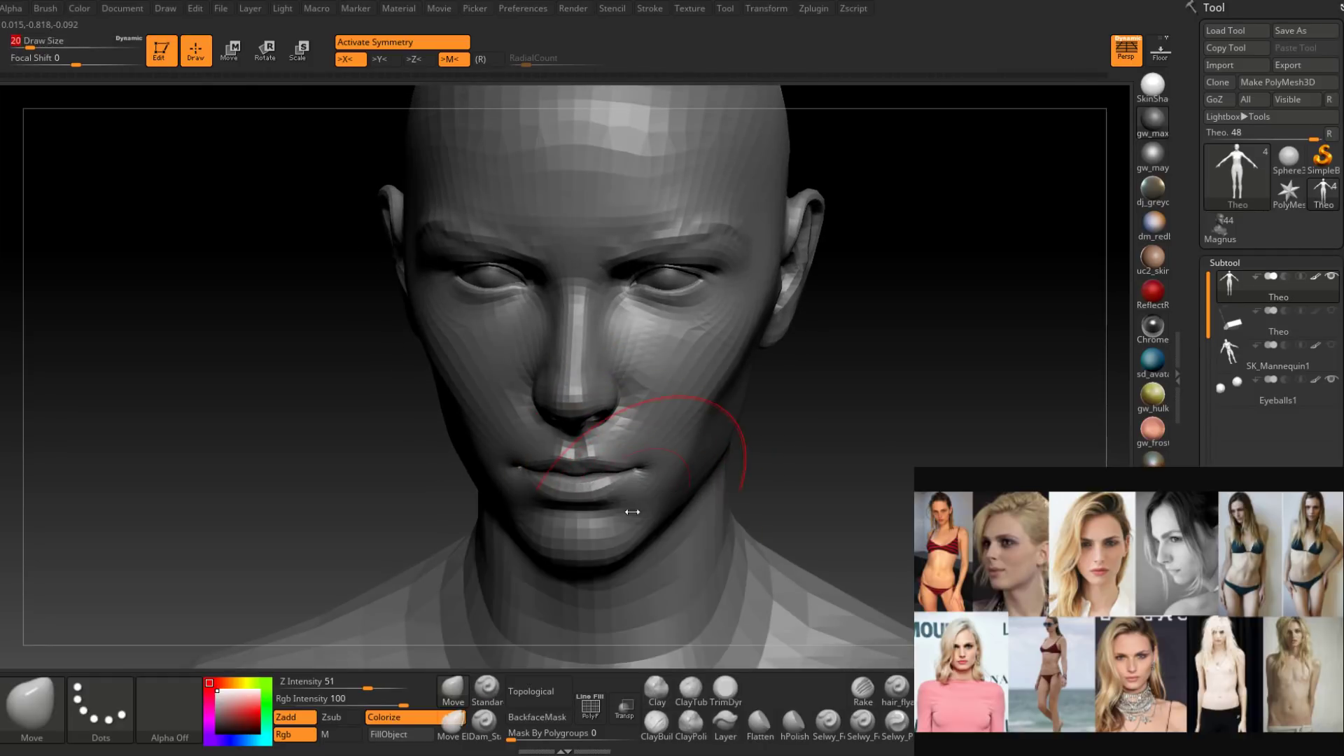
{"action": "mouse_move", "coordinate": [638, 507]}
{"action": "right_mouse_down"}
{"action": "mouse_move", "coordinate": [735, 483]}
{"action": "mouse_move", "coordinate": [709, 459]}
{"action": "mouse_move", "coordinate": [732, 435]}
{"action": "mouse_move", "coordinate": [609, 497]}
{"action": "mouse_move", "coordinate": [675, 429]}
{"action": "mouse_move", "coordinate": [666, 450]}
{"action": "right_mouse_up"}
Reshape the chin and jaw with the Move brush at draw size 12.
{"action": "key", "text": "space"}
{"action": "left_click_drag", "start_coordinate": [680, 440], "coordinate": [675, 433]}
{"action": "key", "text": "space"}
{"action": "mouse_move", "coordinate": [669, 433]}
{"action": "right_mouse_down"}
{"action": "mouse_move", "coordinate": [685, 461]}
{"action": "mouse_move", "coordinate": [666, 430]}
{"action": "mouse_move", "coordinate": [683, 439]}
{"action": "mouse_move", "coordinate": [684, 406]}
{"action": "mouse_move", "coordinate": [678, 492]}
{"action": "right_mouse_up"}
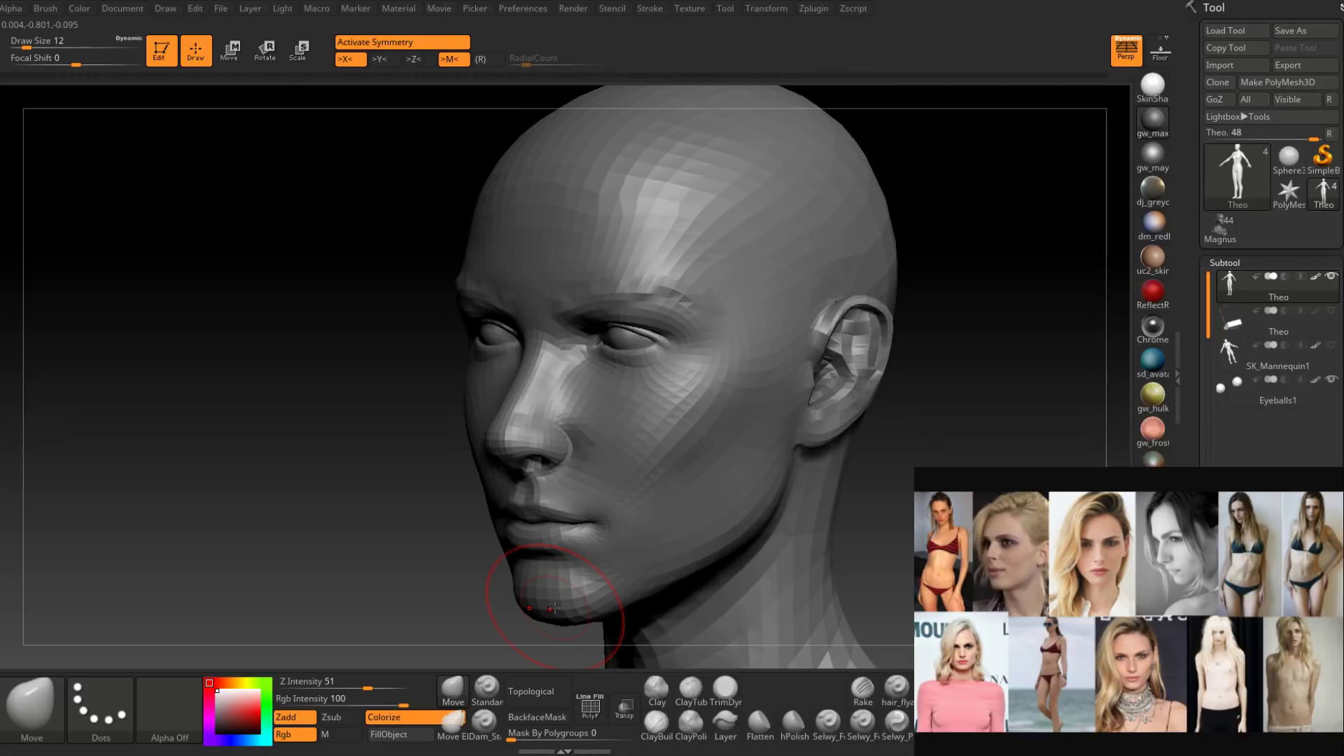
{"action": "left_click_drag", "start_coordinate": [448, 595], "coordinate": [811, 368]}
Reshape the upper arms and upper back with the Move brush at draw sizes 37 and 46.
{"action": "right_click_drag", "start_coordinate": [709, 404], "coordinate": [729, 368], "text": "ctrl"}
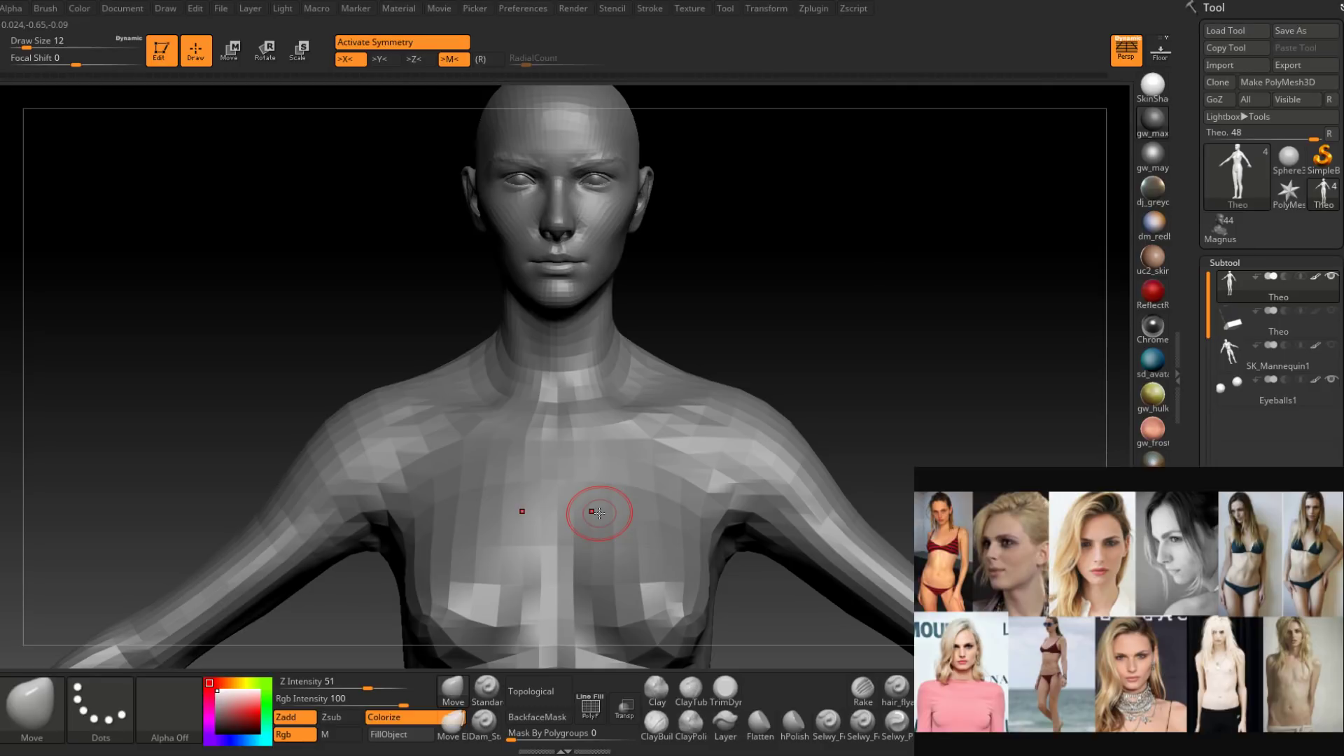
{"action": "mouse_move", "coordinate": [735, 515]}
{"action": "right_mouse_down", "text": "alt"}
{"action": "mouse_move", "coordinate": [725, 323]}
{"action": "mouse_move", "coordinate": [658, 420]}
{"action": "mouse_move", "coordinate": [672, 471]}
{"action": "mouse_move", "coordinate": [649, 546]}
{"action": "mouse_move", "coordinate": [664, 590]}
{"action": "mouse_move", "coordinate": [729, 525]}
{"action": "mouse_move", "coordinate": [765, 447]}
{"action": "mouse_move", "coordinate": [693, 456]}
{"action": "mouse_move", "coordinate": [704, 441]}
{"action": "mouse_move", "coordinate": [684, 501]}
{"action": "mouse_move", "coordinate": [644, 441]}
{"action": "mouse_move", "coordinate": [656, 439]}
{"action": "mouse_move", "coordinate": [644, 459]}
{"action": "right_mouse_up", "text": "alt"}
{"action": "key", "text": "space"}
{"action": "left_click_drag", "start_coordinate": [585, 447], "coordinate": [593, 447]}
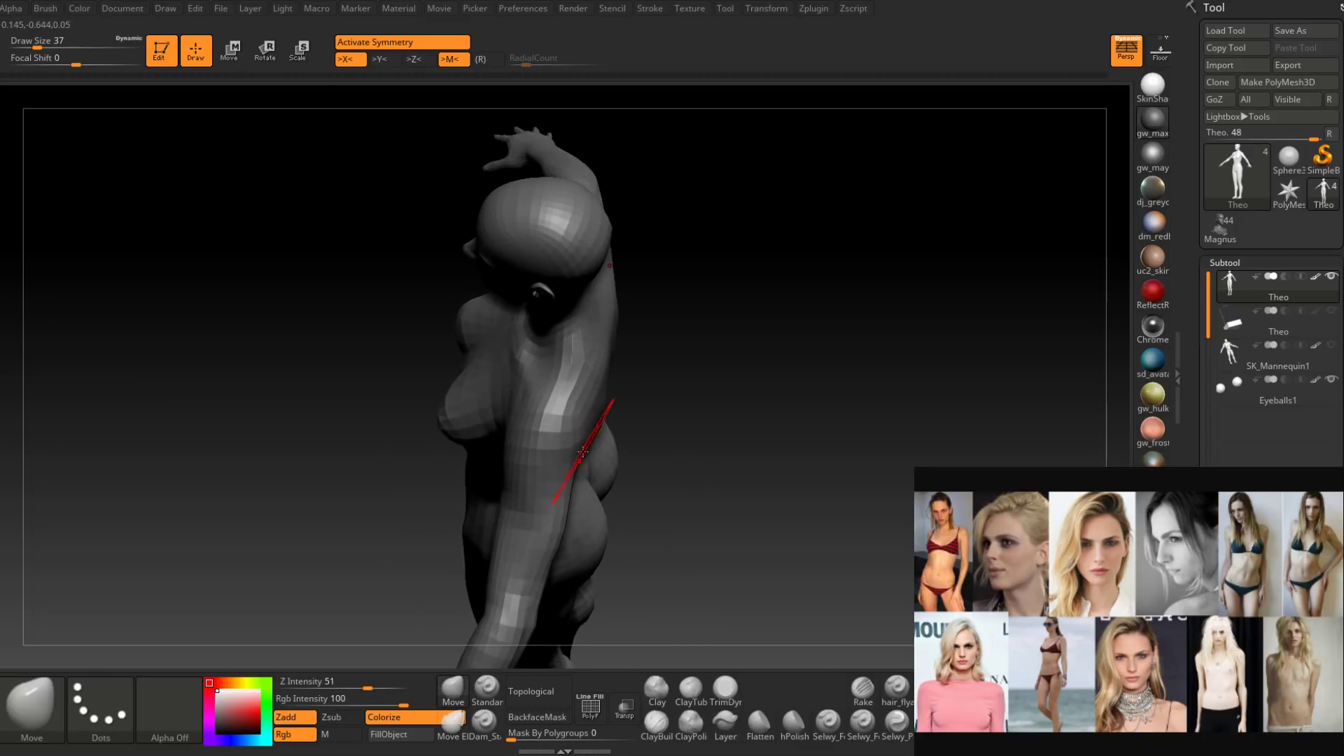
{"action": "right_click_drag", "start_coordinate": [587, 414], "coordinate": [585, 435]}
{"action": "key", "text": "space"}
{"action": "left_click_drag", "start_coordinate": [585, 438], "coordinate": [588, 437]}
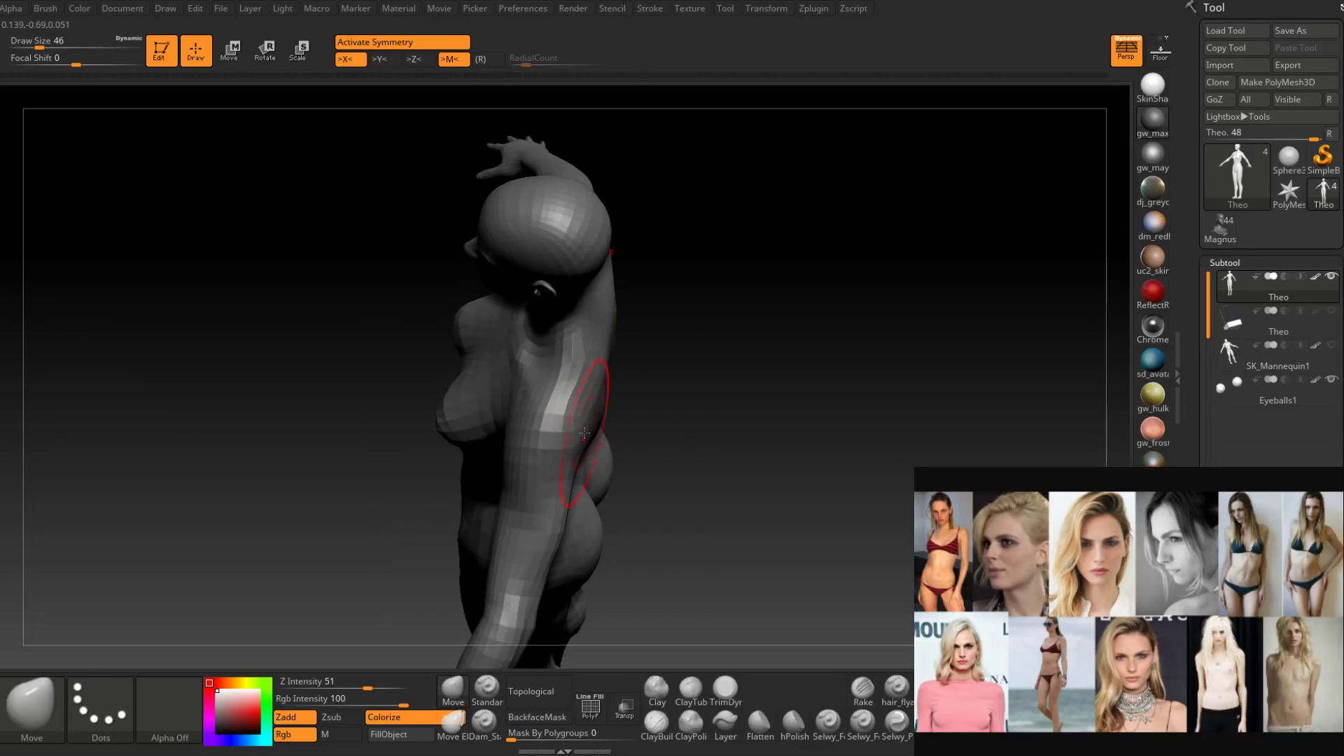
{"action": "mouse_move", "coordinate": [586, 434]}
{"action": "right_mouse_down"}
{"action": "mouse_move", "coordinate": [585, 422]}
{"action": "mouse_move", "coordinate": [594, 435]}
{"action": "right_mouse_up"}
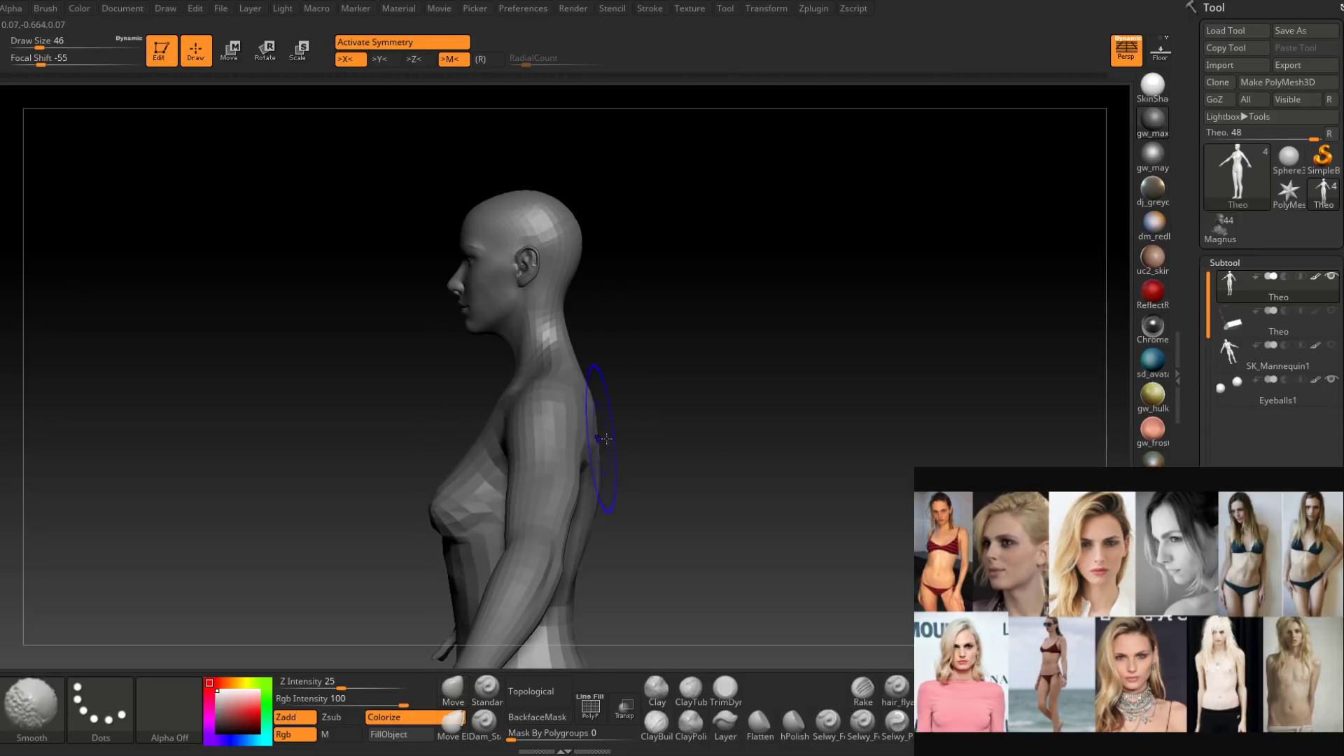
Adjust the shape of the feet and heels with the Move brush at draw sizes 33, 31 and 23.
{"action": "mouse_move", "coordinate": [640, 484]}
{"action": "right_mouse_down", "text": "ctrl"}
{"action": "mouse_move", "coordinate": [618, 588]}
{"action": "mouse_move", "coordinate": [605, 409]}
{"action": "right_mouse_up", "text": "ctrl"}
{"action": "mouse_move", "coordinate": [645, 513]}
{"action": "right_mouse_down", "text": "ctrl"}
{"action": "mouse_move", "coordinate": [627, 453]}
{"action": "mouse_move", "coordinate": [658, 455]}
{"action": "mouse_move", "coordinate": [621, 483]}
{"action": "mouse_move", "coordinate": [616, 630]}
{"action": "mouse_move", "coordinate": [591, 609]}
{"action": "mouse_move", "coordinate": [589, 510]}
{"action": "mouse_move", "coordinate": [588, 556]}
{"action": "mouse_move", "coordinate": [585, 534]}
{"action": "mouse_move", "coordinate": [606, 502]}
{"action": "right_mouse_up", "text": "ctrl"}
{"action": "key", "text": "space"}
{"action": "left_click_drag", "start_coordinate": [606, 503], "coordinate": [590, 545]}
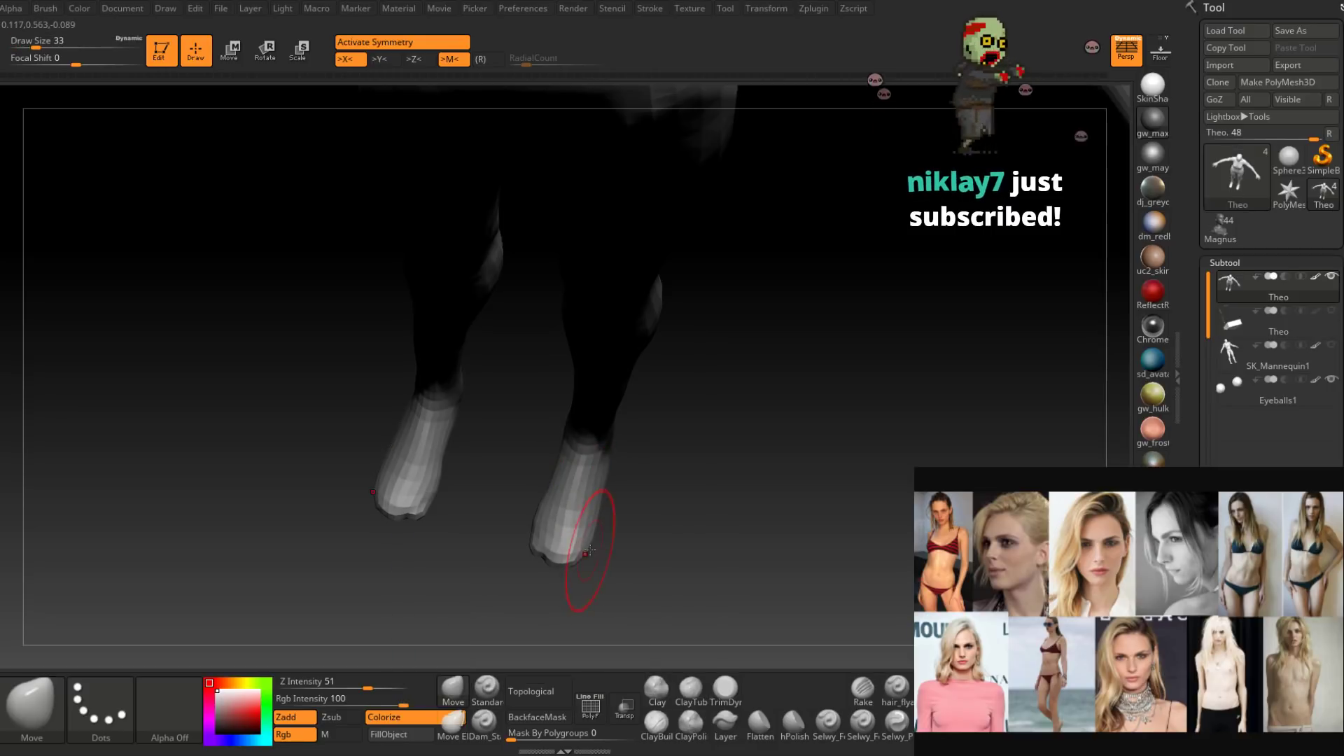
{"action": "right_click_drag", "start_coordinate": [603, 519], "coordinate": [609, 483]}
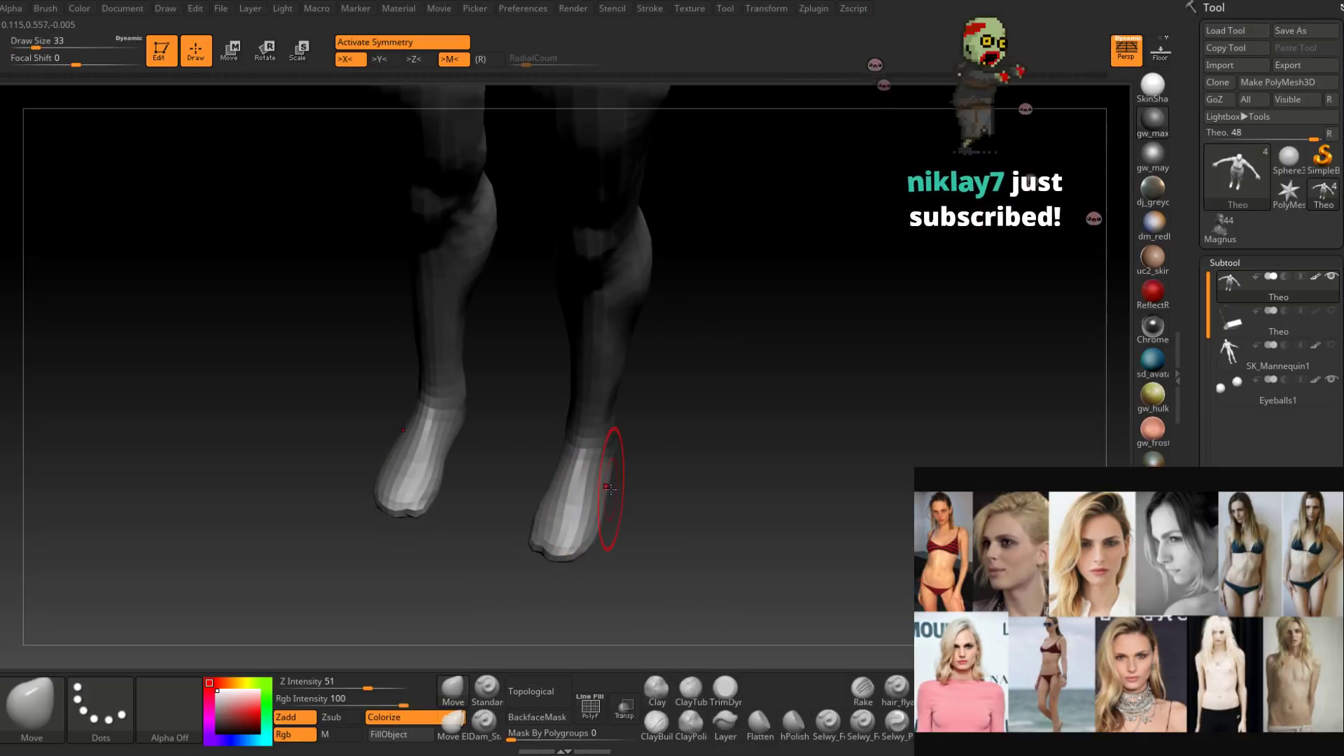
{"action": "key", "text": "space"}
{"action": "left_click_drag", "start_coordinate": [609, 488], "coordinate": [605, 487]}
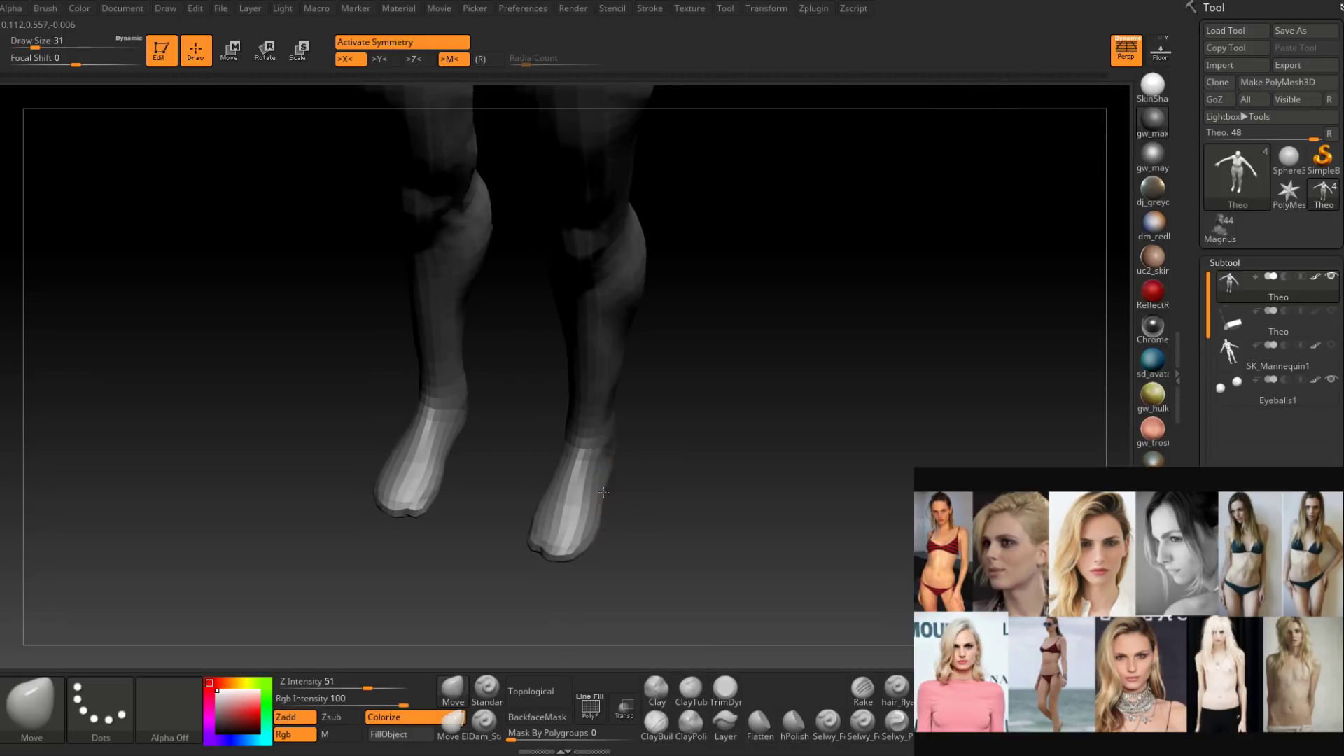
{"action": "mouse_move", "coordinate": [600, 464]}
{"action": "right_mouse_down"}
{"action": "mouse_move", "coordinate": [581, 493]}
{"action": "mouse_move", "coordinate": [625, 487]}
{"action": "right_mouse_up"}
{"action": "key", "text": "space"}
{"action": "left_click_drag", "start_coordinate": [625, 486], "coordinate": [616, 487]}
{"action": "left_click_drag", "start_coordinate": [616, 477], "coordinate": [625, 476]}
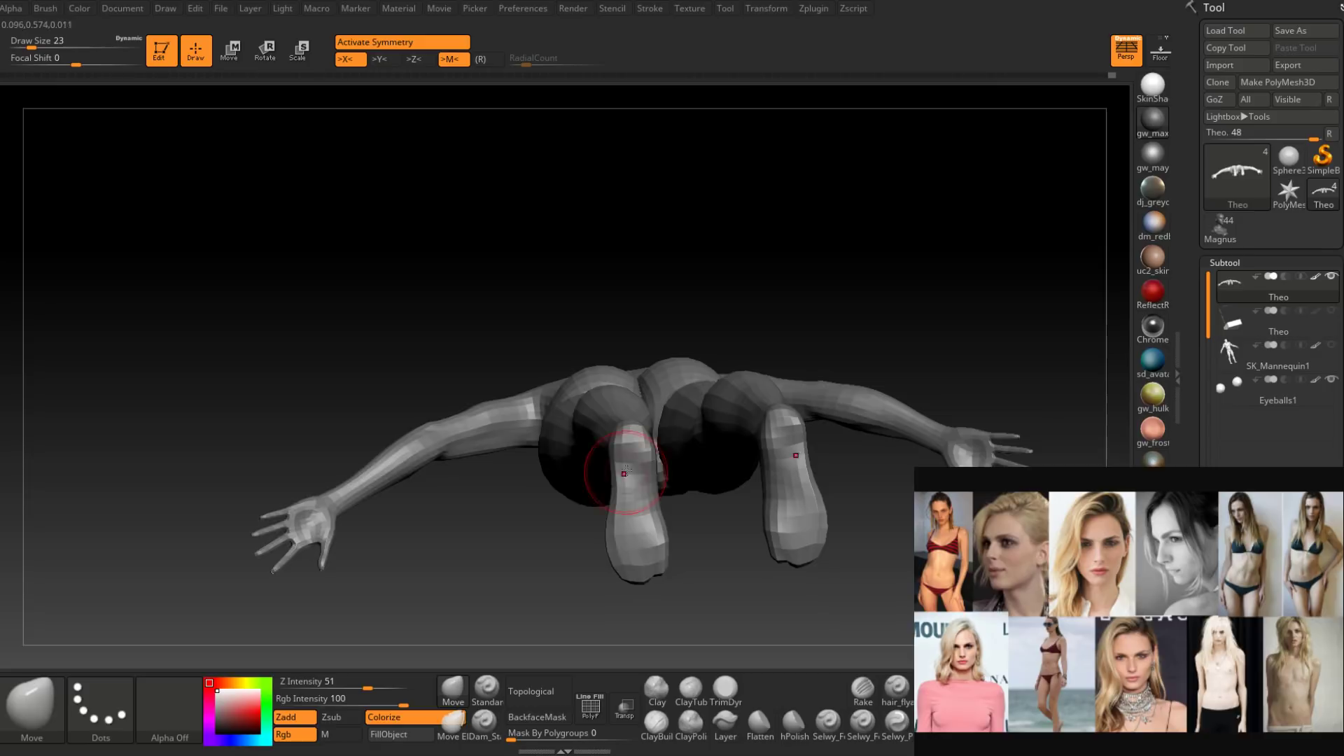
{"action": "mouse_move", "coordinate": [628, 474]}
{"action": "right_mouse_down"}
{"action": "mouse_move", "coordinate": [616, 458]}
{"action": "mouse_move", "coordinate": [675, 435]}
{"action": "right_mouse_up"}
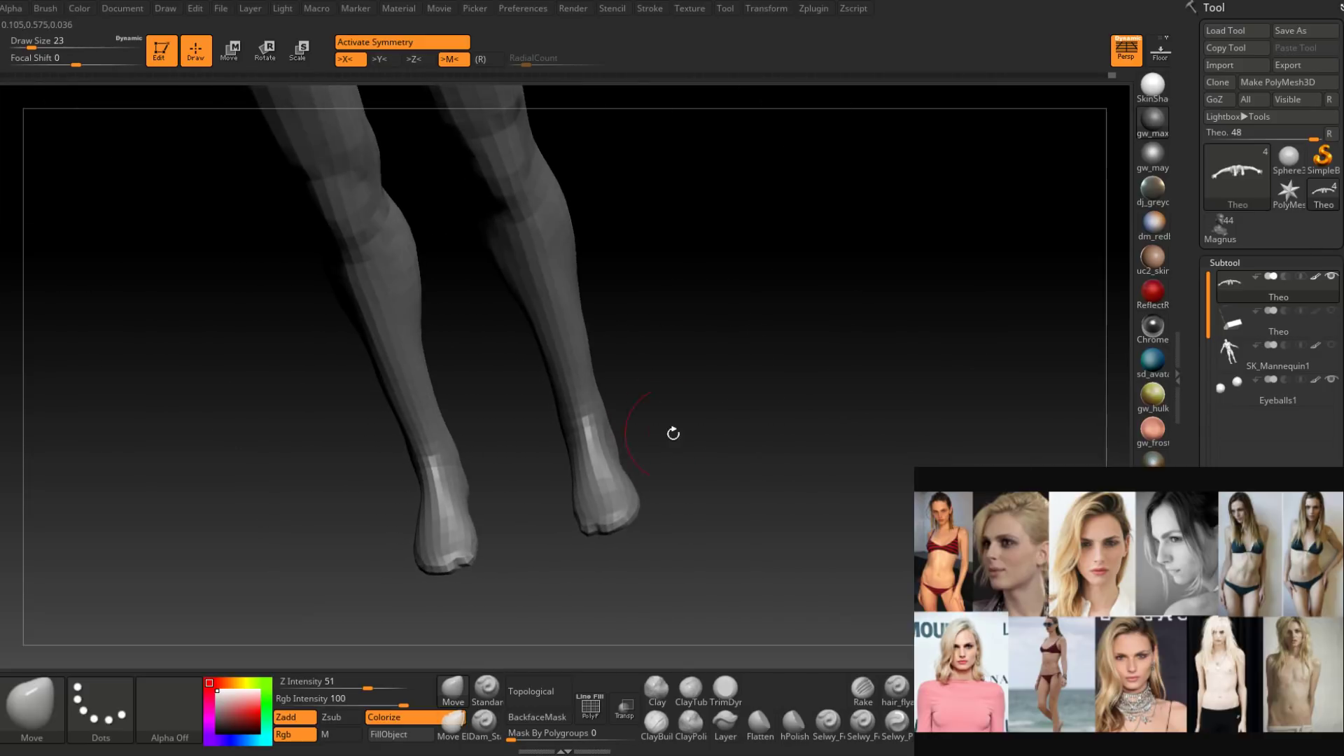
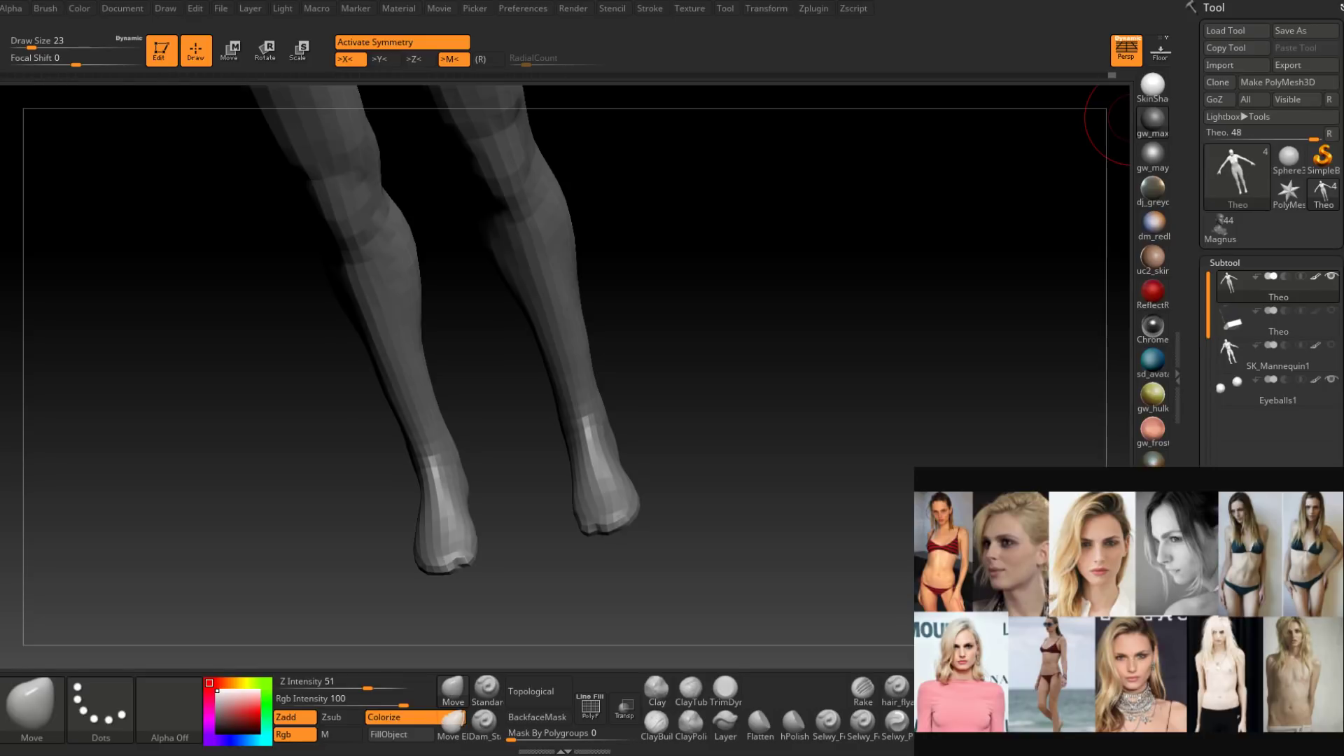
Reshape the back and shoulder contours with the Move brush at draw size 23.
{"action": "right_click_drag", "start_coordinate": [724, 464], "coordinate": [725, 419], "text": "shift"}
{"action": "right_click_drag", "start_coordinate": [714, 364], "coordinate": [708, 538], "text": "alt"}
{"action": "right_click_drag", "start_coordinate": [699, 396], "coordinate": [703, 545], "text": "alt"}
{"action": "right_click_drag", "start_coordinate": [691, 371], "coordinate": [695, 504], "text": "alt"}
{"action": "left_click_drag", "start_coordinate": [704, 471], "coordinate": [623, 455]}
{"action": "right_click_drag", "start_coordinate": [622, 456], "coordinate": [679, 494]}
{"action": "left_click_drag", "start_coordinate": [679, 494], "coordinate": [662, 492]}
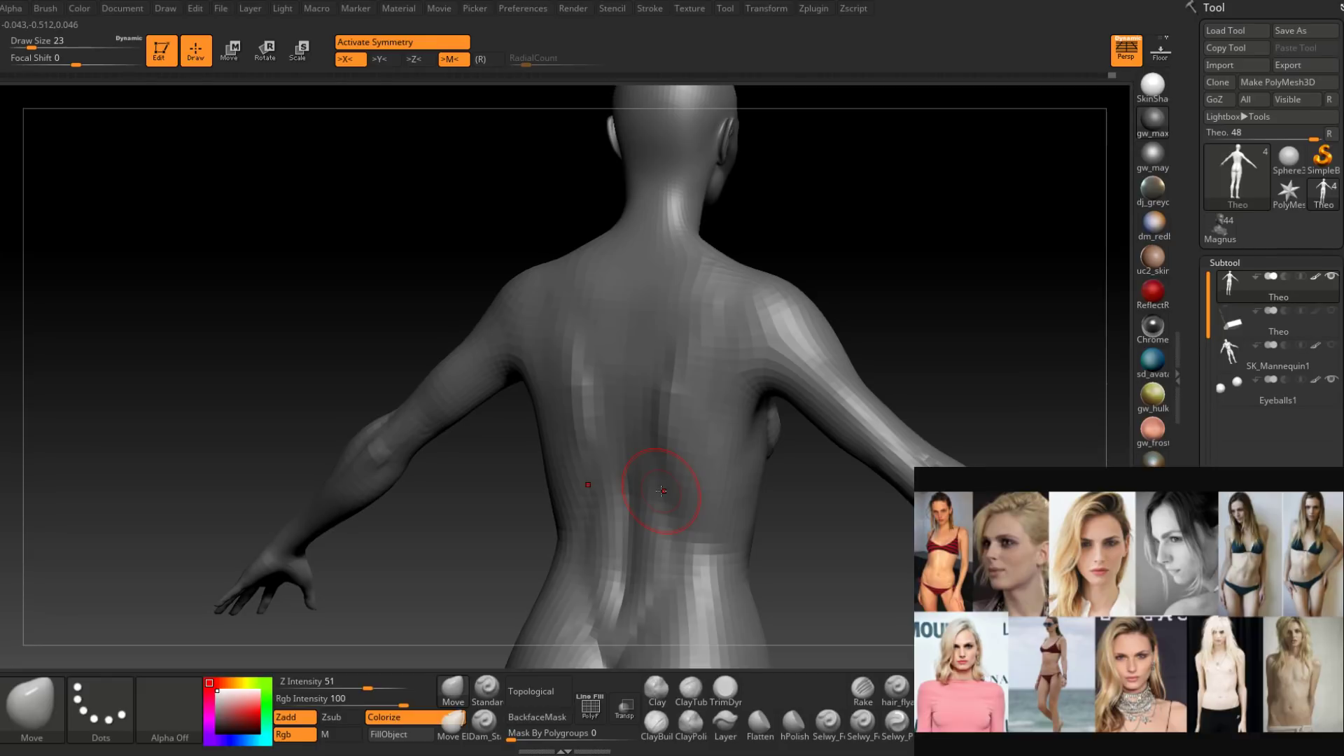
{"action": "left_click_drag", "start_coordinate": [663, 492], "coordinate": [696, 411]}
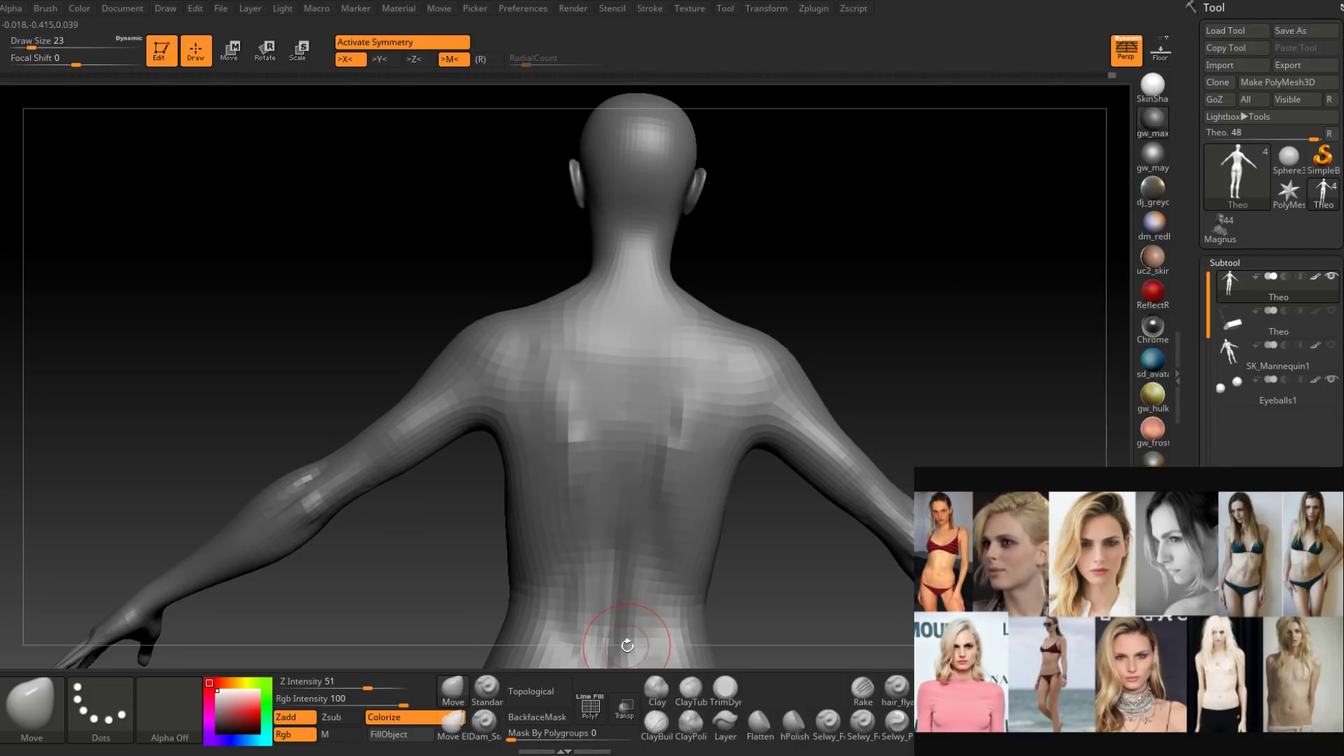
{"action": "right_click_drag", "start_coordinate": [684, 376], "coordinate": [702, 412]}
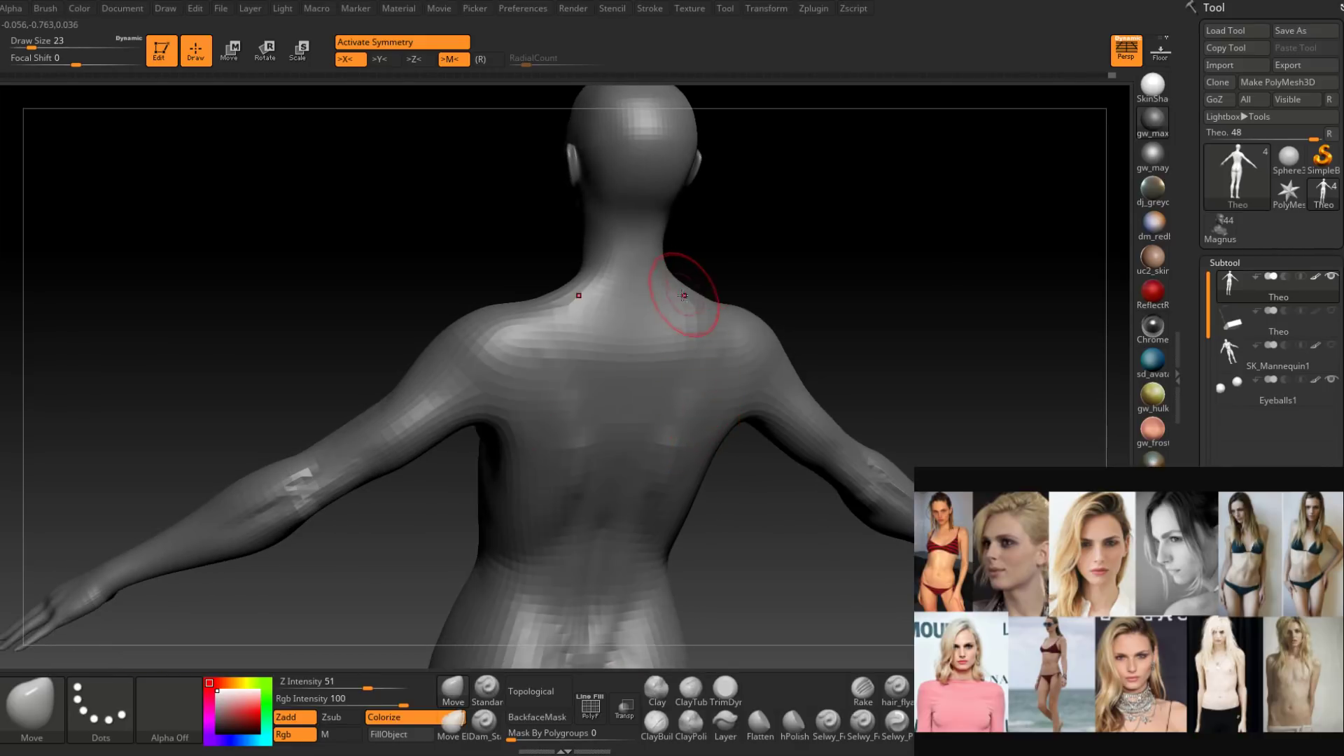
Build up the back of the neck and the upper trapezius with the ClayBuildup brush at draw size 16.
{"action": "mouse_move", "coordinate": [683, 294]}
{"action": "right_mouse_down"}
{"action": "mouse_move", "coordinate": [646, 392]}
{"action": "mouse_move", "coordinate": [619, 321]}
{"action": "right_mouse_up"}
{"action": "key", "text": "b"}
{"action": "key", "text": "c"}
{"action": "key", "text": "b"}
{"action": "mouse_move", "coordinate": [622, 319]}
{"action": "left_mouse_down"}
{"action": "mouse_move", "coordinate": [620, 350]}
{"action": "mouse_move", "coordinate": [616, 306]}
{"action": "left_mouse_up"}
{"action": "right_click_drag", "start_coordinate": [616, 306], "coordinate": [611, 319]}
{"action": "key", "text": "space"}
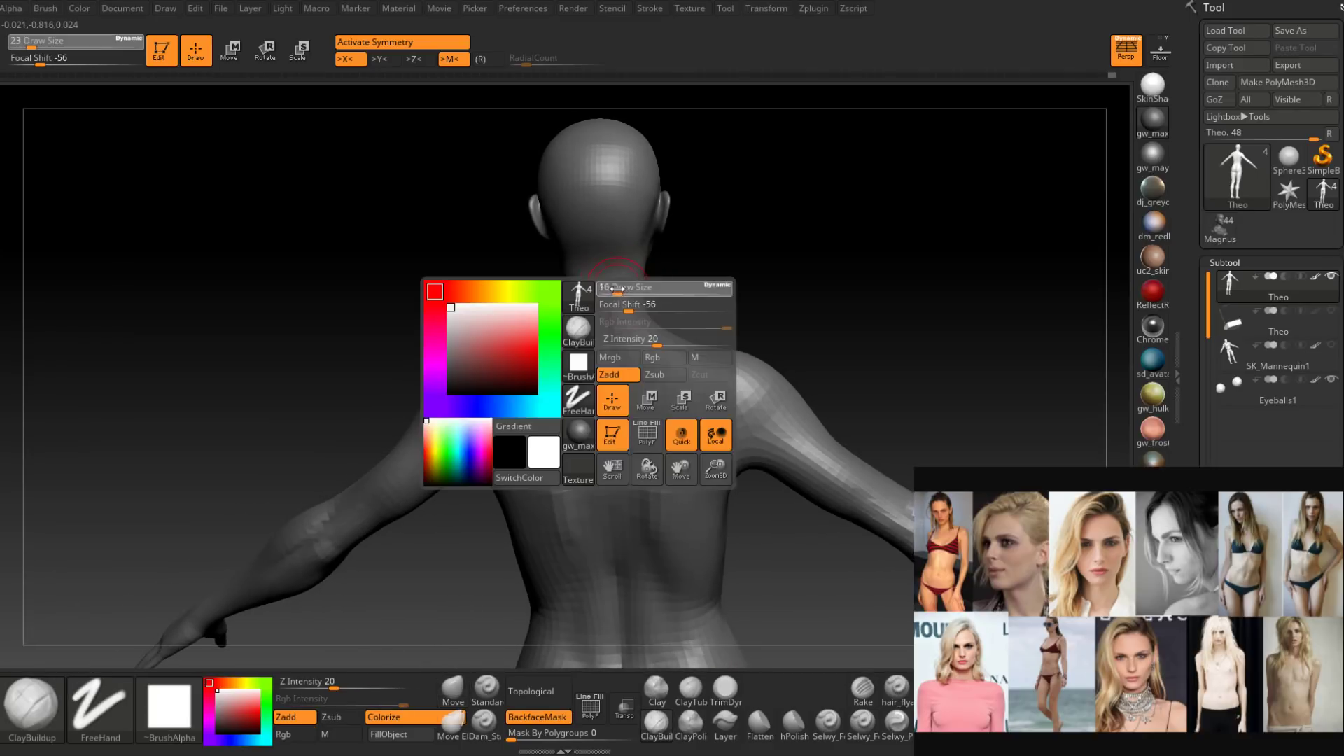
{"action": "left_click", "coordinate": [616, 288]}
{"action": "left_click_drag", "start_coordinate": [616, 294], "coordinate": [628, 324]}
{"action": "right_click_drag", "start_coordinate": [615, 309], "coordinate": [612, 279]}
{"action": "left_click_drag", "start_coordinate": [612, 279], "coordinate": [619, 339]}
{"action": "right_click_drag", "start_coordinate": [616, 336], "coordinate": [590, 360]}
{"action": "left_click_drag", "start_coordinate": [589, 360], "coordinate": [607, 384]}
{"action": "right_click_drag", "start_coordinate": [607, 384], "coordinate": [584, 335]}
{"action": "left_click_drag", "start_coordinate": [584, 335], "coordinate": [592, 354]}
{"action": "mouse_move", "coordinate": [592, 354]}
{"action": "right_mouse_down"}
{"action": "mouse_move", "coordinate": [614, 411]}
{"action": "mouse_move", "coordinate": [641, 374]}
{"action": "mouse_move", "coordinate": [582, 378]}
{"action": "mouse_move", "coordinate": [616, 371]}
{"action": "right_mouse_up"}
Add volume across the trapezius at draw size 17 and smooth the transition into the shoulders.
{"action": "key", "text": "space"}
{"action": "left_click", "coordinate": [604, 392]}
{"action": "key", "text": "space"}
{"action": "mouse_move", "coordinate": [620, 383]}
{"action": "left_mouse_down", "text": "ctrl"}
{"action": "mouse_move", "coordinate": [636, 383]}
{"action": "mouse_move", "coordinate": [603, 383]}
{"action": "left_mouse_up", "text": "ctrl"}
{"action": "right_click_drag", "start_coordinate": [619, 389], "coordinate": [573, 403]}
{"action": "mouse_move", "coordinate": [604, 352]}
{"action": "right_mouse_down", "text": "alt"}
{"action": "mouse_move", "coordinate": [600, 413]}
{"action": "mouse_move", "coordinate": [607, 385]}
{"action": "mouse_move", "coordinate": [564, 419]}
{"action": "mouse_move", "coordinate": [689, 467]}
{"action": "mouse_move", "coordinate": [683, 494]}
{"action": "mouse_move", "coordinate": [647, 492]}
{"action": "right_mouse_up", "text": "alt"}
{"action": "key", "text": "shift"}
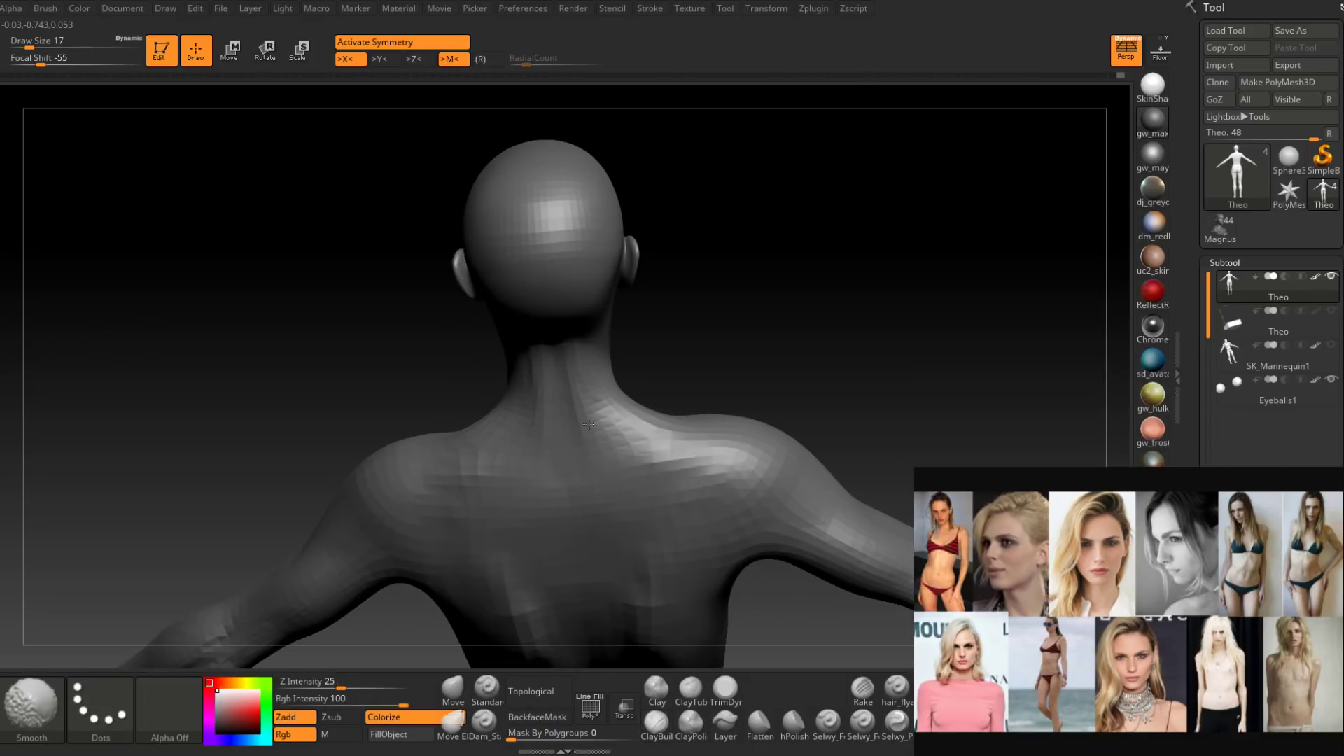
Define the muscles on the back of the neck with the ClayBuildup brush at draw size 13.
{"action": "mouse_move", "coordinate": [589, 425]}
{"action": "right_mouse_down", "text": "shift"}
{"action": "mouse_move", "coordinate": [600, 435]}
{"action": "mouse_move", "coordinate": [561, 473]}
{"action": "right_mouse_up", "text": "shift"}
{"action": "key", "text": "space"}
{"action": "left_click_drag", "start_coordinate": [575, 455], "coordinate": [561, 455]}
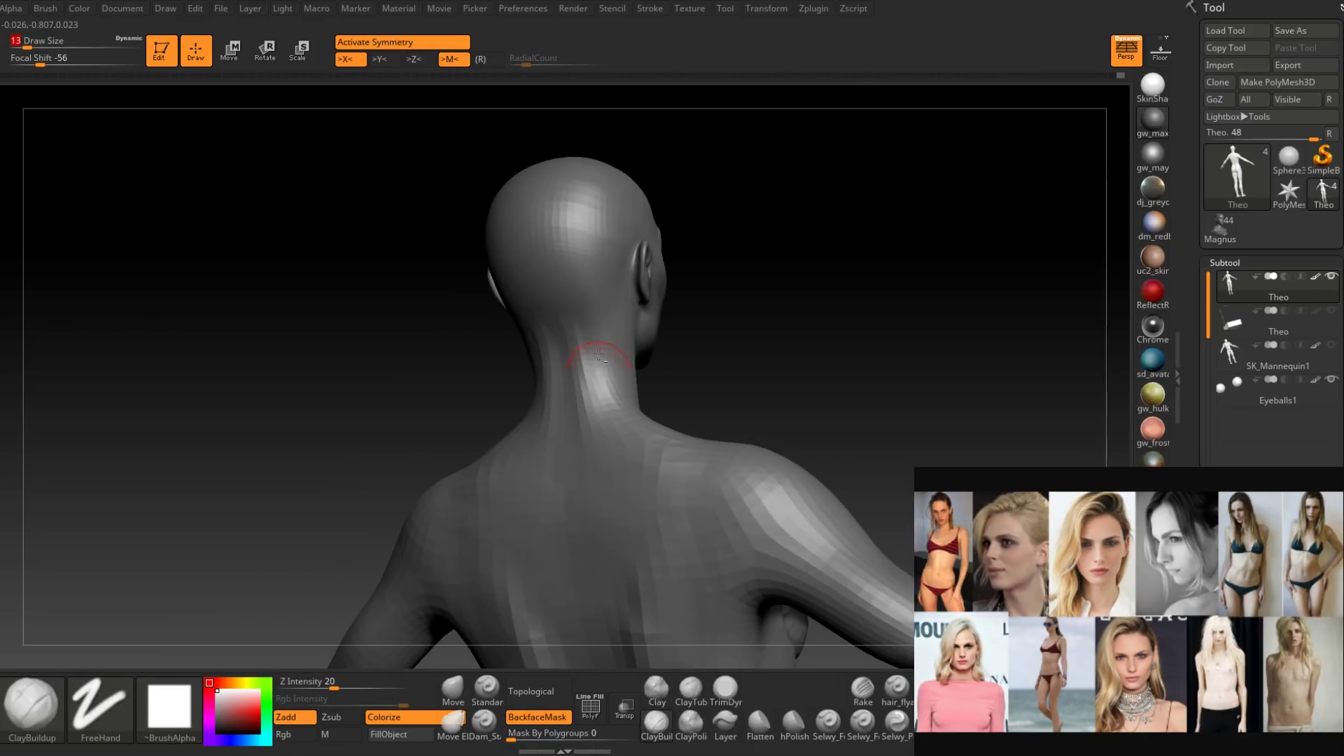
{"action": "mouse_move", "coordinate": [599, 356]}
{"action": "right_mouse_down"}
{"action": "mouse_move", "coordinate": [620, 366]}
{"action": "mouse_move", "coordinate": [599, 330]}
{"action": "mouse_move", "coordinate": [623, 300]}
{"action": "mouse_move", "coordinate": [627, 318]}
{"action": "mouse_move", "coordinate": [595, 328]}
{"action": "mouse_move", "coordinate": [574, 312]}
{"action": "mouse_move", "coordinate": [557, 335]}
{"action": "mouse_move", "coordinate": [563, 346]}
{"action": "mouse_move", "coordinate": [563, 309]}
{"action": "mouse_move", "coordinate": [613, 350]}
{"action": "mouse_move", "coordinate": [611, 406]}
{"action": "right_mouse_up"}
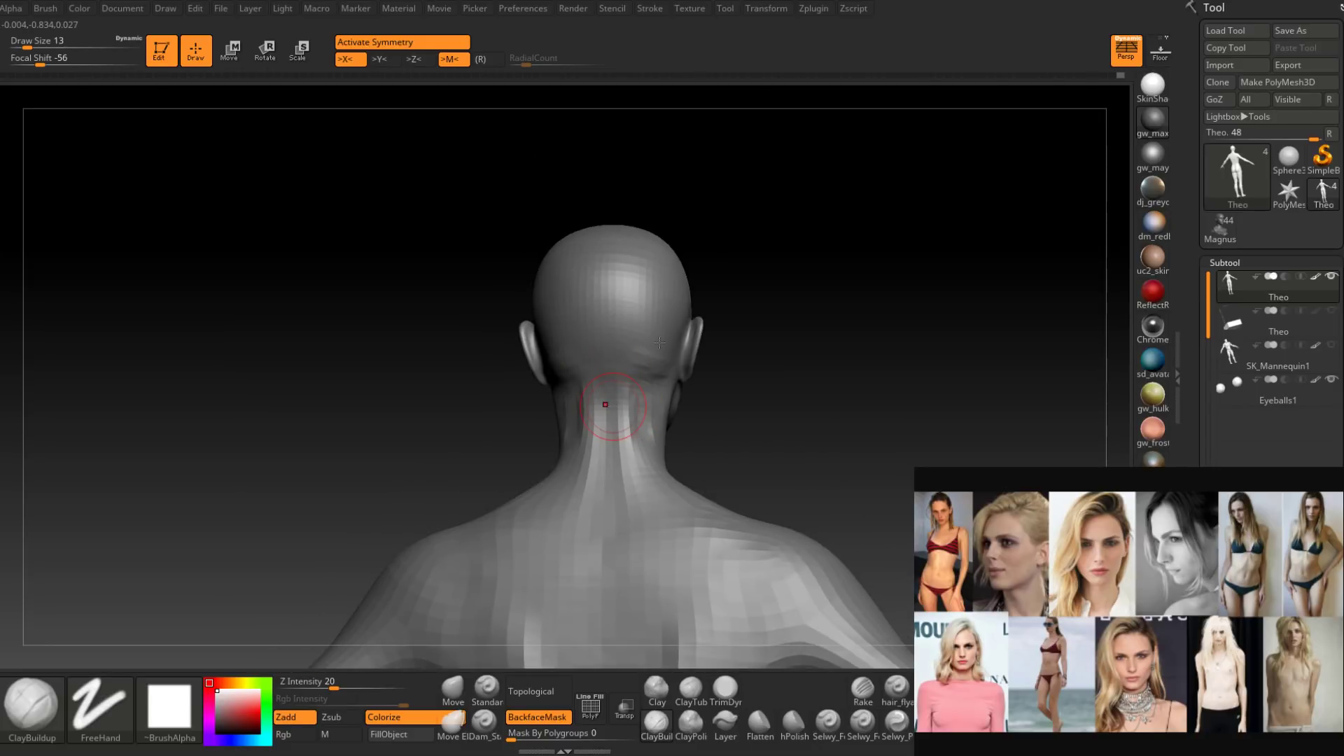
Build up the backs of the ears with the ClayBuildup brush at draw size 3 and smooth them.
{"action": "mouse_move", "coordinate": [660, 343]}
{"action": "right_mouse_down", "text": "ctrl"}
{"action": "mouse_move", "coordinate": [684, 390]}
{"action": "mouse_move", "coordinate": [725, 371]}
{"action": "mouse_move", "coordinate": [719, 398]}
{"action": "right_mouse_up", "text": "ctrl"}
{"action": "key", "text": "space"}
{"action": "left_click", "coordinate": [705, 389]}
{"action": "key", "text": "space"}
{"action": "left_click", "coordinate": [711, 390]}
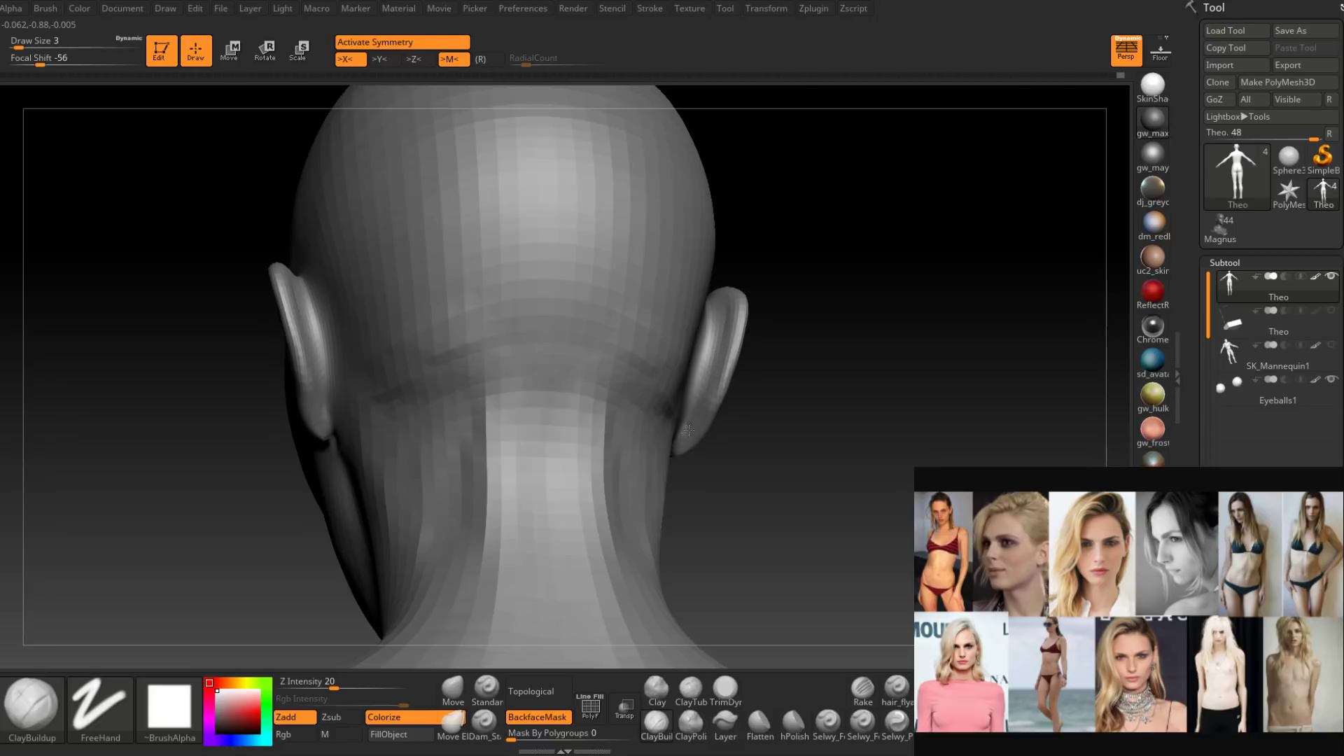
{"action": "left_click_drag", "start_coordinate": [723, 362], "coordinate": [712, 401]}
{"action": "mouse_move", "coordinate": [711, 400]}
{"action": "right_mouse_down"}
{"action": "mouse_move", "coordinate": [648, 462]}
{"action": "mouse_move", "coordinate": [693, 448]}
{"action": "right_mouse_up"}
{"action": "left_click_drag", "start_coordinate": [693, 448], "coordinate": [720, 364], "text": "shift"}
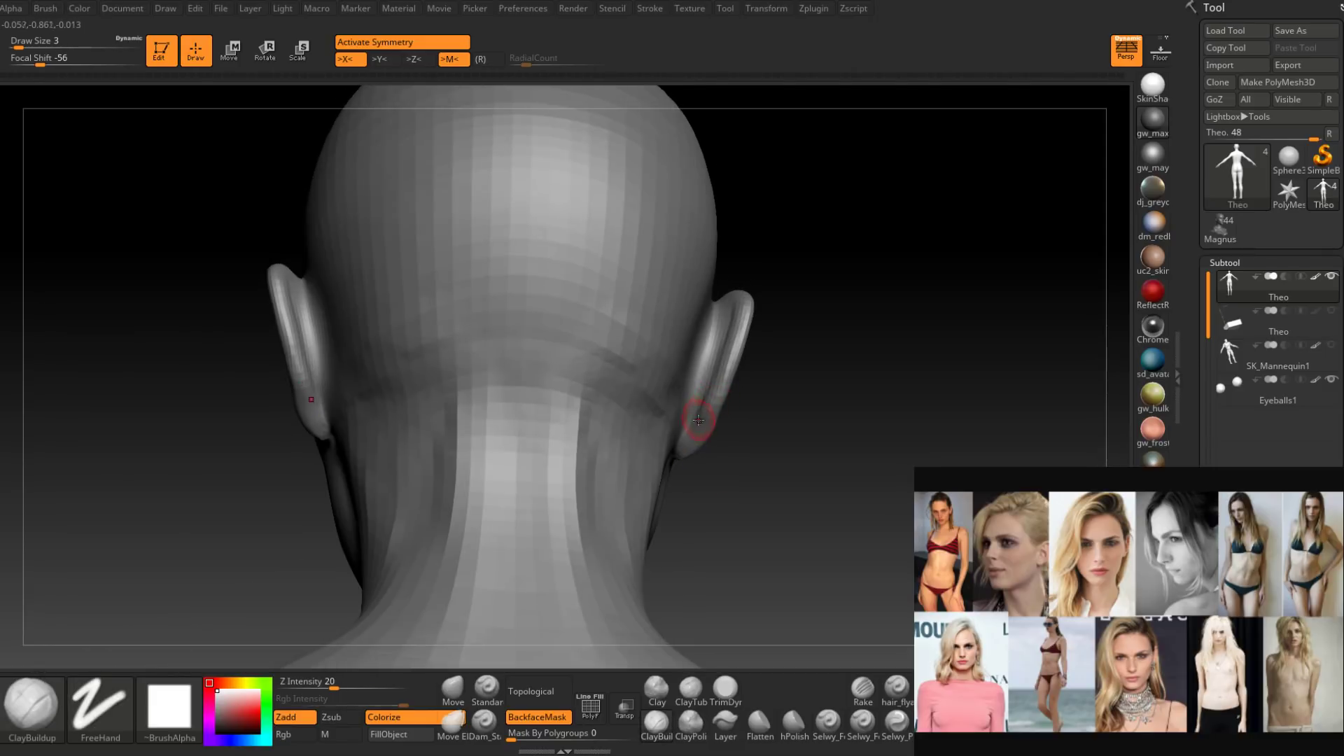
{"action": "left_click_drag", "start_coordinate": [692, 436], "coordinate": [747, 294], "text": "shift"}
Refine and smooth the base of the skull behind the ears at draw size 8.
{"action": "mouse_move", "coordinate": [747, 294]}
{"action": "right_mouse_down"}
{"action": "mouse_move", "coordinate": [666, 444]}
{"action": "mouse_move", "coordinate": [603, 399]}
{"action": "mouse_move", "coordinate": [609, 439]}
{"action": "right_mouse_up"}
{"action": "key", "text": "space"}
{"action": "key", "text": "shift"}
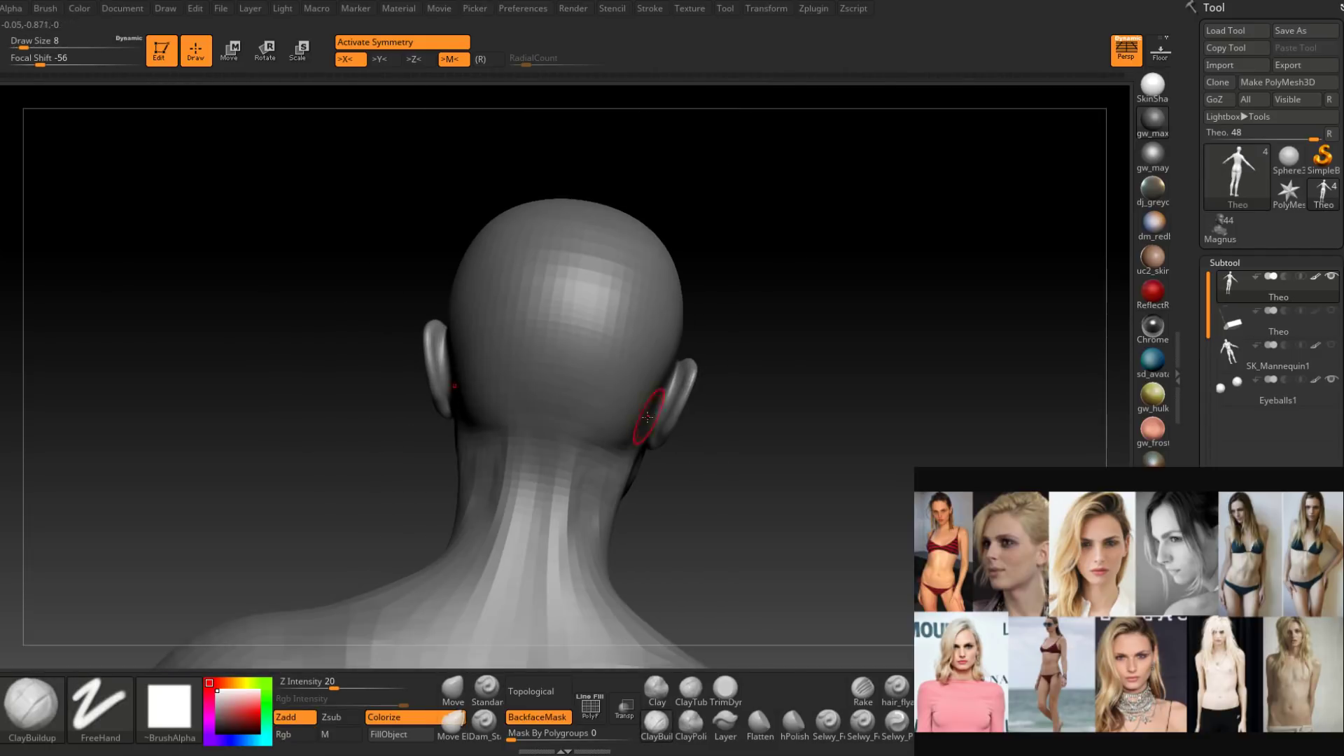
{"action": "key", "text": "shift"}
Smooth the muscles around the shoulder blades on the upper back at draw size 17.
{"action": "mouse_move", "coordinate": [563, 513]}
{"action": "right_mouse_down", "text": "ctrl"}
{"action": "mouse_move", "coordinate": [599, 469]}
{"action": "mouse_move", "coordinate": [595, 538]}
{"action": "mouse_move", "coordinate": [615, 434]}
{"action": "mouse_move", "coordinate": [608, 399]}
{"action": "mouse_move", "coordinate": [642, 431]}
{"action": "mouse_move", "coordinate": [675, 426]}
{"action": "mouse_move", "coordinate": [618, 441]}
{"action": "mouse_move", "coordinate": [603, 399]}
{"action": "mouse_move", "coordinate": [632, 394]}
{"action": "mouse_move", "coordinate": [607, 432]}
{"action": "mouse_move", "coordinate": [620, 455]}
{"action": "mouse_move", "coordinate": [732, 443]}
{"action": "mouse_move", "coordinate": [712, 436]}
{"action": "mouse_move", "coordinate": [723, 441]}
{"action": "mouse_move", "coordinate": [703, 459]}
{"action": "mouse_move", "coordinate": [708, 506]}
{"action": "mouse_move", "coordinate": [691, 439]}
{"action": "mouse_move", "coordinate": [676, 446]}
{"action": "right_mouse_up", "text": "ctrl"}
{"action": "key", "text": "shift"}
{"action": "key", "text": "s"}
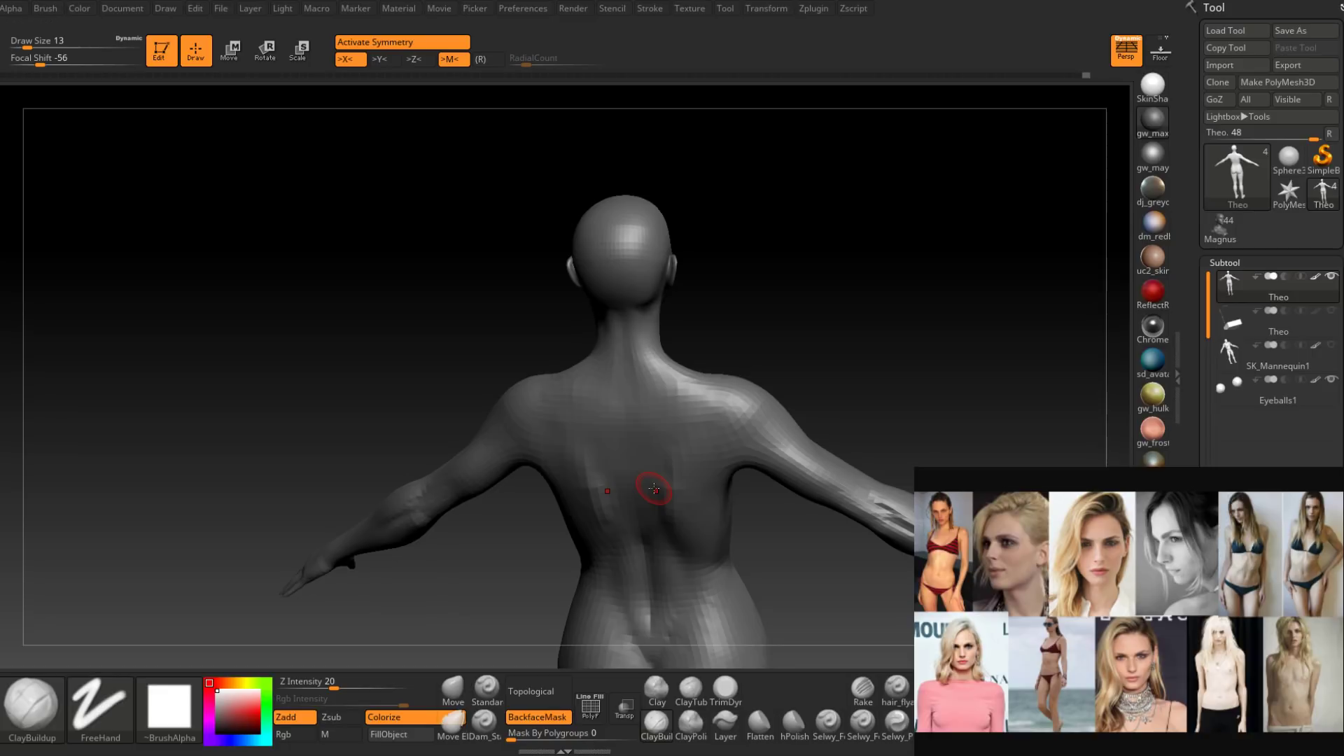
{"action": "mouse_move", "coordinate": [654, 489]}
{"action": "right_mouse_down"}
{"action": "mouse_move", "coordinate": [656, 406]}
{"action": "mouse_move", "coordinate": [693, 456]}
{"action": "mouse_move", "coordinate": [637, 490]}
{"action": "right_mouse_up"}
{"action": "key", "text": "space"}
{"action": "mouse_move", "coordinate": [658, 441]}
{"action": "left_mouse_down"}
{"action": "mouse_move", "coordinate": [683, 441]}
{"action": "mouse_move", "coordinate": [687, 387]}
{"action": "left_mouse_up"}
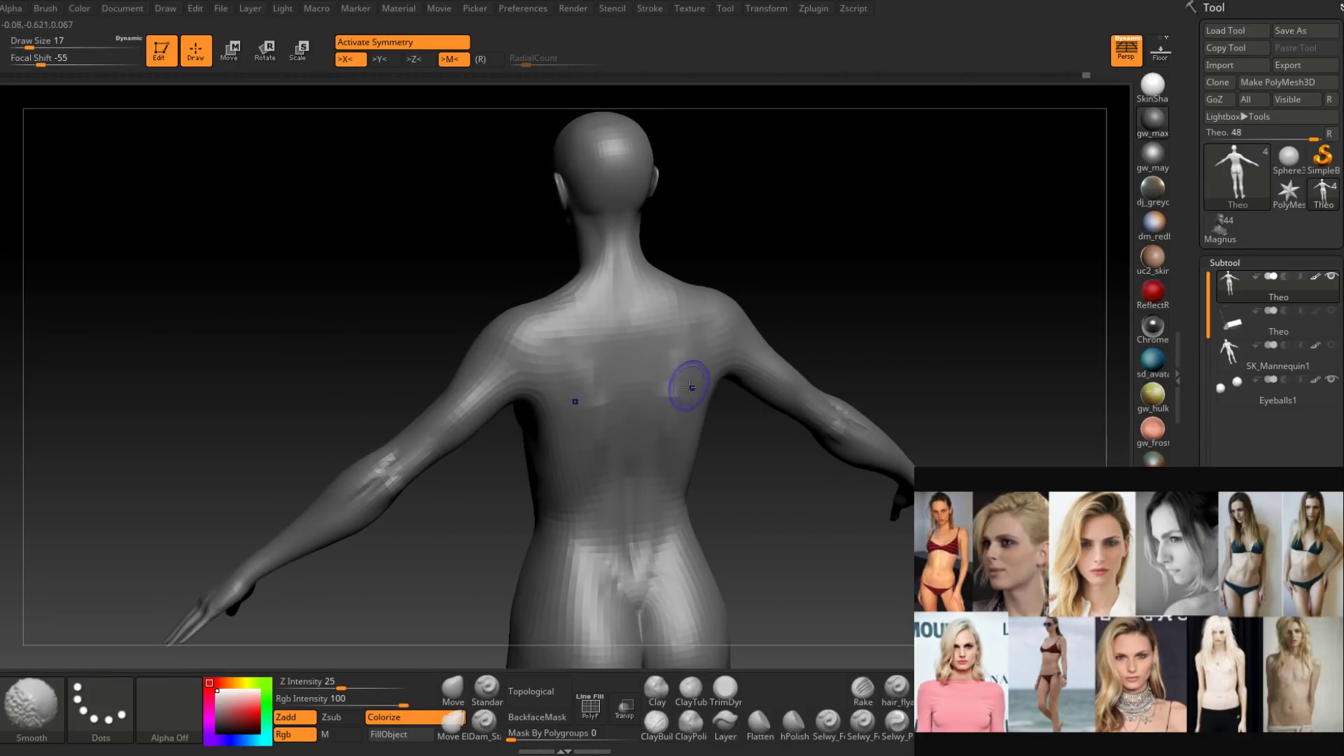
{"action": "right_click_drag", "start_coordinate": [686, 387], "coordinate": [670, 415]}
{"action": "mouse_move", "coordinate": [680, 379]}
{"action": "left_mouse_down"}
{"action": "mouse_move", "coordinate": [684, 420]}
{"action": "mouse_move", "coordinate": [704, 406]}
{"action": "mouse_move", "coordinate": [616, 435]}
{"action": "mouse_move", "coordinate": [690, 444]}
{"action": "mouse_move", "coordinate": [645, 473]}
{"action": "mouse_move", "coordinate": [597, 456]}
{"action": "left_mouse_up"}
Refine the back of the neck and the base of the skull with ClayBuildup at draw size 12.
{"action": "right_click_drag", "start_coordinate": [599, 456], "coordinate": [604, 451]}
{"action": "key", "text": "space"}
{"action": "mouse_move", "coordinate": [599, 455]}
{"action": "left_mouse_down"}
{"action": "mouse_move", "coordinate": [609, 448]}
{"action": "mouse_move", "coordinate": [588, 456]}
{"action": "left_mouse_up"}
{"action": "mouse_move", "coordinate": [588, 457]}
{"action": "right_mouse_down"}
{"action": "mouse_move", "coordinate": [649, 486]}
{"action": "mouse_move", "coordinate": [651, 551]}
{"action": "mouse_move", "coordinate": [612, 384]}
{"action": "mouse_move", "coordinate": [645, 441]}
{"action": "mouse_move", "coordinate": [630, 490]}
{"action": "mouse_move", "coordinate": [654, 560]}
{"action": "right_mouse_up"}
{"action": "key", "text": "space"}
{"action": "left_click_drag", "start_coordinate": [606, 408], "coordinate": [594, 410]}
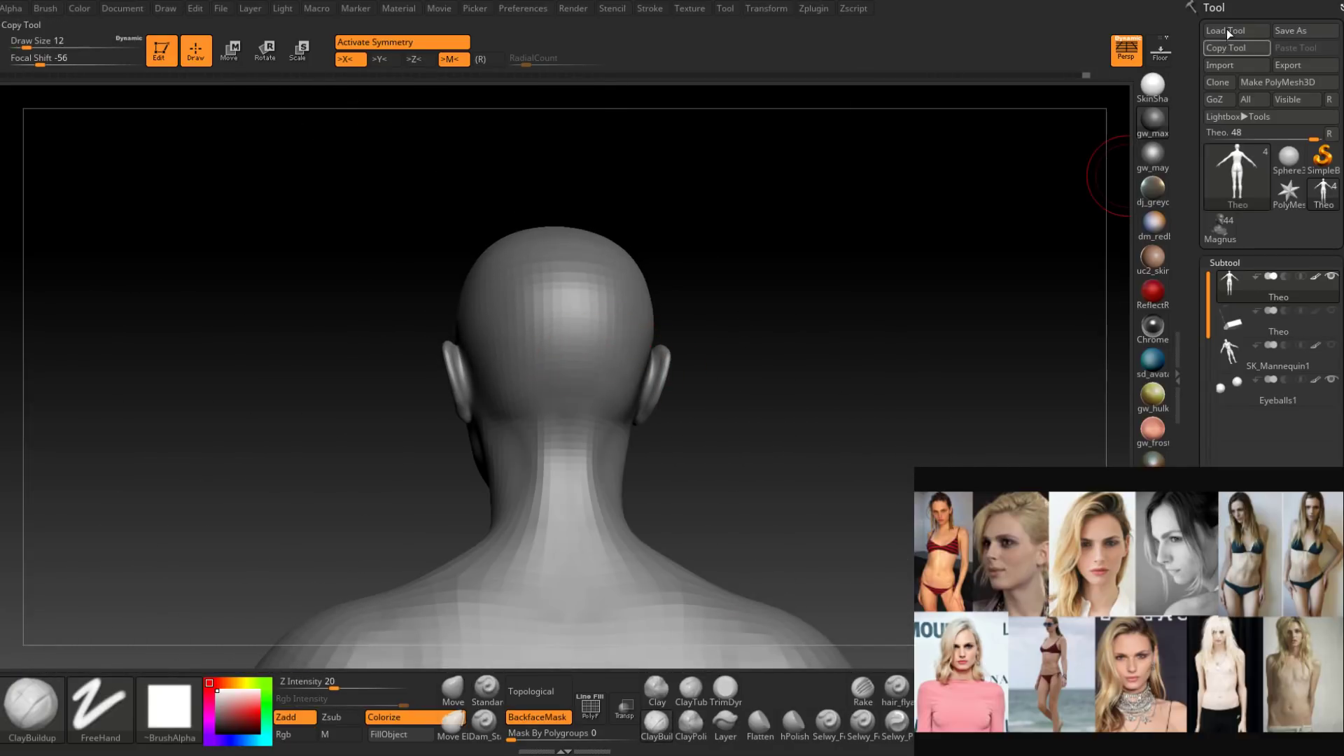
{"action": "right_click_drag", "start_coordinate": [616, 413], "coordinate": [619, 378]}
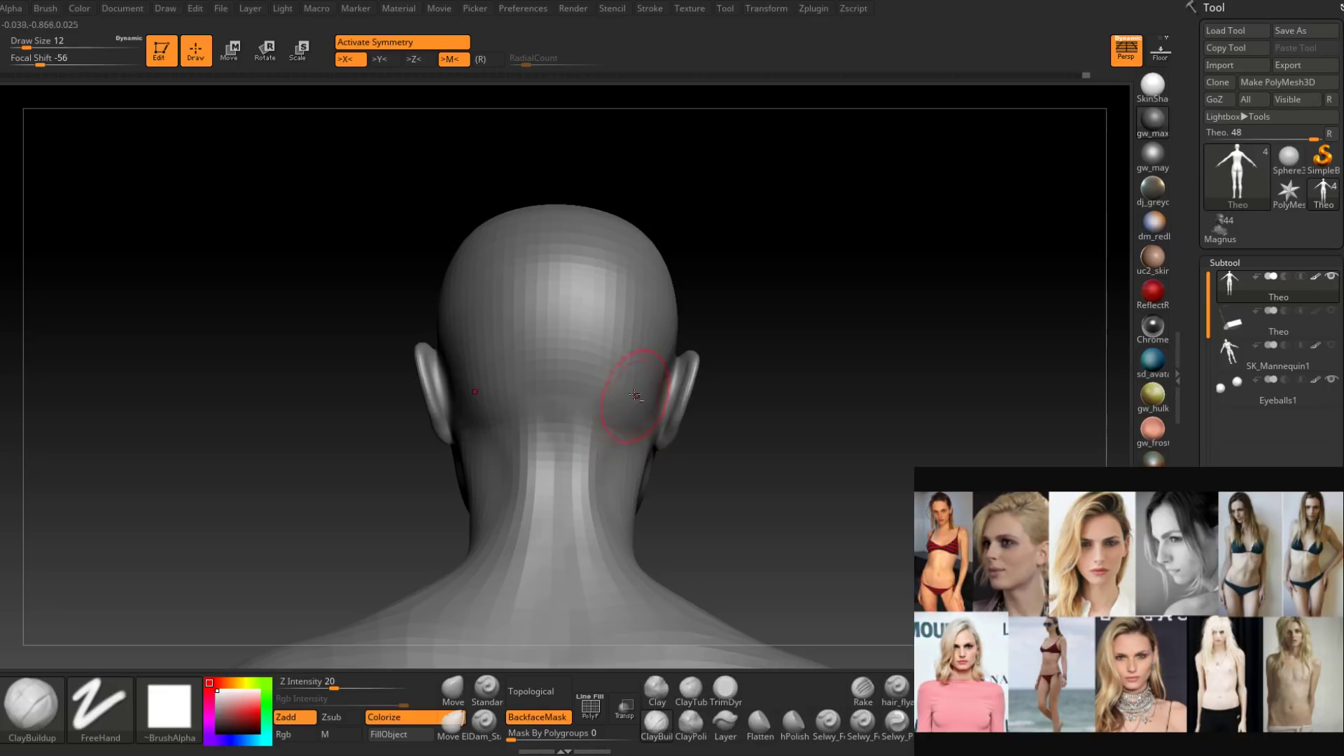
{"action": "right_click_drag", "start_coordinate": [638, 423], "coordinate": [620, 448]}
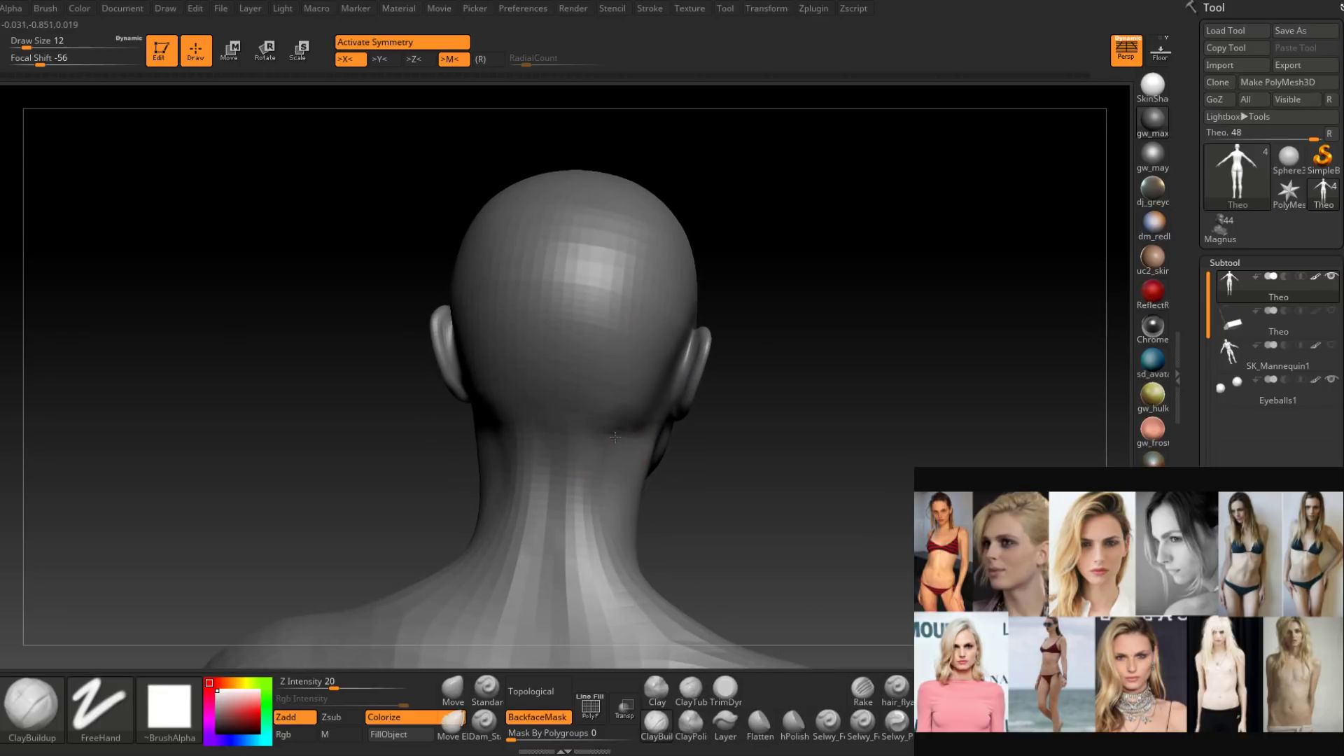
{"action": "key", "text": "space"}
{"action": "left_click_drag", "start_coordinate": [633, 417], "coordinate": [636, 426], "text": "shift"}
{"action": "mouse_move", "coordinate": [636, 427]}
{"action": "right_mouse_down"}
{"action": "mouse_move", "coordinate": [639, 414]}
{"action": "mouse_move", "coordinate": [634, 478]}
{"action": "right_mouse_up"}
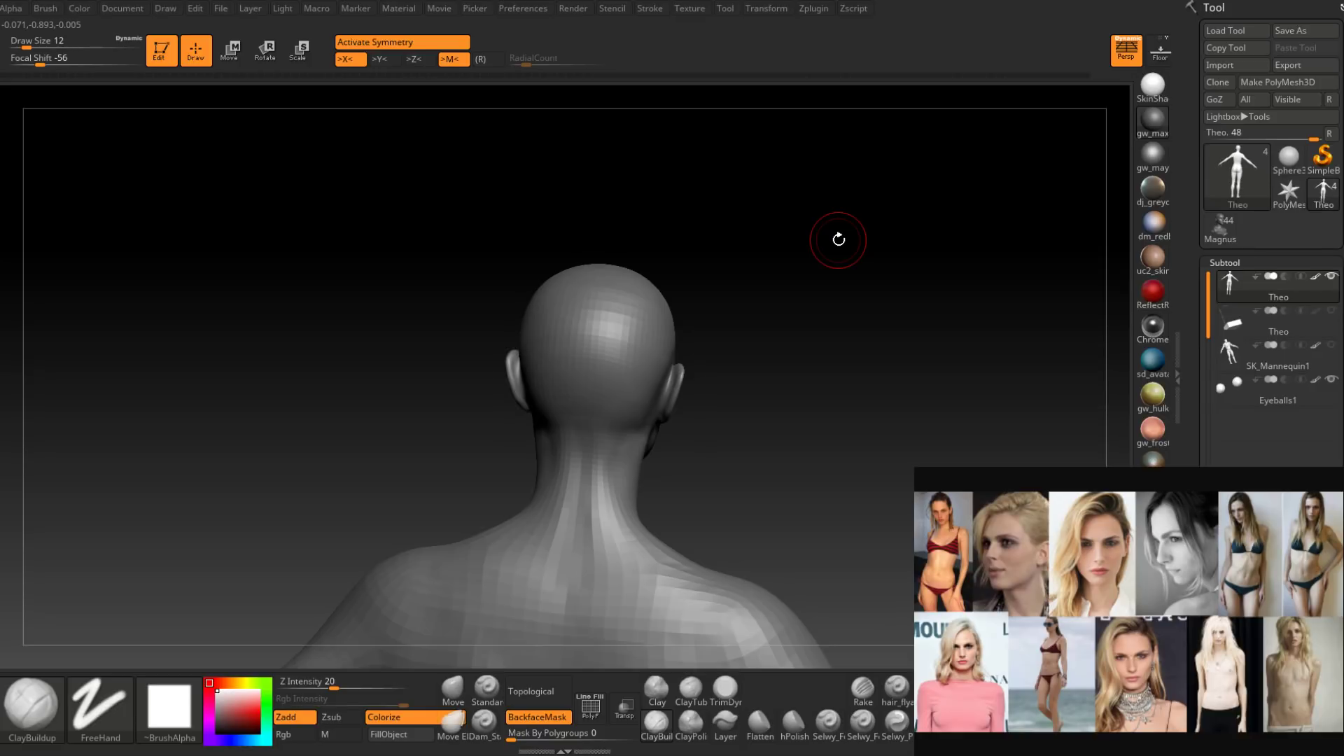
Shape the side of the neck where it meets the trapezius with ClayBuildup at draw sizes 16 and 12.
{"action": "mouse_move", "coordinate": [838, 239]}
{"action": "right_mouse_down"}
{"action": "mouse_move", "coordinate": [657, 489]}
{"action": "mouse_move", "coordinate": [675, 504]}
{"action": "mouse_move", "coordinate": [650, 494]}
{"action": "mouse_move", "coordinate": [657, 435]}
{"action": "mouse_move", "coordinate": [681, 447]}
{"action": "mouse_move", "coordinate": [627, 441]}
{"action": "right_mouse_up"}
{"action": "key", "text": "s"}
{"action": "left_click_drag", "start_coordinate": [628, 439], "coordinate": [637, 439]}
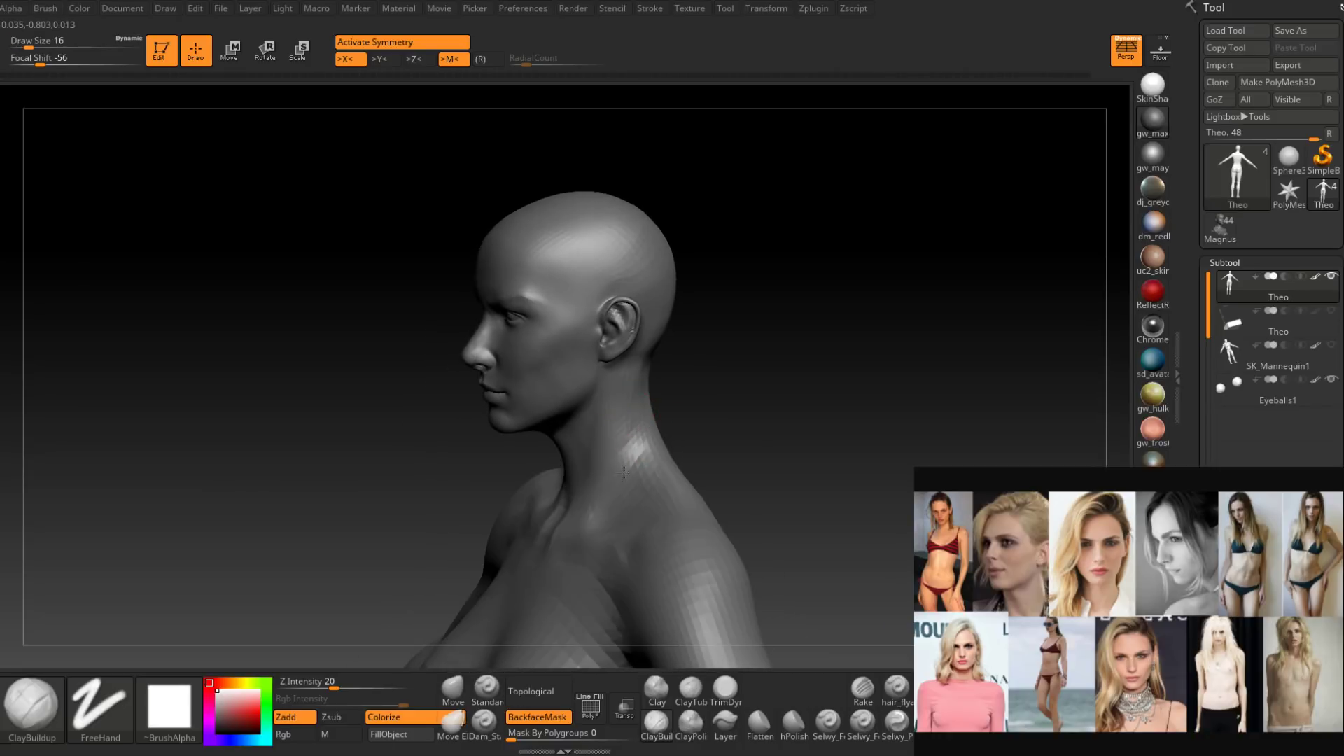
{"action": "right_click_drag", "start_coordinate": [624, 472], "coordinate": [650, 445]}
{"action": "key", "text": "space"}
{"action": "left_click_drag", "start_coordinate": [638, 442], "coordinate": [629, 442]}
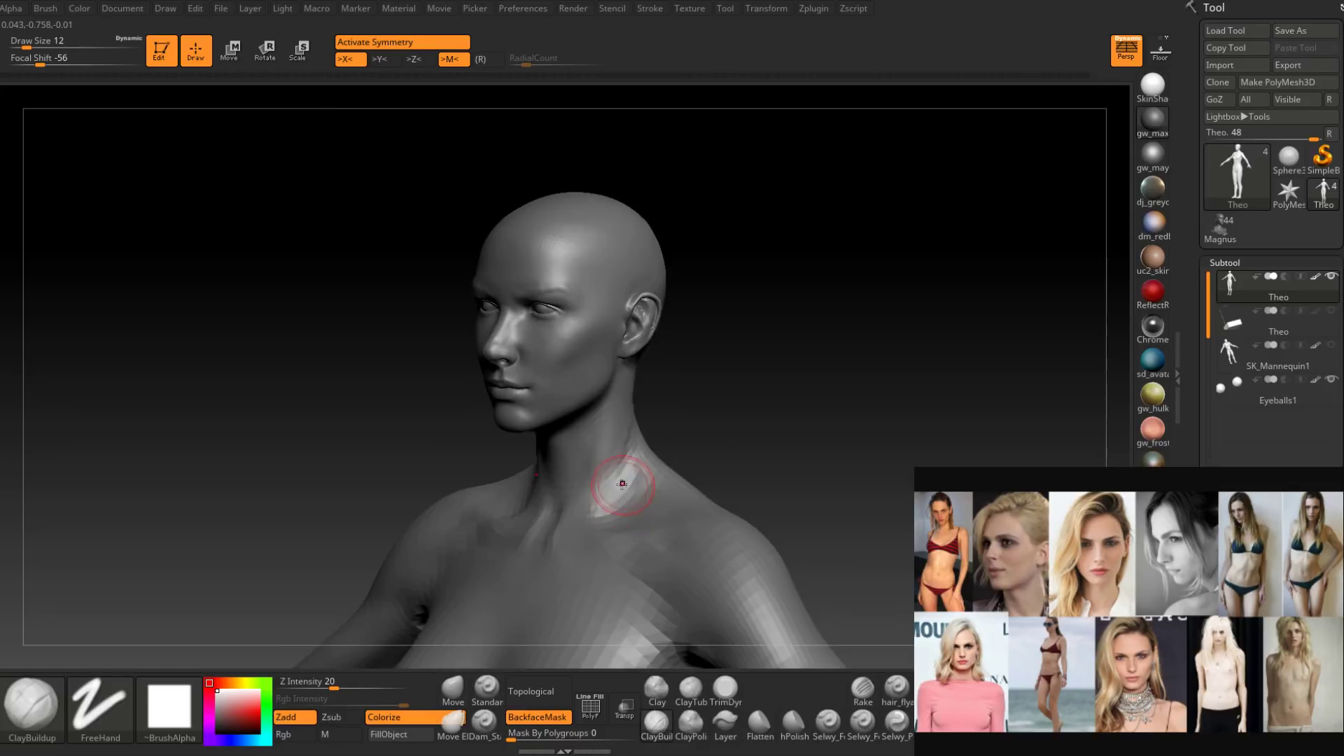
{"action": "mouse_move", "coordinate": [622, 484]}
{"action": "right_mouse_down"}
{"action": "mouse_move", "coordinate": [616, 456]}
{"action": "mouse_move", "coordinate": [660, 495]}
{"action": "mouse_move", "coordinate": [615, 464]}
{"action": "mouse_move", "coordinate": [644, 495]}
{"action": "mouse_move", "coordinate": [662, 468]}
{"action": "mouse_move", "coordinate": [663, 382]}
{"action": "mouse_move", "coordinate": [679, 392]}
{"action": "right_mouse_up"}
{"action": "mouse_move", "coordinate": [678, 464]}
{"action": "right_mouse_down"}
{"action": "mouse_move", "coordinate": [678, 426]}
{"action": "mouse_move", "coordinate": [799, 418]}
{"action": "mouse_move", "coordinate": [782, 347]}
{"action": "right_mouse_up"}
Adjust the outline of the shoulders and upper arms with the Move brush at draw sizes 39 and 31.
{"action": "left_click", "coordinate": [452, 689]}
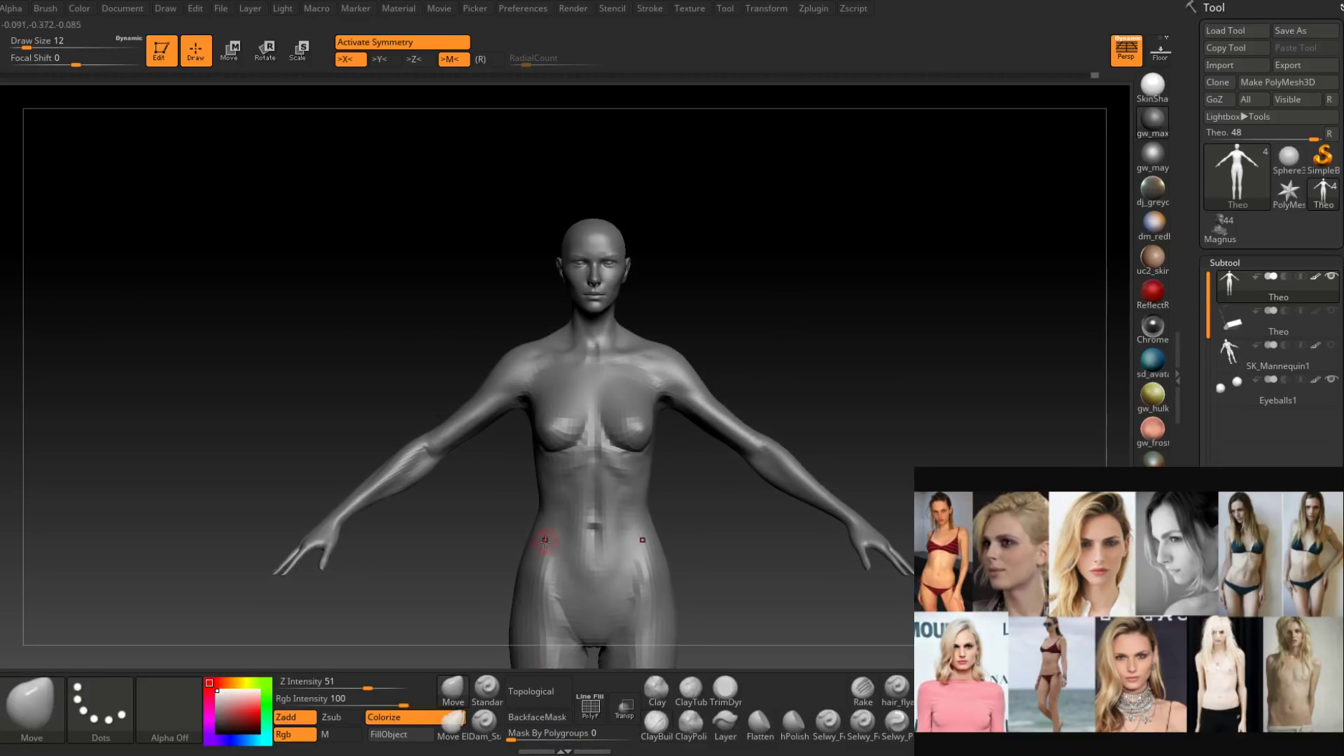
{"action": "right_click_drag", "start_coordinate": [688, 358], "coordinate": [714, 396], "text": "ctrl"}
{"action": "key", "text": "space"}
{"action": "left_click_drag", "start_coordinate": [709, 382], "coordinate": [724, 383]}
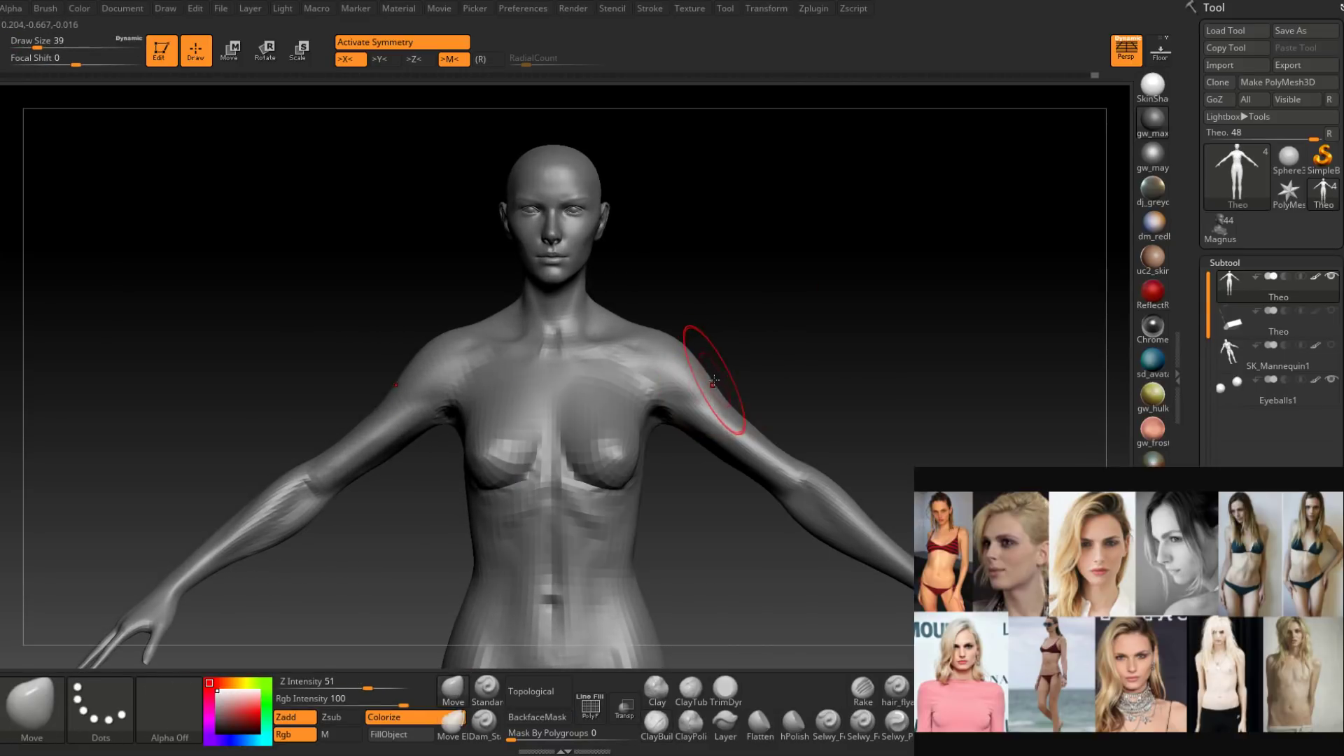
{"action": "right_click_drag", "start_coordinate": [709, 384], "coordinate": [623, 396]}
{"action": "key", "text": "space"}
{"action": "left_click_drag", "start_coordinate": [695, 388], "coordinate": [689, 388]}
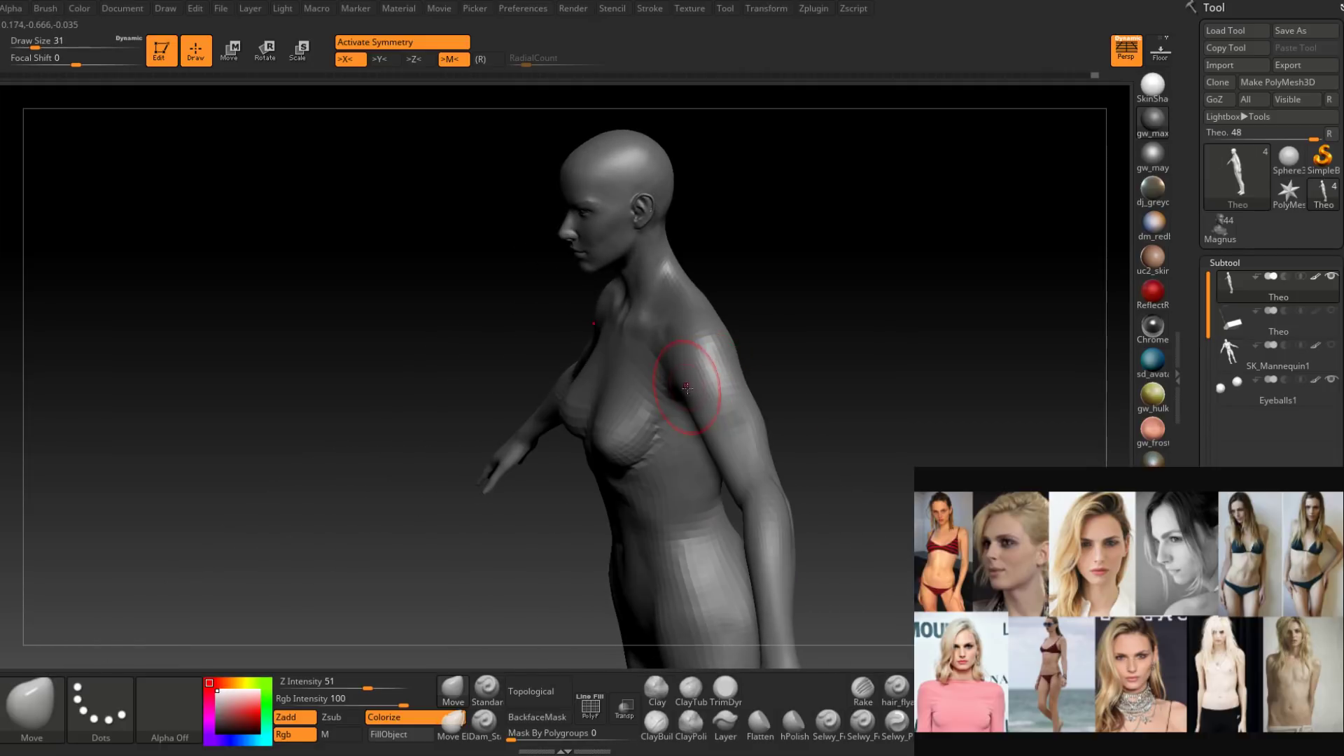
Refine the upper arm and armpit contours with the Move brush at draw size 27 and smooth them.
{"action": "mouse_move", "coordinate": [688, 388]}
{"action": "right_mouse_down"}
{"action": "mouse_move", "coordinate": [733, 418]}
{"action": "mouse_move", "coordinate": [697, 406]}
{"action": "mouse_move", "coordinate": [687, 430]}
{"action": "mouse_move", "coordinate": [703, 392]}
{"action": "mouse_move", "coordinate": [676, 462]}
{"action": "right_mouse_up"}
{"action": "key", "text": "space"}
{"action": "left_click_drag", "start_coordinate": [676, 467], "coordinate": [667, 467]}
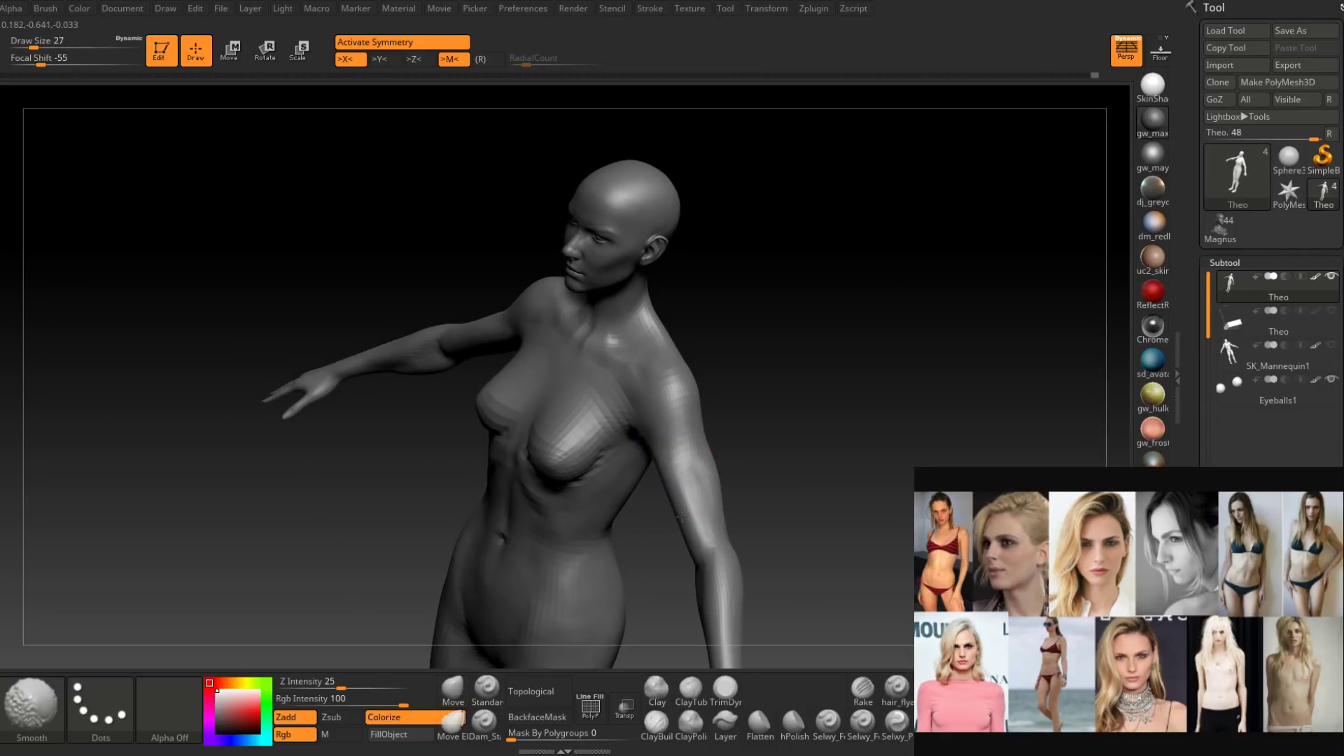
{"action": "right_click_drag", "start_coordinate": [681, 516], "coordinate": [660, 473], "text": "shift"}
{"action": "mouse_move", "coordinate": [684, 540]}
{"action": "right_mouse_down"}
{"action": "mouse_move", "coordinate": [699, 510]}
{"action": "mouse_move", "coordinate": [669, 528]}
{"action": "right_mouse_up"}
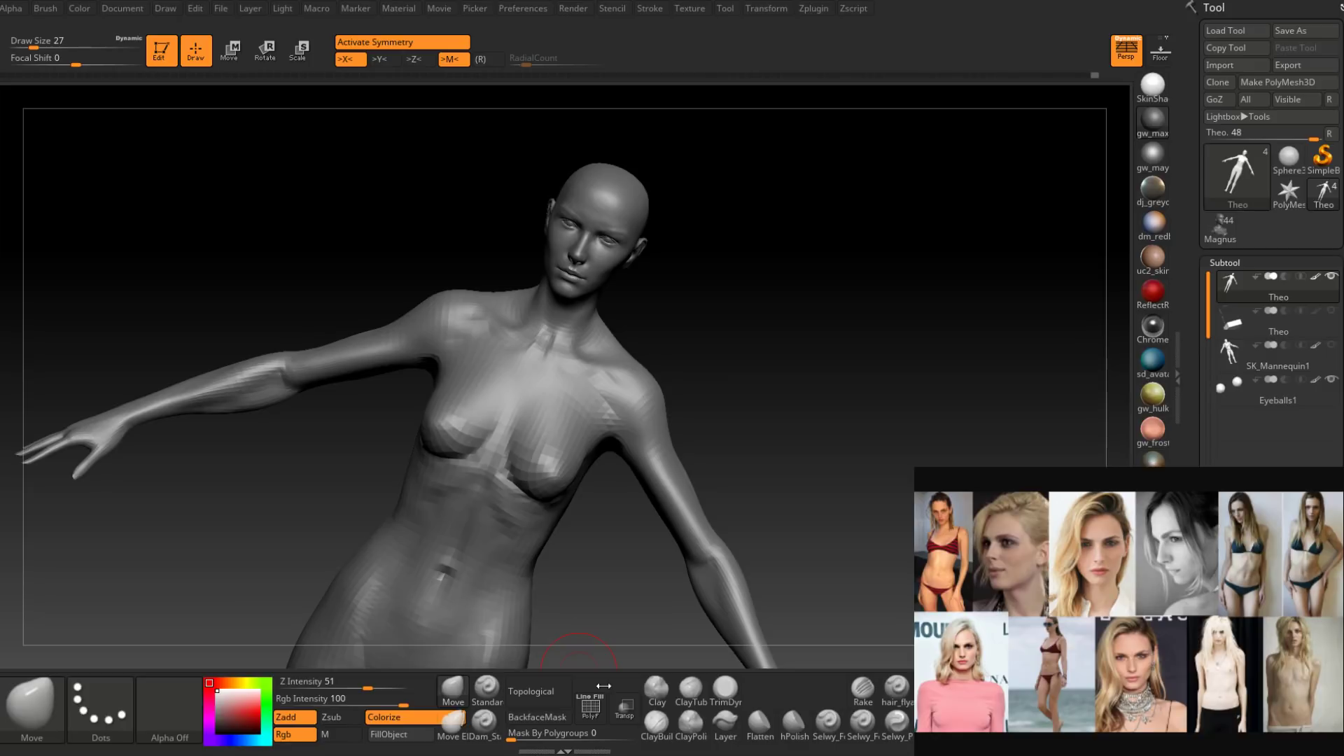
{"action": "mouse_move", "coordinate": [738, 392]}
{"action": "left_mouse_down"}
{"action": "mouse_move", "coordinate": [758, 390]}
{"action": "mouse_move", "coordinate": [735, 465]}
{"action": "mouse_move", "coordinate": [685, 412]}
{"action": "left_mouse_up"}
{"action": "right_click_drag", "start_coordinate": [685, 412], "coordinate": [717, 453]}
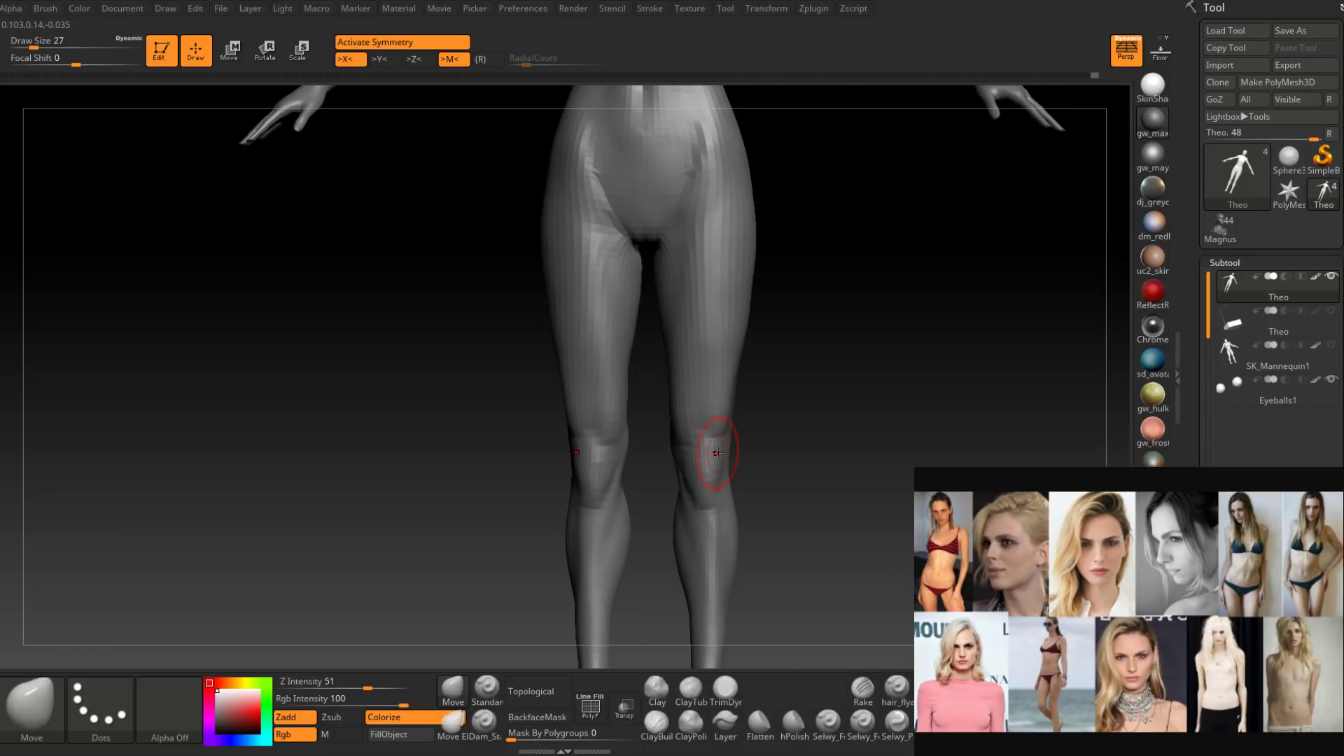
Examine the proportions of the legs, hips, back and torso of the whole figure from front and behind.
{"action": "right_click_drag", "start_coordinate": [717, 453], "coordinate": [639, 404], "text": "shift"}
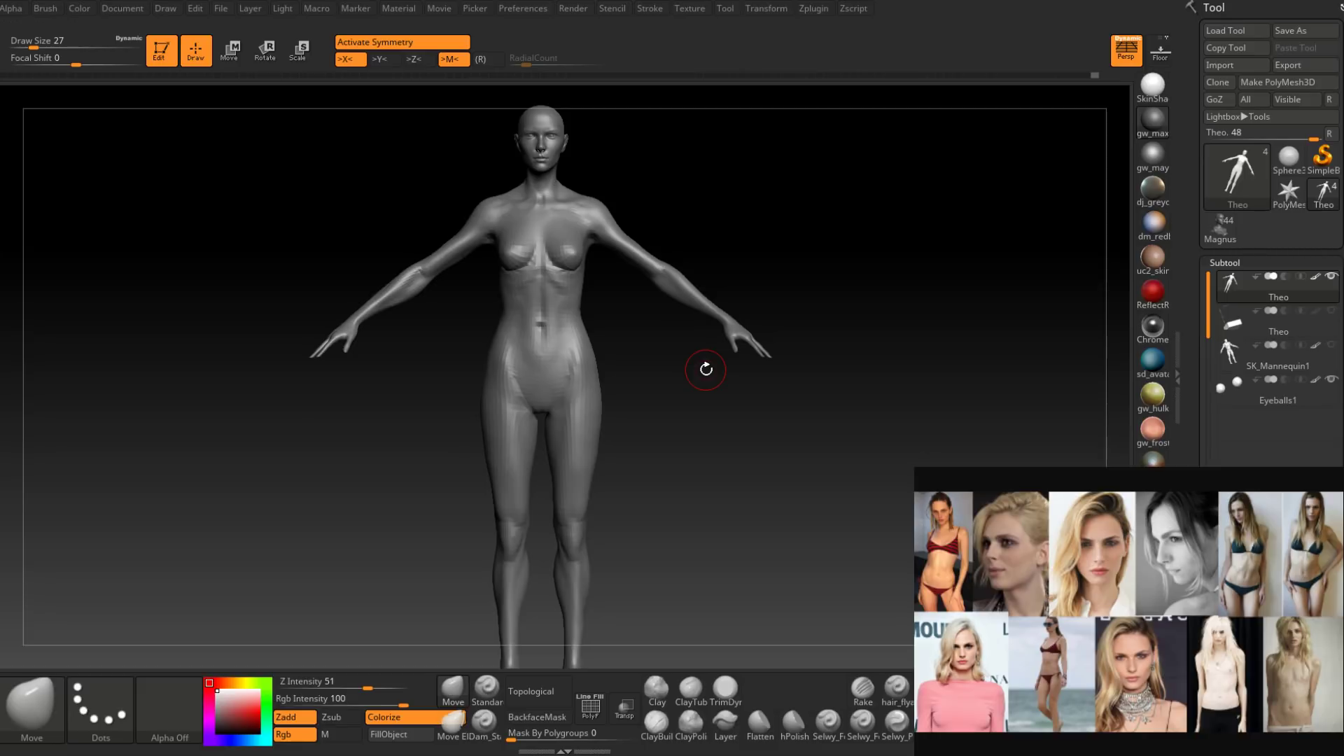
{"action": "left_click_drag", "start_coordinate": [706, 369], "coordinate": [571, 382]}
{"action": "right_click_drag", "start_coordinate": [572, 381], "coordinate": [570, 464], "text": "alt"}
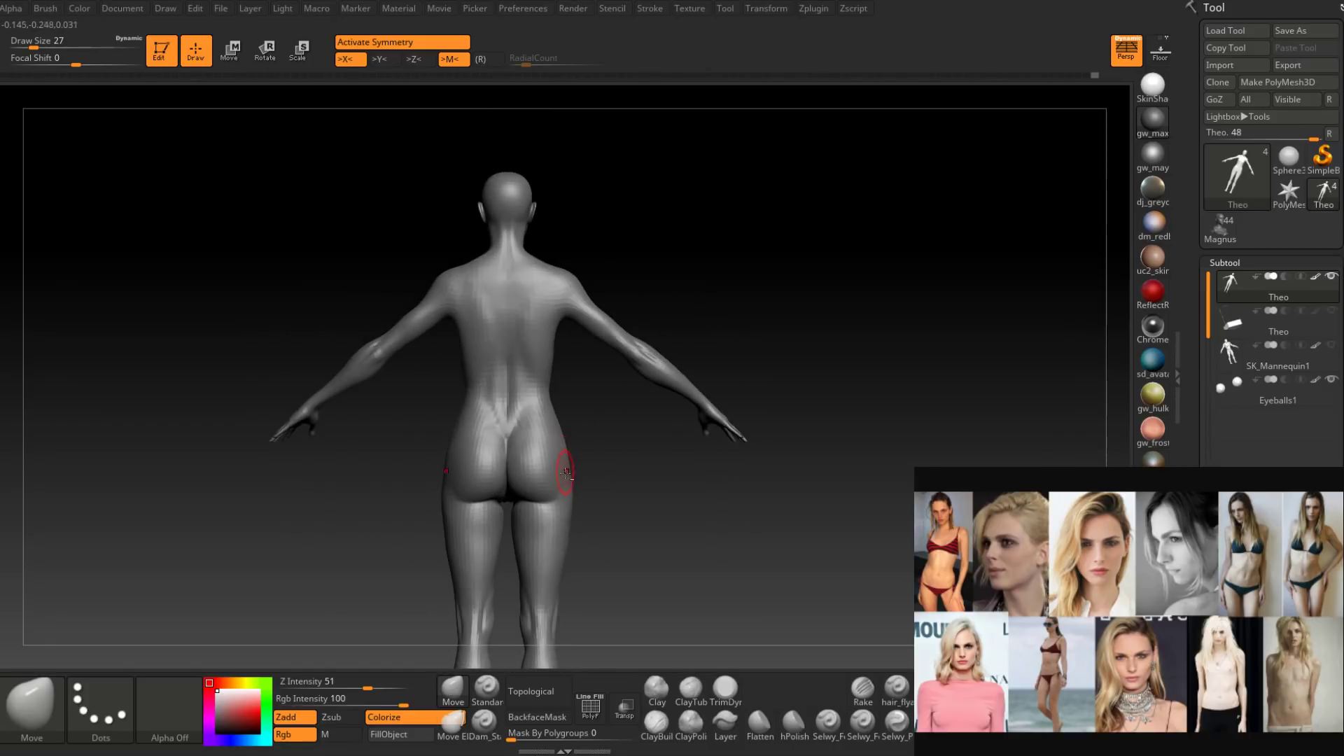
{"action": "mouse_move", "coordinate": [588, 514]}
{"action": "right_mouse_down", "text": "alt"}
{"action": "mouse_move", "coordinate": [594, 402]}
{"action": "mouse_move", "coordinate": [594, 434]}
{"action": "mouse_move", "coordinate": [606, 413]}
{"action": "right_mouse_up", "text": "alt"}
{"action": "right_click_drag", "start_coordinate": [606, 413], "coordinate": [614, 370], "text": "alt"}
{"action": "mouse_move", "coordinate": [614, 371]}
{"action": "left_mouse_down"}
{"action": "mouse_move", "coordinate": [669, 376]}
{"action": "mouse_move", "coordinate": [510, 424]}
{"action": "left_mouse_up"}
{"action": "right_click_drag", "start_coordinate": [588, 413], "coordinate": [618, 516], "text": "ctrl"}
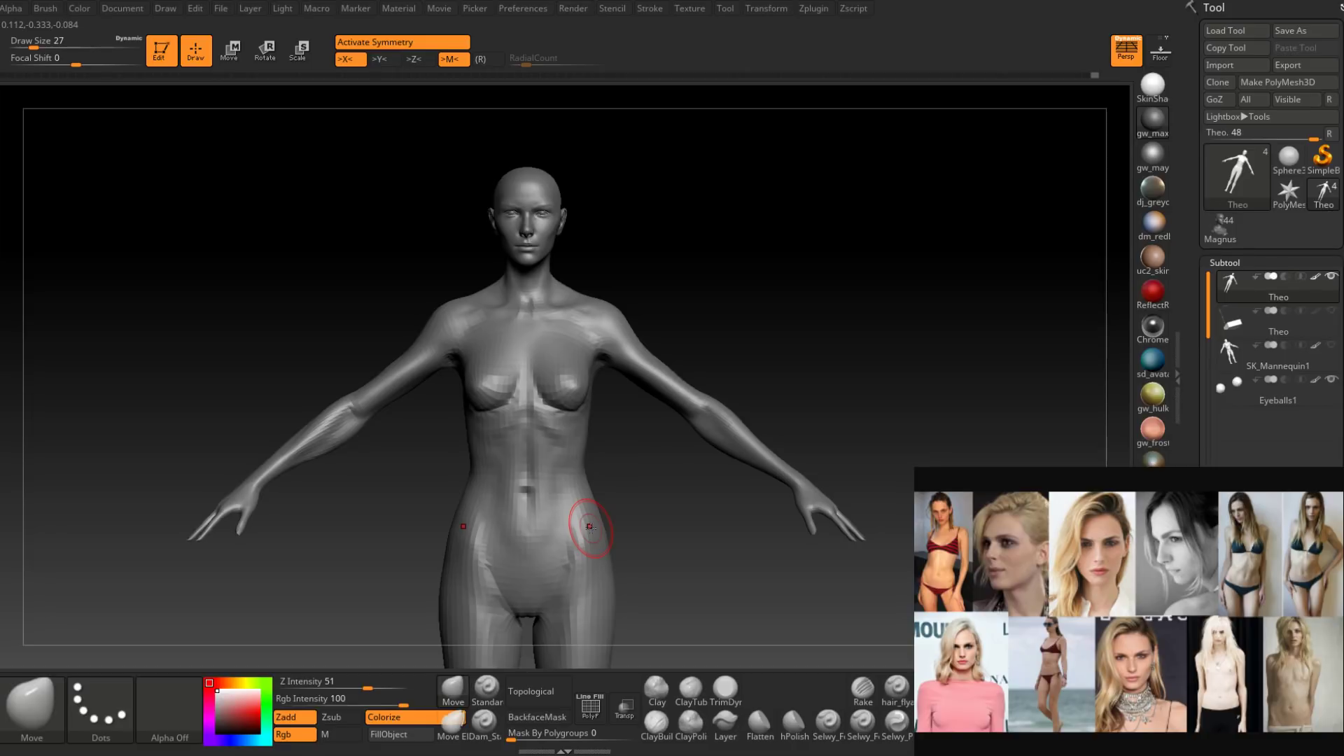
{"action": "right_click_drag", "start_coordinate": [632, 390], "coordinate": [668, 534], "text": "alt"}
{"action": "right_click_drag", "start_coordinate": [604, 399], "coordinate": [645, 413]}
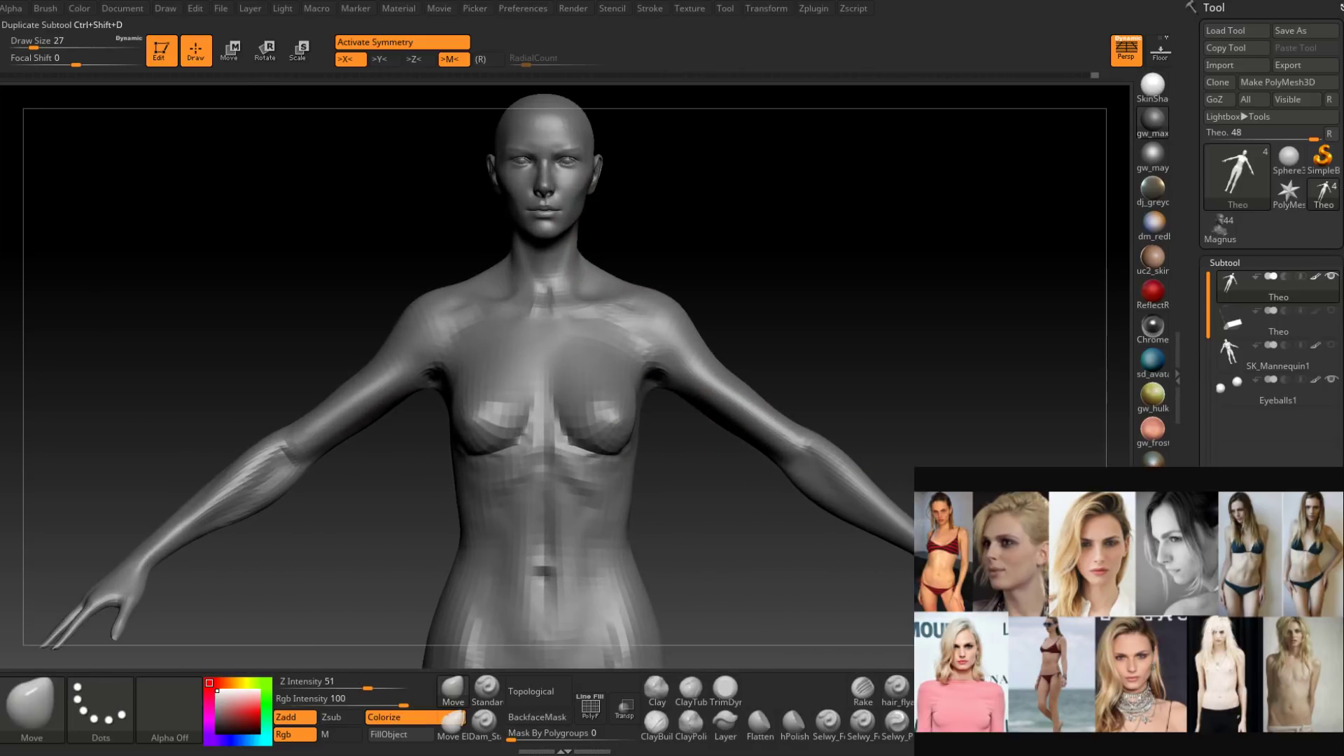
Append a sphere as a new subtool for the hair and make it the active subtool.
{"action": "left_click_drag", "start_coordinate": [1199, 675], "coordinate": [1198, 498]}
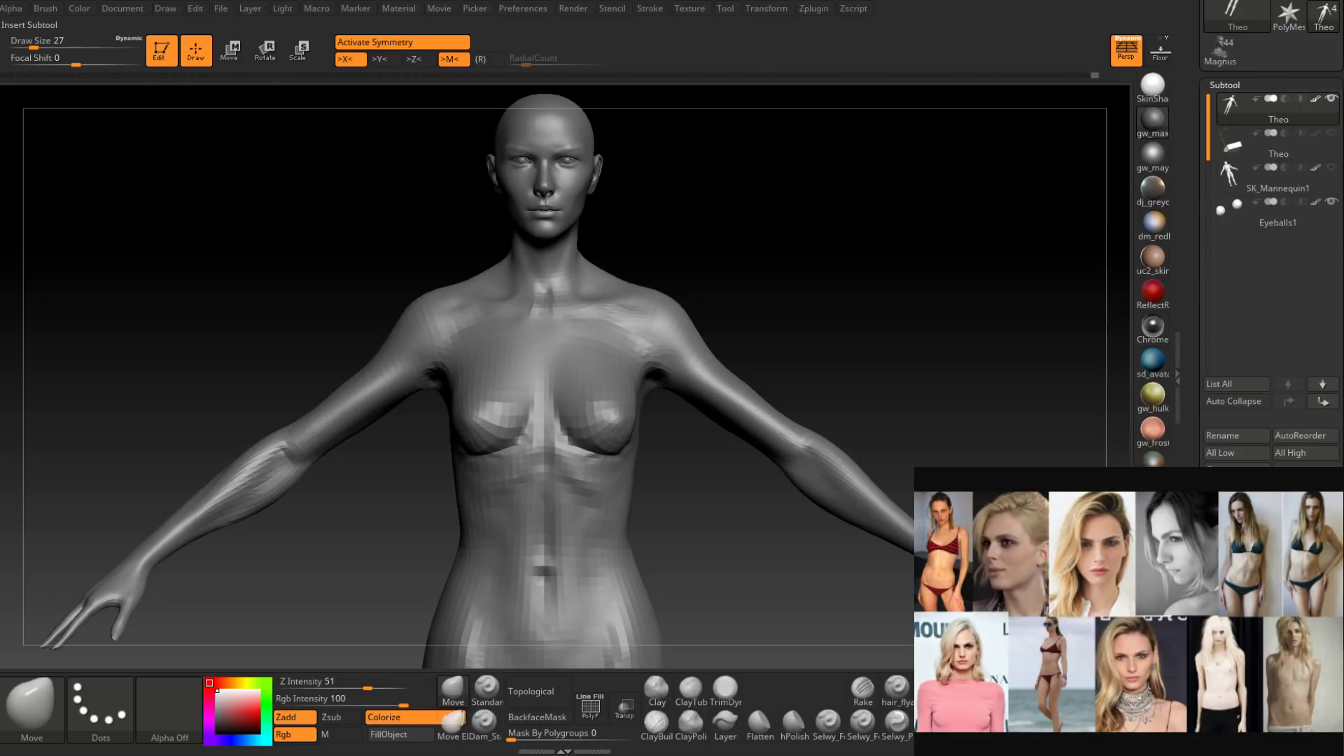
{"action": "left_click", "coordinate": [1304, 495]}
{"action": "left_click", "coordinate": [745, 459]}
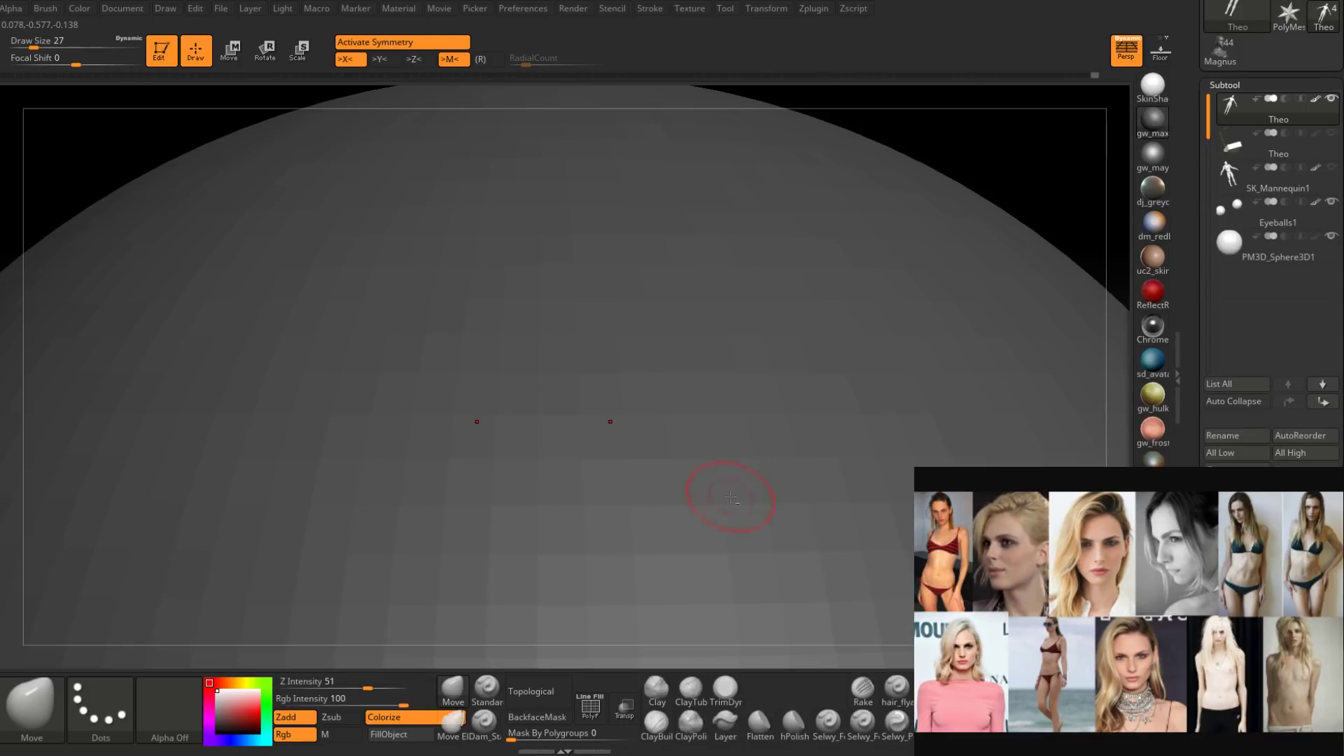
{"action": "right_click_drag", "start_coordinate": [730, 497], "coordinate": [771, 390], "text": "alt"}
{"action": "left_click", "coordinate": [765, 471], "text": "alt"}
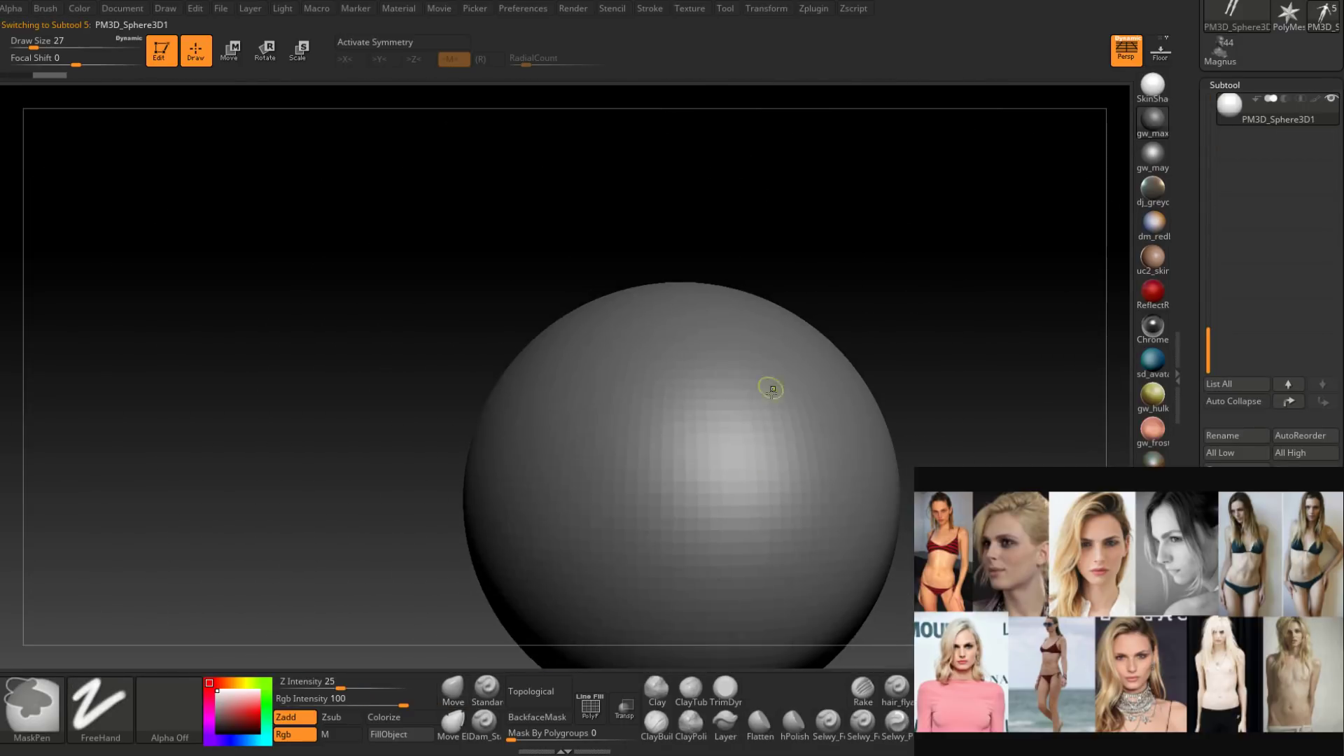
{"action": "right_click_drag", "start_coordinate": [780, 459], "coordinate": [712, 346], "text": "alt"}
Scale the sphere down and raise it from the hips to the head.
{"action": "key", "text": "e"}
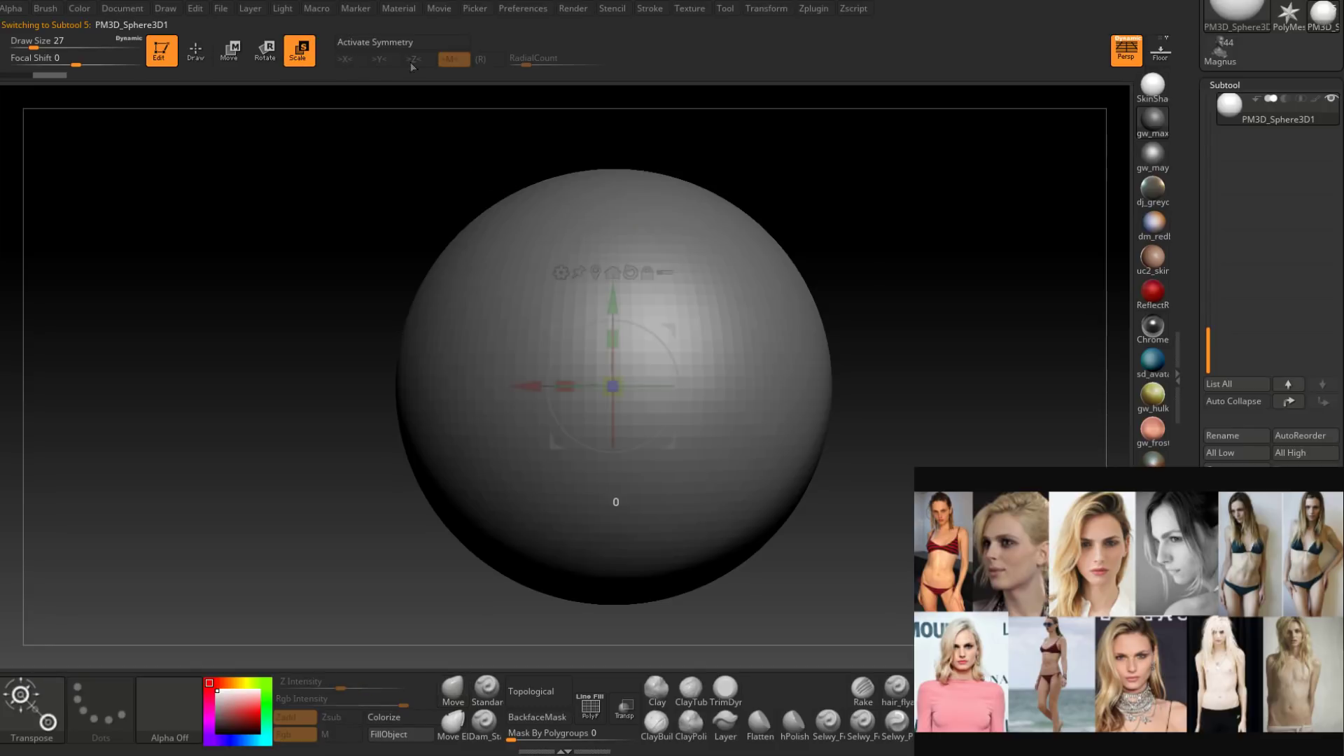
{"action": "left_click_drag", "start_coordinate": [614, 385], "coordinate": [556, 543]}
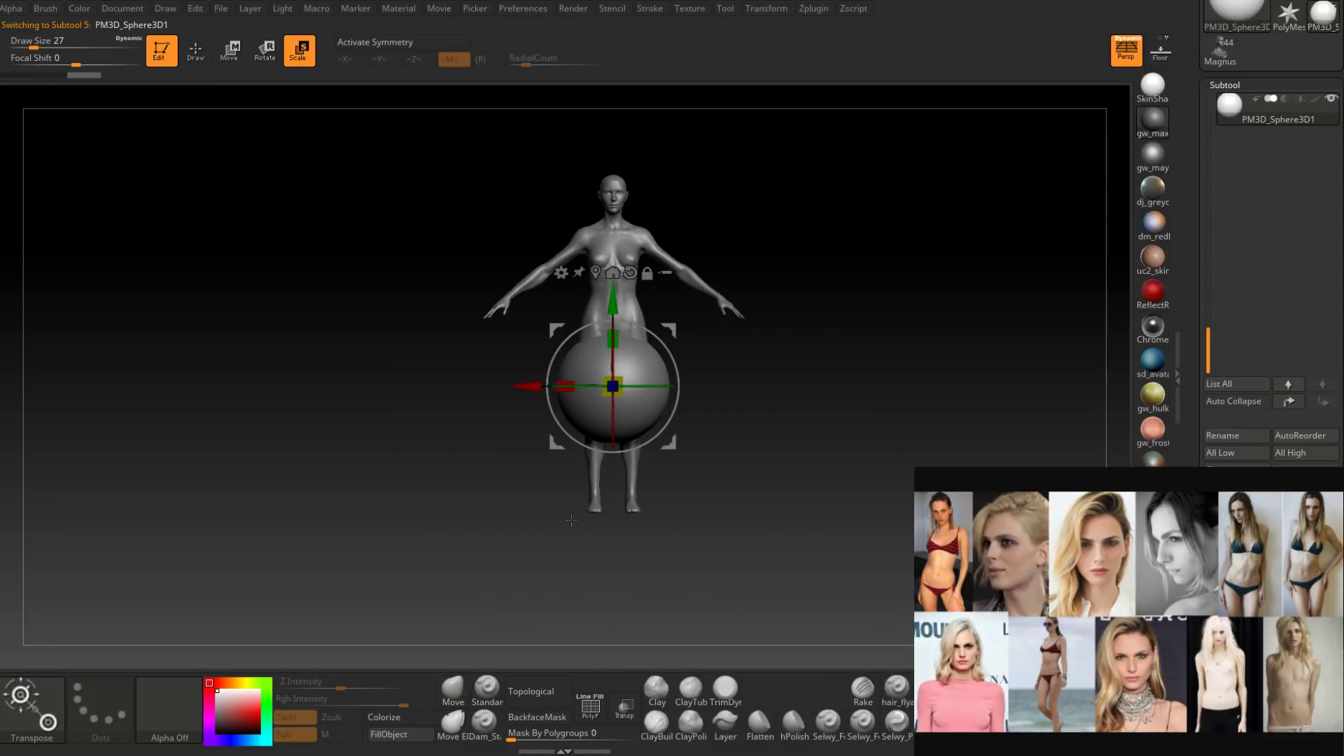
{"action": "right_click_drag", "start_coordinate": [781, 415], "coordinate": [760, 376]}
{"action": "right_click_drag", "start_coordinate": [650, 306], "coordinate": [623, 409], "text": "alt"}
{"action": "left_click_drag", "start_coordinate": [586, 400], "coordinate": [586, 221]}
{"action": "right_click_drag", "start_coordinate": [706, 234], "coordinate": [752, 567], "text": "alt"}
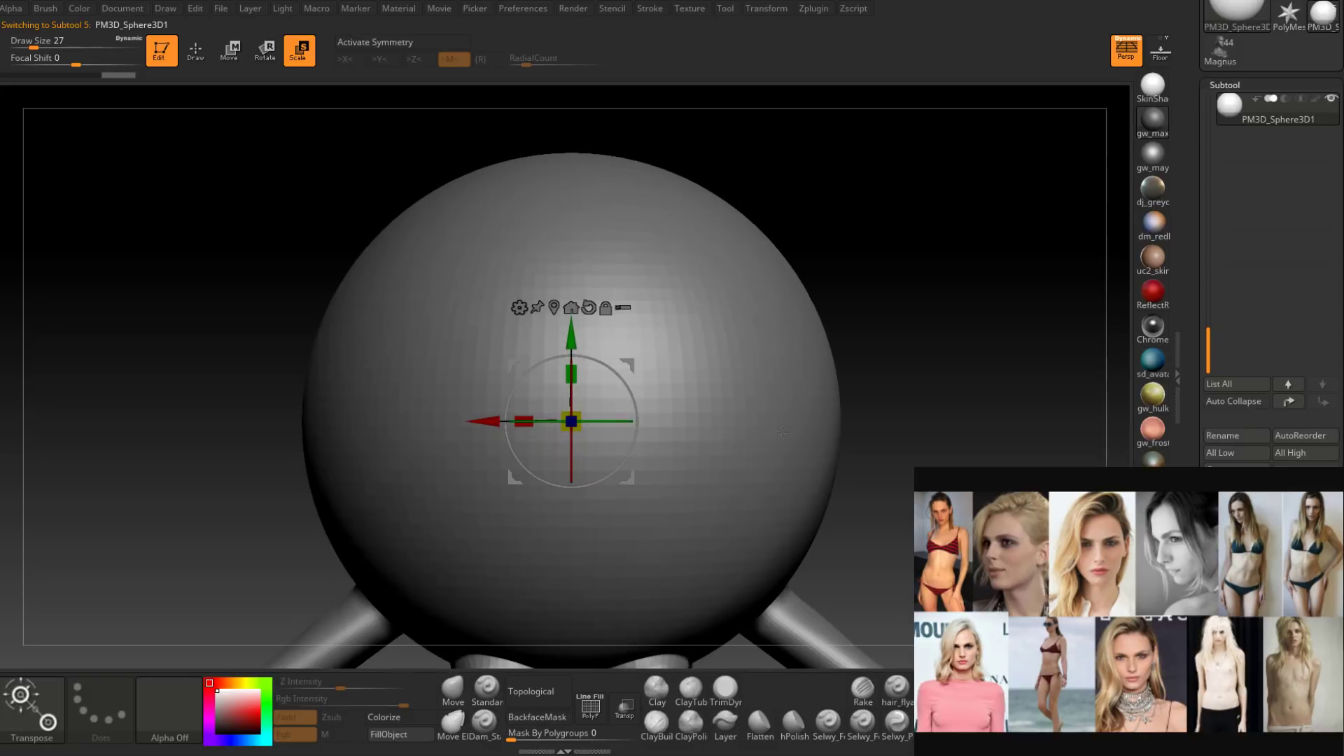
{"action": "right_click_drag", "start_coordinate": [609, 308], "coordinate": [624, 245], "text": "alt"}
Shrink the sphere further and position it over the skull so it covers the head down to the nose.
{"action": "right_click_drag", "start_coordinate": [870, 336], "coordinate": [690, 342]}
{"action": "right_click_drag", "start_coordinate": [962, 313], "coordinate": [648, 438], "text": "alt"}
{"action": "left_click_drag", "start_coordinate": [567, 381], "coordinate": [497, 427]}
{"action": "right_click_drag", "start_coordinate": [800, 360], "coordinate": [796, 361]}
{"action": "right_click_drag", "start_coordinate": [797, 361], "coordinate": [876, 451], "text": "alt"}
{"action": "left_click_drag", "start_coordinate": [700, 417], "coordinate": [650, 229]}
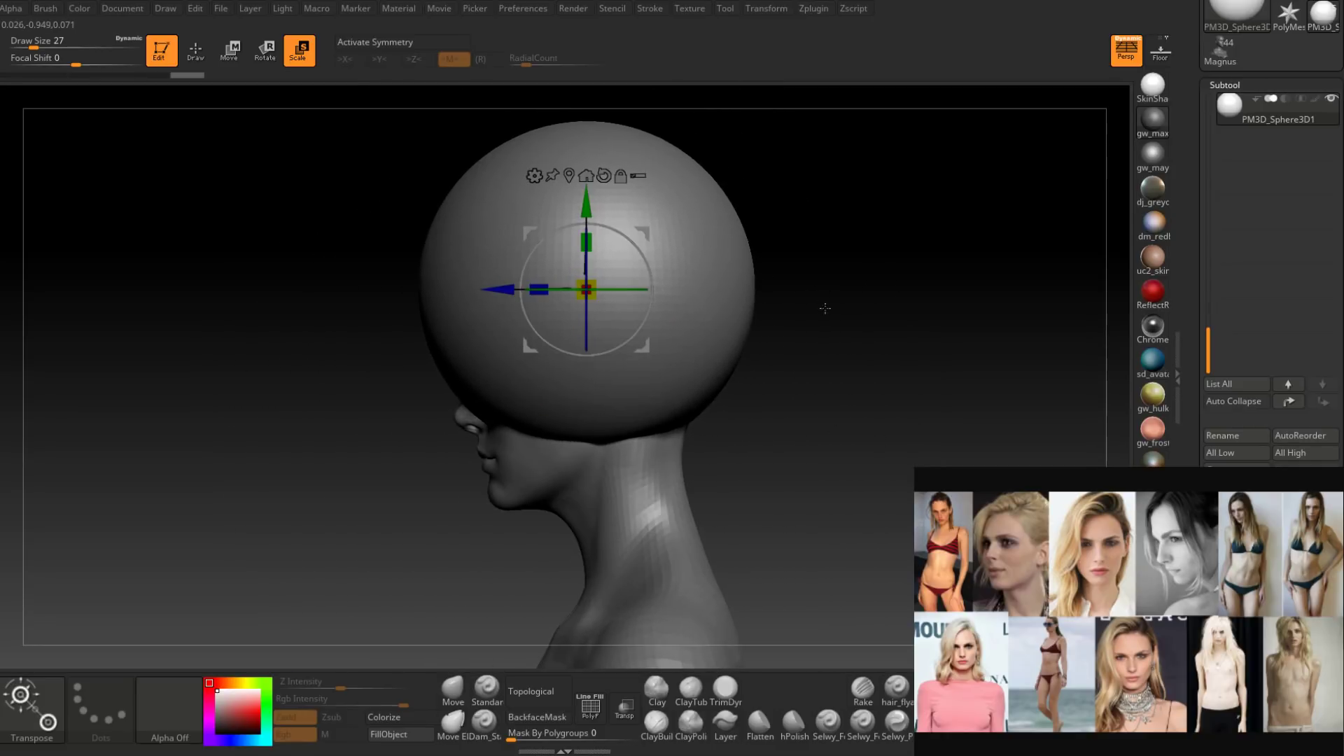
{"action": "right_click_drag", "start_coordinate": [825, 309], "coordinate": [883, 326]}
{"action": "right_click_drag", "start_coordinate": [827, 382], "coordinate": [782, 503], "text": "ctrl"}
{"action": "right_click_drag", "start_coordinate": [847, 360], "coordinate": [851, 314], "text": "ctrl"}
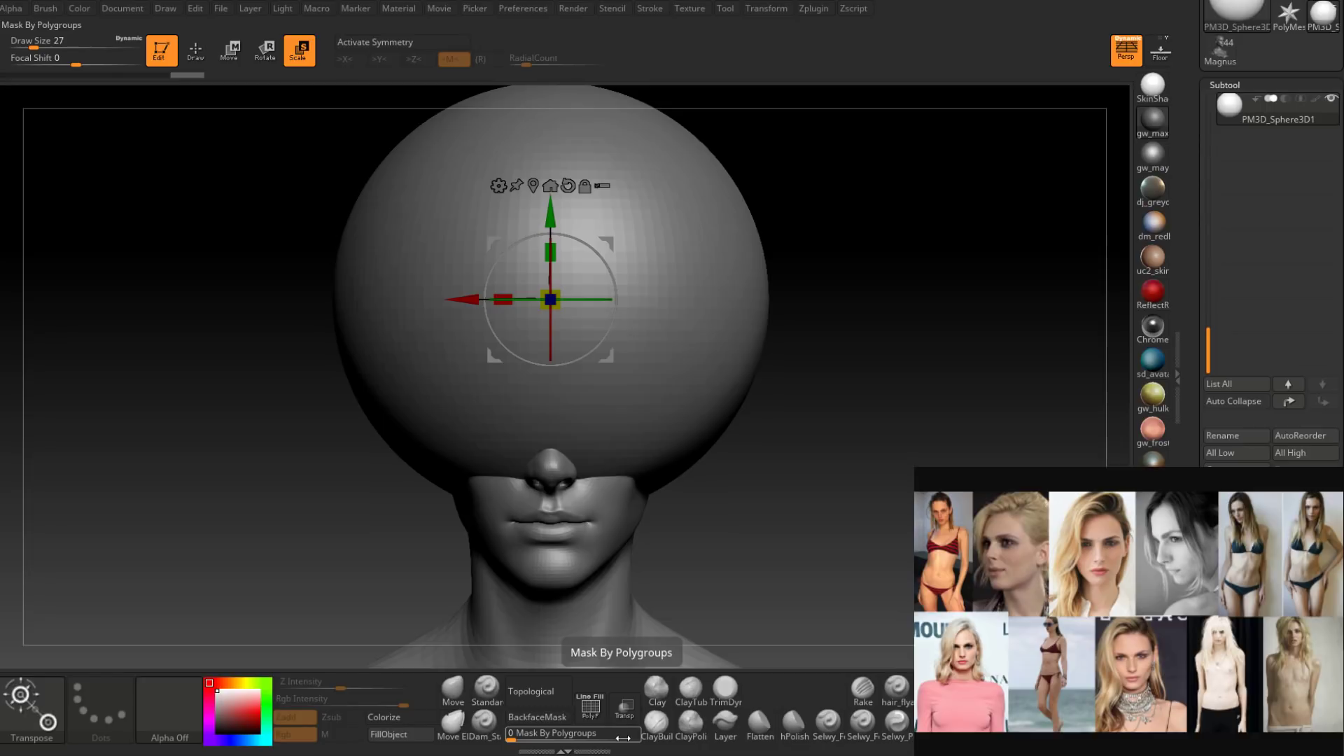
Pull the sphere's lower edge down along one side of the head with the Move brush at draw size 59.
{"action": "left_click", "coordinate": [453, 690]}
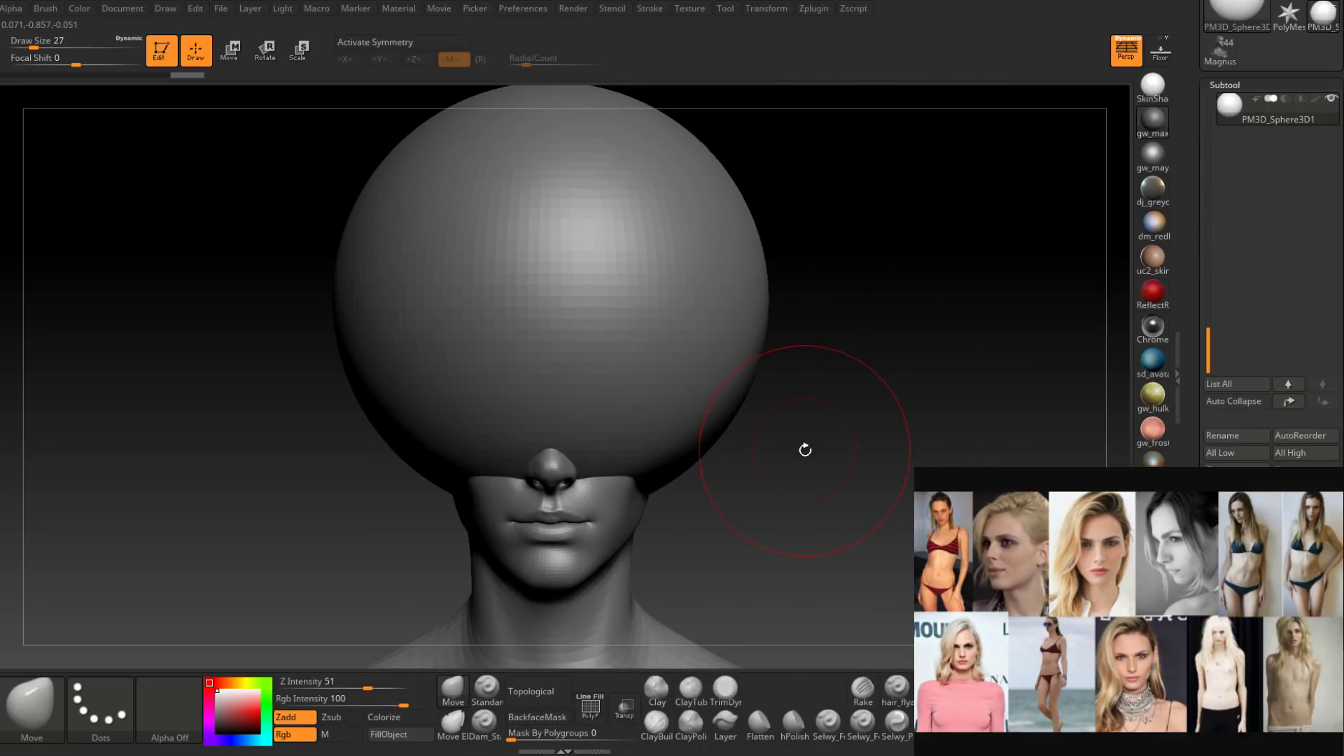
{"action": "right_click_drag", "start_coordinate": [791, 494], "coordinate": [779, 368], "text": "alt"}
{"action": "right_click_drag", "start_coordinate": [571, 357], "coordinate": [591, 414], "text": "alt"}
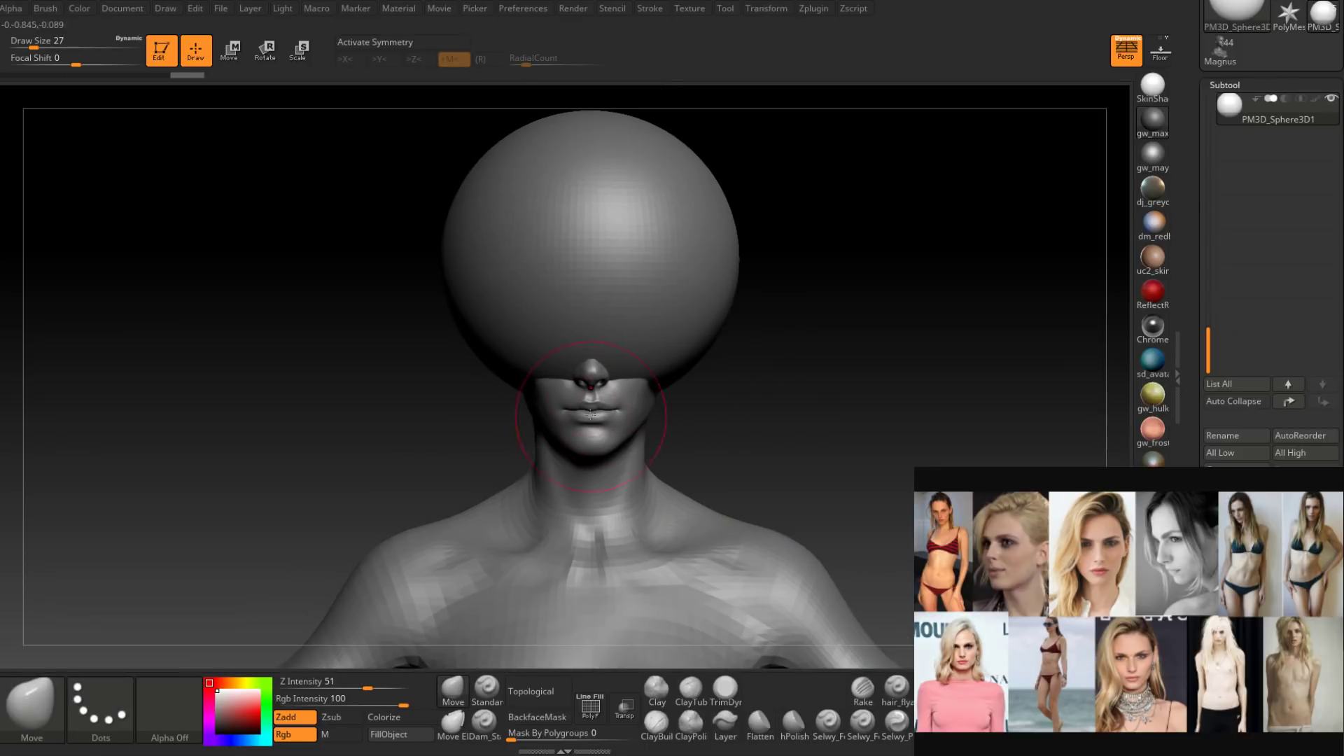
{"action": "key", "text": "space"}
{"action": "mouse_move", "coordinate": [565, 390]}
{"action": "left_mouse_down"}
{"action": "mouse_move", "coordinate": [521, 382]}
{"action": "mouse_move", "coordinate": [509, 400]}
{"action": "left_mouse_up"}
{"action": "key", "text": "space"}
{"action": "right_click_drag", "start_coordinate": [504, 402], "coordinate": [537, 414]}
{"action": "left_click_drag", "start_coordinate": [498, 405], "coordinate": [513, 444]}
Stretch that side of the hair mass down past the jaw to the shoulder.
{"action": "right_click_drag", "start_coordinate": [508, 448], "coordinate": [588, 455]}
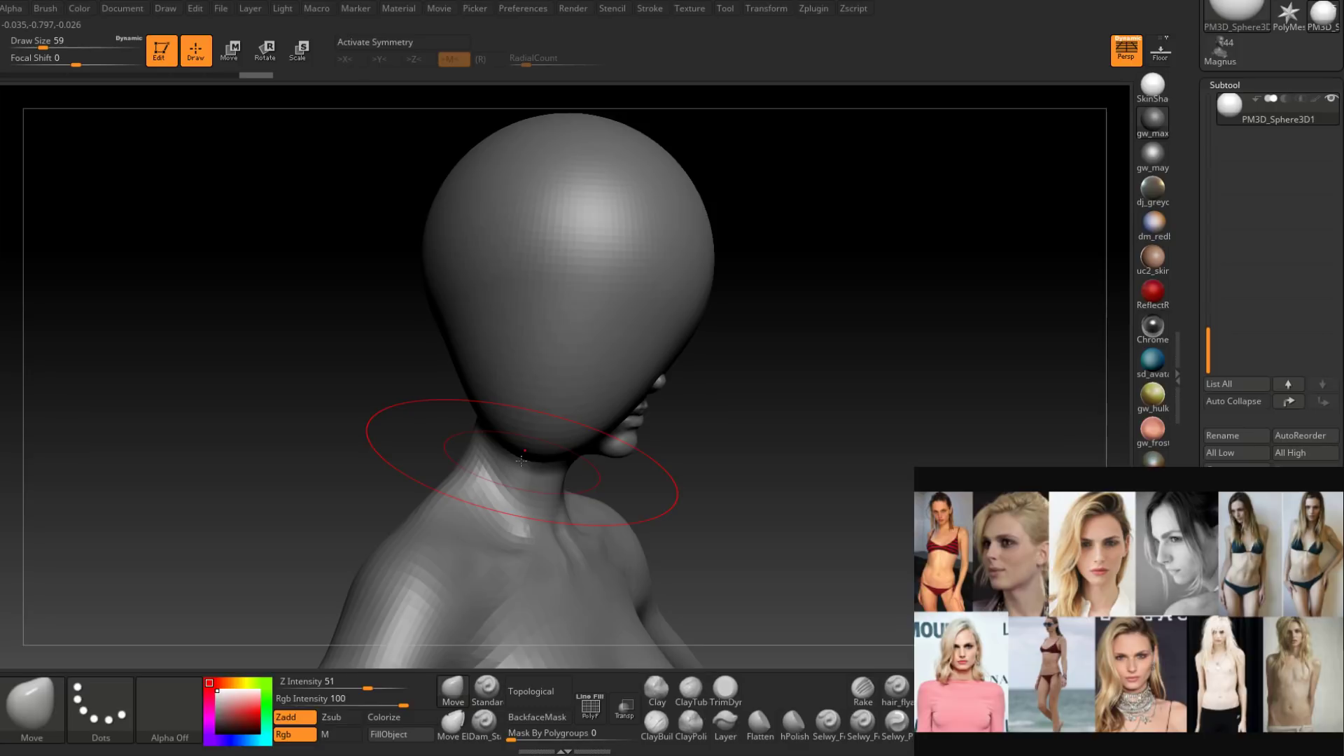
{"action": "right_click_drag", "start_coordinate": [522, 460], "coordinate": [448, 407]}
{"action": "left_click_drag", "start_coordinate": [456, 427], "coordinate": [468, 443]}
{"action": "right_click_drag", "start_coordinate": [467, 443], "coordinate": [455, 442]}
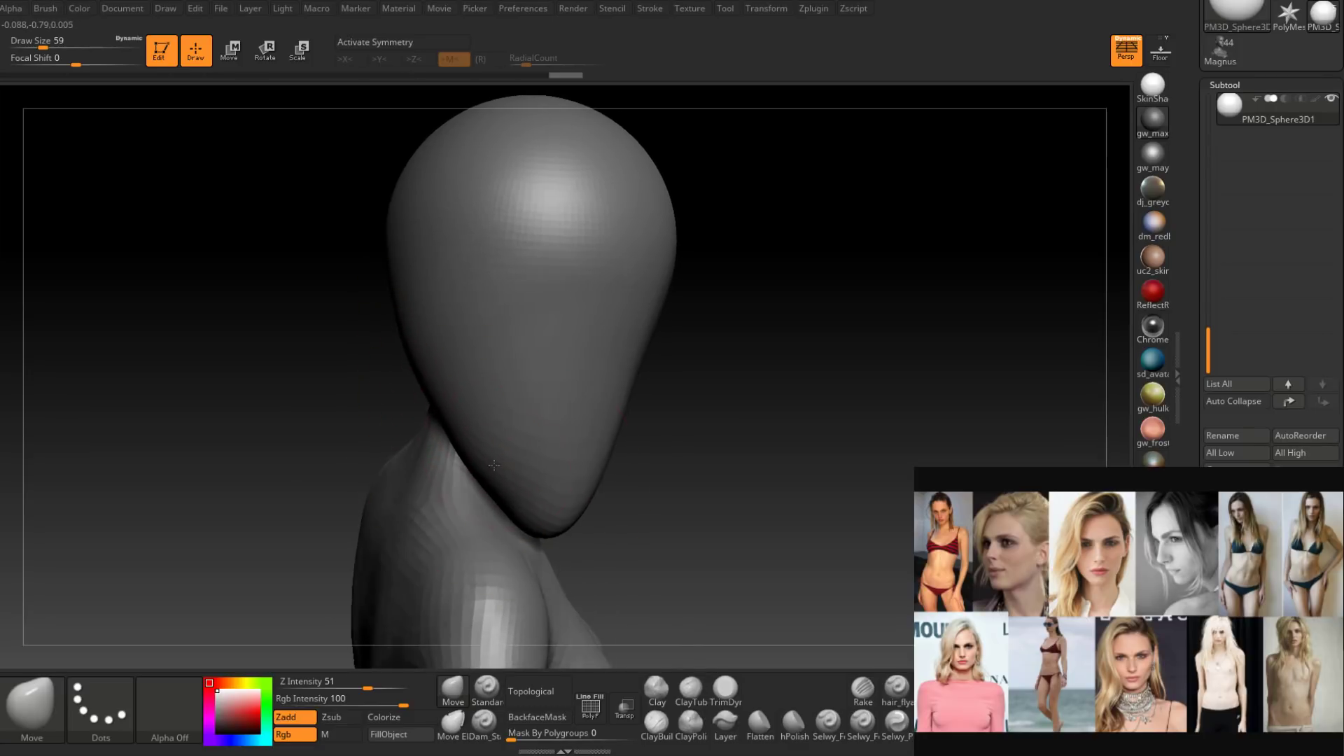
{"action": "left_click_drag", "start_coordinate": [469, 438], "coordinate": [480, 450]}
{"action": "mouse_move", "coordinate": [480, 450]}
{"action": "right_mouse_down"}
{"action": "mouse_move", "coordinate": [504, 510]}
{"action": "mouse_move", "coordinate": [545, 505]}
{"action": "right_mouse_up"}
{"action": "mouse_move", "coordinate": [545, 504]}
{"action": "left_mouse_down"}
{"action": "mouse_move", "coordinate": [532, 476]}
{"action": "mouse_move", "coordinate": [636, 416]}
{"action": "mouse_move", "coordinate": [597, 424]}
{"action": "mouse_move", "coordinate": [608, 405]}
{"action": "mouse_move", "coordinate": [610, 419]}
{"action": "left_mouse_up"}
Push the hair mass away from the face and shape its long side lock at draw size 37.
{"action": "key", "text": "space"}
{"action": "key", "text": "space"}
{"action": "left_click_drag", "start_coordinate": [609, 404], "coordinate": [581, 341]}
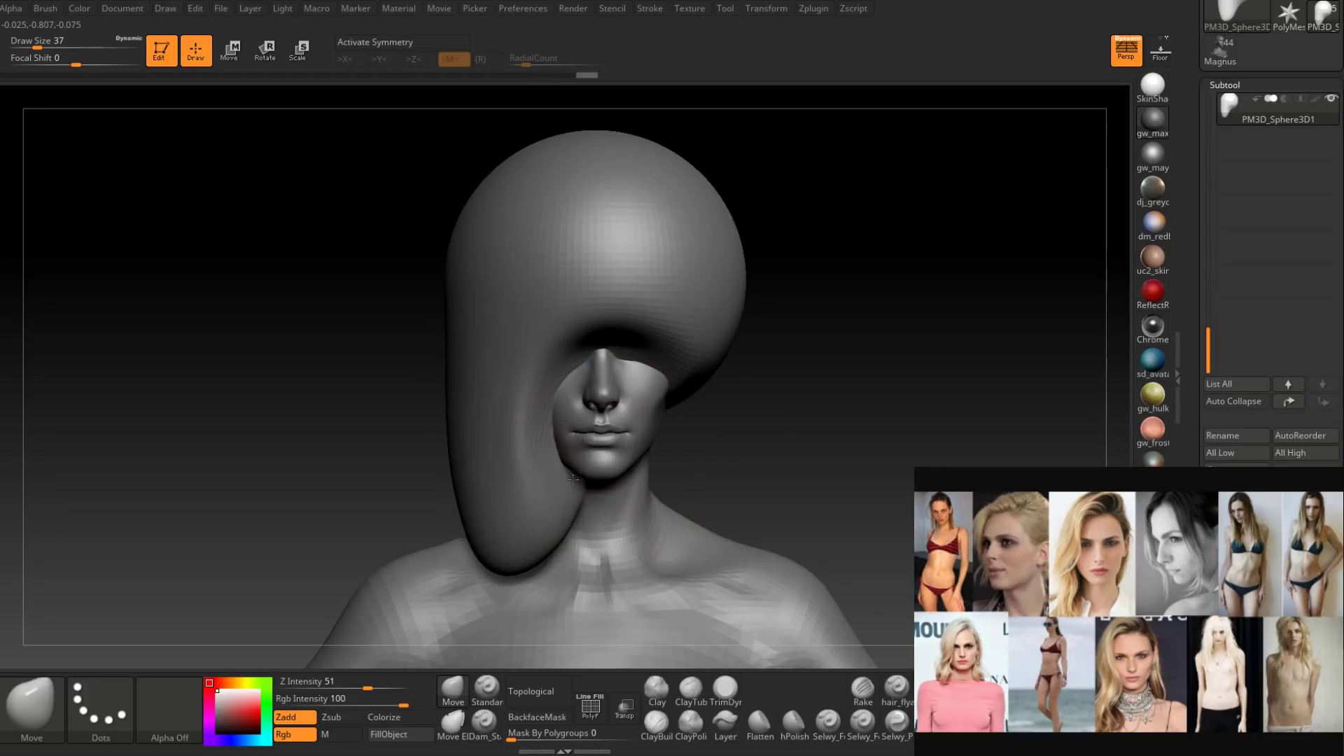
{"action": "left_click_drag", "start_coordinate": [573, 479], "coordinate": [579, 495]}
{"action": "mouse_move", "coordinate": [573, 499]}
{"action": "right_mouse_down", "text": "alt"}
{"action": "mouse_move", "coordinate": [574, 444]}
{"action": "mouse_move", "coordinate": [595, 420]}
{"action": "mouse_move", "coordinate": [607, 483]}
{"action": "mouse_move", "coordinate": [560, 476]}
{"action": "right_mouse_up", "text": "alt"}
{"action": "right_click_drag", "start_coordinate": [674, 417], "coordinate": [609, 420]}
Lift the short side of the hair mass above the ear with the Move brush at draw size 62.
{"action": "key", "text": "space"}
{"action": "left_click_drag", "start_coordinate": [644, 508], "coordinate": [662, 508]}
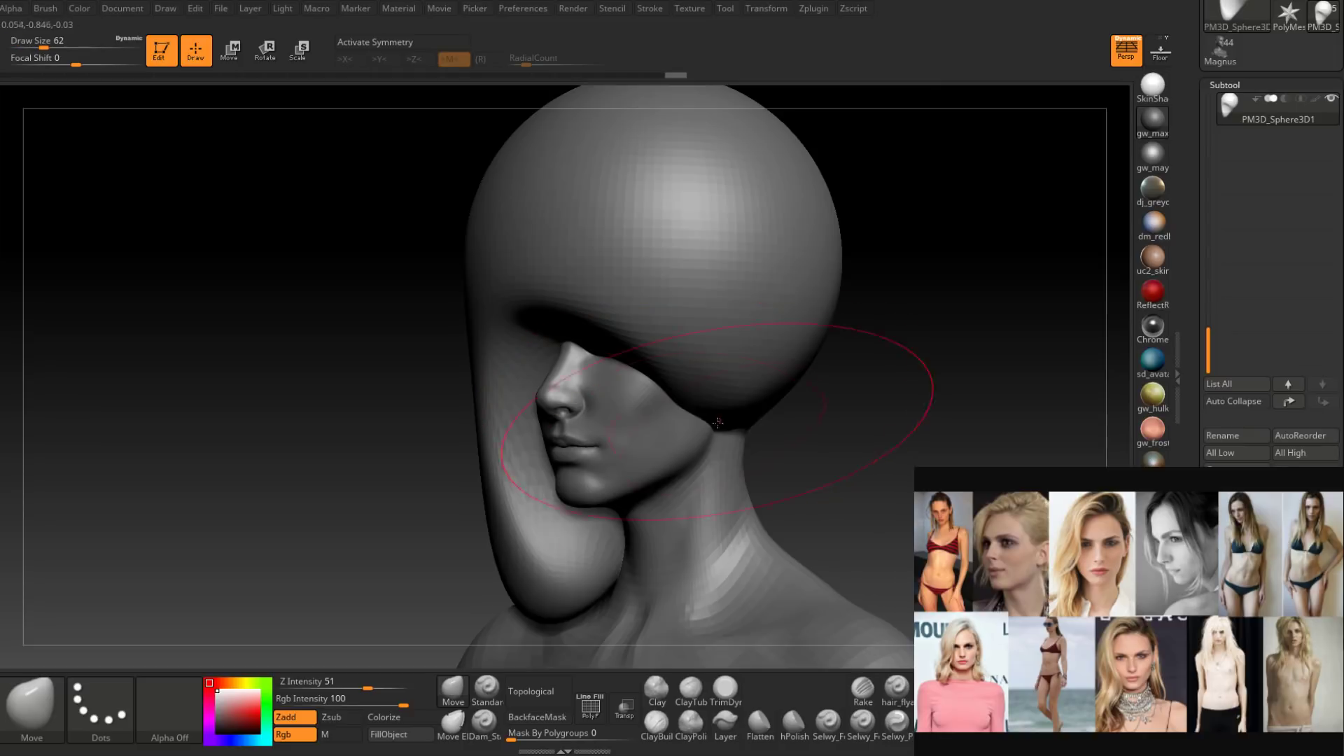
{"action": "left_click_drag", "start_coordinate": [721, 420], "coordinate": [748, 371]}
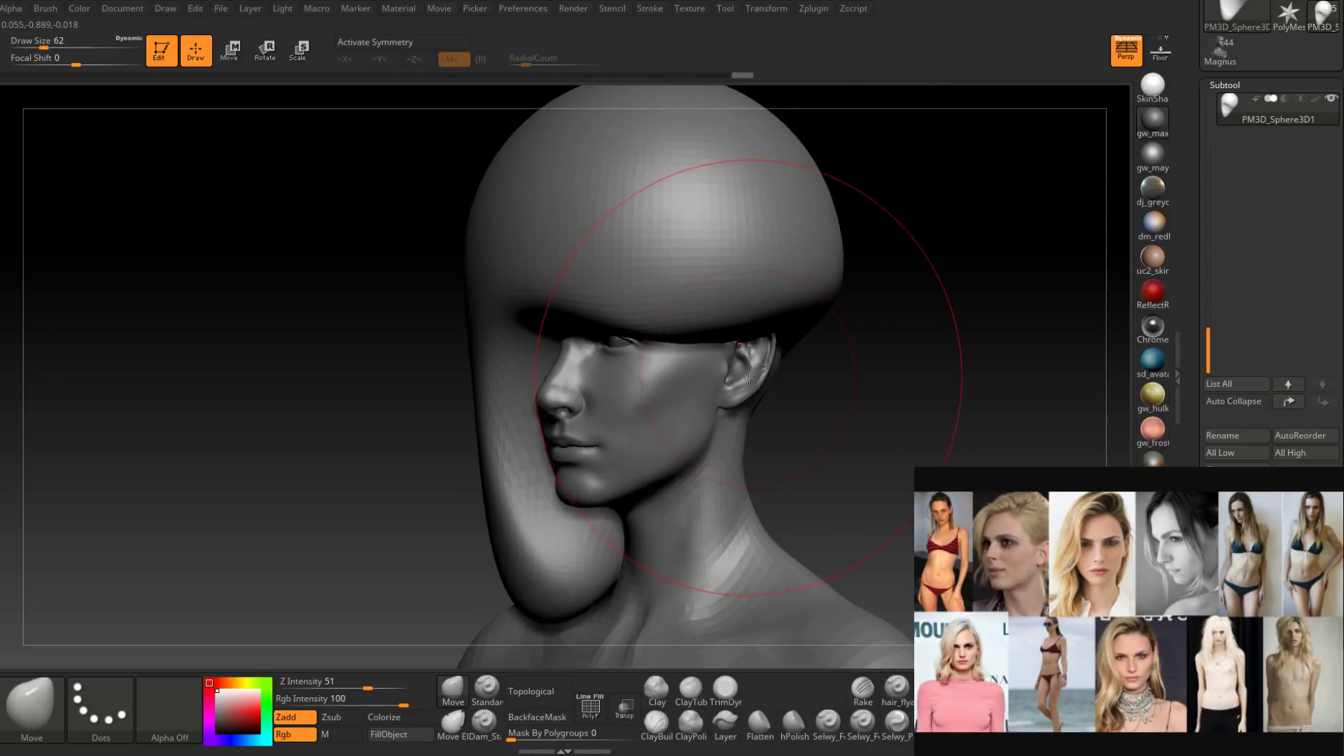
{"action": "right_click_drag", "start_coordinate": [747, 370], "coordinate": [704, 409]}
Pull the hair mass down behind the ear toward the nape with the Move brush at draw sizes 20 and 25.
{"action": "key", "text": "space"}
{"action": "left_click_drag", "start_coordinate": [758, 409], "coordinate": [745, 409]}
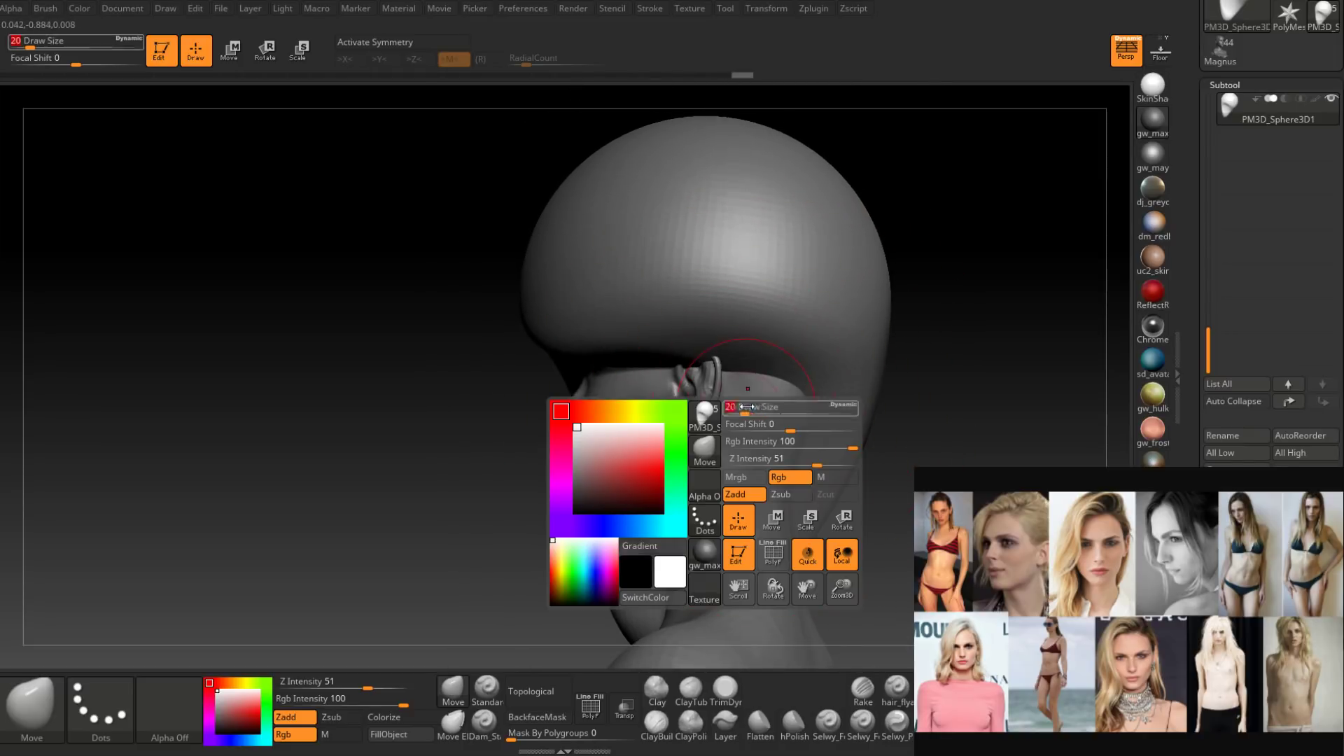
{"action": "right_click_drag", "start_coordinate": [744, 413], "coordinate": [714, 427]}
{"action": "key", "text": "space"}
{"action": "left_click_drag", "start_coordinate": [767, 410], "coordinate": [779, 470]}
{"action": "left_click_drag", "start_coordinate": [728, 403], "coordinate": [740, 429]}
{"action": "right_click_drag", "start_coordinate": [779, 498], "coordinate": [757, 501]}
{"action": "left_click_drag", "start_coordinate": [826, 490], "coordinate": [830, 550]}
{"action": "key", "text": "space"}
Smooth the hair's lower back edge and adjust it around the neck with the Move brush at draw size 37.
{"action": "right_click_drag", "start_coordinate": [830, 551], "coordinate": [774, 475], "text": "shift"}
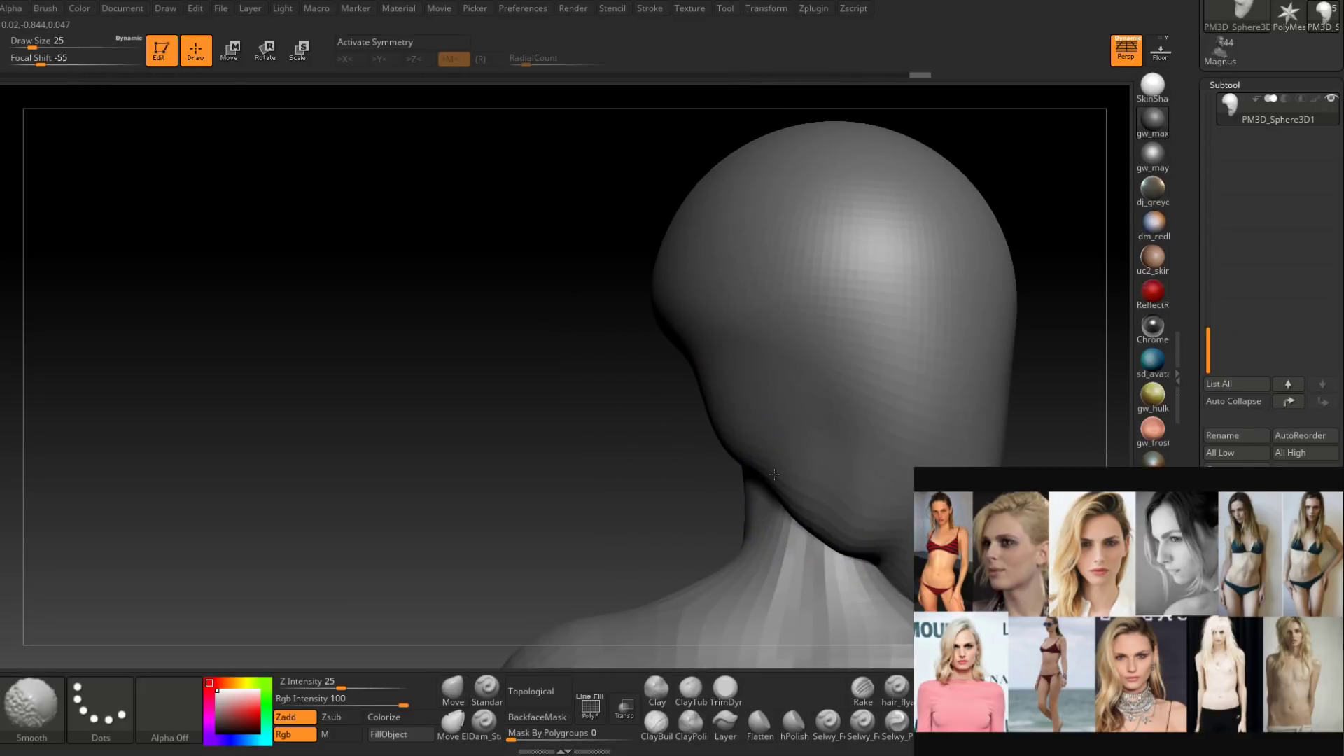
{"action": "left_click_drag", "start_coordinate": [841, 525], "coordinate": [865, 543], "text": "shift"}
{"action": "right_click_drag", "start_coordinate": [865, 540], "coordinate": [770, 492], "text": "alt"}
{"action": "right_click_drag", "start_coordinate": [771, 492], "coordinate": [757, 462], "text": "ctrl"}
{"action": "key", "text": "space"}
{"action": "left_click_drag", "start_coordinate": [756, 482], "coordinate": [766, 482]}
{"action": "right_click_drag", "start_coordinate": [775, 486], "coordinate": [784, 495]}
{"action": "left_click_drag", "start_coordinate": [780, 497], "coordinate": [785, 506]}
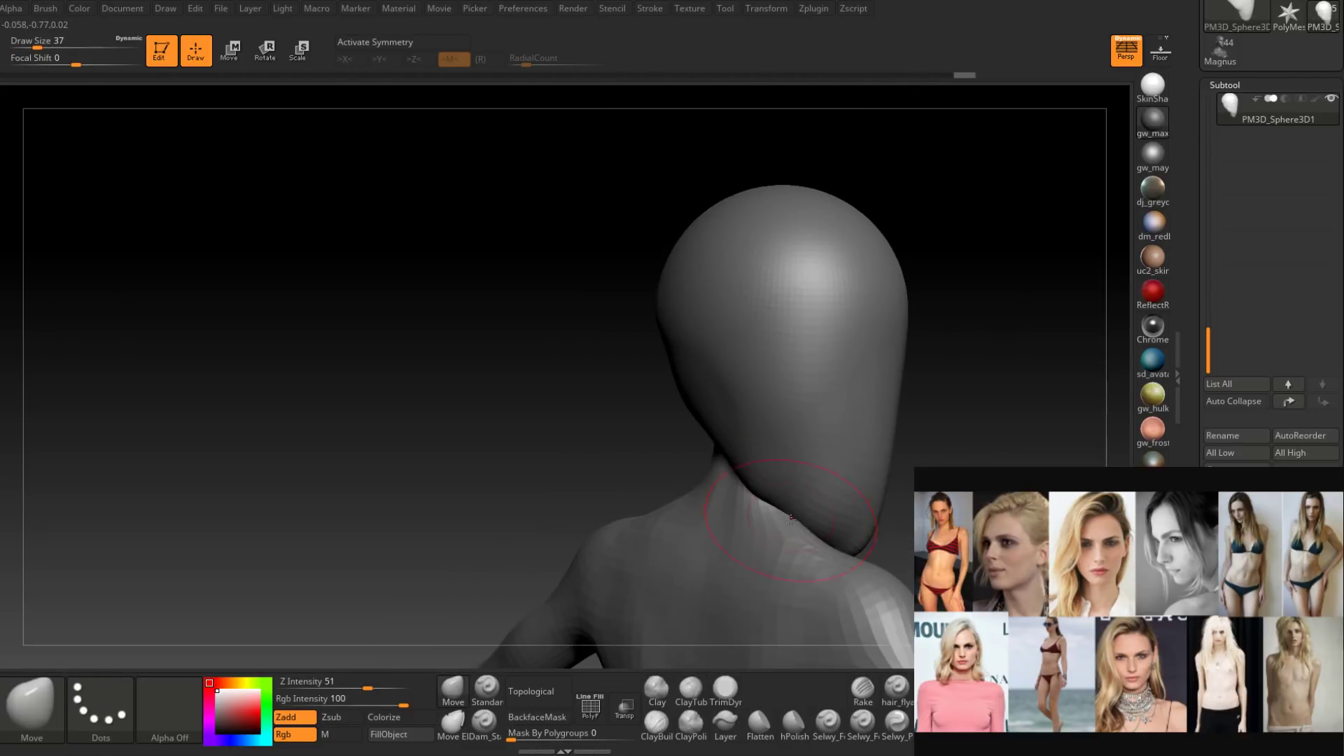
Flatten the front, top and short side of the hair mass into broad planes with TrimDynamic at draw sizes 37 and 35.
{"action": "mouse_move", "coordinate": [791, 518]}
{"action": "right_mouse_down"}
{"action": "mouse_move", "coordinate": [777, 506]}
{"action": "mouse_move", "coordinate": [803, 503]}
{"action": "mouse_move", "coordinate": [767, 462]}
{"action": "mouse_move", "coordinate": [805, 392]}
{"action": "mouse_move", "coordinate": [738, 470]}
{"action": "mouse_move", "coordinate": [683, 483]}
{"action": "right_mouse_up"}
{"action": "left_click", "coordinate": [722, 694]}
{"action": "mouse_move", "coordinate": [647, 431]}
{"action": "left_mouse_down"}
{"action": "mouse_move", "coordinate": [634, 396]}
{"action": "mouse_move", "coordinate": [594, 400]}
{"action": "mouse_move", "coordinate": [539, 378]}
{"action": "mouse_move", "coordinate": [708, 400]}
{"action": "mouse_move", "coordinate": [578, 438]}
{"action": "left_mouse_up"}
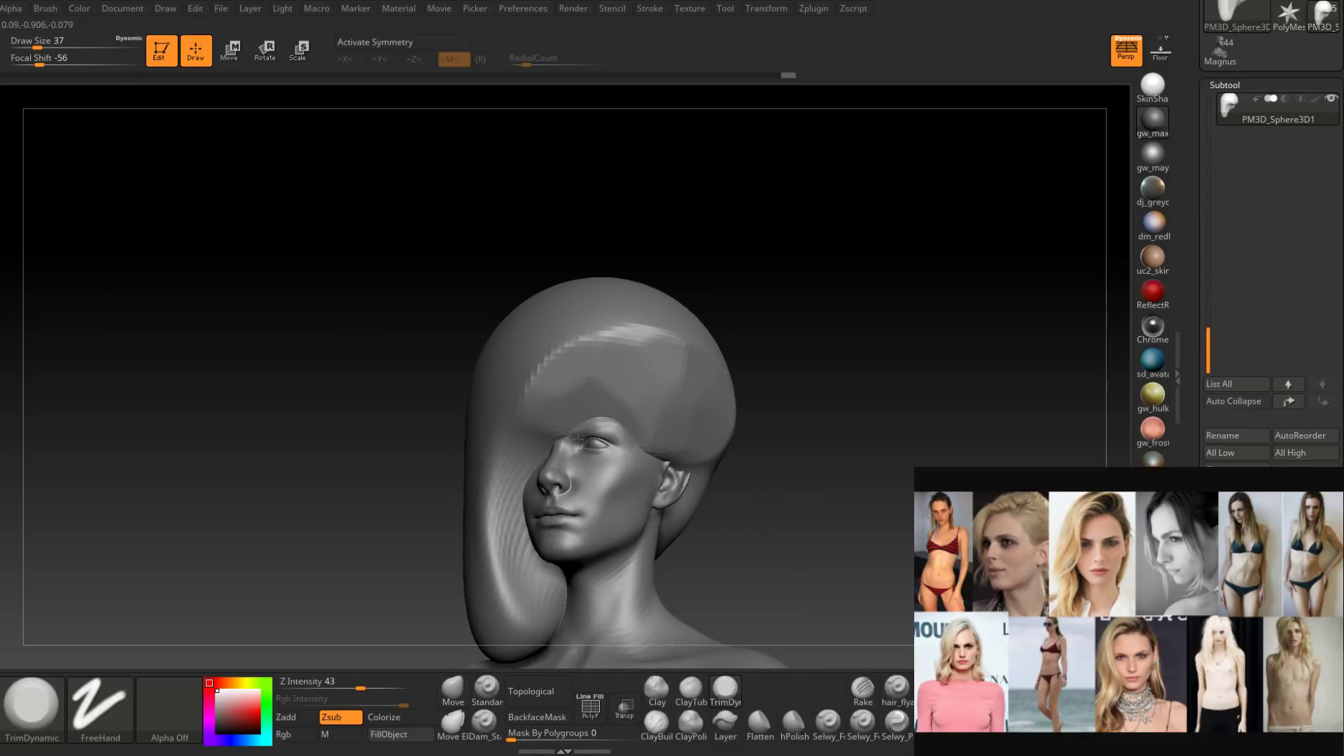
{"action": "right_click_drag", "start_coordinate": [572, 435], "coordinate": [616, 448]}
{"action": "key", "text": "space"}
{"action": "right_click_drag", "start_coordinate": [616, 392], "coordinate": [595, 420]}
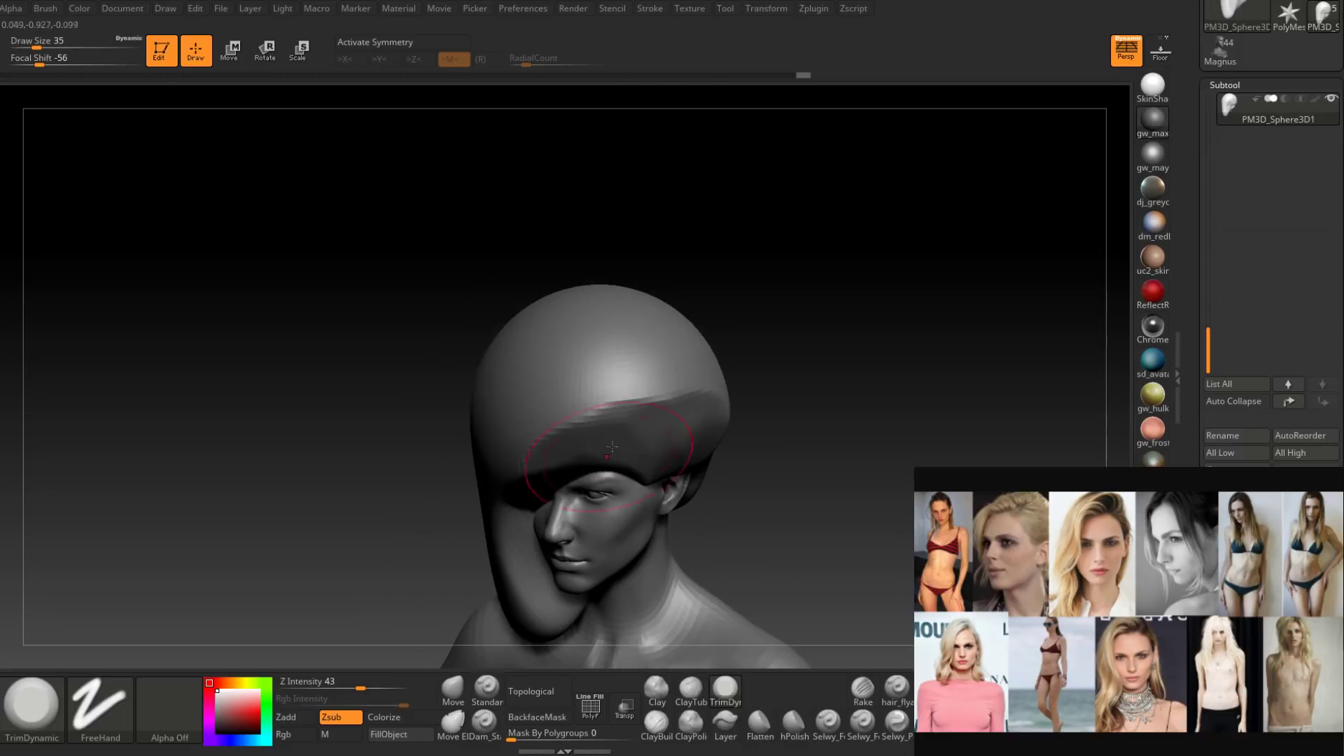
{"action": "mouse_move", "coordinate": [592, 392]}
{"action": "left_mouse_down"}
{"action": "mouse_move", "coordinate": [575, 420]}
{"action": "mouse_move", "coordinate": [541, 406]}
{"action": "mouse_move", "coordinate": [518, 427]}
{"action": "mouse_move", "coordinate": [613, 367]}
{"action": "left_mouse_up"}
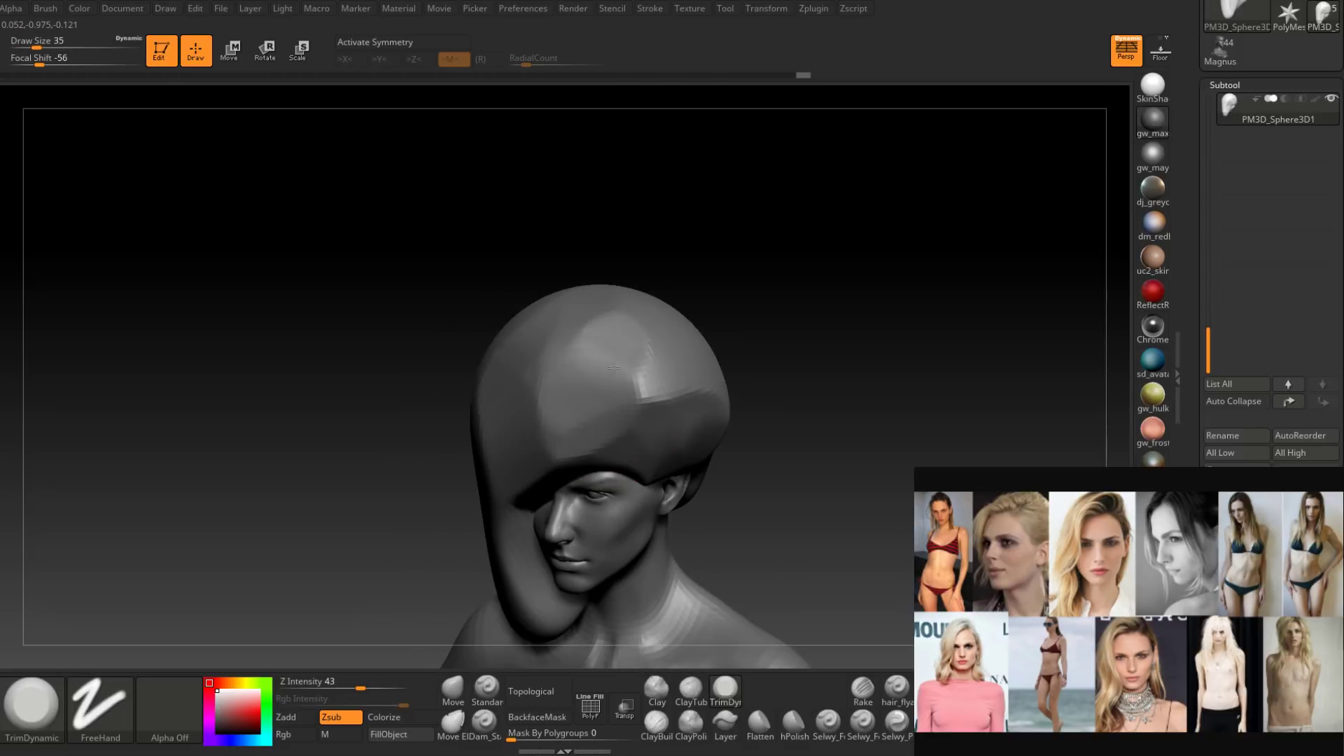
{"action": "right_click_drag", "start_coordinate": [725, 406], "coordinate": [691, 413]}
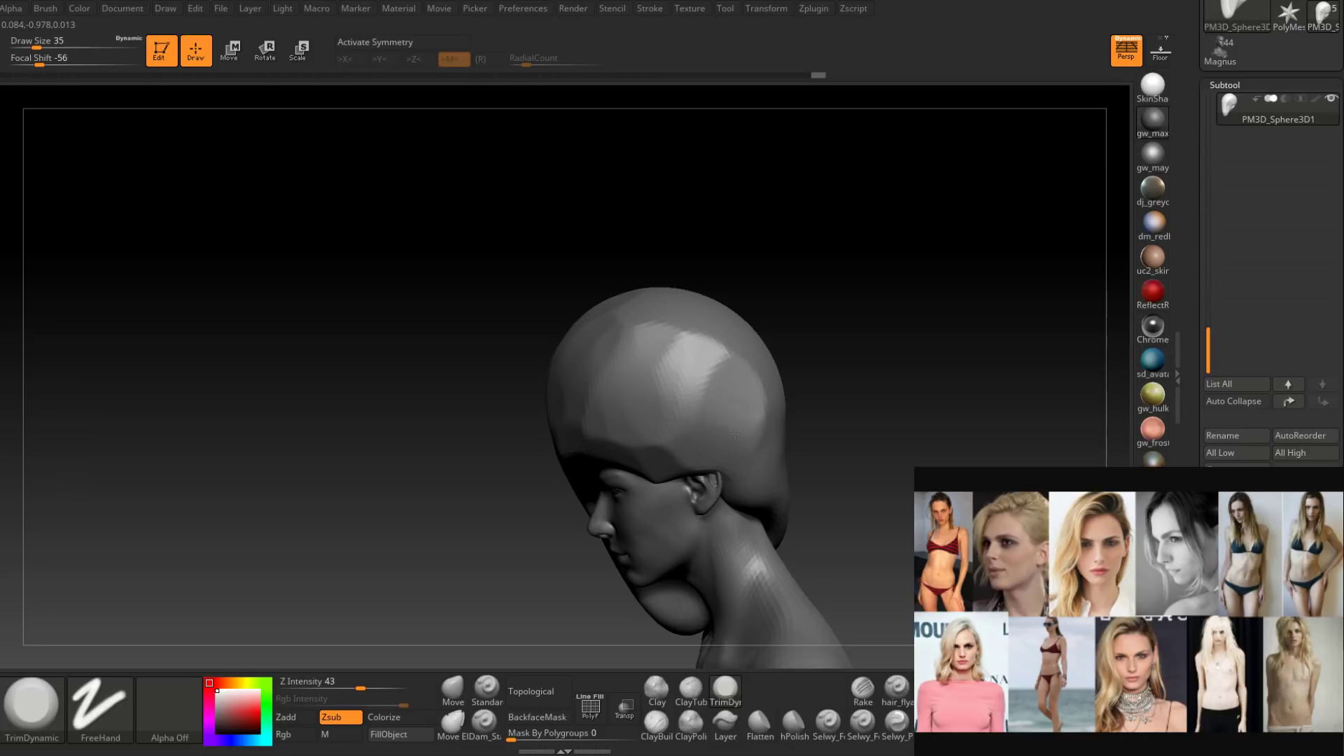
{"action": "mouse_move", "coordinate": [787, 474]}
{"action": "right_mouse_down", "text": "alt"}
{"action": "mouse_move", "coordinate": [711, 495]}
{"action": "mouse_move", "coordinate": [719, 456]}
{"action": "mouse_move", "coordinate": [684, 434]}
{"action": "mouse_move", "coordinate": [644, 451]}
{"action": "right_mouse_up", "text": "alt"}
Lift the front hair edge off the forehead with the Move brush at draw size 41.
{"action": "left_click", "coordinate": [452, 690]}
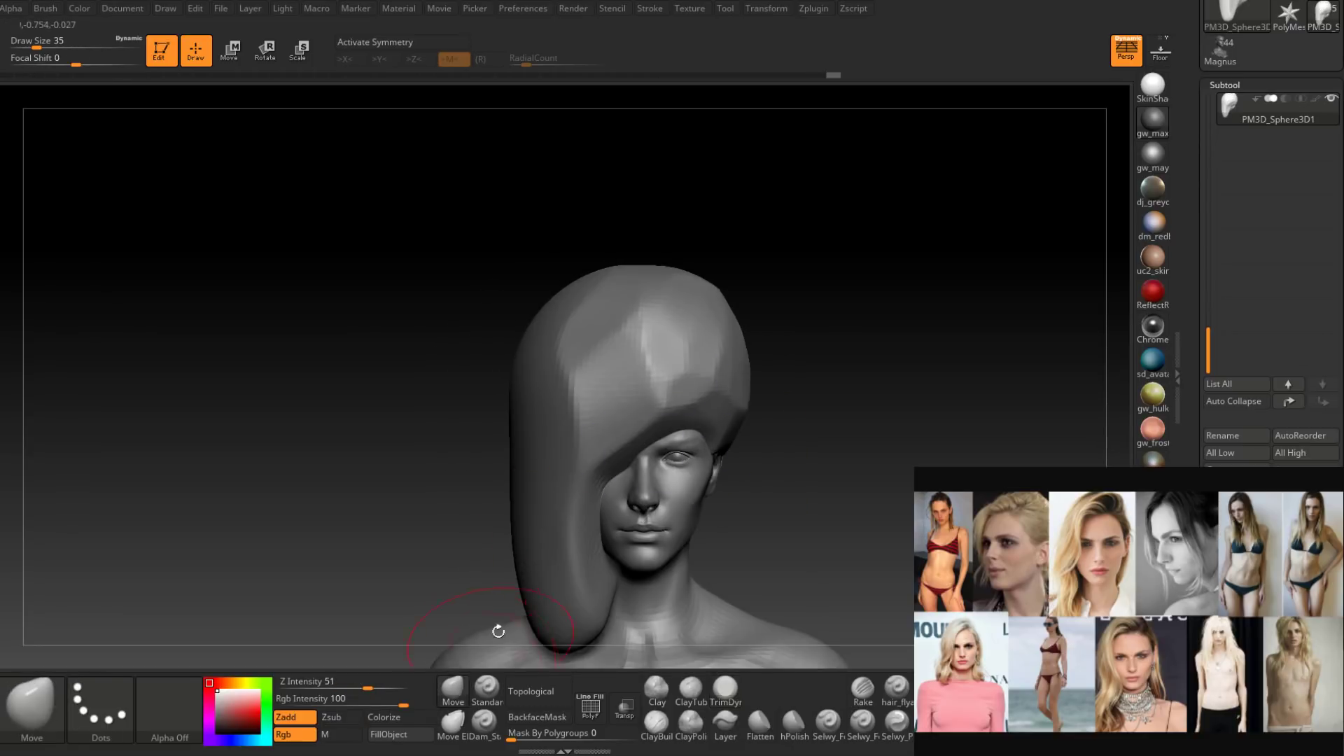
{"action": "key", "text": "space"}
{"action": "left_click_drag", "start_coordinate": [669, 454], "coordinate": [674, 454]}
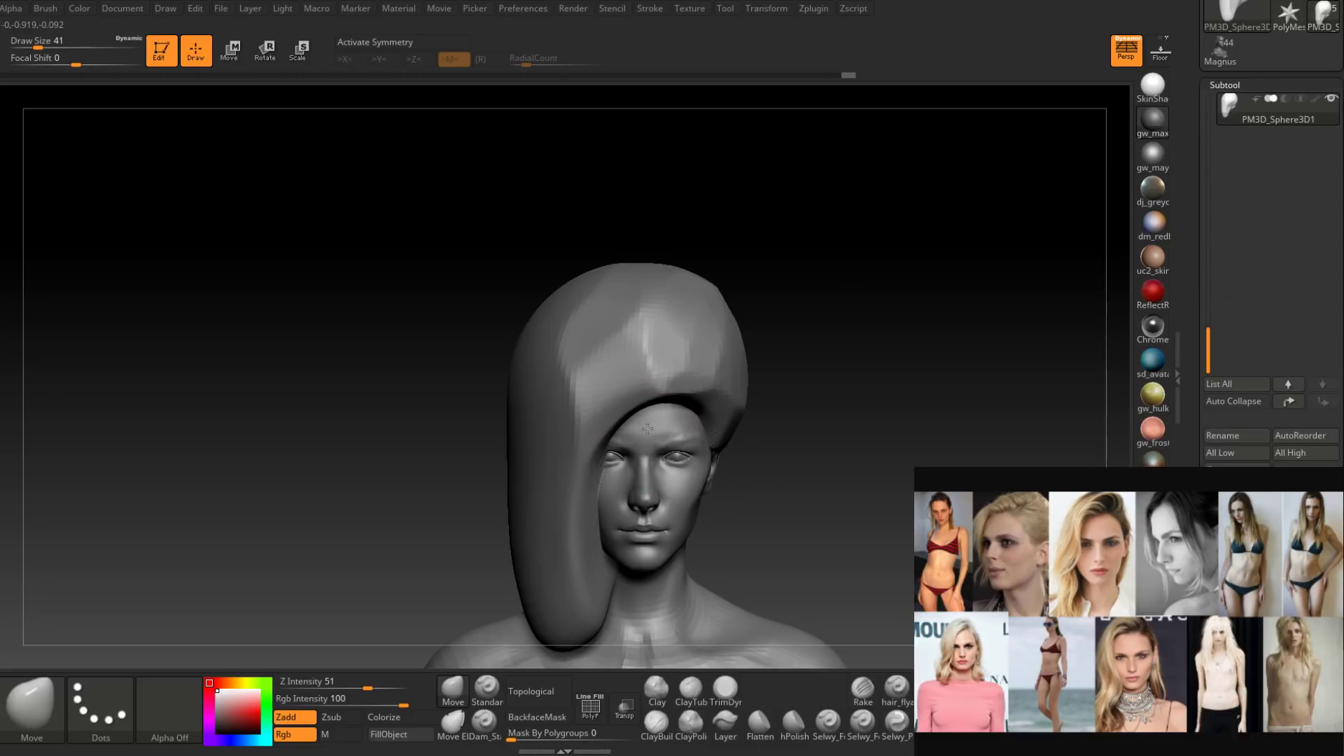
{"action": "mouse_move", "coordinate": [695, 435]}
{"action": "right_mouse_down", "text": "alt"}
{"action": "mouse_move", "coordinate": [671, 424]}
{"action": "mouse_move", "coordinate": [688, 439]}
{"action": "mouse_move", "coordinate": [728, 408]}
{"action": "mouse_move", "coordinate": [728, 392]}
{"action": "mouse_move", "coordinate": [702, 411]}
{"action": "mouse_move", "coordinate": [735, 371]}
{"action": "mouse_move", "coordinate": [734, 396]}
{"action": "right_mouse_up", "text": "alt"}
{"action": "left_click_drag", "start_coordinate": [714, 403], "coordinate": [712, 403]}
{"action": "right_click_drag", "start_coordinate": [713, 404], "coordinate": [658, 413]}
Shape the hairline around the temple and ear on the short side with the Move brush at draw sizes 14 and 11.
{"action": "key", "text": "space"}
{"action": "left_click_drag", "start_coordinate": [693, 453], "coordinate": [677, 453]}
{"action": "right_click_drag", "start_coordinate": [684, 423], "coordinate": [701, 460]}
{"action": "key", "text": "space"}
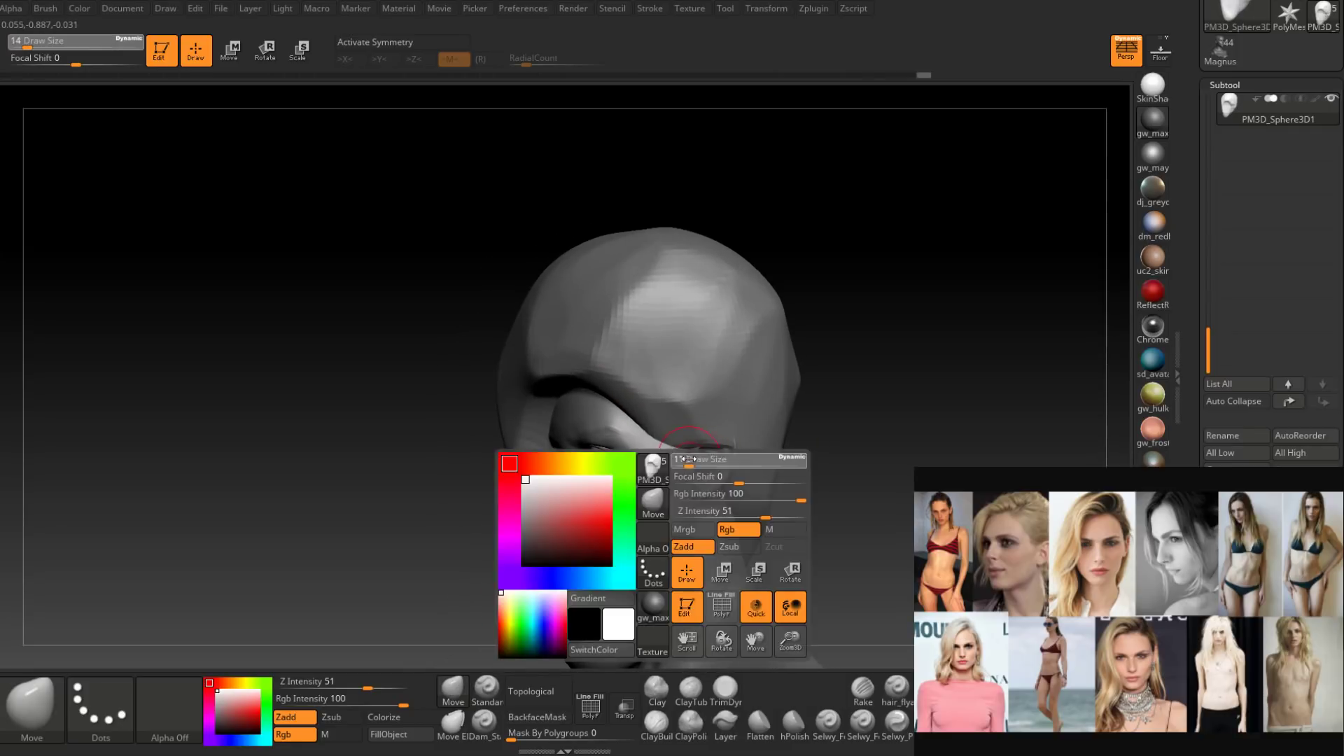
{"action": "left_click_drag", "start_coordinate": [701, 459], "coordinate": [684, 468]}
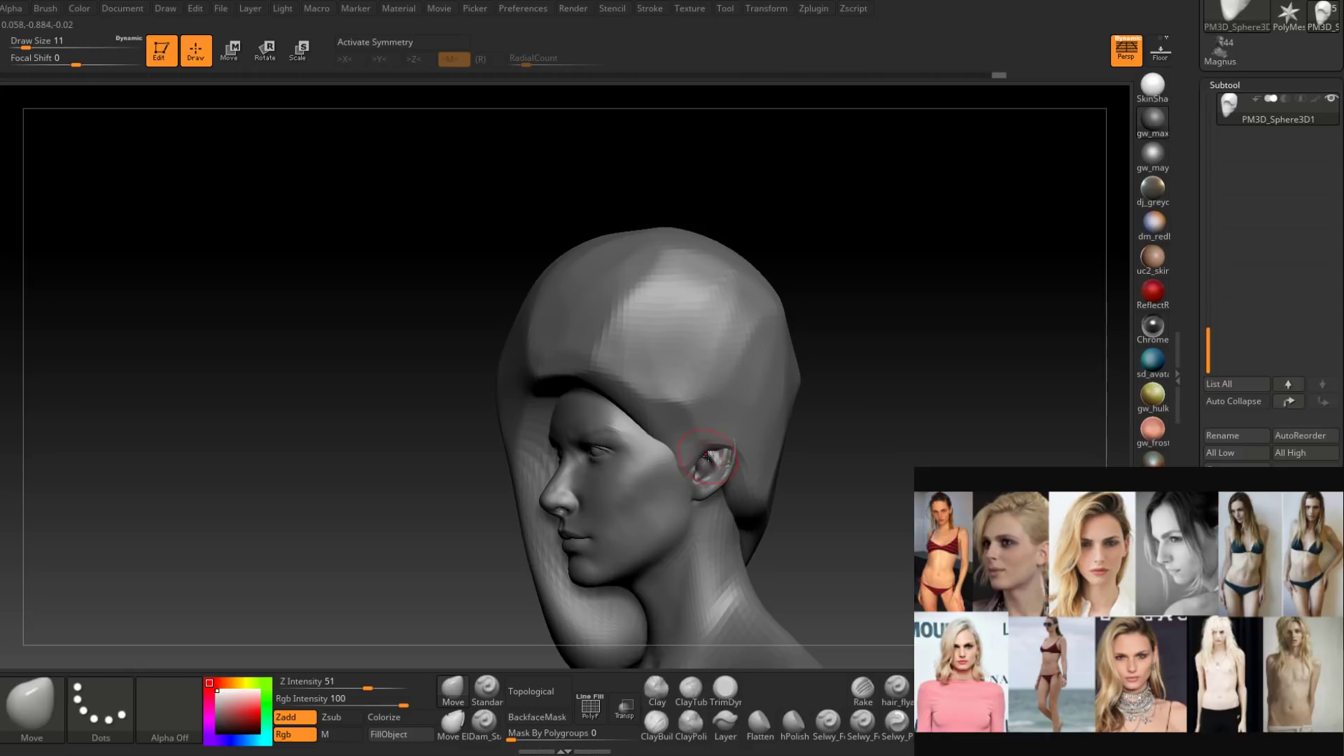
{"action": "right_click_drag", "start_coordinate": [720, 438], "coordinate": [732, 427]}
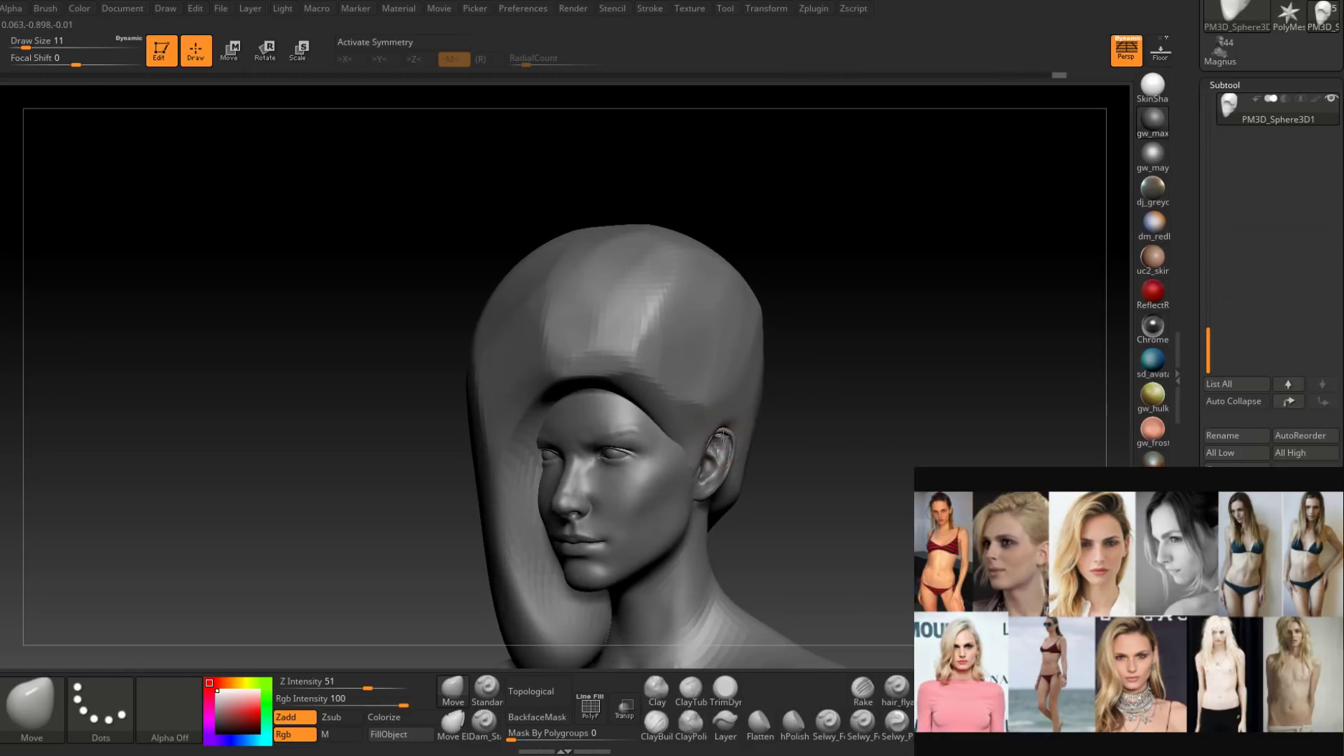
Build up the front of the hair above the forehead with ClayBuildup at draw size 20.
{"action": "mouse_move", "coordinate": [740, 360]}
{"action": "right_mouse_down"}
{"action": "mouse_move", "coordinate": [756, 420]}
{"action": "mouse_move", "coordinate": [797, 441]}
{"action": "right_mouse_up"}
{"action": "left_click", "coordinate": [662, 726]}
{"action": "mouse_move", "coordinate": [689, 420]}
{"action": "right_mouse_down"}
{"action": "mouse_move", "coordinate": [714, 413]}
{"action": "mouse_move", "coordinate": [672, 392]}
{"action": "right_mouse_up"}
{"action": "key", "text": "space"}
{"action": "left_click_drag", "start_coordinate": [682, 396], "coordinate": [690, 396]}
{"action": "mouse_move", "coordinate": [690, 397]}
{"action": "right_mouse_down"}
{"action": "mouse_move", "coordinate": [676, 384]}
{"action": "mouse_move", "coordinate": [655, 420]}
{"action": "right_mouse_up"}
{"action": "key", "text": "space"}
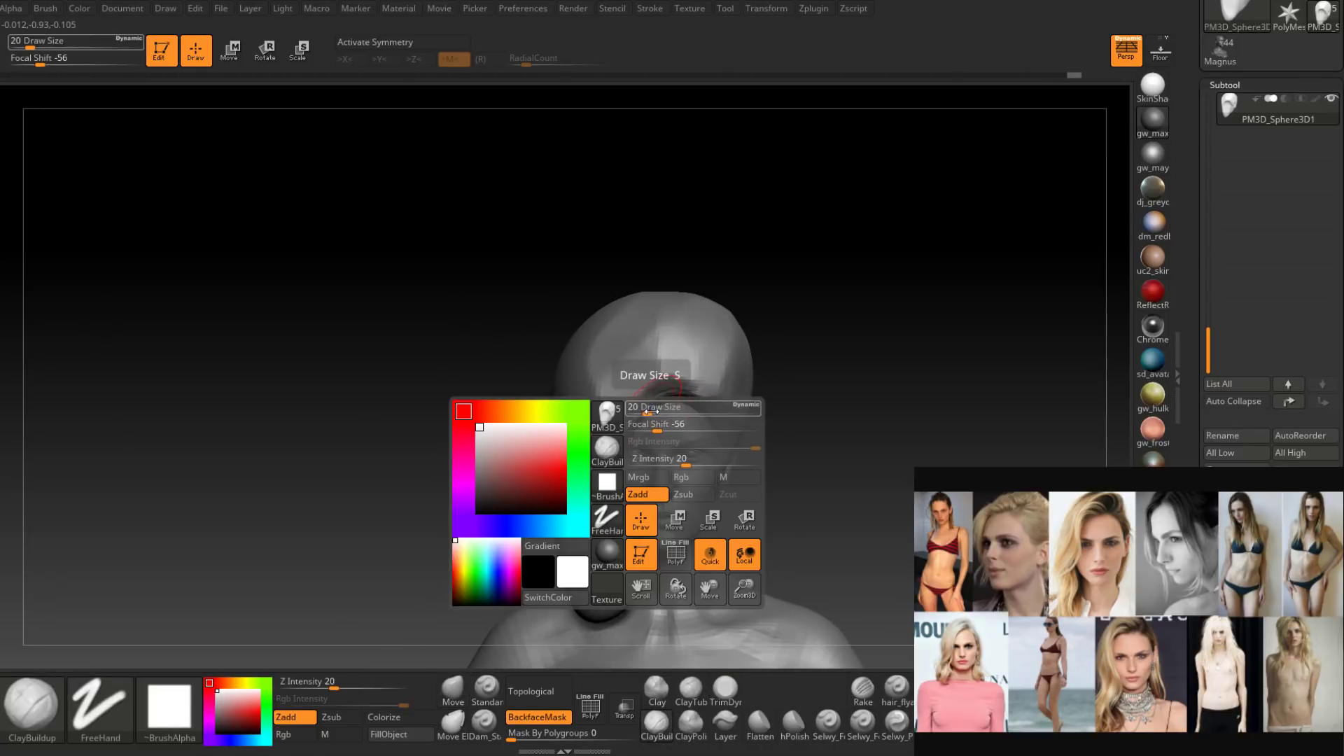
{"action": "mouse_move", "coordinate": [673, 371]}
{"action": "right_mouse_down", "text": "alt"}
{"action": "mouse_move", "coordinate": [627, 413]}
{"action": "mouse_move", "coordinate": [641, 420]}
{"action": "mouse_move", "coordinate": [647, 409]}
{"action": "mouse_move", "coordinate": [613, 423]}
{"action": "mouse_move", "coordinate": [633, 399]}
{"action": "mouse_move", "coordinate": [651, 415]}
{"action": "right_mouse_up", "text": "alt"}
Set the Smooth brush's Z Intensity to 100 and smooth the front of the hair with a larger draw size.
{"action": "key", "text": "ctrl"}
{"action": "key", "text": "shift"}
{"action": "left_click", "coordinate": [351, 680]}
{"action": "type", "text": "100"}
{"action": "key", "text": "Return"}
{"action": "key", "text": "space"}
{"action": "left_click_drag", "start_coordinate": [666, 414], "coordinate": [681, 415]}
{"action": "key", "text": "shift"}
{"action": "right_click_drag", "start_coordinate": [656, 375], "coordinate": [655, 369]}
Build up swept strand masses from the front across the crown with ClayBuildup at draw size 49.
{"action": "key", "text": "space"}
{"action": "left_click_drag", "start_coordinate": [657, 375], "coordinate": [665, 375]}
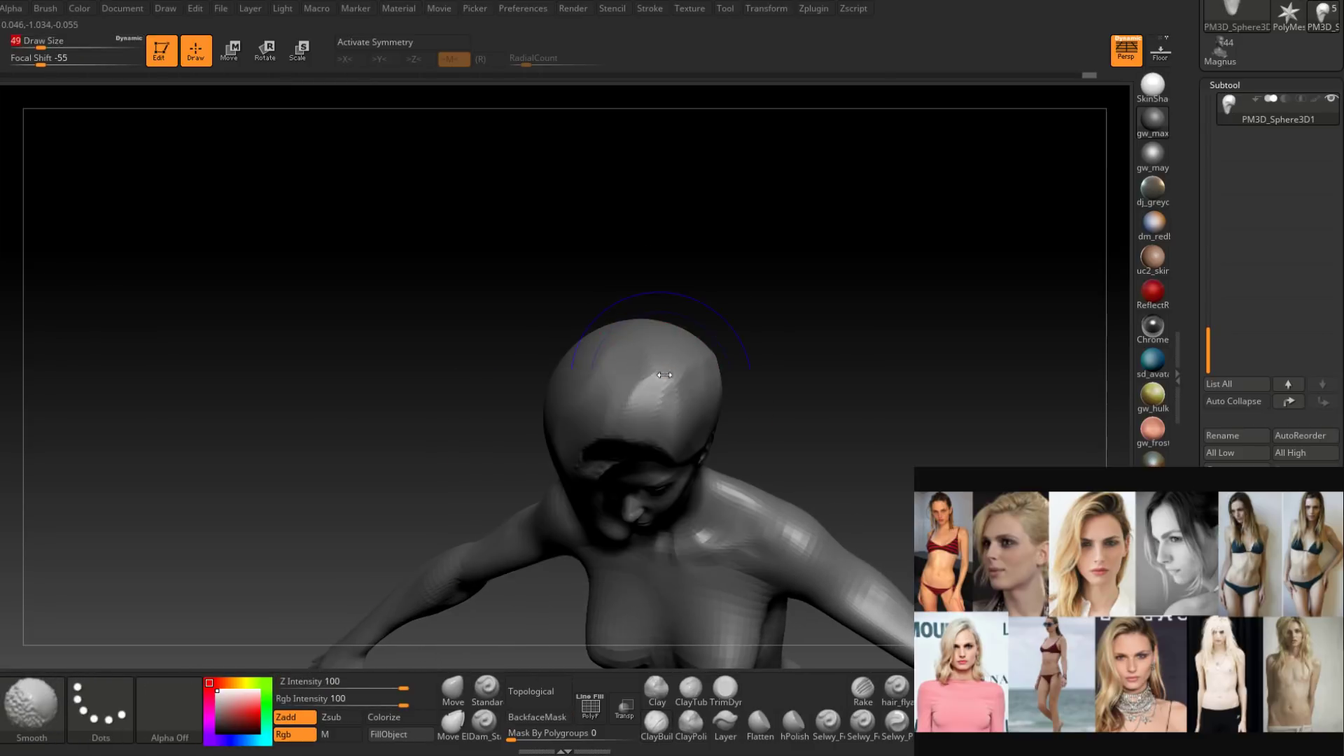
{"action": "right_click_drag", "start_coordinate": [629, 372], "coordinate": [651, 405]}
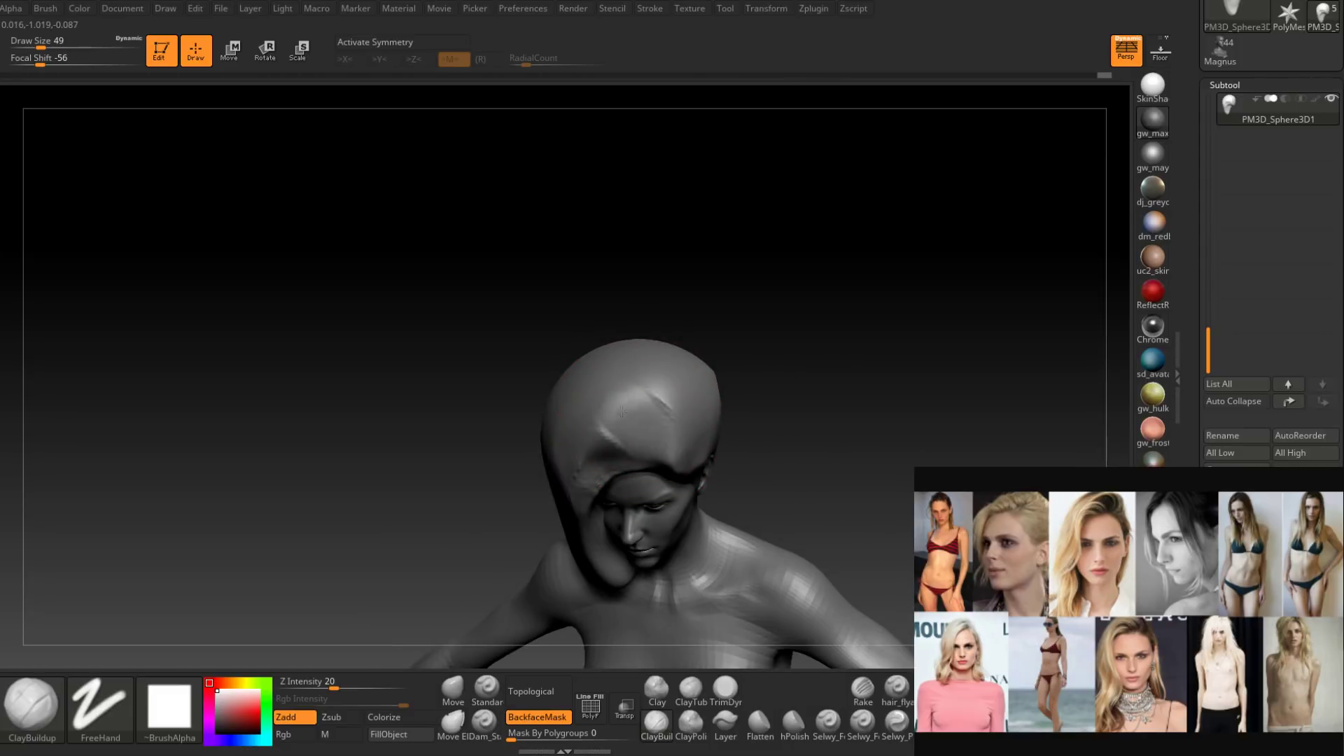
{"action": "mouse_move", "coordinate": [622, 411]}
{"action": "left_mouse_down"}
{"action": "mouse_move", "coordinate": [616, 396]}
{"action": "mouse_move", "coordinate": [588, 392]}
{"action": "left_mouse_up"}
{"action": "right_click_drag", "start_coordinate": [588, 392], "coordinate": [653, 420]}
{"action": "mouse_move", "coordinate": [616, 437]}
{"action": "left_mouse_down"}
{"action": "mouse_move", "coordinate": [588, 427]}
{"action": "mouse_move", "coordinate": [539, 469]}
{"action": "left_mouse_up"}
{"action": "mouse_move", "coordinate": [539, 469]}
{"action": "right_mouse_down"}
{"action": "mouse_move", "coordinate": [579, 475]}
{"action": "mouse_move", "coordinate": [606, 322]}
{"action": "mouse_move", "coordinate": [574, 350]}
{"action": "mouse_move", "coordinate": [542, 330]}
{"action": "right_mouse_up"}
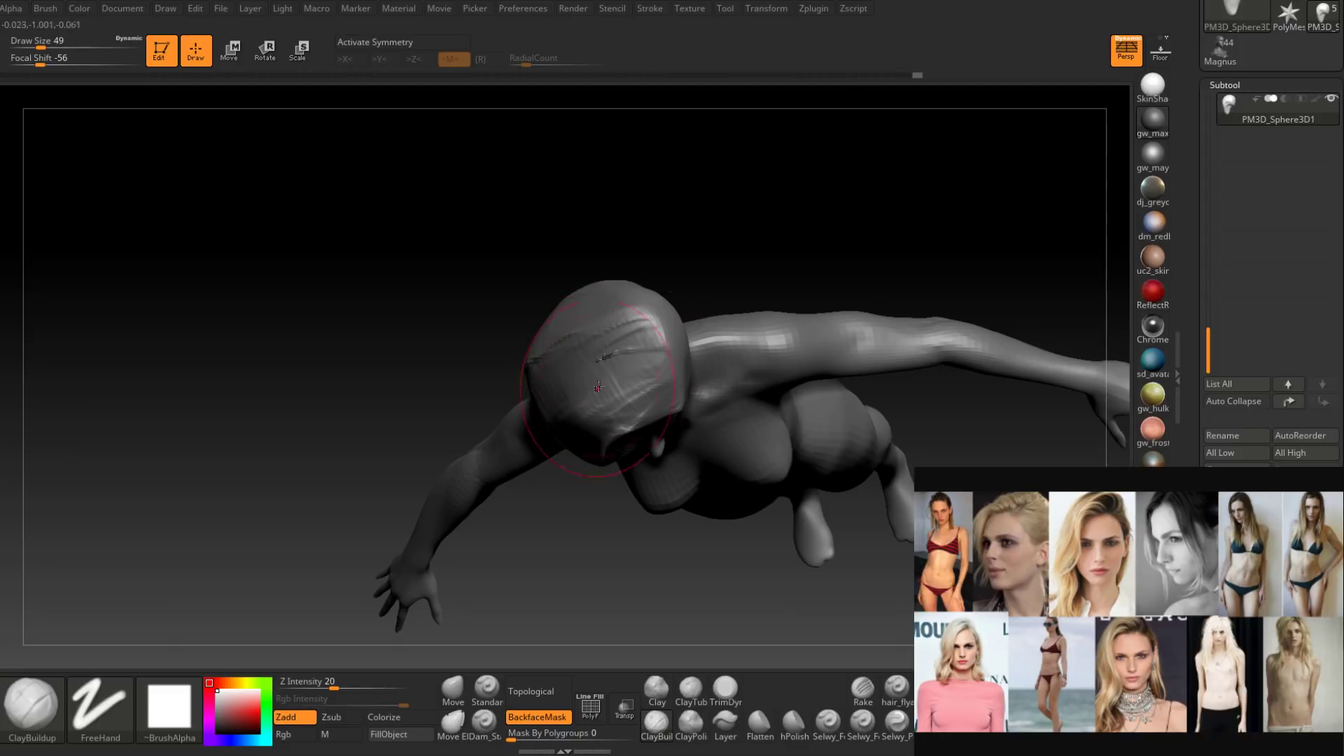
Add long strand strokes from the parting down the long side of the hair with ClayBuildup at draw size 35.
{"action": "mouse_move", "coordinate": [598, 386]}
{"action": "right_mouse_down"}
{"action": "mouse_move", "coordinate": [599, 583]}
{"action": "mouse_move", "coordinate": [633, 390]}
{"action": "right_mouse_up"}
{"action": "key", "text": "space"}
{"action": "mouse_move", "coordinate": [633, 435]}
{"action": "left_mouse_down"}
{"action": "mouse_move", "coordinate": [588, 476]}
{"action": "mouse_move", "coordinate": [583, 505]}
{"action": "left_mouse_up"}
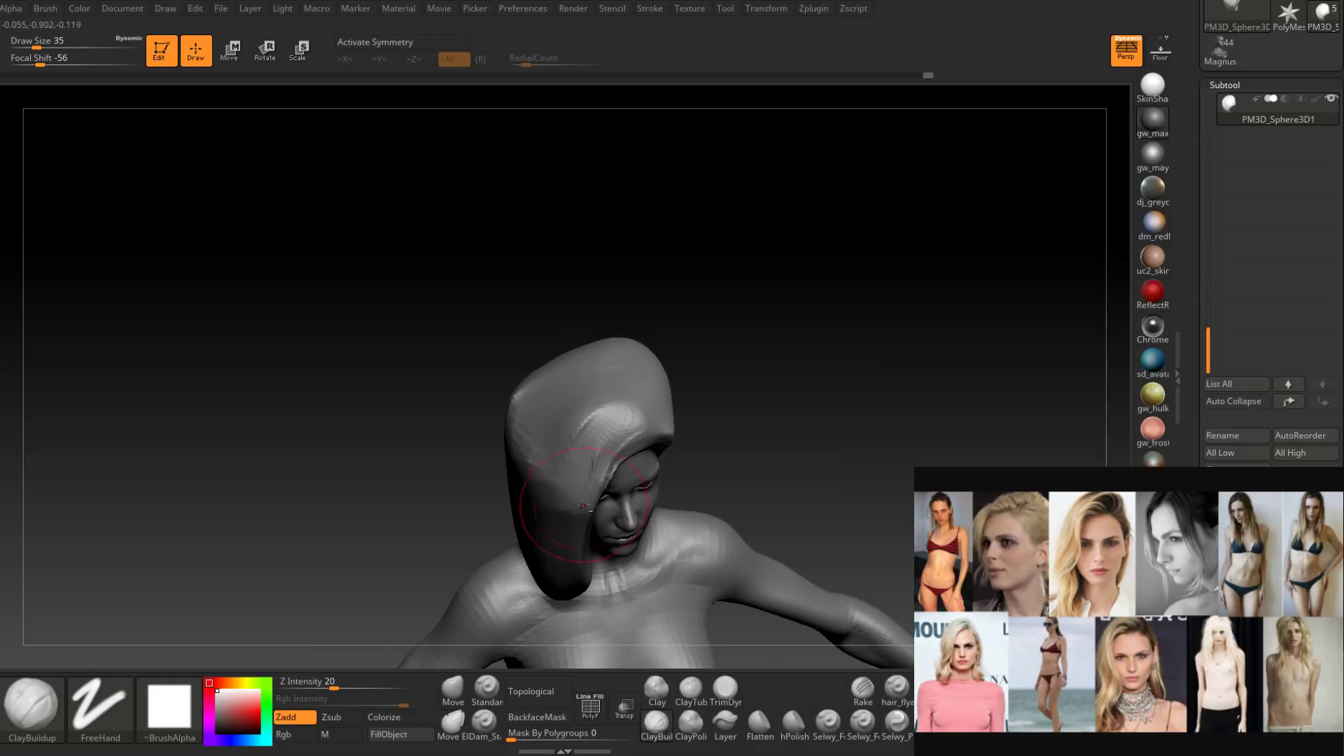
{"action": "right_click_drag", "start_coordinate": [583, 505], "coordinate": [630, 506]}
{"action": "mouse_move", "coordinate": [592, 417]}
{"action": "left_mouse_down"}
{"action": "mouse_move", "coordinate": [532, 514]}
{"action": "mouse_move", "coordinate": [525, 556]}
{"action": "mouse_move", "coordinate": [518, 517]}
{"action": "mouse_move", "coordinate": [504, 546]}
{"action": "left_mouse_up"}
{"action": "mouse_move", "coordinate": [577, 406]}
{"action": "left_mouse_down"}
{"action": "mouse_move", "coordinate": [493, 536]}
{"action": "mouse_move", "coordinate": [490, 525]}
{"action": "left_mouse_up"}
{"action": "right_click_drag", "start_coordinate": [490, 525], "coordinate": [553, 490]}
{"action": "left_click_drag", "start_coordinate": [543, 392], "coordinate": [476, 490]}
{"action": "mouse_move", "coordinate": [508, 385]}
{"action": "left_mouse_down"}
{"action": "mouse_move", "coordinate": [474, 500]}
{"action": "mouse_move", "coordinate": [452, 490]}
{"action": "left_mouse_up"}
Continue the ClayBuildup strand strokes around the back of the head and down toward the nape.
{"action": "mouse_move", "coordinate": [452, 490]}
{"action": "right_mouse_down"}
{"action": "mouse_move", "coordinate": [508, 469]}
{"action": "mouse_move", "coordinate": [511, 483]}
{"action": "right_mouse_up"}
{"action": "left_click_drag", "start_coordinate": [483, 357], "coordinate": [448, 448]}
{"action": "left_click_drag", "start_coordinate": [452, 334], "coordinate": [420, 462]}
{"action": "right_click_drag", "start_coordinate": [420, 462], "coordinate": [462, 448]}
{"action": "mouse_move", "coordinate": [434, 350]}
{"action": "left_mouse_down"}
{"action": "mouse_move", "coordinate": [409, 420]}
{"action": "mouse_move", "coordinate": [420, 497]}
{"action": "left_mouse_up"}
{"action": "right_click_drag", "start_coordinate": [420, 490], "coordinate": [397, 426]}
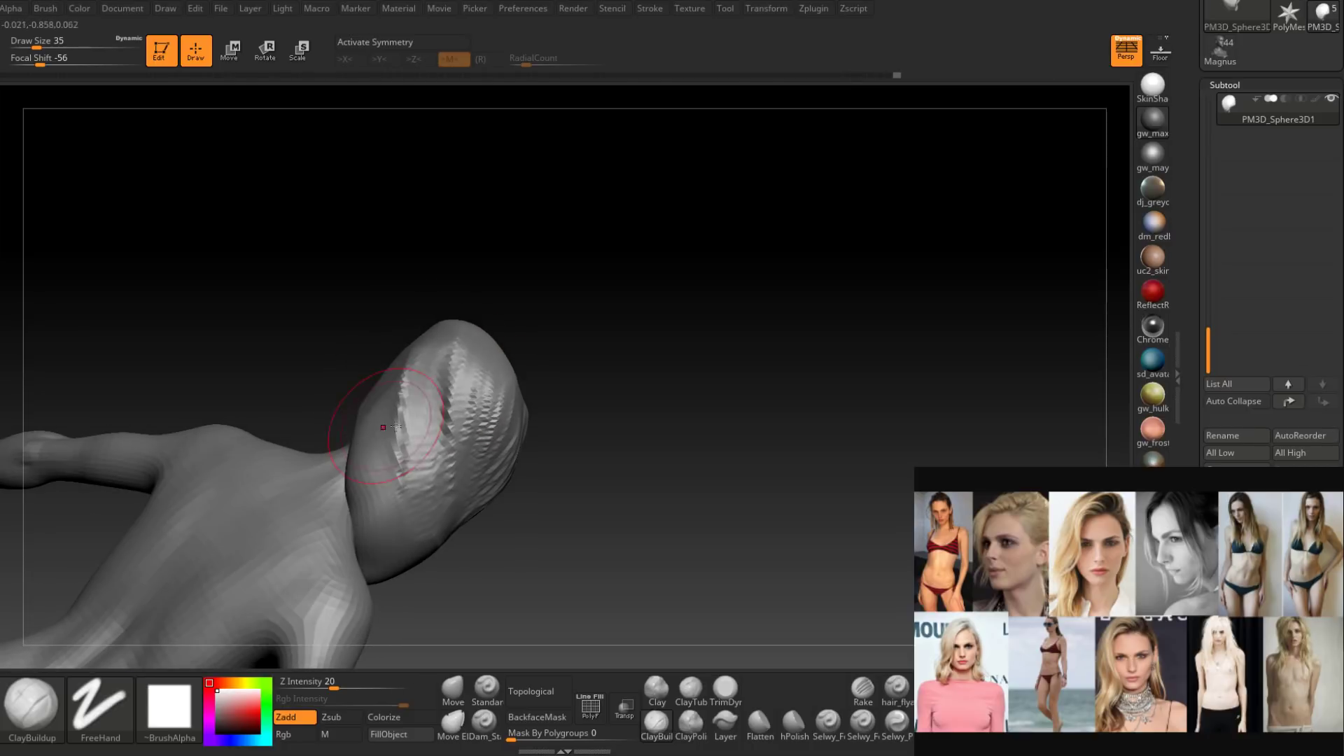
{"action": "mouse_move", "coordinate": [413, 393]}
{"action": "left_mouse_down"}
{"action": "mouse_move", "coordinate": [413, 507]}
{"action": "mouse_move", "coordinate": [392, 525]}
{"action": "left_mouse_up"}
{"action": "right_click_drag", "start_coordinate": [392, 525], "coordinate": [455, 490]}
{"action": "left_click_drag", "start_coordinate": [469, 388], "coordinate": [420, 518]}
{"action": "right_click_drag", "start_coordinate": [420, 504], "coordinate": [439, 425]}
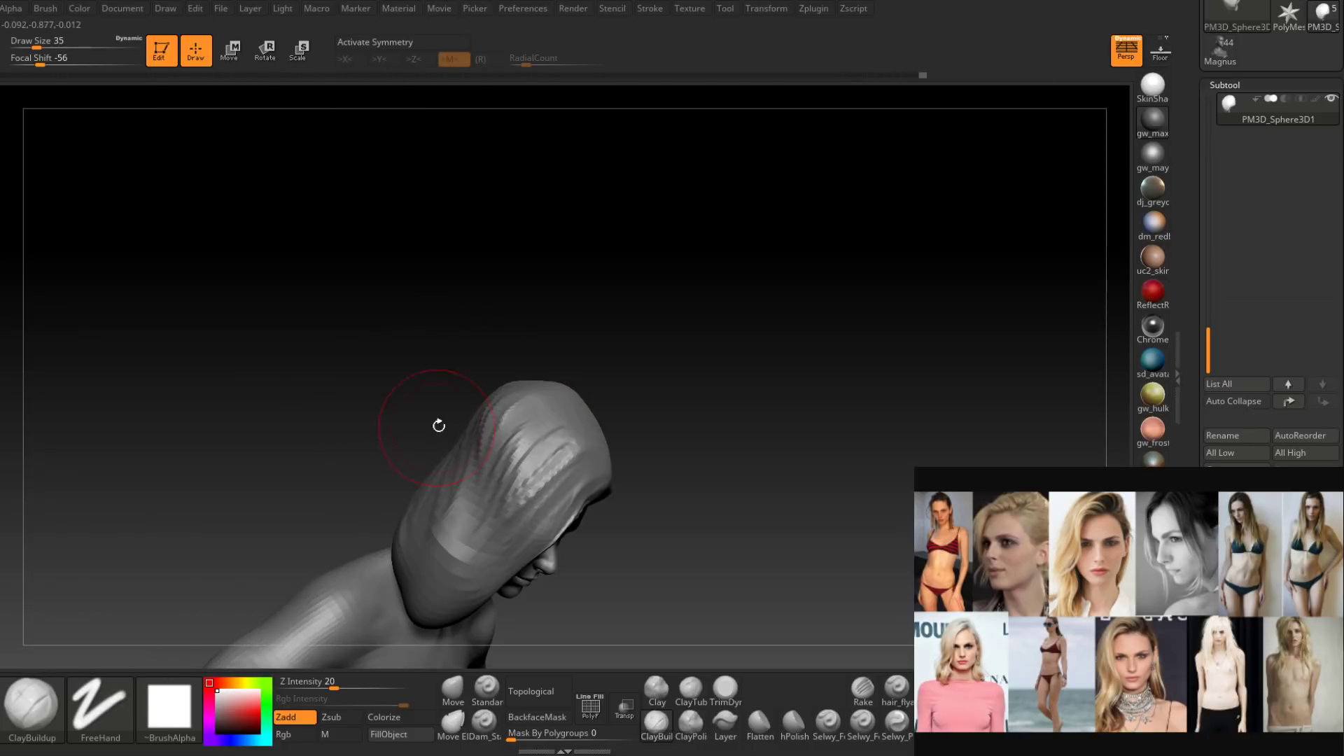
Layer further ClayBuildup strands down the side of the head and along the lock framing the face.
{"action": "left_click_drag", "start_coordinate": [476, 448], "coordinate": [434, 560]}
{"action": "mouse_move", "coordinate": [427, 532]}
{"action": "right_mouse_down"}
{"action": "mouse_move", "coordinate": [525, 467]}
{"action": "mouse_move", "coordinate": [539, 427]}
{"action": "mouse_move", "coordinate": [560, 441]}
{"action": "right_mouse_up"}
{"action": "right_click_drag", "start_coordinate": [560, 441], "coordinate": [590, 447]}
{"action": "mouse_move", "coordinate": [514, 398]}
{"action": "left_mouse_down"}
{"action": "mouse_move", "coordinate": [459, 557]}
{"action": "mouse_move", "coordinate": [445, 539]}
{"action": "left_mouse_up"}
{"action": "right_click_drag", "start_coordinate": [448, 560], "coordinate": [491, 468]}
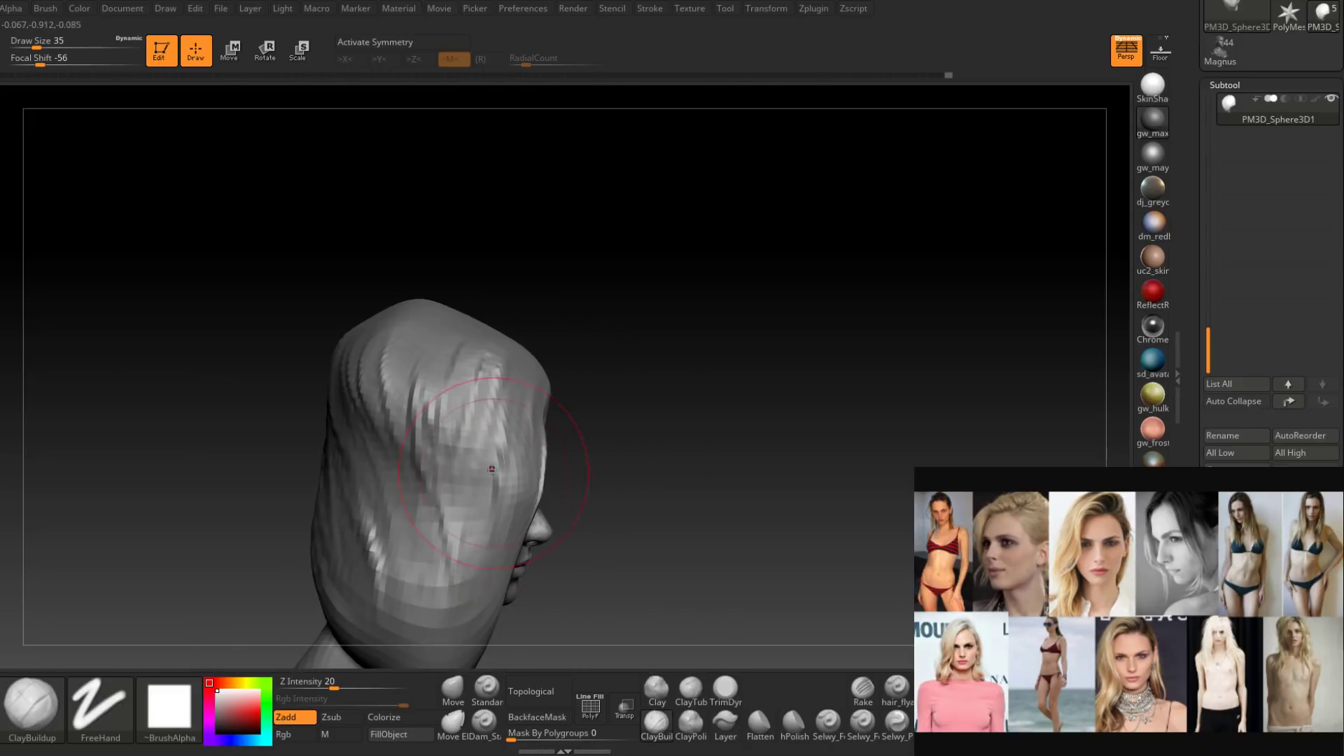
{"action": "left_click_drag", "start_coordinate": [462, 371], "coordinate": [430, 518]}
{"action": "mouse_move", "coordinate": [392, 357]}
{"action": "left_mouse_down"}
{"action": "mouse_move", "coordinate": [371, 469]}
{"action": "mouse_move", "coordinate": [353, 462]}
{"action": "left_mouse_up"}
{"action": "right_click_drag", "start_coordinate": [490, 469], "coordinate": [431, 473]}
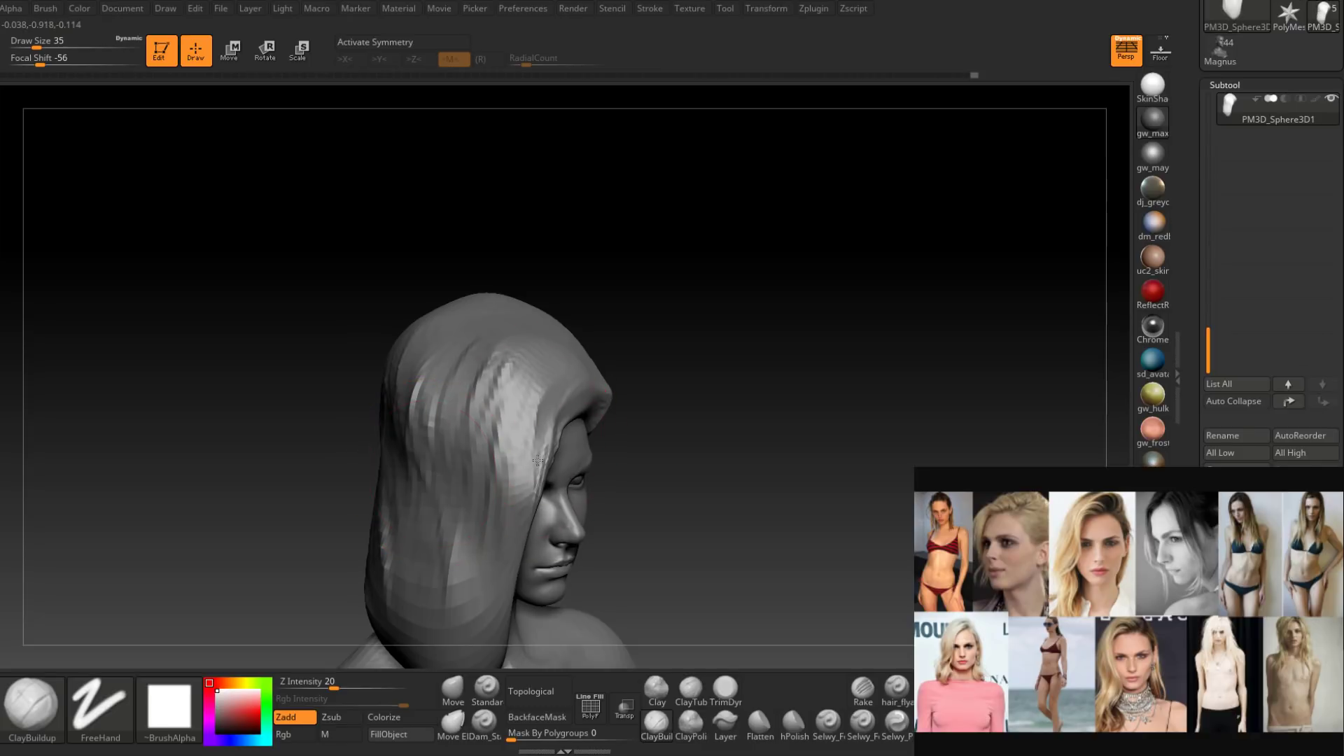
{"action": "right_click_drag", "start_coordinate": [538, 459], "coordinate": [553, 480]}
{"action": "left_click_drag", "start_coordinate": [565, 420], "coordinate": [527, 500]}
{"action": "mouse_move", "coordinate": [532, 490]}
{"action": "right_mouse_down", "text": "alt"}
{"action": "mouse_move", "coordinate": [581, 399]}
{"action": "mouse_move", "coordinate": [543, 393]}
{"action": "right_mouse_up", "text": "alt"}
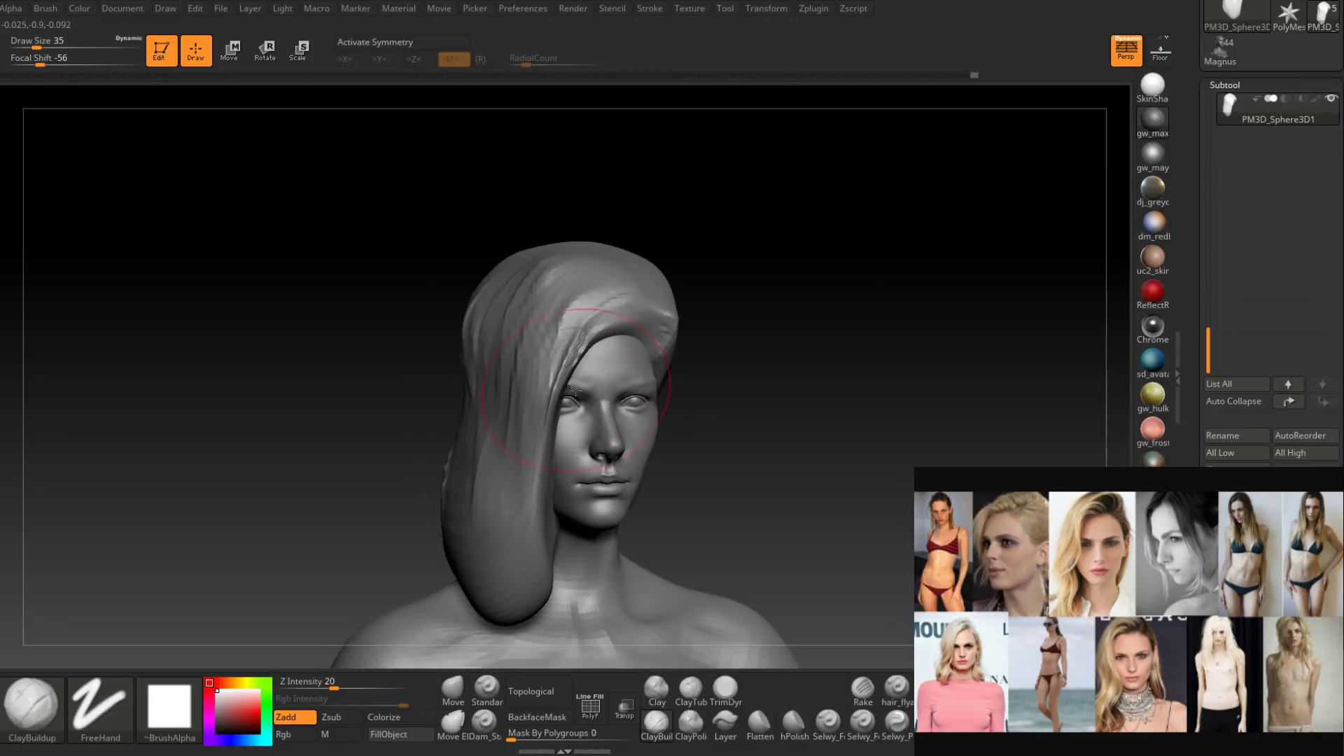
Build up the hair edge along the forehead with ClayBuildup at draw size 14 and smooth it down the side lock.
{"action": "key", "text": "space"}
{"action": "left_click_drag", "start_coordinate": [572, 388], "coordinate": [563, 387]}
{"action": "right_click_drag", "start_coordinate": [606, 329], "coordinate": [593, 322]}
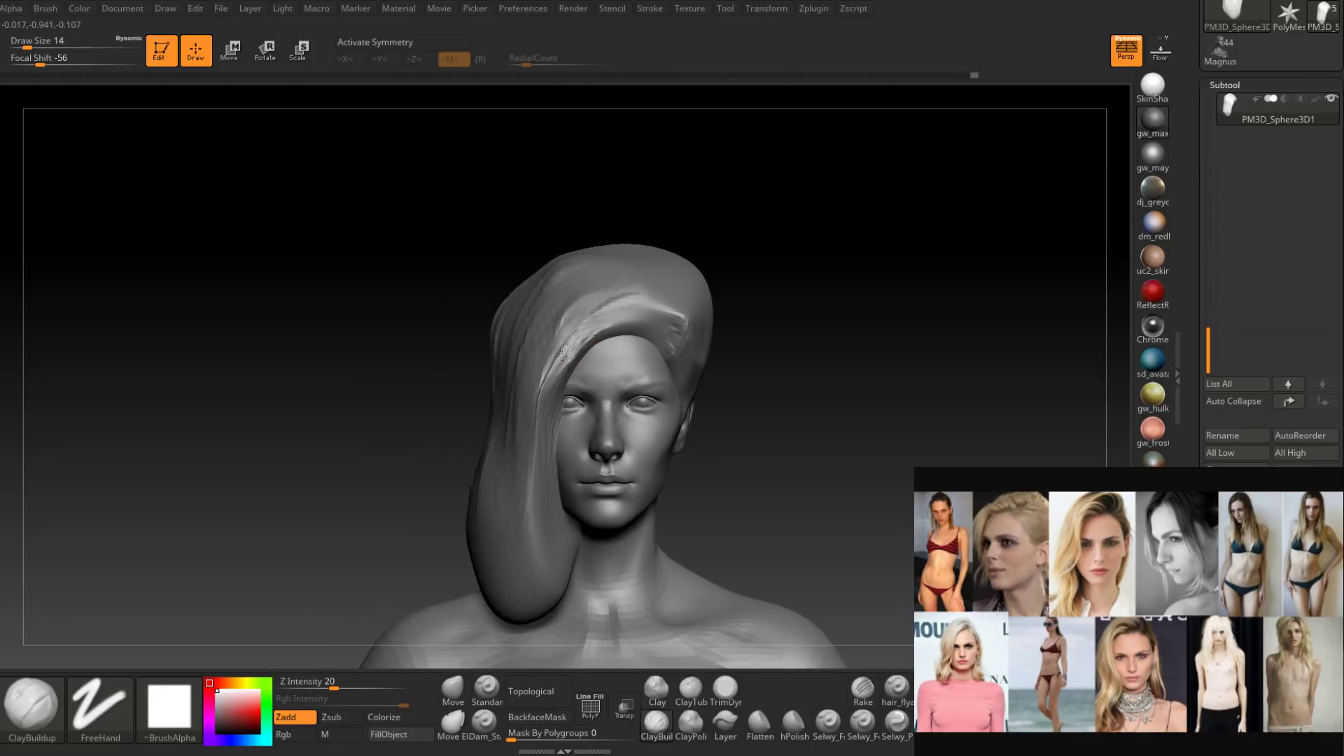
{"action": "mouse_move", "coordinate": [562, 355]}
{"action": "left_mouse_down"}
{"action": "mouse_move", "coordinate": [535, 480]}
{"action": "mouse_move", "coordinate": [555, 361]}
{"action": "mouse_move", "coordinate": [583, 344]}
{"action": "left_mouse_up"}
{"action": "left_click_drag", "start_coordinate": [544, 464], "coordinate": [594, 317], "text": "shift"}
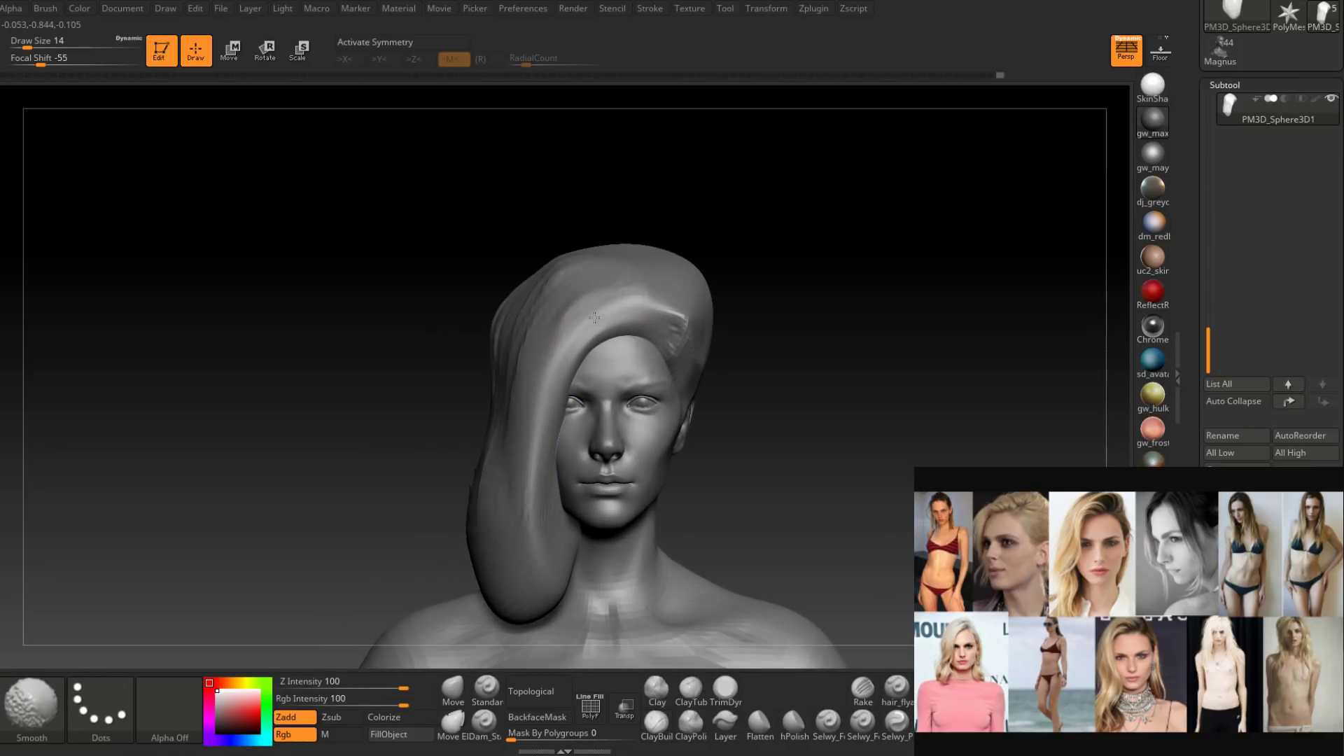
Smooth the strand strokes on the long side of the hair at draw size 29.
{"action": "mouse_move", "coordinate": [517, 398]}
{"action": "right_mouse_down"}
{"action": "mouse_move", "coordinate": [553, 395]}
{"action": "mouse_move", "coordinate": [504, 360]}
{"action": "right_mouse_up"}
{"action": "key", "text": "space"}
{"action": "left_click_drag", "start_coordinate": [507, 350], "coordinate": [516, 348]}
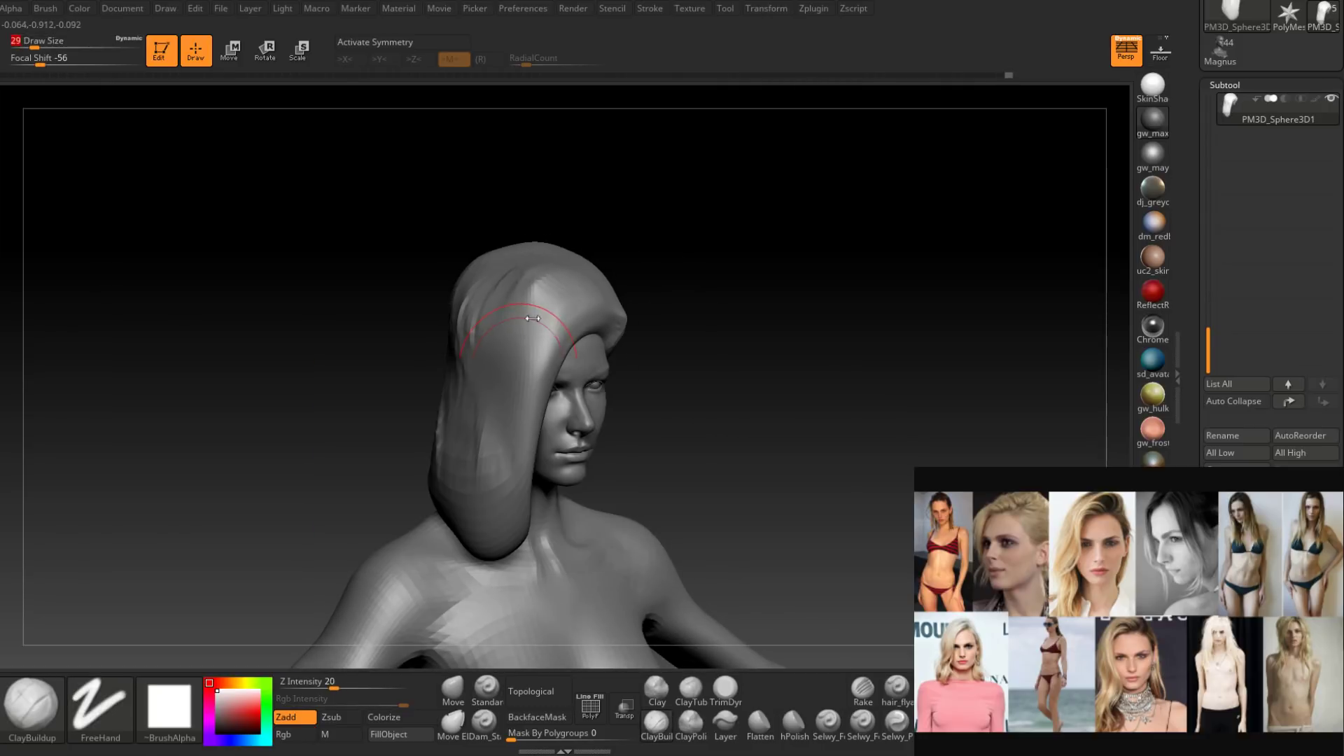
{"action": "left_click_drag", "start_coordinate": [468, 289], "coordinate": [470, 342], "text": "shift"}
{"action": "right_click_drag", "start_coordinate": [443, 445], "coordinate": [525, 375]}
Save the project and save the tool over the existing Theo.ZTL file.
{"action": "key", "text": "ctrl+s"}
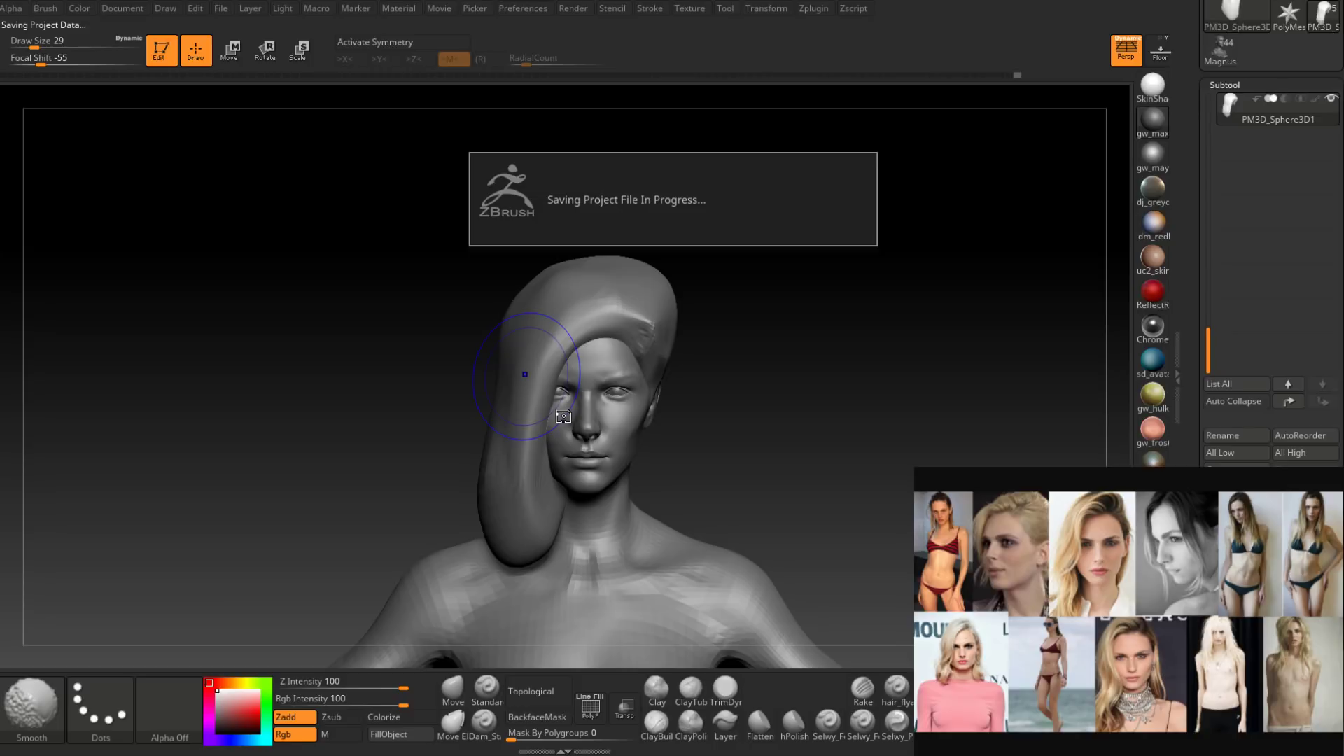
{"action": "right_click_drag", "start_coordinate": [568, 416], "coordinate": [580, 412], "text": "ctrl"}
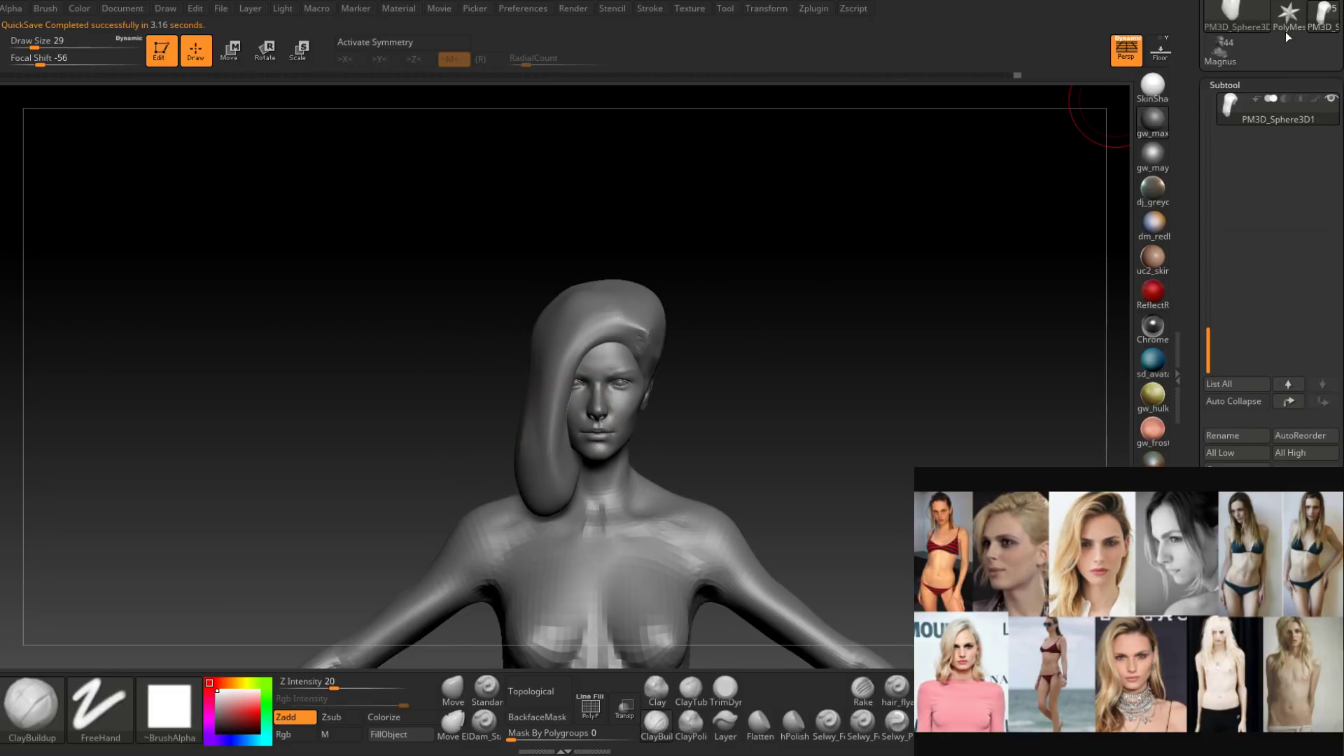
{"action": "left_click_drag", "start_coordinate": [1285, 32], "coordinate": [1285, 210]}
{"action": "left_click", "coordinate": [1304, 31]}
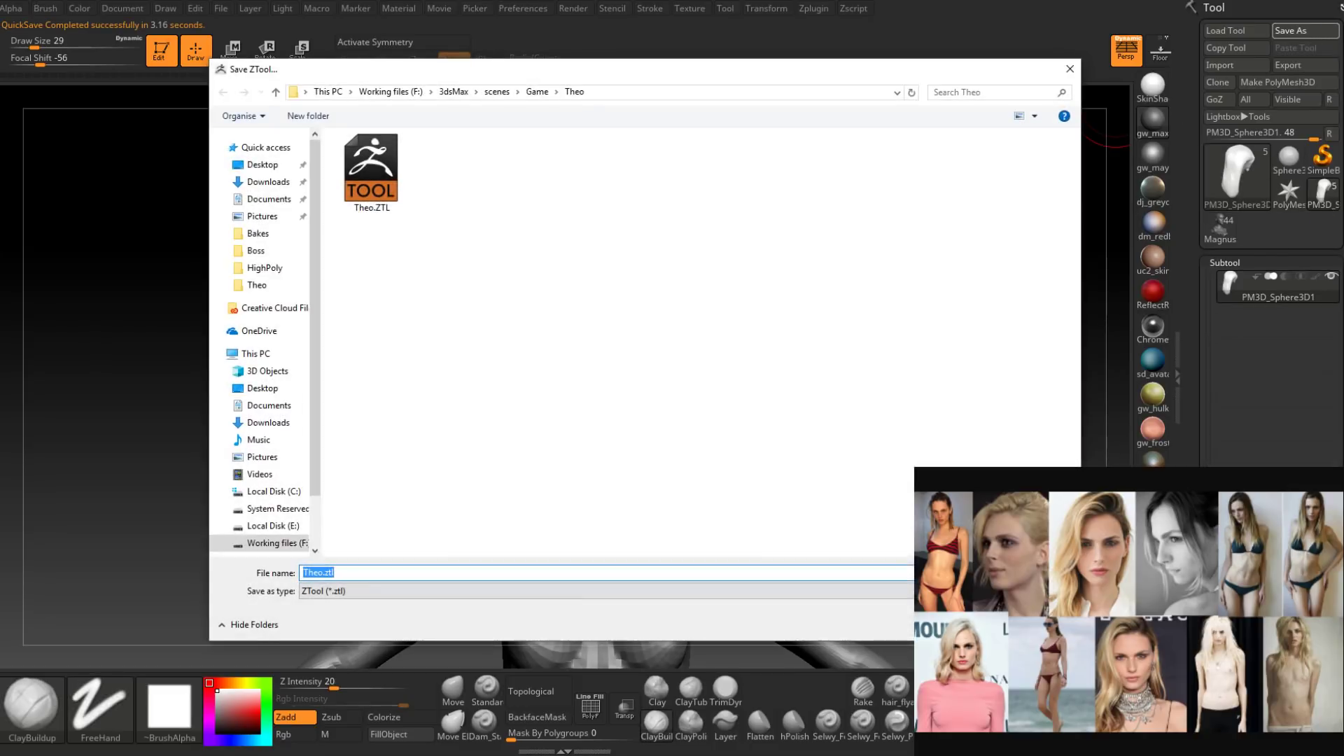
{"action": "key", "text": "Return"}
{"action": "left_click", "coordinate": [726, 384]}
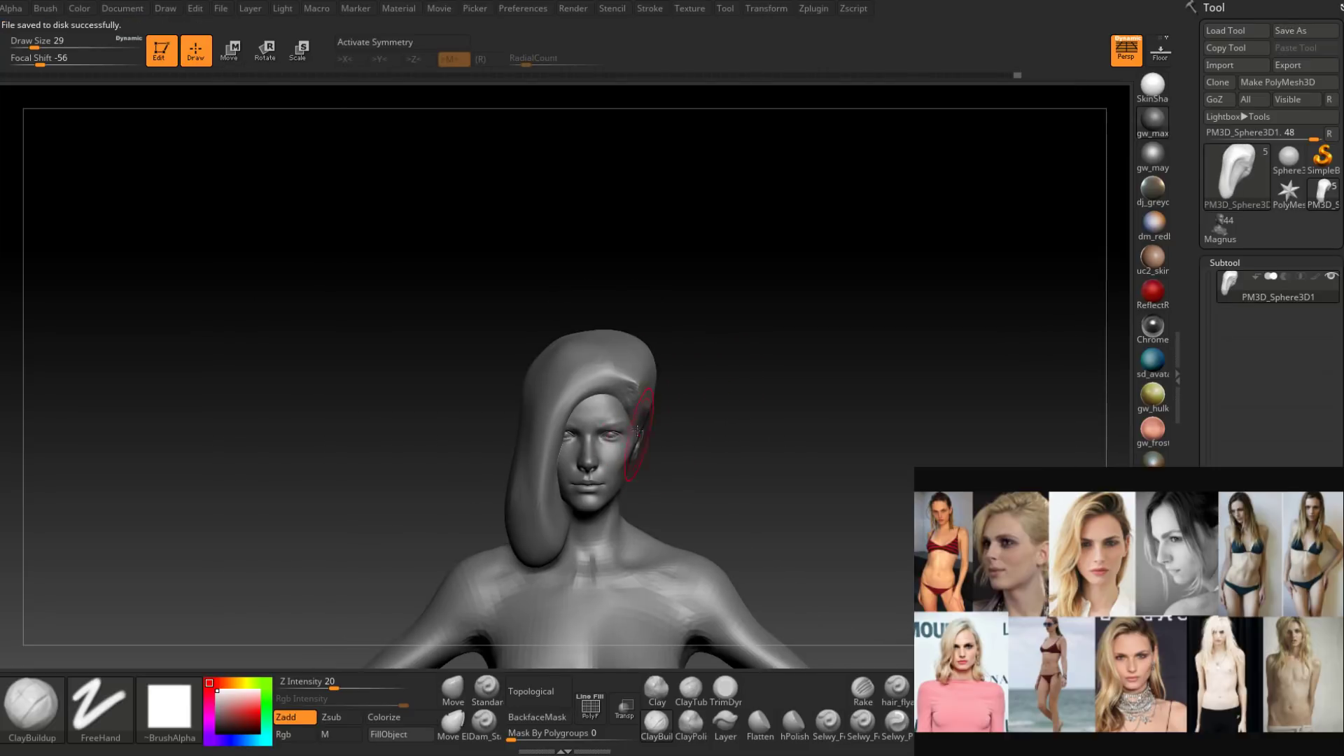
Carve a parting groove running back from the temple on the short side with the Standard brush at draw size 13.
{"action": "mouse_move", "coordinate": [638, 432]}
{"action": "right_mouse_down", "text": "ctrl"}
{"action": "mouse_move", "coordinate": [636, 456]}
{"action": "mouse_move", "coordinate": [616, 417]}
{"action": "mouse_move", "coordinate": [624, 458]}
{"action": "mouse_move", "coordinate": [614, 444]}
{"action": "right_mouse_up", "text": "ctrl"}
{"action": "left_click", "coordinate": [486, 690]}
{"action": "key", "text": "space"}
{"action": "mouse_move", "coordinate": [607, 444]}
{"action": "left_mouse_down"}
{"action": "mouse_move", "coordinate": [634, 397]}
{"action": "mouse_move", "coordinate": [679, 381]}
{"action": "left_mouse_up"}
{"action": "key", "text": "space"}
{"action": "right_click_drag", "start_coordinate": [683, 389], "coordinate": [656, 396]}
{"action": "left_click_drag", "start_coordinate": [656, 397], "coordinate": [734, 348]}
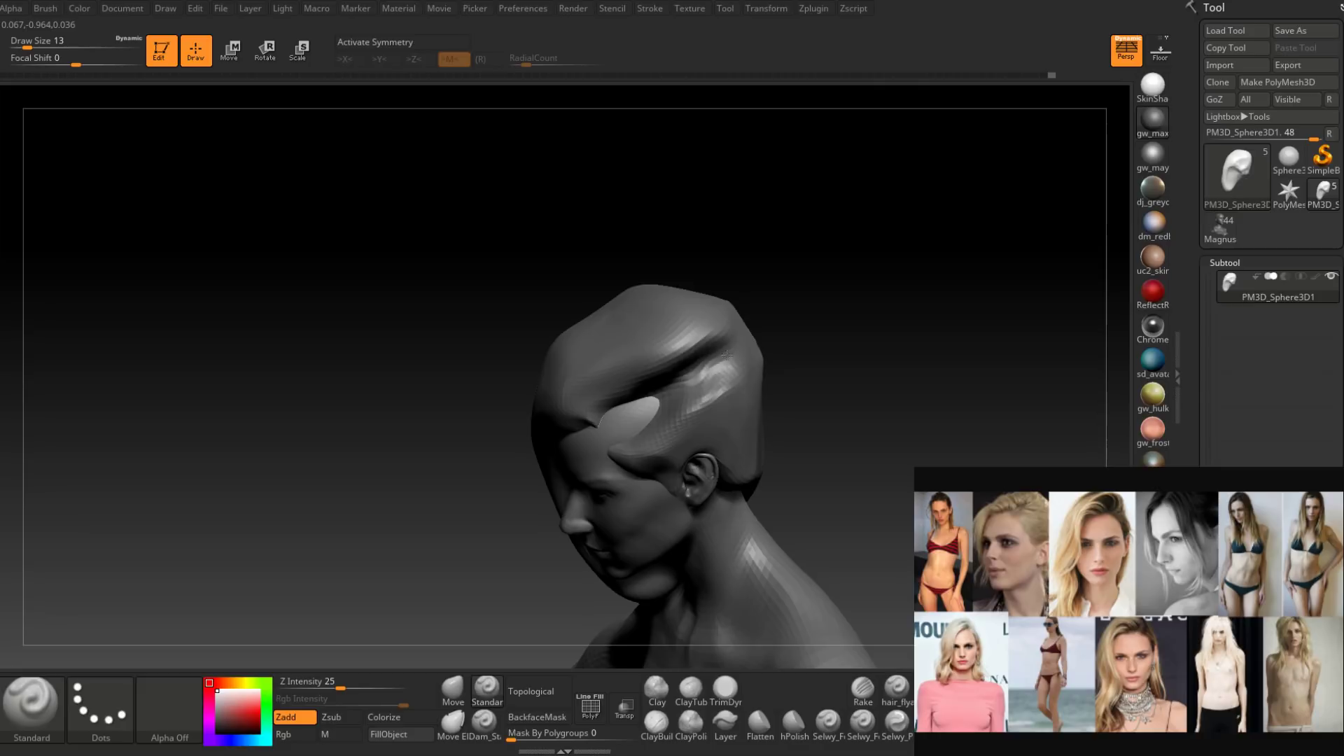
{"action": "right_click_drag", "start_coordinate": [656, 398], "coordinate": [681, 383]}
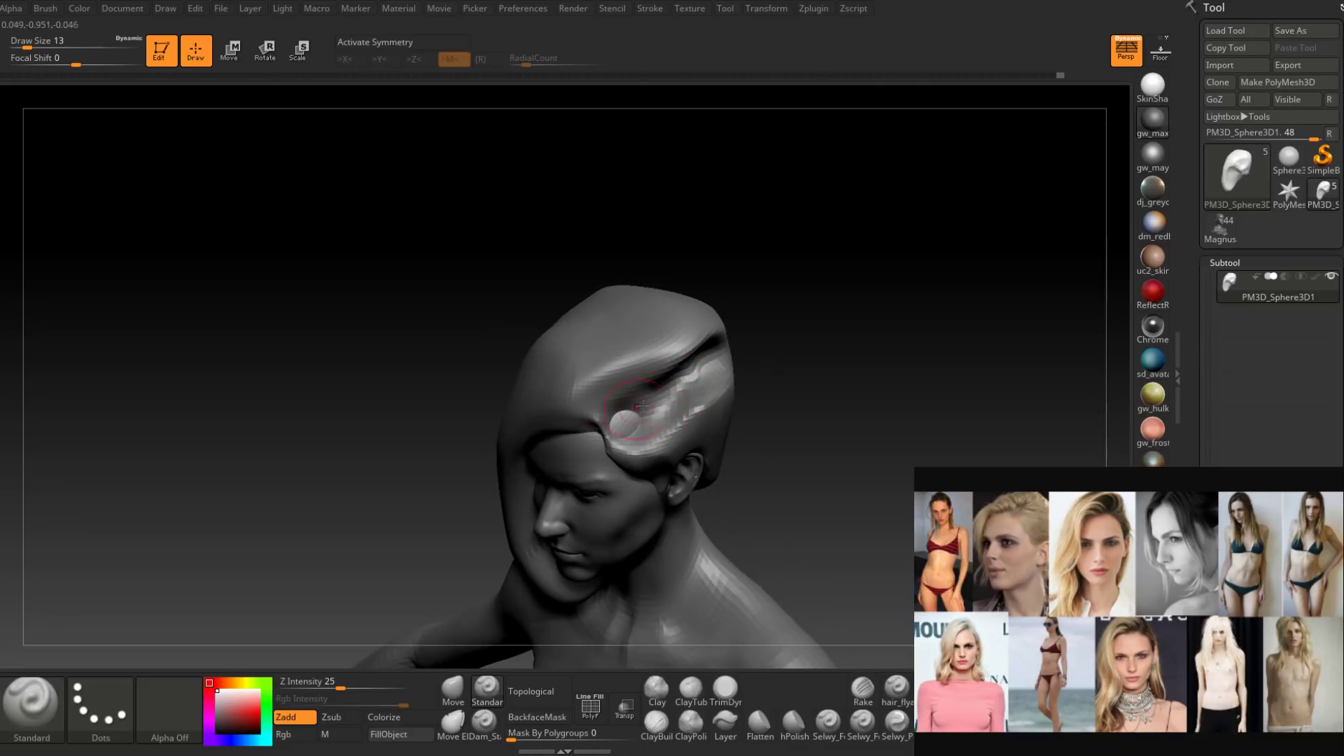
{"action": "right_click_drag", "start_coordinate": [602, 438], "coordinate": [616, 287]}
Sharpen the groove on the short side with the Dam_Standard brush and smooth the hair beneath it.
{"action": "left_click", "coordinate": [484, 721]}
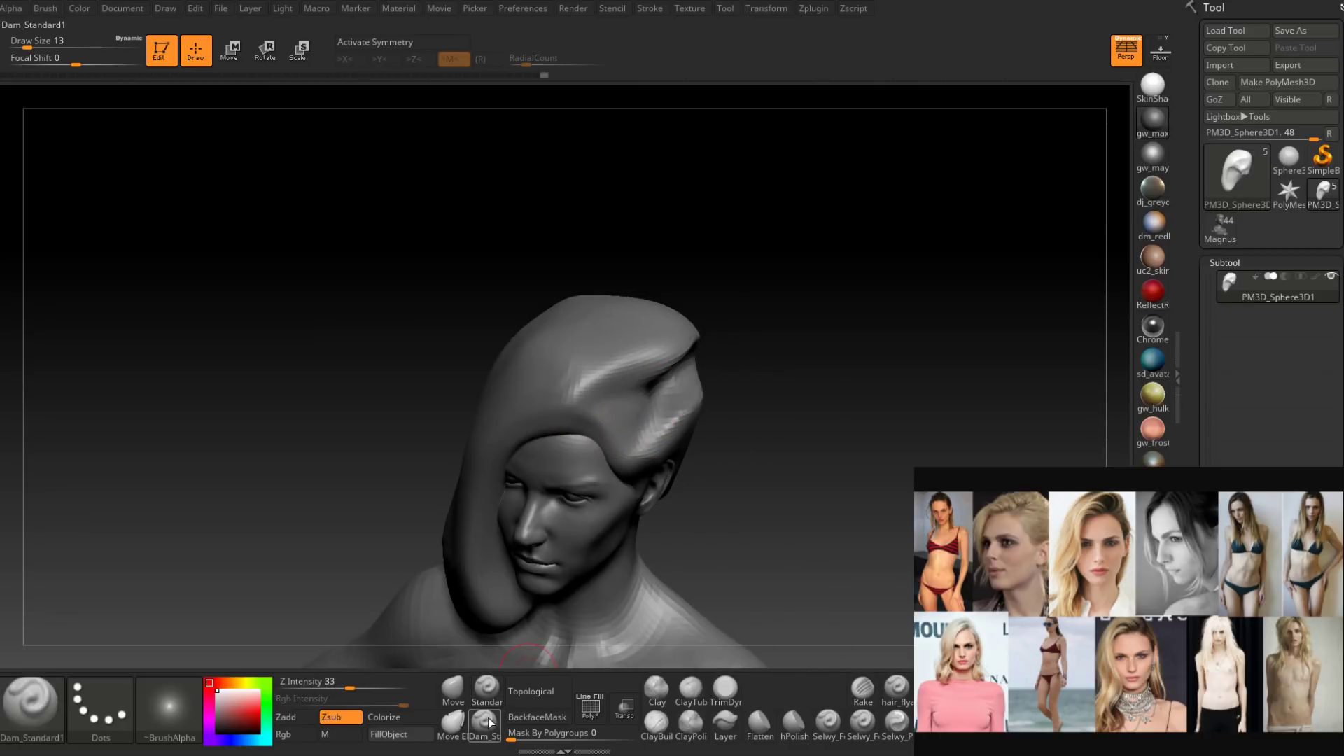
{"action": "mouse_move", "coordinate": [621, 425]}
{"action": "right_mouse_down"}
{"action": "mouse_move", "coordinate": [681, 385]}
{"action": "mouse_move", "coordinate": [675, 396]}
{"action": "right_mouse_up"}
{"action": "key", "text": "shift"}
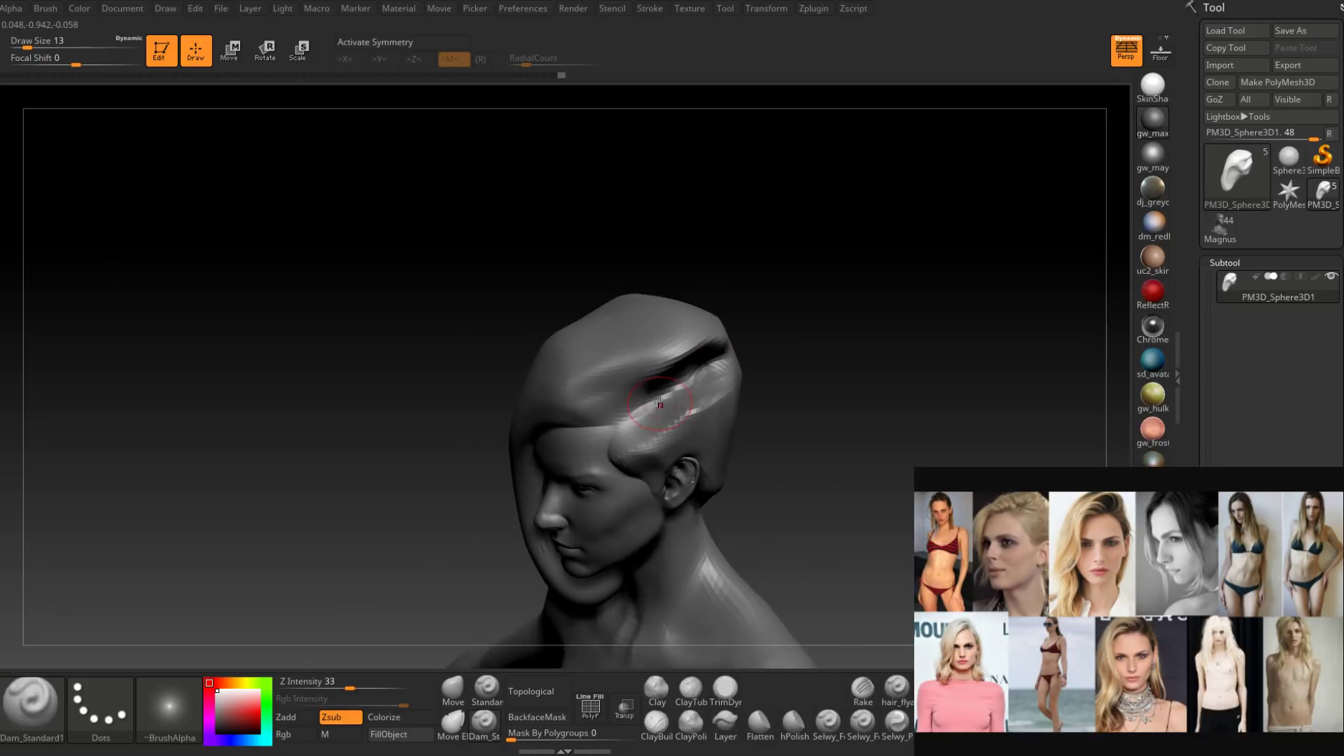
{"action": "left_click_drag", "start_coordinate": [675, 396], "coordinate": [630, 409], "text": "shift"}
{"action": "right_click_drag", "start_coordinate": [630, 409], "coordinate": [680, 408]}
Build up strands between the temple and ear on the short side with ClayBuildup at Z Intensity 14, reducing the draw size to 11.
{"action": "left_click", "coordinate": [657, 724]}
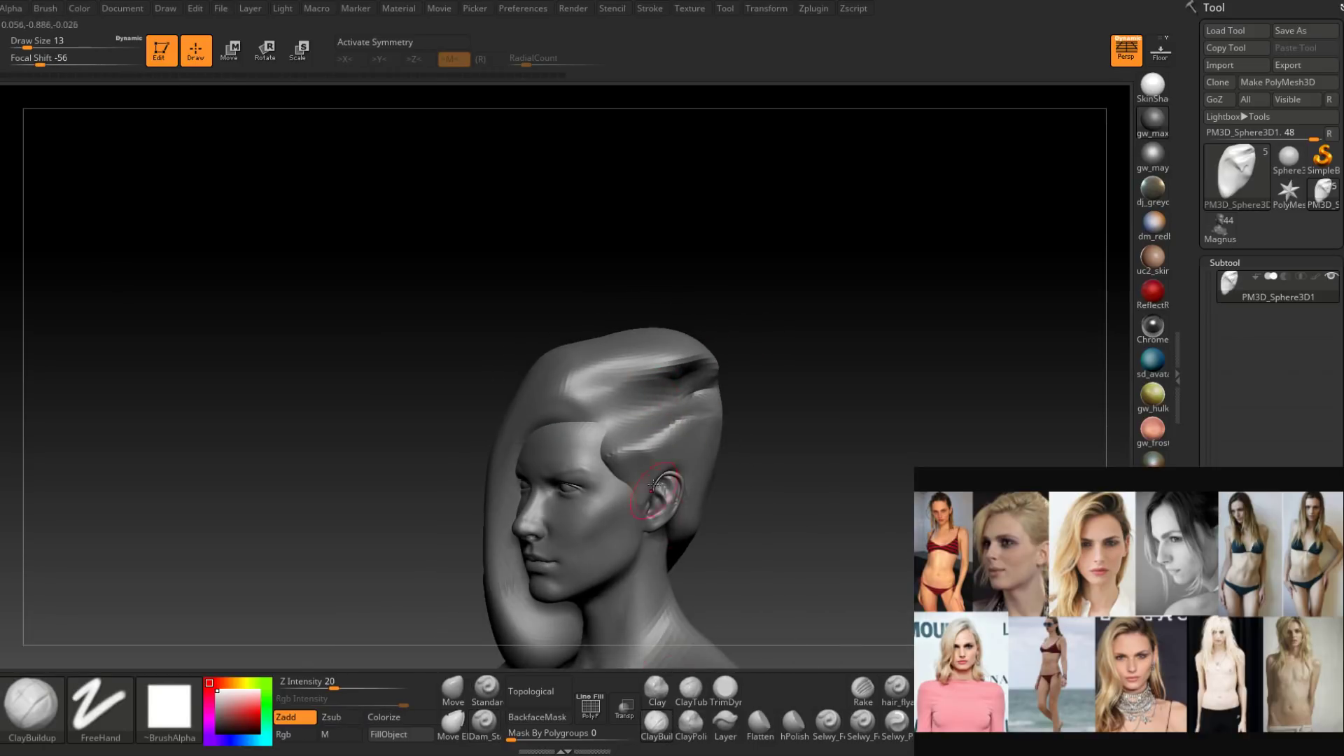
{"action": "right_click_drag", "start_coordinate": [672, 474], "coordinate": [616, 483]}
{"action": "key", "text": "space"}
{"action": "left_click_drag", "start_coordinate": [595, 521], "coordinate": [599, 521]}
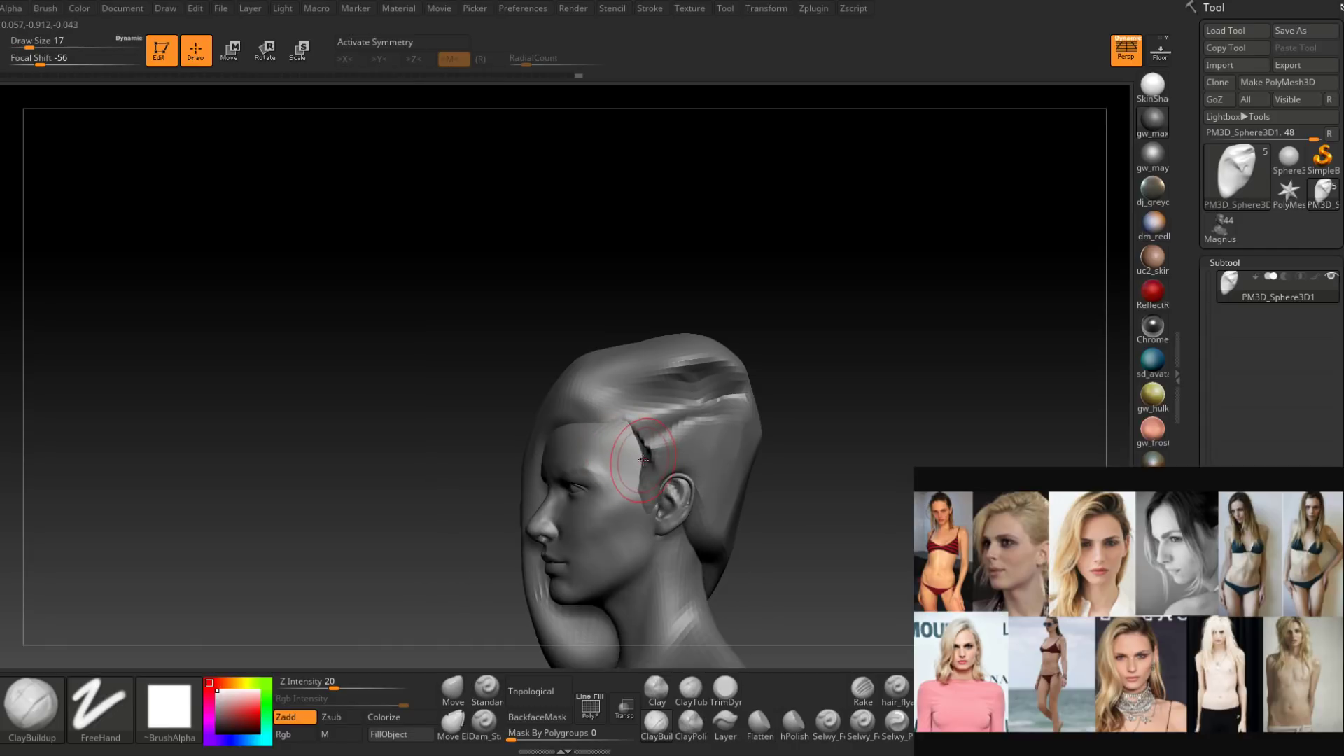
{"action": "right_click_drag", "start_coordinate": [636, 450], "coordinate": [670, 402], "text": "ctrl"}
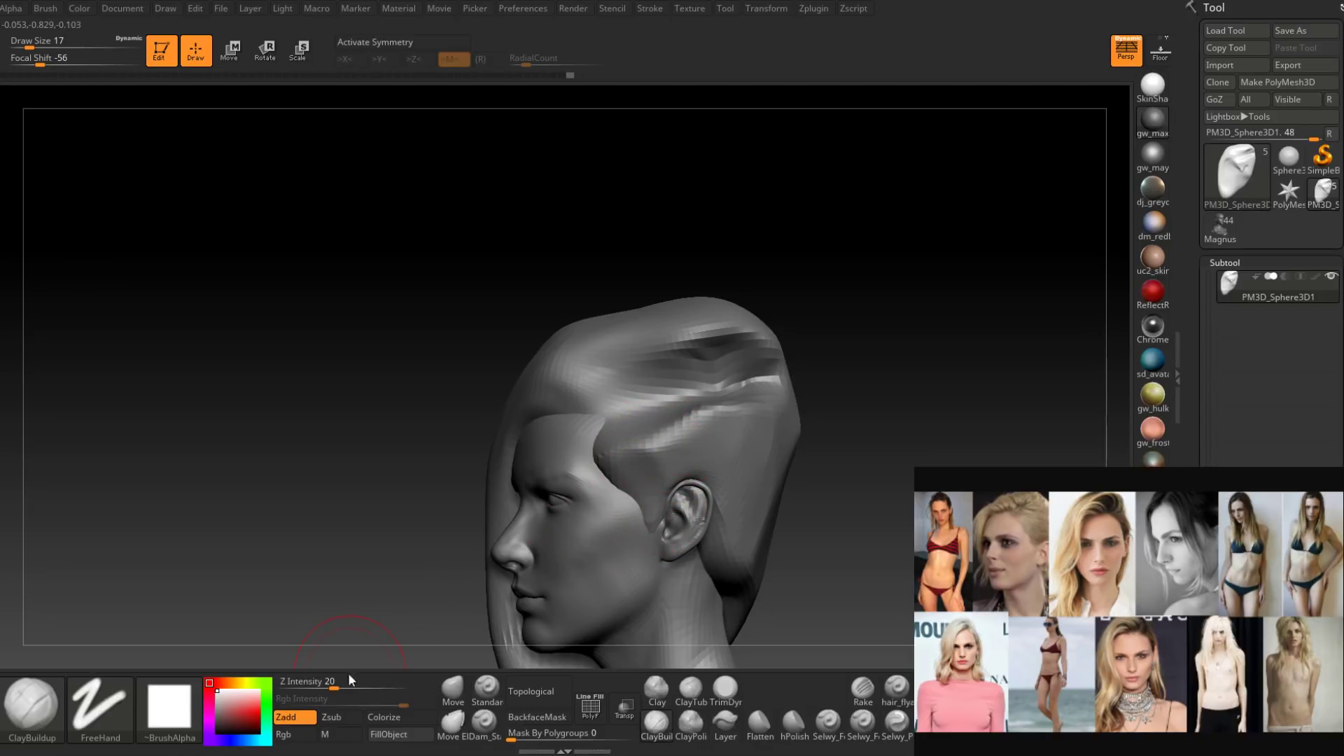
{"action": "left_click_drag", "start_coordinate": [350, 679], "coordinate": [342, 681]}
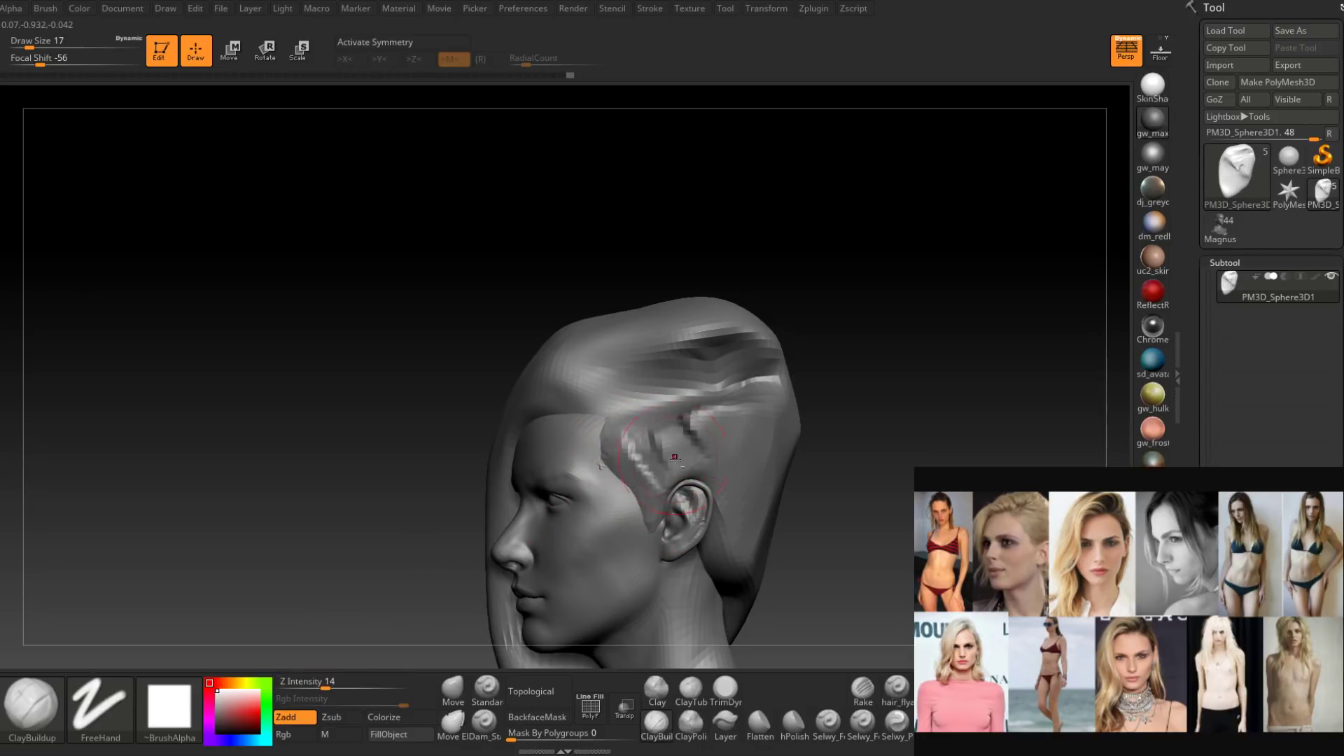
{"action": "right_click_drag", "start_coordinate": [675, 457], "coordinate": [729, 450]}
{"action": "key", "text": "space"}
{"action": "left_click_drag", "start_coordinate": [691, 455], "coordinate": [654, 470]}
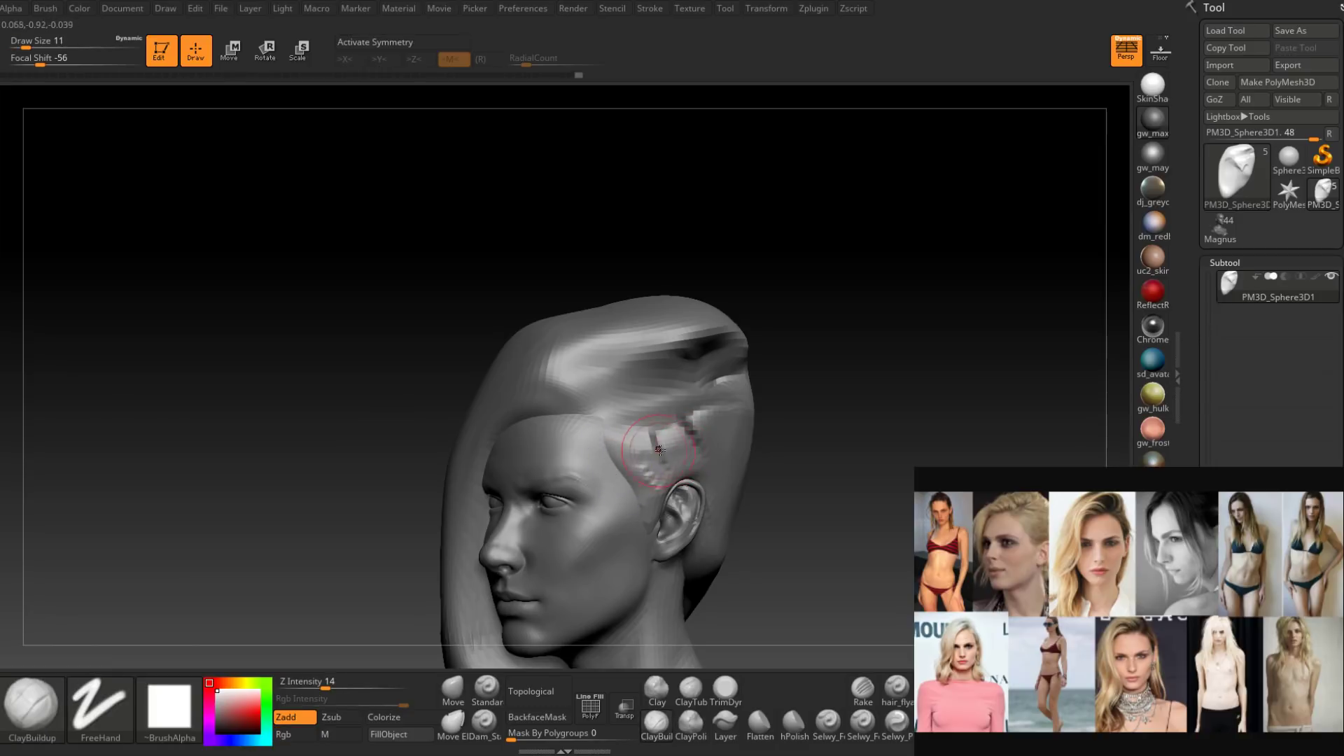
Extend the raised strands above and behind the ear toward the parting groove with ClayBuildup at draw size 16.
{"action": "mouse_move", "coordinate": [659, 450]}
{"action": "right_mouse_down"}
{"action": "mouse_move", "coordinate": [693, 447]}
{"action": "mouse_move", "coordinate": [653, 455]}
{"action": "right_mouse_up"}
{"action": "key", "text": "space"}
{"action": "left_click_drag", "start_coordinate": [684, 430], "coordinate": [690, 430]}
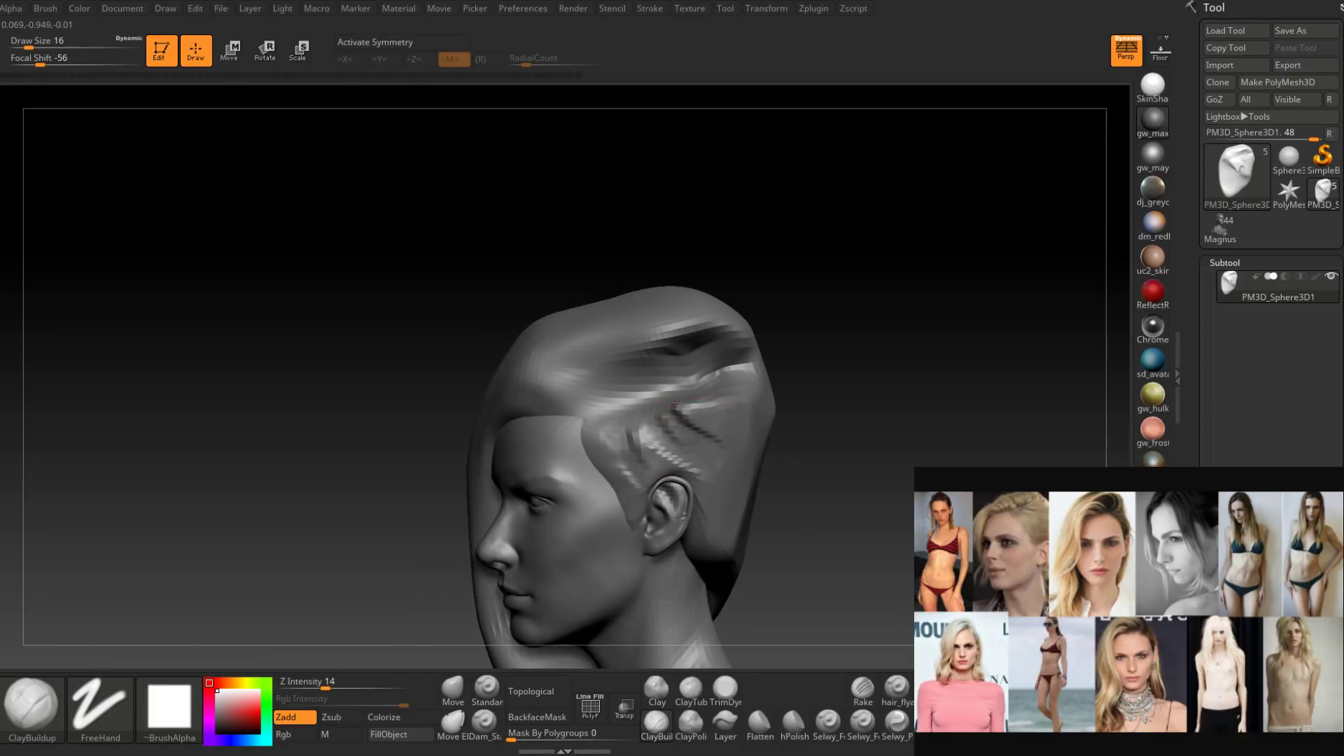
{"action": "right_click_drag", "start_coordinate": [758, 438], "coordinate": [764, 376]}
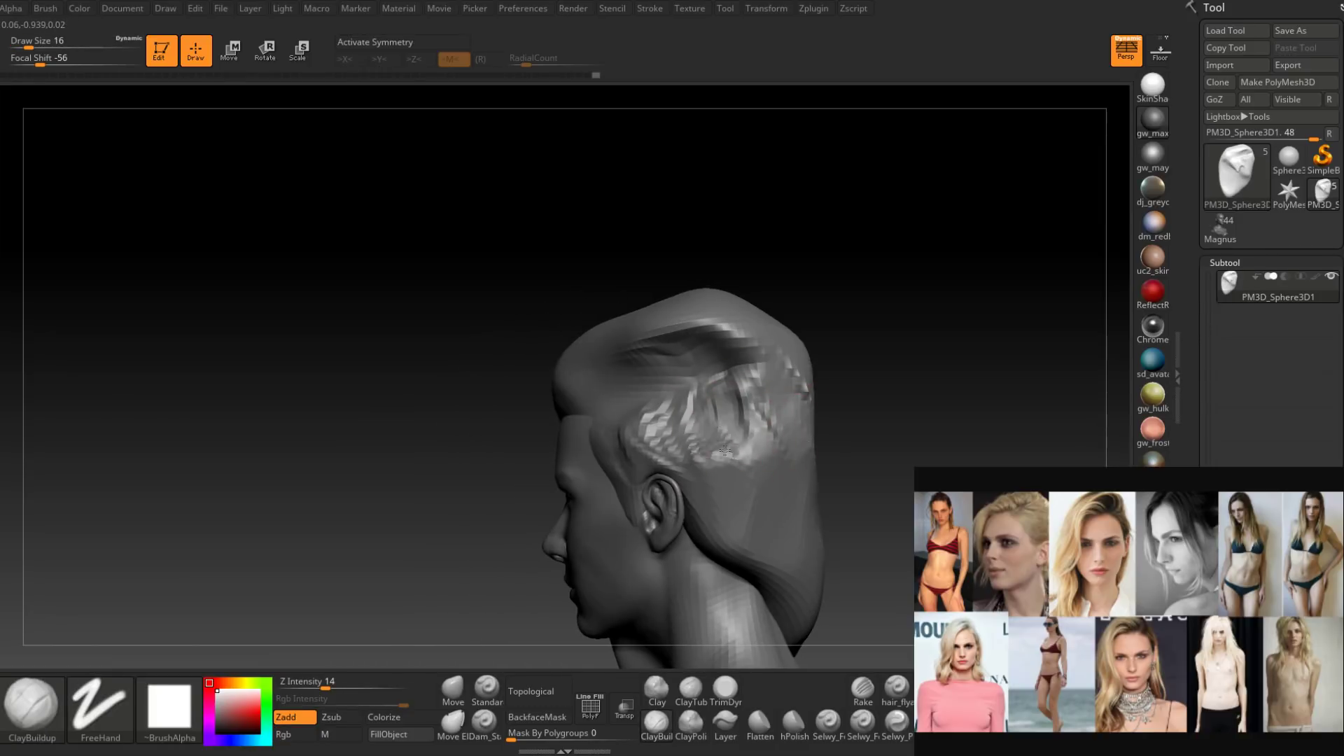
Smooth the built-up strands on the short side from the temple to behind the ear.
{"action": "right_click_drag", "start_coordinate": [702, 508], "coordinate": [732, 498]}
{"action": "left_click_drag", "start_coordinate": [721, 476], "coordinate": [623, 435], "text": "shift"}
{"action": "right_click_drag", "start_coordinate": [672, 448], "coordinate": [630, 446]}
{"action": "left_click_drag", "start_coordinate": [728, 455], "coordinate": [756, 418], "text": "shift"}
{"action": "mouse_move", "coordinate": [760, 515]}
{"action": "right_mouse_down"}
{"action": "mouse_move", "coordinate": [810, 444]}
{"action": "mouse_move", "coordinate": [722, 436]}
{"action": "right_mouse_up"}
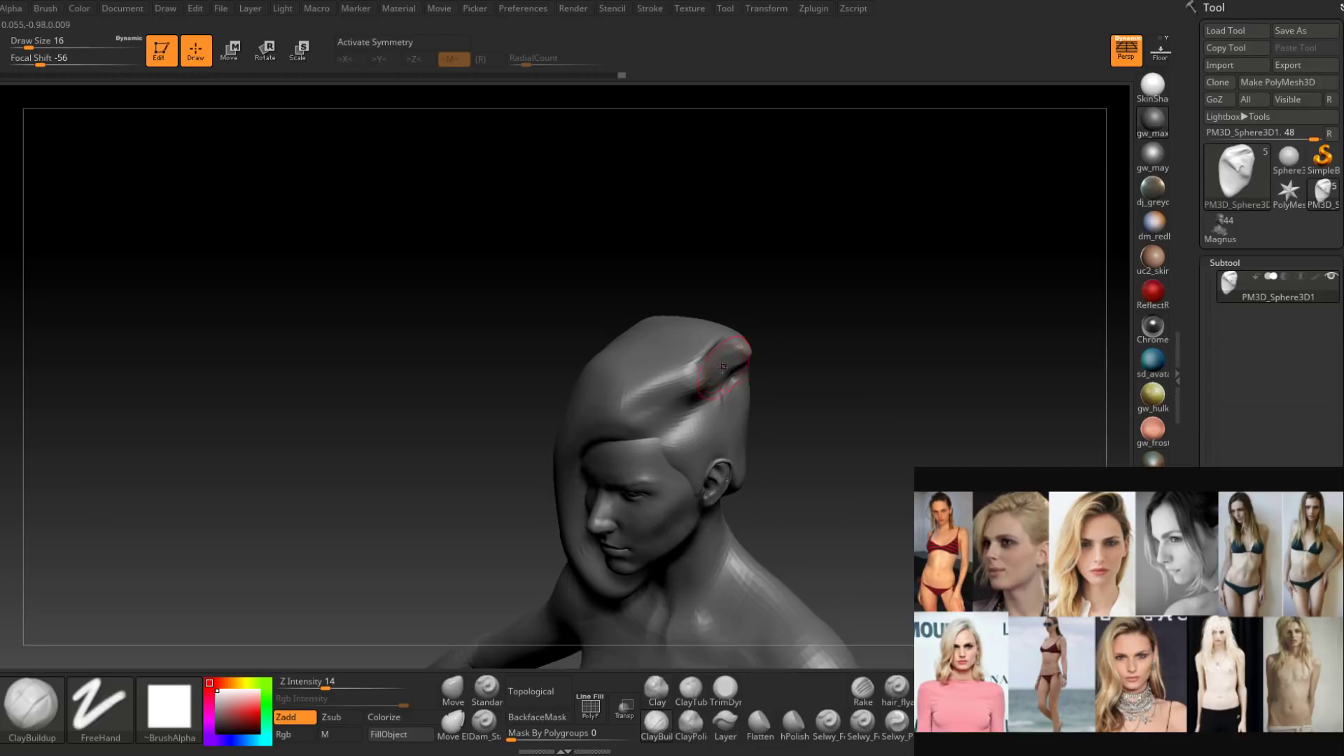
Fill in the rear end of the parting groove at the crown with ClayBuildup strokes at draw size 16.
{"action": "right_click_drag", "start_coordinate": [722, 367], "coordinate": [742, 338]}
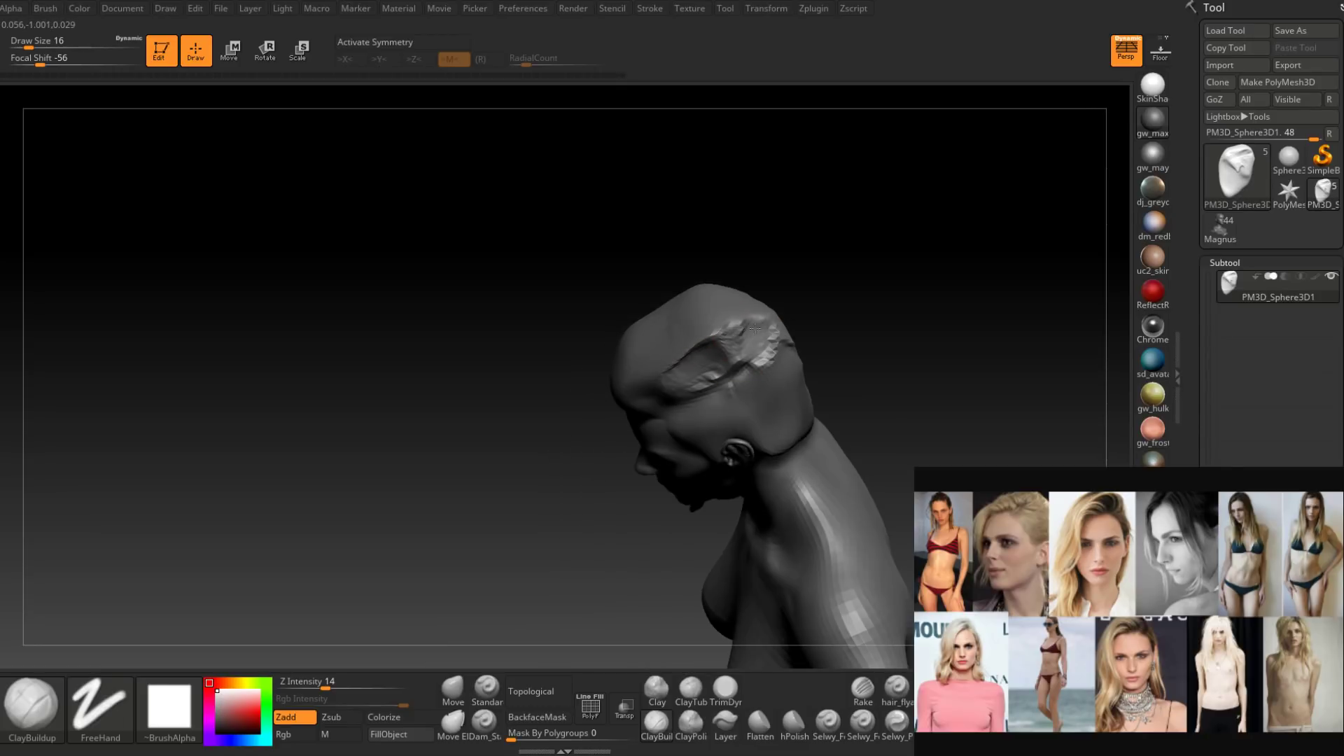
{"action": "left_click_drag", "start_coordinate": [755, 328], "coordinate": [706, 332]}
{"action": "right_click_drag", "start_coordinate": [705, 332], "coordinate": [753, 334]}
{"action": "mouse_move", "coordinate": [715, 326]}
{"action": "left_mouse_down"}
{"action": "mouse_move", "coordinate": [668, 349]}
{"action": "mouse_move", "coordinate": [666, 365]}
{"action": "mouse_move", "coordinate": [694, 349]}
{"action": "left_mouse_up"}
{"action": "mouse_move", "coordinate": [689, 336]}
{"action": "right_mouse_down"}
{"action": "mouse_move", "coordinate": [714, 271]}
{"action": "mouse_move", "coordinate": [651, 350]}
{"action": "mouse_move", "coordinate": [748, 449]}
{"action": "mouse_move", "coordinate": [725, 441]}
{"action": "right_mouse_up"}
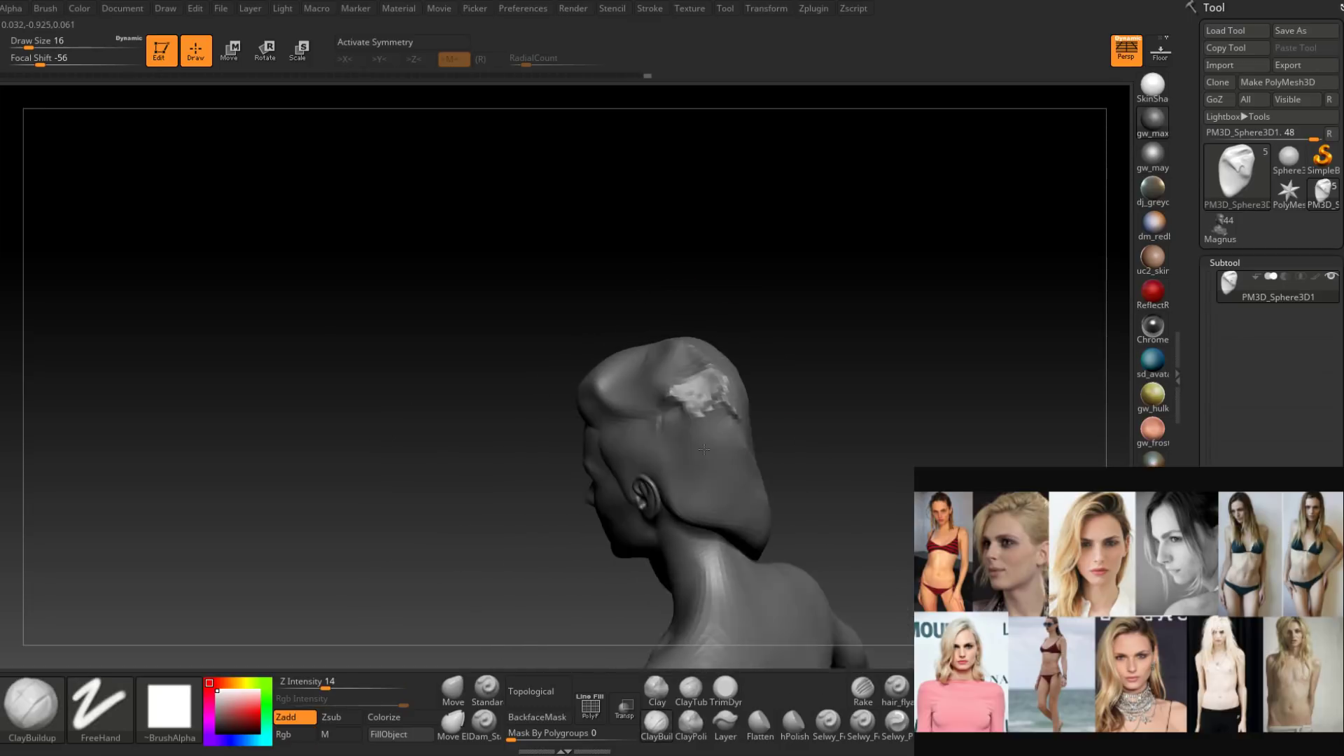
Lay diagonal ClayBuildup strands from the crown down the back of the head.
{"action": "left_click_drag", "start_coordinate": [669, 399], "coordinate": [719, 459]}
{"action": "right_click_drag", "start_coordinate": [721, 462], "coordinate": [689, 451]}
{"action": "left_click_drag", "start_coordinate": [694, 424], "coordinate": [770, 459]}
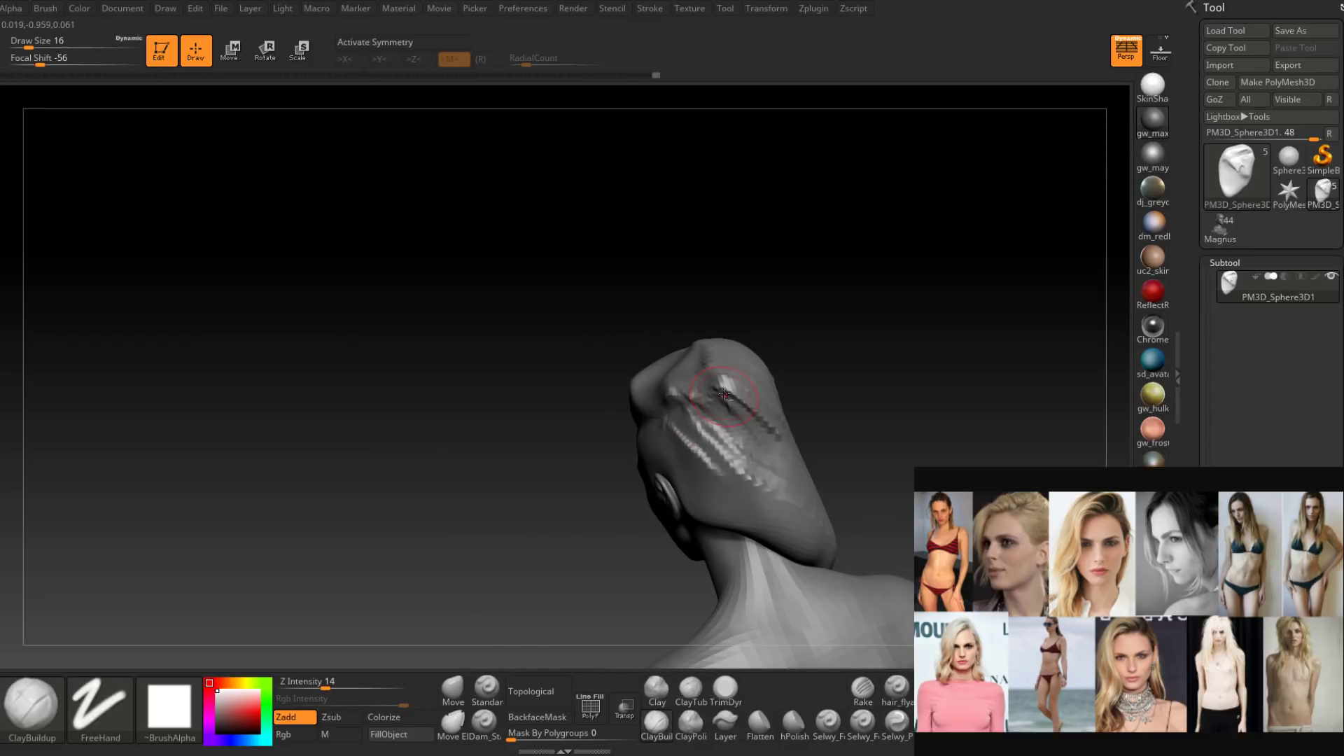
{"action": "left_click_drag", "start_coordinate": [724, 392], "coordinate": [774, 434]}
{"action": "right_click_drag", "start_coordinate": [745, 438], "coordinate": [784, 448]}
Fill the gaps between the strands behind the ear and lower the ClayBuildup Z Intensity to 5 for softer strokes.
{"action": "right_click_drag", "start_coordinate": [785, 508], "coordinate": [714, 444]}
{"action": "left_click_drag", "start_coordinate": [718, 427], "coordinate": [791, 497]}
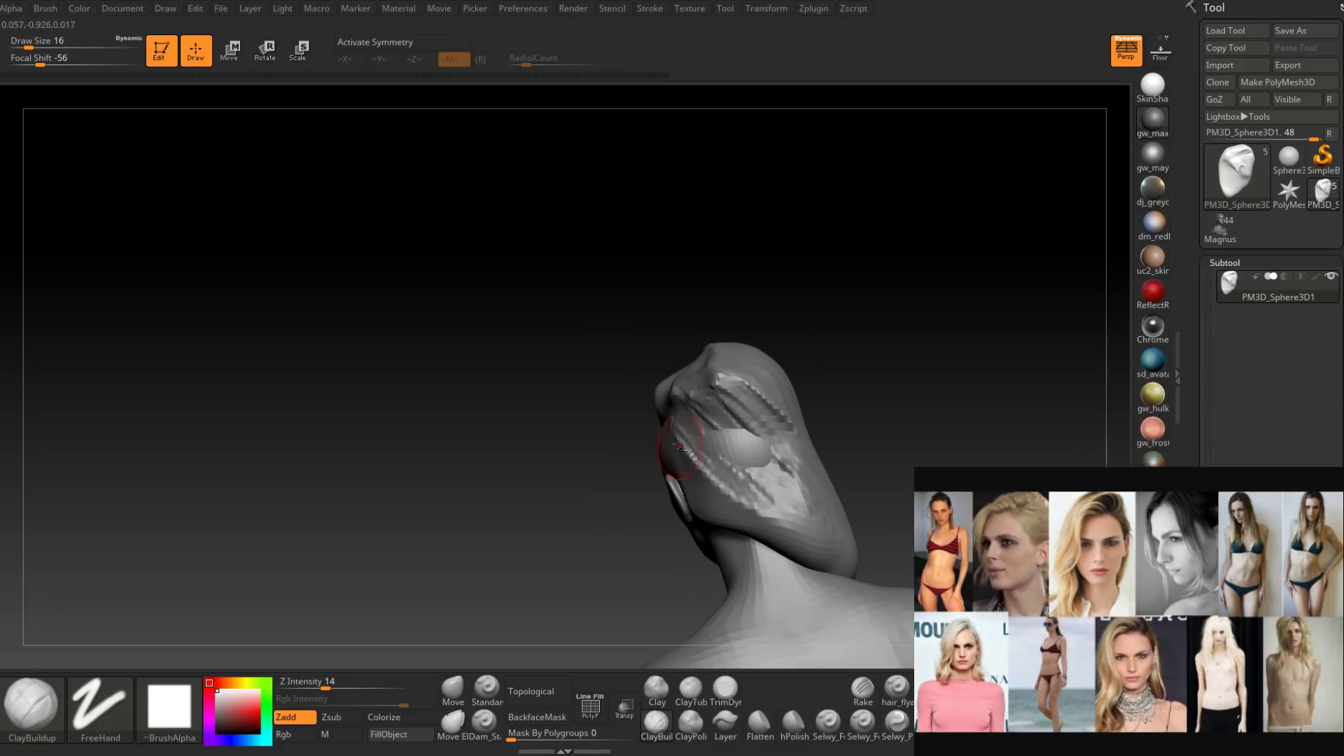
{"action": "left_click_drag", "start_coordinate": [682, 455], "coordinate": [752, 518]}
{"action": "left_click_drag", "start_coordinate": [693, 449], "coordinate": [740, 504]}
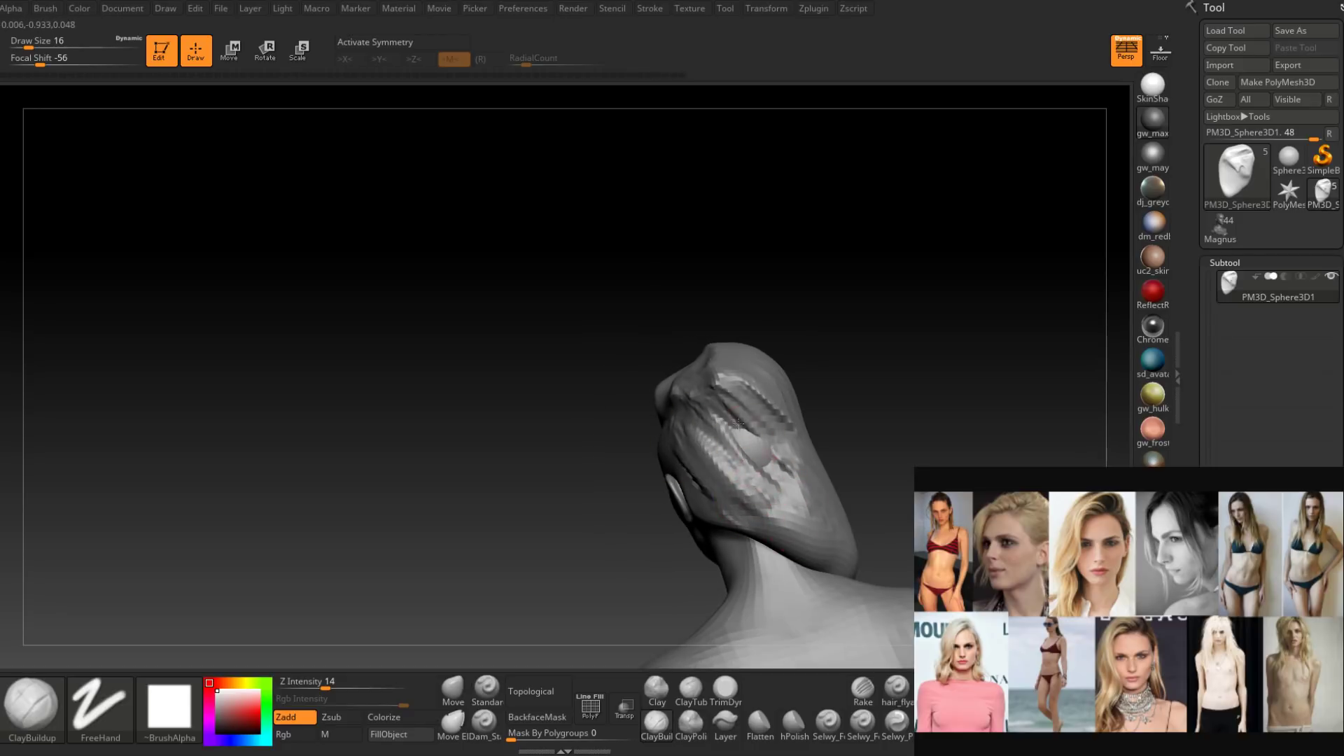
{"action": "left_click_drag", "start_coordinate": [738, 423], "coordinate": [794, 493]}
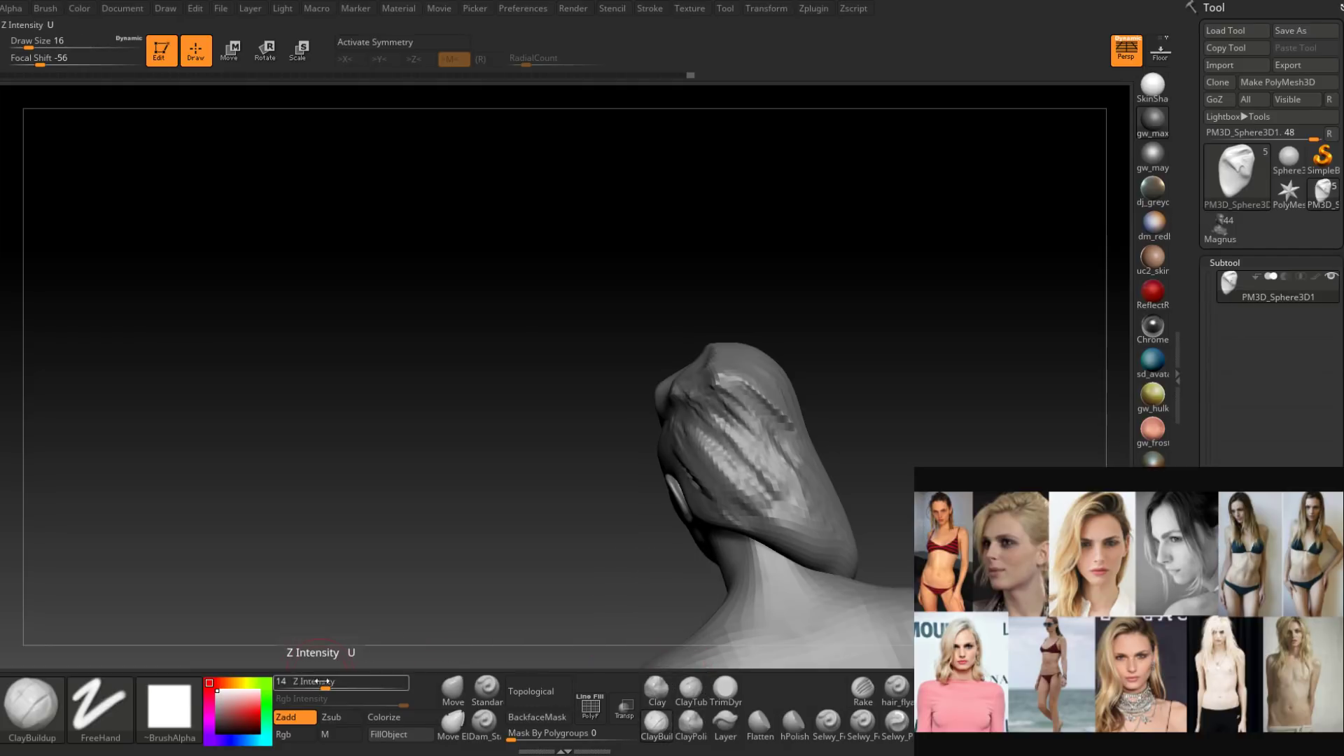
{"action": "left_click_drag", "start_coordinate": [317, 681], "coordinate": [297, 682]}
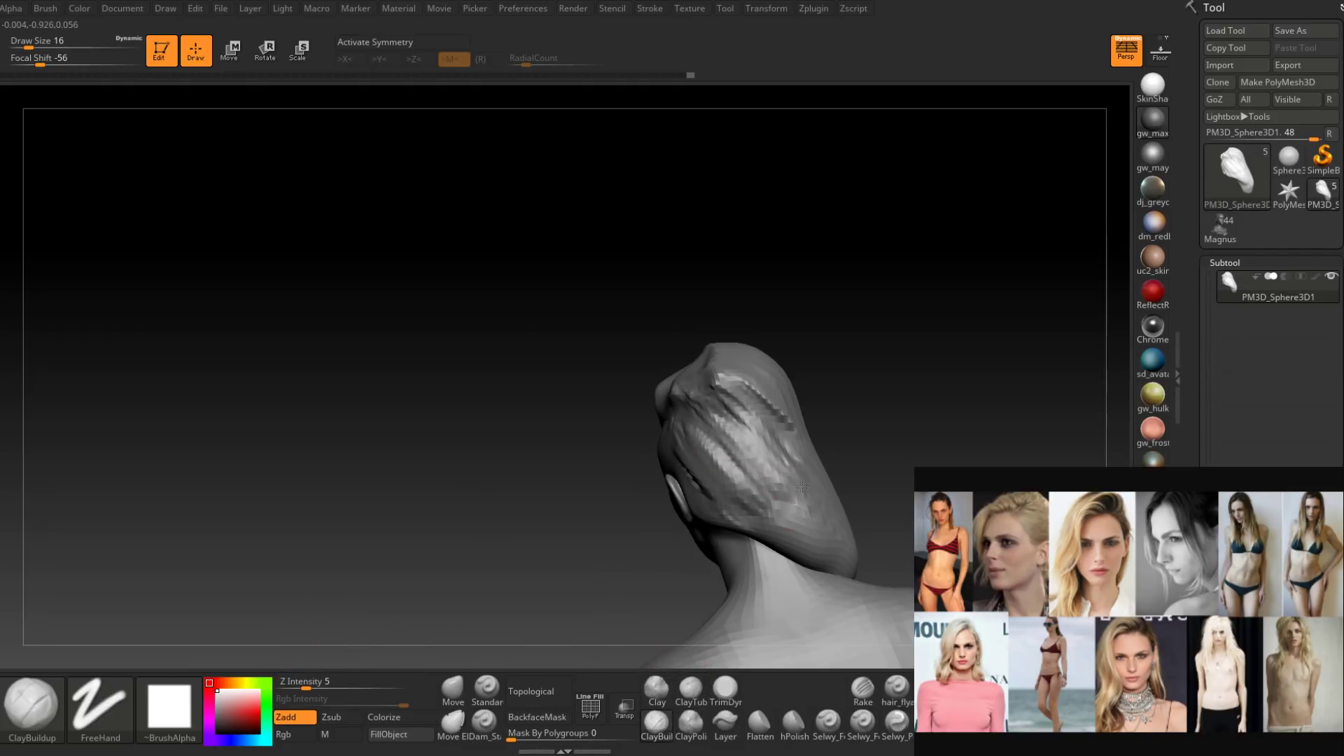
Smooth the strands on the back of the head, setting the Smooth brush's Z Intensity to 28.
{"action": "mouse_move", "coordinate": [801, 487]}
{"action": "right_mouse_down"}
{"action": "mouse_move", "coordinate": [735, 378]}
{"action": "mouse_move", "coordinate": [703, 438]}
{"action": "right_mouse_up"}
{"action": "key", "text": "shift"}
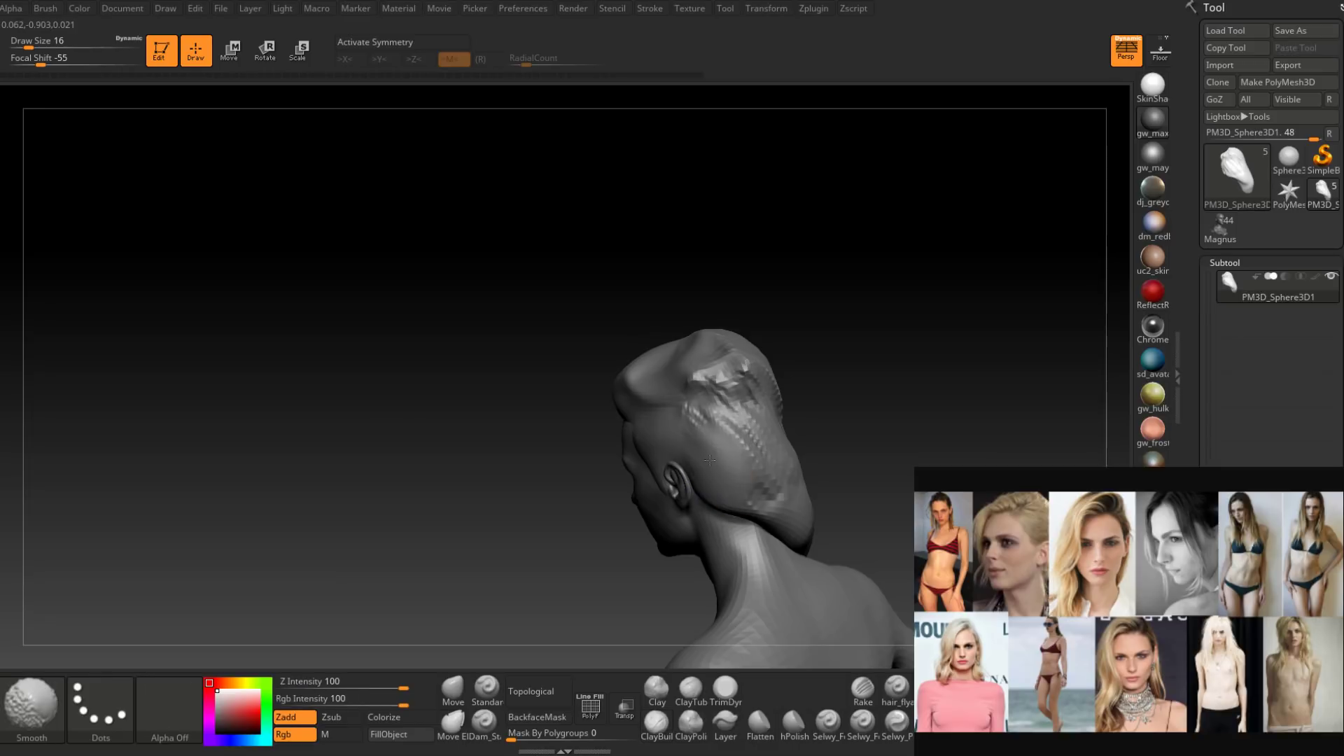
{"action": "left_click_drag", "start_coordinate": [768, 489], "coordinate": [778, 490], "text": "shift"}
{"action": "key", "text": "shift"}
{"action": "key", "text": "shift"}
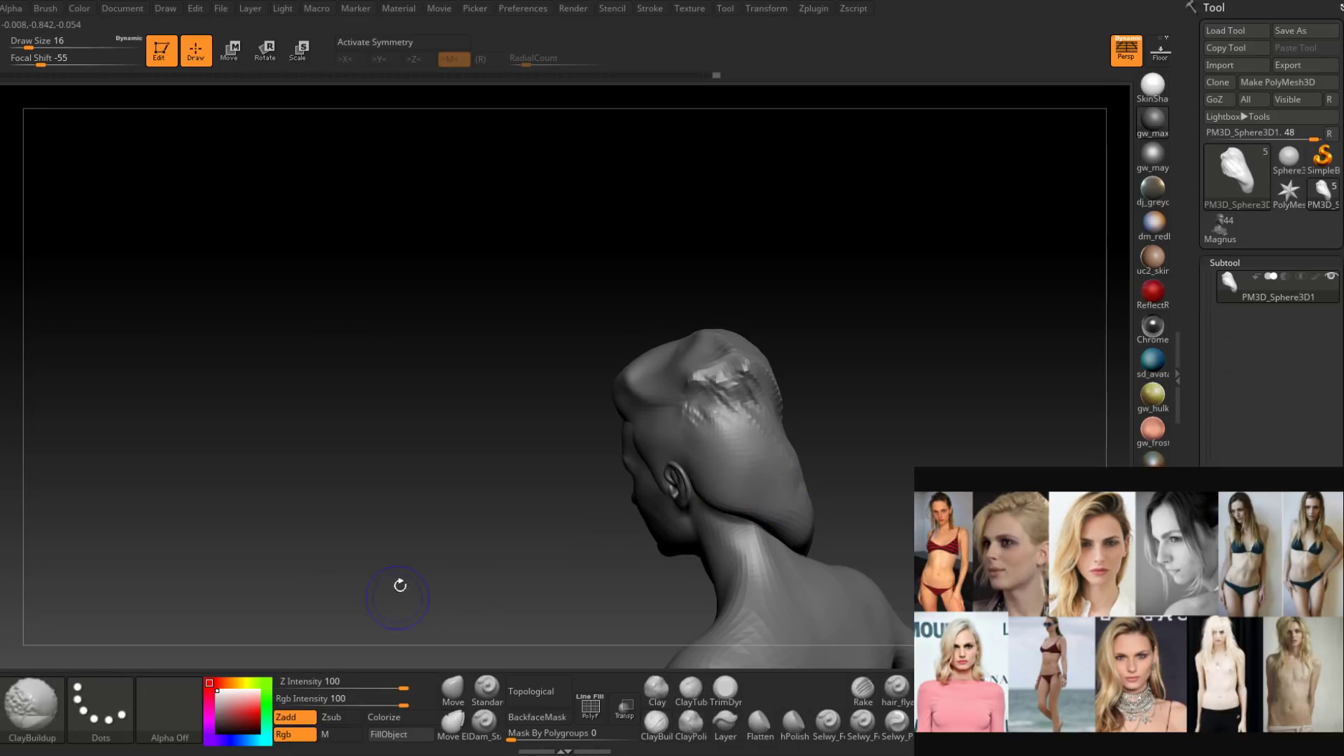
{"action": "key", "text": "shift"}
{"action": "left_click_drag", "start_coordinate": [399, 683], "coordinate": [344, 683]}
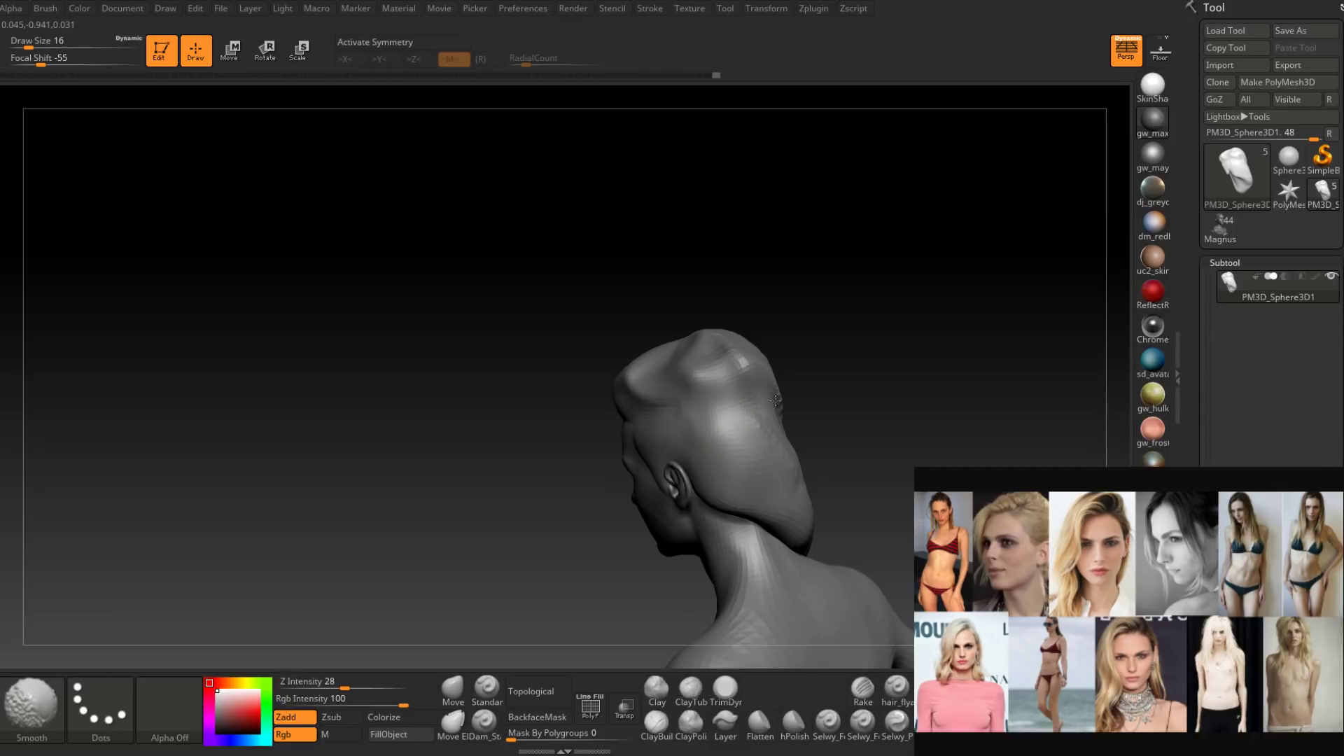
Start curved strands on the raised fringe above the forehead with ClayBuildup at Z Intensity 5.
{"action": "mouse_move", "coordinate": [775, 400]}
{"action": "right_mouse_down"}
{"action": "mouse_move", "coordinate": [741, 441]}
{"action": "mouse_move", "coordinate": [602, 493]}
{"action": "right_mouse_up"}
{"action": "right_click_drag", "start_coordinate": [777, 499], "coordinate": [670, 512], "text": "alt"}
{"action": "left_click_drag", "start_coordinate": [669, 512], "coordinate": [744, 421]}
{"action": "right_click_drag", "start_coordinate": [744, 421], "coordinate": [728, 437], "text": "ctrl"}
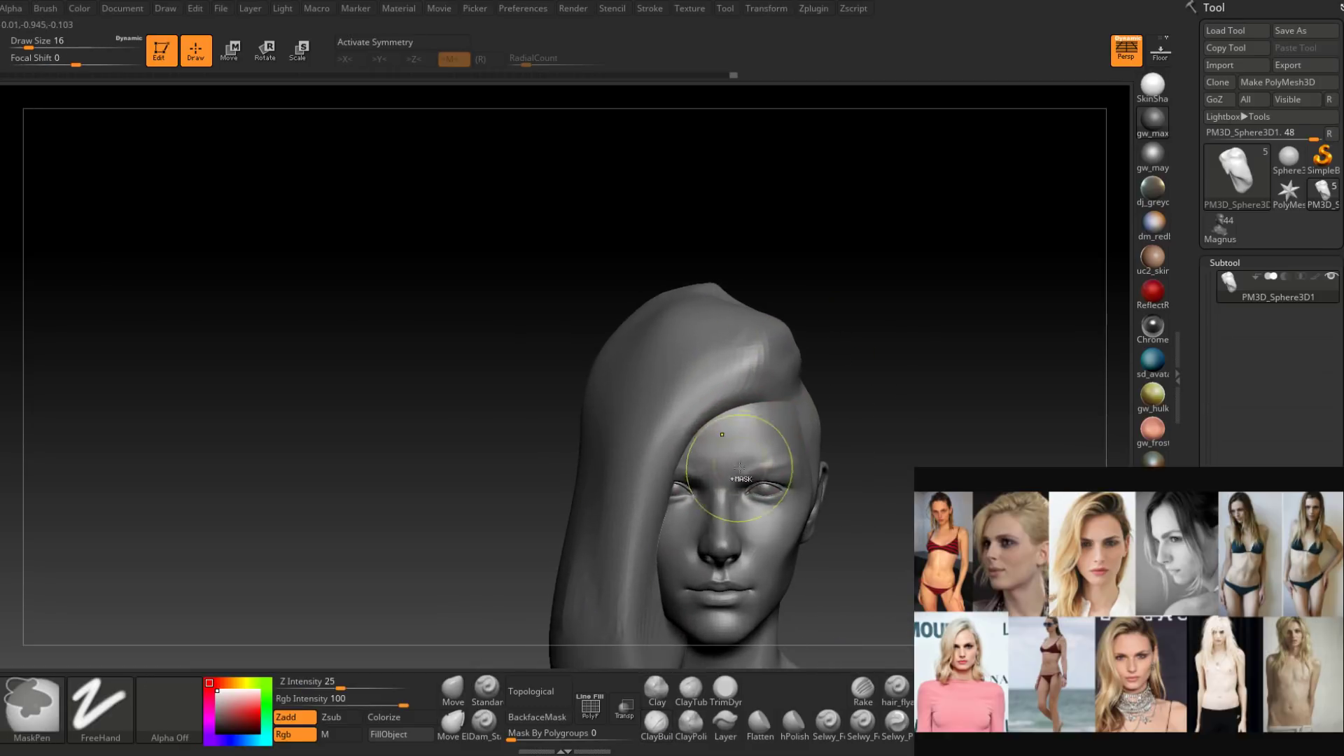
{"action": "right_click_drag", "start_coordinate": [794, 388], "coordinate": [776, 409]}
{"action": "left_click_drag", "start_coordinate": [784, 381], "coordinate": [736, 337]}
{"action": "right_click_drag", "start_coordinate": [735, 338], "coordinate": [761, 385]}
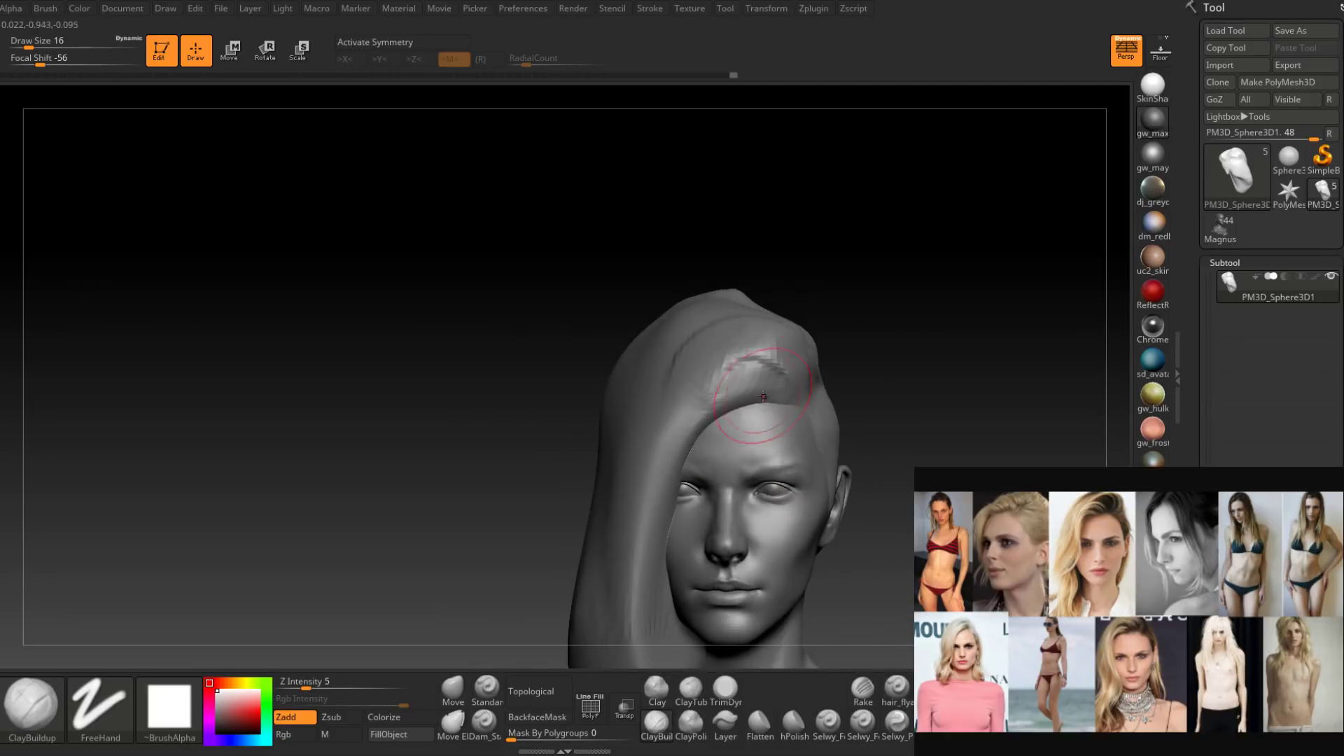
Build sweeping fringe strands from the parting over the forehead to the long side with ClayBuildup at draw size 13.
{"action": "key", "text": "bracketleft"}
{"action": "mouse_move", "coordinate": [761, 350]}
{"action": "left_mouse_down"}
{"action": "mouse_move", "coordinate": [779, 384]}
{"action": "mouse_move", "coordinate": [766, 345]}
{"action": "mouse_move", "coordinate": [714, 410]}
{"action": "left_mouse_up"}
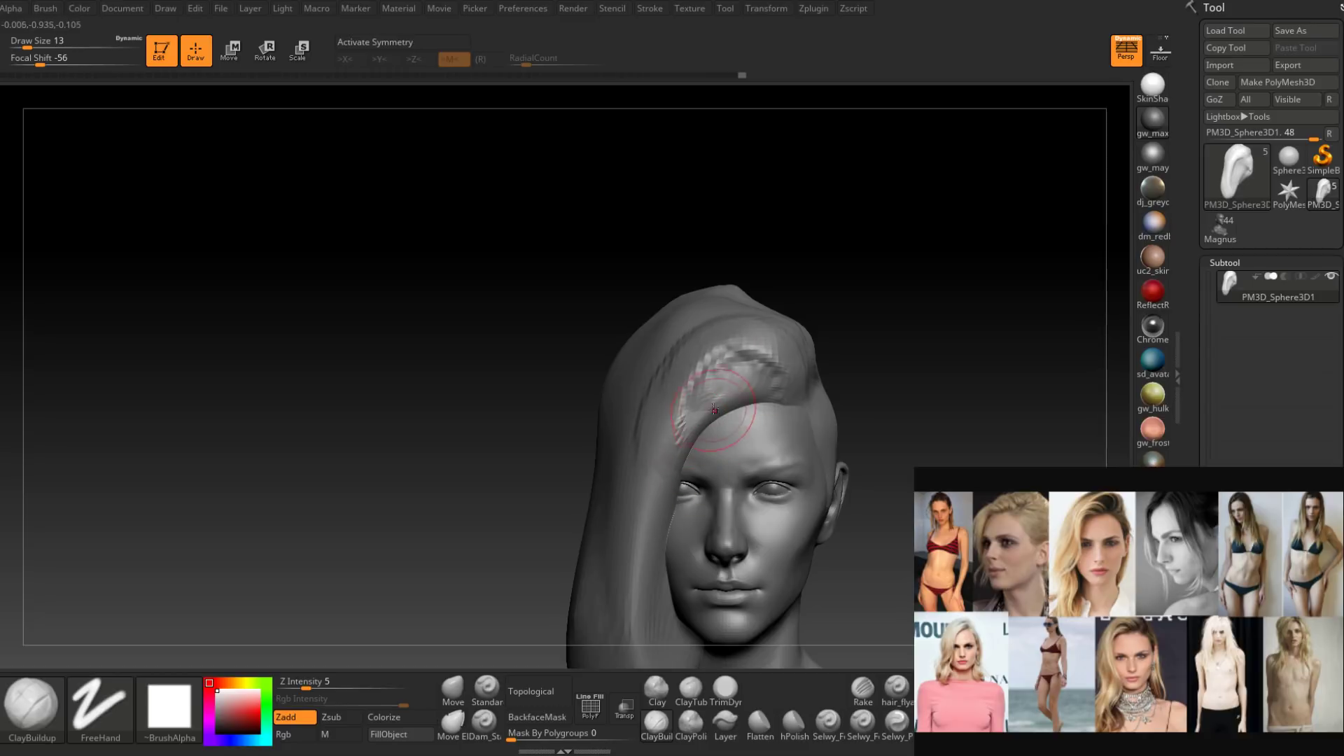
{"action": "mouse_move", "coordinate": [782, 365]}
{"action": "left_mouse_down"}
{"action": "mouse_move", "coordinate": [641, 395]}
{"action": "mouse_move", "coordinate": [649, 464]}
{"action": "left_mouse_up"}
{"action": "mouse_move", "coordinate": [769, 395]}
{"action": "left_mouse_down"}
{"action": "mouse_move", "coordinate": [704, 366]}
{"action": "mouse_move", "coordinate": [634, 518]}
{"action": "left_mouse_up"}
Continue the ClayBuildup strands down the long side of the hair beside the cheek and jaw.
{"action": "right_click_drag", "start_coordinate": [667, 473], "coordinate": [670, 389], "text": "alt"}
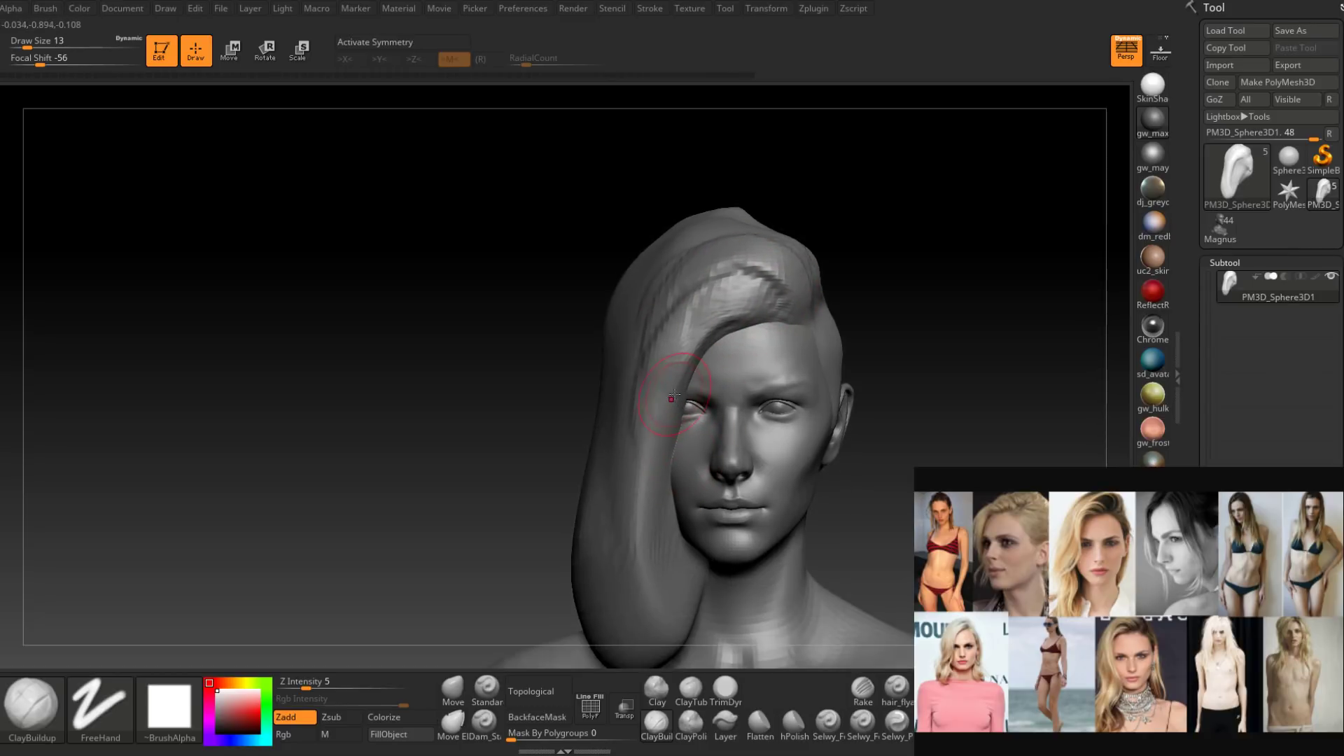
{"action": "key", "text": "space"}
{"action": "left_click", "coordinate": [672, 388]}
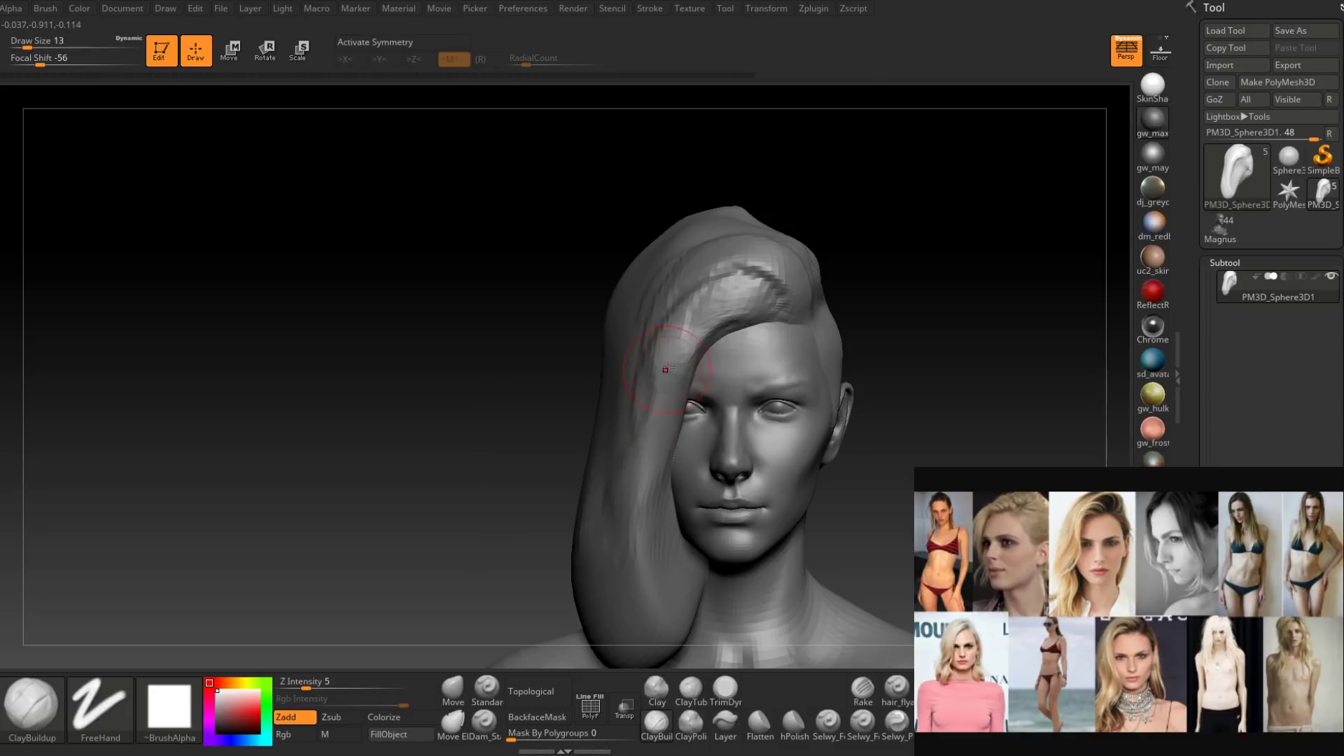
{"action": "right_click_drag", "start_coordinate": [600, 476], "coordinate": [672, 387]}
{"action": "right_click_drag", "start_coordinate": [578, 480], "coordinate": [674, 409]}
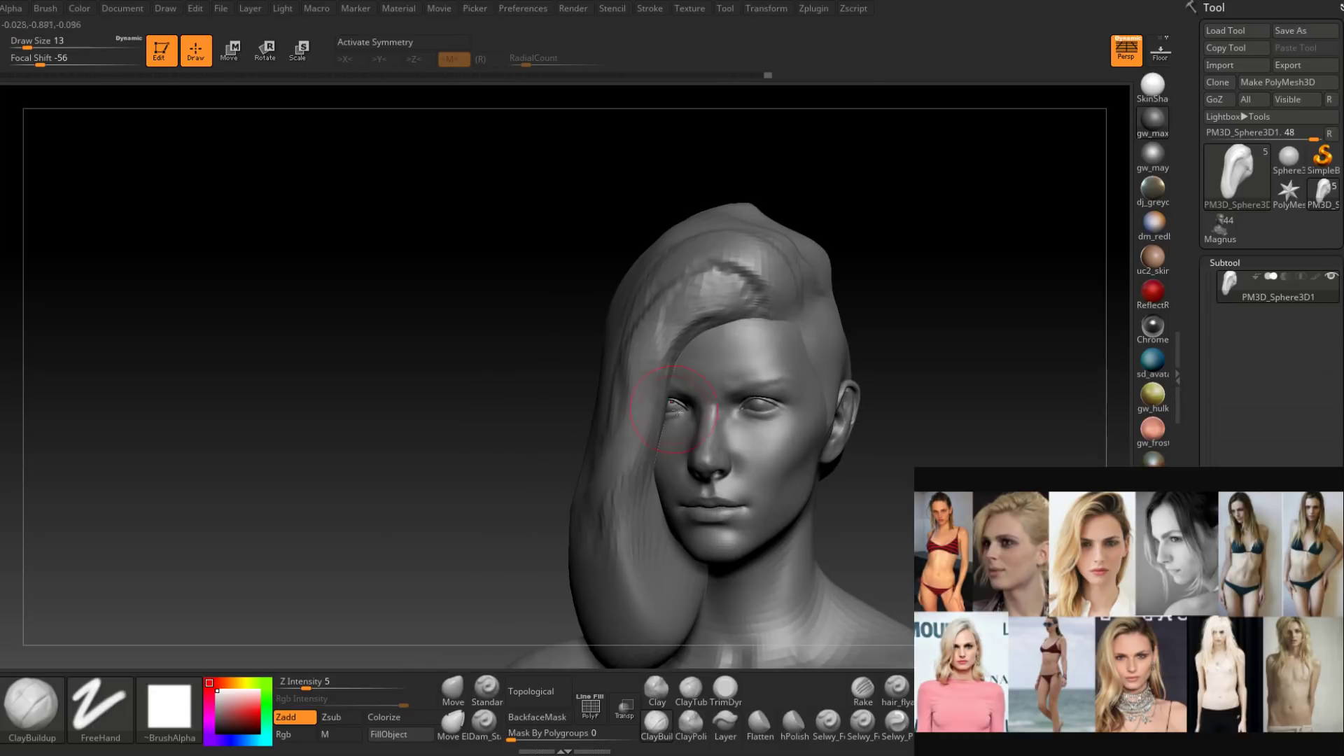
{"action": "mouse_move", "coordinate": [657, 475]}
{"action": "right_mouse_down"}
{"action": "mouse_move", "coordinate": [624, 459]}
{"action": "mouse_move", "coordinate": [601, 494]}
{"action": "right_mouse_up"}
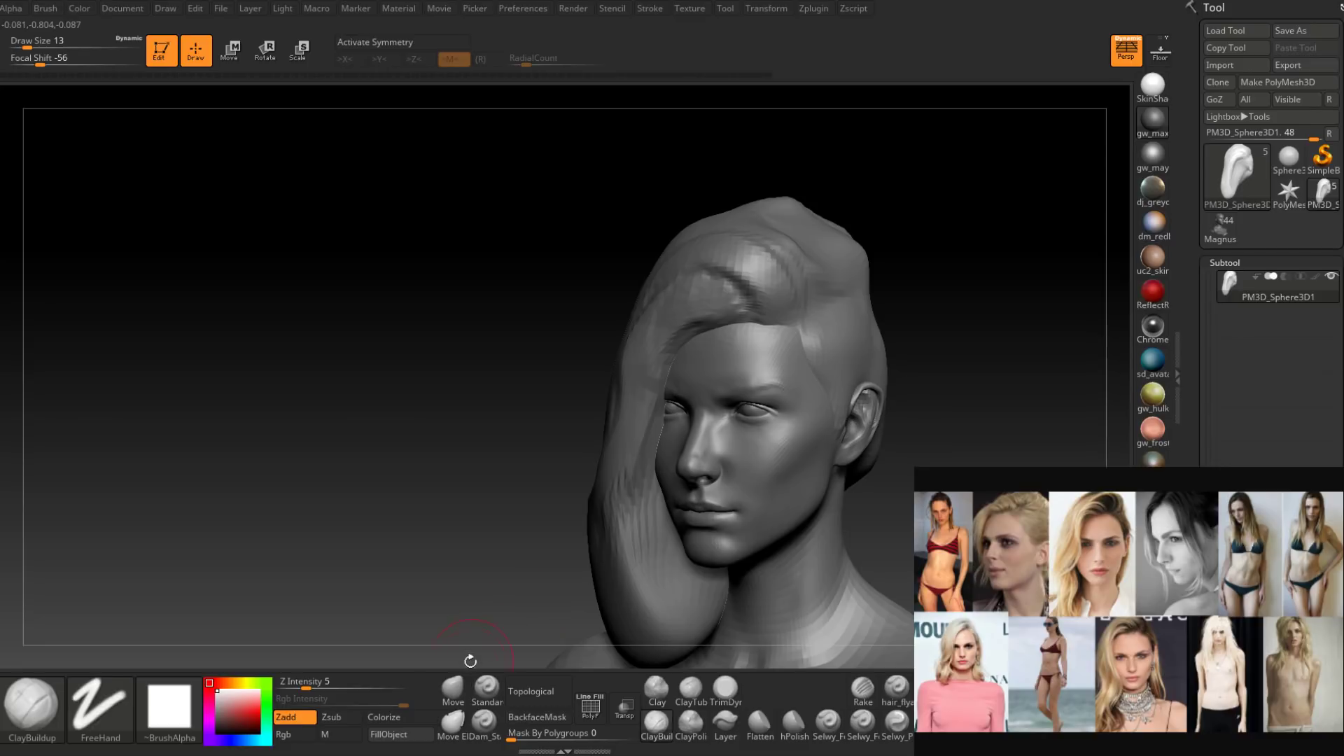
Pull the inner hair edge on the long side away from the eye and cheek with the Move brush at draw sizes 18 and 22.
{"action": "left_click", "coordinate": [455, 690]}
{"action": "right_click_drag", "start_coordinate": [661, 425], "coordinate": [681, 413]}
{"action": "key", "text": "space"}
{"action": "left_click_drag", "start_coordinate": [663, 423], "coordinate": [667, 422]}
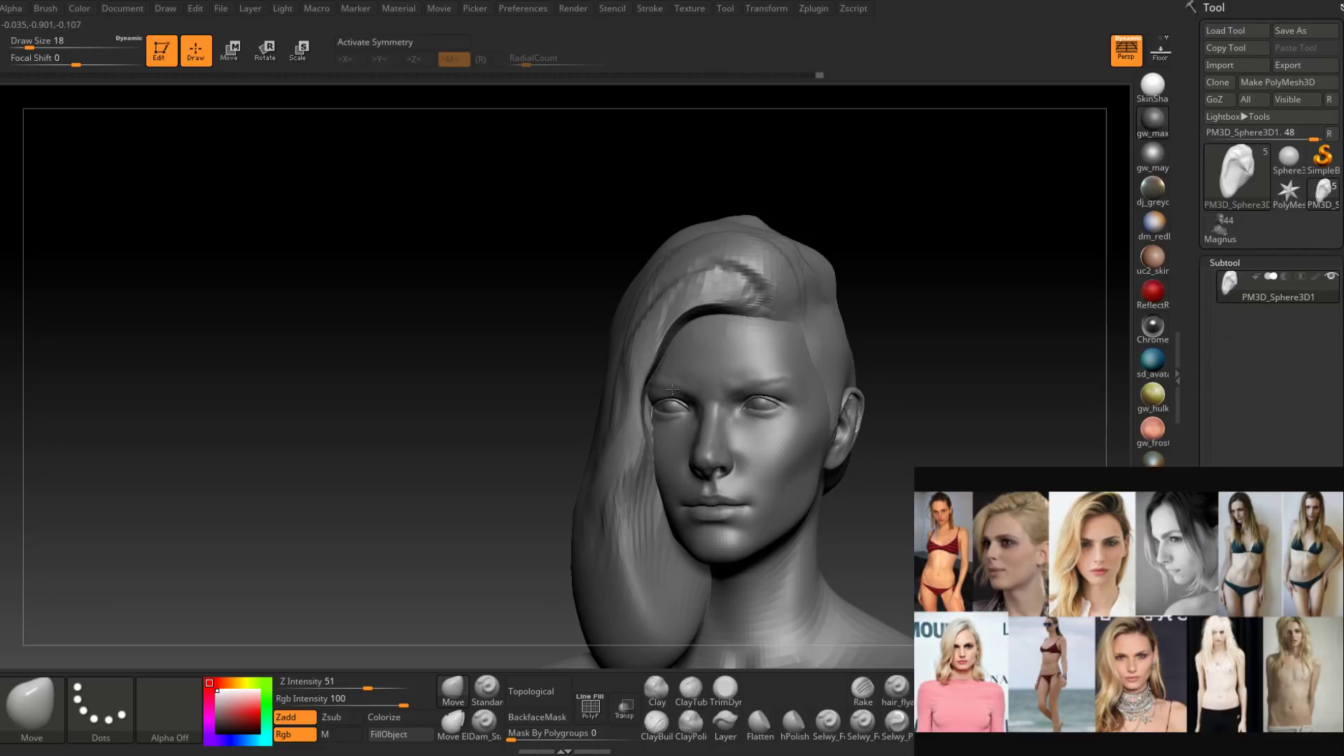
{"action": "left_click_drag", "start_coordinate": [663, 445], "coordinate": [665, 443]}
{"action": "mouse_move", "coordinate": [665, 443]}
{"action": "right_mouse_down"}
{"action": "mouse_move", "coordinate": [677, 443]}
{"action": "mouse_move", "coordinate": [652, 443]}
{"action": "mouse_move", "coordinate": [685, 443]}
{"action": "right_mouse_up"}
{"action": "key", "text": "space"}
{"action": "left_click_drag", "start_coordinate": [683, 440], "coordinate": [688, 439]}
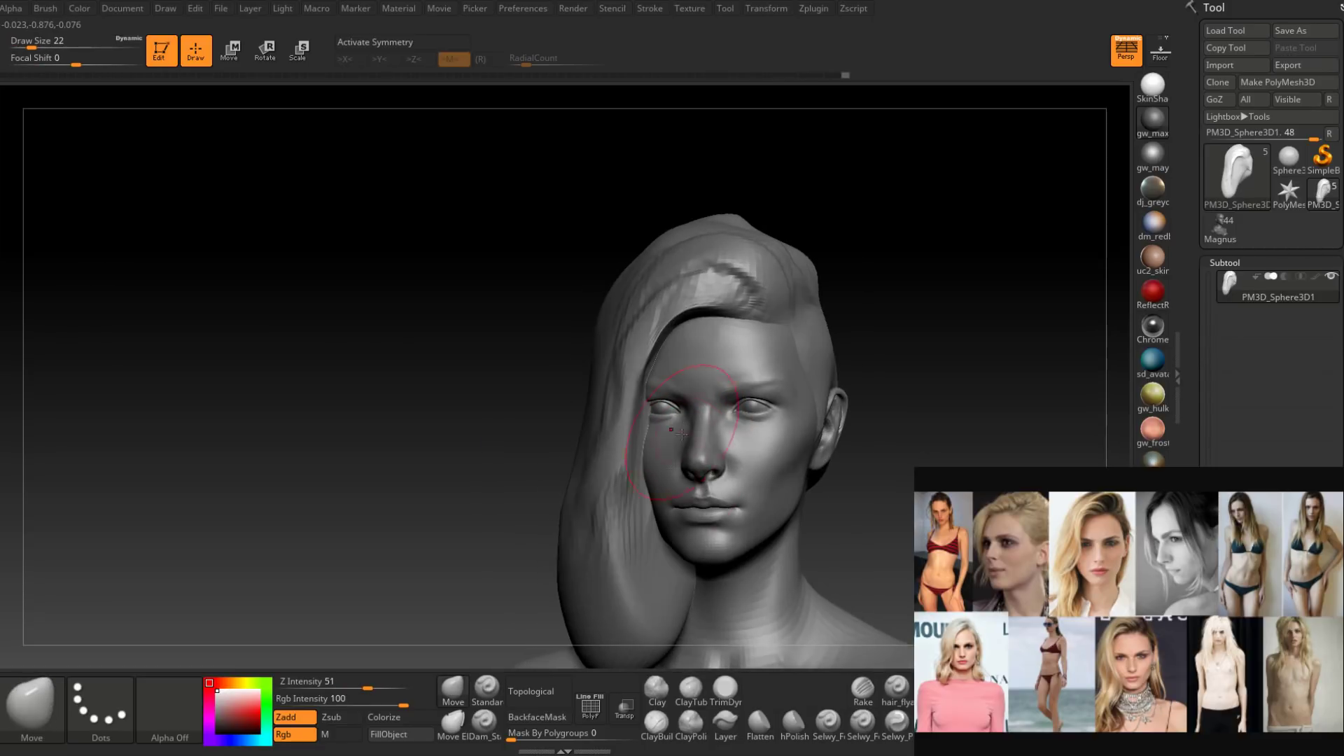
Reshape the long side around the face with the Move brush at draw sizes 25 and 31, using transparency temporarily.
{"action": "left_click", "coordinate": [625, 711]}
{"action": "right_click_drag", "start_coordinate": [658, 420], "coordinate": [683, 441]}
{"action": "key", "text": "space"}
{"action": "left_click_drag", "start_coordinate": [683, 441], "coordinate": [687, 441]}
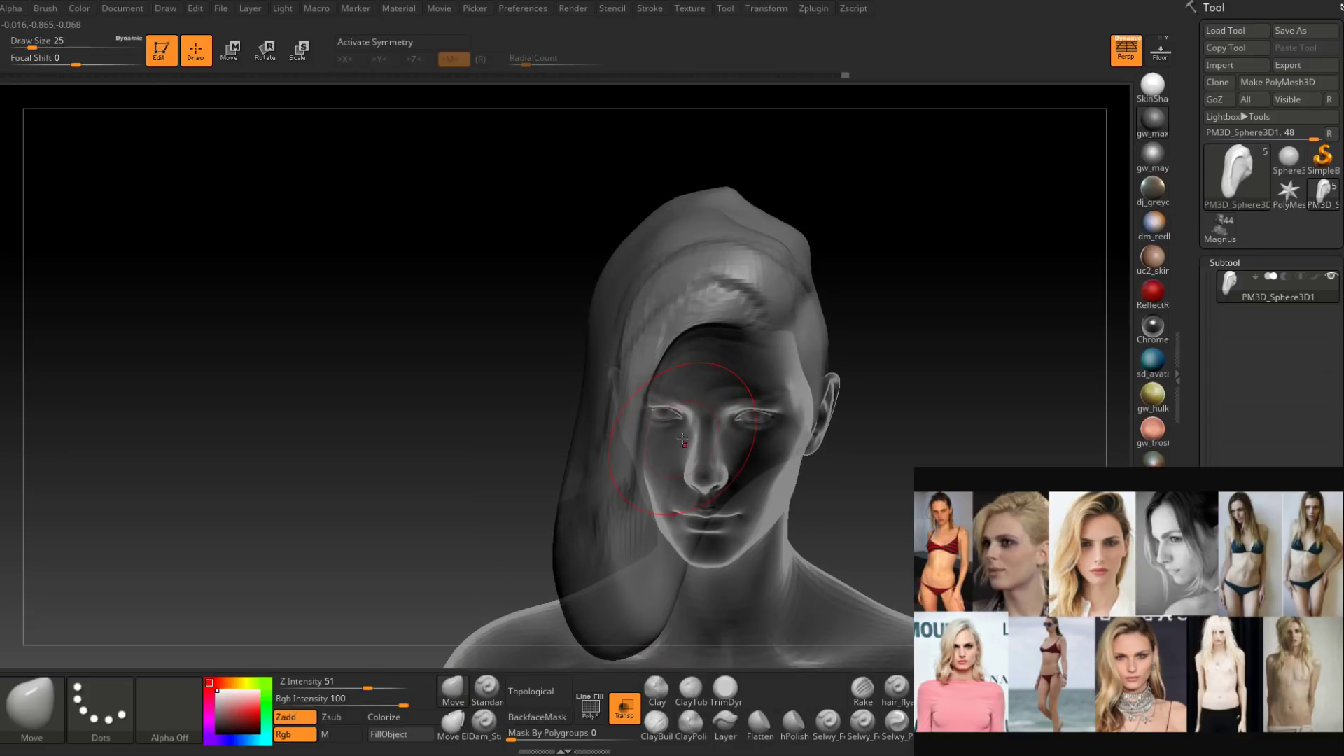
{"action": "right_click_drag", "start_coordinate": [676, 436], "coordinate": [689, 442]}
{"action": "key", "text": "space"}
{"action": "left_click_drag", "start_coordinate": [688, 442], "coordinate": [699, 441]}
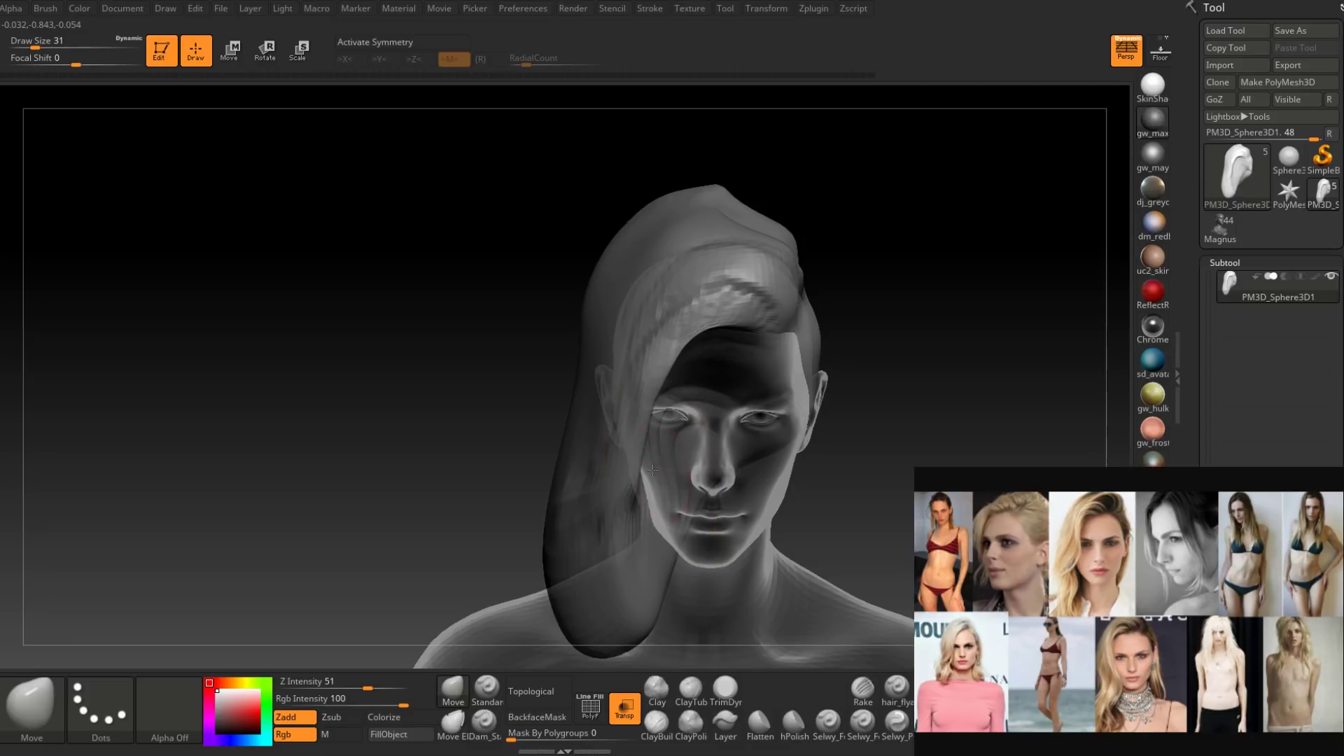
{"action": "right_click_drag", "start_coordinate": [657, 468], "coordinate": [681, 393]}
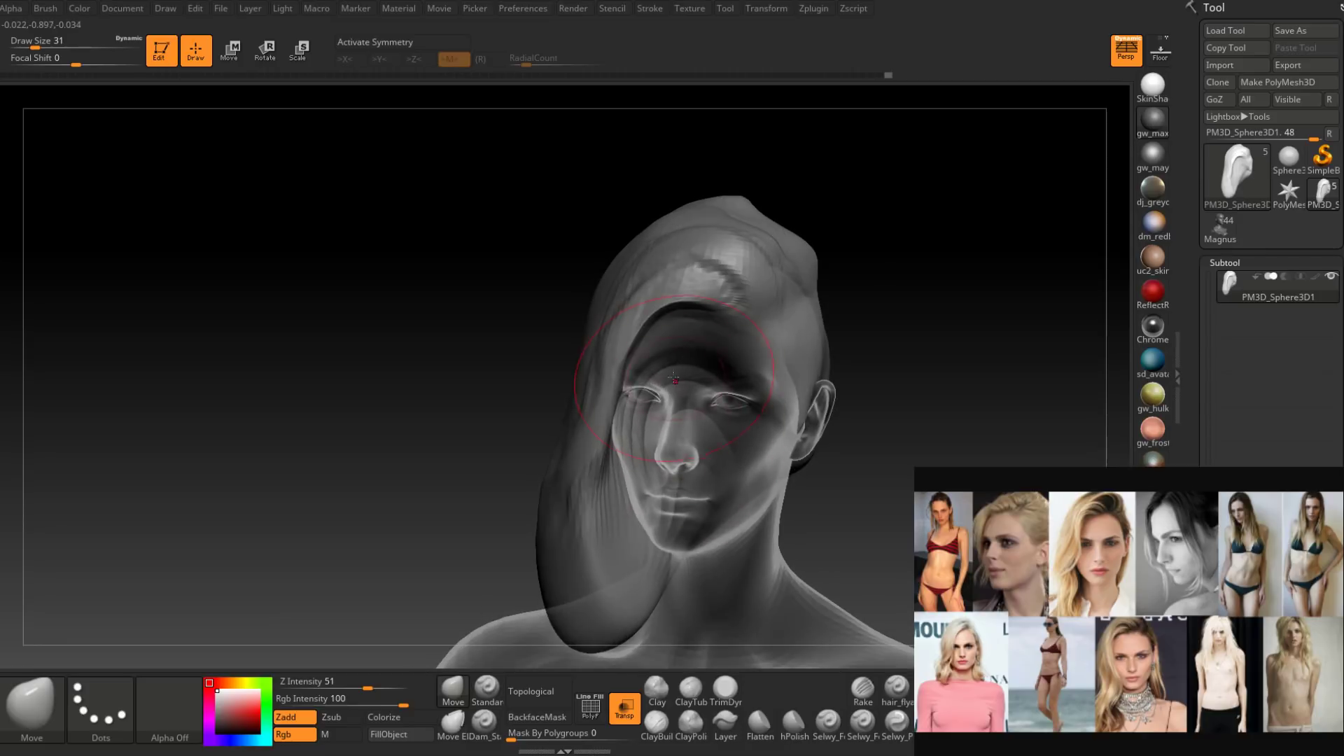
{"action": "mouse_move", "coordinate": [672, 342]}
{"action": "right_mouse_down"}
{"action": "mouse_move", "coordinate": [721, 361]}
{"action": "mouse_move", "coordinate": [690, 395]}
{"action": "mouse_move", "coordinate": [704, 375]}
{"action": "mouse_move", "coordinate": [693, 329]}
{"action": "mouse_move", "coordinate": [651, 260]}
{"action": "right_mouse_up"}
{"action": "left_click", "coordinate": [626, 707]}
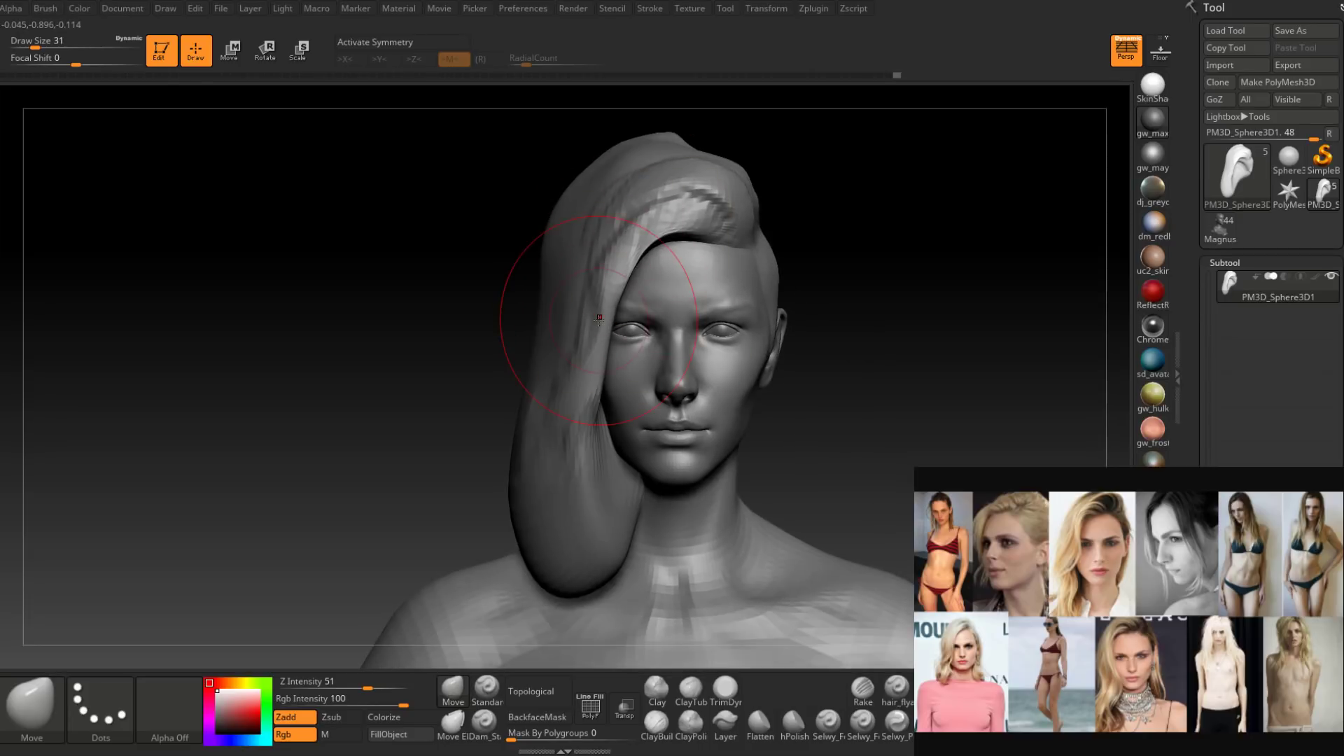
Carve strand lines into the long side beside the cheek with Dam_Standard at draw size 13 and smooth around them.
{"action": "left_click", "coordinate": [483, 722]}
{"action": "right_click_drag", "start_coordinate": [525, 640], "coordinate": [490, 595]}
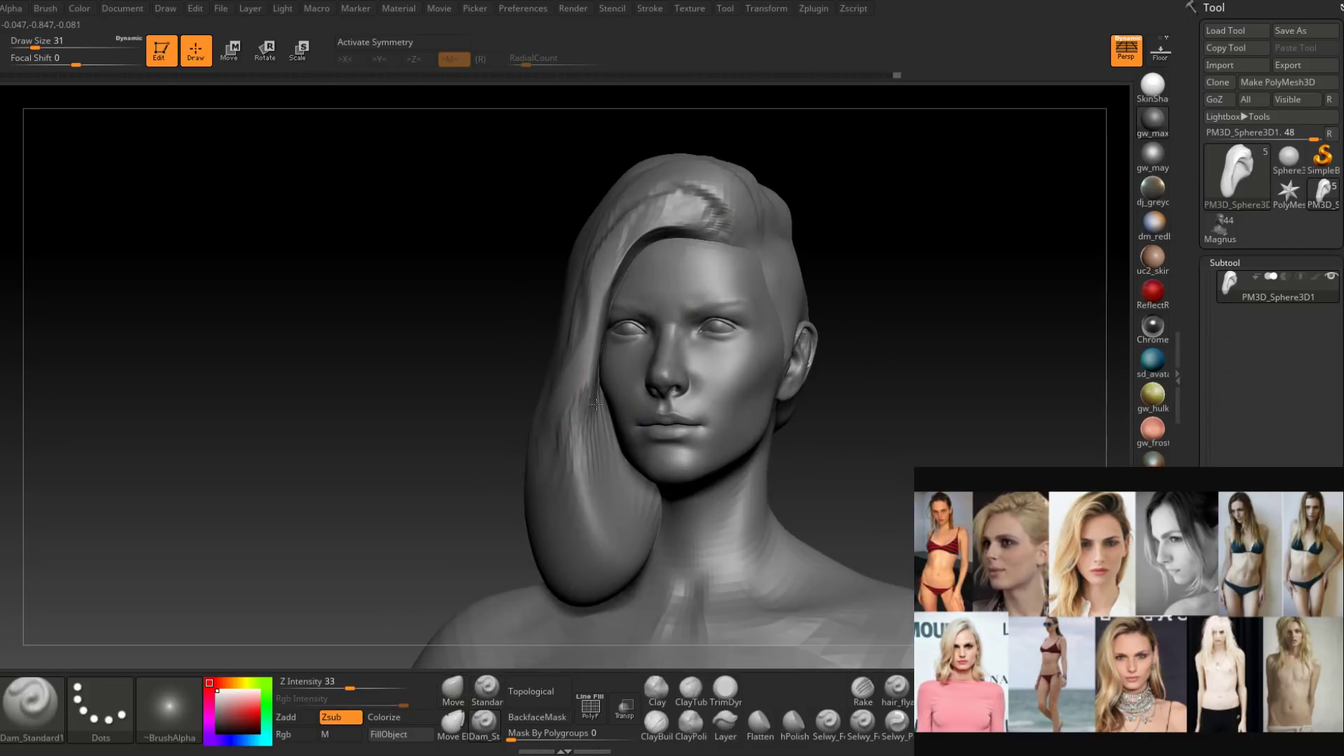
{"action": "key", "text": "space"}
{"action": "left_click_drag", "start_coordinate": [560, 509], "coordinate": [549, 509]}
{"action": "key", "text": "shift"}
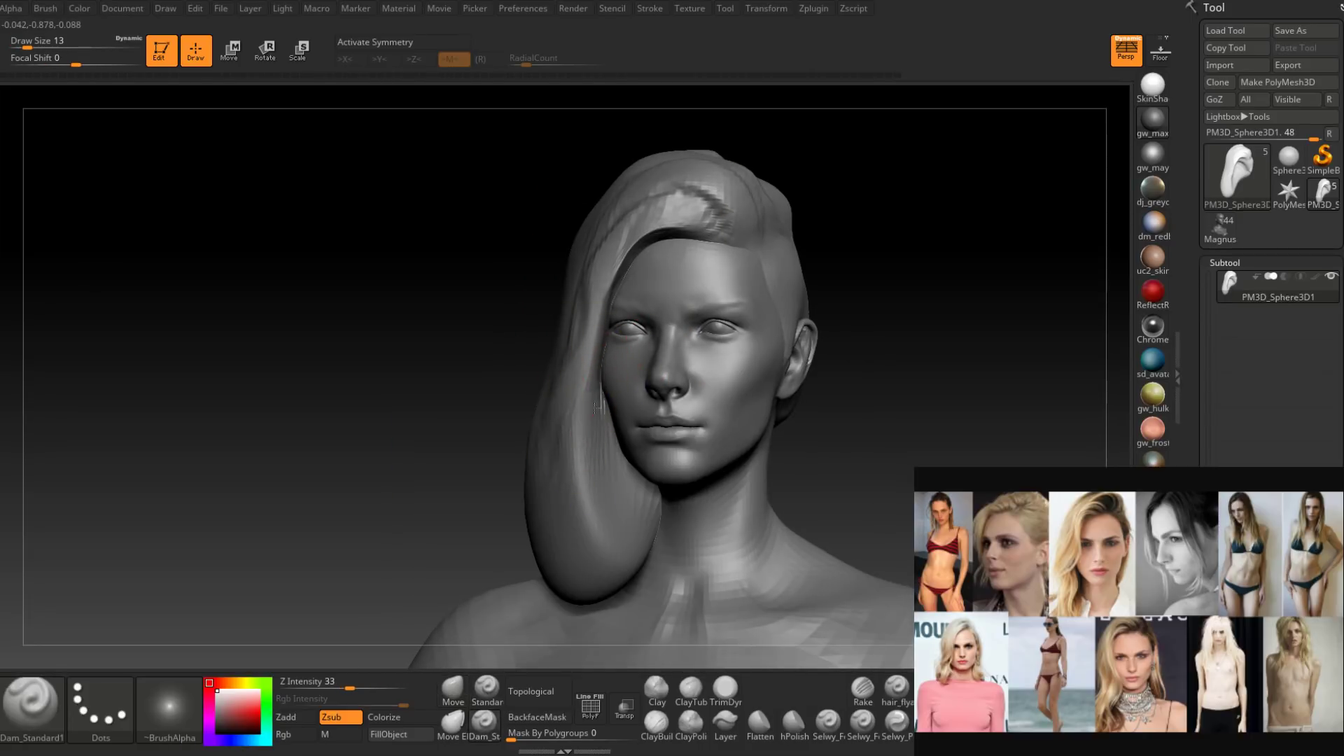
{"action": "right_click_drag", "start_coordinate": [599, 408], "coordinate": [623, 412]}
{"action": "left_click_drag", "start_coordinate": [581, 417], "coordinate": [567, 452]}
{"action": "mouse_move", "coordinate": [522, 459]}
{"action": "right_mouse_down"}
{"action": "mouse_move", "coordinate": [595, 455]}
{"action": "mouse_move", "coordinate": [542, 453]}
{"action": "right_mouse_up"}
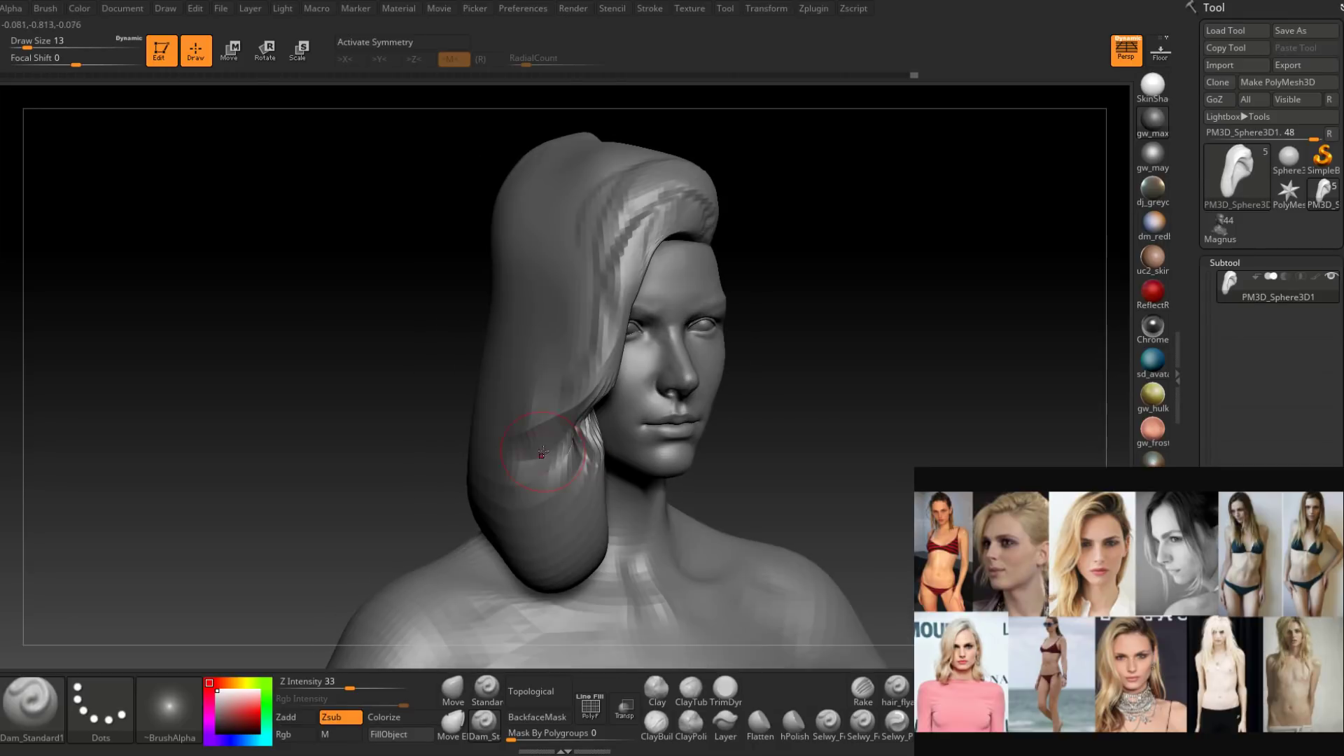
{"action": "left_click_drag", "start_coordinate": [542, 452], "coordinate": [526, 441], "text": "shift"}
{"action": "mouse_move", "coordinate": [609, 456]}
{"action": "right_mouse_down"}
{"action": "mouse_move", "coordinate": [558, 456]}
{"action": "mouse_move", "coordinate": [551, 410]}
{"action": "mouse_move", "coordinate": [608, 386]}
{"action": "right_mouse_up"}
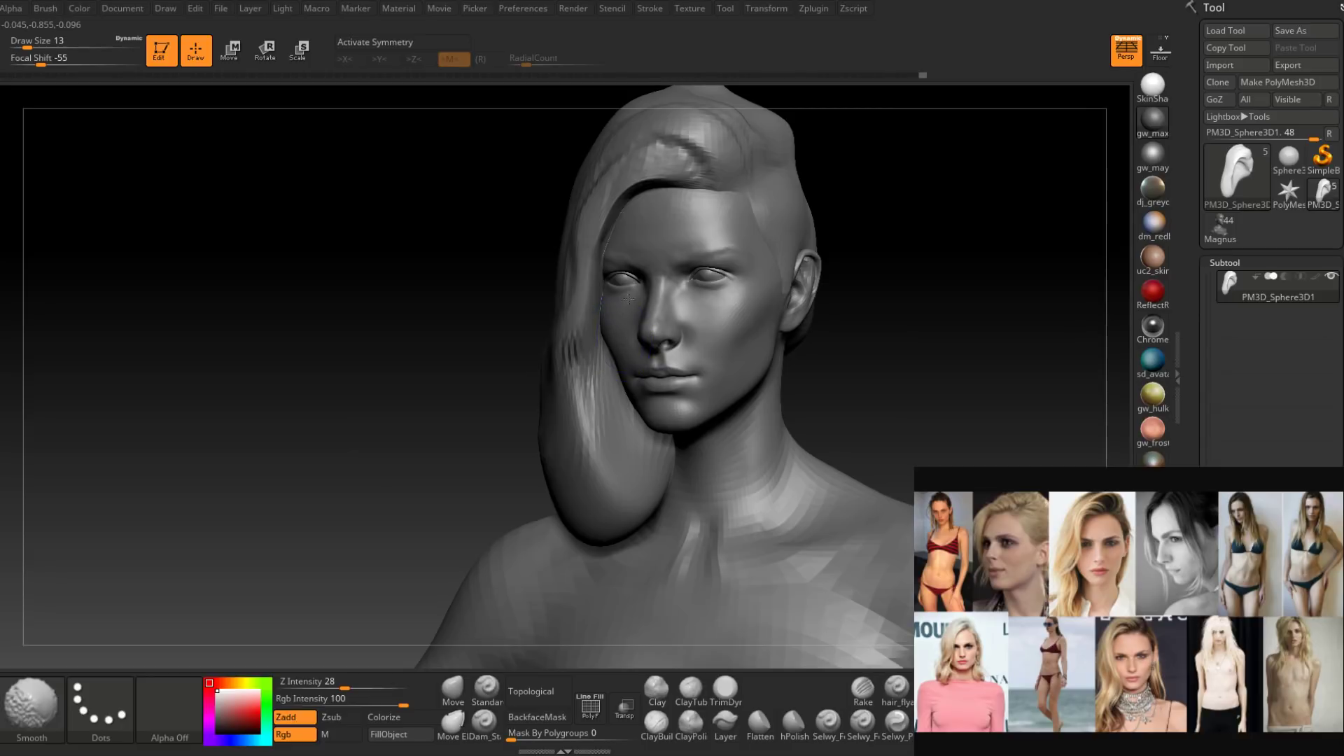
Build up hair strands across the crown and top of the head with ClayBuildup at draw size 13.
{"action": "mouse_move", "coordinate": [628, 299]}
{"action": "right_mouse_down", "text": "shift"}
{"action": "mouse_move", "coordinate": [640, 313]}
{"action": "mouse_move", "coordinate": [612, 413]}
{"action": "mouse_move", "coordinate": [583, 422]}
{"action": "mouse_move", "coordinate": [570, 476]}
{"action": "mouse_move", "coordinate": [588, 486]}
{"action": "mouse_move", "coordinate": [545, 393]}
{"action": "right_mouse_up", "text": "shift"}
{"action": "left_click", "coordinate": [655, 725]}
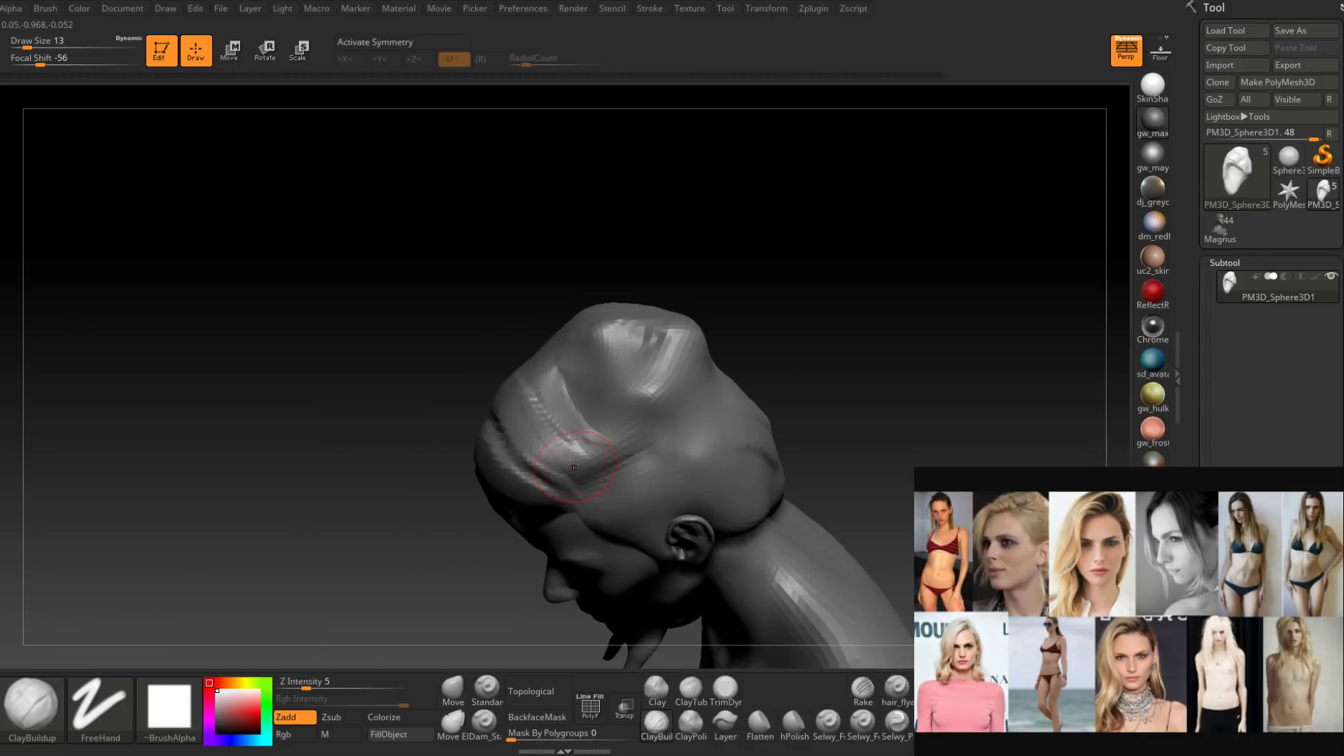
{"action": "right_click_drag", "start_coordinate": [574, 464], "coordinate": [605, 365]}
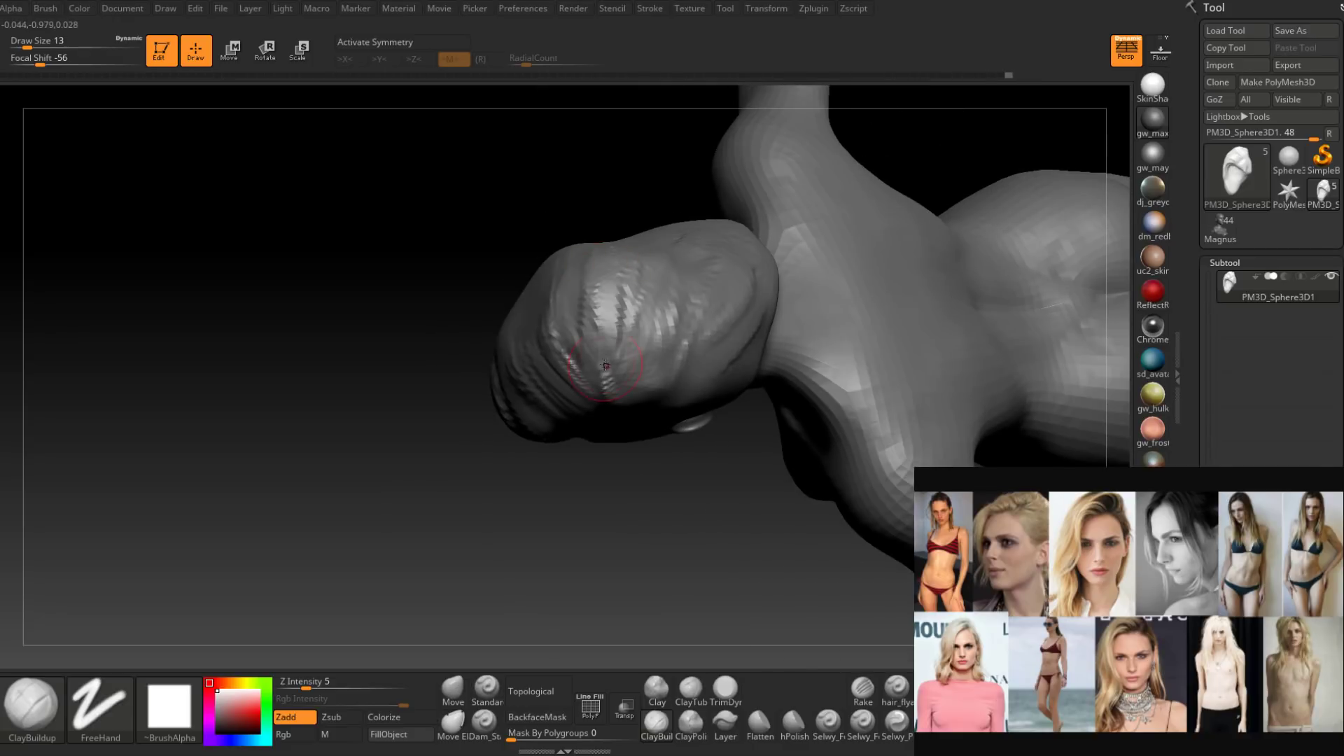
{"action": "right_click_drag", "start_coordinate": [632, 281], "coordinate": [608, 306]}
{"action": "right_click_drag", "start_coordinate": [697, 255], "coordinate": [749, 339]}
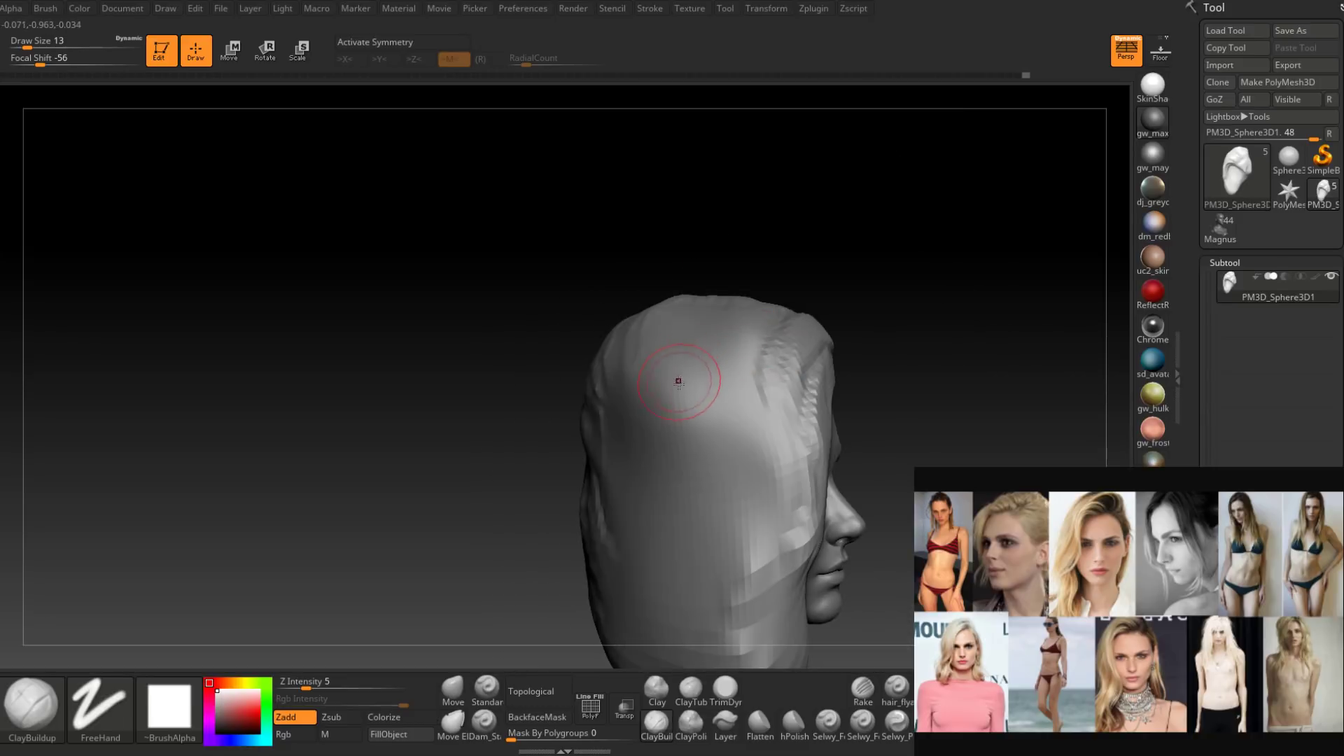
{"action": "mouse_move", "coordinate": [679, 381]}
{"action": "right_mouse_down"}
{"action": "mouse_move", "coordinate": [651, 381]}
{"action": "mouse_move", "coordinate": [682, 367]}
{"action": "mouse_move", "coordinate": [580, 358]}
{"action": "right_mouse_up"}
Layer ClayBuildup strands over the upper back of the hair at draw size 18.
{"action": "key", "text": "s"}
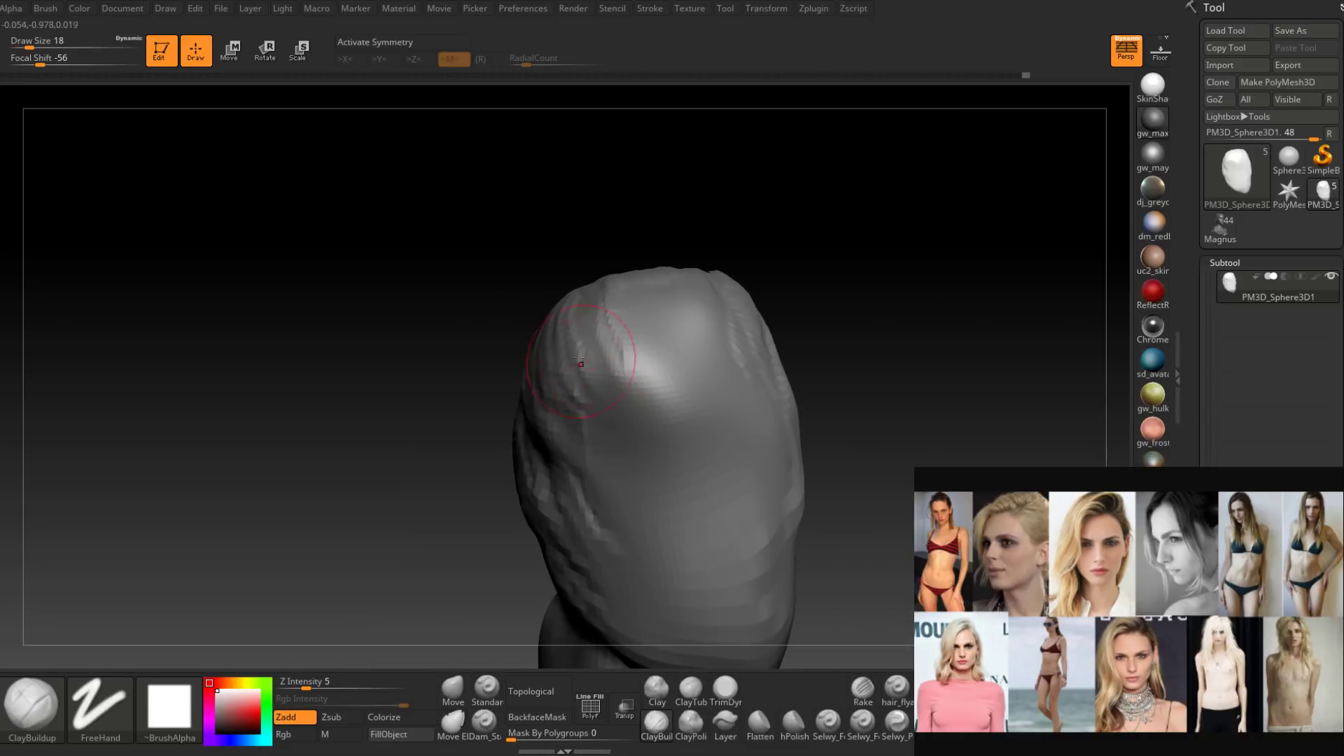
{"action": "right_click_drag", "start_coordinate": [544, 422], "coordinate": [527, 392]}
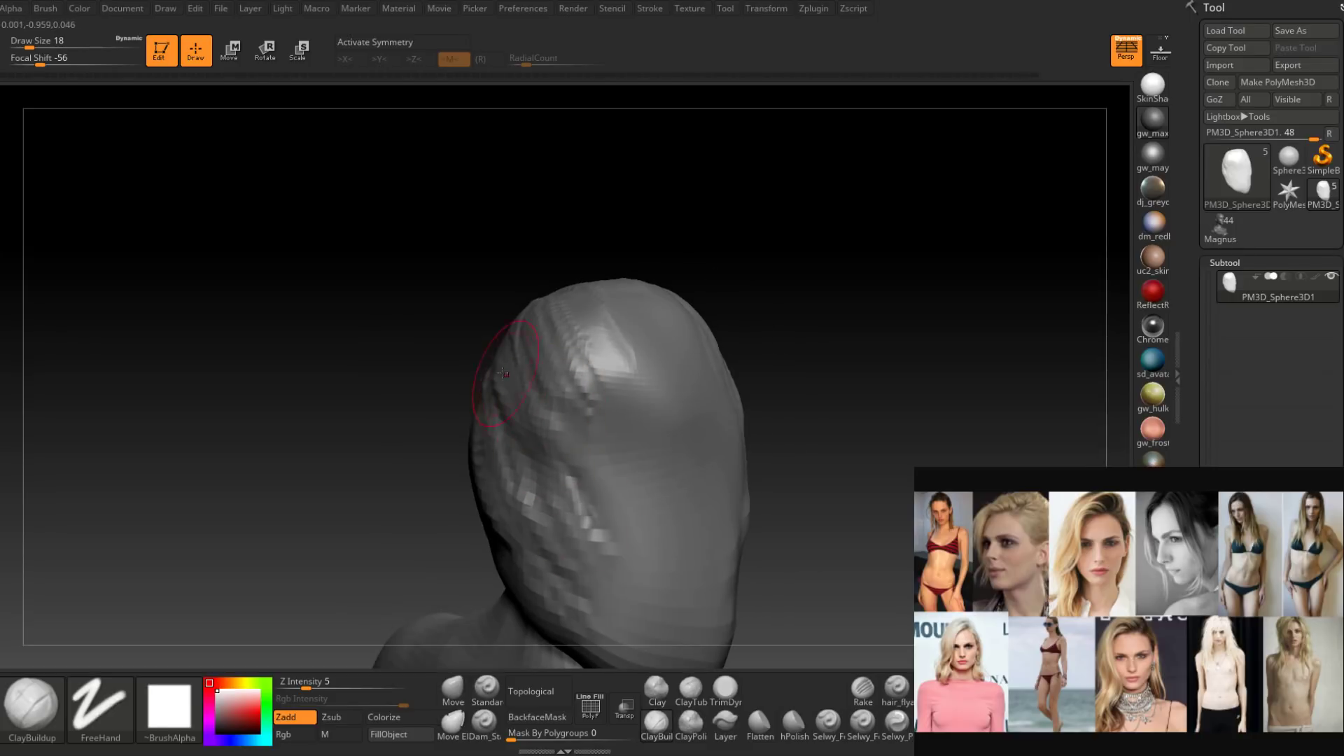
{"action": "left_click_drag", "start_coordinate": [504, 373], "coordinate": [514, 464]}
{"action": "mouse_move", "coordinate": [562, 520]}
{"action": "right_mouse_down", "text": "alt"}
{"action": "mouse_move", "coordinate": [487, 439]}
{"action": "mouse_move", "coordinate": [480, 486]}
{"action": "right_mouse_up", "text": "alt"}
Extend the ClayBuildup strands down the back of the hair toward its lower edge at draw size 22.
{"action": "key", "text": "space"}
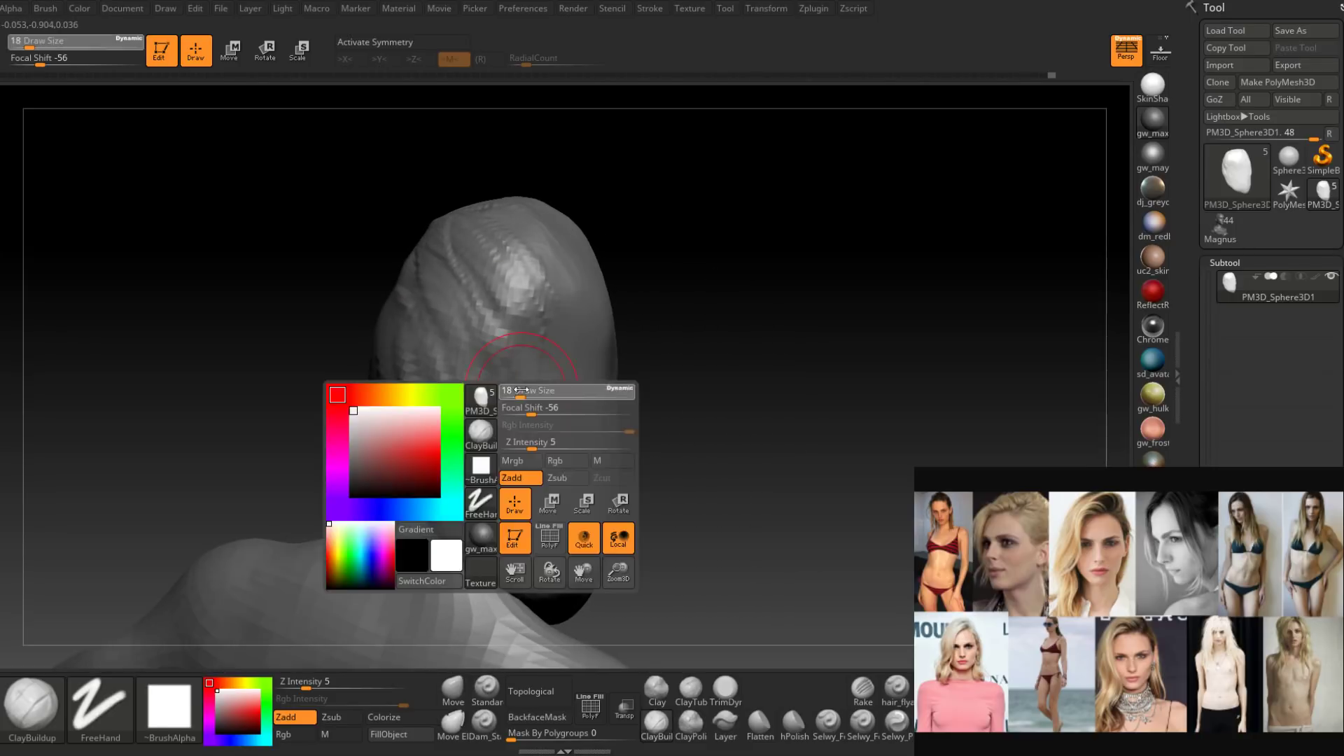
{"action": "left_click_drag", "start_coordinate": [515, 387], "coordinate": [521, 388]}
{"action": "right_click_drag", "start_coordinate": [548, 441], "coordinate": [521, 420]}
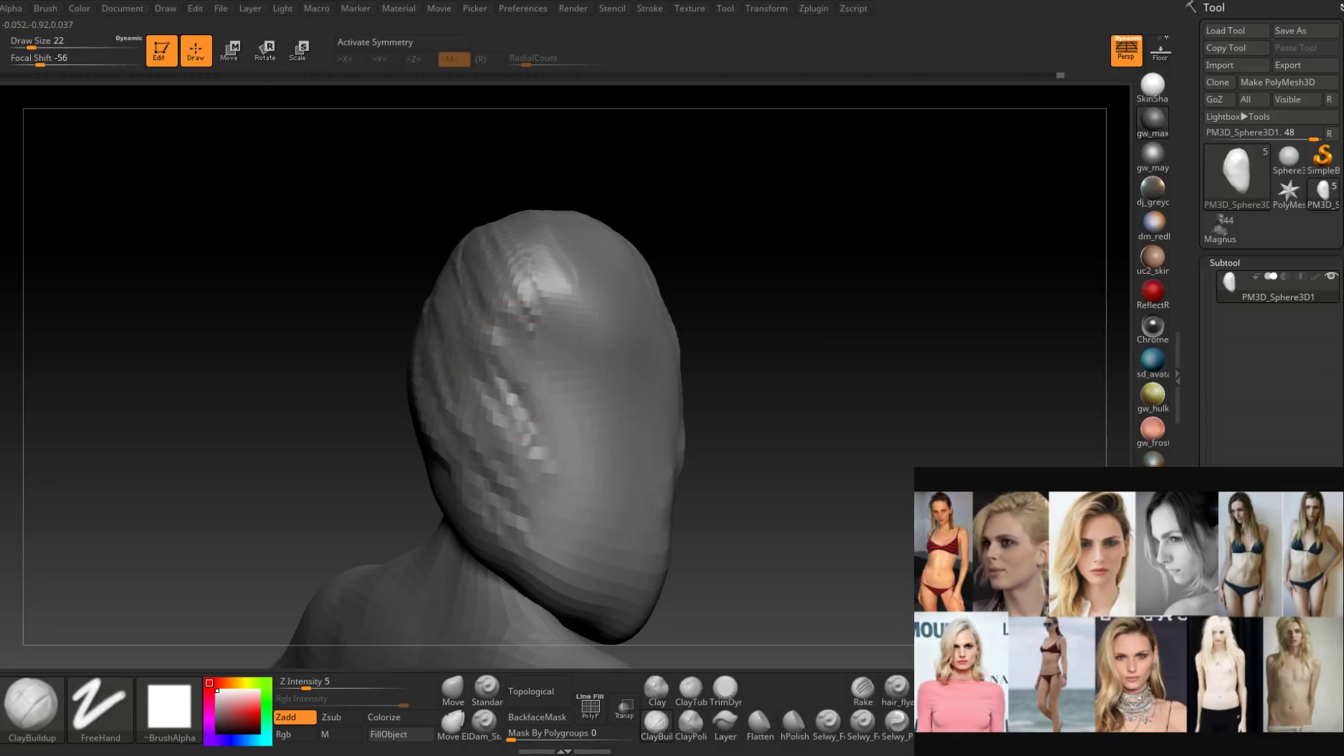
{"action": "left_click_drag", "start_coordinate": [534, 431], "coordinate": [541, 479]}
{"action": "left_click_drag", "start_coordinate": [553, 403], "coordinate": [559, 441]}
{"action": "right_click_drag", "start_coordinate": [559, 441], "coordinate": [601, 410]}
{"action": "left_click_drag", "start_coordinate": [601, 409], "coordinate": [653, 461]}
{"action": "mouse_move", "coordinate": [613, 362]}
{"action": "left_mouse_down"}
{"action": "mouse_move", "coordinate": [642, 425]}
{"action": "mouse_move", "coordinate": [595, 560]}
{"action": "left_mouse_up"}
{"action": "left_click_drag", "start_coordinate": [558, 381], "coordinate": [616, 532]}
Continue the ClayBuildup strands from the crown down the long side of the hair at draw size 22.
{"action": "right_click_drag", "start_coordinate": [609, 511], "coordinate": [516, 469]}
{"action": "left_click_drag", "start_coordinate": [608, 259], "coordinate": [621, 364]}
{"action": "mouse_move", "coordinate": [647, 329]}
{"action": "right_mouse_down"}
{"action": "mouse_move", "coordinate": [570, 352]}
{"action": "mouse_move", "coordinate": [596, 253]}
{"action": "right_mouse_up"}
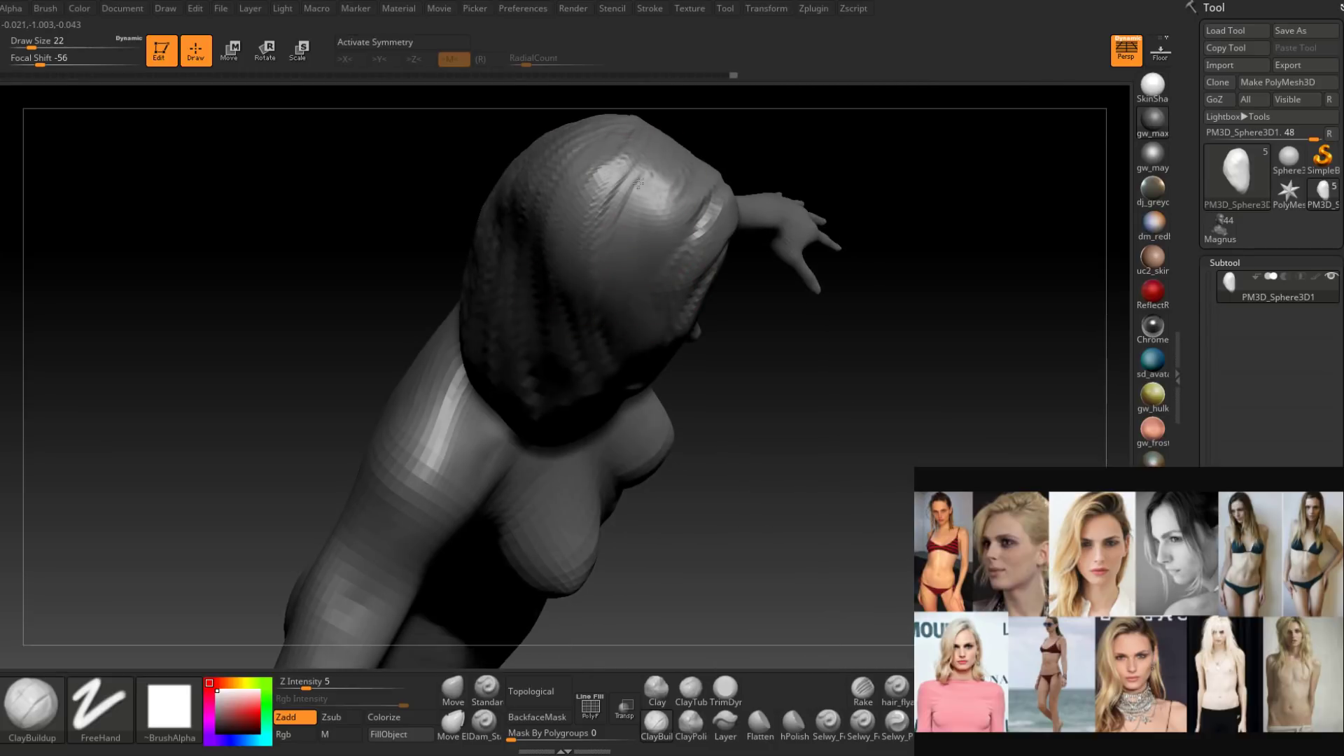
{"action": "right_click_drag", "start_coordinate": [629, 181], "coordinate": [625, 389]}
{"action": "right_click_drag", "start_coordinate": [658, 306], "coordinate": [618, 331]}
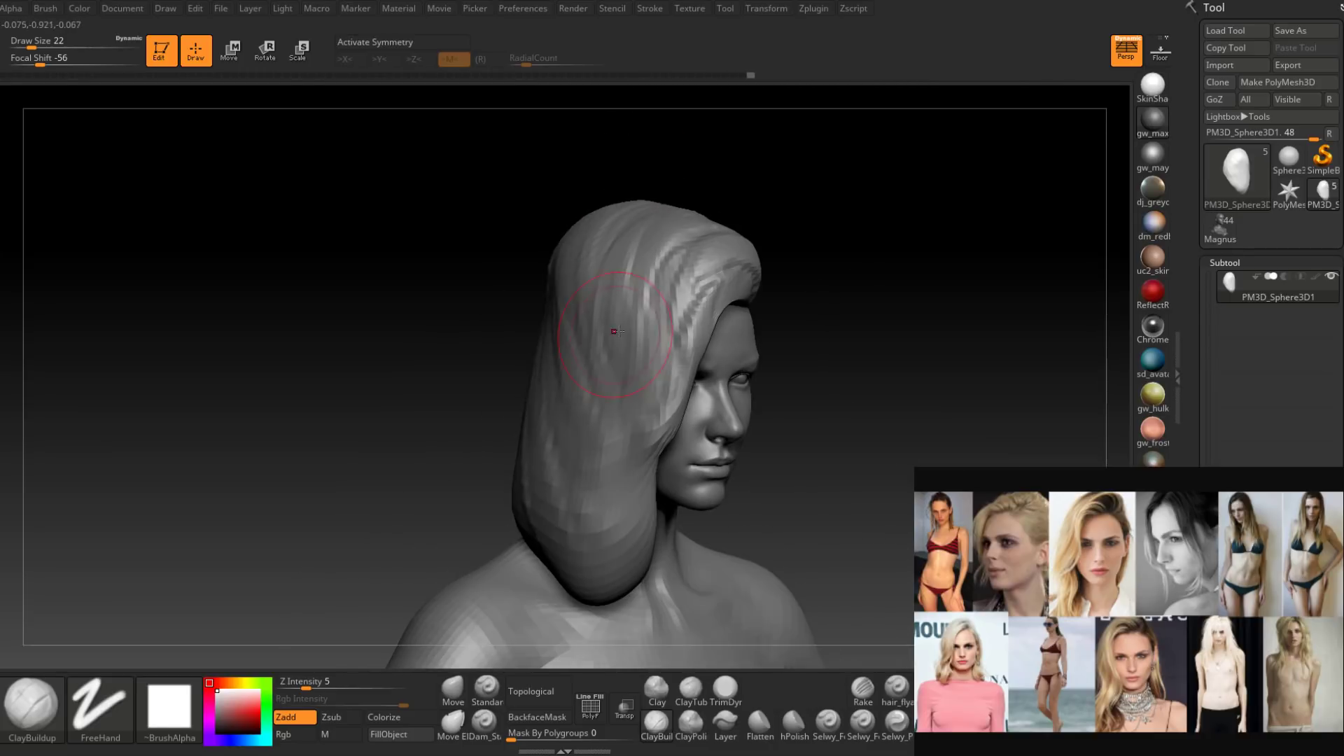
{"action": "mouse_move", "coordinate": [518, 461]}
{"action": "right_mouse_down"}
{"action": "mouse_move", "coordinate": [583, 262]}
{"action": "mouse_move", "coordinate": [624, 387]}
{"action": "right_mouse_up"}
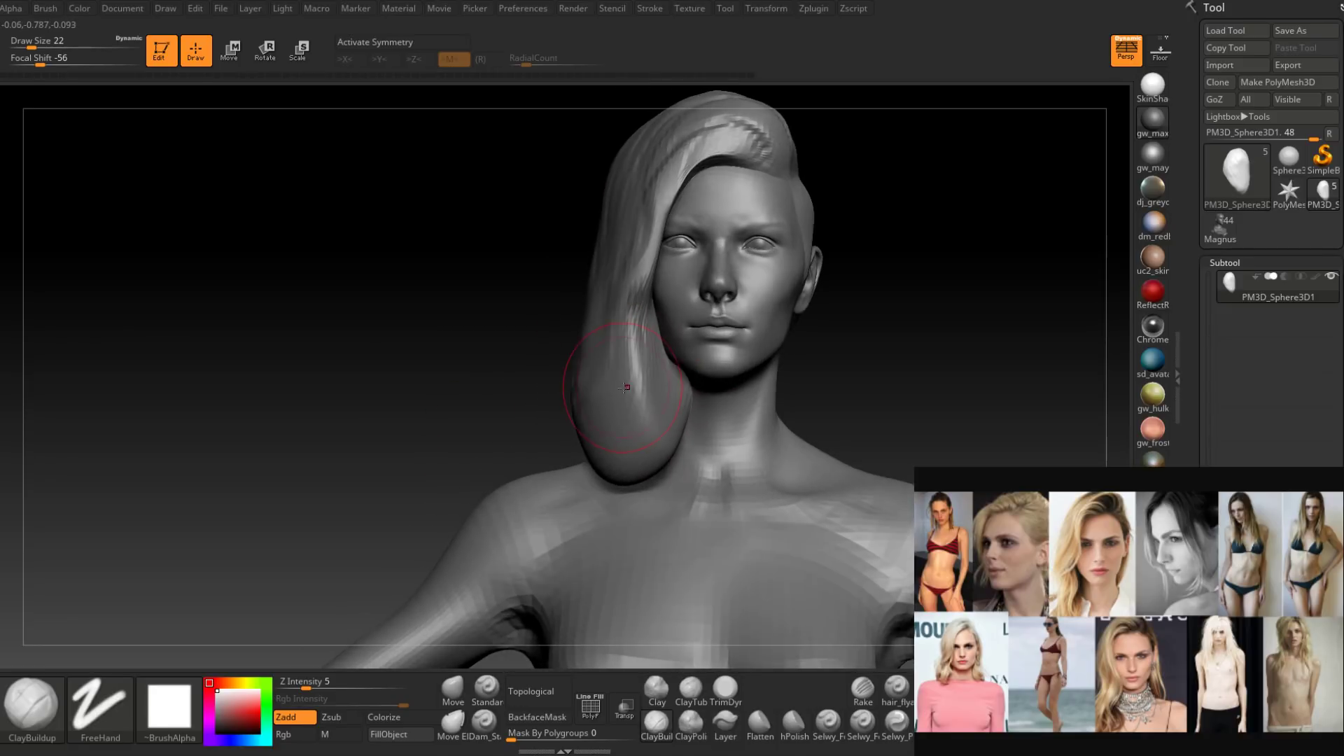
Lengthen the lower tip of the long side onto the chest with the Move brush at draw sizes 22 and 29.
{"action": "left_click", "coordinate": [456, 687]}
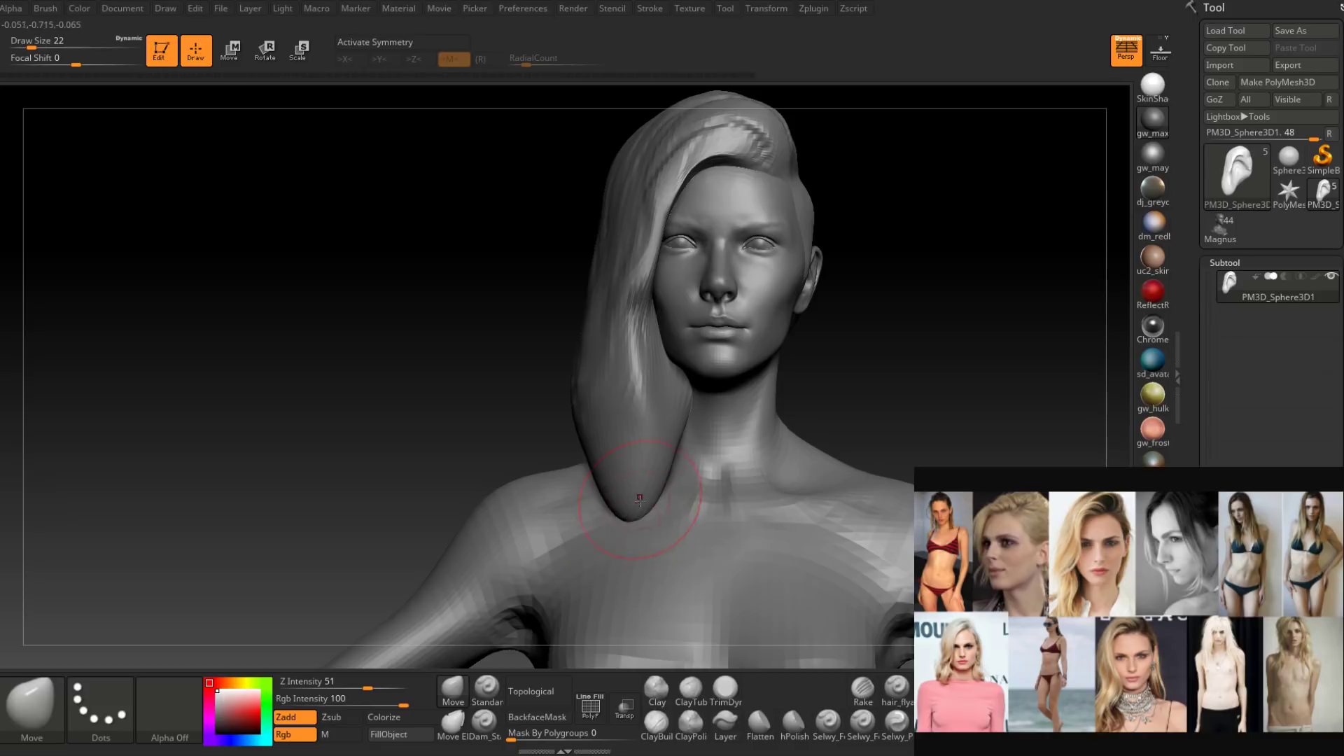
{"action": "right_click_drag", "start_coordinate": [630, 509], "coordinate": [656, 505]}
{"action": "key", "text": "space"}
{"action": "left_click_drag", "start_coordinate": [655, 505], "coordinate": [663, 537]}
{"action": "key", "text": "space"}
{"action": "mouse_move", "coordinate": [675, 481]}
{"action": "left_mouse_down"}
{"action": "mouse_move", "coordinate": [634, 431]}
{"action": "mouse_move", "coordinate": [609, 427]}
{"action": "left_mouse_up"}
{"action": "left_click_drag", "start_coordinate": [581, 490], "coordinate": [570, 475]}
{"action": "mouse_move", "coordinate": [560, 490]}
{"action": "right_mouse_down"}
{"action": "mouse_move", "coordinate": [593, 495]}
{"action": "mouse_move", "coordinate": [570, 462]}
{"action": "mouse_move", "coordinate": [647, 438]}
{"action": "mouse_move", "coordinate": [618, 470]}
{"action": "right_mouse_up"}
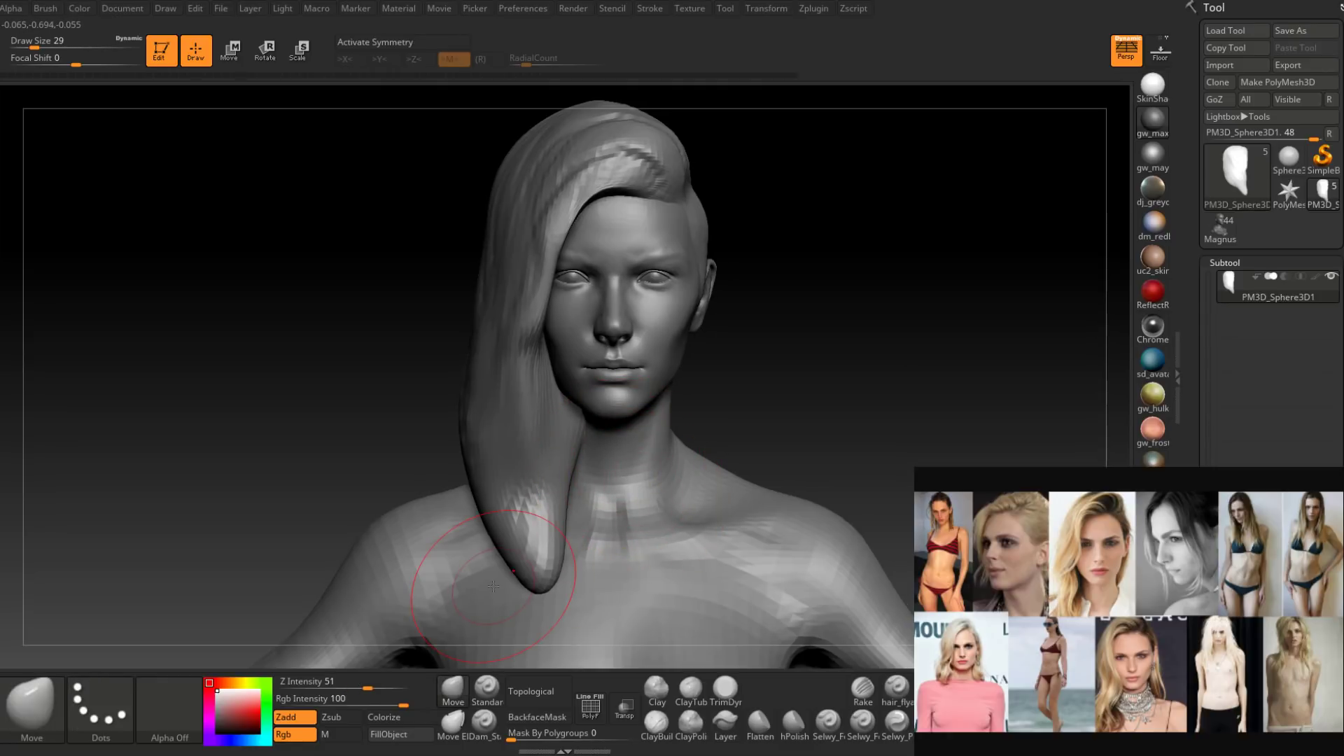
{"action": "right_click_drag", "start_coordinate": [493, 586], "coordinate": [588, 423]}
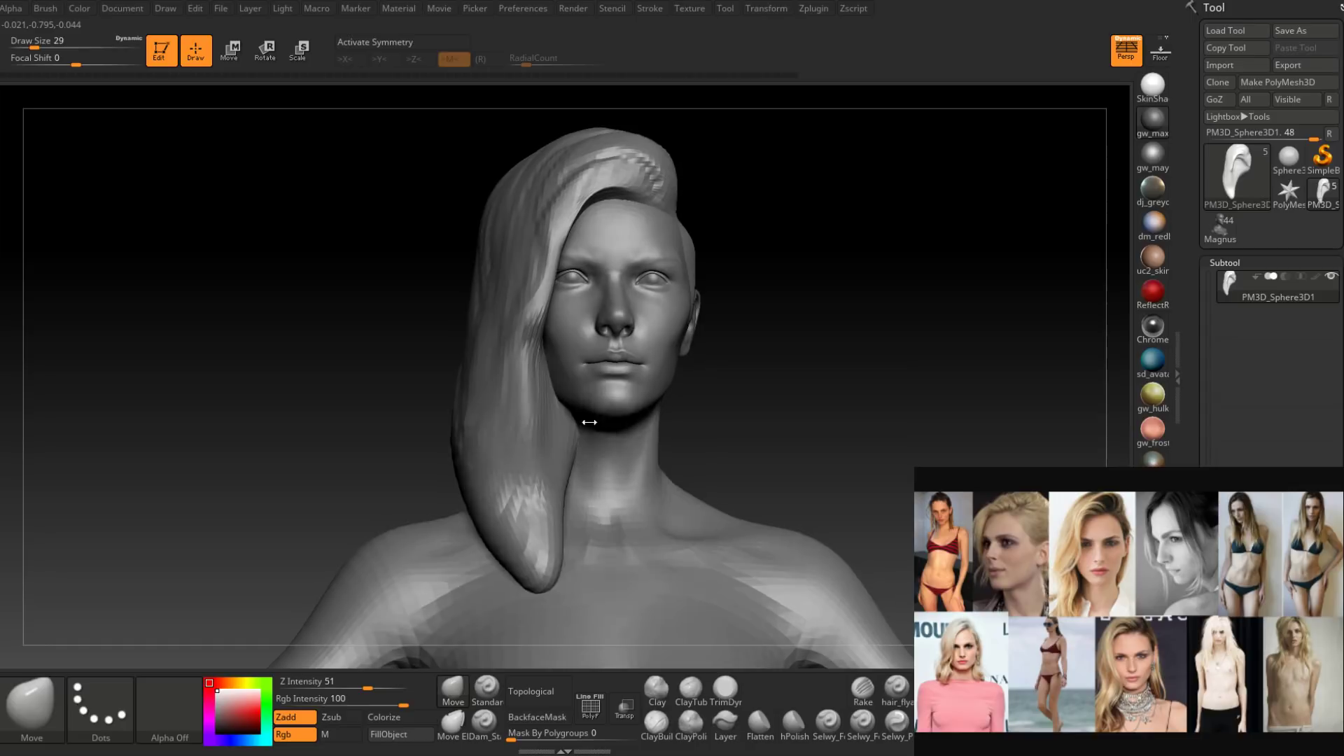
Push the inner hair edge back from the jaw and neck with the Move brush at draw sizes 35 and 18.
{"action": "key", "text": "s"}
{"action": "left_click", "coordinate": [596, 421]}
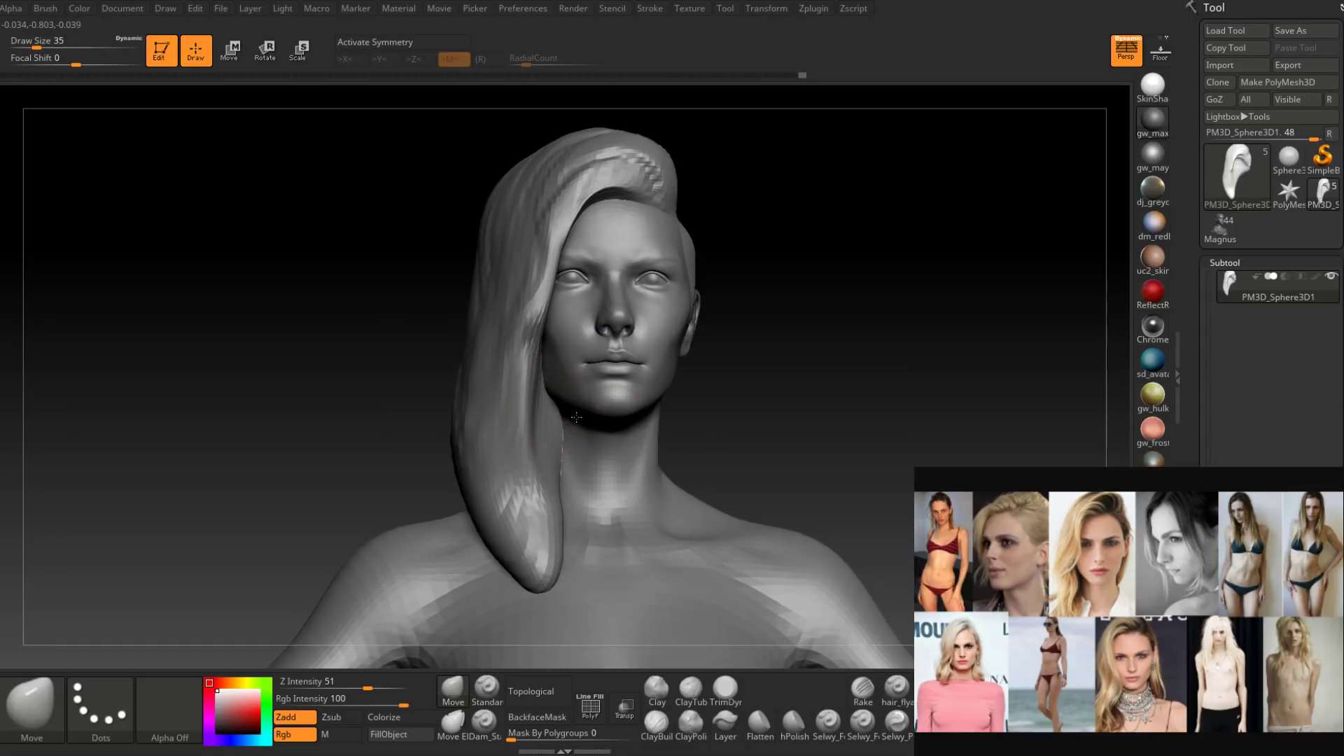
{"action": "right_click_drag", "start_coordinate": [576, 417], "coordinate": [583, 348], "text": "ctrl"}
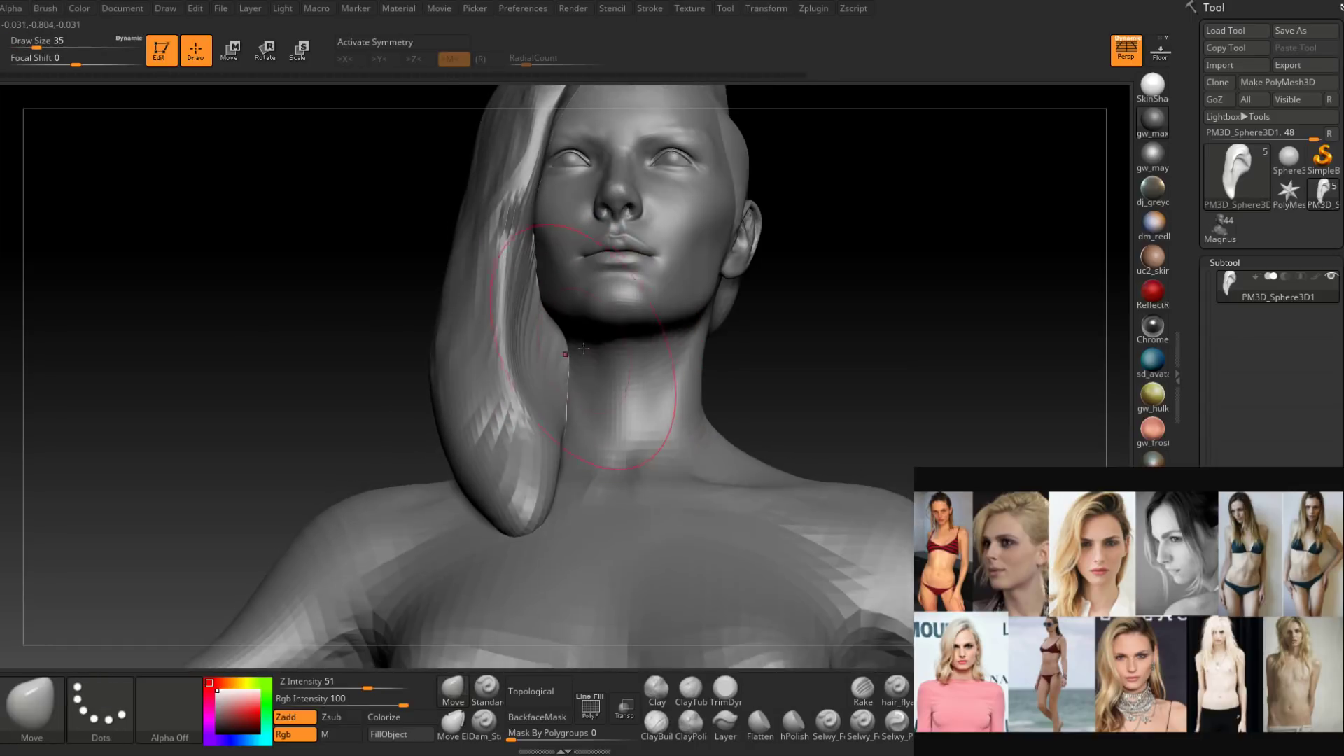
{"action": "key", "text": "space"}
{"action": "left_click_drag", "start_coordinate": [588, 362], "coordinate": [579, 362]}
{"action": "right_click_drag", "start_coordinate": [580, 356], "coordinate": [585, 424]}
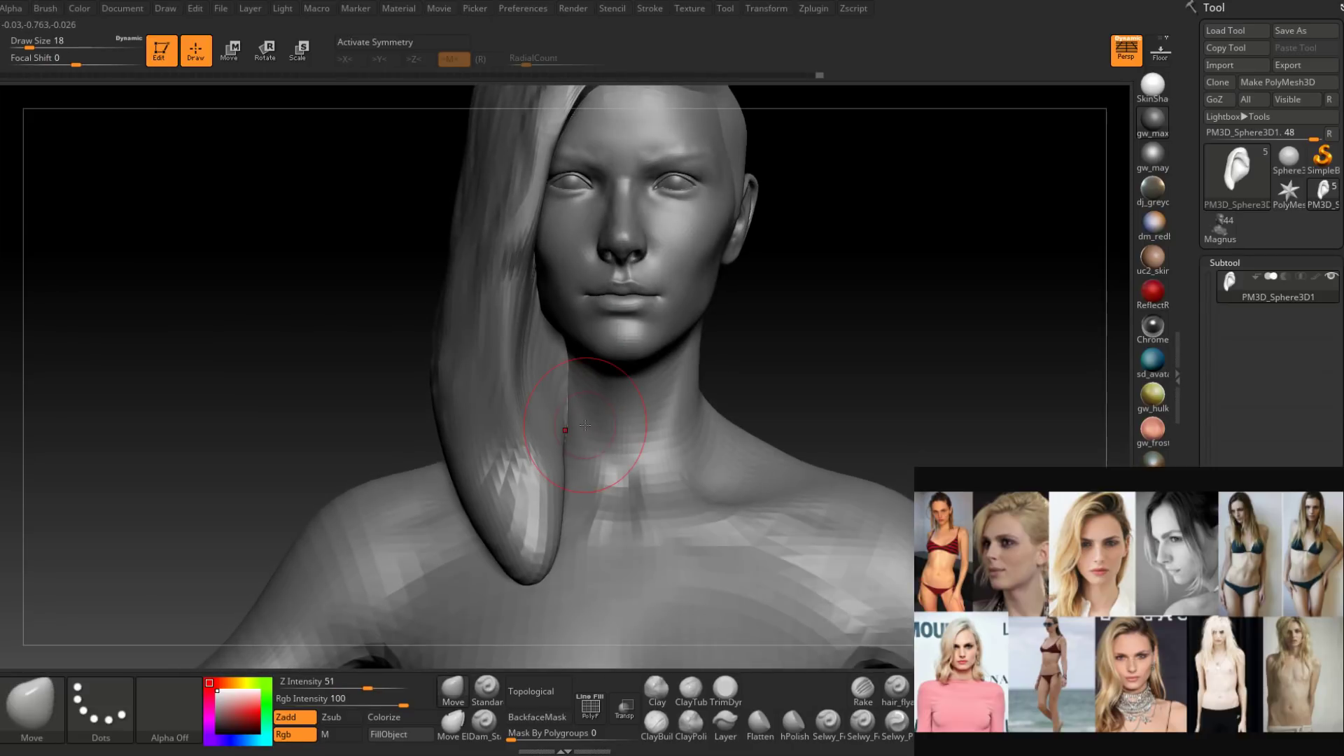
Reshape the inner side of the long hair beside the neck with Move at draw size 29, temporarily using transparency and polyframe.
{"action": "left_click", "coordinate": [624, 708]}
{"action": "left_click", "coordinate": [590, 709]}
{"action": "mouse_move", "coordinate": [675, 612]}
{"action": "right_mouse_down"}
{"action": "mouse_move", "coordinate": [613, 399]}
{"action": "mouse_move", "coordinate": [630, 364]}
{"action": "right_mouse_up"}
{"action": "key", "text": "space"}
{"action": "left_click_drag", "start_coordinate": [628, 360], "coordinate": [633, 360]}
{"action": "mouse_move", "coordinate": [634, 360]}
{"action": "right_mouse_down"}
{"action": "mouse_move", "coordinate": [657, 354]}
{"action": "mouse_move", "coordinate": [670, 393]}
{"action": "right_mouse_up"}
{"action": "right_click_drag", "start_coordinate": [680, 341], "coordinate": [627, 389]}
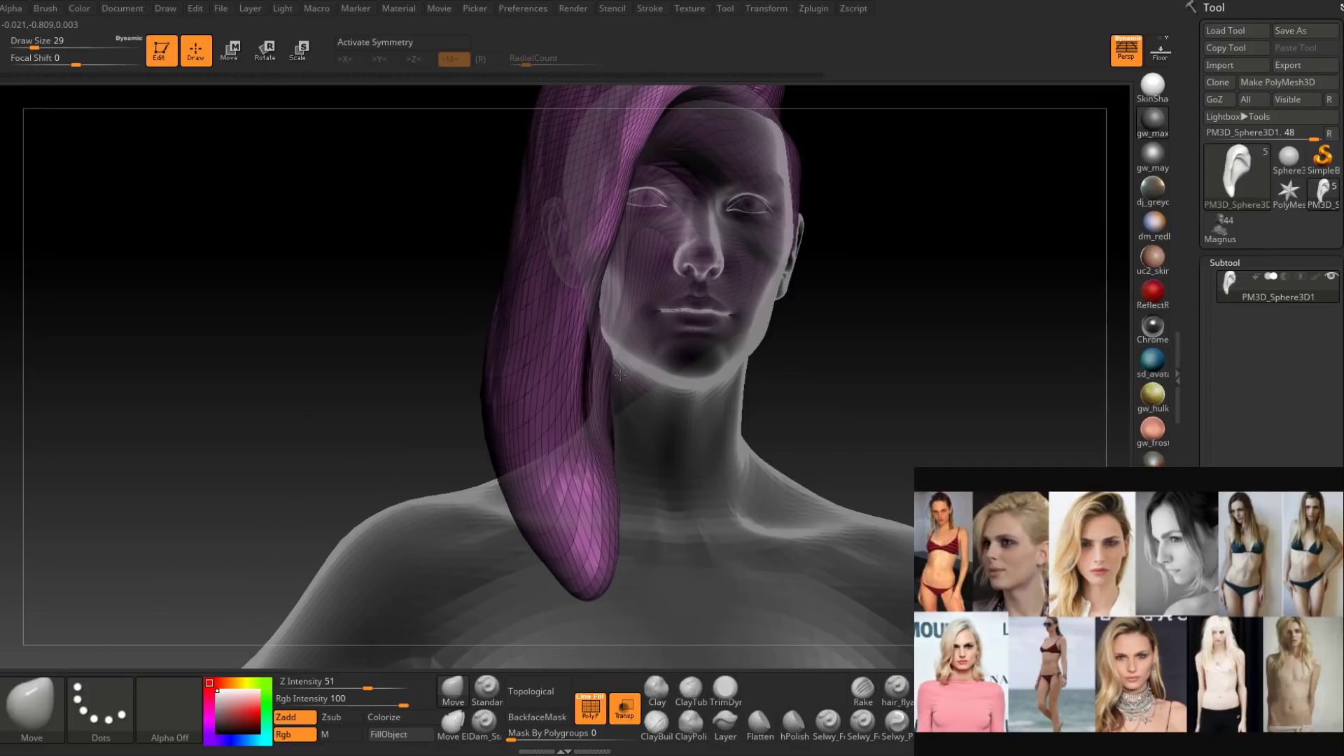
{"action": "right_click_drag", "start_coordinate": [611, 319], "coordinate": [597, 418]}
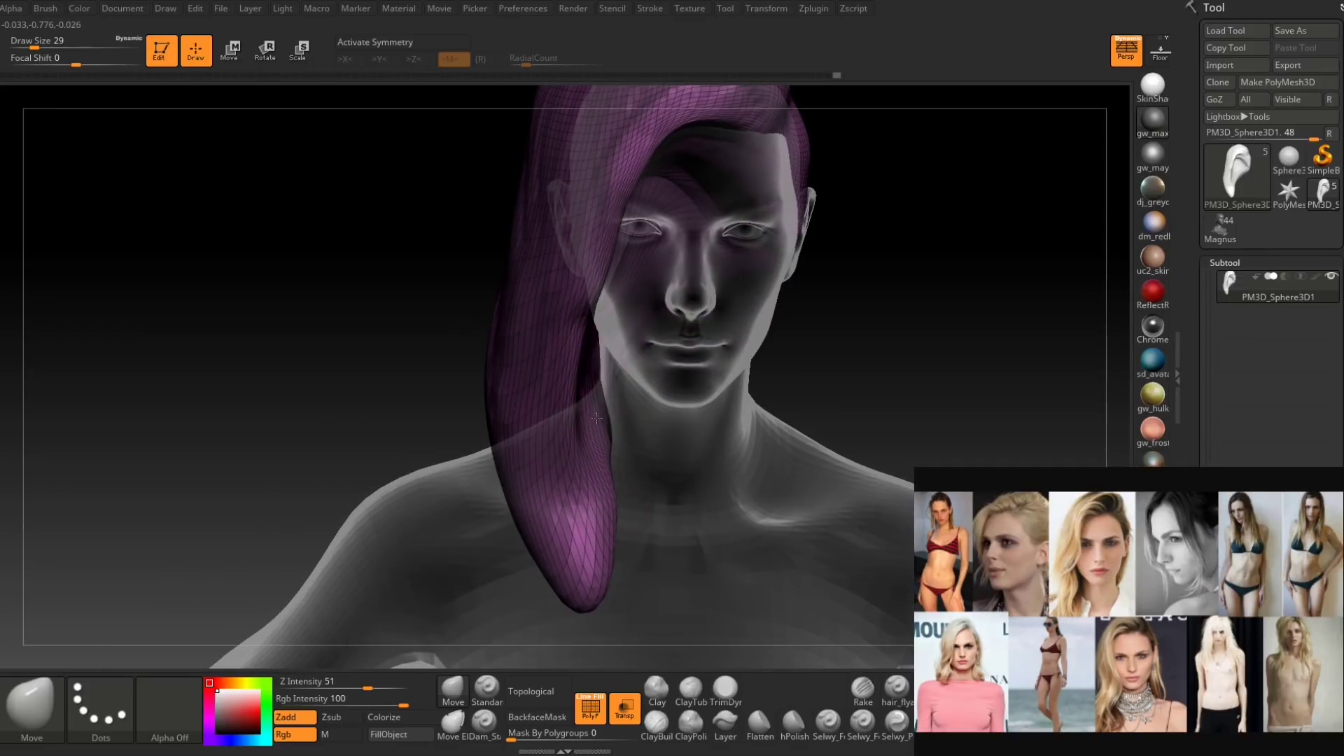
{"action": "left_click", "coordinate": [625, 707]}
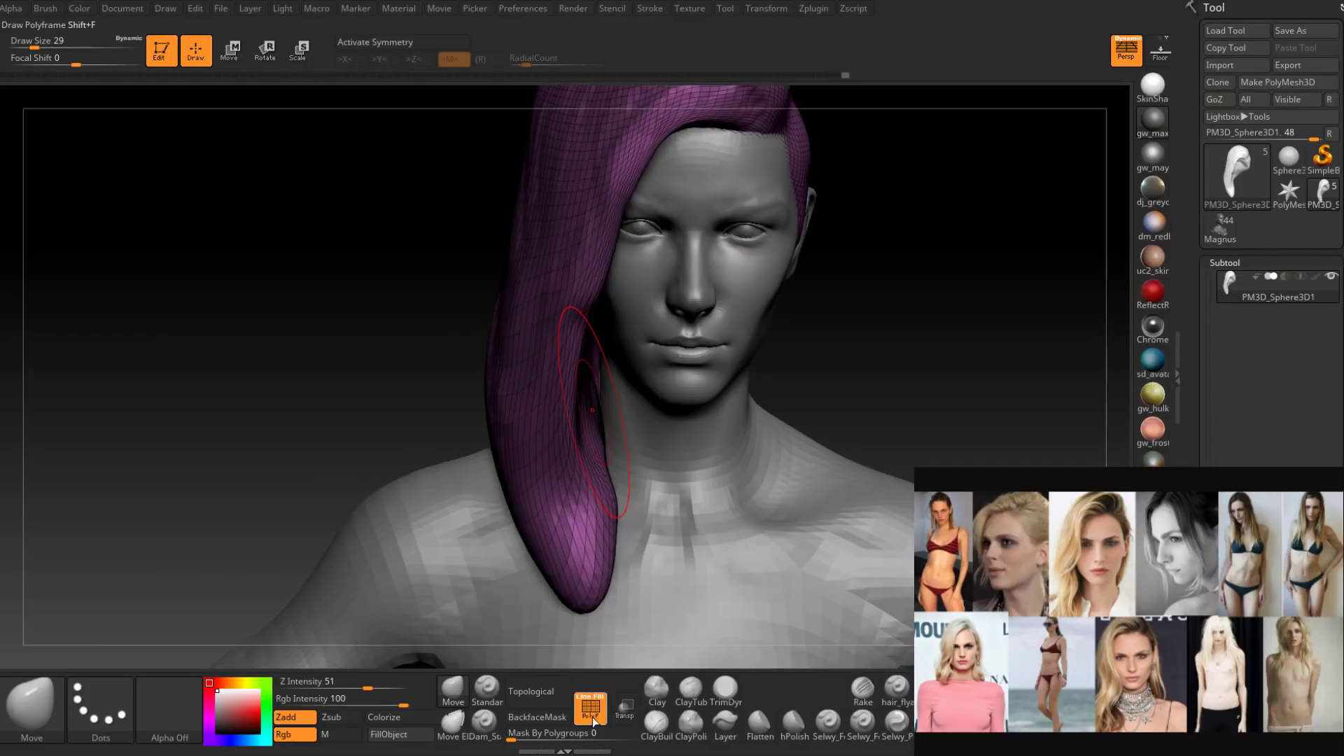
{"action": "left_click", "coordinate": [590, 707]}
Adjust the long side's outer contour and the back of the hair with the Move brush, enlarging it to draw size 39.
{"action": "right_click_drag", "start_coordinate": [640, 298], "coordinate": [574, 403]}
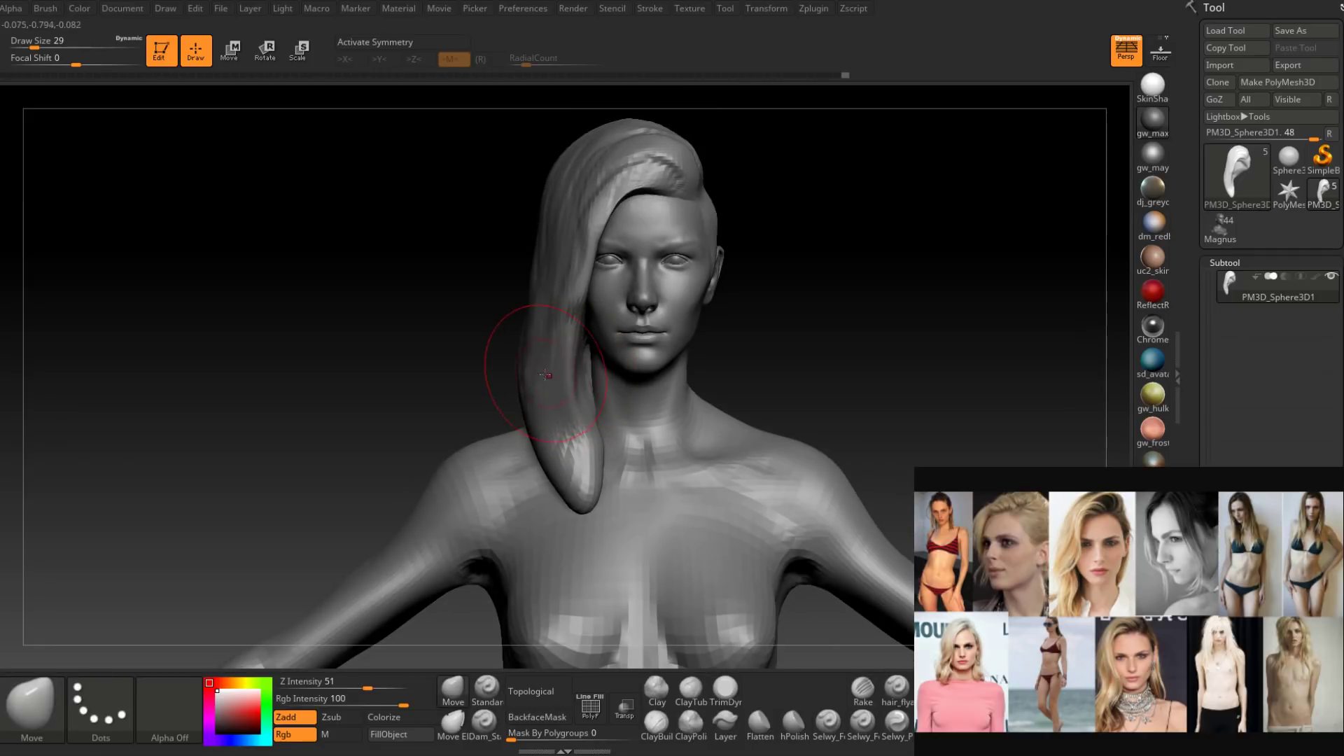
{"action": "right_click_drag", "start_coordinate": [531, 363], "coordinate": [595, 477]}
{"action": "key", "text": "bracketright"}
Build up strands behind the ear and down the back of the hair with ClayBuildup at draw size 18.
{"action": "left_click", "coordinate": [663, 724]}
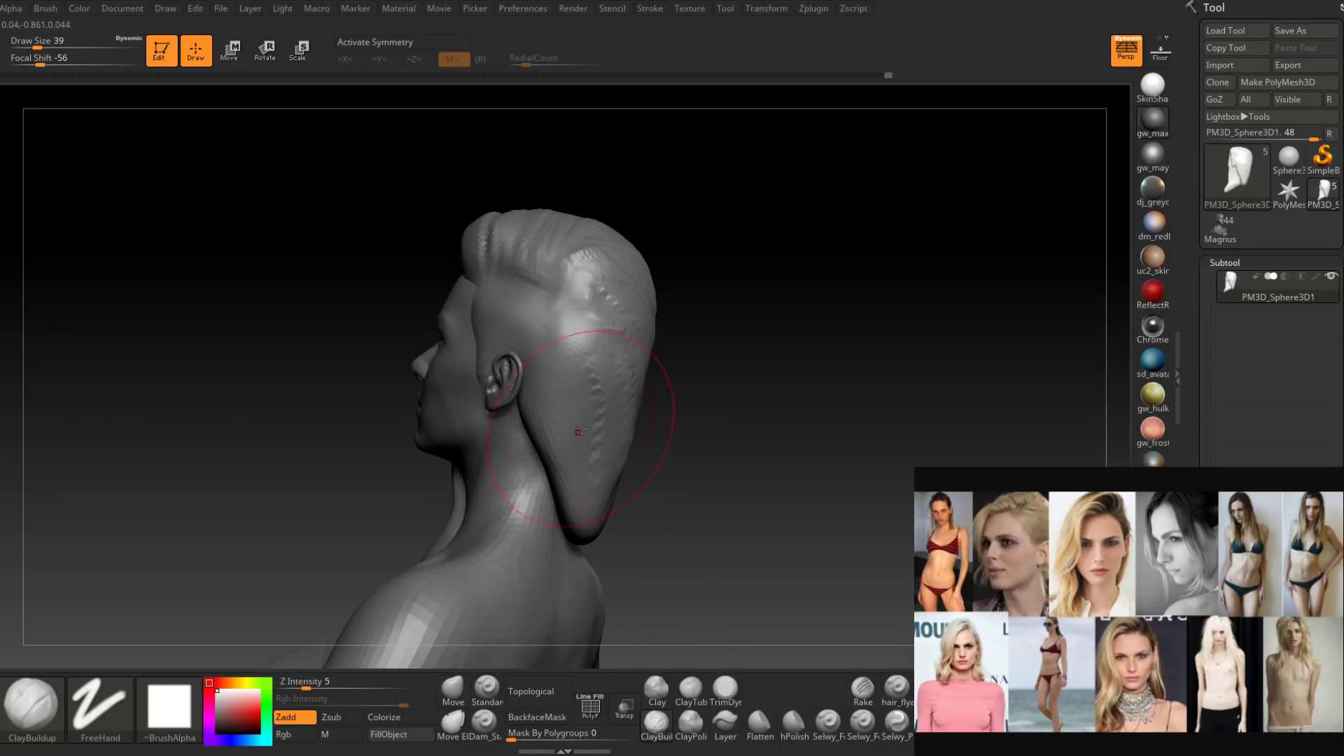
{"action": "right_click_drag", "start_coordinate": [581, 422], "coordinate": [546, 433]}
{"action": "key", "text": "space"}
{"action": "left_click_drag", "start_coordinate": [587, 435], "coordinate": [560, 406]}
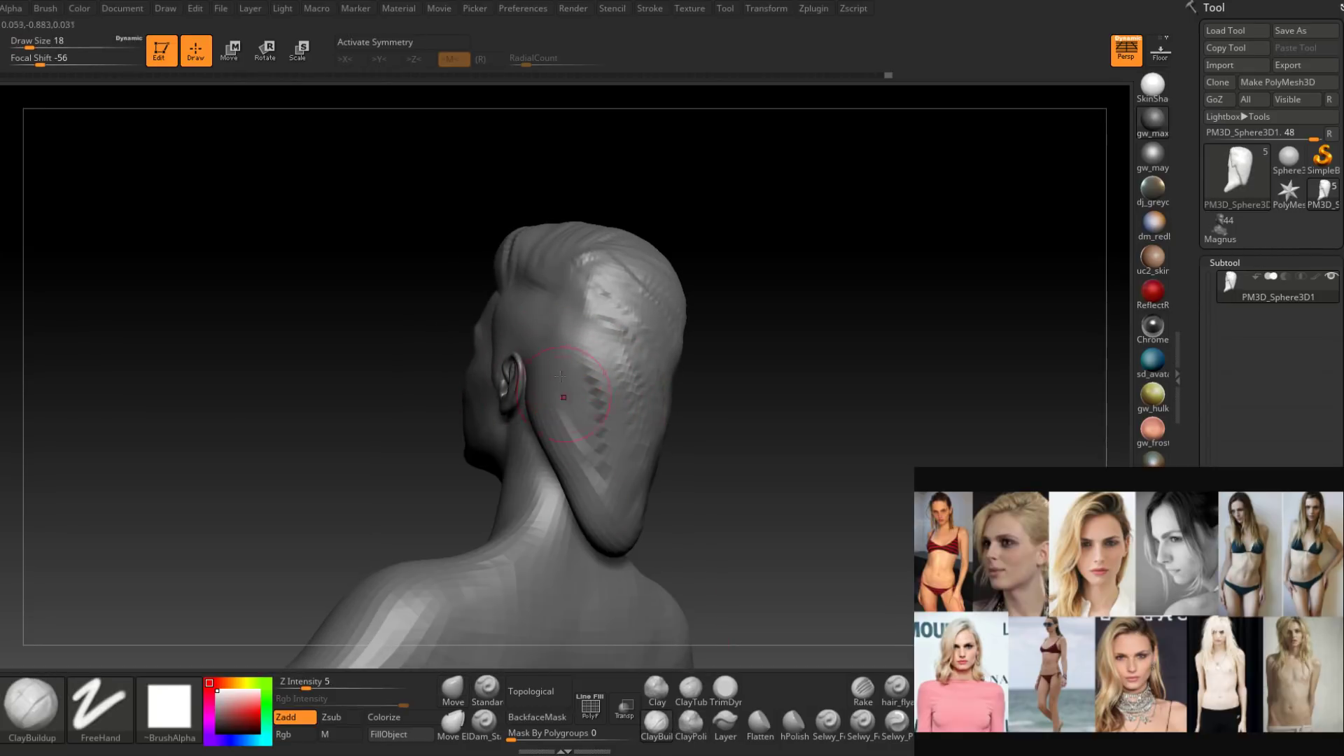
{"action": "right_click_drag", "start_coordinate": [580, 376], "coordinate": [662, 527]}
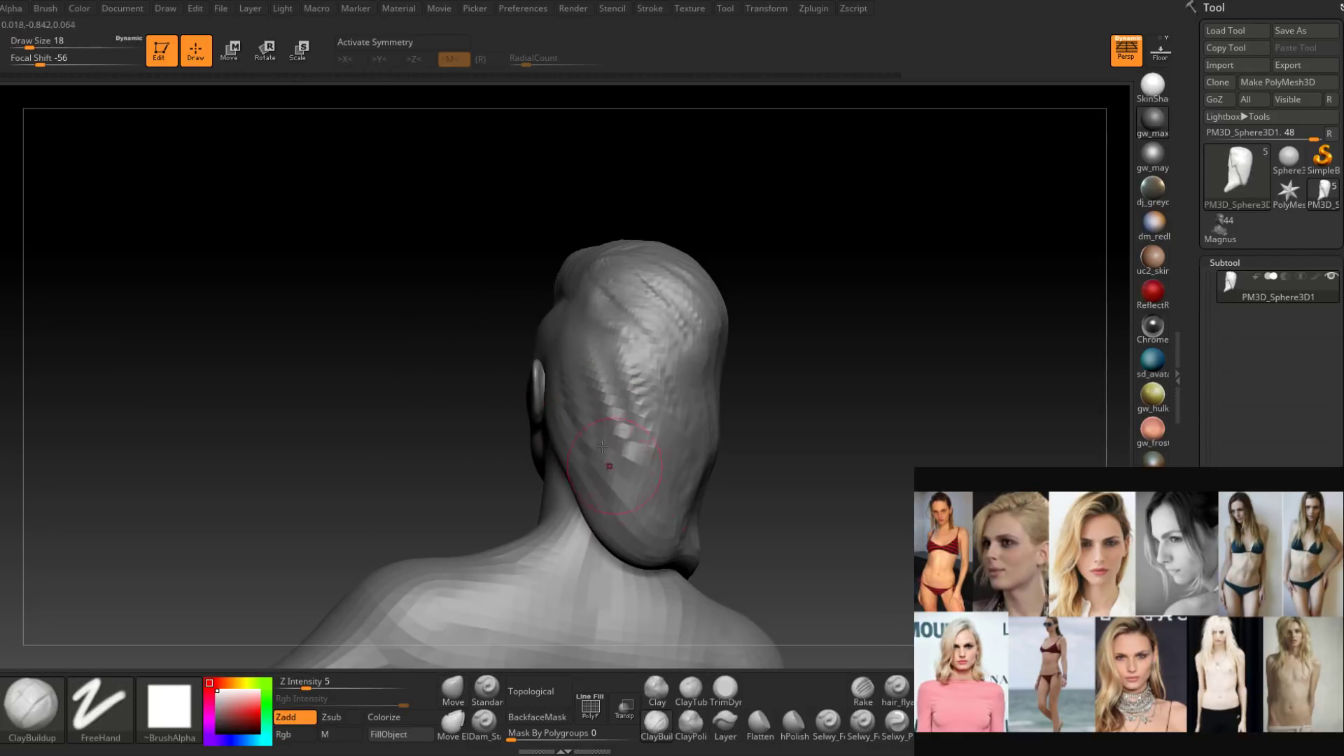
{"action": "right_click_drag", "start_coordinate": [602, 446], "coordinate": [546, 348]}
{"action": "right_click_drag", "start_coordinate": [569, 456], "coordinate": [563, 344]}
Carve strand lines above and behind the ear with Dam_Standard at draw size 16 and smooth around them.
{"action": "left_click", "coordinate": [498, 728]}
{"action": "right_click_drag", "start_coordinate": [490, 490], "coordinate": [492, 279]}
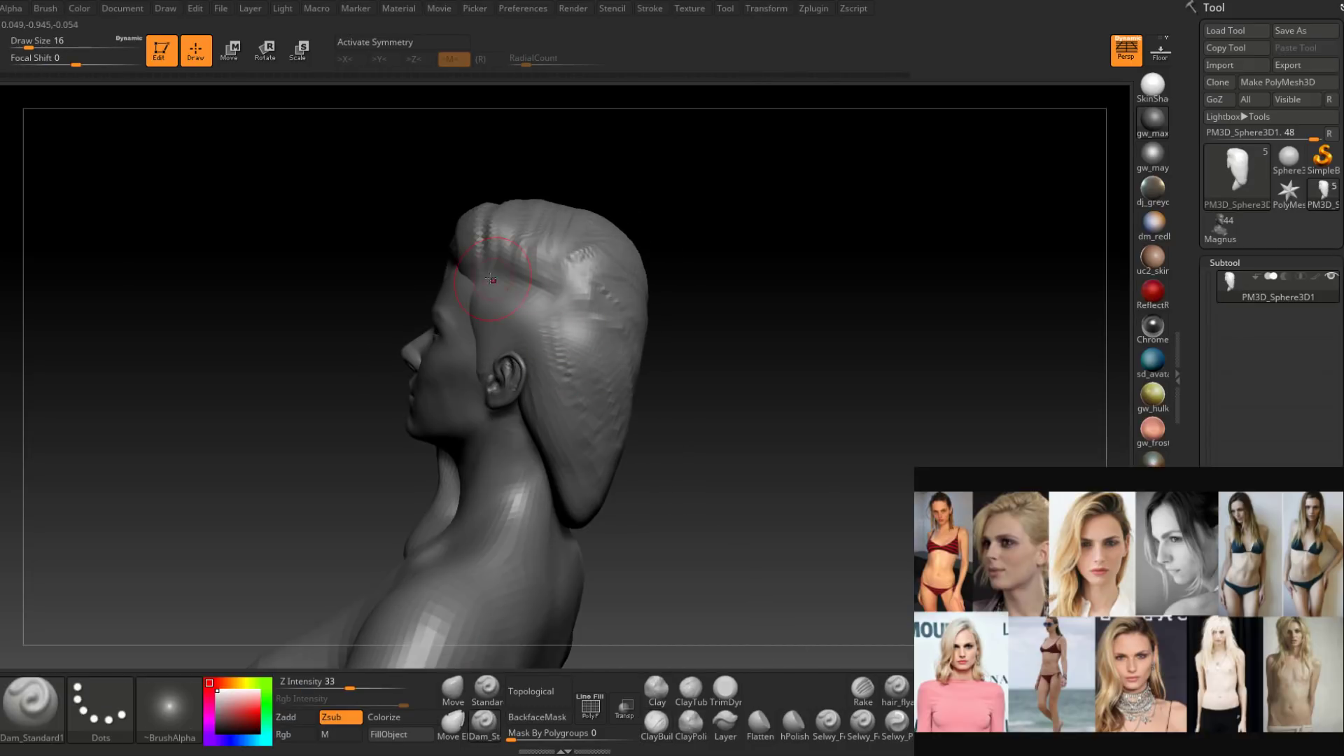
{"action": "right_click_drag", "start_coordinate": [614, 308], "coordinate": [561, 301]}
{"action": "left_click_drag", "start_coordinate": [569, 297], "coordinate": [621, 319]}
{"action": "right_click_drag", "start_coordinate": [620, 319], "coordinate": [676, 297]}
{"action": "mouse_move", "coordinate": [595, 322]}
{"action": "left_mouse_down", "text": "shift"}
{"action": "mouse_move", "coordinate": [565, 315]}
{"action": "mouse_move", "coordinate": [588, 310]}
{"action": "left_mouse_up", "text": "shift"}
{"action": "mouse_move", "coordinate": [682, 308]}
{"action": "right_mouse_down"}
{"action": "mouse_move", "coordinate": [630, 319]}
{"action": "mouse_move", "coordinate": [672, 312]}
{"action": "mouse_move", "coordinate": [636, 405]}
{"action": "right_mouse_up"}
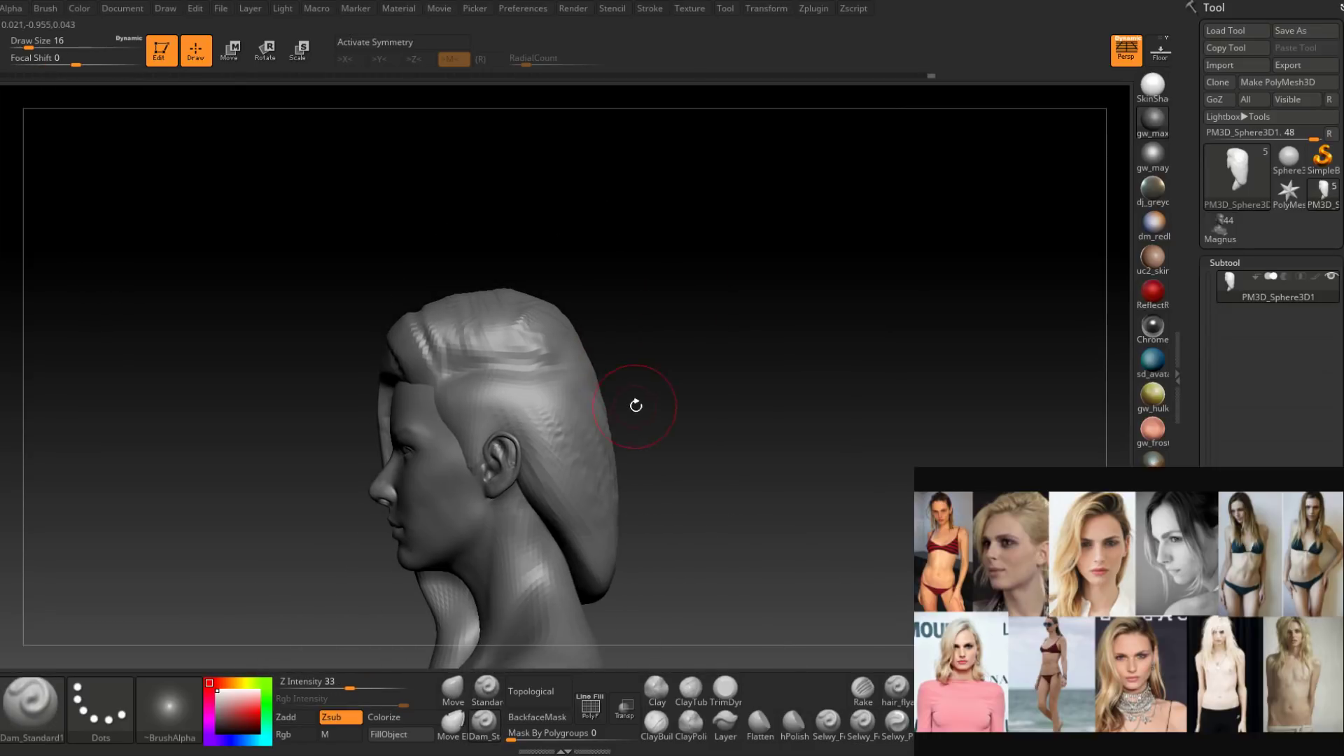
Reshape the crown and the rear silhouette of the head with the Move brush, using draw sizes from 39 to 51.
{"action": "left_click", "coordinate": [463, 697]}
{"action": "key", "text": "space"}
{"action": "key", "text": "space"}
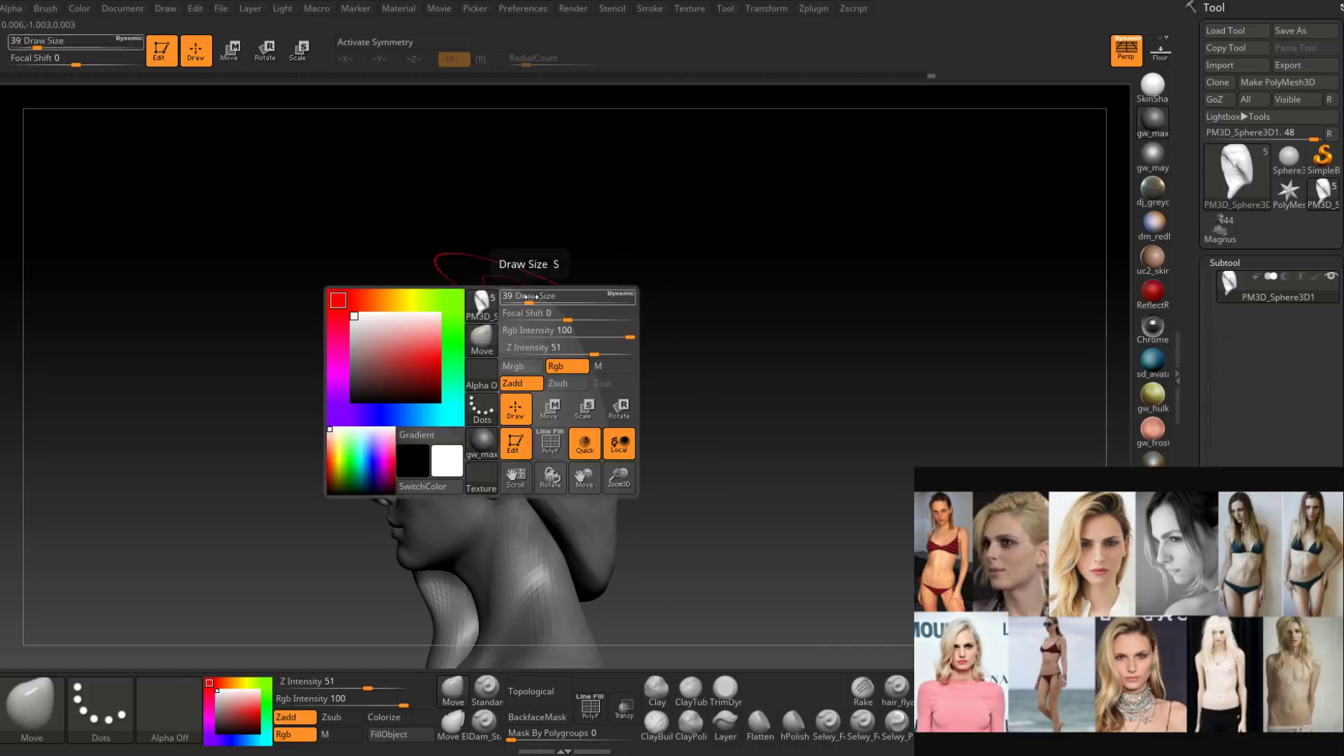
{"action": "left_click", "coordinate": [533, 297]}
{"action": "right_click_drag", "start_coordinate": [581, 316], "coordinate": [560, 321]}
{"action": "key", "text": "space"}
{"action": "left_click", "coordinate": [560, 321]}
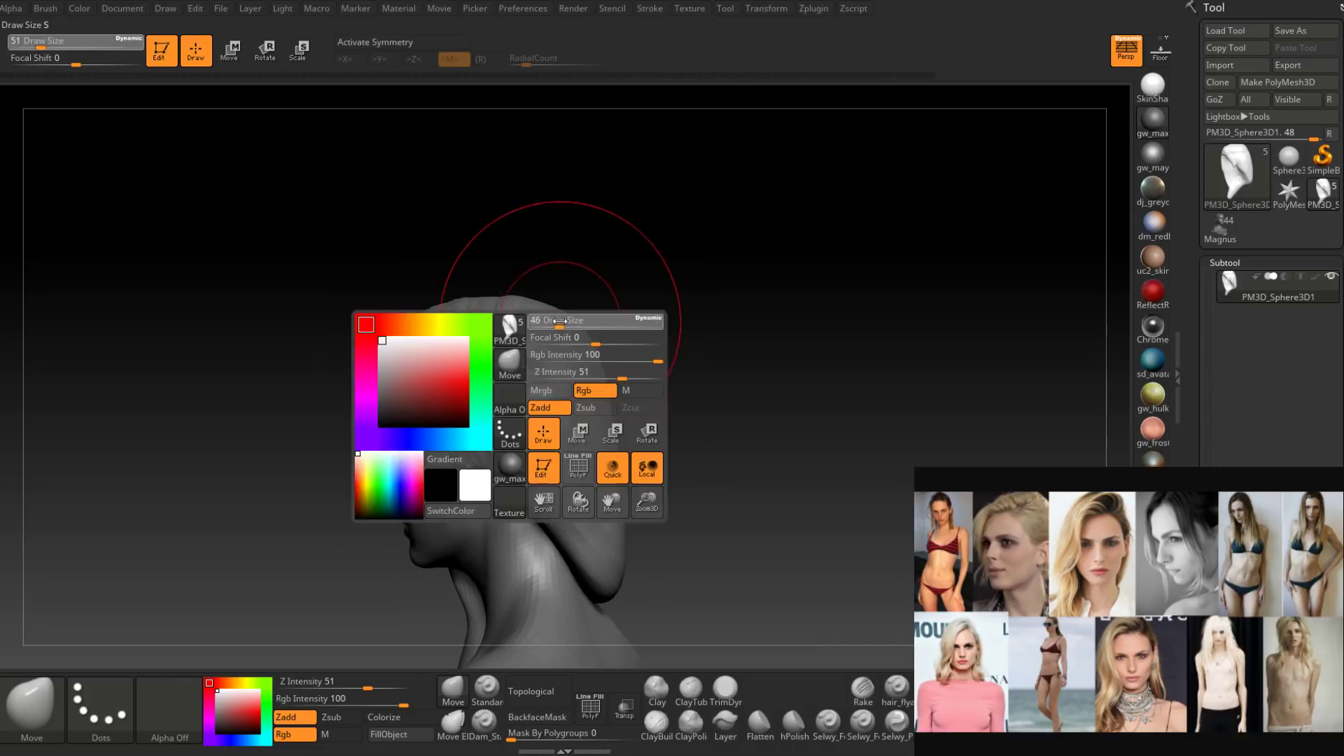
{"action": "left_click_drag", "start_coordinate": [560, 321], "coordinate": [557, 322]}
{"action": "right_click_drag", "start_coordinate": [584, 351], "coordinate": [620, 341]}
Pull the lower back of the hair down behind the neck with the Move brush at draw size 51.
{"action": "mouse_move", "coordinate": [613, 389]}
{"action": "right_mouse_down"}
{"action": "mouse_move", "coordinate": [619, 421]}
{"action": "mouse_move", "coordinate": [610, 404]}
{"action": "right_mouse_up"}
{"action": "key", "text": "space"}
{"action": "mouse_move", "coordinate": [609, 404]}
{"action": "left_mouse_down"}
{"action": "mouse_move", "coordinate": [627, 441]}
{"action": "mouse_move", "coordinate": [615, 456]}
{"action": "left_mouse_up"}
{"action": "key", "text": "space"}
{"action": "right_click_drag", "start_coordinate": [615, 456], "coordinate": [635, 453]}
{"action": "key", "text": "space"}
{"action": "left_click_drag", "start_coordinate": [612, 450], "coordinate": [615, 451]}
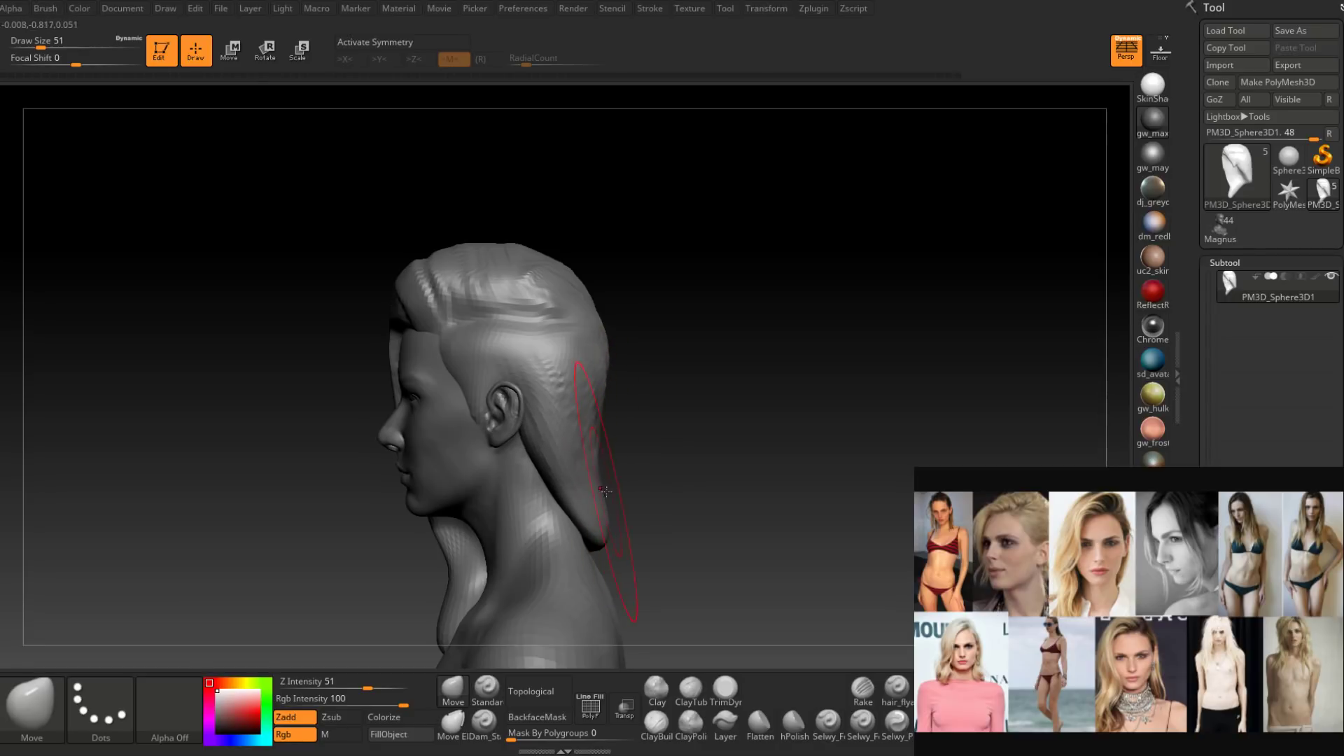
Widen the bottom corner of the back hair toward the long side with the Move brush at draw size 35.
{"action": "mouse_move", "coordinate": [604, 490]}
{"action": "right_mouse_down"}
{"action": "mouse_move", "coordinate": [600, 465]}
{"action": "mouse_move", "coordinate": [724, 457]}
{"action": "mouse_move", "coordinate": [672, 456]}
{"action": "right_mouse_up"}
{"action": "key", "text": "space"}
{"action": "left_click_drag", "start_coordinate": [670, 456], "coordinate": [663, 456]}
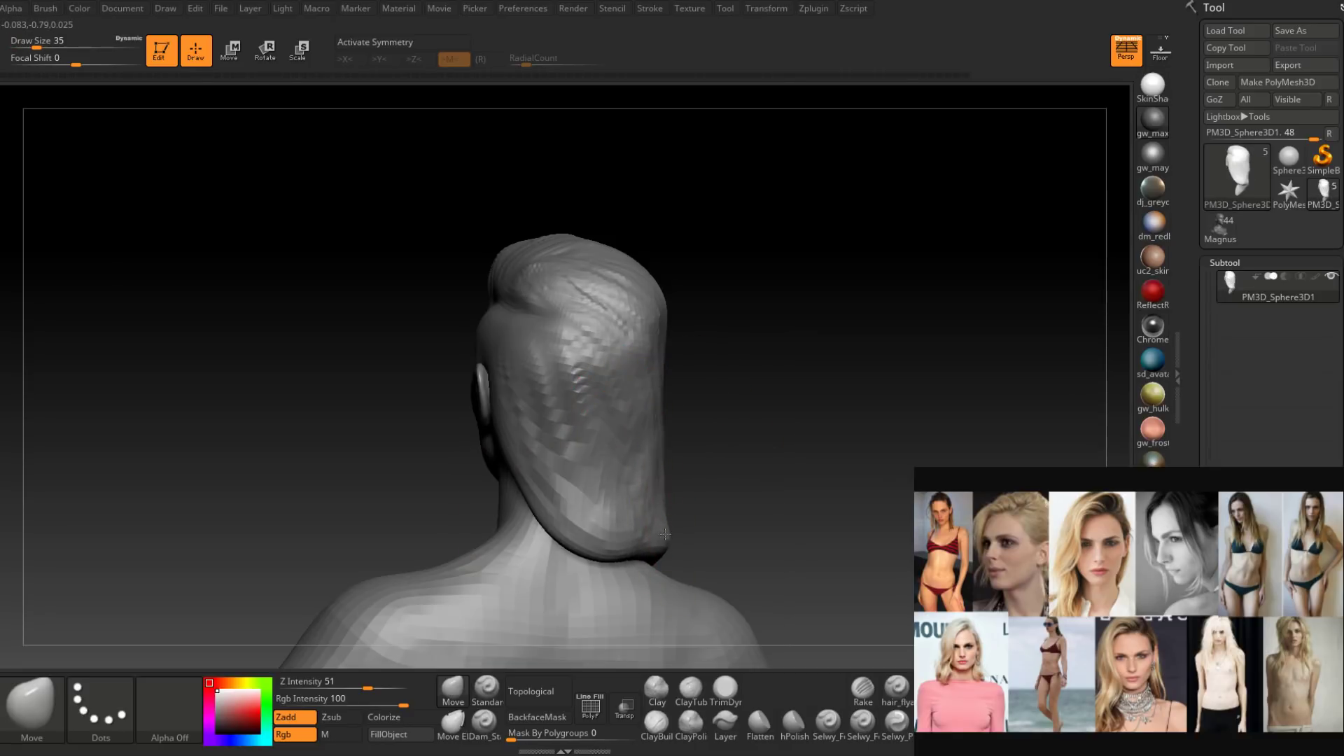
{"action": "mouse_move", "coordinate": [634, 484]}
{"action": "right_mouse_down"}
{"action": "mouse_move", "coordinate": [659, 449]}
{"action": "mouse_move", "coordinate": [561, 411]}
{"action": "right_mouse_up"}
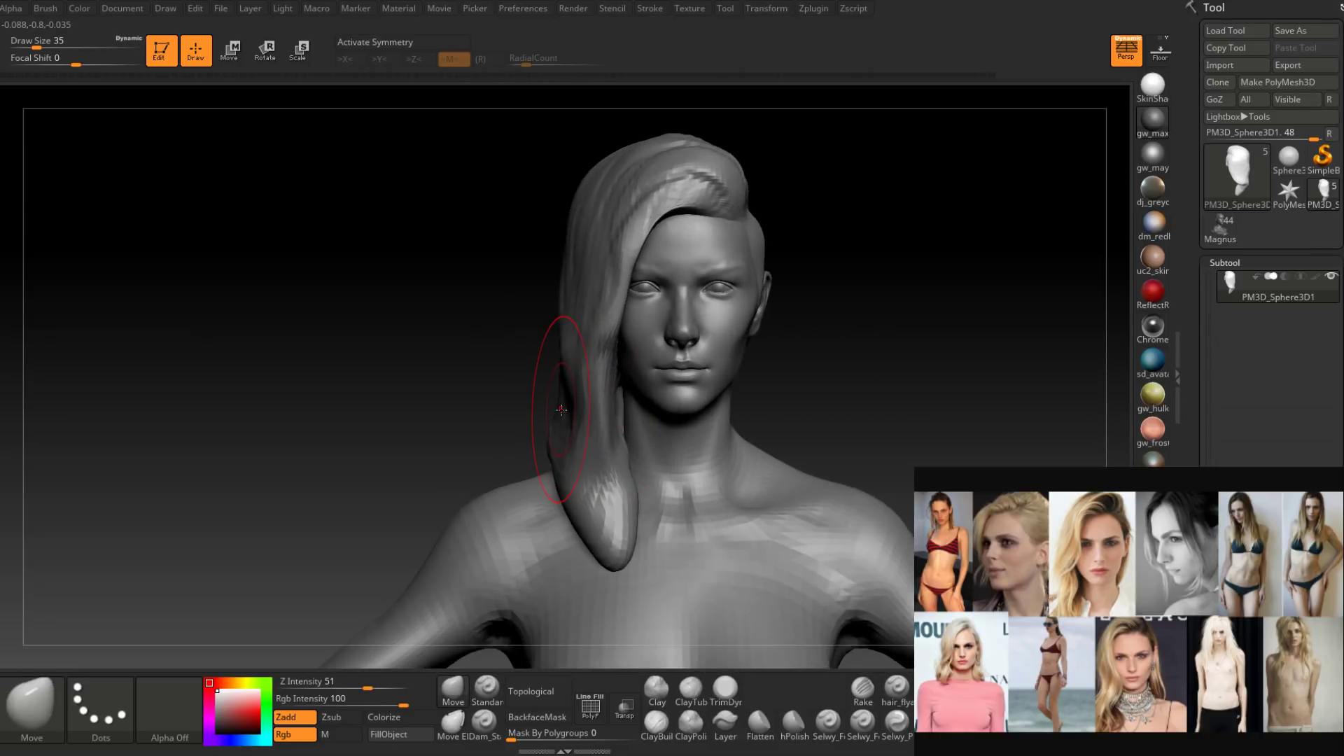
Pull the inner hair edge over the outer corner of the eye with the Move brush at draw sizes 17 and 14.
{"action": "key", "text": "space"}
{"action": "left_click_drag", "start_coordinate": [622, 315], "coordinate": [611, 317]}
{"action": "right_click_drag", "start_coordinate": [611, 318], "coordinate": [630, 309]}
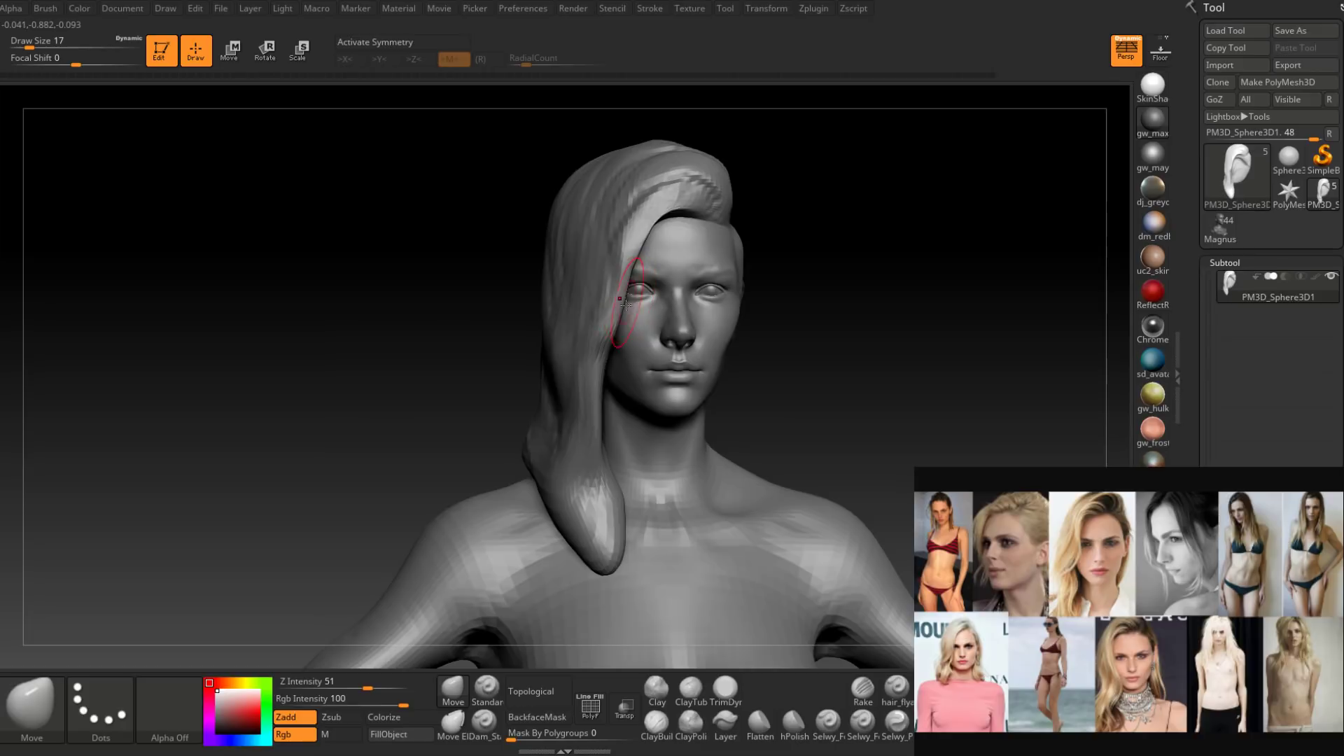
{"action": "key", "text": "space"}
{"action": "left_click_drag", "start_coordinate": [630, 309], "coordinate": [622, 309]}
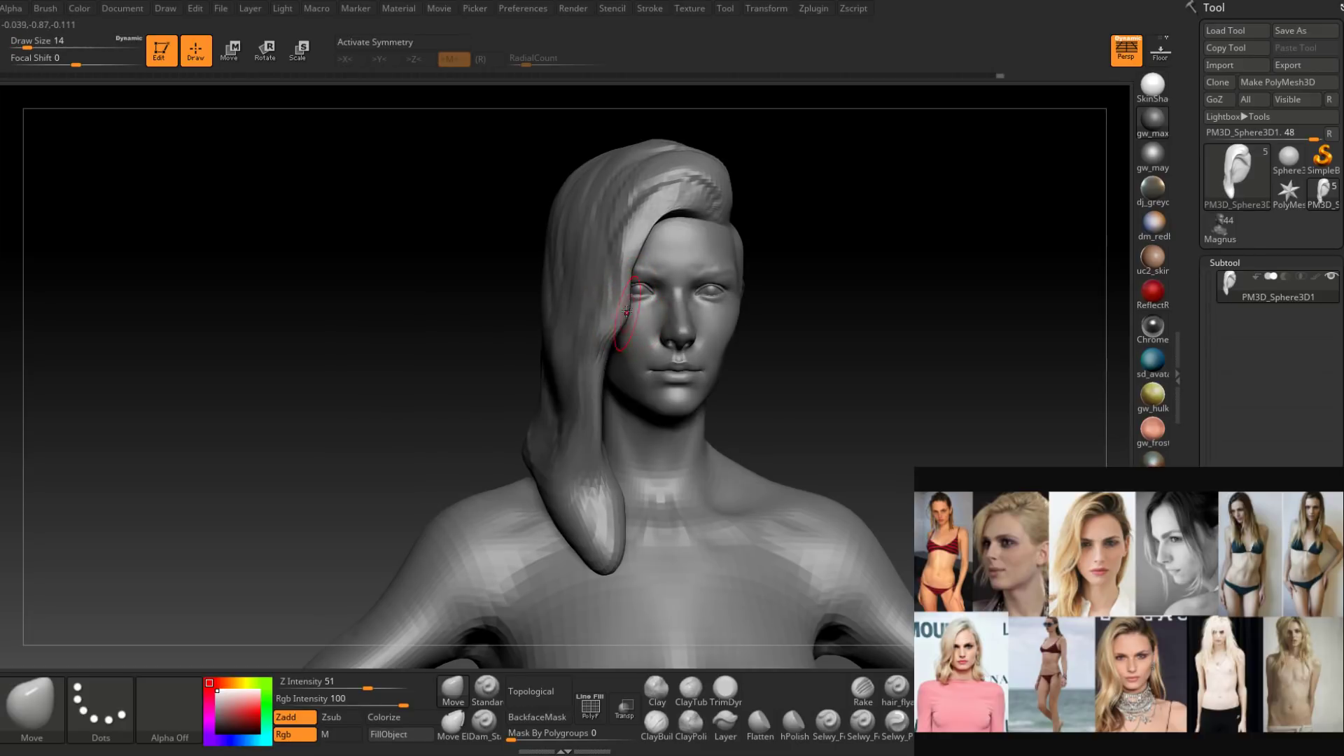
{"action": "left_click_drag", "start_coordinate": [627, 274], "coordinate": [638, 274]}
Bring the hair edge farther over the cheek below the eye with the Move brush at draw size 17.
{"action": "key", "text": "space"}
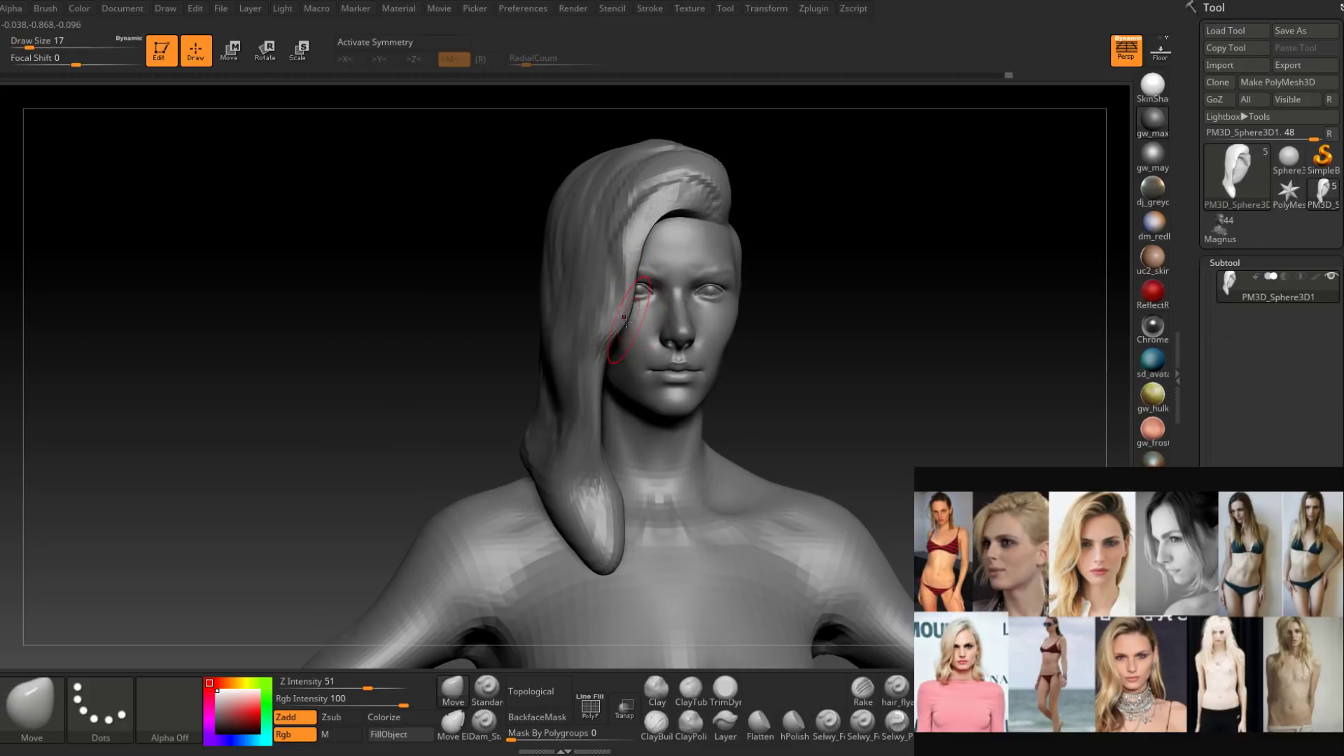
{"action": "left_click_drag", "start_coordinate": [617, 332], "coordinate": [625, 336]}
{"action": "right_click_drag", "start_coordinate": [637, 338], "coordinate": [611, 336]}
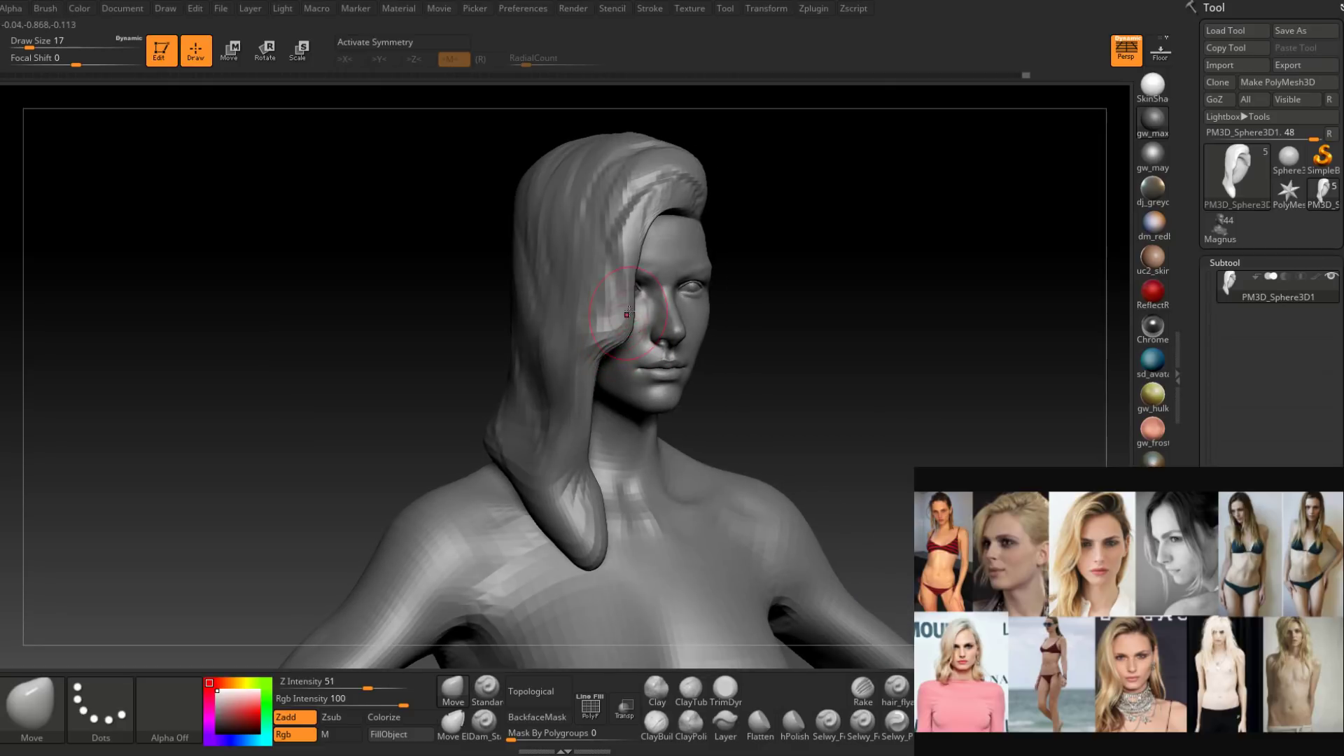
{"action": "left_click_drag", "start_coordinate": [632, 283], "coordinate": [638, 282]}
{"action": "right_click_drag", "start_coordinate": [608, 324], "coordinate": [698, 343]}
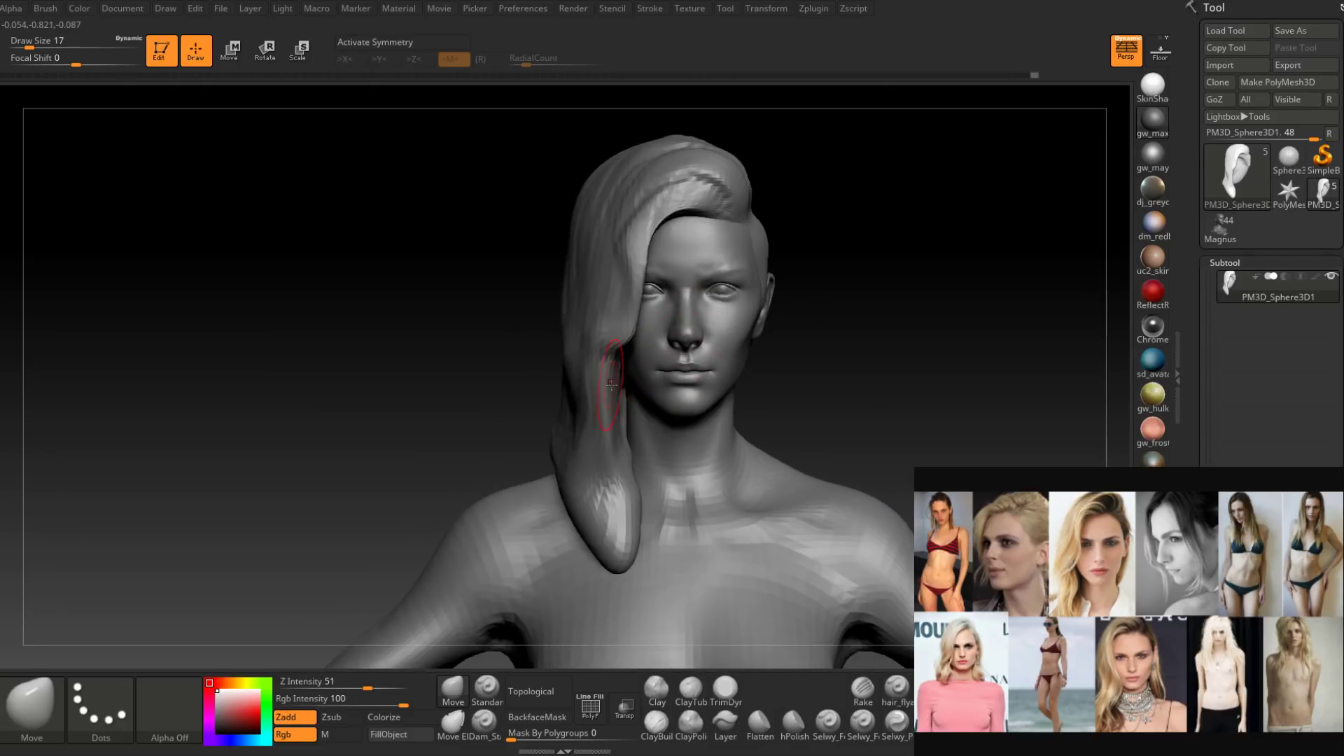
Nudge the inner edge of the front hair lock above the shoulder with the Move brush at draw size 25.
{"action": "key", "text": "space"}
{"action": "left_click_drag", "start_coordinate": [608, 379], "coordinate": [614, 381]}
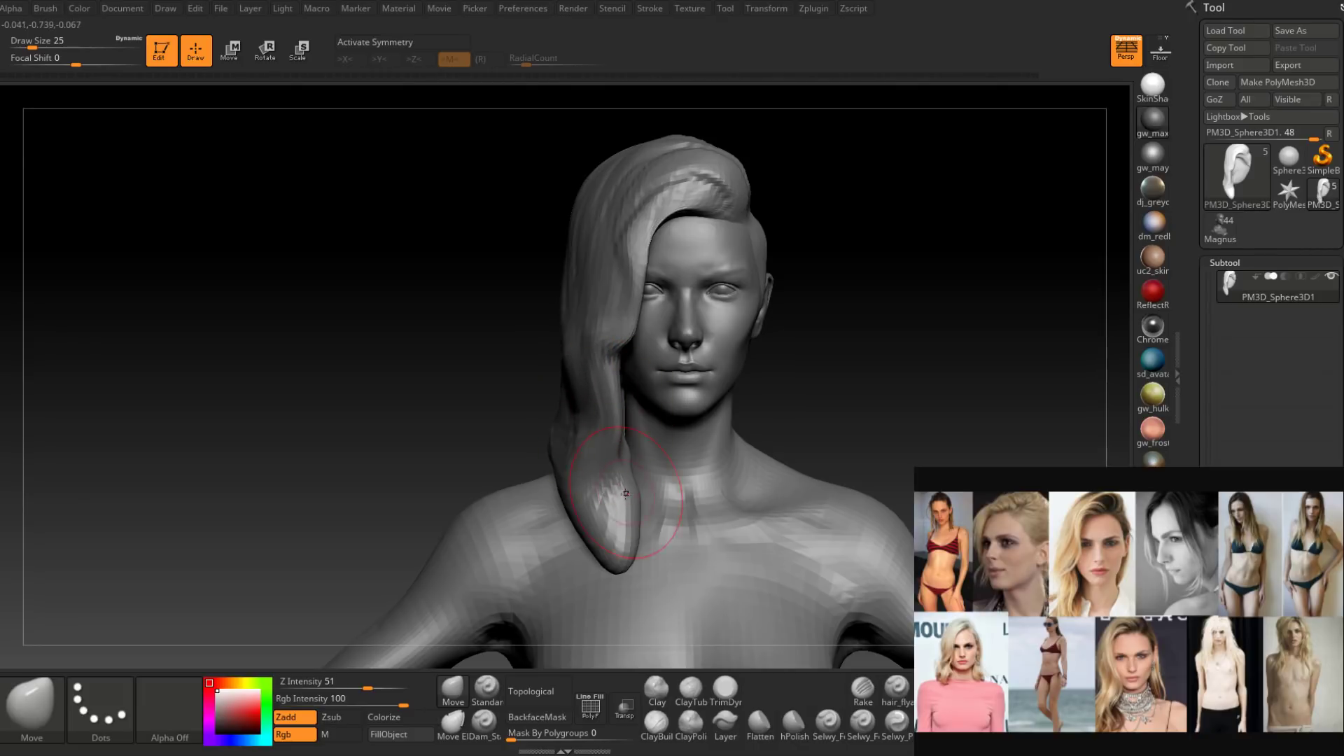
{"action": "left_click_drag", "start_coordinate": [623, 494], "coordinate": [616, 490]}
{"action": "mouse_move", "coordinate": [616, 474]}
{"action": "right_mouse_down", "text": "alt"}
{"action": "mouse_move", "coordinate": [605, 389]}
{"action": "mouse_move", "coordinate": [689, 410]}
{"action": "mouse_move", "coordinate": [619, 413]}
{"action": "right_mouse_up", "text": "alt"}
Carve grooves into the front hair lock beside the neck with ClayBuildup at draw size 9.
{"action": "left_click", "coordinate": [656, 725]}
{"action": "right_click_drag", "start_coordinate": [615, 482], "coordinate": [570, 505]}
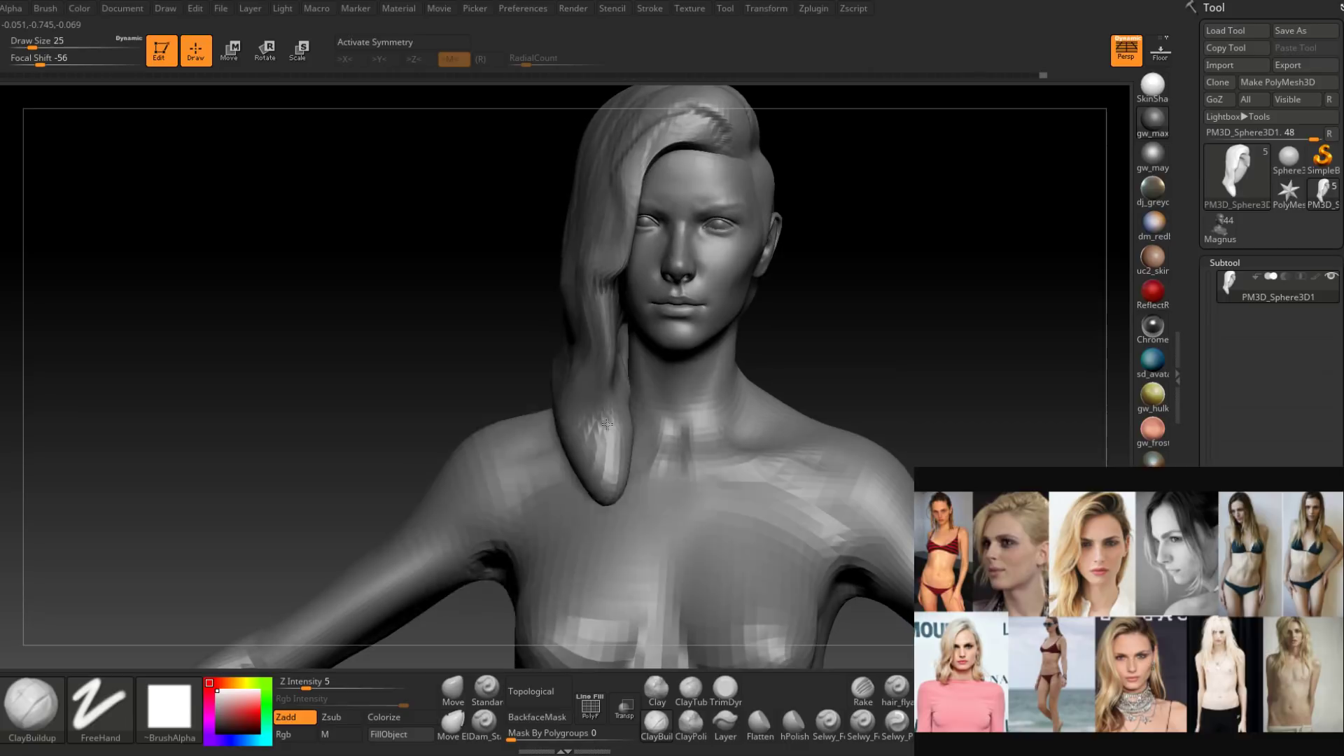
{"action": "key", "text": "space"}
{"action": "left_click_drag", "start_coordinate": [571, 505], "coordinate": [556, 506]}
{"action": "left_click_drag", "start_coordinate": [618, 381], "coordinate": [607, 402], "text": "alt"}
Build up strands along the lower end of the front hair lock with ClayBuildup at draw size 13.
{"action": "right_click_drag", "start_coordinate": [607, 402], "coordinate": [563, 413]}
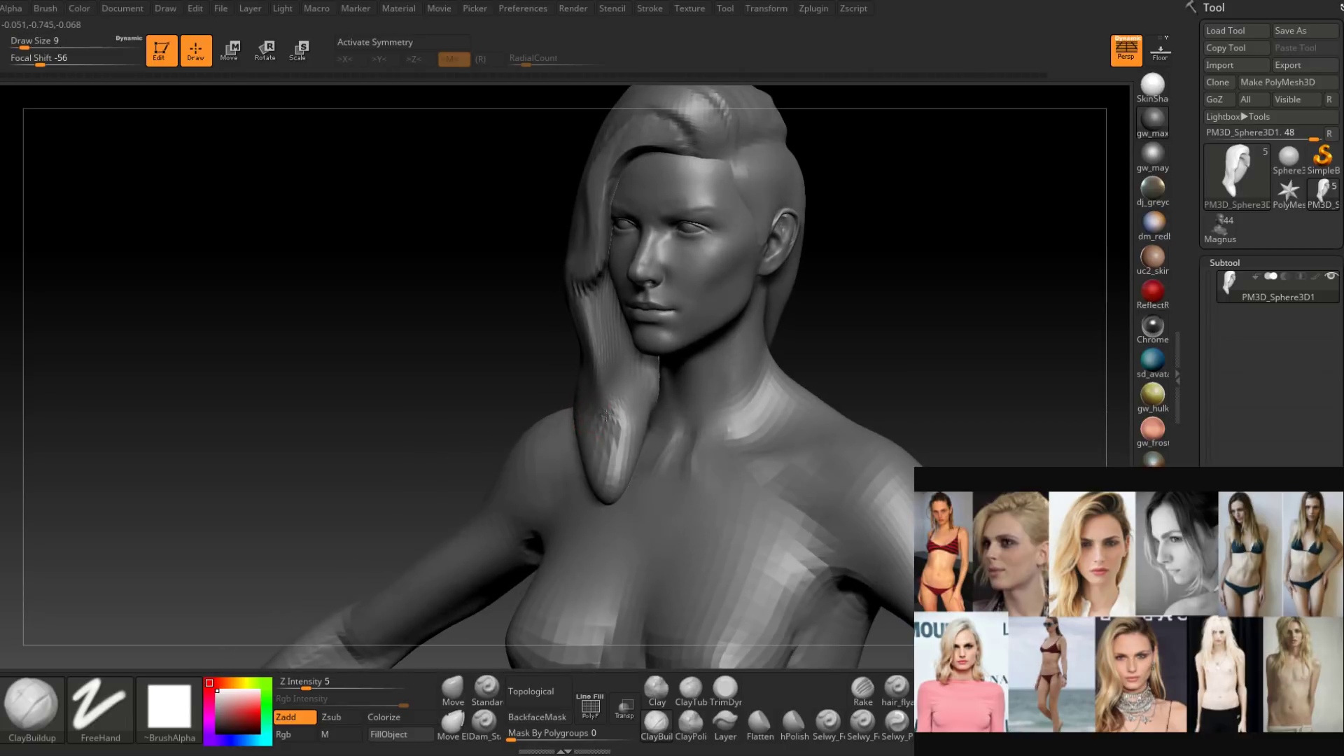
{"action": "key", "text": "space"}
{"action": "left_click_drag", "start_coordinate": [564, 413], "coordinate": [610, 418]}
{"action": "mouse_move", "coordinate": [605, 449]}
{"action": "right_mouse_down"}
{"action": "mouse_move", "coordinate": [628, 400]}
{"action": "mouse_move", "coordinate": [604, 460]}
{"action": "mouse_move", "coordinate": [632, 440]}
{"action": "mouse_move", "coordinate": [606, 378]}
{"action": "right_mouse_up"}
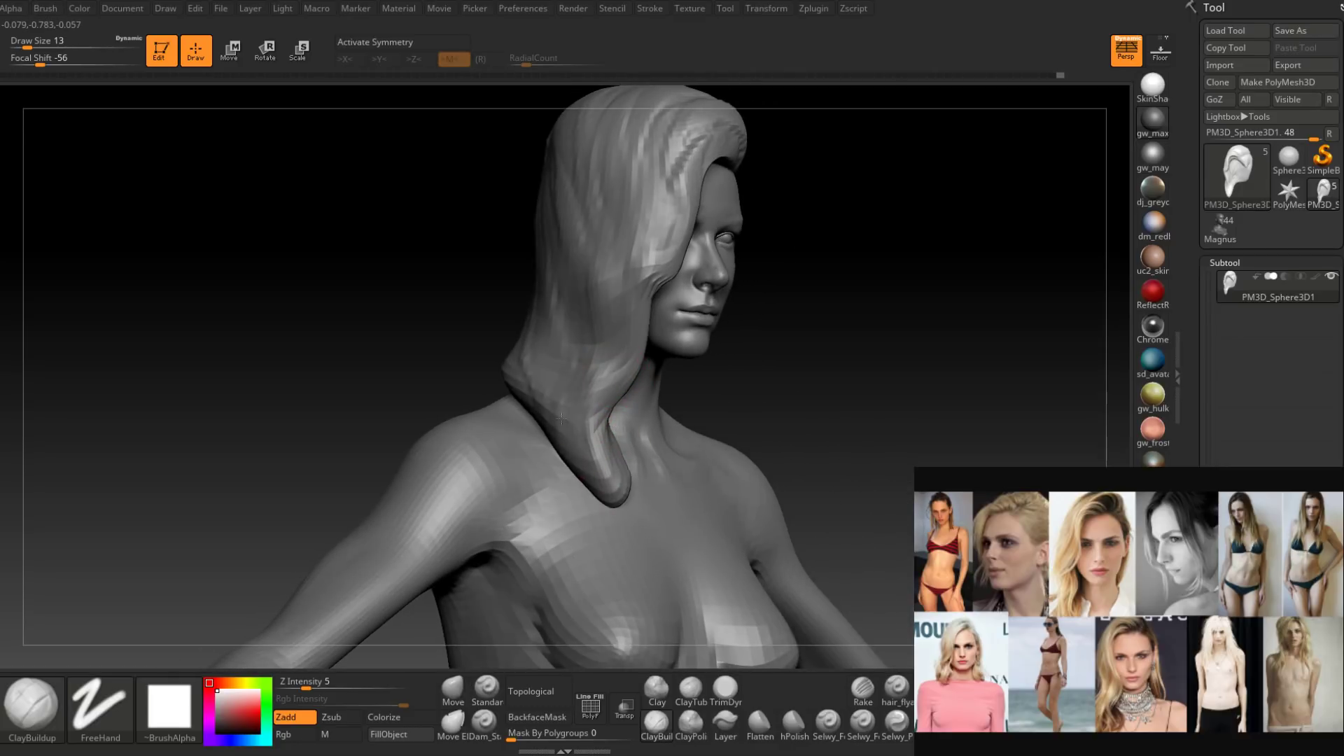
{"action": "mouse_move", "coordinate": [576, 454]}
{"action": "right_mouse_down"}
{"action": "mouse_move", "coordinate": [584, 407]}
{"action": "mouse_move", "coordinate": [546, 407]}
{"action": "mouse_move", "coordinate": [591, 397]}
{"action": "mouse_move", "coordinate": [600, 344]}
{"action": "mouse_move", "coordinate": [598, 415]}
{"action": "mouse_move", "coordinate": [606, 363]}
{"action": "mouse_move", "coordinate": [612, 394]}
{"action": "right_mouse_up"}
{"action": "left_click_drag", "start_coordinate": [613, 471], "coordinate": [614, 493]}
{"action": "mouse_move", "coordinate": [615, 494]}
{"action": "right_mouse_down", "text": "shift"}
{"action": "mouse_move", "coordinate": [654, 486]}
{"action": "mouse_move", "coordinate": [646, 413]}
{"action": "mouse_move", "coordinate": [560, 428]}
{"action": "right_mouse_up", "text": "shift"}
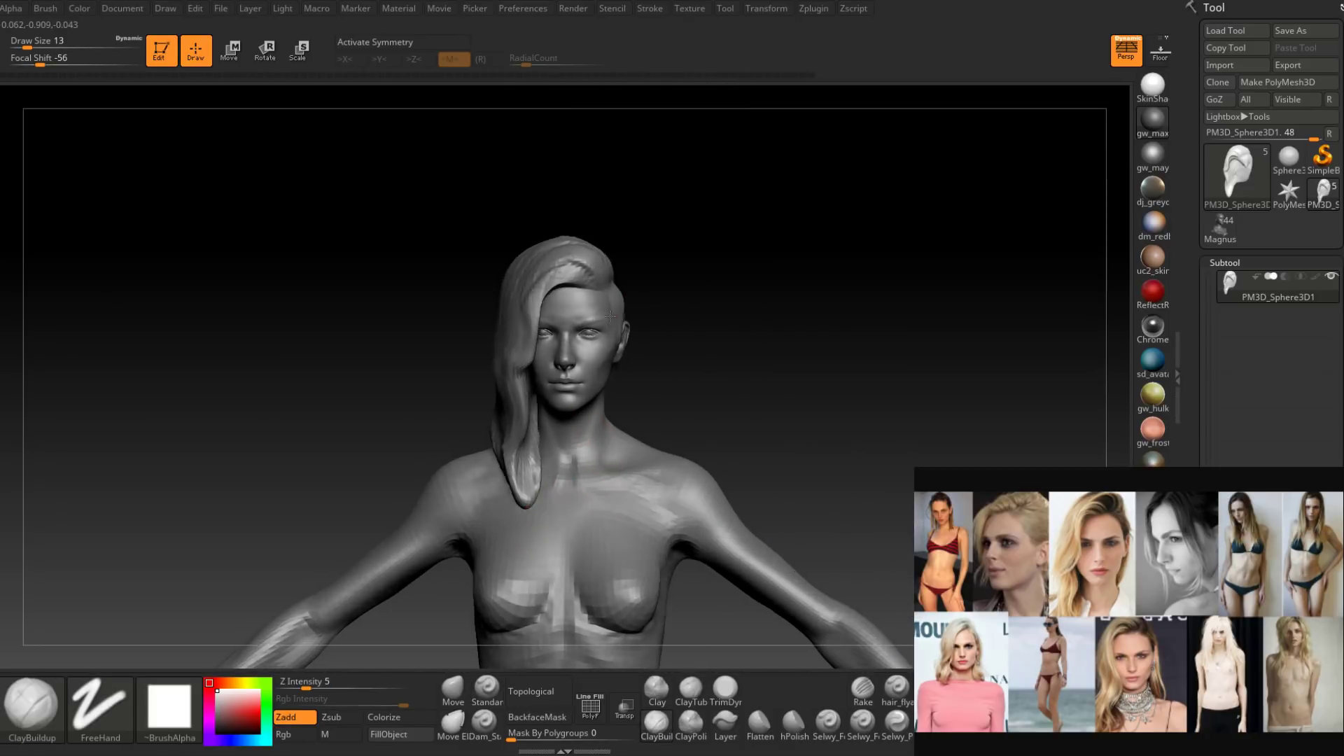
Sculpt swept-back strands from the temple over the ear on the short side with ClayBuildup at draw size 9.
{"action": "right_click_drag", "start_coordinate": [690, 294], "coordinate": [619, 301]}
{"action": "right_click_drag", "start_coordinate": [620, 301], "coordinate": [617, 403], "text": "ctrl"}
{"action": "key", "text": "s"}
{"action": "left_click_drag", "start_coordinate": [617, 307], "coordinate": [613, 307]}
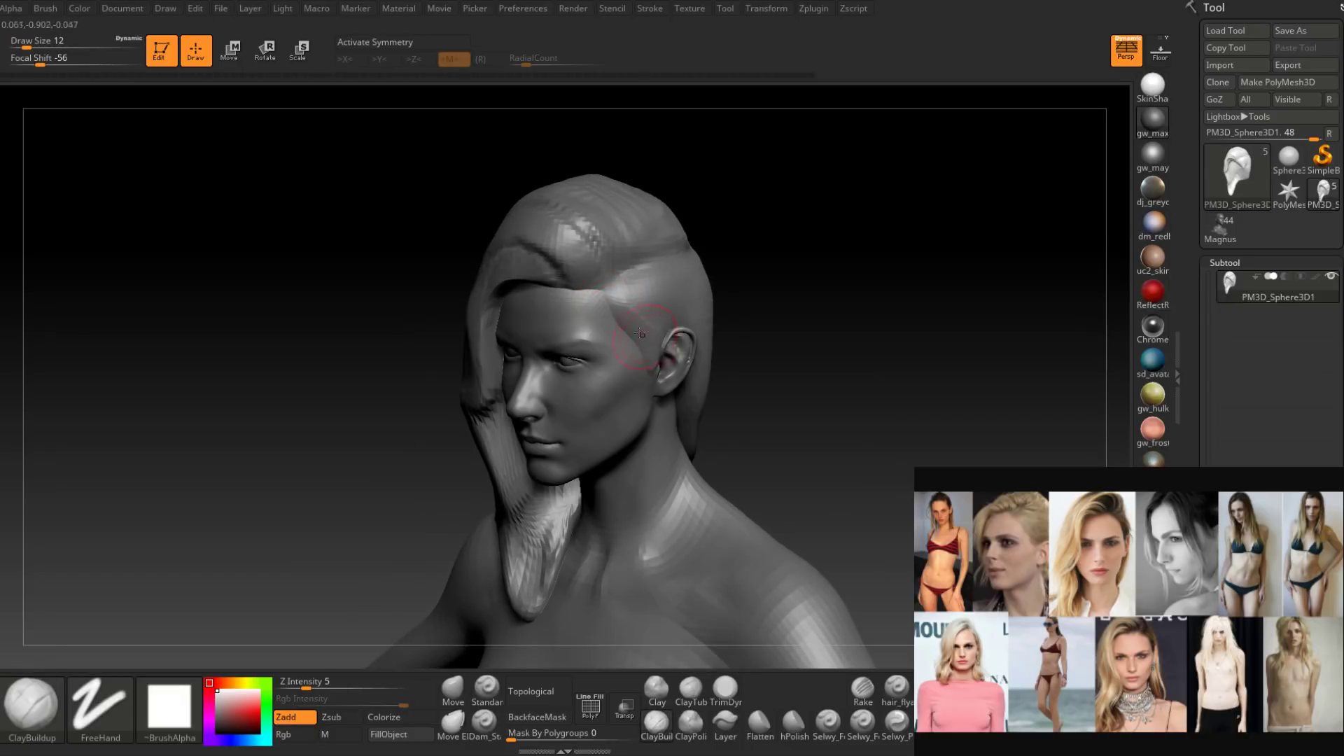
{"action": "right_click_drag", "start_coordinate": [672, 323], "coordinate": [620, 312]}
{"action": "key", "text": "space"}
{"action": "mouse_move", "coordinate": [625, 311]}
{"action": "left_mouse_down"}
{"action": "mouse_move", "coordinate": [693, 306]}
{"action": "mouse_move", "coordinate": [739, 345]}
{"action": "mouse_move", "coordinate": [660, 306]}
{"action": "mouse_move", "coordinate": [682, 293]}
{"action": "left_mouse_up"}
{"action": "right_click_drag", "start_coordinate": [630, 294], "coordinate": [681, 291]}
{"action": "left_click_drag", "start_coordinate": [620, 299], "coordinate": [658, 311]}
{"action": "right_click_drag", "start_coordinate": [683, 308], "coordinate": [644, 275]}
{"action": "left_click_drag", "start_coordinate": [651, 290], "coordinate": [749, 313]}
{"action": "mouse_move", "coordinate": [686, 294]}
{"action": "right_mouse_down"}
{"action": "mouse_move", "coordinate": [745, 294]}
{"action": "mouse_move", "coordinate": [684, 283]}
{"action": "right_mouse_up"}
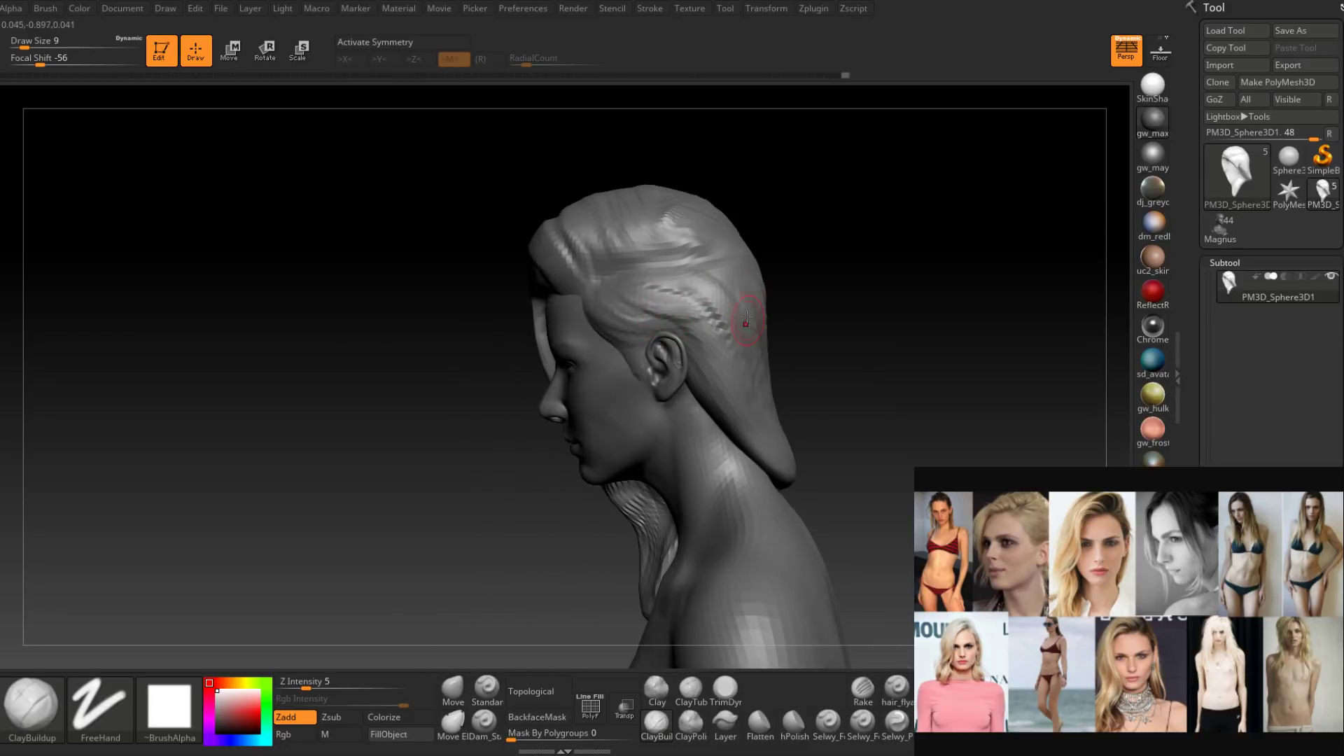
Continue the strands from behind the ear down the back of the hair with ClayBuildup at draw size 9.
{"action": "left_click_drag", "start_coordinate": [720, 286], "coordinate": [733, 364]}
{"action": "right_click_drag", "start_coordinate": [733, 363], "coordinate": [714, 330]}
{"action": "left_click_drag", "start_coordinate": [714, 332], "coordinate": [787, 451]}
{"action": "right_click_drag", "start_coordinate": [788, 451], "coordinate": [890, 446]}
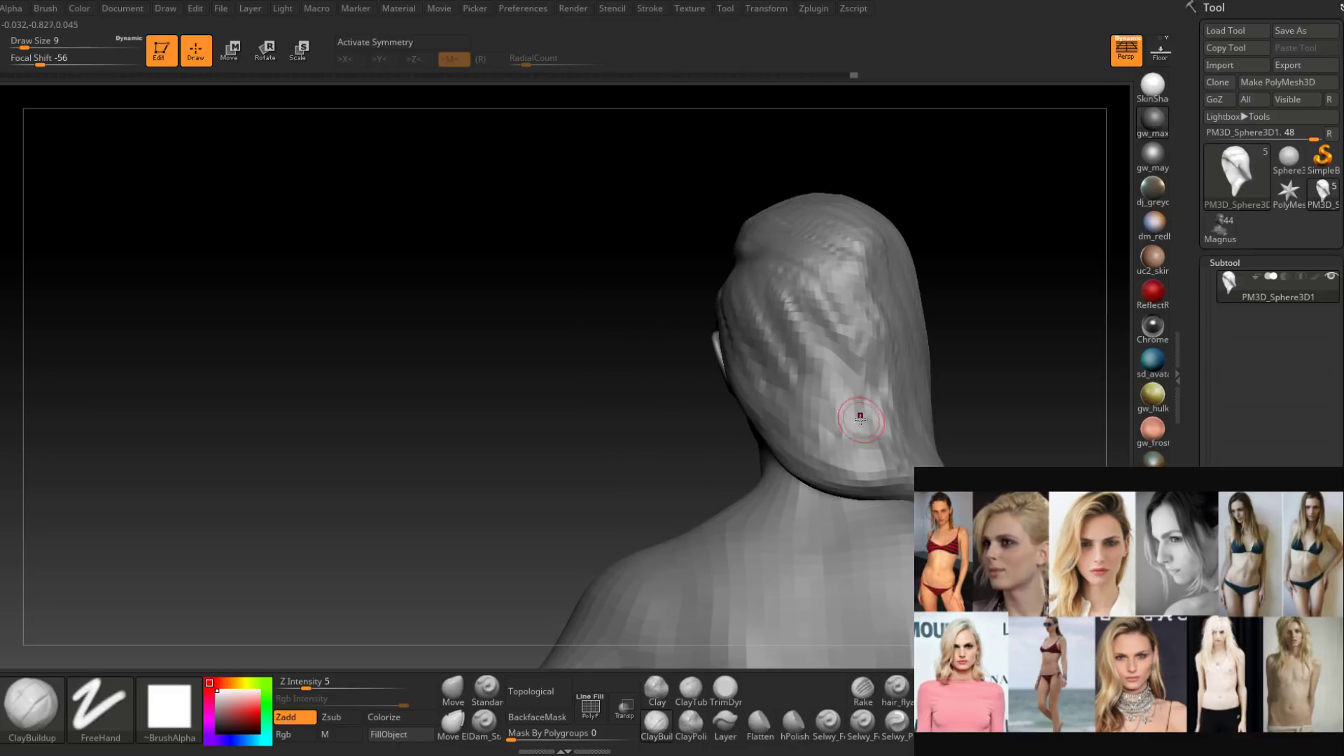
{"action": "mouse_move", "coordinate": [796, 450]}
{"action": "right_mouse_down"}
{"action": "mouse_move", "coordinate": [909, 429]}
{"action": "mouse_move", "coordinate": [676, 367]}
{"action": "mouse_move", "coordinate": [681, 347]}
{"action": "right_mouse_up"}
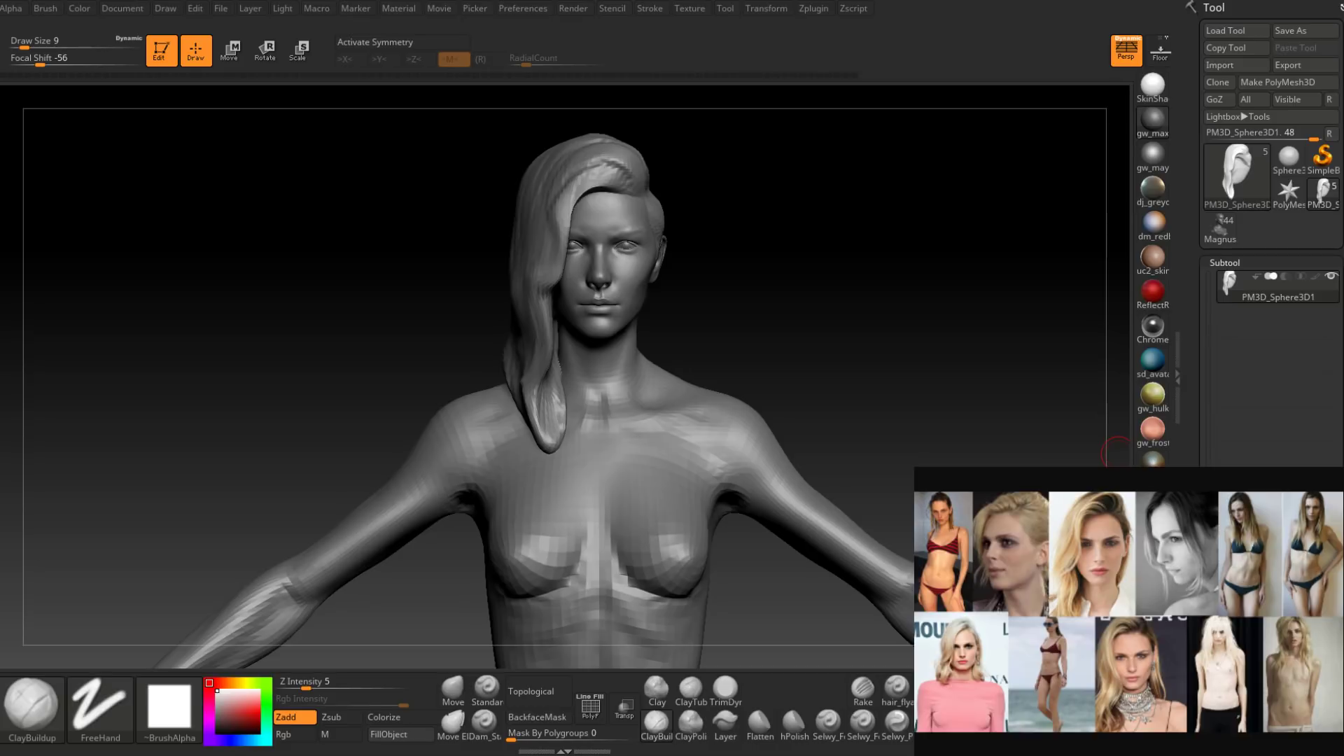
Select the body subtool and shape the cheeks beside the nose symmetrically with ClayBuildup at a small draw size.
{"action": "mouse_move", "coordinate": [749, 334]}
{"action": "left_mouse_down"}
{"action": "mouse_move", "coordinate": [732, 324]}
{"action": "mouse_move", "coordinate": [600, 387]}
{"action": "left_mouse_up"}
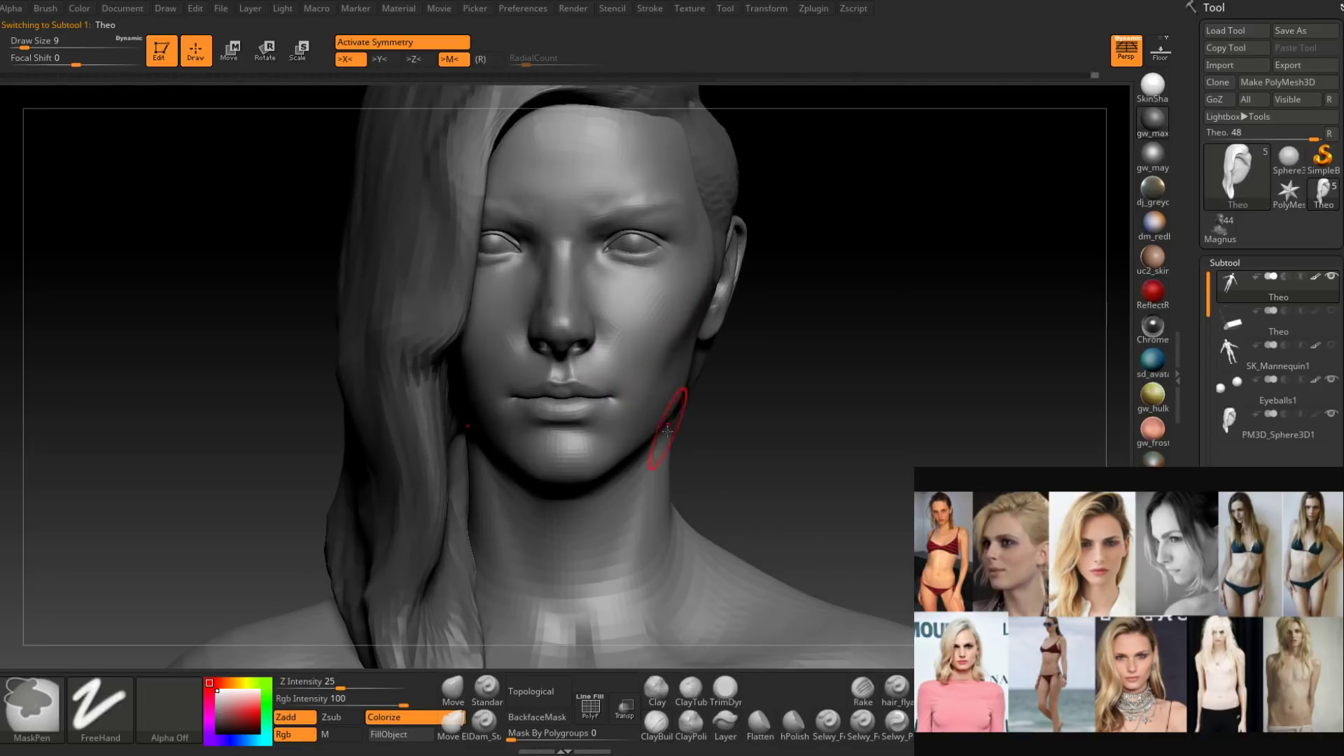
{"action": "left_click", "coordinate": [660, 717]}
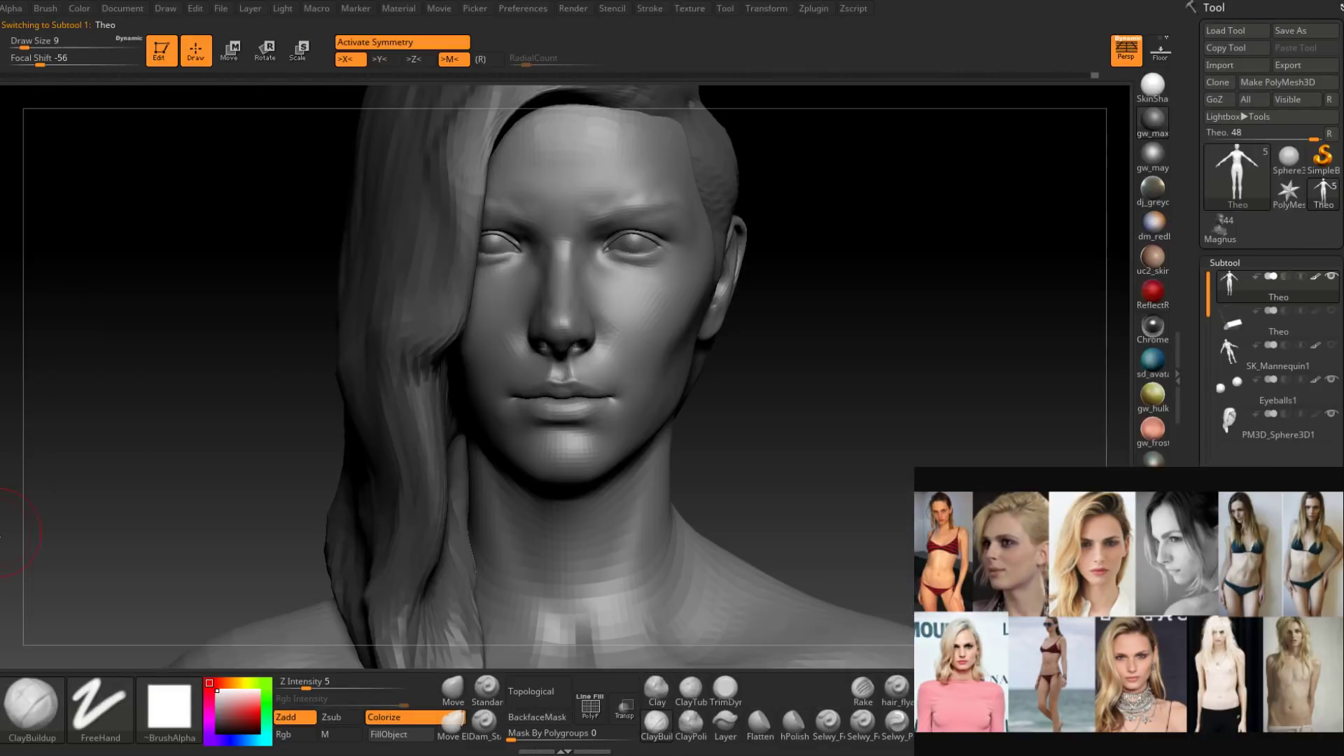
{"action": "mouse_move", "coordinate": [437, 347]}
{"action": "right_mouse_down"}
{"action": "mouse_move", "coordinate": [500, 343]}
{"action": "mouse_move", "coordinate": [493, 406]}
{"action": "right_mouse_up"}
{"action": "key", "text": "space"}
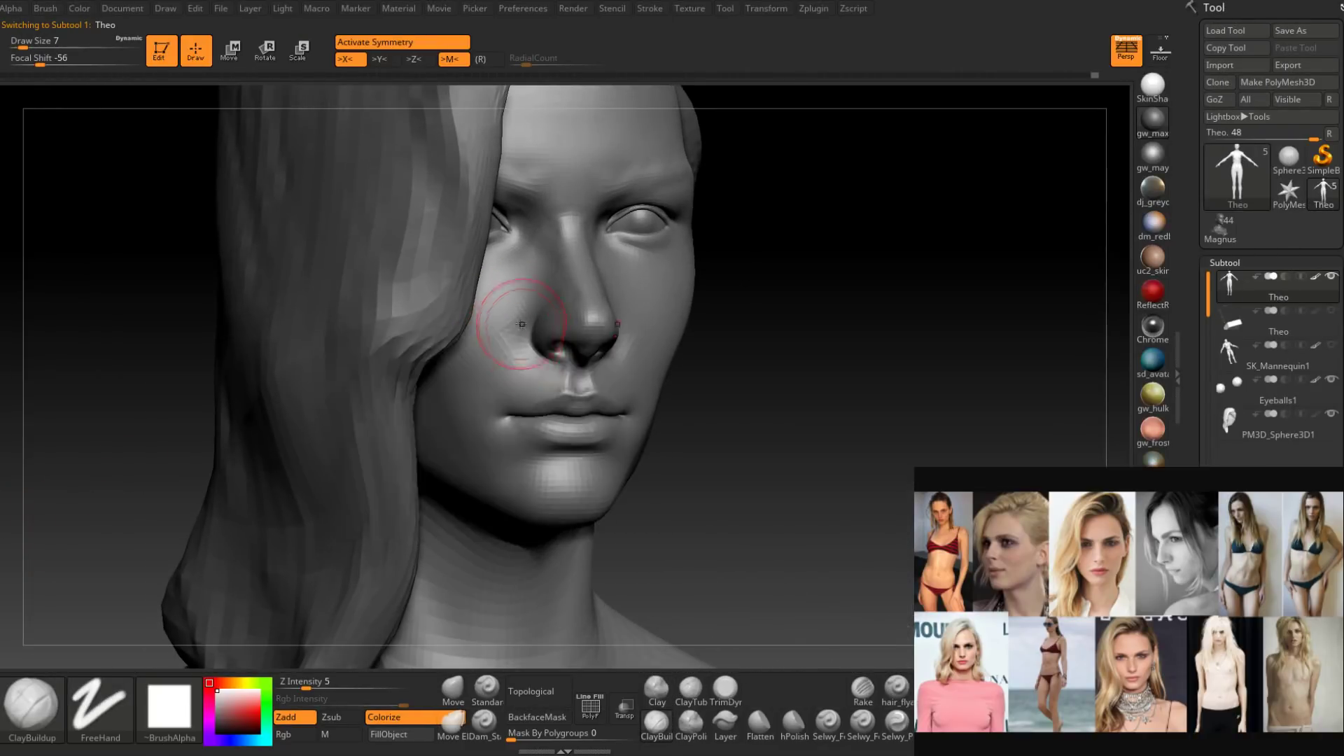
{"action": "right_click_drag", "start_coordinate": [522, 329], "coordinate": [571, 315]}
{"action": "key", "text": "space"}
{"action": "left_click", "coordinate": [530, 304]}
{"action": "left_click_drag", "start_coordinate": [527, 307], "coordinate": [456, 390]}
Smooth the sculpted areas beside the nostrils into the cheeks.
{"action": "right_click_drag", "start_coordinate": [499, 350], "coordinate": [441, 344]}
{"action": "left_click_drag", "start_coordinate": [494, 340], "coordinate": [495, 362], "text": "shift"}
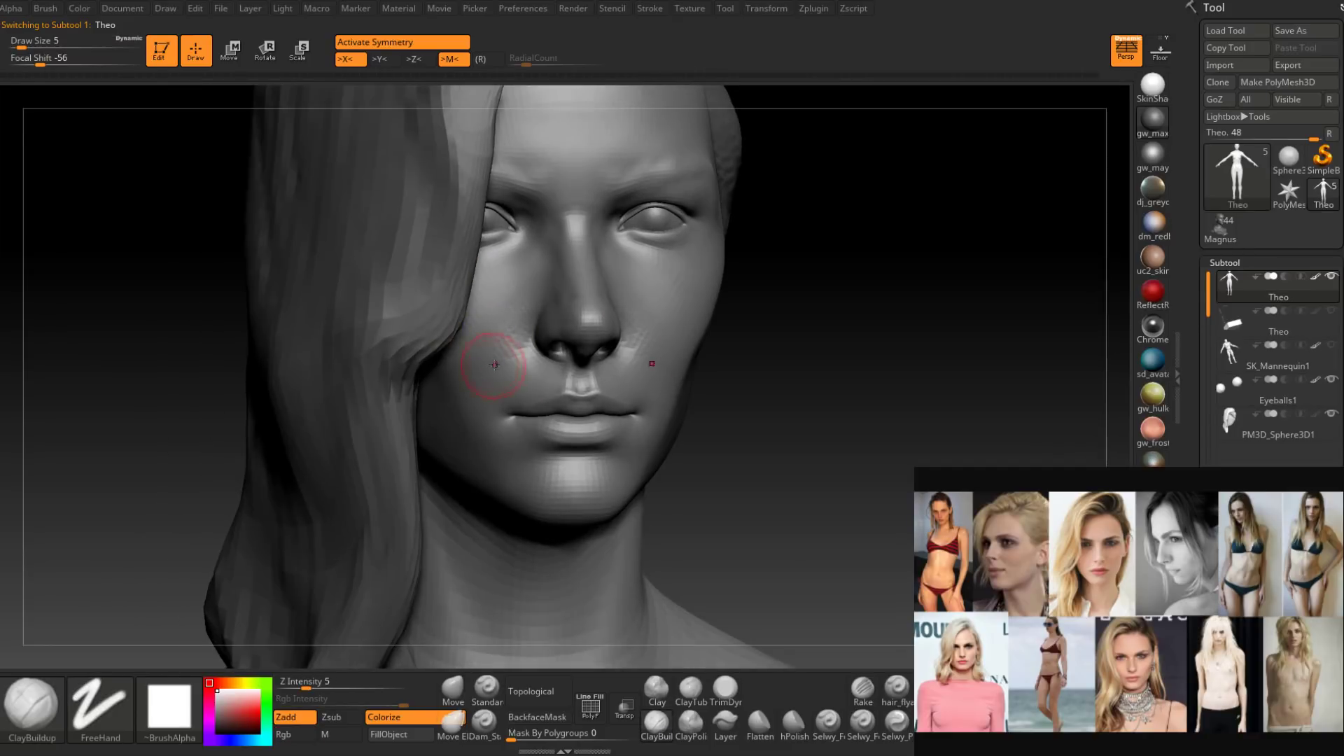
{"action": "right_click_drag", "start_coordinate": [495, 363], "coordinate": [423, 358]}
{"action": "left_click_drag", "start_coordinate": [652, 336], "coordinate": [644, 329], "text": "shift"}
Refine the cheek volume between the nose and jaw with ClayBuildup at draw sizes 11 and 8.
{"action": "right_click_drag", "start_coordinate": [672, 314], "coordinate": [658, 309]}
{"action": "key", "text": "space"}
{"action": "left_click_drag", "start_coordinate": [658, 309], "coordinate": [665, 307]}
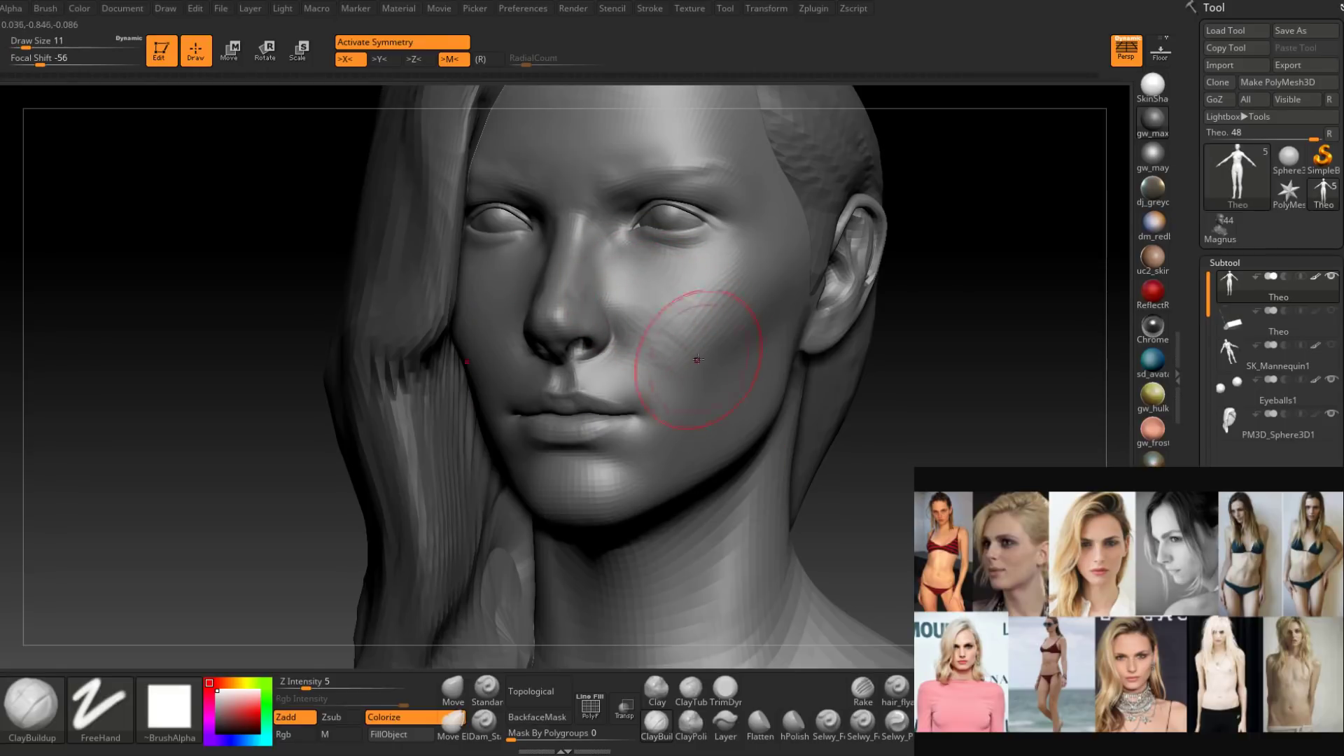
{"action": "mouse_move", "coordinate": [697, 359]}
{"action": "right_mouse_down"}
{"action": "mouse_move", "coordinate": [659, 340]}
{"action": "mouse_move", "coordinate": [672, 308]}
{"action": "right_mouse_up"}
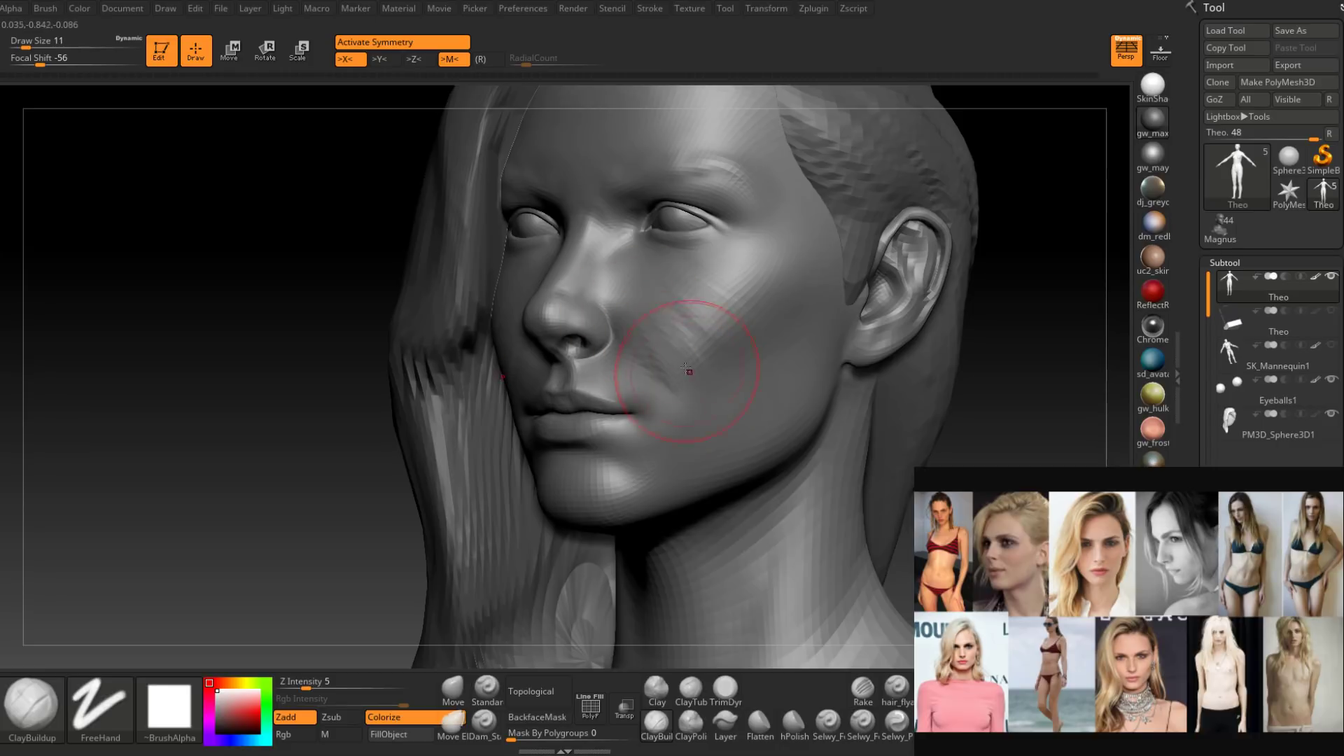
{"action": "right_click_drag", "start_coordinate": [699, 360], "coordinate": [702, 327]}
{"action": "key", "text": "space"}
{"action": "mouse_move", "coordinate": [702, 327]}
{"action": "left_mouse_down"}
{"action": "mouse_move", "coordinate": [680, 324]}
{"action": "mouse_move", "coordinate": [662, 357]}
{"action": "mouse_move", "coordinate": [690, 343]}
{"action": "left_mouse_up"}
{"action": "right_click_drag", "start_coordinate": [699, 351], "coordinate": [735, 344]}
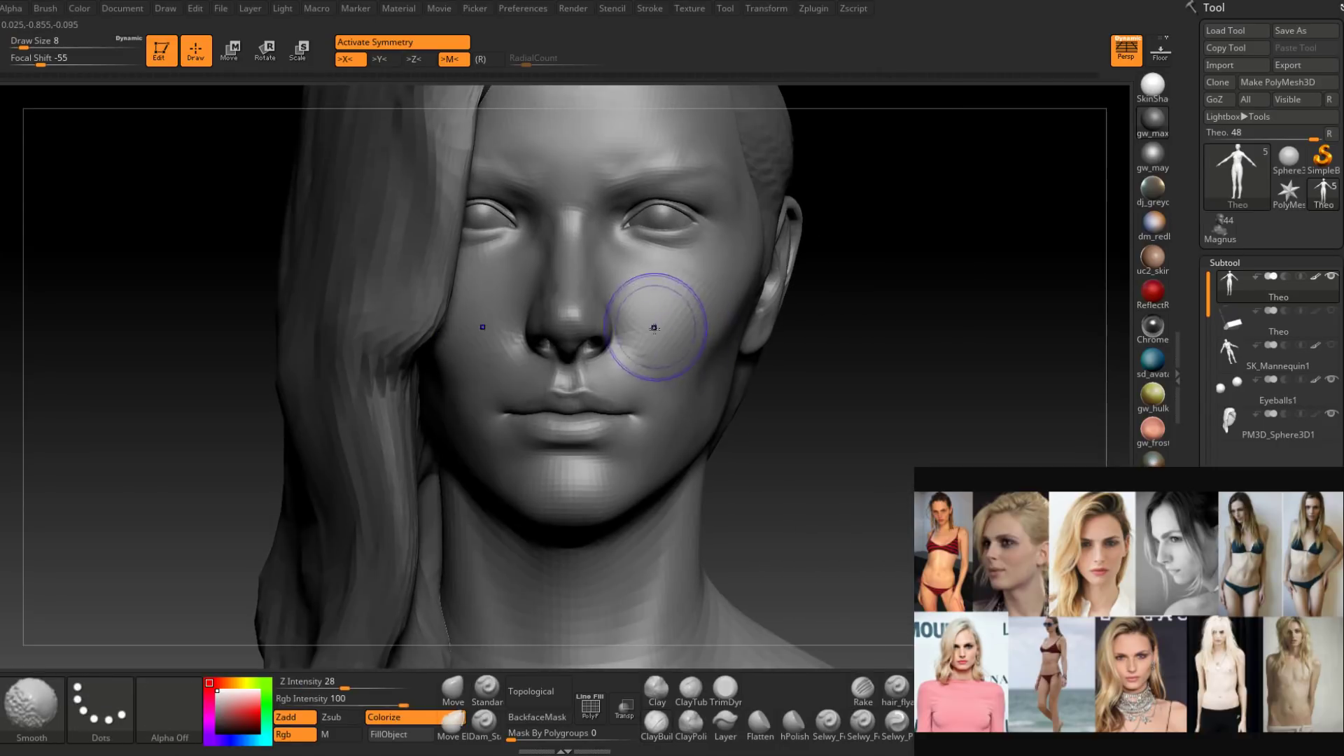
Smooth the front of the cheek and the cheekbone with the Smooth brush at draw sizes 8 and 6.
{"action": "left_click_drag", "start_coordinate": [654, 327], "coordinate": [651, 346], "text": "shift"}
{"action": "mouse_move", "coordinate": [700, 346]}
{"action": "right_mouse_down"}
{"action": "mouse_move", "coordinate": [658, 351]}
{"action": "mouse_move", "coordinate": [684, 354]}
{"action": "mouse_move", "coordinate": [656, 329]}
{"action": "mouse_move", "coordinate": [678, 327]}
{"action": "mouse_move", "coordinate": [654, 354]}
{"action": "mouse_move", "coordinate": [672, 366]}
{"action": "right_mouse_up"}
{"action": "key", "text": "space"}
{"action": "left_click_drag", "start_coordinate": [672, 365], "coordinate": [665, 366]}
{"action": "right_click_drag", "start_coordinate": [707, 315], "coordinate": [766, 287]}
{"action": "left_click_drag", "start_coordinate": [753, 298], "coordinate": [729, 336], "text": "shift"}
{"action": "right_click_drag", "start_coordinate": [729, 336], "coordinate": [763, 336]}
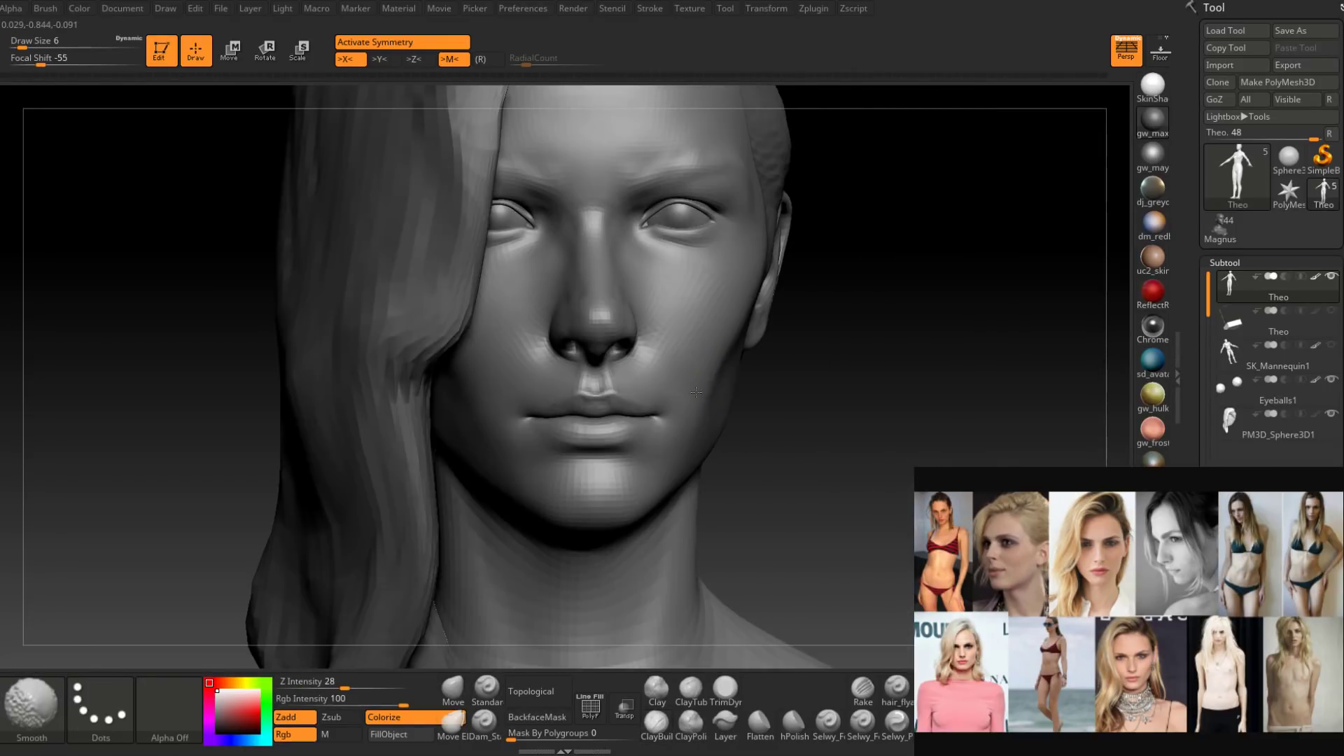
{"action": "mouse_move", "coordinate": [707, 395]}
{"action": "right_mouse_down"}
{"action": "mouse_move", "coordinate": [672, 405]}
{"action": "mouse_move", "coordinate": [639, 366]}
{"action": "right_mouse_up"}
{"action": "key", "text": "shift"}
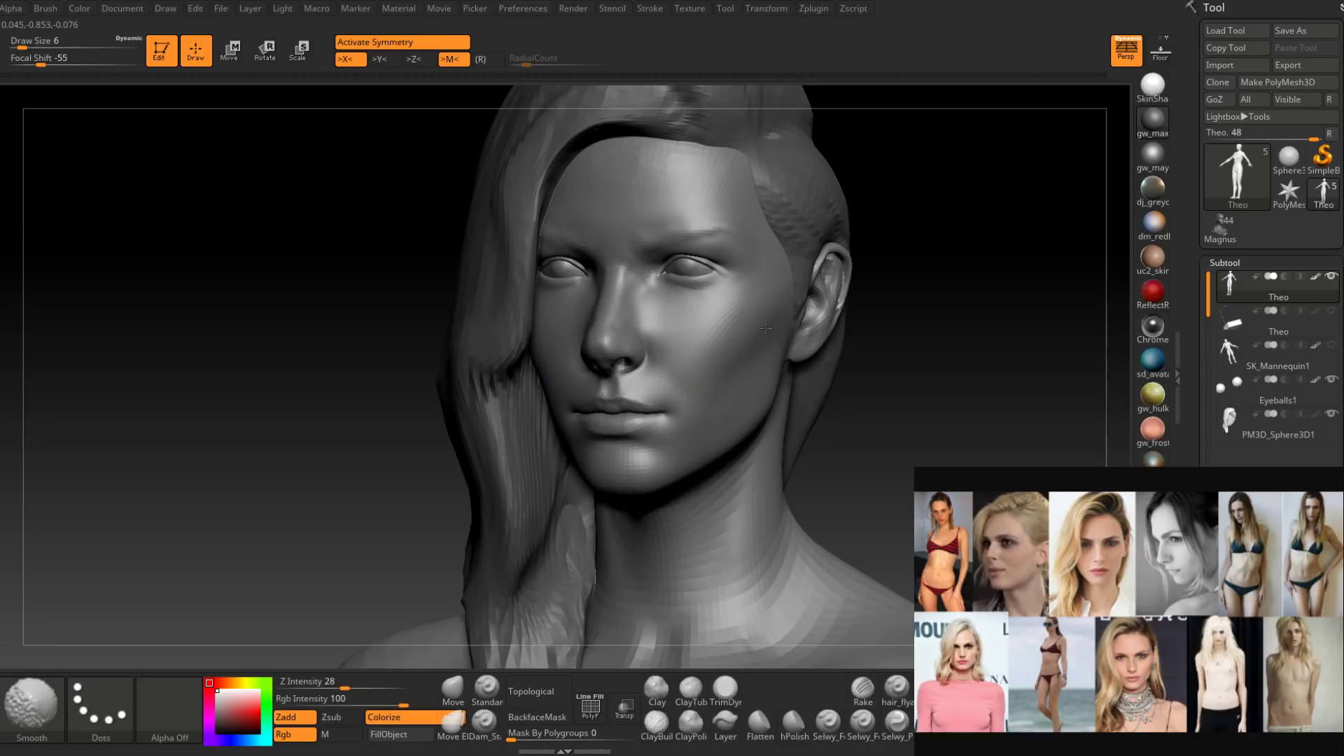
Frame the full figure from the front and record a turntable movie of it.
{"action": "mouse_move", "coordinate": [737, 303]}
{"action": "right_mouse_down"}
{"action": "mouse_move", "coordinate": [812, 322]}
{"action": "mouse_move", "coordinate": [807, 411]}
{"action": "mouse_move", "coordinate": [725, 430]}
{"action": "mouse_move", "coordinate": [792, 411]}
{"action": "mouse_move", "coordinate": [804, 384]}
{"action": "mouse_move", "coordinate": [816, 397]}
{"action": "mouse_move", "coordinate": [696, 474]}
{"action": "right_mouse_up"}
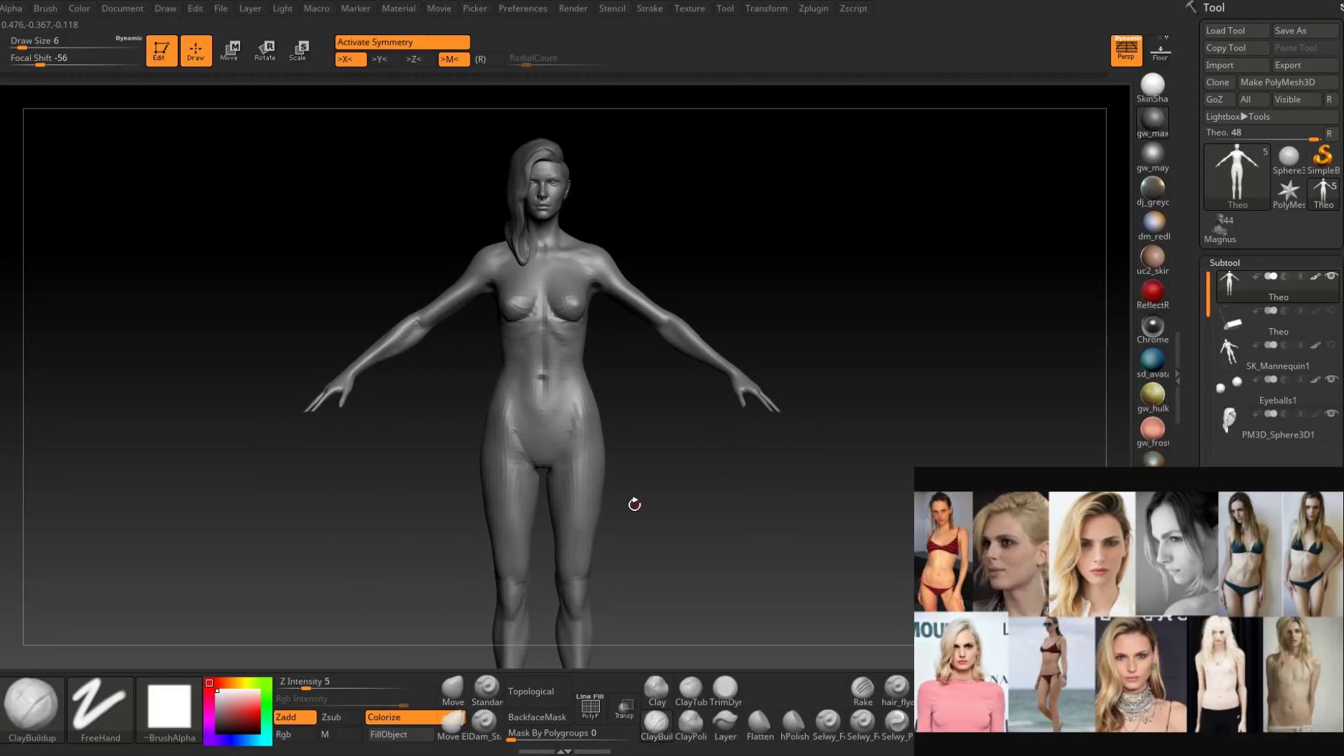
{"action": "mouse_move", "coordinate": [690, 480]}
{"action": "right_mouse_down", "text": "alt"}
{"action": "mouse_move", "coordinate": [704, 400]}
{"action": "mouse_move", "coordinate": [697, 440]}
{"action": "mouse_move", "coordinate": [686, 434]}
{"action": "right_mouse_up", "text": "alt"}
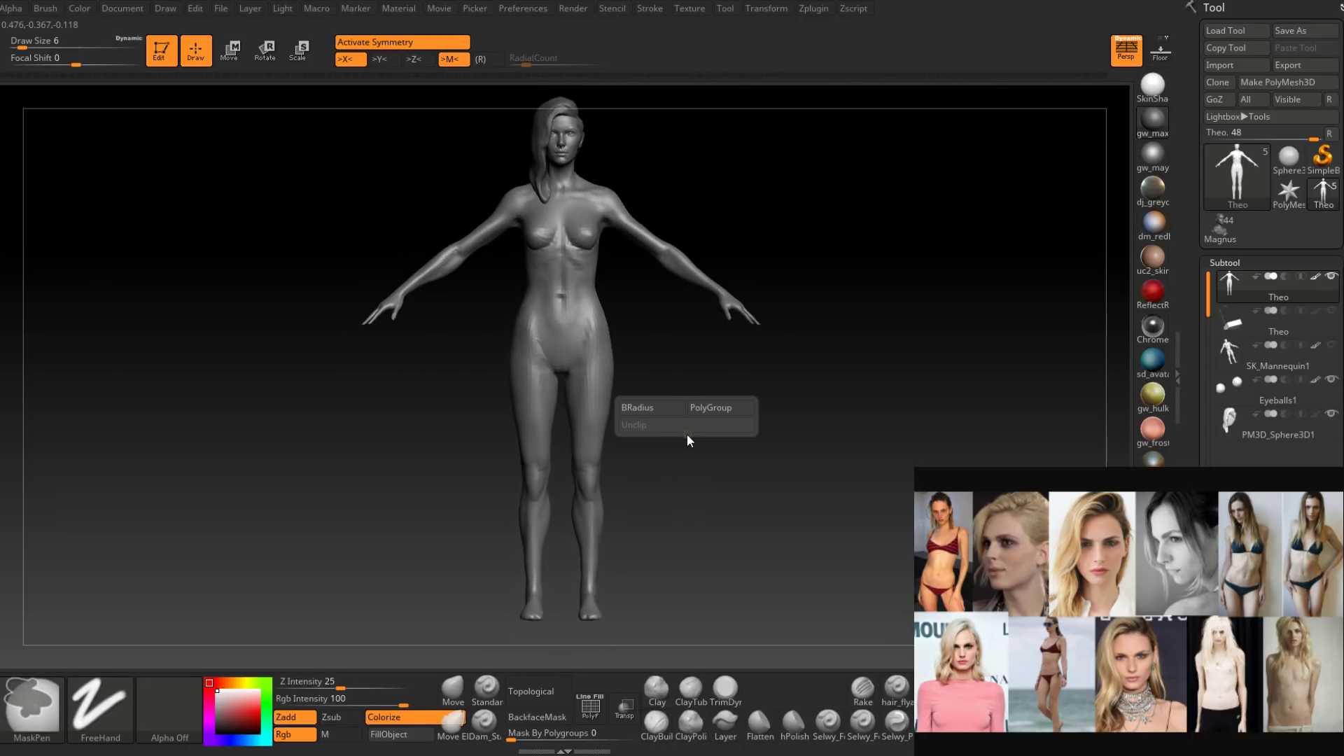
{"action": "right_click_drag", "start_coordinate": [660, 487], "coordinate": [668, 506], "text": "alt"}
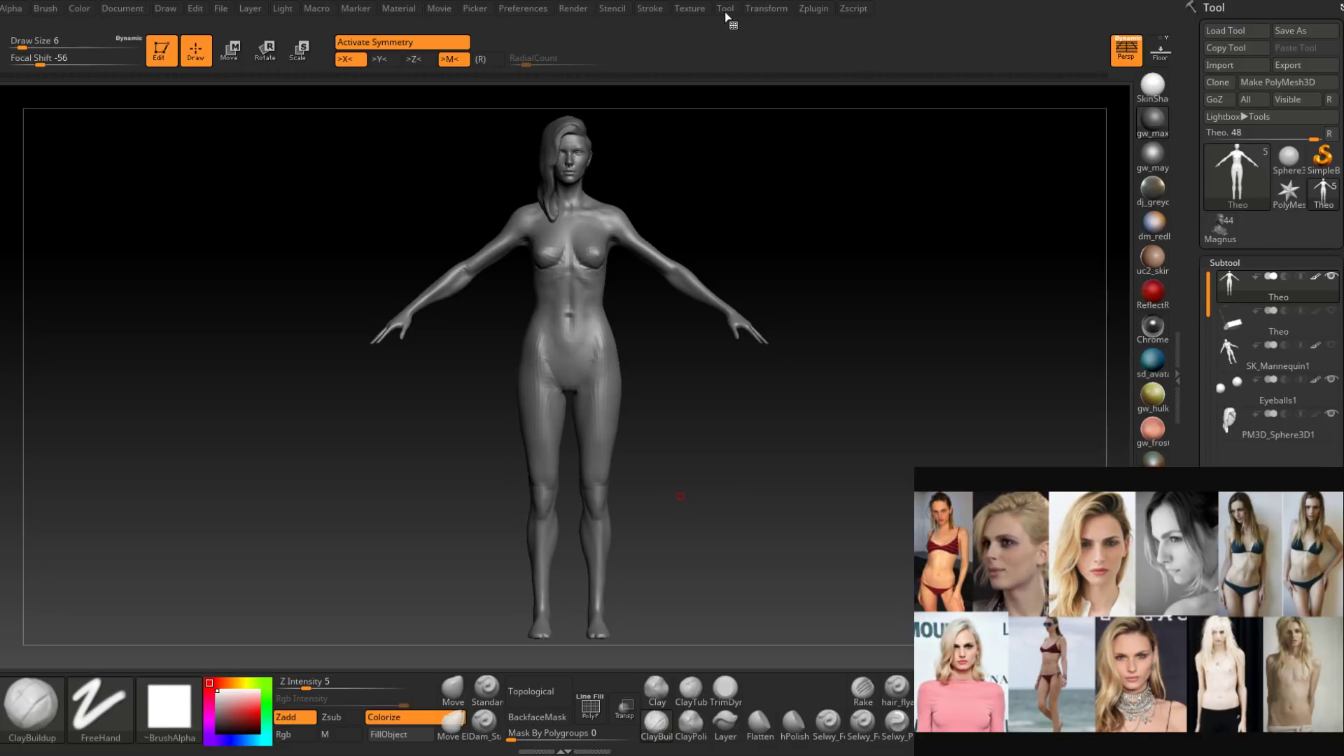
{"action": "left_click", "coordinate": [573, 9]}
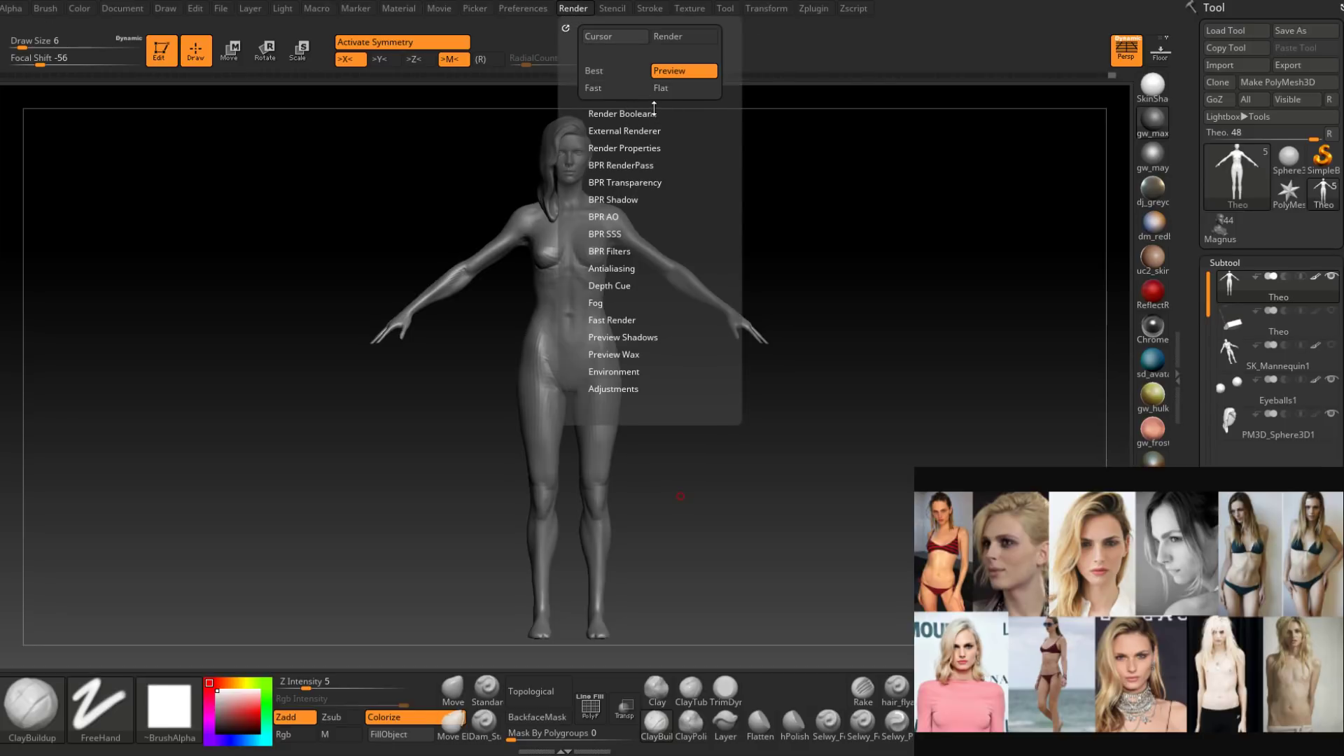
{"action": "left_click", "coordinate": [441, 10]}
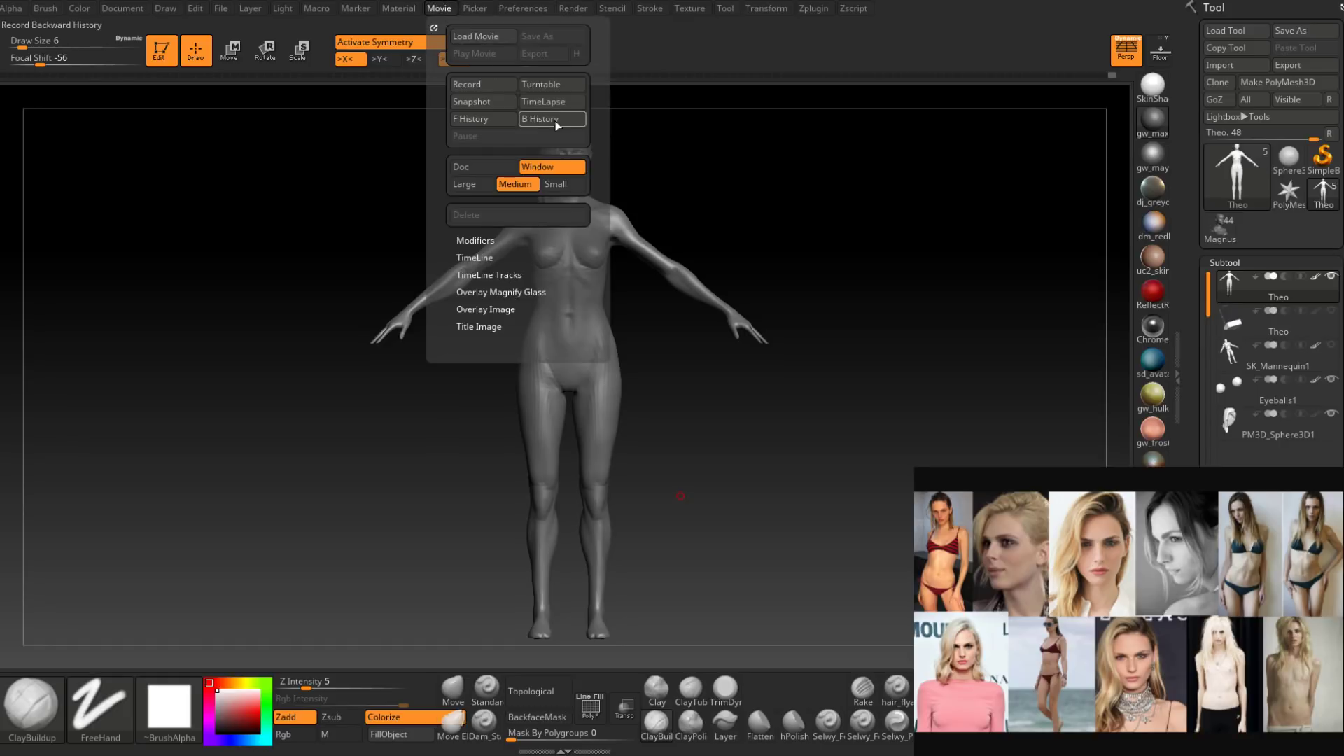
{"action": "left_click", "coordinate": [564, 85]}
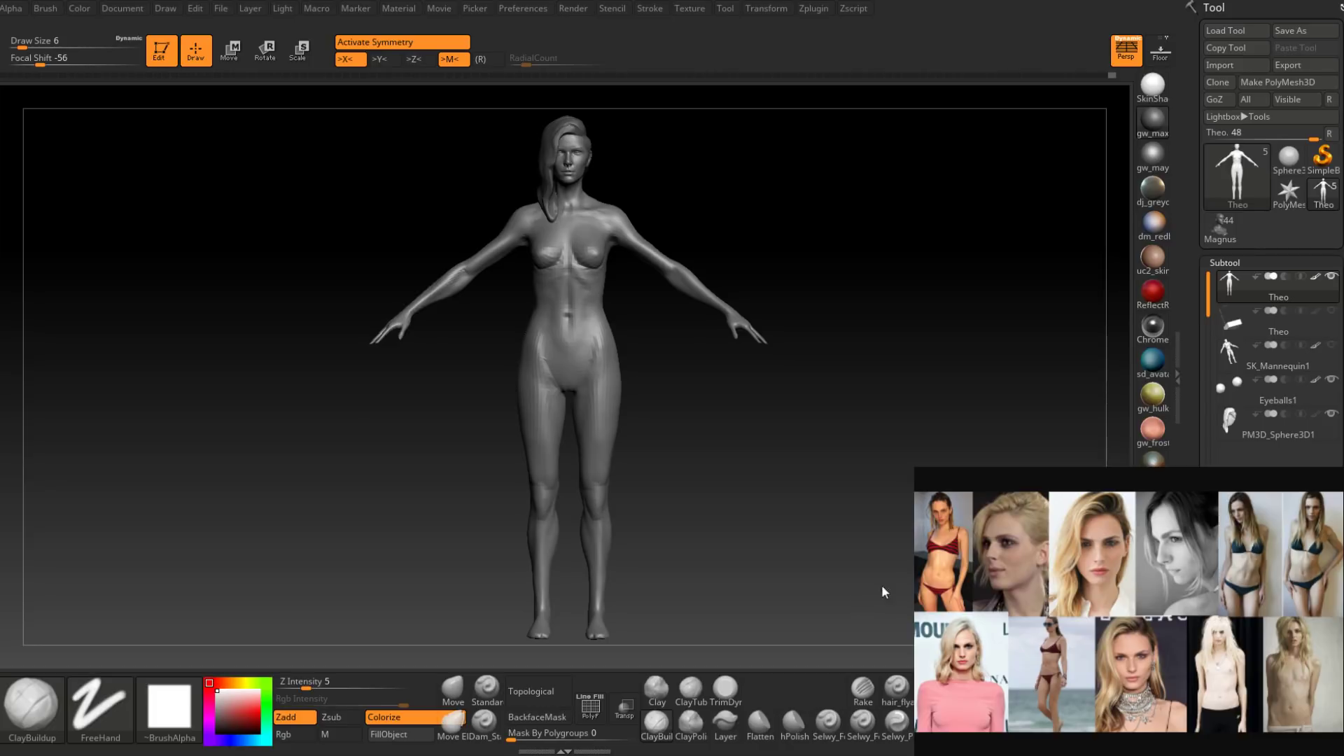
{"action": "left_click_drag", "start_coordinate": [885, 592], "coordinate": [824, 521]}
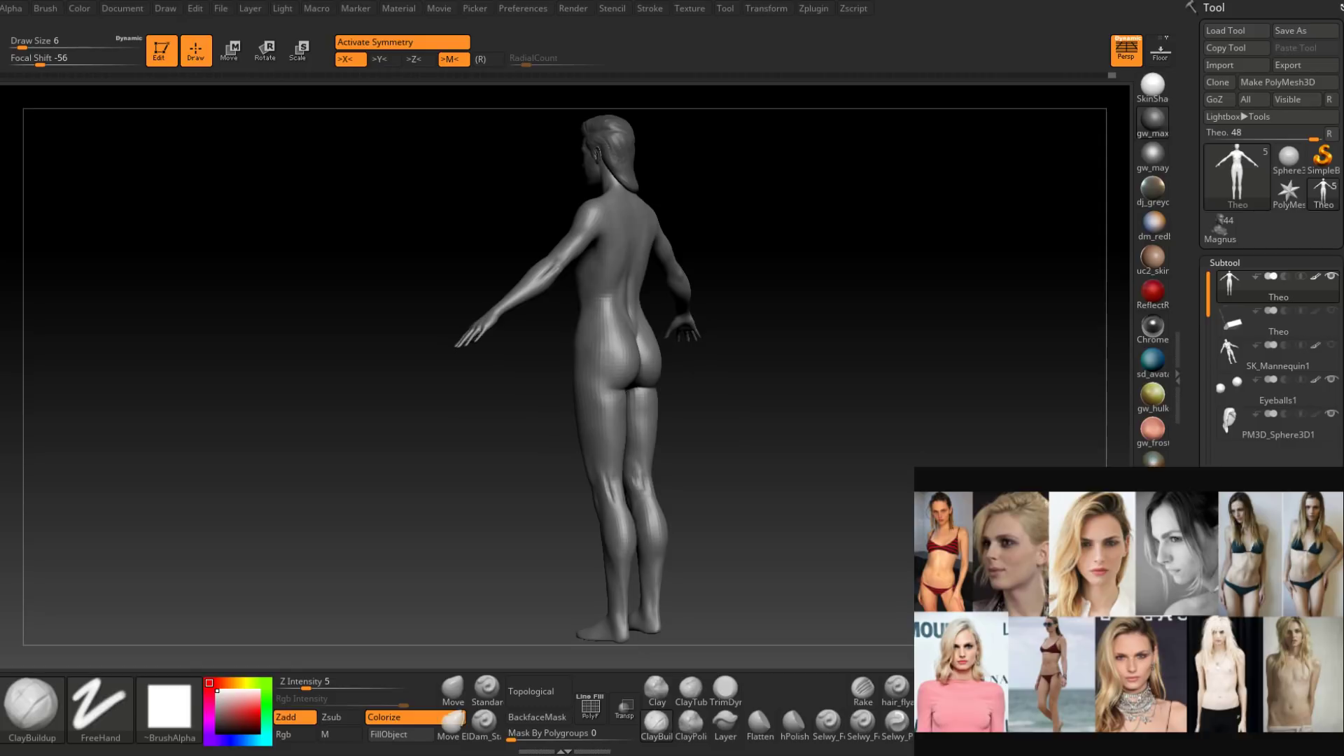